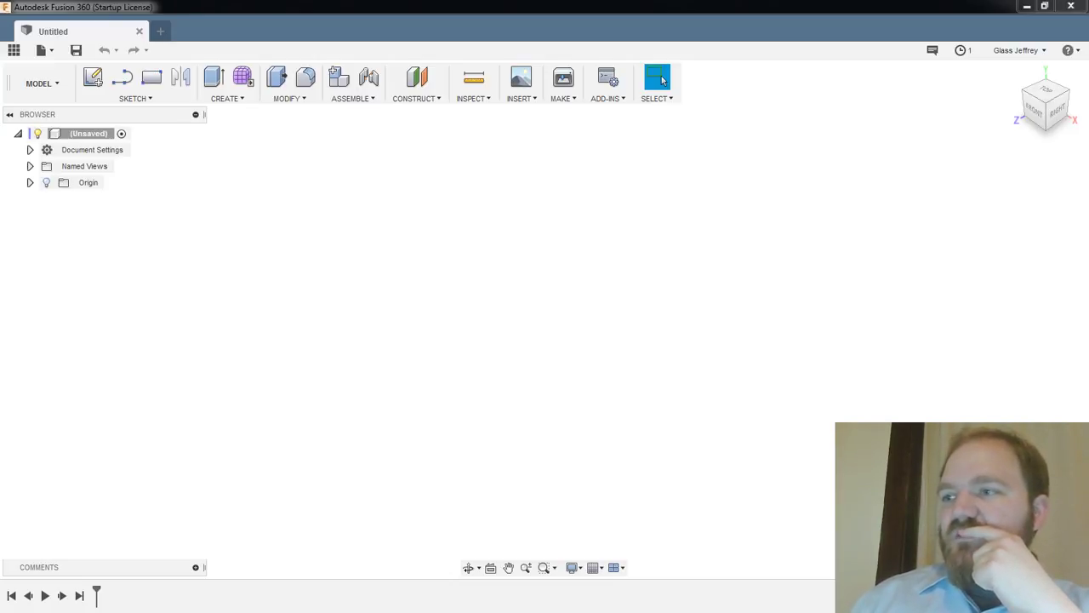
Switch to the EAGLE Control Panel and open the recent board file QRP_Amp_1.brd
{"action": "key", "text": "alt+Tab"}
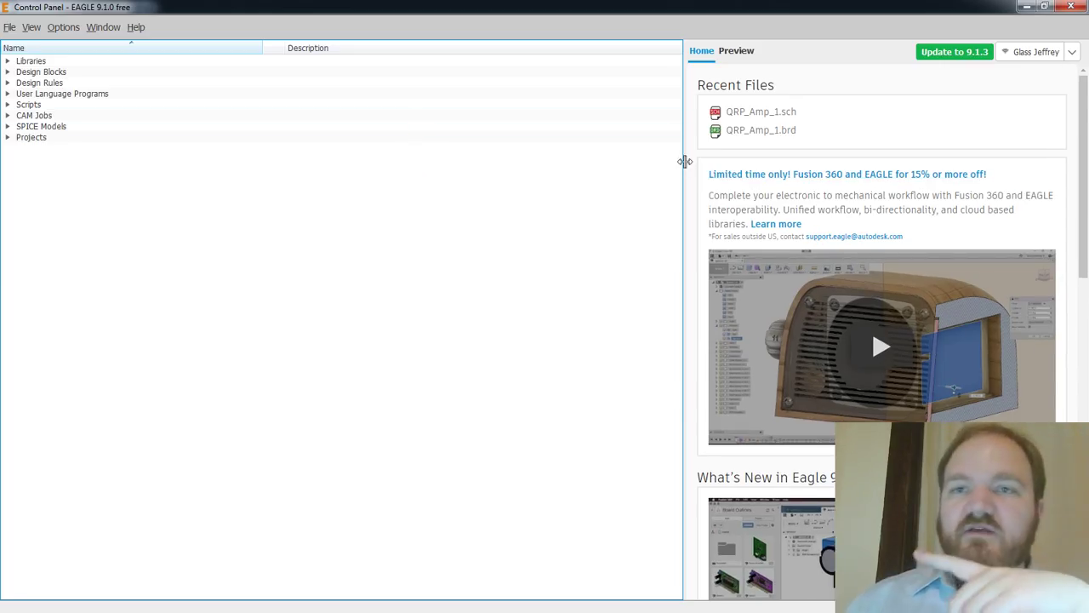
{"action": "left_click_drag", "start_coordinate": [685, 163], "coordinate": [696, 163]}
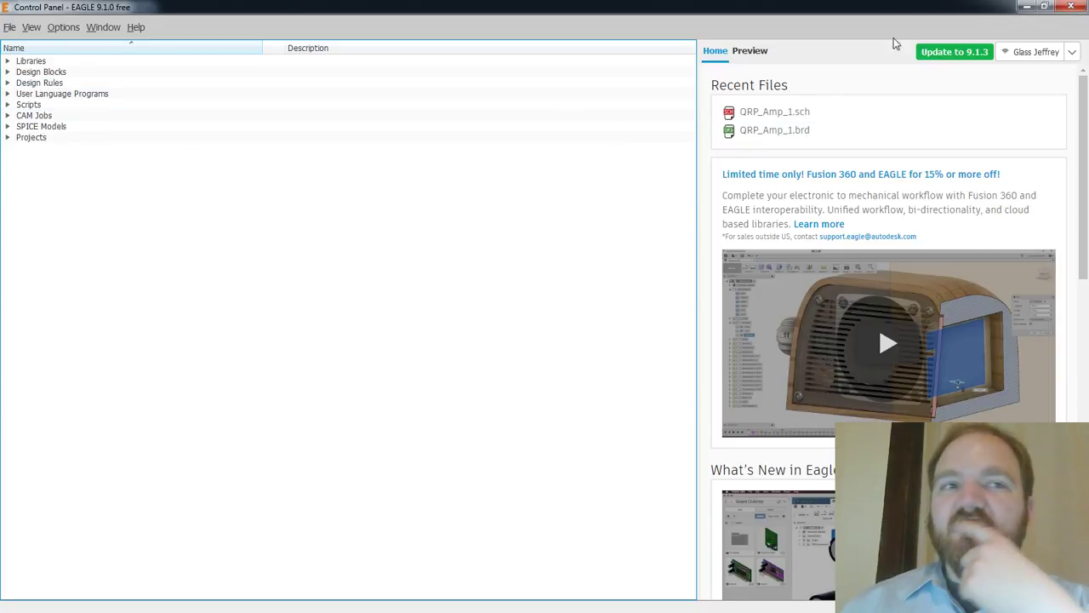
{"action": "left_click", "coordinate": [1070, 6]}
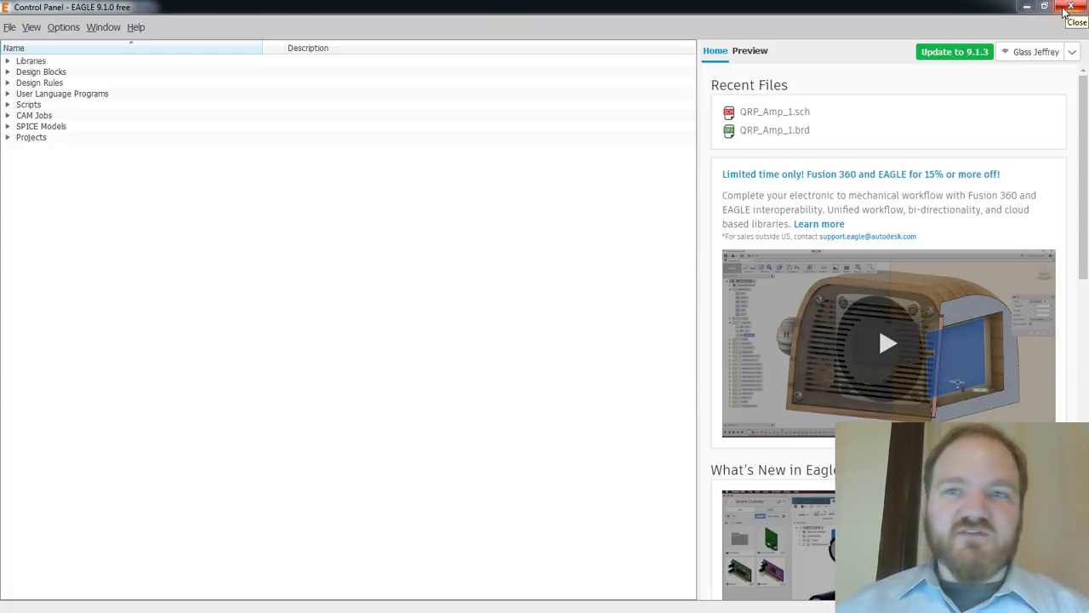
{"action": "left_click", "coordinate": [780, 132]}
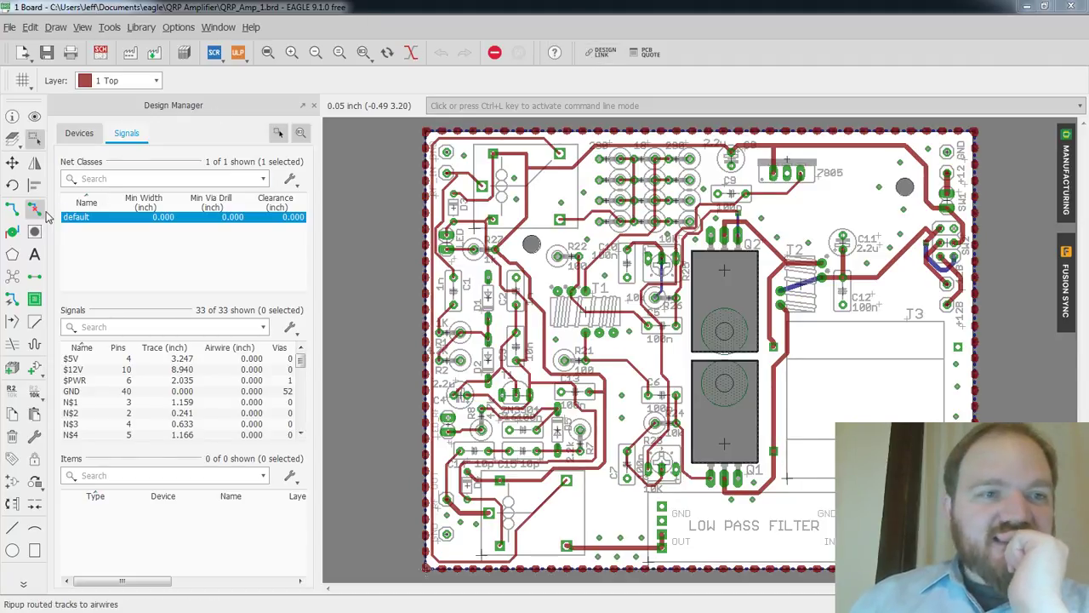
{"action": "left_click", "coordinate": [600, 52]}
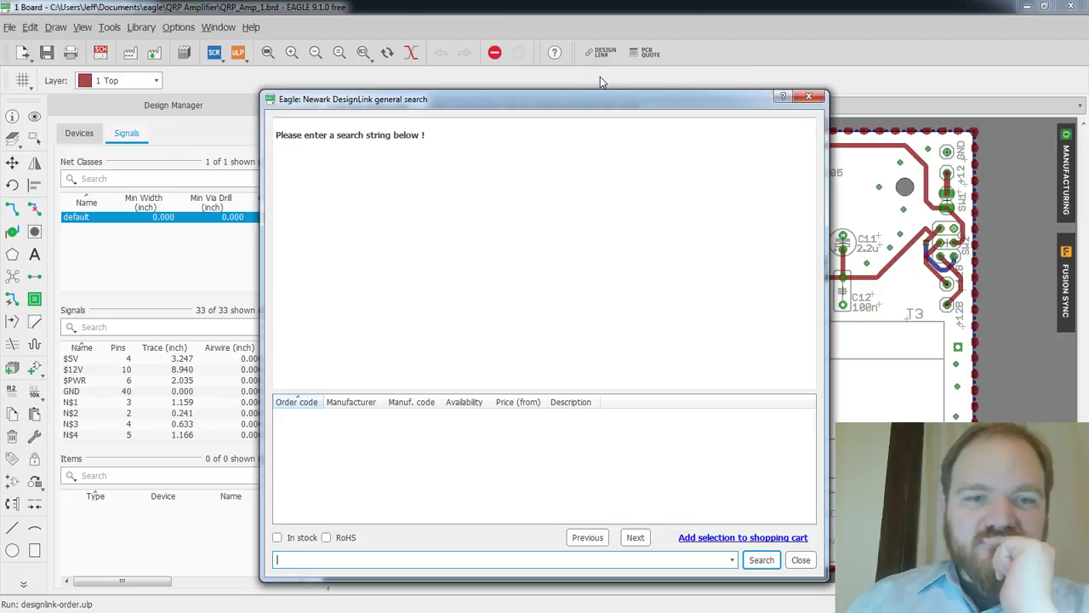
{"action": "left_click", "coordinate": [809, 96]}
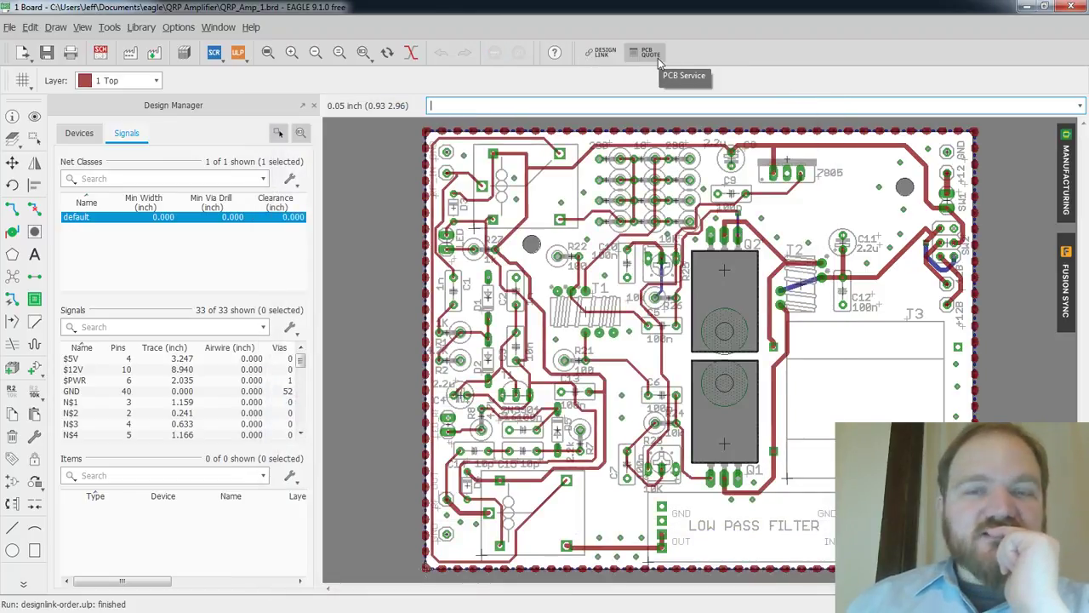
{"action": "left_click", "coordinate": [109, 26]}
{"action": "mouse_move", "coordinate": [259, 34]}
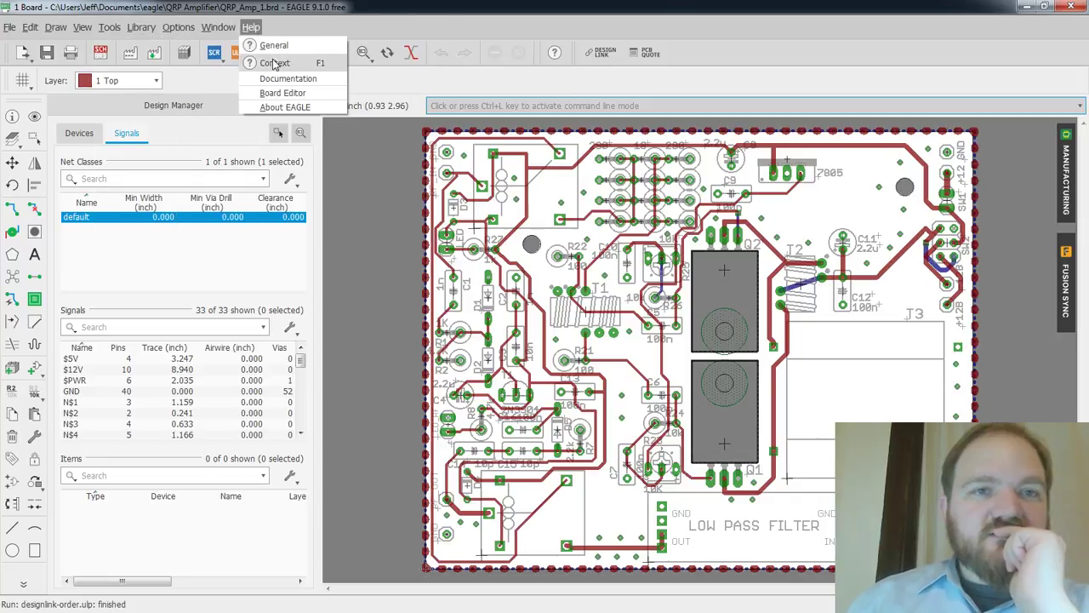
{"action": "key", "text": "Escape"}
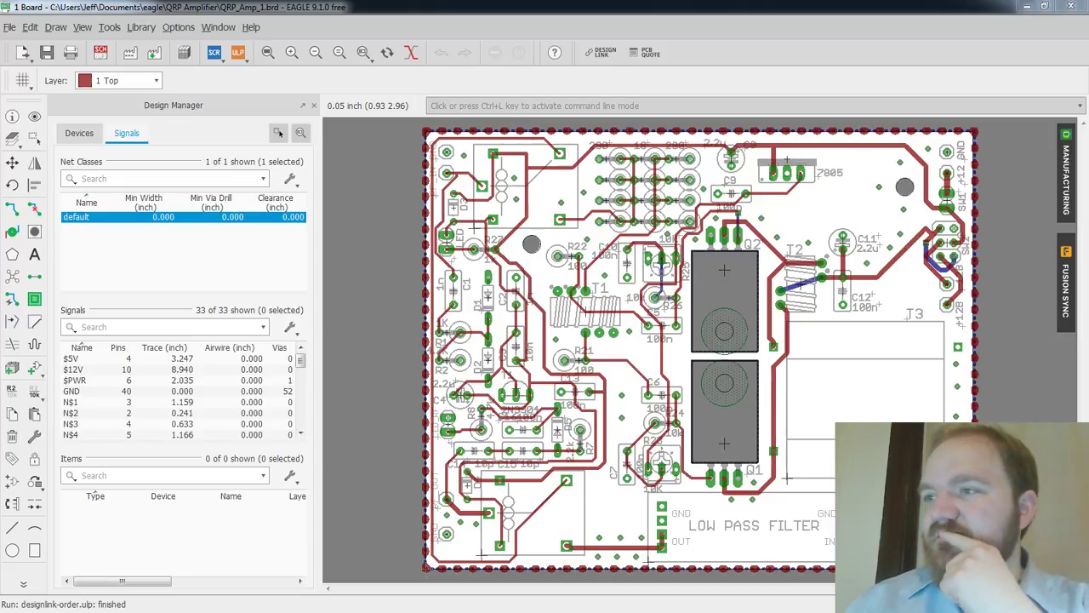
{"action": "left_click", "coordinate": [34, 138]}
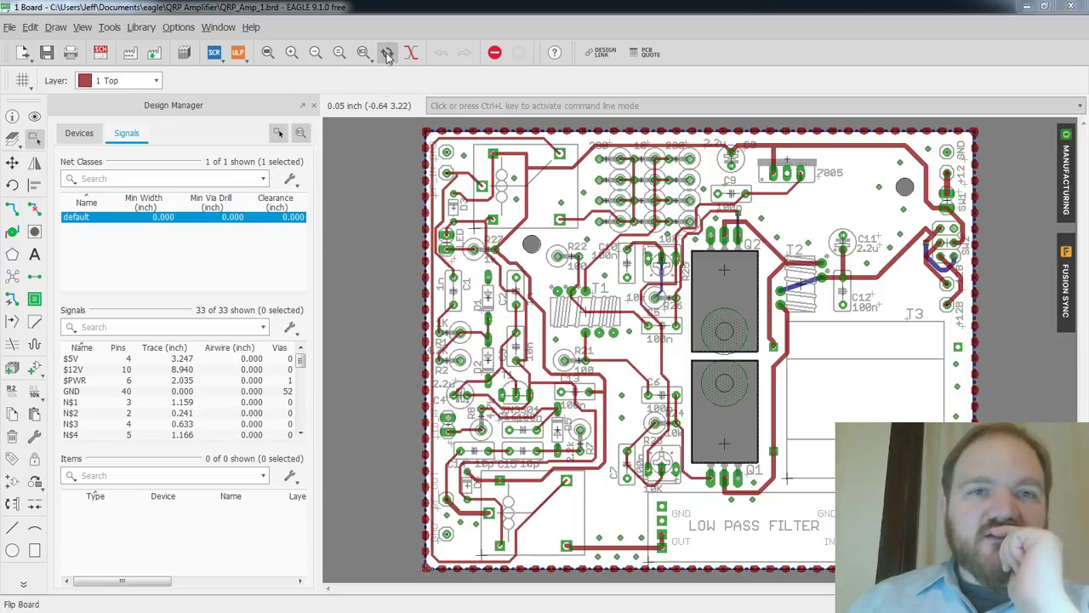
{"action": "left_click", "coordinate": [216, 28]}
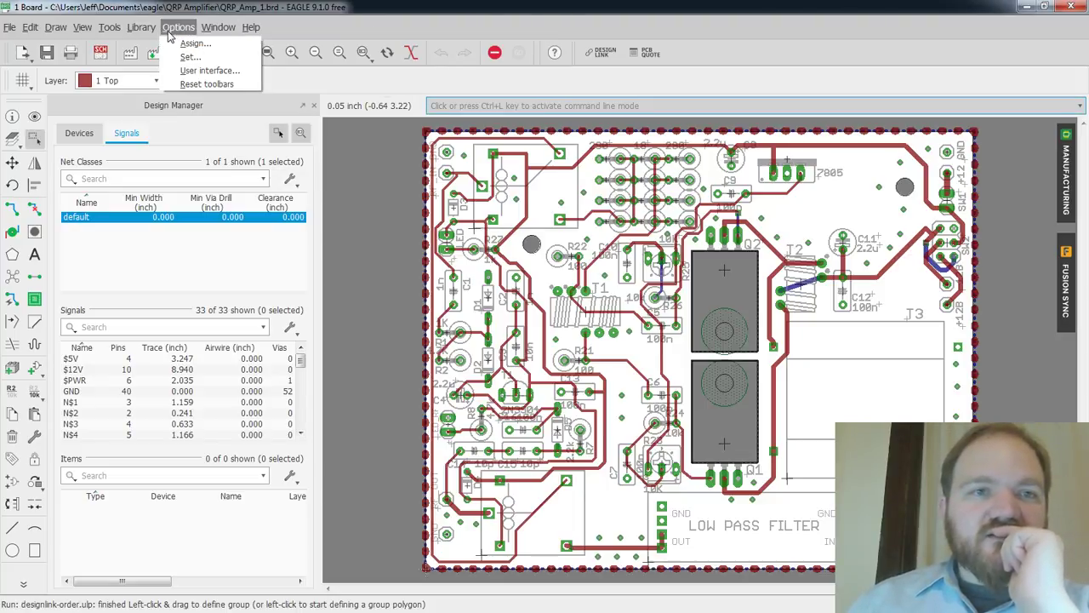
{"action": "mouse_move", "coordinate": [111, 29]}
{"action": "mouse_move", "coordinate": [78, 30]}
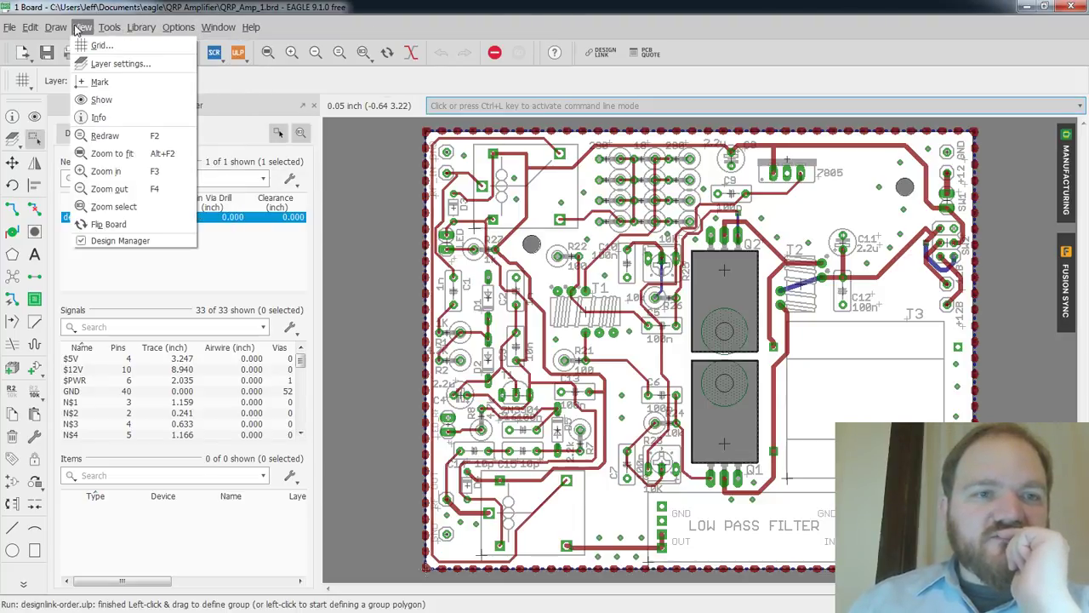
{"action": "mouse_move", "coordinate": [28, 30]}
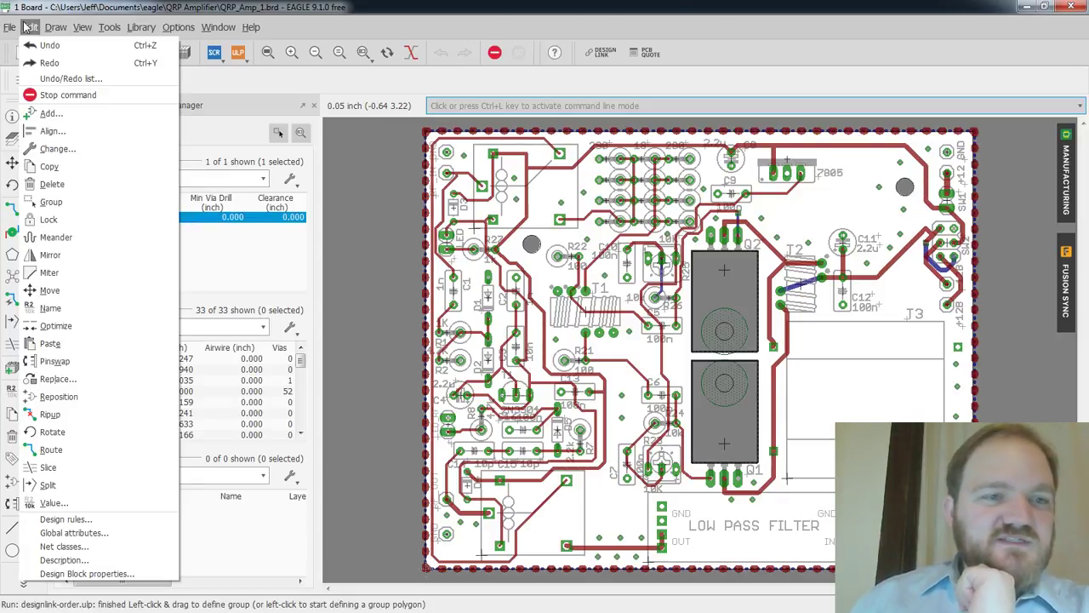
{"action": "left_click", "coordinate": [2, 27]}
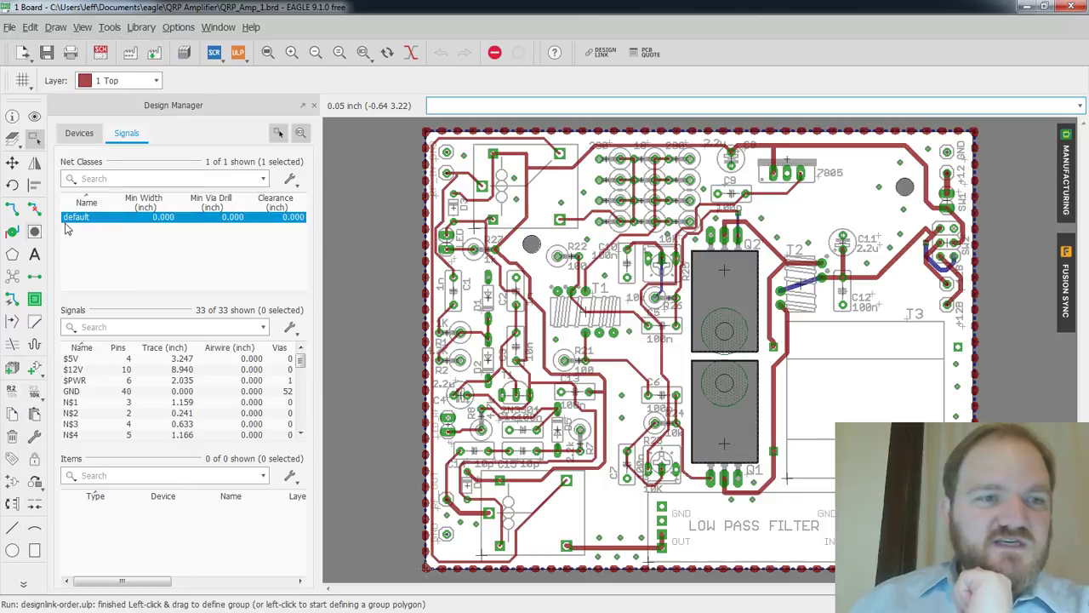
{"action": "left_click", "coordinate": [12, 368]}
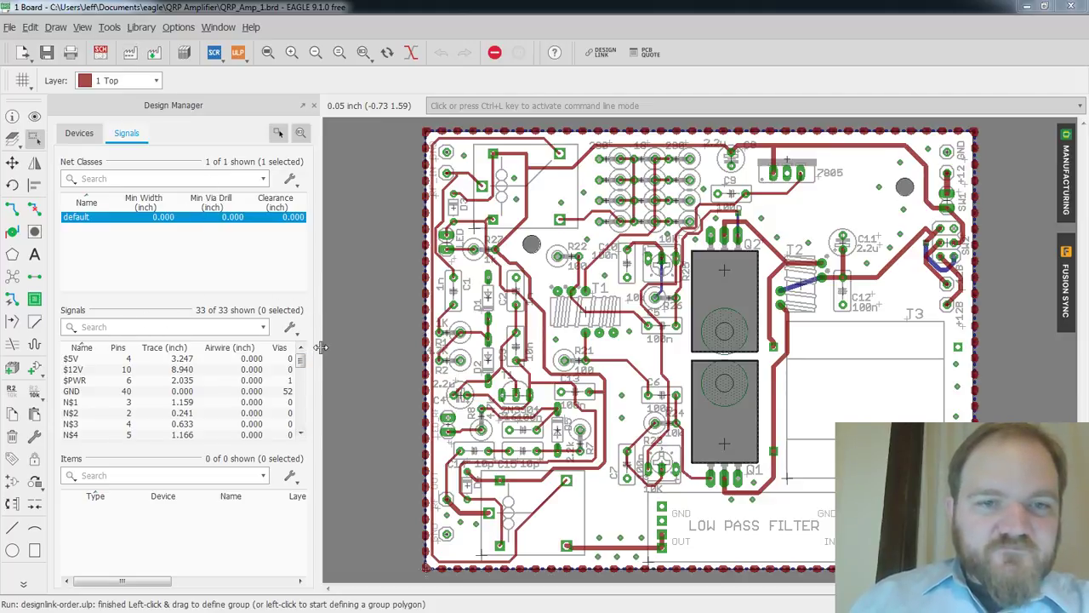
{"action": "left_click_drag", "start_coordinate": [320, 347], "coordinate": [276, 348]}
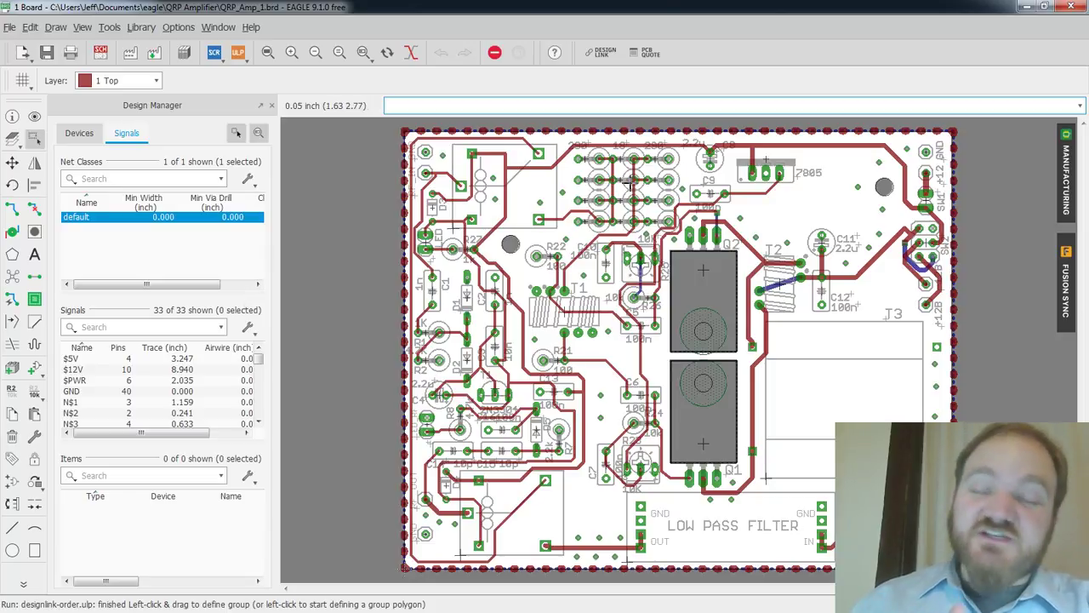
{"action": "left_click", "coordinate": [1068, 273]}
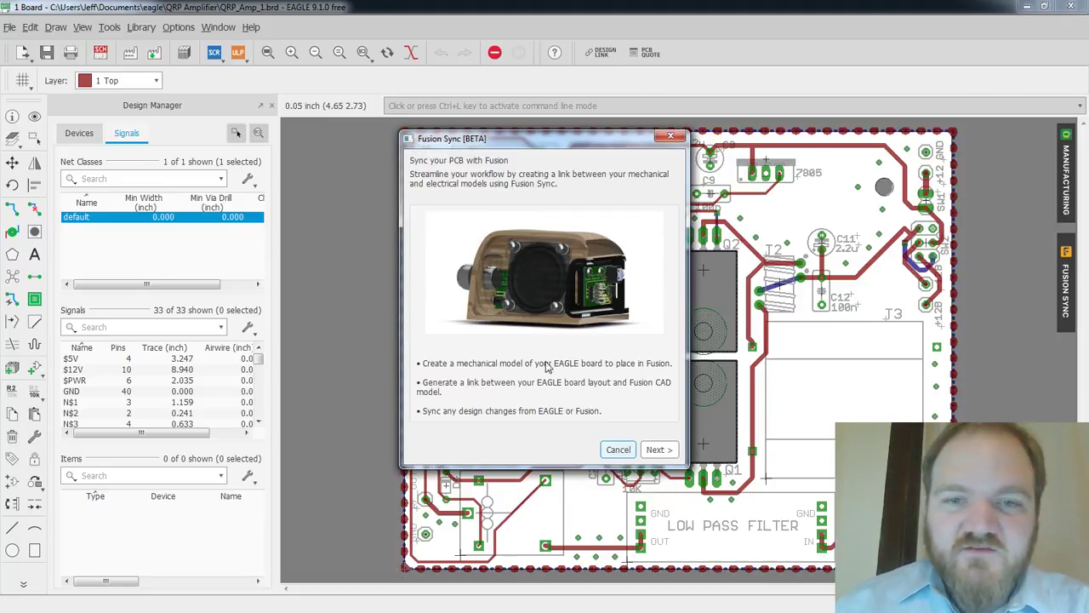
{"action": "left_click", "coordinate": [655, 451]}
{"action": "left_click", "coordinate": [507, 241]}
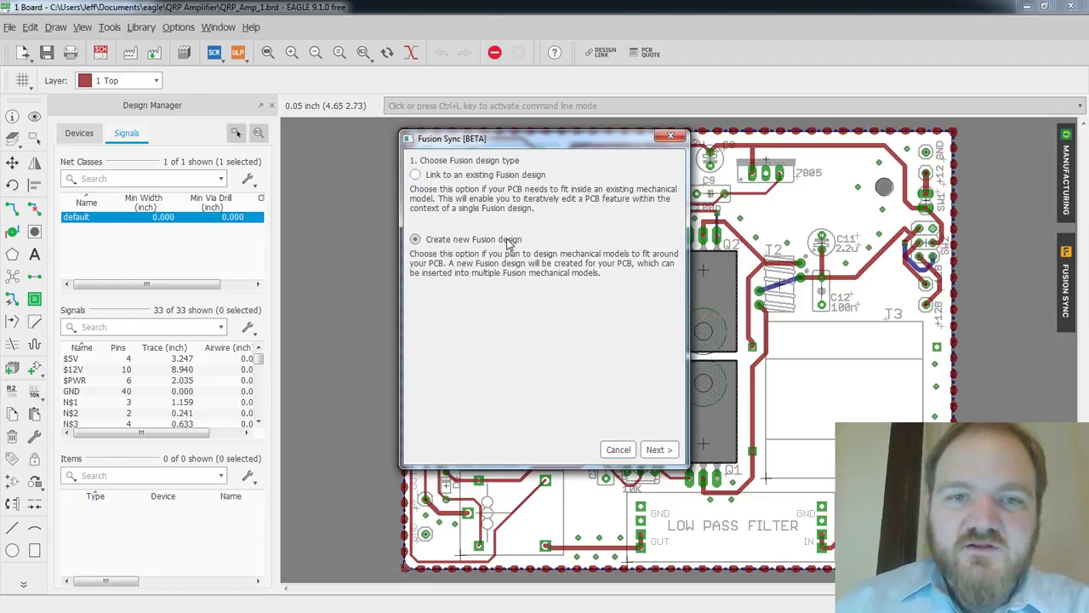
{"action": "left_click", "coordinate": [656, 449]}
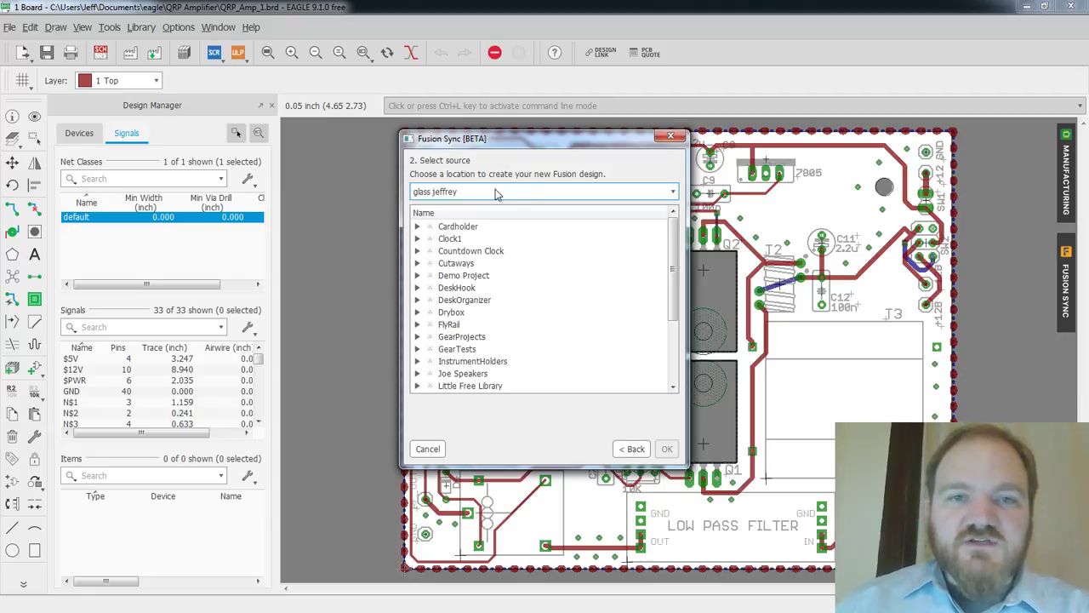
{"action": "left_click_drag", "start_coordinate": [670, 270], "coordinate": [627, 238]}
{"action": "left_click", "coordinate": [627, 238]}
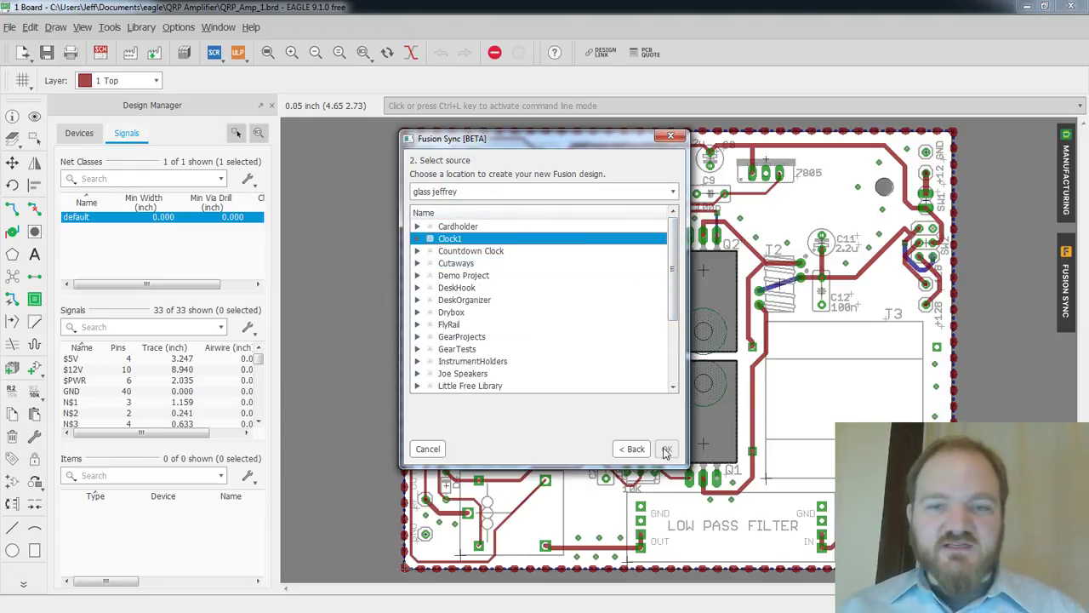
{"action": "left_click", "coordinate": [618, 451]}
{"action": "left_click", "coordinate": [617, 449]}
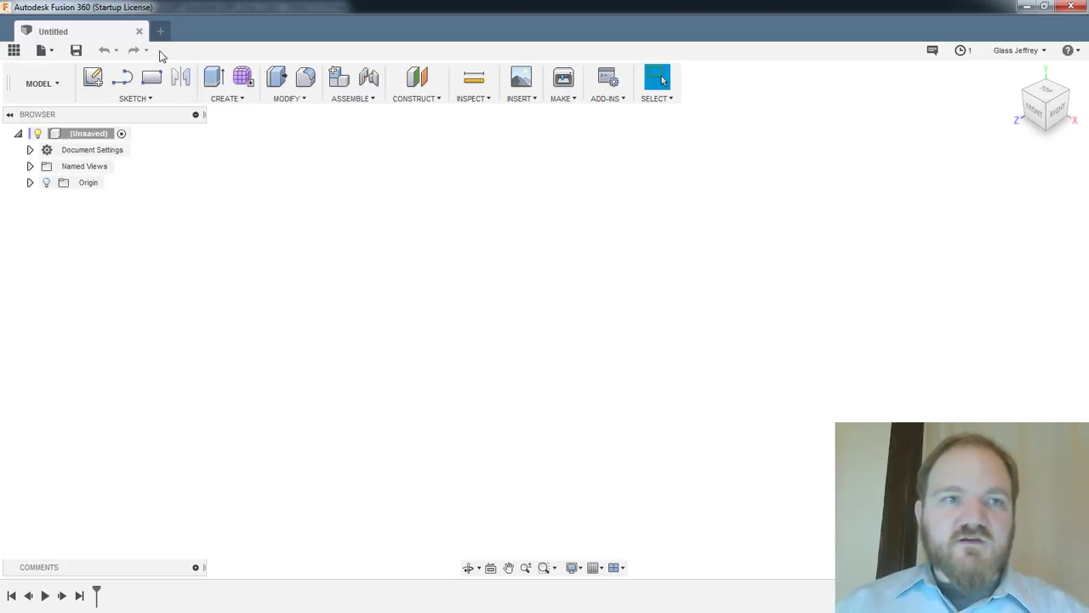
Switch to Fusion 360 and create a new project named QRP Amplifier
{"action": "left_click", "coordinate": [14, 52]}
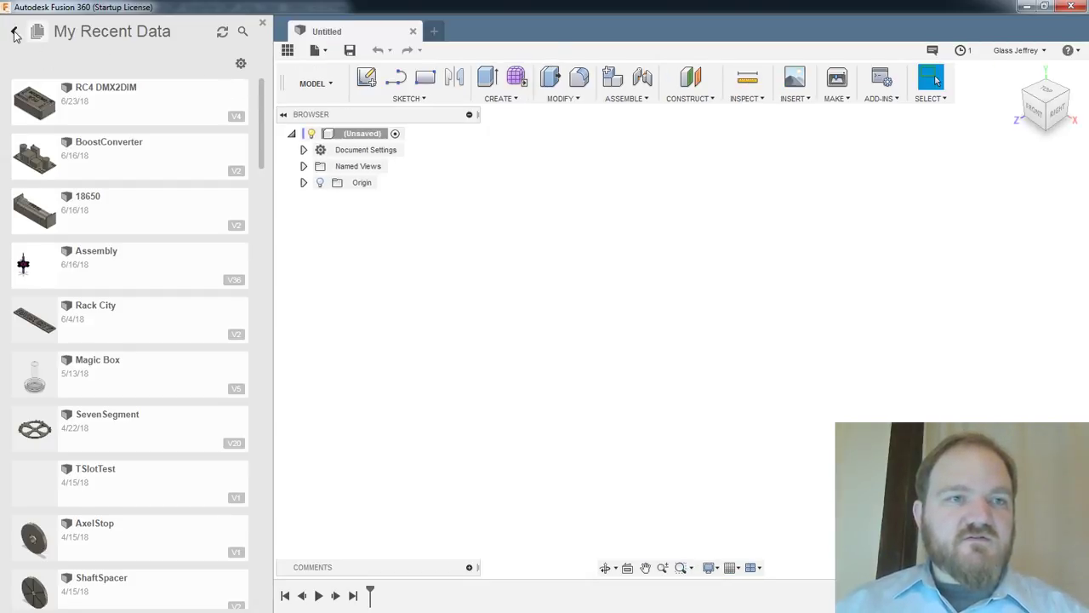
{"action": "left_click", "coordinate": [14, 34]}
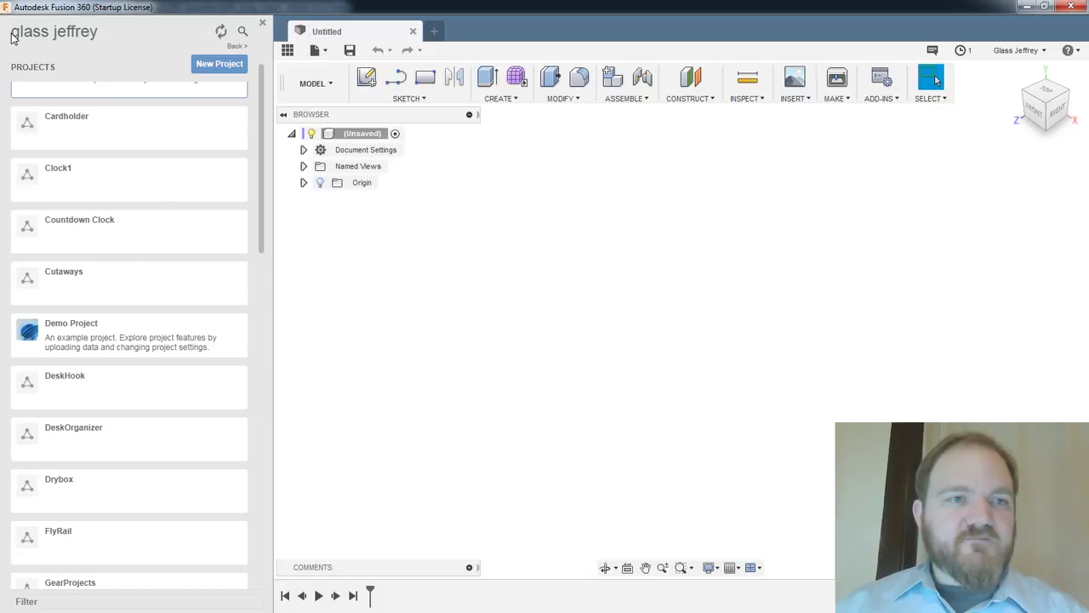
{"action": "left_click", "coordinate": [238, 69]}
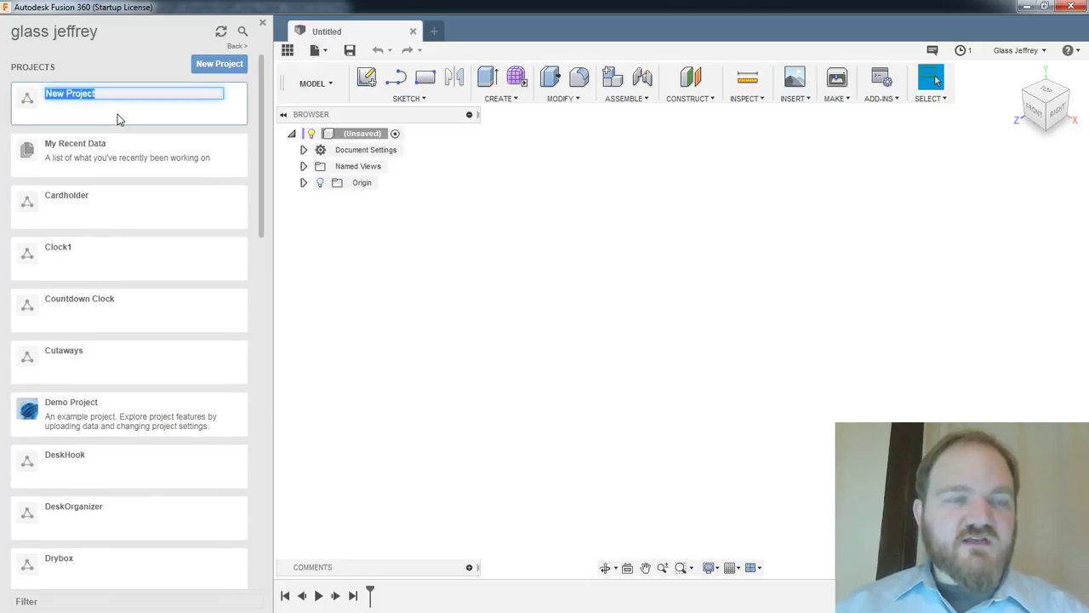
{"action": "type", "text": "QRP Amp"}
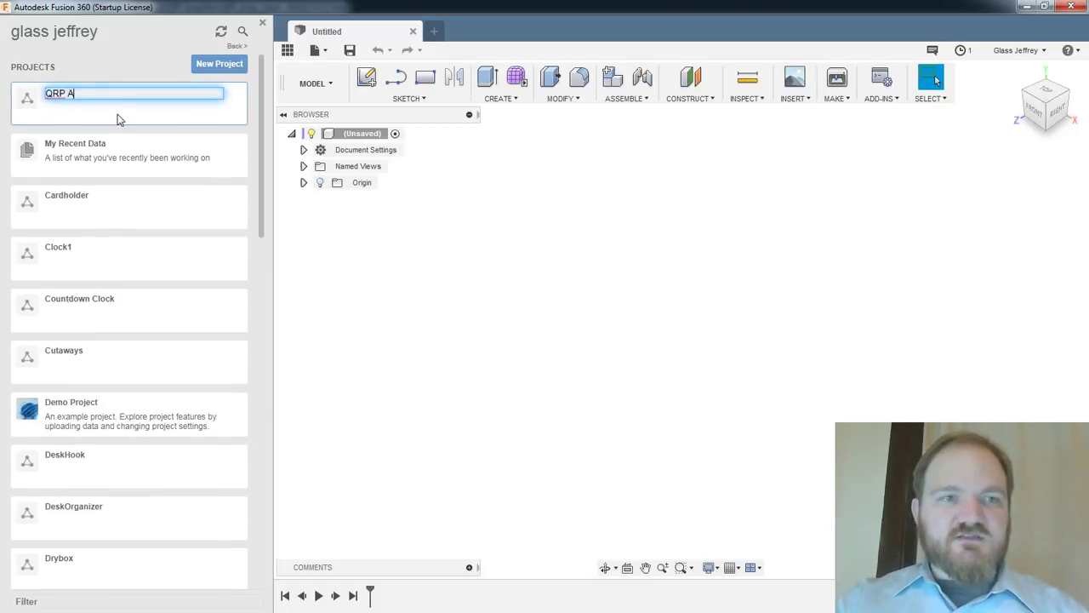
{"action": "type", "text": "lifier"}
{"action": "key", "text": "Return"}
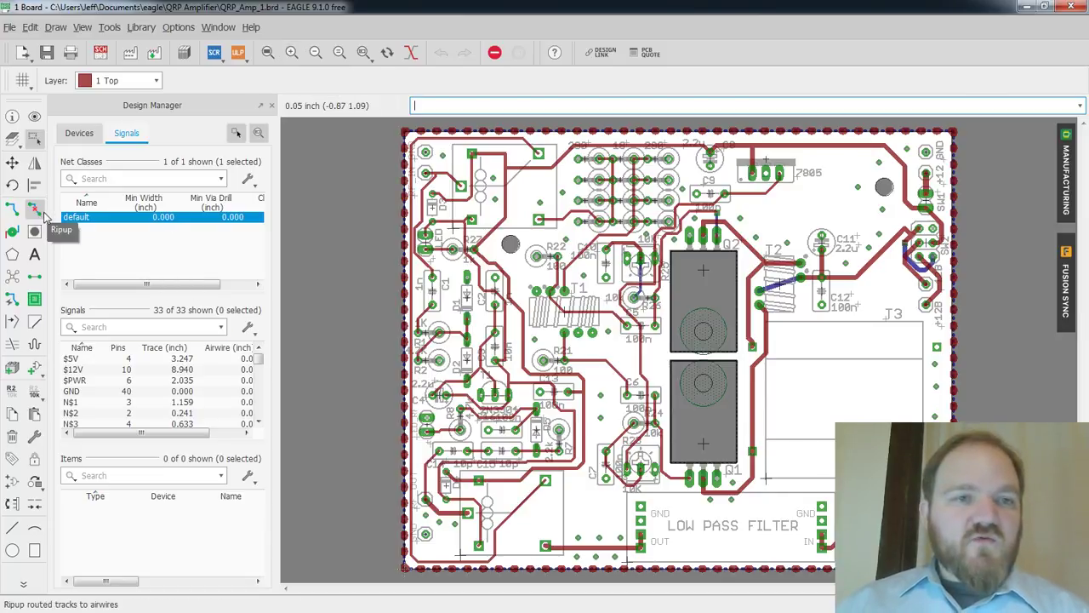
Return to the EAGLE board and set Fusion Sync to create a new Fusion design in the QRP Amplifier project
{"action": "left_click", "coordinate": [1065, 290]}
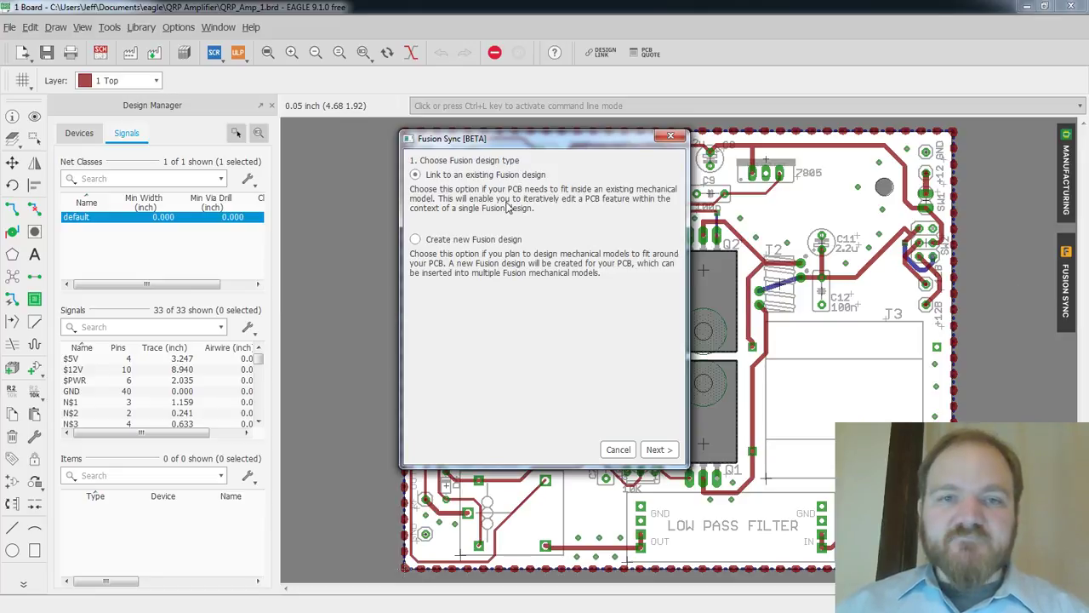
{"action": "left_click", "coordinate": [497, 245]}
{"action": "left_click", "coordinate": [655, 449]}
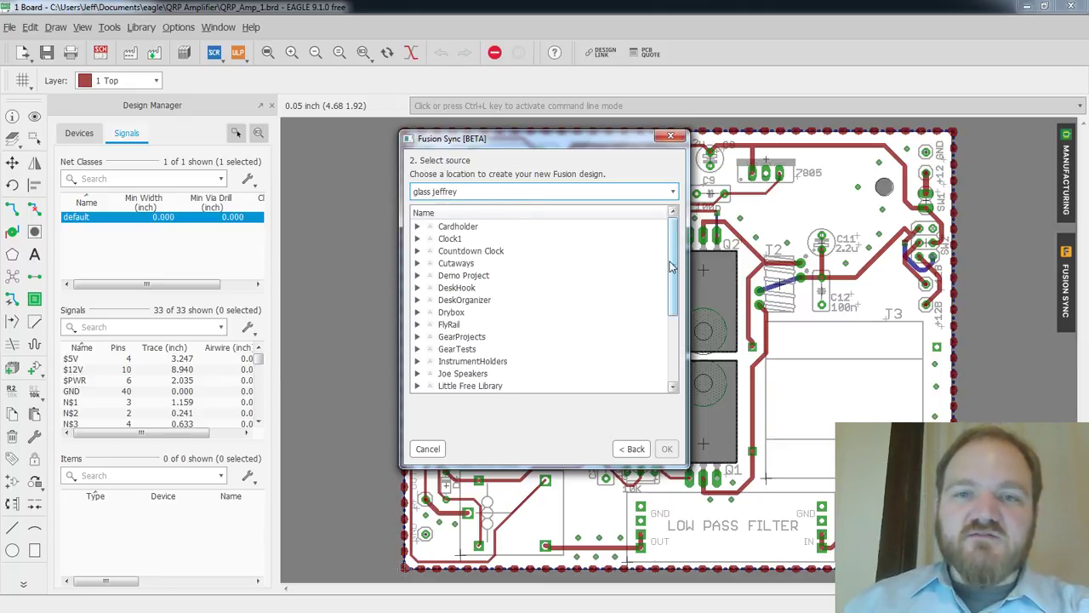
{"action": "left_click_drag", "start_coordinate": [670, 267], "coordinate": [675, 337]}
{"action": "left_click", "coordinate": [553, 340]}
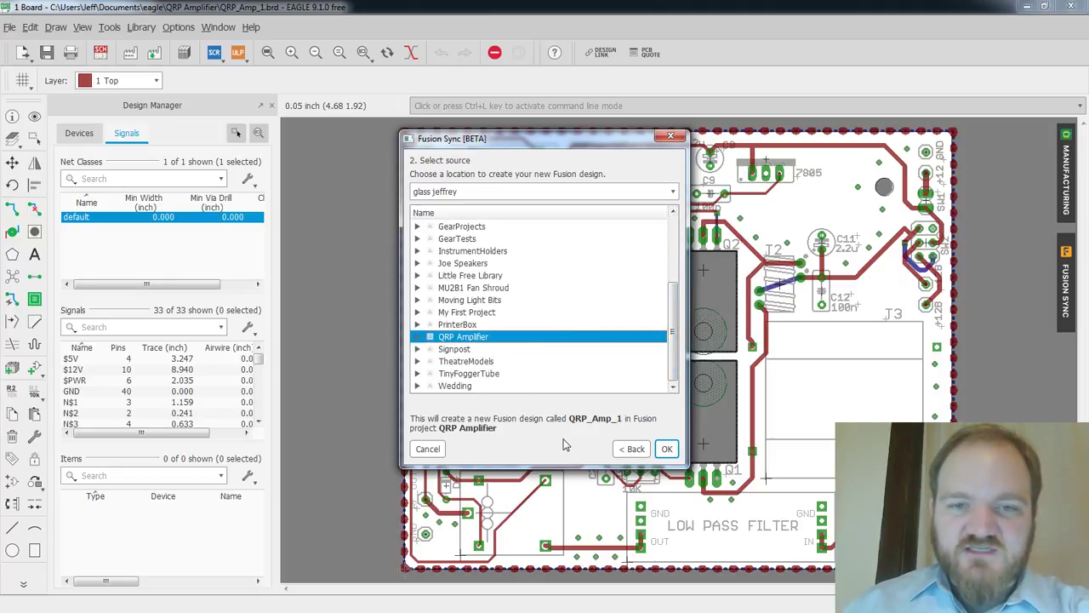
{"action": "left_click", "coordinate": [666, 449]}
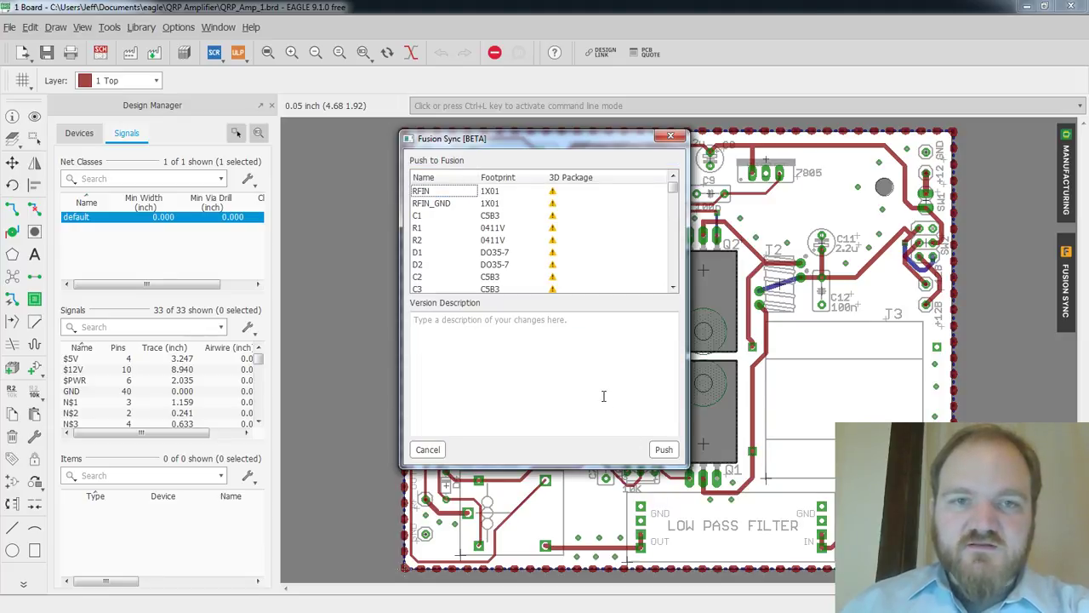
Review the component list and push the board to Fusion with the version description "Ver 0"
{"action": "mouse_move", "coordinate": [673, 187]}
{"action": "left_mouse_down"}
{"action": "mouse_move", "coordinate": [673, 238]}
{"action": "mouse_move", "coordinate": [674, 186]}
{"action": "left_mouse_up"}
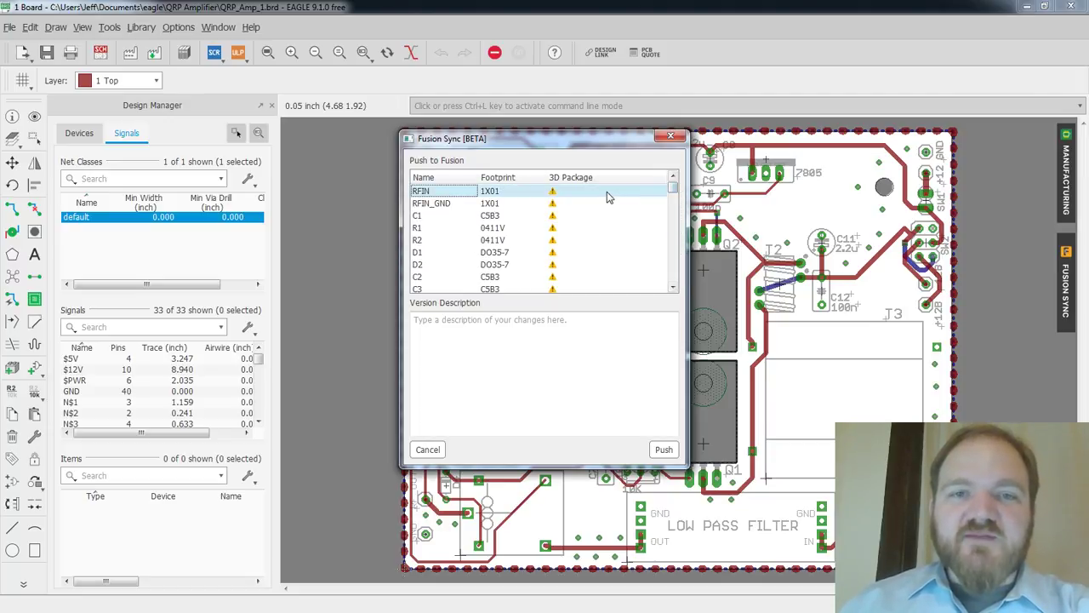
{"action": "scroll", "coordinate": [606, 194], "scroll_direction": "down", "scroll_amount": 5}
{"action": "scroll", "coordinate": [607, 208], "scroll_direction": "down", "scroll_amount": 6}
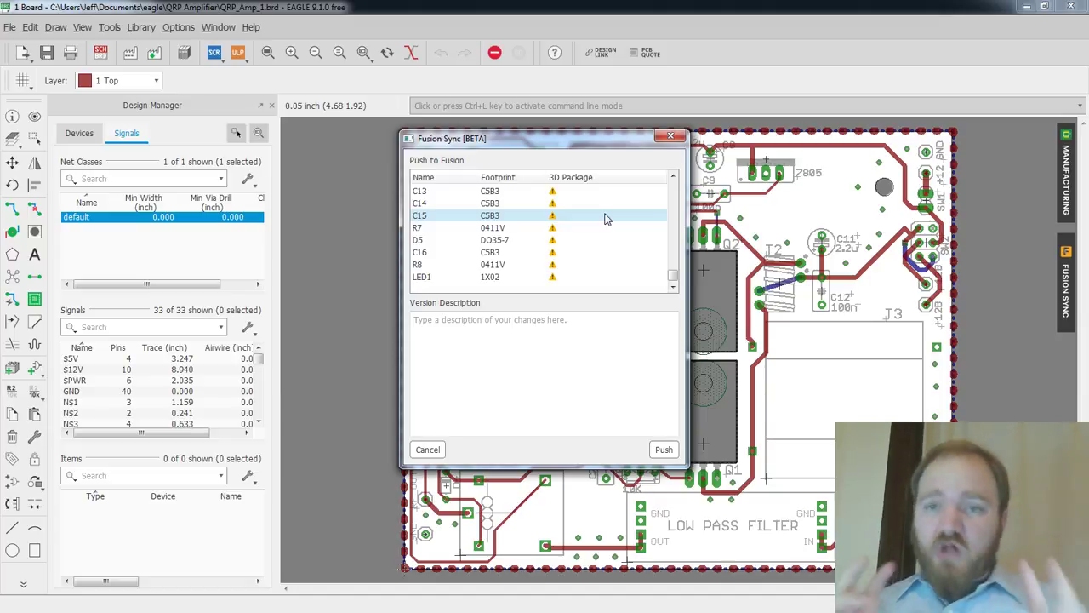
{"action": "left_click", "coordinate": [556, 323]}
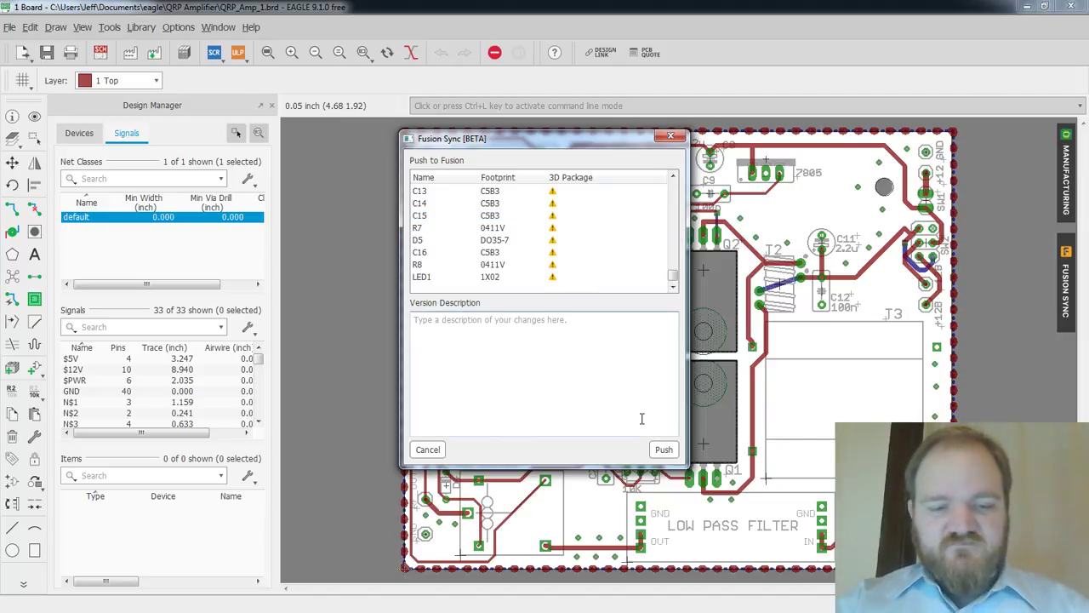
{"action": "type", "text": "Ver 0"}
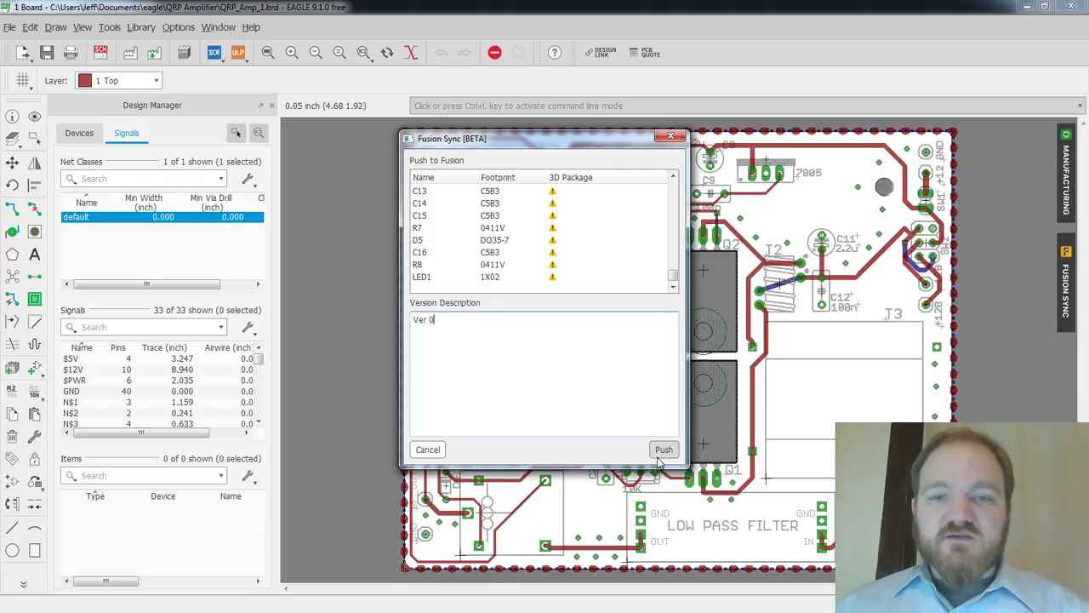
{"action": "left_click", "coordinate": [663, 451]}
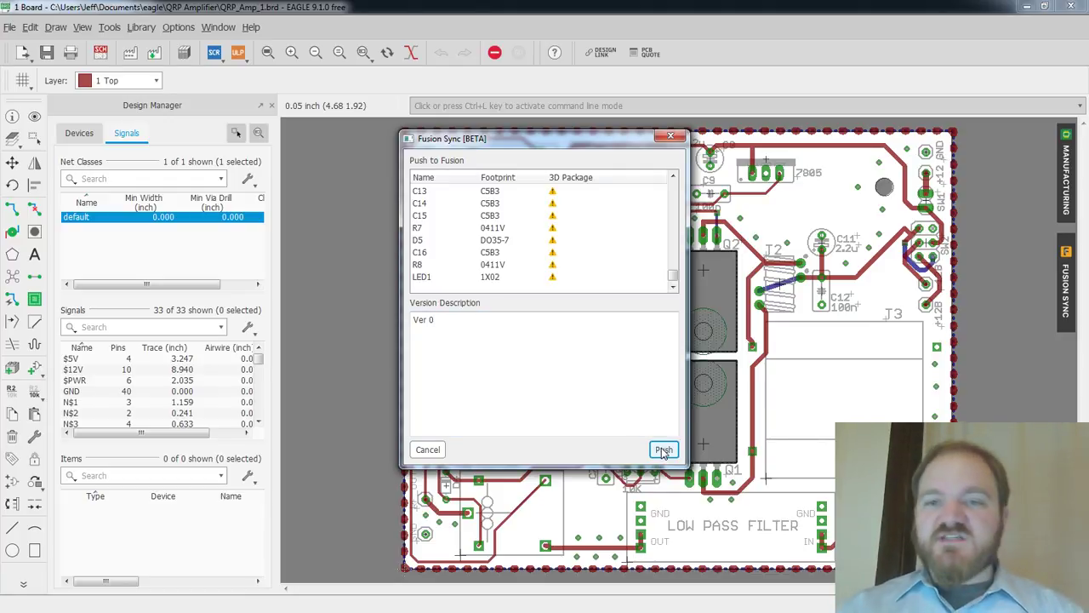
{"action": "left_click", "coordinate": [662, 450]}
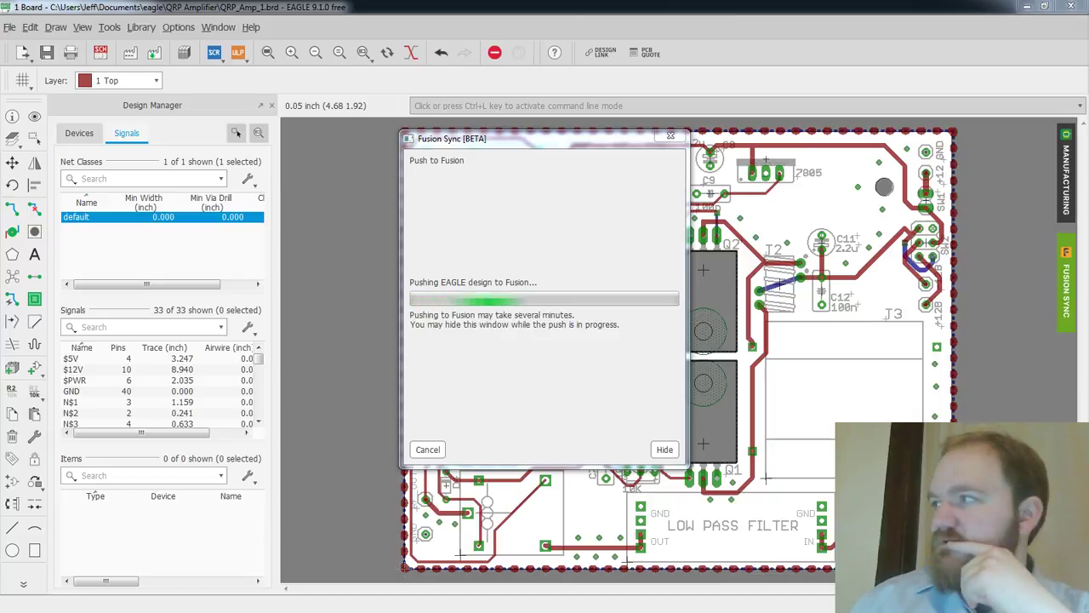
Switch to Fusion 360, hide its data panel, and dismiss the EAGLE push message and Fusion Sync window
{"action": "key", "text": "alt+Tab"}
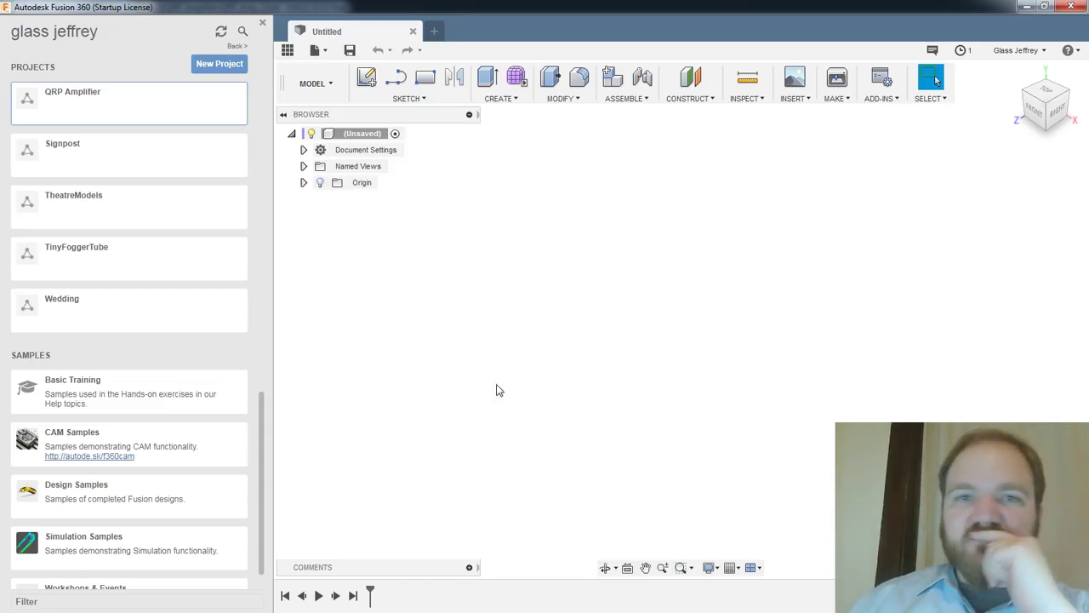
{"action": "left_click", "coordinate": [262, 24]}
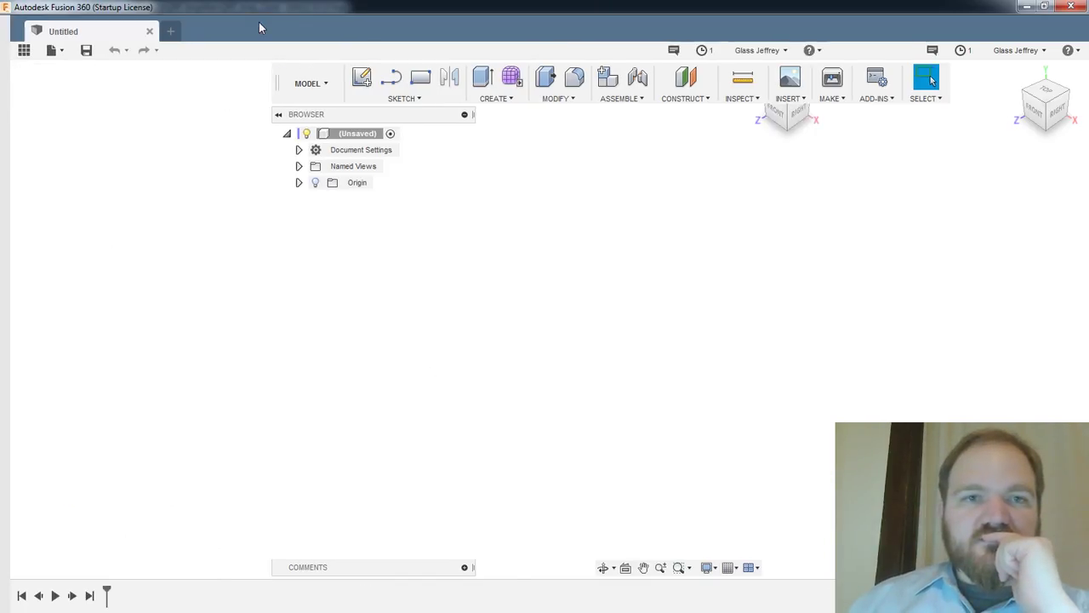
{"action": "left_click", "coordinate": [1027, 7]}
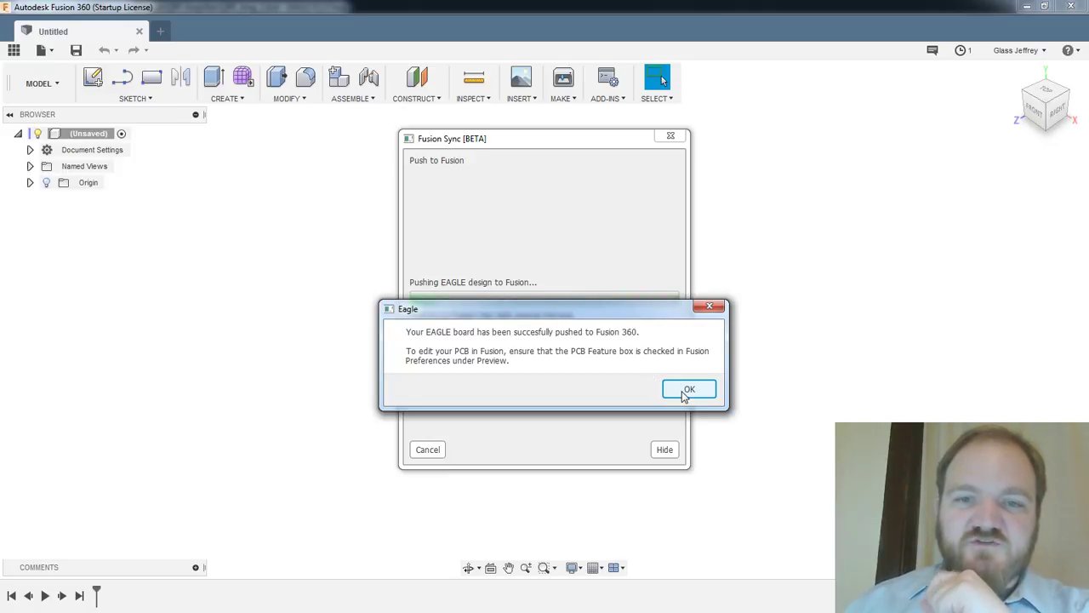
{"action": "left_click", "coordinate": [686, 390]}
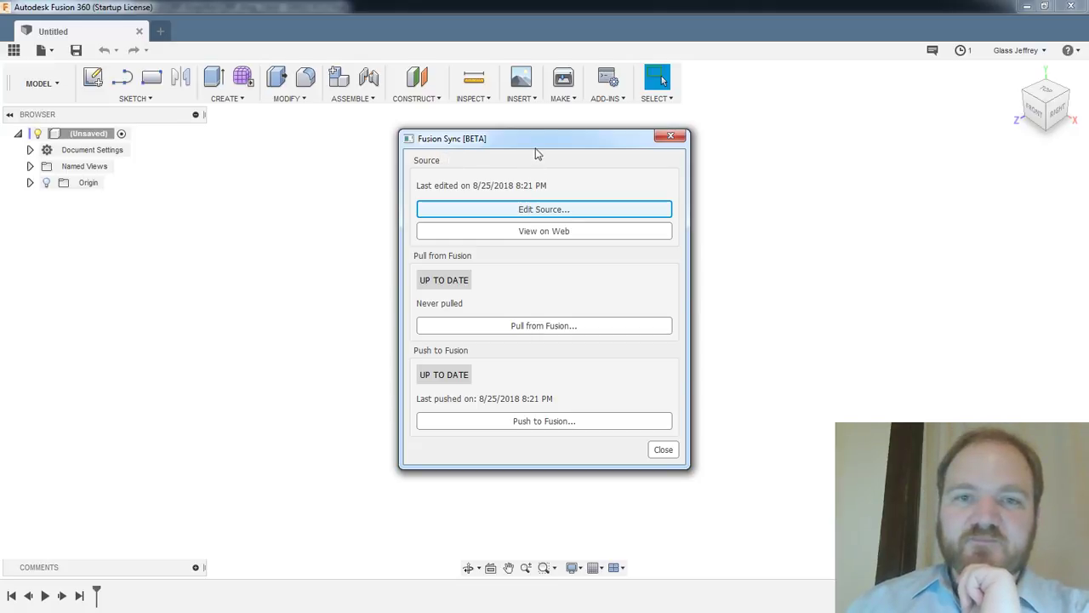
{"action": "left_click", "coordinate": [663, 450]}
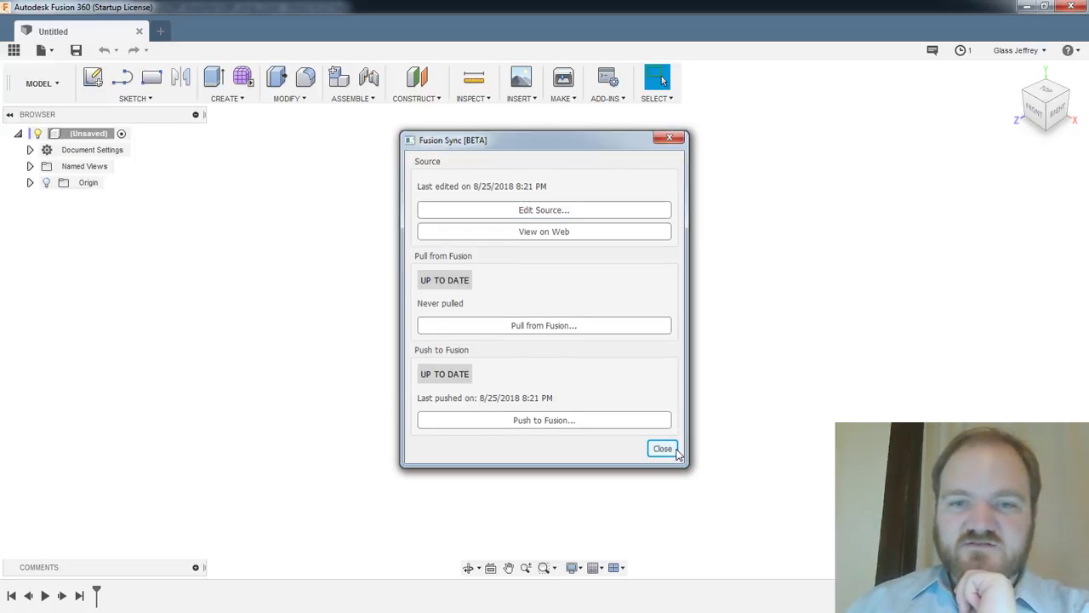
Open QRP_Amp_1 from the QRP Amplifier project and relaunch Fusion 360 with its latest update
{"action": "left_click", "coordinate": [13, 50]}
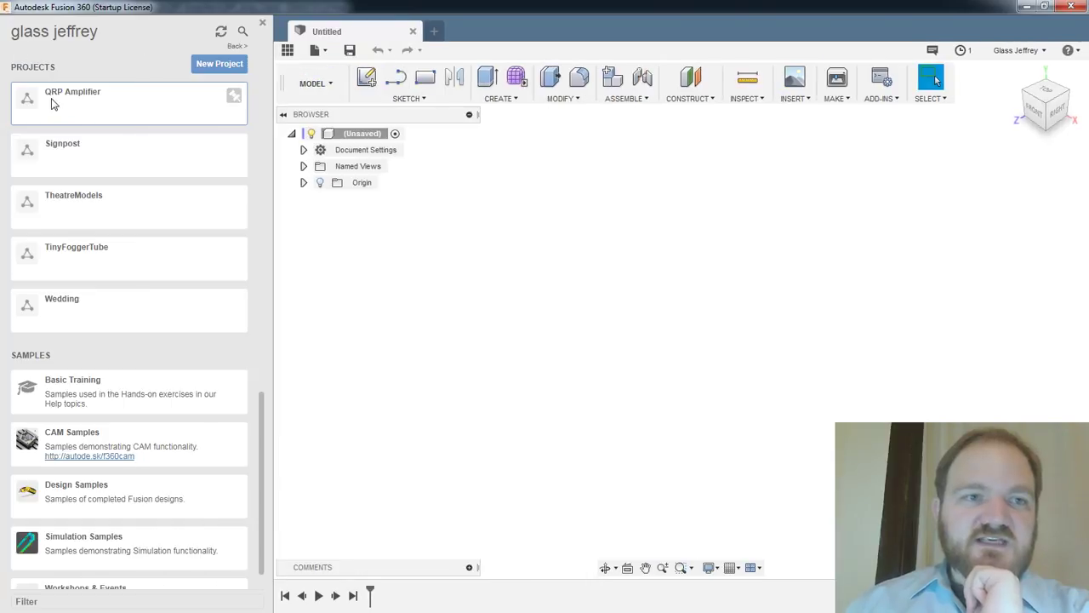
{"action": "left_click", "coordinate": [141, 102]}
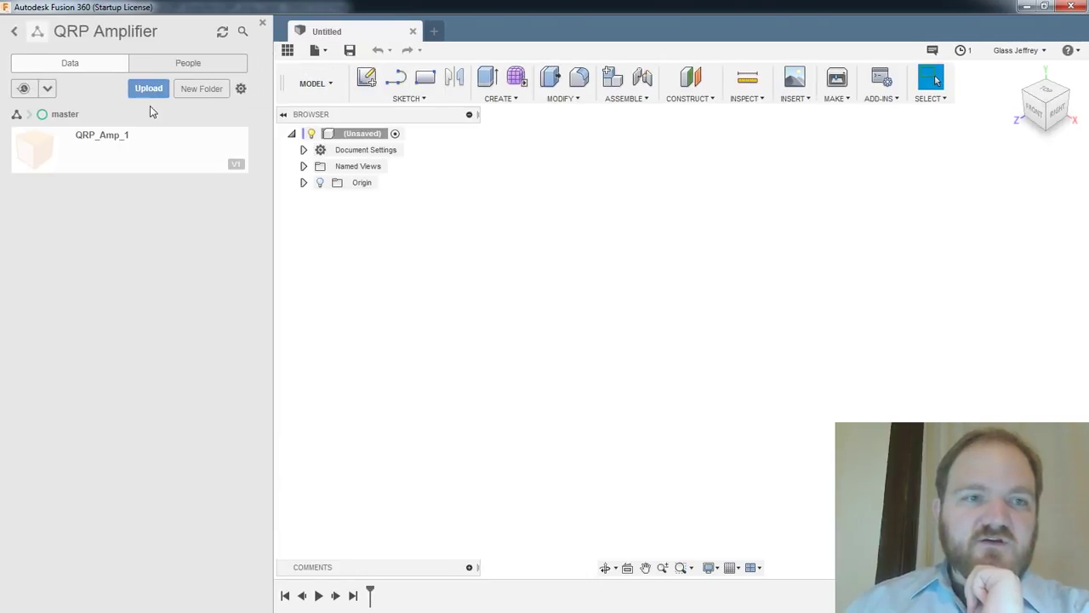
{"action": "double_click", "coordinate": [150, 160]}
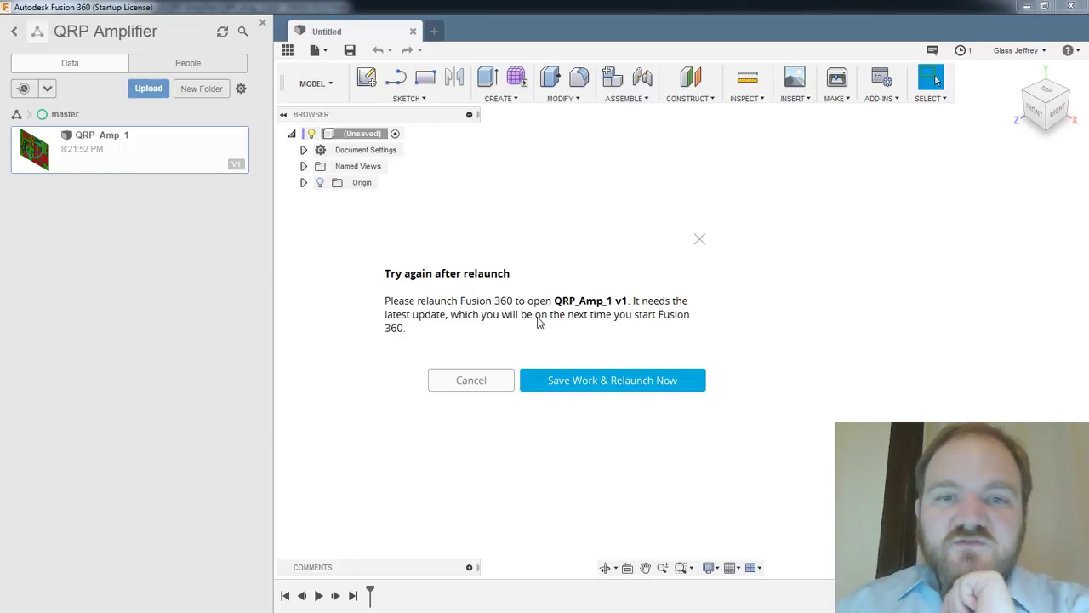
{"action": "left_click", "coordinate": [547, 384]}
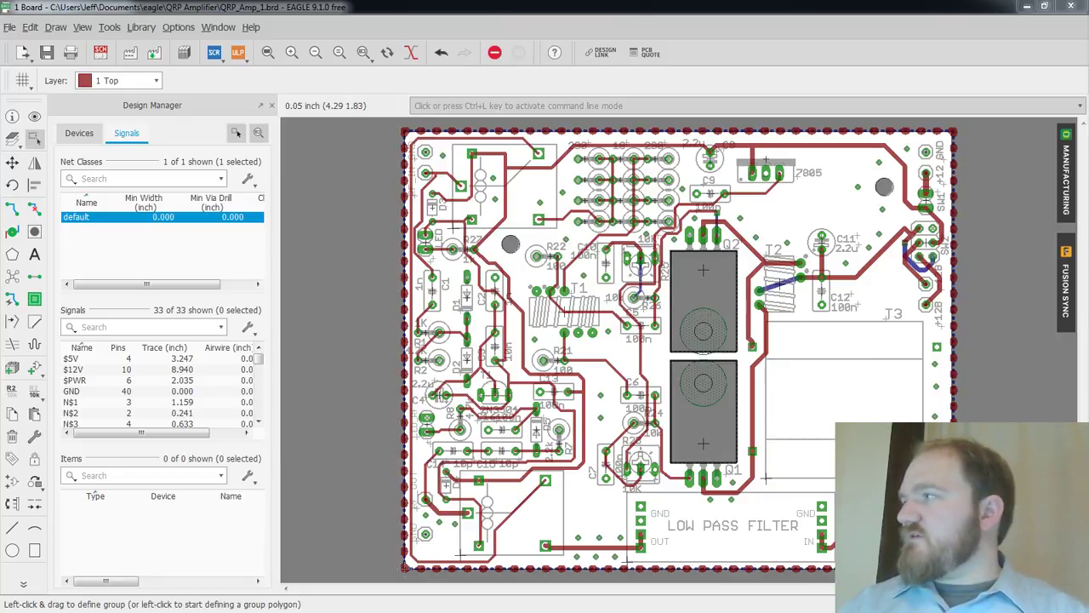
Look over the QRP_Amp_1 schematic in EAGLE and return to the board layout
{"action": "left_click", "coordinate": [1025, 9]}
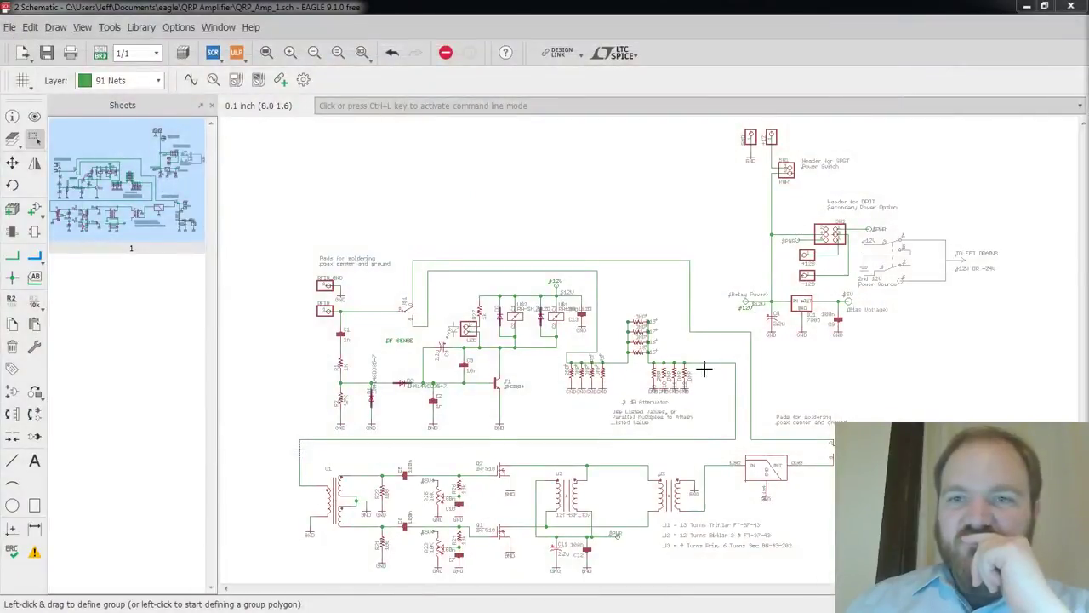
{"action": "scroll", "coordinate": [704, 341], "scroll_direction": "up", "scroll_amount": 2}
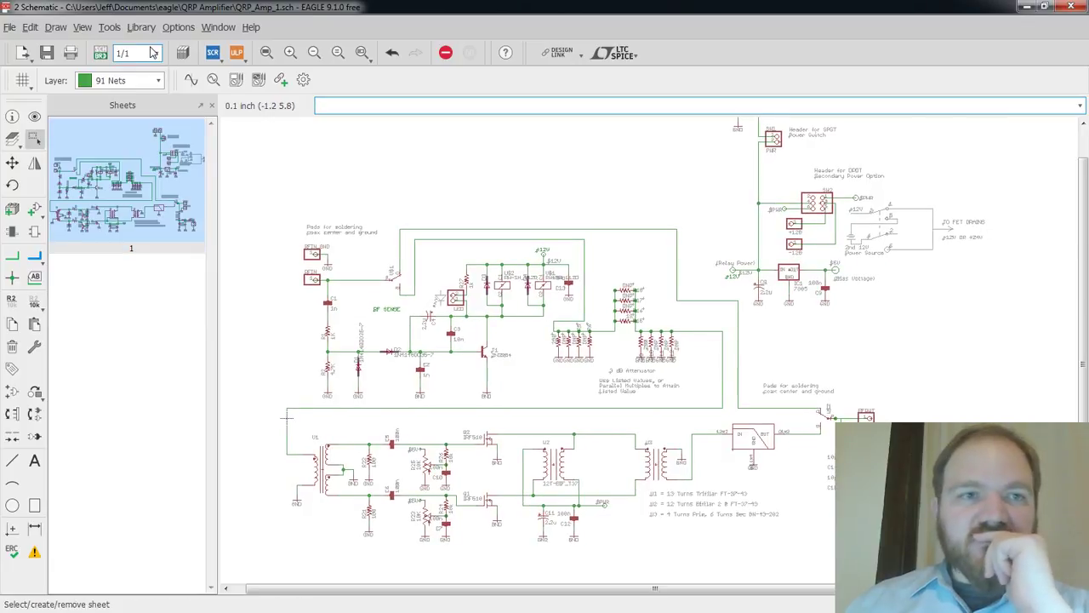
{"action": "left_click", "coordinate": [101, 53]}
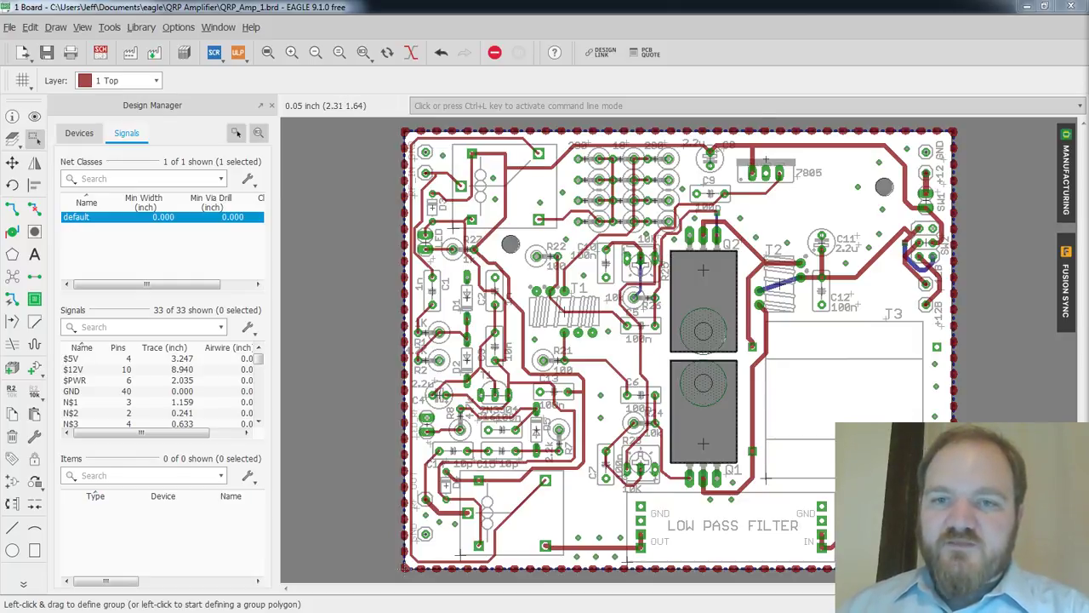
Examine the board layout around transistors Q1 and Q2, transformer T1, and the mounting hole near R27
{"action": "scroll", "coordinate": [749, 357], "scroll_direction": "up", "scroll_amount": 3}
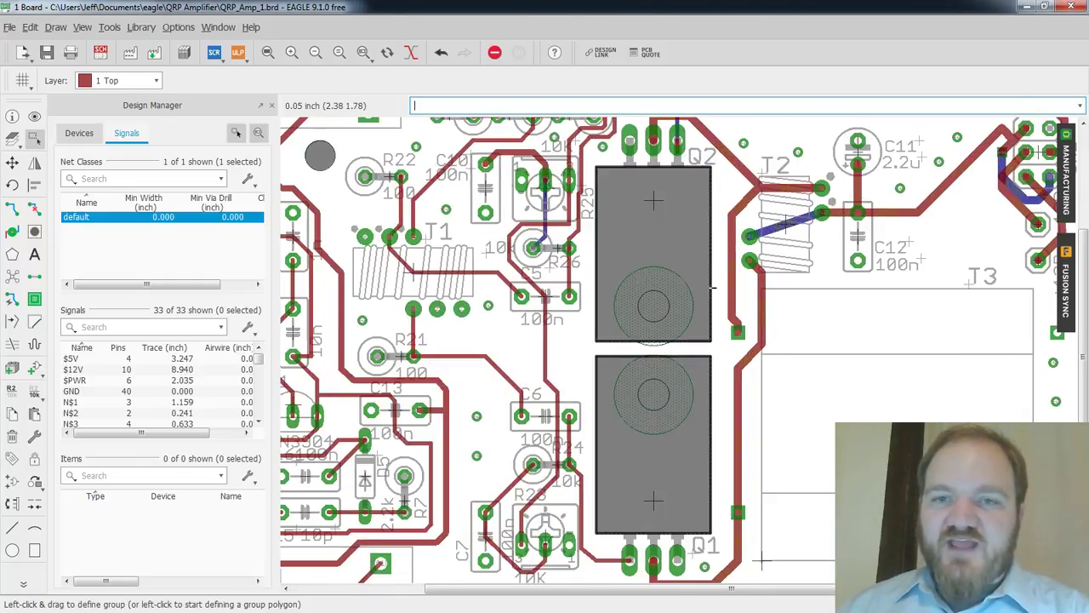
{"action": "scroll", "coordinate": [715, 294], "scroll_direction": "up", "scroll_amount": 2}
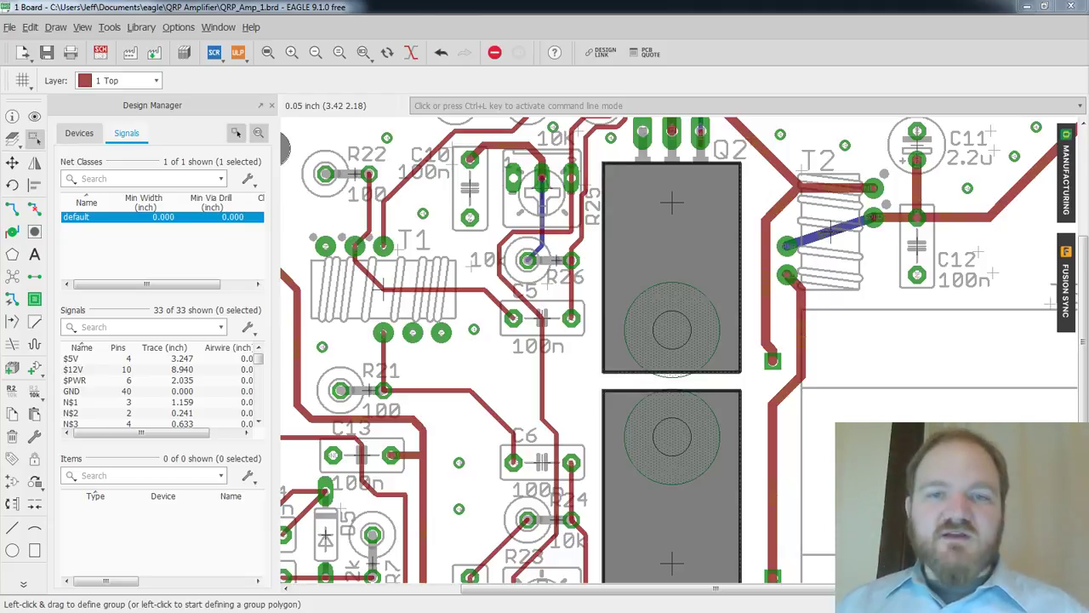
{"action": "middle_click_drag", "start_coordinate": [828, 381], "coordinate": [772, 349]}
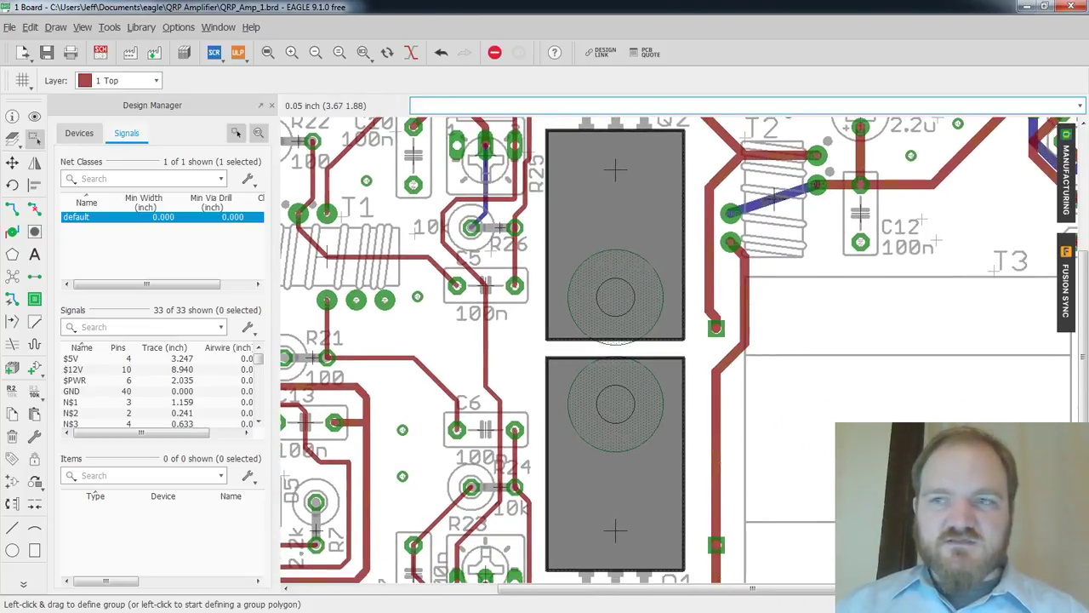
{"action": "key", "text": "alt+Tab"}
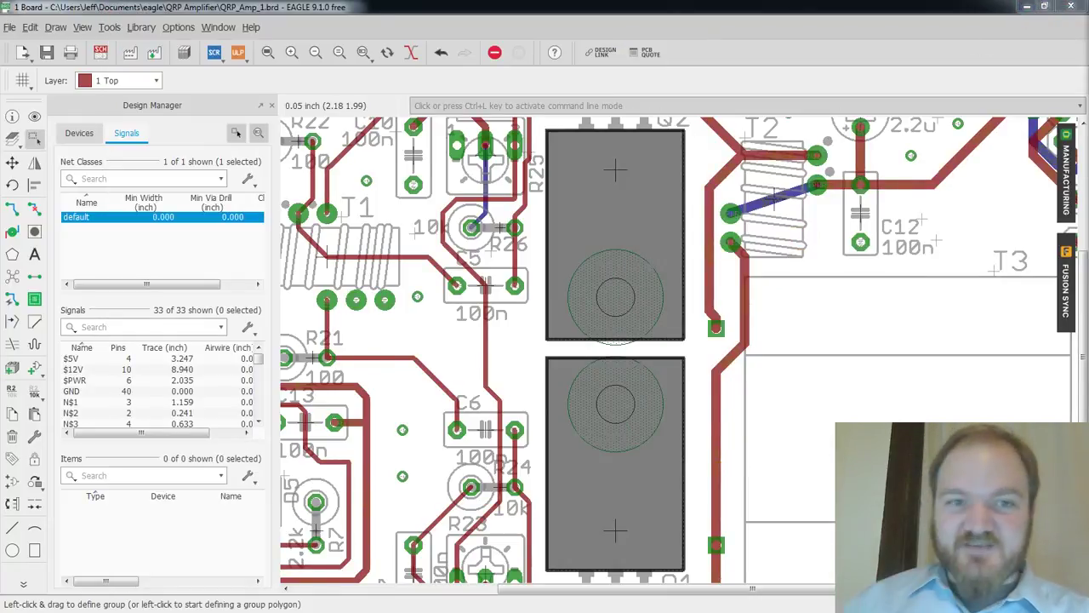
{"action": "scroll", "coordinate": [475, 215], "scroll_direction": "down", "scroll_amount": 5}
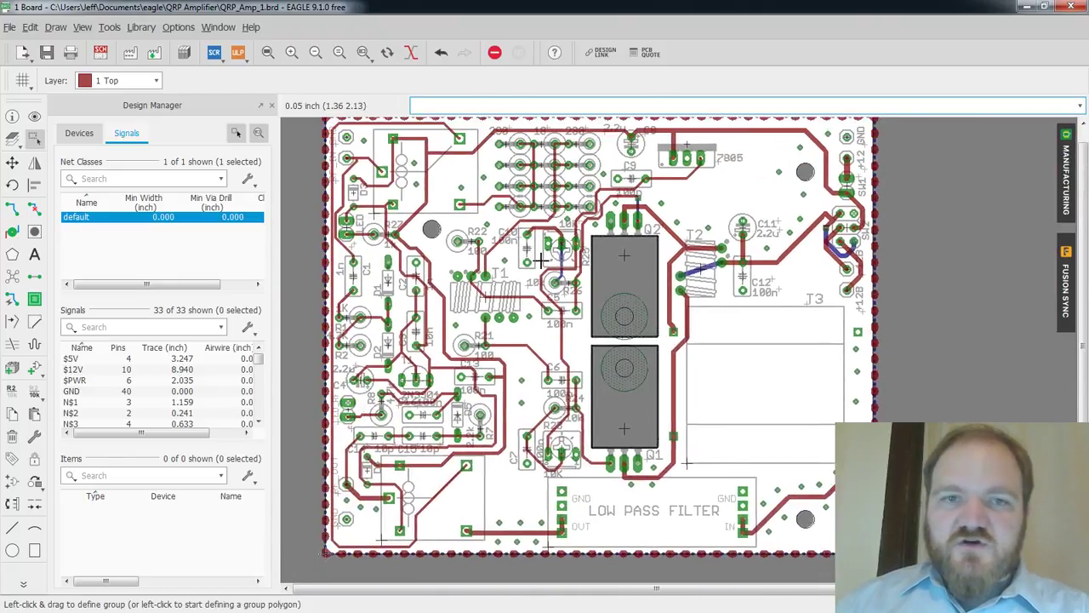
{"action": "middle_click_drag", "start_coordinate": [515, 258], "coordinate": [541, 260]}
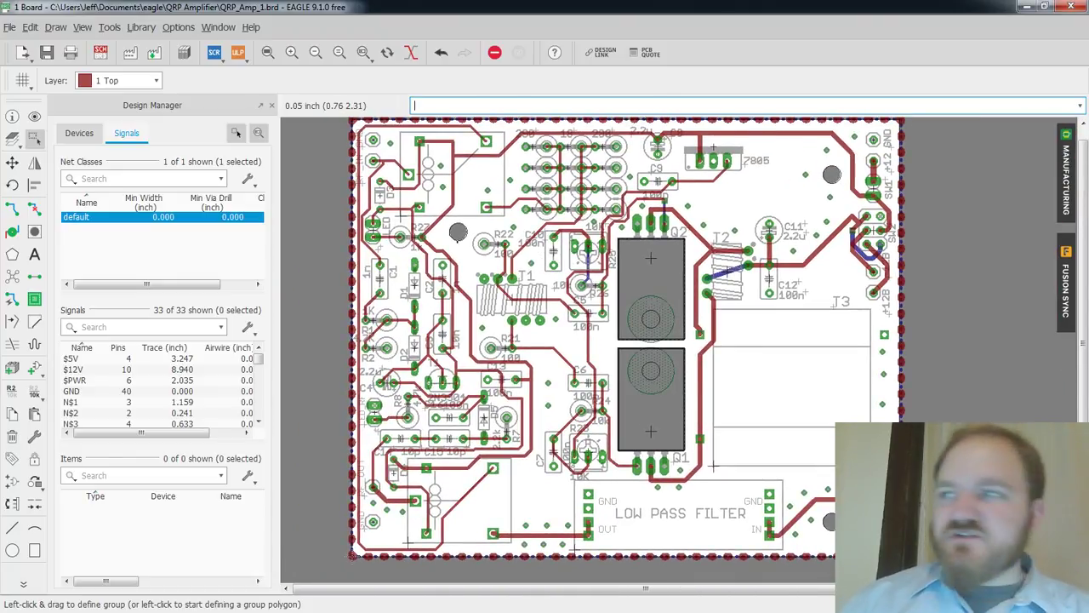
{"action": "scroll", "coordinate": [488, 216], "scroll_direction": "up", "scroll_amount": 3}
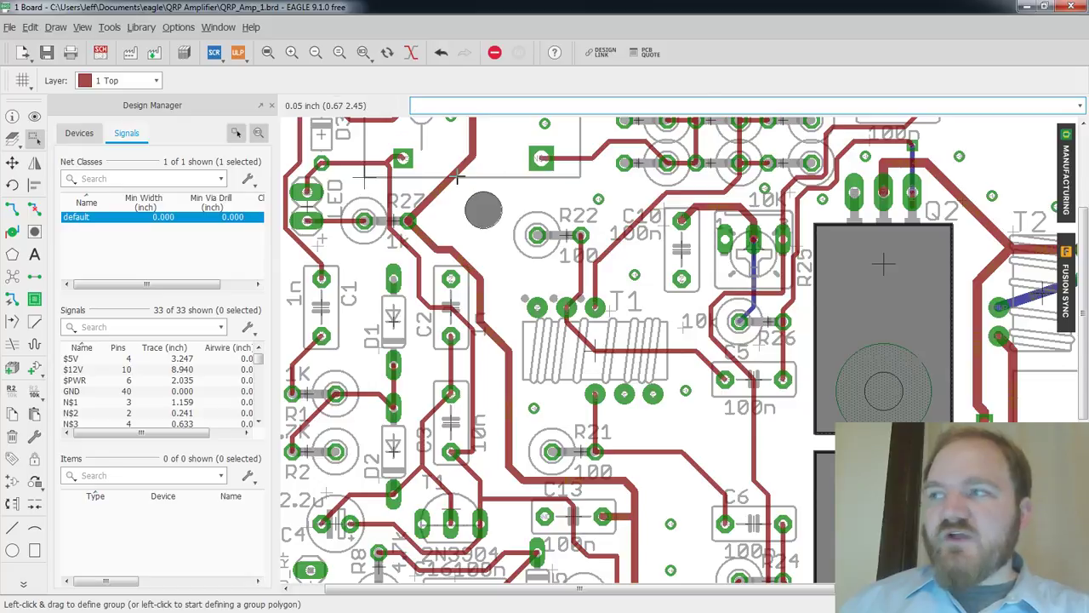
{"action": "scroll", "coordinate": [456, 184], "scroll_direction": "up", "scroll_amount": 1}
{"action": "scroll", "coordinate": [456, 184], "scroll_direction": "up", "scroll_amount": 1}
{"action": "middle_click_drag", "start_coordinate": [515, 168], "coordinate": [655, 270]}
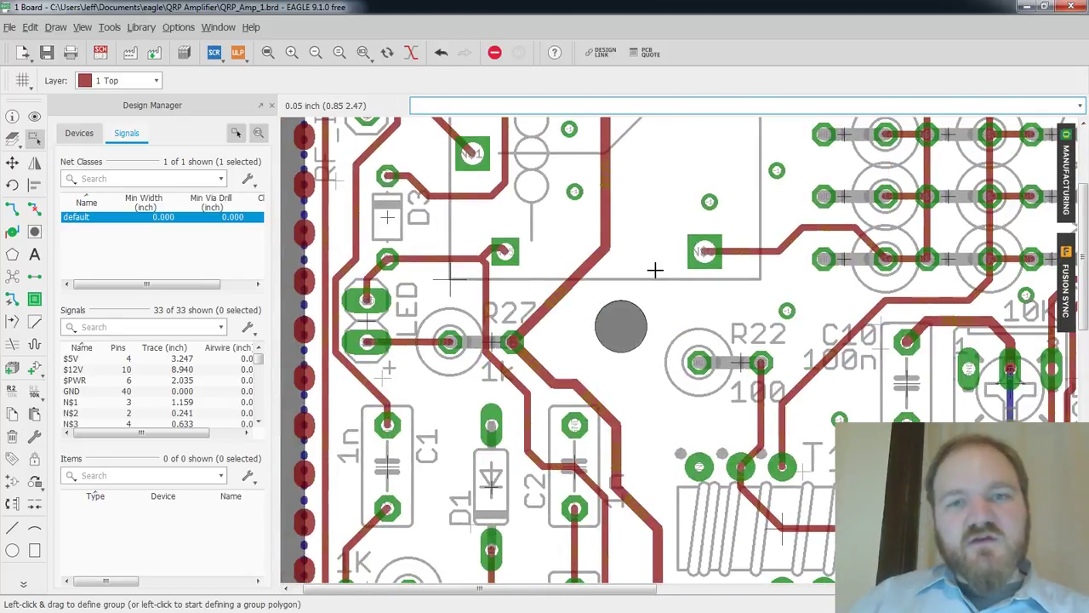
{"action": "middle_click_drag", "start_coordinate": [440, 239], "coordinate": [451, 299]}
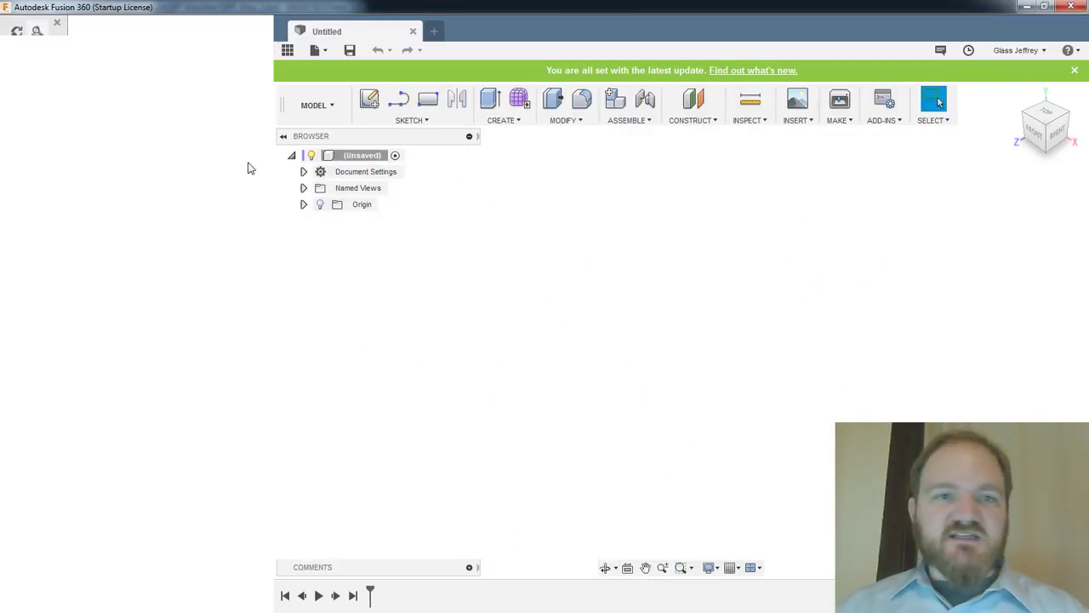
Close the Fusion 360 window and return to the EAGLE board
{"action": "left_click", "coordinate": [1025, 7]}
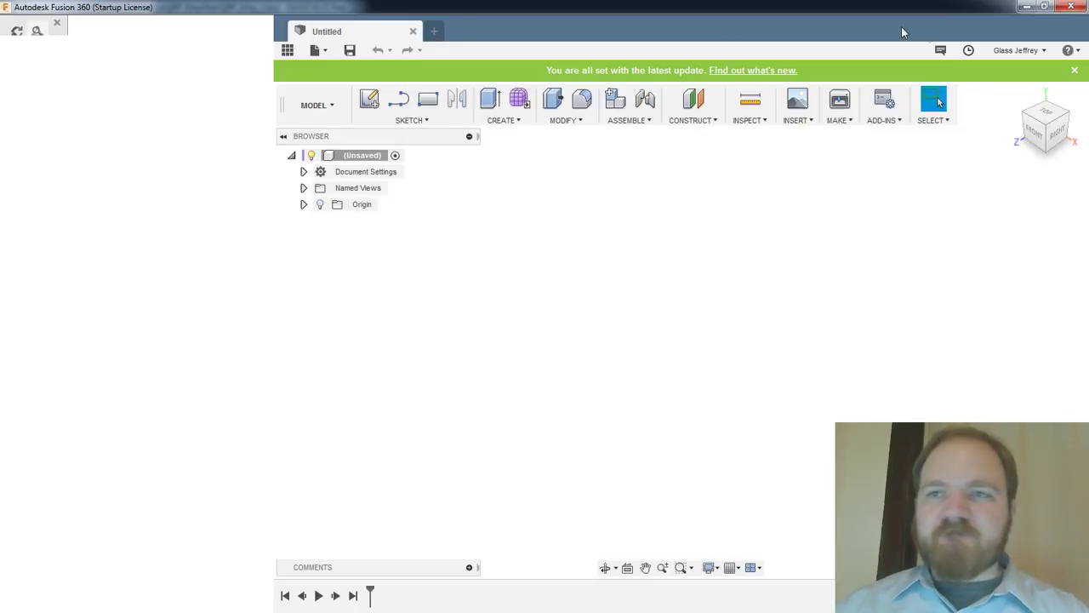
{"action": "left_click", "coordinate": [1069, 8]}
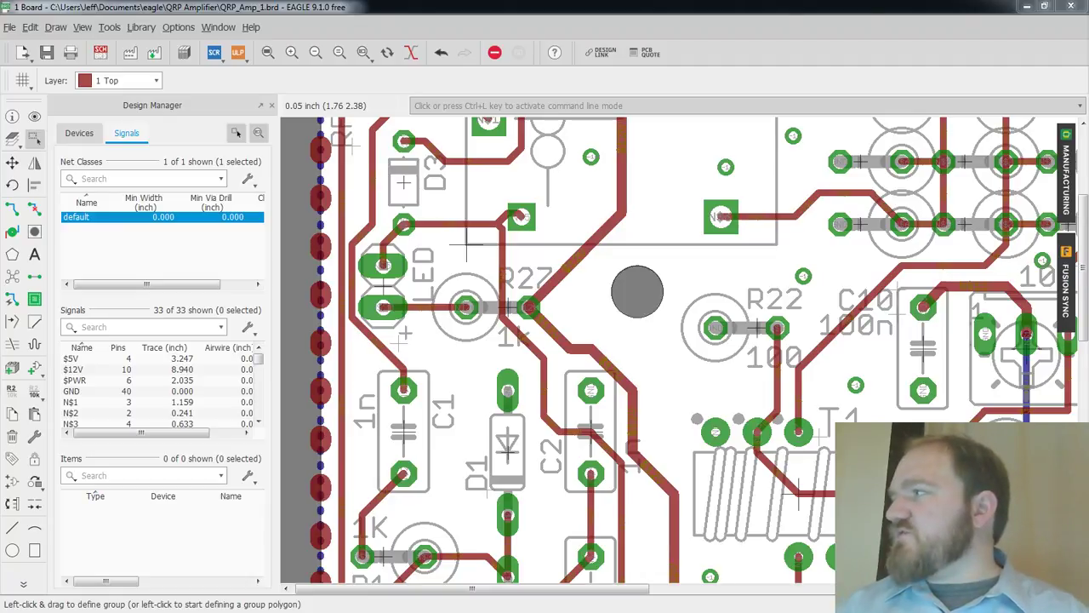
Use Fusion Sync to view the linked QRP_Amp_1 design on the web and bring up its browser page
{"action": "left_click", "coordinate": [1066, 289]}
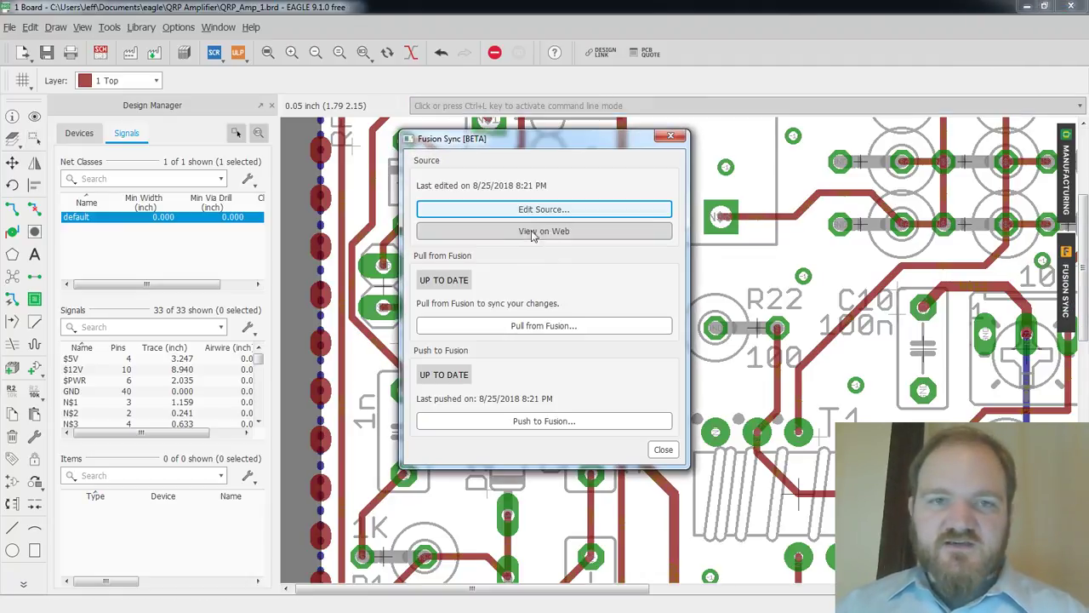
{"action": "left_click_drag", "start_coordinate": [539, 141], "coordinate": [535, 142]}
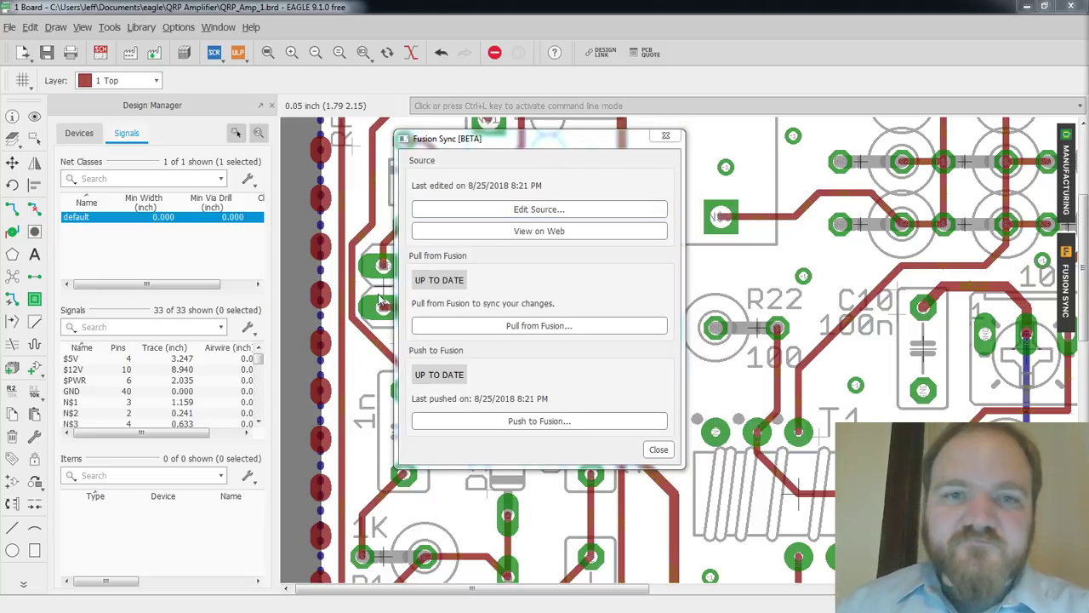
{"action": "left_click_drag", "start_coordinate": [491, 141], "coordinate": [479, 131]}
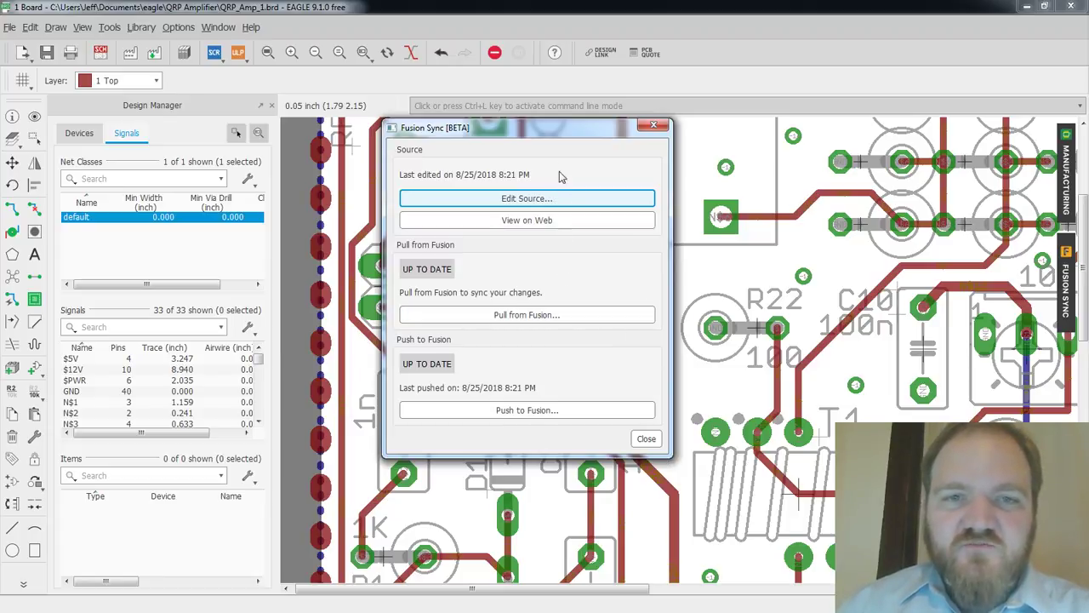
{"action": "left_click", "coordinate": [632, 219]}
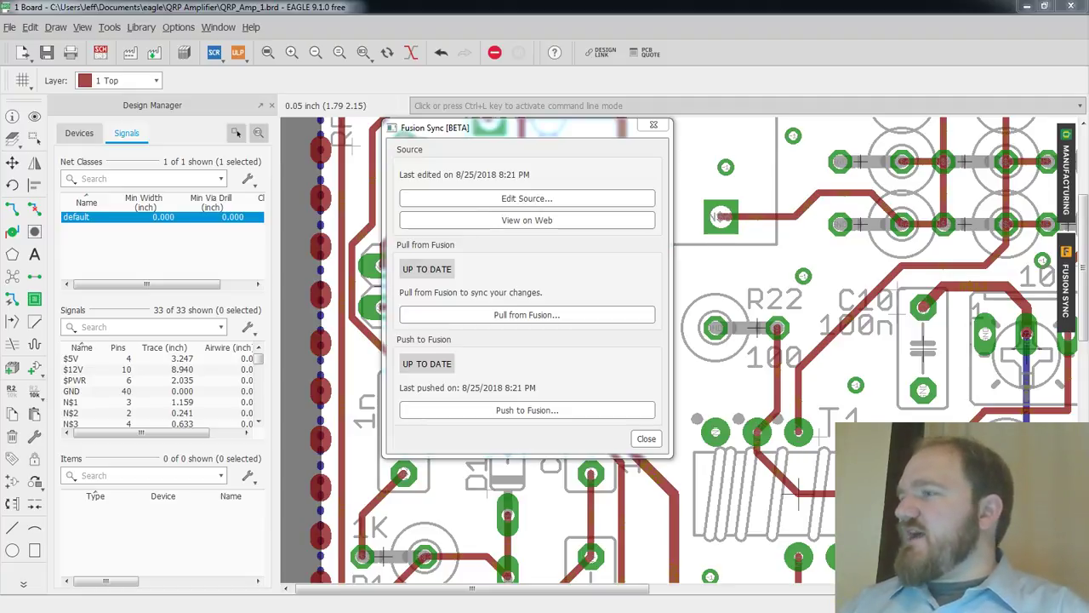
{"action": "left_click_drag", "start_coordinate": [391, 611], "coordinate": [554, 131]}
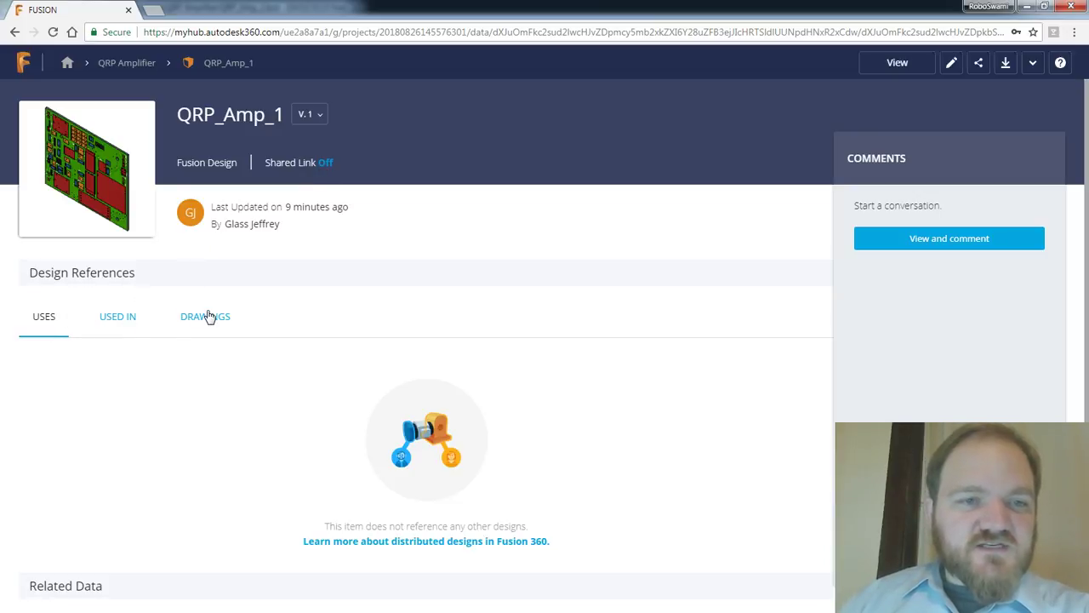
Go up from the design to the QRP Amplifier project and on to the home page, and browse the project list
{"action": "left_click", "coordinate": [119, 66]}
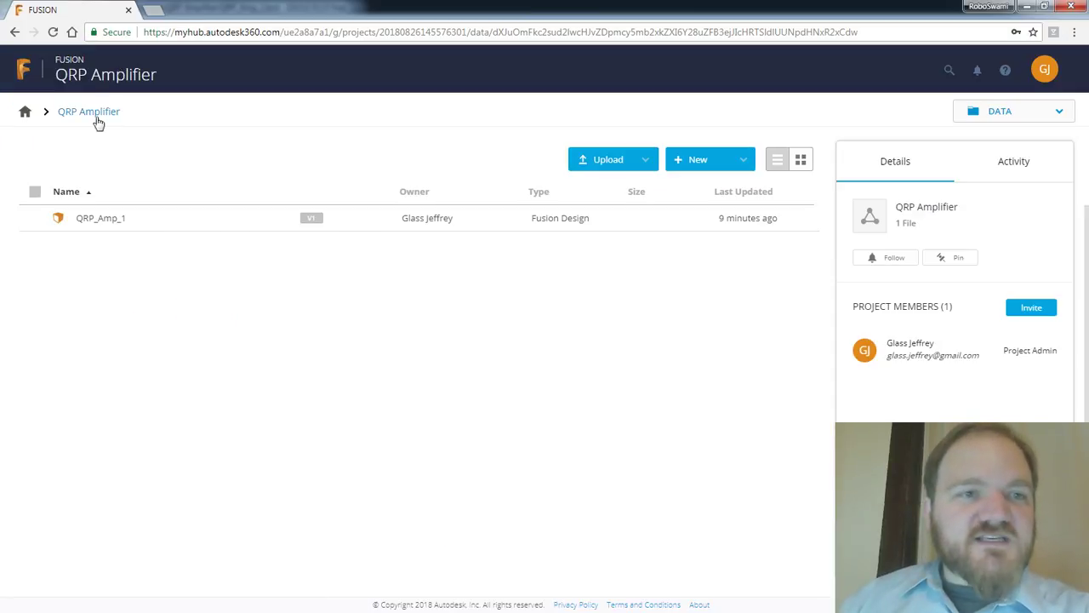
{"action": "left_click", "coordinate": [26, 112]}
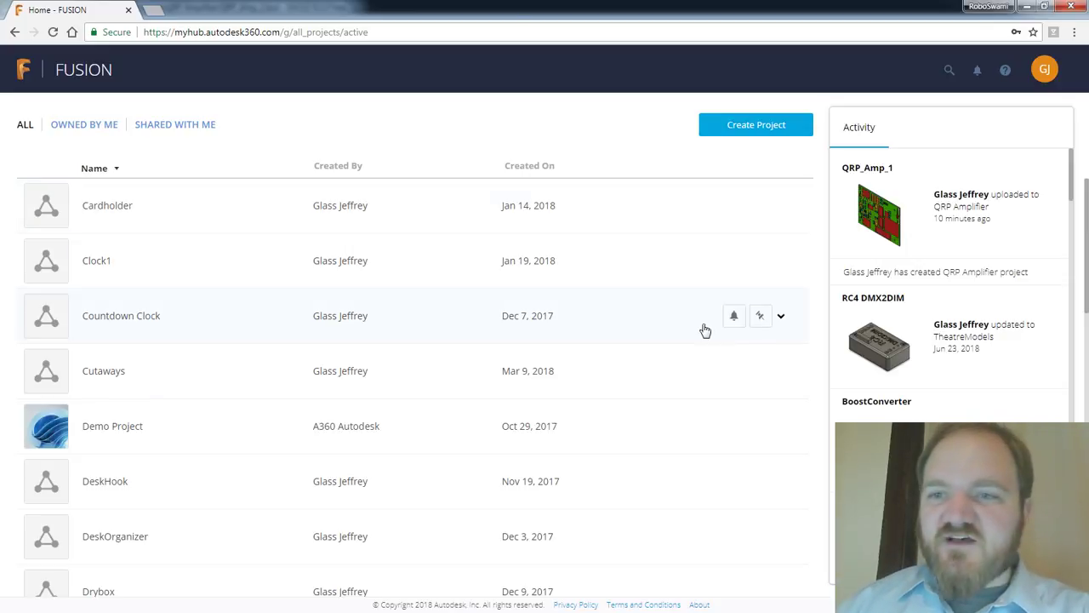
{"action": "scroll", "coordinate": [694, 325], "scroll_direction": "down", "scroll_amount": 1}
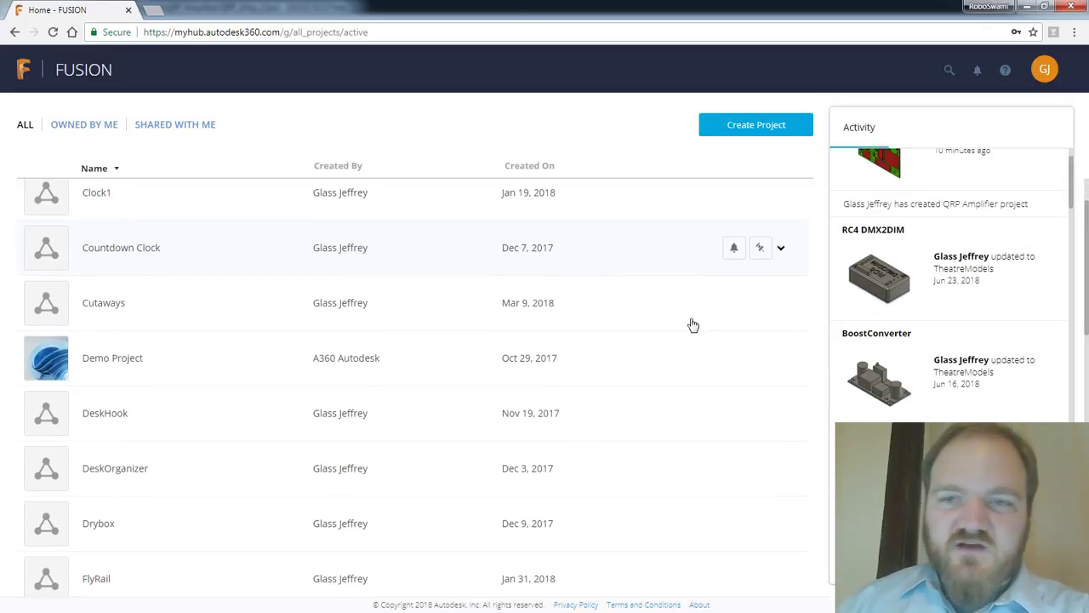
{"action": "scroll", "coordinate": [258, 297], "scroll_direction": "down", "scroll_amount": 5}
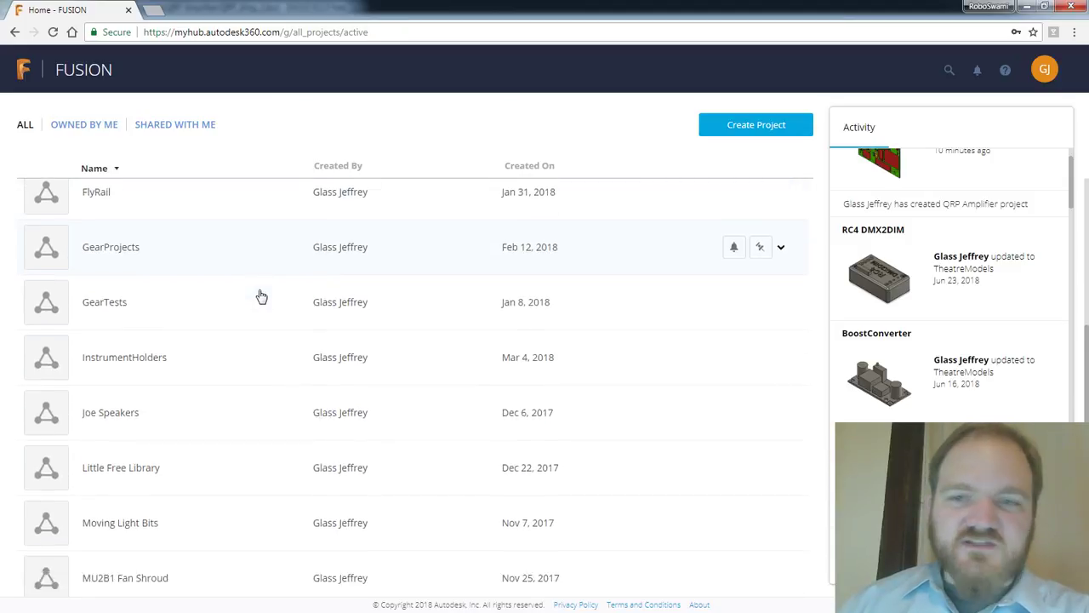
{"action": "scroll", "coordinate": [340, 323], "scroll_direction": "down", "scroll_amount": 4}
{"action": "scroll", "coordinate": [939, 274], "scroll_direction": "down", "scroll_amount": 1}
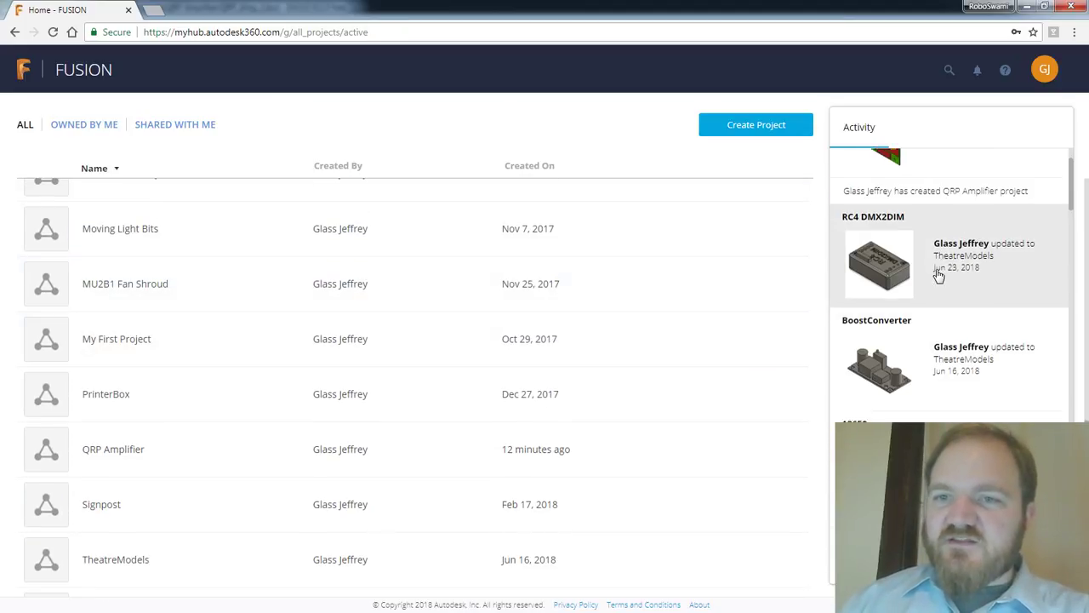
Browse the older entries in the activity feed on the Fusion web home page
{"action": "scroll", "coordinate": [939, 272], "scroll_direction": "down", "scroll_amount": 5}
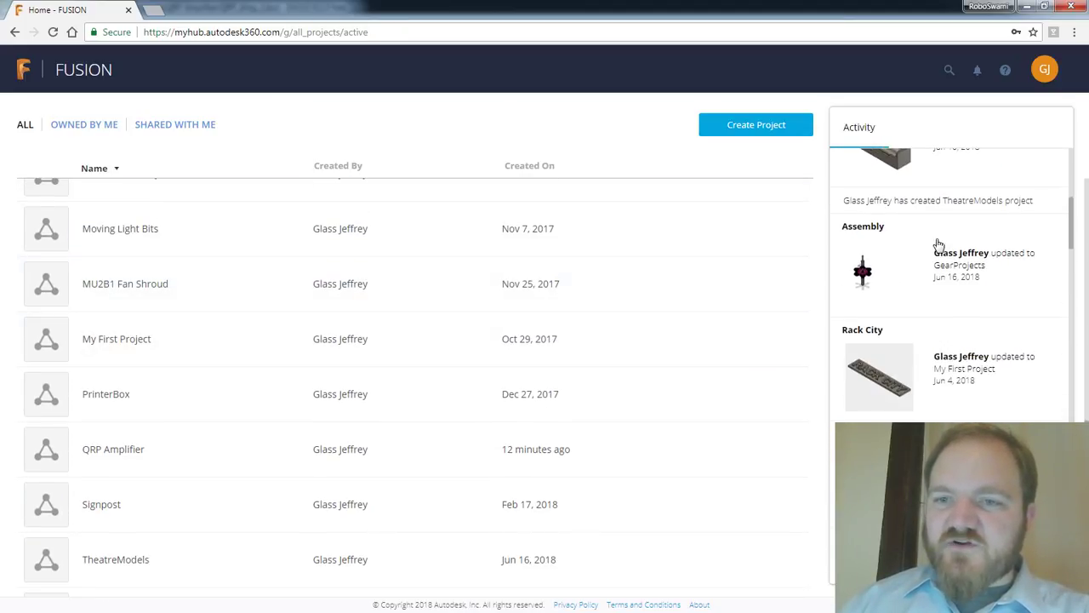
{"action": "scroll", "coordinate": [938, 245], "scroll_direction": "down", "scroll_amount": 2}
{"action": "scroll", "coordinate": [936, 243], "scroll_direction": "up", "scroll_amount": 2}
{"action": "scroll", "coordinate": [936, 243], "scroll_direction": "down", "scroll_amount": 2}
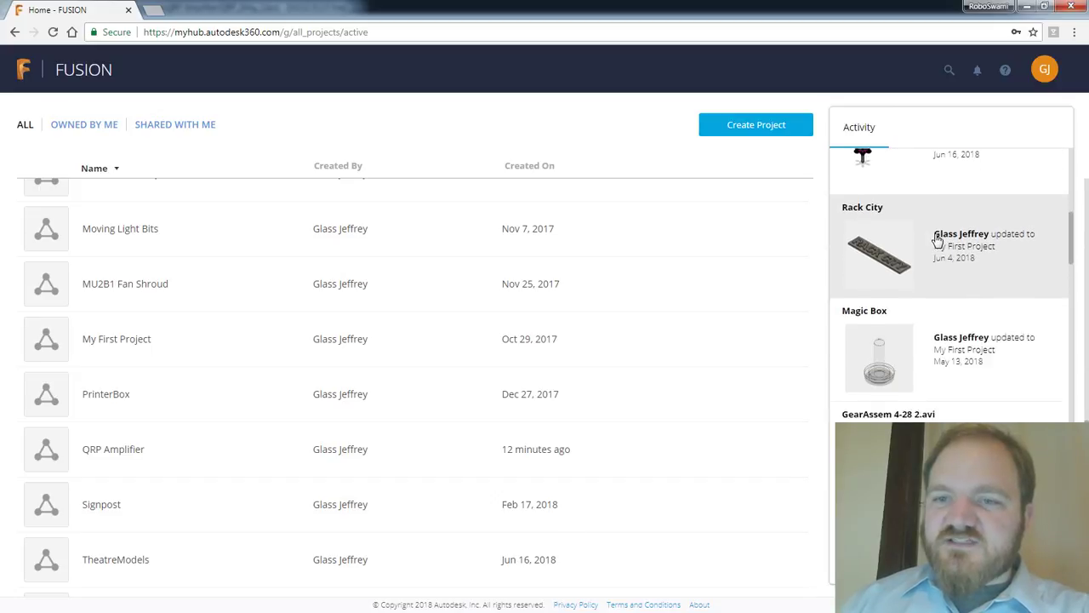
Return from the Fusion web page to the EAGLE board and close the Fusion Sync dialog
{"action": "scroll", "coordinate": [923, 292], "scroll_direction": "up", "scroll_amount": 7}
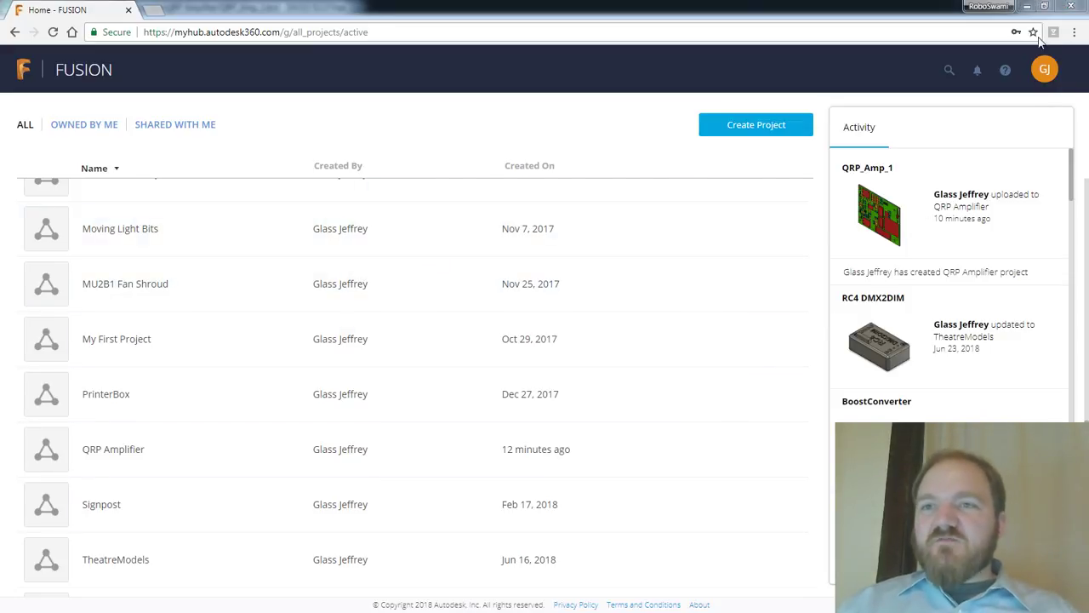
{"action": "left_click", "coordinate": [1026, 8]}
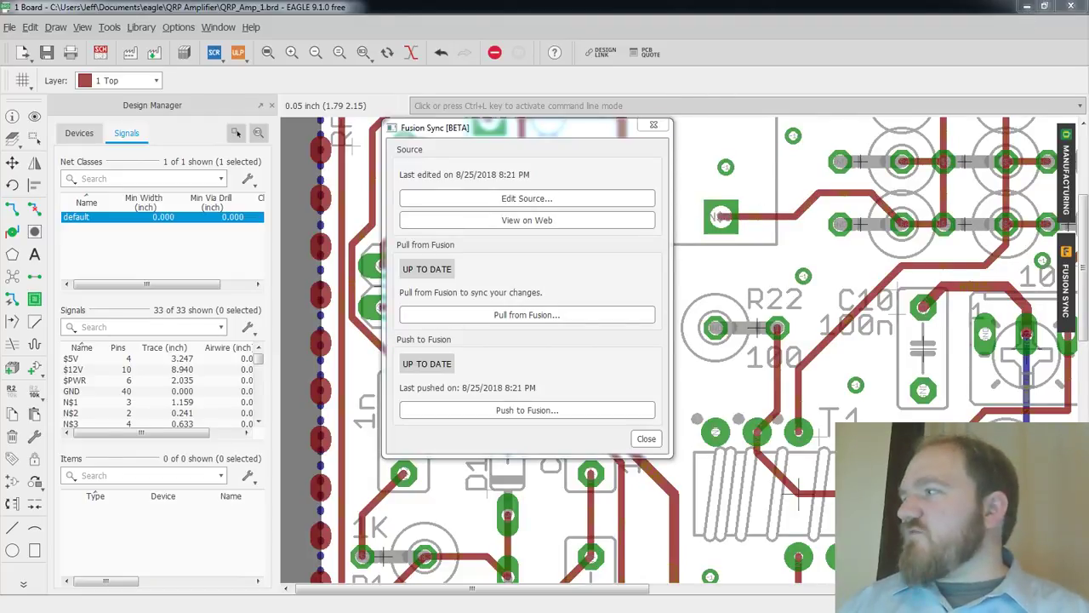
{"action": "left_click", "coordinate": [653, 125]}
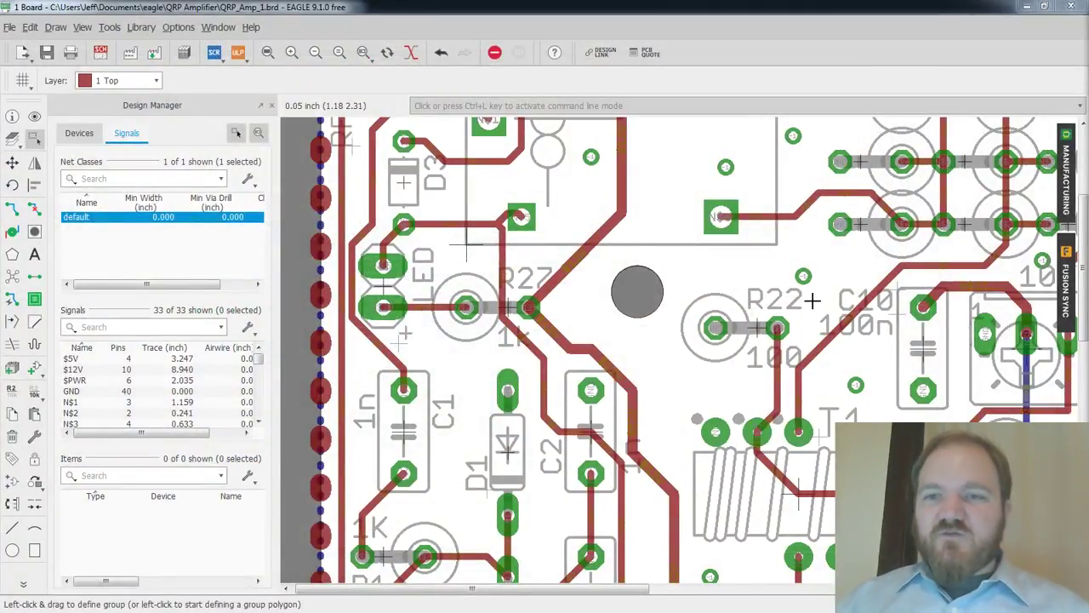
Examine the whole EAGLE board layout and the component area around transistors Q1 and Q2
{"action": "scroll", "coordinate": [826, 287], "scroll_direction": "down", "scroll_amount": 5}
{"action": "scroll", "coordinate": [712, 274], "scroll_direction": "down", "scroll_amount": 2}
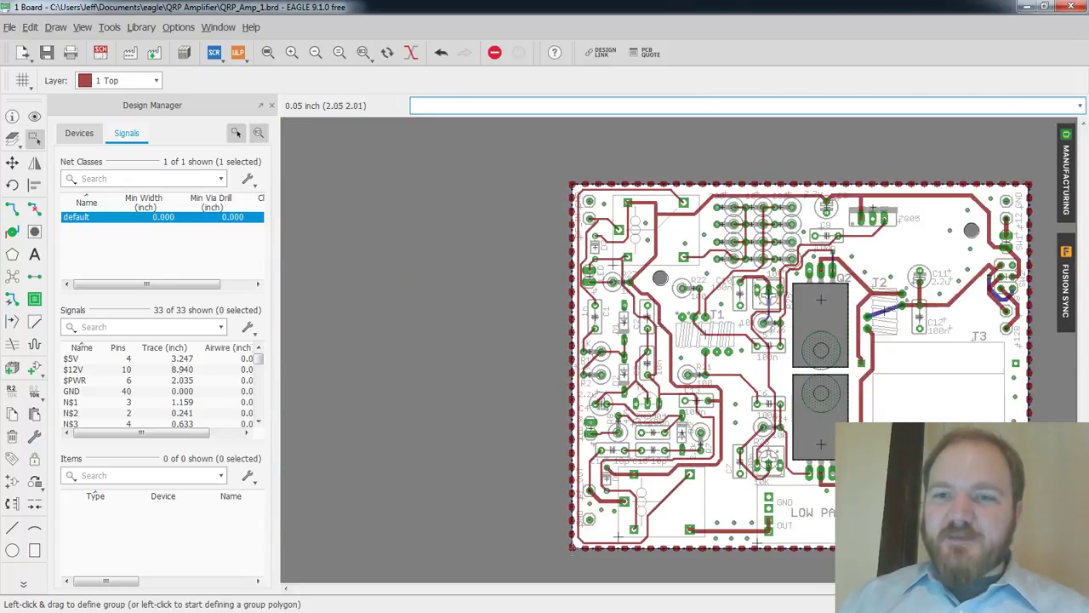
{"action": "scroll", "coordinate": [800, 475], "scroll_direction": "up", "scroll_amount": 3}
{"action": "scroll", "coordinate": [800, 475], "scroll_direction": "down", "scroll_amount": 3}
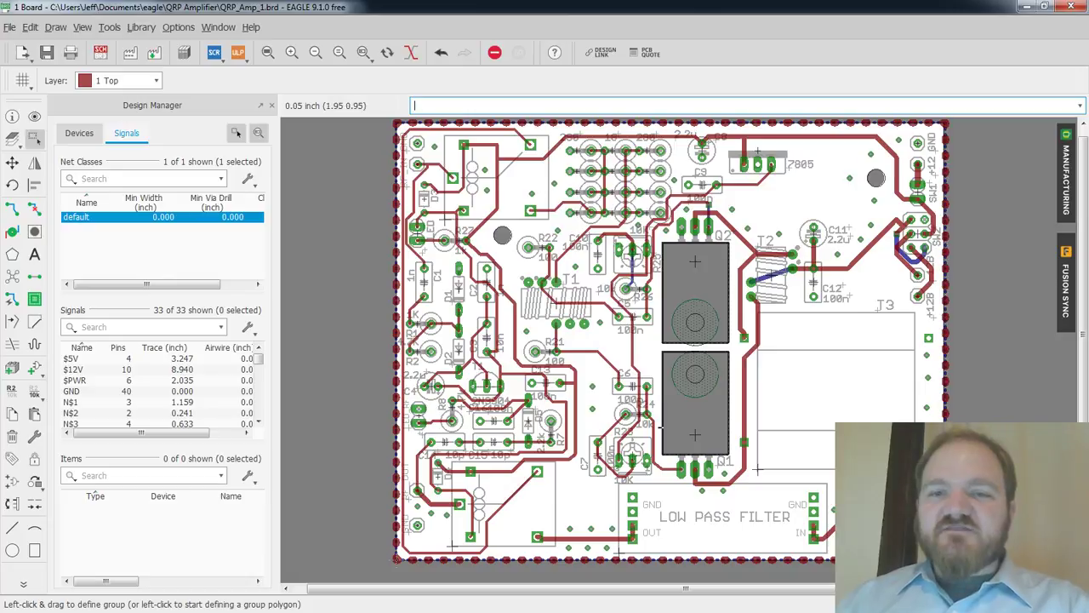
{"action": "scroll", "coordinate": [689, 323], "scroll_direction": "up", "scroll_amount": 2}
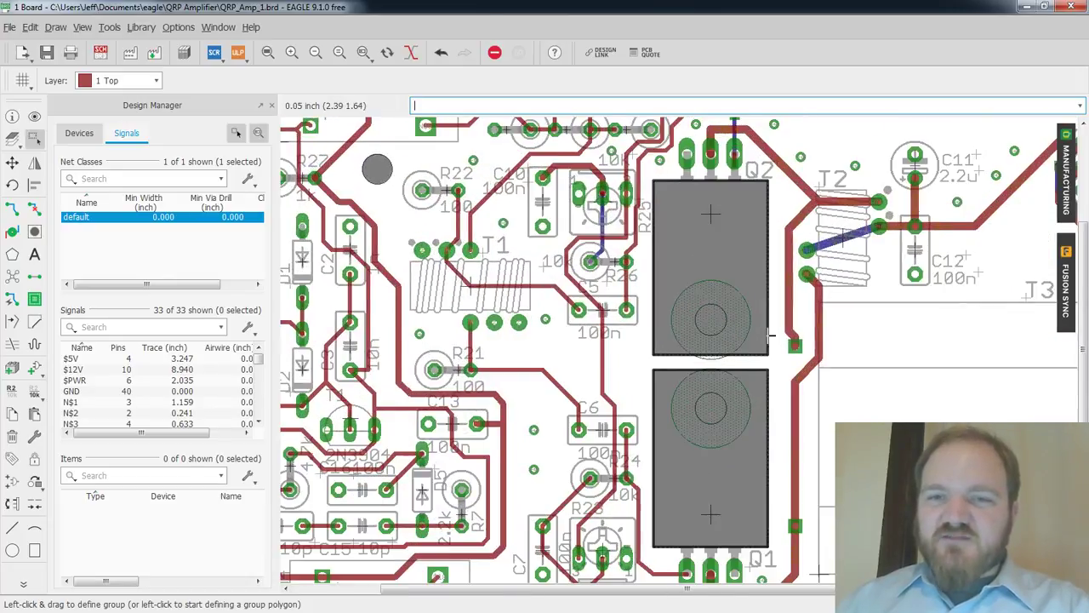
{"action": "scroll", "coordinate": [714, 317], "scroll_direction": "down", "scroll_amount": 1}
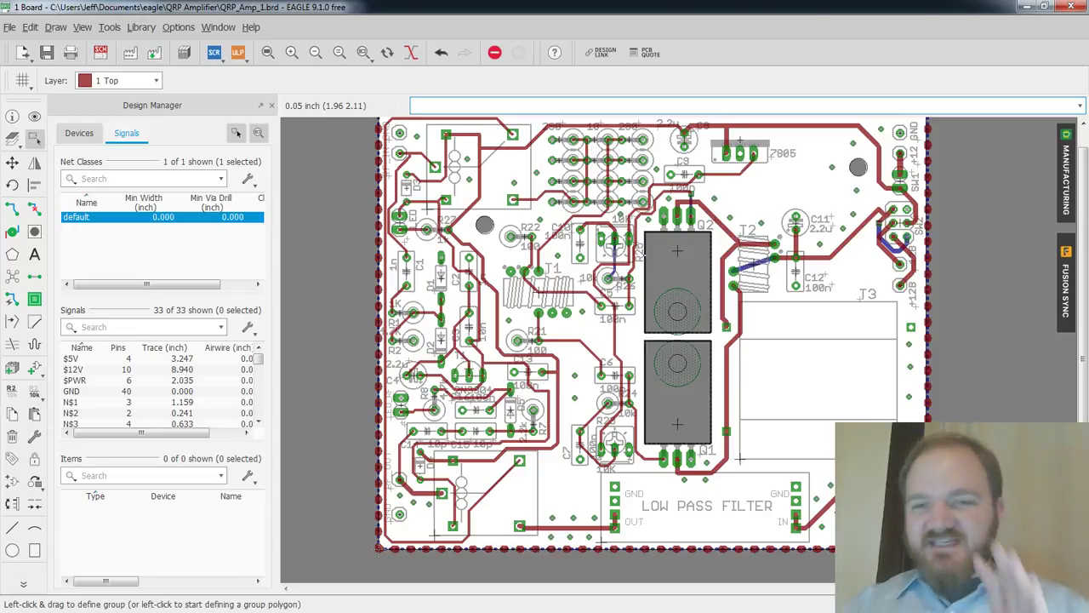
{"action": "scroll", "coordinate": [740, 458], "scroll_direction": "up", "scroll_amount": 1}
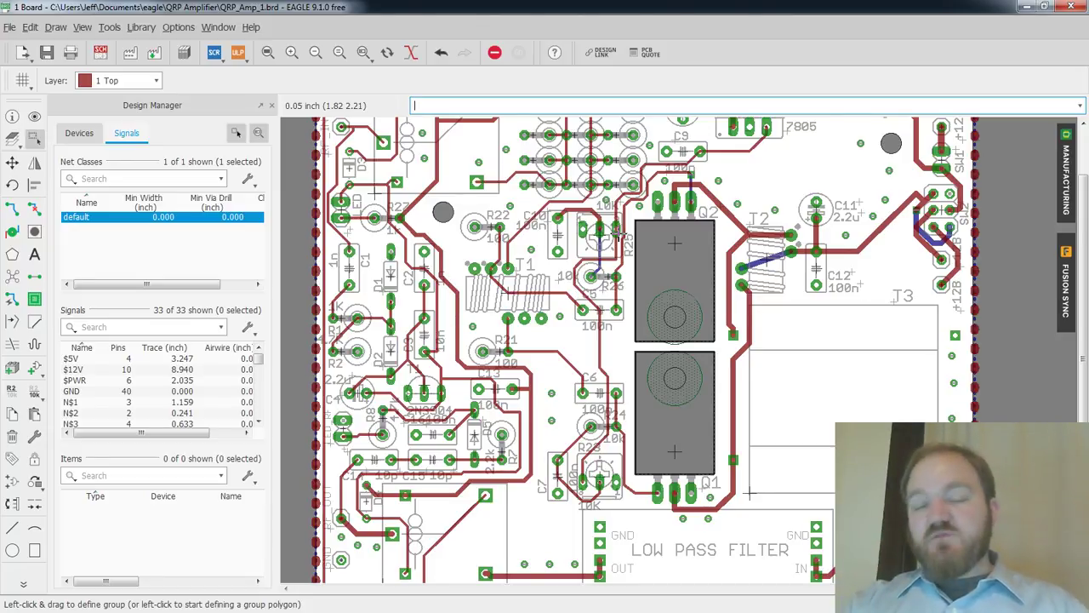
{"action": "middle_click_drag", "start_coordinate": [467, 242], "coordinate": [441, 240]}
{"action": "scroll", "coordinate": [441, 241], "scroll_direction": "down", "scroll_amount": 3}
{"action": "scroll", "coordinate": [680, 196], "scroll_direction": "up", "scroll_amount": 4}
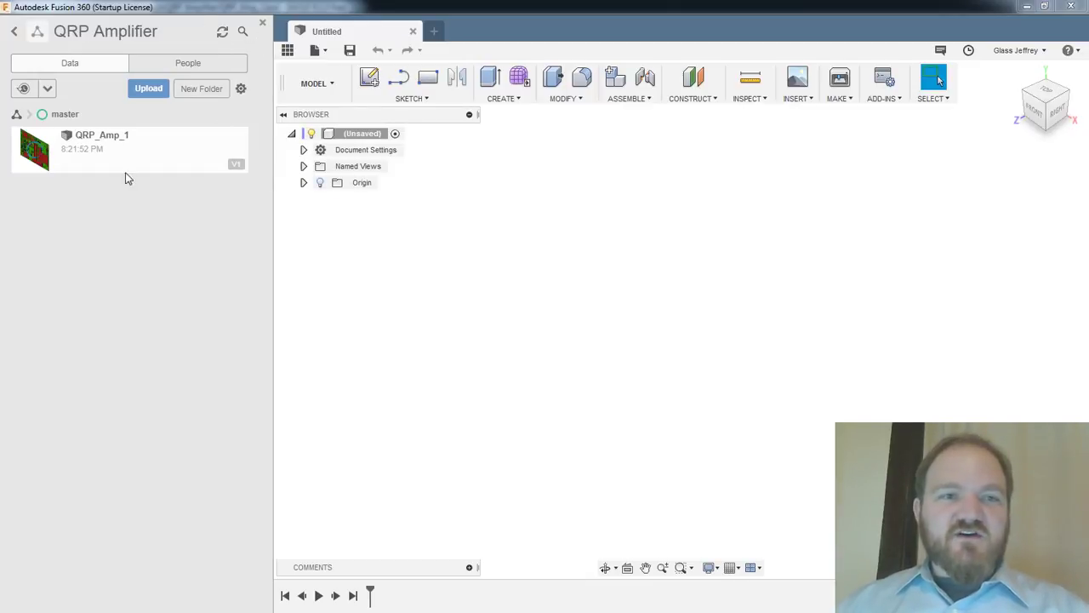
Open the QRP_Amp_1 design from the QRP Amplifier project in Fusion 360 and hide the project data
{"action": "double_click", "coordinate": [145, 151]}
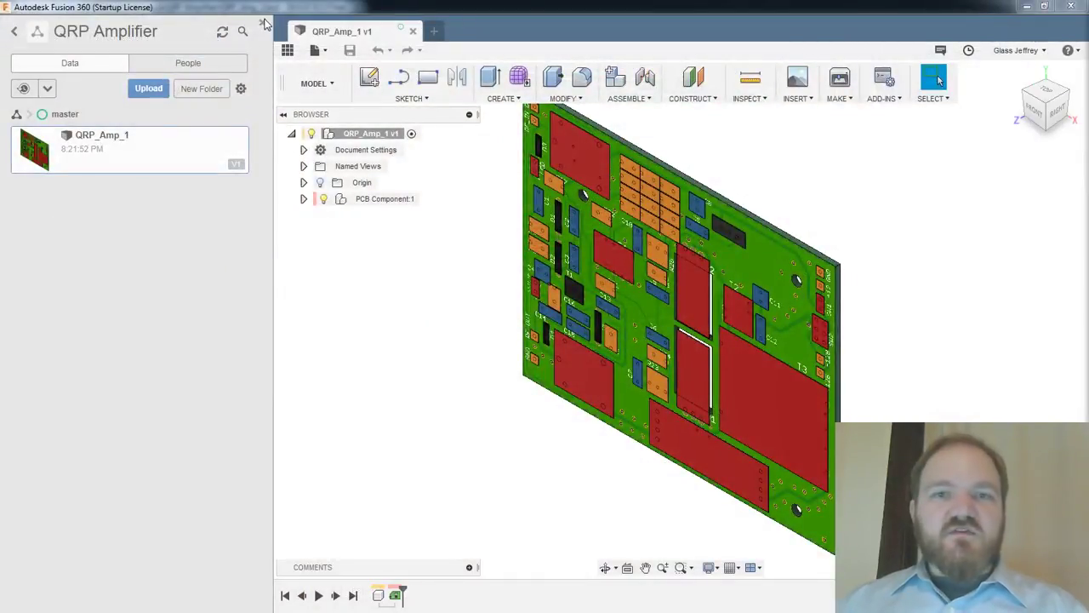
{"action": "left_click", "coordinate": [264, 23]}
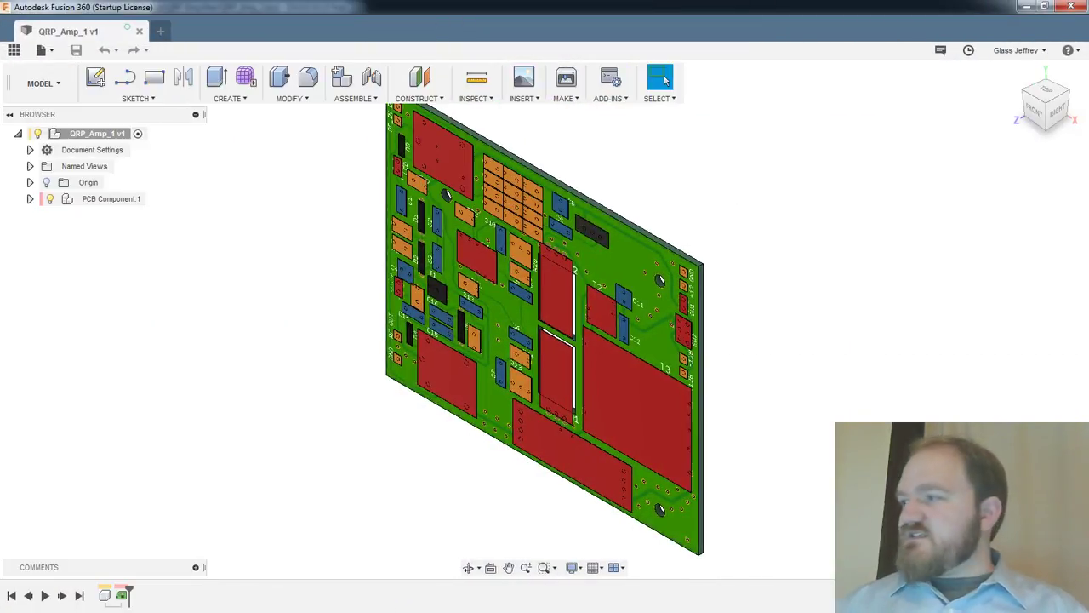
{"action": "middle_click_drag", "start_coordinate": [686, 267], "coordinate": [725, 232]}
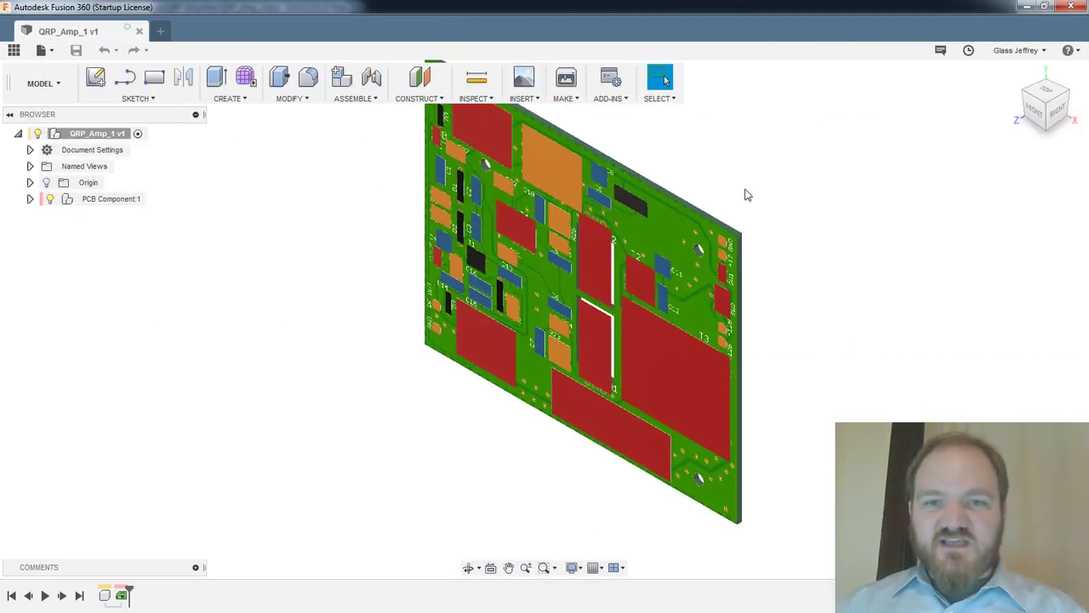
Examine the 3D board's component blocks and transistor cutouts from several angles, then view the whole board from the front
{"action": "scroll", "coordinate": [706, 233], "scroll_direction": "down", "scroll_amount": 1}
{"action": "scroll", "coordinate": [654, 228], "scroll_direction": "up", "scroll_amount": 2}
{"action": "middle_click_drag", "start_coordinate": [593, 203], "coordinate": [602, 262]}
{"action": "scroll", "coordinate": [615, 254], "scroll_direction": "up", "scroll_amount": 3}
{"action": "scroll", "coordinate": [606, 242], "scroll_direction": "up", "scroll_amount": 2}
{"action": "scroll", "coordinate": [676, 264], "scroll_direction": "down", "scroll_amount": 1}
{"action": "scroll", "coordinate": [676, 263], "scroll_direction": "up", "scroll_amount": 2}
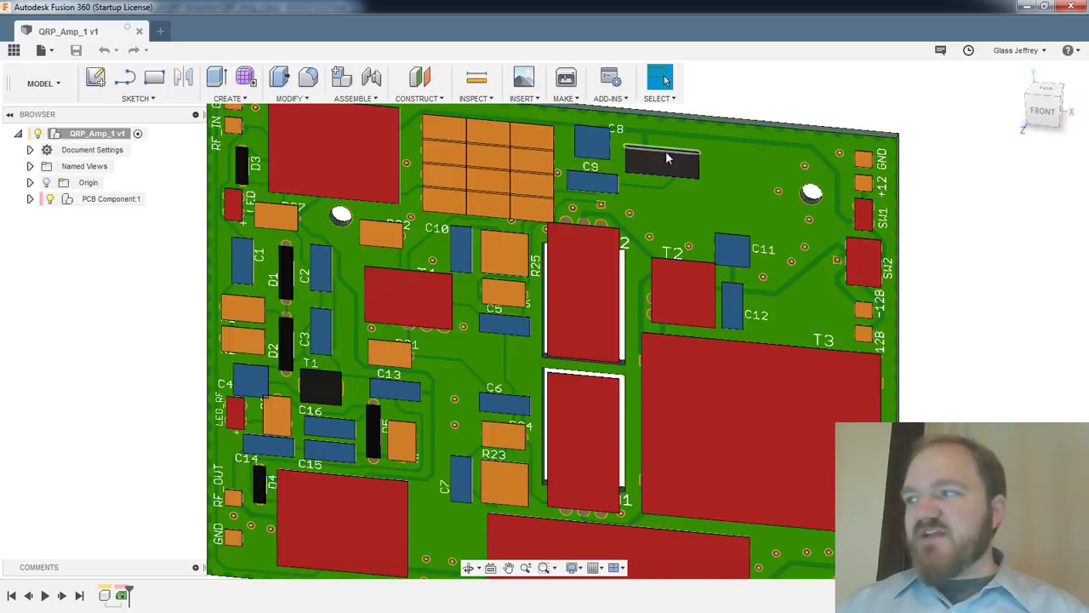
{"action": "middle_click_drag", "start_coordinate": [665, 150], "coordinate": [642, 160], "text": "shift"}
{"action": "middle_click_drag", "start_coordinate": [630, 282], "coordinate": [623, 234]}
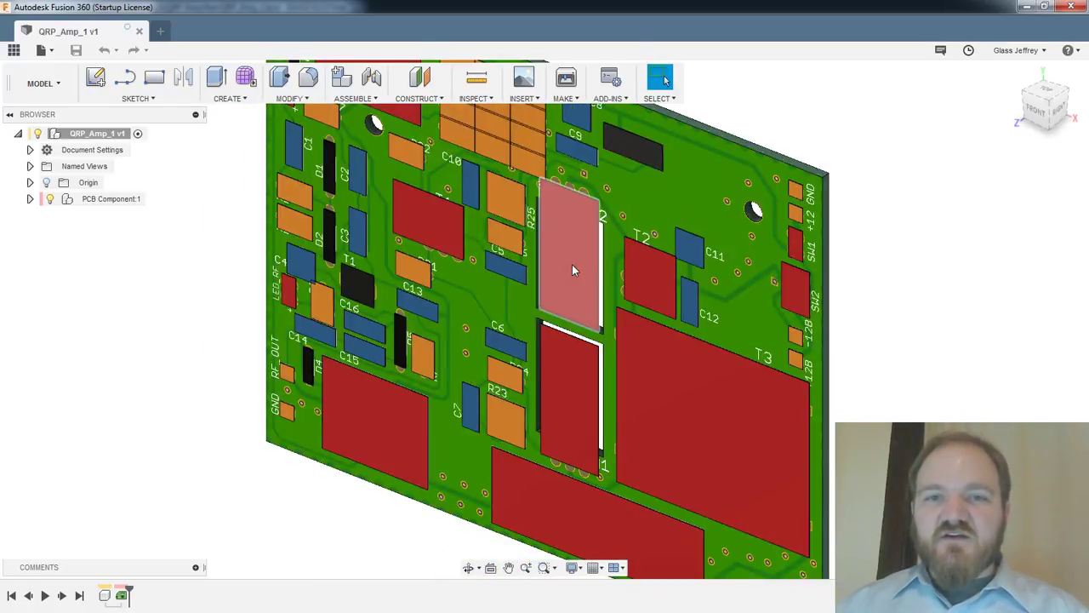
{"action": "middle_click_drag", "start_coordinate": [572, 270], "coordinate": [759, 309], "text": "shift"}
{"action": "middle_click_drag", "start_coordinate": [870, 269], "coordinate": [809, 313]}
{"action": "middle_click_drag", "start_coordinate": [862, 243], "coordinate": [732, 383], "text": "shift"}
{"action": "left_click", "coordinate": [1050, 102]}
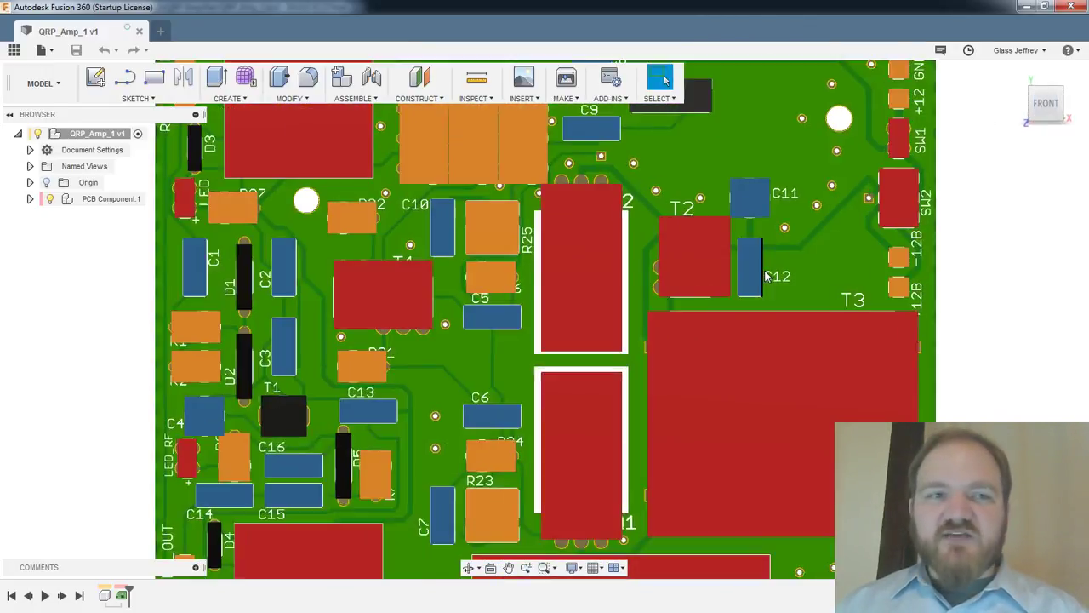
{"action": "scroll", "coordinate": [767, 276], "scroll_direction": "down", "scroll_amount": 5}
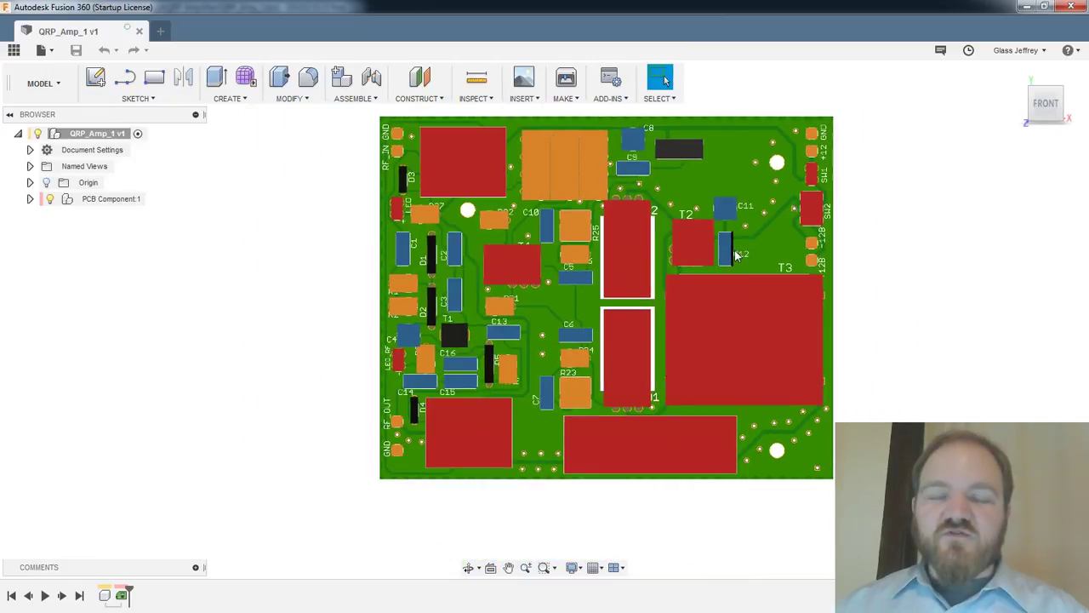
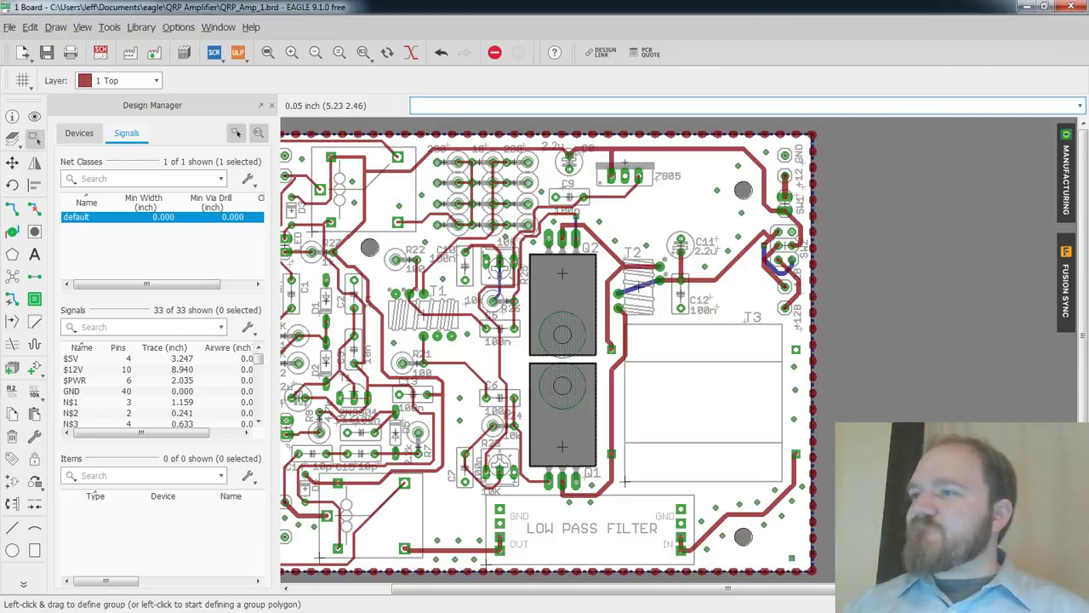
In the EAGLE board, examine the Q1 and Q2 transistor outlines and their surrounding traces up close
{"action": "middle_click_drag", "start_coordinate": [570, 359], "coordinate": [635, 313]}
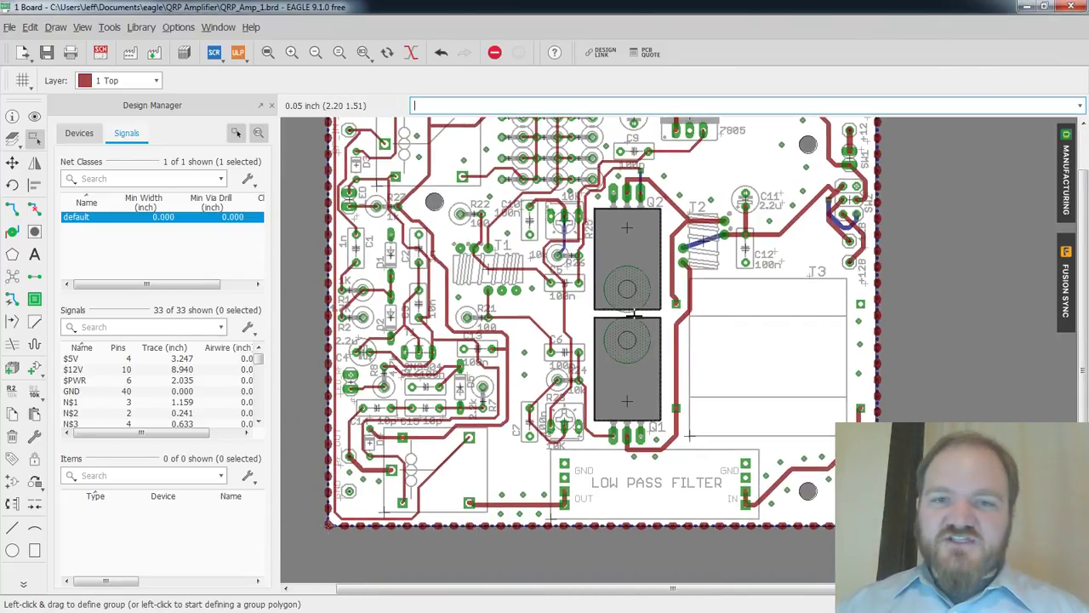
{"action": "scroll", "coordinate": [631, 290], "scroll_direction": "up", "scroll_amount": 1}
{"action": "scroll", "coordinate": [613, 266], "scroll_direction": "up", "scroll_amount": 3}
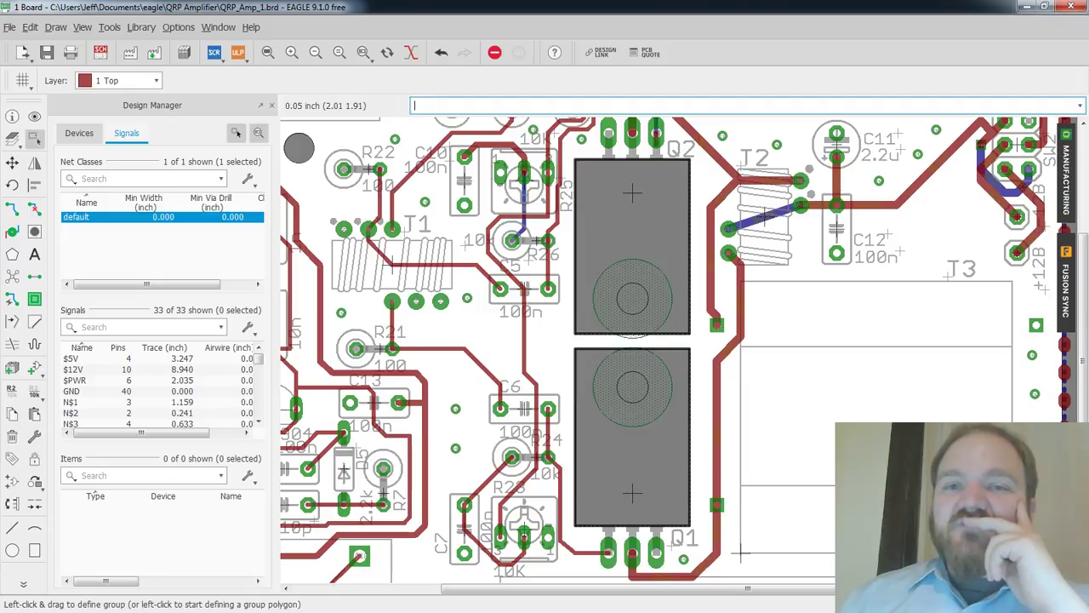
{"action": "scroll", "coordinate": [736, 185], "scroll_direction": "up", "scroll_amount": 2}
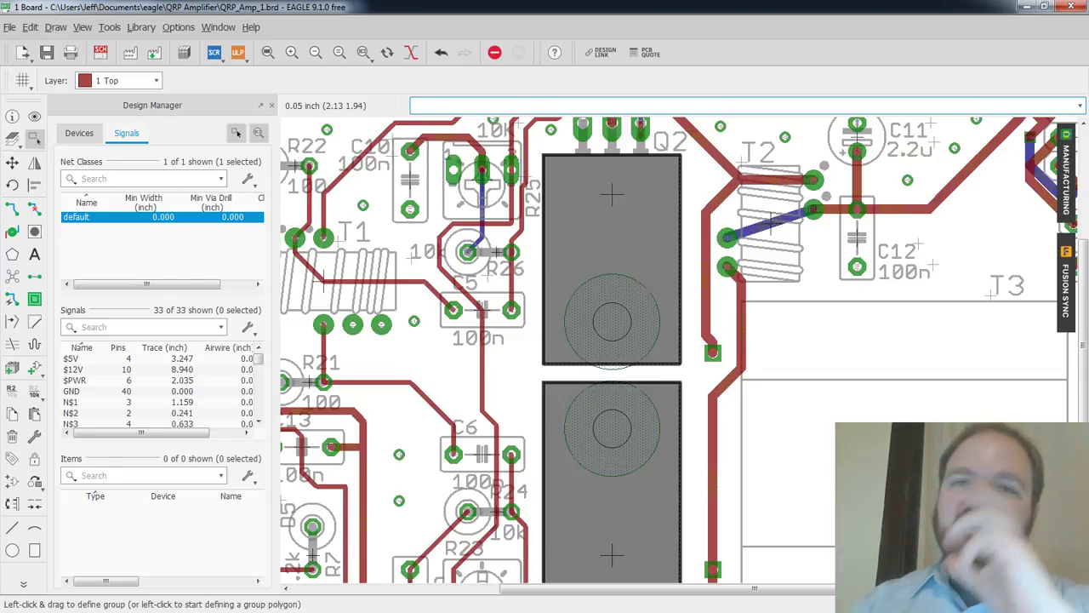
{"action": "scroll", "coordinate": [695, 519], "scroll_direction": "down", "scroll_amount": 2}
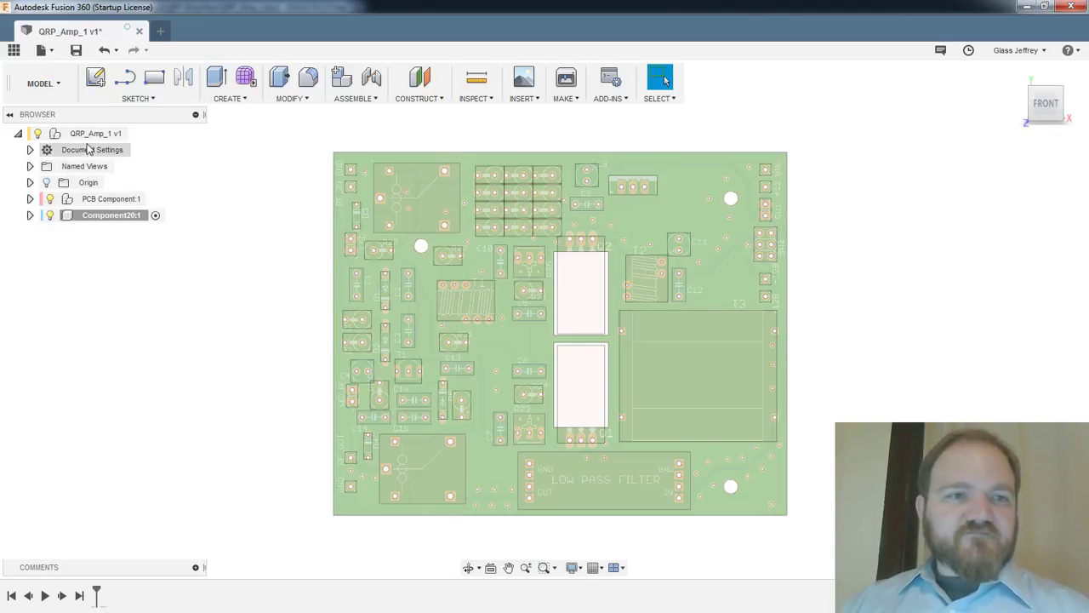
Rename the newly added component in the Fusion 360 design as Box Bottom
{"action": "right_click", "coordinate": [109, 217]}
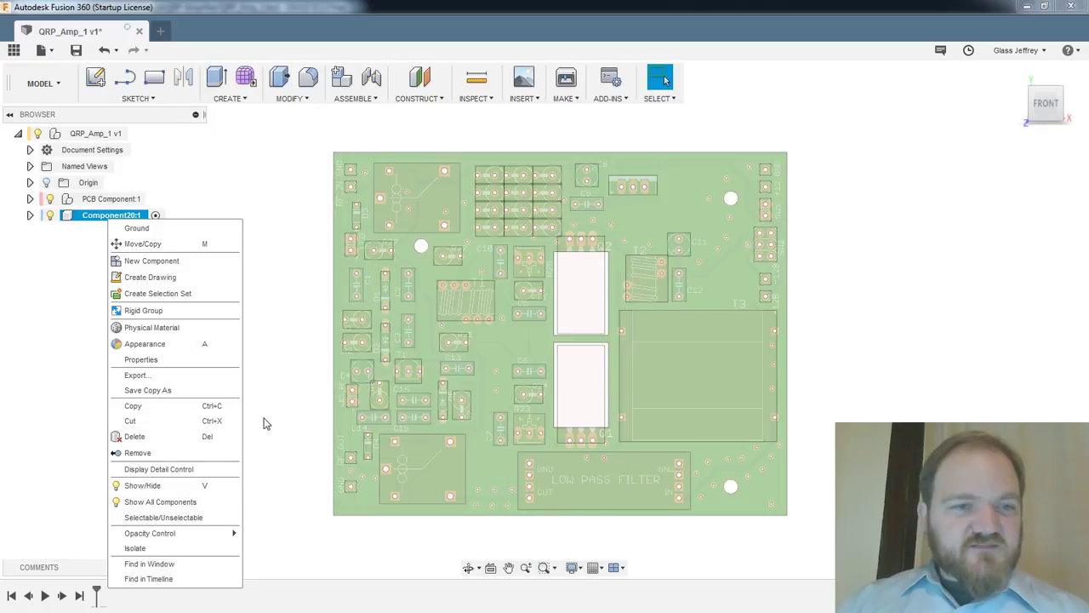
{"action": "double_click", "coordinate": [94, 216]}
{"action": "type", "text": "Box Bottom"}
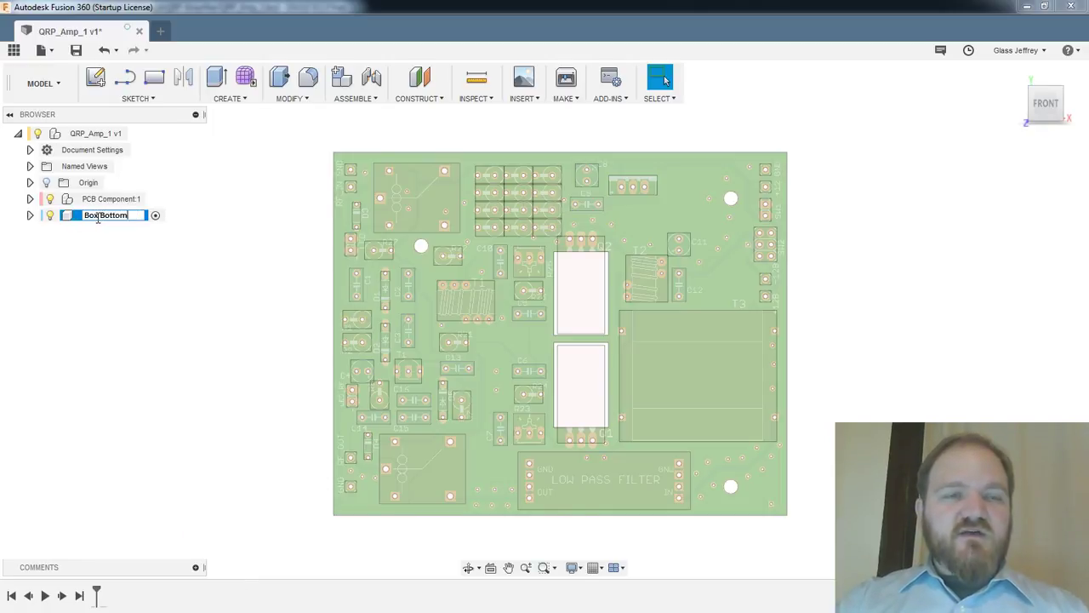
{"action": "key", "text": "Return"}
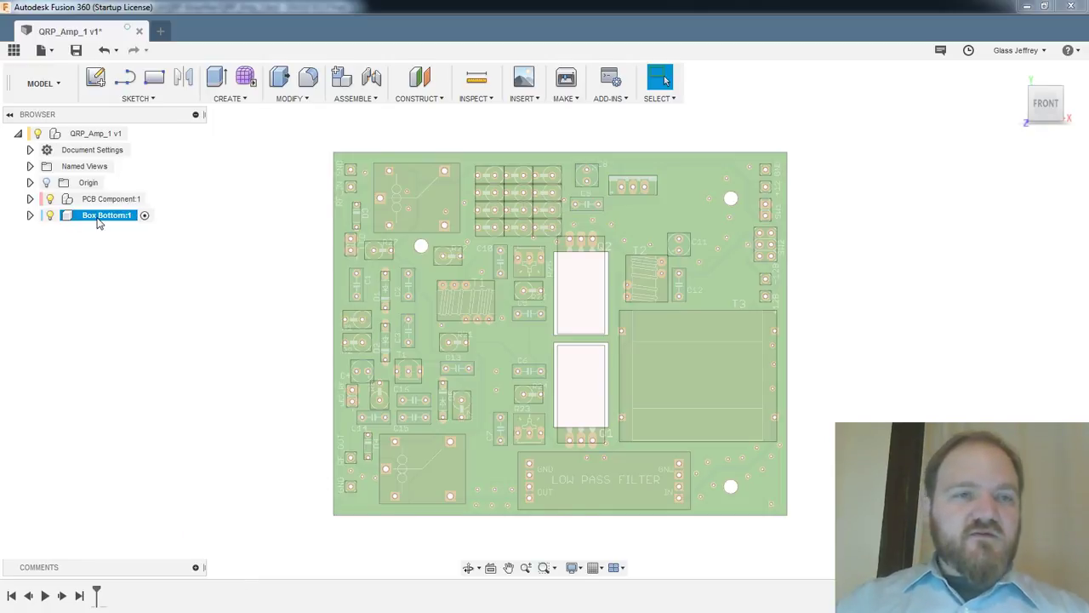
Activate the top-level QRP_Amp_1 design and add a new component alongside Box Bottom
{"action": "right_click", "coordinate": [95, 135]}
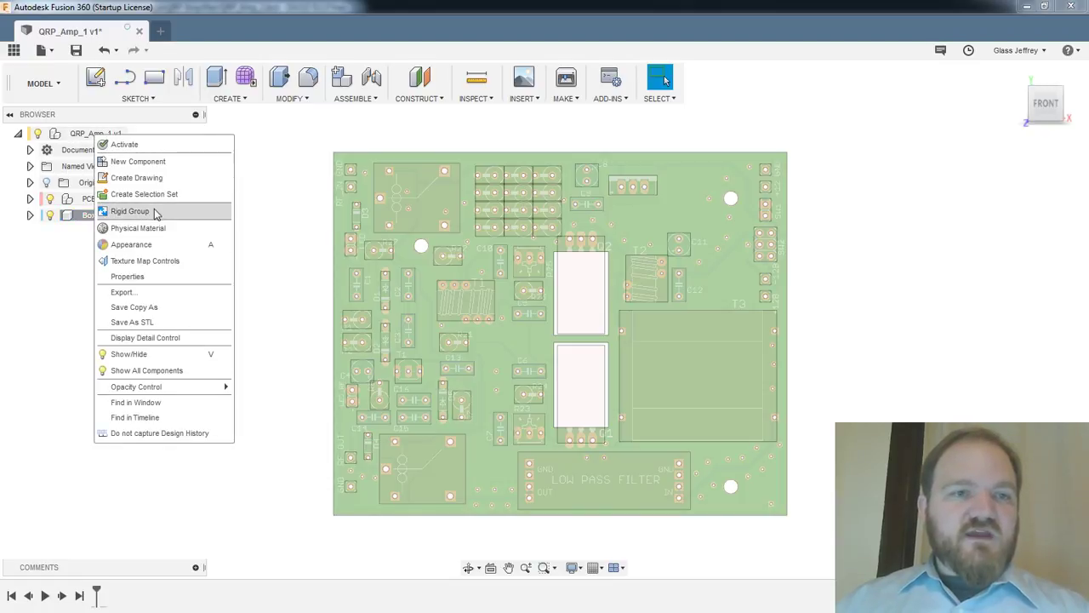
{"action": "left_click", "coordinate": [275, 187]}
{"action": "left_click", "coordinate": [104, 134]}
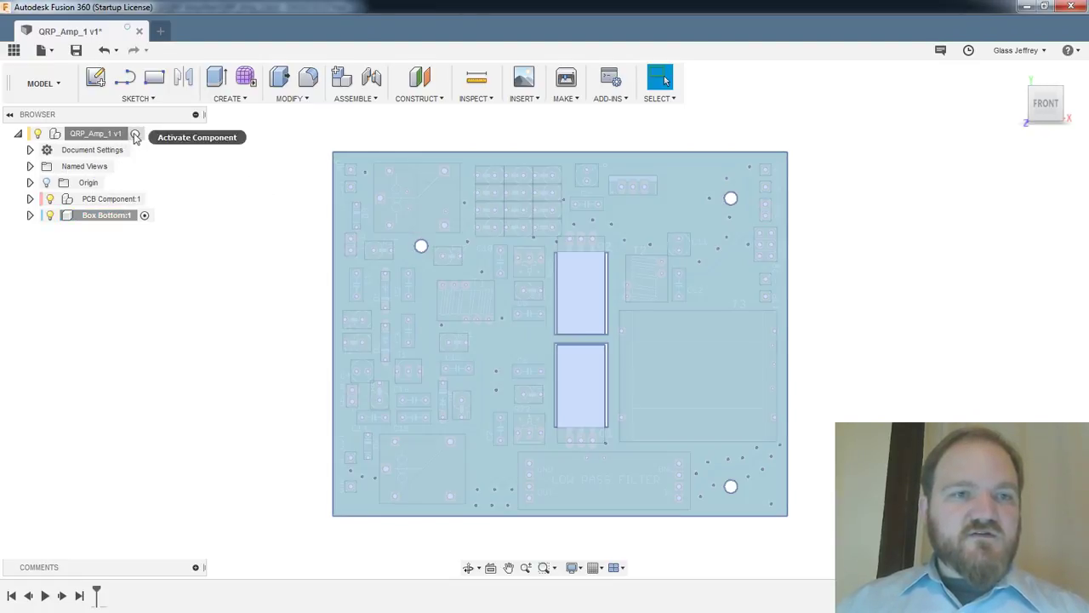
{"action": "left_click", "coordinate": [135, 133]}
{"action": "right_click", "coordinate": [138, 134]}
{"action": "left_click", "coordinate": [131, 152]}
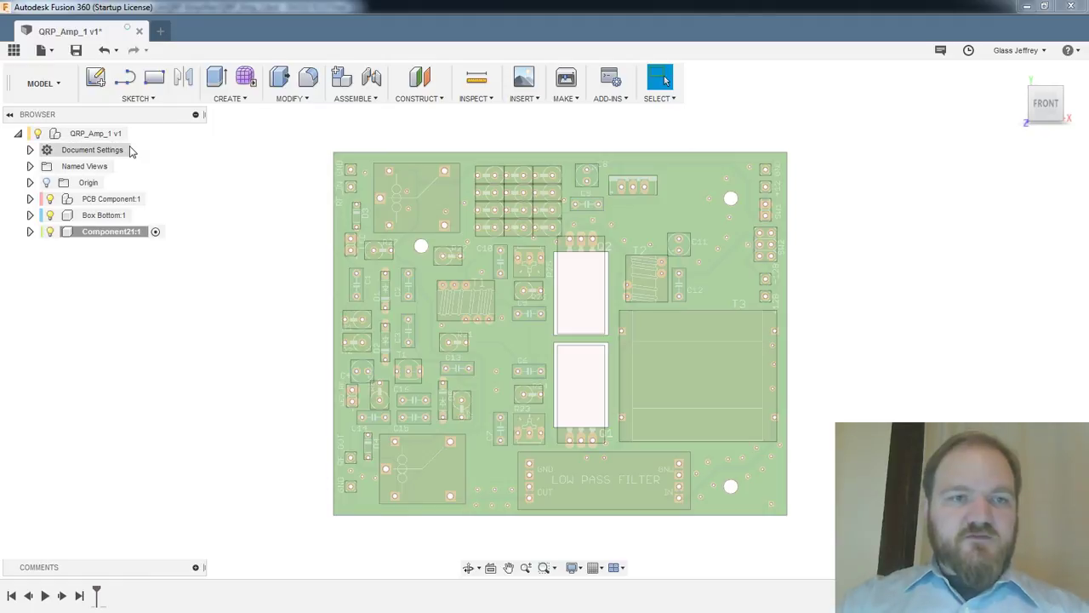
Rename the component below Box Bottom as Box Top
{"action": "left_click", "coordinate": [128, 233]}
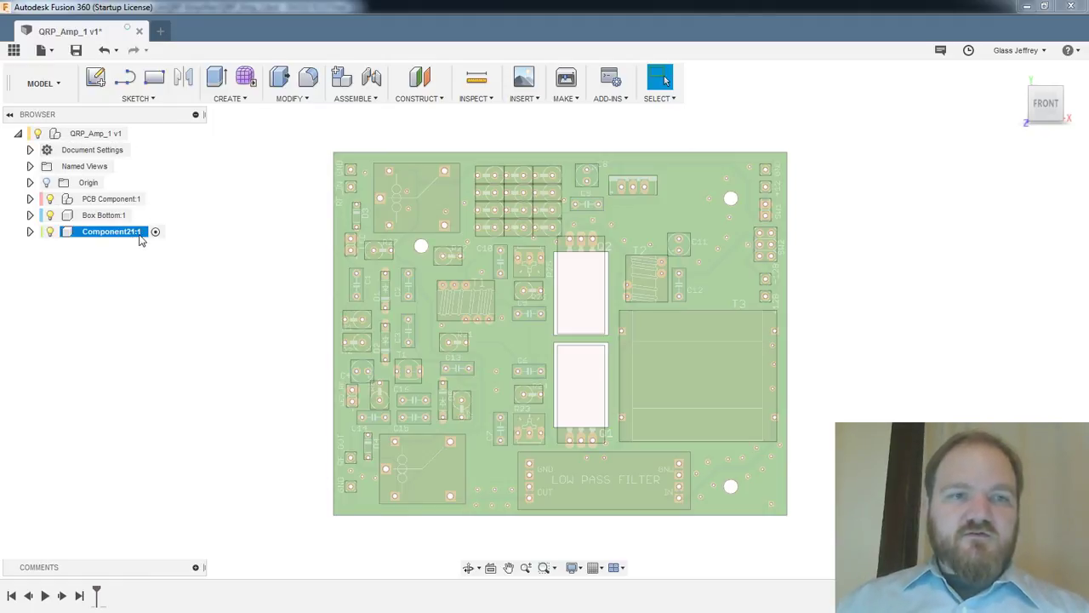
{"action": "double_click", "coordinate": [135, 235]}
{"action": "type", "text": "Box Top"}
{"action": "key", "text": "Return"}
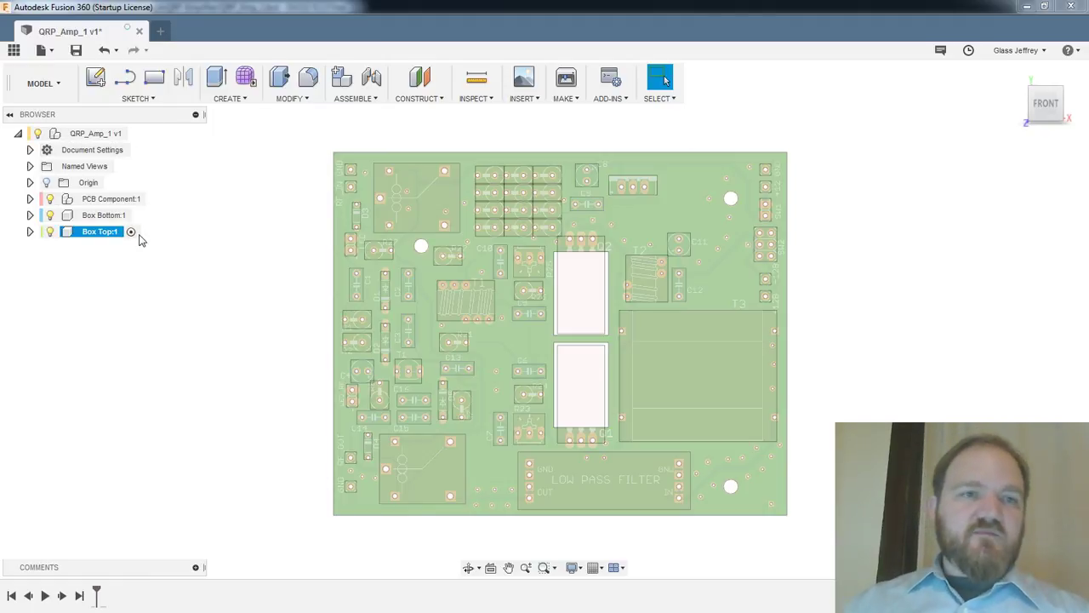
Make the top-level QRP_Amp_1 design active again and add another new component after Box Top
{"action": "left_click", "coordinate": [97, 134]}
{"action": "right_click", "coordinate": [99, 135]}
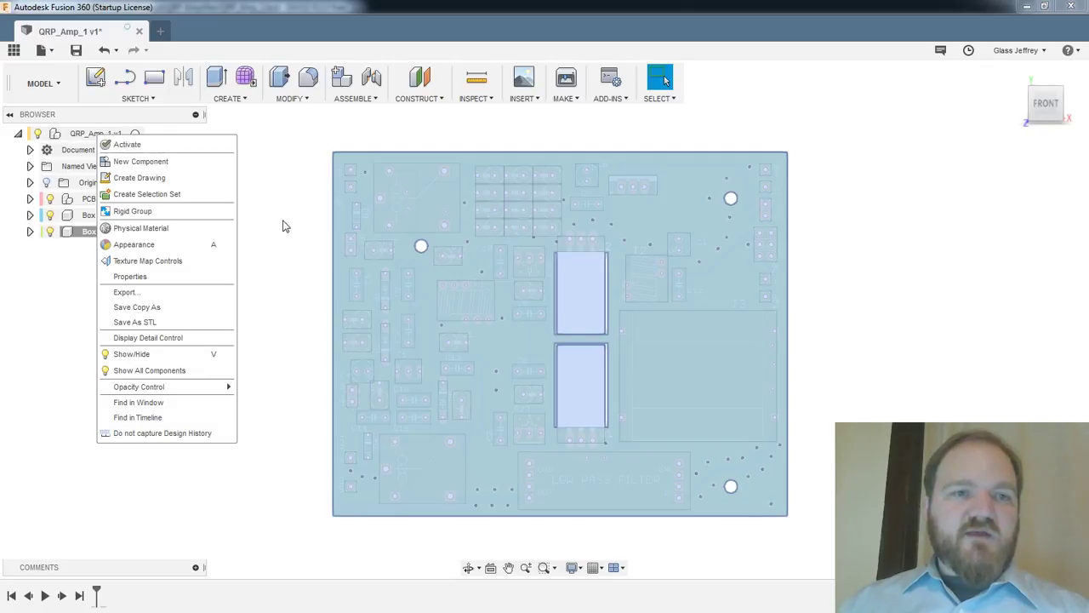
{"action": "left_click", "coordinate": [284, 225]}
{"action": "left_click", "coordinate": [137, 134]}
{"action": "right_click", "coordinate": [109, 139]}
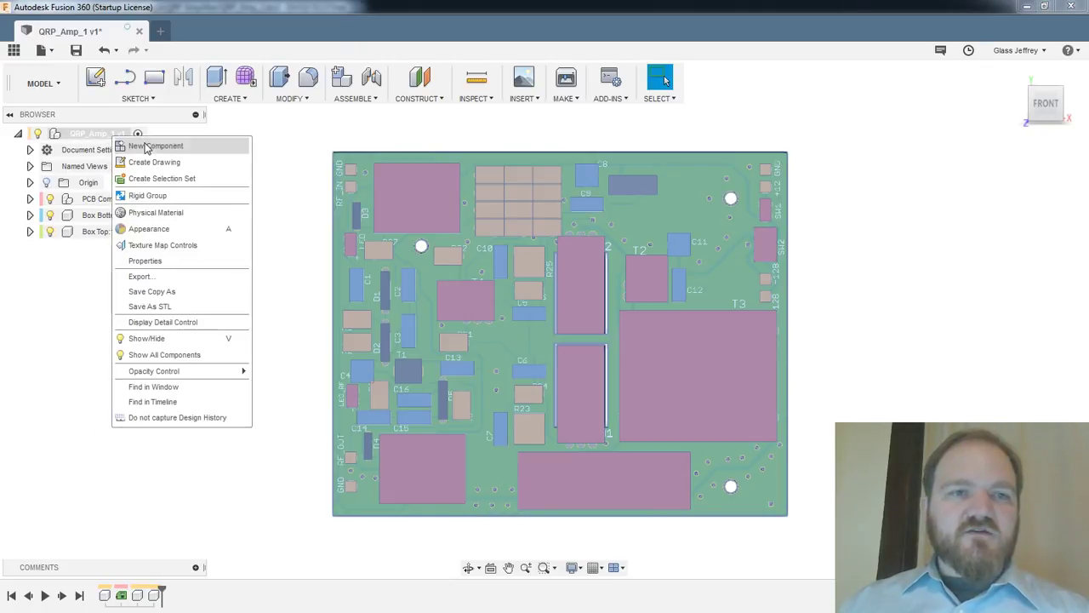
{"action": "left_click", "coordinate": [140, 146]}
Rename the component below Box Top as Heatsink Adapter
{"action": "left_click", "coordinate": [120, 252]}
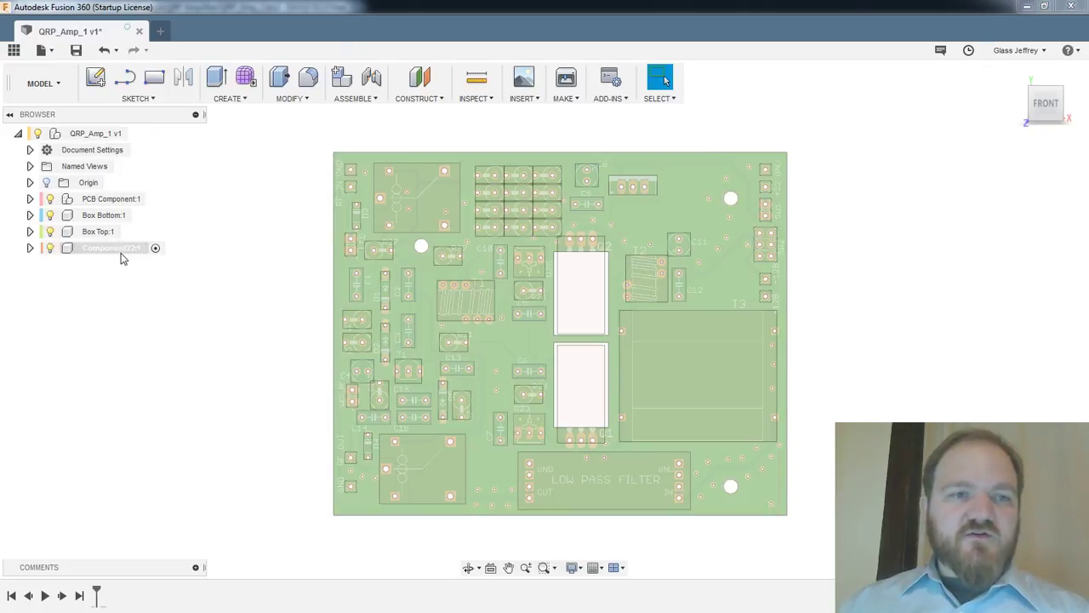
{"action": "left_click", "coordinate": [141, 250]}
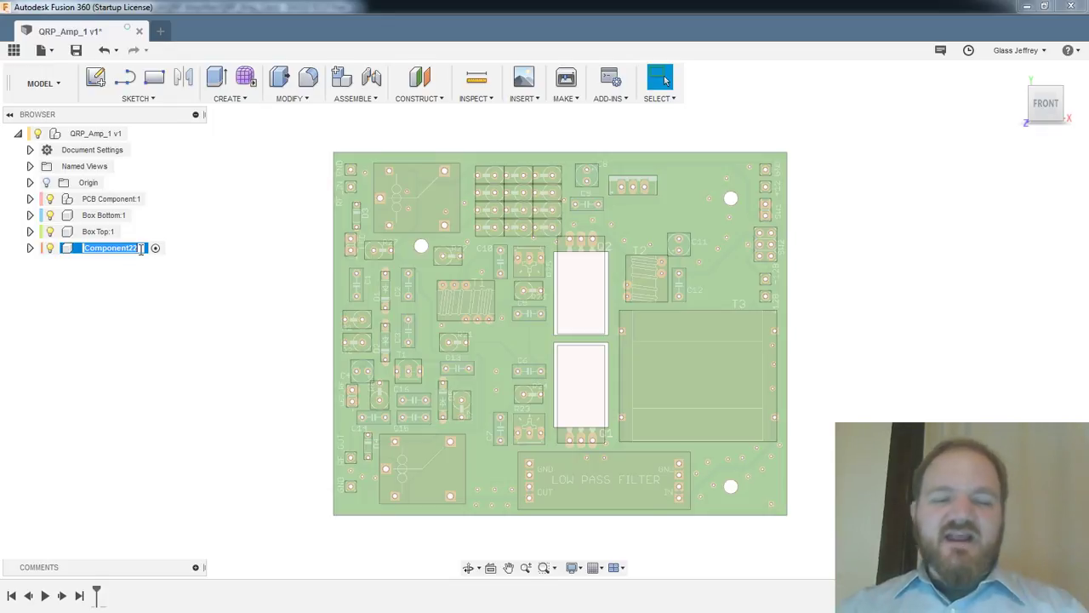
{"action": "type", "text": "Heatsink"}
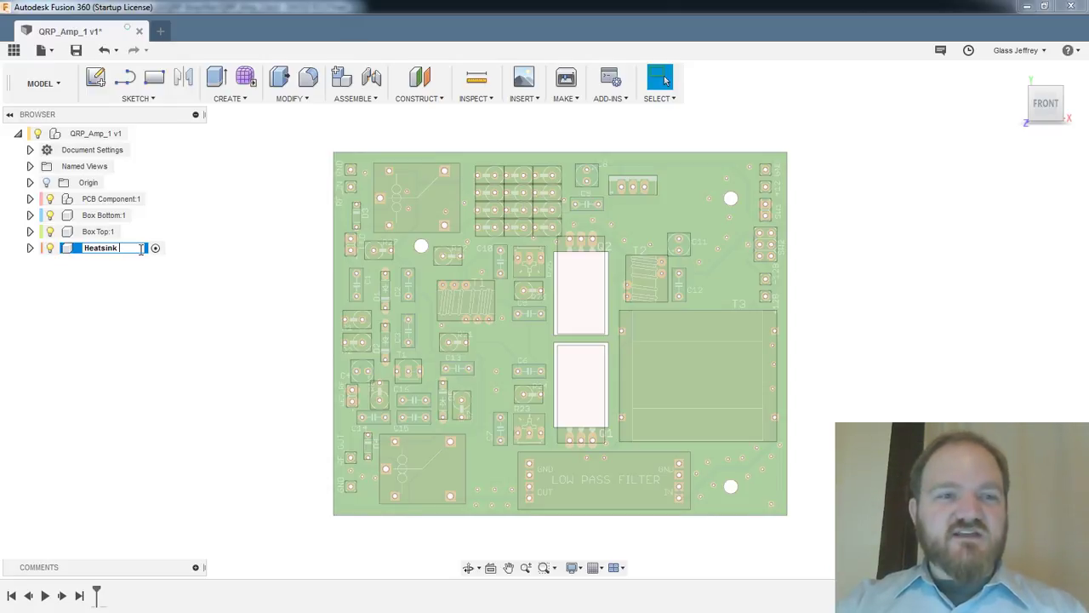
{"action": "type", "text": "Adapter:1"}
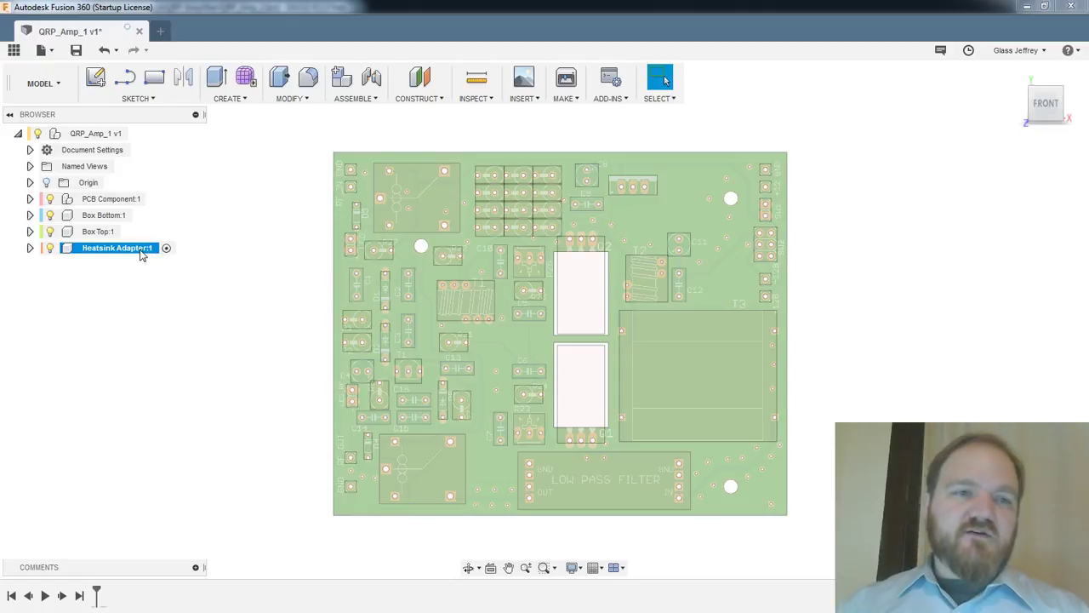
Return to the top-level QRP_Amp_1 design and activate the Box Bottom component for editing
{"action": "key", "text": "Return"}
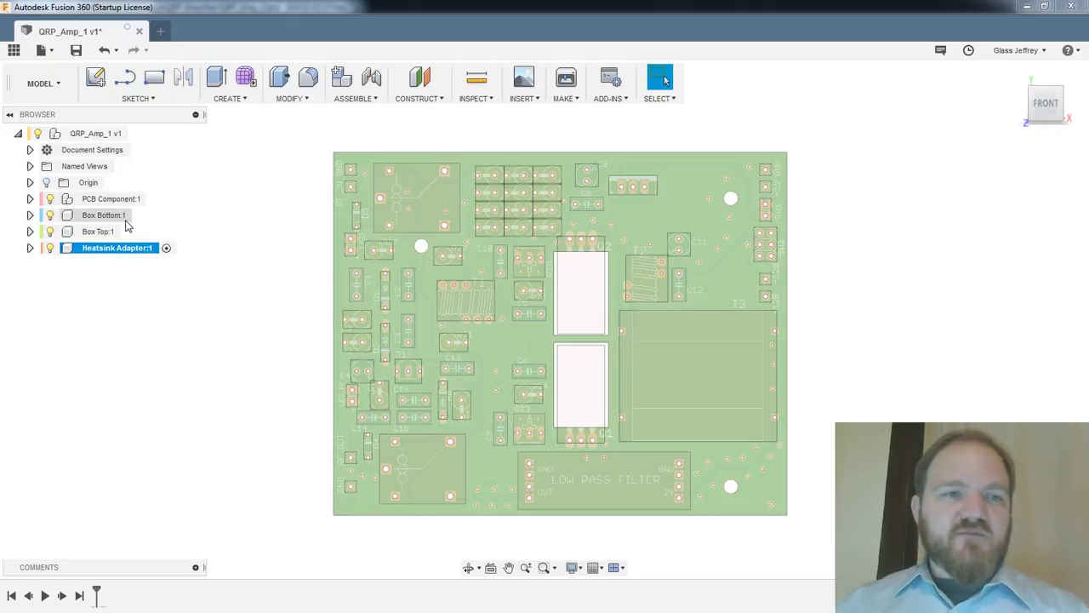
{"action": "left_click", "coordinate": [94, 137]}
{"action": "left_click", "coordinate": [136, 134]}
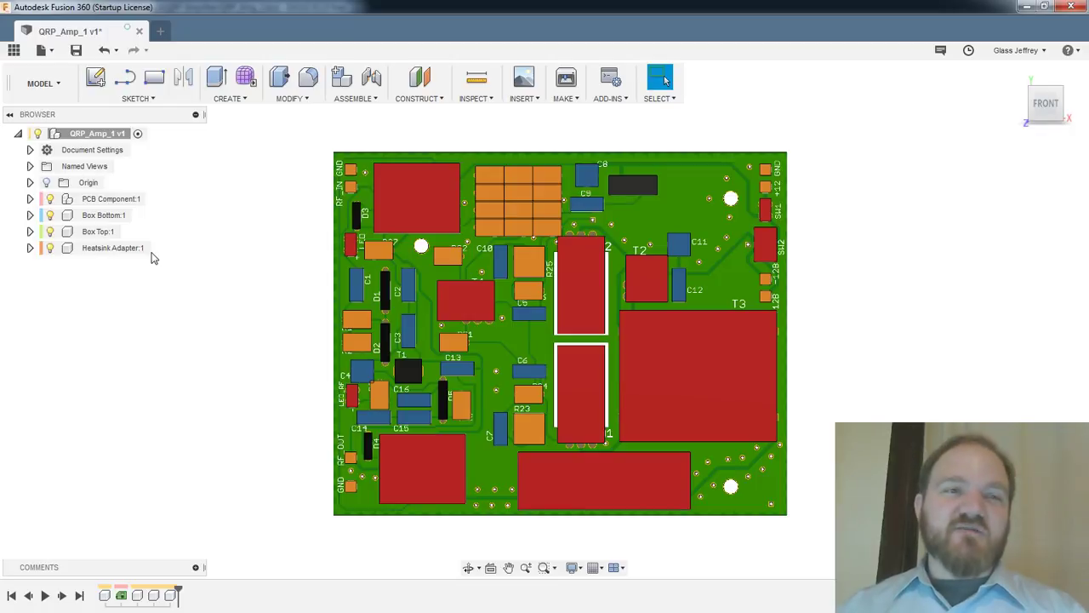
{"action": "left_click", "coordinate": [131, 218]}
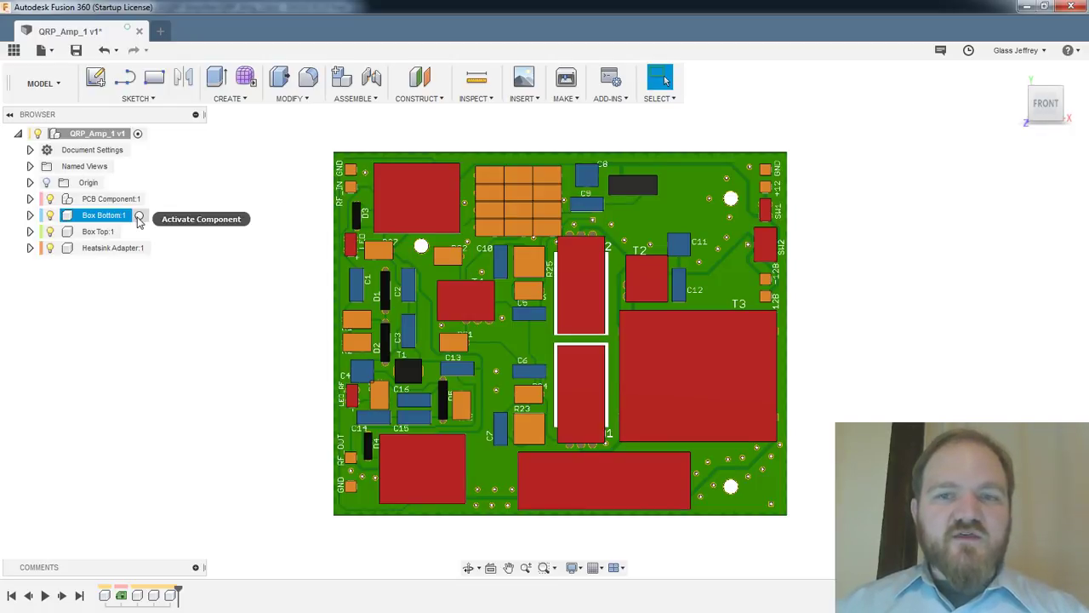
{"action": "left_click", "coordinate": [139, 217]}
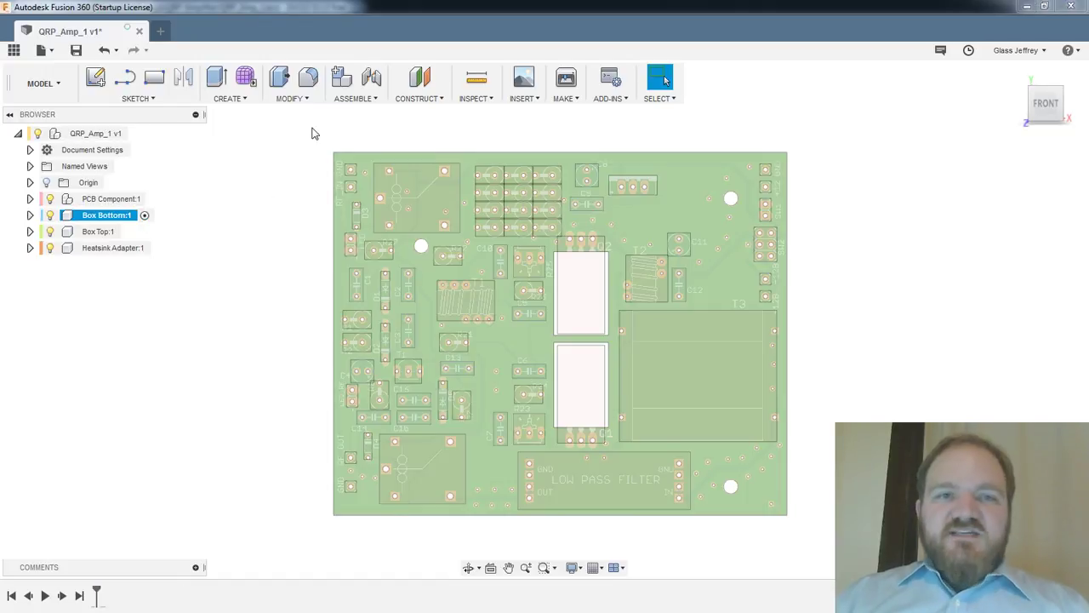
Open the design's parameters table while Box Bottom is the active component
{"action": "middle_click_drag", "start_coordinate": [387, 366], "coordinate": [397, 246], "text": "shift"}
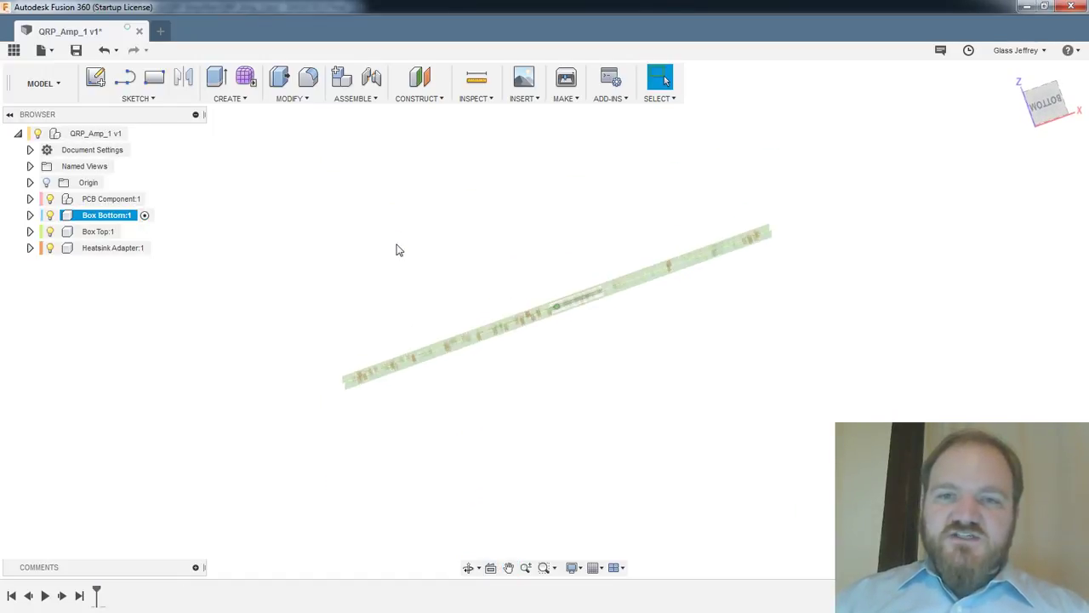
{"action": "left_click", "coordinate": [1049, 101]}
{"action": "mouse_move", "coordinate": [781, 176]}
{"action": "middle_mouse_down", "text": "shift"}
{"action": "mouse_move", "coordinate": [765, 270]}
{"action": "mouse_move", "coordinate": [776, 167]}
{"action": "middle_mouse_up", "text": "shift"}
{"action": "middle_click_drag", "start_coordinate": [355, 172], "coordinate": [452, 202], "text": "shift"}
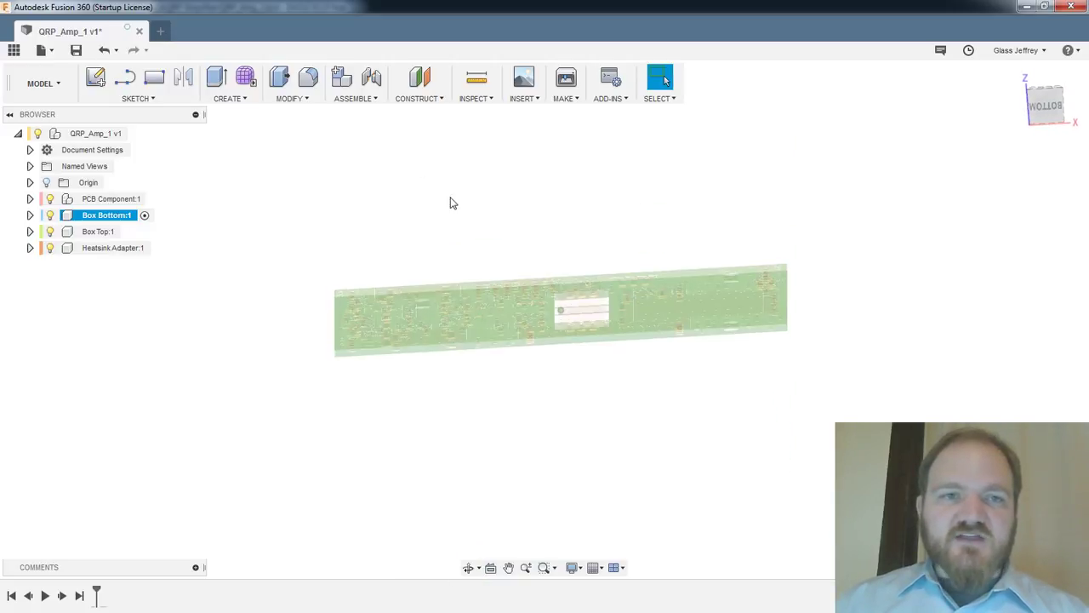
{"action": "left_click", "coordinate": [292, 99]}
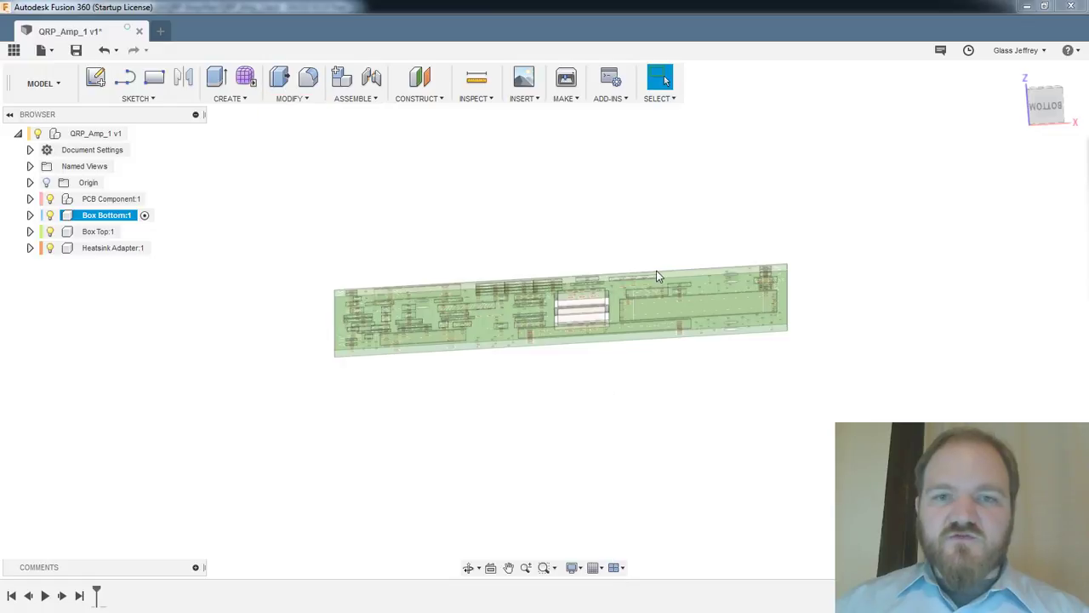
{"action": "left_click_drag", "start_coordinate": [260, 324], "coordinate": [432, 142]}
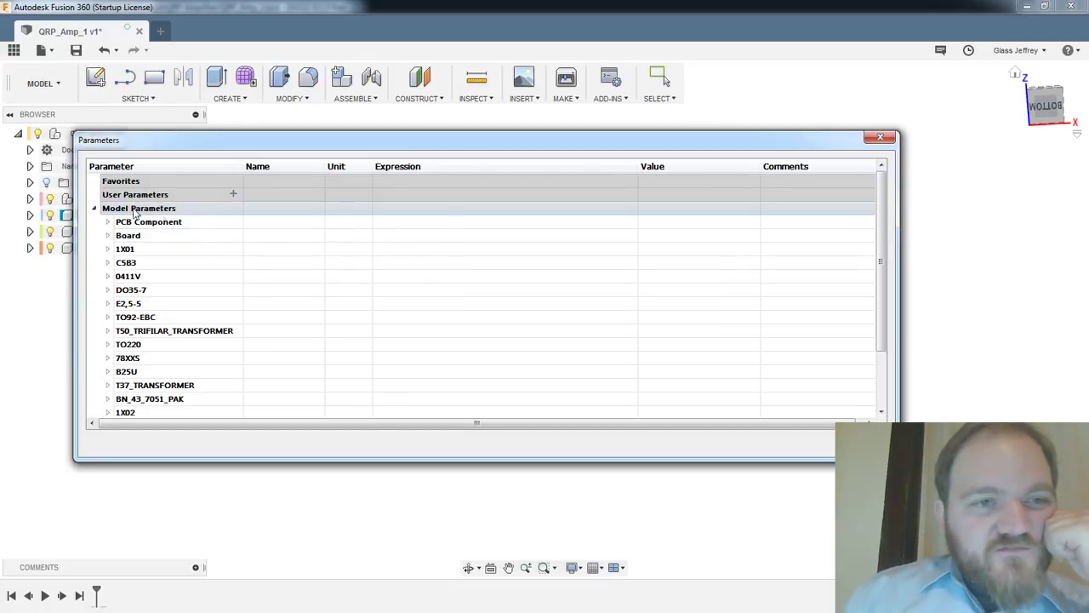
{"action": "left_click_drag", "start_coordinate": [193, 141], "coordinate": [195, 133]}
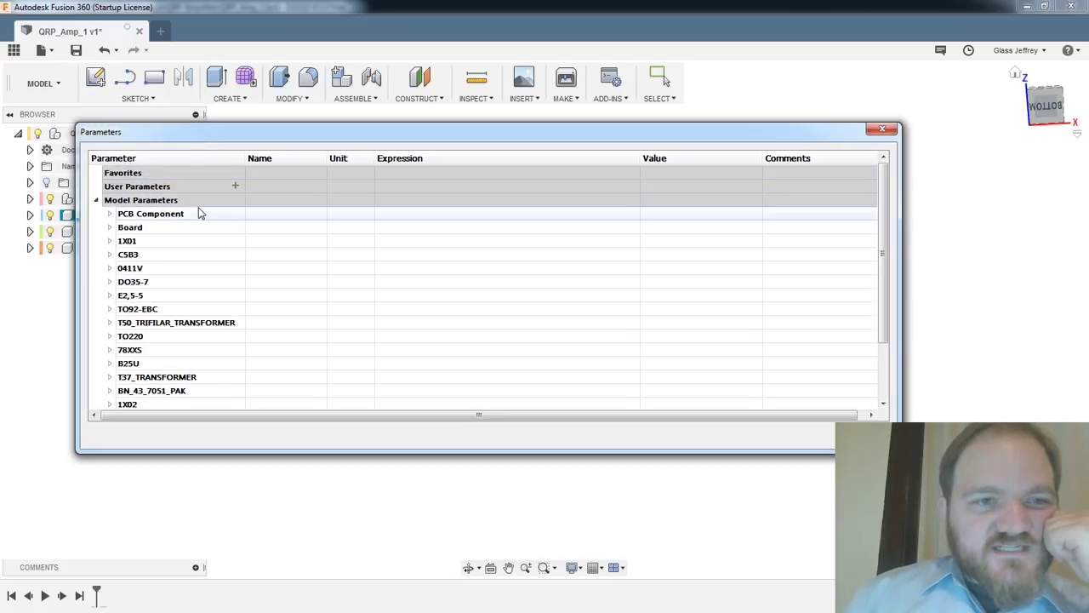
Examine the model parameters of the PCB Component, Board and 1X01 entries, including their extrusion distances and taper angles
{"action": "left_click", "coordinate": [109, 214]}
{"action": "left_click", "coordinate": [109, 213]}
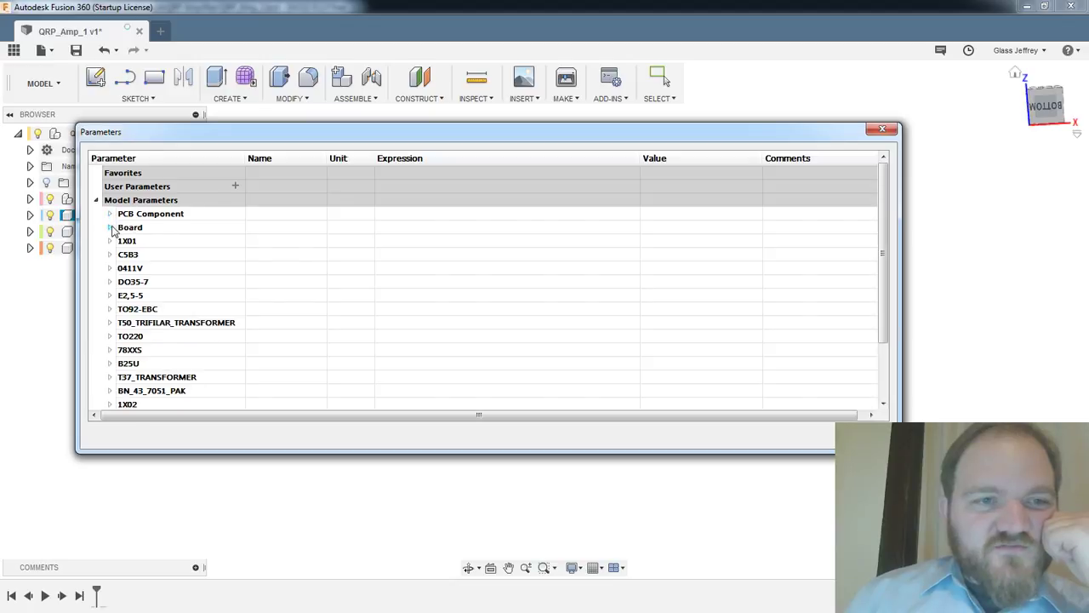
{"action": "left_click", "coordinate": [108, 227]}
{"action": "left_click", "coordinate": [122, 241]}
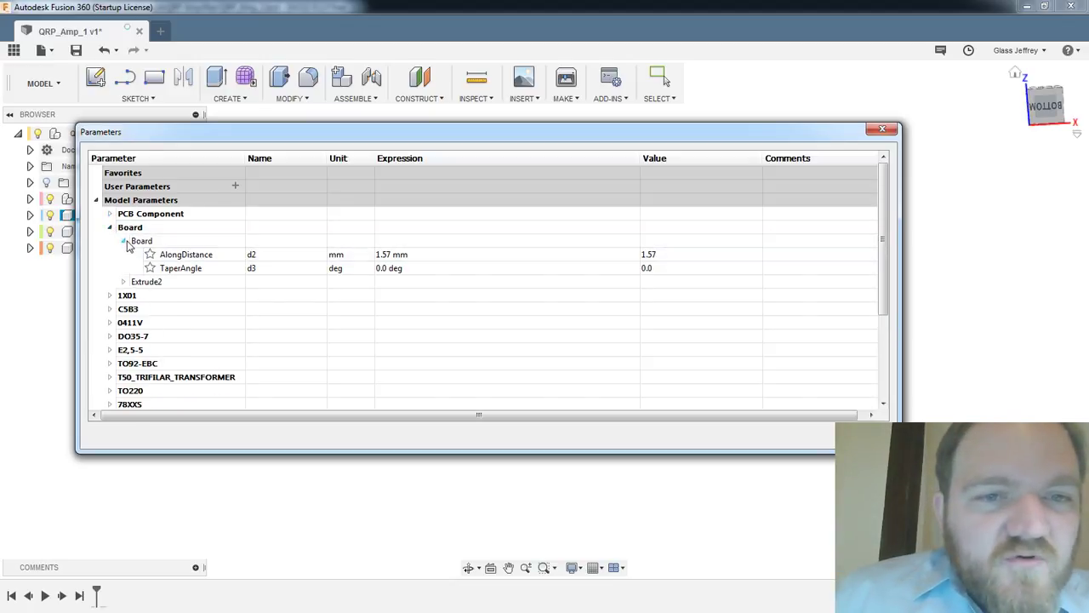
{"action": "left_click", "coordinate": [123, 241]}
{"action": "left_click", "coordinate": [109, 227]}
{"action": "left_click", "coordinate": [110, 241]}
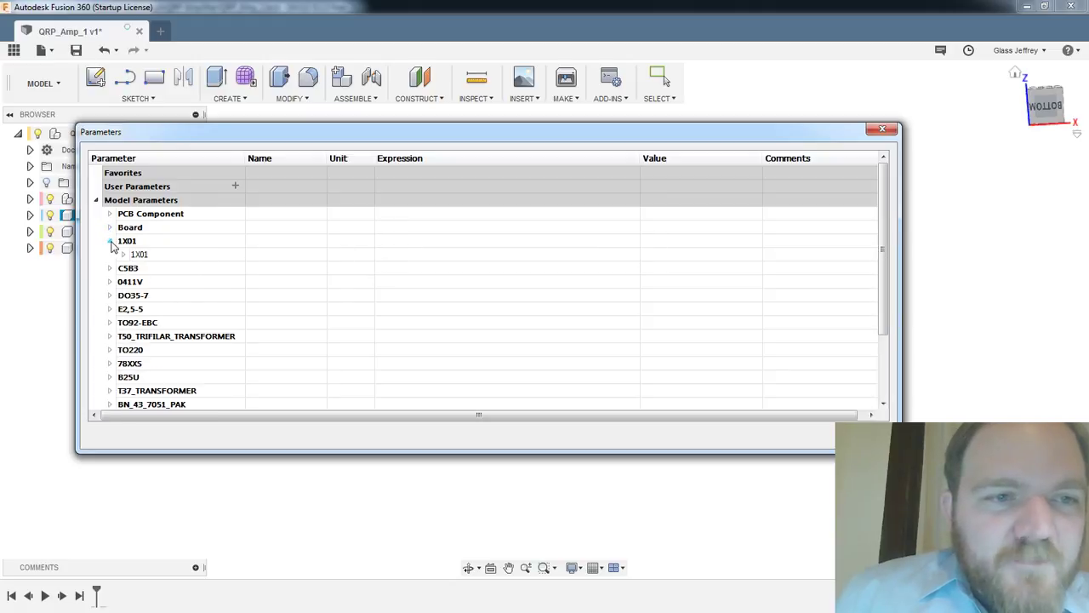
{"action": "left_click", "coordinate": [123, 254]}
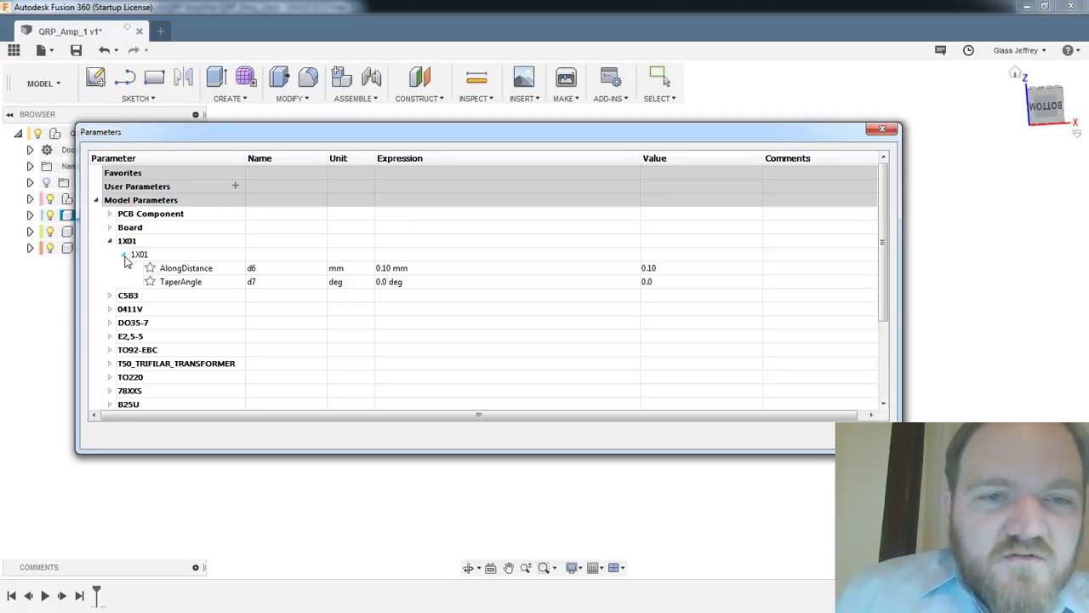
{"action": "left_click", "coordinate": [124, 254]}
{"action": "left_click", "coordinate": [109, 241]}
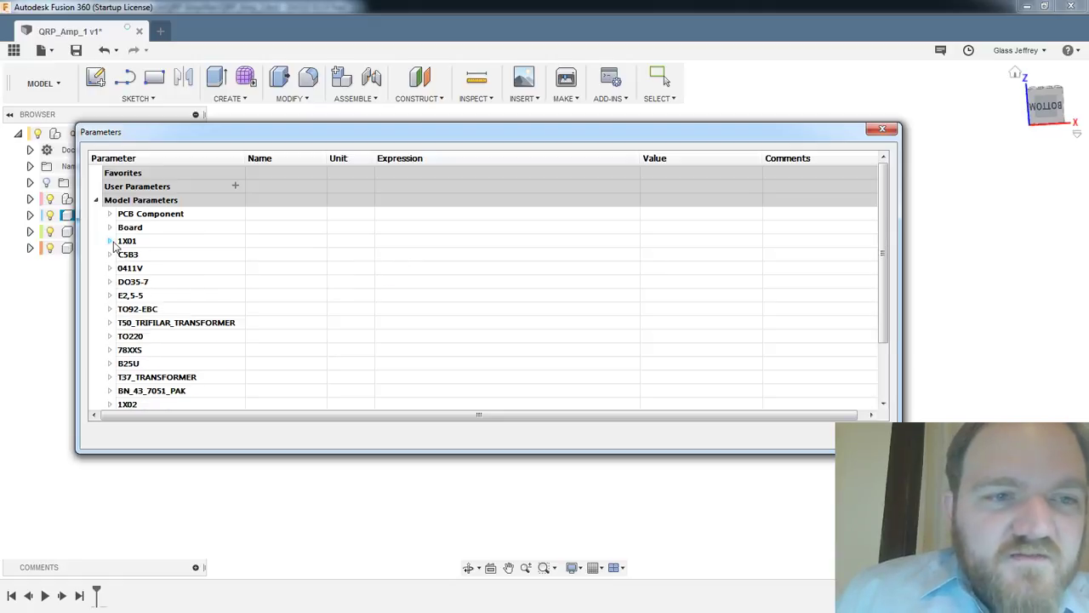
Examine the extrusion parameters of the DO35-7 and T50_TRIFILAR_TRANSFORMER packages, and collapse the model parameters list
{"action": "scroll", "coordinate": [114, 251], "scroll_direction": "down", "scroll_amount": 2}
{"action": "scroll", "coordinate": [114, 253], "scroll_direction": "up", "scroll_amount": 1}
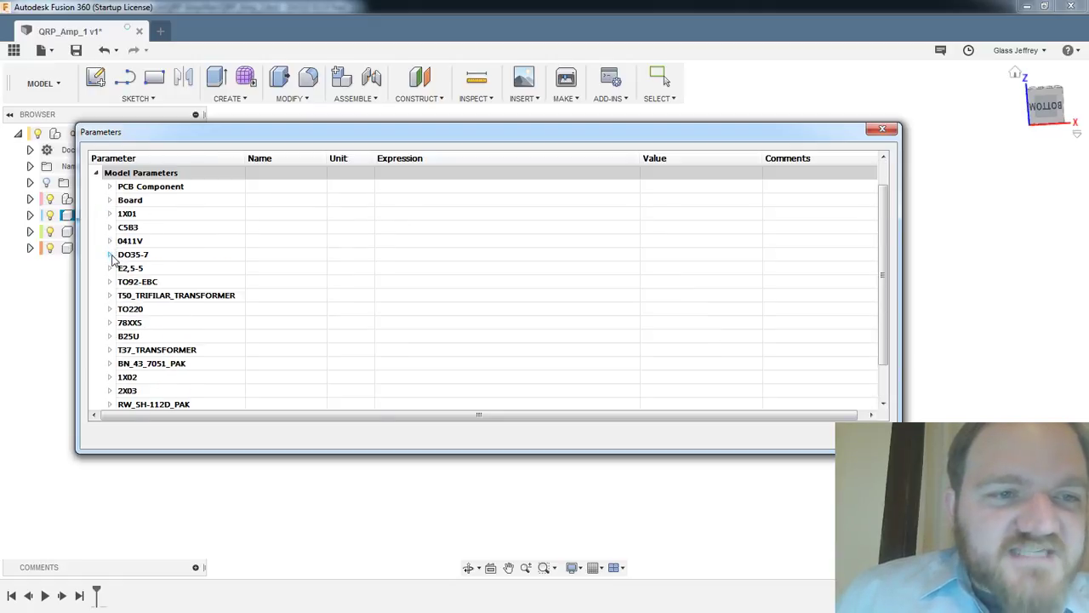
{"action": "left_click", "coordinate": [109, 255]}
{"action": "left_click", "coordinate": [123, 268]}
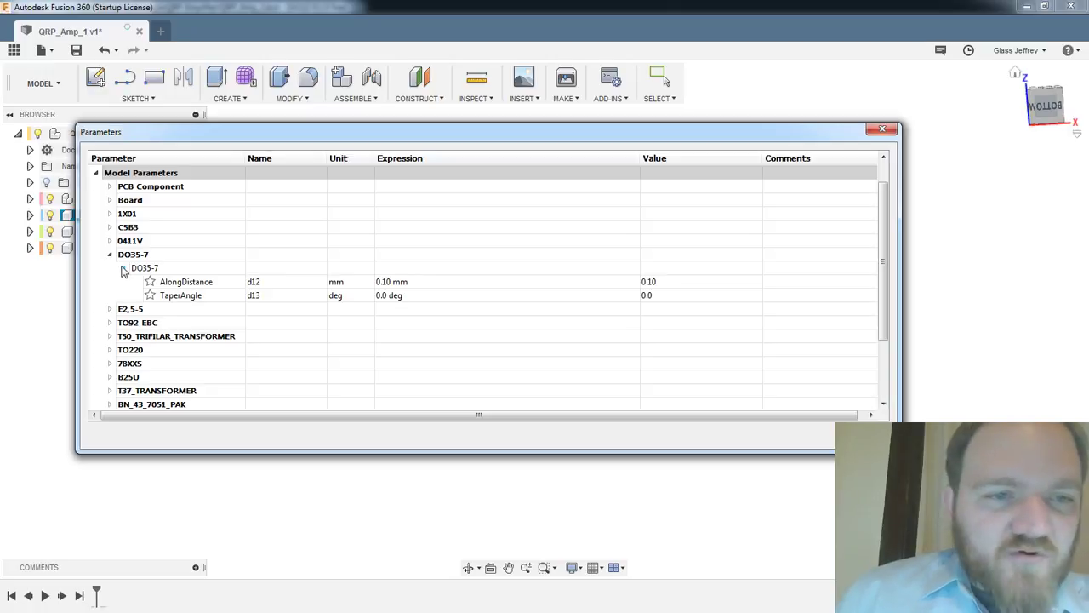
{"action": "left_click", "coordinate": [123, 268]}
{"action": "left_click", "coordinate": [110, 254]}
{"action": "scroll", "coordinate": [117, 259], "scroll_direction": "down", "scroll_amount": 1}
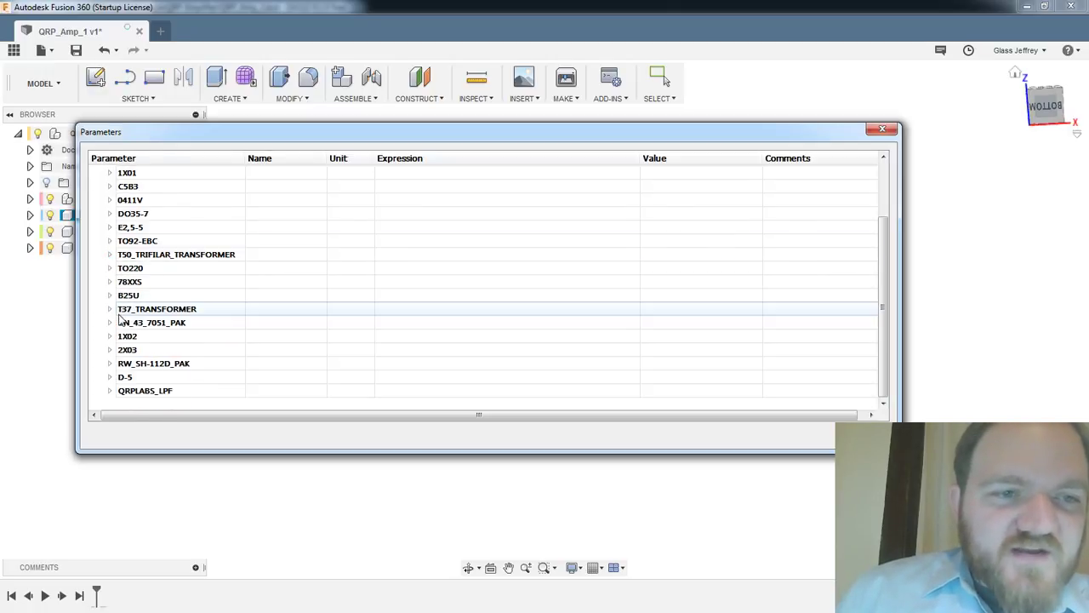
{"action": "left_click", "coordinate": [111, 255]}
{"action": "left_click", "coordinate": [123, 268]}
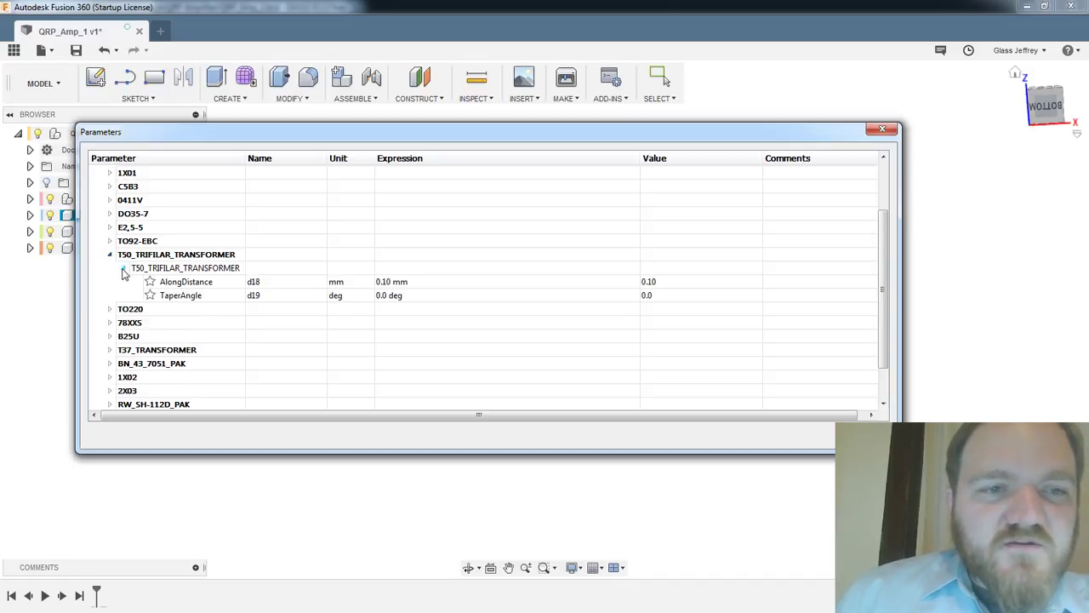
{"action": "left_click", "coordinate": [124, 268]}
{"action": "left_click", "coordinate": [110, 254]}
{"action": "scroll", "coordinate": [114, 246], "scroll_direction": "up", "scroll_amount": 2}
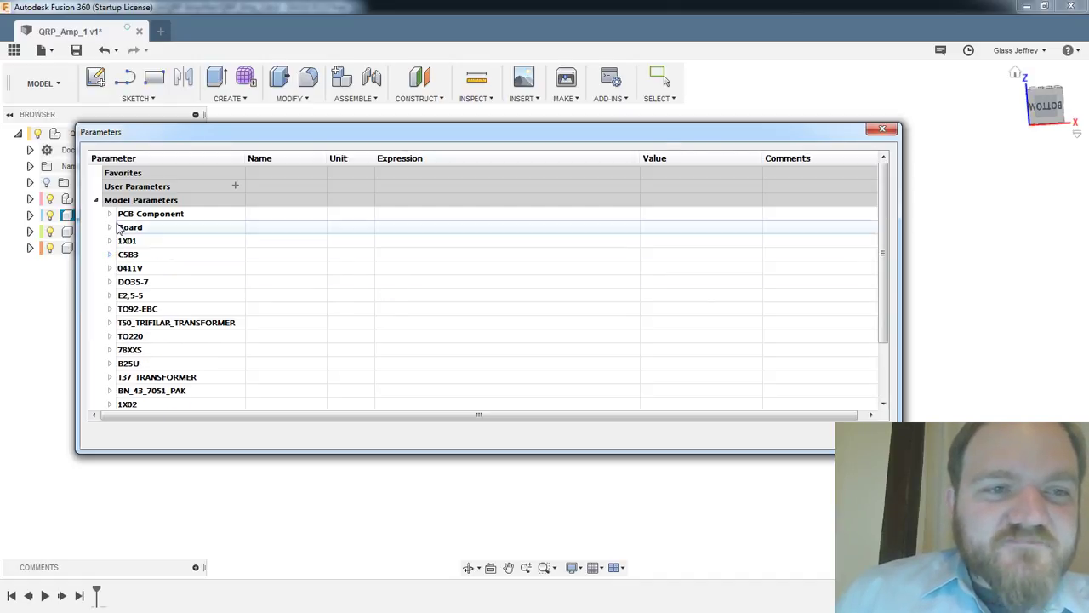
{"action": "left_click", "coordinate": [97, 201]}
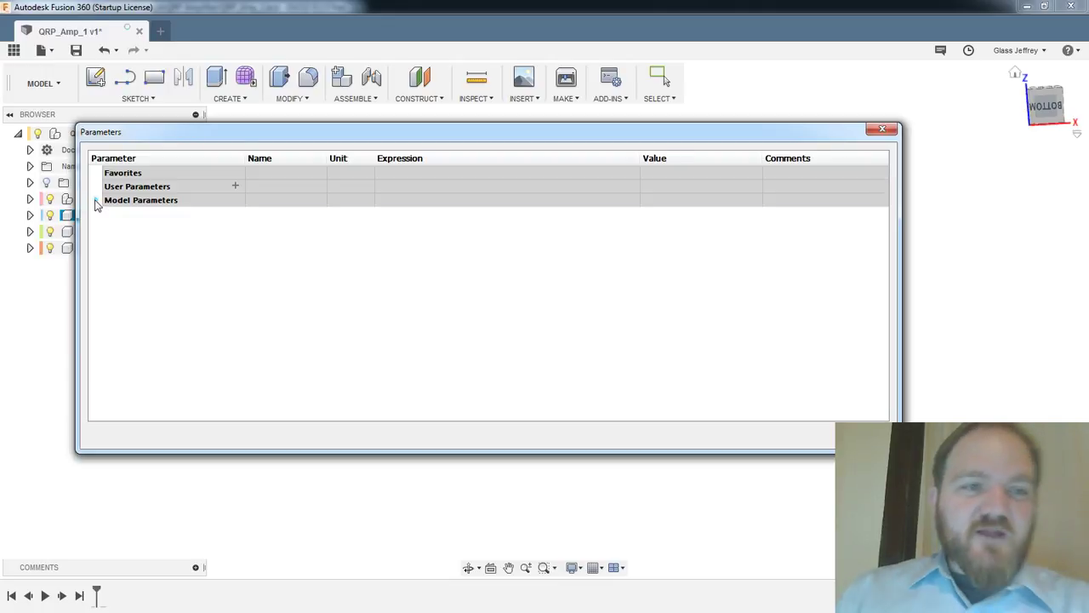
Add the user parameters PCB_TO_BOTTOM at 1.5 mm and KNURL_HOLE_DIAMETER at 3.4 mm
{"action": "left_click", "coordinate": [236, 187]}
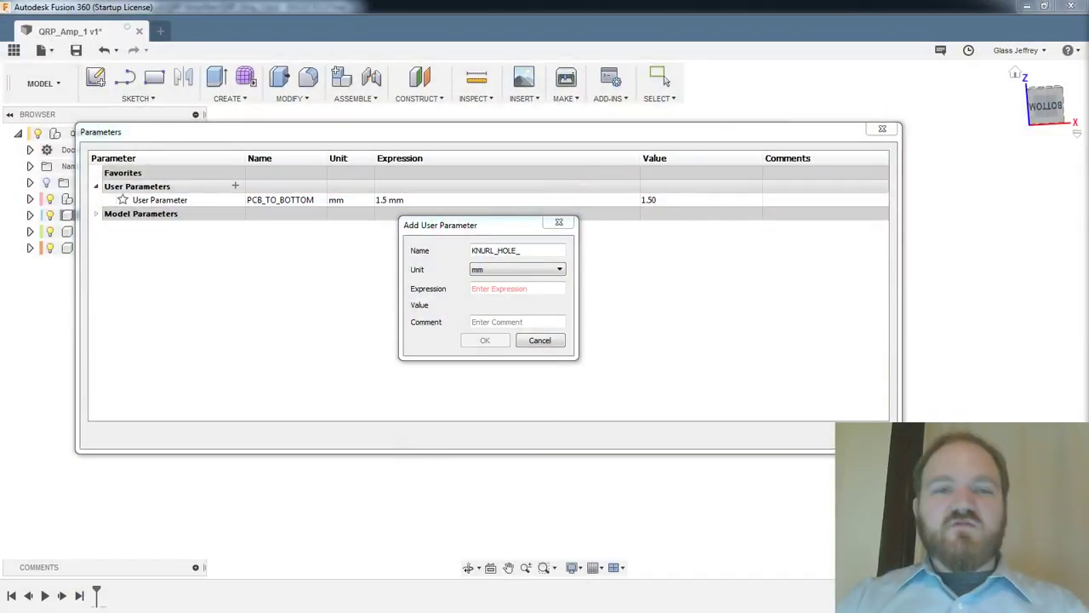
{"action": "left_click", "coordinate": [535, 250]}
{"action": "type", "text": "R"}
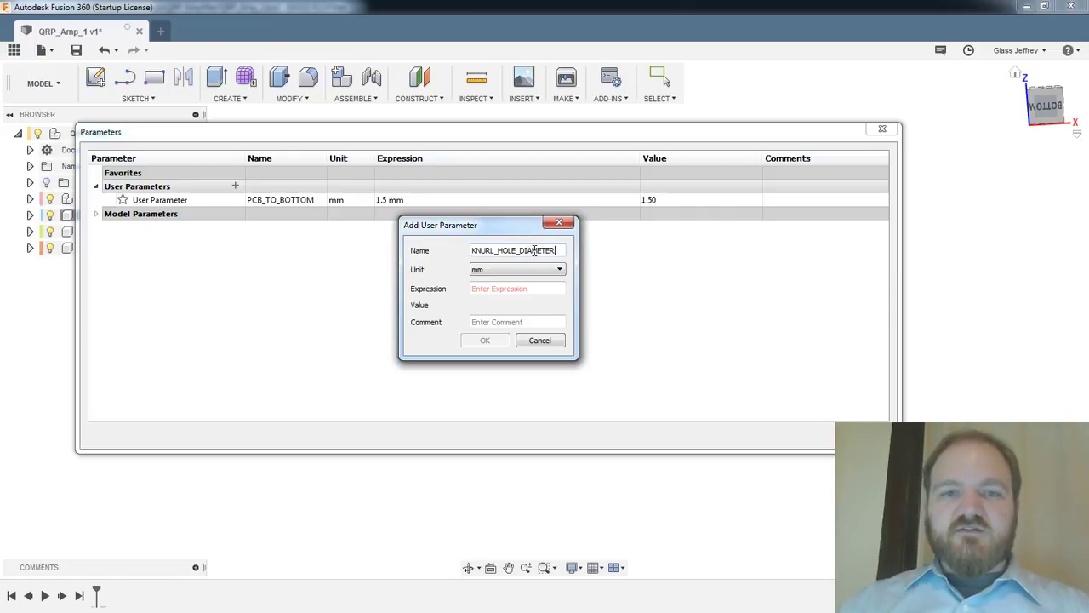
{"action": "left_click", "coordinate": [502, 288]}
{"action": "type", "text": "3.4"}
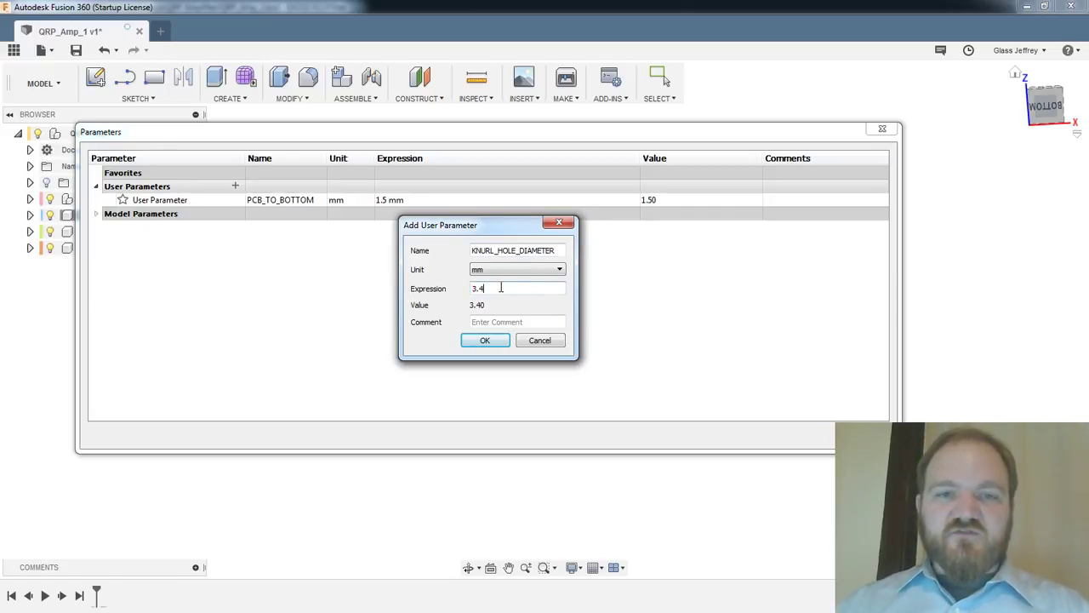
{"action": "left_click", "coordinate": [485, 341]}
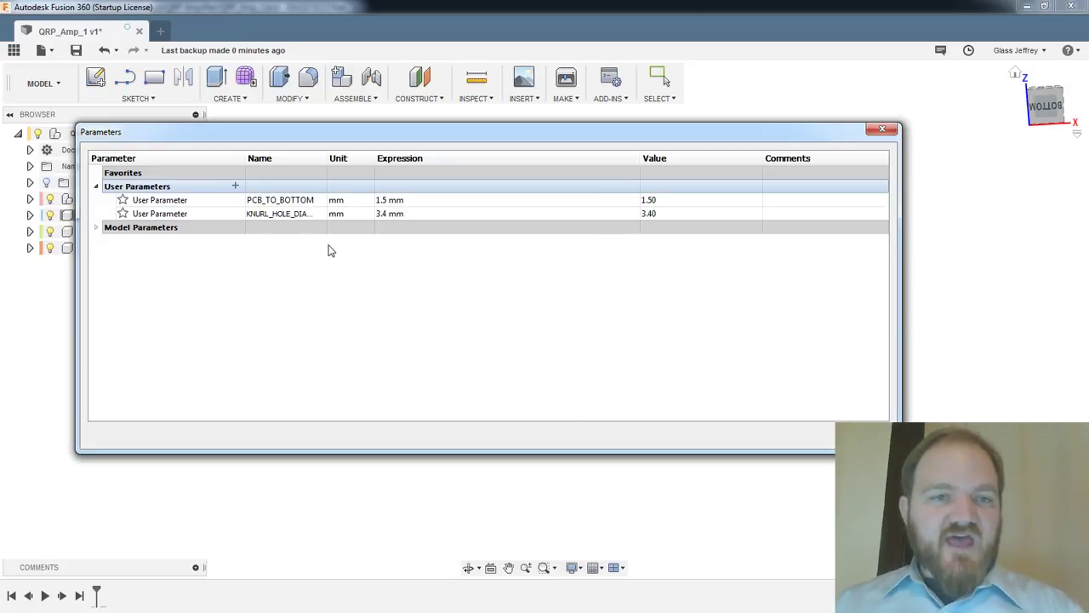
Add a user parameter KNURL_STANDOFF_DIAMETER in mm with the expression KNURL_HOLE_DIAMETER + 2 mm
{"action": "left_click", "coordinate": [235, 185]}
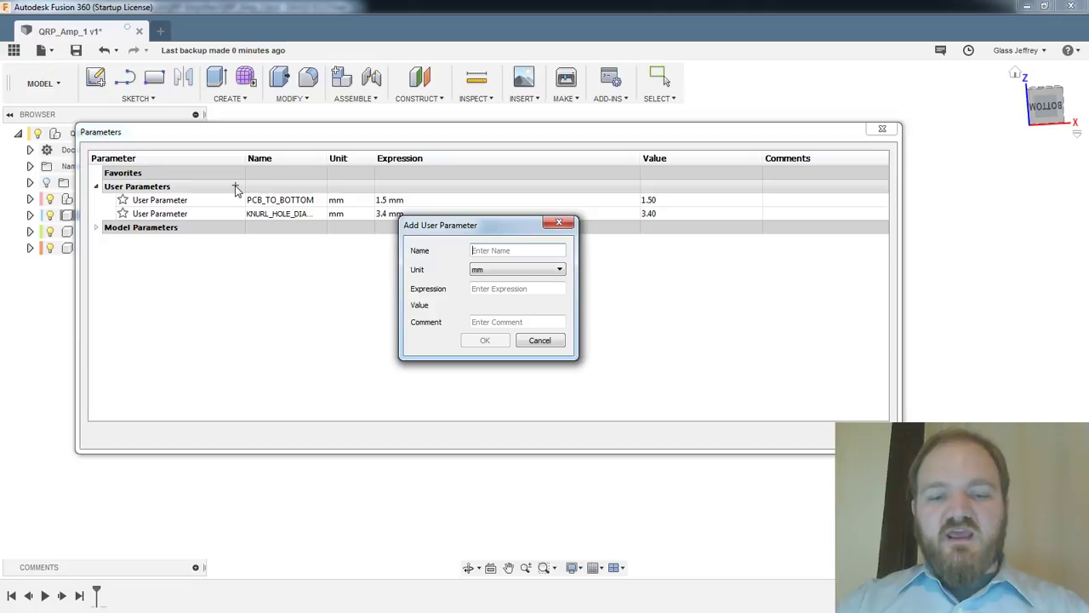
{"action": "type", "text": "KNURL_STAND"}
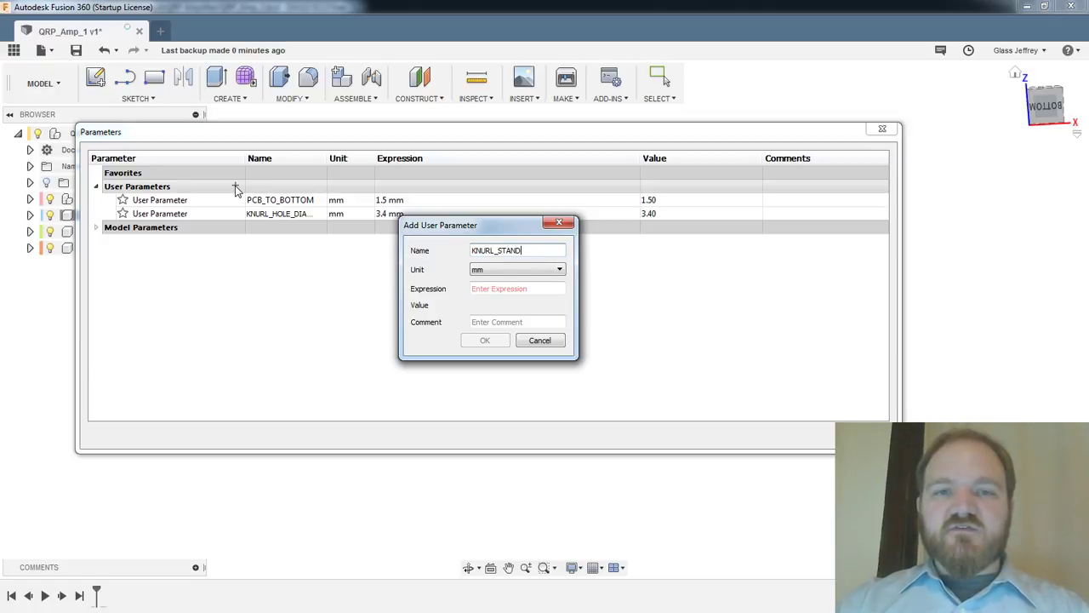
{"action": "type", "text": "OFF_S"}
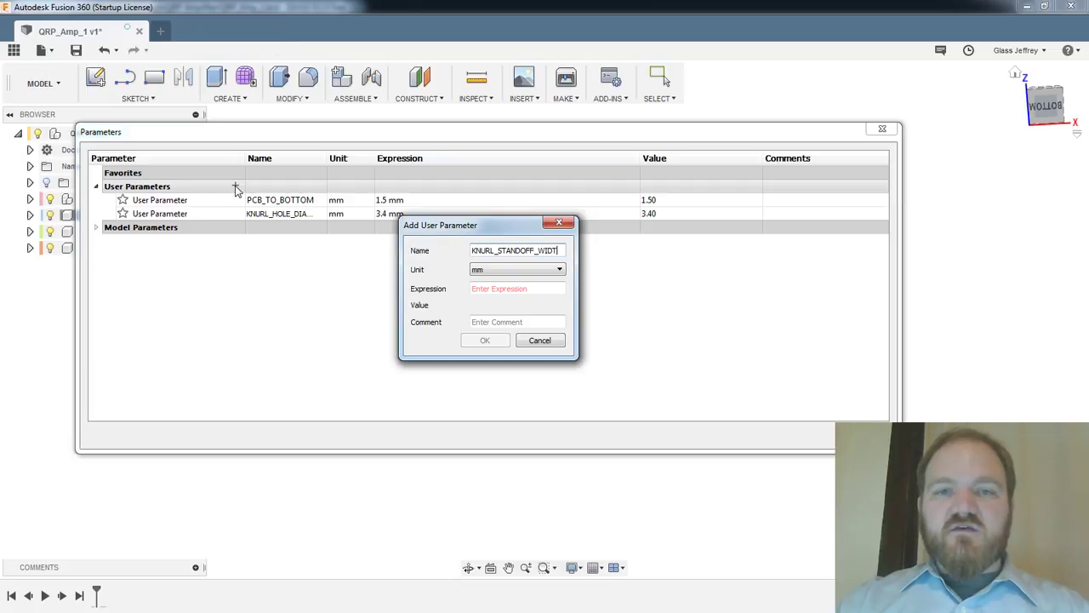
{"action": "type", "text": "IAMETER"}
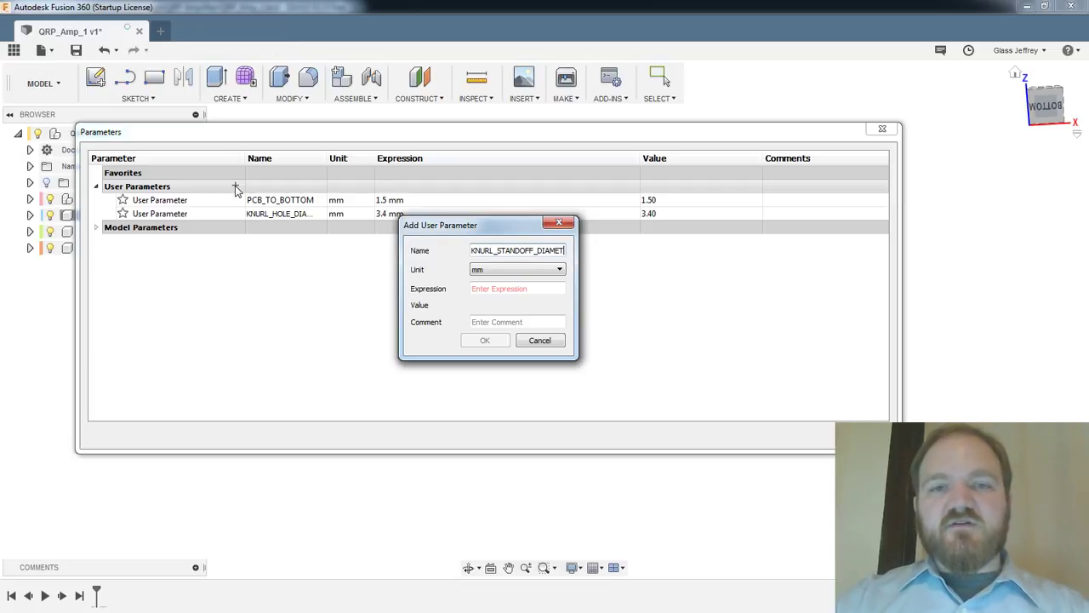
{"action": "left_click", "coordinate": [511, 287]}
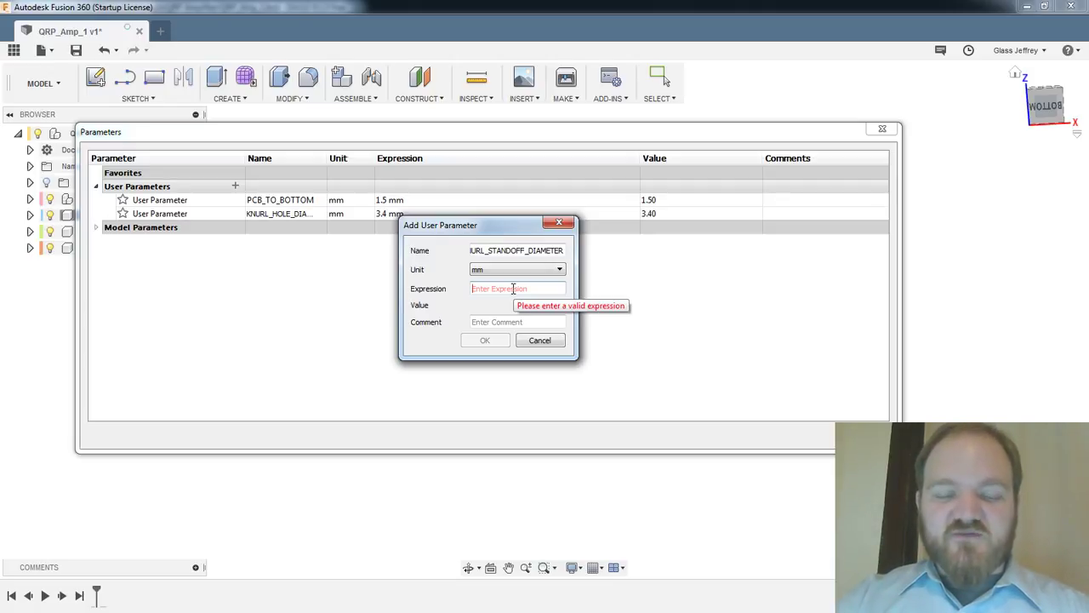
{"action": "type", "text": "KNURL"}
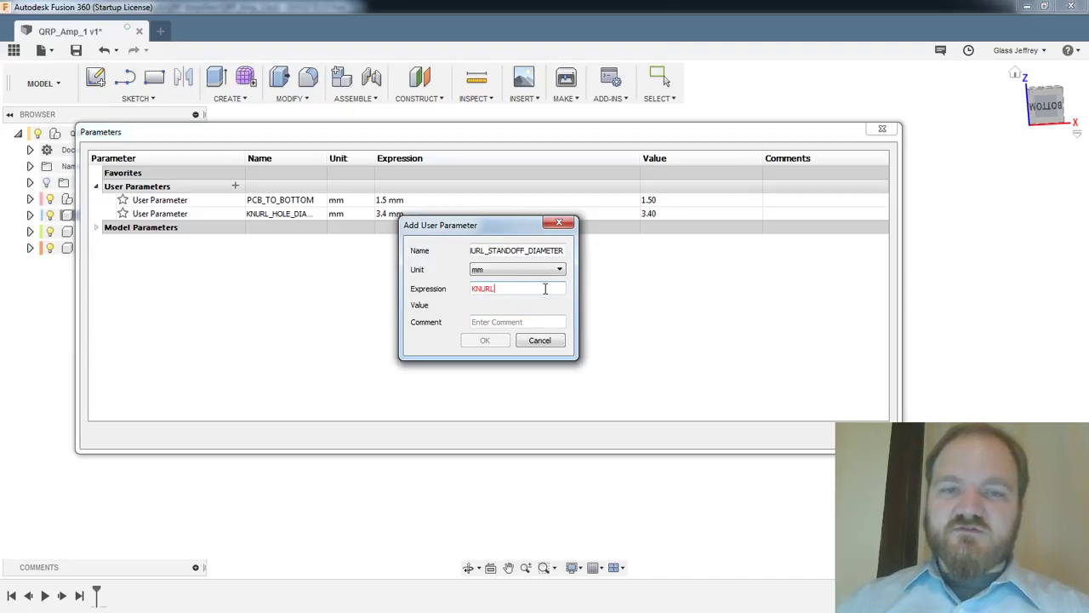
{"action": "type", "text": "_"}
{"action": "key", "text": "Return"}
{"action": "type", "text": "+"}
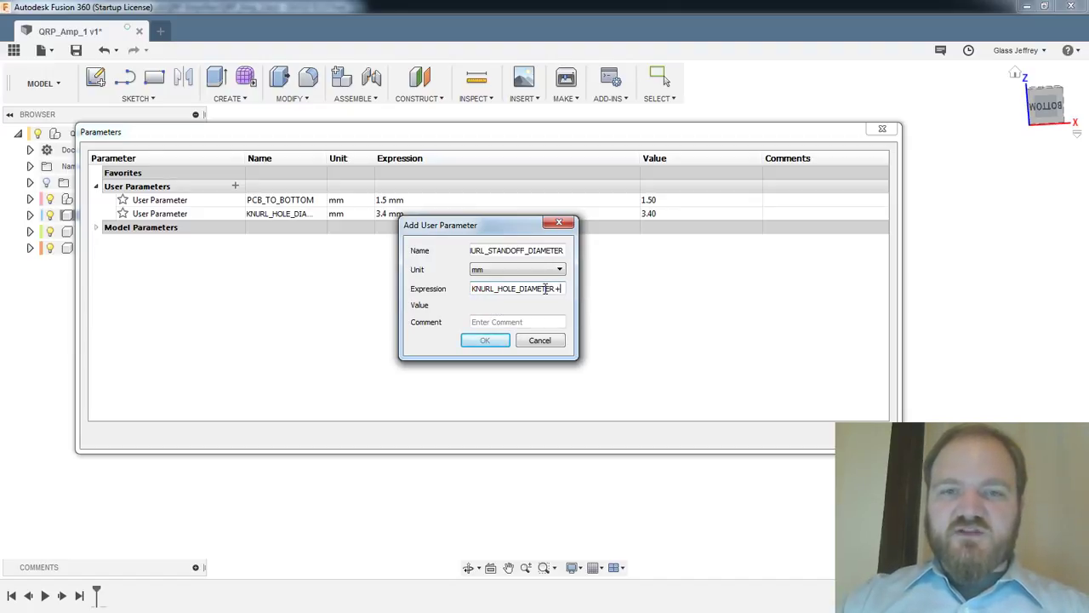
{"action": "type", "text": " 2 mm"}
{"action": "key", "text": "Return"}
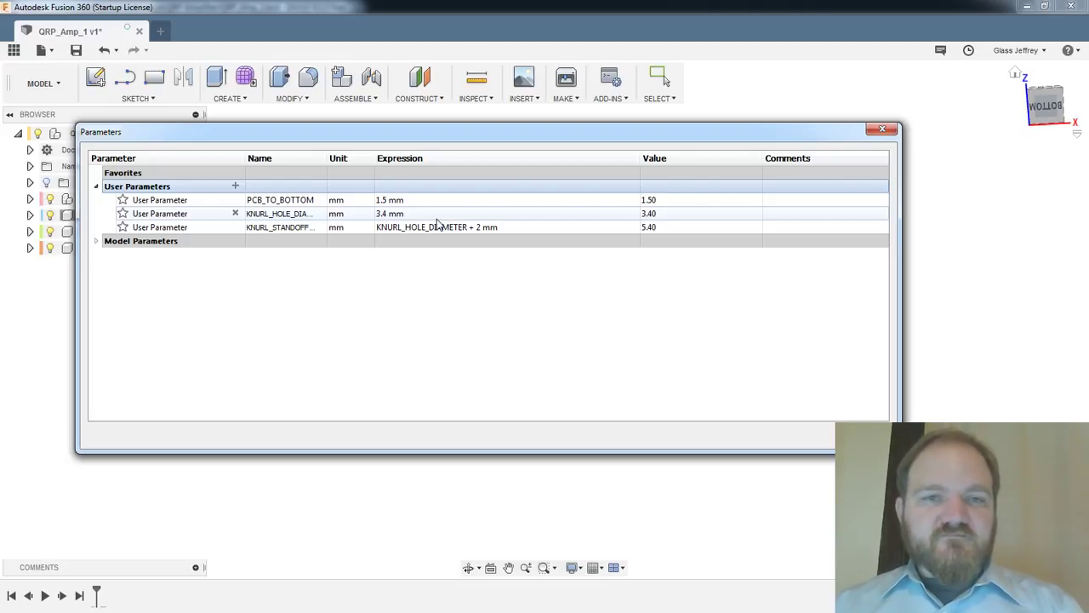
Set the PCB_TO_BOTTOM user parameter to 1.8 mm
{"action": "left_click", "coordinate": [396, 200]}
{"action": "double_click", "coordinate": [397, 200]}
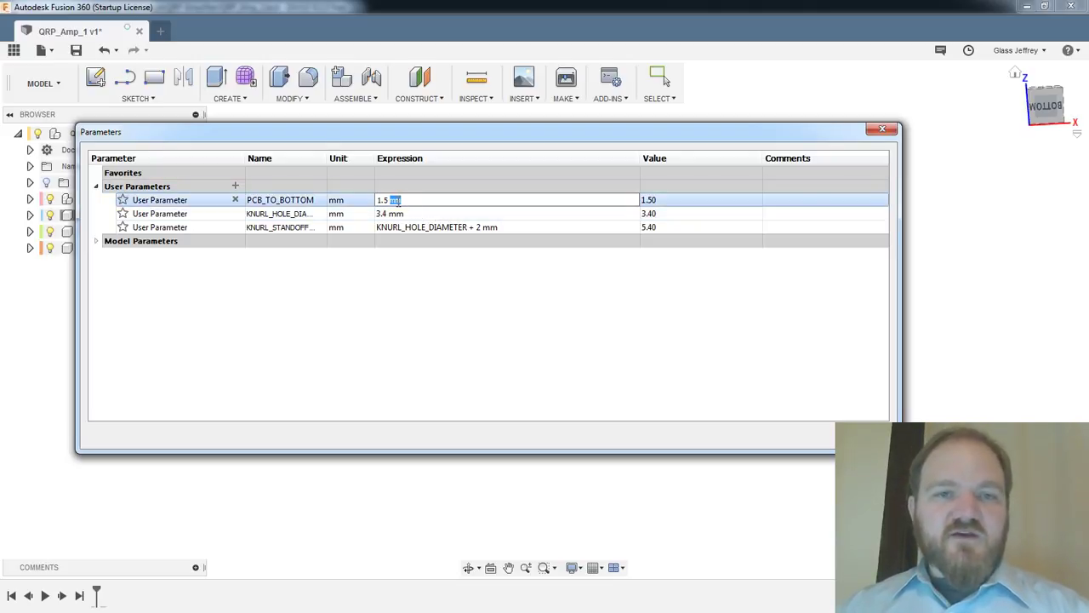
{"action": "left_click", "coordinate": [402, 201]}
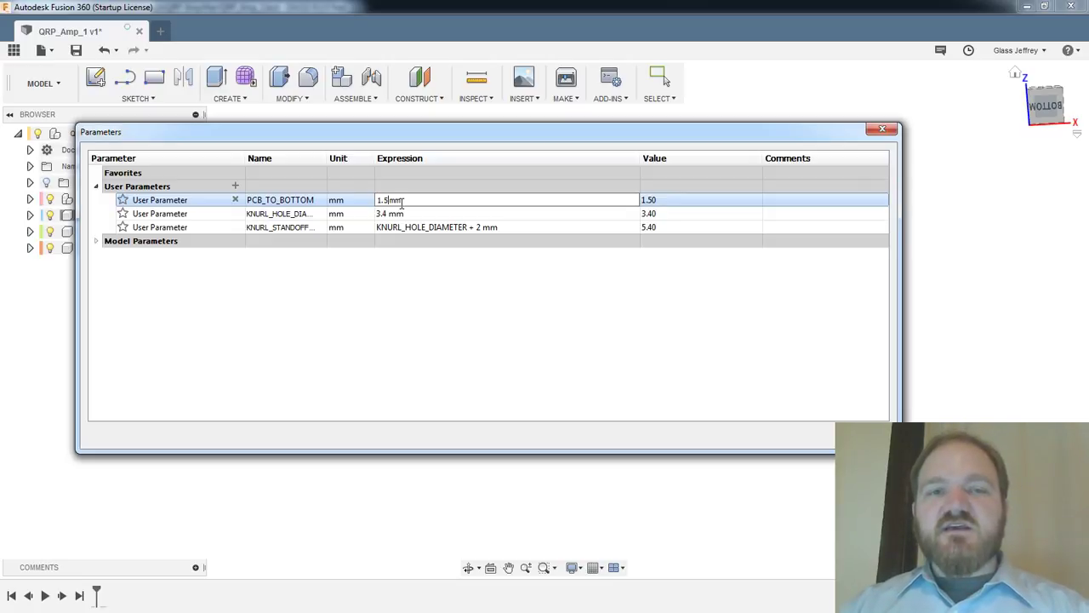
{"action": "key", "text": "BackSpace"}
{"action": "type", "text": "8"}
{"action": "key", "text": "Return"}
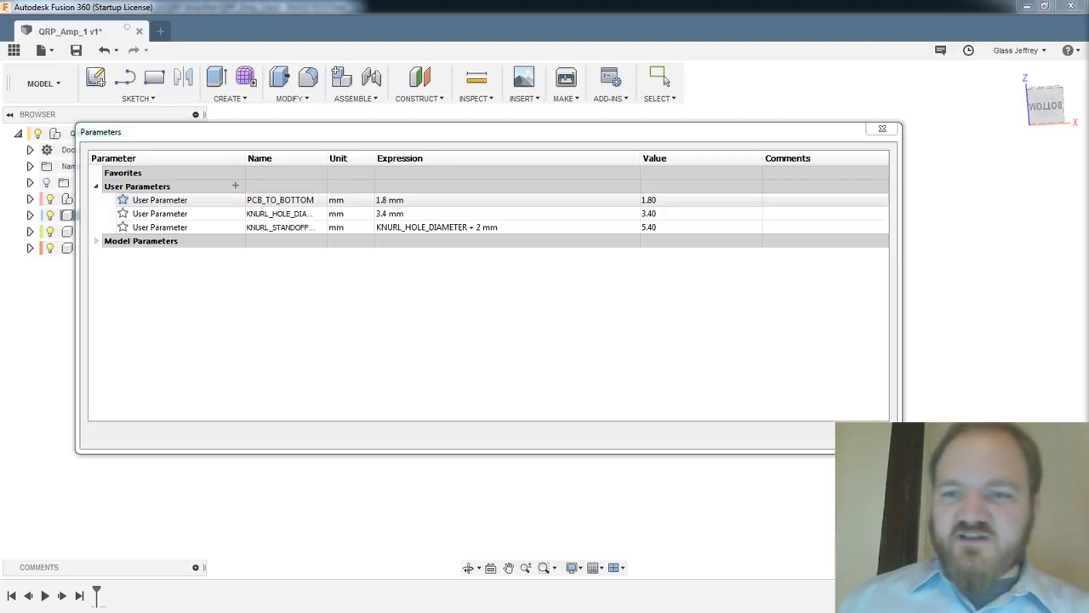
Close the parameters list and activate the PCB component
{"action": "left_click", "coordinate": [857, 435]}
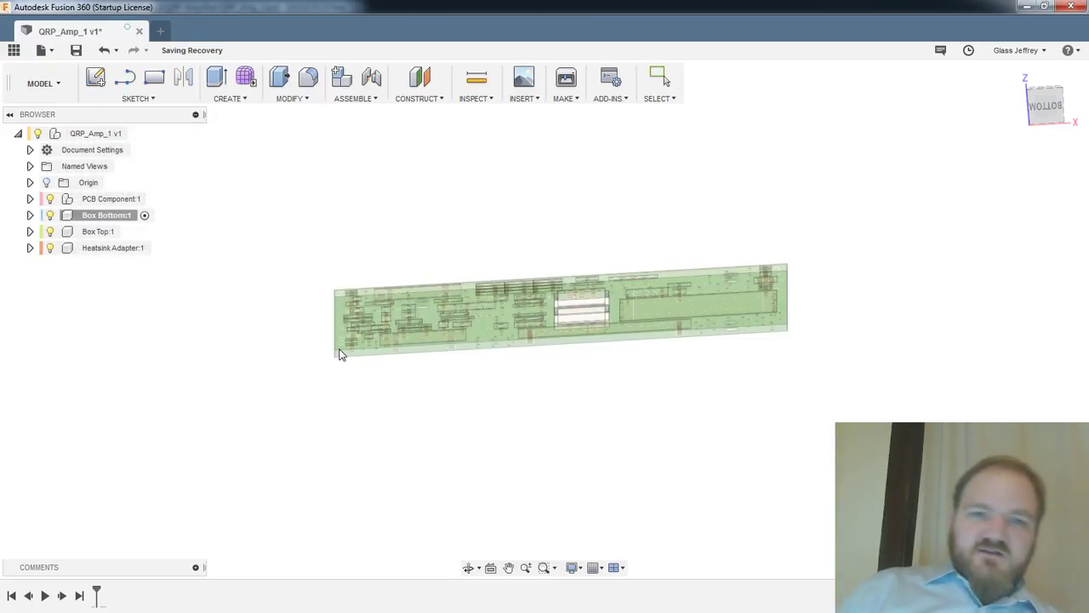
{"action": "left_click", "coordinate": [587, 292]}
{"action": "middle_click_drag", "start_coordinate": [587, 292], "coordinate": [853, 341], "text": "shift"}
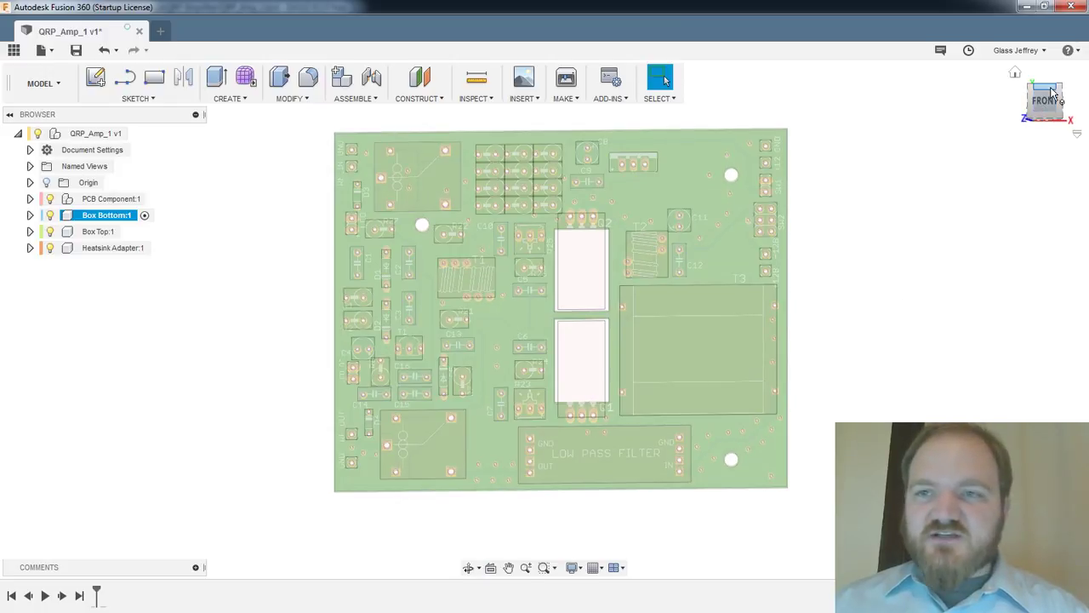
{"action": "left_click", "coordinate": [148, 199]}
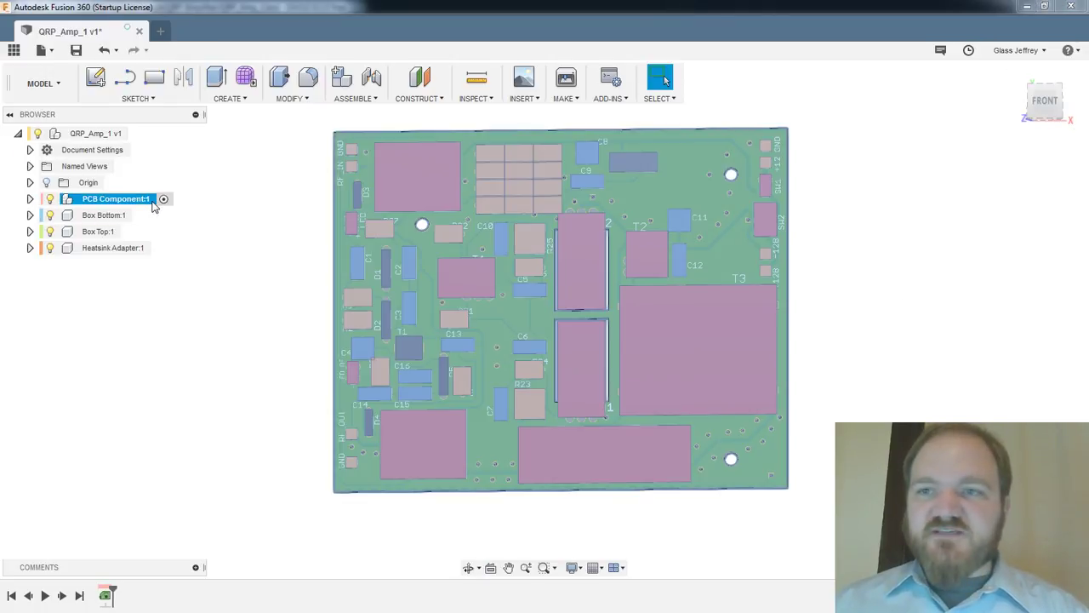
{"action": "left_click", "coordinate": [962, 330]}
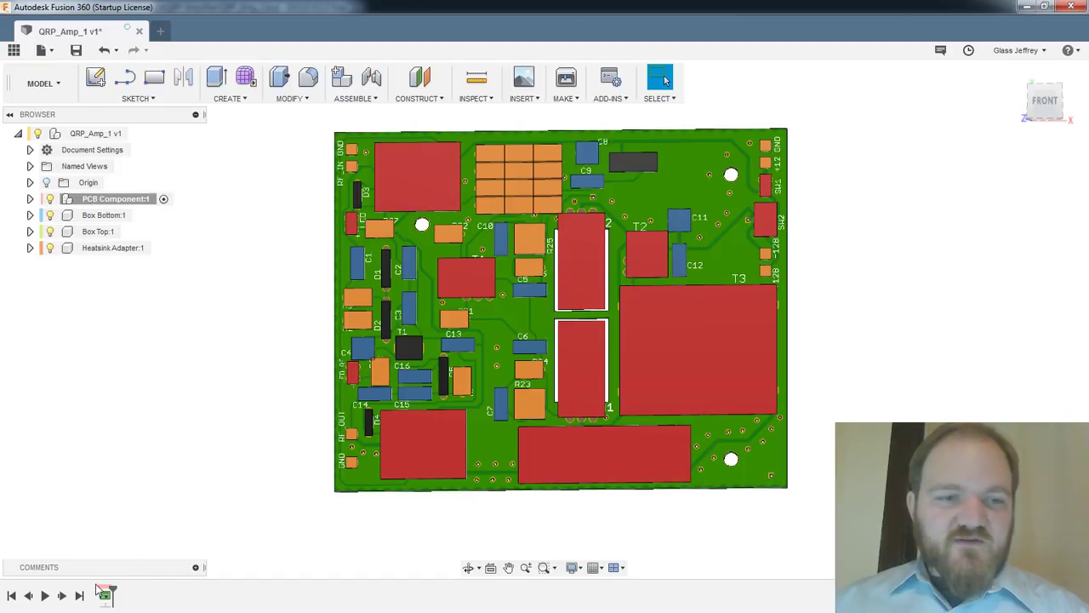
{"action": "middle_click_drag", "start_coordinate": [853, 236], "coordinate": [856, 260]}
{"action": "middle_click_drag", "start_coordinate": [910, 231], "coordinate": [909, 260], "text": "shift"}
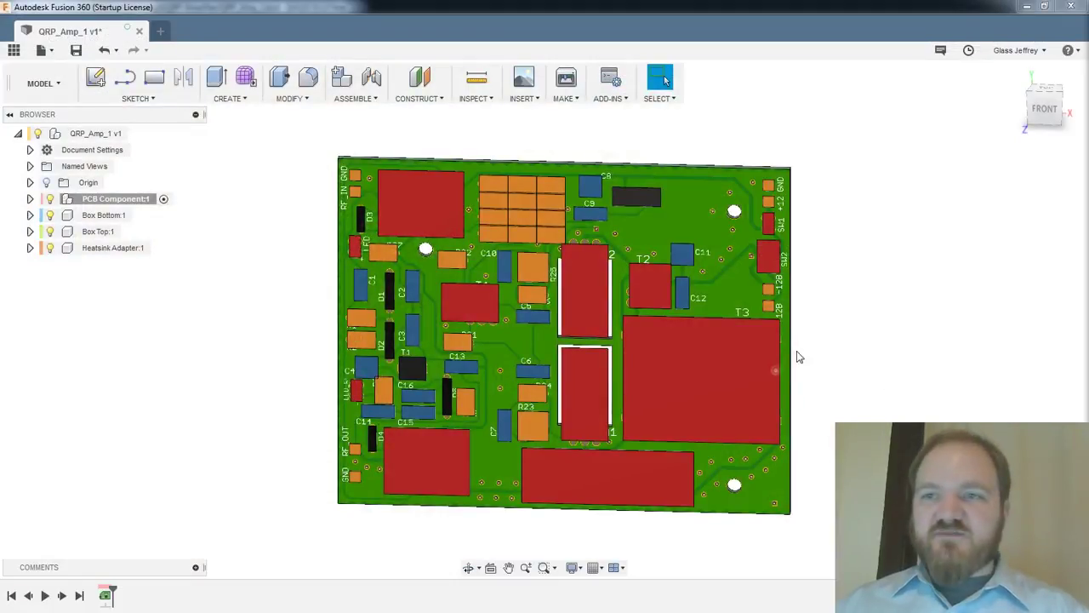
{"action": "middle_click_drag", "start_coordinate": [795, 357], "coordinate": [1062, 178], "text": "shift"}
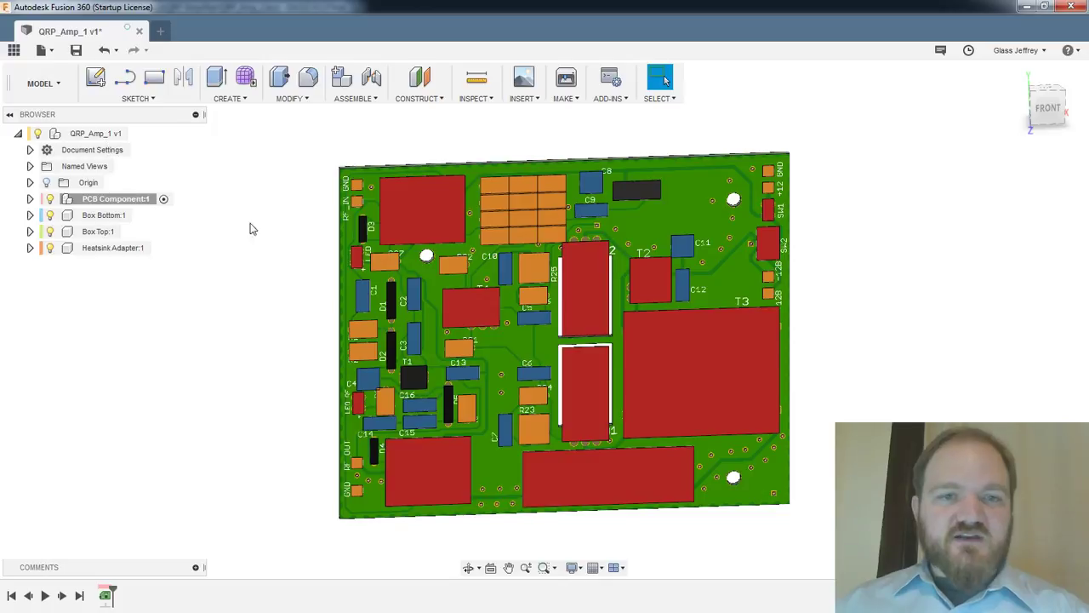
Try moving the PCB component with a 90-degree Z angle and a 90-degree Y angle, resetting each to 0
{"action": "right_click", "coordinate": [94, 201]}
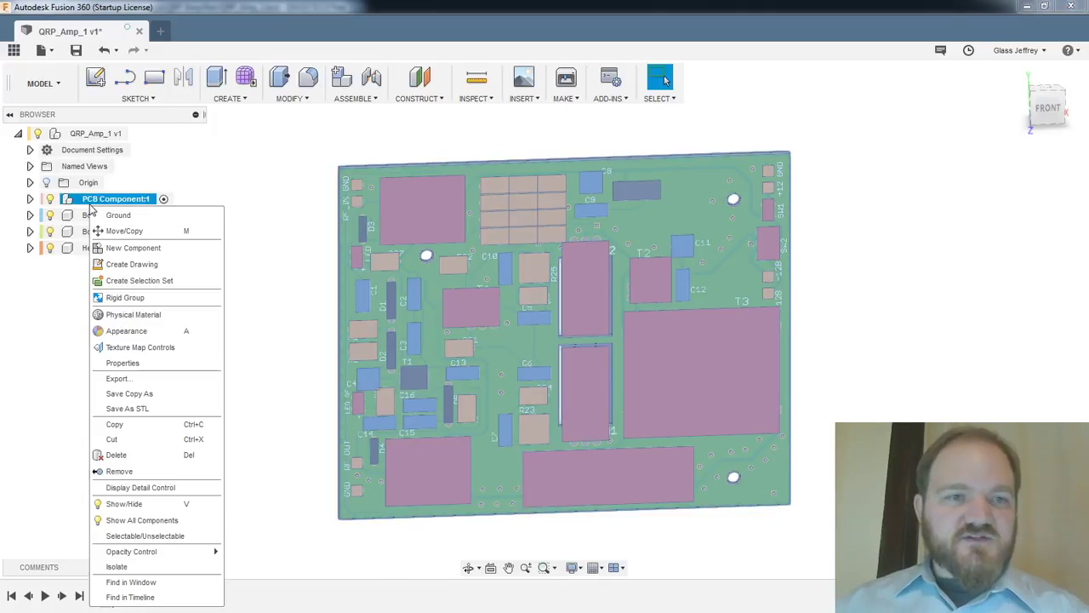
{"action": "left_click", "coordinate": [140, 247]}
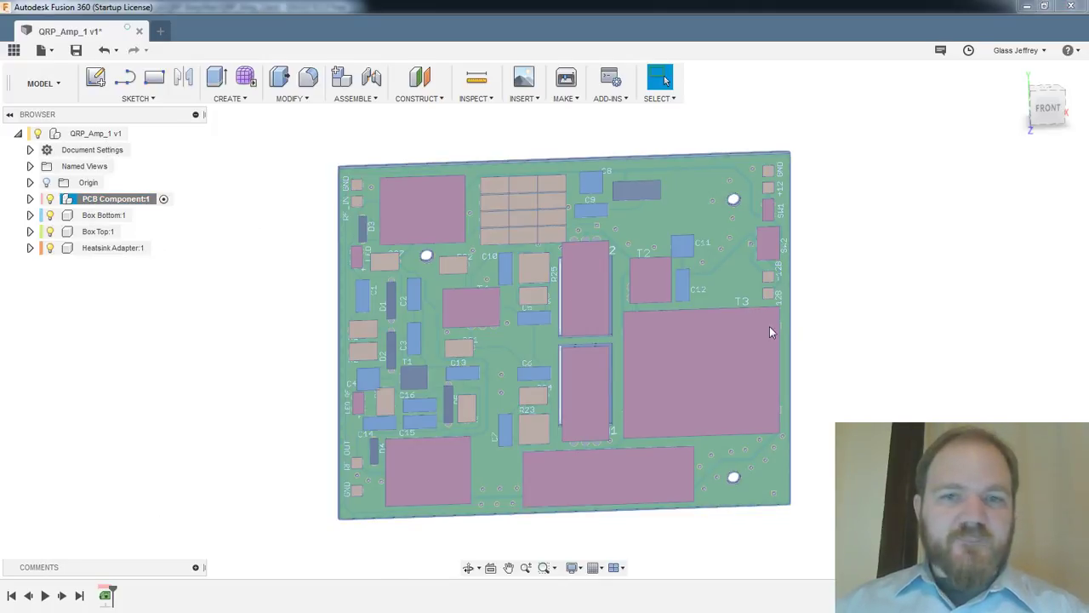
{"action": "key", "text": "m"}
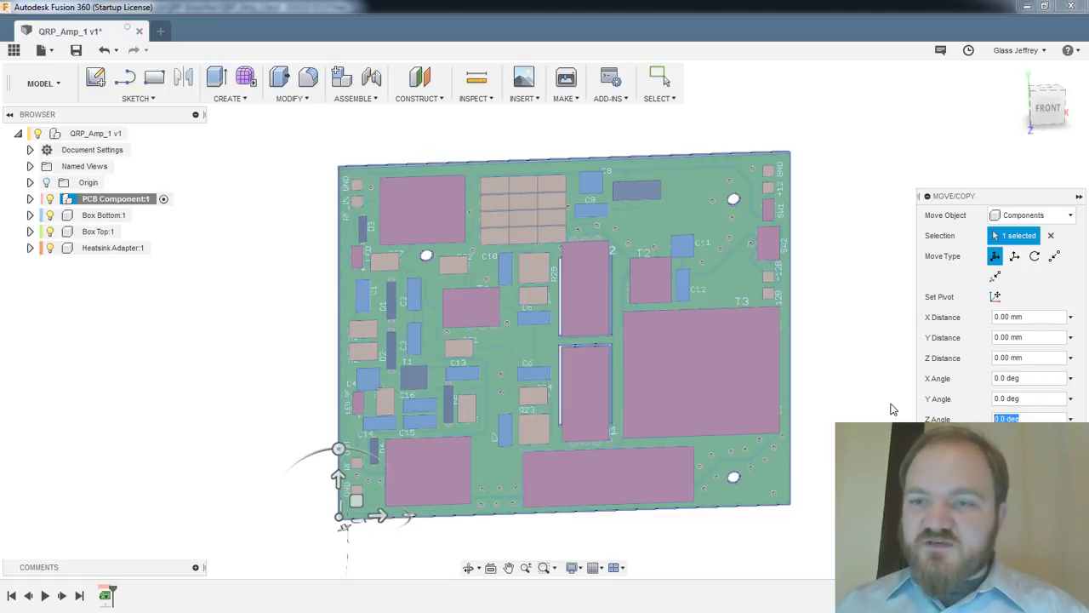
{"action": "type", "text": "90"}
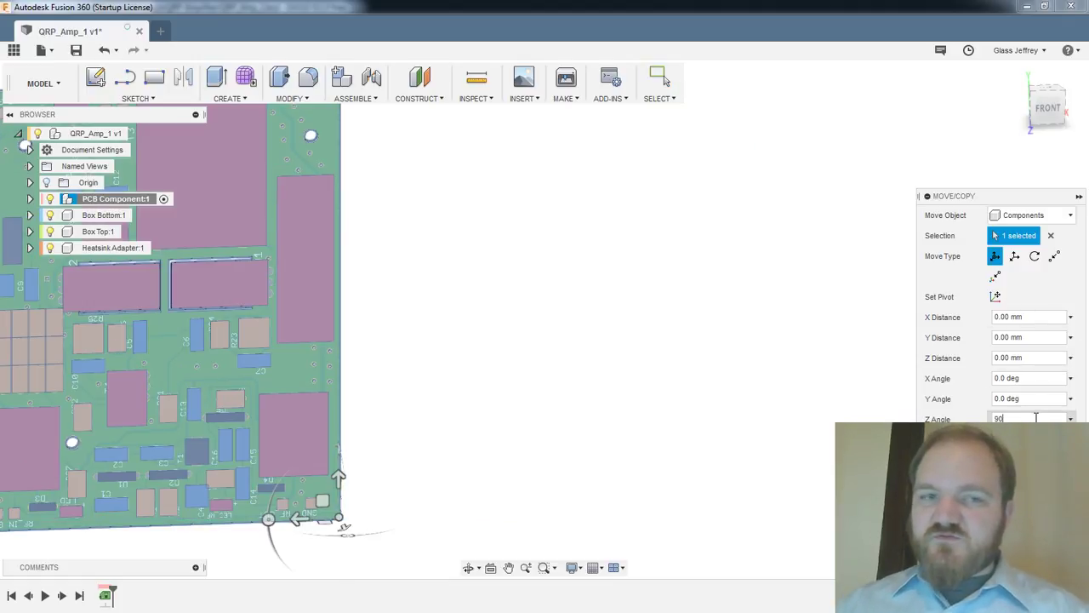
{"action": "type", "text": "0"}
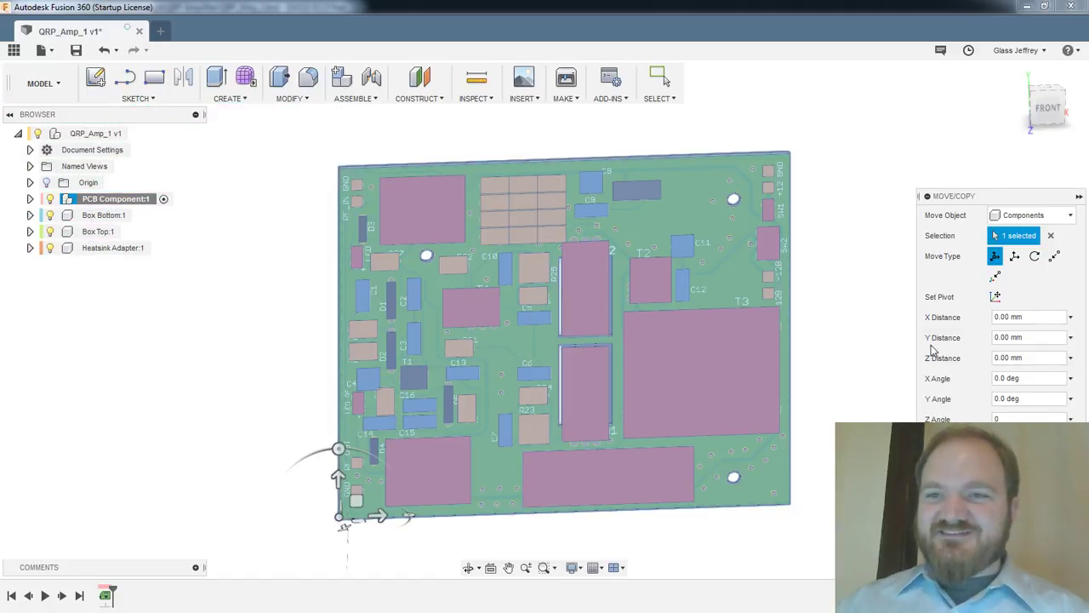
{"action": "left_click", "coordinate": [1025, 398]}
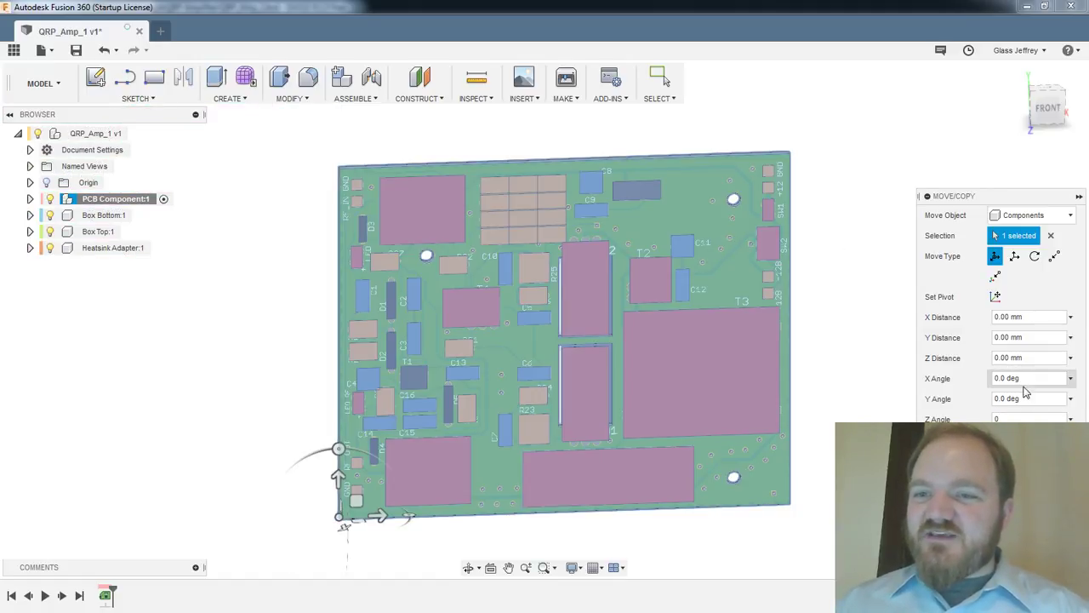
{"action": "type", "text": "90"}
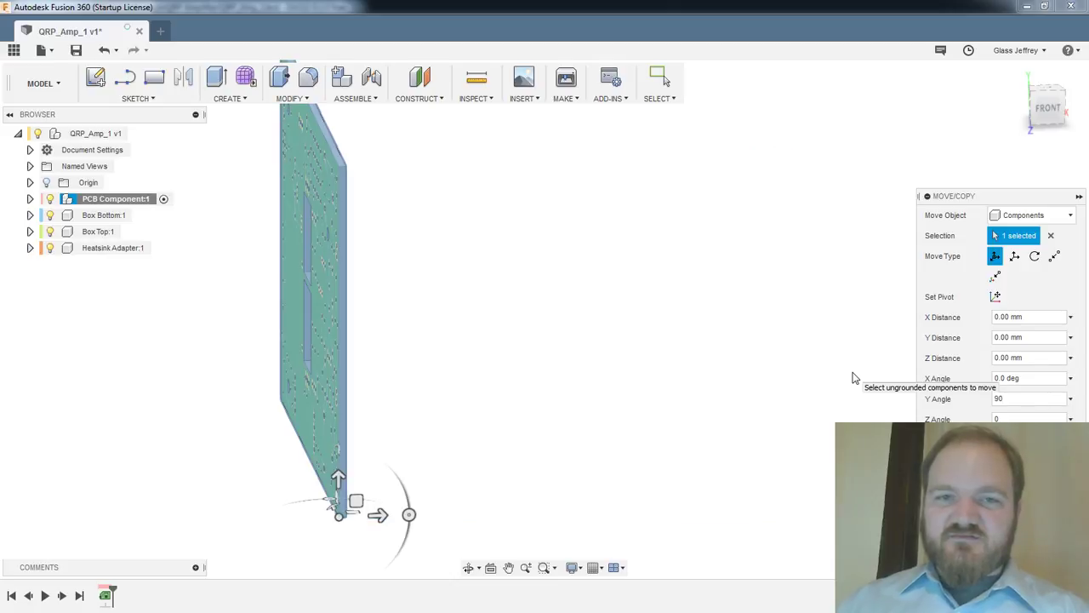
{"action": "left_click_drag", "start_coordinate": [1021, 398], "coordinate": [891, 377]}
{"action": "type", "text": "0"}
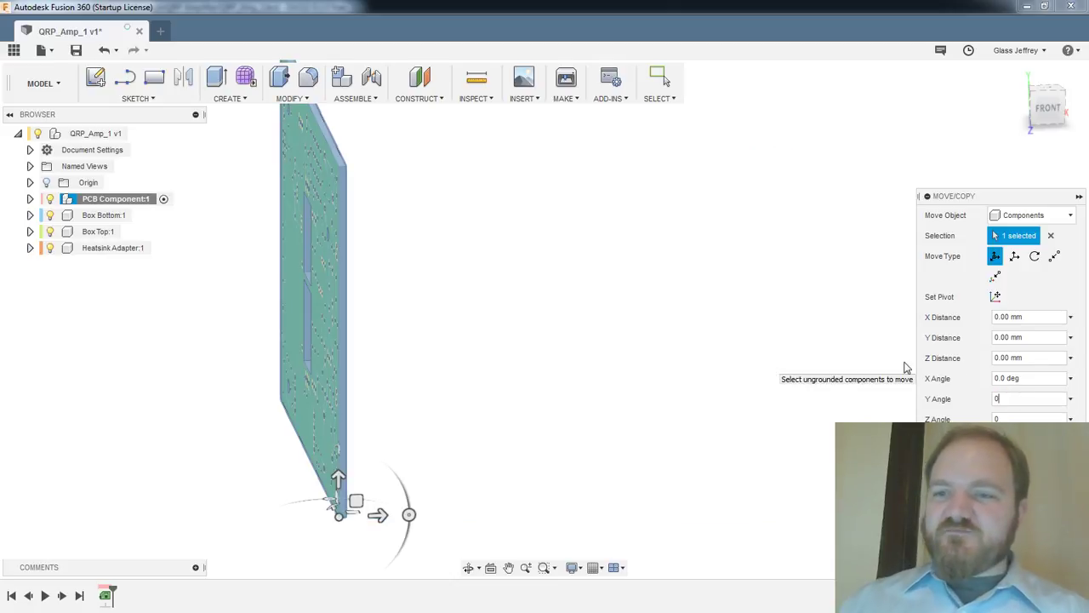
Rotate the PCB component by an X angle of -90 degrees so the board lies flat with its parts facing up
{"action": "key", "text": "shift+Tab"}
{"action": "type", "text": "90"}
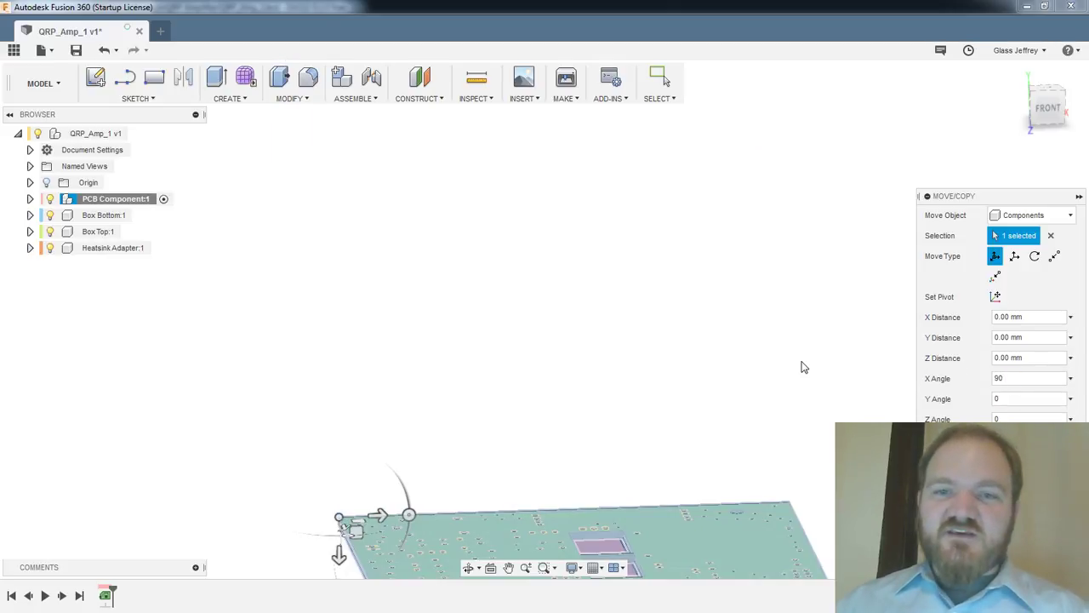
{"action": "middle_click_drag", "start_coordinate": [805, 375], "coordinate": [791, 303]}
{"action": "left_click", "coordinate": [994, 379]}
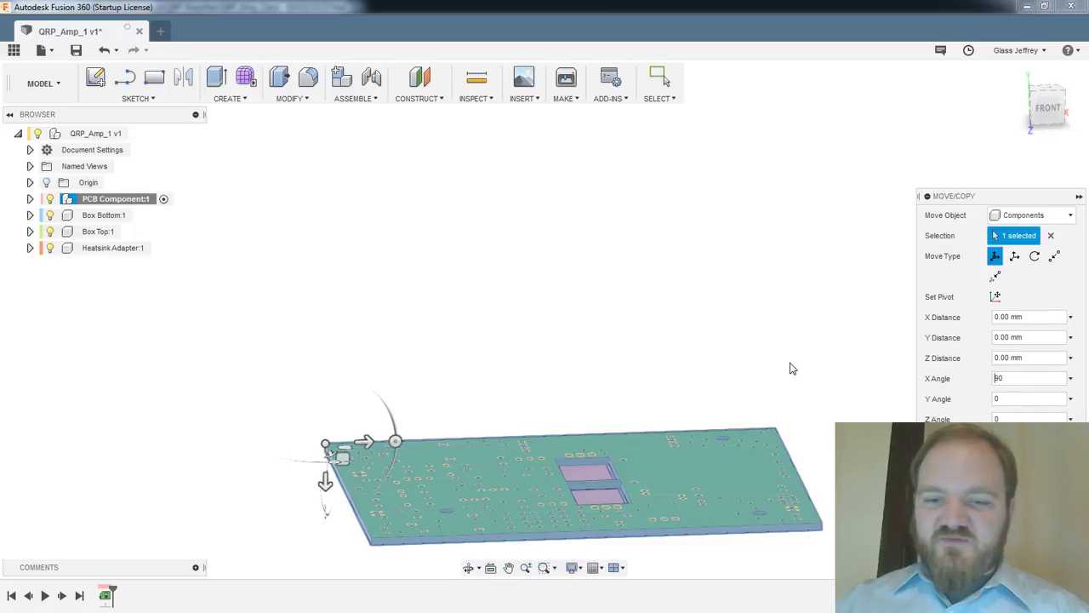
{"action": "type", "text": "-9"}
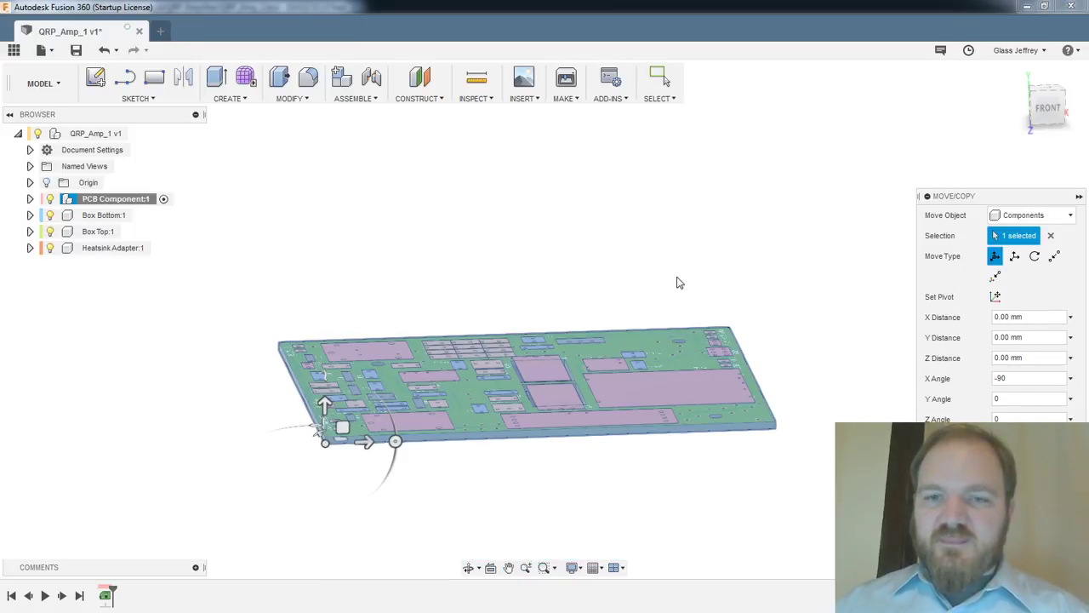
{"action": "middle_click_drag", "start_coordinate": [678, 282], "coordinate": [746, 345], "text": "shift"}
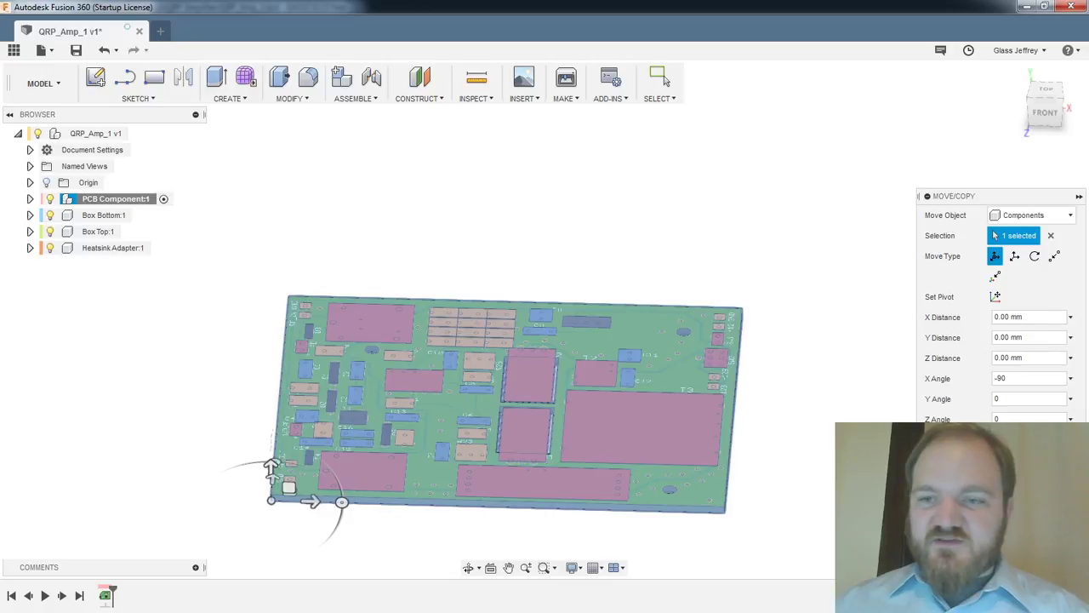
{"action": "key", "text": "Return"}
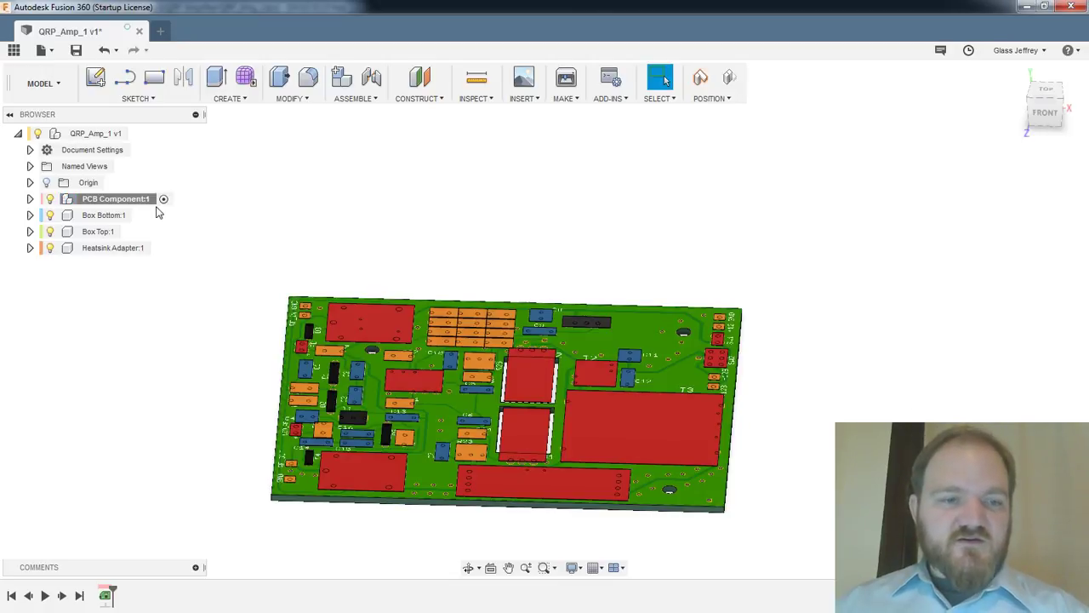
{"action": "middle_click_drag", "start_coordinate": [714, 364], "coordinate": [831, 341], "text": "shift"}
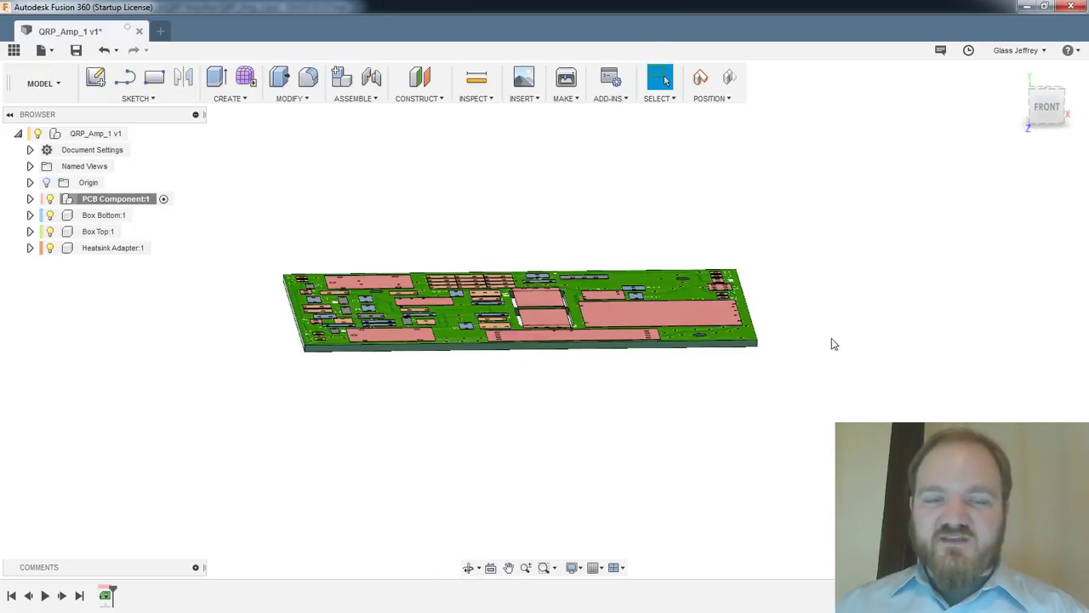
{"action": "left_click", "coordinate": [111, 216]}
{"action": "left_click", "coordinate": [144, 215]}
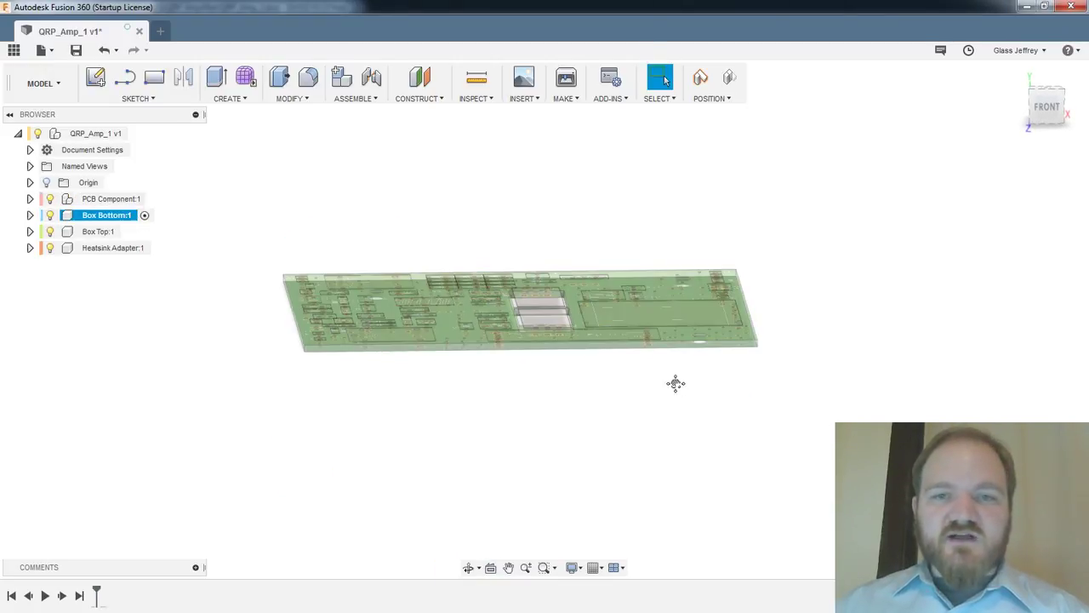
{"action": "middle_click_drag", "start_coordinate": [830, 317], "coordinate": [787, 286], "text": "shift"}
{"action": "left_click", "coordinate": [426, 86]}
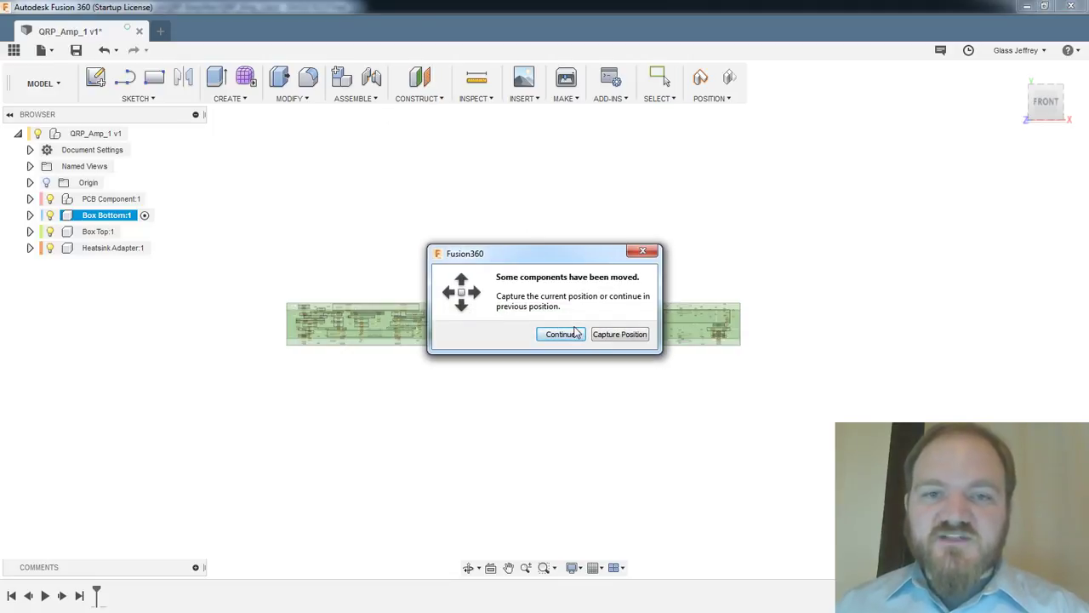
{"action": "left_click", "coordinate": [619, 333]}
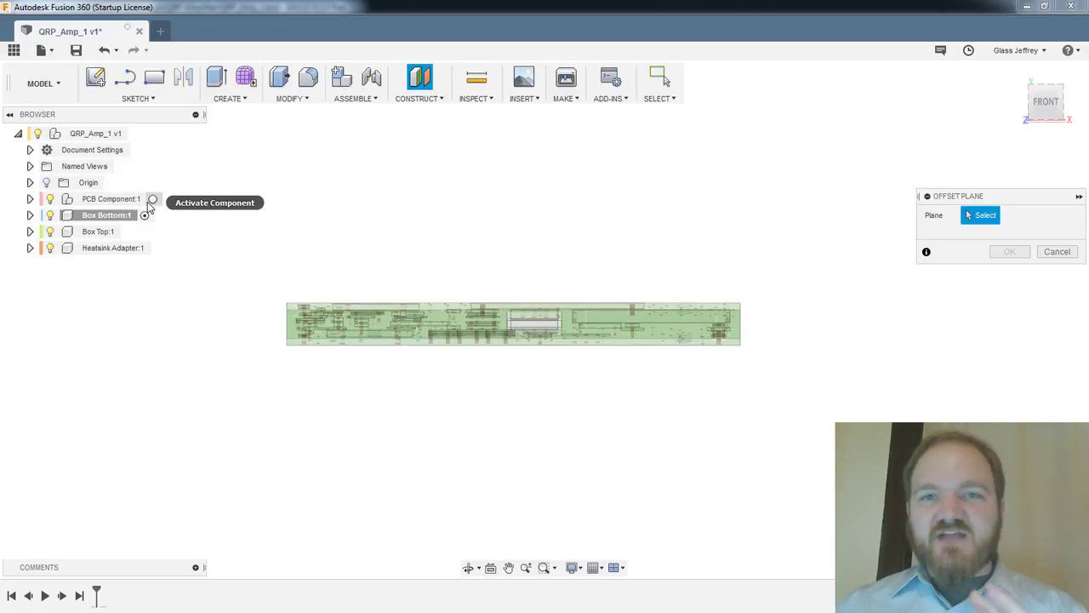
{"action": "left_click", "coordinate": [1053, 251]}
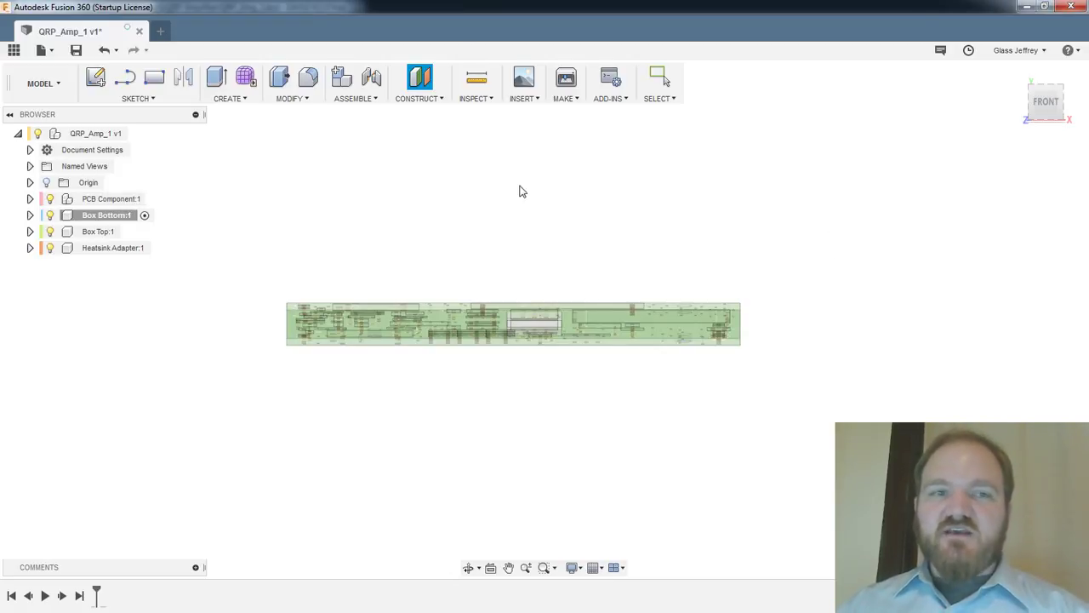
{"action": "left_click", "coordinate": [152, 199]}
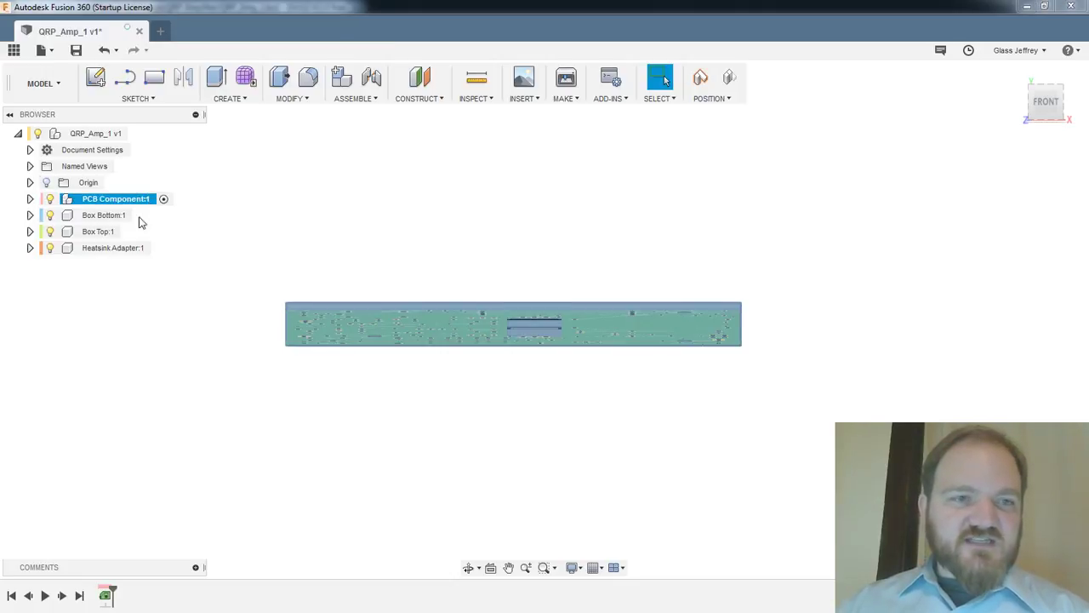
{"action": "left_click", "coordinate": [137, 134]}
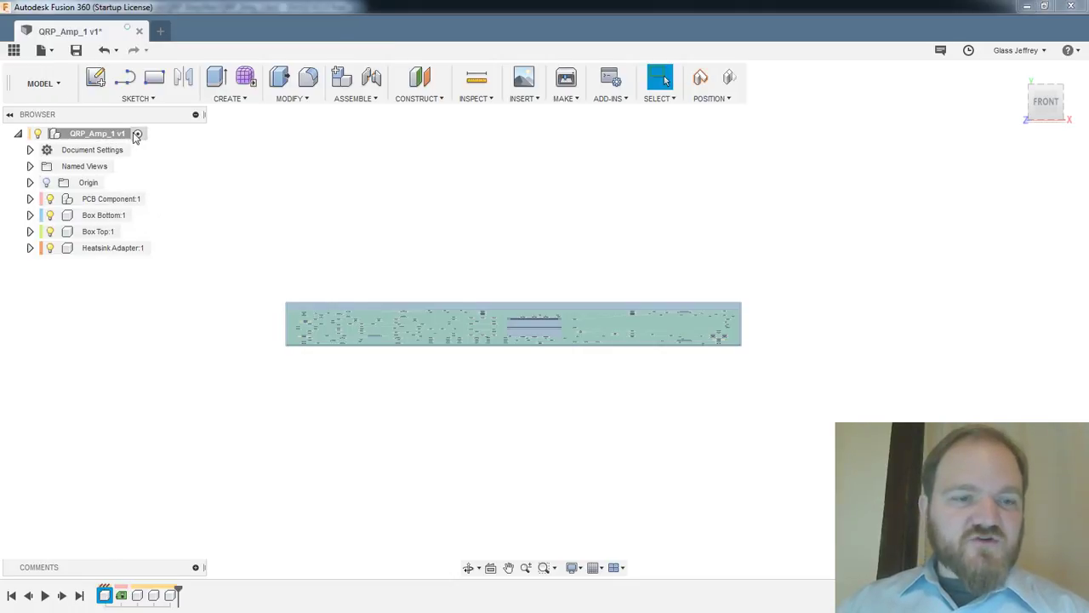
{"action": "left_click", "coordinate": [139, 204]}
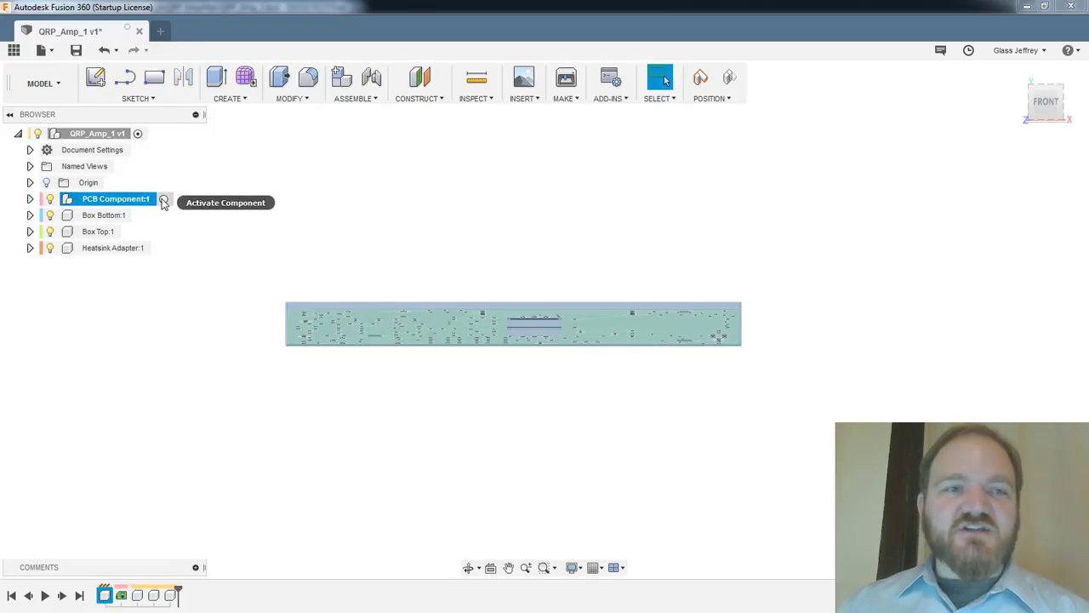
Activate the Box Bottom component and capture the PCB component's moved position for a new offset plane
{"action": "left_click", "coordinate": [144, 215]}
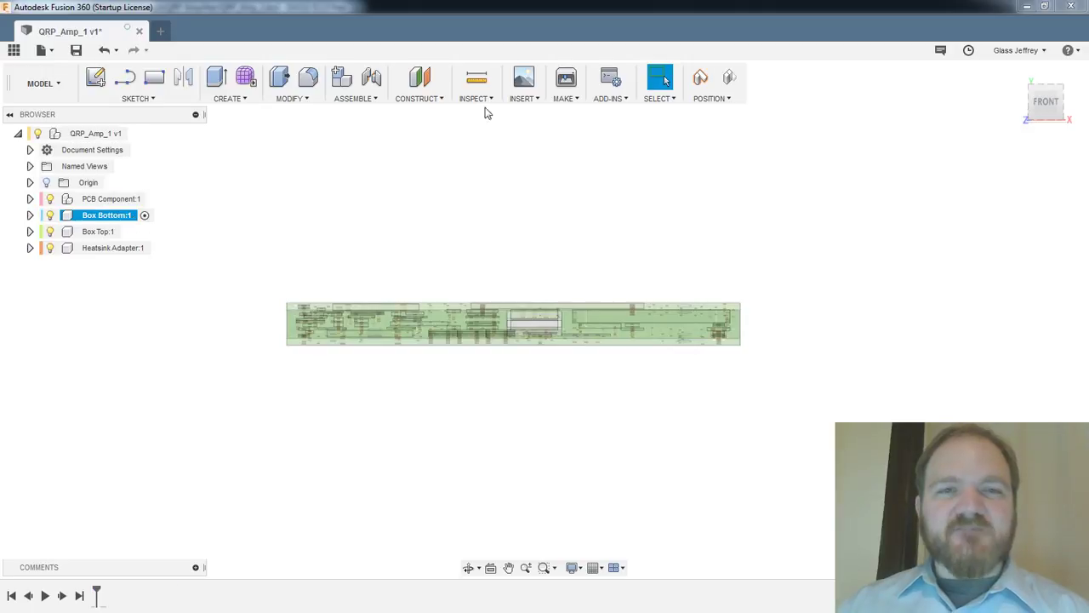
{"action": "left_click", "coordinate": [400, 102]}
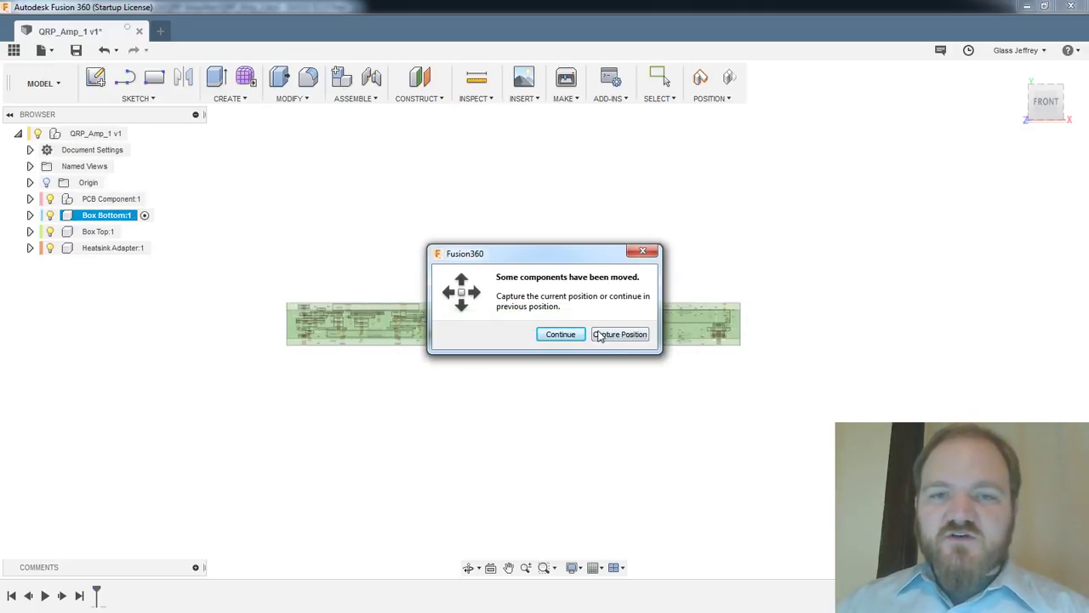
{"action": "left_click", "coordinate": [600, 335]}
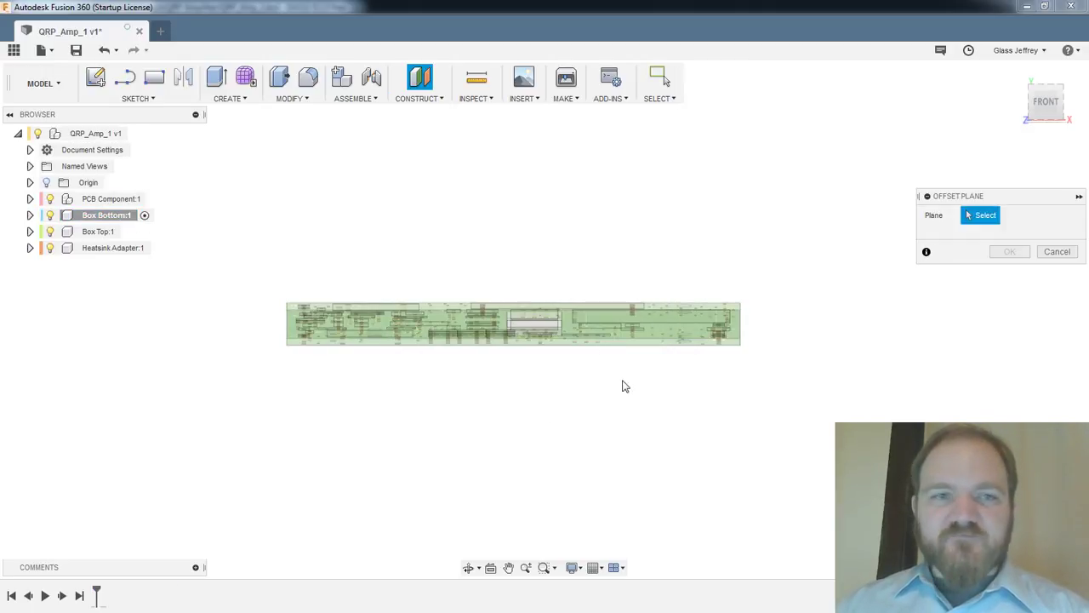
Construct a plane offset from the underside of the board by the PCB_TO_BOTTOM parameter
{"action": "middle_click_drag", "start_coordinate": [624, 387], "coordinate": [625, 355], "text": "shift"}
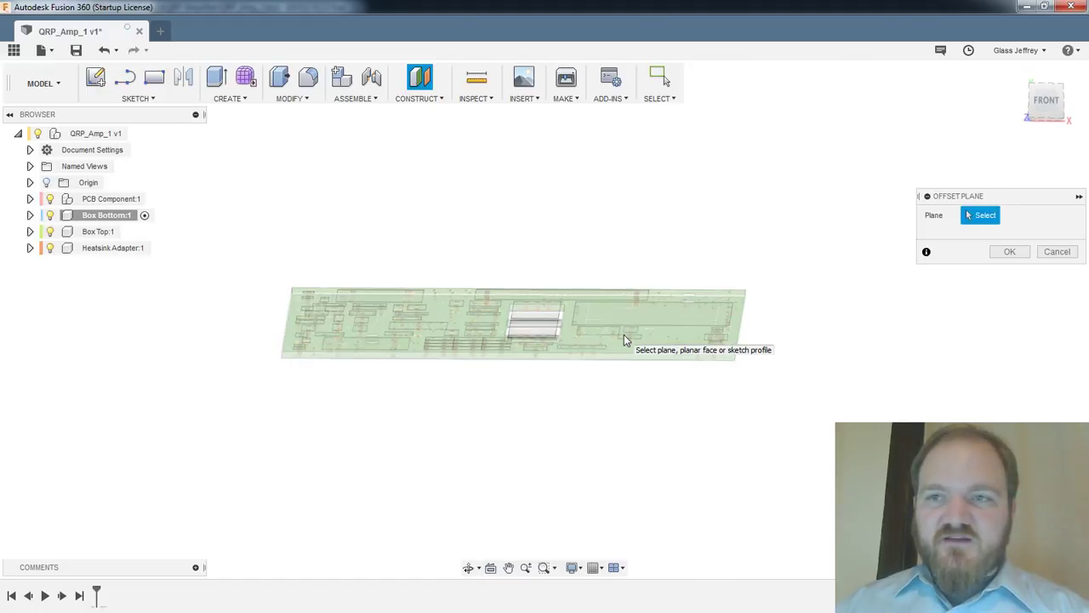
{"action": "left_click", "coordinate": [714, 358]}
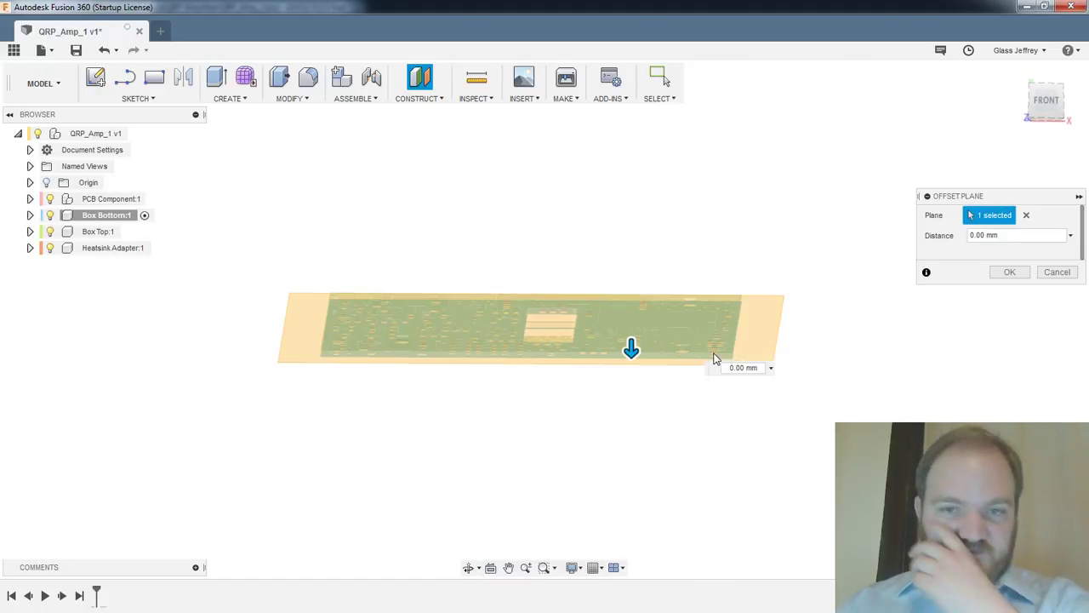
{"action": "left_click", "coordinate": [1003, 237]}
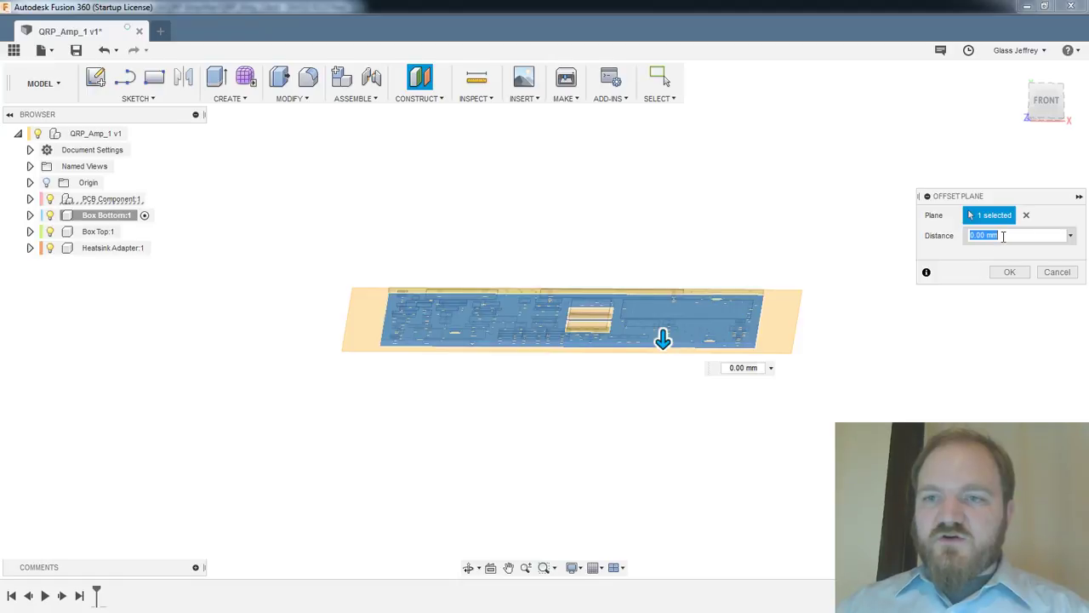
{"action": "type", "text": "BO"}
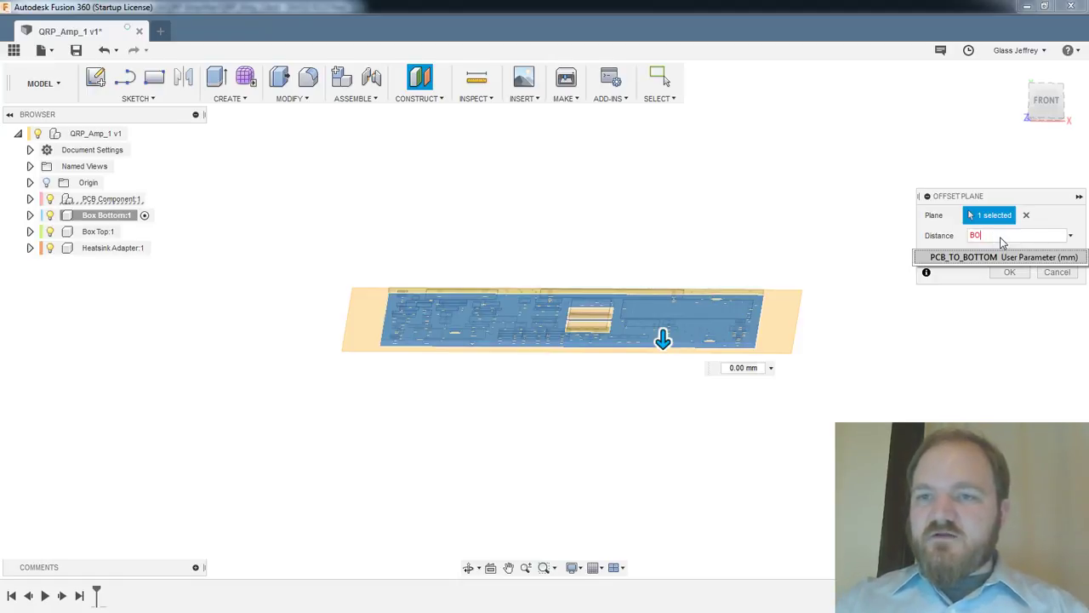
{"action": "left_click", "coordinate": [978, 257]}
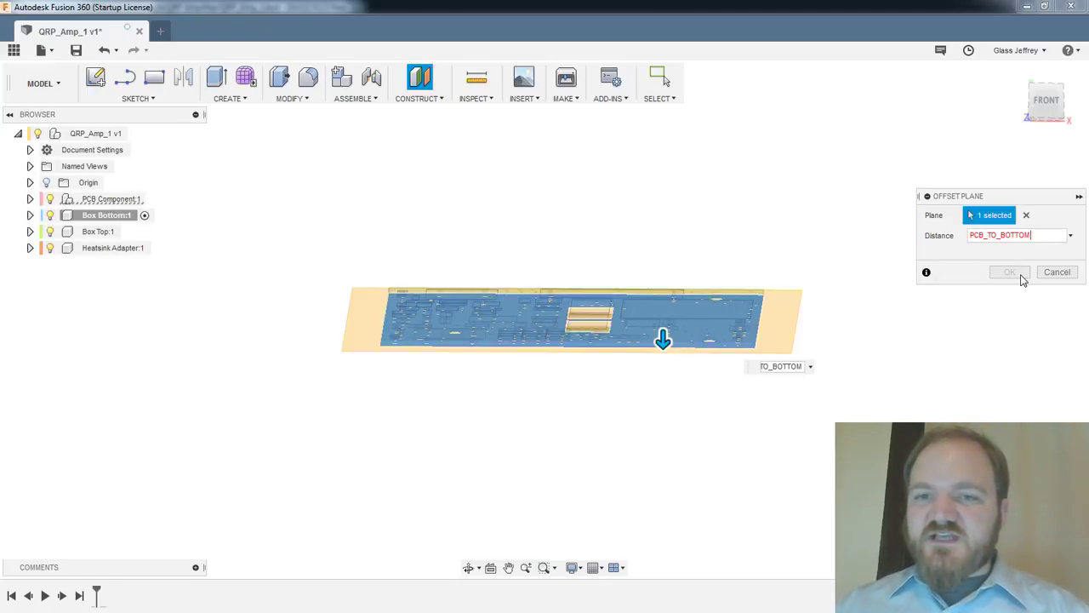
{"action": "left_click", "coordinate": [1009, 272]}
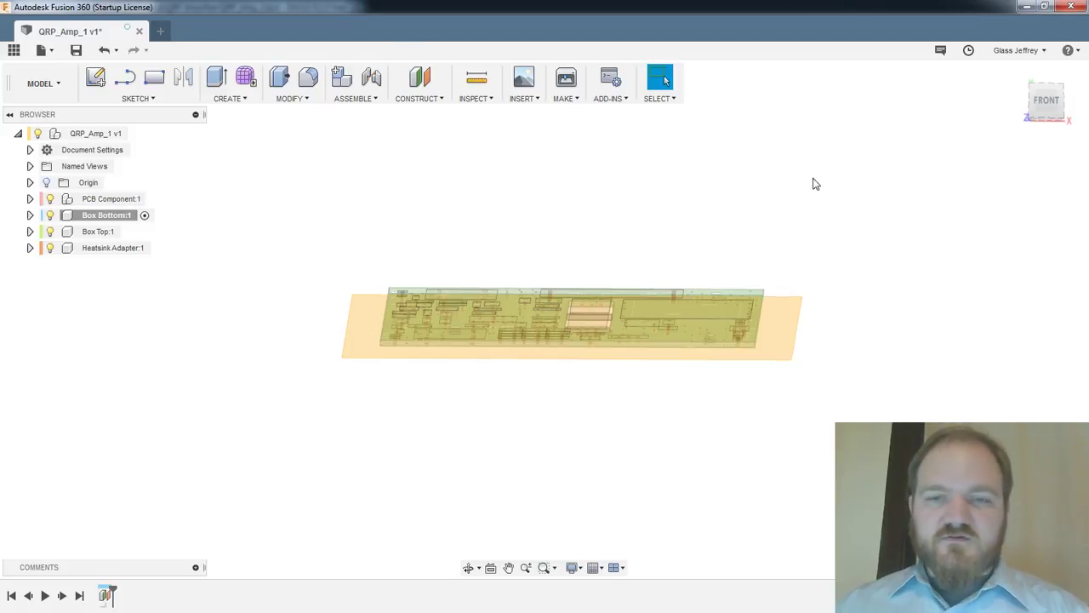
Create a sketch in Box Bottom on the offset plane below the board
{"action": "middle_click_drag", "start_coordinate": [813, 179], "coordinate": [813, 187], "text": "shift"}
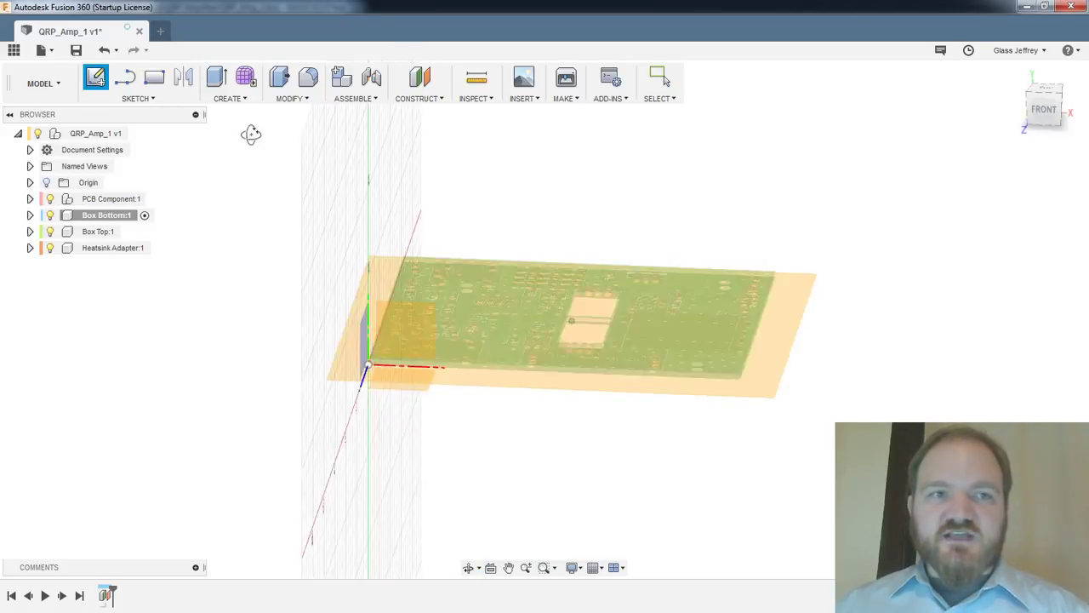
{"action": "middle_click_drag", "start_coordinate": [250, 134], "coordinate": [255, 138], "text": "shift"}
{"action": "mouse_move", "coordinate": [820, 255]}
{"action": "middle_mouse_down", "text": "shift"}
{"action": "mouse_move", "coordinate": [841, 283]}
{"action": "mouse_move", "coordinate": [785, 335]}
{"action": "middle_mouse_up", "text": "shift"}
{"action": "left_click", "coordinate": [784, 336]}
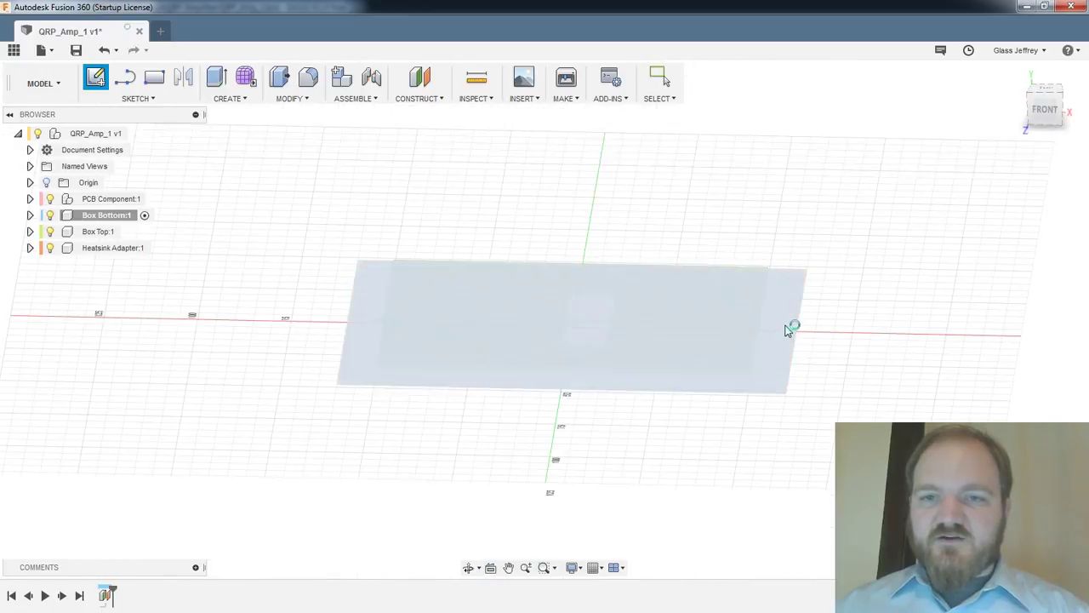
{"action": "left_click", "coordinate": [790, 328]}
{"action": "middle_click_drag", "start_coordinate": [665, 216], "coordinate": [740, 223]}
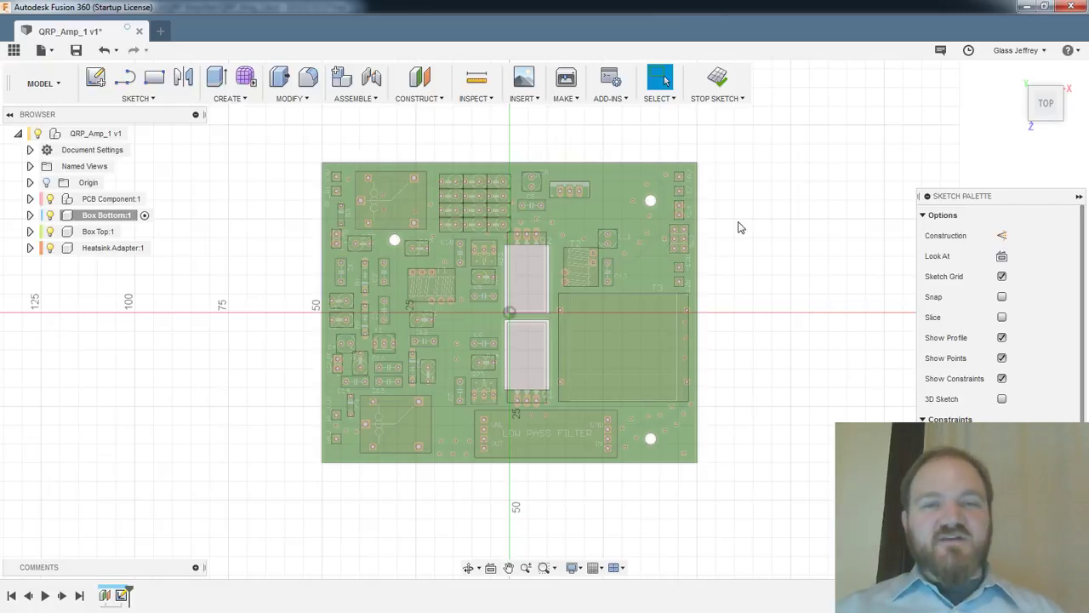
{"action": "middle_click_drag", "start_coordinate": [606, 188], "coordinate": [642, 196]}
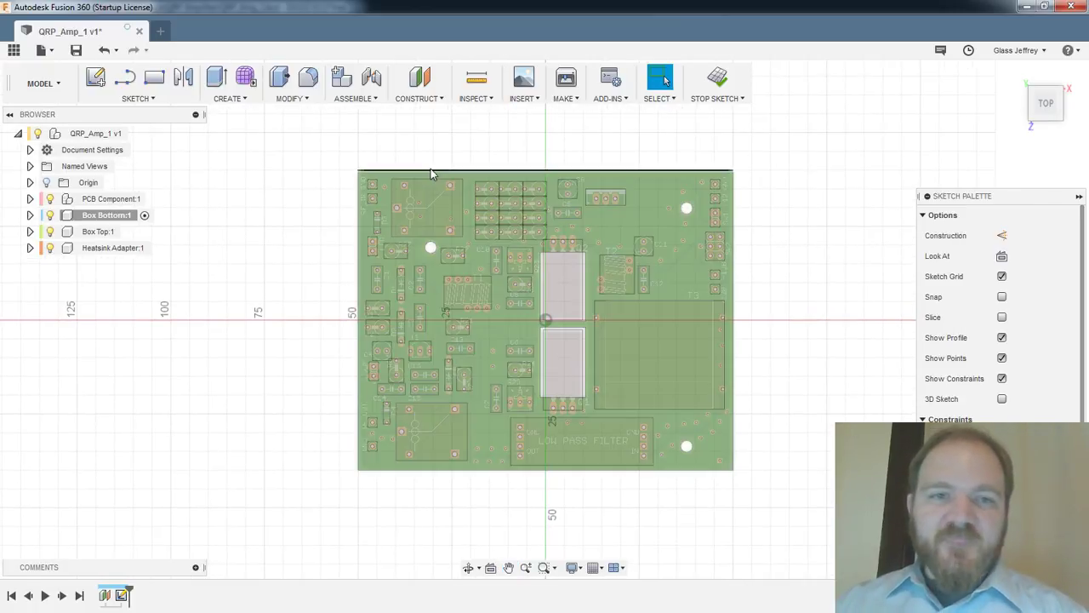
{"action": "scroll", "coordinate": [299, 161], "scroll_direction": "up", "scroll_amount": 2}
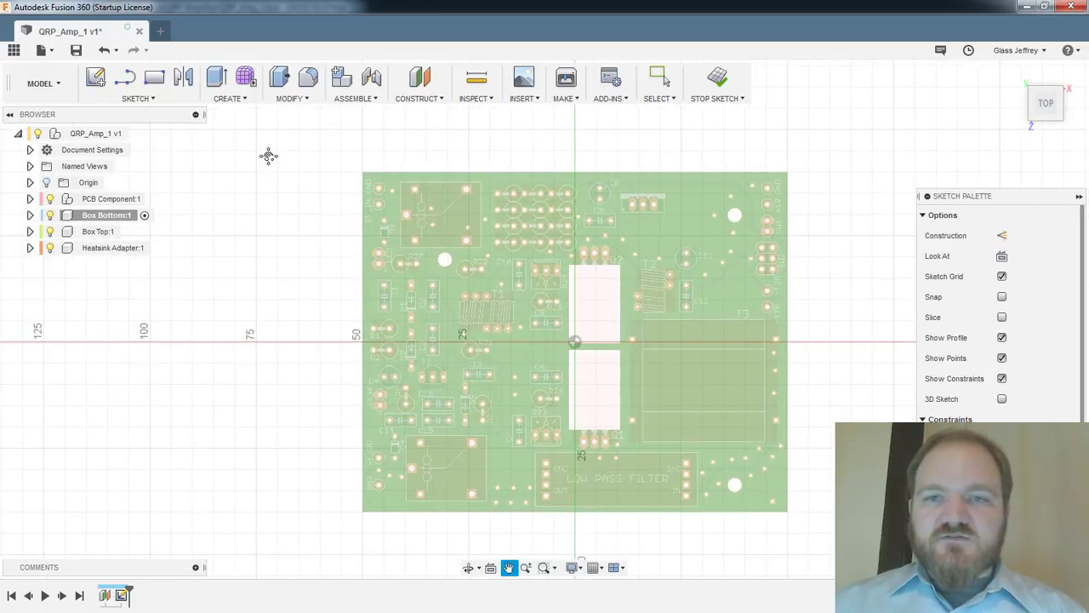
{"action": "middle_click_drag", "start_coordinate": [268, 156], "coordinate": [238, 155]}
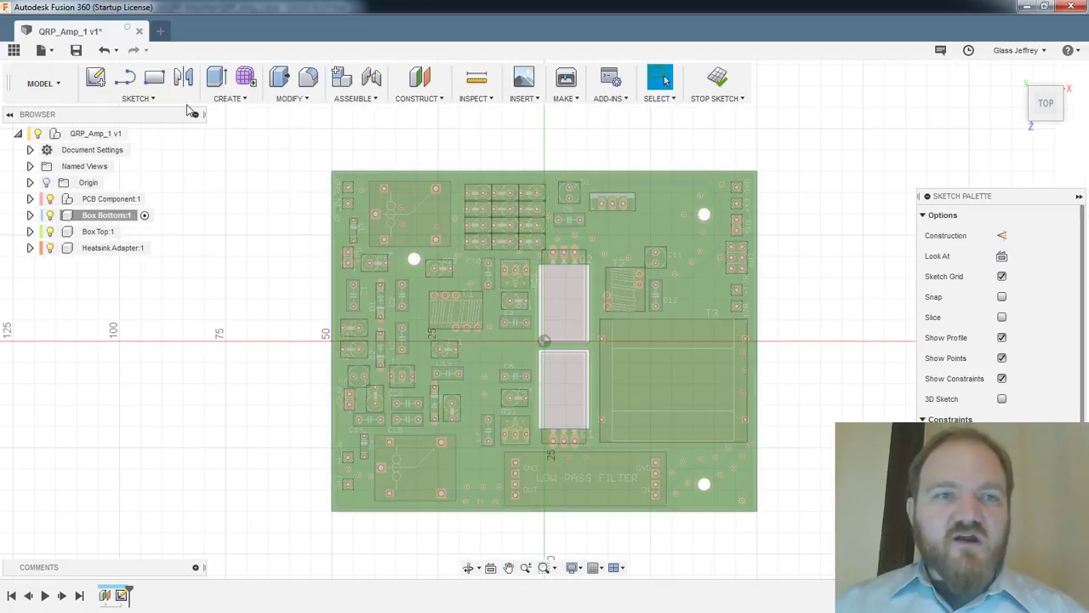
Sketch a two-point rectangle about 122 mm by 97 mm surrounding the whole board outline
{"action": "left_click", "coordinate": [95, 78]}
{"action": "scroll", "coordinate": [299, 152], "scroll_direction": "down", "scroll_amount": 1}
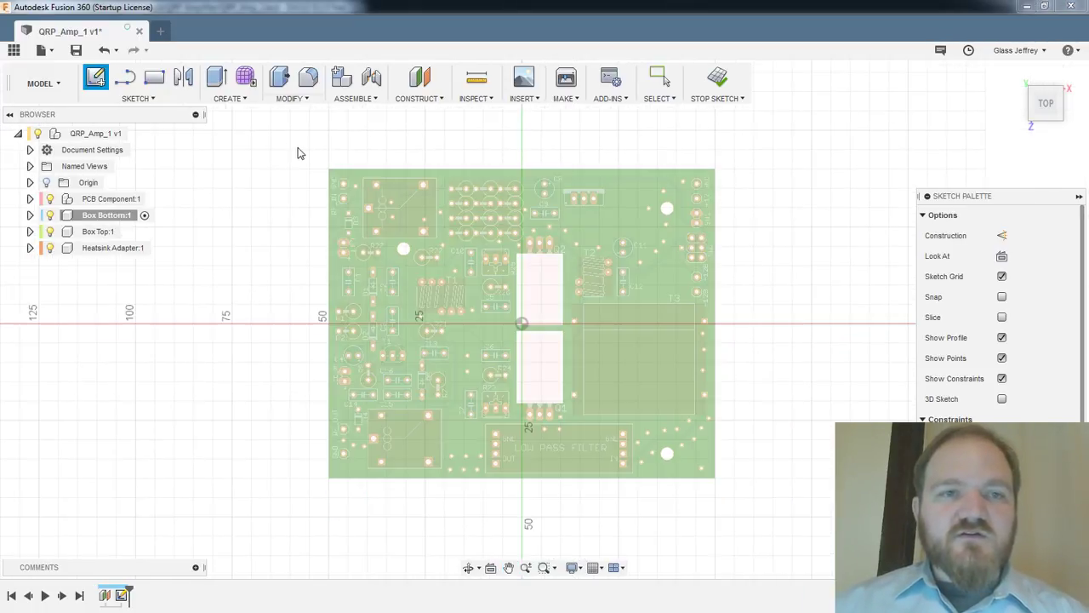
{"action": "left_click", "coordinate": [154, 77]}
{"action": "scroll", "coordinate": [287, 136], "scroll_direction": "up", "scroll_amount": 1}
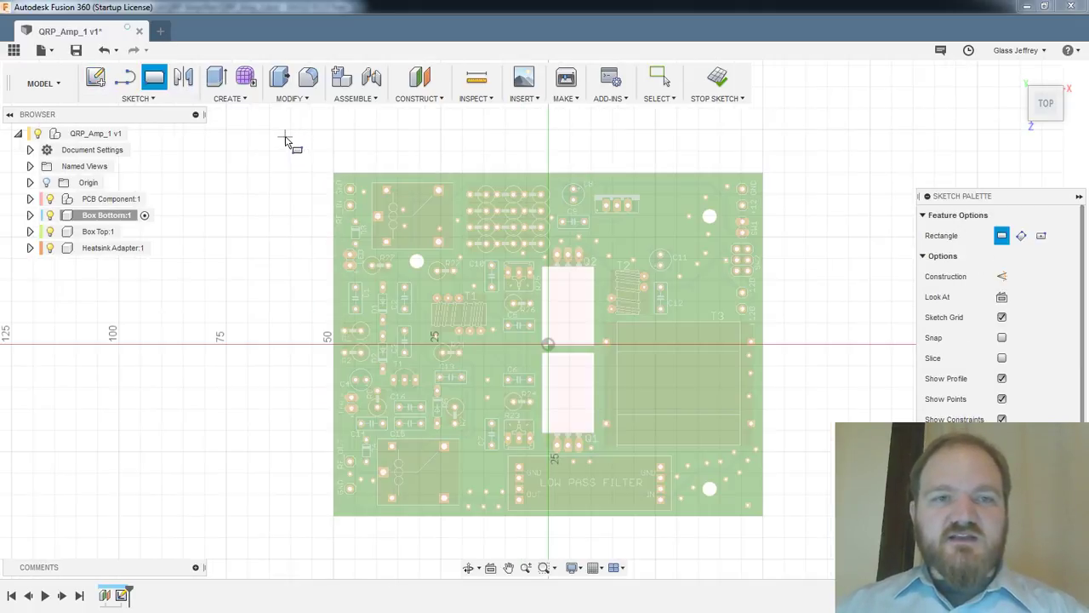
{"action": "left_click", "coordinate": [285, 137]}
{"action": "middle_click_drag", "start_coordinate": [753, 420], "coordinate": [719, 315]}
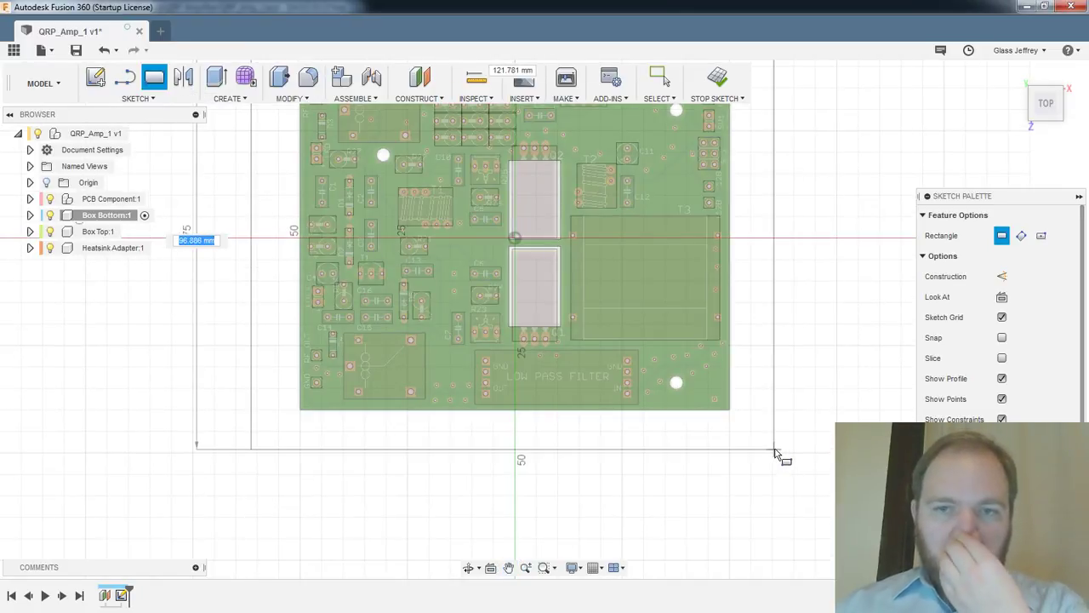
{"action": "left_click", "coordinate": [775, 452]}
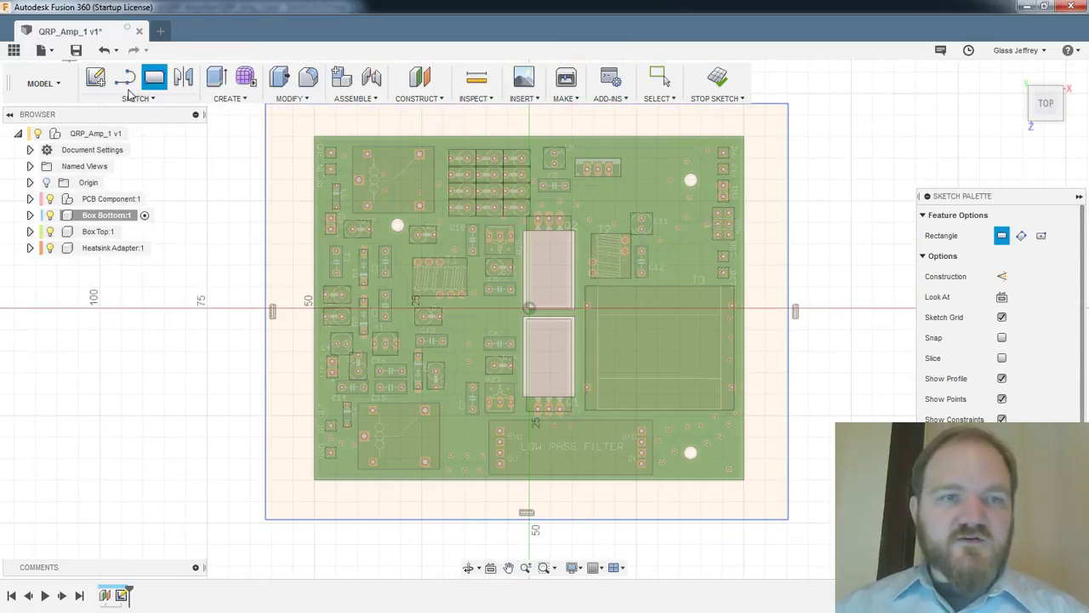
{"action": "middle_click_drag", "start_coordinate": [743, 213], "coordinate": [736, 224]}
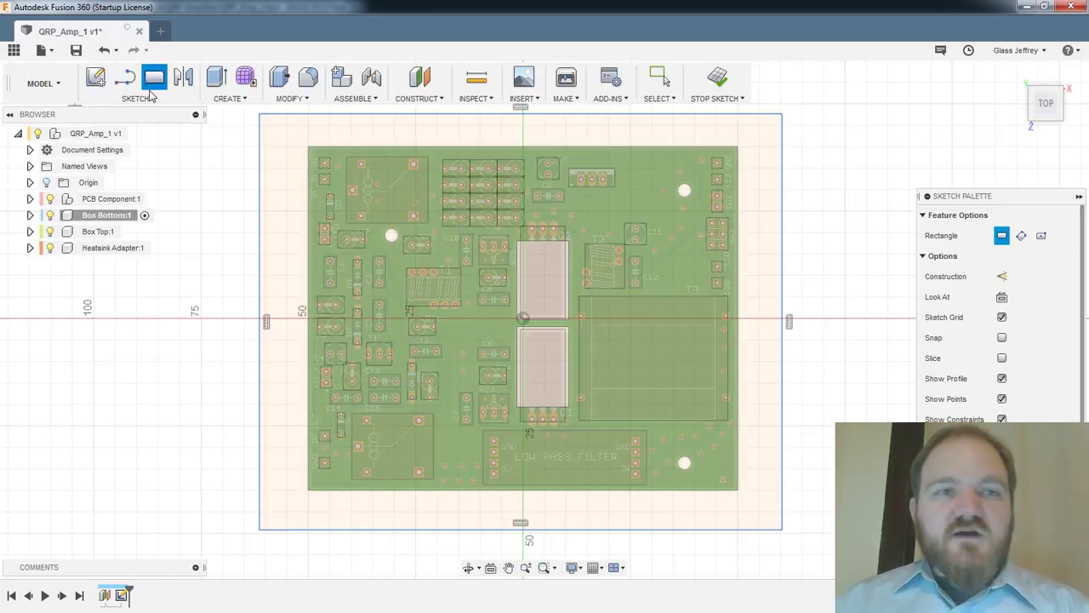
{"action": "left_click", "coordinate": [153, 77]}
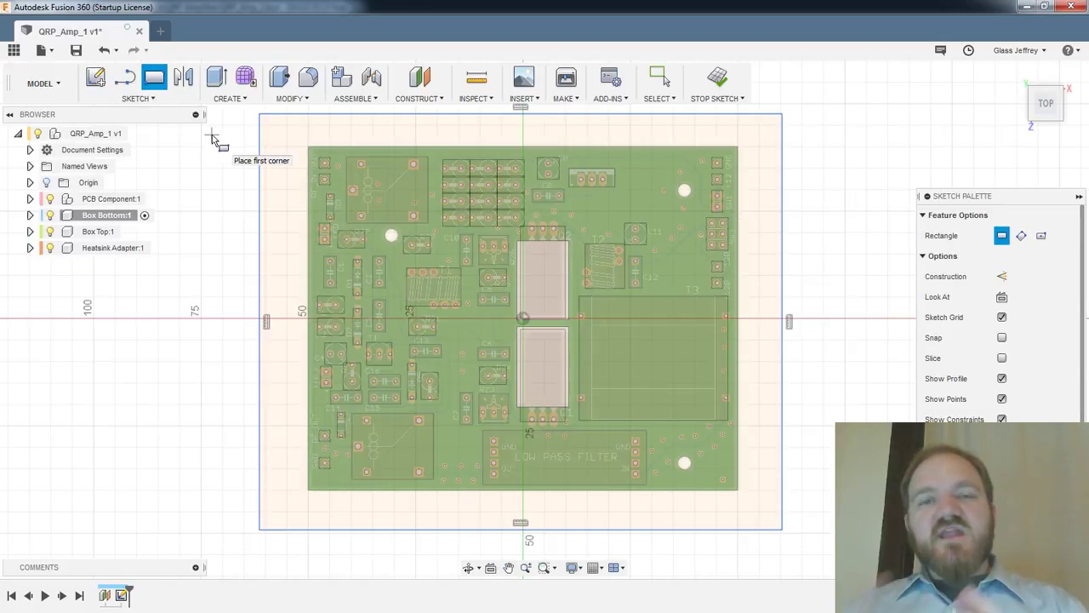
{"action": "middle_click_drag", "start_coordinate": [588, 208], "coordinate": [576, 226]}
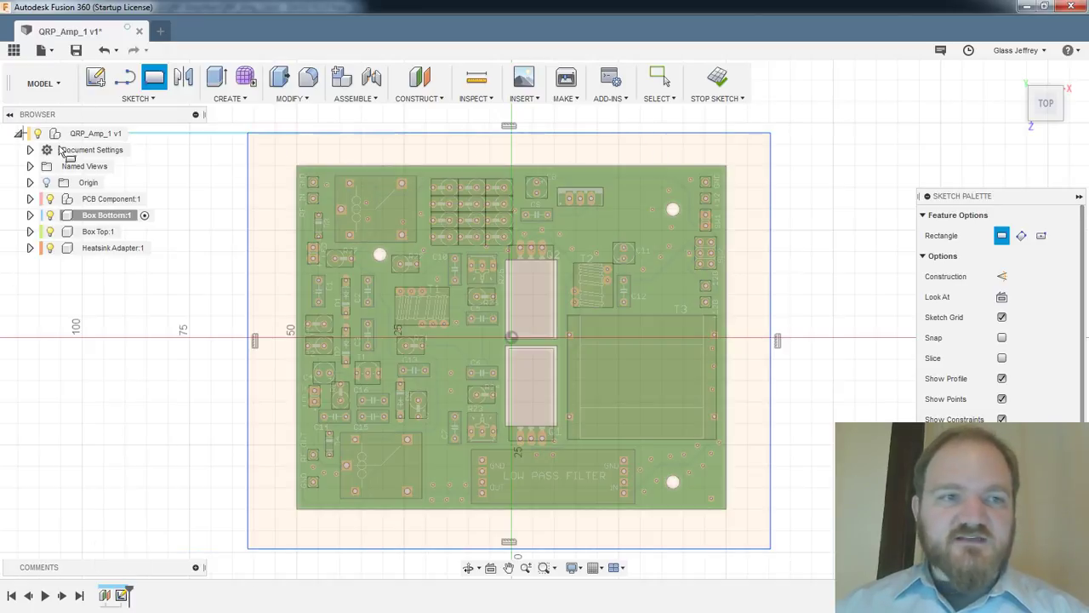
{"action": "middle_click_drag", "start_coordinate": [590, 212], "coordinate": [579, 208]}
Dimension the gap between the board's upper edge and the rectangle's upper edge to 5 mm
{"action": "mouse_move", "coordinate": [753, 255]}
{"action": "middle_mouse_down"}
{"action": "mouse_move", "coordinate": [717, 229]}
{"action": "mouse_move", "coordinate": [763, 219]}
{"action": "middle_mouse_up"}
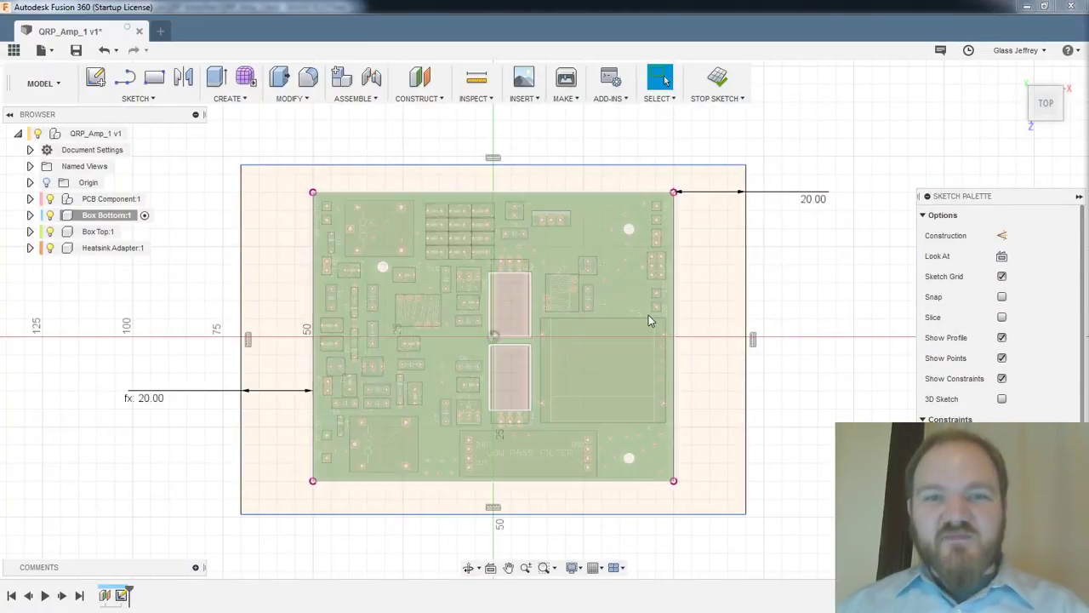
{"action": "middle_click_drag", "start_coordinate": [810, 262], "coordinate": [826, 253]}
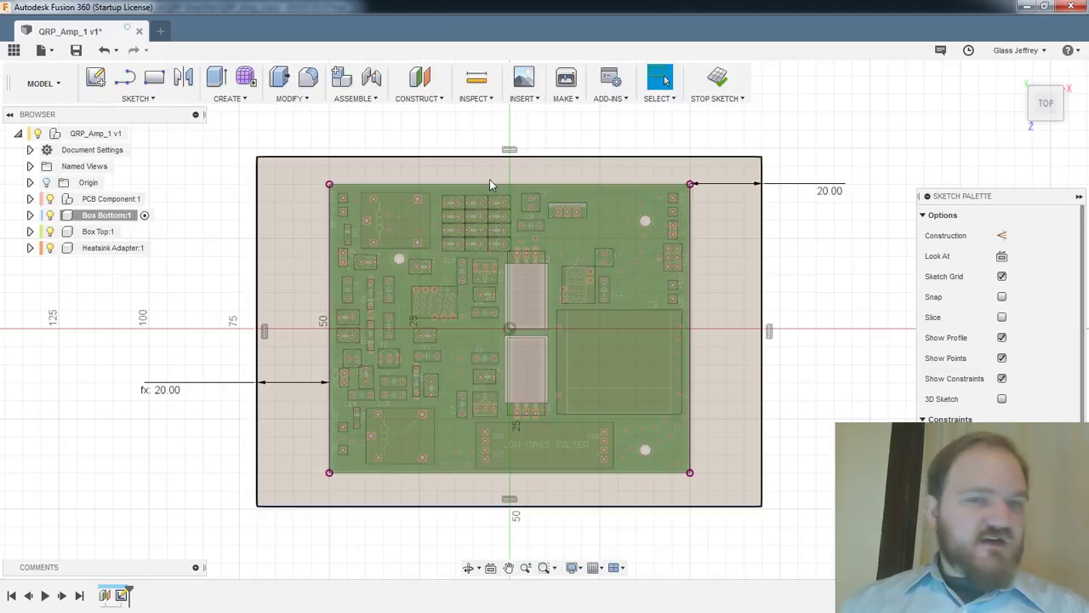
{"action": "key", "text": "d"}
{"action": "left_click", "coordinate": [521, 182]}
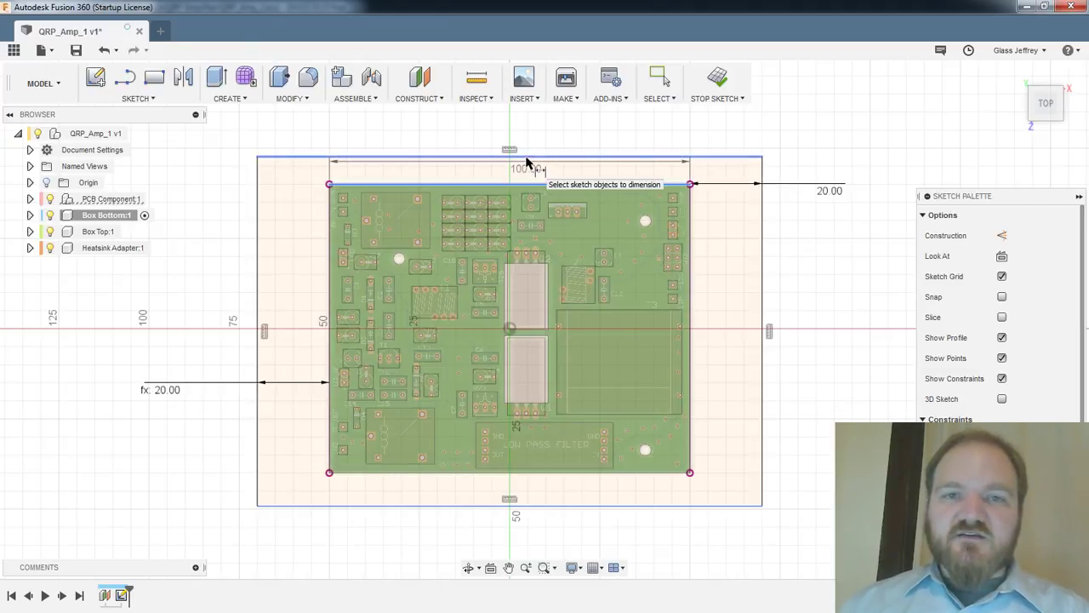
{"action": "left_click", "coordinate": [643, 156]}
{"action": "left_click", "coordinate": [682, 135]}
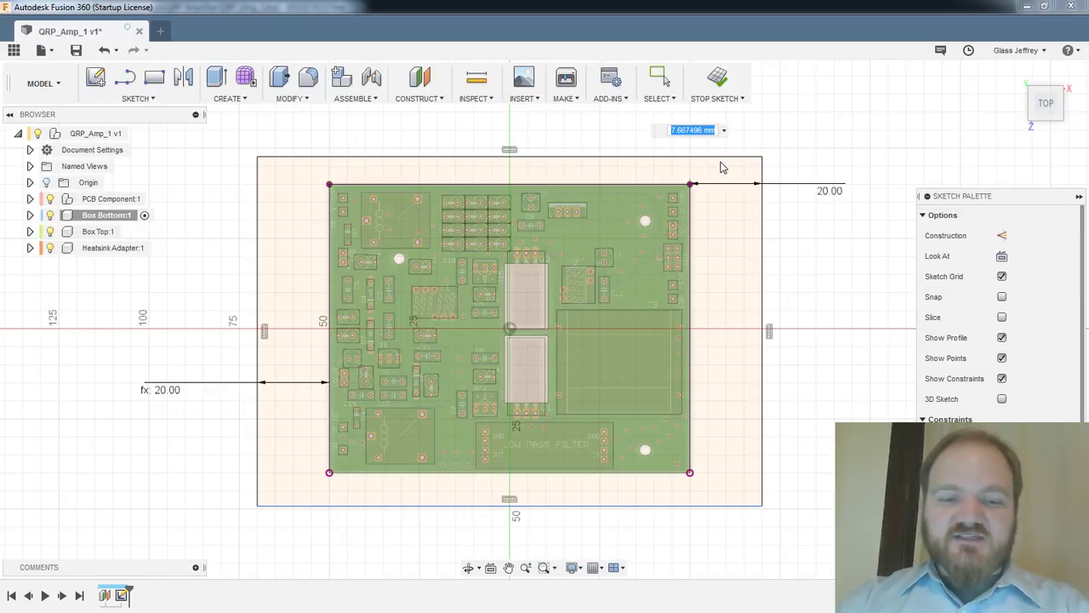
{"action": "type", "text": "5"}
{"action": "key", "text": "Return"}
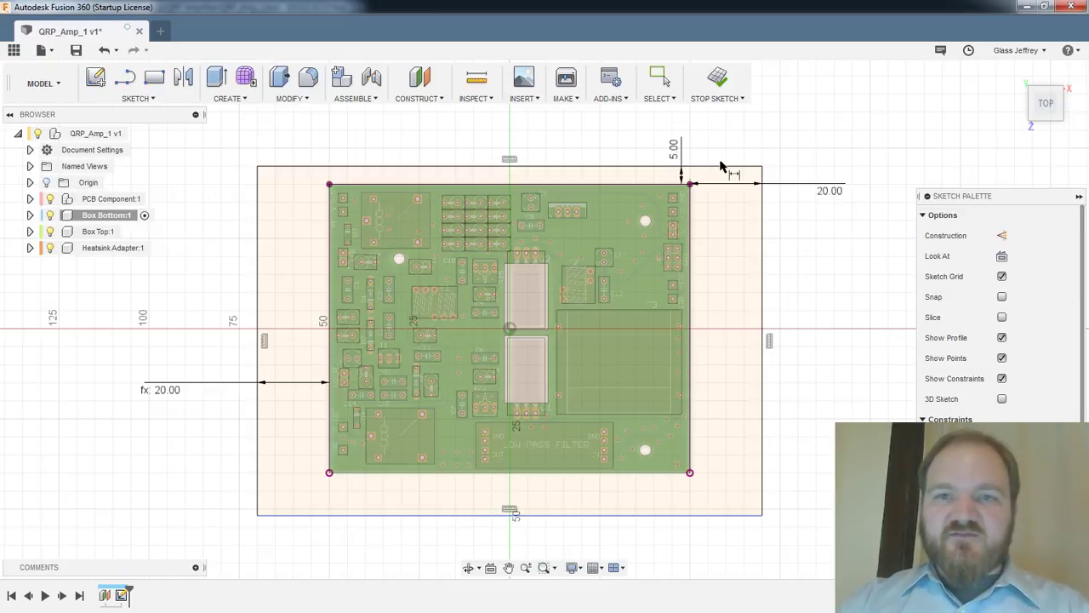
Dimension the gap between the board's lower edge and the rectangle's lower edge, linking it to the upper 5 mm dimension
{"action": "left_click", "coordinate": [644, 473]}
{"action": "left_click", "coordinate": [650, 514]}
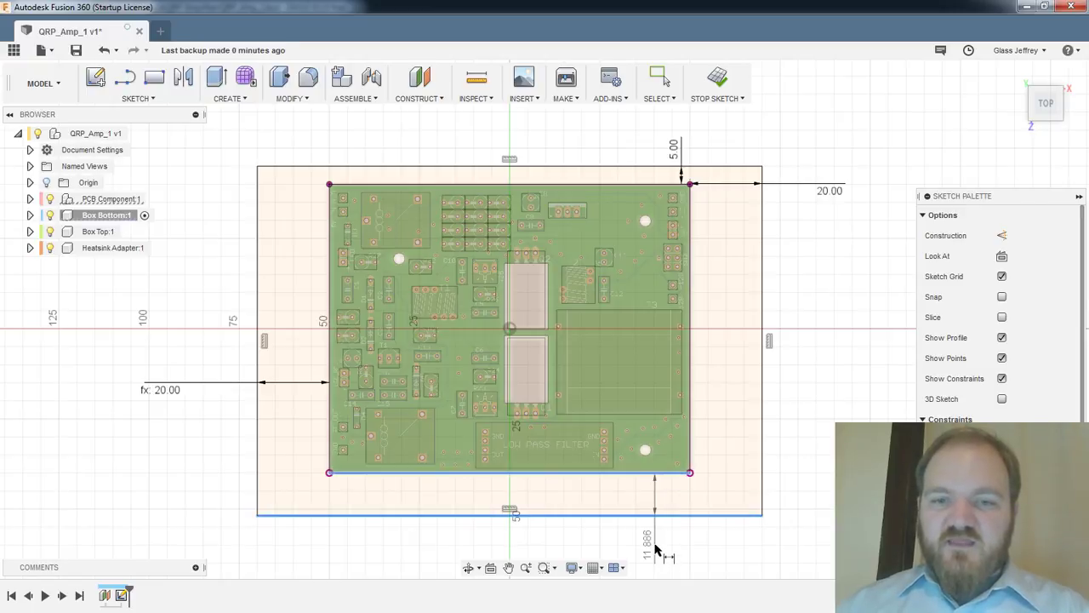
{"action": "left_click", "coordinate": [661, 549]}
{"action": "left_click", "coordinate": [678, 153]}
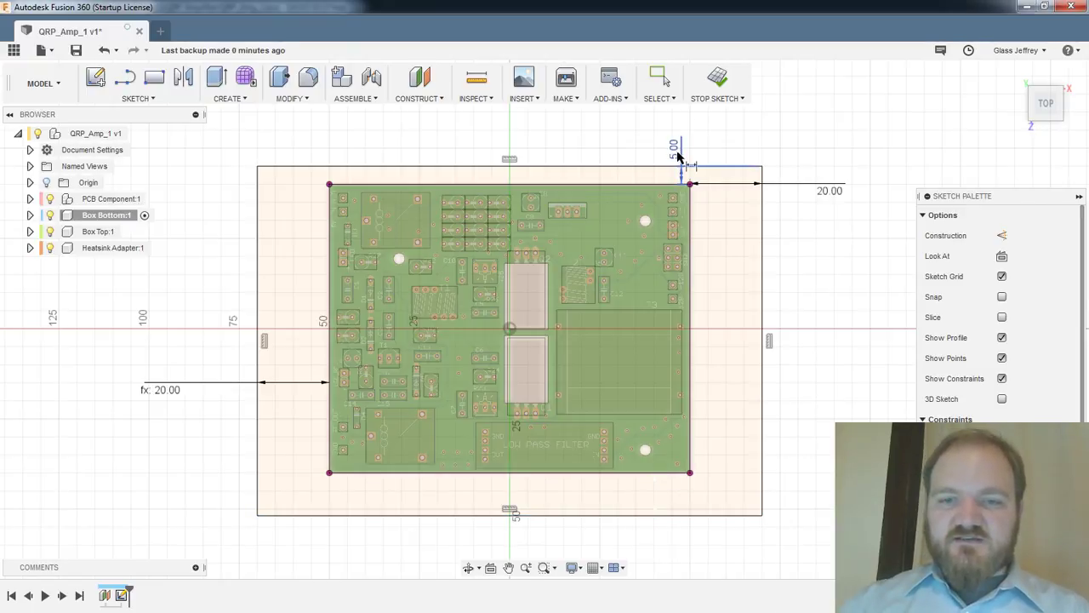
{"action": "key", "text": "Return"}
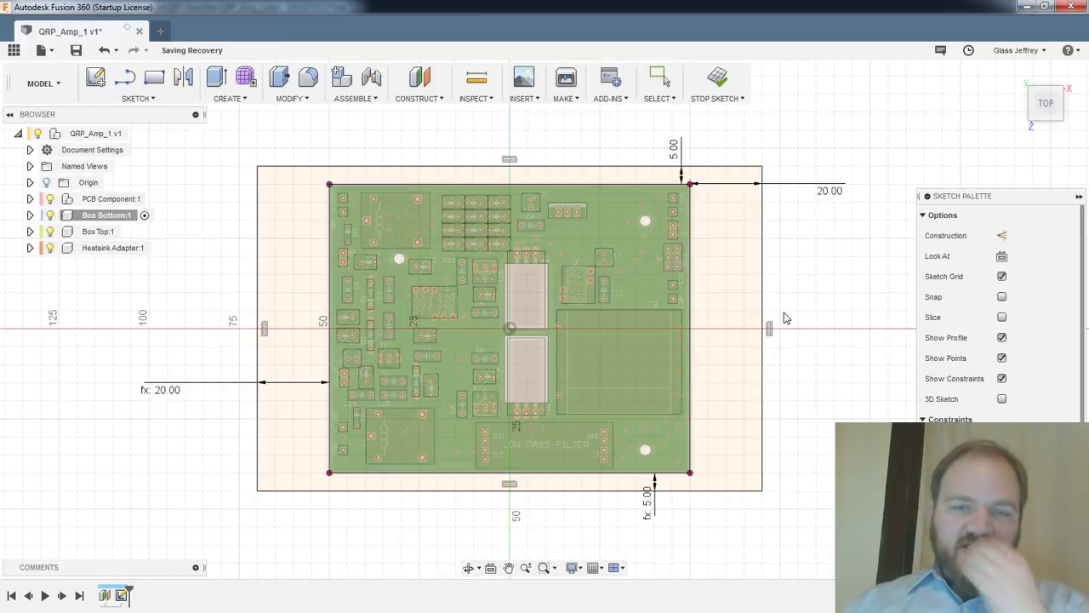
{"action": "key", "text": "Escape"}
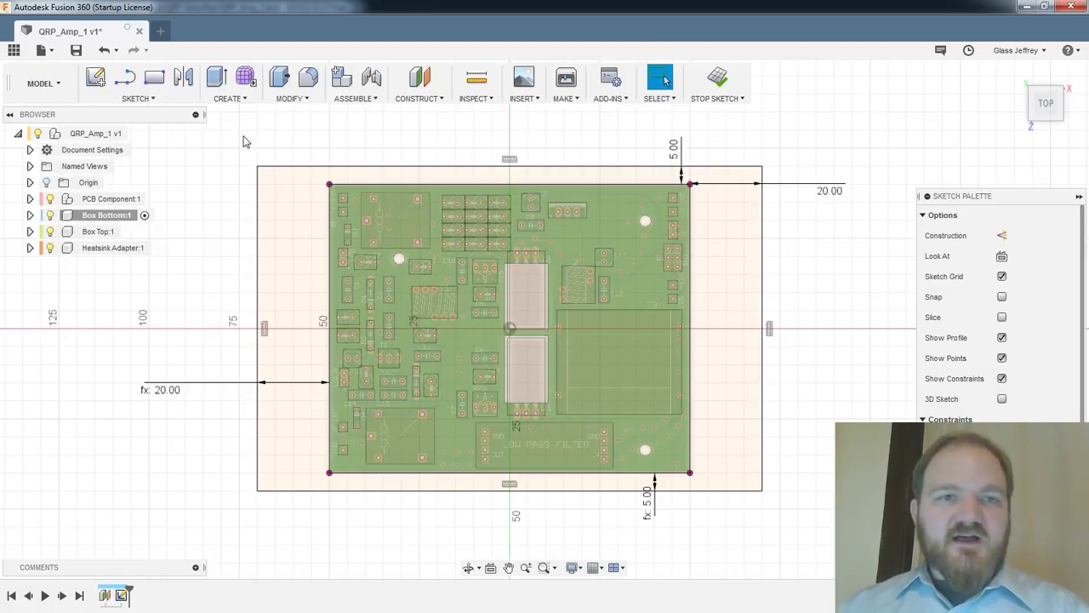
Add a user parameter named WALL_THICKNESS in mm with the expression 2
{"action": "left_click", "coordinate": [289, 98]}
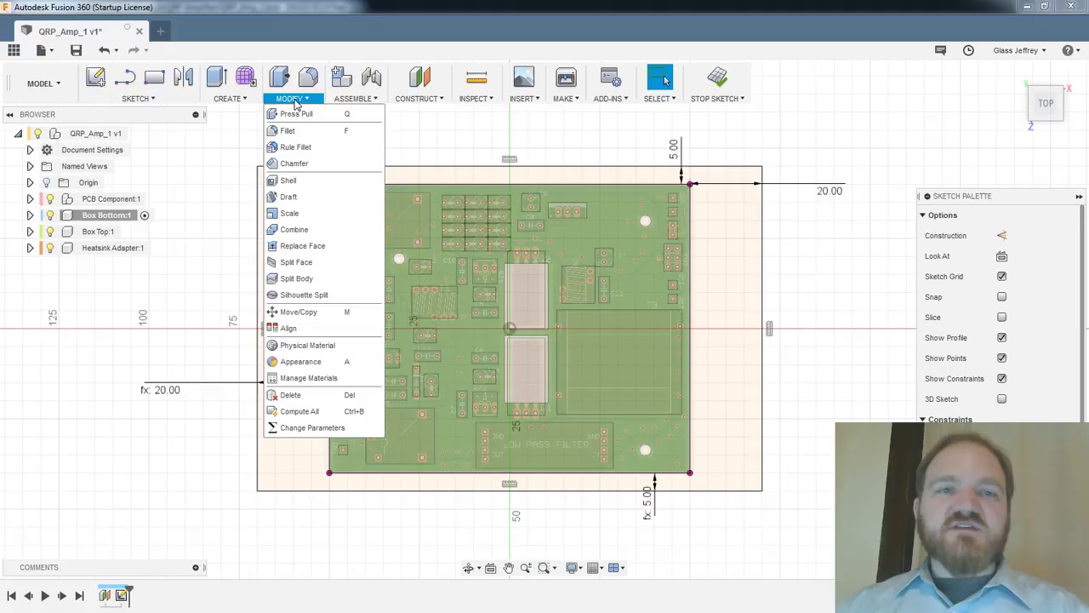
{"action": "left_click", "coordinate": [311, 427]}
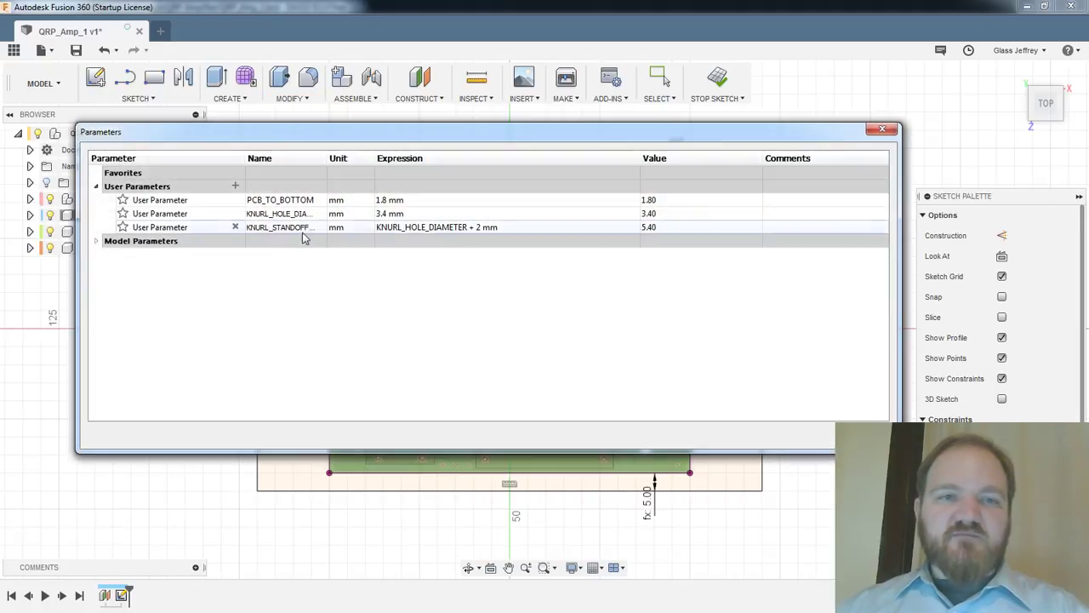
{"action": "left_click", "coordinate": [238, 186]}
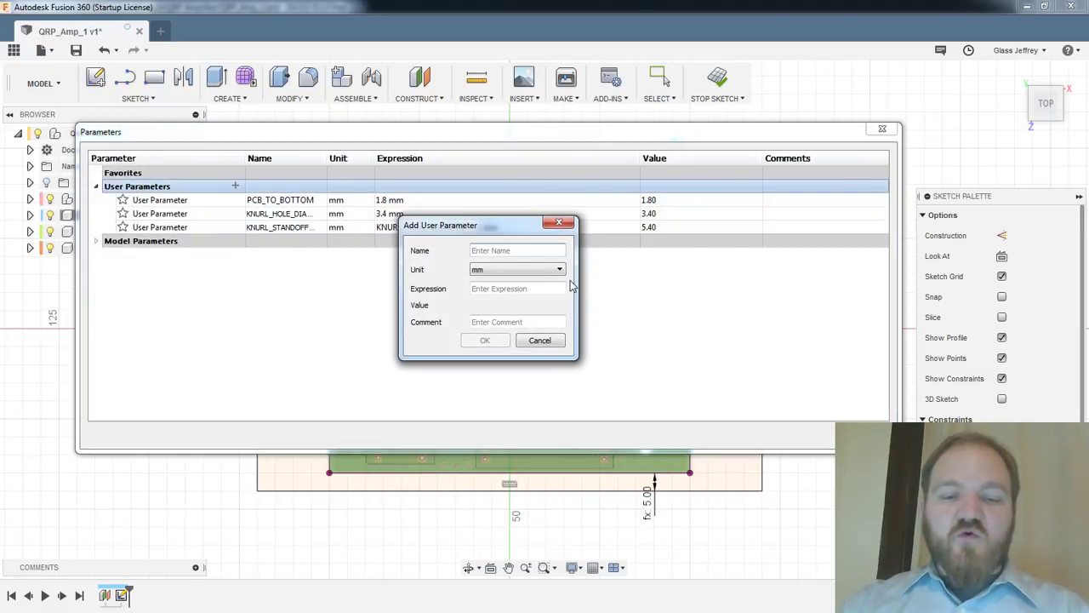
{"action": "type", "text": "Wall"}
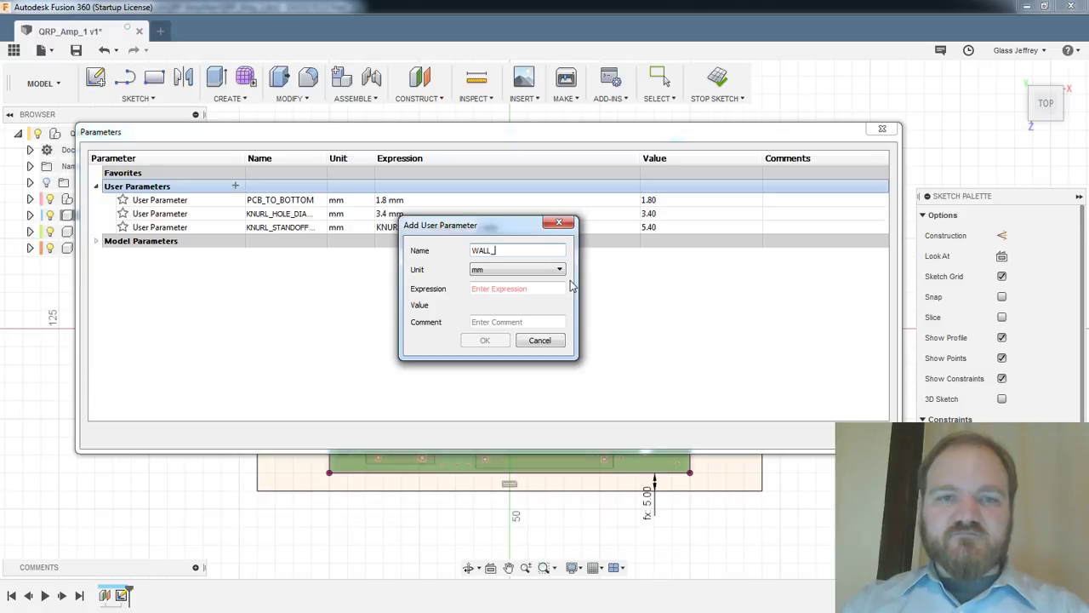
{"action": "key", "text": "Tab"}
{"action": "key", "text": "Tab"}
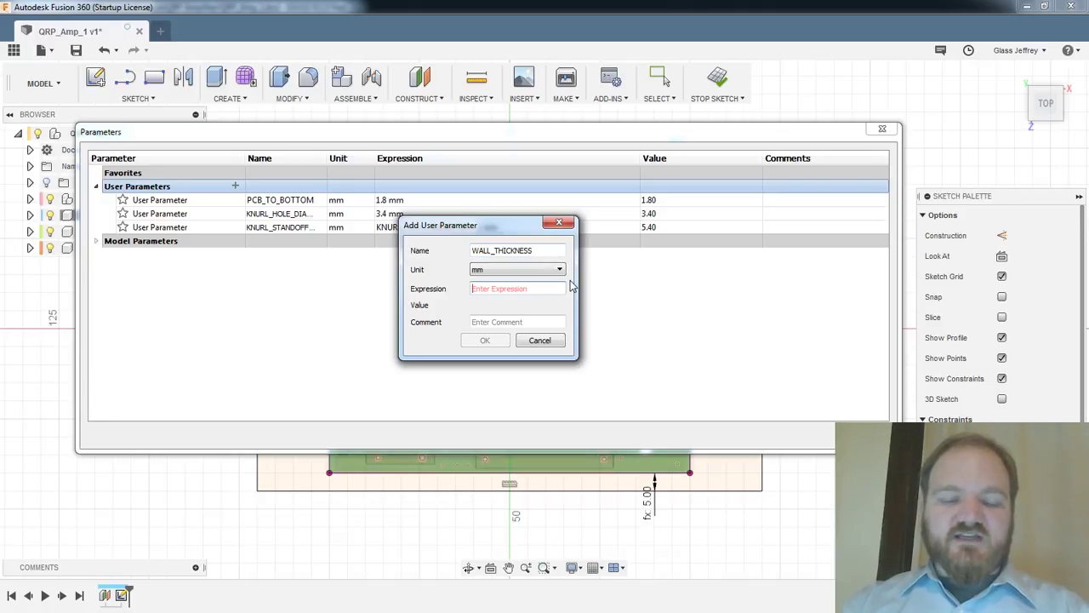
{"action": "type", "text": "2"}
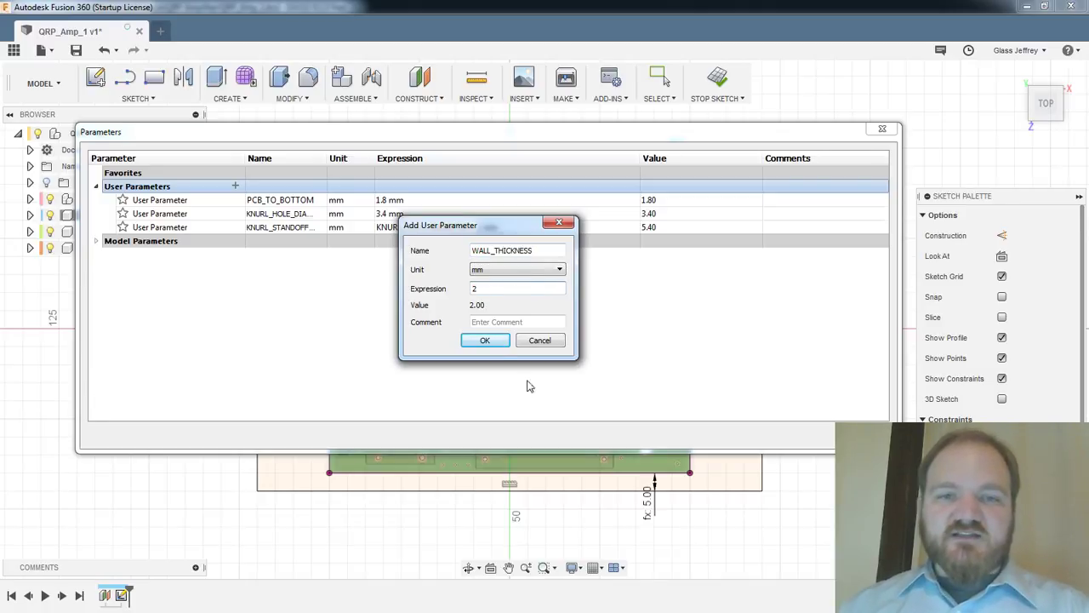
{"action": "left_click", "coordinate": [485, 340]}
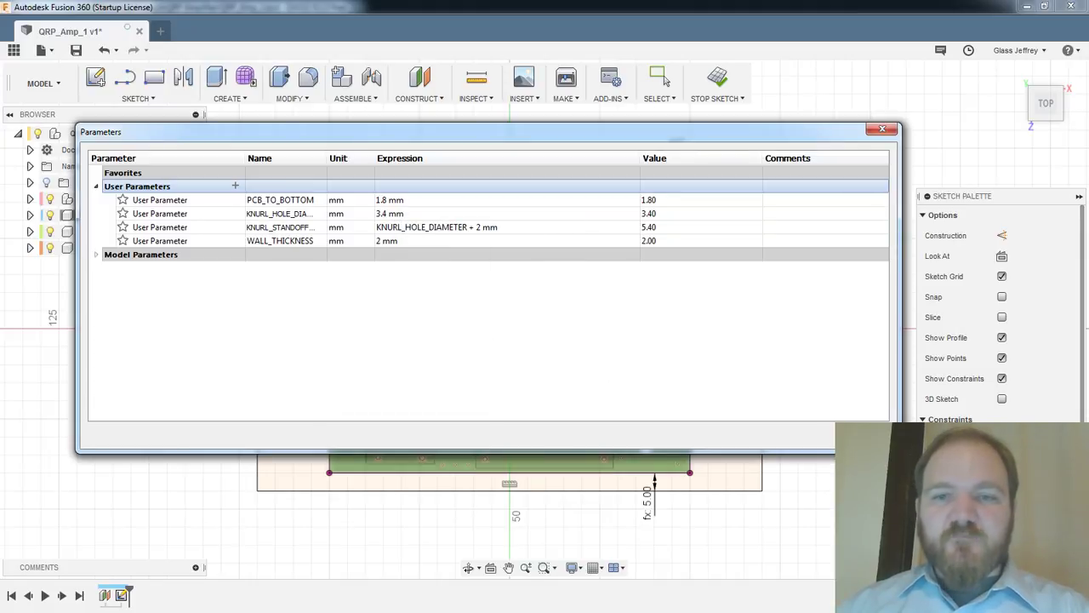
{"action": "left_click", "coordinate": [858, 435]}
Offset the rectangle around the board outward by WALL_THICKNESS and finish the sketch
{"action": "middle_click_drag", "start_coordinate": [781, 246], "coordinate": [778, 253]}
{"action": "scroll", "coordinate": [599, 202], "scroll_direction": "down", "scroll_amount": 1}
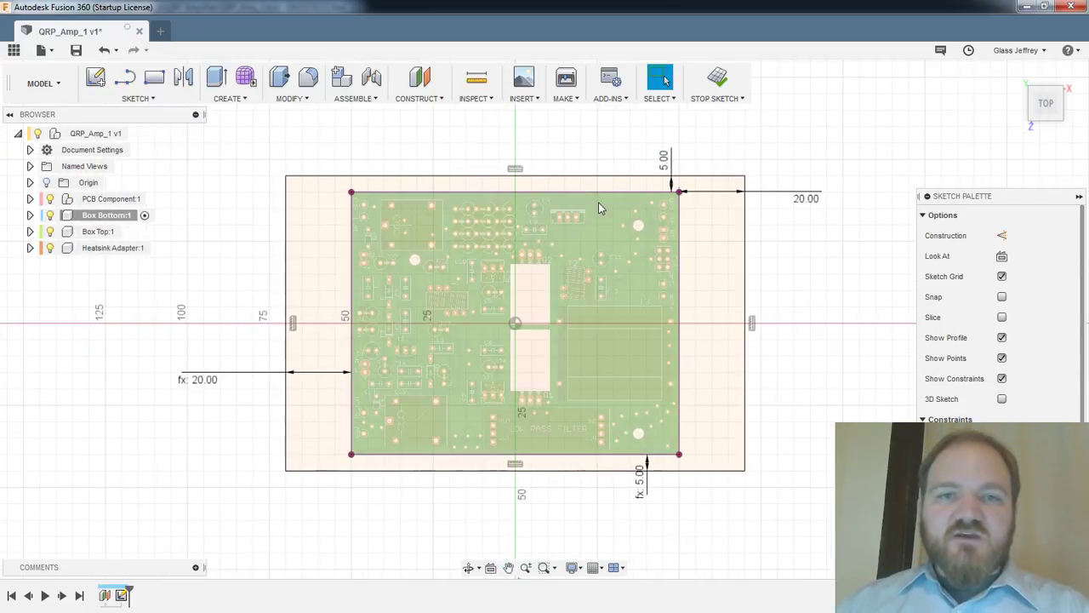
{"action": "scroll", "coordinate": [600, 208], "scroll_direction": "up", "scroll_amount": 1}
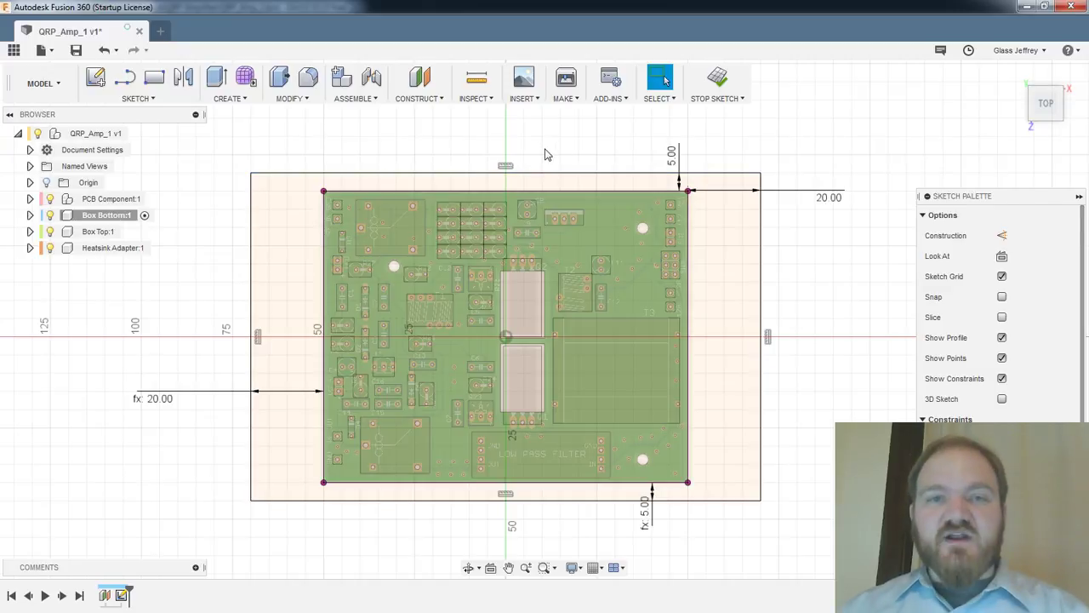
{"action": "left_click", "coordinate": [153, 99]}
{"action": "left_click", "coordinate": [128, 384]}
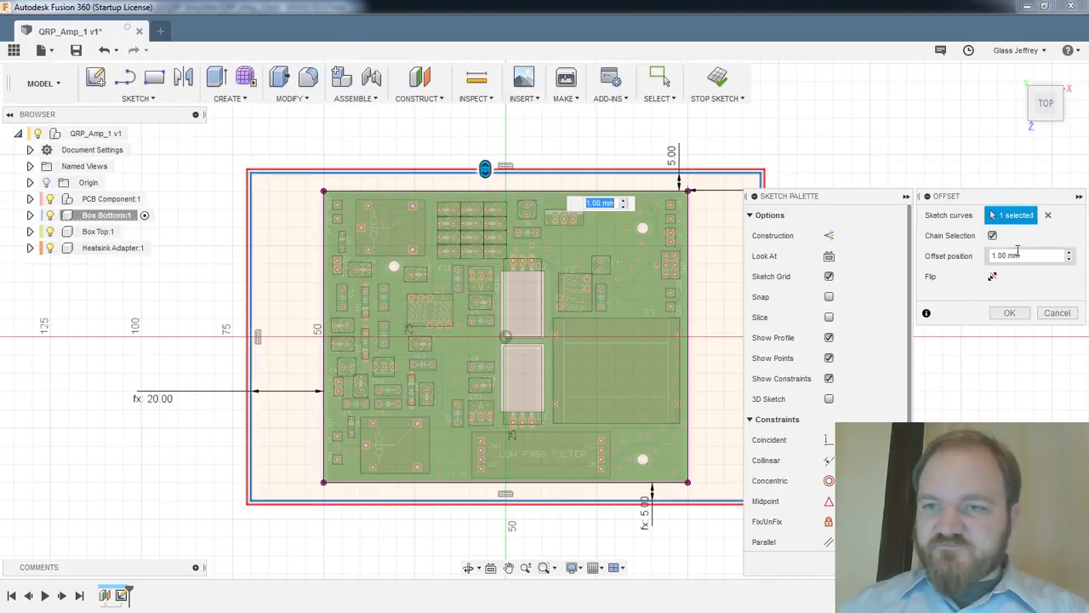
{"action": "type", "text": "WALL_THICKNESS"}
{"action": "key", "text": "Return"}
{"action": "key", "text": "Return"}
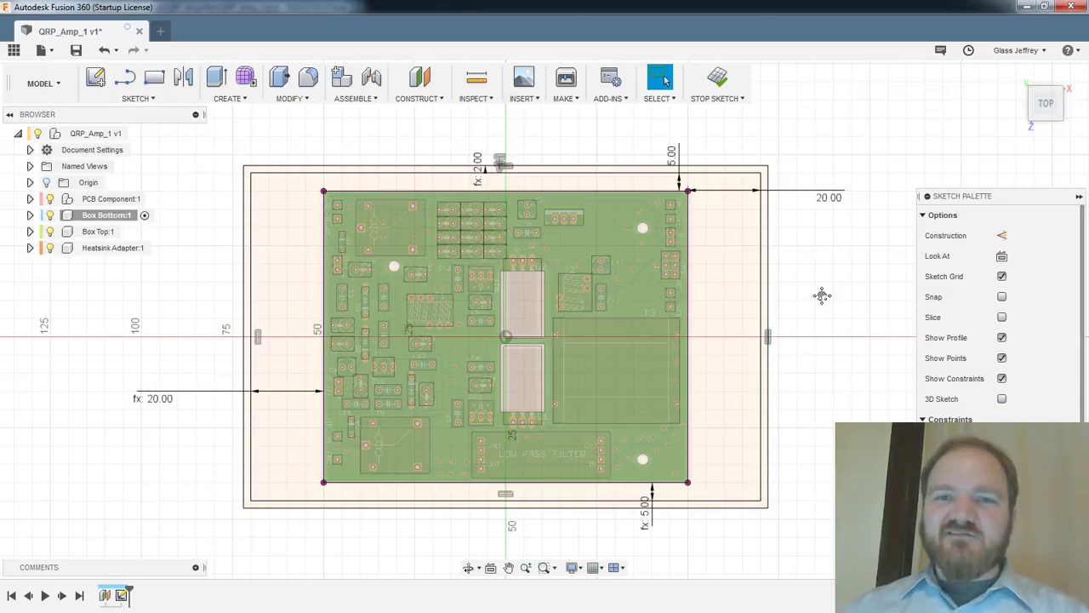
{"action": "middle_click_drag", "start_coordinate": [834, 310], "coordinate": [857, 306]}
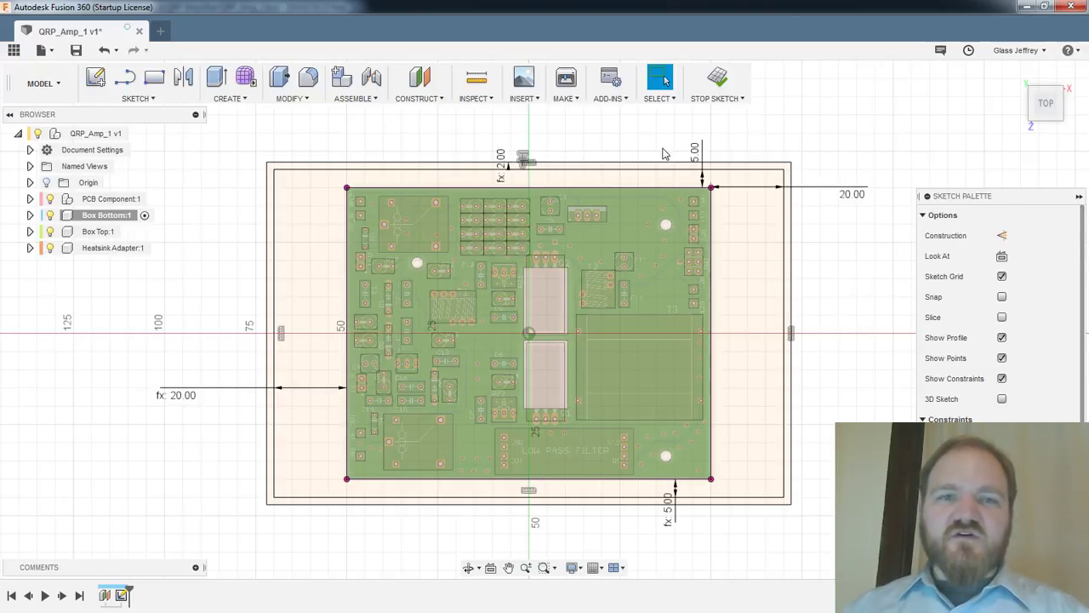
{"action": "left_click", "coordinate": [715, 78]}
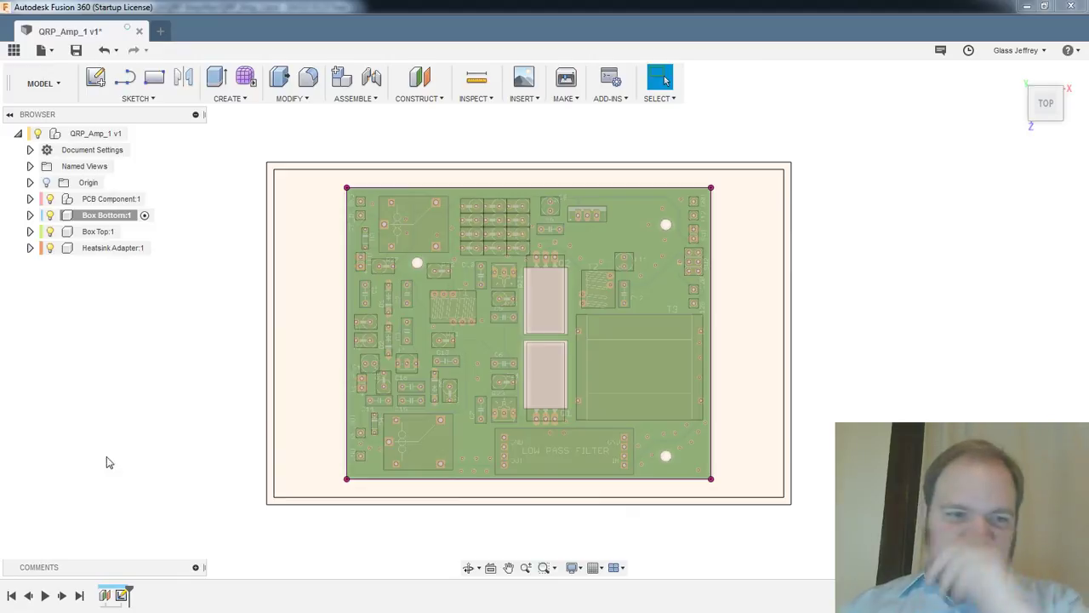
Rename the finished enclosure outline sketch as Box Bottom
{"action": "right_click", "coordinate": [122, 595]}
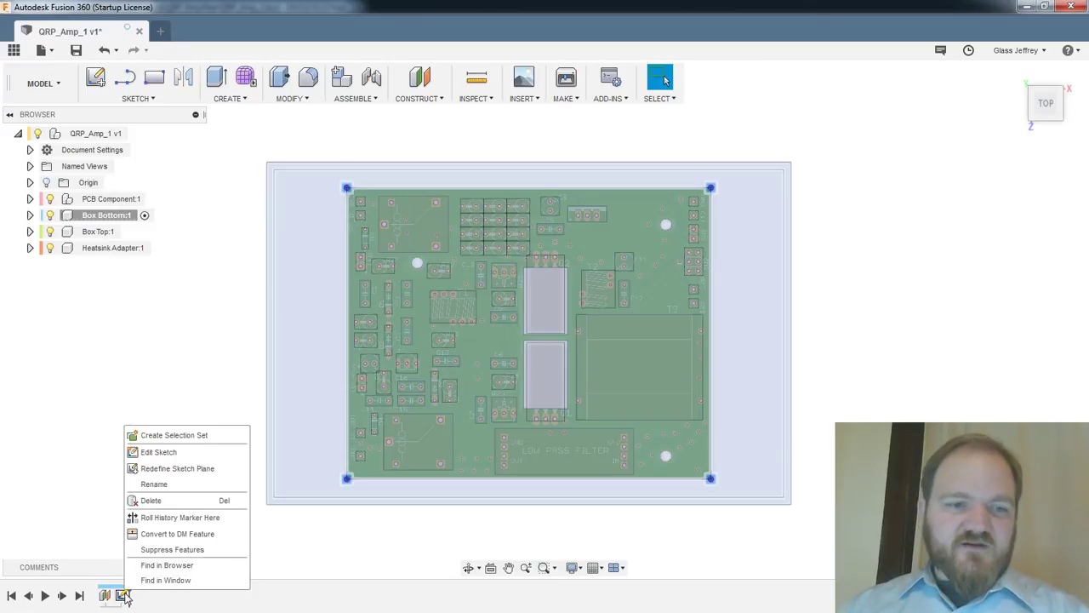
{"action": "left_click", "coordinate": [181, 483]}
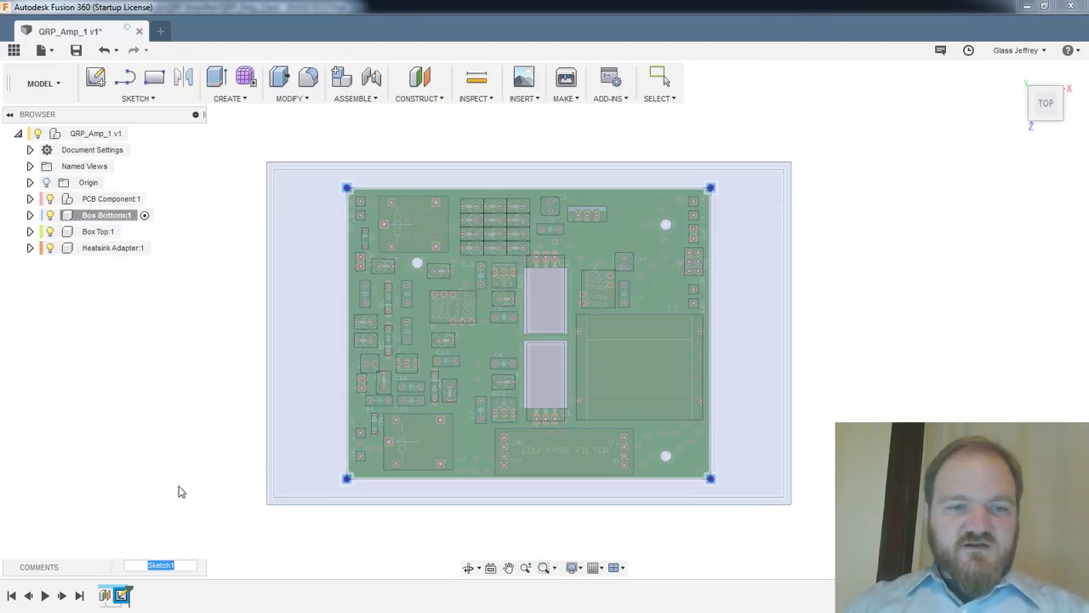
{"action": "type", "text": "Box B"}
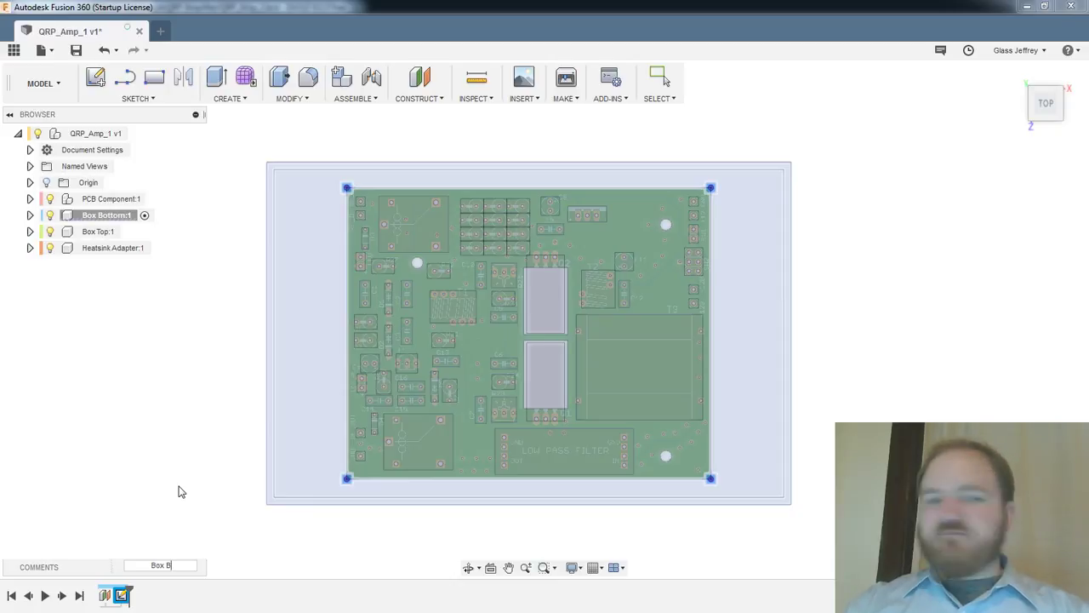
{"action": "type", "text": "ottom"}
{"action": "key", "text": "Return"}
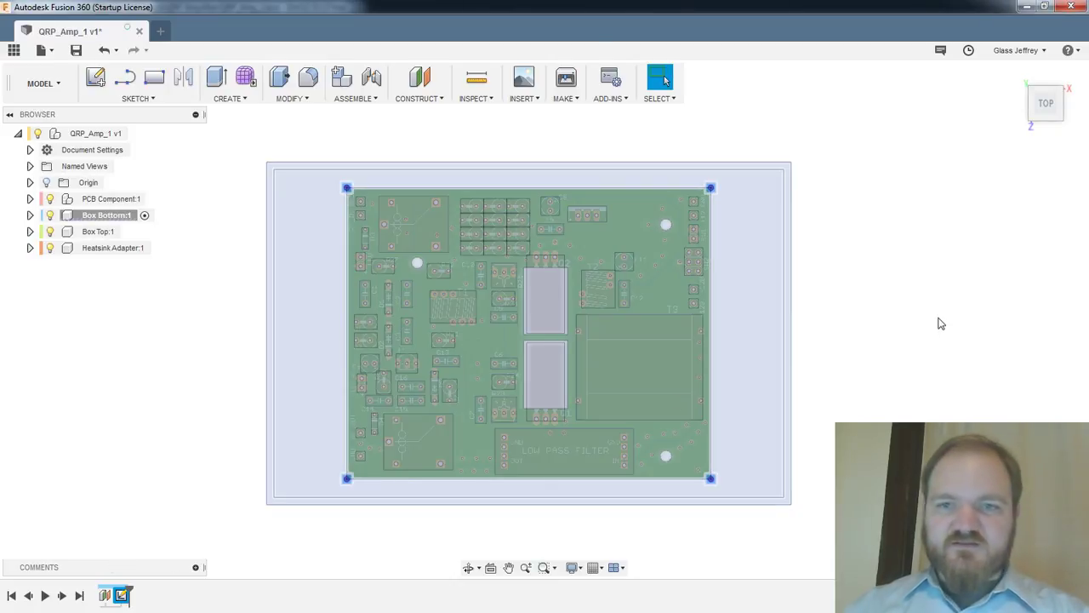
{"action": "left_click", "coordinate": [924, 313]}
Extrude all three sketch profiles, including the outer wall ring, downward by WALL_THICKNESS as a new body
{"action": "middle_click_drag", "start_coordinate": [900, 279], "coordinate": [904, 285]}
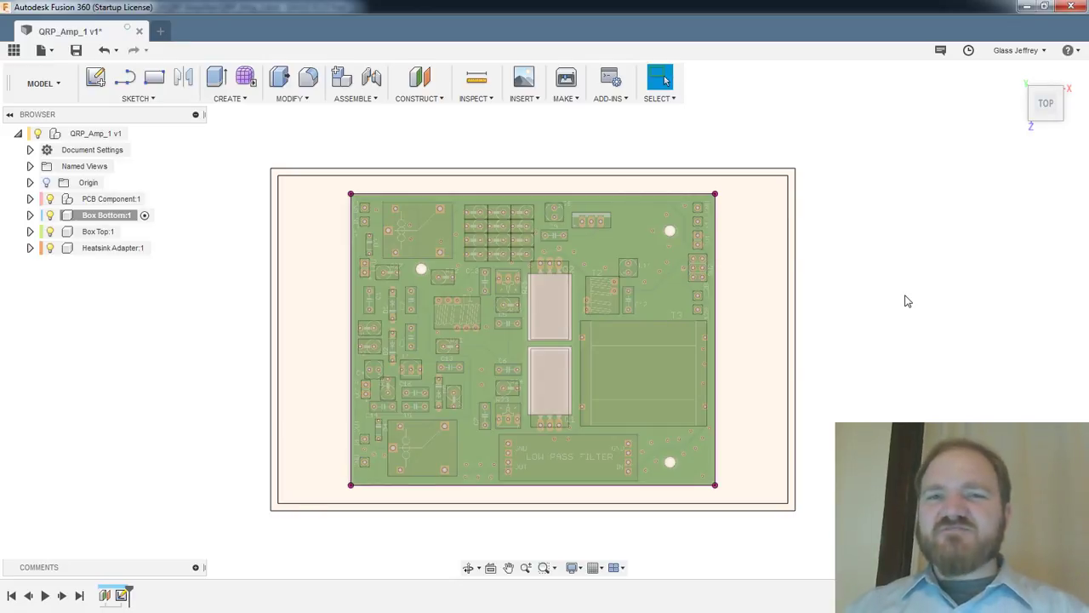
{"action": "middle_click_drag", "start_coordinate": [907, 299], "coordinate": [881, 324], "text": "shift"}
{"action": "middle_click_drag", "start_coordinate": [881, 411], "coordinate": [769, 373], "text": "shift"}
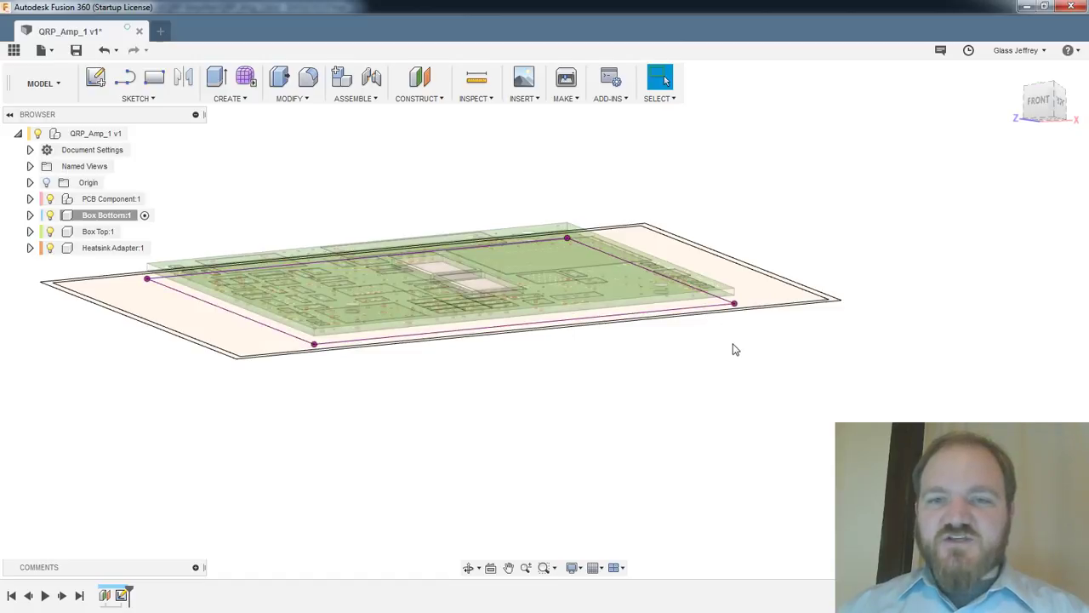
{"action": "key", "text": "e"}
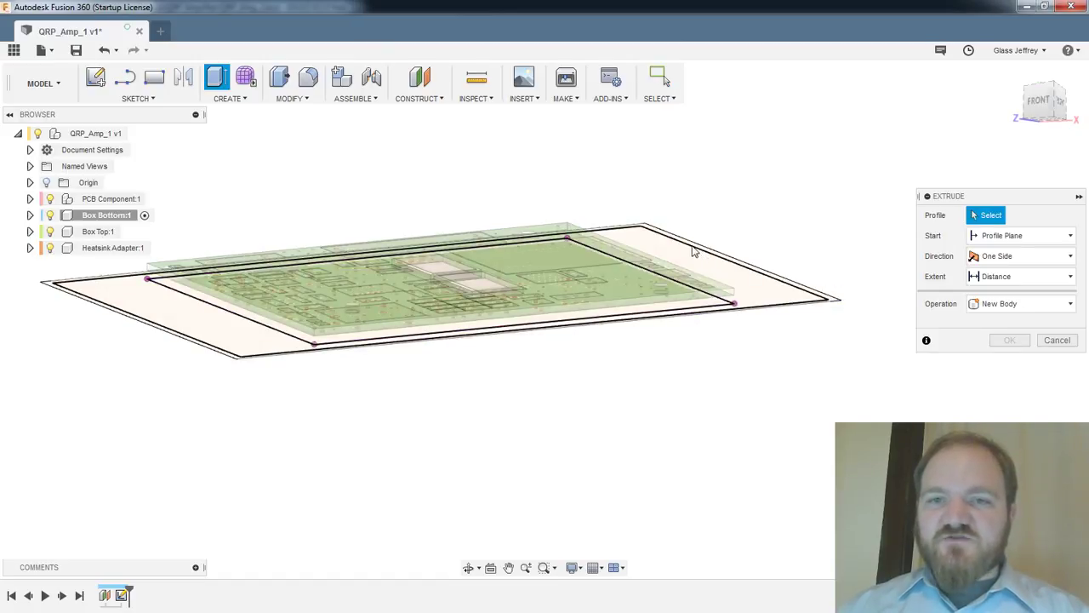
{"action": "left_click", "coordinate": [691, 245]}
{"action": "scroll", "coordinate": [690, 243], "scroll_direction": "up", "scroll_amount": 3}
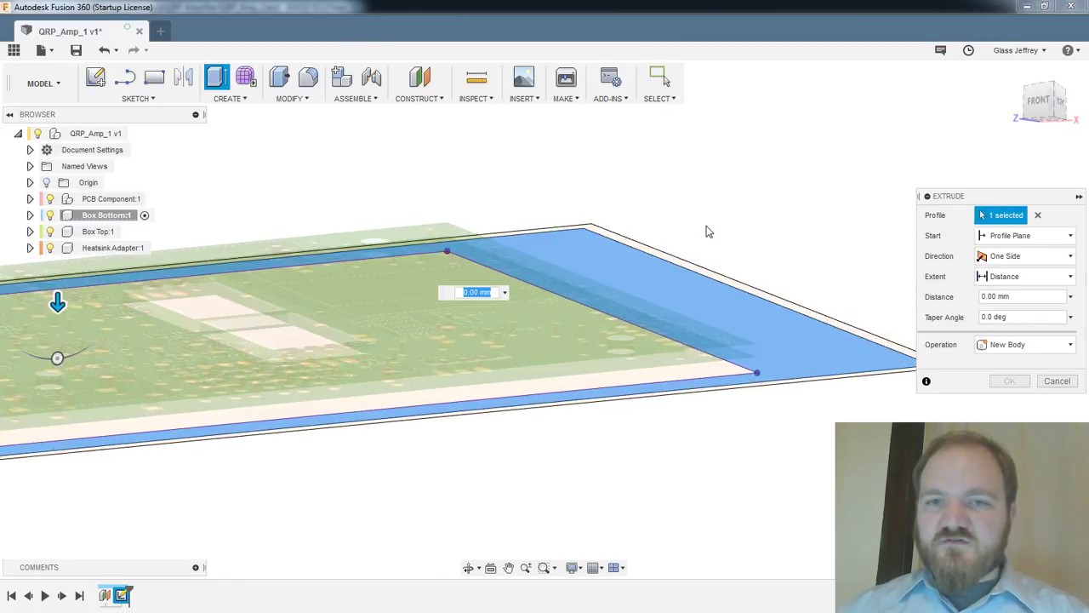
{"action": "scroll", "coordinate": [706, 231], "scroll_direction": "up", "scroll_amount": 3}
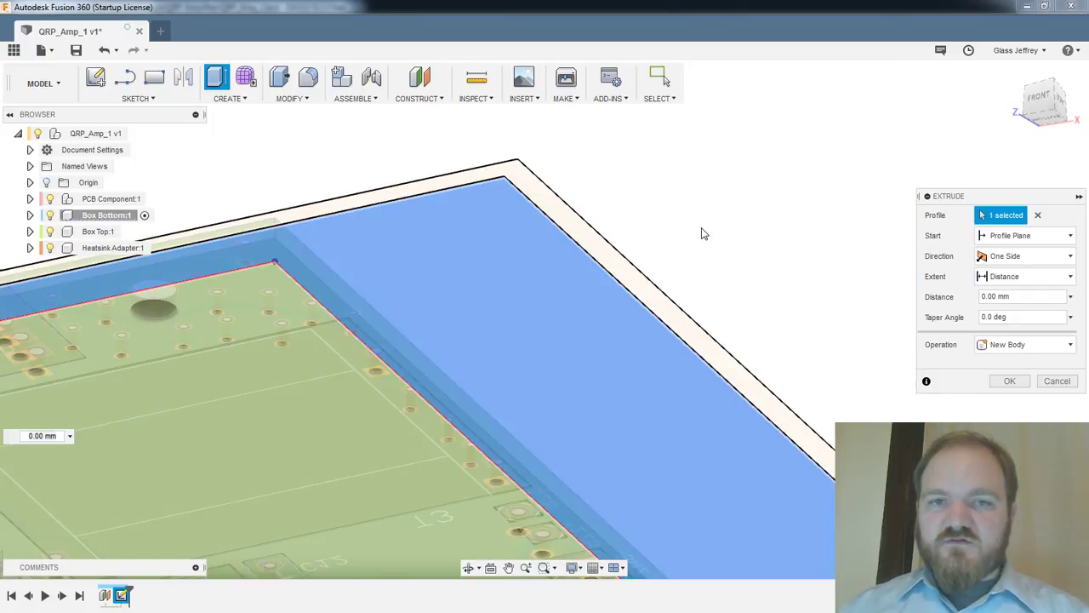
{"action": "scroll", "coordinate": [705, 236], "scroll_direction": "down", "scroll_amount": 2}
{"action": "middle_click_drag", "start_coordinate": [705, 236], "coordinate": [696, 369], "text": "shift"}
{"action": "scroll", "coordinate": [713, 320], "scroll_direction": "down", "scroll_amount": 2}
{"action": "left_click", "coordinate": [566, 190]}
{"action": "type", "text": "thick"}
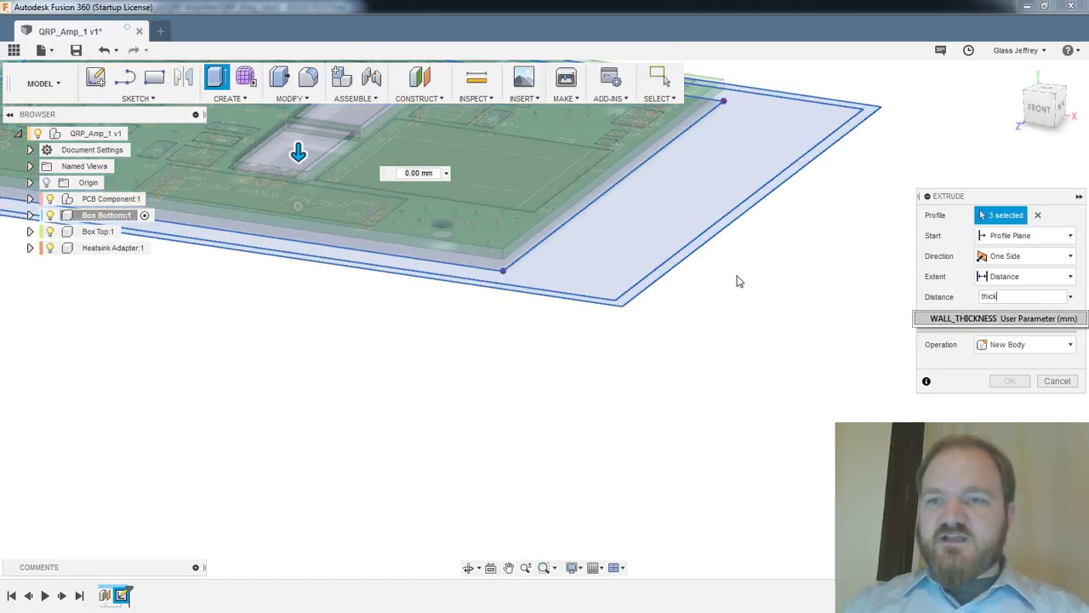
{"action": "key", "text": "Return"}
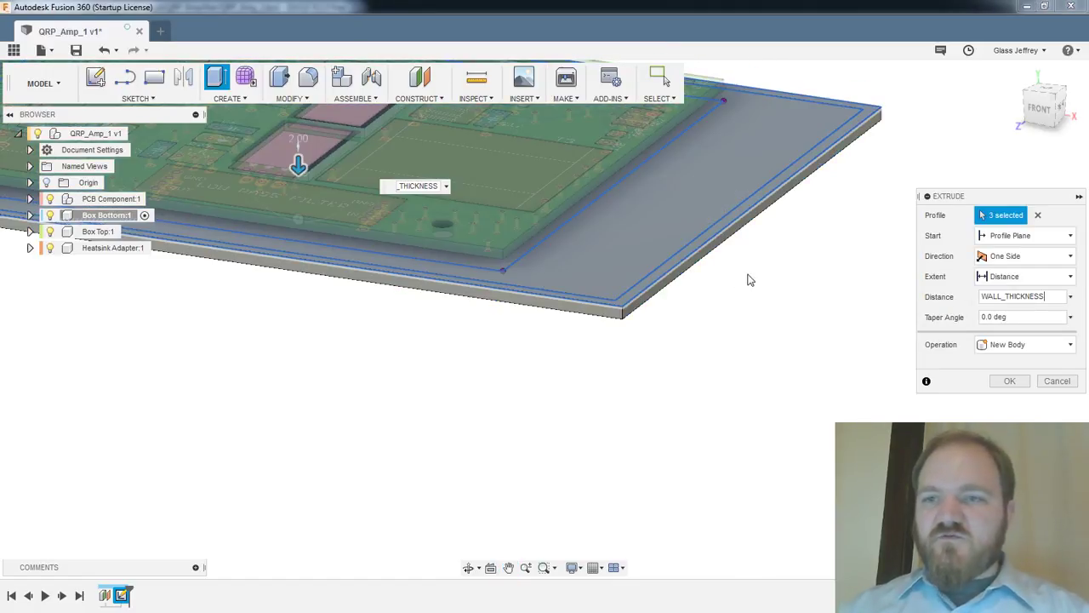
{"action": "left_click", "coordinate": [1008, 381]}
{"action": "middle_click_drag", "start_coordinate": [496, 374], "coordinate": [564, 414], "text": "shift"}
{"action": "scroll", "coordinate": [564, 412], "scroll_direction": "down", "scroll_amount": 4}
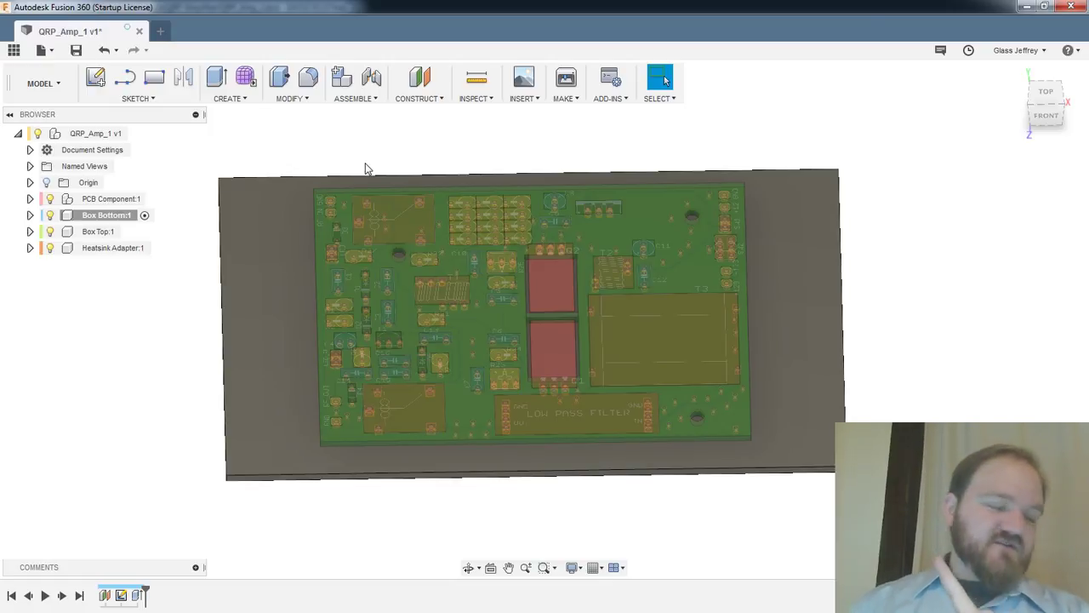
{"action": "mouse_move", "coordinate": [951, 325]}
{"action": "middle_mouse_down", "text": "shift"}
{"action": "mouse_move", "coordinate": [945, 311]}
{"action": "mouse_move", "coordinate": [953, 317]}
{"action": "middle_mouse_up", "text": "shift"}
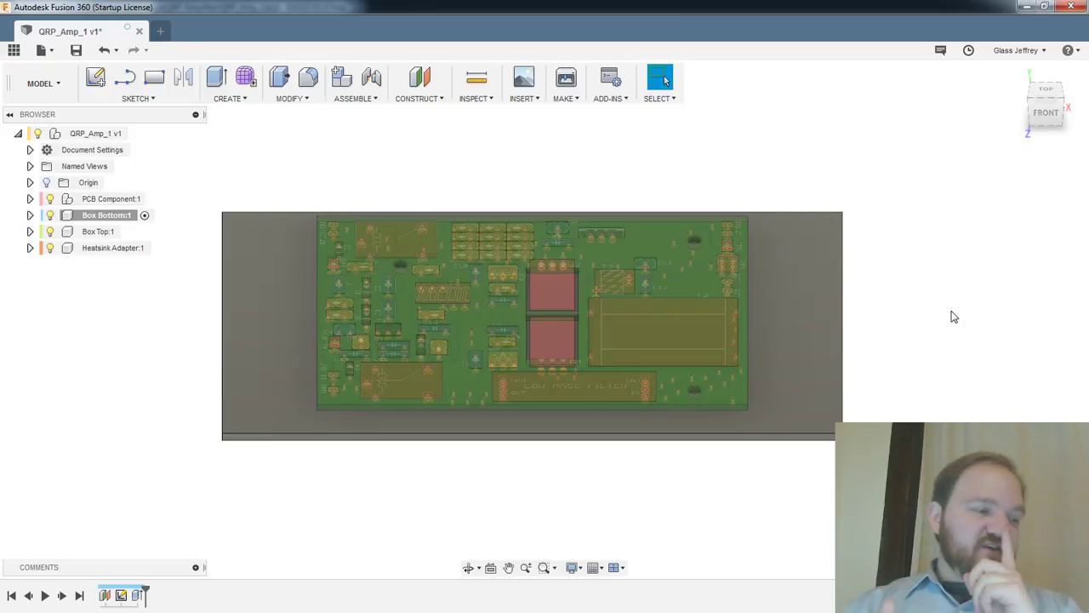
{"action": "middle_click_drag", "start_coordinate": [937, 320], "coordinate": [945, 338]}
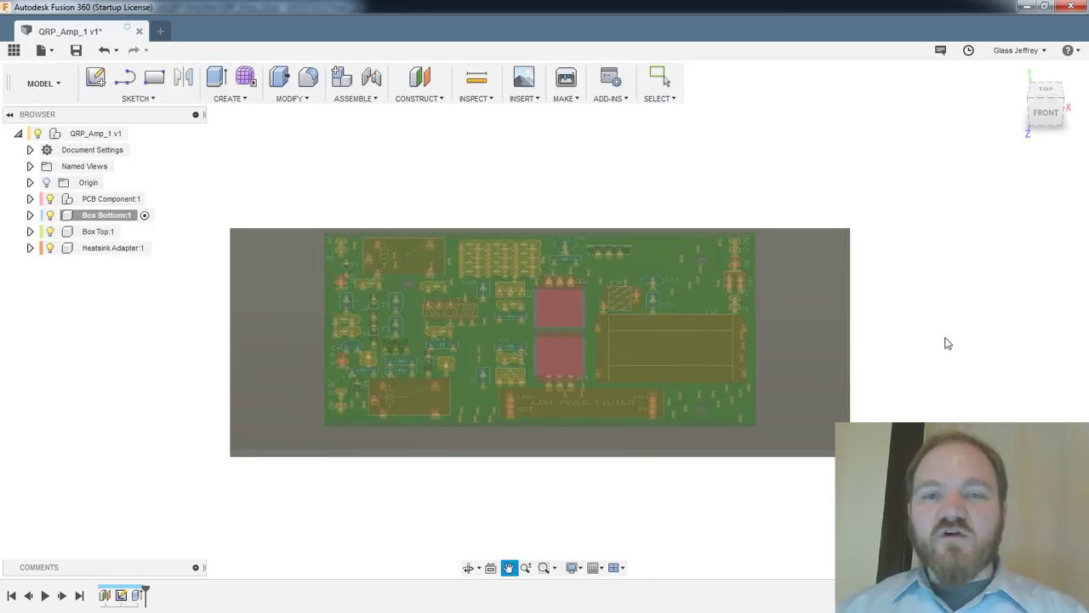
{"action": "scroll", "coordinate": [901, 332], "scroll_direction": "down", "scroll_amount": 1}
{"action": "scroll", "coordinate": [903, 337], "scroll_direction": "up", "scroll_amount": 4}
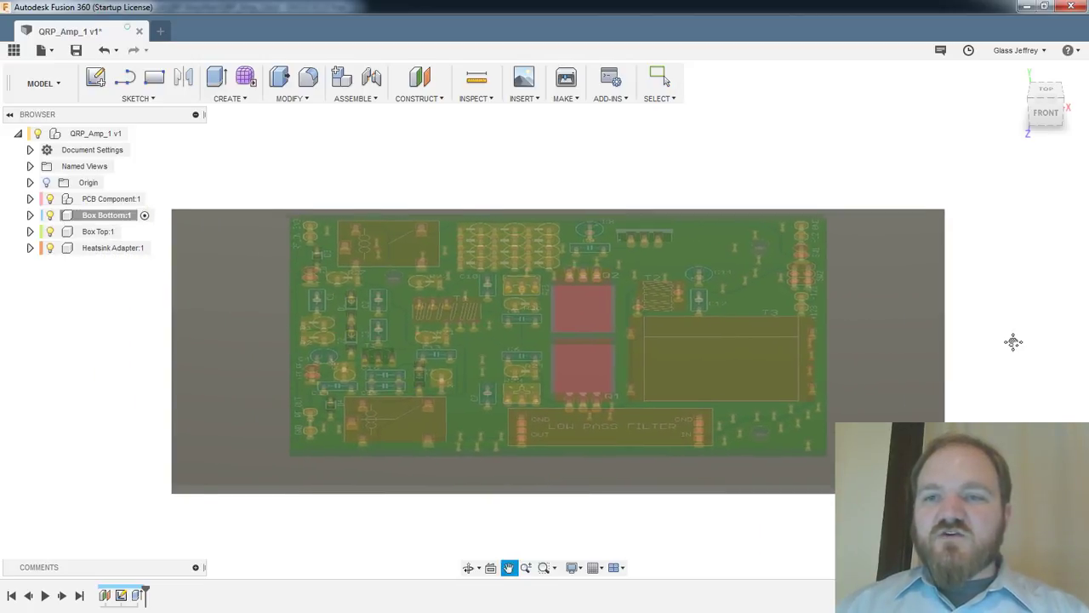
{"action": "scroll", "coordinate": [1030, 316], "scroll_direction": "up", "scroll_amount": 3}
{"action": "scroll", "coordinate": [1030, 315], "scroll_direction": "down", "scroll_amount": 3}
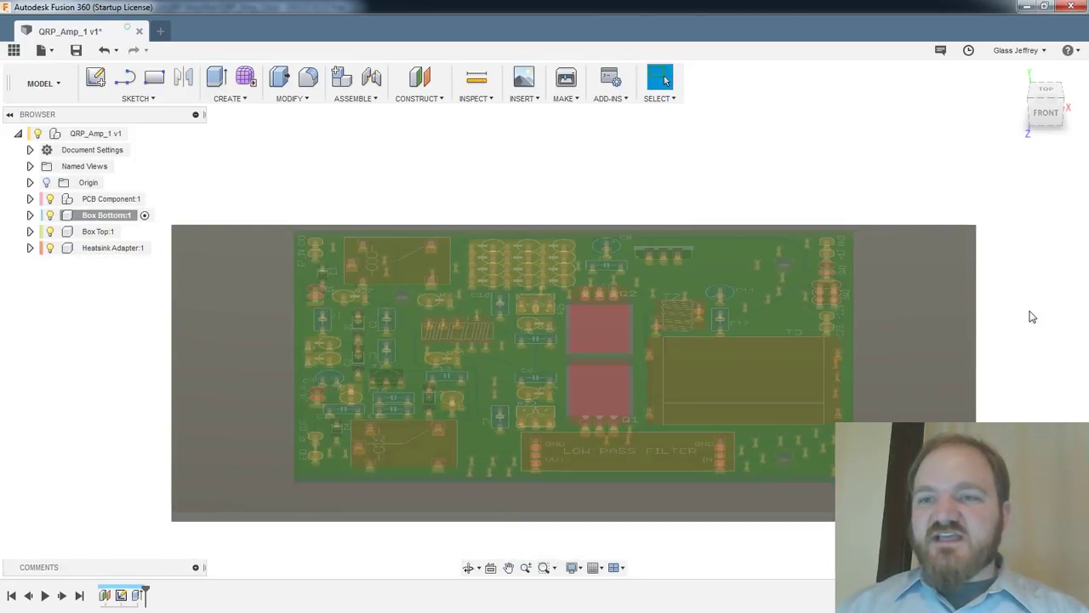
{"action": "middle_click_drag", "start_coordinate": [1029, 311], "coordinate": [1066, 284]}
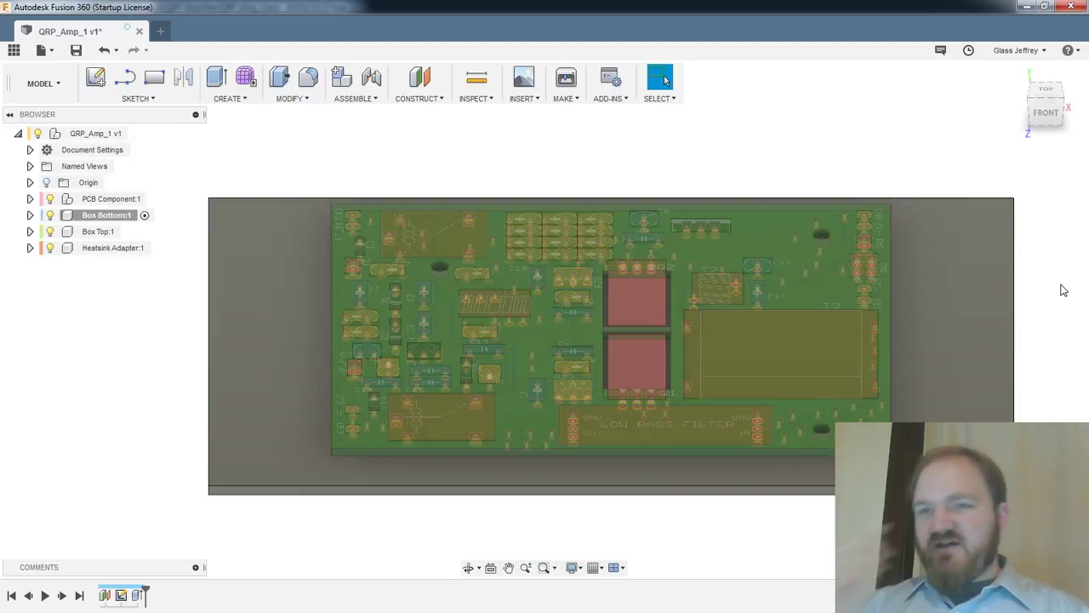
{"action": "scroll", "coordinate": [1079, 292], "scroll_direction": "up", "scroll_amount": 1}
{"action": "scroll", "coordinate": [1064, 284], "scroll_direction": "down", "scroll_amount": 2}
{"action": "middle_click_drag", "start_coordinate": [1045, 285], "coordinate": [860, 253]}
{"action": "scroll", "coordinate": [1033, 297], "scroll_direction": "down", "scroll_amount": 1}
{"action": "scroll", "coordinate": [850, 273], "scroll_direction": "up", "scroll_amount": 2}
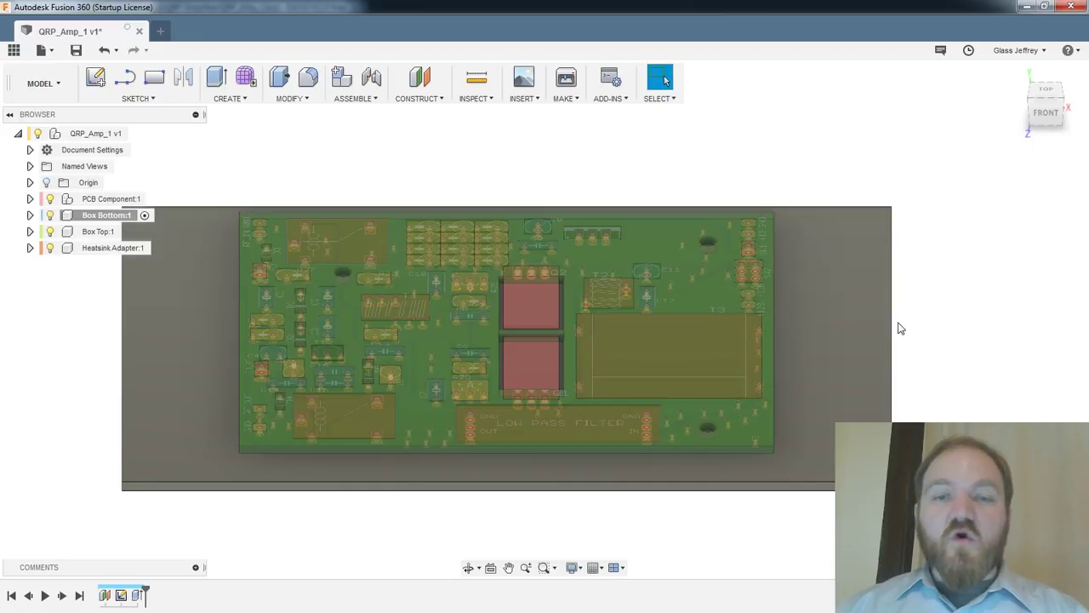
{"action": "middle_click_drag", "start_coordinate": [896, 326], "coordinate": [923, 358], "text": "shift"}
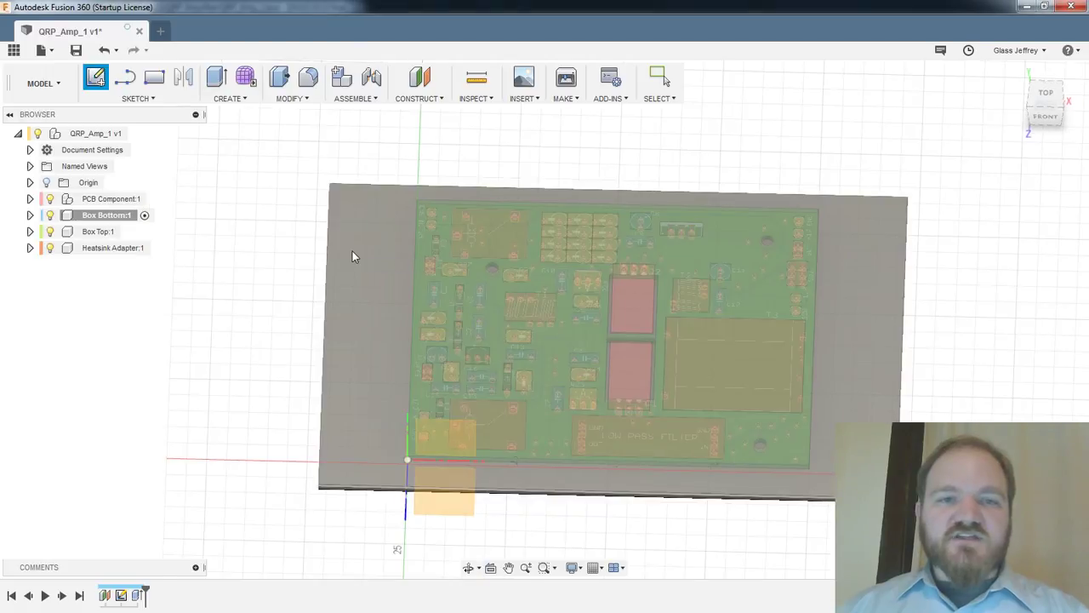
{"action": "left_click", "coordinate": [352, 251]}
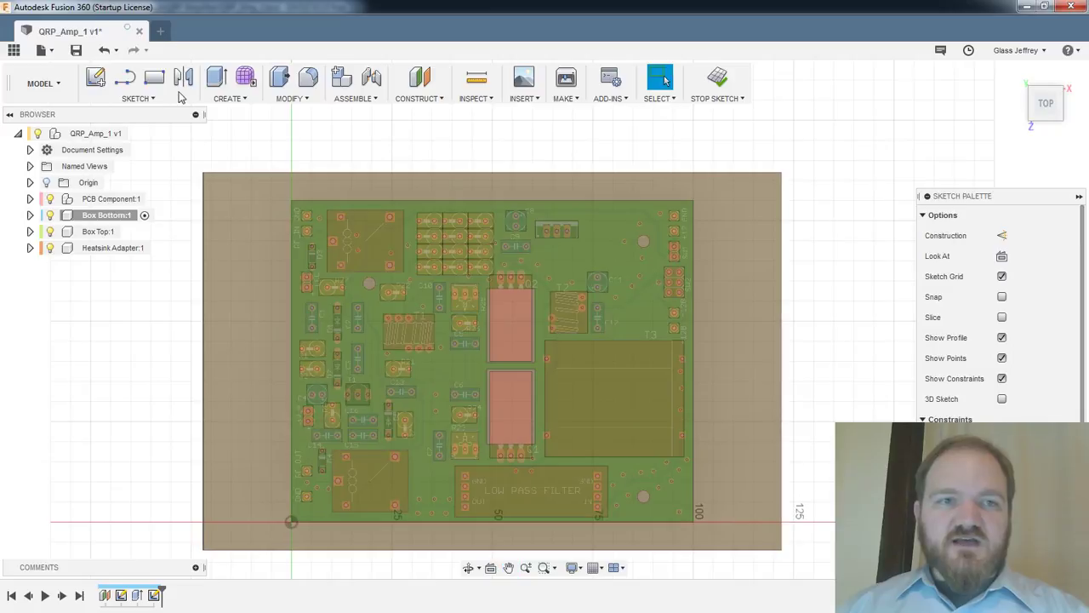
{"action": "left_click", "coordinate": [136, 98]}
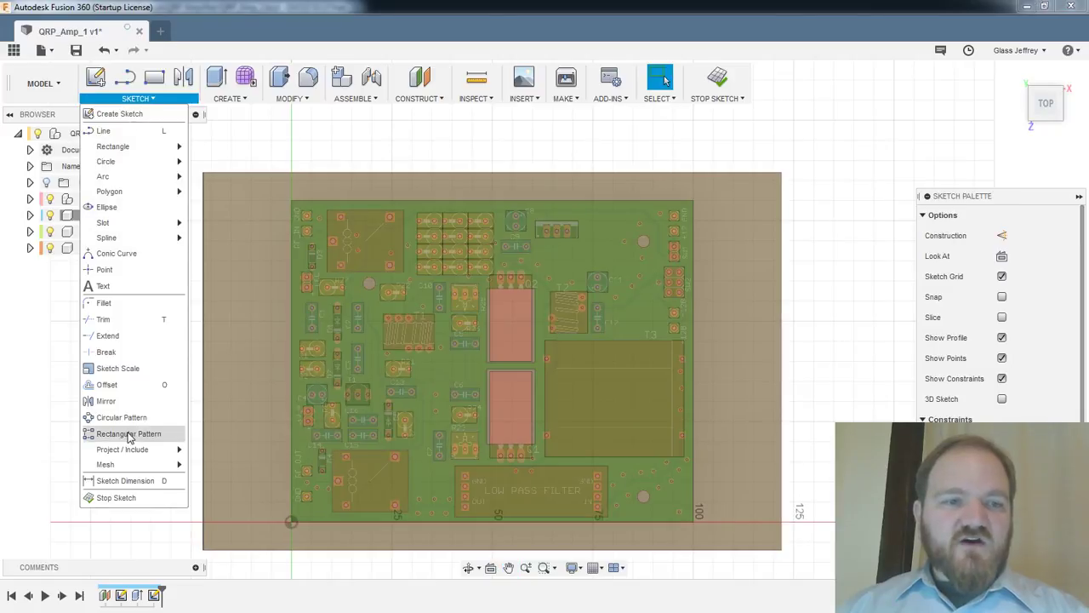
{"action": "left_click", "coordinate": [106, 385]}
{"action": "left_click", "coordinate": [223, 174]}
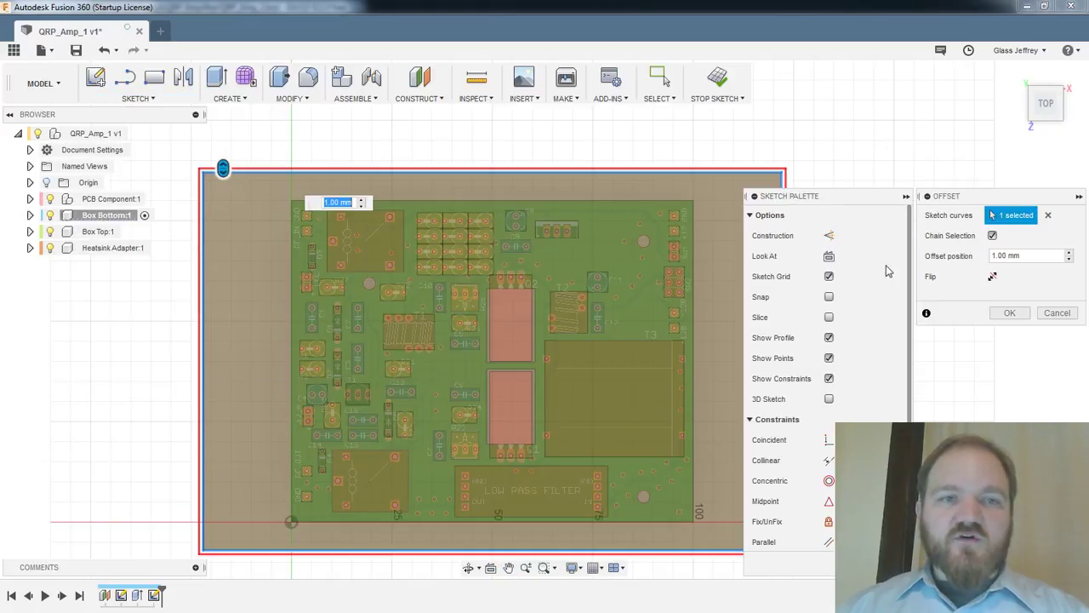
{"action": "type", "text": "-WALL_THICKNESS"}
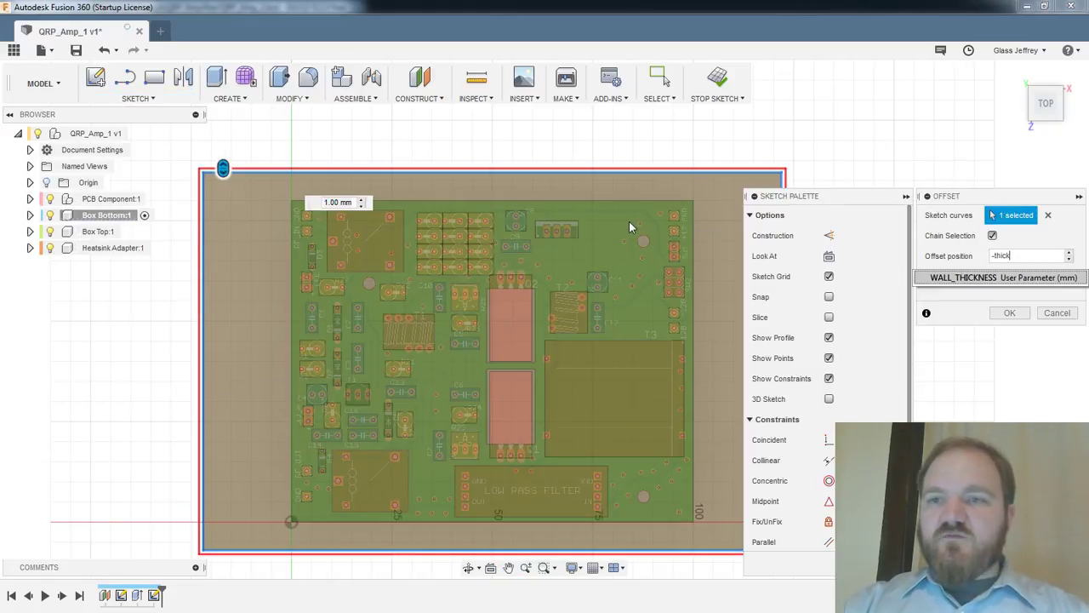
{"action": "left_click", "coordinate": [1011, 313]}
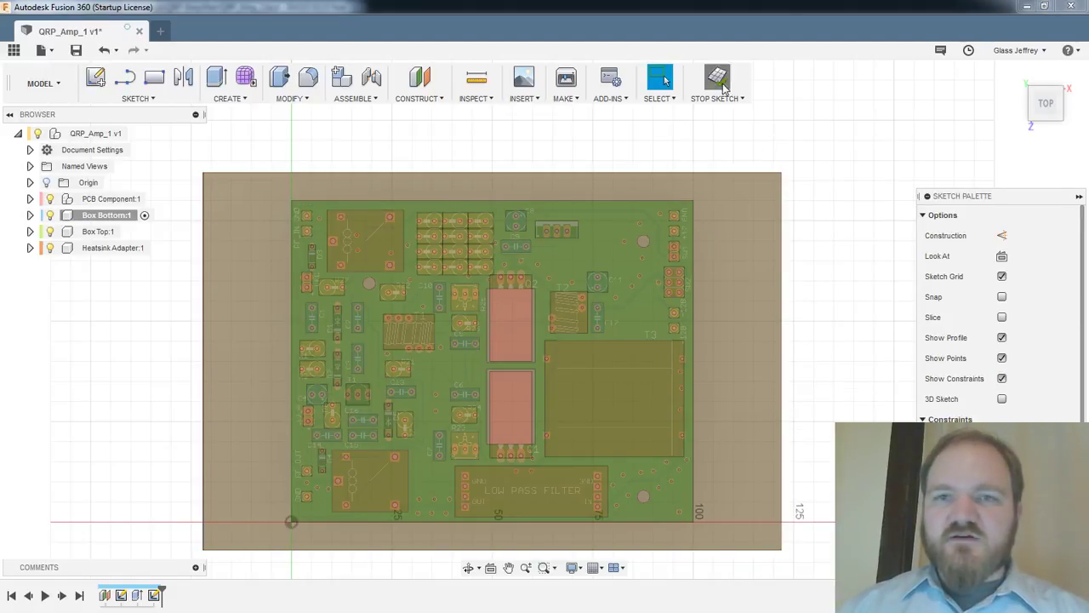
{"action": "left_click", "coordinate": [717, 82]}
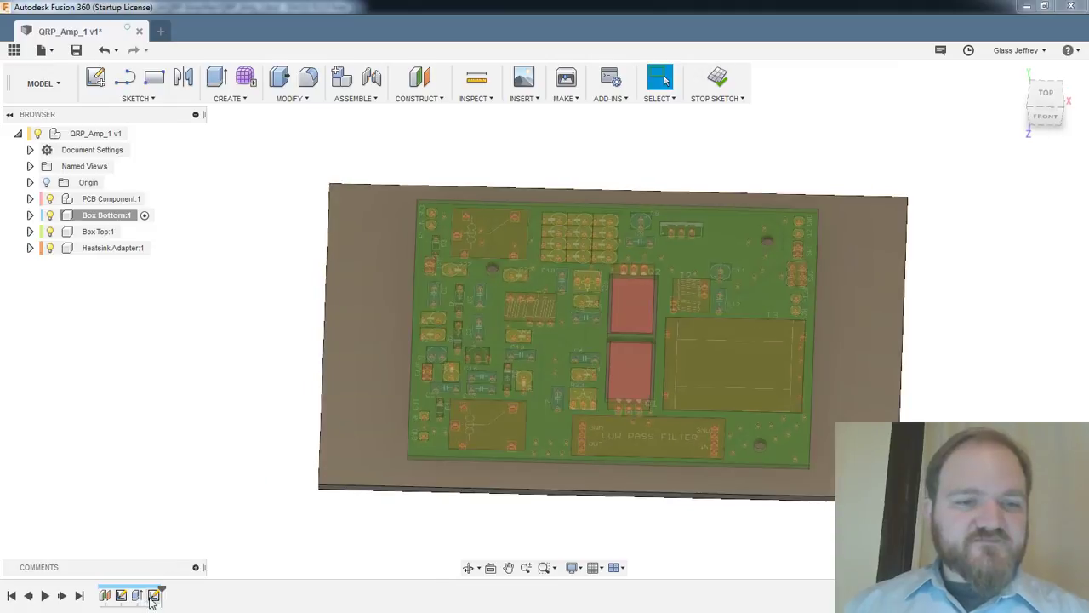
{"action": "right_click", "coordinate": [153, 596]}
{"action": "left_click", "coordinate": [179, 512]}
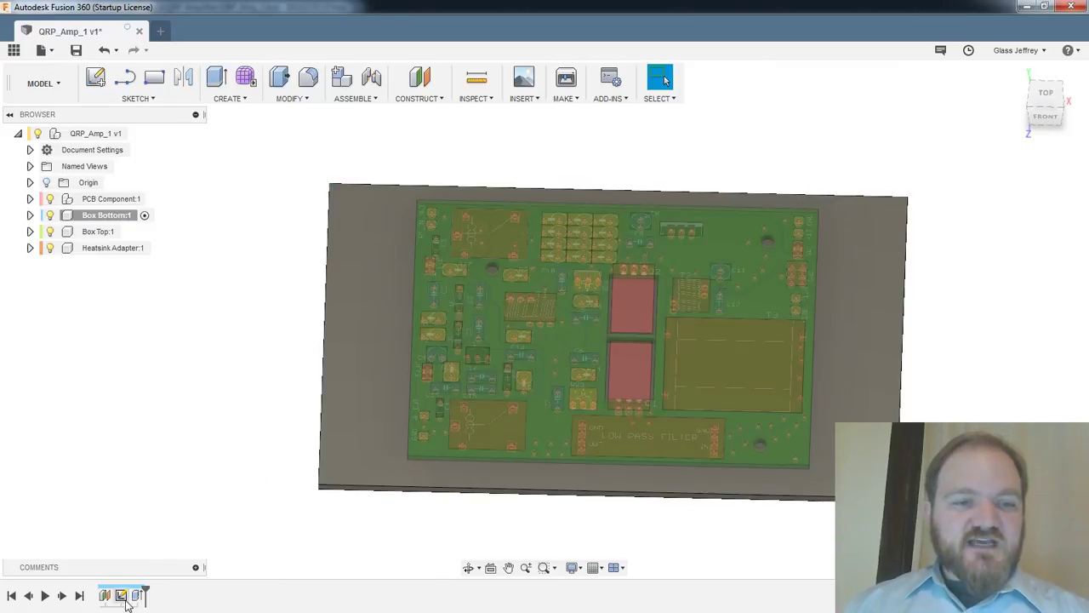
Expand the Box Bottom component and its list of sketches
{"action": "left_click", "coordinate": [29, 216]}
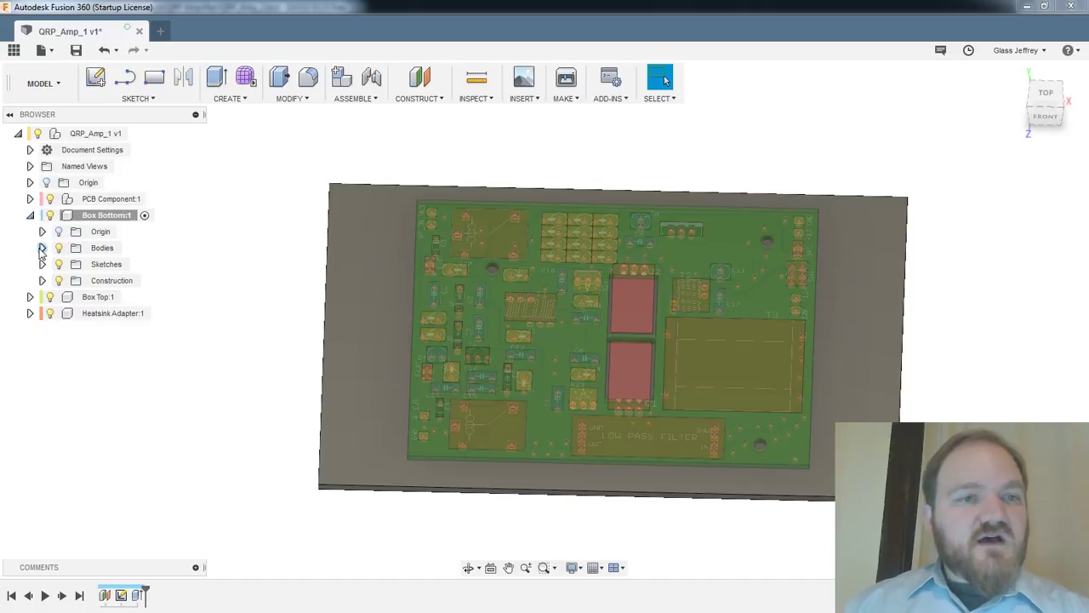
{"action": "left_click", "coordinate": [42, 264]}
{"action": "middle_click_drag", "start_coordinate": [257, 220], "coordinate": [233, 228]}
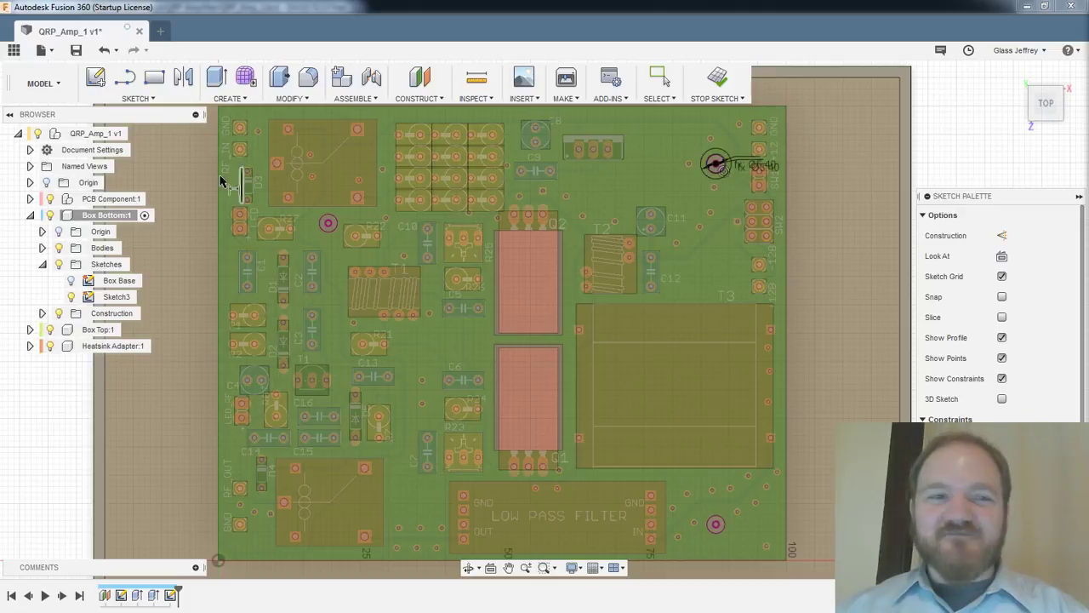
Examine the dimensioned concentric circles at the board's upper-right mounting hole with the PCB component hidden, and show the board again
{"action": "left_click", "coordinate": [49, 199]}
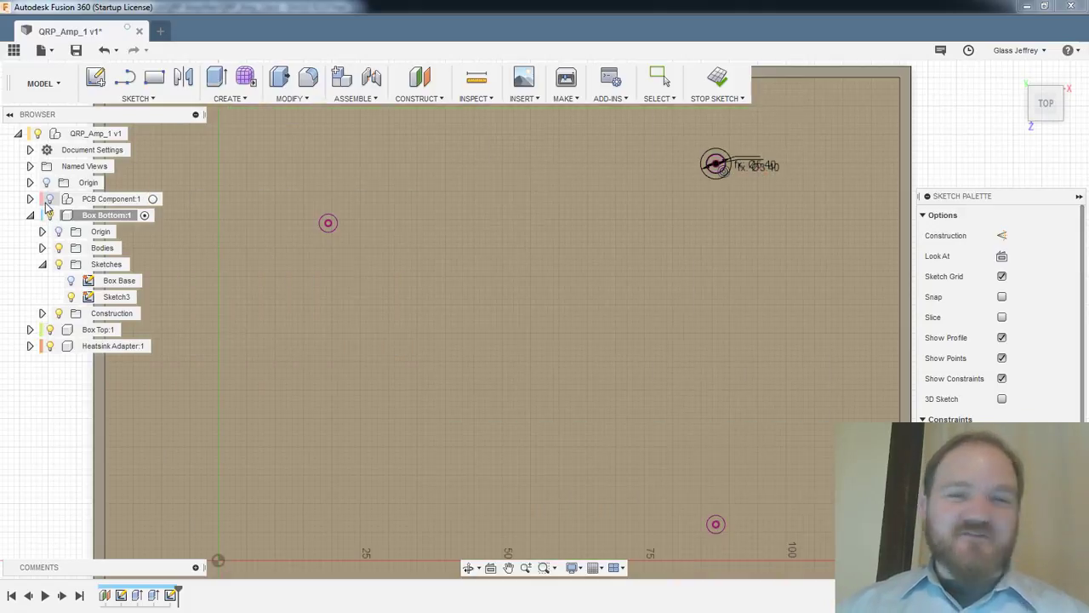
{"action": "scroll", "coordinate": [722, 158], "scroll_direction": "up", "scroll_amount": 4}
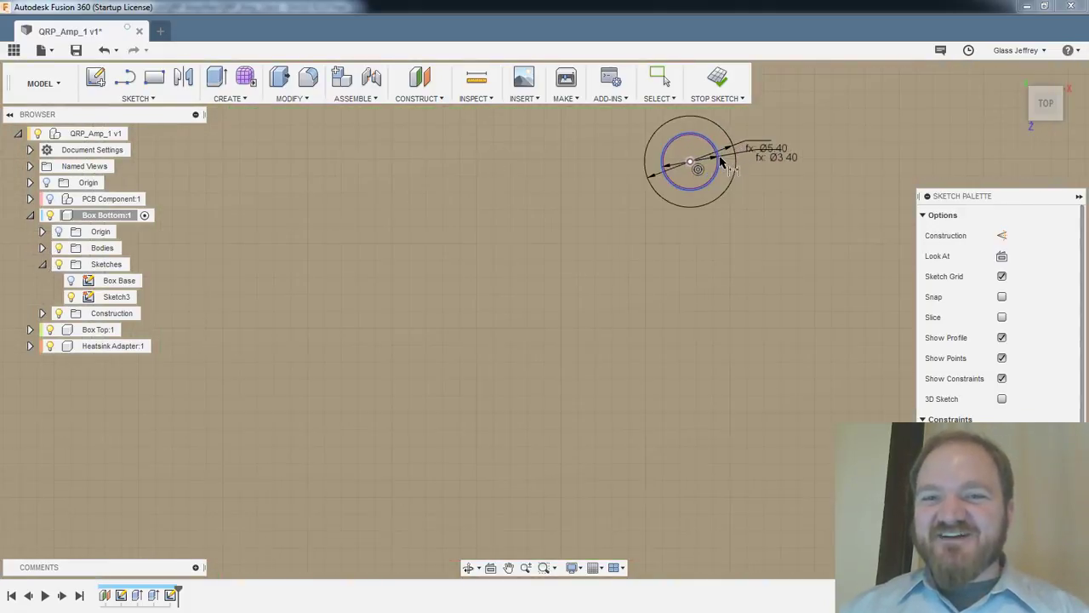
{"action": "middle_click_drag", "start_coordinate": [758, 219], "coordinate": [746, 256]}
{"action": "scroll", "coordinate": [544, 223], "scroll_direction": "down", "scroll_amount": 2}
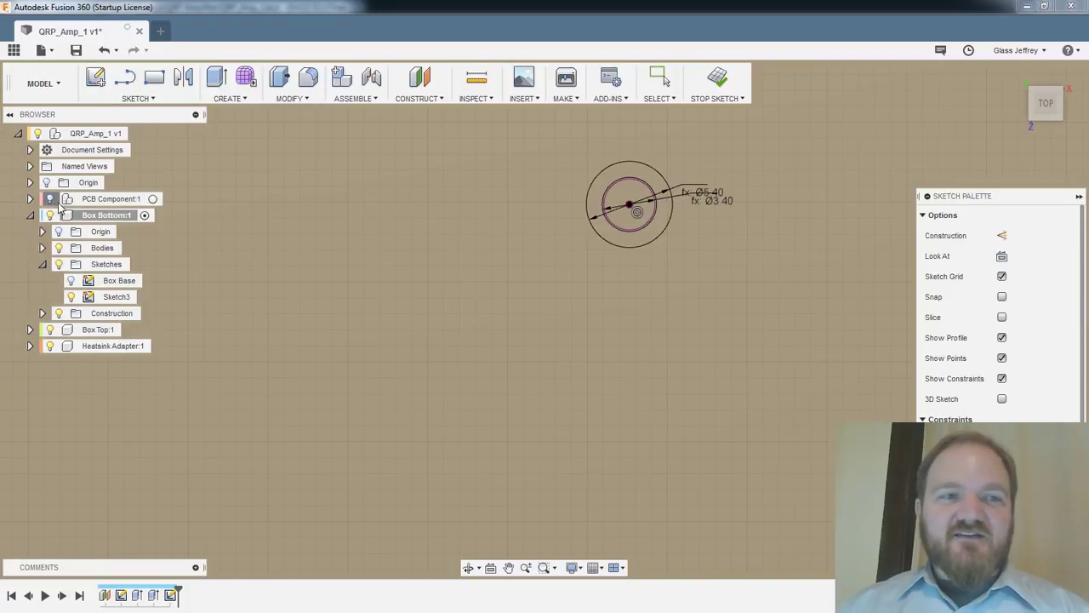
{"action": "left_click", "coordinate": [49, 199]}
{"action": "scroll", "coordinate": [392, 263], "scroll_direction": "down", "scroll_amount": 4}
{"action": "middle_click_drag", "start_coordinate": [425, 299], "coordinate": [621, 232]}
{"action": "scroll", "coordinate": [624, 236], "scroll_direction": "down", "scroll_amount": 6}
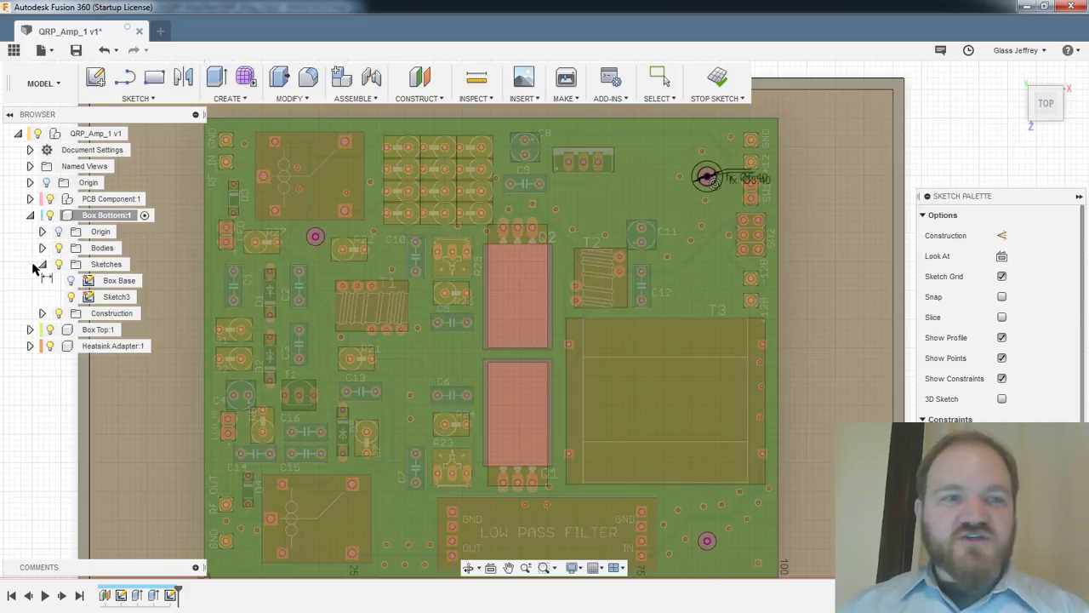
Hide the PCB component and sketch two concentric circles centred on the board's upper-left mounting hole
{"action": "left_click", "coordinate": [50, 199]}
{"action": "scroll", "coordinate": [753, 204], "scroll_direction": "up", "scroll_amount": 3}
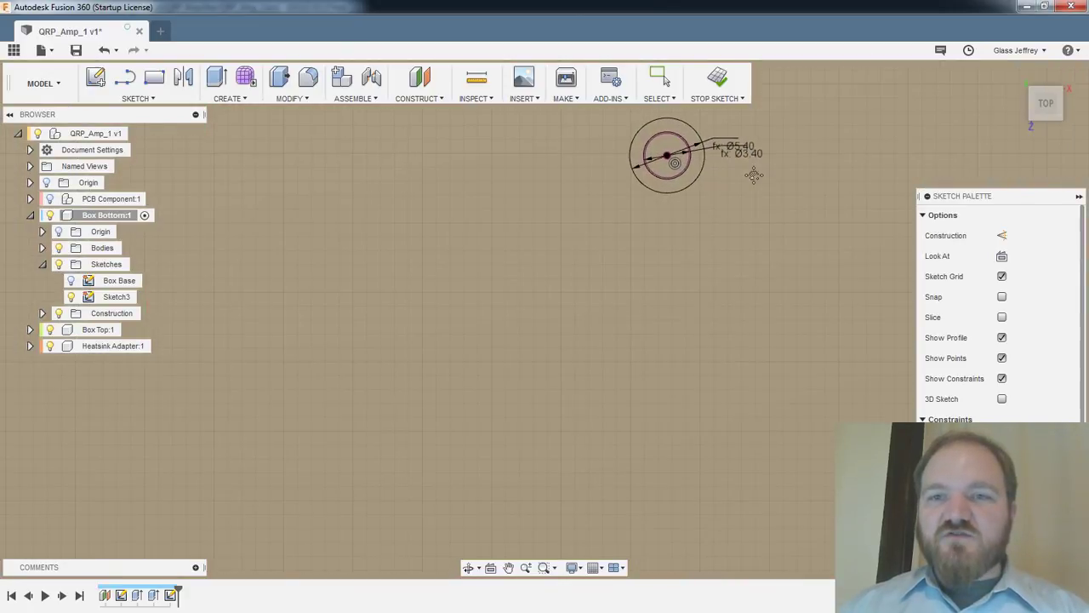
{"action": "scroll", "coordinate": [731, 183], "scroll_direction": "up", "scroll_amount": 3}
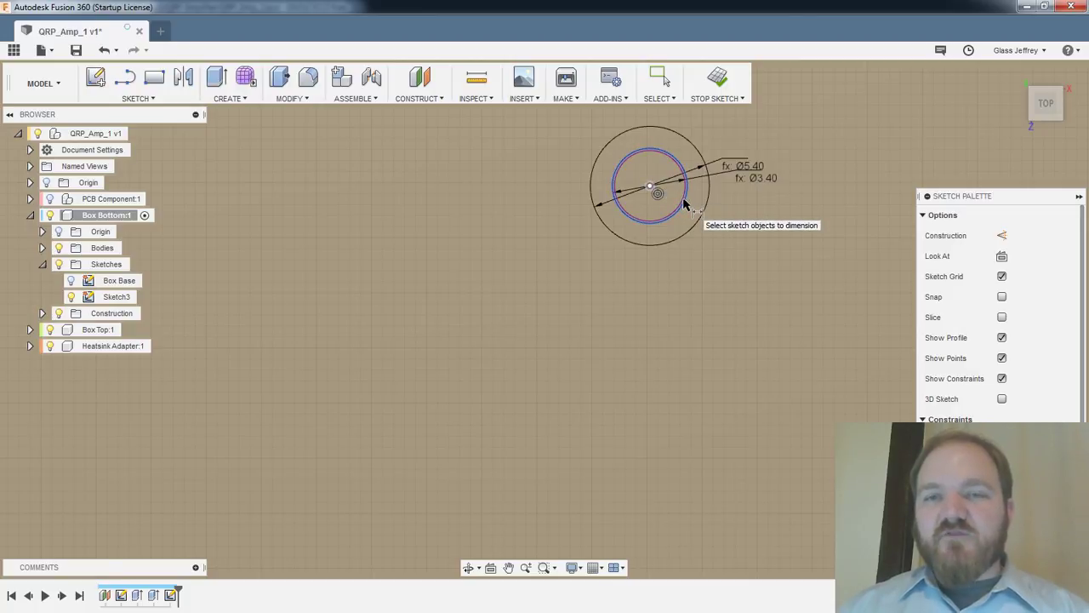
{"action": "scroll", "coordinate": [707, 219], "scroll_direction": "down", "scroll_amount": 3}
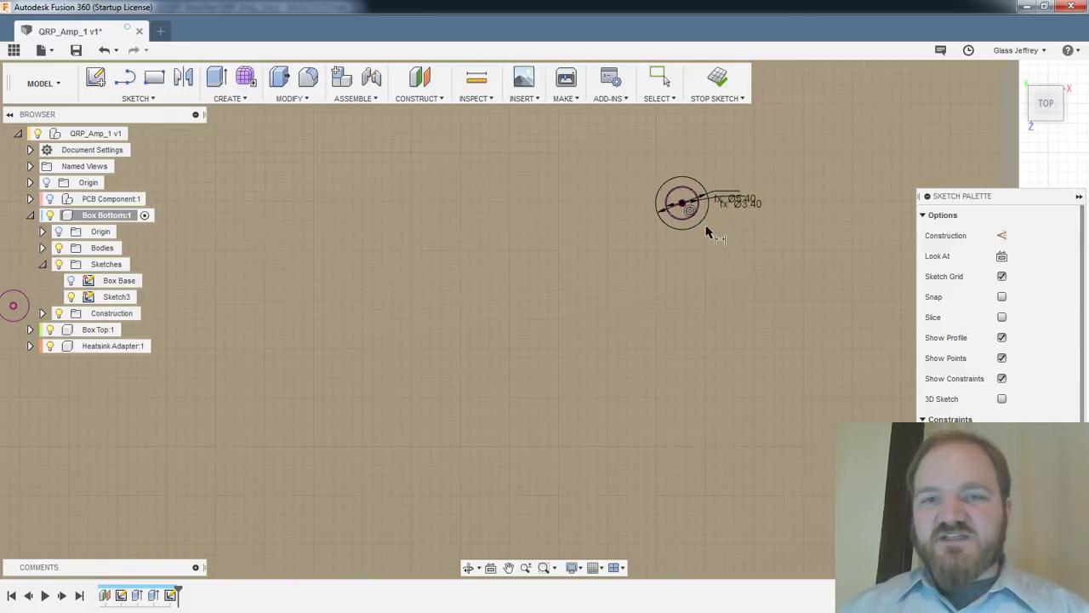
{"action": "scroll", "coordinate": [706, 232], "scroll_direction": "down", "scroll_amount": 2}
{"action": "middle_click_drag", "start_coordinate": [624, 247], "coordinate": [817, 202]}
{"action": "key", "text": "c"}
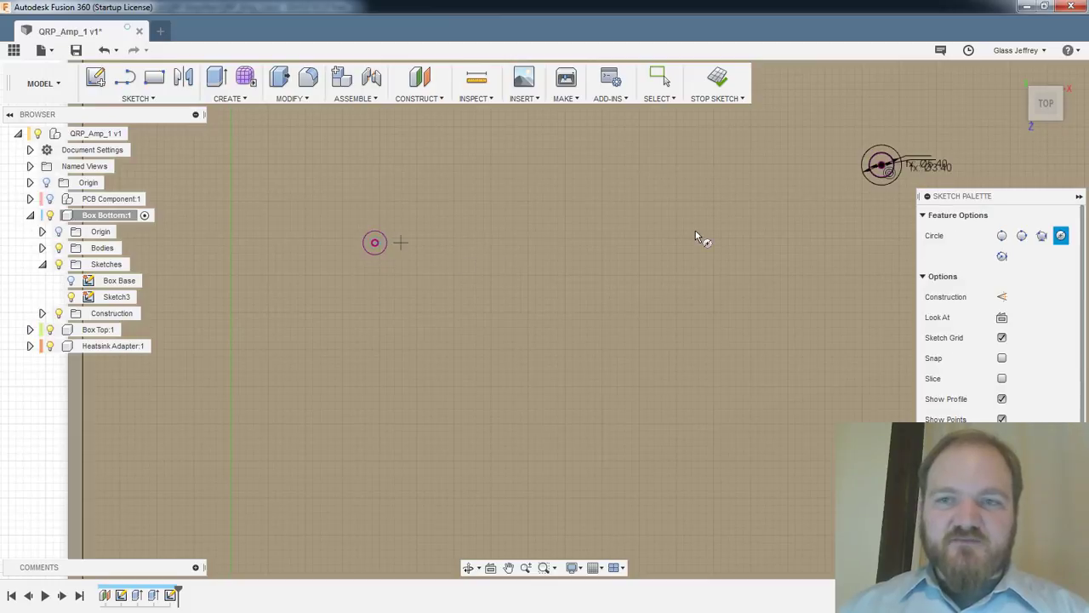
{"action": "left_click", "coordinate": [375, 243]}
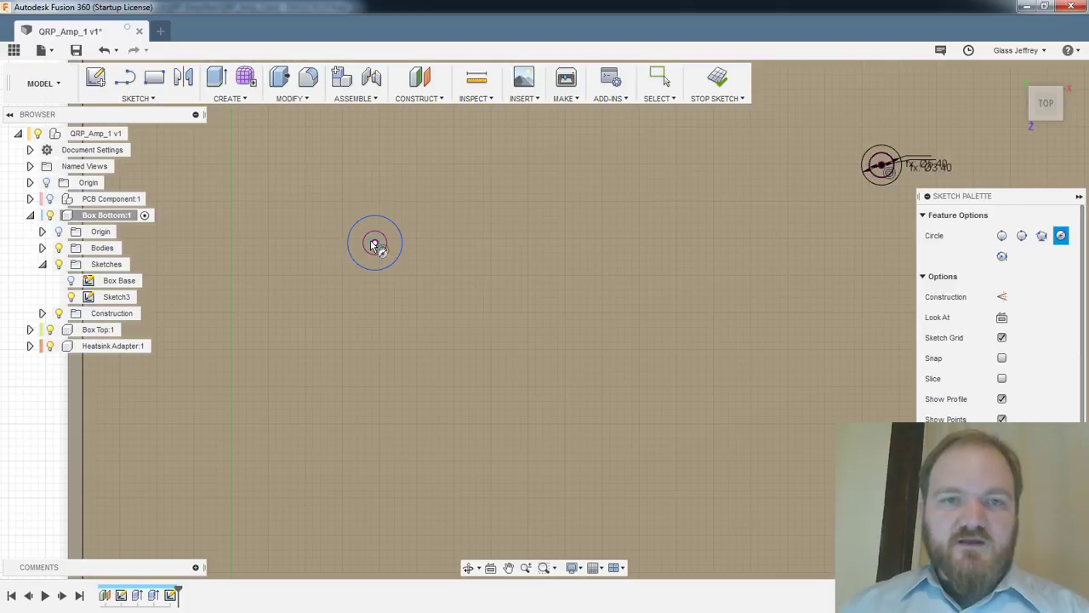
{"action": "left_click", "coordinate": [374, 243]}
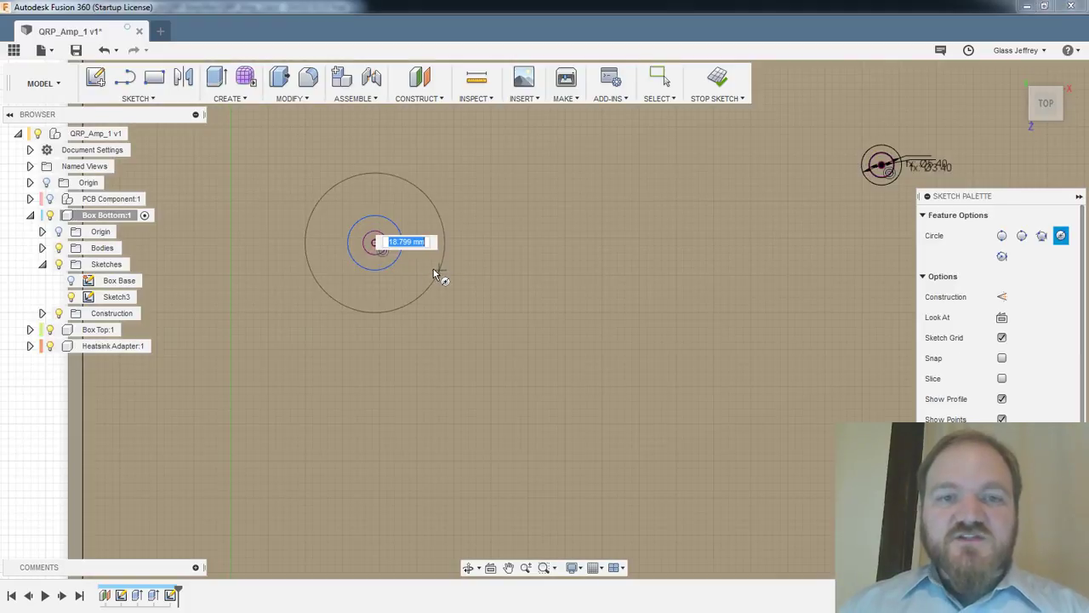
{"action": "left_click", "coordinate": [423, 270]}
Dimension the inner circle at the upper-left mounting hole with the parameter KNURL_HOLE_DIAMETER
{"action": "key", "text": "d"}
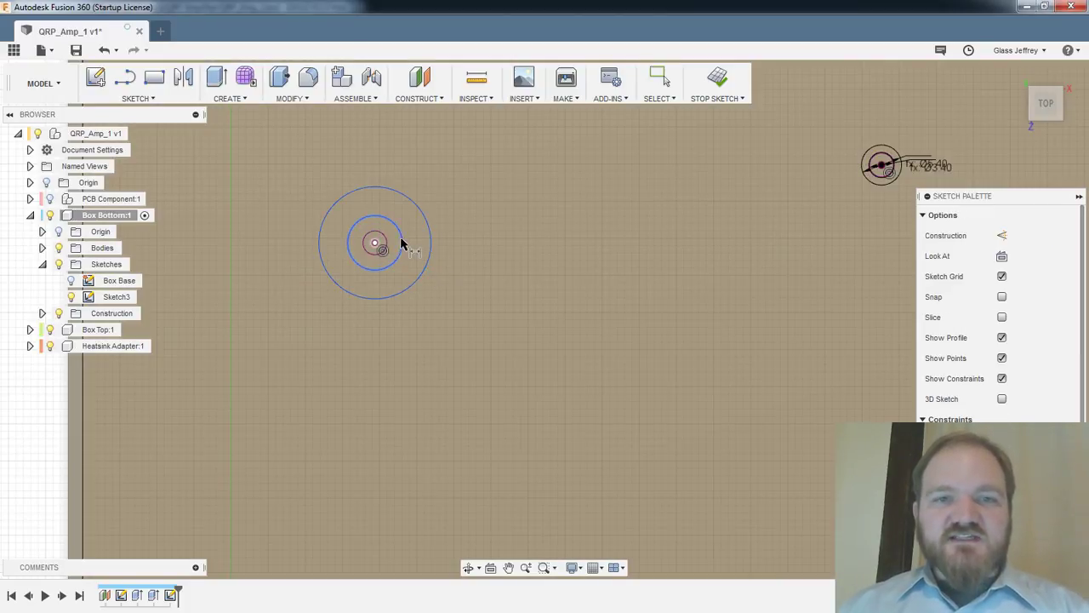
{"action": "left_click", "coordinate": [401, 244]}
{"action": "left_click", "coordinate": [451, 223]}
{"action": "type", "text": "ku"}
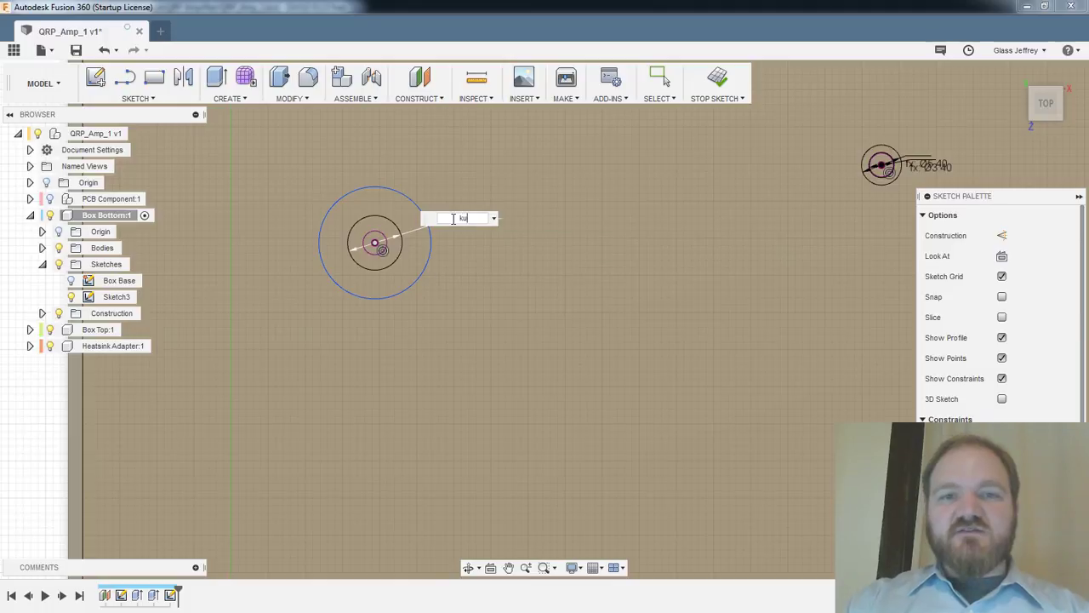
{"action": "type", "text": "url"}
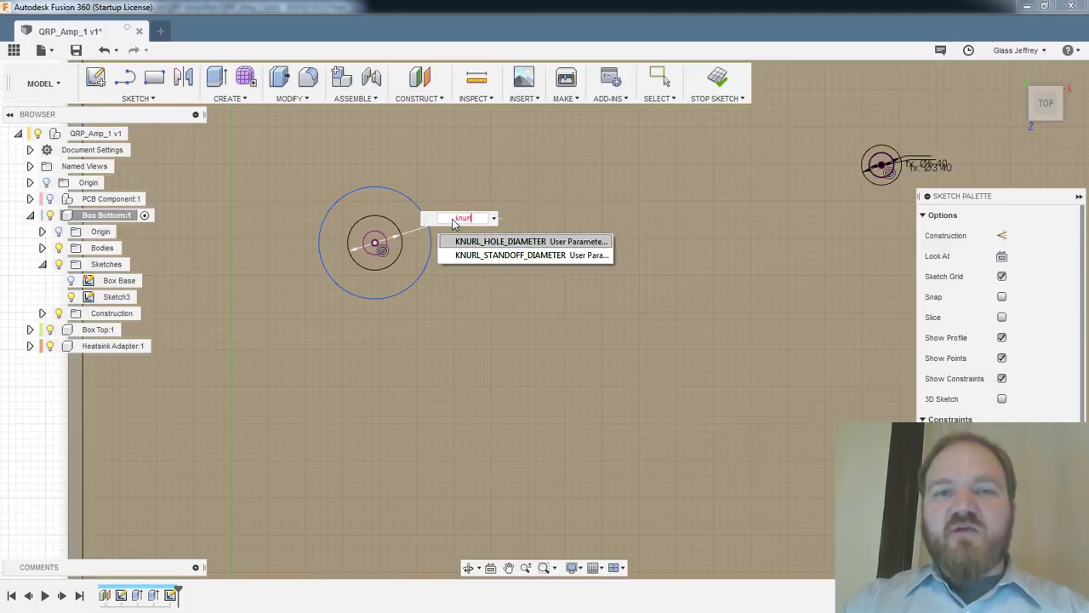
{"action": "key", "text": "Return"}
{"action": "key", "text": "Return"}
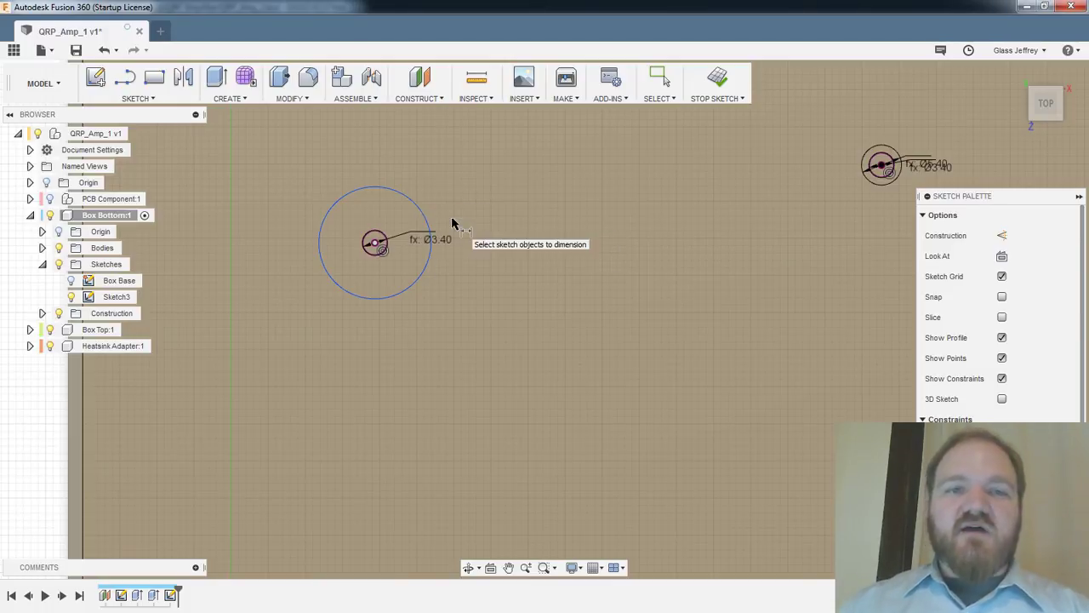
Dimension the outer circle at the upper-left mounting hole with the parameter KNURL_STANDOFF_DIAMETER
{"action": "left_click", "coordinate": [420, 219]}
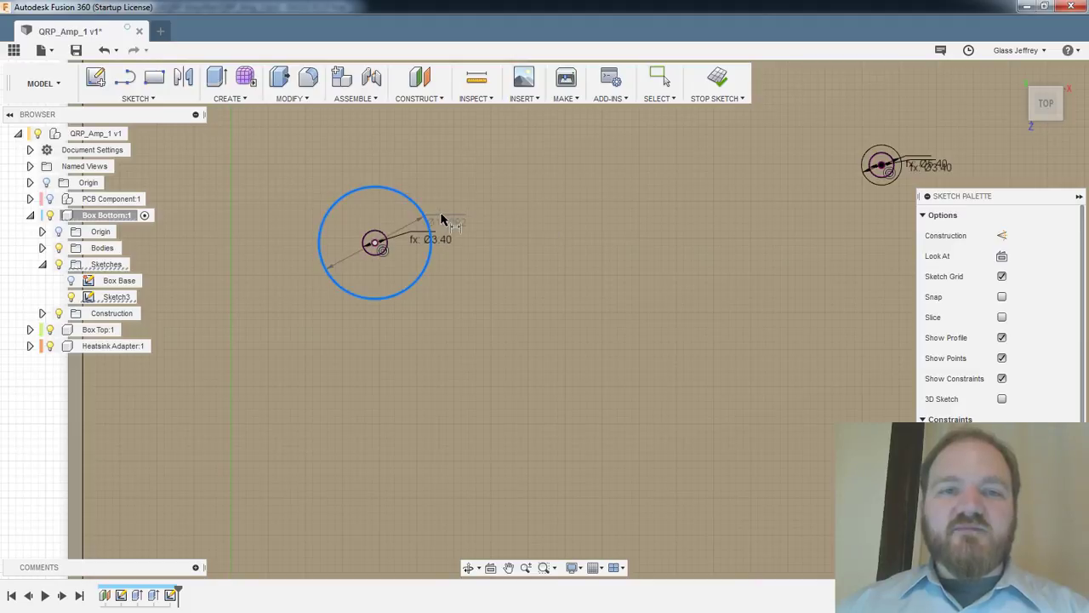
{"action": "left_click", "coordinate": [444, 221]}
{"action": "type", "text": "knu"}
{"action": "key", "text": "Down"}
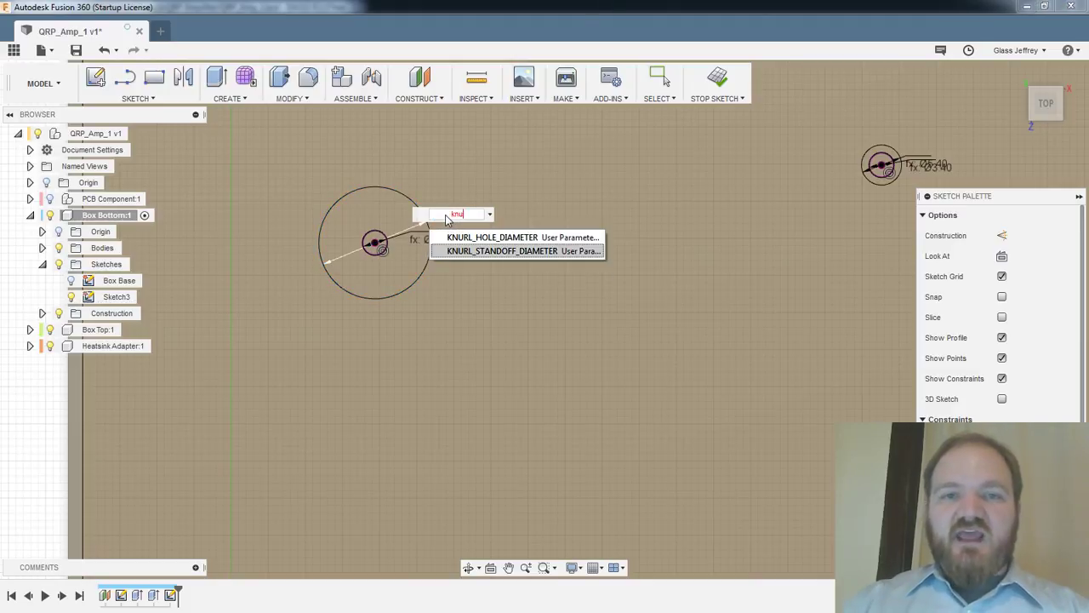
{"action": "key", "text": "Return"}
{"action": "key", "text": "Return"}
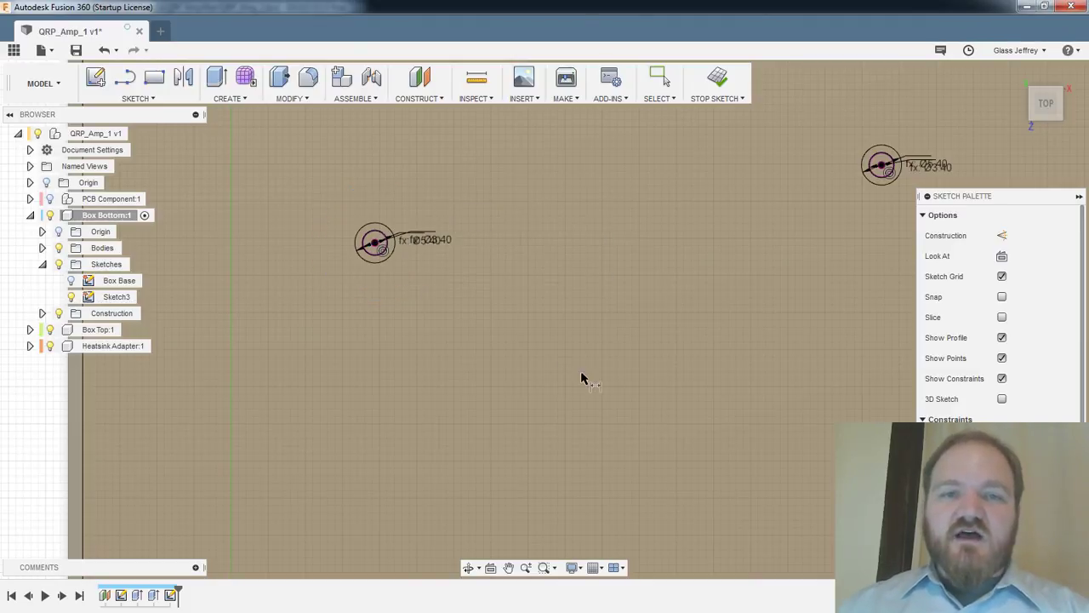
Sketch two concentric circles on the board's lower-right mounting hole, the inner one about 4.35 mm in diameter
{"action": "scroll", "coordinate": [582, 373], "scroll_direction": "down", "scroll_amount": 1}
{"action": "mouse_move", "coordinate": [624, 307]}
{"action": "middle_mouse_down"}
{"action": "mouse_move", "coordinate": [426, 205]}
{"action": "mouse_move", "coordinate": [396, 158]}
{"action": "middle_mouse_up"}
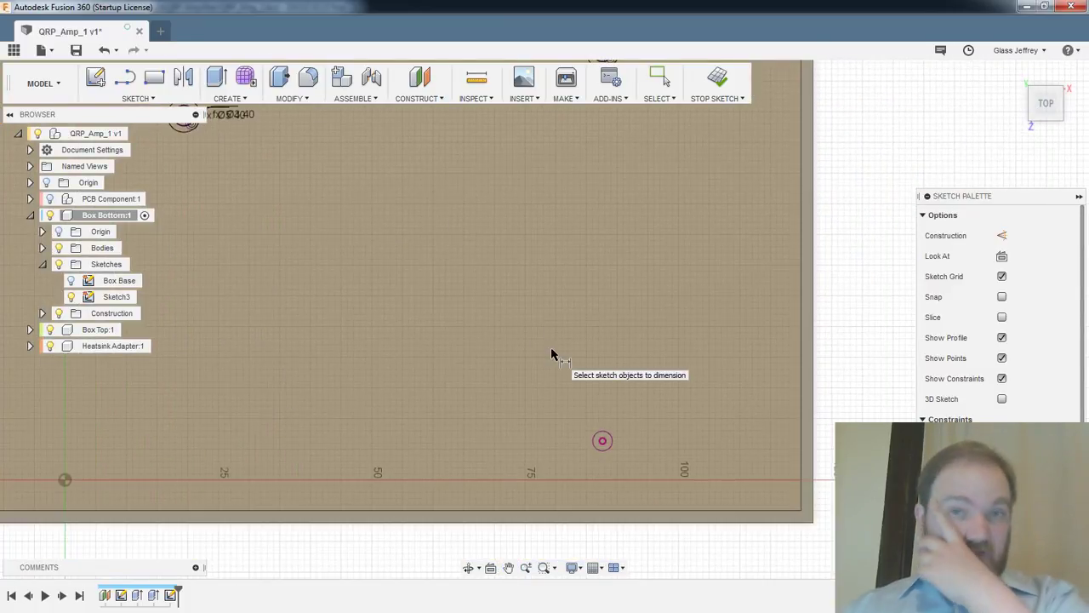
{"action": "middle_click_drag", "start_coordinate": [548, 350], "coordinate": [506, 312]}
{"action": "scroll", "coordinate": [573, 400], "scroll_direction": "up", "scroll_amount": 5}
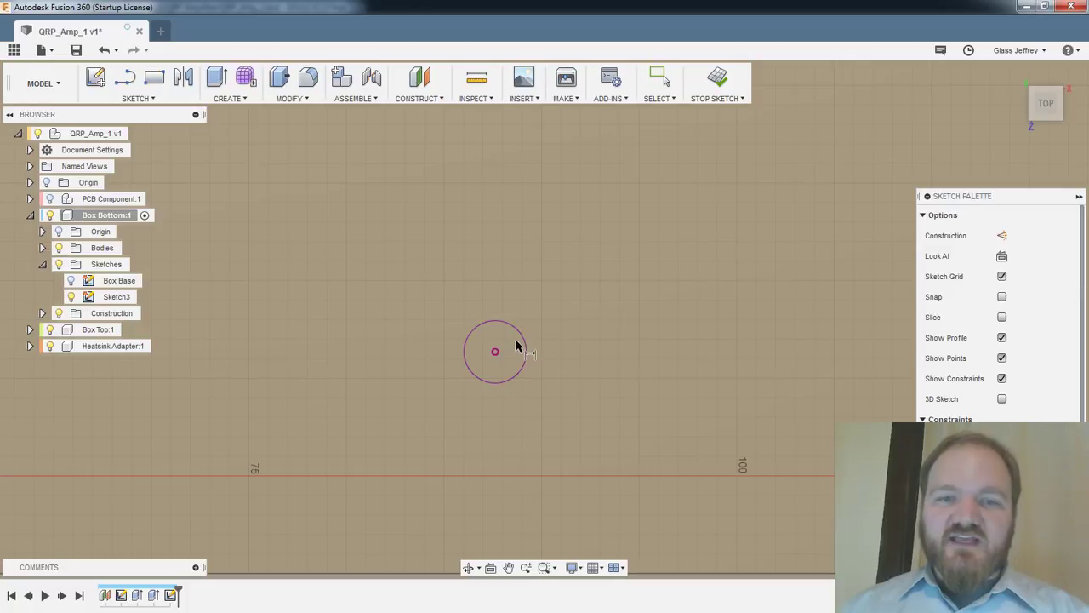
{"action": "key", "text": "c"}
{"action": "left_click", "coordinate": [495, 352]}
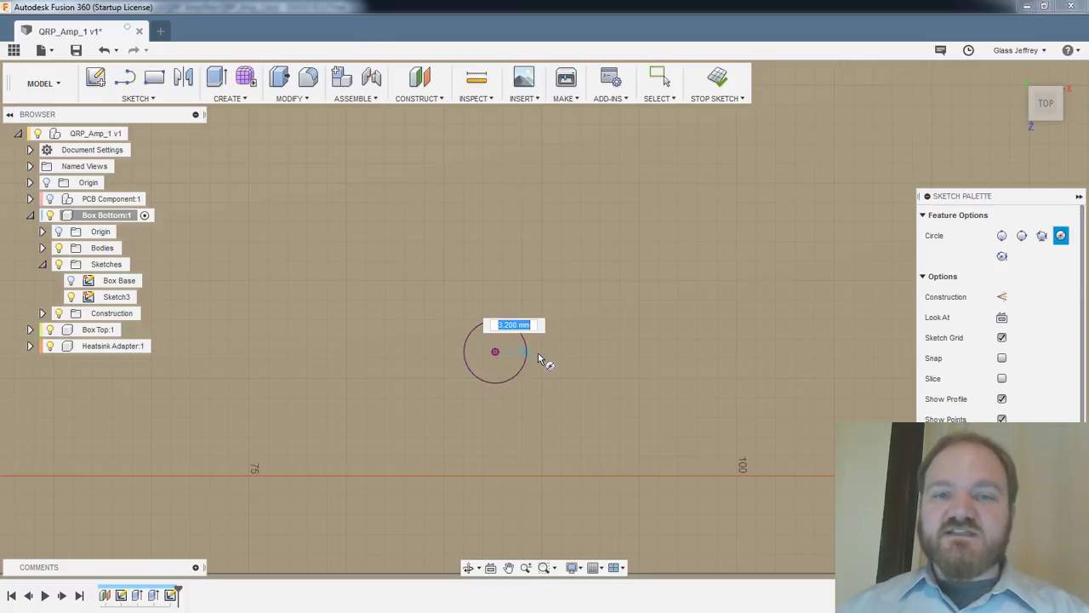
{"action": "left_click", "coordinate": [538, 352]}
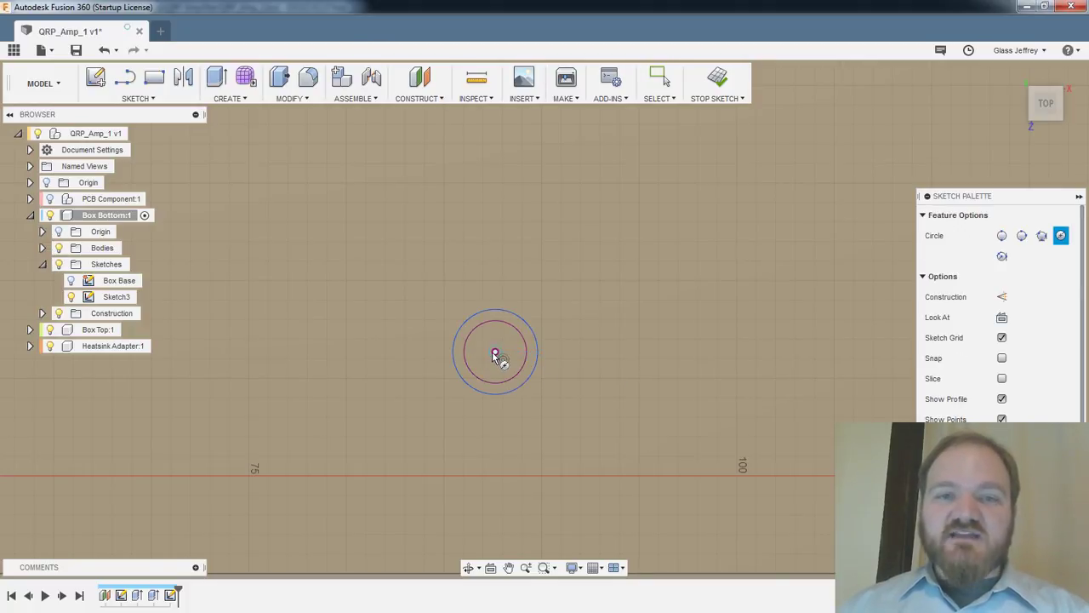
{"action": "left_click", "coordinate": [495, 353]}
{"action": "left_click", "coordinate": [539, 390]}
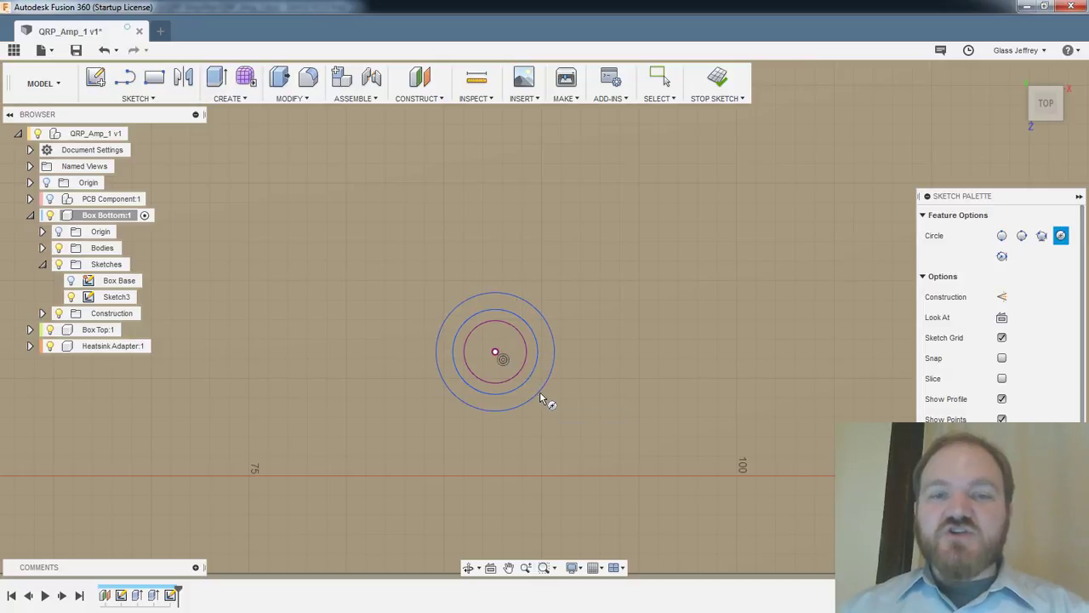
{"action": "key", "text": "Escape"}
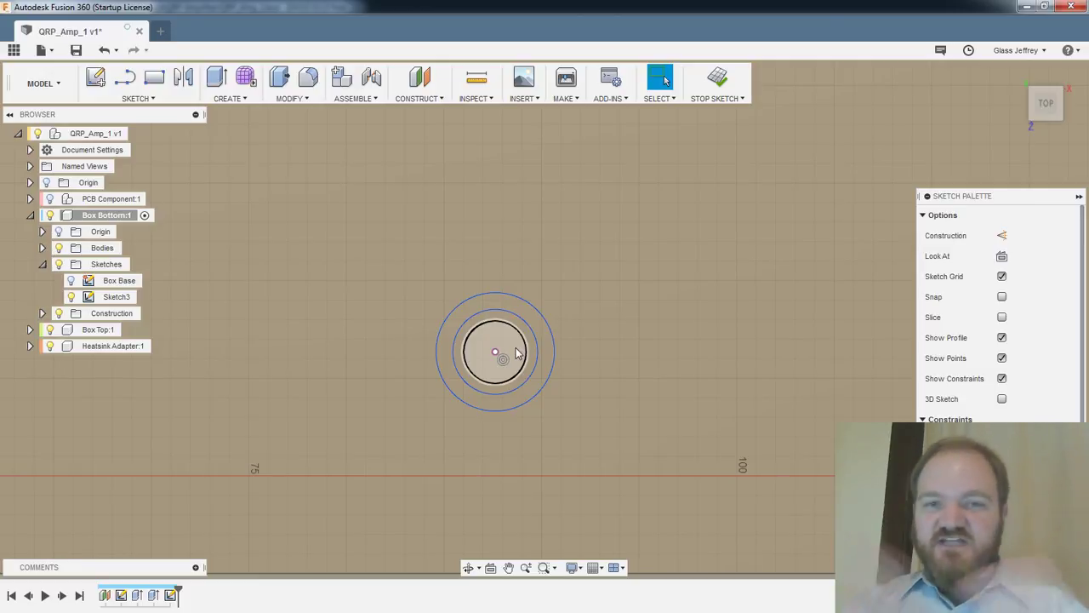
Dimension the inner circle at the lower-right mounting hole with the parameter KNURL_HOLE_DIAMETER
{"action": "key", "text": "c"}
{"action": "key", "text": "d"}
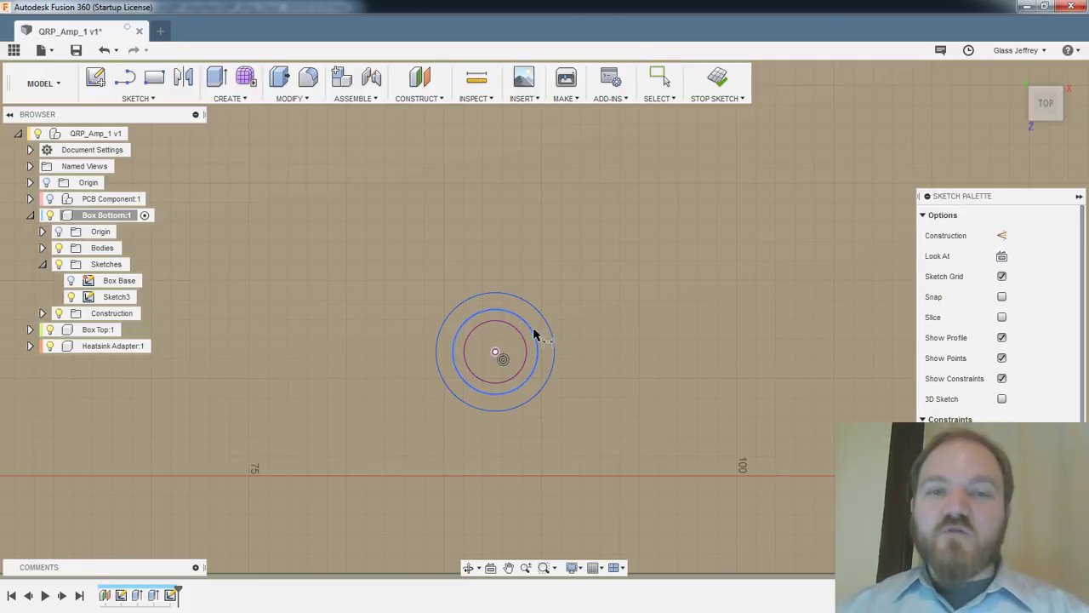
{"action": "left_click", "coordinate": [529, 334]}
{"action": "left_click", "coordinate": [583, 301]}
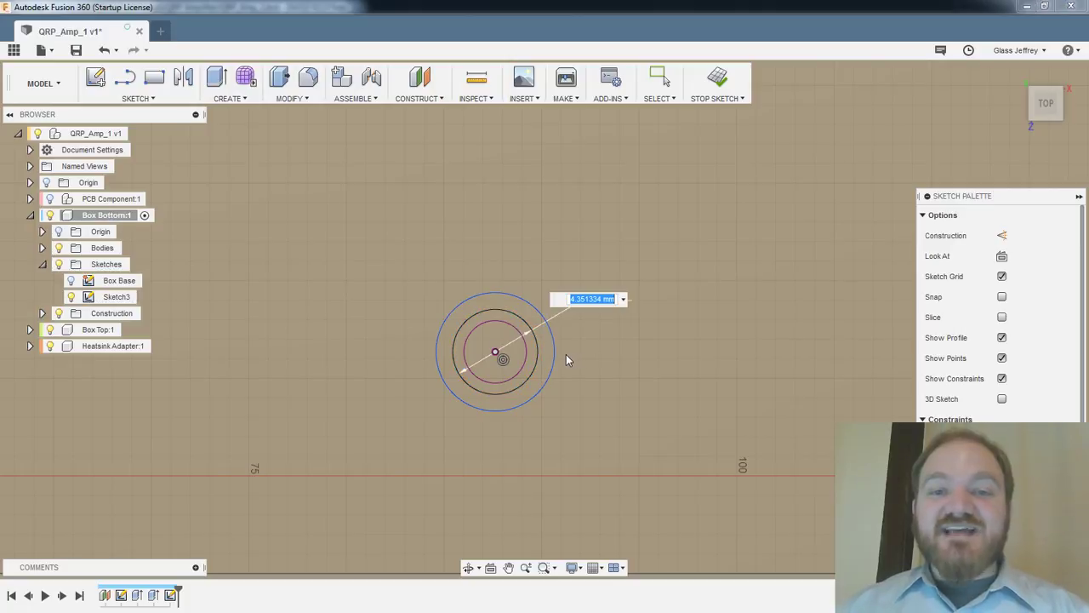
{"action": "type", "text": "d"}
{"action": "key", "text": "Down"}
{"action": "key", "text": "Return"}
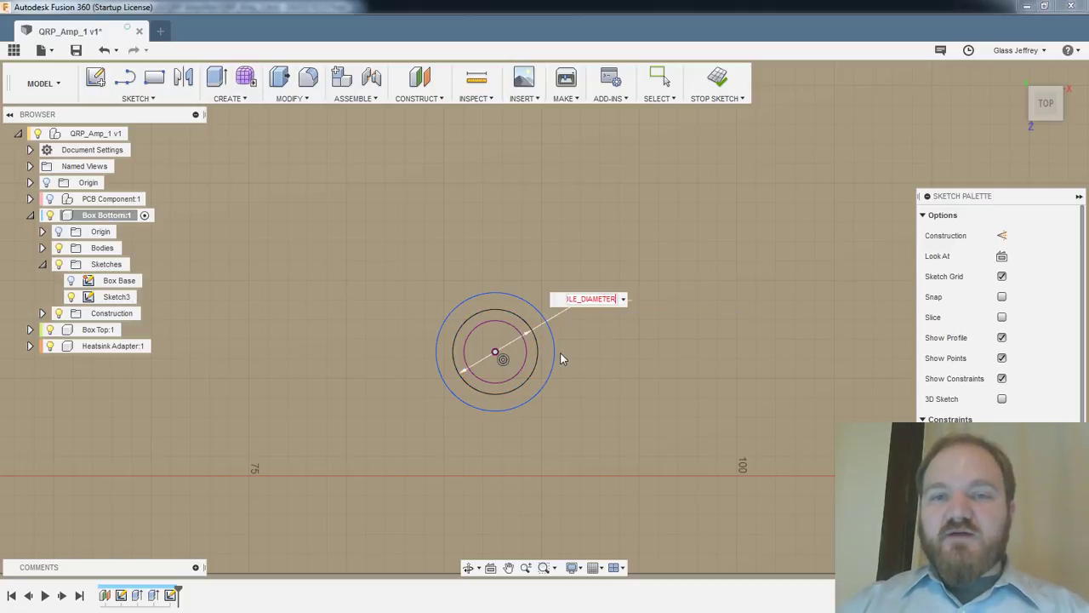
{"action": "key", "text": "Return"}
Dimension the outer circle at the lower-right mounting hole with the parameter KNURL_STANDOFF_DIAMETER
{"action": "left_click", "coordinate": [561, 357]}
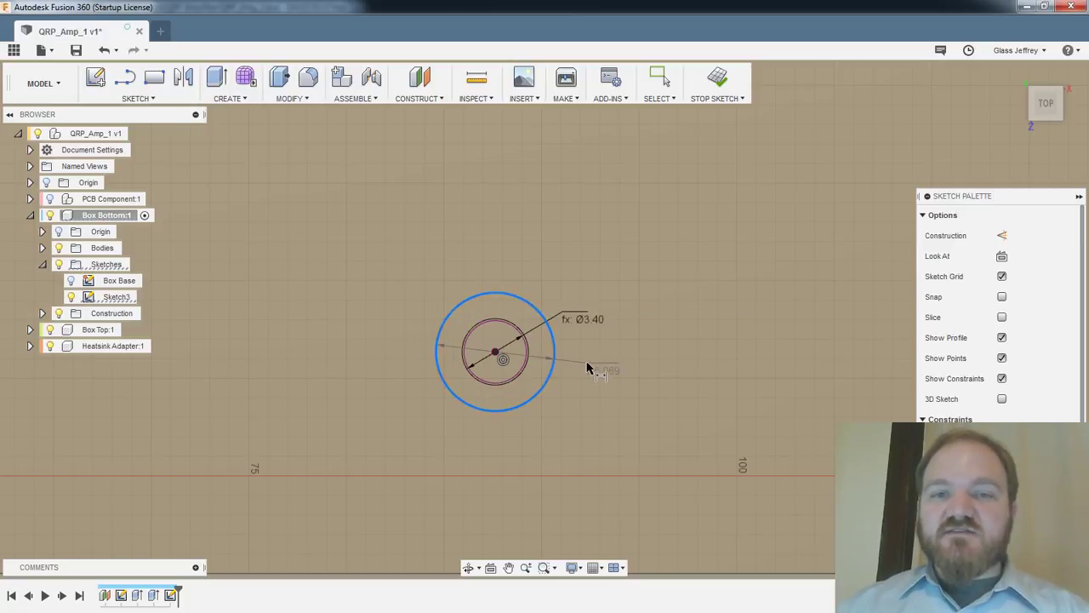
{"action": "left_click", "coordinate": [587, 364]}
{"action": "type", "text": "knur"}
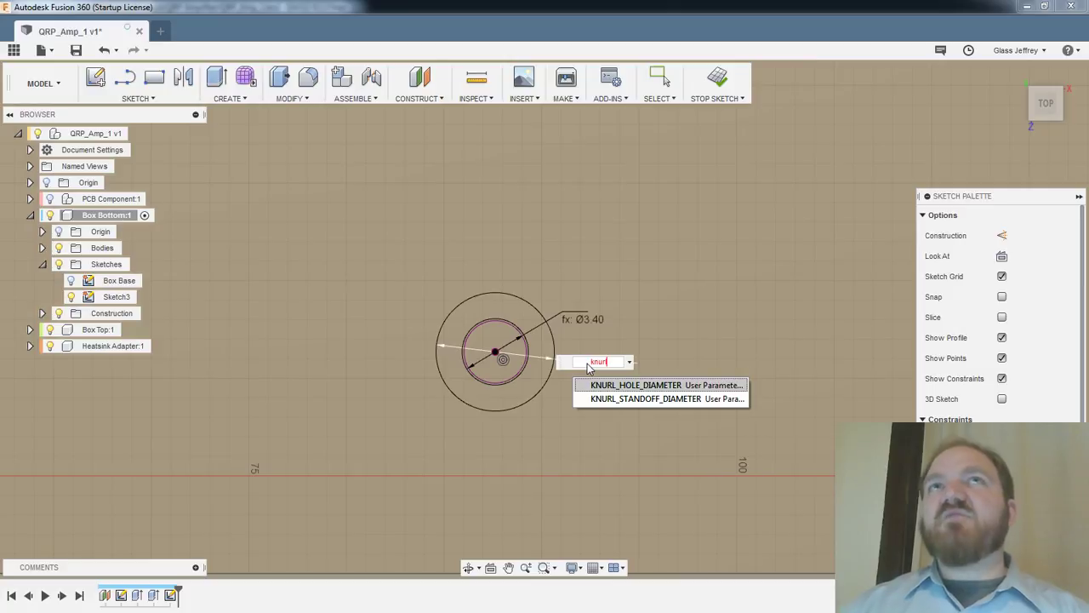
{"action": "type", "text": "l"}
{"action": "key", "text": "Down"}
{"action": "key", "text": "Return"}
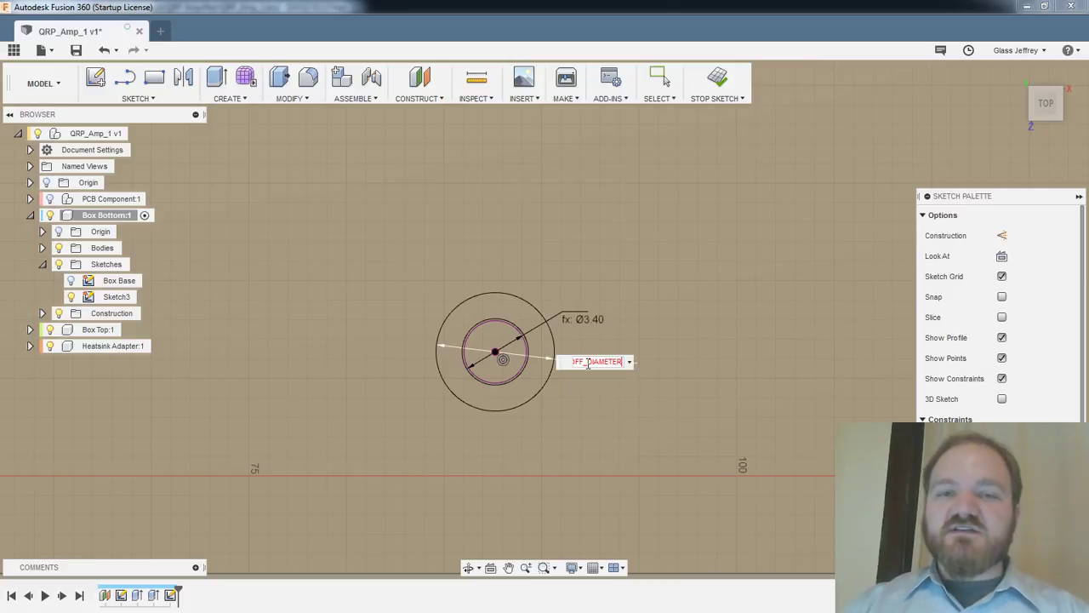
{"action": "key", "text": "Return"}
Finish the mounting hole sketch and save the design with the version description "User Saved"
{"action": "scroll", "coordinate": [503, 214], "scroll_direction": "down", "scroll_amount": 5}
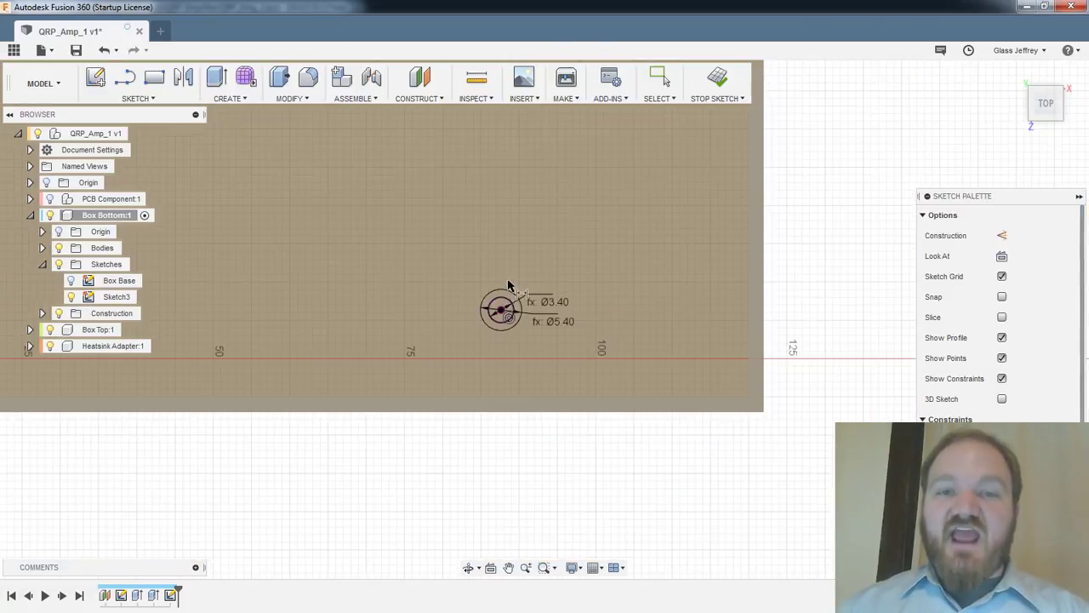
{"action": "middle_click_drag", "start_coordinate": [417, 182], "coordinate": [563, 313]}
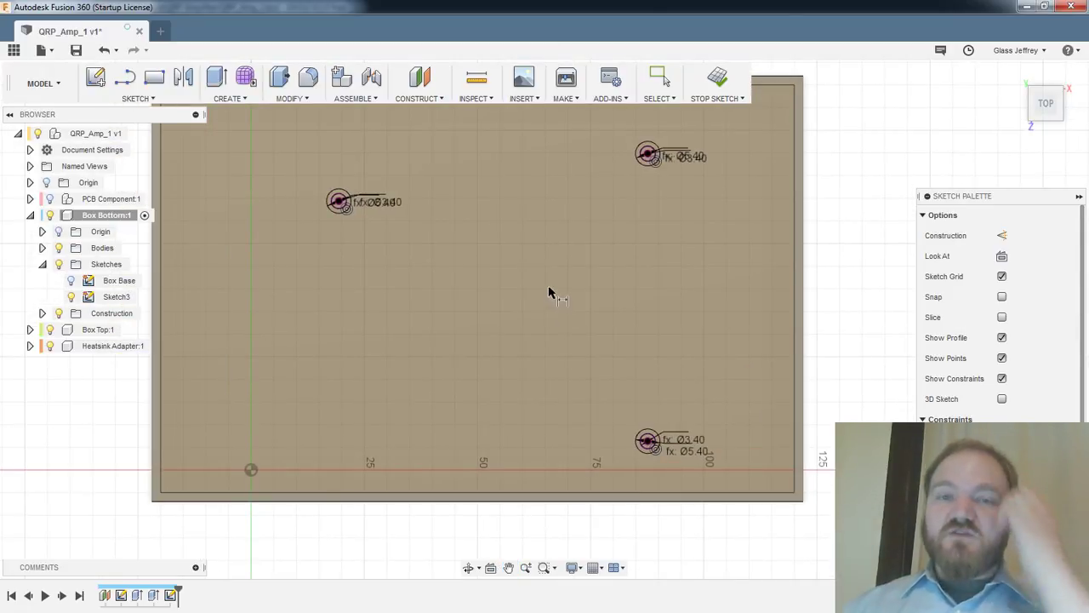
{"action": "mouse_move", "coordinate": [550, 291]}
{"action": "middle_mouse_down"}
{"action": "mouse_move", "coordinate": [567, 335]}
{"action": "mouse_move", "coordinate": [627, 311]}
{"action": "mouse_move", "coordinate": [637, 202]}
{"action": "mouse_move", "coordinate": [632, 283]}
{"action": "middle_mouse_up"}
{"action": "scroll", "coordinate": [498, 262], "scroll_direction": "down", "scroll_amount": 1}
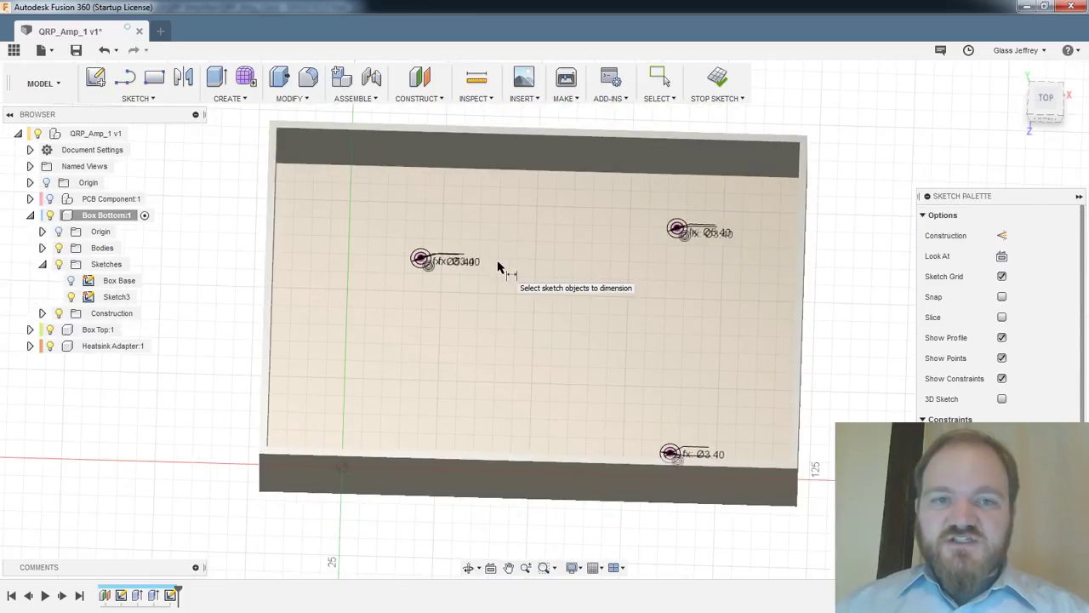
{"action": "scroll", "coordinate": [499, 262], "scroll_direction": "up", "scroll_amount": 2}
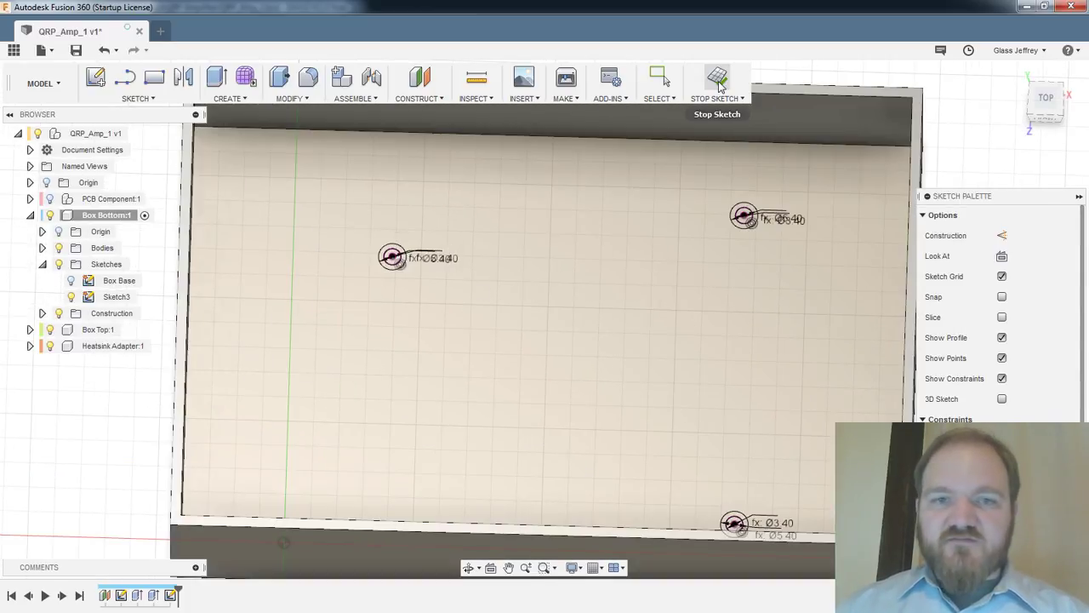
{"action": "left_click", "coordinate": [719, 78]}
{"action": "scroll", "coordinate": [443, 274], "scroll_direction": "up", "scroll_amount": 5}
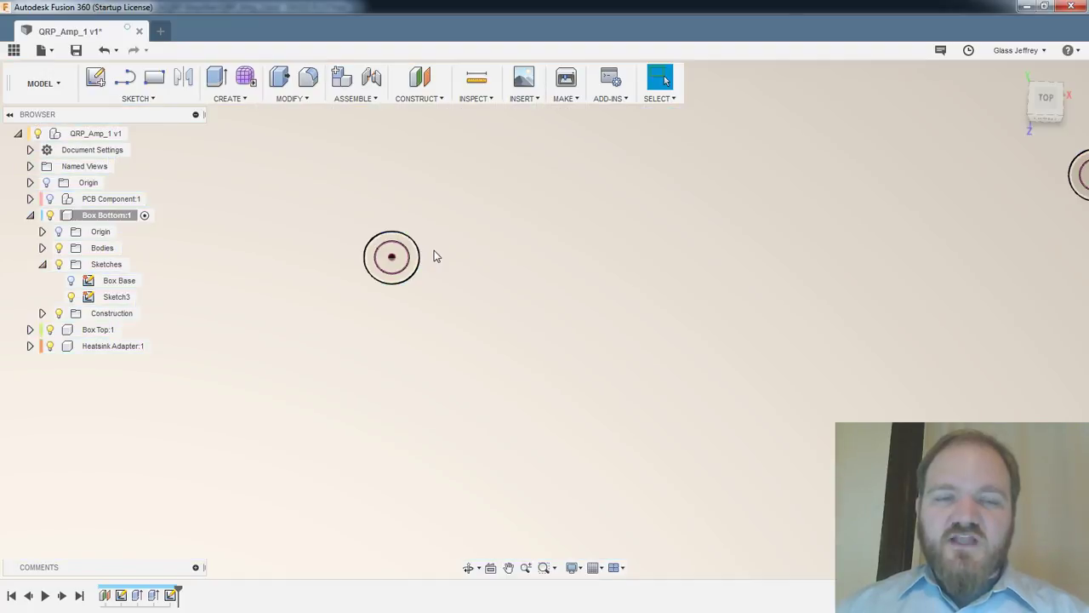
{"action": "scroll", "coordinate": [434, 258], "scroll_direction": "down", "scroll_amount": 3}
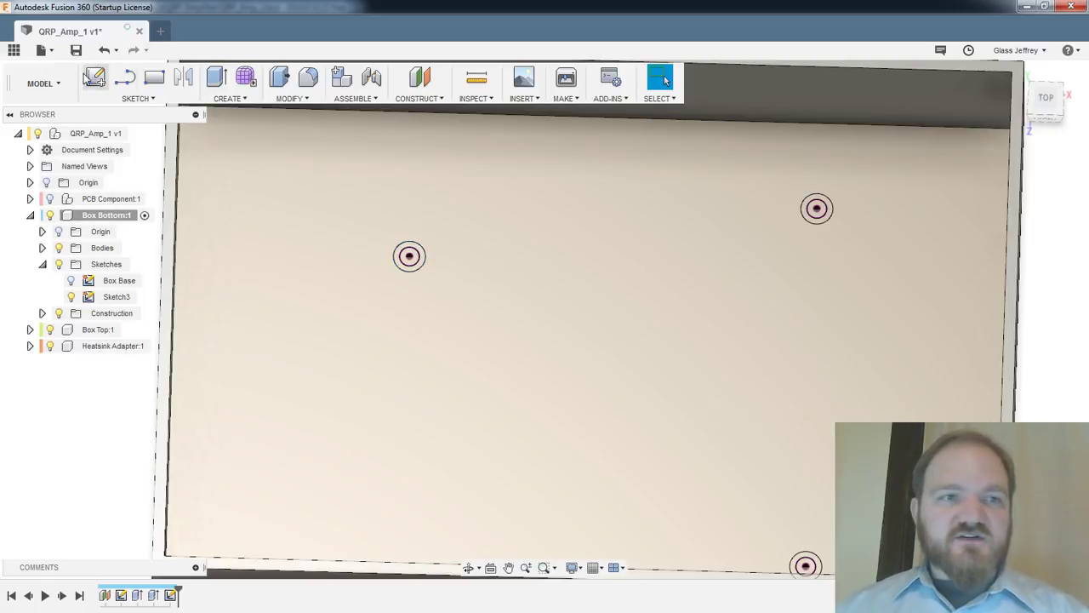
{"action": "left_click", "coordinate": [76, 51]}
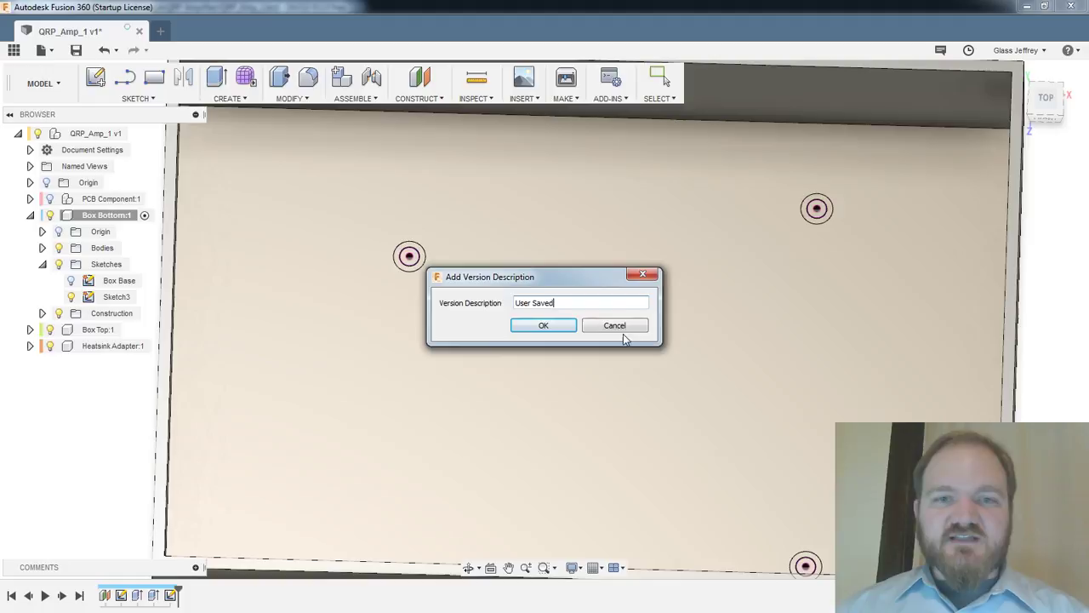
{"action": "left_click", "coordinate": [551, 324]}
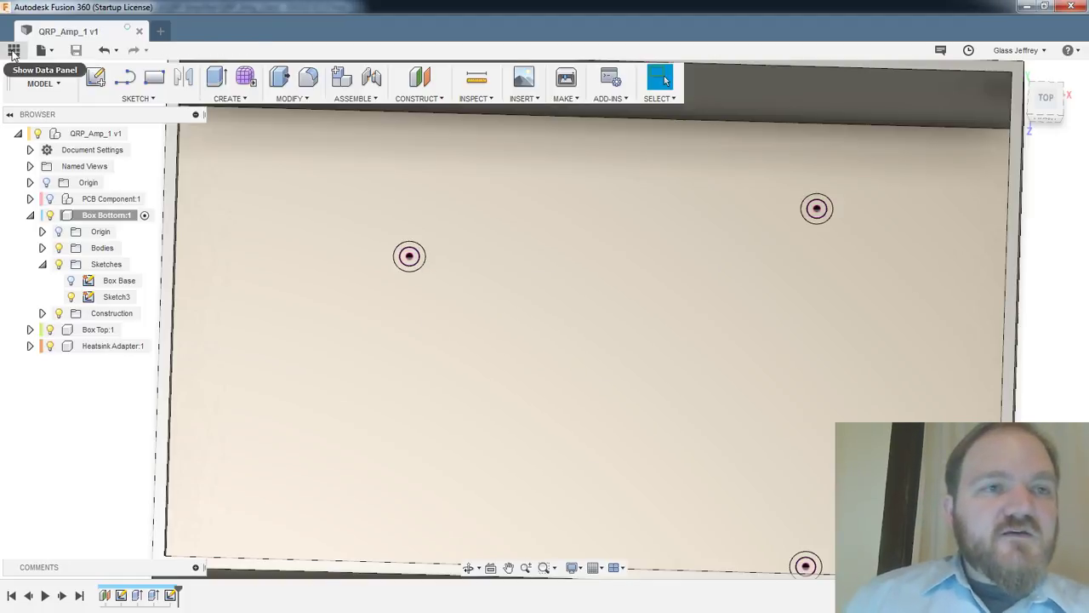
Open the 3mm Insert Hole Test design from the GearProjects project
{"action": "left_click", "coordinate": [13, 50]}
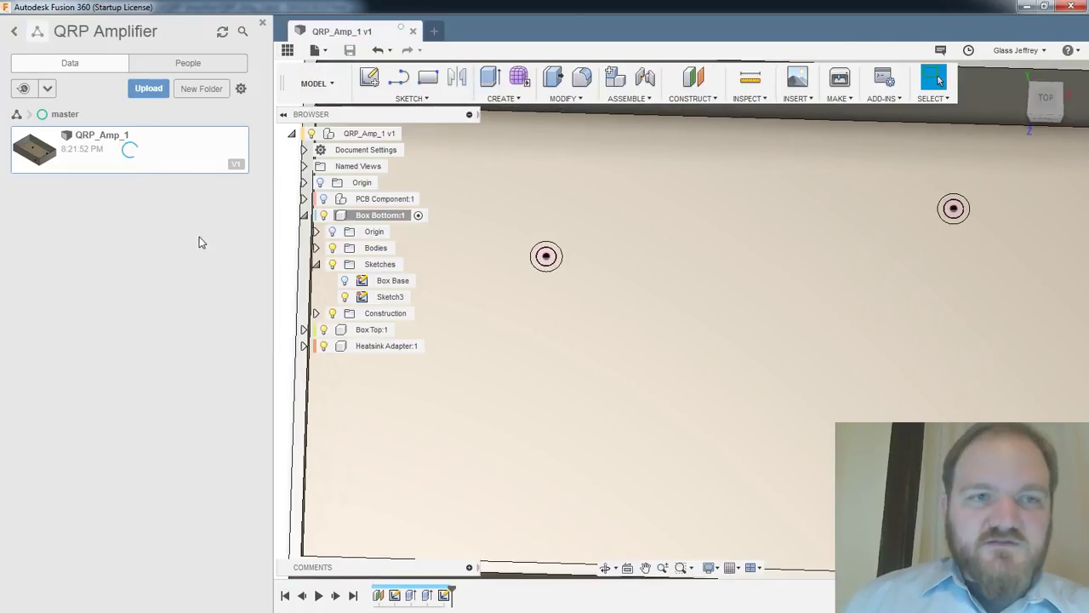
{"action": "left_click", "coordinate": [14, 32]}
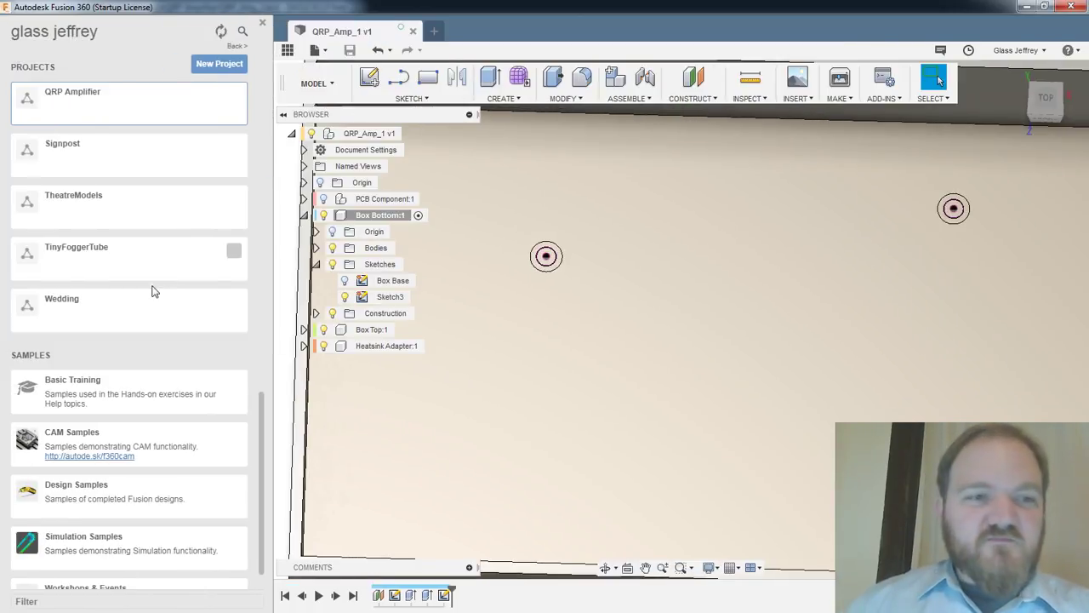
{"action": "scroll", "coordinate": [260, 308], "scroll_direction": "down", "scroll_amount": 1}
{"action": "scroll", "coordinate": [185, 366], "scroll_direction": "up", "scroll_amount": 15}
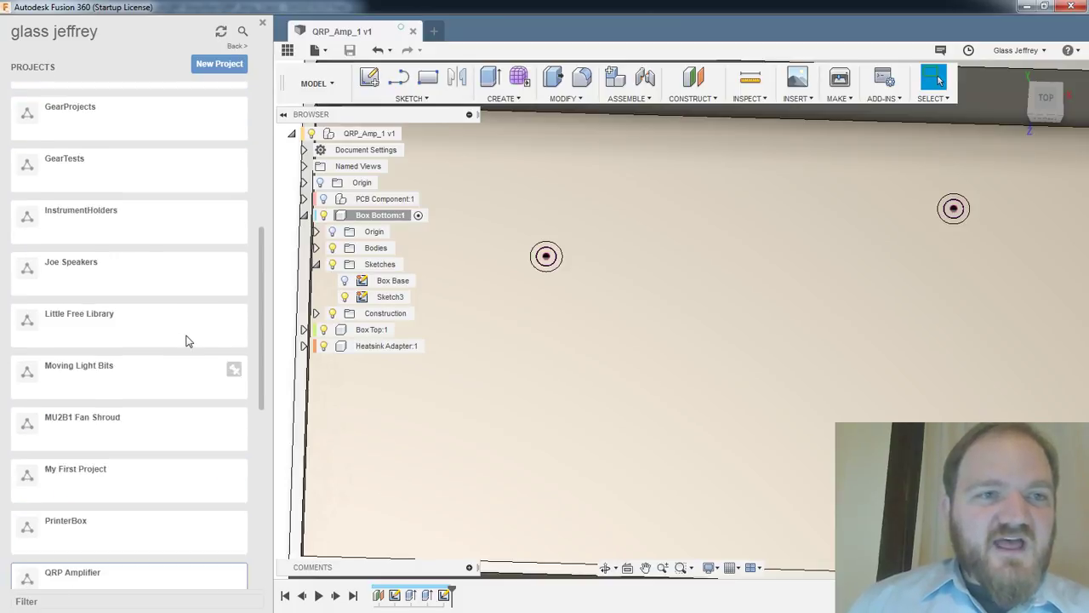
{"action": "scroll", "coordinate": [162, 323], "scroll_direction": "down", "scroll_amount": 3}
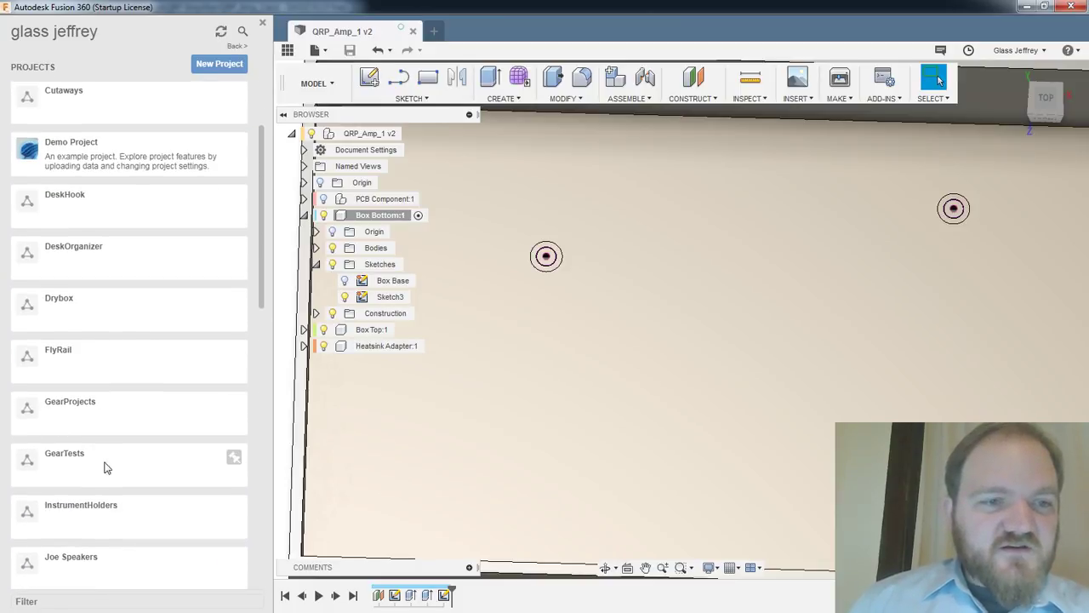
{"action": "left_click", "coordinate": [111, 415]}
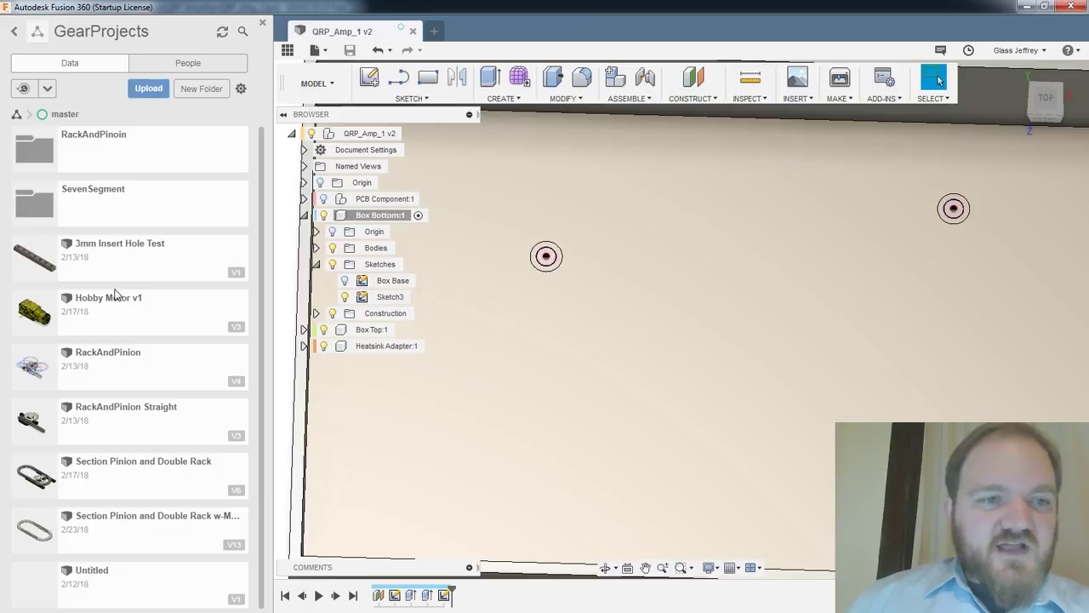
{"action": "double_click", "coordinate": [179, 264]}
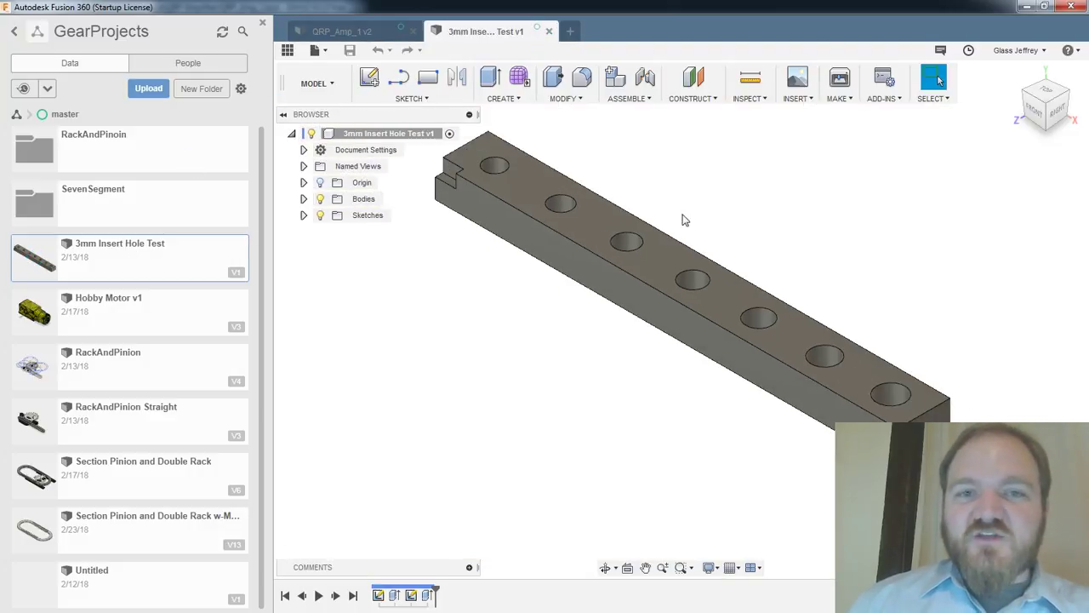
Examine the row of test holes from above with the design's second sketch open, and close the design without saving
{"action": "middle_click_drag", "start_coordinate": [703, 188], "coordinate": [710, 240], "text": "shift"}
{"action": "left_click", "coordinate": [939, 79]}
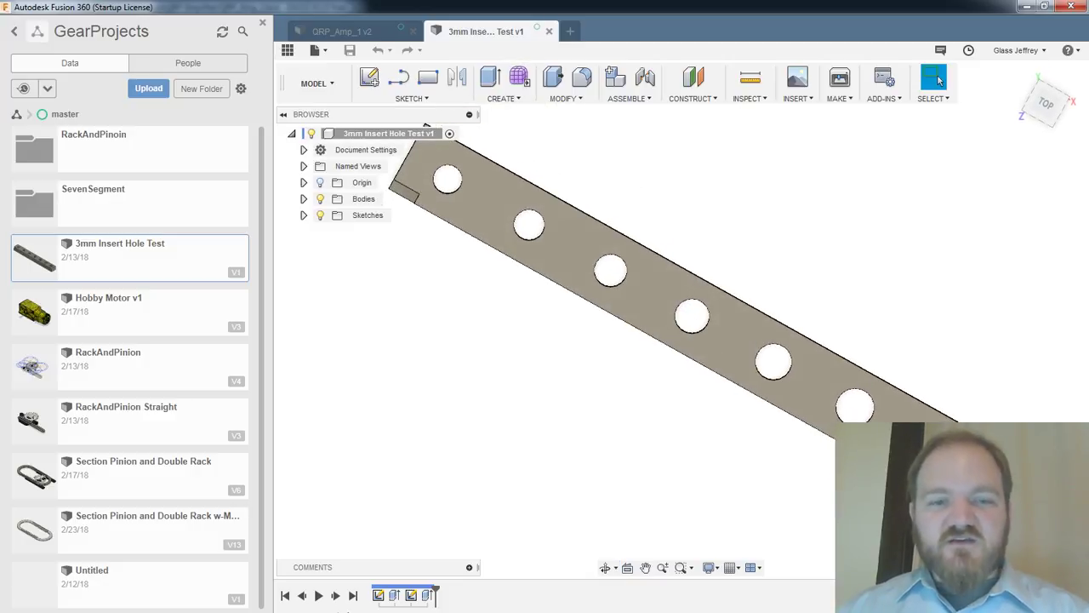
{"action": "double_click", "coordinate": [409, 596]}
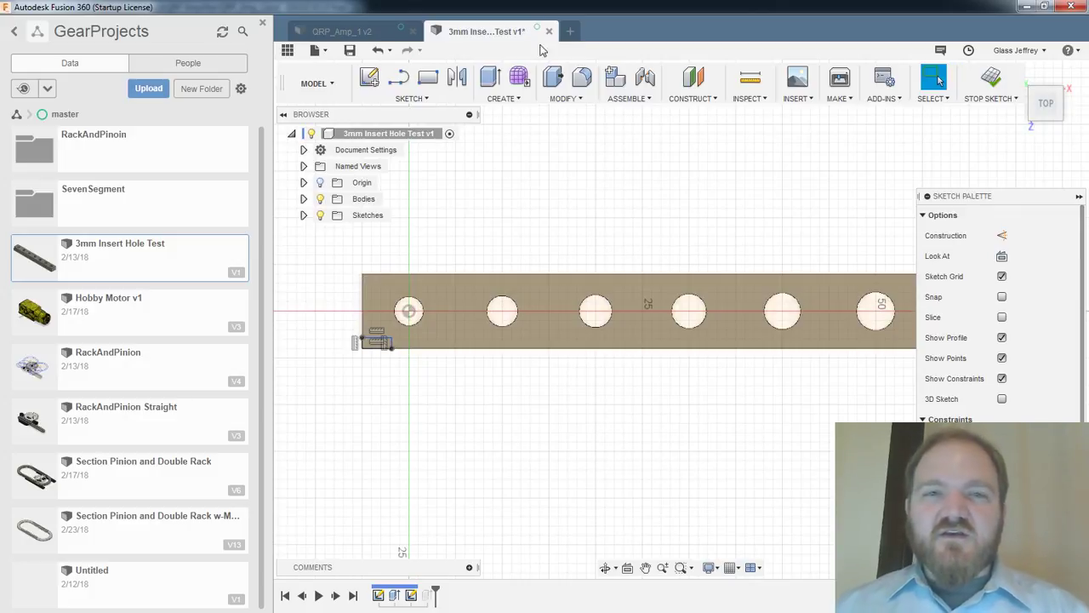
{"action": "middle_click_drag", "start_coordinate": [885, 261], "coordinate": [723, 259]}
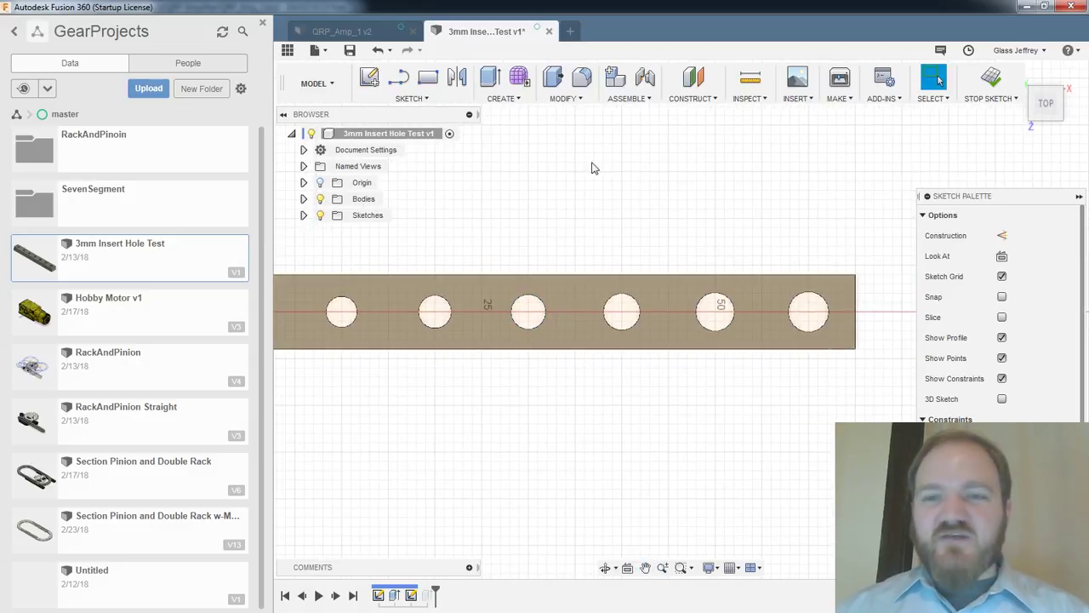
{"action": "middle_click_drag", "start_coordinate": [594, 242], "coordinate": [647, 239]}
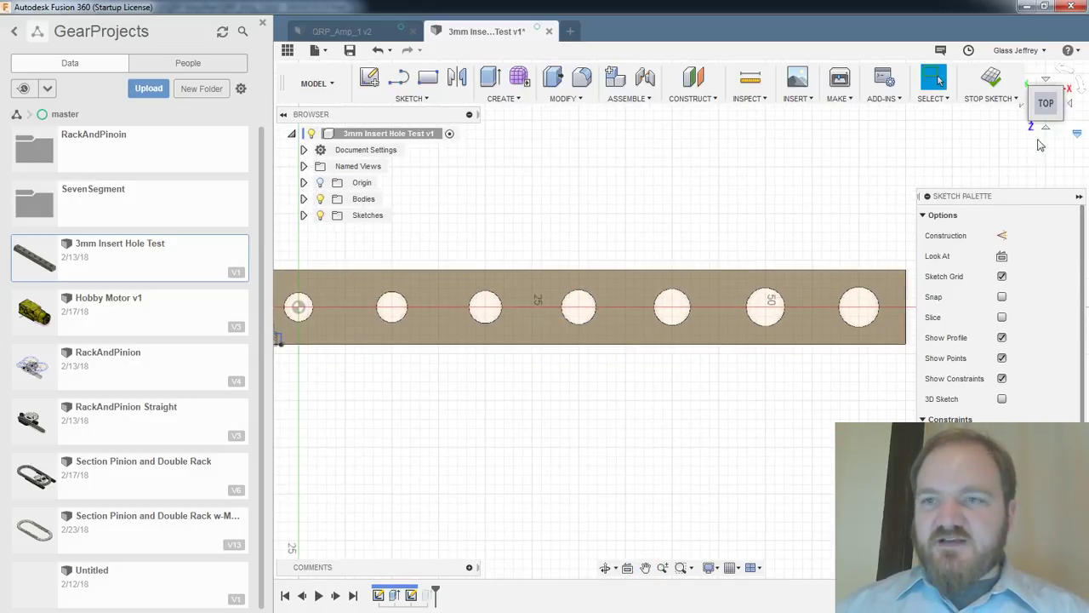
{"action": "left_click", "coordinate": [548, 31]}
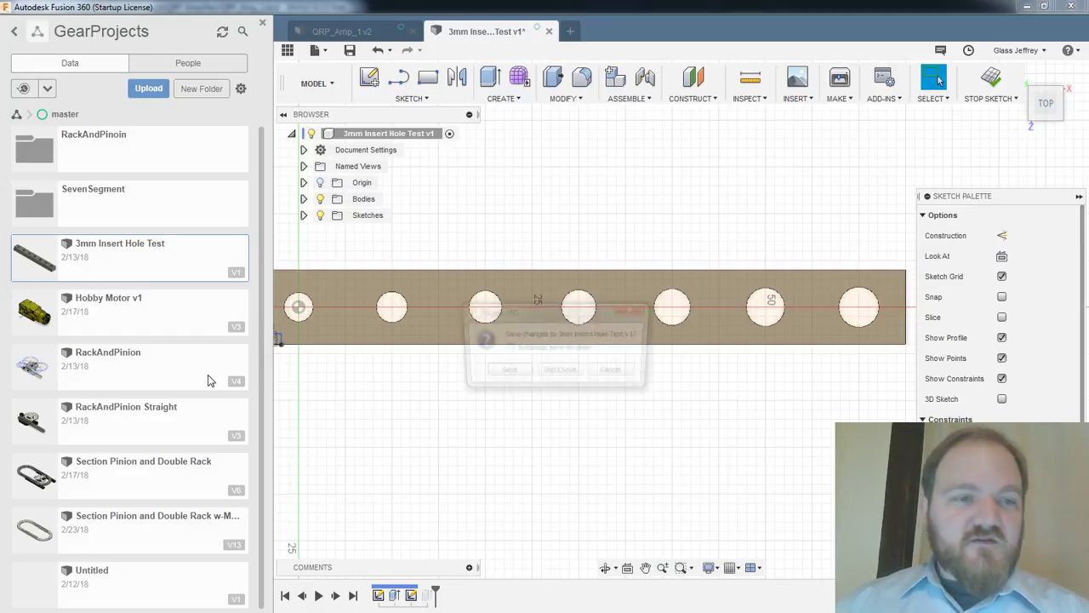
{"action": "left_click", "coordinate": [559, 372]}
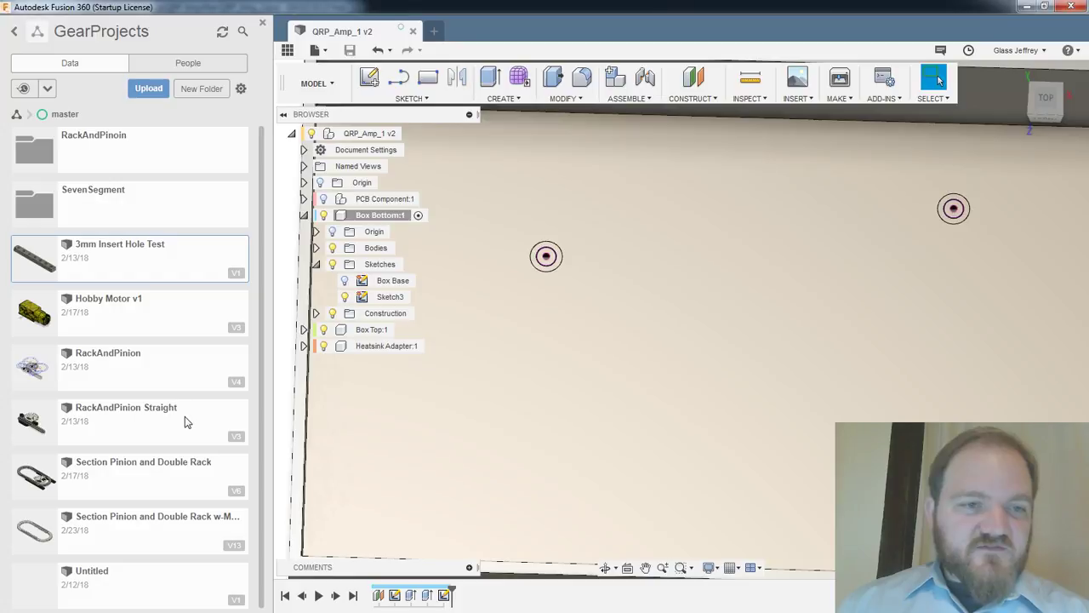
Examine the holes in the base of RackAndPinion Straight, opened from its recovery file, and close it without saving
{"action": "left_click", "coordinate": [187, 425]}
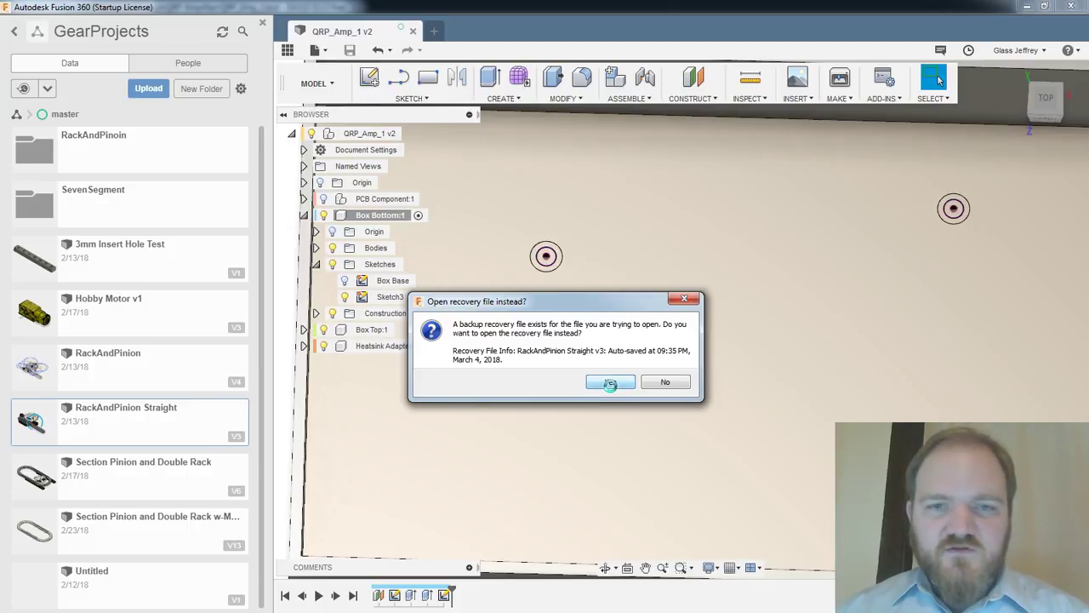
{"action": "left_click", "coordinate": [609, 382]}
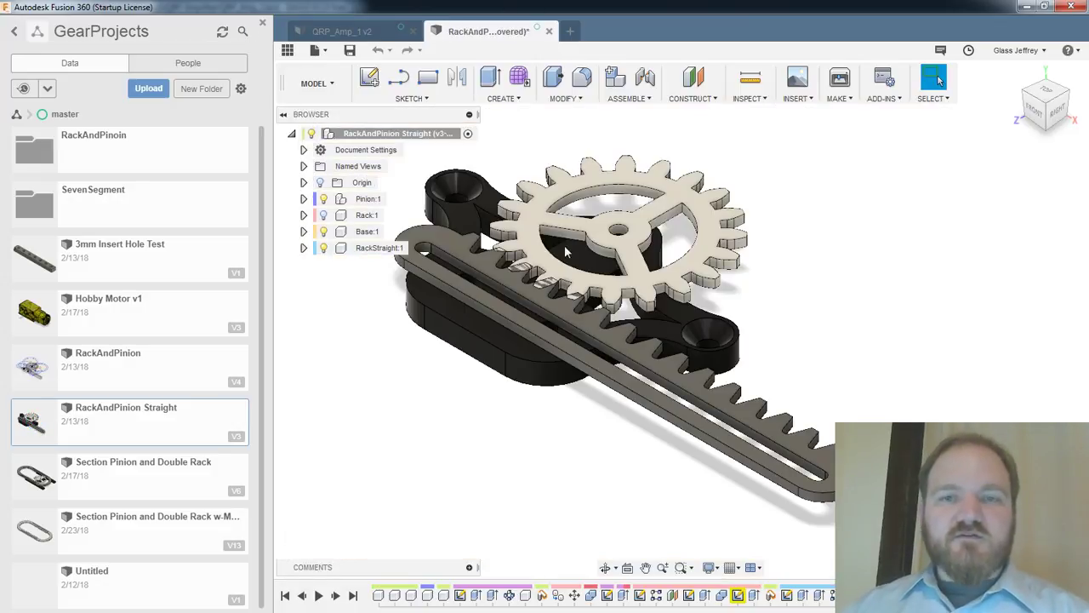
{"action": "scroll", "coordinate": [566, 251], "scroll_direction": "up", "scroll_amount": 5}
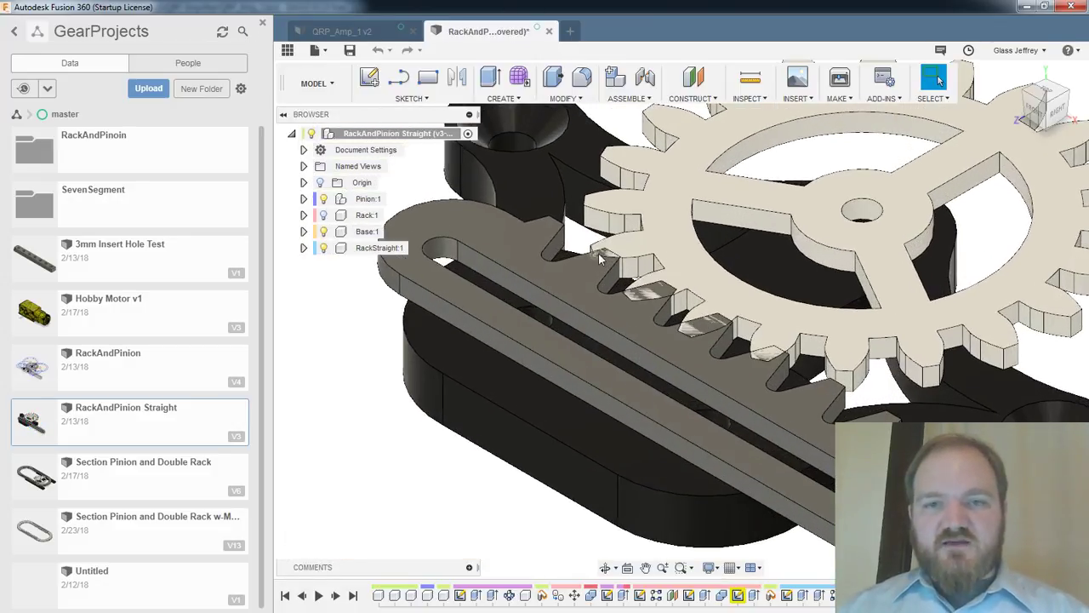
{"action": "scroll", "coordinate": [589, 260], "scroll_direction": "down", "scroll_amount": 3}
{"action": "middle_click_drag", "start_coordinate": [589, 255], "coordinate": [627, 234], "text": "shift"}
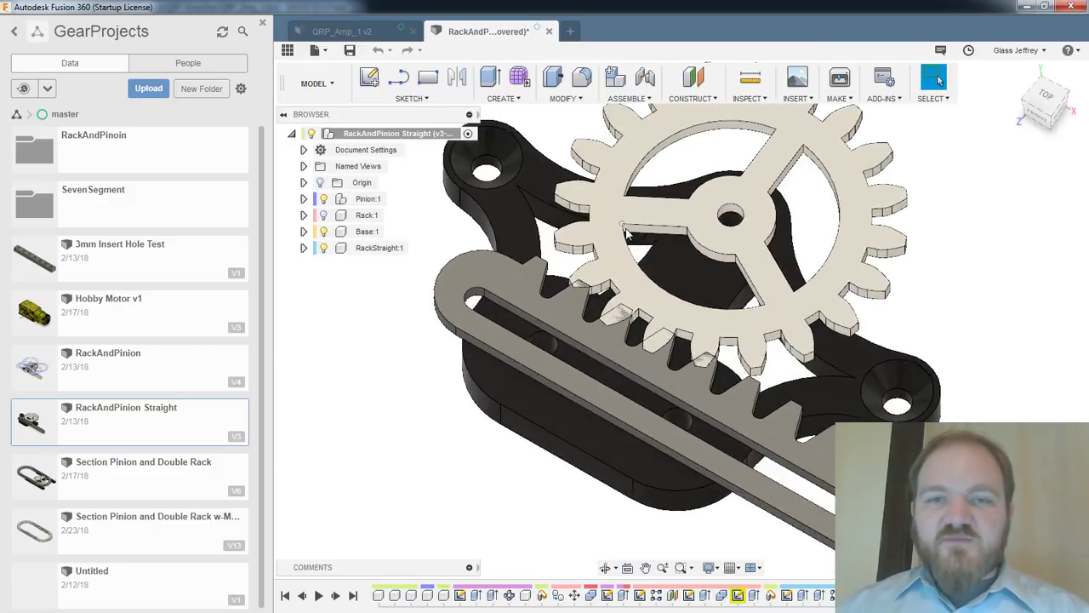
{"action": "scroll", "coordinate": [625, 234], "scroll_direction": "down", "scroll_amount": 4}
{"action": "scroll", "coordinate": [619, 353], "scroll_direction": "up", "scroll_amount": 2}
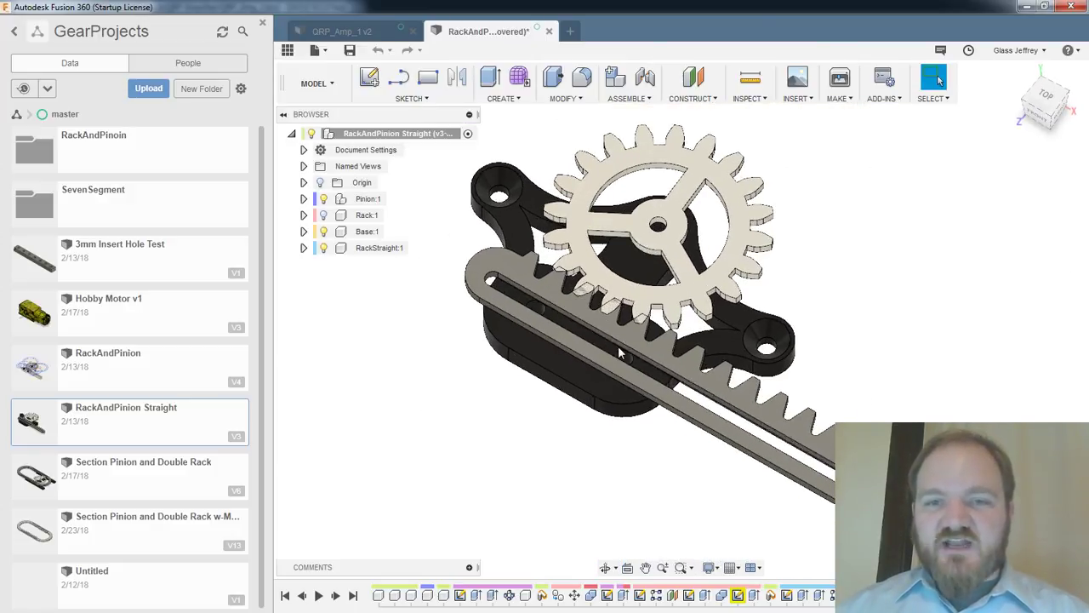
{"action": "scroll", "coordinate": [621, 355], "scroll_direction": "up", "scroll_amount": 2}
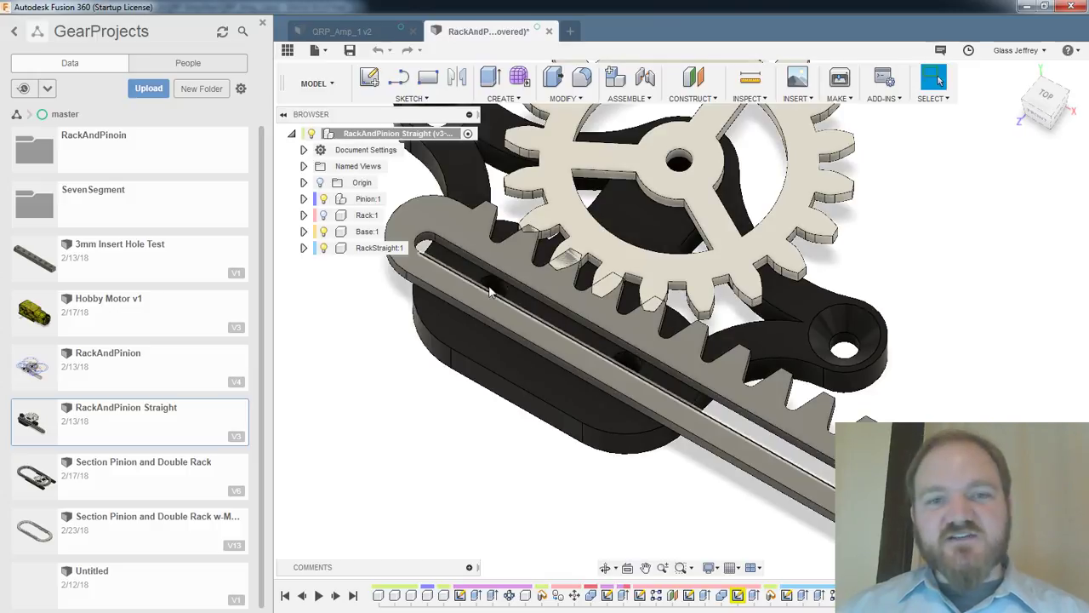
{"action": "middle_click_drag", "start_coordinate": [692, 316], "coordinate": [680, 289], "text": "shift"}
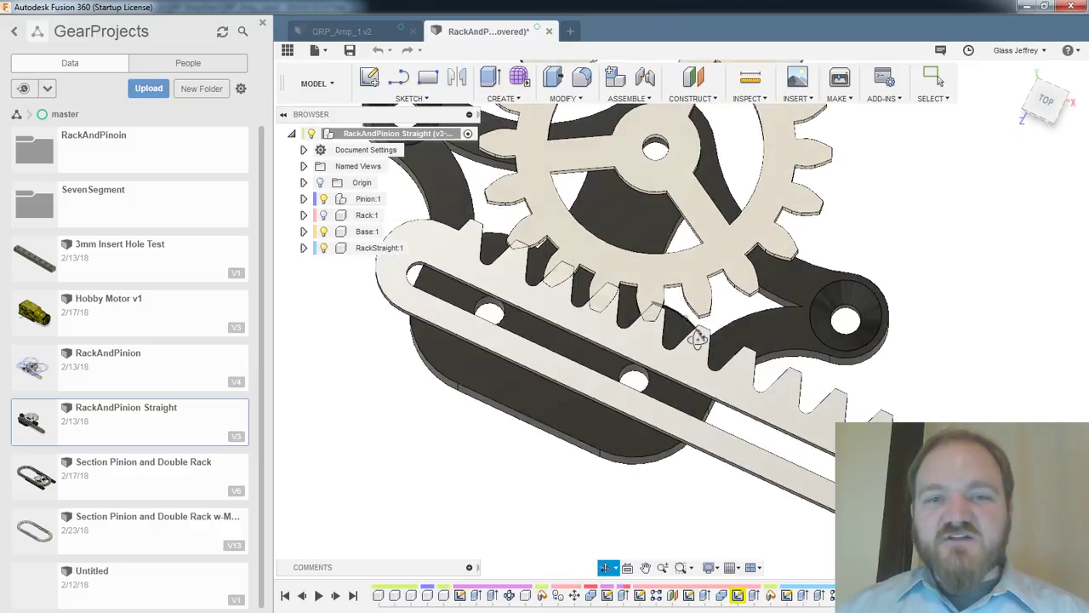
{"action": "left_click", "coordinate": [549, 30]}
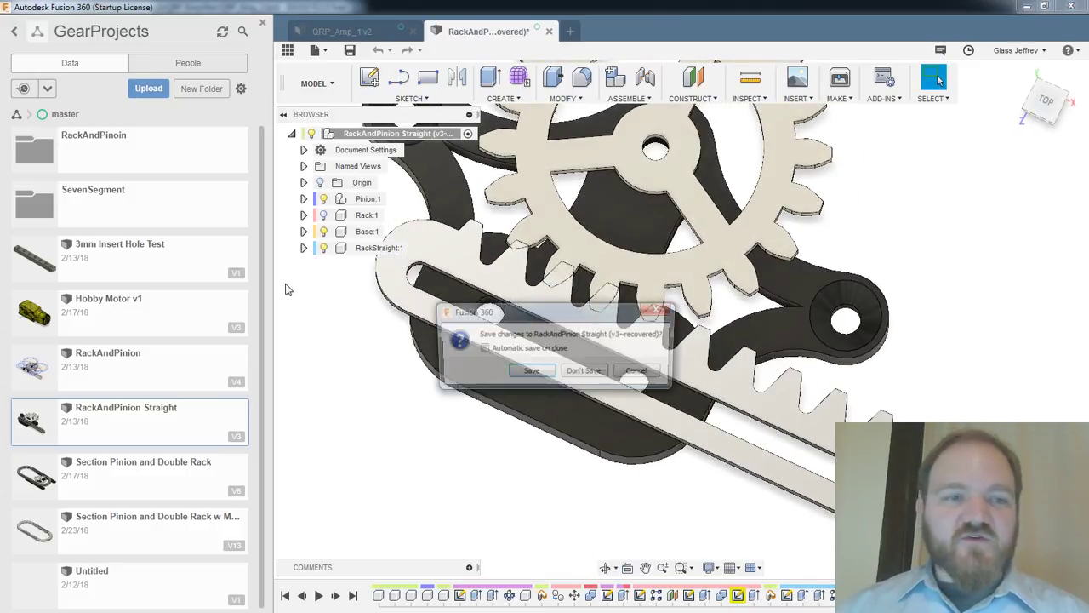
{"action": "left_click", "coordinate": [584, 371]}
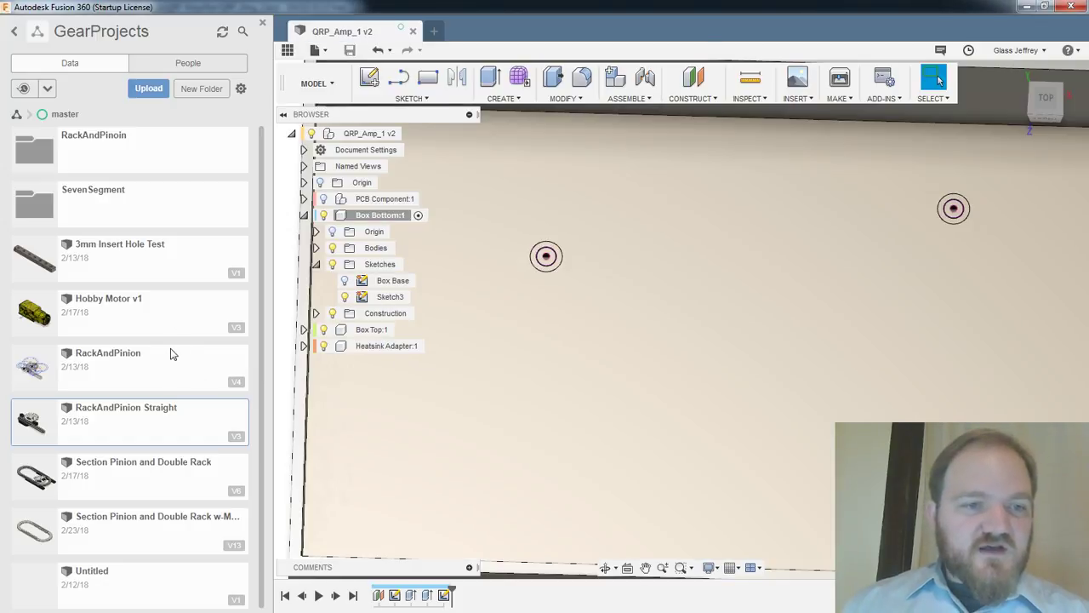
Open Section Pinion and Double Rack and its w-Motor version, and show all the hidden components of the w-Motor design
{"action": "double_click", "coordinate": [168, 482]}
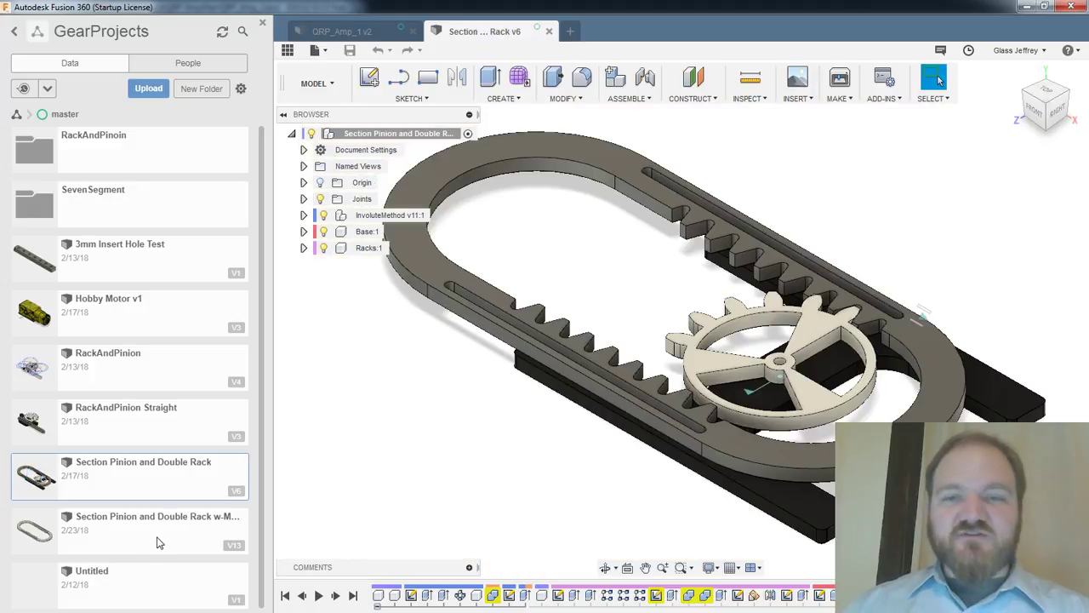
{"action": "double_click", "coordinate": [156, 542]}
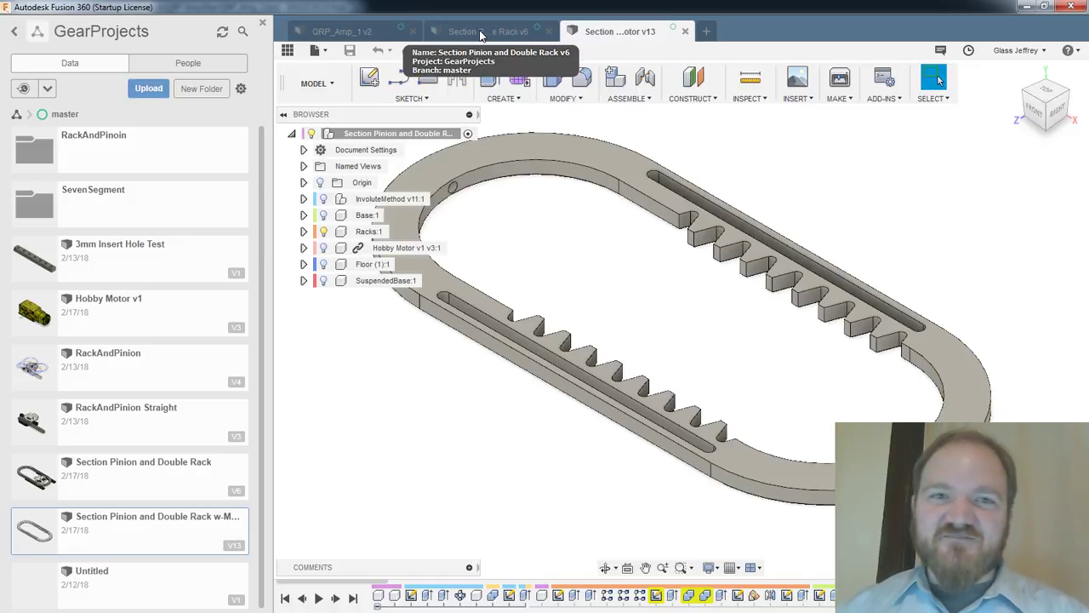
{"action": "left_click", "coordinate": [331, 282]}
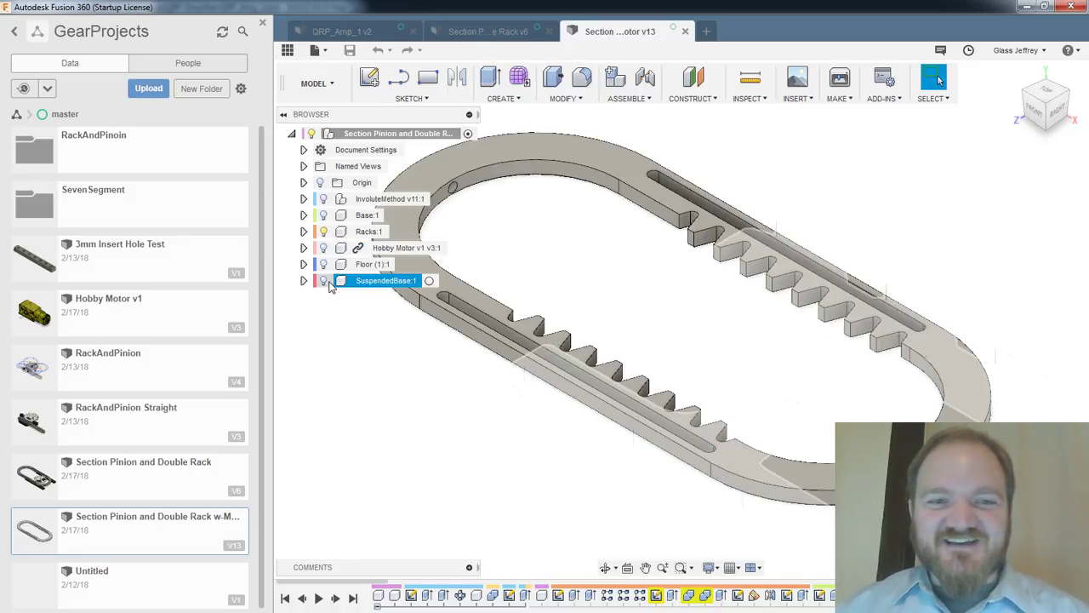
{"action": "left_click", "coordinate": [323, 281]}
{"action": "left_click", "coordinate": [323, 264]}
{"action": "left_click", "coordinate": [323, 216]}
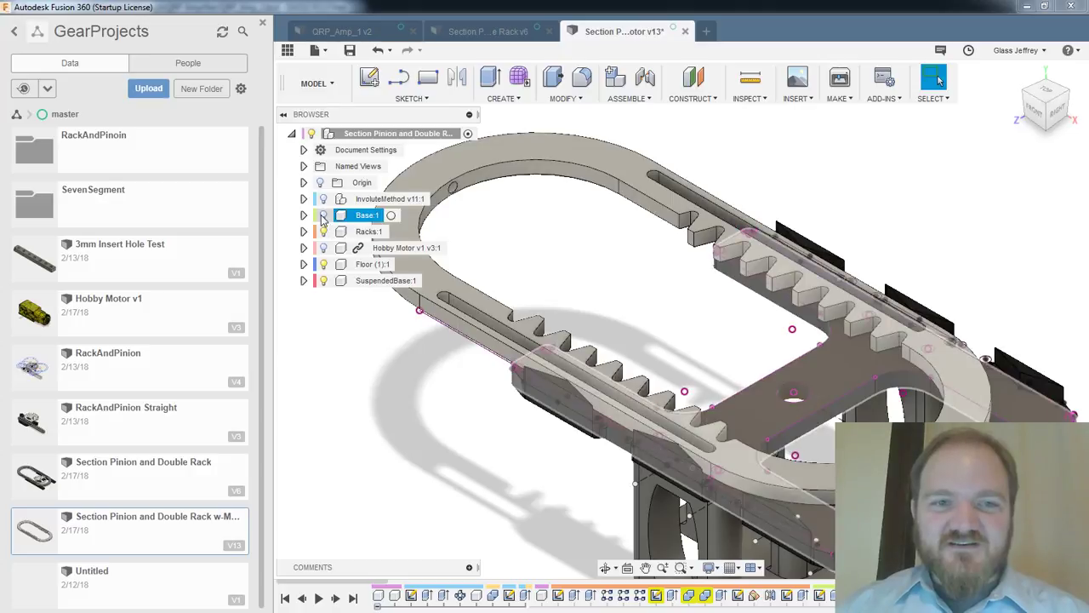
{"action": "left_click", "coordinate": [323, 215]}
{"action": "left_click", "coordinate": [323, 199]}
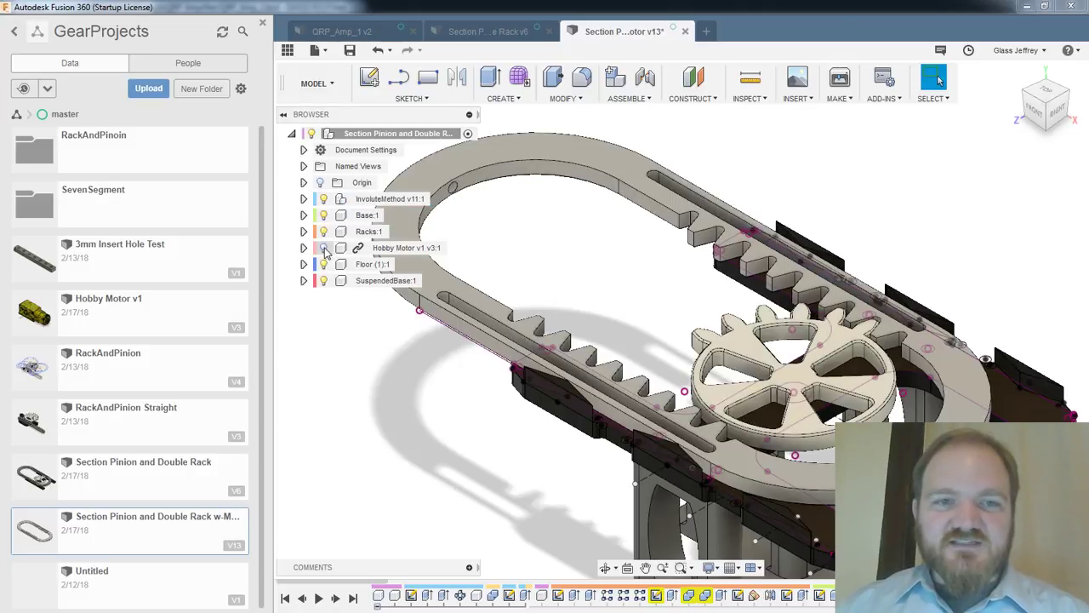
{"action": "left_click", "coordinate": [325, 248]}
Examine the complete rack, pinion and motor assembly from several angles, including the gear and the motor below it
{"action": "middle_click_drag", "start_coordinate": [726, 273], "coordinate": [715, 246]}
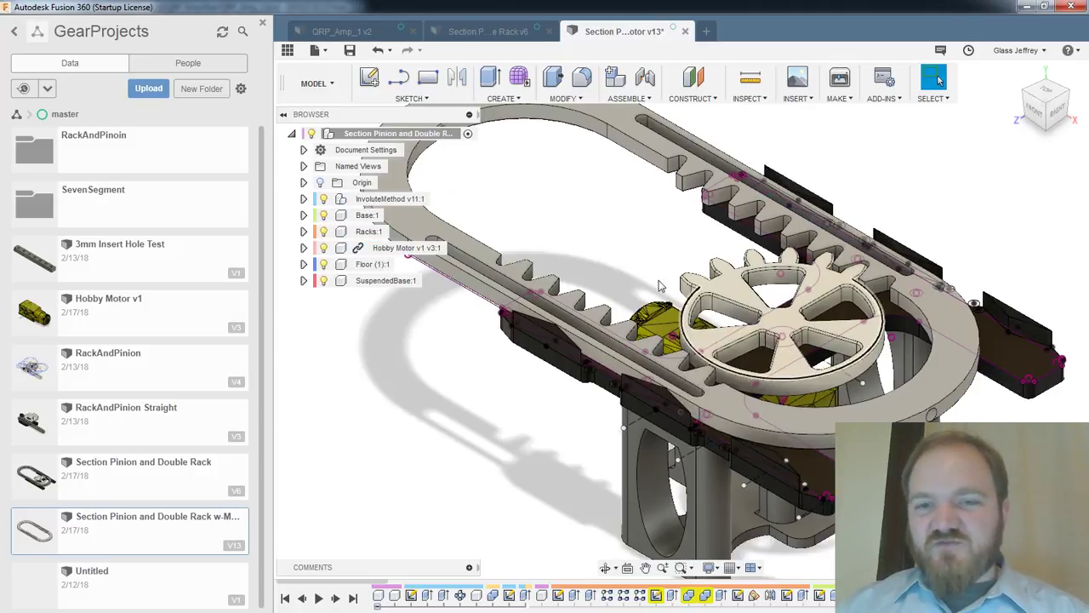
{"action": "middle_click_drag", "start_coordinate": [657, 280], "coordinate": [658, 348], "text": "shift"}
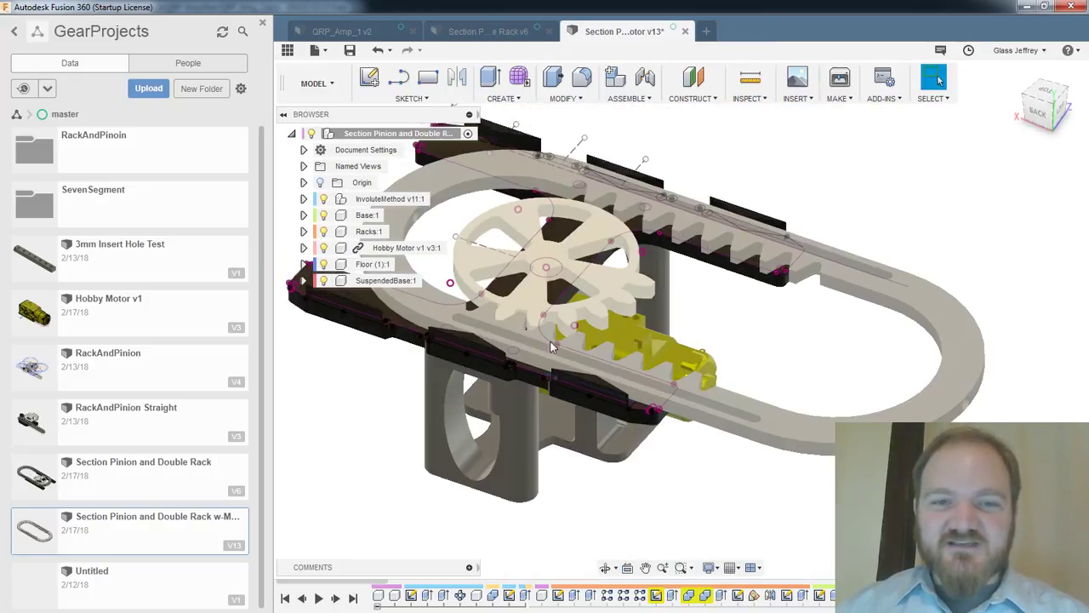
{"action": "scroll", "coordinate": [638, 345], "scroll_direction": "up", "scroll_amount": 2}
{"action": "middle_click_drag", "start_coordinate": [583, 265], "coordinate": [918, 398]}
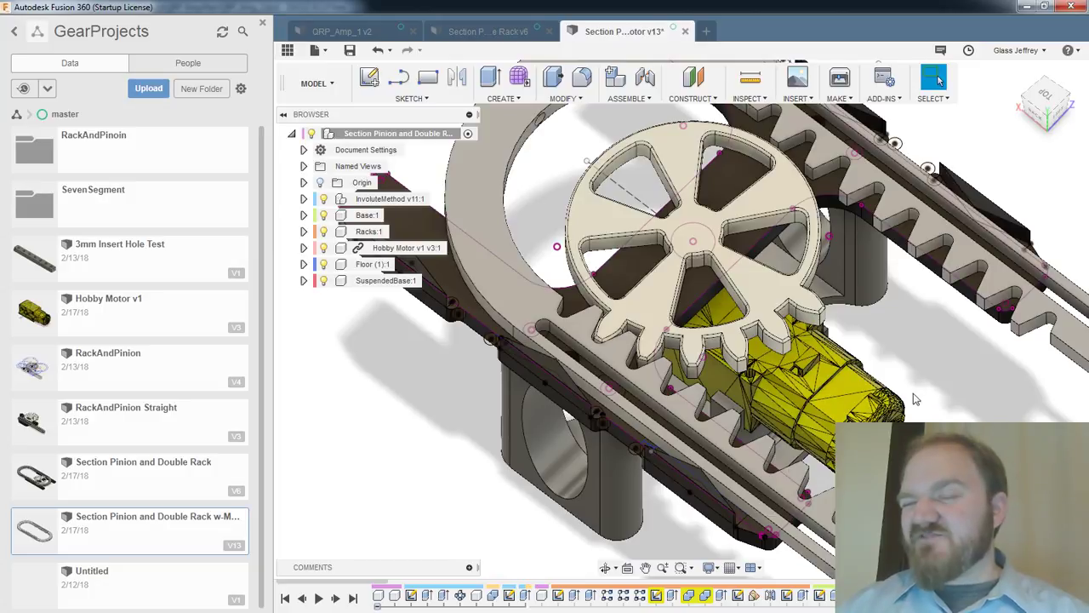
{"action": "scroll", "coordinate": [713, 260], "scroll_direction": "down", "scroll_amount": 3}
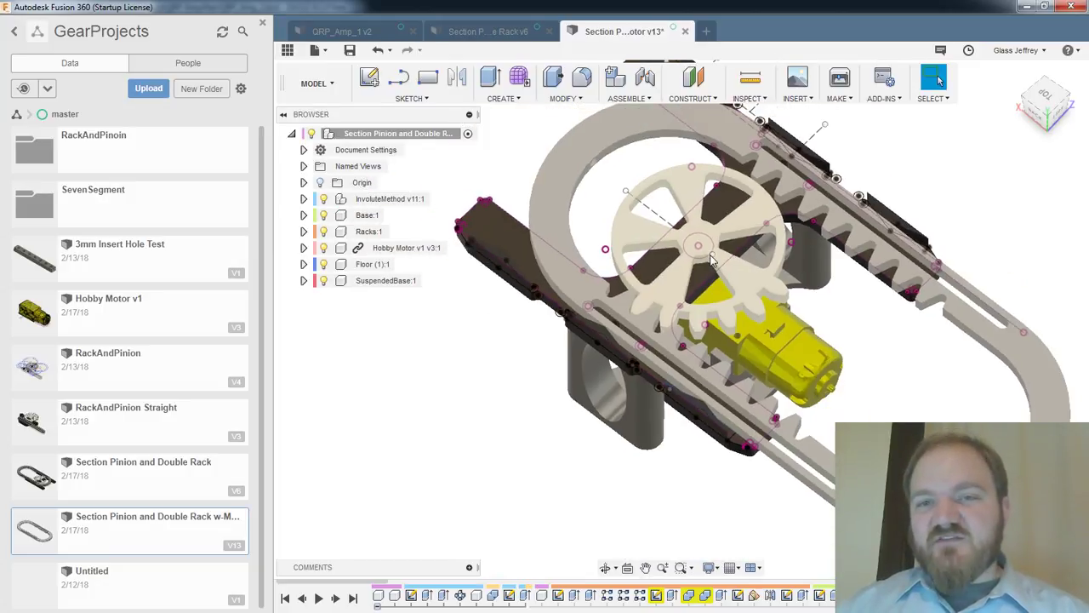
{"action": "scroll", "coordinate": [711, 255], "scroll_direction": "down", "scroll_amount": 1}
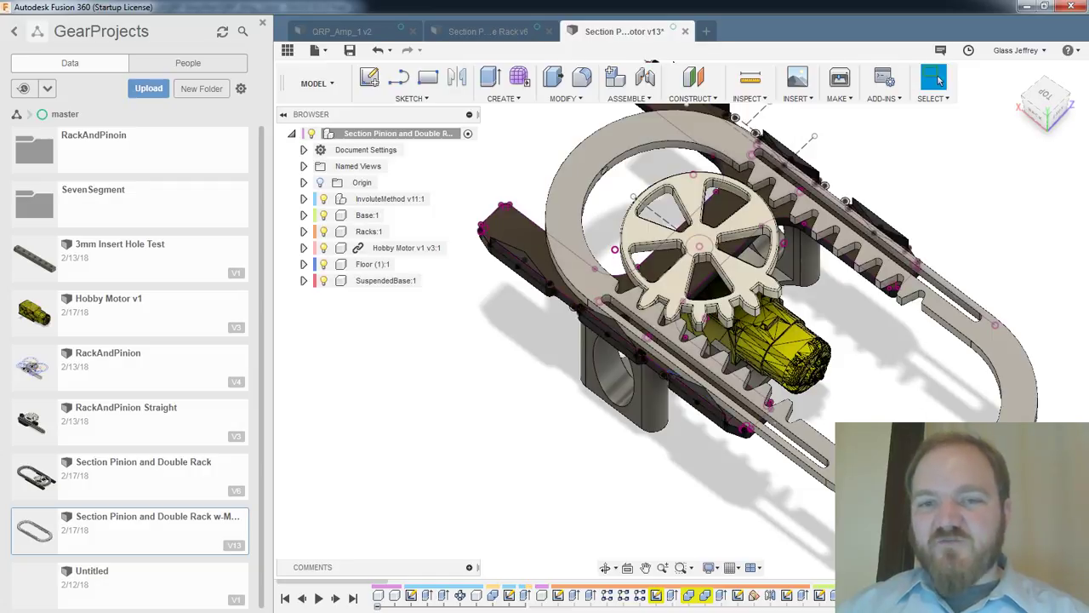
{"action": "mouse_move", "coordinate": [738, 274]}
{"action": "middle_mouse_down", "text": "shift"}
{"action": "mouse_move", "coordinate": [703, 371]}
{"action": "mouse_move", "coordinate": [738, 285]}
{"action": "middle_mouse_up", "text": "shift"}
{"action": "scroll", "coordinate": [675, 291], "scroll_direction": "down", "scroll_amount": 1}
{"action": "scroll", "coordinate": [675, 289], "scroll_direction": "up", "scroll_amount": 4}
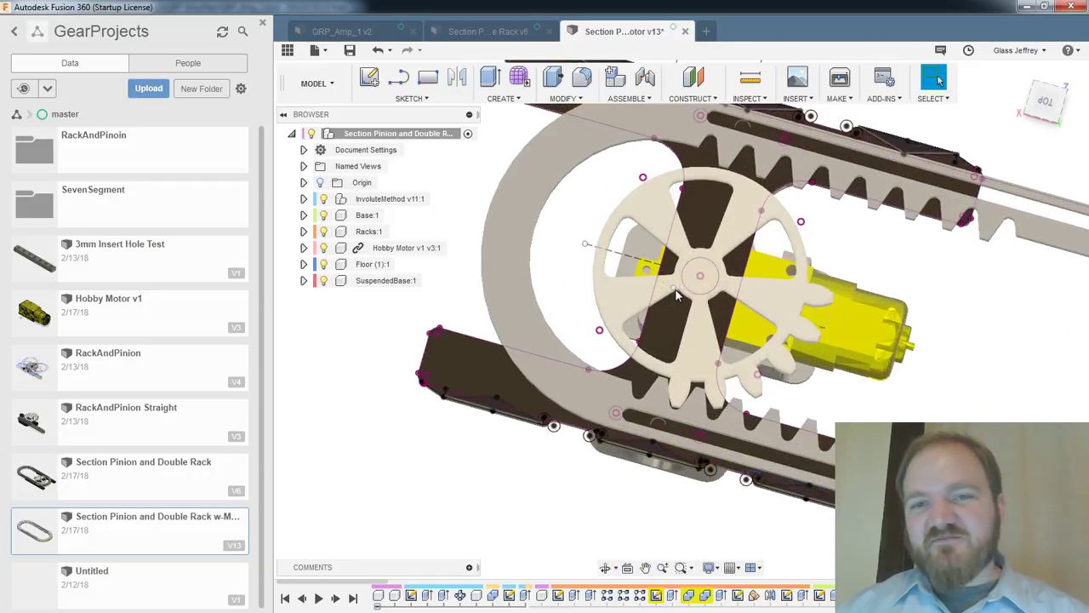
Hide the racks to examine the holes in the base beneath them, and show the racks again to check the slot above
{"action": "left_click", "coordinate": [323, 231]}
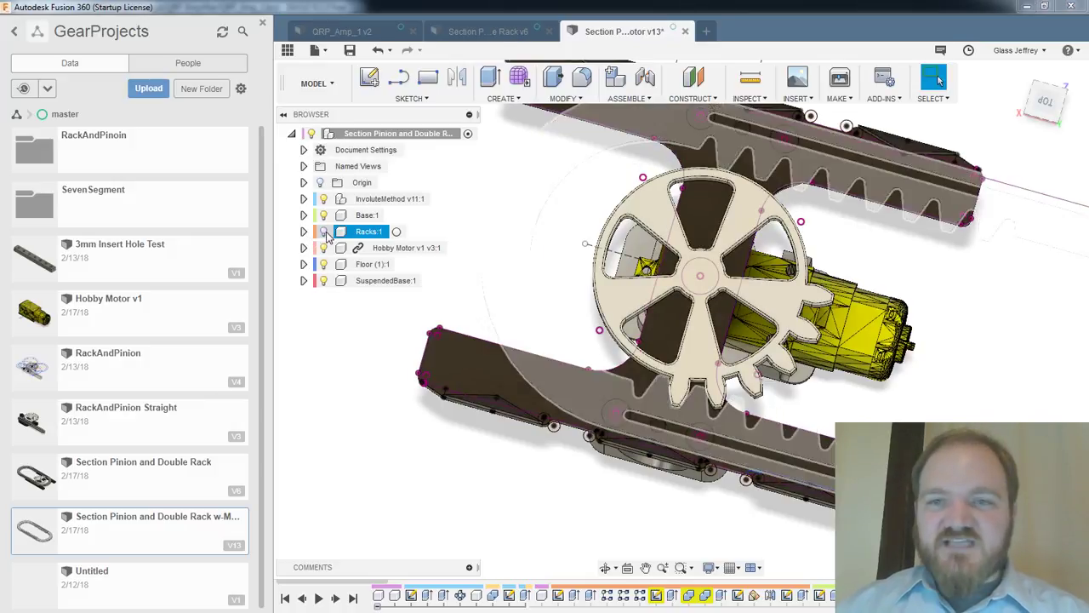
{"action": "middle_click_drag", "start_coordinate": [757, 383], "coordinate": [746, 396], "text": "shift"}
{"action": "scroll", "coordinate": [746, 397], "scroll_direction": "up", "scroll_amount": 5}
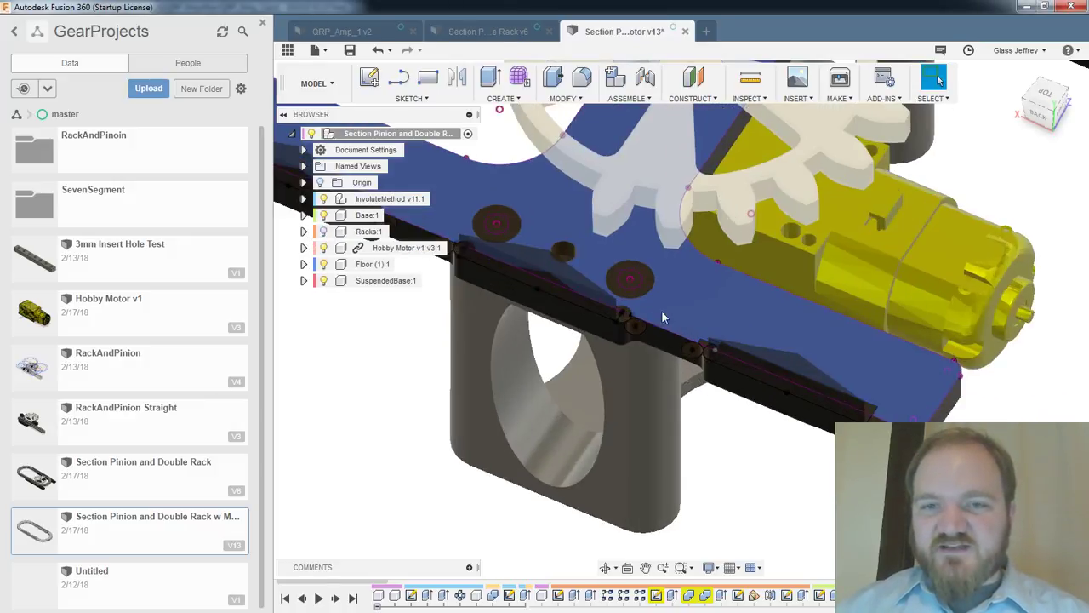
{"action": "middle_click_drag", "start_coordinate": [611, 220], "coordinate": [670, 292]}
{"action": "scroll", "coordinate": [670, 294], "scroll_direction": "up", "scroll_amount": 3}
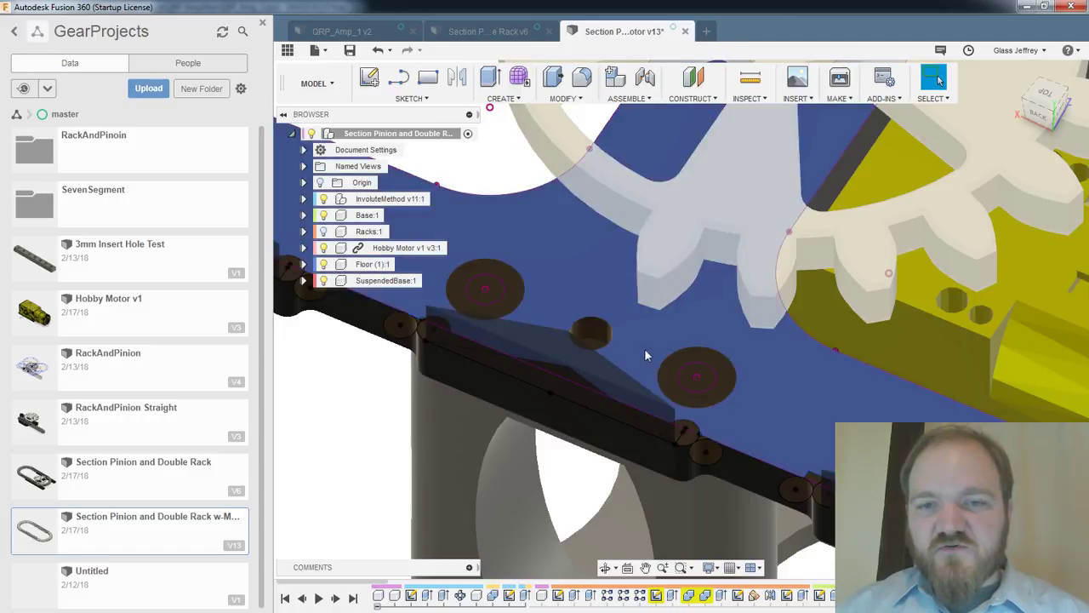
{"action": "left_click", "coordinate": [324, 231]}
{"action": "middle_click_drag", "start_coordinate": [564, 259], "coordinate": [598, 306], "text": "shift"}
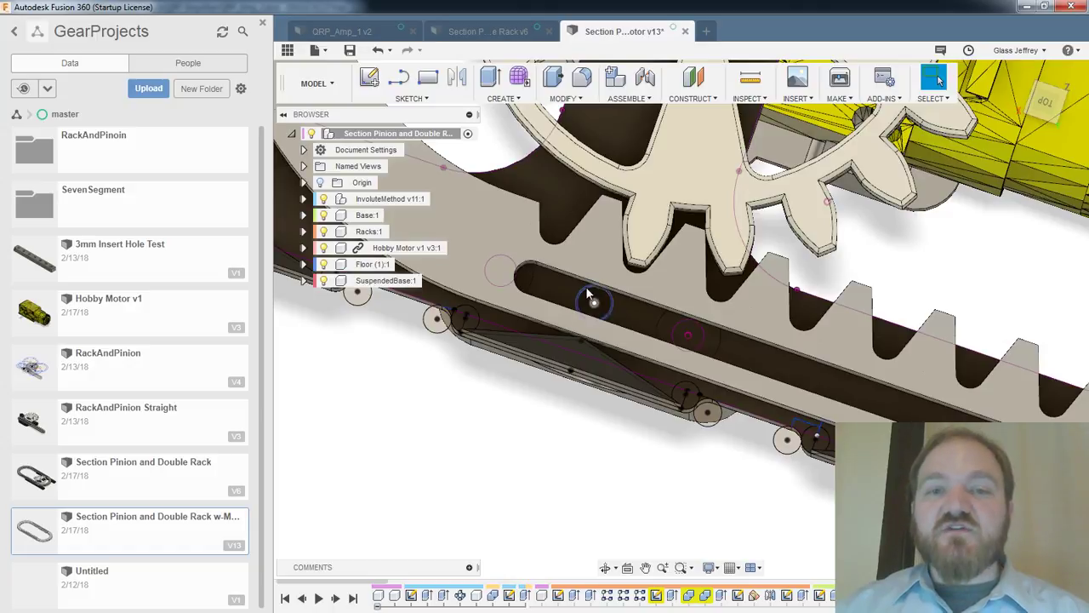
{"action": "middle_click_drag", "start_coordinate": [595, 302], "coordinate": [606, 271], "text": "shift"}
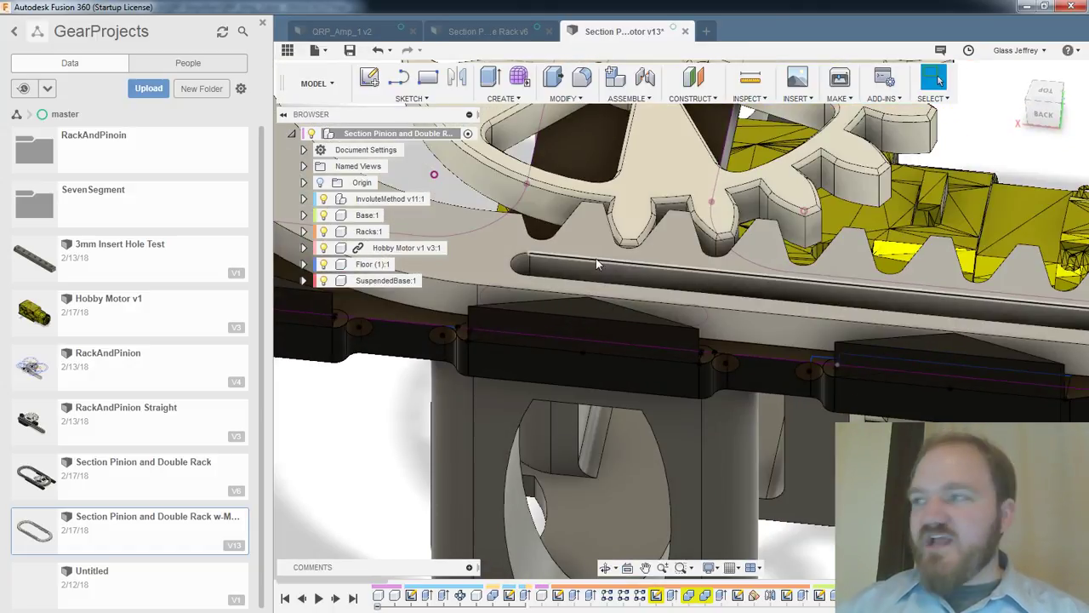
{"action": "scroll", "coordinate": [655, 233], "scroll_direction": "down", "scroll_amount": 5}
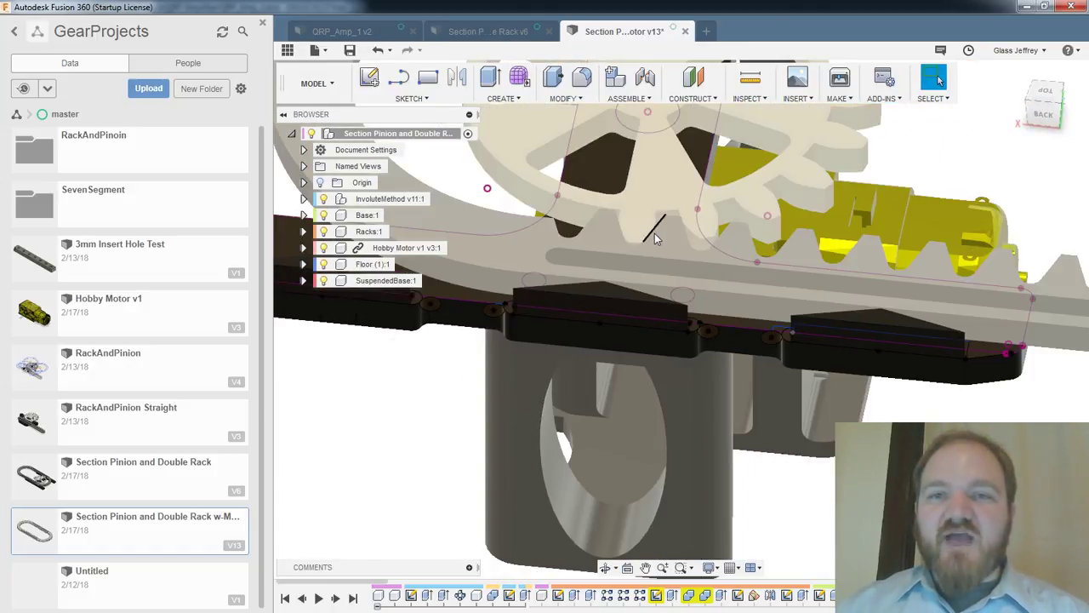
{"action": "middle_click_drag", "start_coordinate": [667, 188], "coordinate": [673, 239]}
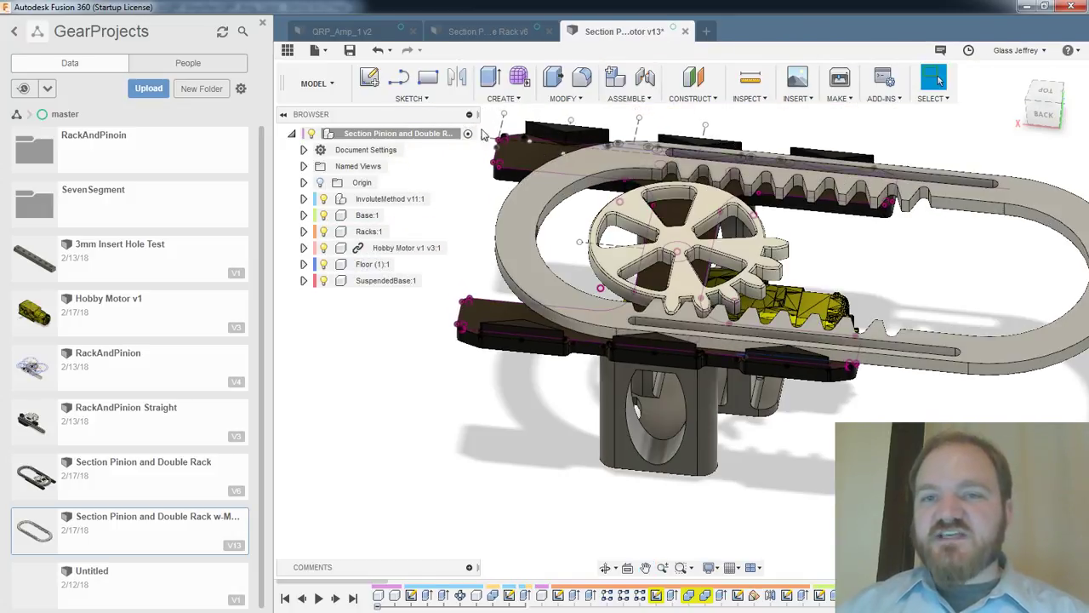
Hide the racks and measure the small hole between the two larger circles on the base
{"action": "left_click", "coordinate": [329, 234]}
{"action": "left_click", "coordinate": [323, 231]}
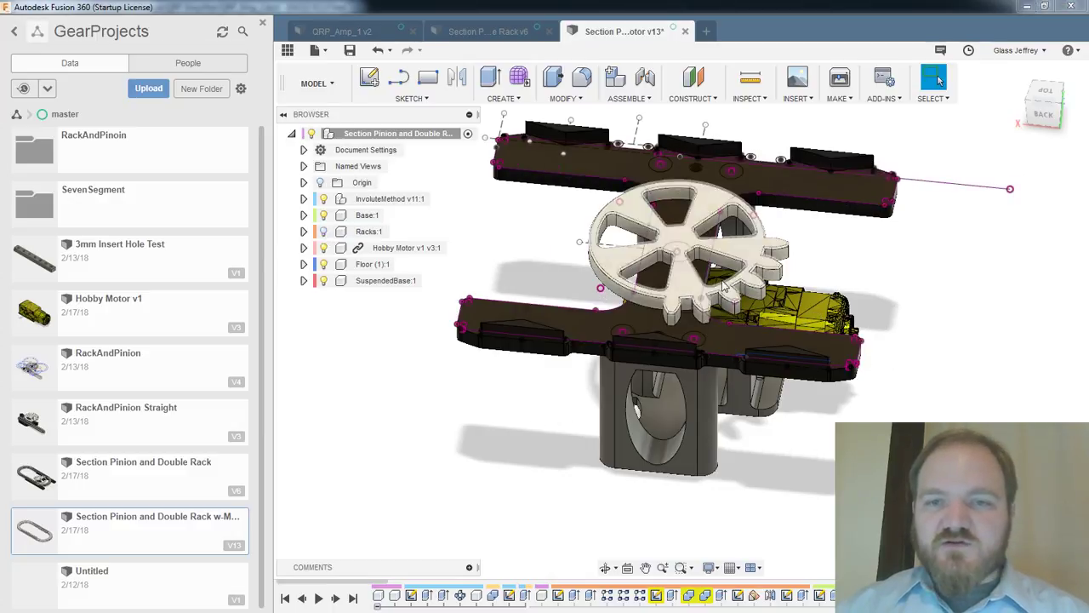
{"action": "middle_click_drag", "start_coordinate": [700, 277], "coordinate": [711, 332], "text": "shift"}
{"action": "scroll", "coordinate": [642, 395], "scroll_direction": "down", "scroll_amount": 2}
{"action": "scroll", "coordinate": [634, 383], "scroll_direction": "up", "scroll_amount": 5}
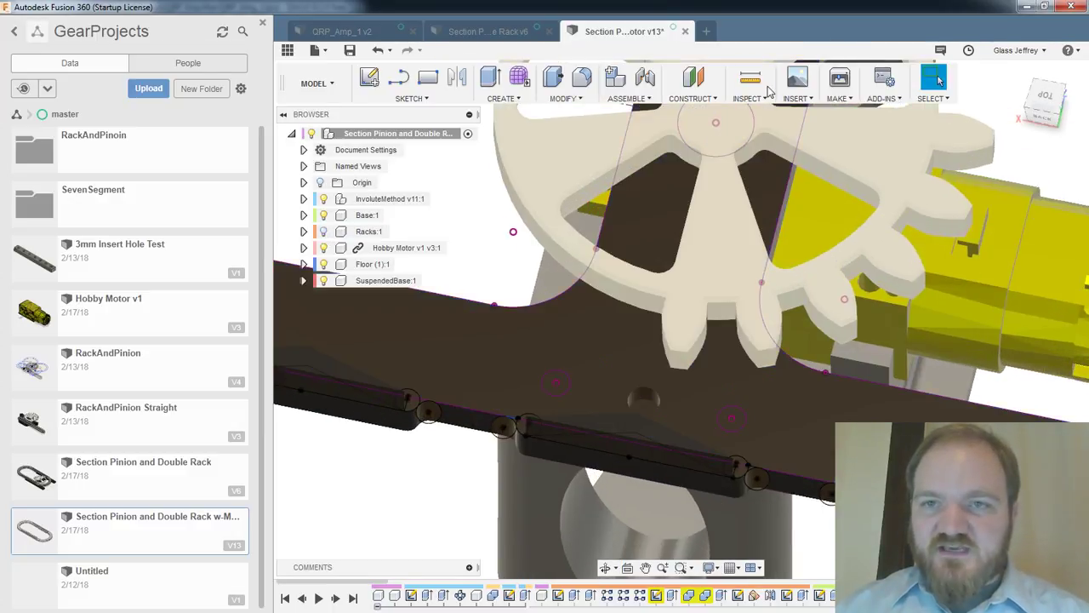
{"action": "key", "text": "i"}
{"action": "scroll", "coordinate": [638, 400], "scroll_direction": "up", "scroll_amount": 3}
{"action": "left_click", "coordinate": [653, 400]}
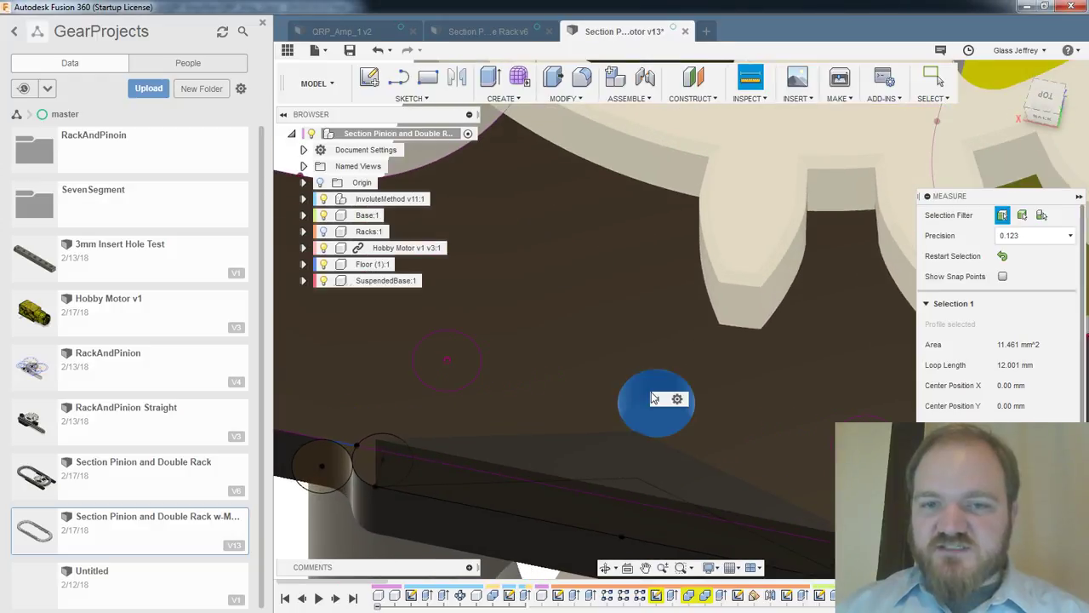
{"action": "scroll", "coordinate": [655, 398], "scroll_direction": "up", "scroll_amount": 2}
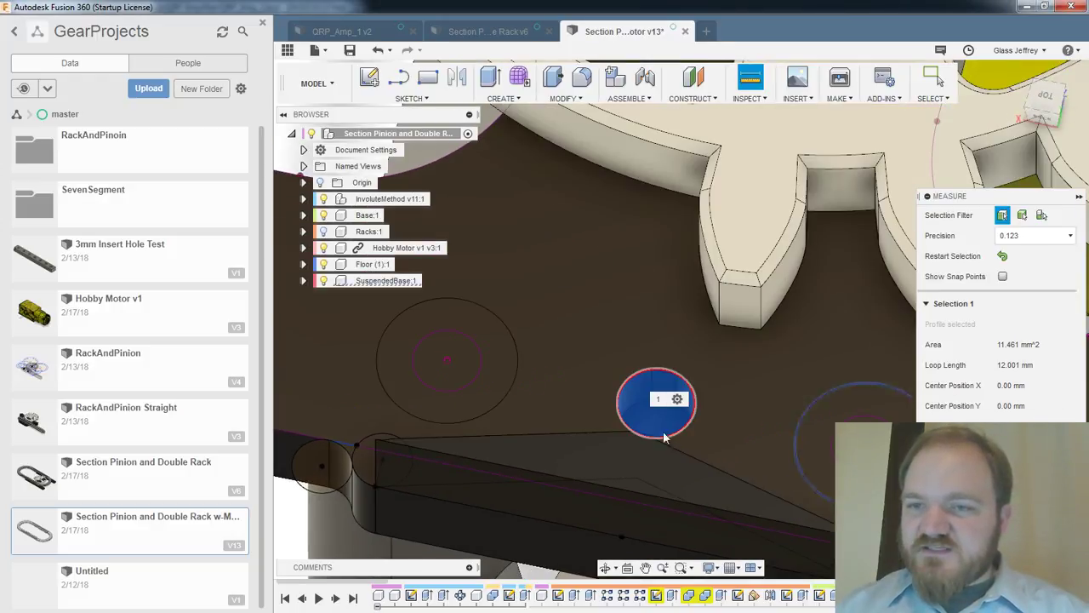
{"action": "key", "text": "Escape"}
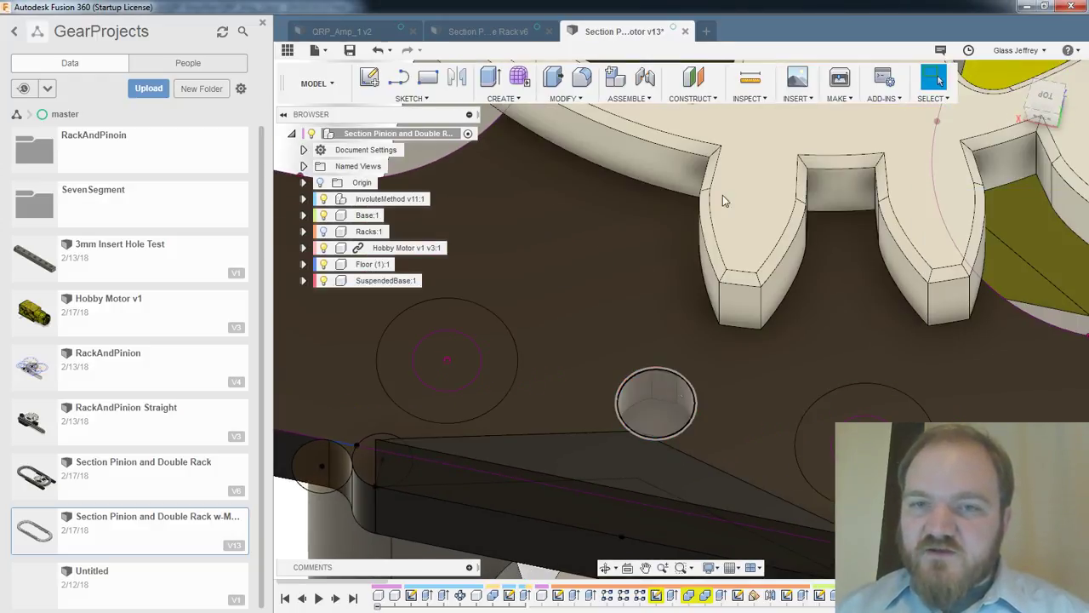
{"action": "key", "text": "i"}
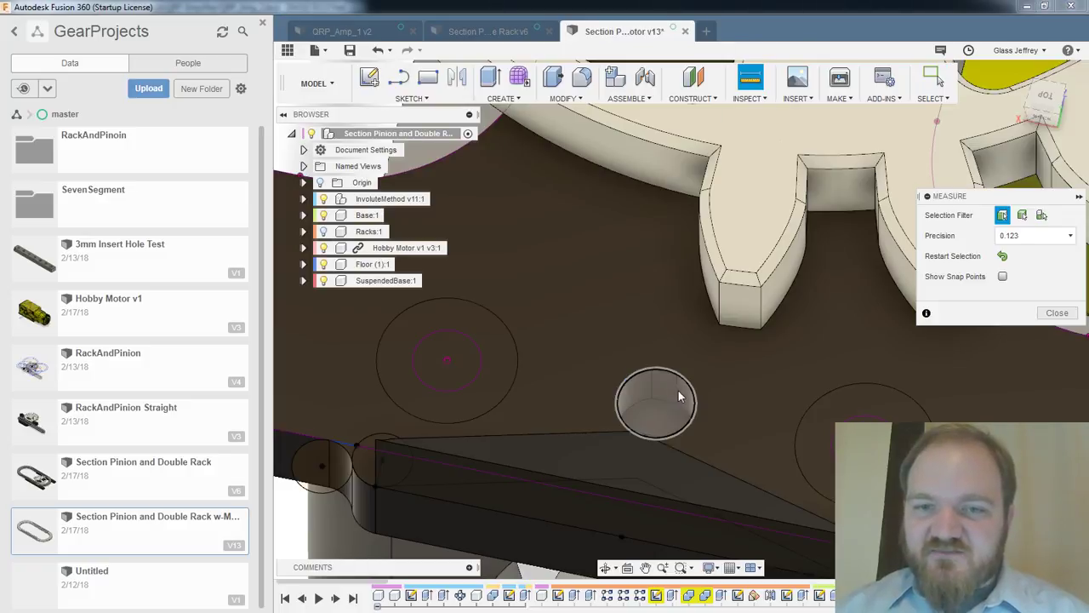
{"action": "scroll", "coordinate": [676, 400], "scroll_direction": "up", "scroll_amount": 2}
{"action": "scroll", "coordinate": [678, 396], "scroll_direction": "up", "scroll_amount": 3}
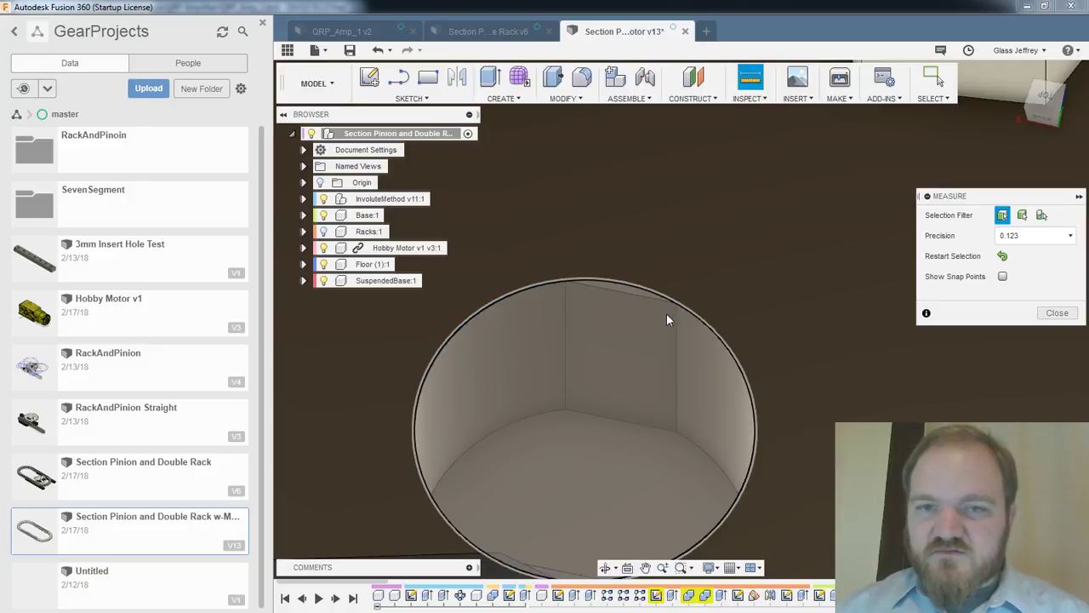
{"action": "key", "text": "Escape"}
Activate the Base component, inspect the settings of the extruded cut that makes its holes, and leave them without changes
{"action": "scroll", "coordinate": [711, 434], "scroll_direction": "down", "scroll_amount": 3}
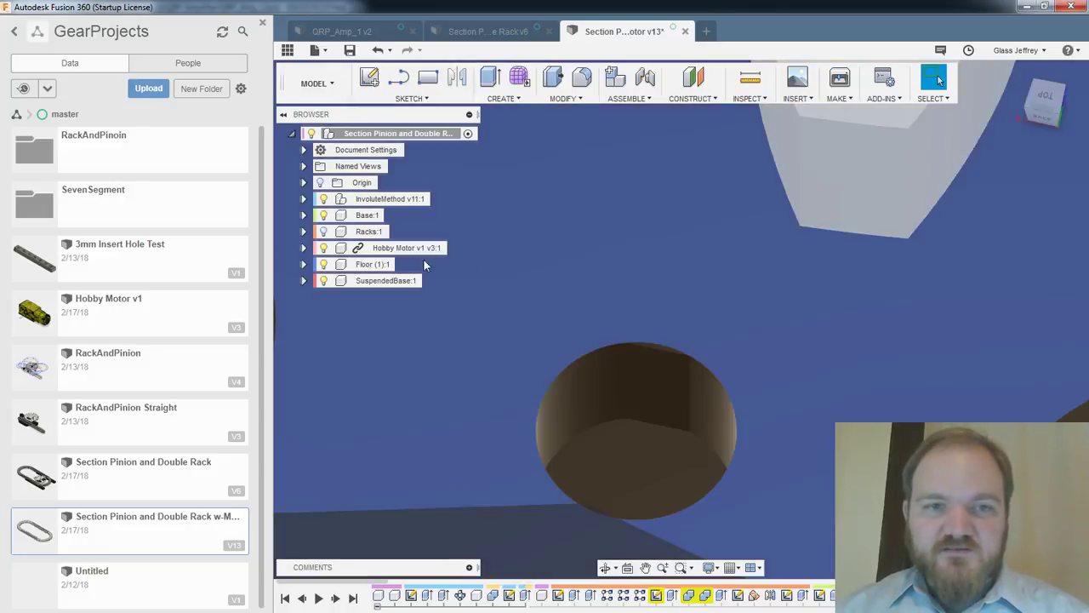
{"action": "scroll", "coordinate": [426, 300], "scroll_direction": "down", "scroll_amount": 2}
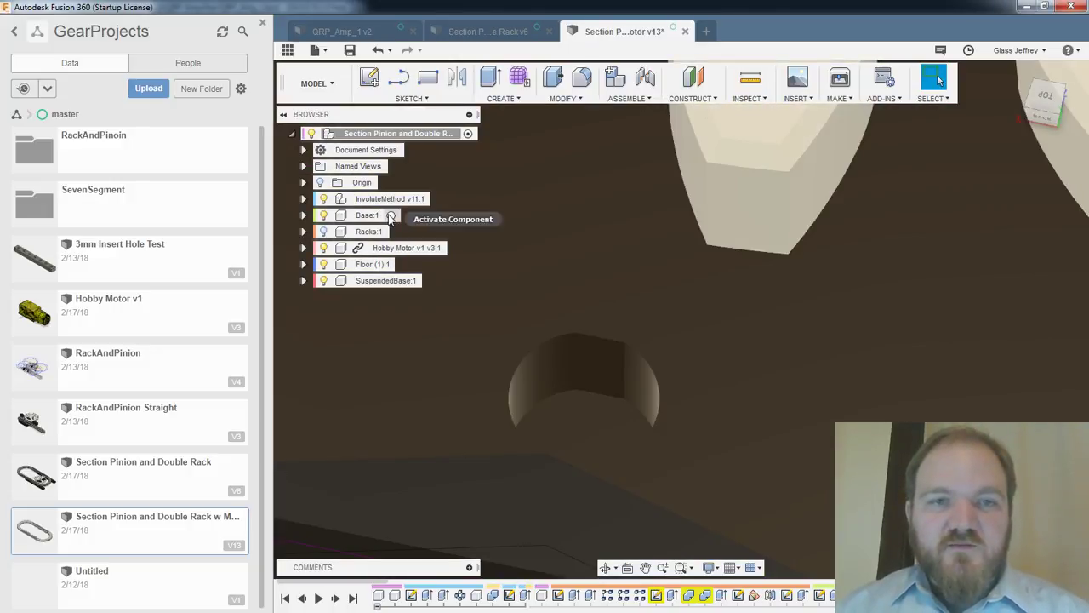
{"action": "left_click", "coordinate": [390, 215]}
{"action": "scroll", "coordinate": [624, 398], "scroll_direction": "down", "scroll_amount": 4}
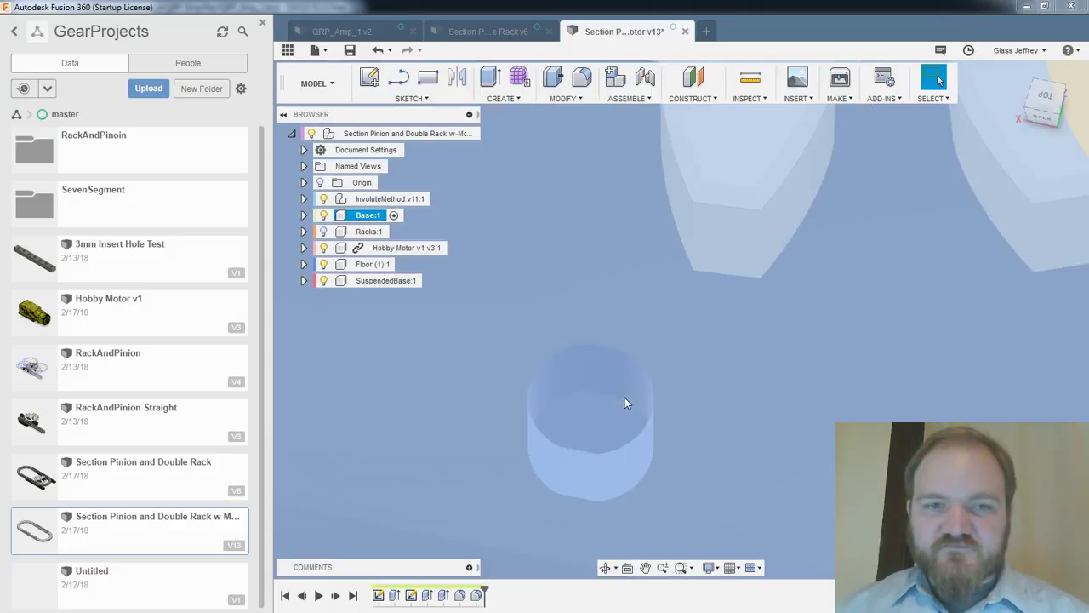
{"action": "scroll", "coordinate": [623, 400], "scroll_direction": "down", "scroll_amount": 3}
{"action": "left_click", "coordinate": [934, 186]}
{"action": "scroll", "coordinate": [940, 194], "scroll_direction": "down", "scroll_amount": 2}
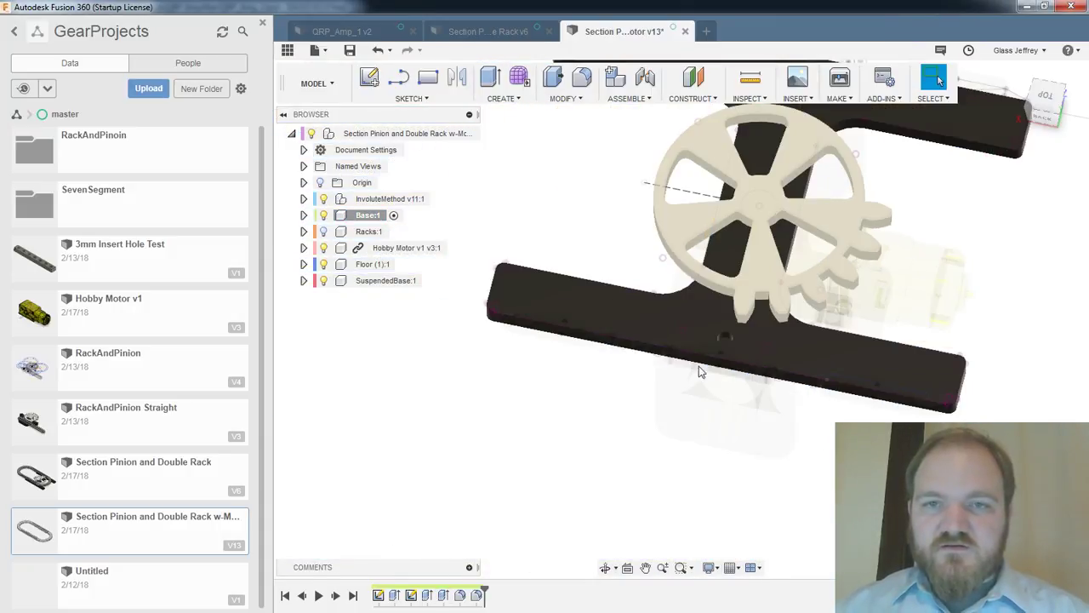
{"action": "double_click", "coordinate": [430, 595]}
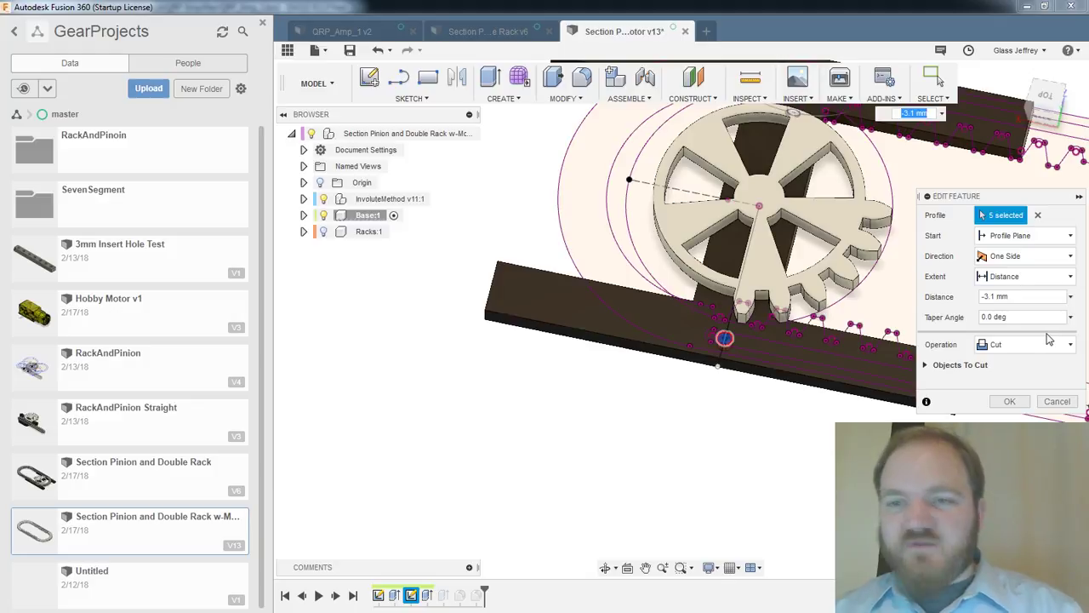
{"action": "key", "text": "Escape"}
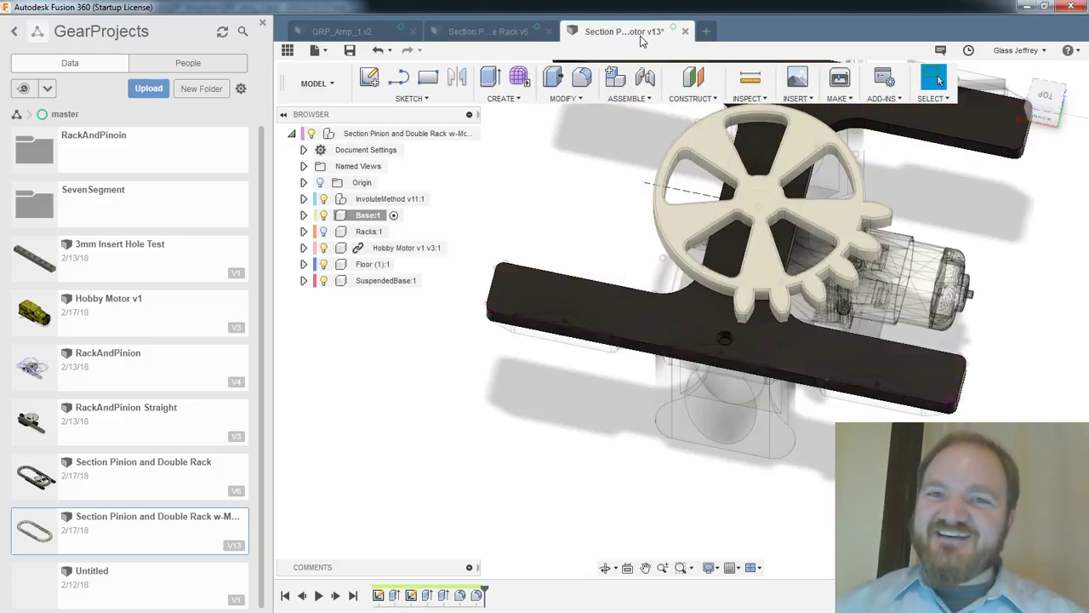
Close the w-Motor design without saving, close Section Pinion and Double Rack, and return to the box floor of QRP_Amp_1
{"action": "left_click", "coordinate": [685, 32]}
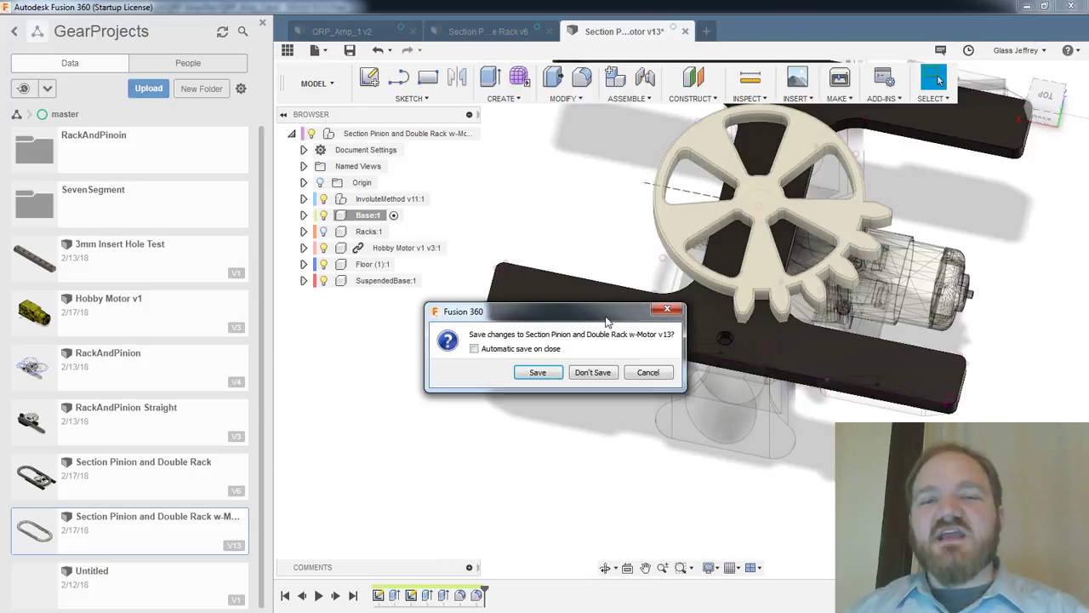
{"action": "left_click", "coordinate": [594, 373]}
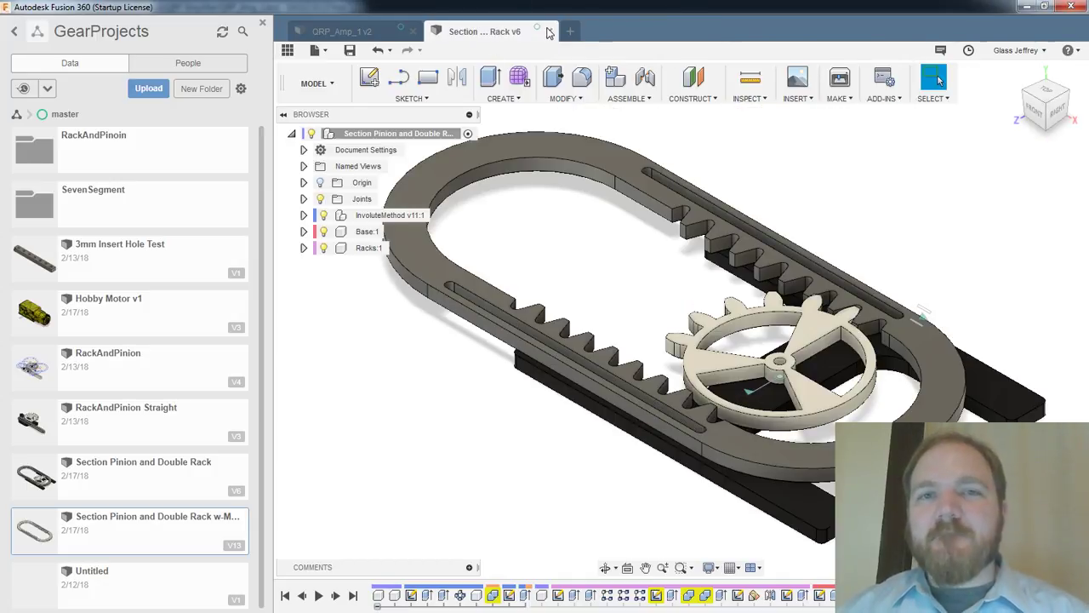
{"action": "left_click", "coordinate": [549, 31]}
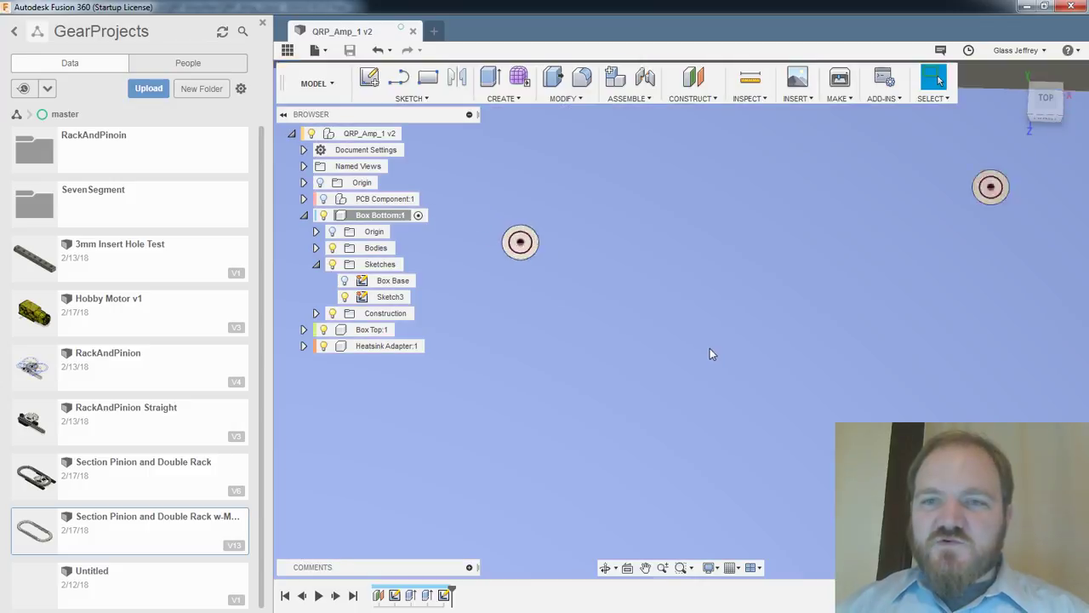
{"action": "middle_click_drag", "start_coordinate": [771, 357], "coordinate": [800, 412], "text": "shift"}
{"action": "left_click", "coordinate": [800, 412]}
{"action": "scroll", "coordinate": [795, 410], "scroll_direction": "up", "scroll_amount": 5}
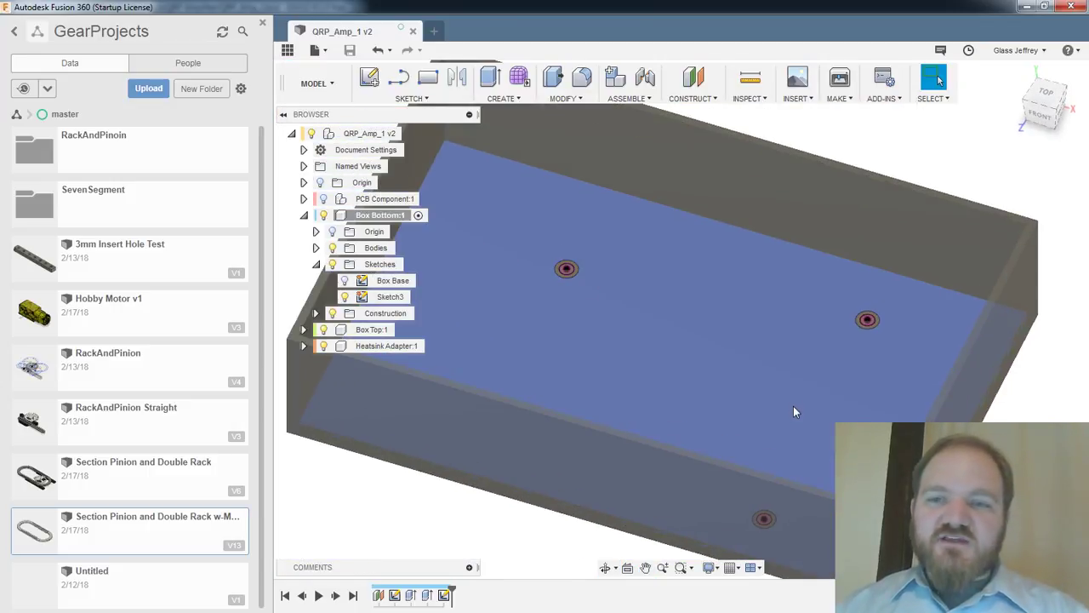
Add a user parameter KNURL_STANDOFF_HEIGHT with the expression 3.1 mm
{"action": "left_click", "coordinate": [552, 99]}
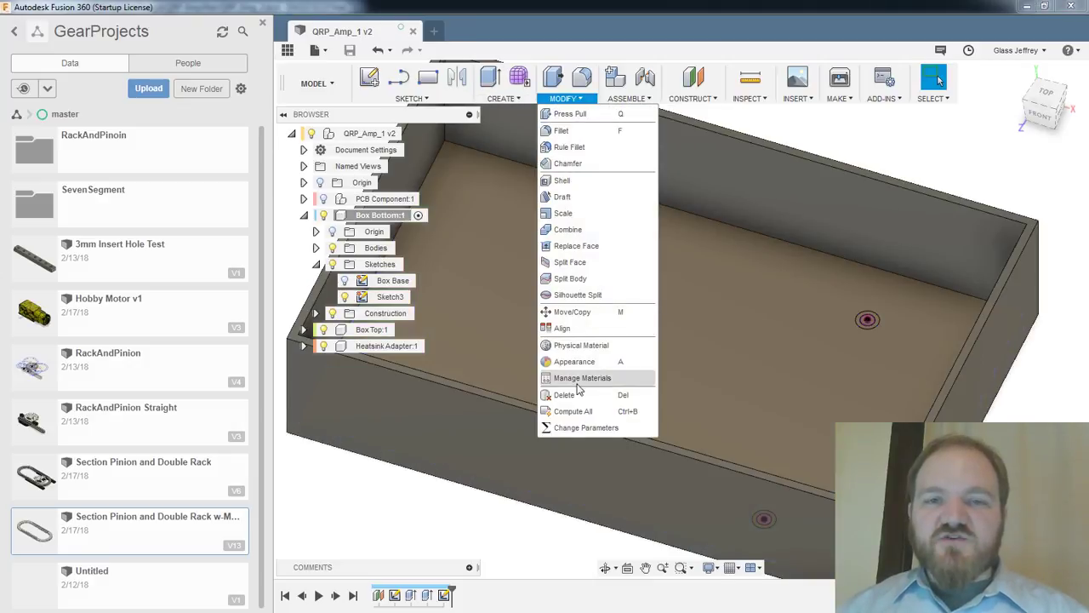
{"action": "left_click", "coordinate": [577, 425]}
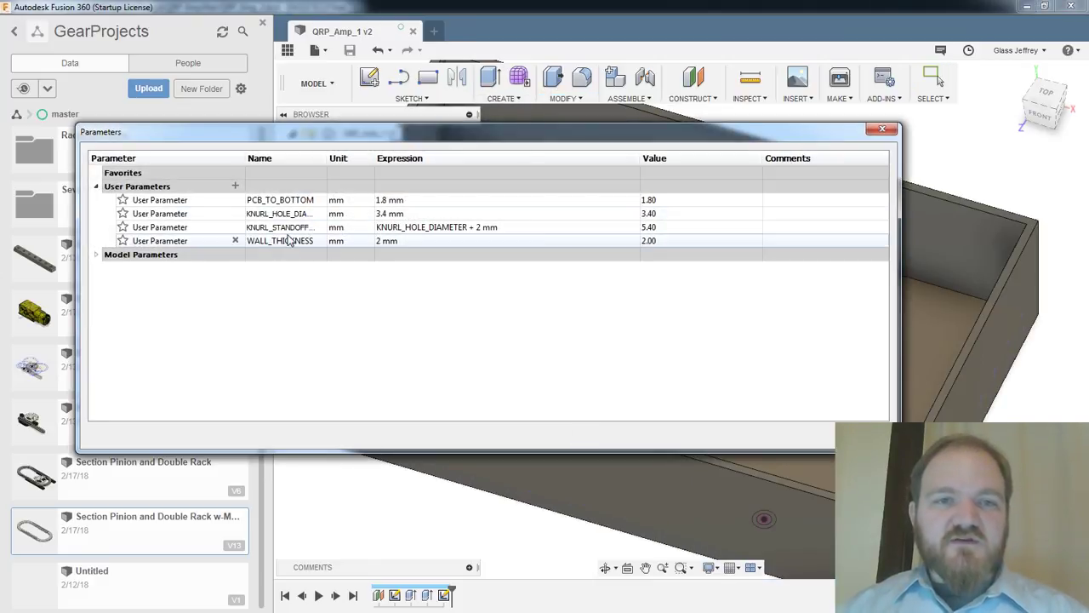
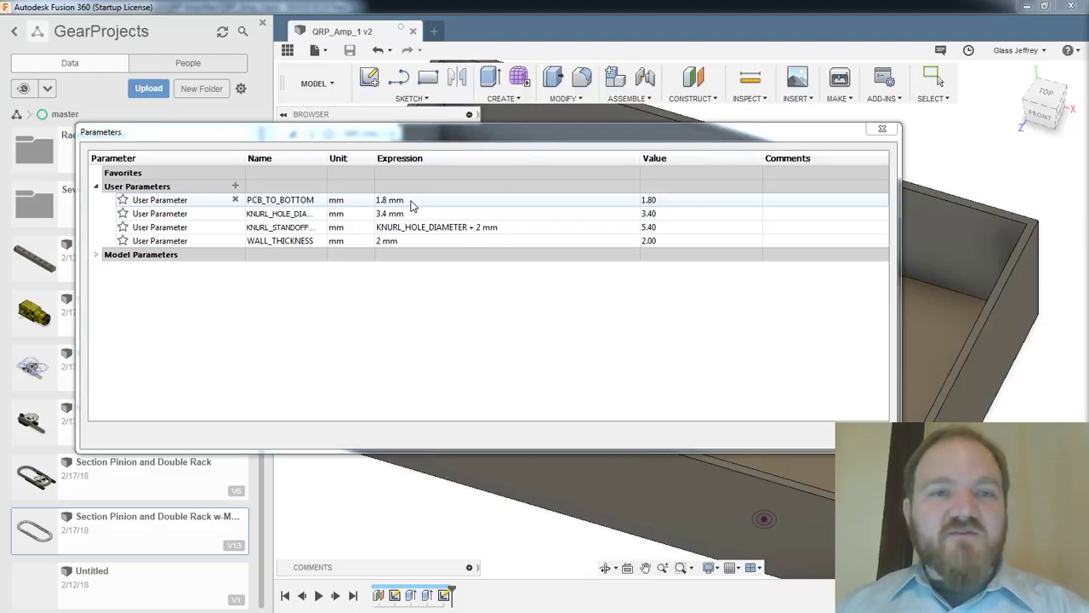
{"action": "left_click", "coordinate": [411, 202]}
{"action": "double_click", "coordinate": [413, 200]}
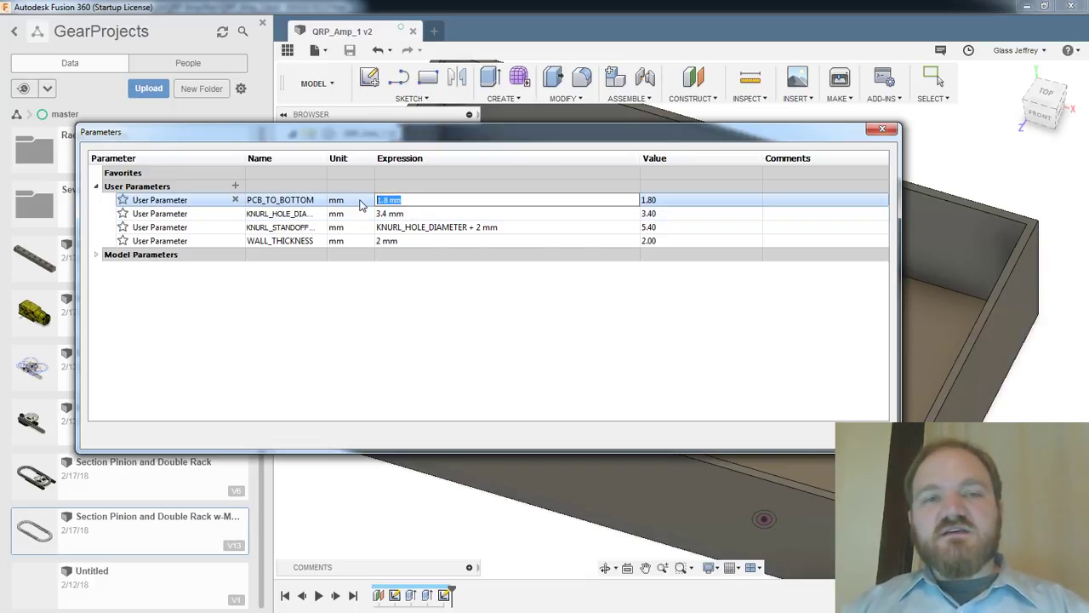
{"action": "key", "text": "Return"}
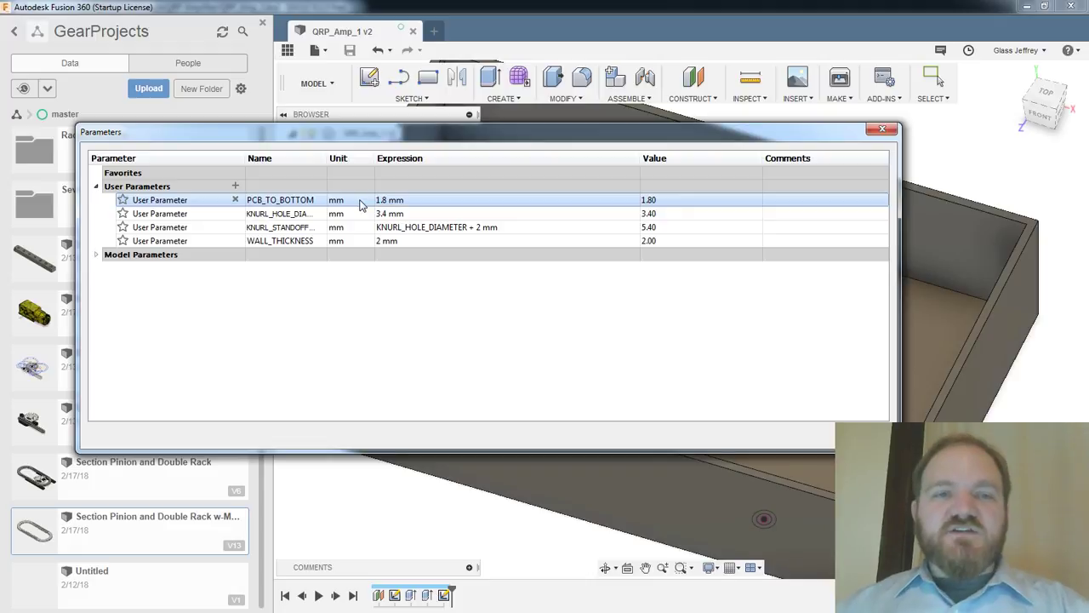
{"action": "left_click", "coordinate": [236, 187]}
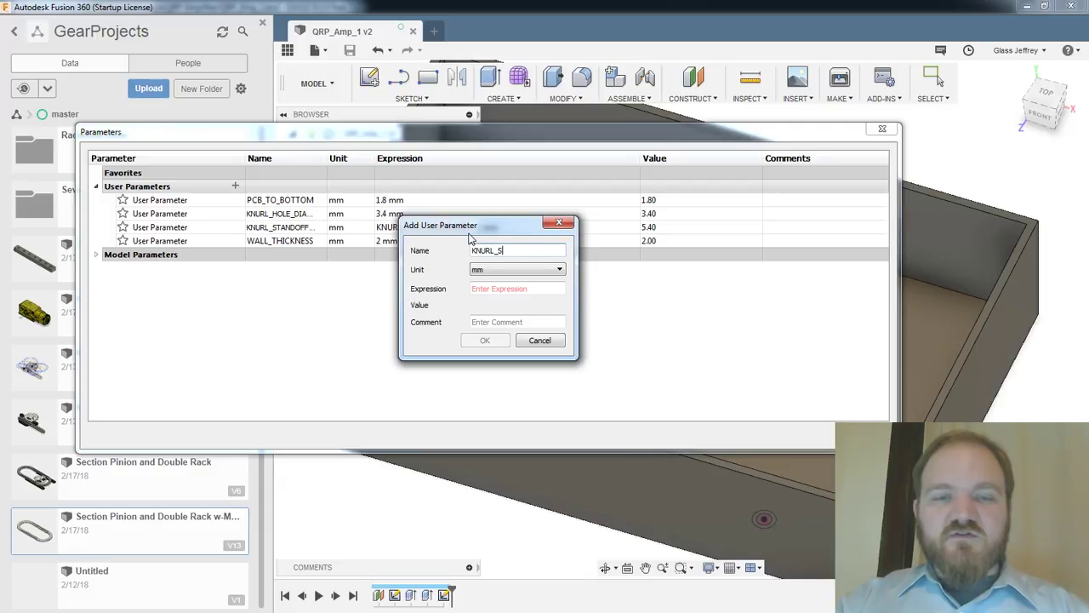
{"action": "type", "text": "TNA"}
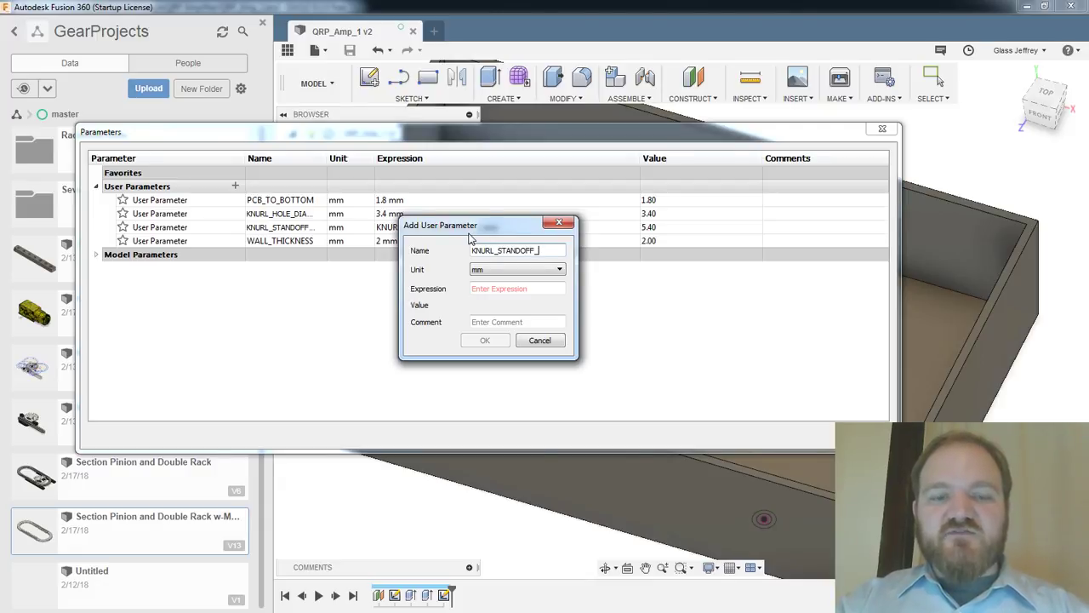
{"action": "key", "text": "Tab"}
{"action": "key", "text": "Tab"}
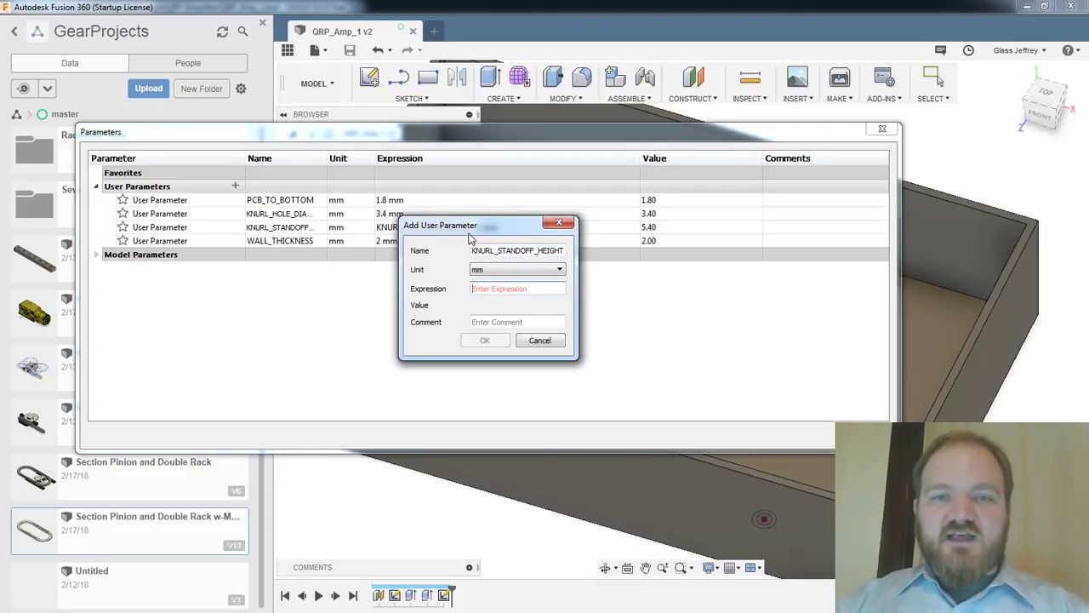
{"action": "type", "text": "3.1"}
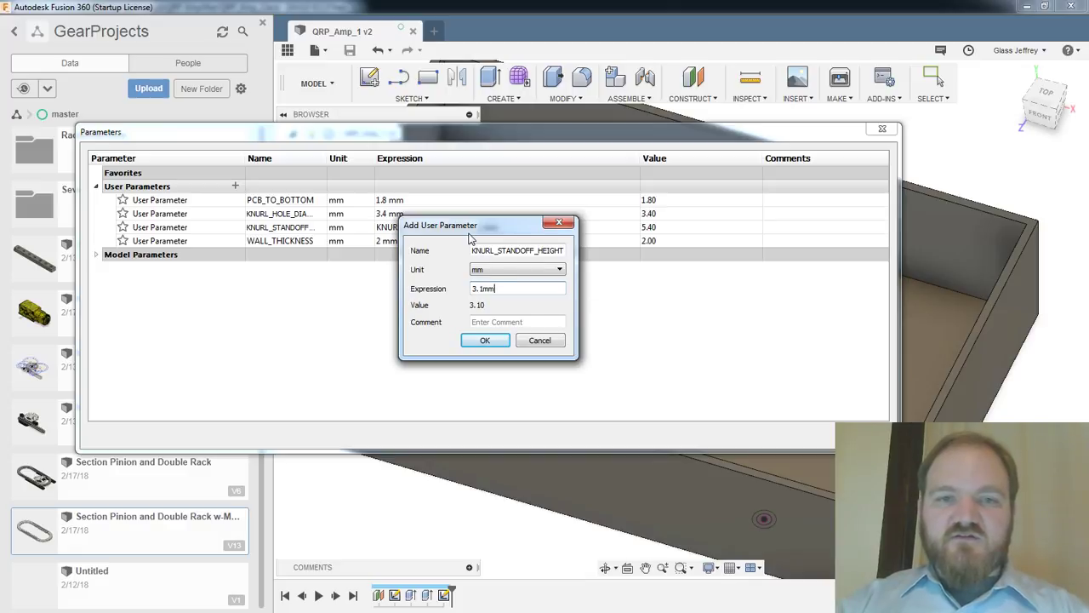
{"action": "key", "text": "Return"}
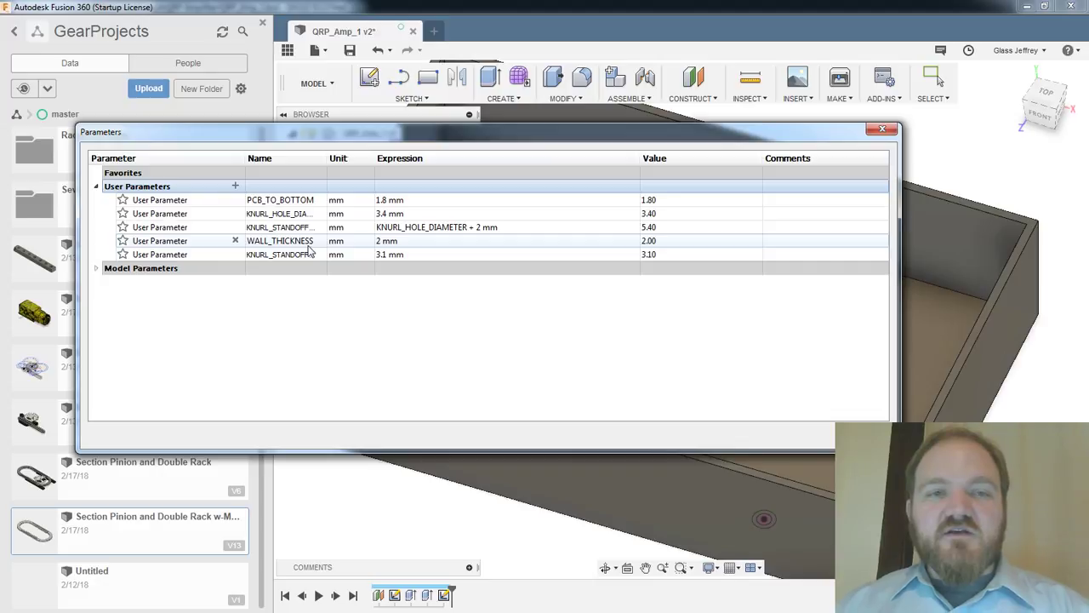
Set the PCB_TO_BOTTOM parameter's expression to KNURL_STANDOFF_HEIGHT and close the parameters
{"action": "double_click", "coordinate": [308, 201]}
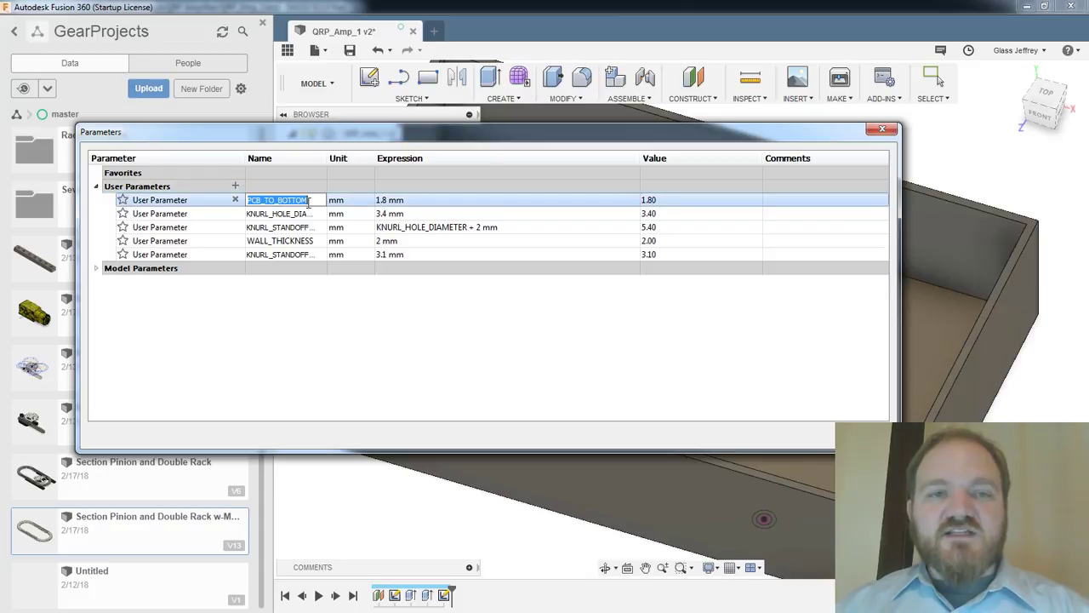
{"action": "double_click", "coordinate": [416, 198]}
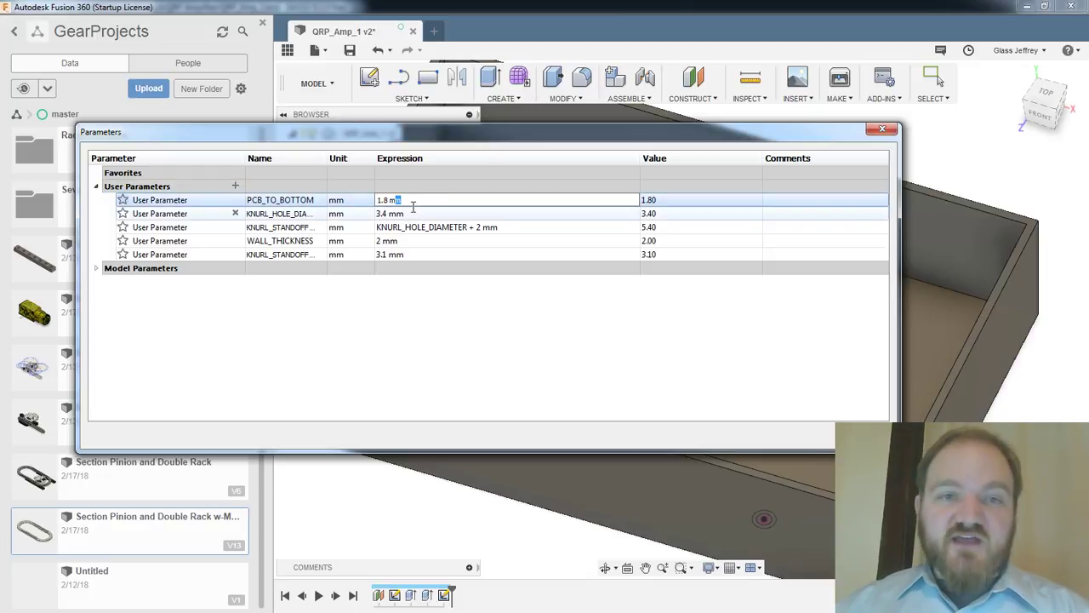
{"action": "key", "text": "ctrl+a"}
{"action": "type", "text": "KNU"}
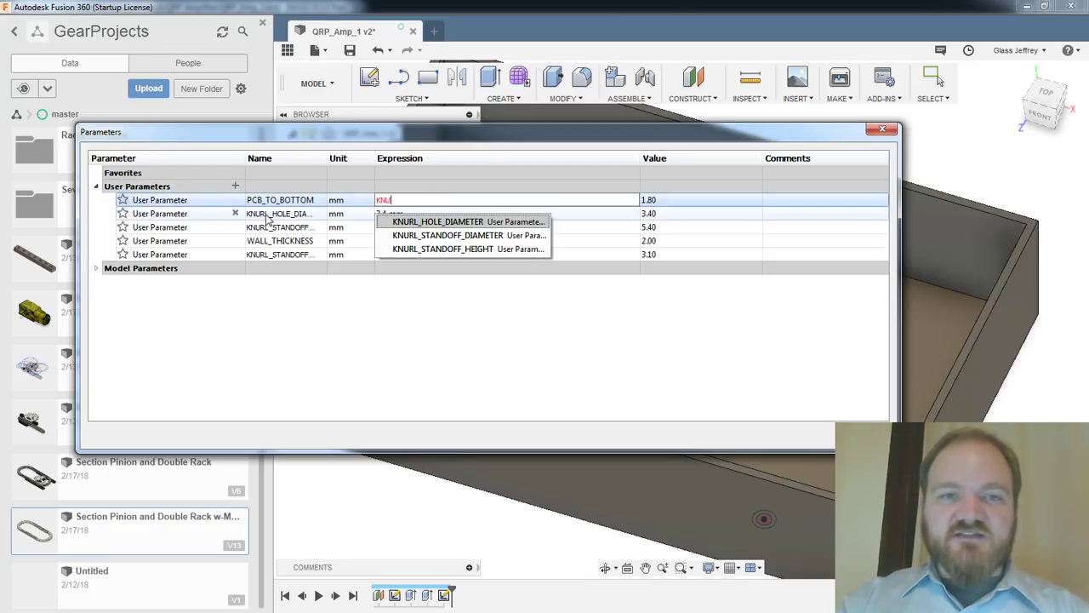
{"action": "key", "text": "Down"}
{"action": "key", "text": "Down"}
{"action": "key", "text": "Return"}
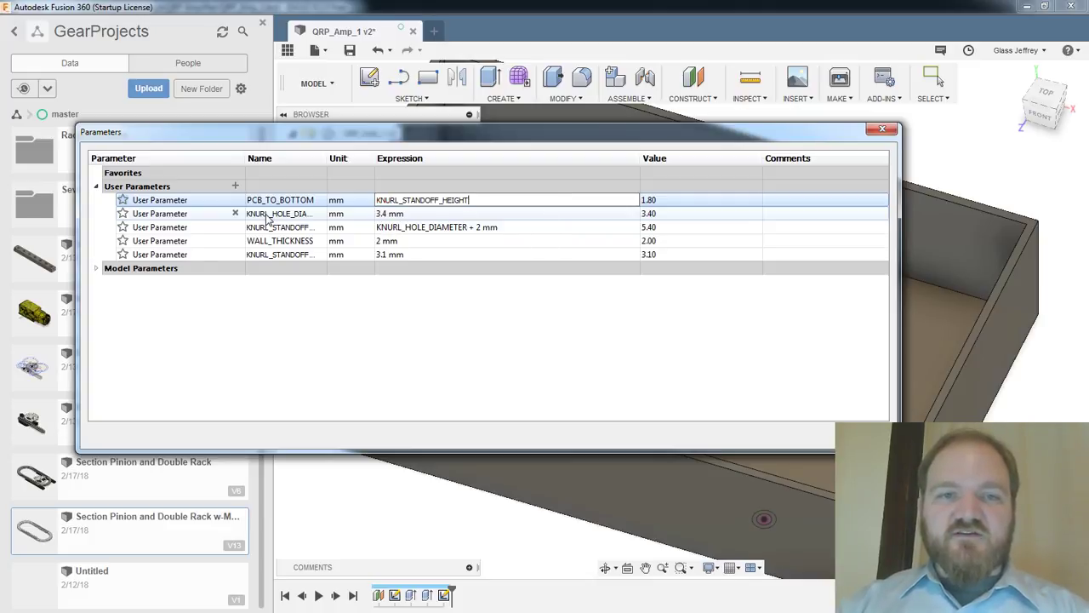
{"action": "key", "text": "Return"}
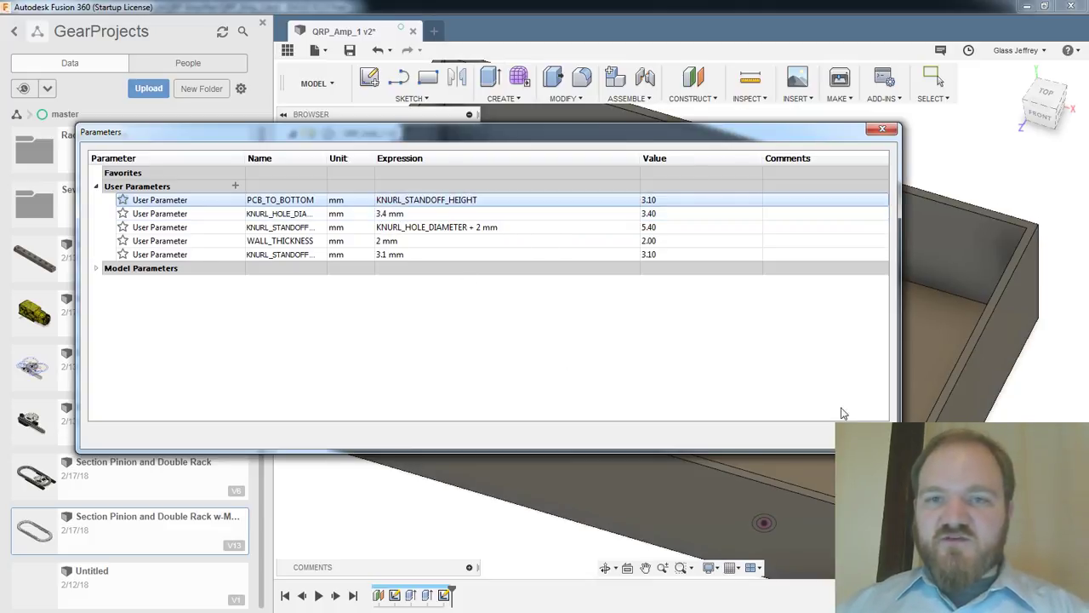
{"action": "key", "text": "Return"}
{"action": "left_click", "coordinate": [737, 332]}
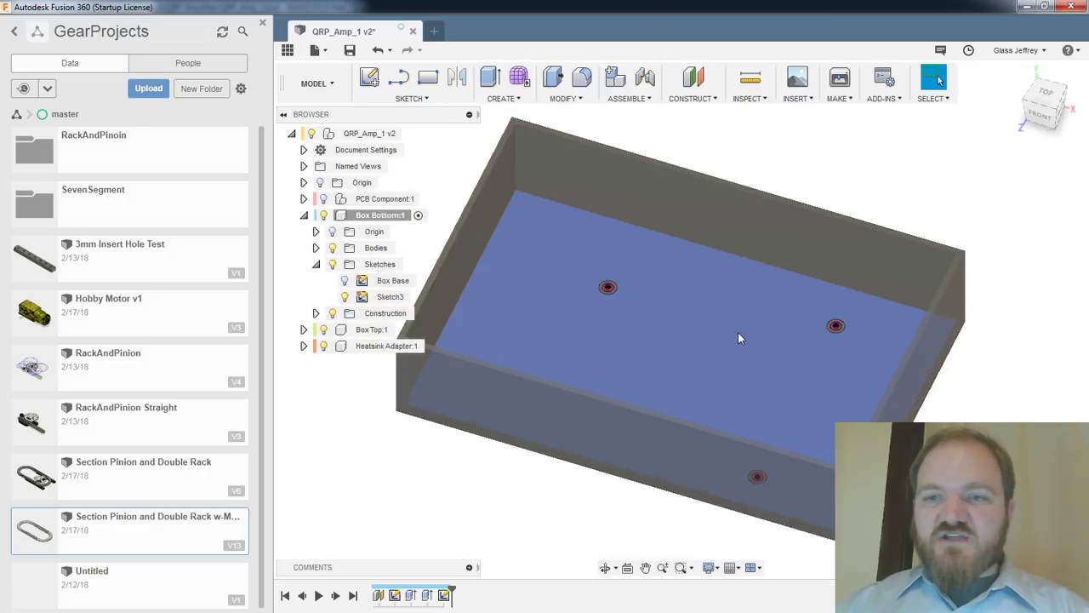
Show the PCB component and check its position in the box against the standoff circles on the floor
{"action": "middle_click_drag", "start_coordinate": [661, 369], "coordinate": [664, 319], "text": "shift"}
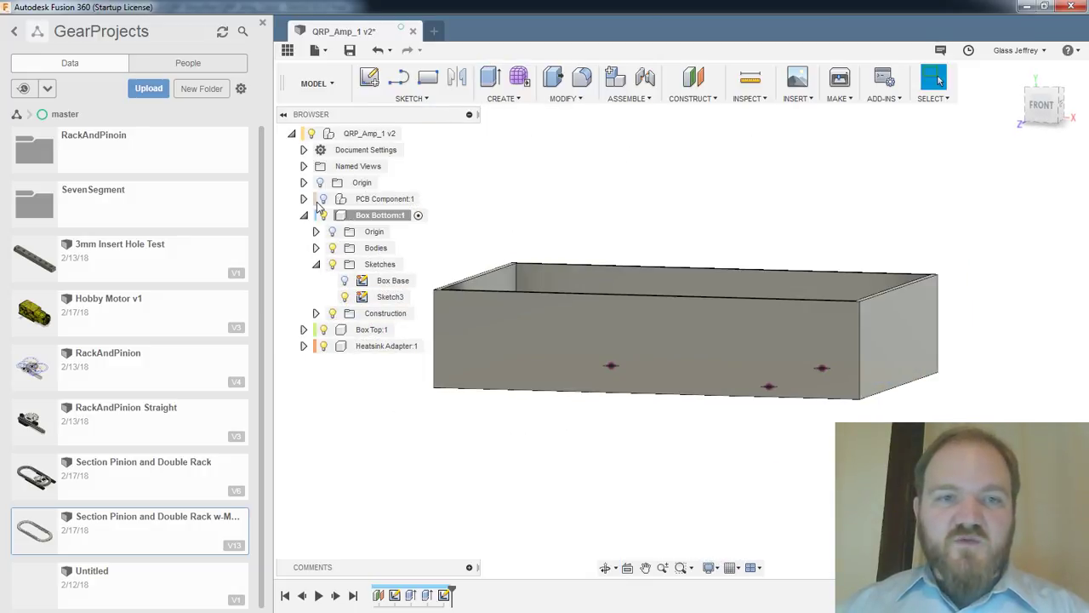
{"action": "scroll", "coordinate": [714, 322], "scroll_direction": "up", "scroll_amount": 3}
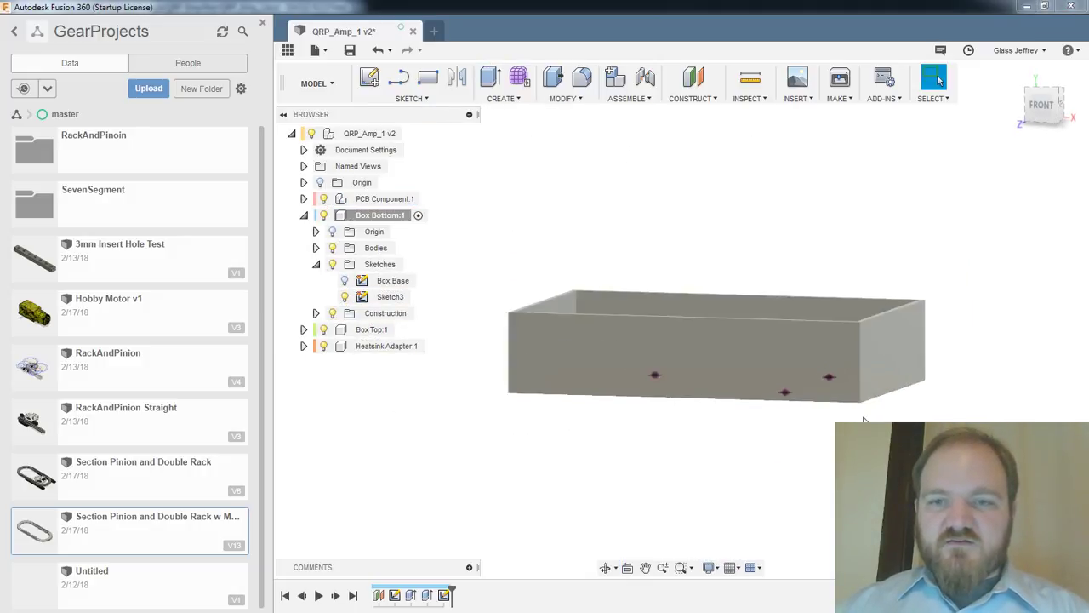
{"action": "middle_click_drag", "start_coordinate": [714, 322], "coordinate": [818, 305], "text": "shift"}
{"action": "scroll", "coordinate": [818, 301], "scroll_direction": "down", "scroll_amount": 3}
{"action": "middle_click_drag", "start_coordinate": [839, 141], "coordinate": [828, 205]}
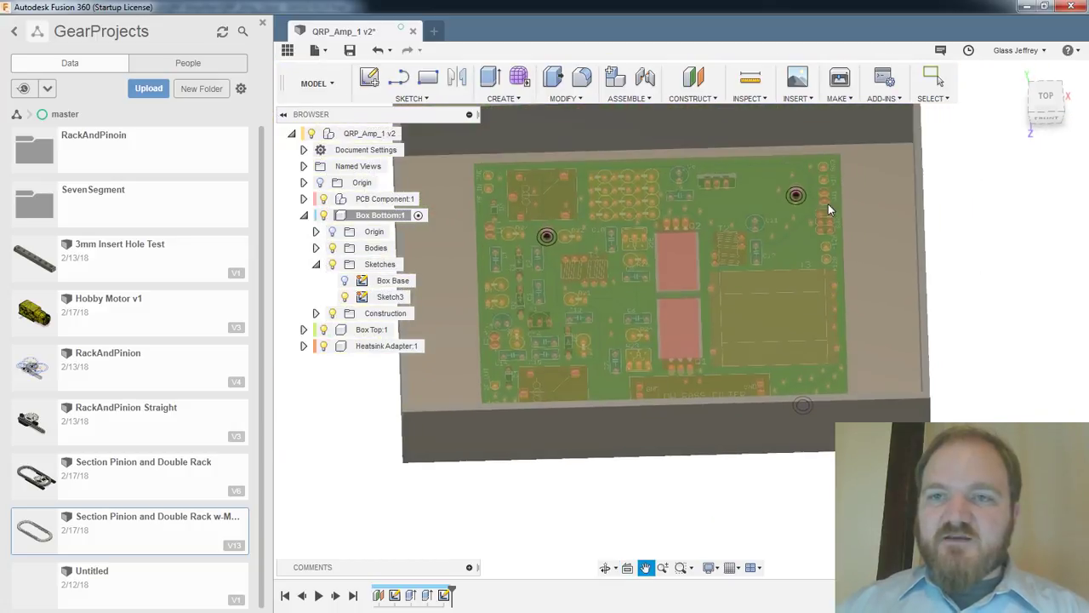
Start a measurement around the PCB and its standoff circles inside the box bottom
{"action": "left_click", "coordinate": [747, 85]}
{"action": "mouse_move", "coordinate": [852, 257]}
{"action": "middle_mouse_down", "text": "shift"}
{"action": "mouse_move", "coordinate": [781, 262]}
{"action": "mouse_move", "coordinate": [814, 435]}
{"action": "middle_mouse_up", "text": "shift"}
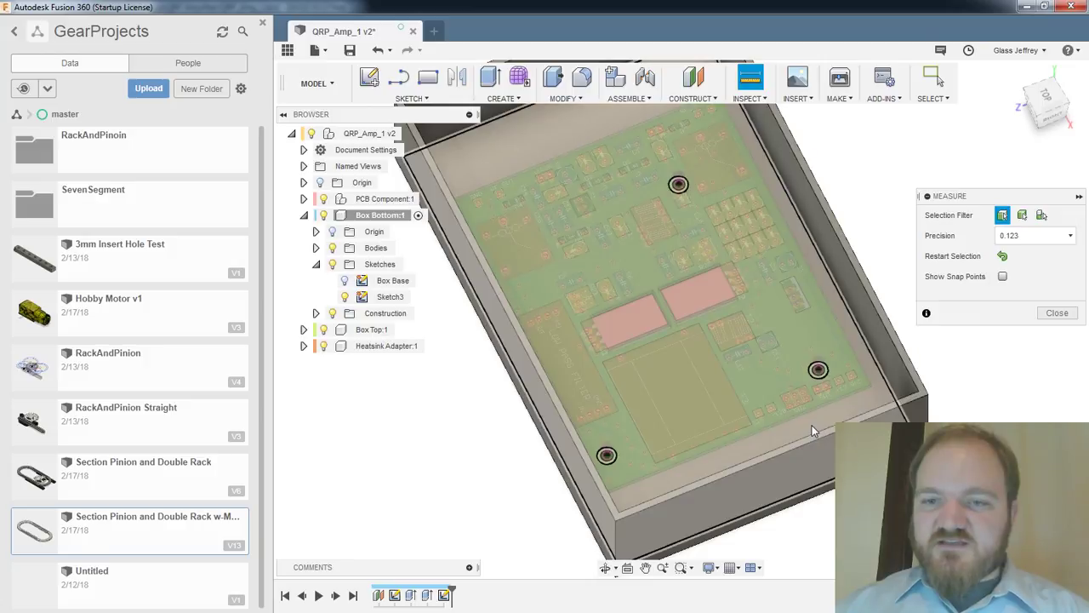
Hide the Box Bottom and measure the distance from the box floor sketch profile to the underside of the PCB
{"action": "left_click", "coordinate": [811, 425]}
{"action": "left_click", "coordinate": [323, 216]}
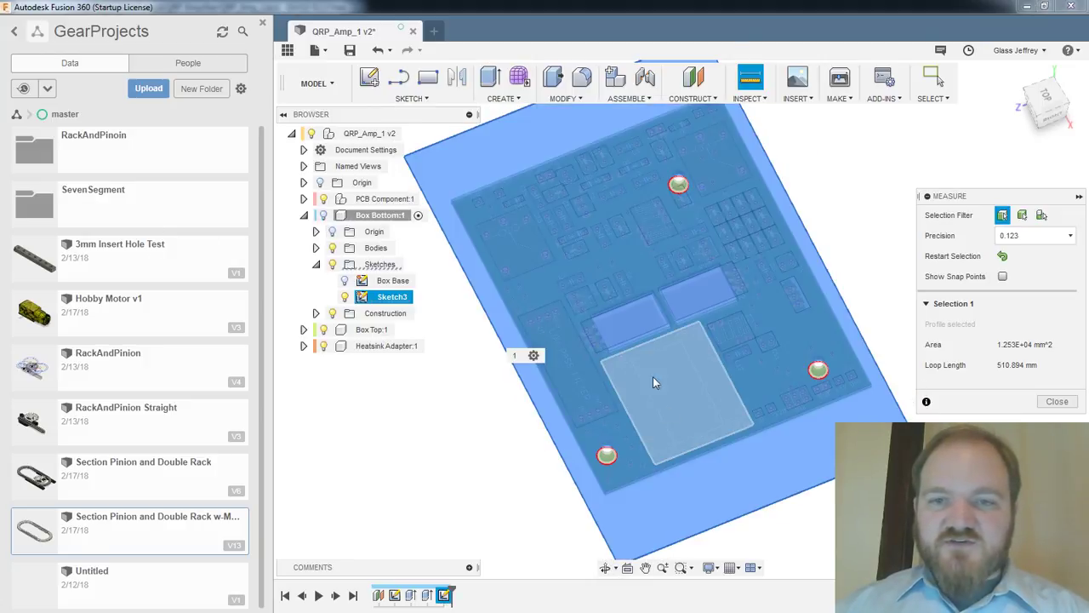
{"action": "mouse_move", "coordinate": [653, 377]}
{"action": "middle_mouse_down", "text": "shift"}
{"action": "mouse_move", "coordinate": [648, 310]}
{"action": "mouse_move", "coordinate": [517, 306]}
{"action": "mouse_move", "coordinate": [559, 204]}
{"action": "mouse_move", "coordinate": [581, 218]}
{"action": "mouse_move", "coordinate": [599, 307]}
{"action": "middle_mouse_up", "text": "shift"}
{"action": "scroll", "coordinate": [599, 305], "scroll_direction": "up", "scroll_amount": 3}
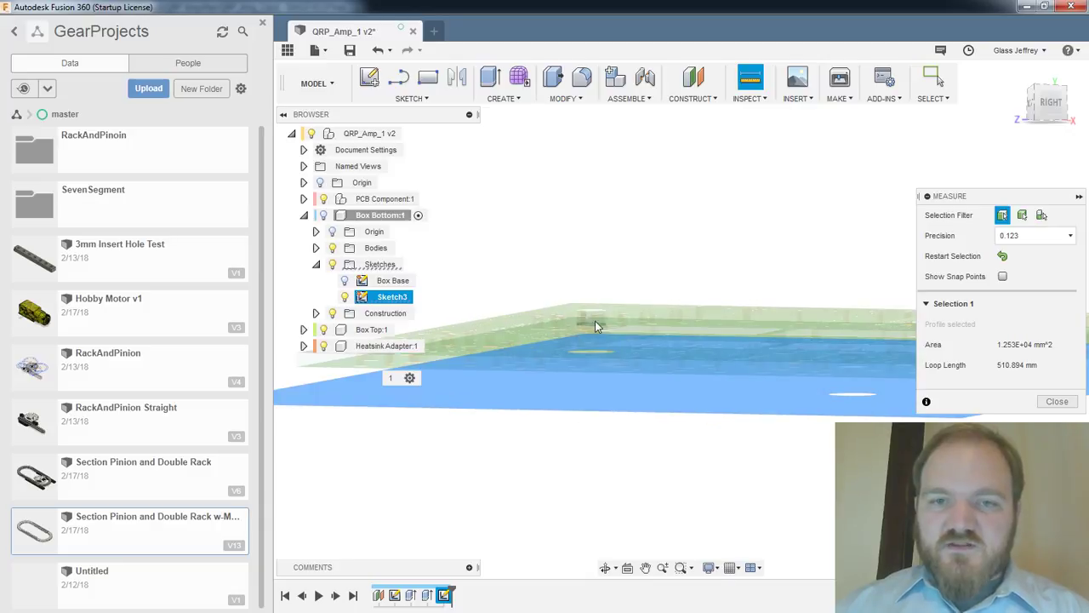
{"action": "left_click", "coordinate": [556, 327]}
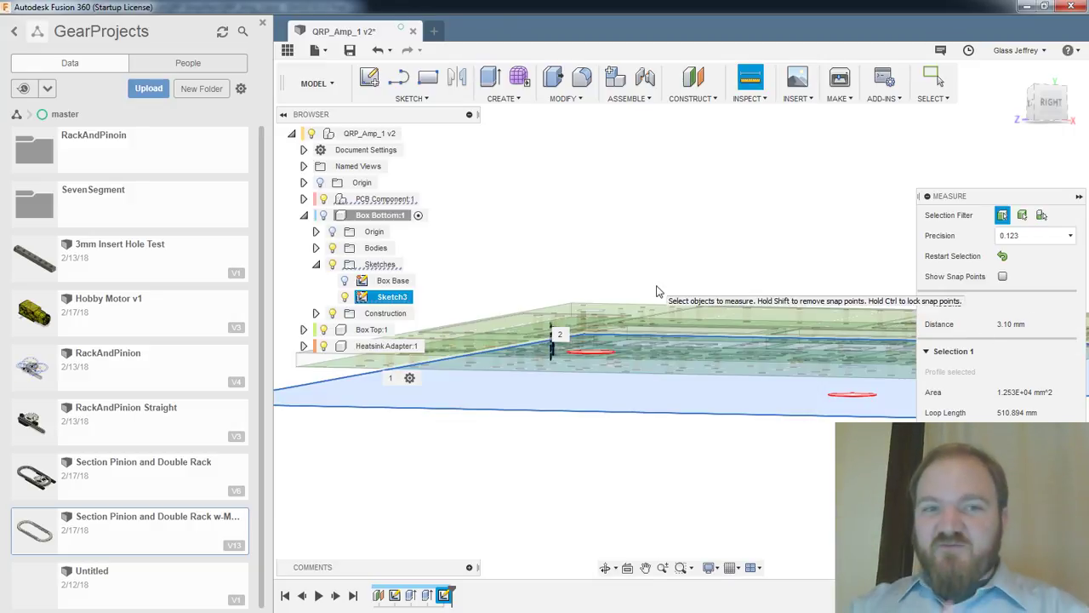
{"action": "key", "text": "Escape"}
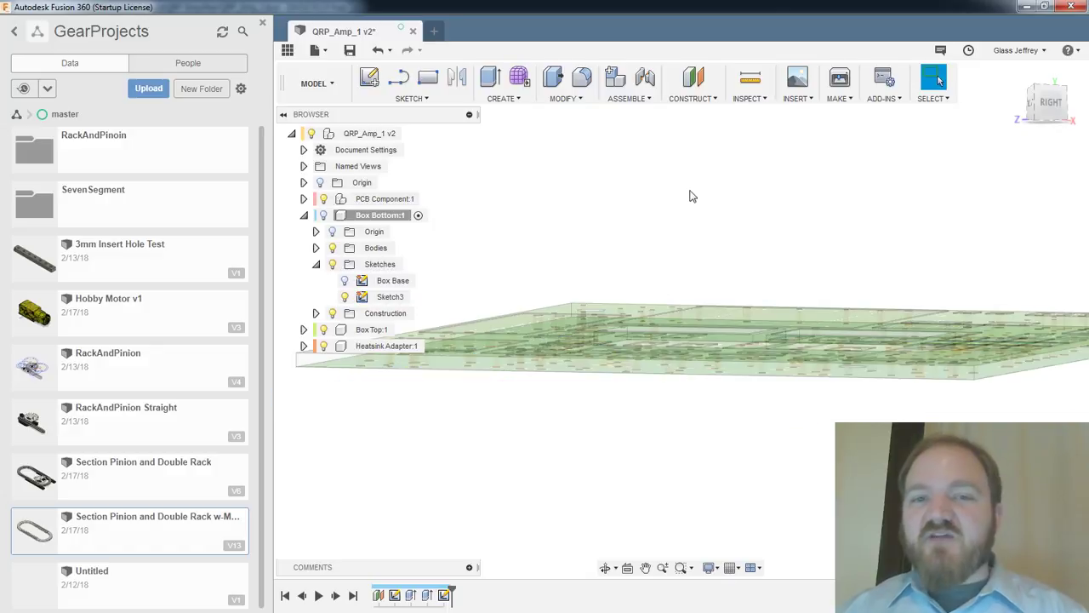
Show the Box Bottom component again and hide the PCB component to expose the standoff sketch circles
{"action": "middle_click_drag", "start_coordinate": [691, 196], "coordinate": [758, 230], "text": "shift"}
{"action": "left_click", "coordinate": [323, 215]}
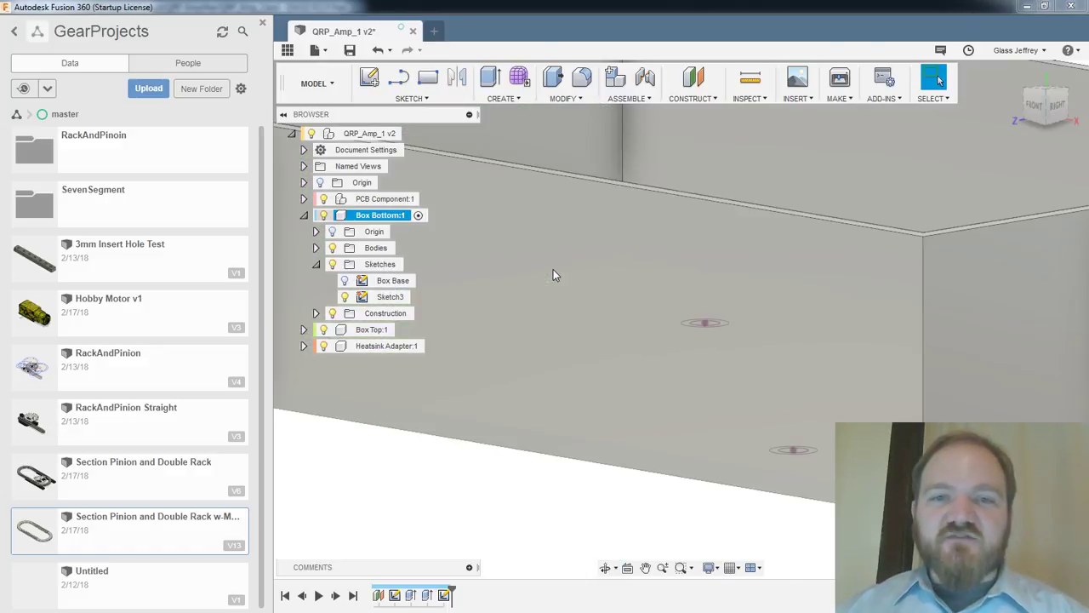
{"action": "scroll", "coordinate": [553, 269], "scroll_direction": "down", "scroll_amount": 3}
{"action": "middle_click_drag", "start_coordinate": [548, 244], "coordinate": [724, 303], "text": "shift"}
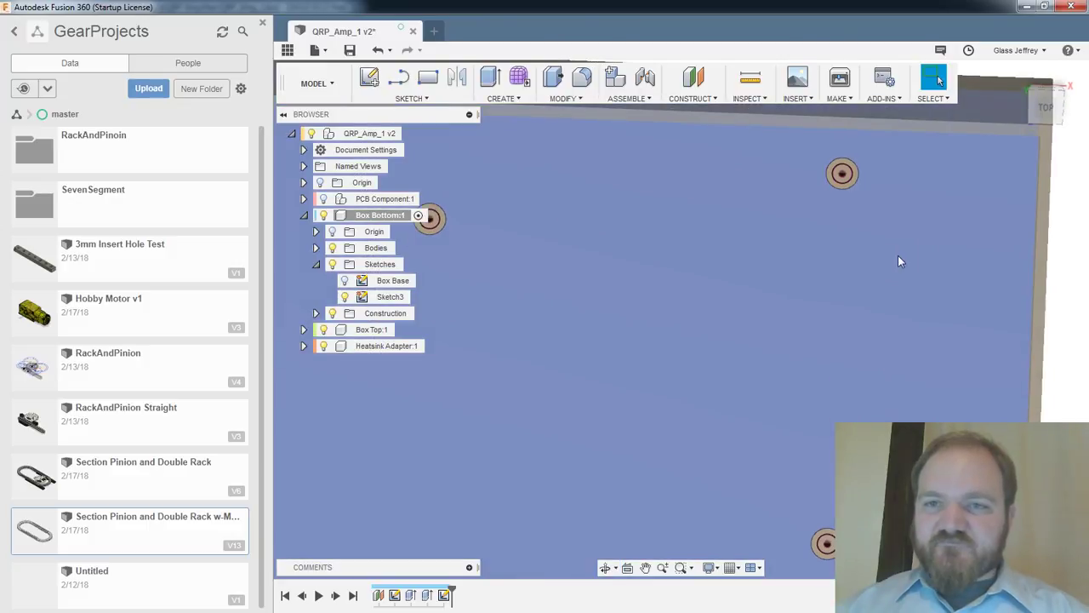
{"action": "middle_click_drag", "start_coordinate": [898, 256], "coordinate": [913, 180], "text": "shift"}
{"action": "scroll", "coordinate": [929, 226], "scroll_direction": "down", "scroll_amount": 2}
{"action": "scroll", "coordinate": [930, 228], "scroll_direction": "up", "scroll_amount": 4}
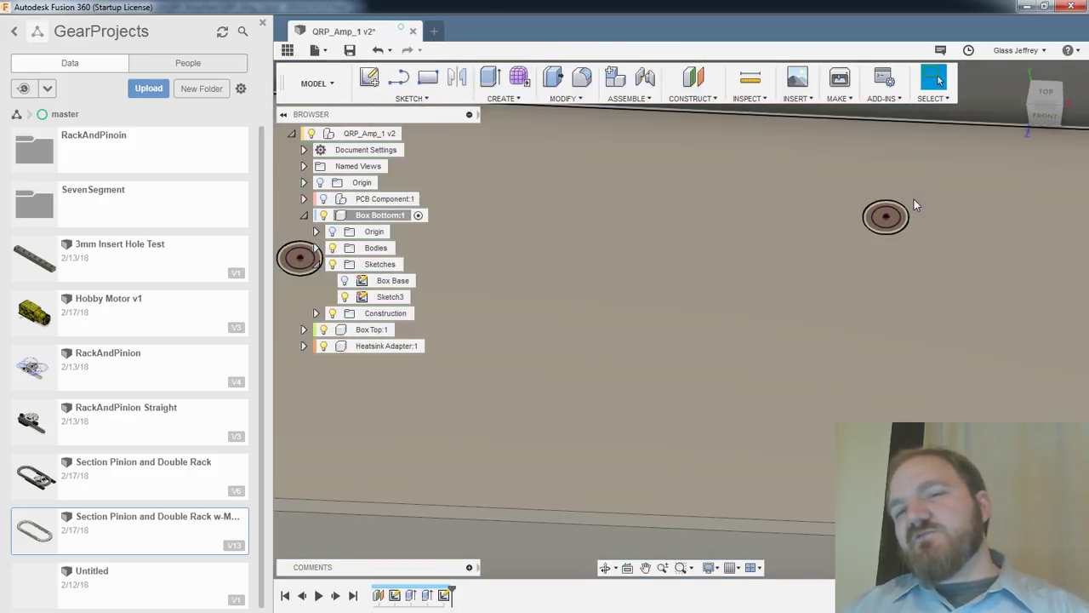
Extrude the three standoff ring profiles on the box floor by PCB_TO_BOTTOM, joined to the Box Bottom body
{"action": "left_click", "coordinate": [918, 214]}
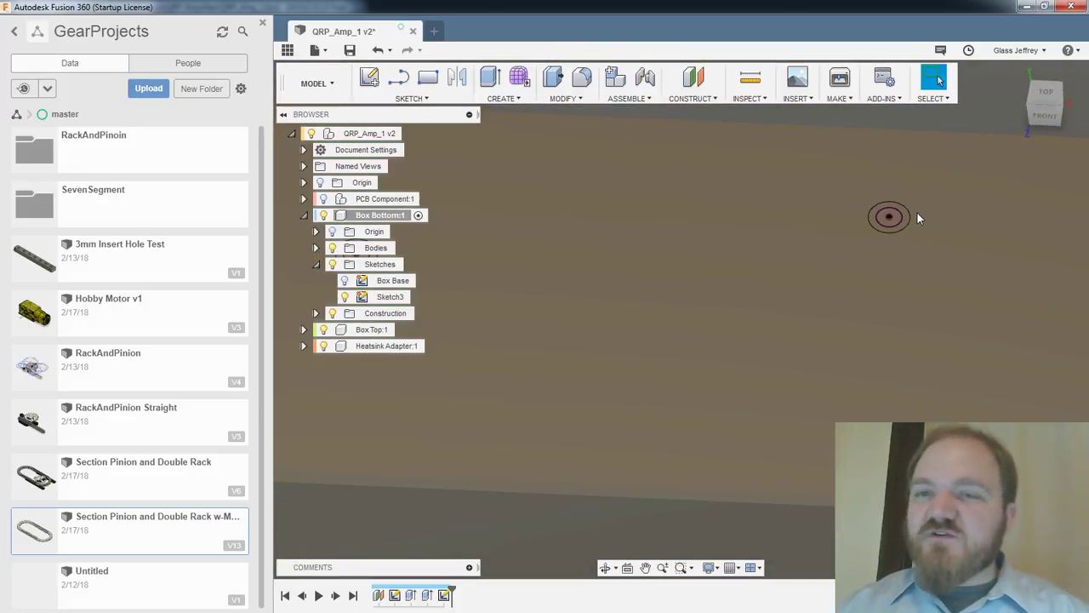
{"action": "key", "text": "e"}
{"action": "scroll", "coordinate": [901, 263], "scroll_direction": "down", "scroll_amount": 2}
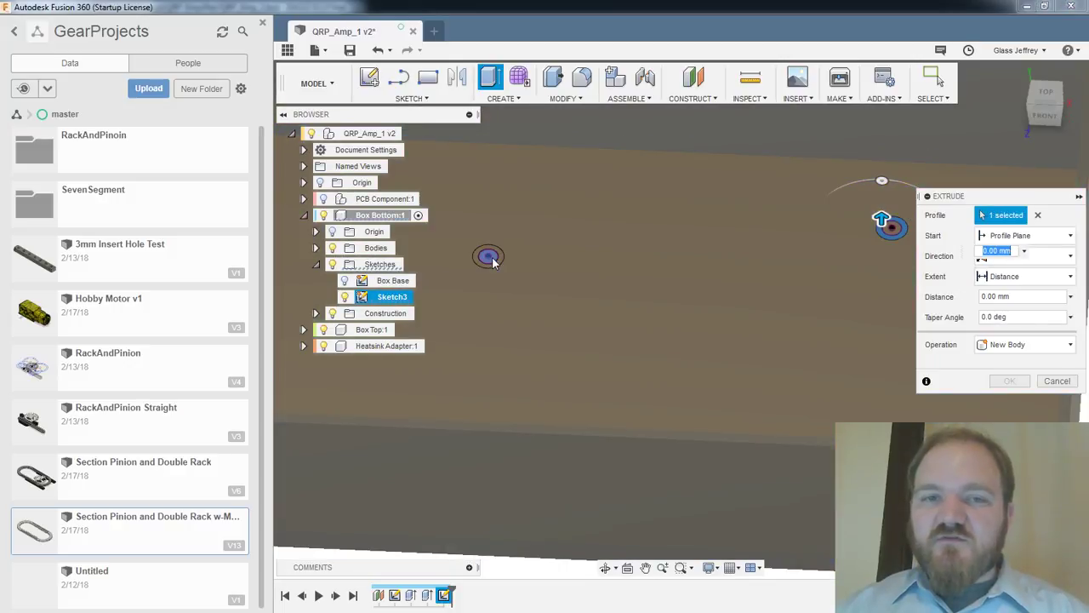
{"action": "left_click", "coordinate": [499, 257]}
{"action": "mouse_move", "coordinate": [514, 275]}
{"action": "middle_mouse_down", "text": "shift"}
{"action": "mouse_move", "coordinate": [853, 324]}
{"action": "mouse_move", "coordinate": [854, 391]}
{"action": "mouse_move", "coordinate": [857, 312]}
{"action": "mouse_move", "coordinate": [858, 332]}
{"action": "middle_mouse_up", "text": "shift"}
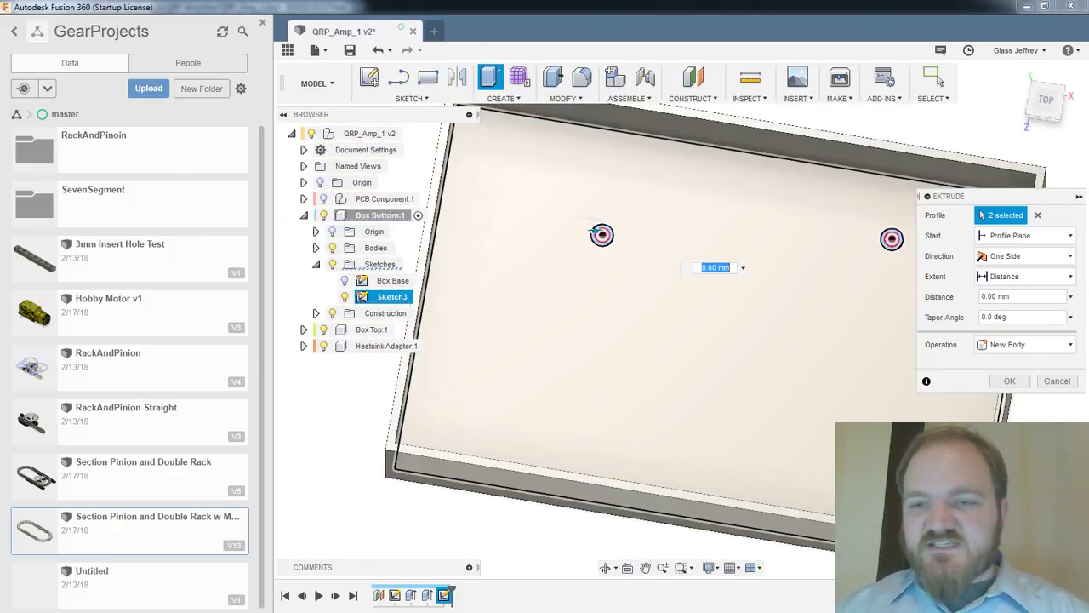
{"action": "left_click", "coordinate": [848, 490]}
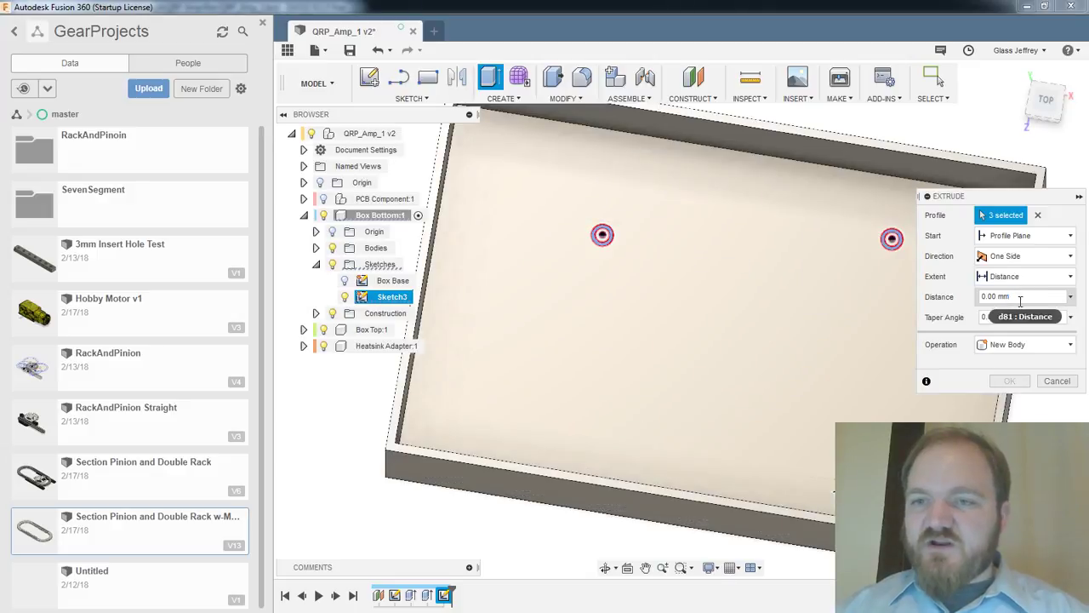
{"action": "left_click_drag", "start_coordinate": [1020, 297], "coordinate": [828, 274]}
{"action": "type", "text": "PCB"}
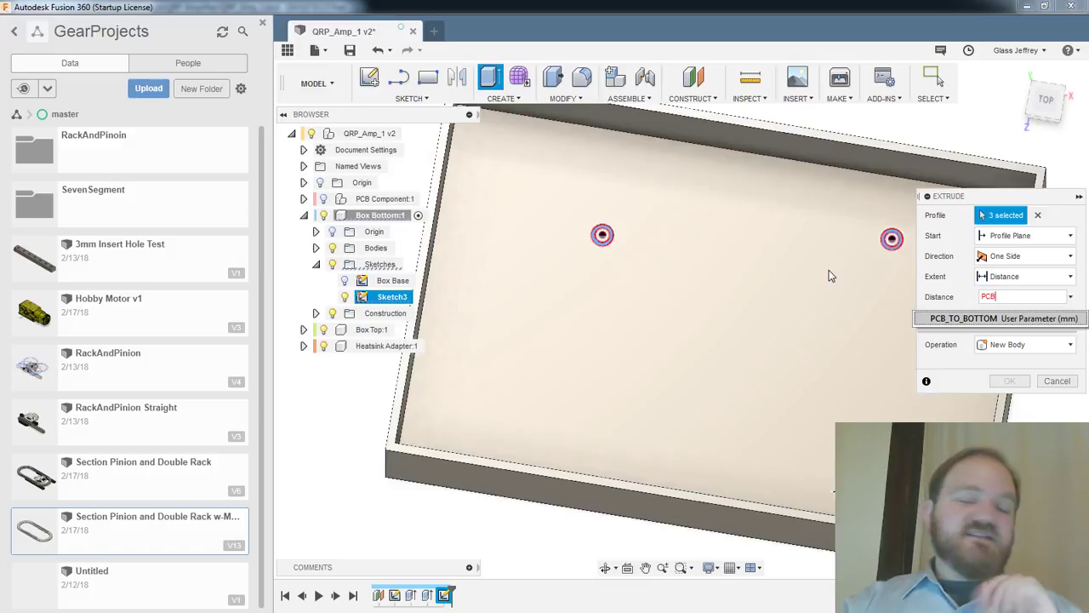
{"action": "key", "text": "Return"}
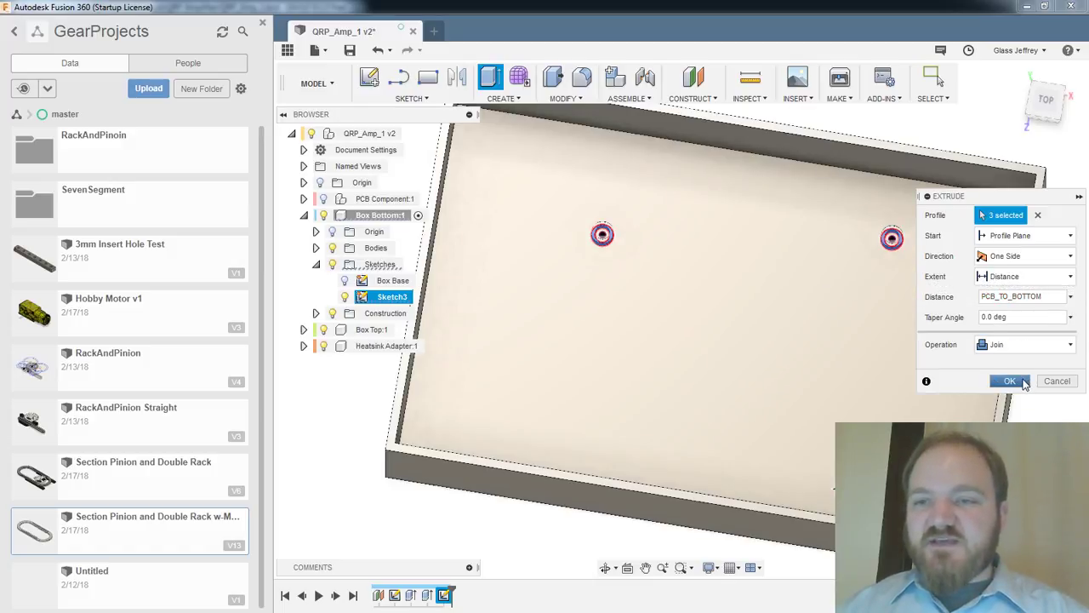
{"action": "left_click", "coordinate": [1009, 381]}
Change the knurl standoff diameter user parameter's expression to KNURL_HOLE_DIAMETER + 4 mm
{"action": "mouse_move", "coordinate": [717, 284]}
{"action": "middle_mouse_down", "text": "shift"}
{"action": "mouse_move", "coordinate": [737, 284]}
{"action": "mouse_move", "coordinate": [743, 261]}
{"action": "middle_mouse_up", "text": "shift"}
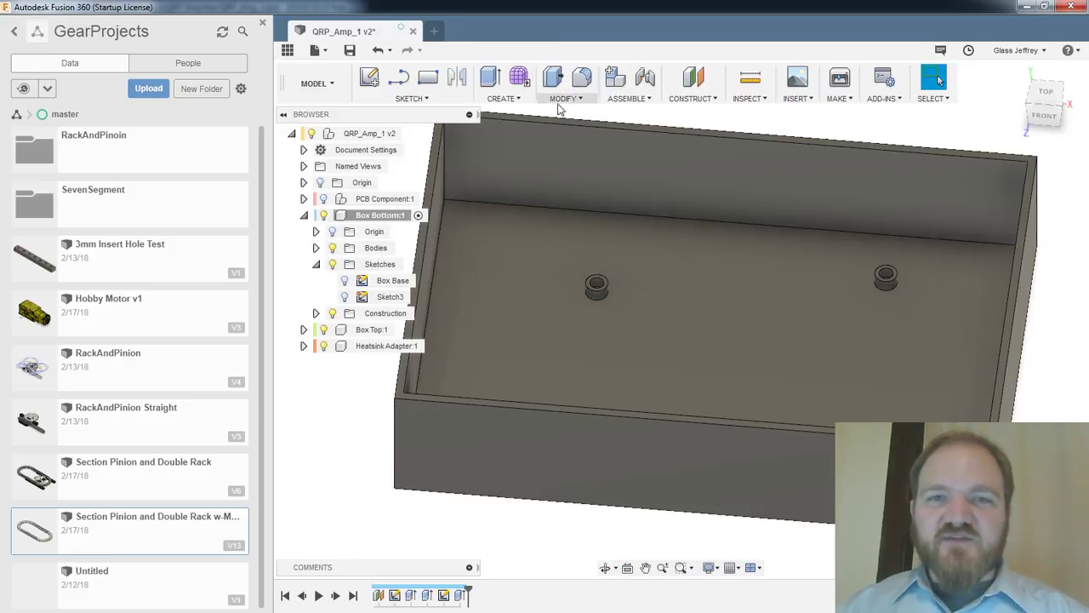
{"action": "left_click", "coordinate": [563, 98]}
{"action": "left_click", "coordinate": [586, 427]}
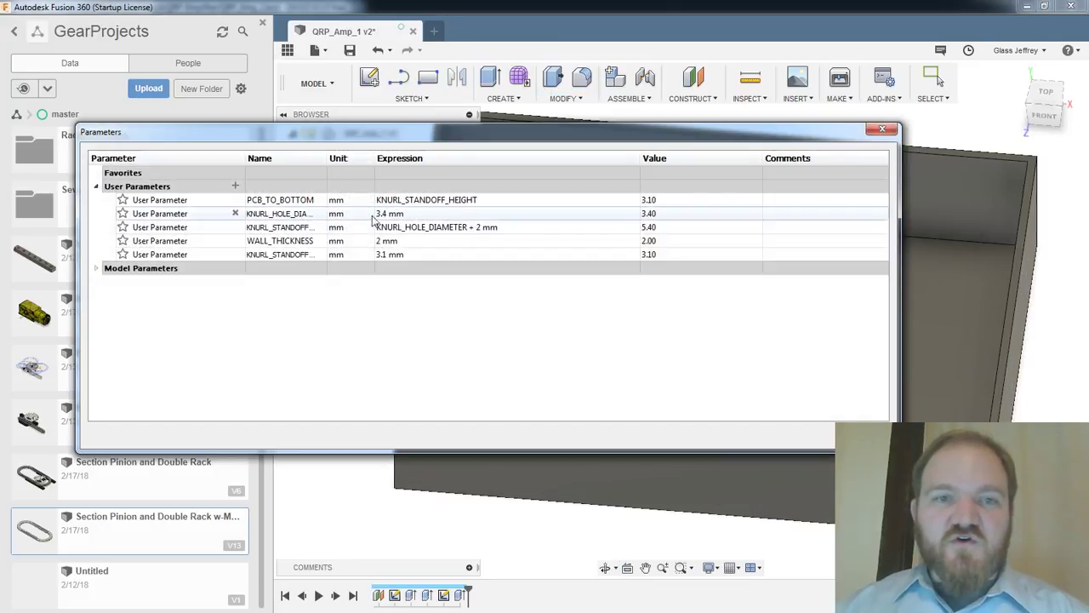
{"action": "double_click", "coordinate": [505, 227]}
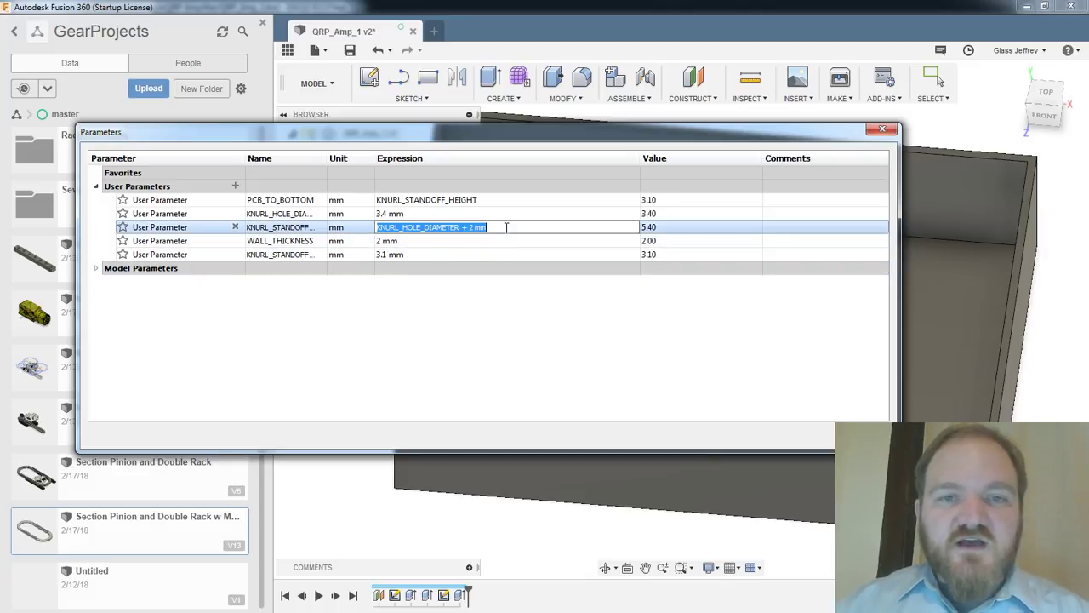
{"action": "left_click", "coordinate": [470, 227]}
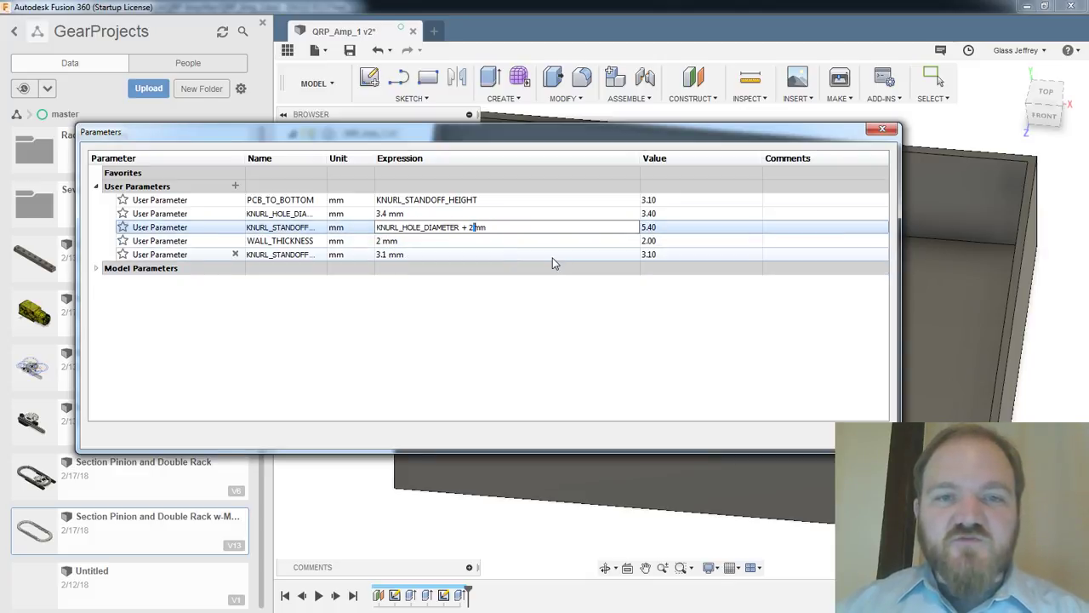
{"action": "key", "text": "BackSpace"}
{"action": "type", "text": "4"}
{"action": "key", "text": "Return"}
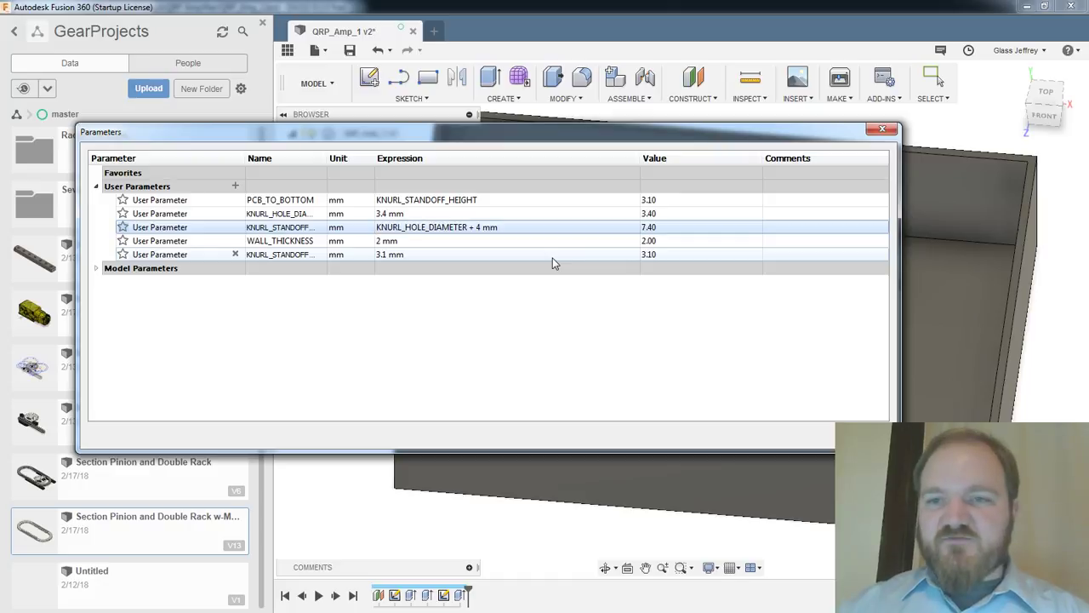
{"action": "left_click", "coordinate": [855, 434]}
Try to extrude the floor faces inside the three standoff holes by PCB_TO_BOTTOM-KNURL_STANDOFF_HEIGHT as a Join
{"action": "middle_click_drag", "start_coordinate": [726, 271], "coordinate": [743, 288], "text": "shift"}
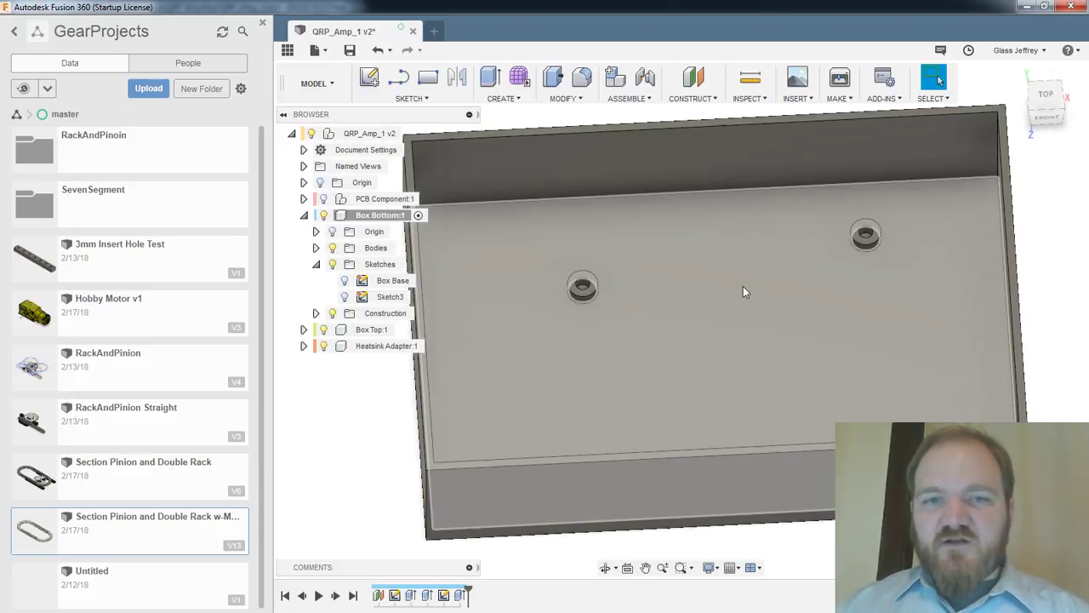
{"action": "middle_click_drag", "start_coordinate": [882, 272], "coordinate": [878, 289], "text": "shift"}
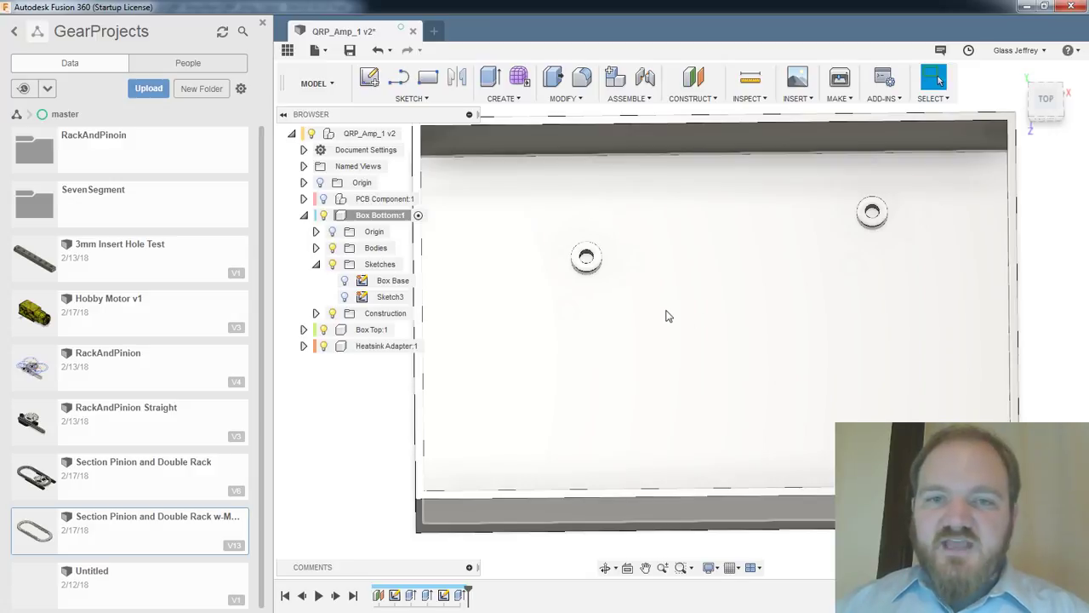
{"action": "middle_click_drag", "start_coordinate": [888, 278], "coordinate": [888, 284], "text": "shift"}
{"action": "scroll", "coordinate": [878, 212], "scroll_direction": "down", "scroll_amount": 2}
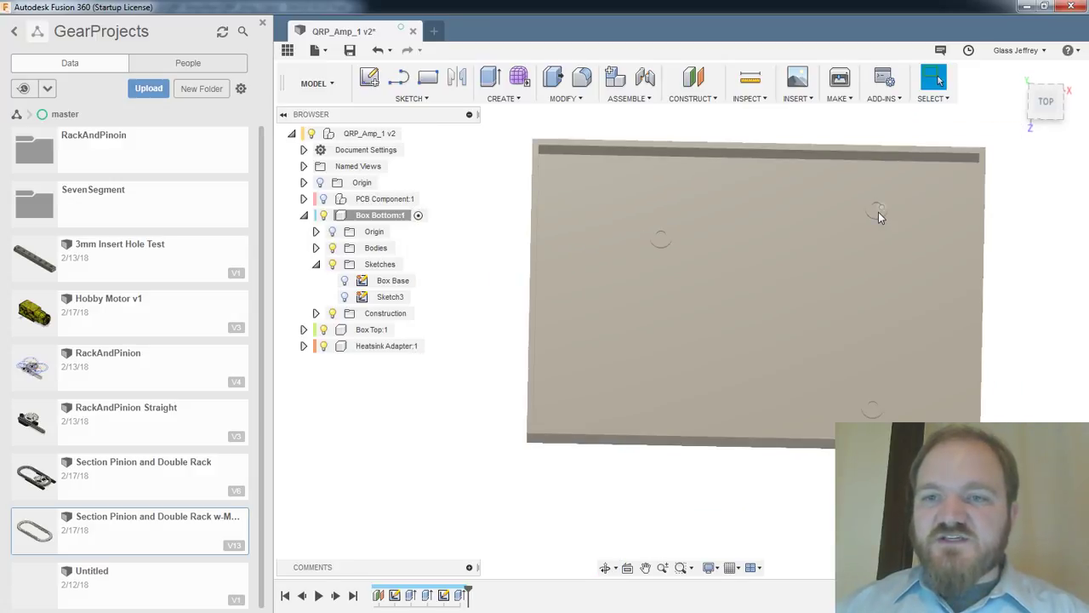
{"action": "scroll", "coordinate": [878, 212], "scroll_direction": "up", "scroll_amount": 4}
{"action": "key", "text": "e"}
{"action": "left_click", "coordinate": [876, 200]}
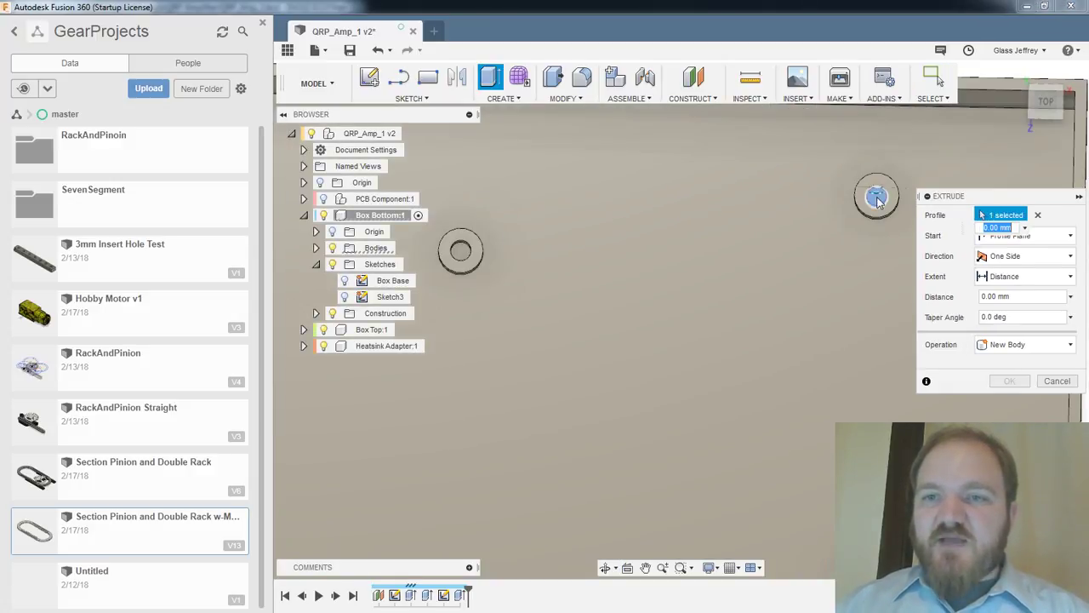
{"action": "scroll", "coordinate": [772, 306], "scroll_direction": "down", "scroll_amount": 2}
{"action": "left_click", "coordinate": [559, 267]}
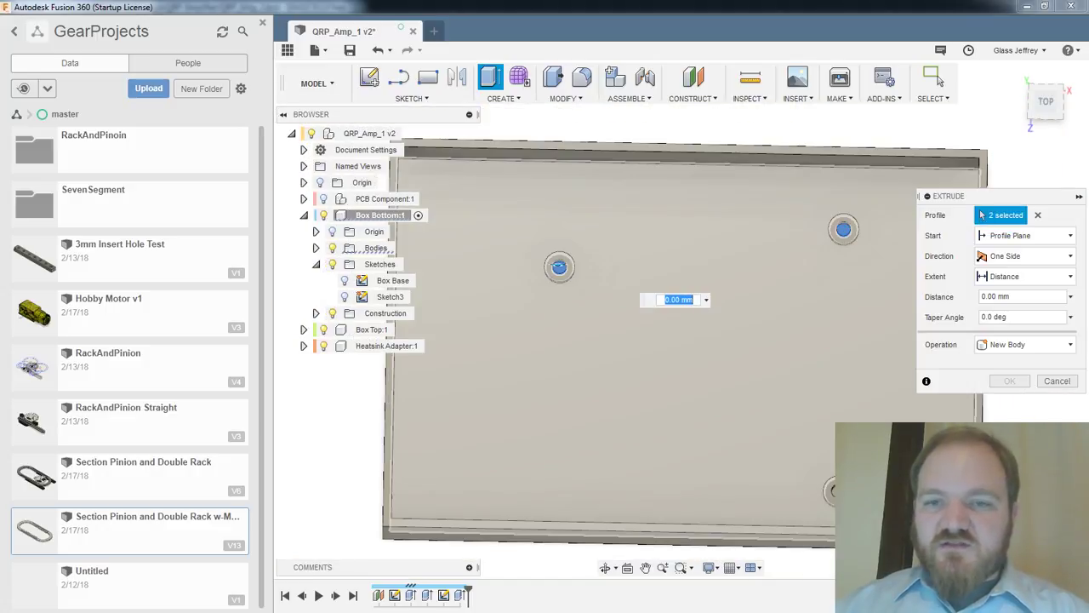
{"action": "left_click", "coordinate": [832, 491]}
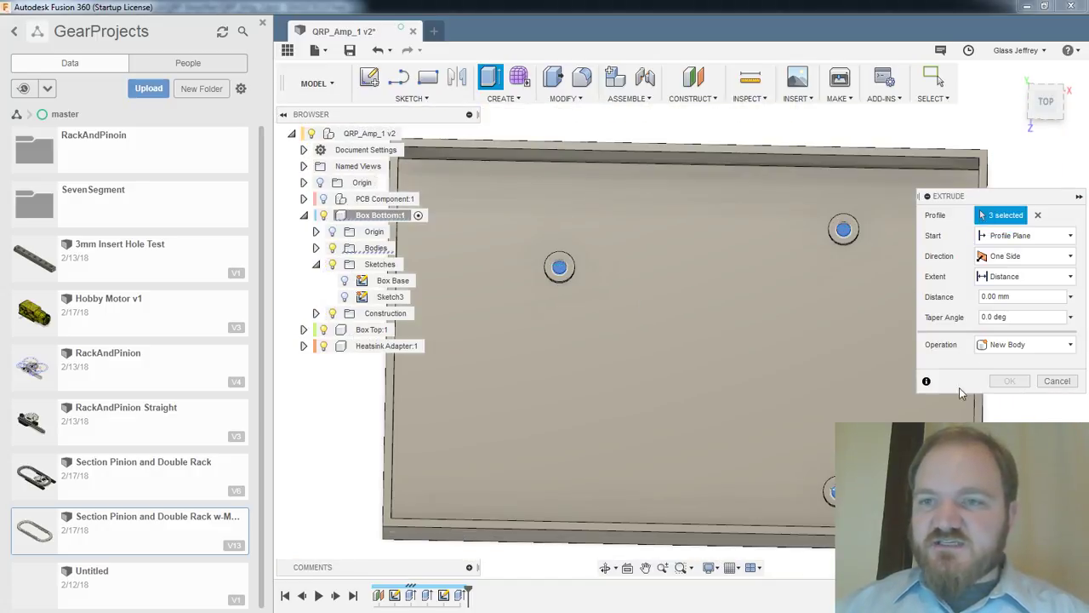
{"action": "left_click", "coordinate": [1009, 296]}
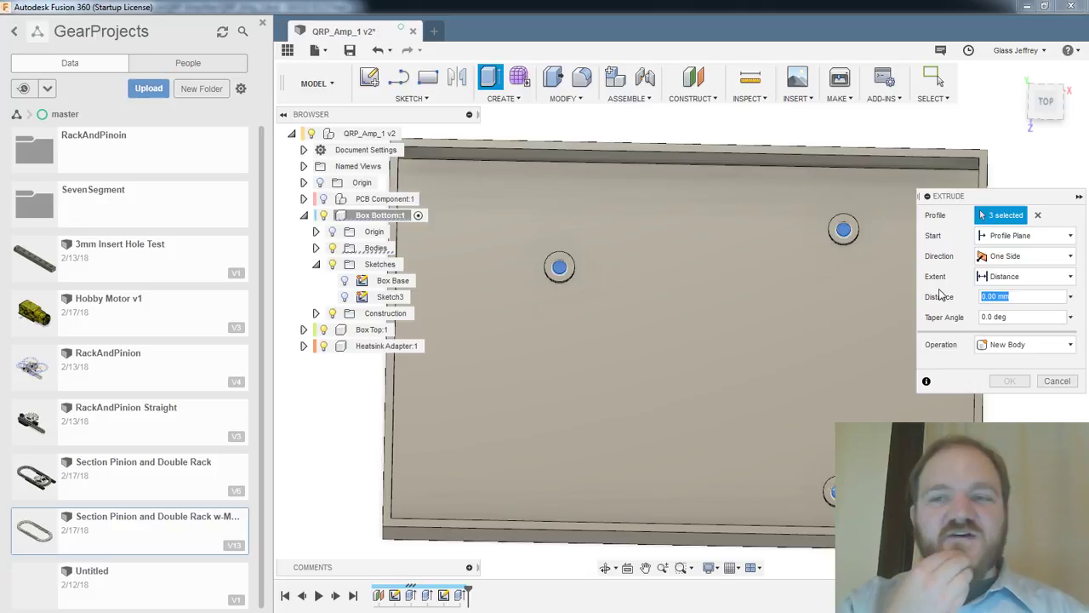
{"action": "type", "text": "PC"}
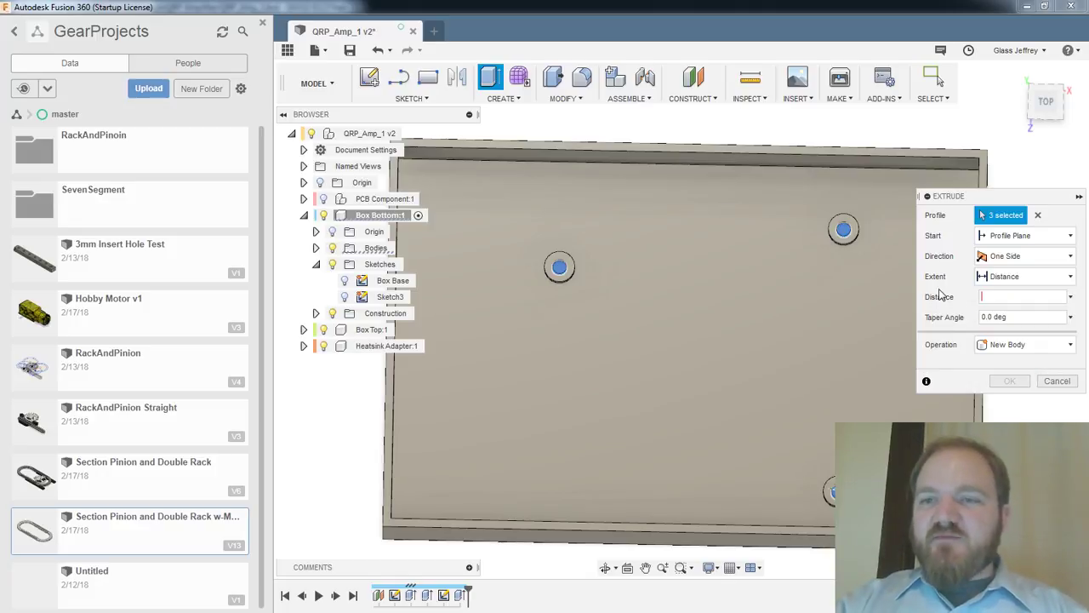
{"action": "type", "text": "B"}
{"action": "key", "text": "Return"}
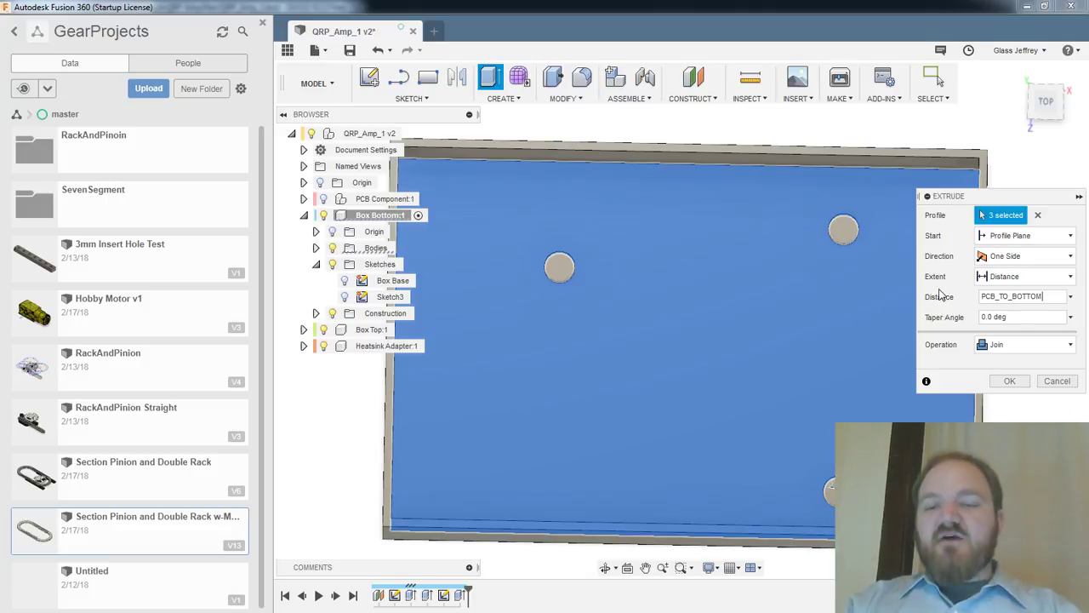
{"action": "type", "text": "-KNU"}
{"action": "key", "text": "Down"}
{"action": "key", "text": "Down"}
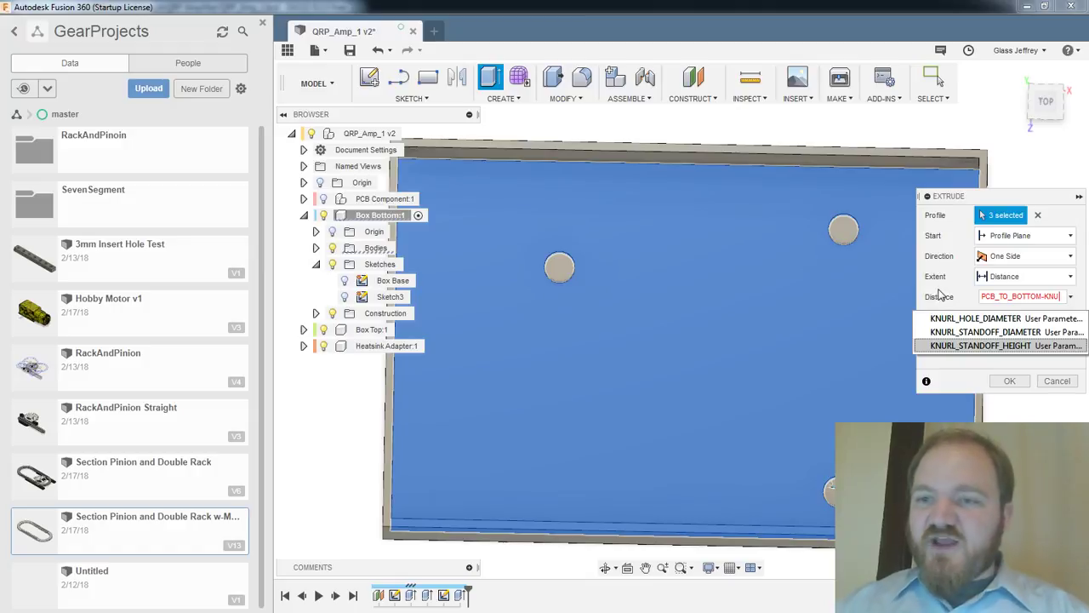
{"action": "left_click", "coordinate": [990, 347]}
{"action": "left_click", "coordinate": [1019, 364]}
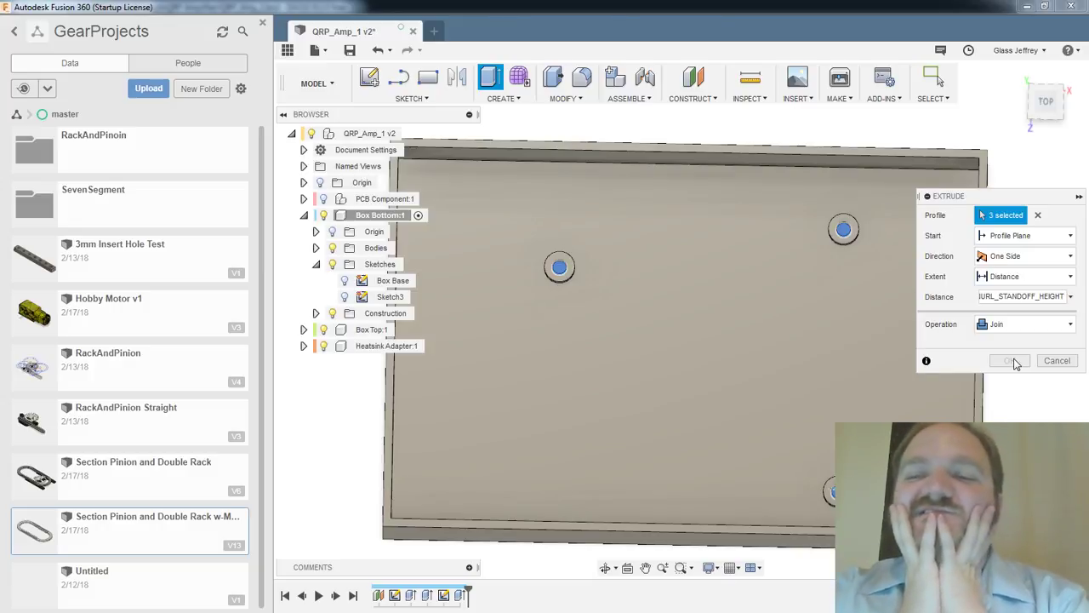
{"action": "left_click", "coordinate": [1012, 361]}
Replace the PCB_TO_BOTTOM user parameter's expression with a fixed value of 3.2 mm
{"action": "left_click", "coordinate": [563, 98]}
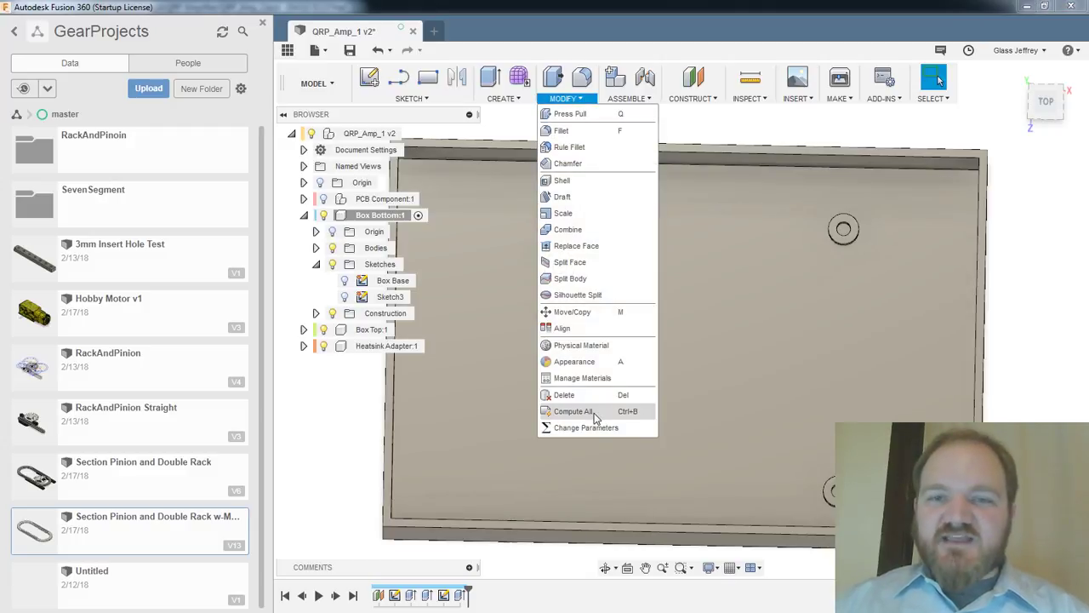
{"action": "left_click", "coordinate": [593, 430]}
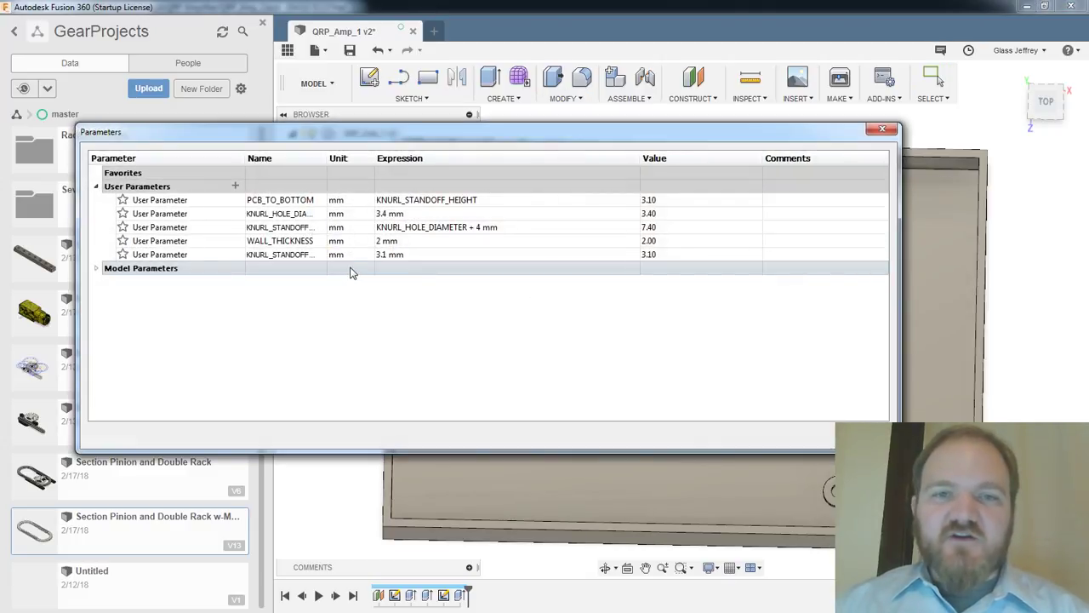
{"action": "left_click", "coordinate": [420, 203]}
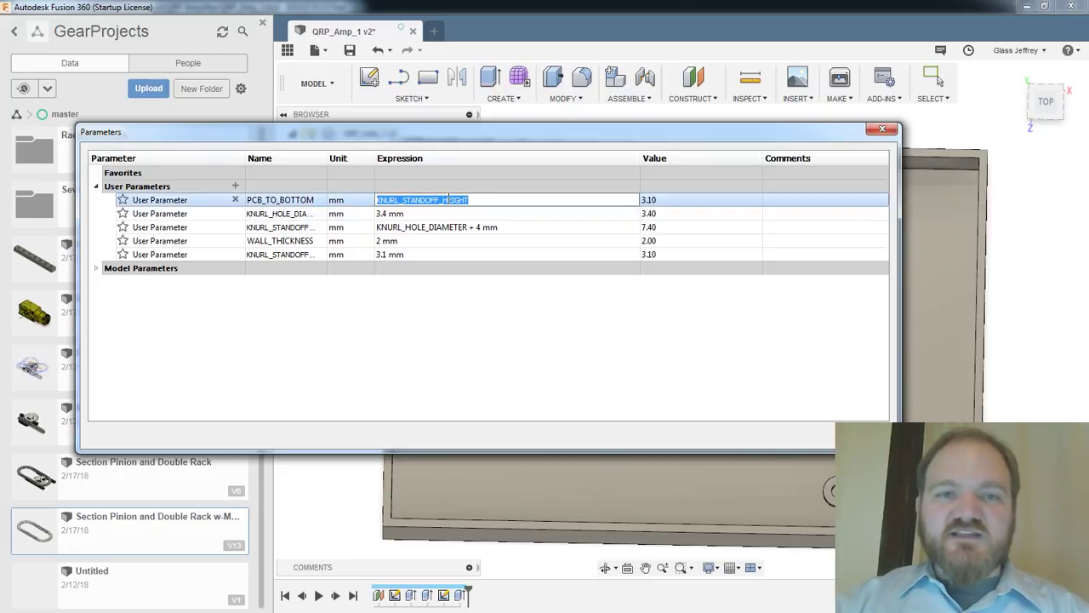
{"action": "type", "text": "3.1"}
{"action": "key", "text": "Return"}
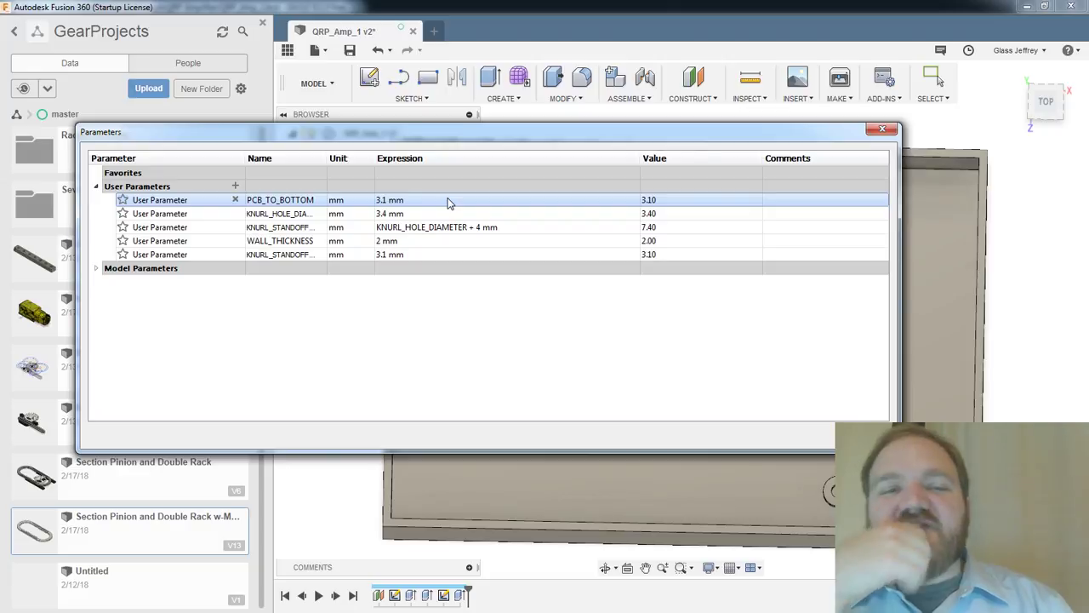
{"action": "left_click", "coordinate": [448, 199]}
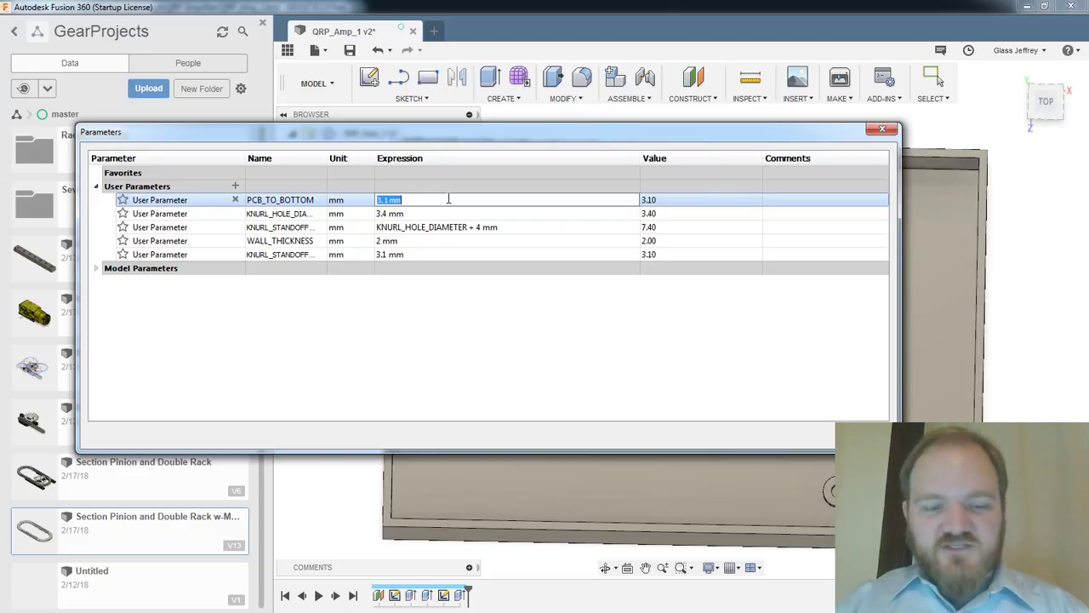
{"action": "type", "text": "3.2"}
{"action": "key", "text": "Return"}
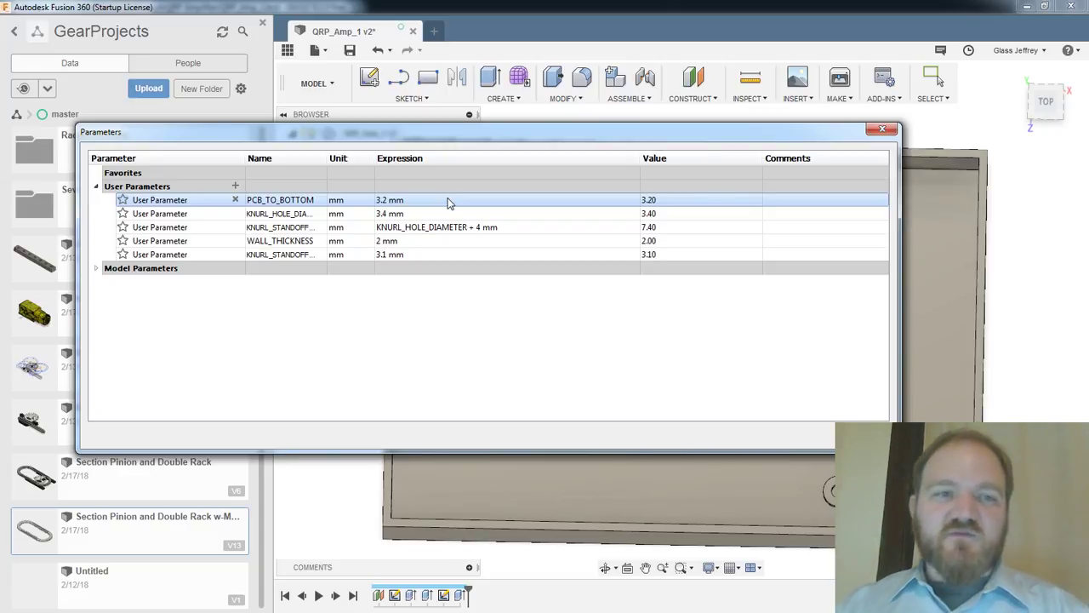
Extrude the floor faces inside the three standoff holes by PCB_TO_BOTTOM-KNURL_STANDOFF_HEIGHT as a Join
{"action": "left_click", "coordinate": [855, 435]}
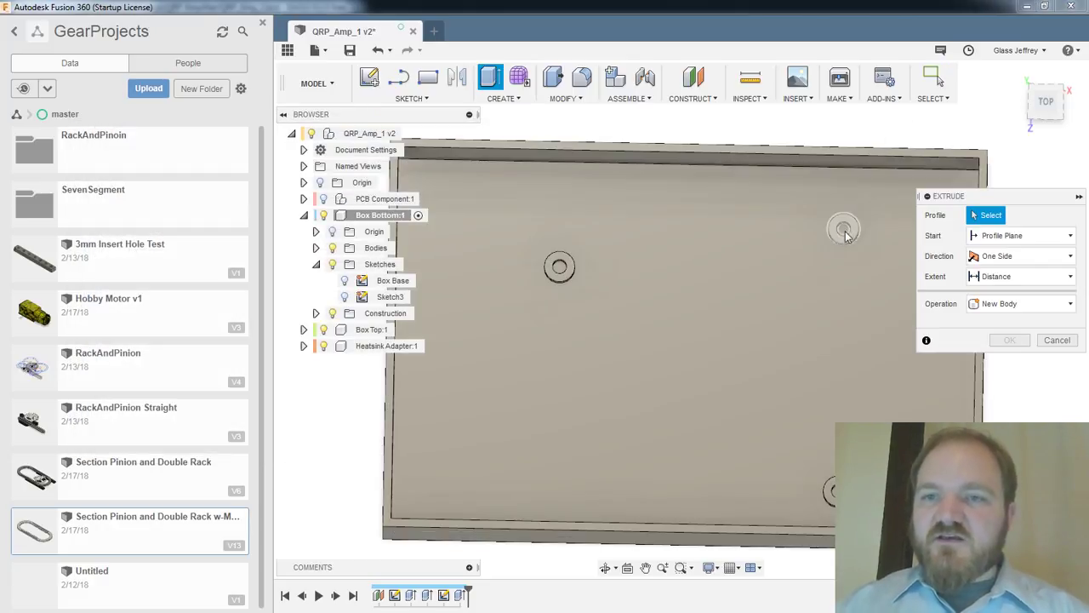
{"action": "left_click", "coordinate": [843, 228]}
{"action": "left_click", "coordinate": [559, 269]}
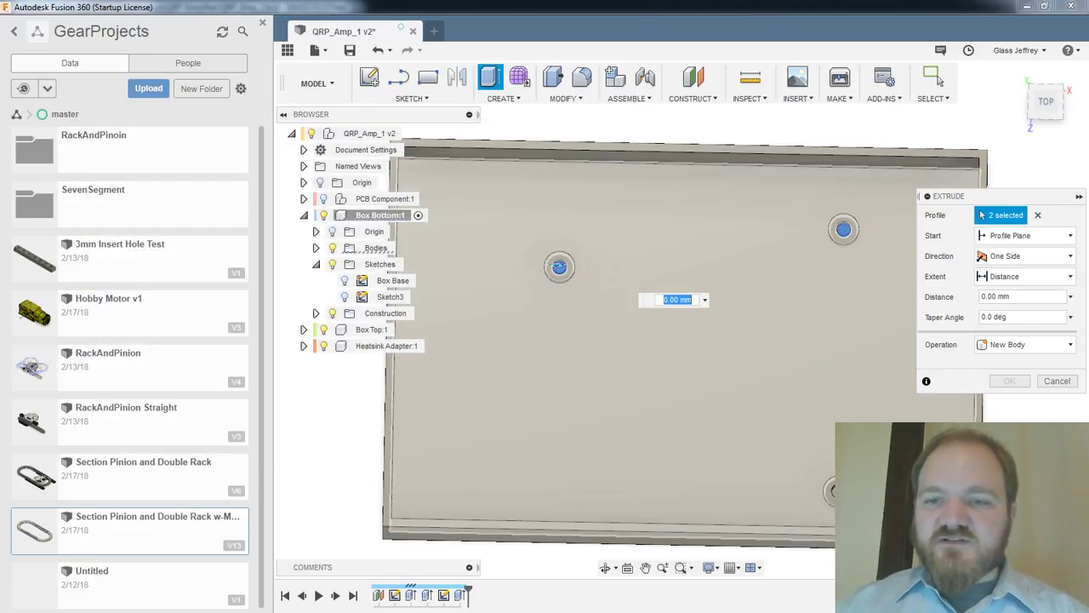
{"action": "left_click", "coordinate": [833, 491]}
{"action": "left_click", "coordinate": [1018, 303]}
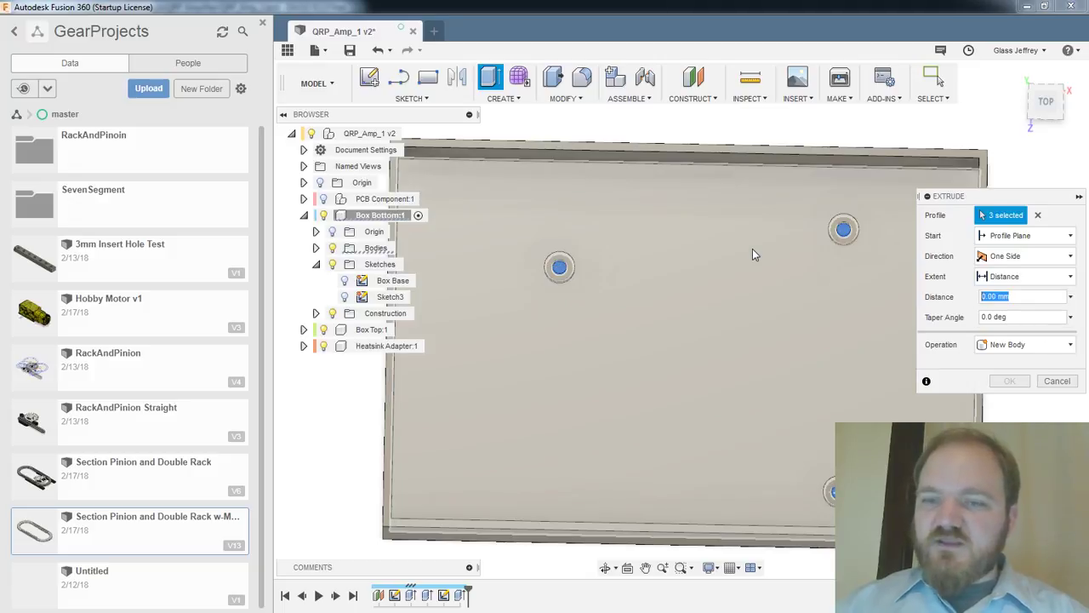
{"action": "type", "text": "KN"}
{"action": "key", "text": "BackSpace"}
{"action": "key", "text": "BackSpace"}
{"action": "type", "text": "PCB"}
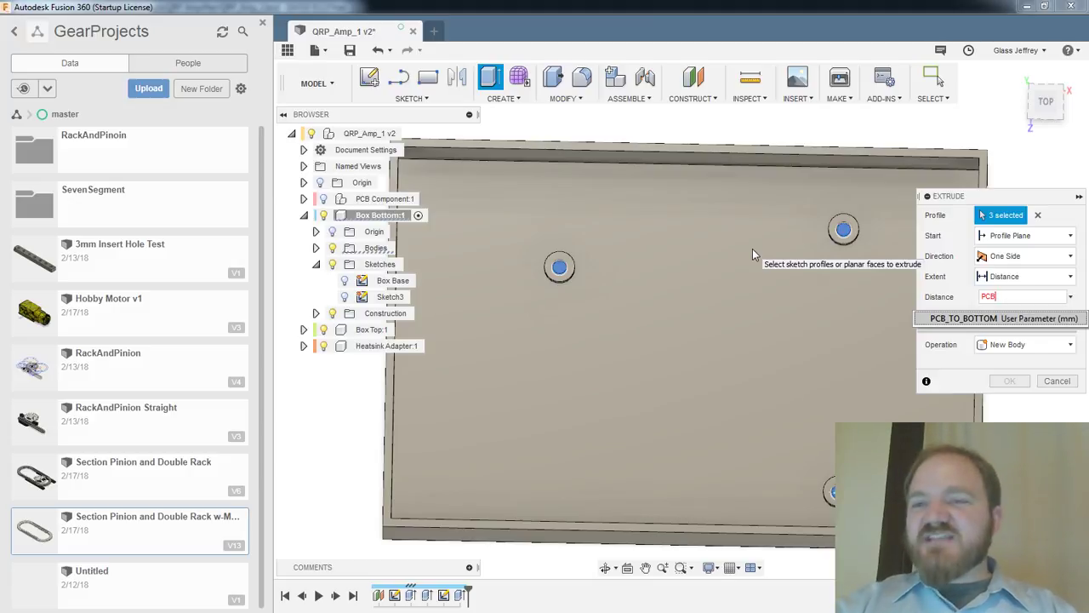
{"action": "key", "text": "Return"}
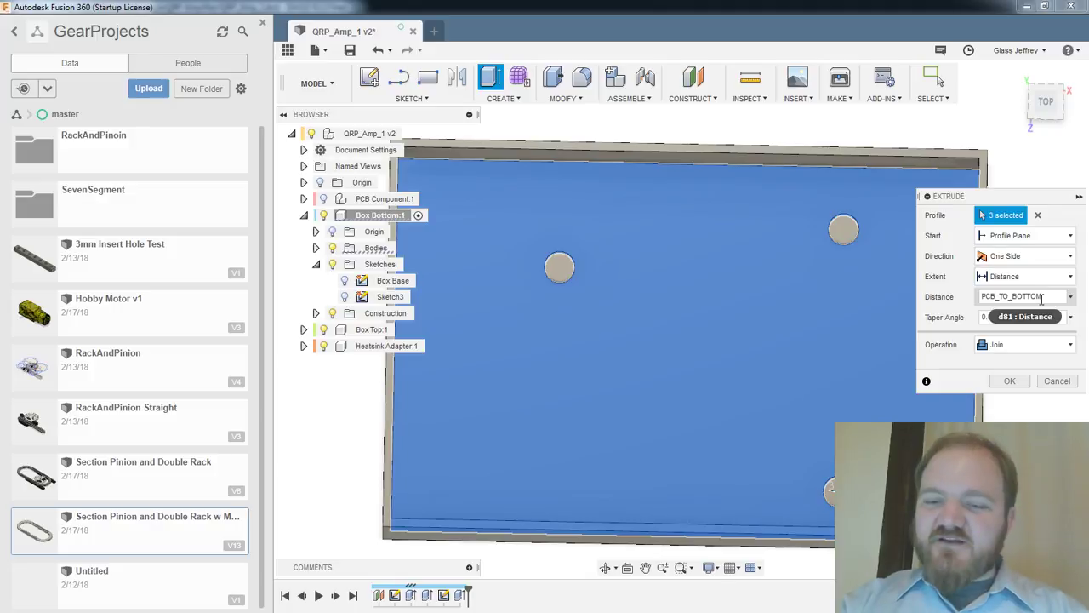
{"action": "type", "text": "-KNURL"}
{"action": "key", "text": "Down"}
{"action": "key", "text": "Down"}
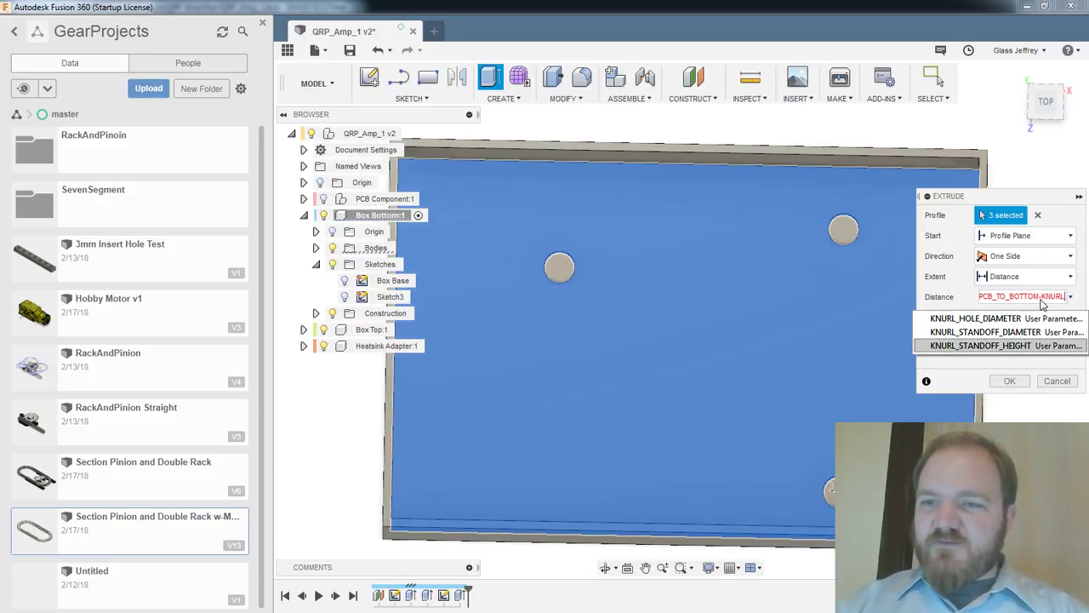
{"action": "key", "text": "Return"}
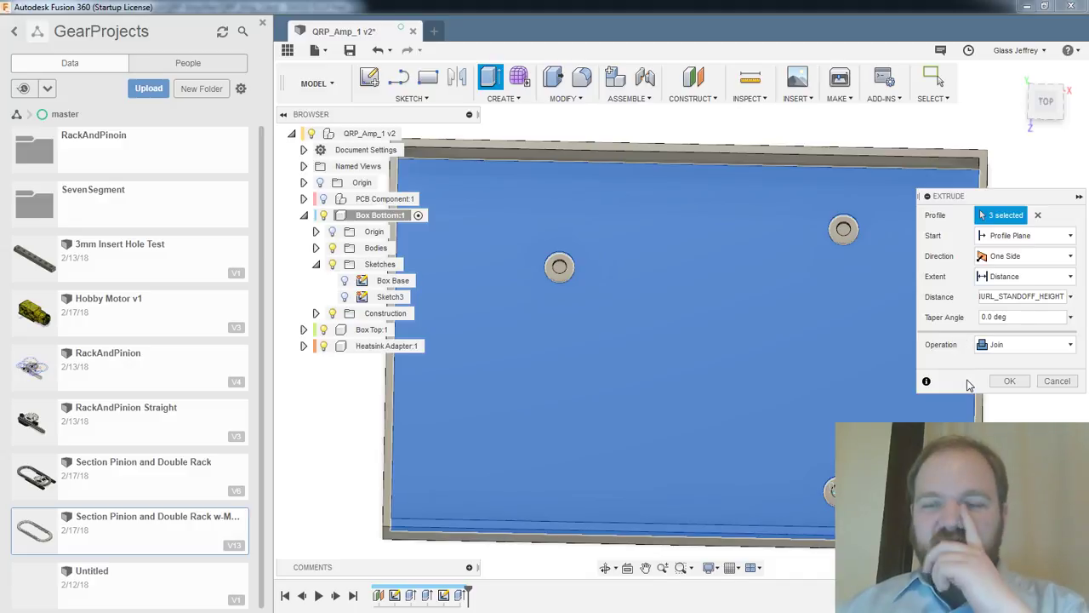
{"action": "left_click", "coordinate": [1007, 383]}
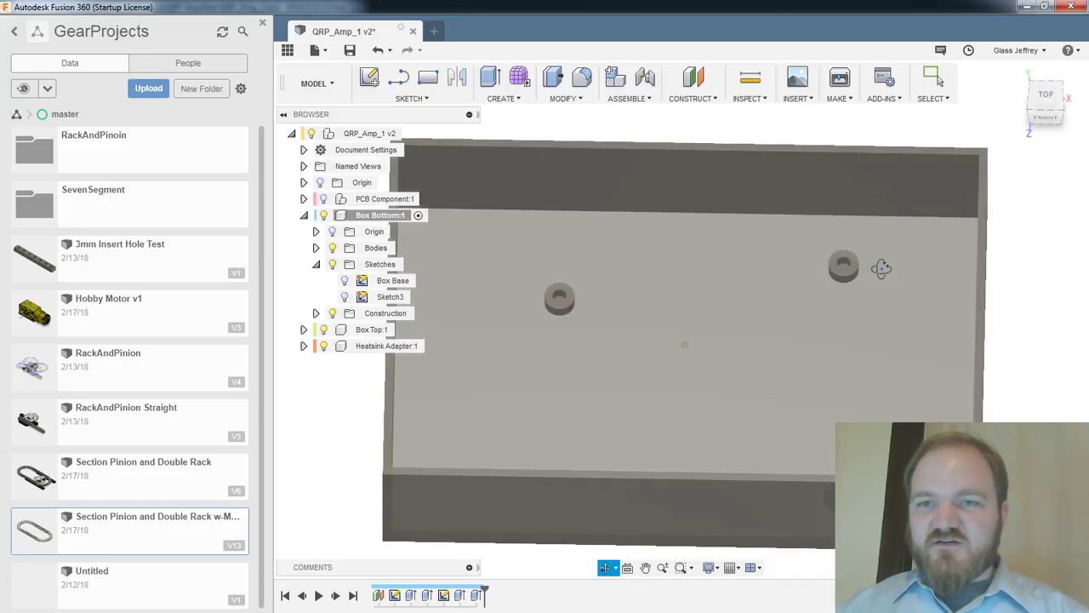
Set the PCB_TO_BOTTOM user parameter to 3.1 mm and dismiss the resulting feature warning
{"action": "scroll", "coordinate": [881, 270], "scroll_direction": "up", "scroll_amount": 4}
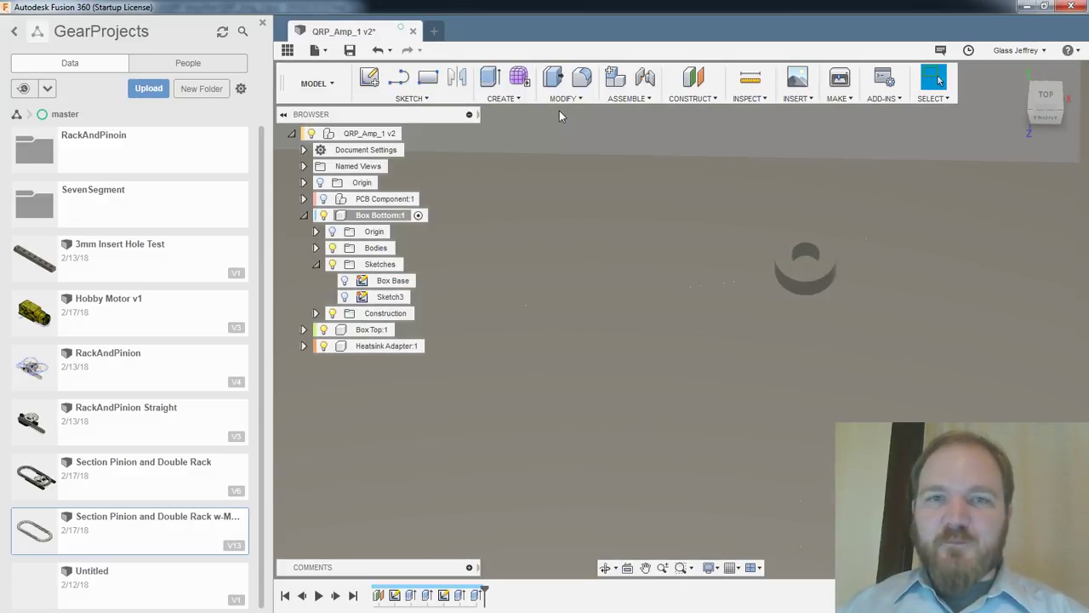
{"action": "left_click", "coordinate": [563, 99]}
{"action": "left_click", "coordinate": [586, 427]}
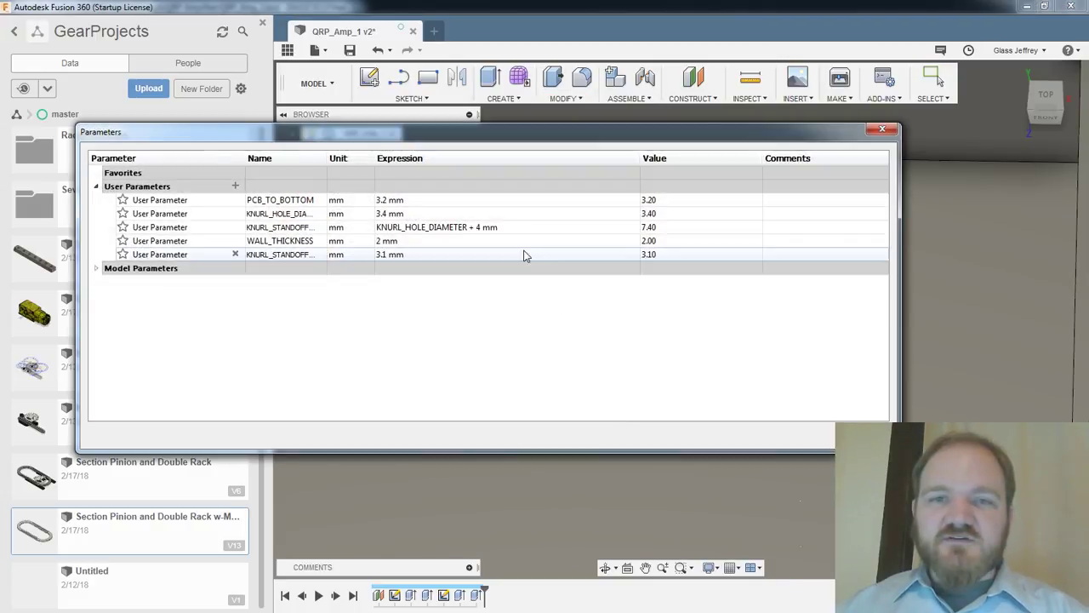
{"action": "left_click", "coordinate": [400, 201]}
{"action": "left_click", "coordinate": [411, 200]}
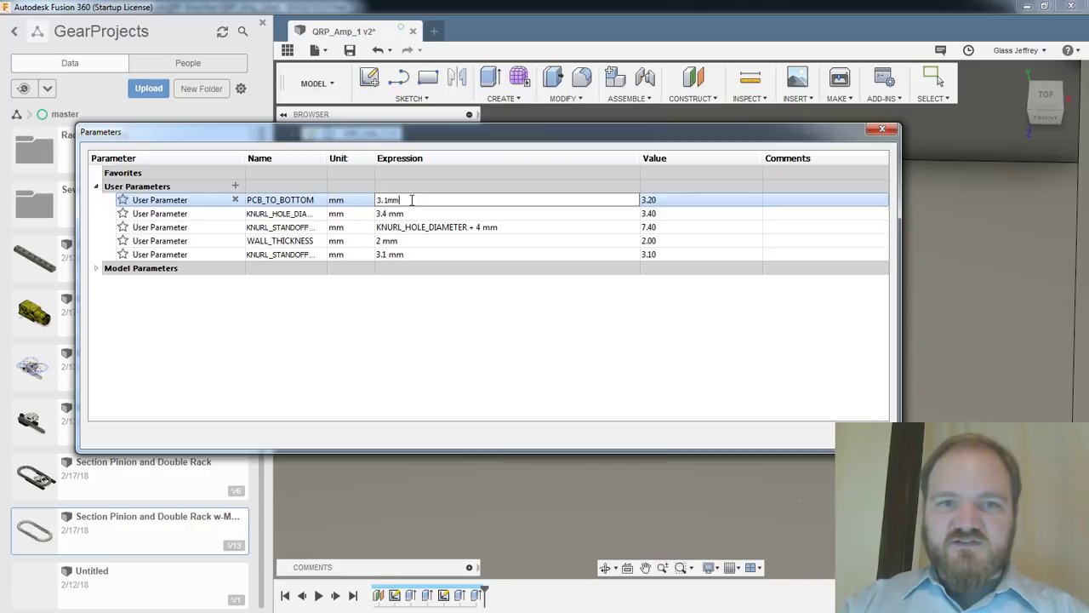
{"action": "key", "text": "Return"}
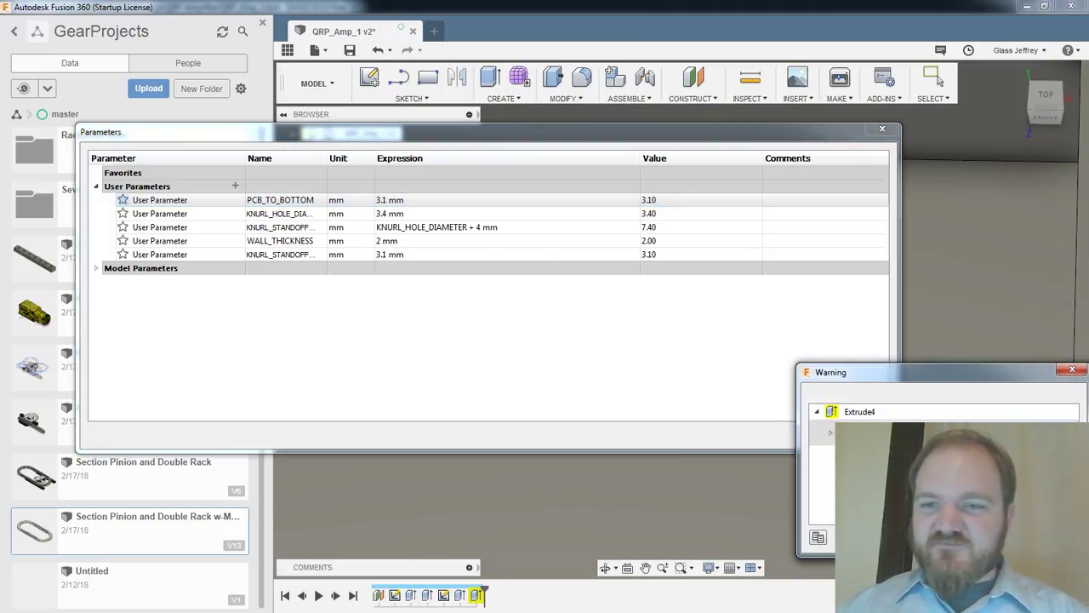
{"action": "left_click", "coordinate": [1047, 537]}
{"action": "left_click", "coordinate": [858, 434]}
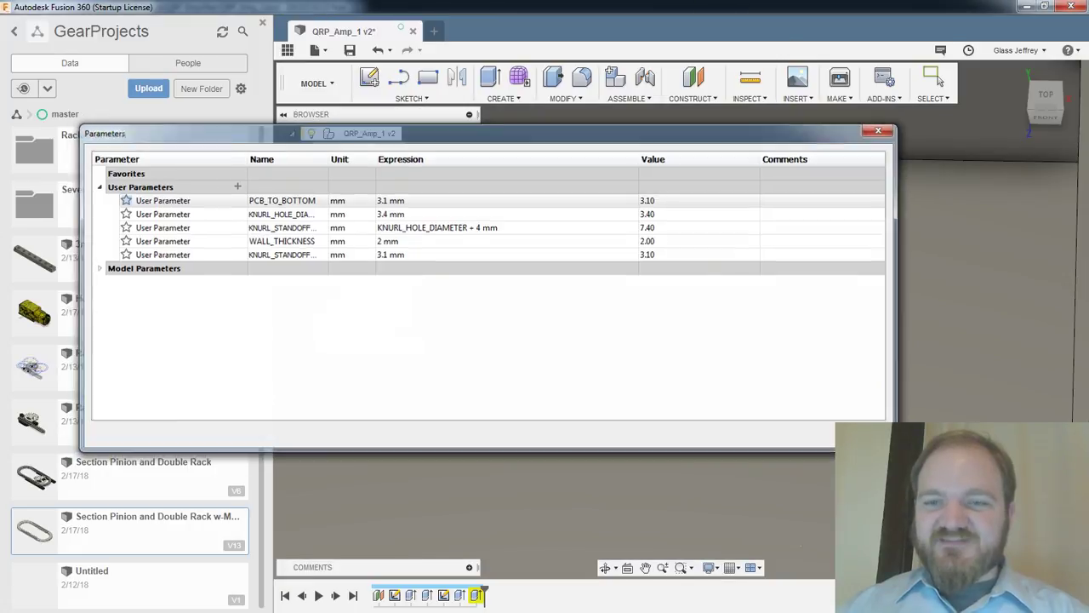
Measure the distance from the box floor to the inner wall of the rear right standoff's hole
{"action": "scroll", "coordinate": [734, 424], "scroll_direction": "down", "scroll_amount": 1}
{"action": "middle_click_drag", "start_coordinate": [682, 465], "coordinate": [665, 375]}
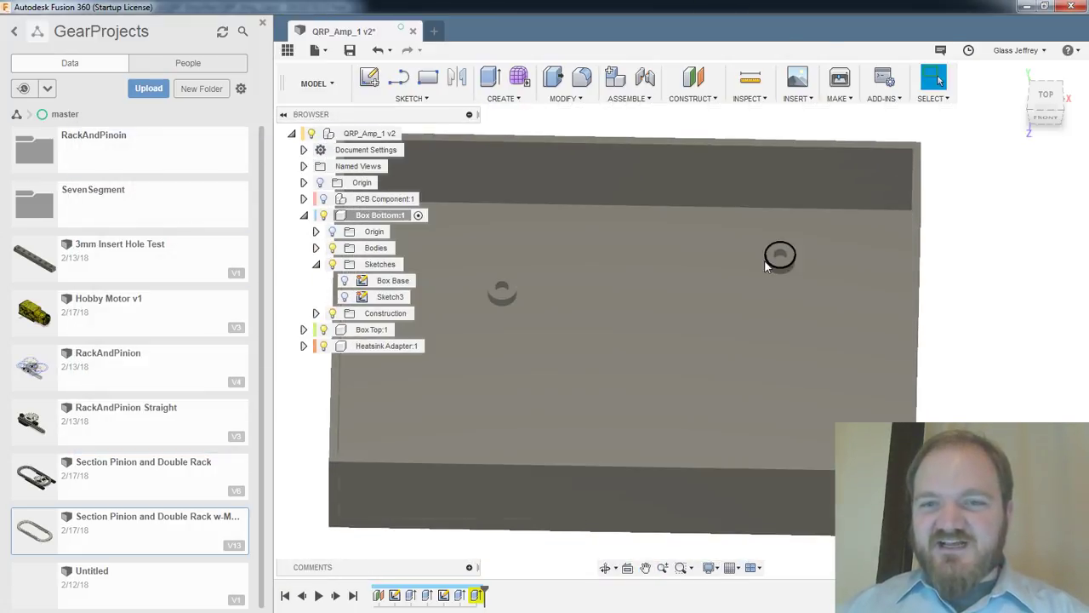
{"action": "scroll", "coordinate": [777, 259], "scroll_direction": "up", "scroll_amount": 3}
{"action": "left_click", "coordinate": [750, 77]}
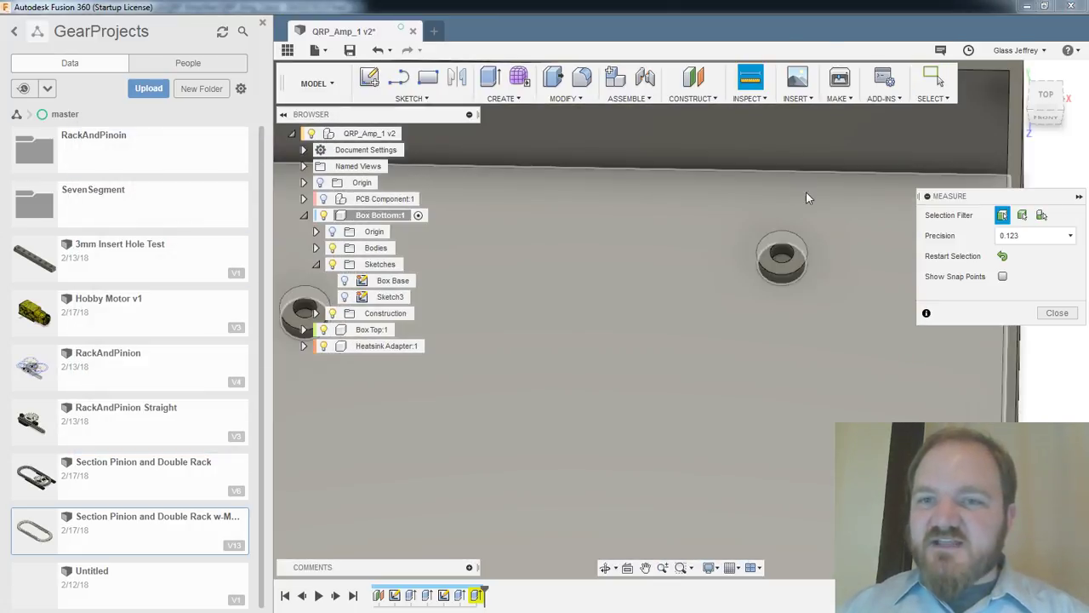
{"action": "left_click", "coordinate": [784, 262]}
{"action": "left_click", "coordinate": [785, 262]}
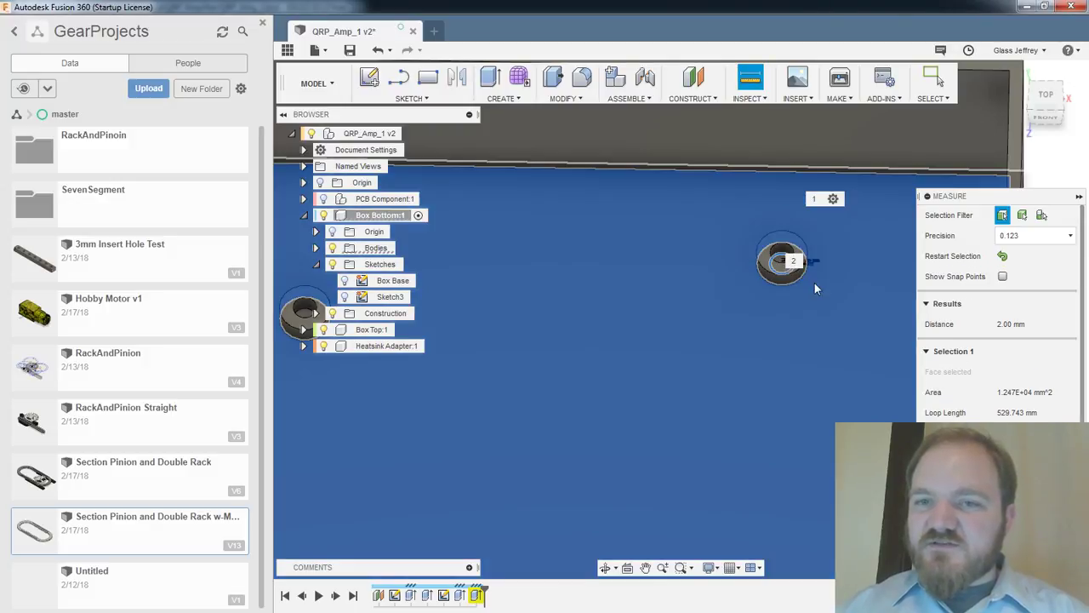
{"action": "middle_click_drag", "start_coordinate": [852, 245], "coordinate": [838, 238], "text": "shift"}
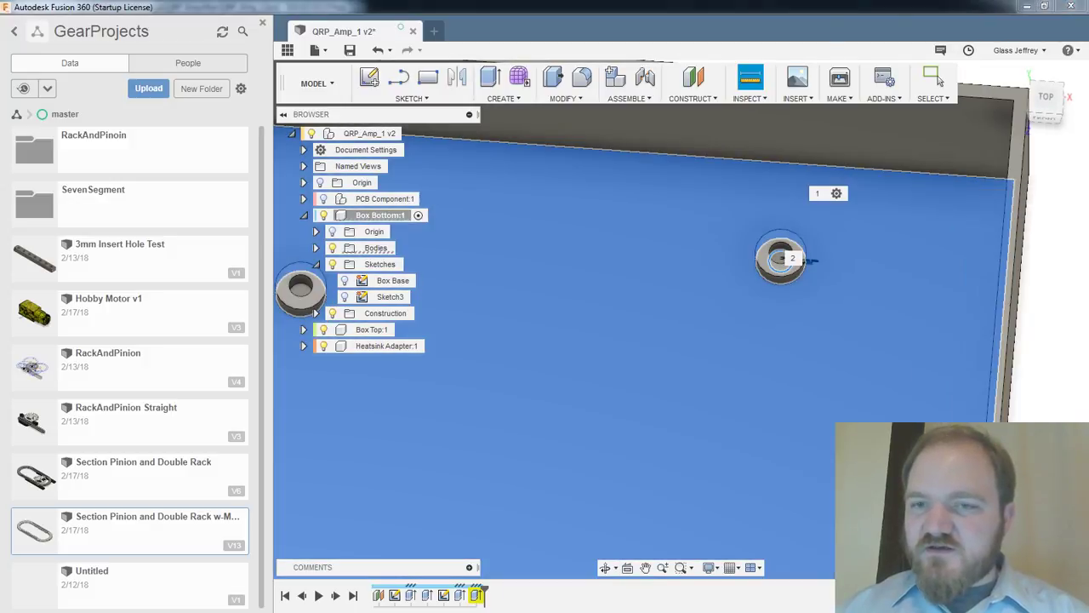
{"action": "key", "text": "Escape"}
Measure the height difference between the box floor and the flat bottom inside the rear right standoff's hole
{"action": "scroll", "coordinate": [763, 110], "scroll_direction": "up", "scroll_amount": 2}
{"action": "left_click", "coordinate": [748, 79]}
{"action": "left_click", "coordinate": [829, 240]}
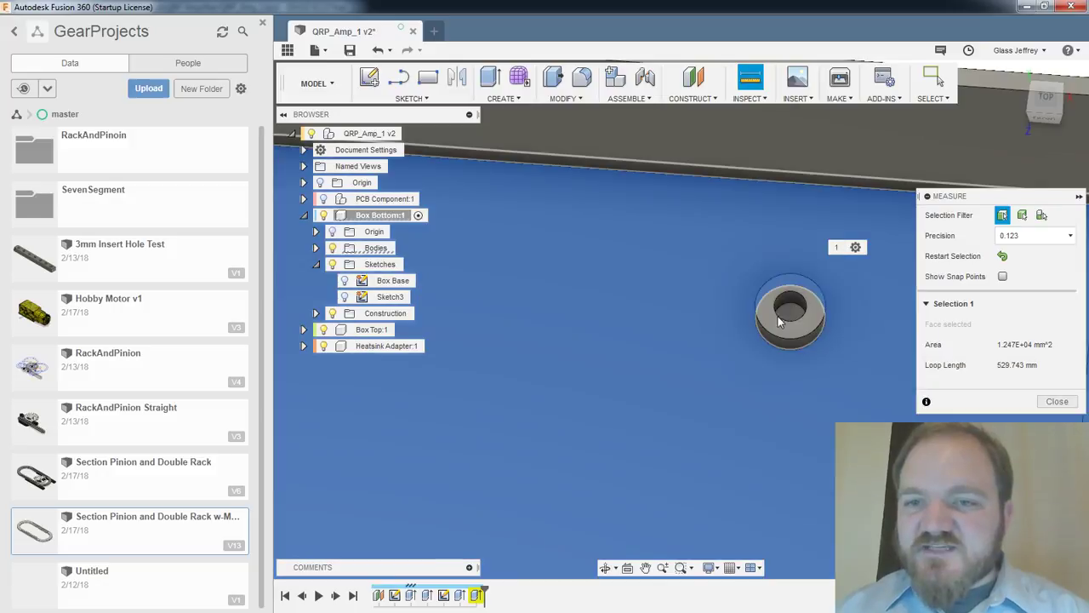
{"action": "middle_click_drag", "start_coordinate": [829, 240], "coordinate": [791, 315], "text": "shift"}
{"action": "left_click", "coordinate": [790, 314]}
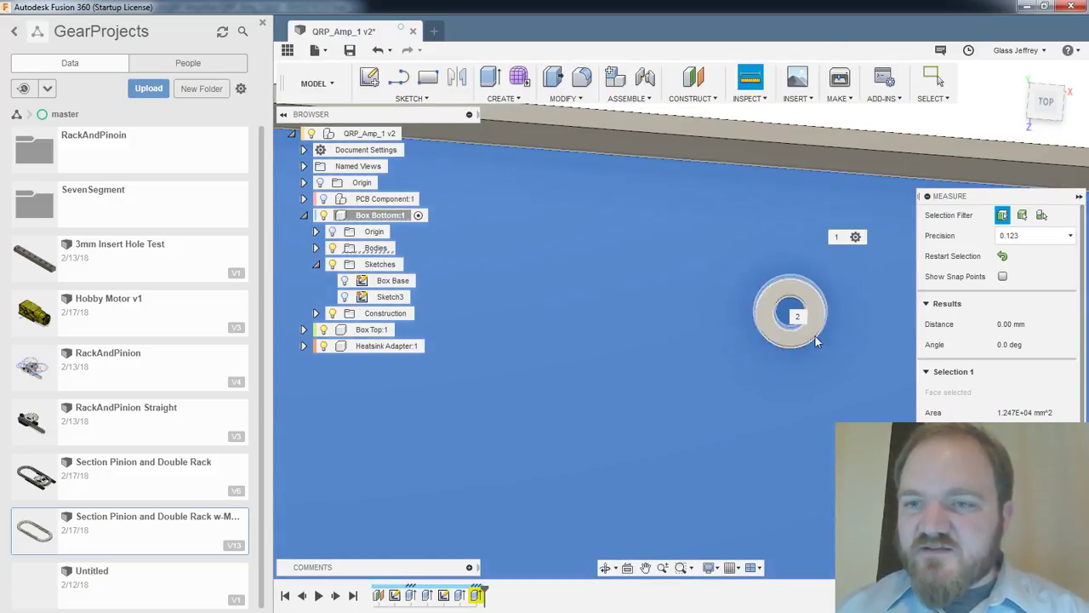
{"action": "scroll", "coordinate": [842, 368], "scroll_direction": "down", "scroll_amount": 2}
{"action": "key", "text": "Escape"}
{"action": "scroll", "coordinate": [700, 457], "scroll_direction": "down", "scroll_amount": 4}
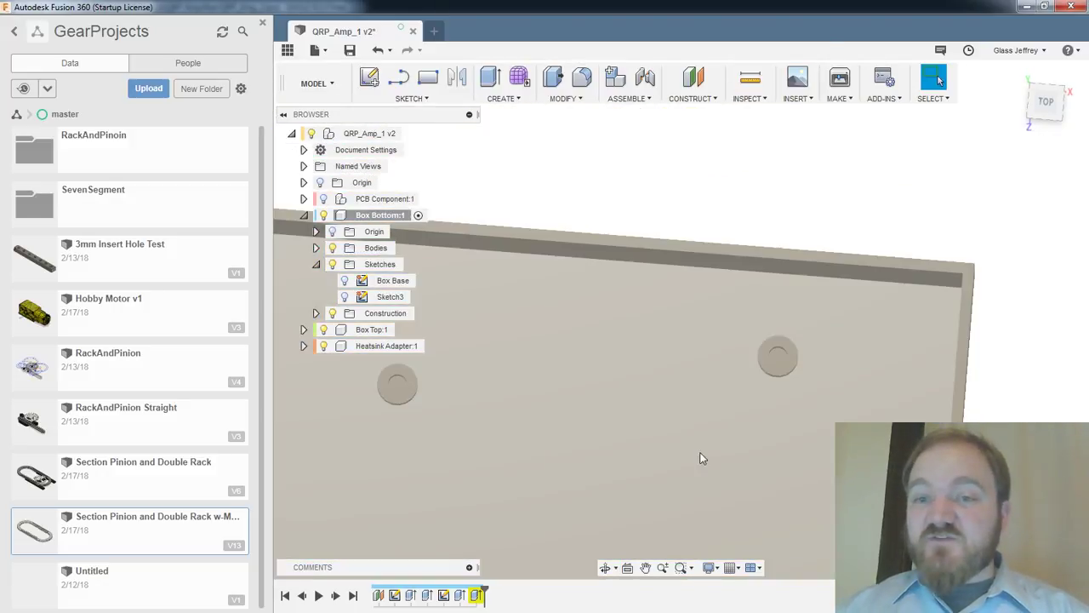
Set the PCB_TO_BOTTOM user parameter to 3 mm
{"action": "mouse_move", "coordinate": [792, 391]}
{"action": "middle_mouse_down"}
{"action": "mouse_move", "coordinate": [809, 277]}
{"action": "mouse_move", "coordinate": [780, 468]}
{"action": "middle_mouse_up"}
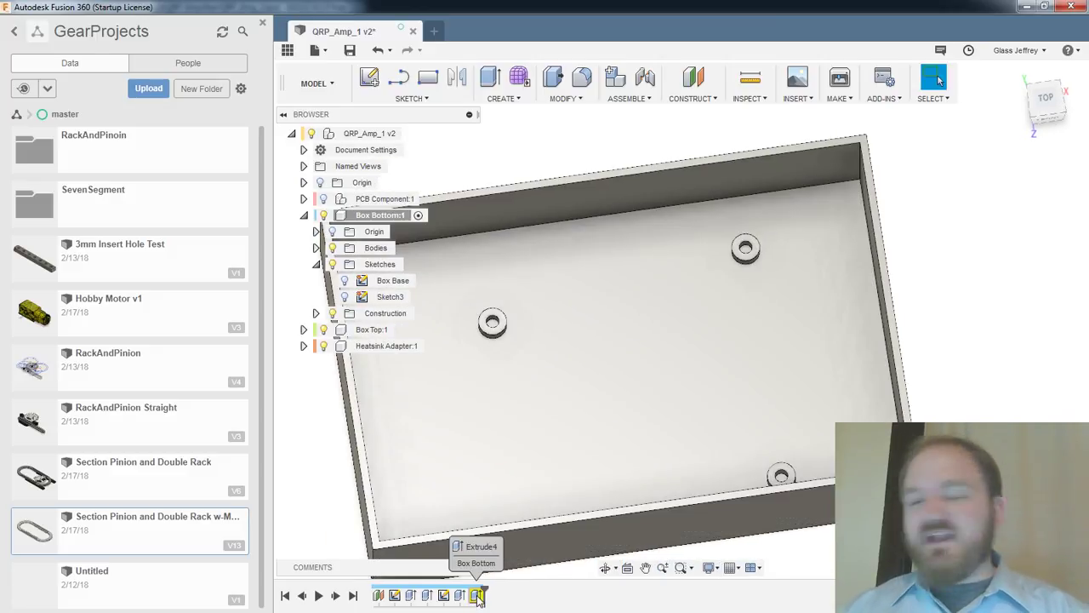
{"action": "left_click", "coordinate": [557, 99]}
{"action": "left_click", "coordinate": [584, 434]}
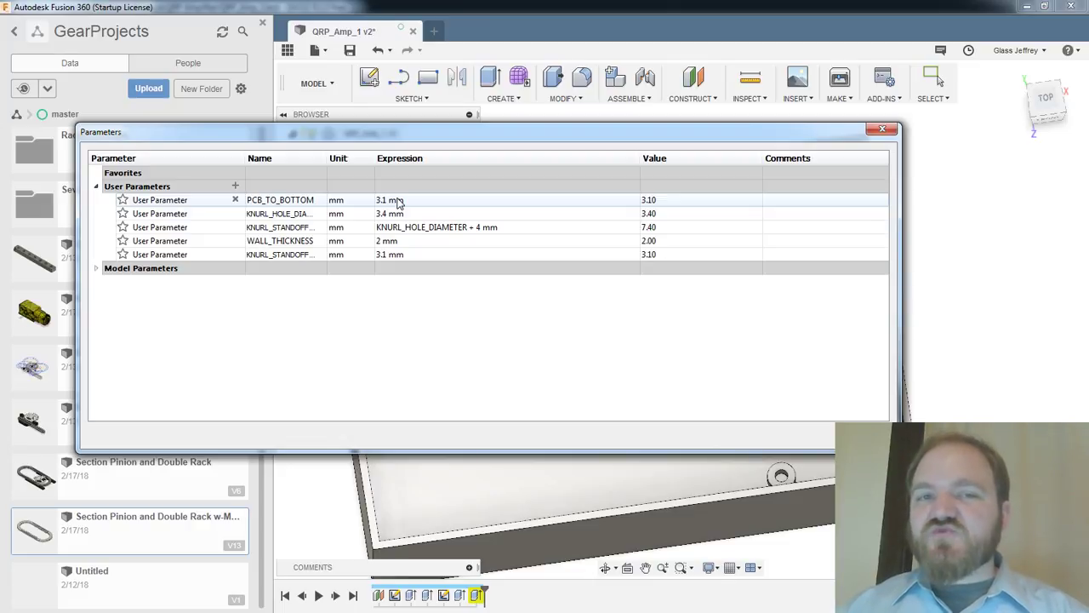
{"action": "left_click", "coordinate": [397, 202]}
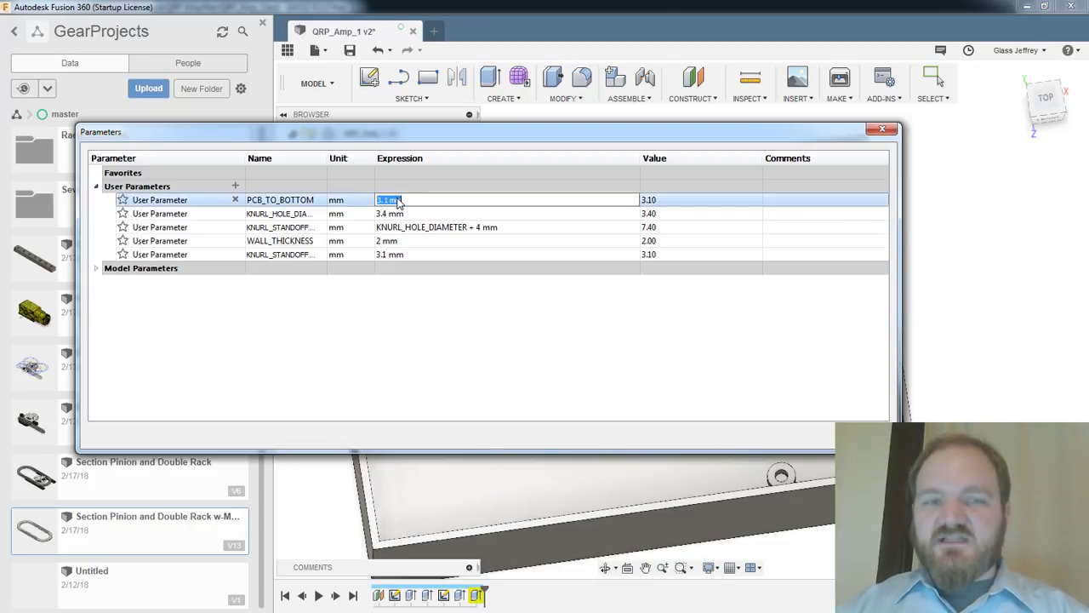
{"action": "key", "text": "Return"}
{"action": "left_click", "coordinate": [855, 436]}
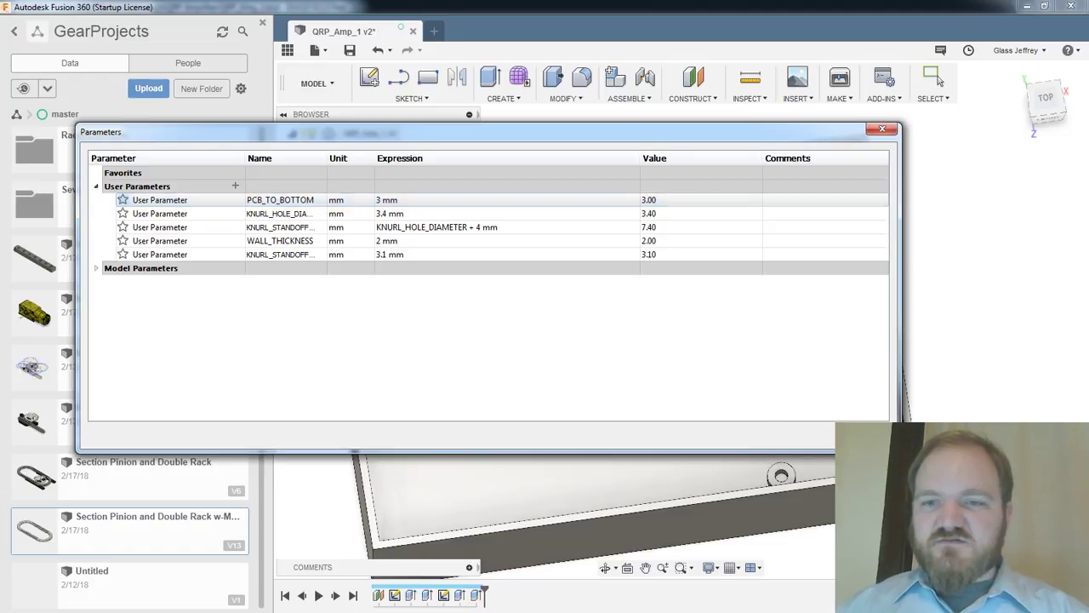
Measure the rear right standoff's hole bottom against the box floor again with the reduced PCB_TO_BOTTOM value
{"action": "scroll", "coordinate": [703, 468], "scroll_direction": "up", "scroll_amount": 3}
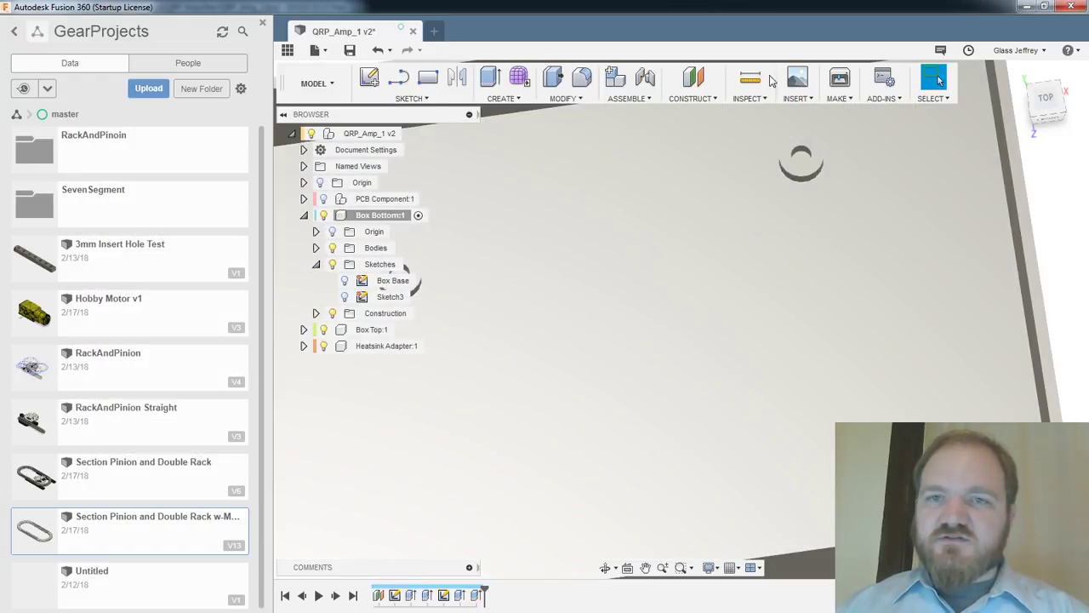
{"action": "left_click", "coordinate": [749, 77]}
{"action": "left_click", "coordinate": [799, 197]}
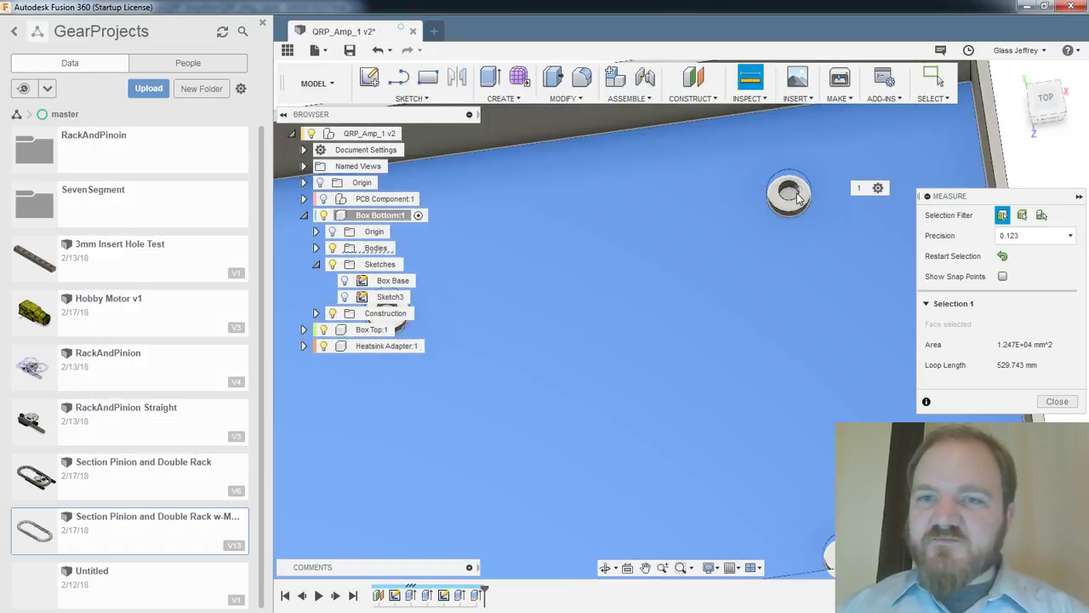
{"action": "left_click", "coordinate": [792, 198]}
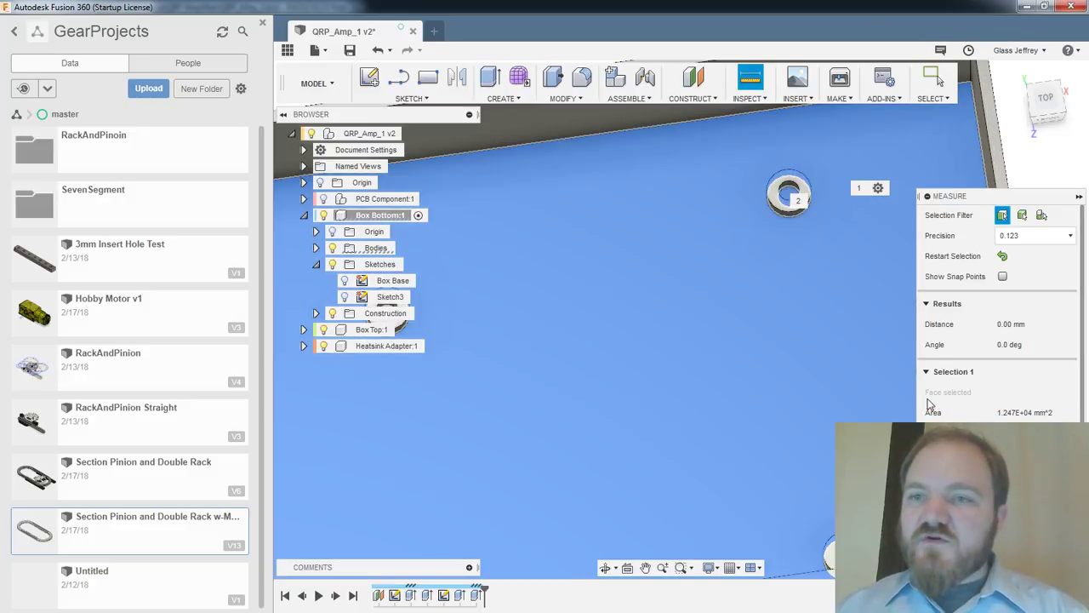
{"action": "scroll", "coordinate": [787, 183], "scroll_direction": "up", "scroll_amount": 2}
{"action": "key", "text": "Escape"}
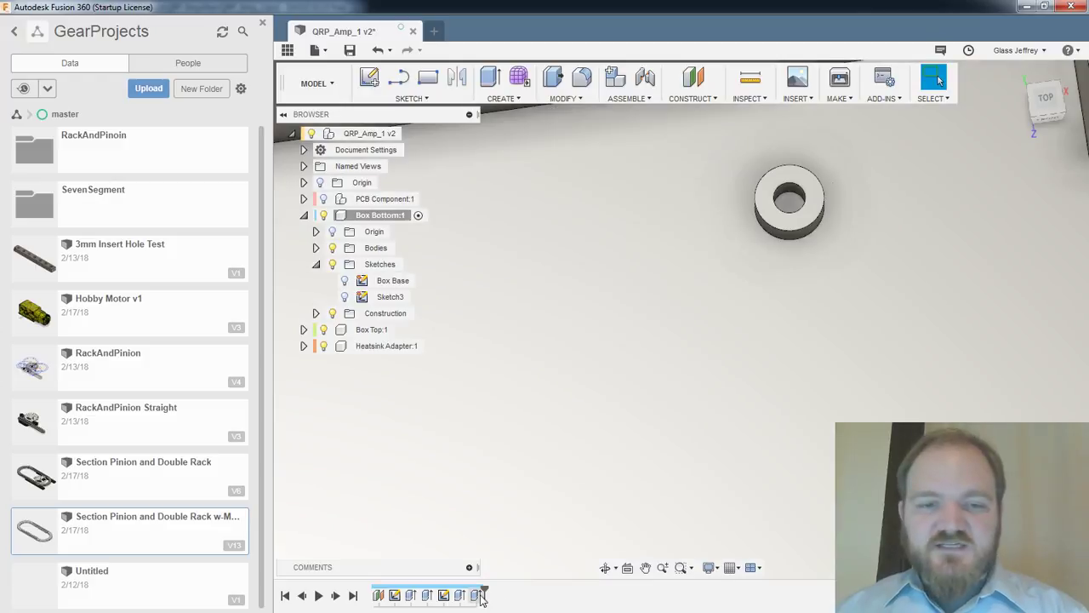
Inspect the distance and direction of the extrusion inside the standoff holes from a low angle, keeping its settings
{"action": "double_click", "coordinate": [477, 594]}
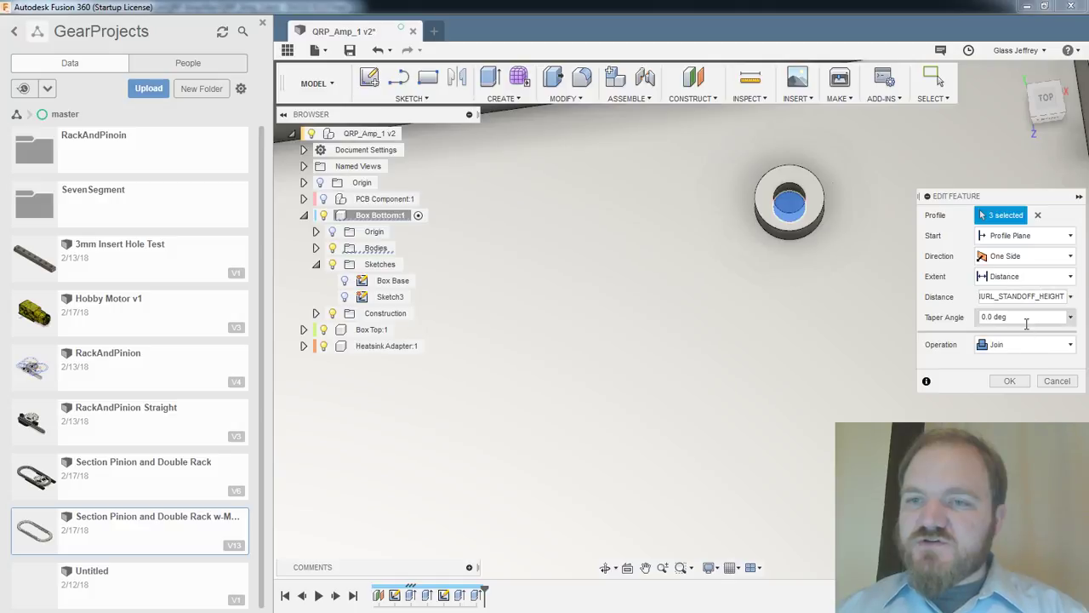
{"action": "middle_click_drag", "start_coordinate": [855, 286], "coordinate": [861, 374], "text": "shift"}
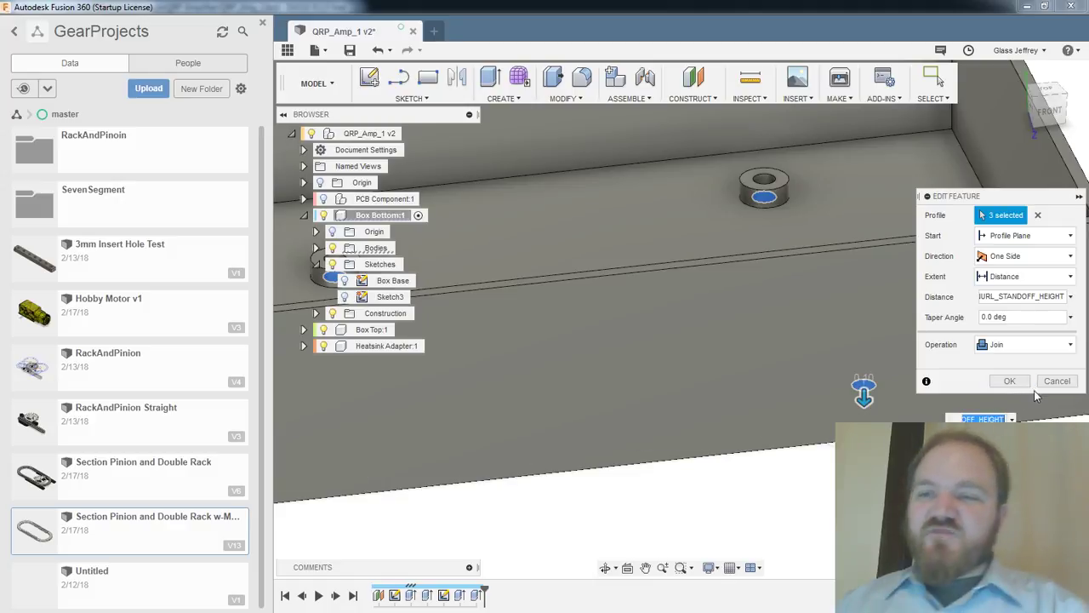
{"action": "left_click", "coordinate": [1008, 381]}
Set the PCB_TO_BOTTOM user parameter to 3.2 mm and check the standoffs in the whole box
{"action": "left_click", "coordinate": [561, 100]}
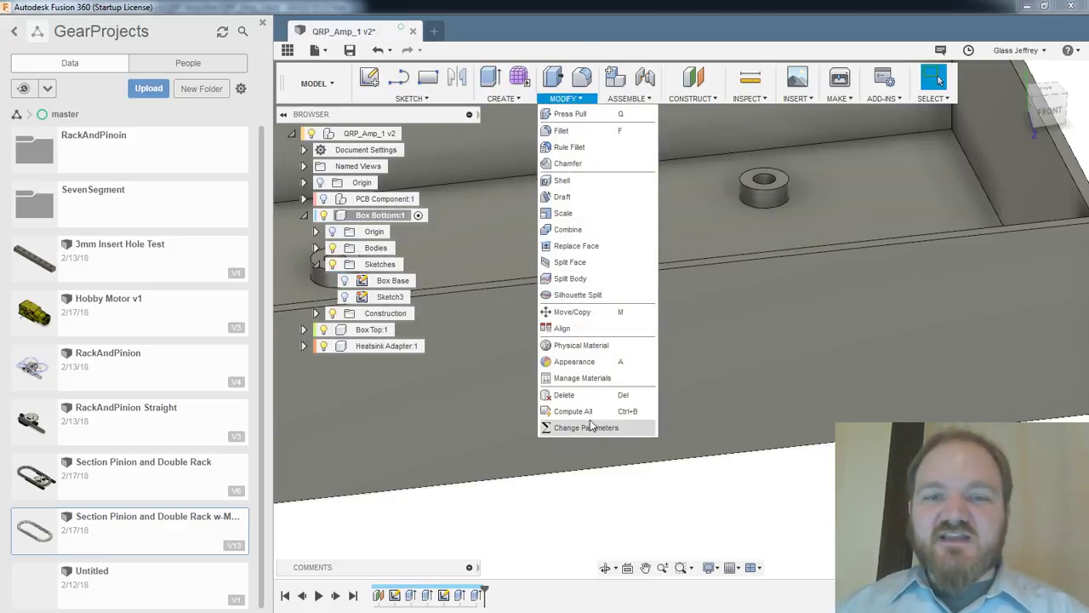
{"action": "left_click", "coordinate": [587, 428]}
{"action": "left_click", "coordinate": [383, 199]}
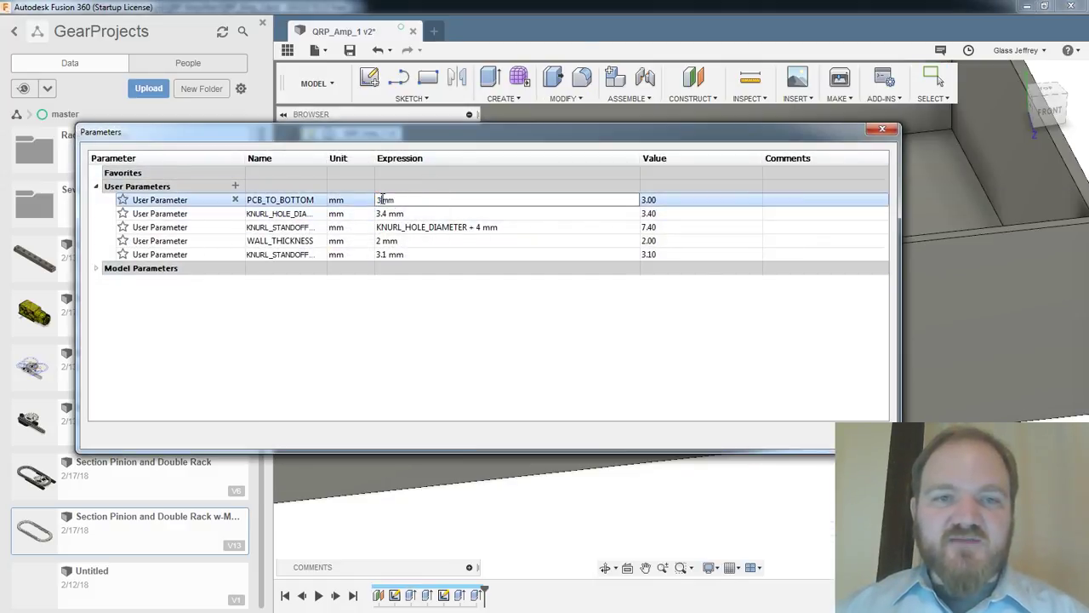
{"action": "type", "text": ".2"}
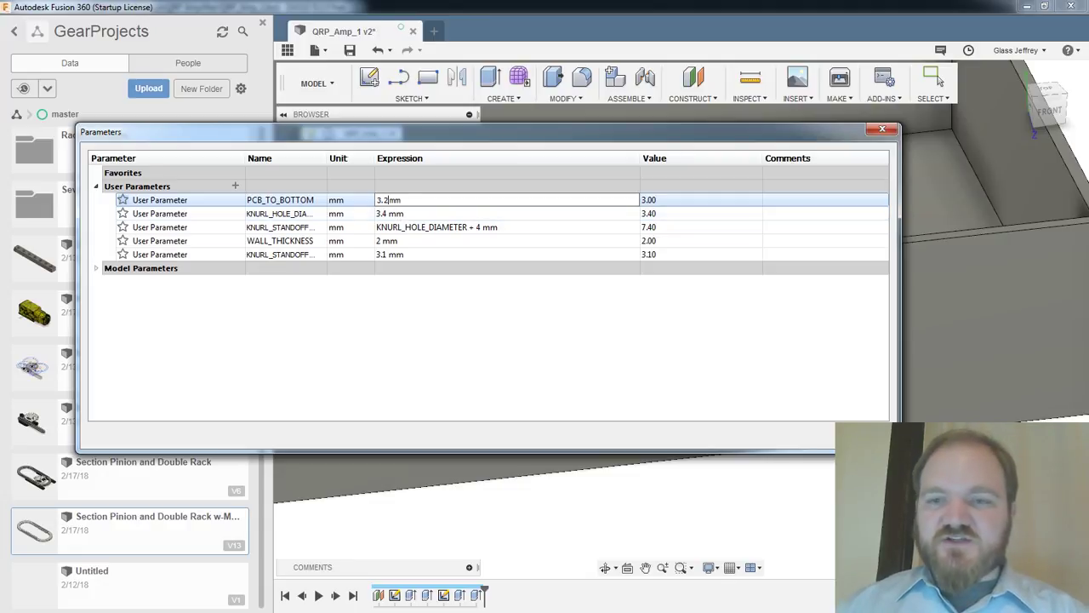
{"action": "key", "text": "Return"}
{"action": "middle_click_drag", "start_coordinate": [843, 234], "coordinate": [833, 268], "text": "shift"}
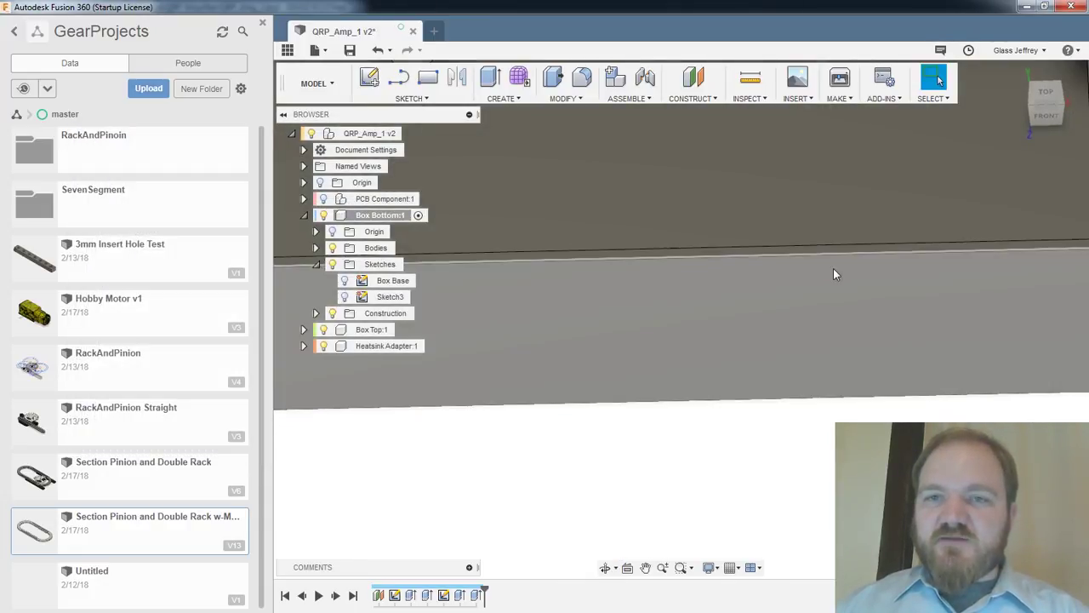
{"action": "scroll", "coordinate": [834, 268], "scroll_direction": "down", "scroll_amount": 4}
{"action": "mouse_move", "coordinate": [829, 203]}
{"action": "middle_mouse_down"}
{"action": "mouse_move", "coordinate": [825, 249]}
{"action": "mouse_move", "coordinate": [824, 216]}
{"action": "middle_mouse_up"}
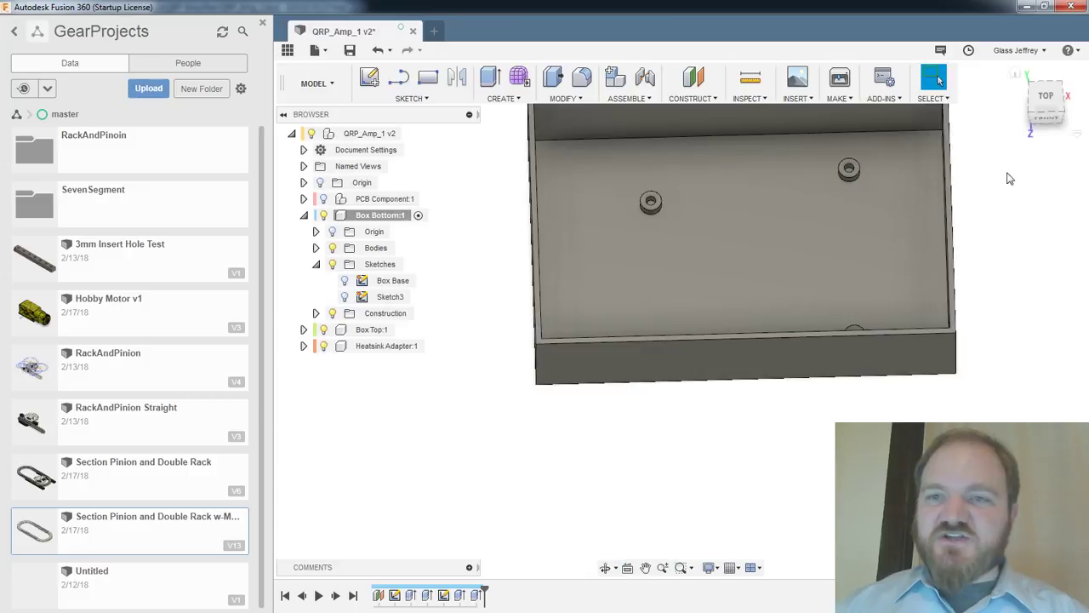
Delete the last extrusion, the one that fills the bottoms of the three standoff holes
{"action": "middle_click_drag", "start_coordinate": [877, 194], "coordinate": [878, 236]}
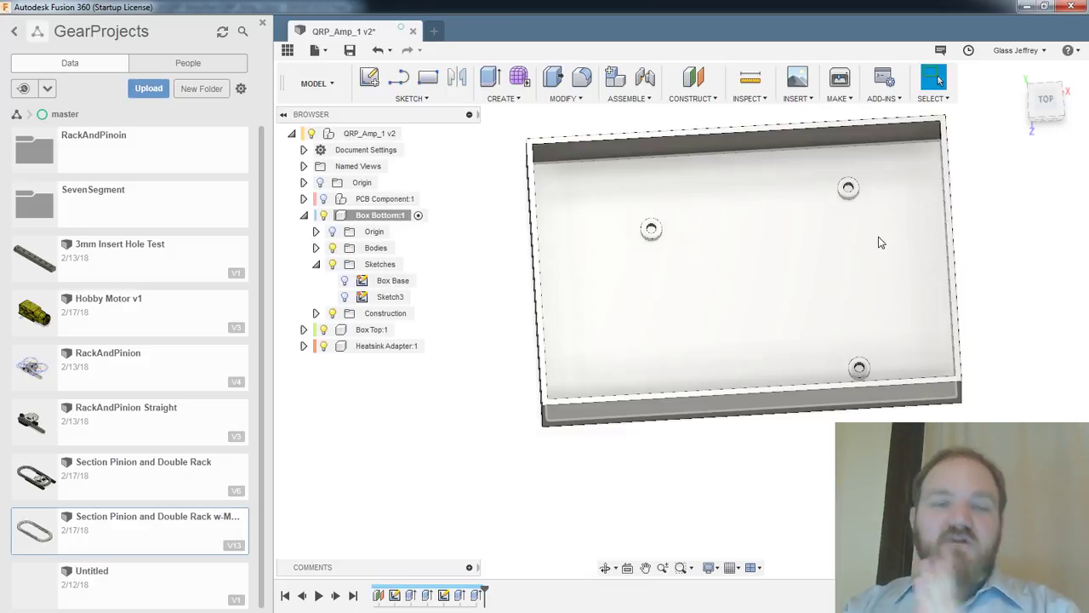
{"action": "right_click", "coordinate": [481, 599]}
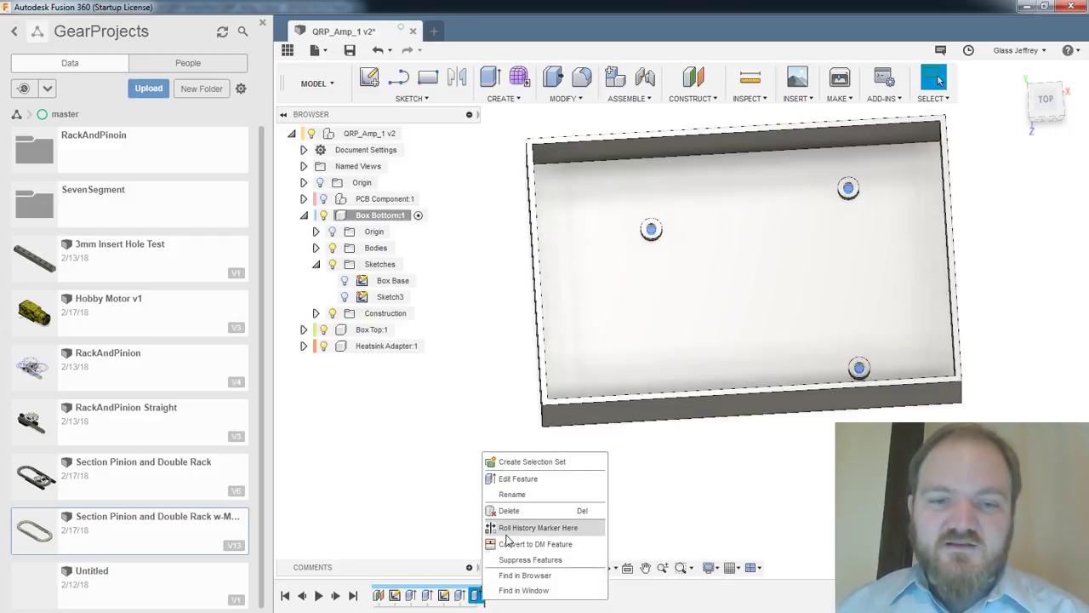
{"action": "left_click", "coordinate": [593, 504]}
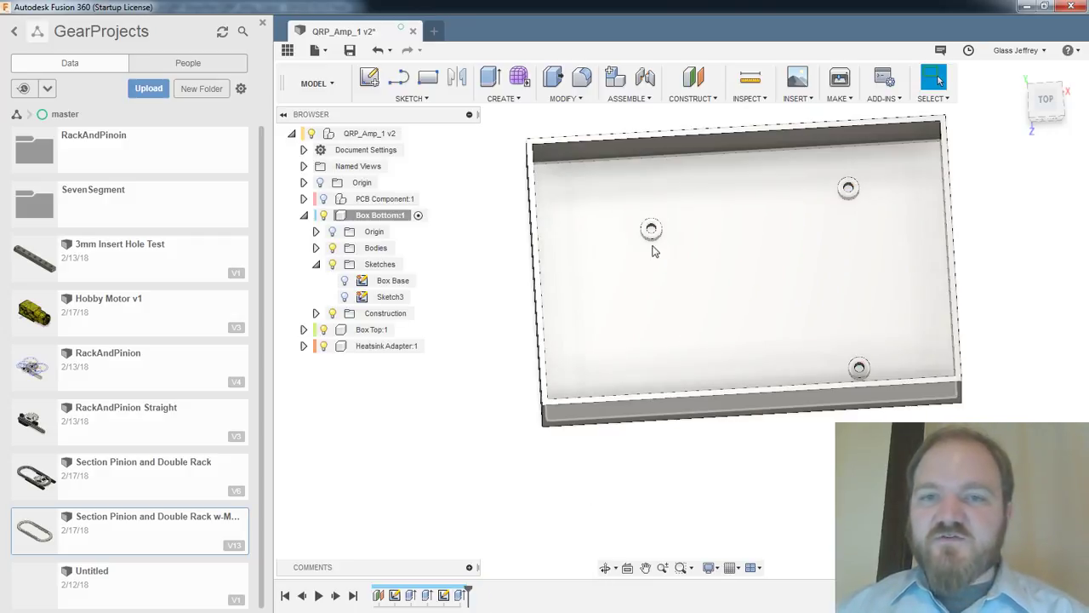
Edit the PCB_TO_BOTTOM standoff extrusion and add the rear right standoff's thin ring and hole profiles to it
{"action": "middle_click_drag", "start_coordinate": [676, 274], "coordinate": [680, 257], "text": "shift"}
{"action": "scroll", "coordinate": [756, 262], "scroll_direction": "down", "scroll_amount": 1}
{"action": "scroll", "coordinate": [758, 262], "scroll_direction": "up", "scroll_amount": 3}
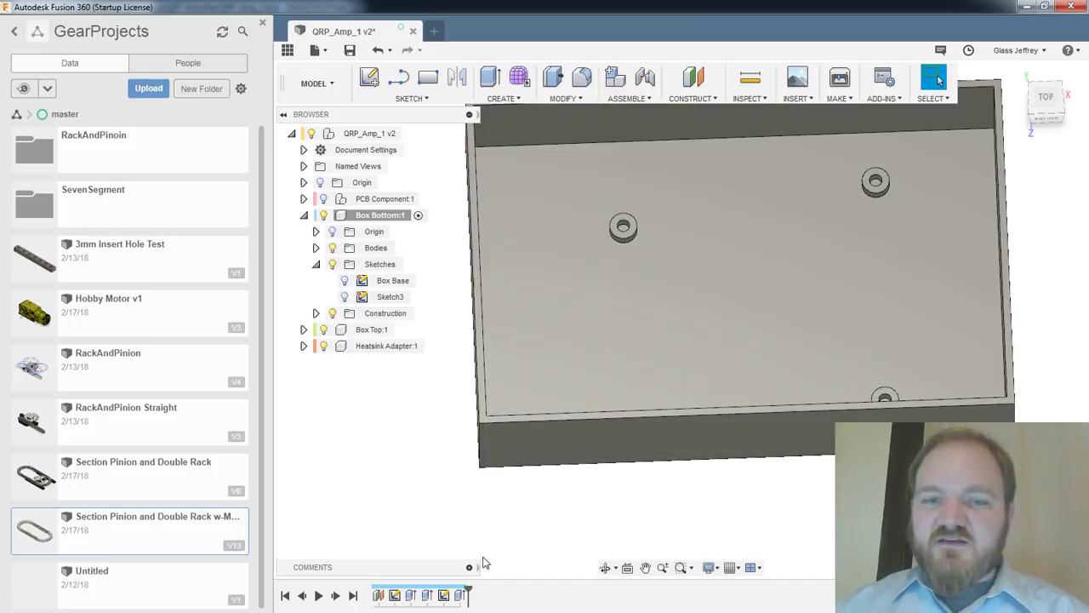
{"action": "double_click", "coordinate": [457, 597]}
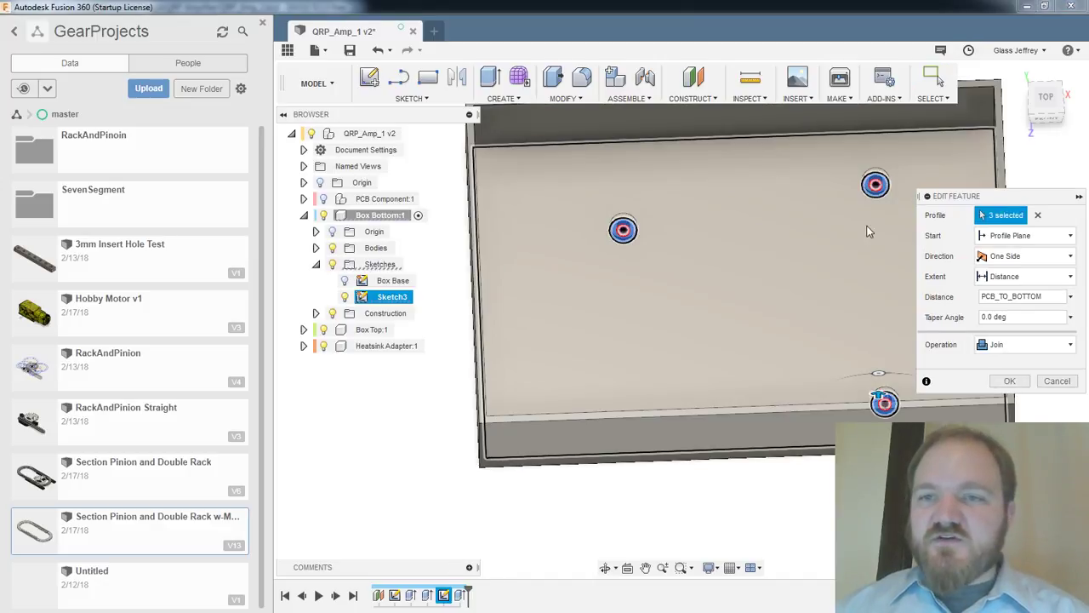
{"action": "middle_click_drag", "start_coordinate": [889, 178], "coordinate": [1000, 183], "text": "shift"}
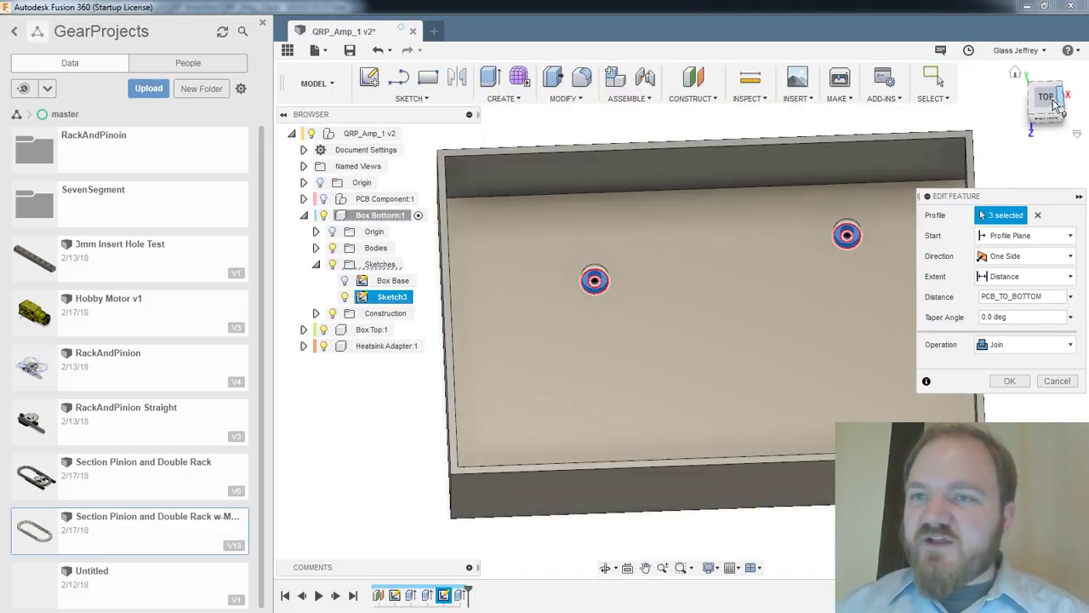
{"action": "scroll", "coordinate": [854, 203], "scroll_direction": "down", "scroll_amount": 1}
{"action": "scroll", "coordinate": [850, 199], "scroll_direction": "up", "scroll_amount": 4}
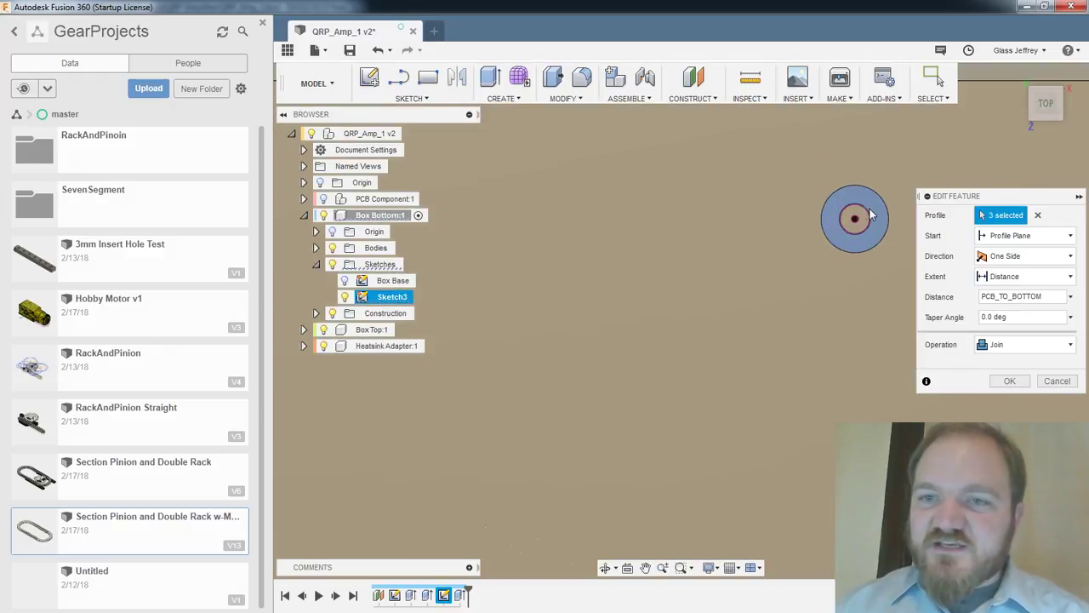
{"action": "scroll", "coordinate": [856, 225], "scroll_direction": "up", "scroll_amount": 6}
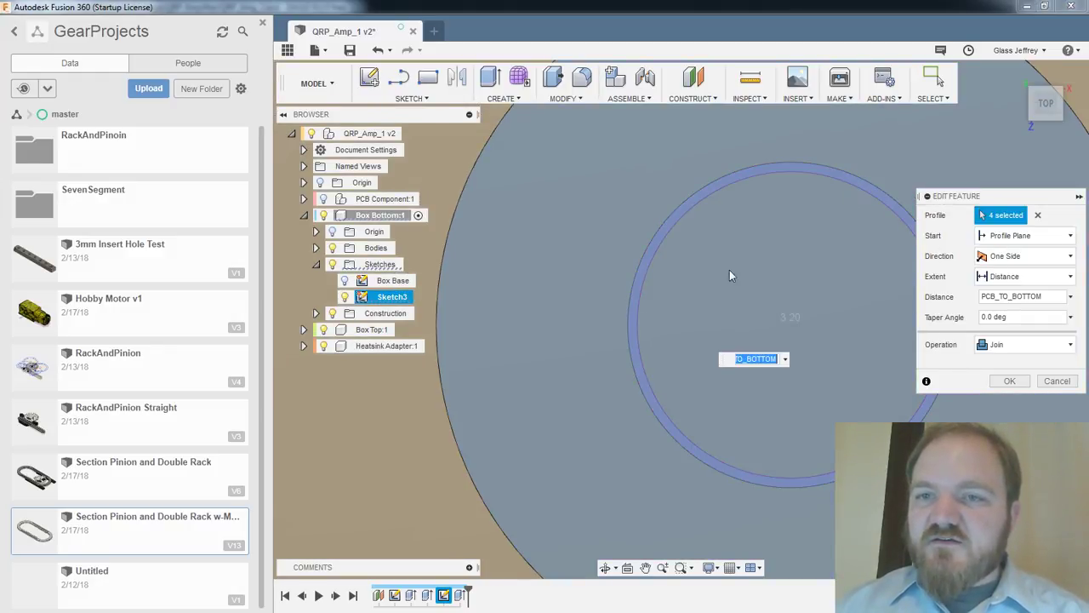
{"action": "left_click", "coordinate": [729, 274]}
{"action": "scroll", "coordinate": [729, 290], "scroll_direction": "down", "scroll_amount": 8}
{"action": "scroll", "coordinate": [729, 292], "scroll_direction": "down", "scroll_amount": 2}
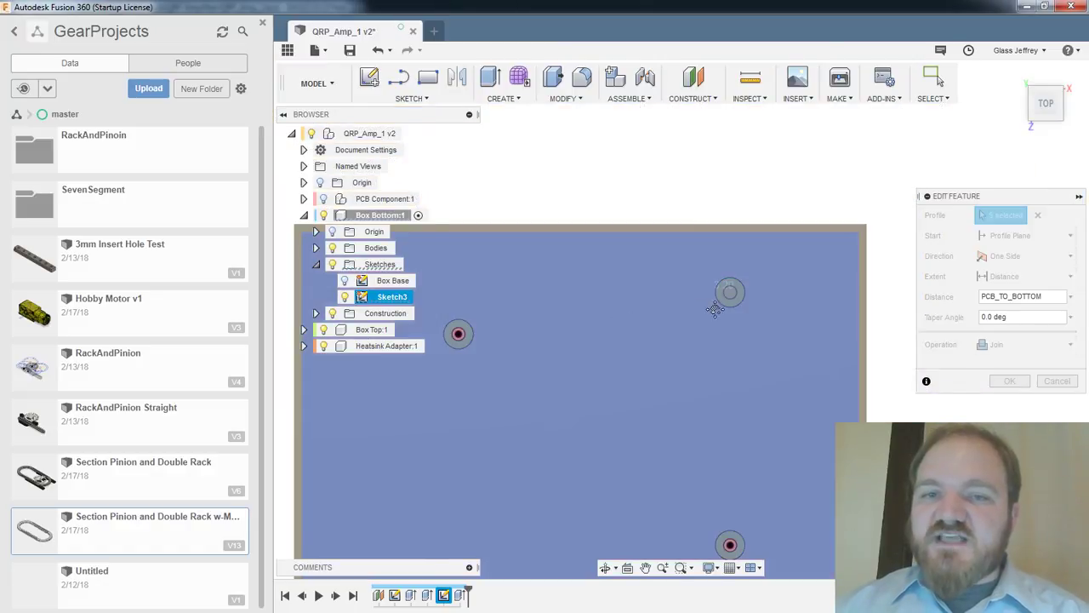
Add the rear left standoff's thin ring and hole profiles to the same extrusion
{"action": "scroll", "coordinate": [591, 306], "scroll_direction": "up", "scroll_amount": 8}
{"action": "left_click", "coordinate": [598, 308]}
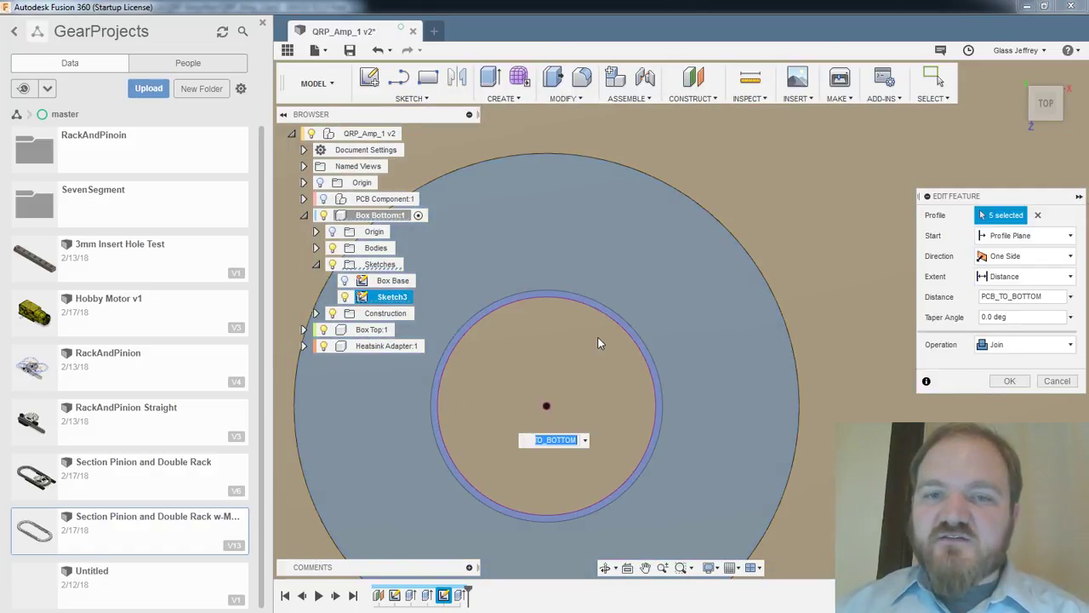
{"action": "left_click", "coordinate": [632, 356]}
{"action": "scroll", "coordinate": [658, 354], "scroll_direction": "down", "scroll_amount": 6}
{"action": "scroll", "coordinate": [706, 376], "scroll_direction": "down", "scroll_amount": 5}
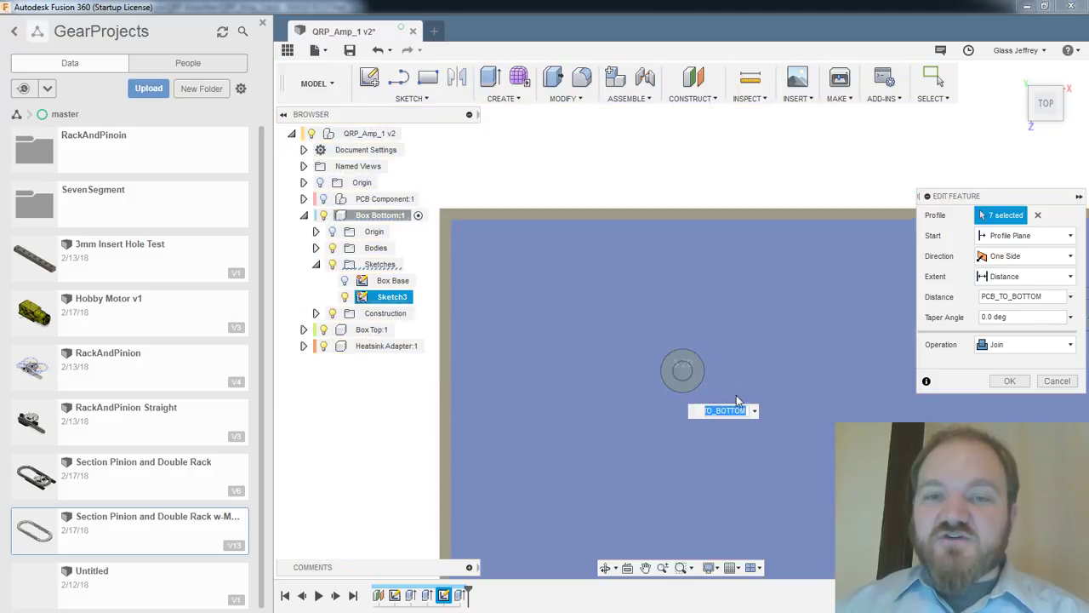
Add the front right standoff's ring and hole profiles to the extrusion and apply the edit
{"action": "middle_click_drag", "start_coordinate": [803, 408], "coordinate": [575, 146]}
{"action": "scroll", "coordinate": [752, 334], "scroll_direction": "up", "scroll_amount": 4}
{"action": "scroll", "coordinate": [750, 312], "scroll_direction": "up", "scroll_amount": 5}
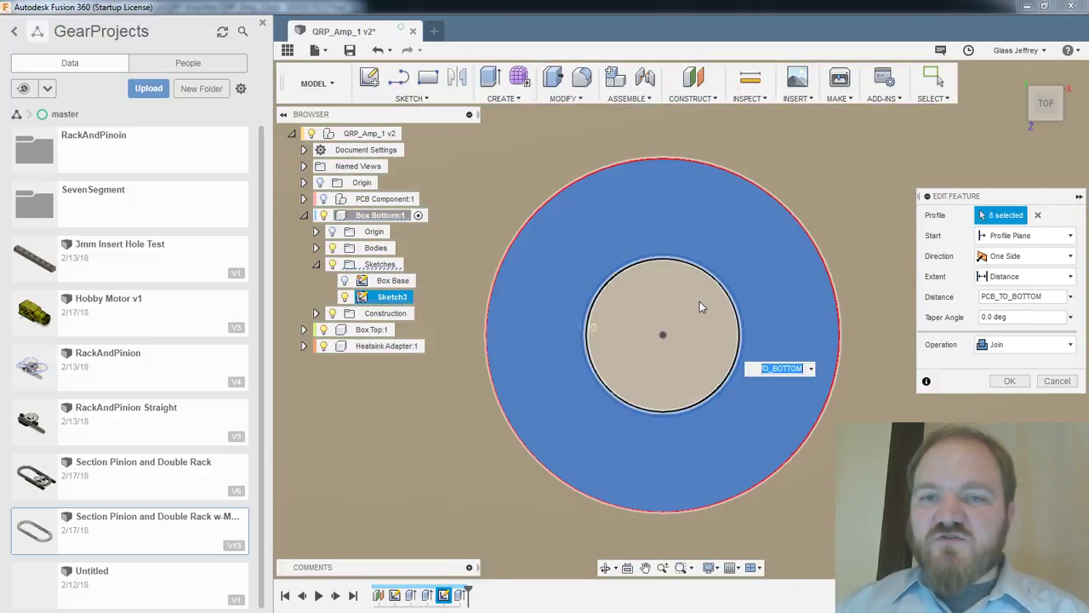
{"action": "left_click", "coordinate": [1009, 380]}
{"action": "scroll", "coordinate": [669, 390], "scroll_direction": "down", "scroll_amount": 6}
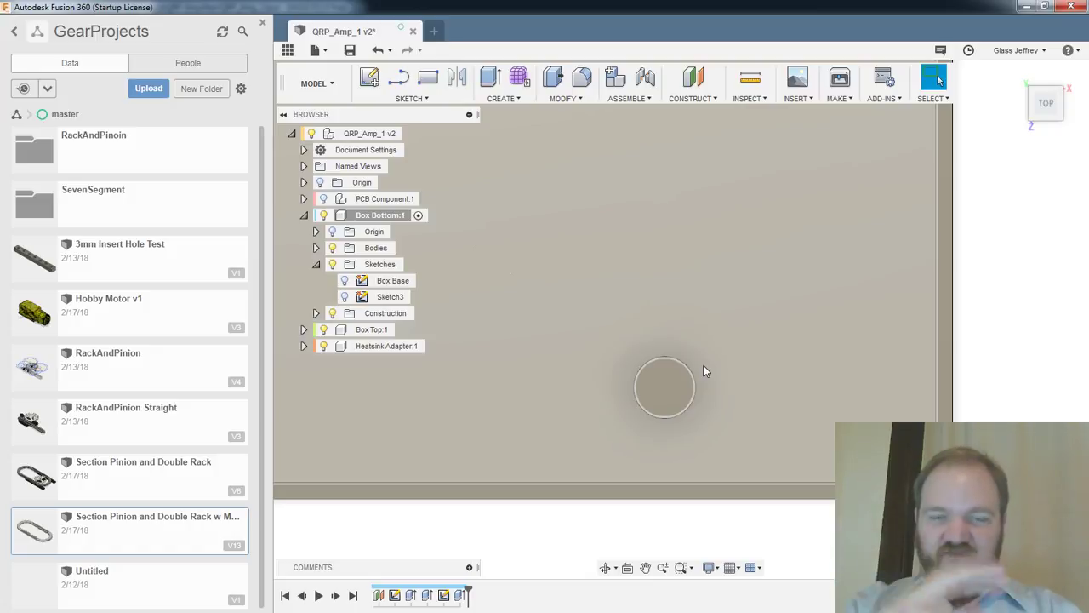
Create a sketch on the front right standoff's top face and draw a circle at the standoff's centre
{"action": "left_click", "coordinate": [369, 76]}
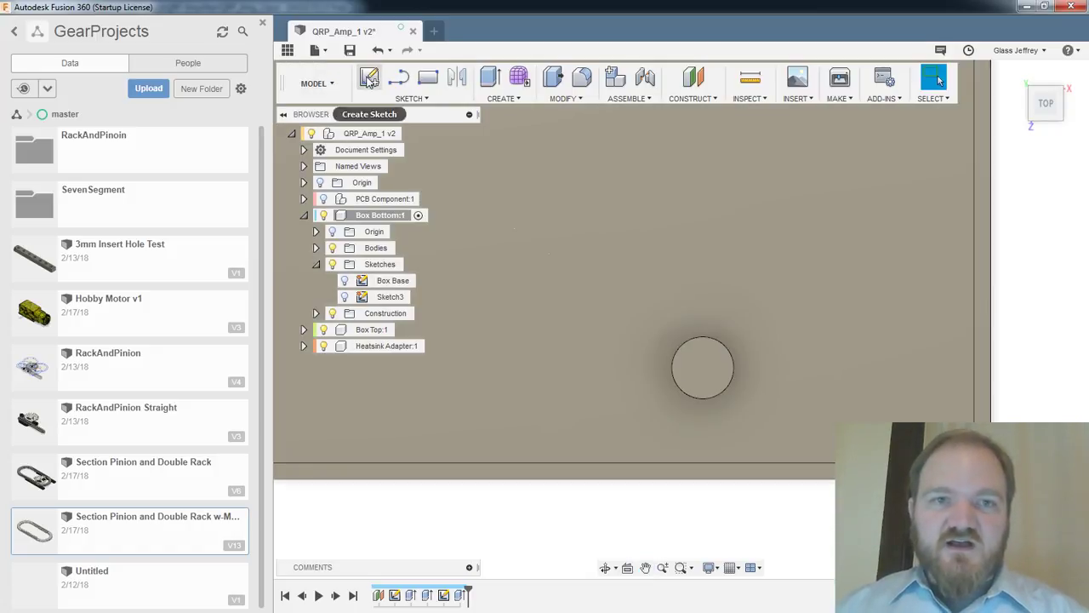
{"action": "left_click", "coordinate": [705, 360]}
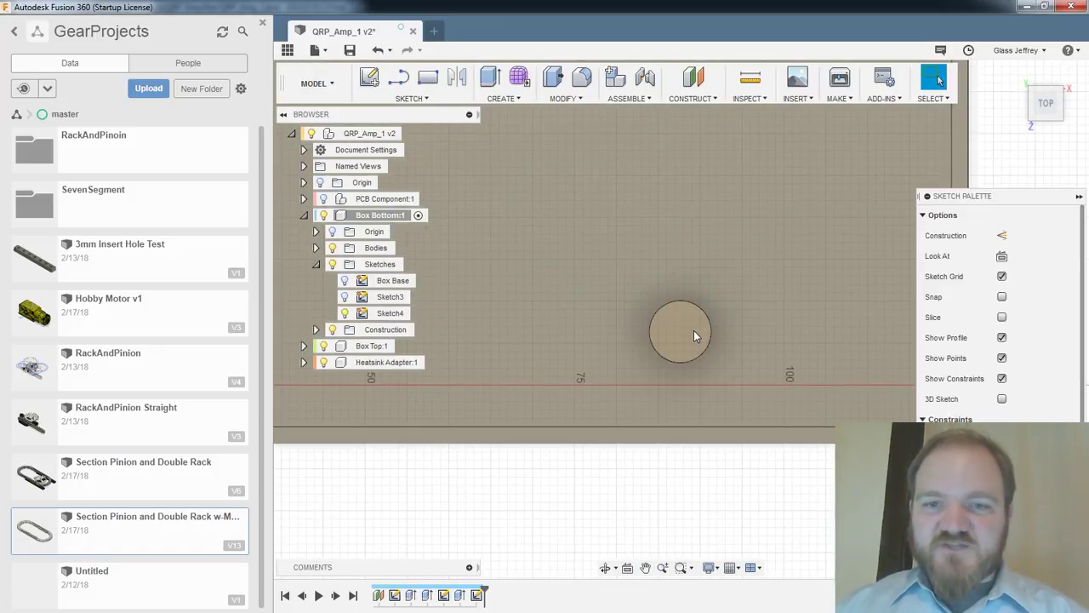
{"action": "key", "text": "c"}
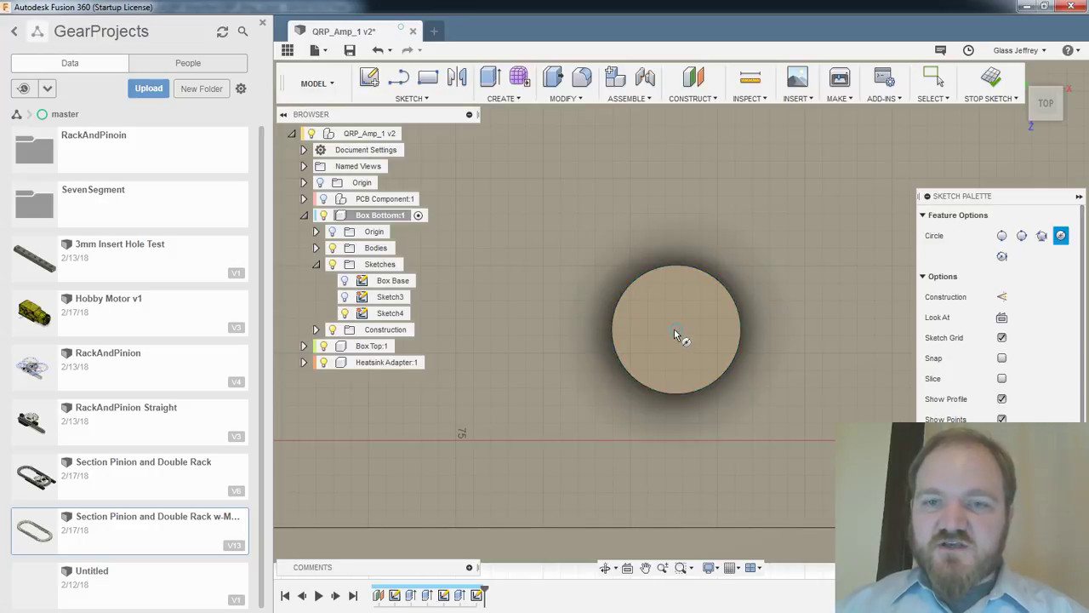
{"action": "left_click", "coordinate": [676, 330]}
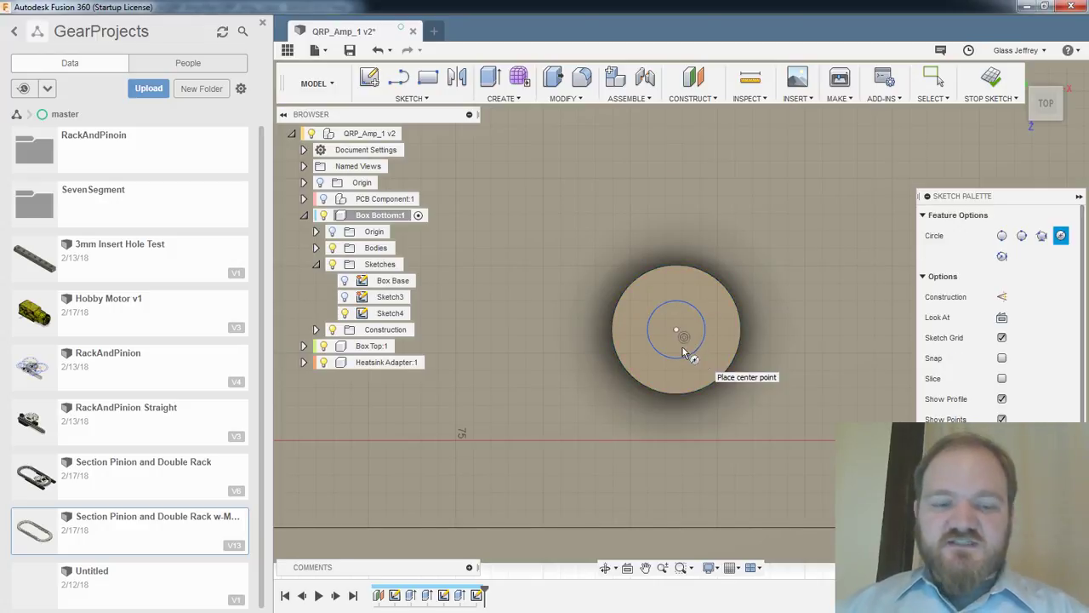
Dimension the front right circle's diameter with the parameter KNURL_HOLE_DIAMETER
{"action": "key", "text": "d"}
{"action": "left_click", "coordinate": [706, 327]}
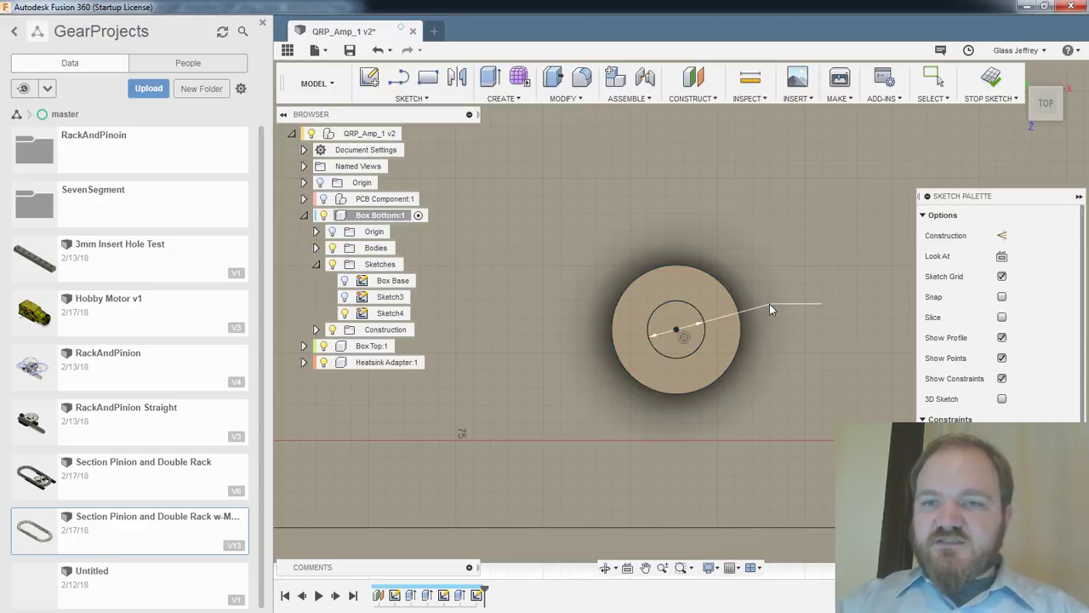
{"action": "left_click", "coordinate": [770, 304]}
{"action": "type", "text": "knurl"}
{"action": "key", "text": "Return"}
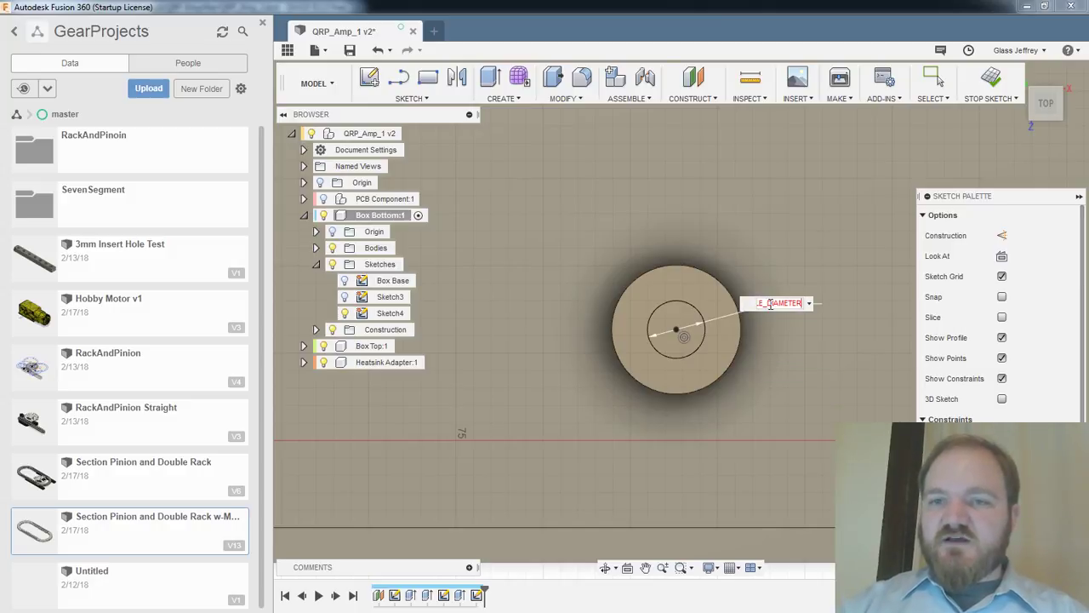
{"action": "key", "text": "Return"}
Project the rear right standoff's top face into the sketch to obtain its centre point
{"action": "scroll", "coordinate": [771, 310], "scroll_direction": "down", "scroll_amount": 3}
{"action": "middle_click_drag", "start_coordinate": [720, 320], "coordinate": [729, 350]}
{"action": "key", "text": "c"}
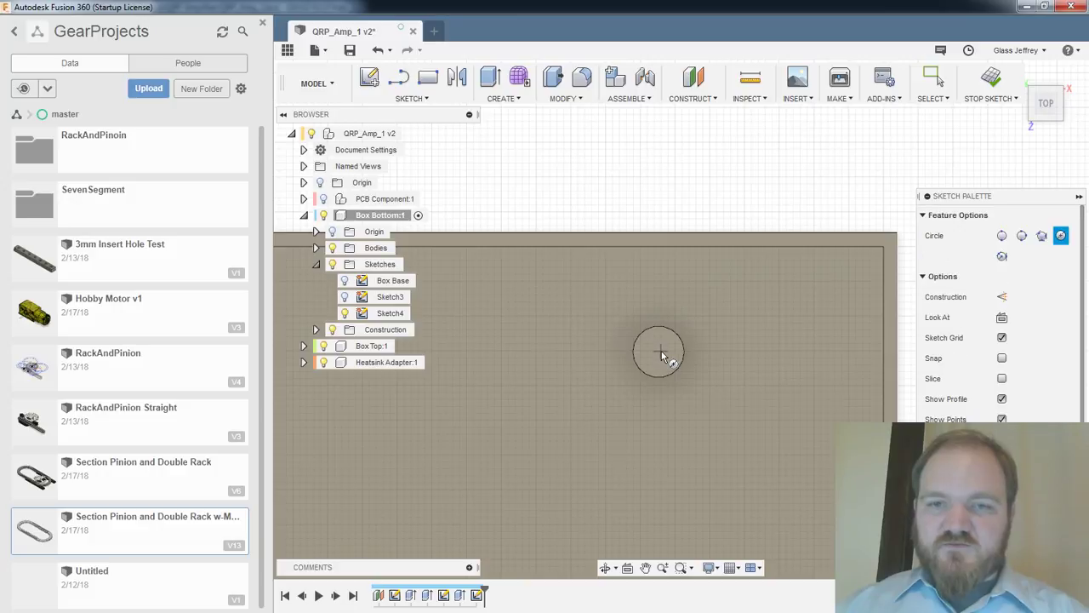
{"action": "scroll", "coordinate": [662, 352], "scroll_direction": "up", "scroll_amount": 5}
{"action": "key", "text": "Escape"}
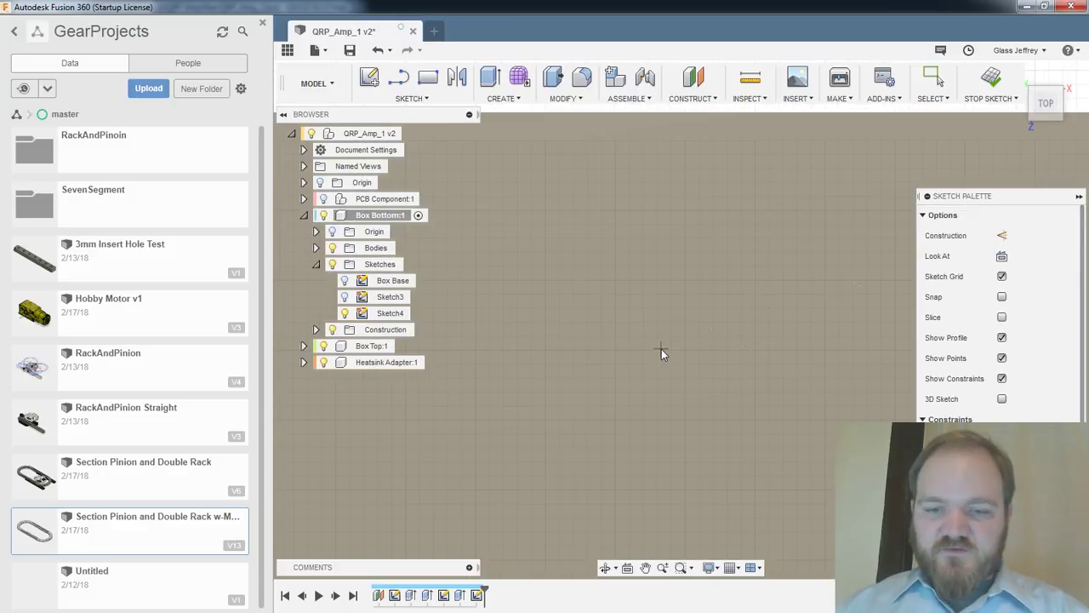
{"action": "key", "text": "p"}
{"action": "left_click", "coordinate": [681, 354]}
{"action": "key", "text": "Return"}
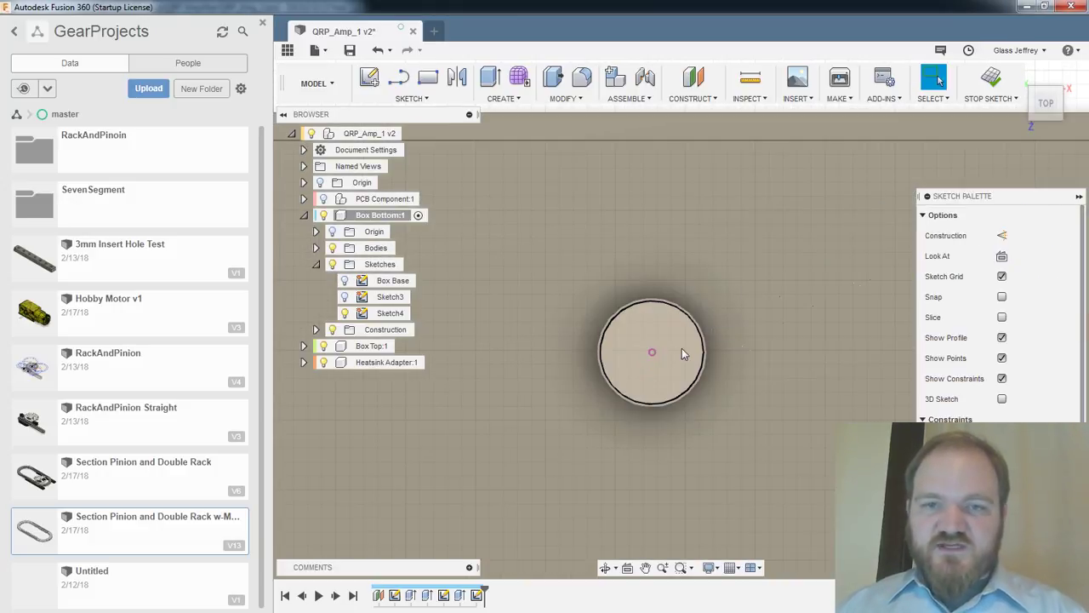
Draw a circle centred on the rear right standoff and dimension its diameter with KNURL_HOLE_DIAMETER
{"action": "key", "text": "c"}
{"action": "left_click", "coordinate": [652, 352]}
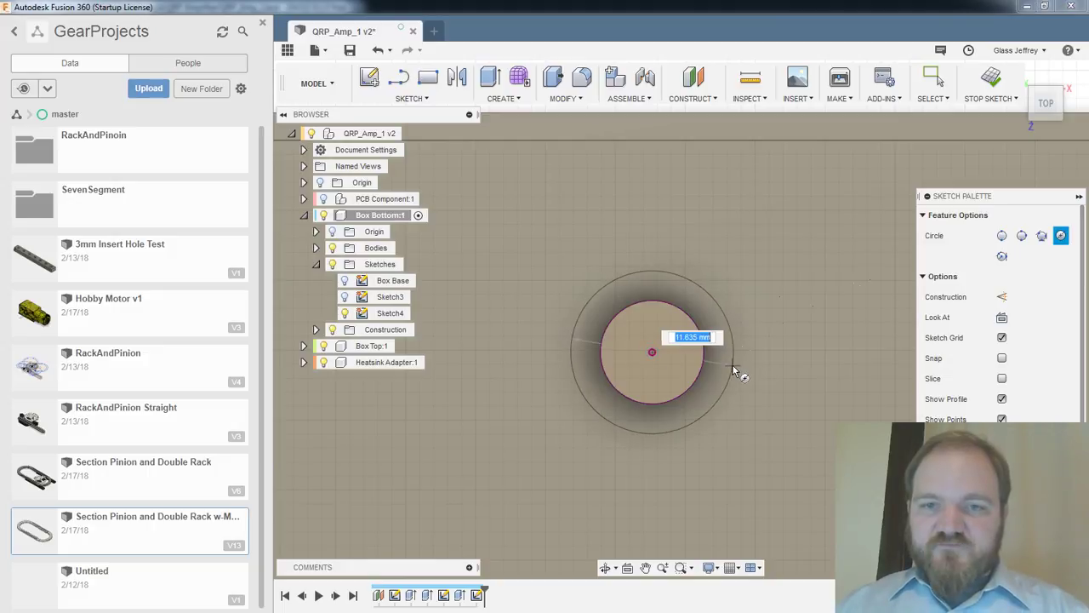
{"action": "left_click", "coordinate": [733, 366]}
{"action": "key", "text": "d"}
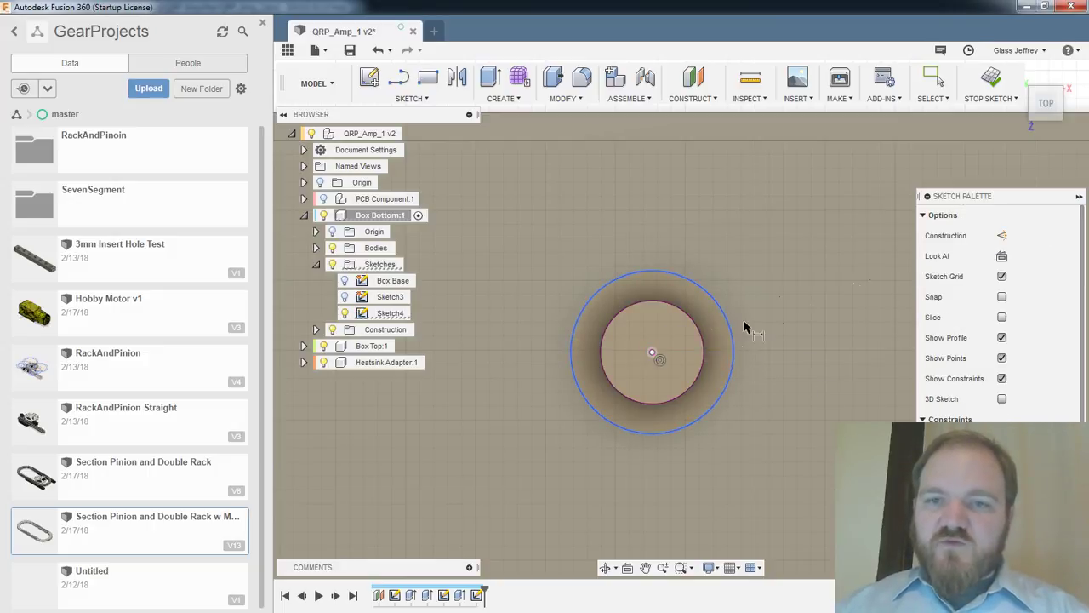
{"action": "left_click", "coordinate": [738, 330]}
{"action": "left_click", "coordinate": [748, 320]}
{"action": "type", "text": "knu"}
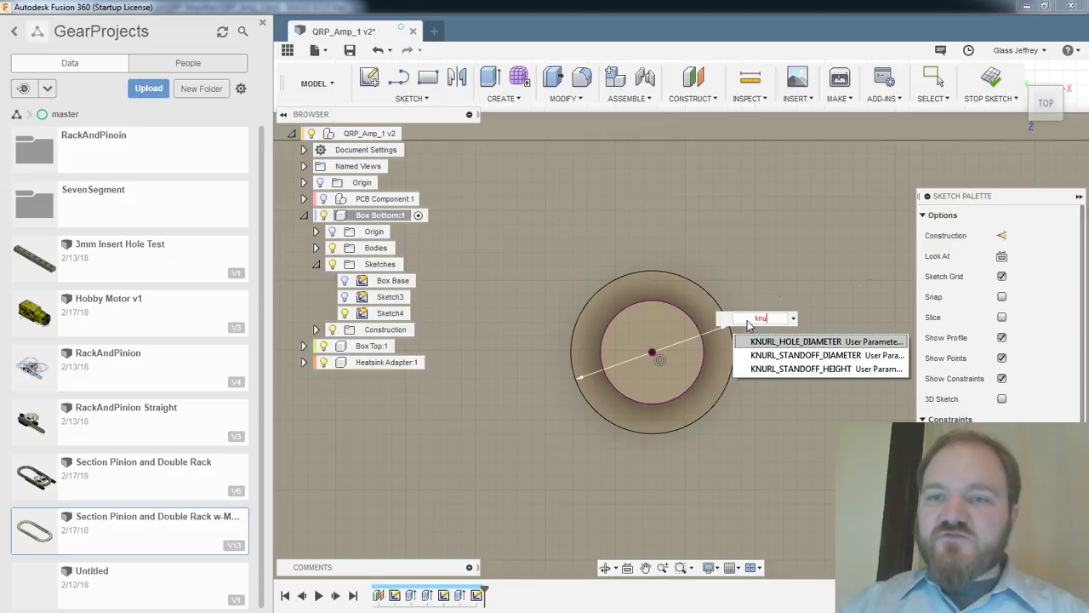
{"action": "key", "text": "Return"}
{"action": "key", "text": "Return"}
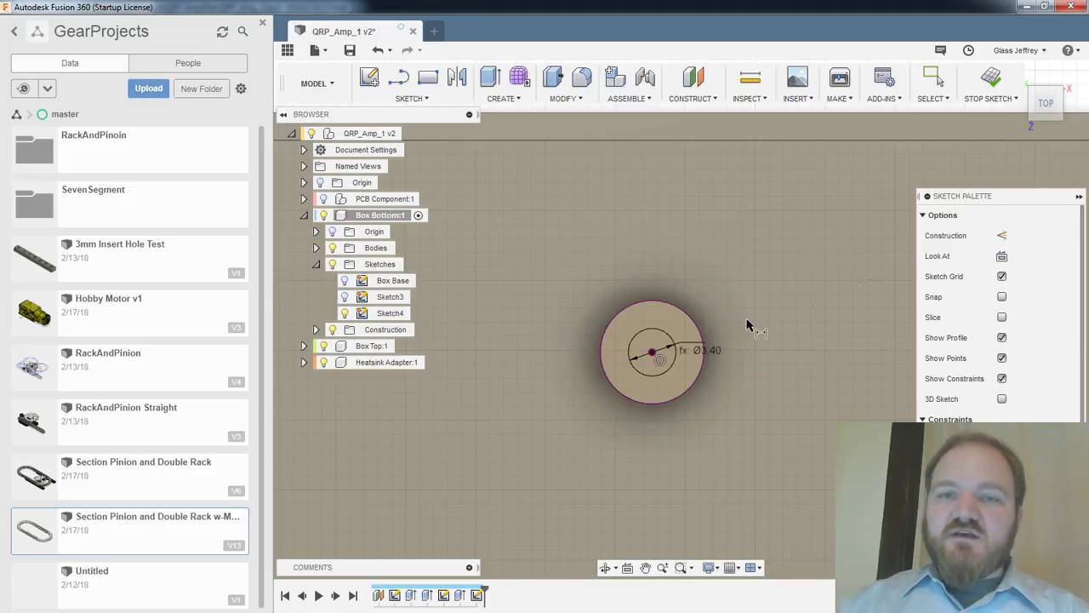
Project the rear left standoff's top face into the sketch
{"action": "scroll", "coordinate": [700, 370], "scroll_direction": "down", "scroll_amount": 5}
{"action": "scroll", "coordinate": [642, 403], "scroll_direction": "down", "scroll_amount": 2}
{"action": "middle_click_drag", "start_coordinate": [480, 440], "coordinate": [585, 354]}
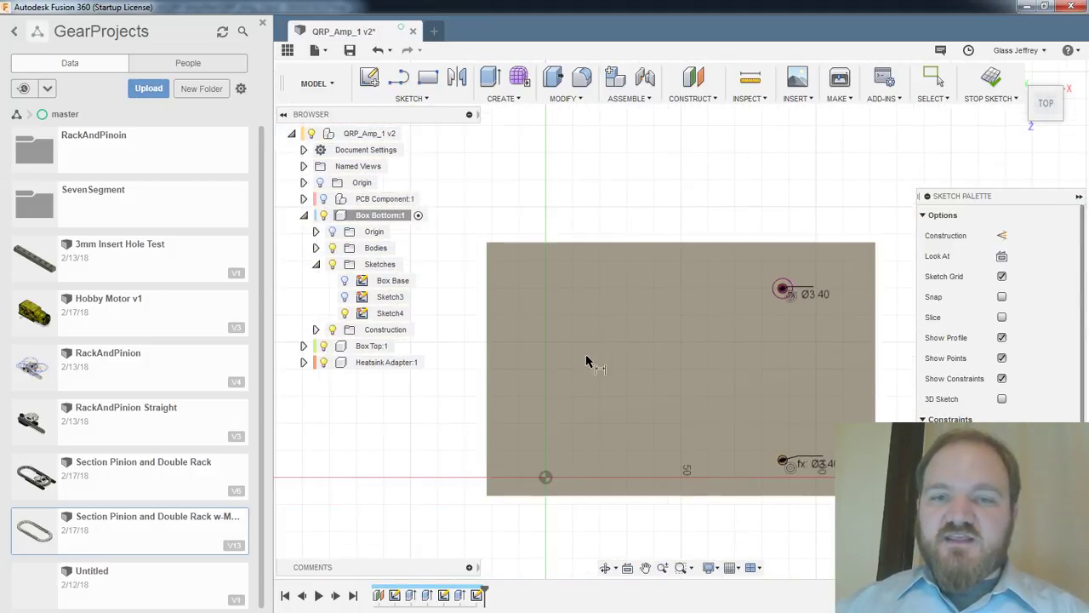
{"action": "scroll", "coordinate": [584, 354], "scroll_direction": "up", "scroll_amount": 4}
{"action": "key", "text": "p"}
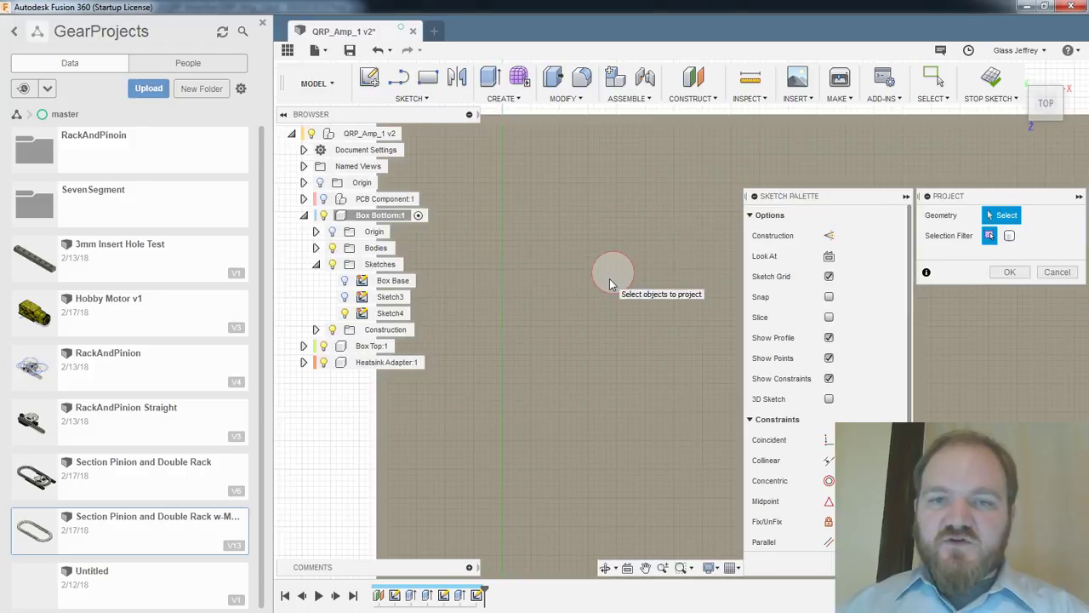
{"action": "scroll", "coordinate": [638, 265], "scroll_direction": "up", "scroll_amount": 3}
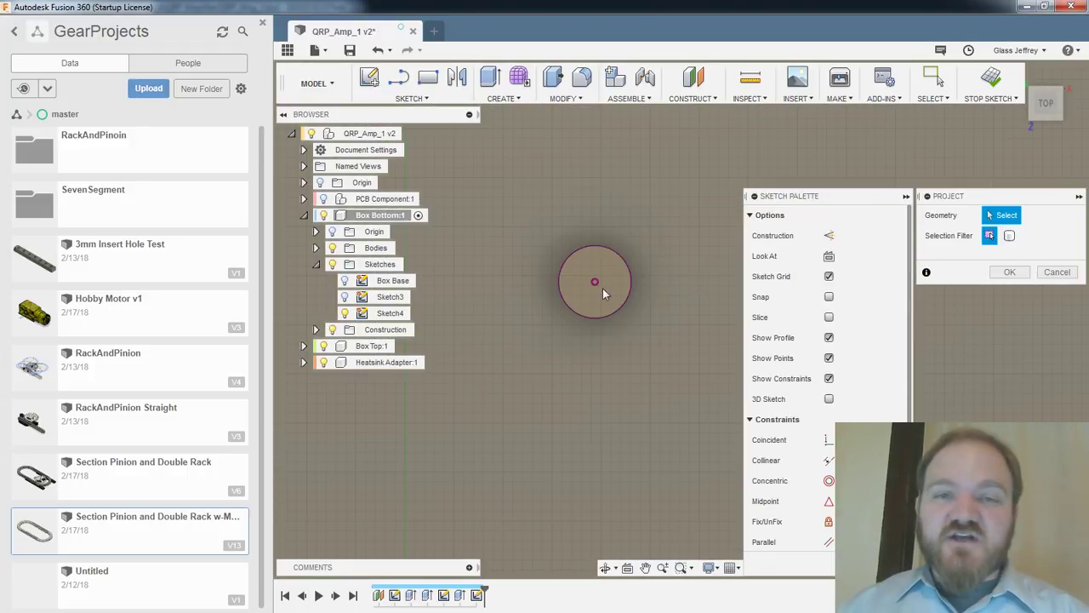
Draw a circle about 9.8 mm in diameter centred on the rear left standoff
{"action": "key", "text": "c"}
{"action": "left_click", "coordinate": [595, 282]}
{"action": "left_click", "coordinate": [632, 302]}
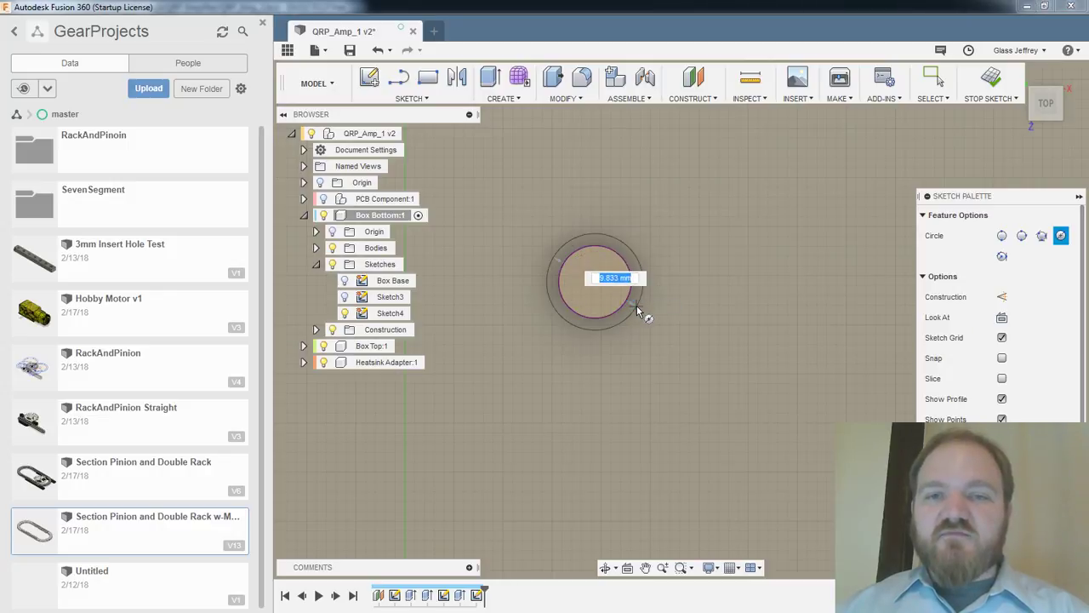
{"action": "key", "text": "Escape"}
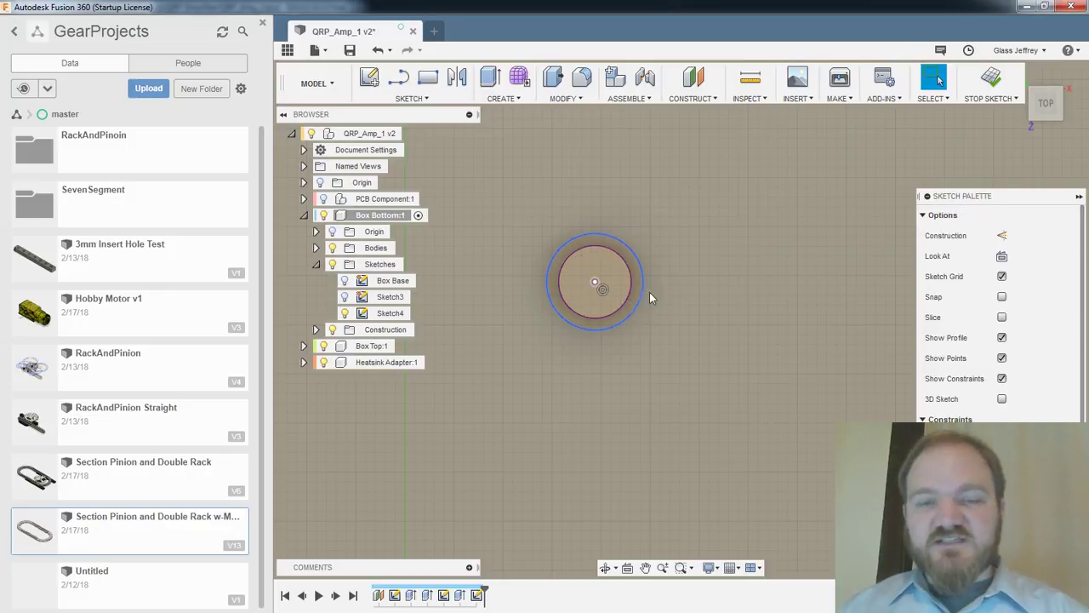
Dimension the rear left standoff circle's diameter with KNURL_HOLE_DIAMETER and finish the sketch
{"action": "scroll", "coordinate": [649, 292], "scroll_direction": "up", "scroll_amount": 2}
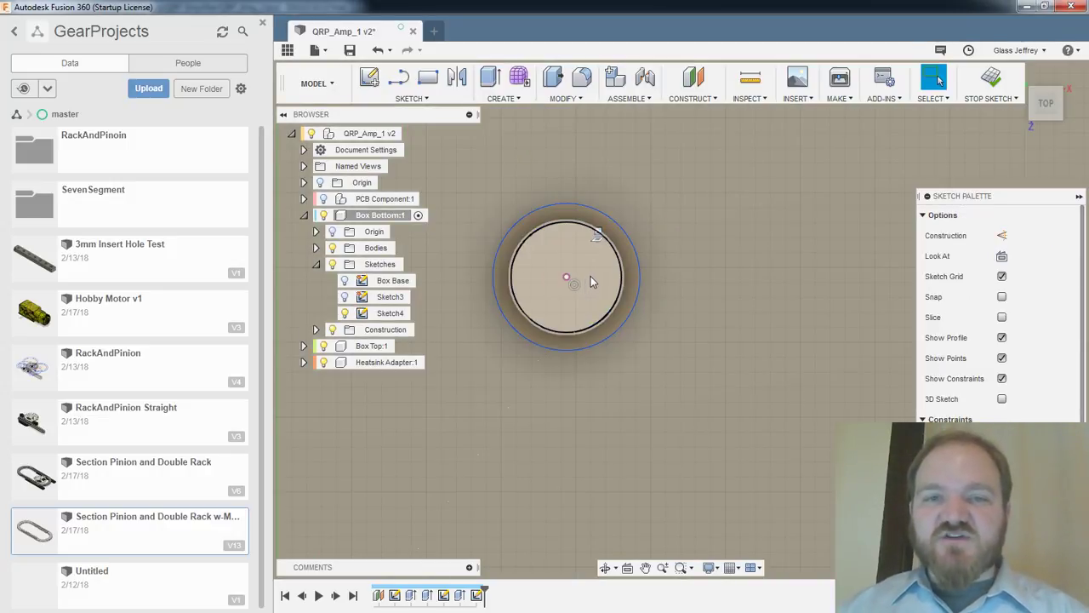
{"action": "key", "text": "d"}
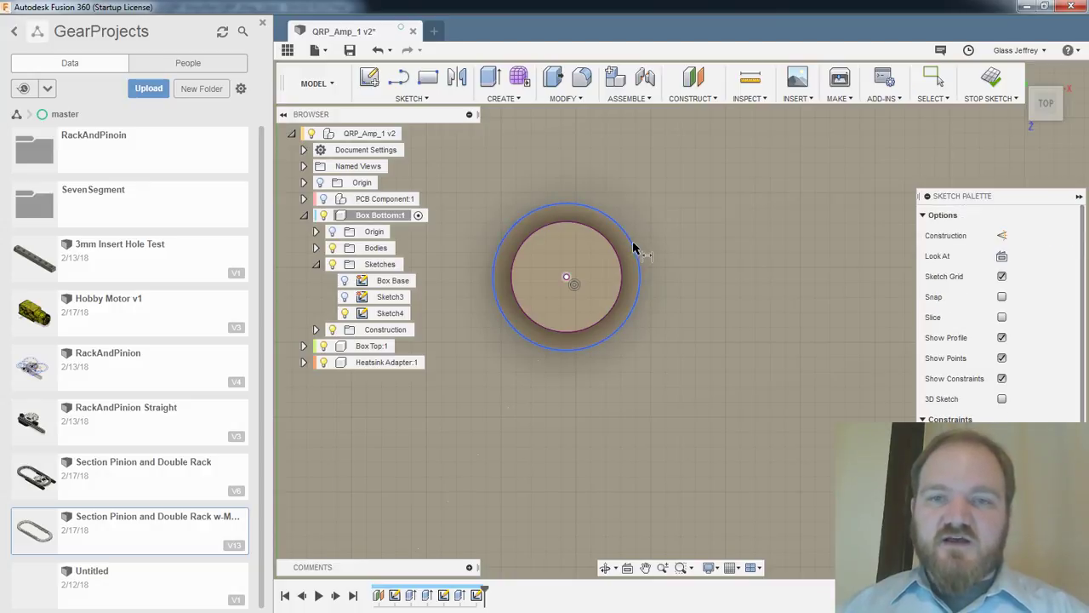
{"action": "left_click", "coordinate": [660, 230]}
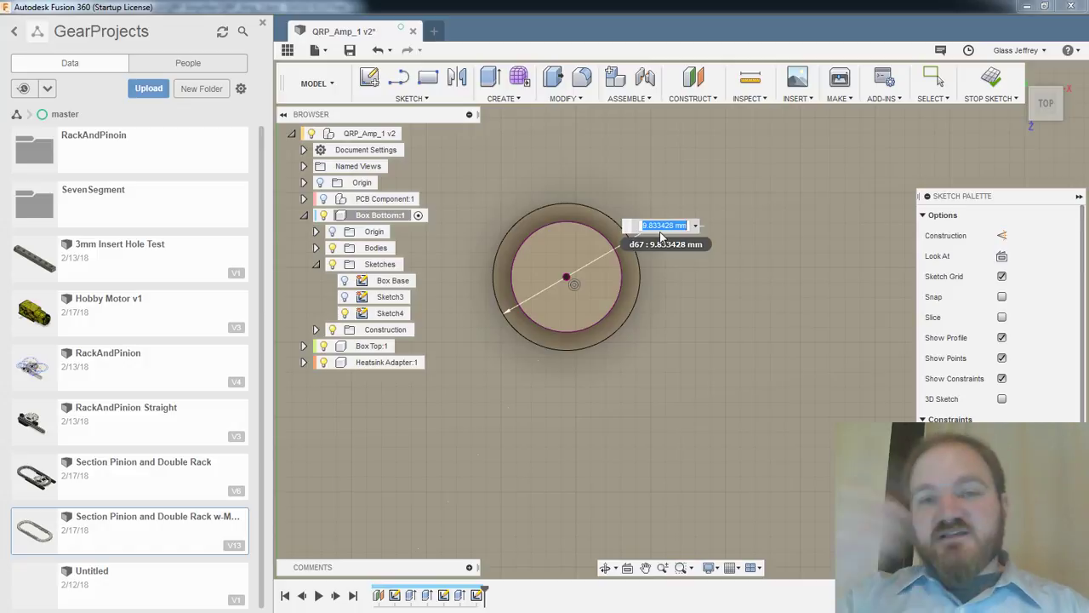
{"action": "type", "text": "knurl"}
{"action": "key", "text": "BackSpace"}
{"action": "key", "text": "BackSpace"}
{"action": "key", "text": "BackSpace"}
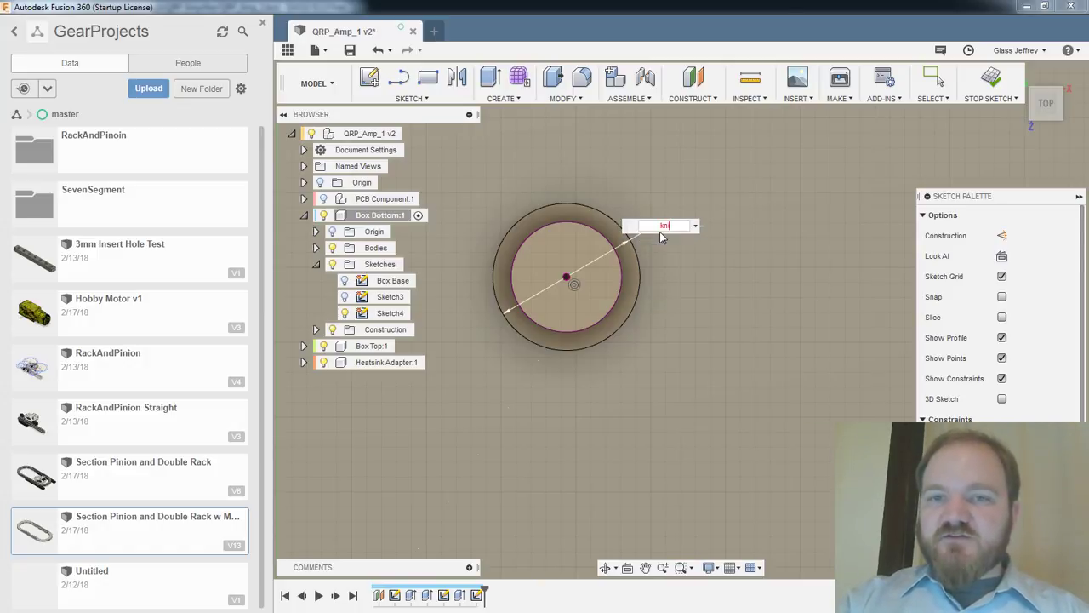
{"action": "key", "text": "Return"}
{"action": "key", "text": "Return"}
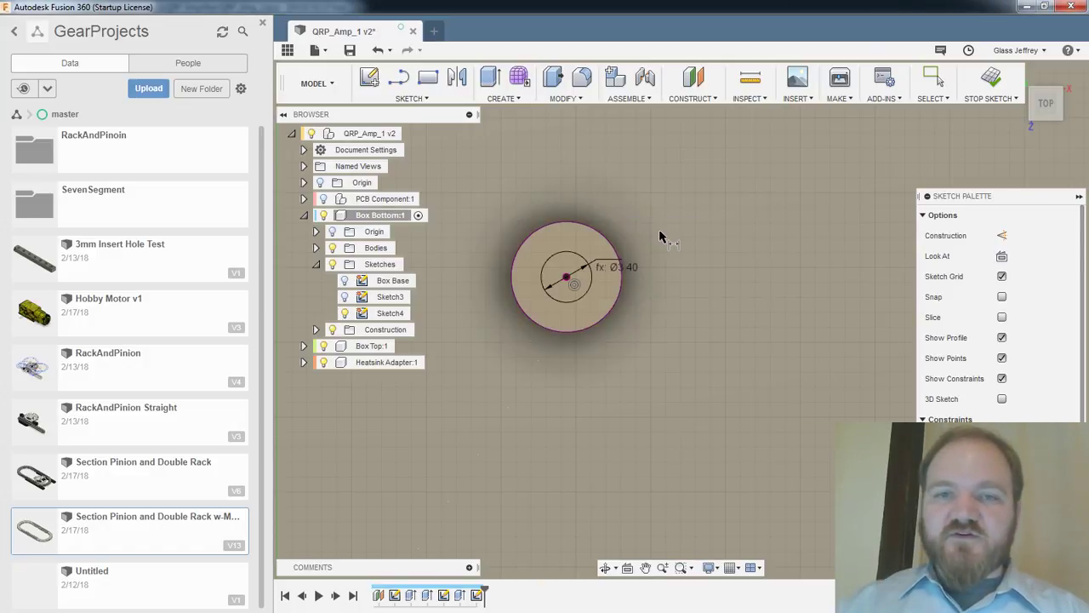
{"action": "left_click", "coordinate": [991, 78]}
Try to extrude the three knurl-hole circles on the standoffs by KNURL_STANDOFF_HEIGHT
{"action": "scroll", "coordinate": [598, 379], "scroll_direction": "down", "scroll_amount": 5}
{"action": "scroll", "coordinate": [718, 400], "scroll_direction": "down", "scroll_amount": 4}
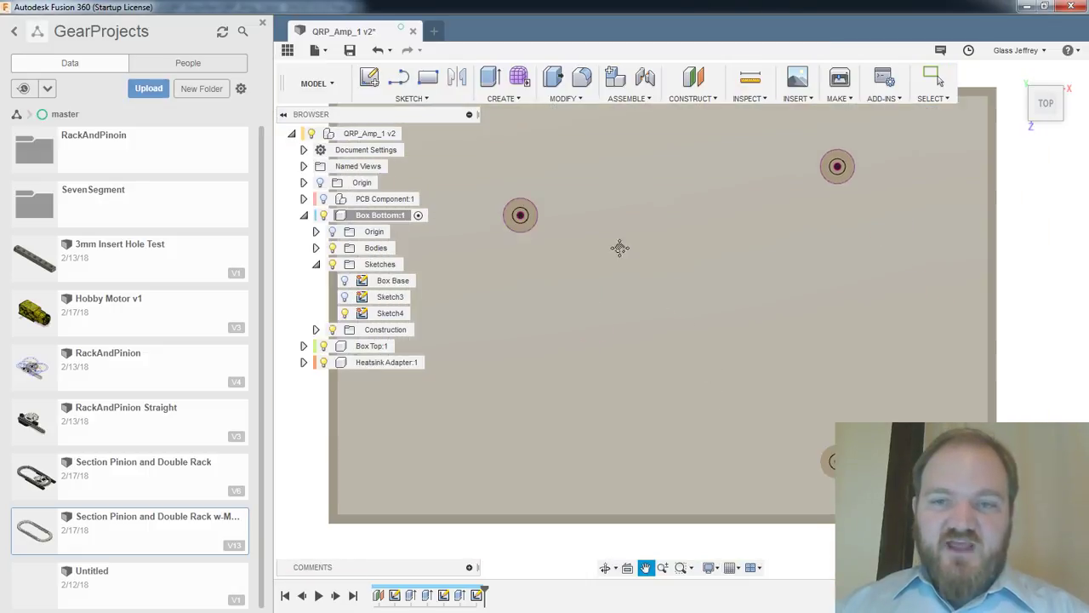
{"action": "key", "text": "e"}
{"action": "left_click", "coordinate": [500, 203]}
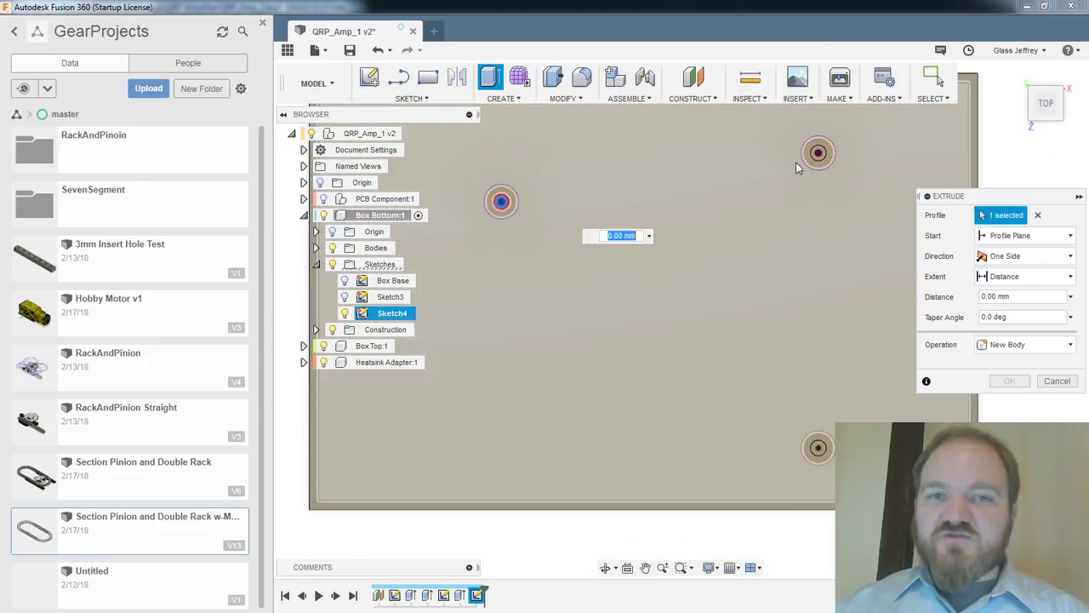
{"action": "left_click", "coordinate": [818, 153]}
{"action": "left_click", "coordinate": [818, 449]}
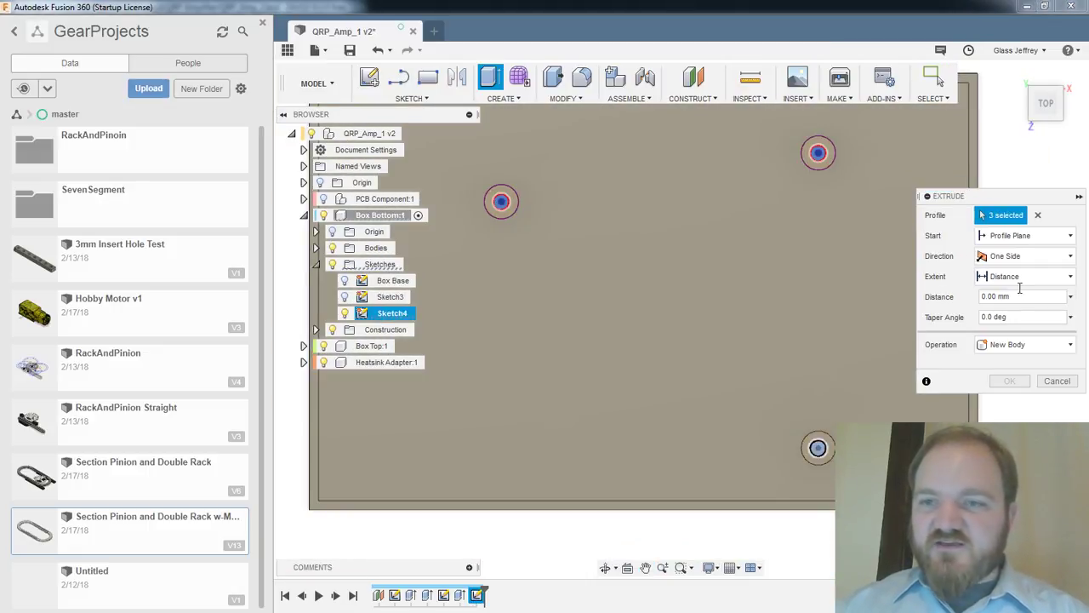
{"action": "type", "text": "-knurl"}
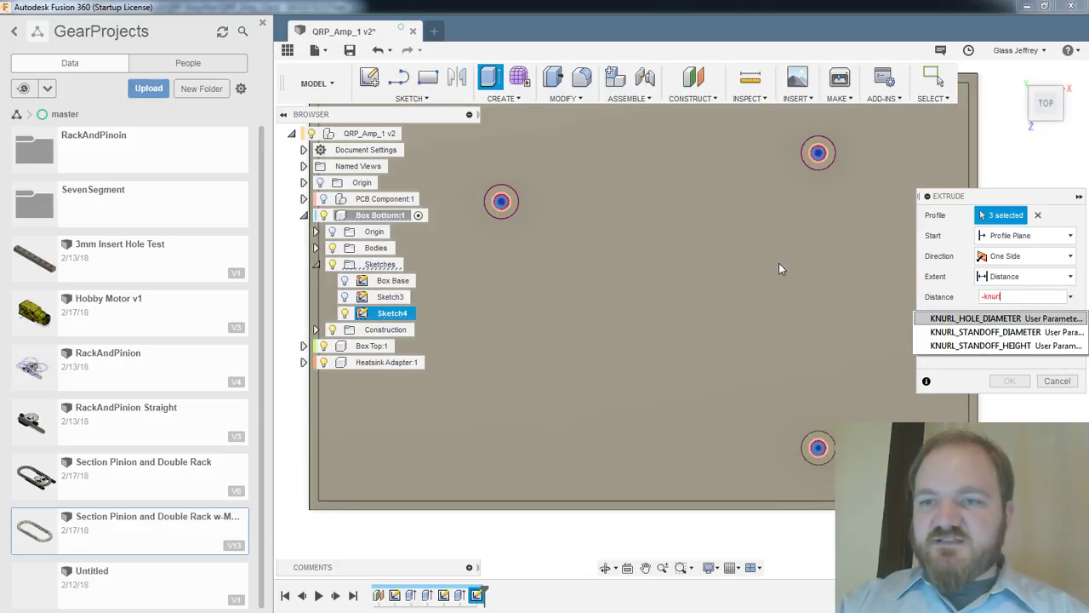
{"action": "key", "text": "Down"}
{"action": "key", "text": "Down"}
{"action": "key", "text": "Return"}
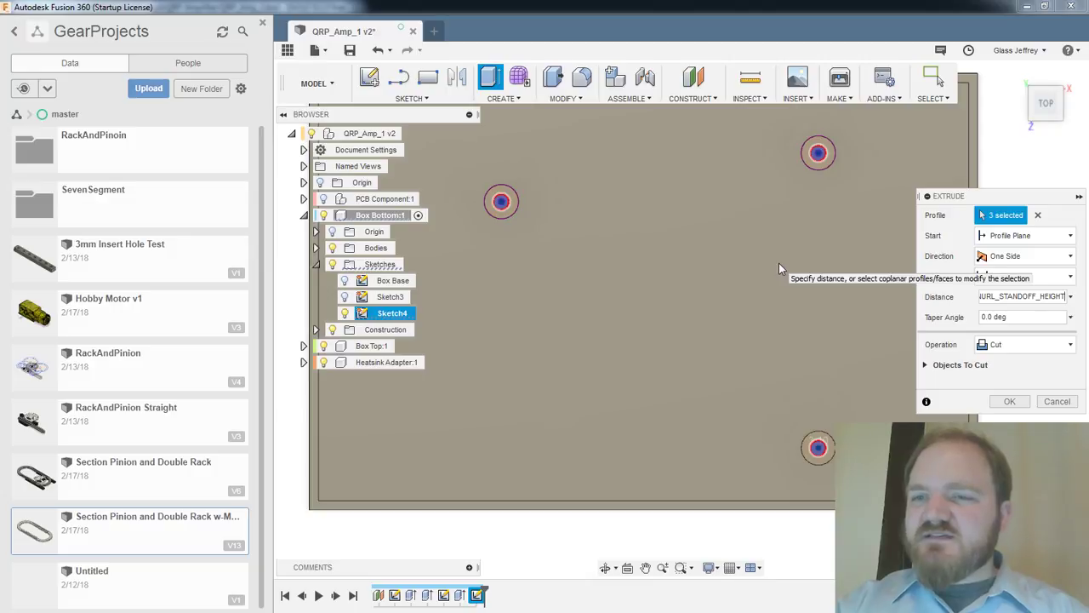
{"action": "key", "text": "ctrl+a"}
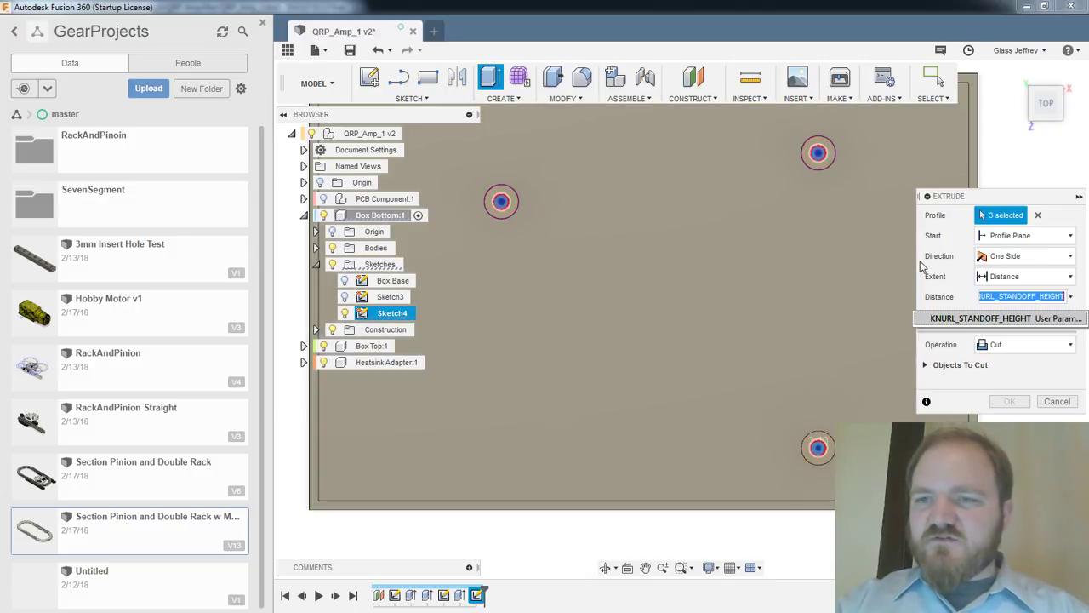
{"action": "type", "text": "Knurl"}
{"action": "key", "text": "Down"}
{"action": "key", "text": "Down"}
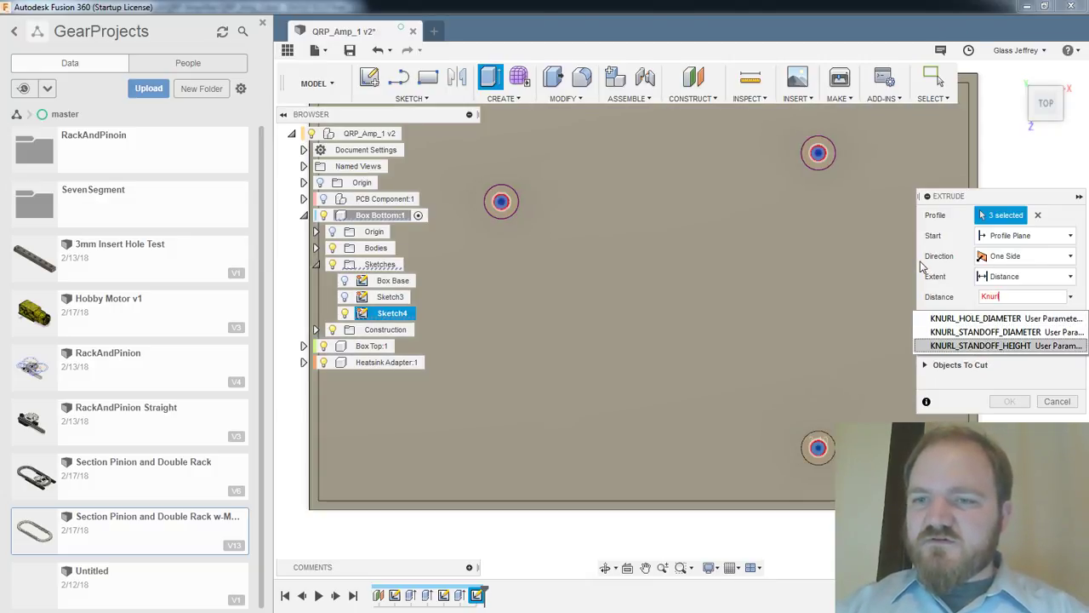
{"action": "key", "text": "Return"}
{"action": "key", "text": "Return"}
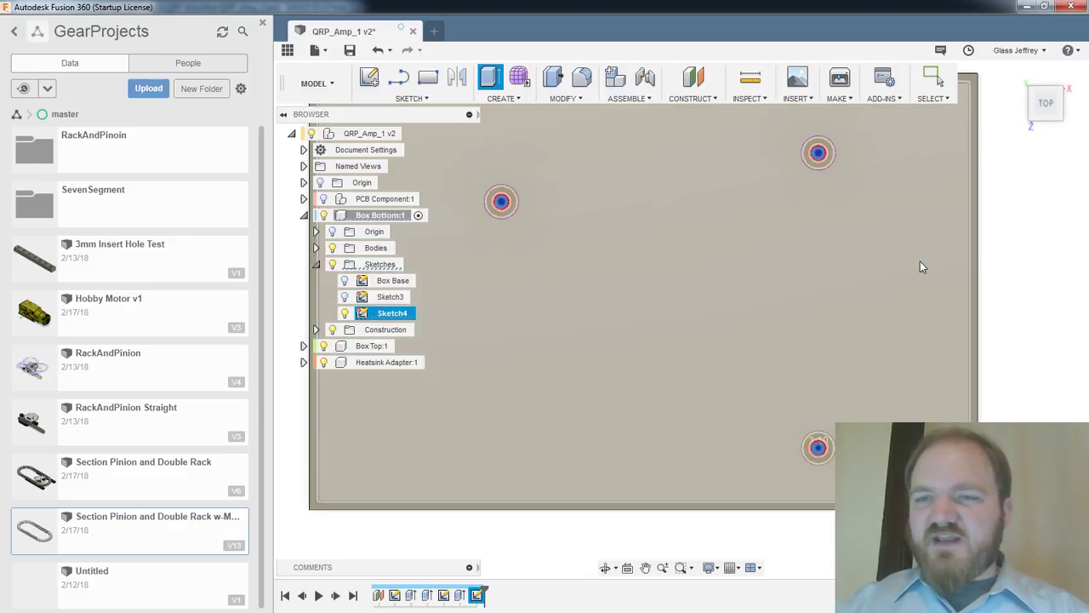
Extrude the three knurl-hole circles by -KNURL_STANDOFF_HEIGHT to cut the insert holes into the standoffs
{"action": "middle_click_drag", "start_coordinate": [845, 204], "coordinate": [848, 182], "text": "shift"}
{"action": "scroll", "coordinate": [790, 220], "scroll_direction": "down", "scroll_amount": 2}
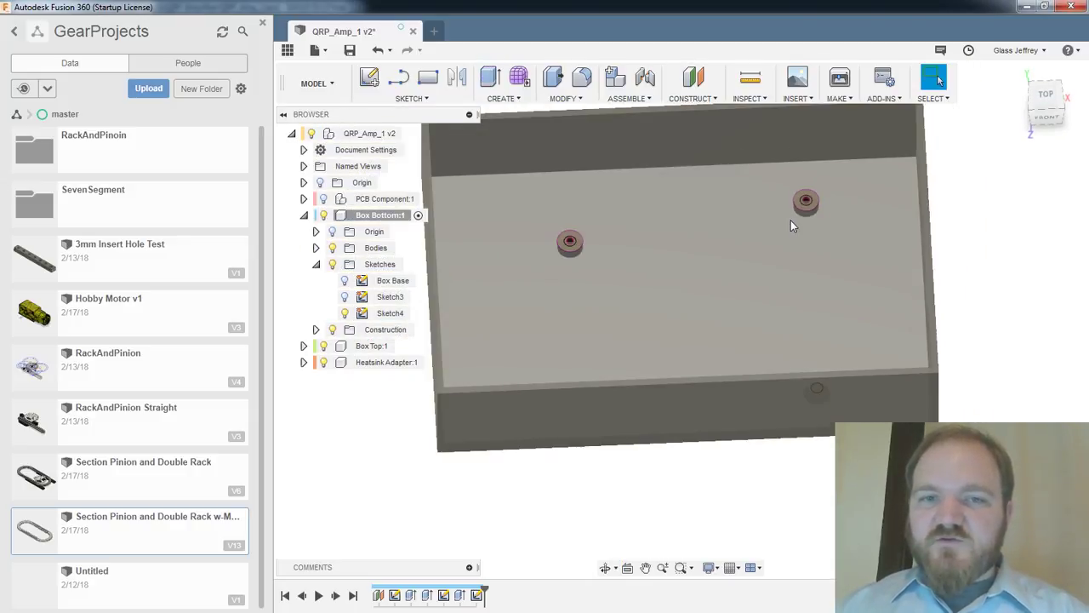
{"action": "scroll", "coordinate": [791, 220], "scroll_direction": "up", "scroll_amount": 4}
{"action": "scroll", "coordinate": [574, 411], "scroll_direction": "down", "scroll_amount": 3}
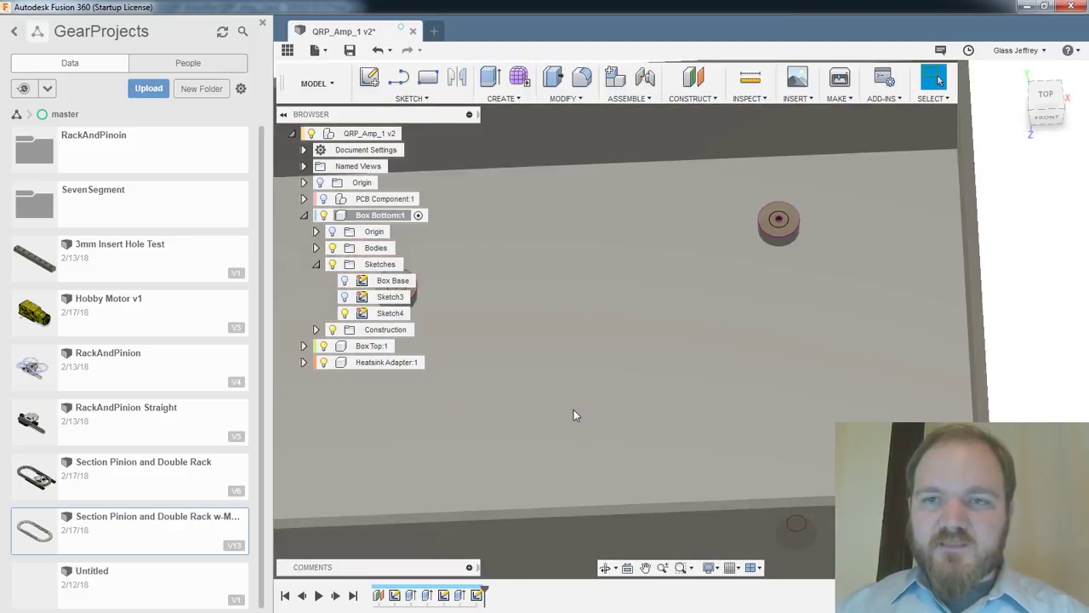
{"action": "middle_click_drag", "start_coordinate": [619, 374], "coordinate": [686, 368]}
{"action": "key", "text": "e"}
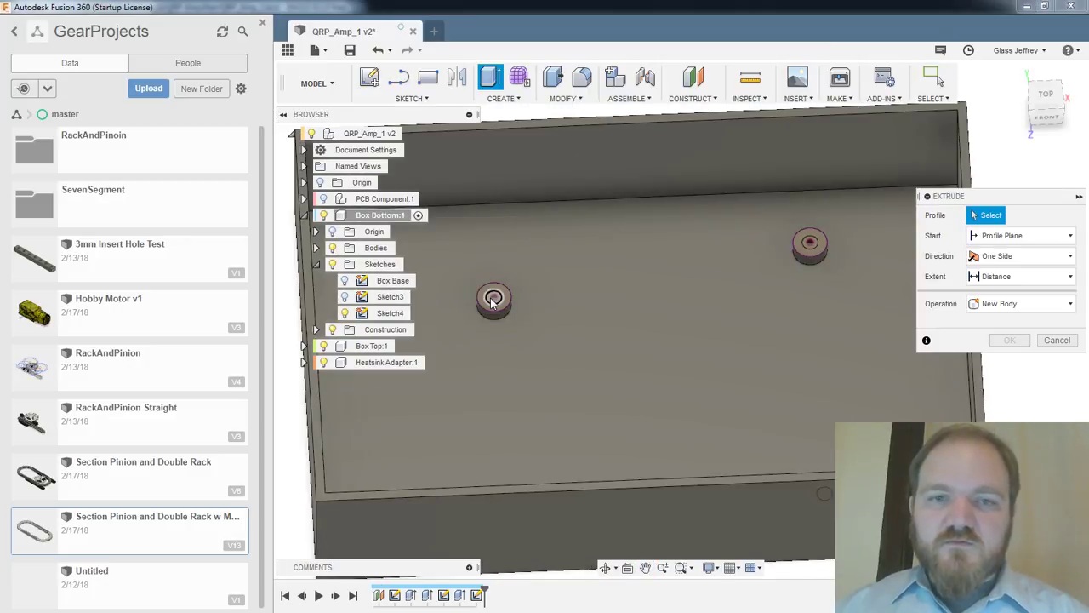
{"action": "left_click", "coordinate": [491, 294]}
{"action": "middle_click_drag", "start_coordinate": [843, 353], "coordinate": [839, 353], "text": "shift"}
{"action": "left_click", "coordinate": [814, 213]}
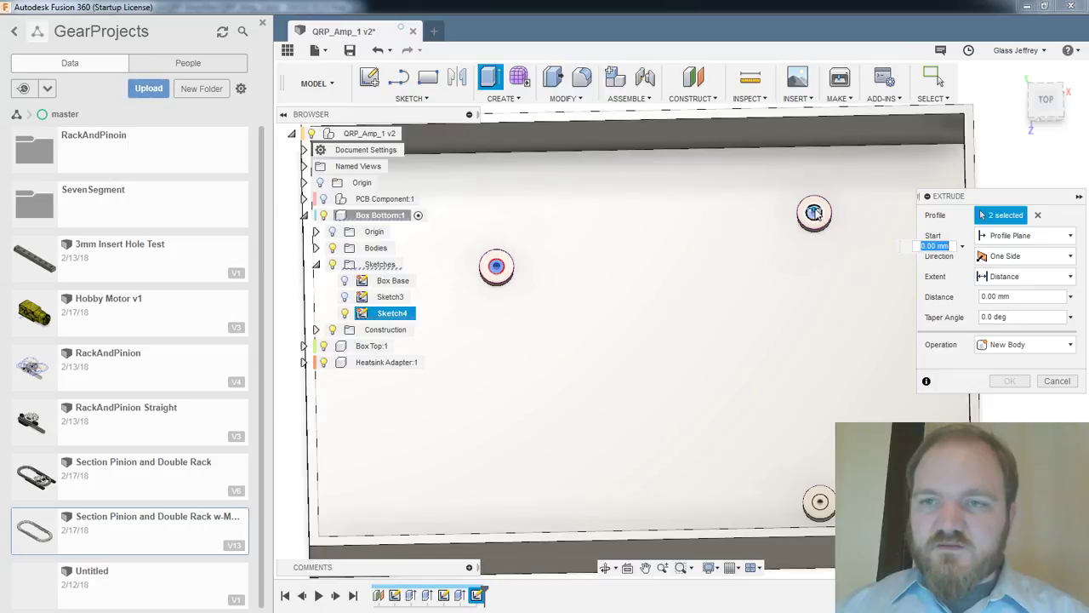
{"action": "left_click", "coordinate": [819, 501]}
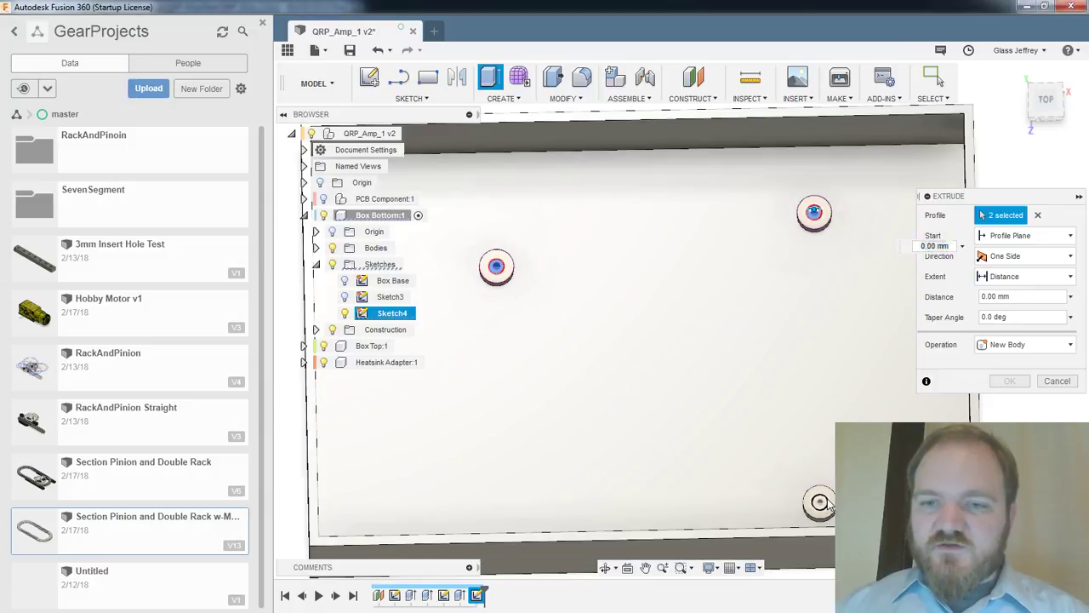
{"action": "left_click", "coordinate": [1026, 296]}
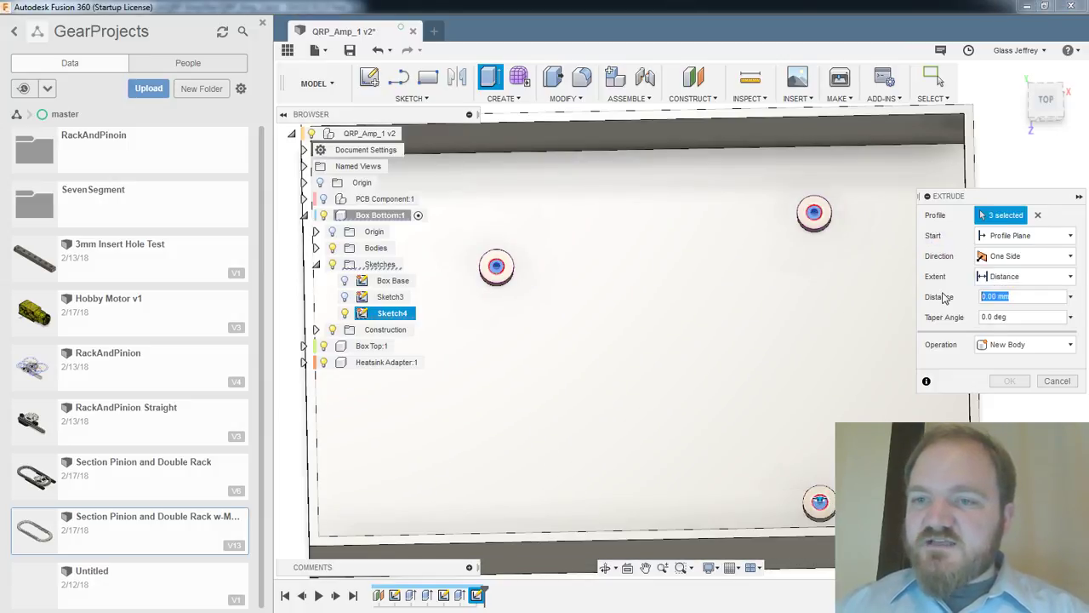
{"action": "type", "text": "knurl"}
{"action": "key", "text": "Down"}
{"action": "key", "text": "Down"}
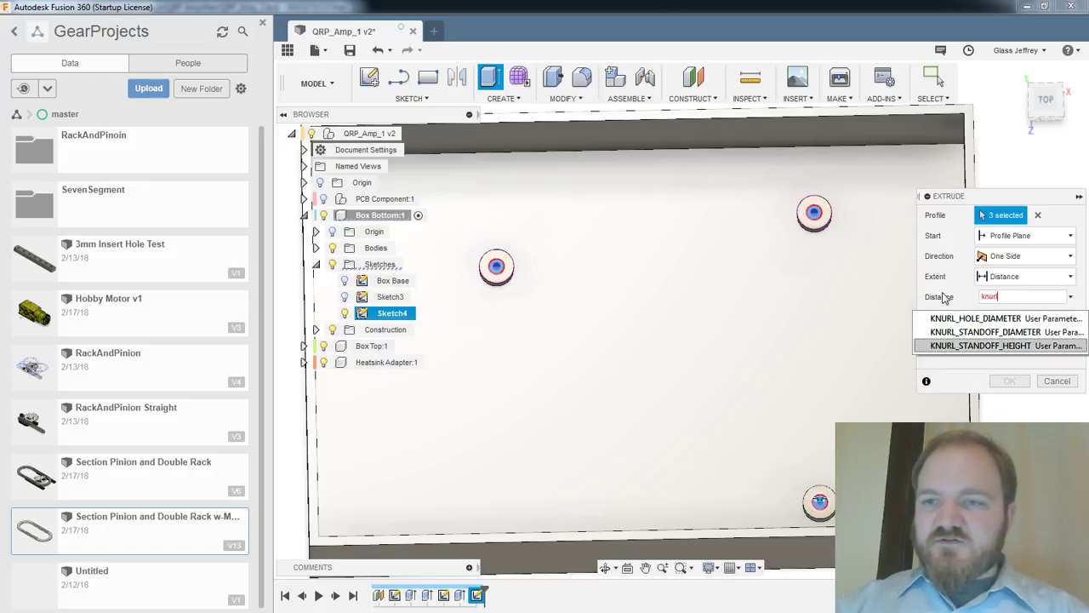
{"action": "key", "text": "Return"}
{"action": "key", "text": "Home"}
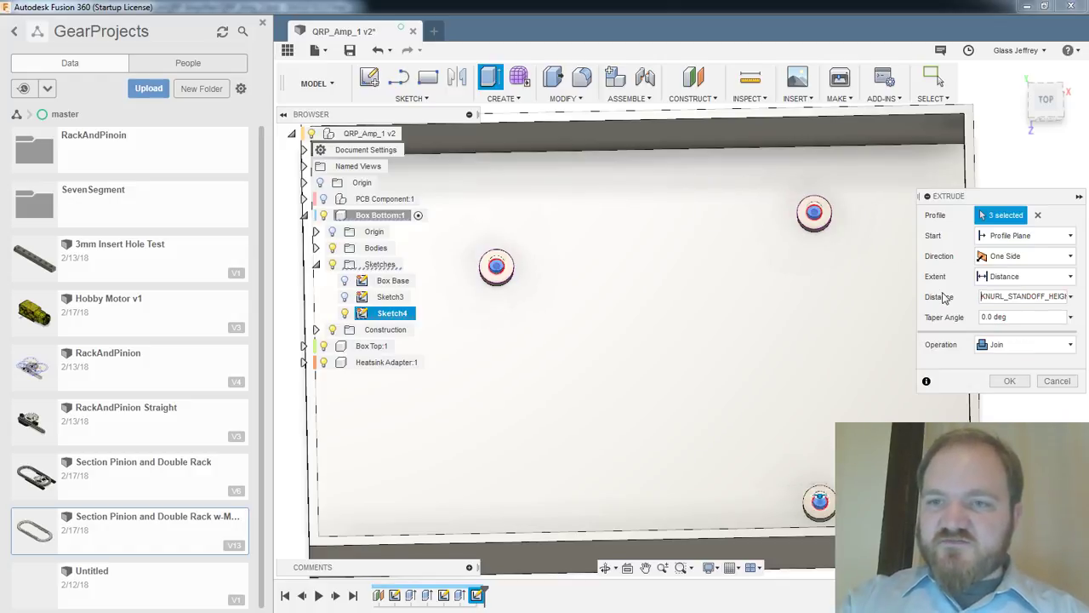
{"action": "type", "text": "-"}
{"action": "middle_click_drag", "start_coordinate": [863, 325], "coordinate": [757, 320], "text": "shift"}
{"action": "left_click", "coordinate": [1010, 402]}
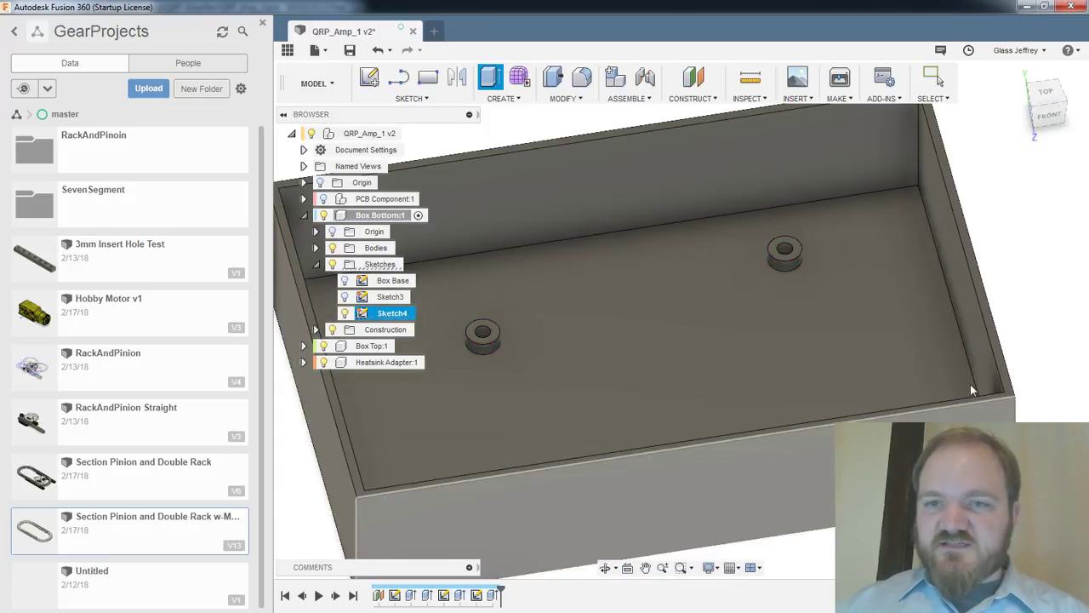
Show the PCB component and examine from above how its mounting holes line up with the standoffs
{"action": "middle_click_drag", "start_coordinate": [970, 384], "coordinate": [644, 326], "text": "shift"}
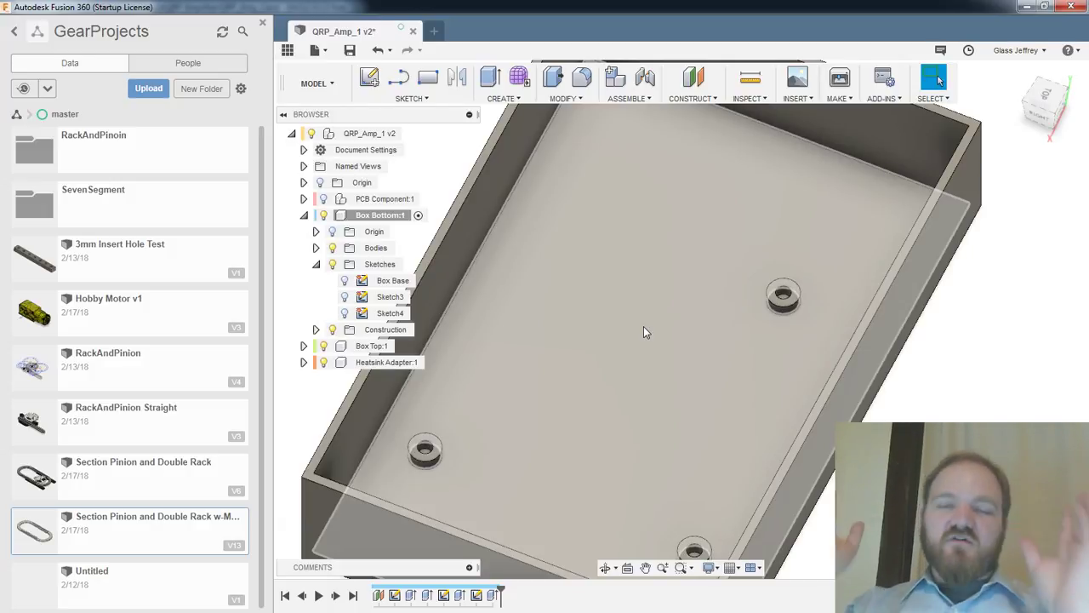
{"action": "middle_click_drag", "start_coordinate": [643, 326], "coordinate": [790, 356], "text": "shift"}
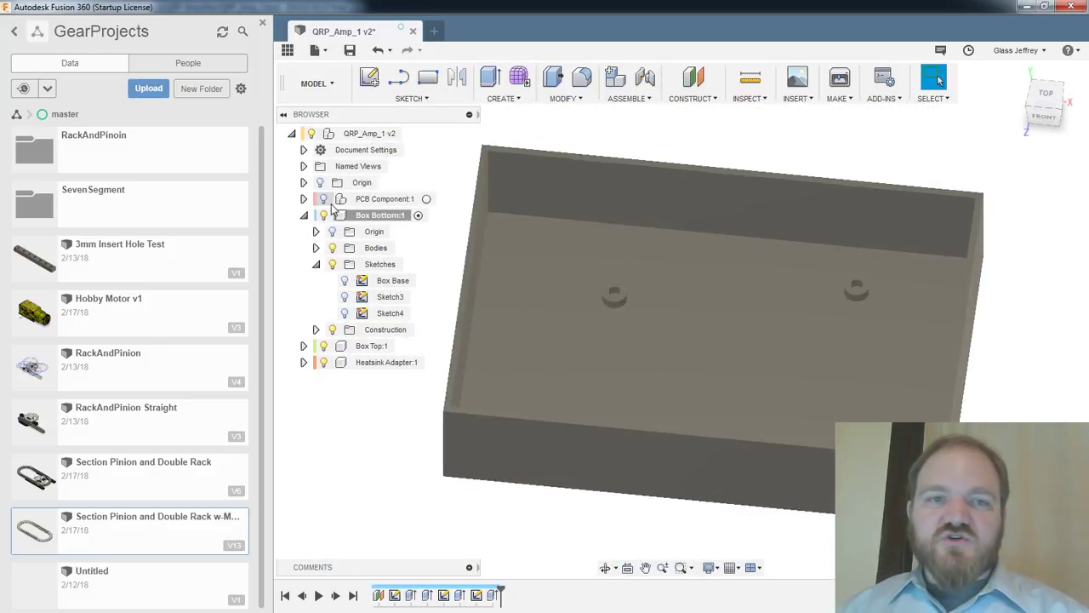
{"action": "left_click", "coordinate": [323, 199]}
{"action": "scroll", "coordinate": [901, 271], "scroll_direction": "down", "scroll_amount": 2}
{"action": "middle_click_drag", "start_coordinate": [897, 251], "coordinate": [949, 264], "text": "shift"}
{"action": "scroll", "coordinate": [947, 261], "scroll_direction": "up", "scroll_amount": 5}
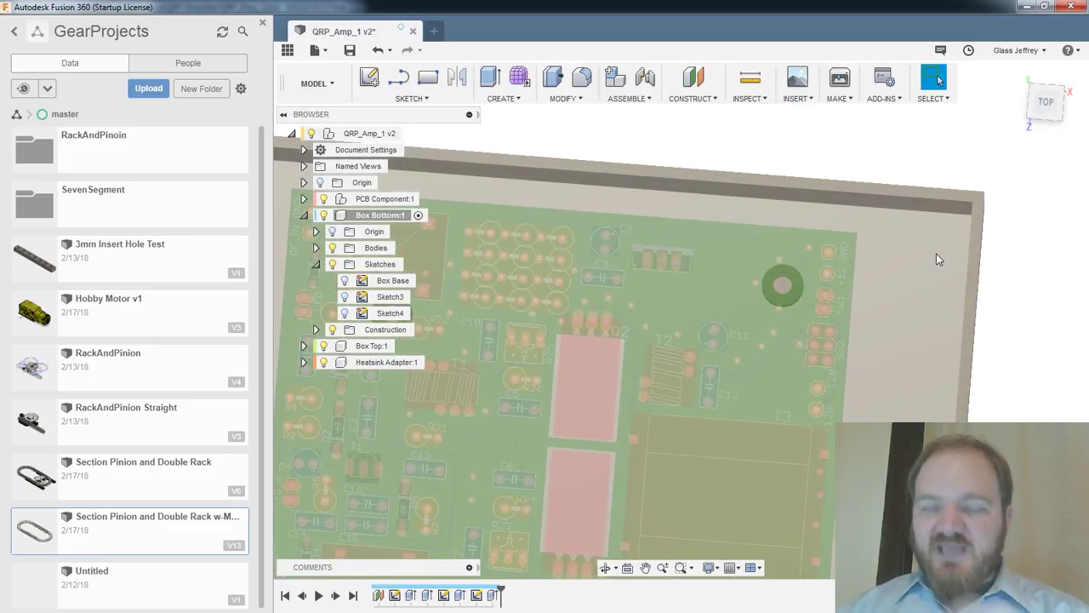
{"action": "middle_click_drag", "start_coordinate": [919, 252], "coordinate": [958, 222]}
{"action": "scroll", "coordinate": [946, 252], "scroll_direction": "up", "scroll_amount": 2}
{"action": "scroll", "coordinate": [954, 265], "scroll_direction": "down", "scroll_amount": 5}
{"action": "middle_click_drag", "start_coordinate": [952, 262], "coordinate": [956, 263], "text": "shift"}
{"action": "left_click", "coordinate": [1045, 104]}
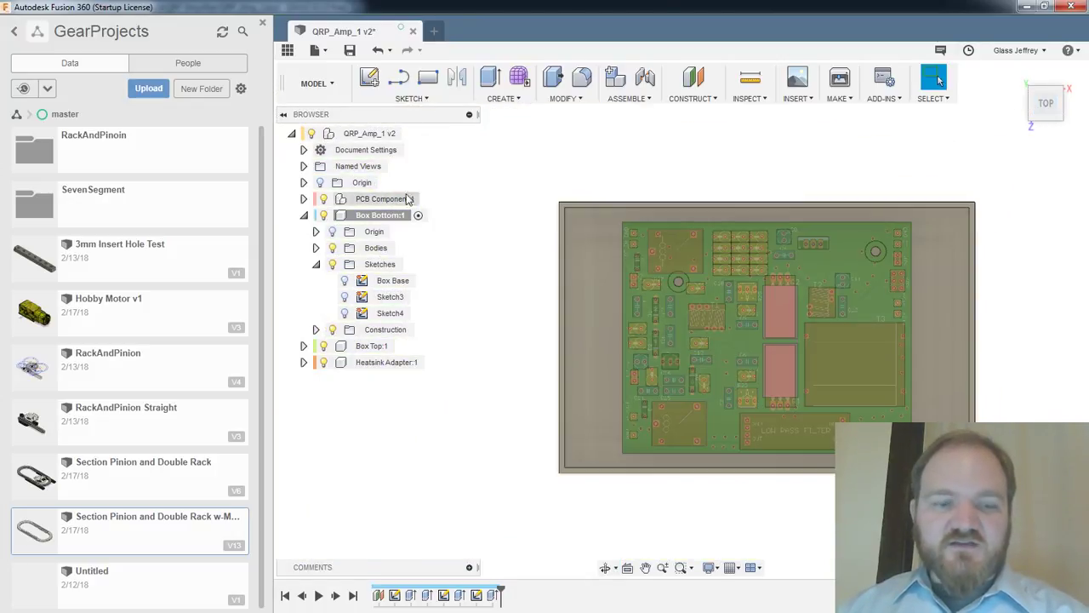
Start a new sketch on the inside floor of the box bottom and hide the PCB component
{"action": "left_click", "coordinate": [368, 77]}
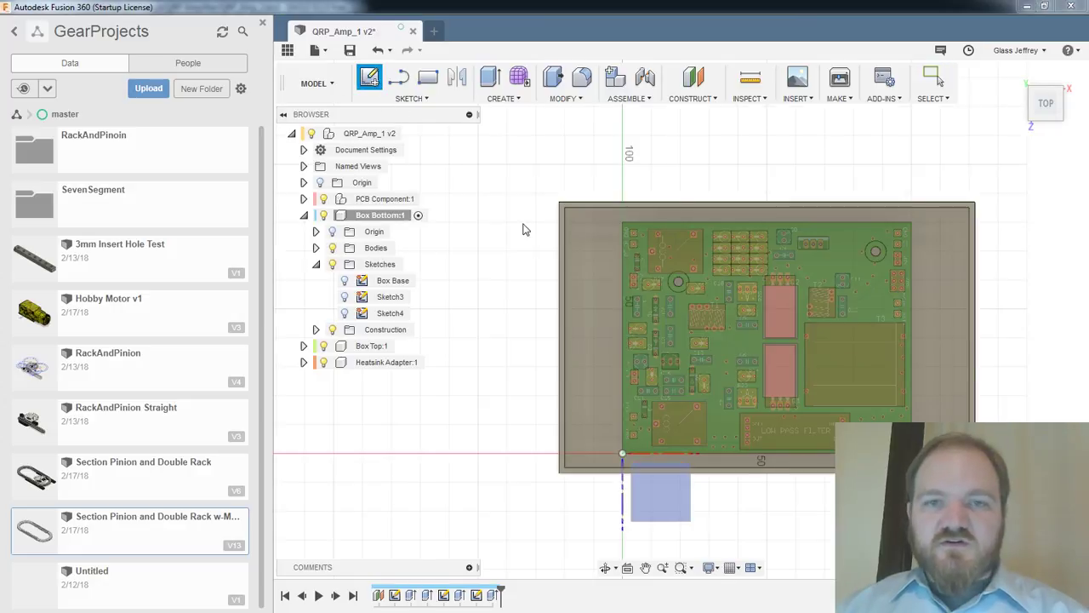
{"action": "left_click", "coordinate": [315, 265]}
{"action": "left_click", "coordinate": [586, 235]}
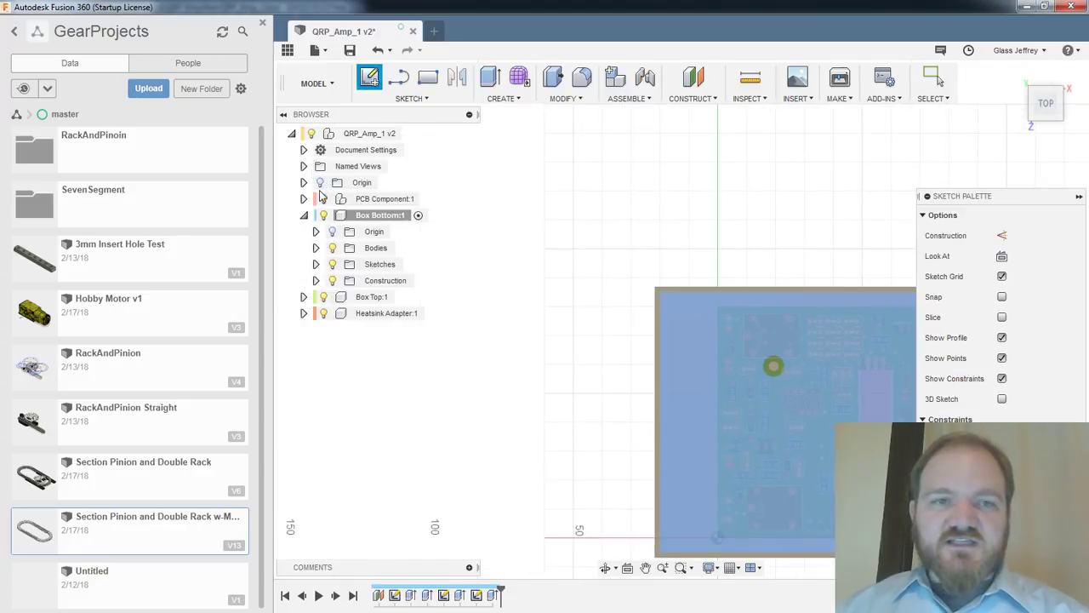
{"action": "left_click", "coordinate": [324, 198]}
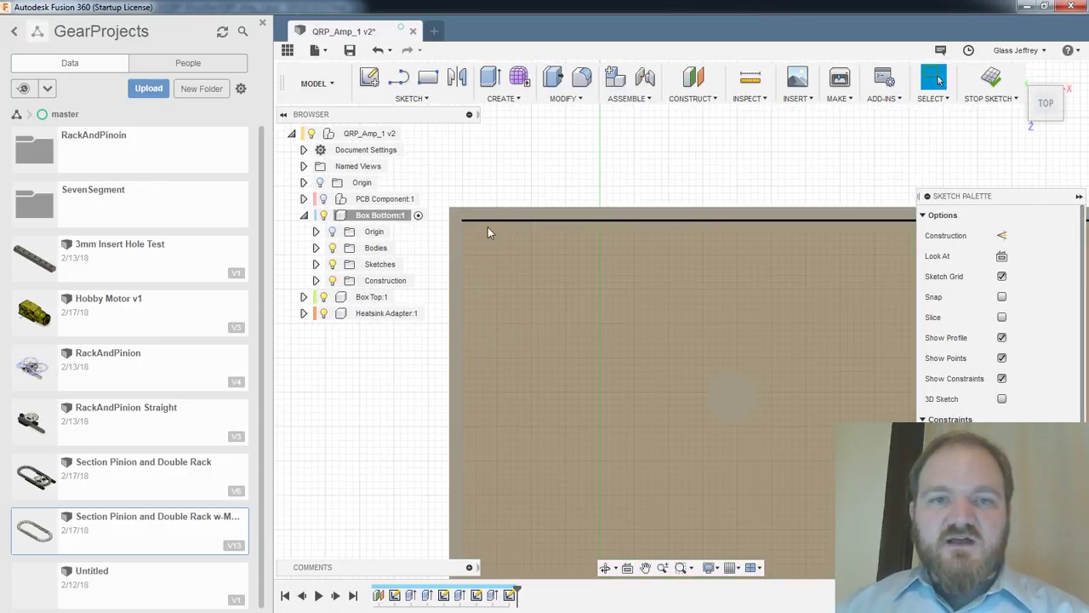
Draw a circle near the rear left inner corner of the box floor and dimension its diameter with KNURL_HOLE_DIAMETER
{"action": "key", "text": "c"}
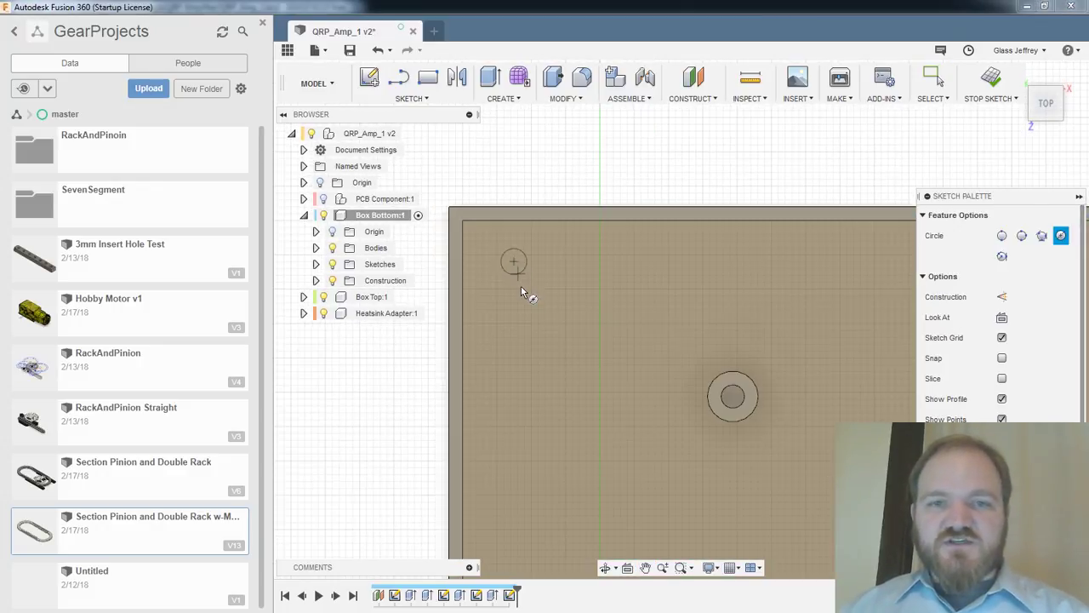
{"action": "left_click", "coordinate": [513, 261]}
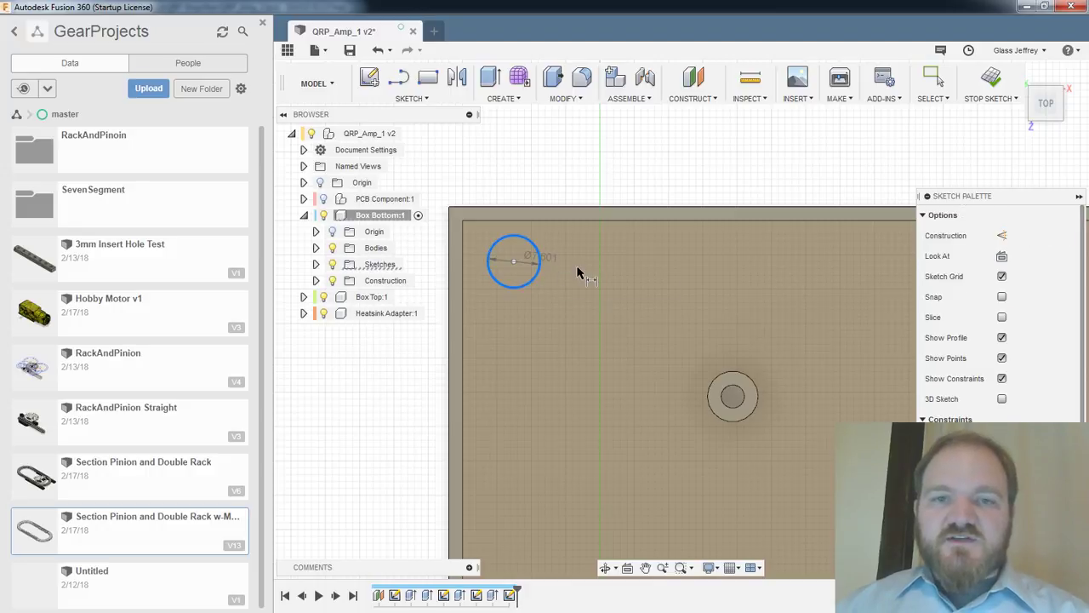
{"action": "left_click", "coordinate": [577, 270]}
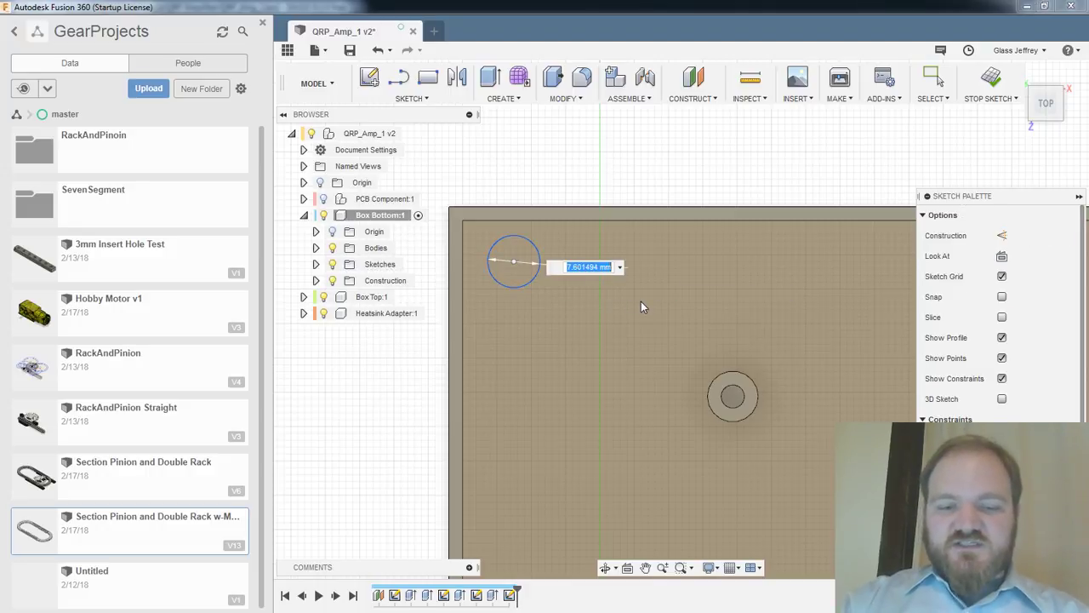
{"action": "type", "text": "knurl"}
{"action": "key", "text": "Down"}
{"action": "key", "text": "Down"}
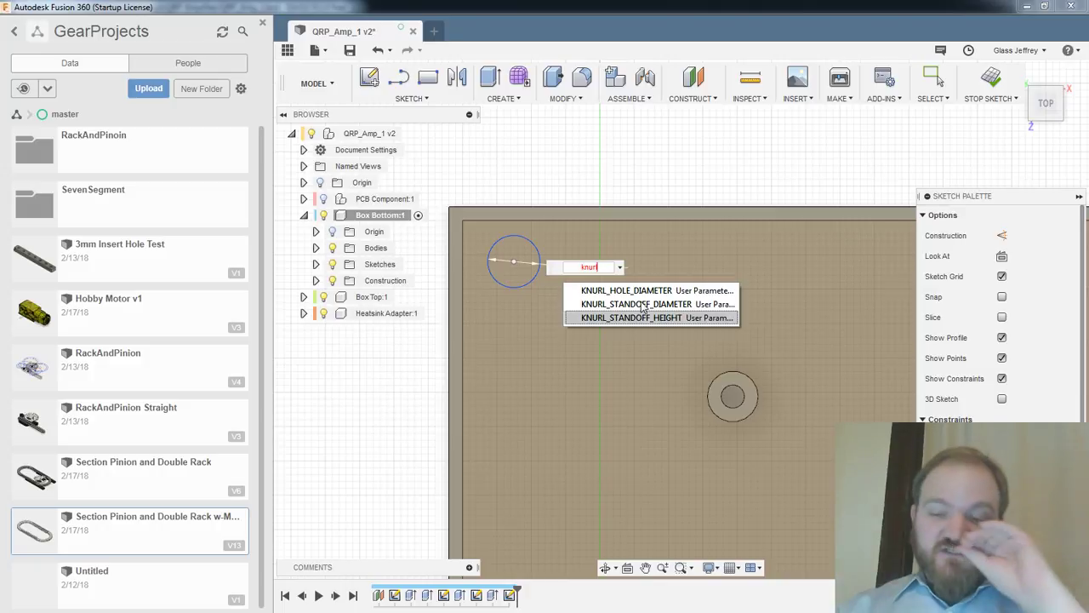
{"action": "key", "text": "Return"}
{"action": "key", "text": "ctrl+a"}
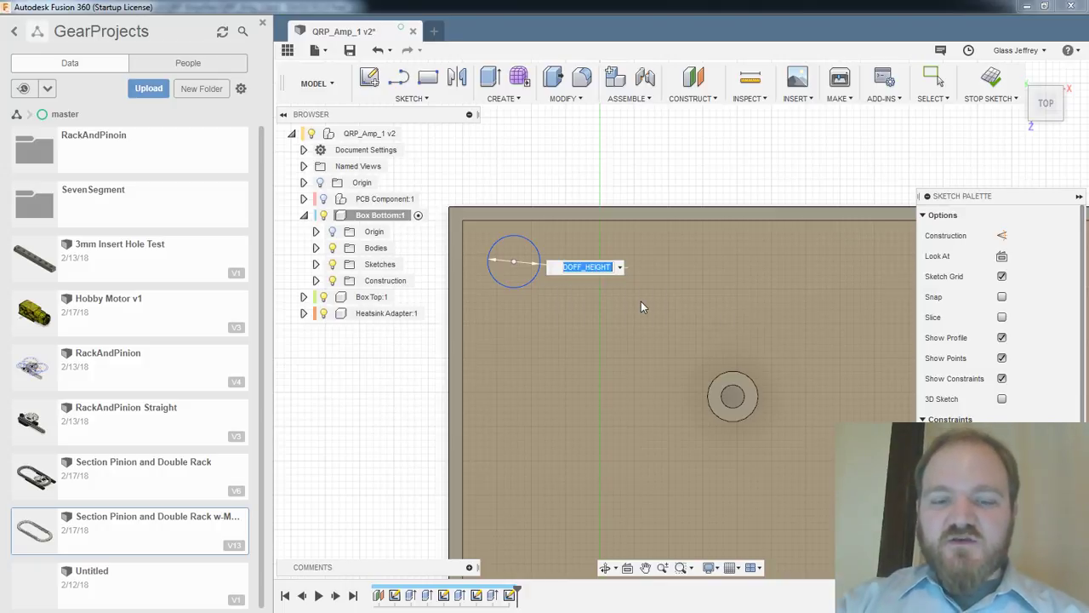
{"action": "type", "text": "knurl"}
{"action": "key", "text": "Return"}
{"action": "key", "text": "Return"}
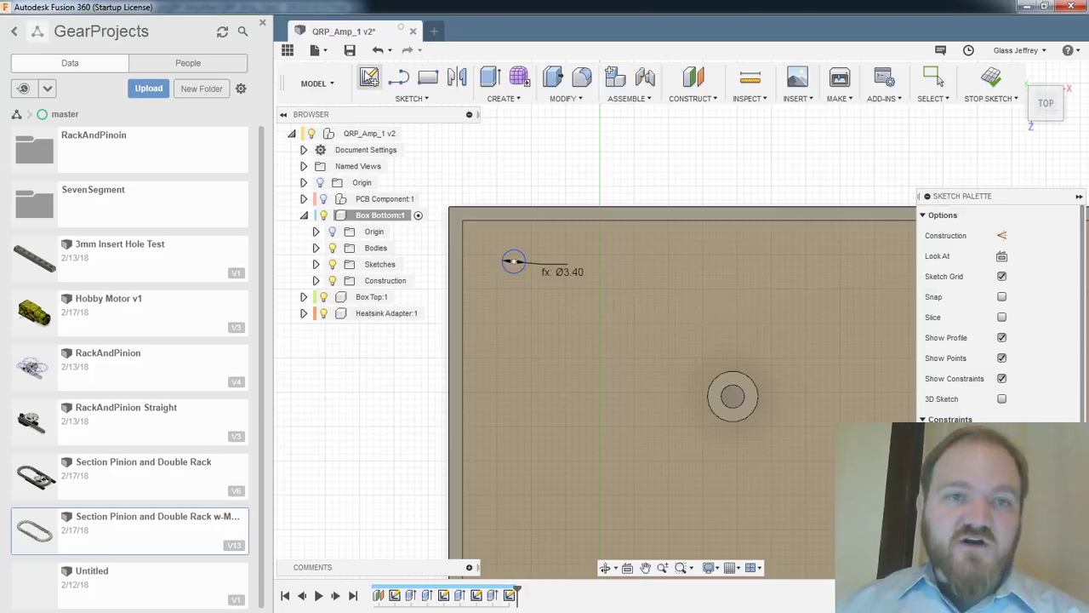
Hide the data panel and move the circle slightly closer to the rear left inner corner of the box floor
{"action": "scroll", "coordinate": [616, 156], "scroll_direction": "down", "scroll_amount": 1}
{"action": "left_click", "coordinate": [263, 25]}
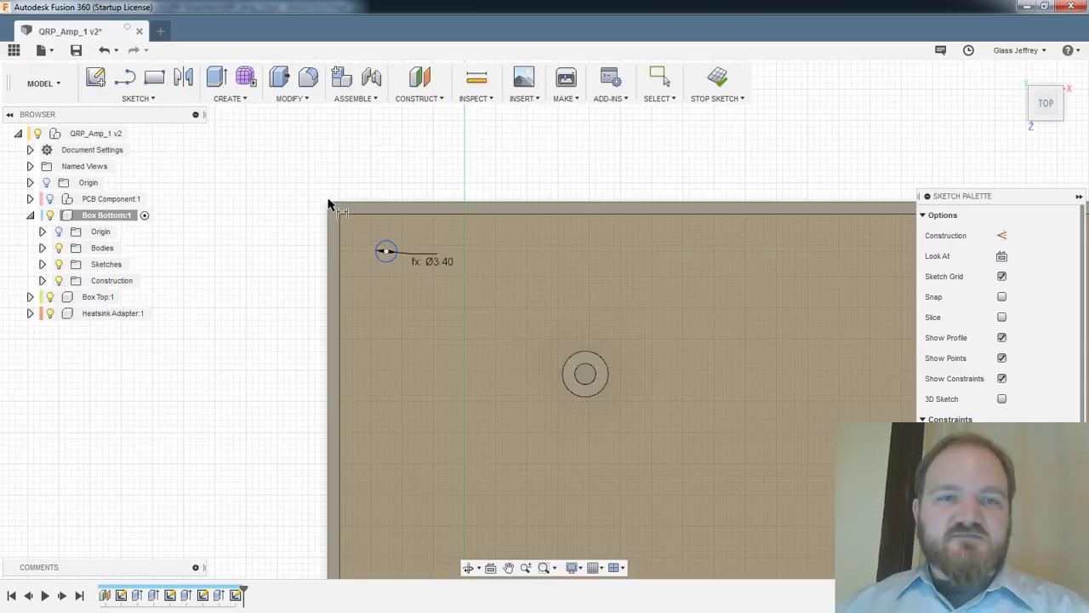
{"action": "key", "text": "r"}
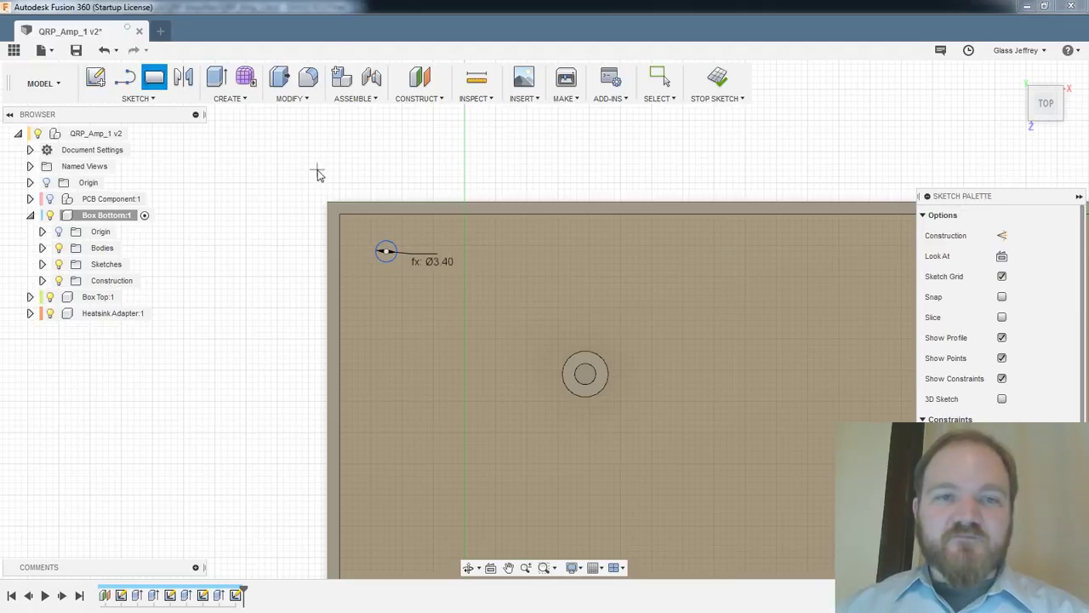
{"action": "key", "text": "Escape"}
{"action": "scroll", "coordinate": [392, 223], "scroll_direction": "up", "scroll_amount": 2}
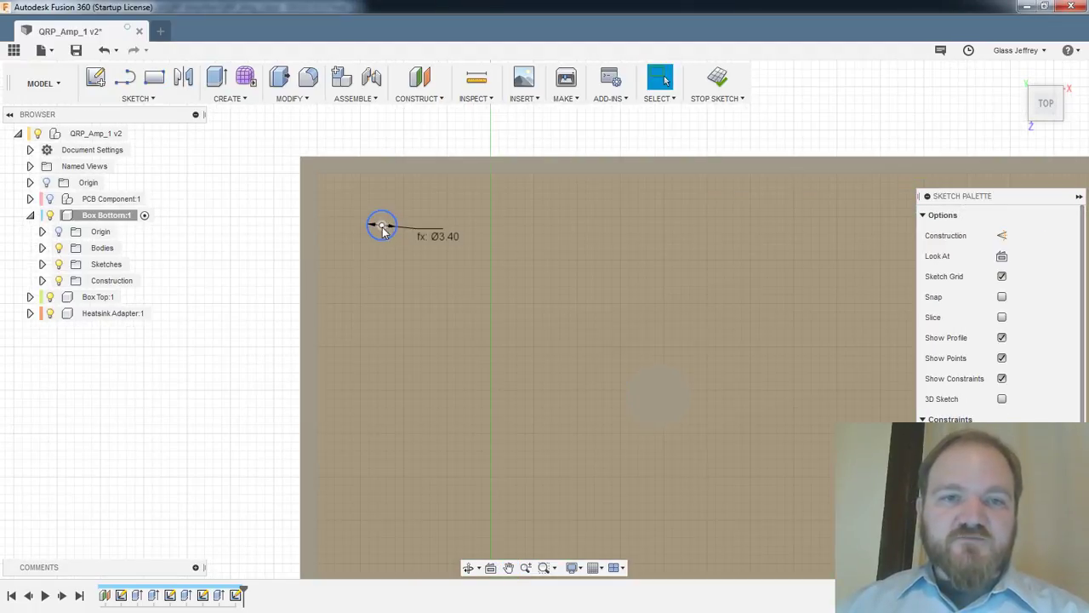
{"action": "left_click_drag", "start_coordinate": [382, 226], "coordinate": [365, 216]}
{"action": "middle_click_drag", "start_coordinate": [287, 163], "coordinate": [366, 155]}
{"action": "scroll", "coordinate": [359, 170], "scroll_direction": "up", "scroll_amount": 3}
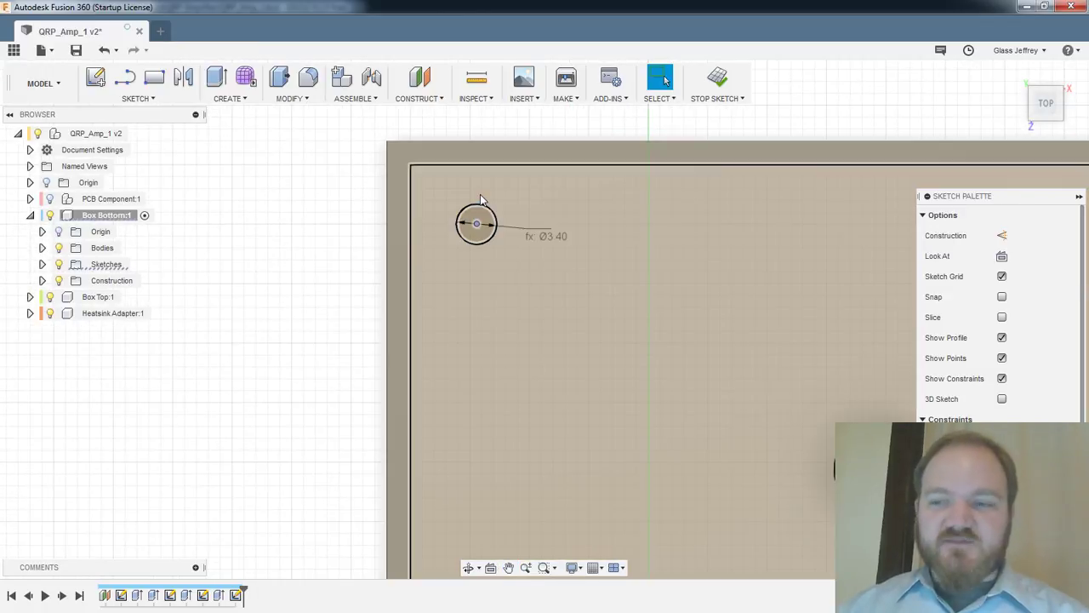
Dimension the circle's centre from the rear inner wall edge with the expression d70/2 + 3
{"action": "left_click", "coordinate": [481, 200]}
{"action": "scroll", "coordinate": [481, 200], "scroll_direction": "up", "scroll_amount": 1}
{"action": "scroll", "coordinate": [481, 198], "scroll_direction": "up", "scroll_amount": 1}
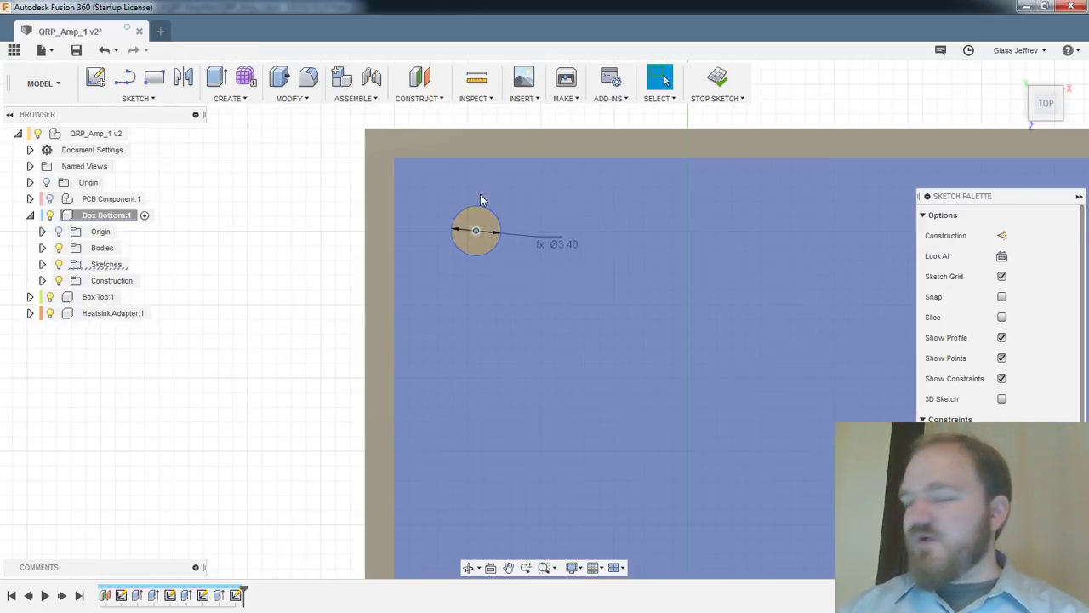
{"action": "middle_click_drag", "start_coordinate": [476, 177], "coordinate": [479, 178]}
{"action": "left_click", "coordinate": [349, 204]}
{"action": "scroll", "coordinate": [313, 182], "scroll_direction": "up", "scroll_amount": 1}
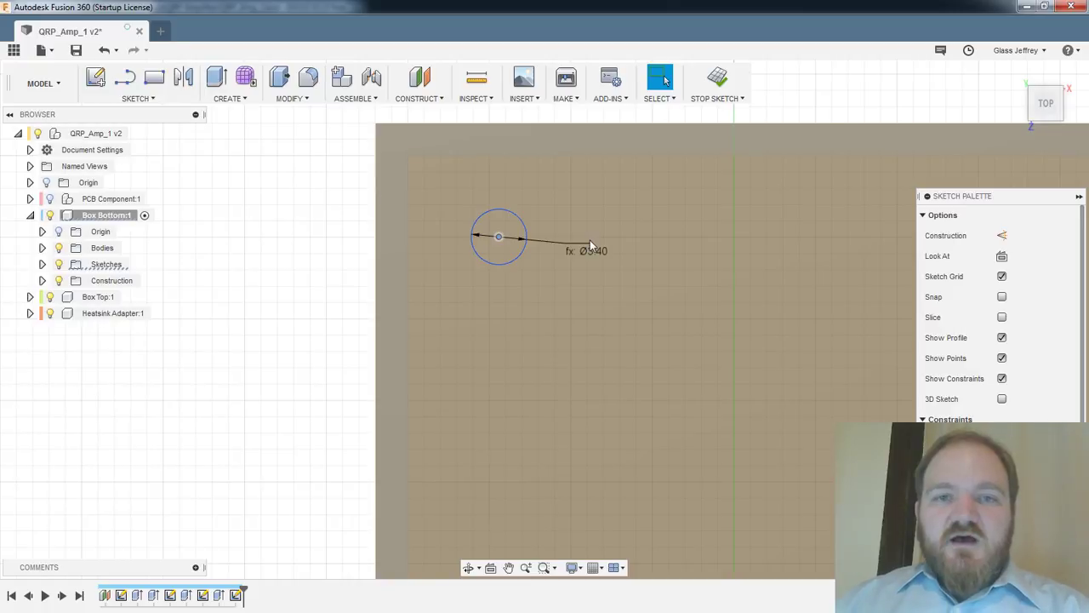
{"action": "left_click", "coordinate": [508, 156]}
{"action": "left_click", "coordinate": [502, 211]}
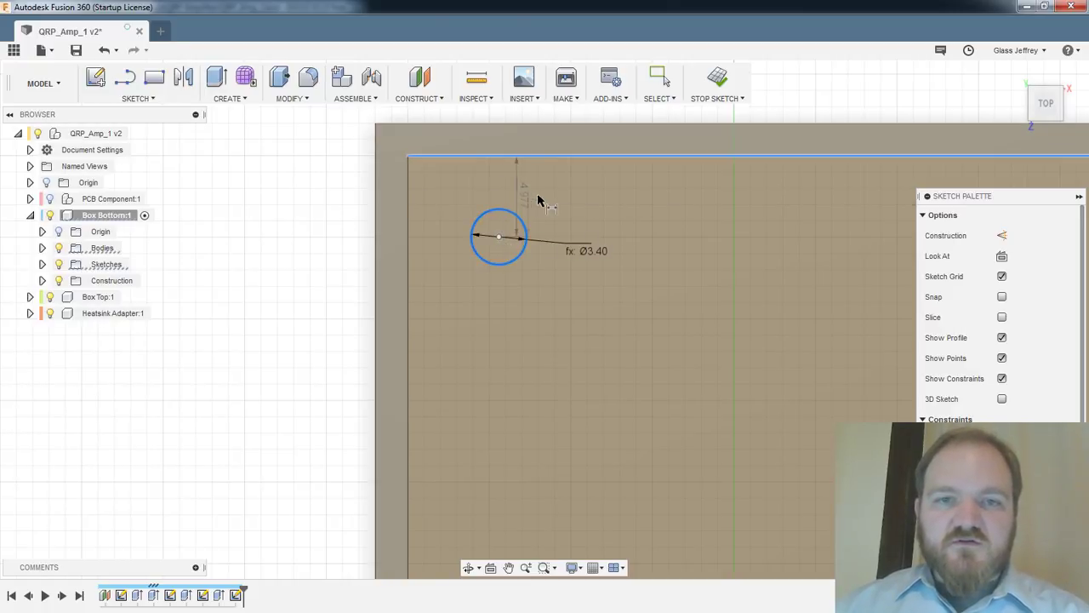
{"action": "left_click", "coordinate": [568, 202]}
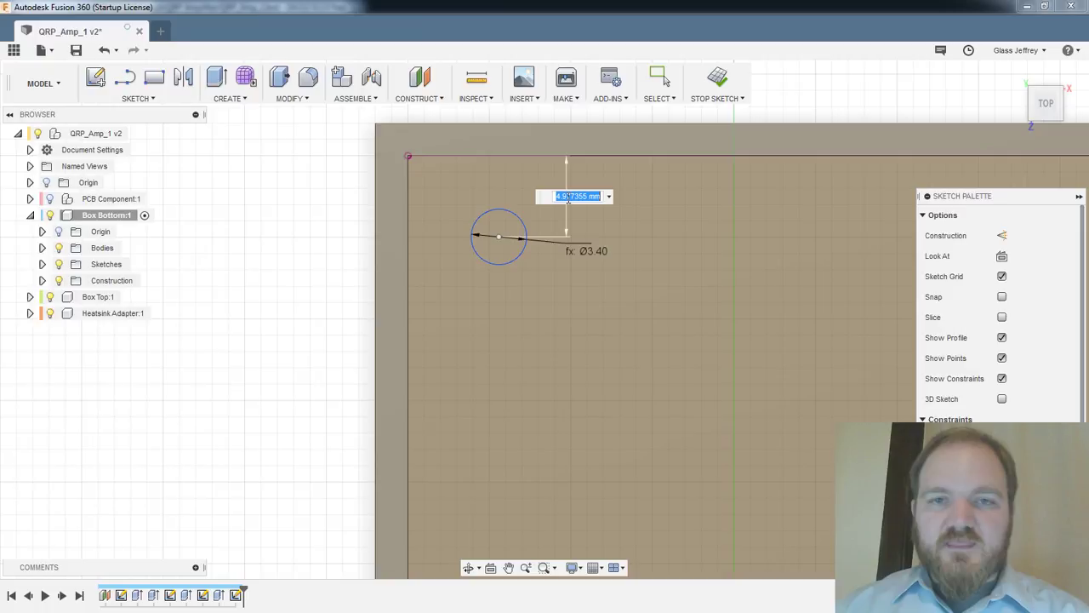
{"action": "type", "text": "d70/2 +"}
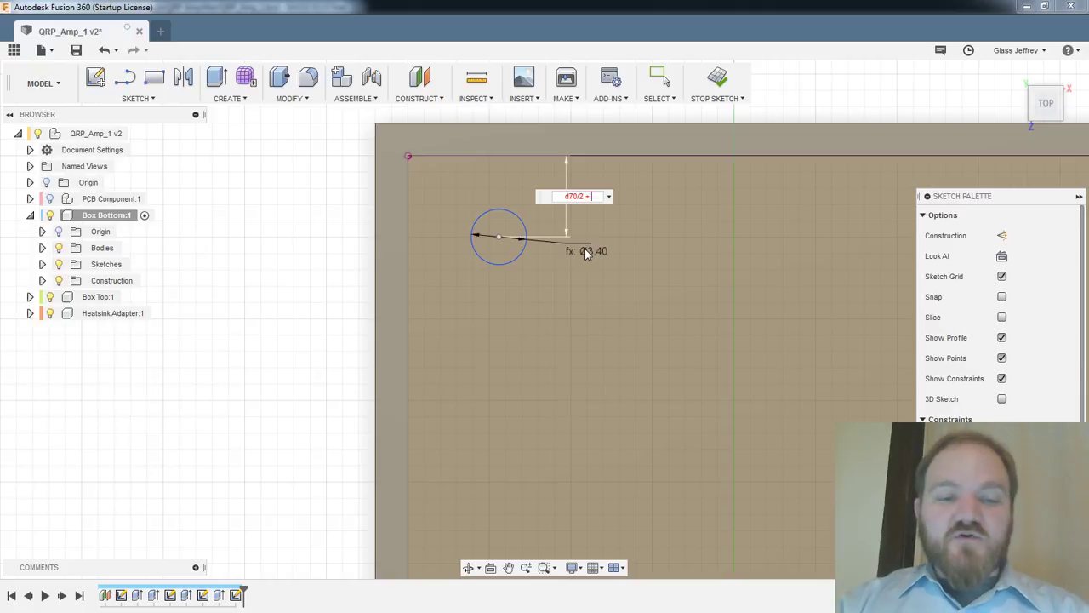
{"action": "type", "text": " 3"}
{"action": "key", "text": "Return"}
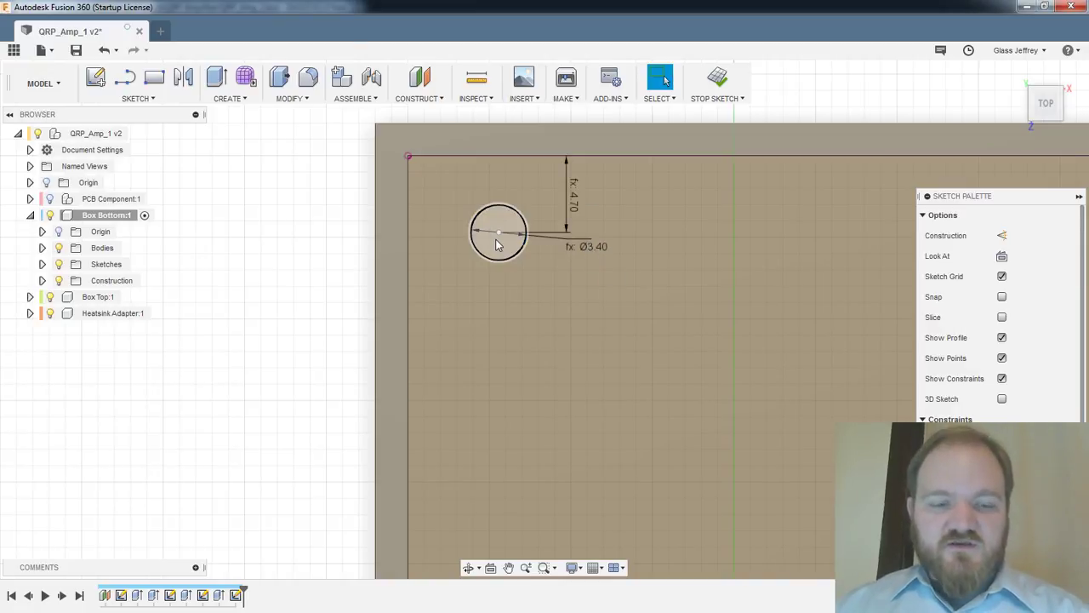
Dimension the circle's centre from the left inner wall edge, linking it to the rear offset with d71
{"action": "left_click", "coordinate": [459, 269]}
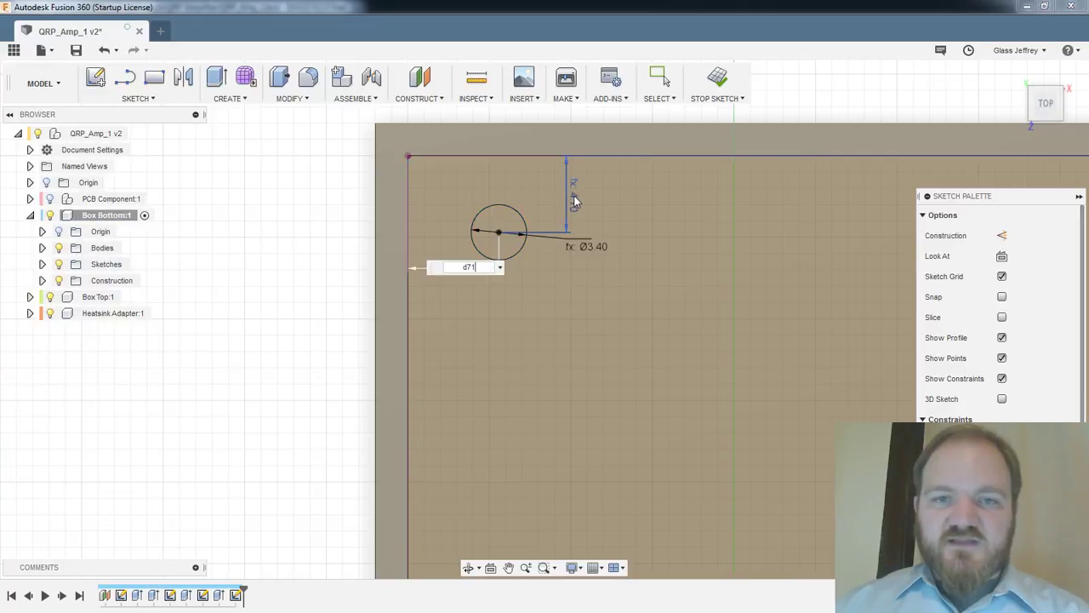
{"action": "type", "text": "4.7"}
{"action": "key", "text": "Return"}
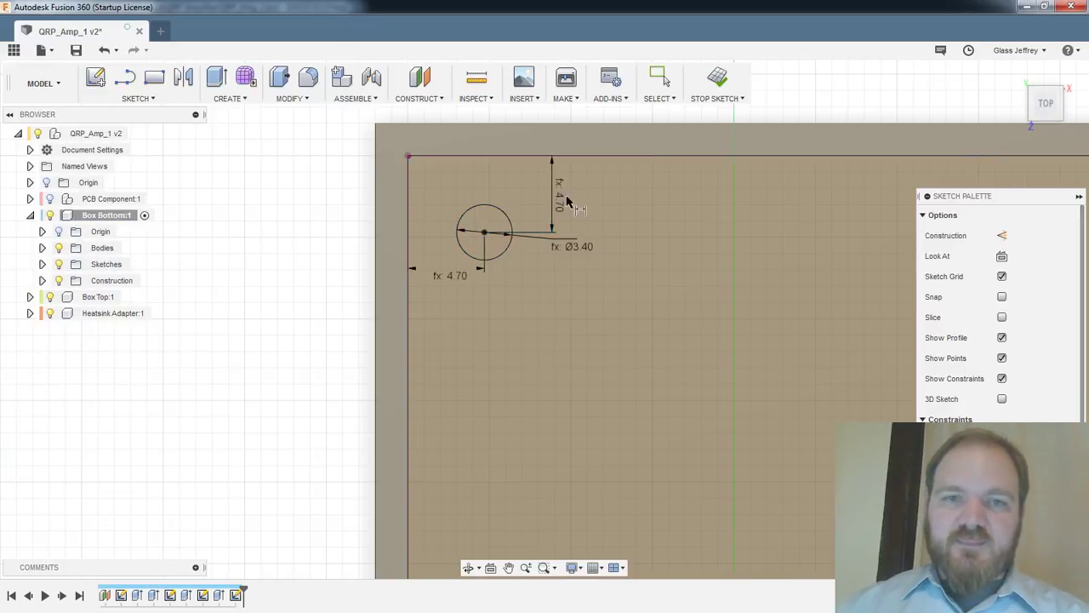
{"action": "key", "text": "Escape"}
Draw a two-point rectangle from the rear left inner corner of the box floor, enclosing the circle
{"action": "scroll", "coordinate": [500, 285], "scroll_direction": "down", "scroll_amount": 1}
{"action": "middle_click_drag", "start_coordinate": [514, 279], "coordinate": [521, 234]}
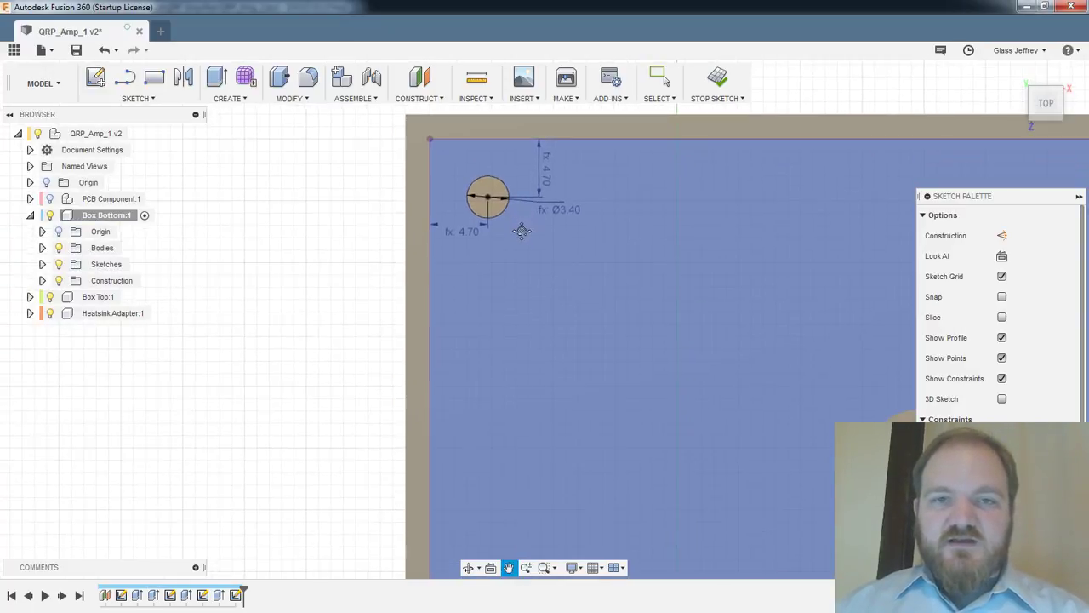
{"action": "scroll", "coordinate": [522, 232], "scroll_direction": "up", "scroll_amount": 1}
{"action": "middle_click_drag", "start_coordinate": [301, 179], "coordinate": [307, 214]}
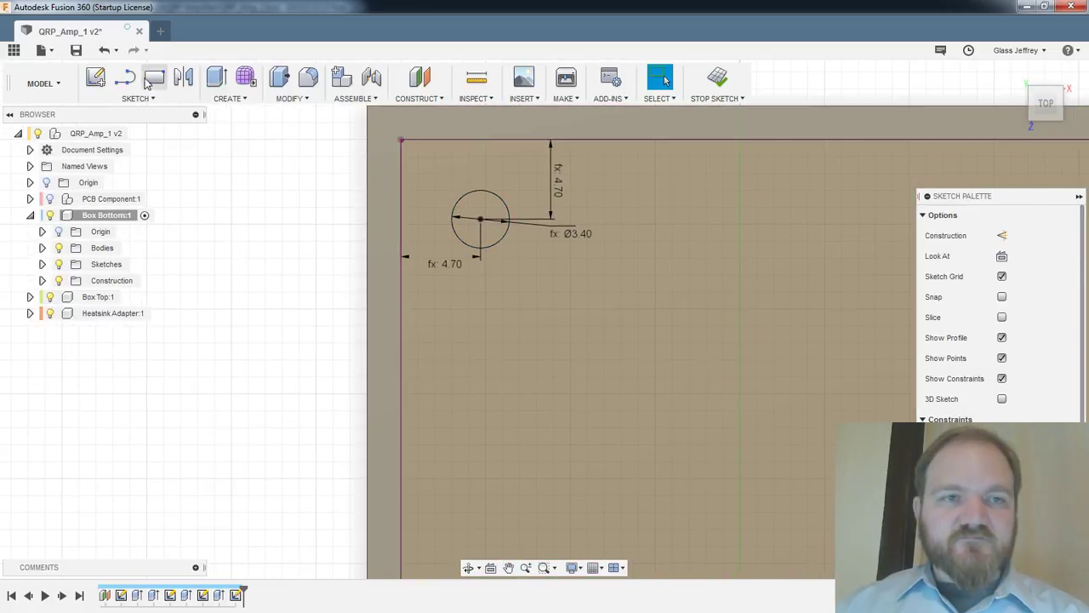
{"action": "left_click", "coordinate": [153, 81]}
{"action": "key", "text": "r"}
{"action": "left_click", "coordinate": [400, 140]}
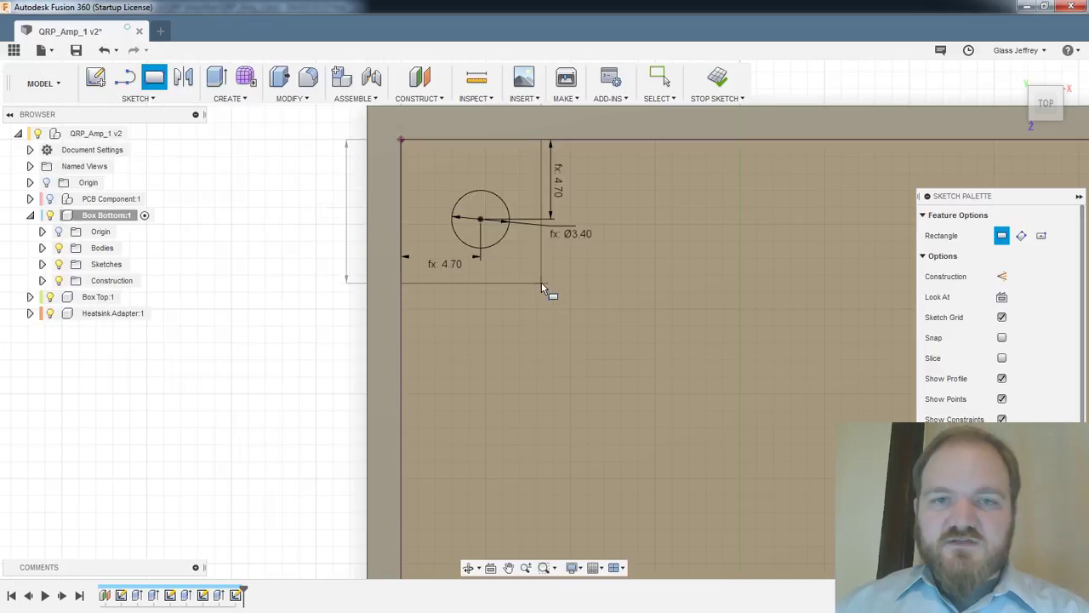
{"action": "left_click", "coordinate": [542, 284]}
Set the offset between the circle's centre and the rear inner wall to 3.70 mm
{"action": "mouse_move", "coordinate": [541, 282]}
{"action": "middle_mouse_down", "text": "shift"}
{"action": "mouse_move", "coordinate": [563, 318]}
{"action": "mouse_move", "coordinate": [595, 320]}
{"action": "mouse_move", "coordinate": [590, 302]}
{"action": "middle_mouse_up", "text": "shift"}
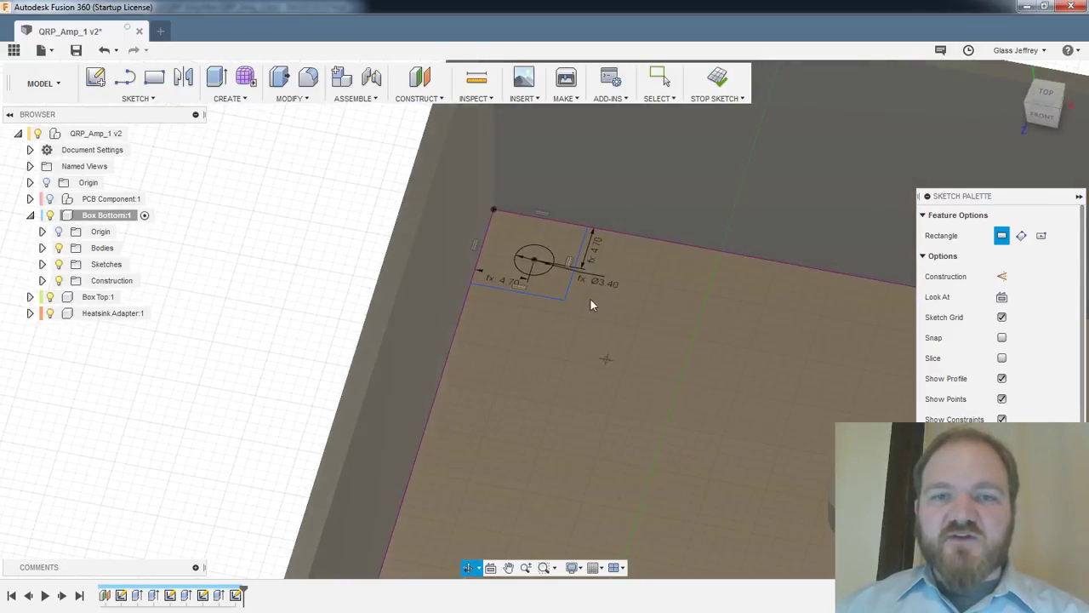
{"action": "scroll", "coordinate": [589, 289], "scroll_direction": "down", "scroll_amount": 2}
{"action": "scroll", "coordinate": [556, 205], "scroll_direction": "up", "scroll_amount": 1}
{"action": "middle_click_drag", "start_coordinate": [547, 162], "coordinate": [570, 236], "text": "shift"}
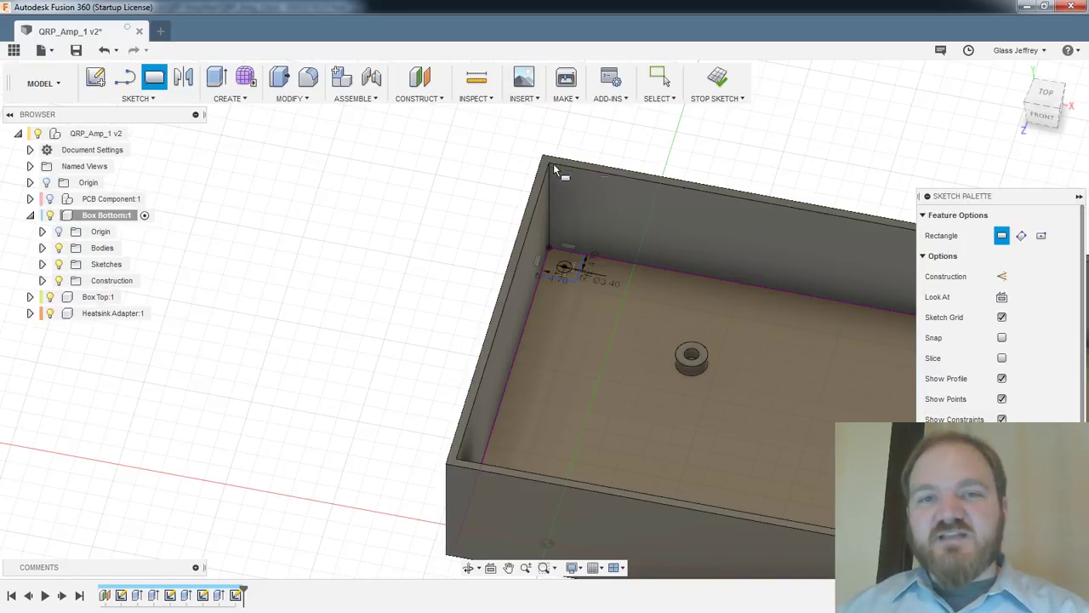
{"action": "scroll", "coordinate": [587, 221], "scroll_direction": "up", "scroll_amount": 5}
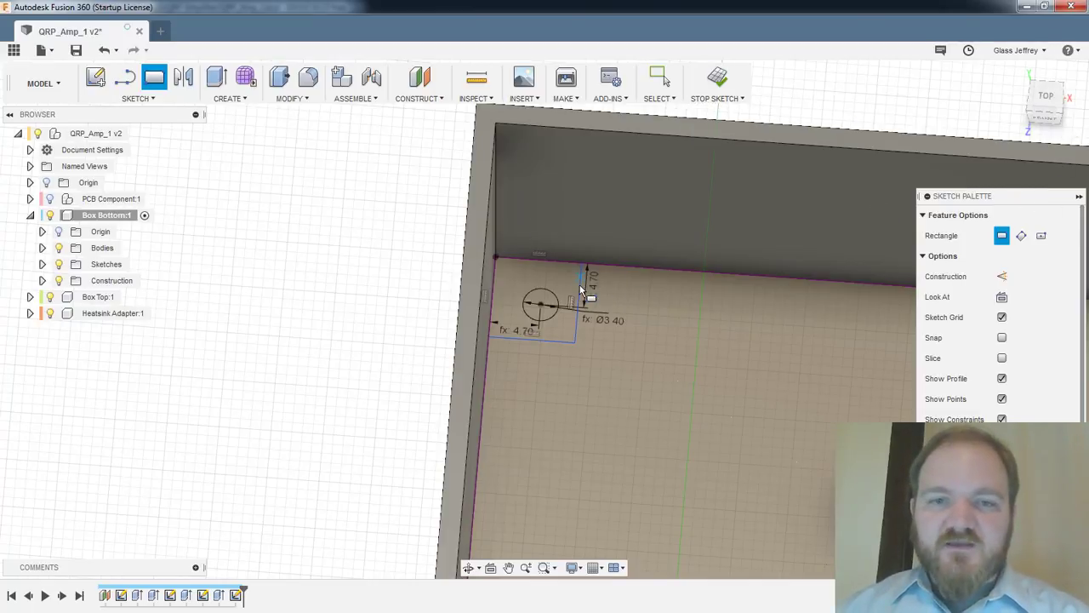
{"action": "left_click", "coordinate": [1046, 98]}
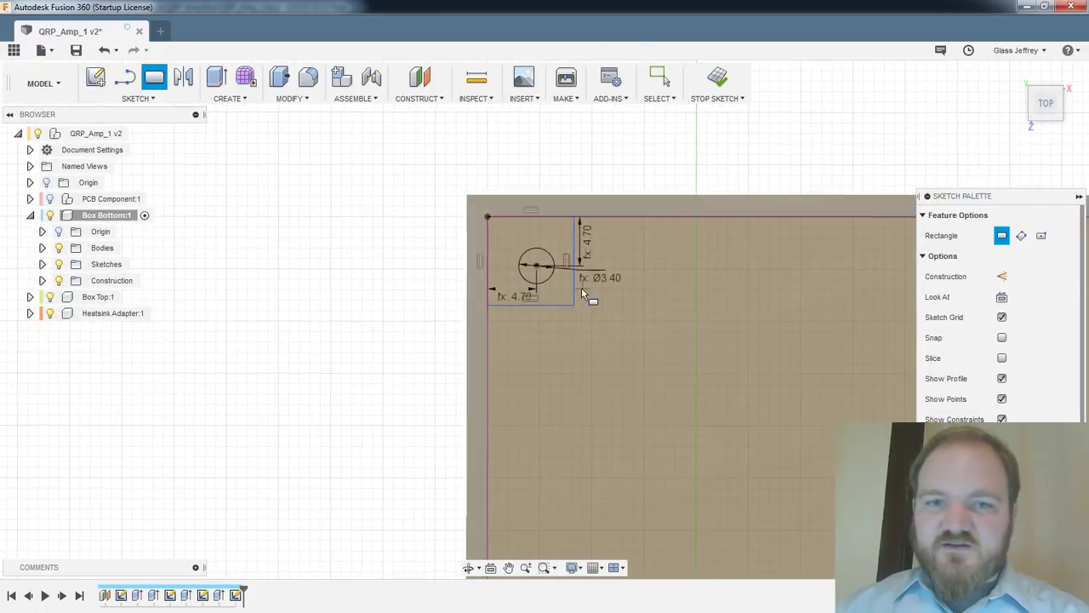
{"action": "scroll", "coordinate": [581, 288], "scroll_direction": "up", "scroll_amount": 3}
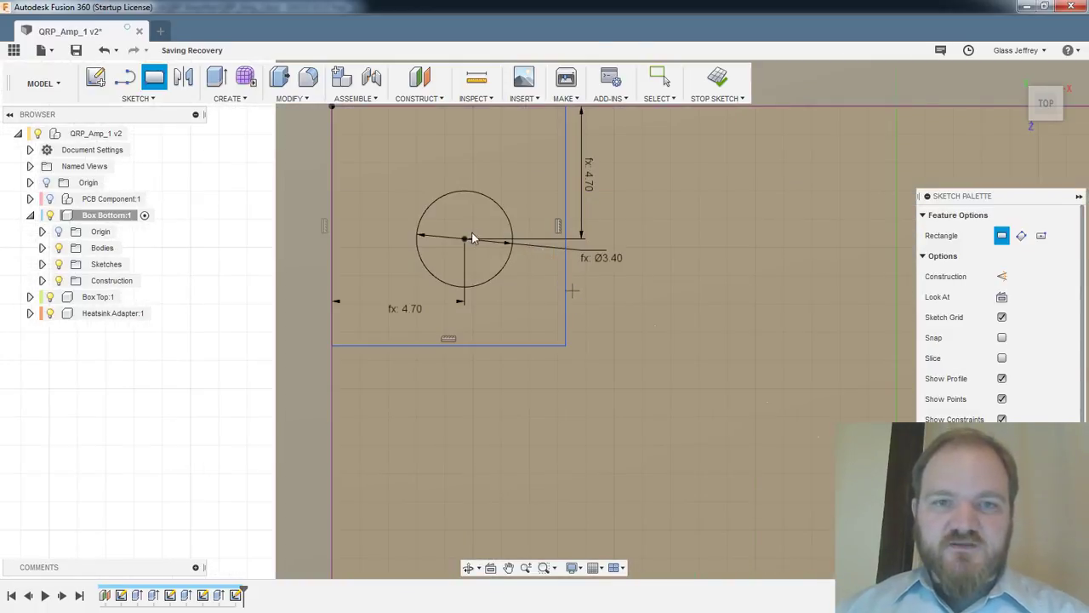
{"action": "key", "text": "Escape"}
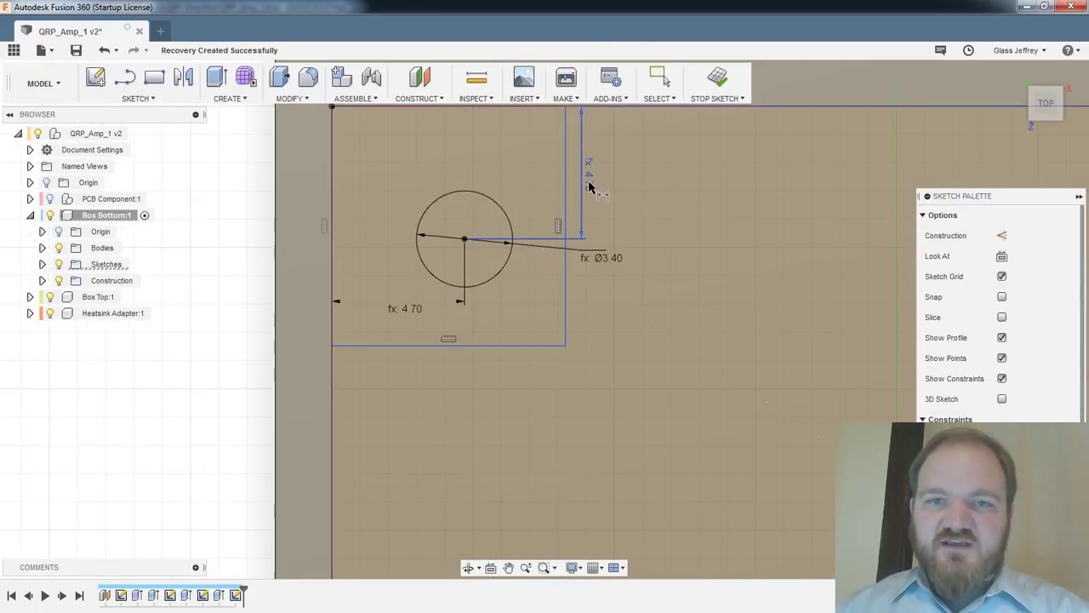
{"action": "double_click", "coordinate": [589, 175]}
{"action": "key", "text": "Return"}
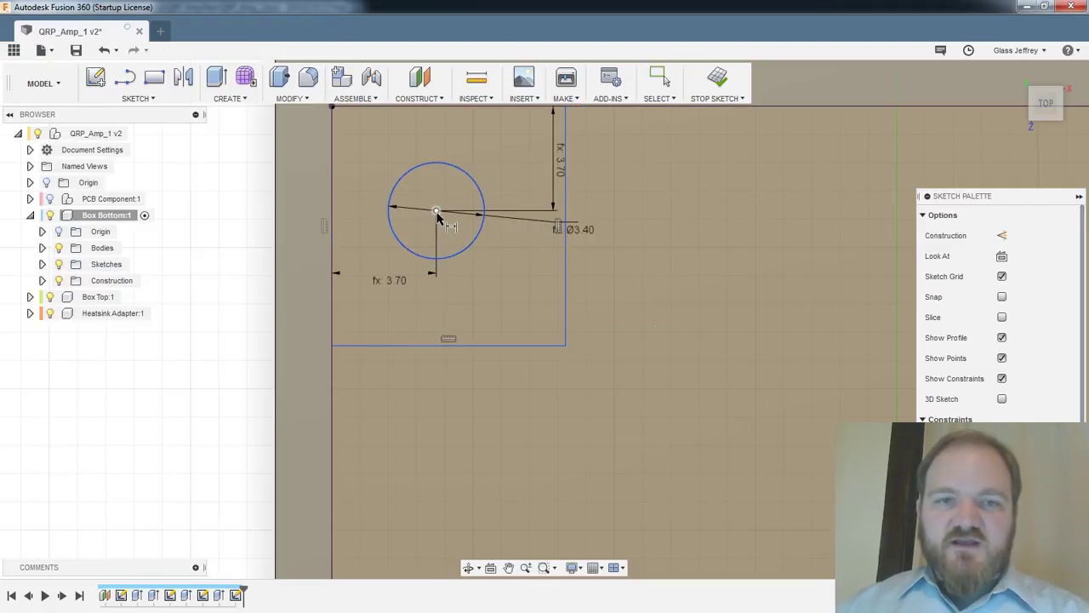
Dimension the rectangle's front and right edges from the circle's centre, using d71 for both distances
{"action": "left_click", "coordinate": [443, 346]}
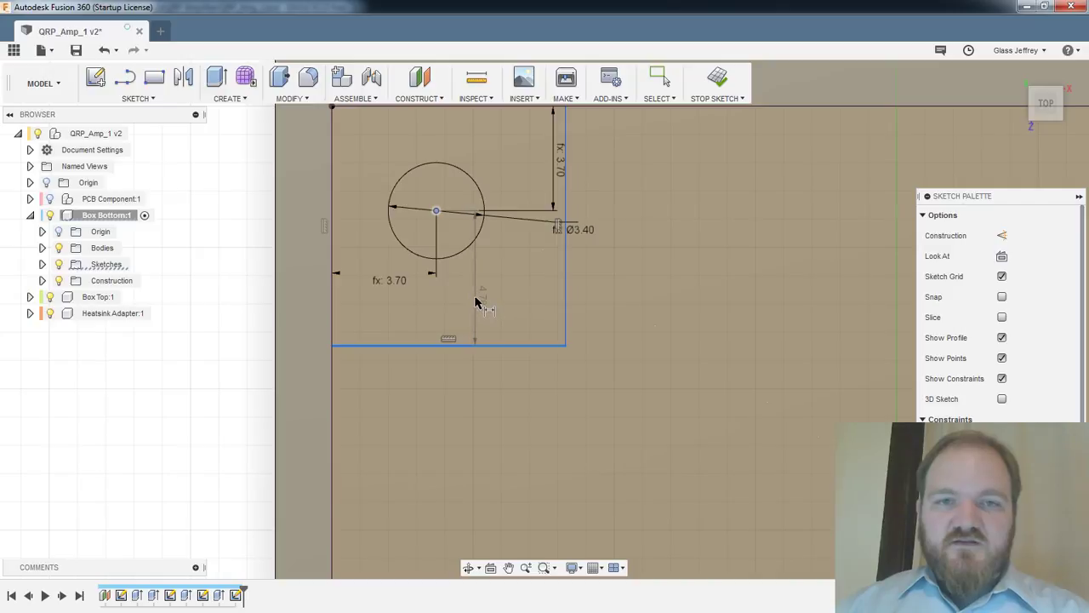
{"action": "left_click", "coordinate": [477, 301]}
{"action": "type", "text": "d71"}
{"action": "key", "text": "Return"}
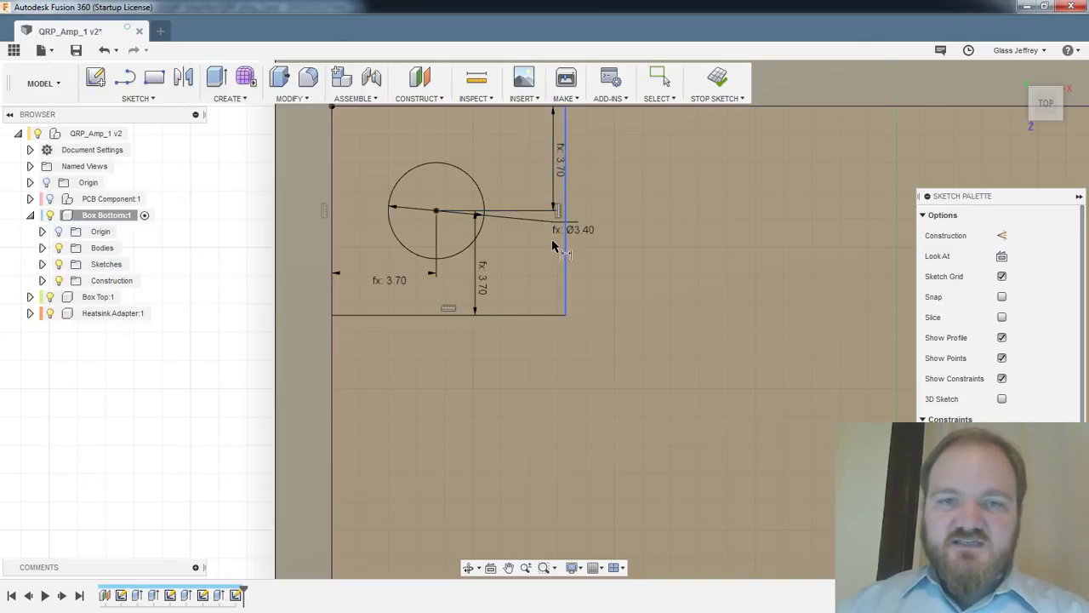
{"action": "left_click", "coordinate": [562, 260]}
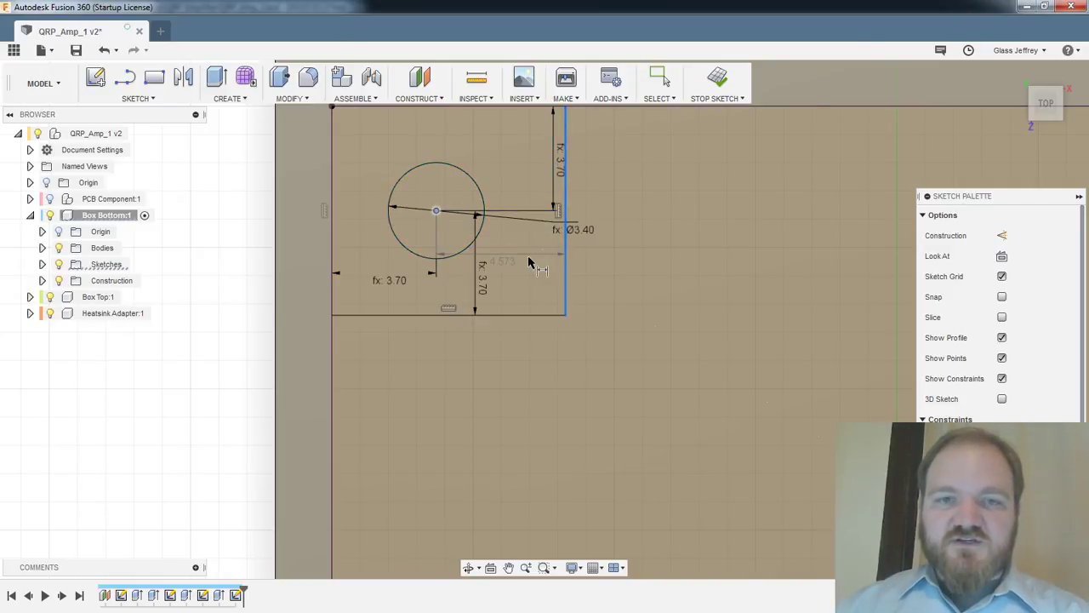
{"action": "left_click", "coordinate": [523, 259]}
{"action": "type", "text": "d71"}
{"action": "key", "text": "Return"}
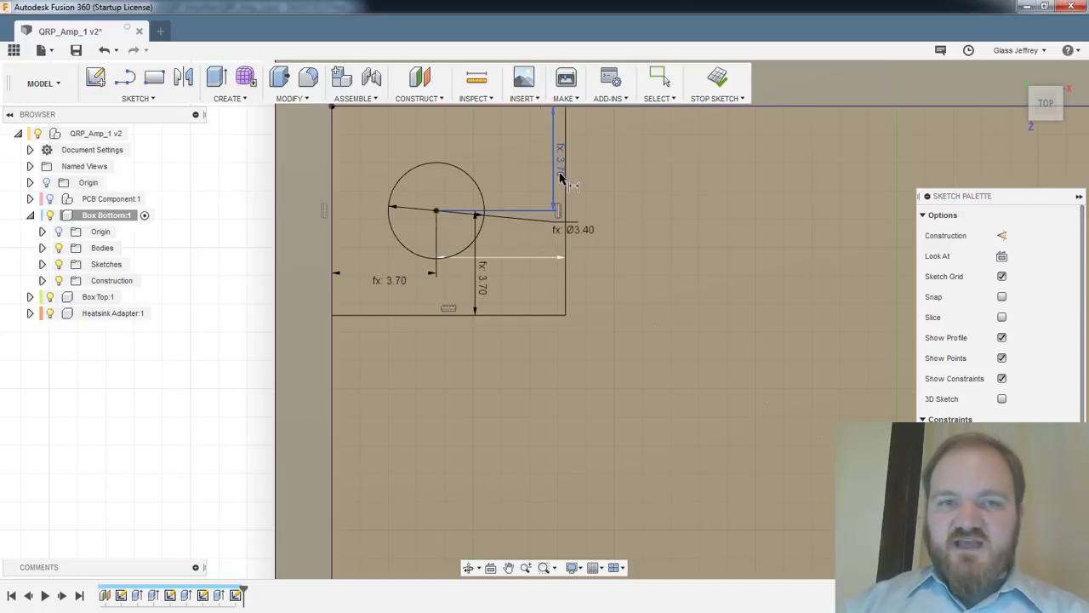
Check the rectangle's layout around the insert circle and finish the corner sketch
{"action": "scroll", "coordinate": [580, 224], "scroll_direction": "down", "scroll_amount": 3}
{"action": "middle_click_drag", "start_coordinate": [486, 174], "coordinate": [522, 191]}
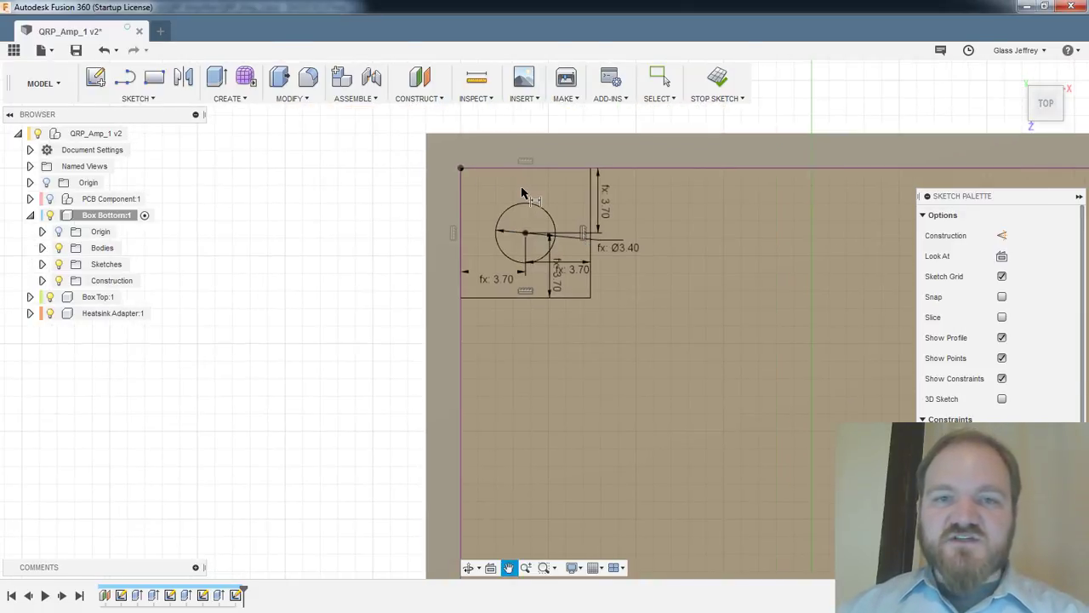
{"action": "scroll", "coordinate": [521, 193], "scroll_direction": "up", "scroll_amount": 3}
{"action": "scroll", "coordinate": [522, 193], "scroll_direction": "up", "scroll_amount": 1}
{"action": "scroll", "coordinate": [561, 308], "scroll_direction": "up", "scroll_amount": 2}
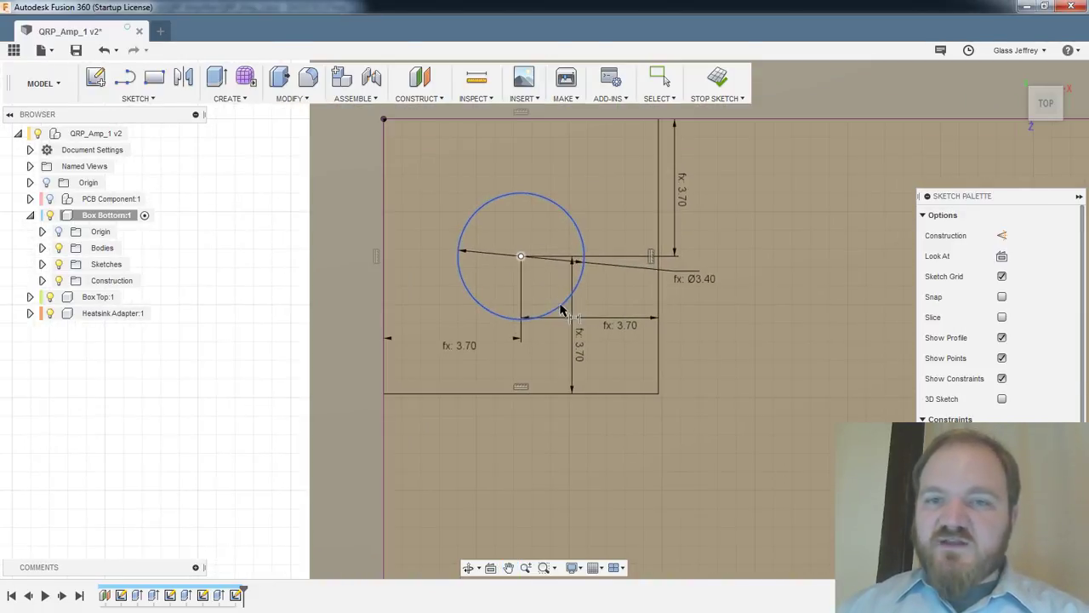
{"action": "scroll", "coordinate": [587, 314], "scroll_direction": "down", "scroll_amount": 2}
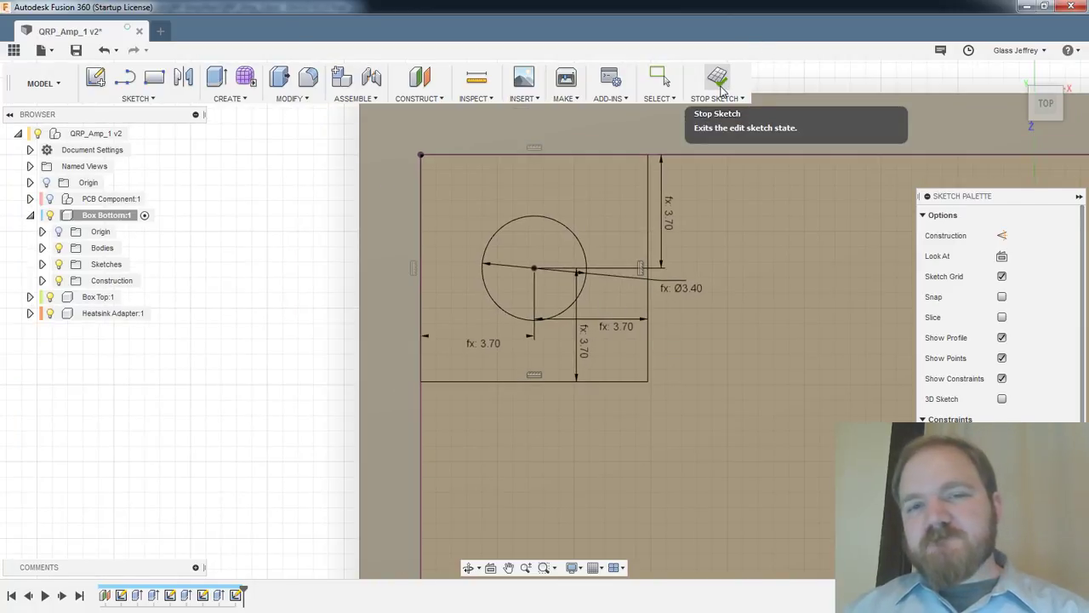
{"action": "left_click", "coordinate": [719, 85]}
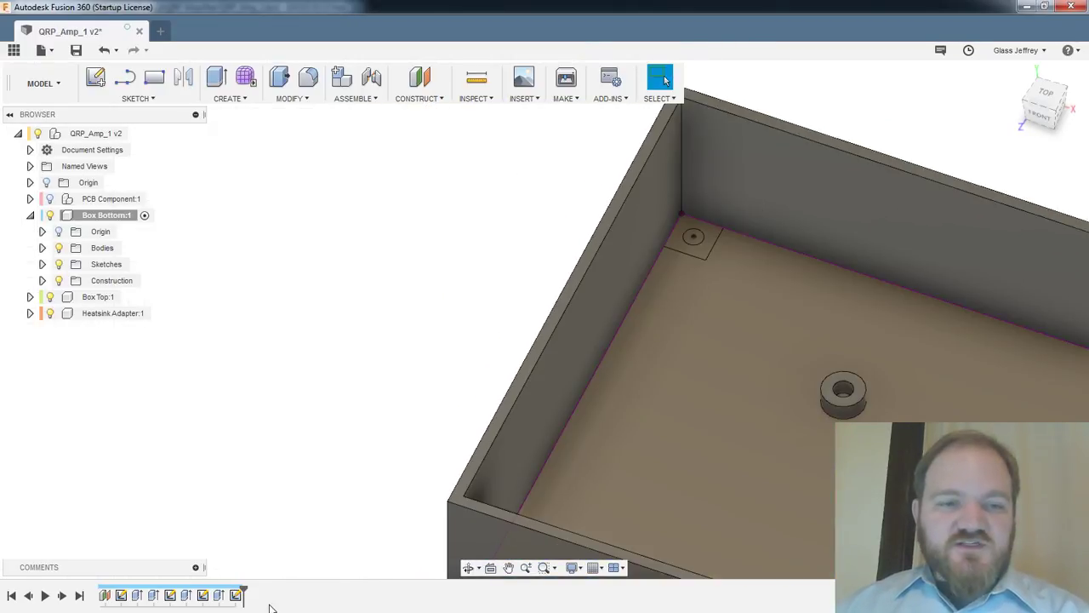
Reopen the corner sketch and draw a construction line from the midpoint of the box's rear outer edge, perpendicular and outward
{"action": "double_click", "coordinate": [235, 595]}
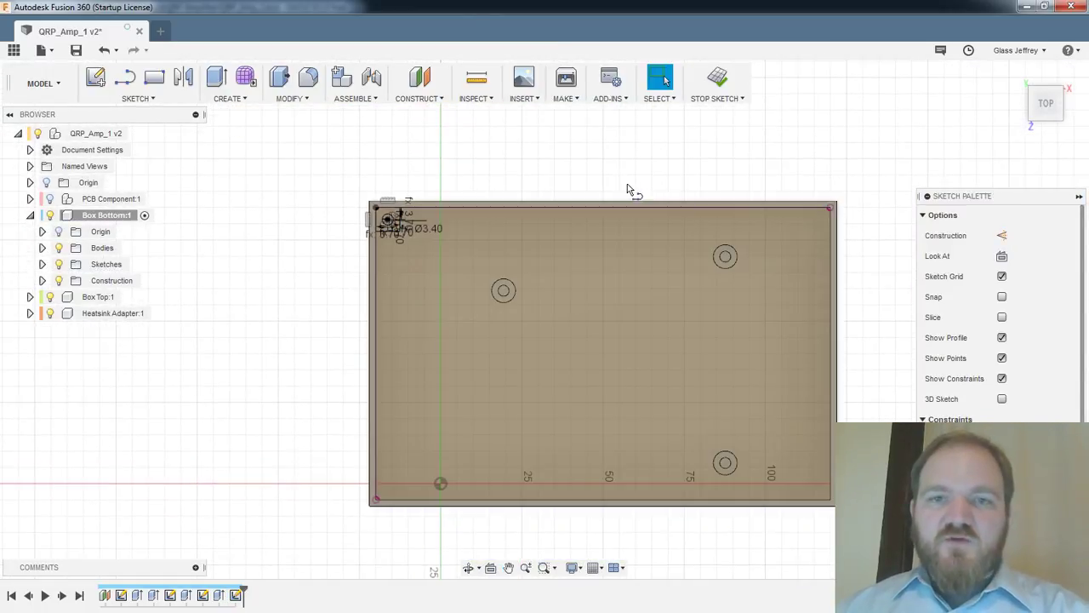
{"action": "key", "text": "l"}
{"action": "key", "text": "x"}
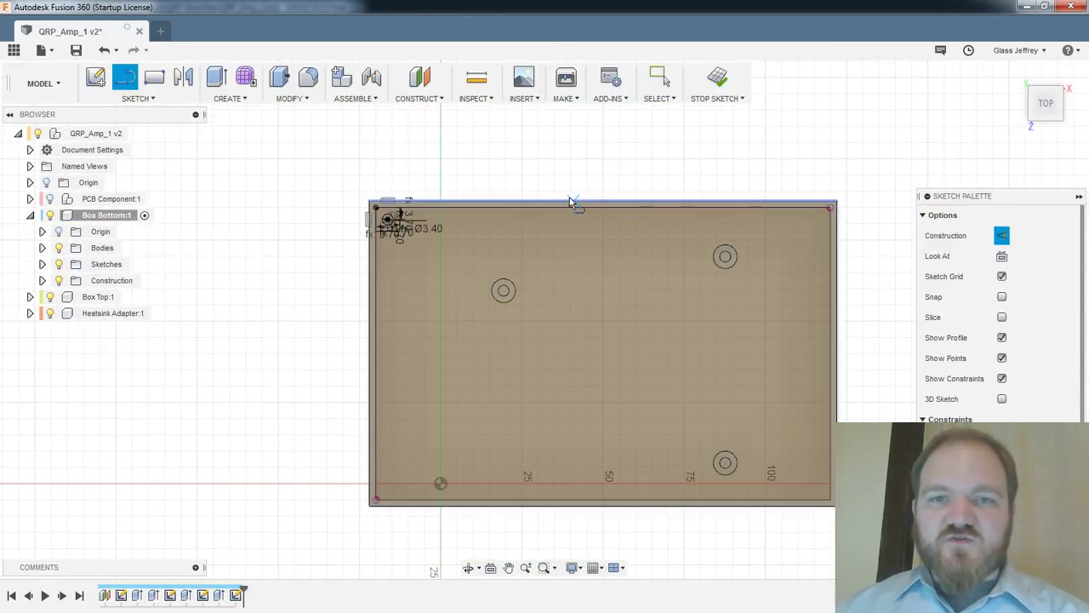
{"action": "left_click", "coordinate": [603, 203]}
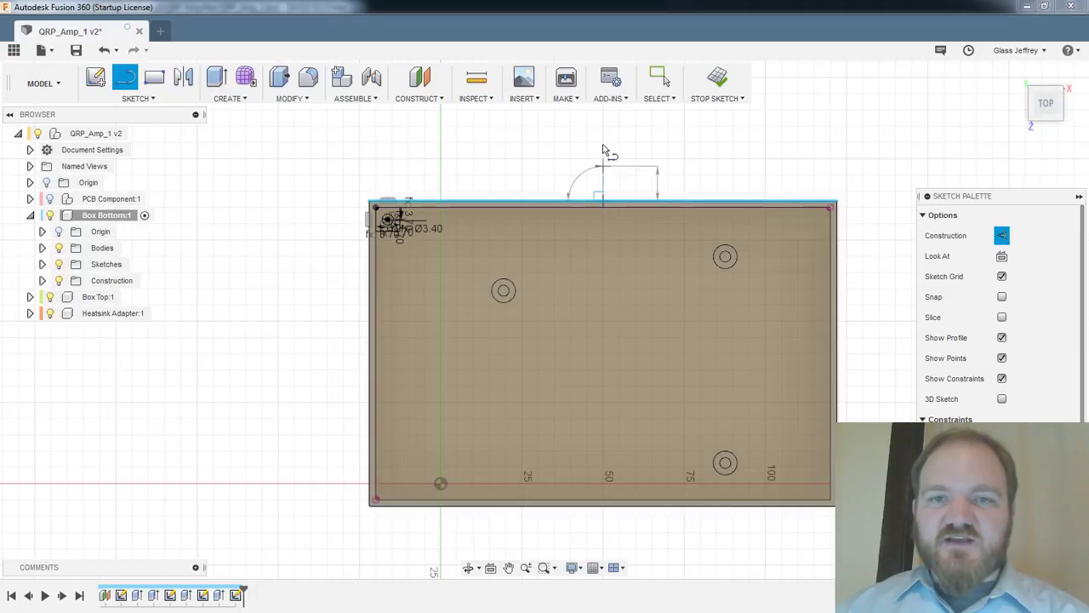
{"action": "left_click", "coordinate": [604, 133]}
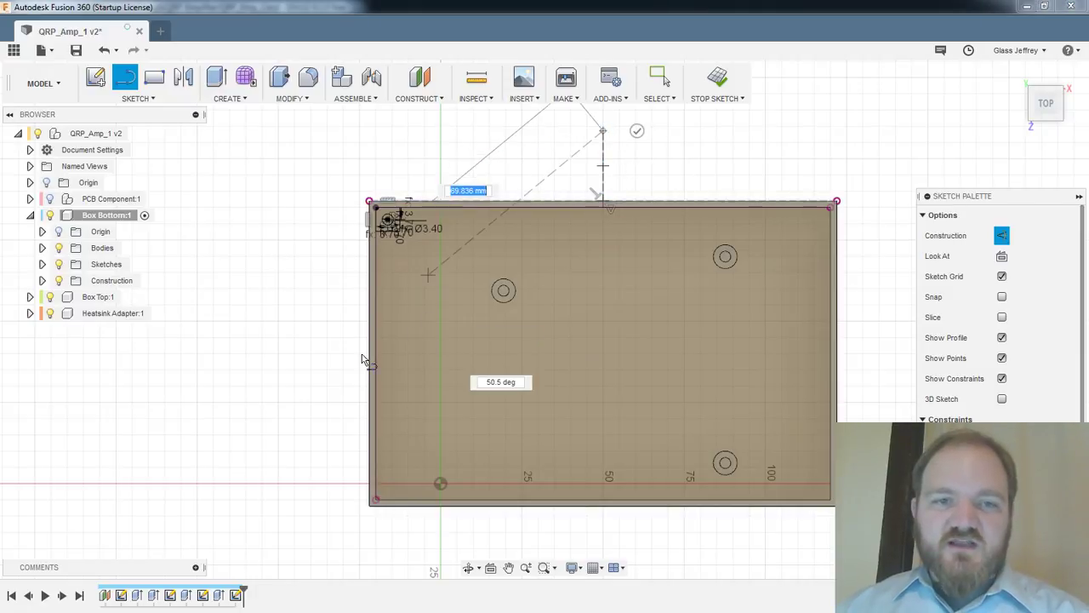
{"action": "key", "text": "Escape"}
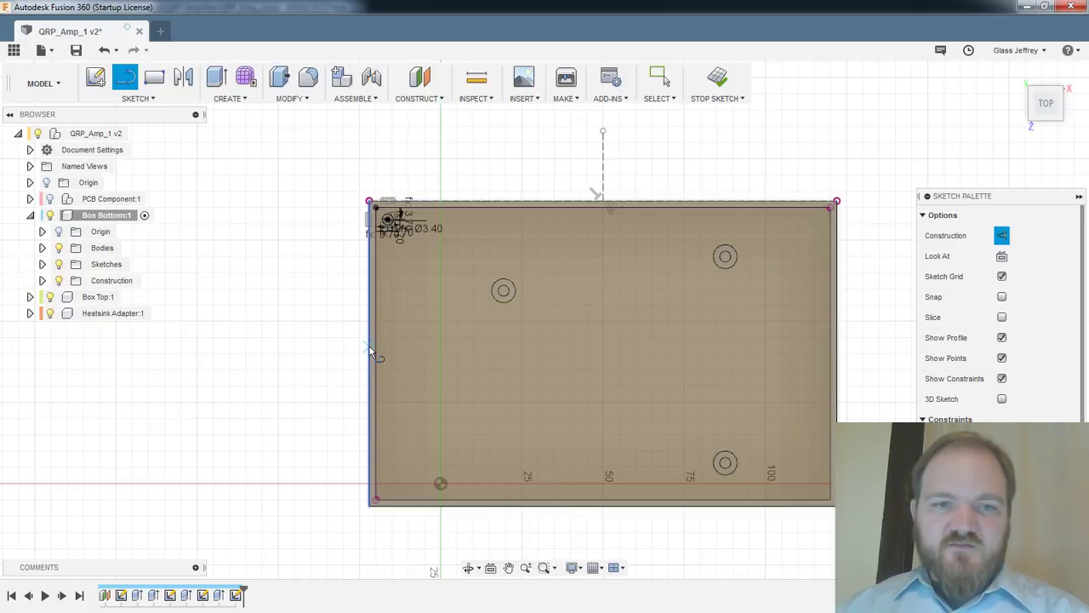
Draw a construction line from the midpoint of the box's left outer edge, perpendicular and outward
{"action": "left_click", "coordinate": [368, 353]}
{"action": "left_click", "coordinate": [252, 354]}
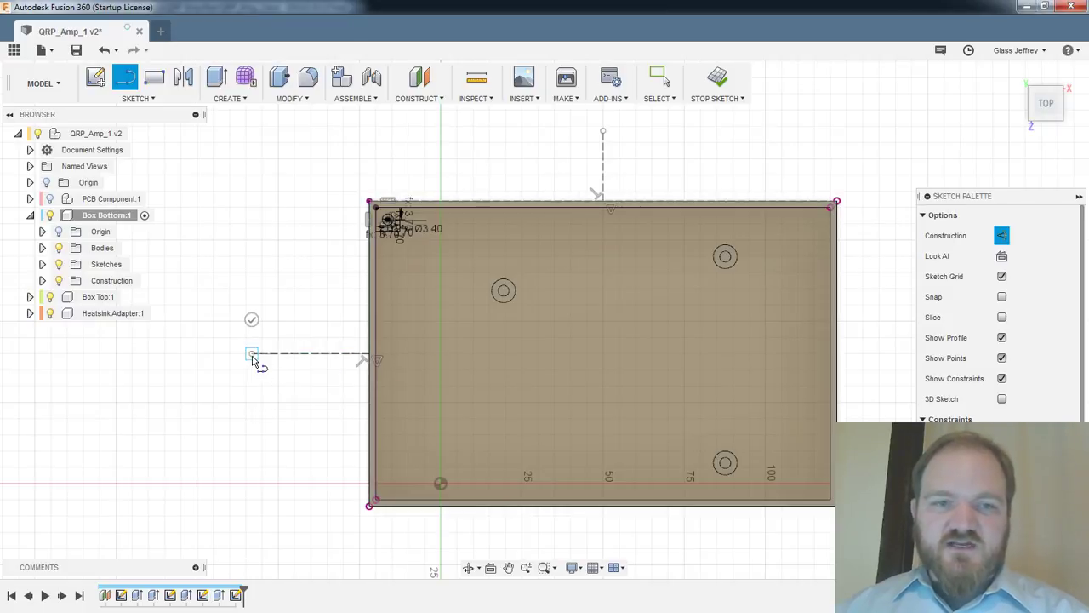
{"action": "key", "text": "Escape"}
Mirror the rear-left corner's insert circle and two post edges across the rear edge's construction line
{"action": "scroll", "coordinate": [382, 217], "scroll_direction": "up", "scroll_amount": 3}
{"action": "scroll", "coordinate": [381, 217], "scroll_direction": "up", "scroll_amount": 3}
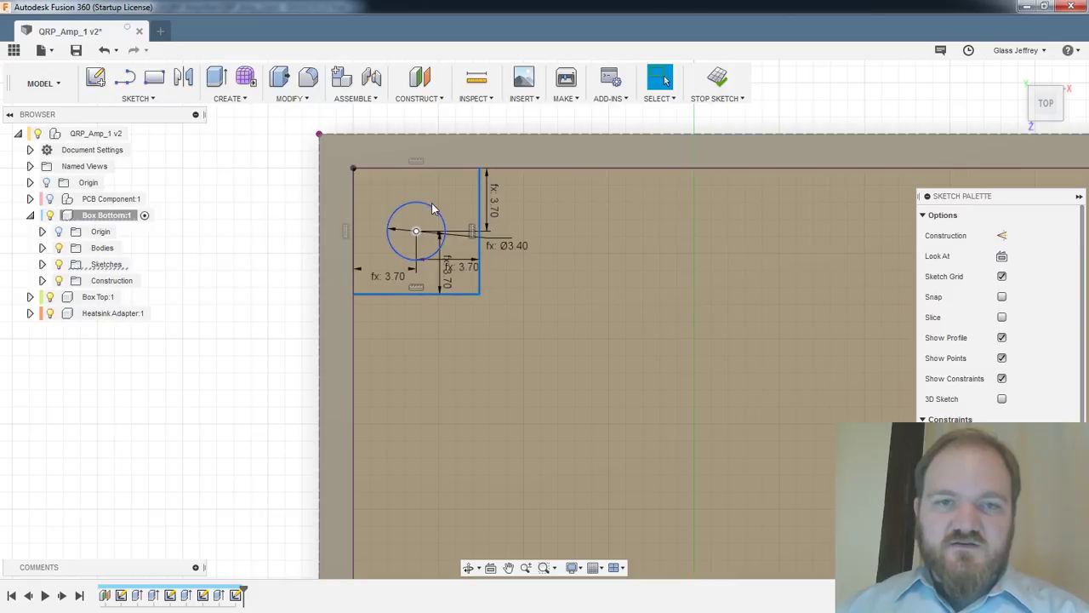
{"action": "left_click", "coordinate": [432, 209]}
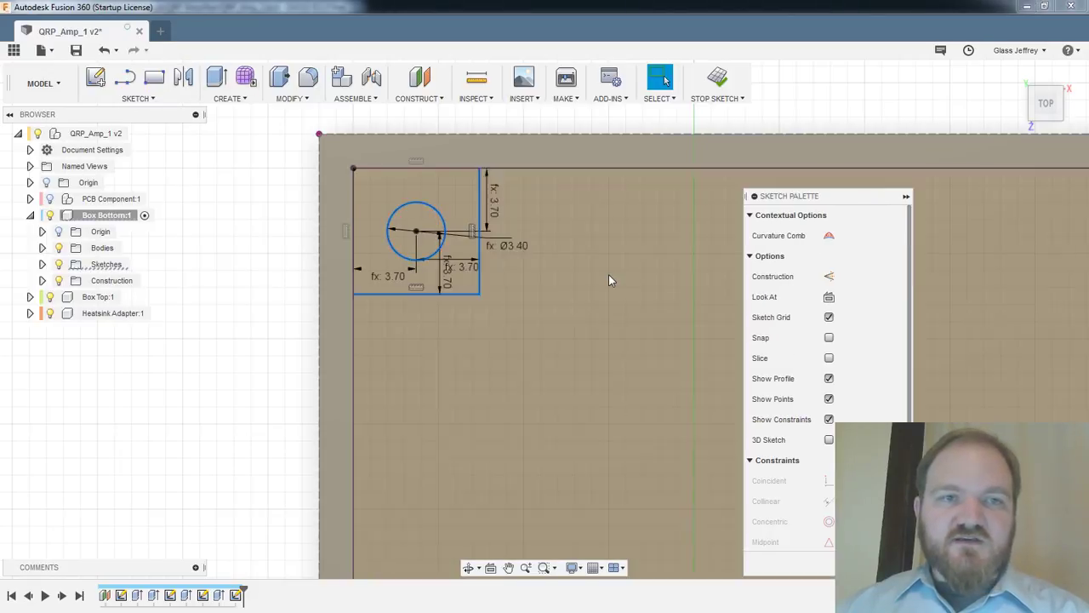
{"action": "scroll", "coordinate": [610, 275], "scroll_direction": "down", "scroll_amount": 3}
{"action": "middle_click_drag", "start_coordinate": [611, 164], "coordinate": [375, 161]}
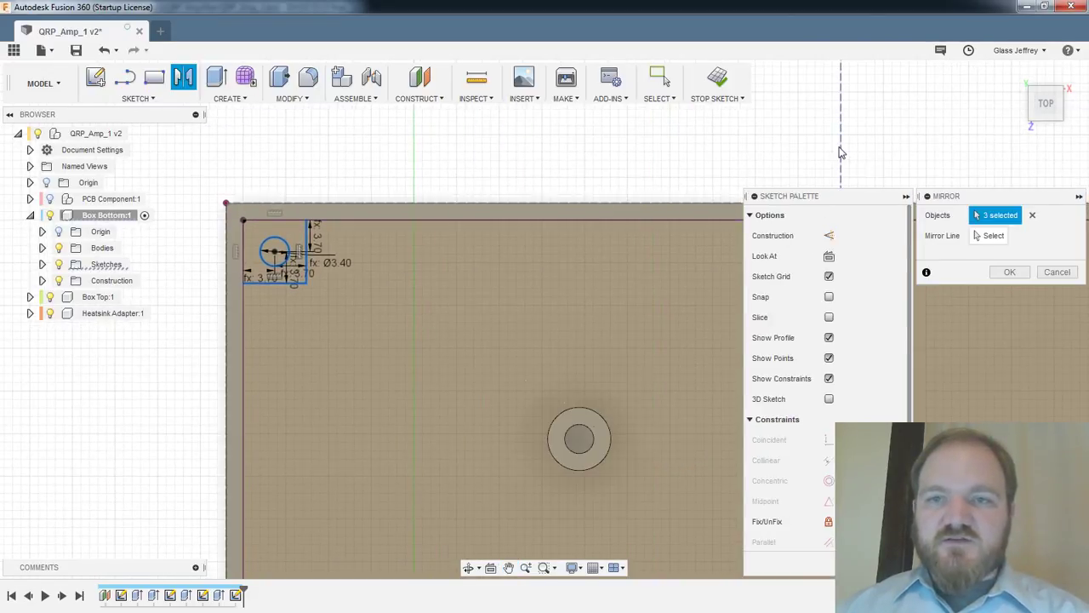
{"action": "scroll", "coordinate": [515, 313], "scroll_direction": "down", "scroll_amount": 2}
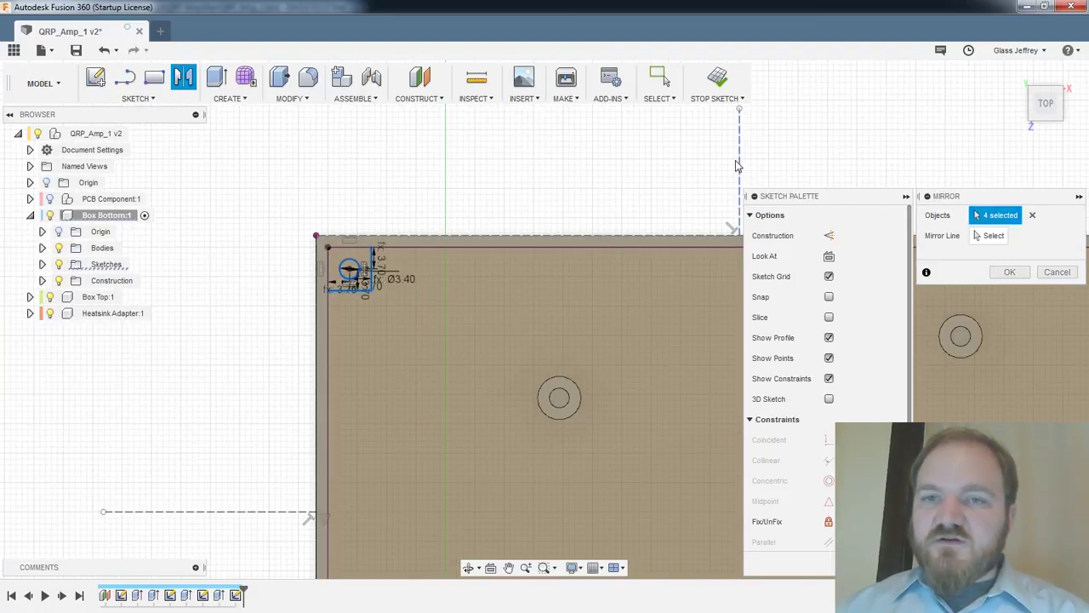
{"action": "left_click", "coordinate": [992, 240]}
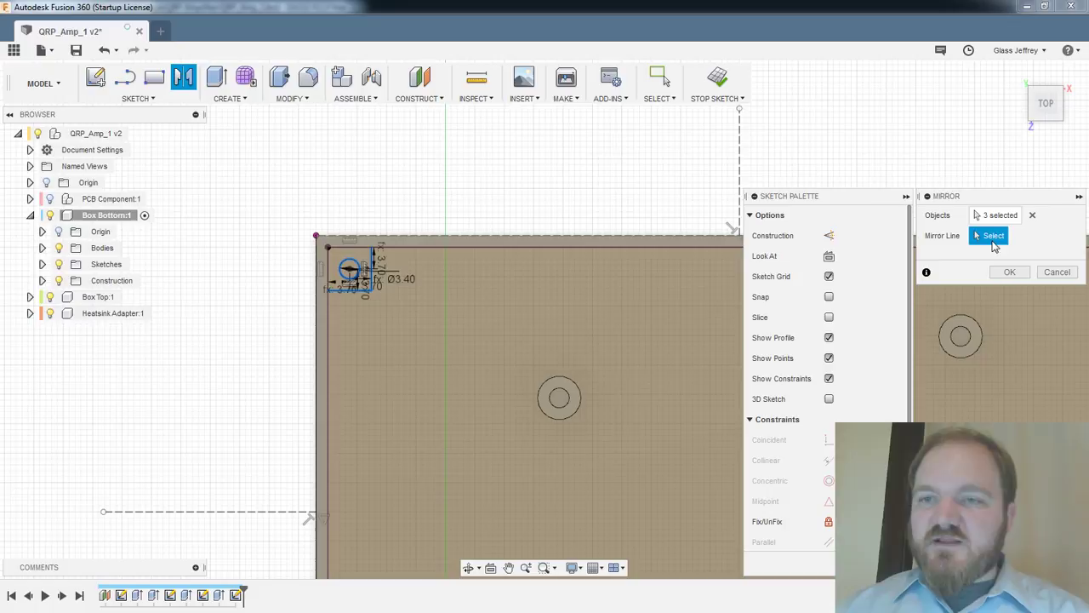
{"action": "left_click", "coordinate": [739, 151]}
{"action": "left_click", "coordinate": [1003, 270]}
Mirror the insert circles and post edges of both rear corners across the left edge's construction line to the front corners
{"action": "middle_click_drag", "start_coordinate": [640, 193], "coordinate": [383, 115]}
{"action": "middle_click_drag", "start_coordinate": [769, 265], "coordinate": [683, 243]}
{"action": "scroll", "coordinate": [750, 248], "scroll_direction": "up", "scroll_amount": 1}
{"action": "scroll", "coordinate": [785, 223], "scroll_direction": "down", "scroll_amount": 1}
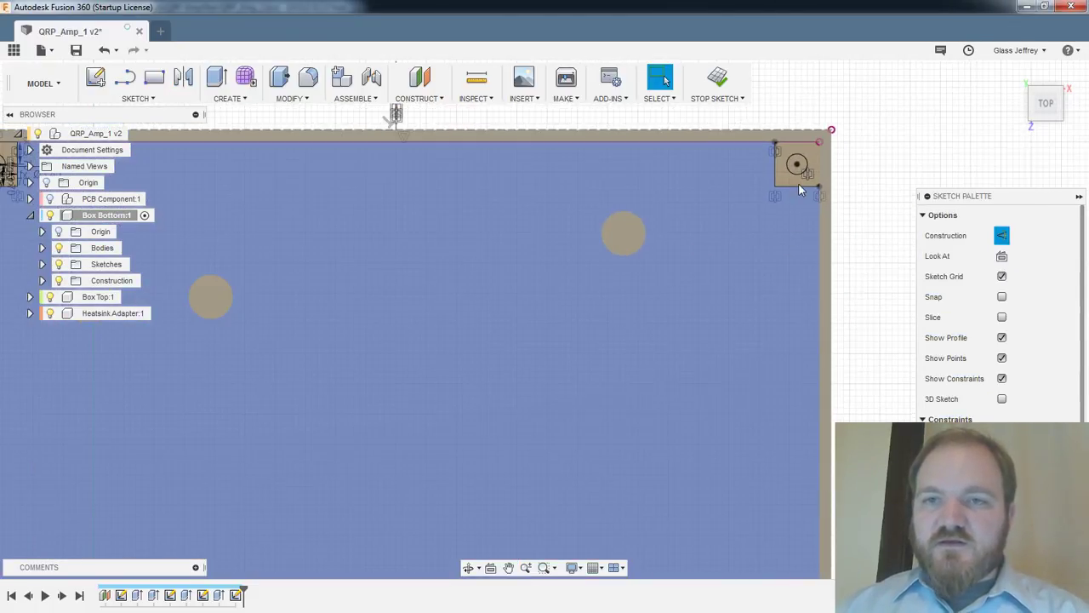
{"action": "scroll", "coordinate": [798, 183], "scroll_direction": "up", "scroll_amount": 3}
{"action": "left_click", "coordinate": [185, 79]}
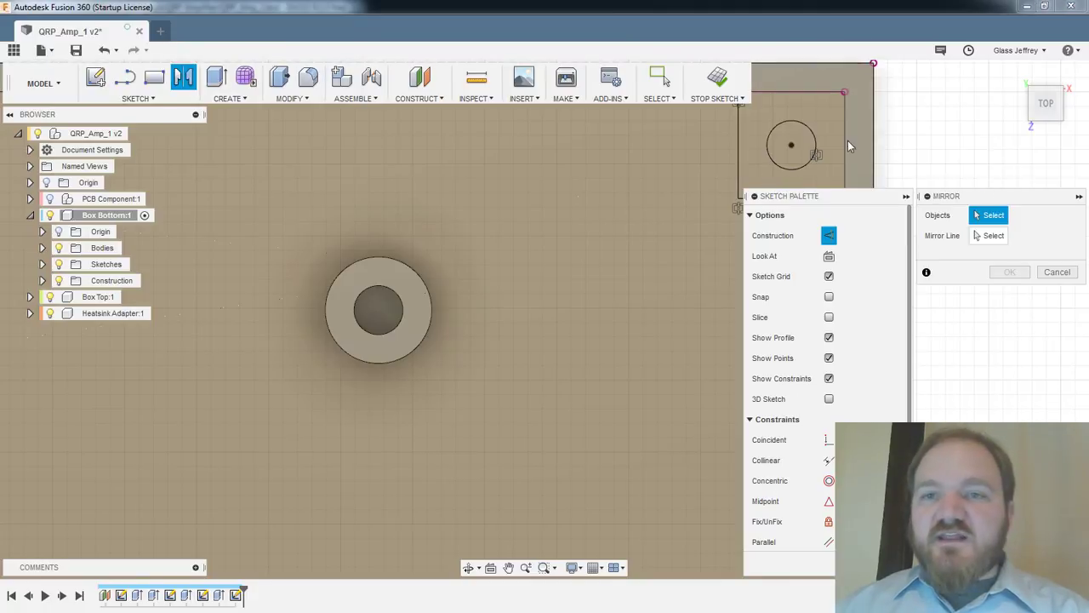
{"action": "middle_click_drag", "start_coordinate": [968, 123], "coordinate": [727, 187]}
{"action": "left_click", "coordinate": [558, 263]}
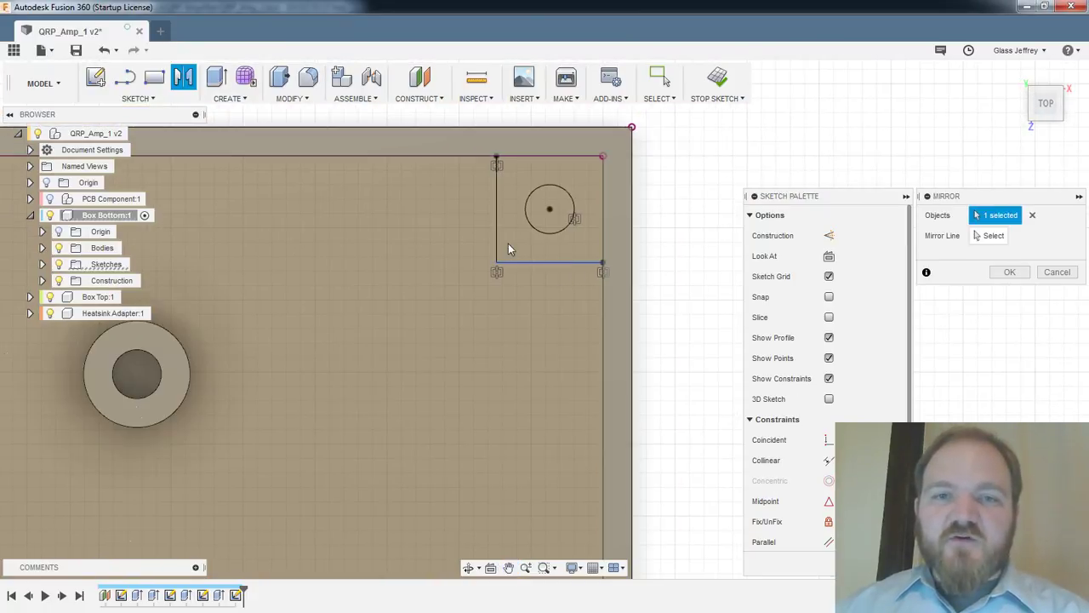
{"action": "left_click", "coordinate": [497, 219]}
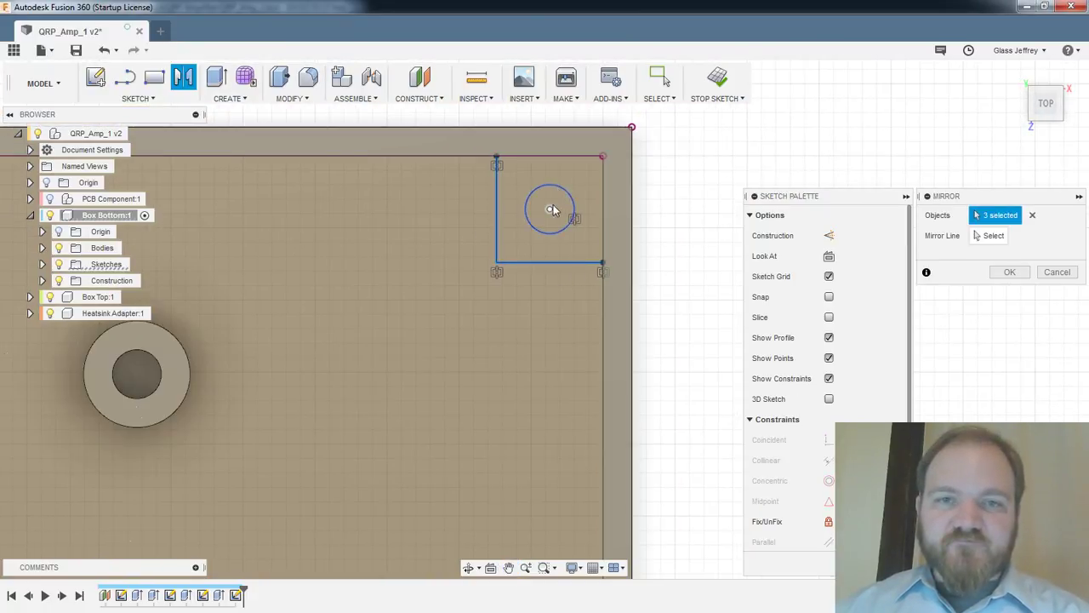
{"action": "scroll", "coordinate": [374, 297], "scroll_direction": "down", "scroll_amount": 3}
{"action": "middle_click_drag", "start_coordinate": [371, 298], "coordinate": [680, 249]}
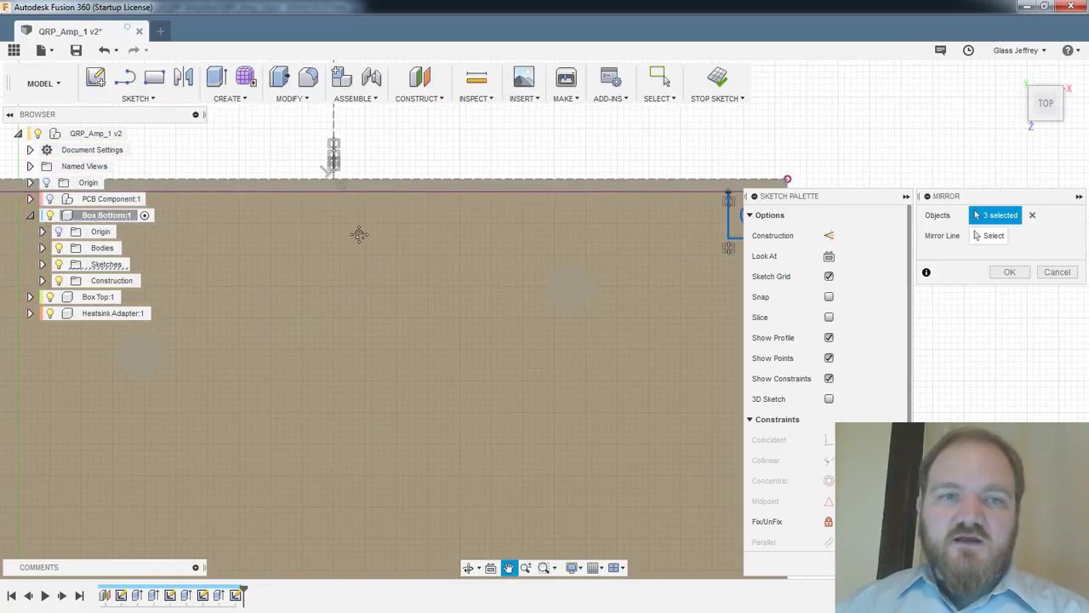
{"action": "middle_click_drag", "start_coordinate": [358, 233], "coordinate": [983, 251]}
{"action": "scroll", "coordinate": [395, 227], "scroll_direction": "down", "scroll_amount": 1}
{"action": "scroll", "coordinate": [393, 224], "scroll_direction": "up", "scroll_amount": 6}
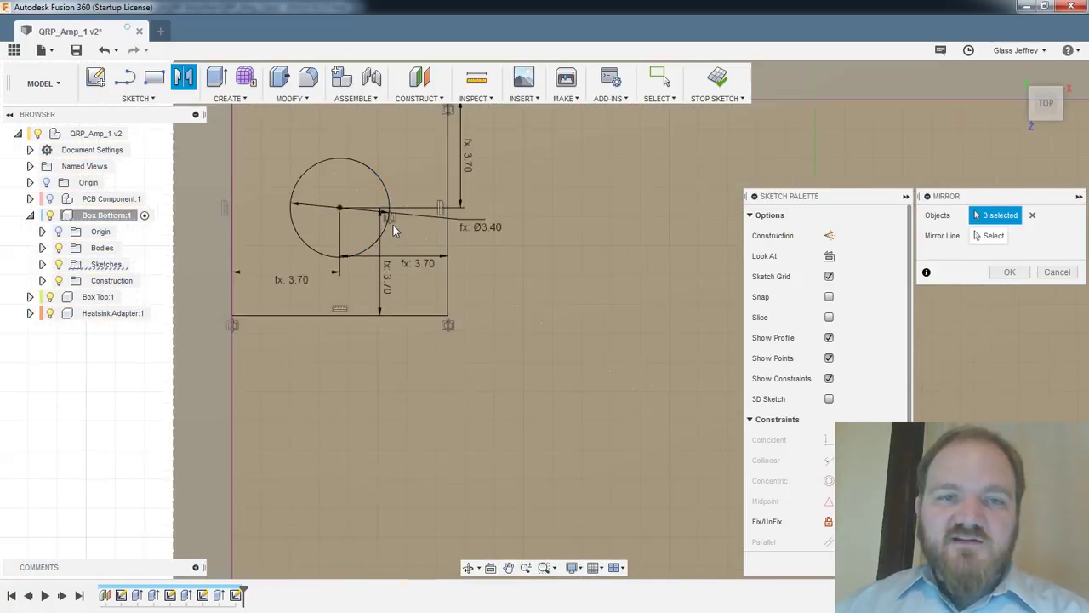
{"action": "left_click", "coordinate": [455, 226]}
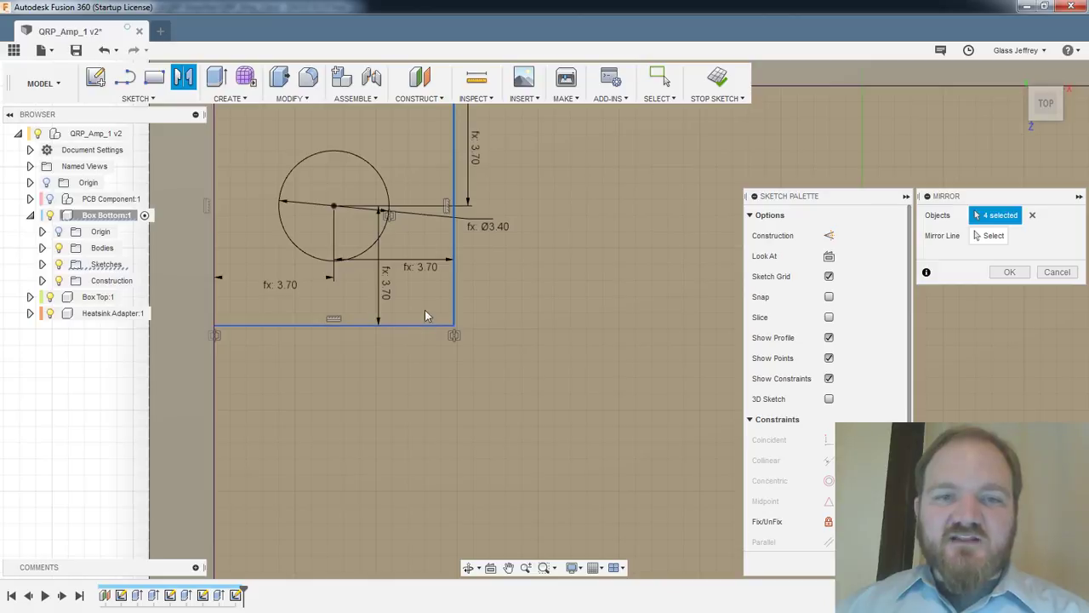
{"action": "left_click", "coordinate": [383, 189]}
{"action": "scroll", "coordinate": [515, 314], "scroll_direction": "down", "scroll_amount": 5}
{"action": "scroll", "coordinate": [639, 401], "scroll_direction": "down", "scroll_amount": 1}
{"action": "middle_click_drag", "start_coordinate": [635, 397], "coordinate": [622, 291]}
{"action": "scroll", "coordinate": [636, 338], "scroll_direction": "down", "scroll_amount": 3}
{"action": "middle_click_drag", "start_coordinate": [650, 354], "coordinate": [520, 224]}
{"action": "scroll", "coordinate": [534, 238], "scroll_direction": "down", "scroll_amount": 2}
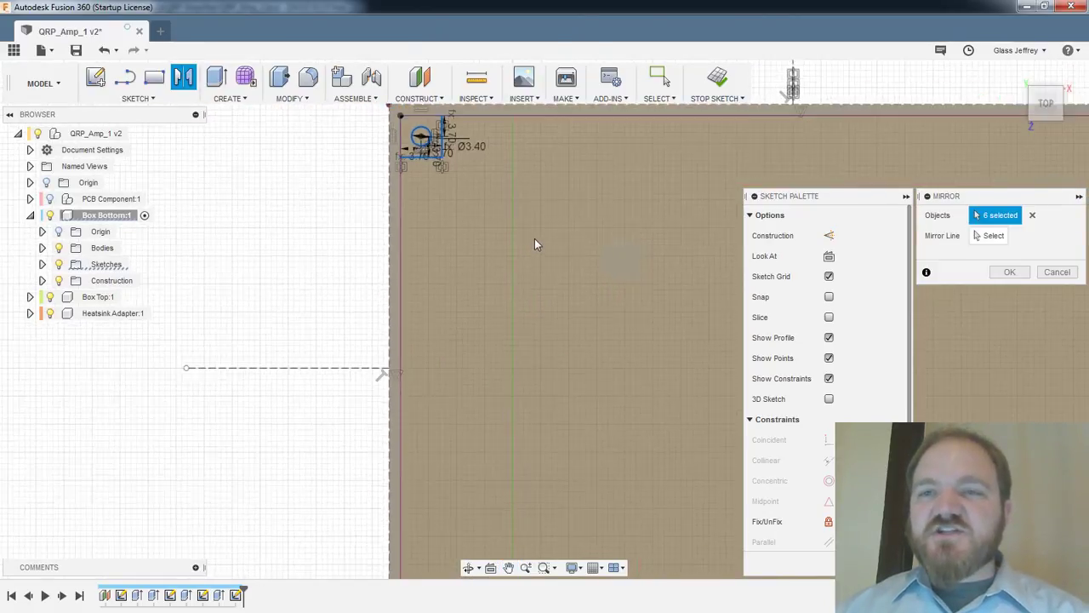
{"action": "left_click", "coordinate": [979, 236]}
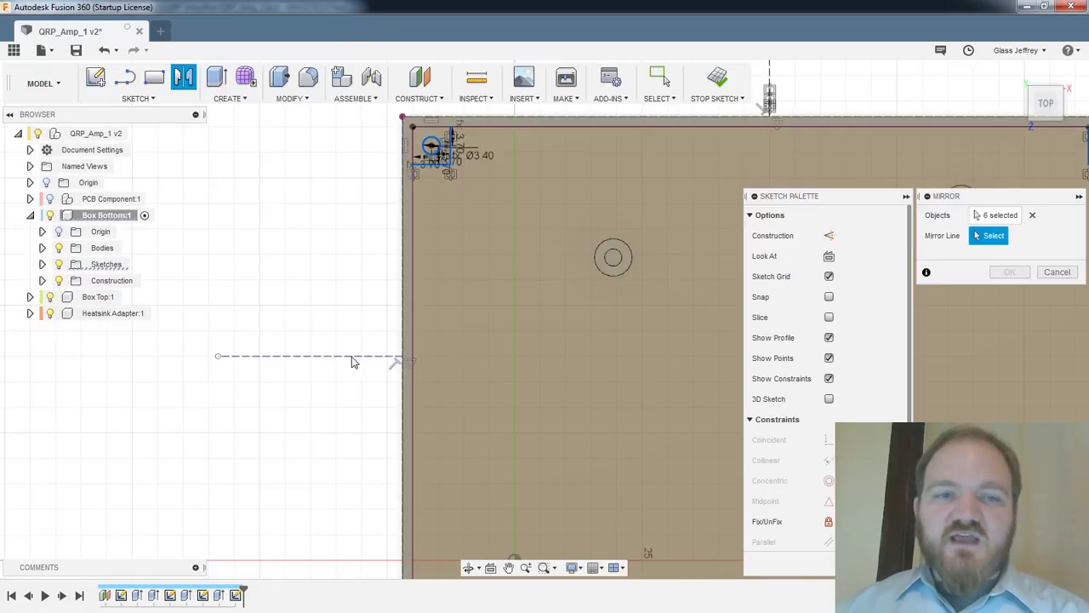
{"action": "middle_click_drag", "start_coordinate": [539, 374], "coordinate": [539, 274]}
{"action": "left_click", "coordinate": [1009, 271]}
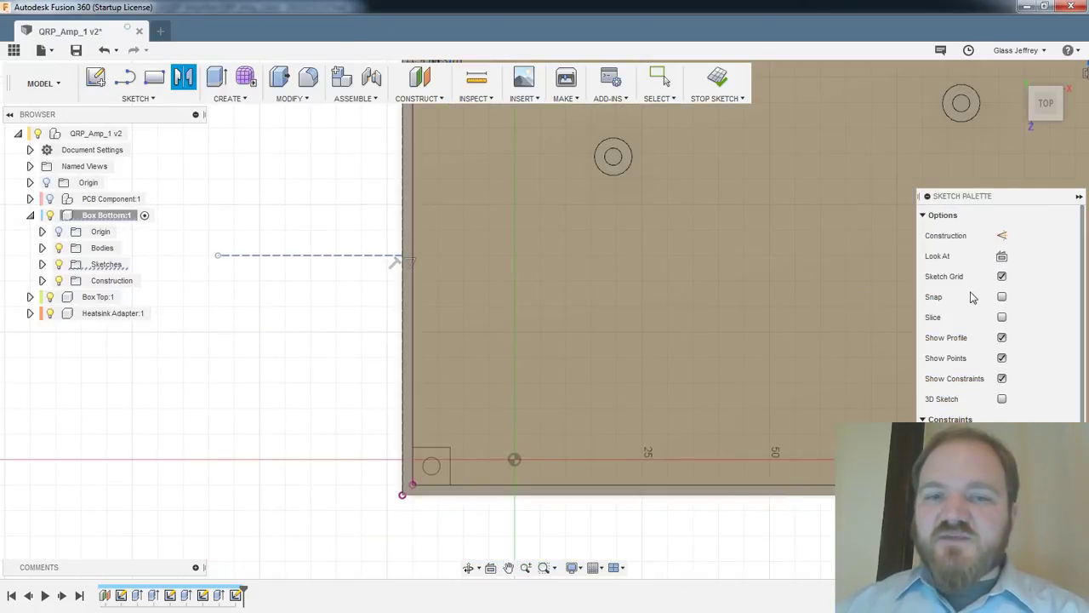
Check the layout of the four corner post outlines against the box walls and the PCB standoffs
{"action": "scroll", "coordinate": [521, 475], "scroll_direction": "down", "scroll_amount": 3}
{"action": "middle_click_drag", "start_coordinate": [681, 395], "coordinate": [493, 358]}
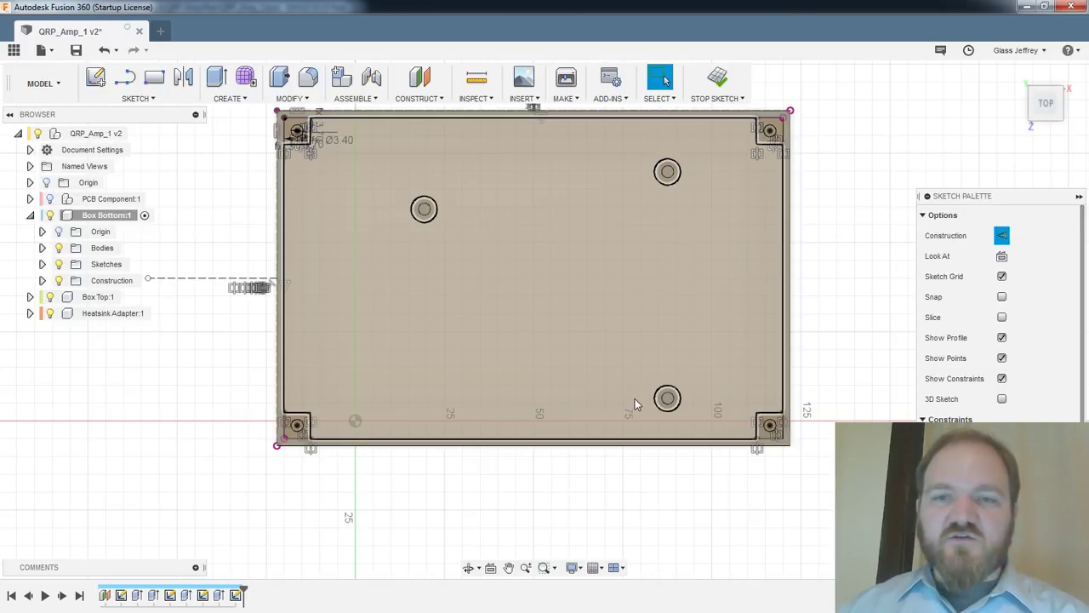
{"action": "scroll", "coordinate": [728, 246], "scroll_direction": "up", "scroll_amount": 2}
{"action": "left_click", "coordinate": [728, 245]}
{"action": "left_click", "coordinate": [860, 222]}
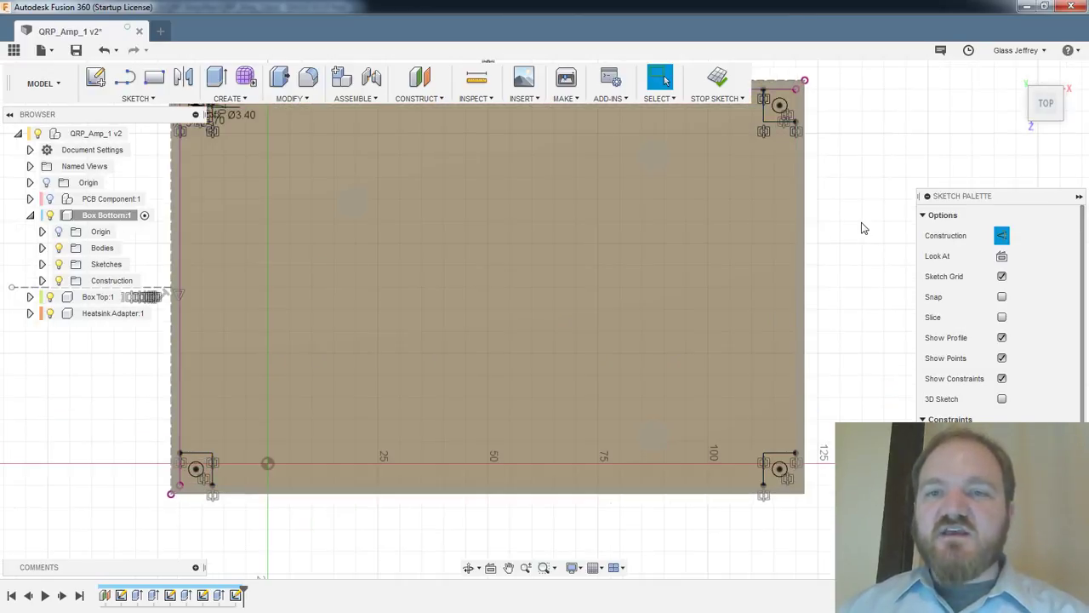
{"action": "left_click", "coordinate": [669, 211]}
{"action": "left_click", "coordinate": [896, 195]}
{"action": "middle_click_drag", "start_coordinate": [697, 237], "coordinate": [729, 298]}
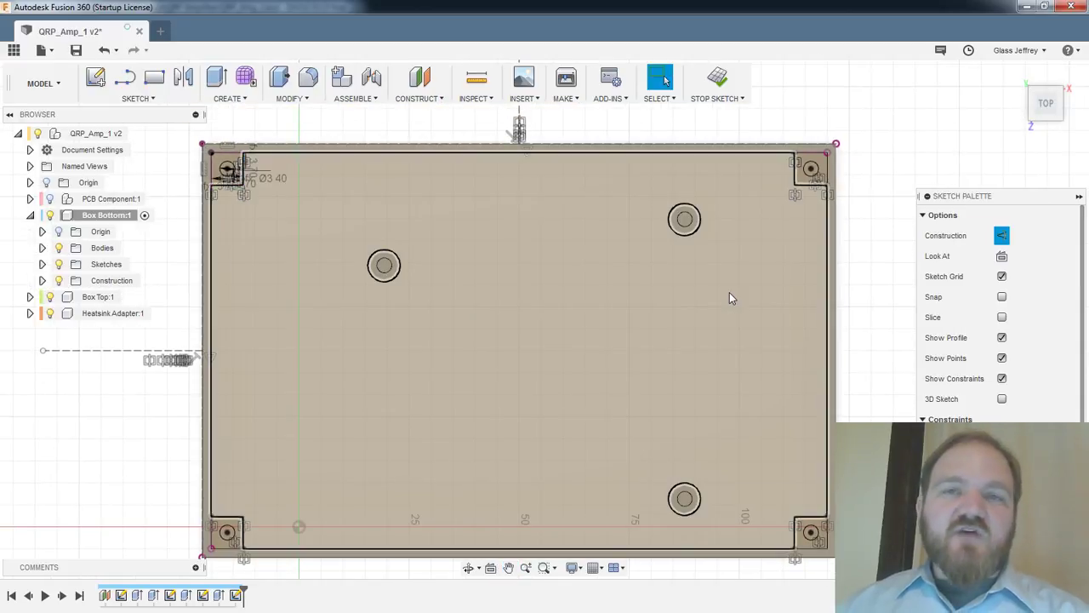
{"action": "scroll", "coordinate": [540, 246], "scroll_direction": "down", "scroll_amount": 2}
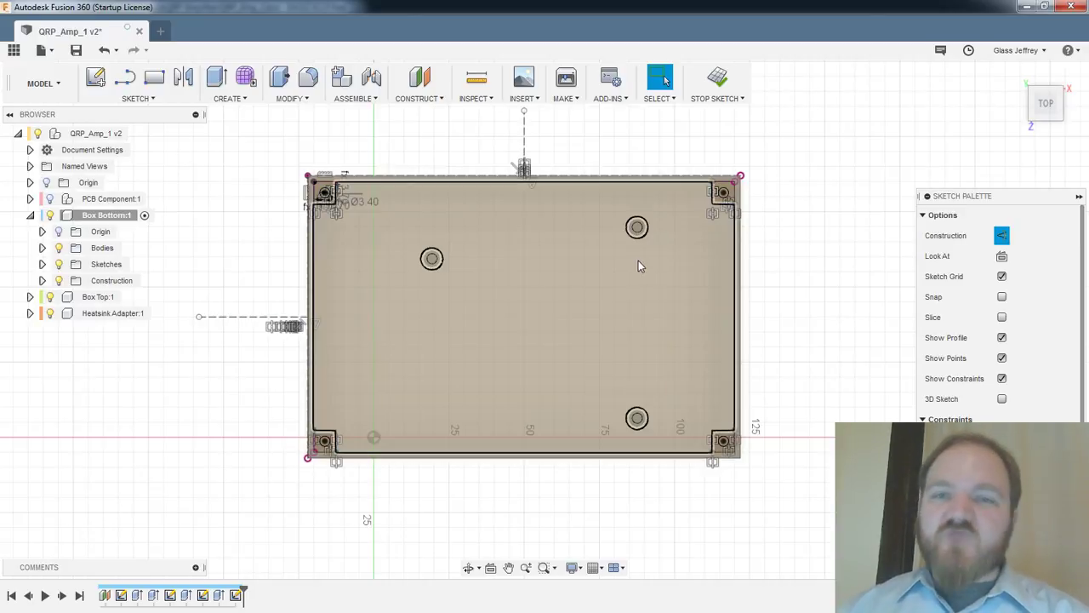
Compare the dimensioned rear-left corner with the mirrored front-left corner and its symmetry constraints
{"action": "scroll", "coordinate": [332, 186], "scroll_direction": "up", "scroll_amount": 4}
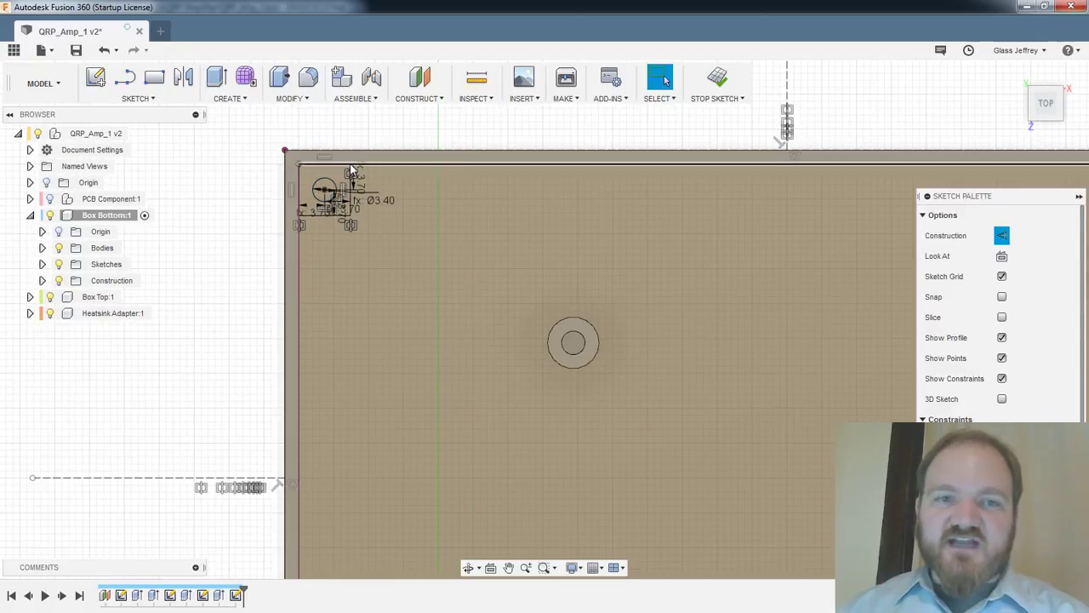
{"action": "scroll", "coordinate": [350, 175], "scroll_direction": "down", "scroll_amount": 4}
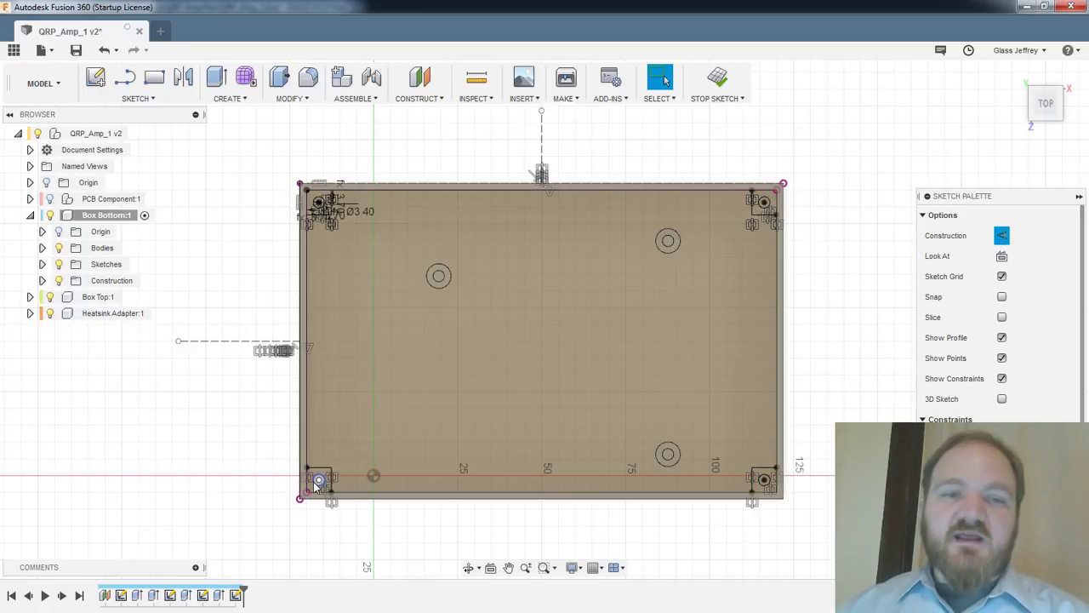
{"action": "scroll", "coordinate": [366, 459], "scroll_direction": "up", "scroll_amount": 5}
{"action": "scroll", "coordinate": [366, 460], "scroll_direction": "up", "scroll_amount": 3}
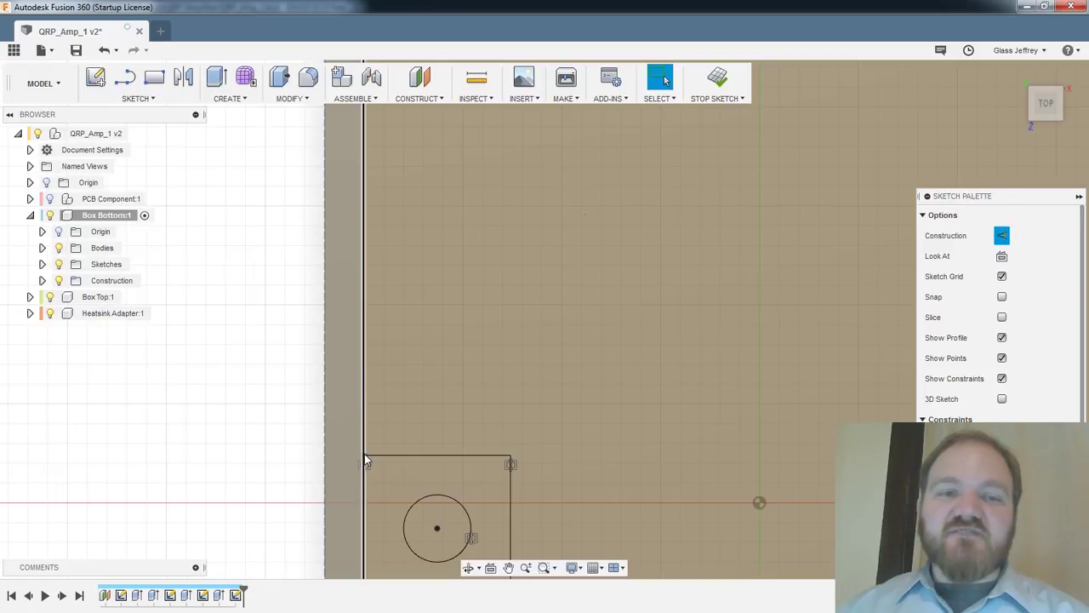
{"action": "scroll", "coordinate": [366, 460], "scroll_direction": "down", "scroll_amount": 5}
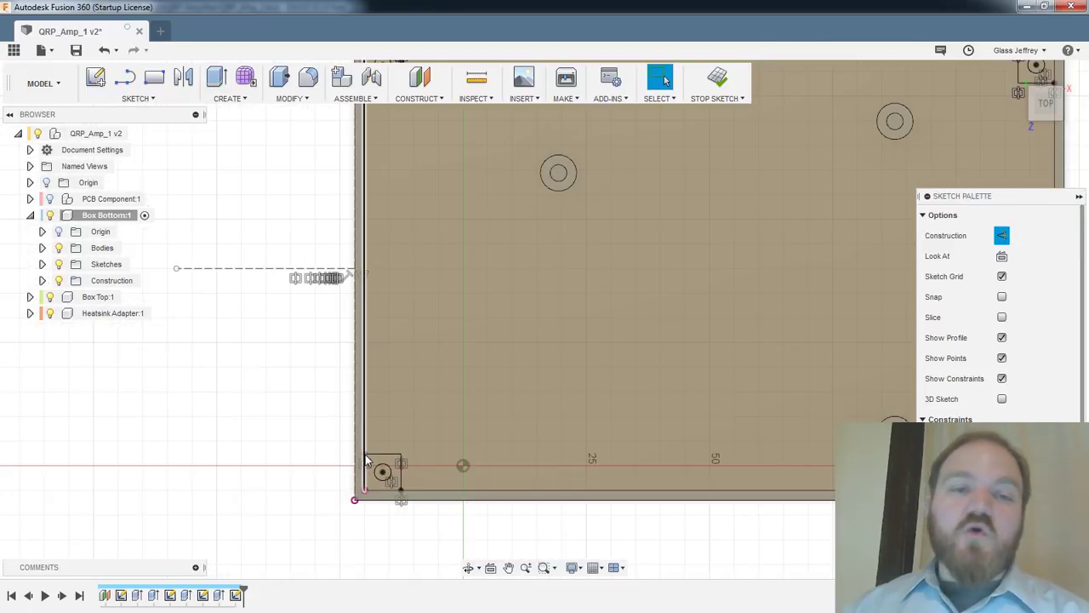
{"action": "scroll", "coordinate": [494, 379], "scroll_direction": "down", "scroll_amount": 3}
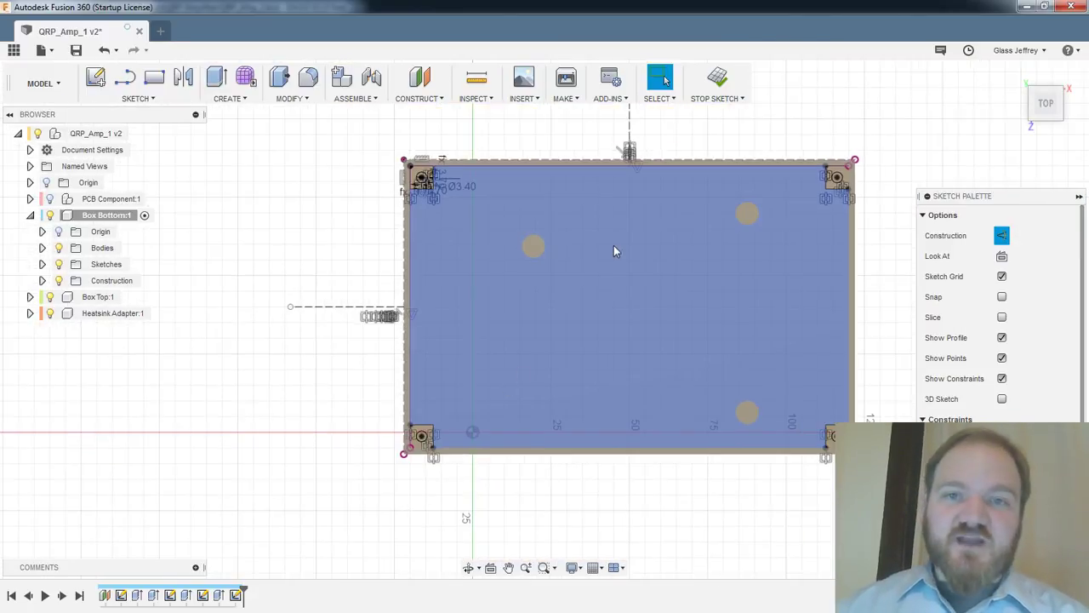
{"action": "middle_click_drag", "start_coordinate": [613, 245], "coordinate": [586, 284]}
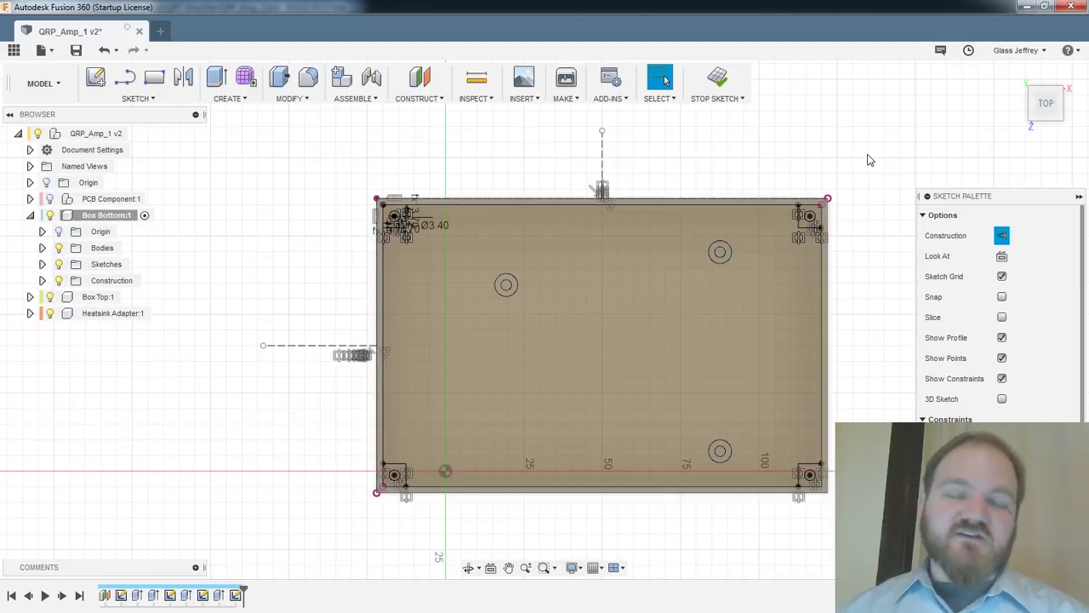
{"action": "scroll", "coordinate": [855, 161], "scroll_direction": "up", "scroll_amount": 1}
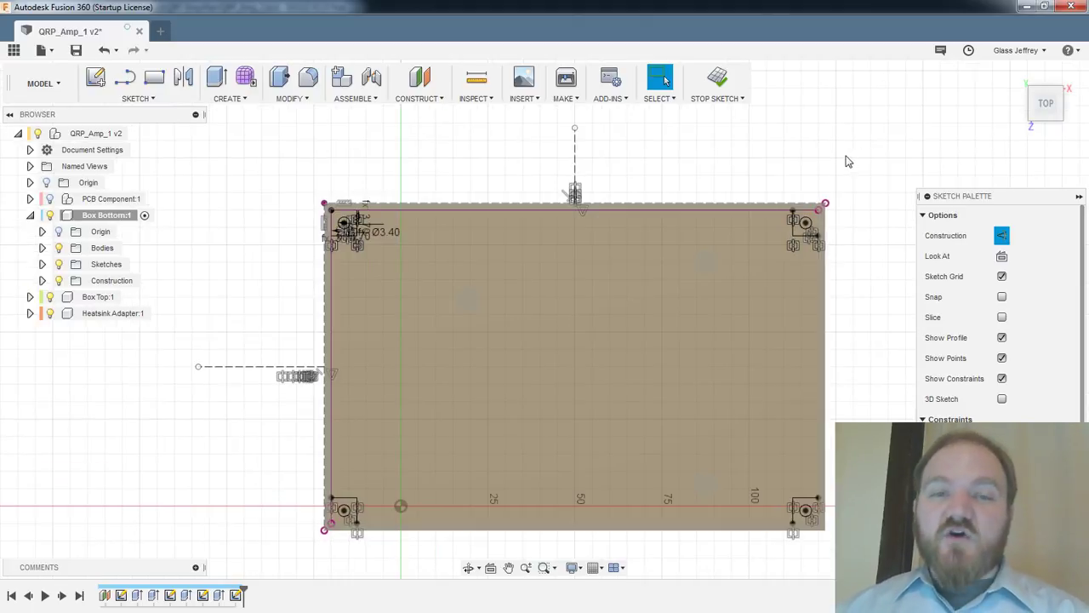
{"action": "scroll", "coordinate": [844, 161], "scroll_direction": "up", "scroll_amount": 1}
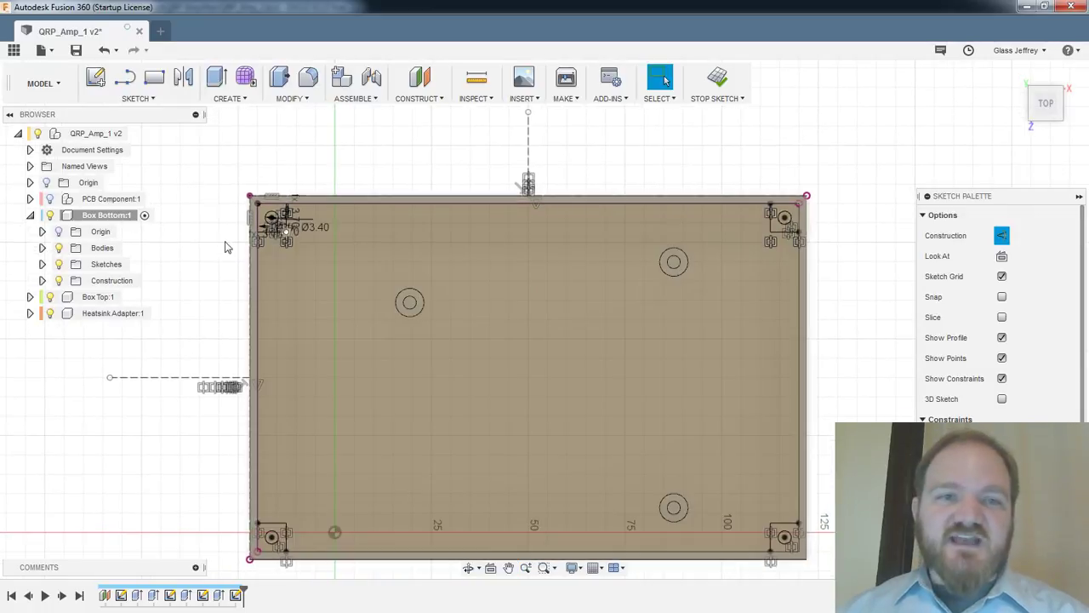
{"action": "scroll", "coordinate": [222, 217], "scroll_direction": "up", "scroll_amount": 5}
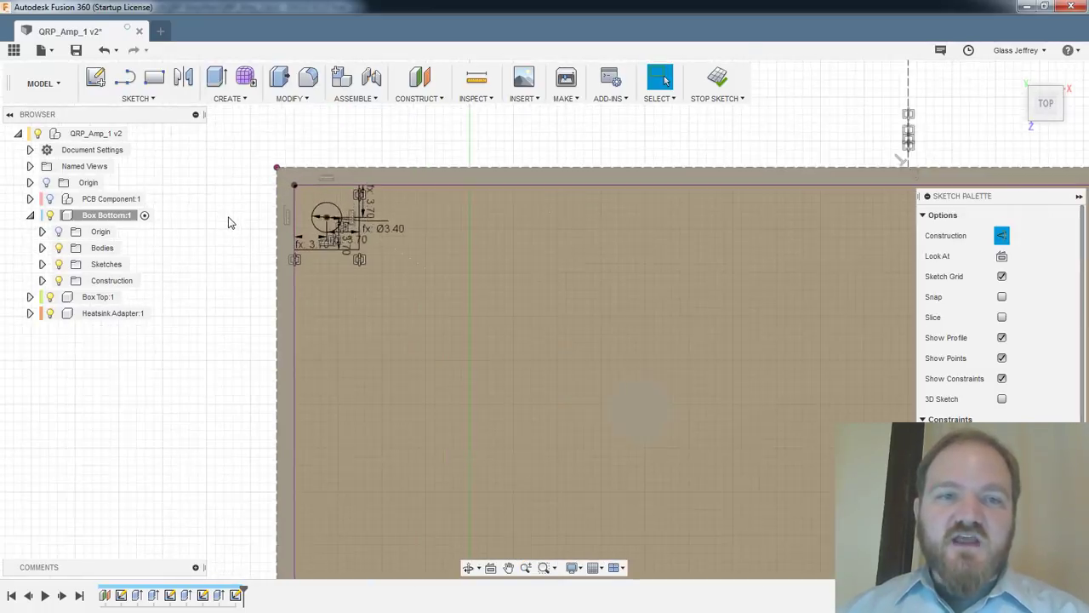
{"action": "scroll", "coordinate": [228, 222], "scroll_direction": "up", "scroll_amount": 5}
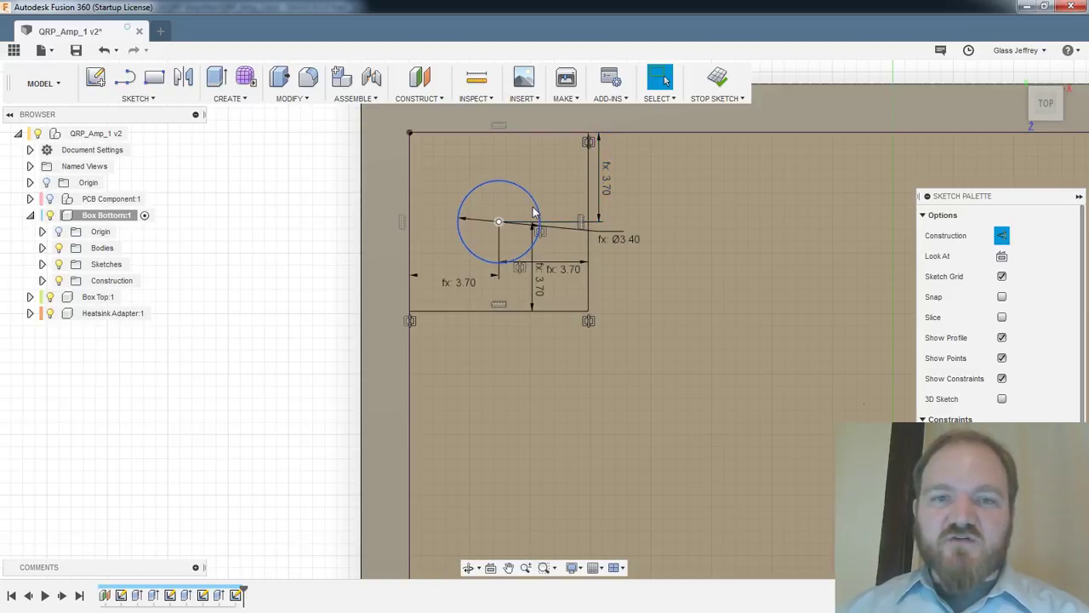
{"action": "scroll", "coordinate": [535, 206], "scroll_direction": "up", "scroll_amount": 2}
{"action": "scroll", "coordinate": [555, 224], "scroll_direction": "down", "scroll_amount": 8}
{"action": "middle_click_drag", "start_coordinate": [706, 392], "coordinate": [573, 159]}
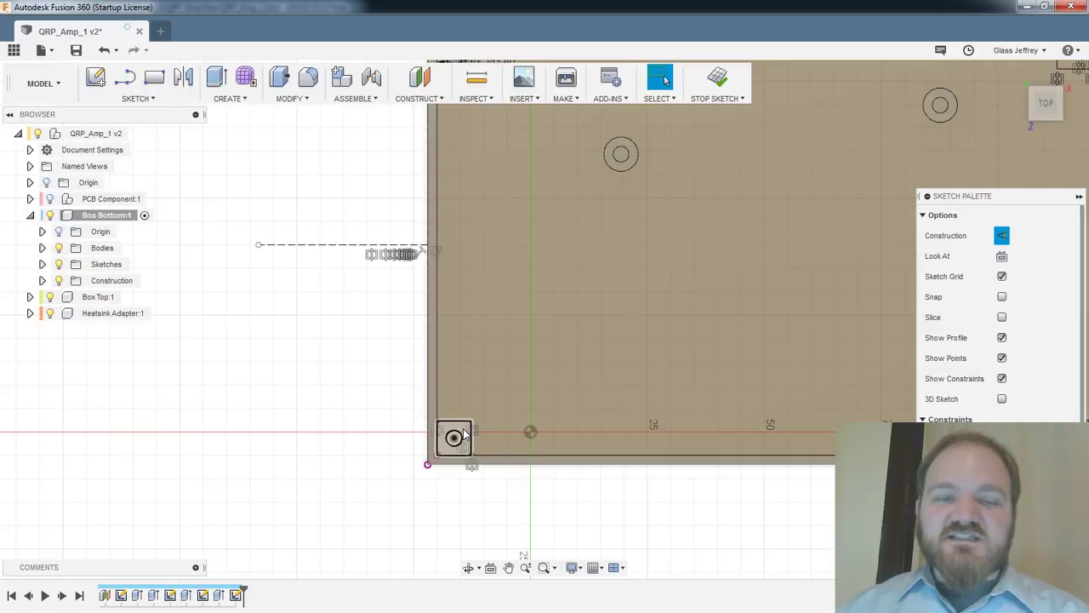
Save the design as a new version with the description "User Saved"
{"action": "key", "text": "ctrl+s"}
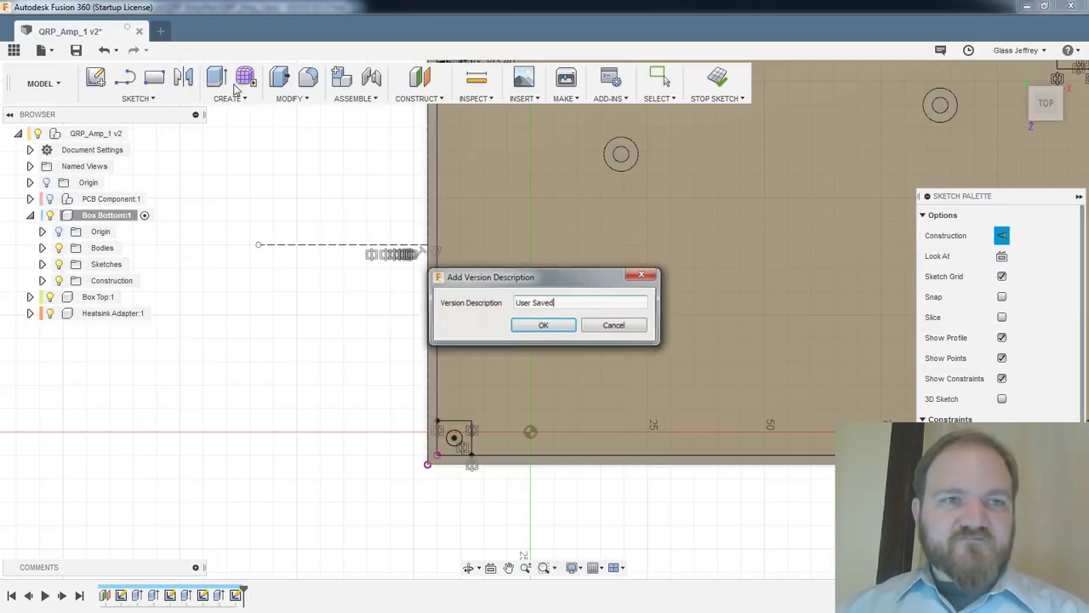
{"action": "left_click", "coordinate": [558, 328]}
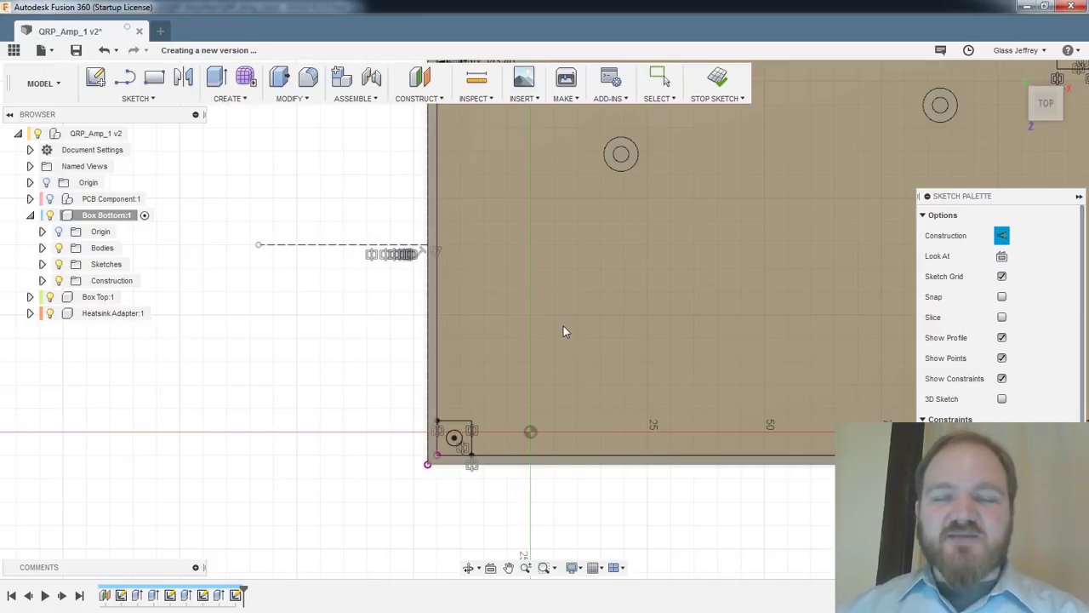
{"action": "scroll", "coordinate": [563, 331], "scroll_direction": "down", "scroll_amount": 2}
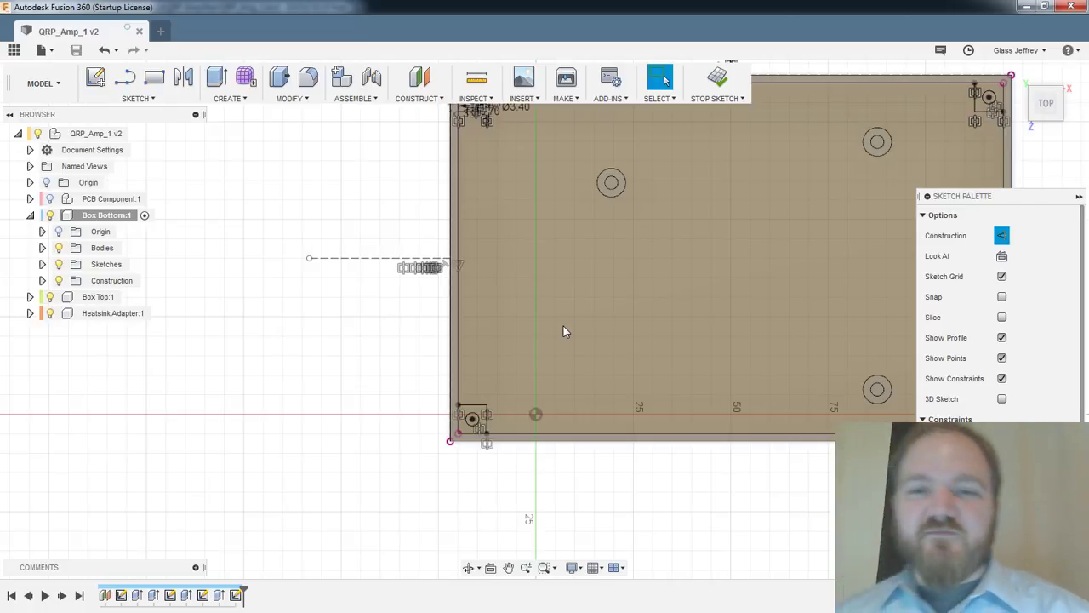
{"action": "scroll", "coordinate": [563, 326], "scroll_direction": "down", "scroll_amount": 3}
{"action": "middle_click_drag", "start_coordinate": [596, 228], "coordinate": [584, 246]}
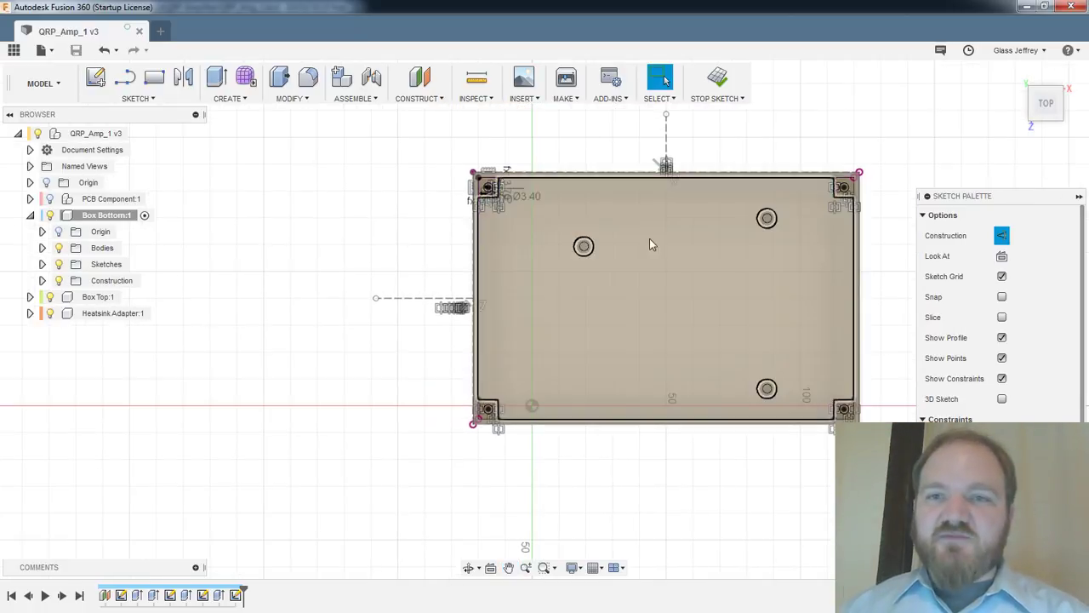
Finish editing the corner post sketch
{"action": "mouse_move", "coordinate": [650, 238]}
{"action": "middle_mouse_down", "text": "shift"}
{"action": "mouse_move", "coordinate": [639, 216]}
{"action": "mouse_move", "coordinate": [663, 220]}
{"action": "middle_mouse_up", "text": "shift"}
{"action": "left_click", "coordinate": [717, 83]}
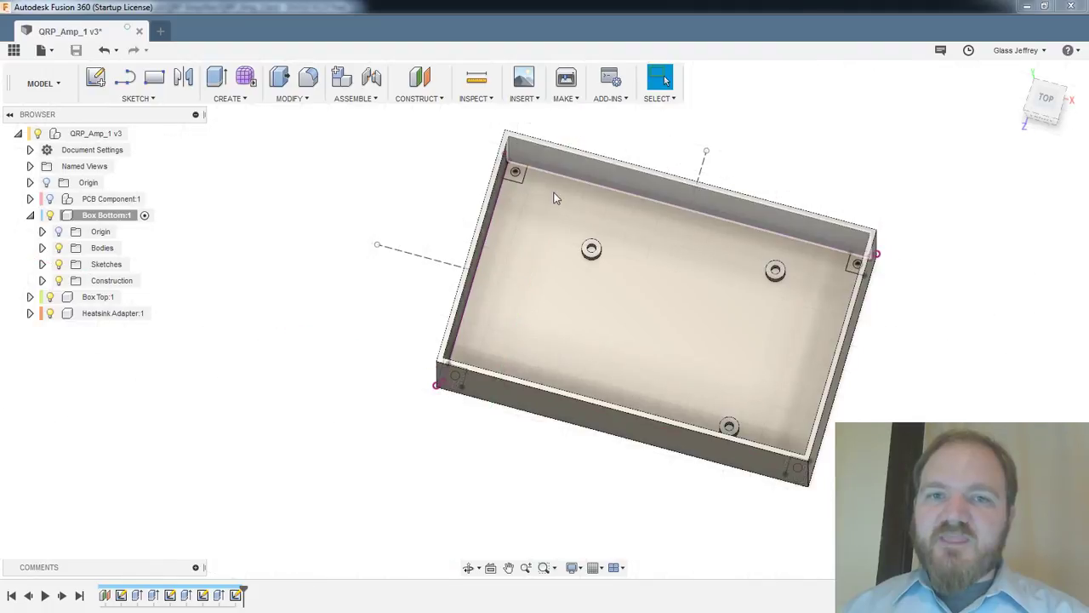
{"action": "middle_click_drag", "start_coordinate": [623, 255], "coordinate": [617, 279], "text": "shift"}
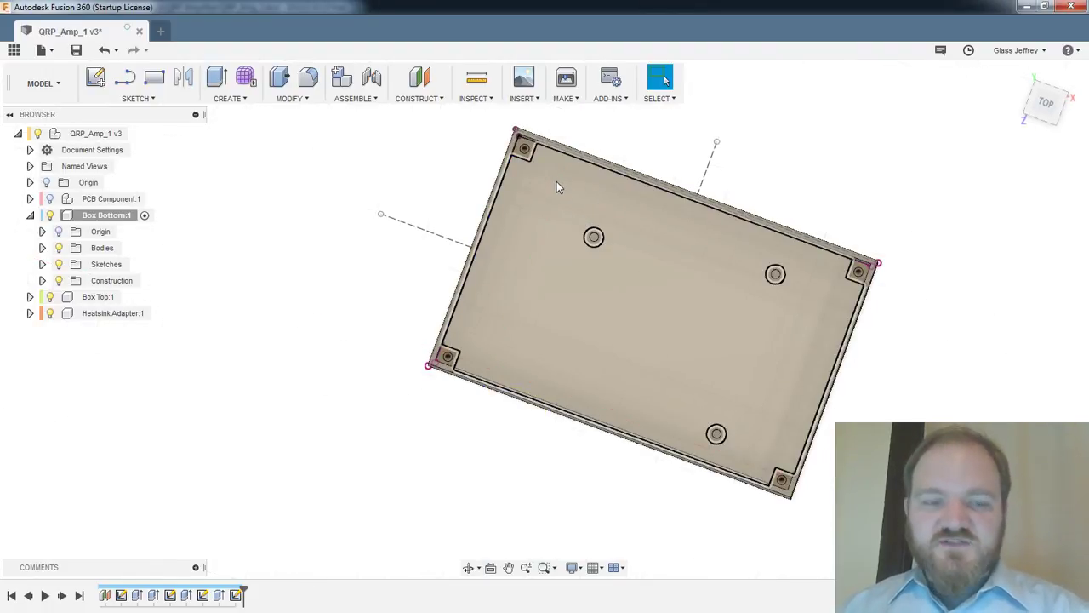
{"action": "key", "text": "e"}
{"action": "scroll", "coordinate": [544, 158], "scroll_direction": "up", "scroll_amount": 3}
{"action": "left_click", "coordinate": [521, 148]}
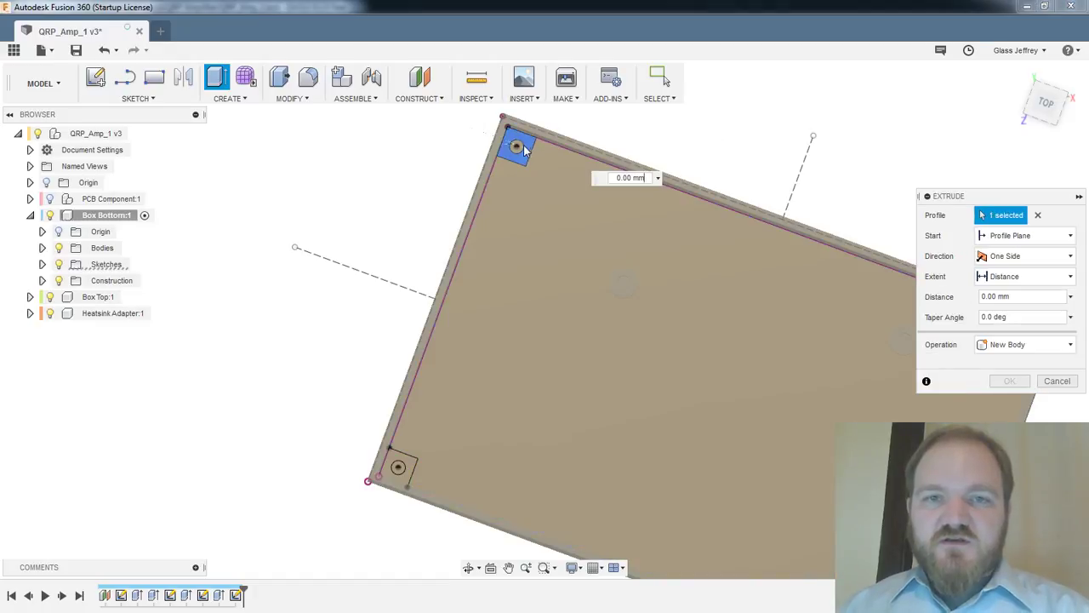
{"action": "scroll", "coordinate": [519, 146], "scroll_direction": "up", "scroll_amount": 3}
{"action": "left_click", "coordinate": [521, 145]}
{"action": "scroll", "coordinate": [557, 284], "scroll_direction": "down", "scroll_amount": 4}
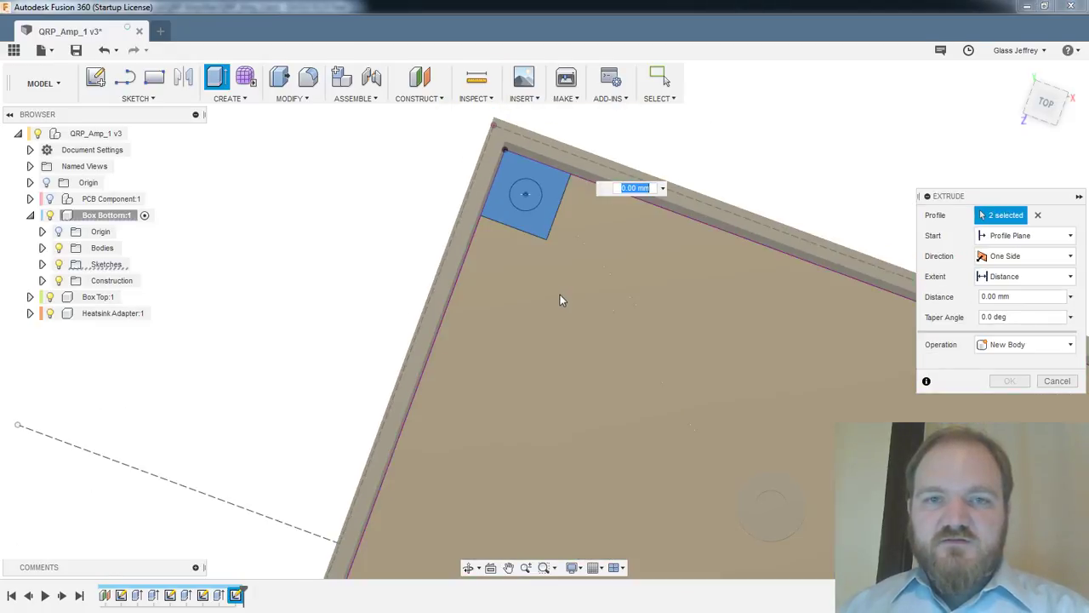
{"action": "middle_click_drag", "start_coordinate": [530, 287], "coordinate": [489, 154]}
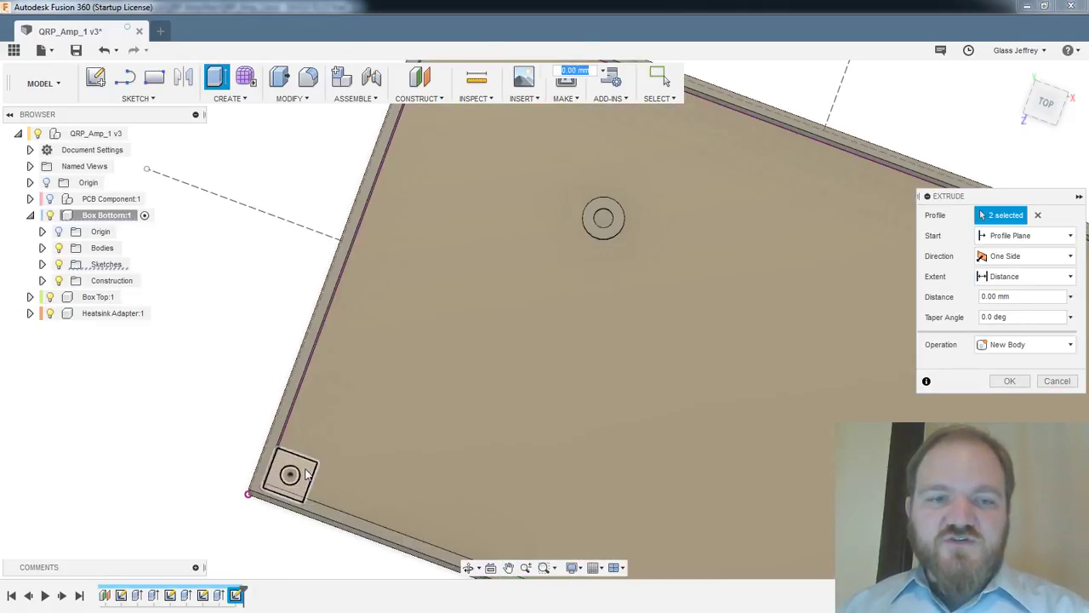
{"action": "left_click", "coordinate": [304, 473]}
{"action": "left_click", "coordinate": [291, 475]}
{"action": "scroll", "coordinate": [537, 424], "scroll_direction": "down", "scroll_amount": 2}
{"action": "scroll", "coordinate": [510, 391], "scroll_direction": "down", "scroll_amount": 1}
{"action": "middle_click_drag", "start_coordinate": [462, 362], "coordinate": [183, 318]}
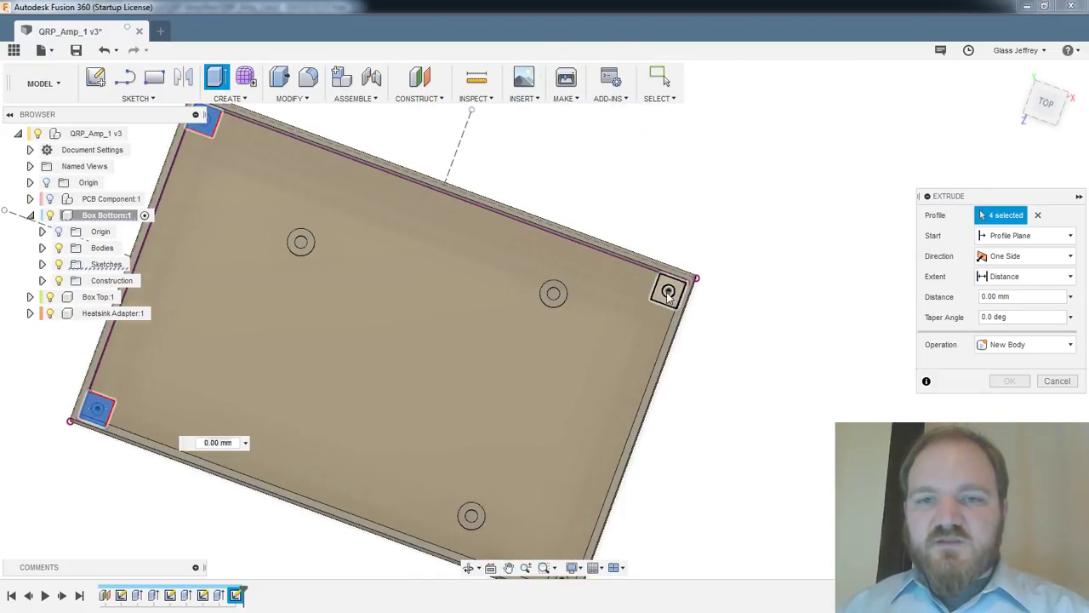
{"action": "left_click", "coordinate": [668, 291]}
{"action": "middle_click_drag", "start_coordinate": [609, 376], "coordinate": [650, 383]}
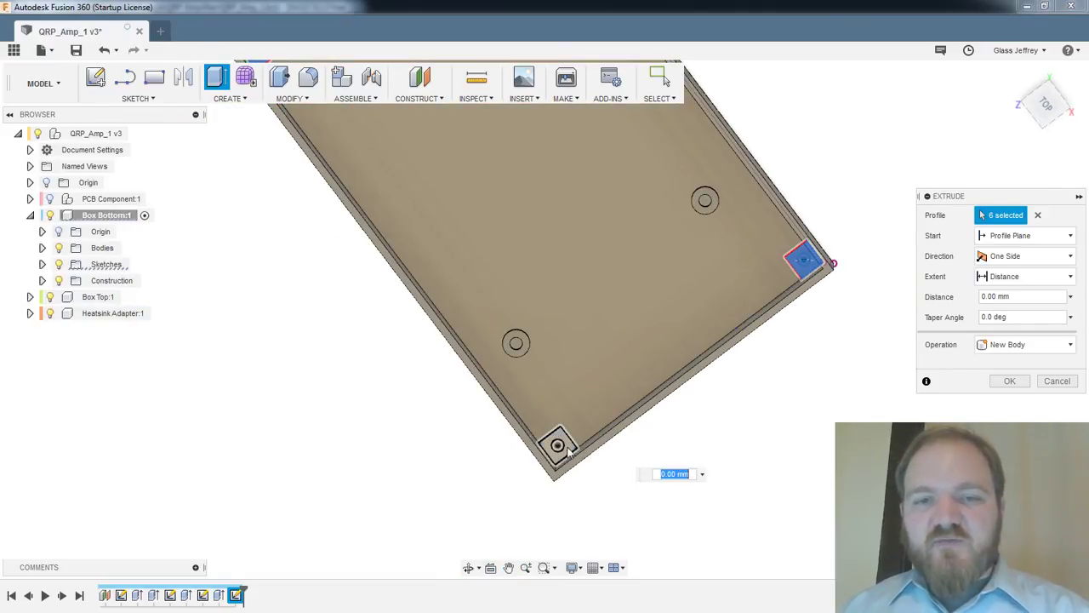
{"action": "left_click", "coordinate": [557, 443]}
{"action": "middle_click_drag", "start_coordinate": [575, 291], "coordinate": [594, 359]}
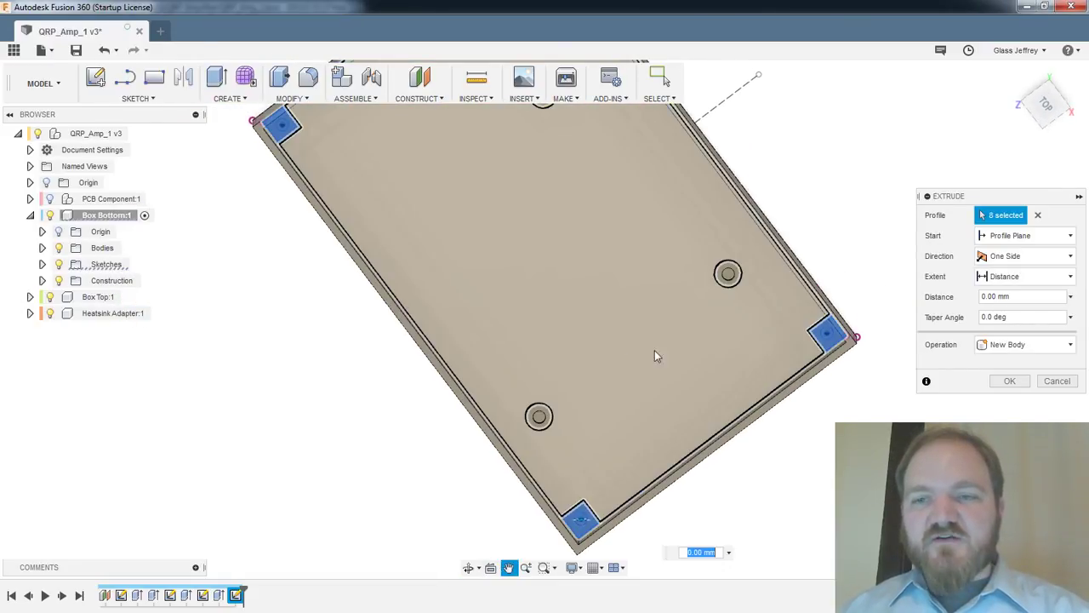
{"action": "mouse_move", "coordinate": [719, 354]}
{"action": "middle_mouse_down", "text": "shift"}
{"action": "mouse_move", "coordinate": [666, 273]}
{"action": "mouse_move", "coordinate": [700, 362]}
{"action": "middle_mouse_up", "text": "shift"}
{"action": "middle_click_drag", "start_coordinate": [576, 197], "coordinate": [599, 249]}
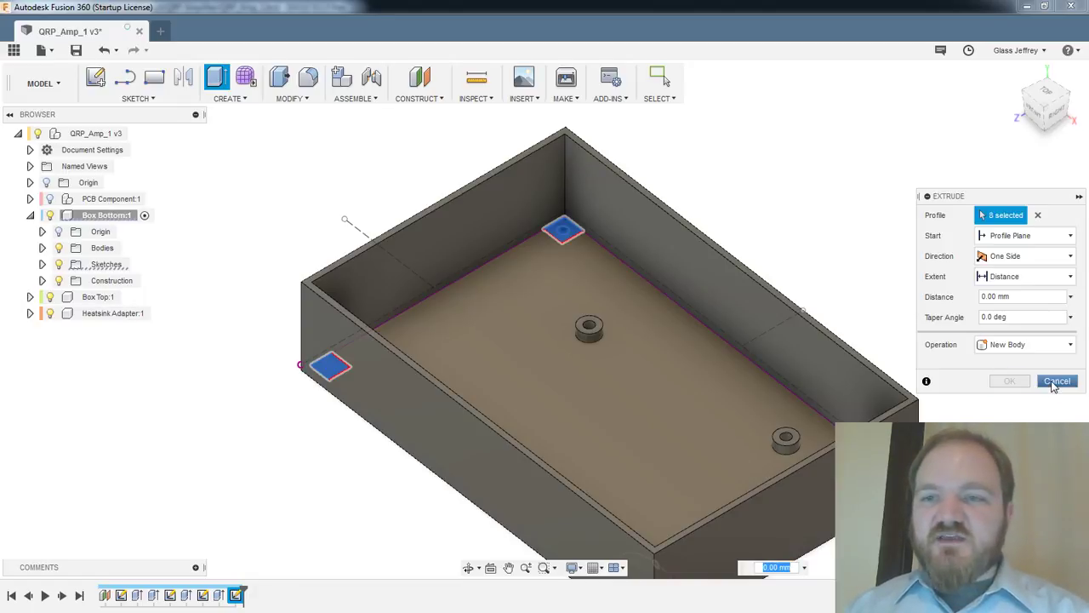
{"action": "left_click", "coordinate": [950, 345]}
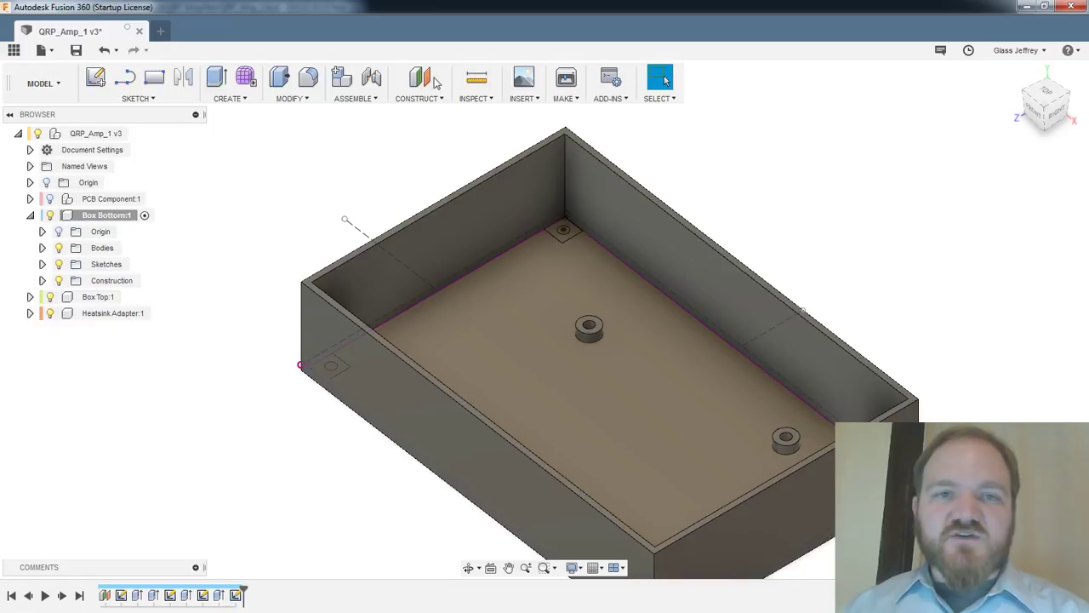
Create an offset plane at 0.00 mm from the box bottom's upper rim face and hide it
{"action": "left_click", "coordinate": [419, 77]}
{"action": "left_click", "coordinate": [587, 149]}
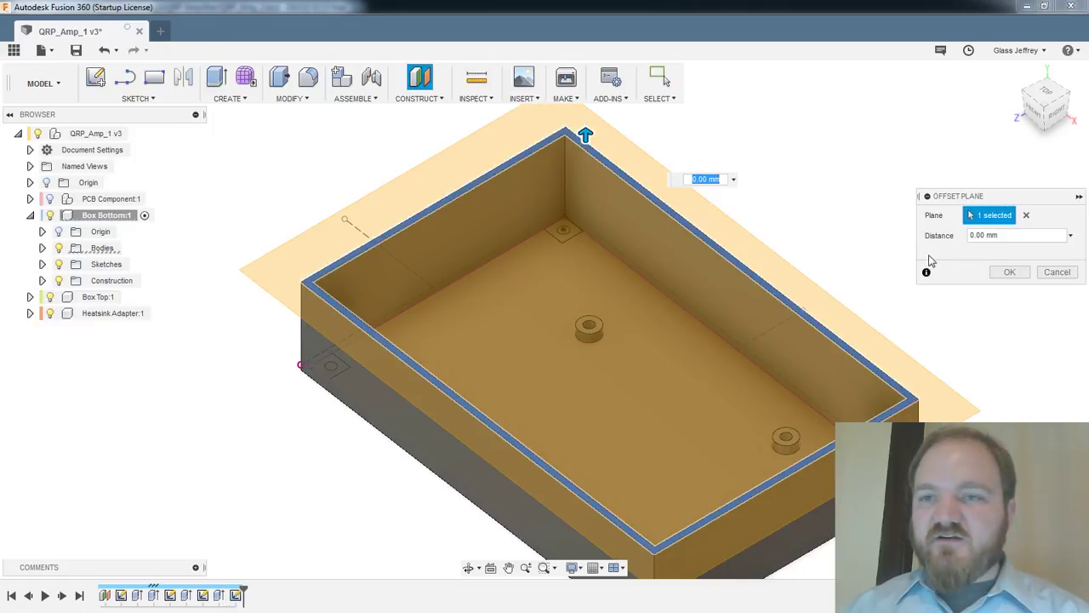
{"action": "left_click", "coordinate": [1010, 273]}
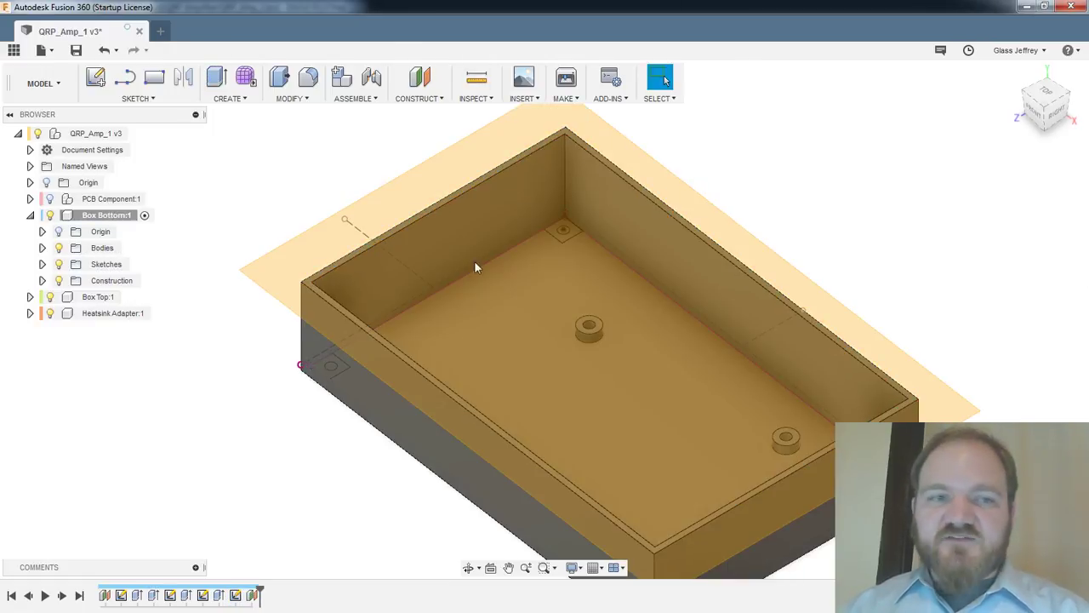
{"action": "left_click", "coordinate": [44, 281]}
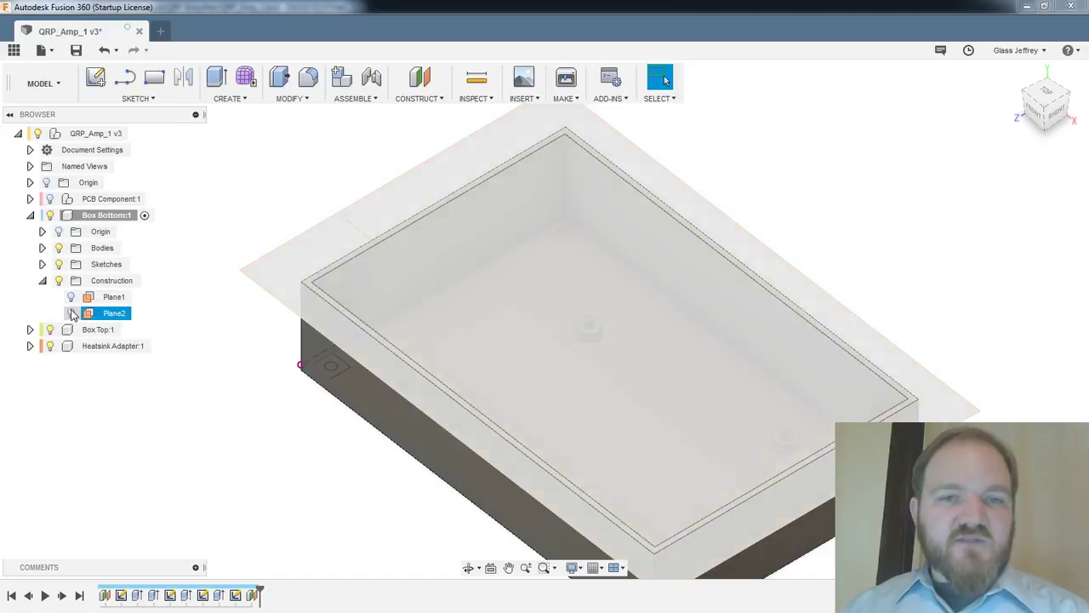
{"action": "left_click", "coordinate": [71, 313]}
Pick the post outline and insert circle profiles at all four corners for a new extrusion
{"action": "key", "text": "e"}
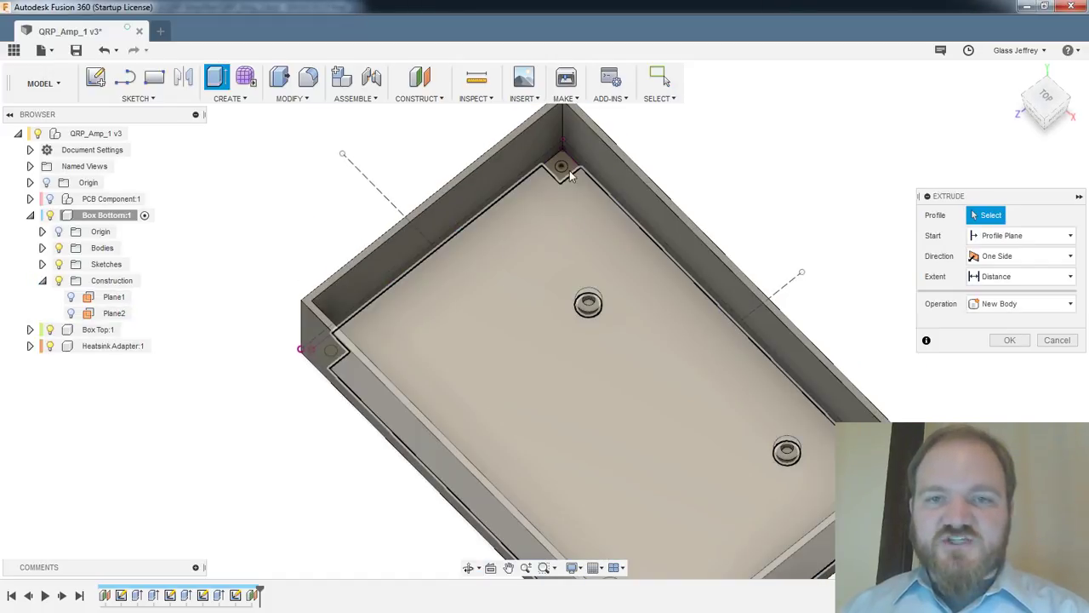
{"action": "left_click", "coordinate": [445, 312]}
{"action": "middle_click_drag", "start_coordinate": [445, 311], "coordinate": [416, 331], "text": "shift"}
{"action": "left_click", "coordinate": [335, 345]}
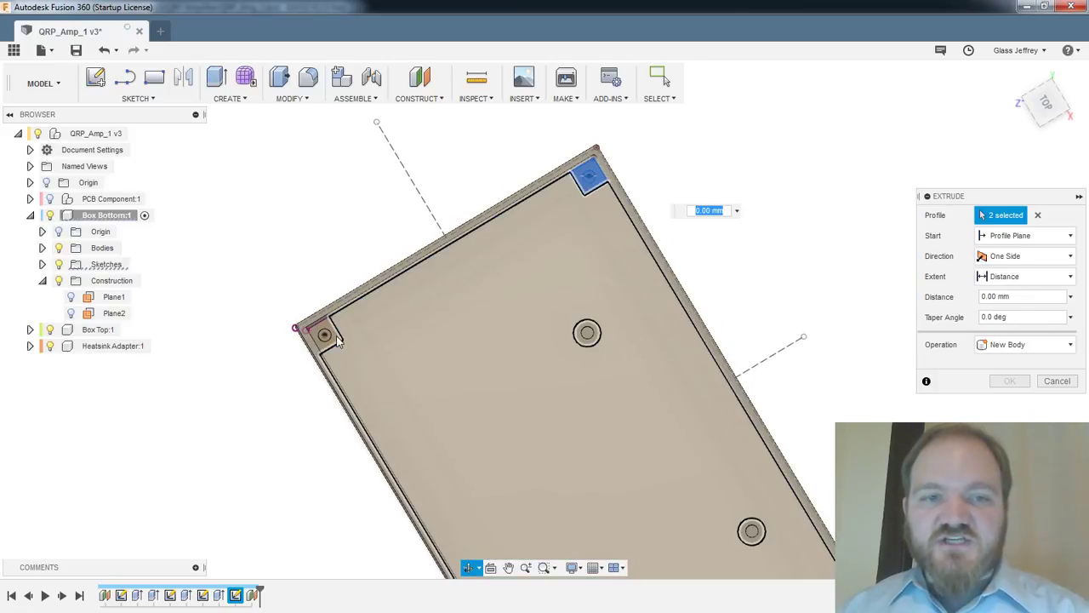
{"action": "left_click", "coordinate": [336, 335]}
{"action": "middle_click_drag", "start_coordinate": [553, 179], "coordinate": [541, 68]}
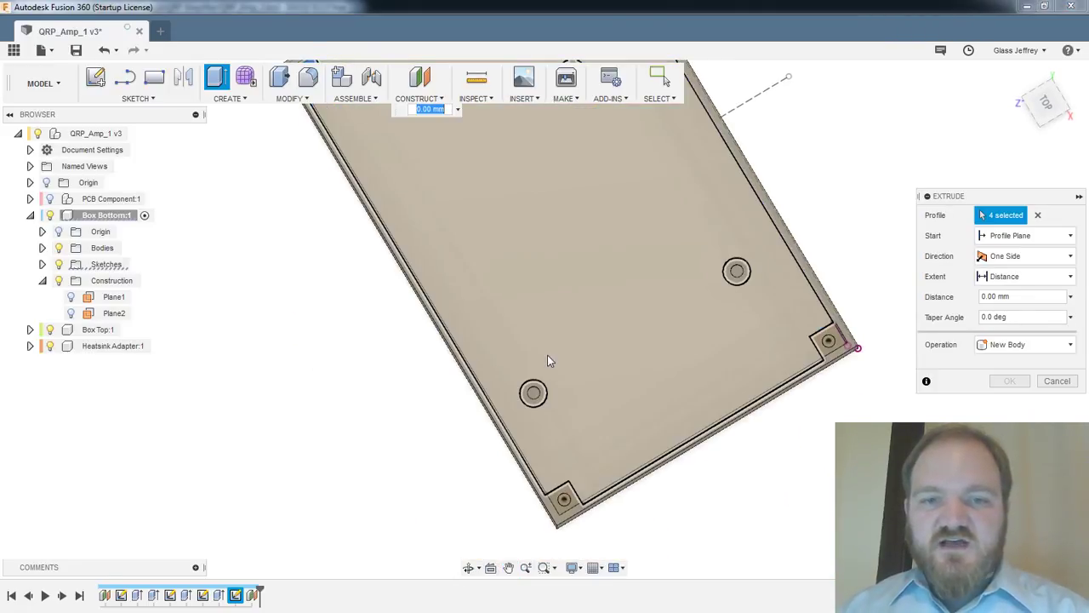
{"action": "left_click", "coordinate": [567, 500]}
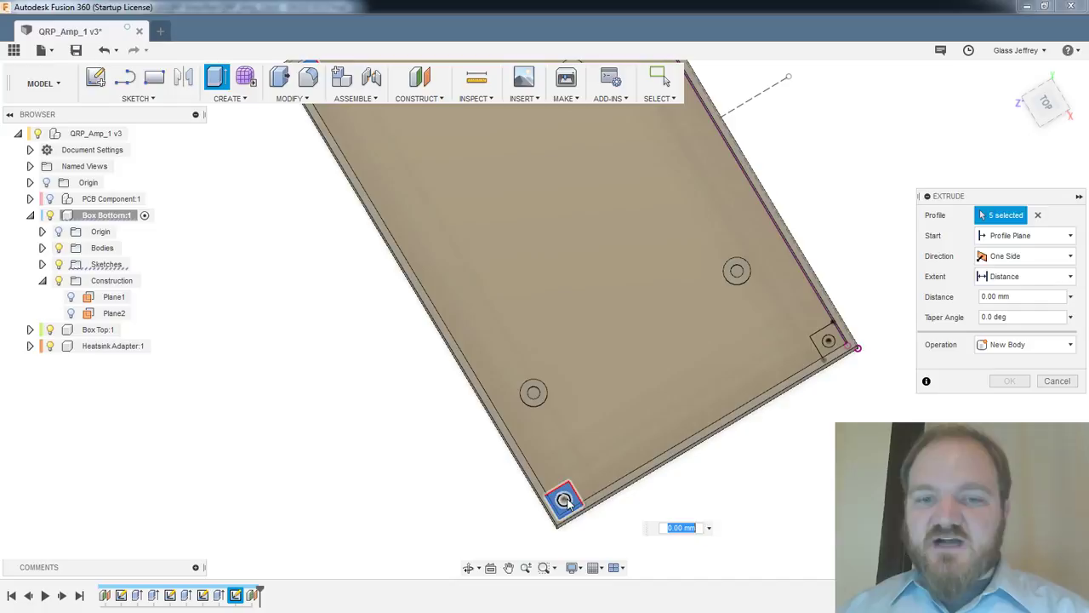
{"action": "left_click", "coordinate": [828, 343]}
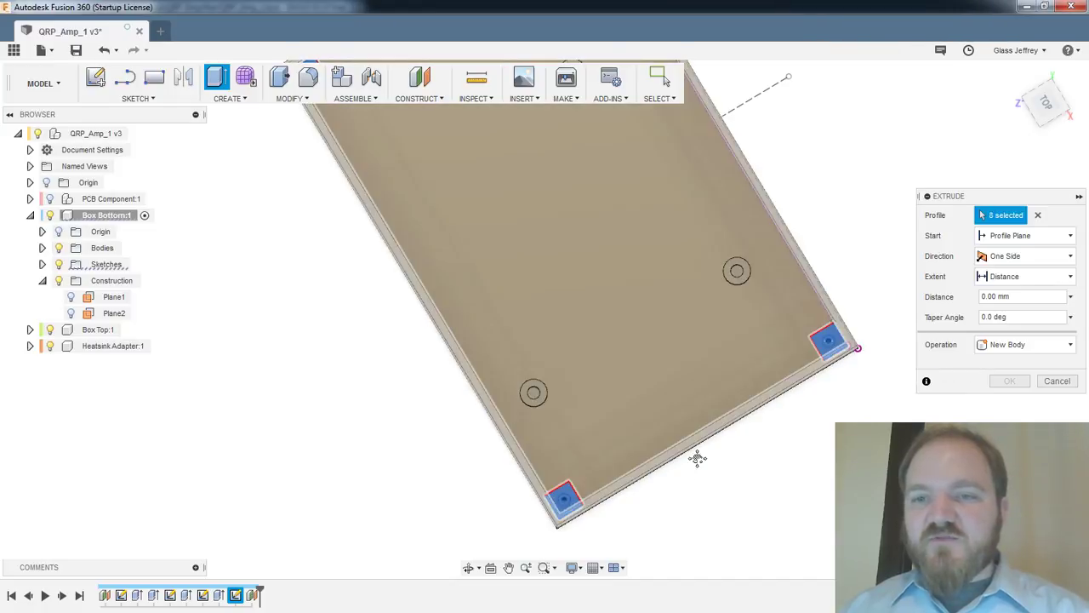
{"action": "middle_click_drag", "start_coordinate": [692, 405], "coordinate": [685, 379]}
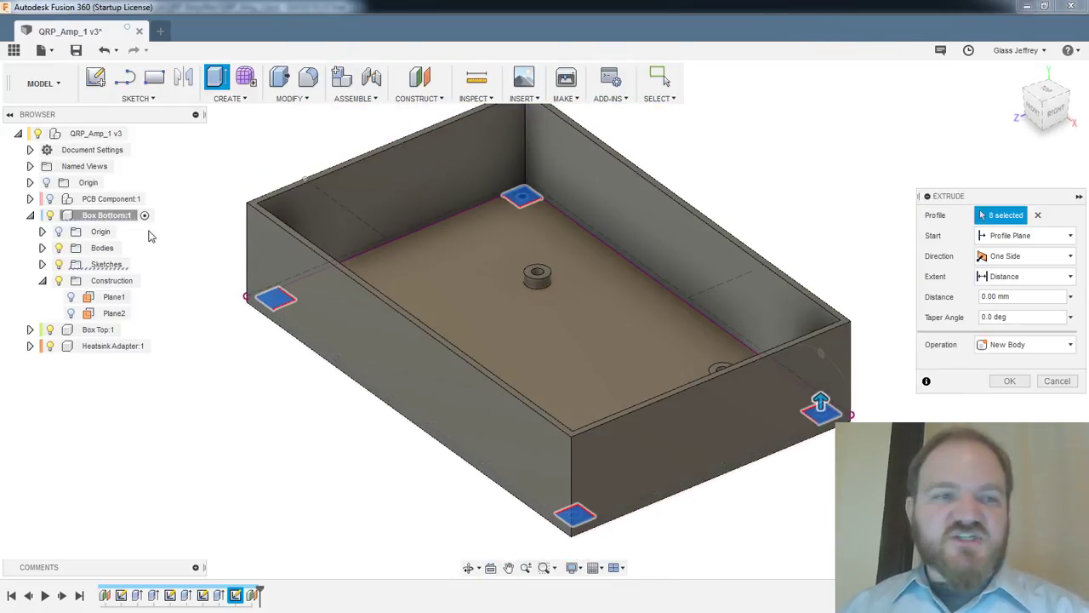
Extrude the corner post profiles one-sided with extent To Object up to the rim plane, Plane2, showing it for selection and hiding it again
{"action": "left_click", "coordinate": [70, 314]}
{"action": "left_click", "coordinate": [1025, 345]}
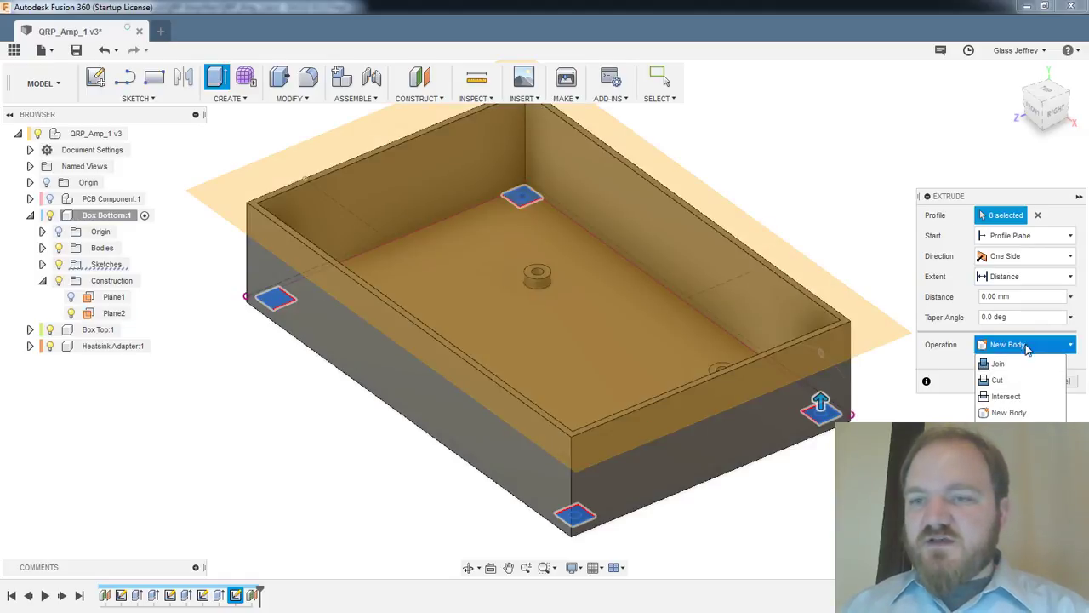
{"action": "left_click", "coordinate": [1025, 345]}
{"action": "left_click", "coordinate": [1014, 256]}
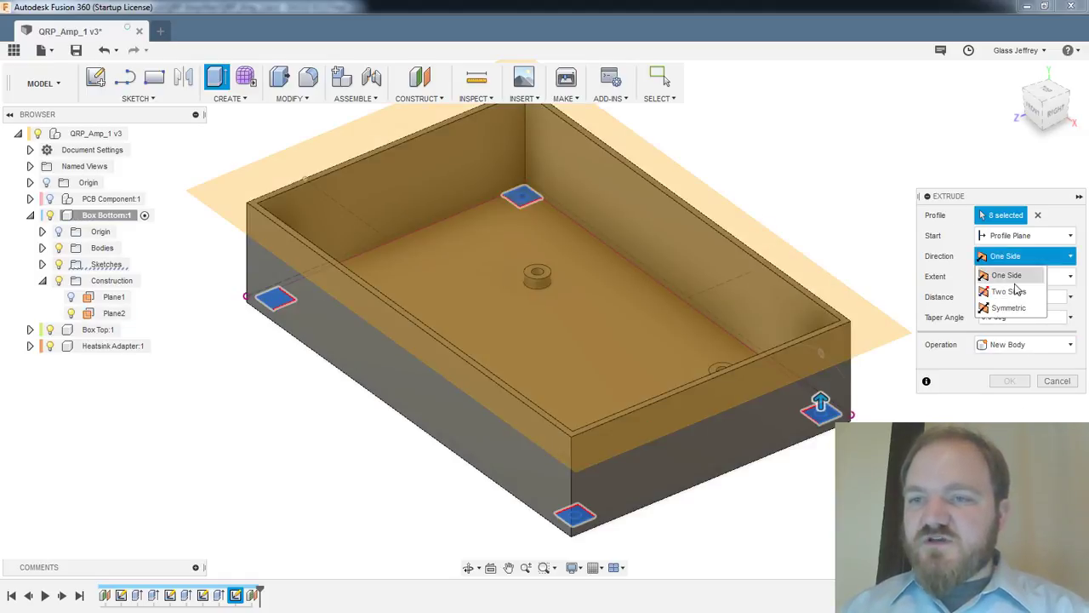
{"action": "left_click", "coordinate": [1008, 275]}
{"action": "left_click", "coordinate": [1014, 276]}
{"action": "left_click", "coordinate": [1009, 312]}
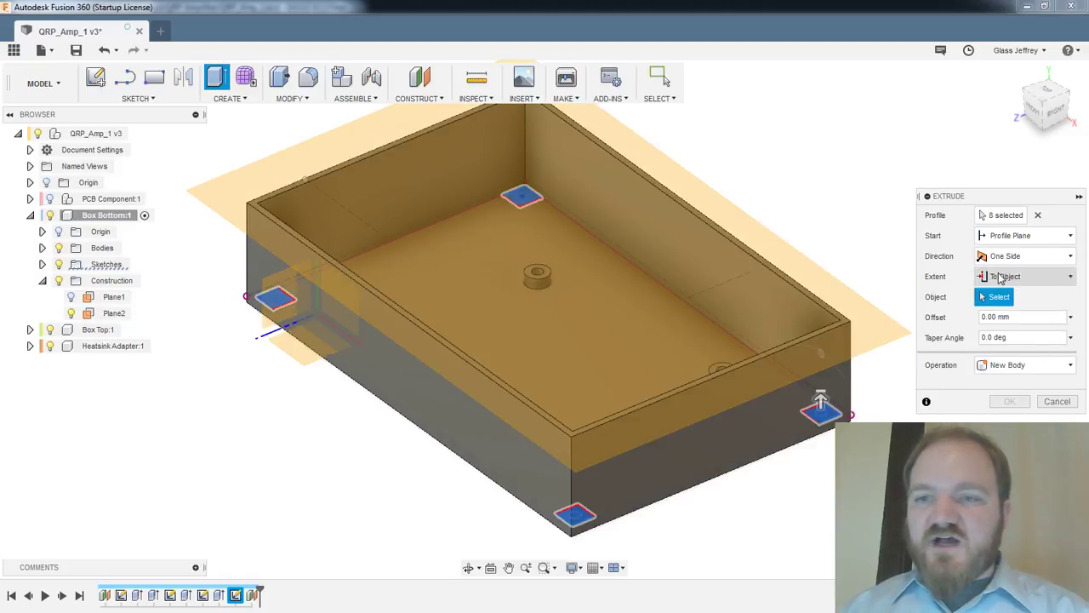
{"action": "left_click", "coordinate": [330, 149]}
{"action": "left_click", "coordinate": [1001, 421]}
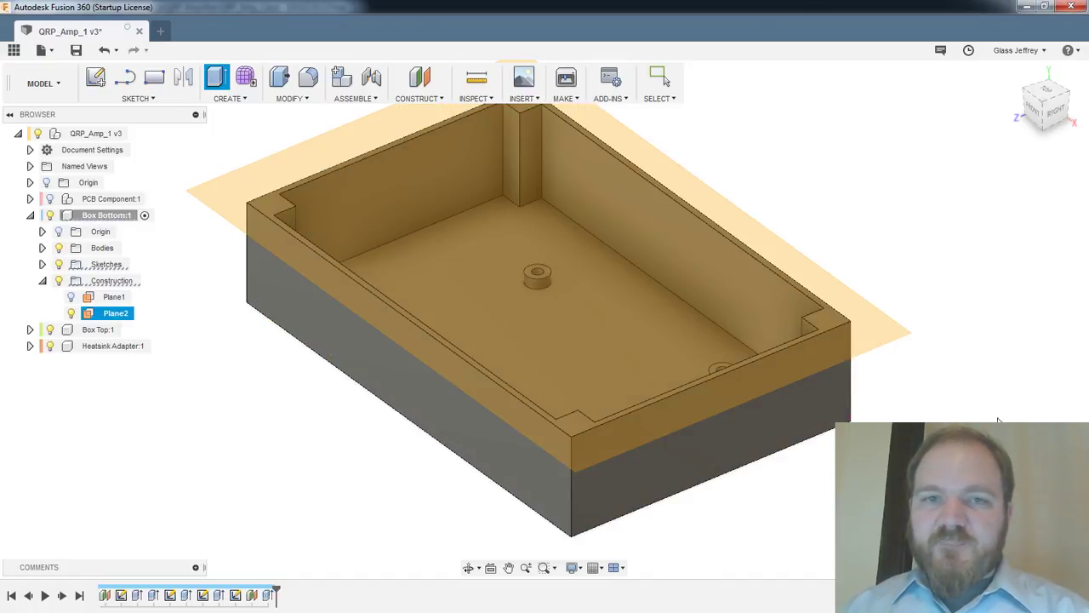
{"action": "middle_click_drag", "start_coordinate": [869, 236], "coordinate": [923, 308]}
{"action": "left_click", "coordinate": [71, 313]}
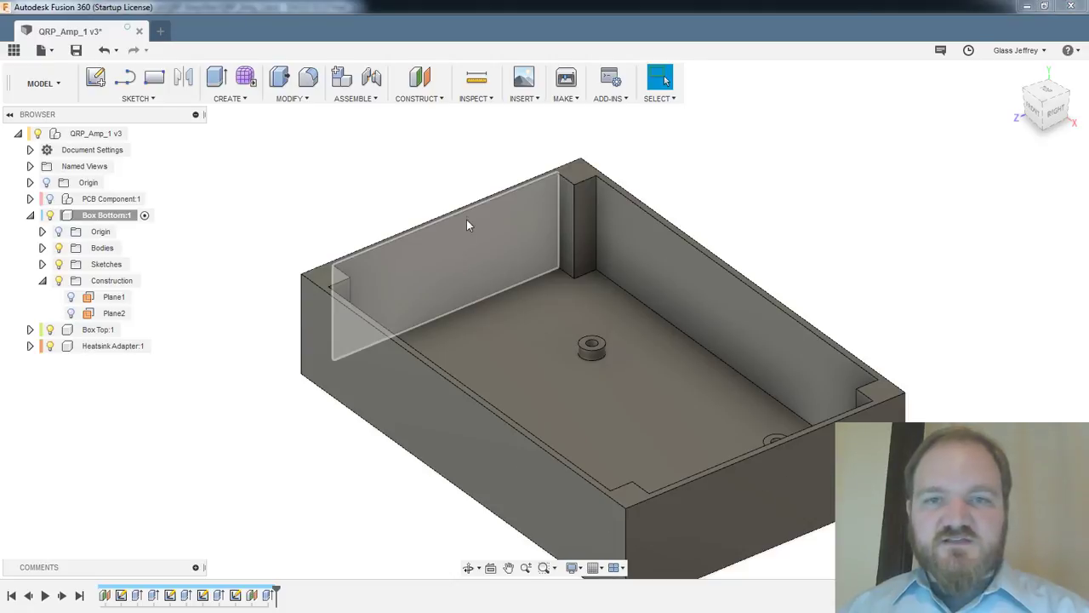
Create a new sketch on the top face of the rear-left corner post
{"action": "middle_click_drag", "start_coordinate": [494, 237], "coordinate": [511, 248], "text": "shift"}
{"action": "middle_click_drag", "start_coordinate": [442, 243], "coordinate": [459, 262], "text": "shift"}
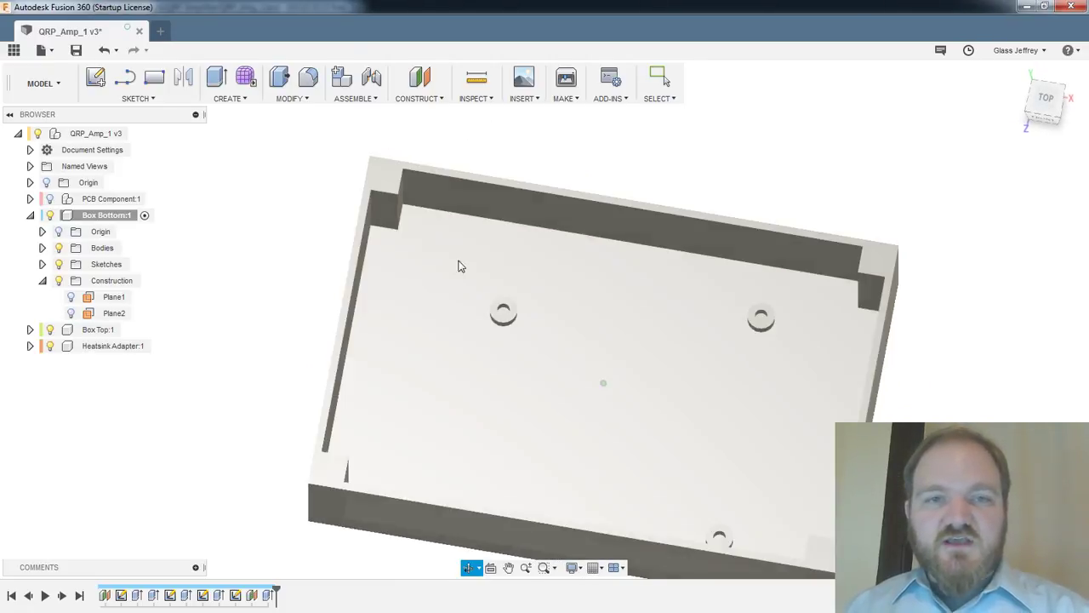
{"action": "left_click", "coordinate": [95, 77]}
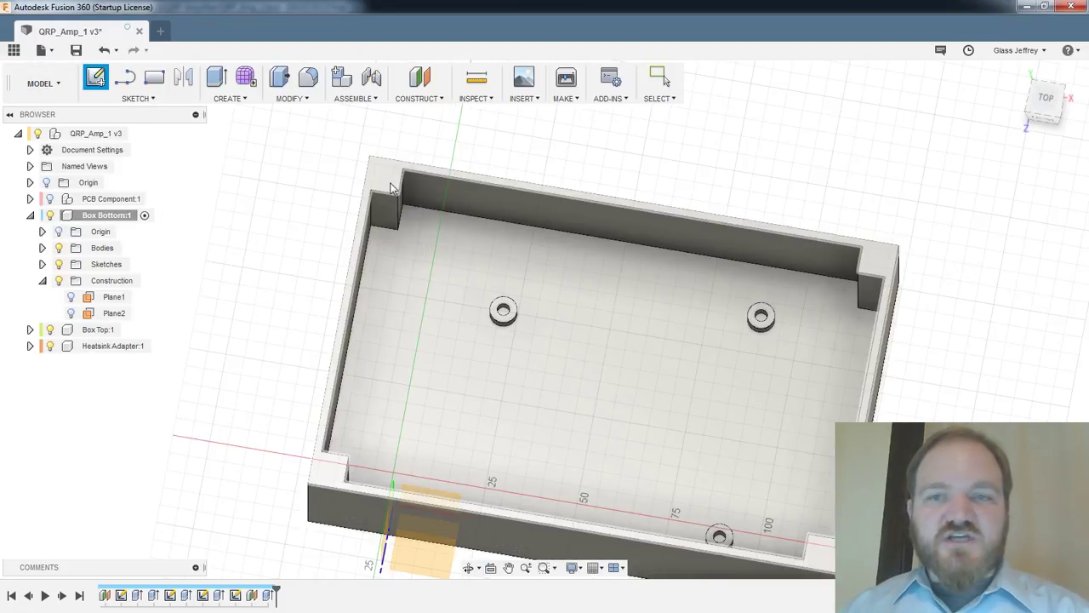
{"action": "left_click", "coordinate": [395, 199]}
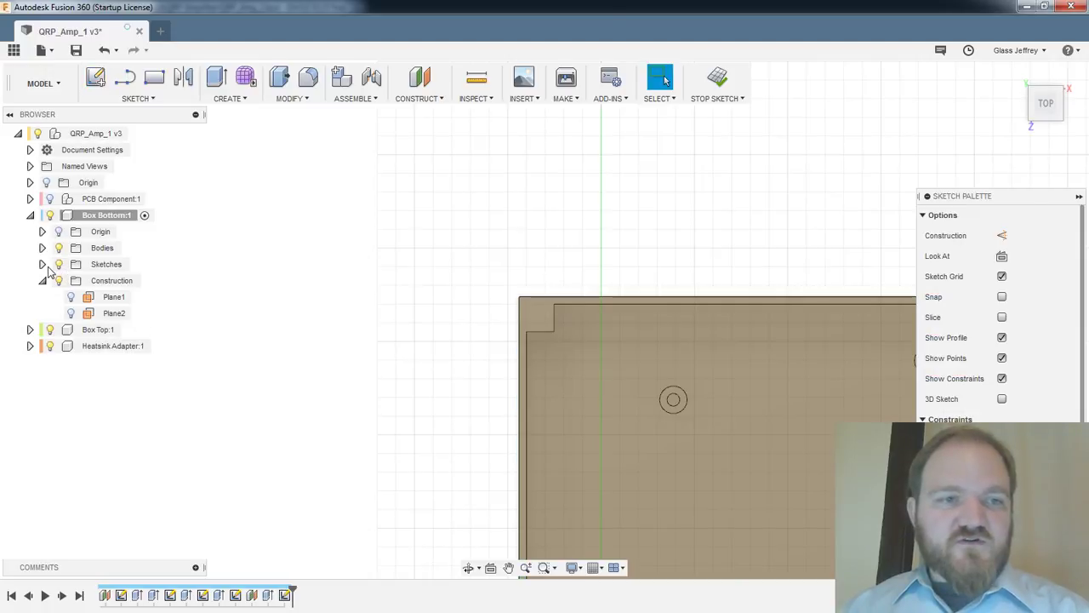
Show the corner post sketch, Sketch5, and hide the box's solid body, Body1
{"action": "left_click", "coordinate": [42, 264]}
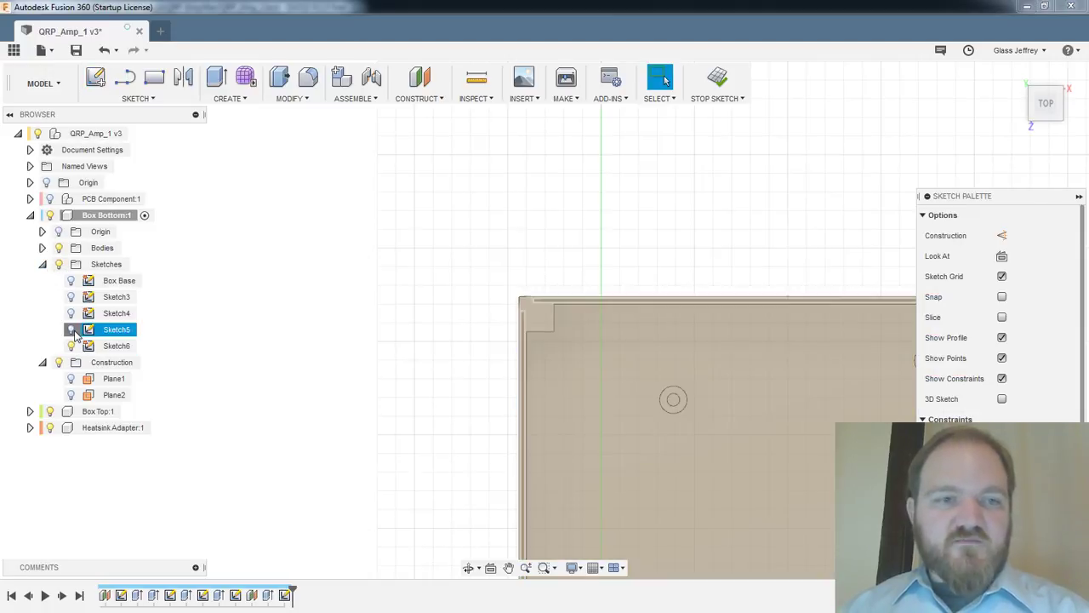
{"action": "left_click", "coordinate": [71, 331]}
{"action": "middle_click_drag", "start_coordinate": [451, 411], "coordinate": [405, 314]}
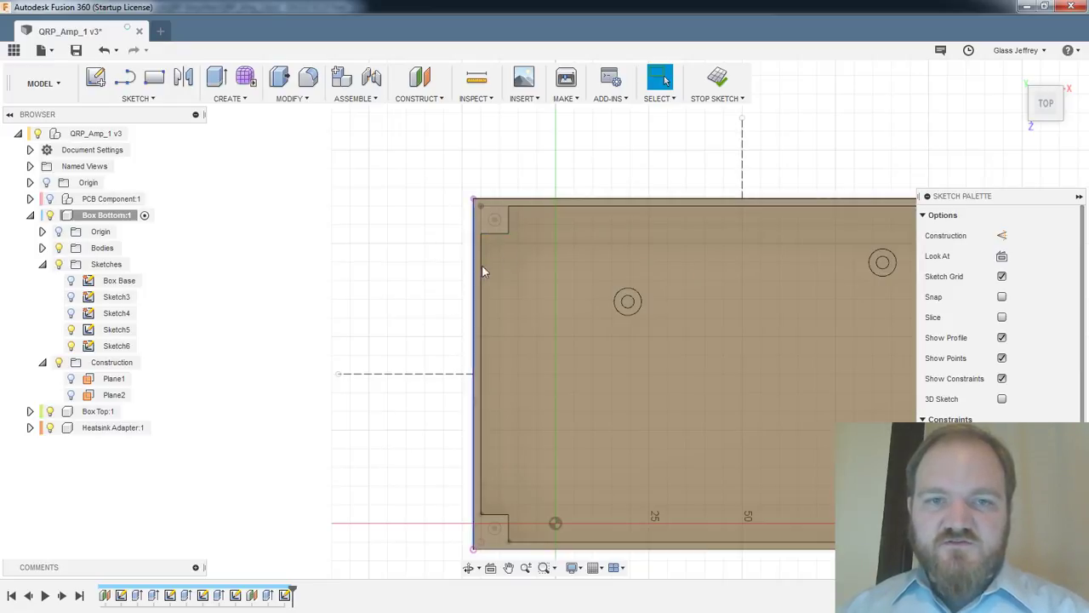
{"action": "mouse_move", "coordinate": [503, 264]}
{"action": "middle_mouse_down", "text": "shift"}
{"action": "mouse_move", "coordinate": [536, 316]}
{"action": "mouse_move", "coordinate": [498, 272]}
{"action": "mouse_move", "coordinate": [501, 323]}
{"action": "mouse_move", "coordinate": [499, 314]}
{"action": "middle_mouse_up", "text": "shift"}
{"action": "scroll", "coordinate": [502, 263], "scroll_direction": "up", "scroll_amount": 2}
{"action": "scroll", "coordinate": [502, 264], "scroll_direction": "up", "scroll_amount": 2}
{"action": "middle_click_drag", "start_coordinate": [496, 352], "coordinate": [496, 379], "text": "shift"}
{"action": "left_click", "coordinate": [43, 248]}
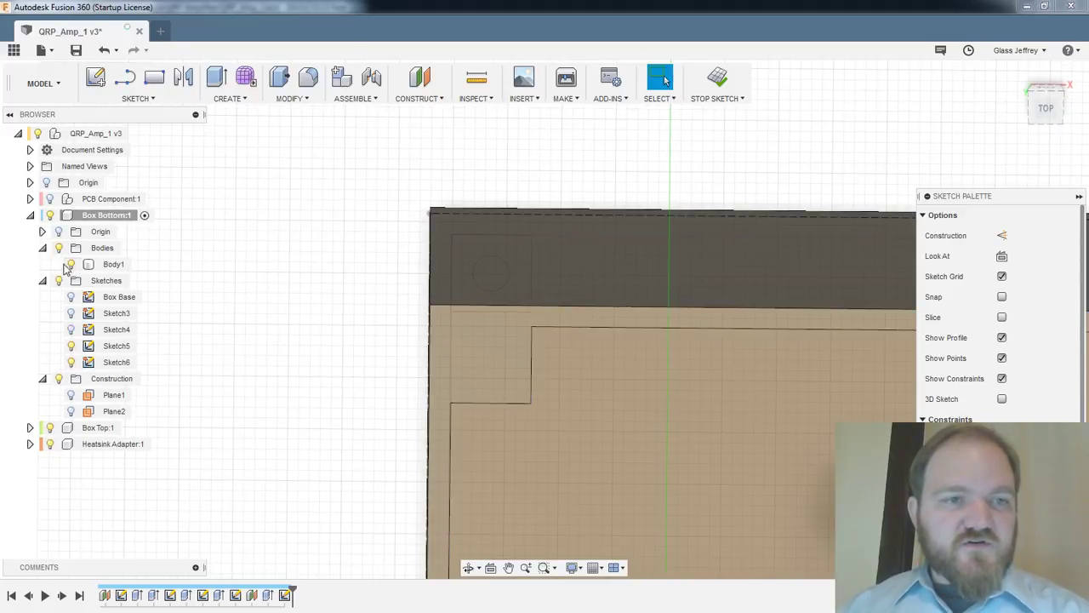
{"action": "left_click", "coordinate": [70, 263]}
Project the insert circles from Sketch5 at all four corners into the corner post top sketch and finish the sketch
{"action": "left_click", "coordinate": [622, 393]}
{"action": "scroll", "coordinate": [621, 392], "scroll_direction": "down", "scroll_amount": 4}
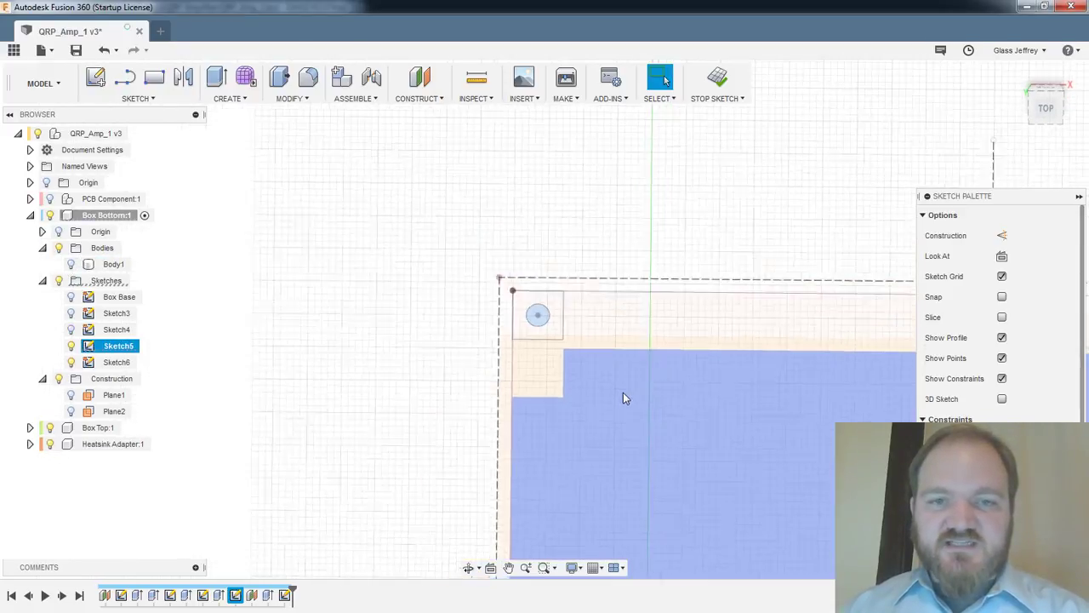
{"action": "mouse_move", "coordinate": [608, 334]}
{"action": "middle_mouse_down"}
{"action": "mouse_move", "coordinate": [499, 304]}
{"action": "mouse_move", "coordinate": [31, 115]}
{"action": "middle_mouse_up"}
{"action": "left_click", "coordinate": [600, 214]}
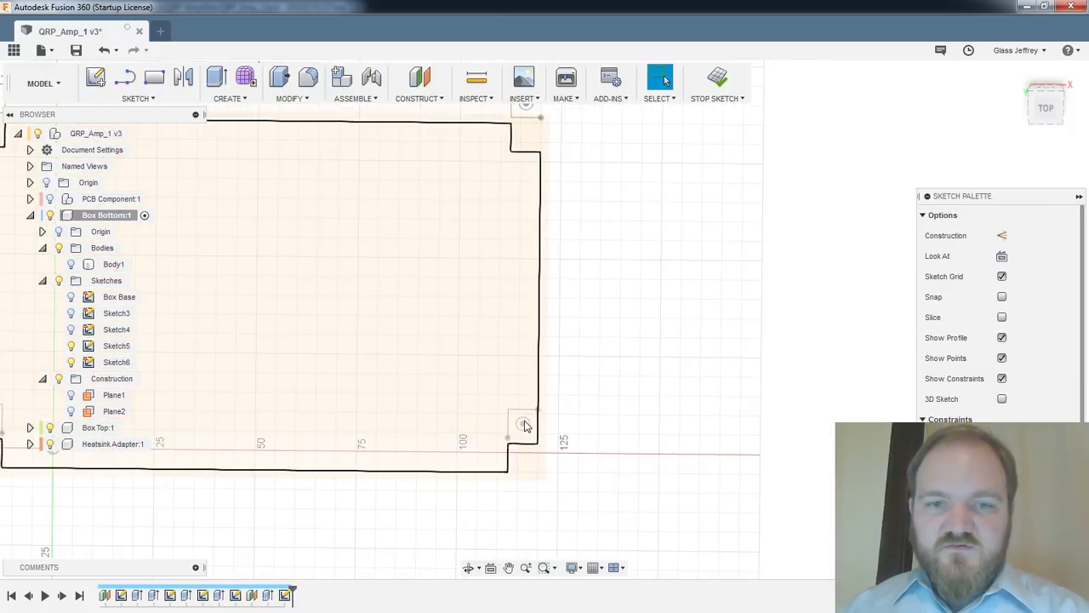
{"action": "left_click", "coordinate": [521, 466]}
{"action": "scroll", "coordinate": [521, 468], "scroll_direction": "up", "scroll_amount": 4}
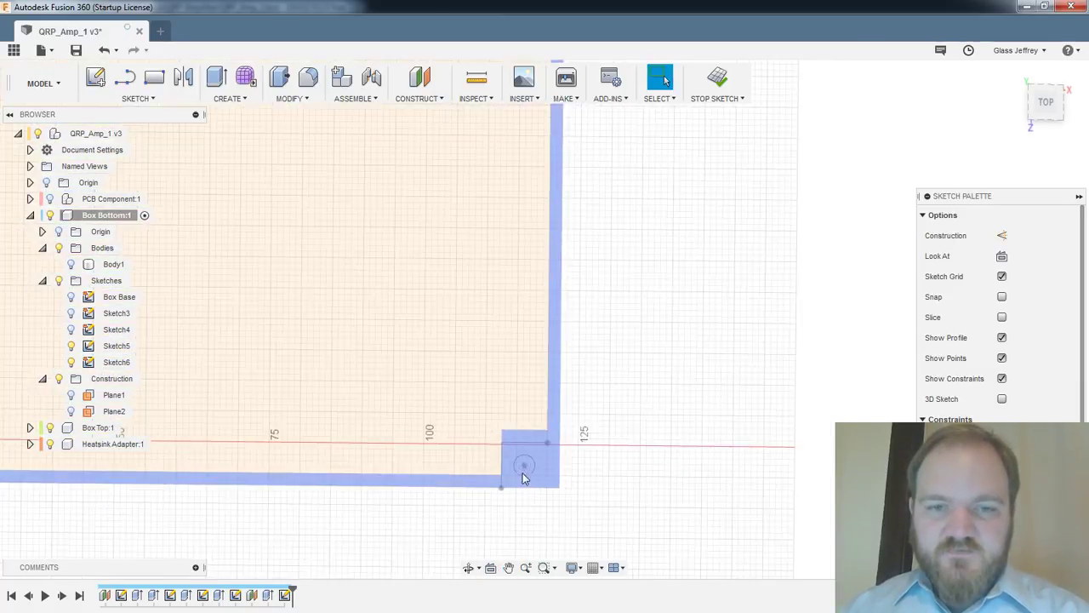
{"action": "middle_click_drag", "start_coordinate": [530, 465], "coordinate": [539, 428], "text": "shift"}
{"action": "left_click", "coordinate": [567, 516]}
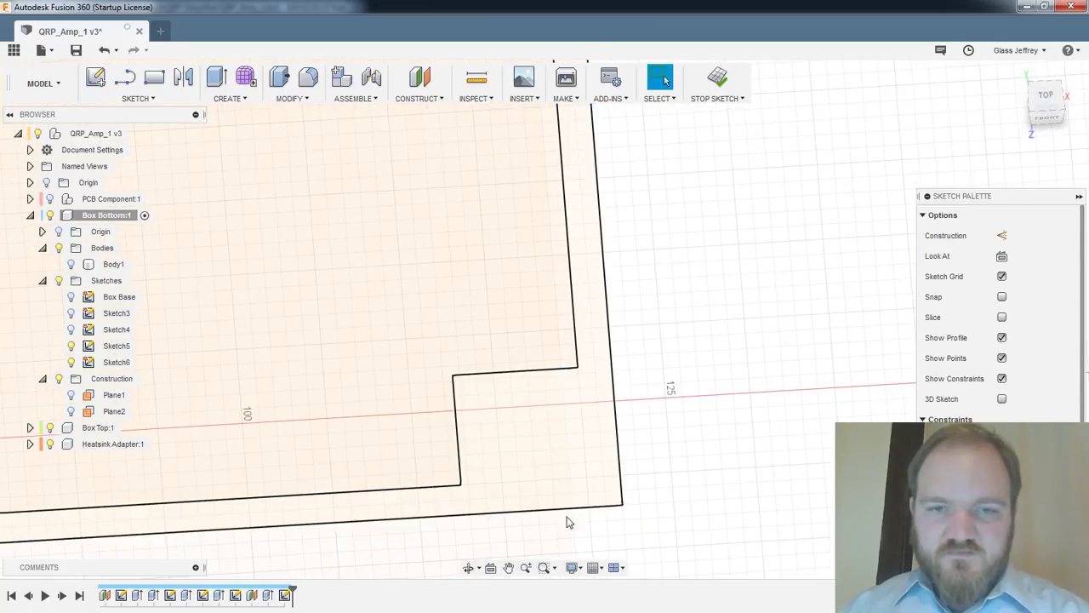
{"action": "middle_click_drag", "start_coordinate": [582, 490], "coordinate": [661, 328]}
{"action": "key", "text": "p"}
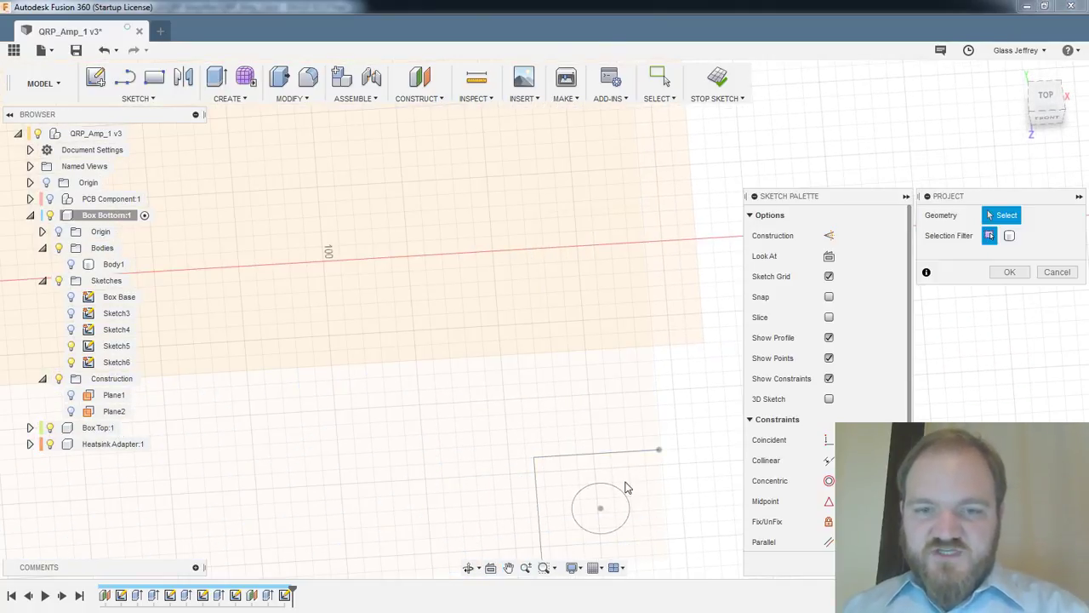
{"action": "scroll", "coordinate": [627, 485], "scroll_direction": "down", "scroll_amount": 5}
{"action": "mouse_move", "coordinate": [409, 435]}
{"action": "middle_mouse_down"}
{"action": "mouse_move", "coordinate": [508, 462]}
{"action": "mouse_move", "coordinate": [576, 315]}
{"action": "mouse_move", "coordinate": [621, 291]}
{"action": "middle_mouse_up"}
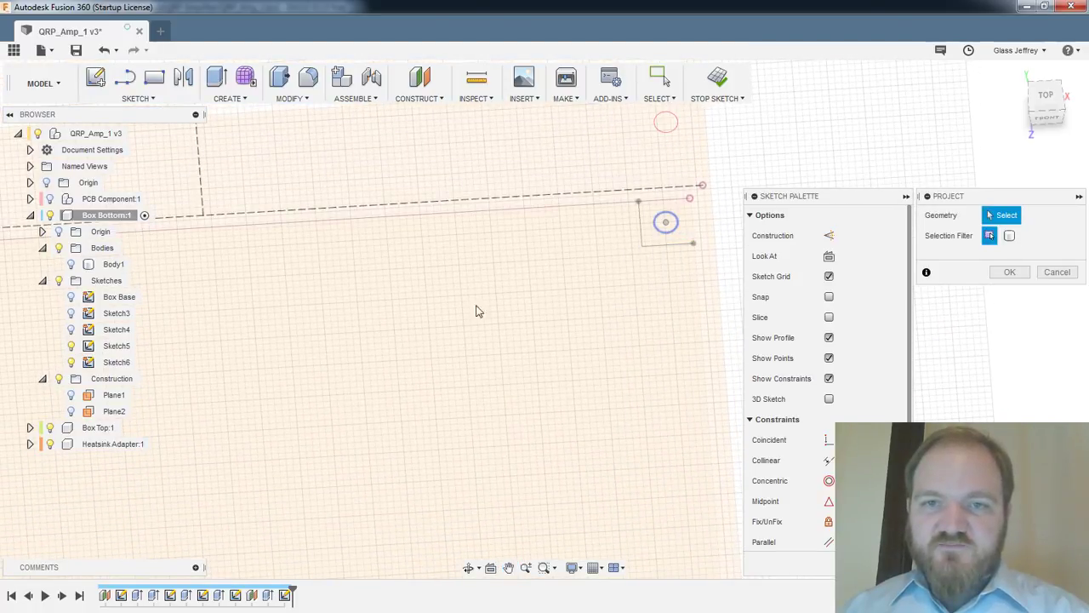
{"action": "middle_click_drag", "start_coordinate": [443, 318], "coordinate": [705, 284]}
{"action": "middle_click_drag", "start_coordinate": [333, 281], "coordinate": [615, 254]}
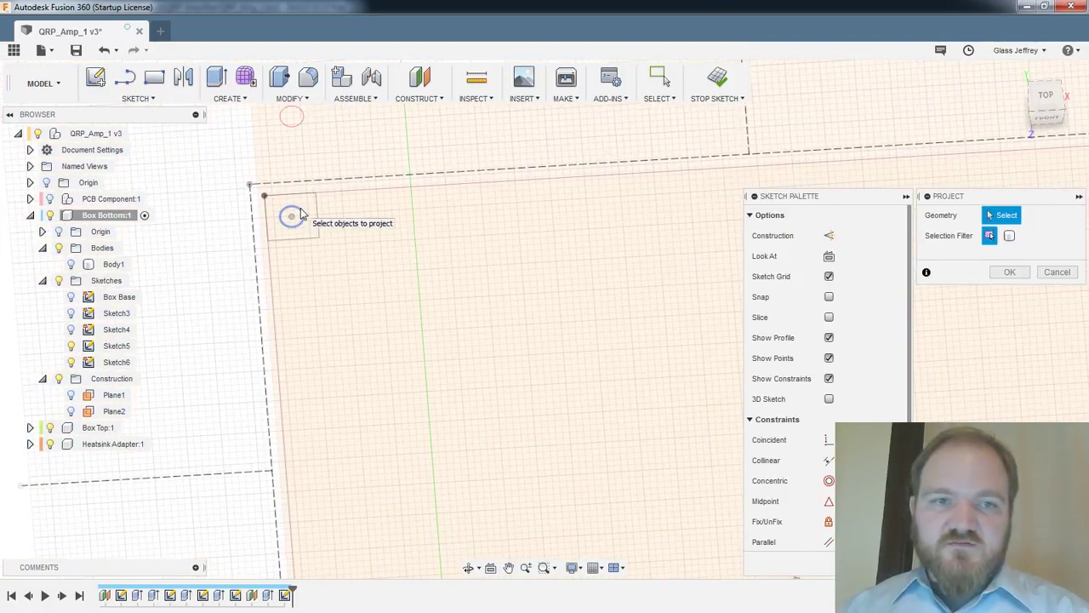
{"action": "mouse_move", "coordinate": [300, 214]}
{"action": "middle_mouse_down"}
{"action": "mouse_move", "coordinate": [389, 332]}
{"action": "mouse_move", "coordinate": [401, 333]}
{"action": "mouse_move", "coordinate": [316, 392]}
{"action": "middle_mouse_up"}
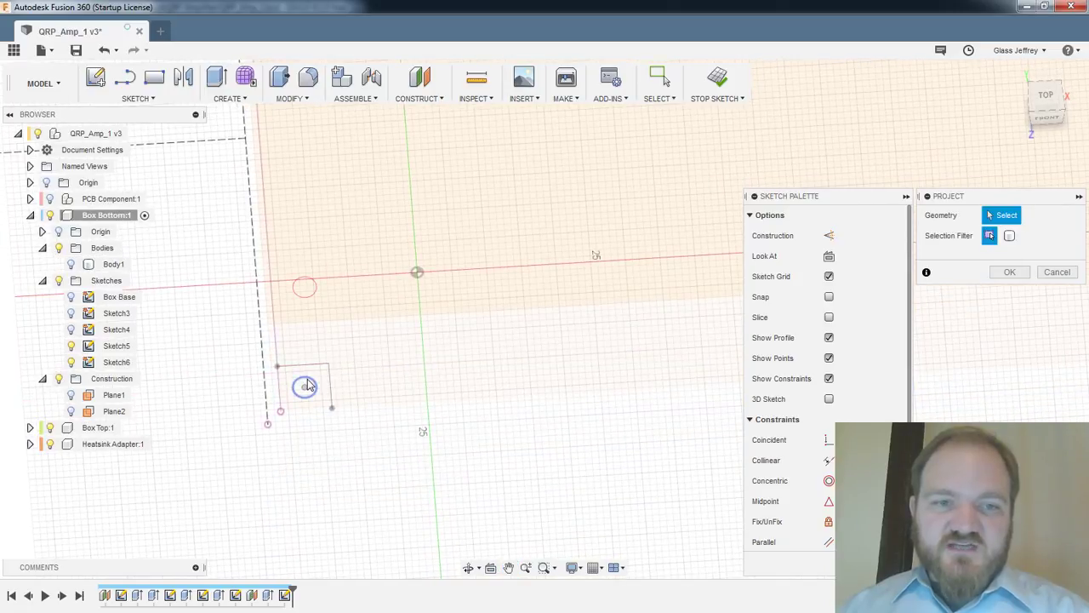
{"action": "scroll", "coordinate": [426, 332], "scroll_direction": "down", "scroll_amount": 2}
{"action": "left_click", "coordinate": [717, 89]}
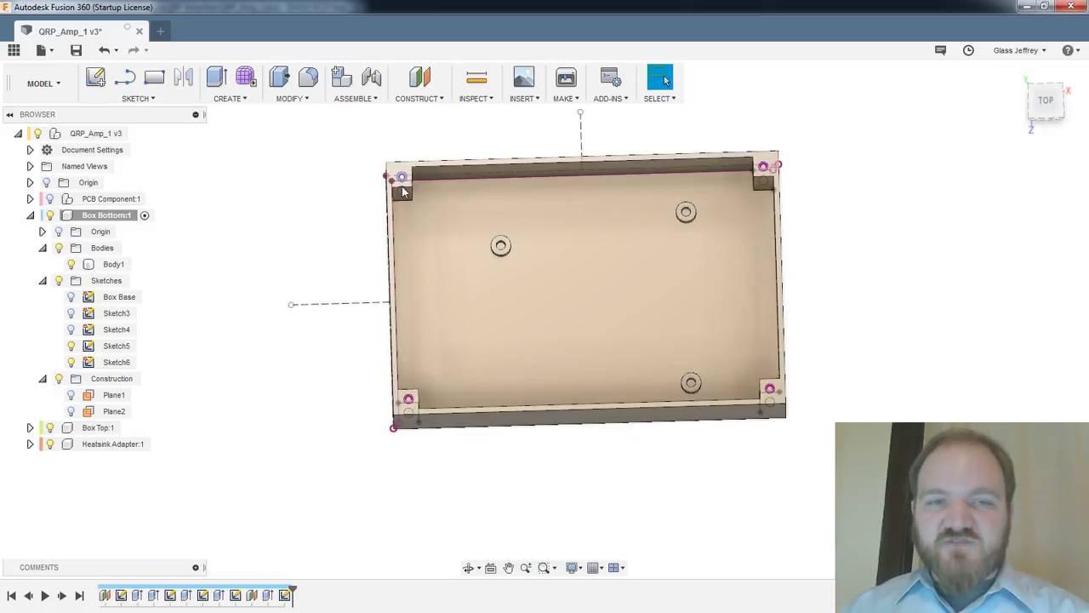
Pick the projected insert circles on all four corner post tops as profiles for a new extrusion
{"action": "left_click", "coordinate": [71, 364]}
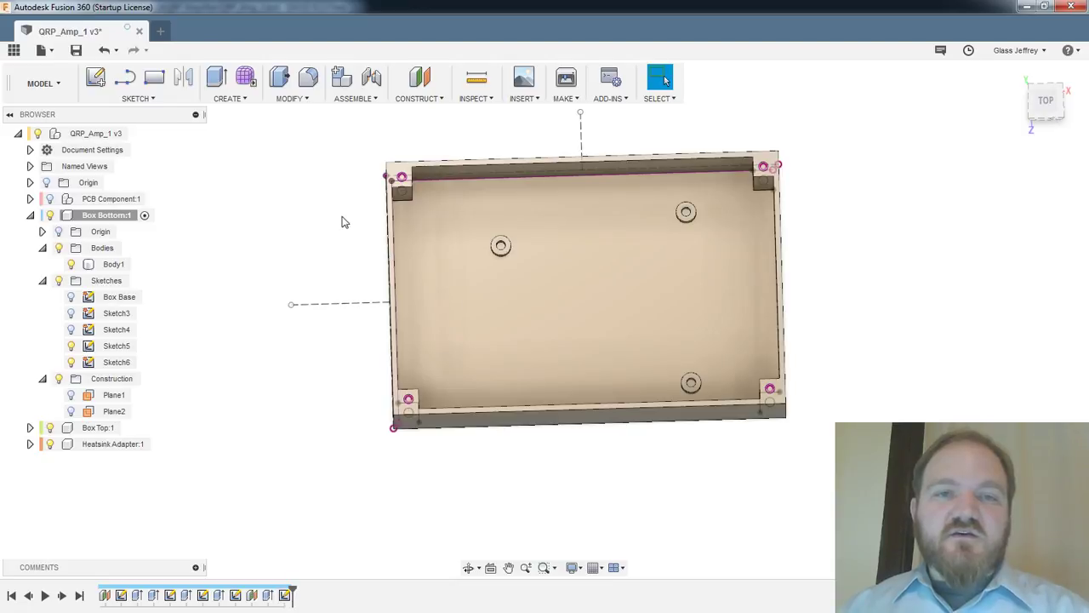
{"action": "scroll", "coordinate": [365, 170], "scroll_direction": "up", "scroll_amount": 5}
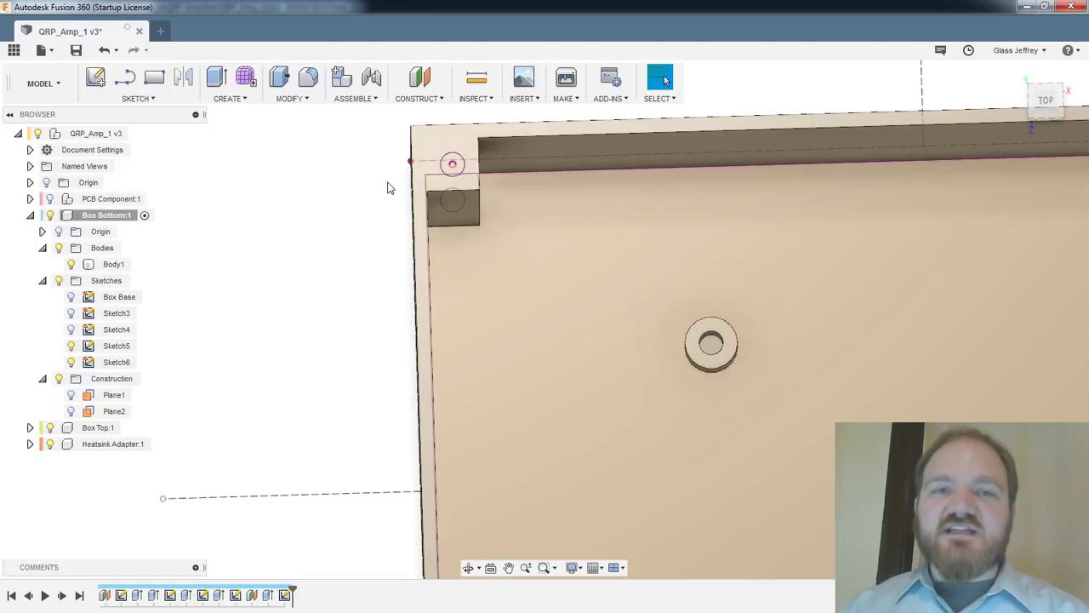
{"action": "scroll", "coordinate": [357, 185], "scroll_direction": "up", "scroll_amount": 3}
{"action": "scroll", "coordinate": [453, 218], "scroll_direction": "down", "scroll_amount": 6}
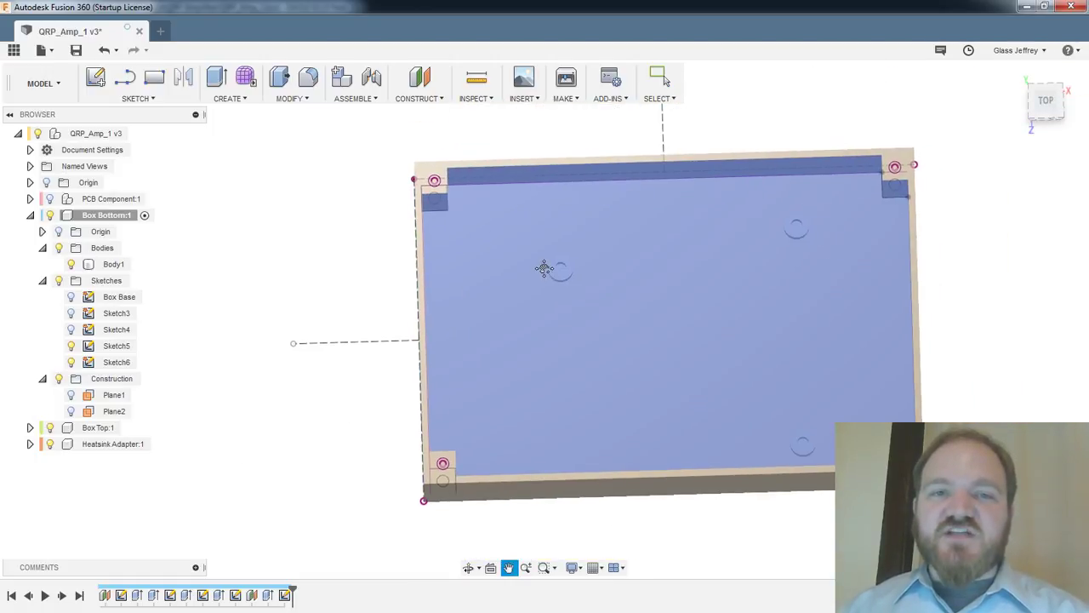
{"action": "left_click", "coordinate": [1046, 102]}
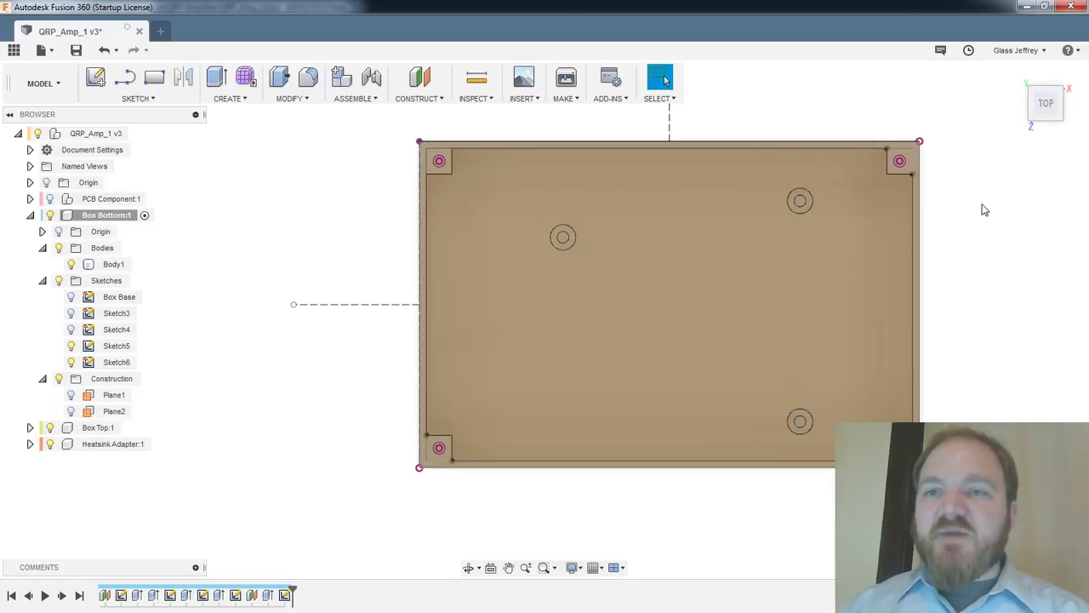
{"action": "scroll", "coordinate": [397, 189], "scroll_direction": "up", "scroll_amount": 4}
{"action": "scroll", "coordinate": [397, 189], "scroll_direction": "up", "scroll_amount": 2}
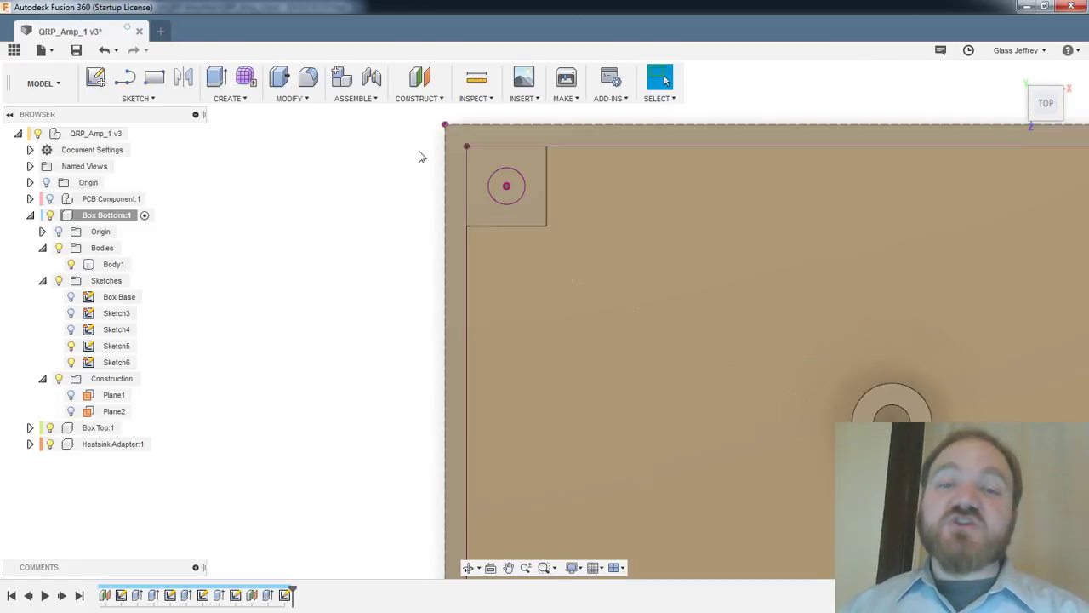
{"action": "key", "text": "e"}
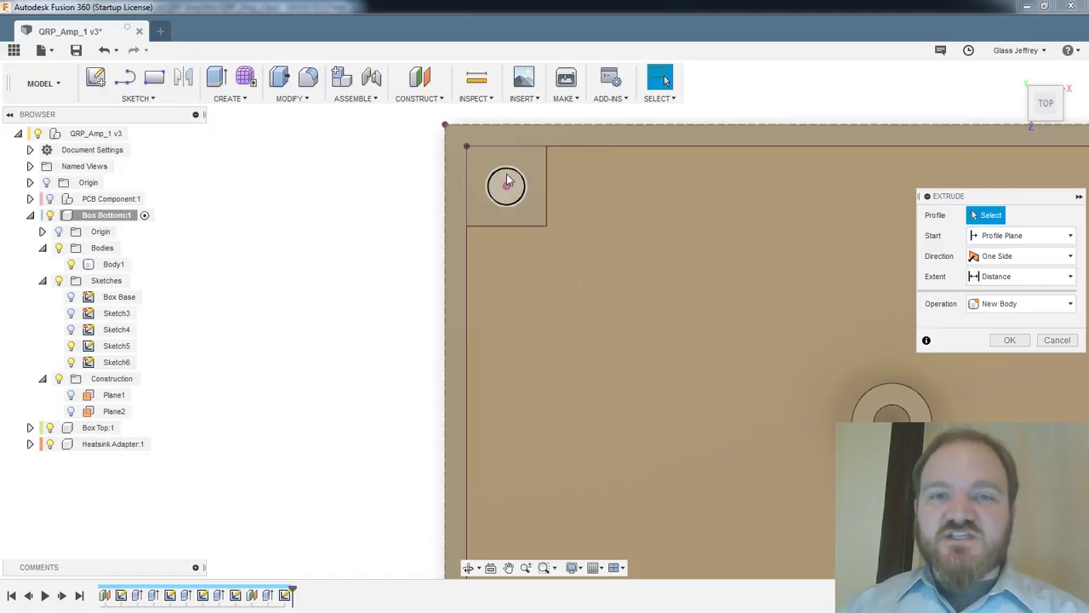
{"action": "scroll", "coordinate": [511, 191], "scroll_direction": "down", "scroll_amount": 2}
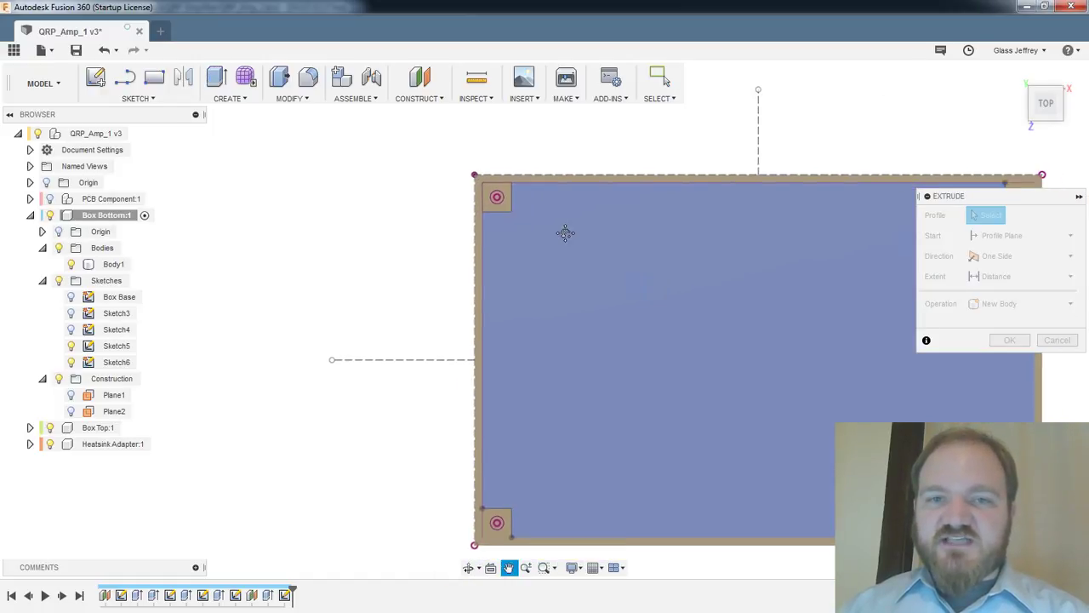
{"action": "scroll", "coordinate": [468, 199], "scroll_direction": "up", "scroll_amount": 4}
{"action": "left_click", "coordinate": [614, 189]}
{"action": "scroll", "coordinate": [684, 253], "scroll_direction": "down", "scroll_amount": 4}
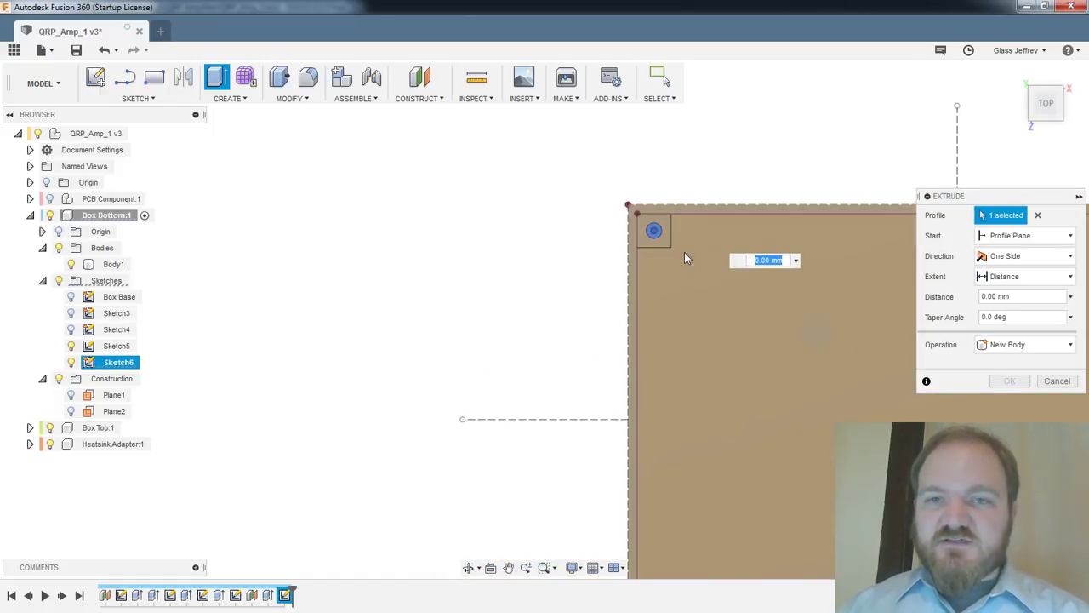
{"action": "middle_click_drag", "start_coordinate": [724, 298], "coordinate": [269, 297]}
{"action": "scroll", "coordinate": [744, 223], "scroll_direction": "up", "scroll_amount": 3}
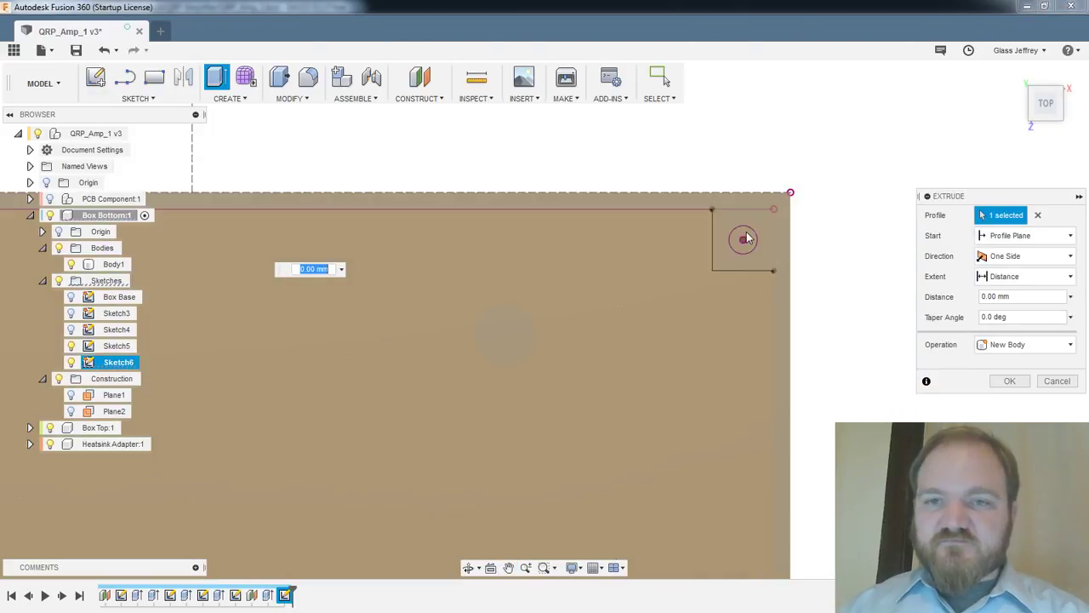
{"action": "left_click", "coordinate": [742, 237]}
{"action": "scroll", "coordinate": [805, 411], "scroll_direction": "down", "scroll_amount": 3}
{"action": "middle_click_drag", "start_coordinate": [805, 411], "coordinate": [789, 223]}
{"action": "middle_click_drag", "start_coordinate": [498, 343], "coordinate": [819, 291]}
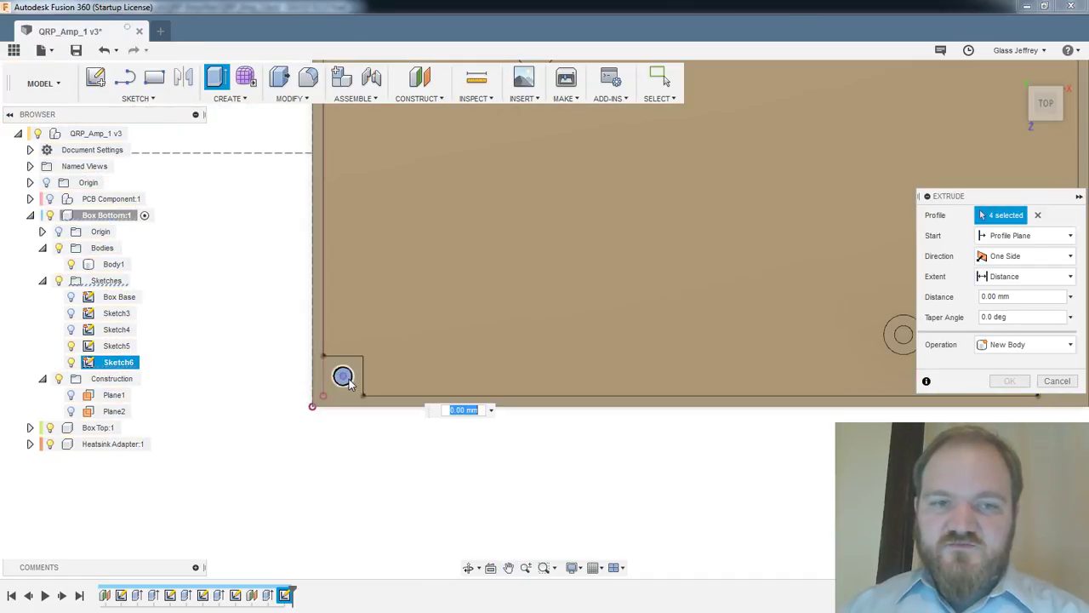
{"action": "left_click", "coordinate": [348, 379]}
Cut the four insert holes into the corner posts with a one-sided distance of -KNURL_STANDOFF_HEIGHT
{"action": "type", "text": "-knurl"}
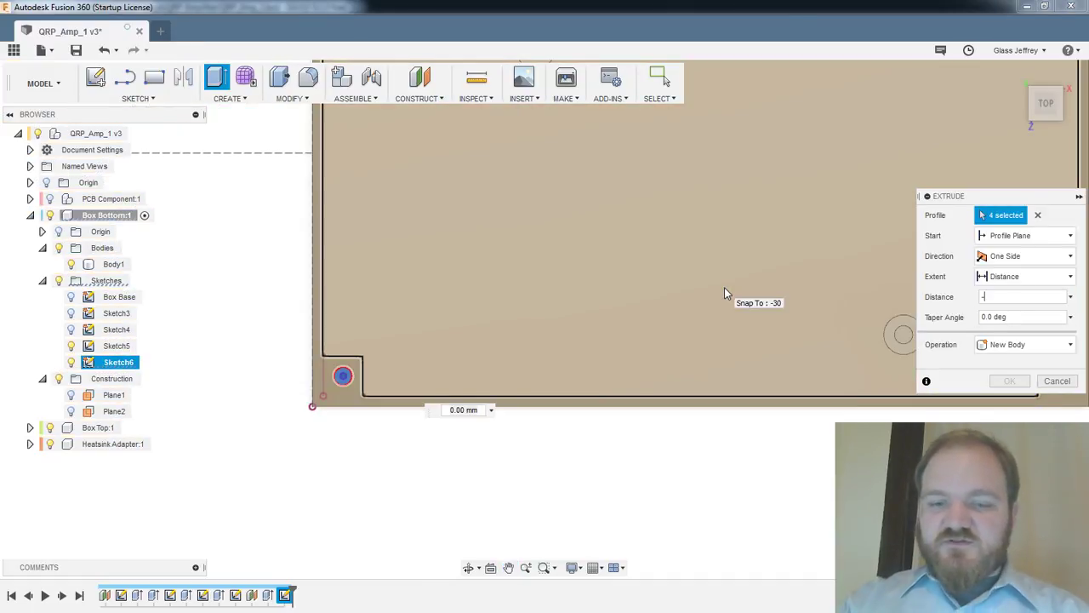
{"action": "key", "text": "Down"}
{"action": "key", "text": "Down"}
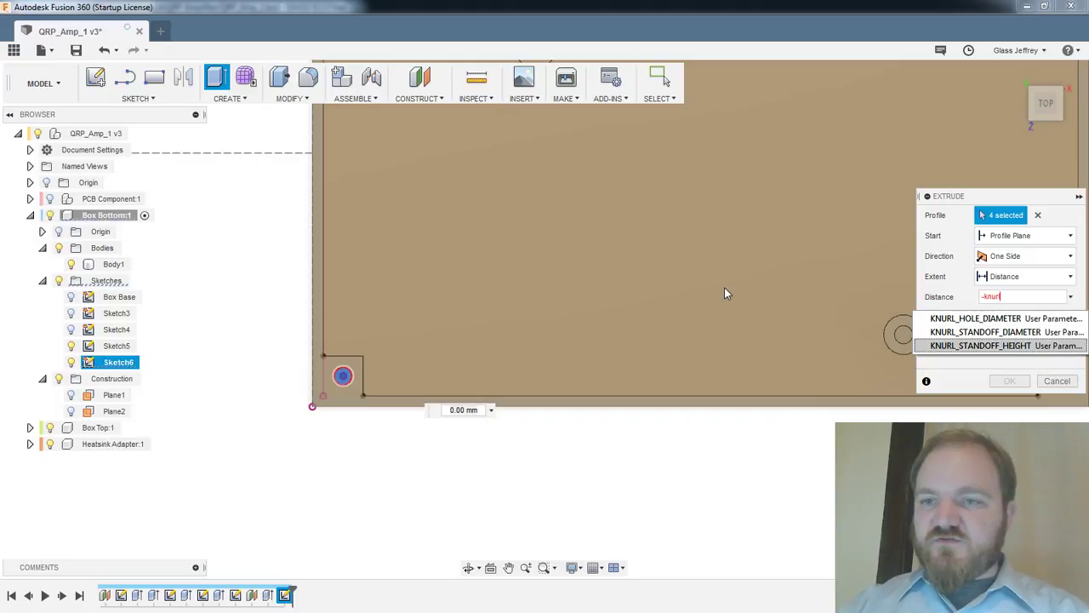
{"action": "key", "text": "Return"}
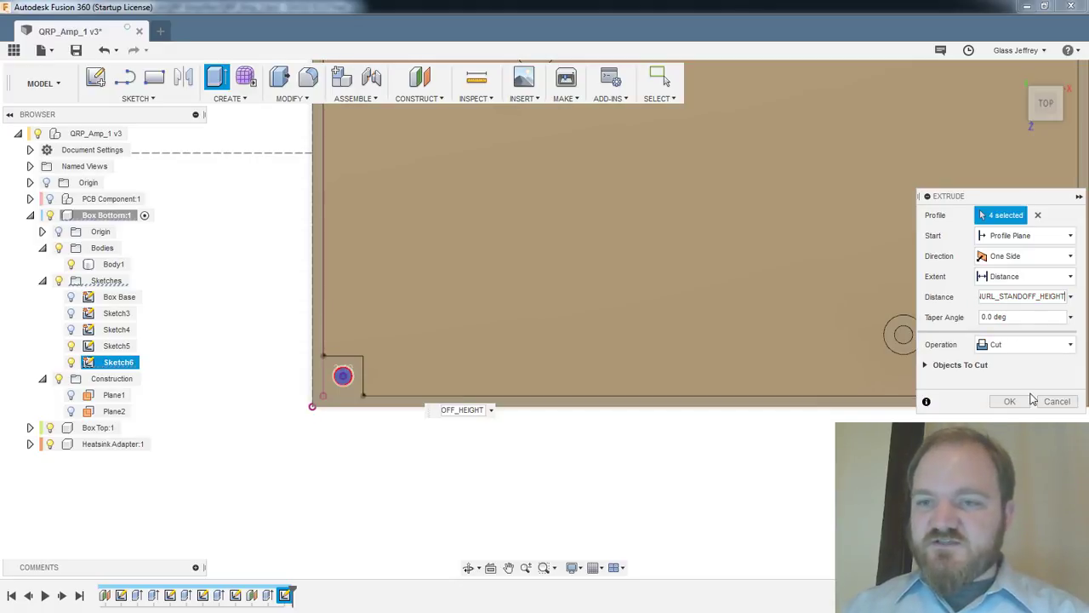
{"action": "left_click", "coordinate": [1009, 401]}
Hide Sketch5 and inspect the box bottom with its corner posts, insert holes and PCB standoffs from several angles
{"action": "mouse_move", "coordinate": [617, 298]}
{"action": "middle_mouse_down", "text": "shift"}
{"action": "mouse_move", "coordinate": [615, 278]}
{"action": "mouse_move", "coordinate": [647, 283]}
{"action": "middle_mouse_up", "text": "shift"}
{"action": "scroll", "coordinate": [614, 277], "scroll_direction": "down", "scroll_amount": 4}
{"action": "left_click", "coordinate": [72, 346]}
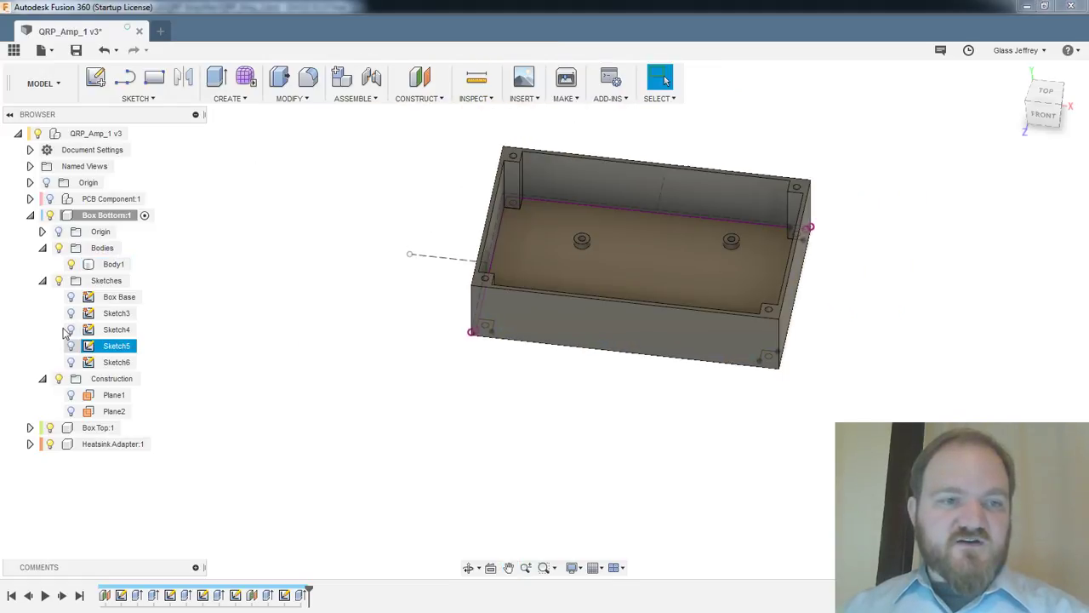
{"action": "left_click", "coordinate": [858, 344]}
{"action": "middle_click_drag", "start_coordinate": [895, 255], "coordinate": [856, 321]}
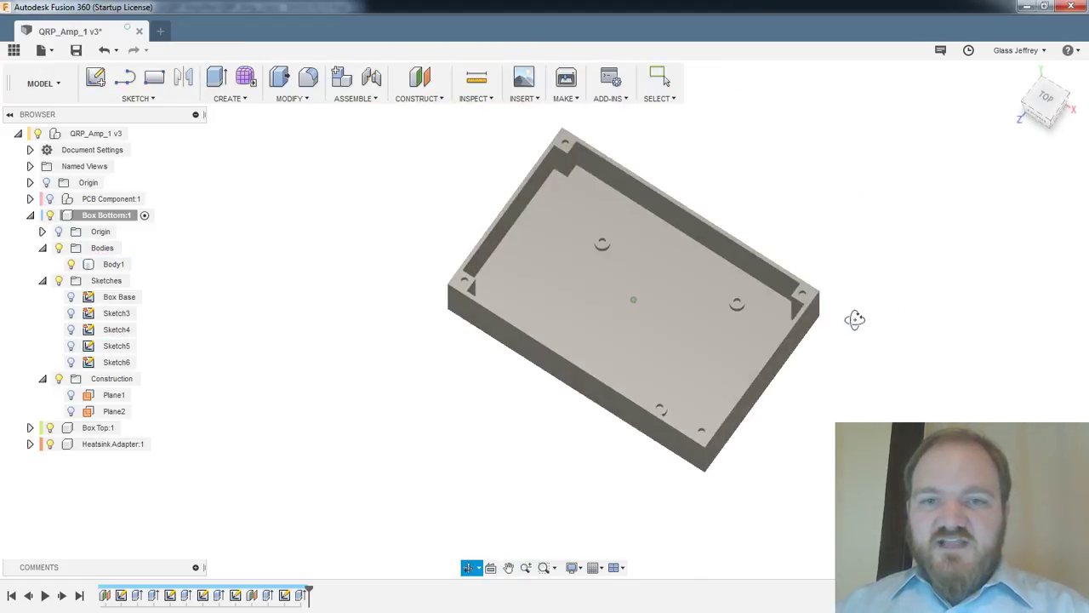
{"action": "middle_click_drag", "start_coordinate": [925, 304], "coordinate": [719, 297], "text": "shift"}
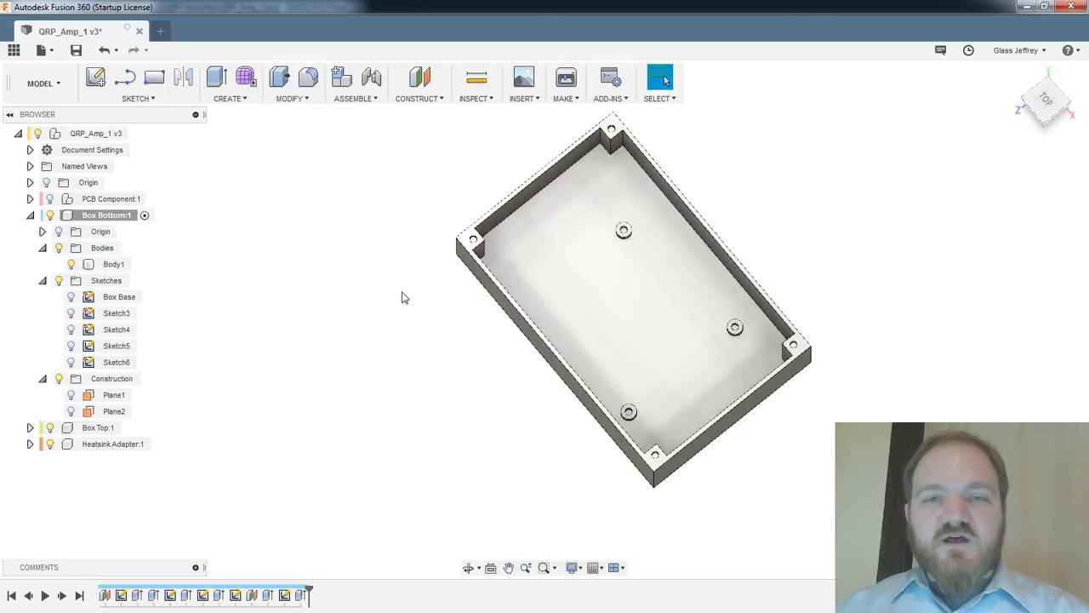
{"action": "middle_click_drag", "start_coordinate": [404, 297], "coordinate": [851, 318], "text": "shift"}
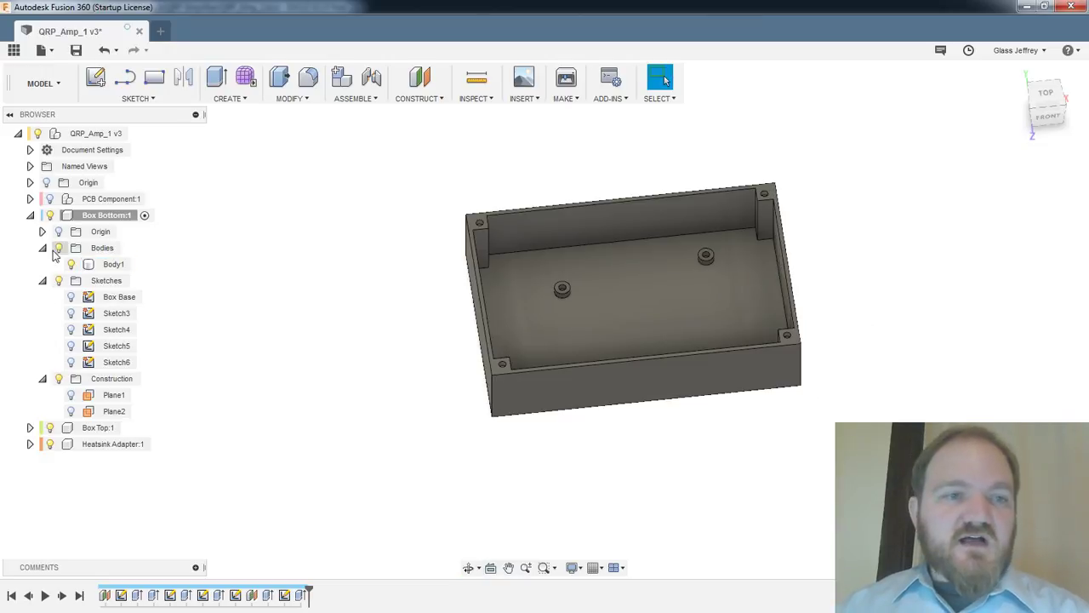
Collapse the Box Bottom component's contents and activate the Box Top component
{"action": "left_click", "coordinate": [30, 216]}
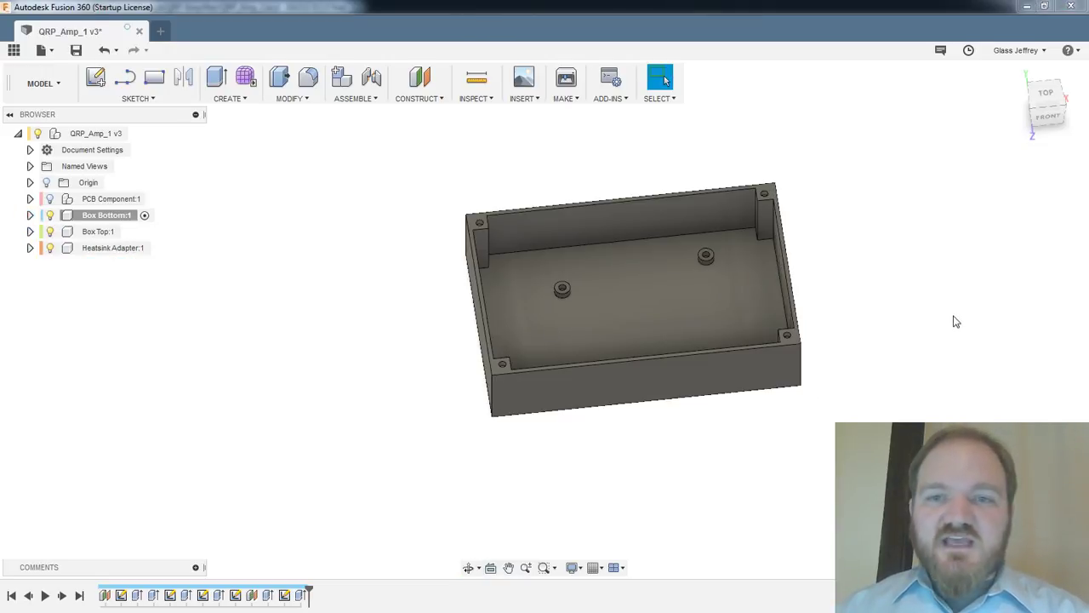
{"action": "middle_click_drag", "start_coordinate": [957, 320], "coordinate": [941, 339], "text": "shift"}
{"action": "left_click", "coordinate": [93, 231]}
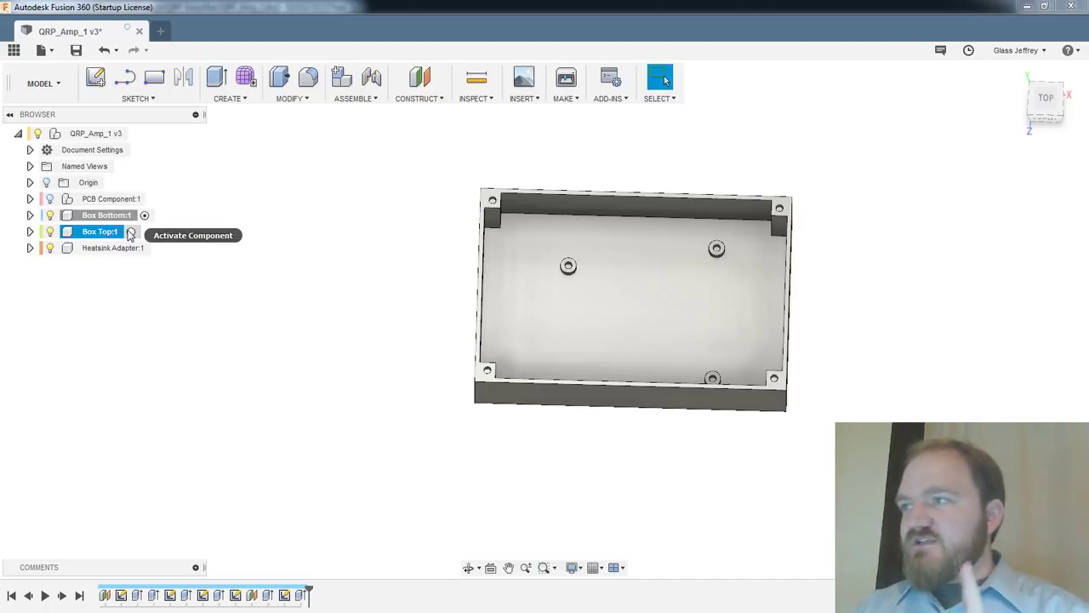
{"action": "left_click", "coordinate": [130, 233]}
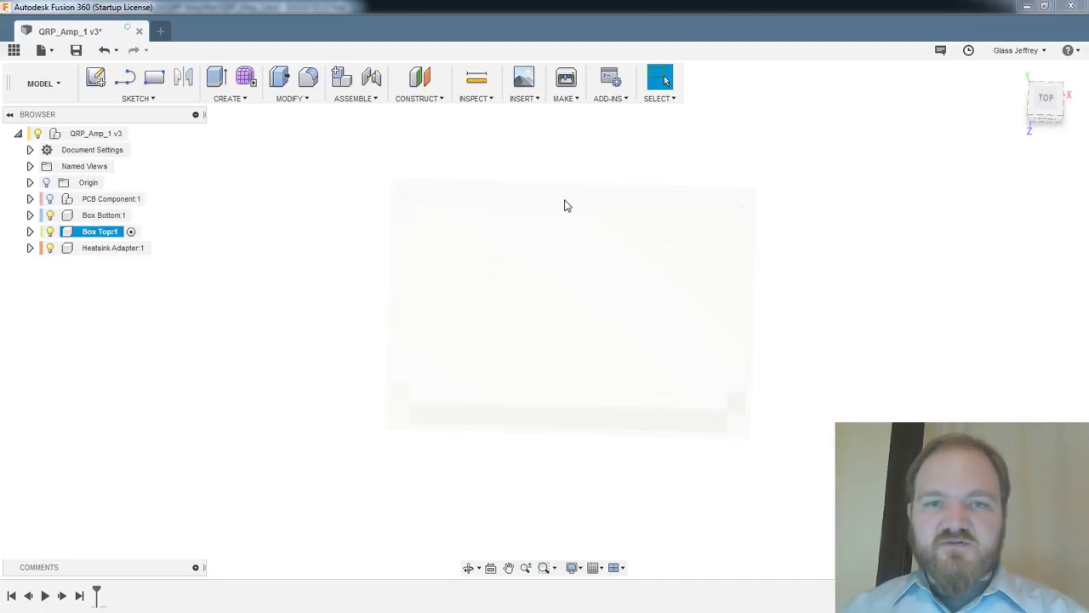
Create a new sketch for the Box Top on the top rim face of the box bottom
{"action": "scroll", "coordinate": [568, 207], "scroll_direction": "down", "scroll_amount": 3}
{"action": "middle_click_drag", "start_coordinate": [710, 196], "coordinate": [705, 187], "text": "shift"}
{"action": "scroll", "coordinate": [588, 166], "scroll_direction": "up", "scroll_amount": 5}
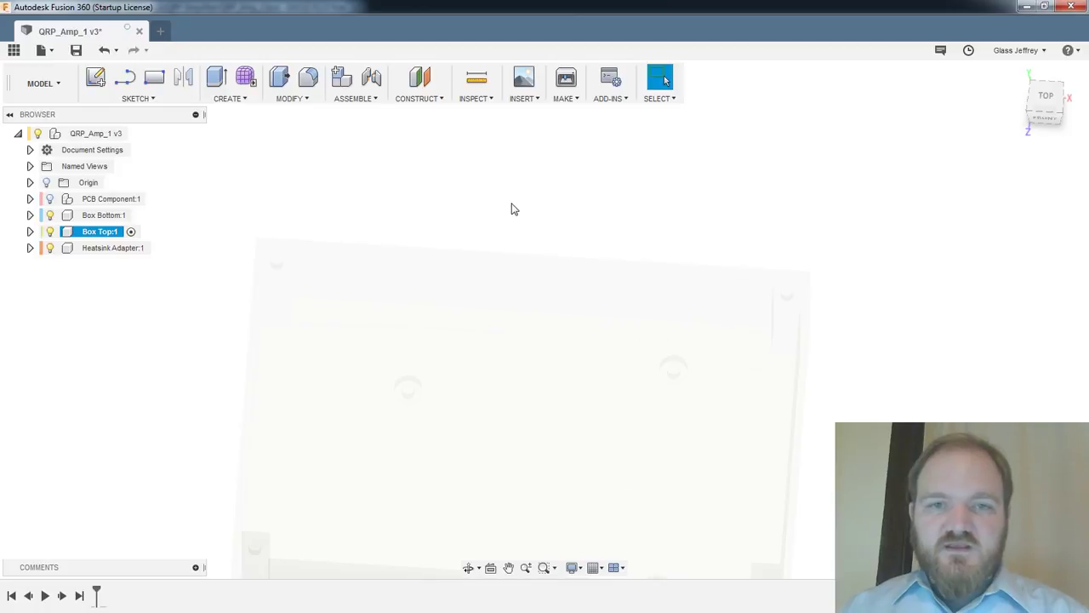
{"action": "left_click", "coordinate": [96, 78]}
{"action": "left_click", "coordinate": [348, 187]}
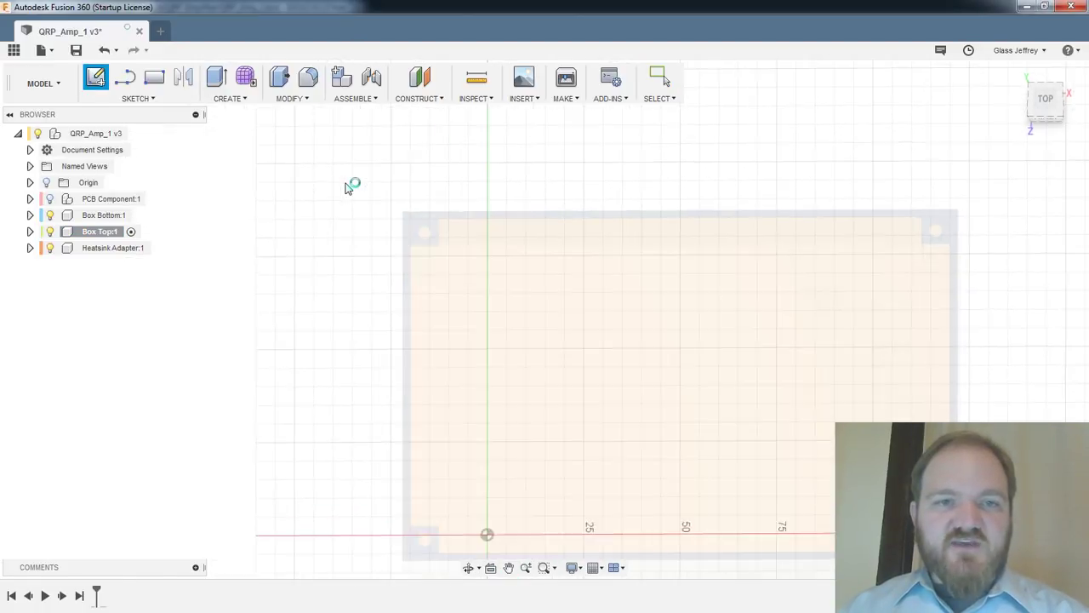
{"action": "scroll", "coordinate": [472, 252], "scroll_direction": "down", "scroll_amount": 3}
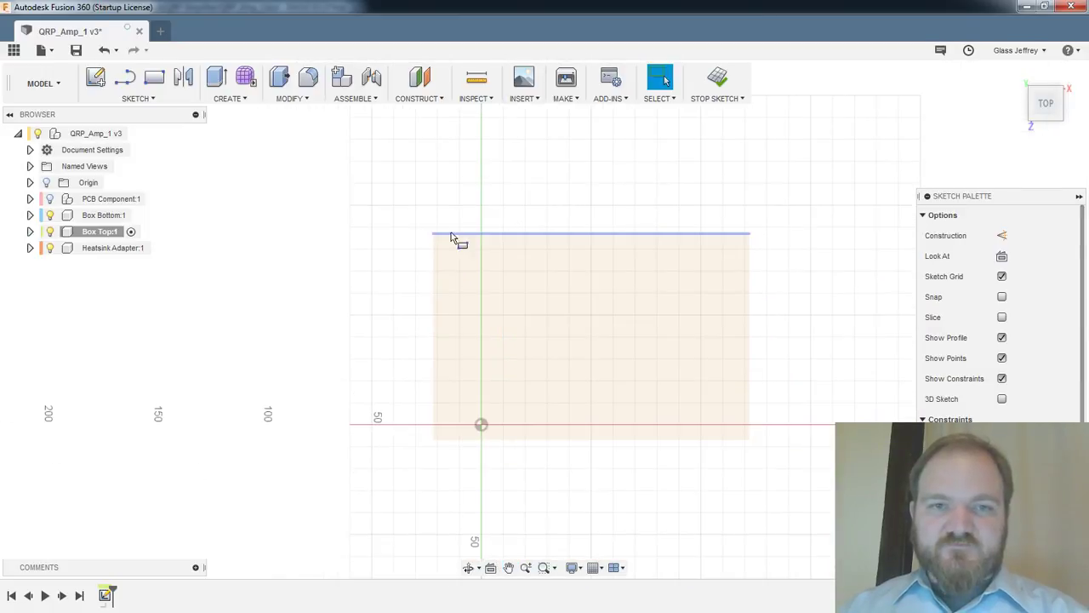
Draw a two-point rectangle between diagonally opposite outer corners of the box rim and finish the sketch
{"action": "key", "text": "r"}
{"action": "left_click", "coordinate": [433, 234]}
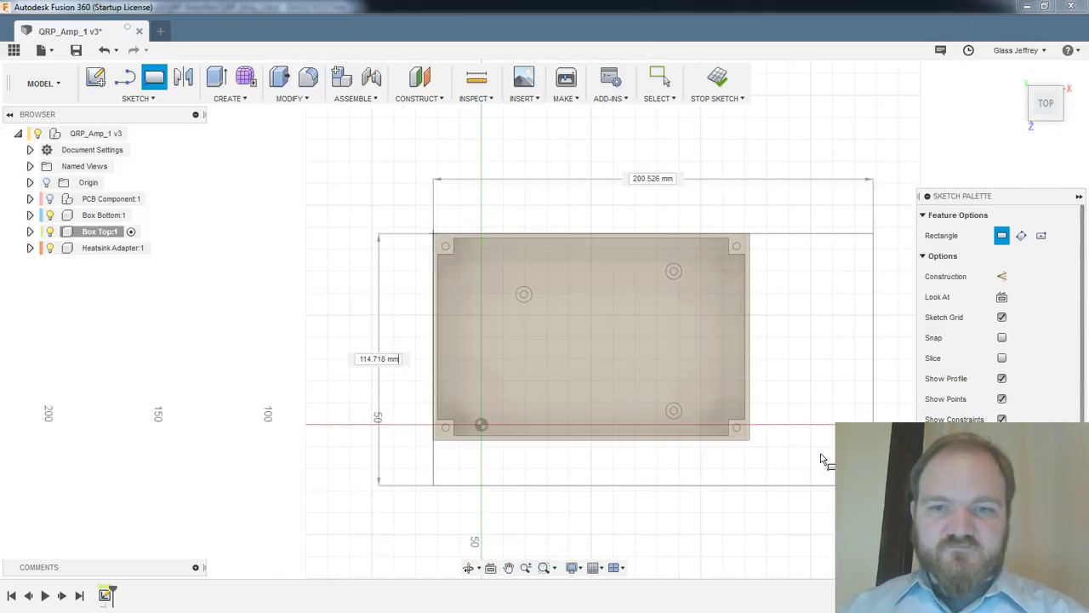
{"action": "left_click", "coordinate": [750, 440]}
{"action": "left_click", "coordinate": [717, 77]}
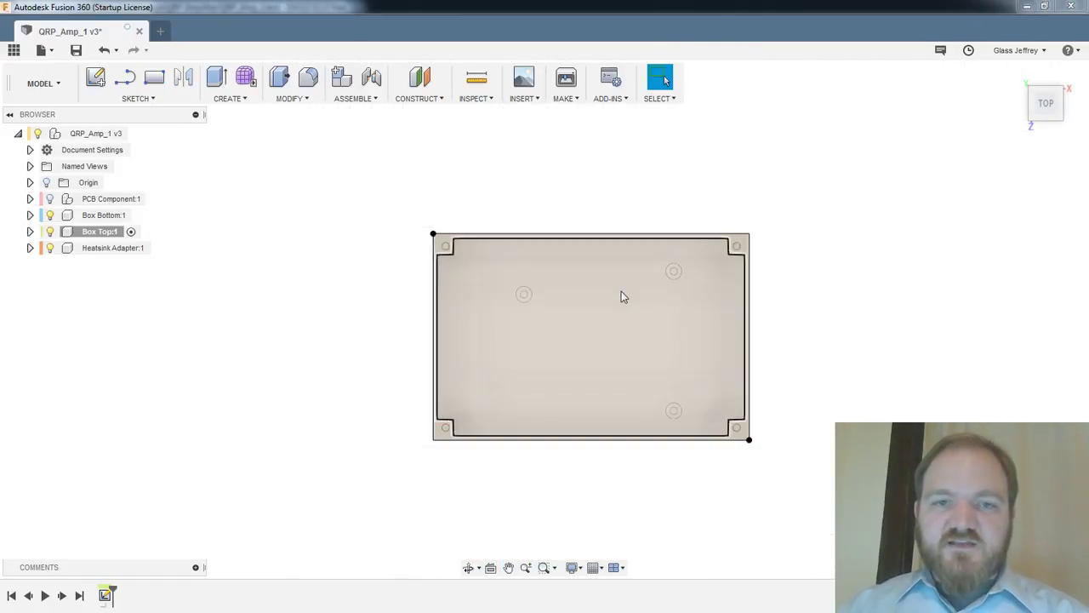
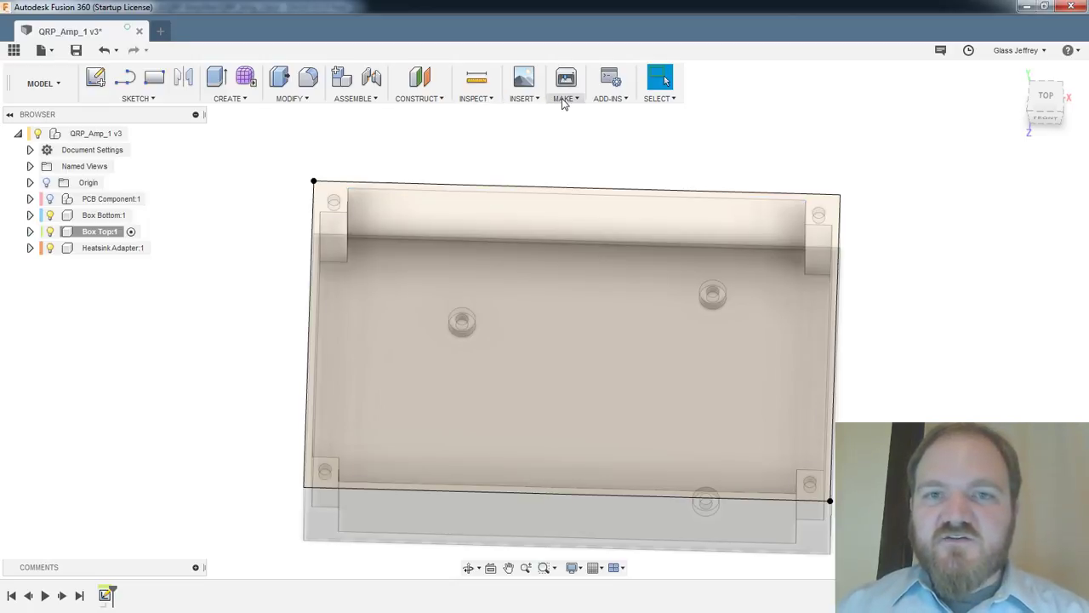
Save the design as a new version with the description "User Saved"
{"action": "left_click", "coordinate": [75, 51]}
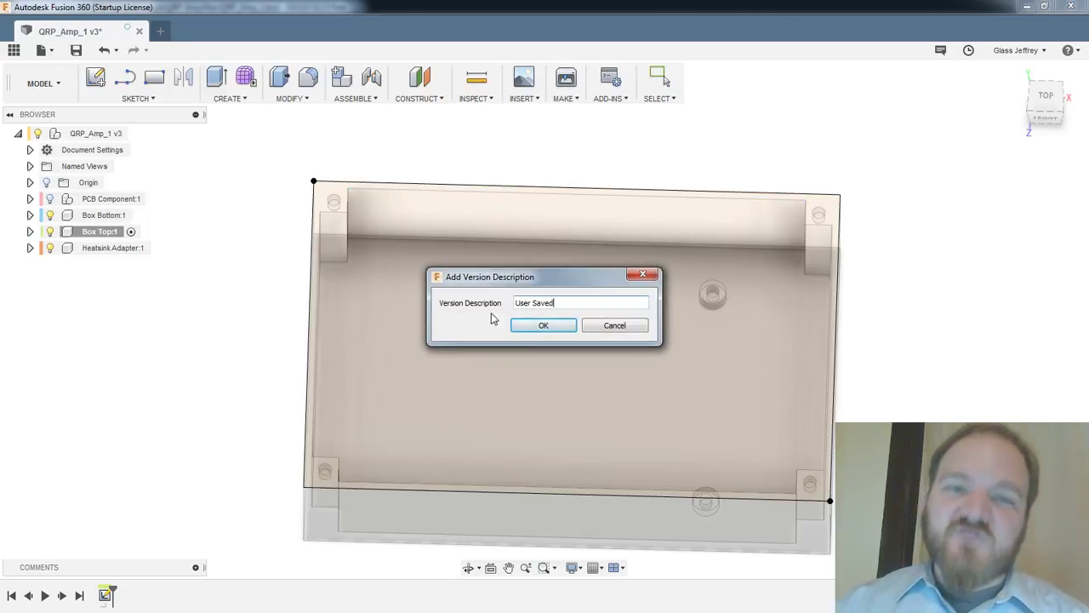
{"action": "left_click", "coordinate": [522, 325]}
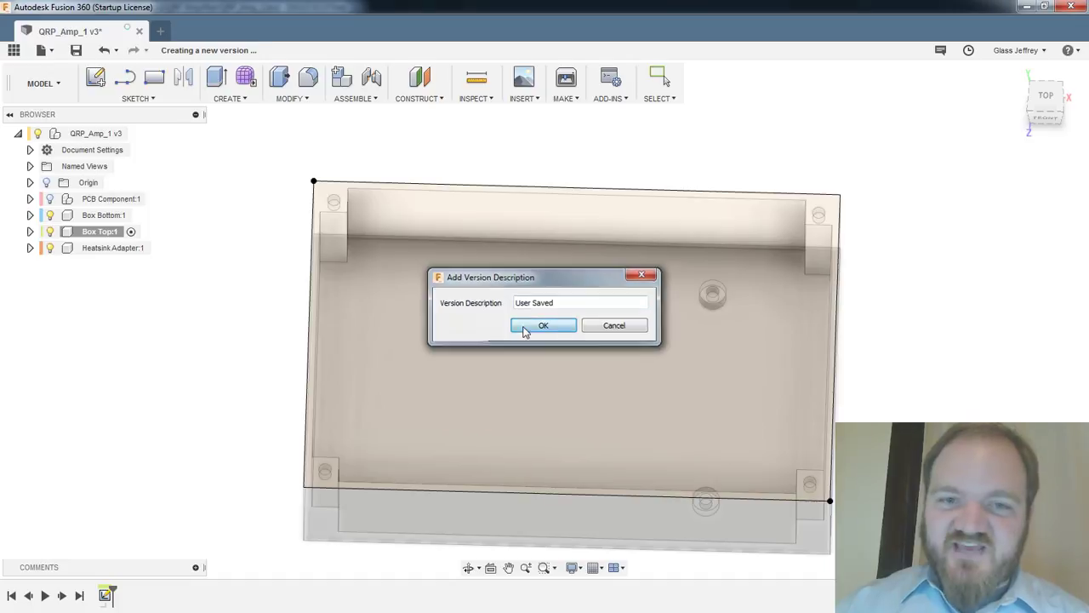
Open the McMaster-Carr component catalogue for insertion and show its Screws & Bolts category
{"action": "left_click", "coordinate": [534, 99]}
{"action": "left_click", "coordinate": [564, 195]}
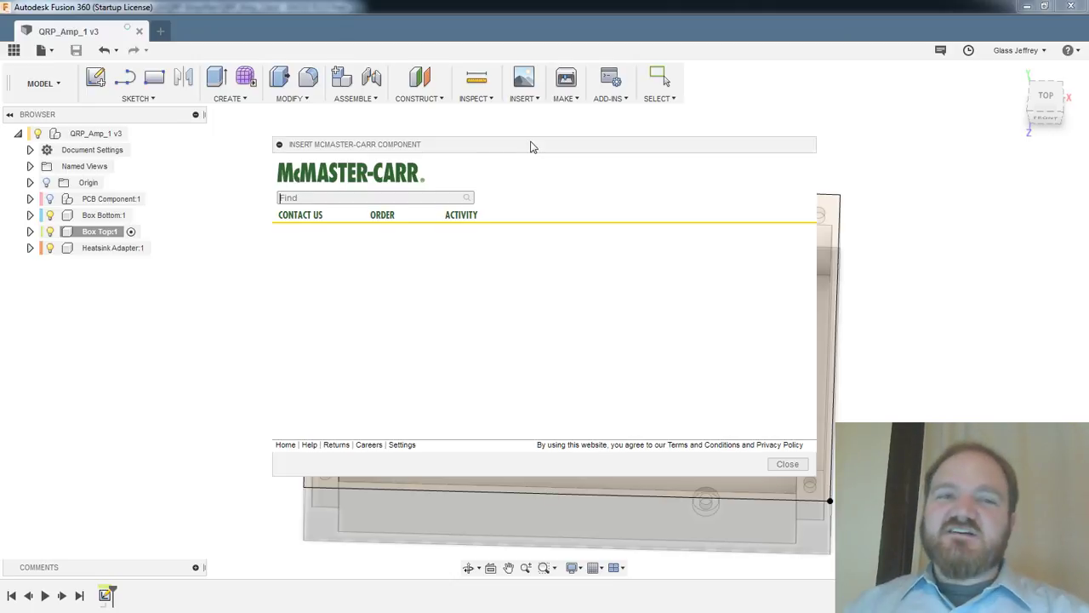
{"action": "left_click_drag", "start_coordinate": [531, 143], "coordinate": [624, 102]}
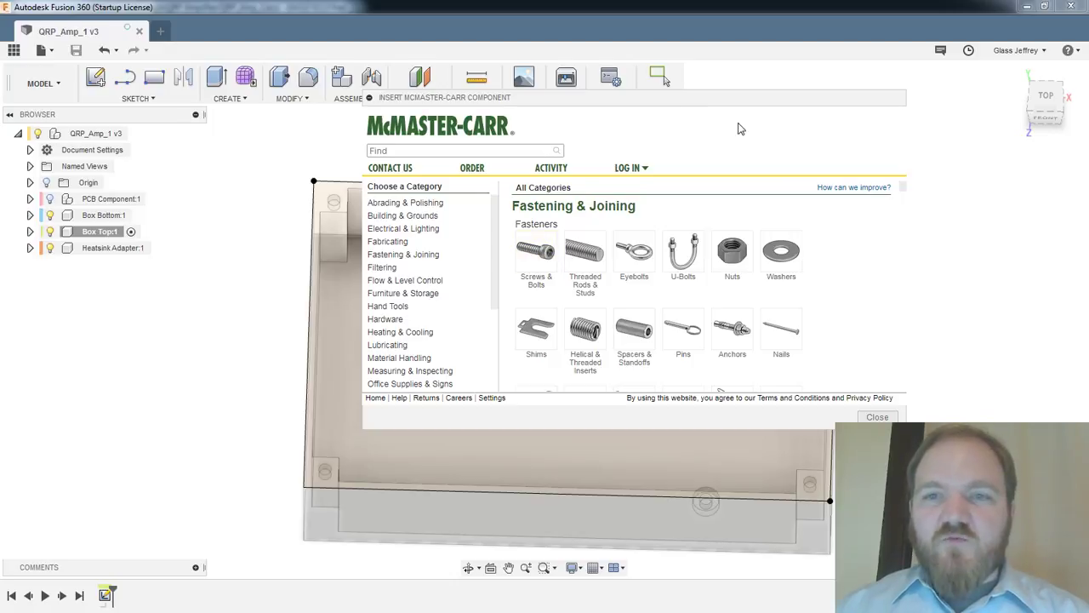
{"action": "left_click_drag", "start_coordinate": [693, 111], "coordinate": [723, 138]}
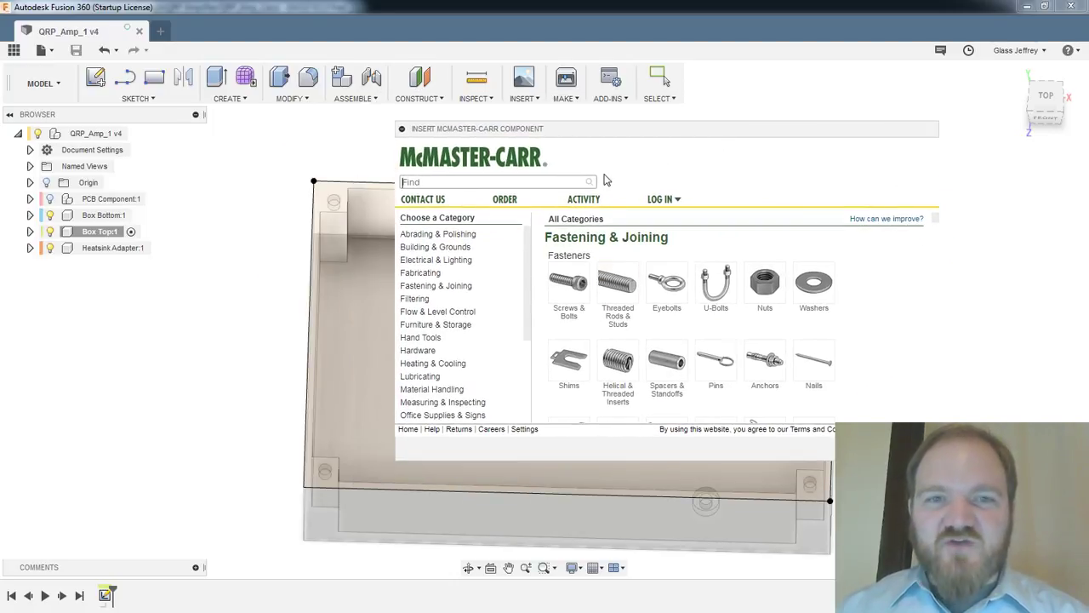
{"action": "left_click", "coordinate": [572, 292]}
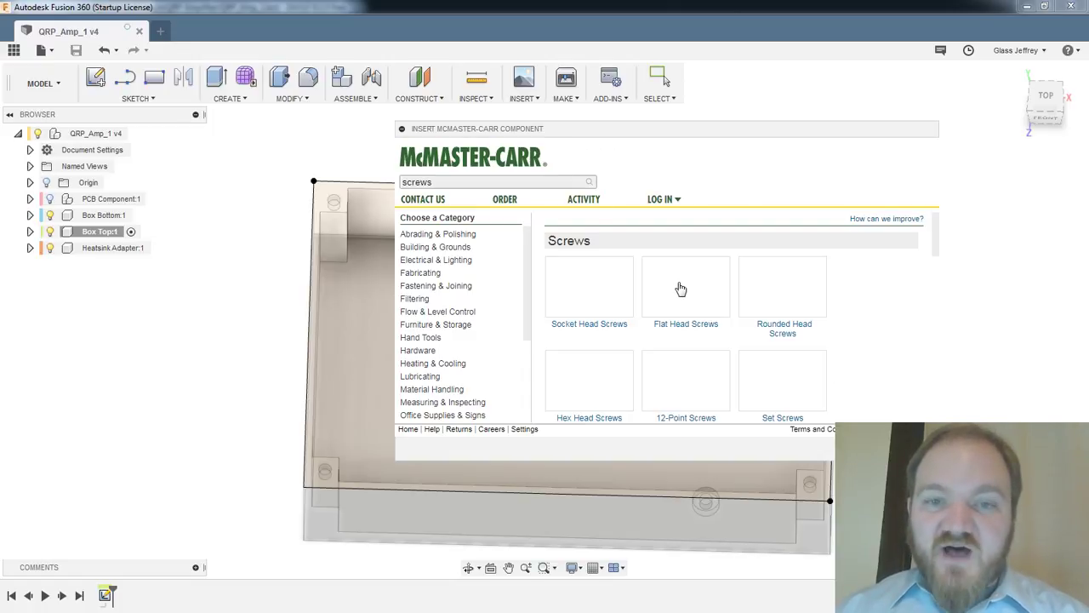
Browse the screw types and choose Flat Head Screws
{"action": "scroll", "coordinate": [863, 281], "scroll_direction": "down", "scroll_amount": 2}
{"action": "scroll", "coordinate": [888, 295], "scroll_direction": "up", "scroll_amount": 2}
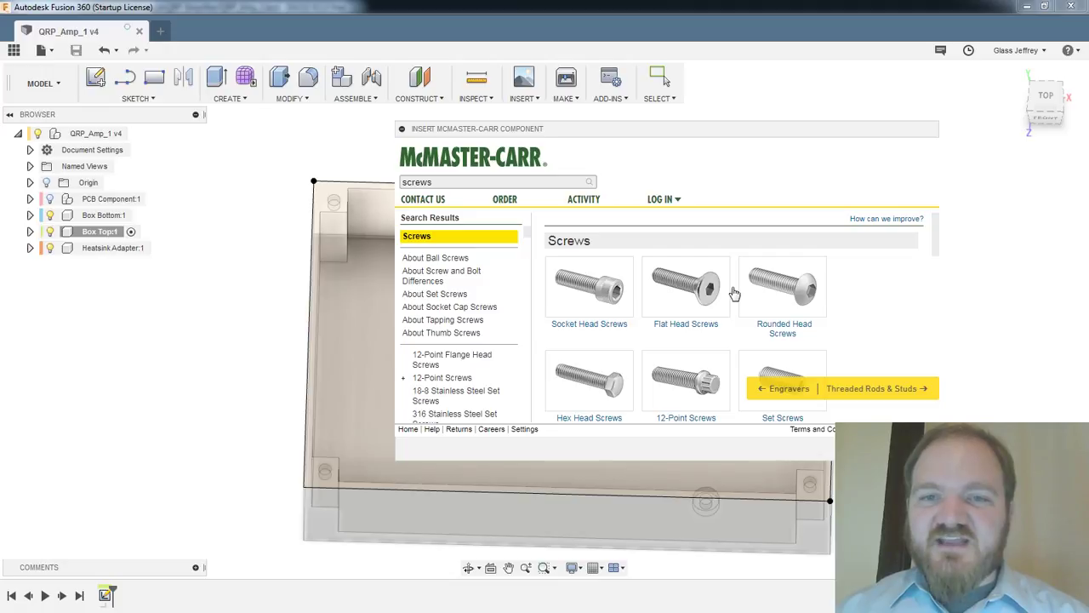
{"action": "scroll", "coordinate": [780, 280], "scroll_direction": "down", "scroll_amount": 6}
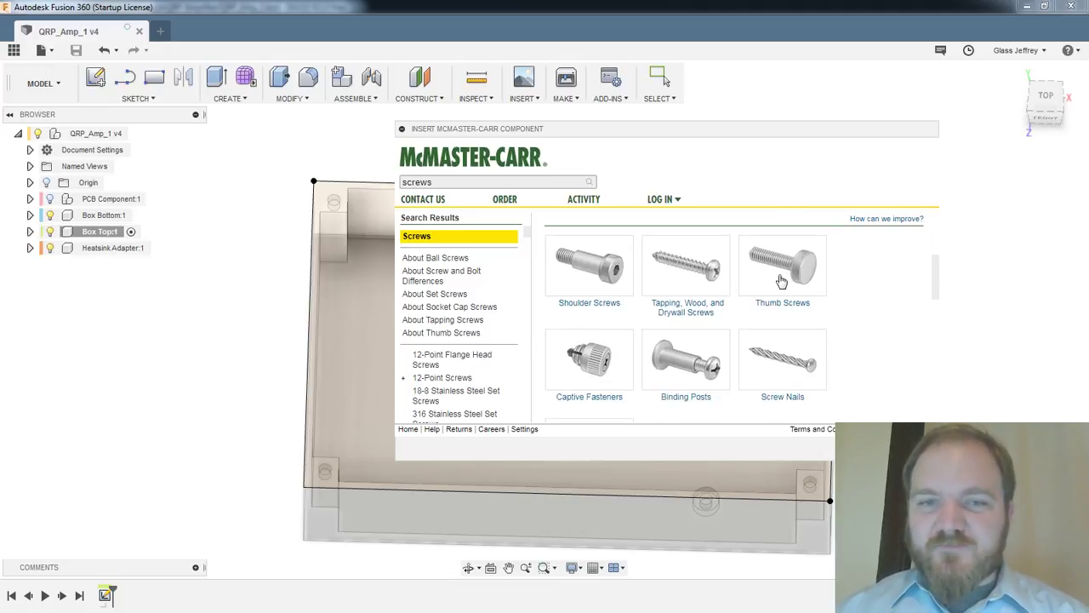
{"action": "scroll", "coordinate": [780, 281], "scroll_direction": "up", "scroll_amount": 6}
{"action": "left_click", "coordinate": [696, 279]}
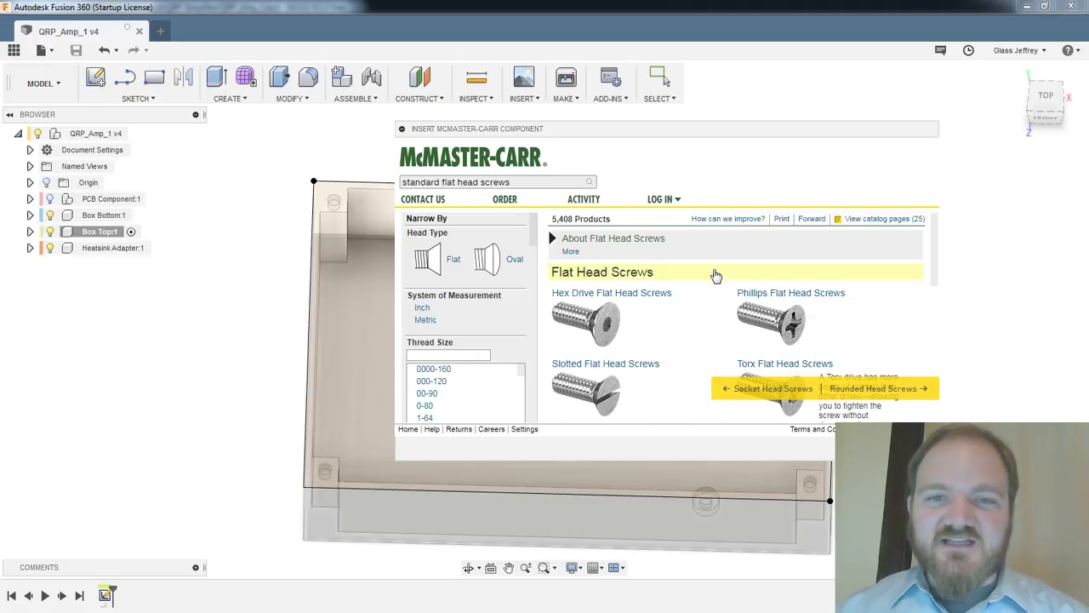
Review the flat head drive styles and choose Phillips Flat Head Screws
{"action": "scroll", "coordinate": [706, 284], "scroll_direction": "down", "scroll_amount": 1}
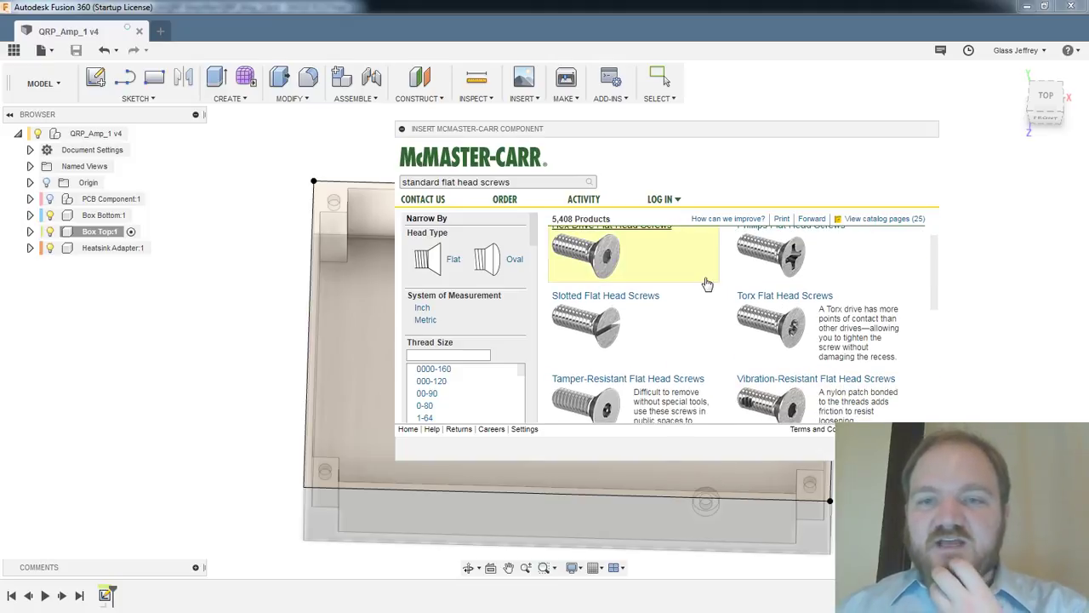
{"action": "scroll", "coordinate": [707, 283], "scroll_direction": "up", "scroll_amount": 3}
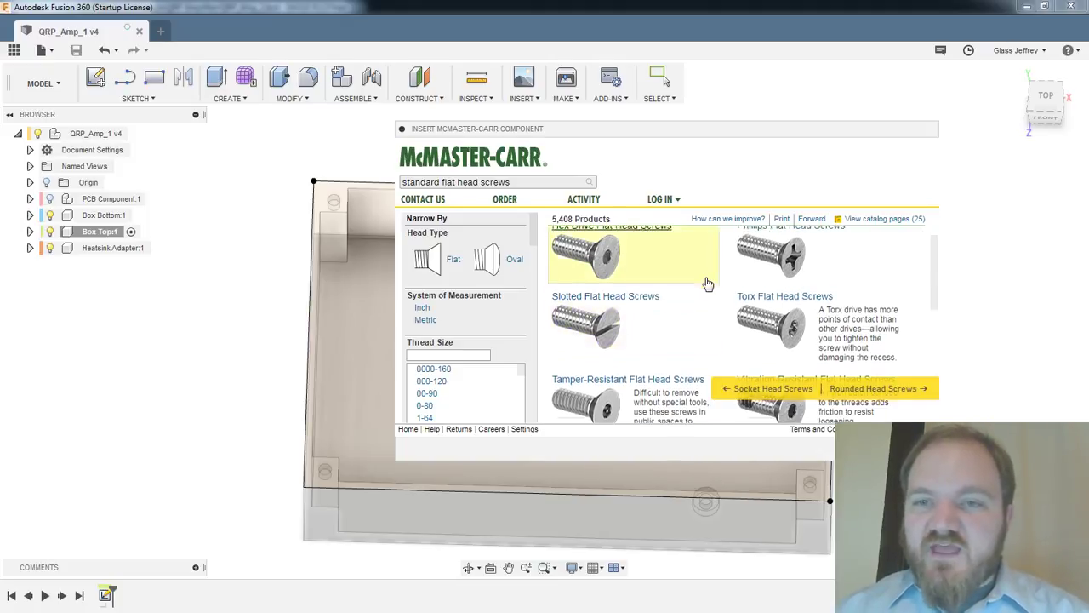
{"action": "scroll", "coordinate": [694, 314], "scroll_direction": "down", "scroll_amount": 1}
{"action": "scroll", "coordinate": [696, 310], "scroll_direction": "down", "scroll_amount": 1}
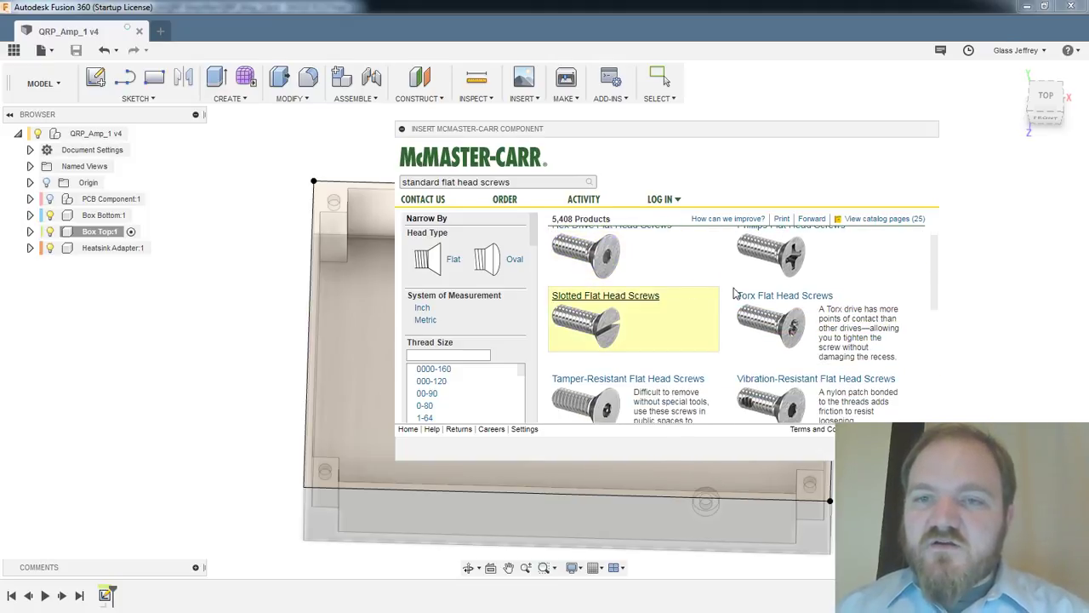
{"action": "scroll", "coordinate": [792, 290], "scroll_direction": "up", "scroll_amount": 3}
{"action": "left_click", "coordinate": [798, 329]}
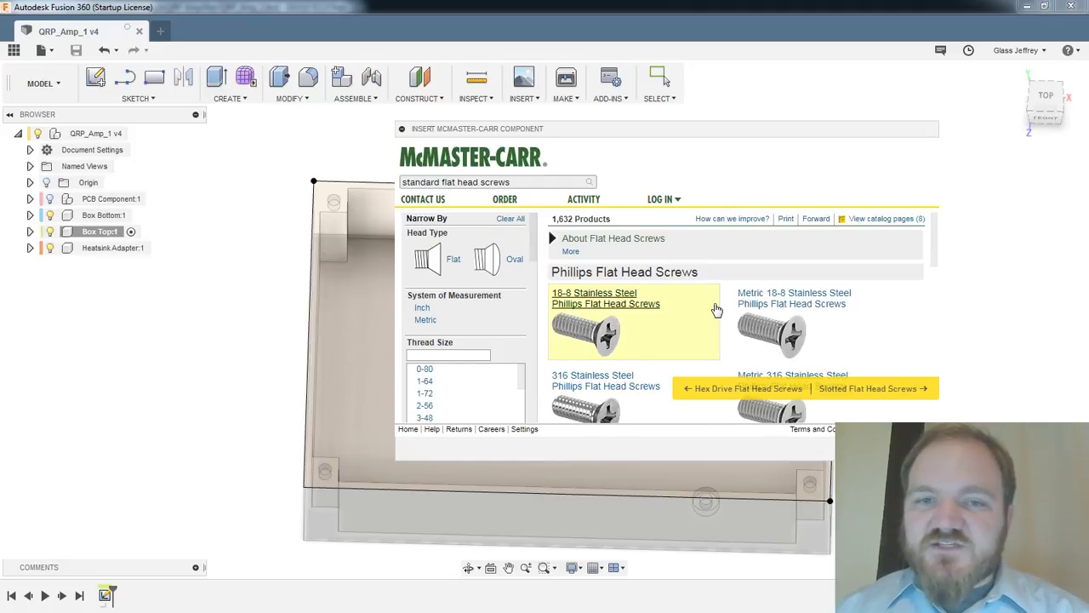
Narrow the Phillips flat head screws to M3 thread size and 4 mm length
{"action": "scroll", "coordinate": [683, 303], "scroll_direction": "down", "scroll_amount": 5}
{"action": "scroll", "coordinate": [515, 336], "scroll_direction": "down", "scroll_amount": 4}
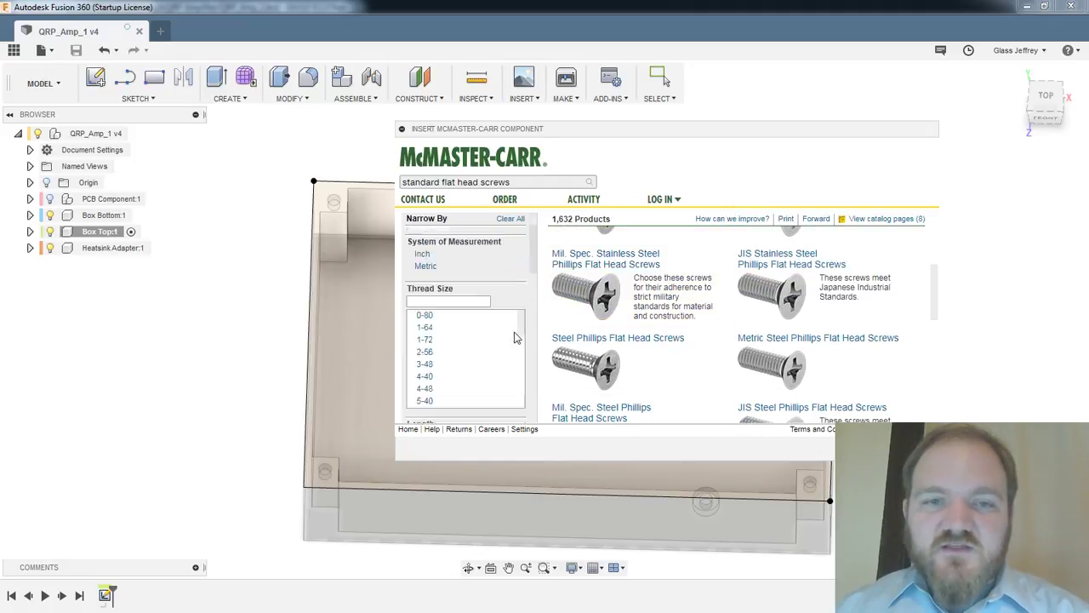
{"action": "scroll", "coordinate": [477, 280], "scroll_direction": "up", "scroll_amount": 1}
{"action": "scroll", "coordinate": [481, 273], "scroll_direction": "down", "scroll_amount": 5}
{"action": "scroll", "coordinate": [481, 274], "scroll_direction": "down", "scroll_amount": 3}
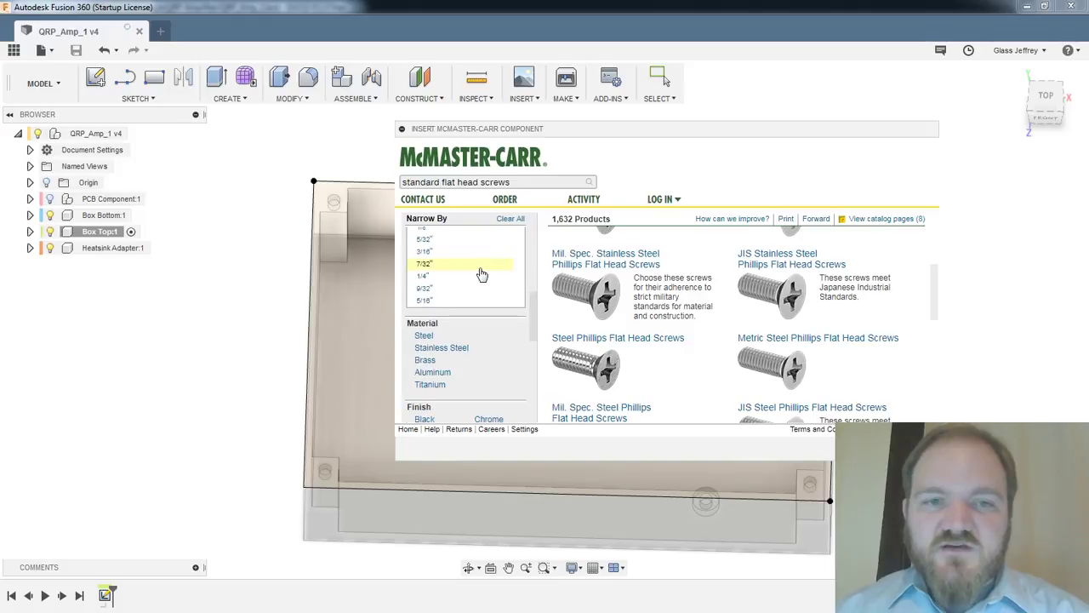
{"action": "scroll", "coordinate": [481, 274], "scroll_direction": "up", "scroll_amount": 3}
{"action": "left_click", "coordinate": [458, 247]}
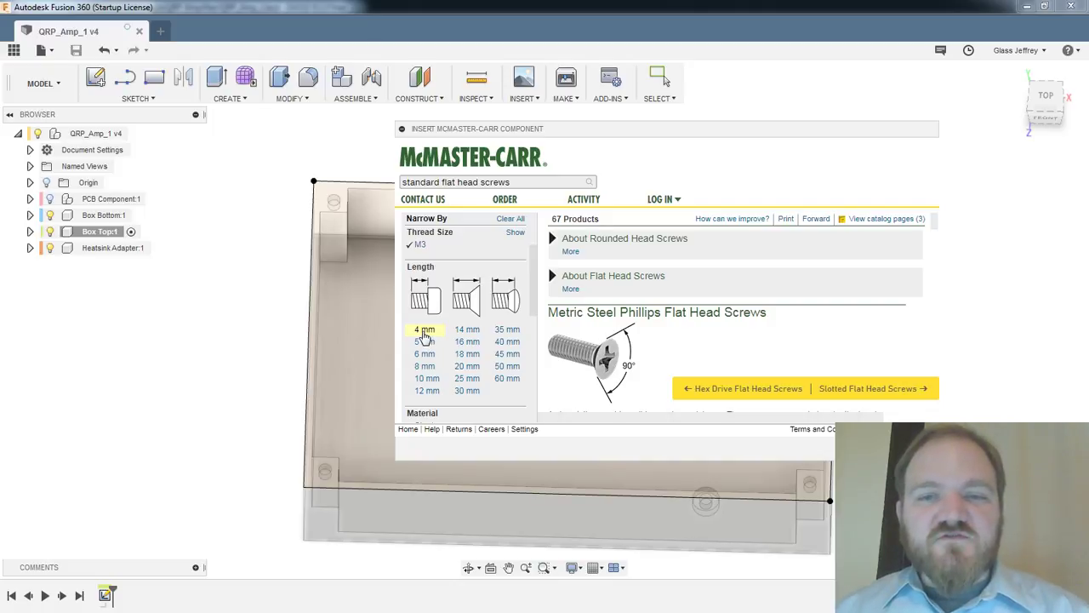
{"action": "left_click", "coordinate": [425, 330]}
{"action": "scroll", "coordinate": [758, 314], "scroll_direction": "down", "scroll_amount": 3}
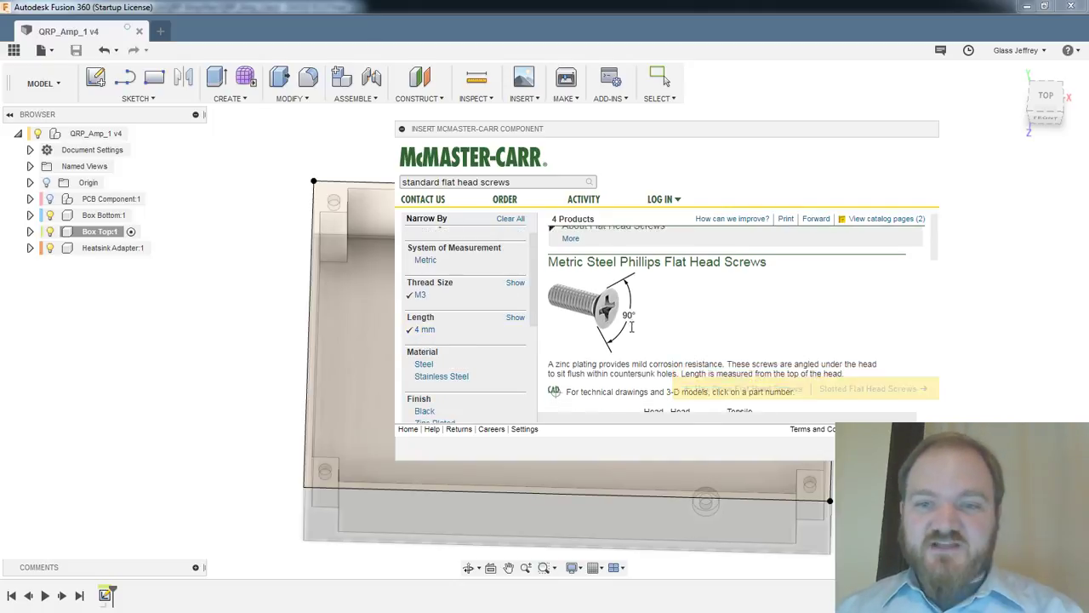
Look through the matching screws, then reposition and enlarge the catalogue window
{"action": "scroll", "coordinate": [602, 283], "scroll_direction": "down", "scroll_amount": 2}
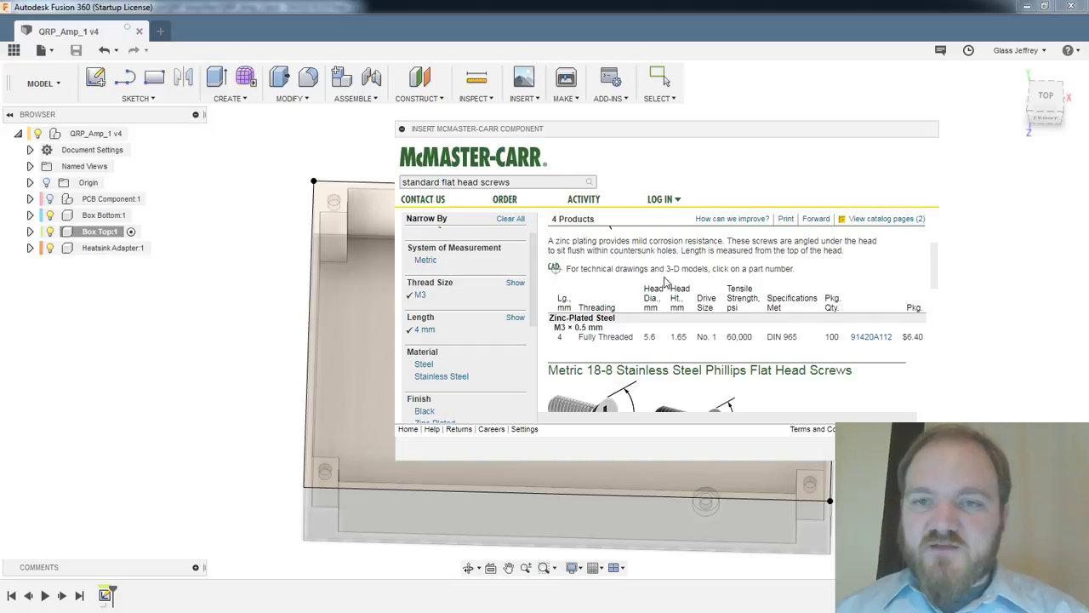
{"action": "scroll", "coordinate": [665, 282], "scroll_direction": "down", "scroll_amount": 4}
{"action": "scroll", "coordinate": [666, 282], "scroll_direction": "up", "scroll_amount": 2}
{"action": "left_click_drag", "start_coordinate": [820, 134], "coordinate": [622, 119]}
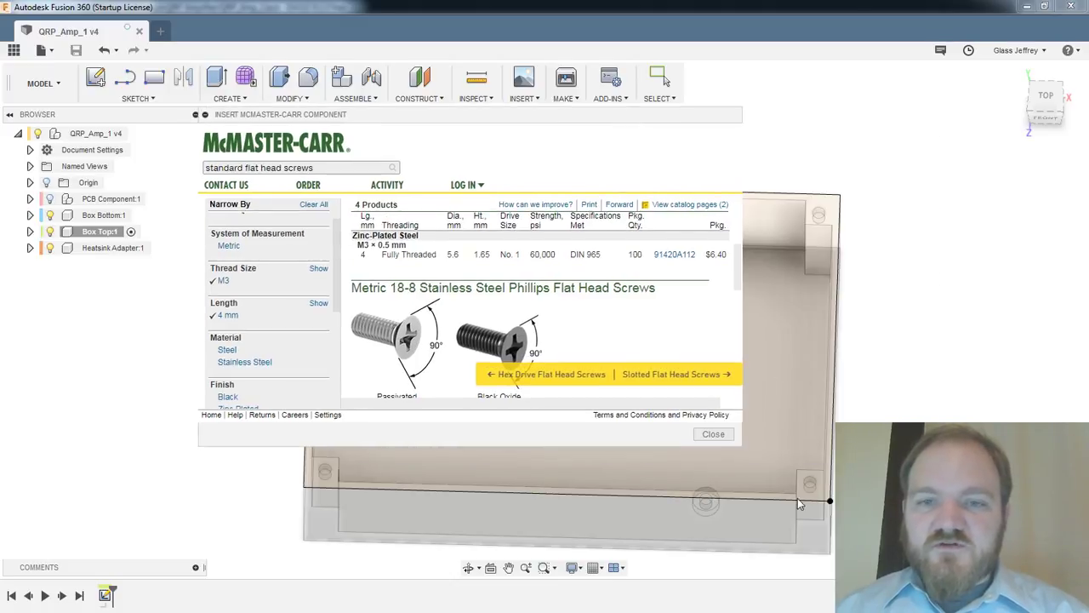
{"action": "left_click_drag", "start_coordinate": [736, 441], "coordinate": [999, 545]}
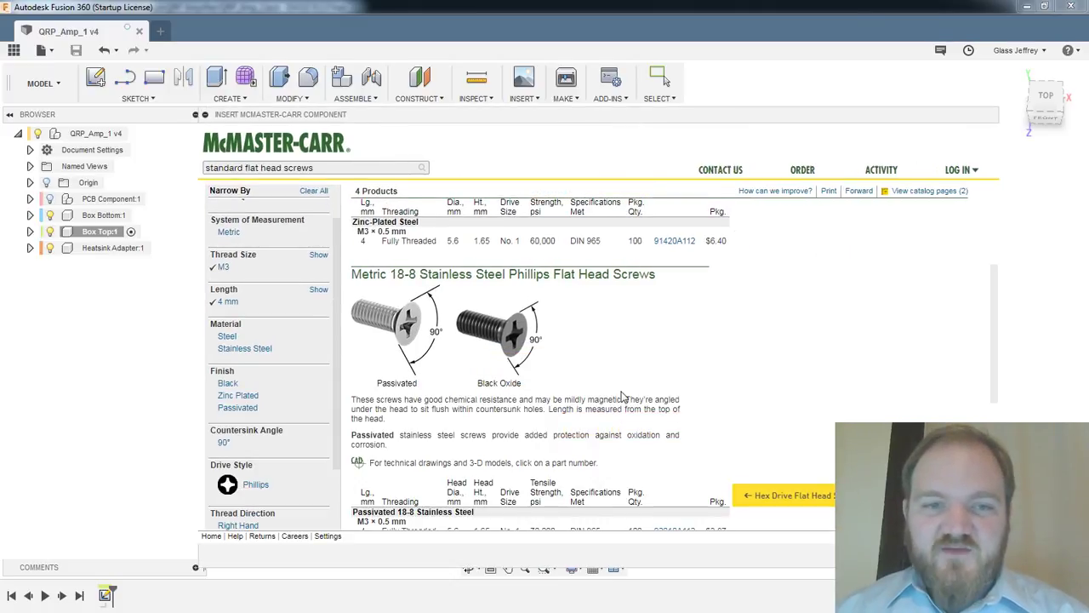
Open the product page of zinc-plated steel M3 x 0.5 mm screw 91420A112 and show its technical drawing
{"action": "scroll", "coordinate": [596, 390], "scroll_direction": "up", "scroll_amount": 5}
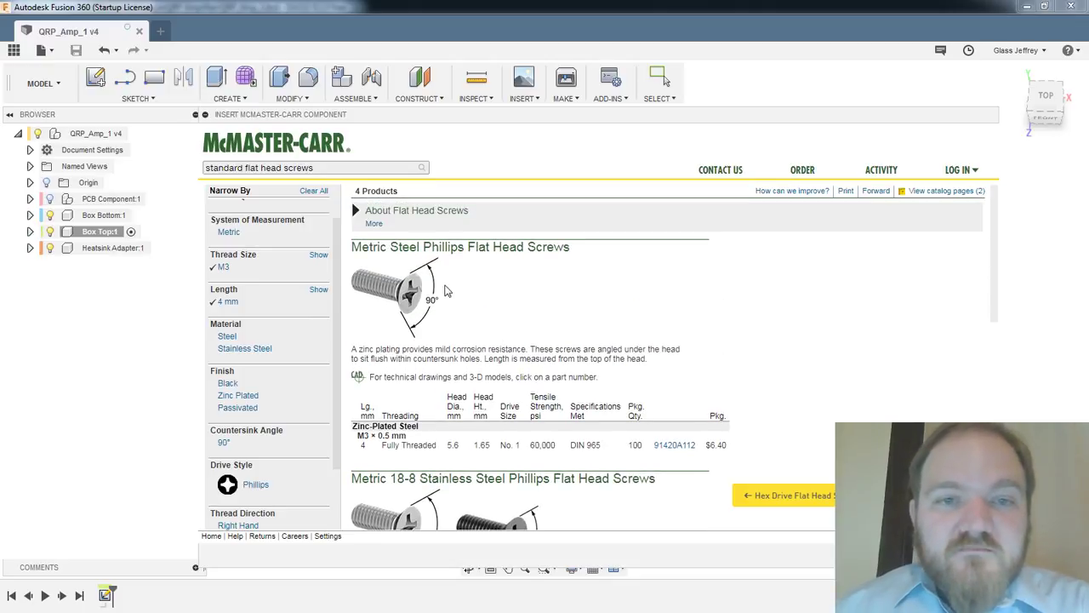
{"action": "scroll", "coordinate": [401, 375], "scroll_direction": "down", "scroll_amount": 2}
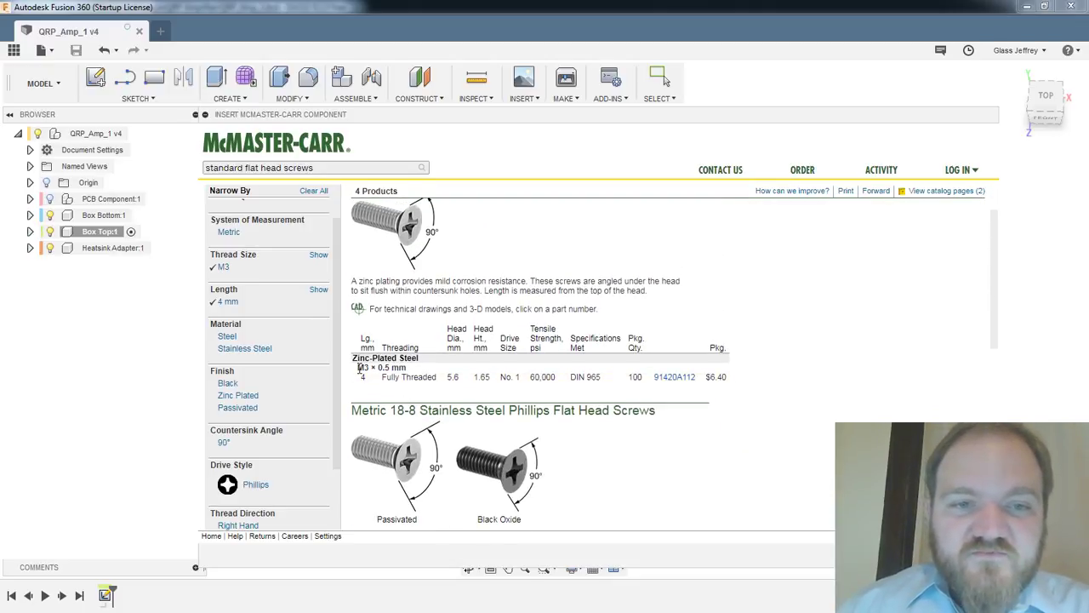
{"action": "left_click", "coordinate": [676, 381]}
{"action": "left_click", "coordinate": [502, 411]}
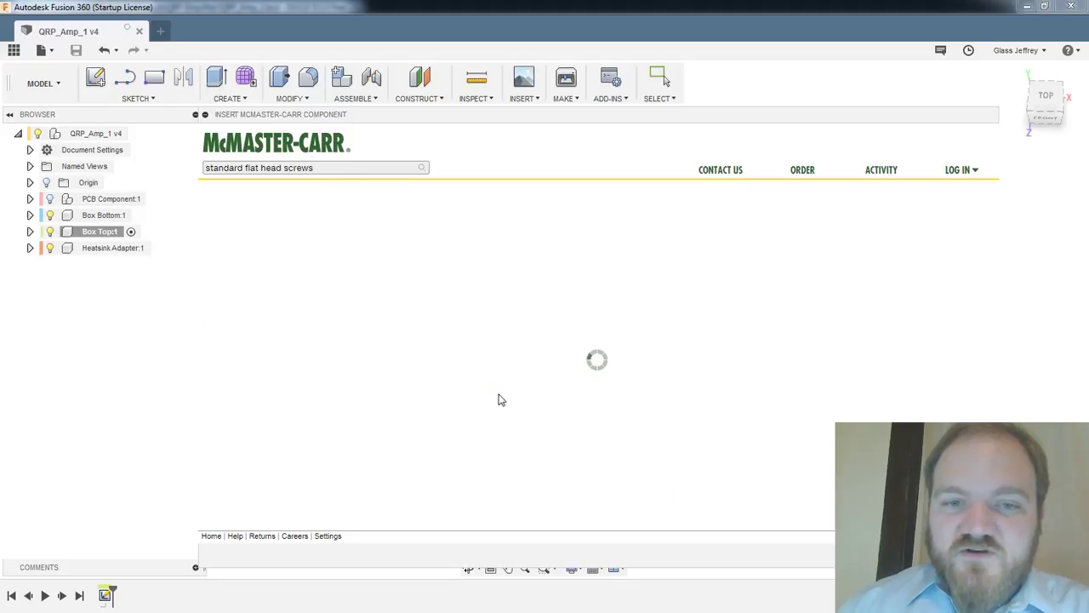
{"action": "scroll", "coordinate": [496, 345], "scroll_direction": "down", "scroll_amount": 10}
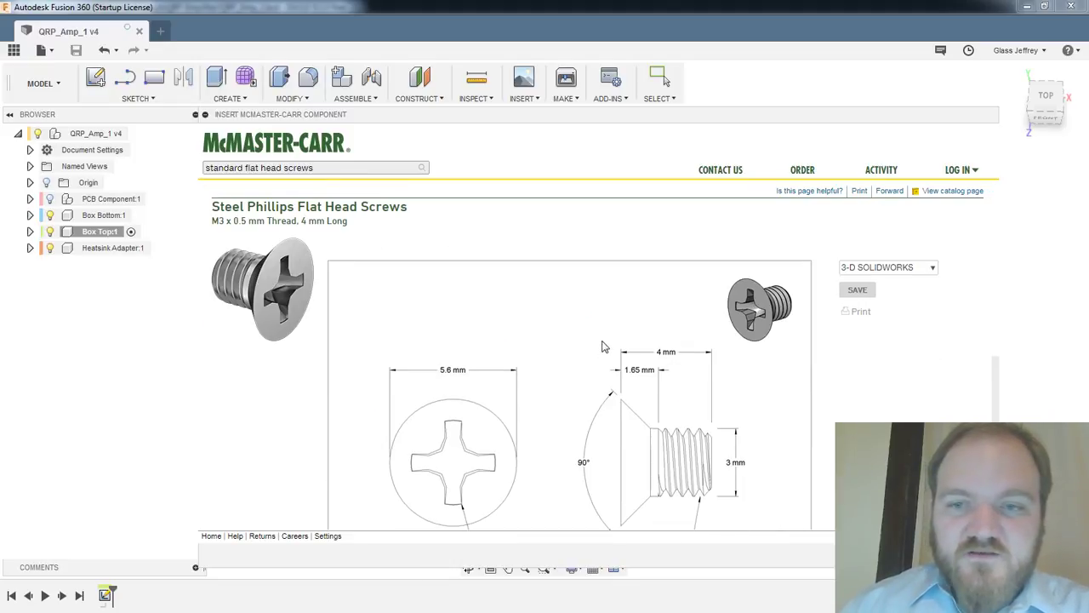
Insert the M3 screw into the Box Top as a 3-D STEP model, leaving it at its default position
{"action": "left_click", "coordinate": [875, 269]}
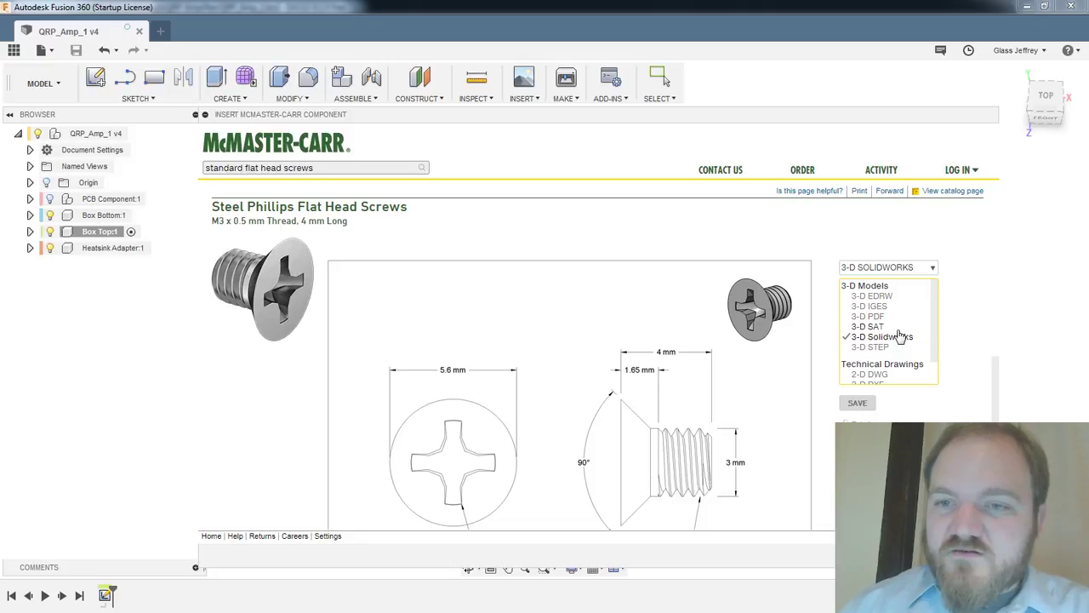
{"action": "scroll", "coordinate": [904, 345], "scroll_direction": "down", "scroll_amount": 1}
{"action": "scroll", "coordinate": [902, 342], "scroll_direction": "up", "scroll_amount": 1}
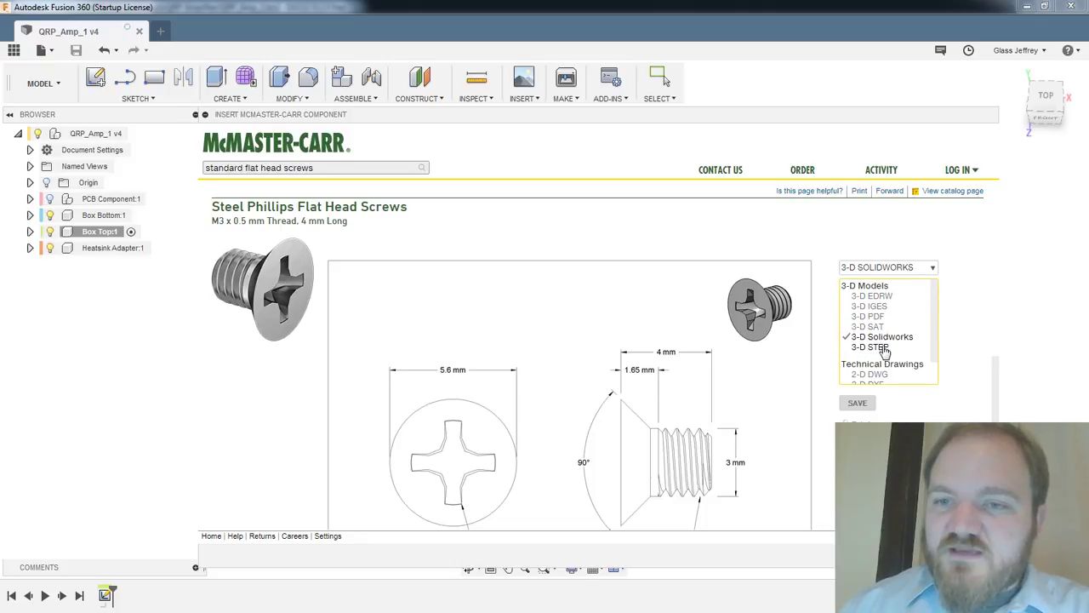
{"action": "left_click", "coordinate": [885, 345]}
{"action": "left_click", "coordinate": [858, 292]}
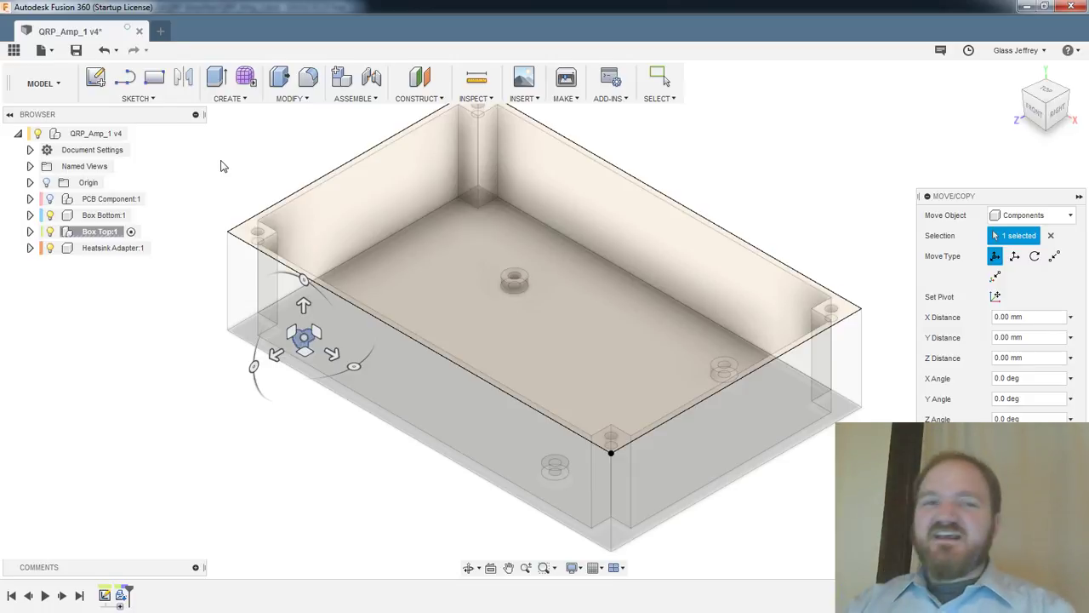
{"action": "middle_click_drag", "start_coordinate": [242, 180], "coordinate": [277, 203], "text": "shift"}
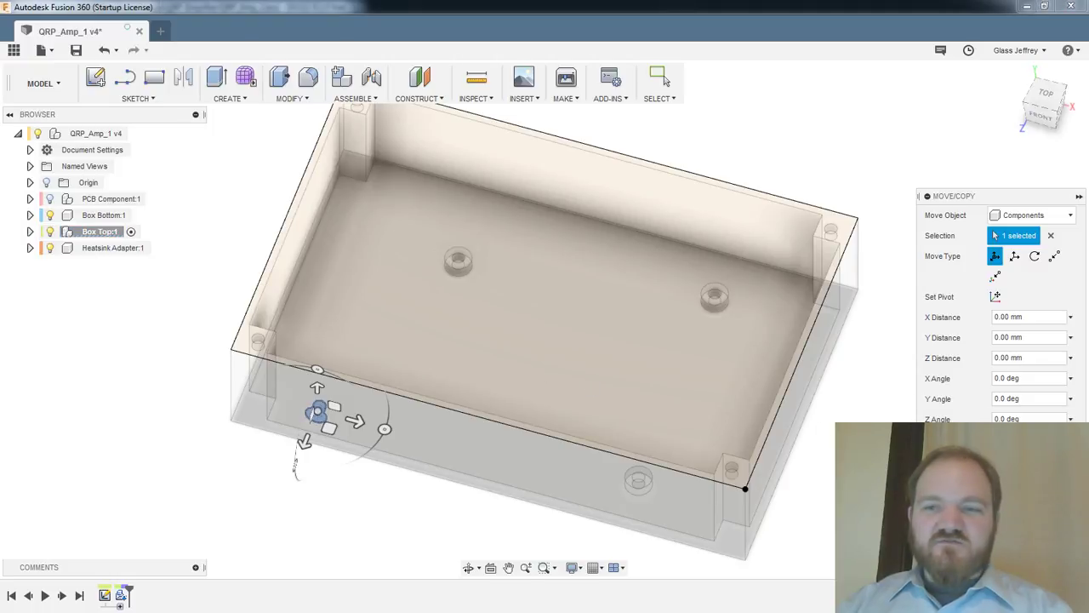
{"action": "left_click", "coordinate": [662, 78]}
{"action": "middle_click_drag", "start_coordinate": [824, 385], "coordinate": [875, 421]}
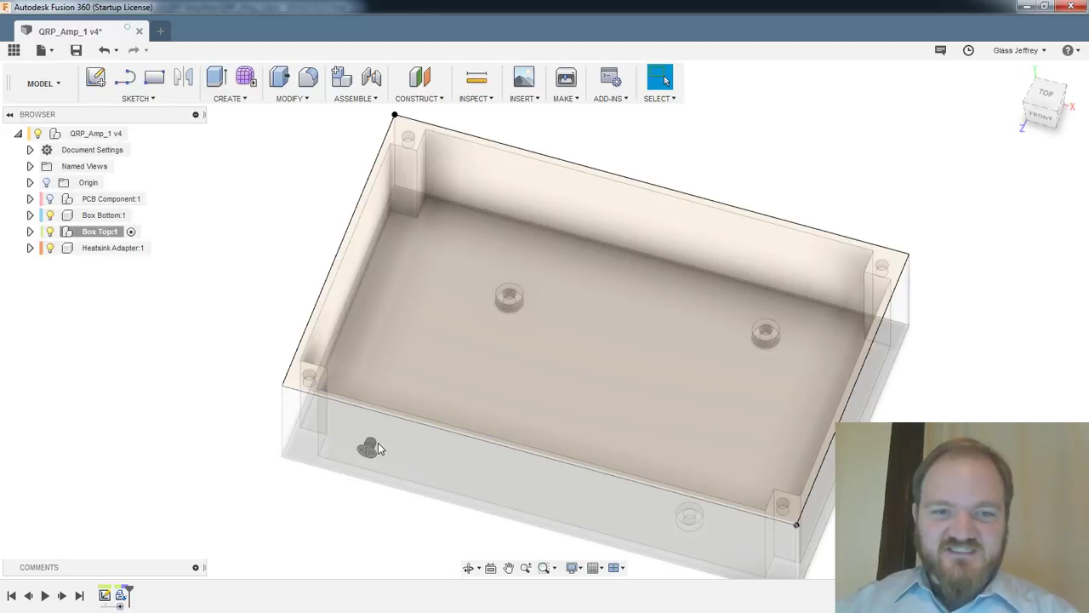
Hide the Box Bottom and move the inserted screw, as a component, 75 mm along Y
{"action": "left_click", "coordinate": [121, 596]}
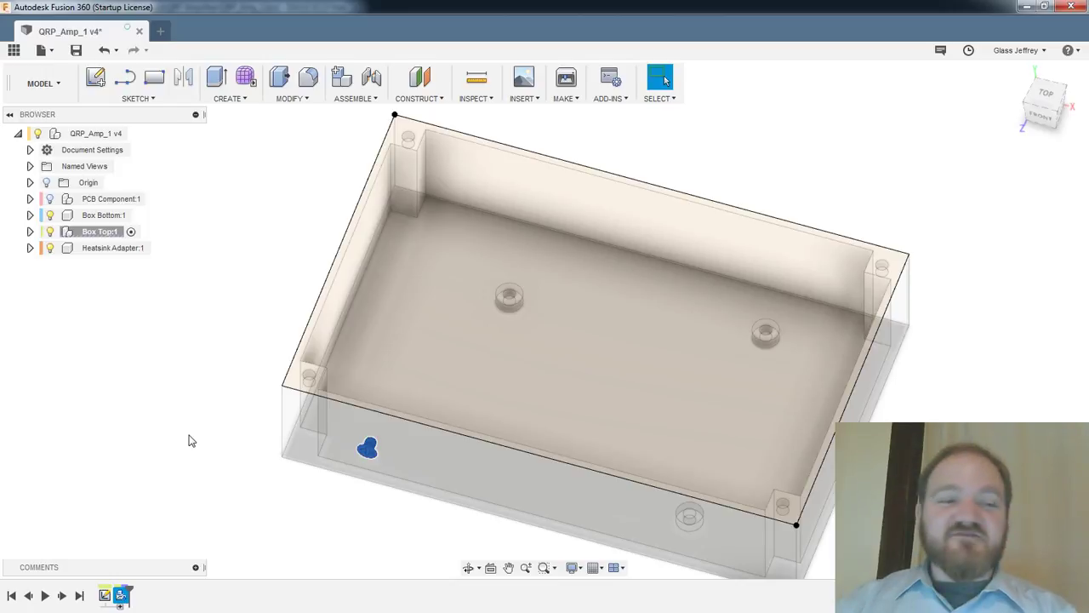
{"action": "right_click", "coordinate": [368, 453]}
{"action": "left_click", "coordinate": [312, 447]}
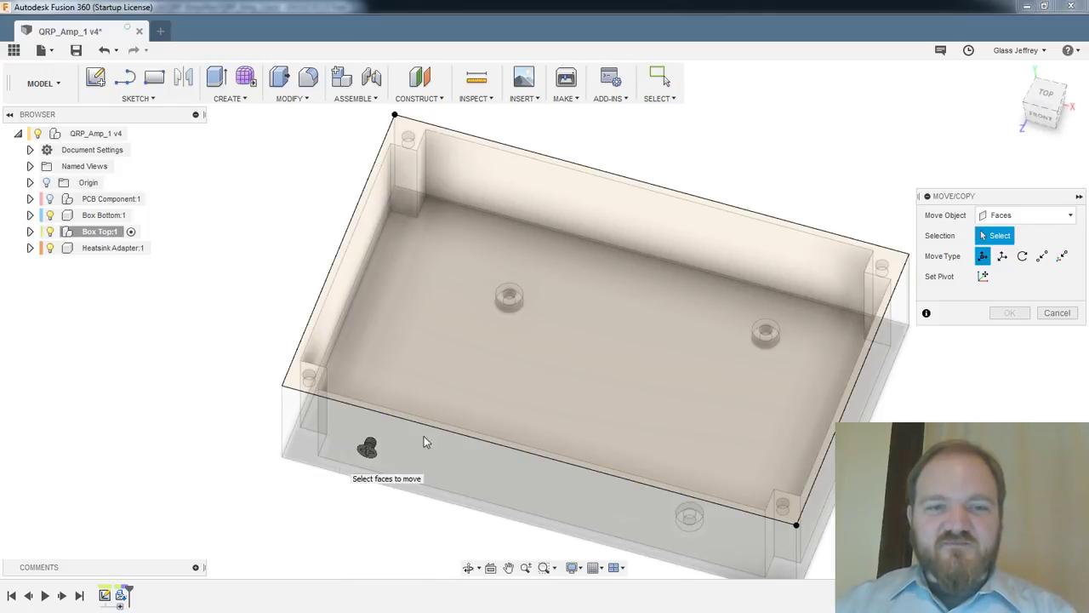
{"action": "left_click", "coordinate": [368, 451]}
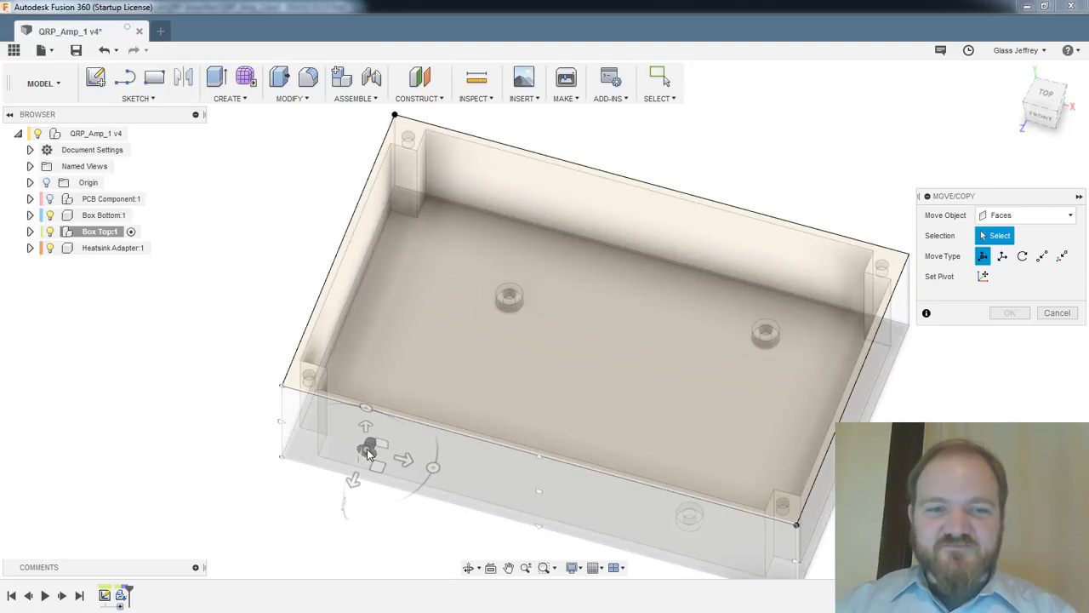
{"action": "middle_click_drag", "start_coordinate": [178, 383], "coordinate": [215, 367]}
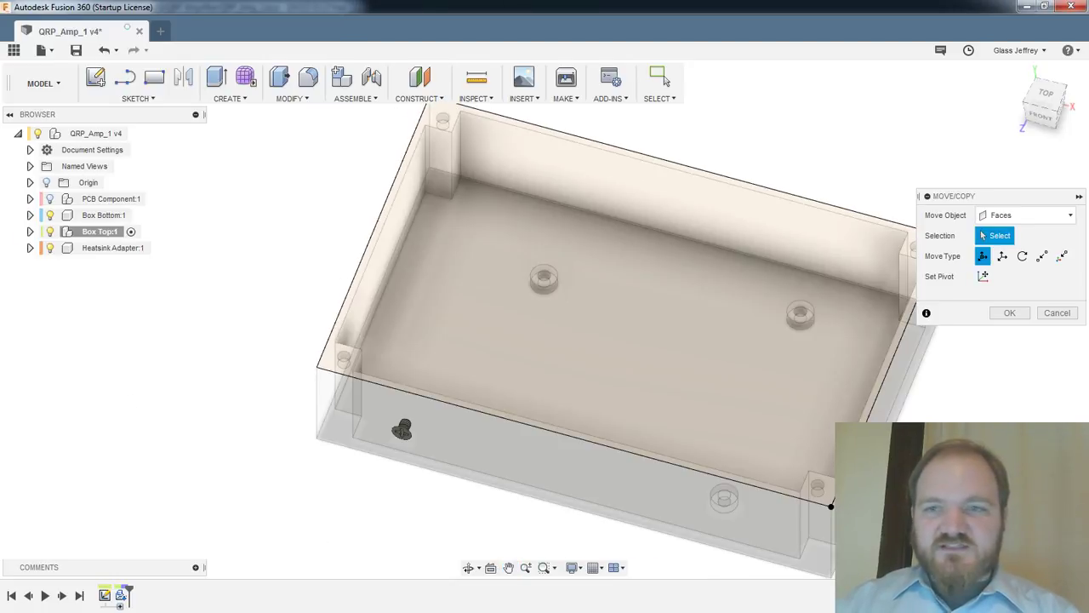
{"action": "left_click", "coordinate": [1030, 214]}
{"action": "left_click", "coordinate": [1013, 234]}
{"action": "left_click", "coordinate": [370, 449]}
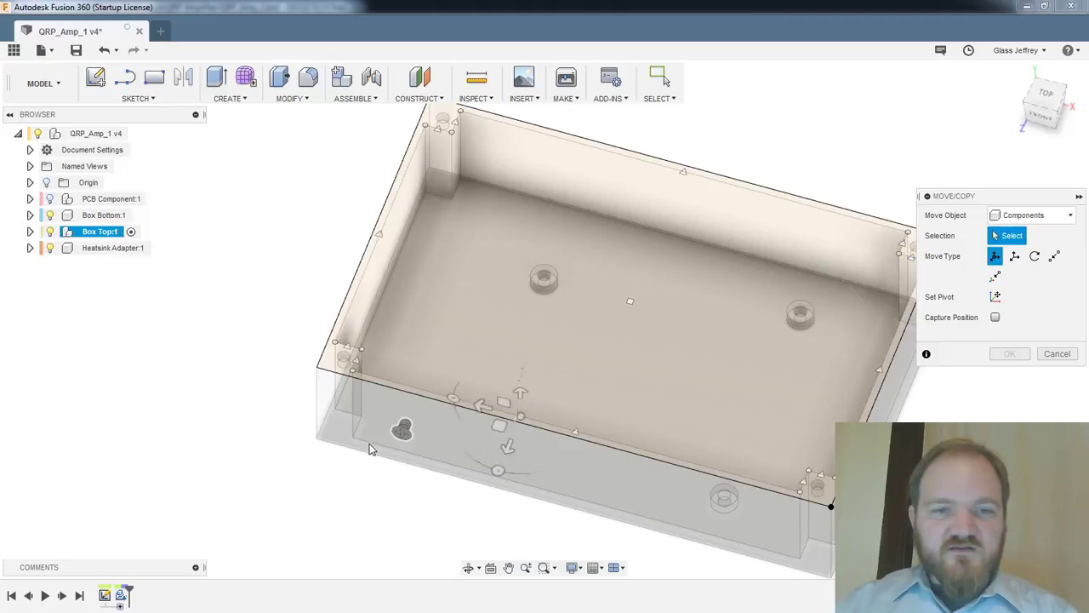
{"action": "left_click", "coordinate": [401, 428]}
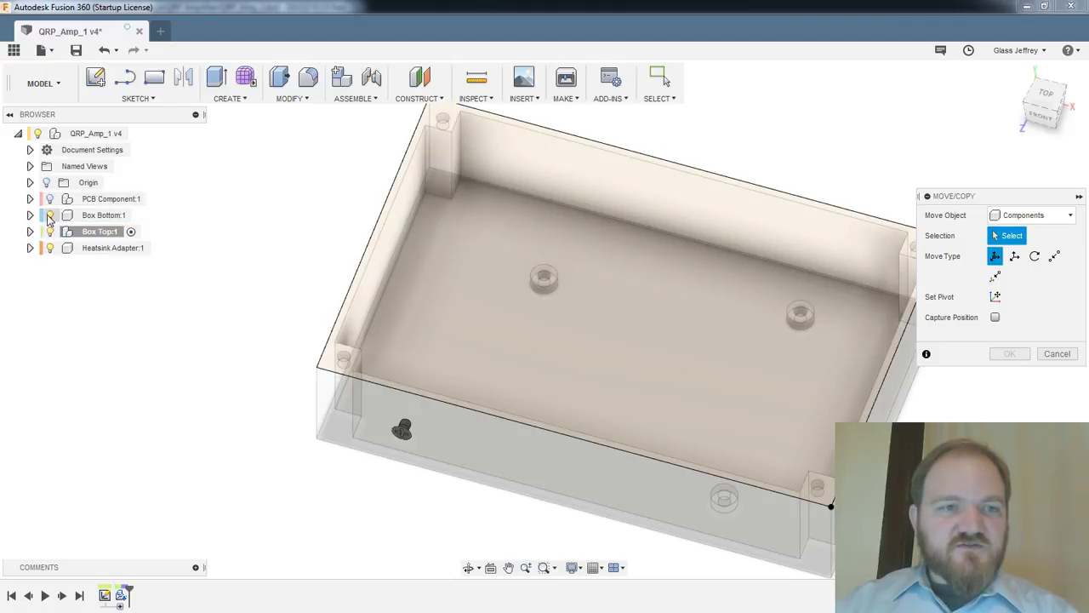
{"action": "left_click", "coordinate": [50, 215]}
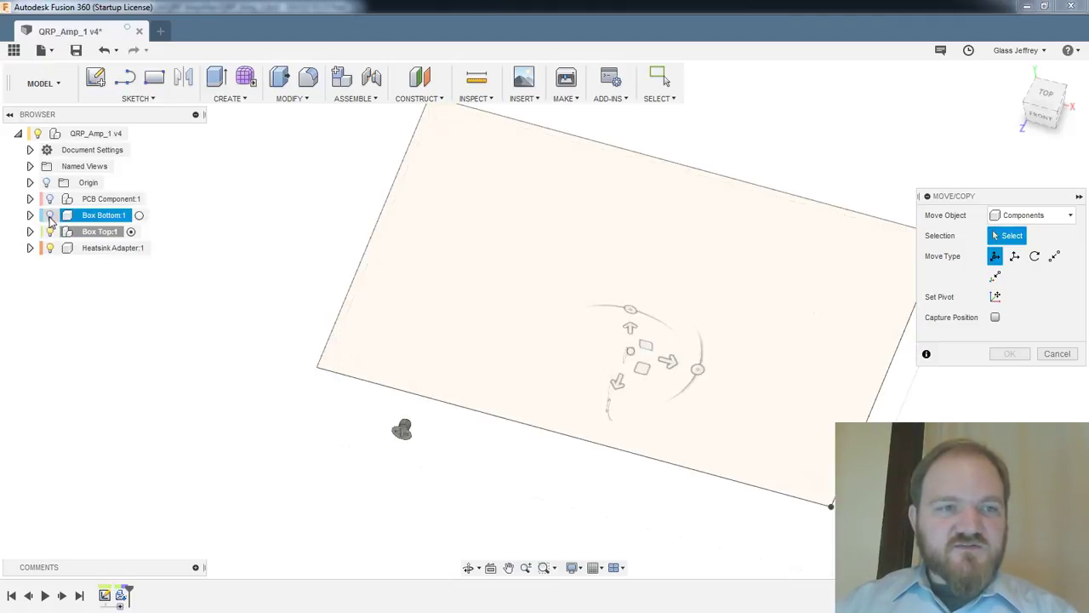
{"action": "left_click", "coordinate": [406, 433]}
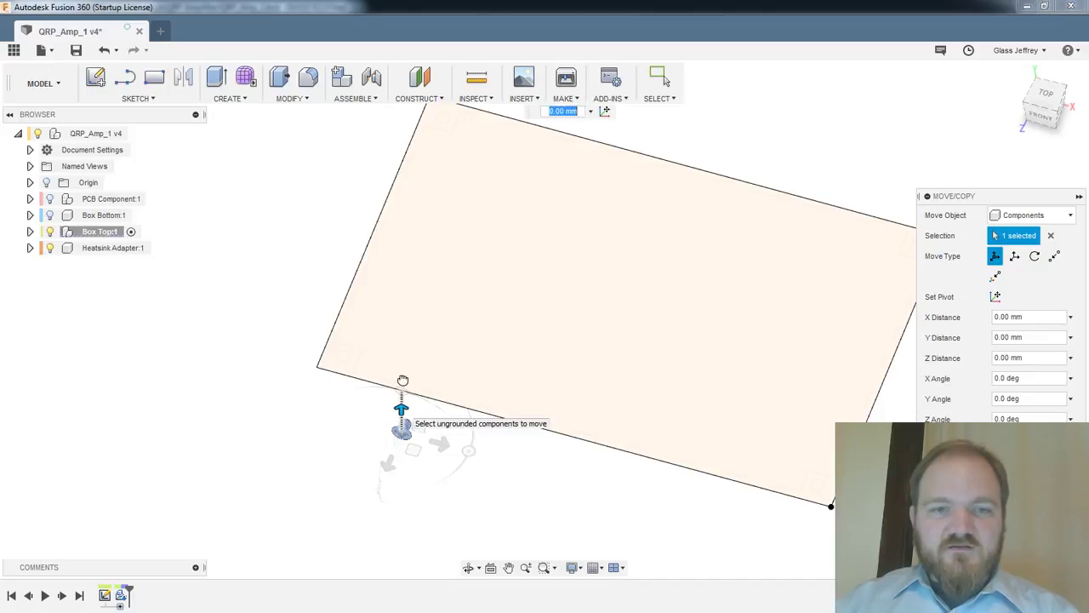
{"action": "left_click_drag", "start_coordinate": [402, 379], "coordinate": [450, 243]}
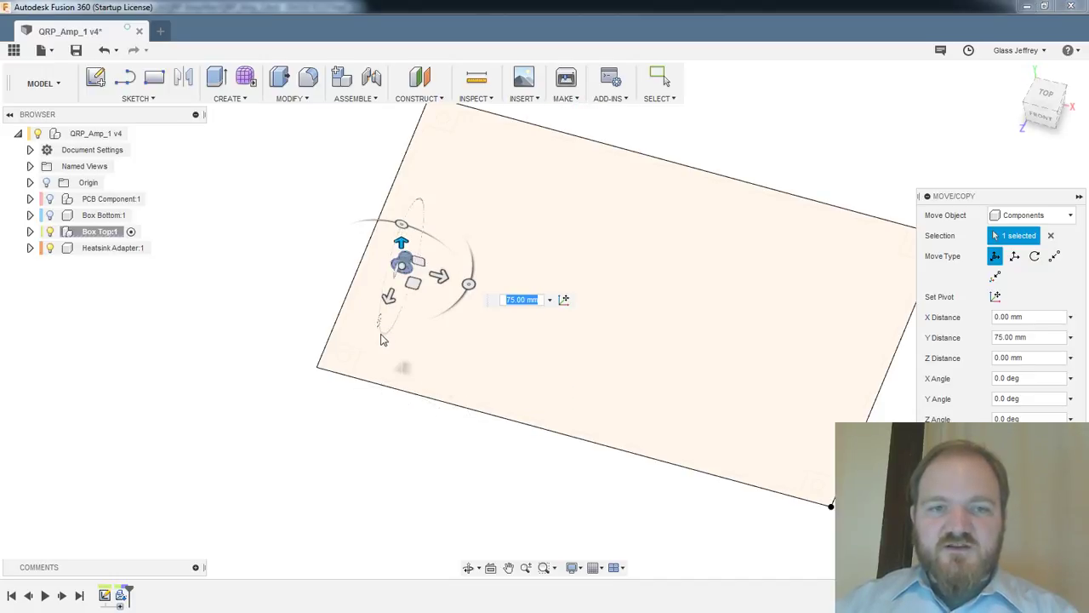
Rotate the screw 270 degrees about X and show the Box Bottom again
{"action": "left_click_drag", "start_coordinate": [380, 316], "coordinate": [402, 235]}
{"action": "middle_click_drag", "start_coordinate": [539, 259], "coordinate": [651, 210], "text": "shift"}
{"action": "left_click", "coordinate": [49, 215]}
{"action": "scroll", "coordinate": [433, 289], "scroll_direction": "up", "scroll_amount": 2}
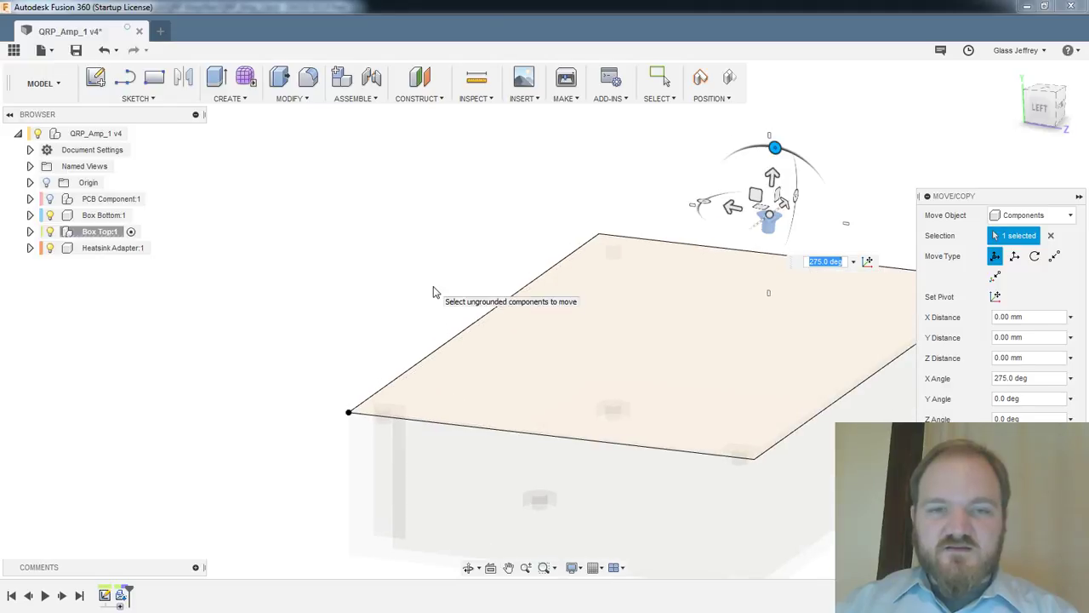
{"action": "left_click_drag", "start_coordinate": [775, 148], "coordinate": [769, 147]}
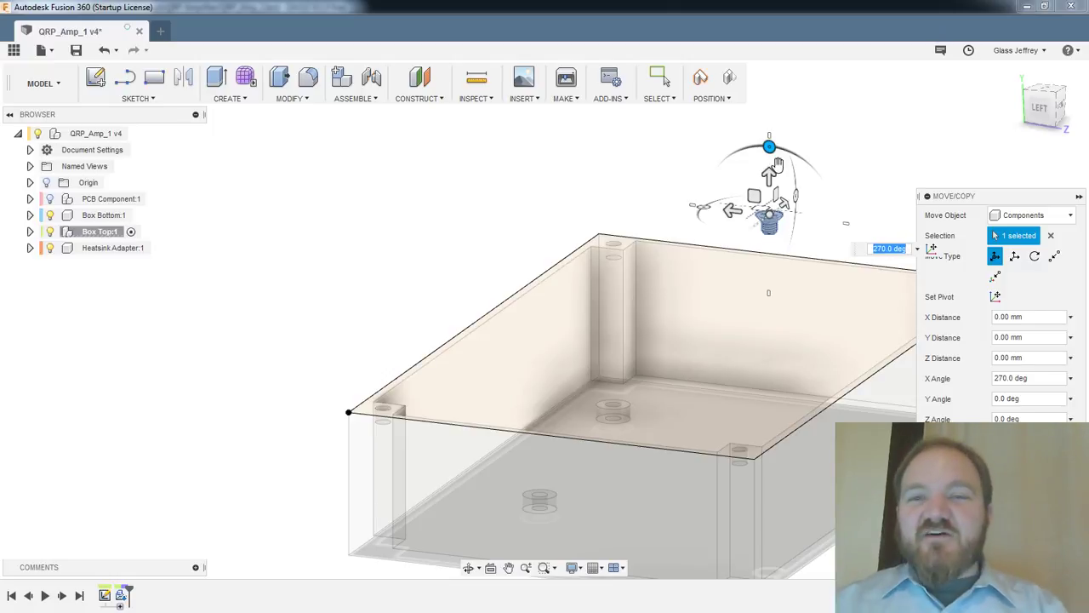
Switch the screw's move to Point to Point, using the centre of its flat tip face as the origin point
{"action": "middle_click_drag", "start_coordinate": [843, 133], "coordinate": [785, 121]}
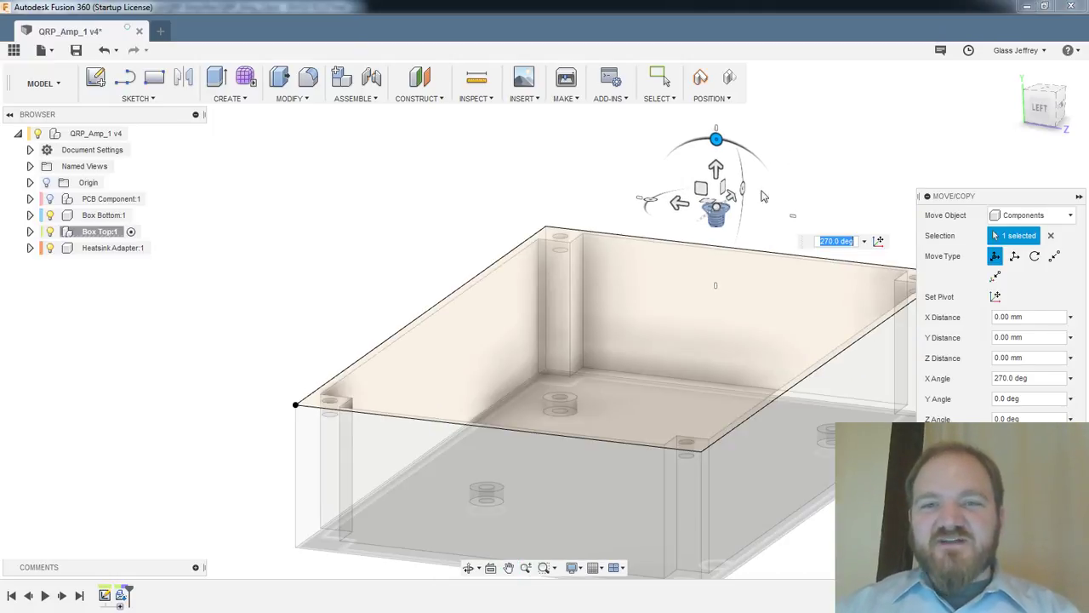
{"action": "middle_click_drag", "start_coordinate": [430, 339], "coordinate": [427, 357], "text": "shift"}
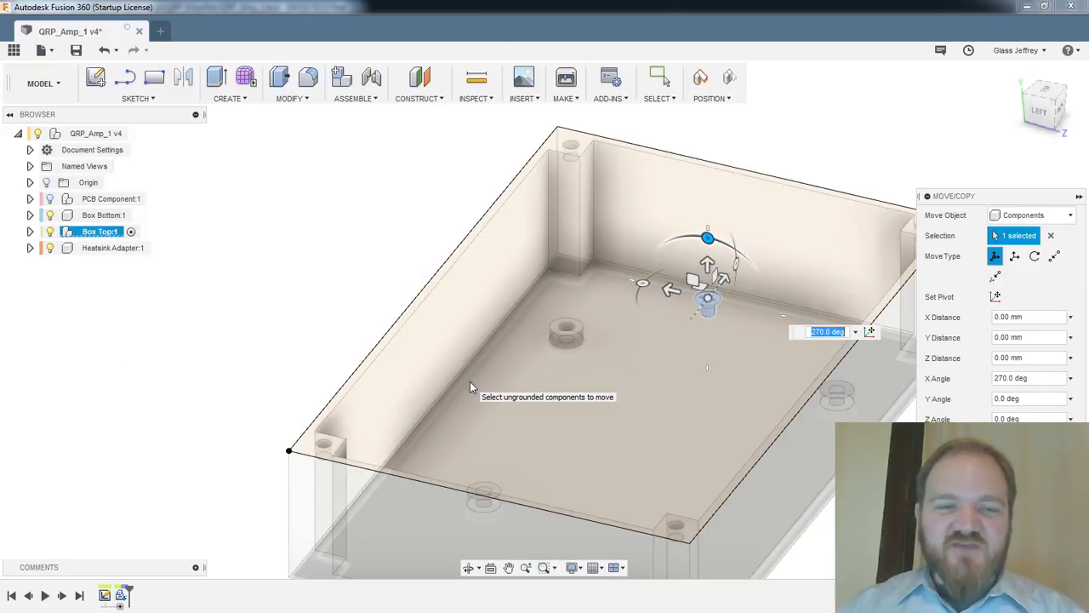
{"action": "scroll", "coordinate": [675, 311], "scroll_direction": "up", "scroll_amount": 1}
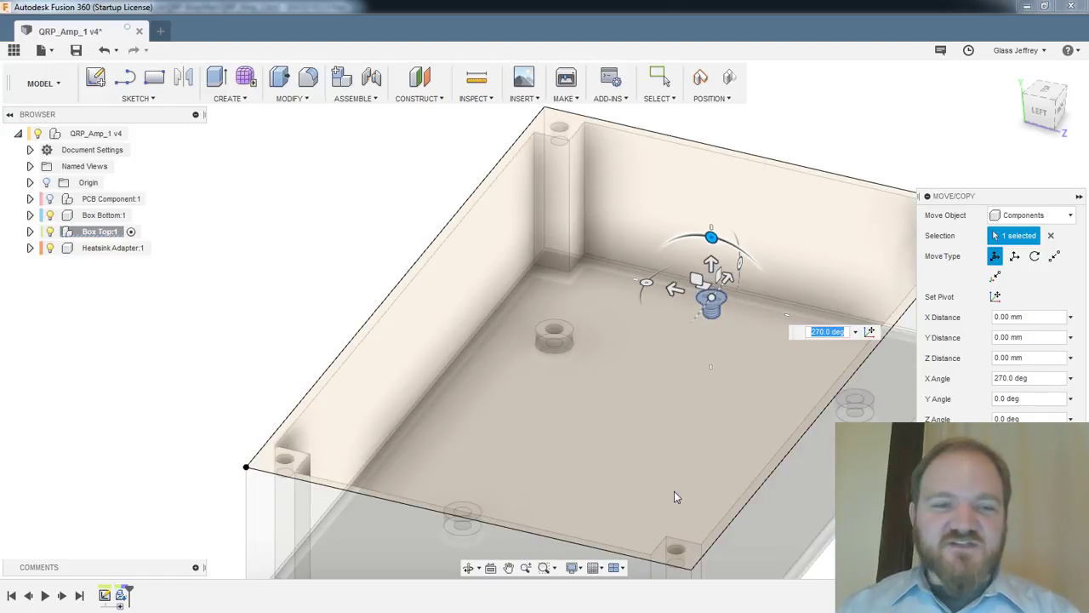
{"action": "middle_click_drag", "start_coordinate": [546, 418], "coordinate": [584, 430], "text": "shift"}
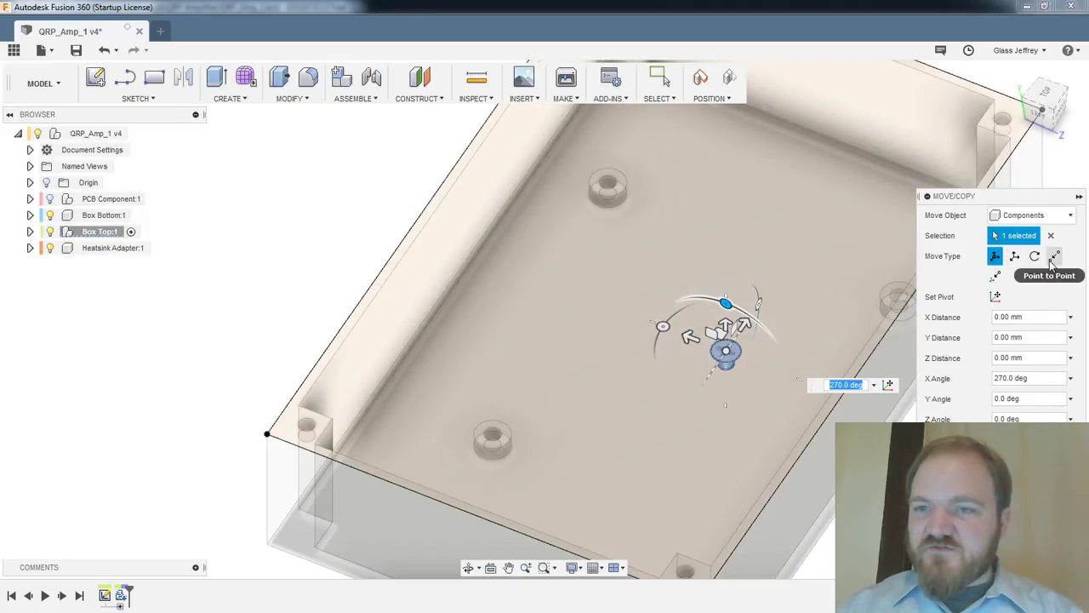
{"action": "left_click", "coordinate": [1055, 255]}
{"action": "middle_click_drag", "start_coordinate": [698, 360], "coordinate": [721, 158], "text": "shift"}
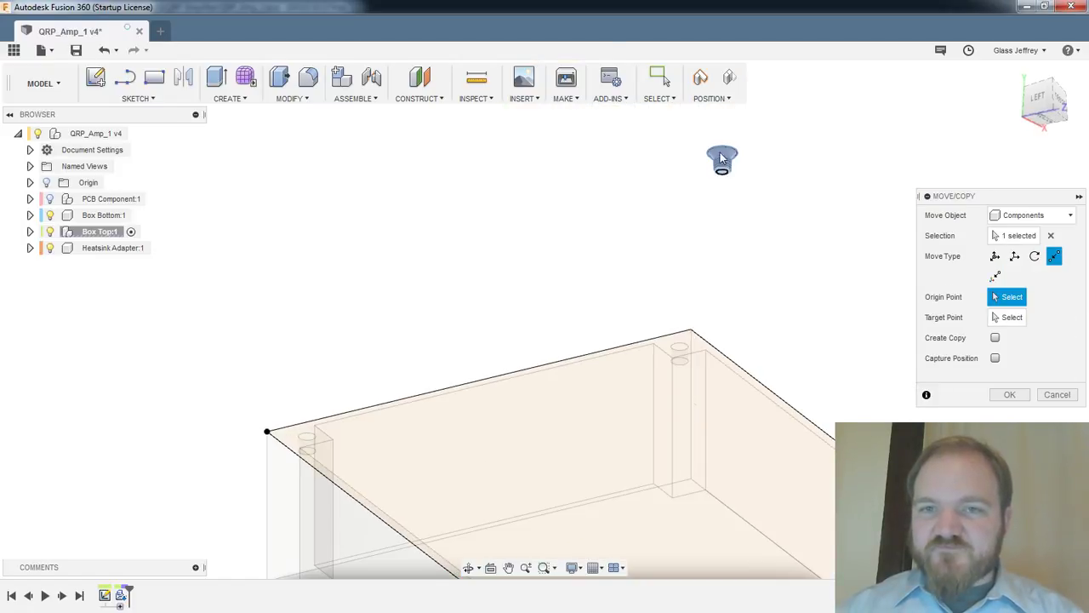
{"action": "scroll", "coordinate": [732, 180], "scroll_direction": "up", "scroll_amount": 5}
{"action": "scroll", "coordinate": [689, 157], "scroll_direction": "up", "scroll_amount": 5}
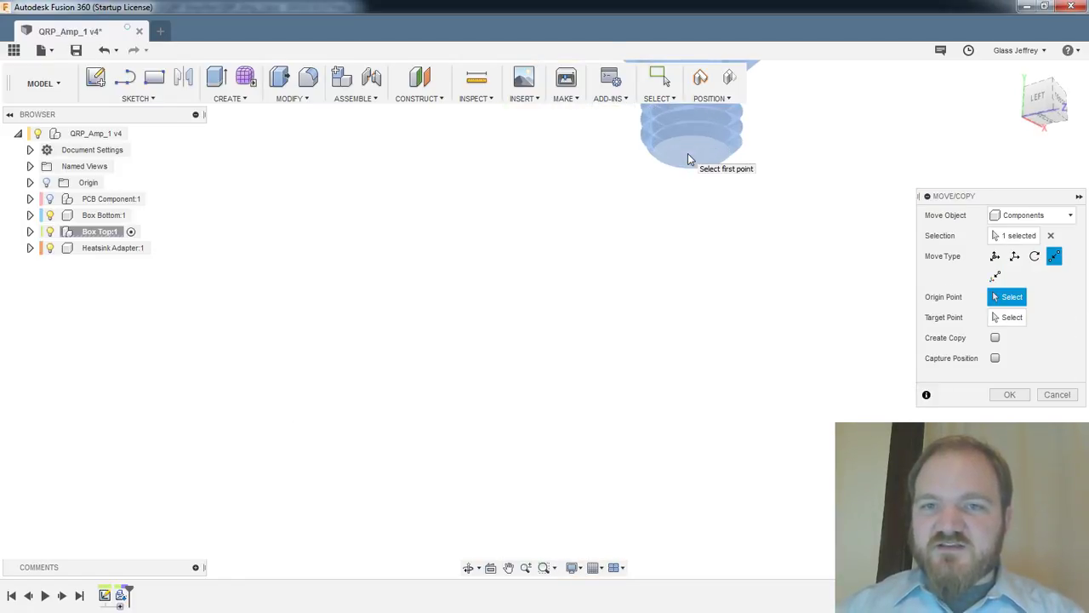
{"action": "left_click", "coordinate": [692, 158]}
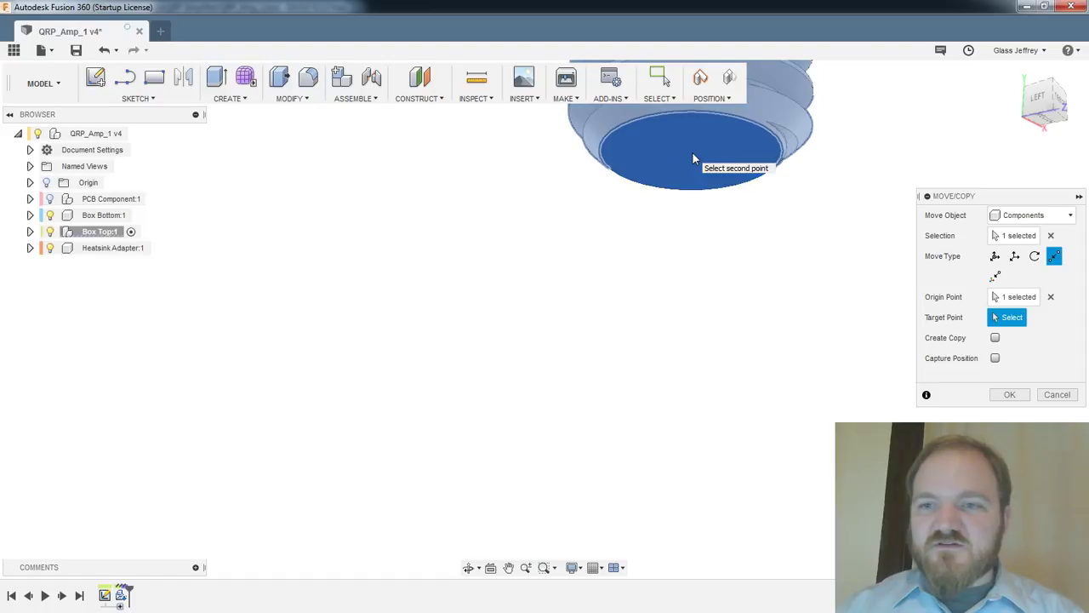
Place the screw's tip at the centre of the bottom of the box's corner post hole and complete the move
{"action": "scroll", "coordinate": [544, 328], "scroll_direction": "down", "scroll_amount": 2}
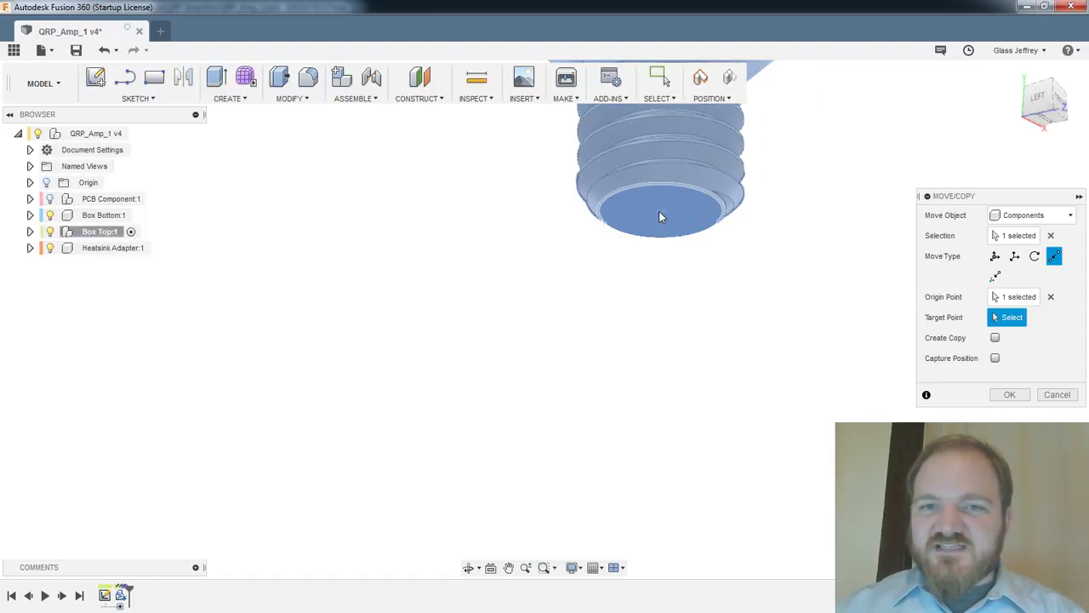
{"action": "scroll", "coordinate": [667, 214], "scroll_direction": "up", "scroll_amount": 3}
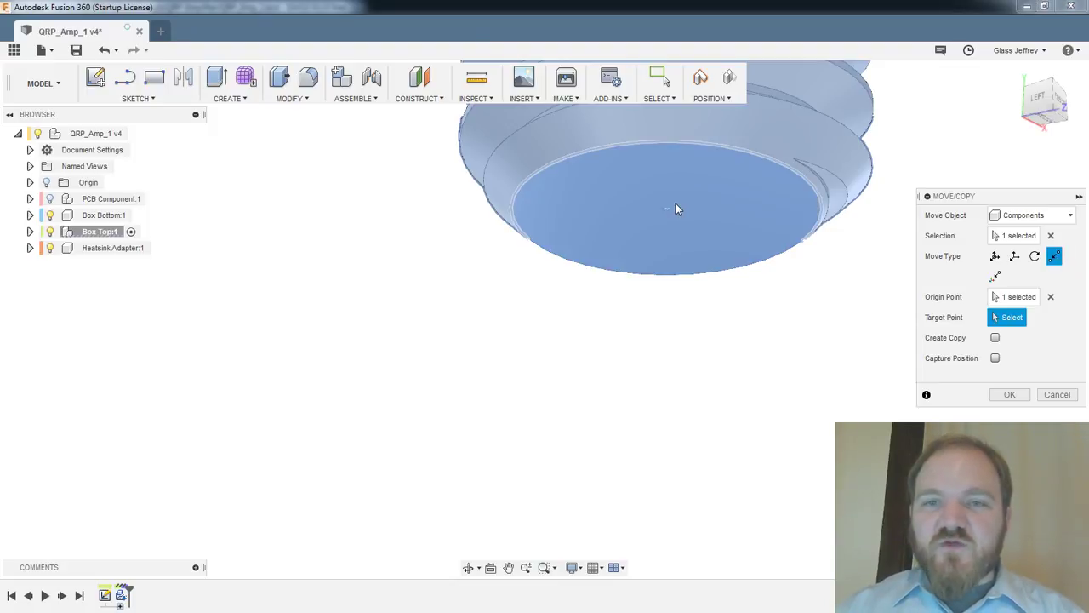
{"action": "scroll", "coordinate": [644, 298], "scroll_direction": "down", "scroll_amount": 8}
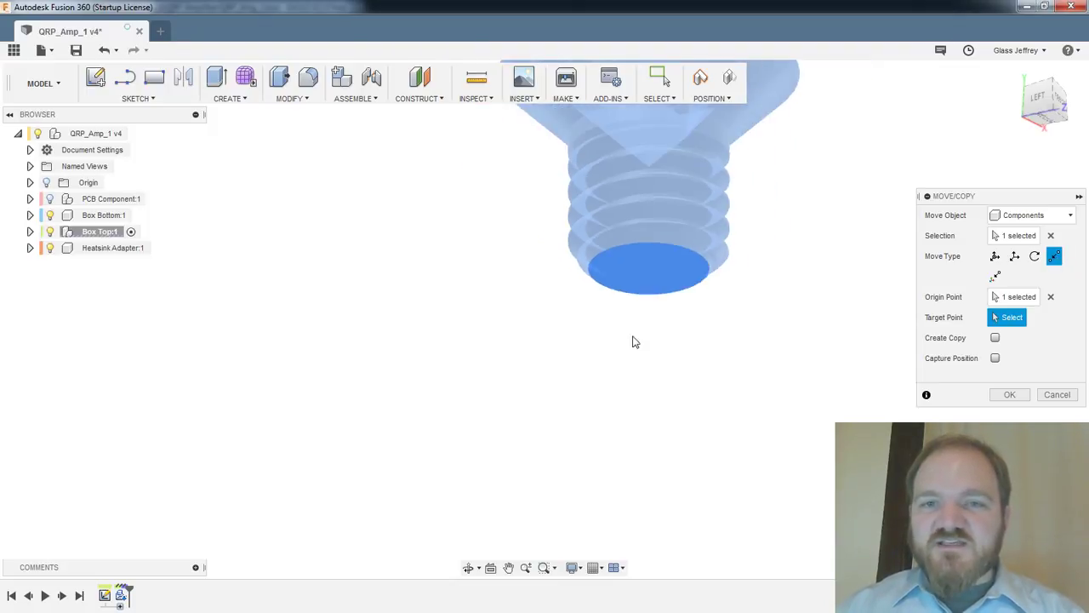
{"action": "middle_click_drag", "start_coordinate": [538, 426], "coordinate": [441, 361]}
{"action": "scroll", "coordinate": [430, 349], "scroll_direction": "down", "scroll_amount": 5}
{"action": "scroll", "coordinate": [191, 319], "scroll_direction": "up", "scroll_amount": 7}
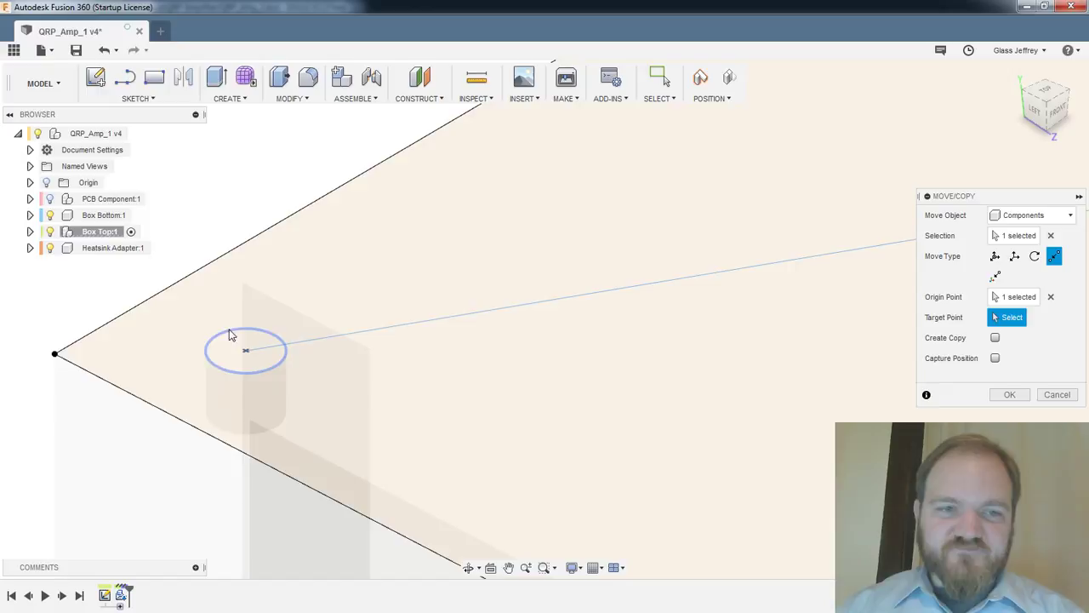
{"action": "mouse_move", "coordinate": [229, 334]}
{"action": "middle_mouse_down", "text": "shift"}
{"action": "mouse_move", "coordinate": [234, 391]}
{"action": "mouse_move", "coordinate": [267, 352]}
{"action": "mouse_move", "coordinate": [248, 380]}
{"action": "middle_mouse_up", "text": "shift"}
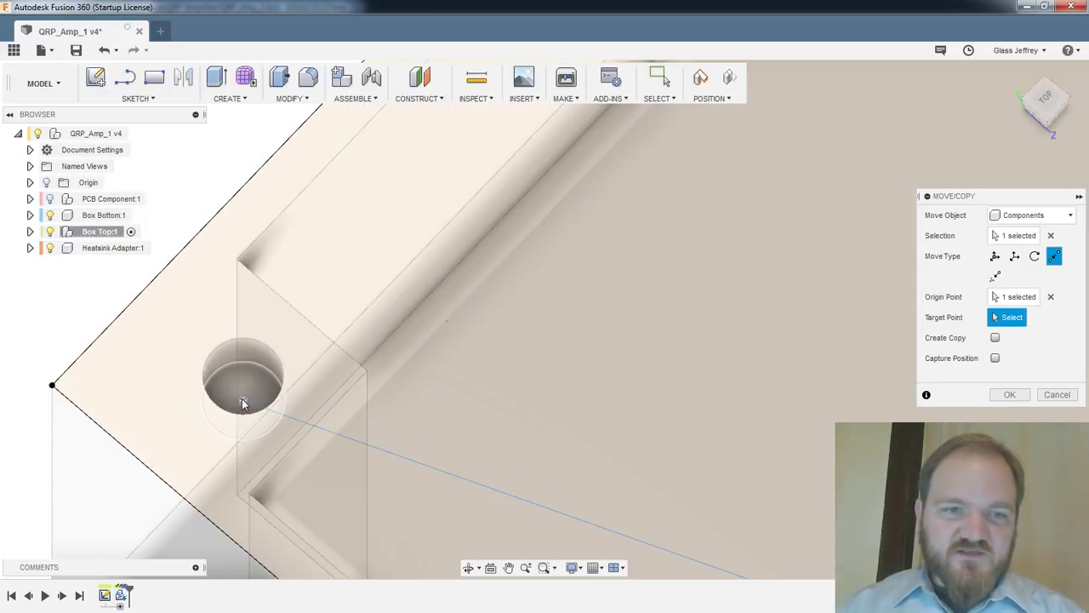
{"action": "left_click", "coordinate": [242, 398]}
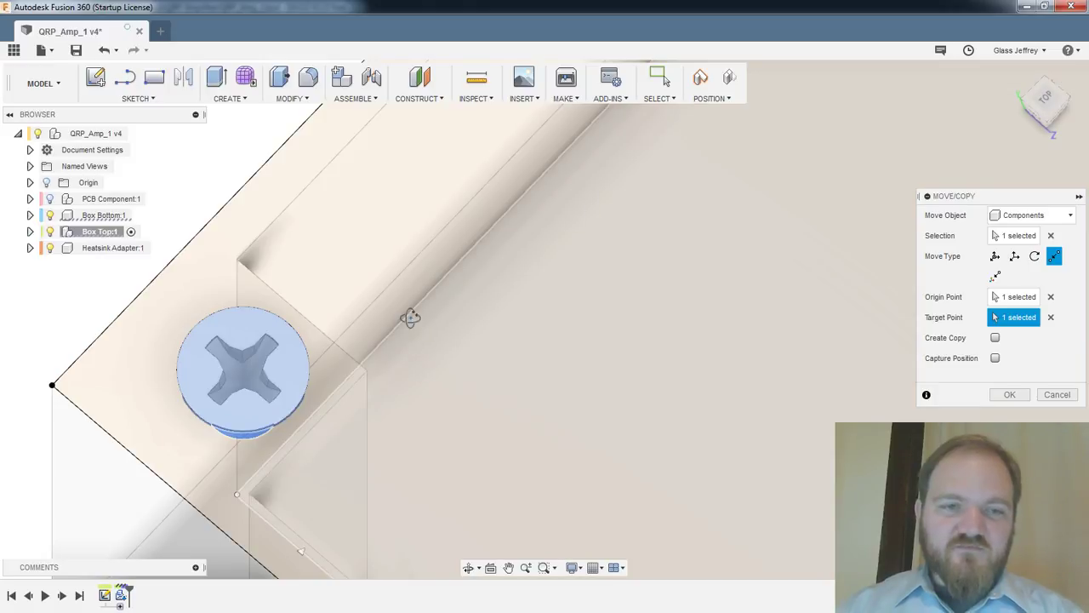
{"action": "middle_click_drag", "start_coordinate": [410, 317], "coordinate": [569, 294], "text": "shift"}
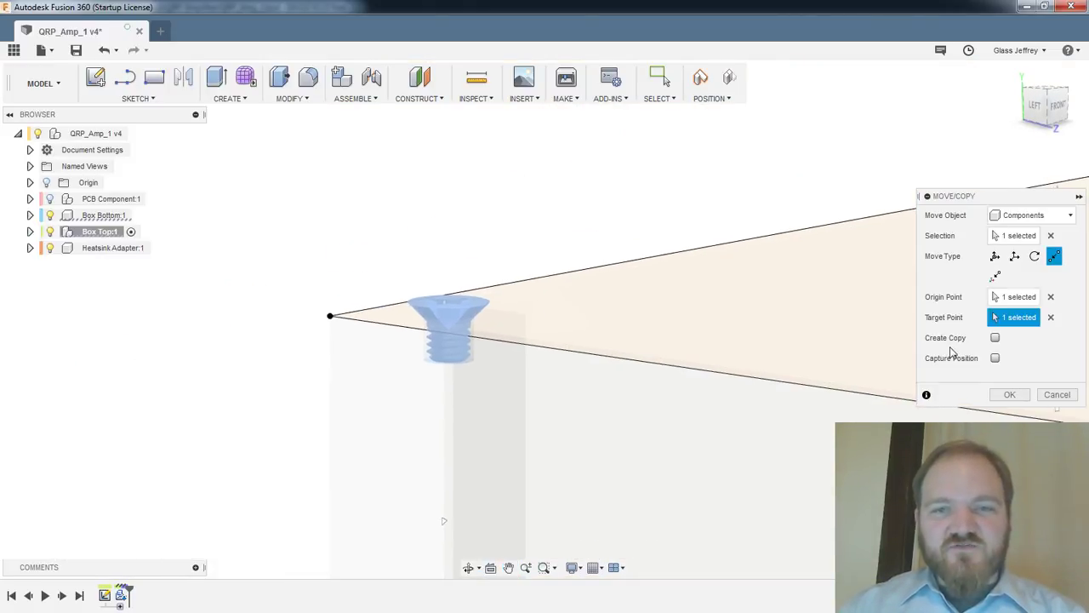
{"action": "left_click", "coordinate": [1009, 396]}
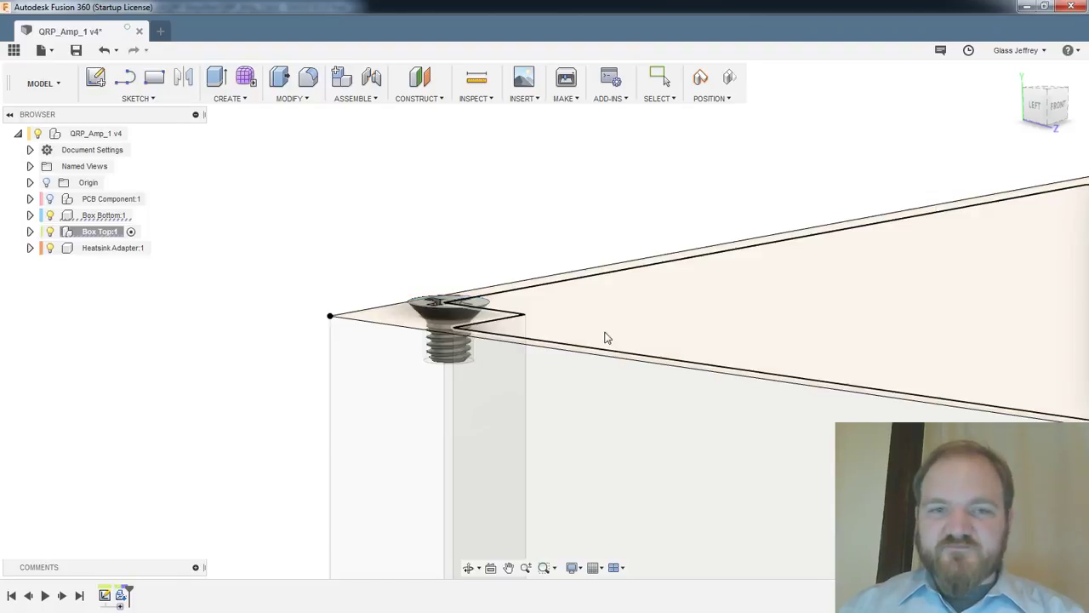
Capture the screw's new position in the corner hole
{"action": "scroll", "coordinate": [545, 323], "scroll_direction": "down", "scroll_amount": 4}
{"action": "middle_click_drag", "start_coordinate": [791, 383], "coordinate": [787, 418], "text": "shift"}
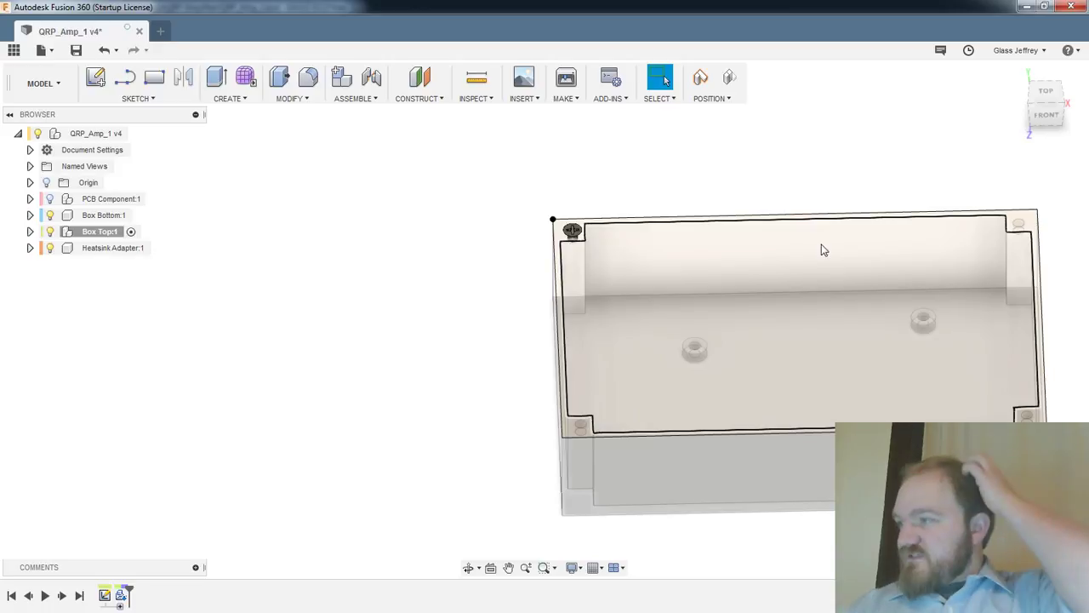
{"action": "scroll", "coordinate": [585, 229], "scroll_direction": "up", "scroll_amount": 5}
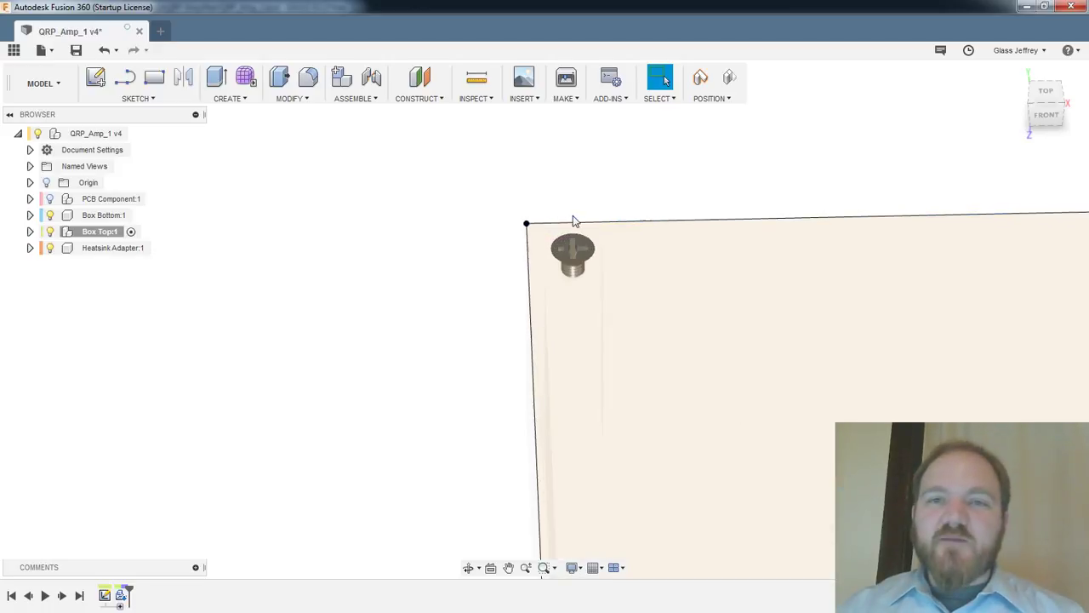
{"action": "left_click", "coordinate": [700, 81]}
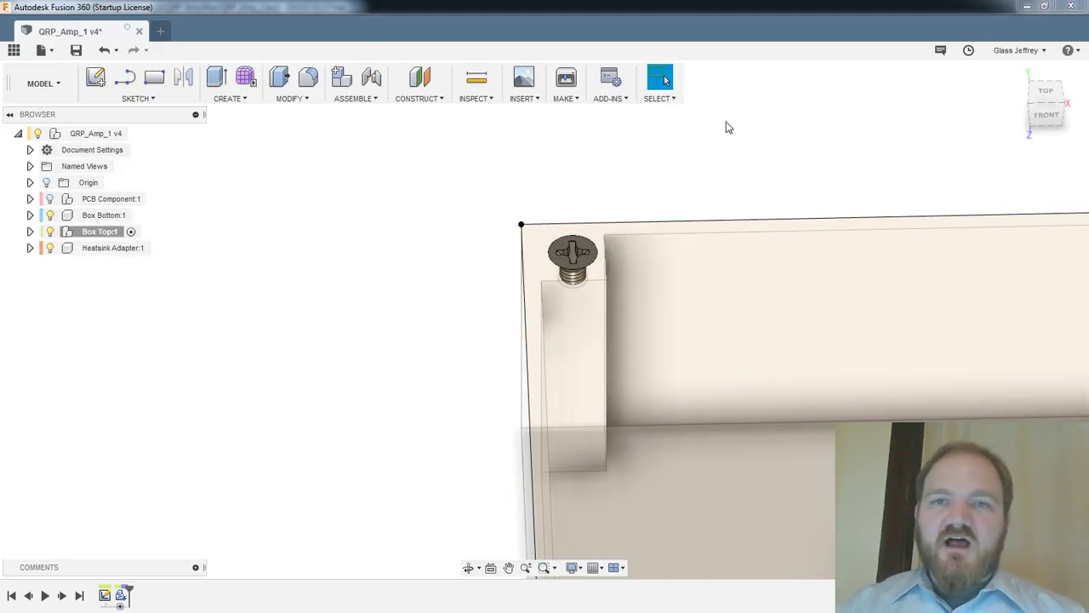
Start a Move/Copy on the corner screw and set the move object to Components
{"action": "scroll", "coordinate": [648, 179], "scroll_direction": "down", "scroll_amount": 2}
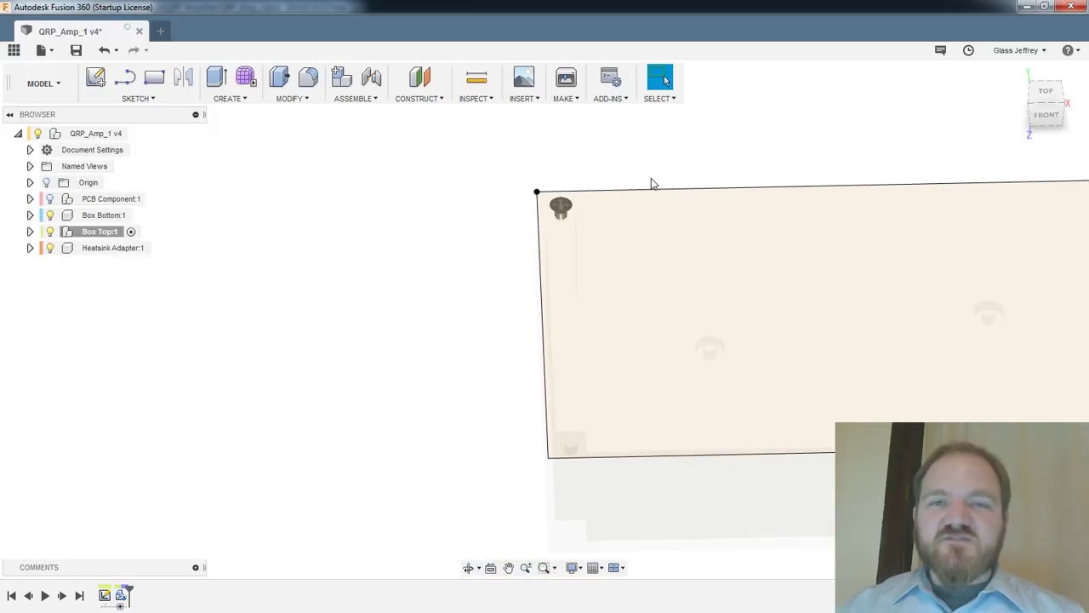
{"action": "middle_click_drag", "start_coordinate": [737, 158], "coordinate": [600, 179]}
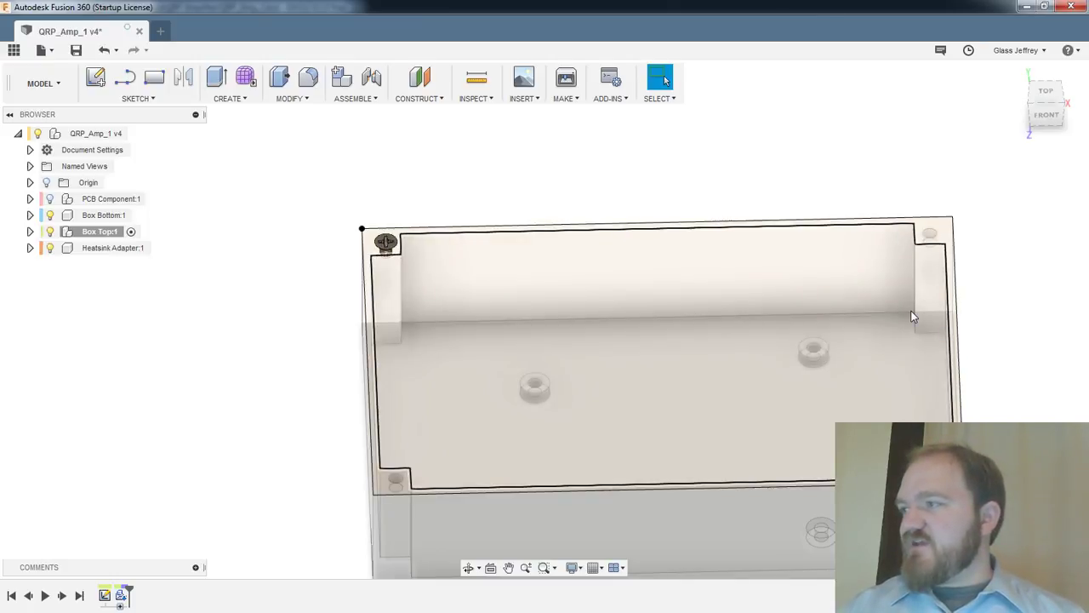
{"action": "scroll", "coordinate": [209, 210], "scroll_direction": "up", "scroll_amount": 1}
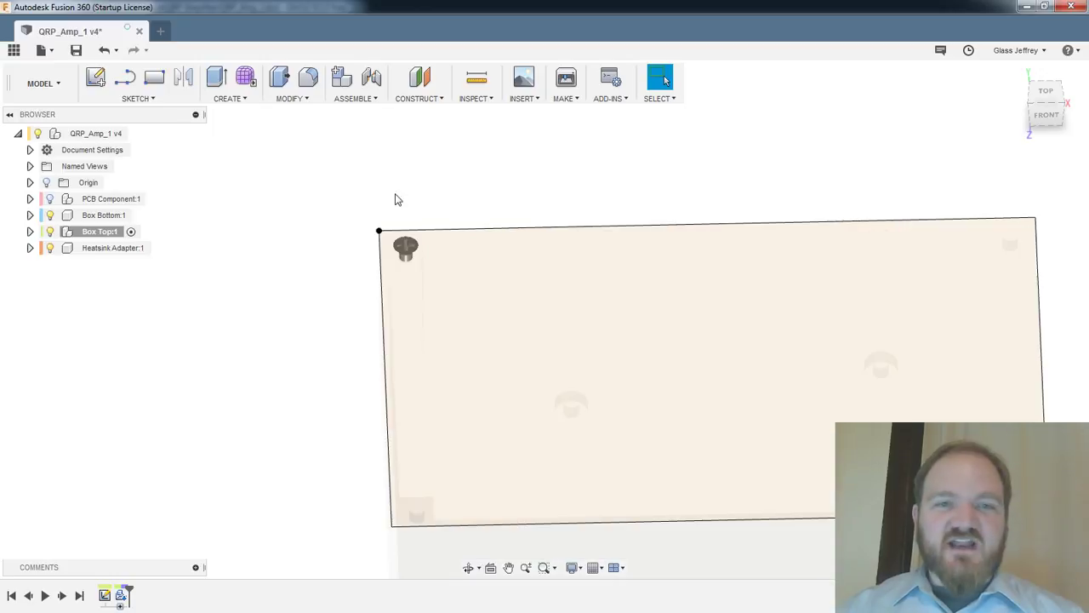
{"action": "scroll", "coordinate": [357, 205], "scroll_direction": "up", "scroll_amount": 2}
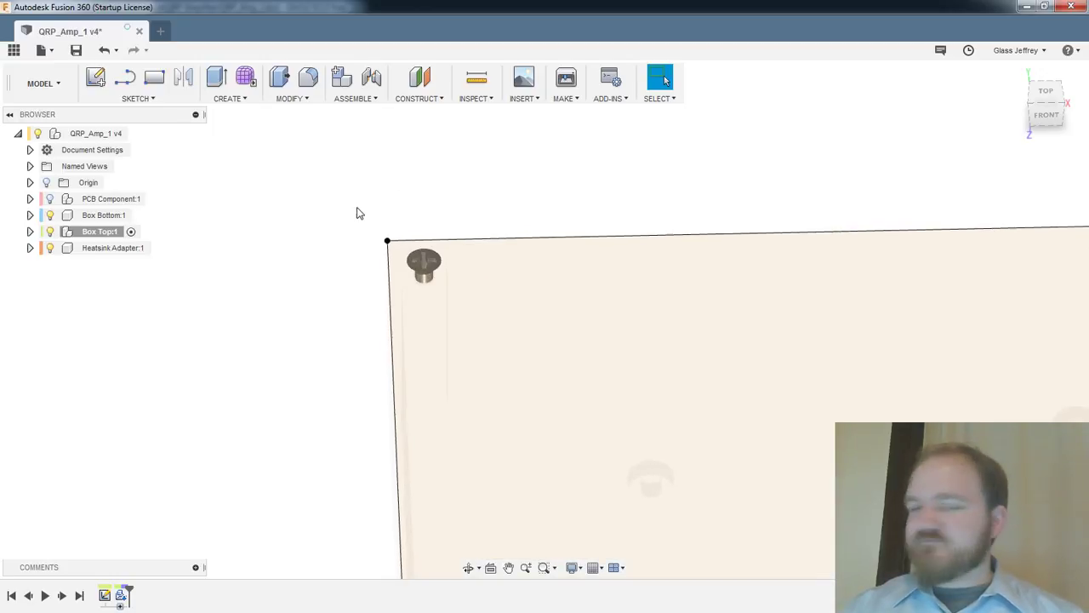
{"action": "middle_click_drag", "start_coordinate": [468, 197], "coordinate": [486, 174], "text": "shift"}
{"action": "key", "text": "Escape"}
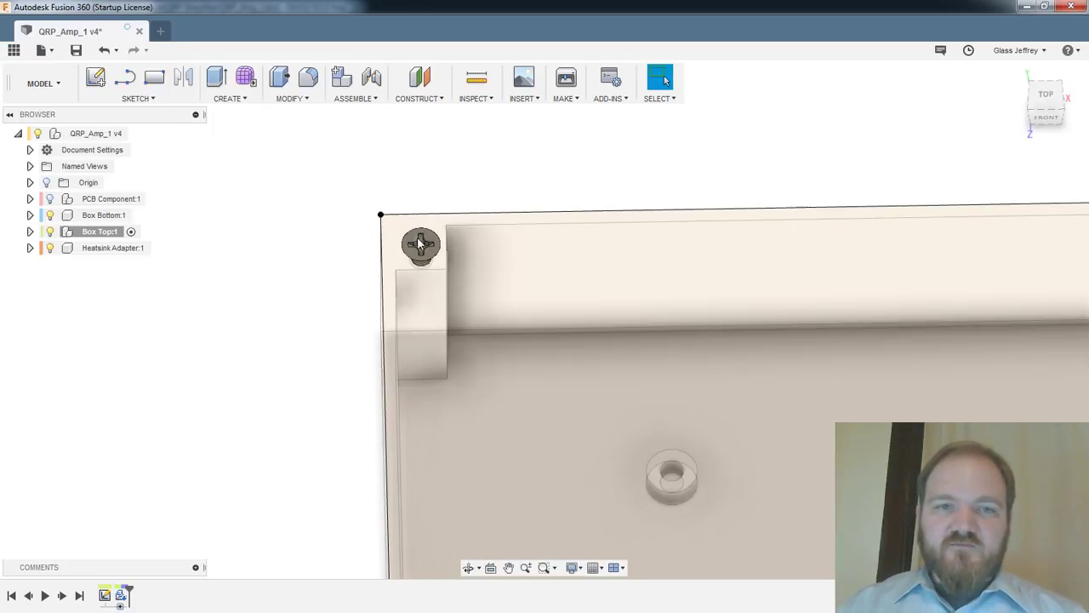
{"action": "right_click", "coordinate": [411, 236]}
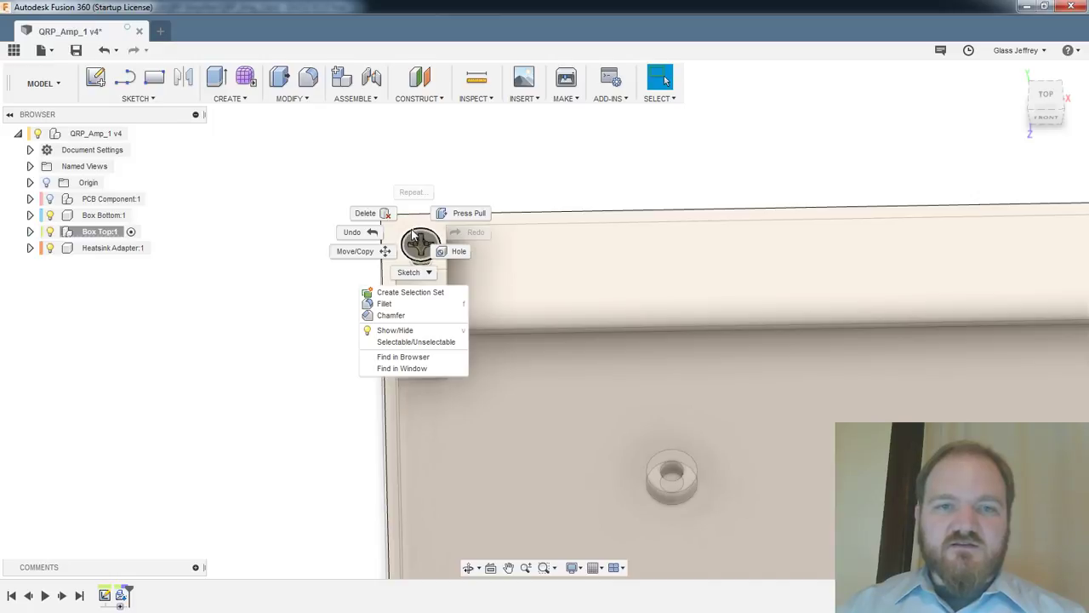
{"action": "left_click", "coordinate": [385, 250]}
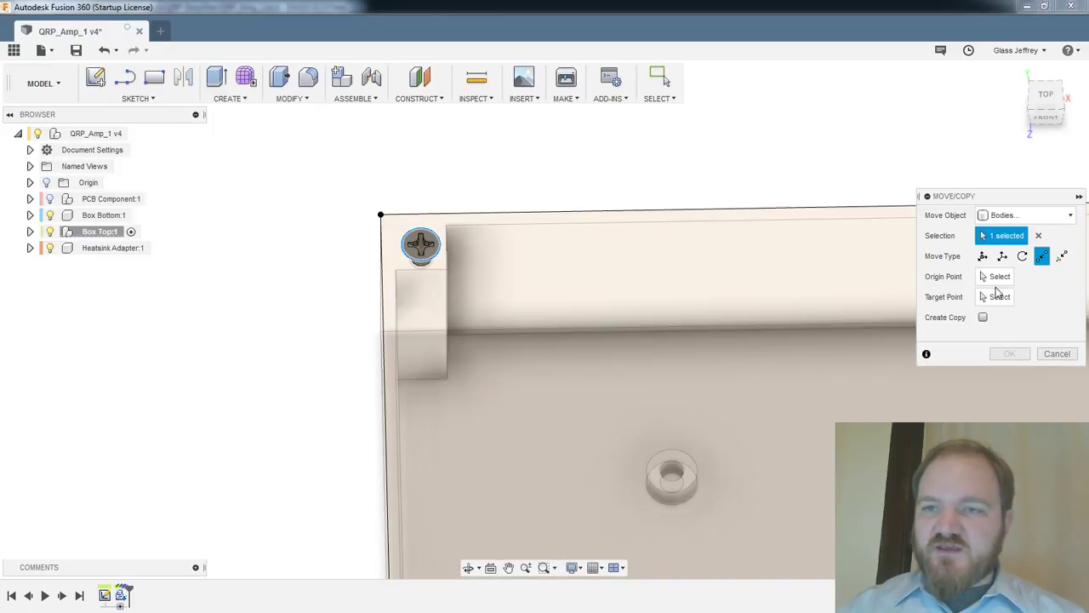
{"action": "left_click", "coordinate": [1029, 214]}
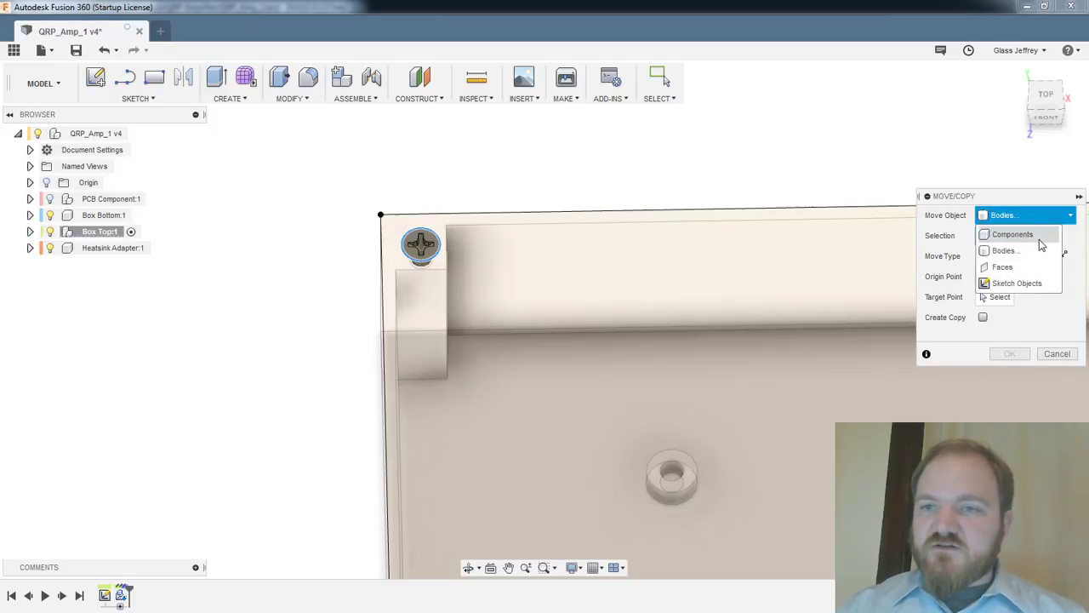
{"action": "left_click", "coordinate": [1015, 232]}
{"action": "left_click", "coordinate": [415, 244]}
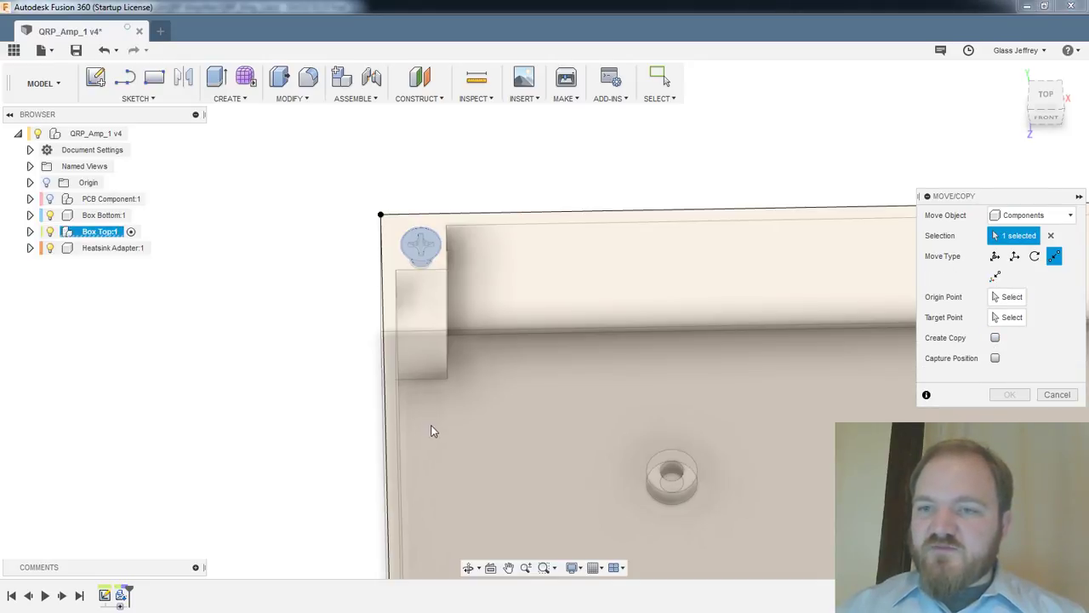
{"action": "left_click", "coordinate": [994, 339]}
{"action": "scroll", "coordinate": [663, 408], "scroll_direction": "down", "scroll_amount": 2}
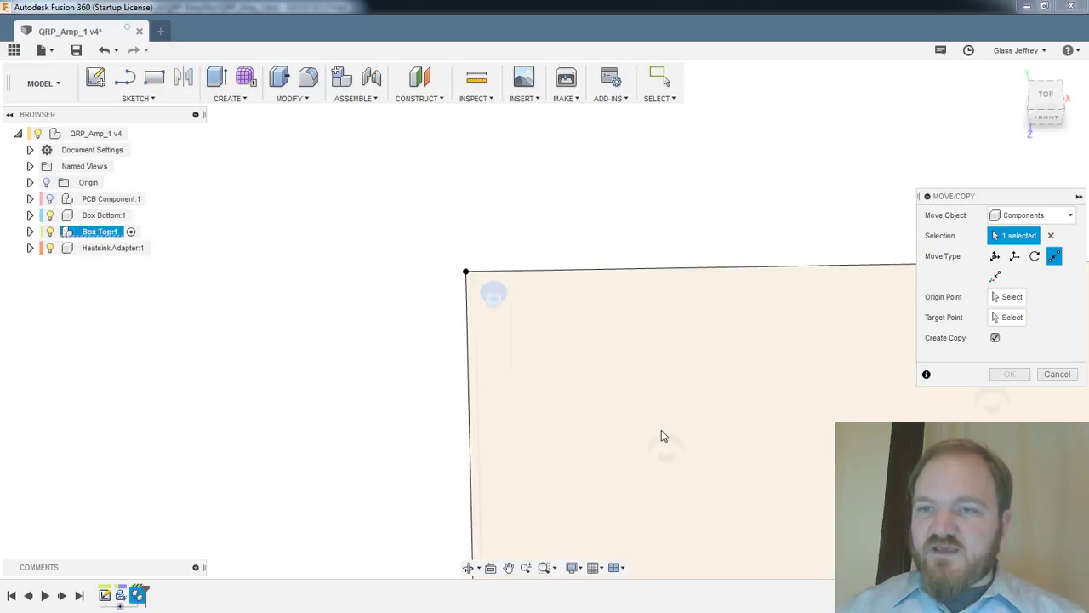
{"action": "middle_click_drag", "start_coordinate": [561, 436], "coordinate": [617, 517]}
{"action": "middle_click_drag", "start_coordinate": [612, 256], "coordinate": [646, 229], "text": "shift"}
{"action": "scroll", "coordinate": [511, 304], "scroll_direction": "up", "scroll_amount": 2}
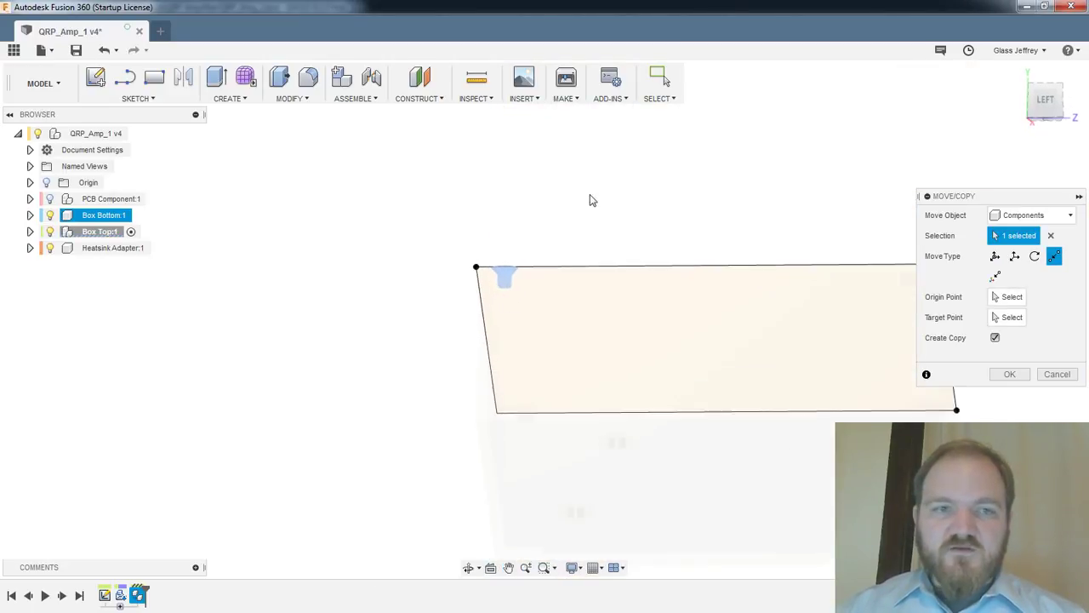
{"action": "scroll", "coordinate": [553, 204], "scroll_direction": "up", "scroll_amount": 4}
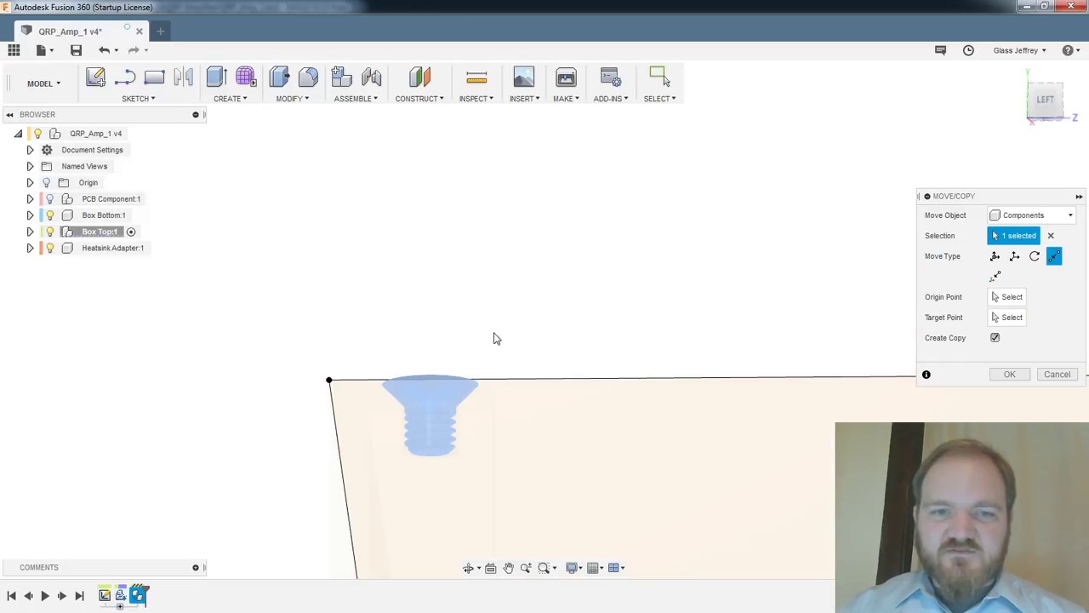
{"action": "middle_click_drag", "start_coordinate": [442, 452], "coordinate": [444, 433], "text": "shift"}
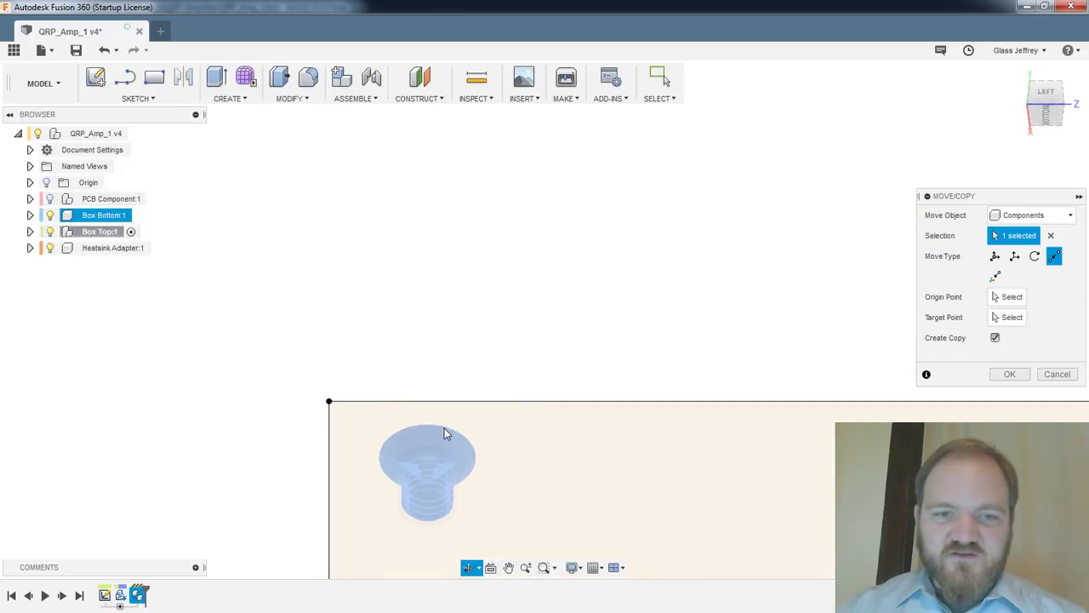
{"action": "left_click", "coordinate": [426, 507]}
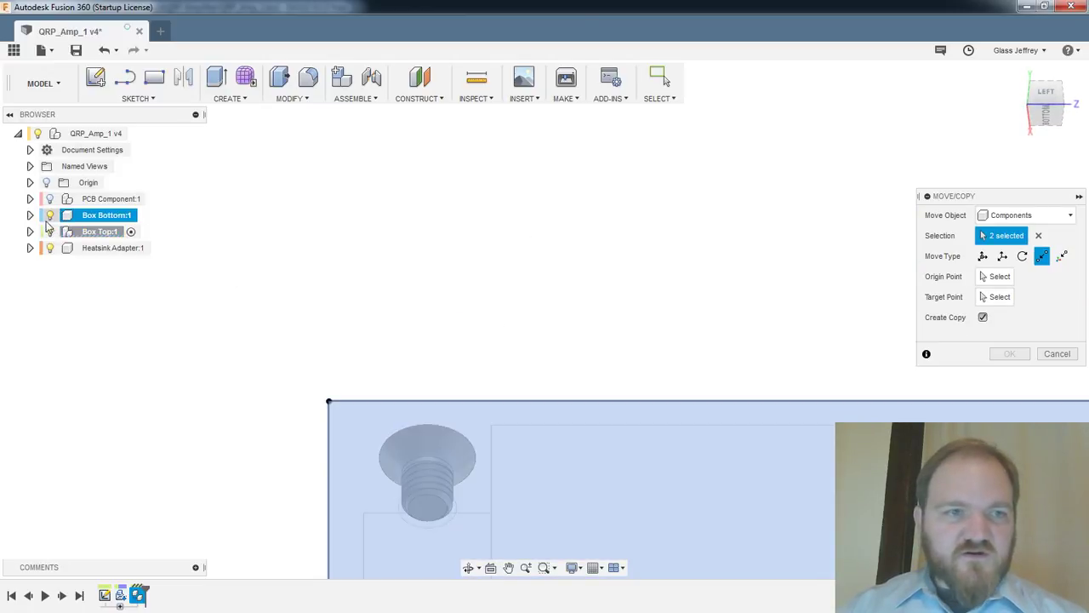
Expand the Box Bottom in the component tree, hide it and clear the move's selection
{"action": "left_click", "coordinate": [29, 216]}
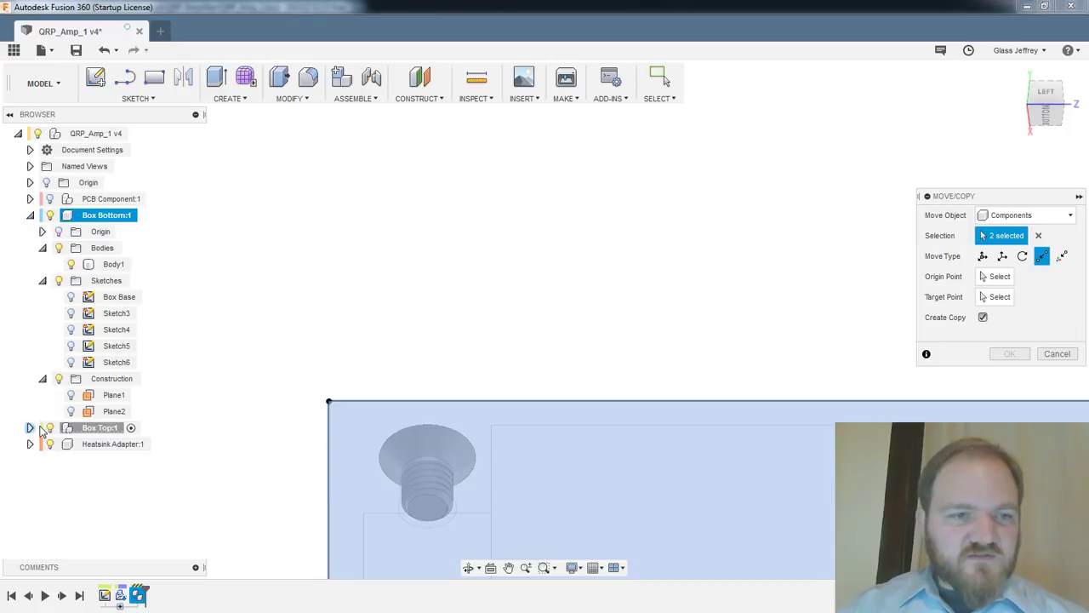
{"action": "middle_click_drag", "start_coordinate": [263, 301], "coordinate": [250, 233], "text": "shift"}
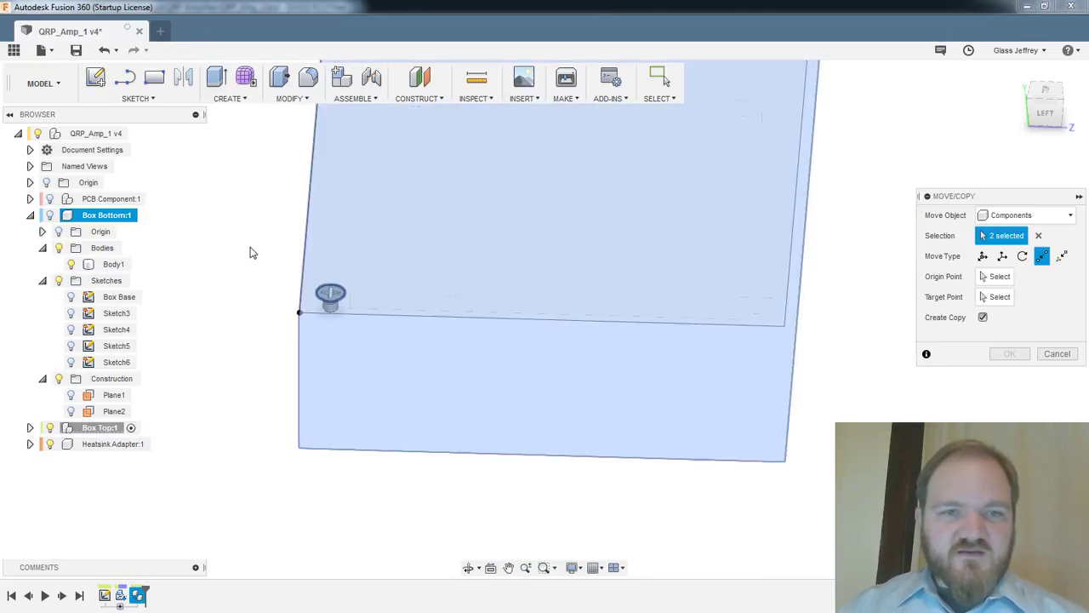
{"action": "left_click", "coordinate": [1037, 235]}
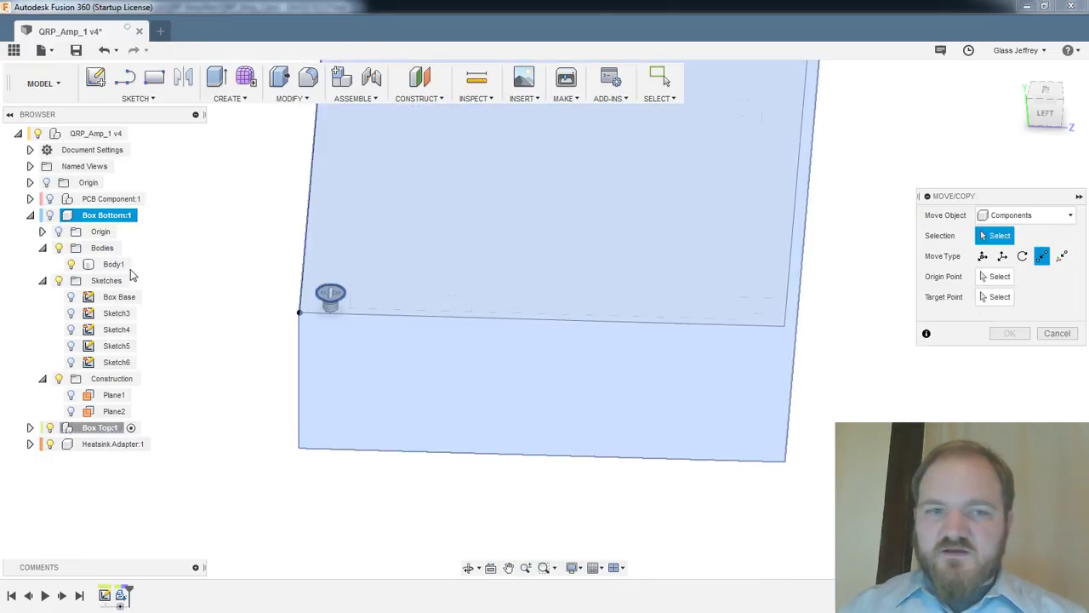
Expand the Box Top component and hide its sketches, leaving the screw 91420A112 exposed
{"action": "scroll", "coordinate": [290, 278], "scroll_direction": "down", "scroll_amount": 2}
{"action": "scroll", "coordinate": [277, 274], "scroll_direction": "up", "scroll_amount": 3}
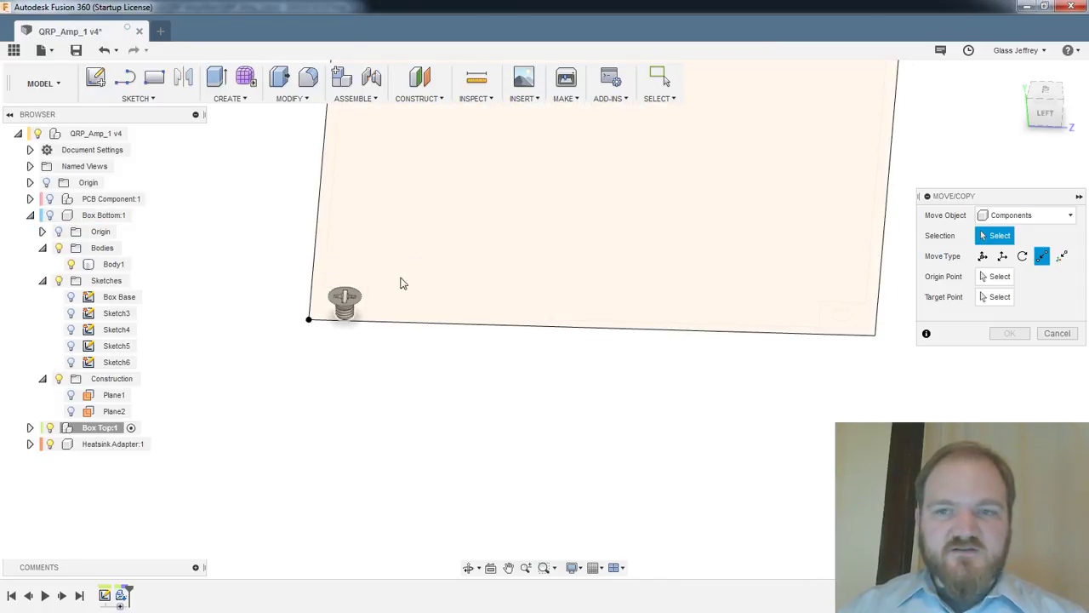
{"action": "scroll", "coordinate": [542, 211], "scroll_direction": "up", "scroll_amount": 3}
{"action": "scroll", "coordinate": [543, 215], "scroll_direction": "down", "scroll_amount": 4}
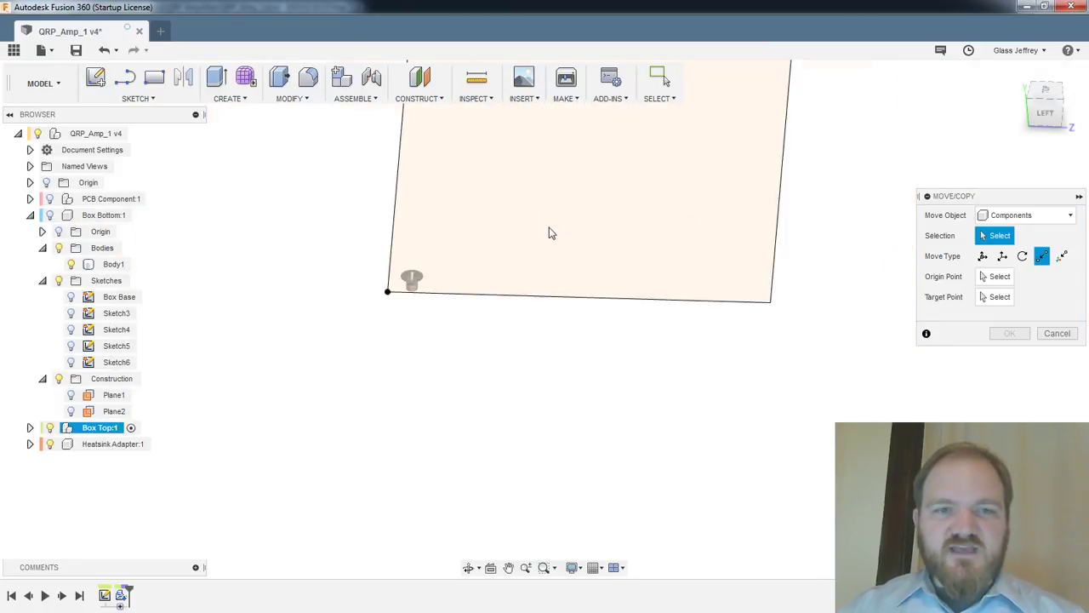
{"action": "middle_click_drag", "start_coordinate": [476, 350], "coordinate": [521, 512]}
{"action": "scroll", "coordinate": [521, 366], "scroll_direction": "down", "scroll_amount": 1}
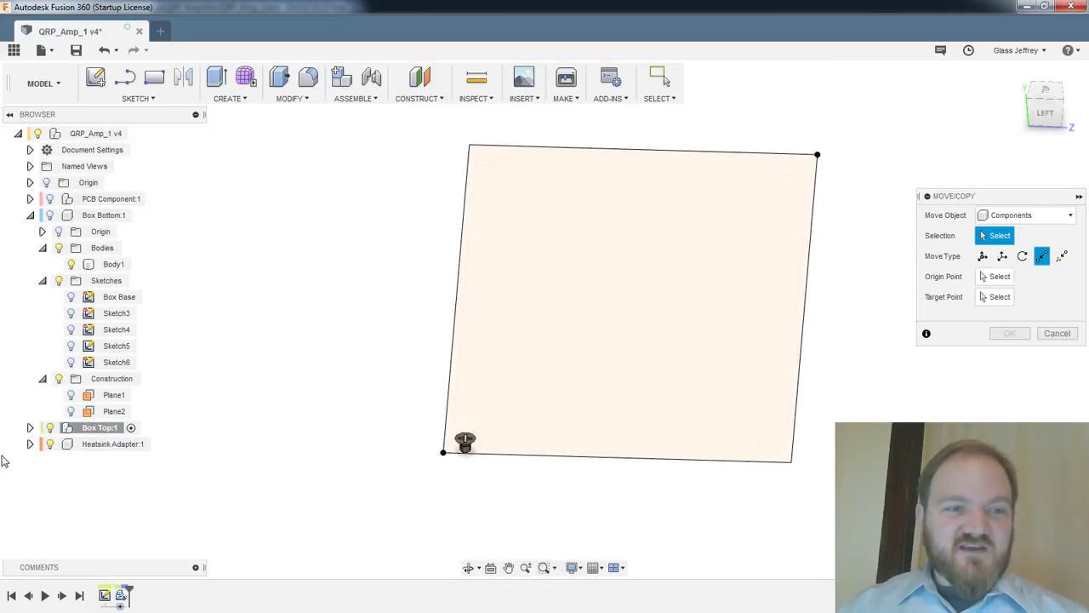
{"action": "left_click", "coordinate": [30, 427]}
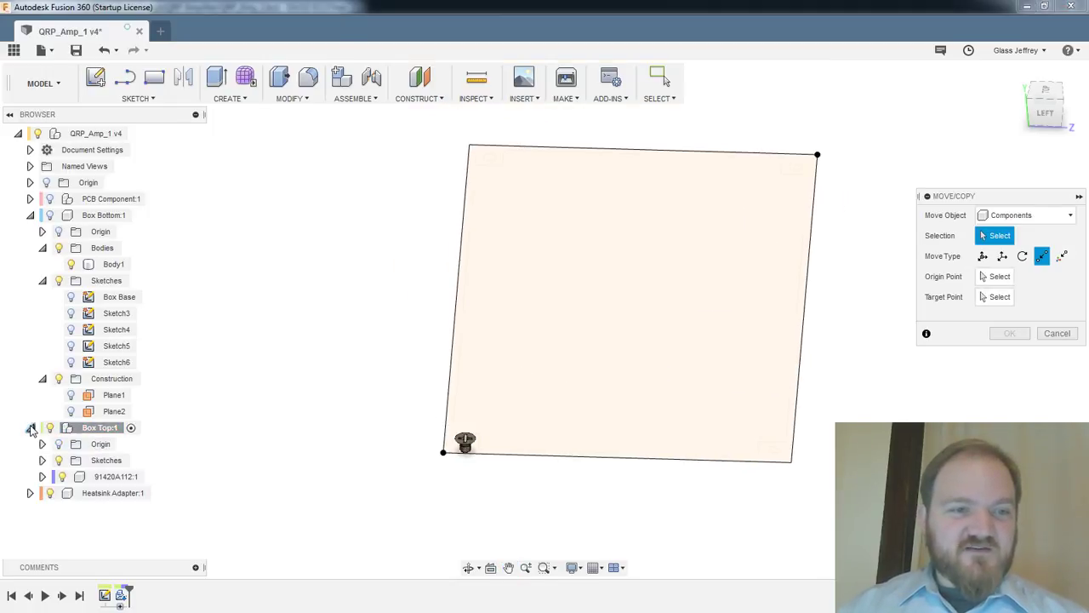
{"action": "left_click", "coordinate": [58, 460]}
{"action": "scroll", "coordinate": [533, 438], "scroll_direction": "up", "scroll_amount": 3}
{"action": "middle_click_drag", "start_coordinate": [417, 459], "coordinate": [455, 335]}
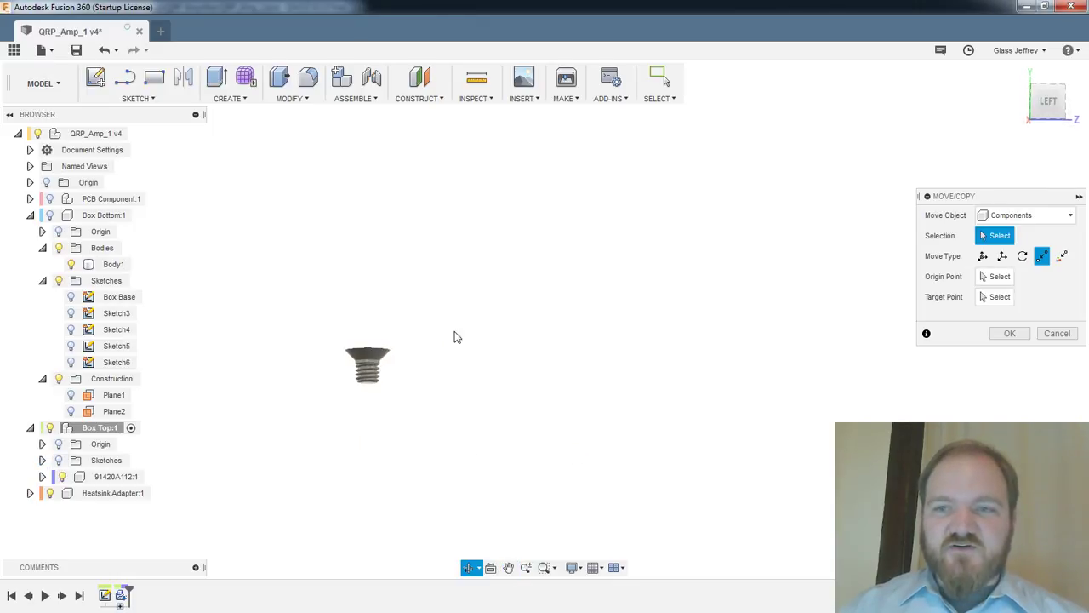
Select the screw component 91420A112 for the move and set the move type to Point to Position
{"action": "left_click", "coordinate": [367, 366]}
{"action": "left_click", "coordinate": [1062, 255]}
{"action": "middle_click_drag", "start_coordinate": [253, 456], "coordinate": [275, 397], "text": "shift"}
{"action": "scroll", "coordinate": [379, 366], "scroll_direction": "up", "scroll_amount": 5}
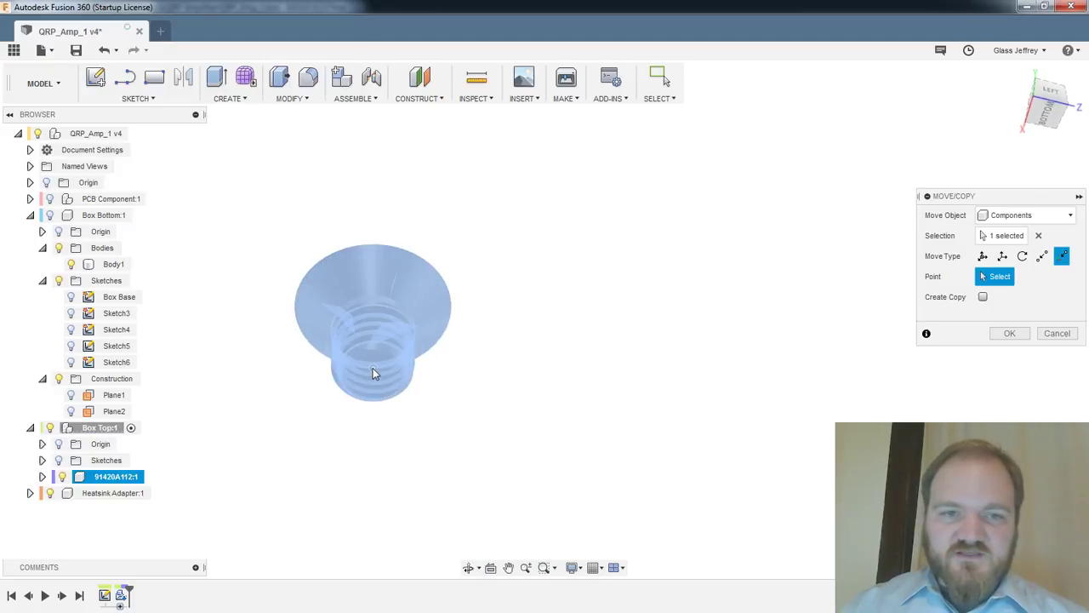
Try to copy the flat-head screw from its threaded end to the adjacent corner hole of Box Bottom using Point to Position
{"action": "left_click", "coordinate": [372, 372]}
{"action": "left_click", "coordinate": [1000, 419]}
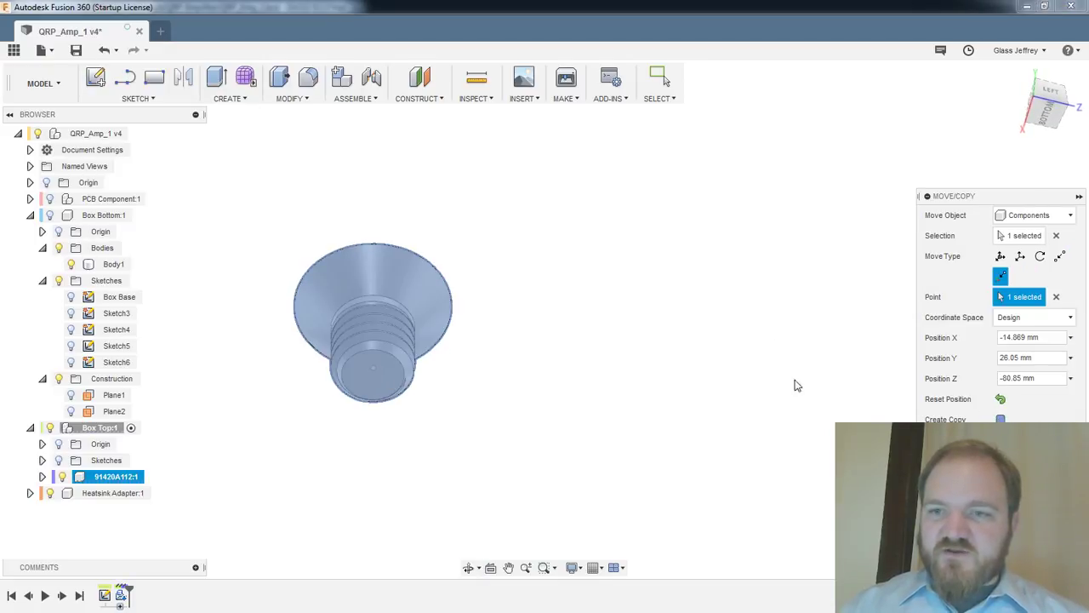
{"action": "scroll", "coordinate": [770, 381], "scroll_direction": "down", "scroll_amount": 6}
{"action": "middle_click_drag", "start_coordinate": [717, 339], "coordinate": [544, 367], "text": "shift"}
{"action": "scroll", "coordinate": [713, 367], "scroll_direction": "down", "scroll_amount": 3}
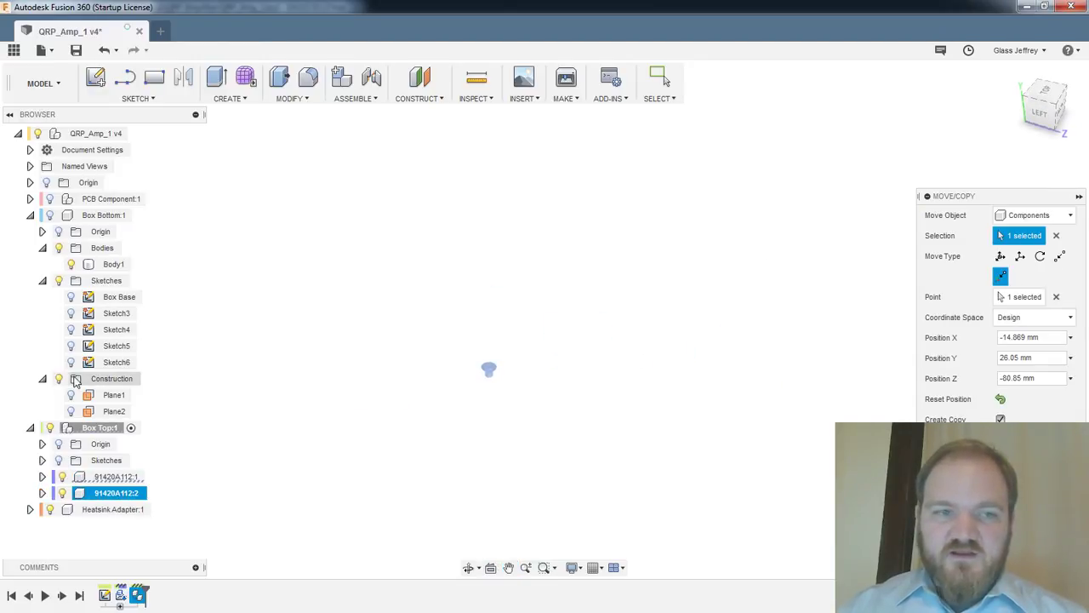
{"action": "left_click", "coordinate": [49, 214]}
{"action": "scroll", "coordinate": [730, 440], "scroll_direction": "up", "scroll_amount": 6}
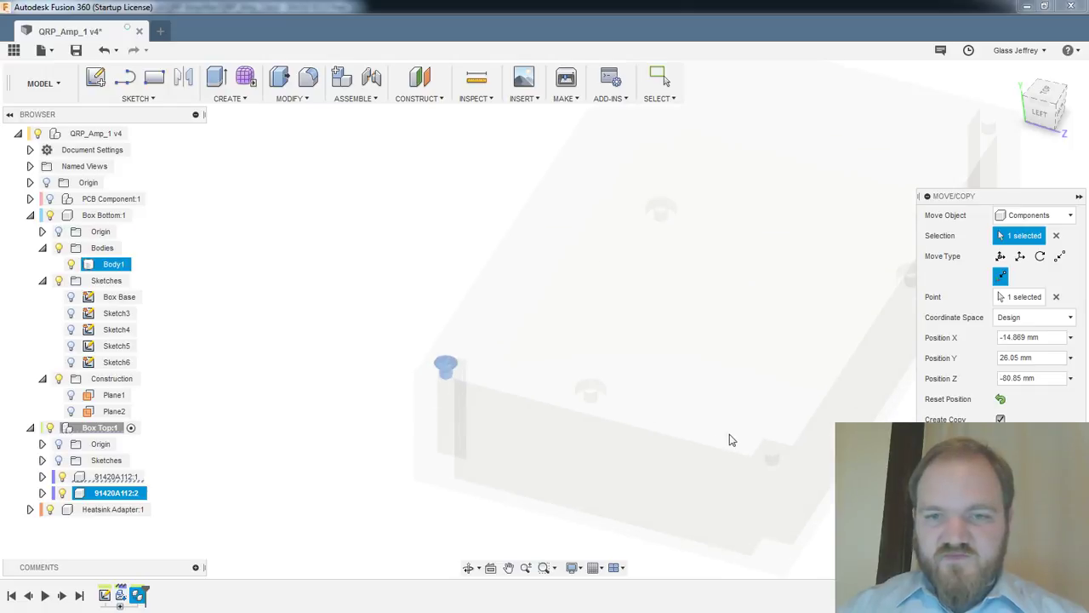
{"action": "middle_click_drag", "start_coordinate": [737, 457], "coordinate": [596, 434]}
{"action": "middle_click_drag", "start_coordinate": [715, 413], "coordinate": [719, 239], "text": "shift"}
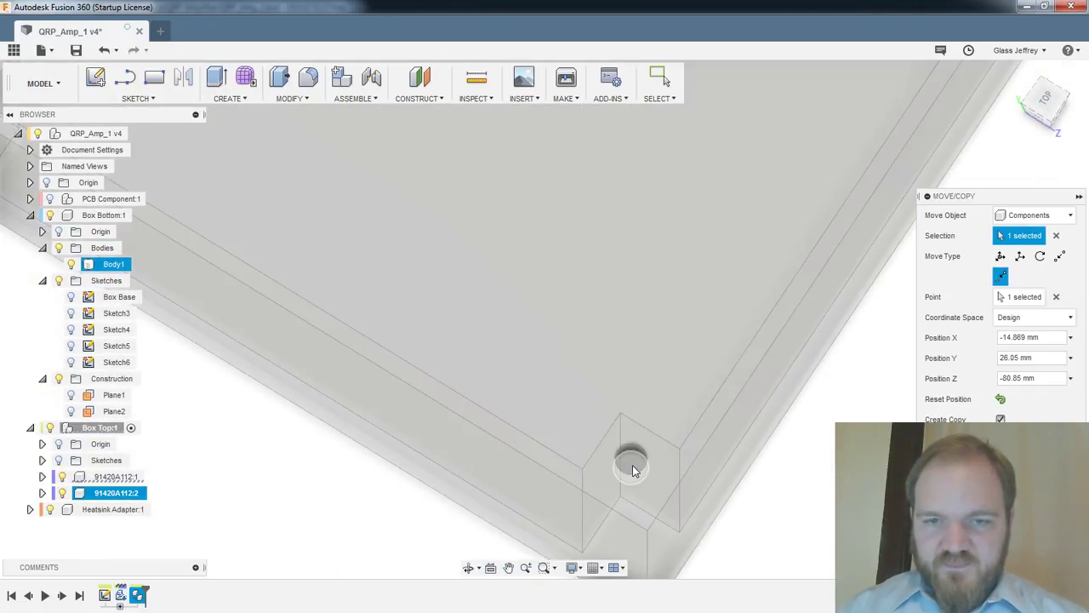
{"action": "left_click", "coordinate": [632, 468]}
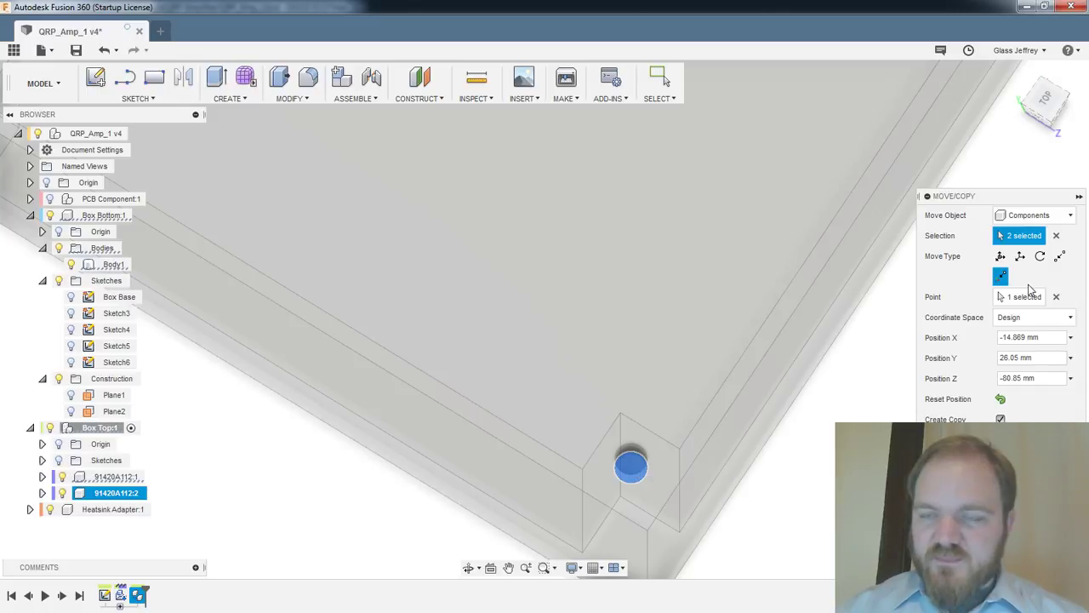
{"action": "middle_click_drag", "start_coordinate": [628, 309], "coordinate": [794, 495]}
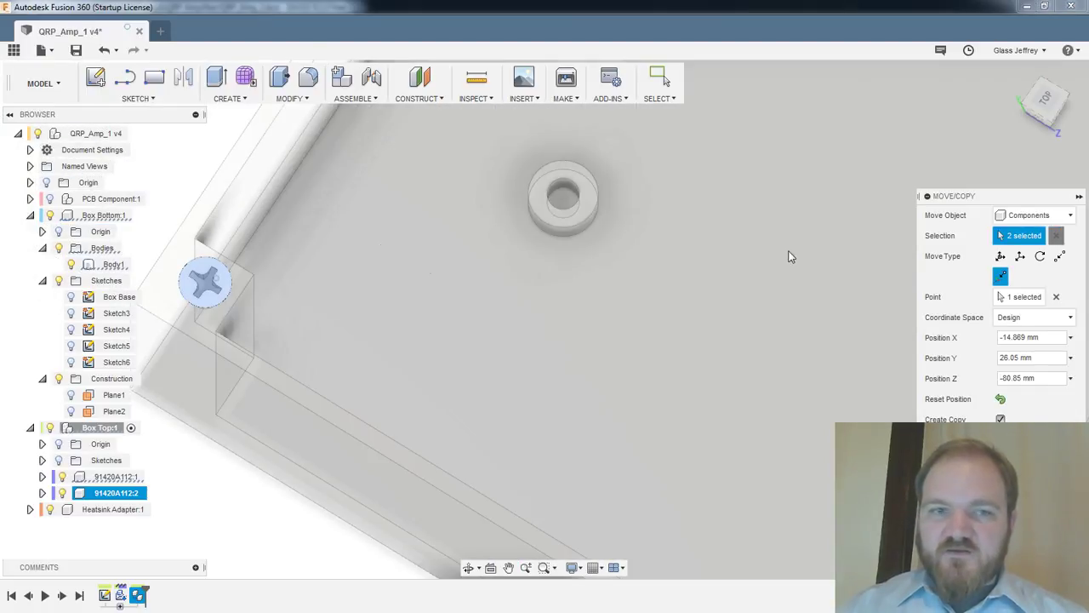
{"action": "left_click", "coordinate": [223, 281]}
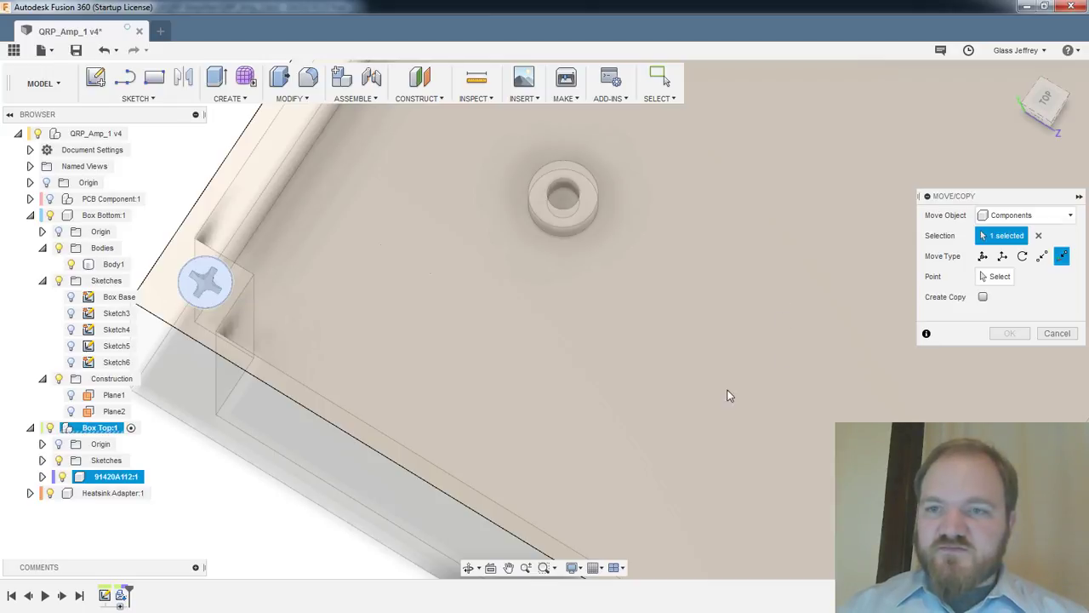
{"action": "middle_click_drag", "start_coordinate": [378, 408], "coordinate": [433, 350]}
{"action": "left_click", "coordinate": [51, 214]}
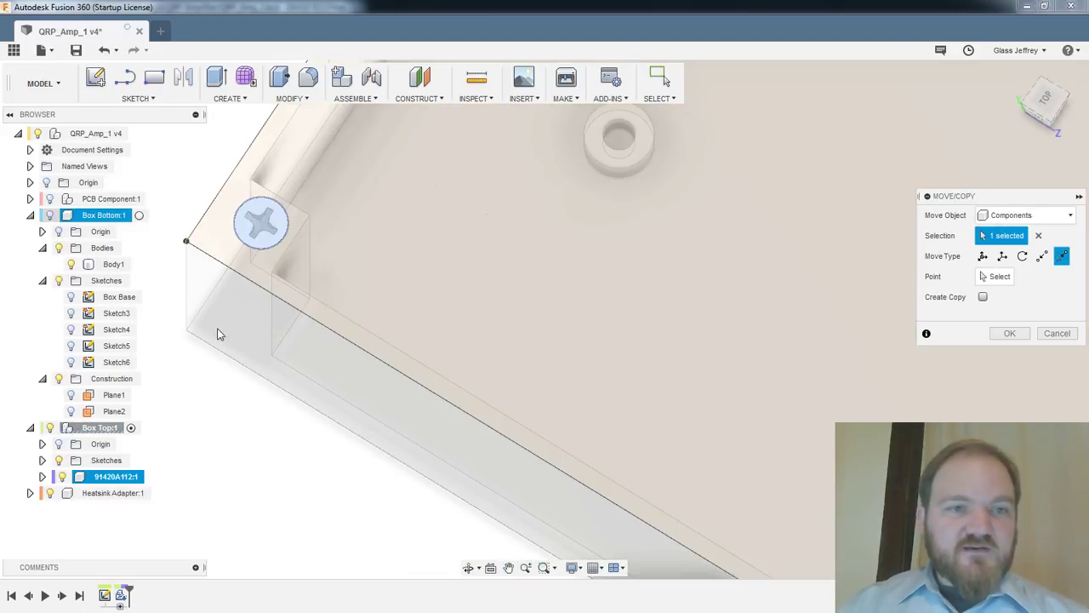
{"action": "middle_click_drag", "start_coordinate": [376, 396], "coordinate": [508, 461]}
{"action": "left_click", "coordinate": [59, 460]}
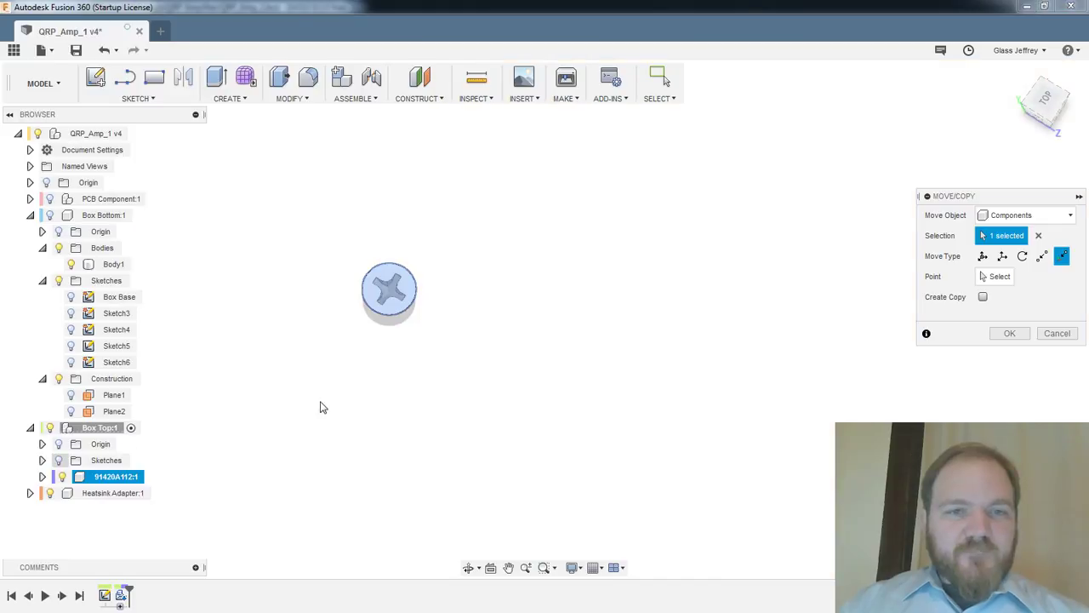
{"action": "middle_click_drag", "start_coordinate": [459, 353], "coordinate": [460, 206], "text": "shift"}
{"action": "left_click", "coordinate": [386, 244]}
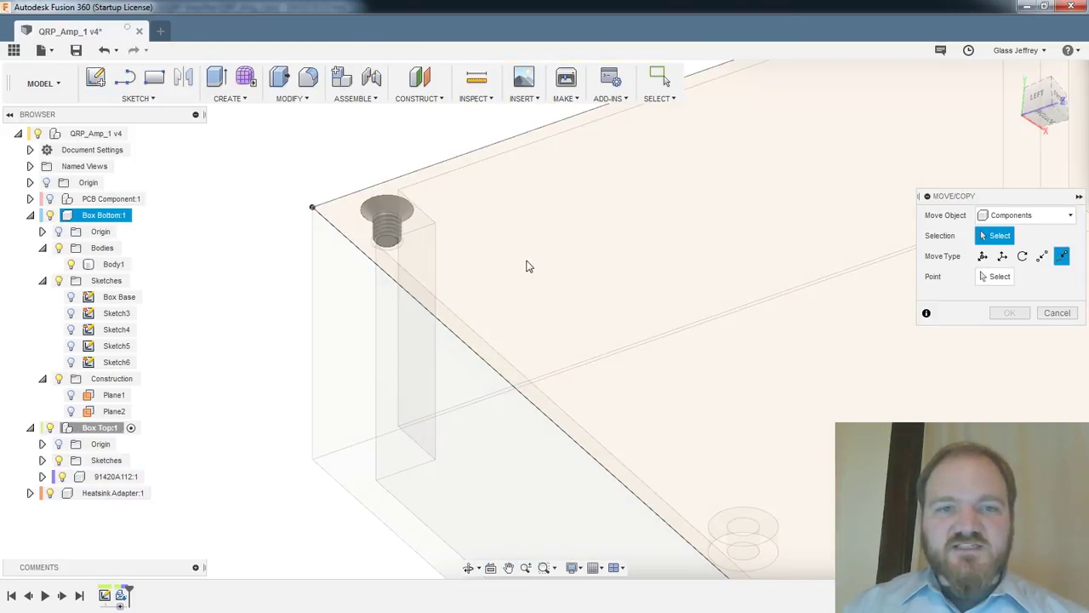
{"action": "mouse_move", "coordinate": [304, 168]}
{"action": "middle_mouse_down", "text": "shift"}
{"action": "mouse_move", "coordinate": [287, 252]}
{"action": "mouse_move", "coordinate": [318, 323]}
{"action": "mouse_move", "coordinate": [310, 337]}
{"action": "middle_mouse_up", "text": "shift"}
{"action": "middle_click_drag", "start_coordinate": [330, 410], "coordinate": [301, 380], "text": "shift"}
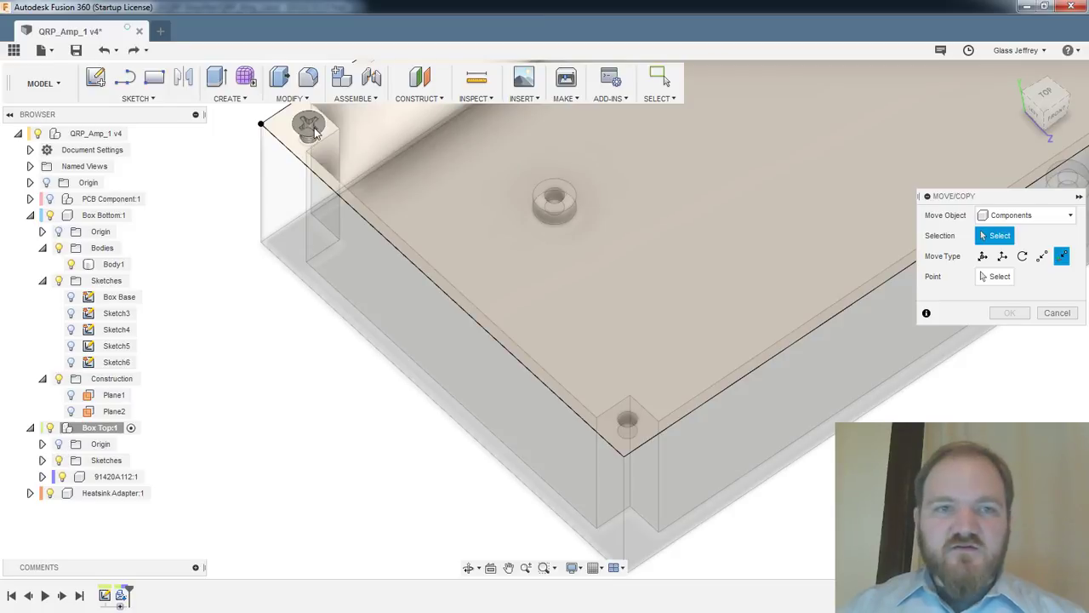
Select the screw and pick a point on its threaded end for a Point to Position move, with Box Bottom shown
{"action": "left_click", "coordinate": [315, 129]}
{"action": "left_click", "coordinate": [995, 281]}
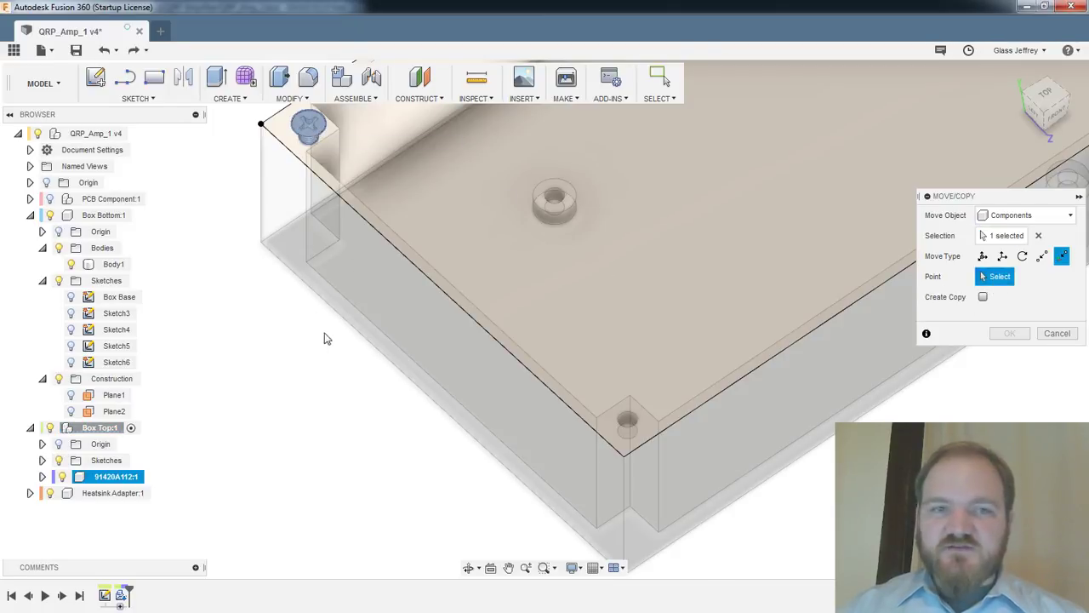
{"action": "middle_click_drag", "start_coordinate": [326, 338], "coordinate": [395, 459]}
{"action": "left_click", "coordinate": [50, 214]}
{"action": "middle_click_drag", "start_coordinate": [379, 309], "coordinate": [352, 314], "text": "shift"}
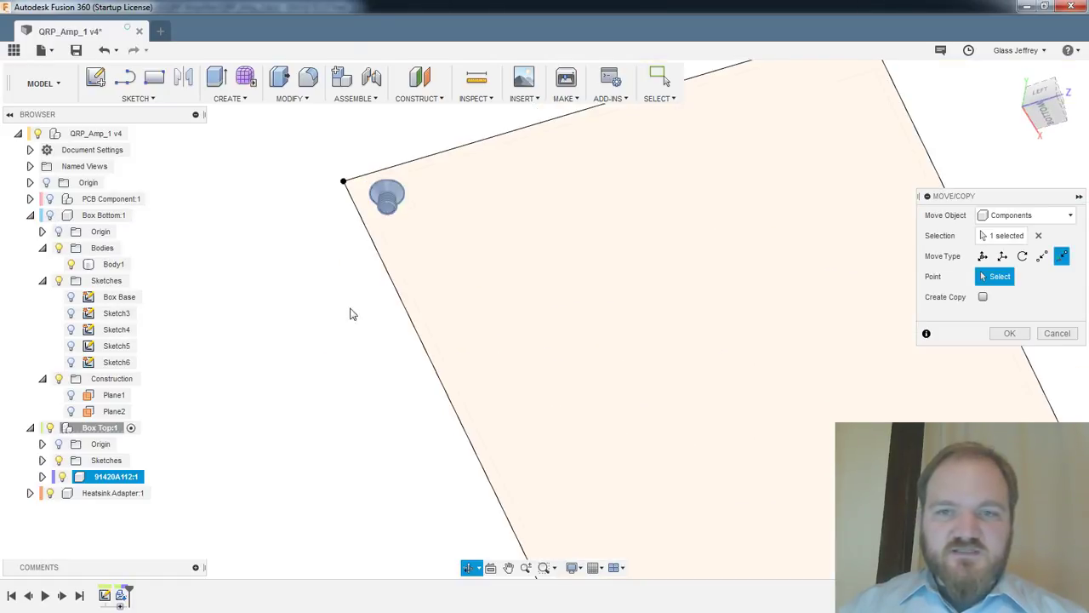
{"action": "left_click", "coordinate": [388, 209]}
{"action": "scroll", "coordinate": [554, 286], "scroll_direction": "up", "scroll_amount": 2}
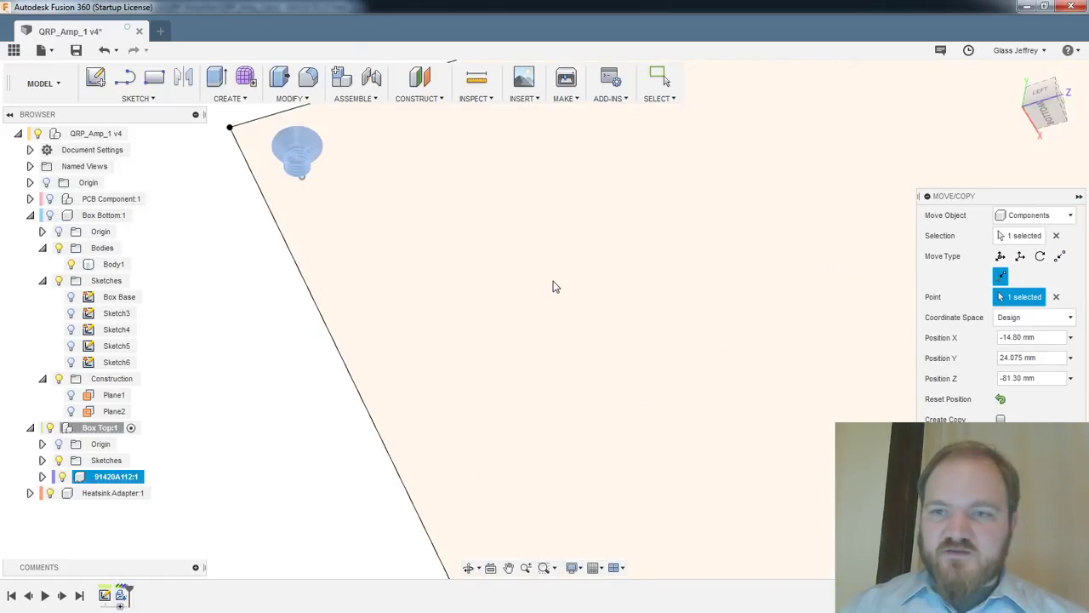
{"action": "scroll", "coordinate": [556, 278], "scroll_direction": "down", "scroll_amount": 5}
{"action": "left_click", "coordinate": [50, 216]}
{"action": "middle_click_drag", "start_coordinate": [589, 174], "coordinate": [599, 262], "text": "shift"}
{"action": "scroll", "coordinate": [599, 261], "scroll_direction": "down", "scroll_amount": 3}
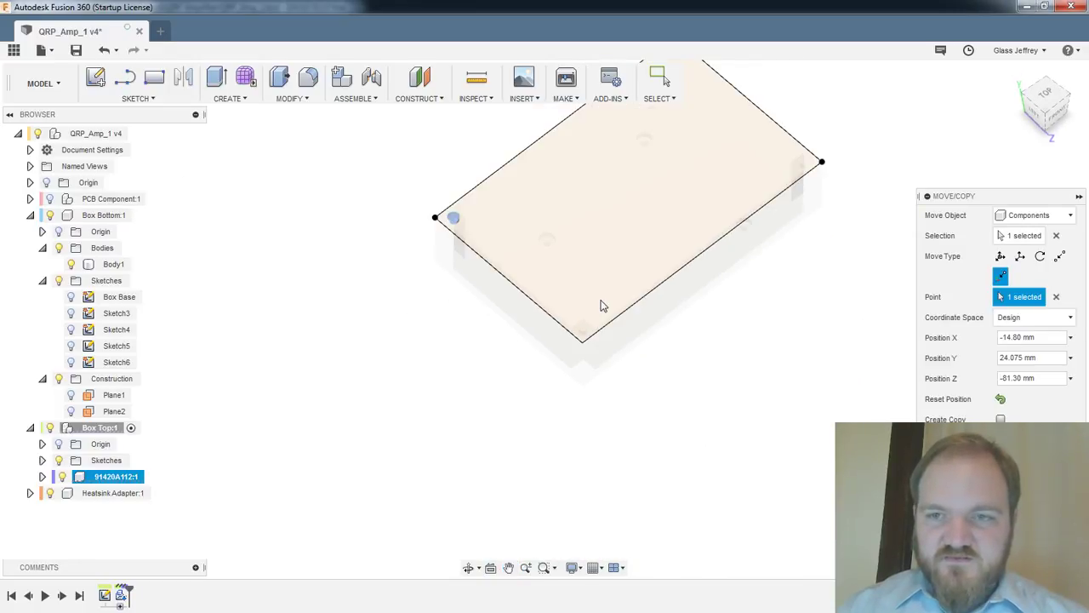
{"action": "scroll", "coordinate": [601, 302], "scroll_direction": "up", "scroll_amount": 5}
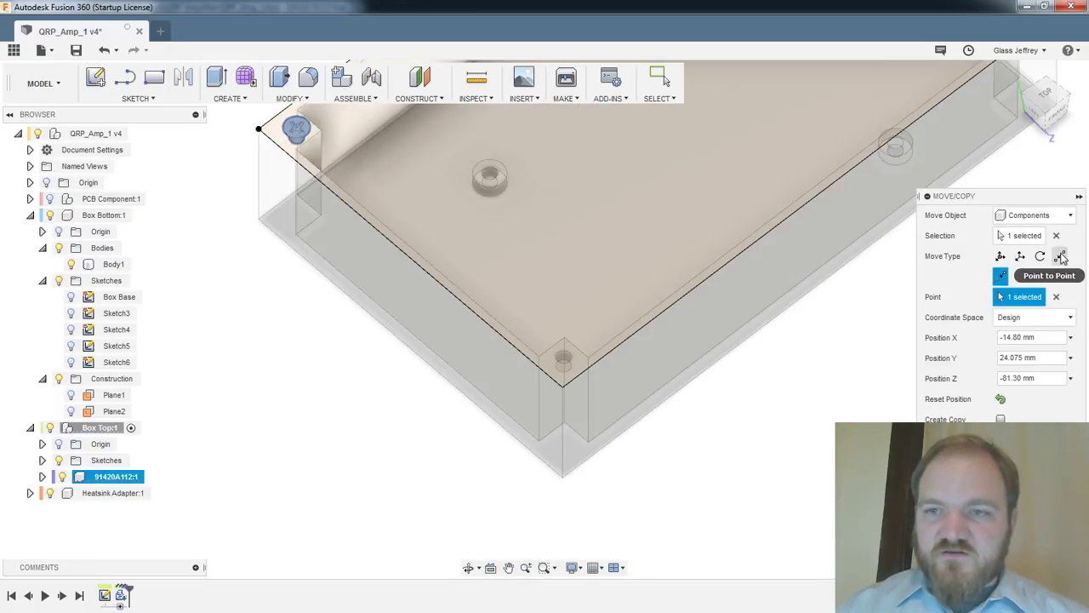
Switch the screw's move to Point to Point and set the centre of its threaded end as the origin point
{"action": "left_click", "coordinate": [1062, 255]}
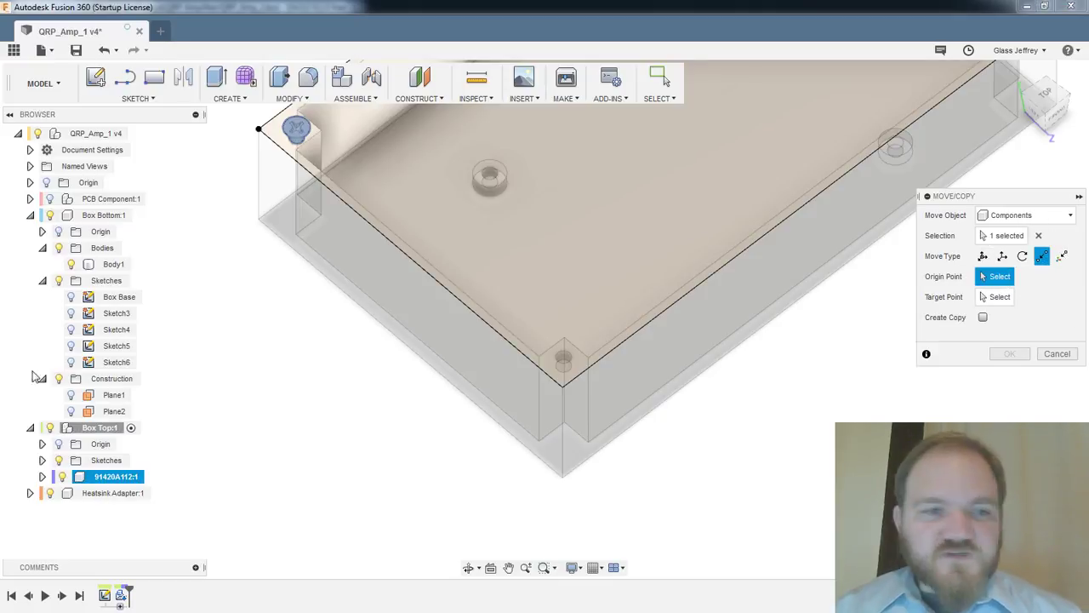
{"action": "middle_click_drag", "start_coordinate": [230, 250], "coordinate": [416, 302]}
{"action": "scroll", "coordinate": [411, 422], "scroll_direction": "up", "scroll_amount": 4}
{"action": "scroll", "coordinate": [412, 426], "scroll_direction": "up", "scroll_amount": 1}
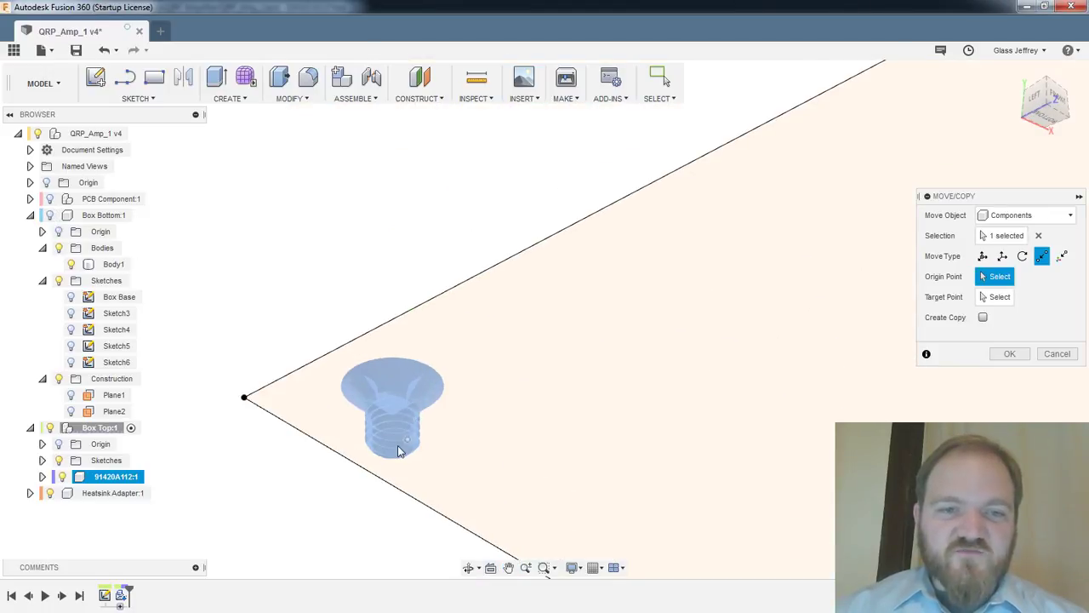
{"action": "left_click", "coordinate": [397, 445]}
{"action": "scroll", "coordinate": [430, 415], "scroll_direction": "down", "scroll_amount": 3}
{"action": "scroll", "coordinate": [440, 394], "scroll_direction": "down", "scroll_amount": 3}
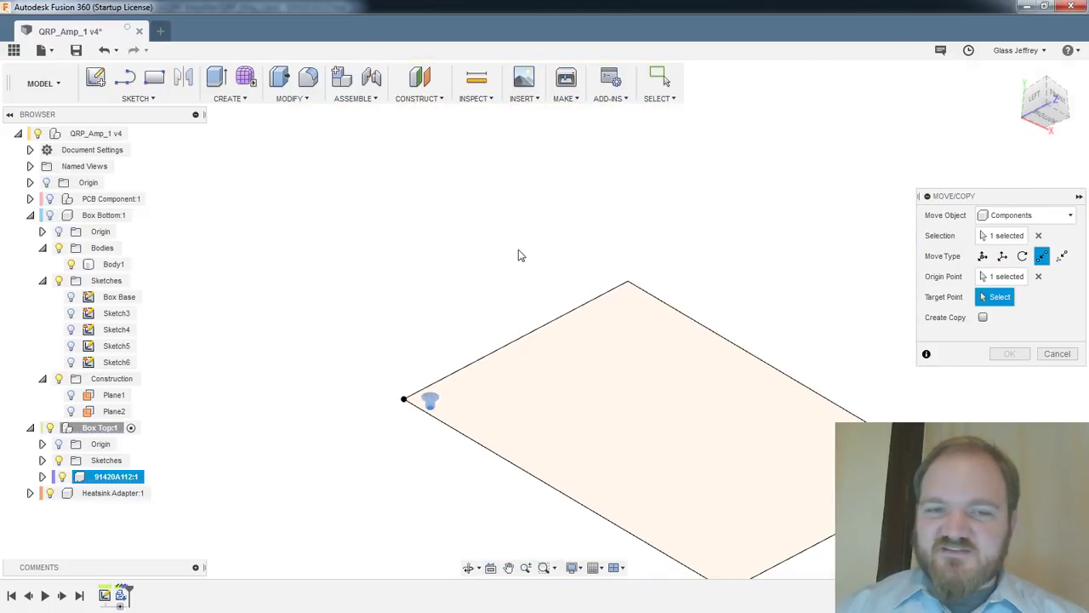
Show Box Bottom and move the screw onto the centre of the adjacent corner hole without creating a copy
{"action": "middle_click_drag", "start_coordinate": [519, 249], "coordinate": [502, 375], "text": "shift"}
{"action": "left_click", "coordinate": [50, 215]}
{"action": "middle_click_drag", "start_coordinate": [361, 301], "coordinate": [370, 184]}
{"action": "scroll", "coordinate": [597, 489], "scroll_direction": "down", "scroll_amount": 2}
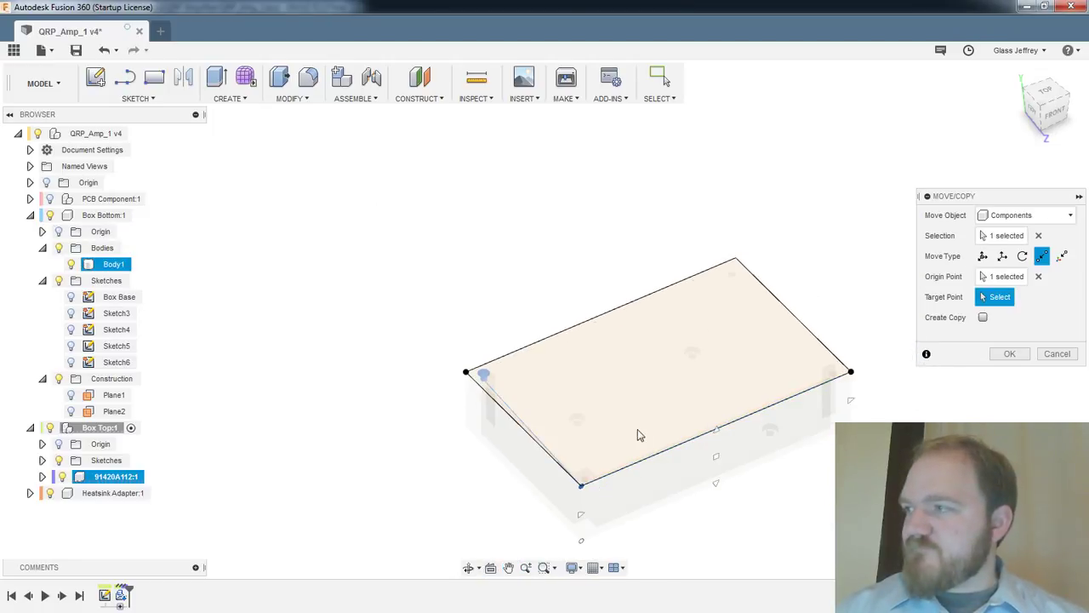
{"action": "middle_click_drag", "start_coordinate": [637, 433], "coordinate": [593, 388], "text": "shift"}
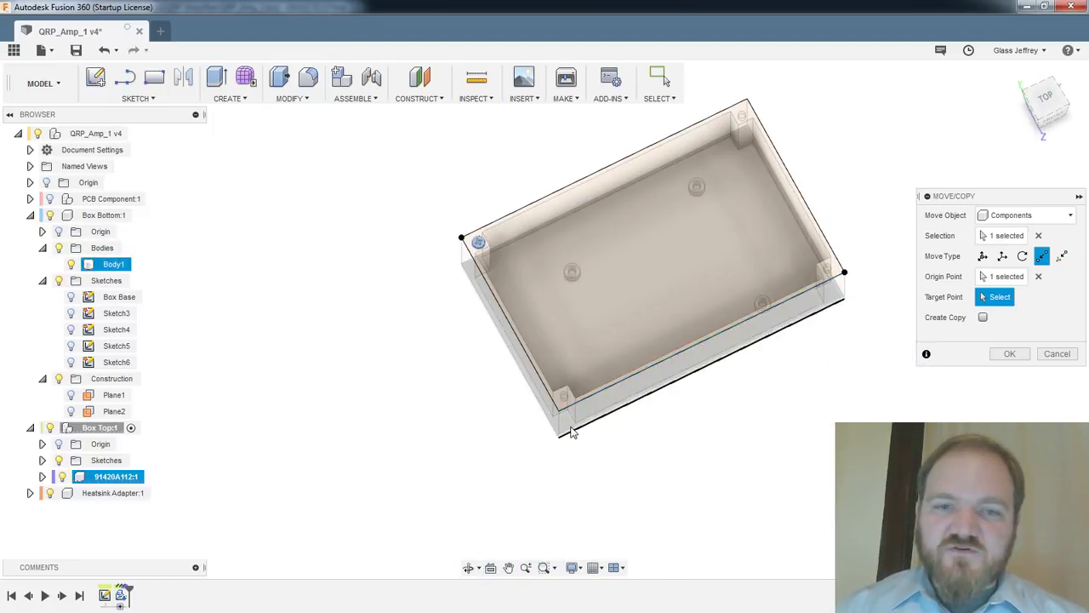
{"action": "scroll", "coordinate": [562, 400], "scroll_direction": "up", "scroll_amount": 4}
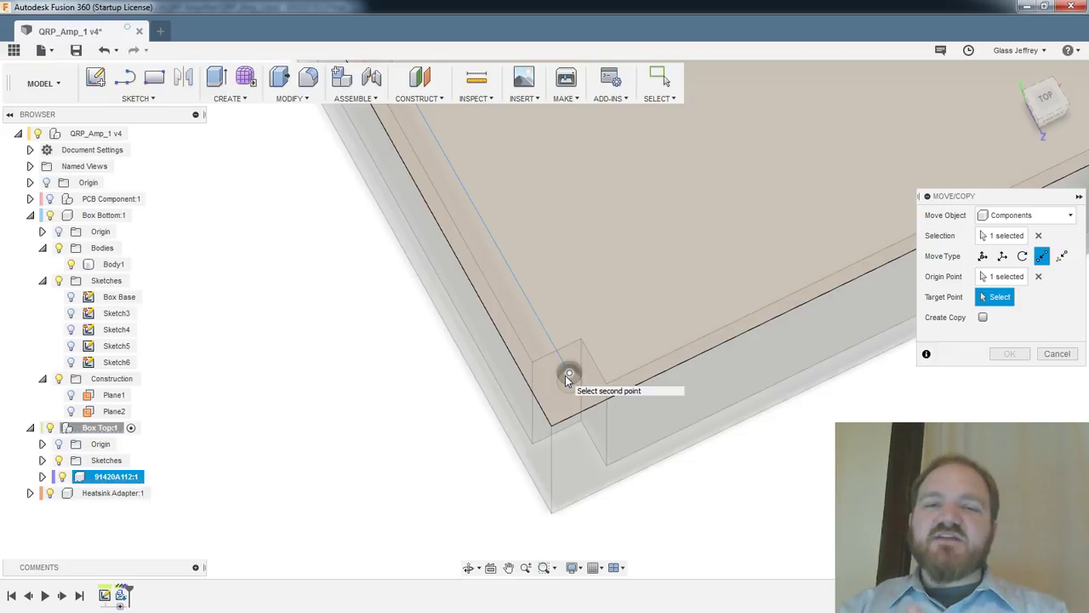
{"action": "scroll", "coordinate": [565, 375], "scroll_direction": "down", "scroll_amount": 1}
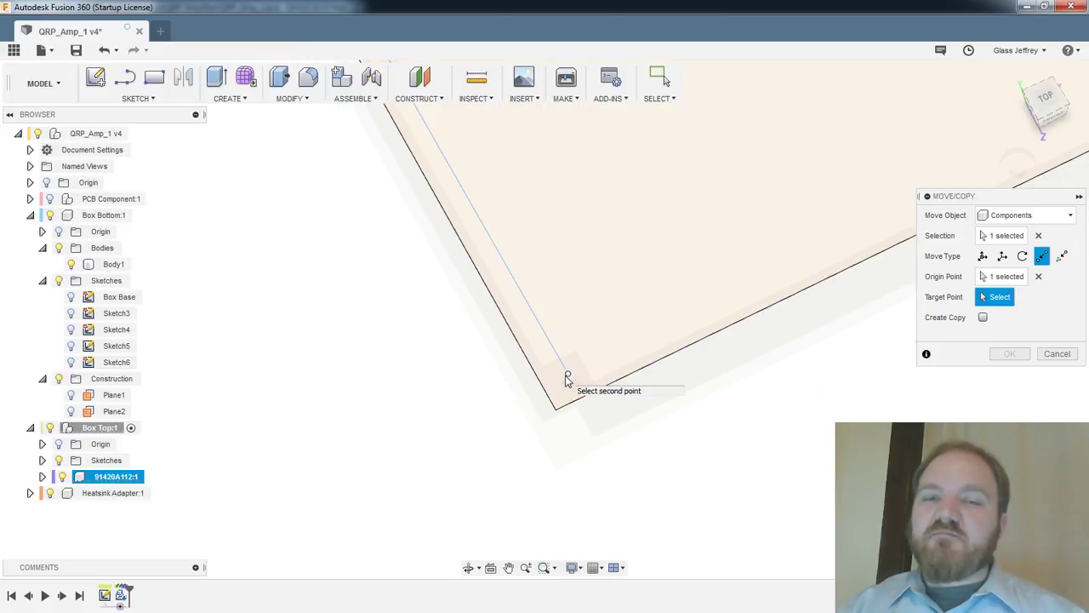
{"action": "scroll", "coordinate": [568, 379], "scroll_direction": "up", "scroll_amount": 1}
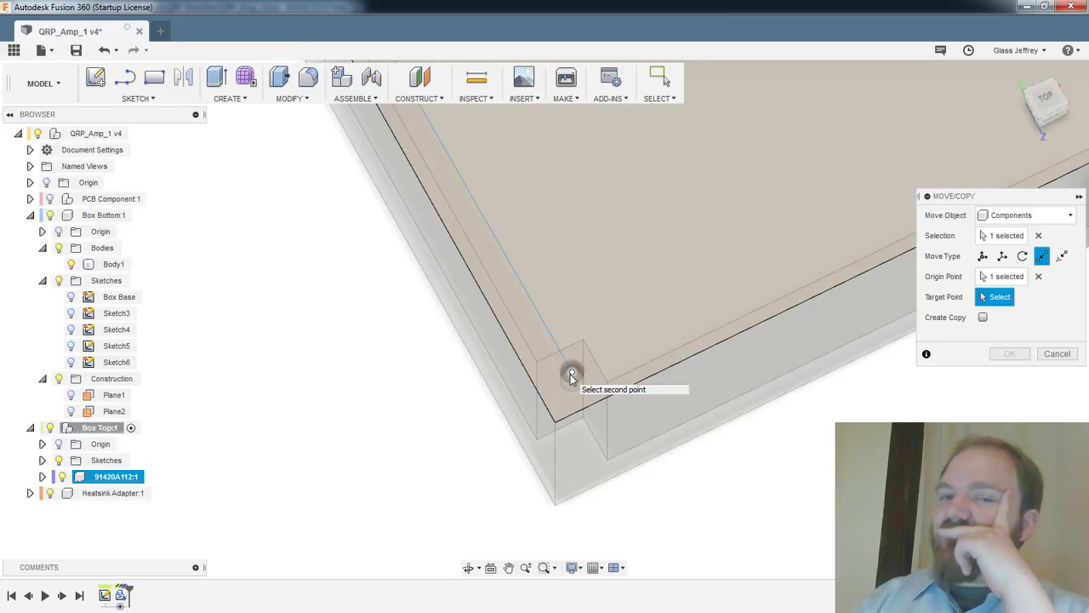
{"action": "scroll", "coordinate": [570, 380], "scroll_direction": "up", "scroll_amount": 2}
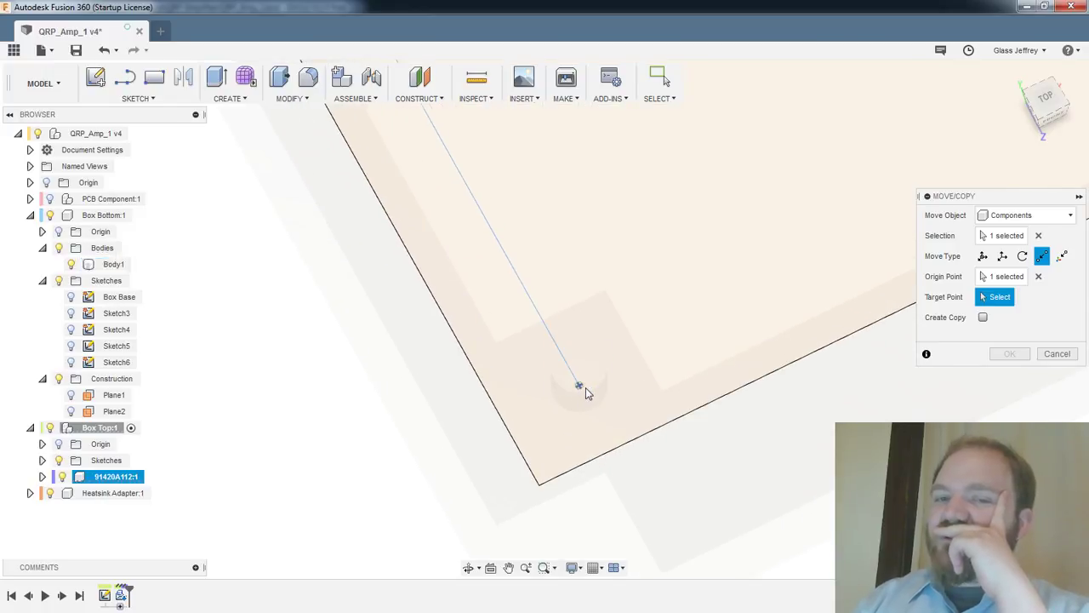
{"action": "left_click", "coordinate": [580, 387]}
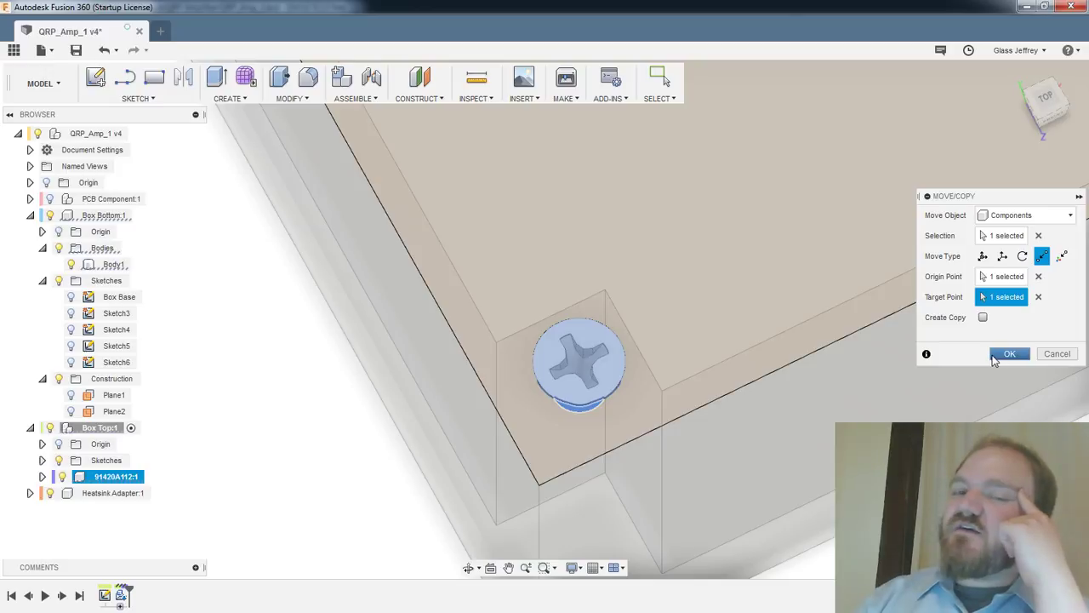
{"action": "left_click", "coordinate": [1004, 354]}
Undo the screw's move to the adjacent corner hole
{"action": "scroll", "coordinate": [681, 364], "scroll_direction": "down", "scroll_amount": 5}
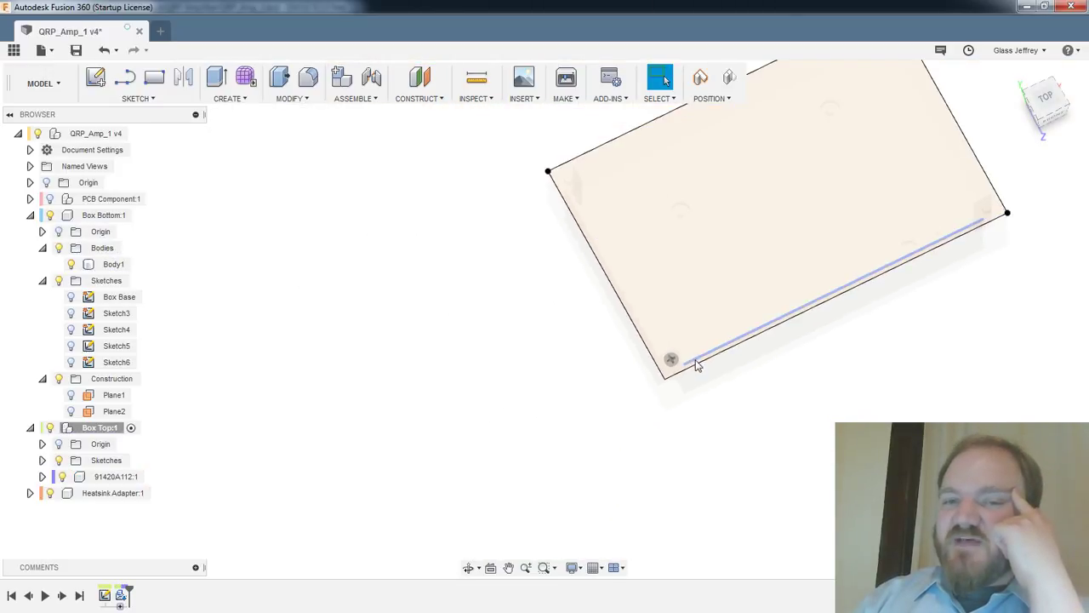
{"action": "scroll", "coordinate": [696, 364], "scroll_direction": "down", "scroll_amount": 2}
{"action": "middle_click_drag", "start_coordinate": [851, 412], "coordinate": [779, 357]}
{"action": "middle_click_drag", "start_coordinate": [600, 303], "coordinate": [673, 397]}
{"action": "middle_click_drag", "start_coordinate": [519, 354], "coordinate": [579, 347], "text": "shift"}
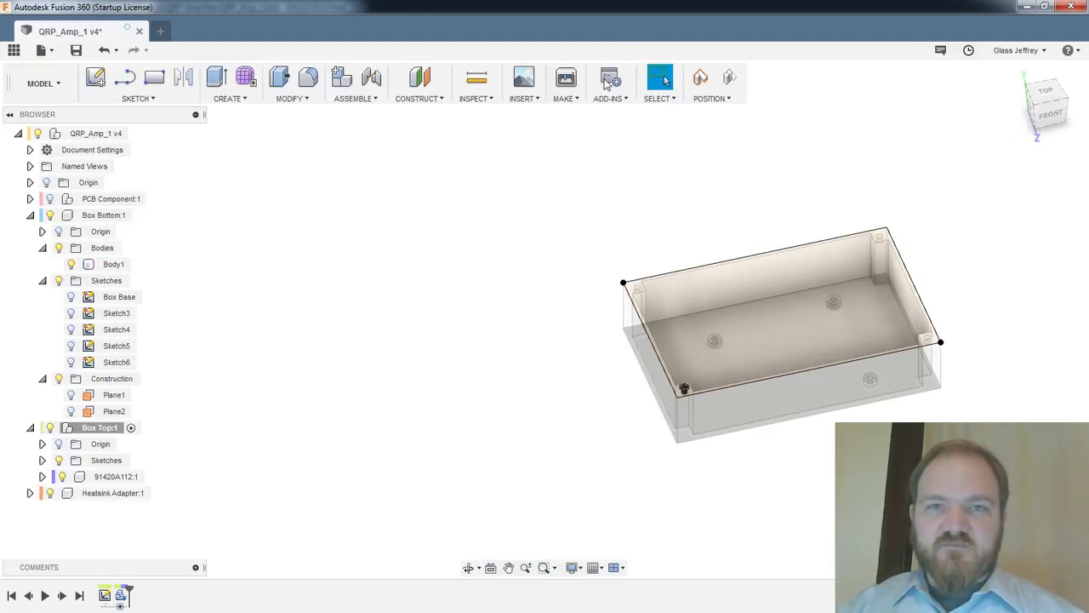
{"action": "scroll", "coordinate": [695, 389], "scroll_direction": "up", "scroll_amount": 5}
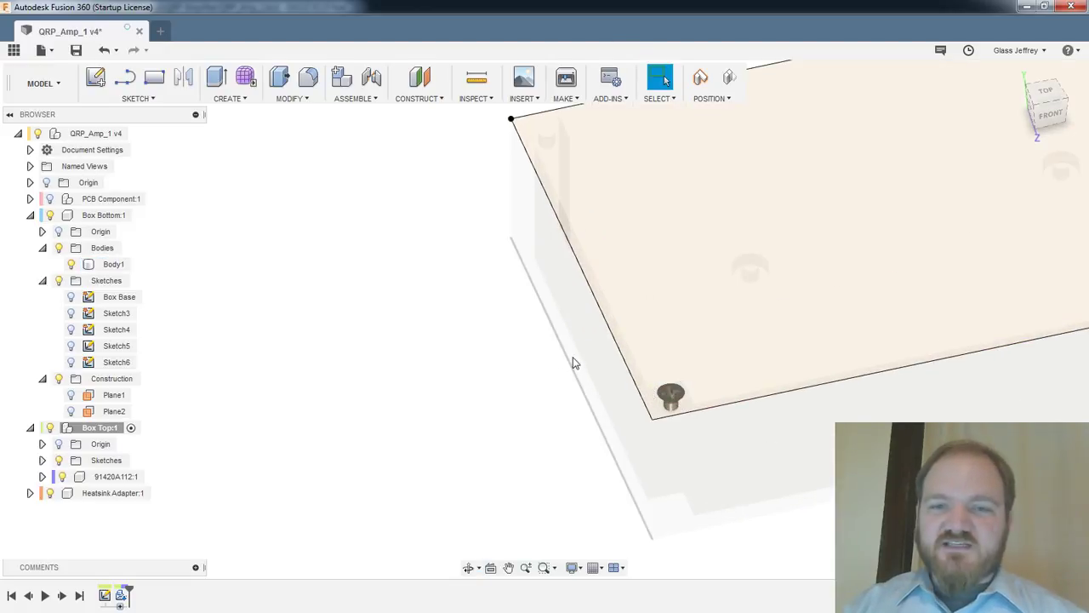
{"action": "key", "text": "ctrl+z"}
Start a Point to Point Move/Copy for the screw with Components as the move object
{"action": "middle_click_drag", "start_coordinate": [449, 224], "coordinate": [505, 343]}
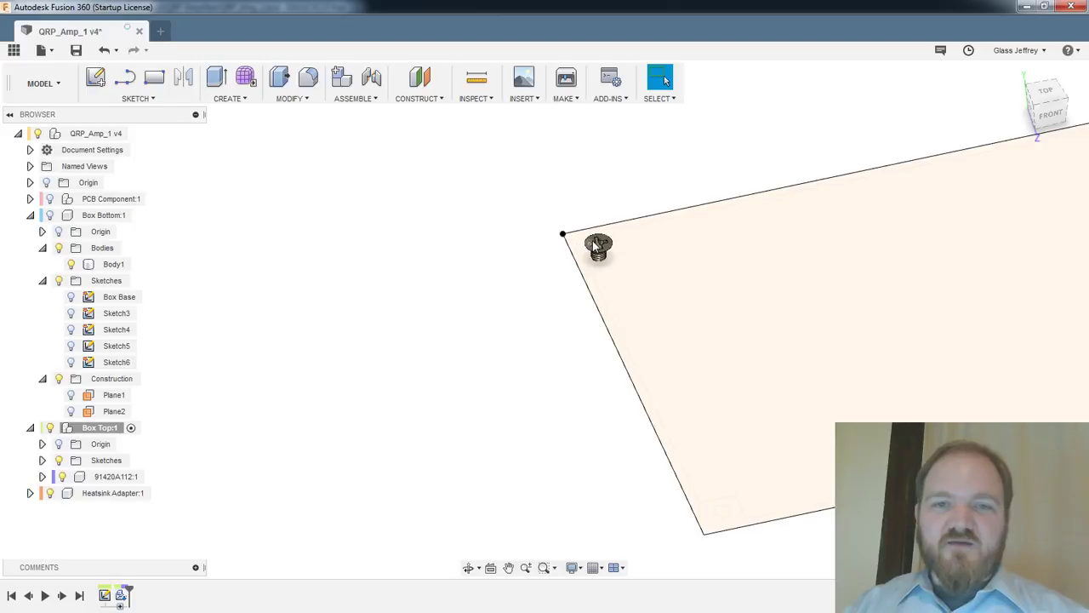
{"action": "right_click", "coordinate": [594, 246]}
{"action": "left_click", "coordinate": [528, 263]}
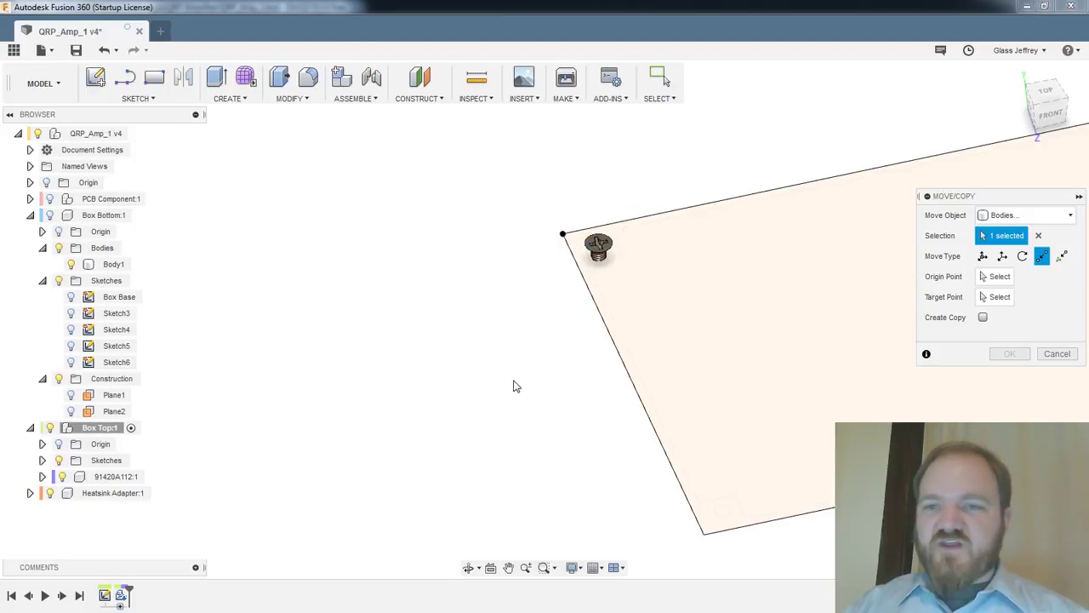
{"action": "middle_click_drag", "start_coordinate": [513, 386], "coordinate": [554, 355], "text": "shift"}
{"action": "left_click", "coordinate": [1062, 257]}
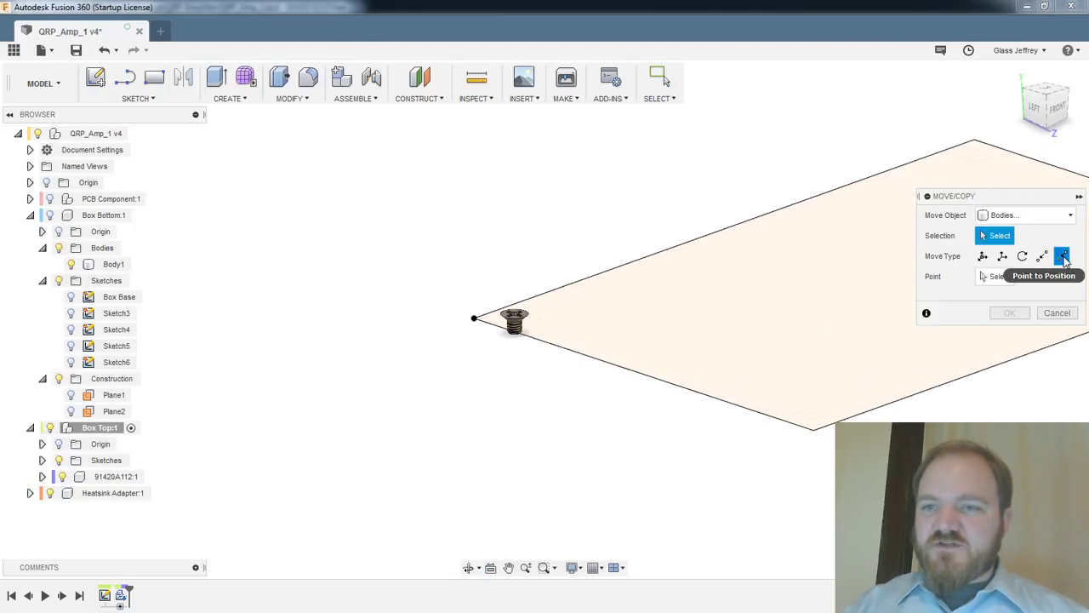
{"action": "left_click", "coordinate": [1042, 257]}
{"action": "scroll", "coordinate": [513, 402], "scroll_direction": "up", "scroll_amount": 1}
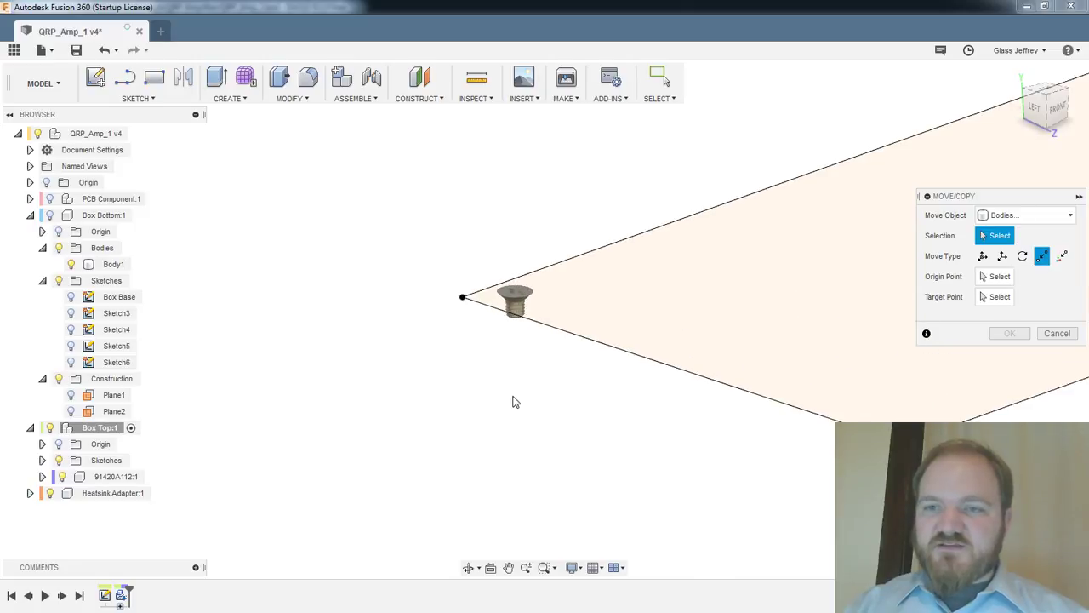
{"action": "scroll", "coordinate": [513, 402], "scroll_direction": "up", "scroll_amount": 2}
{"action": "left_click", "coordinate": [1068, 215]}
{"action": "left_click", "coordinate": [1017, 247]}
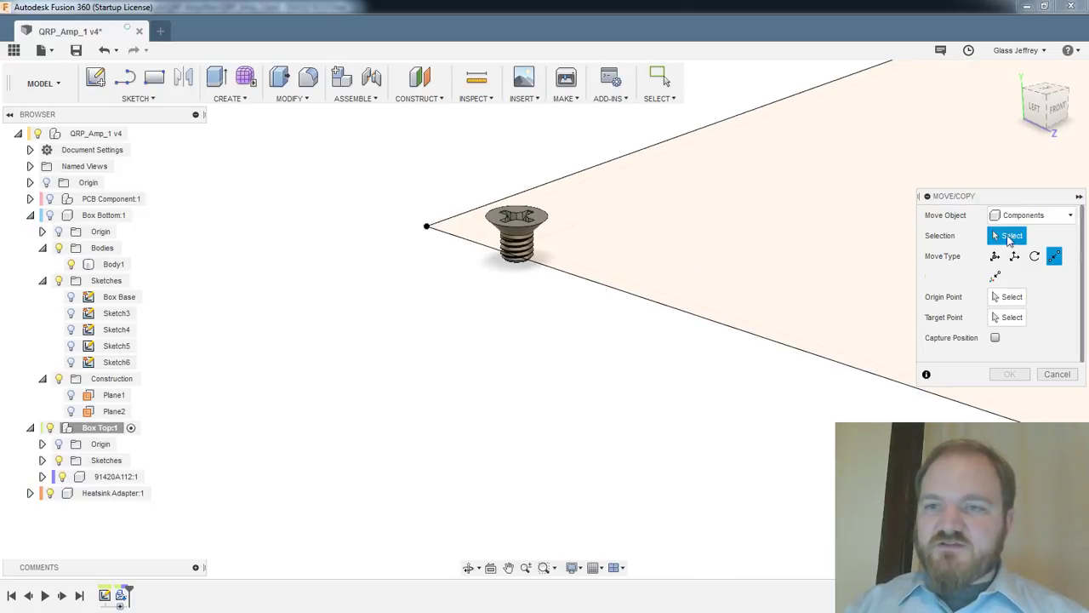
Select the screw component and pick the centre of its threaded end as the origin point
{"action": "left_click", "coordinate": [536, 225]}
{"action": "mouse_move", "coordinate": [460, 400]}
{"action": "middle_mouse_down", "text": "shift"}
{"action": "mouse_move", "coordinate": [479, 315]}
{"action": "mouse_move", "coordinate": [461, 414]}
{"action": "middle_mouse_up", "text": "shift"}
{"action": "left_click", "coordinate": [473, 418]}
Show Box Bottom and place a copy of the screw at the centre of the adjacent corner hole
{"action": "middle_click_drag", "start_coordinate": [700, 333], "coordinate": [187, 230], "text": "shift"}
{"action": "left_click", "coordinate": [51, 216]}
{"action": "middle_click_drag", "start_coordinate": [680, 448], "coordinate": [451, 275]}
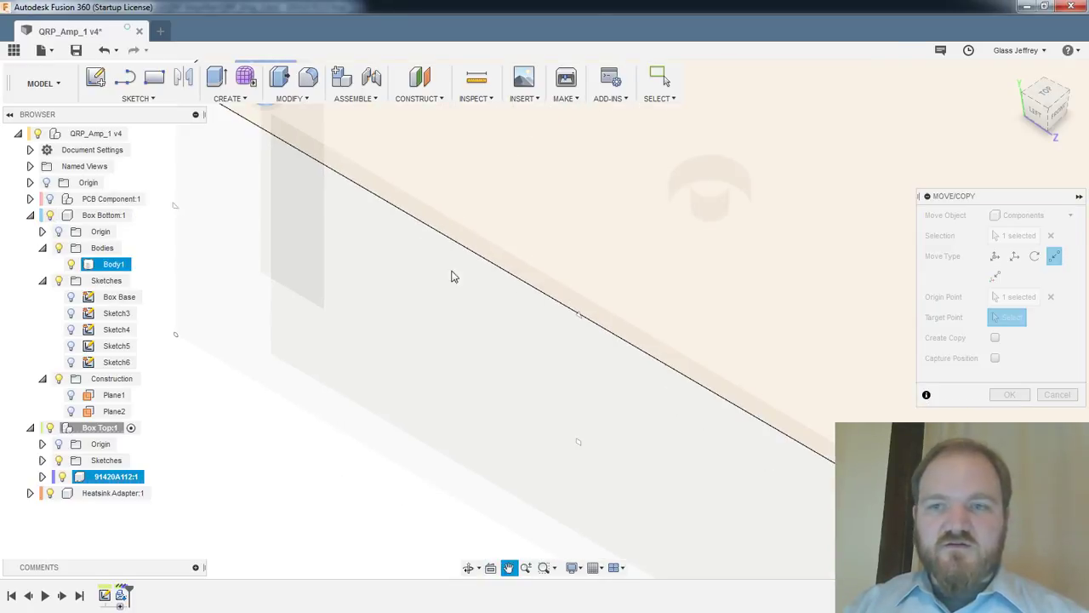
{"action": "scroll", "coordinate": [452, 275], "scroll_direction": "up", "scroll_amount": 2}
{"action": "middle_click_drag", "start_coordinate": [708, 354], "coordinate": [703, 352]}
{"action": "scroll", "coordinate": [703, 357], "scroll_direction": "down", "scroll_amount": 5}
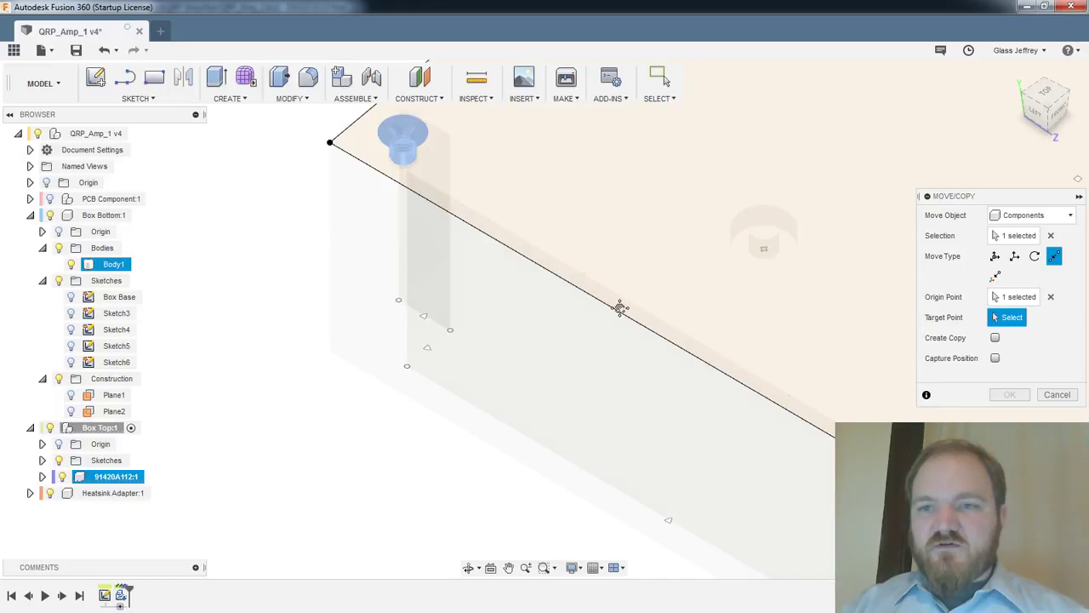
{"action": "scroll", "coordinate": [749, 397], "scroll_direction": "up", "scroll_amount": 4}
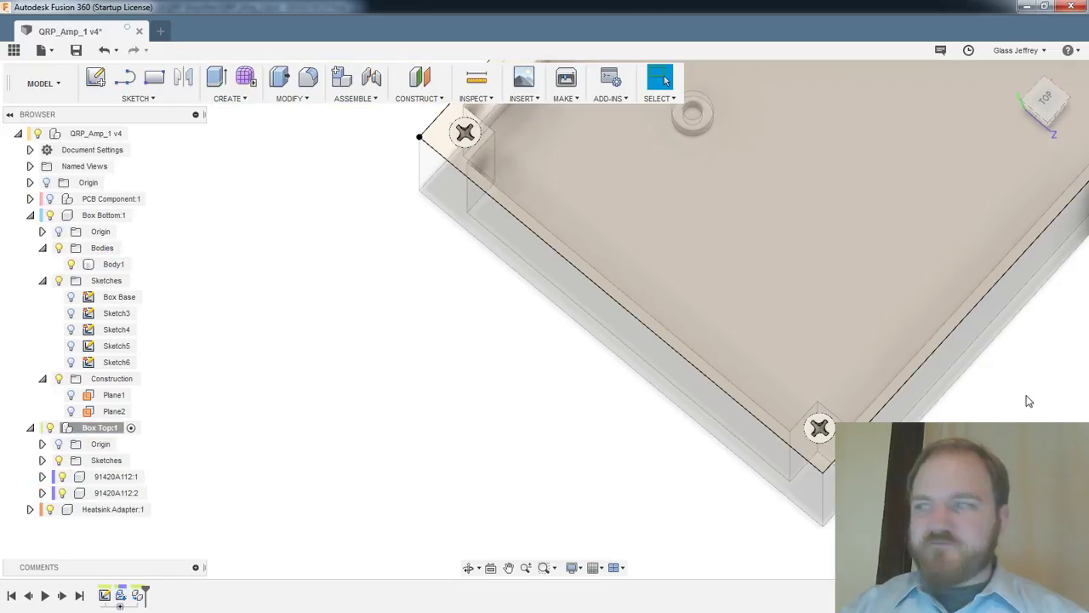
{"action": "middle_click_drag", "start_coordinate": [1026, 401], "coordinate": [913, 408], "text": "shift"}
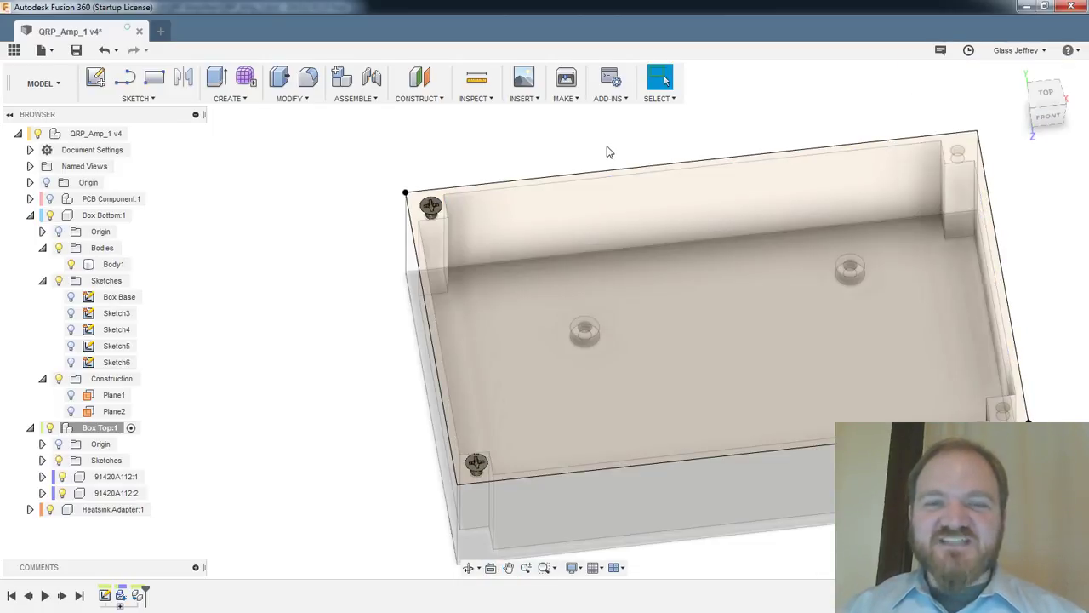
{"action": "middle_click_drag", "start_coordinate": [569, 150], "coordinate": [544, 150]}
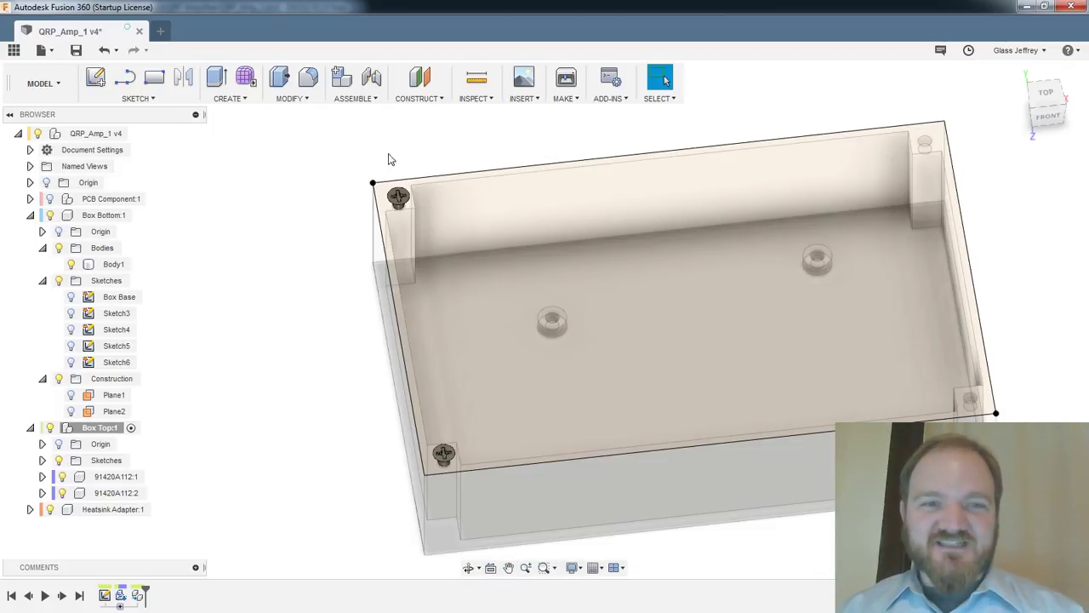
{"action": "left_click", "coordinate": [289, 99]}
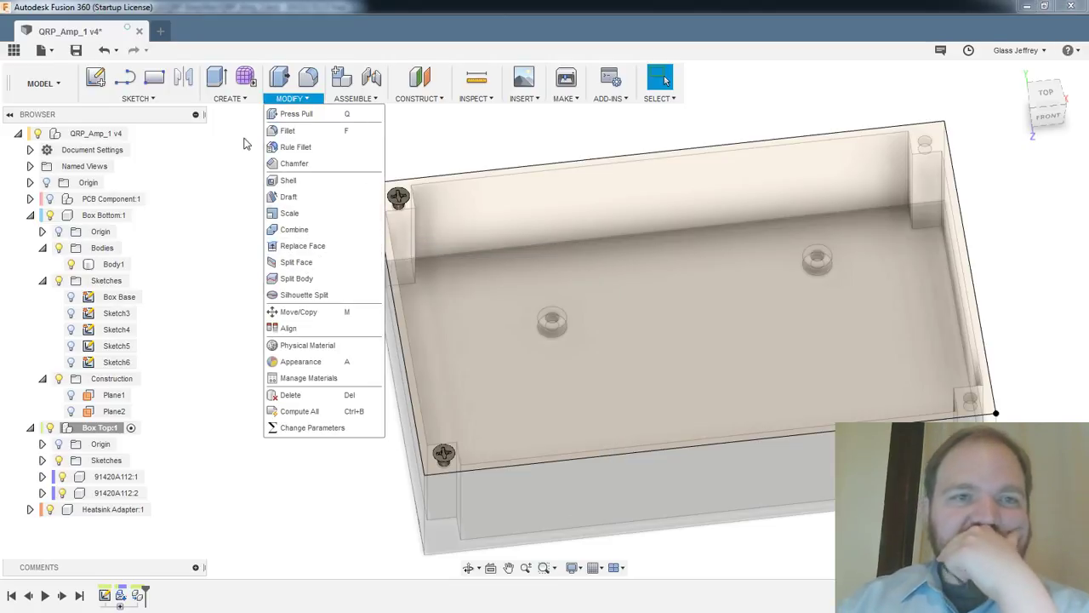
{"action": "left_click", "coordinate": [228, 99]}
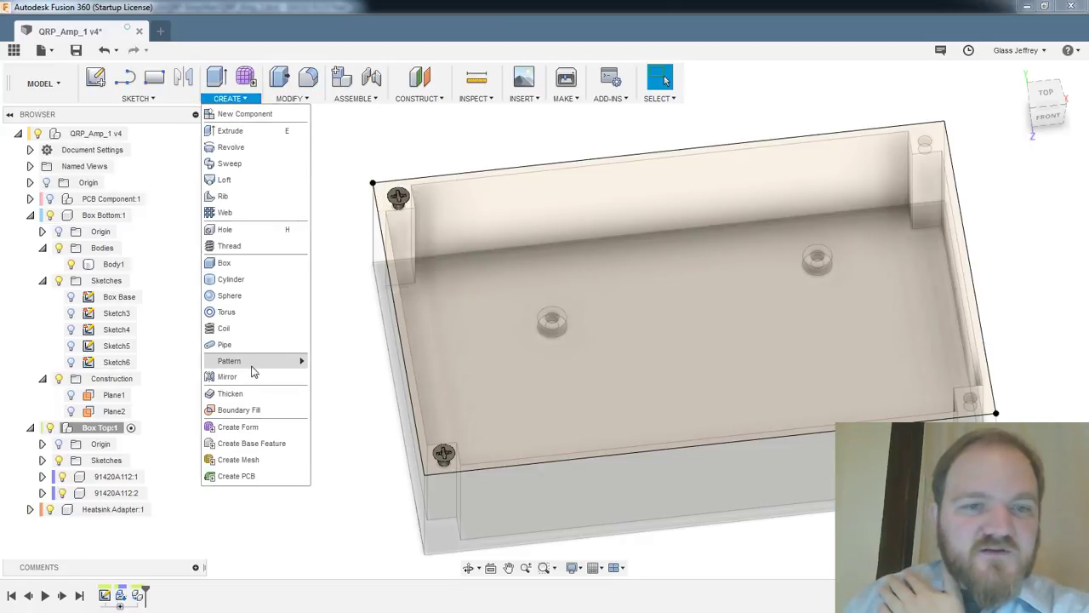
{"action": "mouse_move", "coordinate": [255, 361]}
{"action": "left_click", "coordinate": [351, 364]}
{"action": "left_click", "coordinate": [1025, 217]}
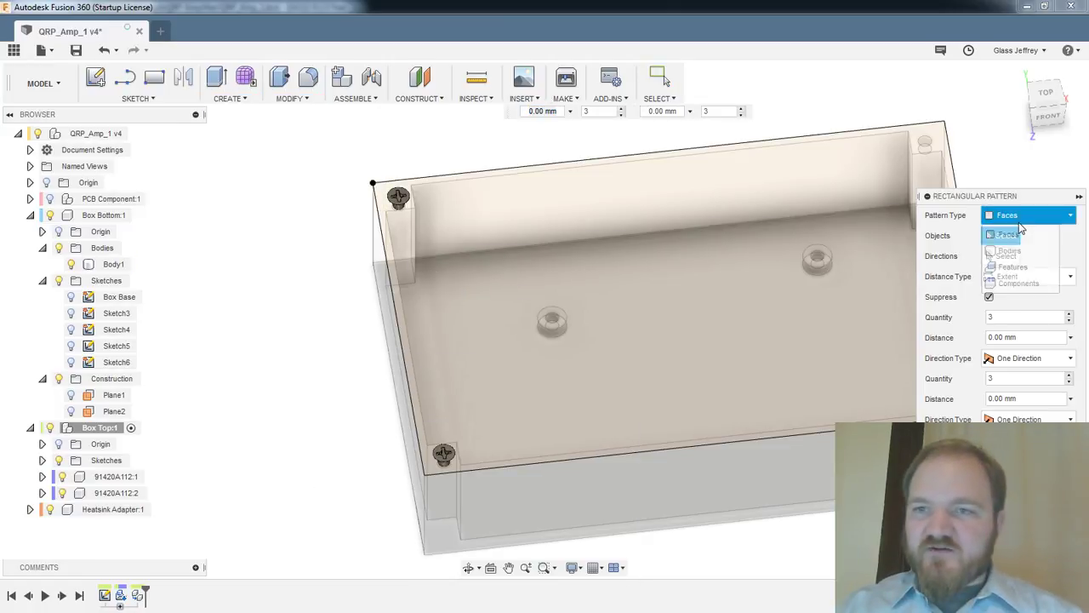
{"action": "left_click", "coordinate": [1025, 282]}
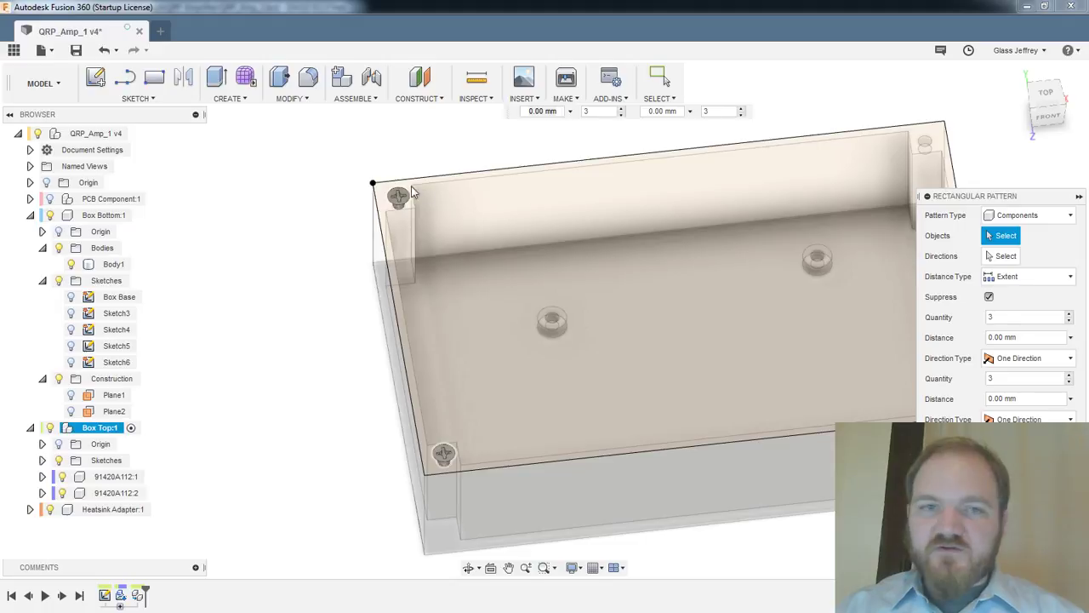
{"action": "left_click", "coordinate": [397, 196]}
{"action": "left_click", "coordinate": [442, 453]}
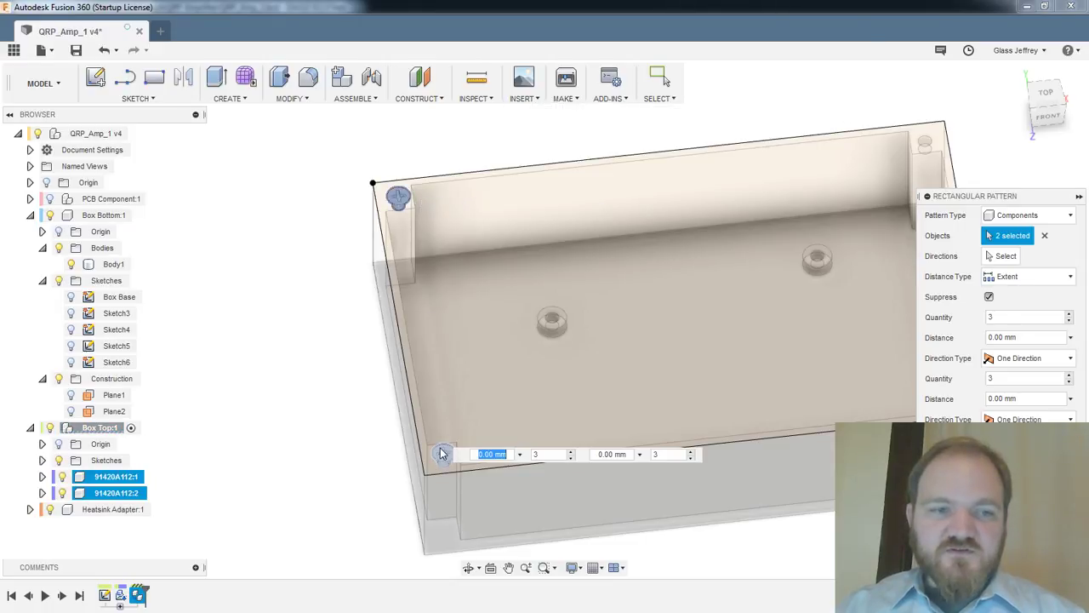
{"action": "middle_click_drag", "start_coordinate": [644, 348], "coordinate": [533, 354]}
{"action": "left_click", "coordinate": [1014, 260]}
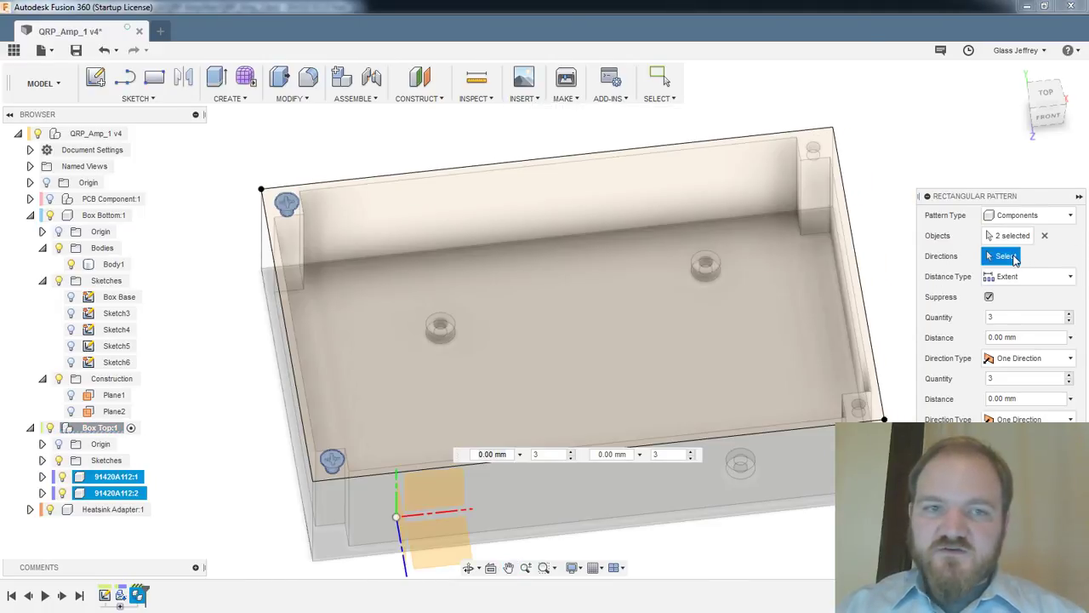
{"action": "left_click", "coordinate": [453, 516]}
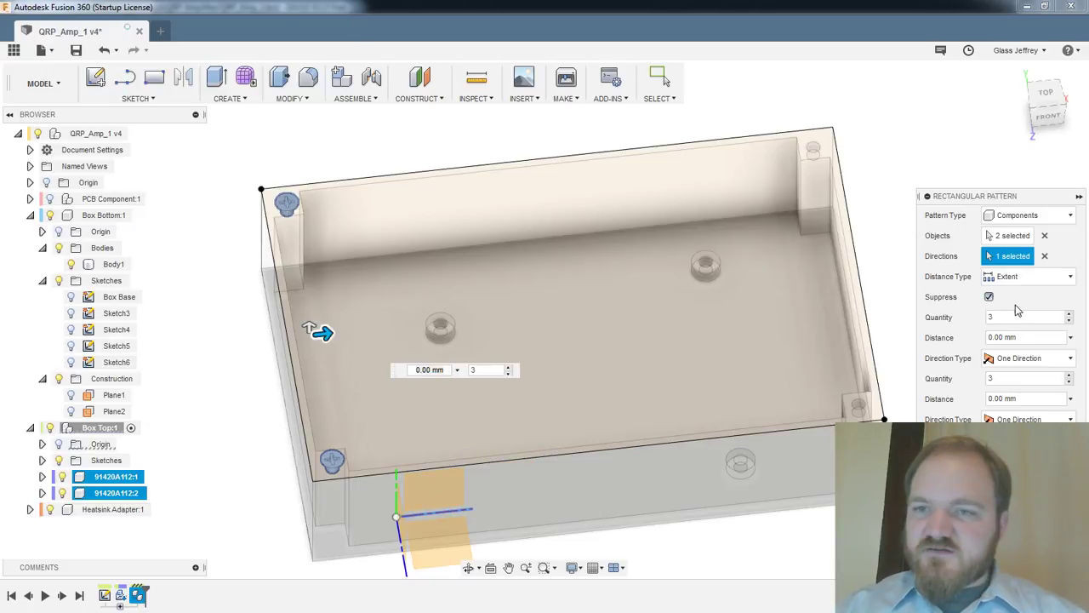
{"action": "left_click", "coordinate": [1051, 337]}
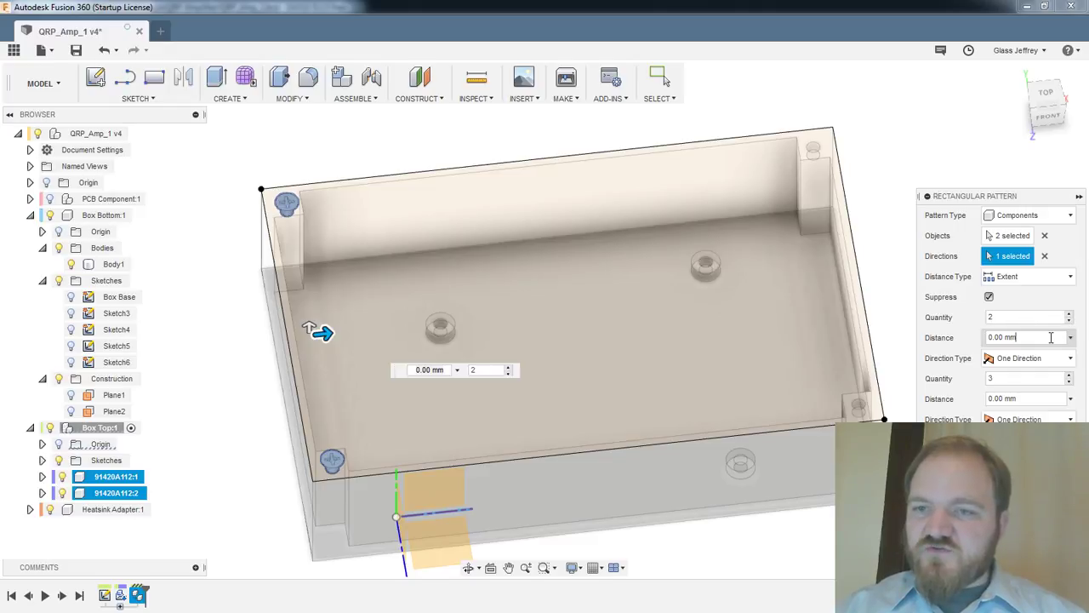
{"action": "left_click_drag", "start_coordinate": [1039, 337], "coordinate": [926, 337]}
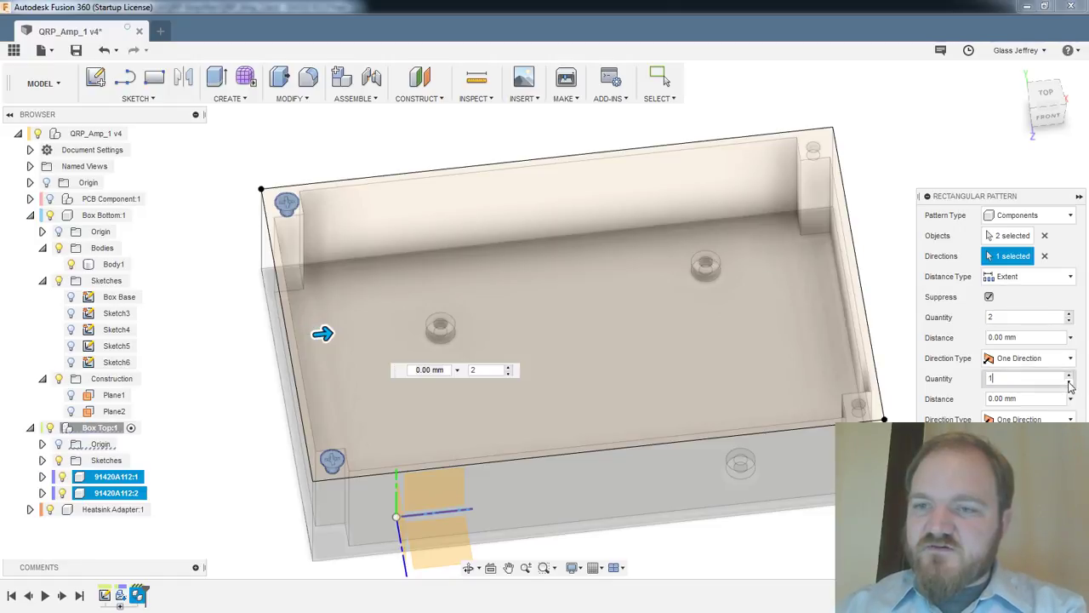
{"action": "middle_click_drag", "start_coordinate": [802, 227], "coordinate": [760, 277]}
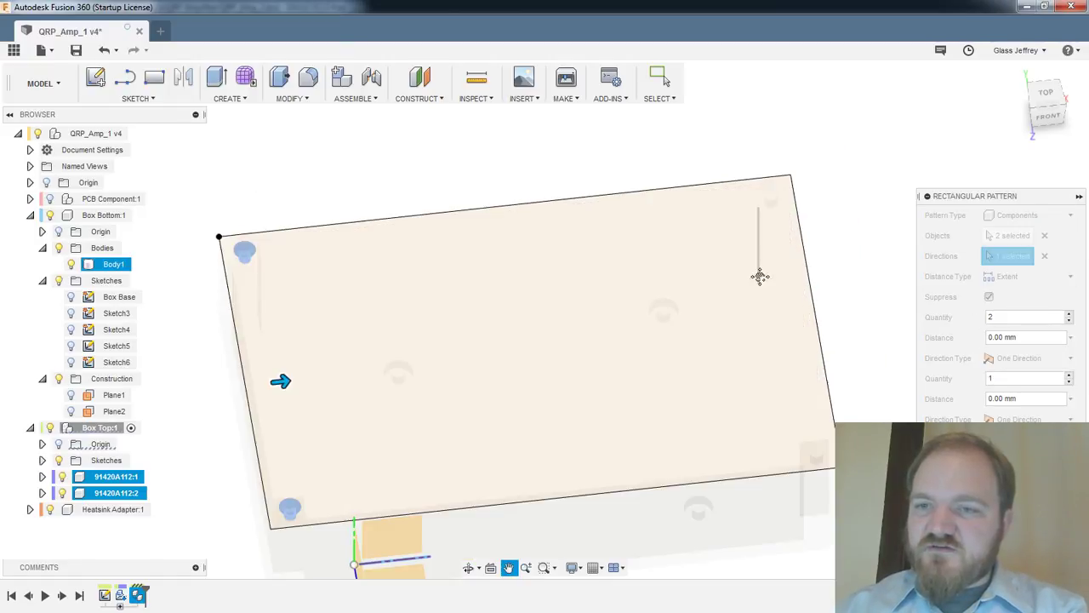
{"action": "left_click", "coordinate": [1021, 333]}
{"action": "middle_click_drag", "start_coordinate": [732, 169], "coordinate": [726, 203], "text": "shift"}
{"action": "scroll", "coordinate": [813, 218], "scroll_direction": "up", "scroll_amount": 5}
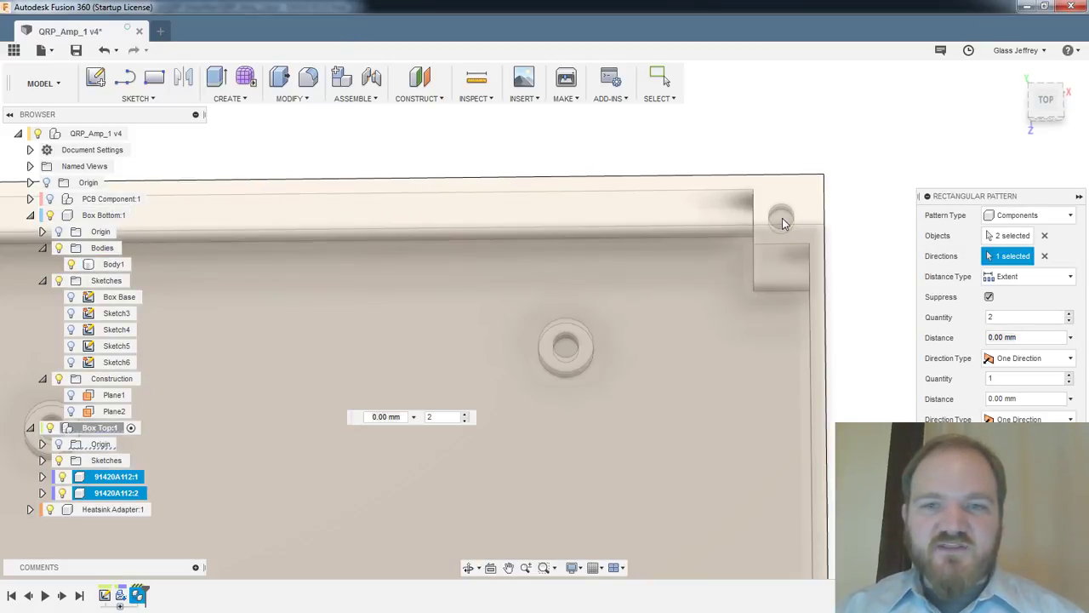
{"action": "scroll", "coordinate": [787, 230], "scroll_direction": "down", "scroll_amount": 5}
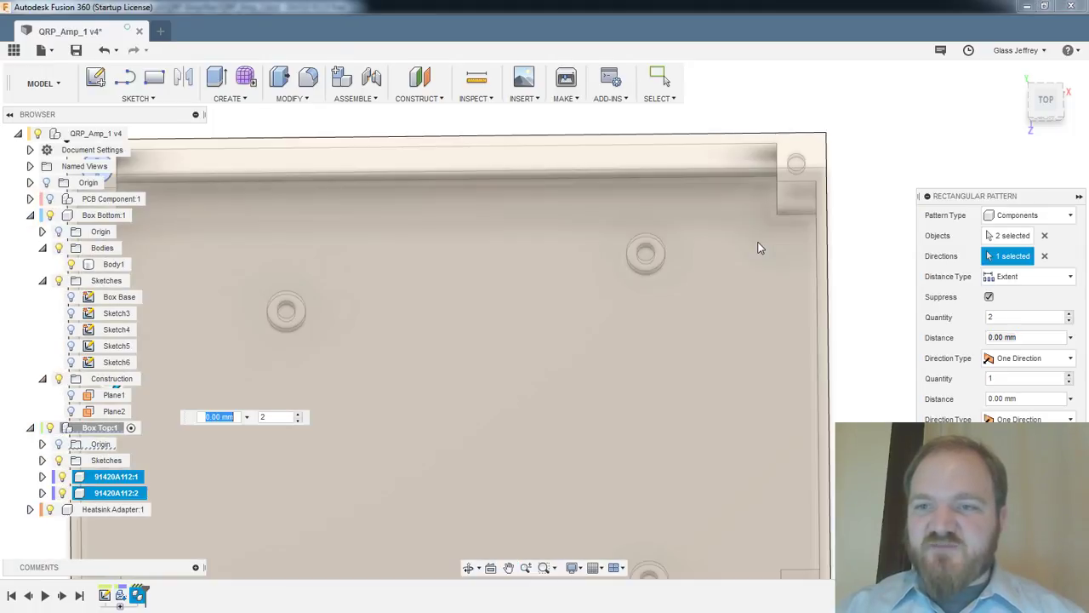
{"action": "scroll", "coordinate": [760, 247], "scroll_direction": "down", "scroll_amount": 2}
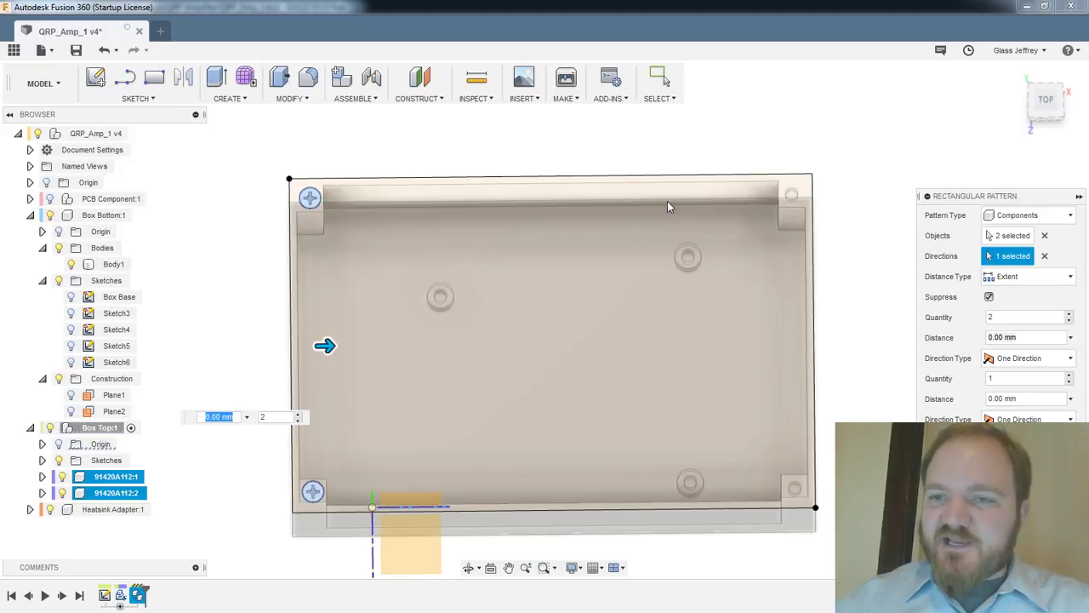
{"action": "left_click", "coordinate": [1019, 358]}
{"action": "left_click", "coordinate": [1018, 360]}
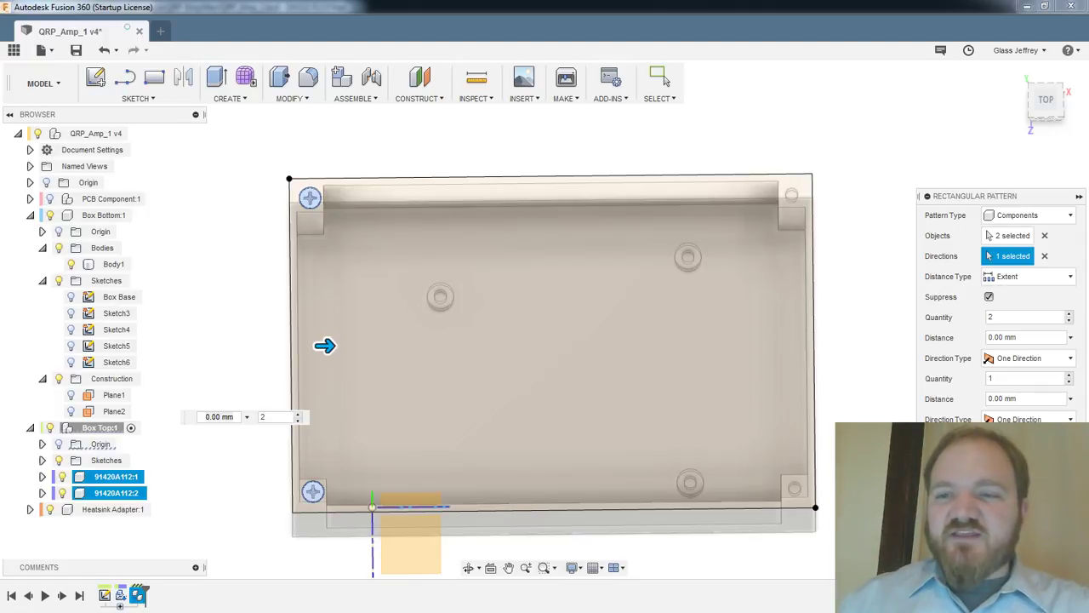
{"action": "key", "text": "Escape"}
{"action": "left_click", "coordinate": [246, 99]}
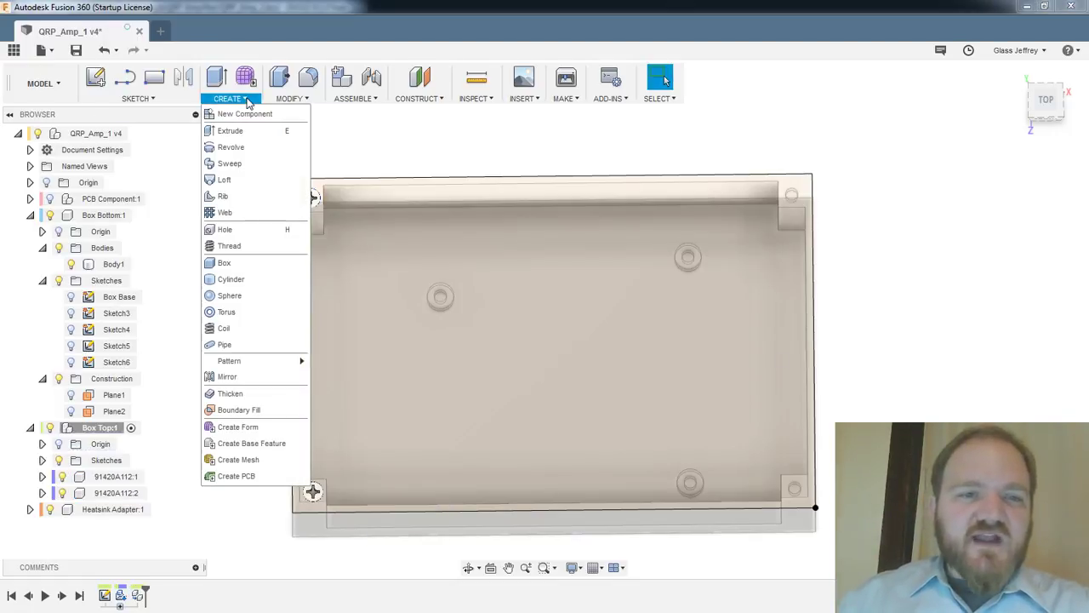
{"action": "mouse_move", "coordinate": [287, 369]}
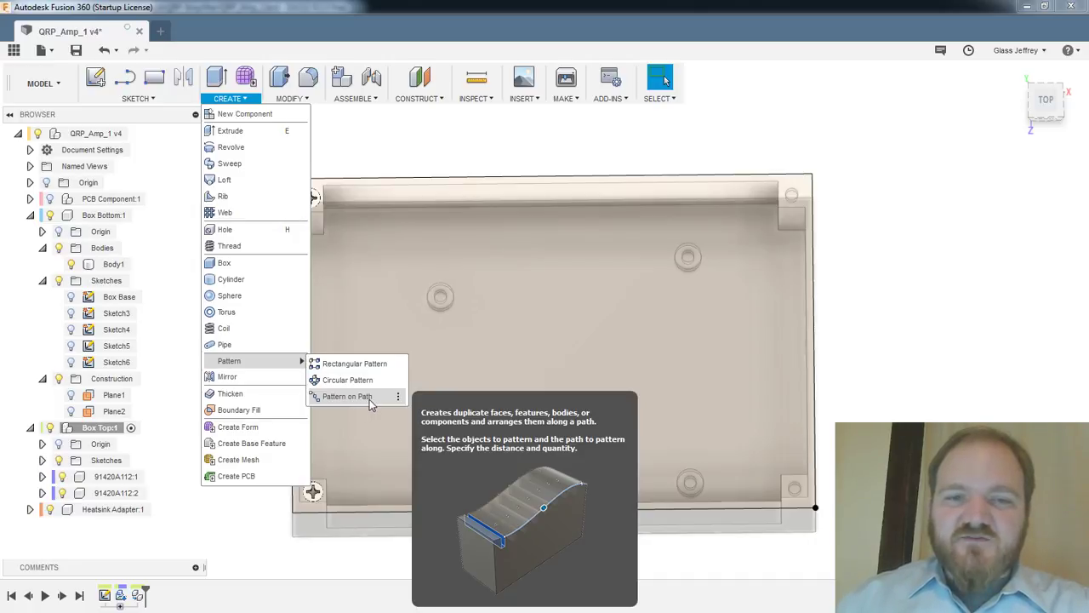
{"action": "left_click", "coordinate": [370, 396]}
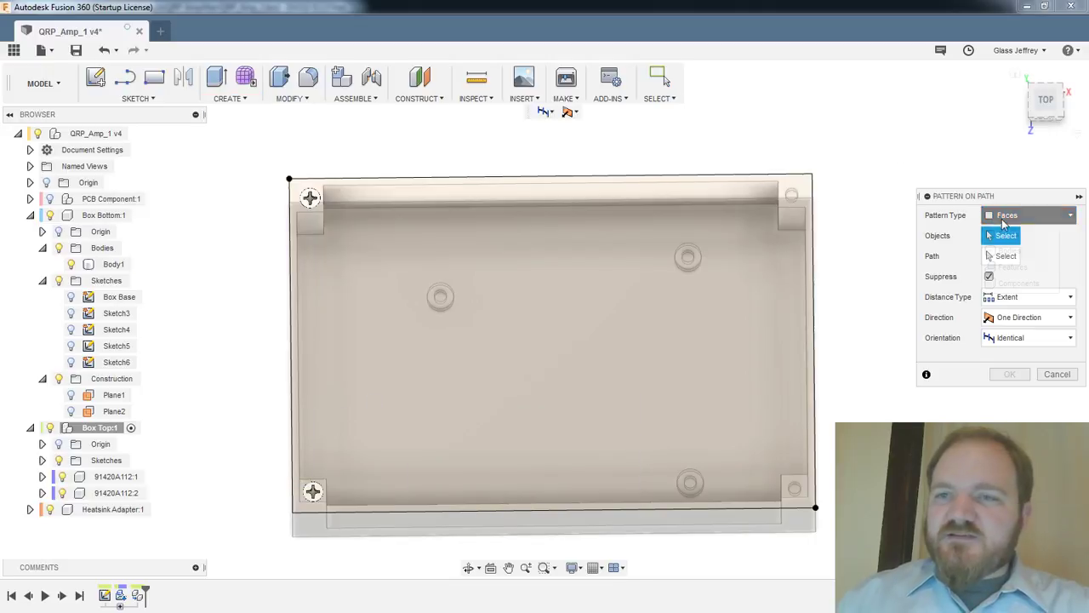
{"action": "left_click", "coordinate": [1028, 215]}
{"action": "left_click", "coordinate": [1018, 283]}
{"action": "left_click", "coordinate": [116, 477]}
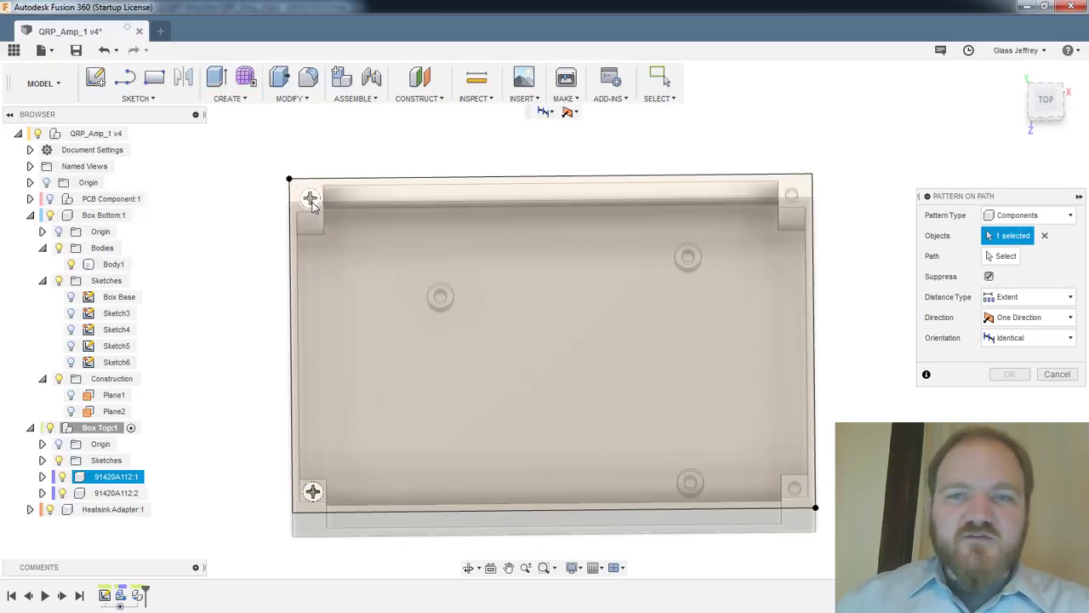
{"action": "left_click", "coordinate": [313, 496]}
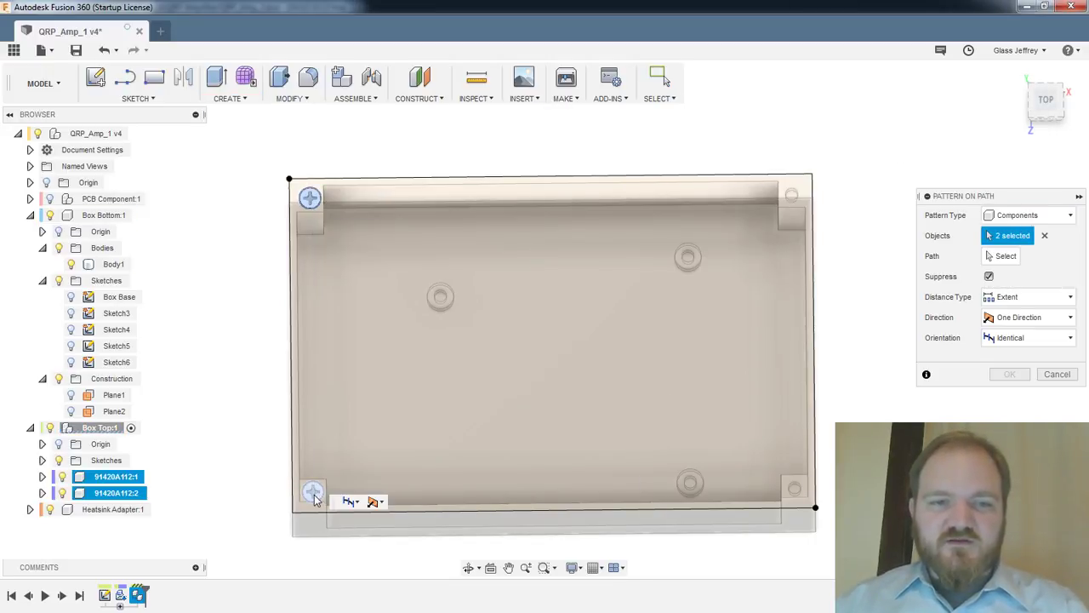
{"action": "left_click", "coordinate": [1007, 256]}
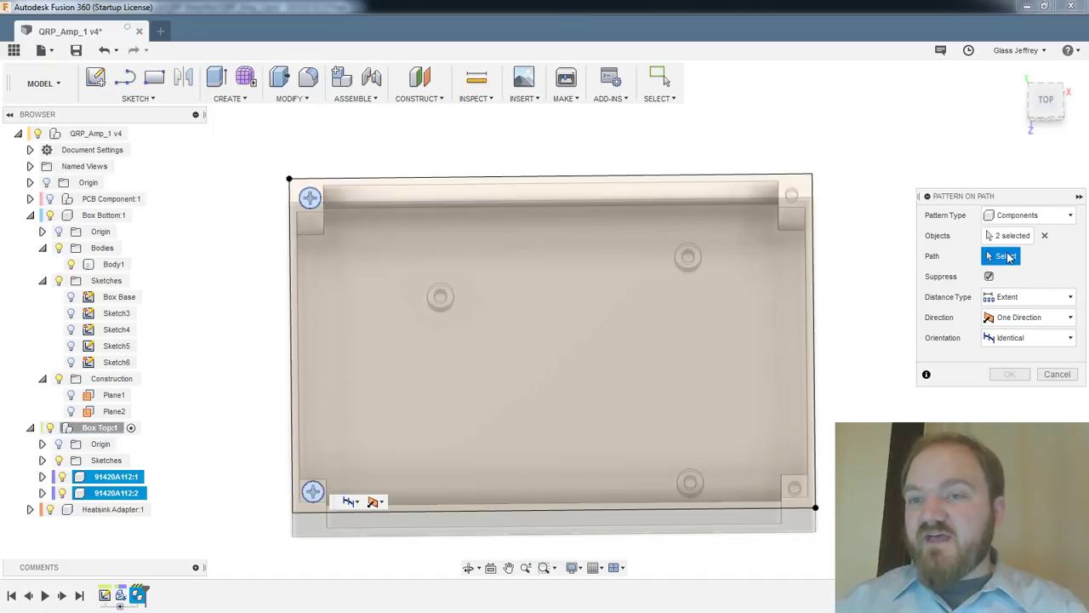
{"action": "key", "text": "Escape"}
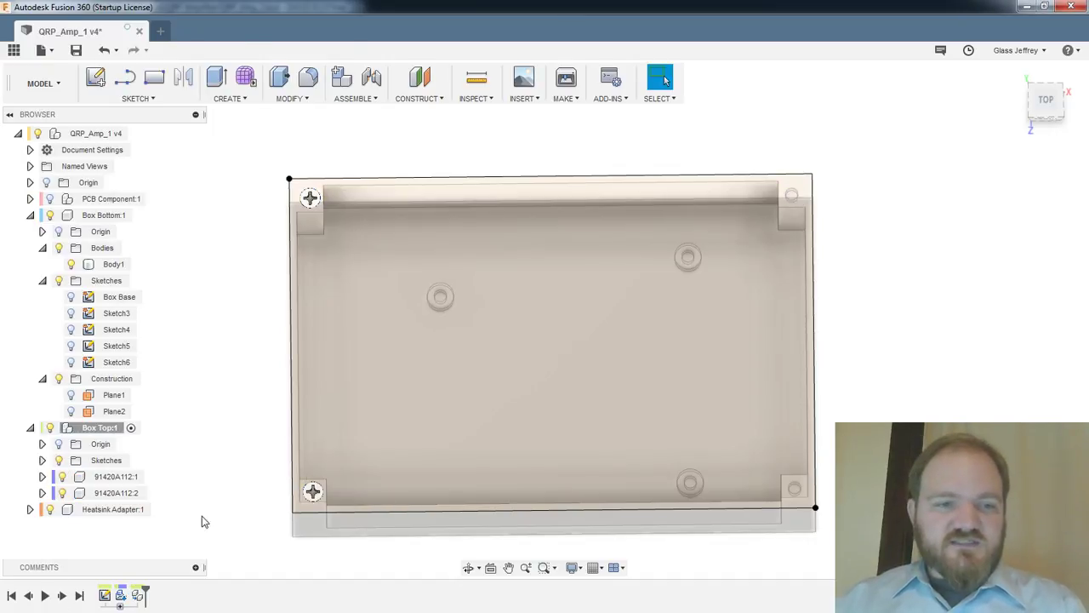
Start a new sketch in Box Top on the top face of the box bottom and rotate the top view upright
{"action": "left_click", "coordinate": [96, 77]}
{"action": "left_click", "coordinate": [332, 187]}
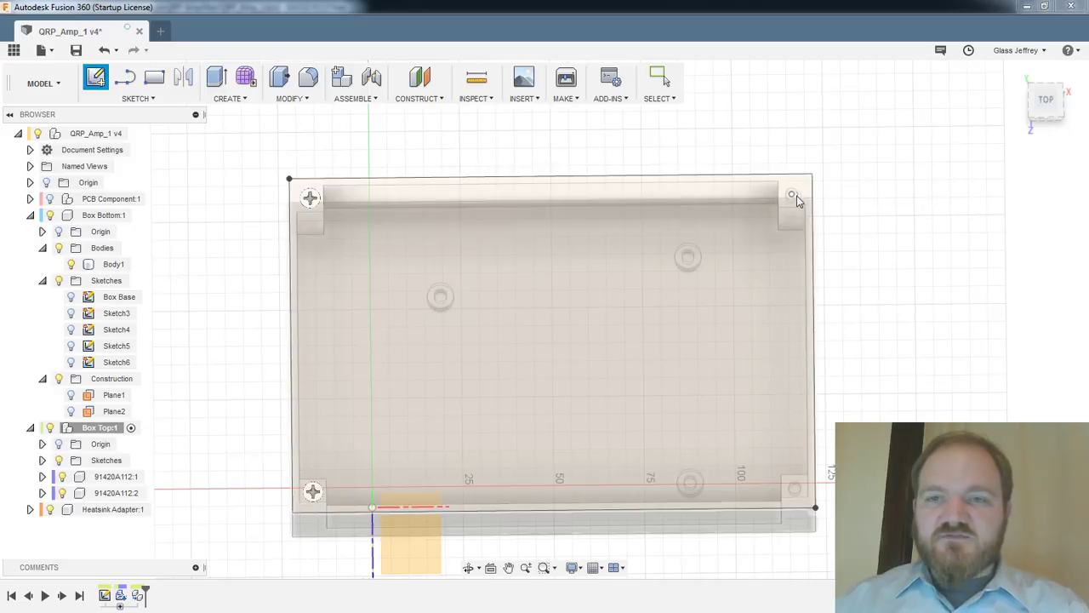
{"action": "scroll", "coordinate": [801, 194], "scroll_direction": "up", "scroll_amount": 5}
{"action": "left_click", "coordinate": [779, 206]}
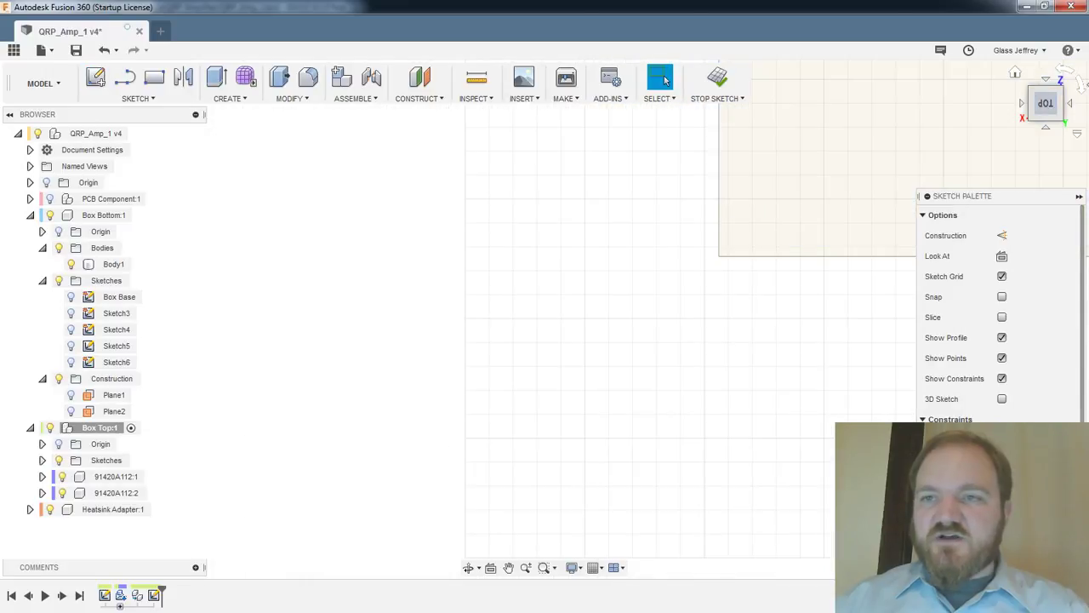
{"action": "left_click", "coordinate": [1081, 88]}
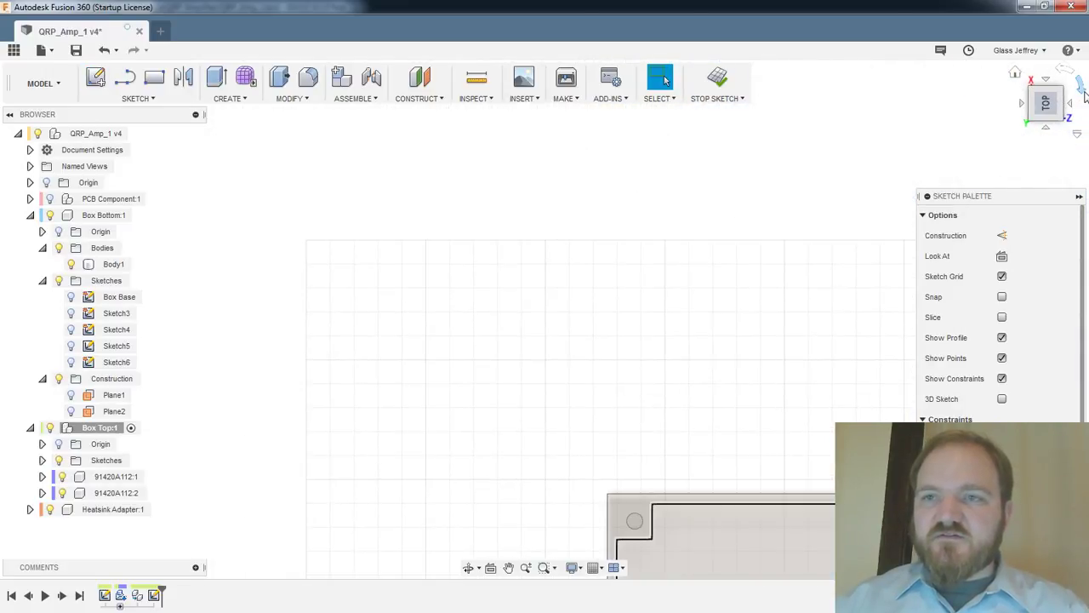
{"action": "left_click", "coordinate": [1082, 94]}
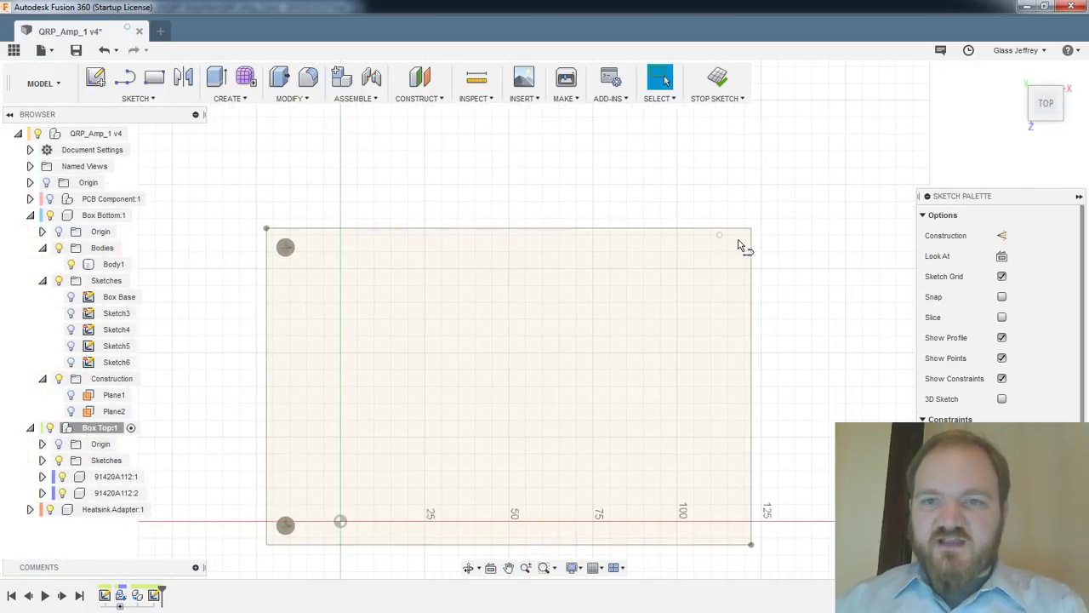
{"action": "key", "text": "l"}
{"action": "scroll", "coordinate": [734, 251], "scroll_direction": "up", "scroll_amount": 4}
{"action": "key", "text": "Escape"}
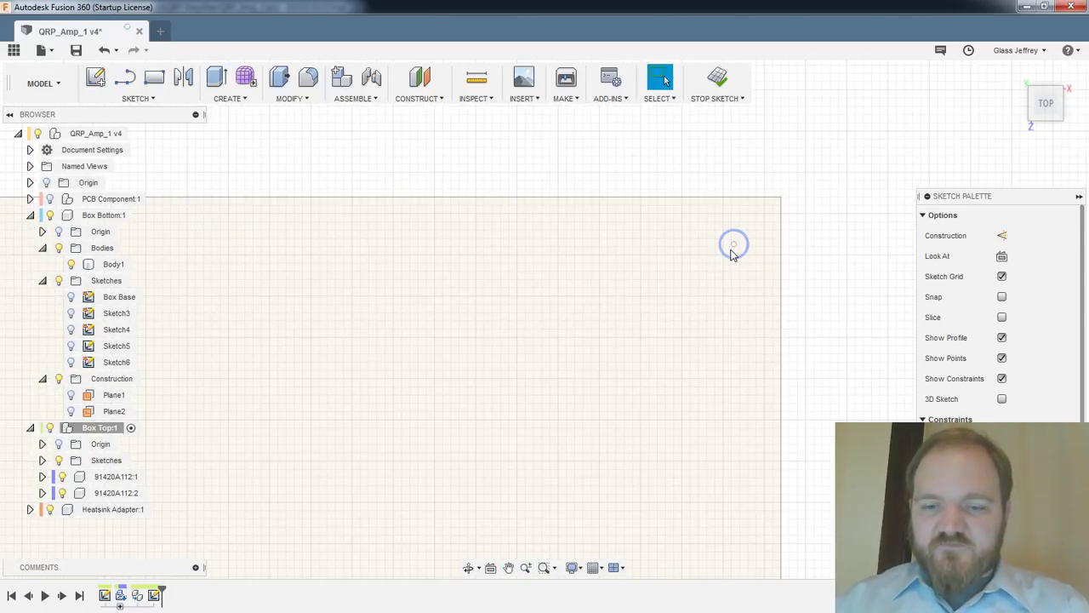
{"action": "scroll", "coordinate": [733, 252], "scroll_direction": "up", "scroll_amount": 1}
{"action": "scroll", "coordinate": [733, 251], "scroll_direction": "down", "scroll_amount": 2}
{"action": "scroll", "coordinate": [726, 318], "scroll_direction": "down", "scroll_amount": 5}
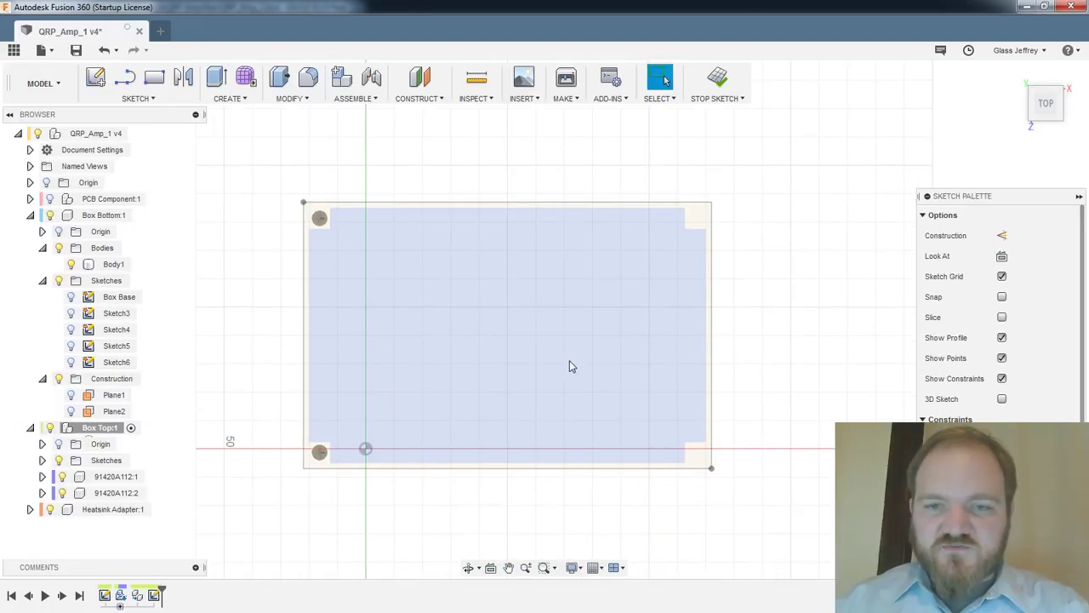
Project the edge of the upper-right corner hole into the current sketch
{"action": "scroll", "coordinate": [672, 281], "scroll_direction": "up", "scroll_amount": 5}
{"action": "key", "text": "p"}
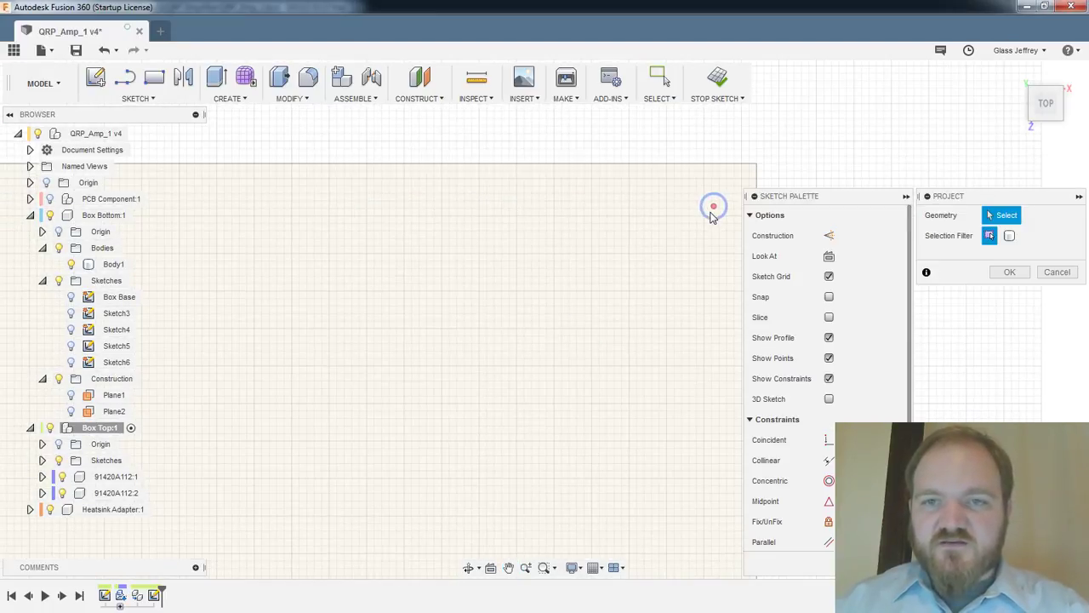
{"action": "left_click", "coordinate": [713, 206]}
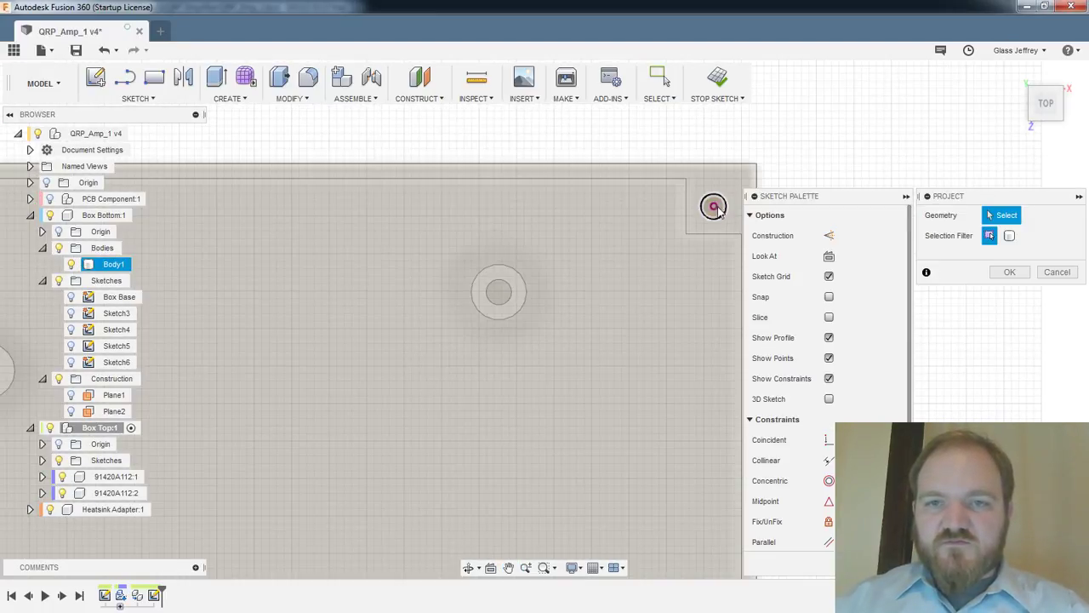
Hide both screw components and project the edge of the upper-left corner hole into the sketch
{"action": "middle_click_drag", "start_coordinate": [361, 257], "coordinate": [800, 250]}
{"action": "middle_click_drag", "start_coordinate": [336, 241], "coordinate": [479, 235]}
{"action": "scroll", "coordinate": [253, 189], "scroll_direction": "up", "scroll_amount": 2}
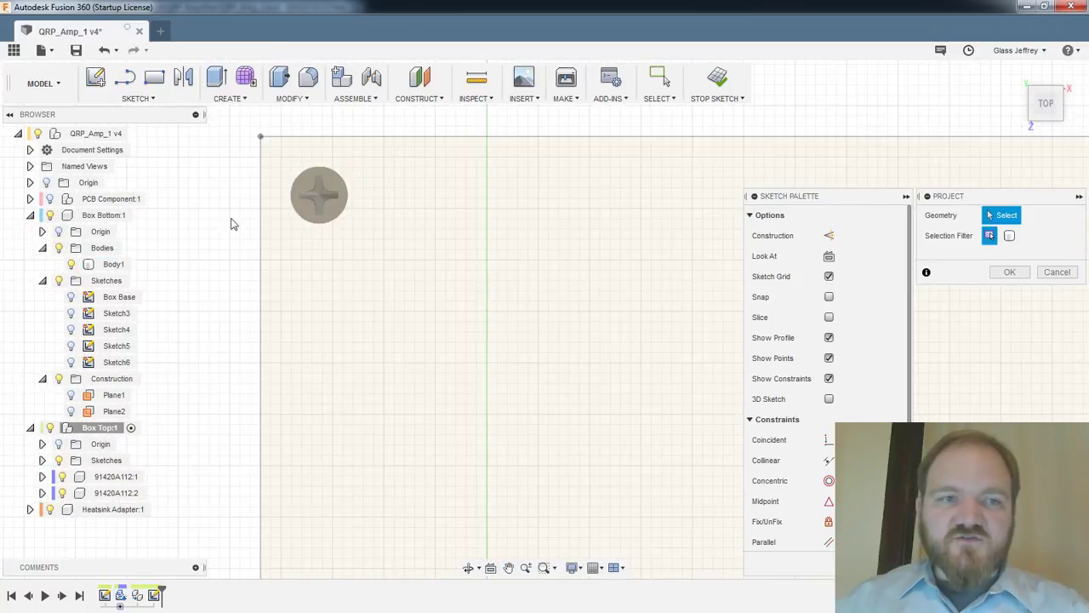
{"action": "left_click", "coordinate": [62, 477]}
{"action": "left_click", "coordinate": [62, 492]}
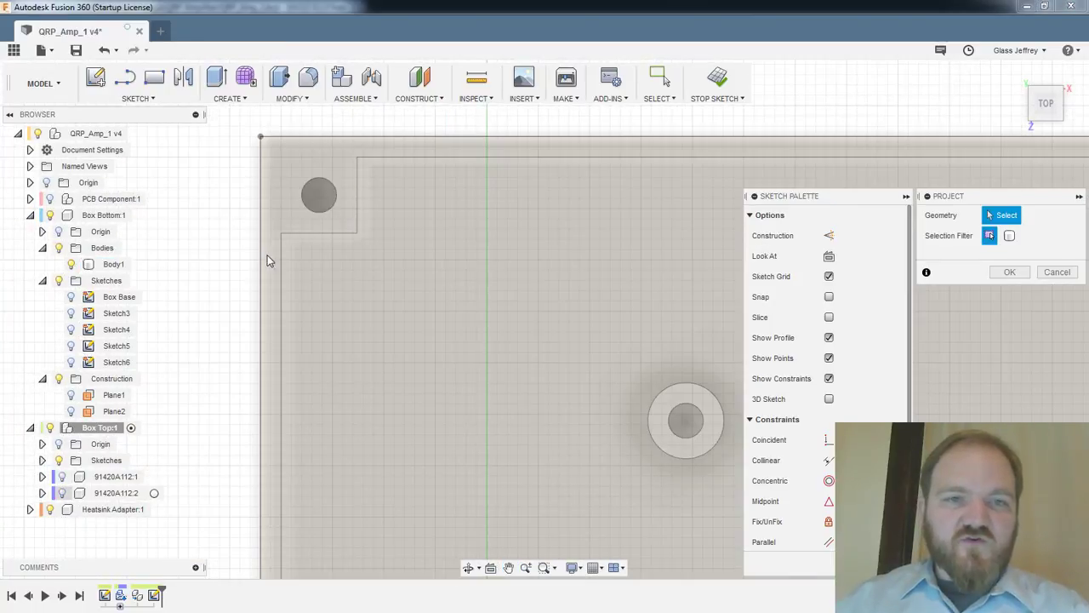
{"action": "left_click", "coordinate": [334, 188]}
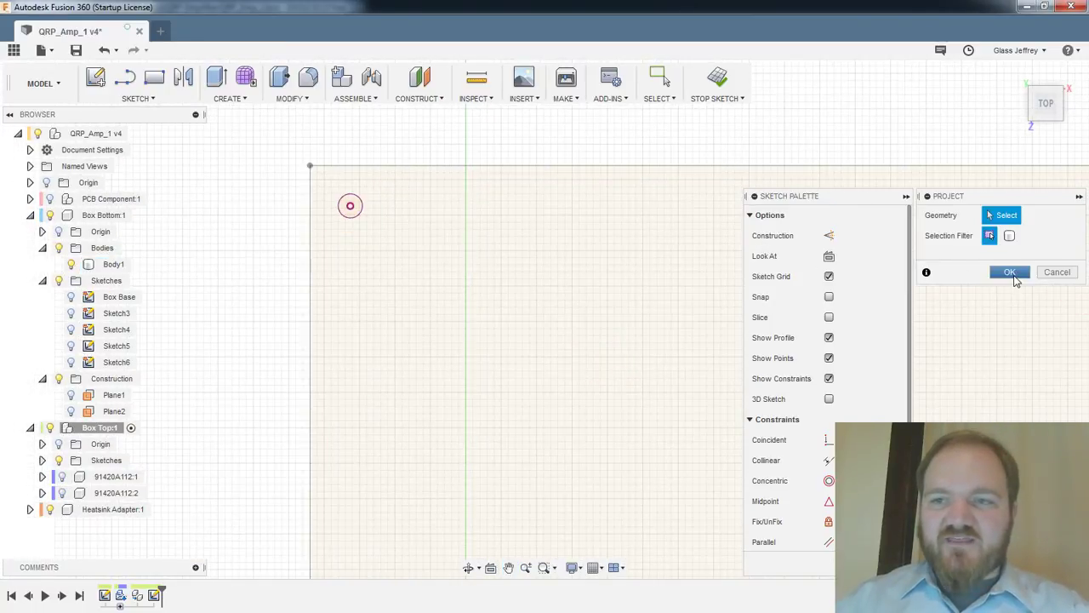
{"action": "left_click", "coordinate": [1009, 273]}
Draw a horizontal line from the centre of the projected upper-left hole to the centre of the projected upper-right hole
{"action": "key", "text": "l"}
{"action": "middle_click_drag", "start_coordinate": [505, 265], "coordinate": [408, 258]}
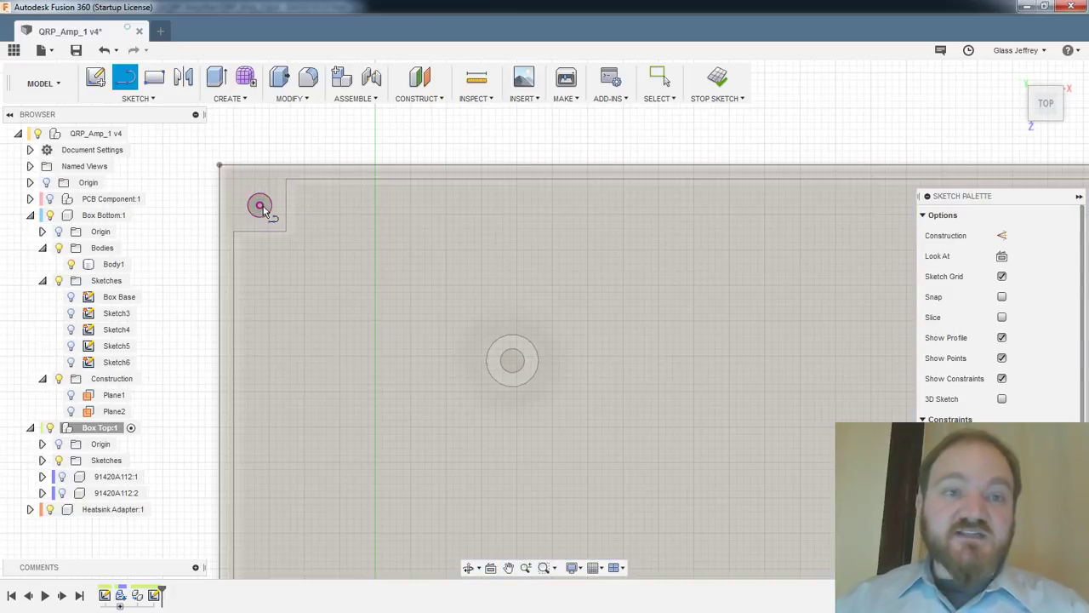
{"action": "left_click", "coordinate": [262, 206]}
{"action": "scroll", "coordinate": [401, 243], "scroll_direction": "down", "scroll_amount": 3}
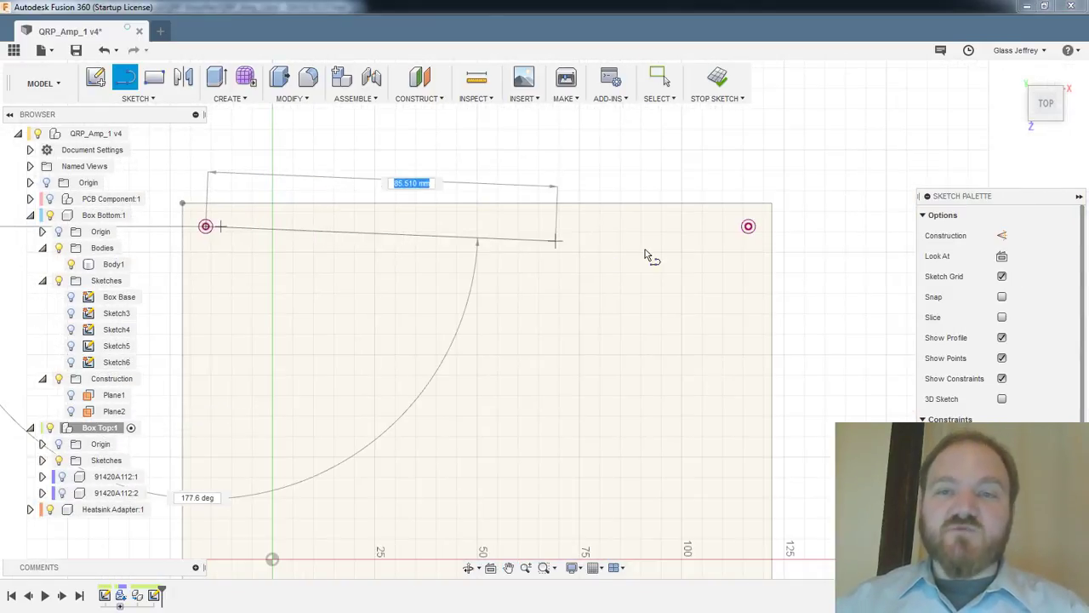
{"action": "scroll", "coordinate": [748, 229], "scroll_direction": "up", "scroll_amount": 3}
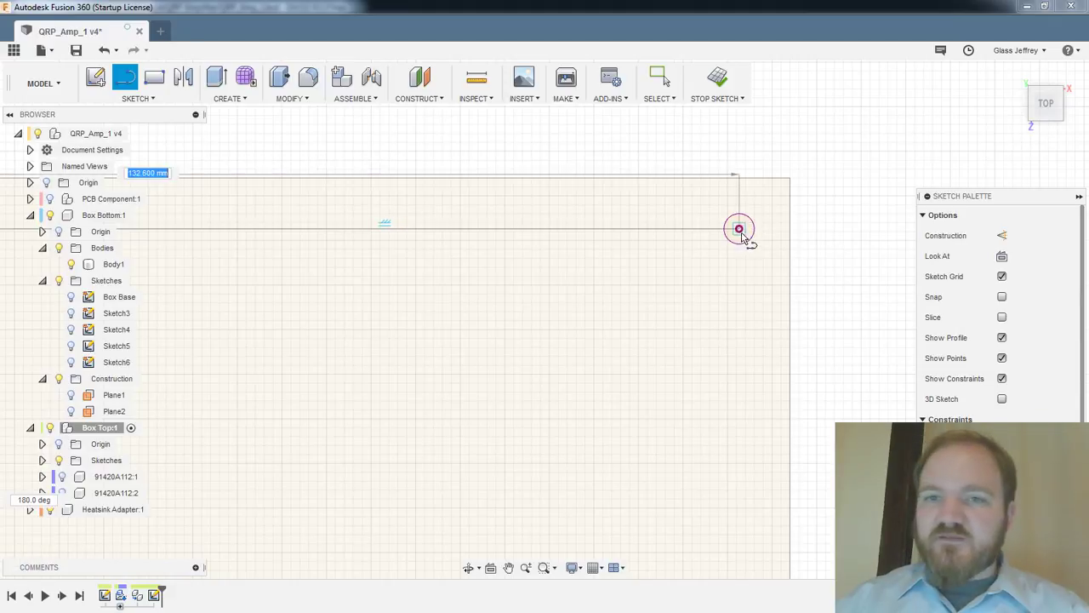
{"action": "left_click", "coordinate": [740, 234]}
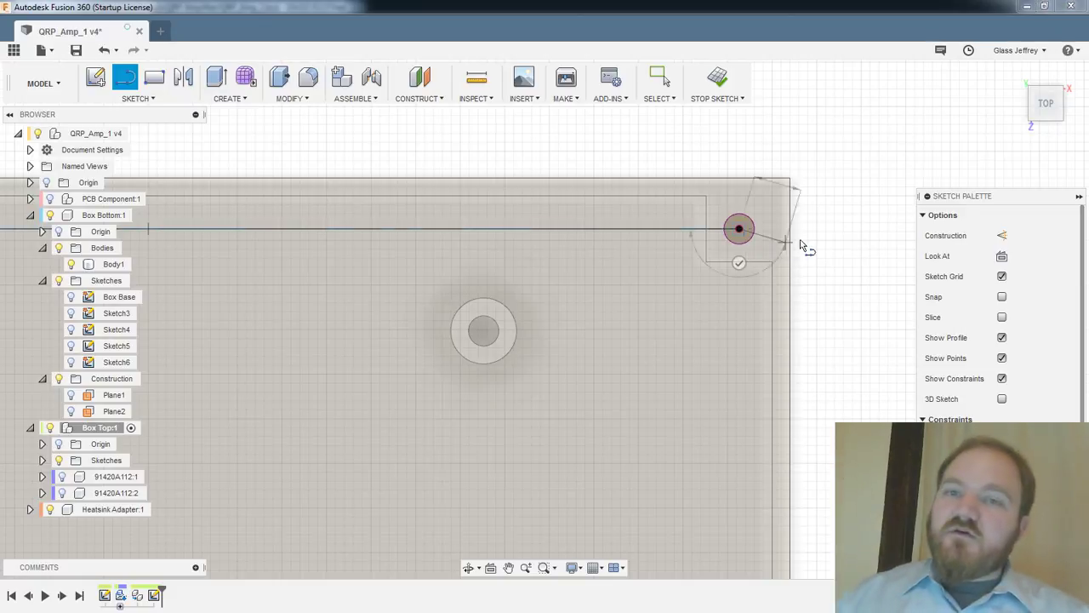
{"action": "key", "text": "Escape"}
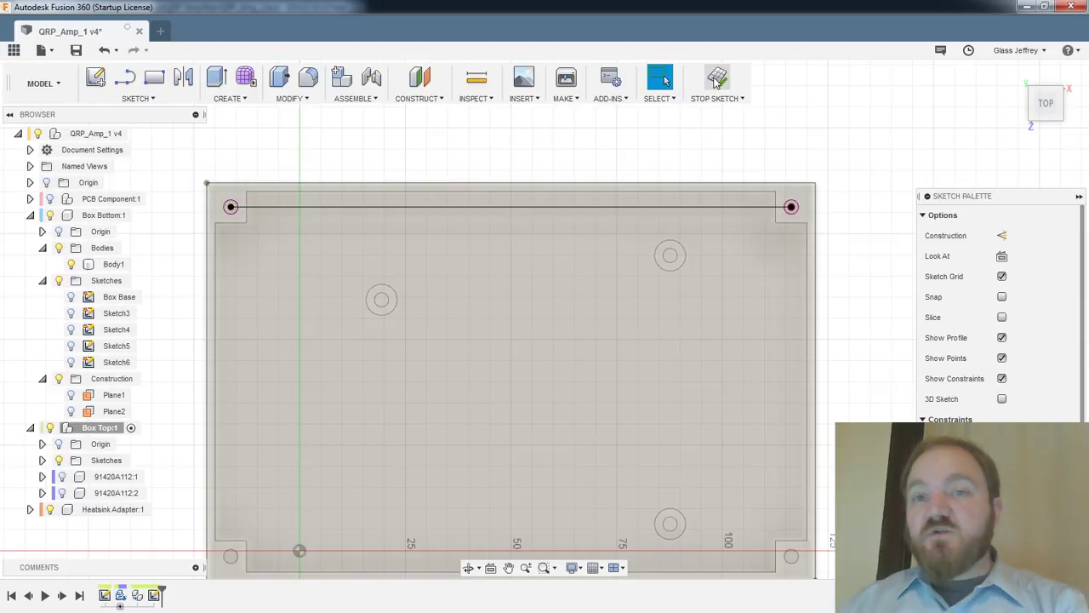
Add a driven length dimension above the line between the two hole centres
{"action": "key", "text": "d"}
{"action": "left_click", "coordinate": [668, 206]}
{"action": "left_click", "coordinate": [631, 148]}
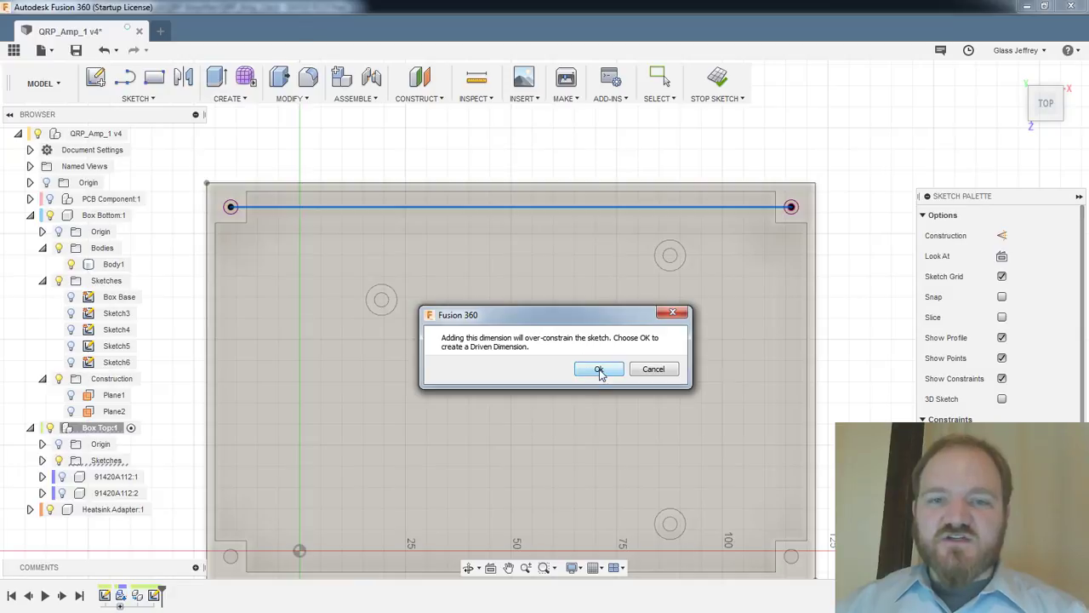
{"action": "left_click", "coordinate": [600, 370]}
{"action": "left_click", "coordinate": [663, 79]}
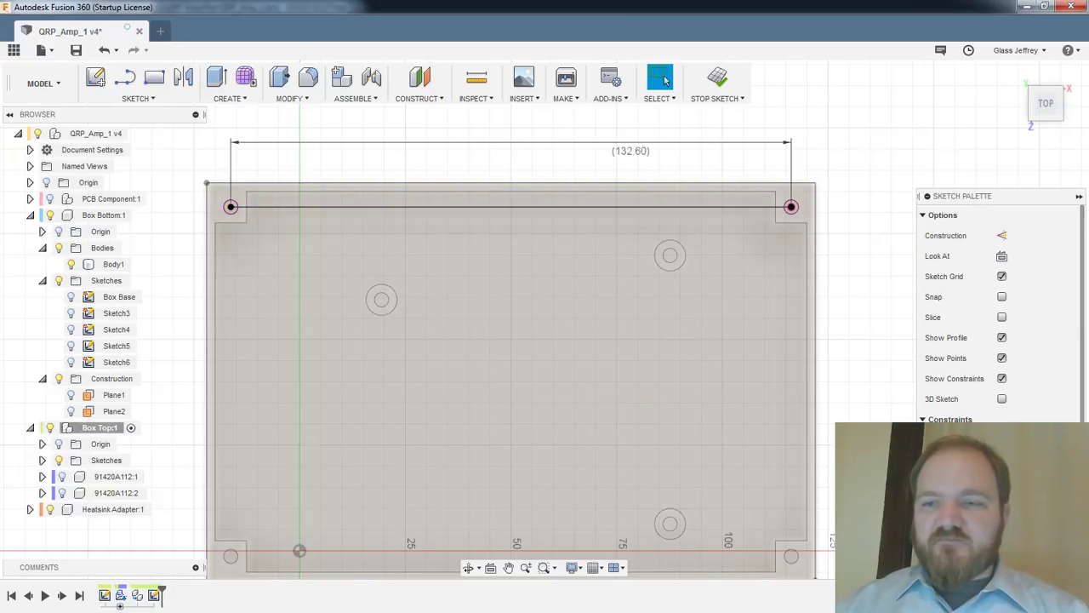
Finish the reference sketch and show both screw components again
{"action": "left_click", "coordinate": [717, 79]}
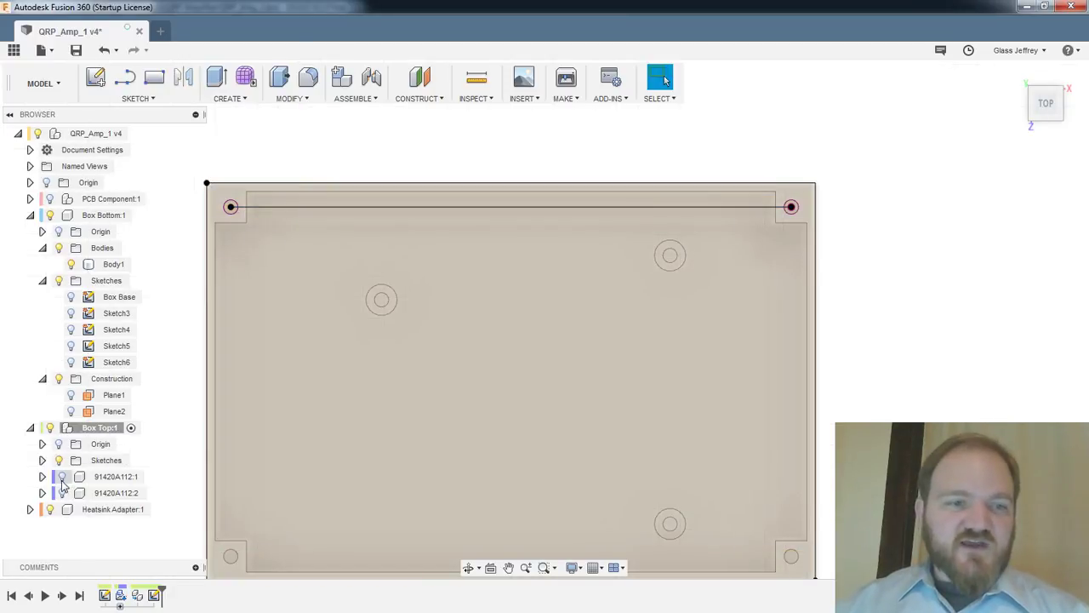
{"action": "left_click", "coordinate": [61, 477]}
{"action": "left_click", "coordinate": [61, 493]}
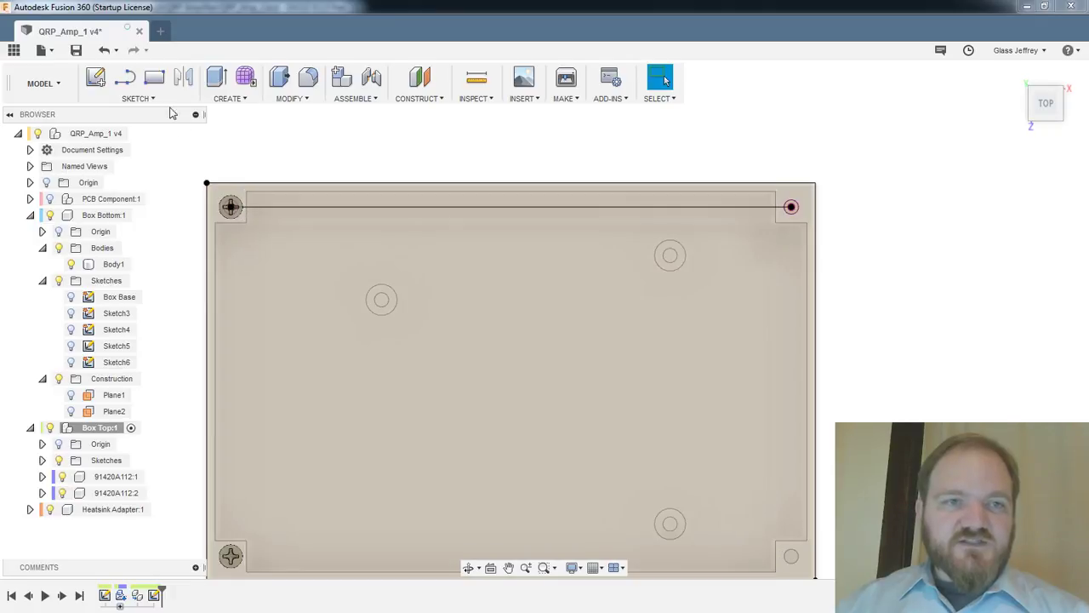
Expand the Box Top sketches and reopen the reference sketch to check the distance between the hole centres, then close it
{"action": "left_click", "coordinate": [290, 98]}
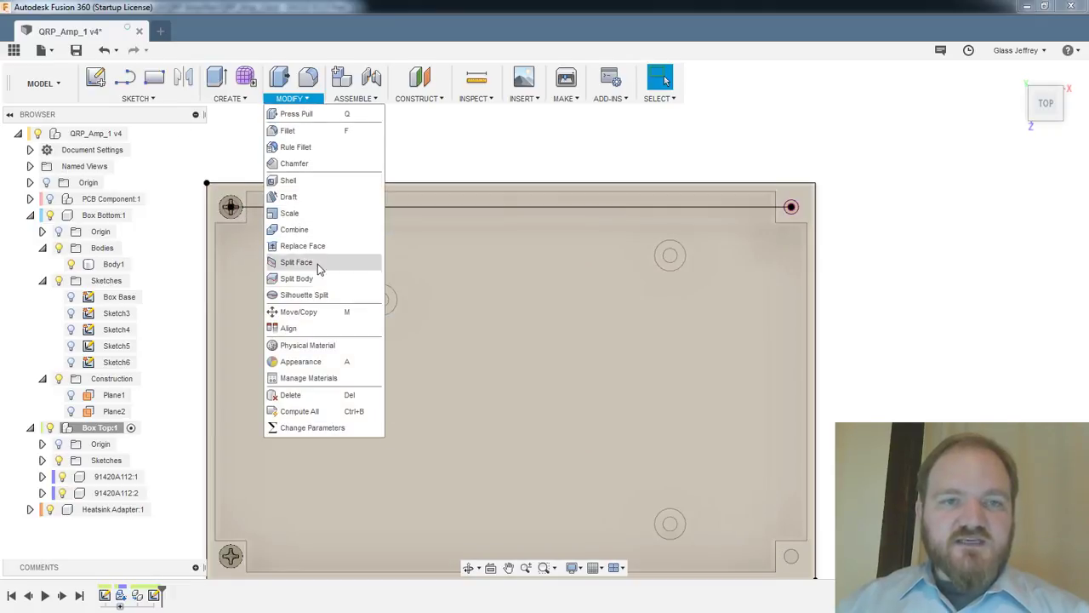
{"action": "left_click", "coordinate": [40, 462]}
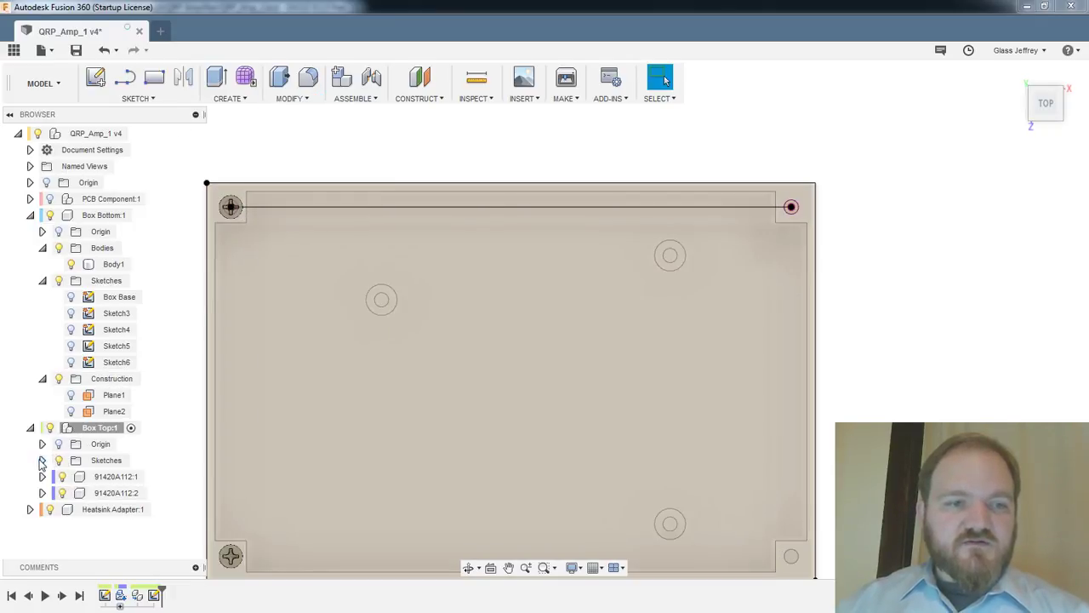
{"action": "left_click", "coordinate": [42, 460]}
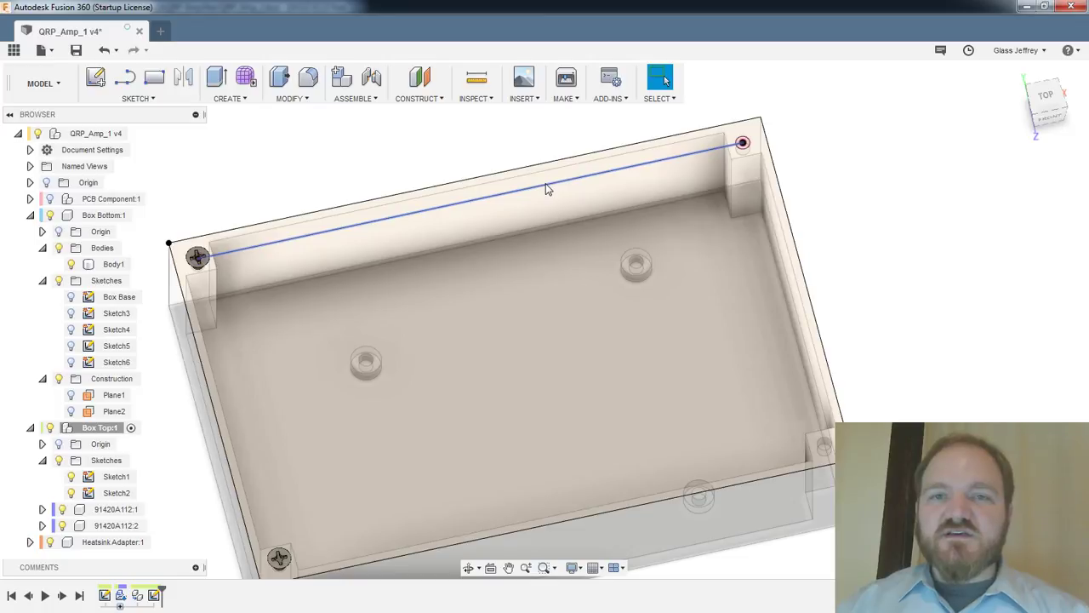
{"action": "middle_click_drag", "start_coordinate": [503, 153], "coordinate": [549, 148]}
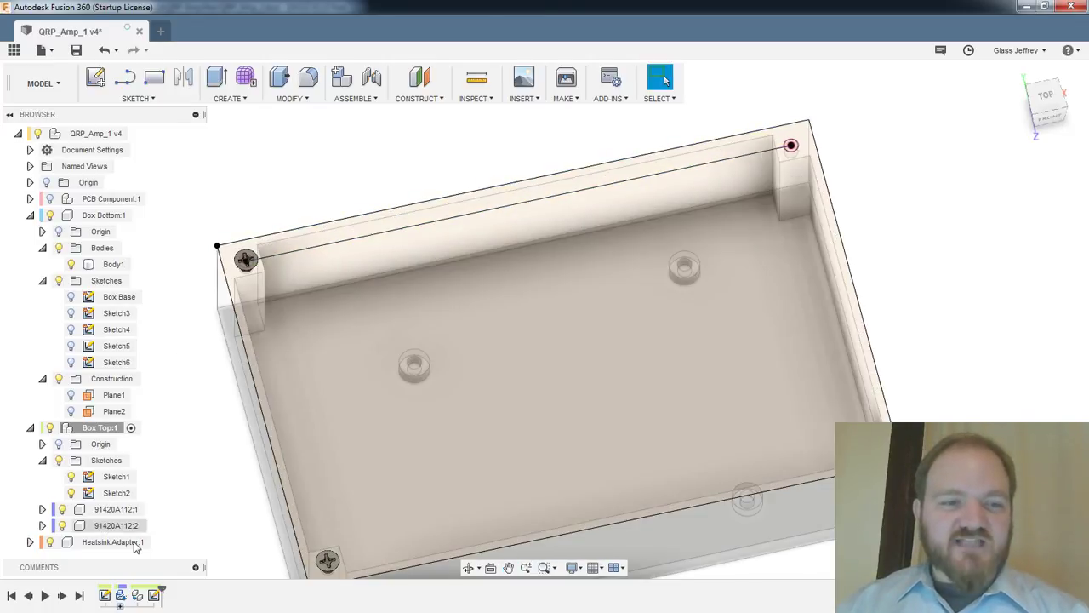
{"action": "double_click", "coordinate": [154, 595]}
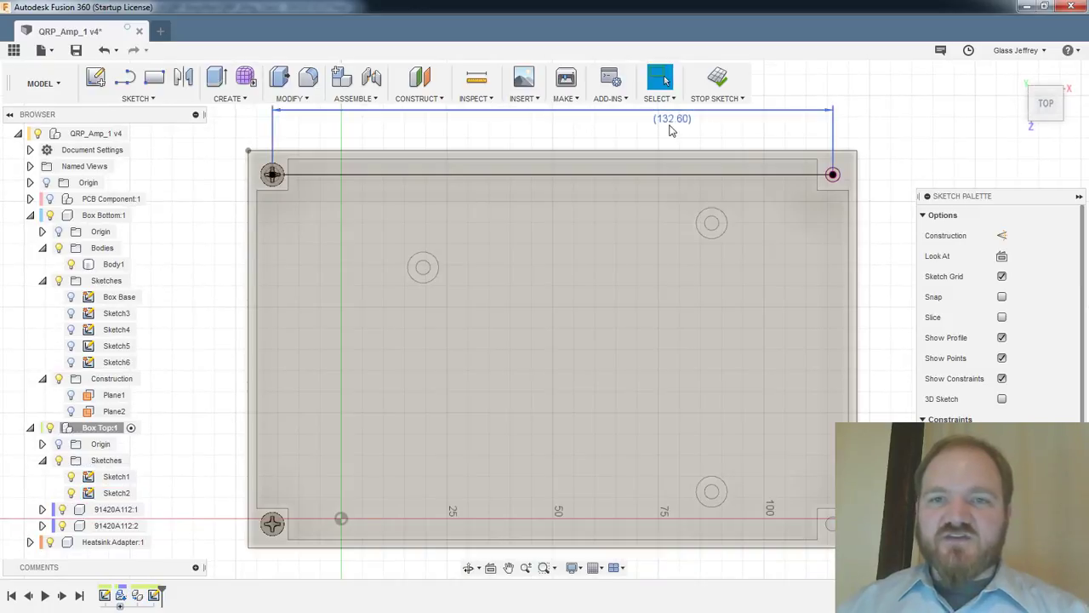
{"action": "left_click", "coordinate": [716, 84]}
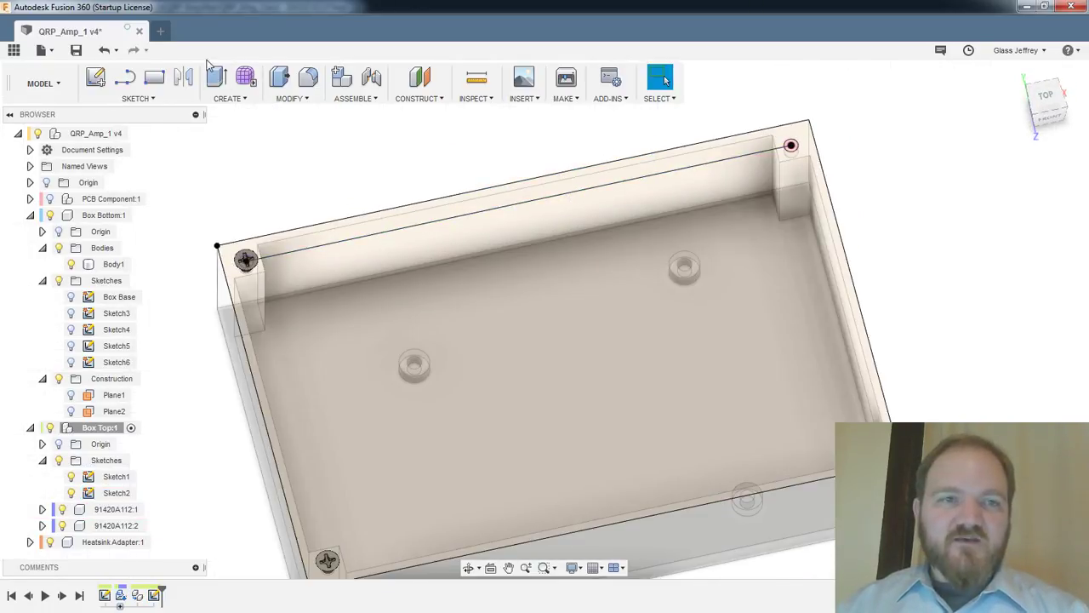
Start a Pattern on Path with Components as the pattern type
{"action": "left_click", "coordinate": [227, 97]}
{"action": "left_click", "coordinate": [290, 98]}
{"action": "left_click", "coordinate": [237, 99]}
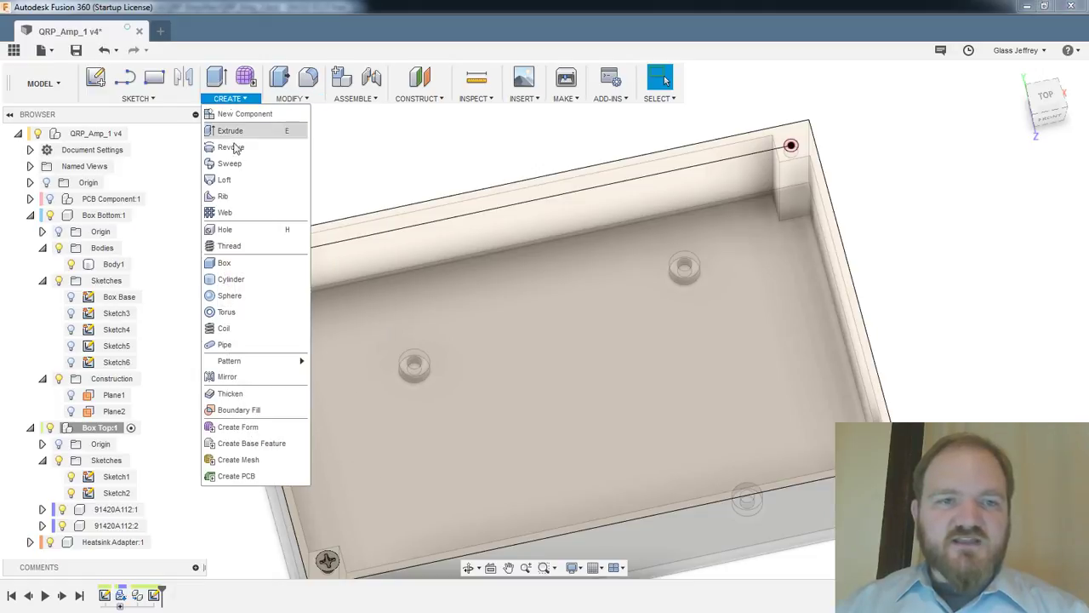
{"action": "mouse_move", "coordinate": [270, 364]}
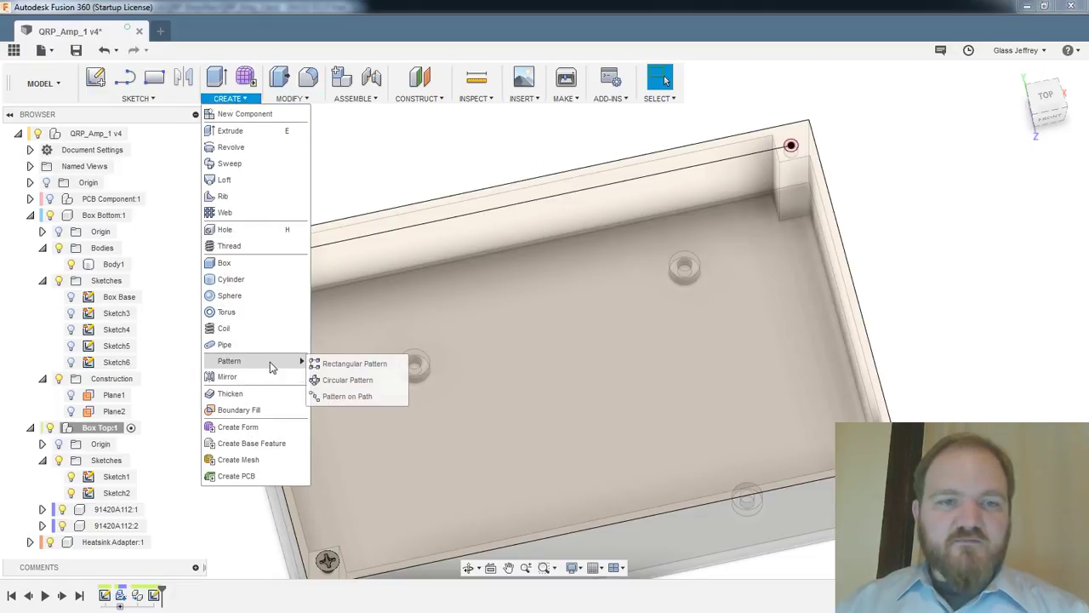
{"action": "left_click", "coordinate": [344, 397]}
{"action": "left_click", "coordinate": [1016, 283]}
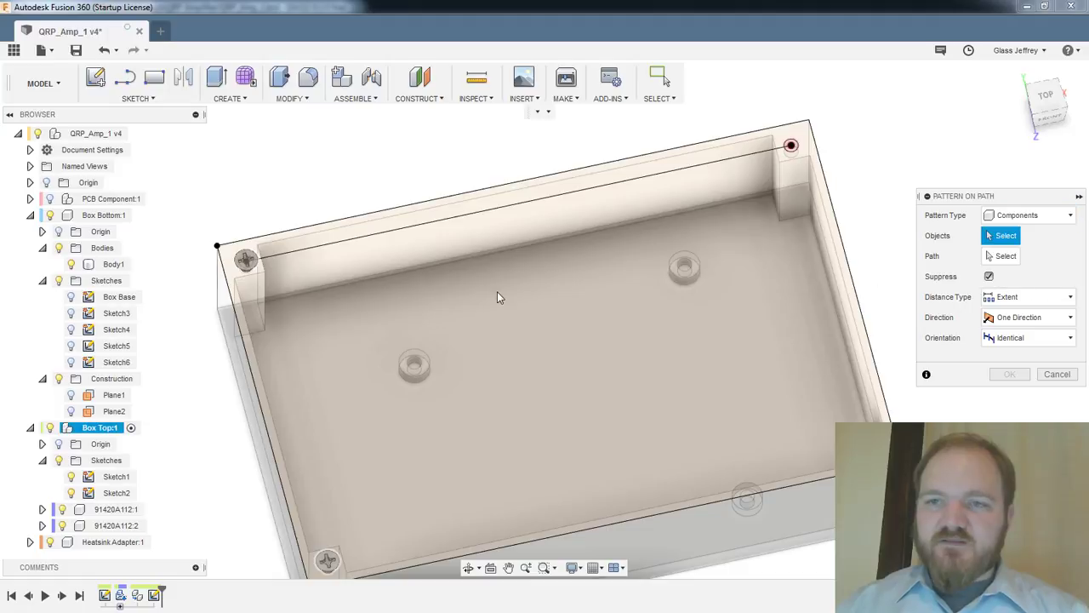
Choose both screws as the pattern objects and the line between the hole centres as the path
{"action": "left_click", "coordinate": [251, 211]}
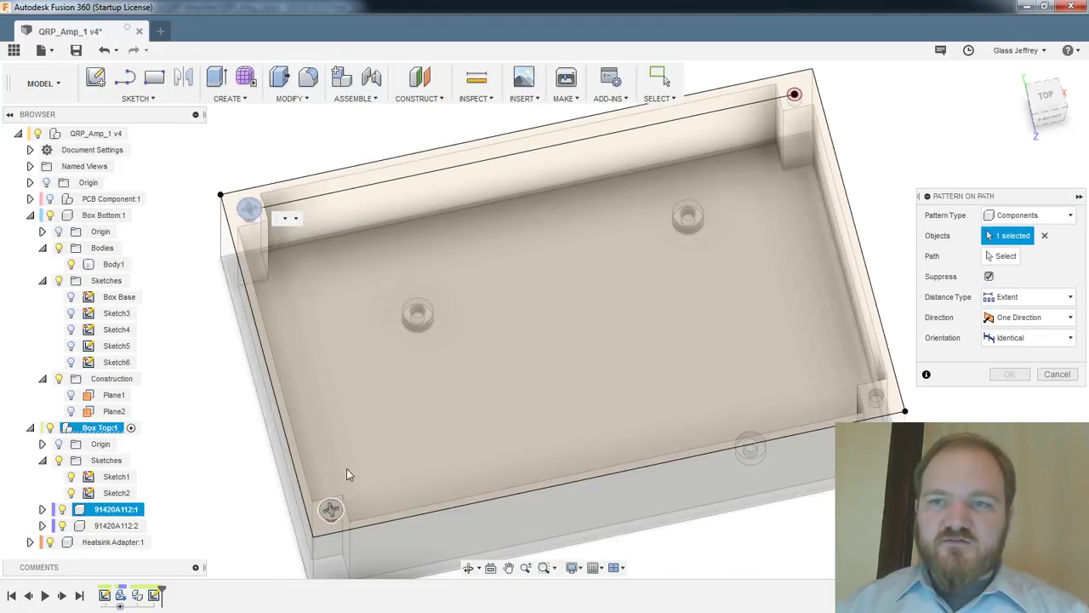
{"action": "left_click", "coordinate": [330, 509]}
{"action": "left_click", "coordinate": [1024, 262]}
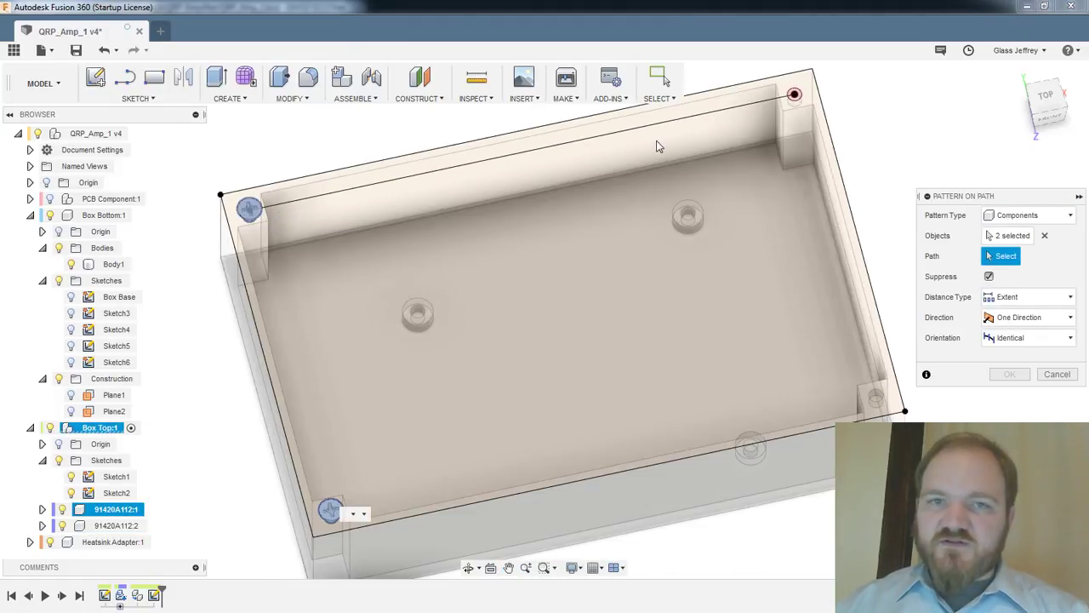
{"action": "left_click", "coordinate": [578, 151]}
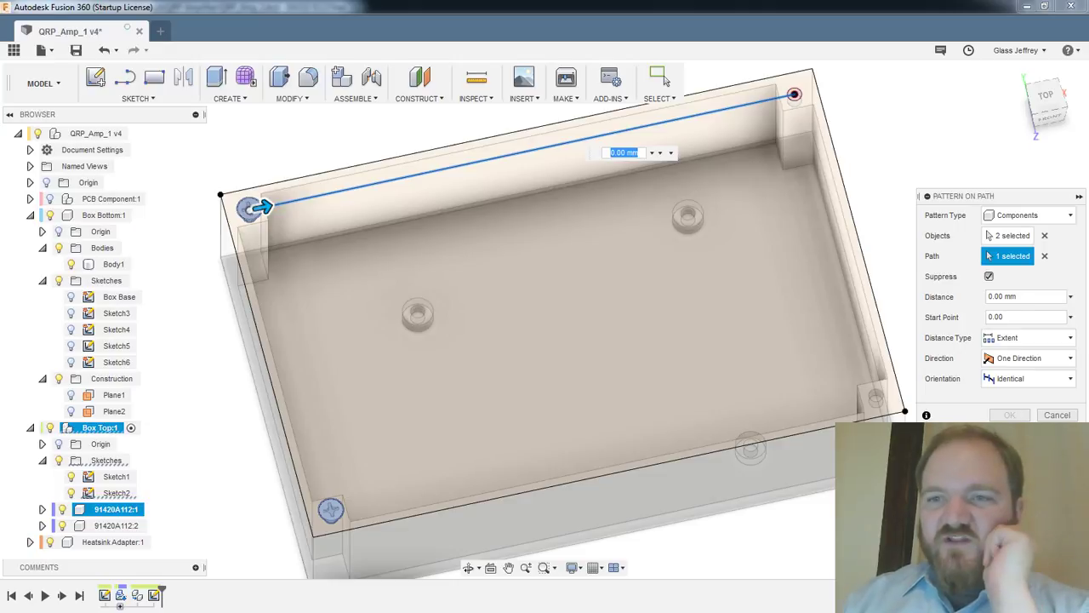
Try the screw pattern with a distance of 10 mm and a quantity of 2, and cancel it
{"action": "left_click", "coordinate": [989, 296]}
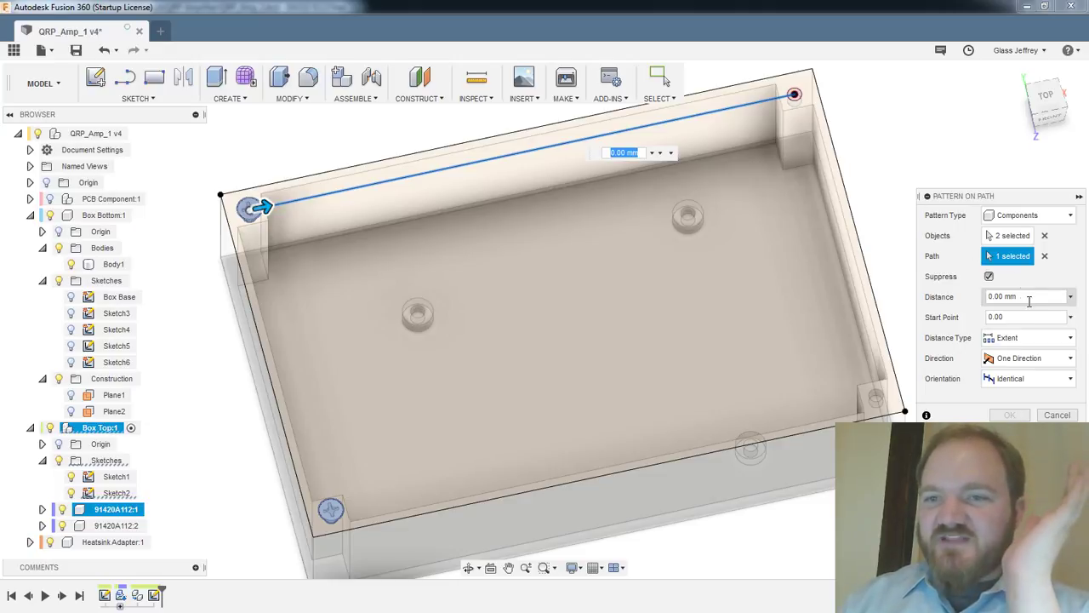
{"action": "type", "text": "10"}
{"action": "key", "text": "Return"}
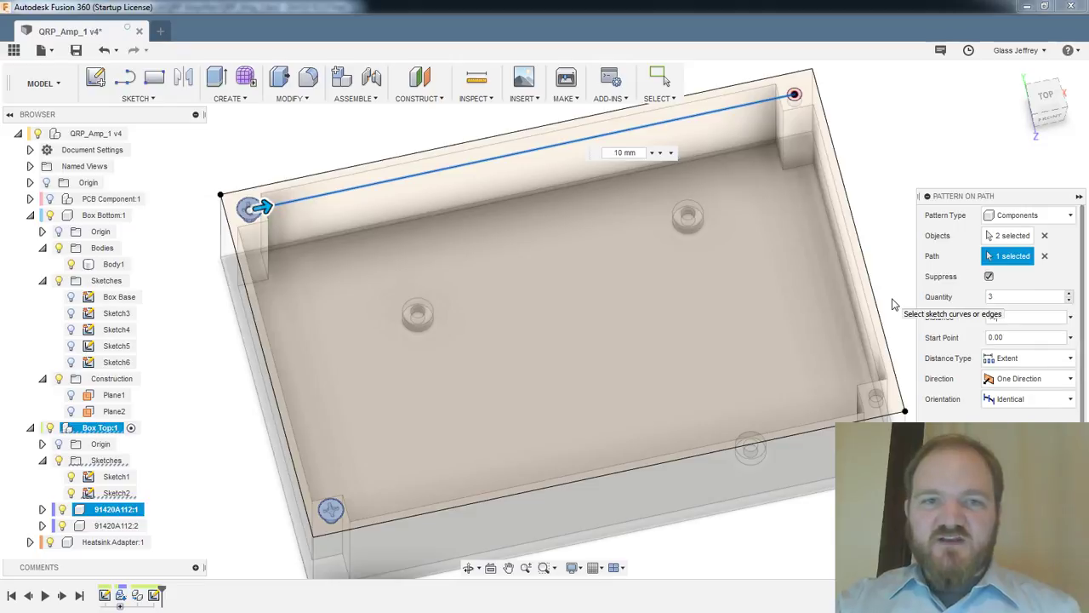
{"action": "left_click", "coordinate": [1069, 302]}
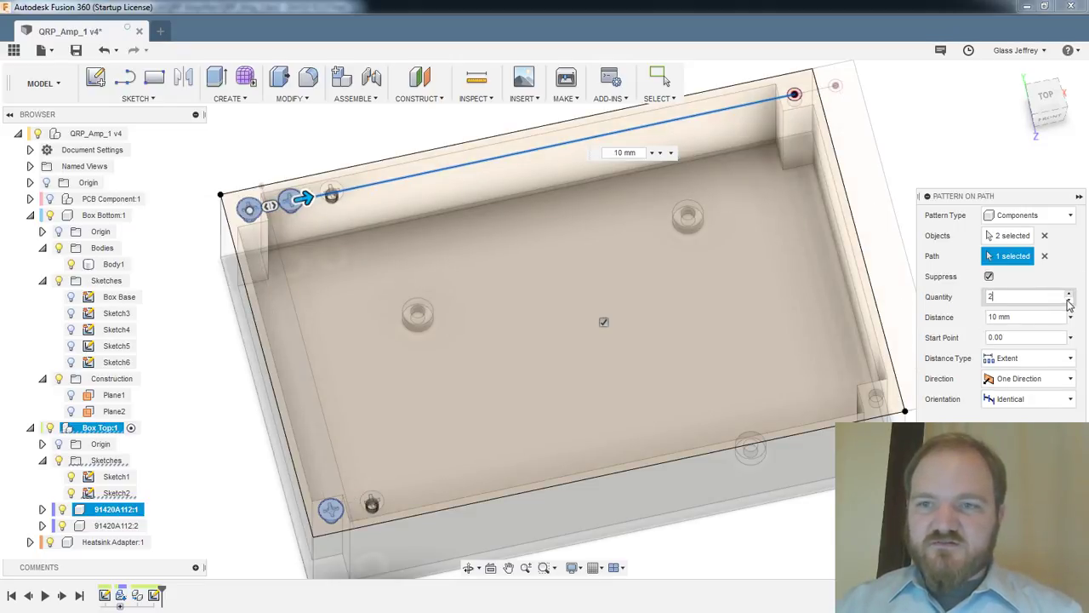
{"action": "middle_click_drag", "start_coordinate": [384, 280], "coordinate": [374, 223], "text": "shift"}
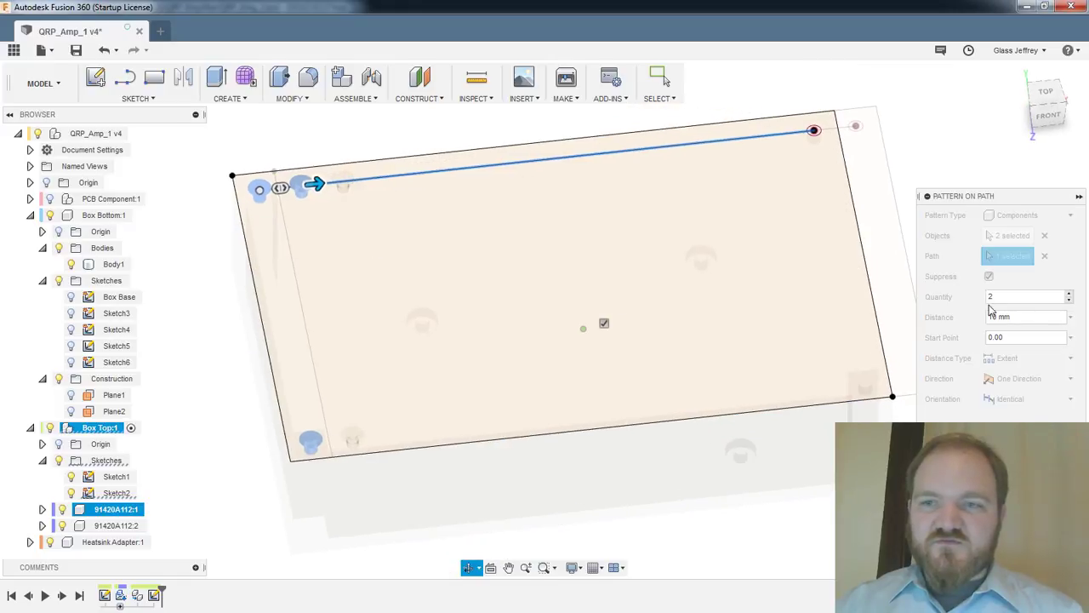
{"action": "left_click", "coordinate": [1070, 300]}
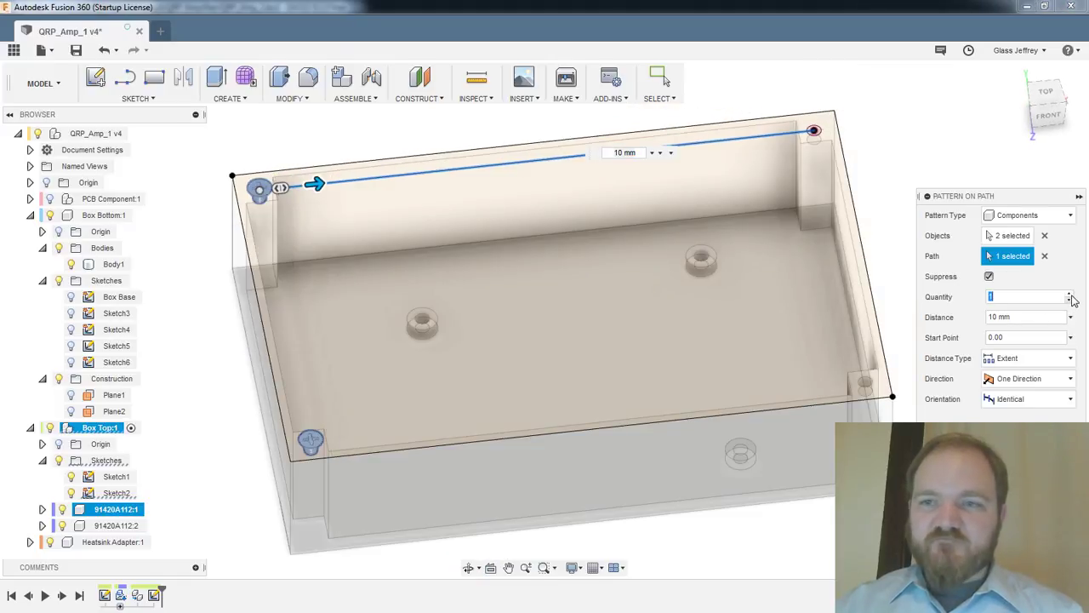
{"action": "left_click", "coordinate": [1071, 294]}
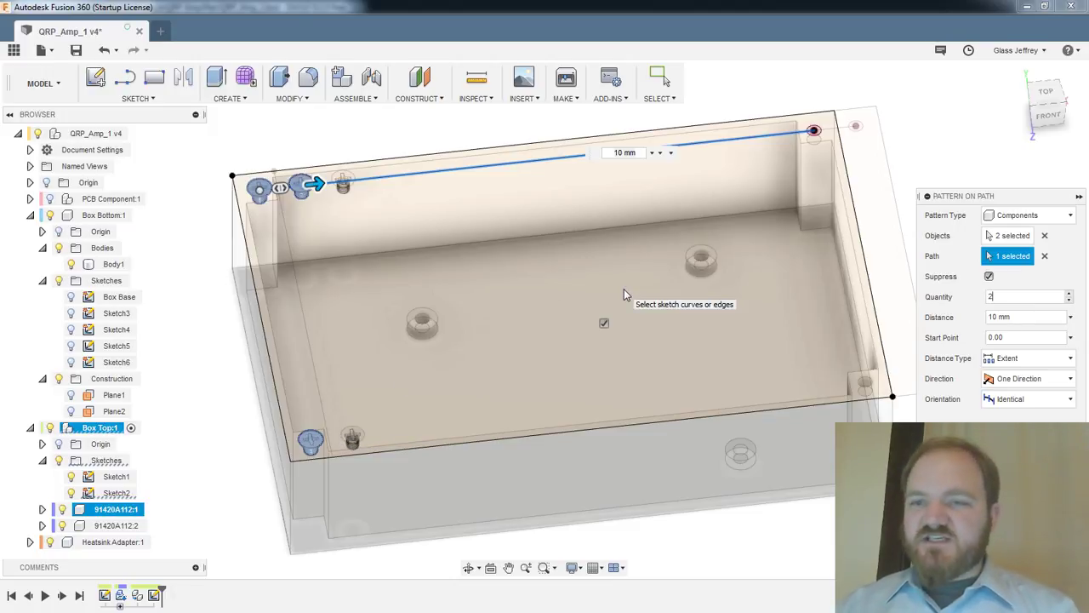
{"action": "left_click", "coordinate": [989, 399]}
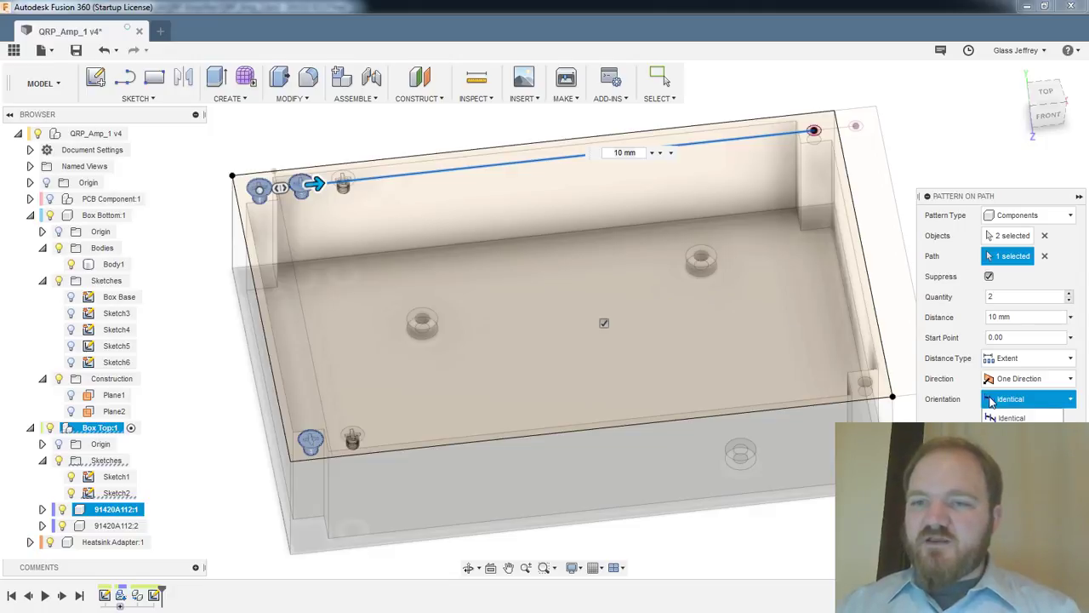
{"action": "left_click", "coordinate": [991, 402]}
{"action": "left_click", "coordinate": [1010, 361]}
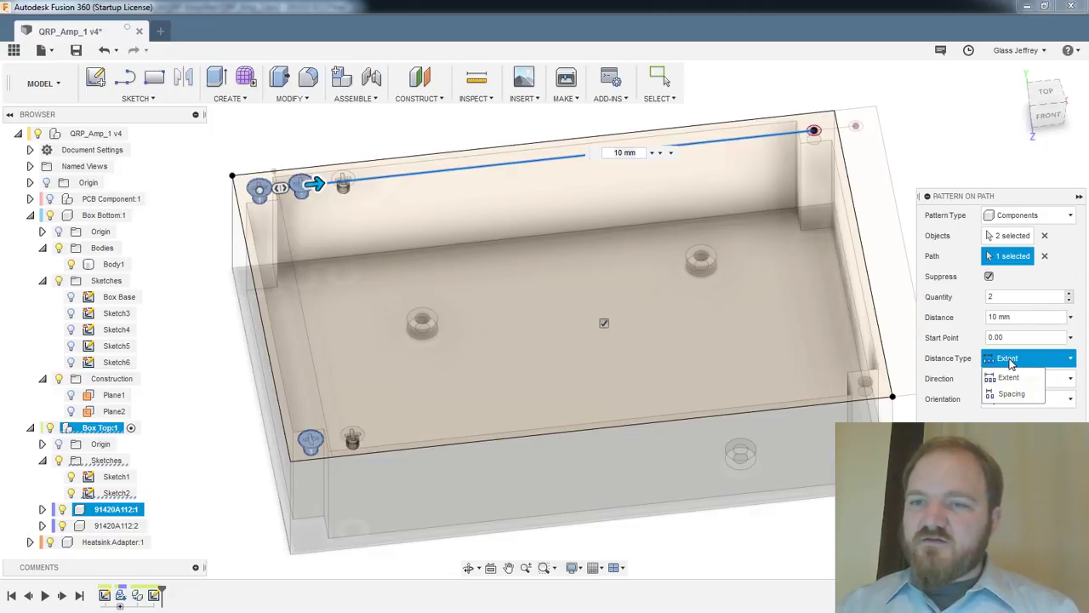
{"action": "key", "text": "Escape"}
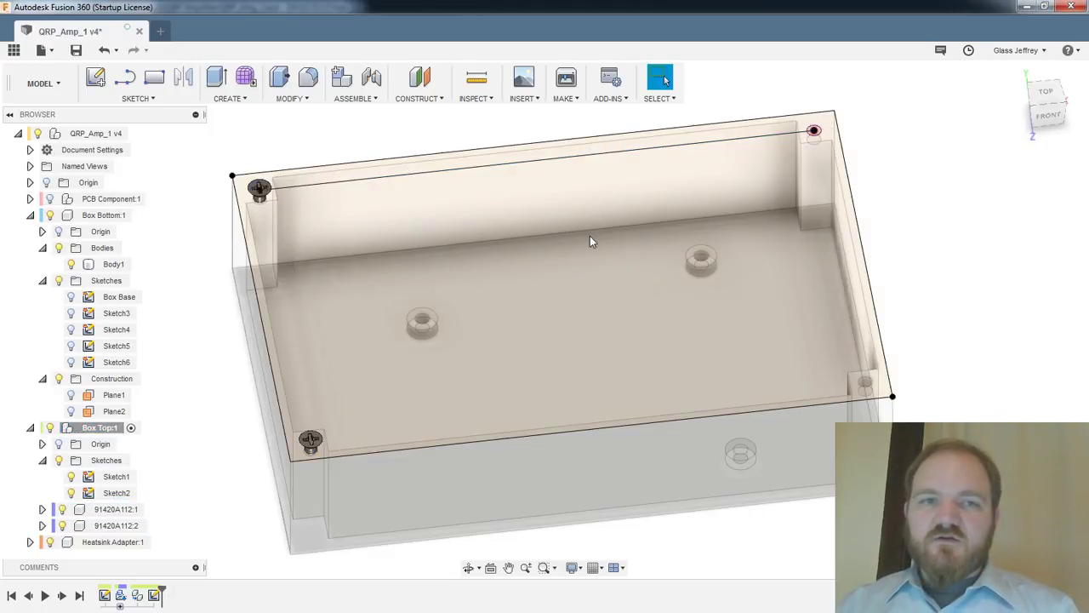
Reopen the reference sketch in Box Top and inspect the options of the dimension between the hole centres
{"action": "double_click", "coordinate": [154, 595]}
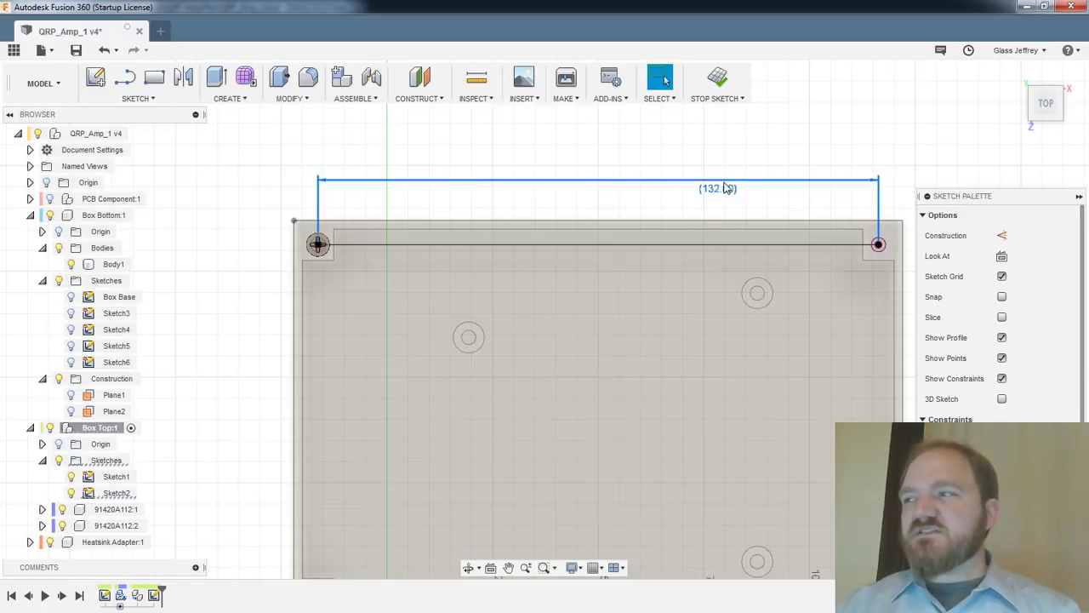
{"action": "right_click", "coordinate": [724, 183]}
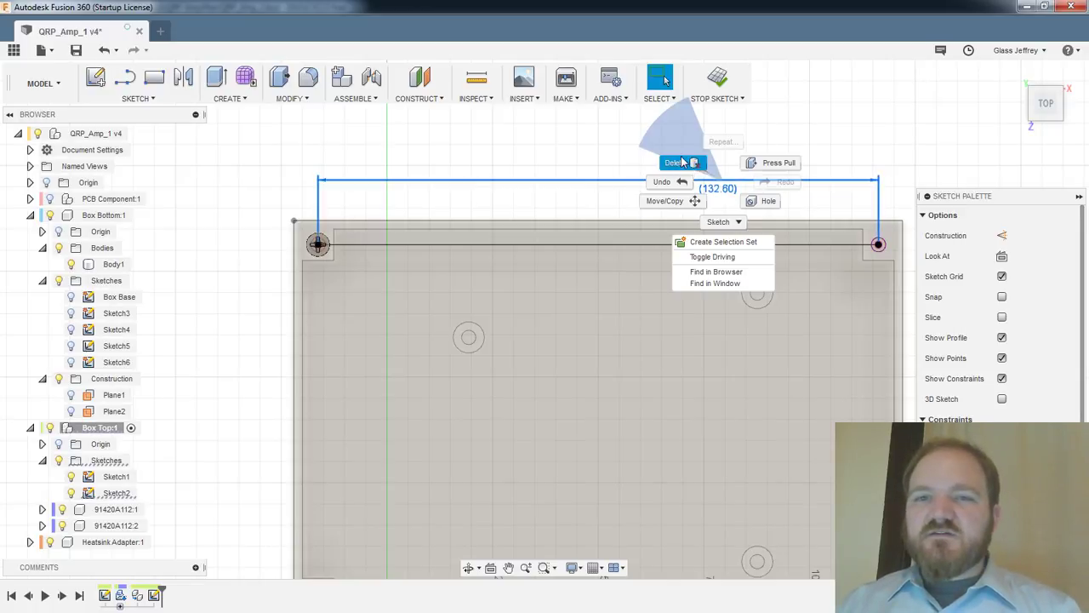
{"action": "left_click", "coordinate": [567, 159]}
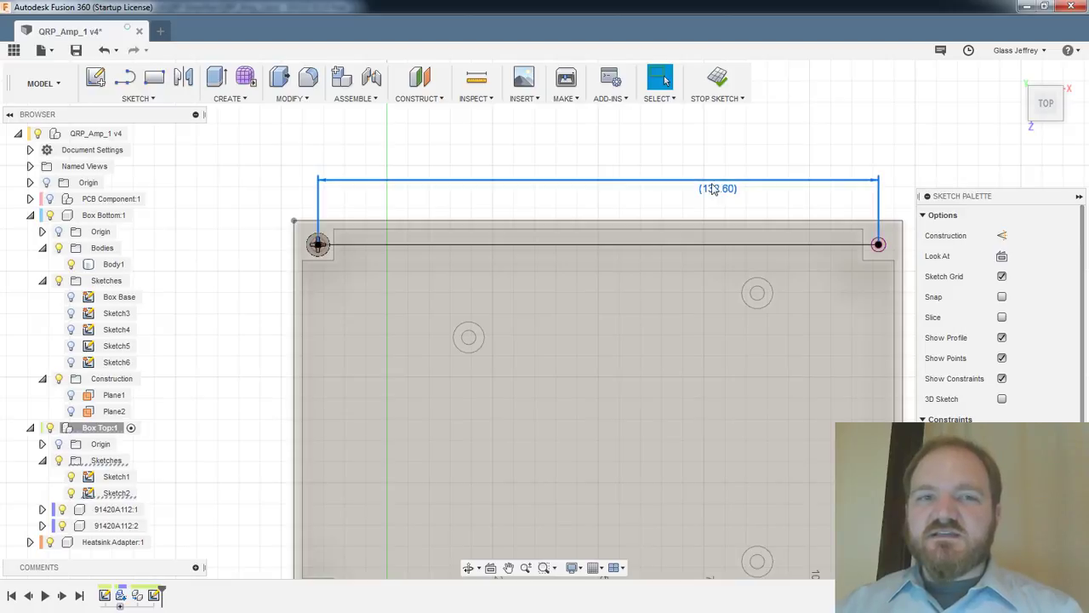
Open the parameters list, look through the model parameters including Box Bottom for the hole-distance dimension, and close the list
{"action": "left_click", "coordinate": [290, 98]}
{"action": "left_click", "coordinate": [334, 438]}
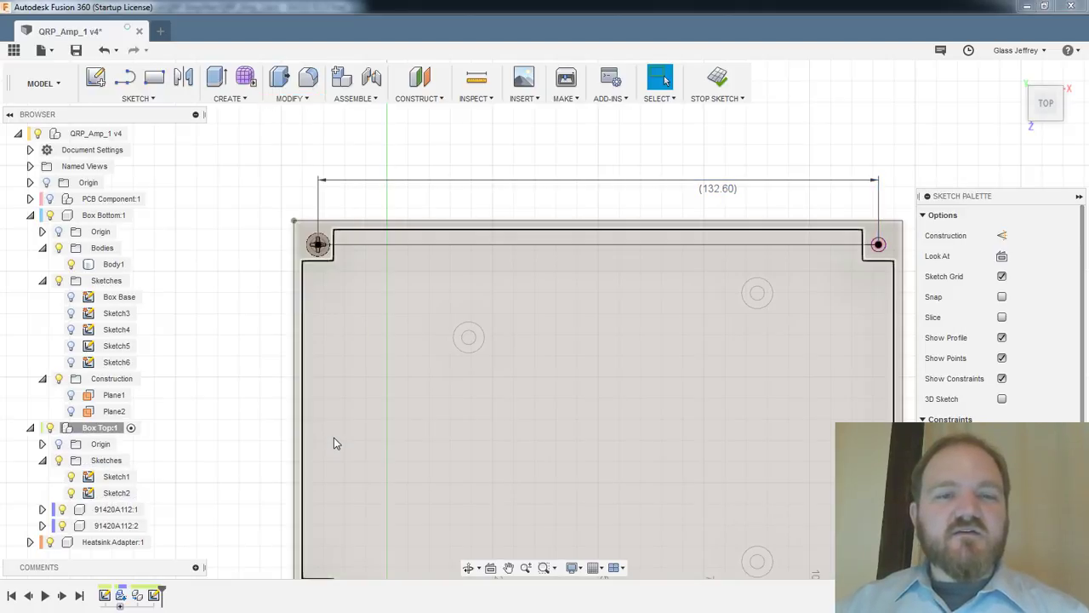
{"action": "left_click", "coordinate": [294, 98]}
{"action": "left_click", "coordinate": [315, 427]}
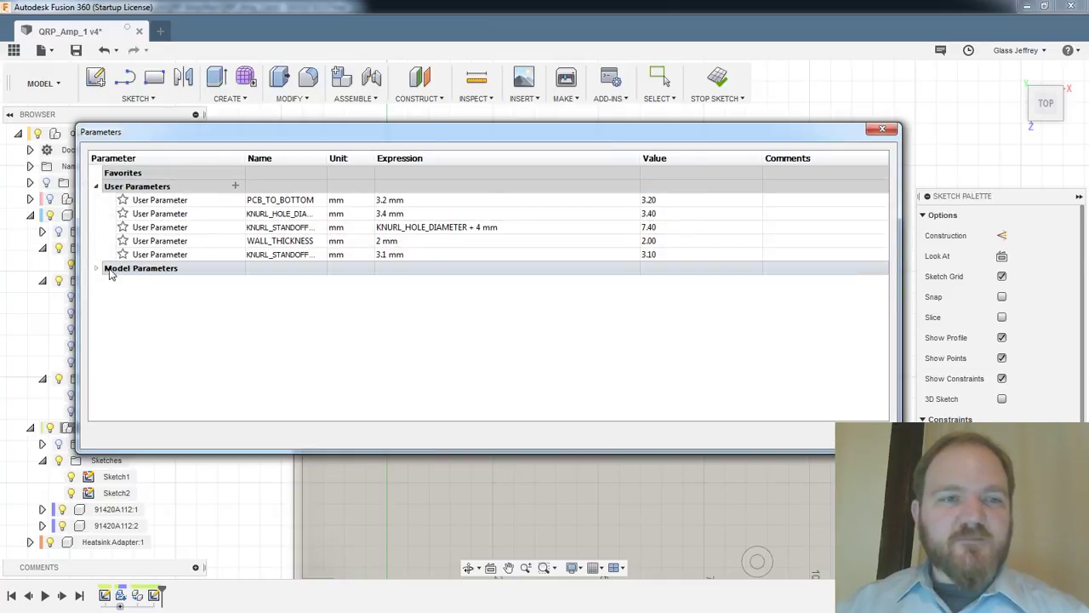
{"action": "left_click", "coordinate": [108, 270]}
{"action": "scroll", "coordinate": [104, 289], "scroll_direction": "down", "scroll_amount": 5}
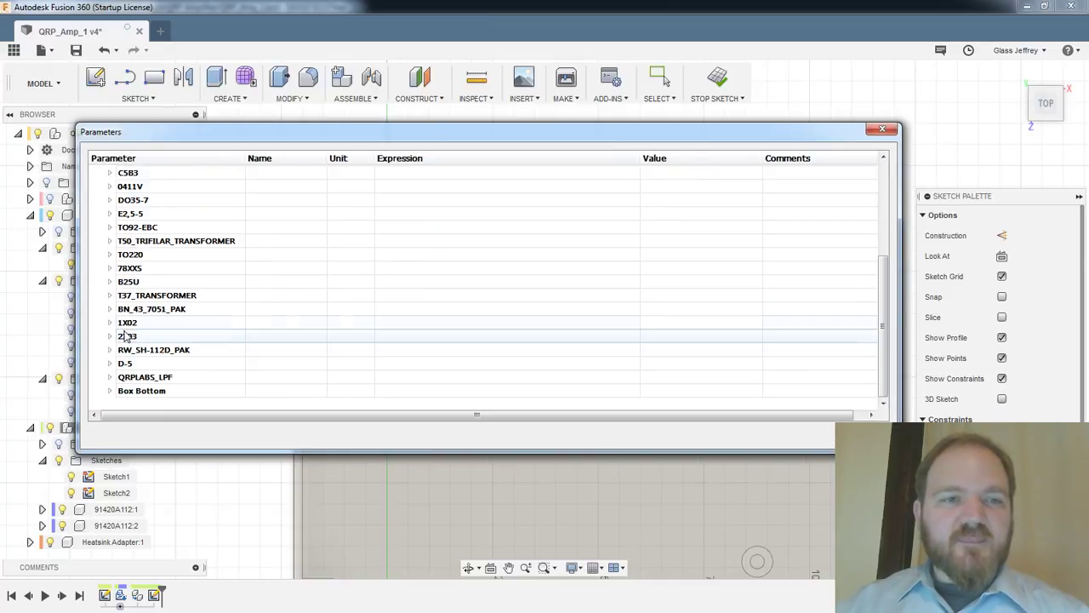
{"action": "left_click", "coordinate": [109, 391]}
{"action": "scroll", "coordinate": [145, 357], "scroll_direction": "down", "scroll_amount": 4}
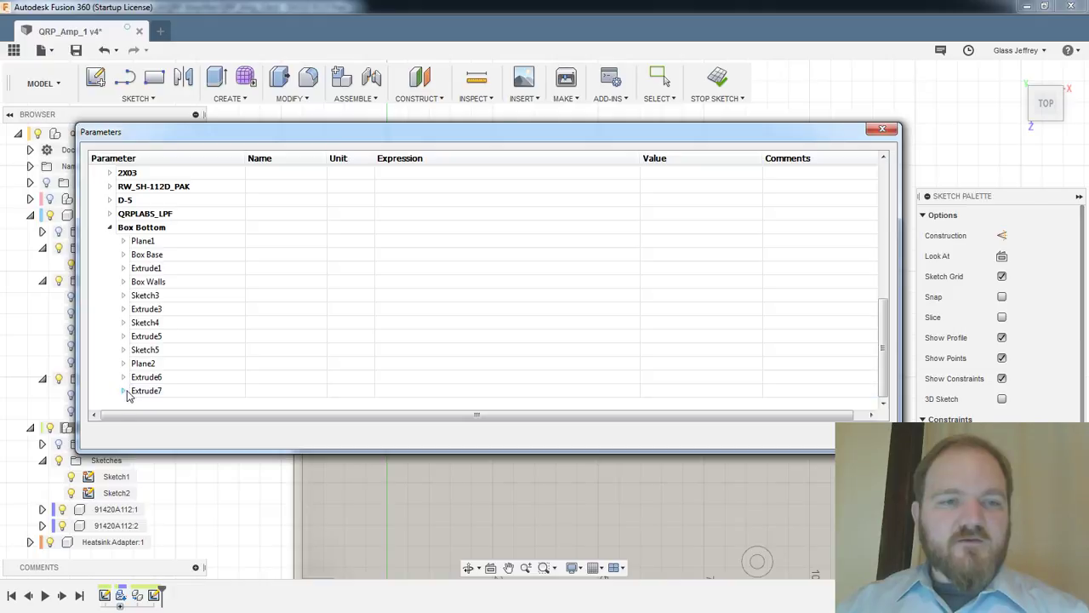
{"action": "key", "text": "Escape"}
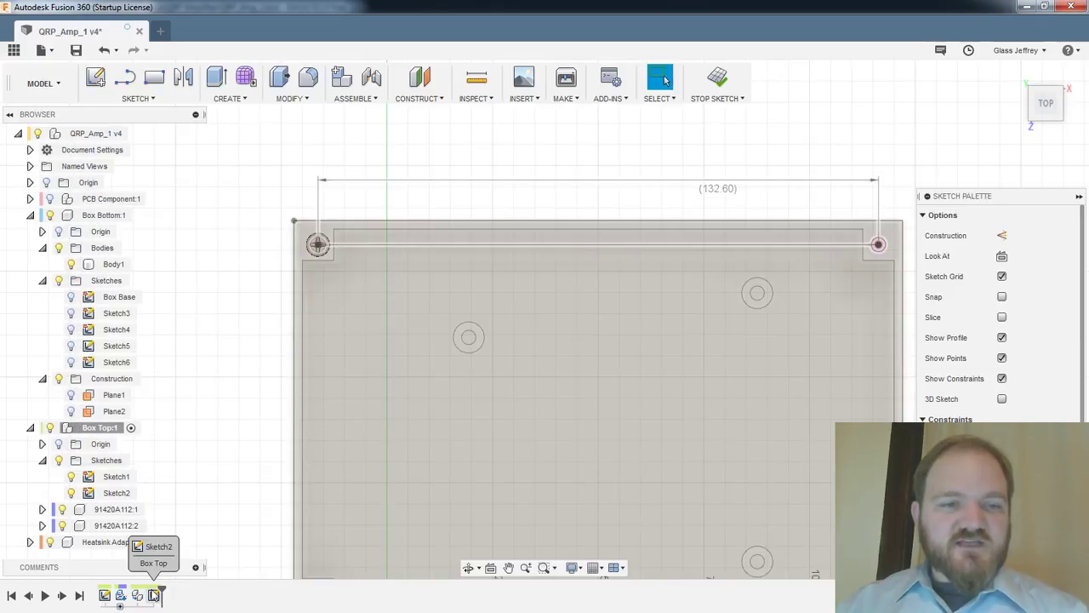
Reopen the parameters list and check the user parameters and component groups for Box Top's reference sketch
{"action": "left_click", "coordinate": [288, 99]}
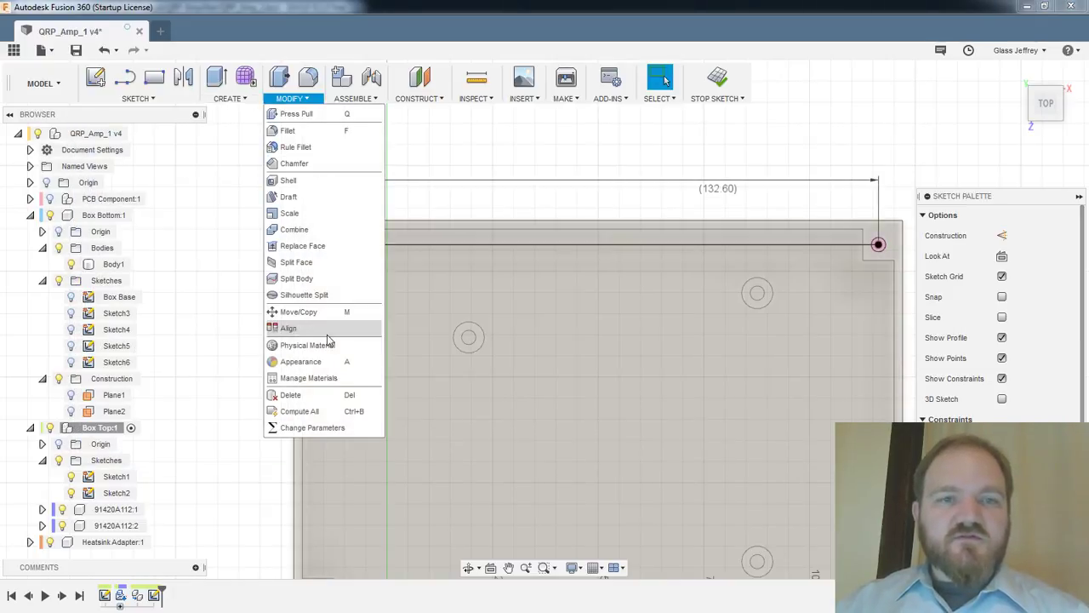
{"action": "left_click", "coordinate": [311, 428]}
{"action": "scroll", "coordinate": [123, 333], "scroll_direction": "down", "scroll_amount": 2}
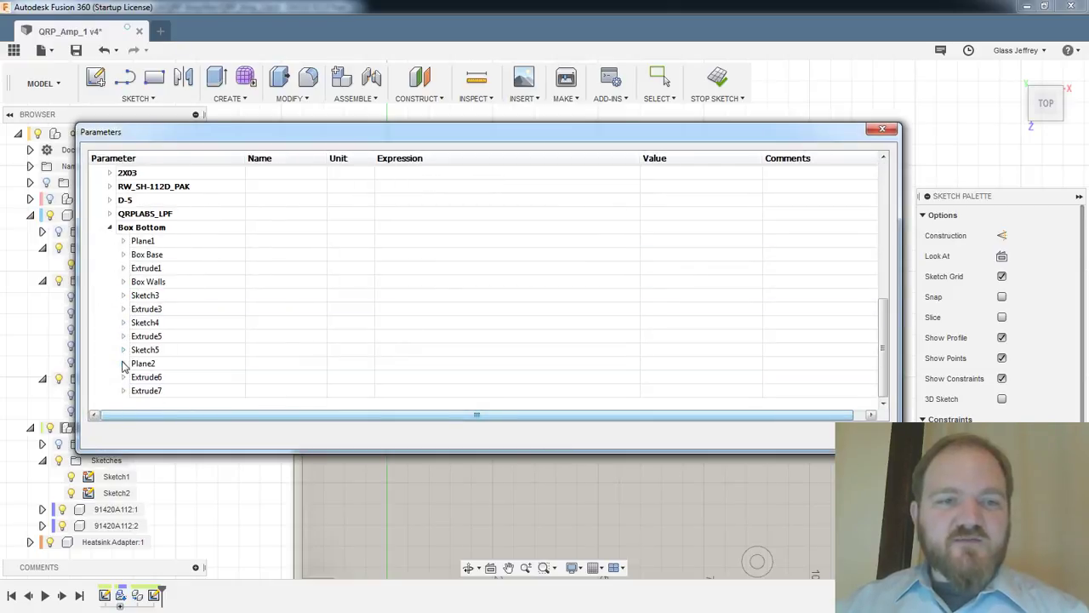
{"action": "scroll", "coordinate": [126, 298], "scroll_direction": "up", "scroll_amount": 7}
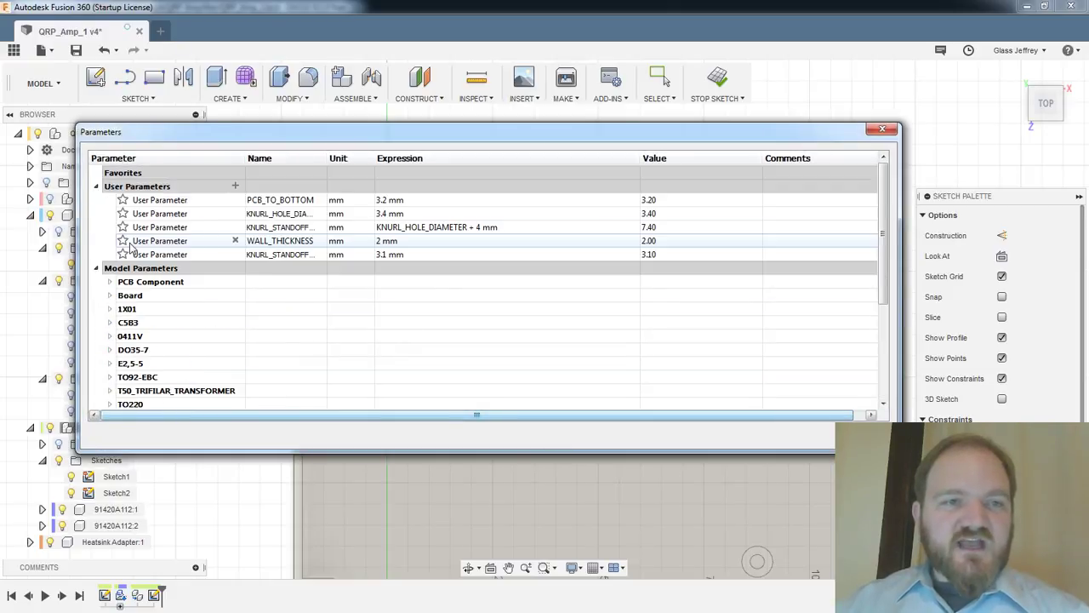
{"action": "scroll", "coordinate": [129, 247], "scroll_direction": "down", "scroll_amount": 2}
{"action": "scroll", "coordinate": [130, 246], "scroll_direction": "down", "scroll_amount": 1}
{"action": "left_click_drag", "start_coordinate": [157, 139], "coordinate": [271, 143]}
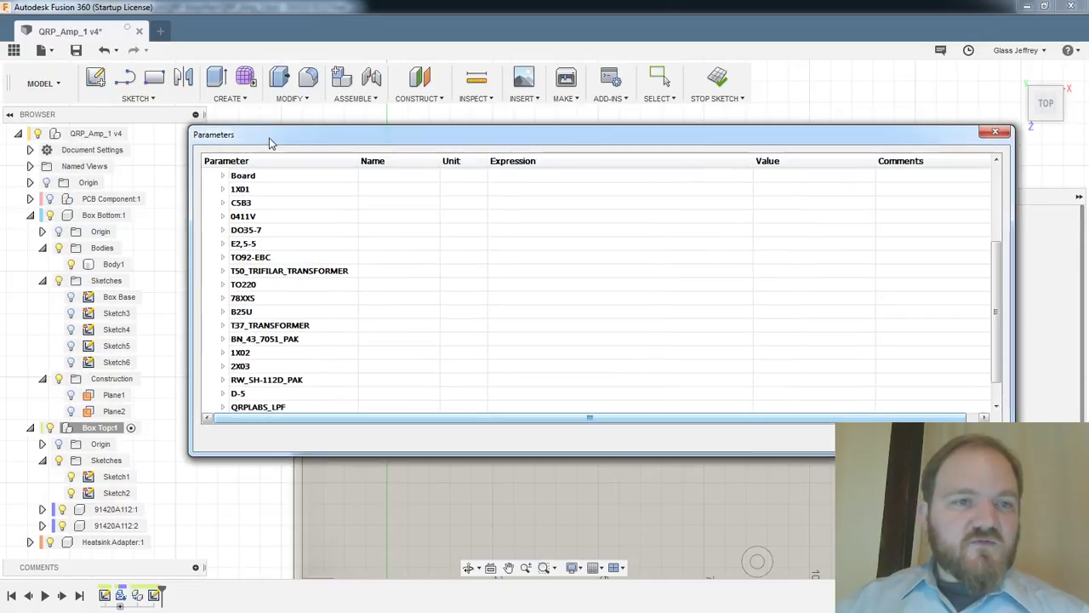
{"action": "scroll", "coordinate": [281, 231], "scroll_direction": "down", "scroll_amount": 1}
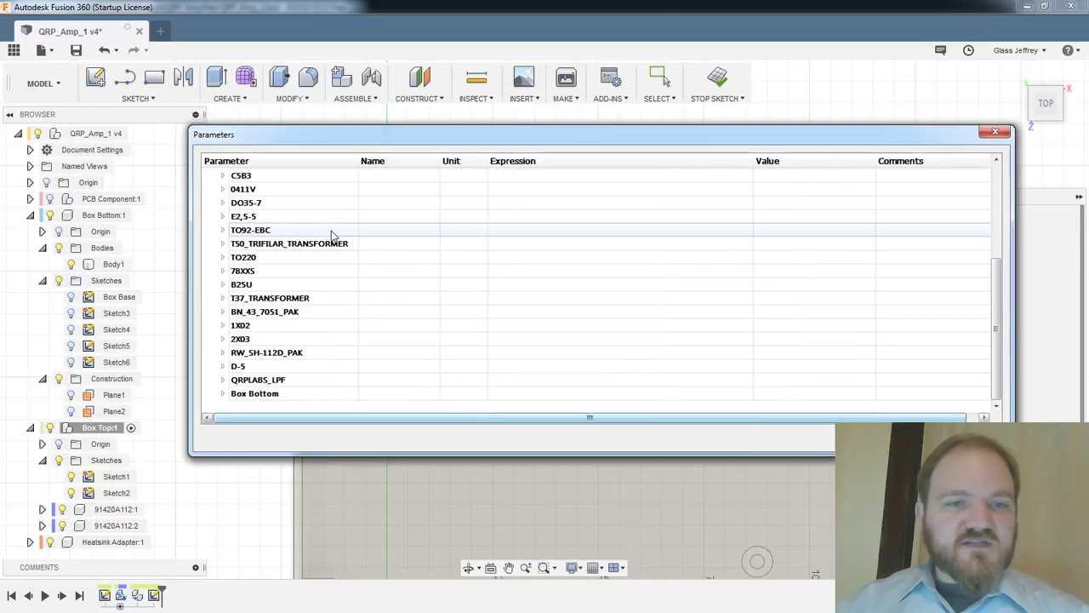
{"action": "scroll", "coordinate": [293, 379], "scroll_direction": "up", "scroll_amount": 3}
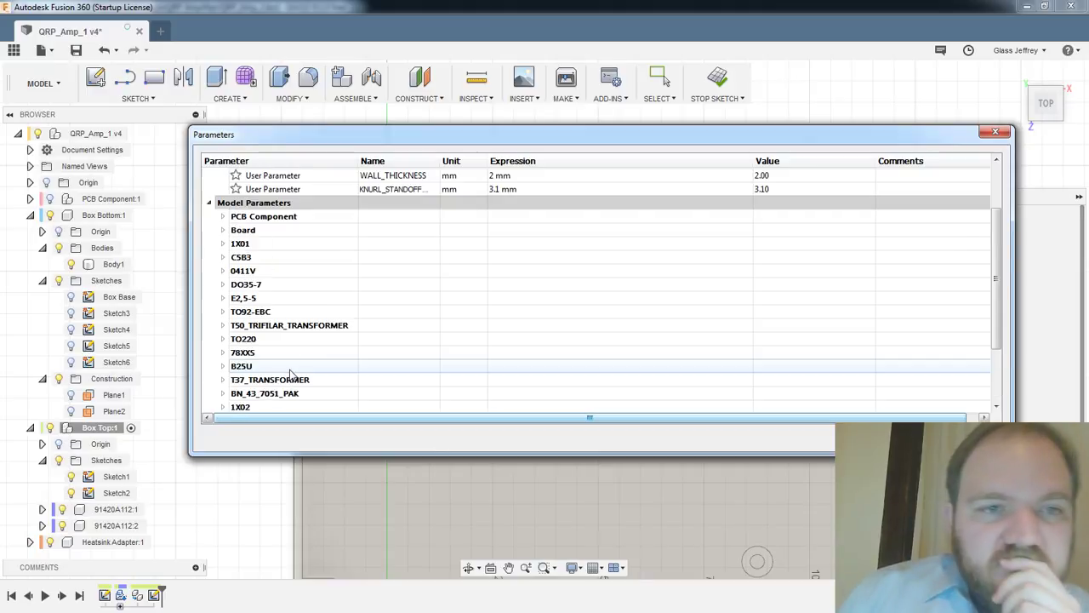
{"action": "scroll", "coordinate": [286, 281], "scroll_direction": "down", "scroll_amount": 3}
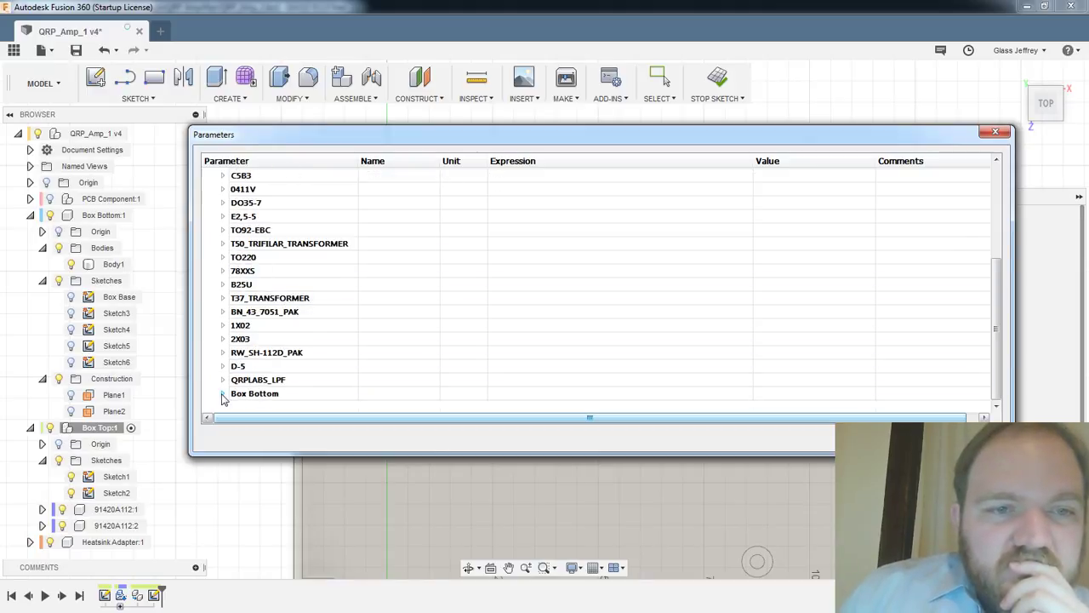
Examine the Box Bottom feature entries, including Plane1 and Extrude3, for the hole-distance parameter and close the parameters list
{"action": "left_click", "coordinate": [222, 394]}
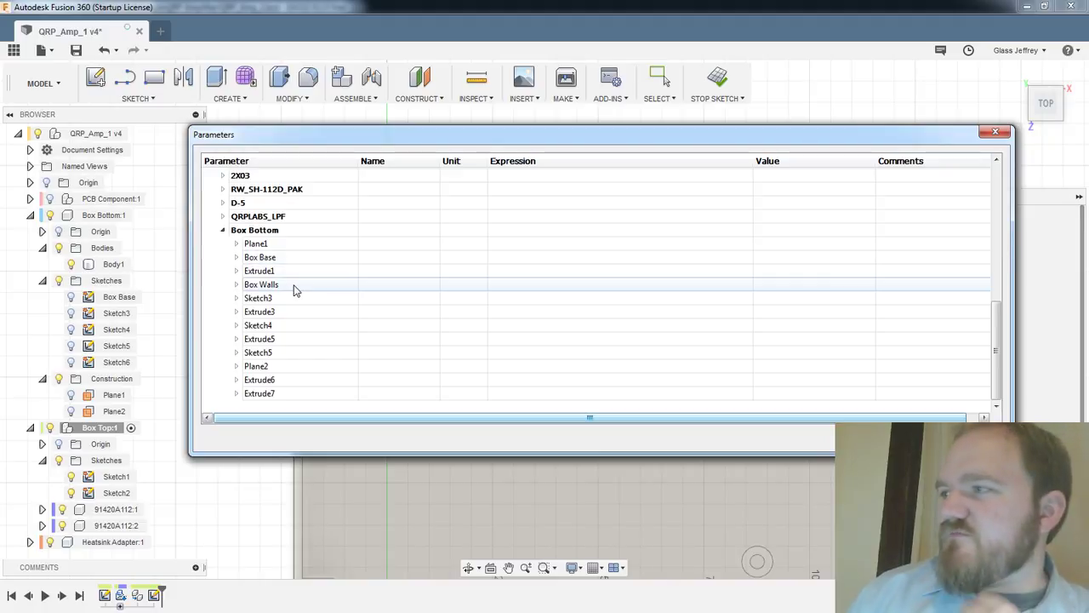
{"action": "scroll", "coordinate": [286, 287], "scroll_direction": "up", "scroll_amount": 4}
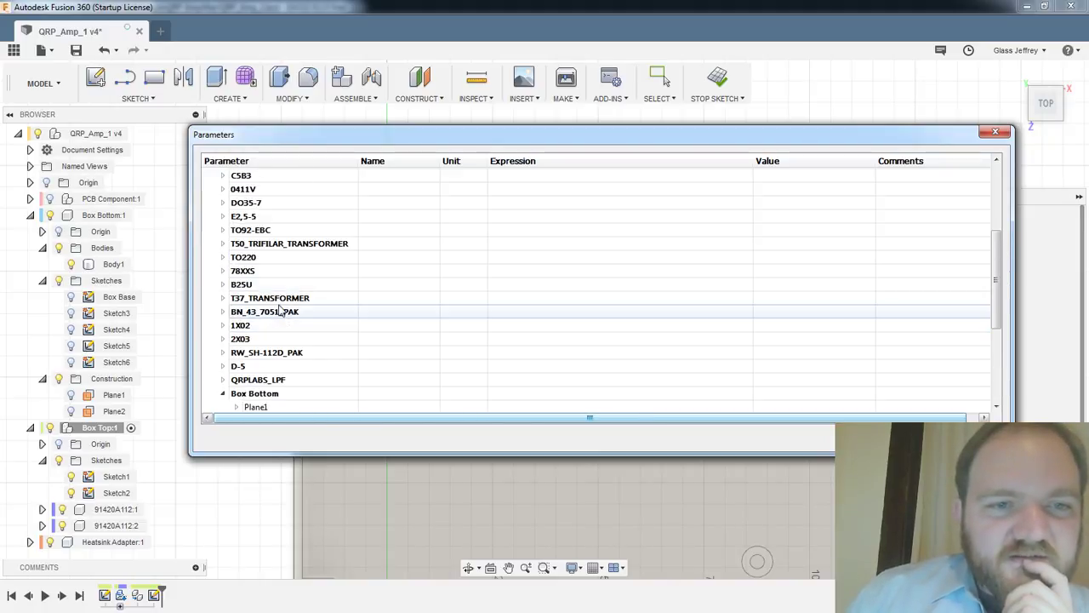
{"action": "scroll", "coordinate": [261, 302], "scroll_direction": "up", "scroll_amount": 4}
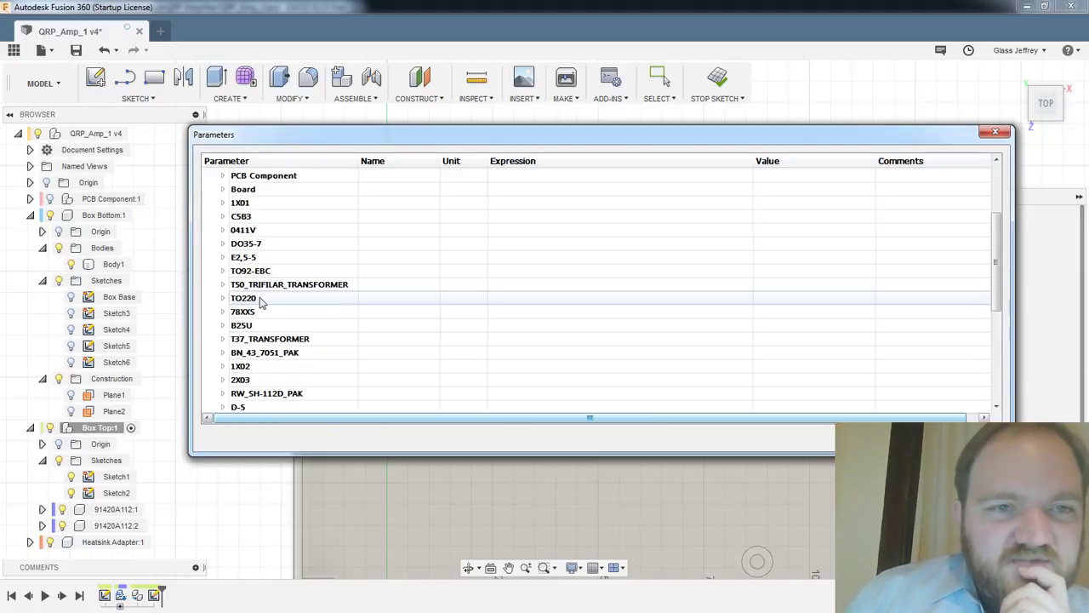
{"action": "scroll", "coordinate": [213, 293], "scroll_direction": "down", "scroll_amount": 8}
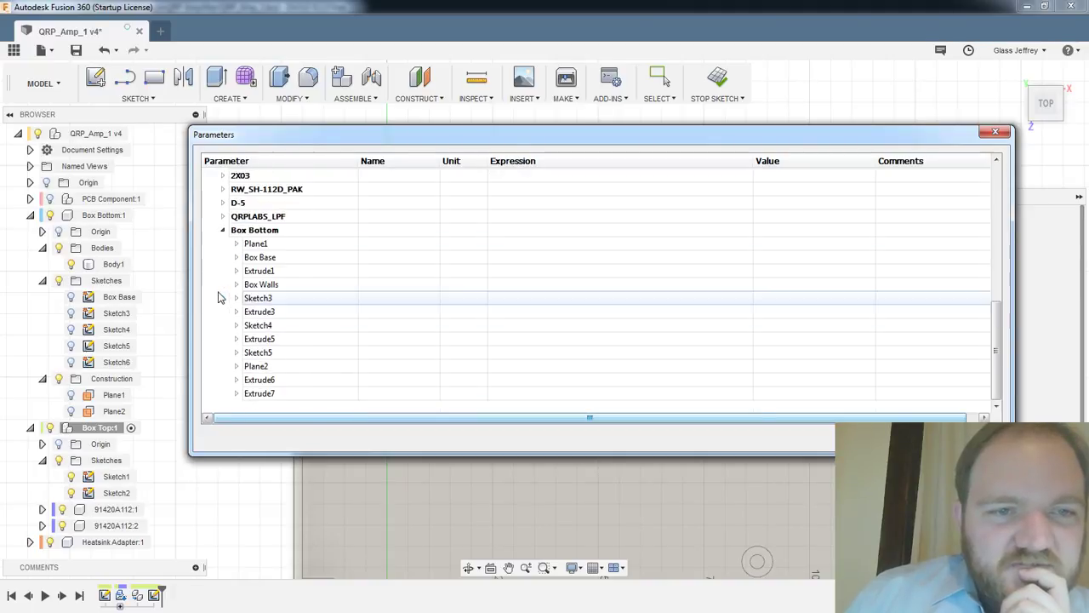
{"action": "left_click", "coordinate": [236, 244]}
{"action": "left_click", "coordinate": [236, 245]}
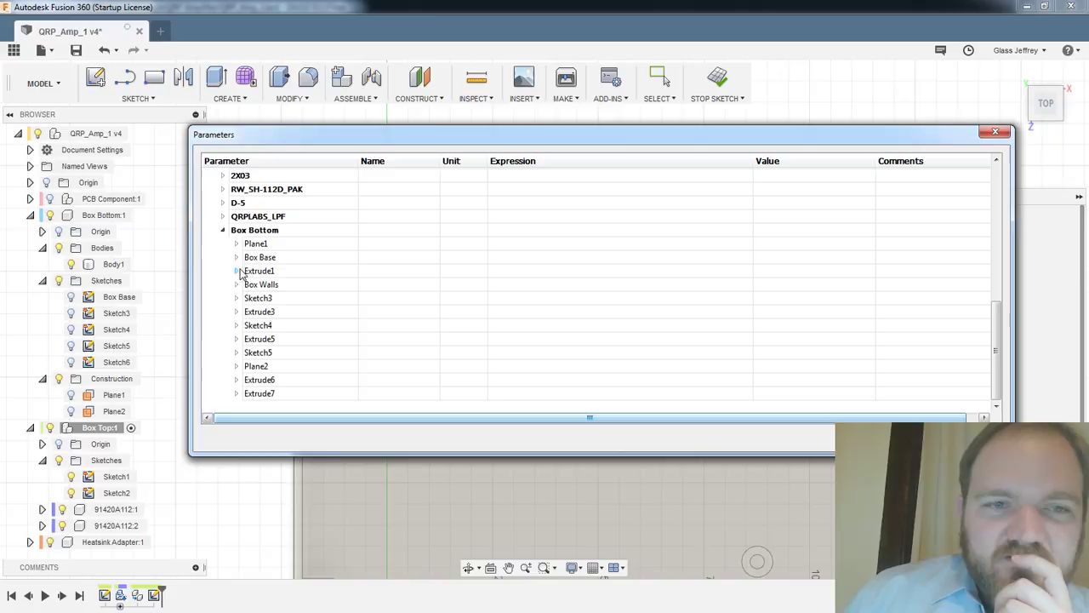
{"action": "left_click", "coordinate": [236, 312]}
{"action": "left_click", "coordinate": [237, 312]}
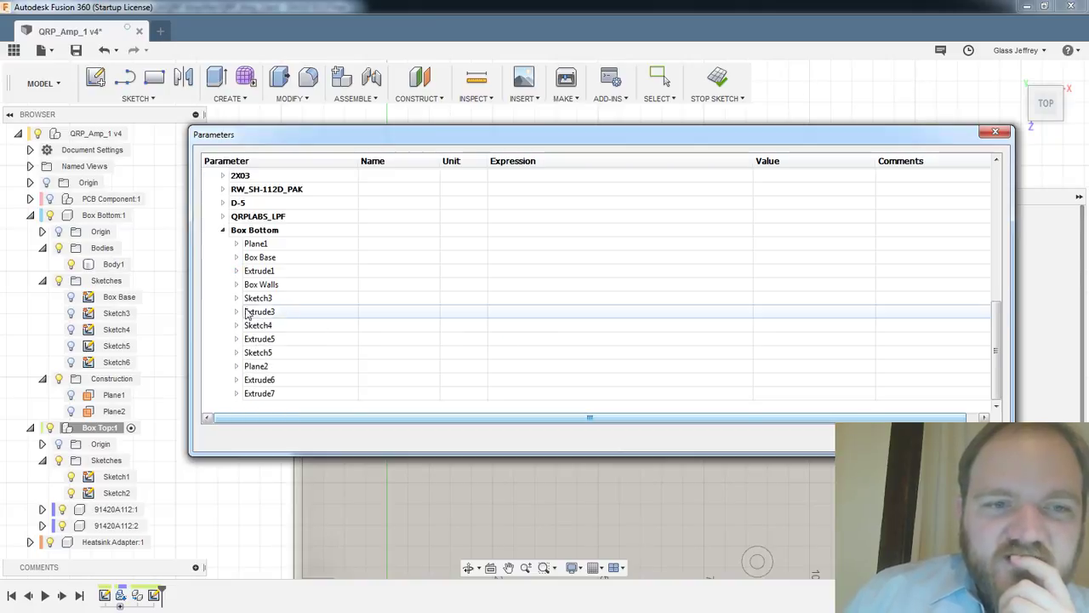
{"action": "left_click", "coordinate": [223, 230]}
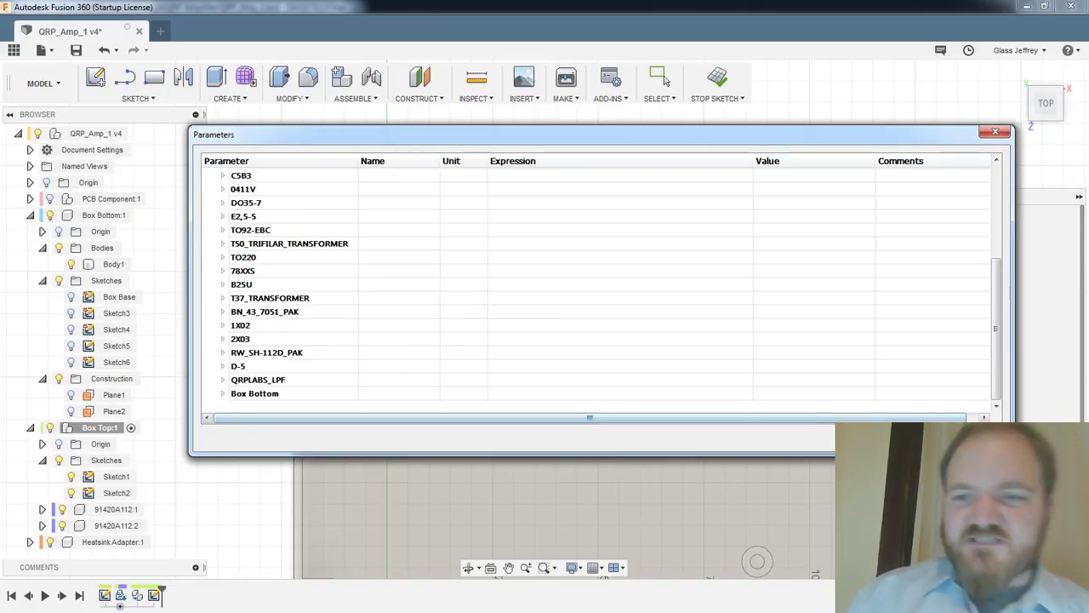
{"action": "key", "text": "Escape"}
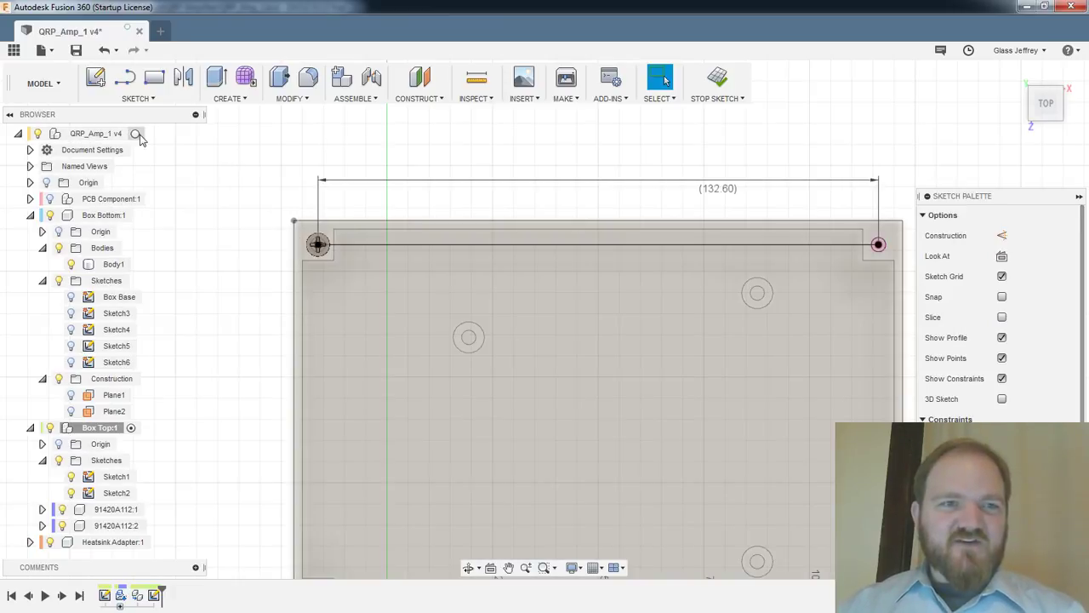
Activate the top-level assembly, open the parameters list and look through Box Bottom's feature entries for the hole-distance dimension
{"action": "left_click", "coordinate": [140, 133]}
{"action": "left_click", "coordinate": [289, 98]}
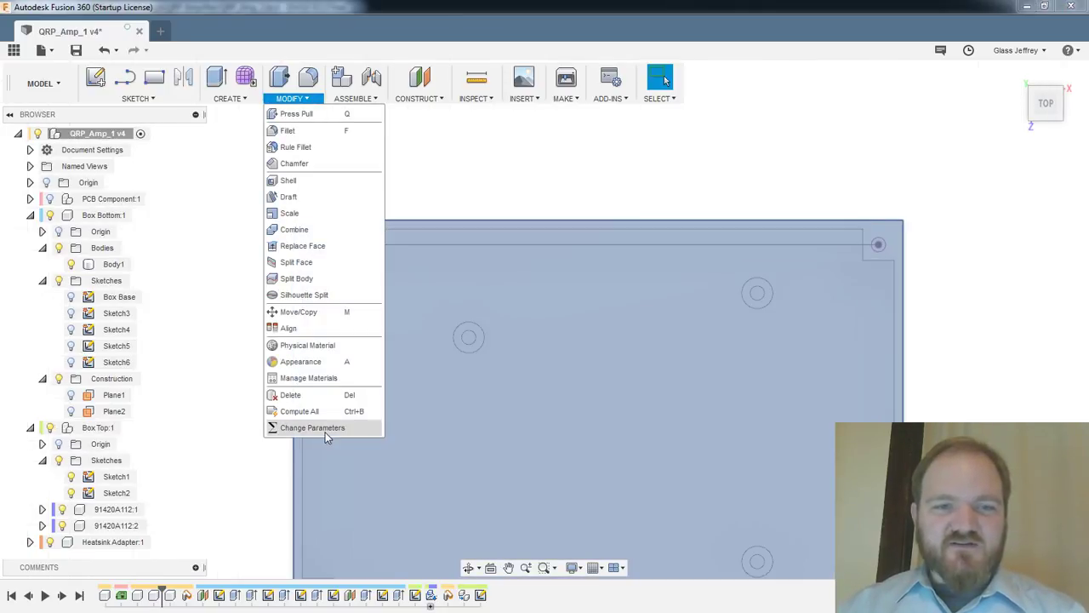
{"action": "left_click", "coordinate": [315, 427]}
{"action": "scroll", "coordinate": [357, 374], "scroll_direction": "down", "scroll_amount": 3}
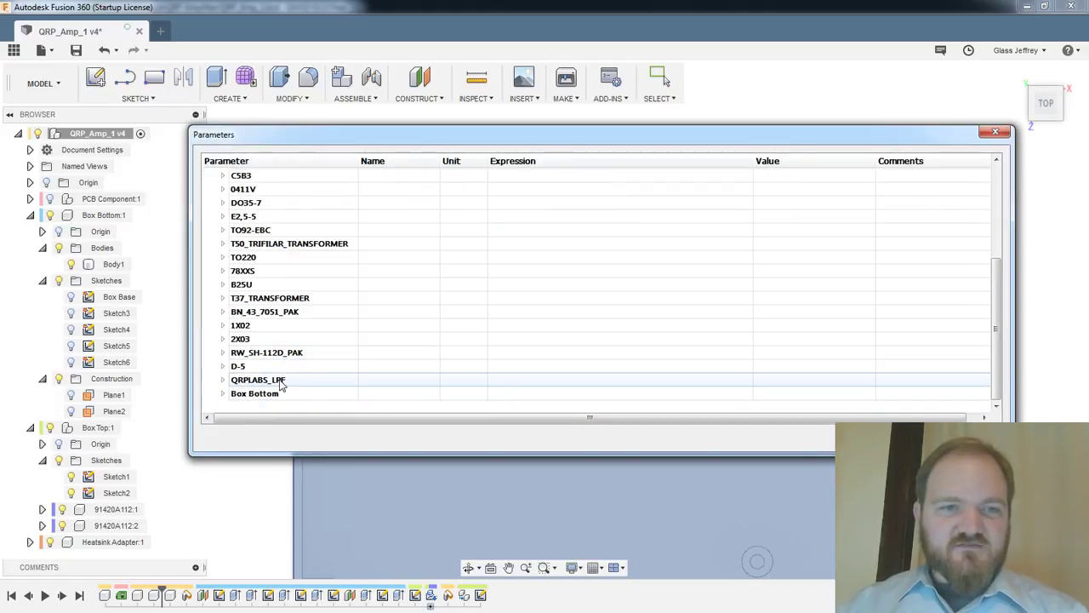
{"action": "left_click", "coordinate": [221, 394]}
{"action": "scroll", "coordinate": [255, 400], "scroll_direction": "down", "scroll_amount": 4}
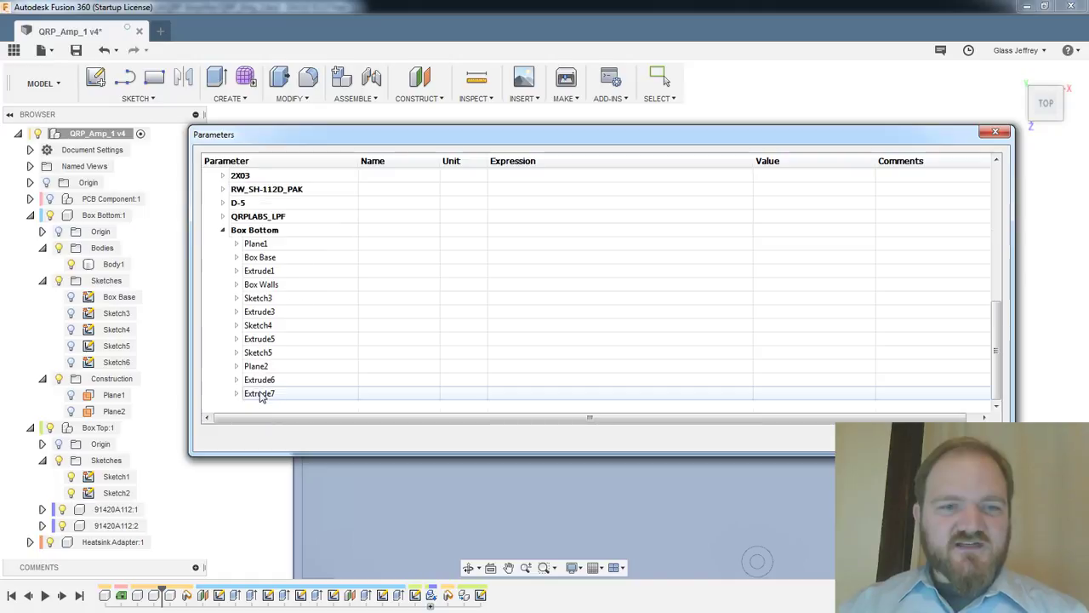
{"action": "scroll", "coordinate": [262, 390], "scroll_direction": "up", "scroll_amount": 4}
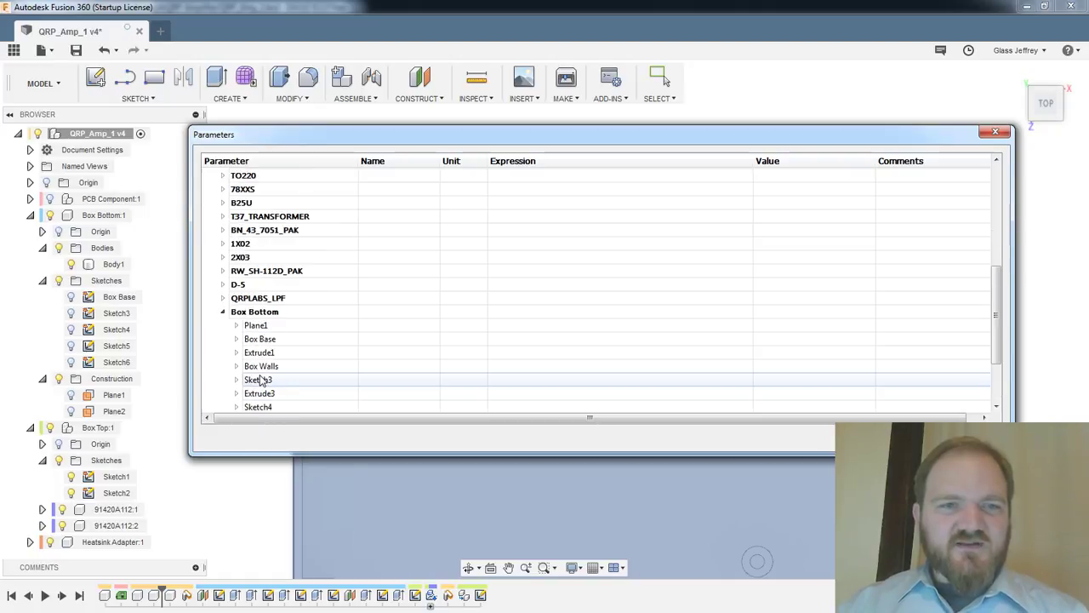
{"action": "scroll", "coordinate": [261, 380], "scroll_direction": "up", "scroll_amount": 2}
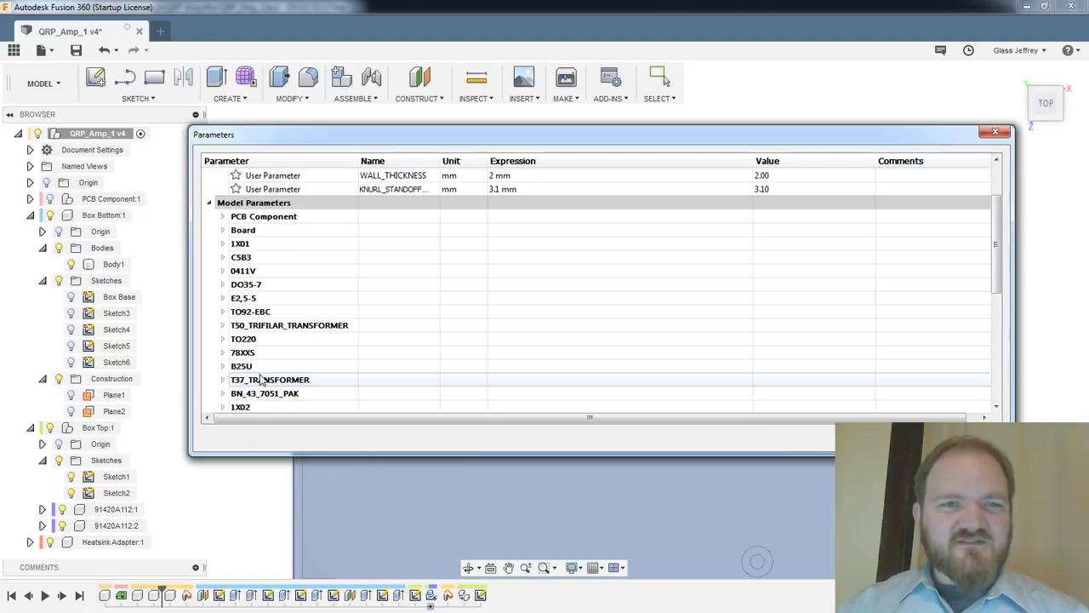
Check the user parameters and component groups for a Box Top entry and close the parameters list
{"action": "scroll", "coordinate": [261, 376], "scroll_direction": "down", "scroll_amount": 2}
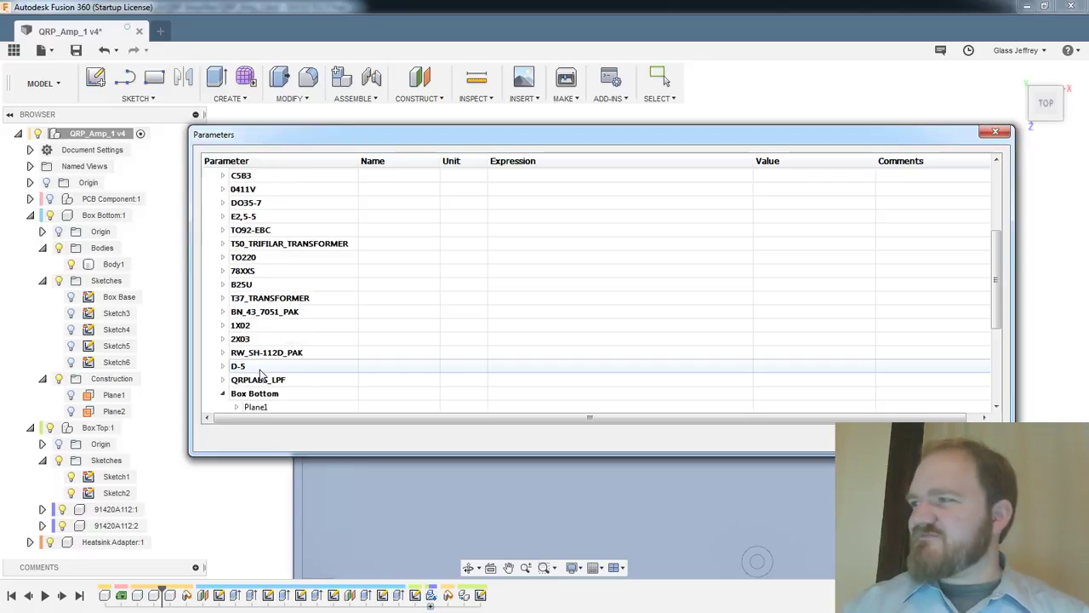
{"action": "scroll", "coordinate": [261, 374], "scroll_direction": "up", "scroll_amount": 3}
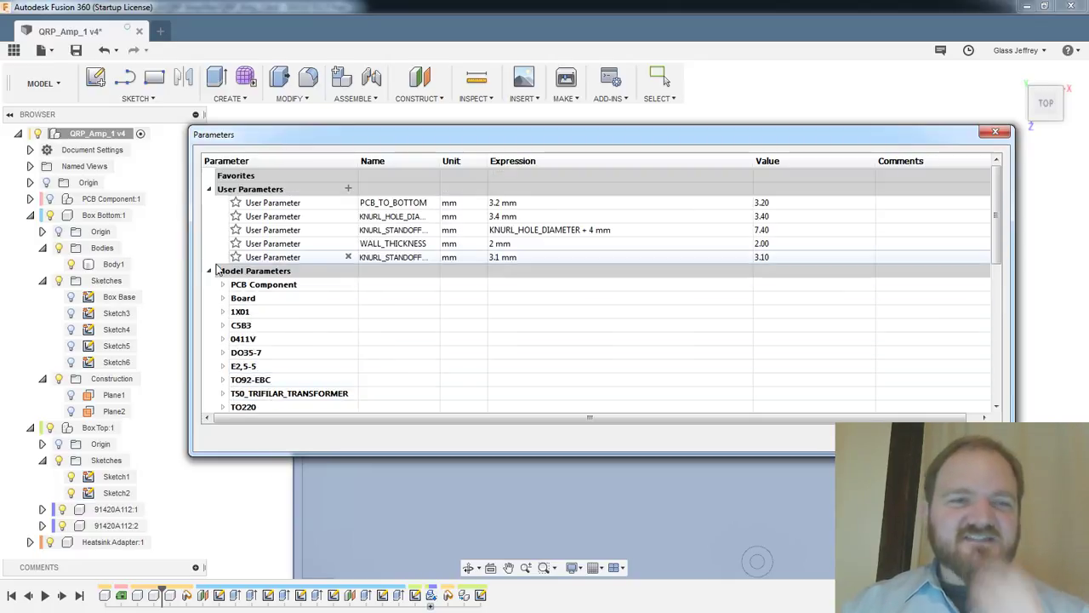
{"action": "left_click", "coordinate": [210, 189]}
{"action": "left_click", "coordinate": [209, 189]}
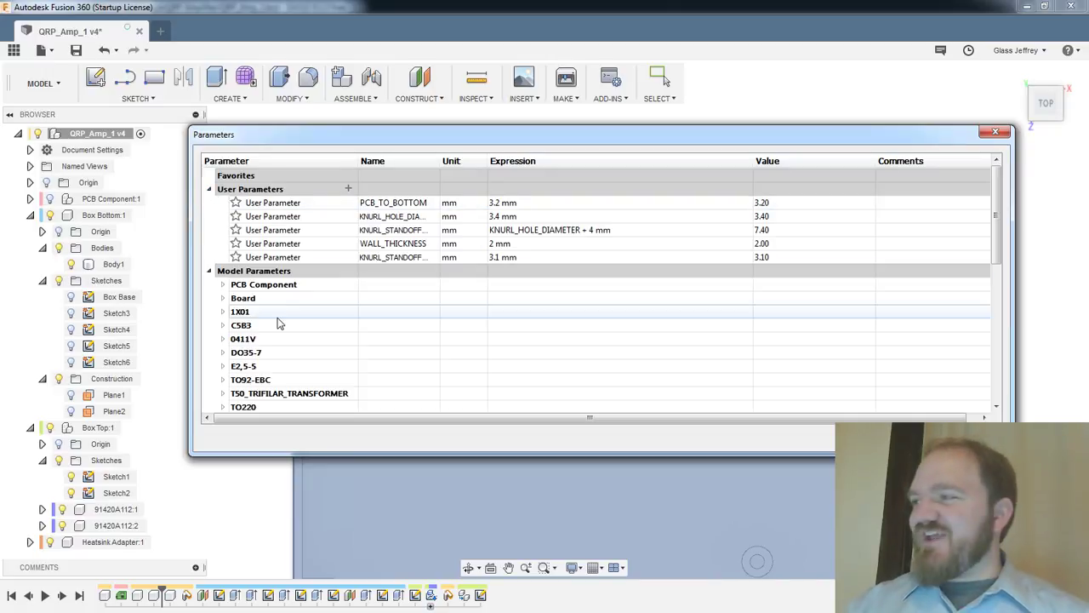
{"action": "scroll", "coordinate": [284, 322], "scroll_direction": "down", "scroll_amount": 4}
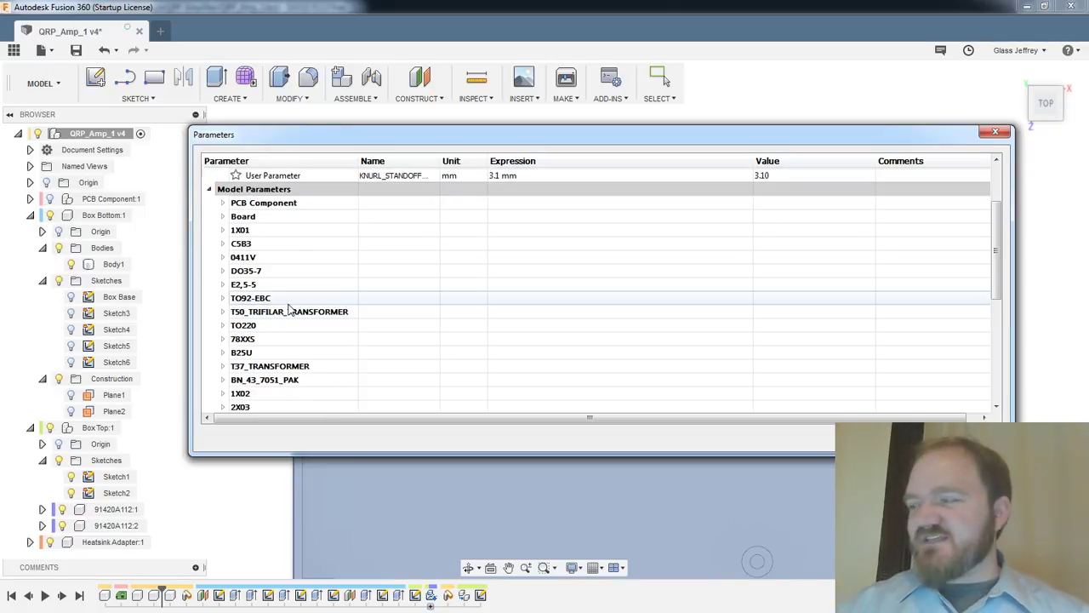
{"action": "scroll", "coordinate": [288, 317], "scroll_direction": "down", "scroll_amount": 1}
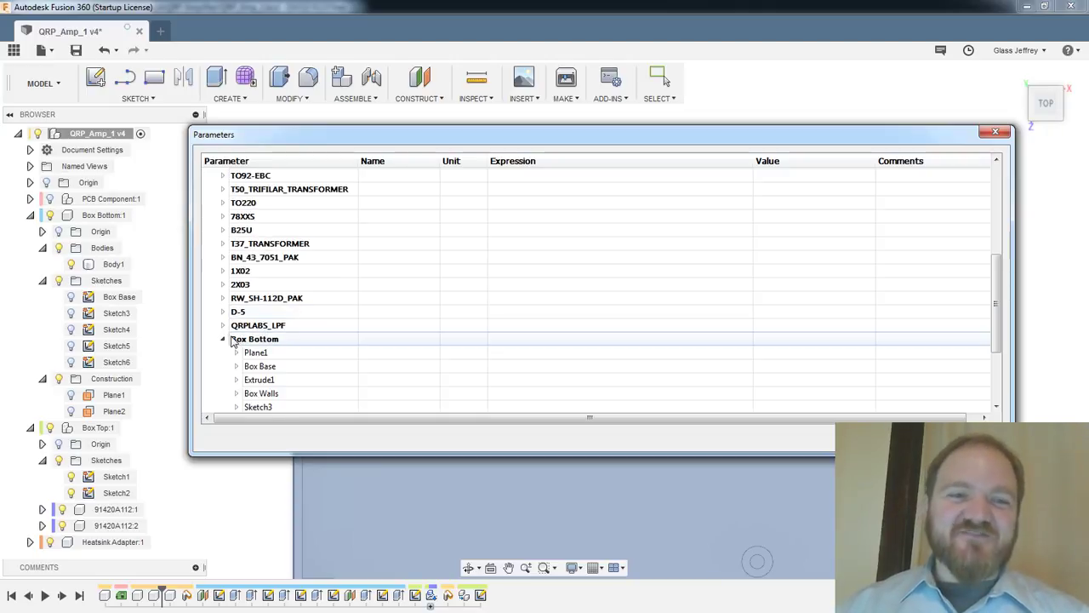
{"action": "scroll", "coordinate": [481, 348], "scroll_direction": "down", "scroll_amount": 3}
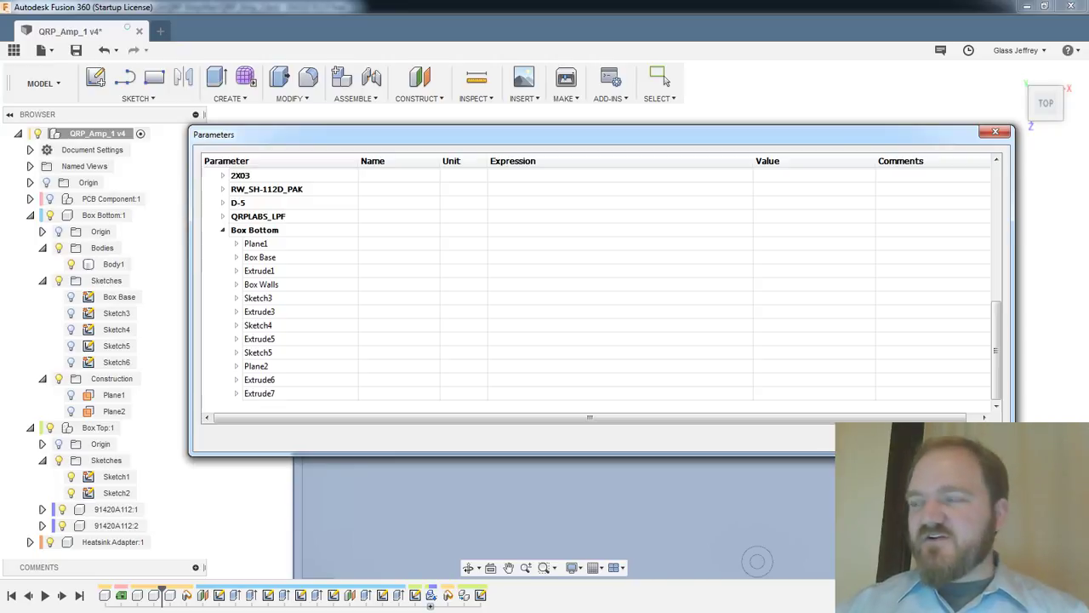
{"action": "key", "text": "Escape"}
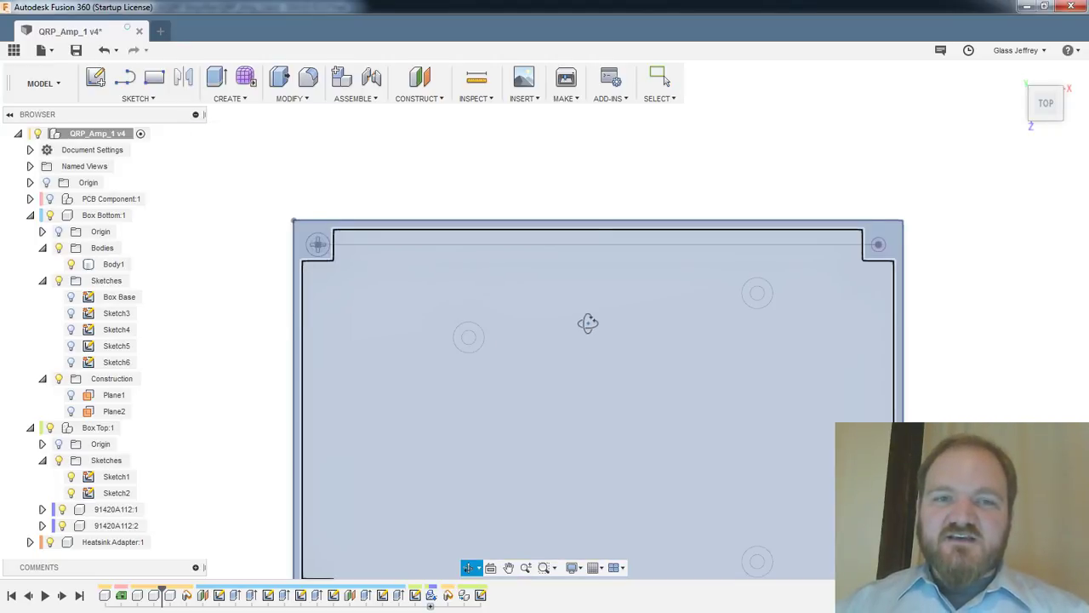
{"action": "middle_click_drag", "start_coordinate": [588, 324], "coordinate": [600, 277], "text": "shift"}
{"action": "left_click", "coordinate": [1006, 344]}
{"action": "scroll", "coordinate": [1007, 345], "scroll_direction": "down", "scroll_amount": 1}
{"action": "middle_click_drag", "start_coordinate": [983, 365], "coordinate": [951, 279]}
{"action": "middle_click_drag", "start_coordinate": [968, 332], "coordinate": [947, 360], "text": "shift"}
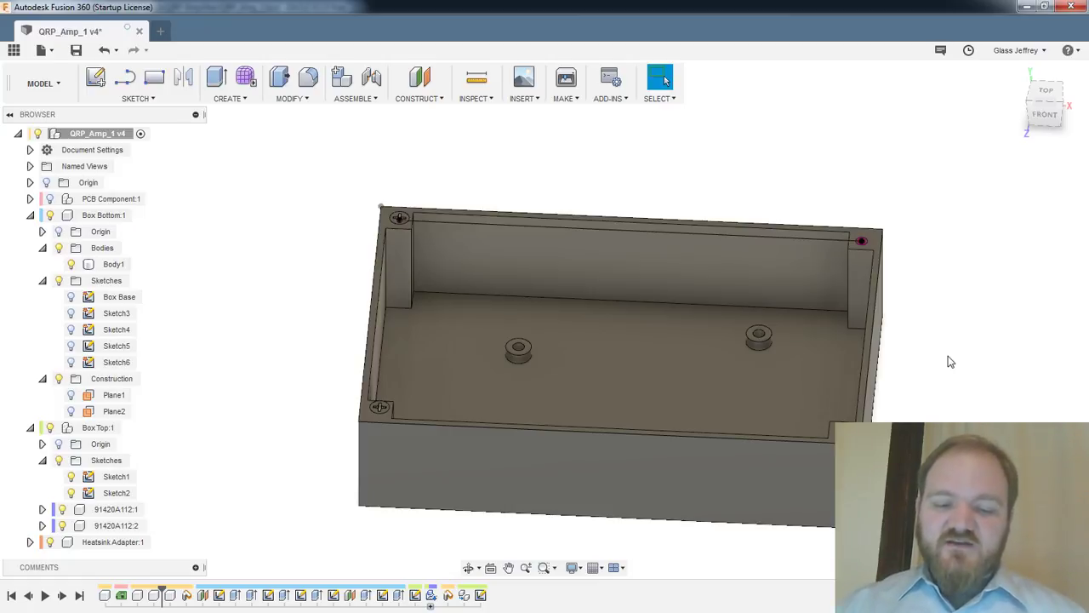
{"action": "left_click", "coordinate": [872, 389]}
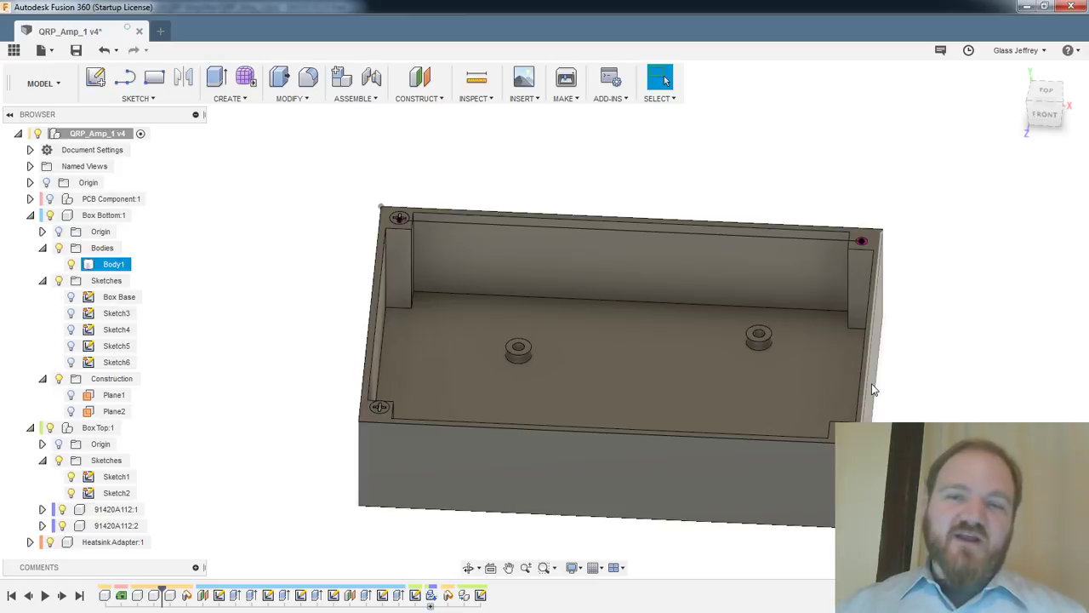
{"action": "left_click", "coordinate": [907, 275]}
{"action": "mouse_move", "coordinate": [927, 289]}
{"action": "middle_mouse_down", "text": "shift"}
{"action": "mouse_move", "coordinate": [958, 301]}
{"action": "mouse_move", "coordinate": [926, 305]}
{"action": "middle_mouse_up", "text": "shift"}
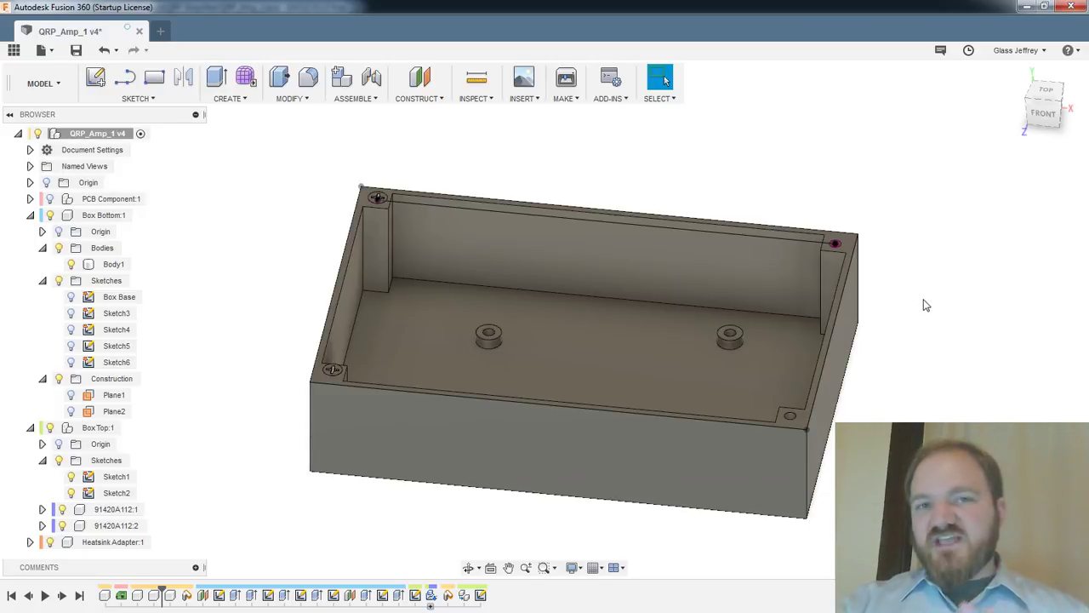
{"action": "mouse_move", "coordinate": [926, 305]}
{"action": "middle_mouse_down"}
{"action": "mouse_move", "coordinate": [914, 289]}
{"action": "mouse_move", "coordinate": [922, 306]}
{"action": "mouse_move", "coordinate": [943, 270]}
{"action": "middle_mouse_up"}
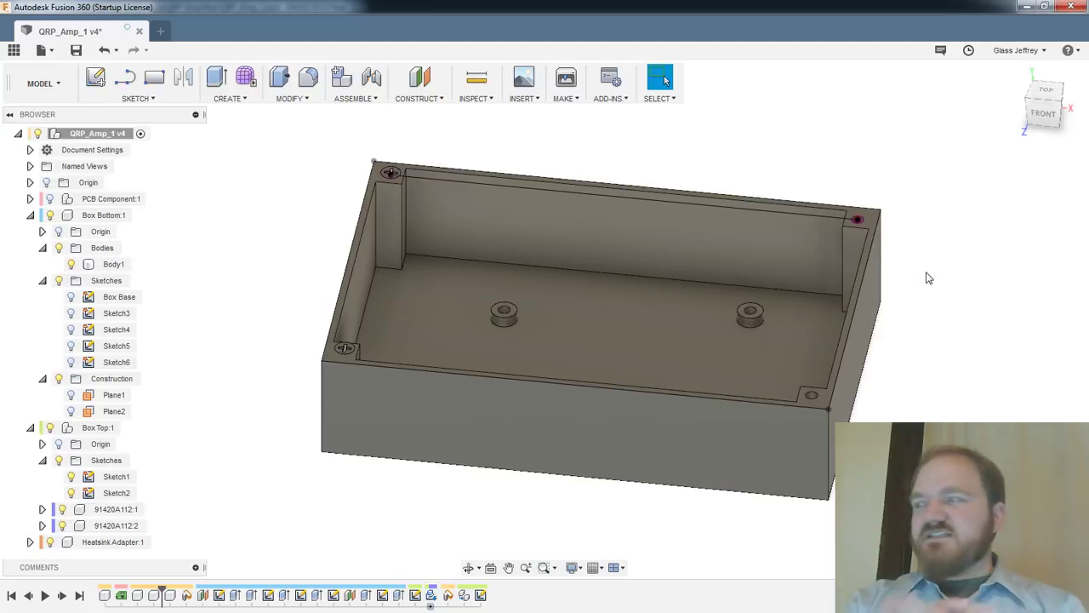
Examine the two placed screws and the reference line running to the opposite corner hole
{"action": "mouse_move", "coordinate": [567, 272]}
{"action": "middle_mouse_down", "text": "shift"}
{"action": "mouse_move", "coordinate": [365, 171]}
{"action": "mouse_move", "coordinate": [304, 195]}
{"action": "mouse_move", "coordinate": [323, 189]}
{"action": "middle_mouse_up", "text": "shift"}
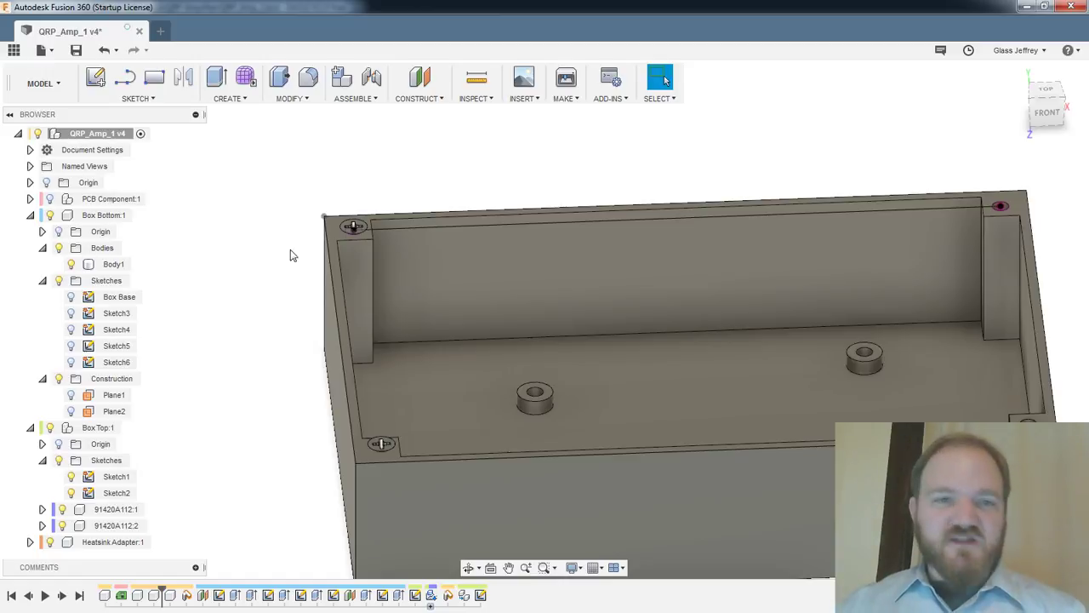
{"action": "scroll", "coordinate": [290, 250], "scroll_direction": "up", "scroll_amount": 2}
{"action": "scroll", "coordinate": [290, 249], "scroll_direction": "down", "scroll_amount": 3}
{"action": "scroll", "coordinate": [368, 191], "scroll_direction": "down", "scroll_amount": 2}
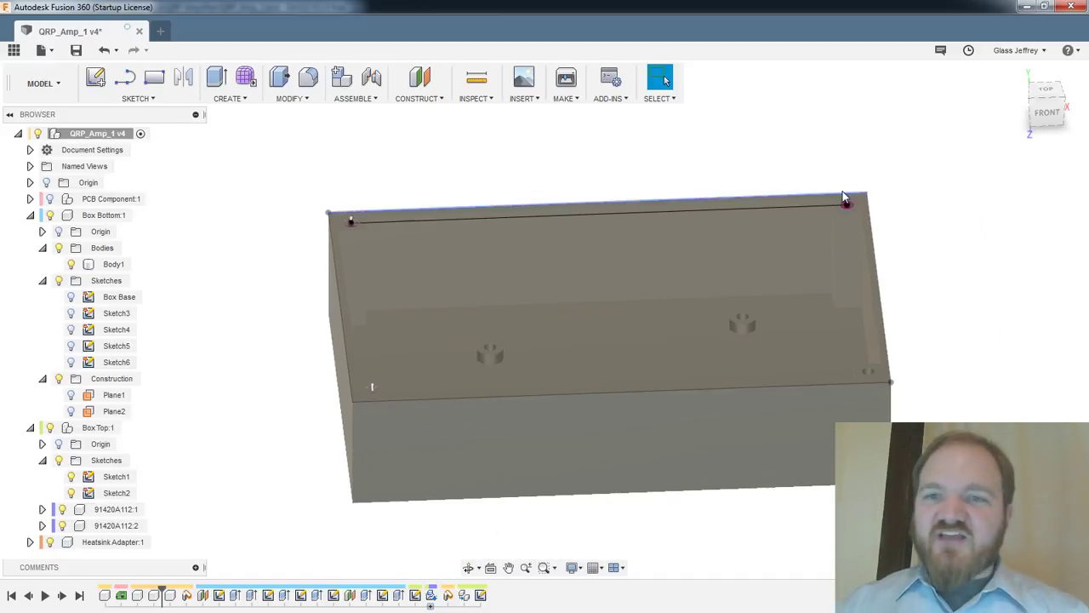
{"action": "middle_click_drag", "start_coordinate": [892, 211], "coordinate": [892, 250], "text": "shift"}
{"action": "scroll", "coordinate": [893, 251], "scroll_direction": "down", "scroll_amount": 2}
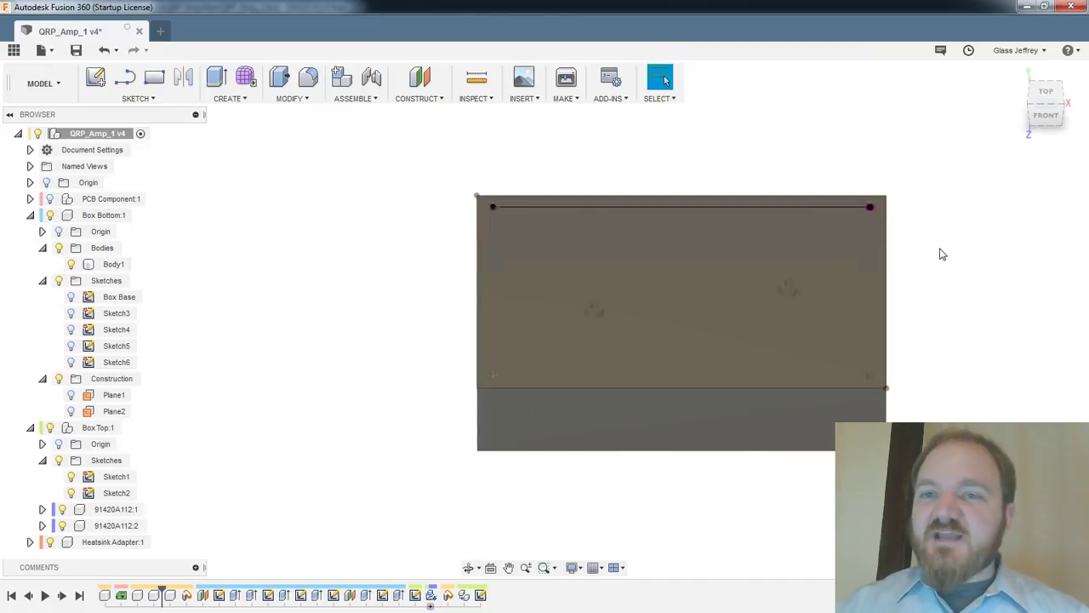
{"action": "scroll", "coordinate": [936, 251], "scroll_direction": "up", "scroll_amount": 2}
{"action": "middle_click_drag", "start_coordinate": [934, 283], "coordinate": [956, 265]}
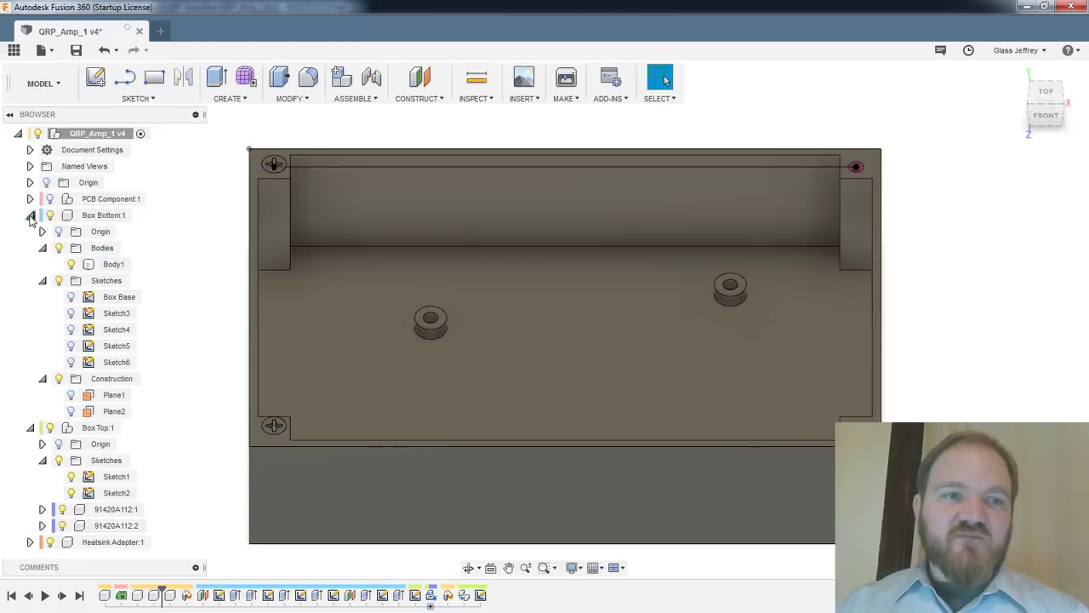
Collapse the Box Bottom and Box Top contents in the component tree and activate the Box Top component
{"action": "left_click", "coordinate": [30, 216]}
{"action": "left_click", "coordinate": [30, 231]}
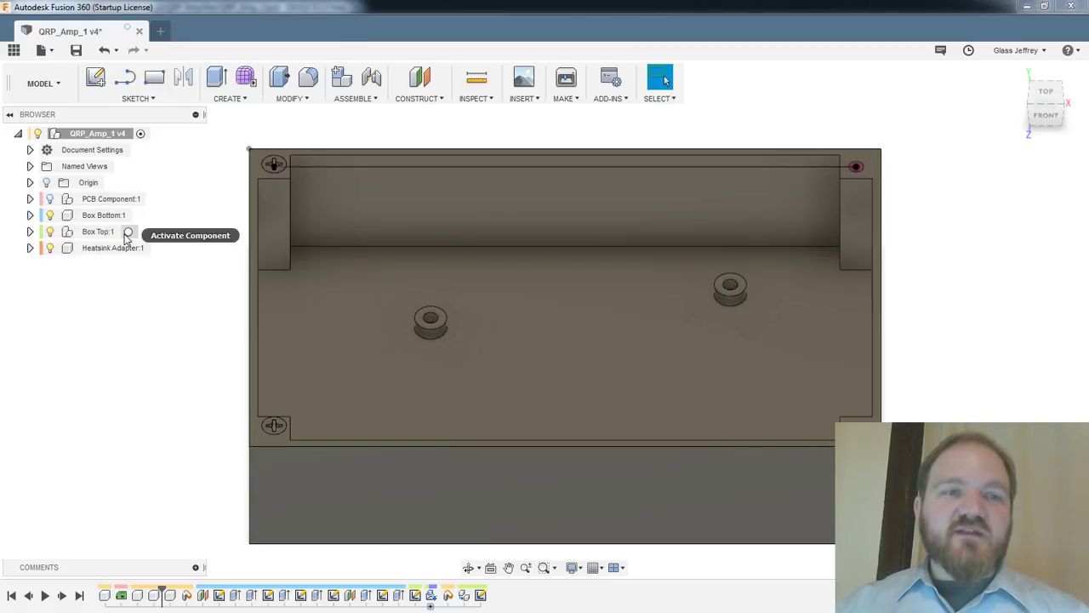
{"action": "left_click", "coordinate": [128, 232]}
{"action": "middle_click_drag", "start_coordinate": [214, 222], "coordinate": [237, 244]}
{"action": "key", "text": "Escape"}
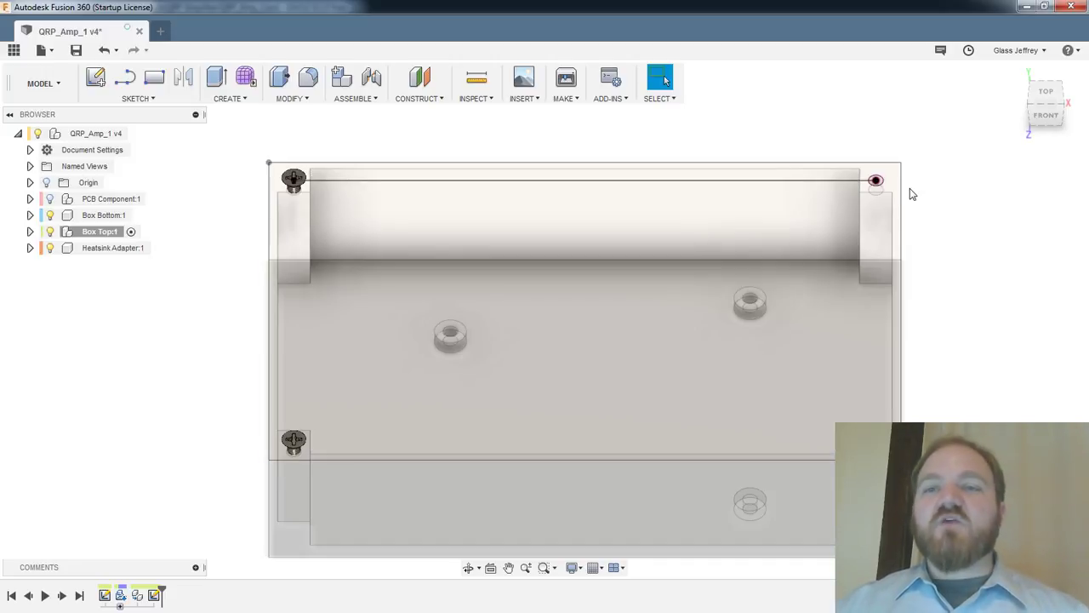
{"action": "scroll", "coordinate": [431, 299], "scroll_direction": "down", "scroll_amount": 1}
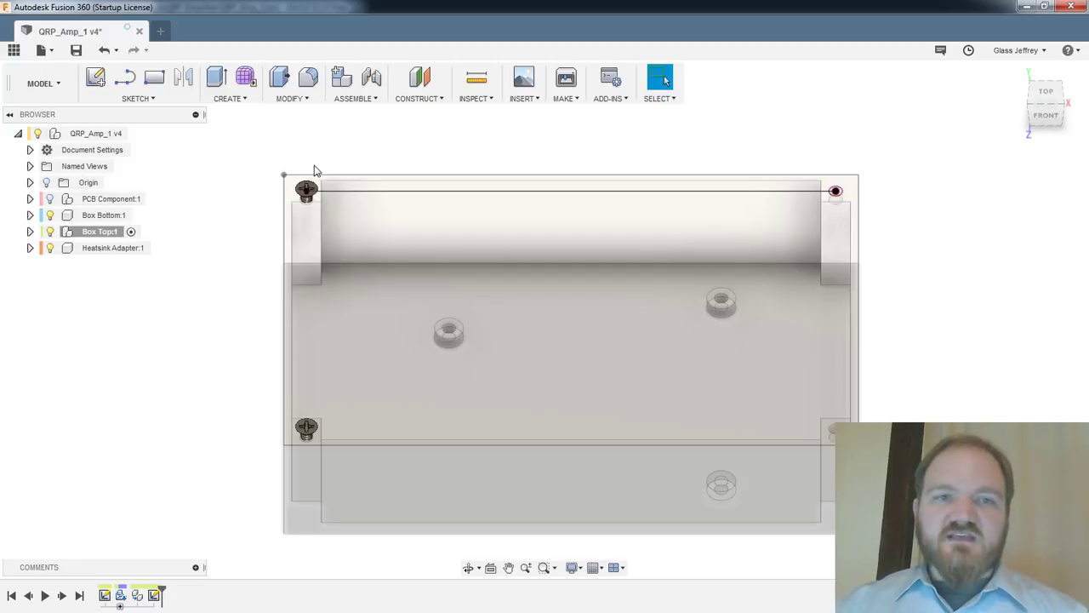
{"action": "scroll", "coordinate": [292, 182], "scroll_direction": "up", "scroll_amount": 3}
{"action": "right_click", "coordinate": [316, 196]}
{"action": "left_click", "coordinate": [270, 158]}
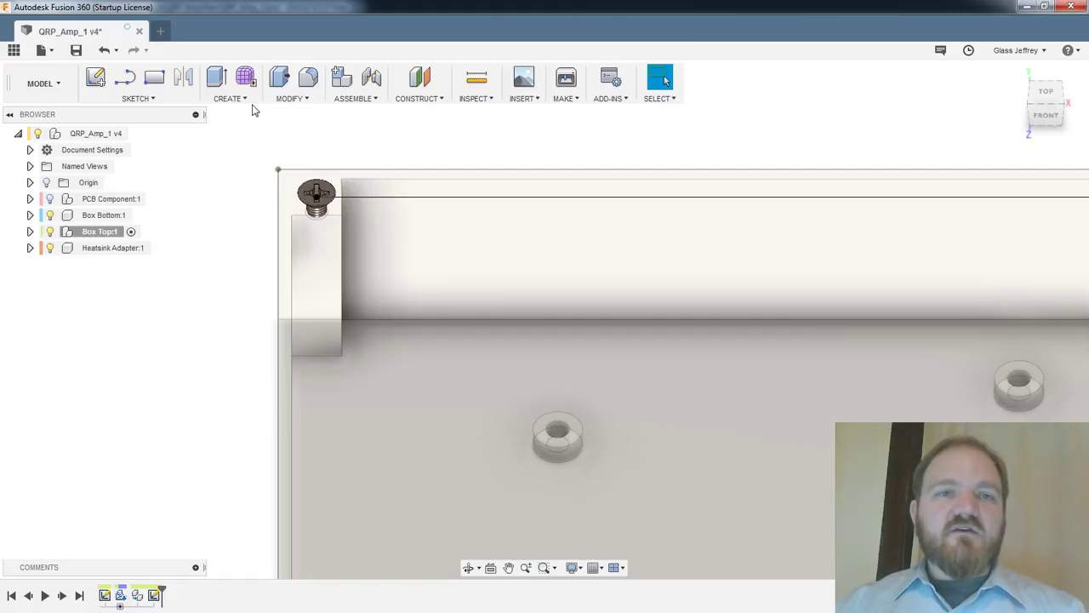
{"action": "left_click", "coordinate": [305, 100]}
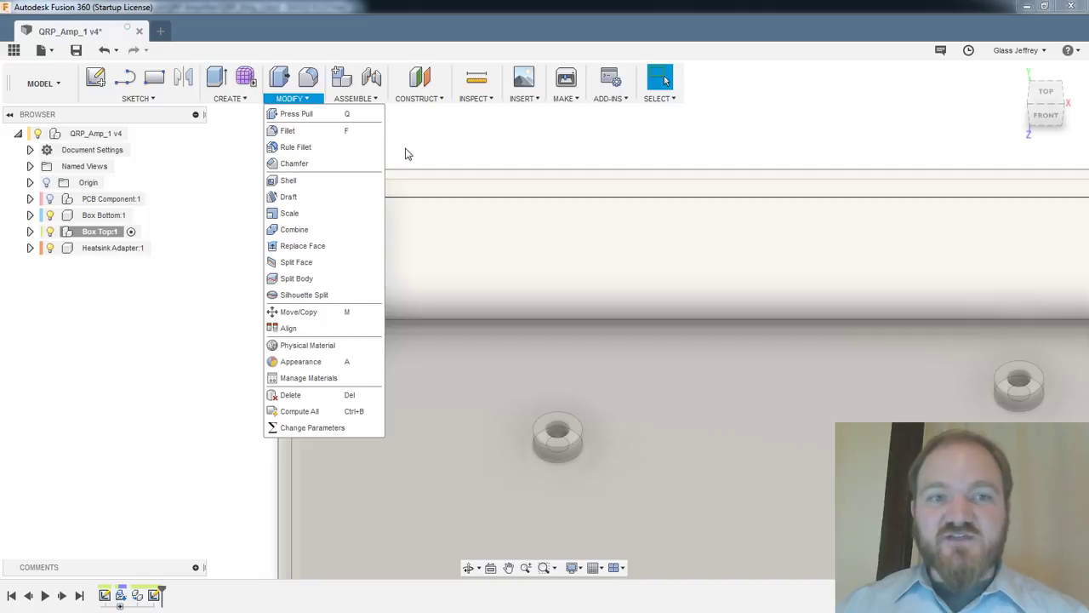
{"action": "left_click", "coordinate": [411, 147]}
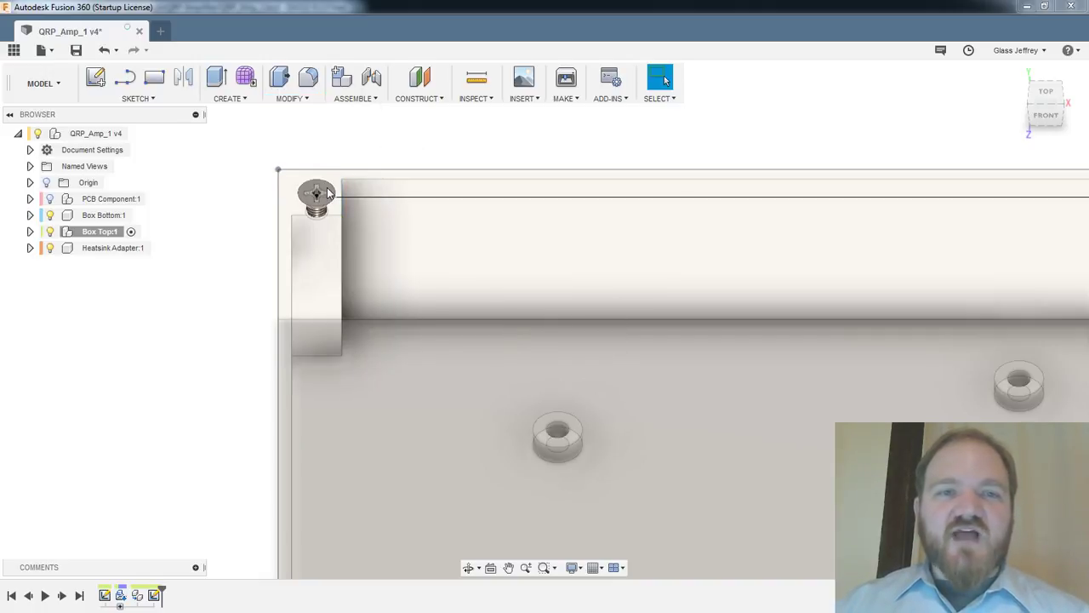
Delete the reference sketch holding the line between the hole centres from Box Top's history
{"action": "scroll", "coordinate": [326, 191], "scroll_direction": "down", "scroll_amount": 5}
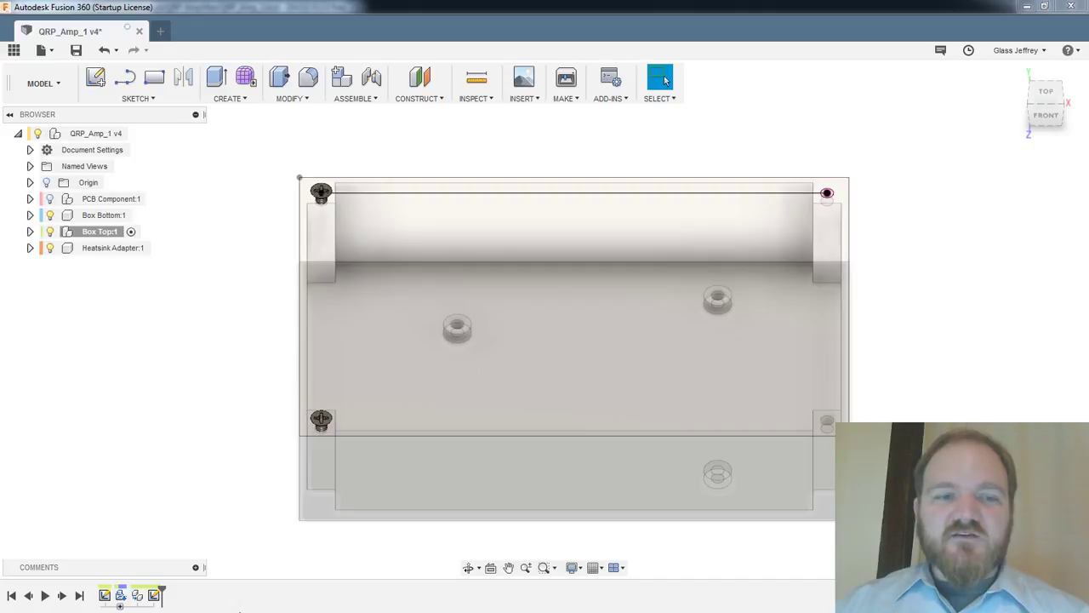
{"action": "double_click", "coordinate": [153, 595]}
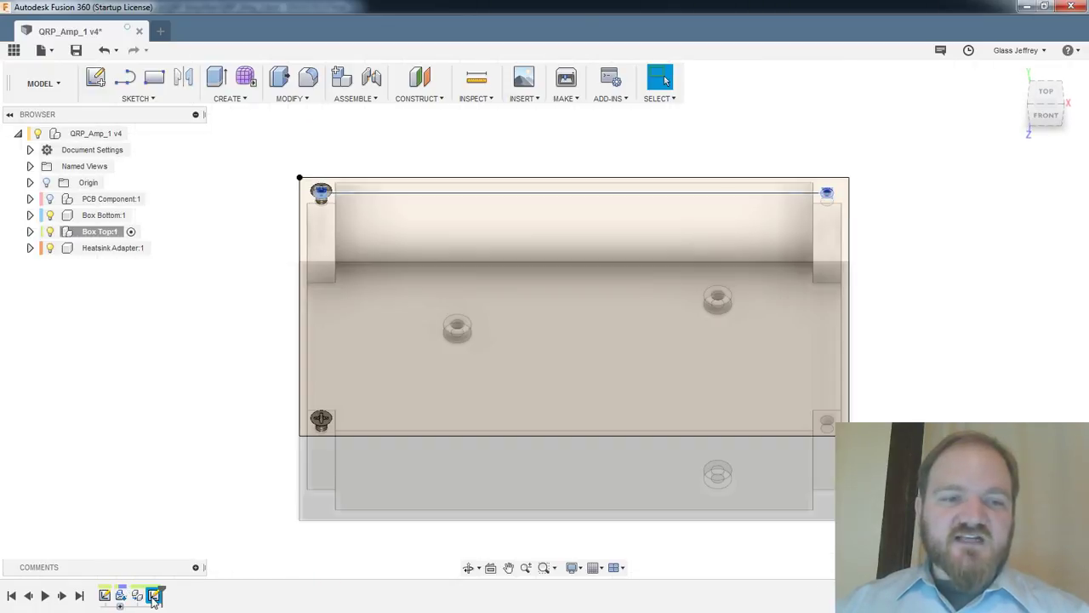
{"action": "right_click", "coordinate": [153, 595]}
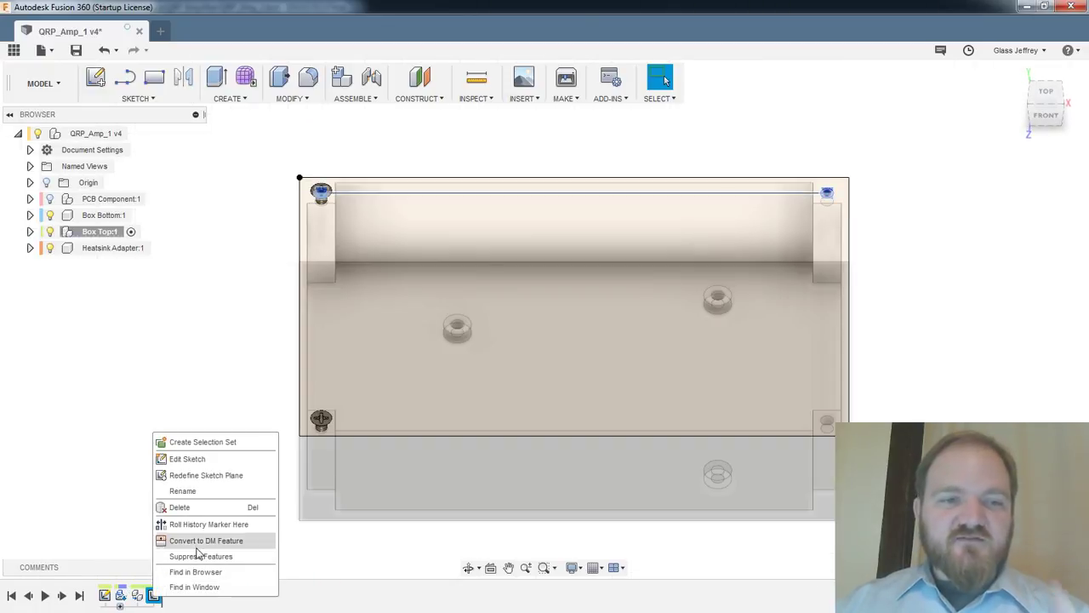
{"action": "left_click", "coordinate": [203, 508]}
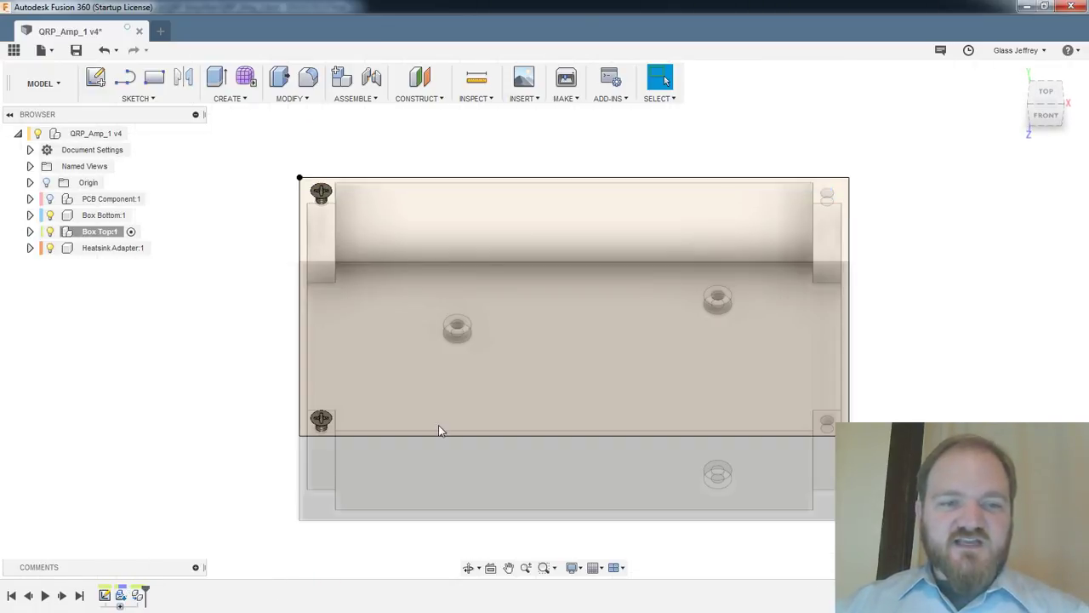
{"action": "scroll", "coordinate": [246, 201], "scroll_direction": "up", "scroll_amount": 3}
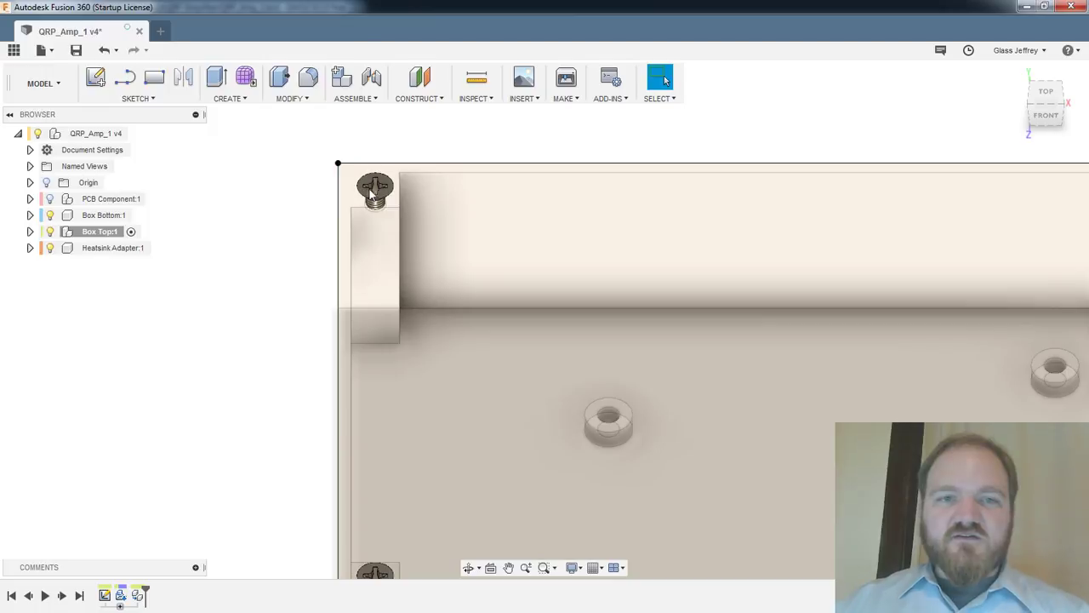
{"action": "scroll", "coordinate": [368, 196], "scroll_direction": "down", "scroll_amount": 2}
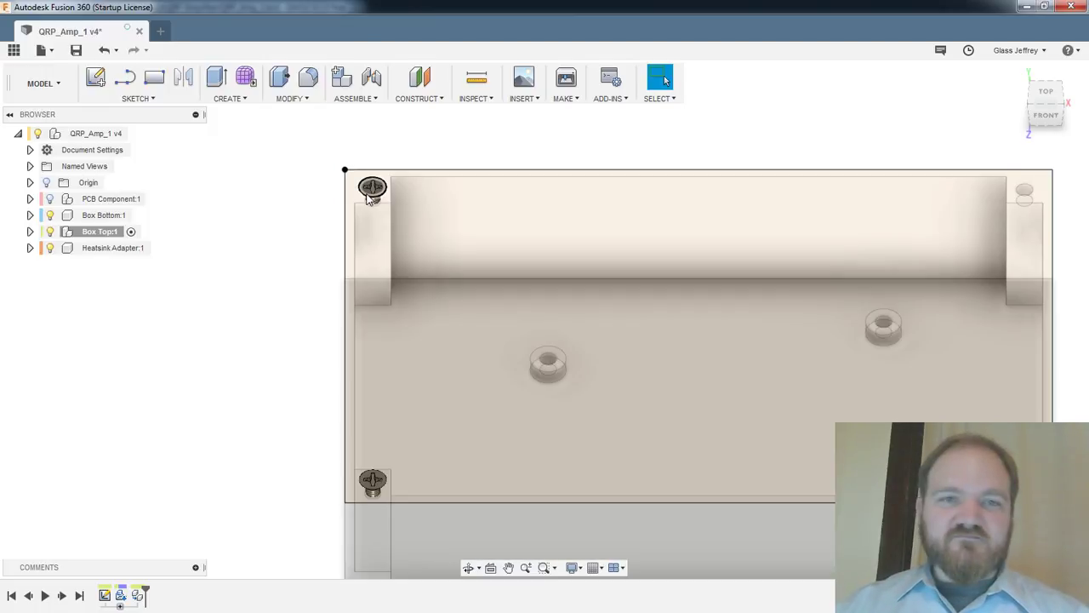
{"action": "left_click", "coordinate": [368, 196]}
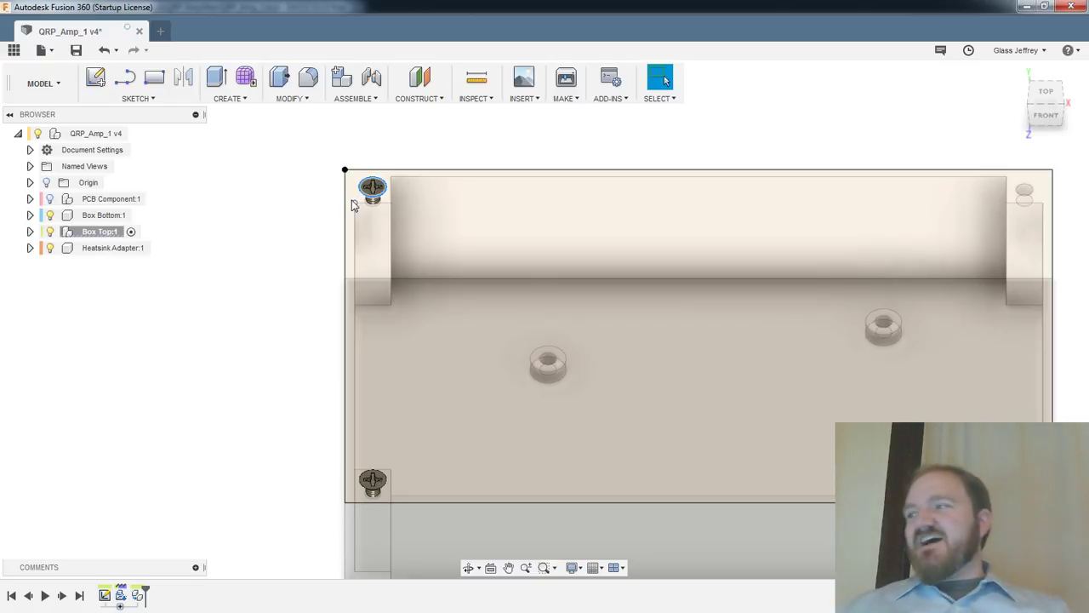
{"action": "key", "text": "Escape"}
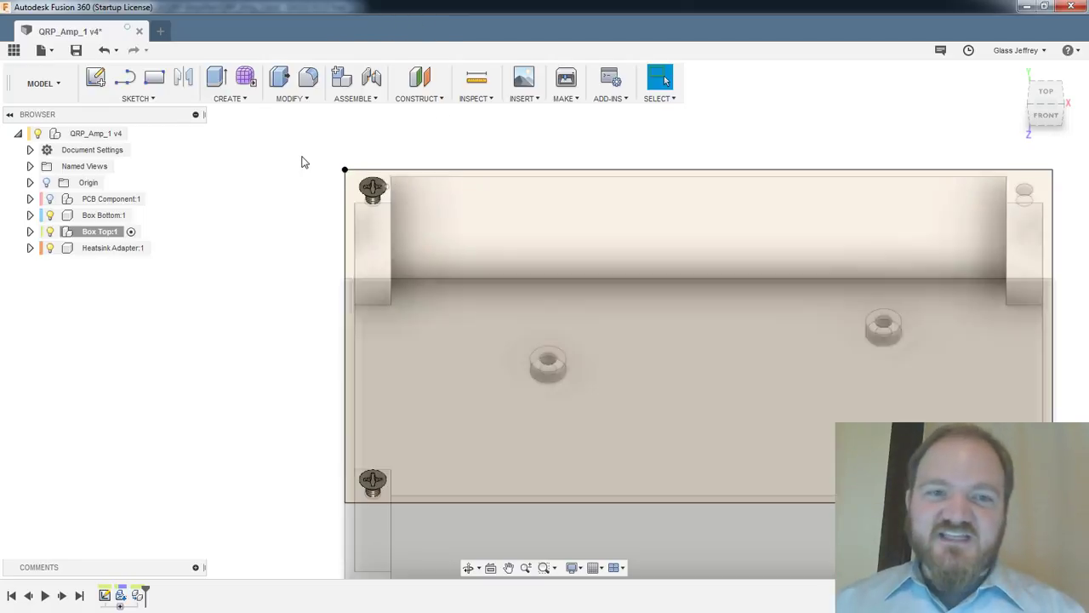
{"action": "scroll", "coordinate": [302, 162], "scroll_direction": "up", "scroll_amount": 3}
{"action": "middle_click_drag", "start_coordinate": [307, 177], "coordinate": [309, 176], "text": "shift"}
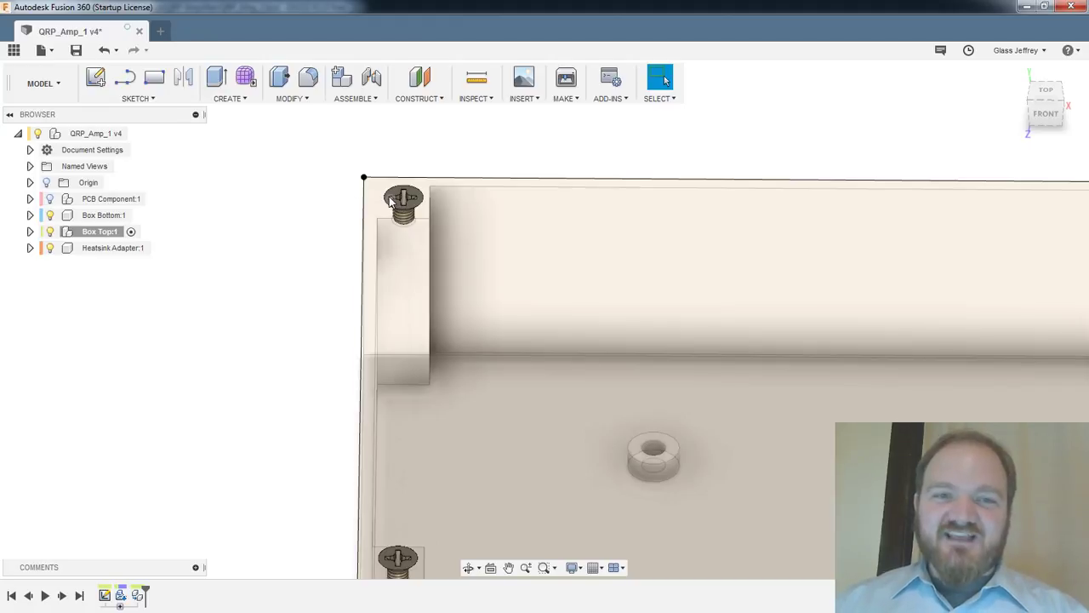
Start a point-to-point move of components with the two placed corner screws selected, ready for picking the origin point
{"action": "left_click", "coordinate": [252, 103]}
{"action": "left_click", "coordinate": [320, 188]}
{"action": "scroll", "coordinate": [320, 191], "scroll_direction": "down", "scroll_amount": 3}
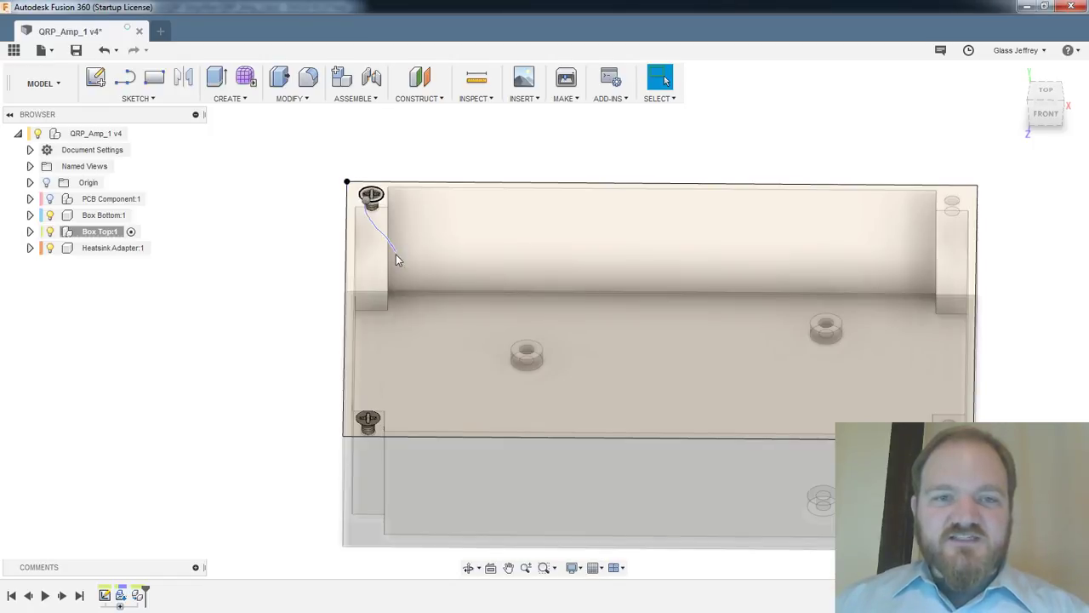
{"action": "right_click", "coordinate": [372, 198]}
{"action": "left_click", "coordinate": [318, 214]}
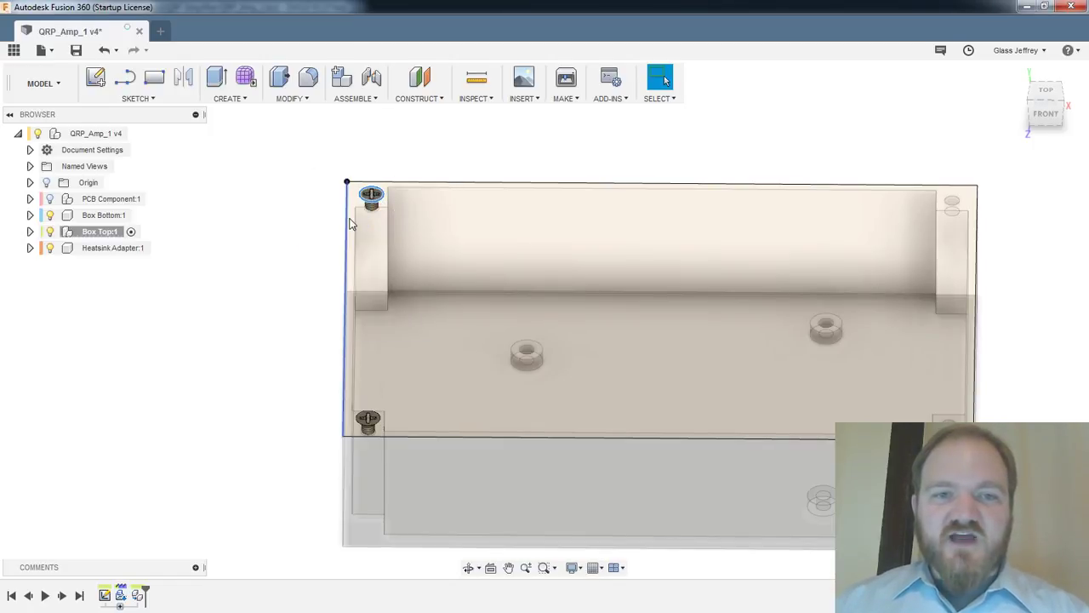
{"action": "left_click", "coordinate": [1070, 215]}
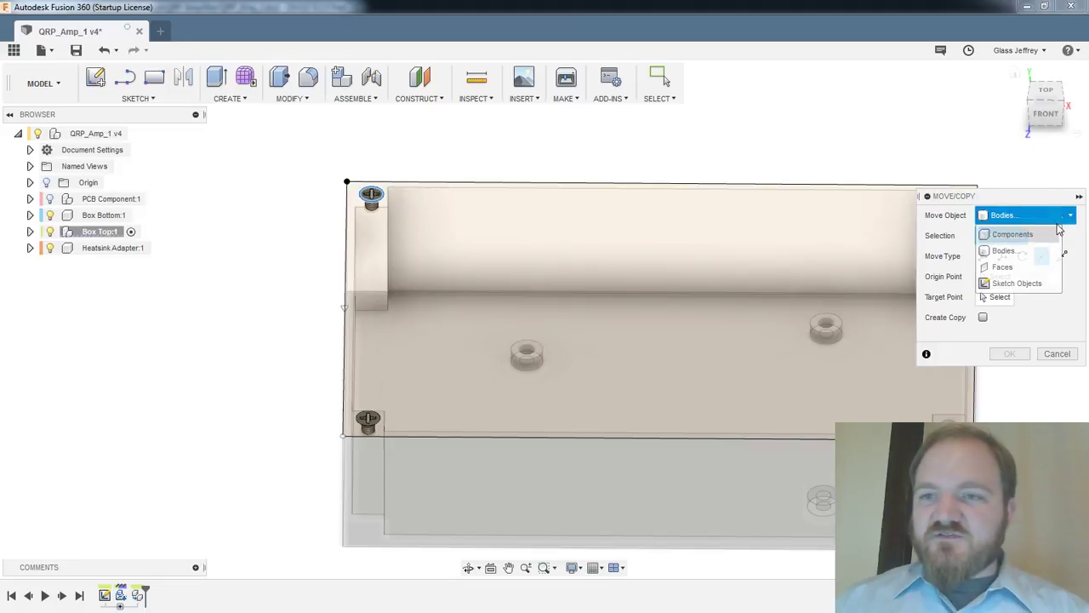
{"action": "left_click", "coordinate": [1008, 231]}
{"action": "left_click", "coordinate": [375, 428]}
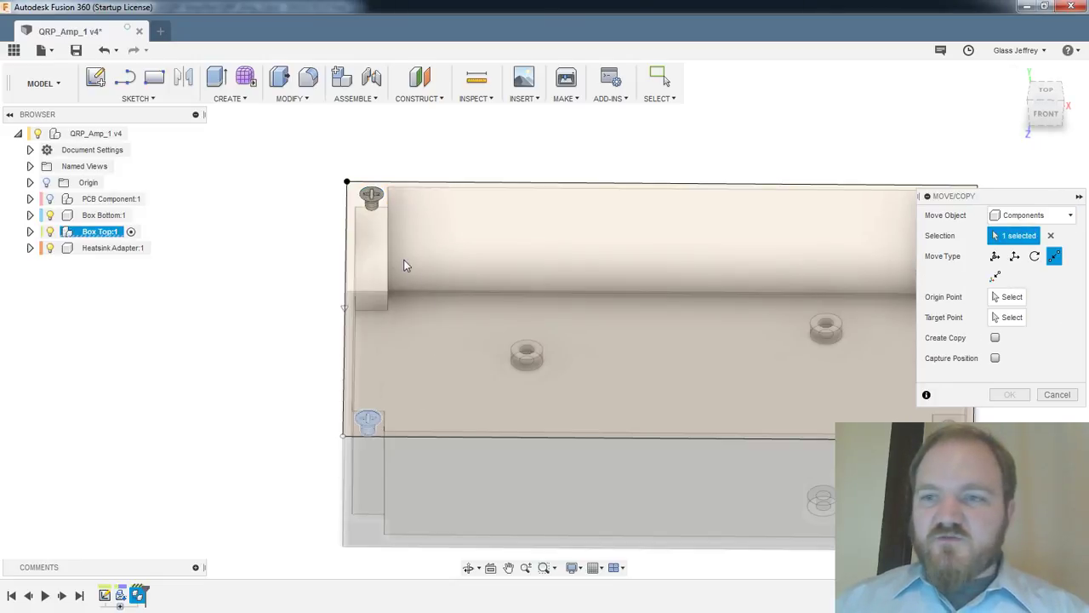
{"action": "middle_click_drag", "start_coordinate": [372, 209], "coordinate": [297, 294], "text": "shift"}
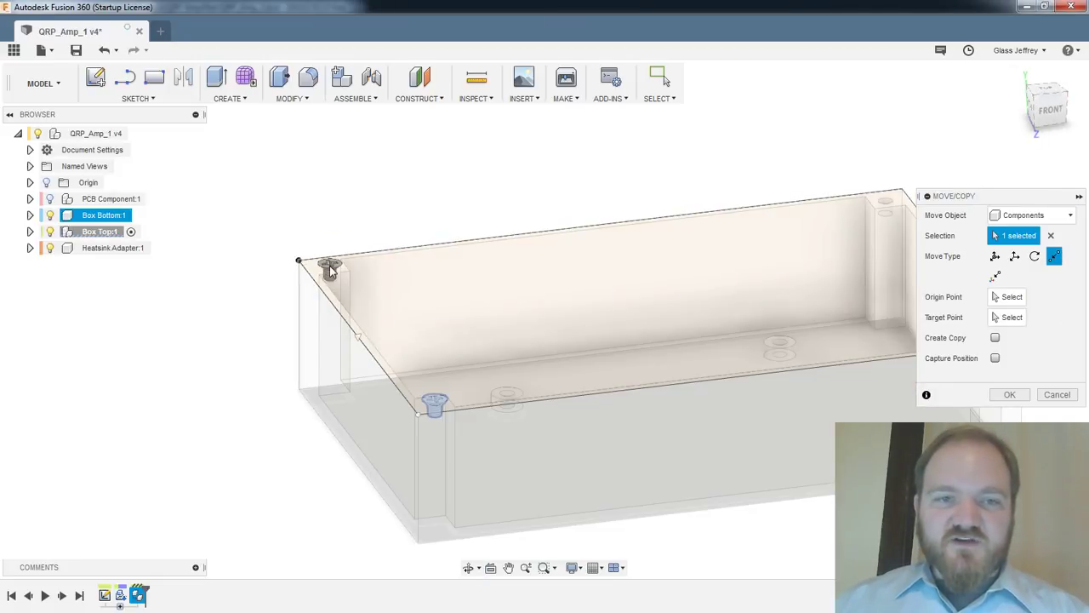
{"action": "left_click", "coordinate": [330, 268]}
{"action": "middle_click_drag", "start_coordinate": [724, 310], "coordinate": [596, 328]}
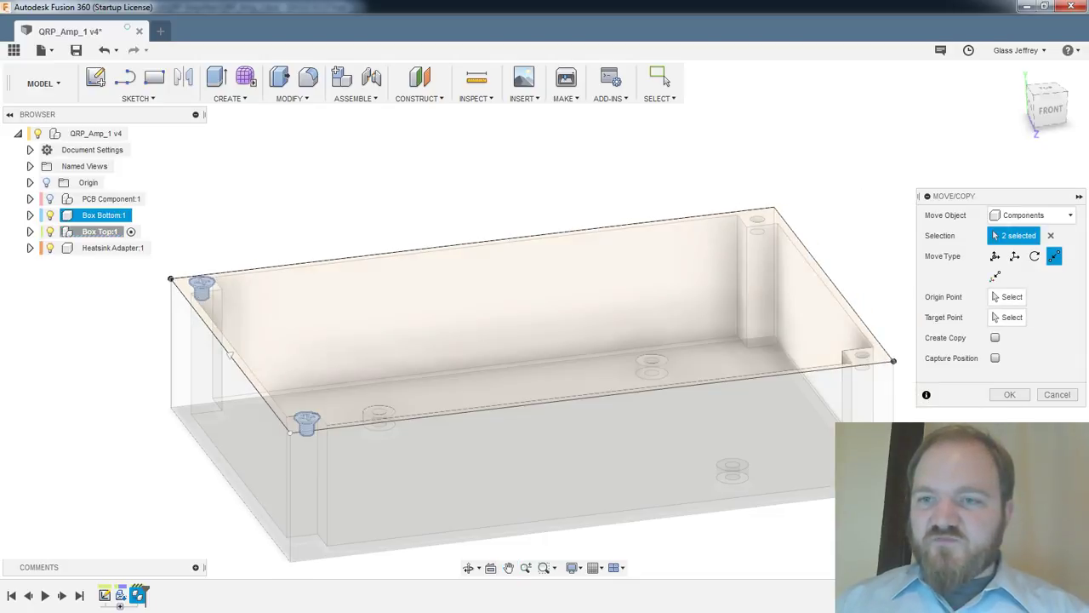
{"action": "left_click", "coordinate": [1007, 296]}
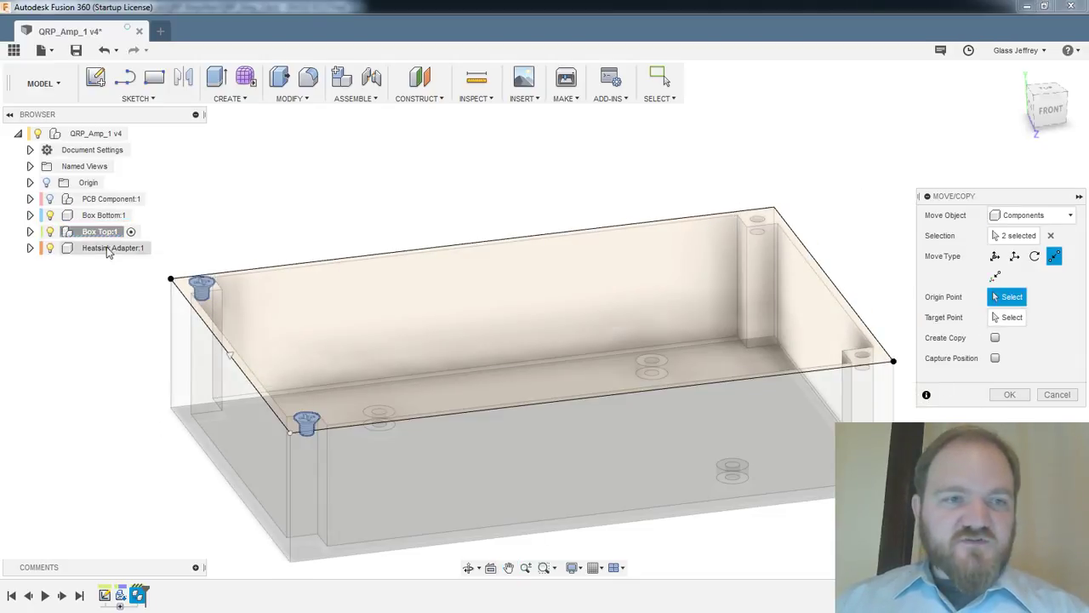
Expand Box Top's contents, hide screw 91420A112:1 and inspect the corner hole for a usable origin point
{"action": "left_click", "coordinate": [30, 231]}
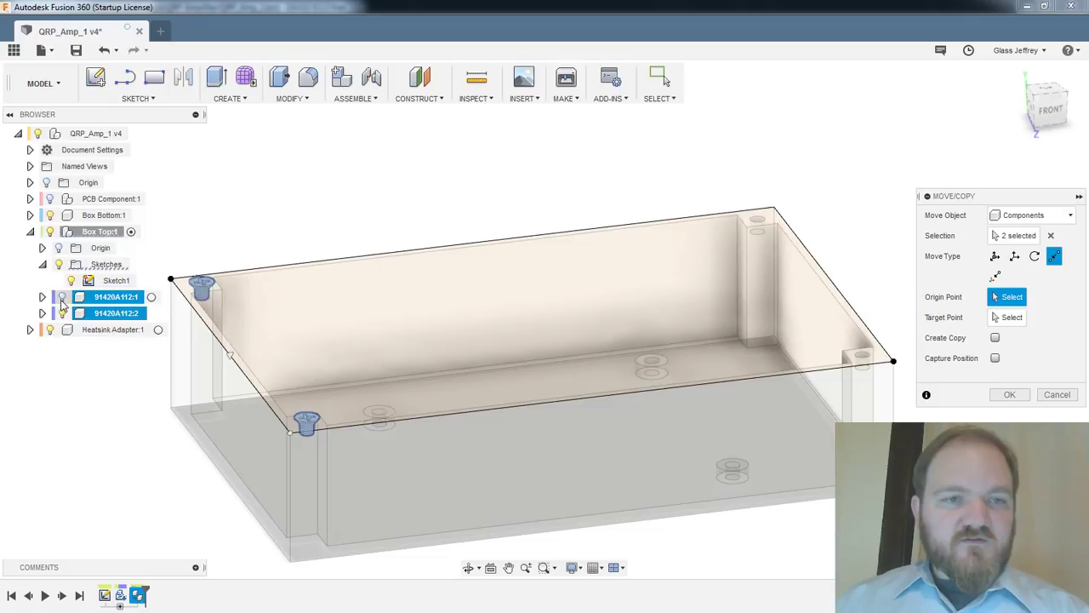
{"action": "middle_click_drag", "start_coordinate": [324, 347], "coordinate": [323, 391], "text": "shift"}
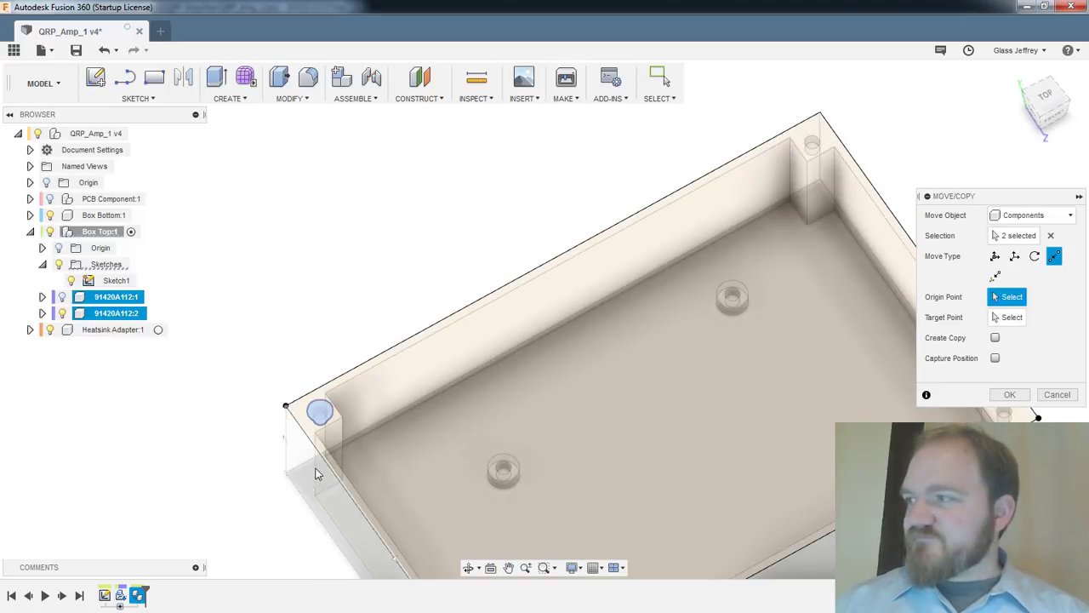
{"action": "middle_click_drag", "start_coordinate": [339, 439], "coordinate": [422, 328]}
{"action": "scroll", "coordinate": [406, 309], "scroll_direction": "up", "scroll_amount": 4}
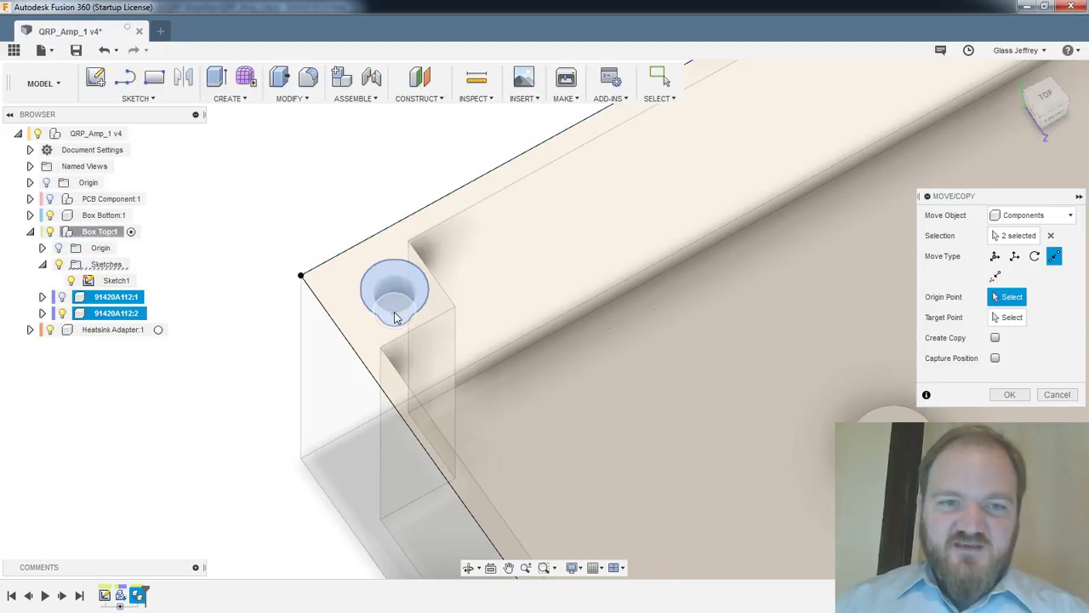
{"action": "middle_click_drag", "start_coordinate": [394, 322], "coordinate": [394, 289], "text": "shift"}
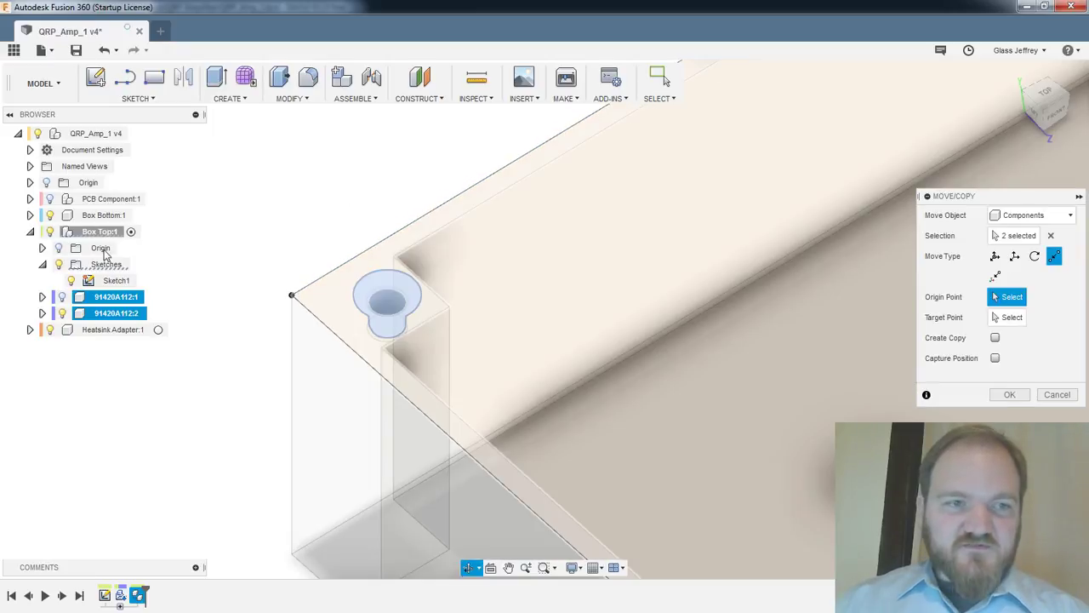
{"action": "left_click", "coordinate": [49, 215]}
{"action": "left_click", "coordinate": [49, 215]}
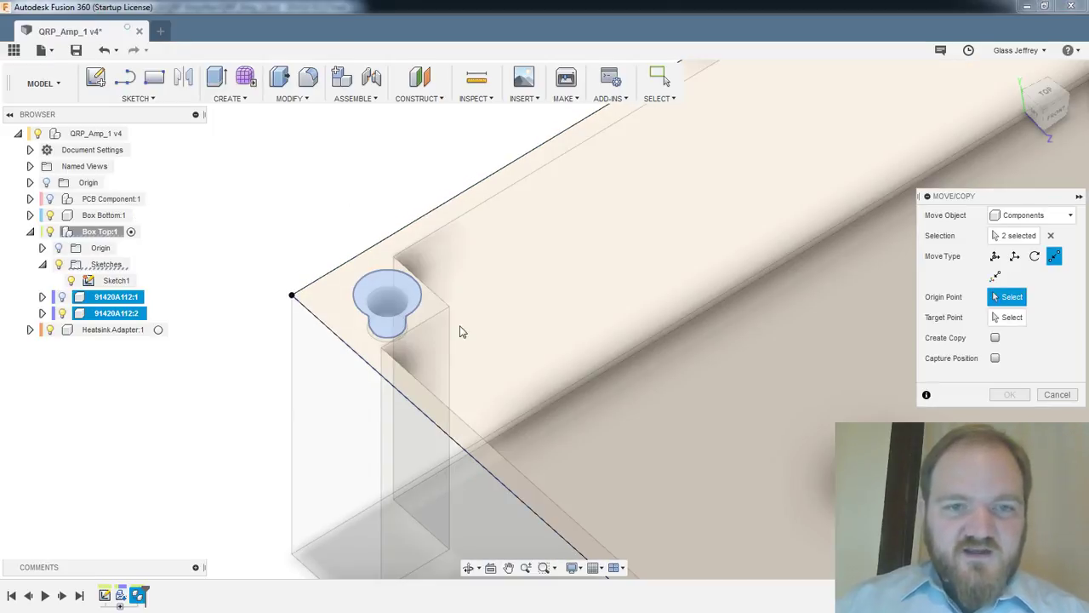
{"action": "mouse_move", "coordinate": [452, 298]}
{"action": "middle_mouse_down", "text": "shift"}
{"action": "mouse_move", "coordinate": [458, 290]}
{"action": "mouse_move", "coordinate": [452, 298]}
{"action": "middle_mouse_up", "text": "shift"}
{"action": "middle_click_drag", "start_coordinate": [394, 375], "coordinate": [376, 358], "text": "shift"}
{"action": "scroll", "coordinate": [377, 347], "scroll_direction": "up", "scroll_amount": 6}
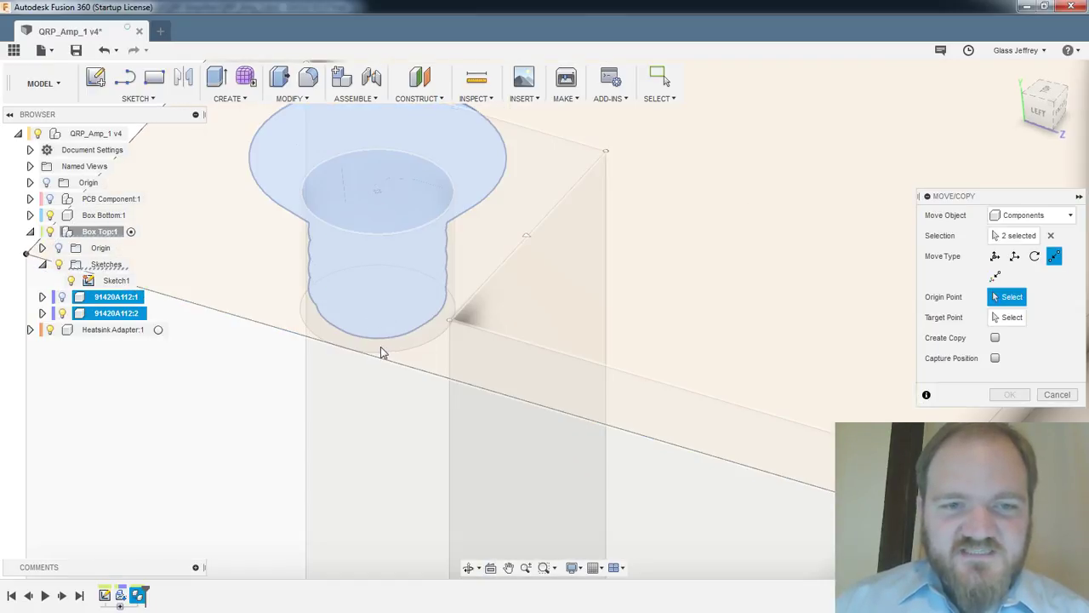
{"action": "scroll", "coordinate": [409, 291], "scroll_direction": "down", "scroll_amount": 6}
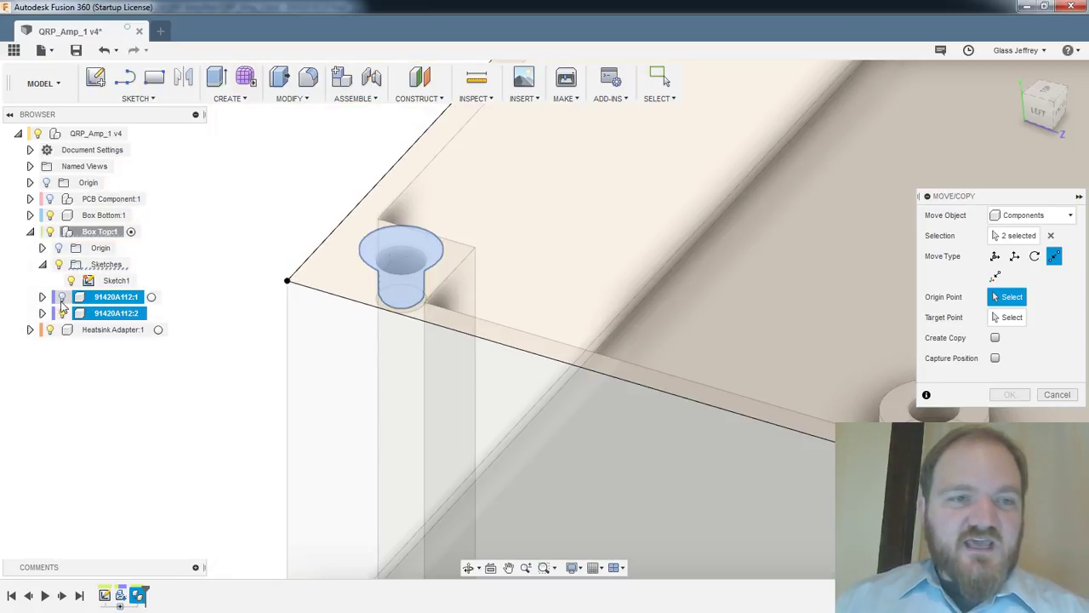
Hide Box Bottom, show screw 91420A112:1 and set the centre of its threaded end as the move's origin point
{"action": "left_click", "coordinate": [50, 216]}
{"action": "mouse_move", "coordinate": [488, 368]}
{"action": "middle_mouse_down", "text": "shift"}
{"action": "mouse_move", "coordinate": [513, 355]}
{"action": "mouse_move", "coordinate": [517, 314]}
{"action": "middle_mouse_up", "text": "shift"}
{"action": "left_click", "coordinate": [61, 297]}
{"action": "middle_click_drag", "start_coordinate": [401, 388], "coordinate": [398, 339], "text": "shift"}
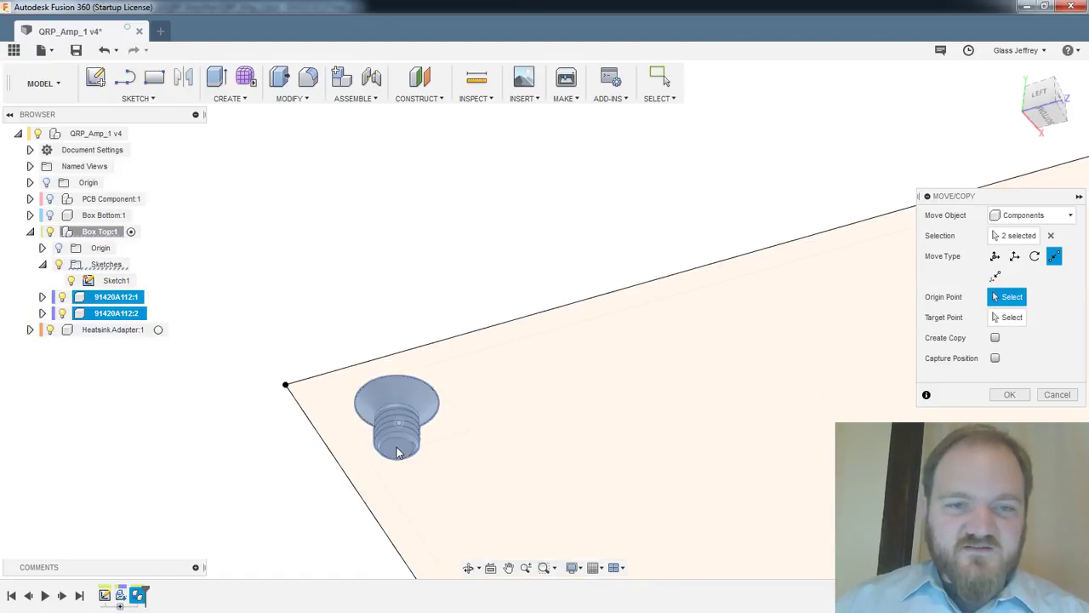
{"action": "left_click", "coordinate": [397, 451]}
Show Box Bottom again and set the bottom centre of the matching hole at the box's opposite end as target point
{"action": "middle_click_drag", "start_coordinate": [527, 318], "coordinate": [503, 394], "text": "shift"}
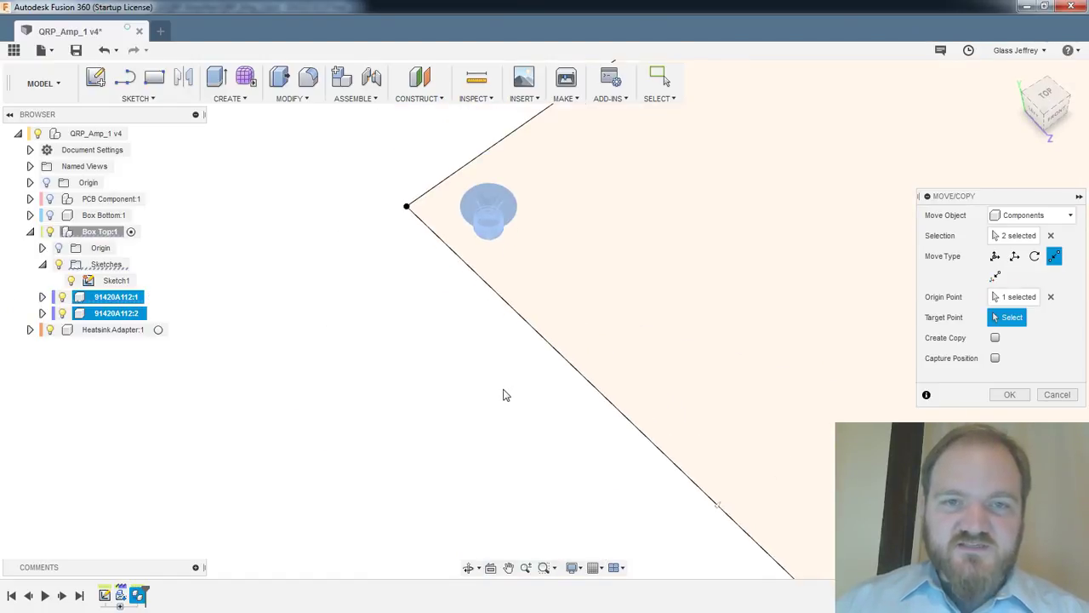
{"action": "scroll", "coordinate": [490, 382], "scroll_direction": "down", "scroll_amount": 2}
{"action": "left_click", "coordinate": [51, 214]}
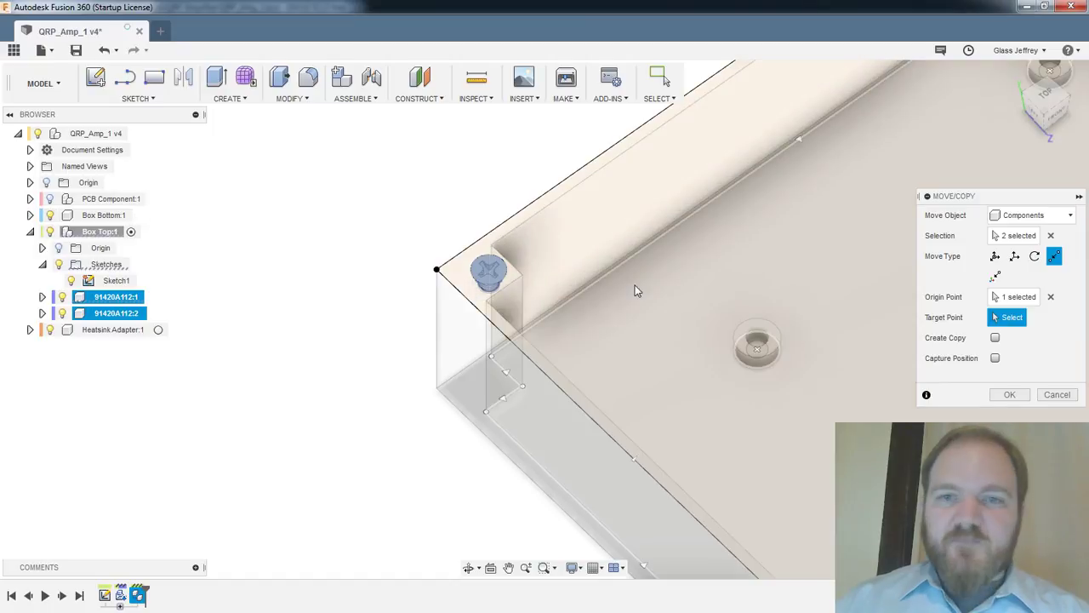
{"action": "middle_click_drag", "start_coordinate": [635, 290], "coordinate": [507, 386]}
{"action": "middle_click_drag", "start_coordinate": [863, 116], "coordinate": [672, 277]}
{"action": "middle_click_drag", "start_coordinate": [738, 204], "coordinate": [611, 304]}
{"action": "scroll", "coordinate": [649, 179], "scroll_direction": "up", "scroll_amount": 2}
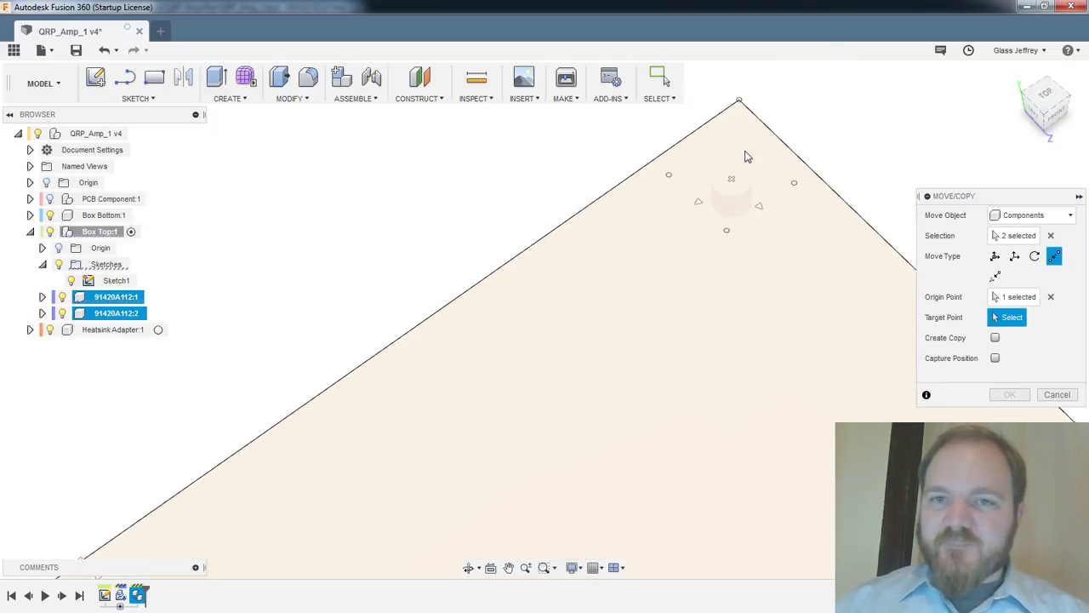
{"action": "middle_click_drag", "start_coordinate": [776, 137], "coordinate": [766, 165], "text": "shift"}
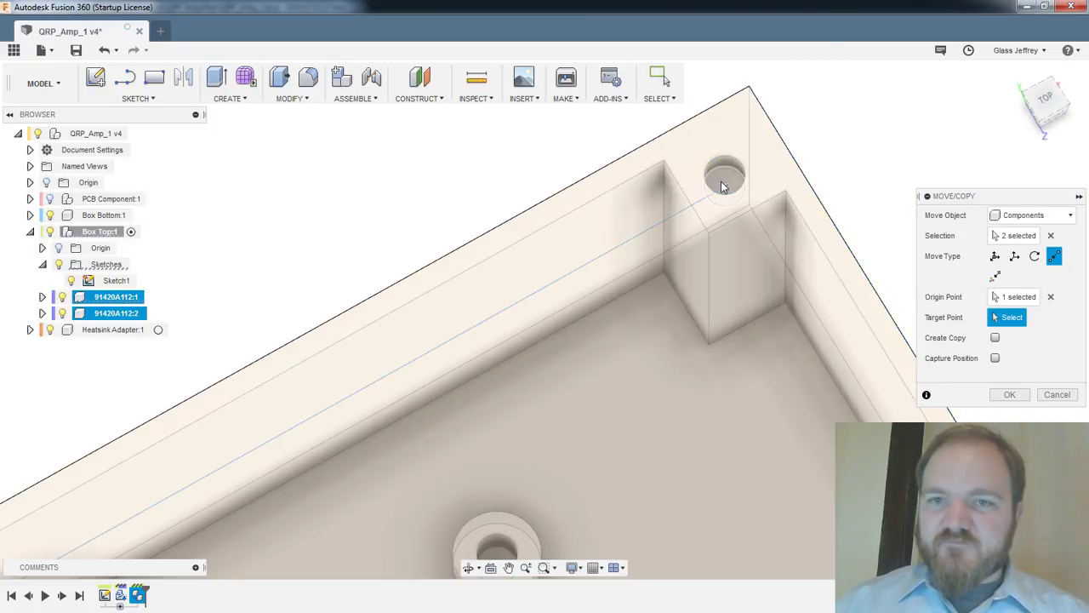
{"action": "left_click", "coordinate": [723, 177]}
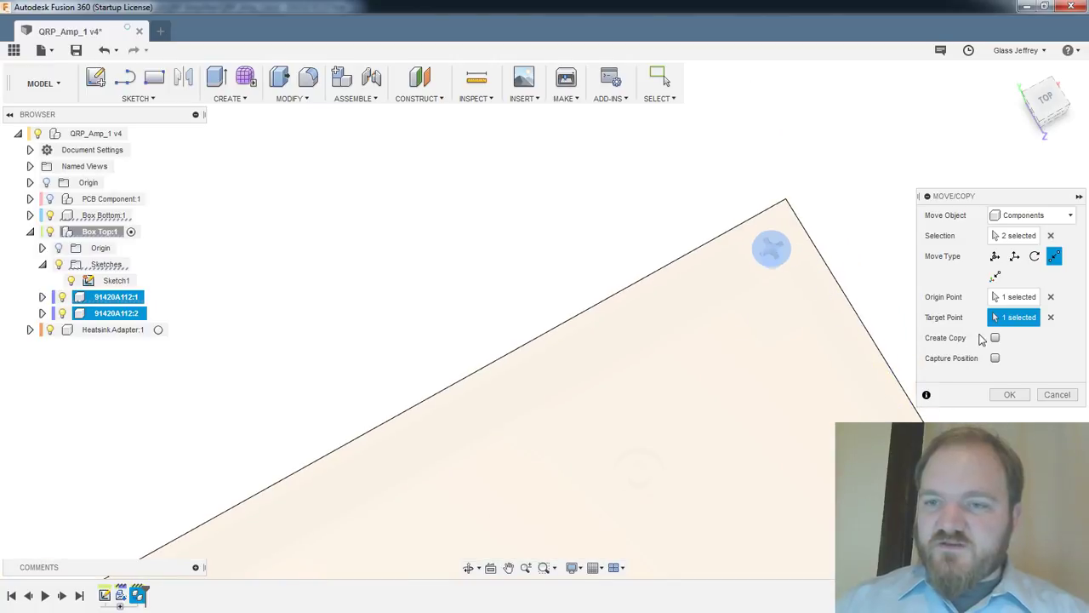
Turn on Create Copy and apply the move to duplicate both screws into the two empty corner holes
{"action": "left_click", "coordinate": [994, 338]}
{"action": "middle_click_drag", "start_coordinate": [729, 360], "coordinate": [685, 268]}
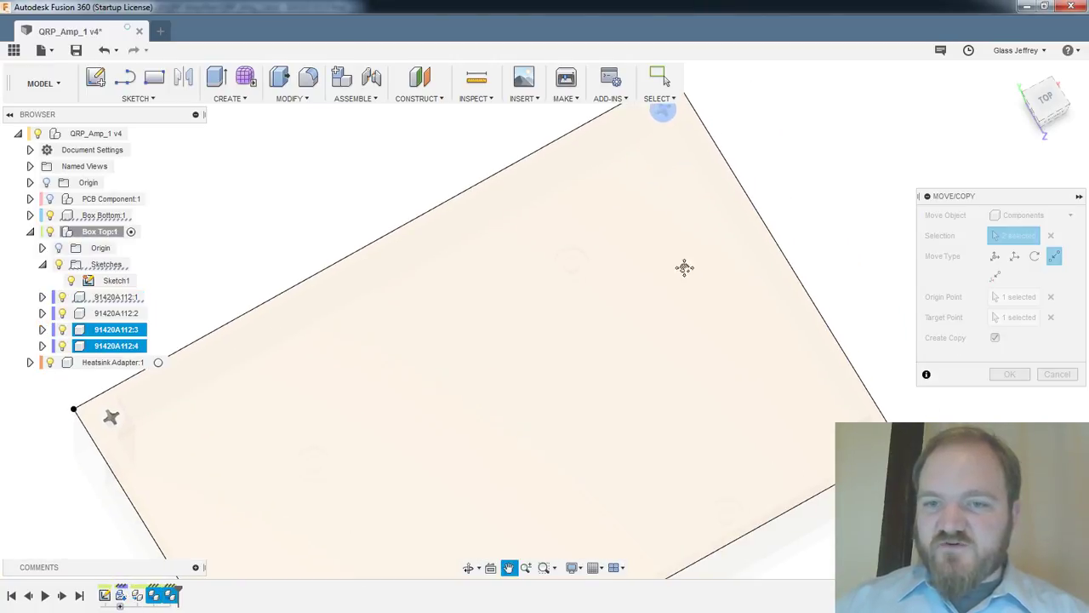
{"action": "left_click", "coordinate": [1009, 375]}
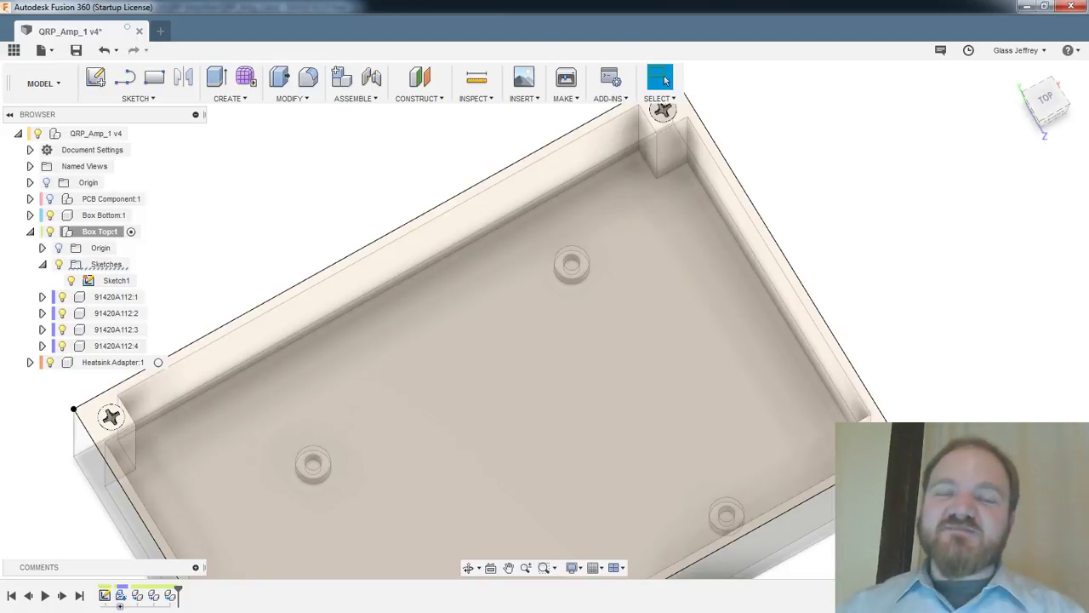
Review the screws in all four corners and look into Box Top's Sketch1, leaving the sketch without edits
{"action": "middle_click_drag", "start_coordinate": [836, 307], "coordinate": [865, 312], "text": "shift"}
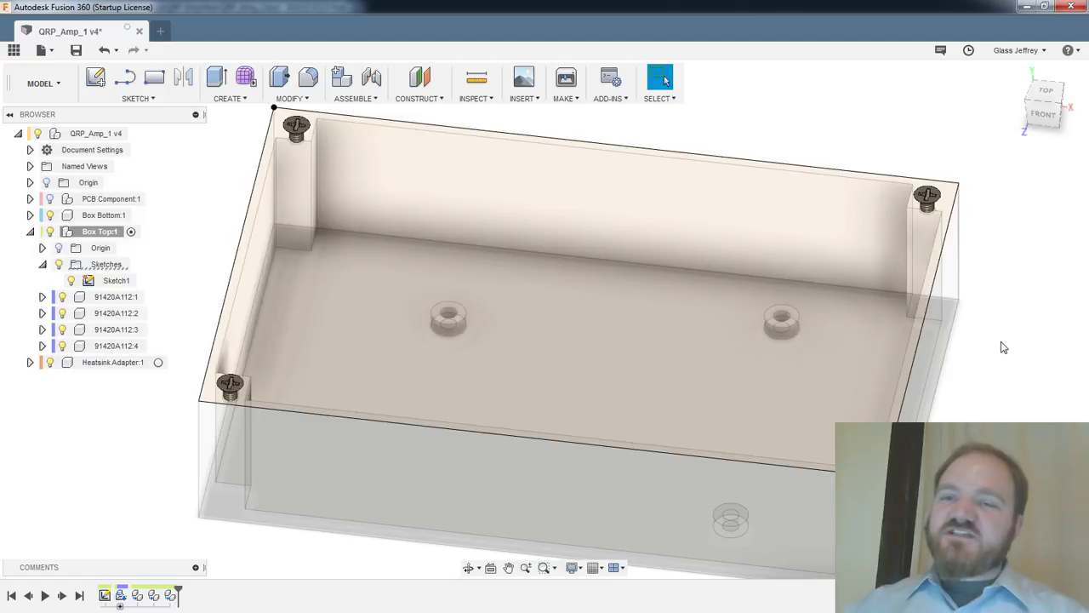
{"action": "middle_click_drag", "start_coordinate": [967, 388], "coordinate": [1031, 405], "text": "shift"}
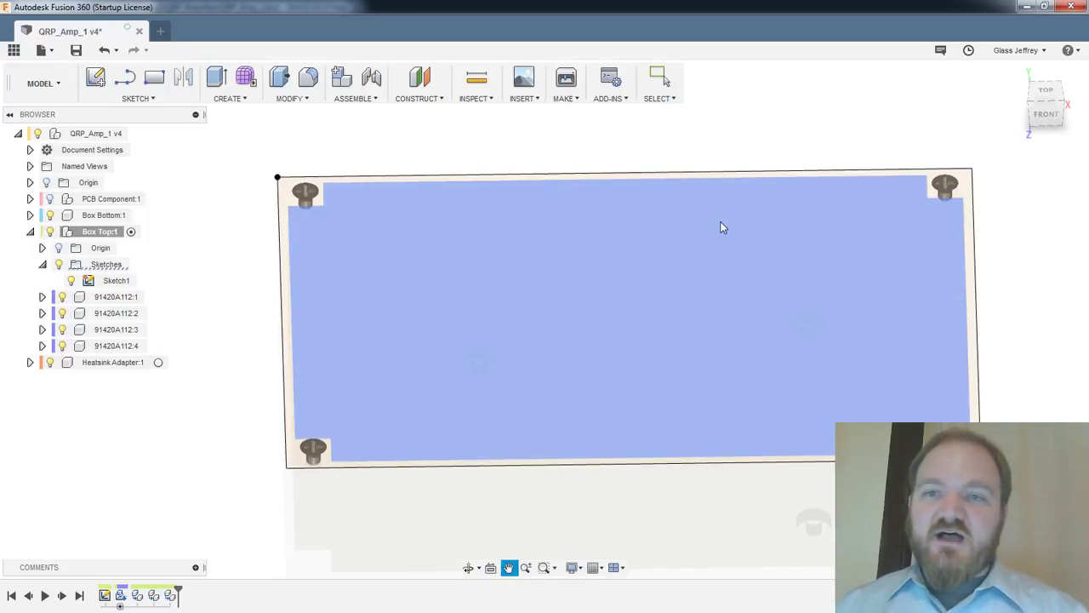
{"action": "middle_click_drag", "start_coordinate": [719, 227], "coordinate": [350, 199], "text": "shift"}
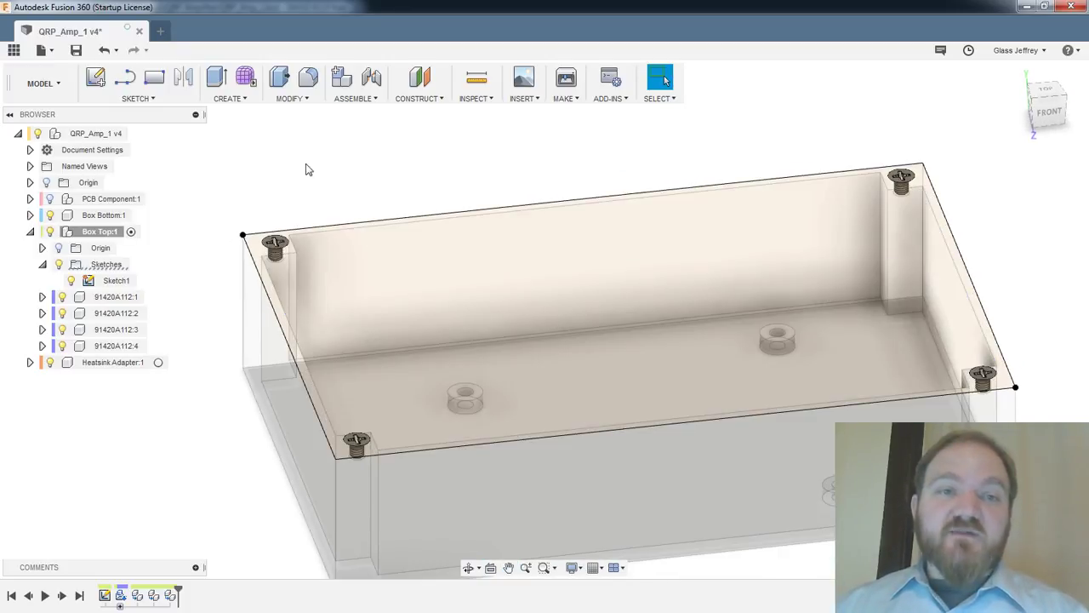
{"action": "middle_click_drag", "start_coordinate": [308, 169], "coordinate": [337, 173]}
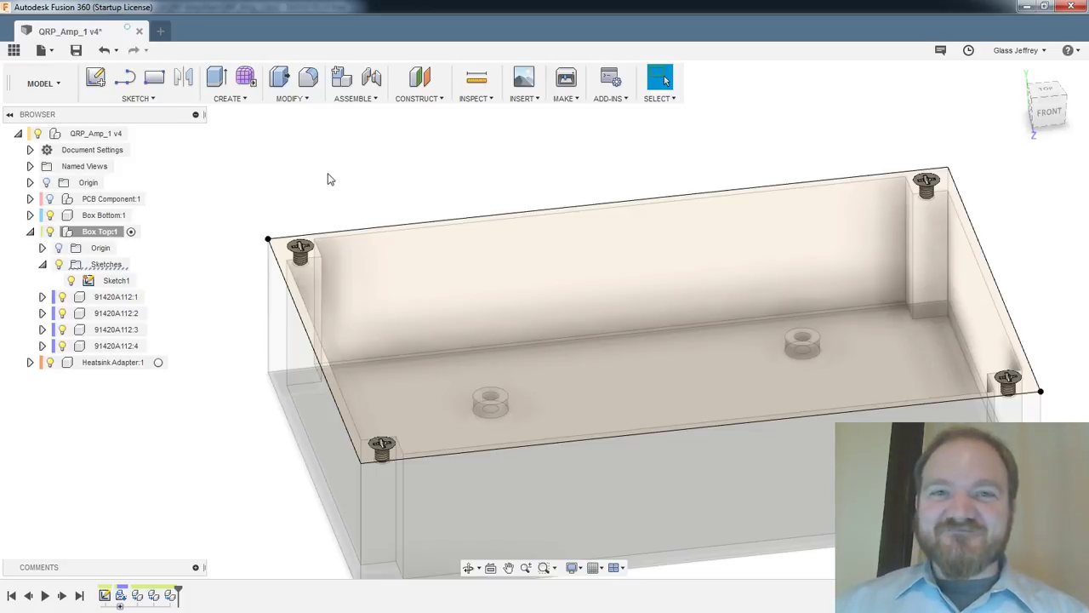
{"action": "middle_click_drag", "start_coordinate": [327, 179], "coordinate": [345, 178]}
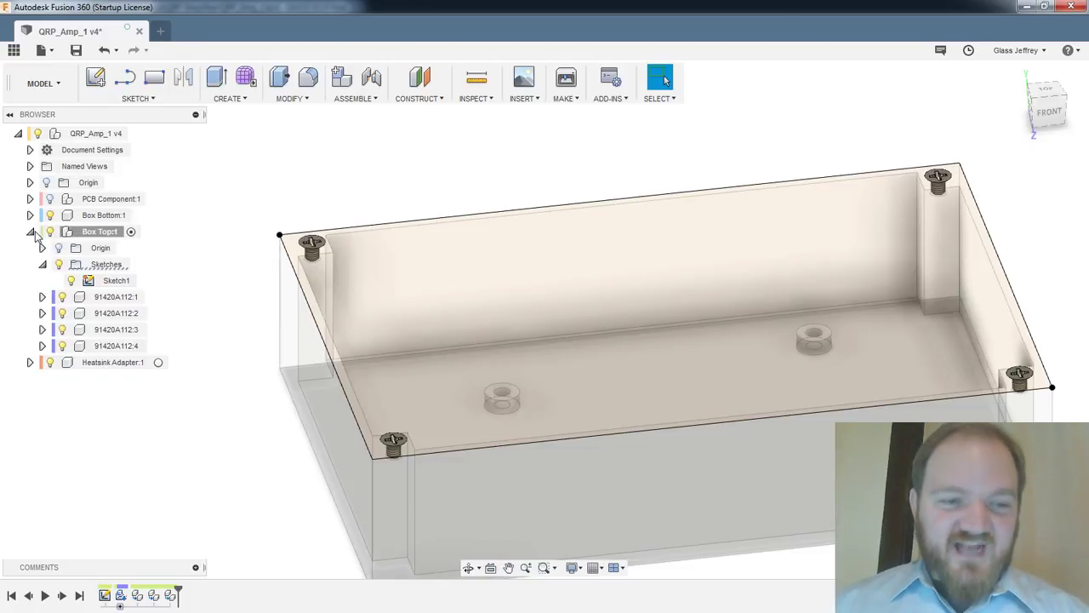
{"action": "double_click", "coordinate": [102, 599]}
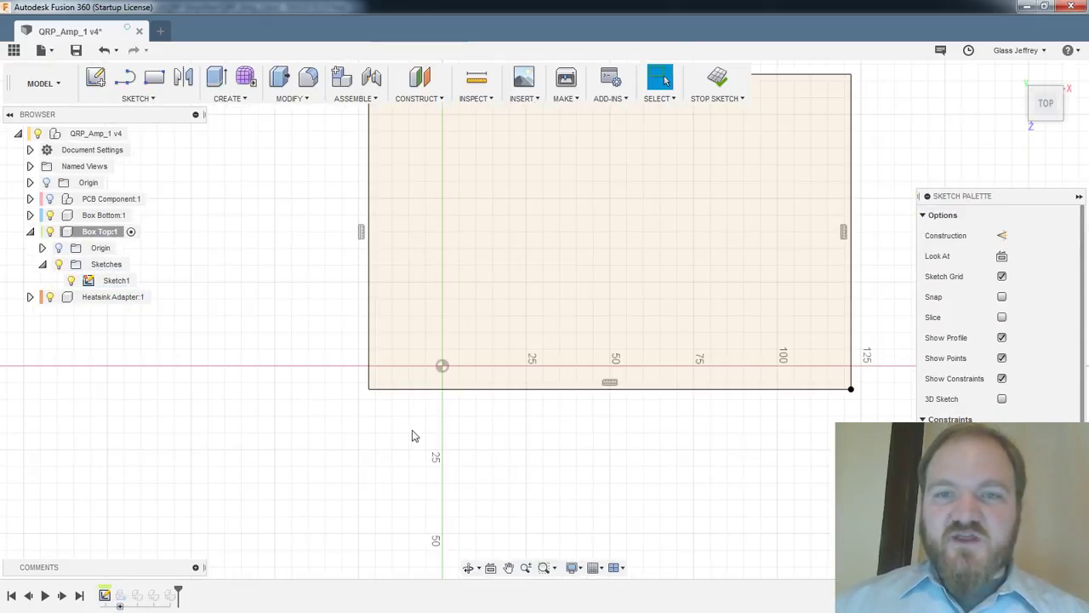
{"action": "middle_click_drag", "start_coordinate": [536, 402], "coordinate": [522, 427]}
{"action": "left_click", "coordinate": [716, 83]}
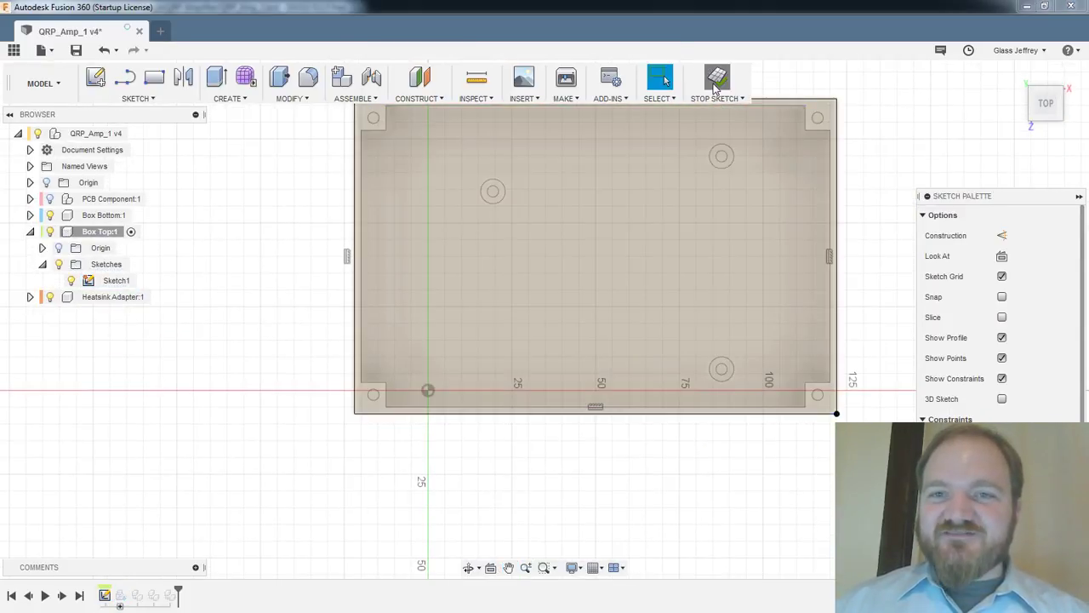
Examine how the screw heads and threads sit in the corner holes relative to the Box Top outline
{"action": "middle_click_drag", "start_coordinate": [562, 267], "coordinate": [561, 228], "text": "shift"}
{"action": "middle_click_drag", "start_coordinate": [571, 242], "coordinate": [601, 308]}
{"action": "middle_click_drag", "start_coordinate": [514, 257], "coordinate": [452, 173], "text": "shift"}
{"action": "key", "text": "Escape"}
{"action": "scroll", "coordinate": [336, 215], "scroll_direction": "up", "scroll_amount": 5}
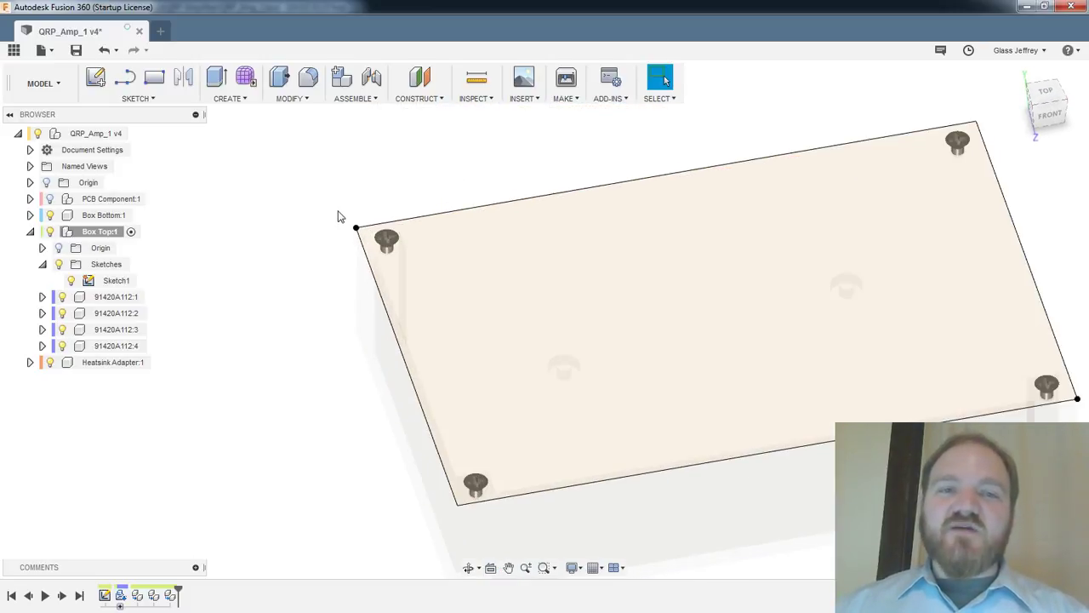
{"action": "scroll", "coordinate": [336, 217], "scroll_direction": "down", "scroll_amount": 3}
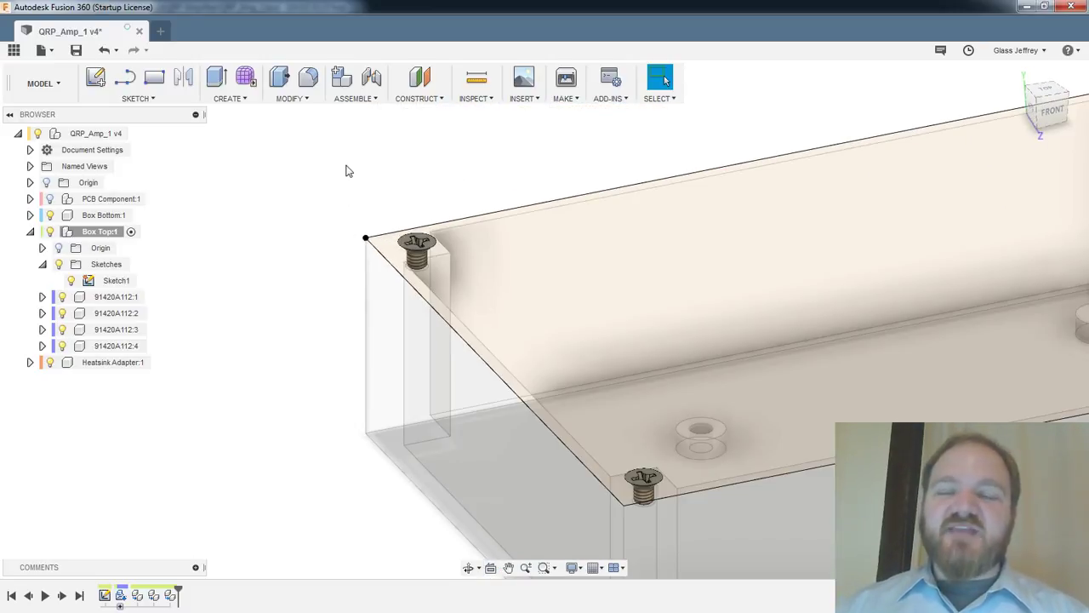
{"action": "scroll", "coordinate": [352, 197], "scroll_direction": "up", "scroll_amount": 1}
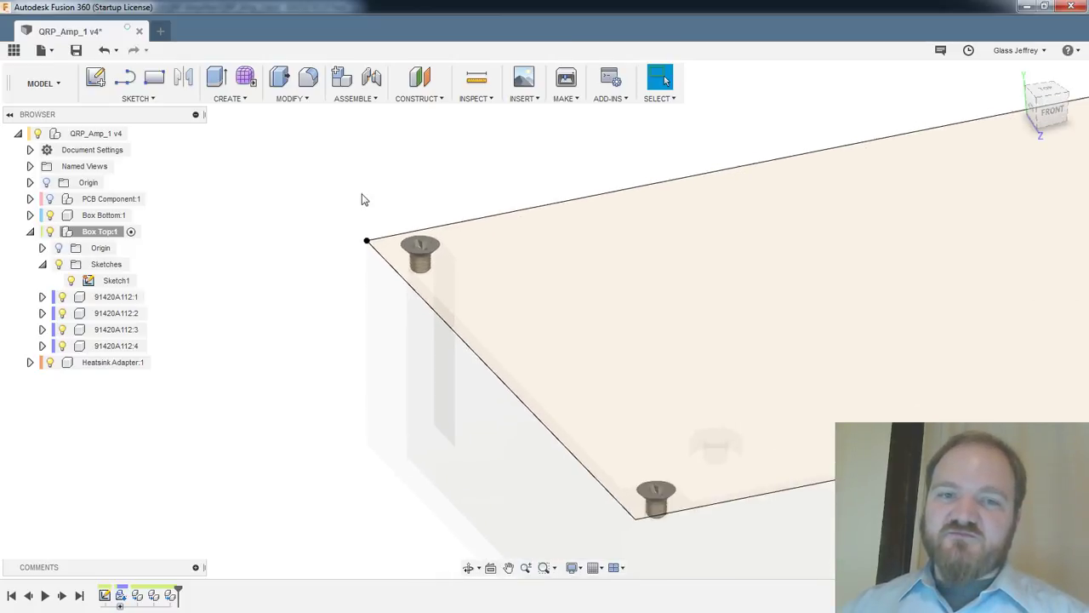
{"action": "middle_click_drag", "start_coordinate": [363, 199], "coordinate": [391, 165], "text": "shift"}
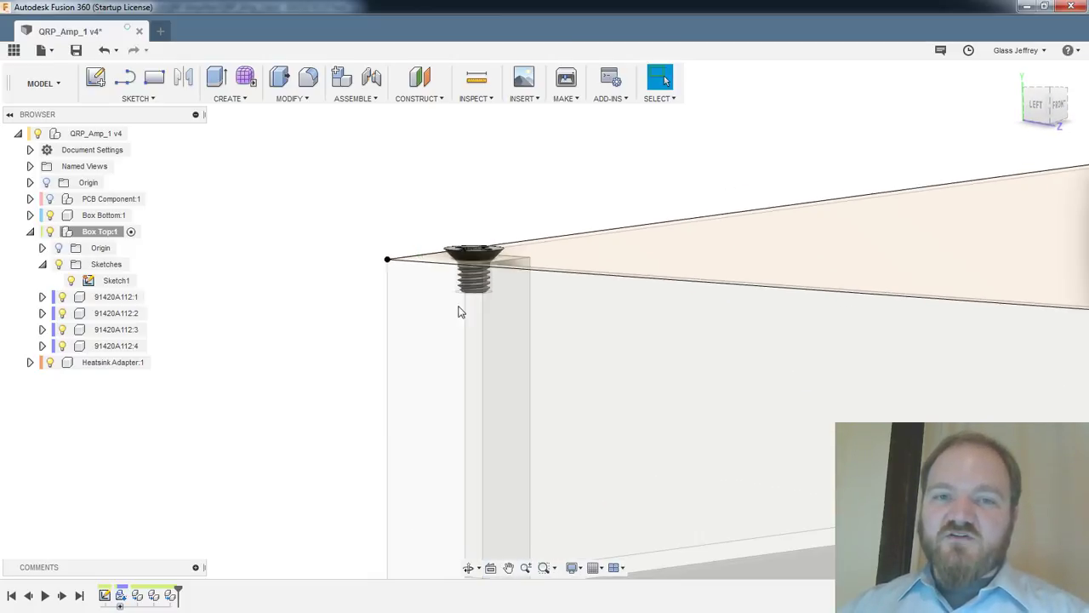
{"action": "scroll", "coordinate": [418, 200], "scroll_direction": "down", "scroll_amount": 2}
{"action": "scroll", "coordinate": [422, 204], "scroll_direction": "up", "scroll_amount": 3}
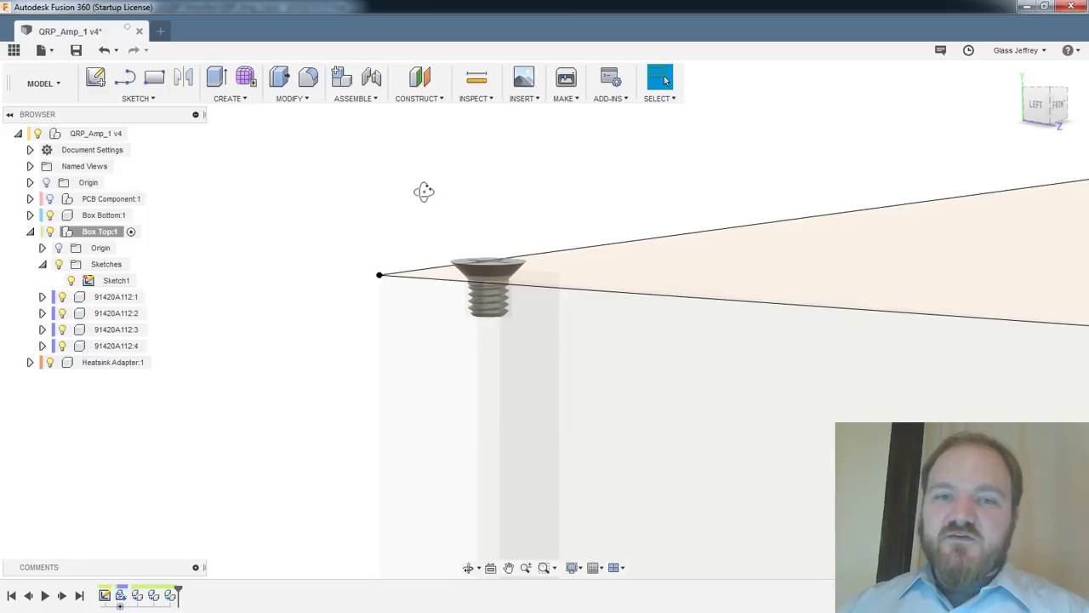
{"action": "middle_click_drag", "start_coordinate": [424, 191], "coordinate": [419, 218], "text": "shift"}
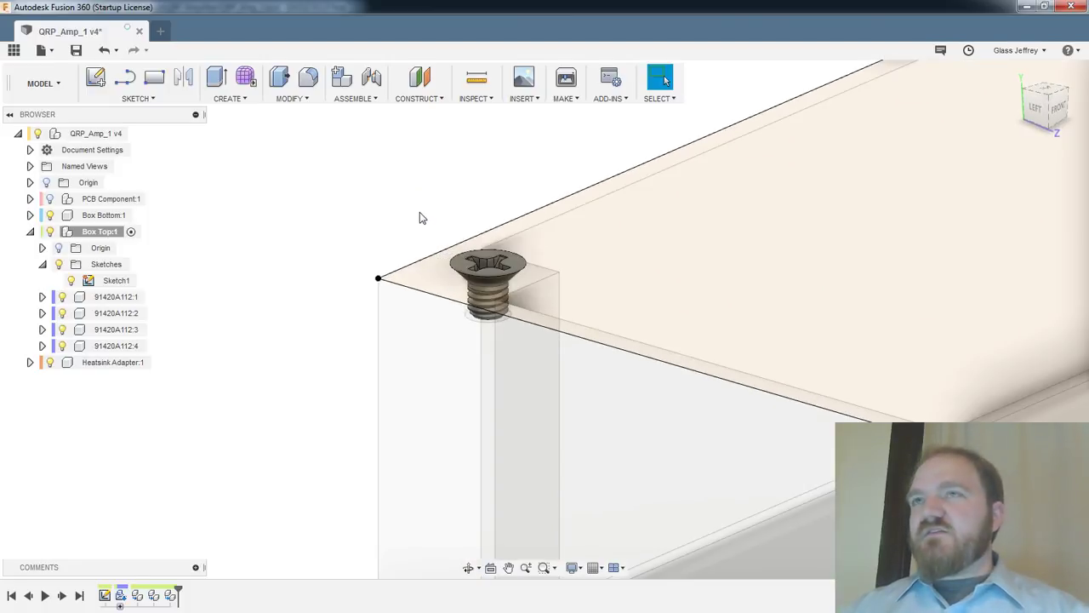
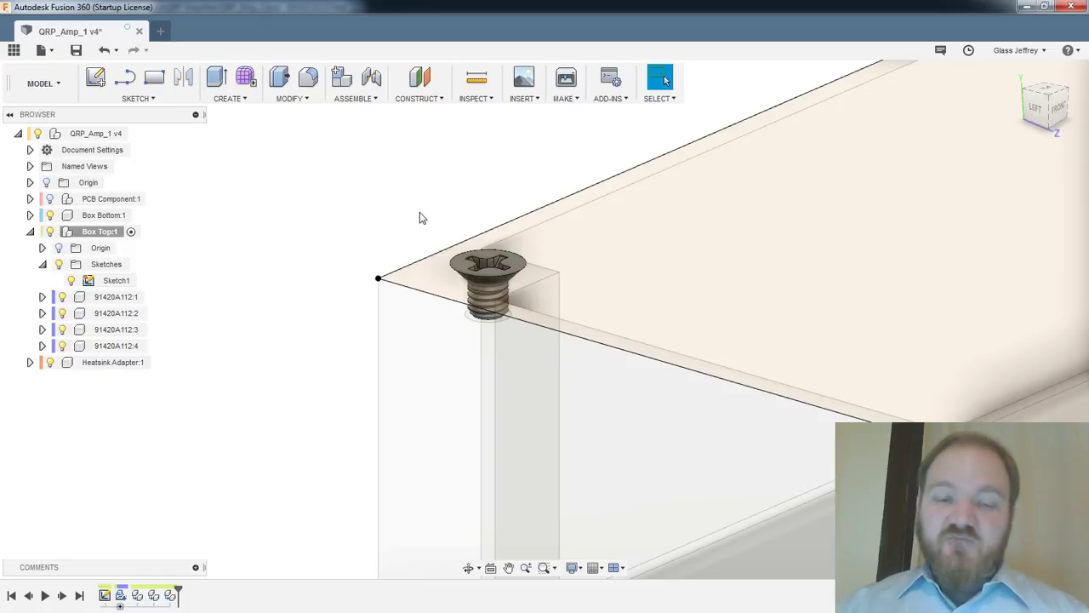
Examine the height of the flat-head screws relative to the box's upper rim, in overview and close up at the corner
{"action": "scroll", "coordinate": [388, 173], "scroll_direction": "up", "scroll_amount": 2}
{"action": "scroll", "coordinate": [388, 174], "scroll_direction": "down", "scroll_amount": 2}
{"action": "scroll", "coordinate": [394, 175], "scroll_direction": "down", "scroll_amount": 4}
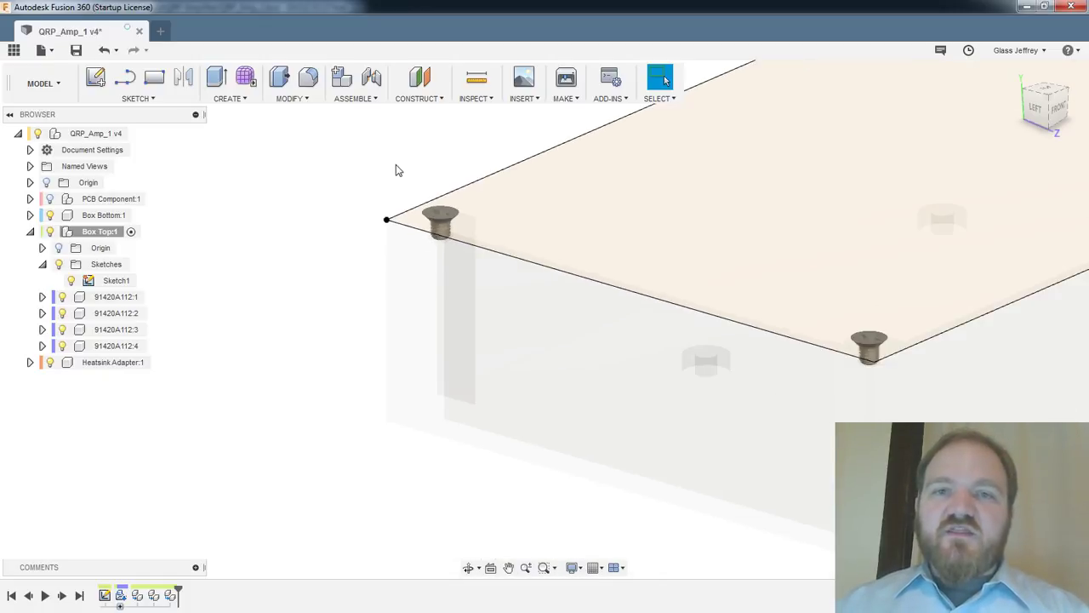
{"action": "middle_click_drag", "start_coordinate": [572, 224], "coordinate": [505, 271]}
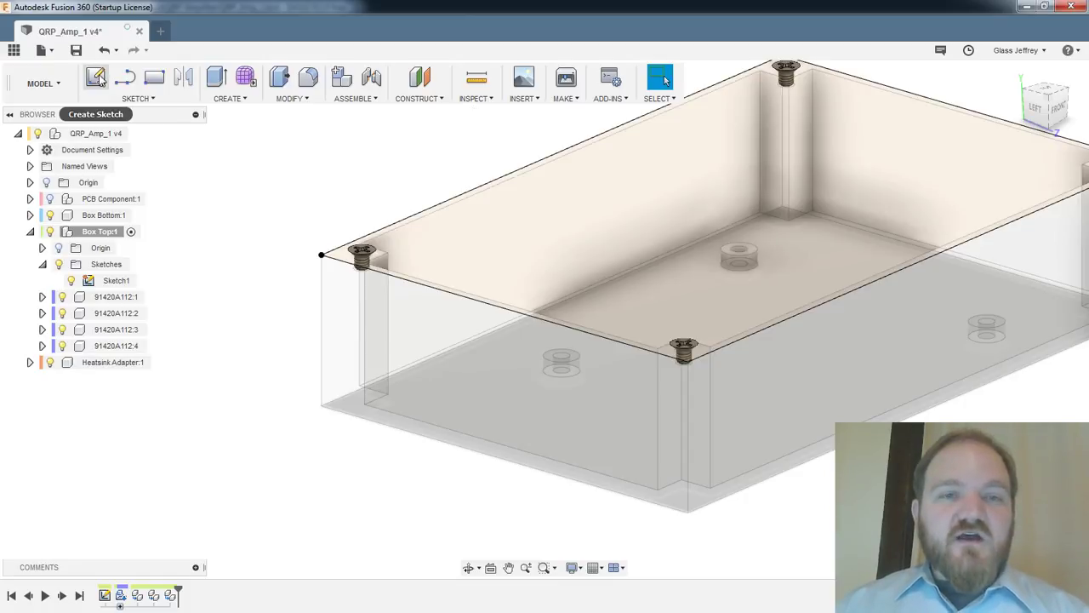
{"action": "middle_click_drag", "start_coordinate": [311, 160], "coordinate": [333, 274], "text": "shift"}
{"action": "scroll", "coordinate": [331, 274], "scroll_direction": "up", "scroll_amount": 2}
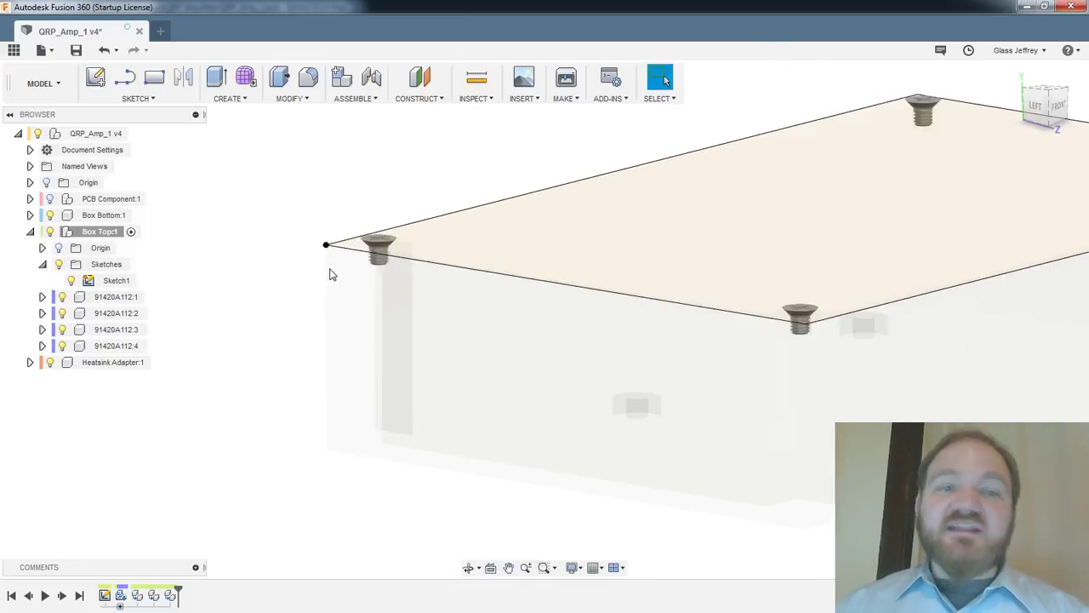
{"action": "scroll", "coordinate": [315, 238], "scroll_direction": "up", "scroll_amount": 6}
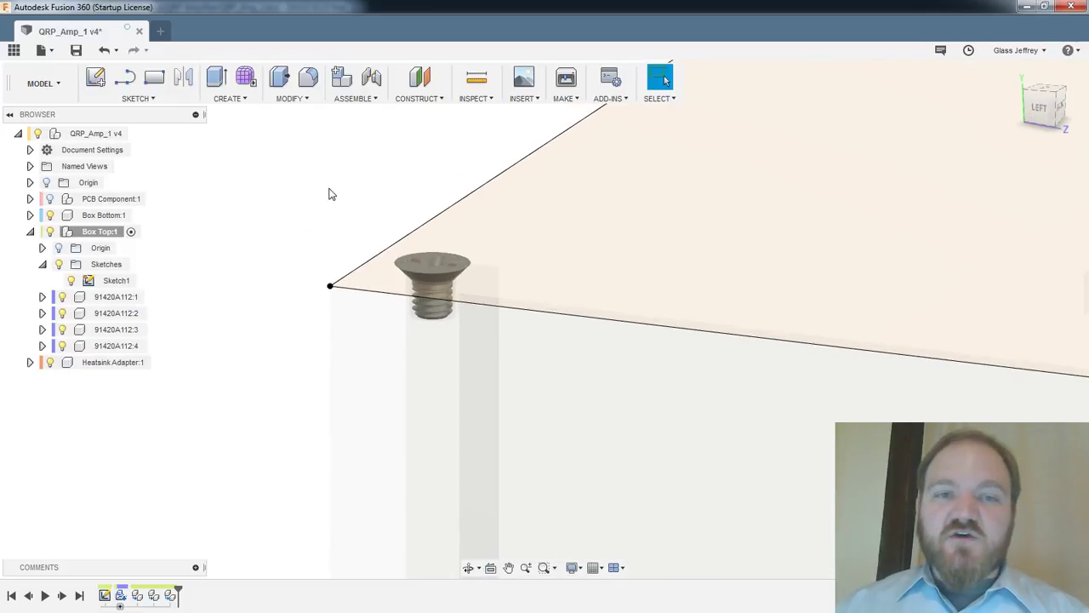
{"action": "middle_click_drag", "start_coordinate": [331, 196], "coordinate": [357, 181], "text": "shift"}
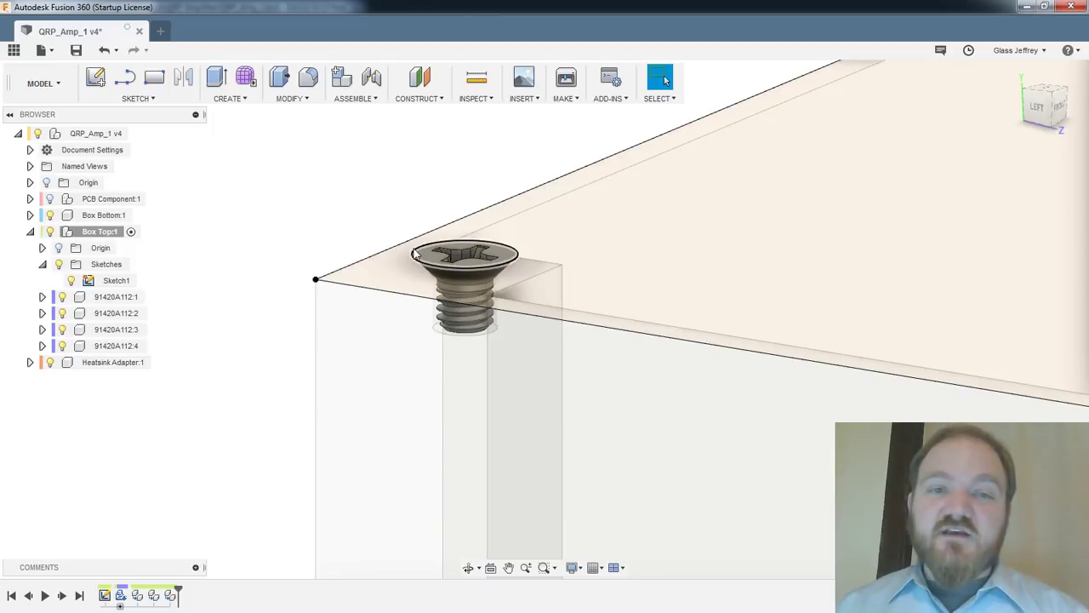
{"action": "middle_click_drag", "start_coordinate": [368, 178], "coordinate": [332, 199], "text": "shift"}
{"action": "scroll", "coordinate": [372, 198], "scroll_direction": "down", "scroll_amount": 3}
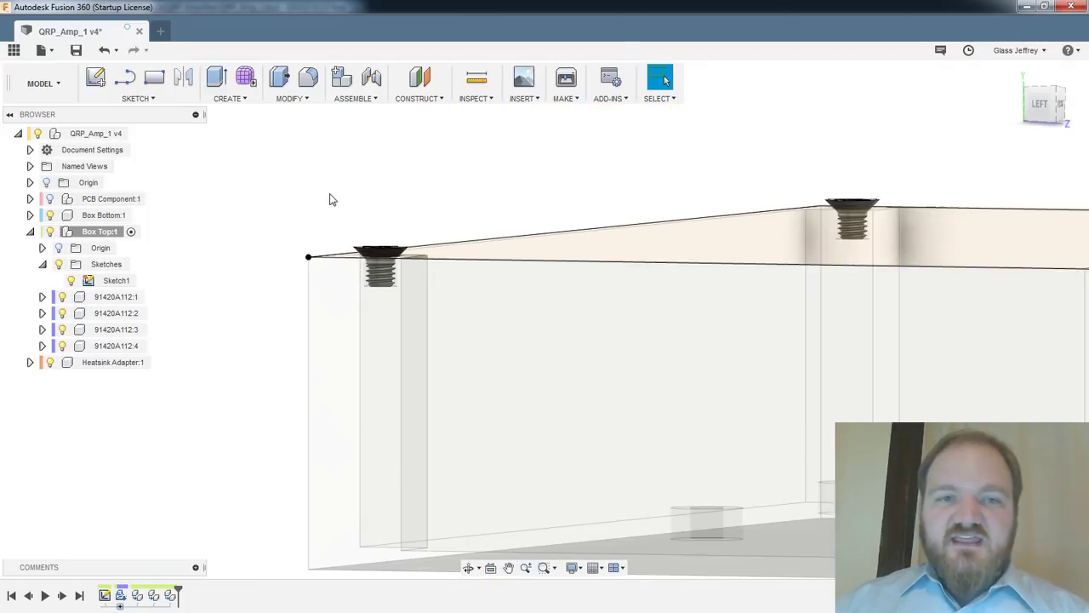
{"action": "scroll", "coordinate": [328, 199], "scroll_direction": "up", "scroll_amount": 5}
{"action": "middle_click_drag", "start_coordinate": [347, 238], "coordinate": [365, 255], "text": "shift"}
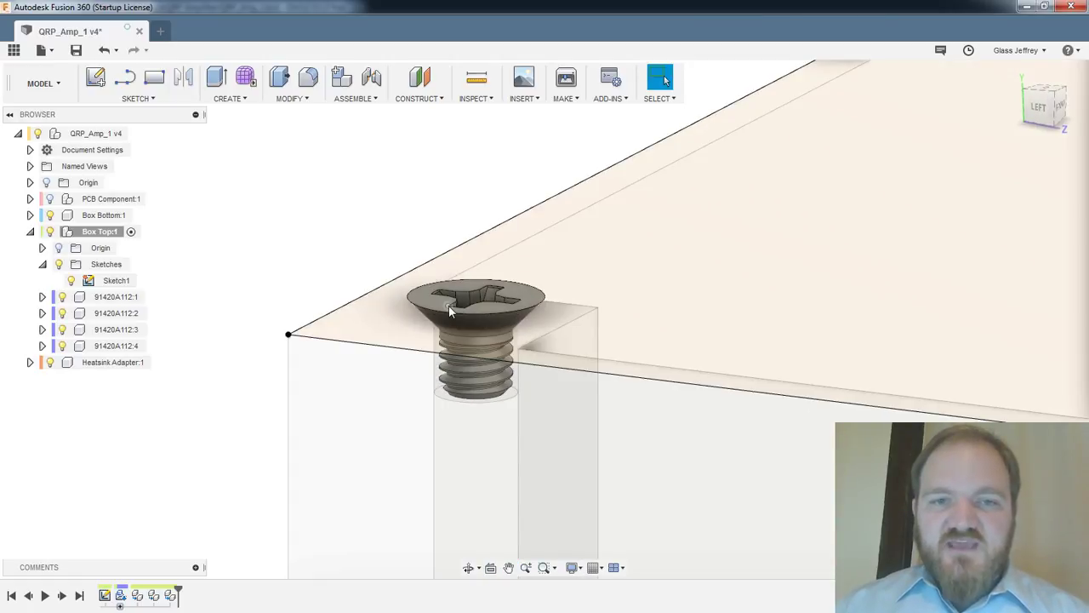
{"action": "scroll", "coordinate": [450, 312], "scroll_direction": "down", "scroll_amount": 5}
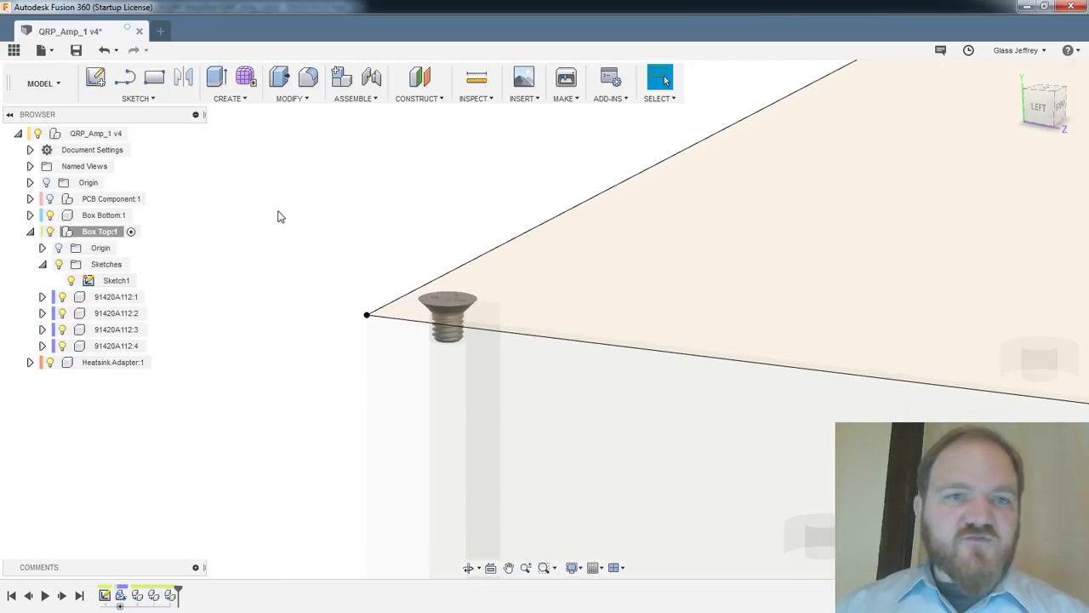
{"action": "middle_click_drag", "start_coordinate": [332, 232], "coordinate": [308, 252]}
Construct an offset plane 0.6 mm above the top face of the corner screw's head
{"action": "left_click", "coordinate": [420, 85]}
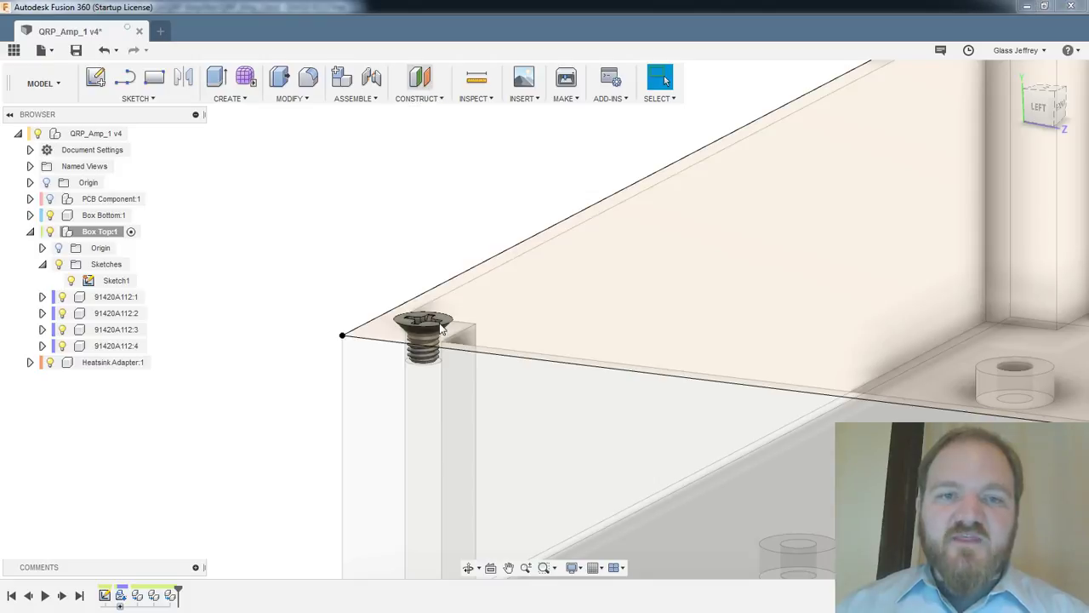
{"action": "left_click", "coordinate": [440, 324]}
{"action": "left_click_drag", "start_coordinate": [1004, 234], "coordinate": [945, 231]}
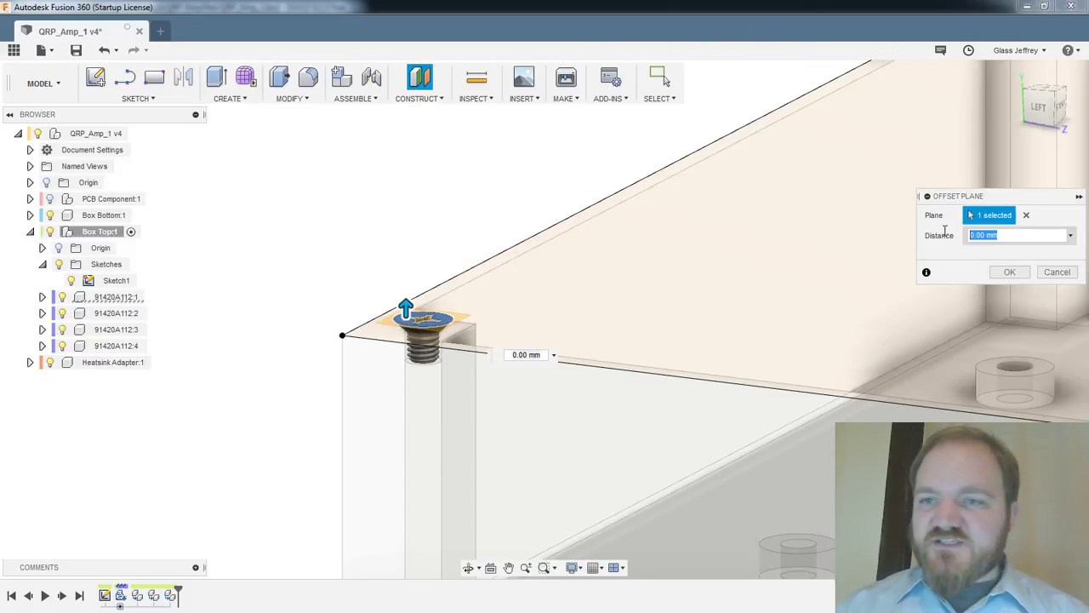
{"action": "type", "text": "6"}
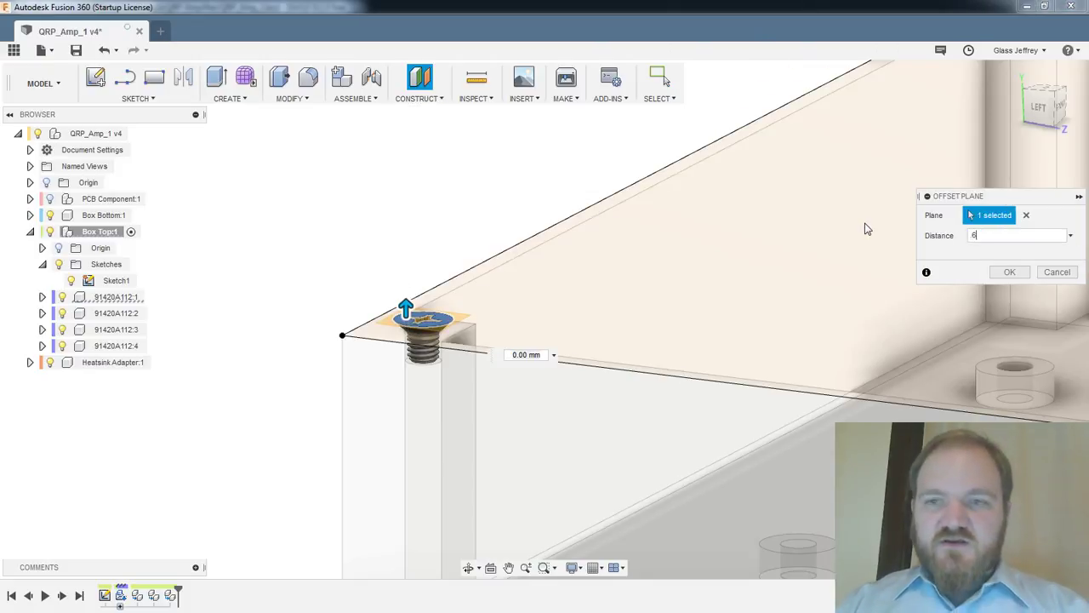
{"action": "key", "text": "Return"}
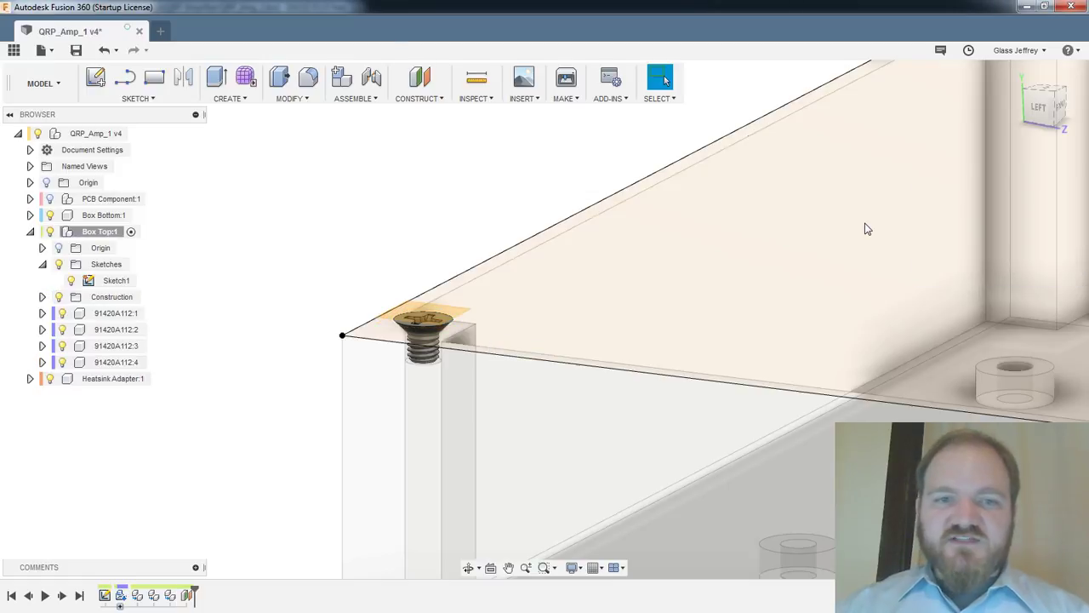
Extrude Sketch1's rim and inner profiles to the offset plane as a new body, in one direction with extent To Object
{"action": "left_click", "coordinate": [95, 78]}
{"action": "left_click", "coordinate": [854, 161]}
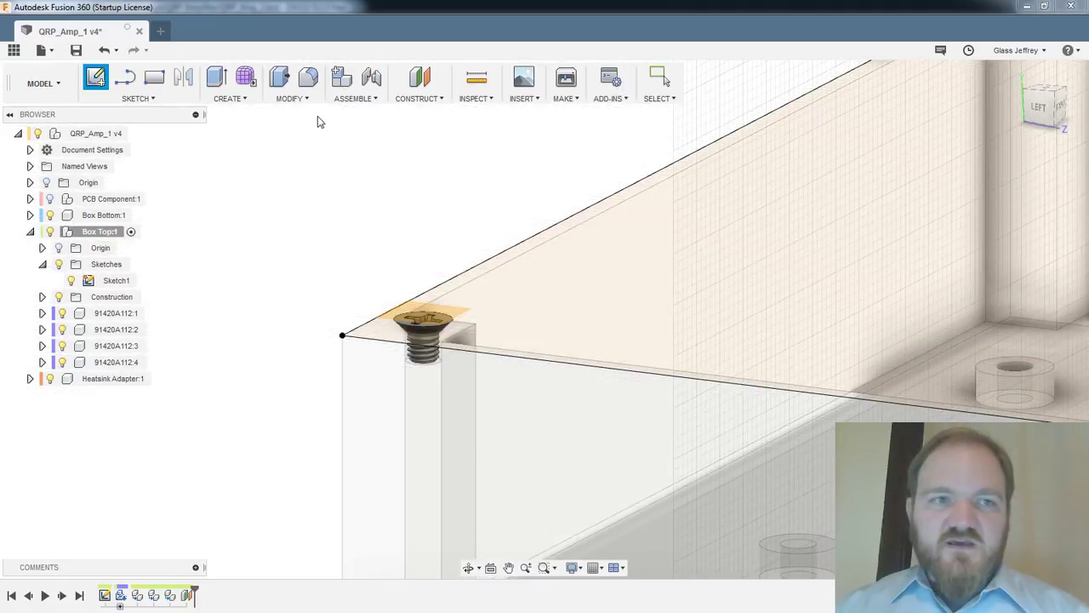
{"action": "key", "text": "e"}
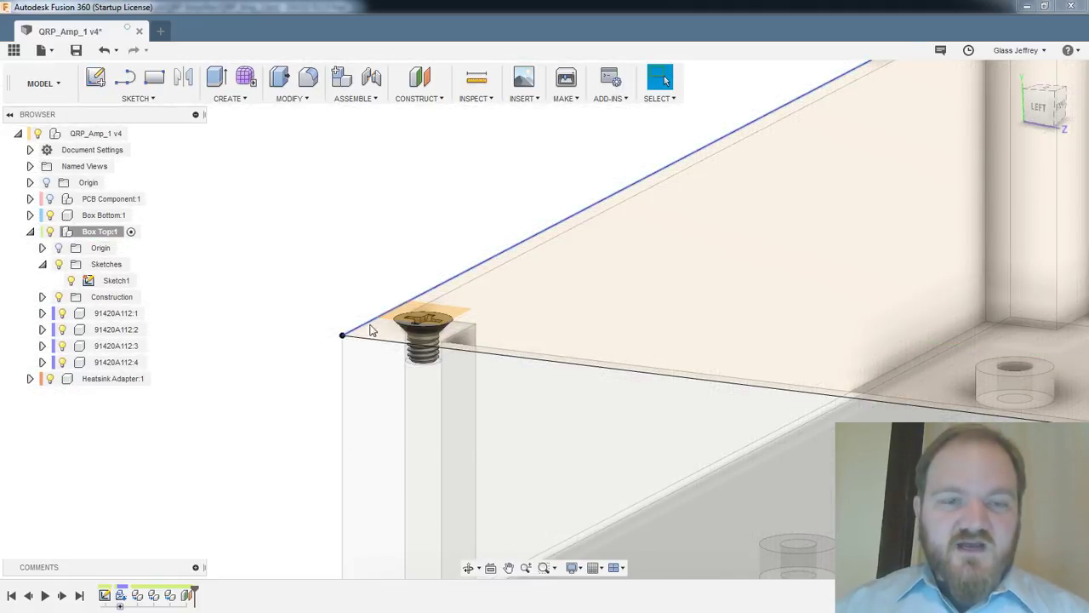
{"action": "left_click", "coordinate": [389, 335]}
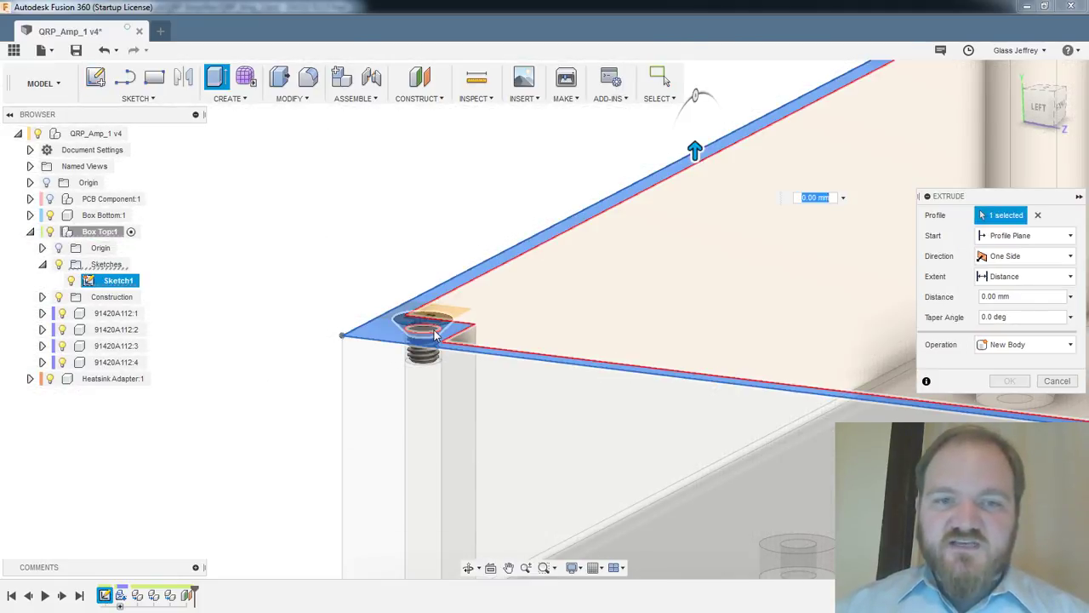
{"action": "left_click", "coordinate": [497, 307]}
{"action": "left_click", "coordinate": [1013, 256]}
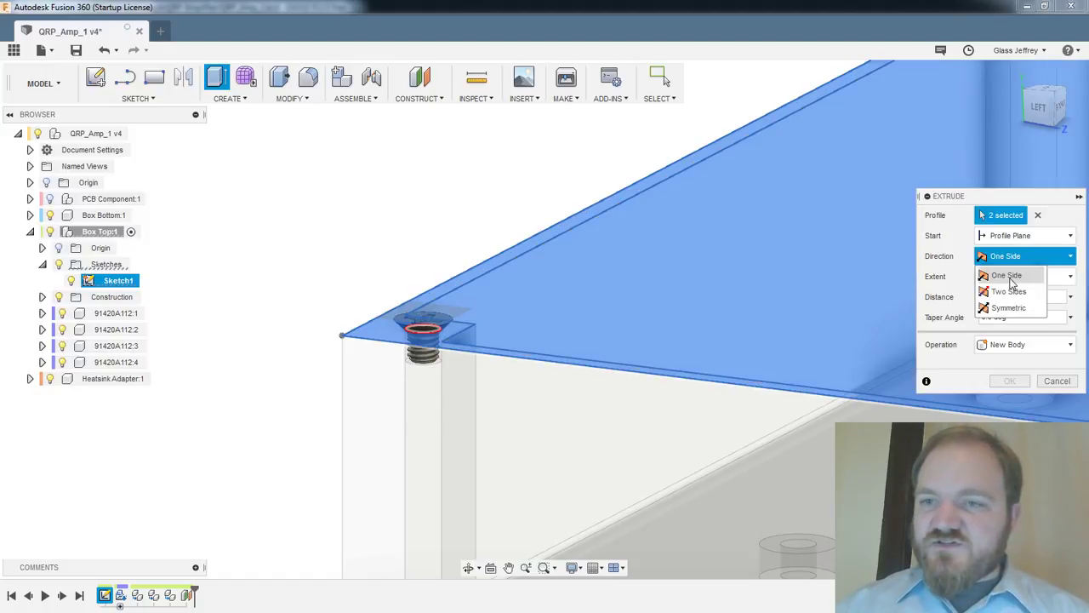
{"action": "left_click", "coordinate": [1002, 272]}
{"action": "left_click", "coordinate": [1021, 276]}
{"action": "left_click", "coordinate": [1003, 308]}
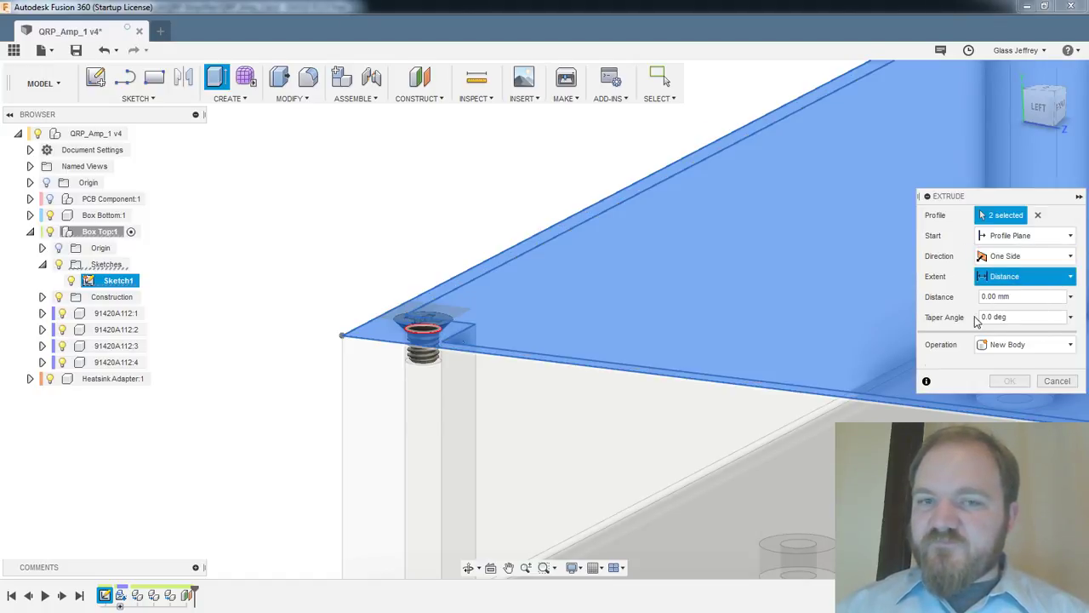
{"action": "left_click", "coordinate": [404, 315]}
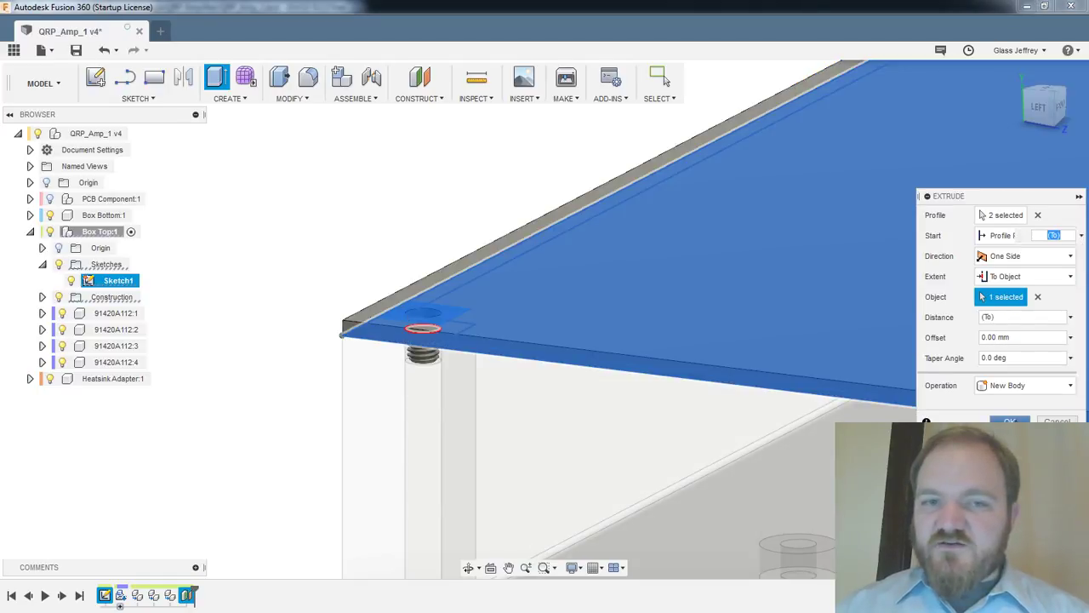
{"action": "left_click", "coordinate": [1009, 420]}
Examine the extruded lid plate and how its corner hole fits over the screw head
{"action": "scroll", "coordinate": [501, 175], "scroll_direction": "down", "scroll_amount": 3}
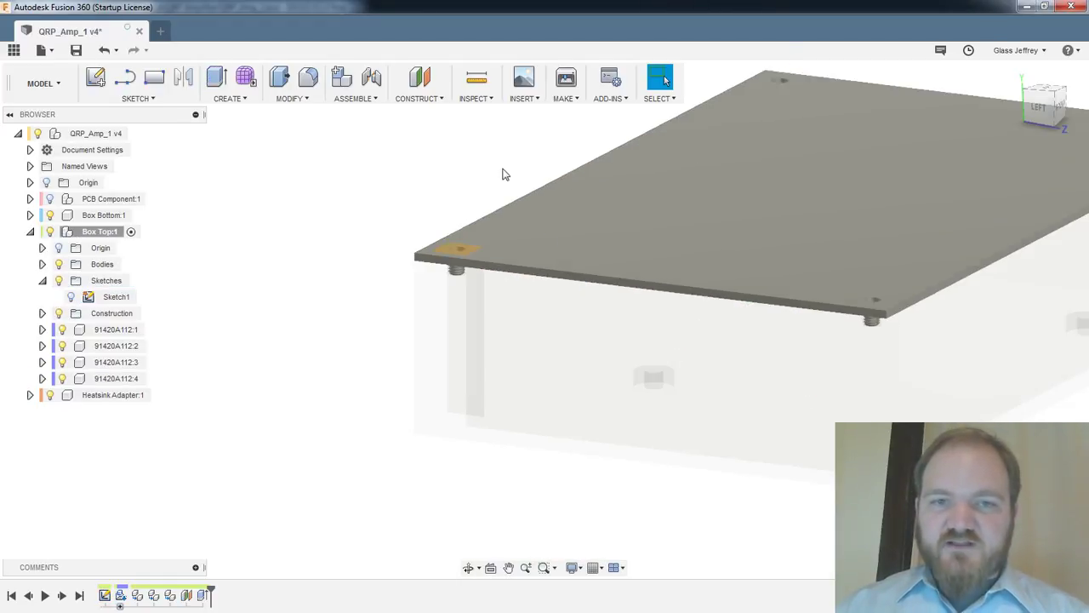
{"action": "middle_click_drag", "start_coordinate": [902, 206], "coordinate": [964, 286]}
{"action": "scroll", "coordinate": [318, 386], "scroll_direction": "down", "scroll_amount": 2}
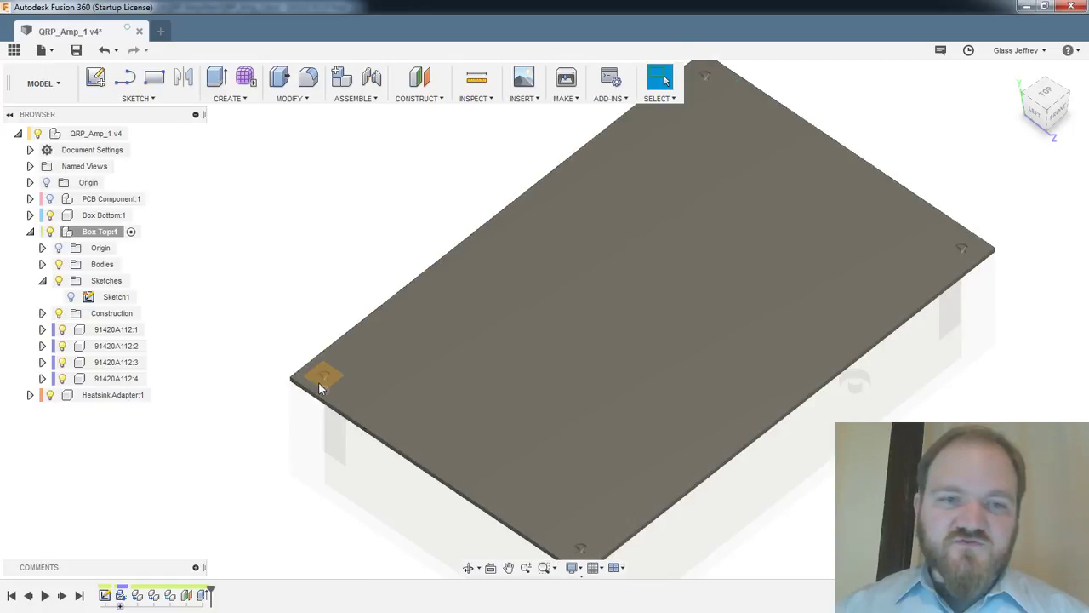
{"action": "scroll", "coordinate": [320, 386], "scroll_direction": "up", "scroll_amount": 5}
{"action": "scroll", "coordinate": [321, 383], "scroll_direction": "up", "scroll_amount": 3}
{"action": "middle_click_drag", "start_coordinate": [443, 348], "coordinate": [551, 331]}
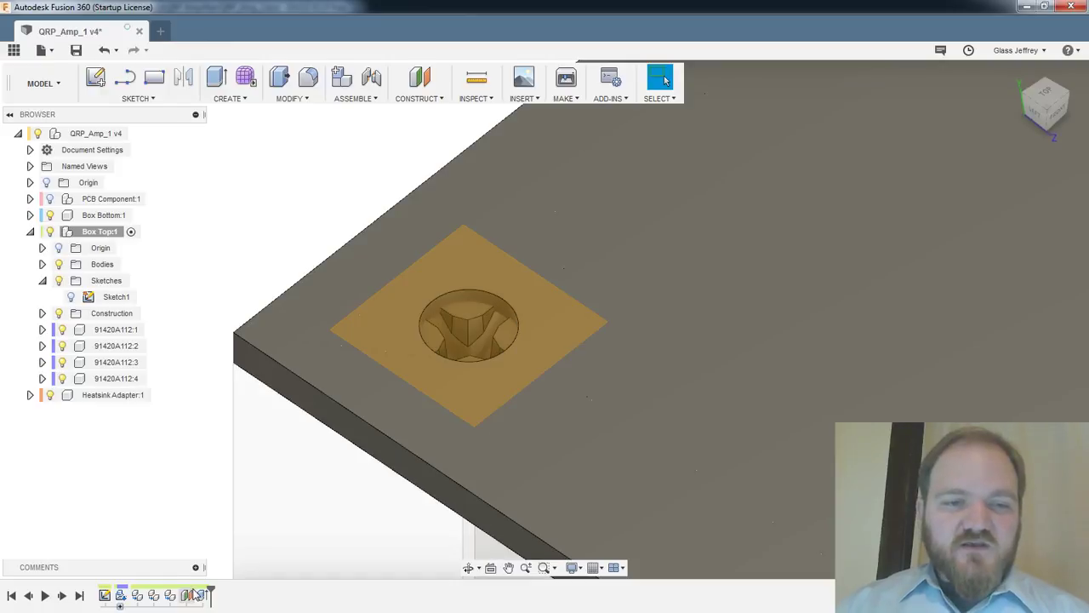
Roll the history back before the lid extrusion, inspect the bare screw head in the corner, and roll forward again
{"action": "left_click_drag", "start_coordinate": [211, 589], "coordinate": [193, 593]}
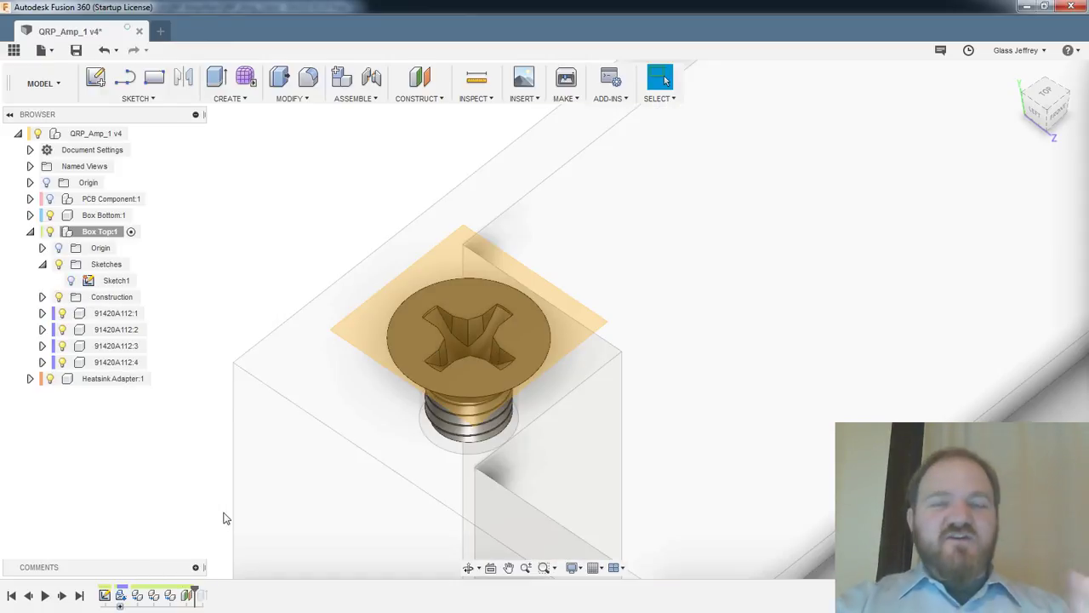
{"action": "middle_click_drag", "start_coordinate": [634, 420], "coordinate": [639, 370], "text": "shift"}
{"action": "scroll", "coordinate": [516, 379], "scroll_direction": "down", "scroll_amount": 4}
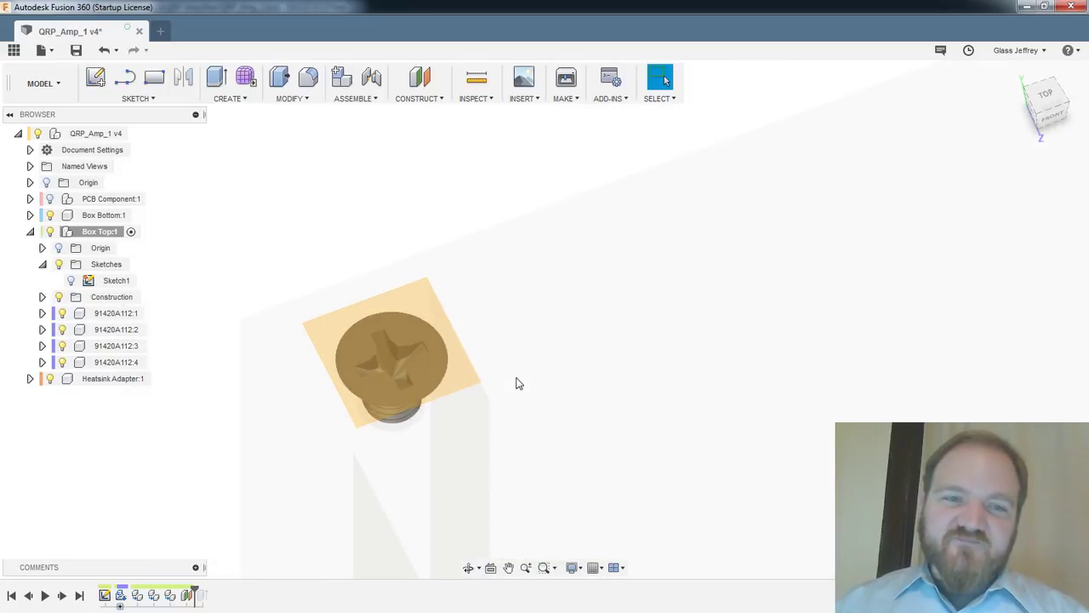
{"action": "middle_click_drag", "start_coordinate": [598, 339], "coordinate": [572, 339], "text": "shift"}
{"action": "middle_click_drag", "start_coordinate": [436, 176], "coordinate": [459, 177], "text": "shift"}
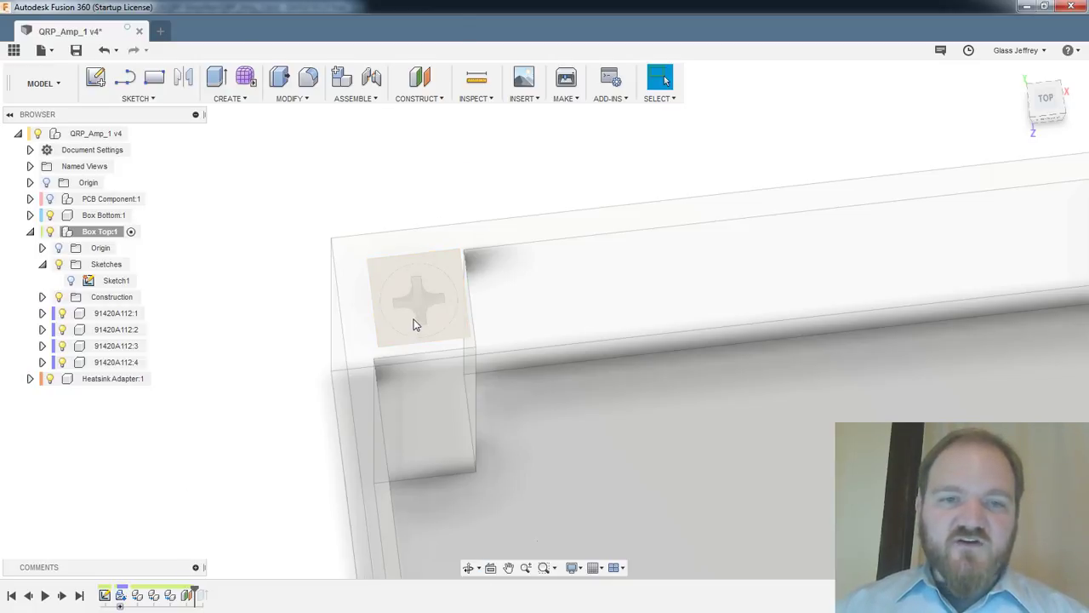
{"action": "middle_click_drag", "start_coordinate": [355, 212], "coordinate": [352, 186], "text": "shift"}
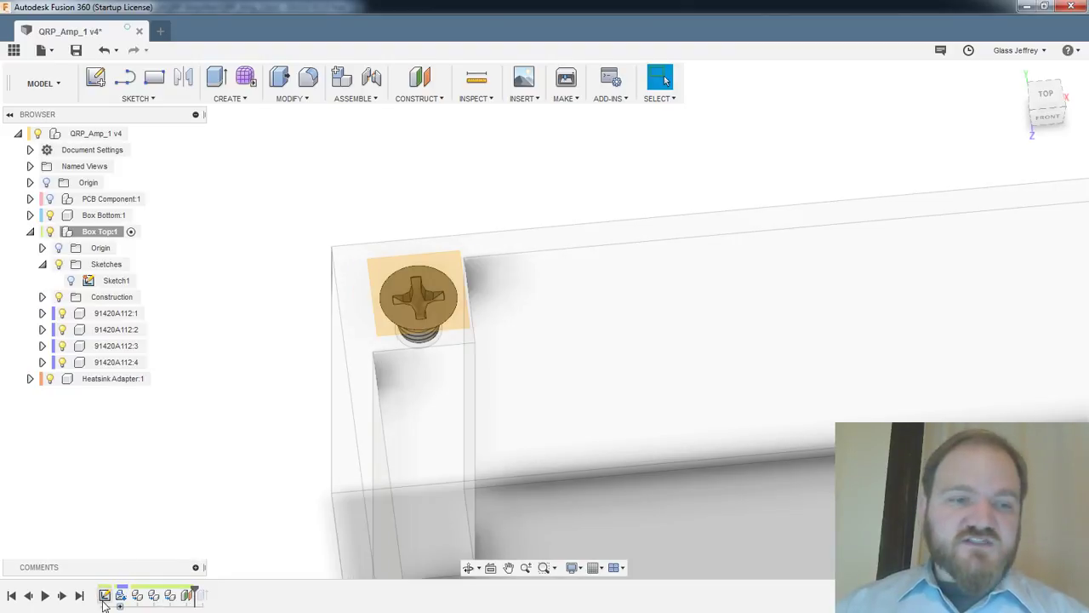
{"action": "left_click_drag", "start_coordinate": [194, 593], "coordinate": [211, 590]}
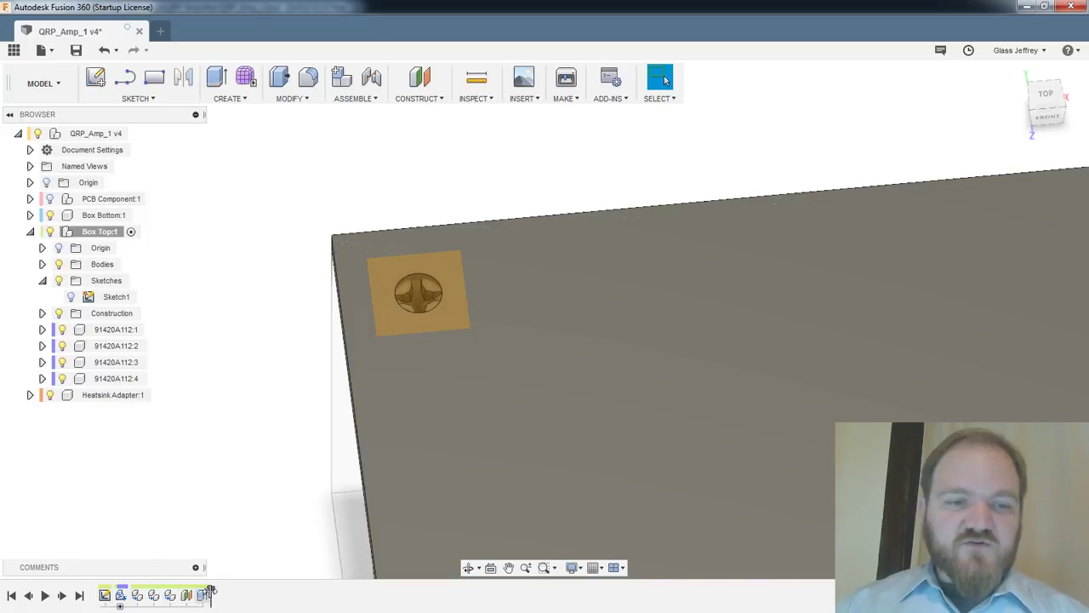
Delete the lid extrusion and Box Top's Sketch1 from the design history
{"action": "right_click", "coordinate": [202, 598]}
{"action": "left_click", "coordinate": [230, 504]}
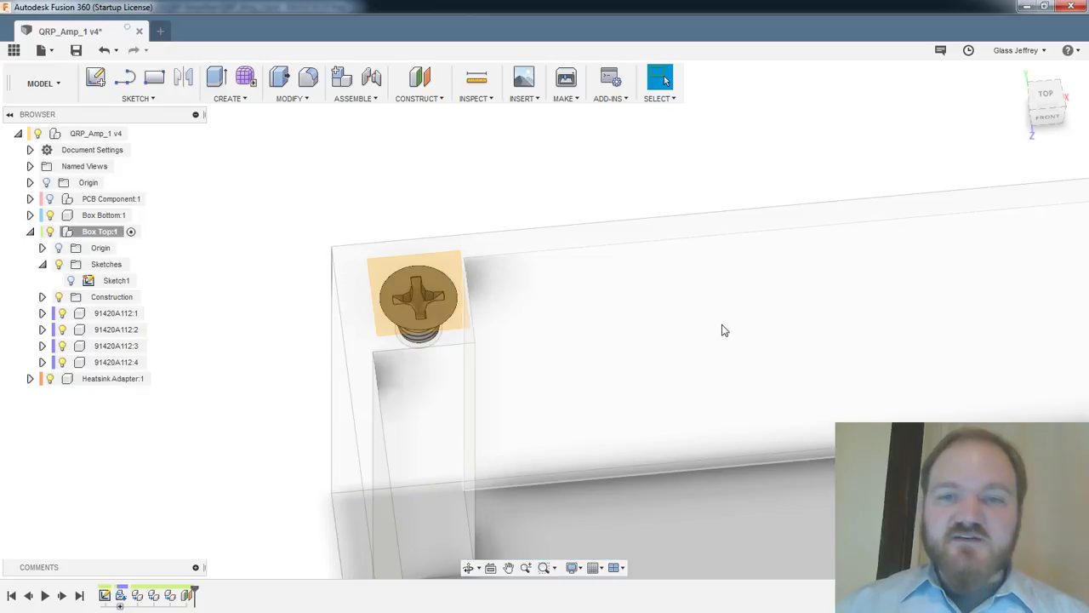
{"action": "right_click", "coordinate": [104, 596]}
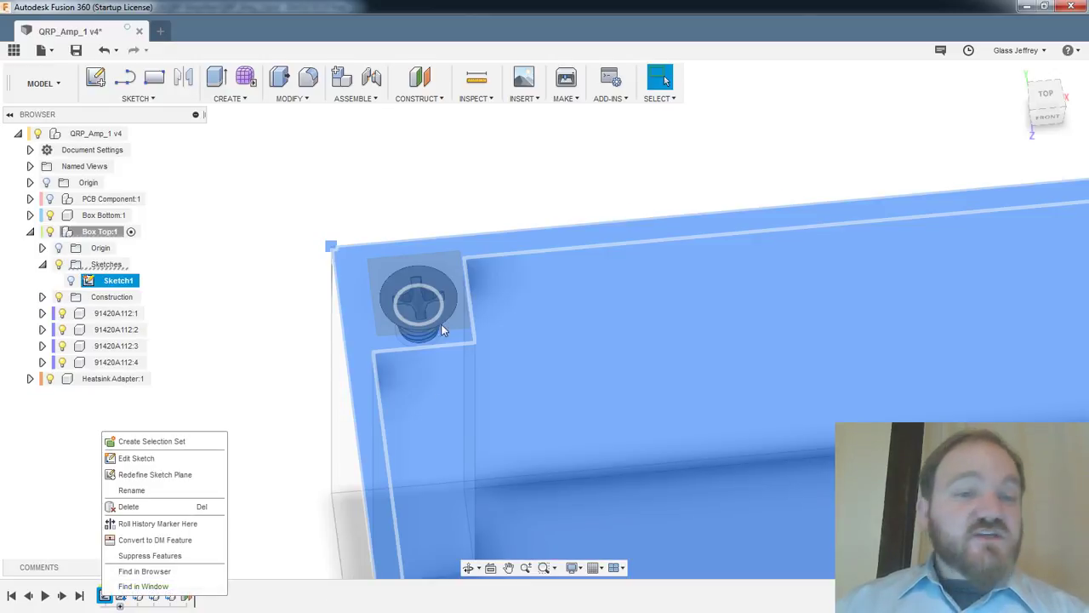
{"action": "left_click", "coordinate": [178, 507]}
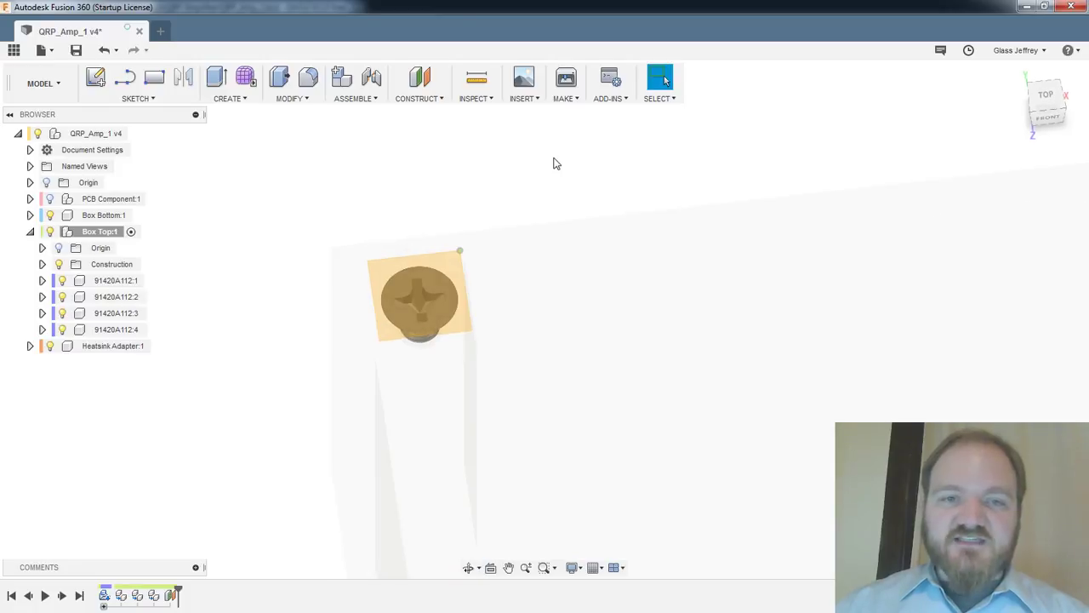
Create a new sketch in Box Top on the top rim face of Box Bottom
{"action": "left_click", "coordinate": [96, 80]}
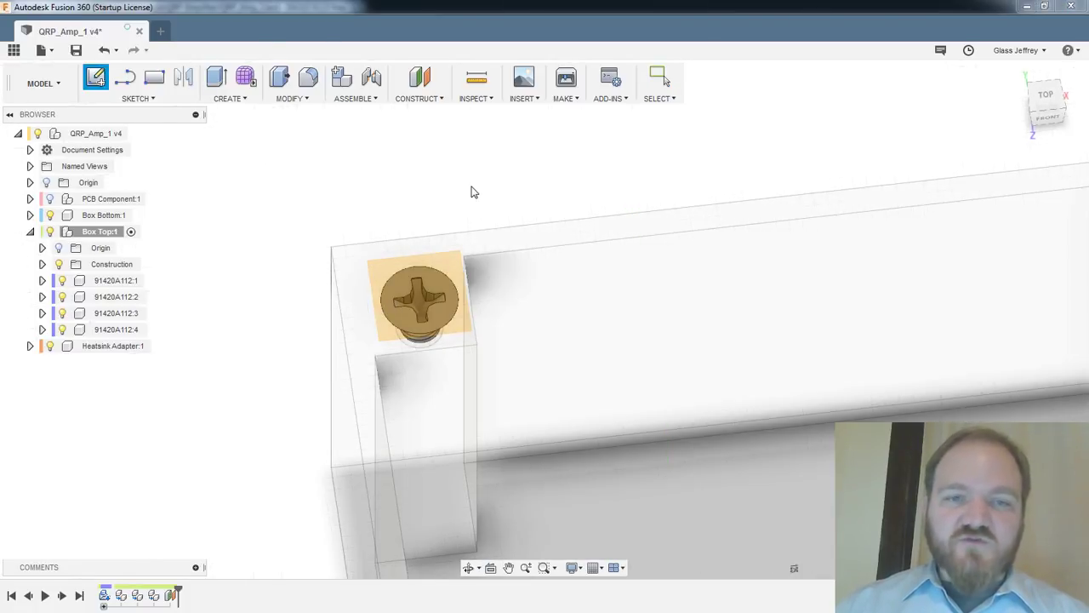
{"action": "key", "text": "Escape"}
{"action": "left_click", "coordinate": [95, 77]}
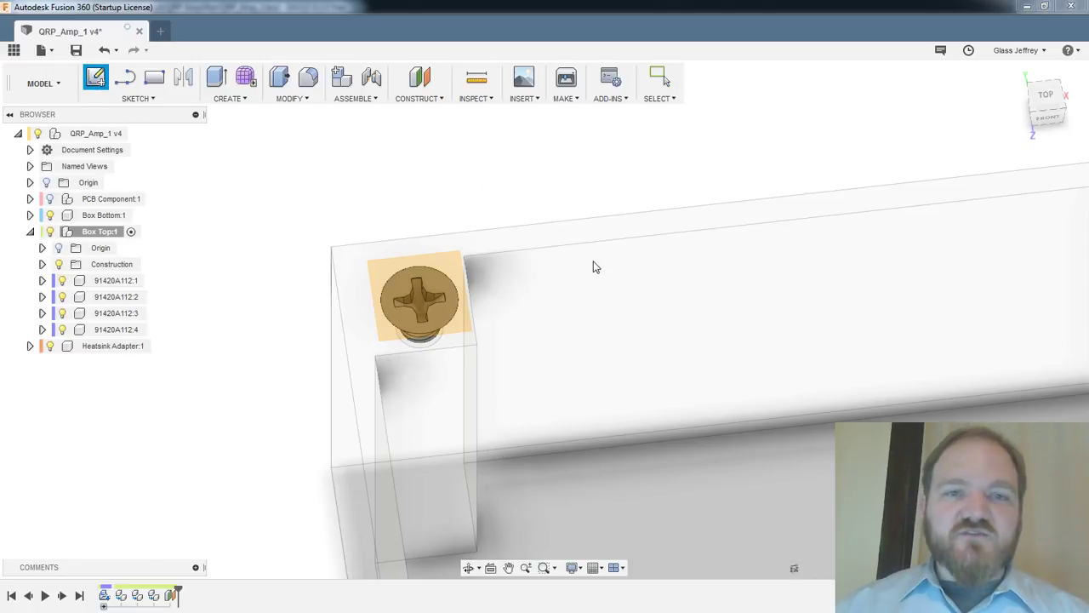
{"action": "left_click", "coordinate": [554, 242]}
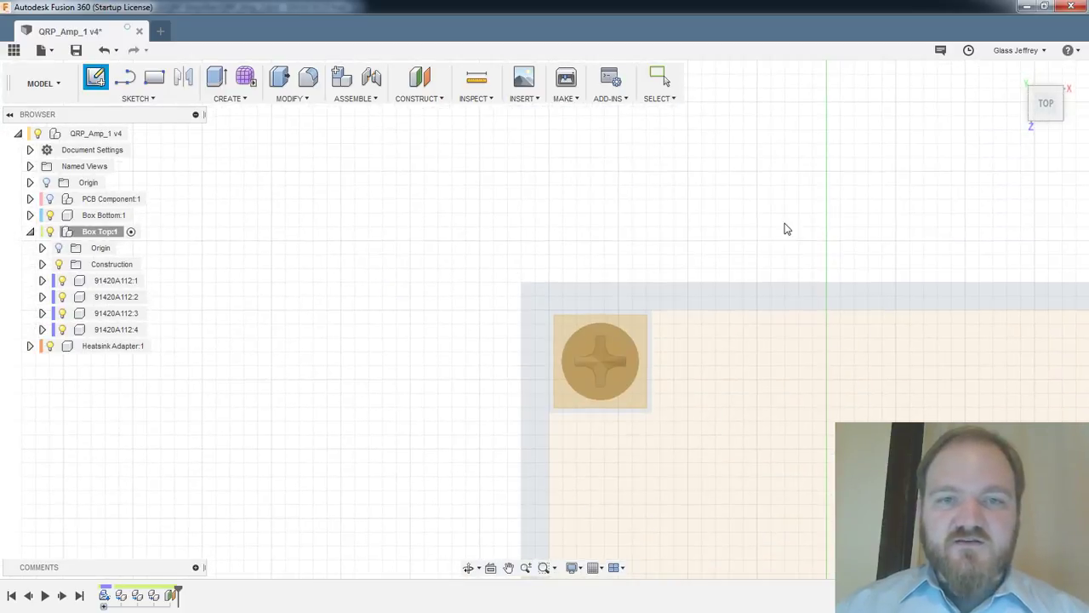
Project the first corner screw's head face into the lid sketch
{"action": "key", "text": "p"}
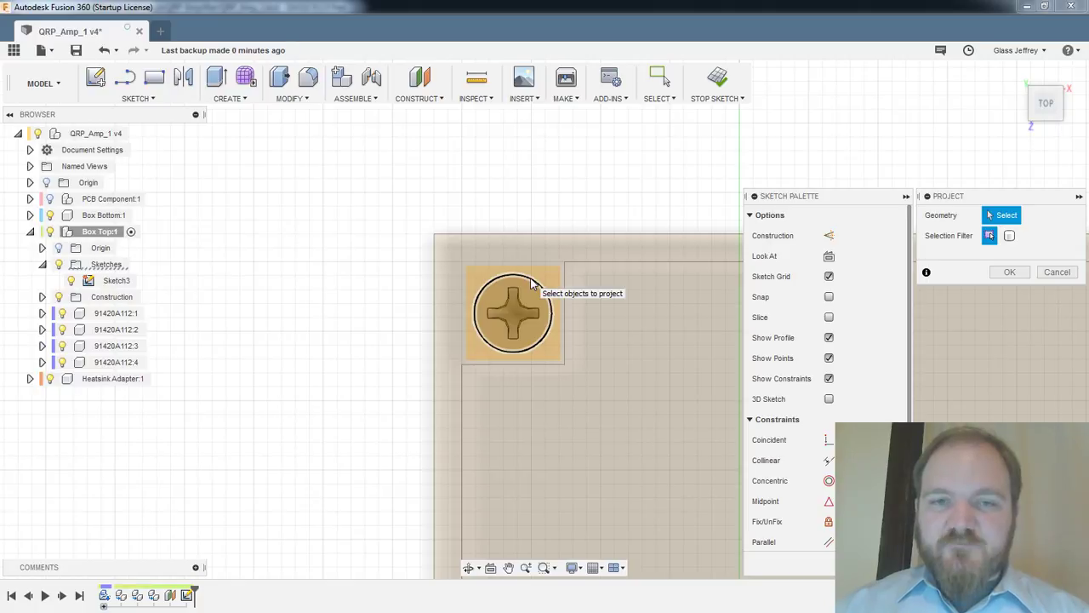
{"action": "scroll", "coordinate": [638, 406], "scroll_direction": "down", "scroll_amount": 4}
{"action": "middle_click_drag", "start_coordinate": [676, 441], "coordinate": [588, 253]}
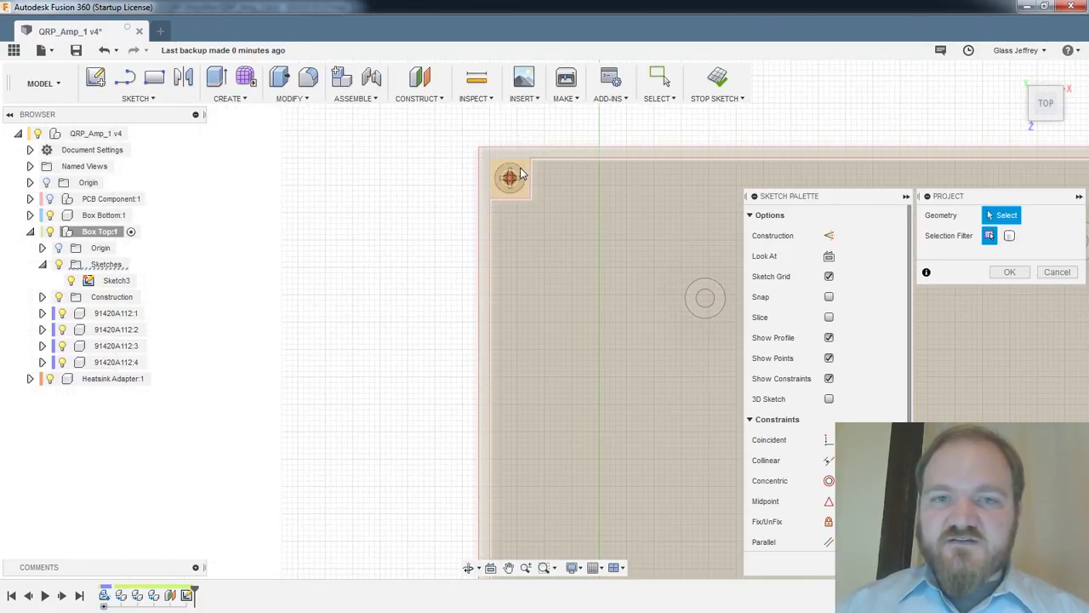
{"action": "scroll", "coordinate": [522, 172], "scroll_direction": "up", "scroll_amount": 5}
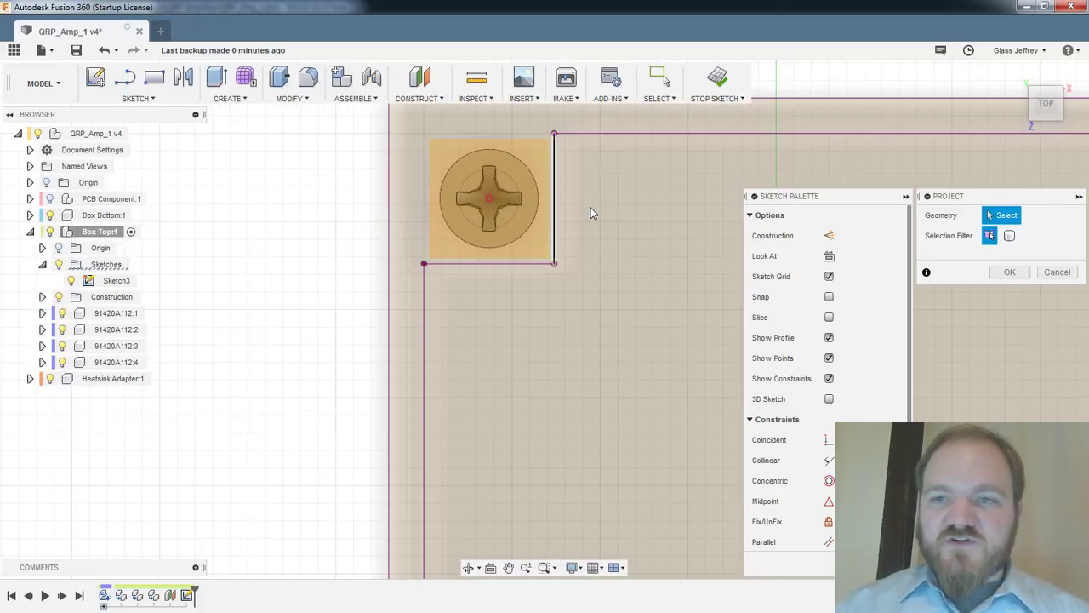
{"action": "mouse_move", "coordinate": [588, 212]}
{"action": "middle_mouse_down", "text": "shift"}
{"action": "mouse_move", "coordinate": [624, 177]}
{"action": "mouse_move", "coordinate": [514, 334]}
{"action": "middle_mouse_up", "text": "shift"}
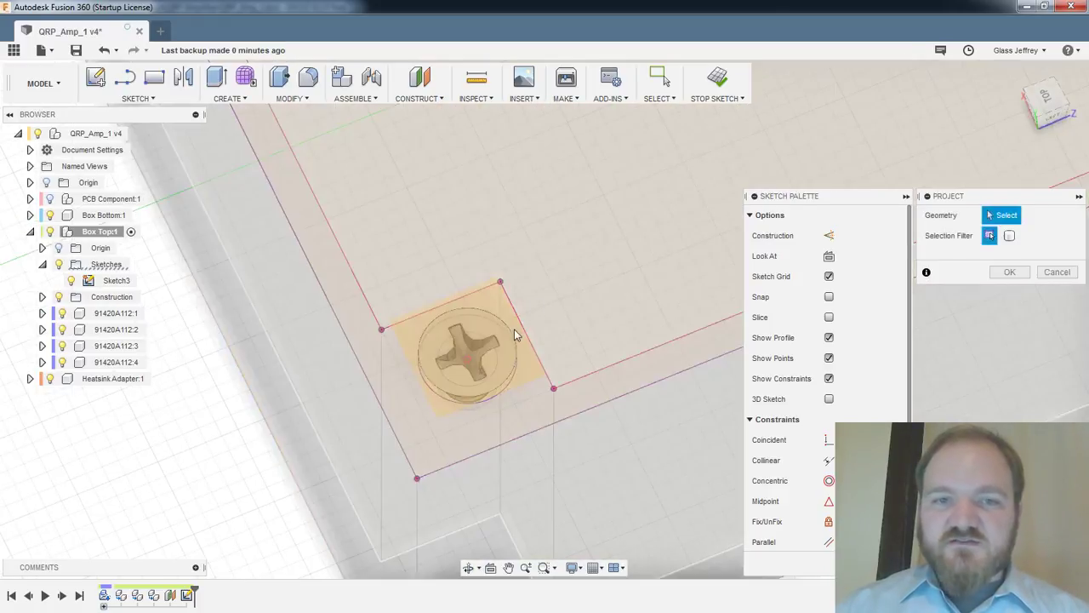
{"action": "scroll", "coordinate": [512, 350], "scroll_direction": "down", "scroll_amount": 5}
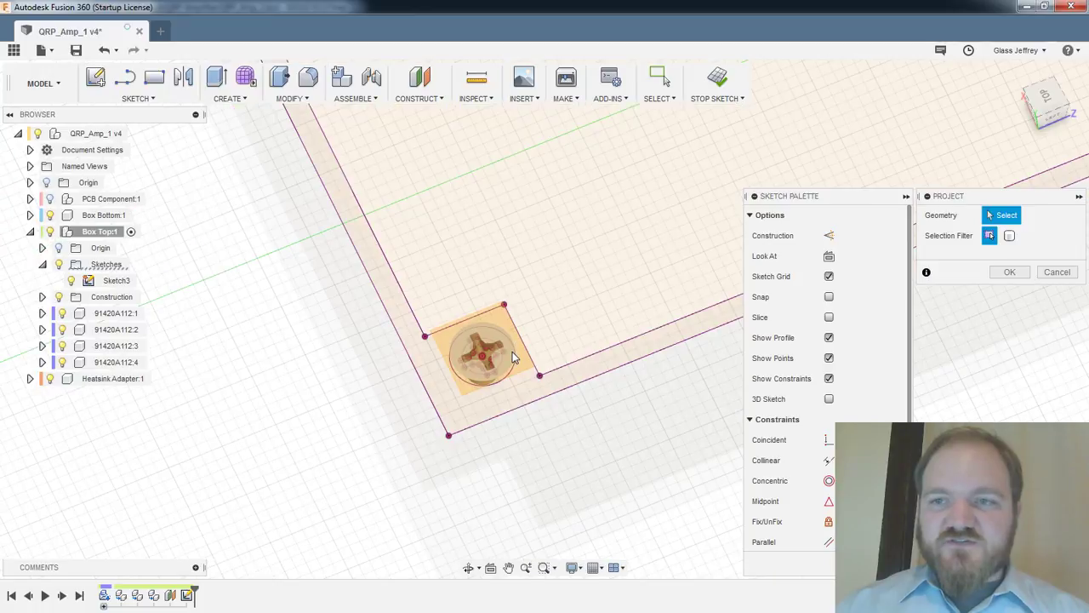
{"action": "scroll", "coordinate": [521, 353], "scroll_direction": "up", "scroll_amount": 7}
{"action": "middle_click_drag", "start_coordinate": [534, 346], "coordinate": [567, 311], "text": "shift"}
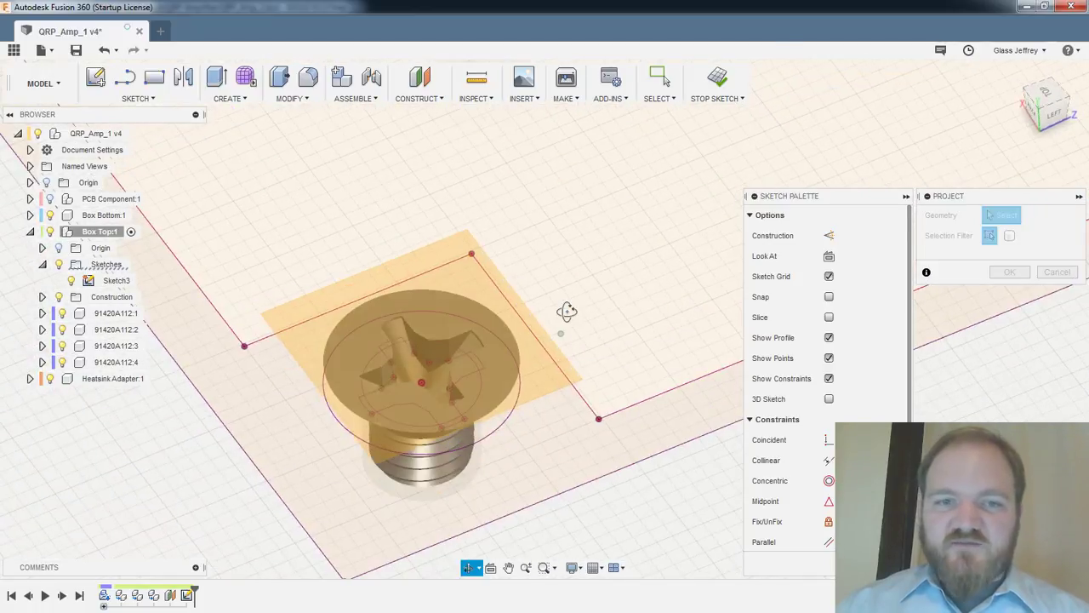
Project the screw heads in the other three corners into the same sketch and finish the projection
{"action": "scroll", "coordinate": [630, 254], "scroll_direction": "down", "scroll_amount": 5}
{"action": "middle_click_drag", "start_coordinate": [902, 151], "coordinate": [538, 319]}
{"action": "scroll", "coordinate": [537, 324], "scroll_direction": "up", "scroll_amount": 4}
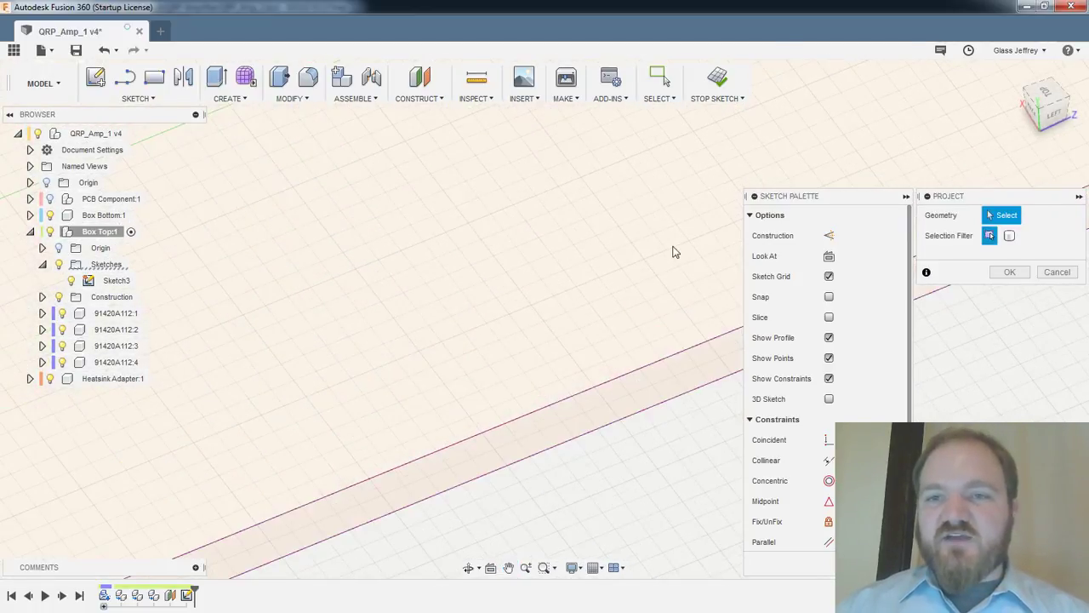
{"action": "middle_click_drag", "start_coordinate": [673, 250], "coordinate": [431, 280]}
{"action": "scroll", "coordinate": [438, 280], "scroll_direction": "down", "scroll_amount": 6}
{"action": "middle_click_drag", "start_coordinate": [658, 178], "coordinate": [594, 225]}
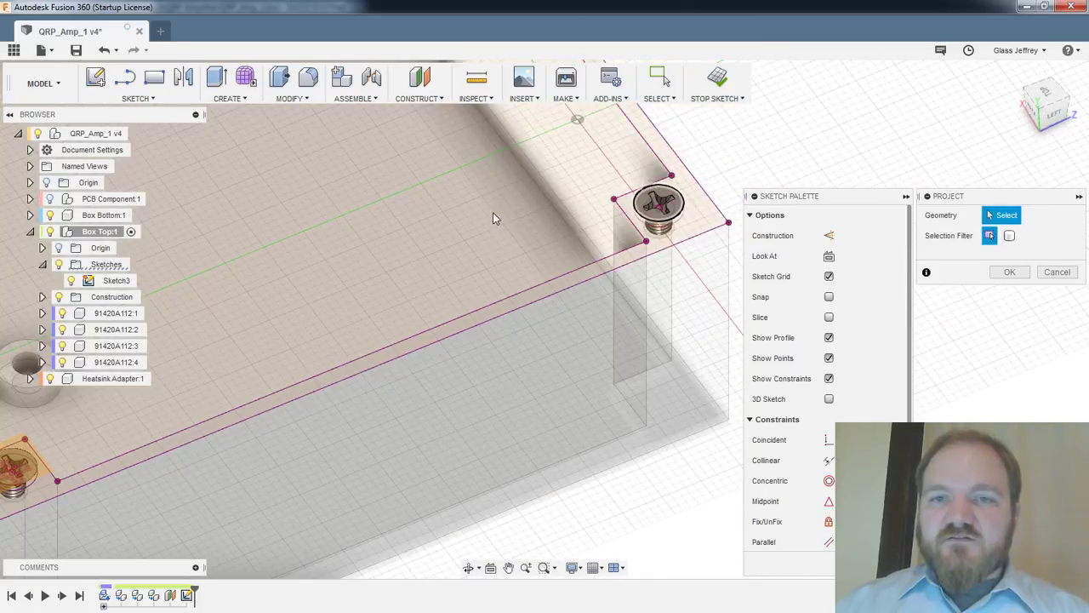
{"action": "middle_click_drag", "start_coordinate": [561, 367], "coordinate": [624, 502]}
{"action": "middle_click_drag", "start_coordinate": [560, 395], "coordinate": [758, 606]}
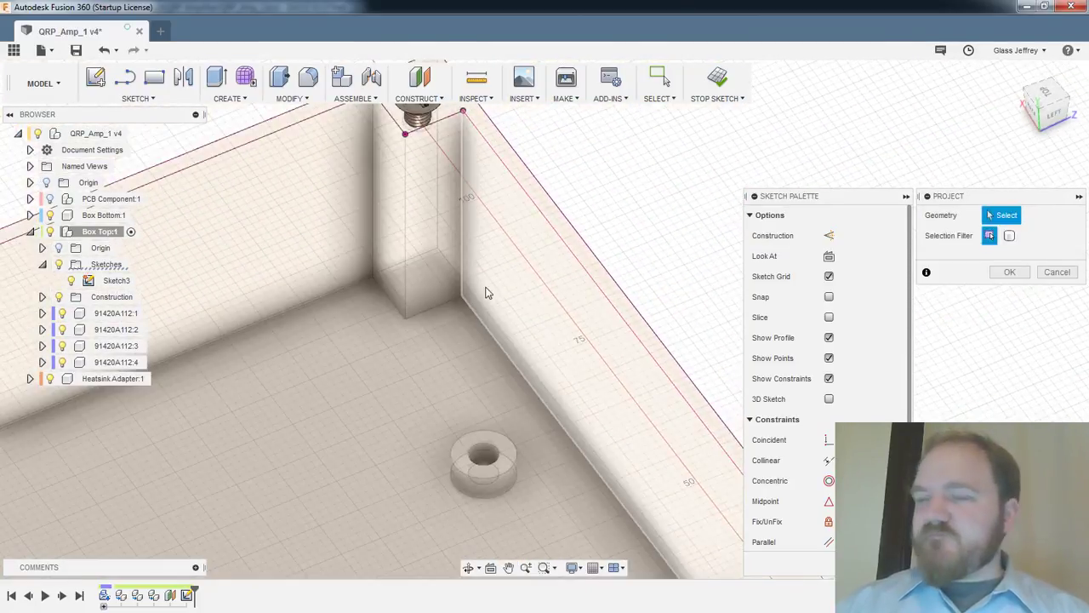
{"action": "middle_click_drag", "start_coordinate": [505, 331], "coordinate": [553, 404]}
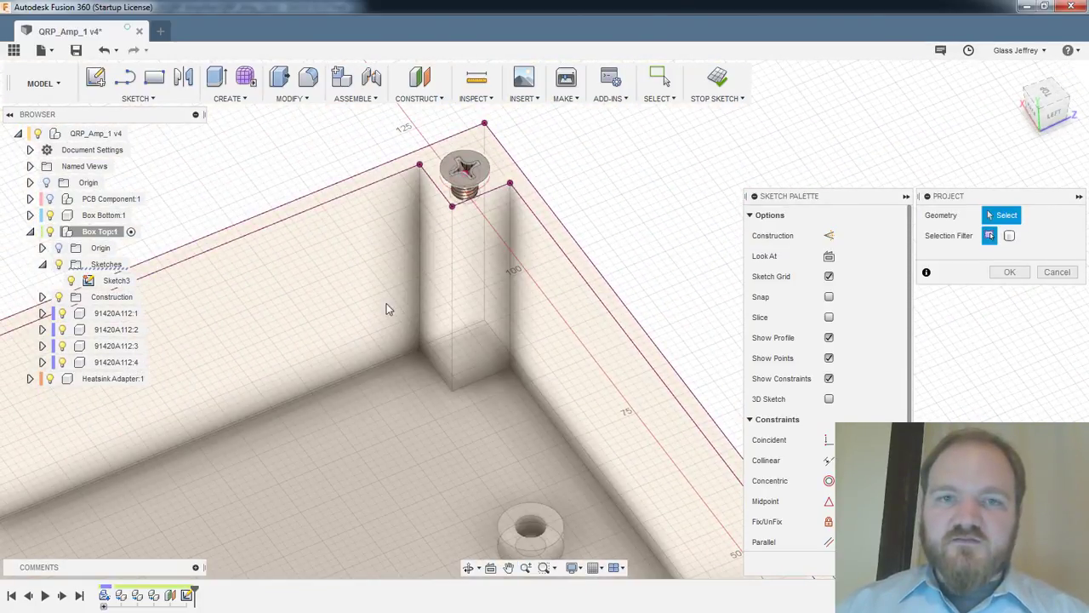
{"action": "middle_click_drag", "start_coordinate": [440, 290], "coordinate": [735, 226]}
{"action": "middle_click_drag", "start_coordinate": [481, 331], "coordinate": [554, 310]}
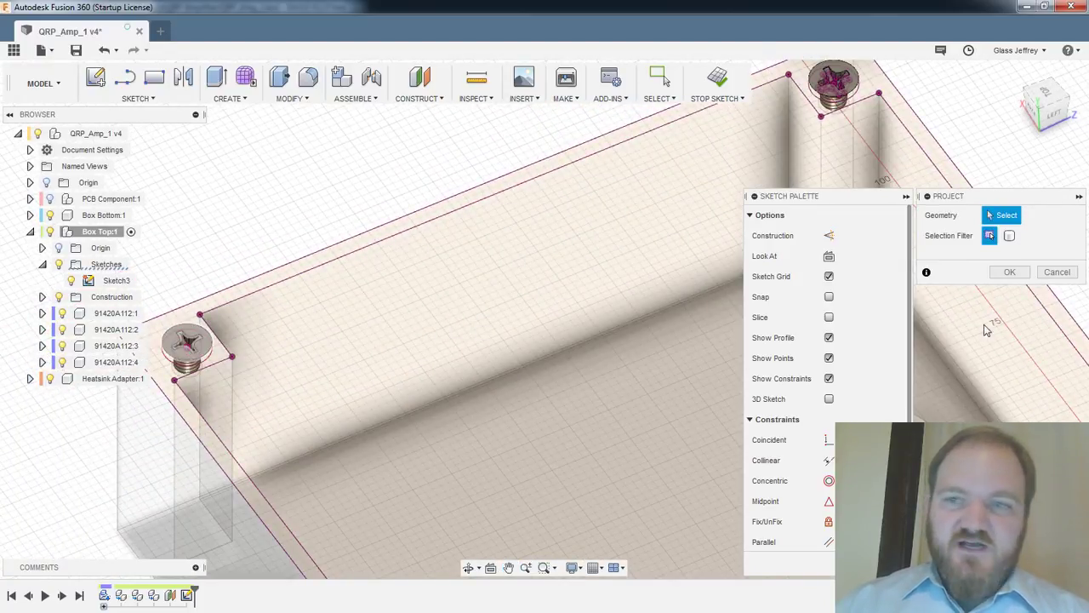
{"action": "left_click", "coordinate": [1009, 272]}
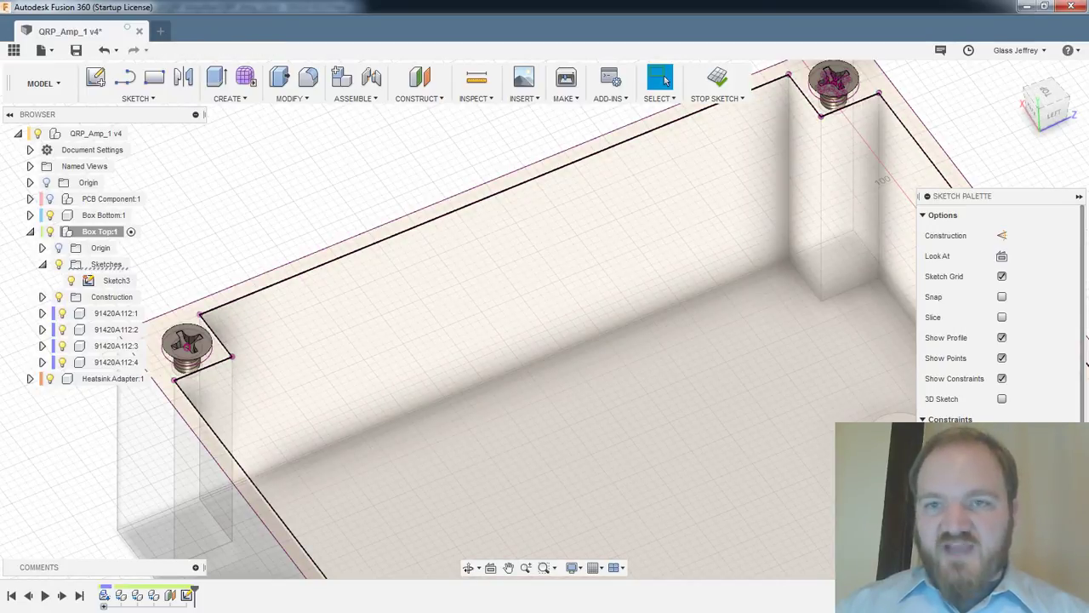
Examine from above and from the front how the corner screw's conical head sits relative to the sketch plane and projected outline
{"action": "middle_click_drag", "start_coordinate": [760, 291], "coordinate": [717, 304]}
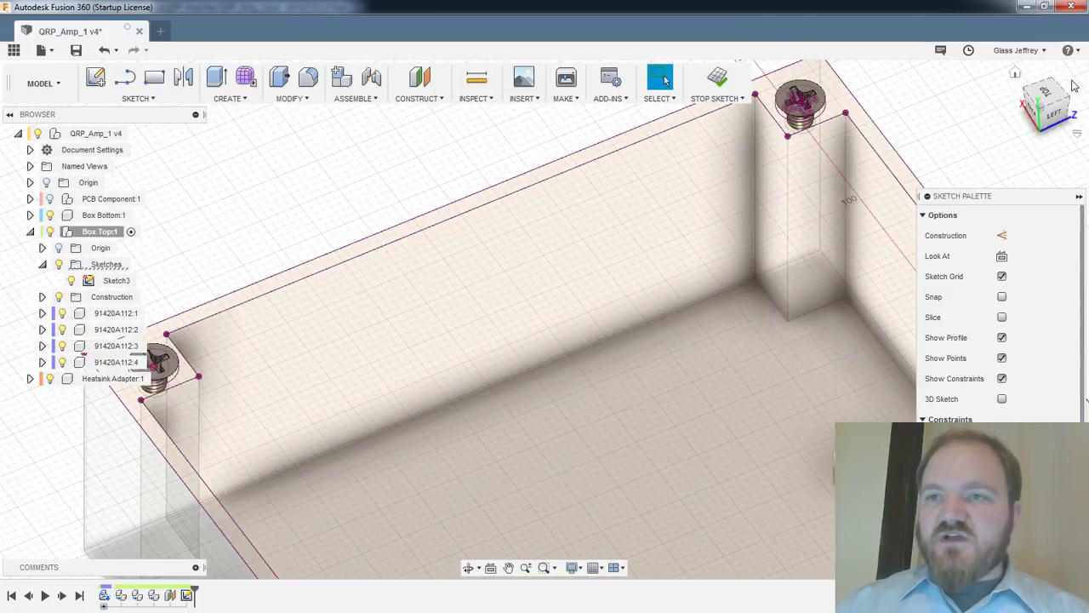
{"action": "left_click", "coordinate": [1051, 97]}
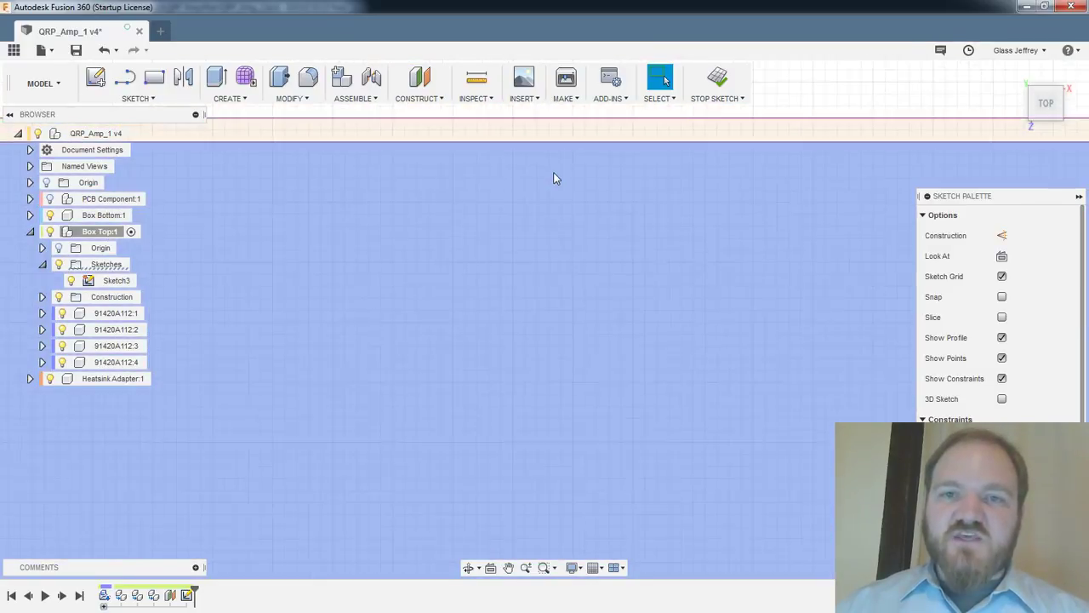
{"action": "scroll", "coordinate": [445, 145], "scroll_direction": "up", "scroll_amount": 10}
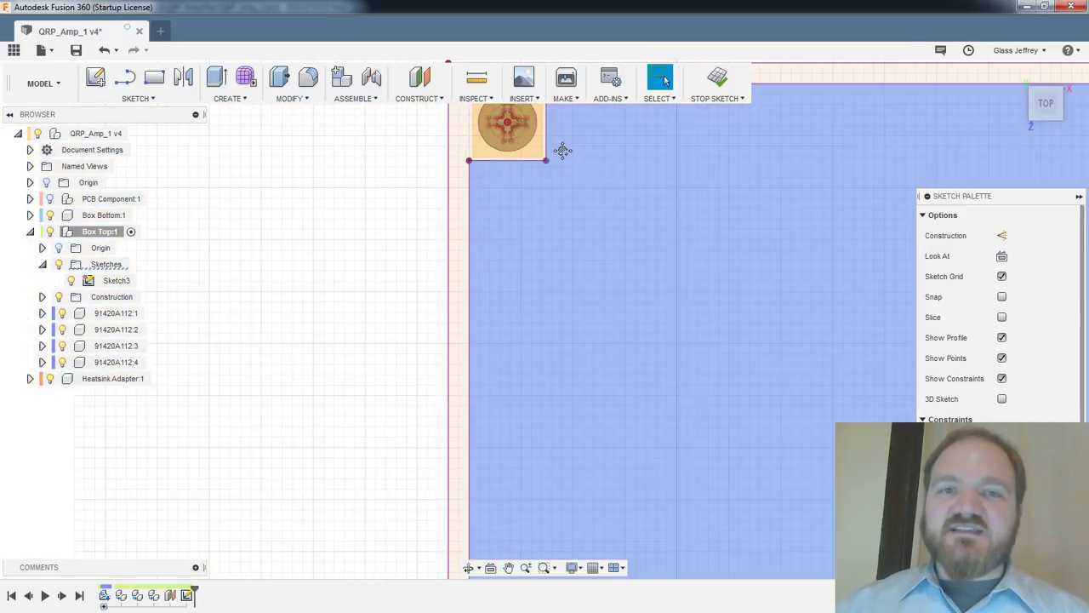
{"action": "mouse_move", "coordinate": [558, 196]}
{"action": "middle_mouse_down", "text": "shift"}
{"action": "mouse_move", "coordinate": [553, 170]}
{"action": "mouse_move", "coordinate": [583, 244]}
{"action": "mouse_move", "coordinate": [584, 221]}
{"action": "middle_mouse_up", "text": "shift"}
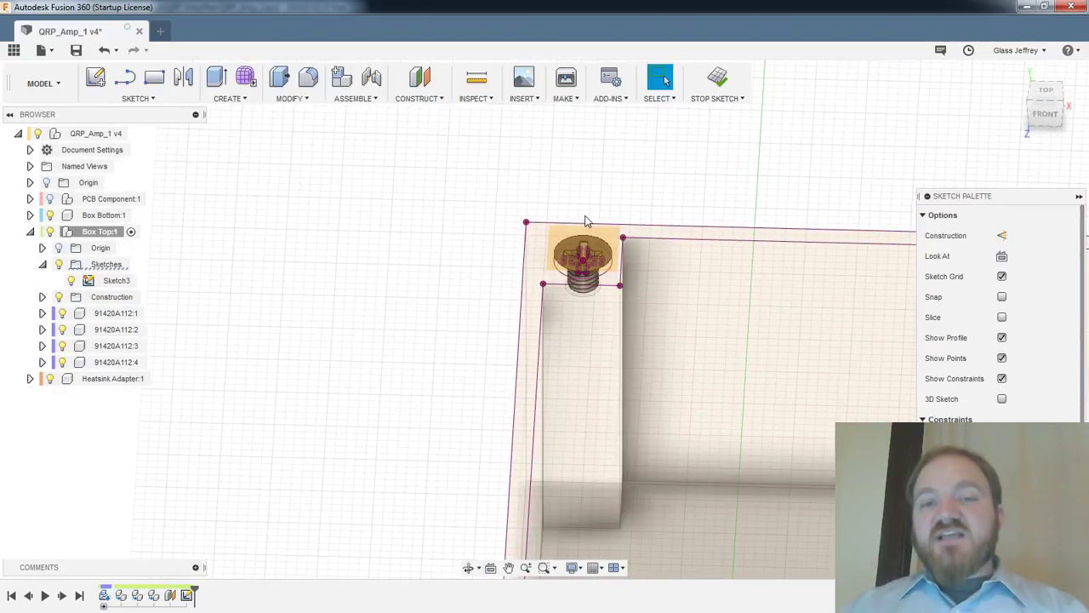
{"action": "scroll", "coordinate": [586, 234], "scroll_direction": "down", "scroll_amount": 2}
{"action": "scroll", "coordinate": [596, 235], "scroll_direction": "up", "scroll_amount": 6}
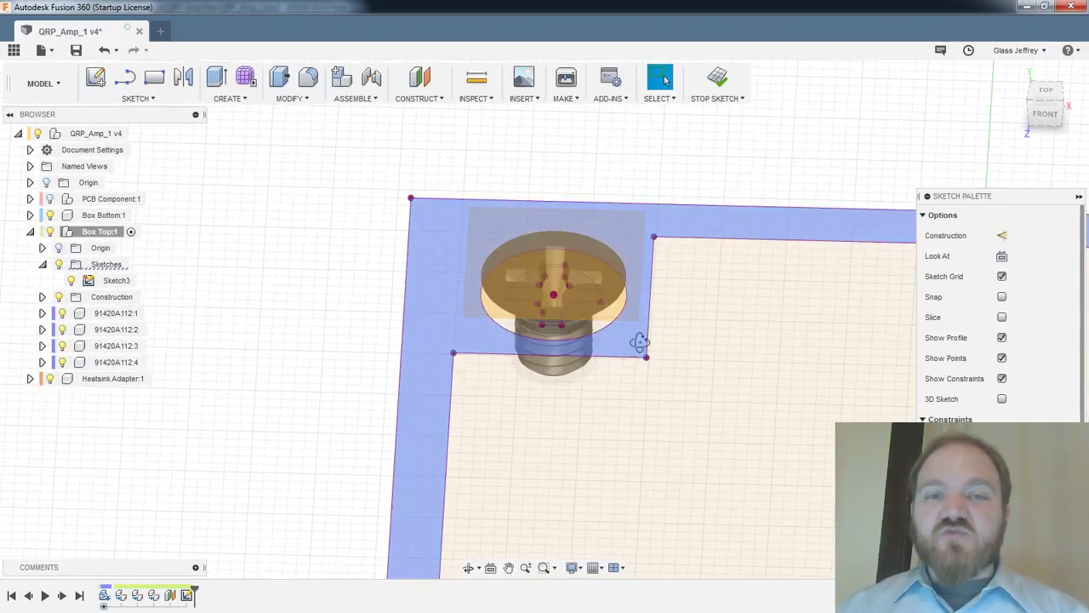
{"action": "mouse_move", "coordinate": [639, 342]}
{"action": "middle_mouse_down", "text": "shift"}
{"action": "mouse_move", "coordinate": [642, 305]}
{"action": "mouse_move", "coordinate": [648, 319]}
{"action": "middle_mouse_up", "text": "shift"}
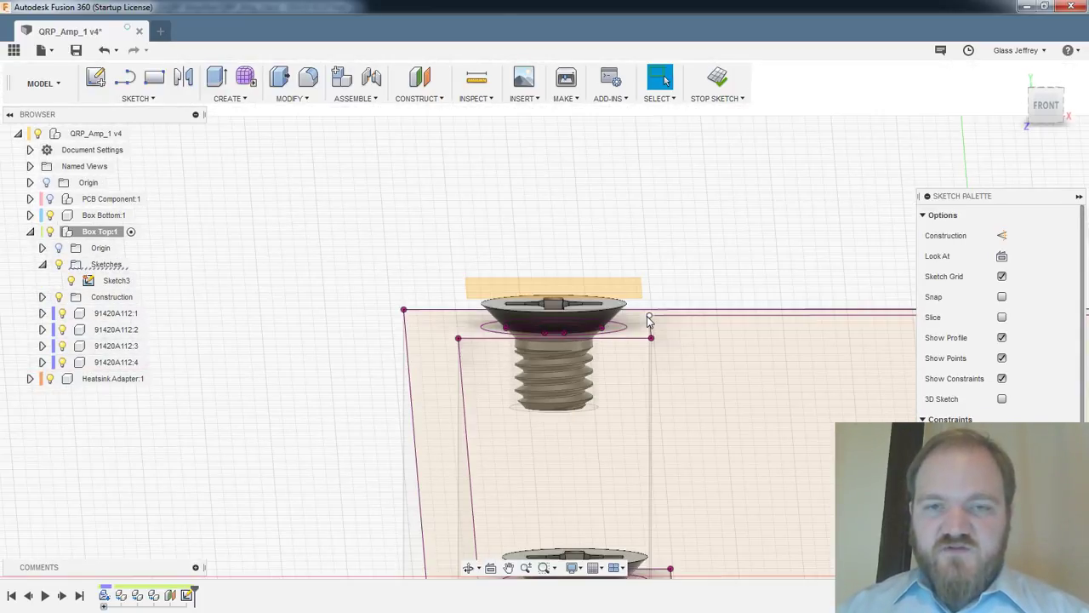
{"action": "scroll", "coordinate": [647, 316], "scroll_direction": "up", "scroll_amount": 5}
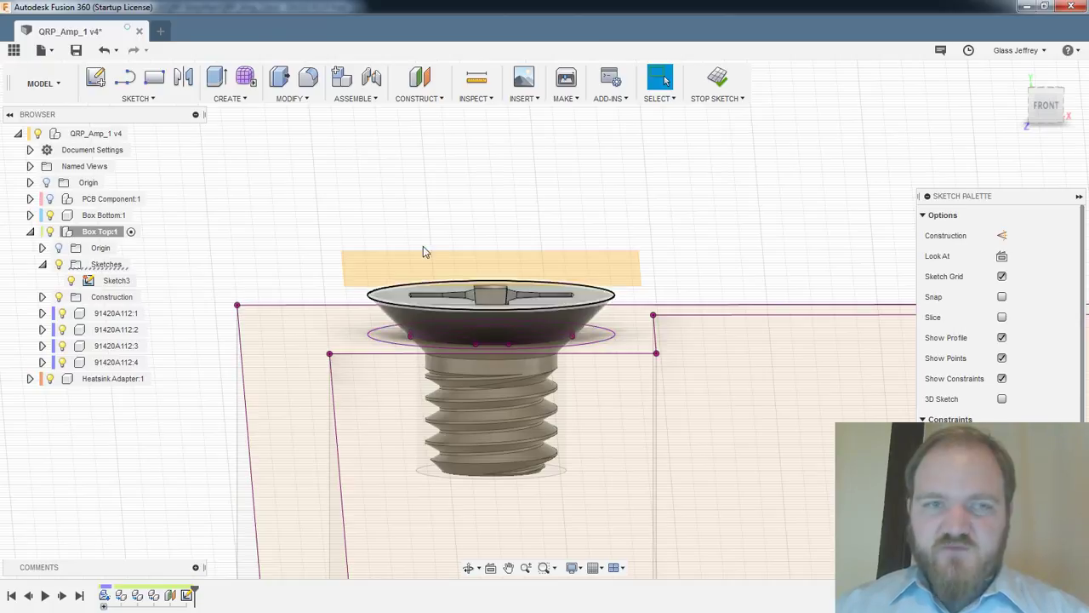
{"action": "middle_click_drag", "start_coordinate": [625, 357], "coordinate": [622, 355], "text": "shift"}
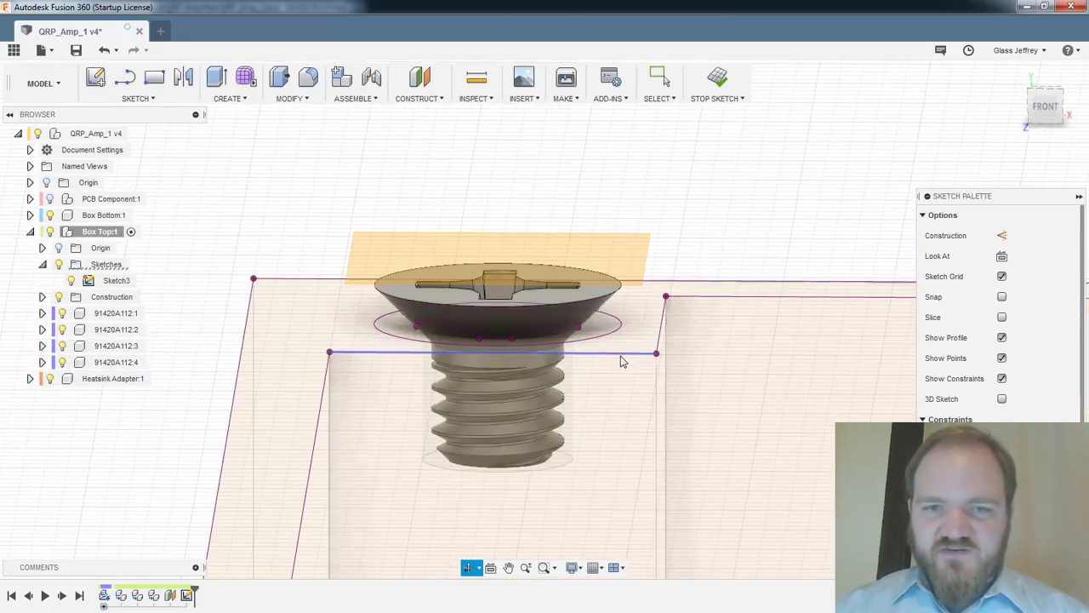
{"action": "key", "text": "p"}
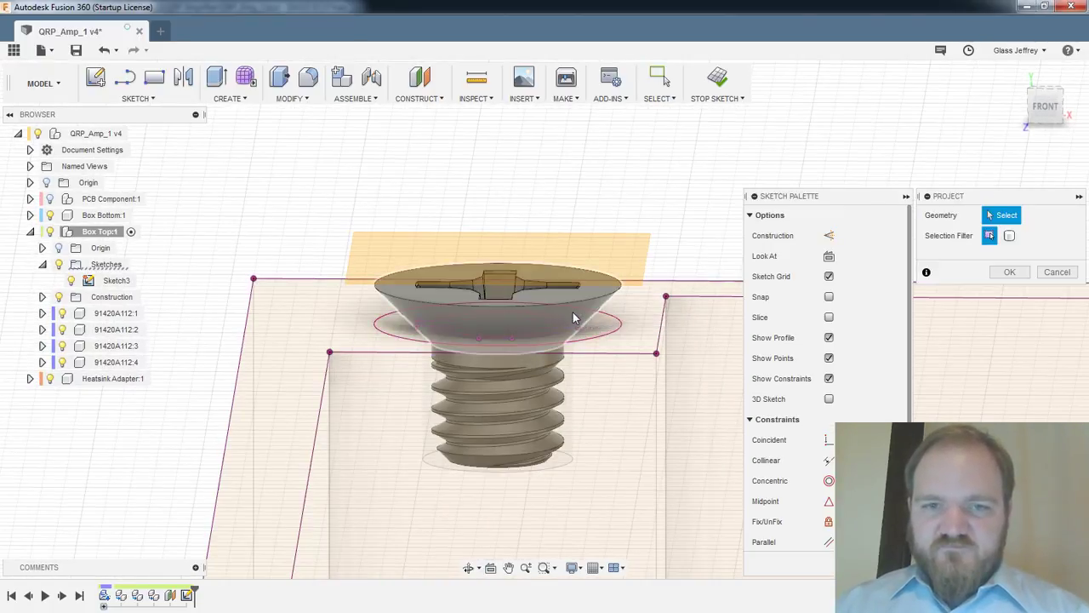
{"action": "scroll", "coordinate": [593, 377], "scroll_direction": "up", "scroll_amount": 3}
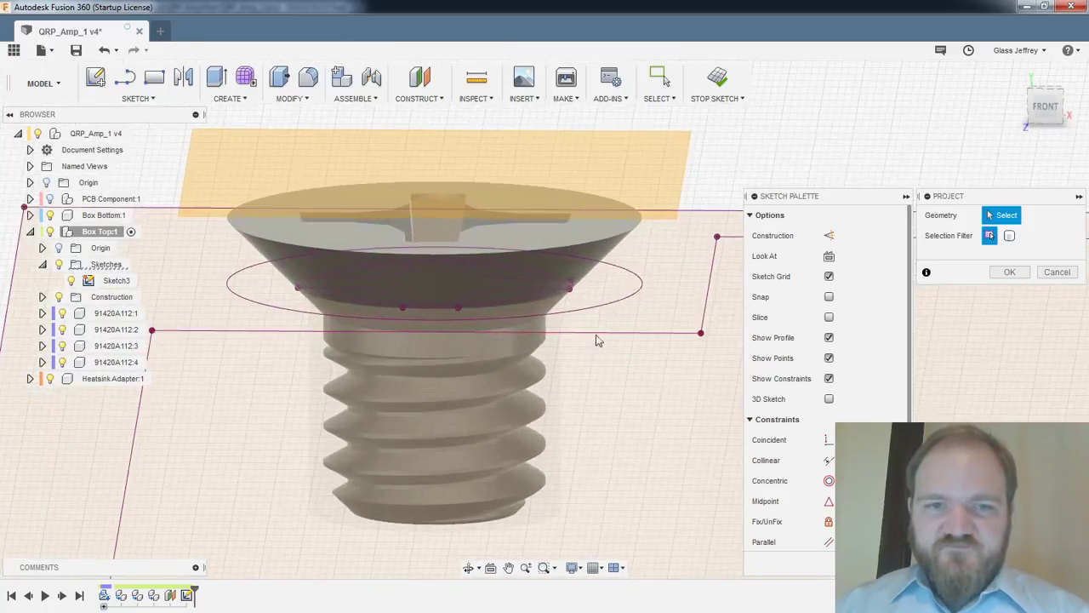
{"action": "middle_click_drag", "start_coordinate": [595, 338], "coordinate": [495, 298], "text": "shift"}
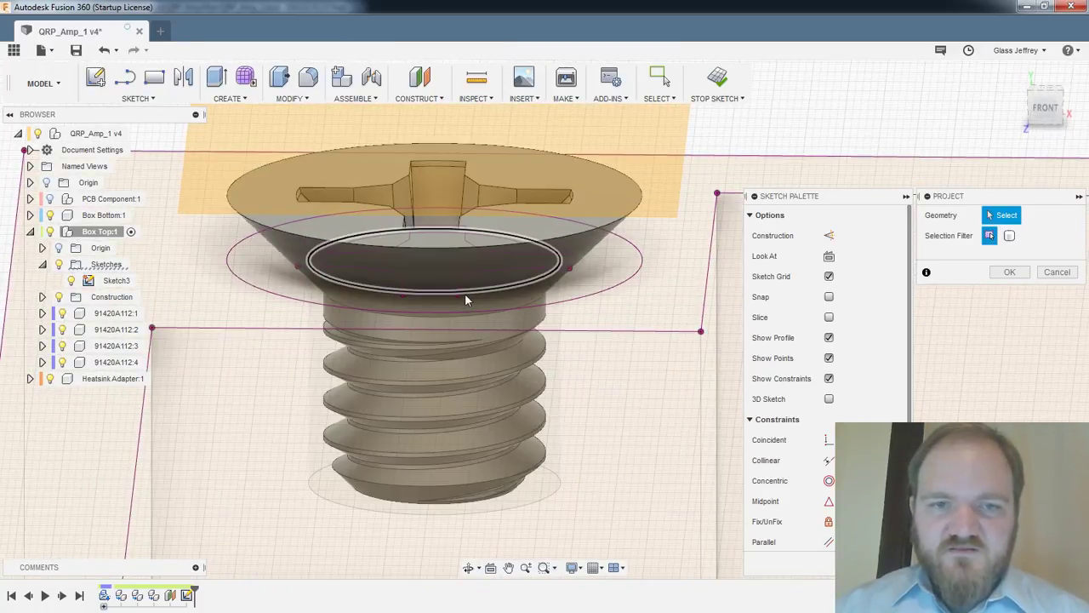
{"action": "middle_click_drag", "start_coordinate": [609, 306], "coordinate": [620, 244], "text": "shift"}
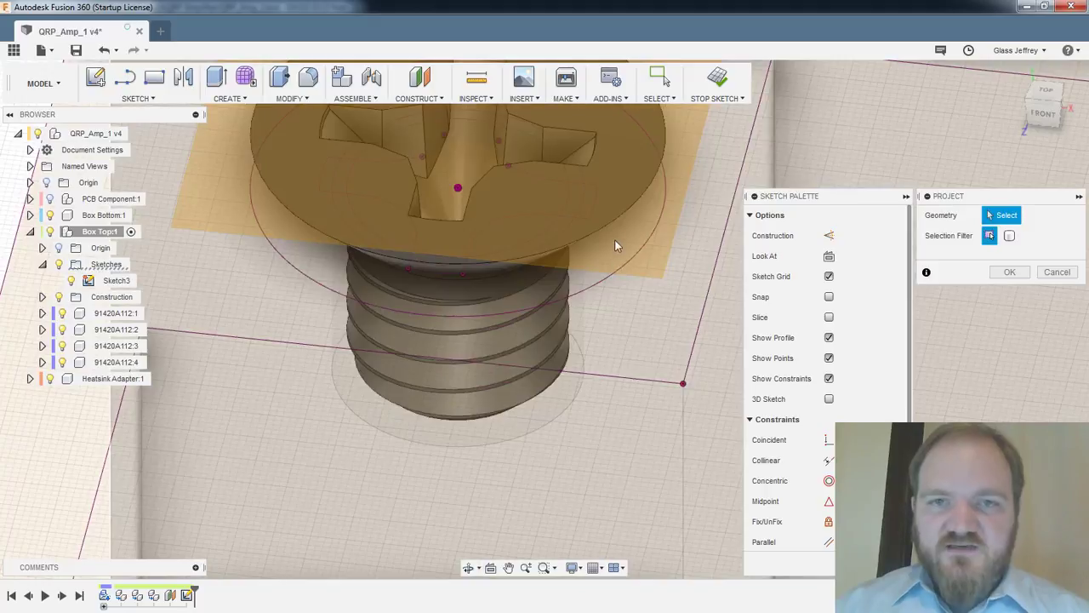
{"action": "left_click", "coordinate": [1009, 272]}
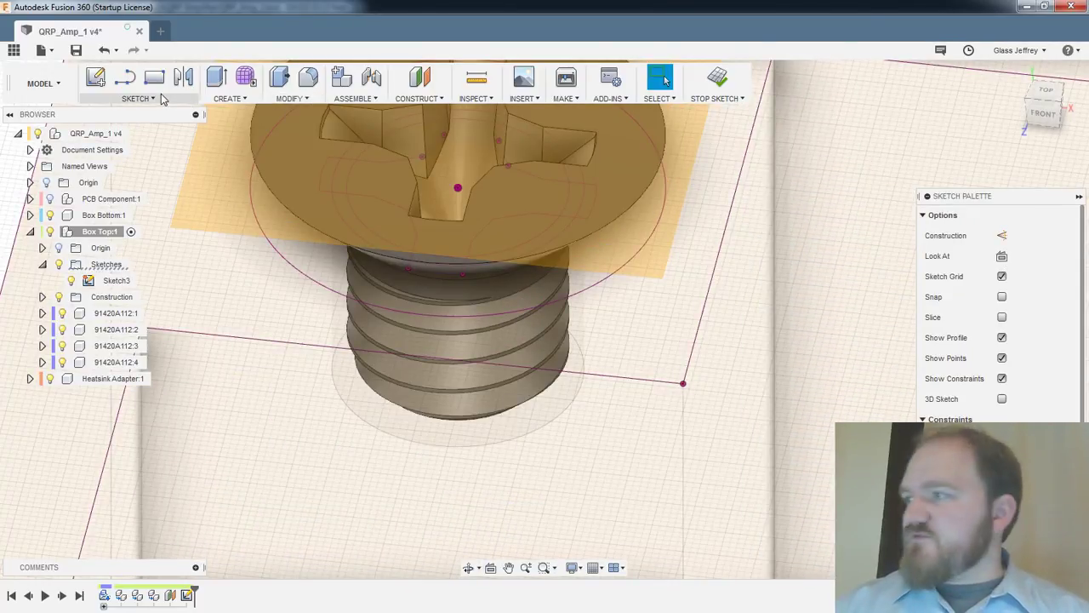
Intersect the first corner screw's head face with the lid sketch plane
{"action": "left_click", "coordinate": [236, 100]}
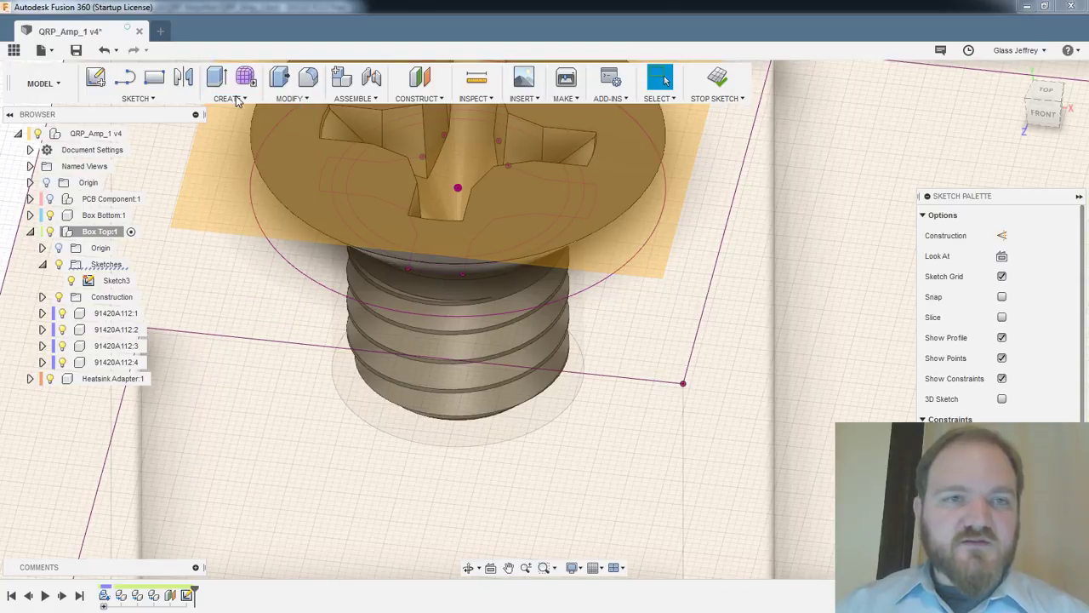
{"action": "left_click", "coordinate": [136, 99]}
{"action": "mouse_move", "coordinate": [168, 458]}
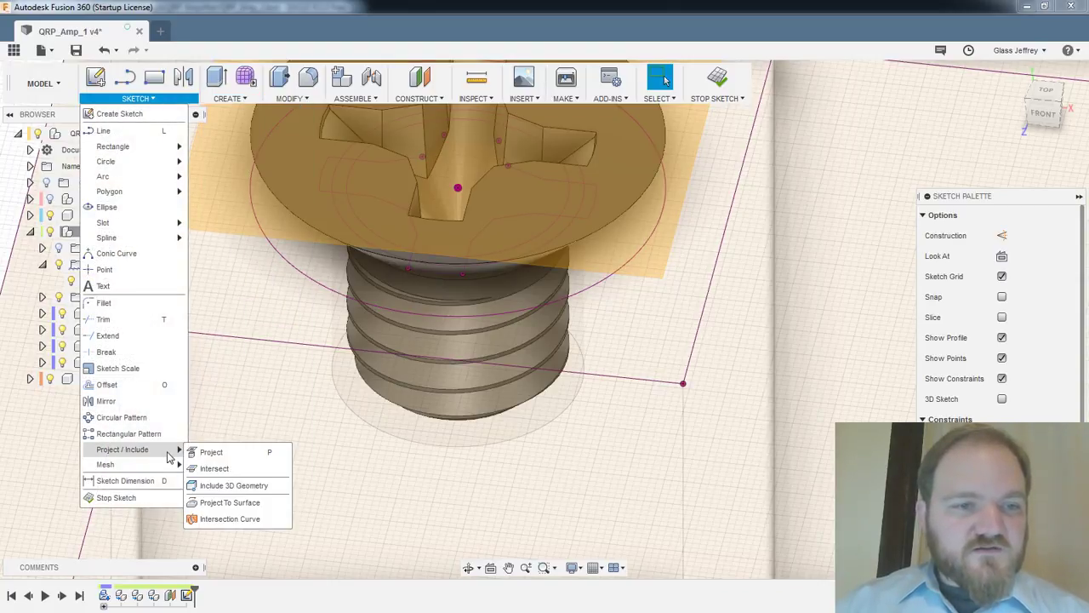
{"action": "left_click", "coordinate": [214, 468]}
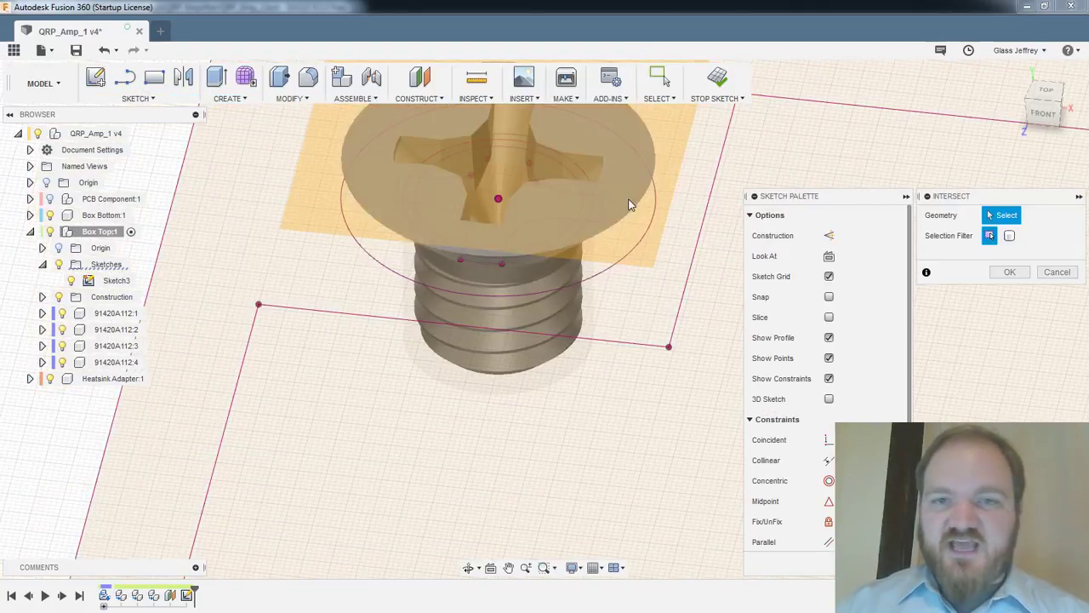
{"action": "left_click", "coordinate": [629, 208]}
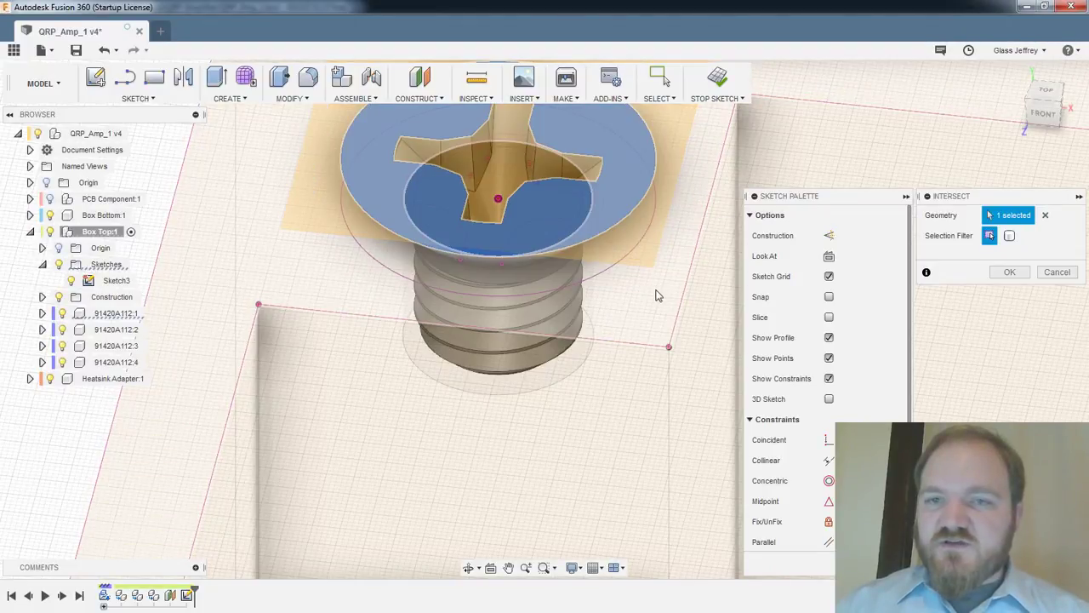
{"action": "middle_click_drag", "start_coordinate": [640, 340], "coordinate": [595, 293], "text": "shift"}
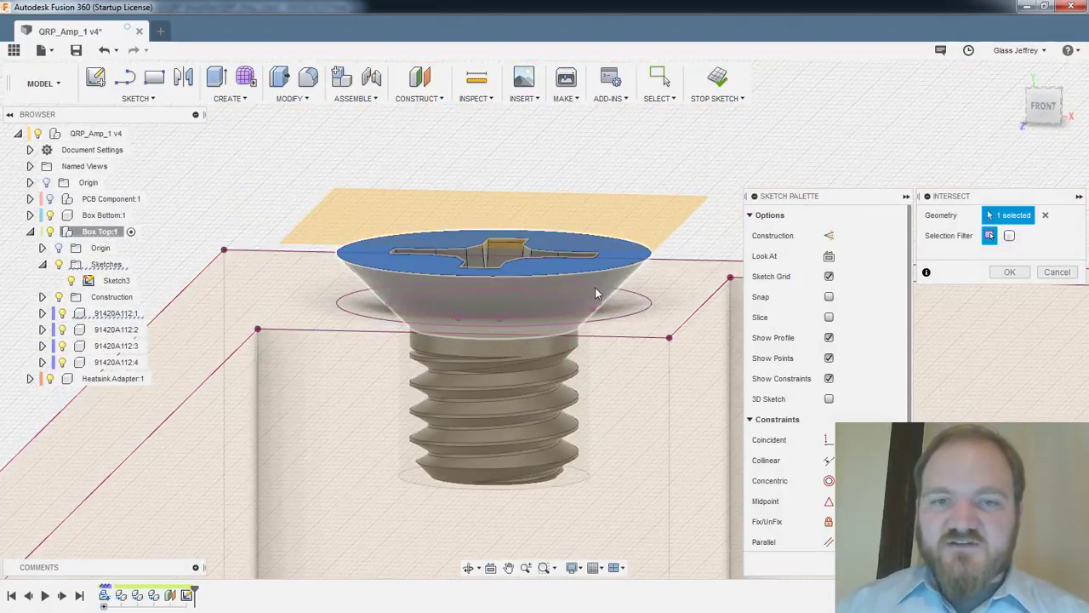
{"action": "scroll", "coordinate": [555, 347], "scroll_direction": "down", "scroll_amount": 2}
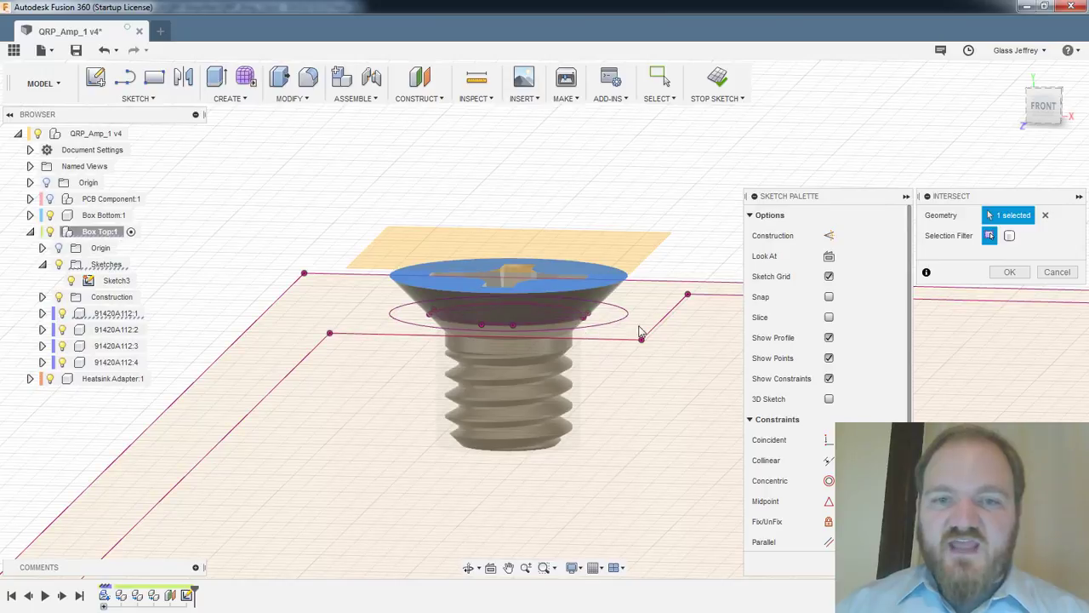
{"action": "scroll", "coordinate": [618, 353], "scroll_direction": "down", "scroll_amount": 3}
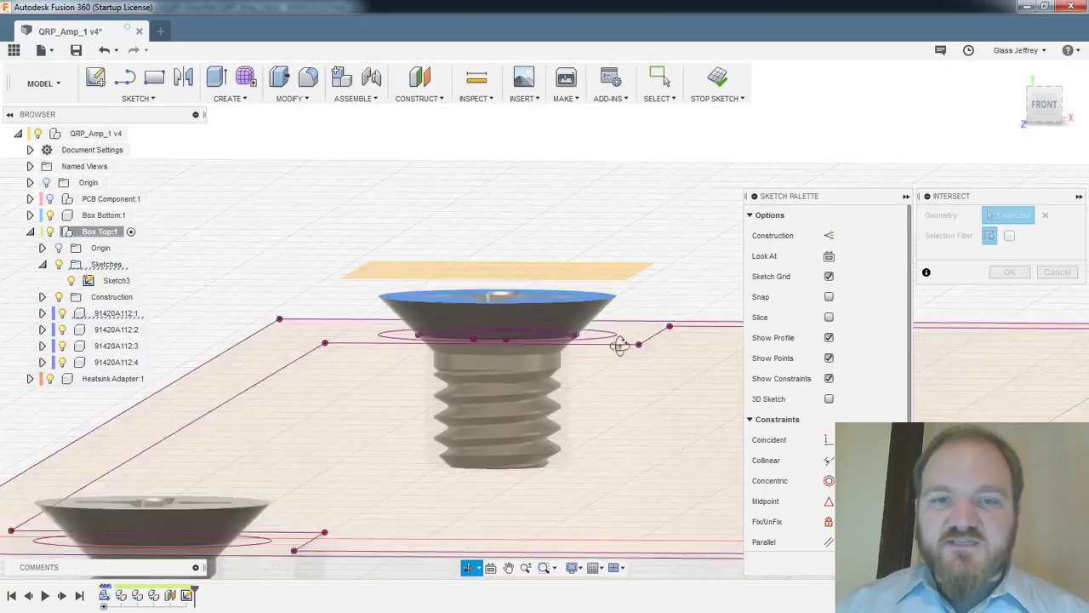
Intersect the screw heads in the other corners with the same sketch and finish the Intersect operation
{"action": "middle_click_drag", "start_coordinate": [610, 372], "coordinate": [599, 135]}
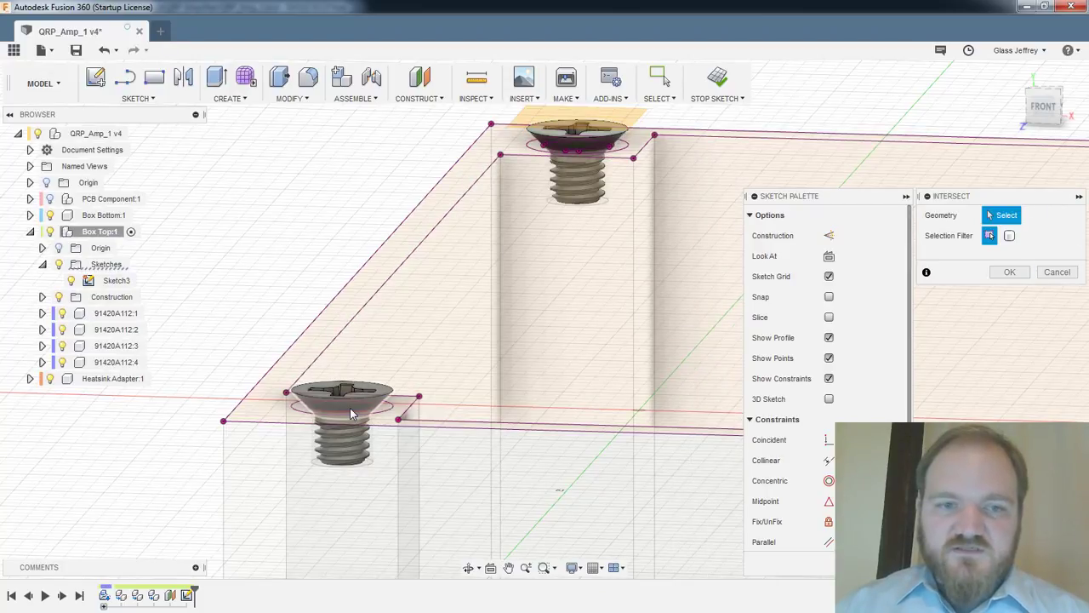
{"action": "mouse_move", "coordinate": [593, 377]}
{"action": "middle_mouse_down"}
{"action": "mouse_move", "coordinate": [472, 283]}
{"action": "mouse_move", "coordinate": [383, 277]}
{"action": "middle_mouse_up"}
{"action": "mouse_move", "coordinate": [686, 260]}
{"action": "middle_mouse_down"}
{"action": "mouse_move", "coordinate": [588, 253]}
{"action": "mouse_move", "coordinate": [429, 264]}
{"action": "middle_mouse_up"}
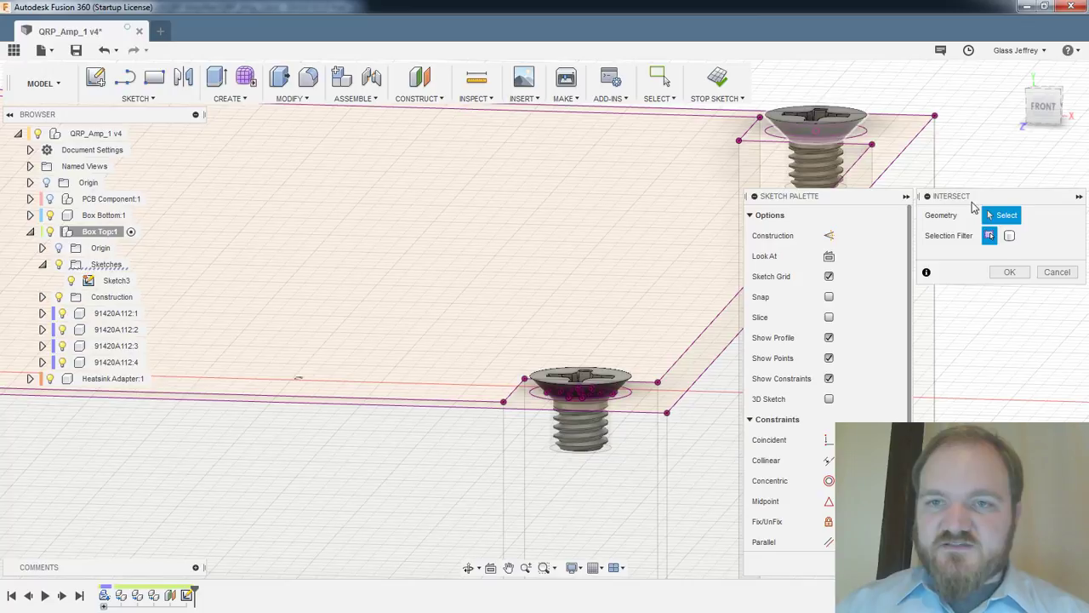
{"action": "left_click", "coordinate": [1012, 274]}
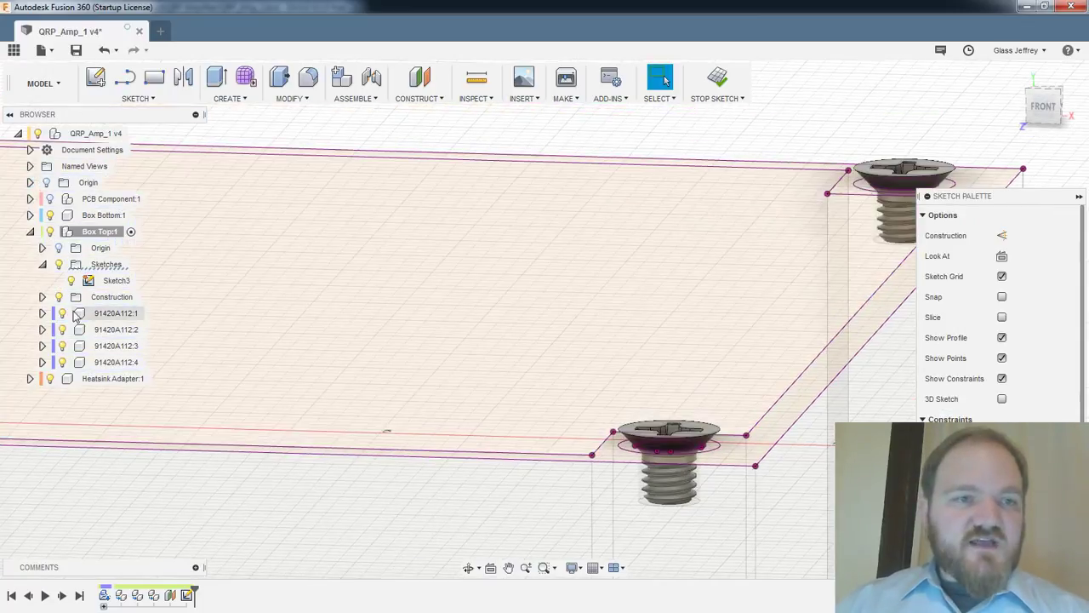
Hide the four 91420A112 screw components in Box Top
{"action": "left_click", "coordinate": [61, 313]}
{"action": "left_click", "coordinate": [61, 329]}
{"action": "left_click", "coordinate": [62, 346]}
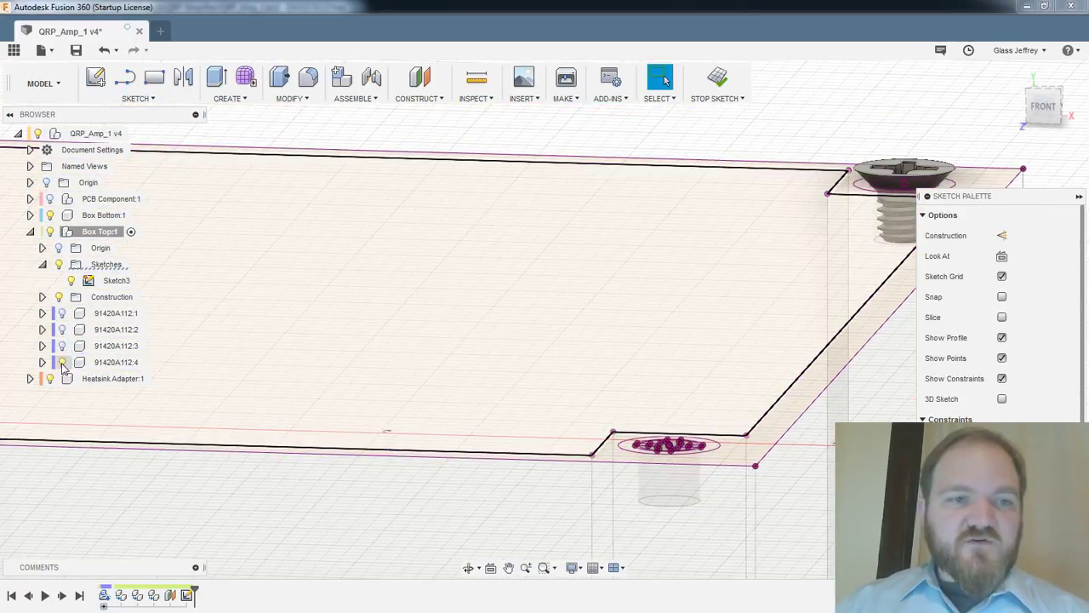
{"action": "left_click", "coordinate": [61, 362]}
{"action": "scroll", "coordinate": [373, 259], "scroll_direction": "up", "scroll_amount": 3}
{"action": "scroll", "coordinate": [530, 238], "scroll_direction": "down", "scroll_amount": 4}
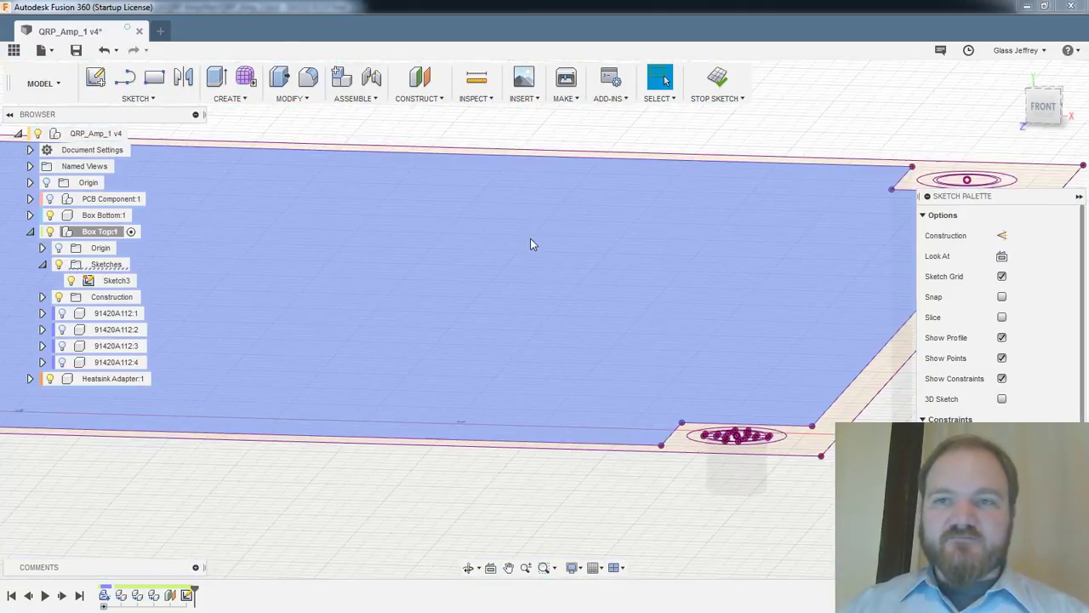
Compare the sketch outlines at the first corner with the screw's conical head, showing and hiding screw 91420A112:1
{"action": "middle_click_drag", "start_coordinate": [585, 284], "coordinate": [593, 290]}
{"action": "scroll", "coordinate": [396, 204], "scroll_direction": "up", "scroll_amount": 3}
{"action": "middle_click_drag", "start_coordinate": [316, 270], "coordinate": [860, 270]}
{"action": "middle_click_drag", "start_coordinate": [442, 210], "coordinate": [722, 231]}
{"action": "middle_click_drag", "start_coordinate": [466, 221], "coordinate": [482, 282], "text": "shift"}
{"action": "scroll", "coordinate": [520, 267], "scroll_direction": "up", "scroll_amount": 3}
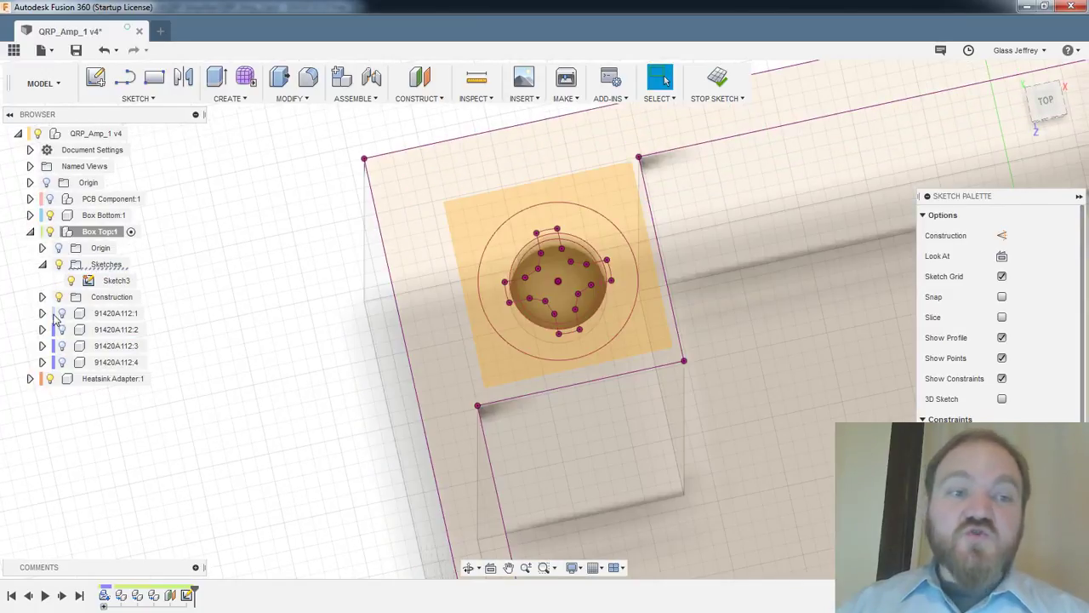
{"action": "left_click", "coordinate": [62, 314]}
{"action": "mouse_move", "coordinate": [628, 262]}
{"action": "middle_mouse_down"}
{"action": "mouse_move", "coordinate": [670, 244]}
{"action": "mouse_move", "coordinate": [713, 189]}
{"action": "mouse_move", "coordinate": [709, 174]}
{"action": "middle_mouse_up"}
{"action": "scroll", "coordinate": [604, 332], "scroll_direction": "up", "scroll_amount": 2}
{"action": "scroll", "coordinate": [607, 330], "scroll_direction": "up", "scroll_amount": 2}
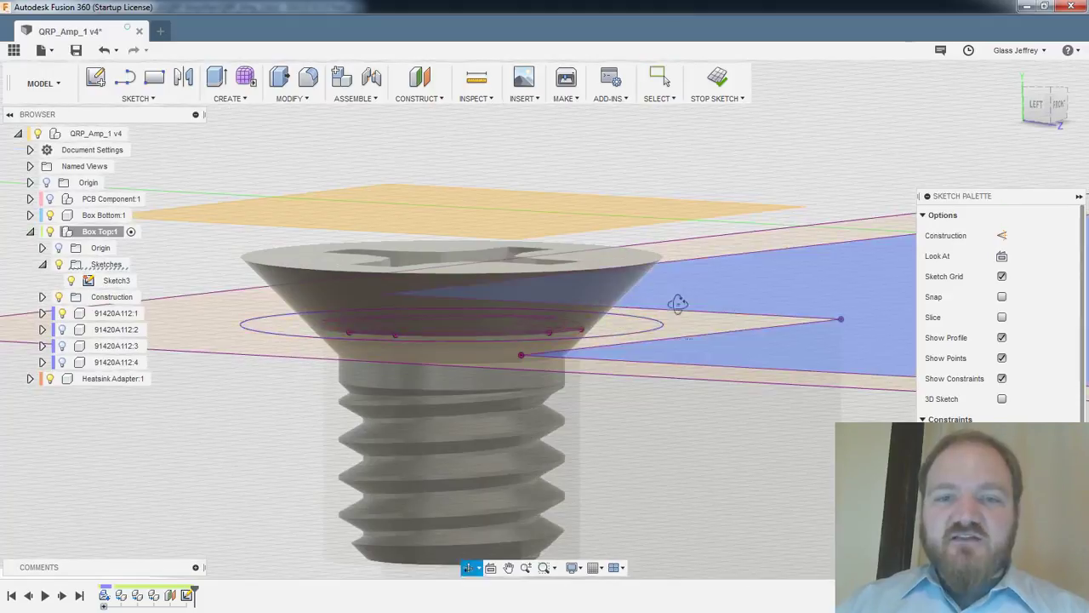
{"action": "middle_click_drag", "start_coordinate": [679, 304], "coordinate": [669, 382], "text": "shift"}
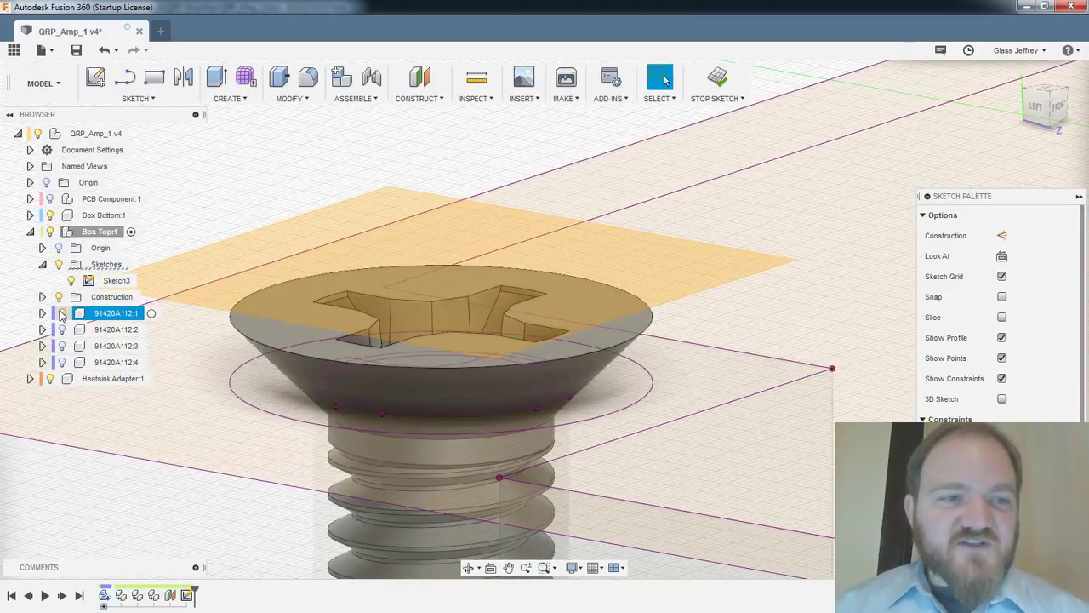
{"action": "left_click", "coordinate": [62, 312]}
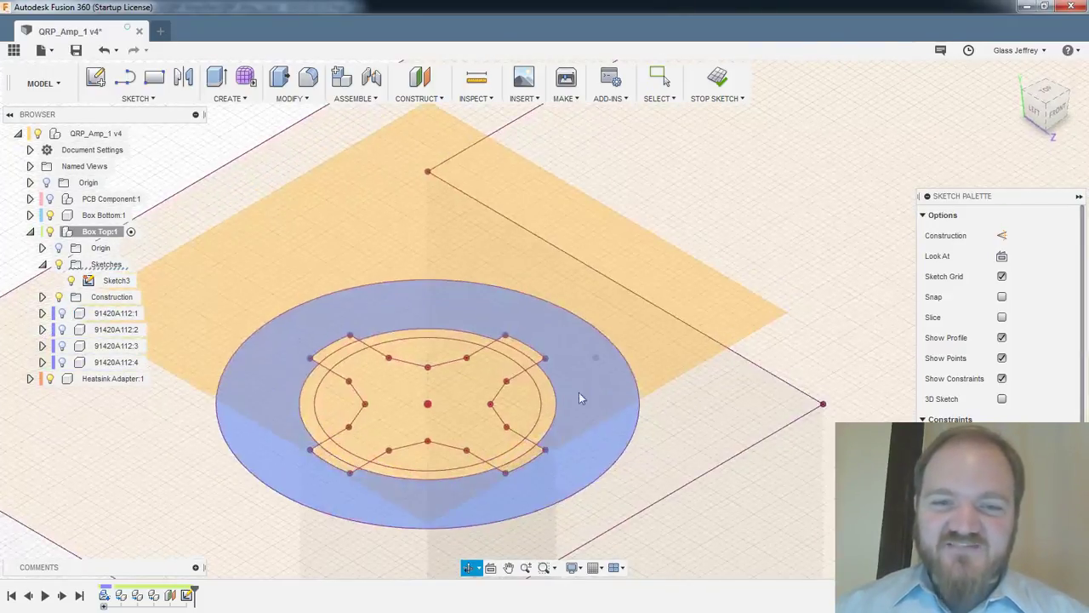
{"action": "left_click", "coordinate": [67, 315]}
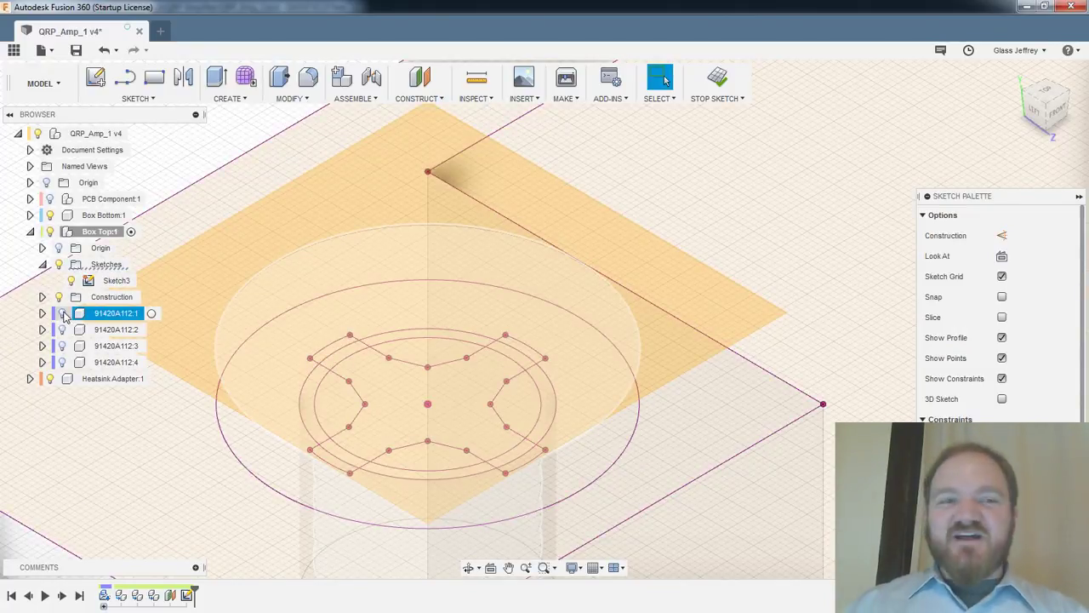
{"action": "left_click", "coordinate": [63, 313]}
{"action": "middle_click_drag", "start_coordinate": [723, 533], "coordinate": [682, 423], "text": "shift"}
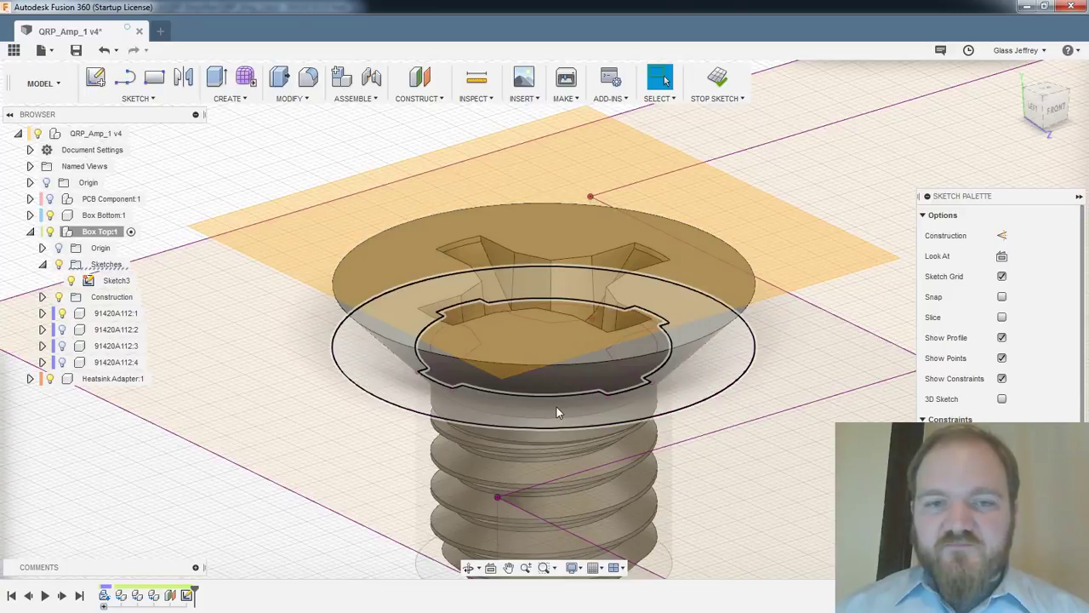
{"action": "key", "text": "p"}
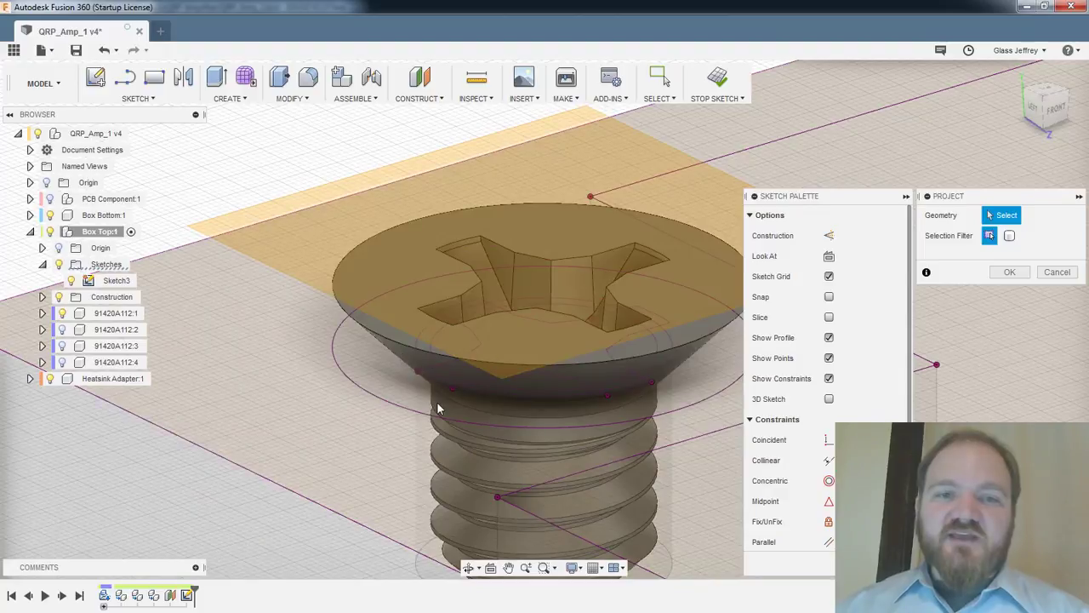
{"action": "middle_click_drag", "start_coordinate": [436, 402], "coordinate": [437, 389], "text": "shift"}
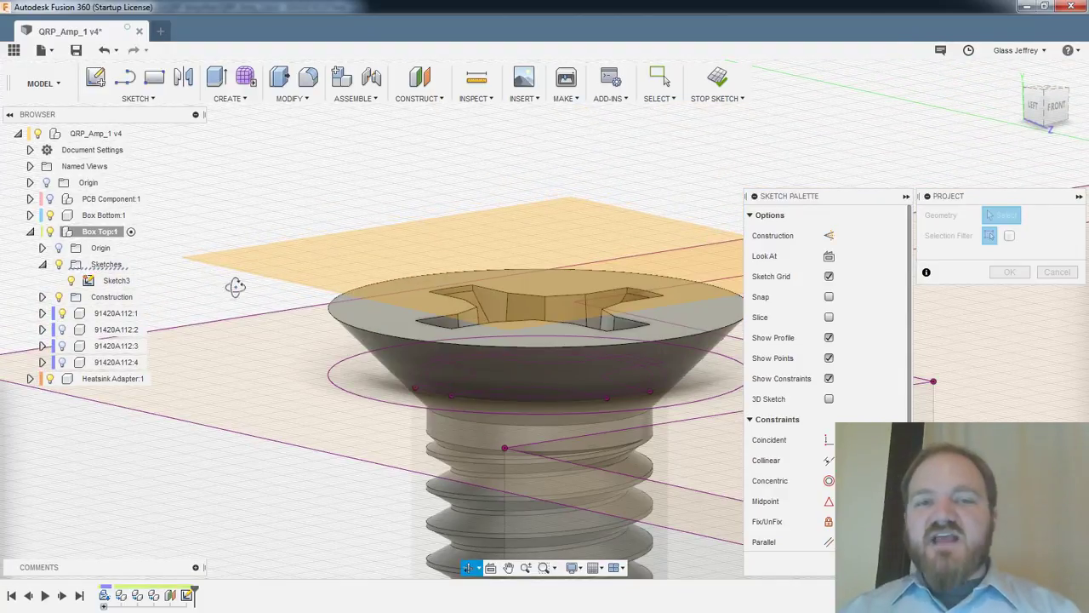
{"action": "middle_click_drag", "start_coordinate": [236, 287], "coordinate": [236, 277], "text": "shift"}
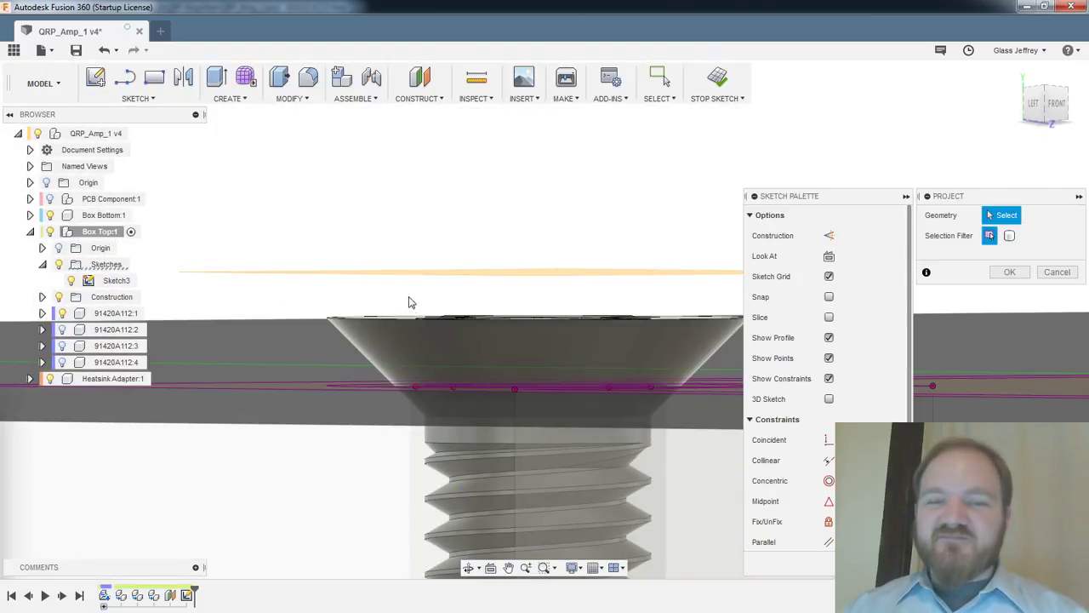
{"action": "middle_click_drag", "start_coordinate": [408, 302], "coordinate": [433, 307], "text": "shift"}
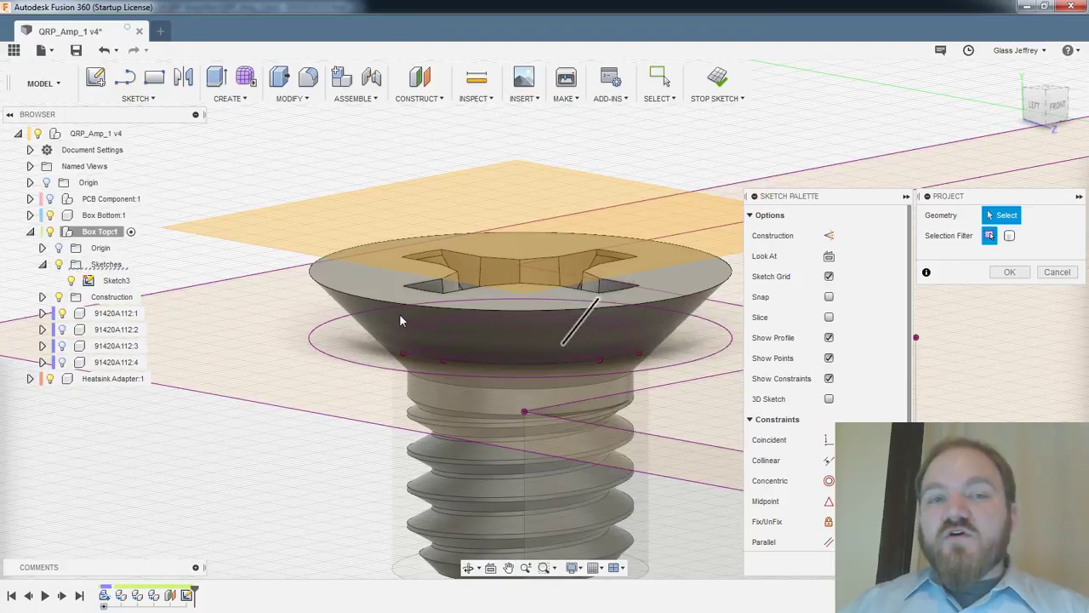
{"action": "middle_click_drag", "start_coordinate": [399, 313], "coordinate": [447, 314], "text": "shift"}
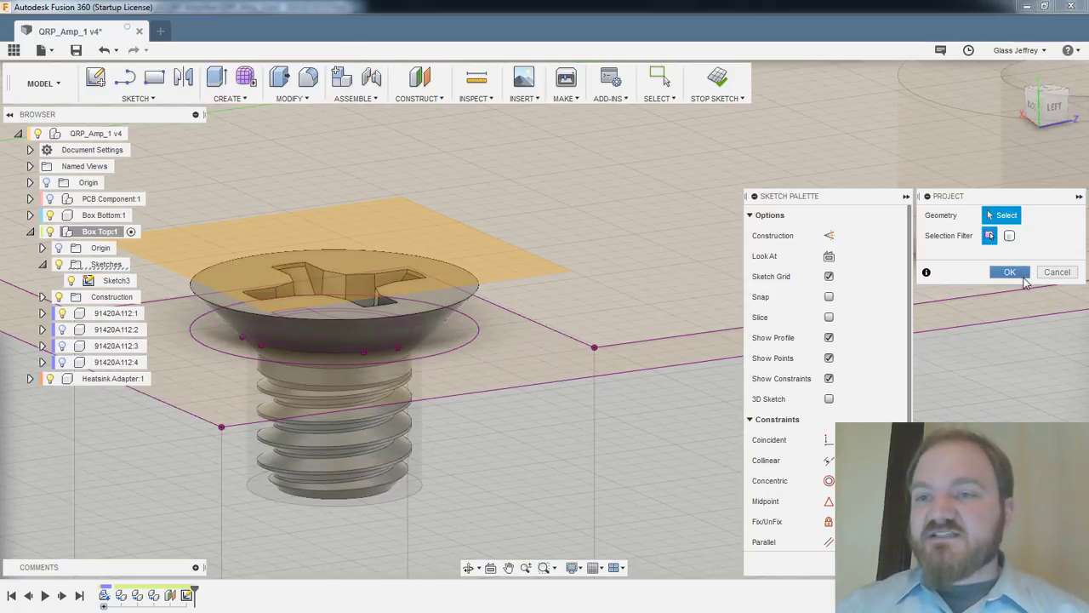
{"action": "left_click", "coordinate": [1024, 277]}
Hide screw 91420A112:1 and the construction plane above it, and inspect the concentric outlines left in the sketch
{"action": "scroll", "coordinate": [599, 300], "scroll_direction": "down", "scroll_amount": 1}
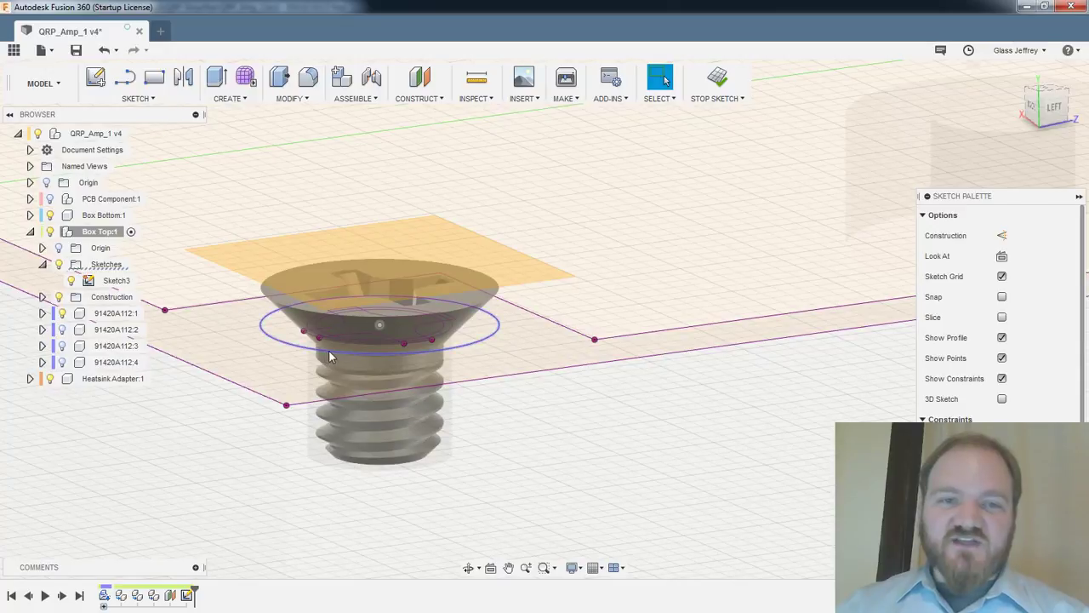
{"action": "scroll", "coordinate": [329, 352], "scroll_direction": "up", "scroll_amount": 1}
{"action": "left_click", "coordinate": [63, 313]}
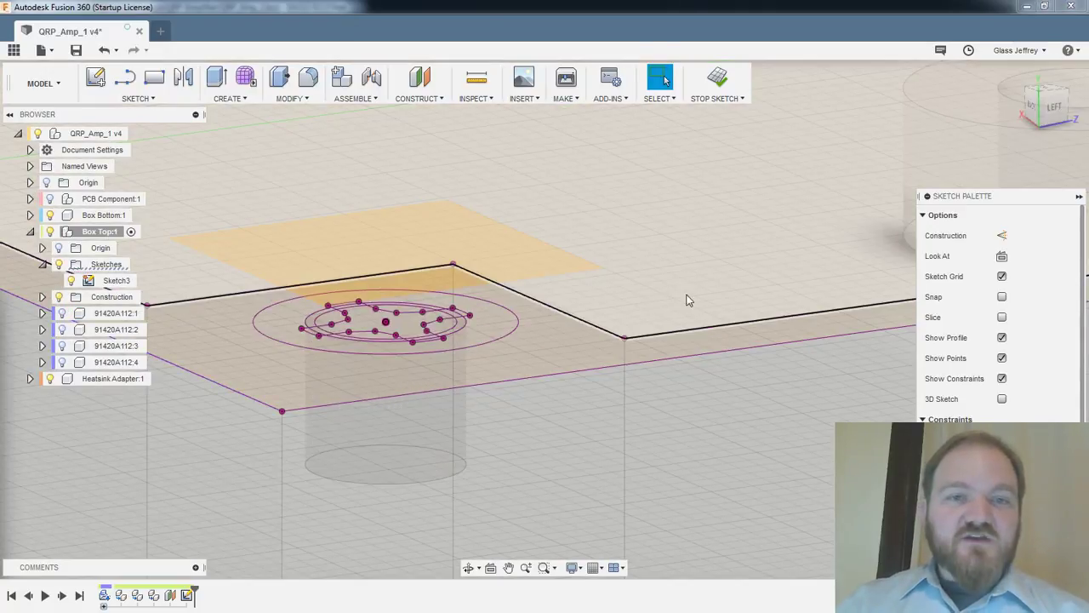
{"action": "middle_click_drag", "start_coordinate": [631, 313], "coordinate": [485, 374], "text": "shift"}
{"action": "middle_click_drag", "start_coordinate": [577, 311], "coordinate": [497, 473]}
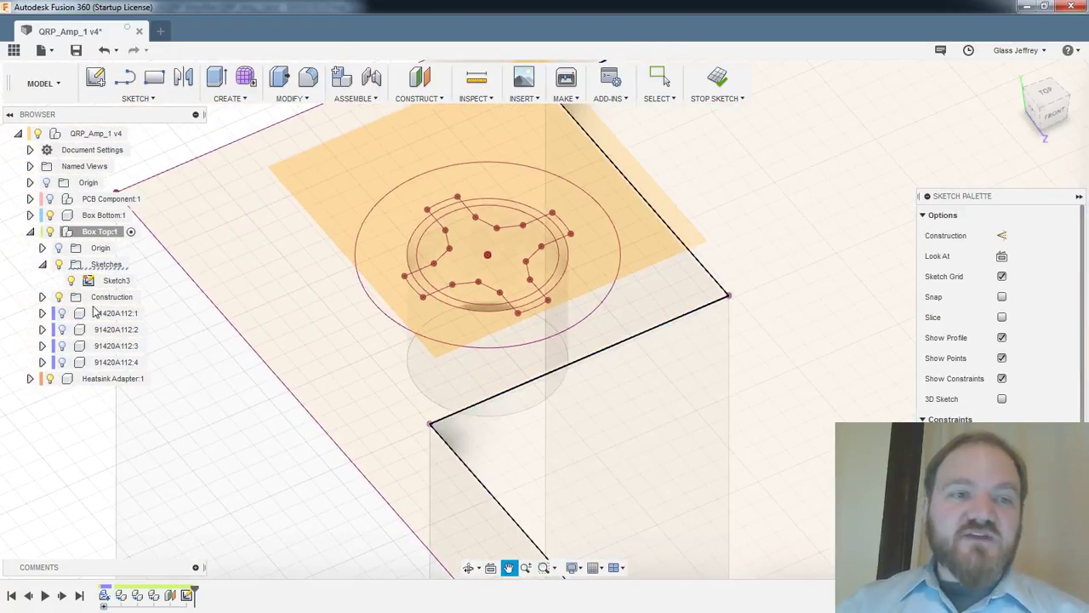
{"action": "key", "text": "Escape"}
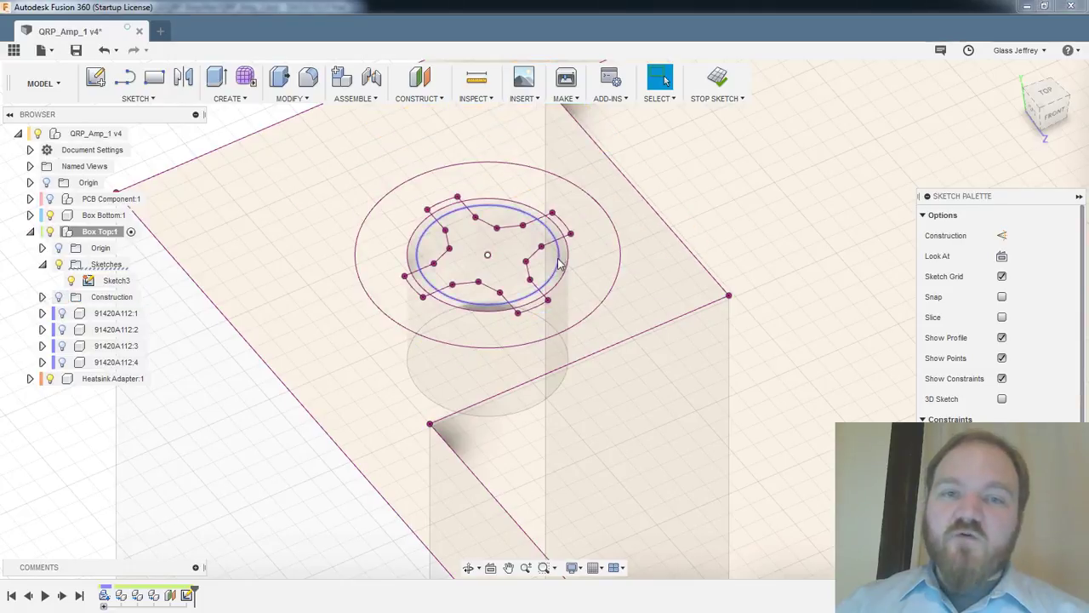
{"action": "scroll", "coordinate": [562, 259], "scroll_direction": "up", "scroll_amount": 2}
{"action": "scroll", "coordinate": [570, 268], "scroll_direction": "up", "scroll_amount": 4}
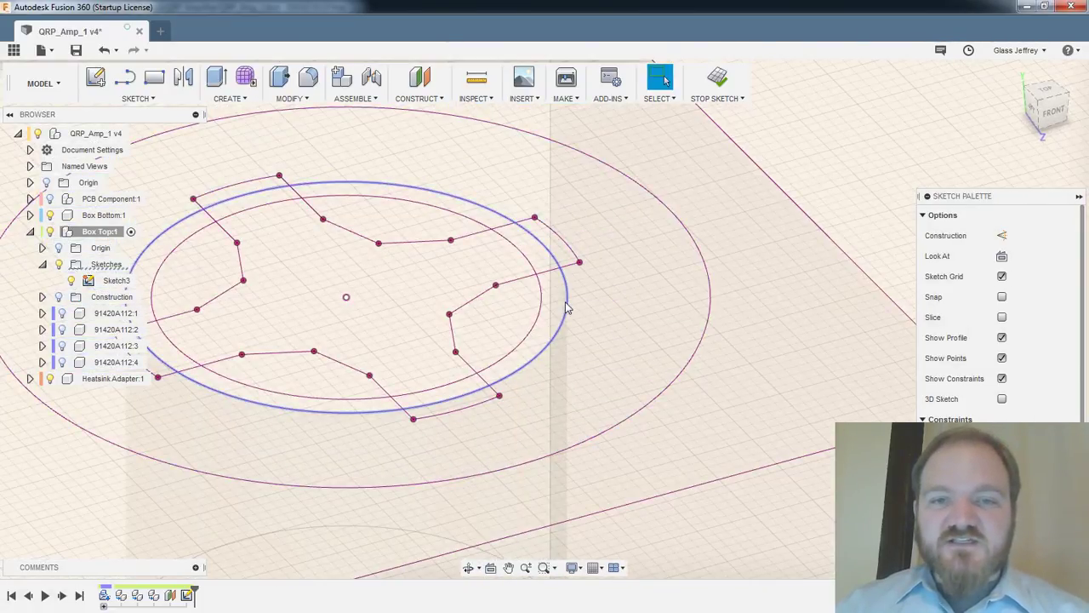
{"action": "scroll", "coordinate": [564, 308], "scroll_direction": "down", "scroll_amount": 6}
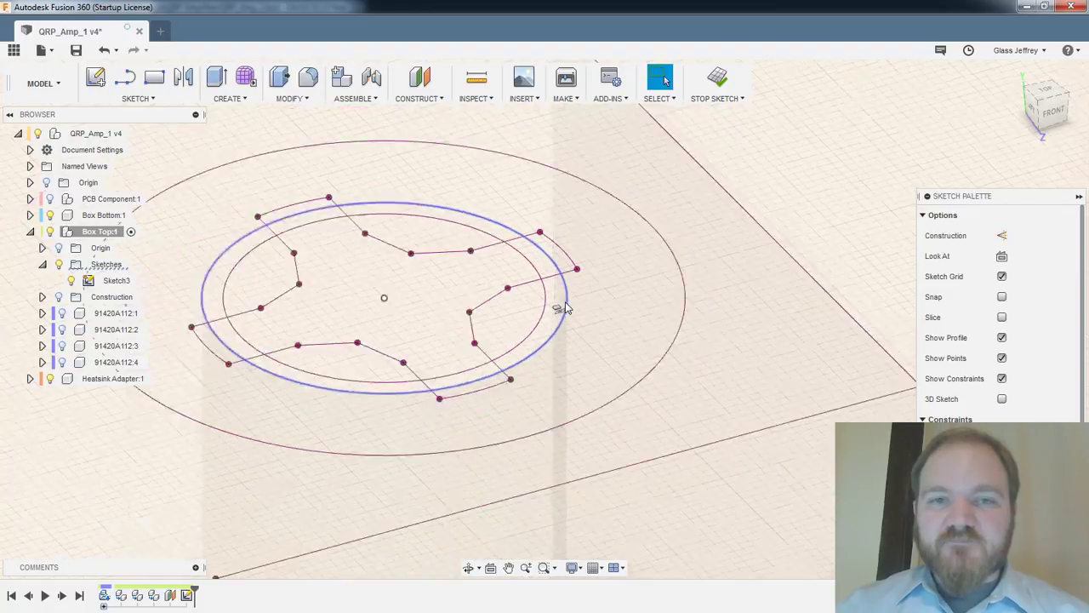
Finish the sketch and start an Extrude of the rim, the interior area and the ring with its outer tabs around the back-left screw hole
{"action": "left_click", "coordinate": [719, 77]}
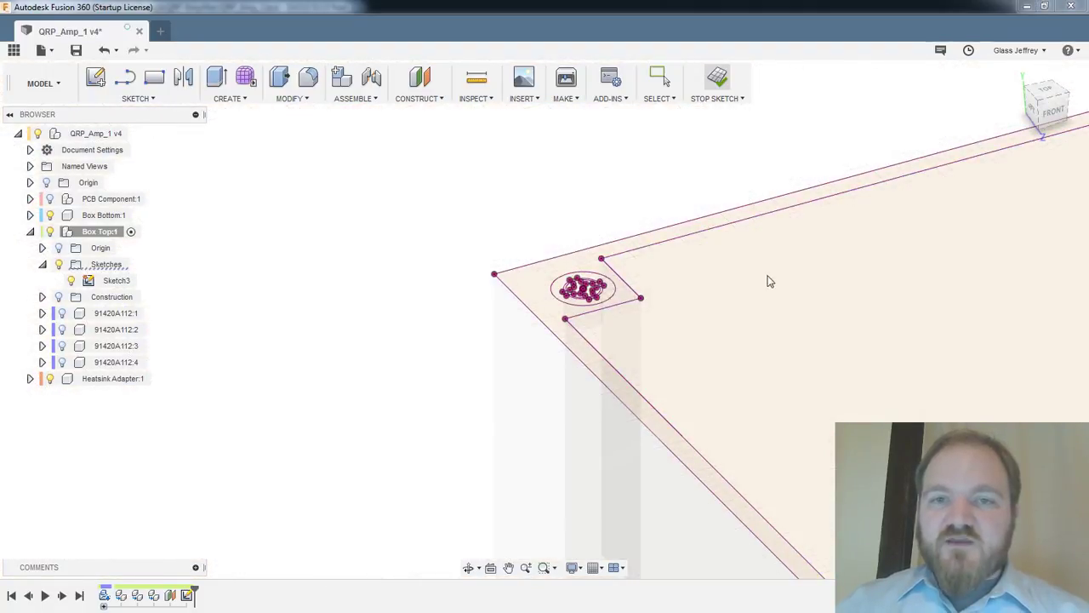
{"action": "key", "text": "e"}
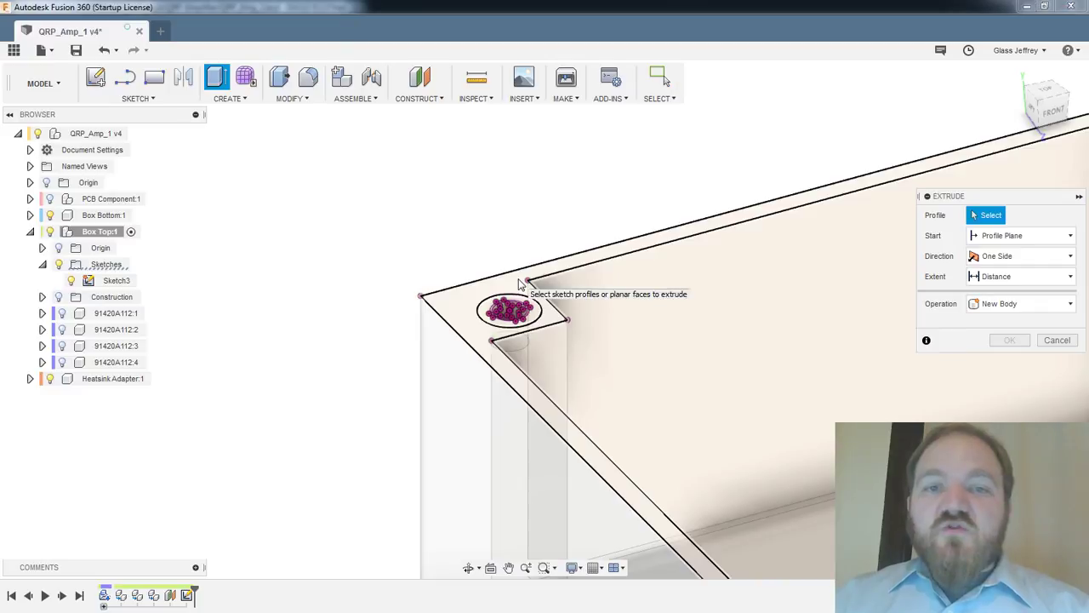
{"action": "left_click", "coordinate": [522, 283]}
{"action": "left_click", "coordinate": [511, 299]}
{"action": "scroll", "coordinate": [519, 302], "scroll_direction": "up", "scroll_amount": 6}
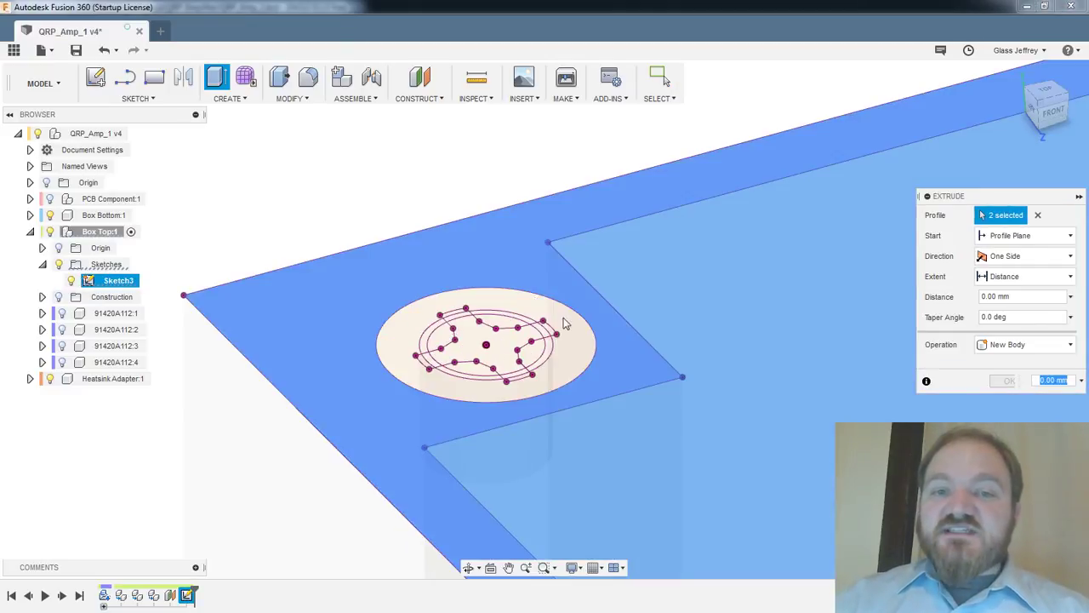
{"action": "left_click", "coordinate": [587, 359]}
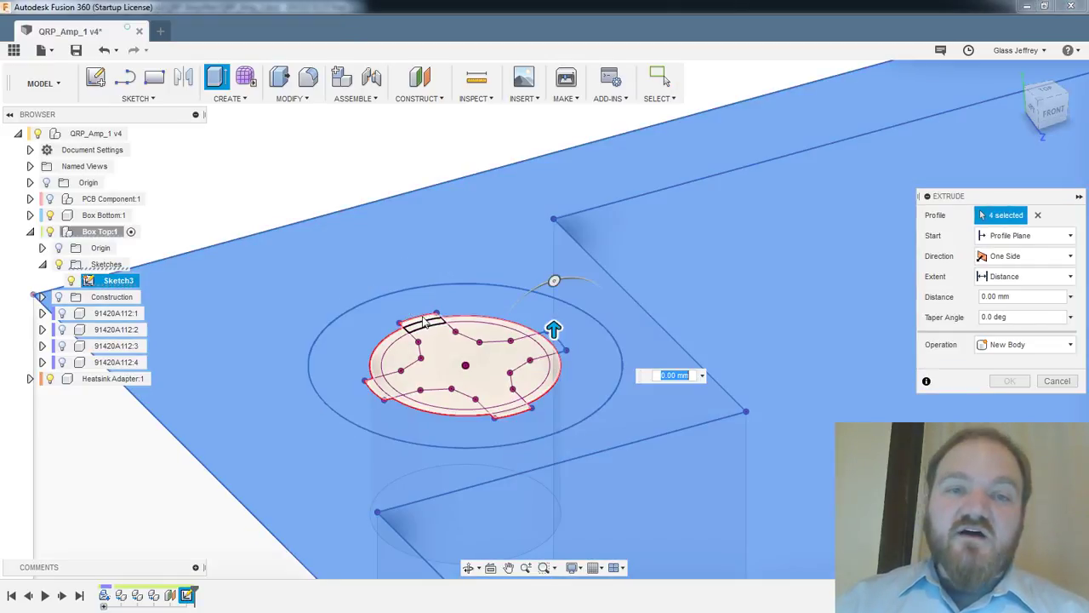
{"action": "scroll", "coordinate": [423, 320], "scroll_direction": "up", "scroll_amount": 3}
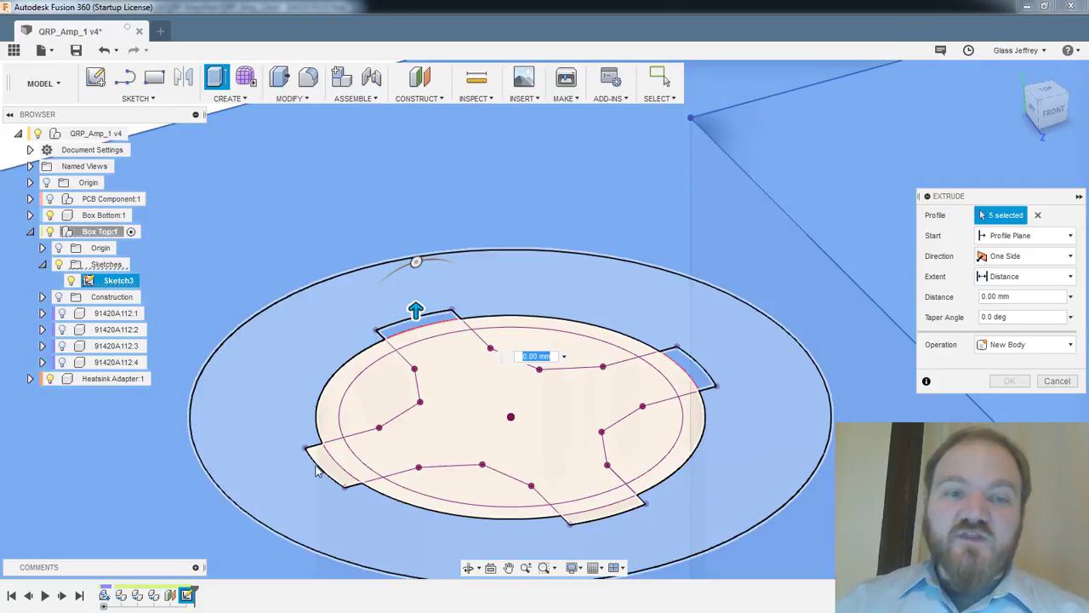
{"action": "left_click", "coordinate": [326, 468]}
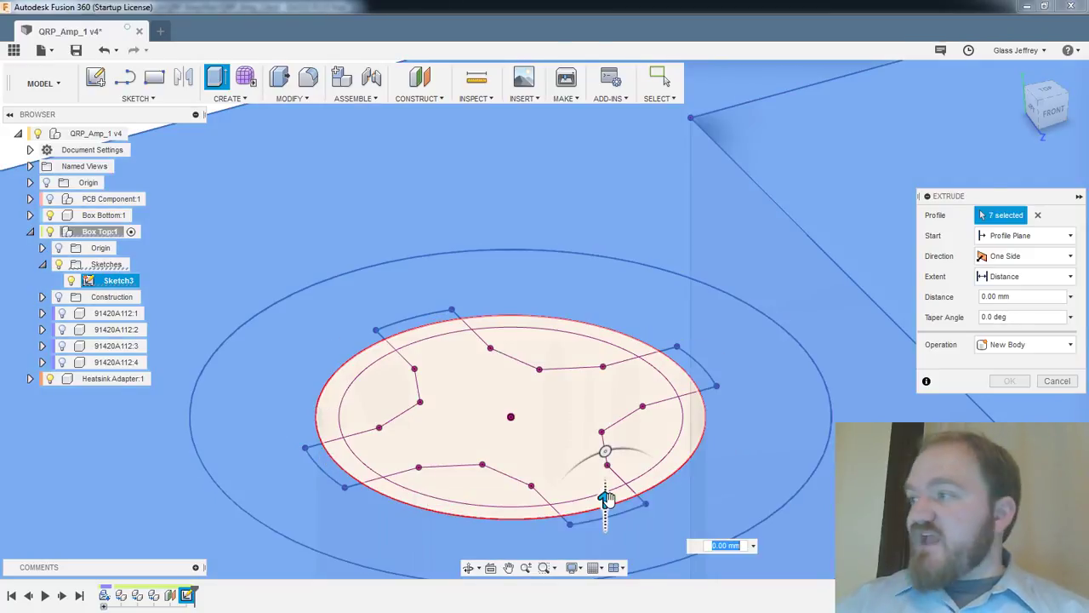
Add the outer ring around the front-left corner's screw hole to the extrude profiles
{"action": "scroll", "coordinate": [608, 498], "scroll_direction": "down", "scroll_amount": 7}
{"action": "middle_click_drag", "start_coordinate": [593, 314], "coordinate": [382, 94]}
{"action": "scroll", "coordinate": [586, 399], "scroll_direction": "down", "scroll_amount": 3}
{"action": "scroll", "coordinate": [590, 379], "scroll_direction": "up", "scroll_amount": 3}
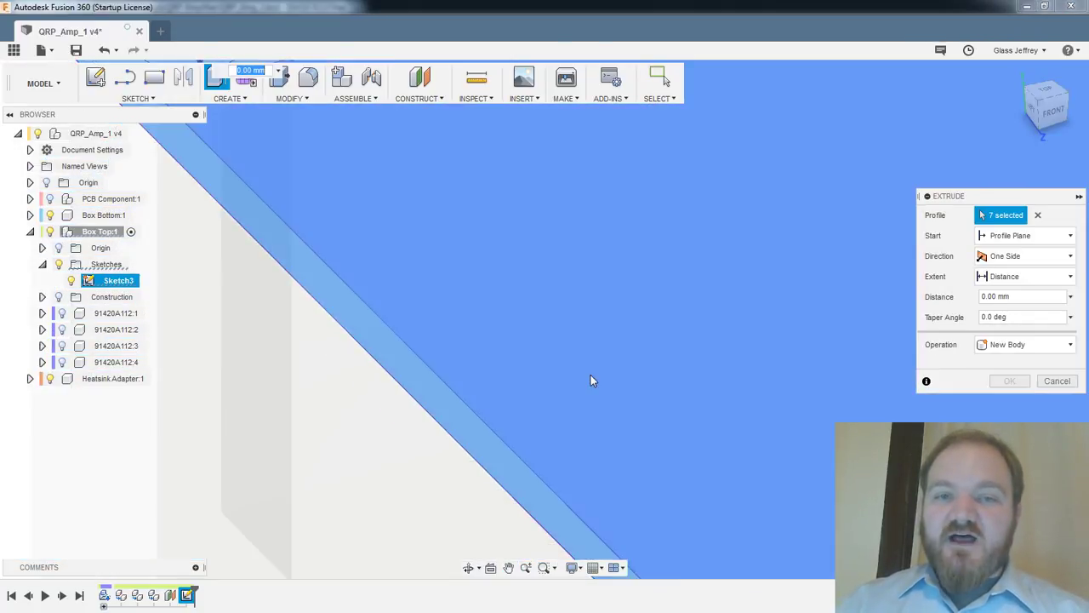
{"action": "scroll", "coordinate": [593, 374], "scroll_direction": "down", "scroll_amount": 5}
{"action": "scroll", "coordinate": [613, 391], "scroll_direction": "up", "scroll_amount": 8}
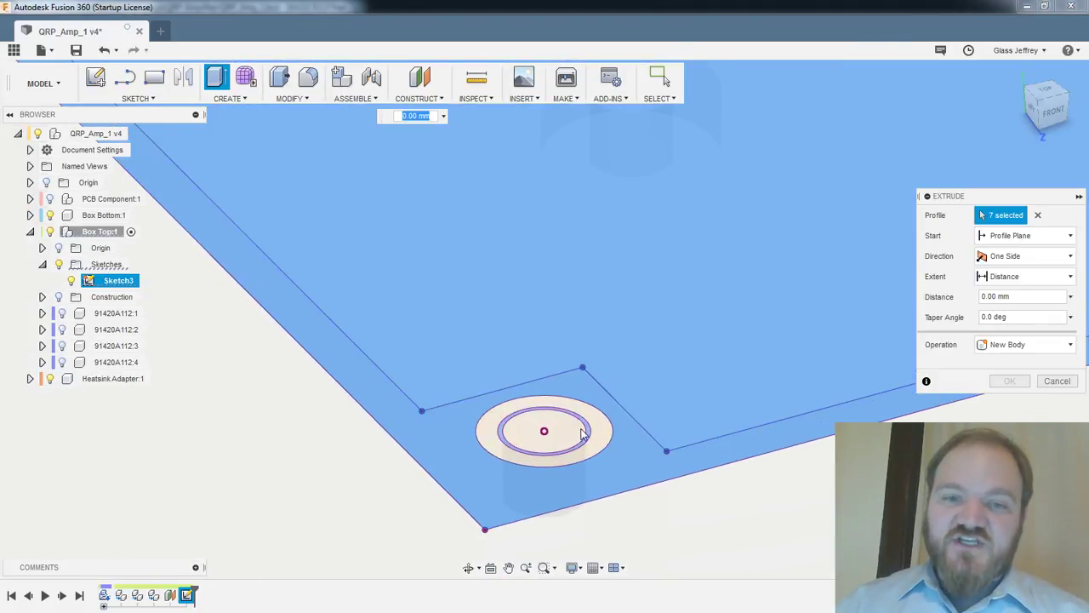
{"action": "left_click", "coordinate": [598, 428]}
{"action": "scroll", "coordinate": [630, 400], "scroll_direction": "up", "scroll_amount": 2}
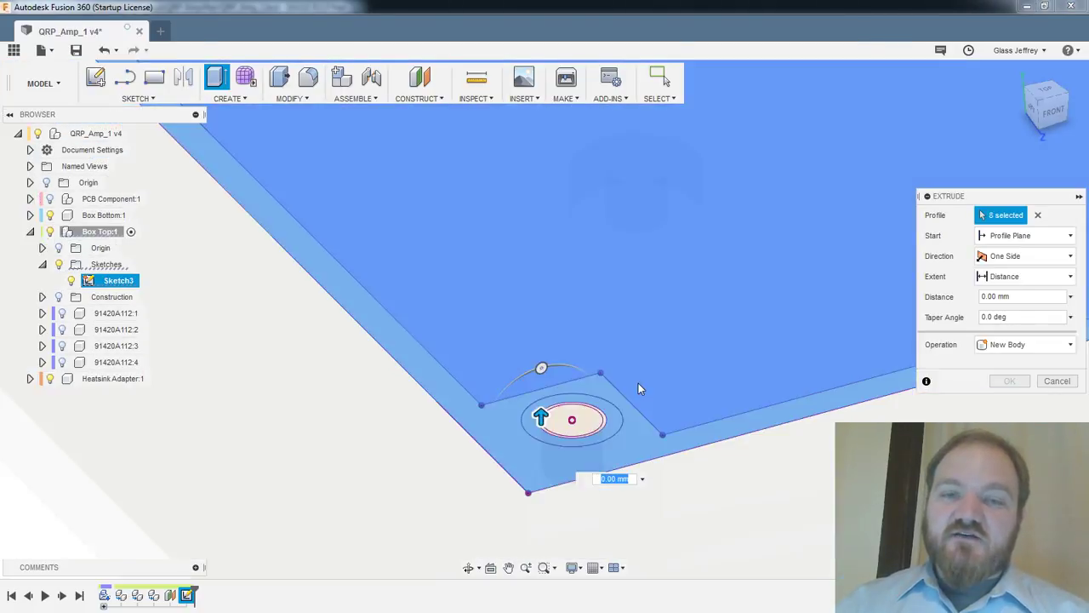
Add the outer ring around the front-right corner's screw hole to the extrude profiles
{"action": "scroll", "coordinate": [639, 374], "scroll_direction": "down", "scroll_amount": 6}
{"action": "scroll", "coordinate": [770, 258], "scroll_direction": "up", "scroll_amount": 3}
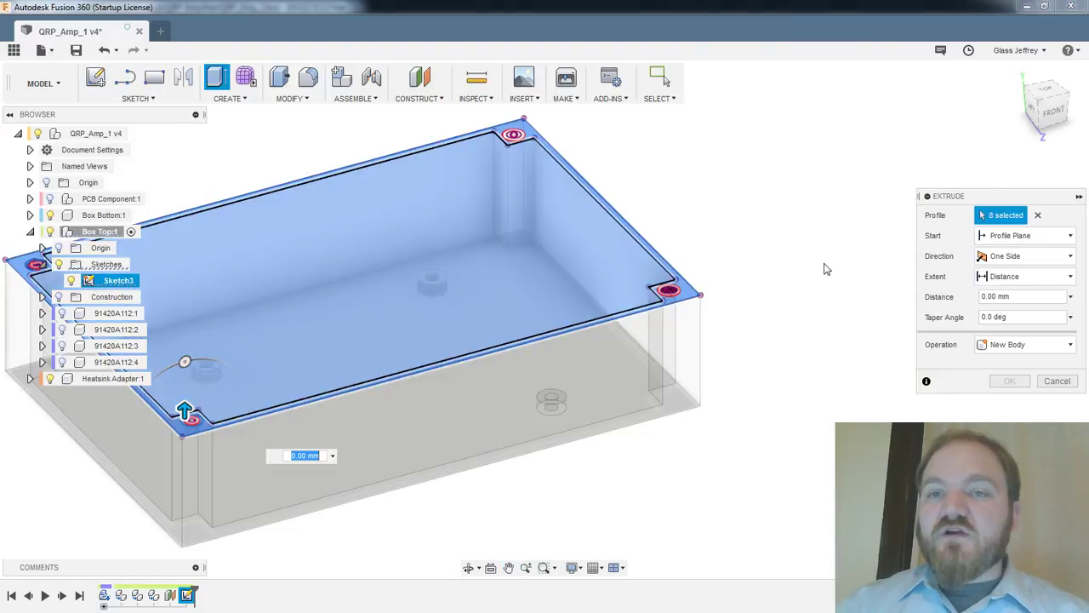
{"action": "scroll", "coordinate": [824, 268], "scroll_direction": "up", "scroll_amount": 5}
{"action": "left_click", "coordinate": [631, 350]}
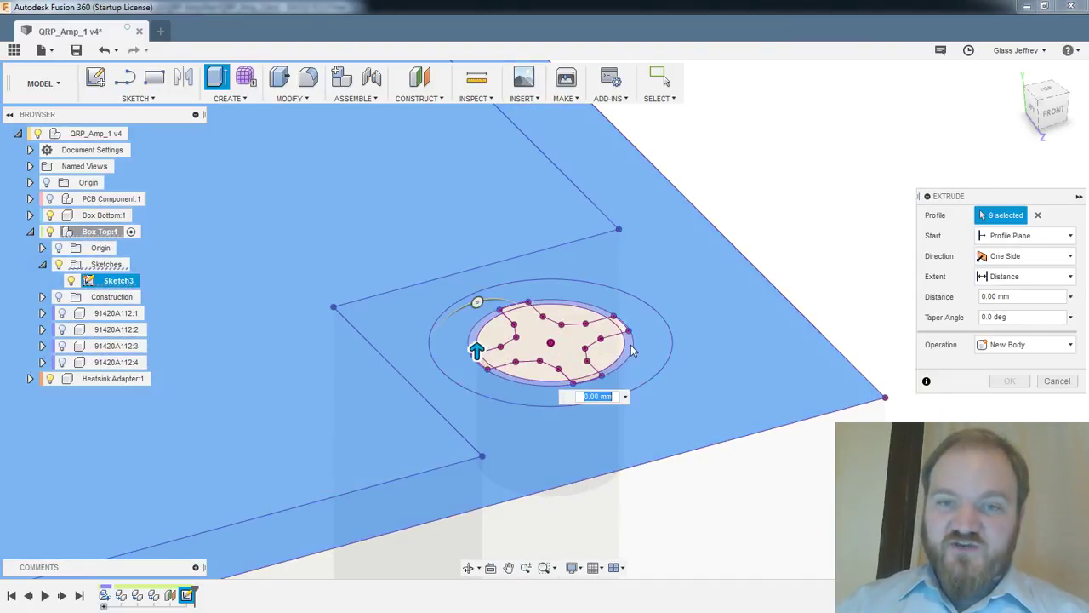
{"action": "scroll", "coordinate": [631, 349], "scroll_direction": "up", "scroll_amount": 2}
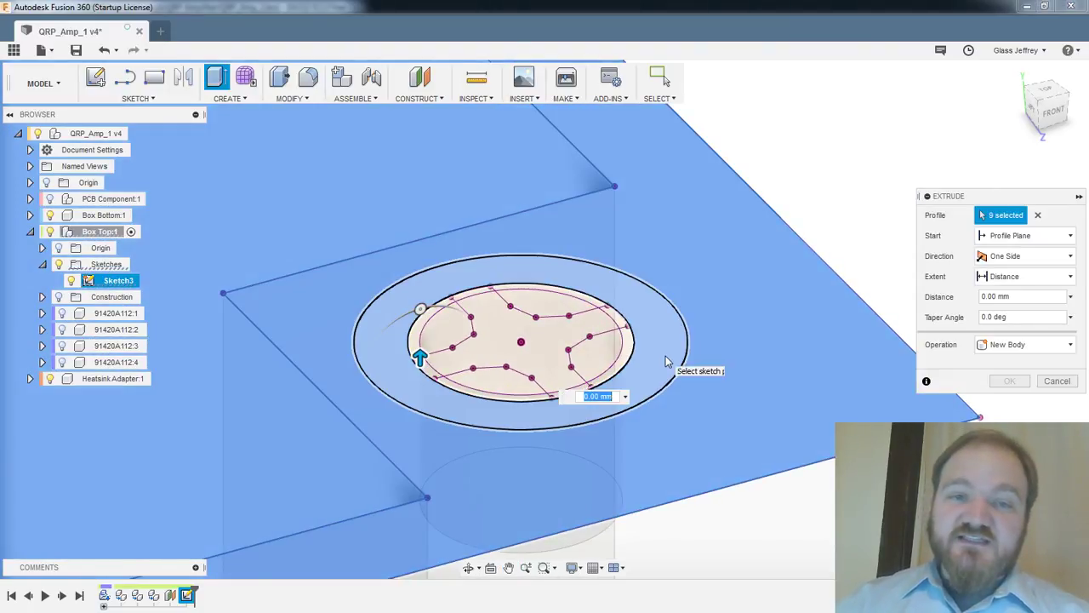
Include the ring around the back-right corner's screw hole in the extrude selection
{"action": "scroll", "coordinate": [656, 333], "scroll_direction": "down", "scroll_amount": 6}
{"action": "middle_click_drag", "start_coordinate": [559, 301], "coordinate": [681, 544]}
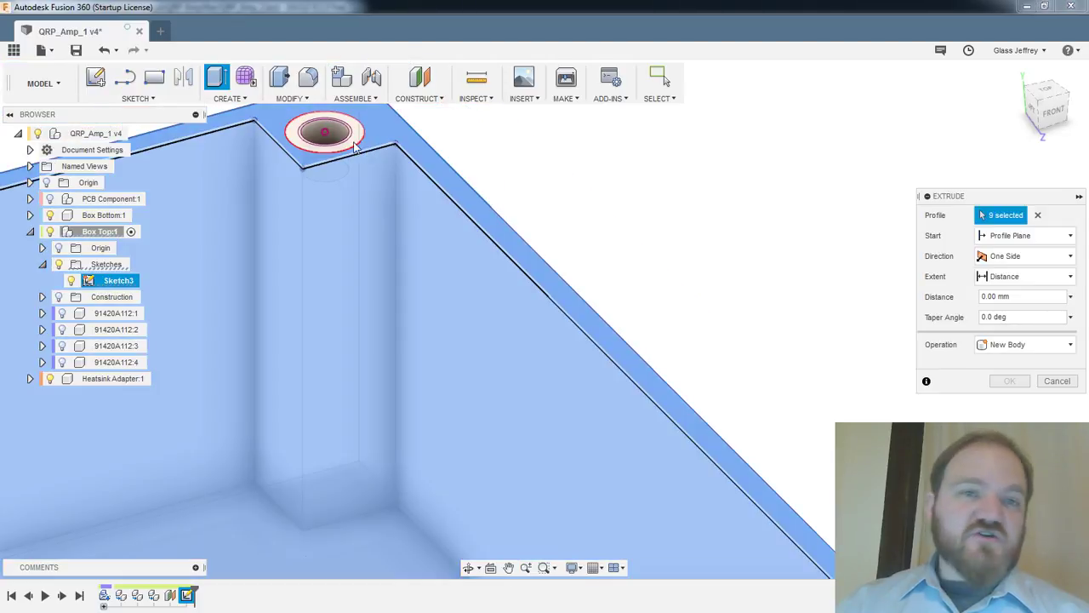
{"action": "scroll", "coordinate": [344, 146], "scroll_direction": "up", "scroll_amount": 4}
{"action": "middle_click_drag", "start_coordinate": [369, 180], "coordinate": [476, 342]}
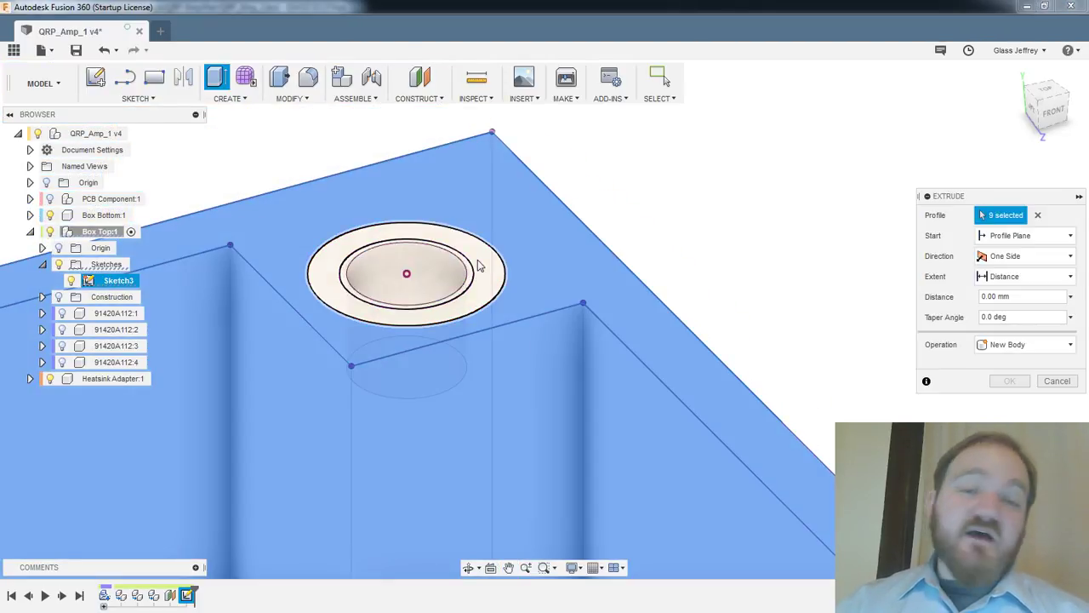
{"action": "left_click", "coordinate": [479, 267]}
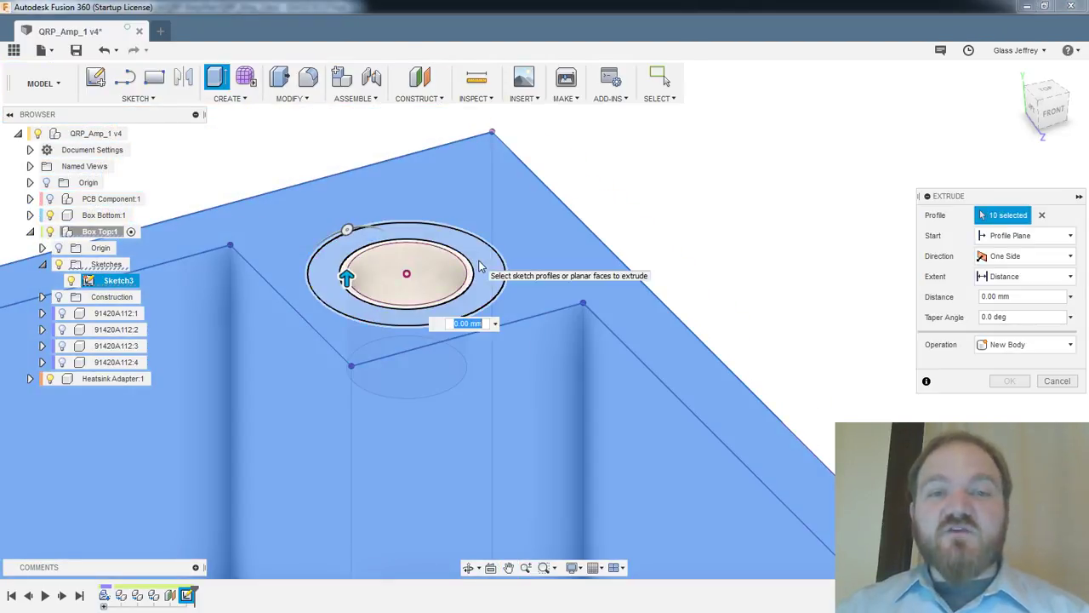
Extrude the selected profiles as a new body with extent To Object, ending at the construction plane above the back-left corner
{"action": "scroll", "coordinate": [502, 281], "scroll_direction": "down", "scroll_amount": 5}
{"action": "middle_click_drag", "start_coordinate": [672, 409], "coordinate": [790, 323], "text": "shift"}
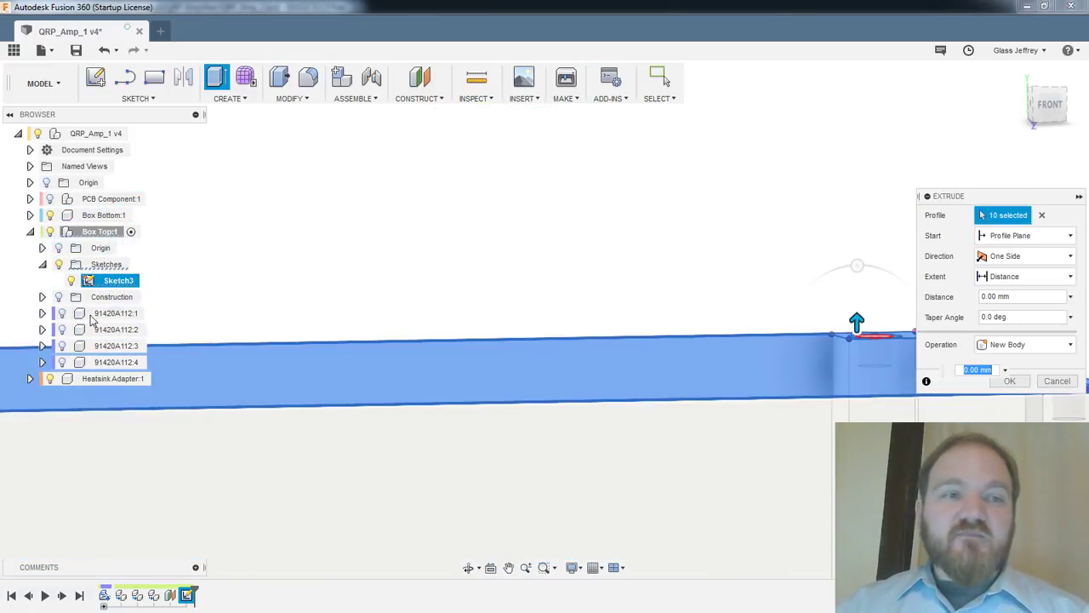
{"action": "middle_click_drag", "start_coordinate": [457, 304], "coordinate": [456, 372], "text": "shift"}
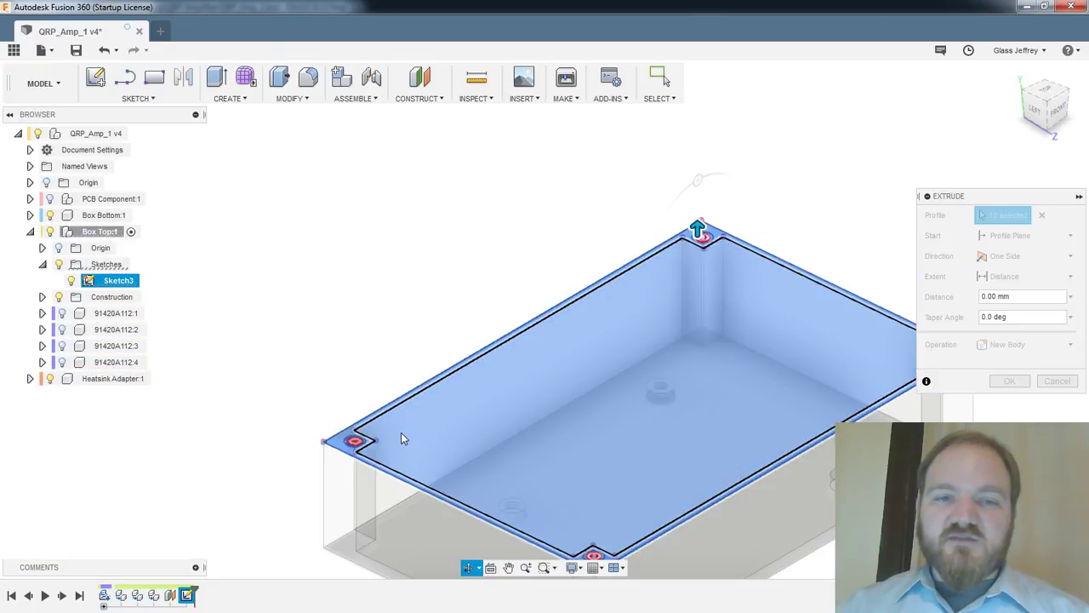
{"action": "scroll", "coordinate": [403, 432], "scroll_direction": "down", "scroll_amount": 2}
{"action": "middle_click_drag", "start_coordinate": [405, 432], "coordinate": [426, 352]}
{"action": "scroll", "coordinate": [382, 343], "scroll_direction": "up", "scroll_amount": 5}
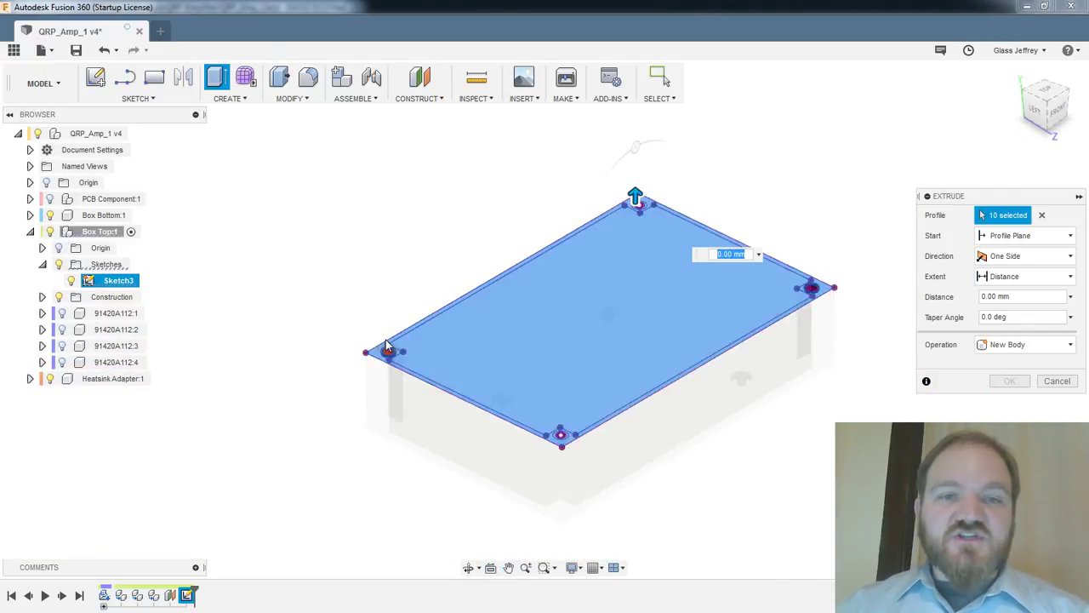
{"action": "left_click", "coordinate": [1041, 277]}
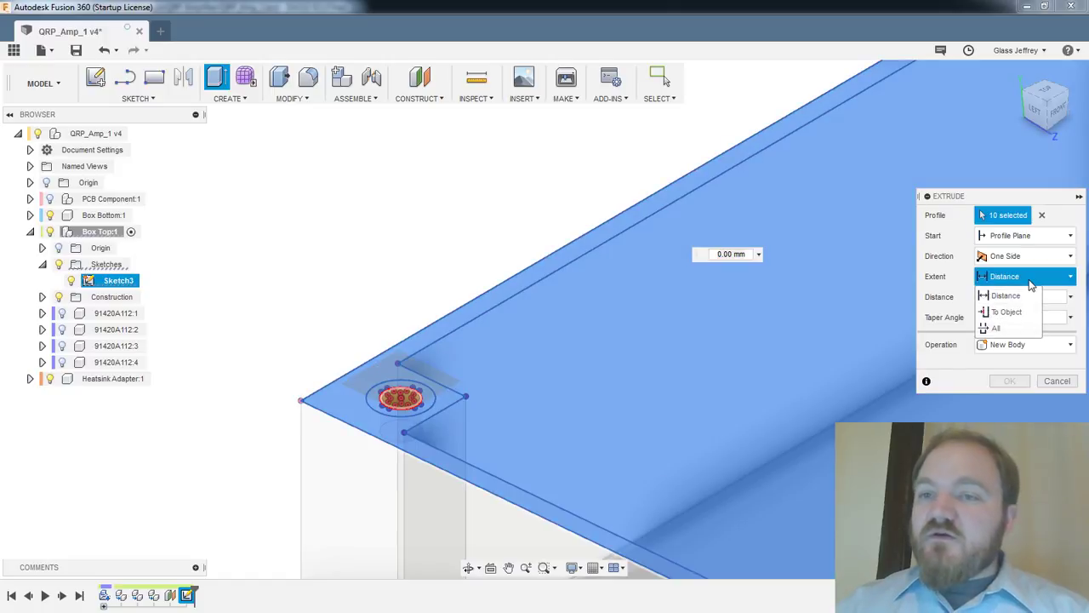
{"action": "left_click", "coordinate": [1028, 279]}
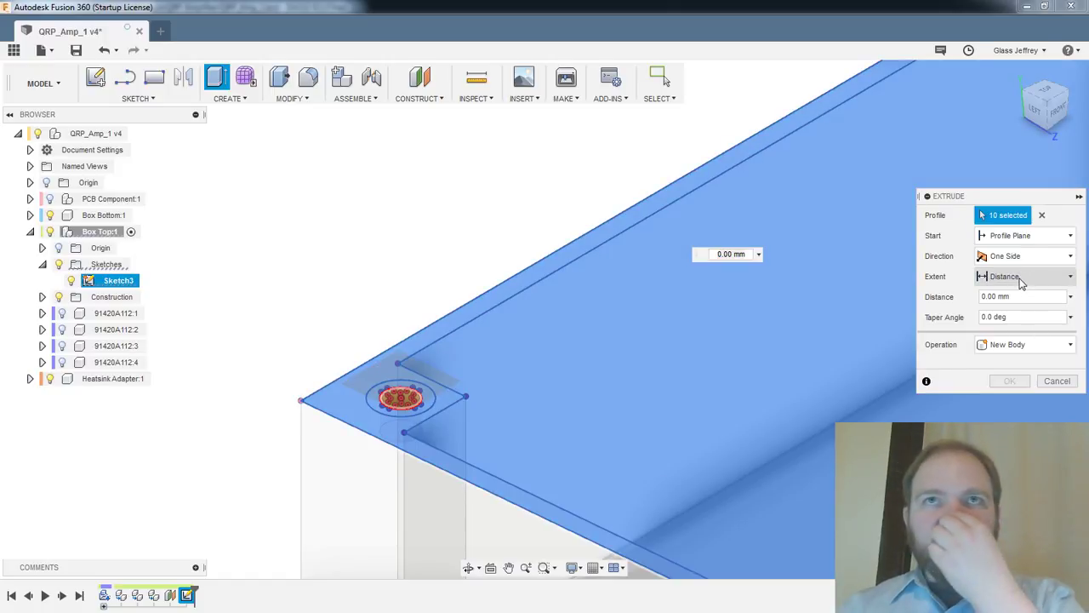
{"action": "left_click", "coordinate": [1021, 284]}
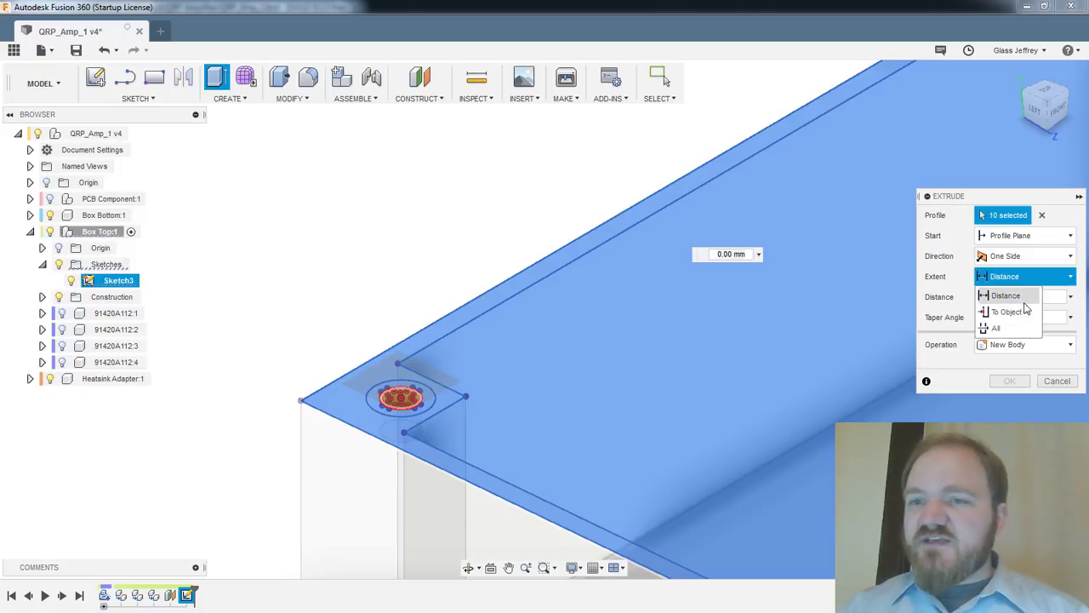
{"action": "left_click", "coordinate": [1019, 312]}
{"action": "left_click", "coordinate": [415, 379]}
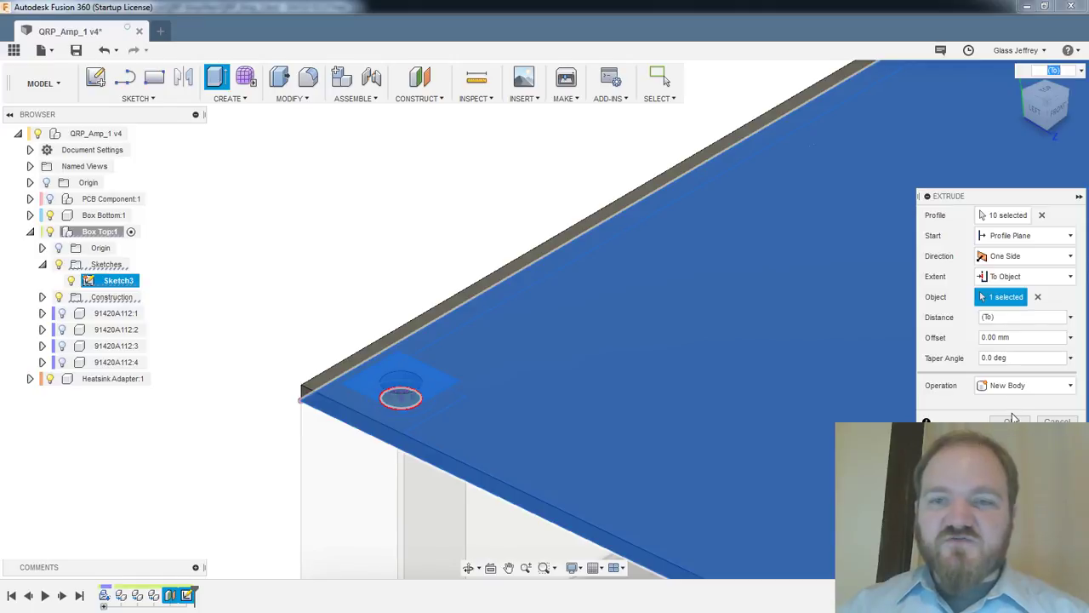
{"action": "left_click", "coordinate": [1010, 420]}
Inspect the new lid plate and the screw hole in its back-left corner from several angles
{"action": "scroll", "coordinate": [601, 364], "scroll_direction": "down", "scroll_amount": 4}
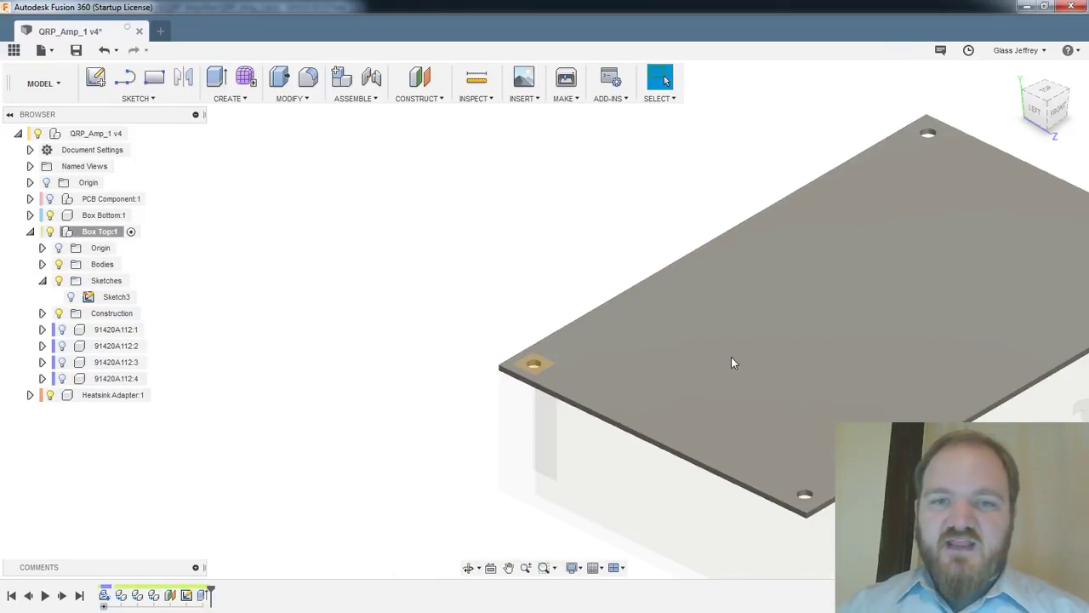
{"action": "middle_click_drag", "start_coordinate": [832, 336], "coordinate": [713, 223]}
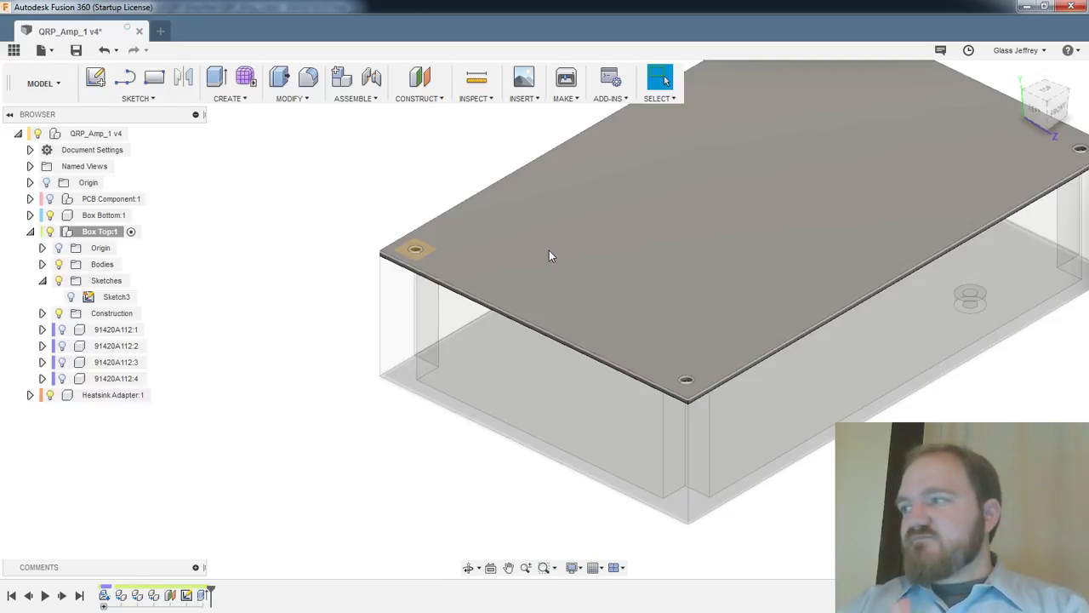
{"action": "middle_click_drag", "start_coordinate": [549, 251], "coordinate": [322, 287], "text": "shift"}
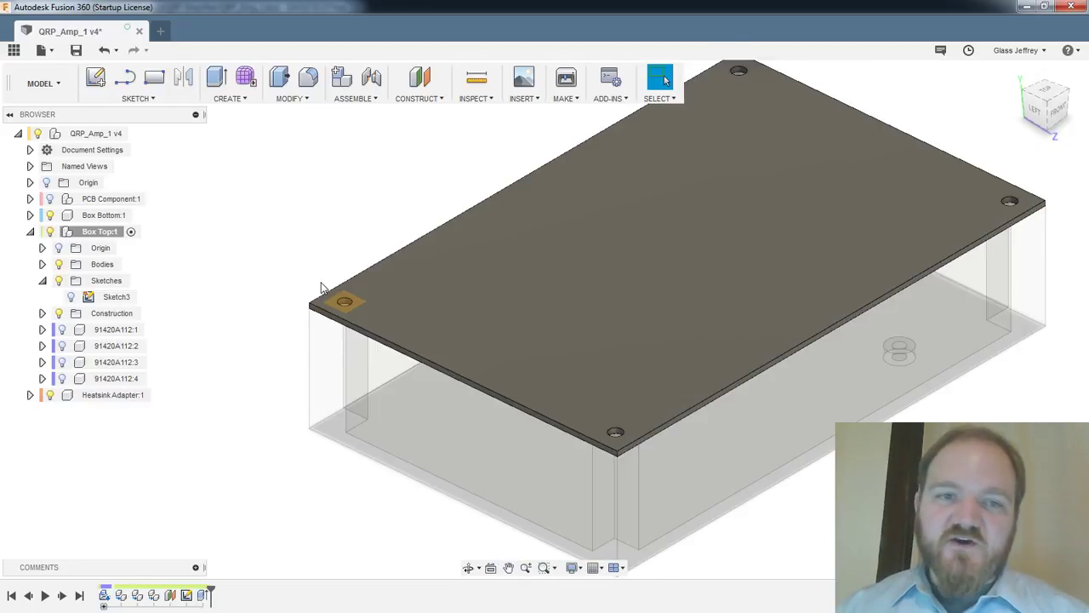
{"action": "scroll", "coordinate": [322, 287], "scroll_direction": "up", "scroll_amount": 4}
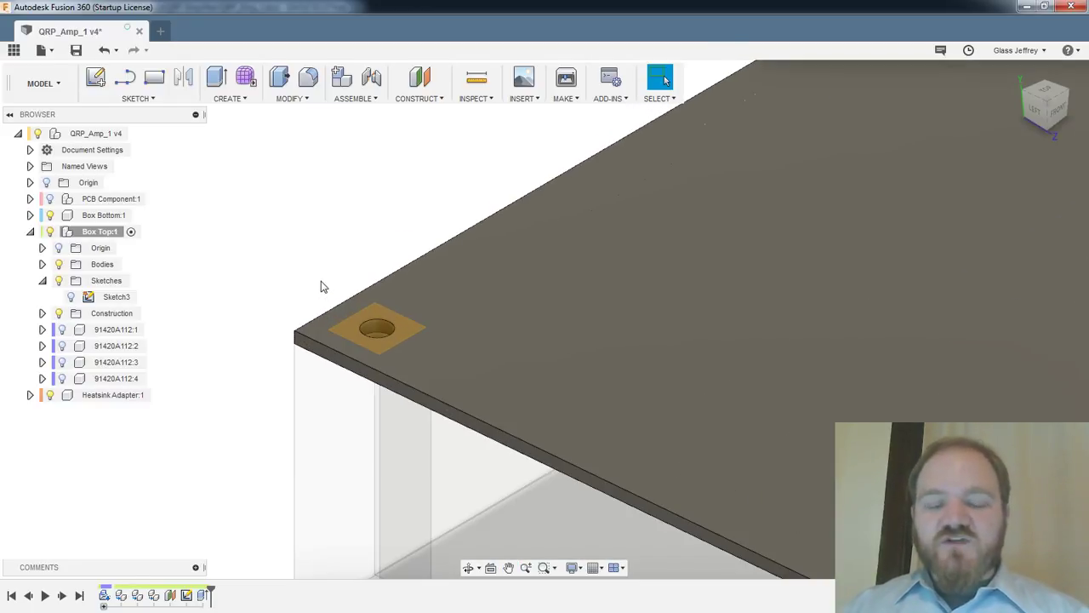
{"action": "scroll", "coordinate": [331, 278], "scroll_direction": "up", "scroll_amount": 2}
{"action": "middle_click_drag", "start_coordinate": [425, 222], "coordinate": [428, 239], "text": "shift"}
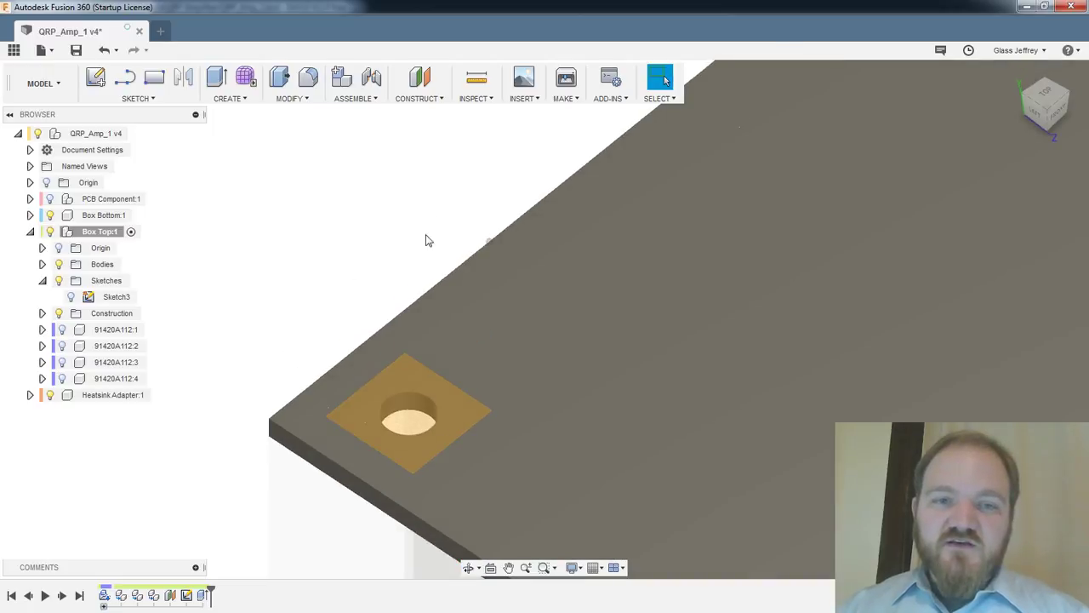
{"action": "middle_click_drag", "start_coordinate": [362, 246], "coordinate": [499, 348], "text": "shift"}
{"action": "scroll", "coordinate": [433, 409], "scroll_direction": "down", "scroll_amount": 1}
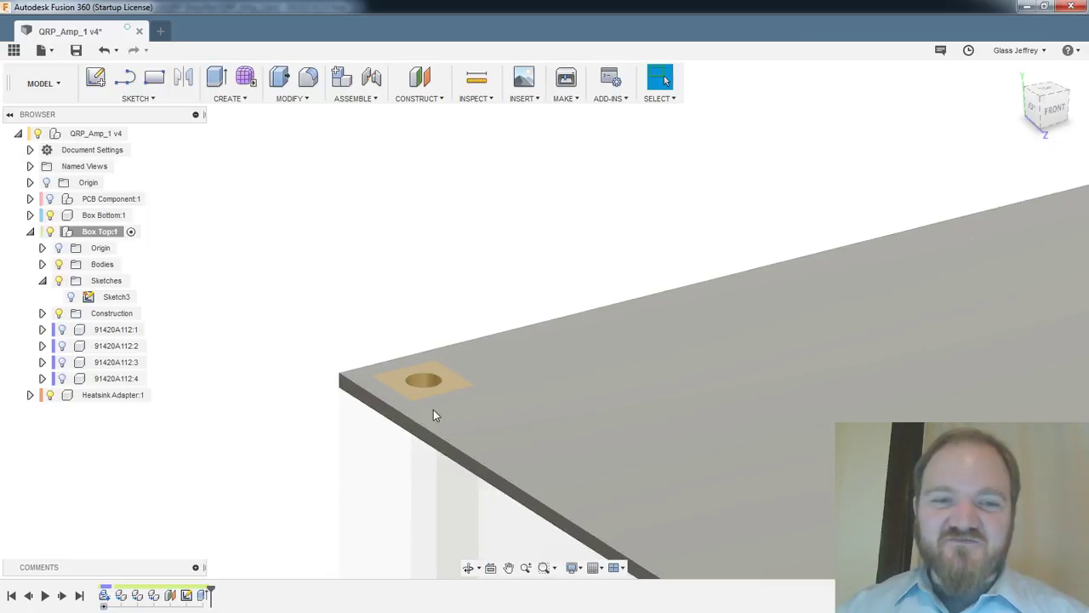
Roll the timeline back before the lid extrusion to examine the corner hole in the box bottom, and roll it forward again
{"action": "scroll", "coordinate": [396, 409], "scroll_direction": "up", "scroll_amount": 3}
{"action": "left_click_drag", "start_coordinate": [213, 587], "coordinate": [194, 587]}
{"action": "middle_click_drag", "start_coordinate": [479, 377], "coordinate": [608, 297], "text": "shift"}
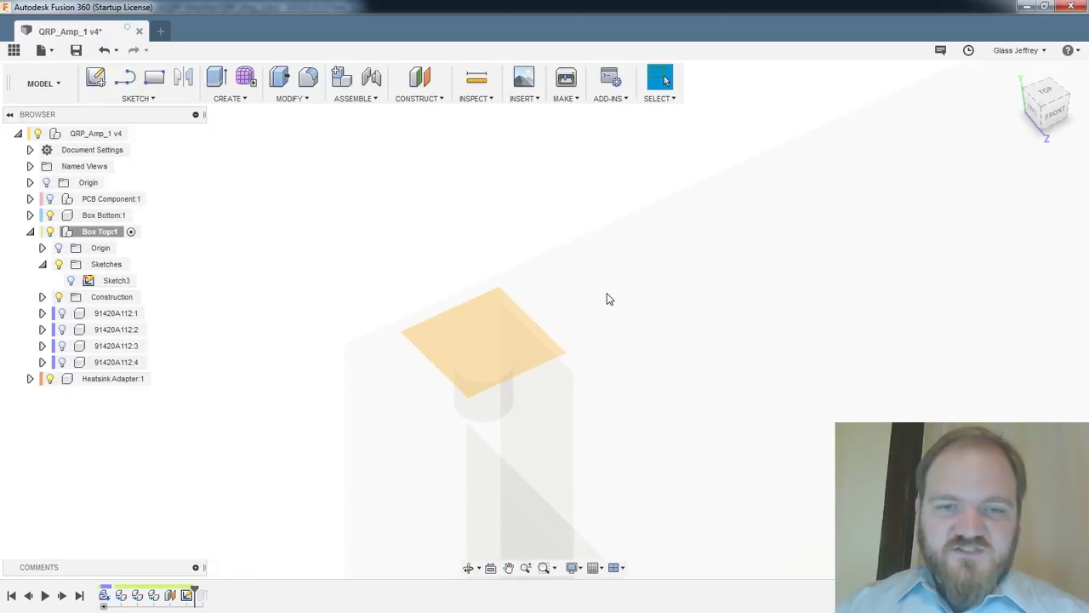
{"action": "scroll", "coordinate": [606, 298], "scroll_direction": "up", "scroll_amount": 2}
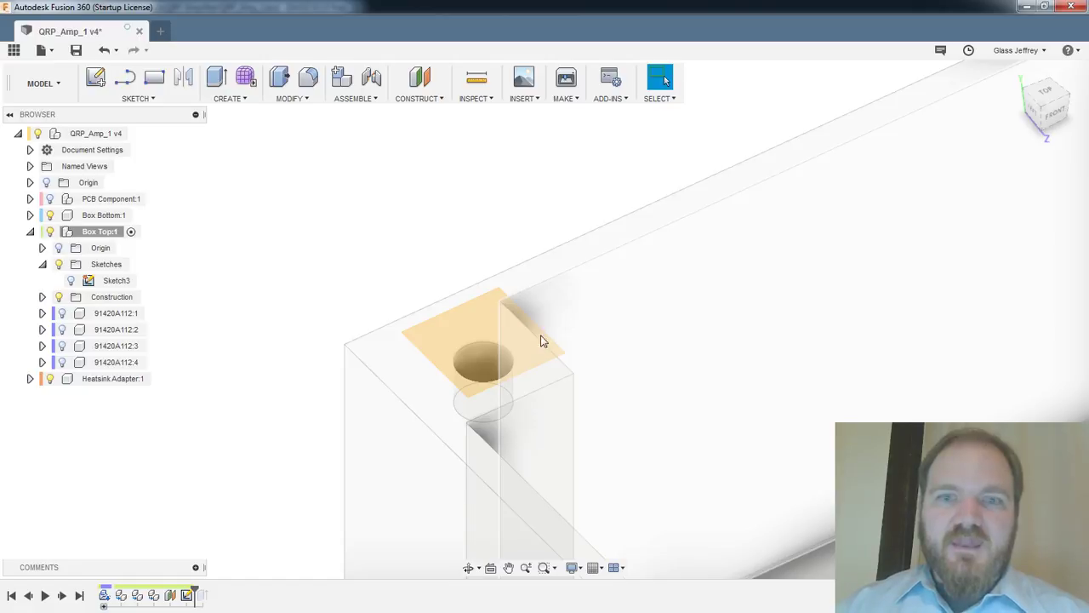
{"action": "left_click_drag", "start_coordinate": [195, 588], "coordinate": [211, 589]}
Open the lid's extrude feature for editing at the back-left corner's screw hole
{"action": "scroll", "coordinate": [713, 241], "scroll_direction": "down", "scroll_amount": 3}
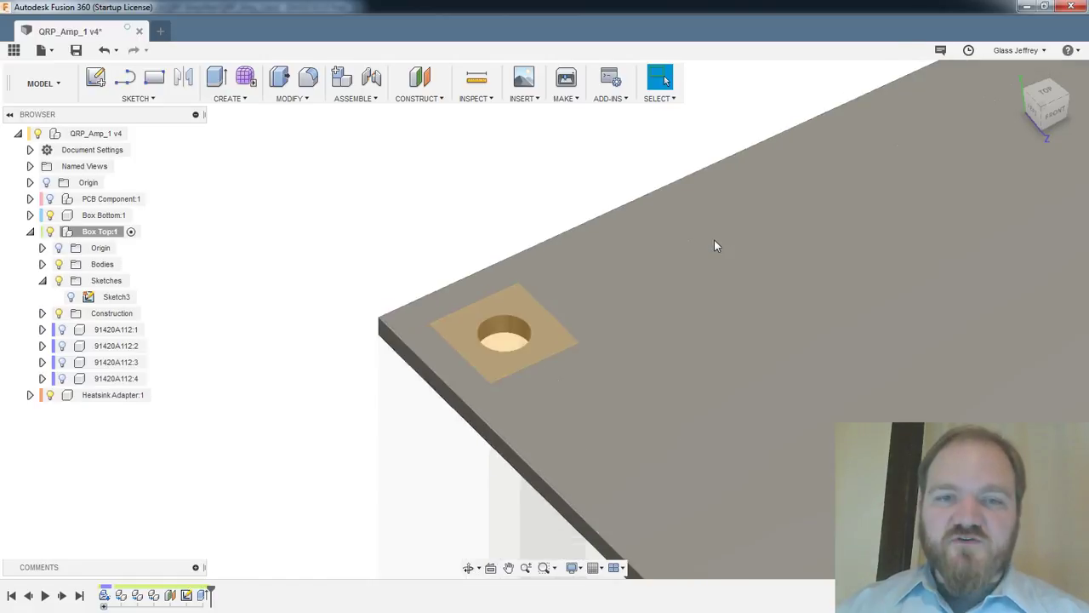
{"action": "middle_click_drag", "start_coordinate": [747, 247], "coordinate": [638, 279]}
{"action": "scroll", "coordinate": [521, 321], "scroll_direction": "up", "scroll_amount": 5}
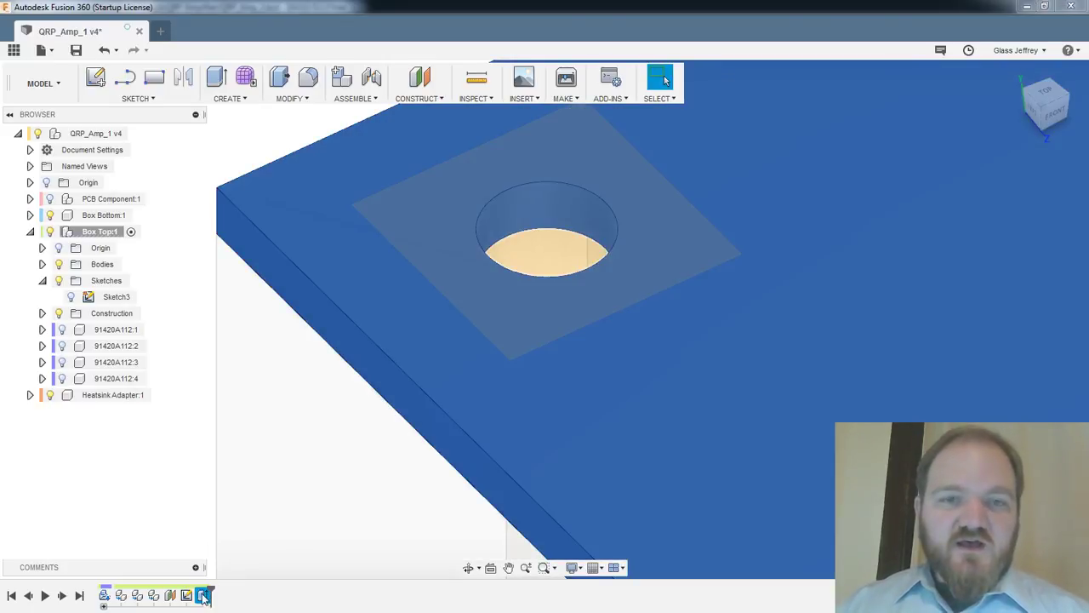
{"action": "double_click", "coordinate": [186, 595]}
{"action": "mouse_move", "coordinate": [667, 295]}
{"action": "middle_mouse_down", "text": "shift"}
{"action": "mouse_move", "coordinate": [656, 312]}
{"action": "mouse_move", "coordinate": [590, 223]}
{"action": "mouse_move", "coordinate": [575, 272]}
{"action": "mouse_move", "coordinate": [579, 209]}
{"action": "middle_mouse_up", "text": "shift"}
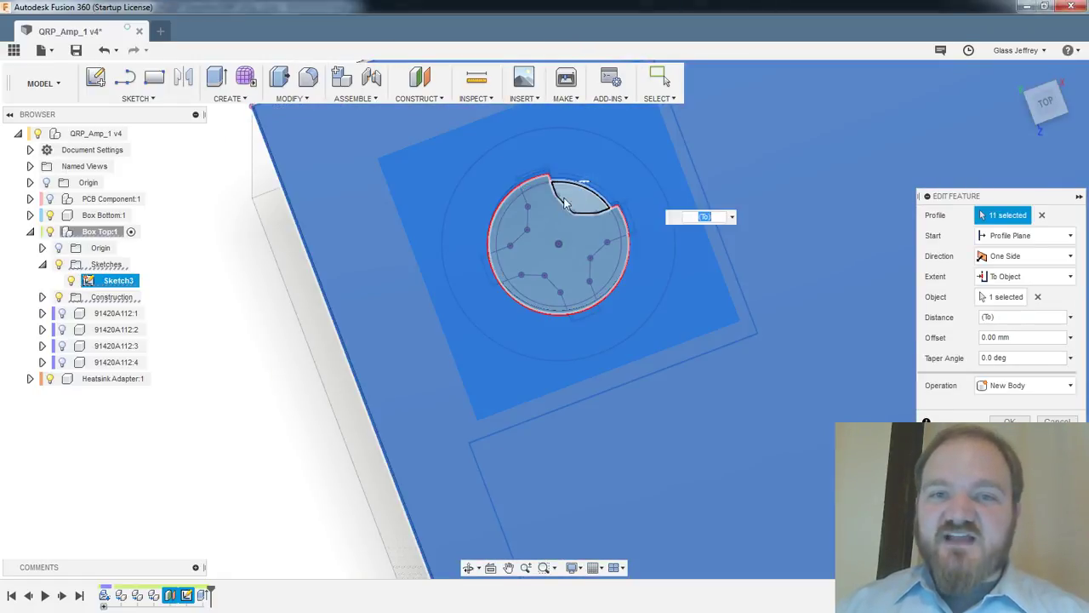
Add every remaining profile region inside the back-left screw hole, including the cross recess and the surrounding ring segments, to the extrusion
{"action": "left_click", "coordinate": [571, 204]}
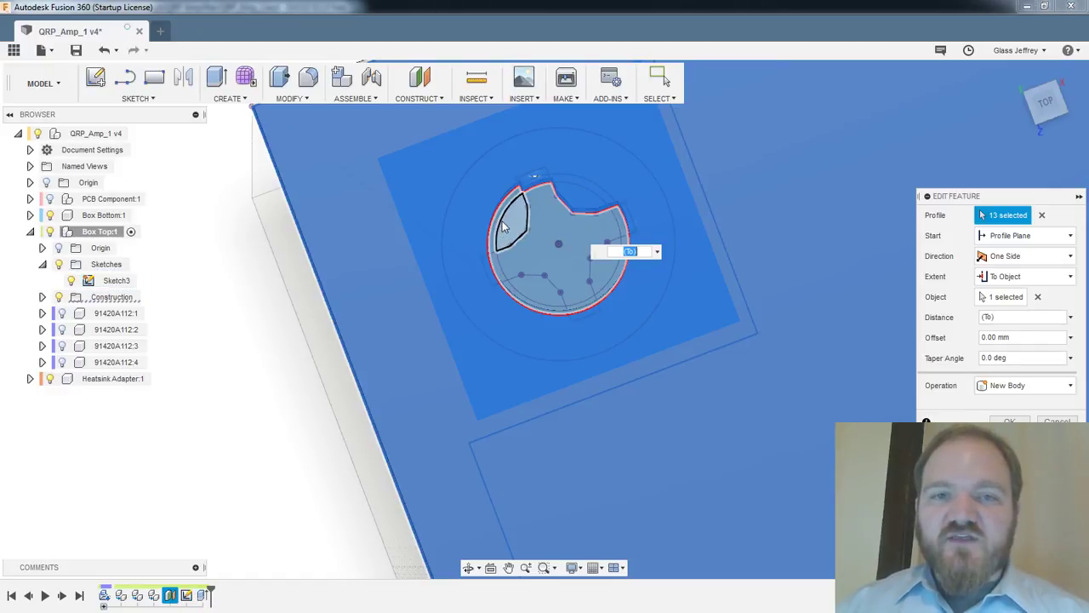
{"action": "left_click", "coordinate": [502, 232]}
{"action": "left_click", "coordinate": [496, 255]}
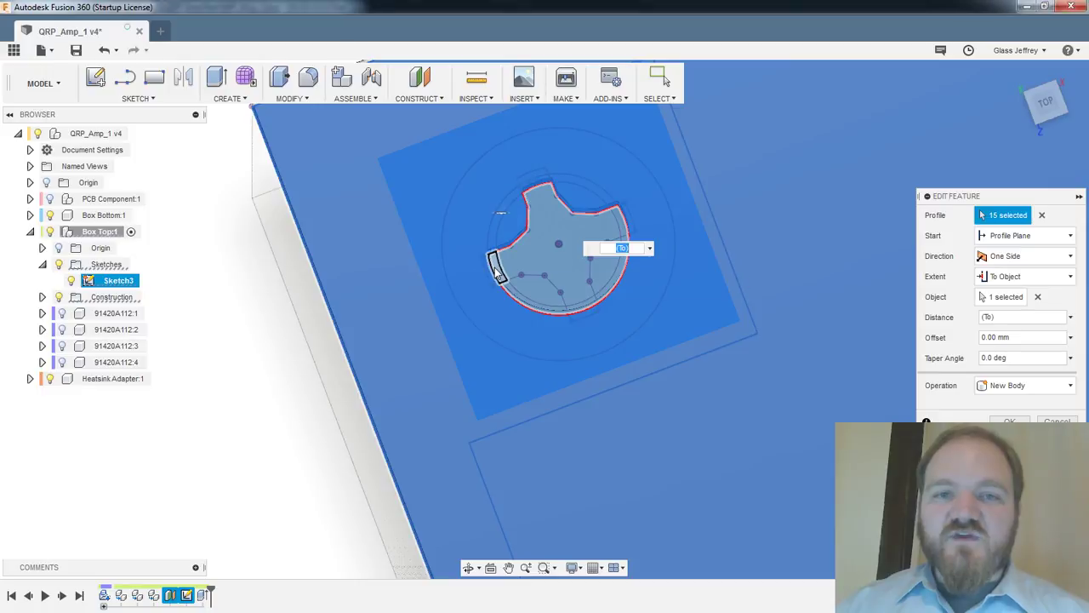
{"action": "left_click", "coordinate": [500, 285]}
{"action": "left_click", "coordinate": [523, 302]}
{"action": "left_click", "coordinate": [553, 238]}
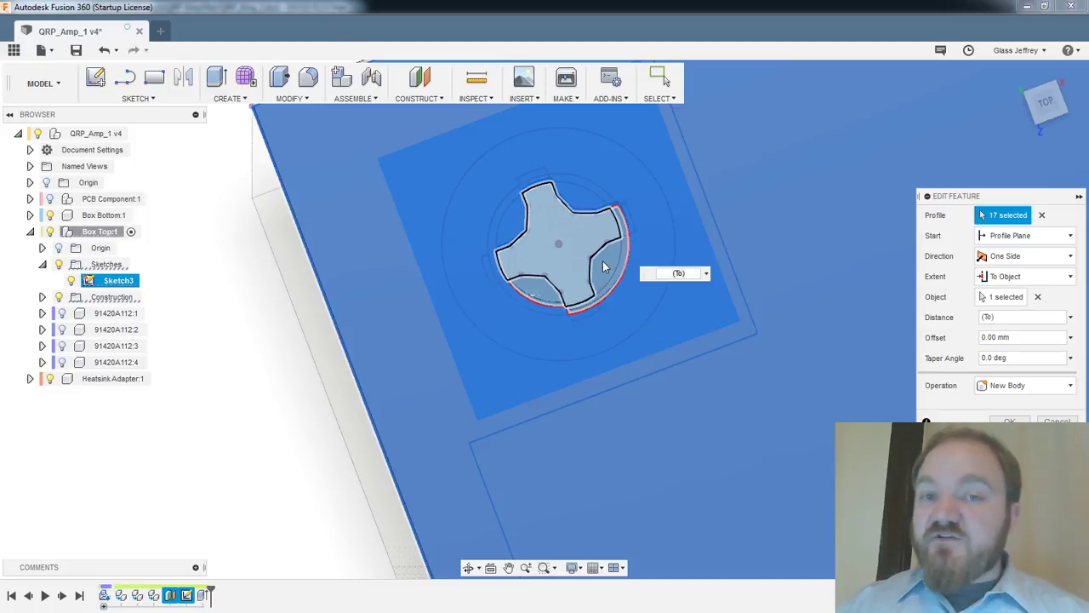
{"action": "left_click", "coordinate": [603, 263]}
{"action": "left_click", "coordinate": [547, 296]}
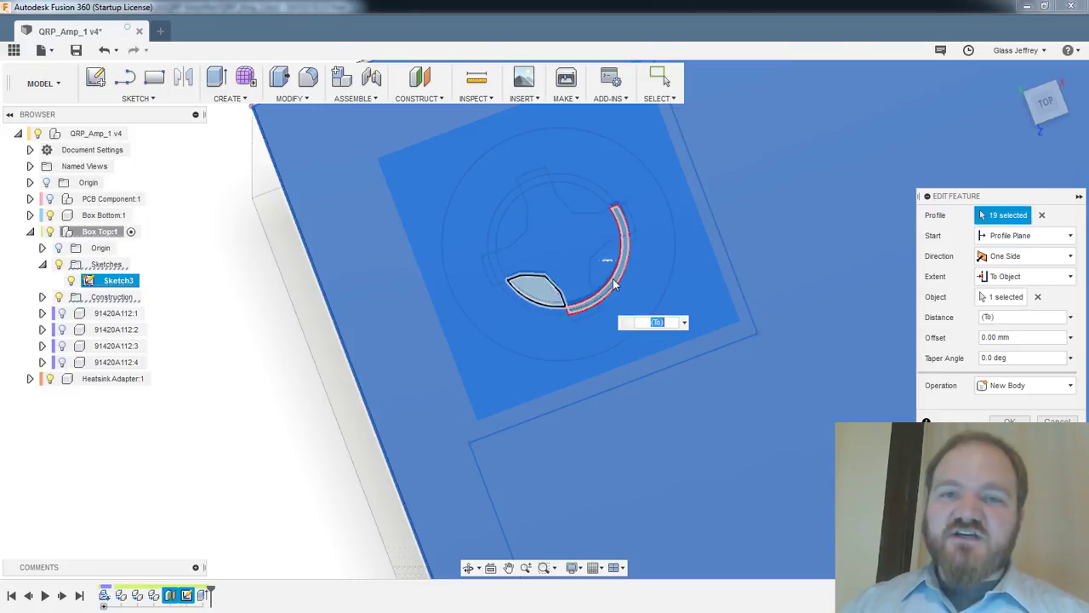
{"action": "left_click", "coordinate": [616, 280]}
{"action": "left_click", "coordinate": [584, 307]}
{"action": "left_click", "coordinate": [623, 225]}
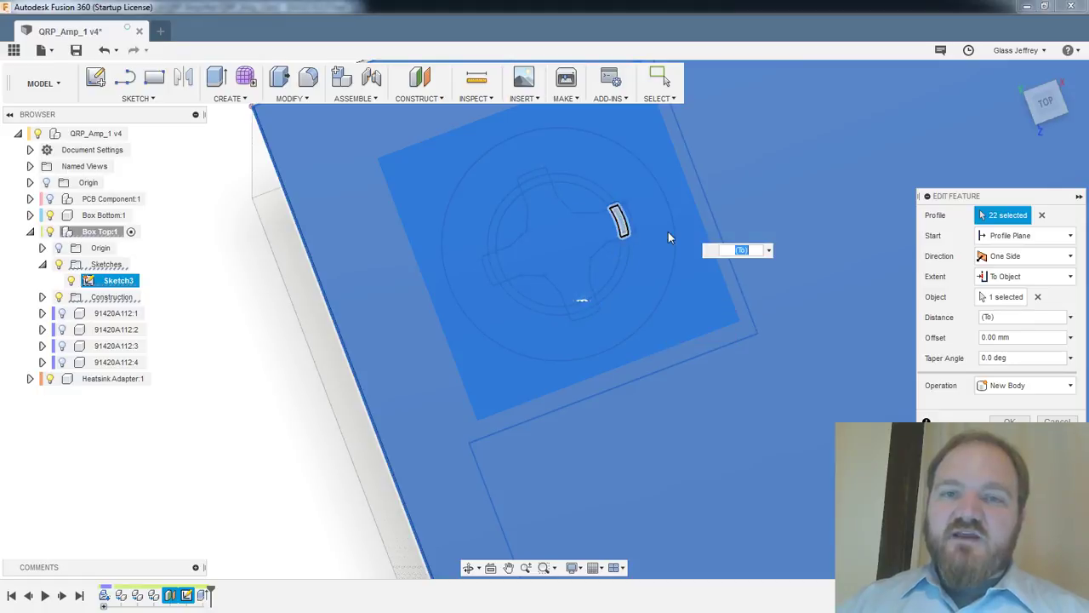
Add the inner circle and thin ring profiles of the front-left corner's screw hole to the lid extrusion
{"action": "scroll", "coordinate": [691, 232], "scroll_direction": "down", "scroll_amount": 5}
{"action": "scroll", "coordinate": [723, 400], "scroll_direction": "down", "scroll_amount": 2}
{"action": "middle_click_drag", "start_coordinate": [740, 473], "coordinate": [549, 175]}
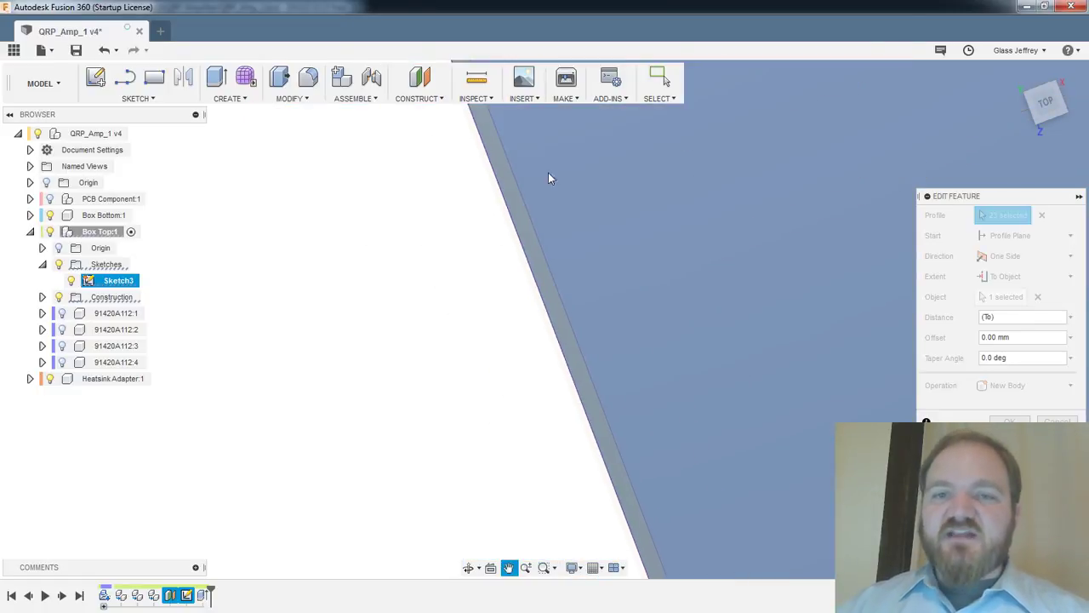
{"action": "scroll", "coordinate": [616, 350], "scroll_direction": "down", "scroll_amount": 3}
{"action": "middle_click_drag", "start_coordinate": [695, 434], "coordinate": [623, 206]}
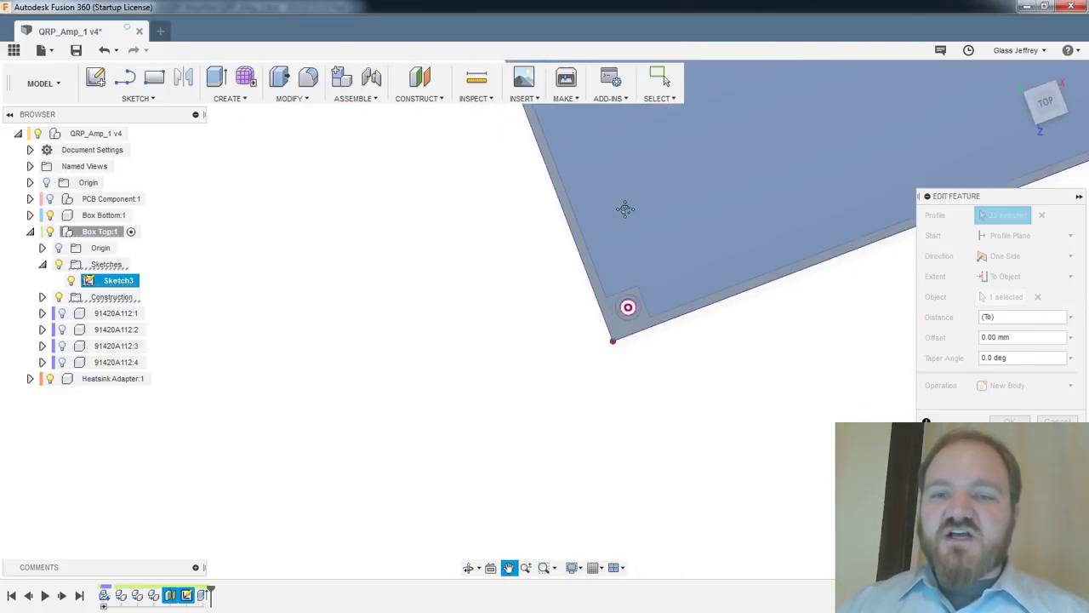
{"action": "scroll", "coordinate": [640, 321], "scroll_direction": "up", "scroll_amount": 4}
{"action": "left_click", "coordinate": [638, 321]}
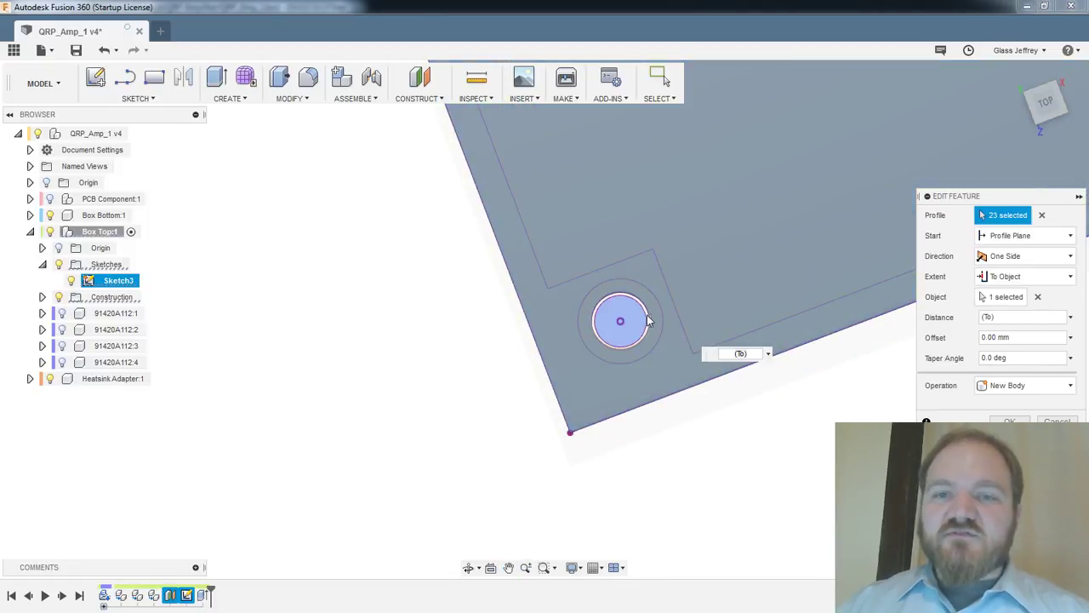
Add the ring, cross recess and lobe profiles inside the front-right corner's screw hole to the lid extrusion
{"action": "scroll", "coordinate": [659, 303], "scroll_direction": "down", "scroll_amount": 5}
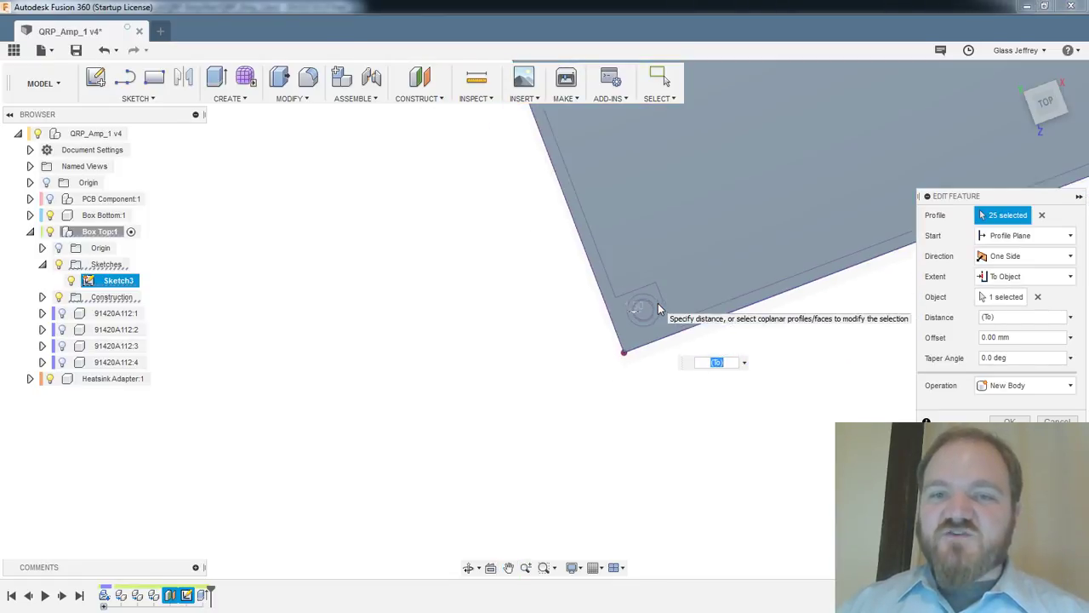
{"action": "middle_click_drag", "start_coordinate": [788, 186], "coordinate": [493, 263]}
{"action": "scroll", "coordinate": [765, 234], "scroll_direction": "up", "scroll_amount": 6}
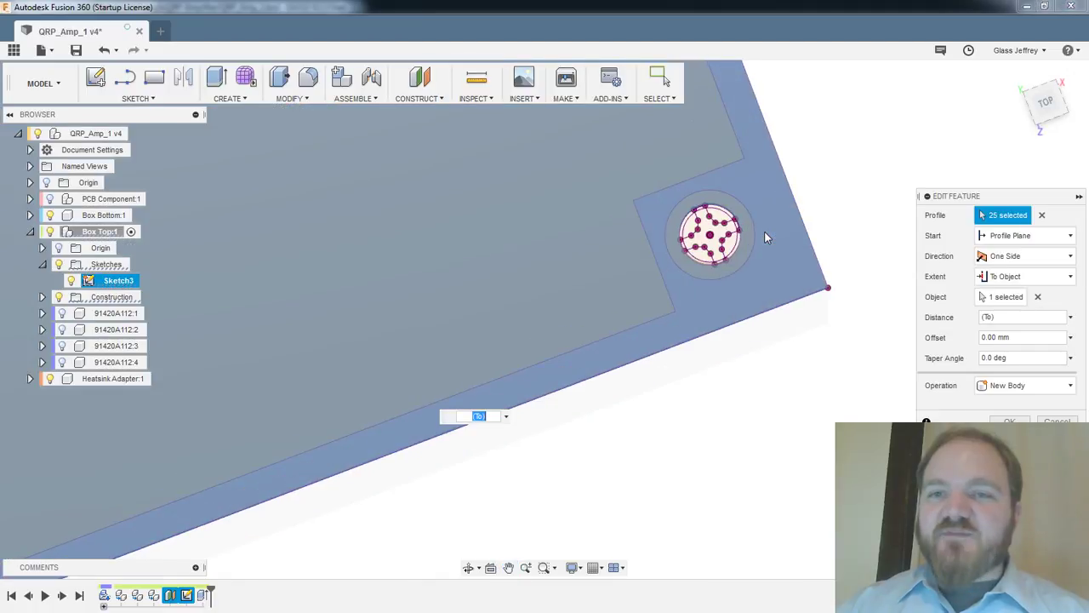
{"action": "left_click", "coordinate": [700, 201]}
{"action": "scroll", "coordinate": [700, 197], "scroll_direction": "up", "scroll_amount": 1}
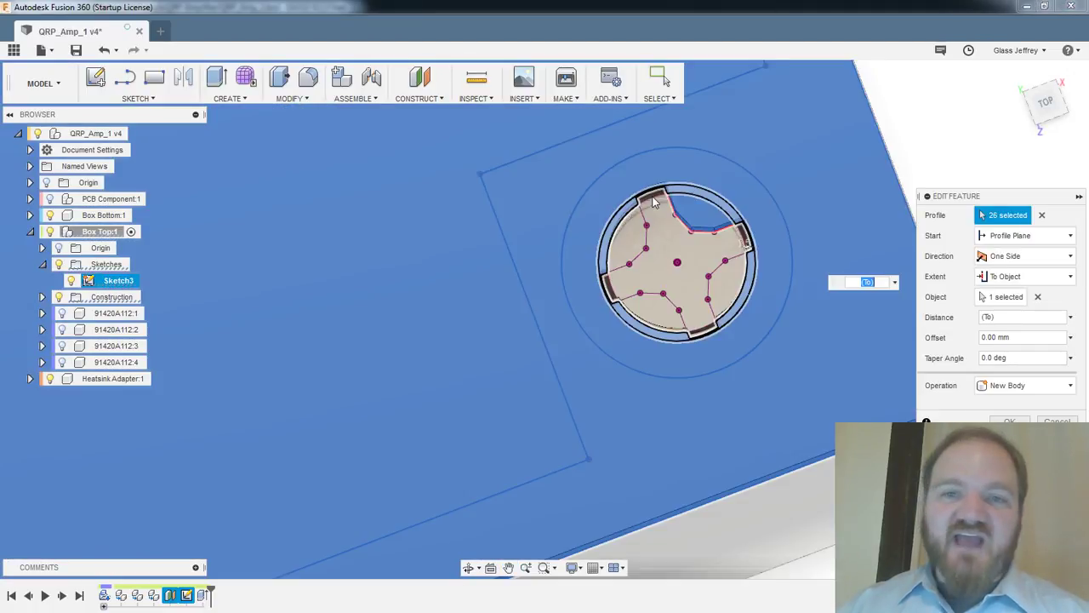
{"action": "left_click", "coordinate": [651, 196]}
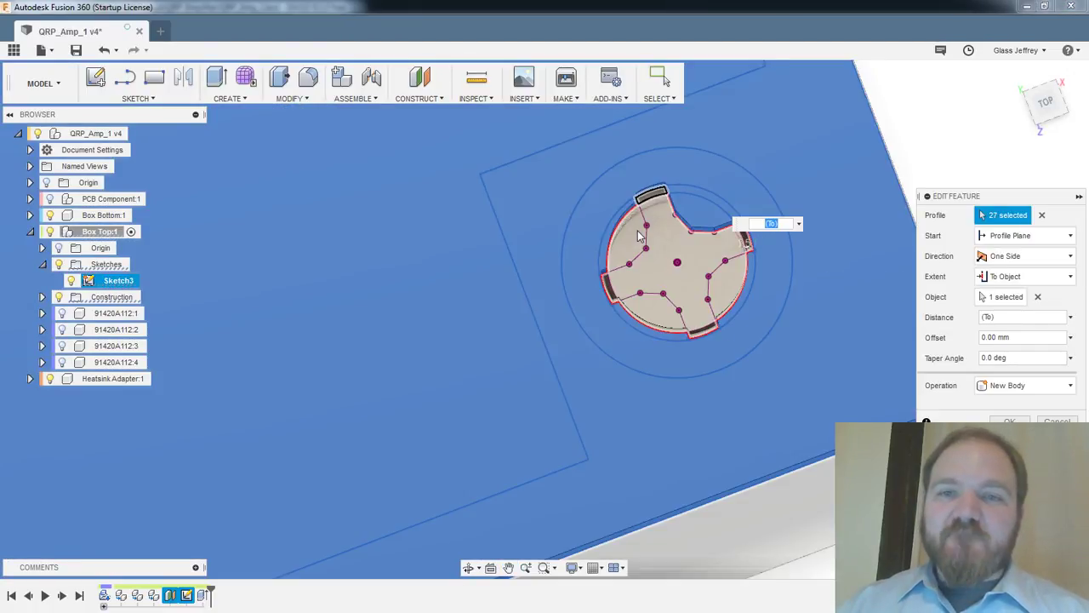
{"action": "left_click", "coordinate": [748, 292]}
{"action": "left_click", "coordinate": [729, 292]}
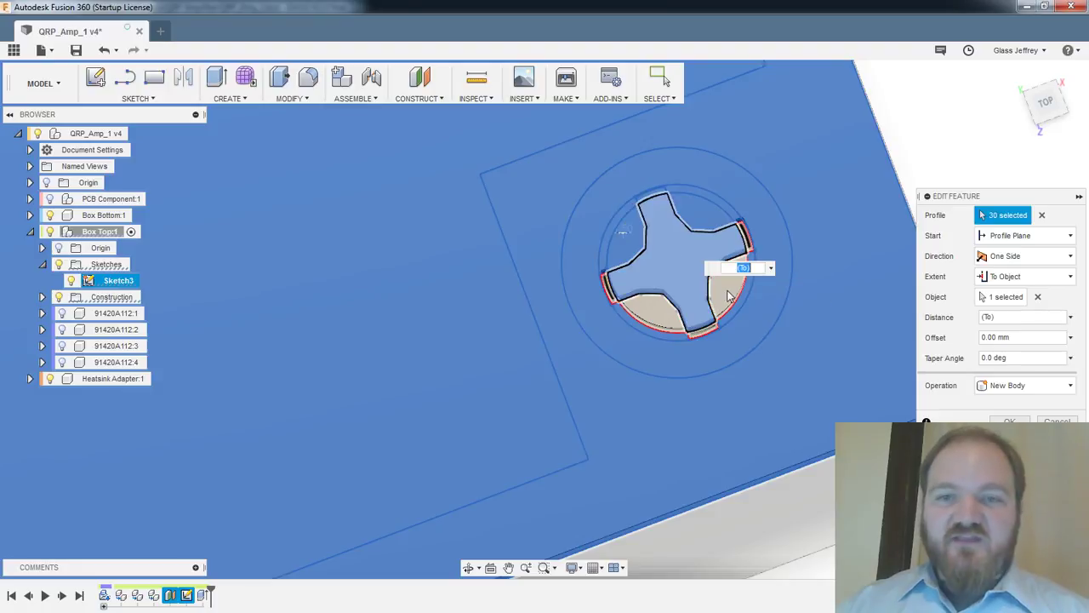
{"action": "left_click", "coordinate": [656, 319]}
{"action": "left_click", "coordinate": [620, 305]}
{"action": "left_click", "coordinate": [620, 306]}
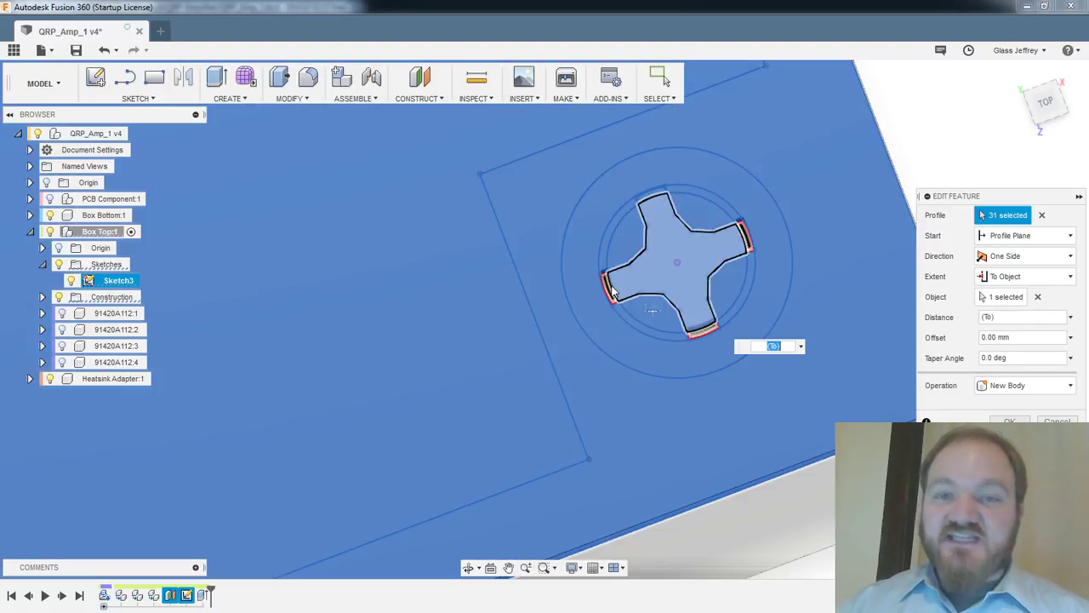
Add the small leftover slivers at the ends of the cross arms in the front-right screw hole to the extrusion
{"action": "scroll", "coordinate": [614, 298], "scroll_direction": "up", "scroll_amount": 5}
{"action": "left_click", "coordinate": [609, 290]}
{"action": "left_click", "coordinate": [856, 395]}
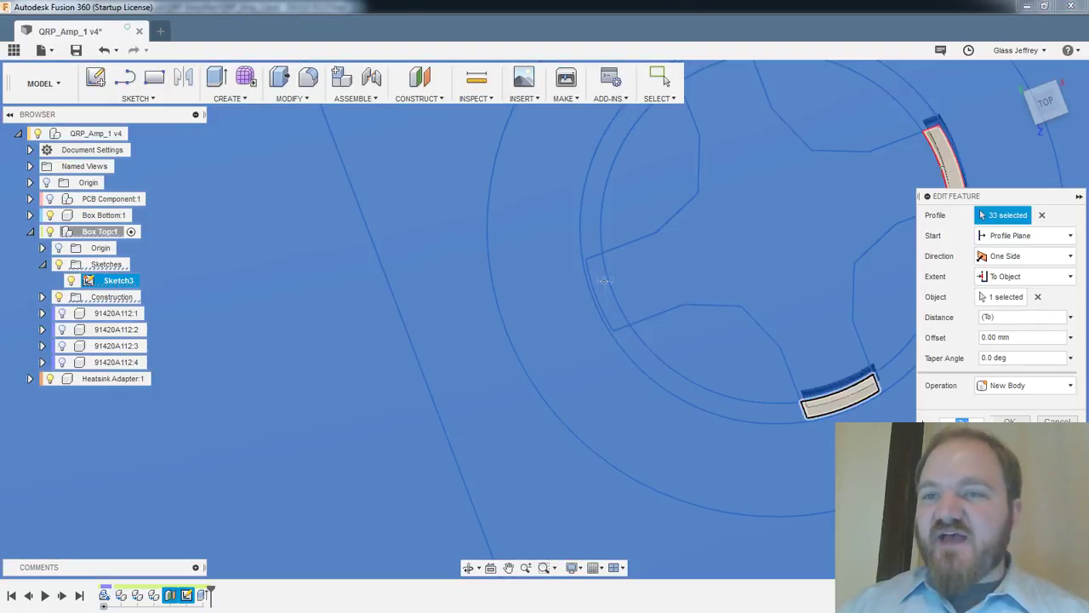
{"action": "left_click", "coordinate": [942, 166]}
Add the inner circle and thin ring profiles of the back-right corner's screw hole to the lid extrusion
{"action": "scroll", "coordinate": [752, 193], "scroll_direction": "down", "scroll_amount": 3}
{"action": "scroll", "coordinate": [758, 207], "scroll_direction": "down", "scroll_amount": 4}
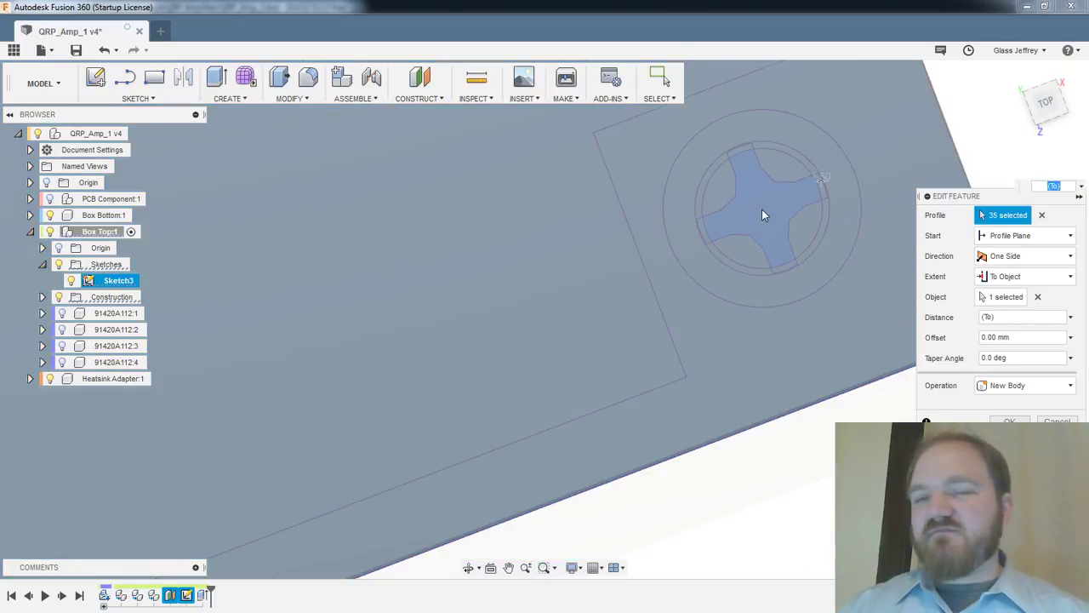
{"action": "middle_click_drag", "start_coordinate": [758, 207], "coordinate": [834, 443]}
{"action": "scroll", "coordinate": [688, 232], "scroll_direction": "down", "scroll_amount": 1}
{"action": "scroll", "coordinate": [691, 233], "scroll_direction": "up", "scroll_amount": 2}
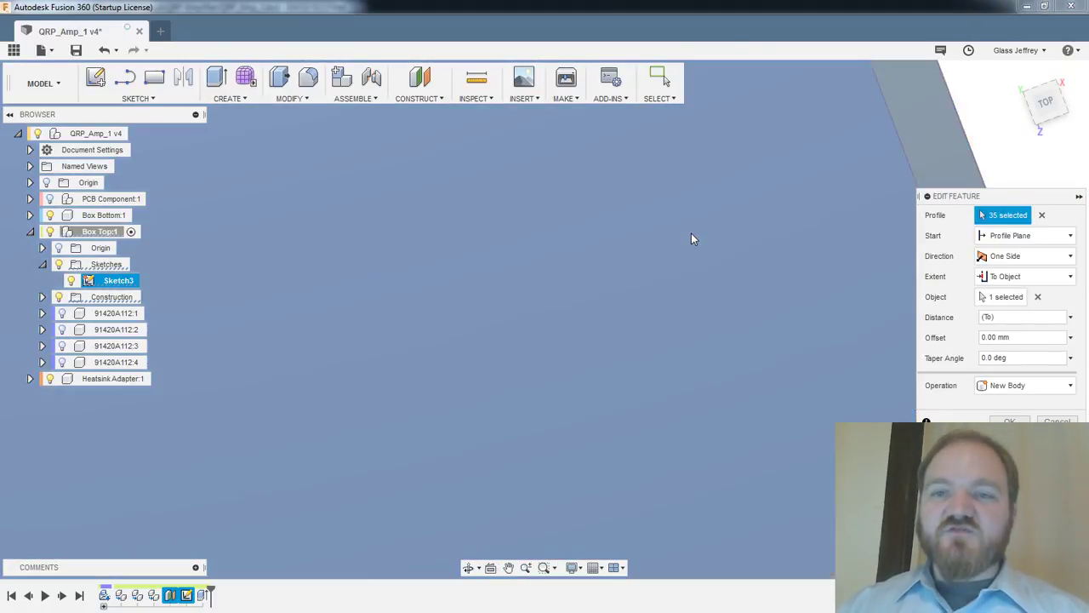
{"action": "scroll", "coordinate": [691, 231], "scroll_direction": "down", "scroll_amount": 5}
{"action": "middle_click_drag", "start_coordinate": [781, 403], "coordinate": [693, 242]}
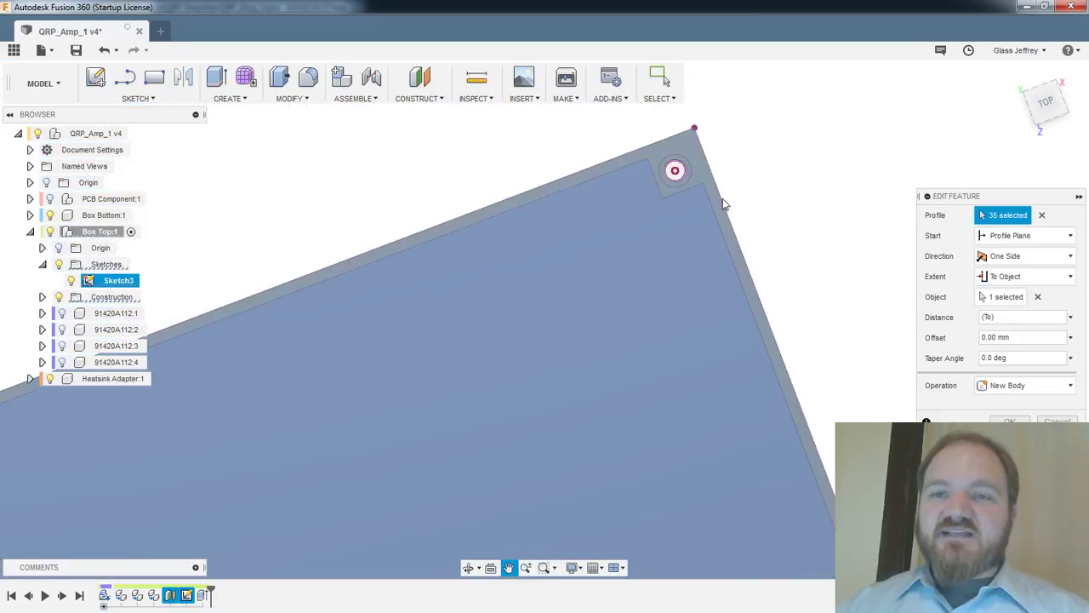
{"action": "scroll", "coordinate": [691, 173], "scroll_direction": "up", "scroll_amount": 3}
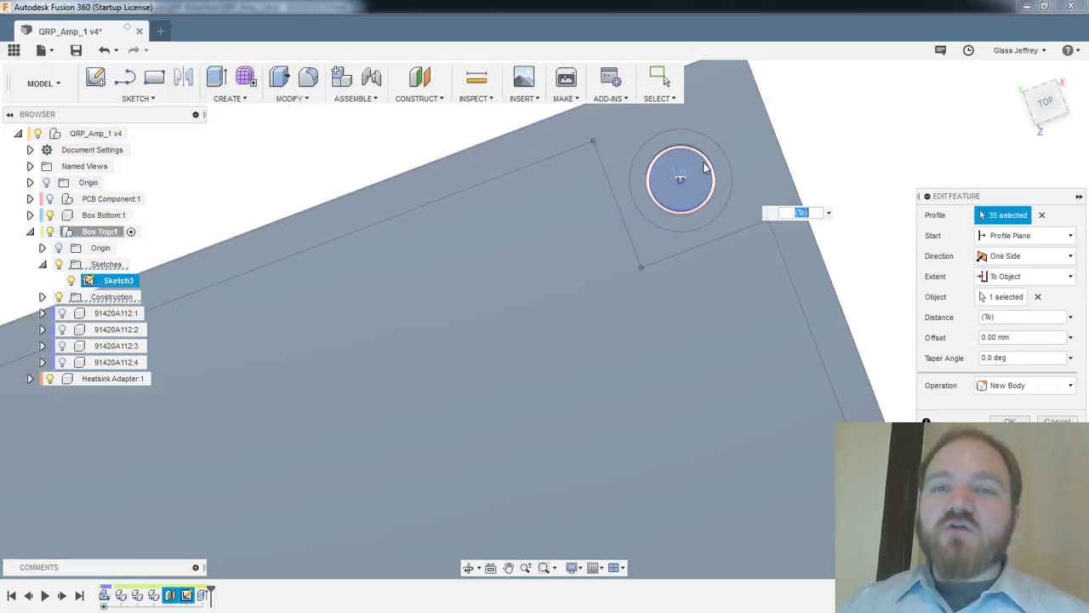
{"action": "left_click", "coordinate": [723, 260]}
{"action": "left_click", "coordinate": [723, 257]}
Apply the edited lid extrusion and check the lid's back-left corner
{"action": "scroll", "coordinate": [723, 255], "scroll_direction": "down", "scroll_amount": 4}
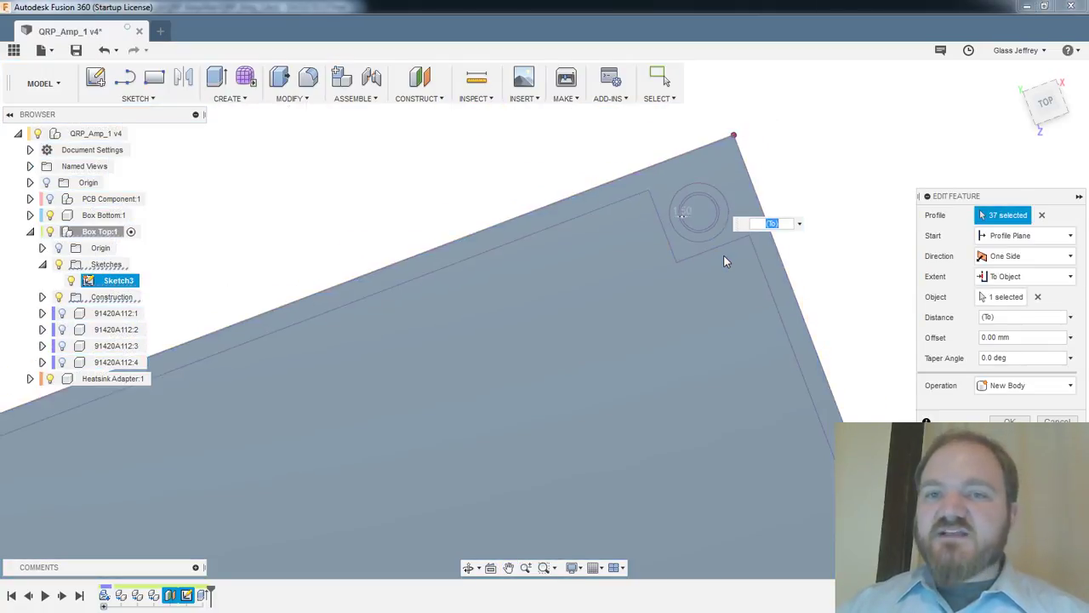
{"action": "middle_click_drag", "start_coordinate": [729, 255], "coordinate": [729, 285]}
{"action": "scroll", "coordinate": [607, 433], "scroll_direction": "down", "scroll_amount": 5}
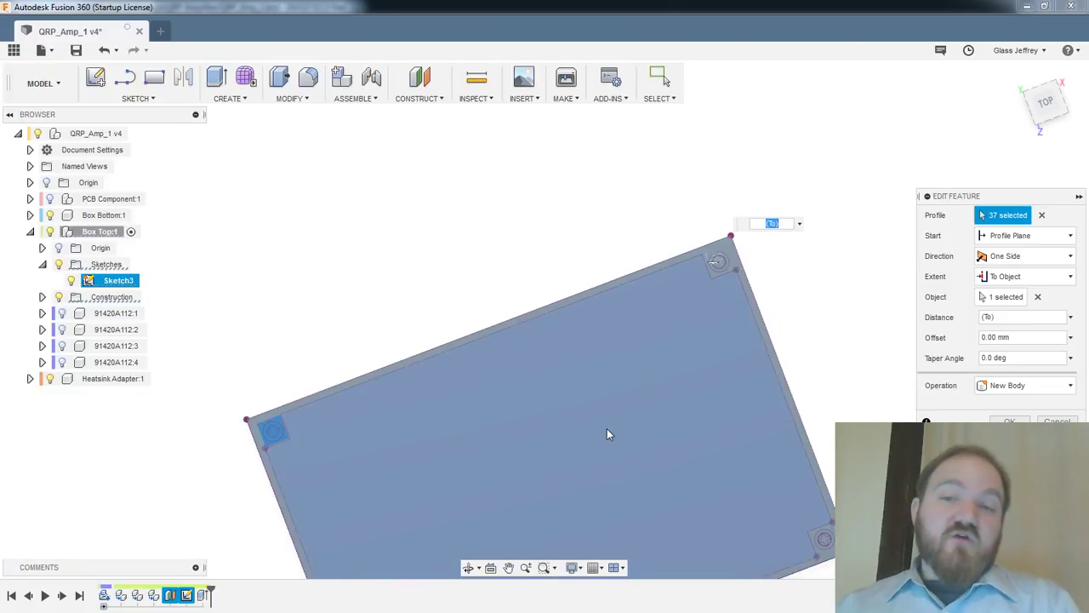
{"action": "middle_click_drag", "start_coordinate": [607, 434], "coordinate": [634, 314], "text": "shift"}
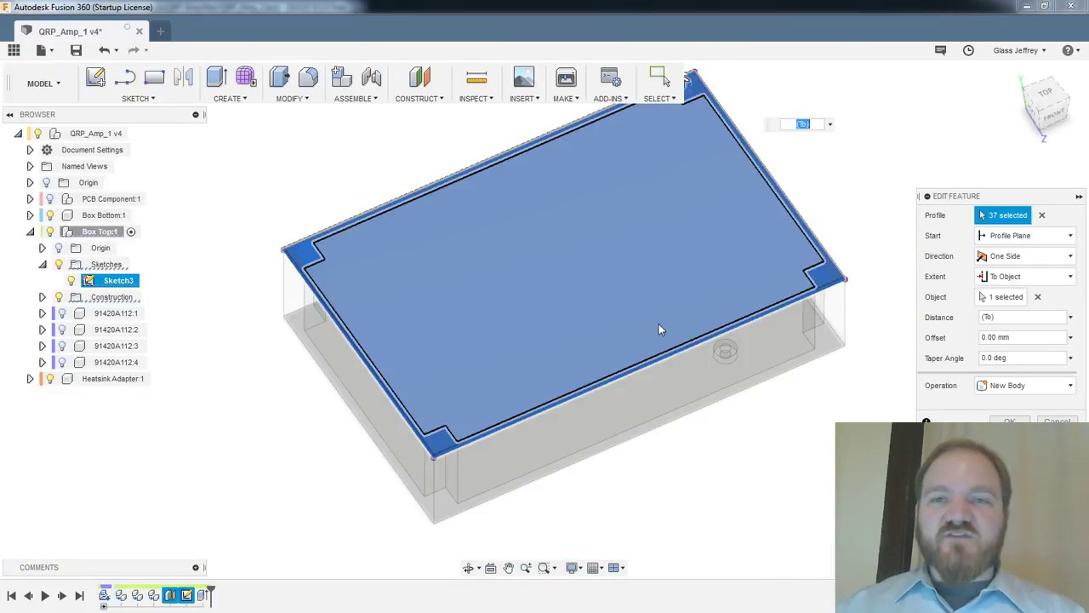
{"action": "left_click", "coordinate": [1008, 422]}
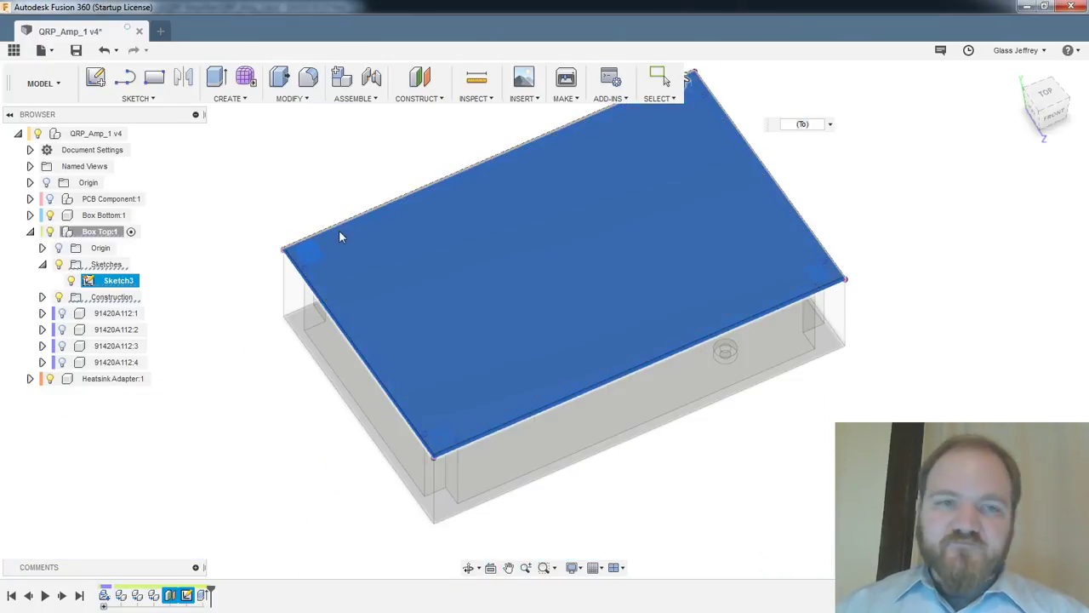
{"action": "middle_click_drag", "start_coordinate": [345, 251], "coordinate": [404, 293]}
{"action": "scroll", "coordinate": [400, 298], "scroll_direction": "up", "scroll_amount": 6}
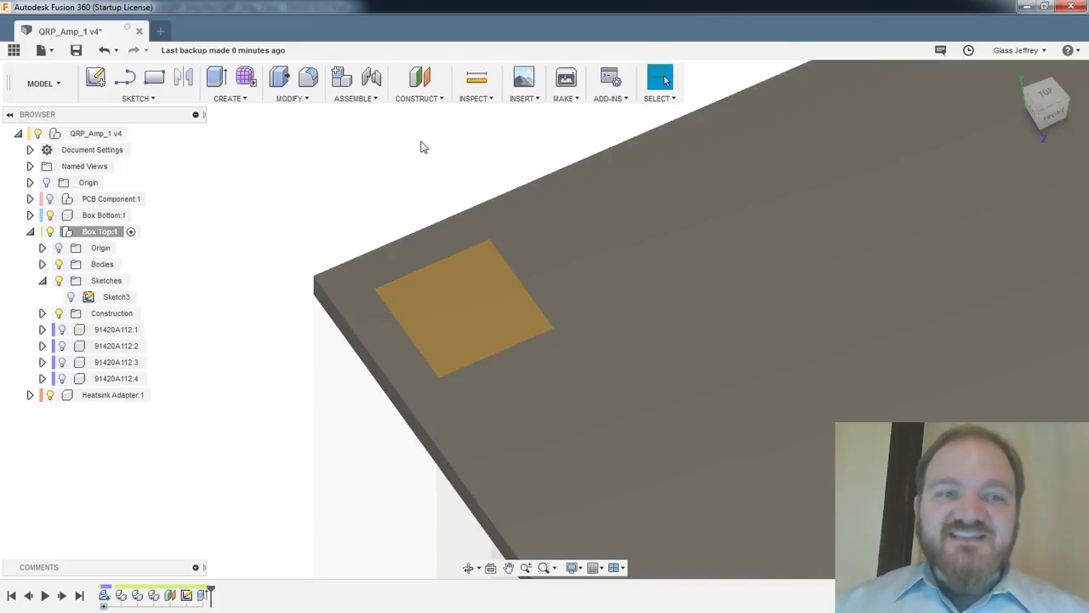
Hide Box Top's construction geometry and show Sketch3 over the lid, with the Bodies folder expanded
{"action": "left_click", "coordinate": [60, 314]}
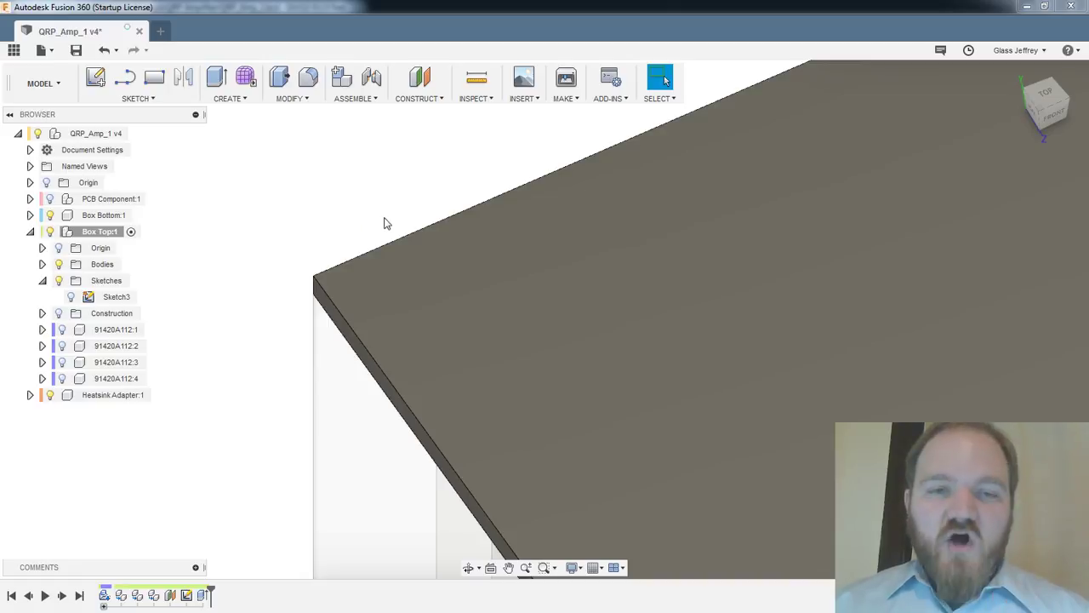
{"action": "left_click", "coordinate": [43, 265]}
{"action": "left_click", "coordinate": [58, 264]}
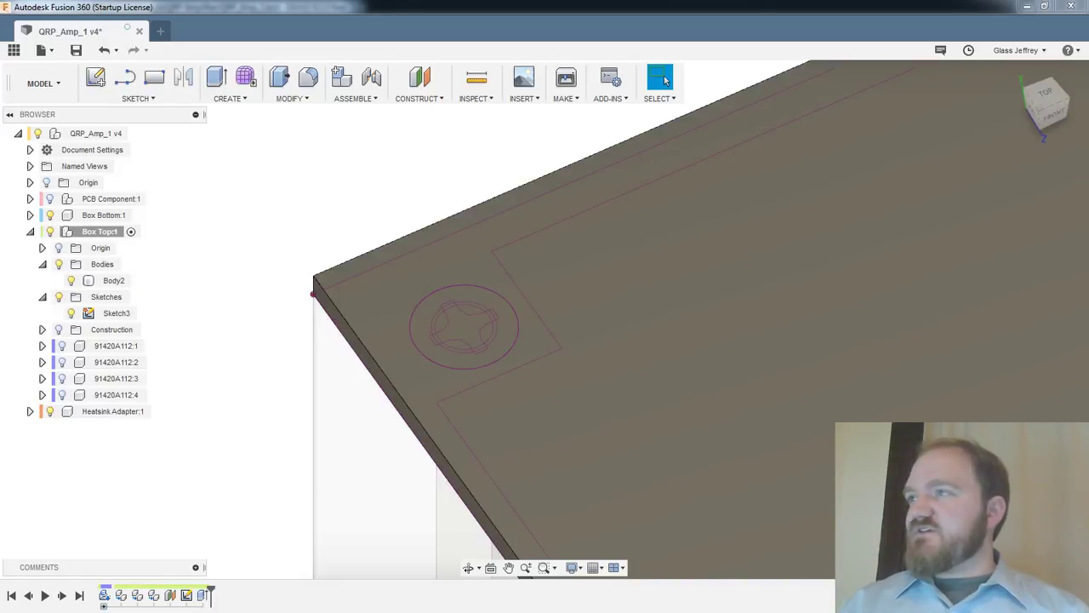
{"action": "left_click_drag", "start_coordinate": [564, 354], "coordinate": [498, 255]}
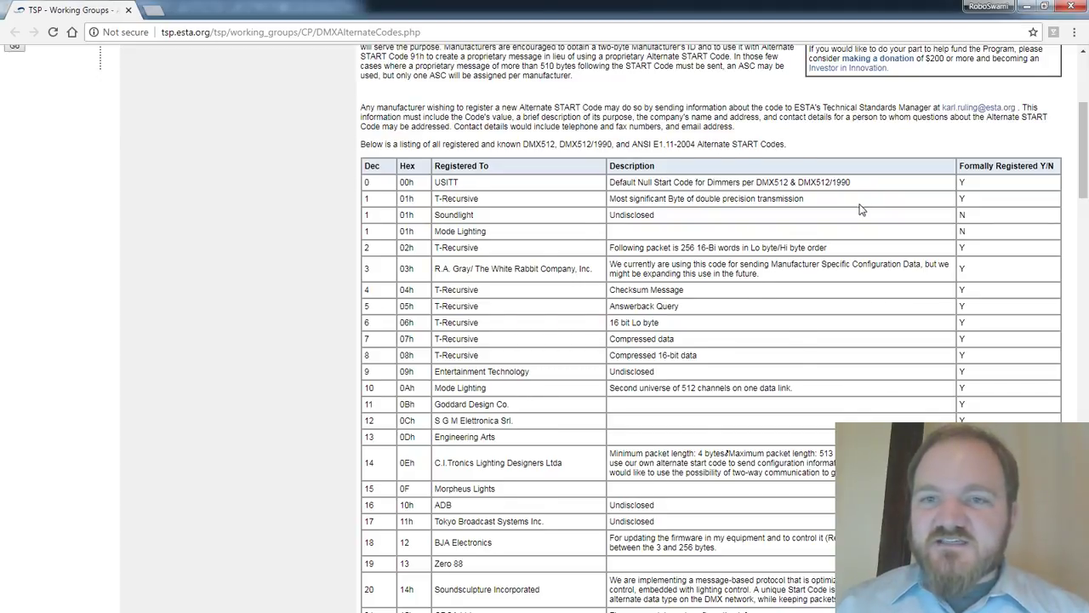
Switch to the browser and examine the first entries of the registered DMX512 Alternate START Codes table
{"action": "scroll", "coordinate": [861, 208], "scroll_direction": "down", "scroll_amount": 3}
{"action": "scroll", "coordinate": [861, 208], "scroll_direction": "up", "scroll_amount": 3}
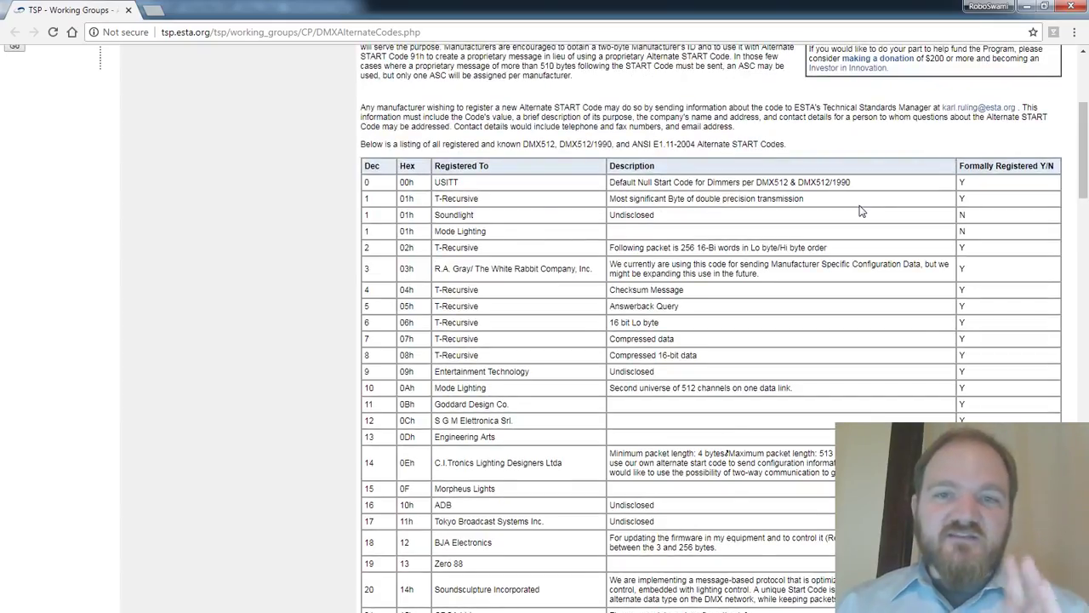
{"action": "scroll", "coordinate": [857, 207], "scroll_direction": "down", "scroll_amount": 2}
{"action": "scroll", "coordinate": [858, 206], "scroll_direction": "up", "scroll_amount": 1}
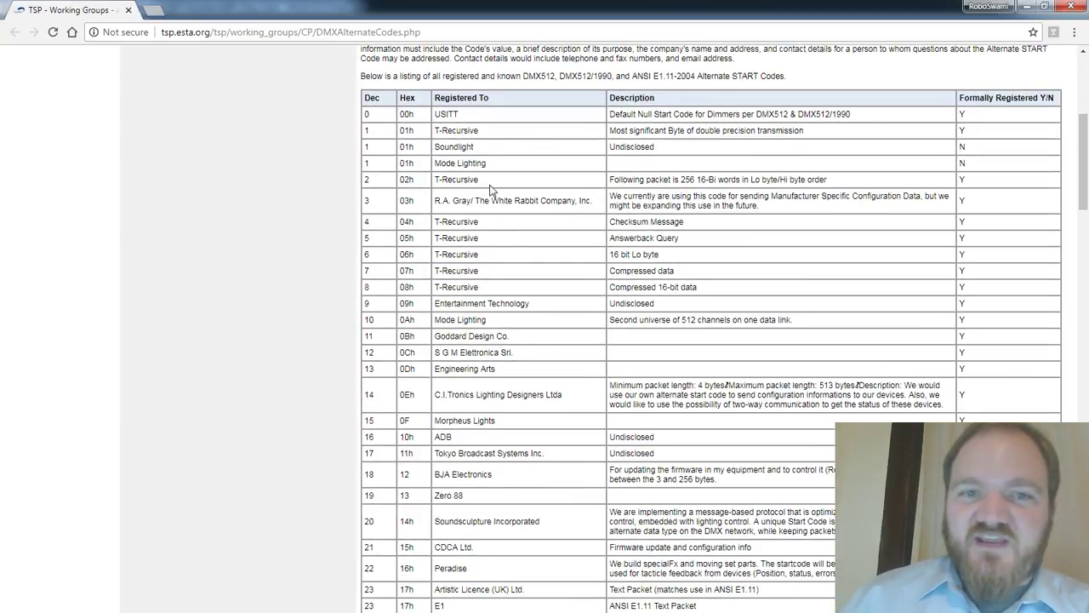
{"action": "scroll", "coordinate": [493, 194], "scroll_direction": "down", "scroll_amount": 1}
{"action": "scroll", "coordinate": [502, 200], "scroll_direction": "down", "scroll_amount": 2}
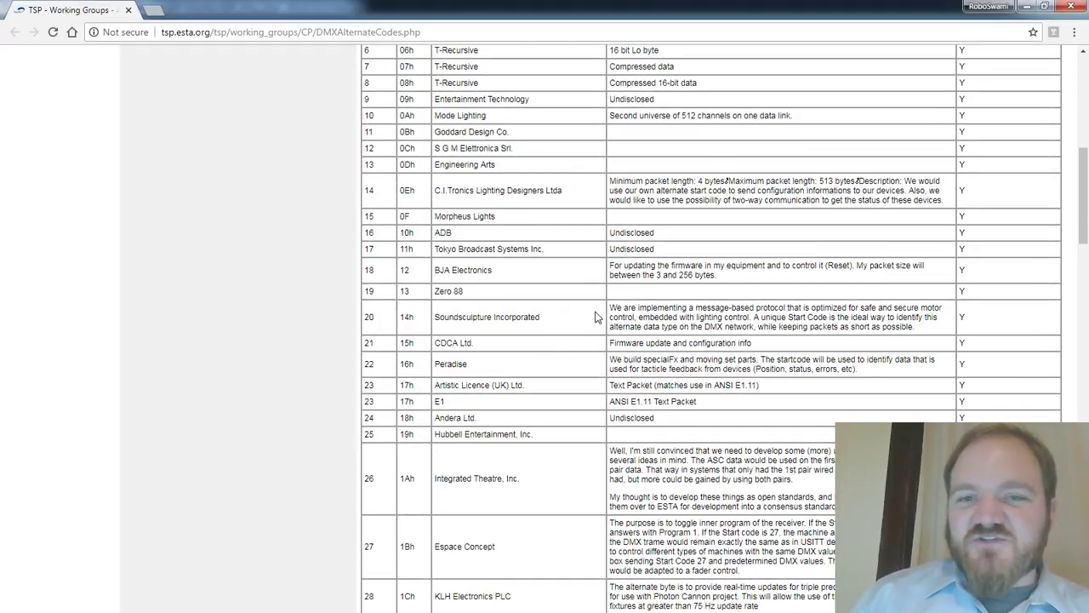
{"action": "scroll", "coordinate": [865, 217], "scroll_direction": "up", "scroll_amount": 2}
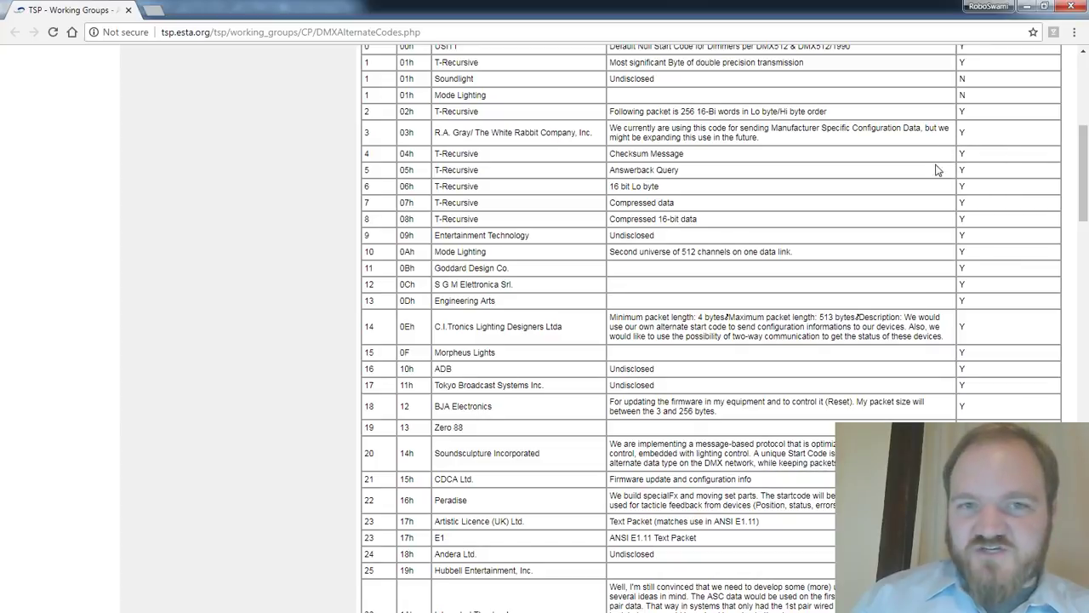
{"action": "scroll", "coordinate": [912, 305], "scroll_direction": "down", "scroll_amount": 1}
{"action": "scroll", "coordinate": [912, 304], "scroll_direction": "up", "scroll_amount": 1}
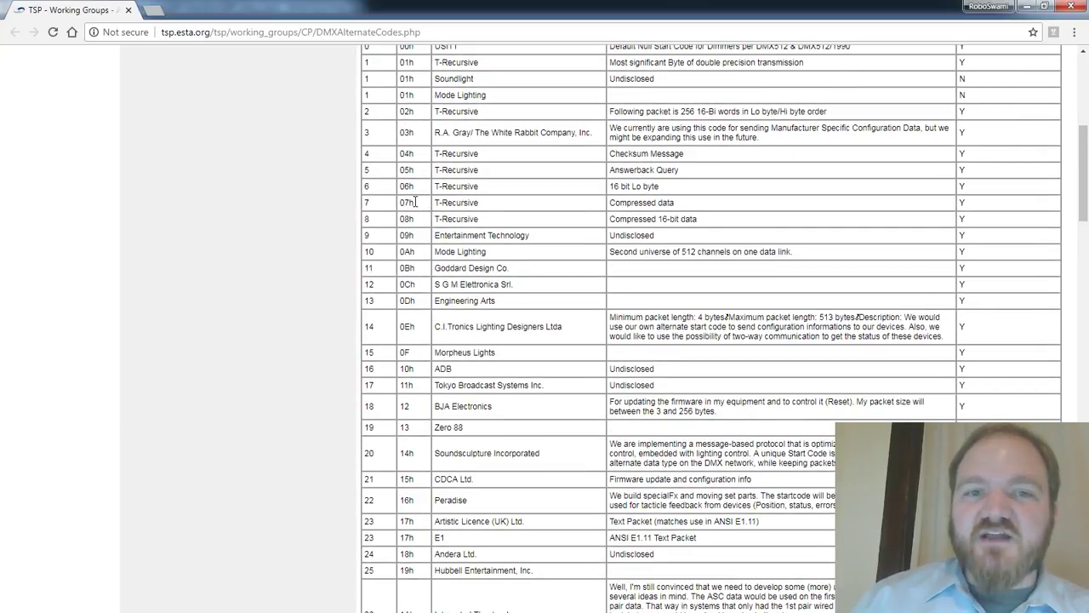
{"action": "scroll", "coordinate": [407, 201], "scroll_direction": "down", "scroll_amount": 3}
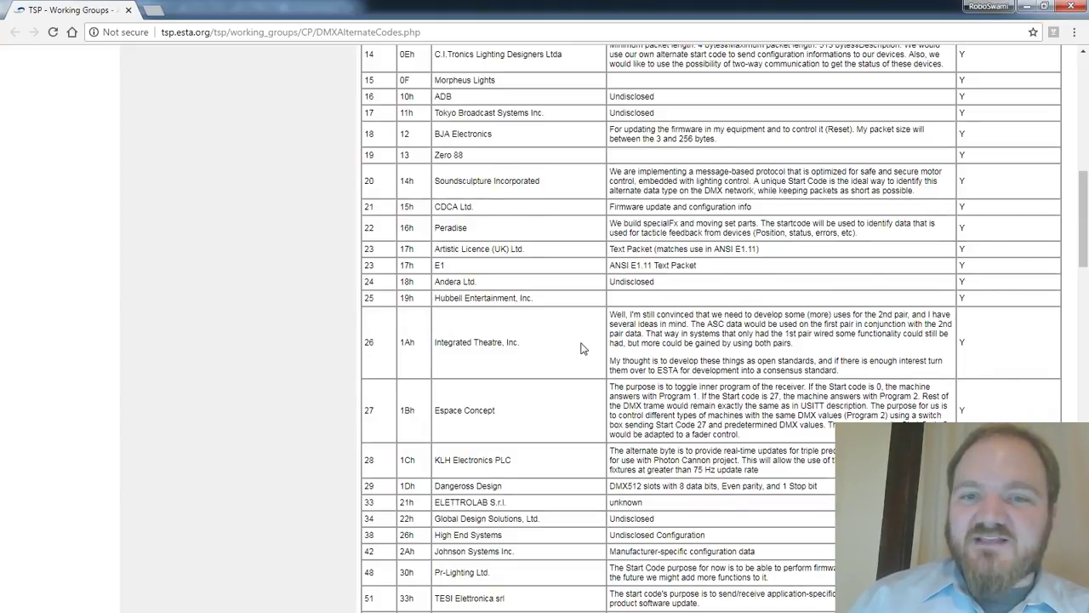
Read the Integrated Theatre description for START Code 26, and look through the list down to the Electronic Theatre Controls entry
{"action": "left_click_drag", "start_coordinate": [616, 314], "coordinate": [932, 384]}
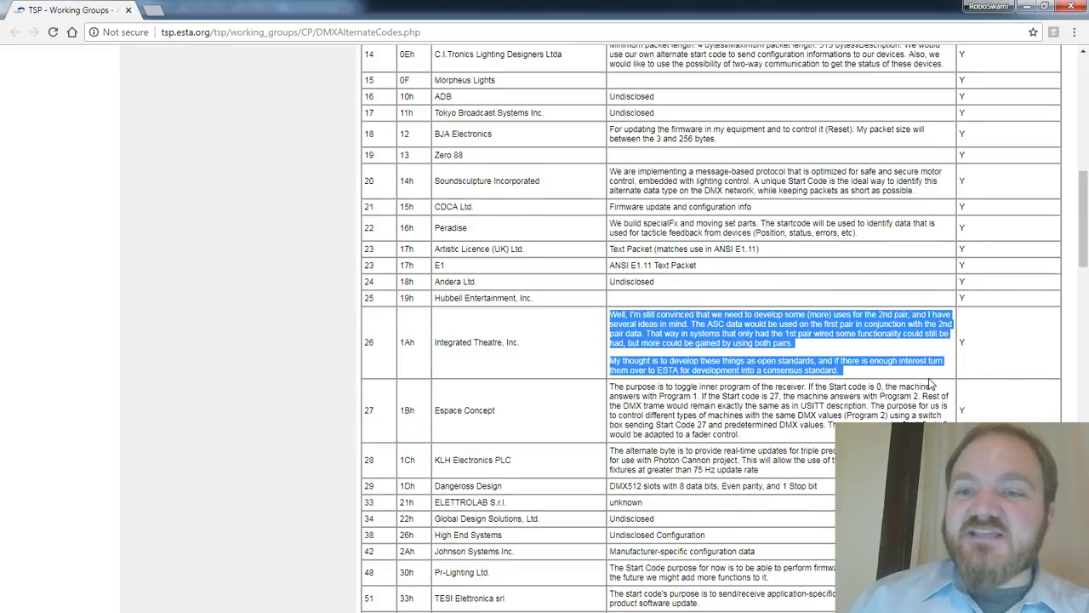
{"action": "left_click", "coordinate": [913, 348]}
{"action": "scroll", "coordinate": [765, 298], "scroll_direction": "down", "scroll_amount": 2}
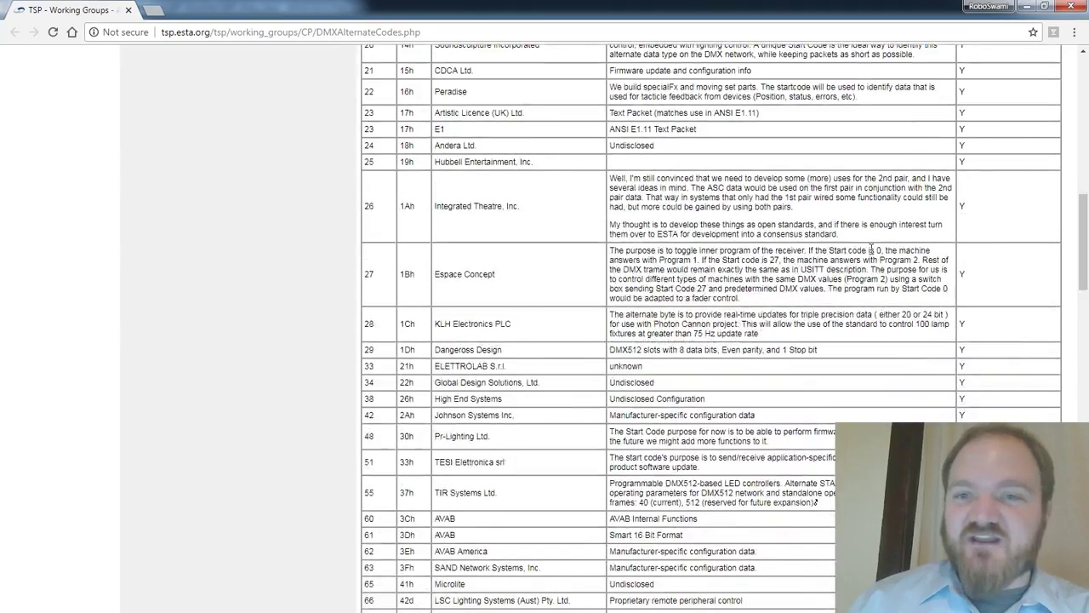
{"action": "scroll", "coordinate": [672, 249], "scroll_direction": "down", "scroll_amount": 5}
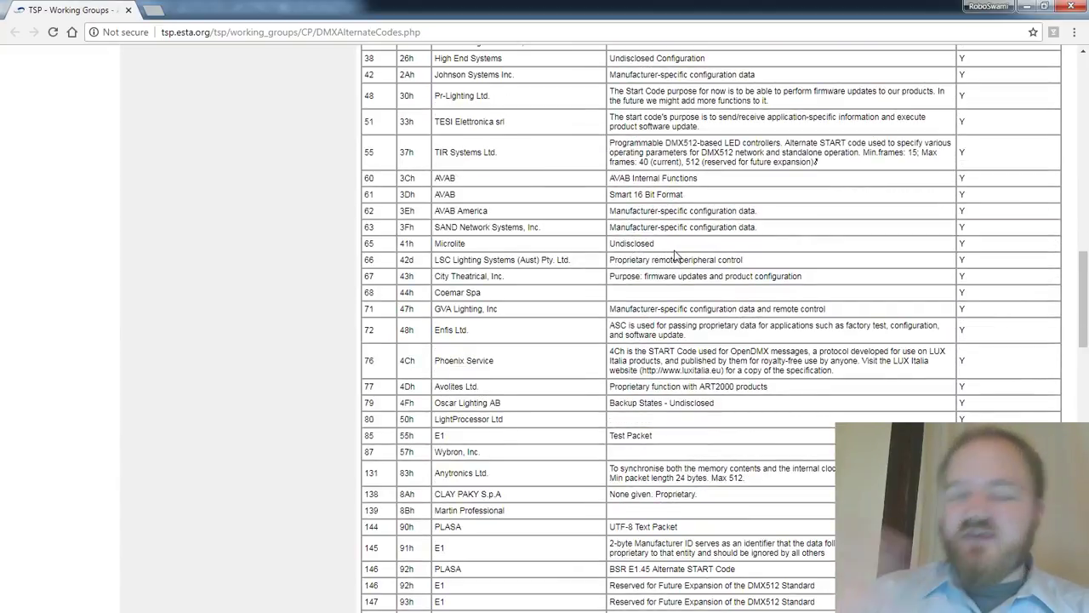
{"action": "scroll", "coordinate": [644, 277], "scroll_direction": "down", "scroll_amount": 3}
{"action": "scroll", "coordinate": [644, 277], "scroll_direction": "down", "scroll_amount": 12}
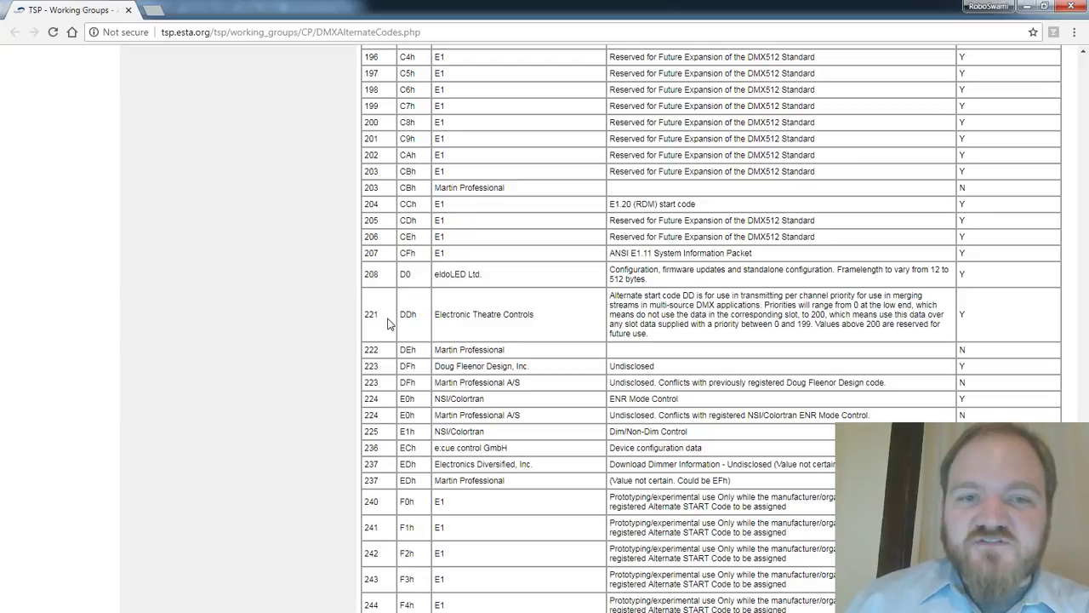
Read the description of alternate start code DDh registered to Electronic Theatre Controls, highlighting its text
{"action": "left_click_drag", "start_coordinate": [399, 314], "coordinate": [521, 313]}
{"action": "left_click", "coordinate": [770, 295]}
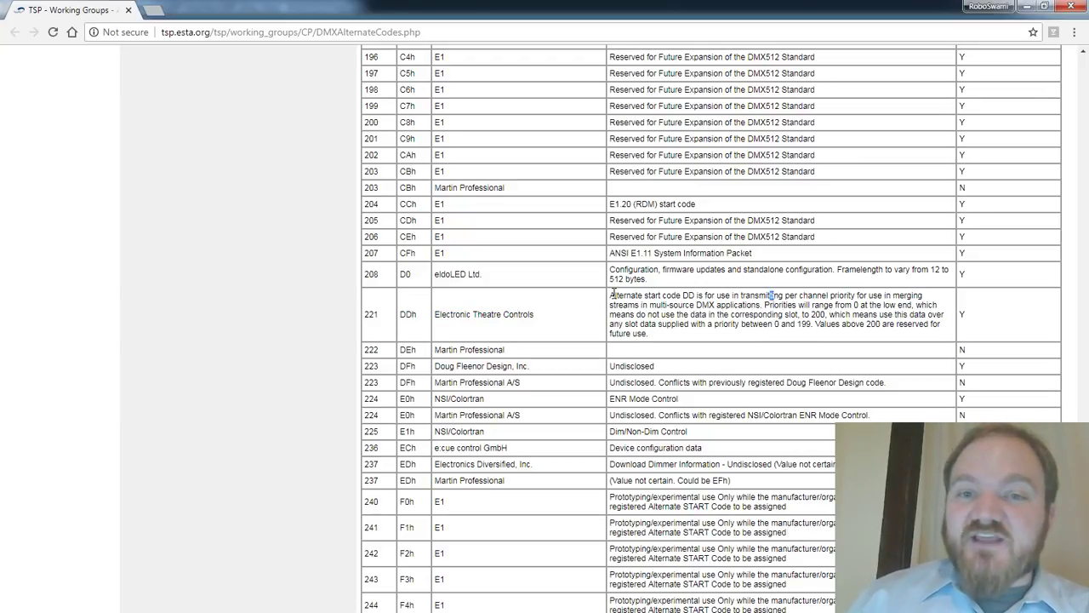
{"action": "mouse_move", "coordinate": [610, 291]}
{"action": "left_mouse_down"}
{"action": "mouse_move", "coordinate": [708, 340]}
{"action": "mouse_move", "coordinate": [599, 295]}
{"action": "left_mouse_up"}
{"action": "left_click", "coordinate": [709, 341]}
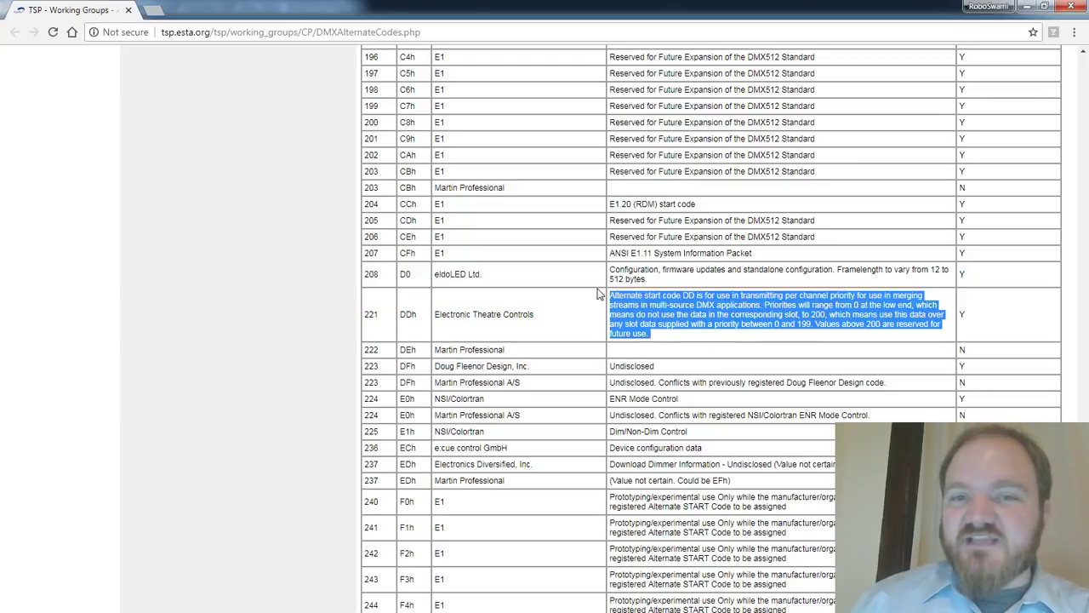
{"action": "left_click", "coordinate": [661, 334]}
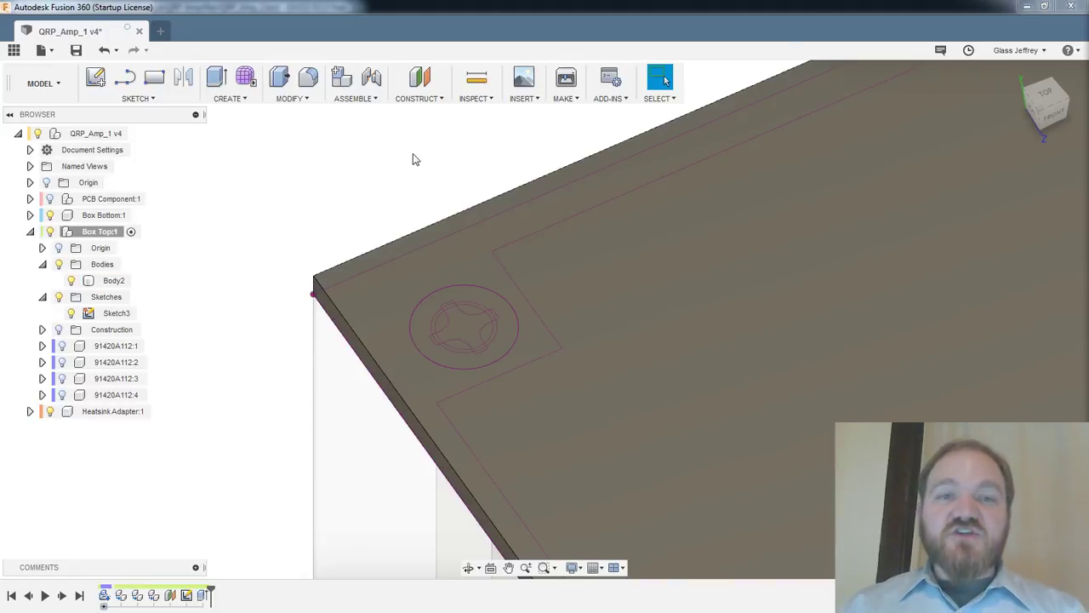
Hide Body2 of the Box Top component to expose its sketch, and select the middle circle of the back-left screw hole
{"action": "middle_click_drag", "start_coordinate": [413, 158], "coordinate": [397, 144]}
{"action": "scroll", "coordinate": [399, 176], "scroll_direction": "up", "scroll_amount": 2}
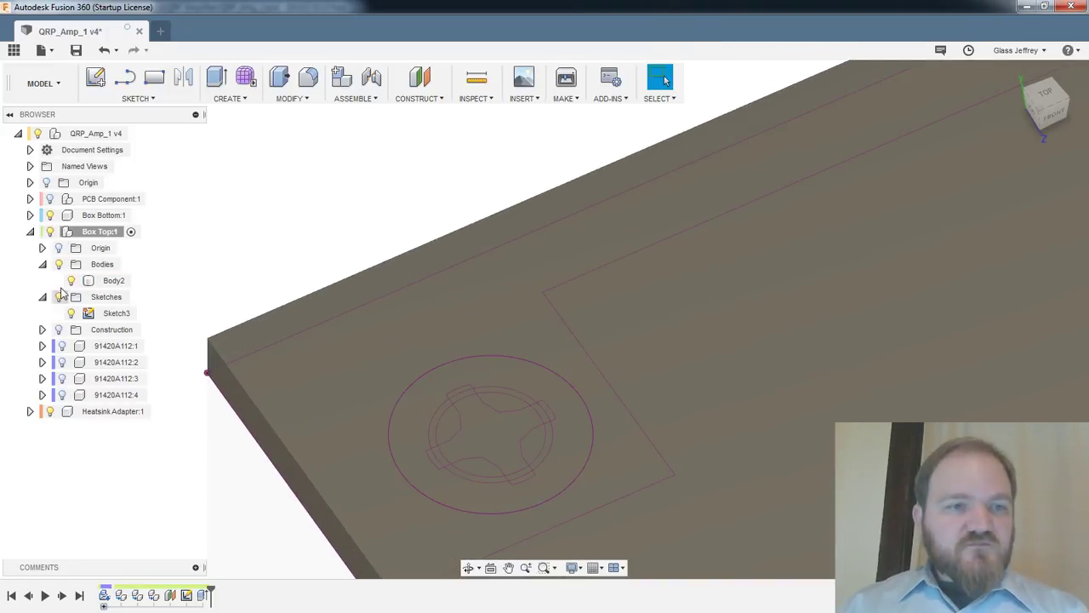
{"action": "left_click", "coordinate": [111, 280]}
{"action": "scroll", "coordinate": [324, 368], "scroll_direction": "up", "scroll_amount": 2}
{"action": "key", "text": "v"}
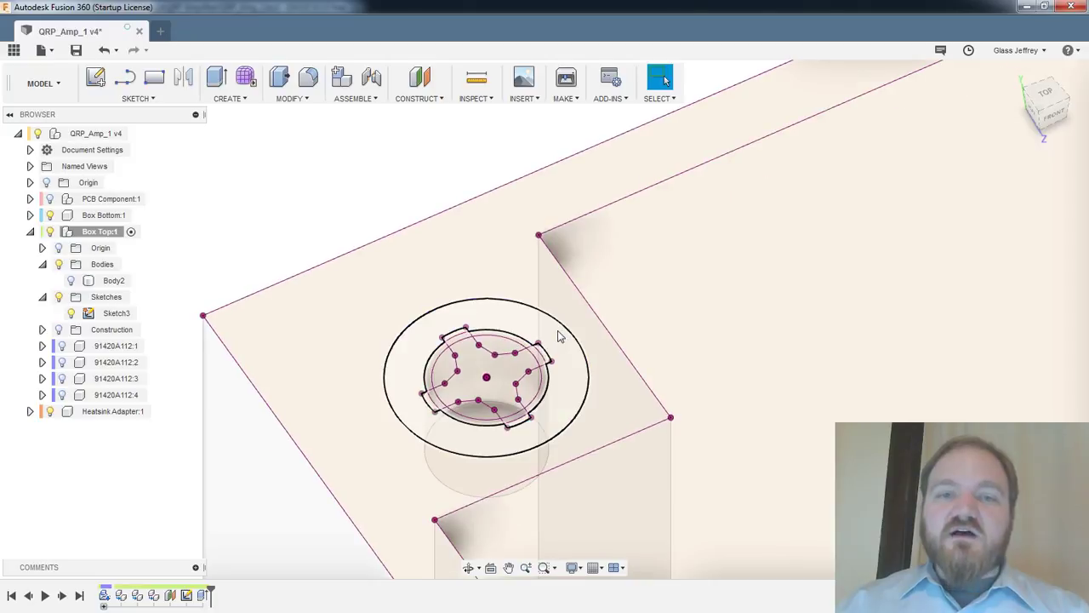
{"action": "scroll", "coordinate": [534, 343], "scroll_direction": "up", "scroll_amount": 2}
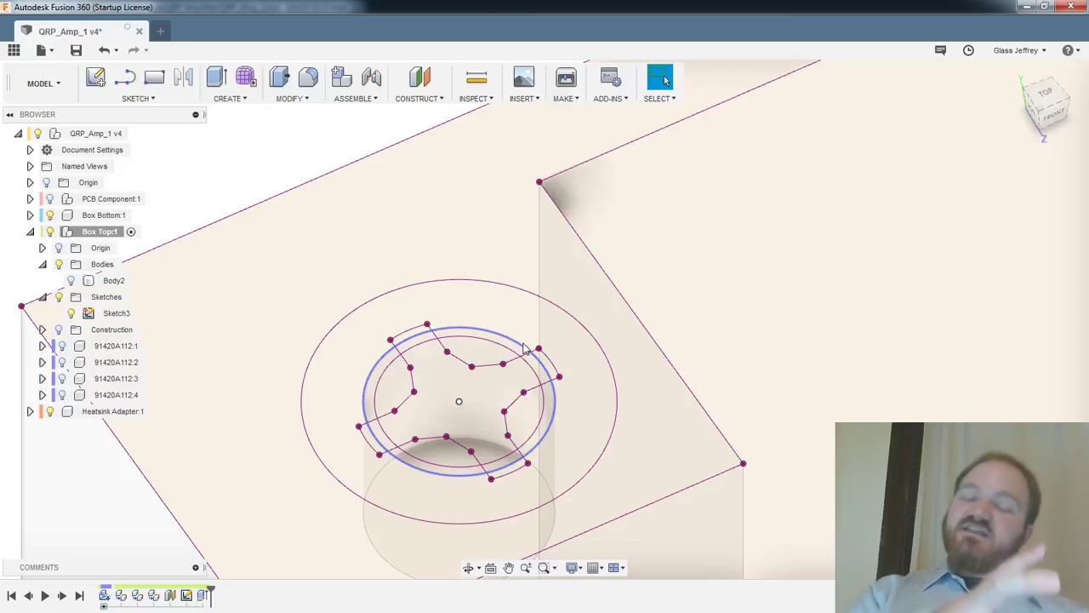
{"action": "left_click", "coordinate": [525, 349]}
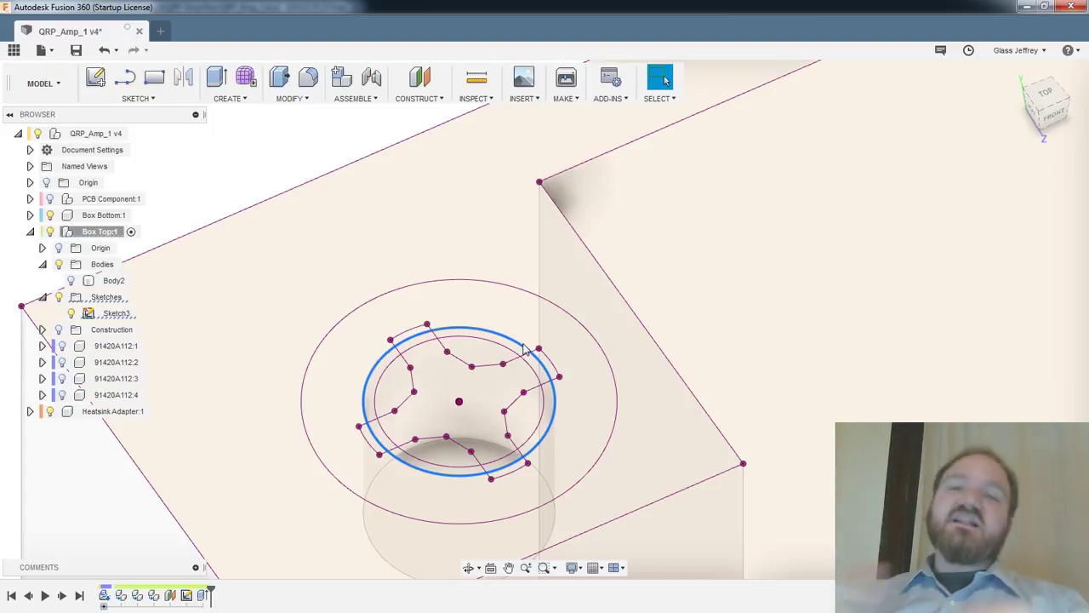
{"action": "scroll", "coordinate": [790, 291], "scroll_direction": "up", "scroll_amount": 1}
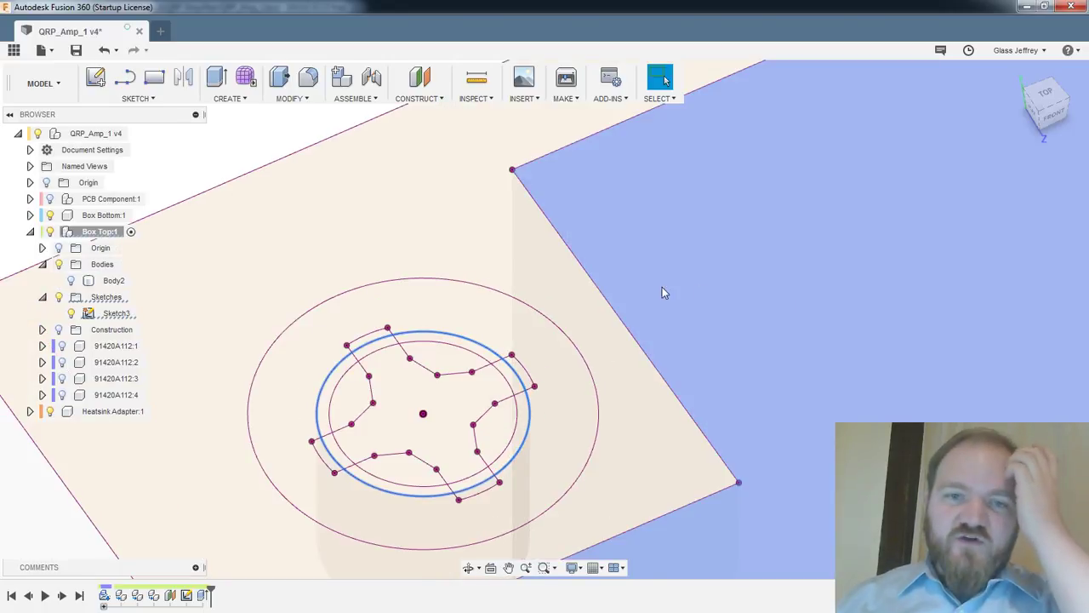
{"action": "middle_click_drag", "start_coordinate": [562, 302], "coordinate": [576, 236]}
{"action": "scroll", "coordinate": [577, 269], "scroll_direction": "up", "scroll_amount": 2}
{"action": "scroll", "coordinate": [577, 269], "scroll_direction": "down", "scroll_amount": 2}
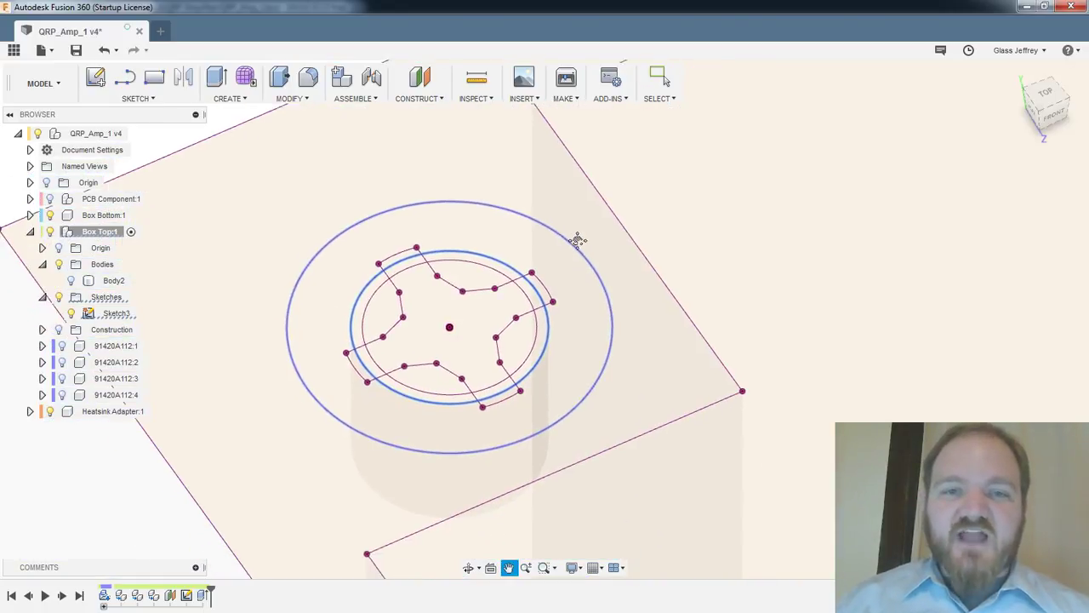
Start an extrusion using all the sketch regions inside the middle circle of the back-left screw hole
{"action": "key", "text": "e"}
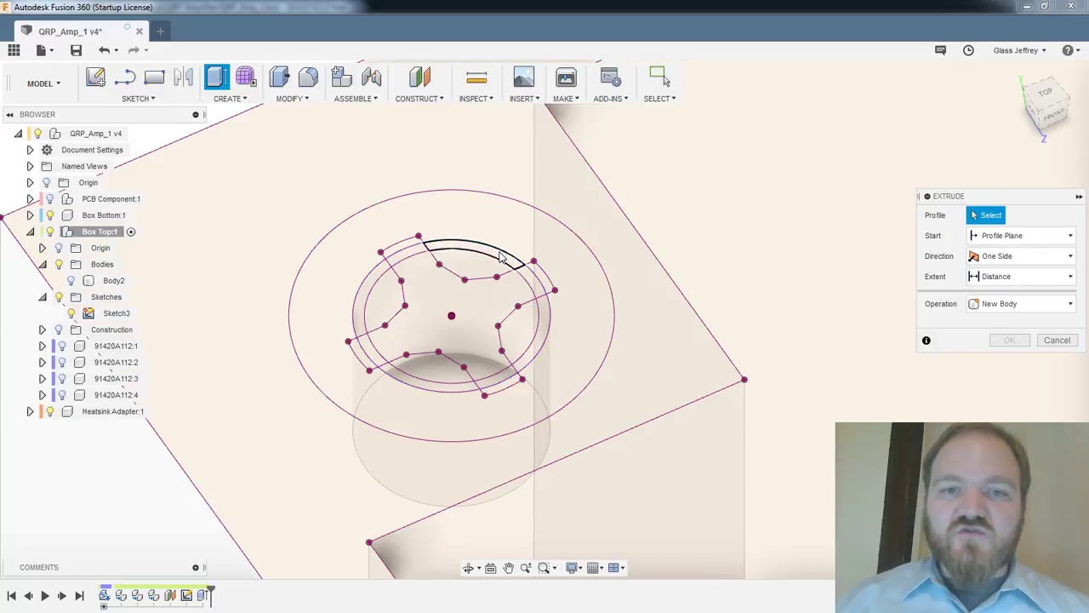
{"action": "left_click", "coordinate": [473, 245]}
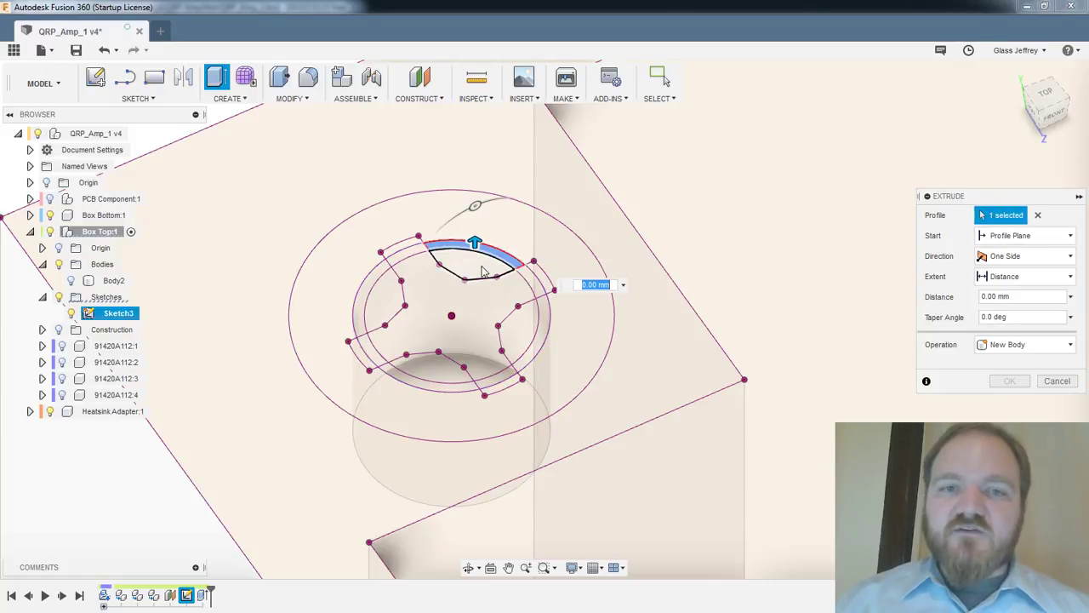
{"action": "left_click", "coordinate": [510, 272]}
{"action": "left_click", "coordinate": [502, 305]}
{"action": "left_click", "coordinate": [525, 324]}
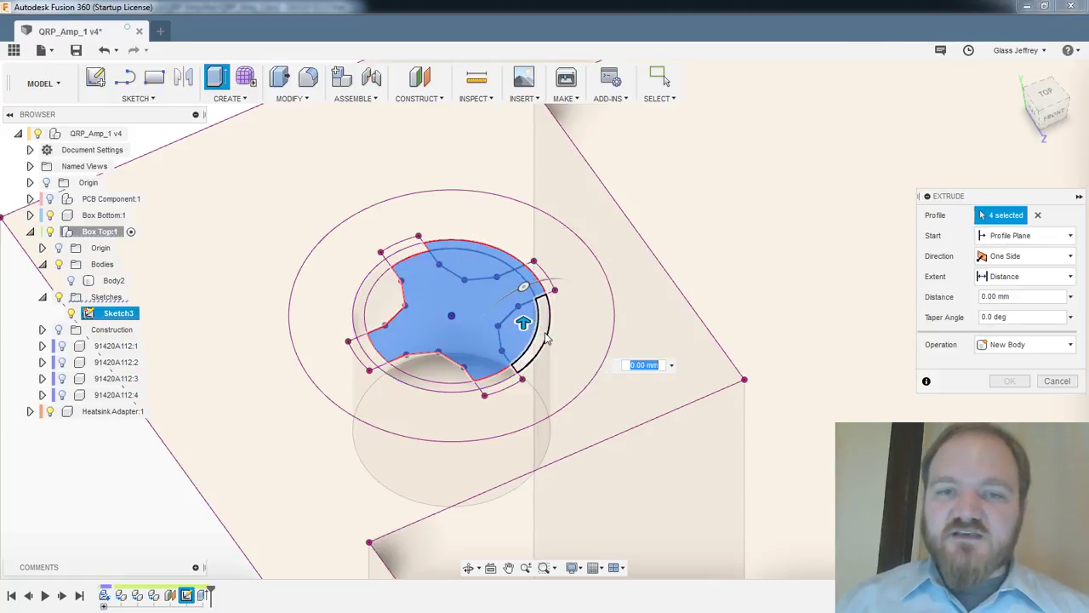
{"action": "left_click", "coordinate": [540, 334]}
{"action": "left_click", "coordinate": [492, 378]}
{"action": "left_click", "coordinate": [454, 385]}
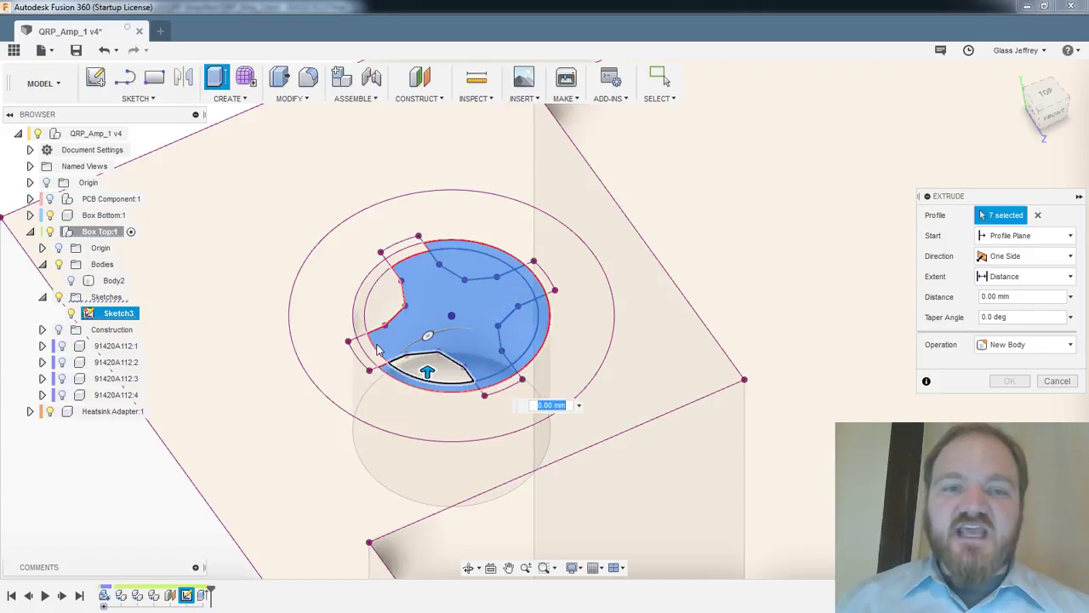
{"action": "left_click", "coordinate": [418, 368]}
{"action": "left_click", "coordinate": [380, 349]}
{"action": "left_click", "coordinate": [396, 345]}
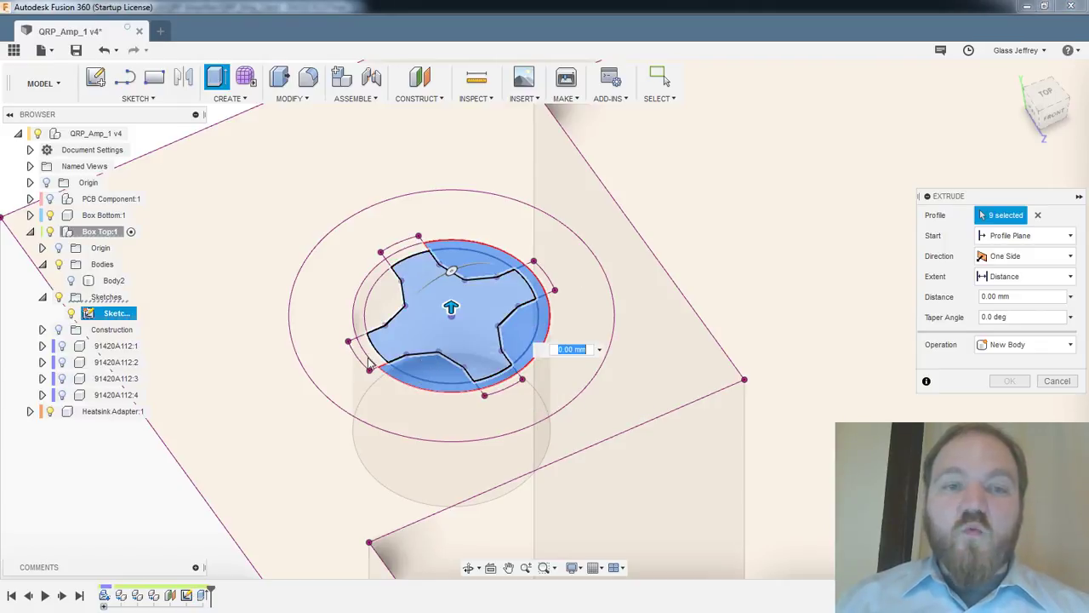
{"action": "left_click", "coordinate": [369, 360]}
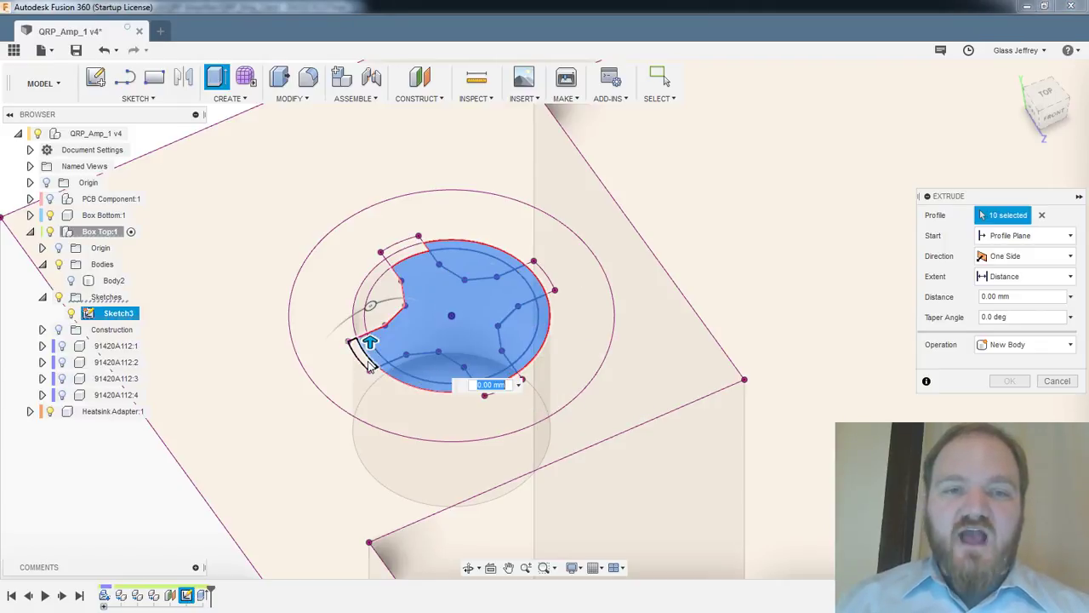
{"action": "left_click", "coordinate": [368, 294]}
{"action": "left_click", "coordinate": [392, 288]}
{"action": "left_click", "coordinate": [411, 256]}
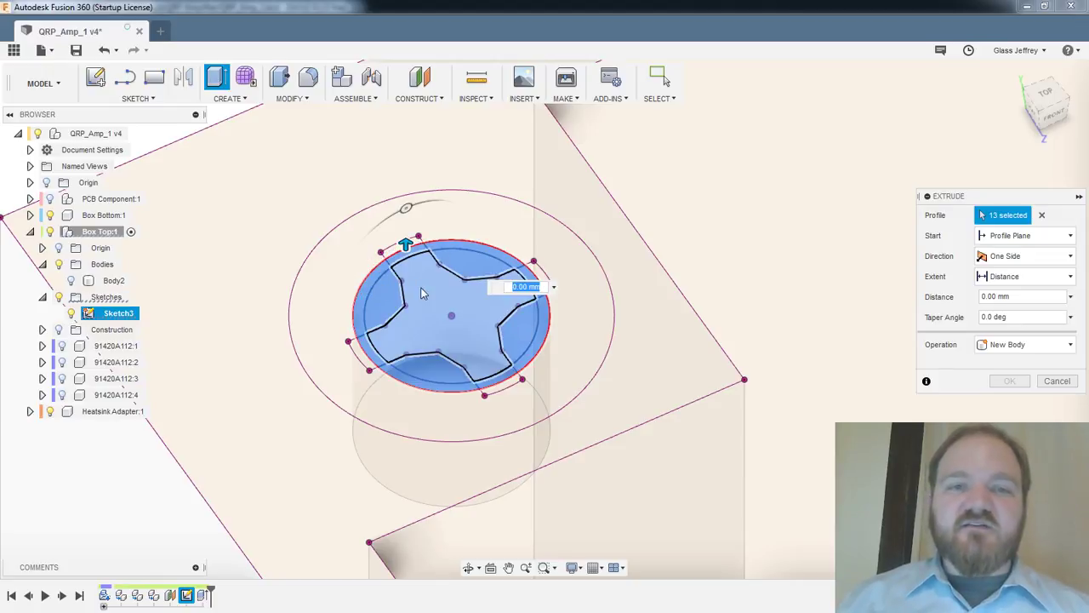
Add the inner disc and surrounding thin ring of the front-left screw hole to the extrusion profiles
{"action": "scroll", "coordinate": [426, 300], "scroll_direction": "down", "scroll_amount": 2}
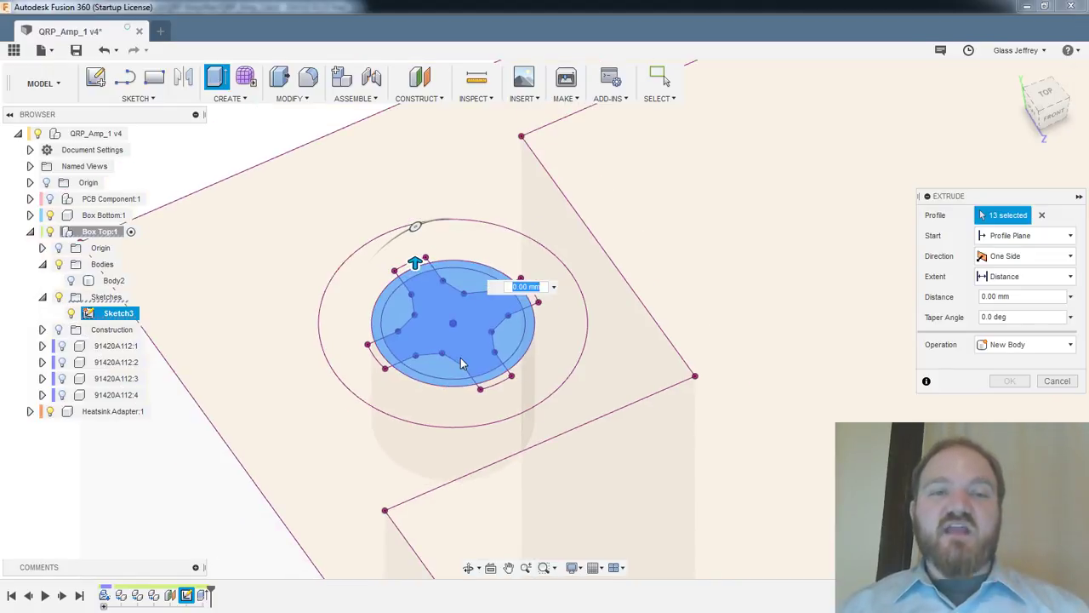
{"action": "scroll", "coordinate": [460, 336], "scroll_direction": "down", "scroll_amount": 3}
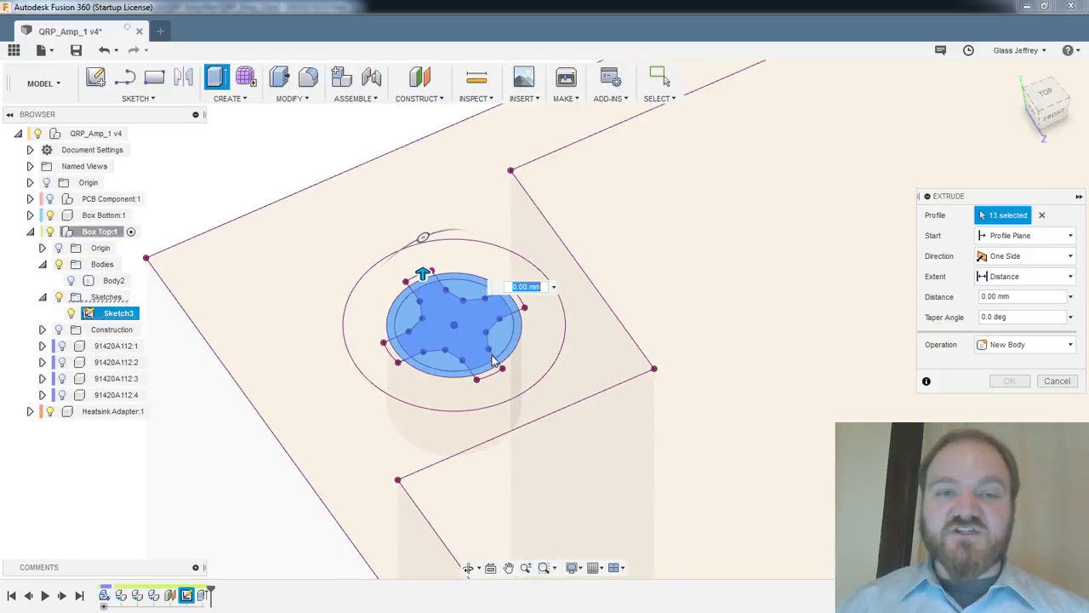
{"action": "middle_click_drag", "start_coordinate": [644, 372], "coordinate": [577, 69]}
{"action": "scroll", "coordinate": [644, 372], "scroll_direction": "up", "scroll_amount": 2}
{"action": "scroll", "coordinate": [651, 372], "scroll_direction": "down", "scroll_amount": 5}
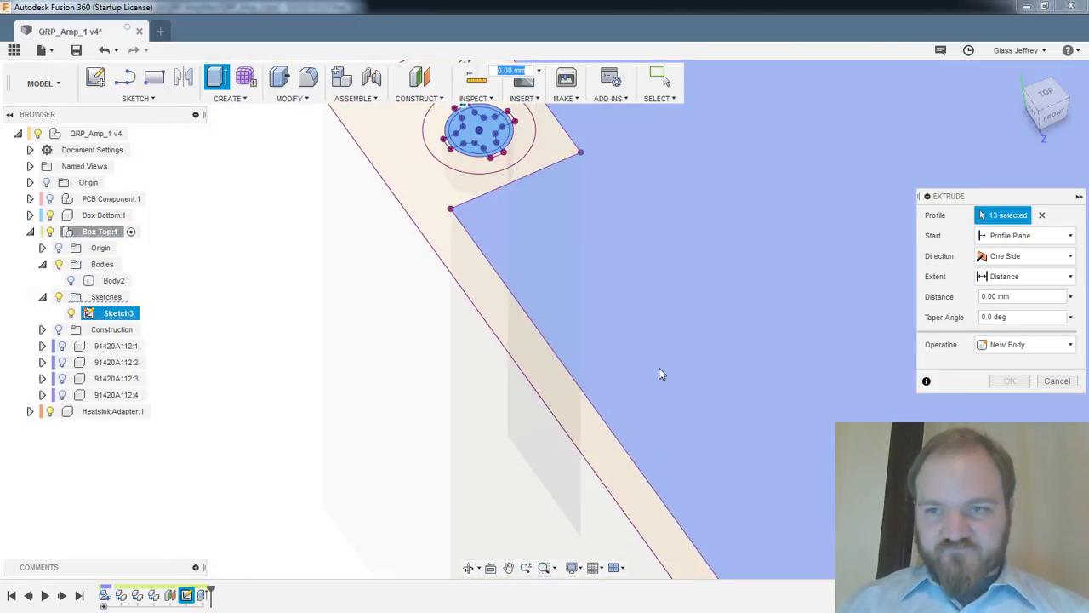
{"action": "middle_click_drag", "start_coordinate": [744, 435], "coordinate": [597, 243]}
{"action": "scroll", "coordinate": [696, 379], "scroll_direction": "down", "scroll_amount": 2}
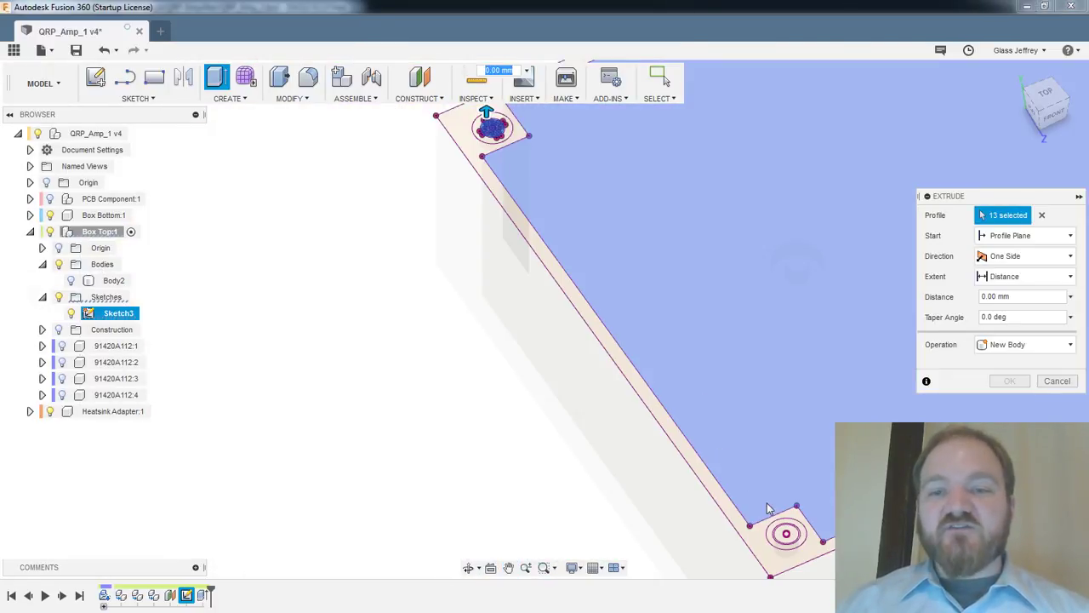
{"action": "middle_click_drag", "start_coordinate": [766, 508], "coordinate": [775, 451]}
{"action": "scroll", "coordinate": [685, 340], "scroll_direction": "up", "scroll_amount": 5}
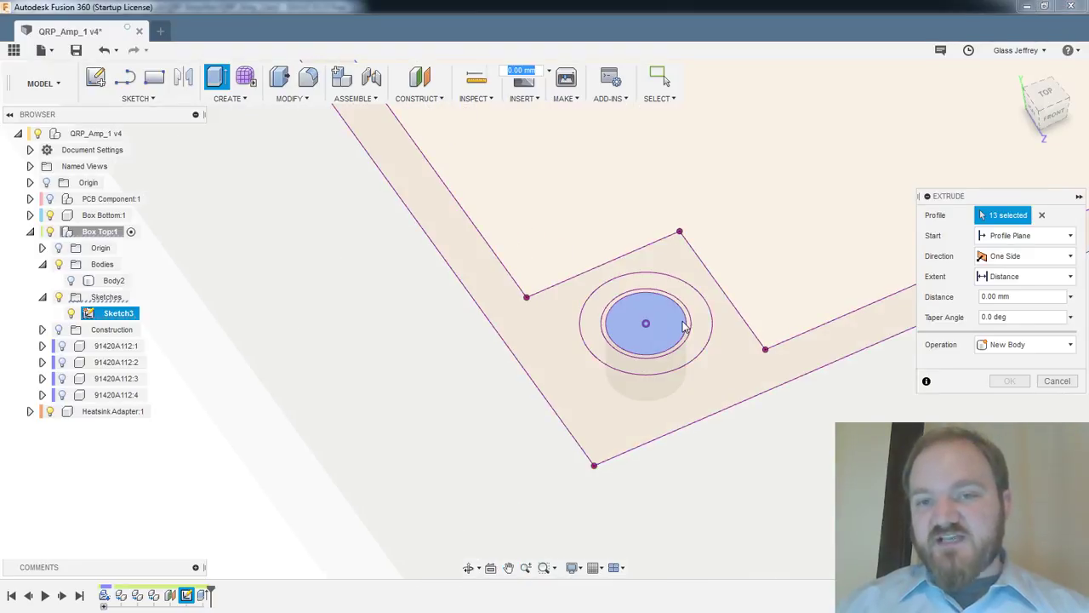
{"action": "left_click", "coordinate": [684, 322]}
{"action": "left_click", "coordinate": [688, 325]}
Add all the sketch regions inside the middle circle of the front-right screw hole to the extrusion profiles
{"action": "scroll", "coordinate": [690, 326], "scroll_direction": "down", "scroll_amount": 4}
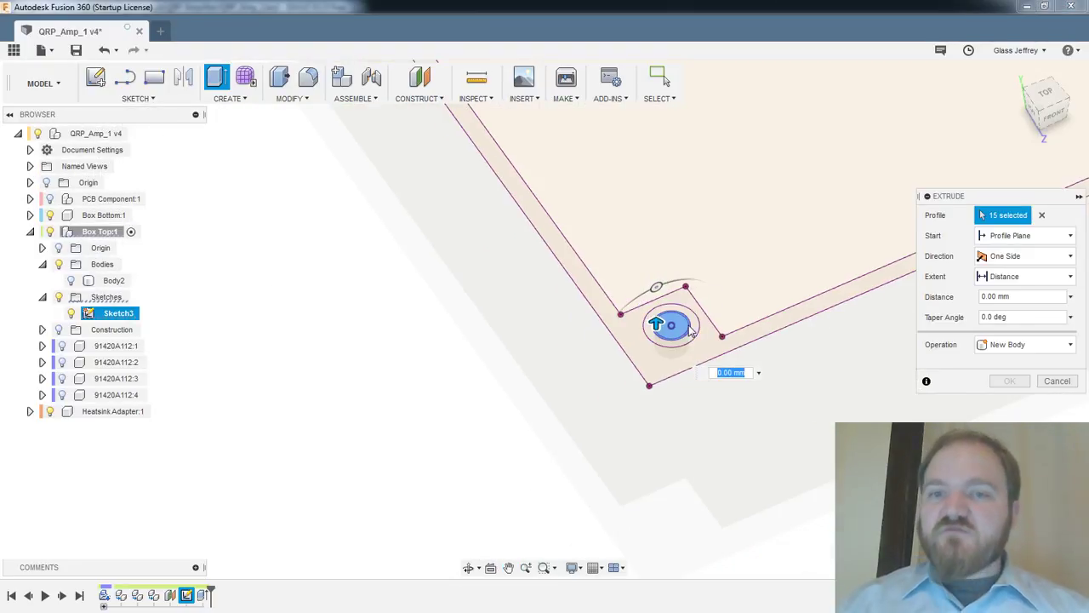
{"action": "scroll", "coordinate": [690, 327], "scroll_direction": "down", "scroll_amount": 5}
{"action": "middle_click_drag", "start_coordinate": [737, 226], "coordinate": [586, 284]}
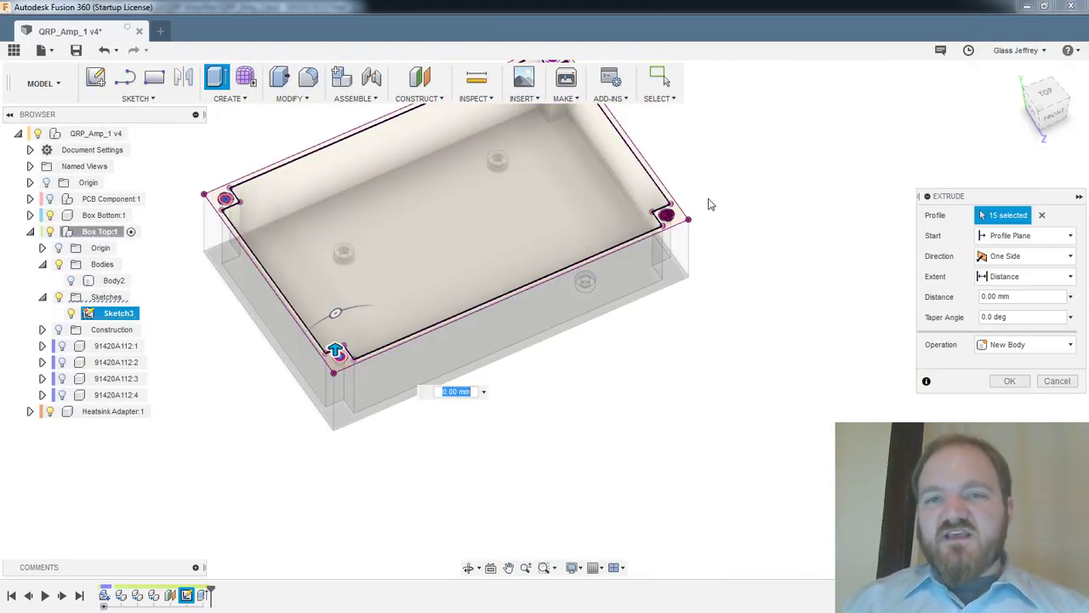
{"action": "scroll", "coordinate": [711, 204], "scroll_direction": "up", "scroll_amount": 10}
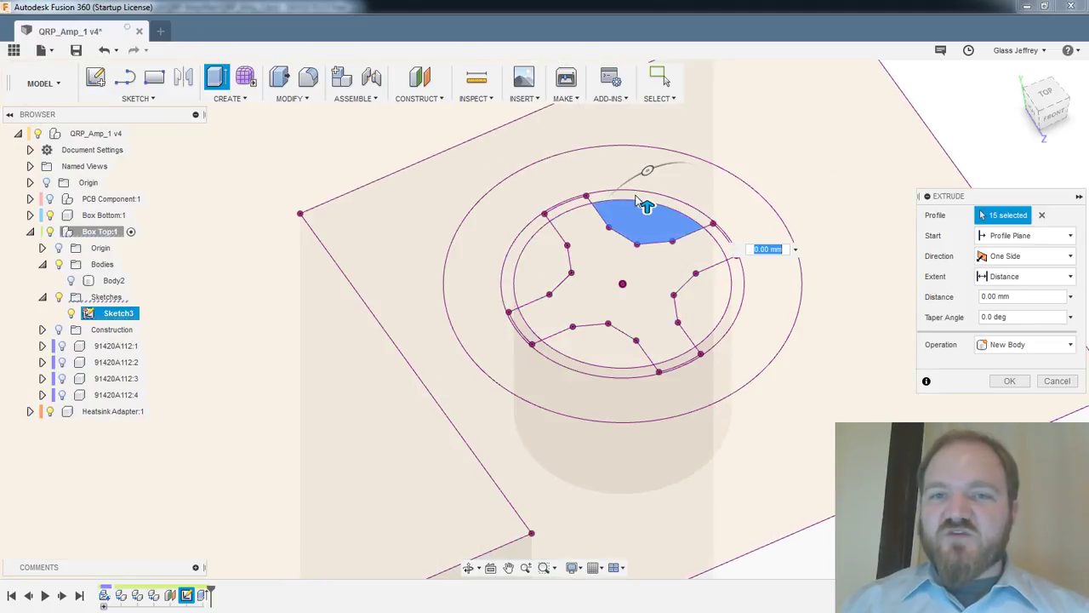
{"action": "left_click", "coordinate": [635, 201]}
{"action": "left_click", "coordinate": [723, 248]}
{"action": "left_click", "coordinate": [717, 232]}
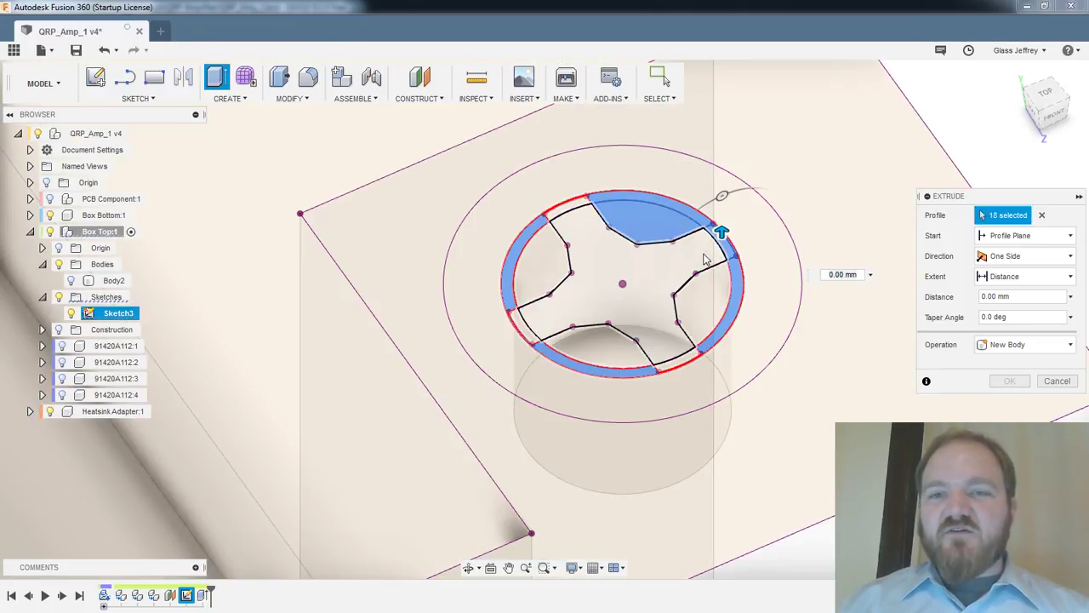
{"action": "left_click", "coordinate": [704, 255]}
{"action": "left_click", "coordinate": [710, 298]}
{"action": "left_click", "coordinate": [623, 341]}
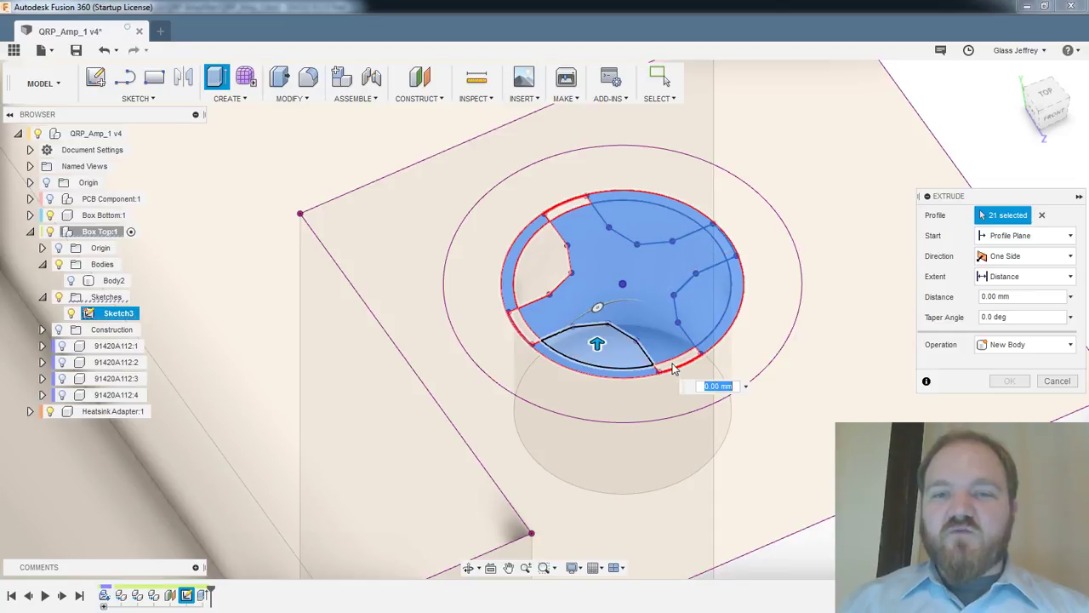
{"action": "left_click", "coordinate": [675, 362]}
{"action": "left_click", "coordinate": [516, 317]}
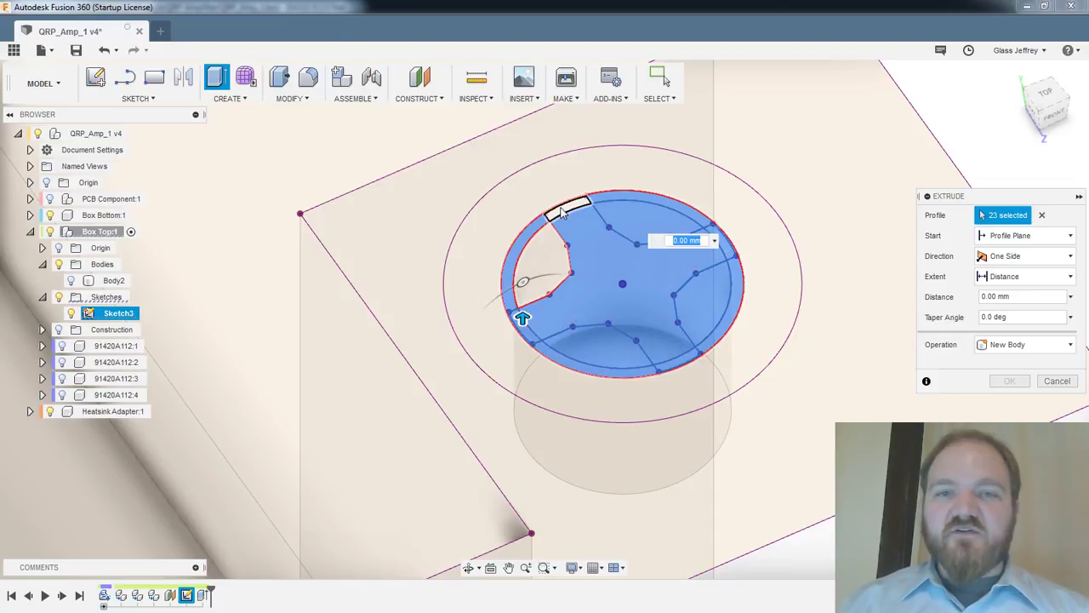
{"action": "scroll", "coordinate": [562, 213], "scroll_direction": "up", "scroll_amount": 3}
{"action": "left_click", "coordinate": [579, 196]}
{"action": "scroll", "coordinate": [605, 309], "scroll_direction": "down", "scroll_amount": 3}
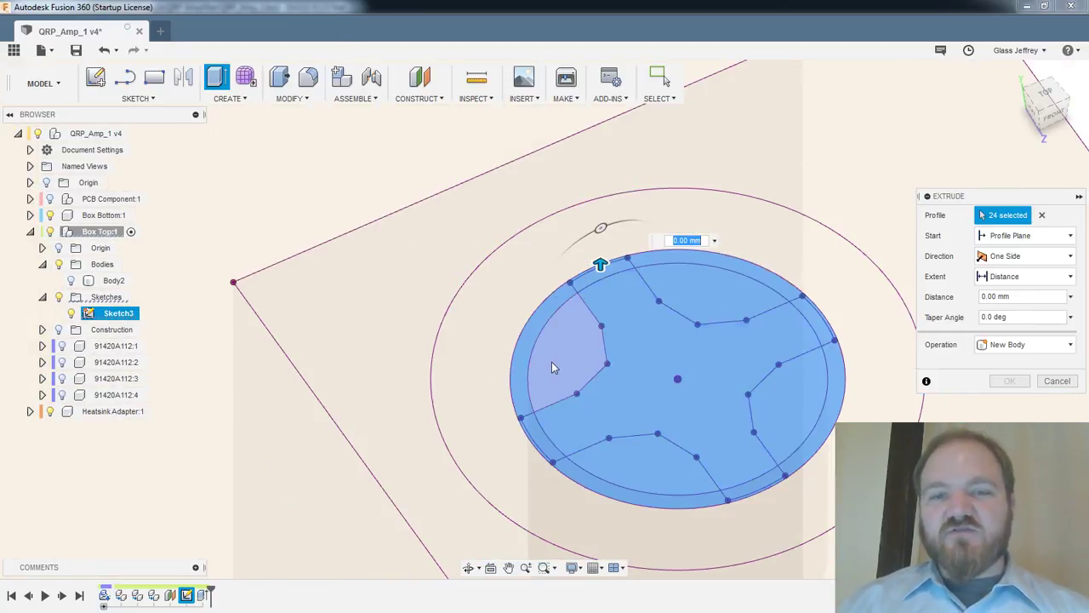
{"action": "left_click", "coordinate": [557, 364]}
Add the thin ring and inner disc of the back-right screw hole to the extrusion profiles
{"action": "scroll", "coordinate": [570, 356], "scroll_direction": "down", "scroll_amount": 5}
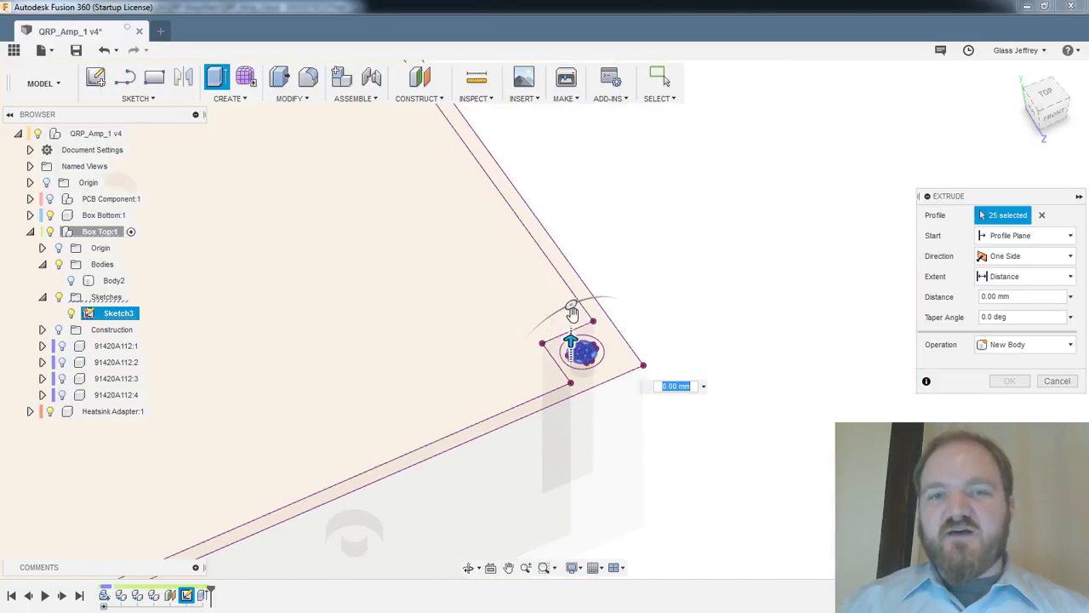
{"action": "scroll", "coordinate": [572, 311], "scroll_direction": "down", "scroll_amount": 1}
{"action": "middle_click_drag", "start_coordinate": [451, 236], "coordinate": [603, 445]}
{"action": "scroll", "coordinate": [519, 250], "scroll_direction": "up", "scroll_amount": 5}
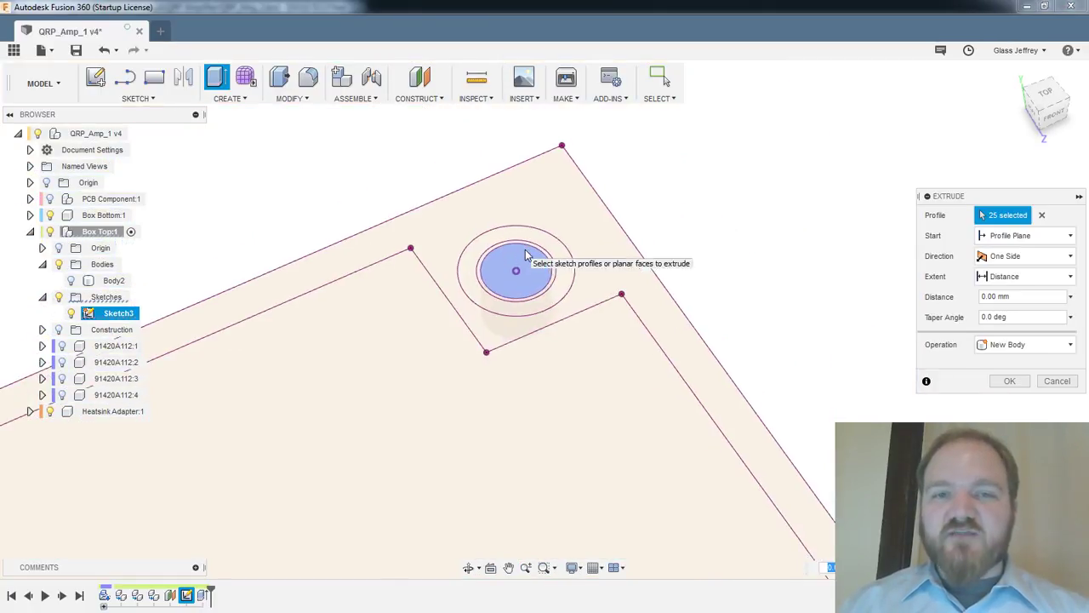
{"action": "left_click", "coordinate": [557, 261]}
{"action": "left_click", "coordinate": [513, 276]}
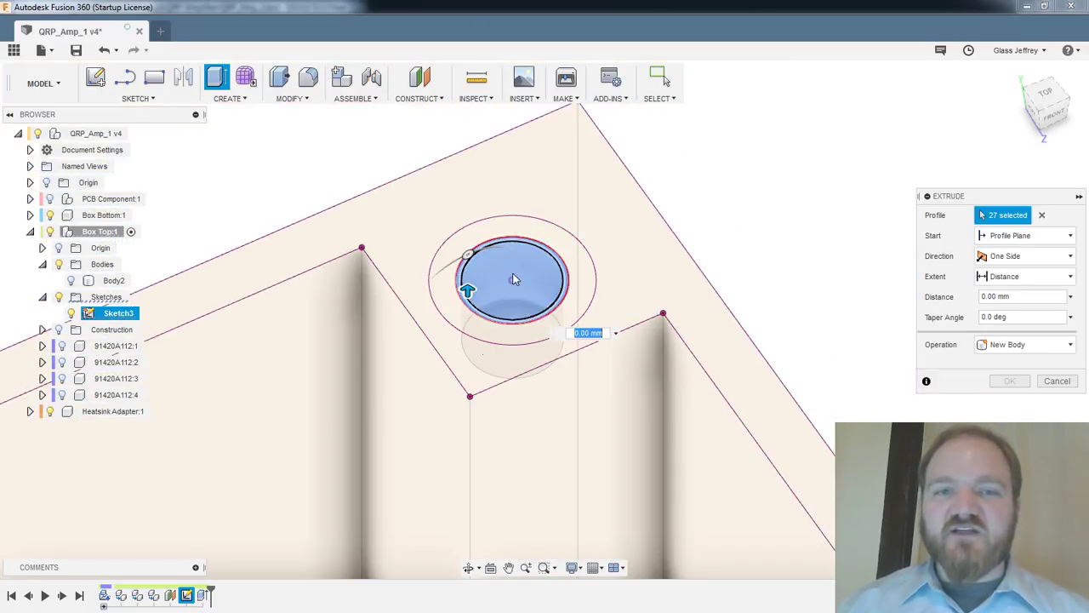
Cut the four selected screw-hole profiles up to the outer top face of Box Top with a 45 degree taper angle
{"action": "scroll", "coordinate": [513, 279], "scroll_direction": "down", "scroll_amount": 5}
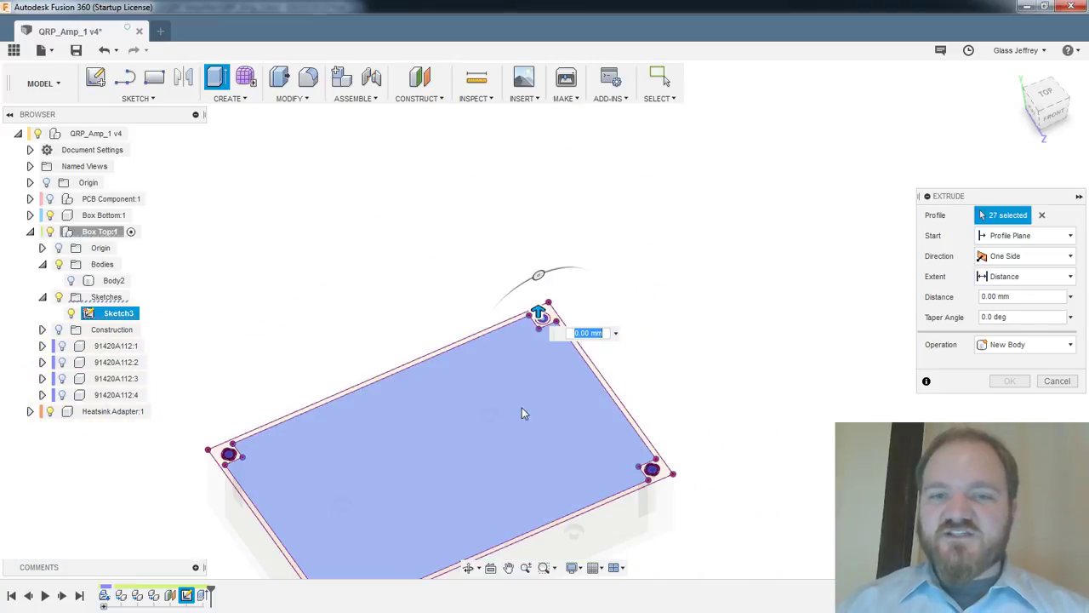
{"action": "middle_click_drag", "start_coordinate": [521, 413], "coordinate": [588, 239]}
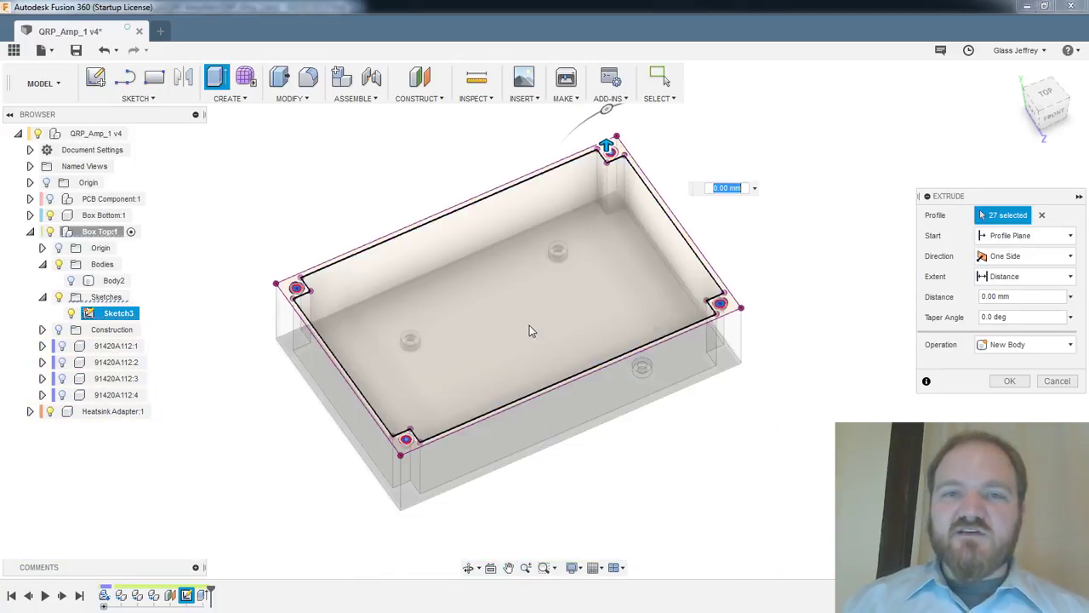
{"action": "middle_click_drag", "start_coordinate": [529, 331], "coordinate": [430, 338], "text": "shift"}
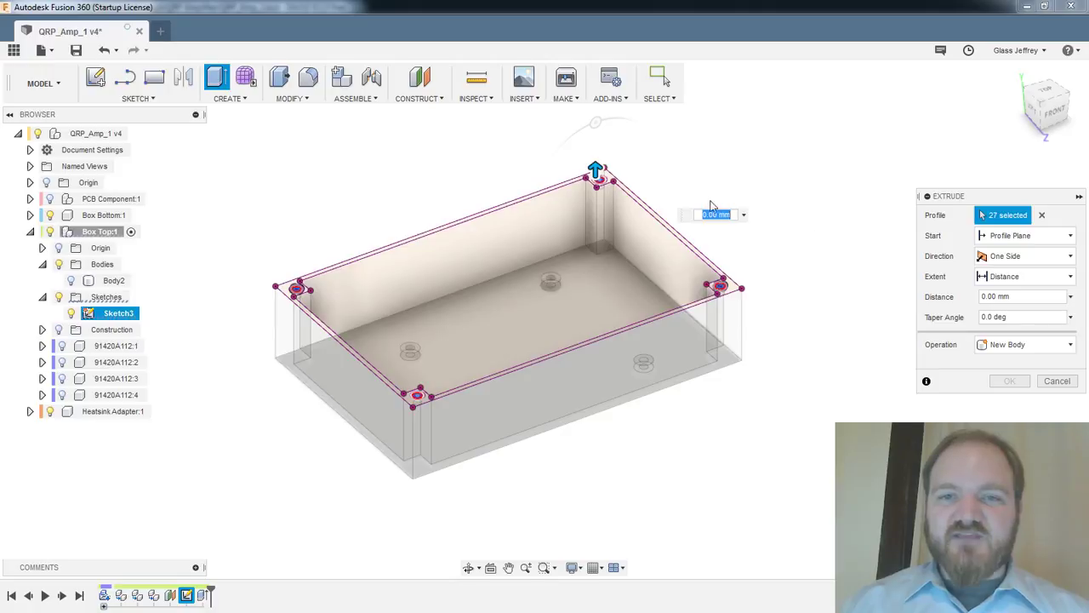
{"action": "scroll", "coordinate": [383, 217], "scroll_direction": "up", "scroll_amount": 5}
{"action": "middle_click_drag", "start_coordinate": [285, 225], "coordinate": [326, 207]}
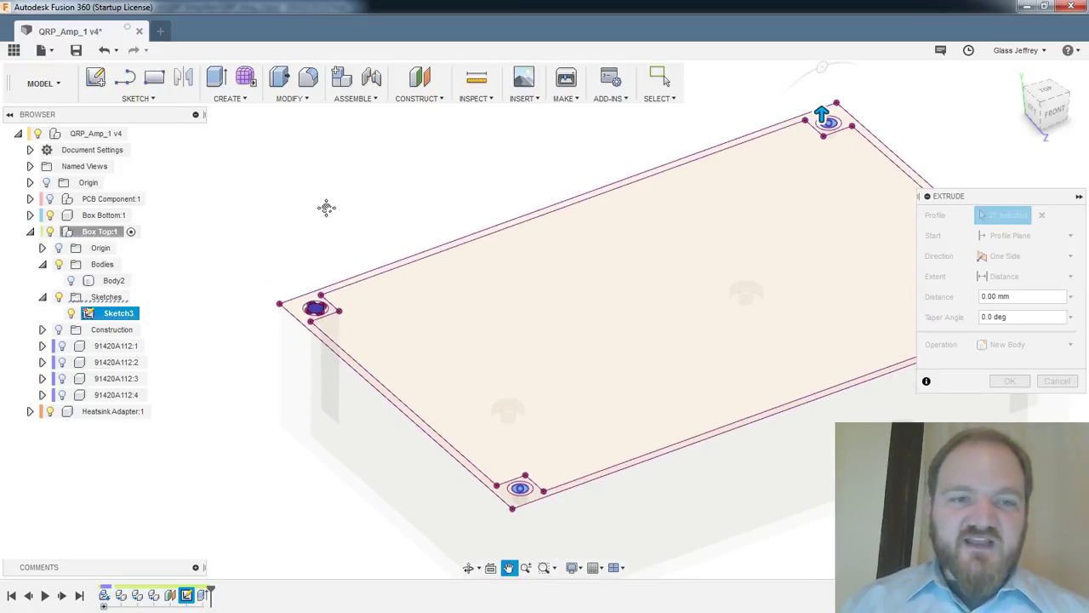
{"action": "scroll", "coordinate": [317, 255], "scroll_direction": "up", "scroll_amount": 3}
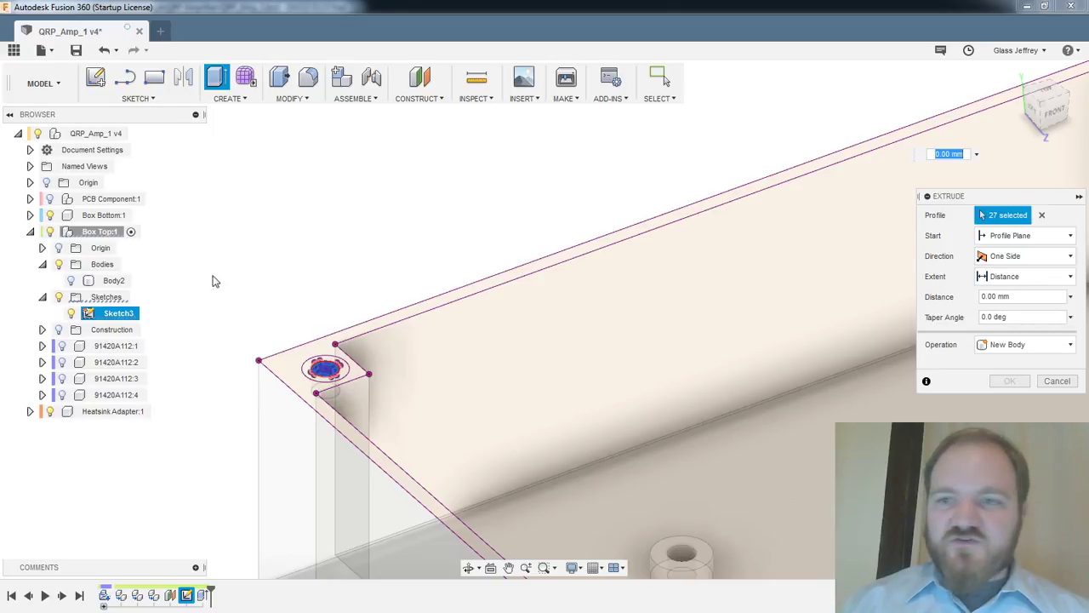
{"action": "left_click", "coordinate": [1012, 276]}
{"action": "left_click", "coordinate": [1007, 312]}
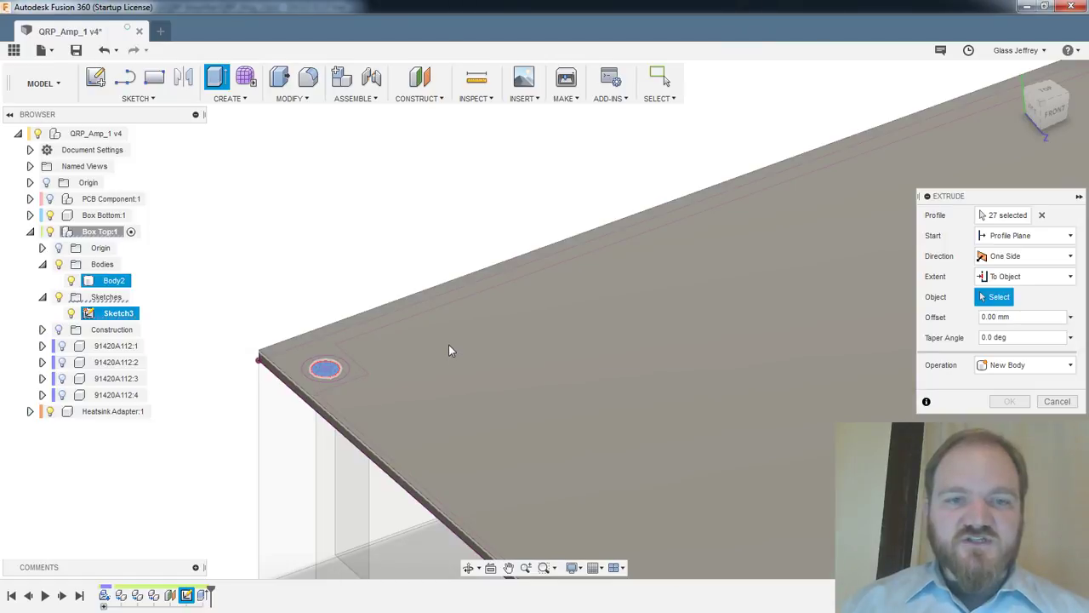
{"action": "left_click", "coordinate": [448, 345]}
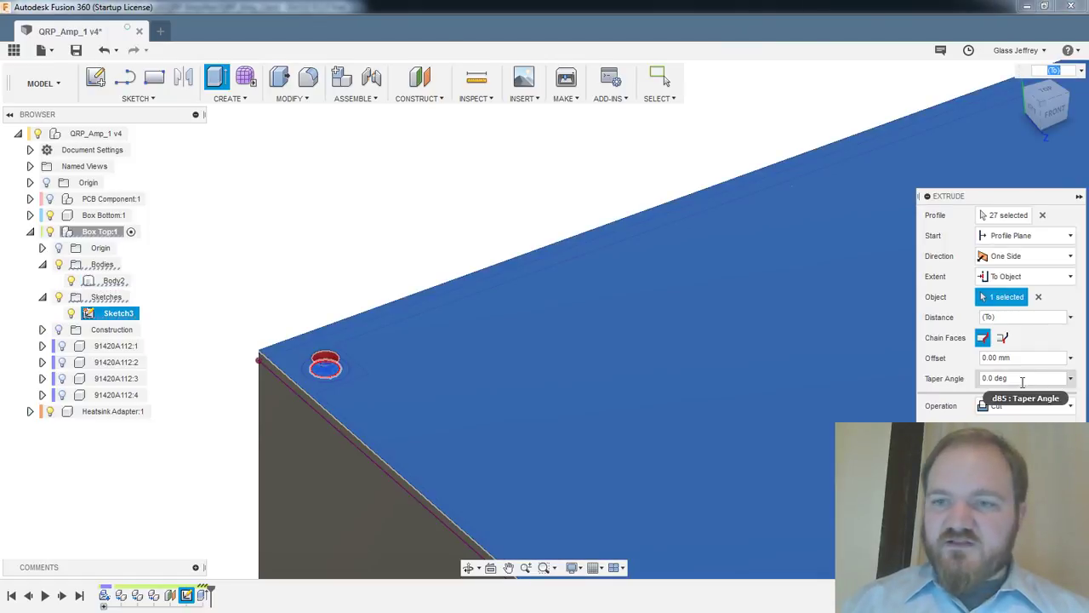
{"action": "left_click_drag", "start_coordinate": [1023, 381], "coordinate": [833, 352]}
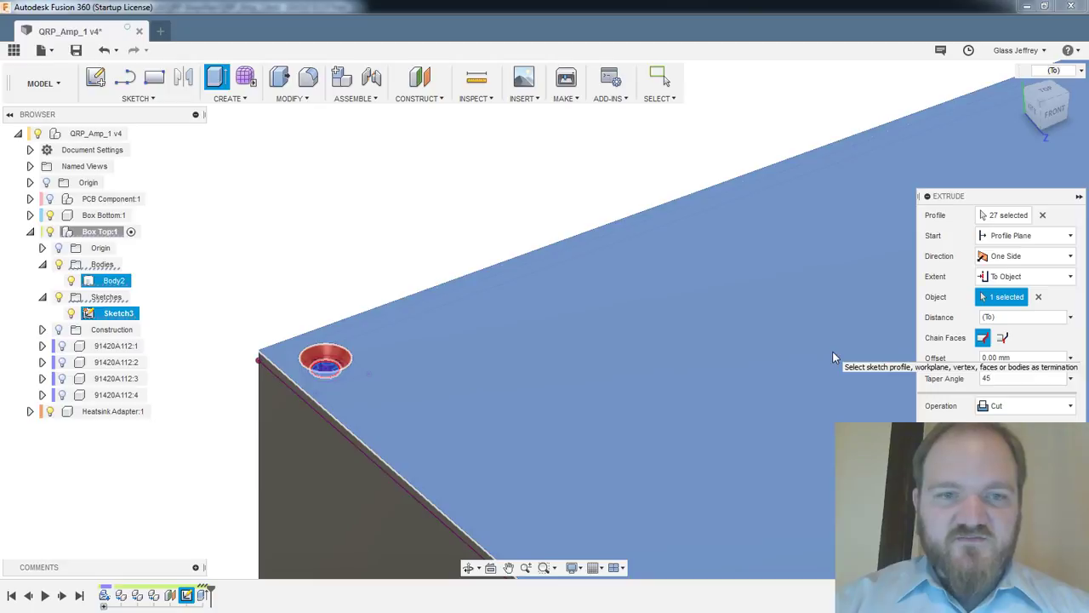
{"action": "key", "text": "Return"}
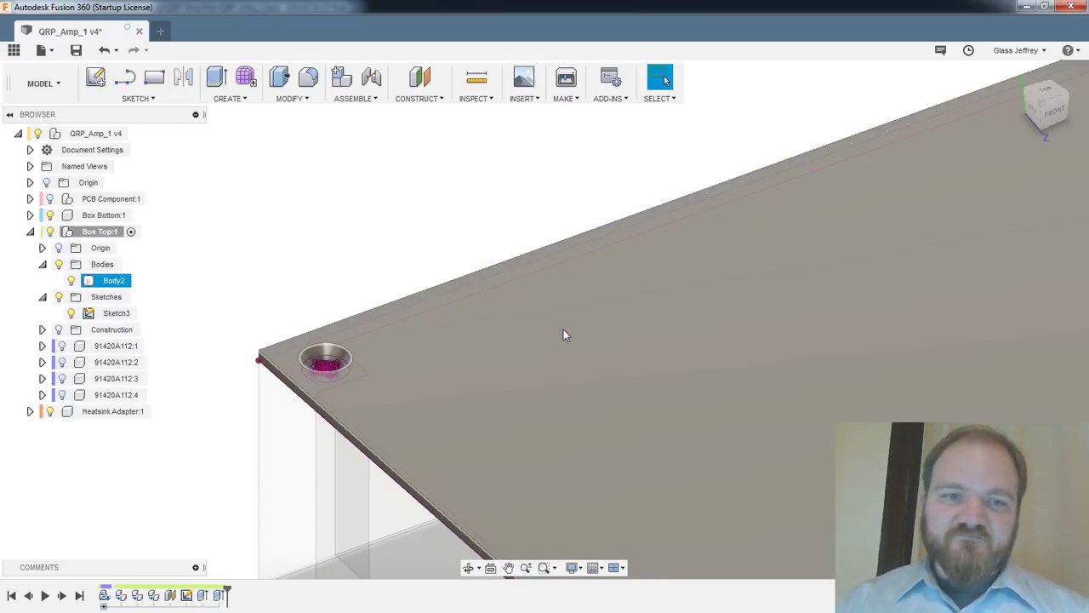
Examine the tapered screw holes at the four corners of the lid from above and from the front
{"action": "scroll", "coordinate": [563, 329], "scroll_direction": "down", "scroll_amount": 5}
{"action": "middle_click_drag", "start_coordinate": [868, 417], "coordinate": [812, 410], "text": "shift"}
{"action": "middle_click_drag", "start_coordinate": [854, 374], "coordinate": [744, 363]}
{"action": "scroll", "coordinate": [907, 374], "scroll_direction": "down", "scroll_amount": 2}
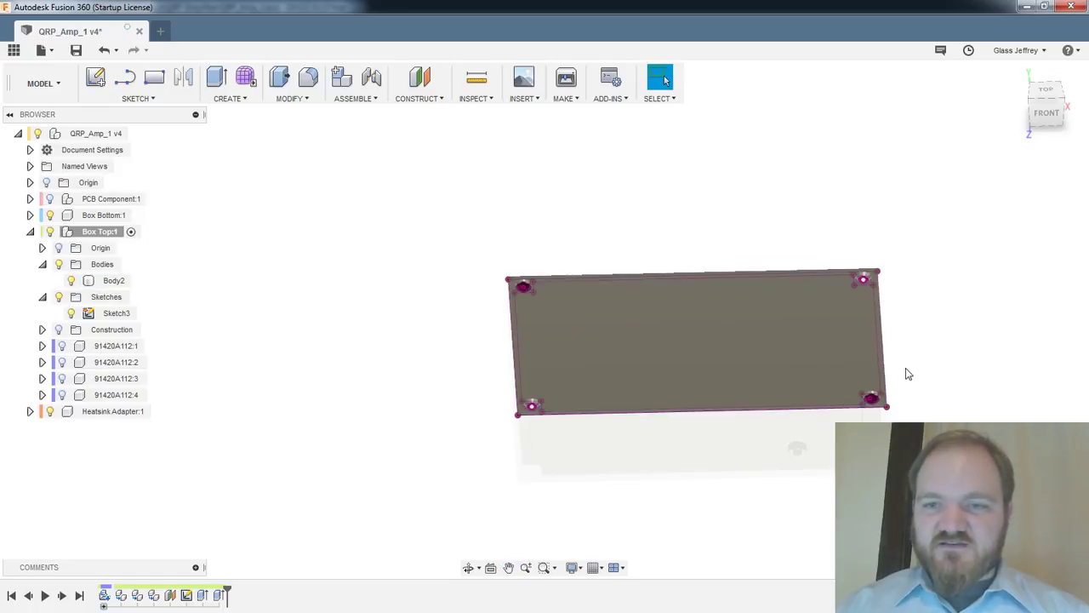
{"action": "scroll", "coordinate": [907, 374], "scroll_direction": "up", "scroll_amount": 4}
{"action": "middle_click_drag", "start_coordinate": [894, 318], "coordinate": [897, 356], "text": "shift"}
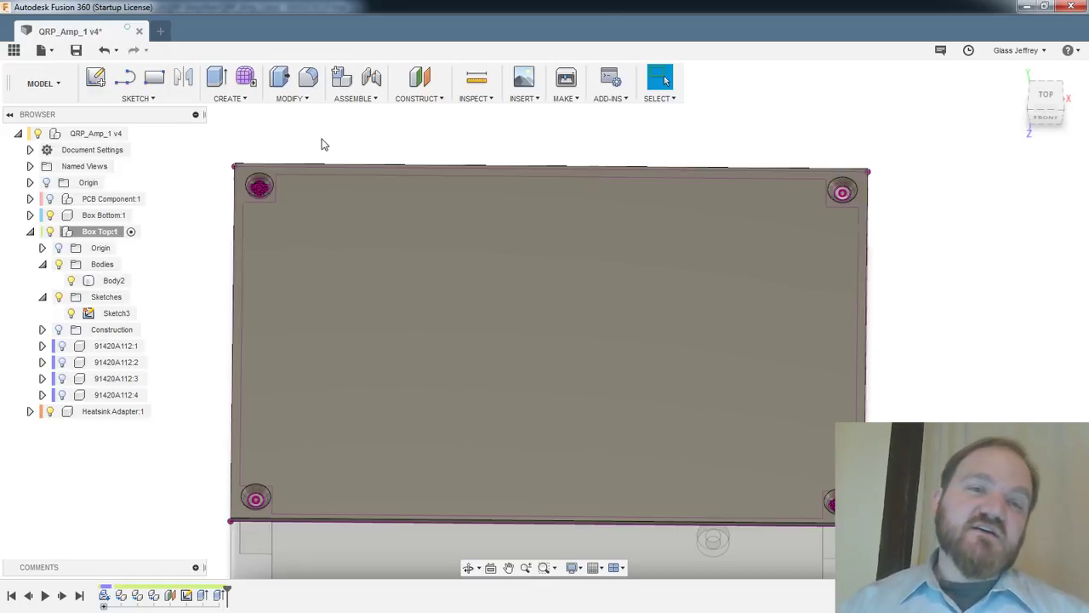
{"action": "middle_click_drag", "start_coordinate": [274, 191], "coordinate": [334, 160]}
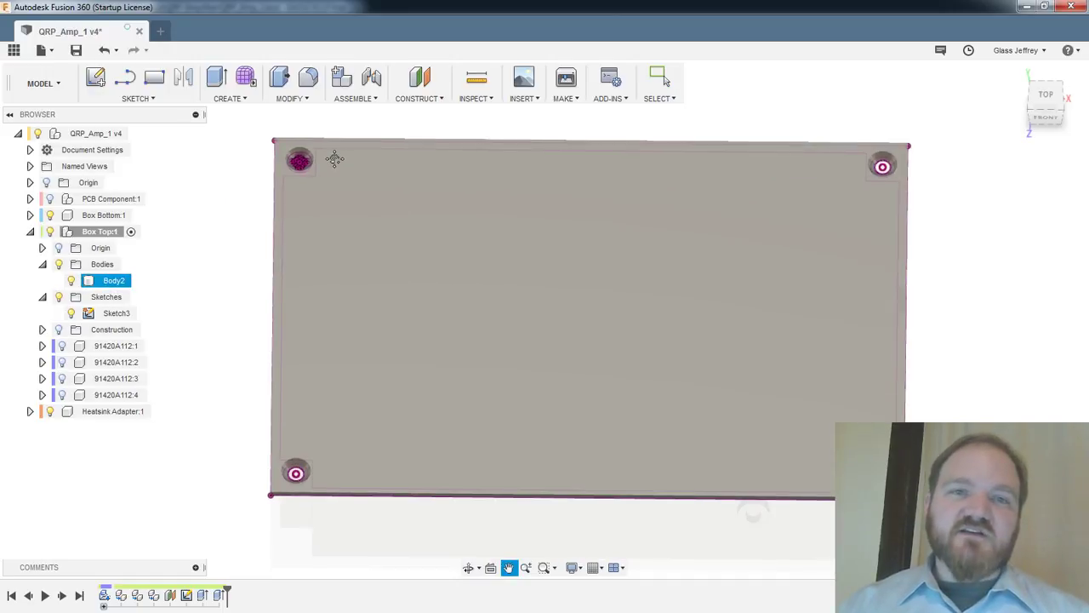
{"action": "key", "text": "Escape"}
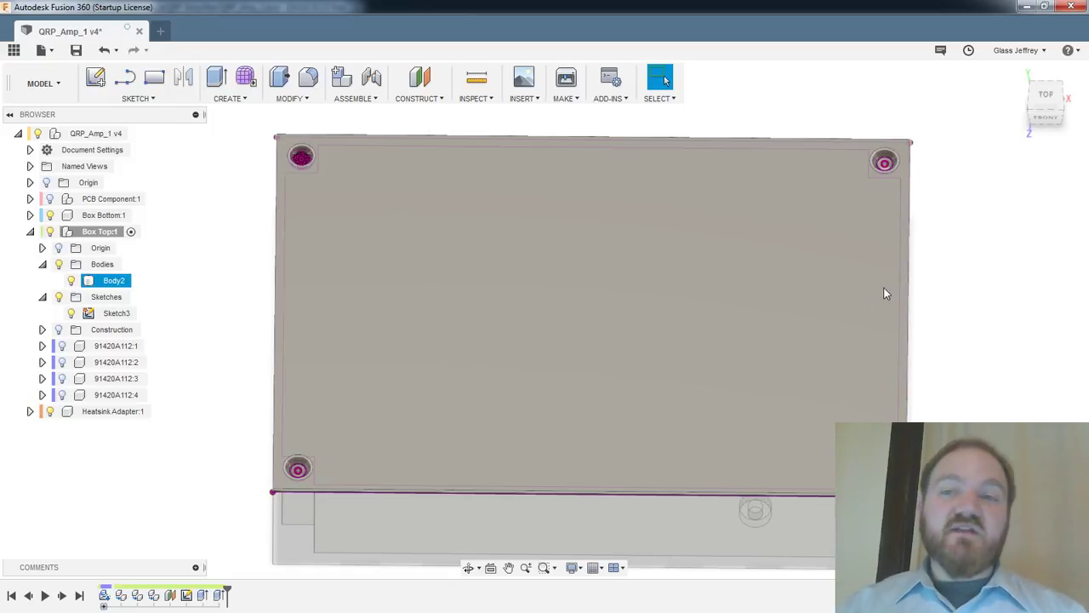
{"action": "left_click", "coordinate": [968, 282]}
{"action": "middle_click_drag", "start_coordinate": [965, 352], "coordinate": [973, 303]}
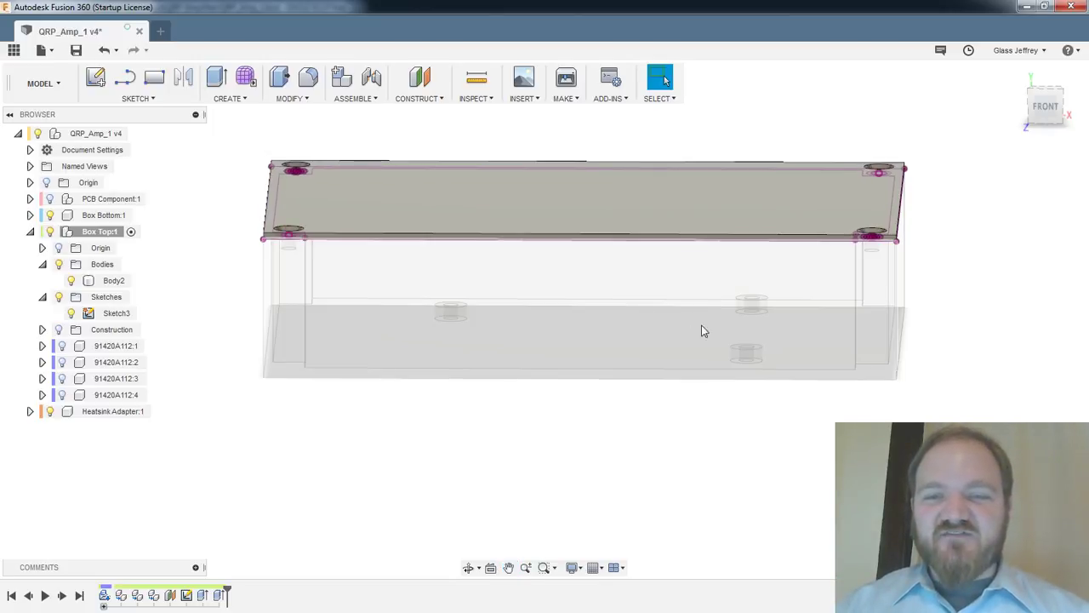
Collapse the Box Top component and save the design with the version description "User Saved"
{"action": "left_click", "coordinate": [31, 233]}
{"action": "left_click", "coordinate": [76, 50]}
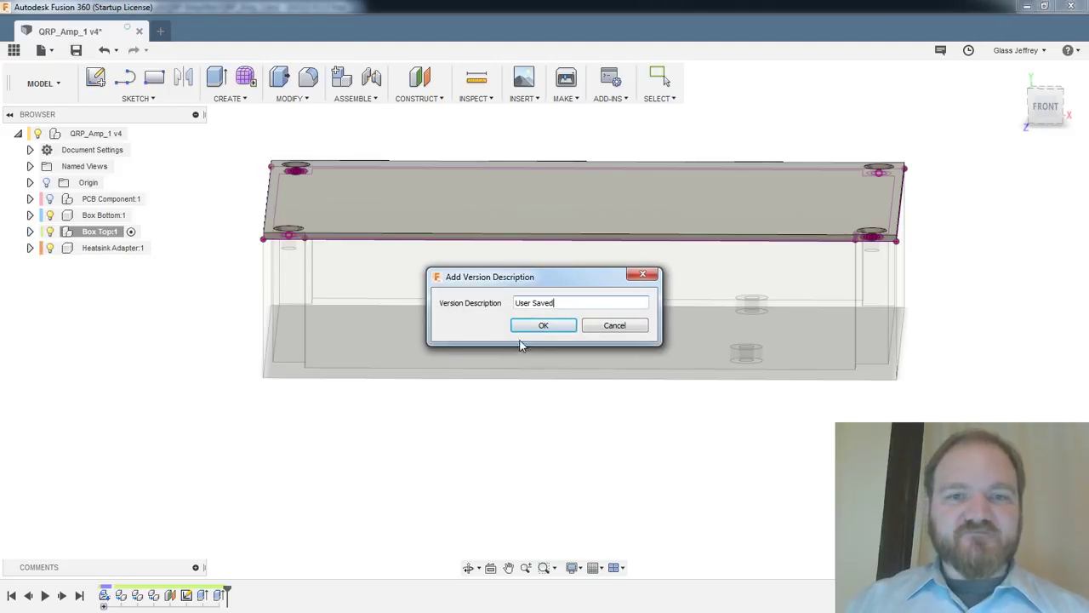
{"action": "left_click", "coordinate": [542, 326]}
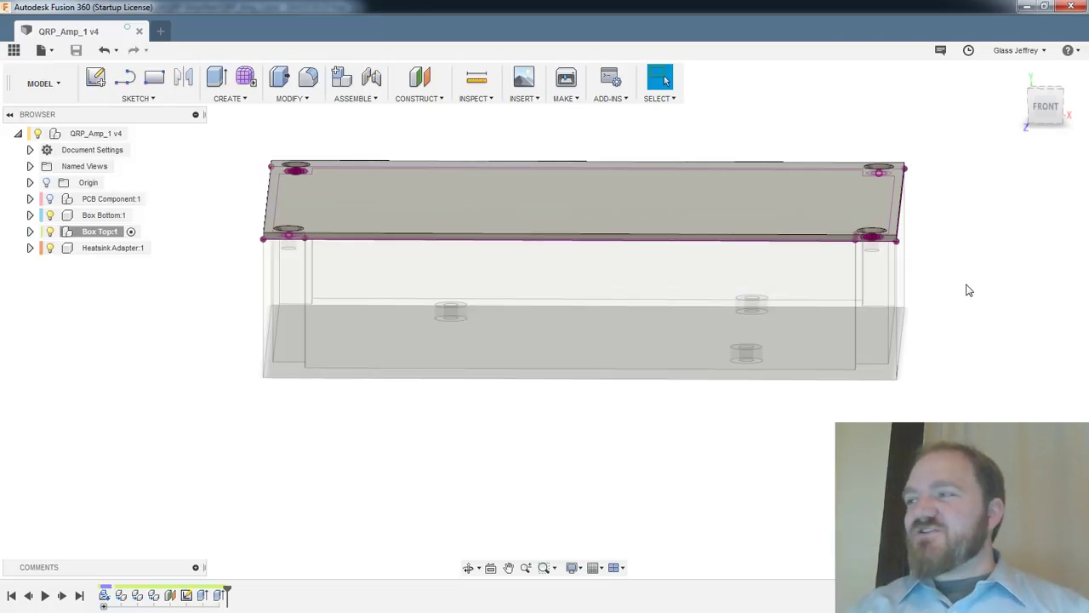
Activate the top-level QRP_Amp_1 component and inspect the closed enclosure
{"action": "mouse_move", "coordinate": [967, 285]}
{"action": "middle_mouse_down", "text": "shift"}
{"action": "mouse_move", "coordinate": [969, 273]}
{"action": "mouse_move", "coordinate": [971, 303]}
{"action": "middle_mouse_up", "text": "shift"}
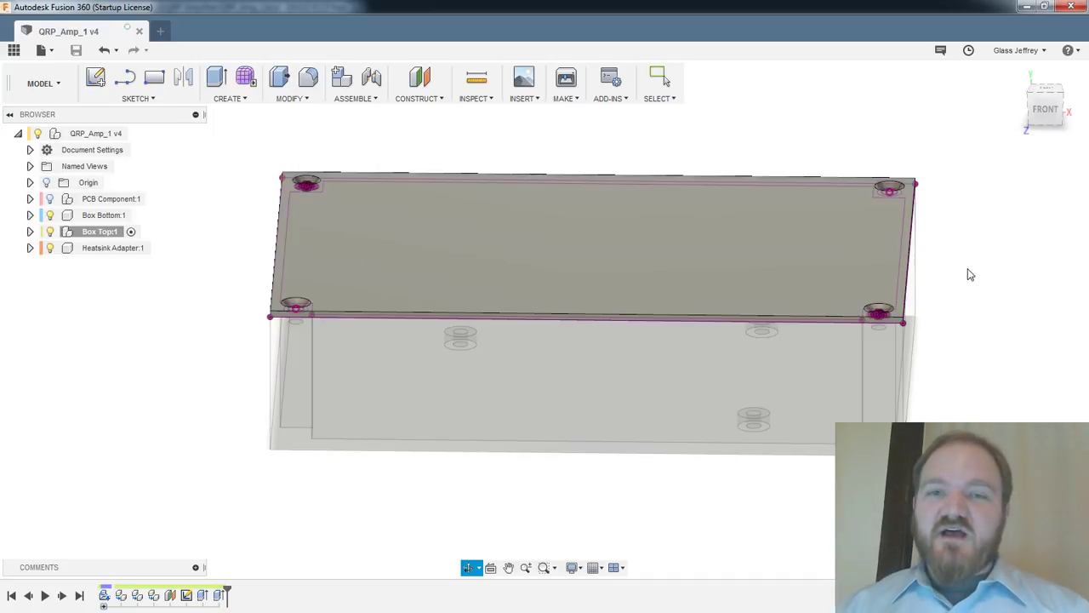
{"action": "middle_click_drag", "start_coordinate": [967, 272], "coordinate": [961, 287], "text": "shift"}
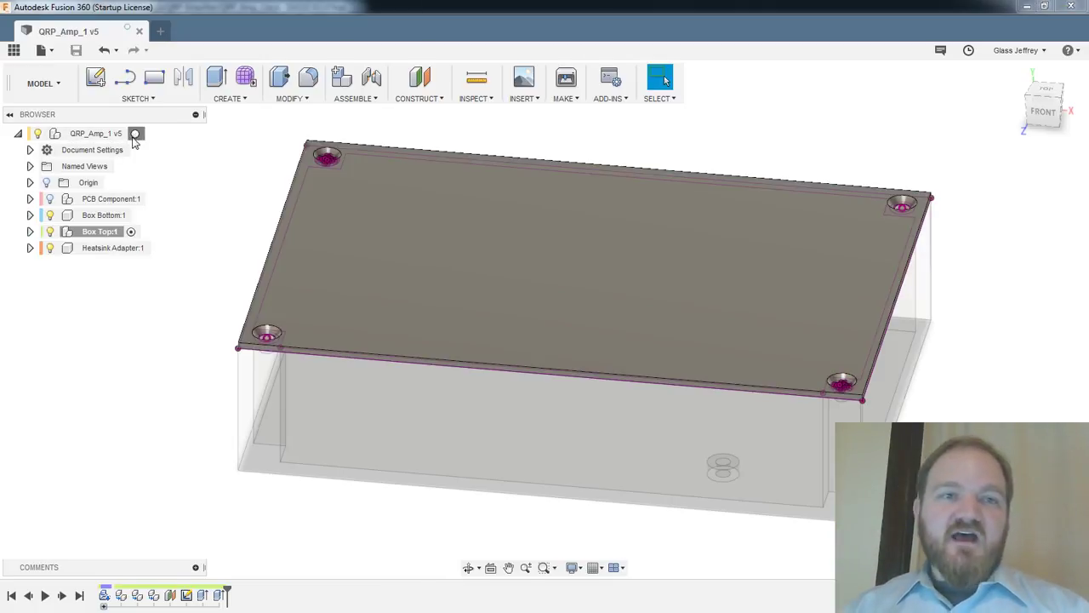
{"action": "left_click", "coordinate": [140, 134]}
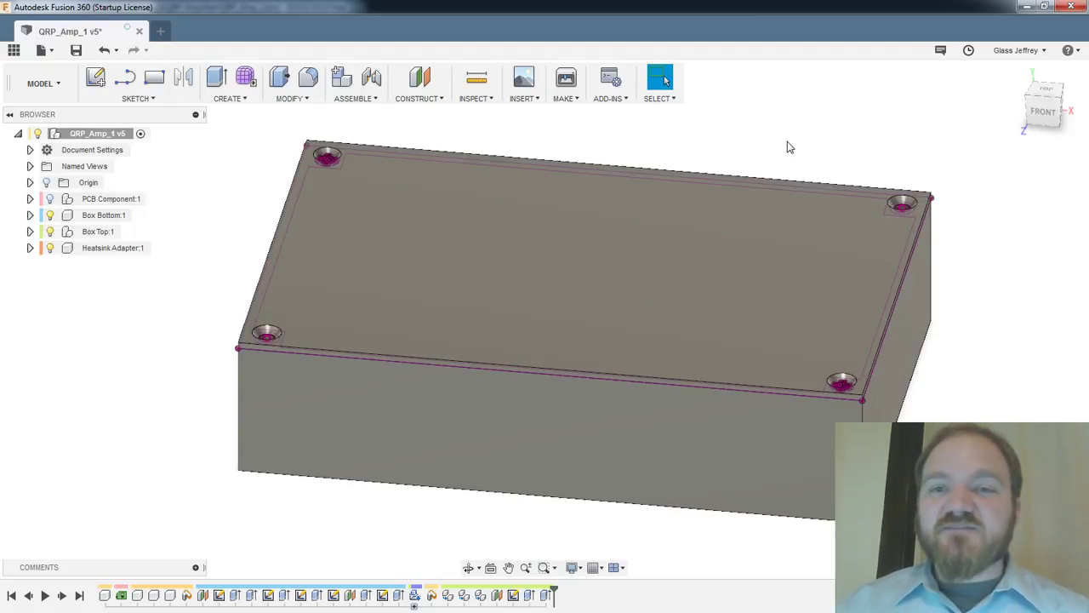
{"action": "middle_click_drag", "start_coordinate": [788, 146], "coordinate": [770, 134]}
{"action": "middle_click_drag", "start_coordinate": [839, 202], "coordinate": [921, 332], "text": "shift"}
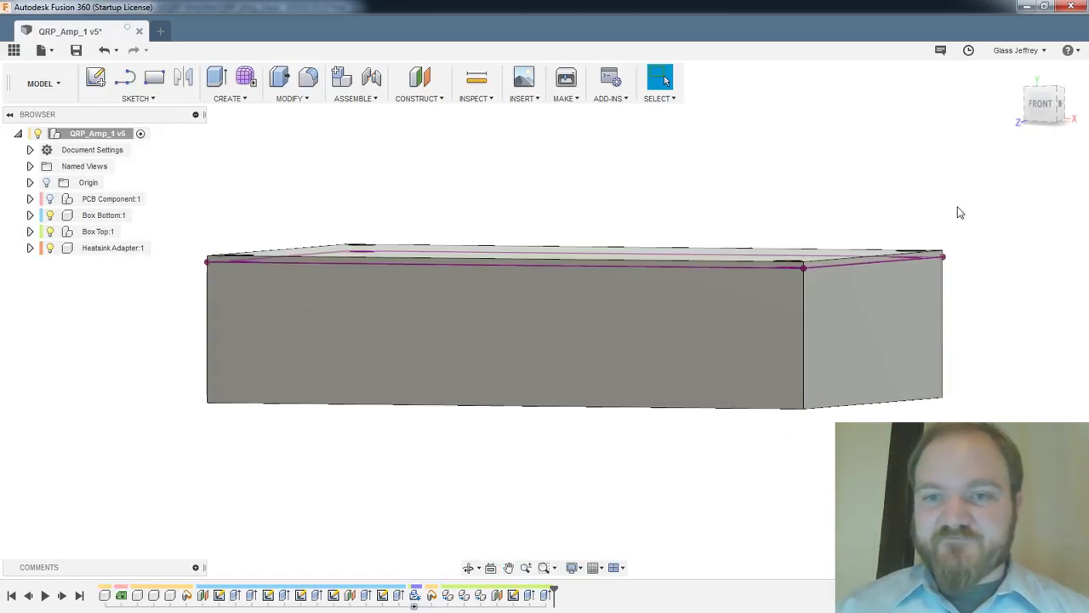
{"action": "middle_click_drag", "start_coordinate": [960, 212], "coordinate": [968, 223], "text": "shift"}
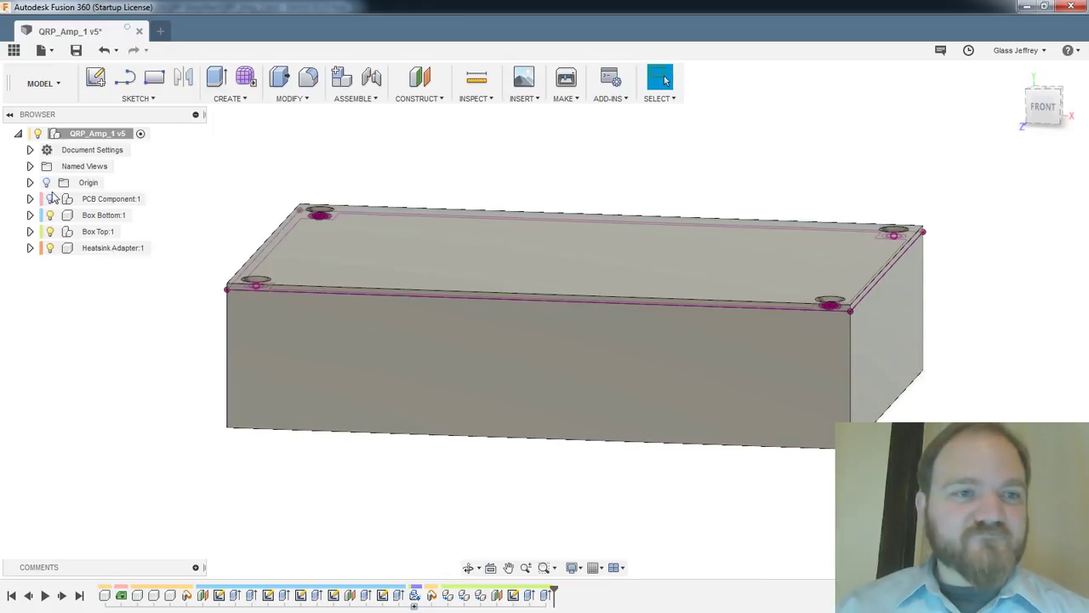
Hide the Box Top component and show the PCB Component inside the open box
{"action": "left_click", "coordinate": [59, 233]}
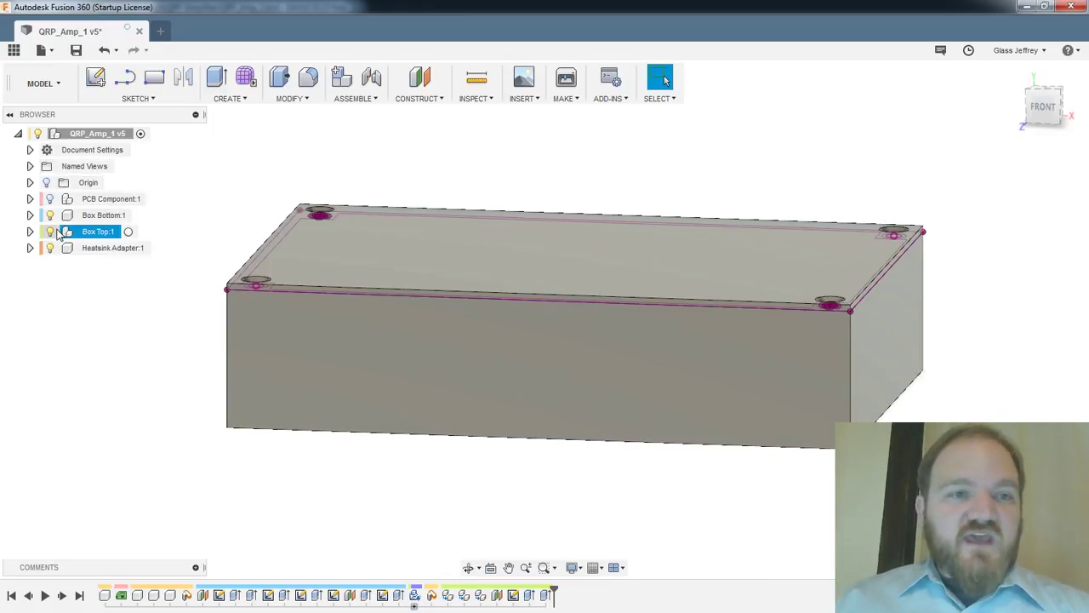
{"action": "middle_click_drag", "start_coordinate": [512, 186], "coordinate": [784, 388], "text": "shift"}
{"action": "middle_click_drag", "start_coordinate": [945, 352], "coordinate": [964, 481], "text": "shift"}
{"action": "left_click", "coordinate": [50, 231]}
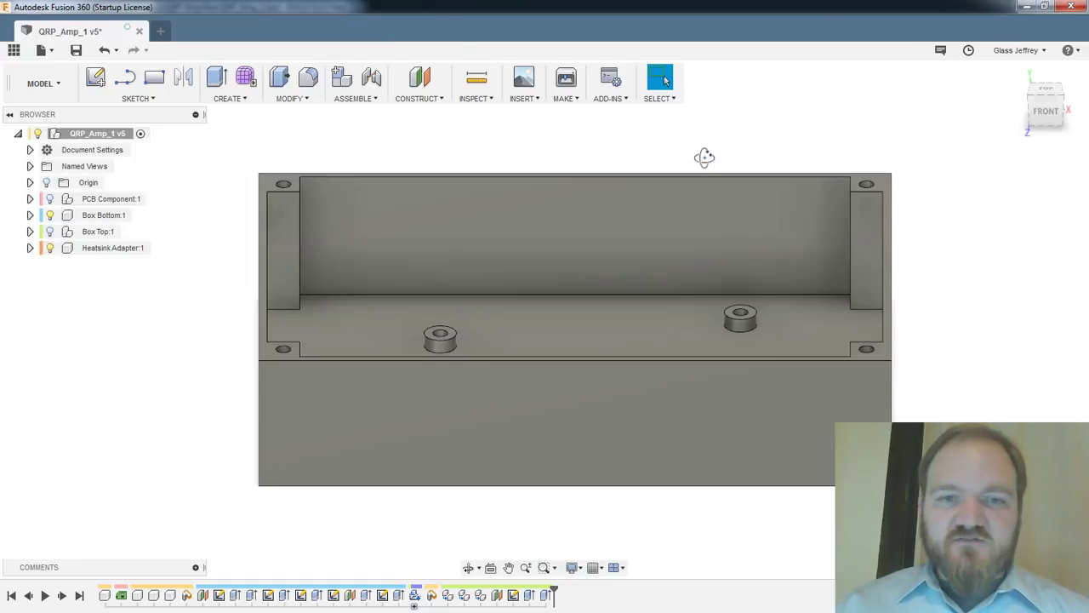
{"action": "middle_click_drag", "start_coordinate": [705, 158], "coordinate": [698, 190], "text": "shift"}
{"action": "left_click", "coordinate": [50, 198]}
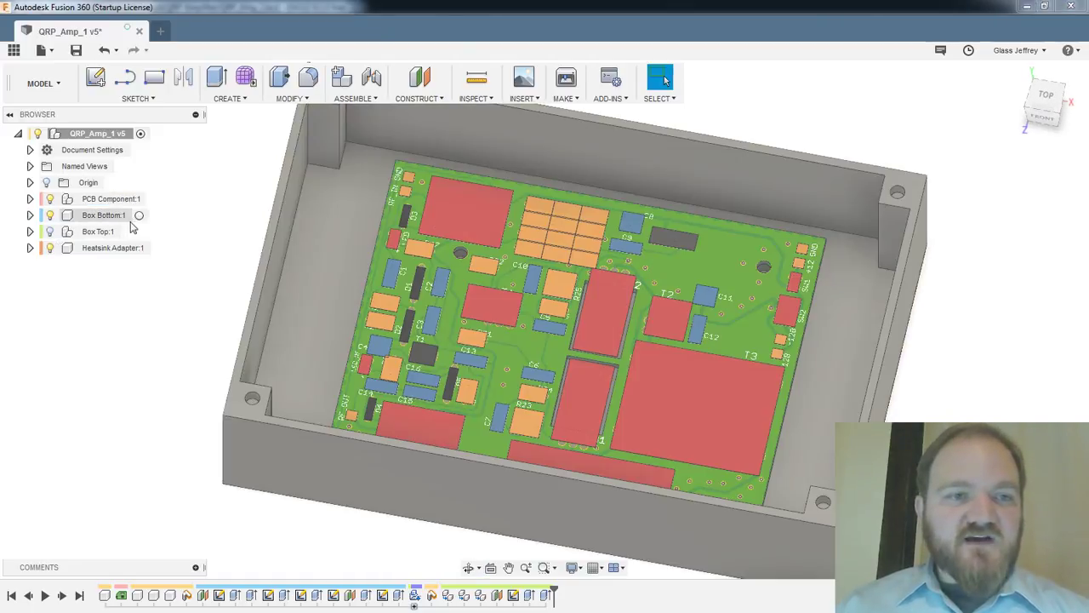
Activate the Box Bottom component and start a sketch on its inner floor, framing the Q1 and Q2 area of the board
{"action": "left_click", "coordinate": [132, 215]}
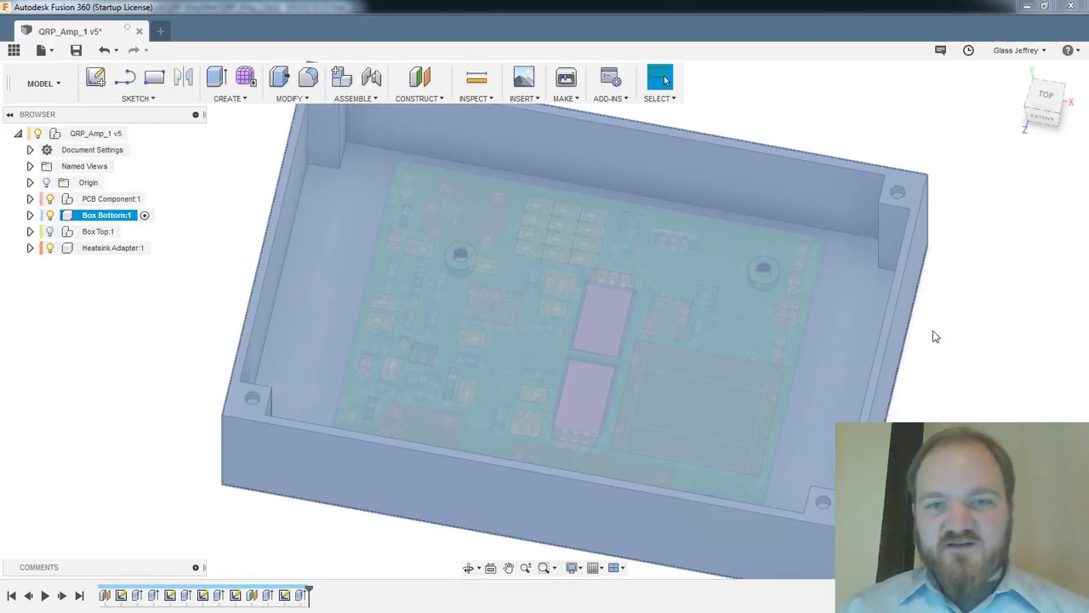
{"action": "middle_click_drag", "start_coordinate": [936, 337], "coordinate": [949, 332], "text": "shift"}
{"action": "scroll", "coordinate": [642, 306], "scroll_direction": "up", "scroll_amount": 5}
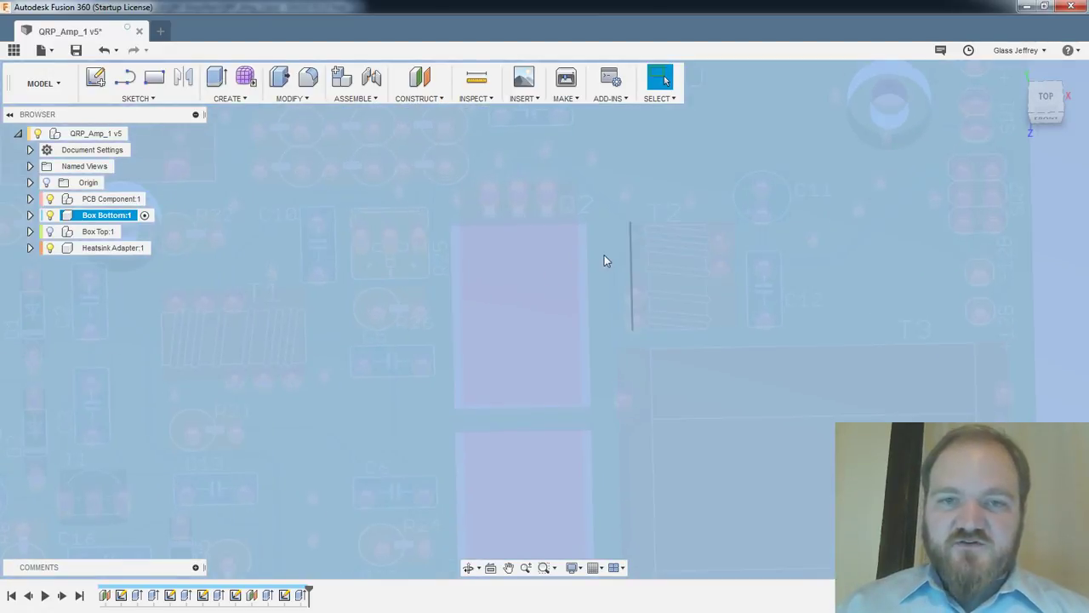
{"action": "scroll", "coordinate": [289, 271], "scroll_direction": "down", "scroll_amount": 5}
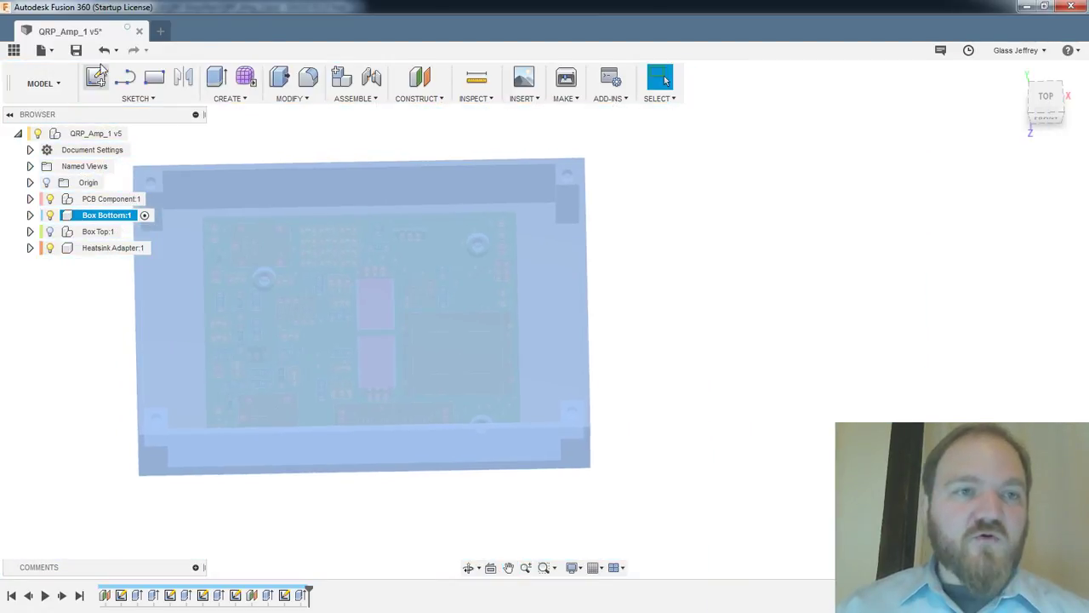
{"action": "left_click", "coordinate": [95, 77]}
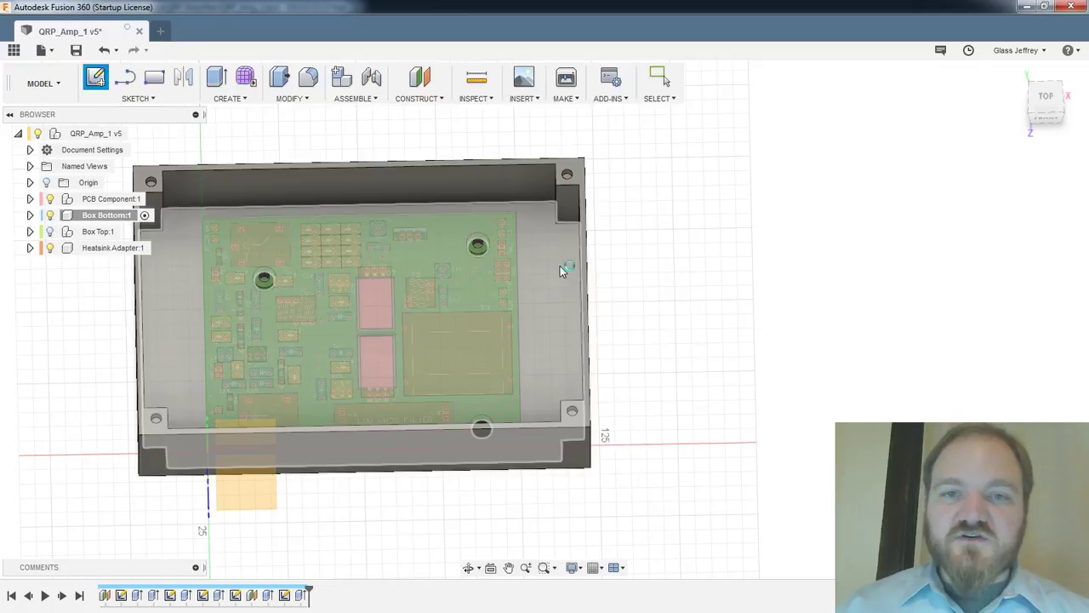
{"action": "left_click", "coordinate": [560, 267]}
{"action": "scroll", "coordinate": [483, 276], "scroll_direction": "up", "scroll_amount": 8}
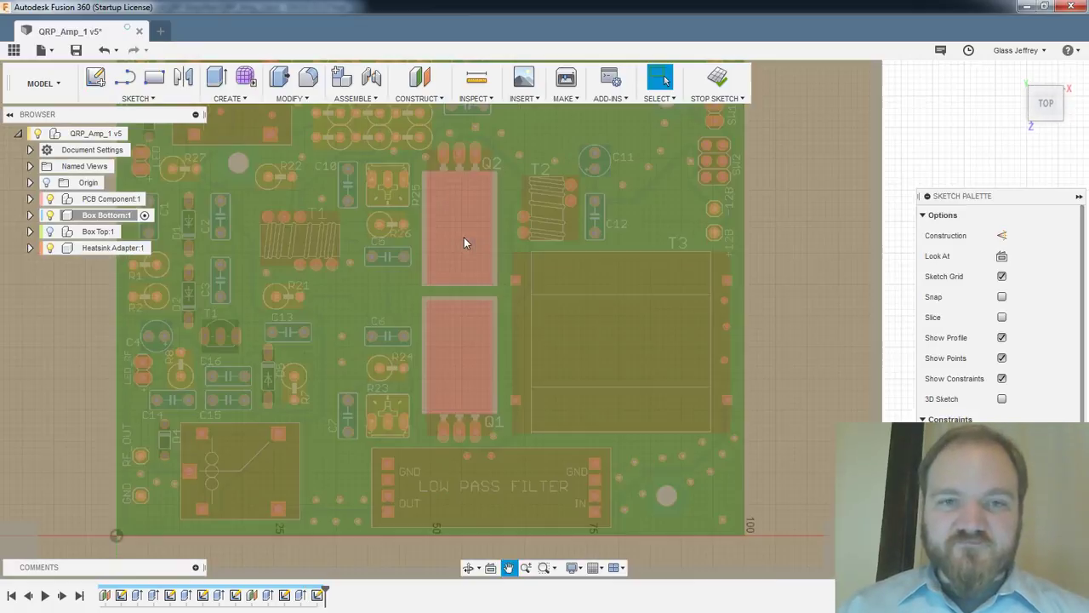
Project the edges of the rectangular board cutouts around Q2 and Q1 into the Box Bottom sketch
{"action": "key", "text": "p"}
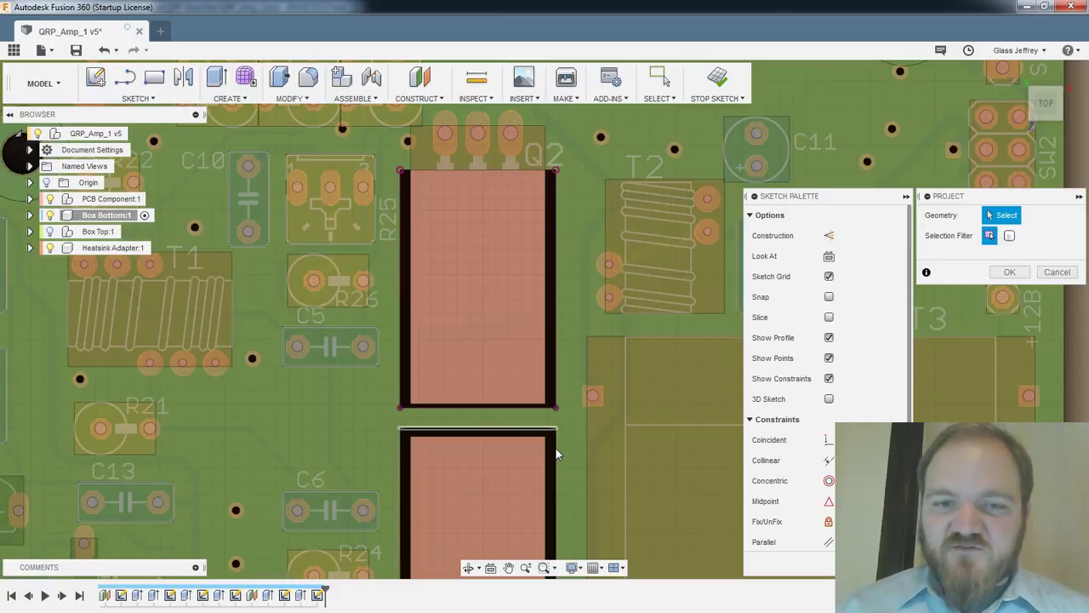
{"action": "left_click", "coordinate": [555, 455]}
{"action": "middle_click_drag", "start_coordinate": [644, 455], "coordinate": [638, 246]}
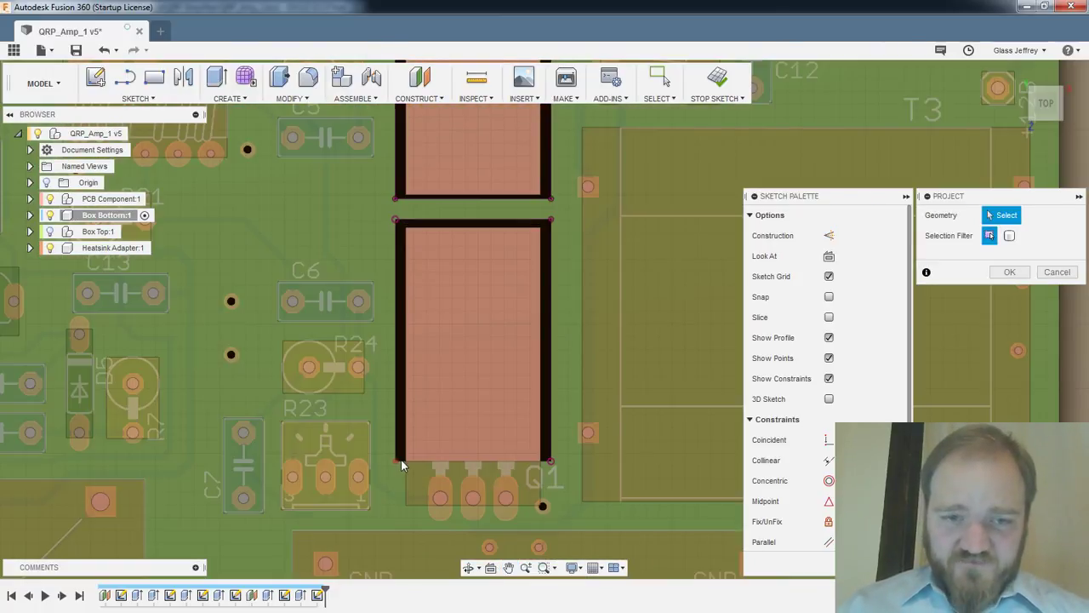
{"action": "scroll", "coordinate": [400, 460], "scroll_direction": "up", "scroll_amount": 3}
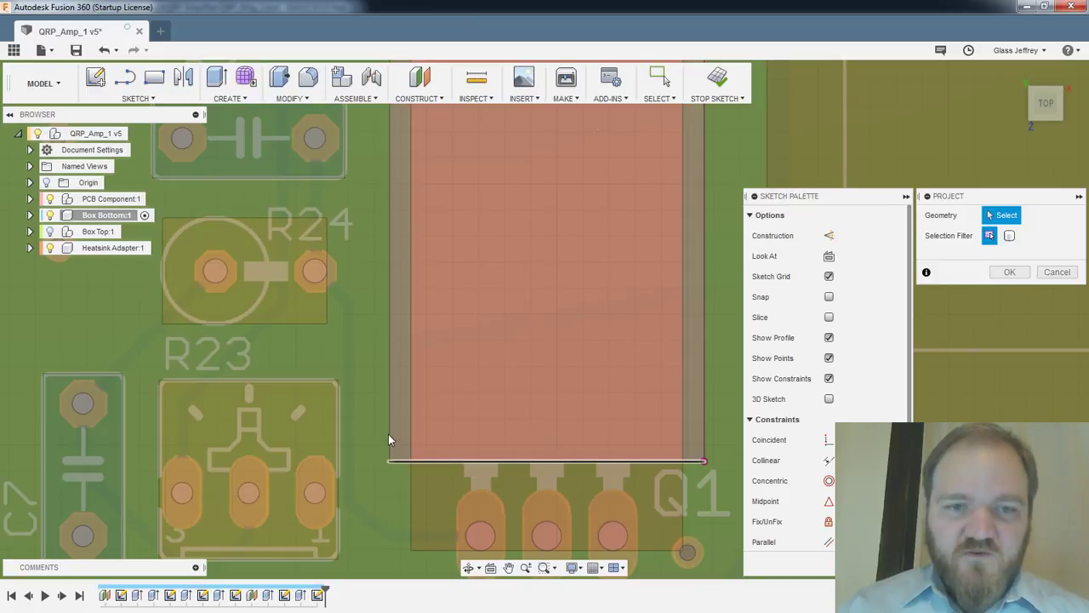
{"action": "scroll", "coordinate": [523, 370], "scroll_direction": "down", "scroll_amount": 2}
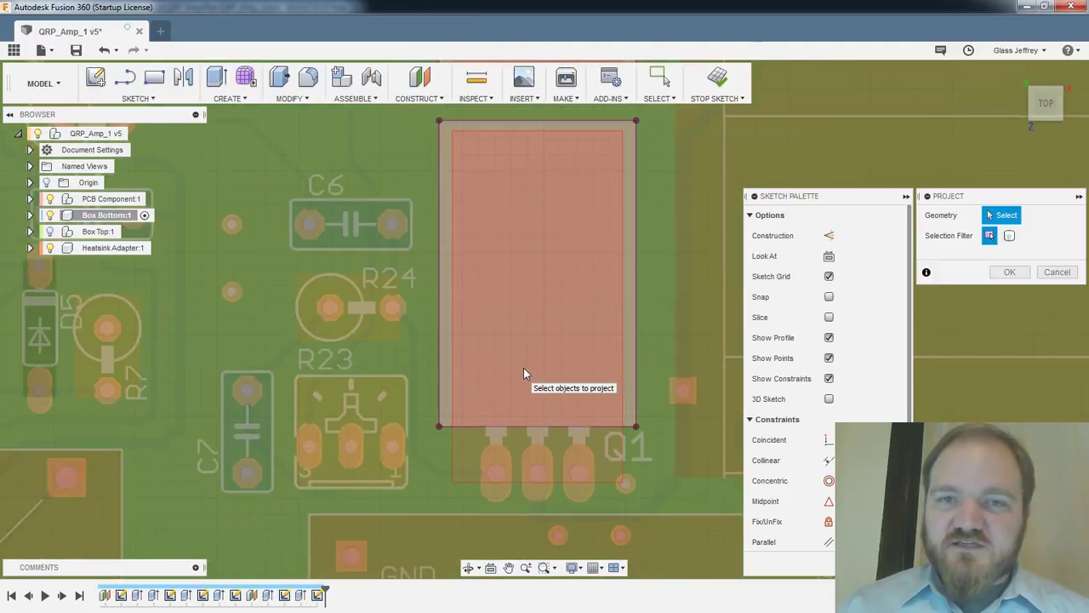
{"action": "scroll", "coordinate": [524, 369], "scroll_direction": "down", "scroll_amount": 2}
{"action": "middle_click_drag", "start_coordinate": [600, 213], "coordinate": [603, 361]}
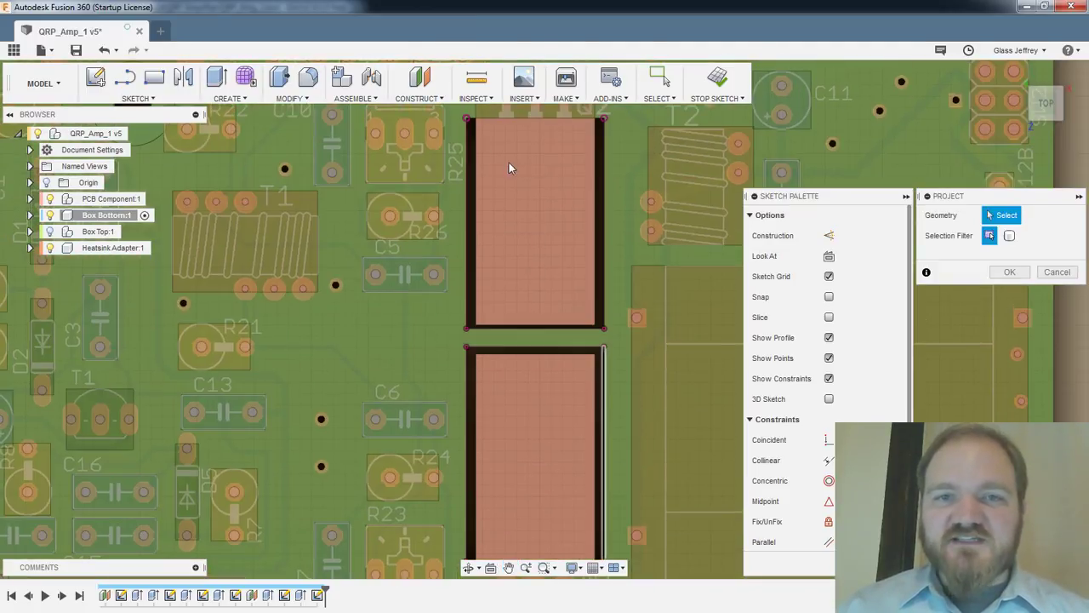
{"action": "scroll", "coordinate": [467, 111], "scroll_direction": "up", "scroll_amount": 4}
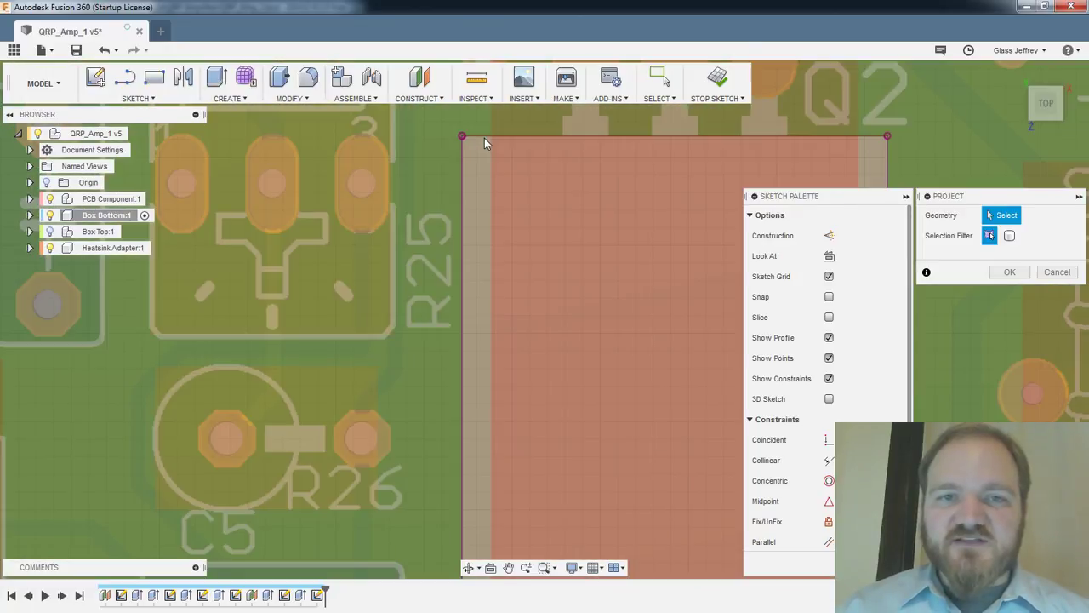
Finish projecting the Q1 and Q2 cutout edges and hide the PCB Component
{"action": "scroll", "coordinate": [600, 217], "scroll_direction": "down", "scroll_amount": 4}
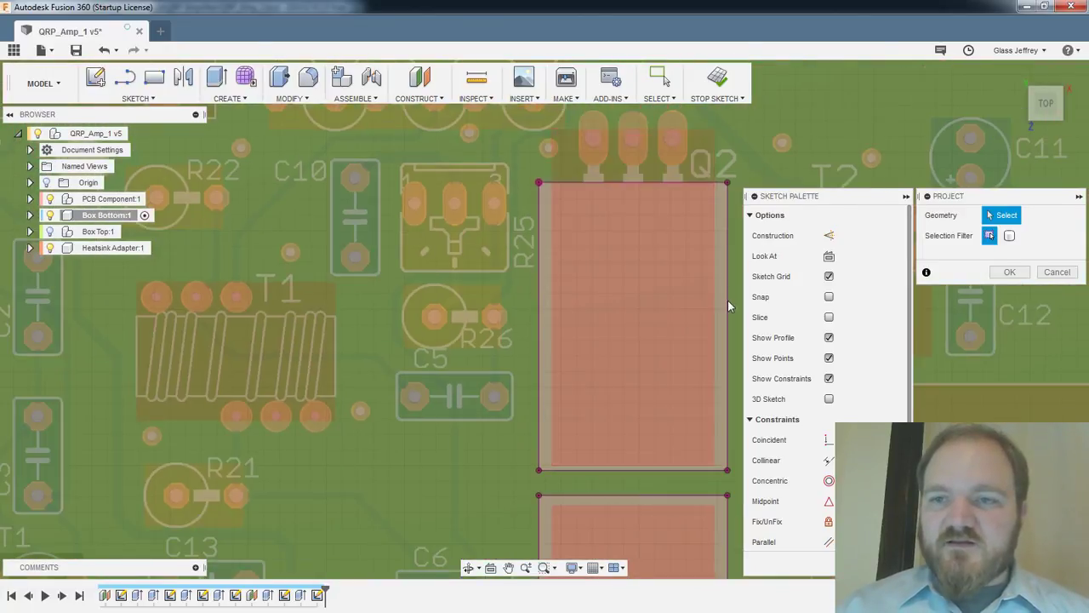
{"action": "scroll", "coordinate": [728, 301], "scroll_direction": "down", "scroll_amount": 2}
{"action": "middle_click_drag", "start_coordinate": [656, 344], "coordinate": [601, 222]}
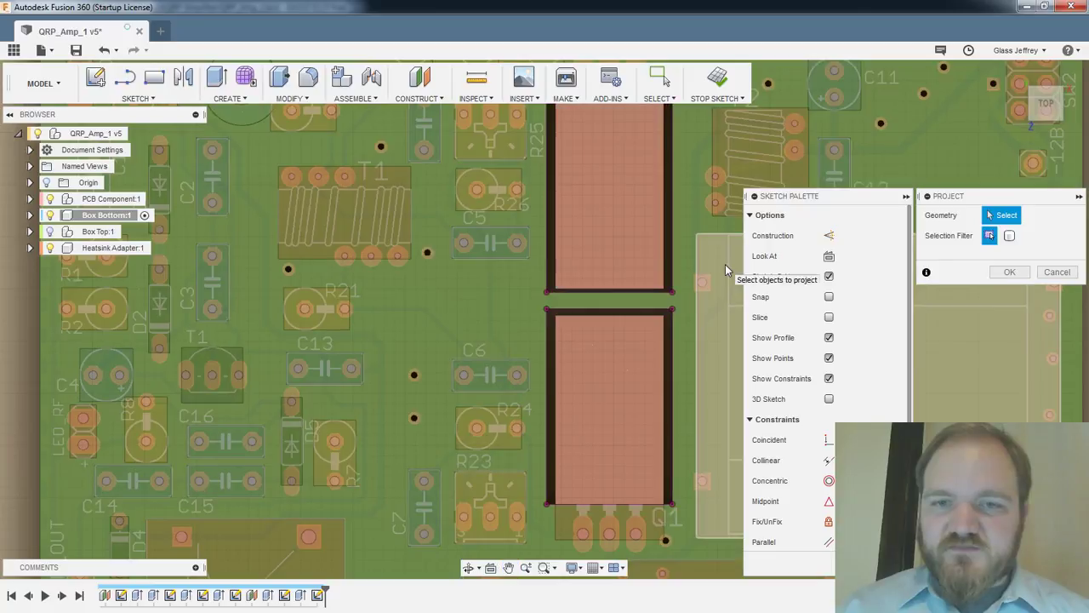
{"action": "left_click", "coordinate": [1015, 272]}
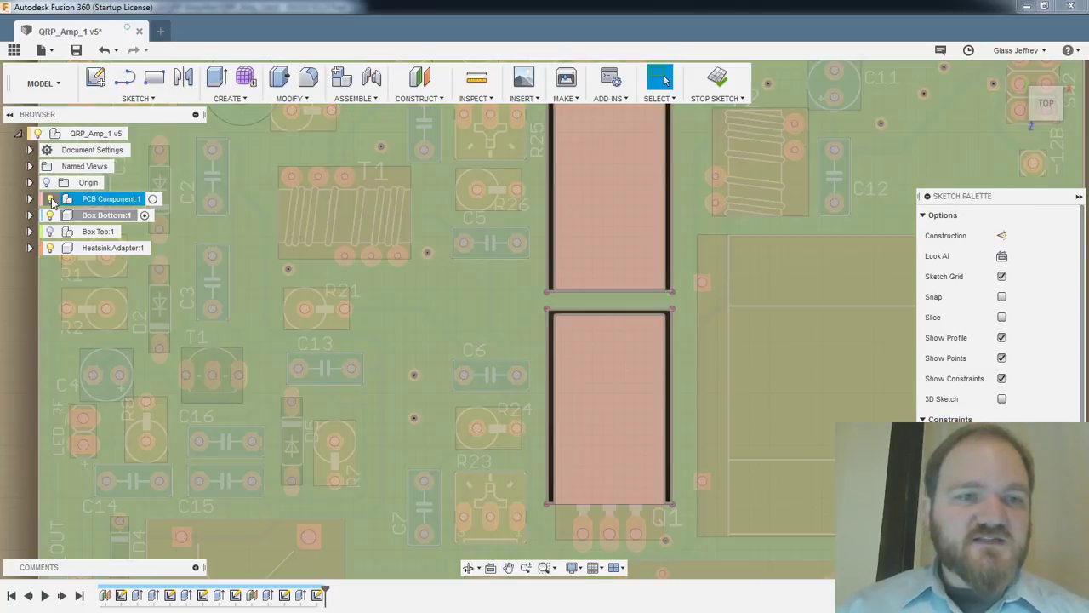
{"action": "left_click", "coordinate": [50, 199]}
{"action": "scroll", "coordinate": [377, 270], "scroll_direction": "down", "scroll_amount": 3}
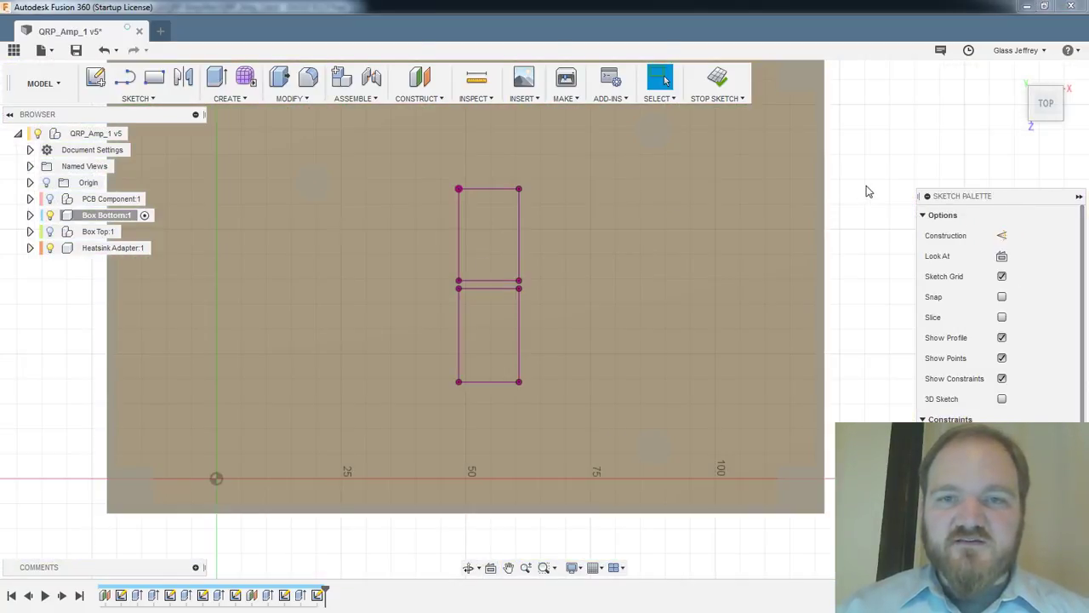
Sketch one rectangle enclosing both projected cutouts, about 2 mm beyond the Q2 cutout's upper and right edges
{"action": "scroll", "coordinate": [471, 218], "scroll_direction": "up", "scroll_amount": 2}
{"action": "key", "text": "r"}
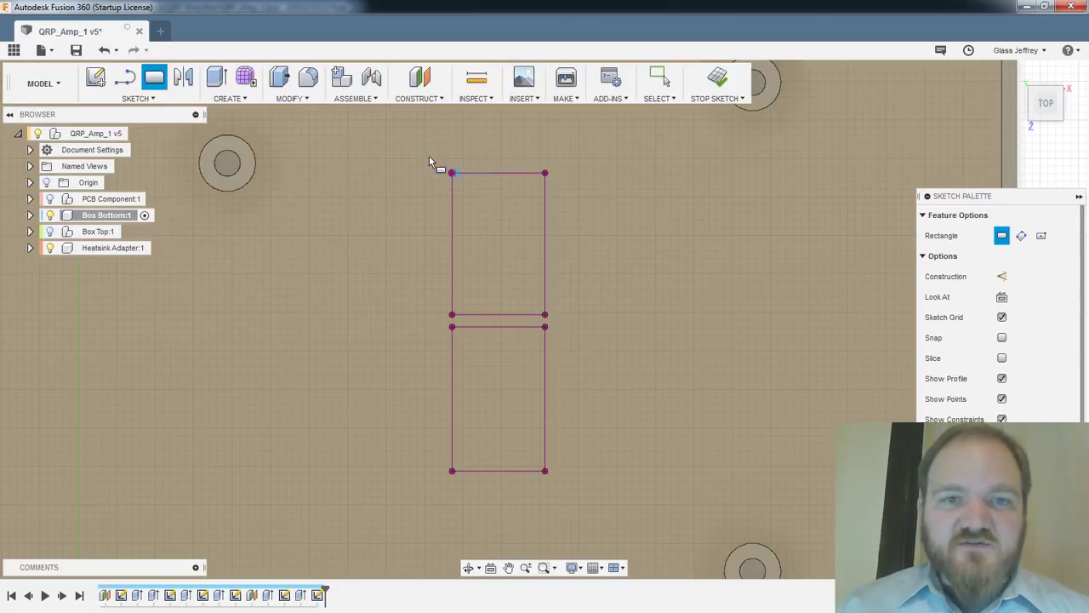
{"action": "left_click", "coordinate": [429, 156]}
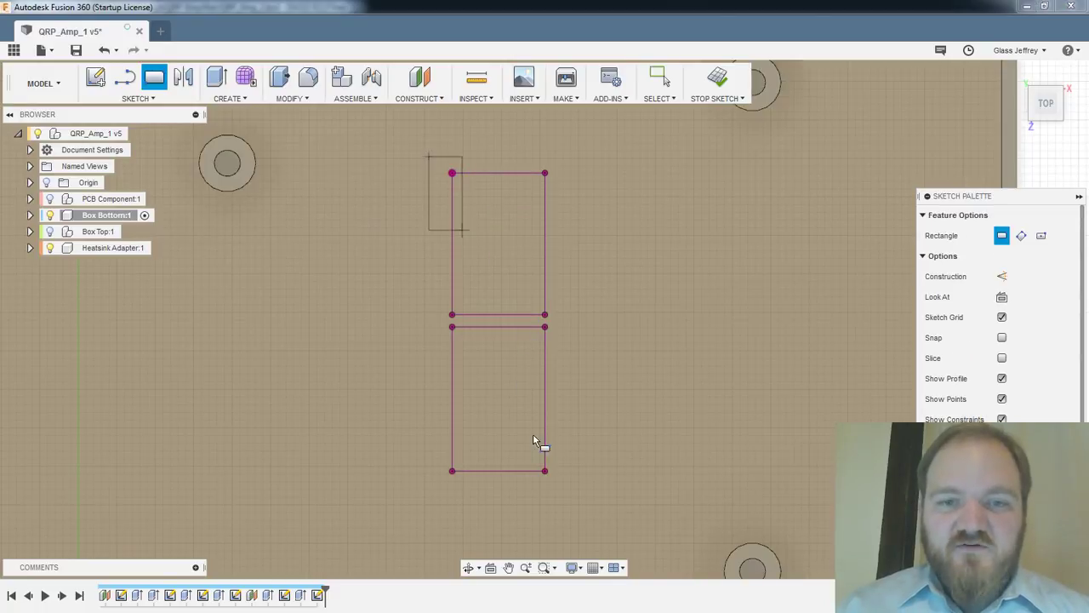
{"action": "left_click", "coordinate": [562, 484]}
{"action": "key", "text": "Escape"}
Dimension the gap between the enclosing rectangle's right side and the Q2 cutout's right edge to 1 mm
{"action": "scroll", "coordinate": [442, 286], "scroll_direction": "up", "scroll_amount": 2}
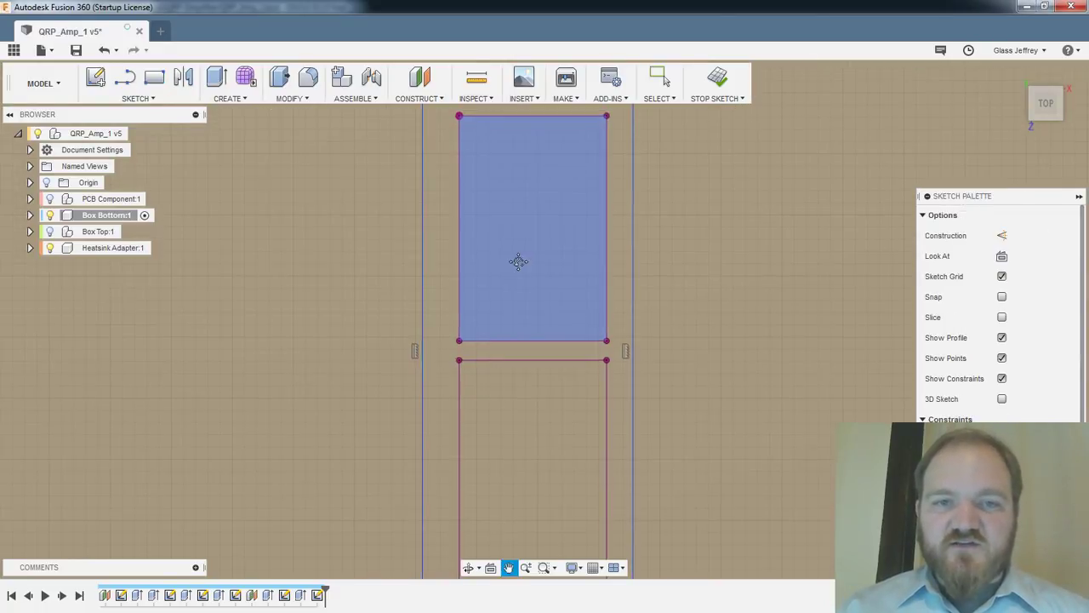
{"action": "middle_click_drag", "start_coordinate": [518, 261], "coordinate": [507, 322]}
{"action": "left_click", "coordinate": [609, 258]}
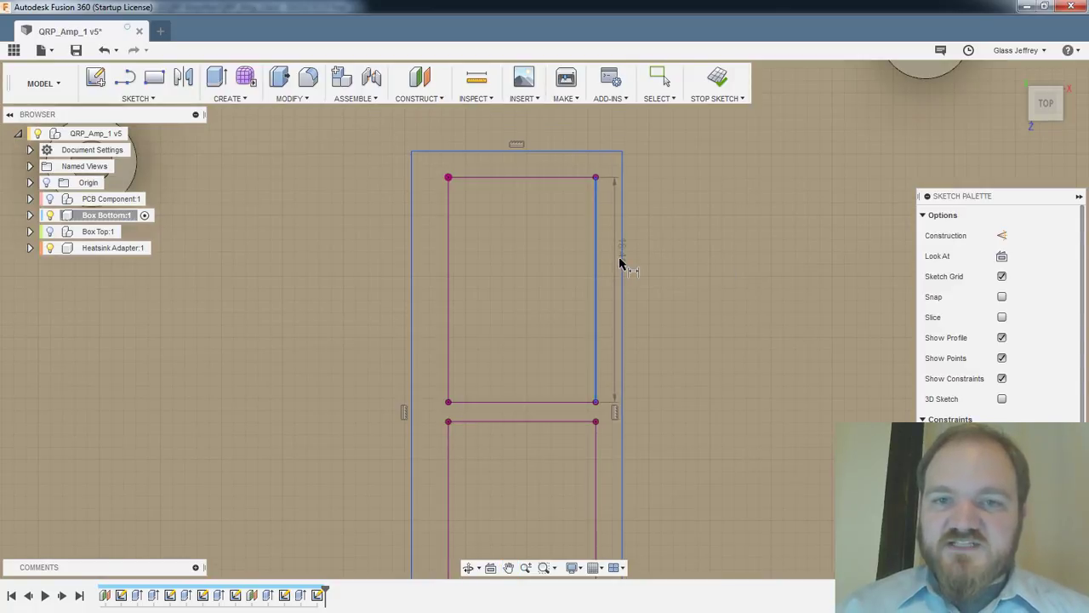
{"action": "left_click", "coordinate": [635, 262]}
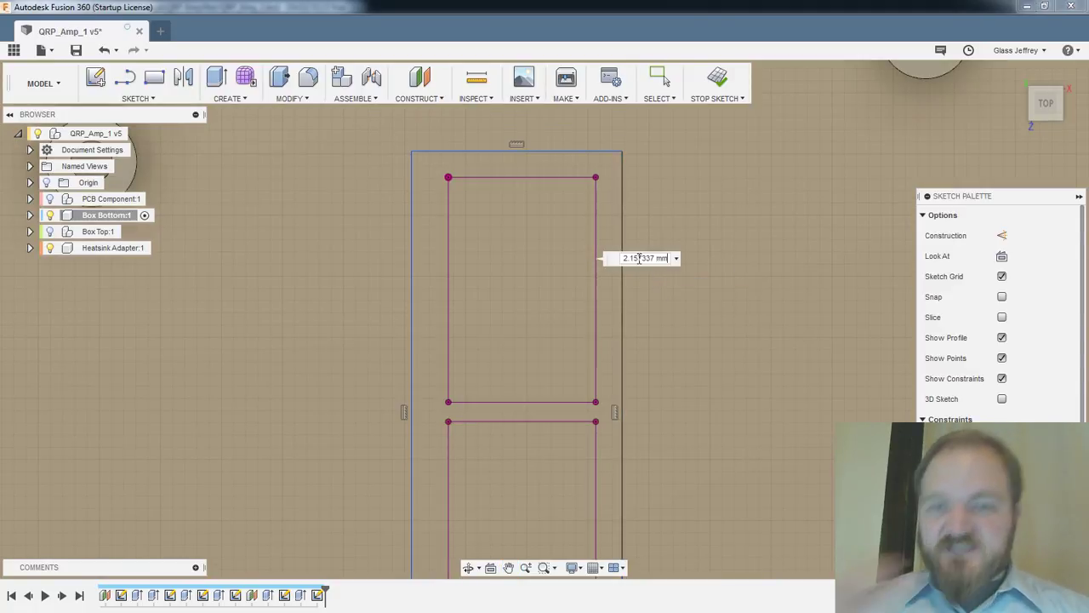
{"action": "key", "text": "Return"}
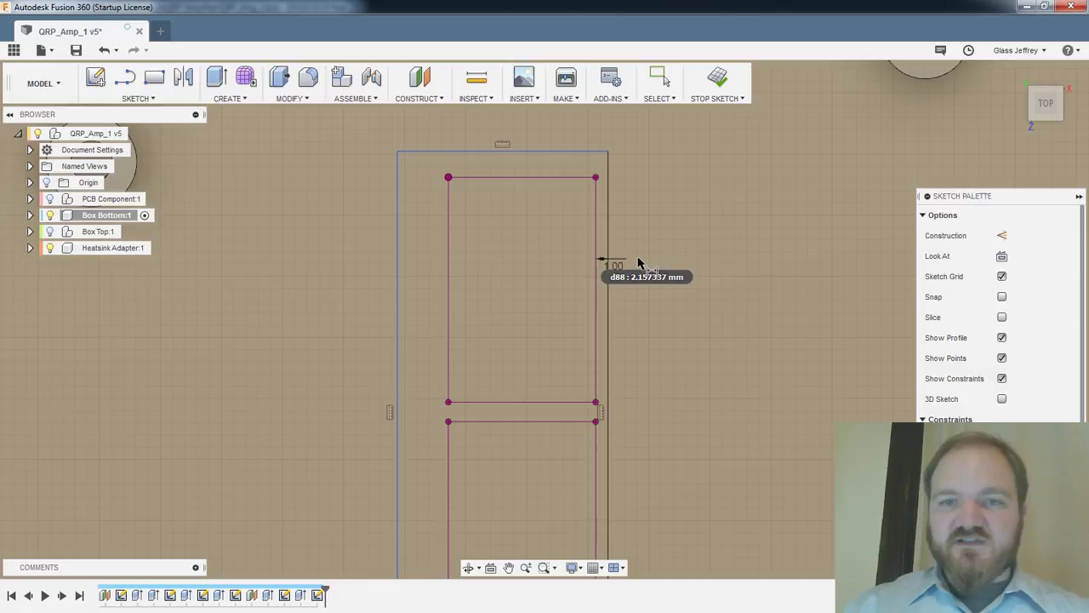
Dimension the gap above the Q2 cutout to 1 mm and link it to the right-side gap dimension d88
{"action": "left_click", "coordinate": [561, 177]}
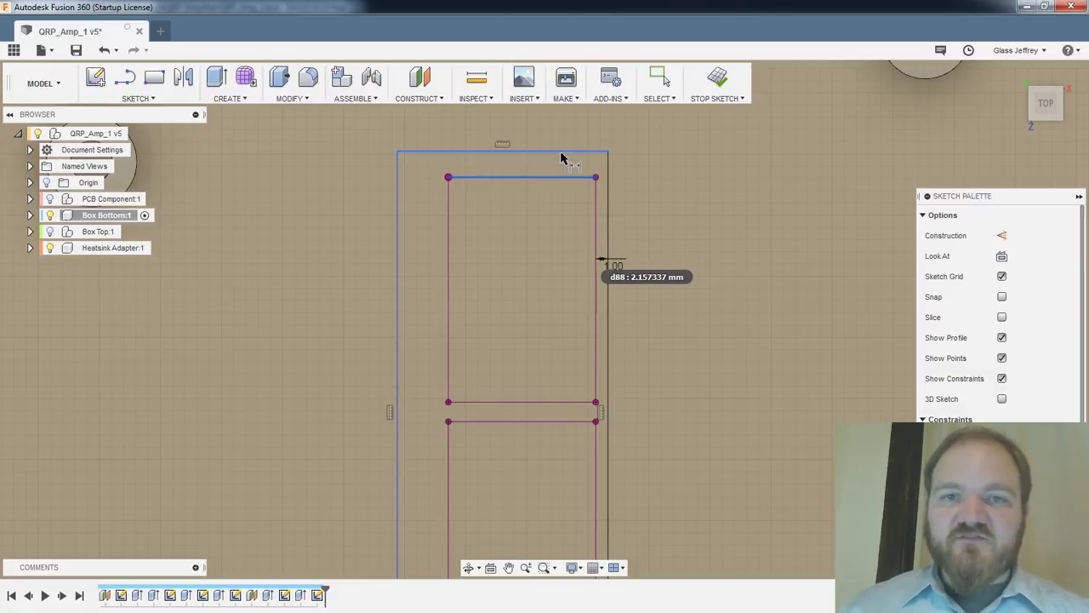
{"action": "left_click", "coordinate": [563, 151]}
{"action": "left_click", "coordinate": [582, 149]}
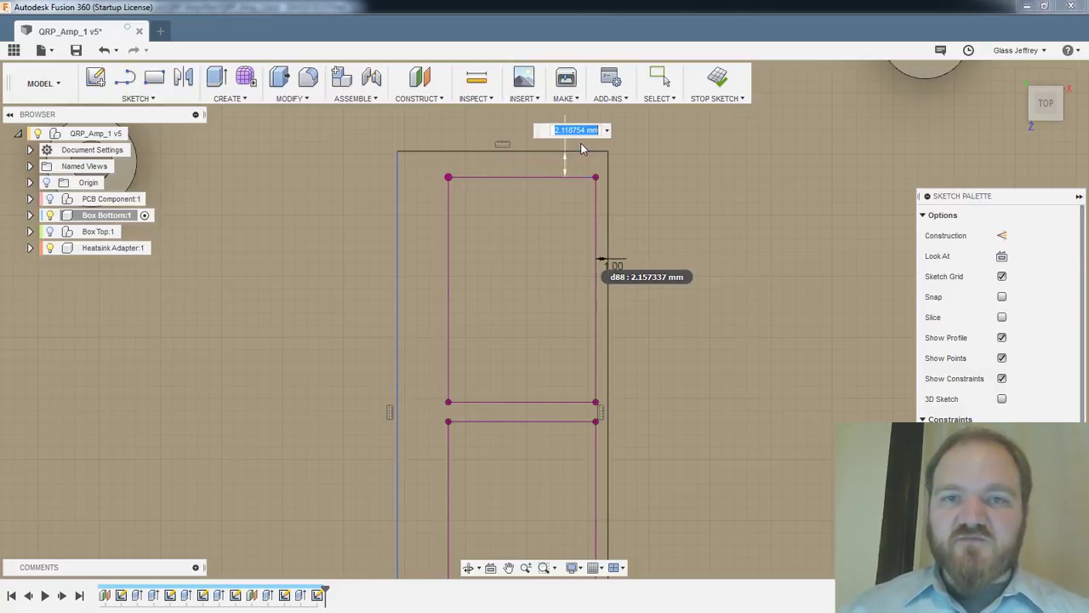
{"action": "type", "text": "1"}
{"action": "key", "text": "Return"}
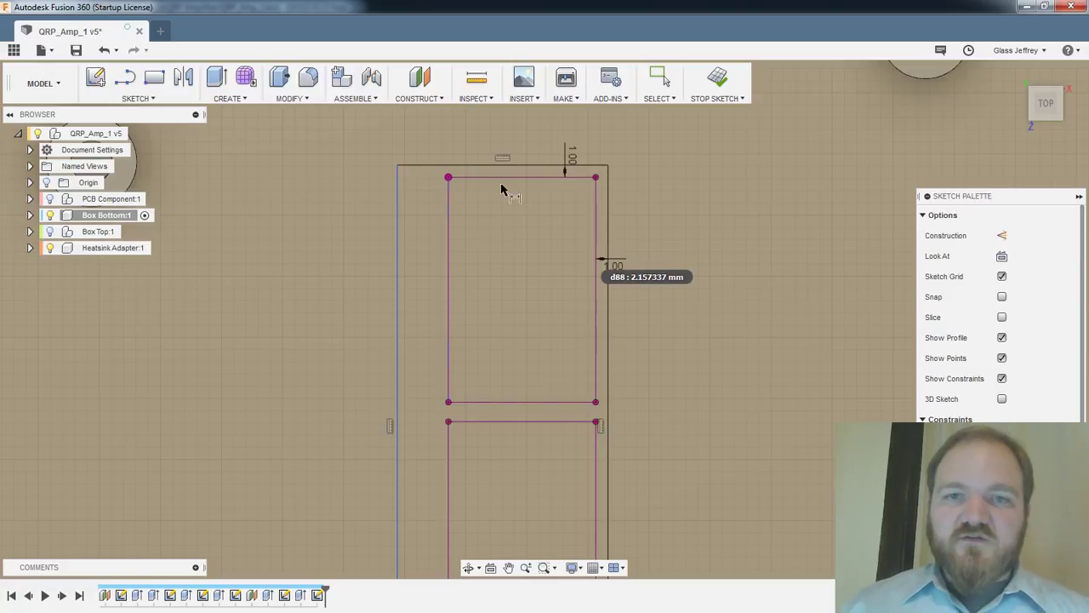
{"action": "key", "text": "Escape"}
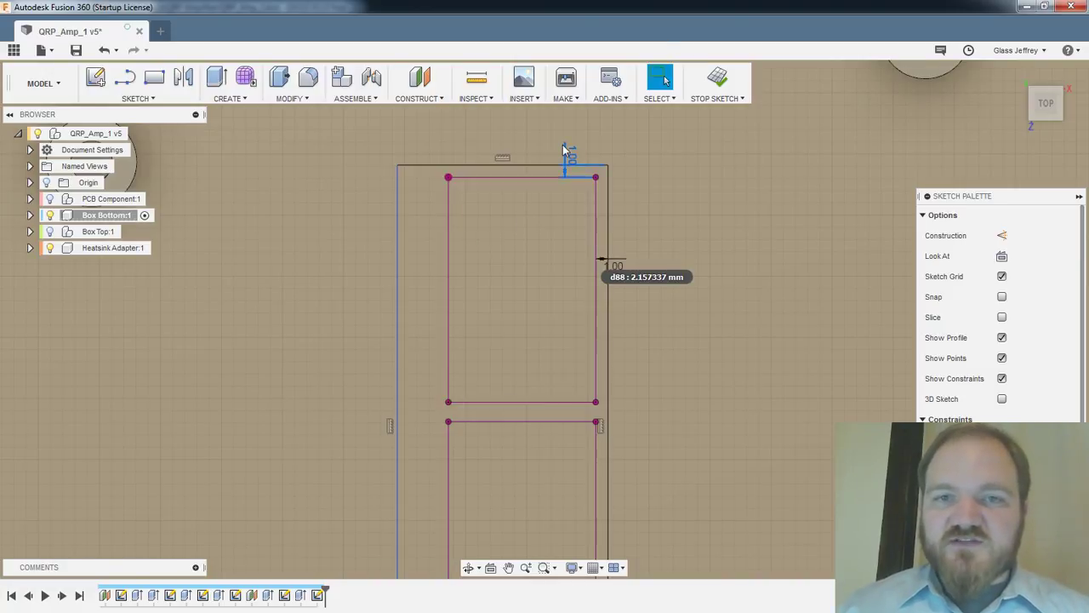
{"action": "double_click", "coordinate": [572, 160]}
{"action": "key", "text": "Return"}
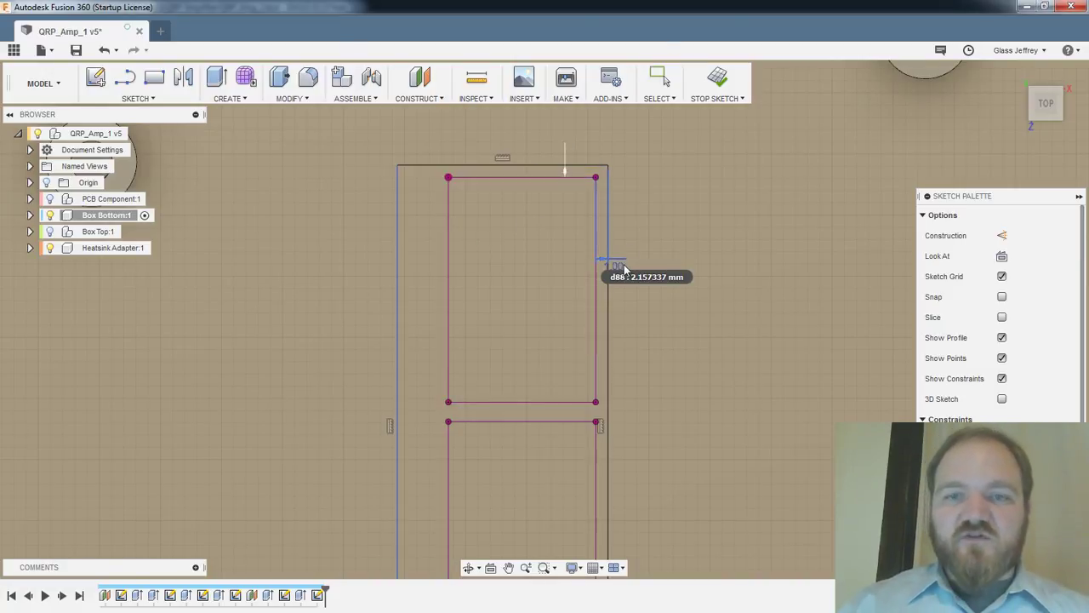
Dimension the gap between the rectangle's left side and the Q2 cutout, setting it equal to d88
{"action": "left_click", "coordinate": [449, 224]}
{"action": "left_click", "coordinate": [380, 244]}
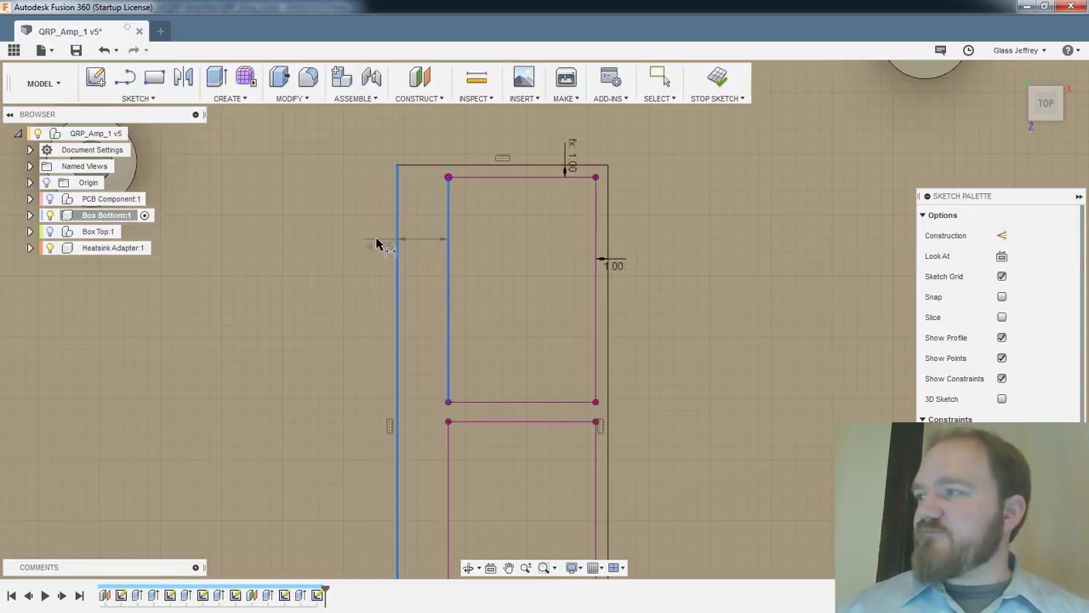
{"action": "left_click", "coordinate": [377, 244]}
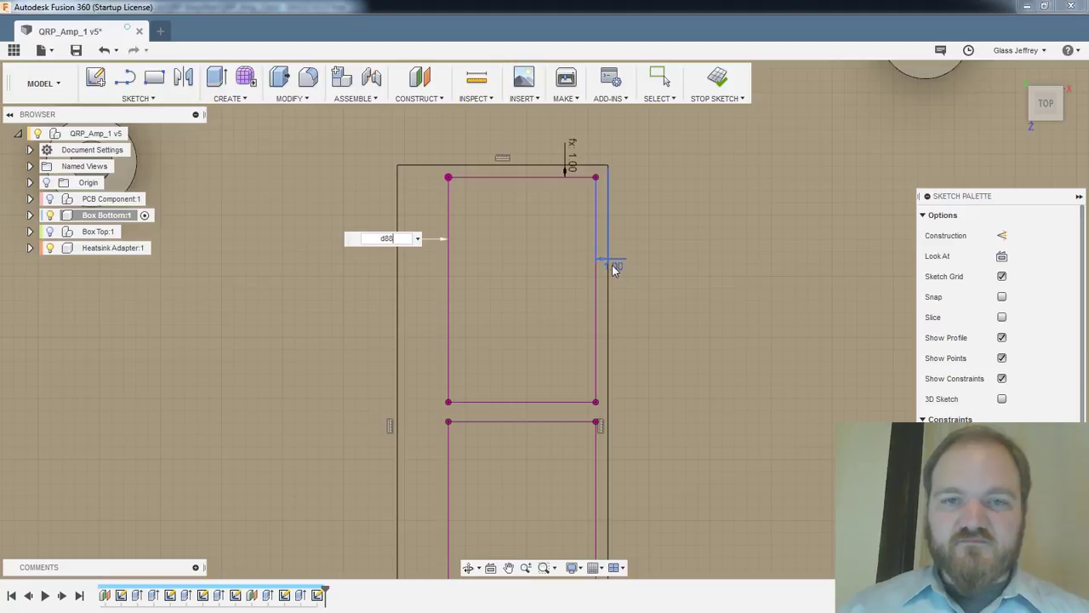
{"action": "key", "text": "Return"}
Dimension the gap below the Q1 cutout, set it equal to d88, and finish the sketch
{"action": "scroll", "coordinate": [430, 351], "scroll_direction": "down", "scroll_amount": 3}
{"action": "middle_click_drag", "start_coordinate": [471, 355], "coordinate": [491, 184]}
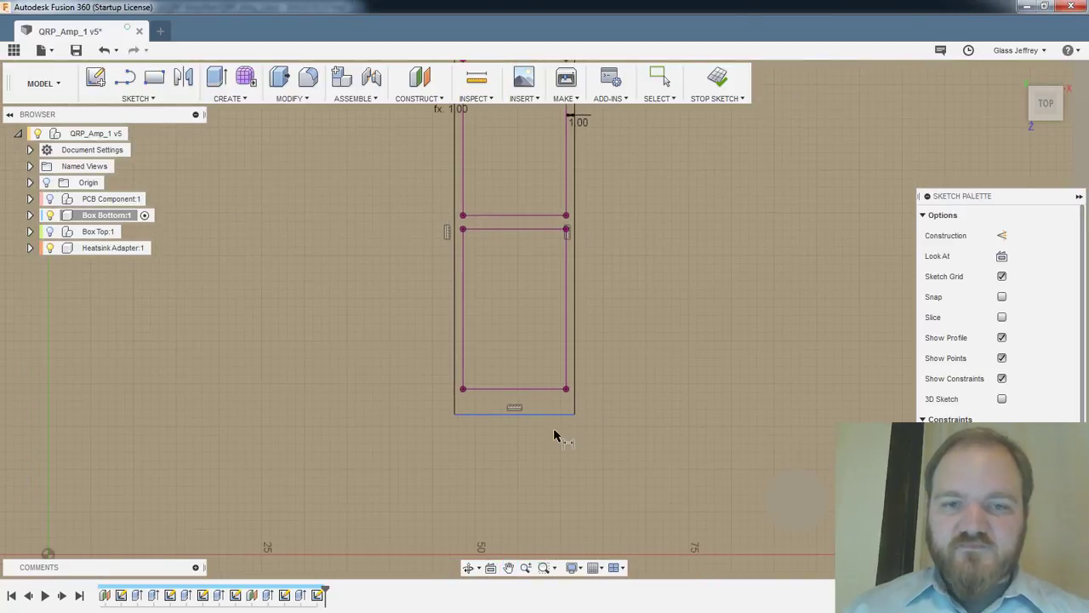
{"action": "left_click", "coordinate": [548, 414]}
{"action": "left_click", "coordinate": [536, 389]}
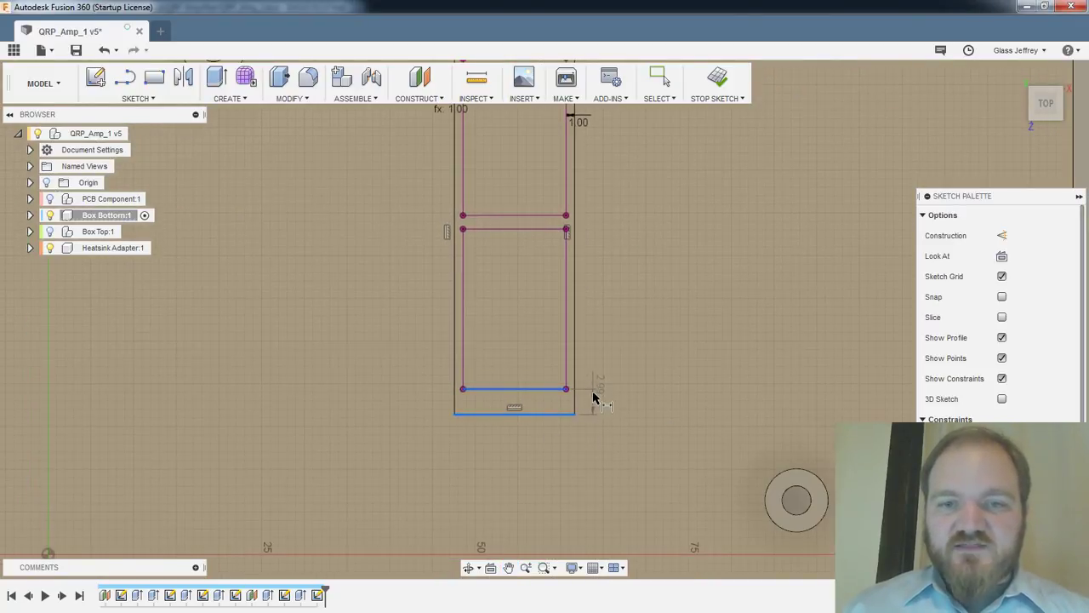
{"action": "left_click", "coordinate": [593, 394]}
{"action": "left_click", "coordinate": [582, 121]}
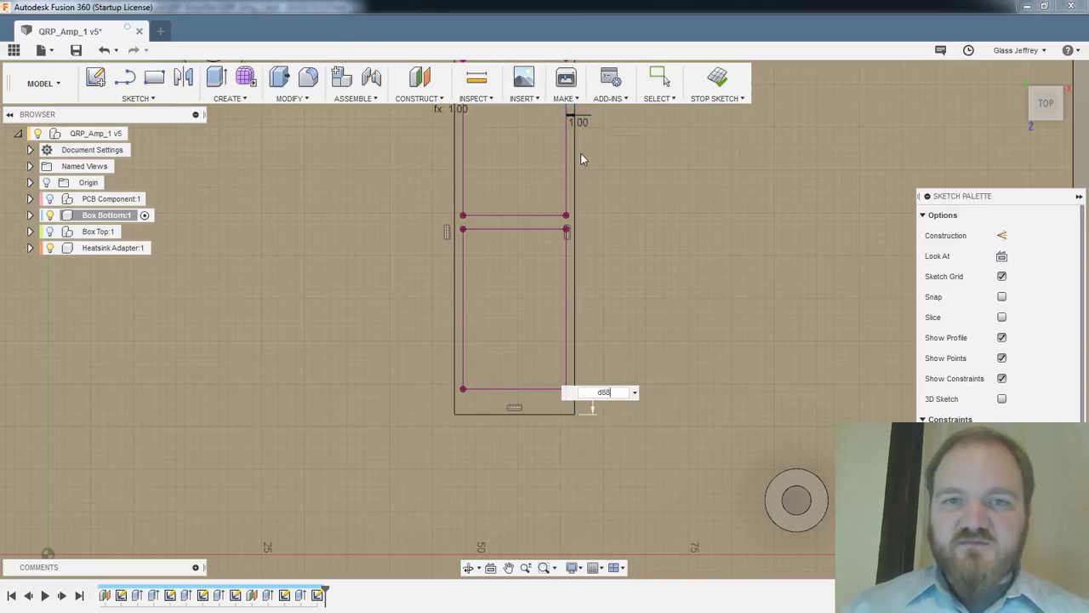
{"action": "key", "text": "Return"}
{"action": "left_click", "coordinate": [713, 81]}
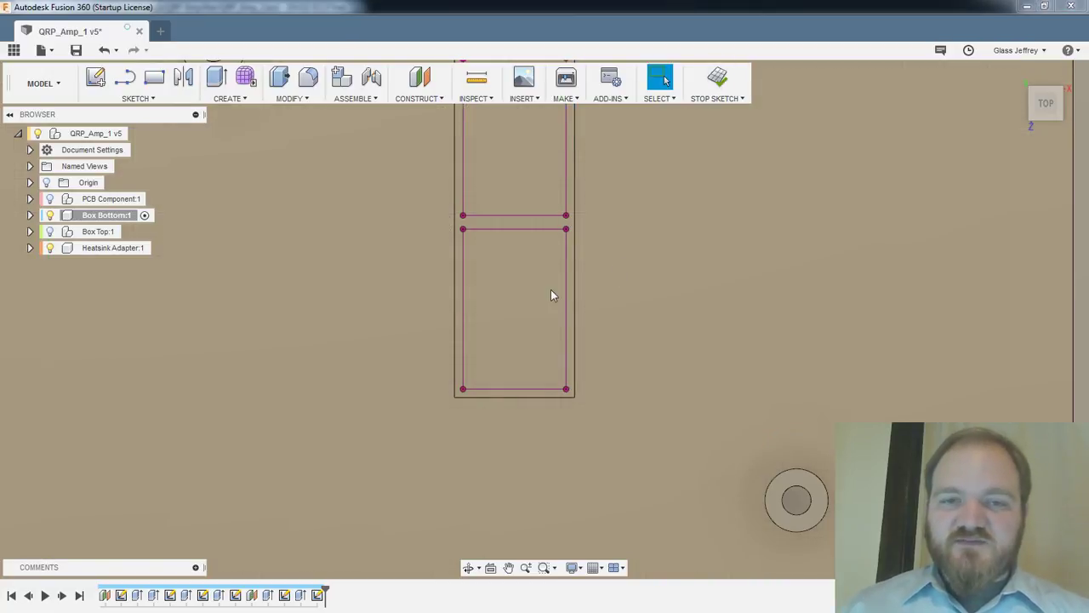
Extrude all three rectangle profiles with extent To Object to the box's outer underside, cutting an opening through the floor
{"action": "key", "text": "e"}
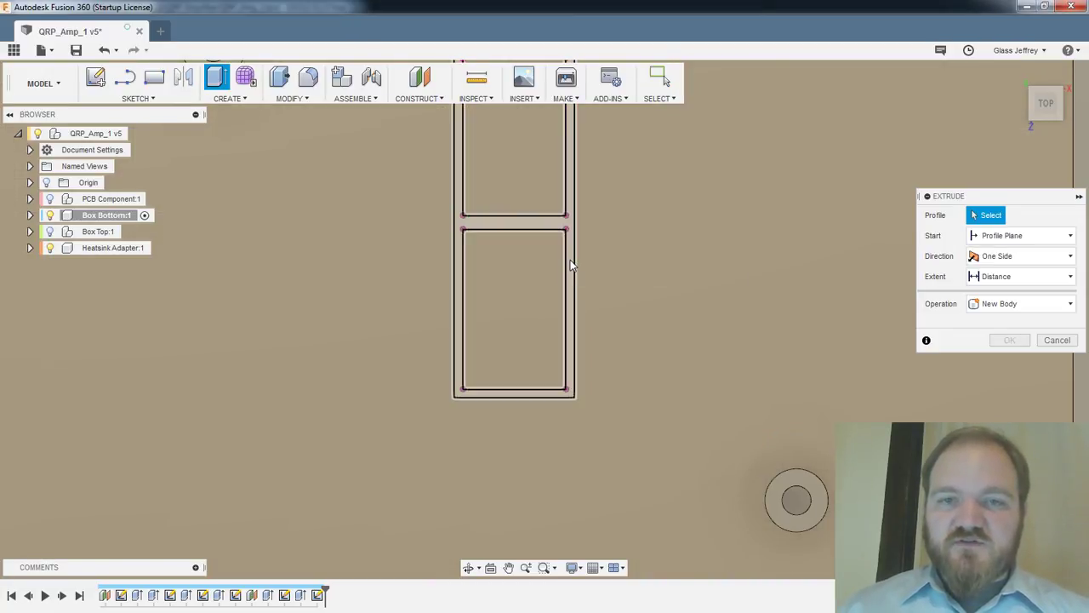
{"action": "left_click", "coordinate": [570, 260]}
{"action": "left_click", "coordinate": [540, 265]}
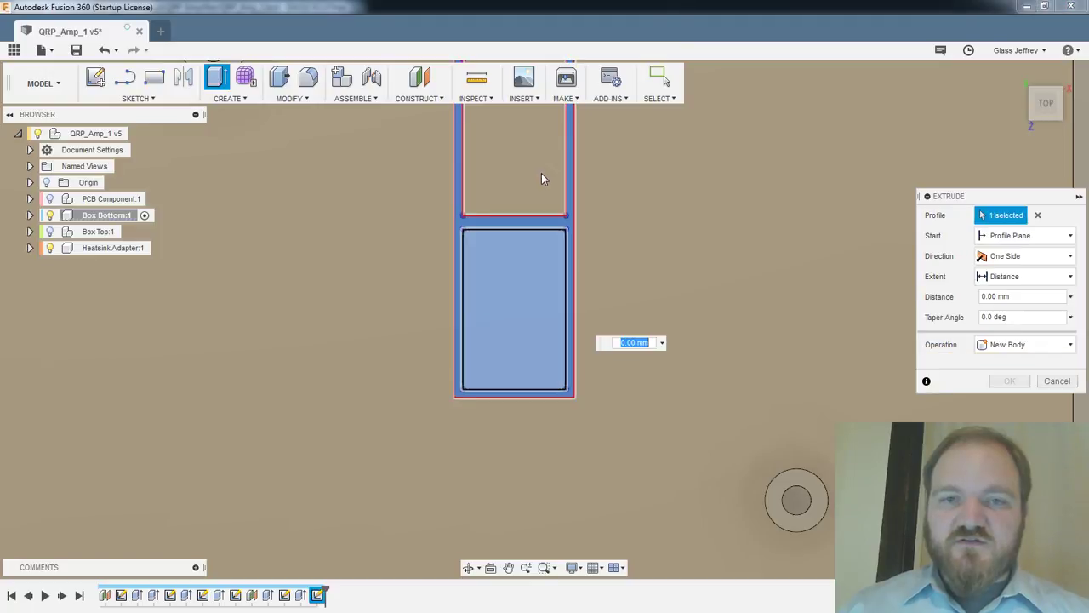
{"action": "left_click", "coordinate": [998, 344]}
{"action": "left_click", "coordinate": [1025, 275]}
{"action": "left_click", "coordinate": [1004, 309]}
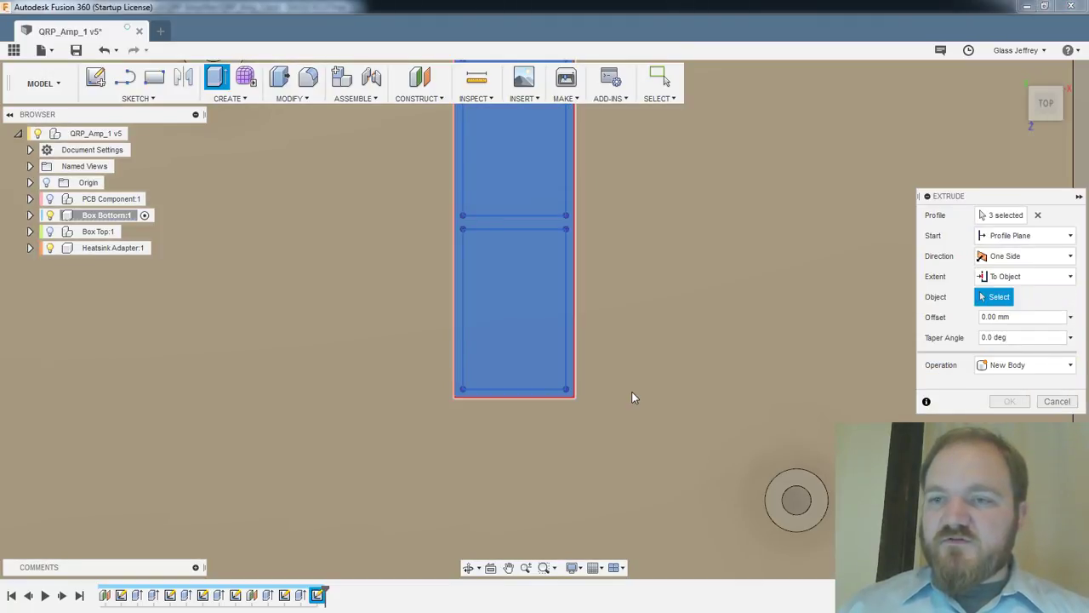
{"action": "scroll", "coordinate": [633, 389], "scroll_direction": "down", "scroll_amount": 3}
{"action": "middle_click_drag", "start_coordinate": [654, 331], "coordinate": [687, 366], "text": "shift"}
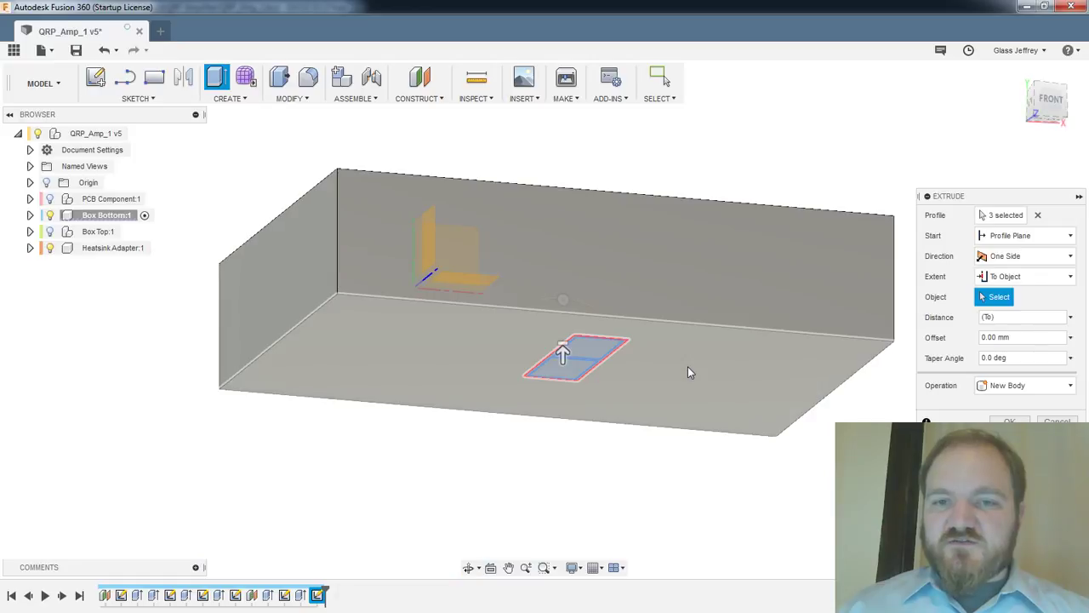
{"action": "left_click", "coordinate": [687, 368]}
{"action": "key", "text": "Return"}
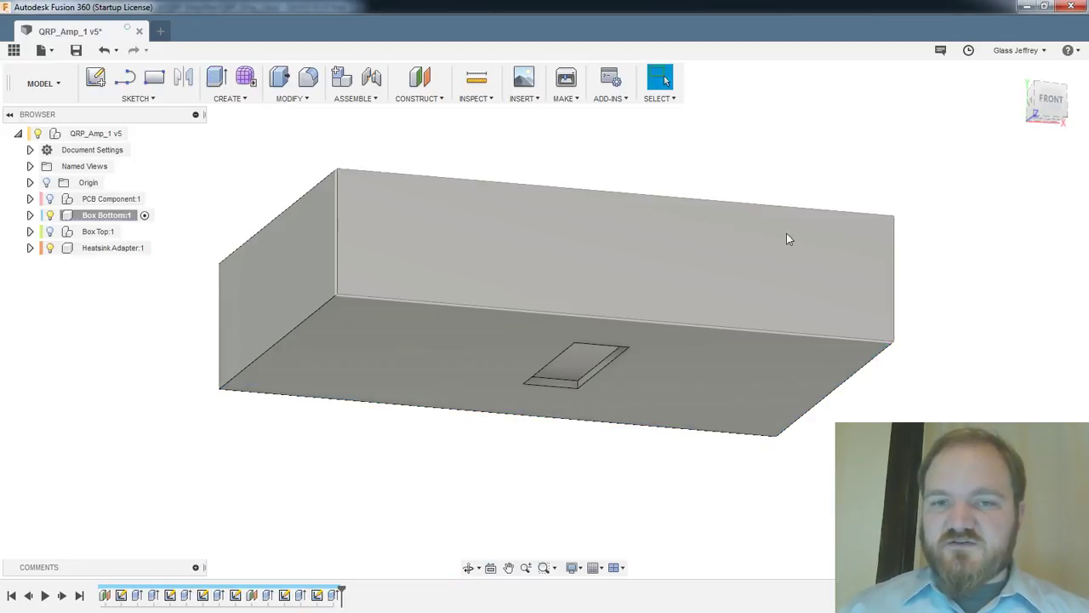
Show the PCB Component and check the floor opening against the board's transistor cutouts from below
{"action": "middle_click_drag", "start_coordinate": [786, 233], "coordinate": [718, 341], "text": "shift"}
{"action": "scroll", "coordinate": [718, 341], "scroll_direction": "down", "scroll_amount": 1}
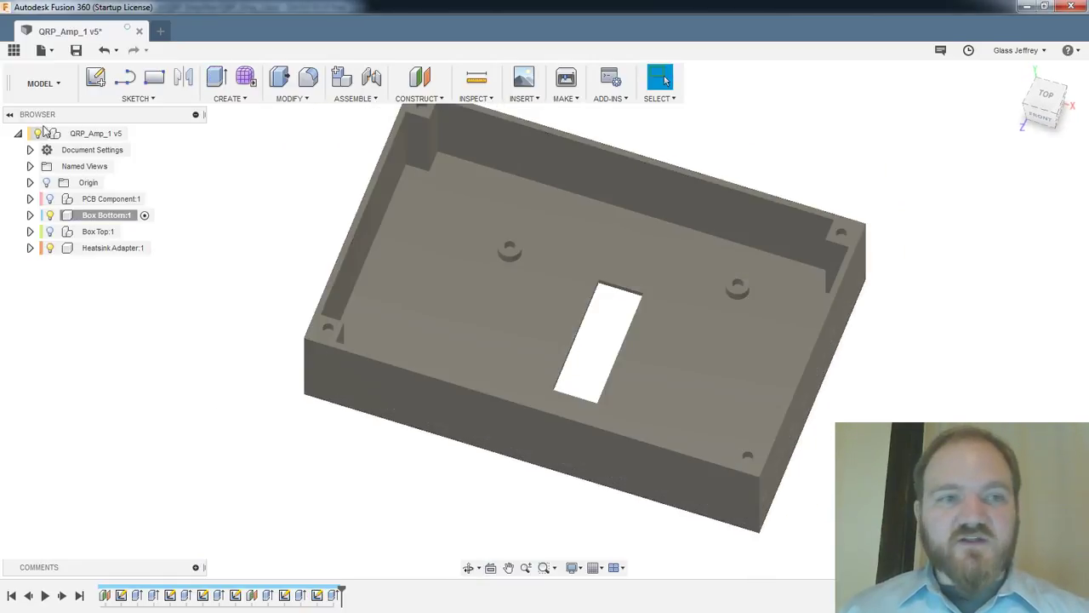
{"action": "left_click", "coordinate": [49, 198]}
{"action": "middle_click_drag", "start_coordinate": [761, 427], "coordinate": [609, 317], "text": "shift"}
{"action": "scroll", "coordinate": [609, 316], "scroll_direction": "up", "scroll_amount": 6}
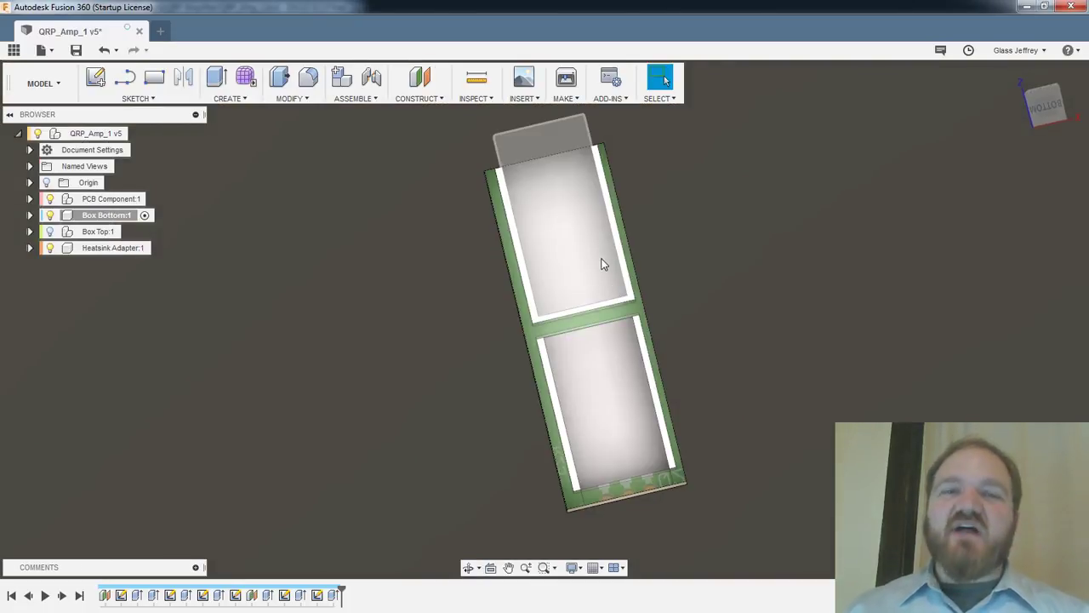
{"action": "mouse_move", "coordinate": [601, 264]}
{"action": "middle_mouse_down", "text": "shift"}
{"action": "mouse_move", "coordinate": [590, 230]}
{"action": "mouse_move", "coordinate": [603, 450]}
{"action": "mouse_move", "coordinate": [586, 442]}
{"action": "middle_mouse_up", "text": "shift"}
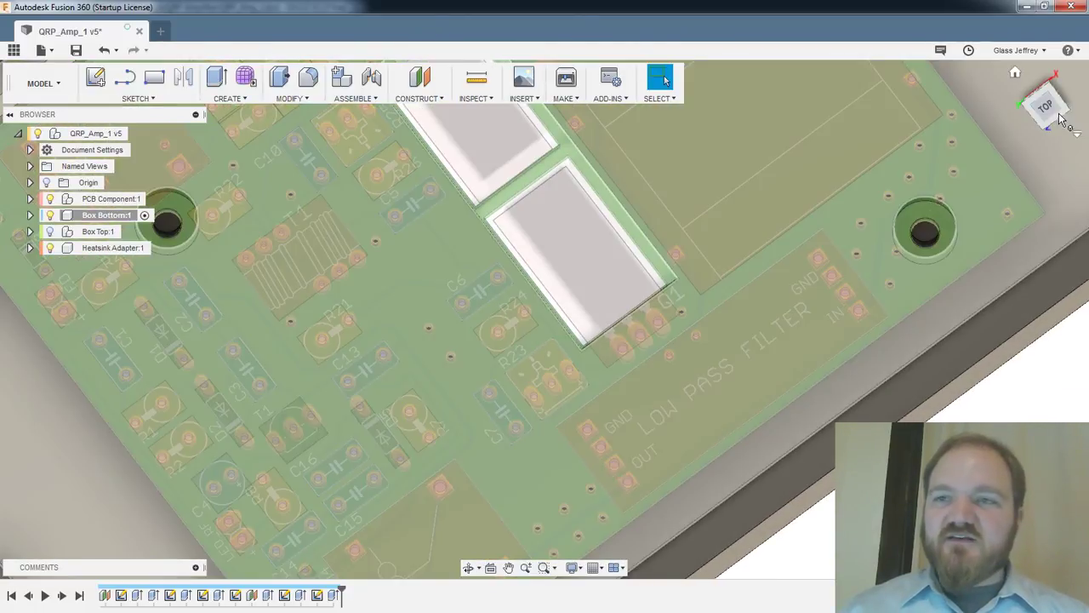
Examine the board and the floor opening from directly above and at an angle
{"action": "left_click", "coordinate": [1046, 106]}
{"action": "scroll", "coordinate": [673, 243], "scroll_direction": "up", "scroll_amount": 1}
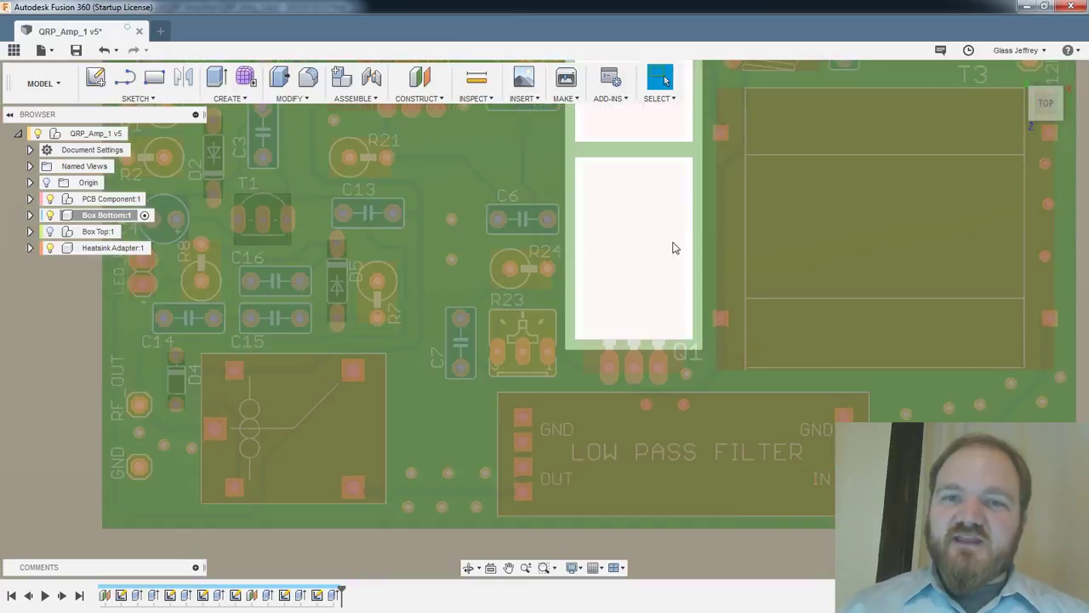
{"action": "scroll", "coordinate": [672, 248], "scroll_direction": "down", "scroll_amount": 5}
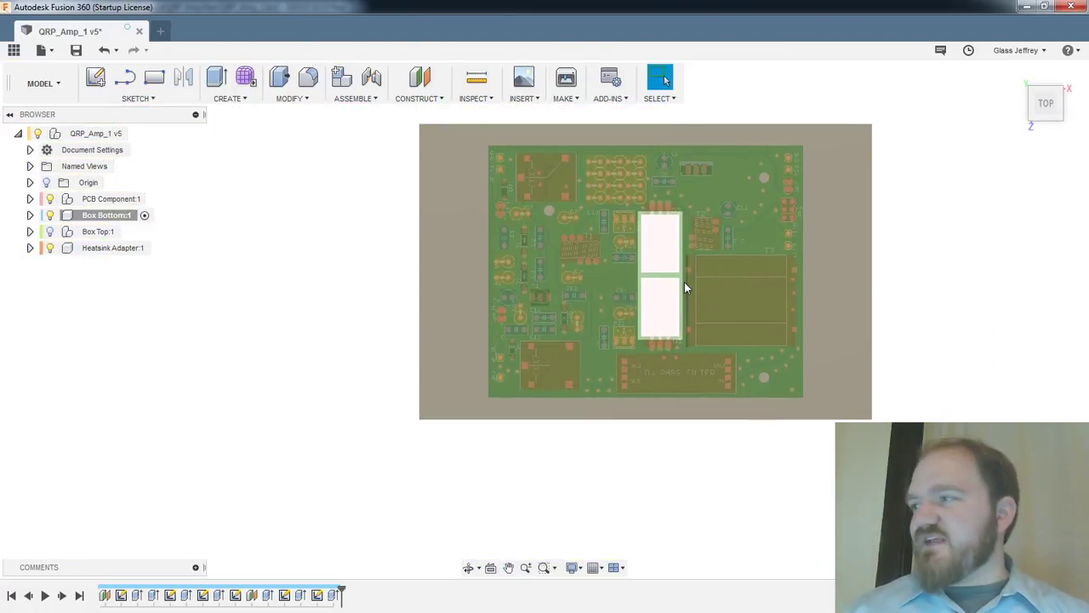
{"action": "scroll", "coordinate": [653, 251], "scroll_direction": "up", "scroll_amount": 2}
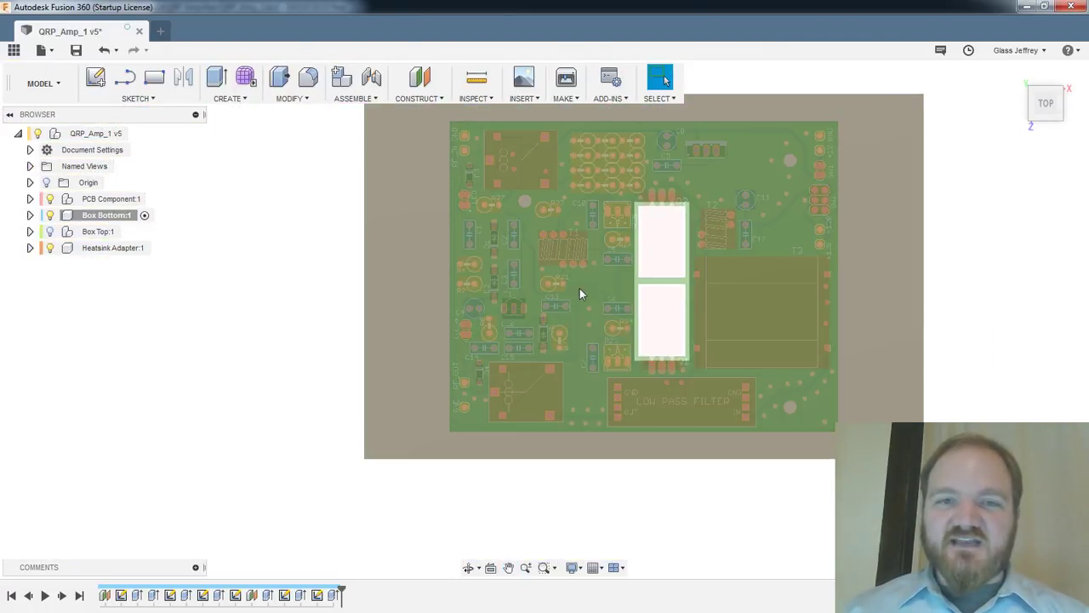
{"action": "scroll", "coordinate": [479, 280], "scroll_direction": "down", "scroll_amount": 2}
{"action": "middle_click_drag", "start_coordinate": [343, 301], "coordinate": [477, 284], "text": "shift"}
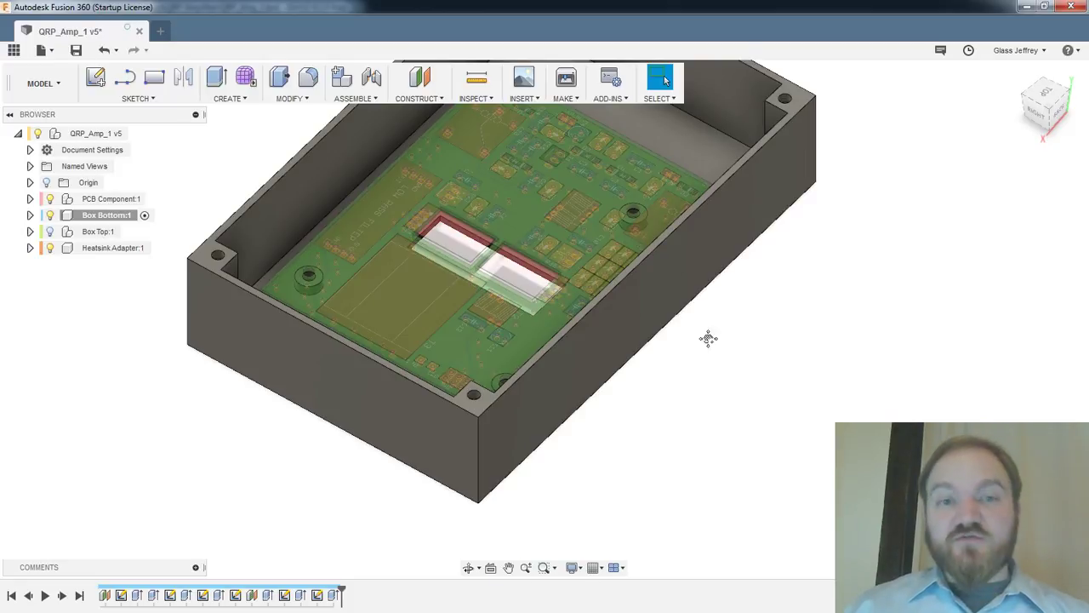
{"action": "middle_click_drag", "start_coordinate": [707, 337], "coordinate": [727, 381]}
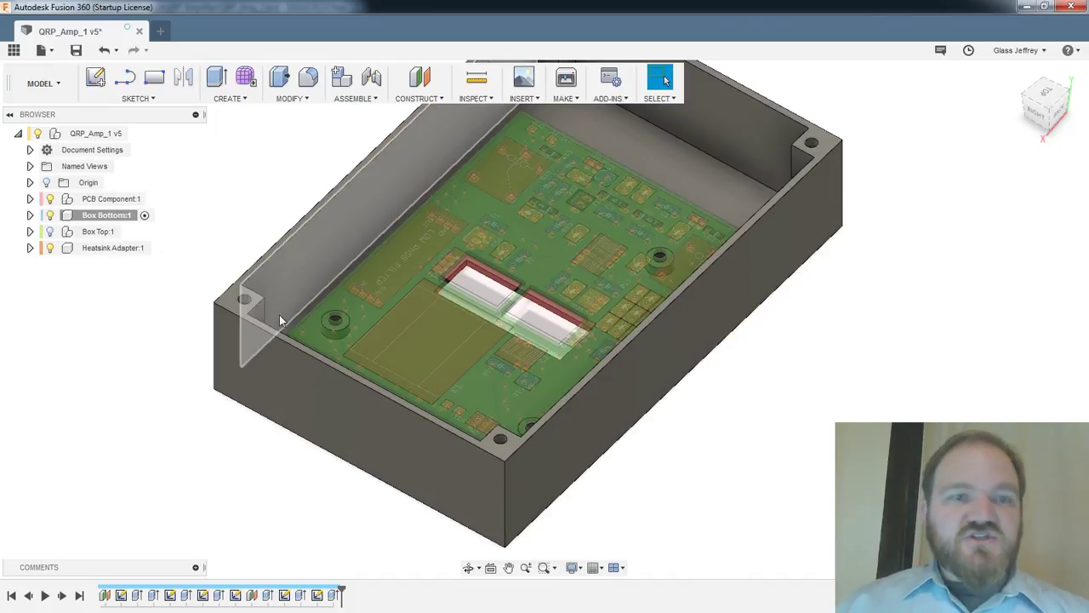
Look through the manufacturing services and 3D printing options offered for the enclosure
{"action": "left_click", "coordinate": [564, 98]}
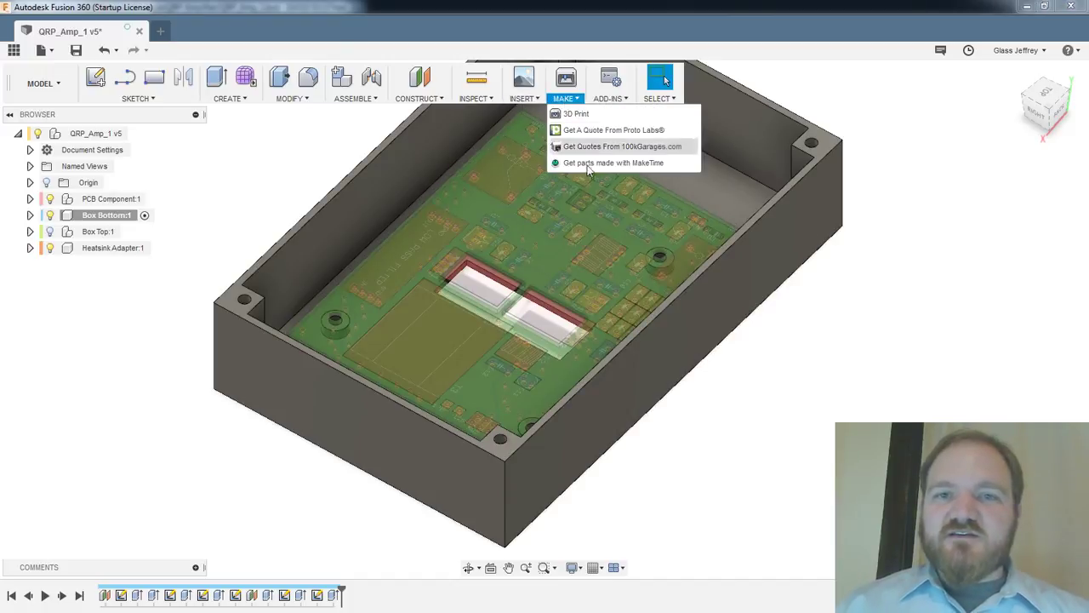
{"action": "left_click", "coordinate": [559, 98]}
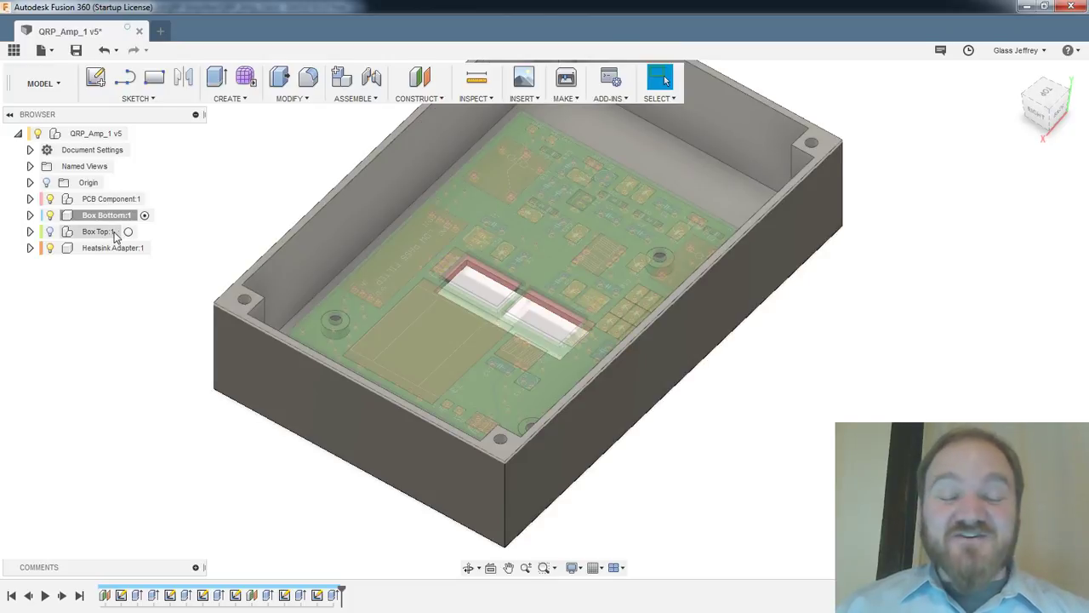
{"action": "left_click", "coordinate": [144, 215]}
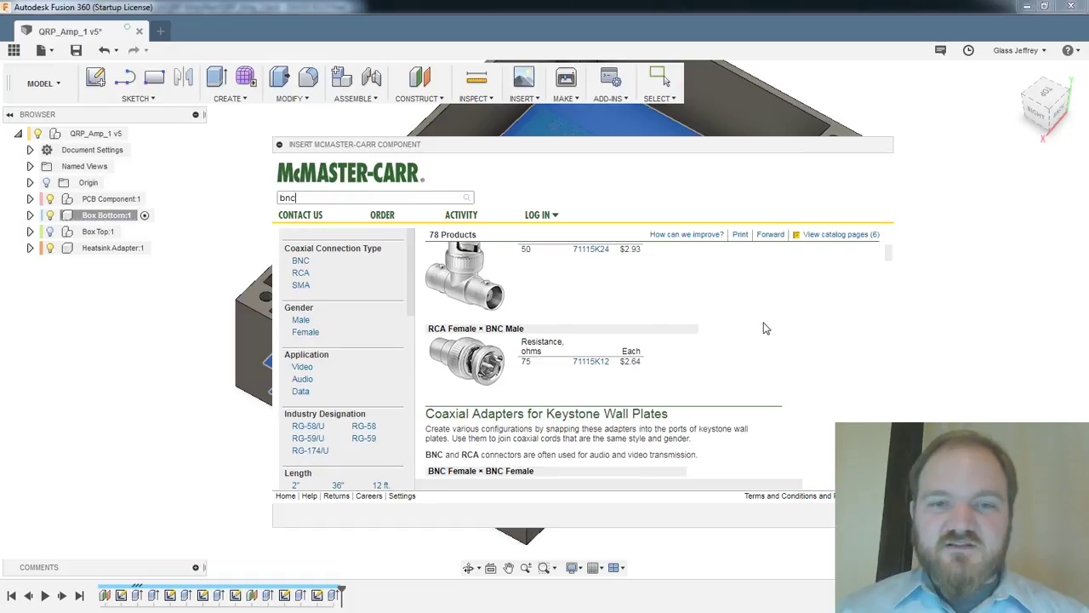
Browse the McMaster-Carr results for bnc, examining the adapters, coaxial cords, test cords, plugs and caps
{"action": "scroll", "coordinate": [765, 329], "scroll_direction": "down", "scroll_amount": 2}
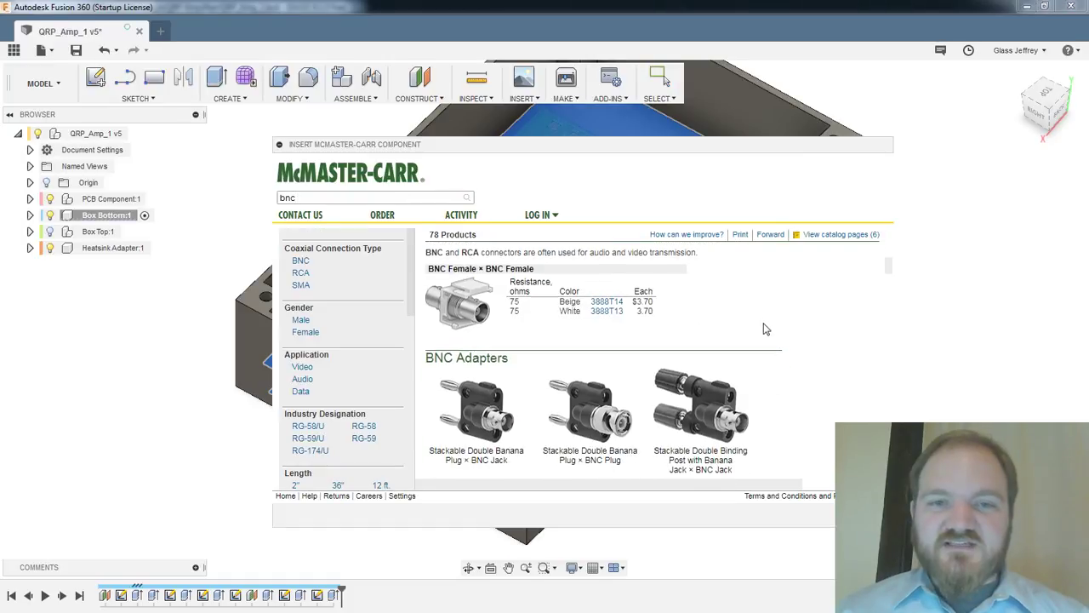
{"action": "scroll", "coordinate": [765, 329], "scroll_direction": "up", "scroll_amount": 1}
{"action": "scroll", "coordinate": [764, 329], "scroll_direction": "down", "scroll_amount": 5}
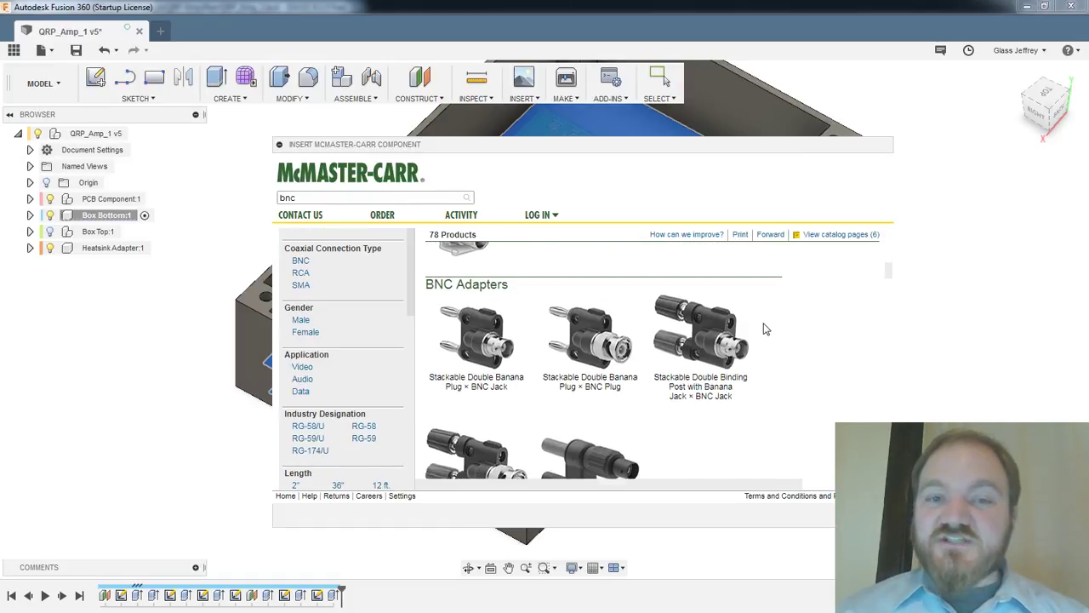
{"action": "scroll", "coordinate": [765, 329], "scroll_direction": "down", "scroll_amount": 8}
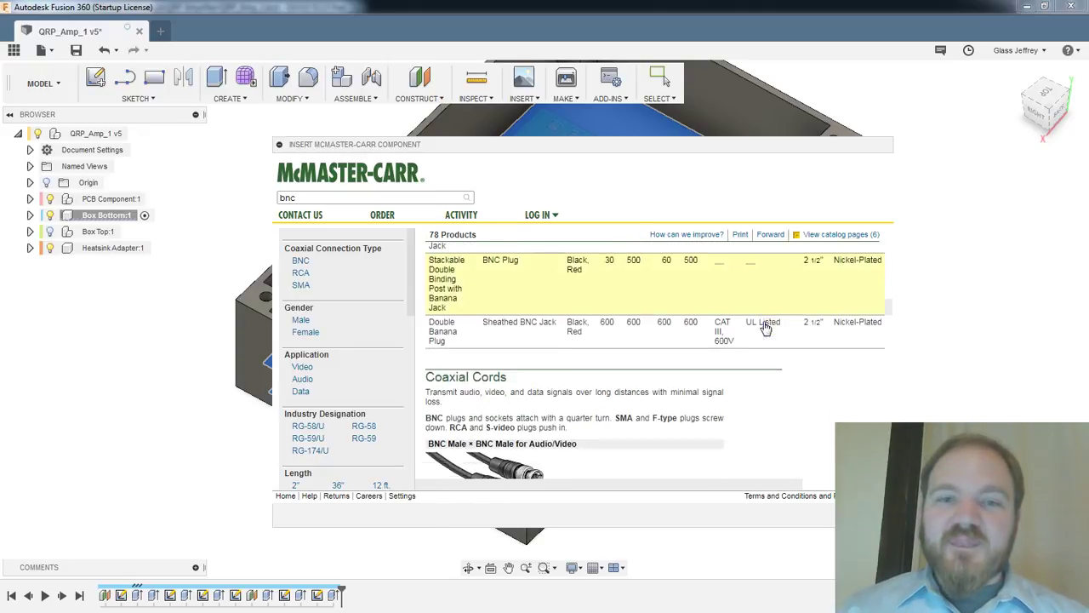
{"action": "scroll", "coordinate": [764, 323], "scroll_direction": "down", "scroll_amount": 10}
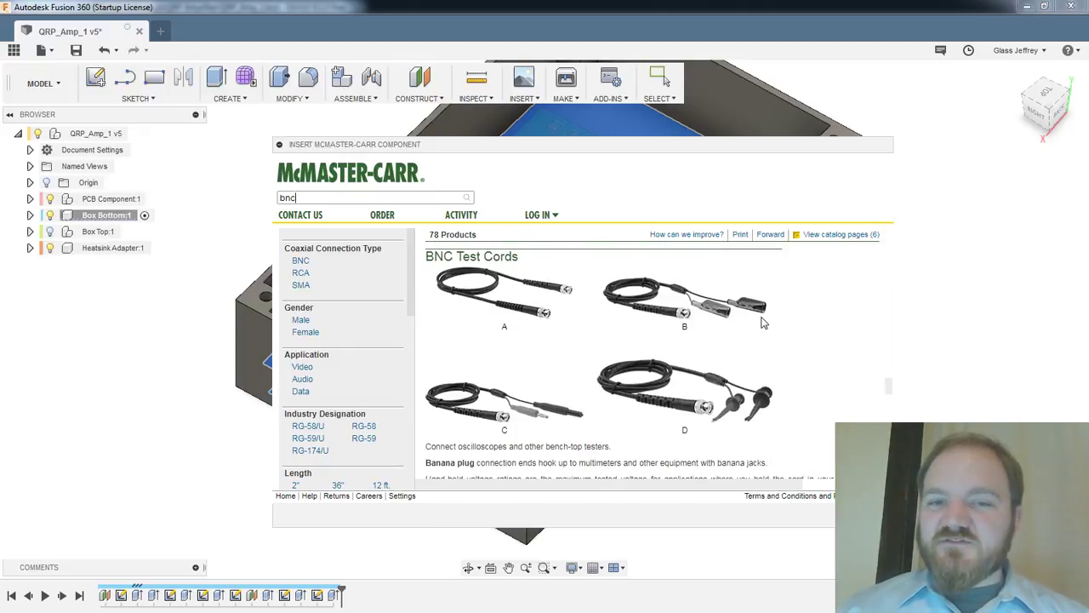
{"action": "scroll", "coordinate": [763, 323], "scroll_direction": "down", "scroll_amount": 2}
{"action": "scroll", "coordinate": [763, 323], "scroll_direction": "up", "scroll_amount": 8}
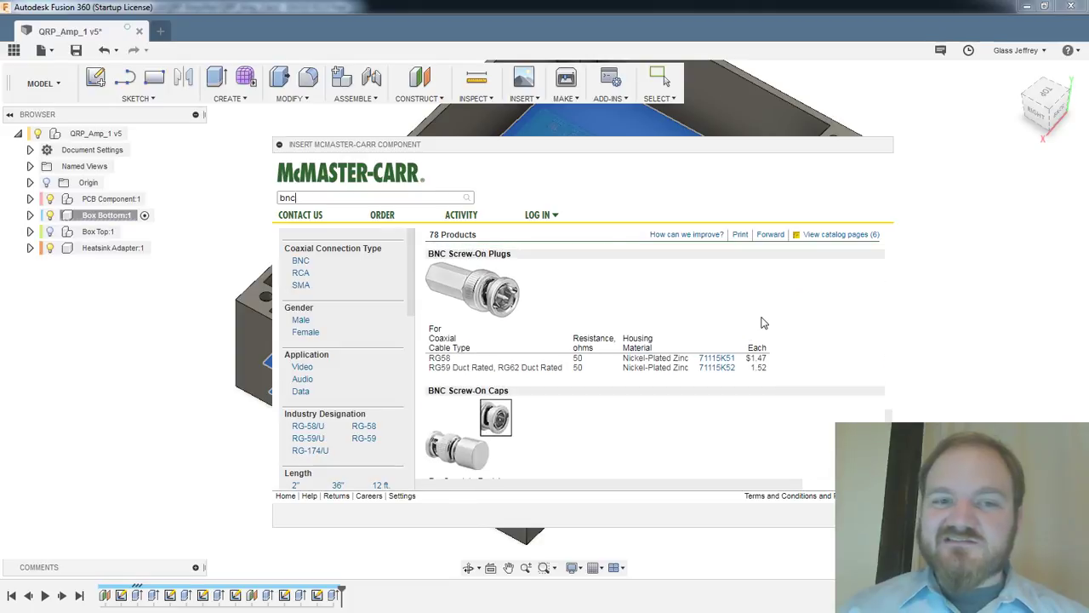
{"action": "scroll", "coordinate": [763, 323], "scroll_direction": "down", "scroll_amount": 5}
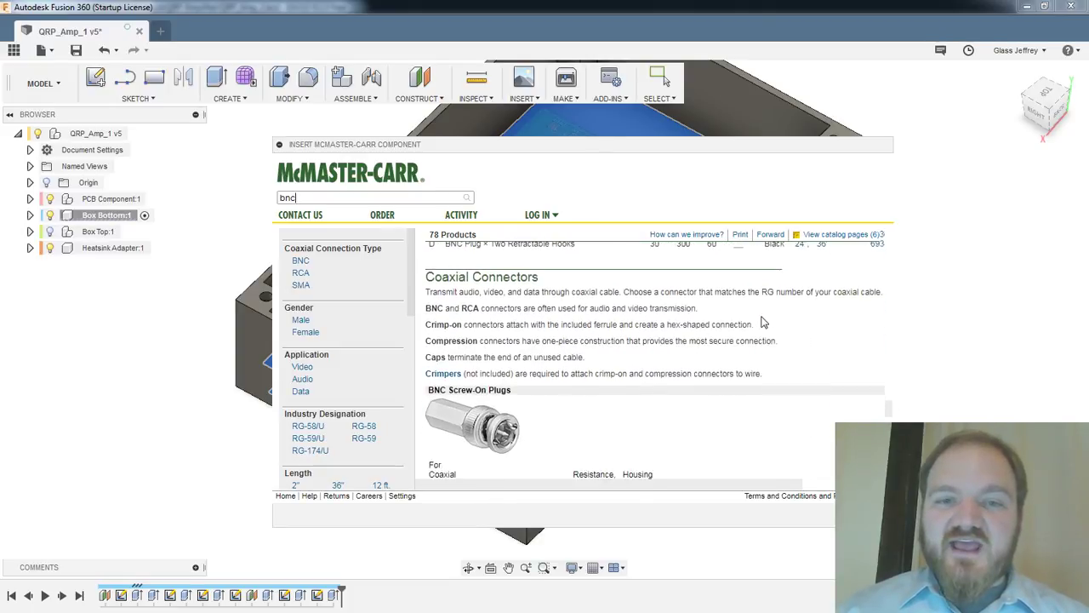
{"action": "scroll", "coordinate": [764, 322], "scroll_direction": "down", "scroll_amount": 6}
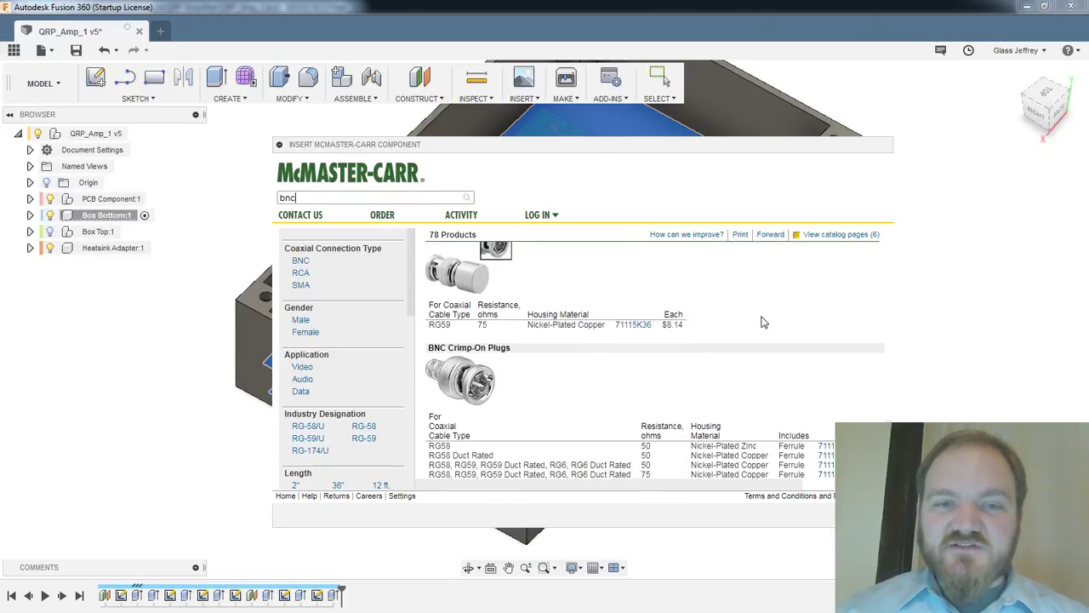
{"action": "scroll", "coordinate": [763, 322], "scroll_direction": "down", "scroll_amount": 3}
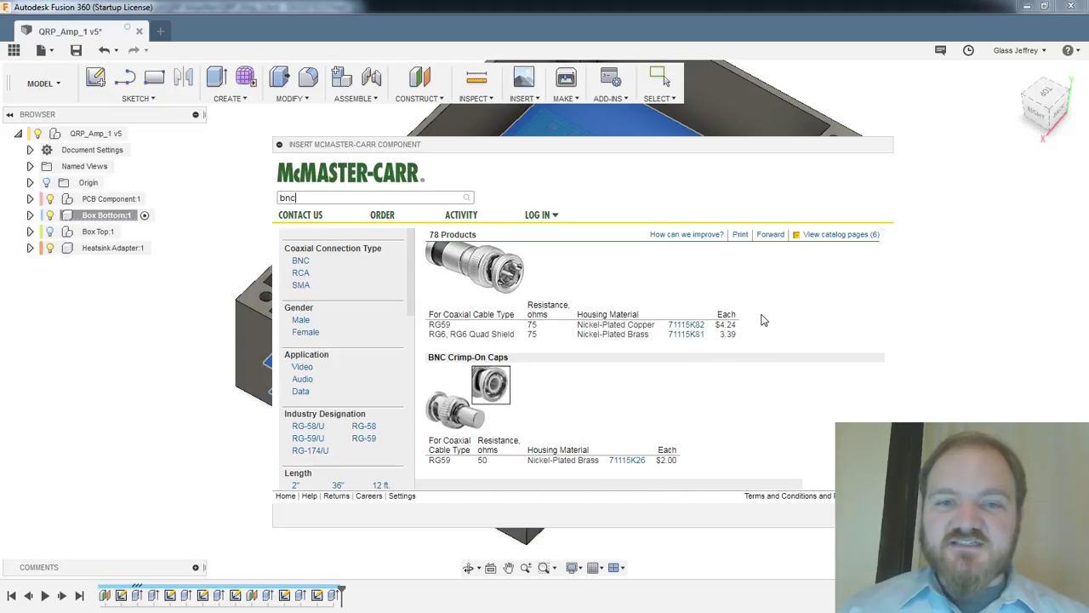
{"action": "scroll", "coordinate": [763, 321], "scroll_direction": "up", "scroll_amount": 12}
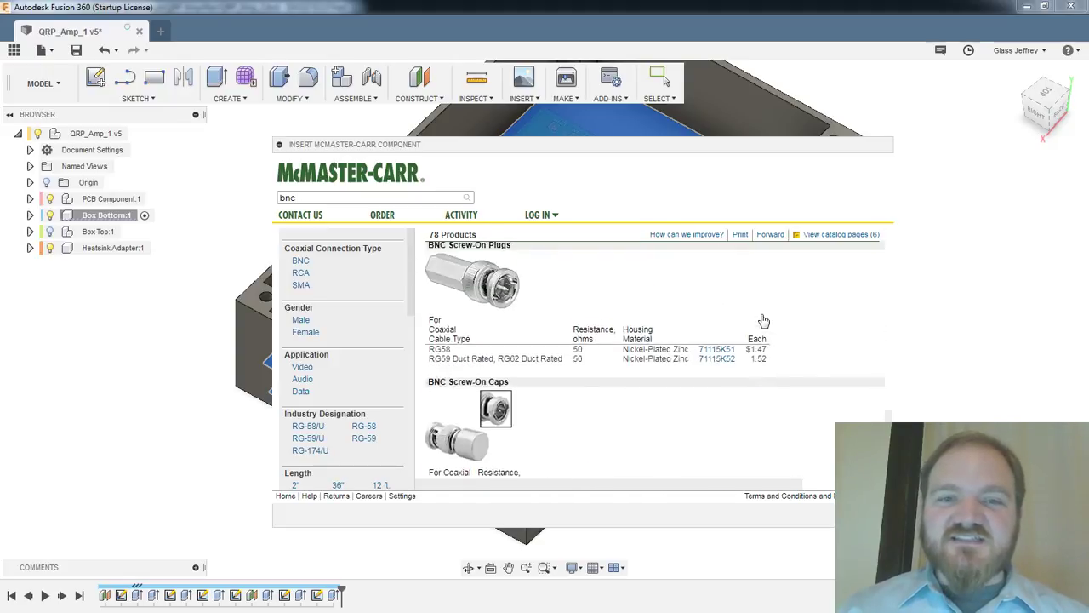
{"action": "scroll", "coordinate": [759, 322], "scroll_direction": "up", "scroll_amount": 10}
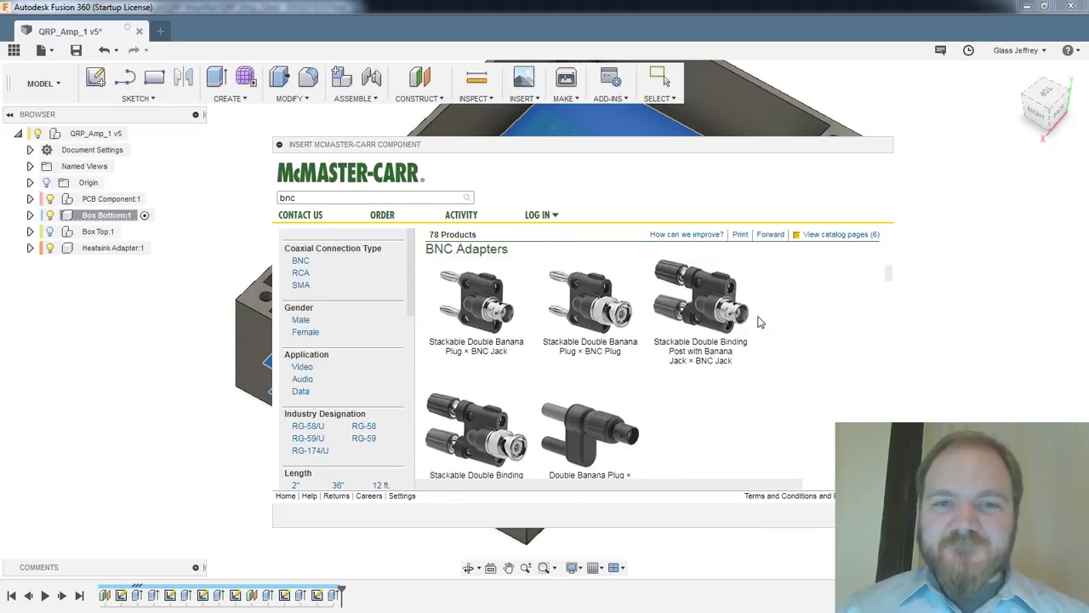
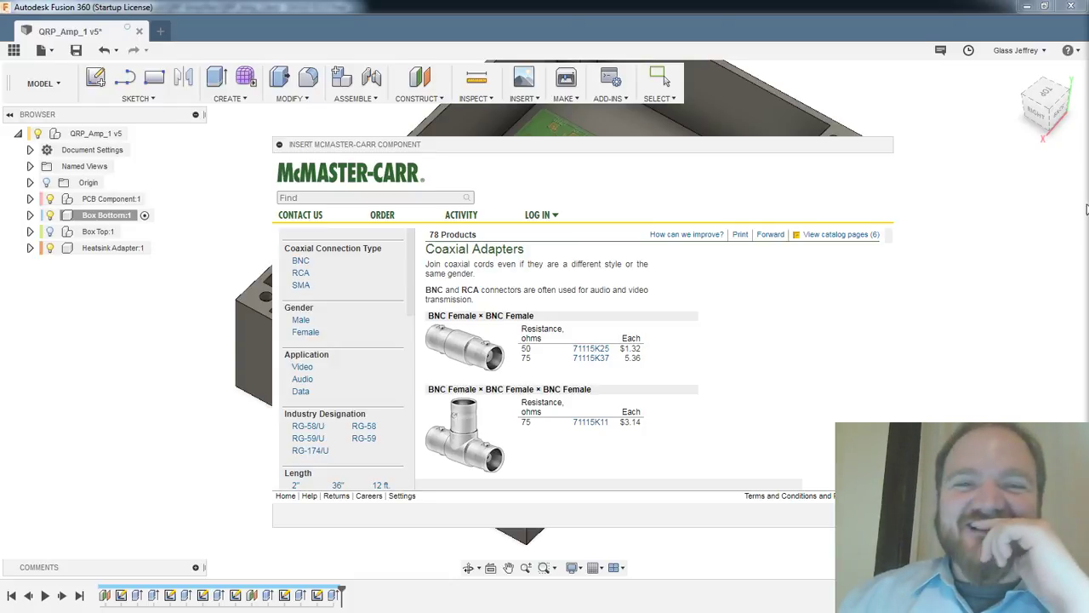
Check the filter categories beside the BNC results and close the McMaster-Carr component catalog
{"action": "left_click_drag", "start_coordinate": [586, 152], "coordinate": [547, 134]}
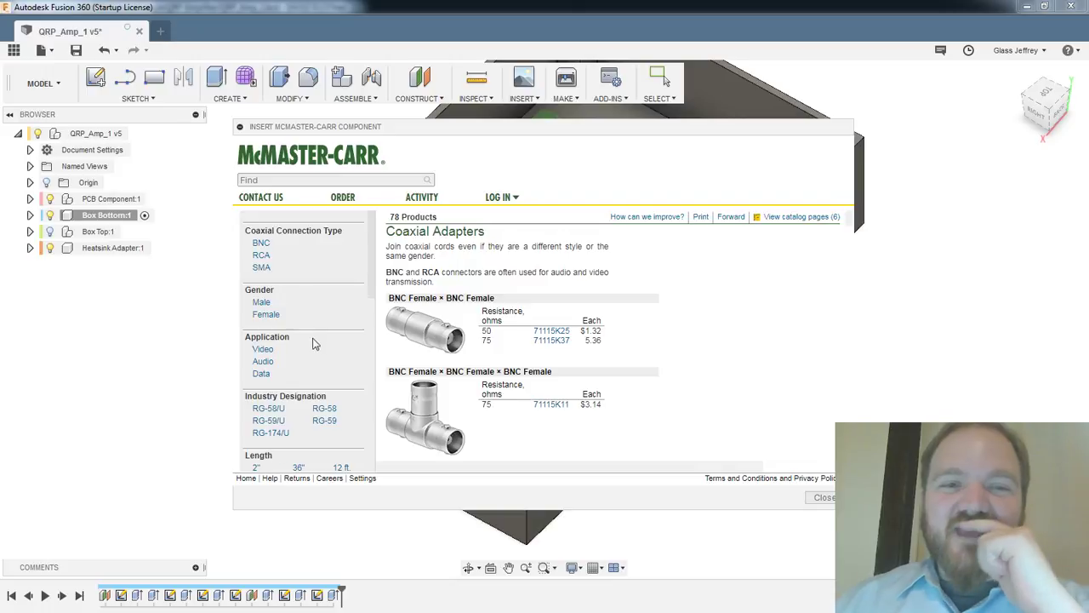
{"action": "left_click_drag", "start_coordinate": [374, 260], "coordinate": [374, 263]}
{"action": "scroll", "coordinate": [374, 262], "scroll_direction": "down", "scroll_amount": 2}
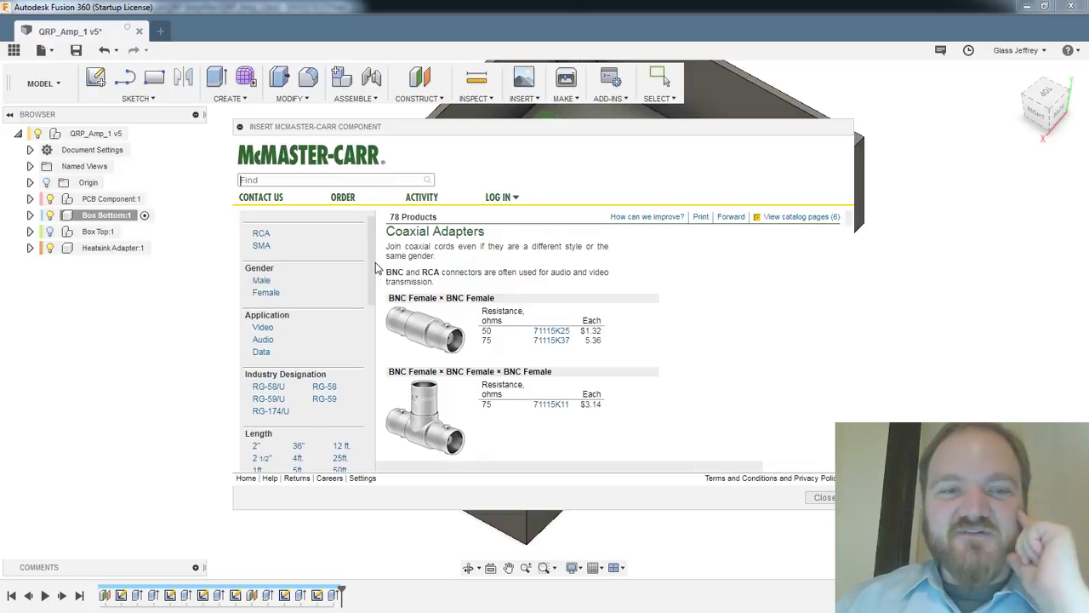
{"action": "left_click", "coordinate": [822, 498]}
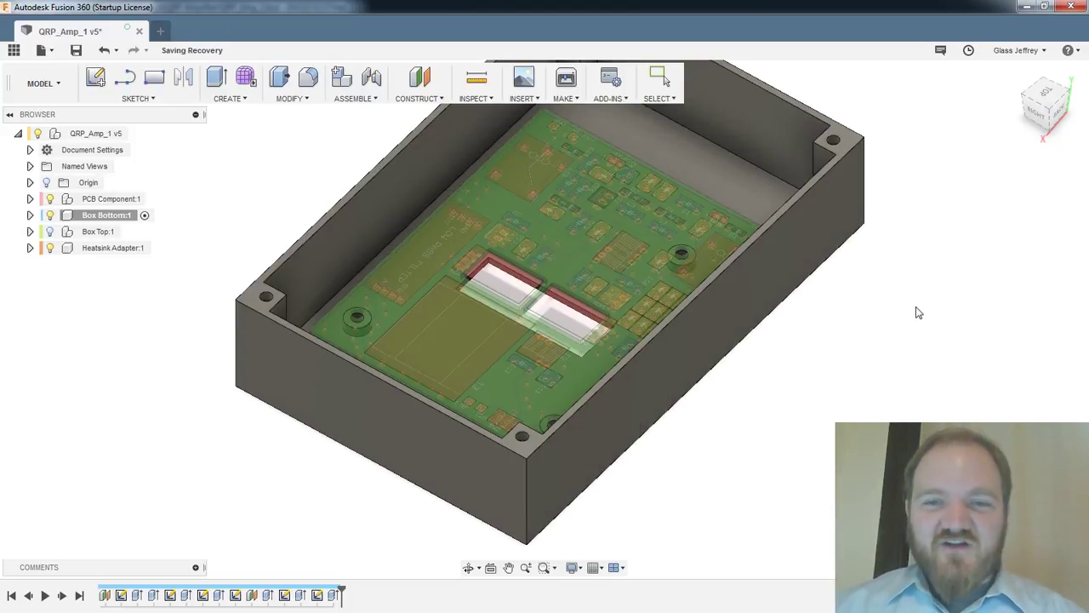
Examine the board and transistor cutouts inside the open box from above and at several angles
{"action": "middle_click_drag", "start_coordinate": [923, 330], "coordinate": [914, 372], "text": "shift"}
{"action": "middle_click_drag", "start_coordinate": [874, 416], "coordinate": [962, 413], "text": "shift"}
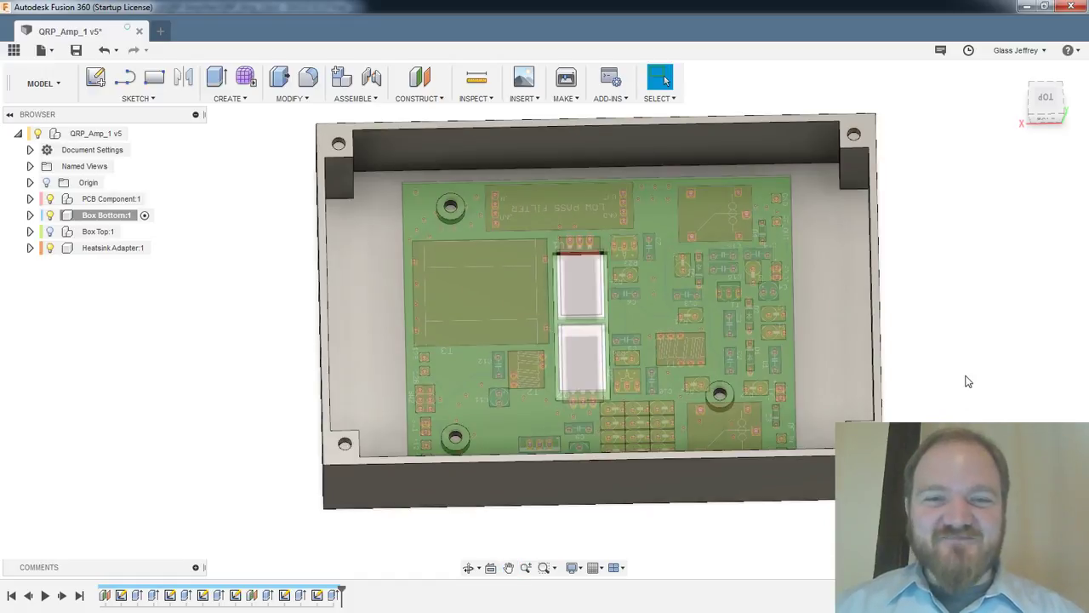
{"action": "scroll", "coordinate": [937, 345], "scroll_direction": "up", "scroll_amount": 1}
{"action": "scroll", "coordinate": [937, 345], "scroll_direction": "down", "scroll_amount": 1}
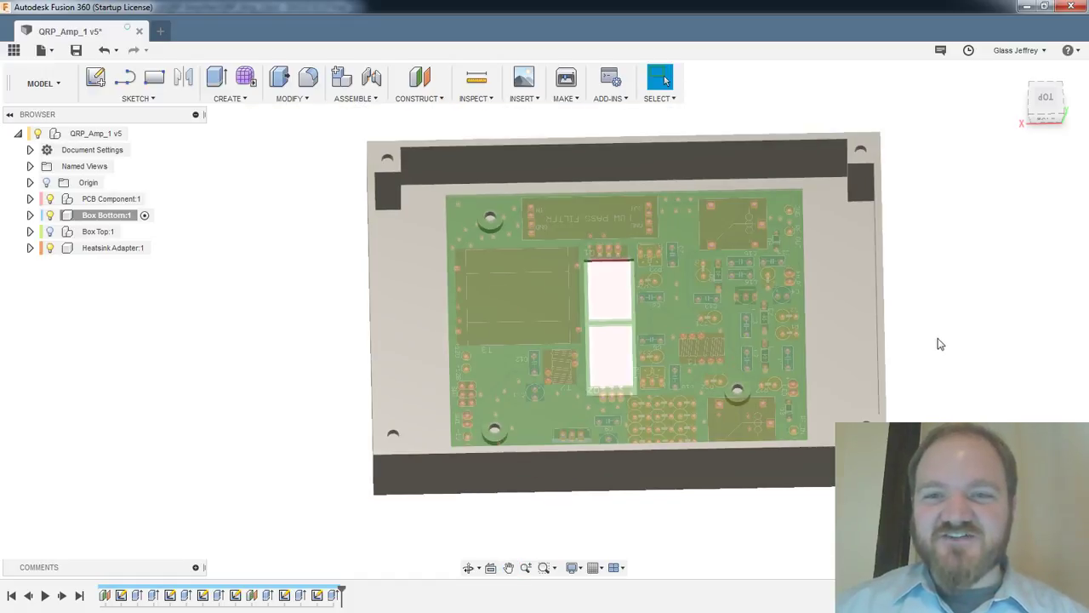
{"action": "middle_click_drag", "start_coordinate": [939, 343], "coordinate": [933, 298], "text": "shift"}
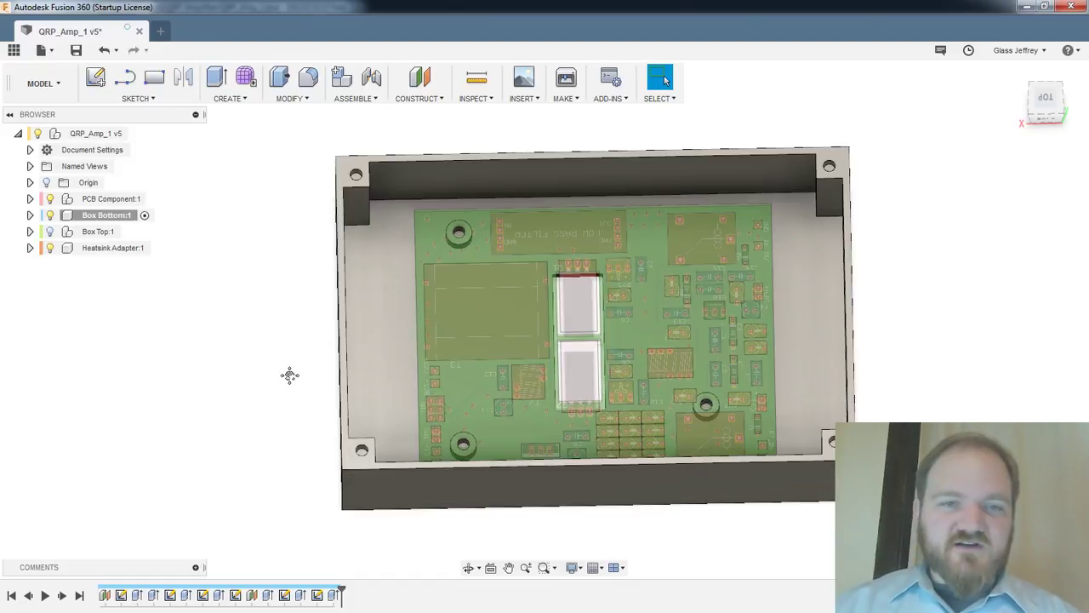
{"action": "middle_click_drag", "start_coordinate": [280, 389], "coordinate": [400, 324], "text": "shift"}
{"action": "middle_click_drag", "start_coordinate": [874, 415], "coordinate": [838, 373]}
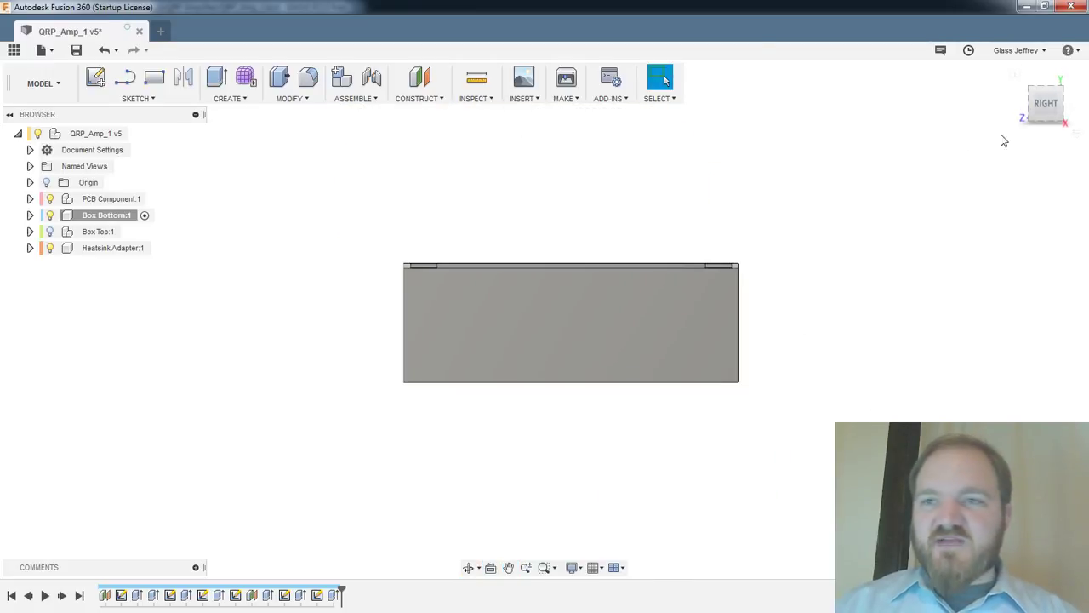
Inspect the box from the right side and top to find the end wall next to the board's RF IN and RF OUT pads
{"action": "left_click", "coordinate": [1043, 108]}
{"action": "scroll", "coordinate": [404, 344], "scroll_direction": "up", "scroll_amount": 2}
{"action": "scroll", "coordinate": [574, 301], "scroll_direction": "up", "scroll_amount": 2}
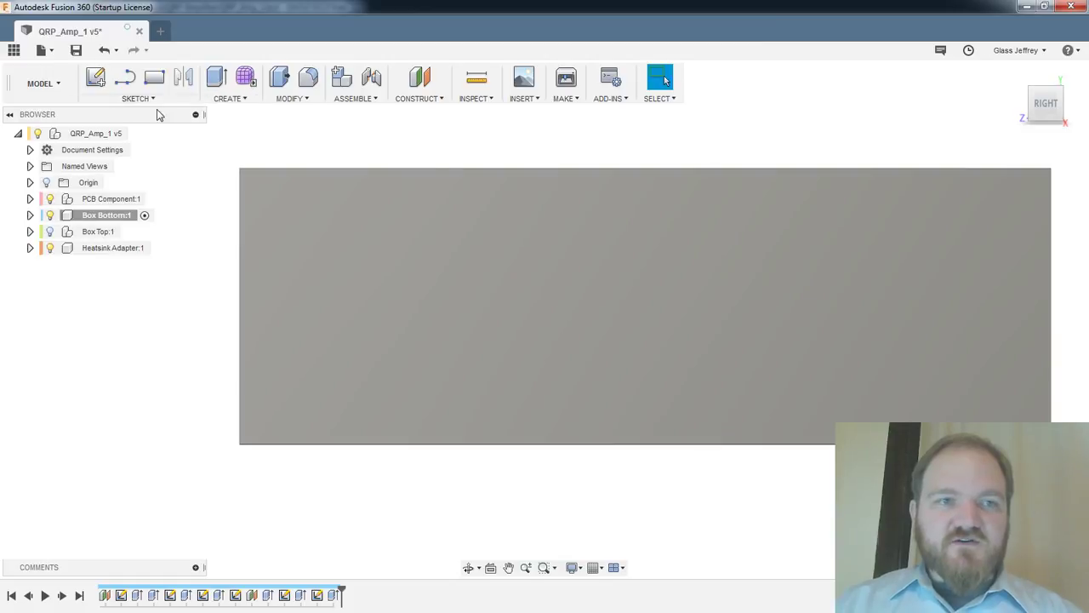
{"action": "middle_click_drag", "start_coordinate": [553, 208], "coordinate": [657, 134], "text": "shift"}
{"action": "middle_click_drag", "start_coordinate": [703, 270], "coordinate": [705, 284], "text": "shift"}
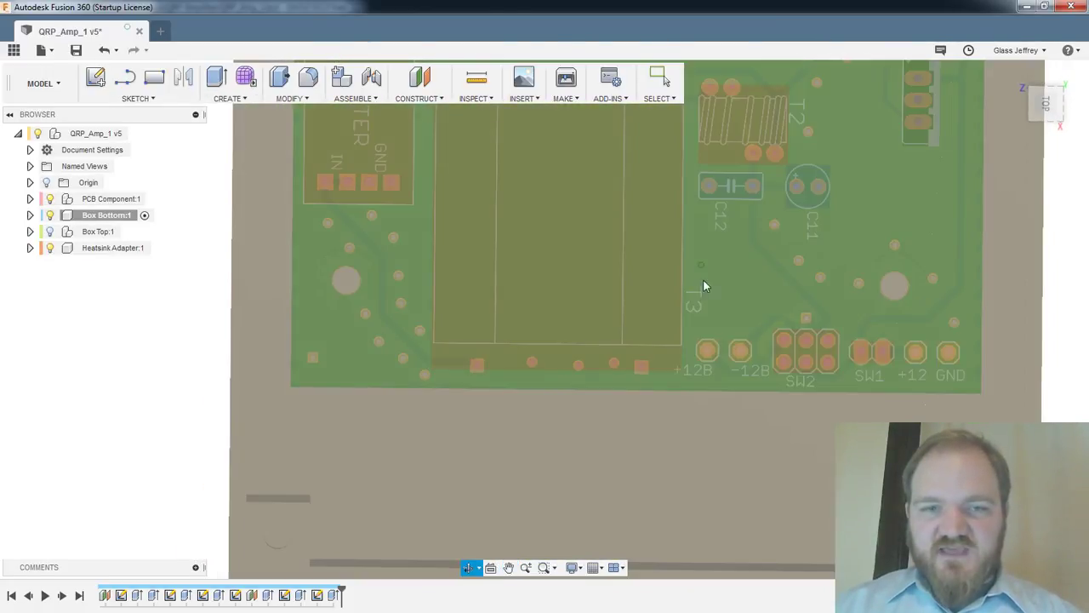
{"action": "scroll", "coordinate": [718, 300], "scroll_direction": "down", "scroll_amount": 3}
{"action": "scroll", "coordinate": [718, 229], "scroll_direction": "down", "scroll_amount": 1}
{"action": "middle_click_drag", "start_coordinate": [718, 229], "coordinate": [764, 409]}
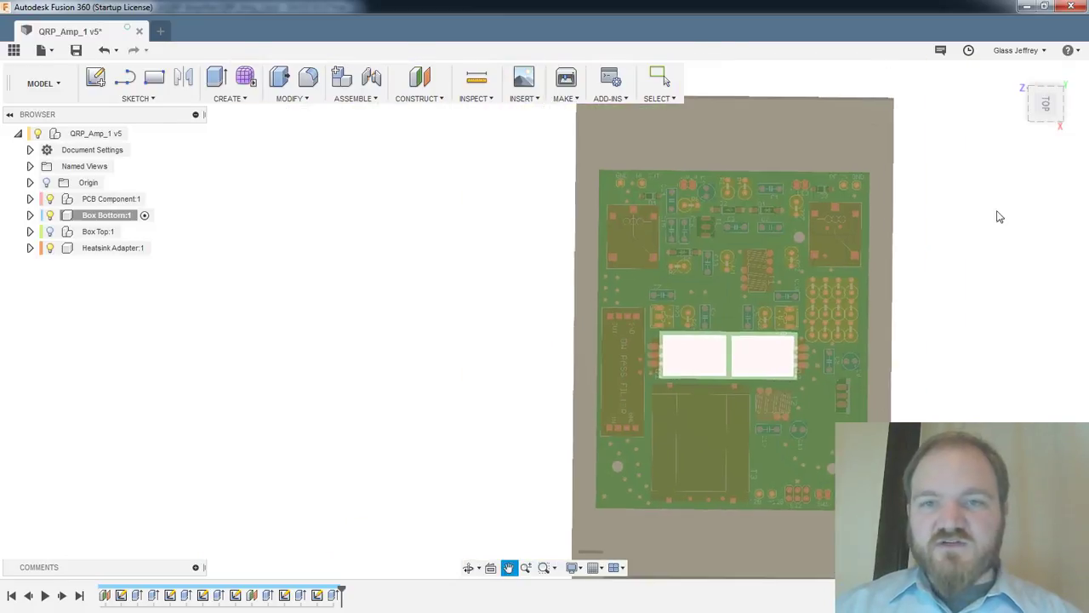
{"action": "left_click", "coordinate": [1053, 101]}
{"action": "left_click", "coordinate": [1055, 103]}
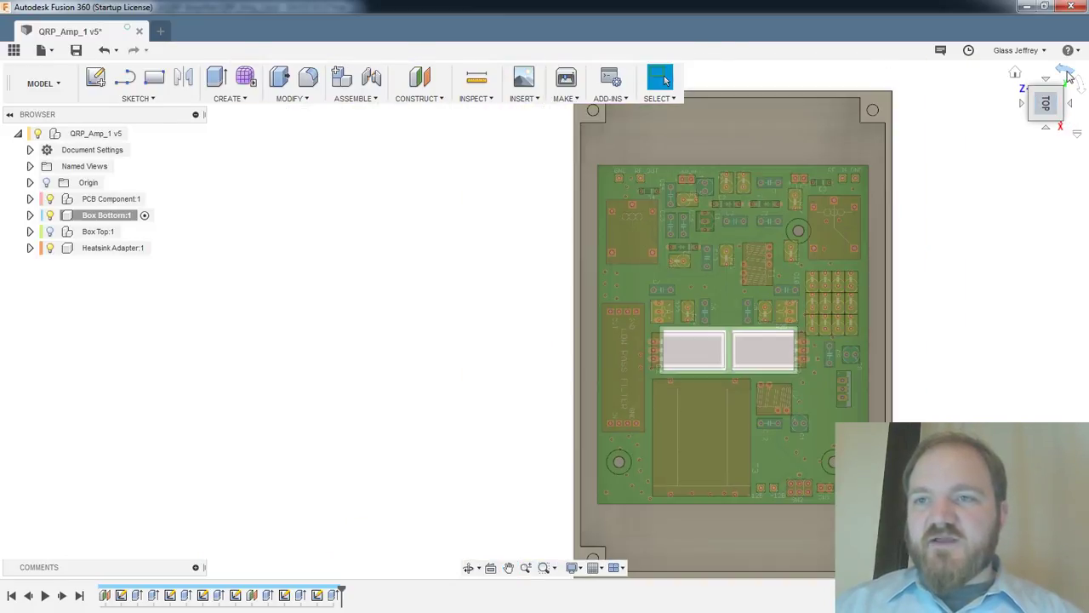
{"action": "left_click", "coordinate": [1068, 72]}
{"action": "middle_click_drag", "start_coordinate": [523, 391], "coordinate": [735, 233]}
{"action": "scroll", "coordinate": [584, 335], "scroll_direction": "up", "scroll_amount": 2}
{"action": "scroll", "coordinate": [582, 335], "scroll_direction": "up", "scroll_amount": 2}
{"action": "middle_click_drag", "start_coordinate": [572, 333], "coordinate": [627, 301]}
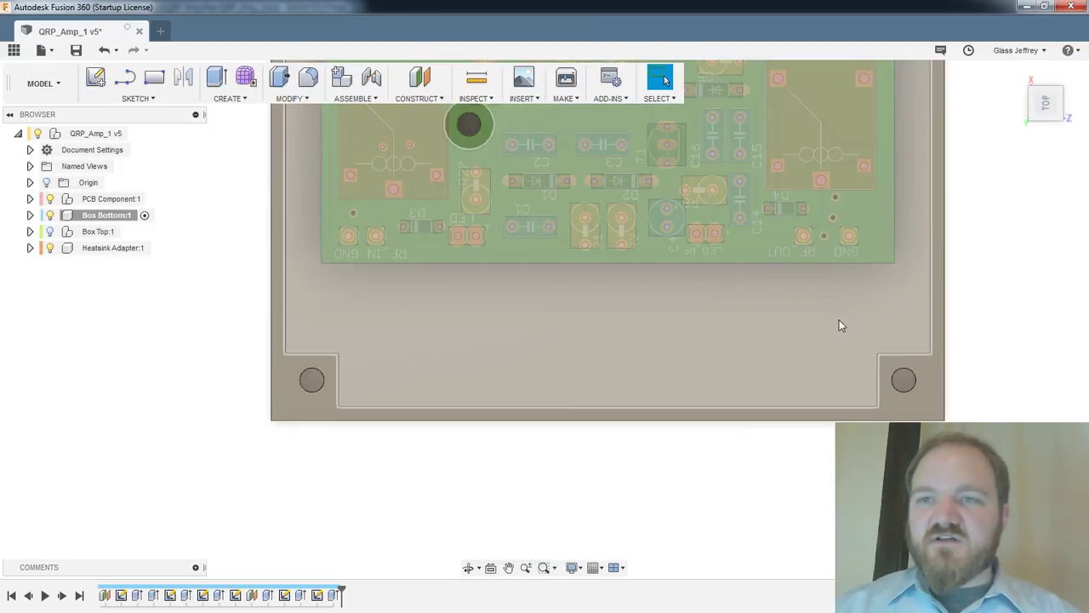
Start a sketch on the outer face of the Box Bottom end wall nearest the RF IN and RF OUT pads
{"action": "mouse_move", "coordinate": [839, 319]}
{"action": "middle_mouse_down", "text": "shift"}
{"action": "mouse_move", "coordinate": [842, 239]}
{"action": "mouse_move", "coordinate": [808, 242]}
{"action": "middle_mouse_up", "text": "shift"}
{"action": "left_click", "coordinate": [97, 76]}
{"action": "left_click", "coordinate": [626, 213]}
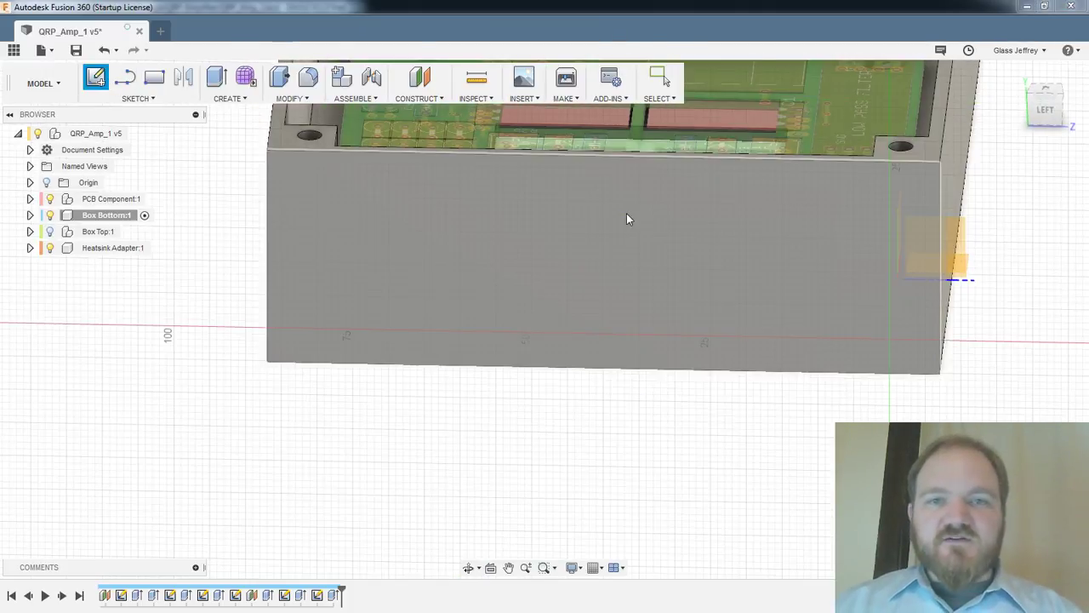
{"action": "left_click", "coordinate": [627, 218]}
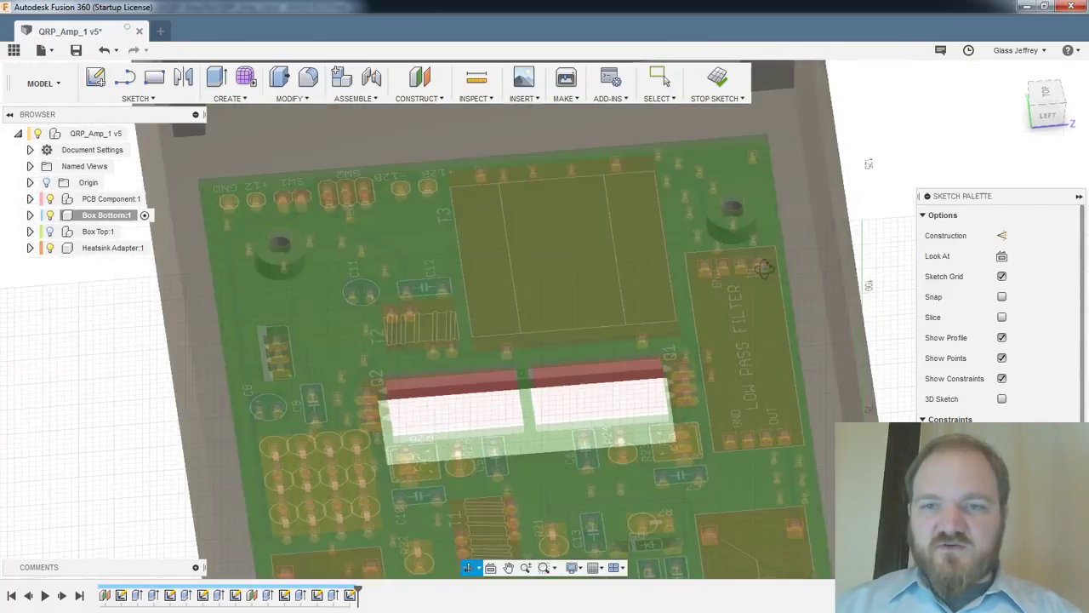
Project the vertical inner edges of the two corner posts into the end-wall sketch and view the sketch plane head-on
{"action": "middle_click_drag", "start_coordinate": [764, 269], "coordinate": [766, 279], "text": "shift"}
{"action": "middle_click_drag", "start_coordinate": [771, 353], "coordinate": [737, 178]}
{"action": "key", "text": "p"}
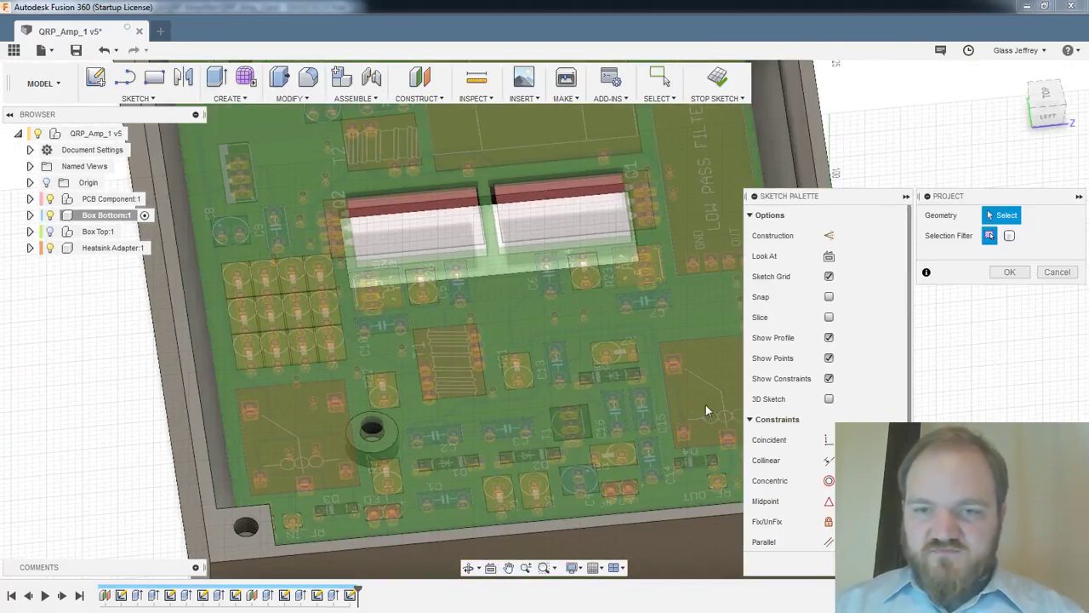
{"action": "mouse_move", "coordinate": [705, 404]}
{"action": "middle_mouse_down", "text": "shift"}
{"action": "mouse_move", "coordinate": [675, 335]}
{"action": "mouse_move", "coordinate": [713, 405]}
{"action": "middle_mouse_up", "text": "shift"}
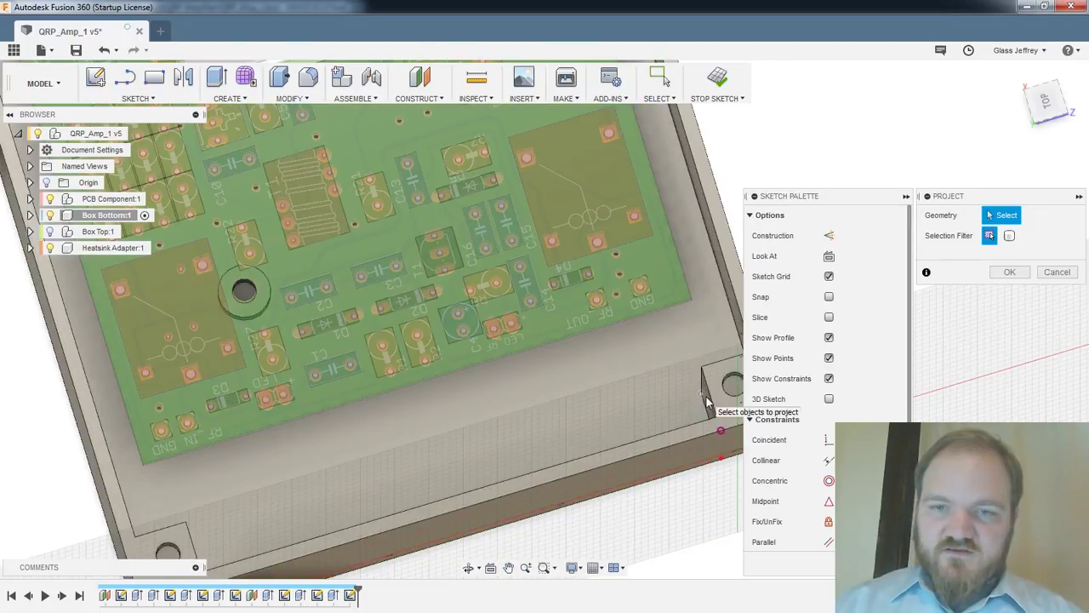
{"action": "scroll", "coordinate": [706, 397], "scroll_direction": "up", "scroll_amount": 3}
{"action": "scroll", "coordinate": [388, 422], "scroll_direction": "down", "scroll_amount": 3}
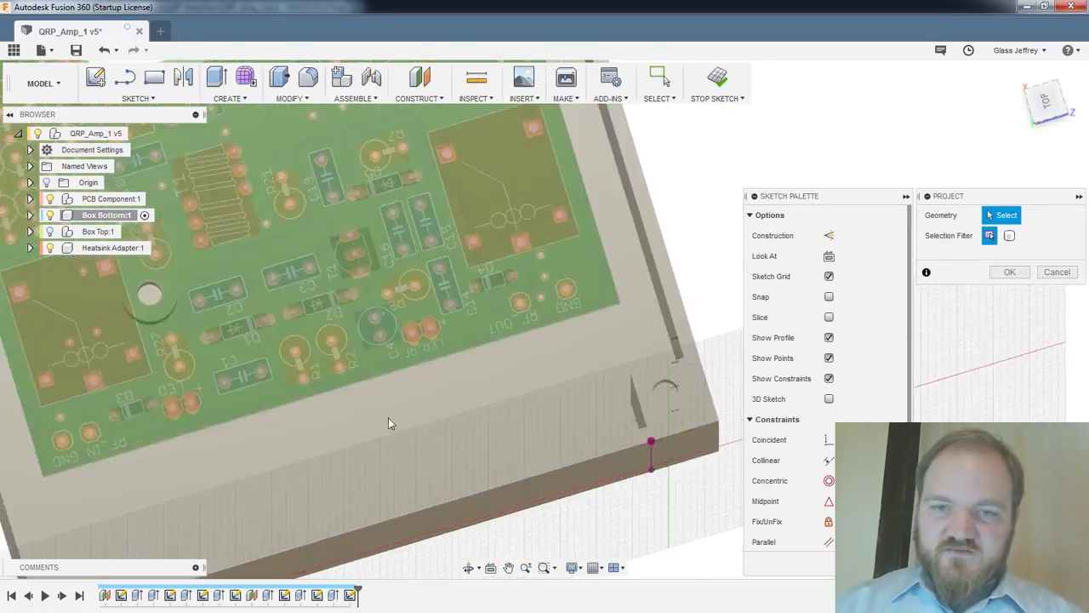
{"action": "middle_click_drag", "start_coordinate": [388, 422], "coordinate": [202, 158], "text": "shift"}
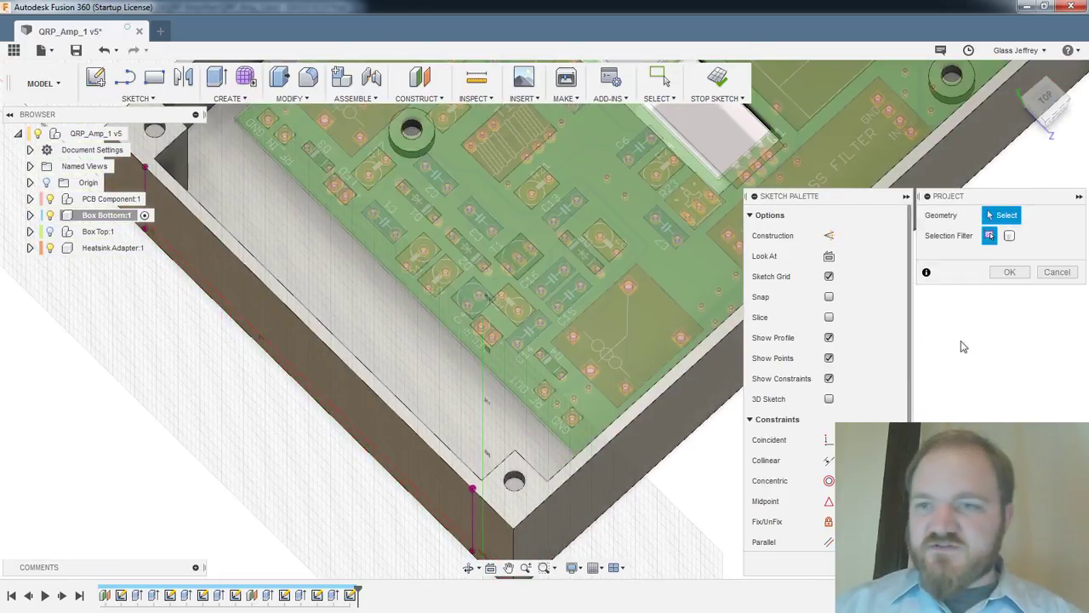
{"action": "left_click", "coordinate": [1009, 271]}
{"action": "left_click", "coordinate": [1002, 255]}
{"action": "middle_click_drag", "start_coordinate": [550, 364], "coordinate": [627, 326]}
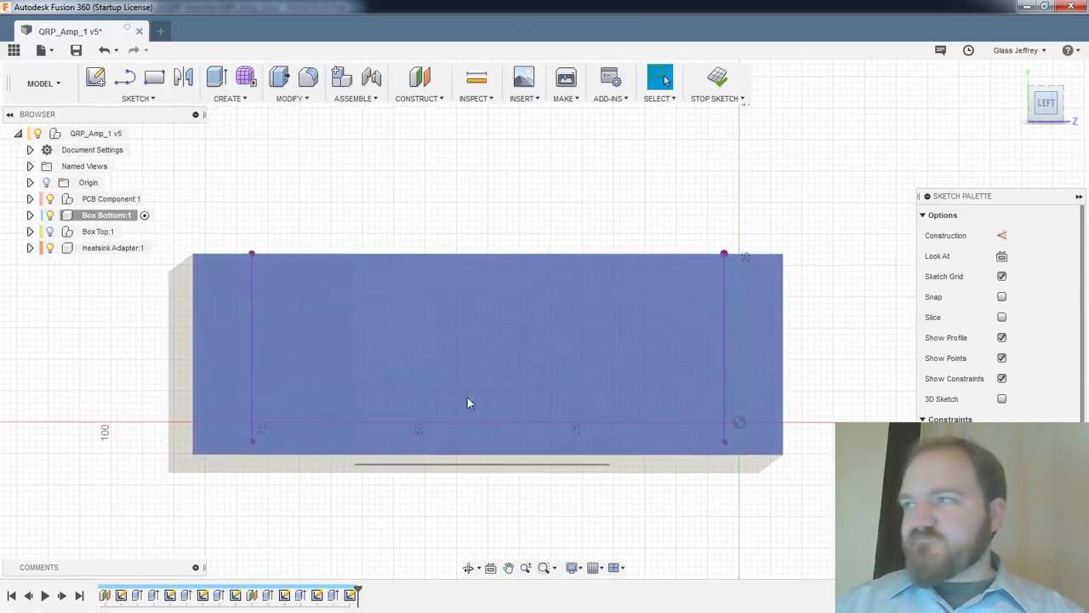
{"action": "middle_click_drag", "start_coordinate": [467, 403], "coordinate": [547, 358]}
{"action": "scroll", "coordinate": [454, 306], "scroll_direction": "up", "scroll_amount": 1}
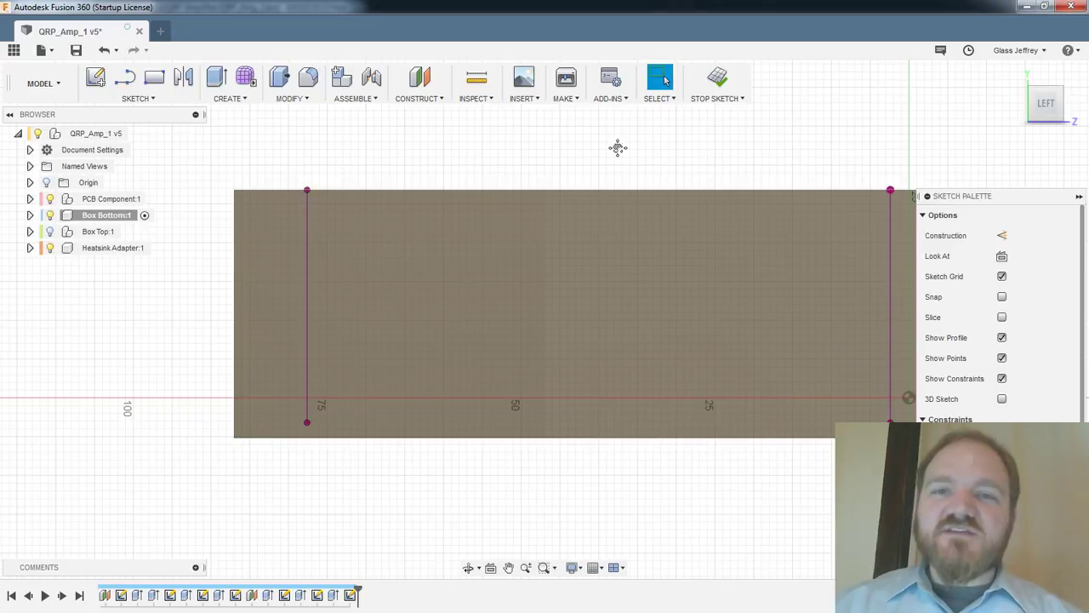
{"action": "middle_click_drag", "start_coordinate": [618, 148], "coordinate": [564, 134]}
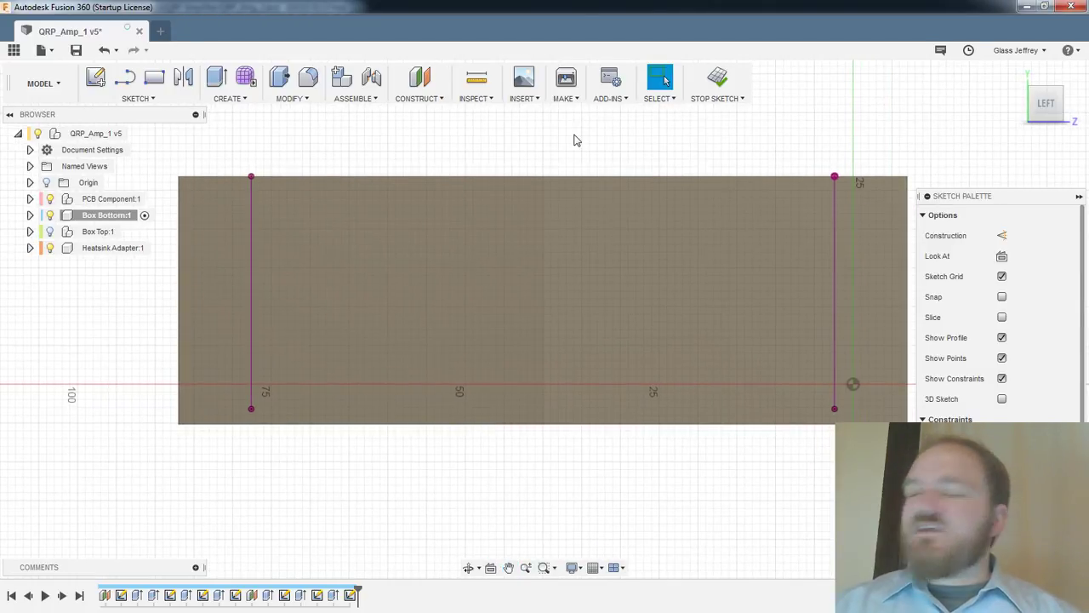
Sketch a circle about 7.3 mm in diameter on the end wall, just inside the left projected corner-post edge
{"action": "scroll", "coordinate": [573, 138], "scroll_direction": "down", "scroll_amount": 1}
{"action": "mouse_move", "coordinate": [569, 138]}
{"action": "middle_mouse_down"}
{"action": "mouse_move", "coordinate": [576, 159]}
{"action": "mouse_move", "coordinate": [537, 170]}
{"action": "middle_mouse_up"}
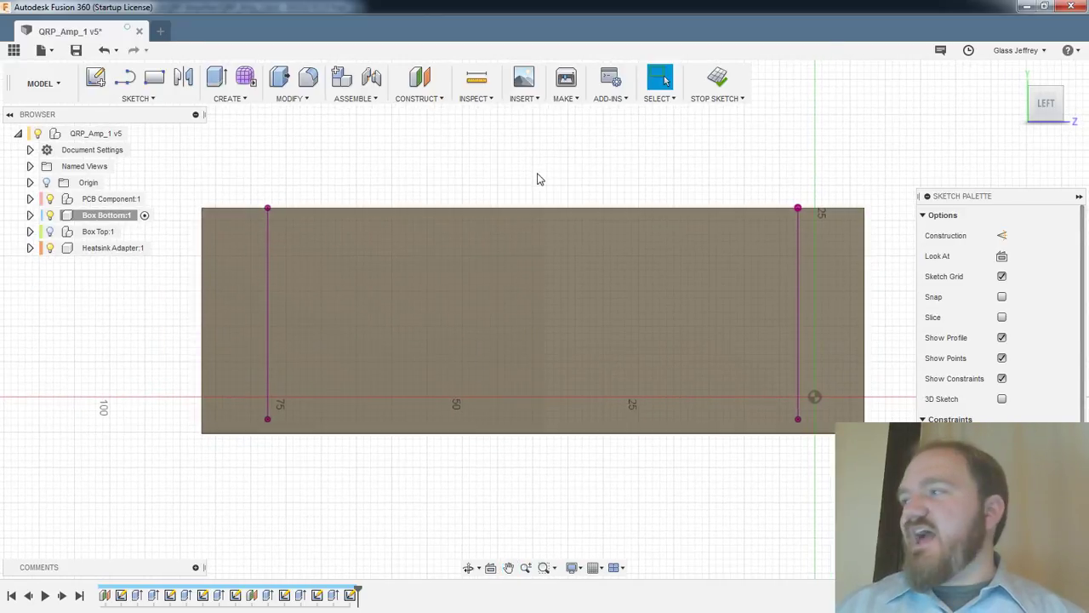
{"action": "scroll", "coordinate": [539, 174], "scroll_direction": "up", "scroll_amount": 1}
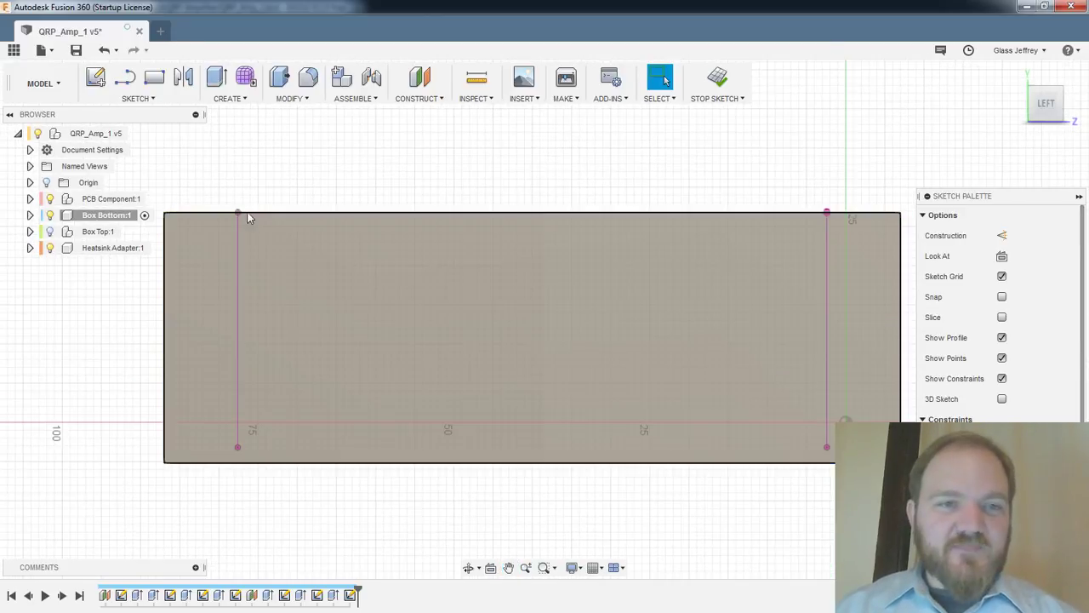
{"action": "middle_click_drag", "start_coordinate": [255, 178], "coordinate": [251, 156]}
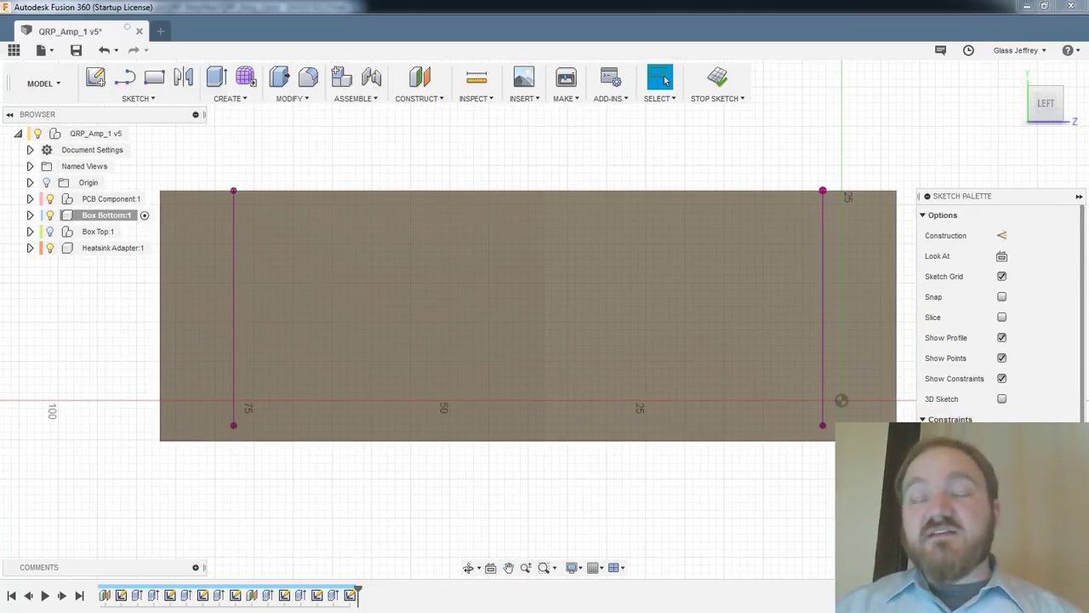
{"action": "middle_click_drag", "start_coordinate": [340, 147], "coordinate": [341, 159]}
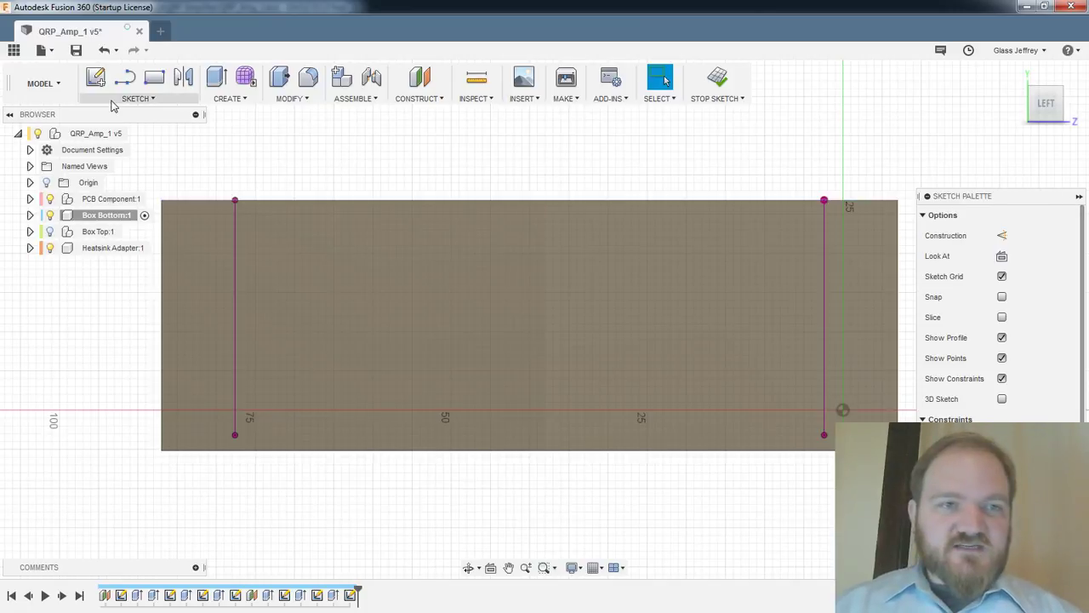
{"action": "key", "text": "c"}
{"action": "left_click", "coordinate": [339, 299]}
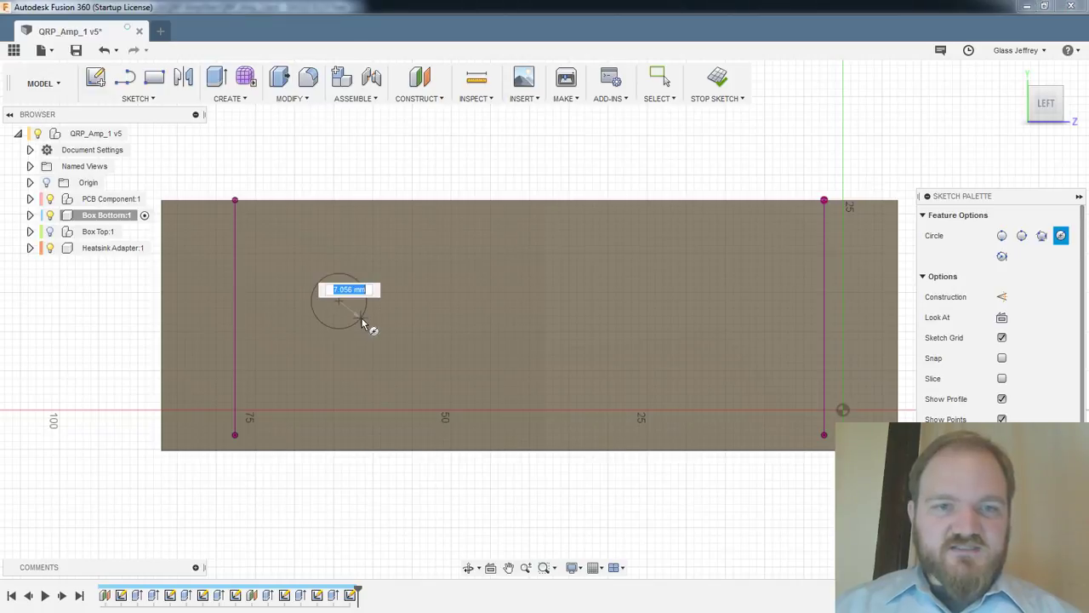
{"action": "left_click", "coordinate": [361, 317]}
{"action": "scroll", "coordinate": [352, 317], "scroll_direction": "up", "scroll_amount": 3}
{"action": "key", "text": "Escape"}
Dimension the circle's diameter and set it to 9.6 mm
{"action": "key", "text": "d"}
{"action": "left_click", "coordinate": [380, 287]}
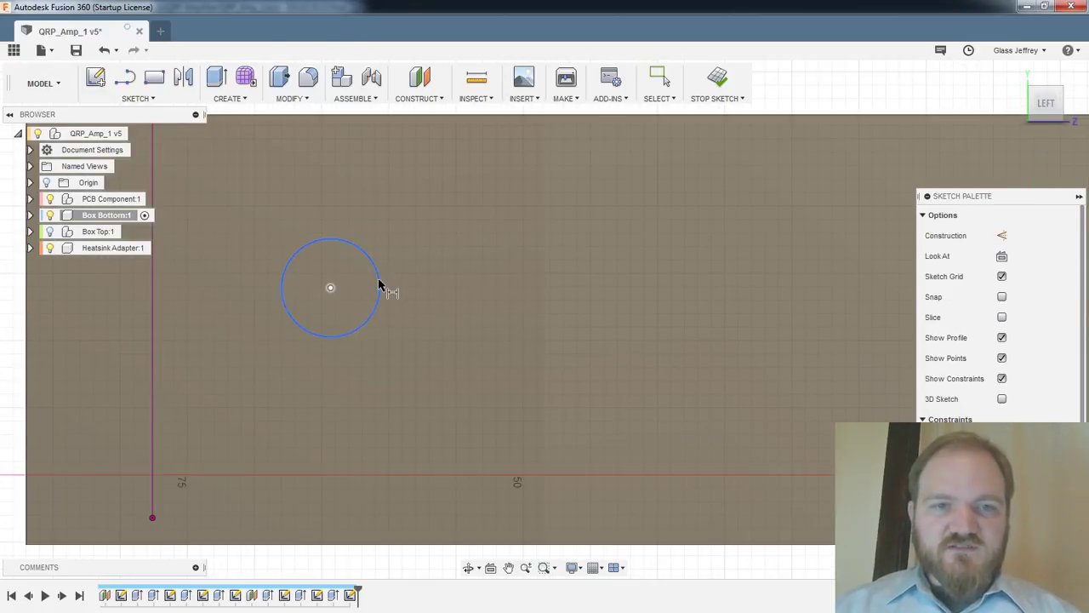
{"action": "left_click", "coordinate": [474, 262]}
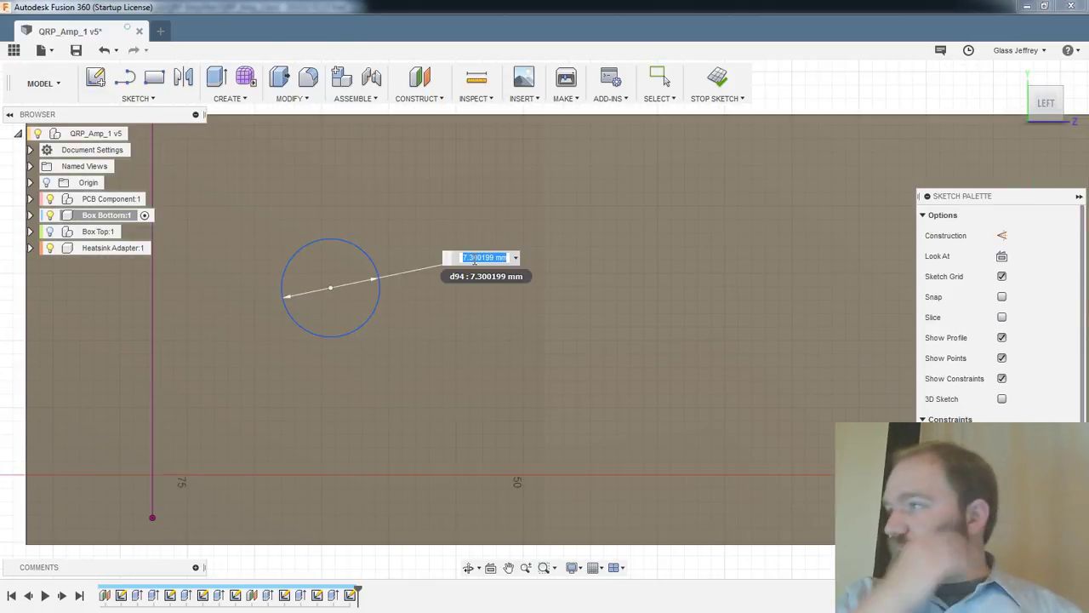
{"action": "type", "text": "9.6"}
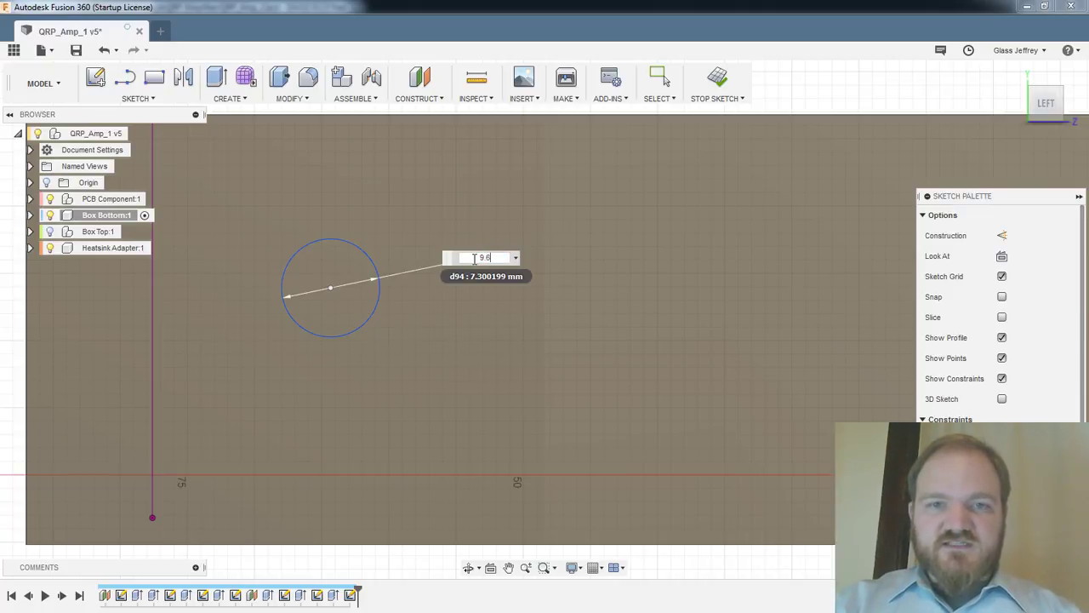
{"action": "key", "text": "Return"}
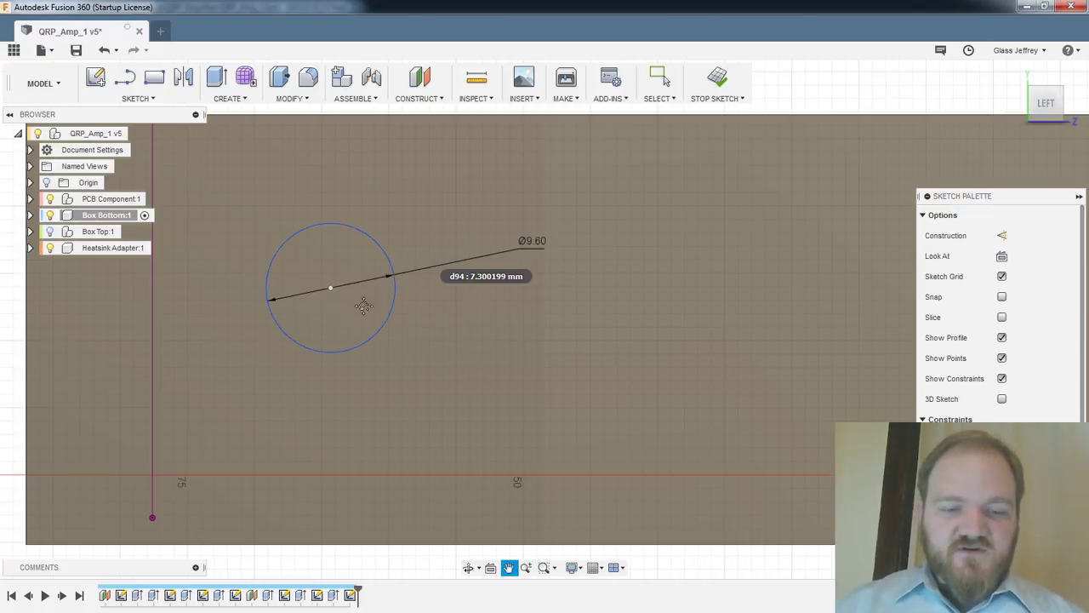
{"action": "key", "text": "Escape"}
Sketch a vertical line from the circle's centre to its top and convert it to a construction line
{"action": "key", "text": "l"}
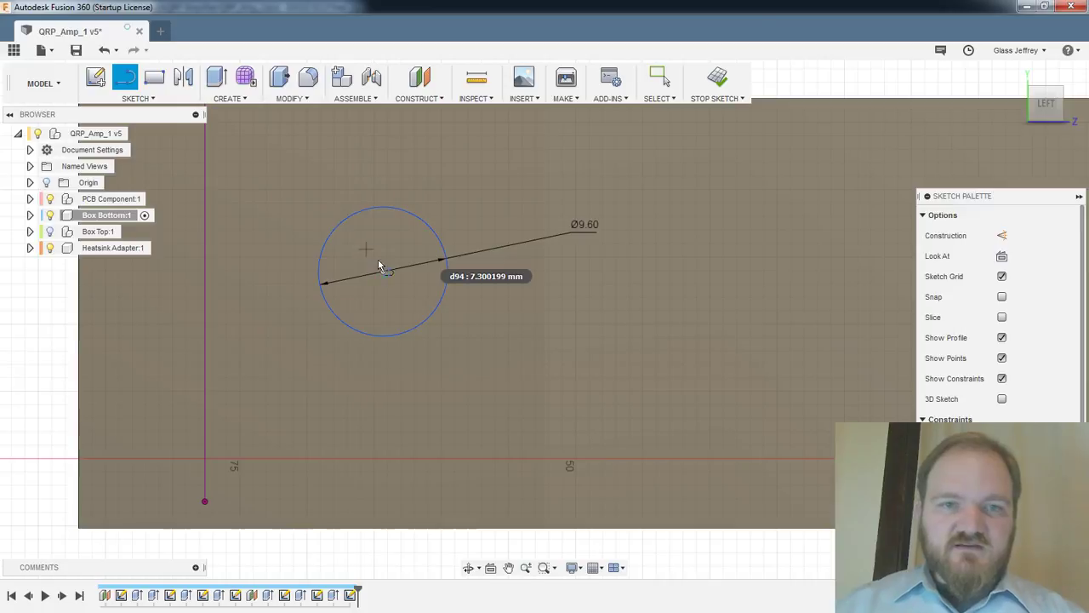
{"action": "left_click", "coordinate": [383, 271]}
{"action": "left_click", "coordinate": [383, 209]}
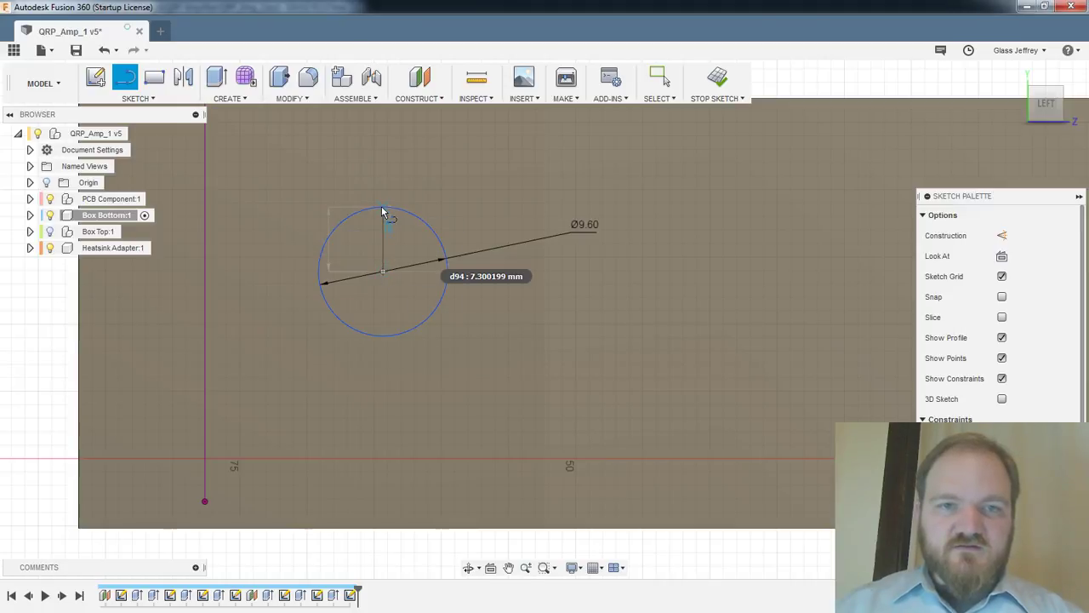
{"action": "key", "text": "Escape"}
{"action": "scroll", "coordinate": [378, 247], "scroll_direction": "up", "scroll_amount": 3}
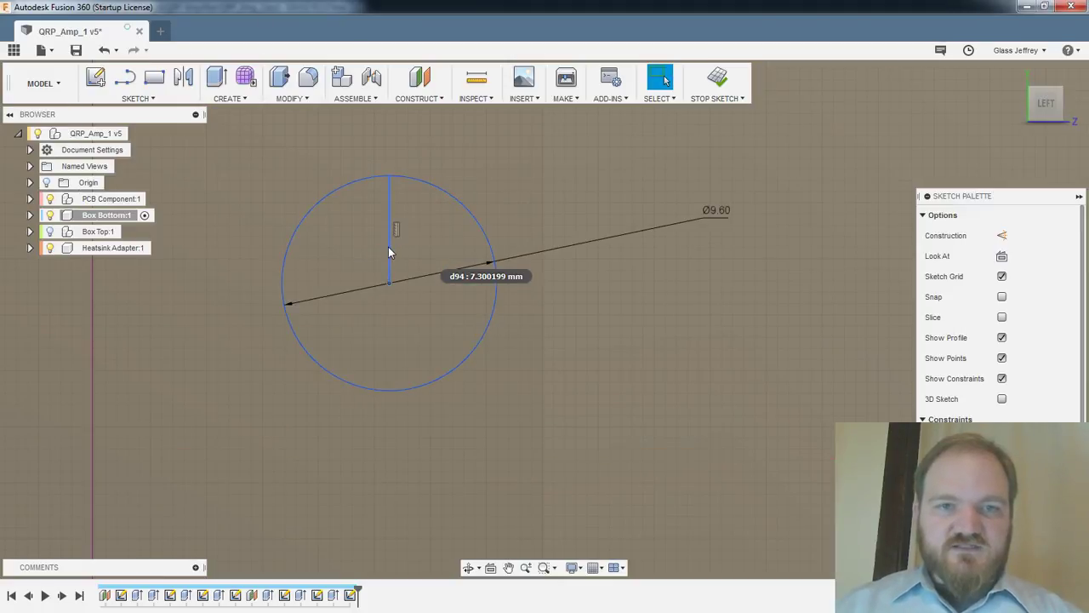
{"action": "left_click", "coordinate": [389, 252]}
{"action": "key", "text": "x"}
{"action": "left_click", "coordinate": [478, 148]}
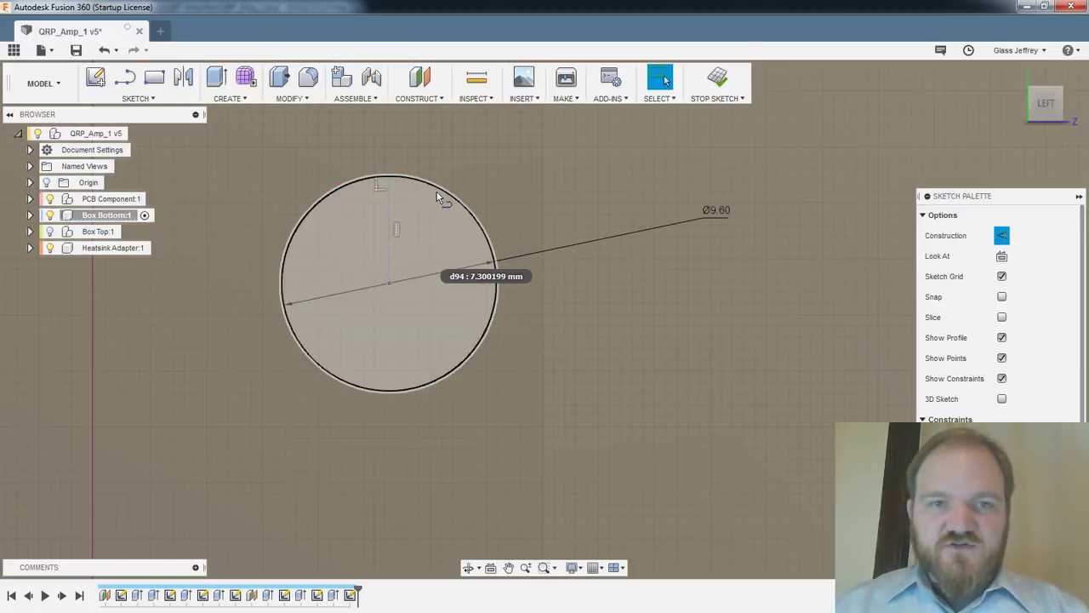
Sketch a vertical chord across the circle, about 2.1 mm to the right of the construction line
{"action": "key", "text": "l"}
{"action": "left_click", "coordinate": [436, 187]}
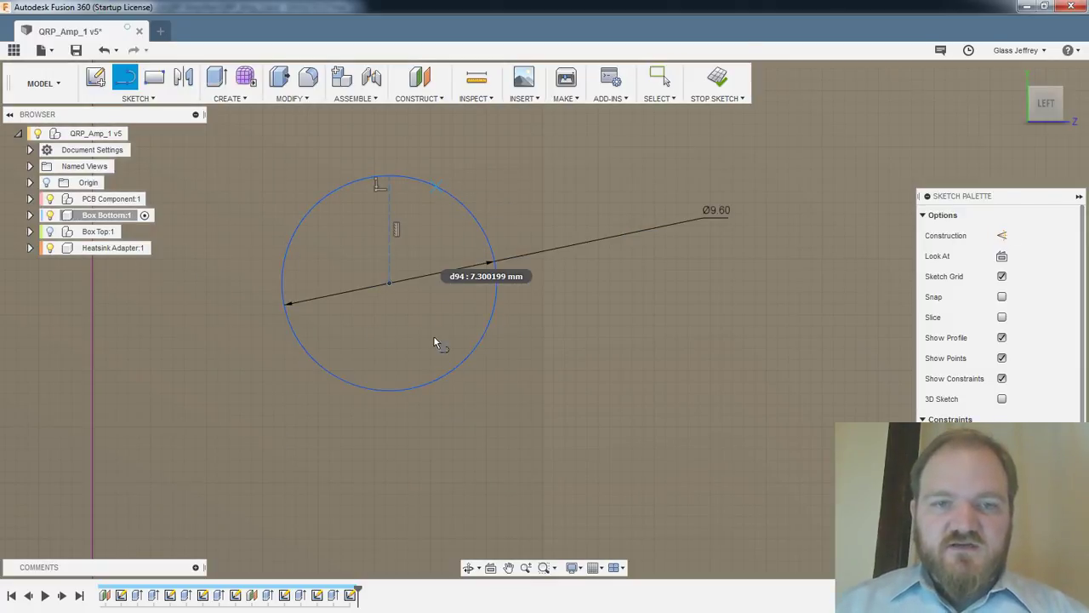
{"action": "left_click", "coordinate": [439, 382]}
{"action": "key", "text": "Escape"}
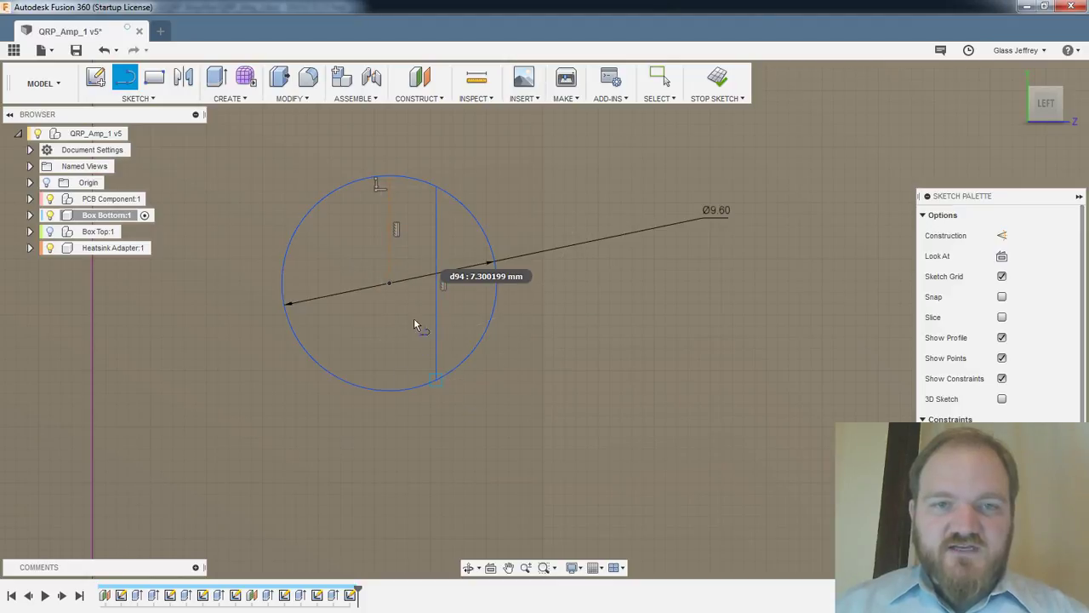
{"action": "key", "text": "Escape"}
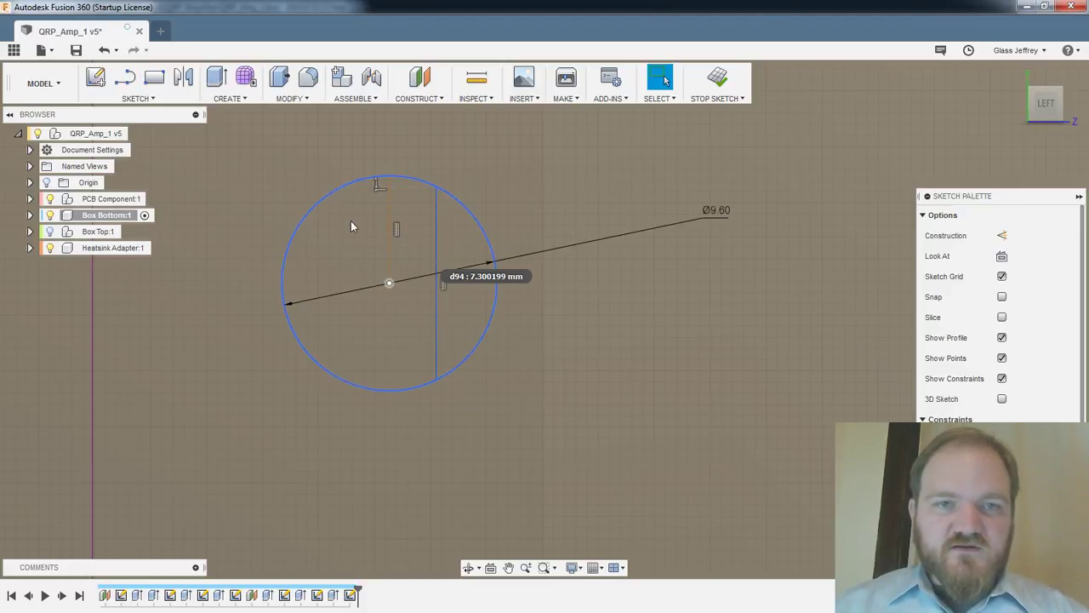
Dimension the chord's distance from the vertical construction line as 8.3/2 mm
{"action": "scroll", "coordinate": [351, 220], "scroll_direction": "up", "scroll_amount": 3}
{"action": "key", "text": "d"}
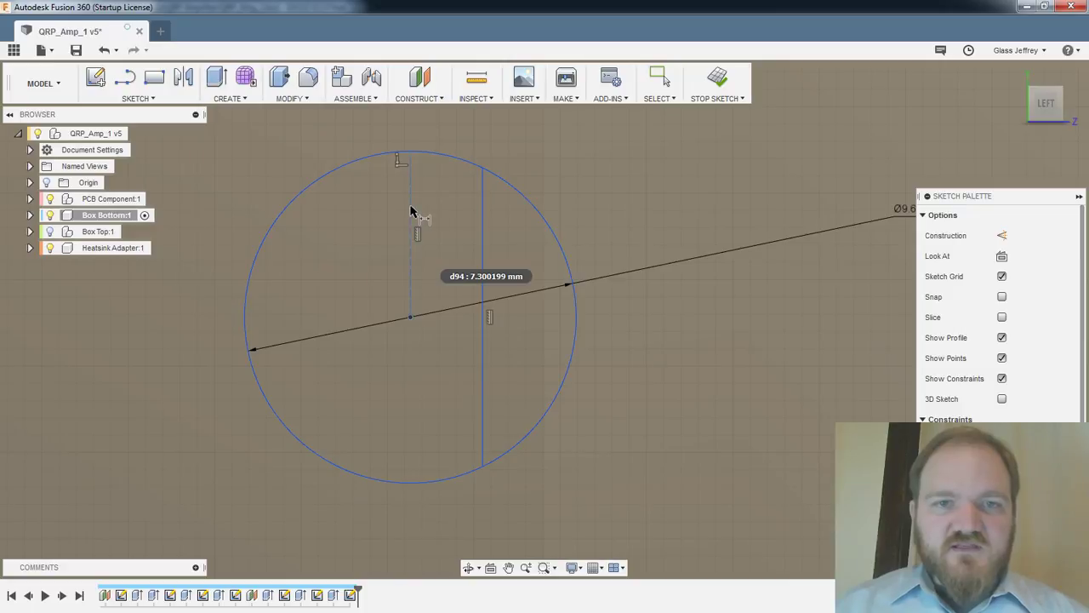
{"action": "left_click", "coordinate": [411, 209]}
{"action": "left_click", "coordinate": [481, 211]}
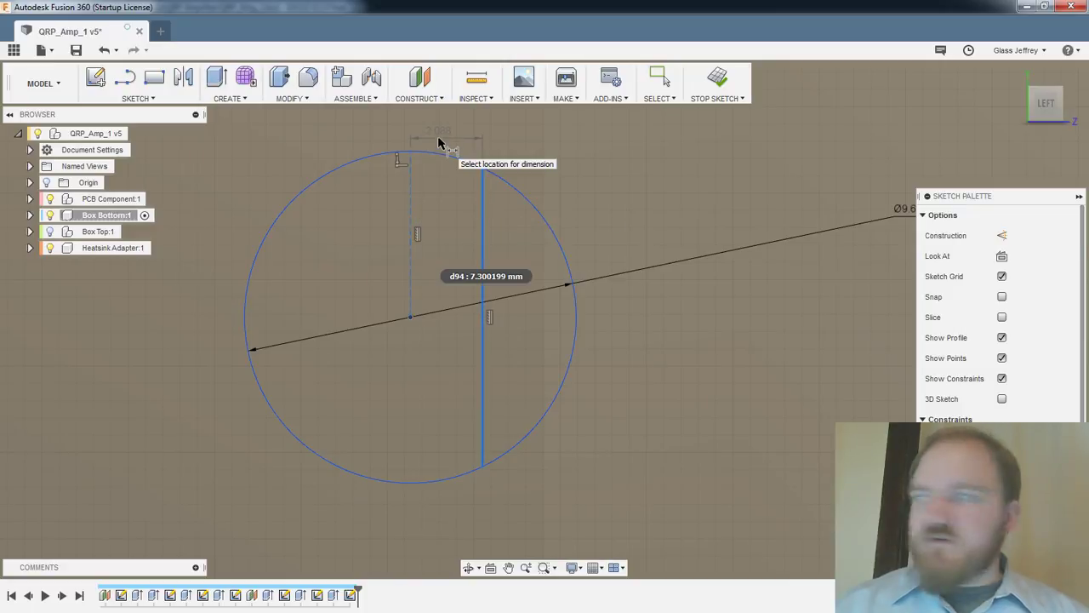
{"action": "left_click", "coordinate": [411, 154]}
{"action": "left_click", "coordinate": [437, 143]}
{"action": "type", "text": "8"}
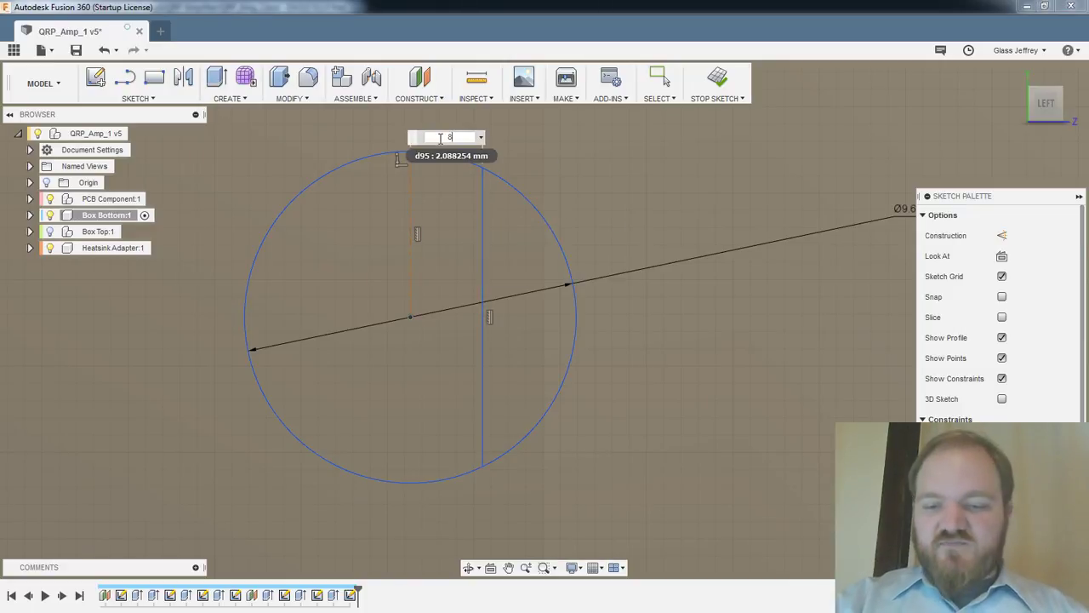
{"action": "type", "text": ".3/2"}
{"action": "key", "text": "Return"}
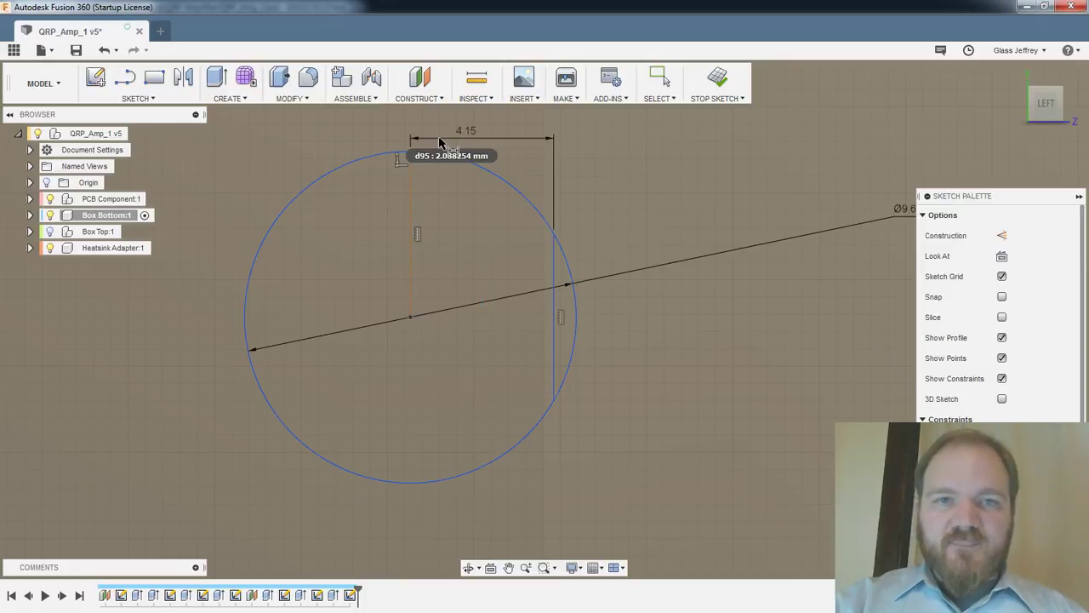
{"action": "key", "text": "Escape"}
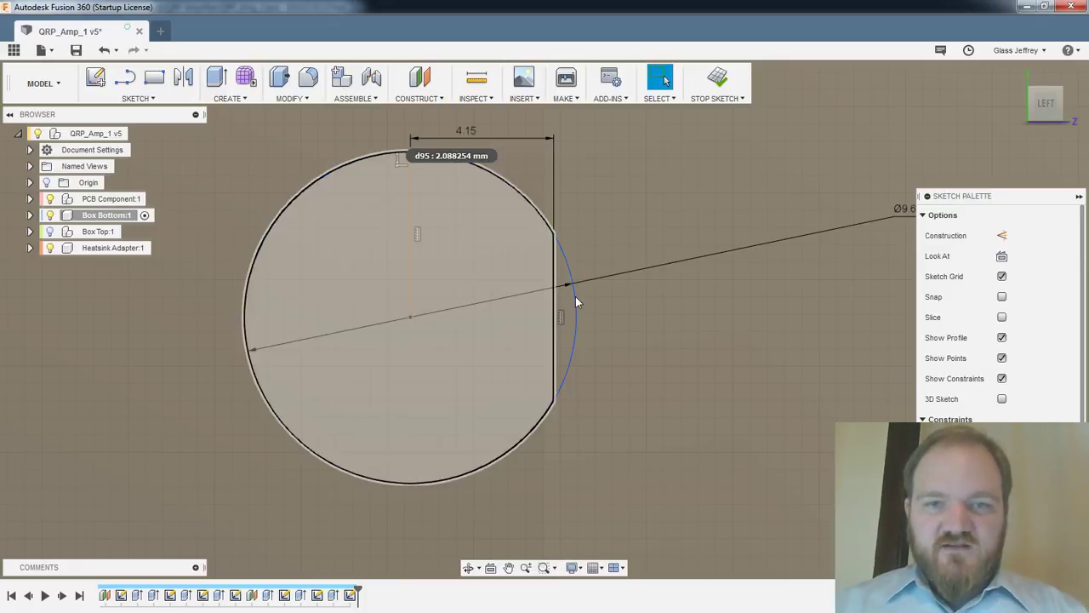
Mirror the vertical chord about the construction line to form the opposite flat of the connector opening
{"action": "left_click", "coordinate": [553, 306]}
{"action": "left_click", "coordinate": [183, 78]}
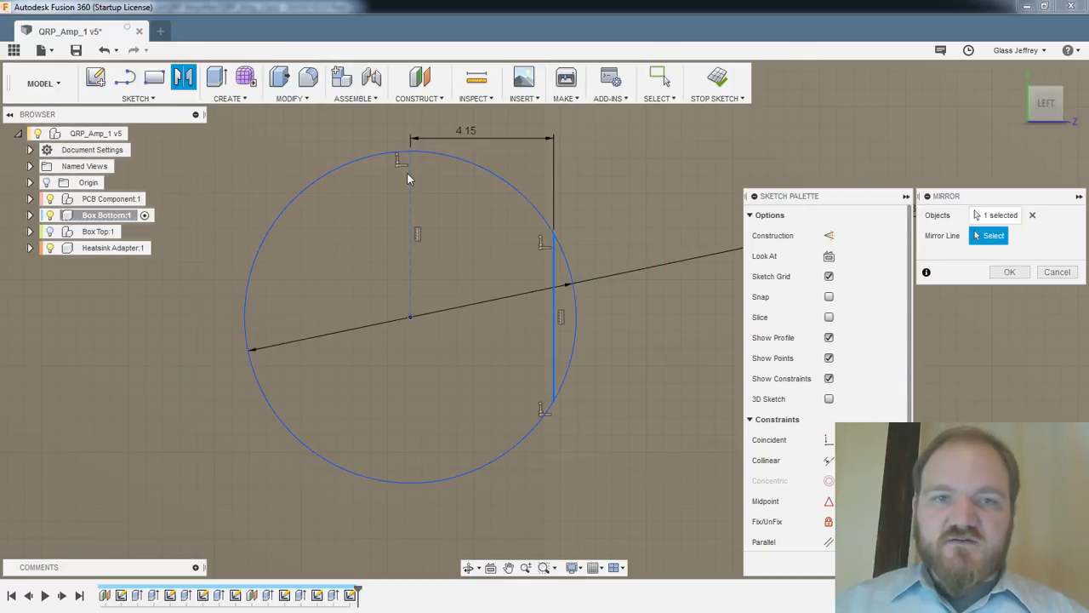
{"action": "left_click", "coordinate": [408, 177]}
{"action": "left_click", "coordinate": [1002, 273]}
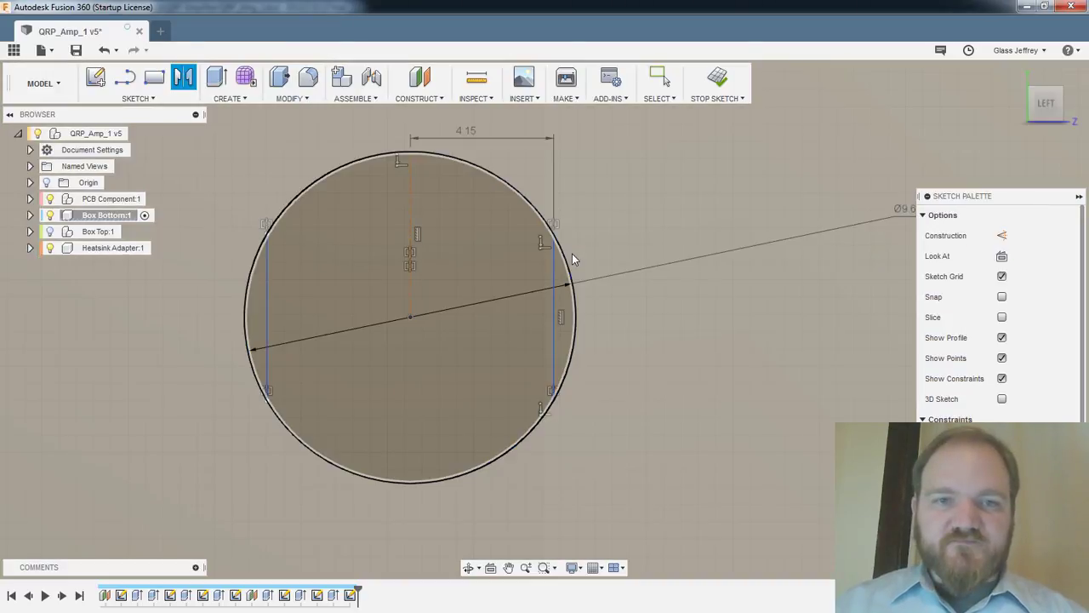
{"action": "scroll", "coordinate": [572, 254], "scroll_direction": "down", "scroll_amount": 4}
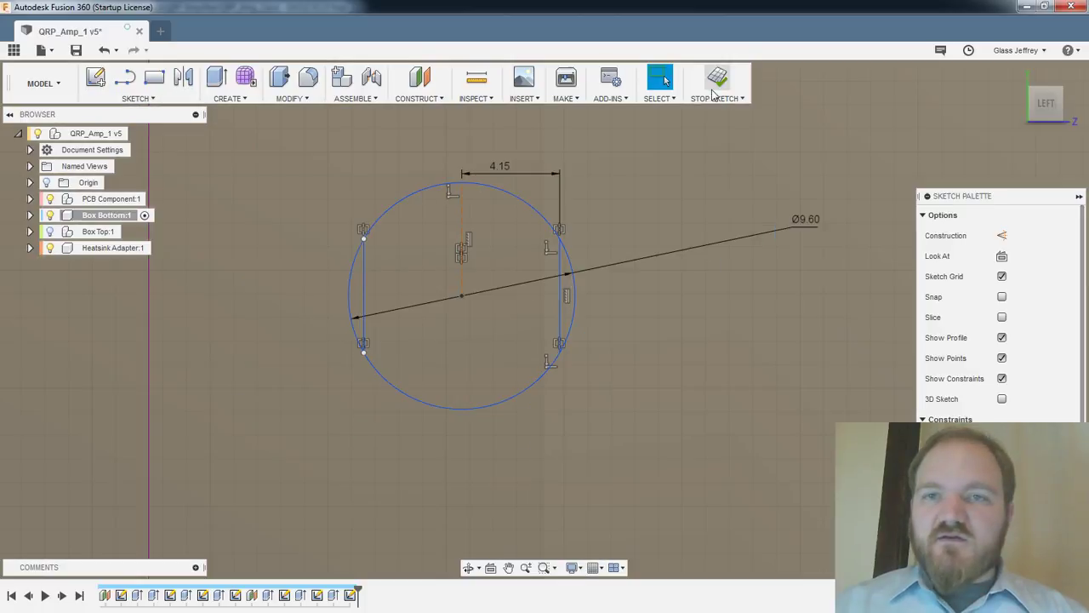
Project the circuit board's edge beside the end wall into the sketch and view the wall head-on
{"action": "scroll", "coordinate": [740, 172], "scroll_direction": "down", "scroll_amount": 3}
{"action": "scroll", "coordinate": [740, 173], "scroll_direction": "down", "scroll_amount": 2}
{"action": "middle_click_drag", "start_coordinate": [838, 141], "coordinate": [721, 222]}
{"action": "left_click", "coordinate": [661, 79]}
{"action": "middle_click_drag", "start_coordinate": [516, 234], "coordinate": [474, 196]}
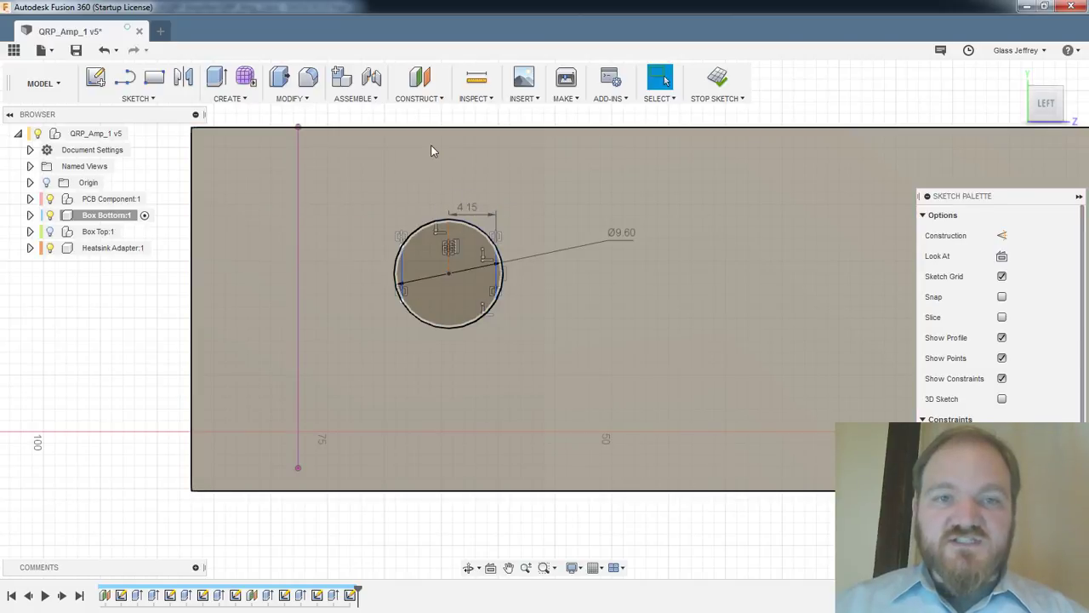
{"action": "mouse_move", "coordinate": [432, 151]}
{"action": "middle_mouse_down", "text": "shift"}
{"action": "mouse_move", "coordinate": [528, 260]}
{"action": "mouse_move", "coordinate": [612, 255]}
{"action": "mouse_move", "coordinate": [580, 254]}
{"action": "mouse_move", "coordinate": [545, 295]}
{"action": "mouse_move", "coordinate": [353, 293]}
{"action": "middle_mouse_up", "text": "shift"}
{"action": "key", "text": "p"}
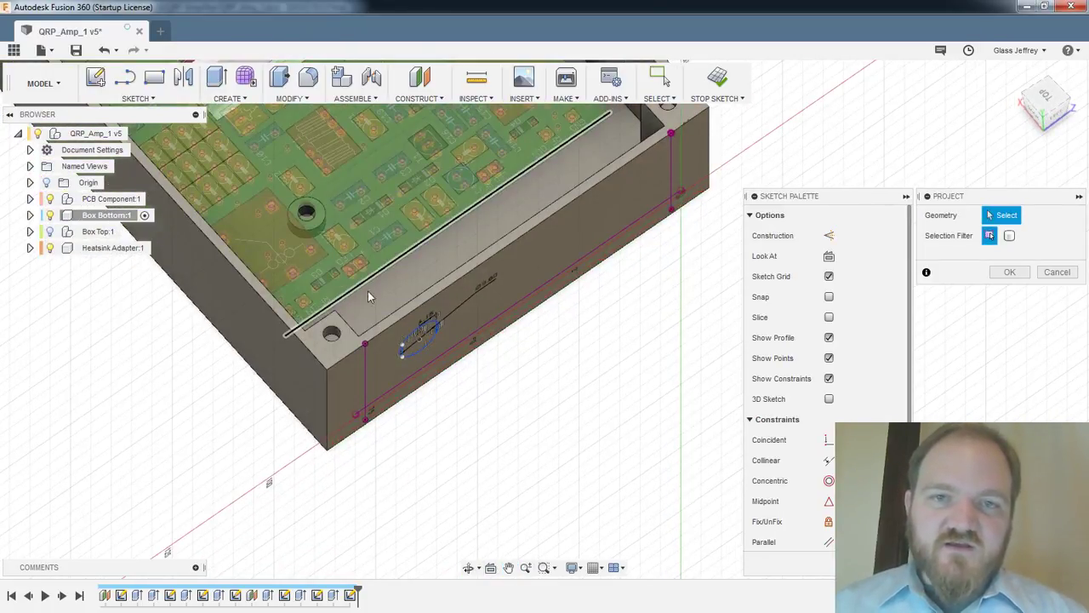
{"action": "mouse_move", "coordinate": [562, 308]}
{"action": "middle_mouse_down", "text": "shift"}
{"action": "mouse_move", "coordinate": [472, 229]}
{"action": "mouse_move", "coordinate": [453, 226]}
{"action": "middle_mouse_up", "text": "shift"}
{"action": "scroll", "coordinate": [451, 224], "scroll_direction": "up", "scroll_amount": 3}
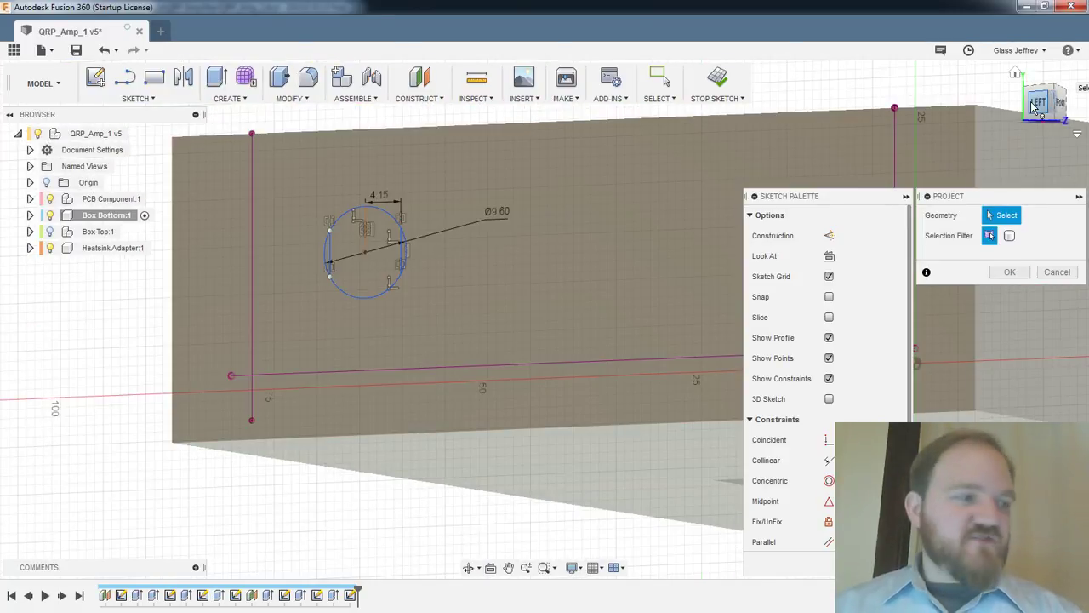
{"action": "left_click", "coordinate": [1033, 105]}
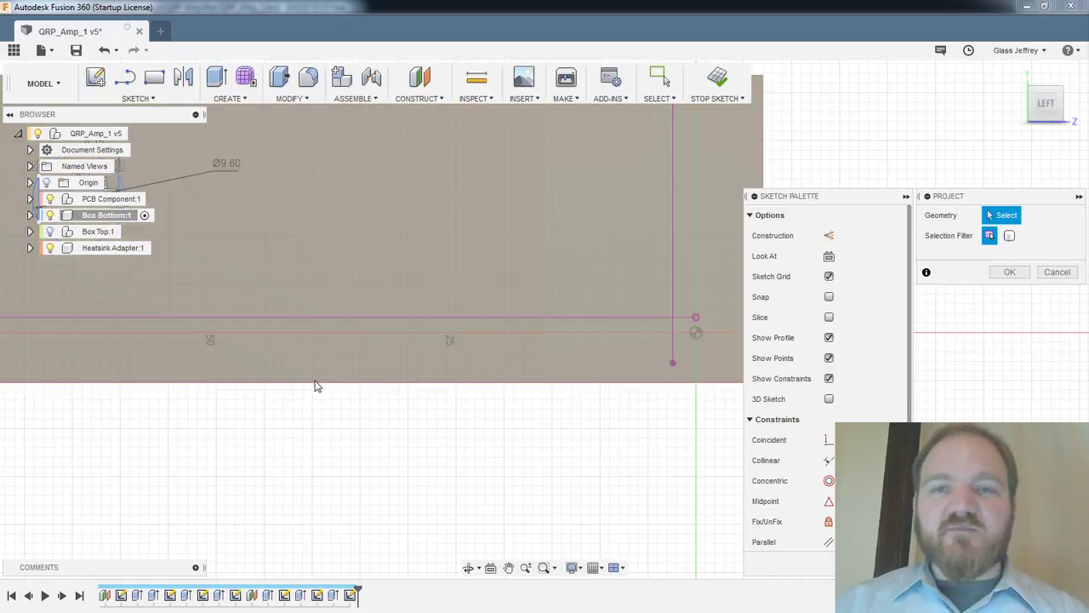
Examine the connector opening's position relative to the projected board edge and corner-post lines, and end the projection
{"action": "mouse_move", "coordinate": [384, 424]}
{"action": "middle_mouse_down"}
{"action": "mouse_move", "coordinate": [411, 428]}
{"action": "mouse_move", "coordinate": [477, 474]}
{"action": "middle_mouse_up"}
{"action": "scroll", "coordinate": [422, 444], "scroll_direction": "up", "scroll_amount": 2}
{"action": "scroll", "coordinate": [423, 446], "scroll_direction": "down", "scroll_amount": 3}
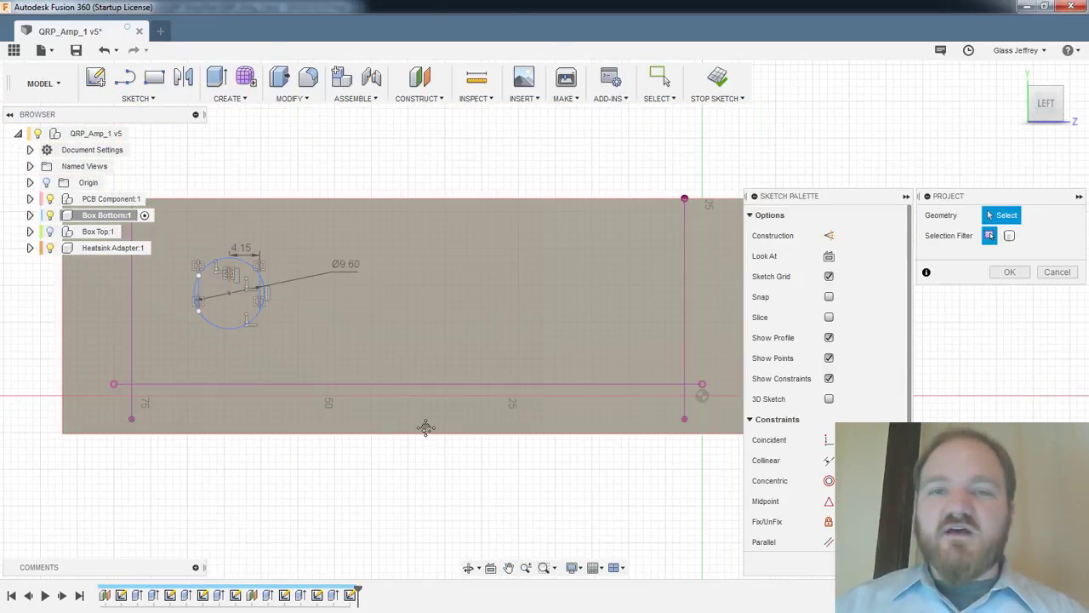
{"action": "middle_click_drag", "start_coordinate": [429, 428], "coordinate": [417, 422]}
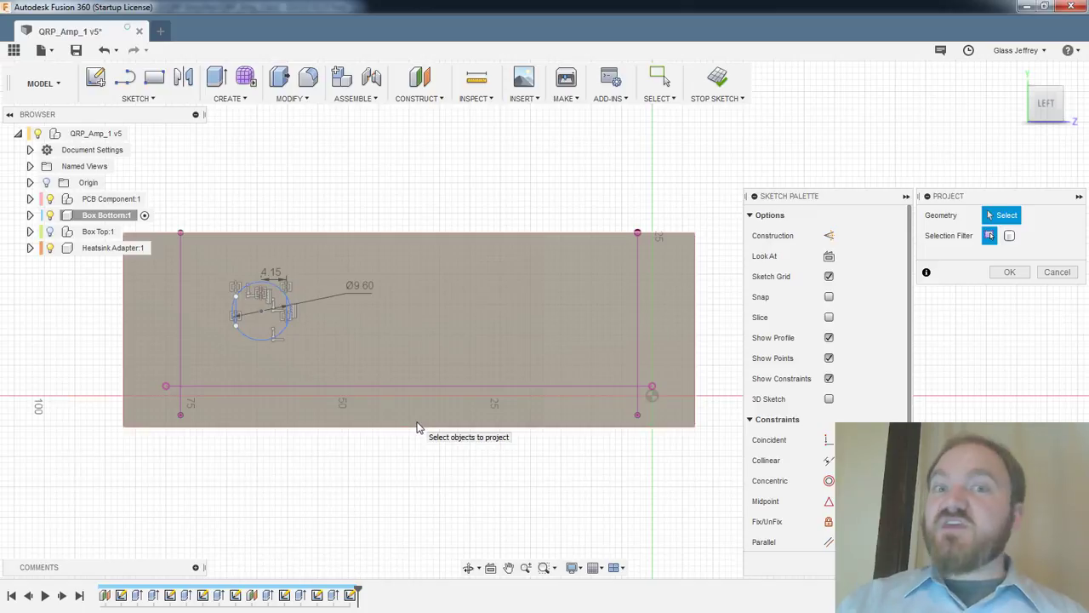
{"action": "scroll", "coordinate": [381, 336], "scroll_direction": "up", "scroll_amount": 3}
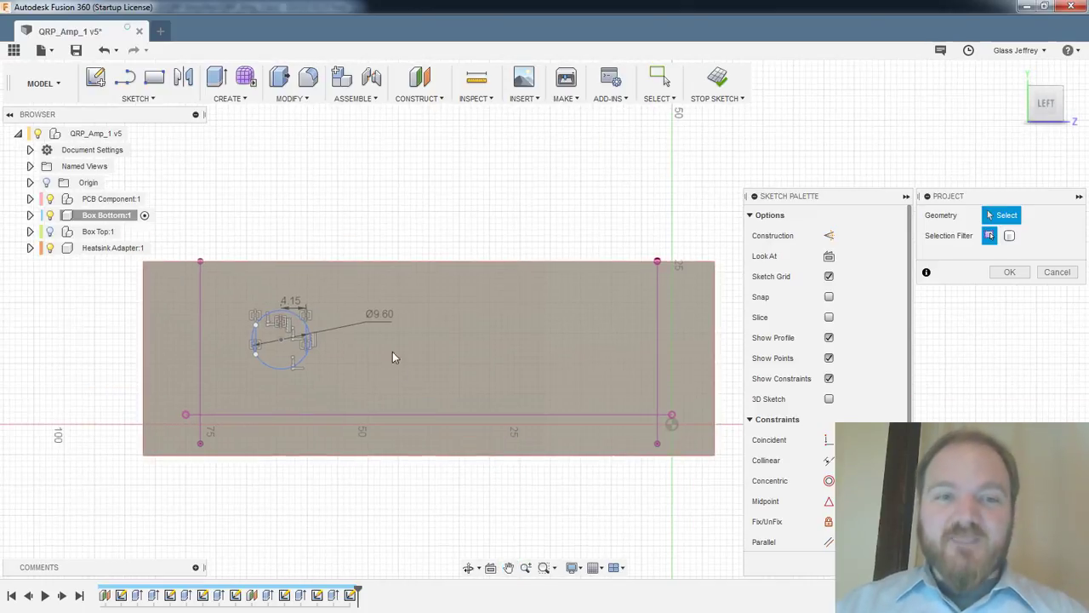
{"action": "middle_click_drag", "start_coordinate": [358, 288], "coordinate": [376, 219]}
{"action": "scroll", "coordinate": [263, 263], "scroll_direction": "up", "scroll_amount": 2}
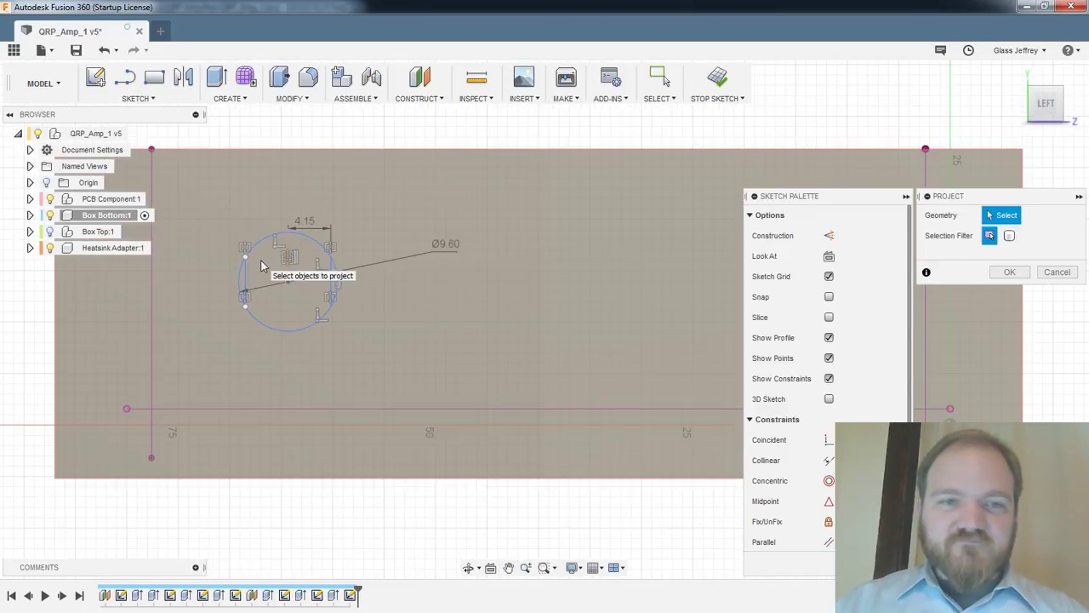
{"action": "middle_click_drag", "start_coordinate": [263, 264], "coordinate": [336, 238]}
{"action": "scroll", "coordinate": [331, 235], "scroll_direction": "up", "scroll_amount": 1}
{"action": "scroll", "coordinate": [391, 255], "scroll_direction": "up", "scroll_amount": 2}
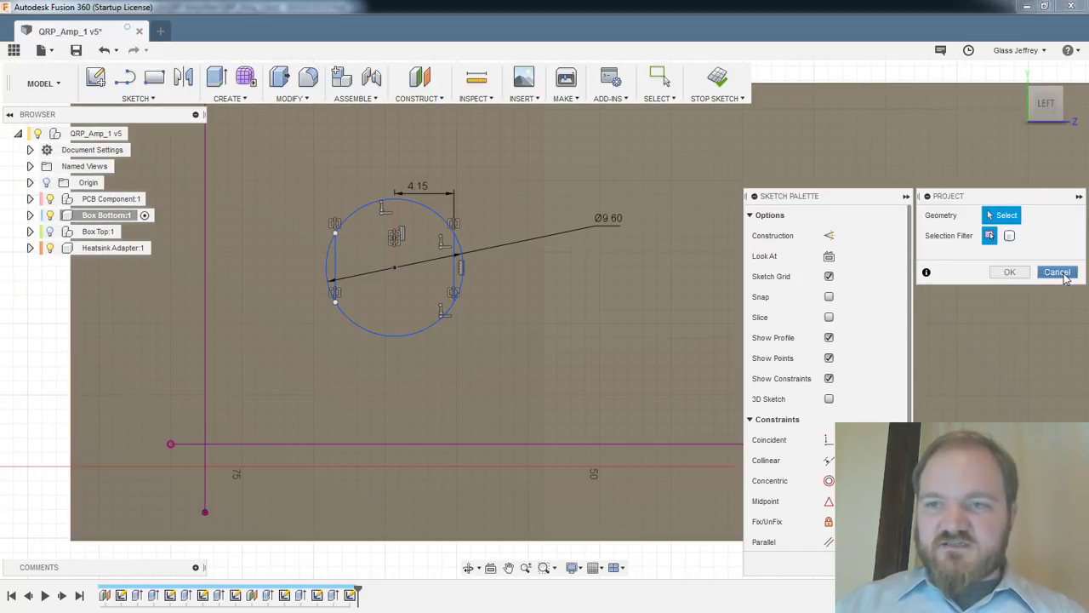
{"action": "left_click", "coordinate": [1056, 271]}
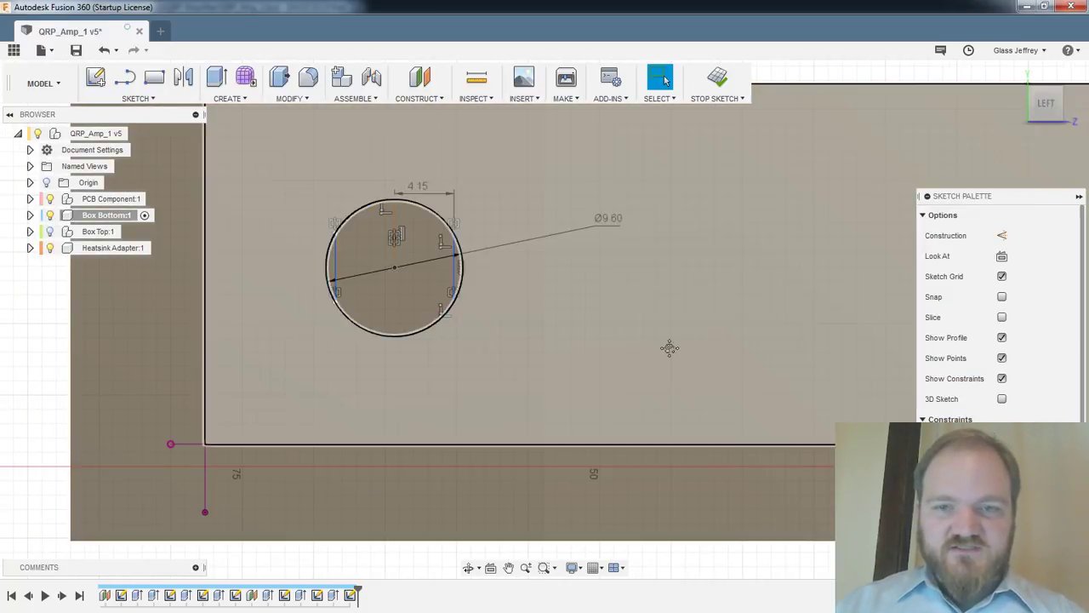
Try to sketch a circle about 58 mm in diameter, centred on the short projected segment's midpoint at the board edge
{"action": "middle_click_drag", "start_coordinate": [668, 348], "coordinate": [554, 329]}
{"action": "scroll", "coordinate": [618, 342], "scroll_direction": "down", "scroll_amount": 3}
{"action": "middle_click_drag", "start_coordinate": [703, 388], "coordinate": [638, 377]}
{"action": "key", "text": "l"}
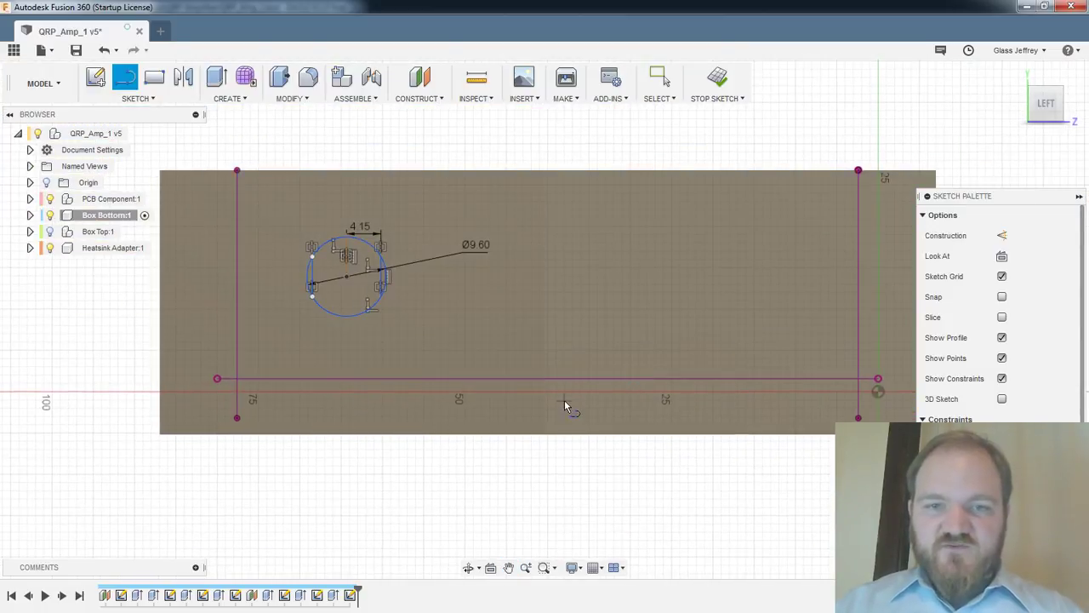
{"action": "key", "text": "c"}
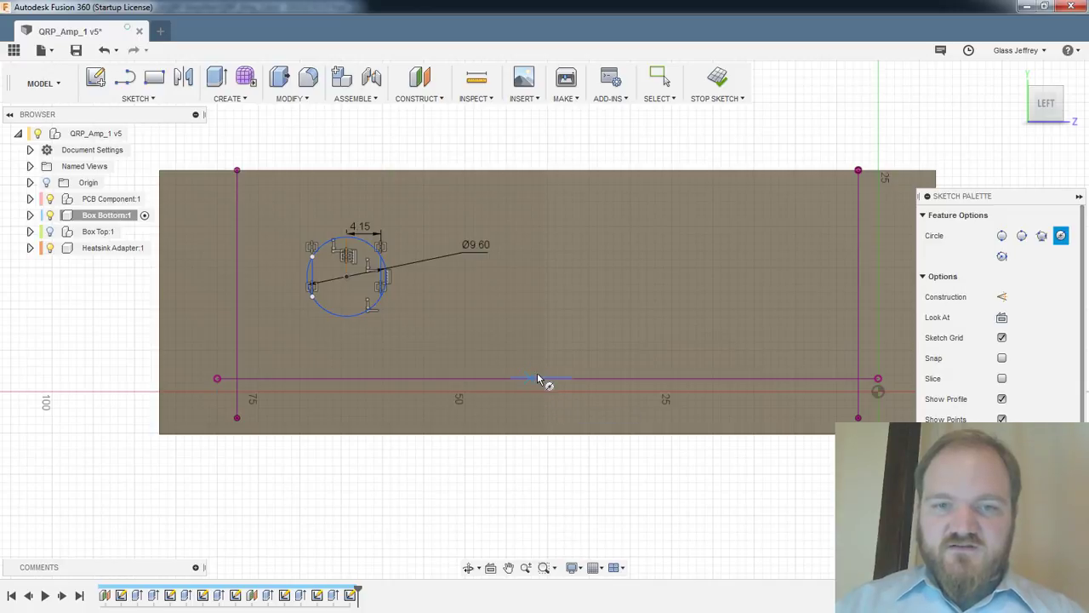
{"action": "left_click", "coordinate": [541, 378]}
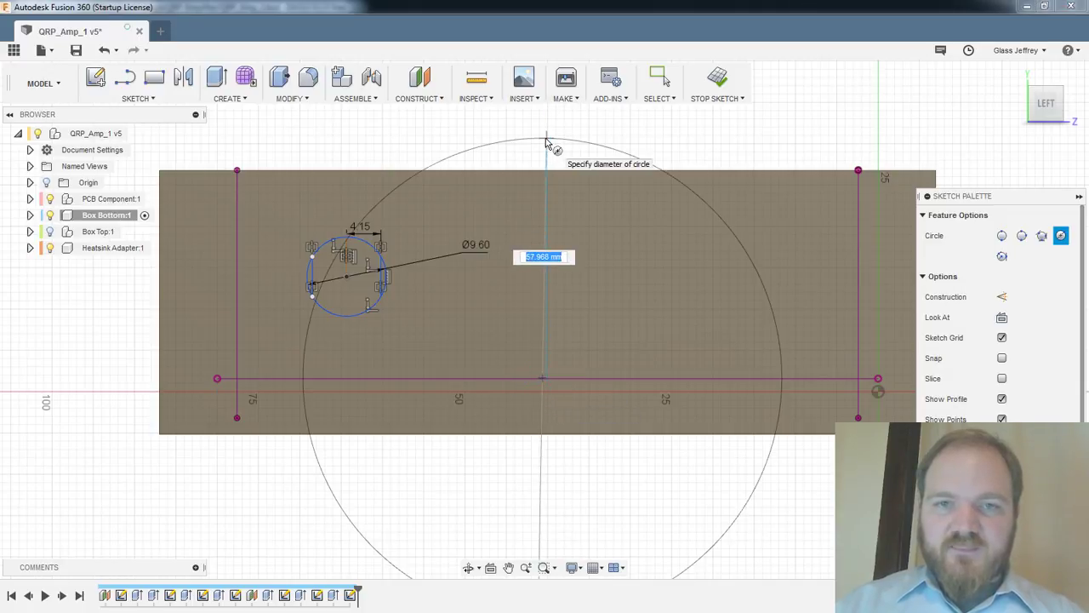
{"action": "left_click", "coordinate": [546, 138]}
{"action": "key", "text": "Escape"}
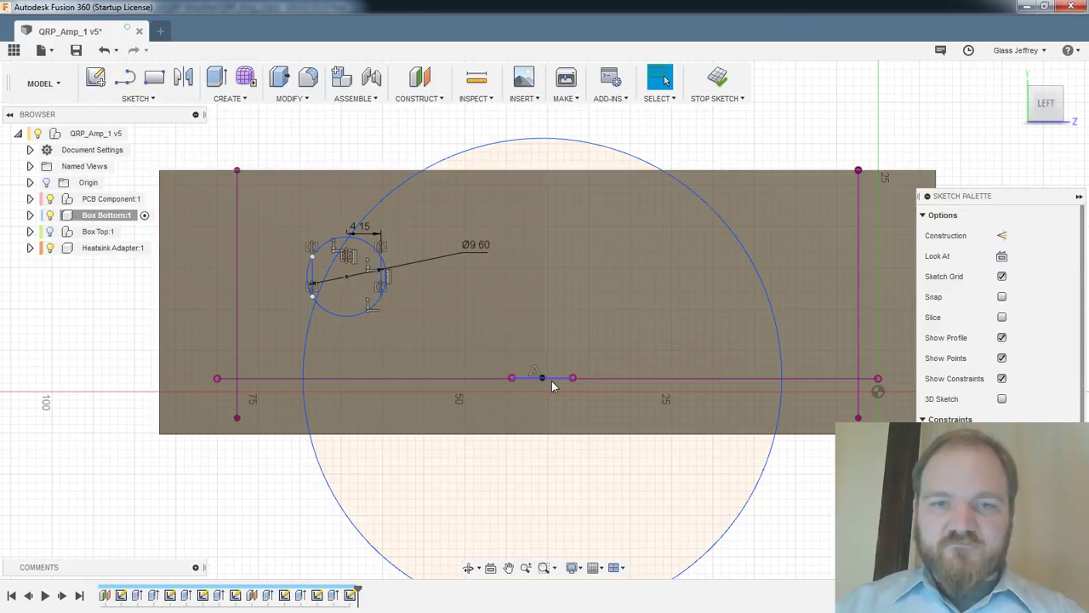
{"action": "scroll", "coordinate": [548, 383], "scroll_direction": "up", "scroll_amount": 5}
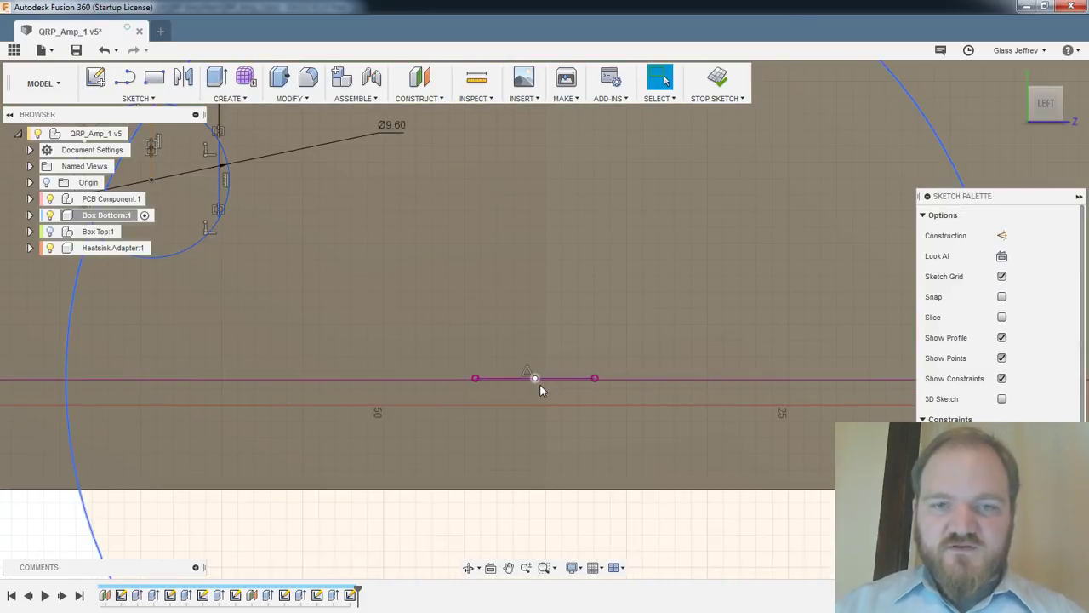
{"action": "key", "text": "ctrl+z"}
Draw a vertical construction line from the midpoint of the projected board edge up past the end wall's upper edge
{"action": "key", "text": "l"}
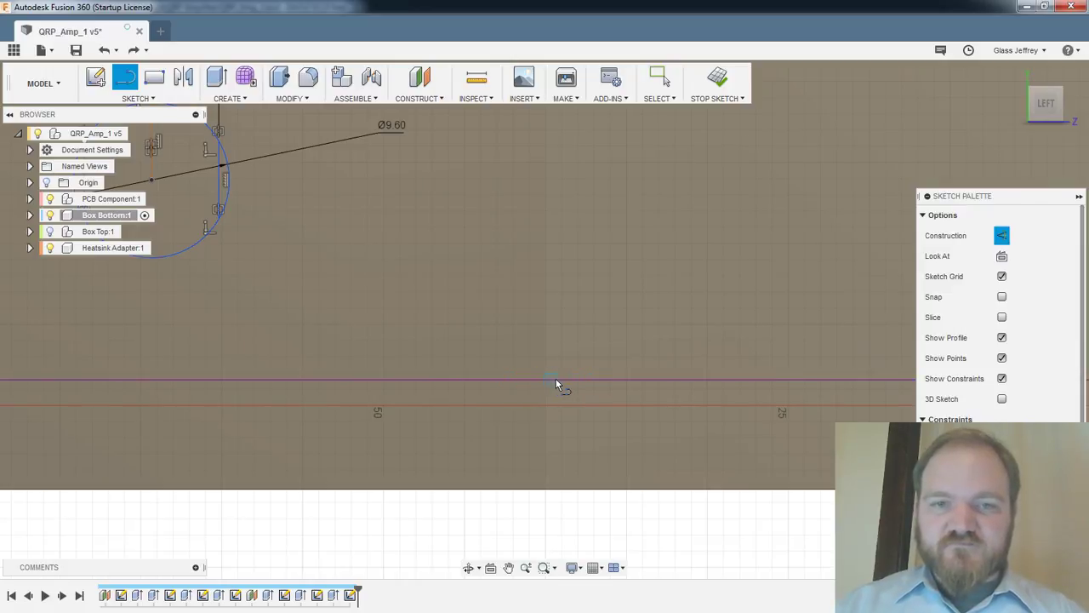
{"action": "scroll", "coordinate": [568, 391], "scroll_direction": "down", "scroll_amount": 5}
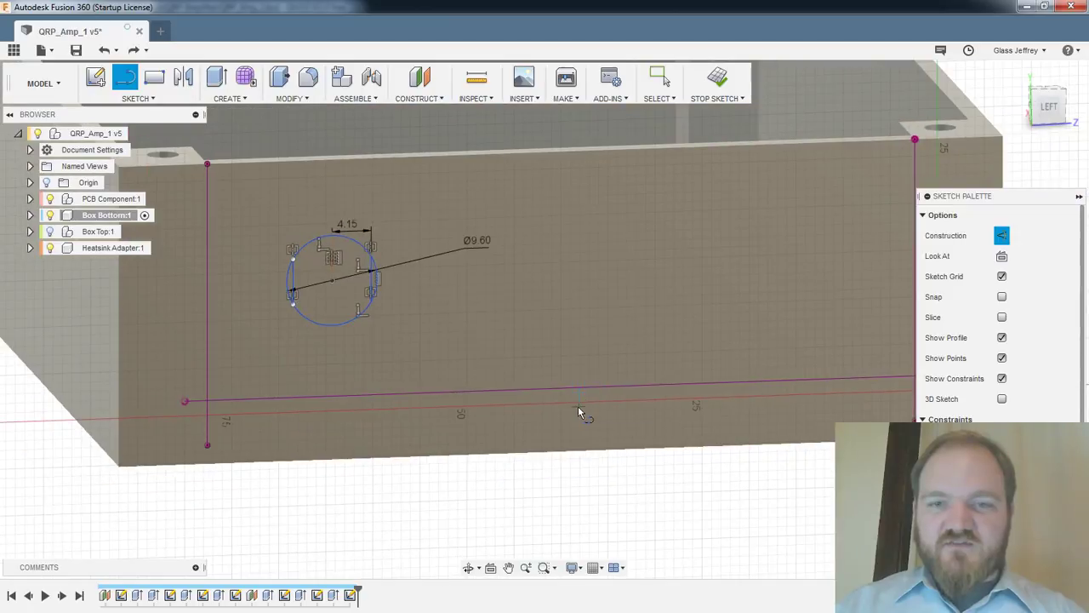
{"action": "scroll", "coordinate": [570, 400], "scroll_direction": "down", "scroll_amount": 2}
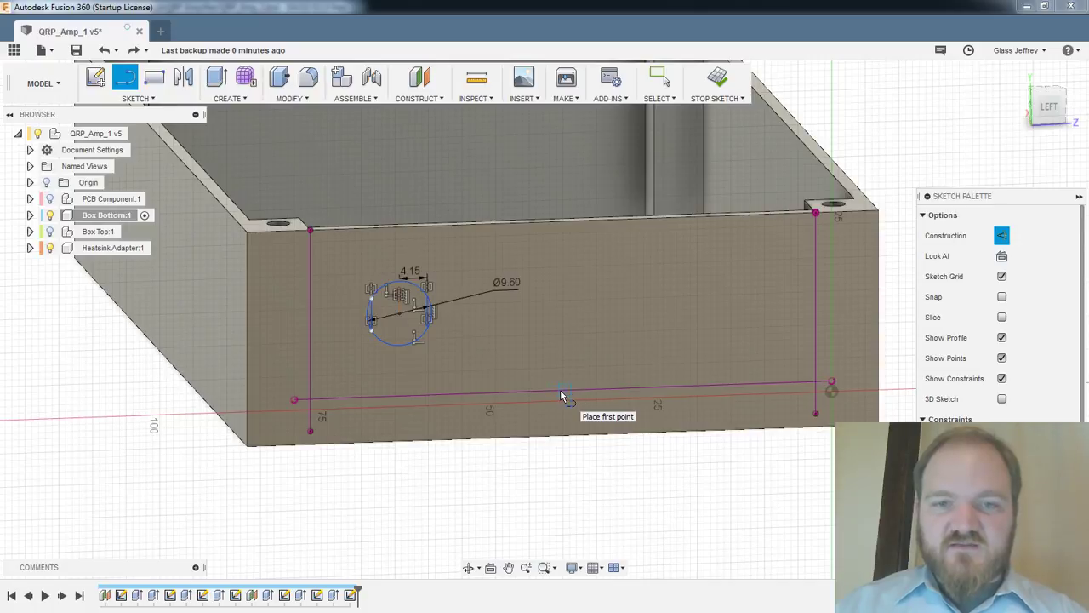
{"action": "left_click", "coordinate": [559, 392]}
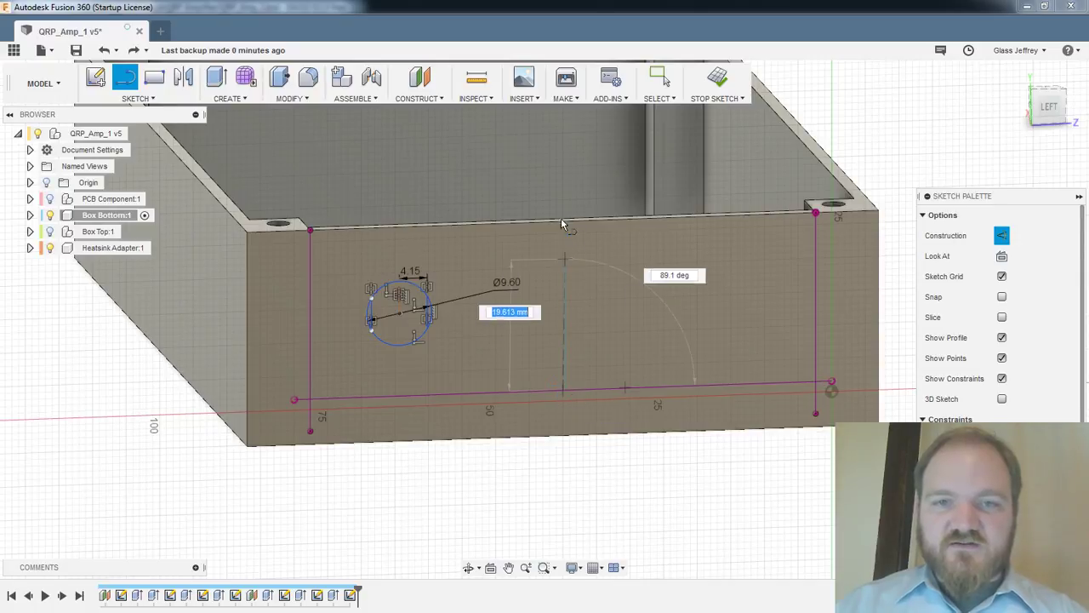
{"action": "left_click", "coordinate": [565, 154]}
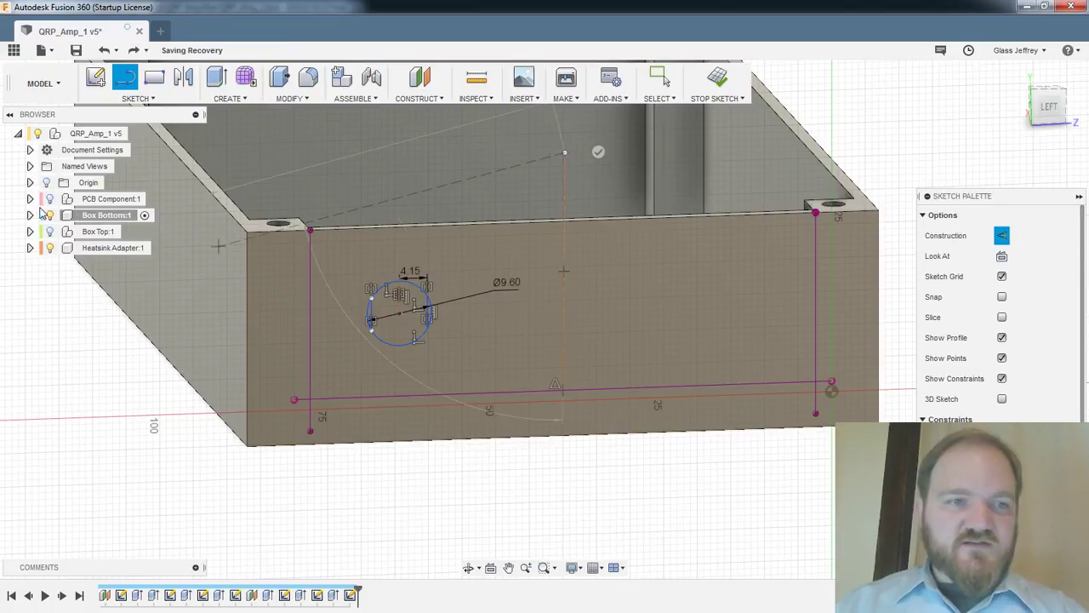
{"action": "middle_click_drag", "start_coordinate": [535, 352], "coordinate": [512, 285], "text": "shift"}
{"action": "key", "text": "Escape"}
{"action": "scroll", "coordinate": [399, 323], "scroll_direction": "up", "scroll_amount": 1}
{"action": "scroll", "coordinate": [399, 319], "scroll_direction": "up", "scroll_amount": 2}
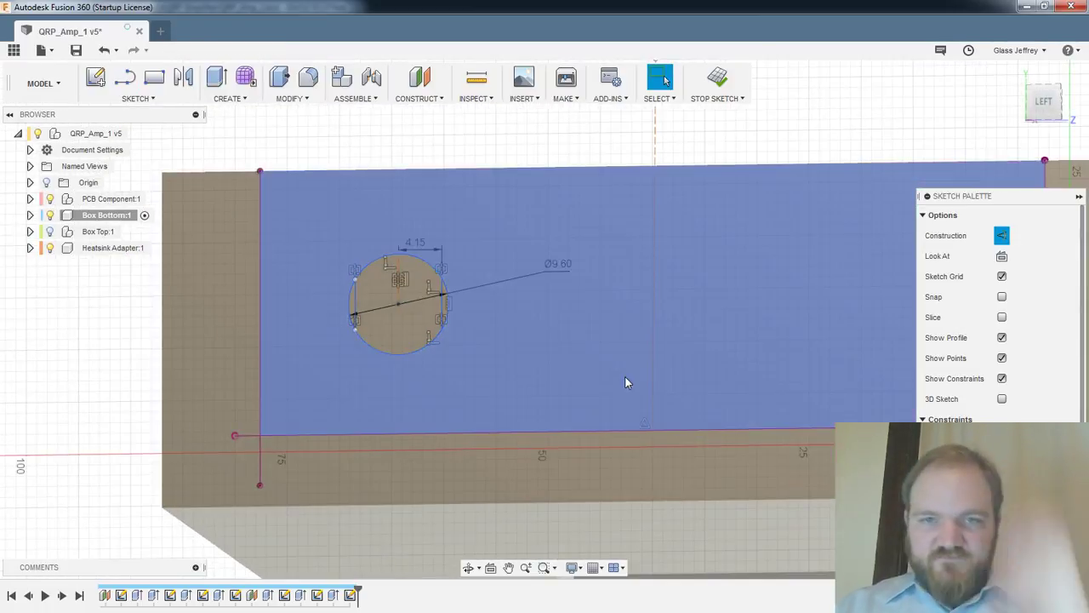
Dimension the distance from the opening's centre to the midpoint construction line, trying 18 mm and undoing that value
{"action": "mouse_move", "coordinate": [588, 365]}
{"action": "middle_mouse_down", "text": "shift"}
{"action": "mouse_move", "coordinate": [565, 379]}
{"action": "mouse_move", "coordinate": [588, 361]}
{"action": "middle_mouse_up", "text": "shift"}
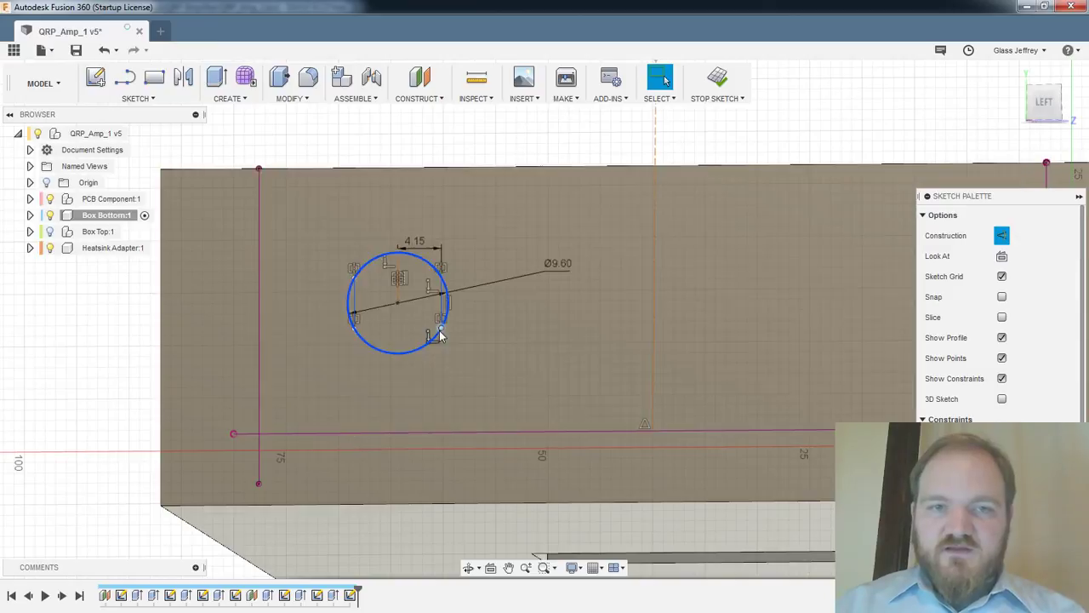
{"action": "scroll", "coordinate": [438, 329], "scroll_direction": "up", "scroll_amount": 2}
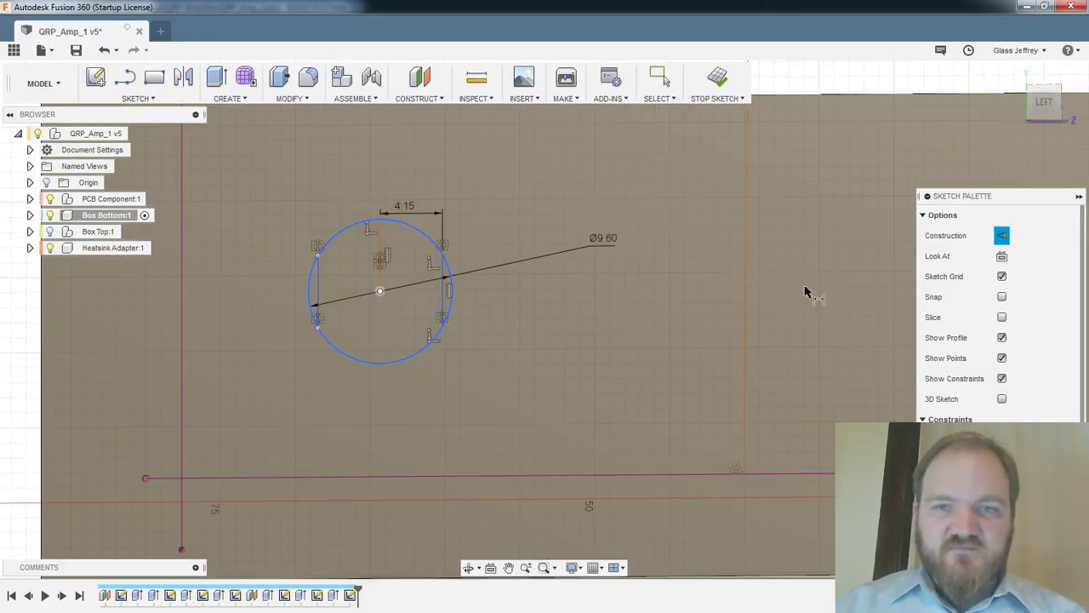
{"action": "left_click", "coordinate": [630, 304]}
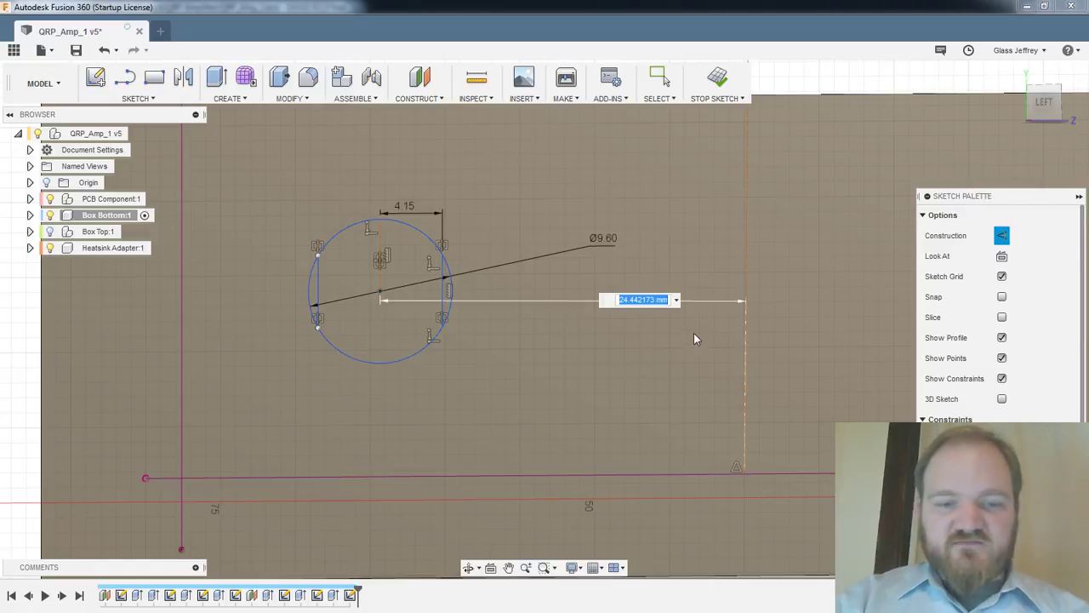
{"action": "type", "text": "18"}
{"action": "key", "text": "Return"}
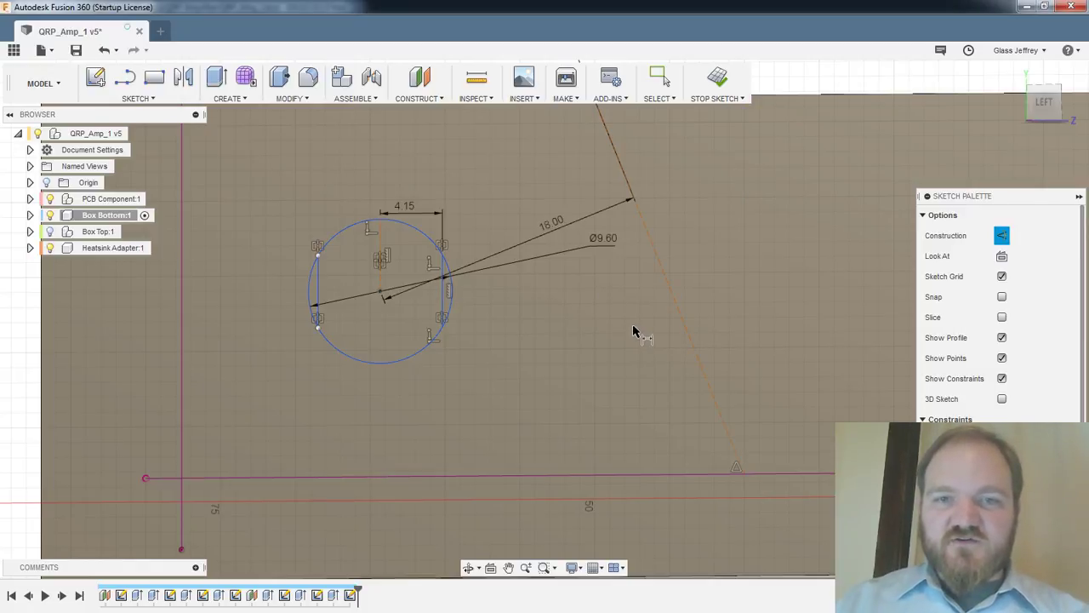
{"action": "scroll", "coordinate": [754, 306], "scroll_direction": "down", "scroll_amount": 1}
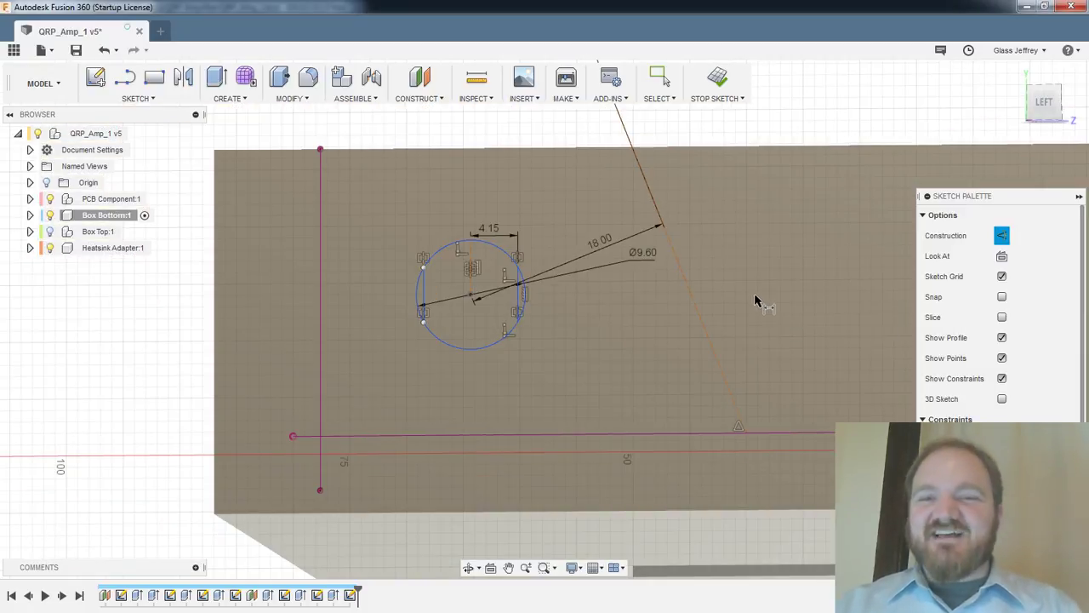
{"action": "key", "text": "Escape"}
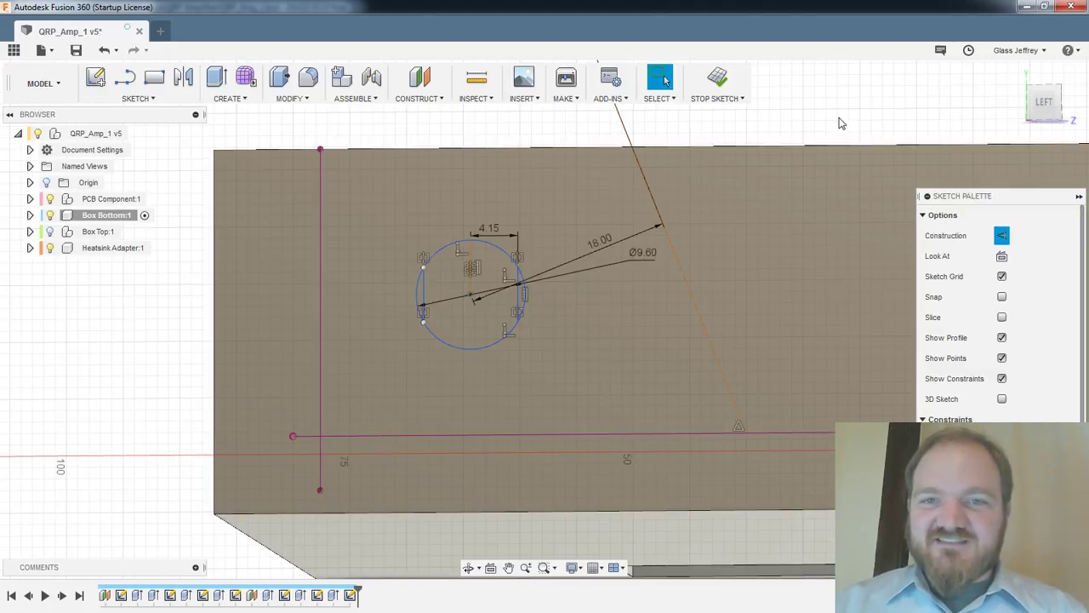
{"action": "key", "text": "ctrl+z"}
Apply a vertical constraint to the construction line at the board edge's midpoint
{"action": "scroll", "coordinate": [806, 355], "scroll_direction": "up", "scroll_amount": 2}
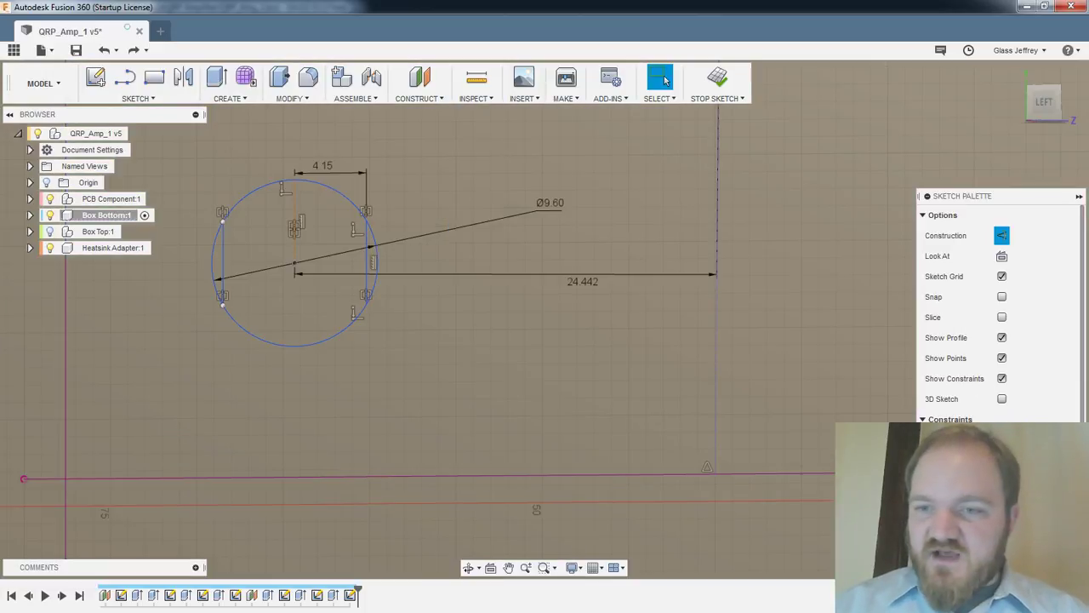
{"action": "scroll", "coordinate": [997, 315], "scroll_direction": "down", "scroll_amount": 3}
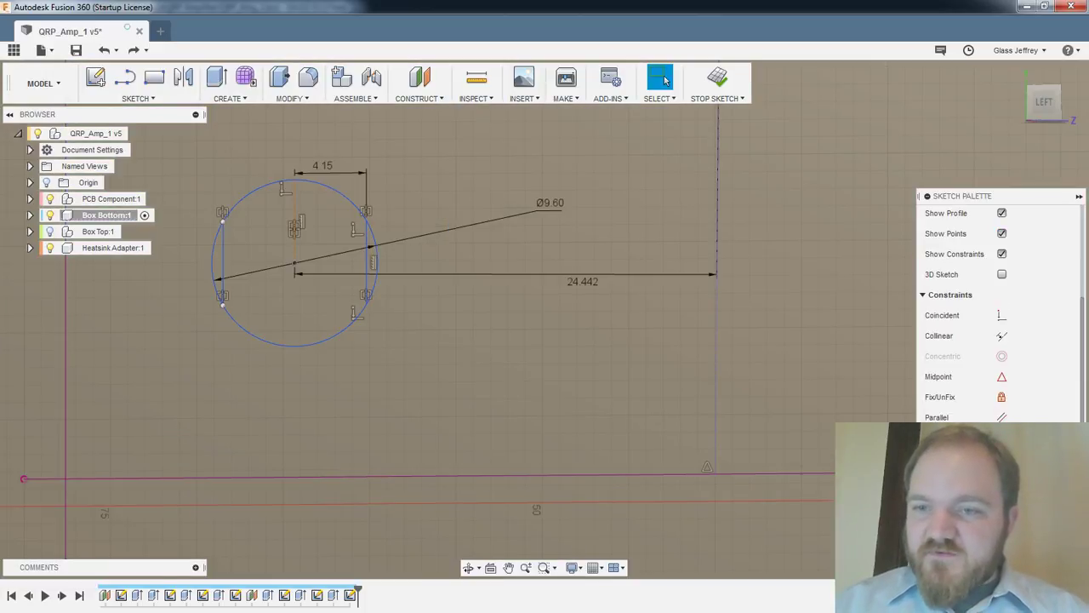
{"action": "left_click", "coordinate": [1001, 458]}
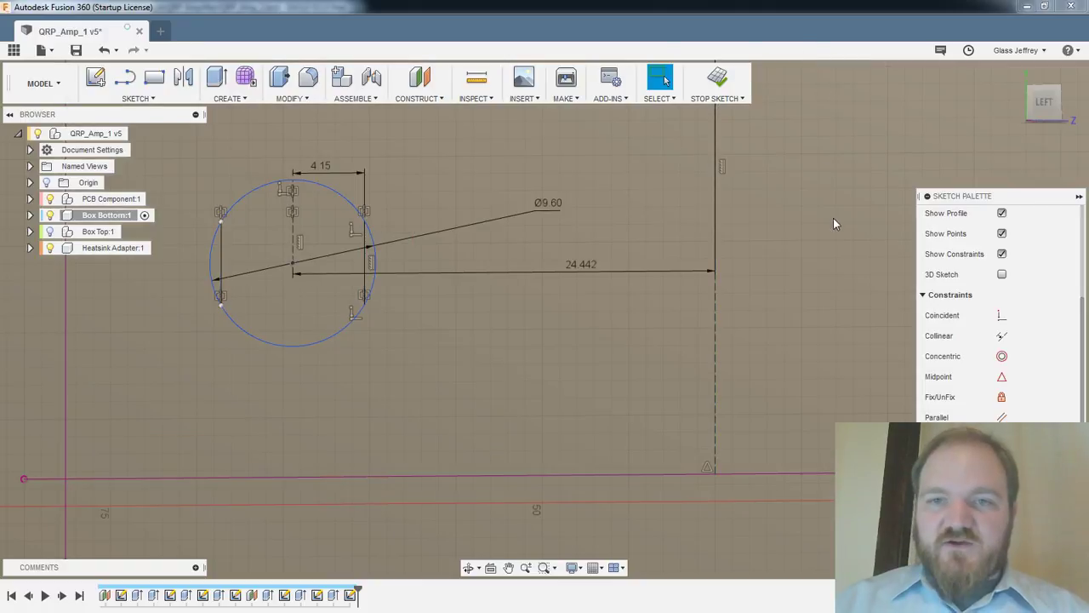
Set the horizontal distance between the opening's centre and the midpoint construction line to 18 mm
{"action": "scroll", "coordinate": [833, 224], "scroll_direction": "down", "scroll_amount": 2}
{"action": "double_click", "coordinate": [643, 256]}
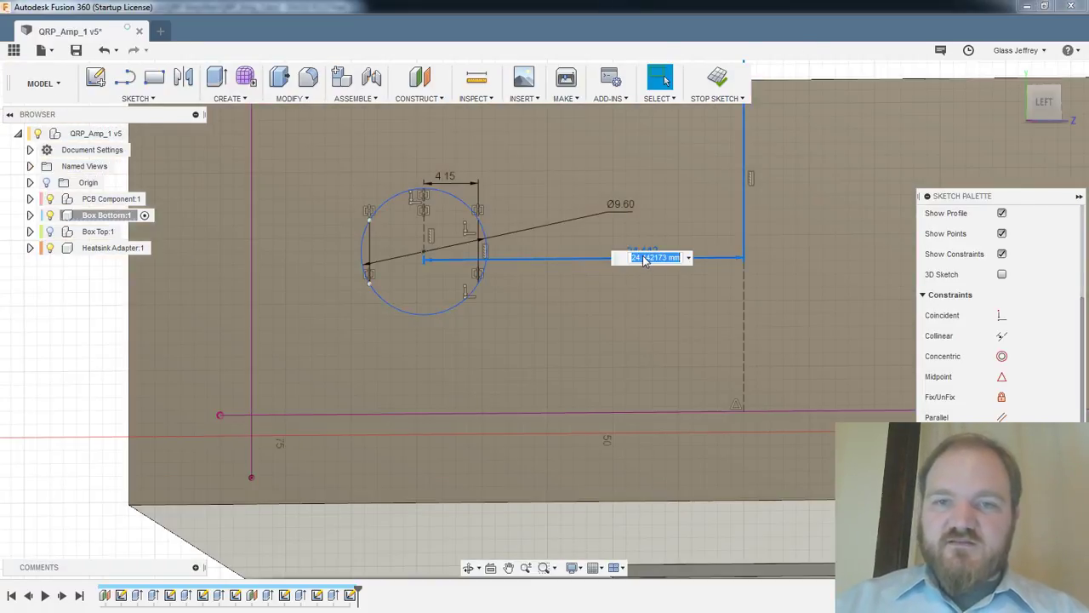
{"action": "key", "text": "Return"}
{"action": "scroll", "coordinate": [642, 256], "scroll_direction": "down", "scroll_amount": 3}
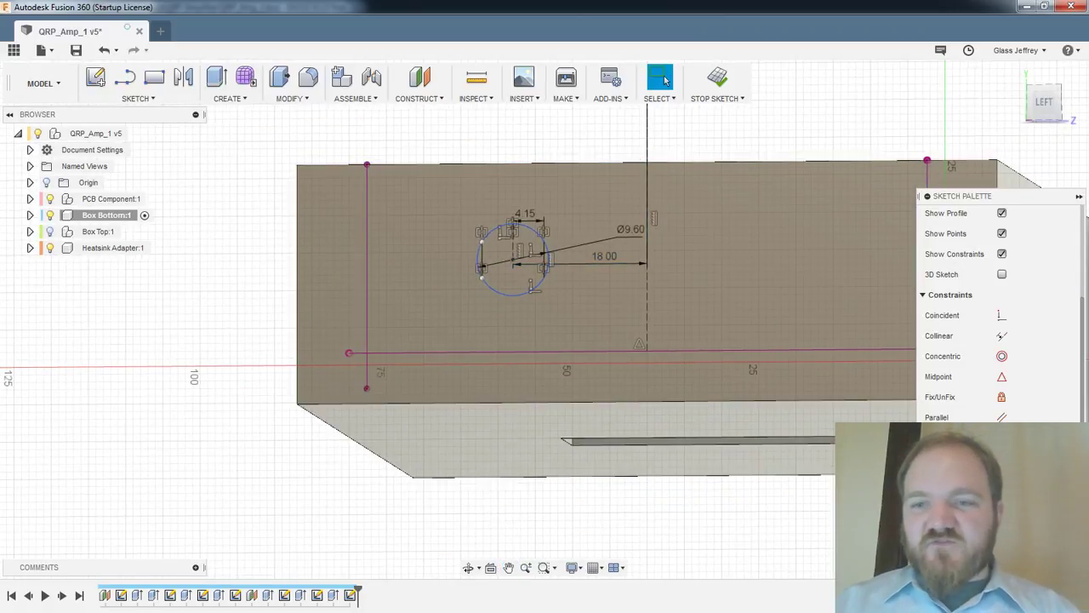
{"action": "scroll", "coordinate": [640, 281], "scroll_direction": "up", "scroll_amount": 2}
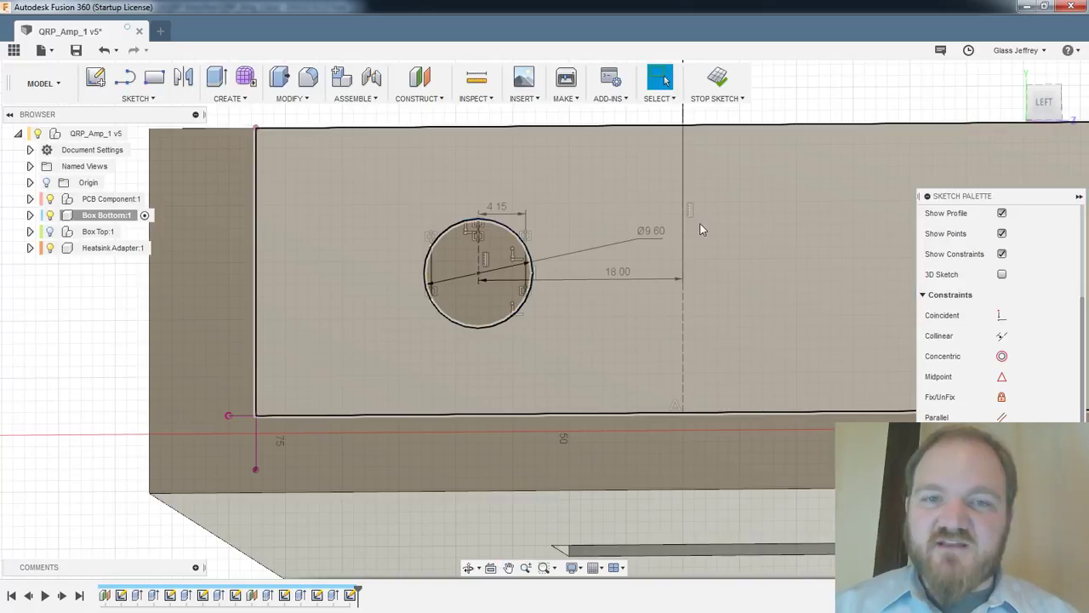
Set the opening's horizontal offset from the midpoint construction line to 22 mm
{"action": "scroll", "coordinate": [703, 230], "scroll_direction": "down", "scroll_amount": 2}
{"action": "double_click", "coordinate": [649, 260]}
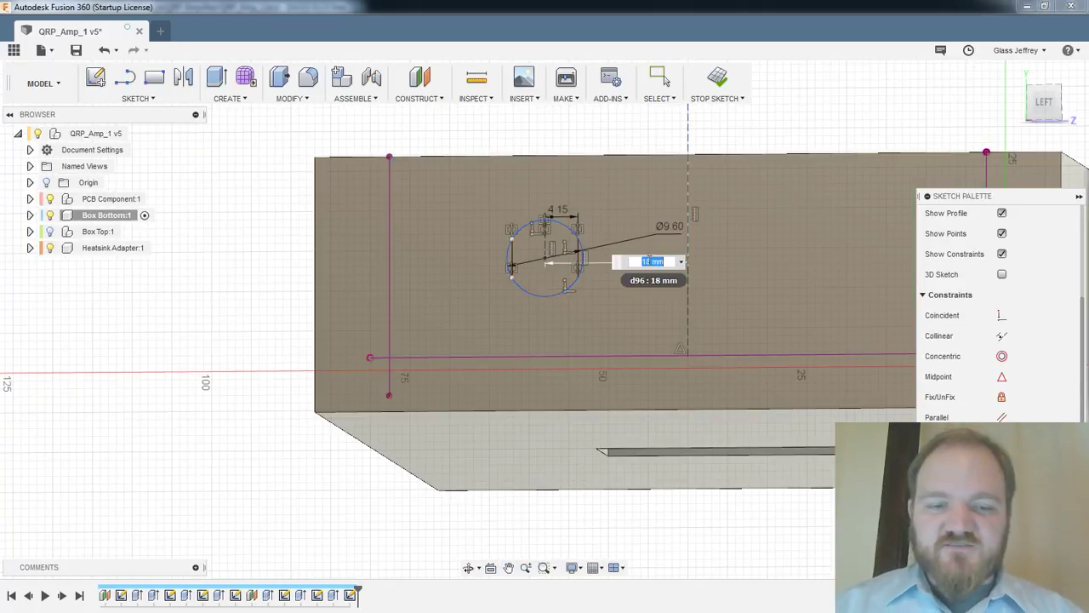
{"action": "type", "text": "22"}
{"action": "key", "text": "Return"}
{"action": "scroll", "coordinate": [651, 261], "scroll_direction": "down", "scroll_amount": 1}
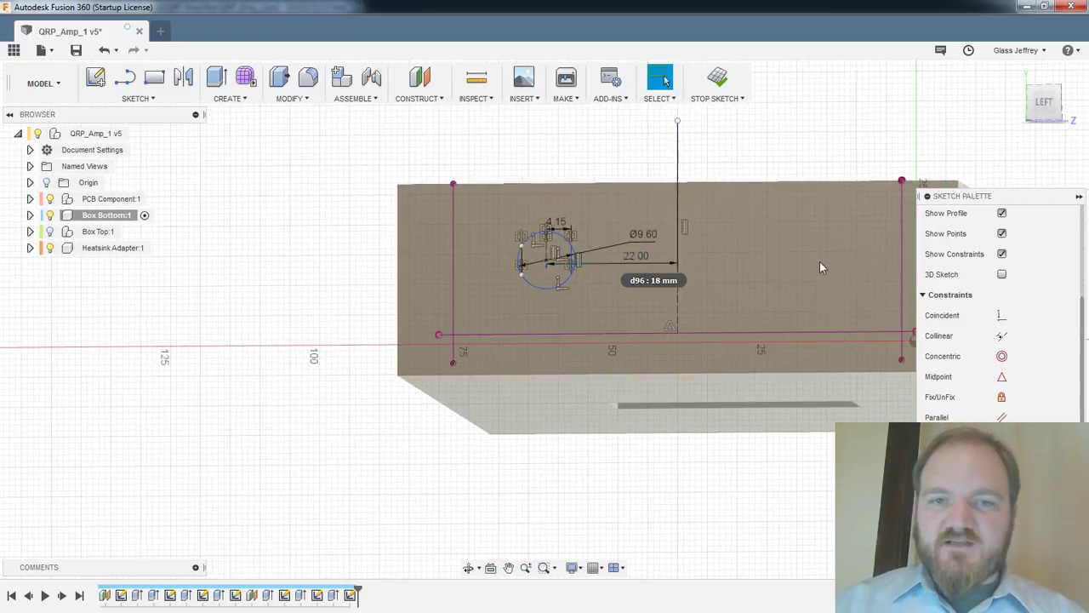
Check the opening against the circuit board, and dimension its centre 15 mm above the projected board edge
{"action": "mouse_move", "coordinate": [734, 212]}
{"action": "middle_mouse_down"}
{"action": "mouse_move", "coordinate": [664, 302]}
{"action": "mouse_move", "coordinate": [585, 449]}
{"action": "middle_mouse_up"}
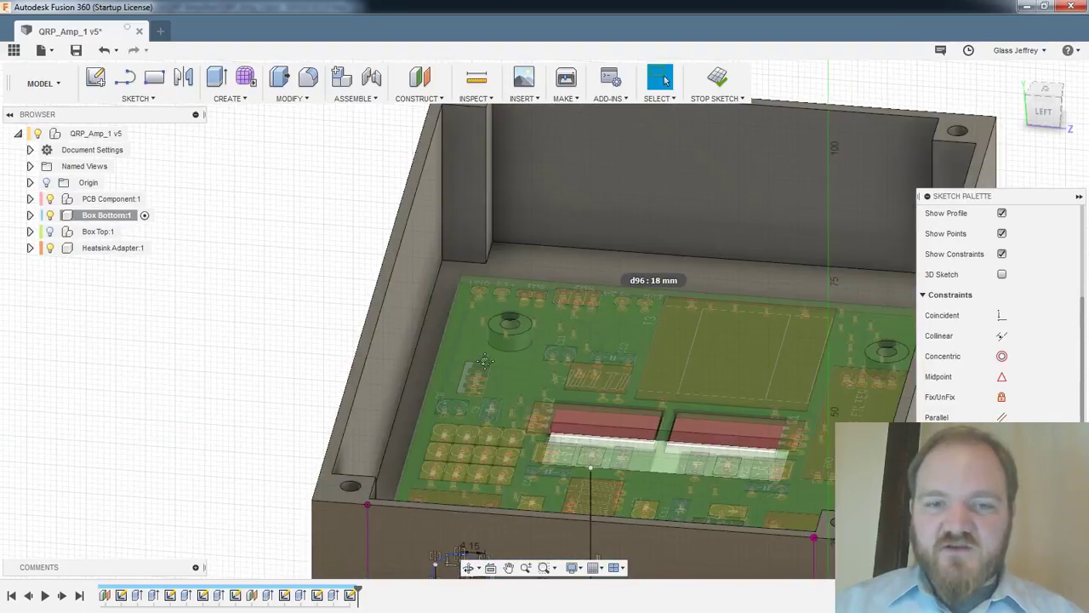
{"action": "middle_click_drag", "start_coordinate": [484, 361], "coordinate": [595, 442], "text": "shift"}
{"action": "scroll", "coordinate": [574, 449], "scroll_direction": "down", "scroll_amount": 1}
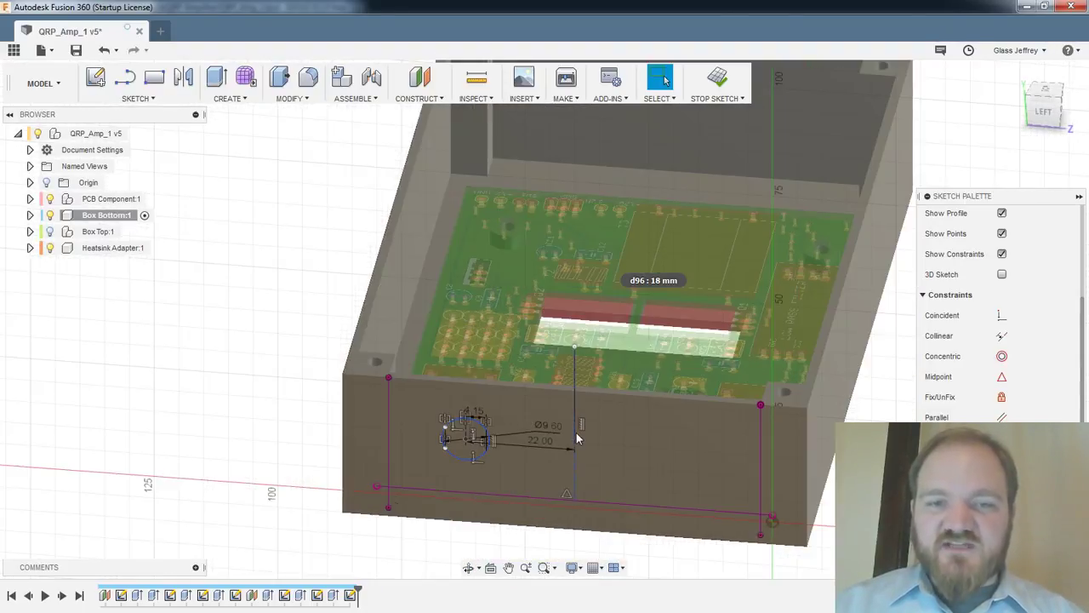
{"action": "scroll", "coordinate": [577, 434], "scroll_direction": "up", "scroll_amount": 2}
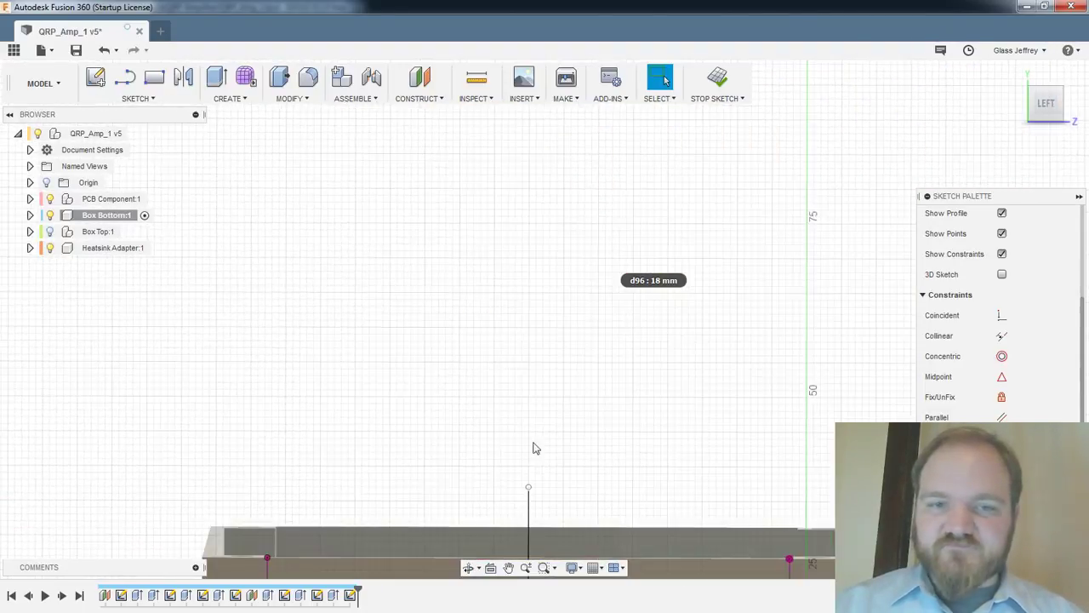
{"action": "mouse_move", "coordinate": [542, 425]}
{"action": "middle_mouse_down"}
{"action": "mouse_move", "coordinate": [588, 250]}
{"action": "mouse_move", "coordinate": [596, 168]}
{"action": "middle_mouse_up"}
{"action": "scroll", "coordinate": [484, 361], "scroll_direction": "up", "scroll_amount": 2}
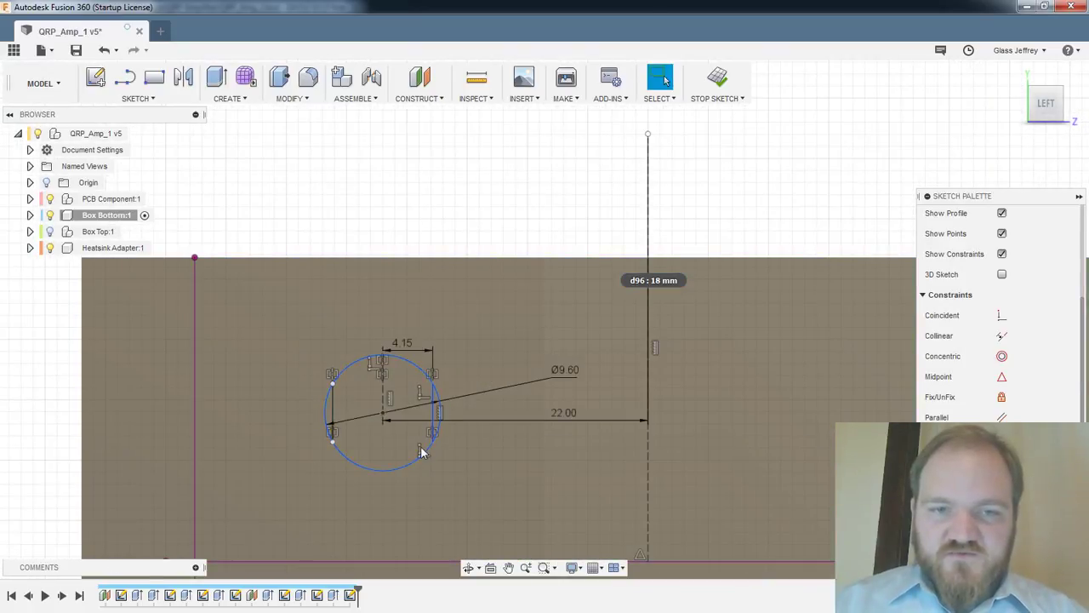
{"action": "middle_click_drag", "start_coordinate": [384, 459], "coordinate": [413, 329]}
{"action": "key", "text": "d"}
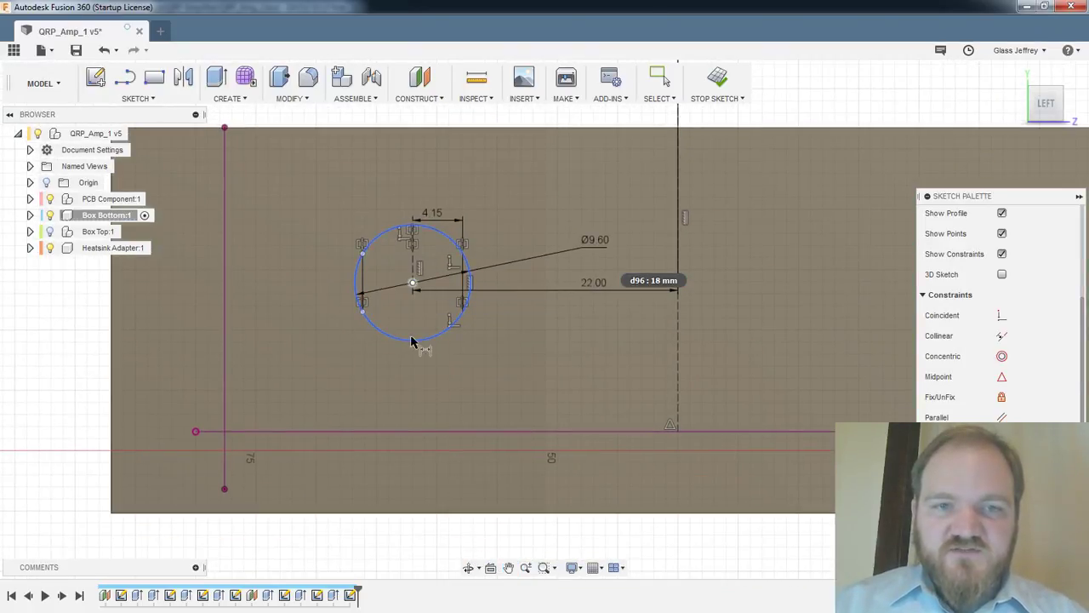
{"action": "left_click", "coordinate": [406, 432]}
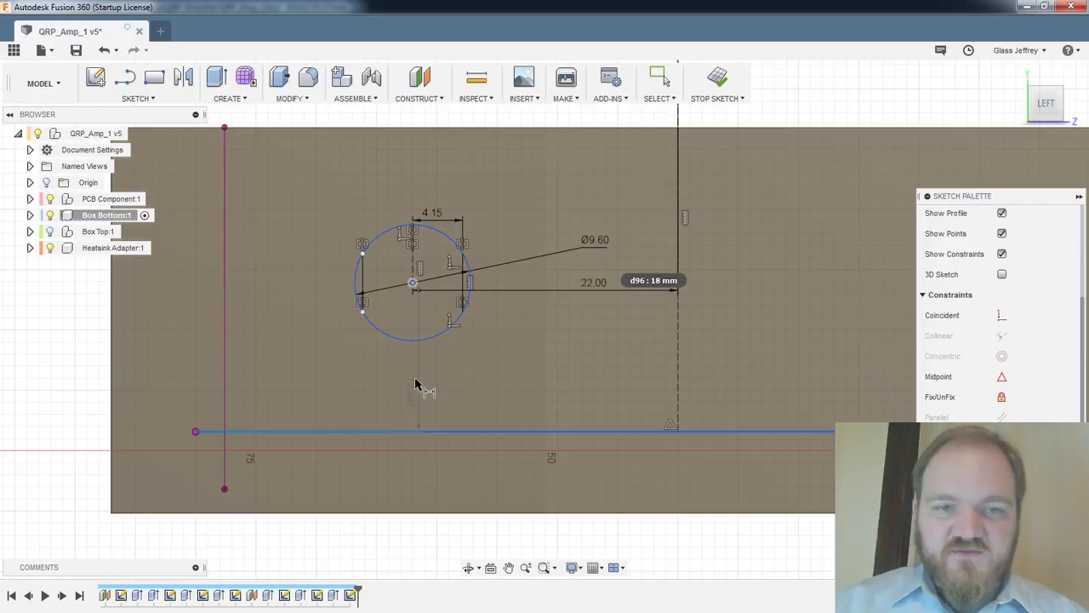
{"action": "left_click", "coordinate": [415, 384]}
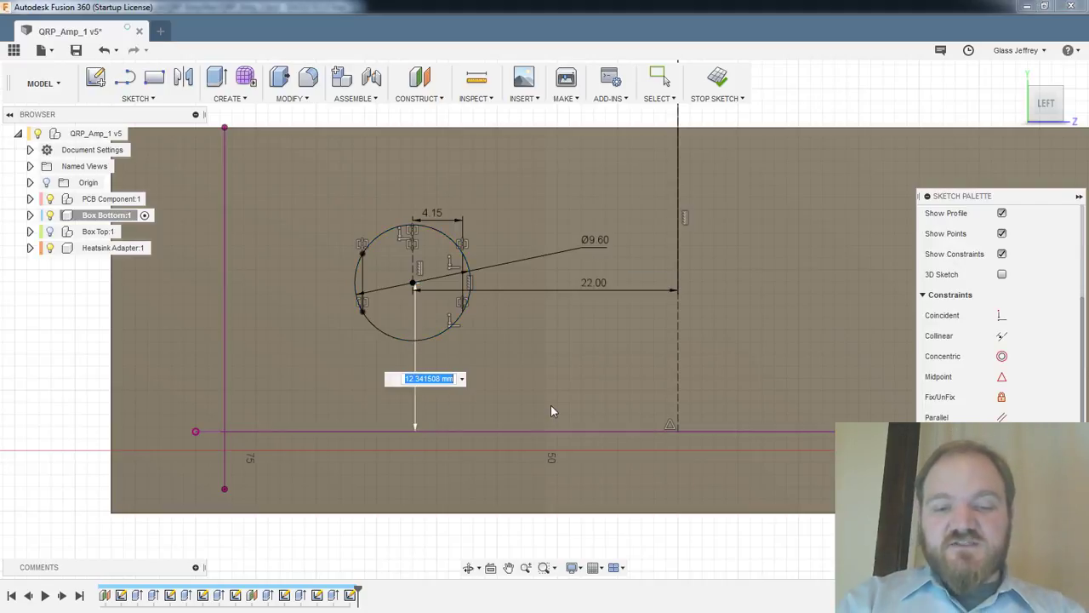
{"action": "type", "text": "15"}
{"action": "key", "text": "Return"}
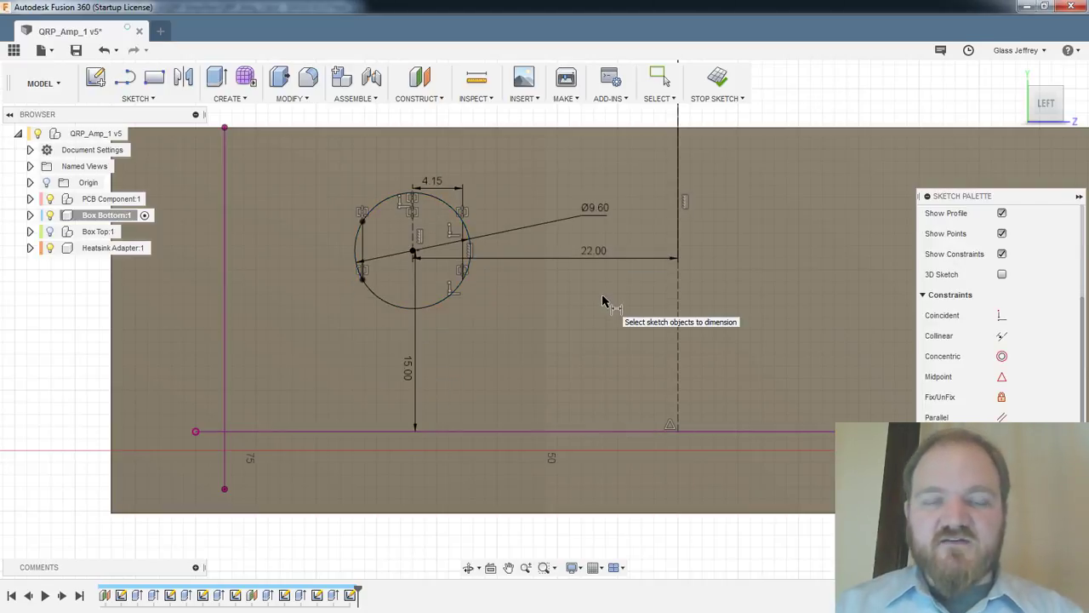
{"action": "key", "text": "Escape"}
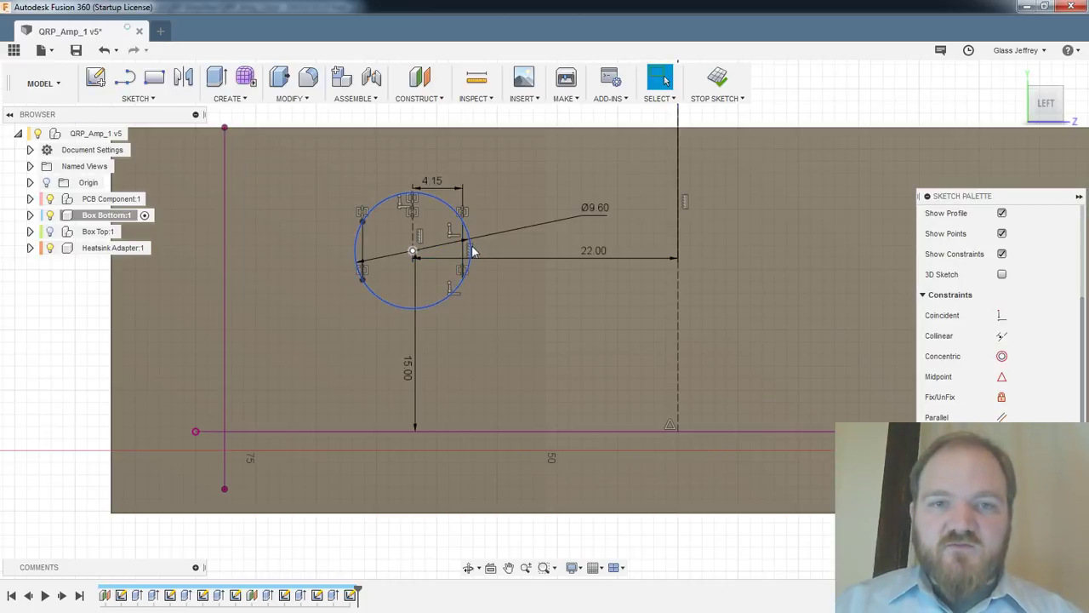
Mirror the double-flat opening's circle and both flats about the midpoint construction line
{"action": "left_click", "coordinate": [466, 252]}
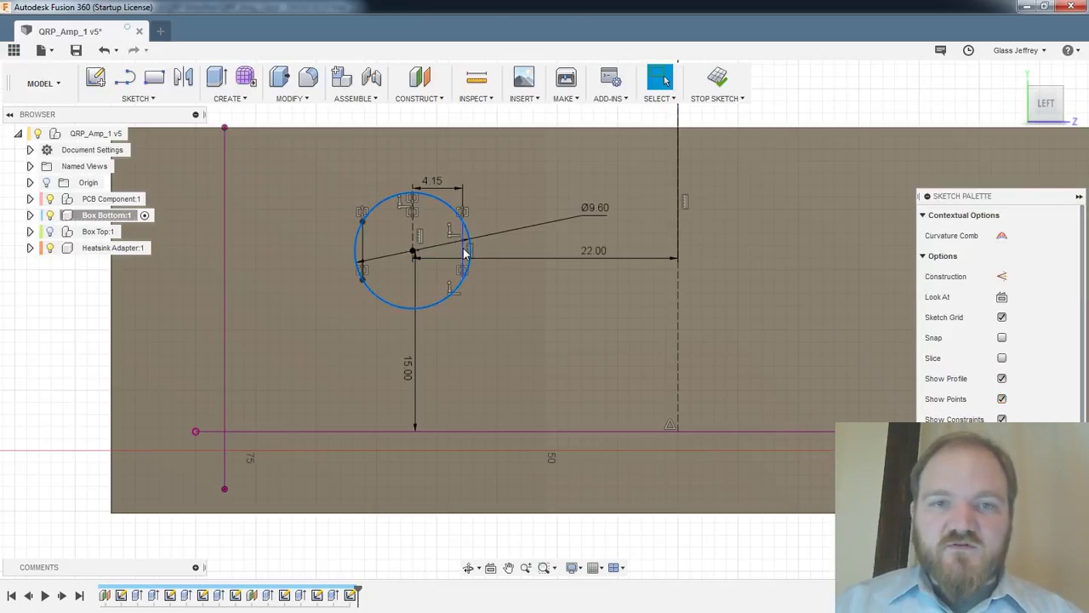
{"action": "left_click", "coordinate": [182, 78]}
{"action": "left_click", "coordinate": [987, 236]}
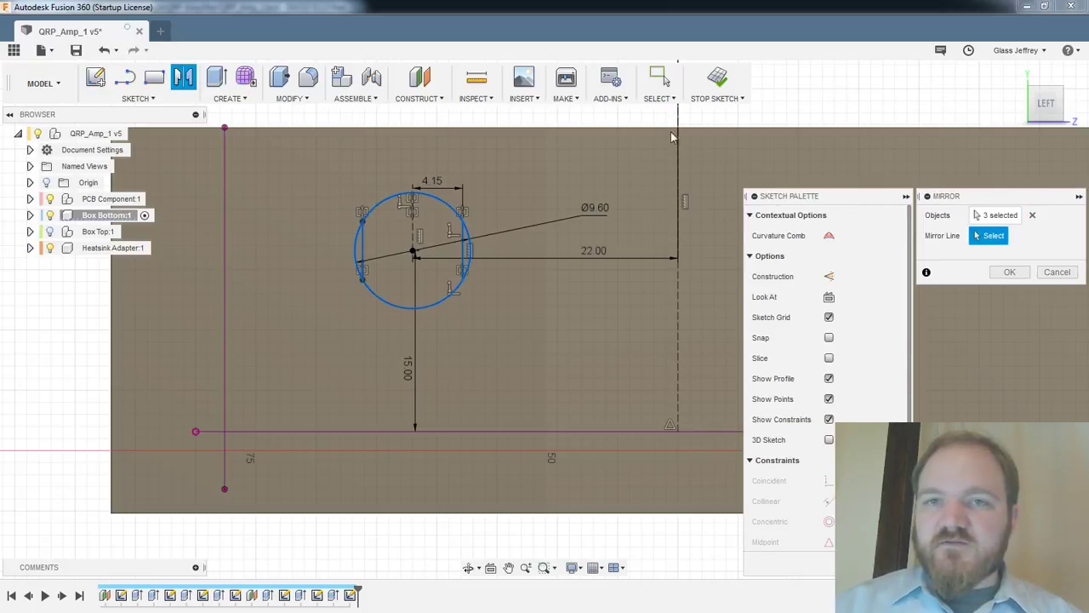
{"action": "left_click", "coordinate": [679, 292]}
{"action": "key", "text": "Return"}
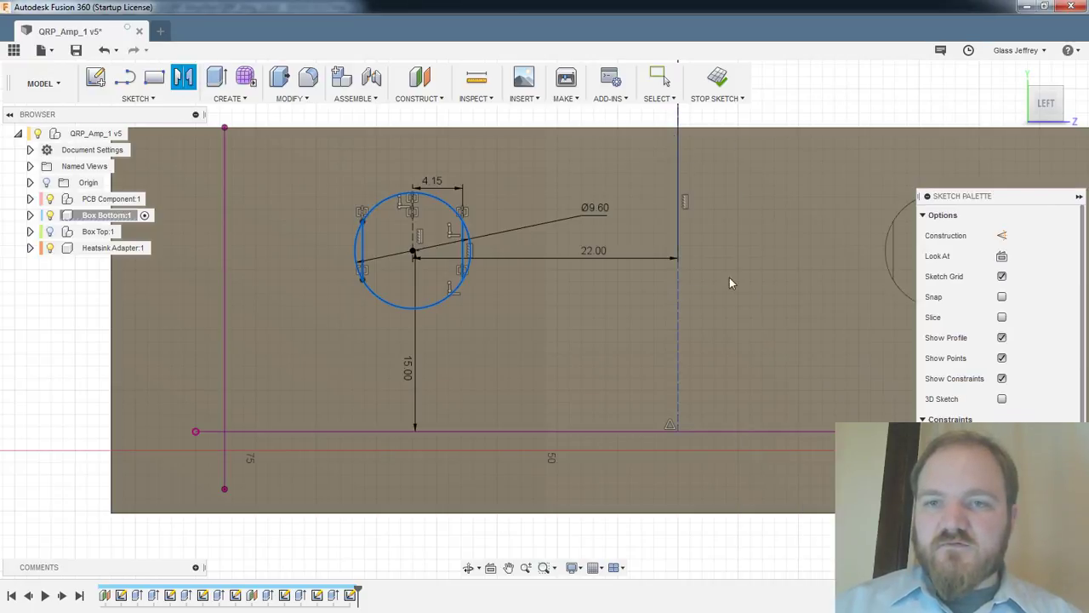
{"action": "middle_click_drag", "start_coordinate": [718, 274], "coordinate": [561, 257]}
{"action": "scroll", "coordinate": [560, 257], "scroll_direction": "down", "scroll_amount": 1}
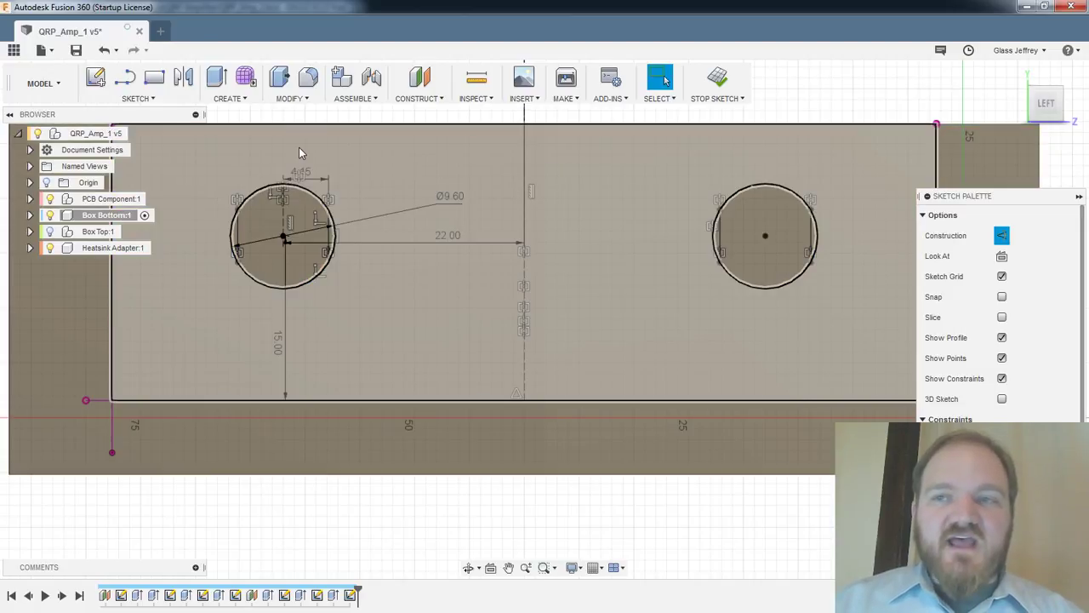
Sketch a small circle about 2.9 mm in diameter between the two openings, just left of the midpoint construction line and above the board edge
{"action": "scroll", "coordinate": [413, 198], "scroll_direction": "up", "scroll_amount": 1}
{"action": "scroll", "coordinate": [412, 199], "scroll_direction": "up", "scroll_amount": 1}
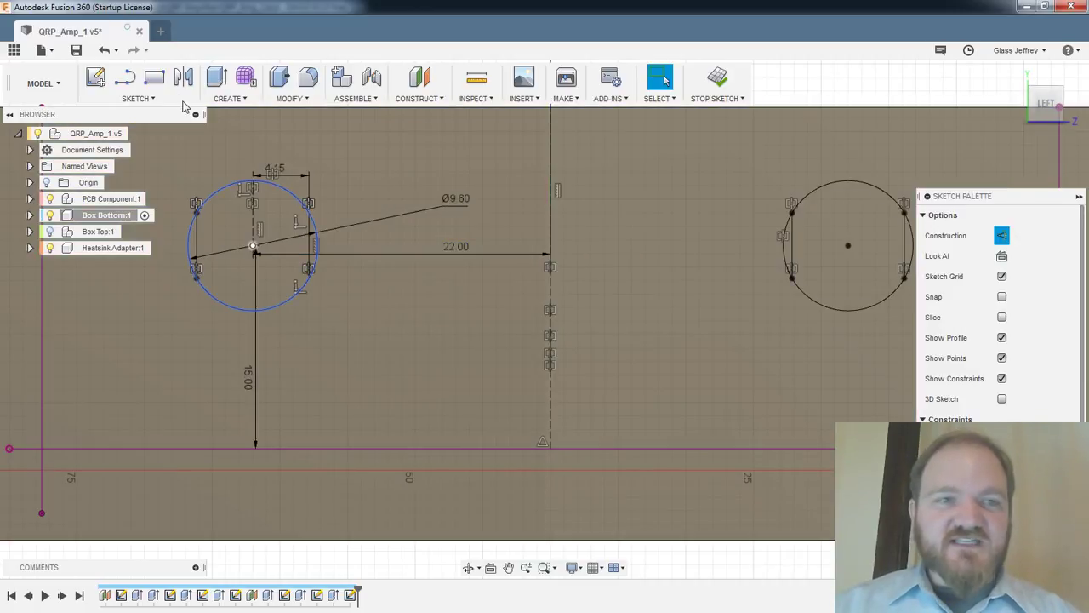
{"action": "left_click", "coordinate": [100, 79]}
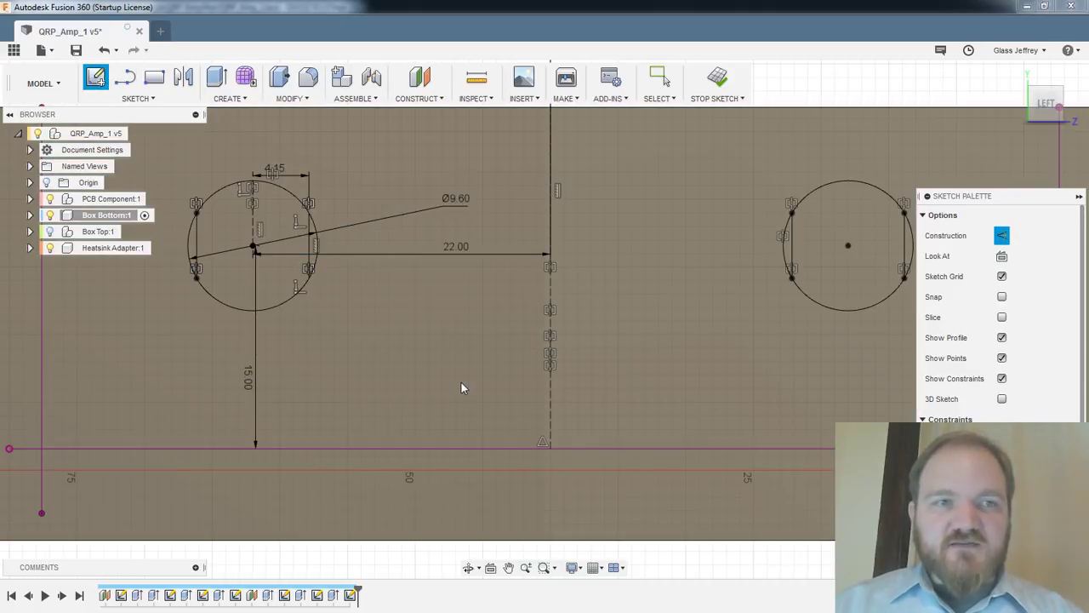
{"action": "key", "text": "c"}
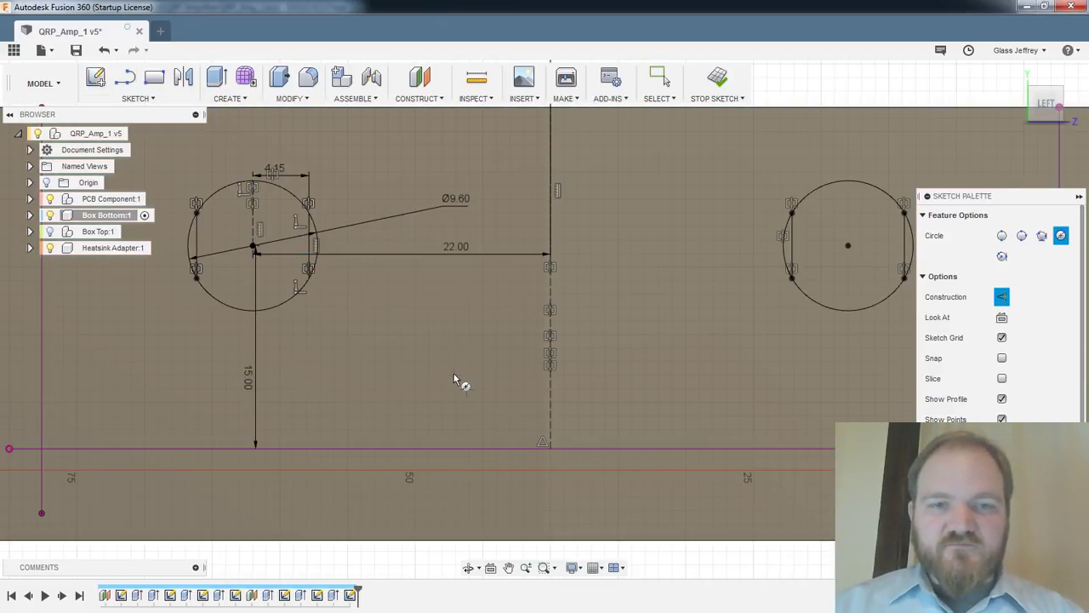
{"action": "left_click", "coordinate": [453, 379]}
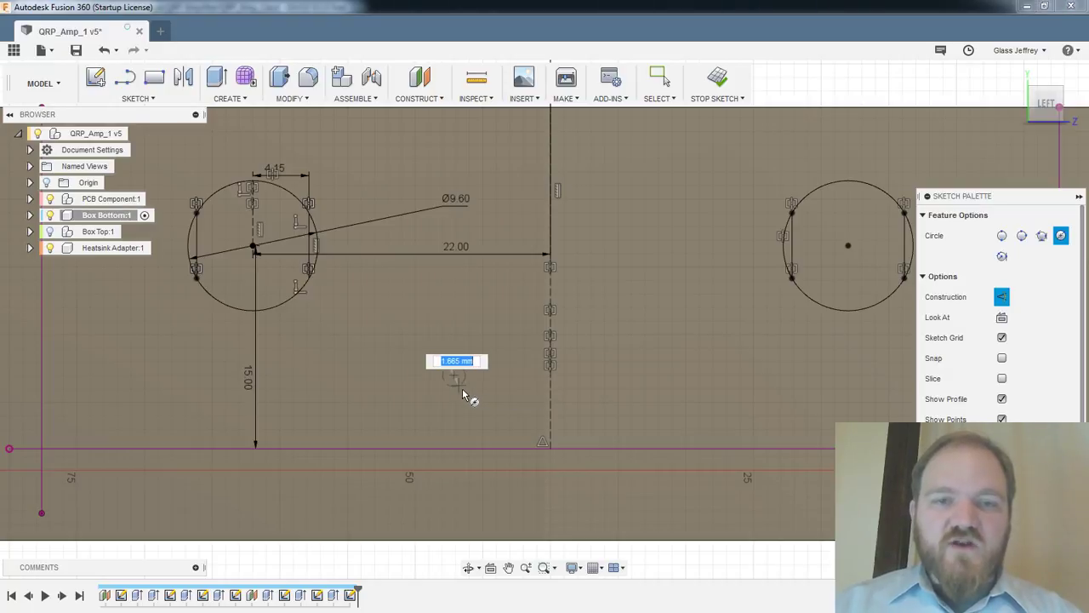
{"action": "left_click", "coordinate": [463, 398]}
{"action": "key", "text": "Escape"}
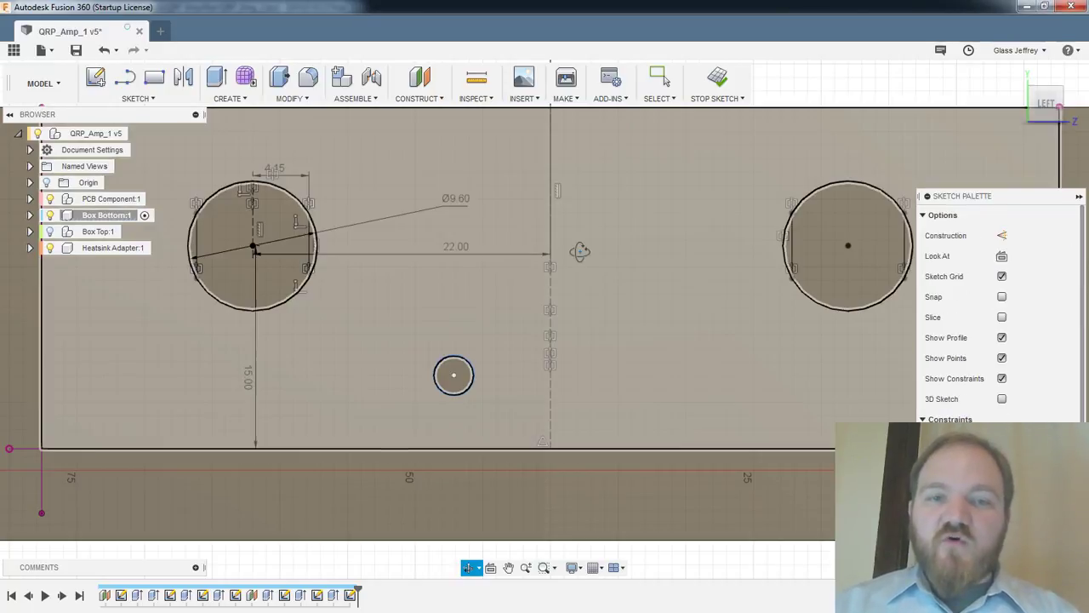
Inspect the board beside the end wall, and switch to EAGLE to examine the schematic's RF sense and output indicator LED circuits
{"action": "left_click_drag", "start_coordinate": [579, 251], "coordinate": [575, 299]}
{"action": "scroll", "coordinate": [573, 294], "scroll_direction": "down", "scroll_amount": 4}
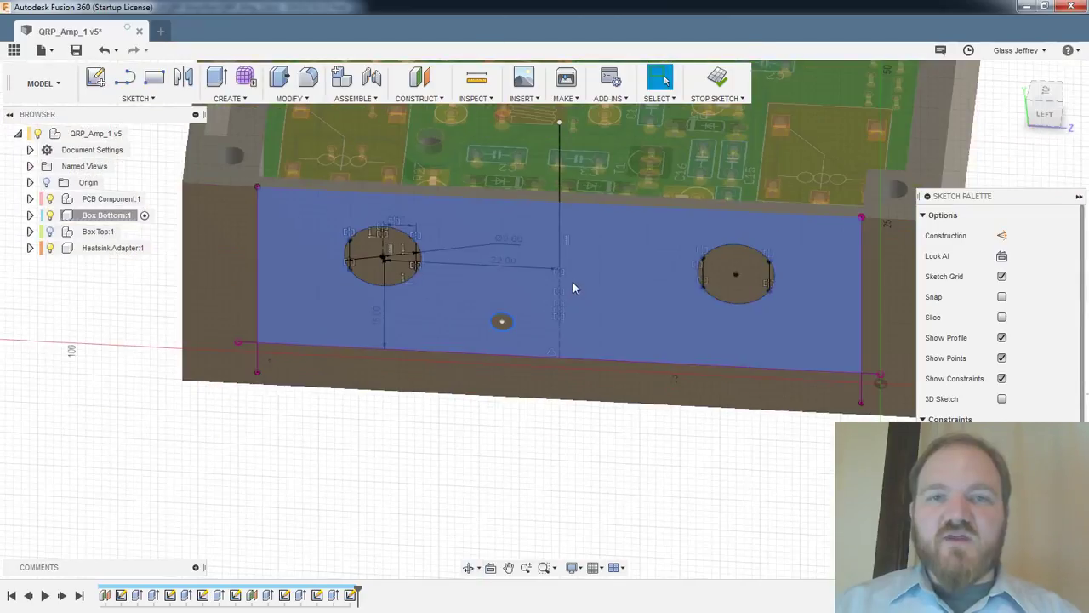
{"action": "middle_click_drag", "start_coordinate": [558, 235], "coordinate": [509, 279], "text": "shift"}
{"action": "middle_click_drag", "start_coordinate": [495, 184], "coordinate": [452, 339]}
{"action": "middle_click_drag", "start_coordinate": [414, 192], "coordinate": [491, 260]}
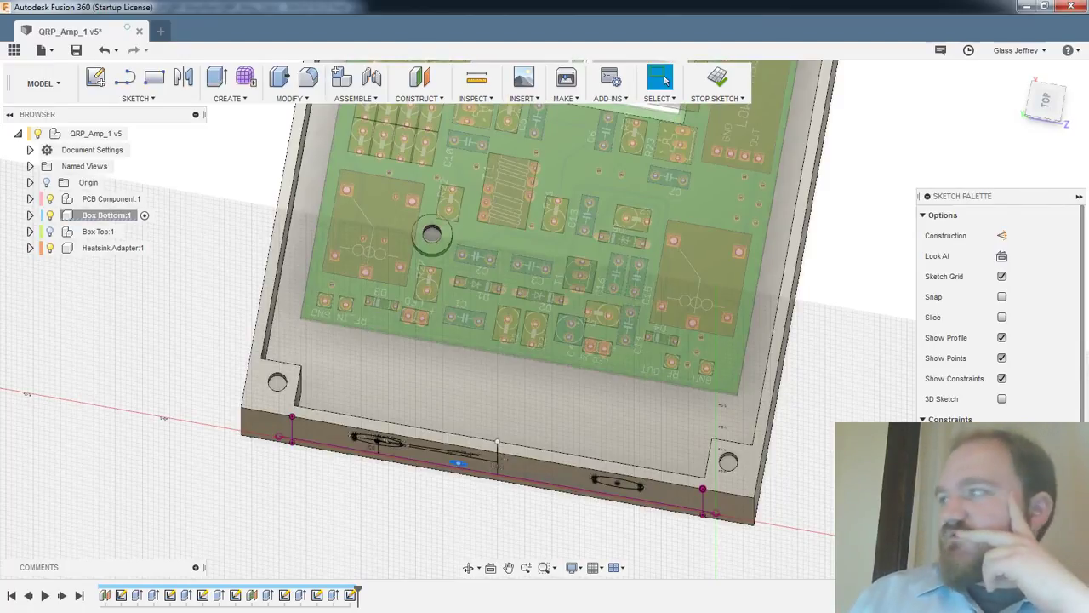
{"action": "key", "text": "alt+Tab"}
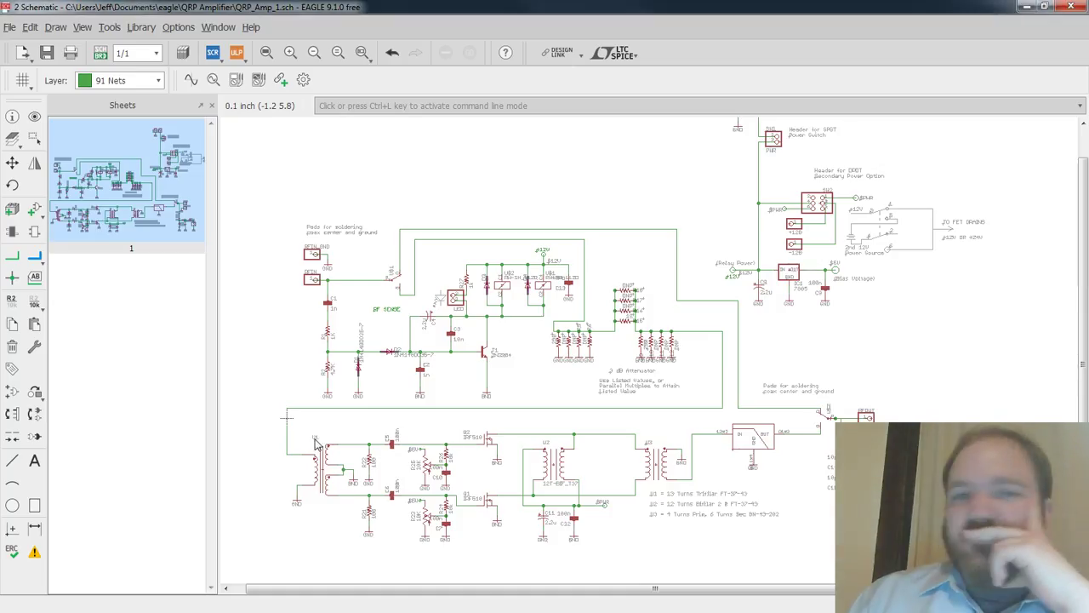
{"action": "left_click", "coordinate": [415, 302]}
{"action": "scroll", "coordinate": [415, 299], "scroll_direction": "up", "scroll_amount": 1}
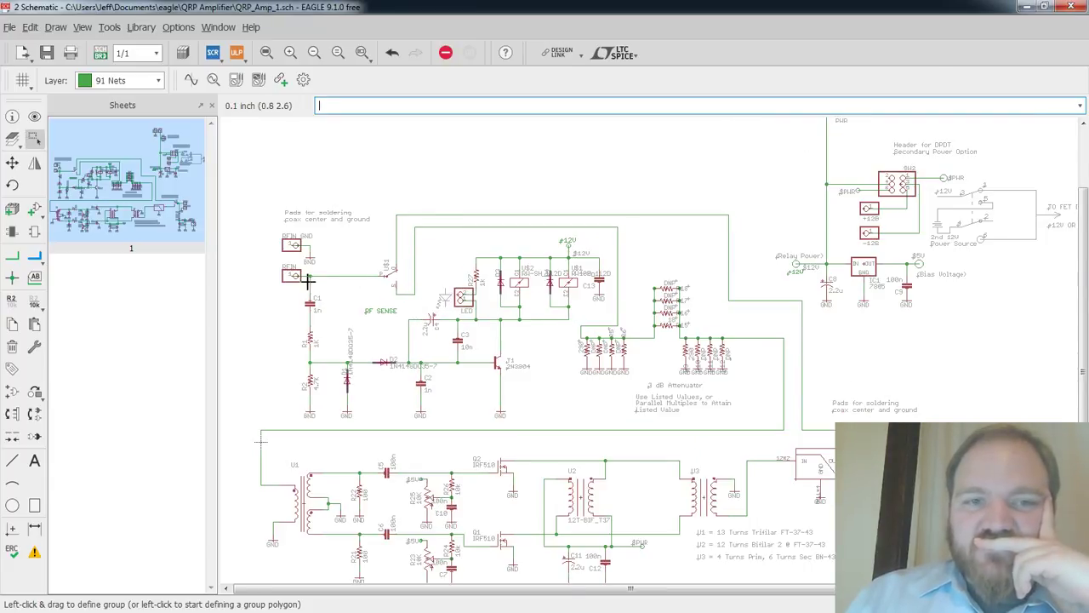
{"action": "scroll", "coordinate": [308, 280], "scroll_direction": "up", "scroll_amount": 1}
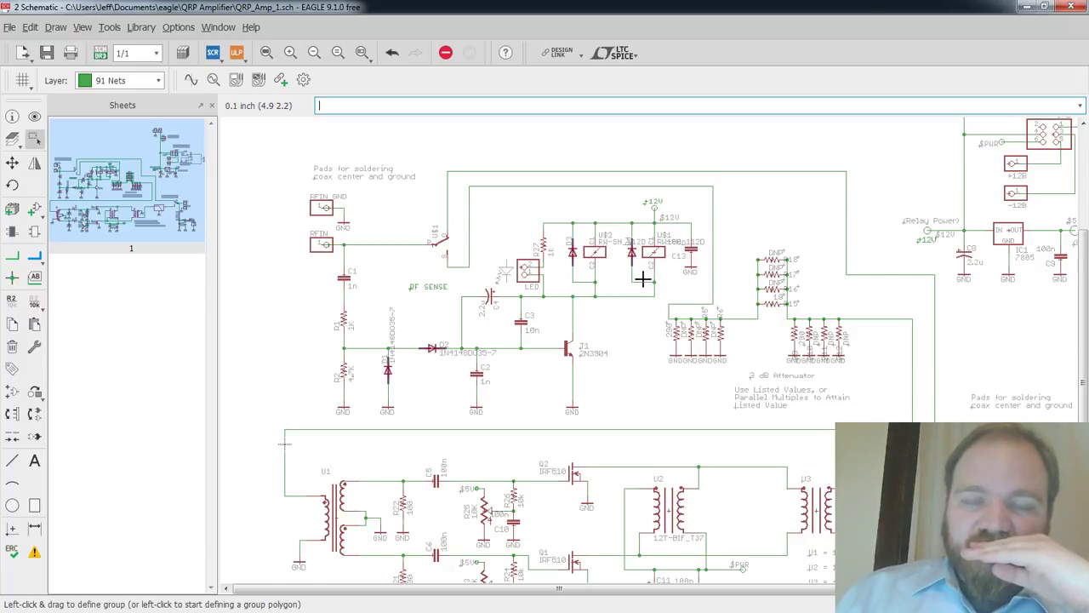
{"action": "scroll", "coordinate": [563, 217], "scroll_direction": "up", "scroll_amount": 3}
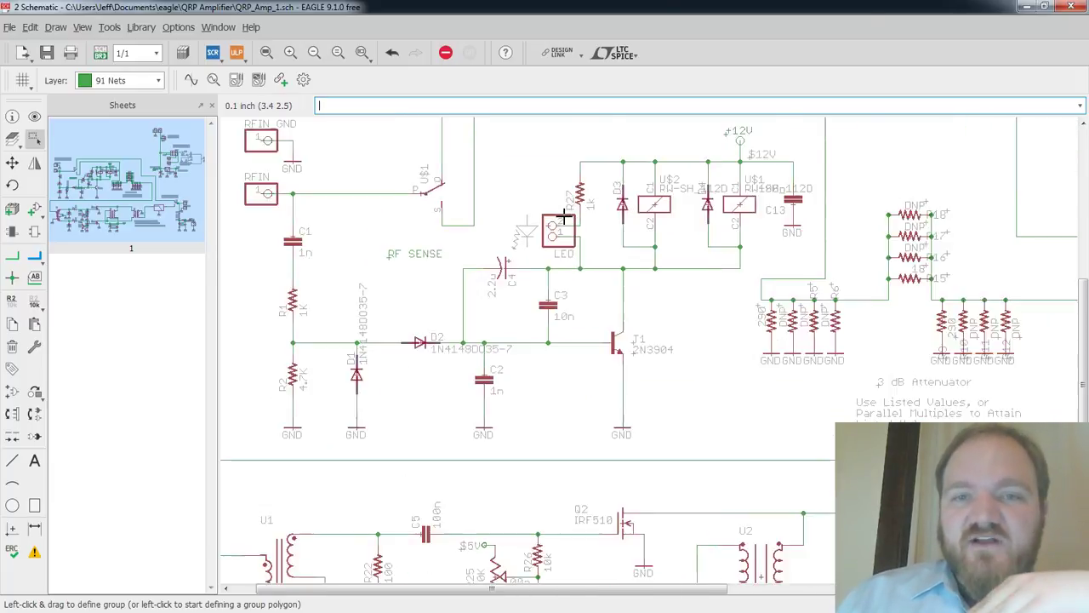
{"action": "scroll", "coordinate": [563, 217], "scroll_direction": "up", "scroll_amount": 2}
{"action": "scroll", "coordinate": [545, 243], "scroll_direction": "down", "scroll_amount": 3}
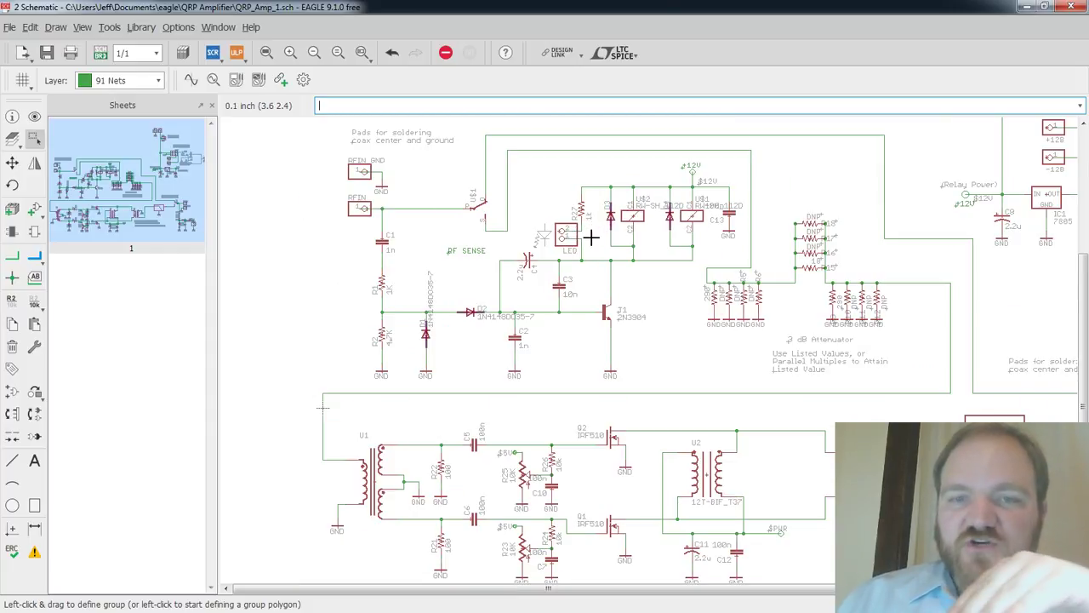
{"action": "scroll", "coordinate": [647, 271], "scroll_direction": "down", "scroll_amount": 6}
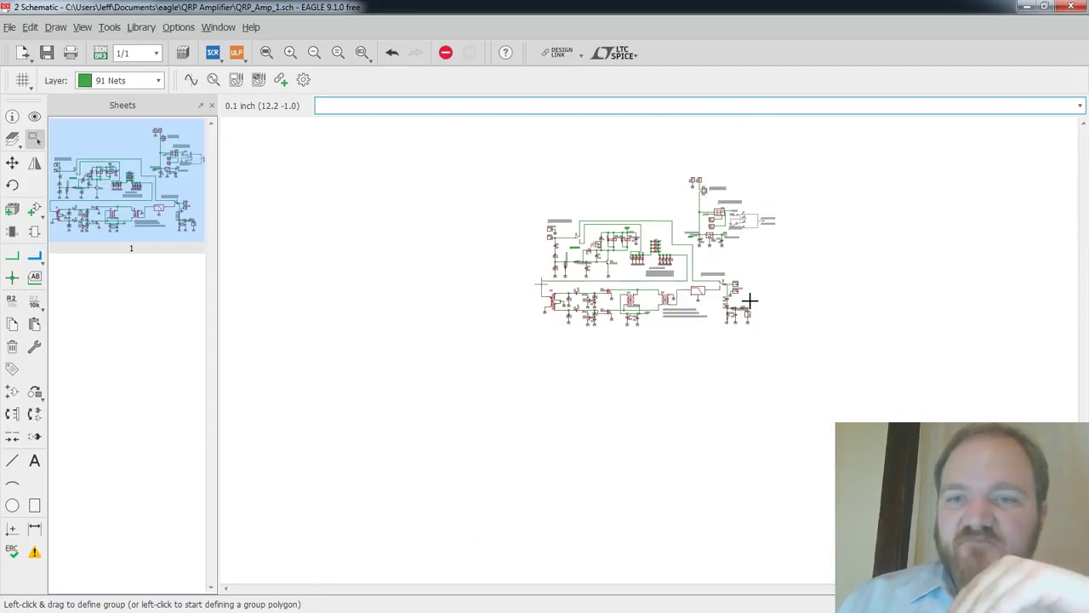
{"action": "scroll", "coordinate": [749, 299], "scroll_direction": "up", "scroll_amount": 5}
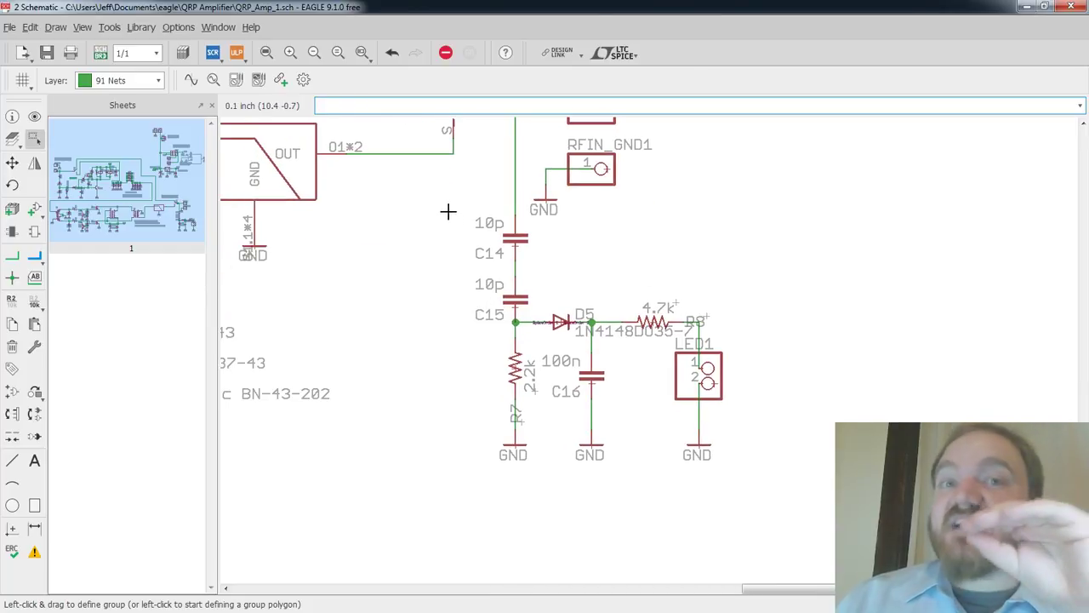
{"action": "scroll", "coordinate": [520, 246], "scroll_direction": "down", "scroll_amount": 3}
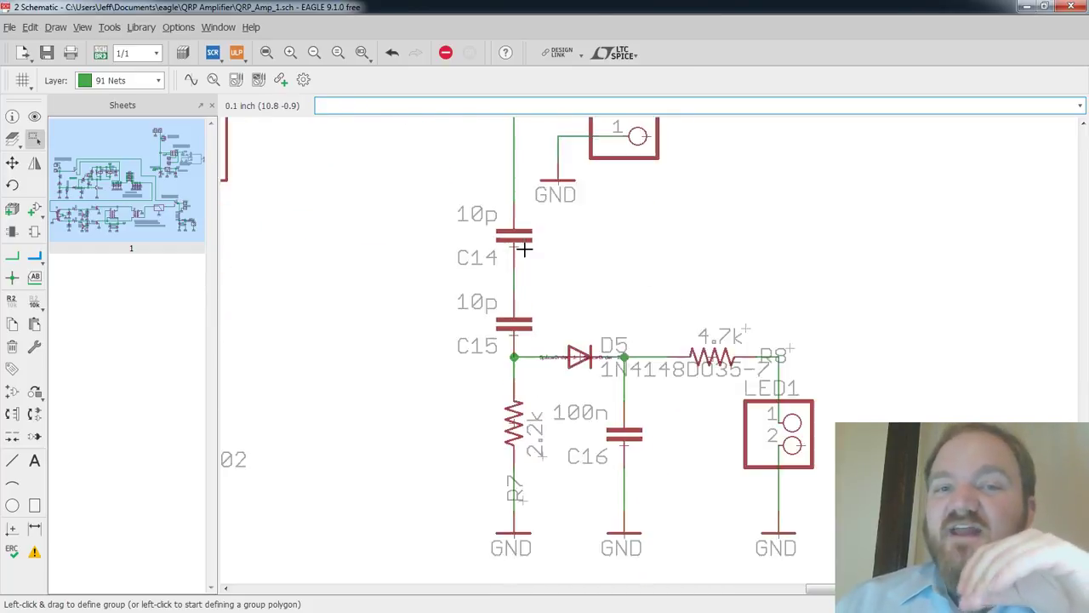
{"action": "scroll", "coordinate": [521, 241], "scroll_direction": "down", "scroll_amount": 2}
{"action": "scroll", "coordinate": [536, 281], "scroll_direction": "up", "scroll_amount": 3}
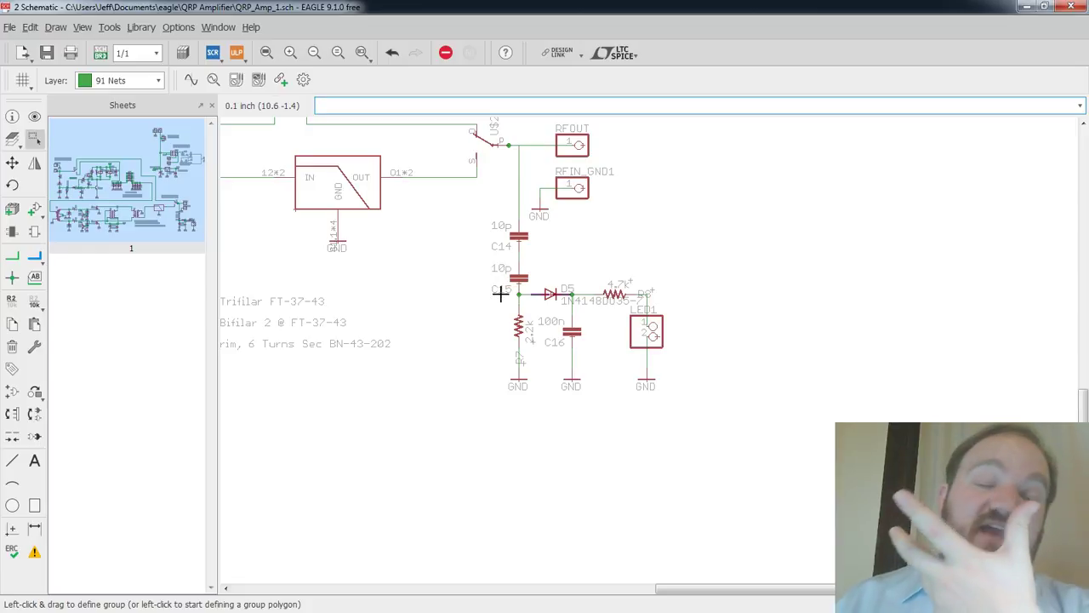
{"action": "scroll", "coordinate": [456, 272], "scroll_direction": "down", "scroll_amount": 6}
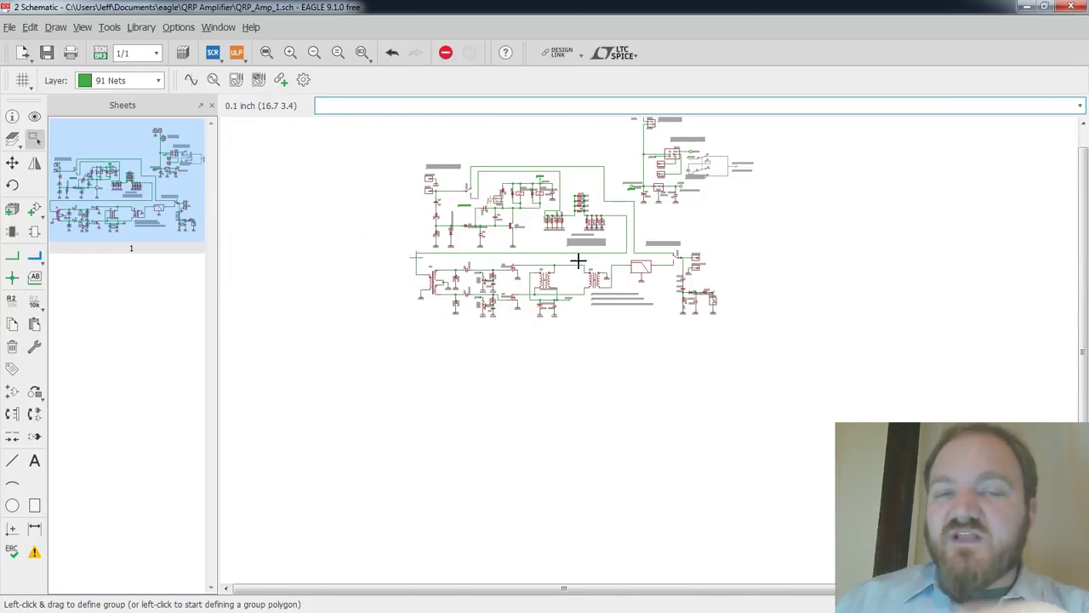
Switch back to Fusion 360 and set the small circle's diameter to 3.2 mm
{"action": "key", "text": "alt+Tab"}
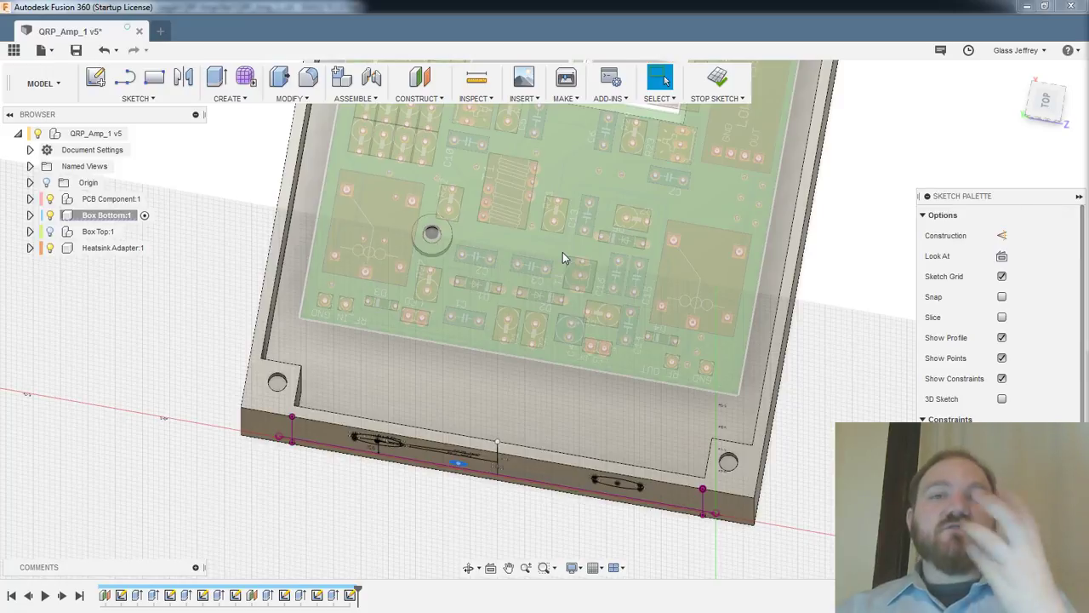
{"action": "mouse_move", "coordinate": [583, 384]}
{"action": "middle_mouse_down", "text": "shift"}
{"action": "mouse_move", "coordinate": [615, 316]}
{"action": "mouse_move", "coordinate": [621, 217]}
{"action": "middle_mouse_up", "text": "shift"}
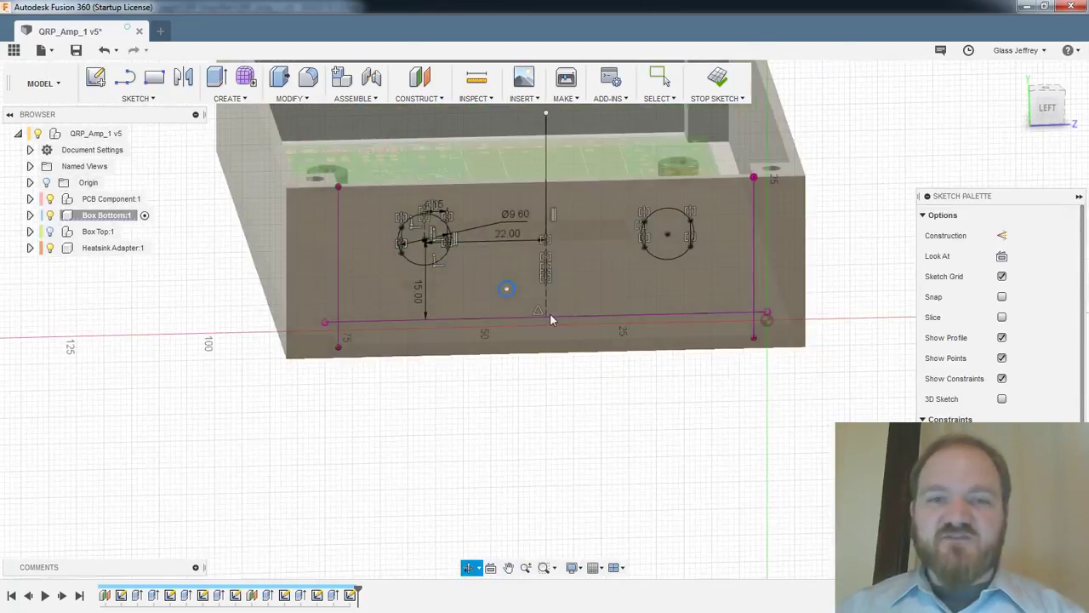
{"action": "scroll", "coordinate": [549, 314], "scroll_direction": "up", "scroll_amount": 4}
{"action": "key", "text": "d"}
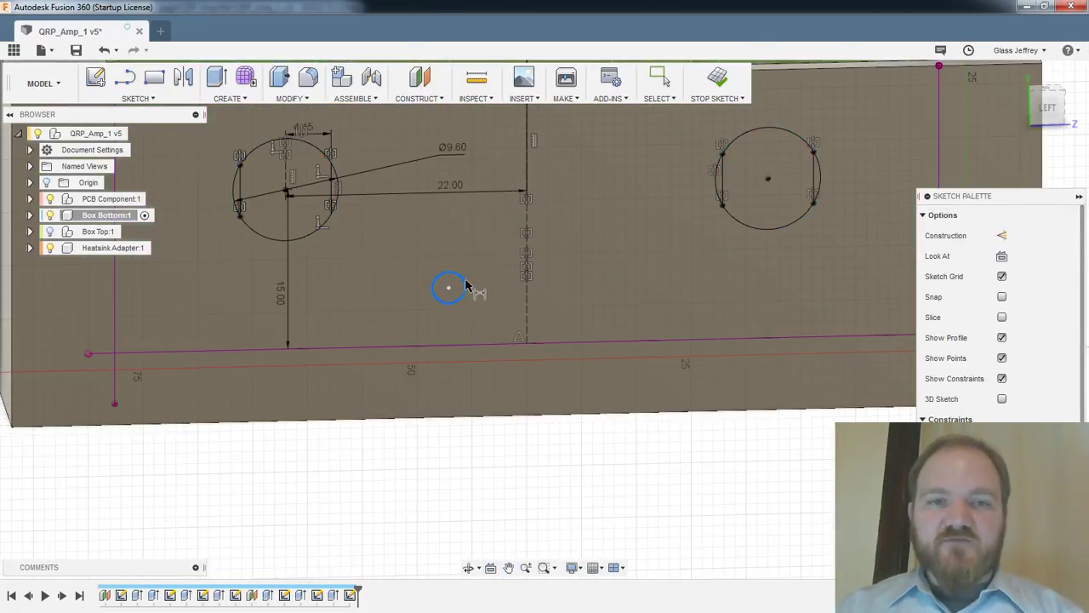
{"action": "key", "text": "x"}
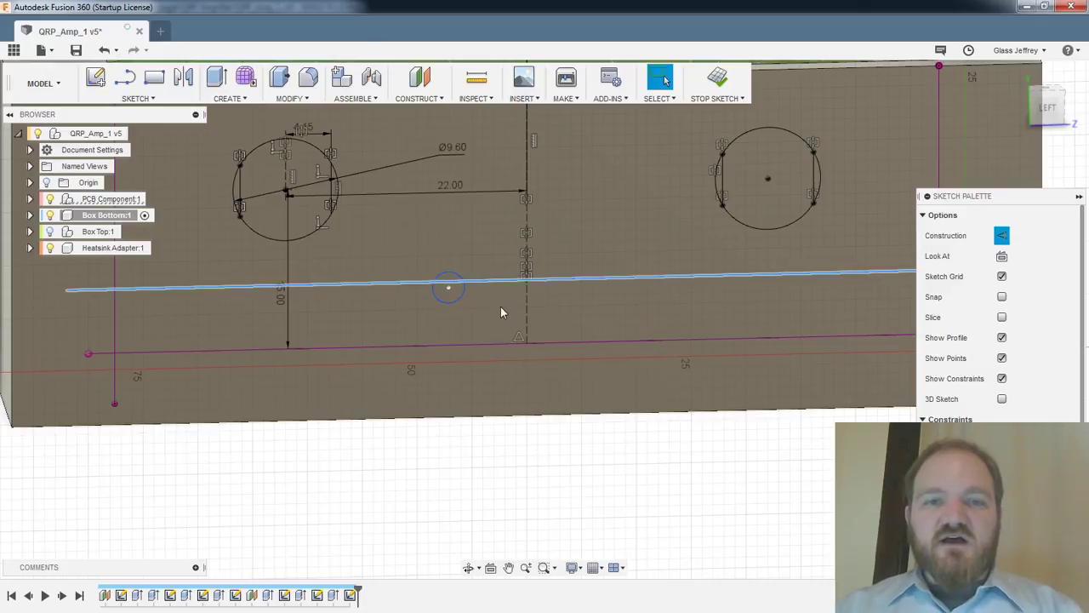
{"action": "middle_click_drag", "start_coordinate": [482, 301], "coordinate": [482, 317]}
{"action": "scroll", "coordinate": [481, 317], "scroll_direction": "up", "scroll_amount": 3}
{"action": "key", "text": "d"}
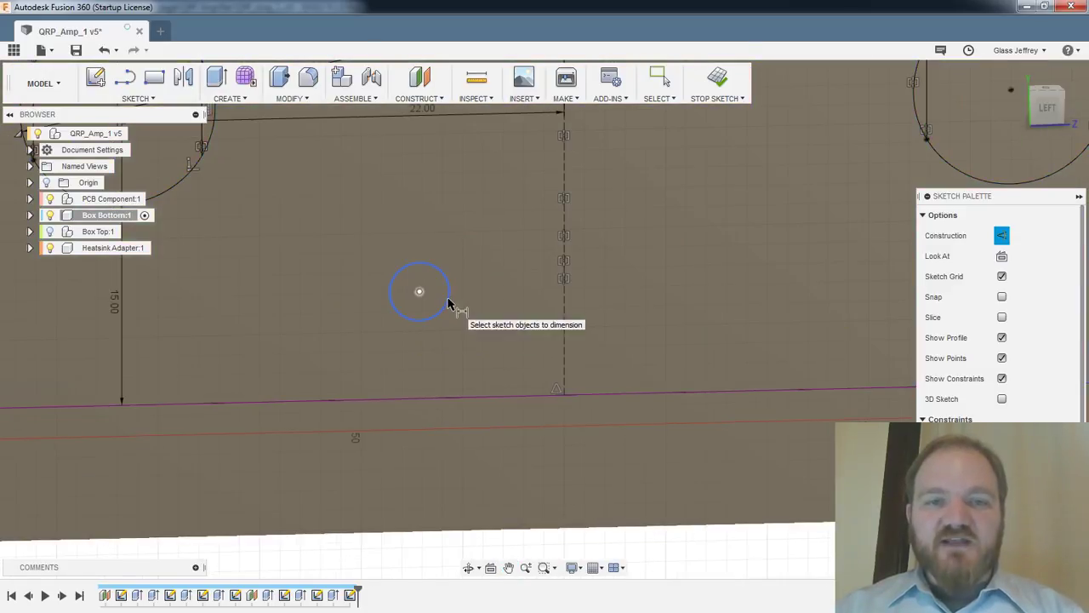
{"action": "left_click", "coordinate": [447, 300]}
{"action": "left_click", "coordinate": [477, 312]}
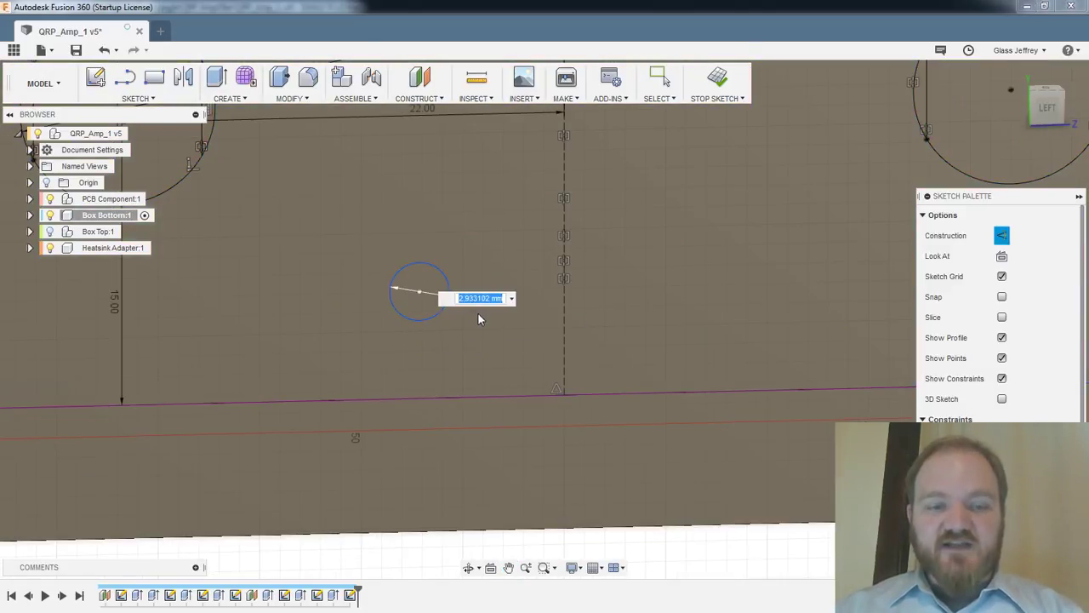
{"action": "type", "text": "3.2"}
{"action": "key", "text": "Return"}
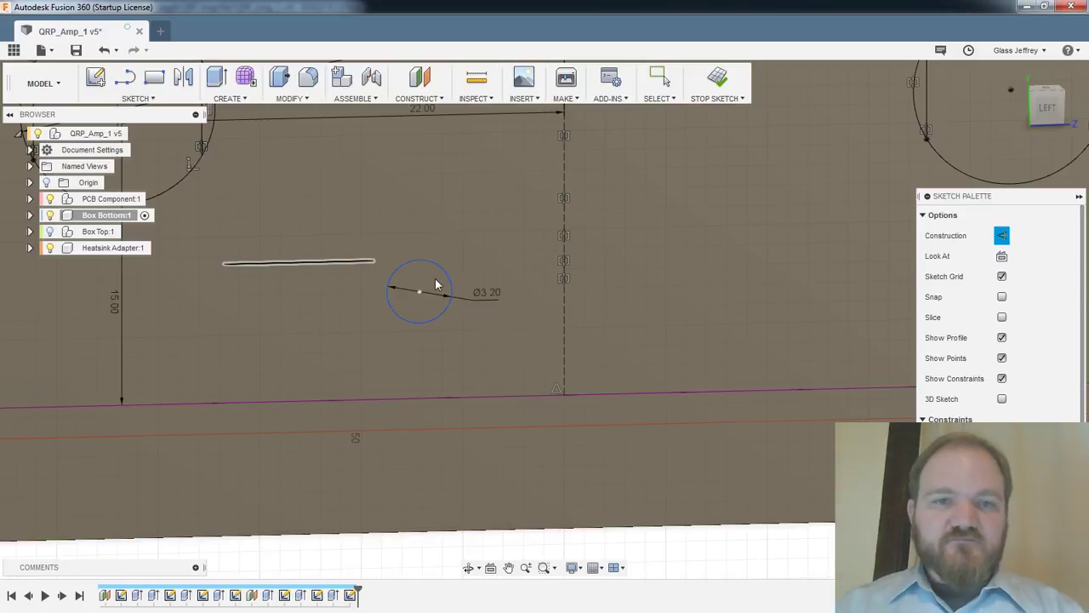
{"action": "key", "text": "Escape"}
{"action": "left_click", "coordinate": [448, 275]}
{"action": "key", "text": "d"}
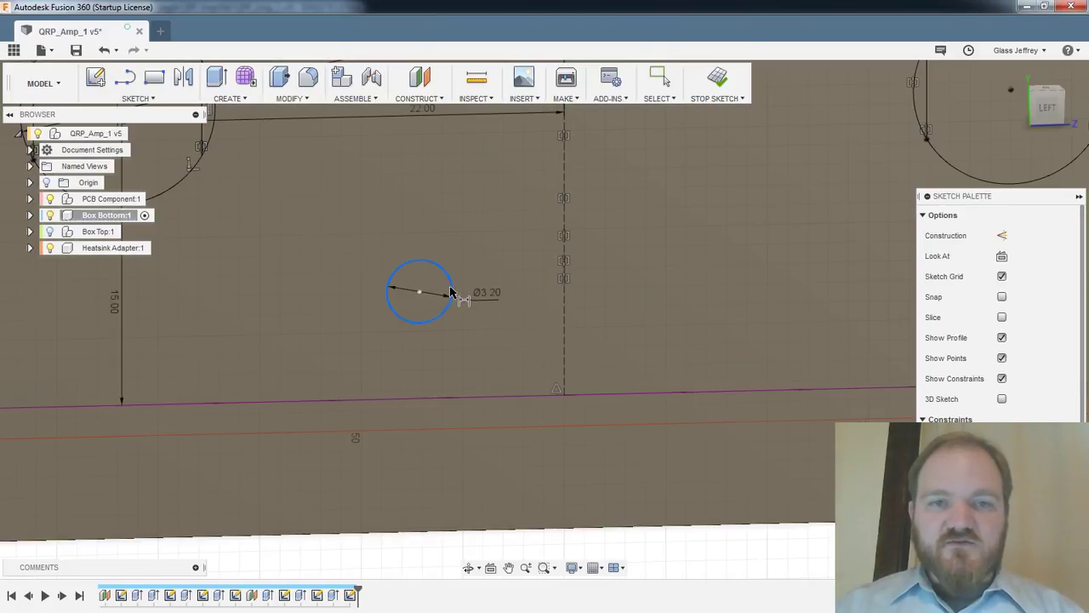
{"action": "left_click", "coordinate": [450, 289]}
{"action": "key", "text": "Escape"}
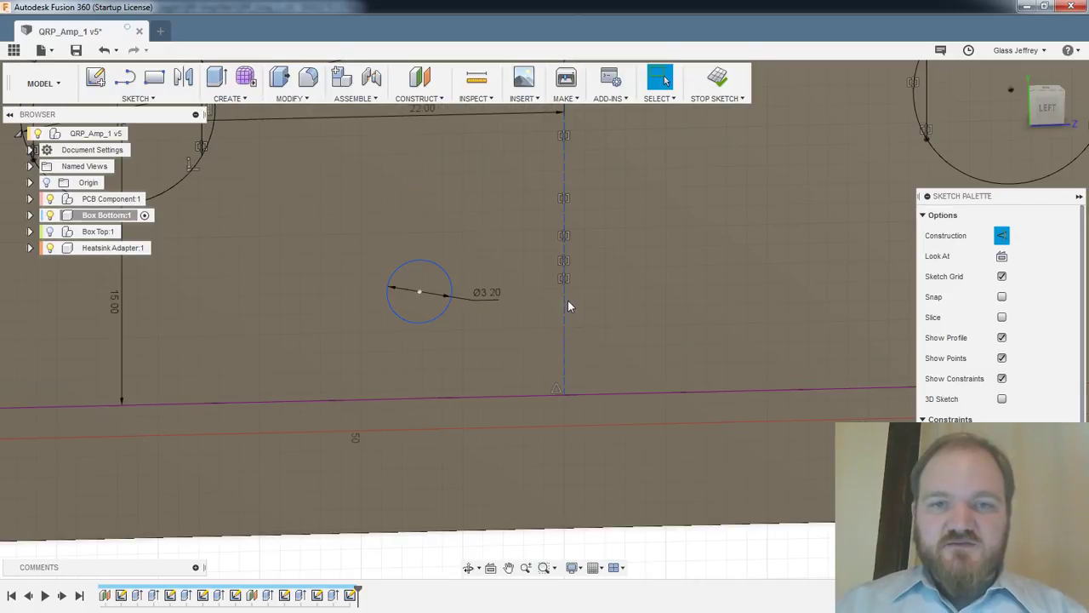
Dimension the small circle's centre 8 mm horizontally from the midpoint construction line
{"action": "key", "text": "d"}
{"action": "left_click", "coordinate": [564, 302]}
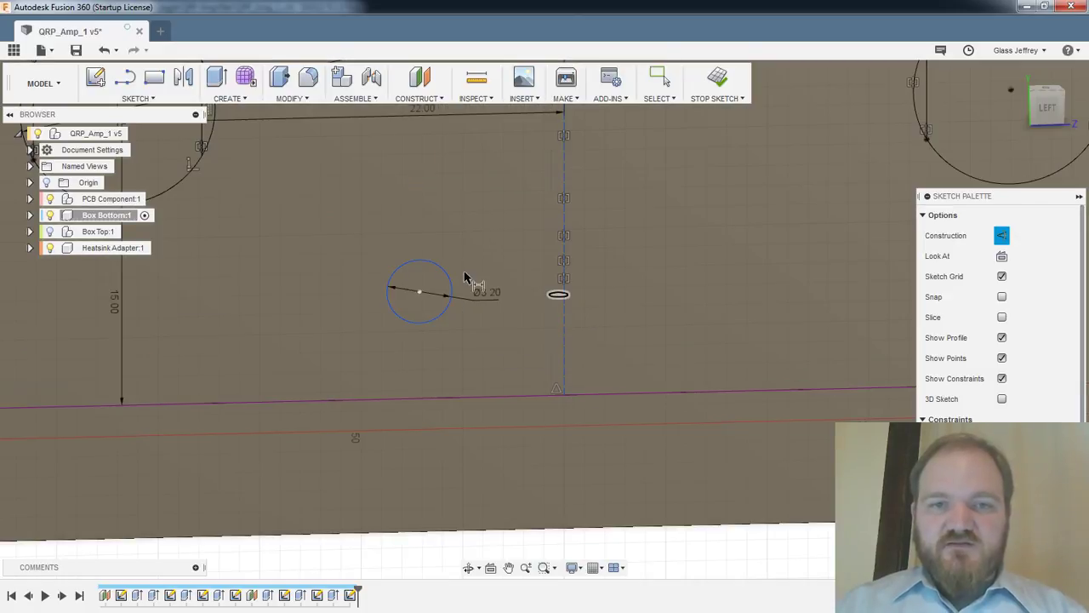
{"action": "left_click", "coordinate": [447, 279]}
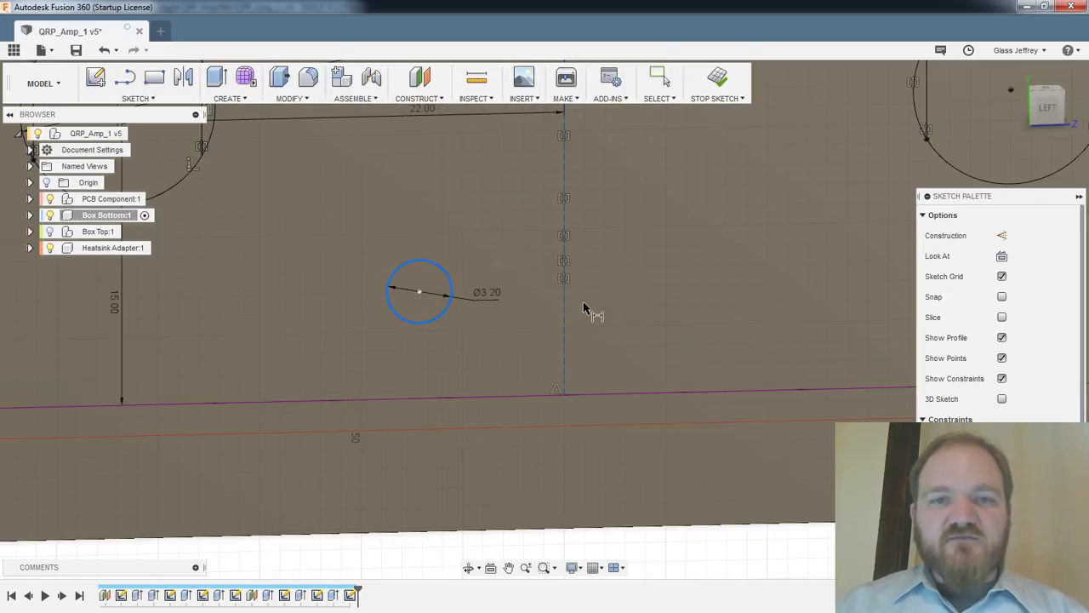
{"action": "left_click", "coordinate": [1046, 108]}
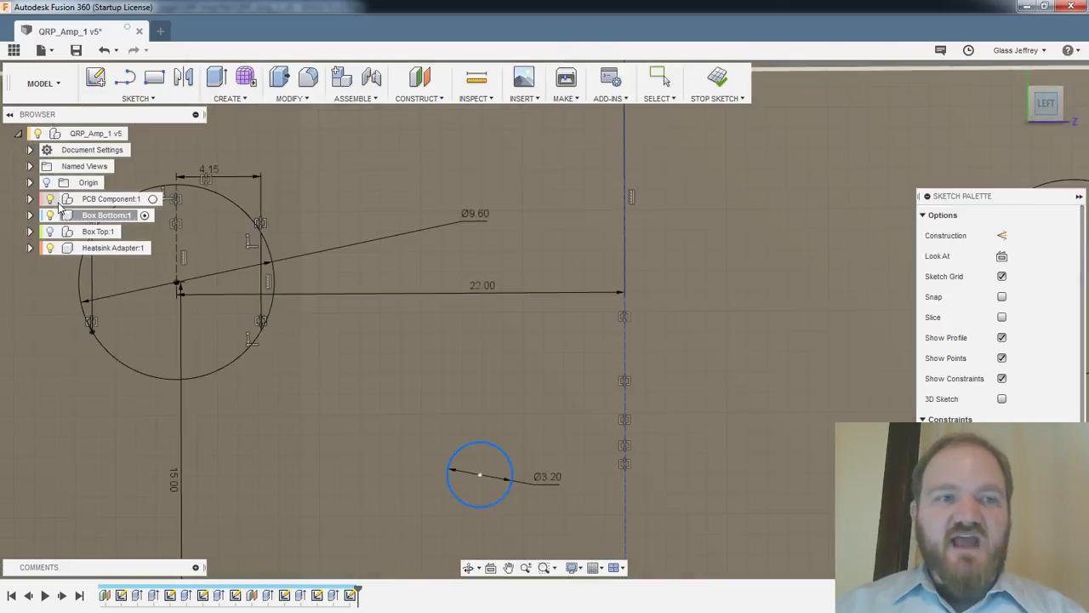
{"action": "middle_click_drag", "start_coordinate": [586, 476], "coordinate": [567, 281]}
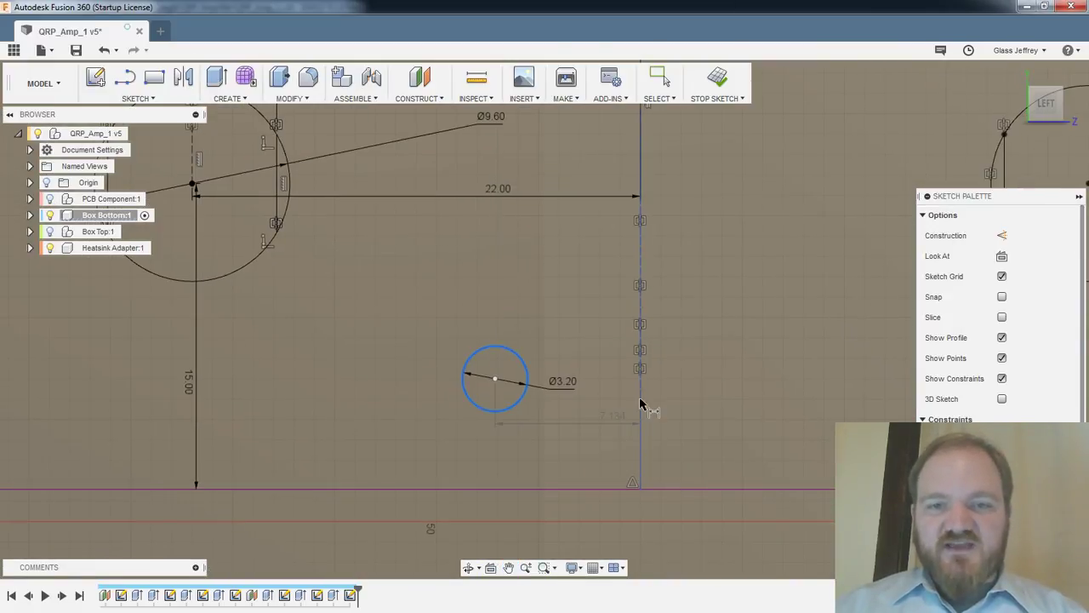
{"action": "left_click", "coordinate": [641, 403]}
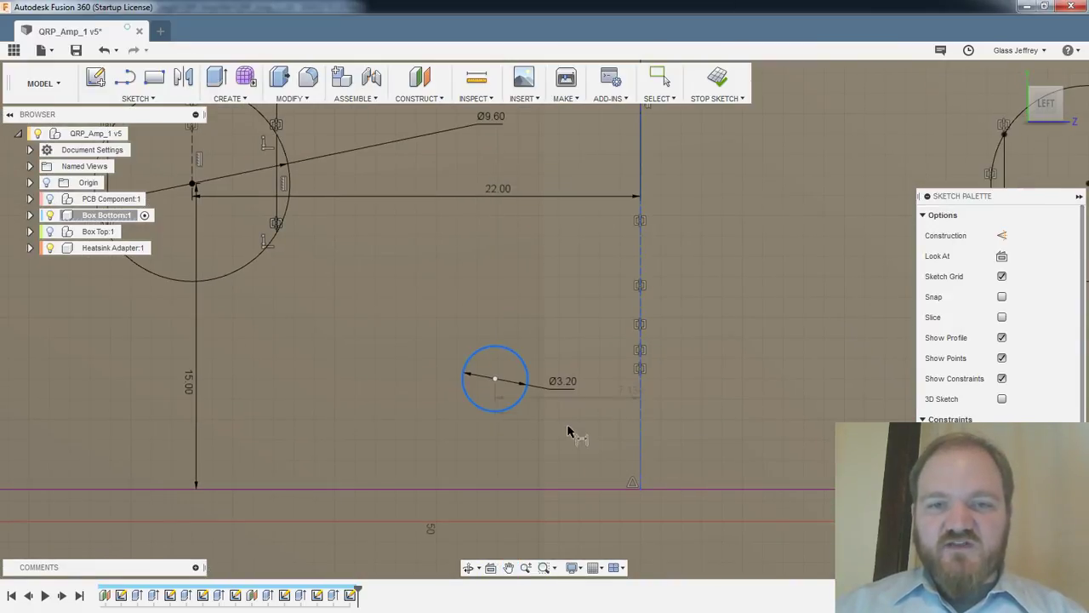
{"action": "left_click", "coordinate": [567, 329]}
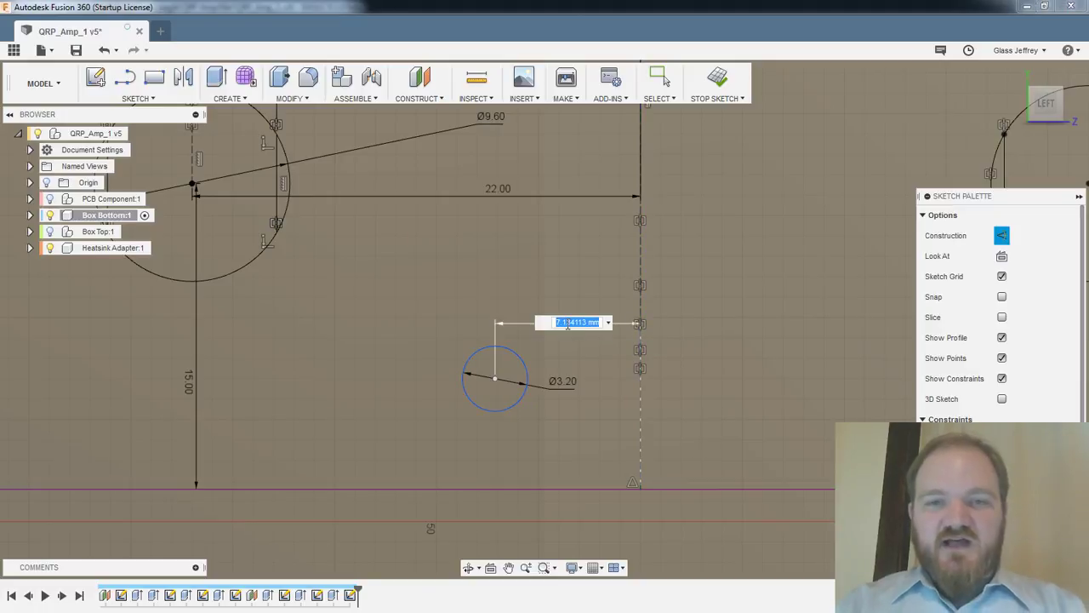
{"action": "key", "text": "Return"}
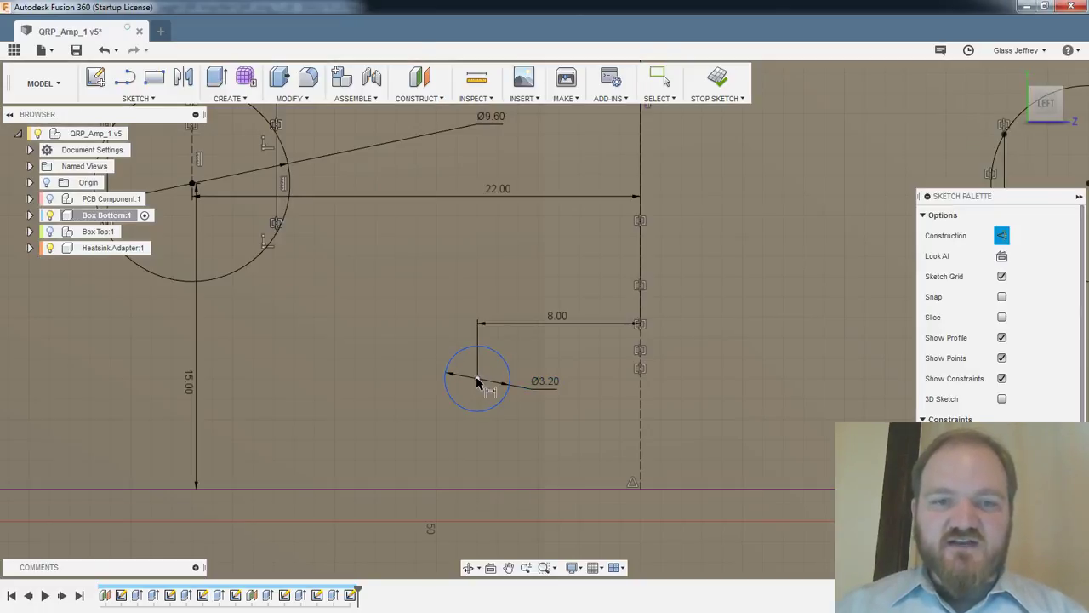
Dimension the small circle's centre 10 mm above the projected board edge line
{"action": "left_click", "coordinate": [477, 378]}
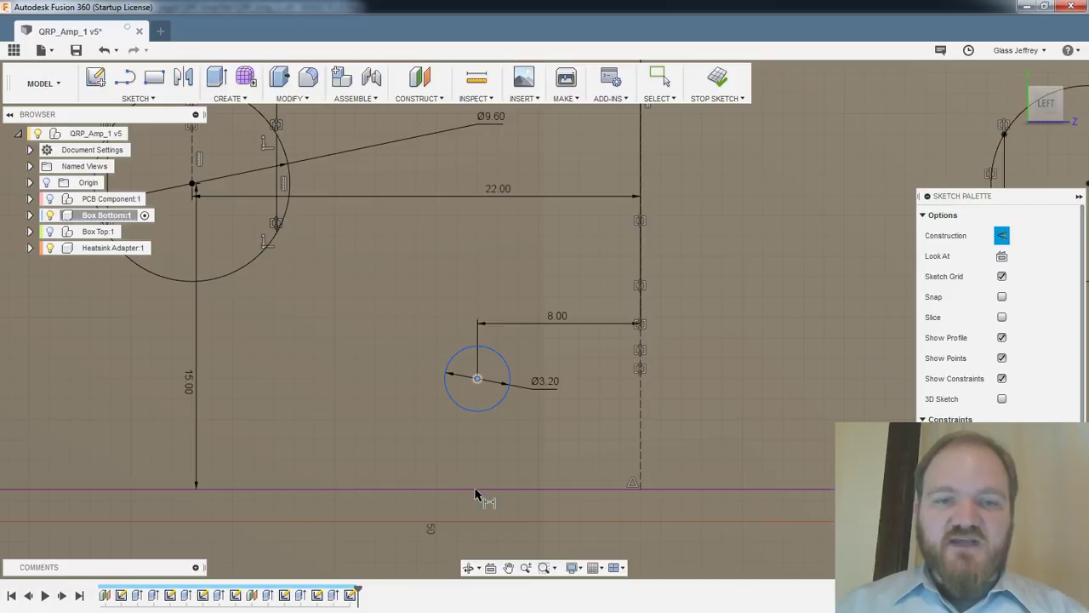
{"action": "left_click", "coordinate": [475, 493]}
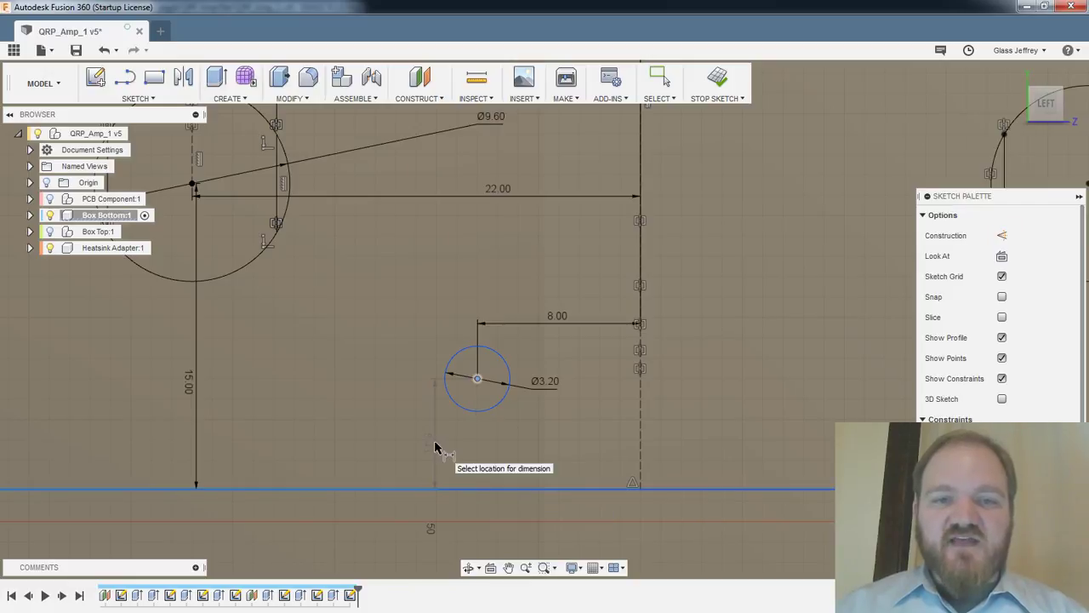
{"action": "left_click", "coordinate": [436, 448]}
{"action": "scroll", "coordinate": [483, 415], "scroll_direction": "down", "scroll_amount": 2}
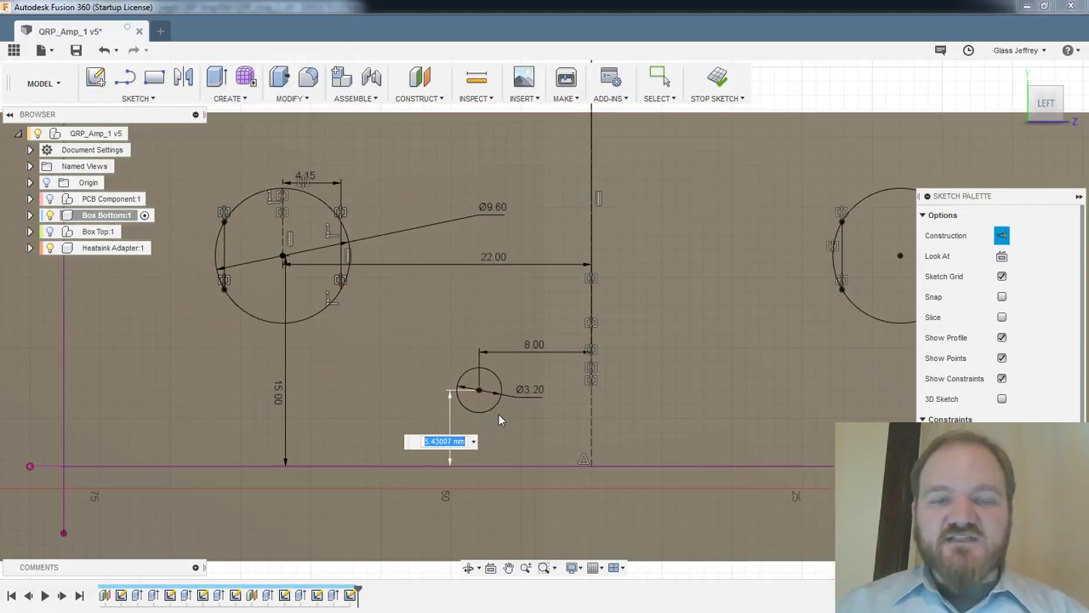
{"action": "type", "text": "10"}
{"action": "key", "text": "Return"}
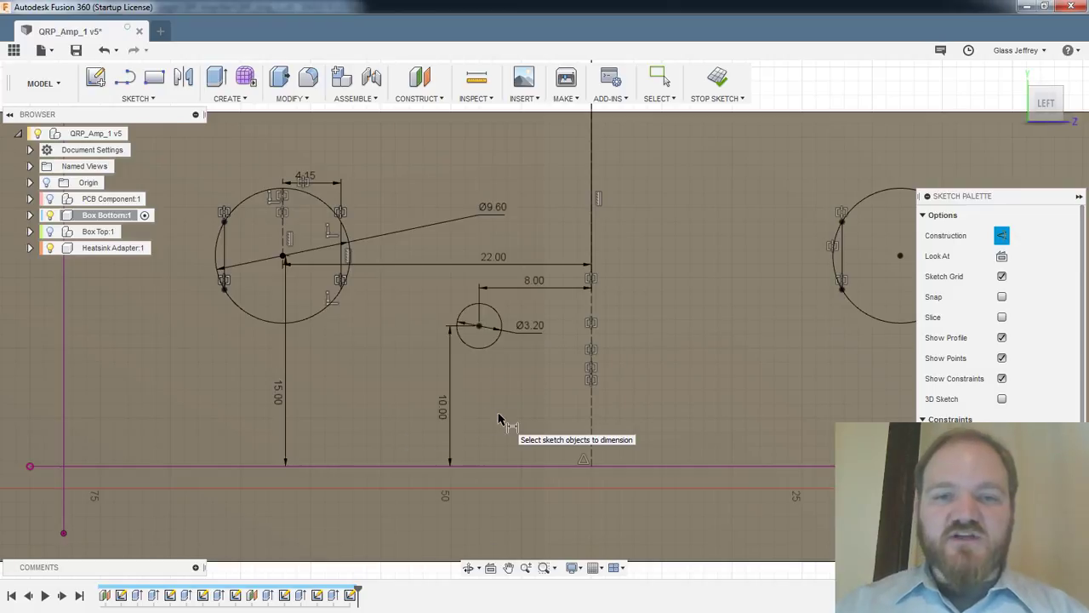
Mirror the 3.2 mm circle about the midpoint construction line
{"action": "scroll", "coordinate": [498, 414], "scroll_direction": "down", "scroll_amount": 2}
{"action": "mouse_move", "coordinate": [511, 268]}
{"action": "middle_mouse_down", "text": "shift"}
{"action": "mouse_move", "coordinate": [530, 362]}
{"action": "mouse_move", "coordinate": [502, 366]}
{"action": "mouse_move", "coordinate": [416, 210]}
{"action": "middle_mouse_up", "text": "shift"}
{"action": "mouse_move", "coordinate": [505, 362]}
{"action": "middle_mouse_down", "text": "shift"}
{"action": "mouse_move", "coordinate": [484, 326]}
{"action": "mouse_move", "coordinate": [433, 338]}
{"action": "middle_mouse_up", "text": "shift"}
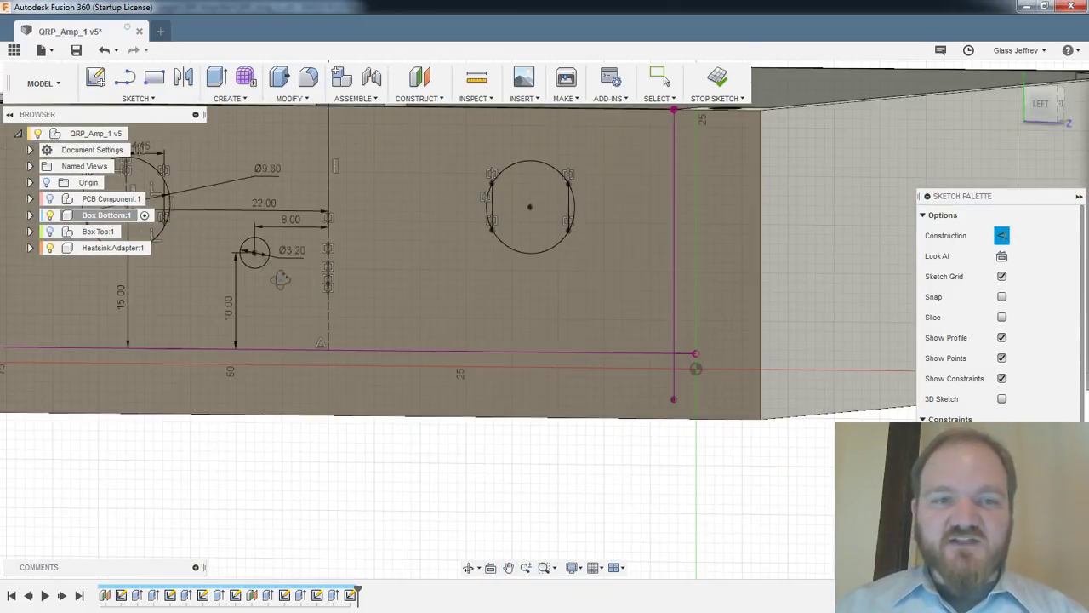
{"action": "key", "text": "Escape"}
{"action": "left_click", "coordinate": [260, 255]}
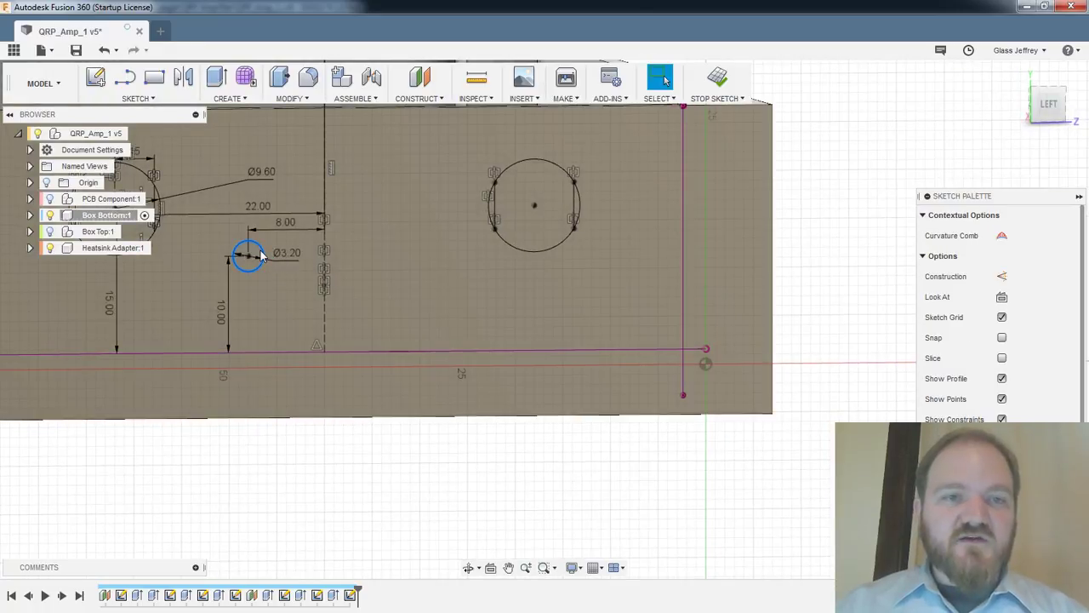
{"action": "middle_click_drag", "start_coordinate": [339, 221], "coordinate": [419, 272]}
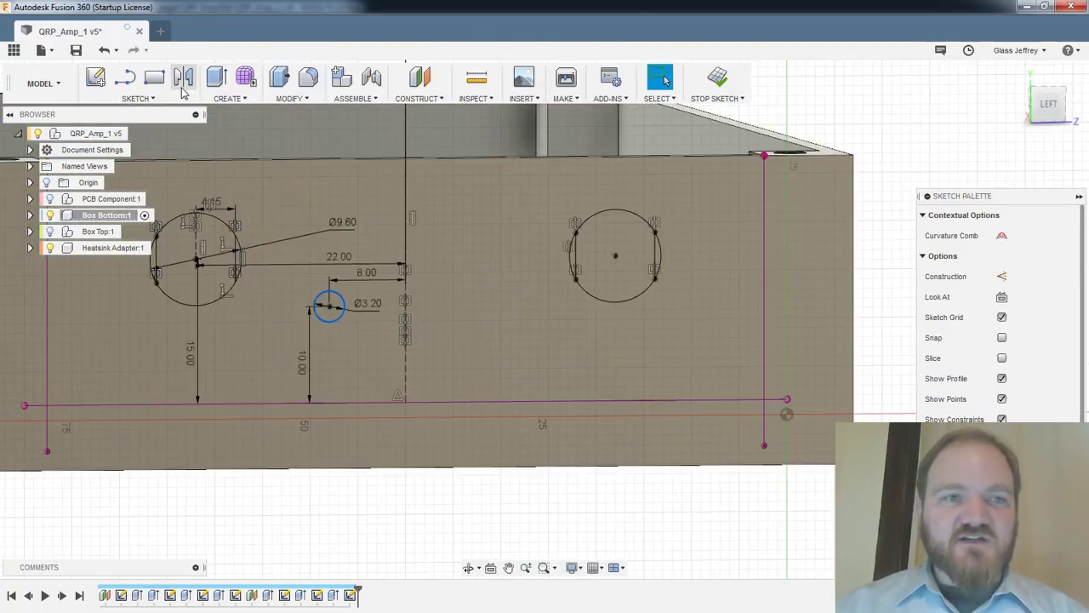
{"action": "left_click", "coordinate": [183, 81]}
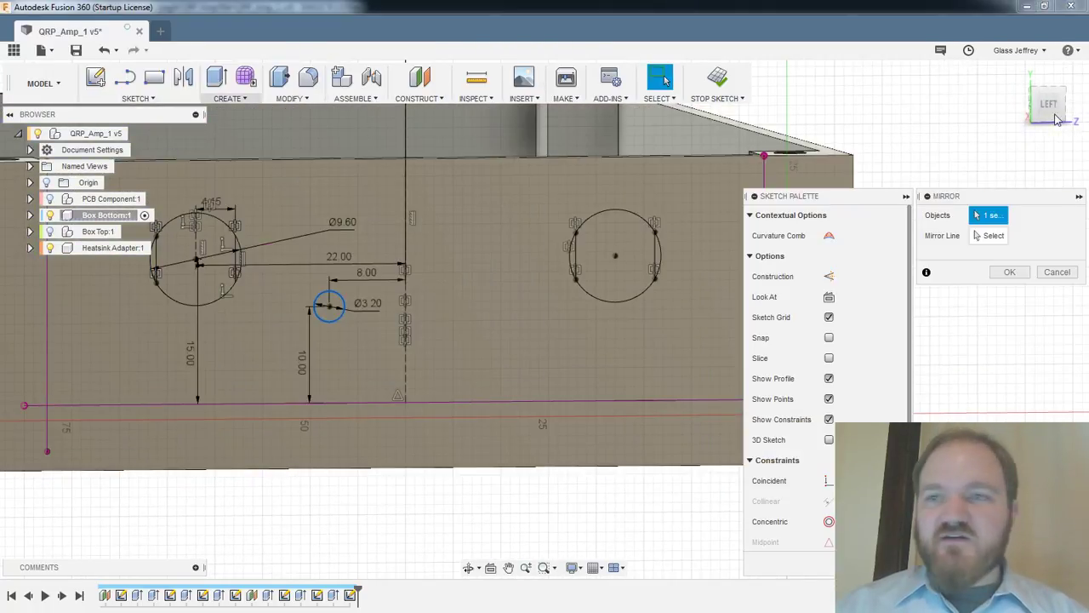
{"action": "left_click", "coordinate": [405, 365]}
{"action": "left_click", "coordinate": [1009, 271]}
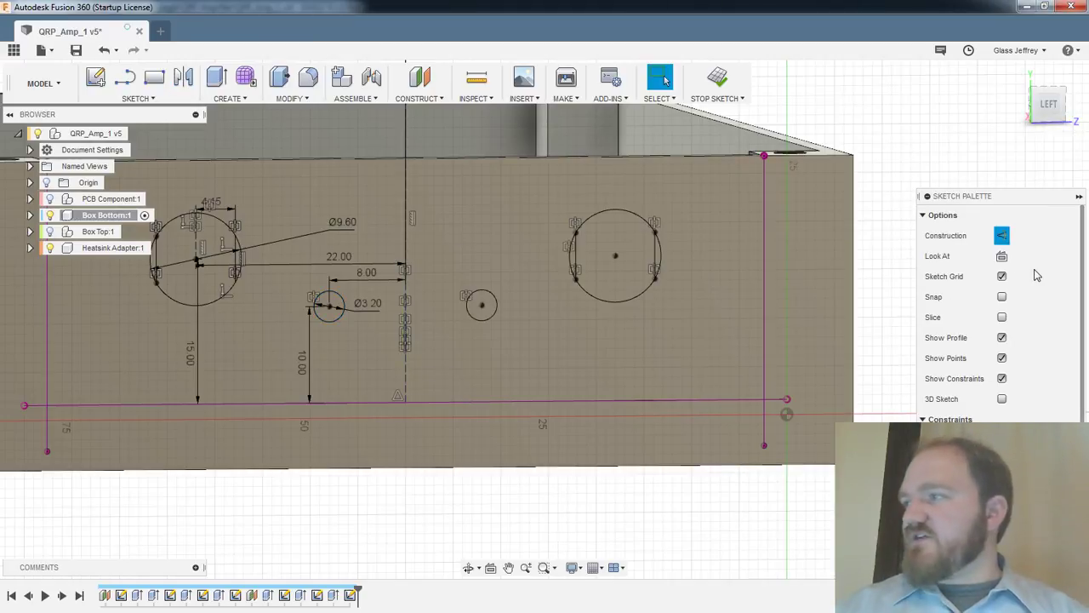
Finish the sketch and extrude-cut both double-flat openings and both small circles through to the end wall's inner face
{"action": "middle_click_drag", "start_coordinate": [514, 292], "coordinate": [599, 297]}
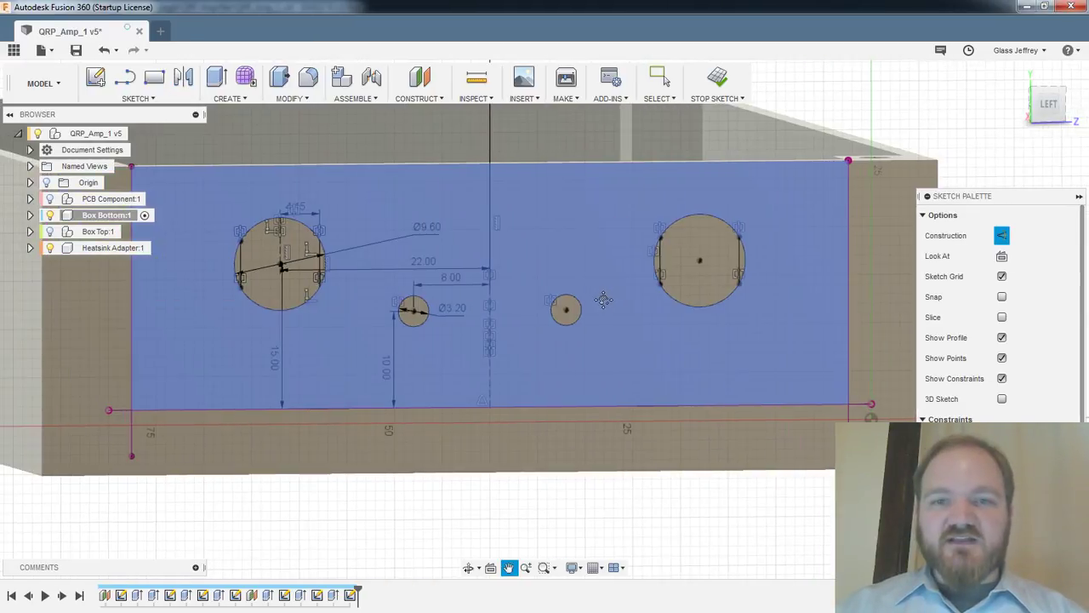
{"action": "left_click", "coordinate": [718, 78]}
{"action": "left_click", "coordinate": [277, 241]}
{"action": "key", "text": "e"}
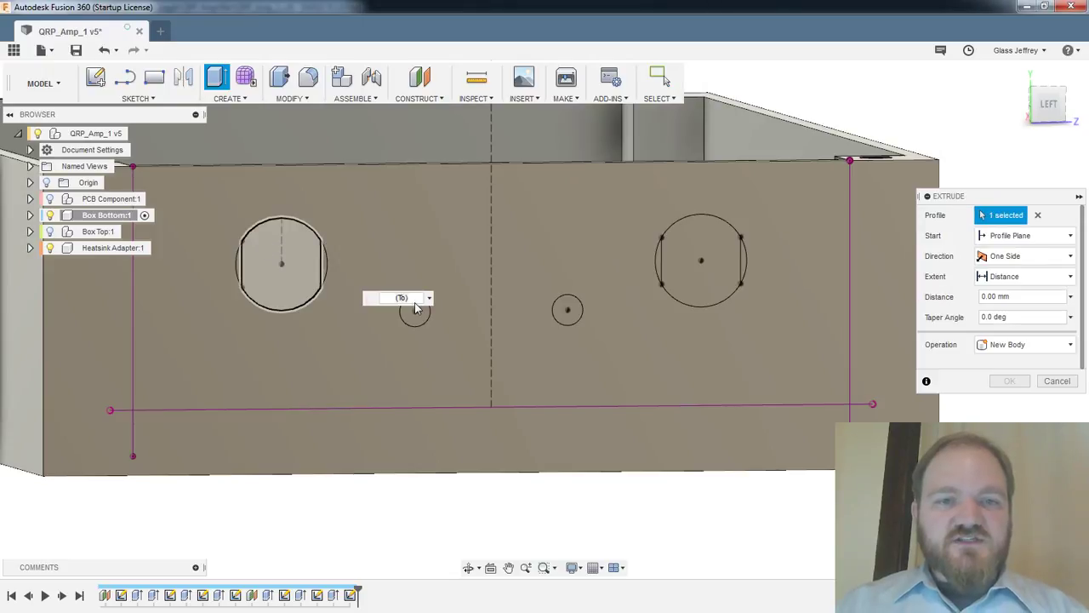
{"action": "left_click", "coordinate": [414, 310]}
{"action": "left_click", "coordinate": [568, 309]}
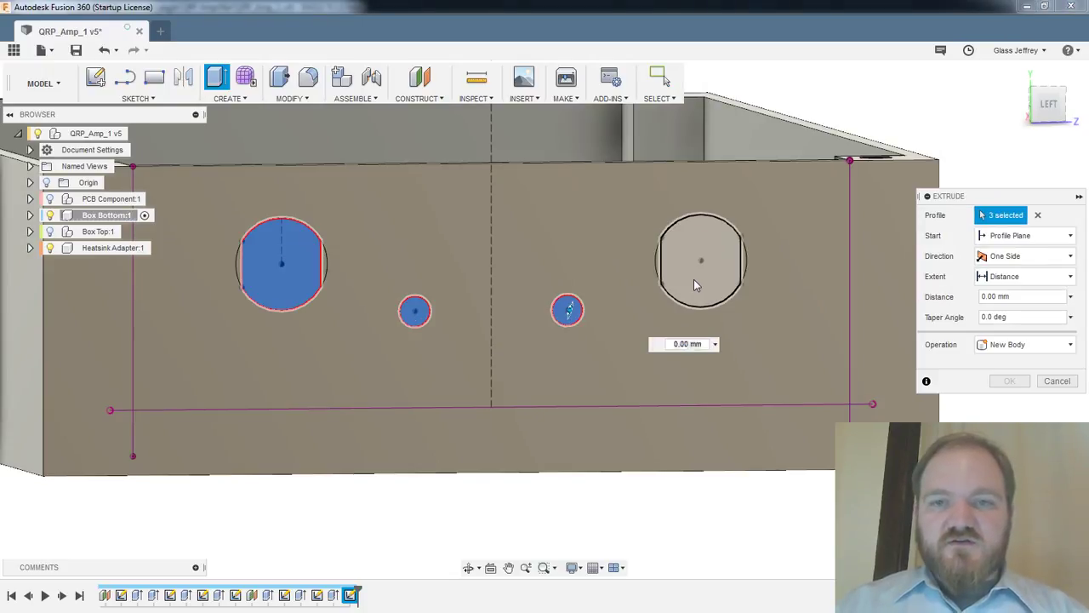
{"action": "left_click", "coordinate": [693, 285]}
{"action": "left_click", "coordinate": [1025, 276]}
{"action": "left_click", "coordinate": [1007, 311]}
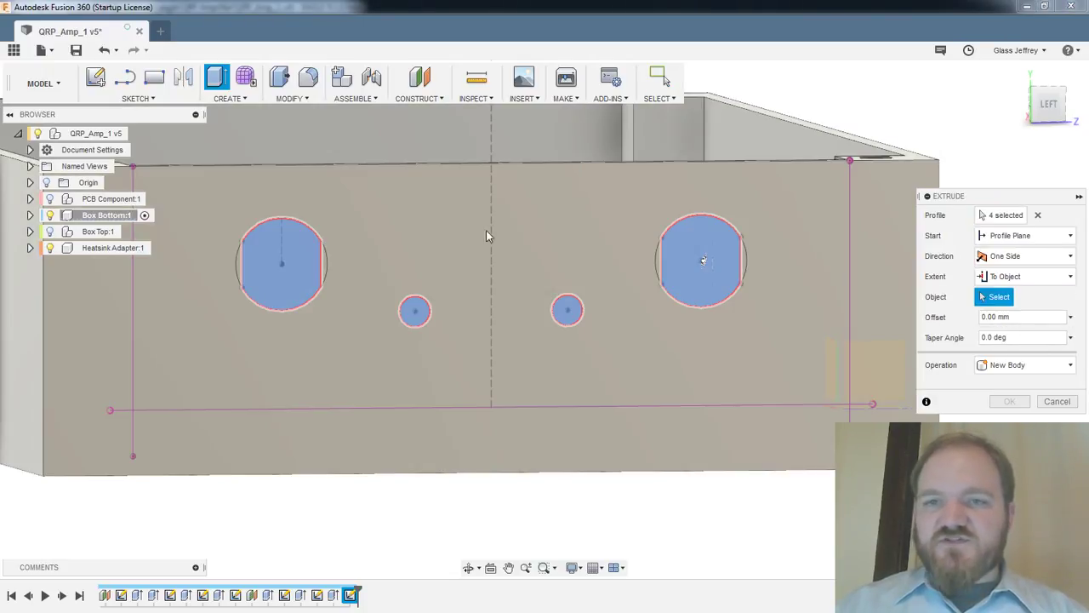
{"action": "middle_click_drag", "start_coordinate": [485, 229], "coordinate": [449, 240], "text": "shift"}
{"action": "left_click", "coordinate": [449, 245]}
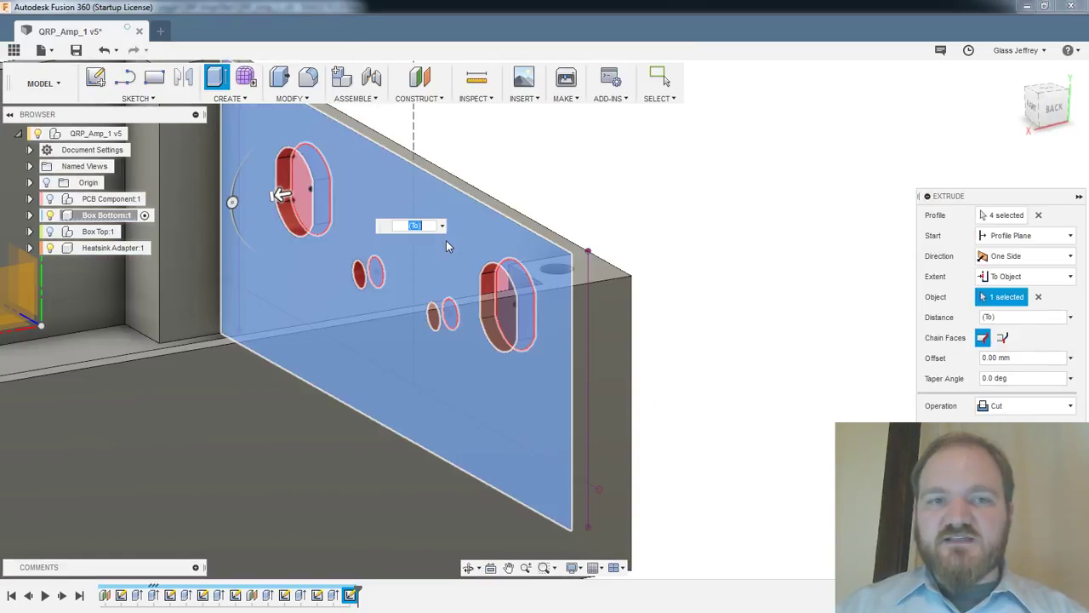
{"action": "key", "text": "Return"}
Show the PCB Component and inspect the new end-wall holes relative to the board from several angles
{"action": "middle_click_drag", "start_coordinate": [695, 287], "coordinate": [239, 243], "text": "shift"}
{"action": "middle_click_drag", "start_coordinate": [632, 282], "coordinate": [605, 349], "text": "shift"}
{"action": "scroll", "coordinate": [601, 277], "scroll_direction": "down", "scroll_amount": 3}
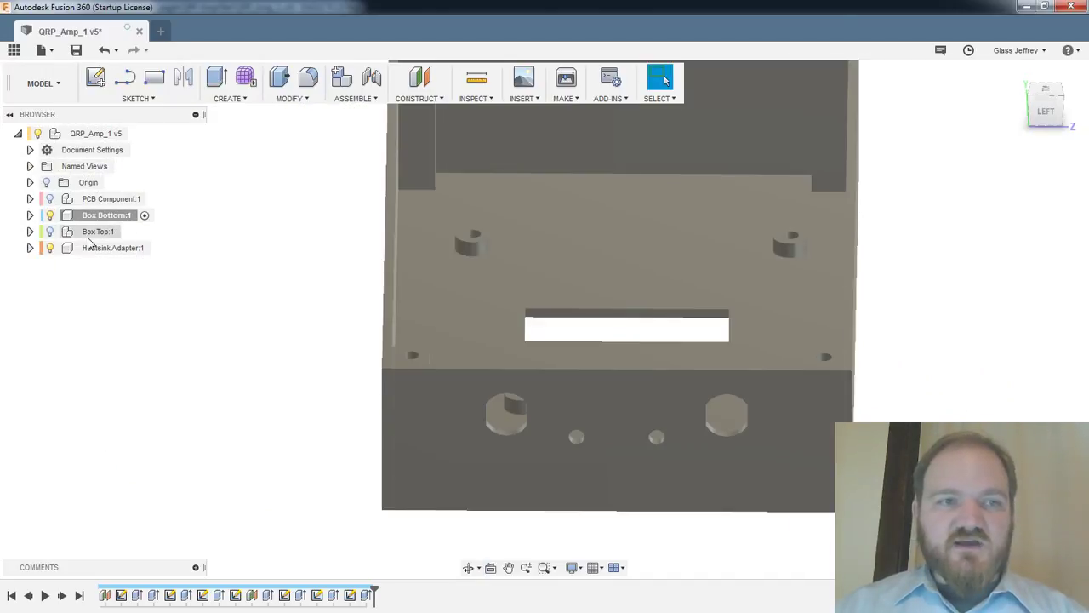
{"action": "left_click", "coordinate": [50, 199]}
{"action": "middle_click_drag", "start_coordinate": [617, 244], "coordinate": [591, 242]}
{"action": "scroll", "coordinate": [606, 272], "scroll_direction": "up", "scroll_amount": 2}
{"action": "scroll", "coordinate": [605, 279], "scroll_direction": "down", "scroll_amount": 5}
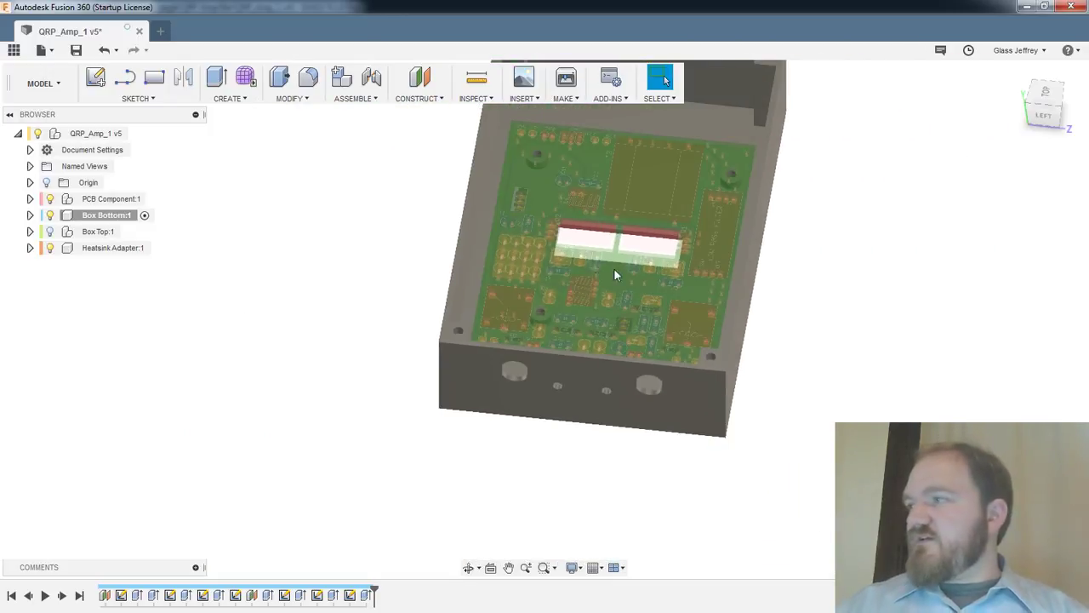
{"action": "middle_click_drag", "start_coordinate": [922, 275], "coordinate": [712, 329]}
{"action": "middle_click_drag", "start_coordinate": [820, 382], "coordinate": [829, 304], "text": "shift"}
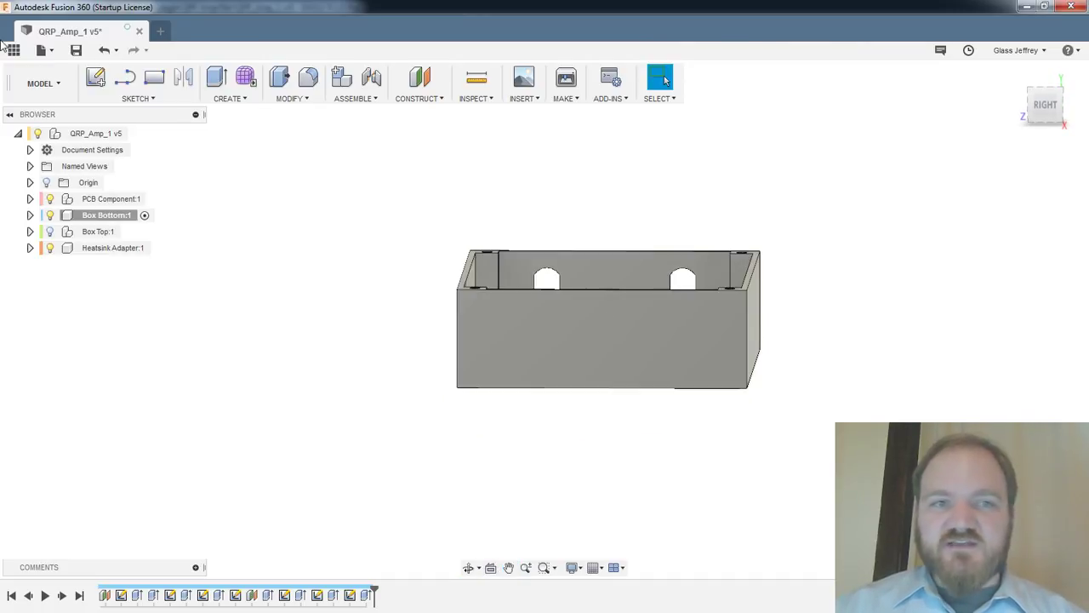
Save the design as a new version with the description "User Saved"
{"action": "left_click", "coordinate": [81, 51]}
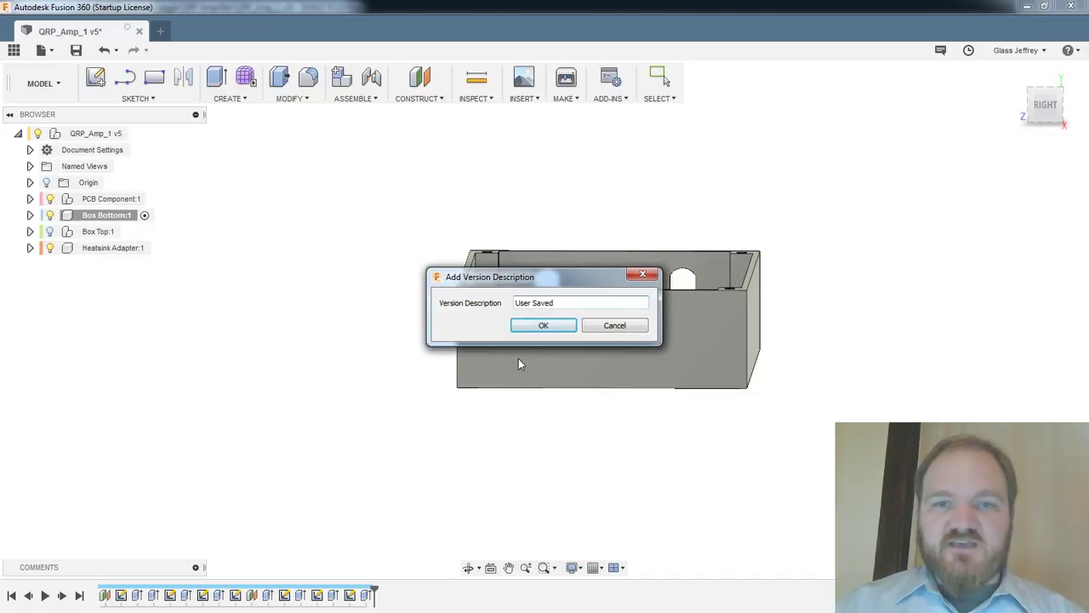
{"action": "left_click", "coordinate": [527, 325]}
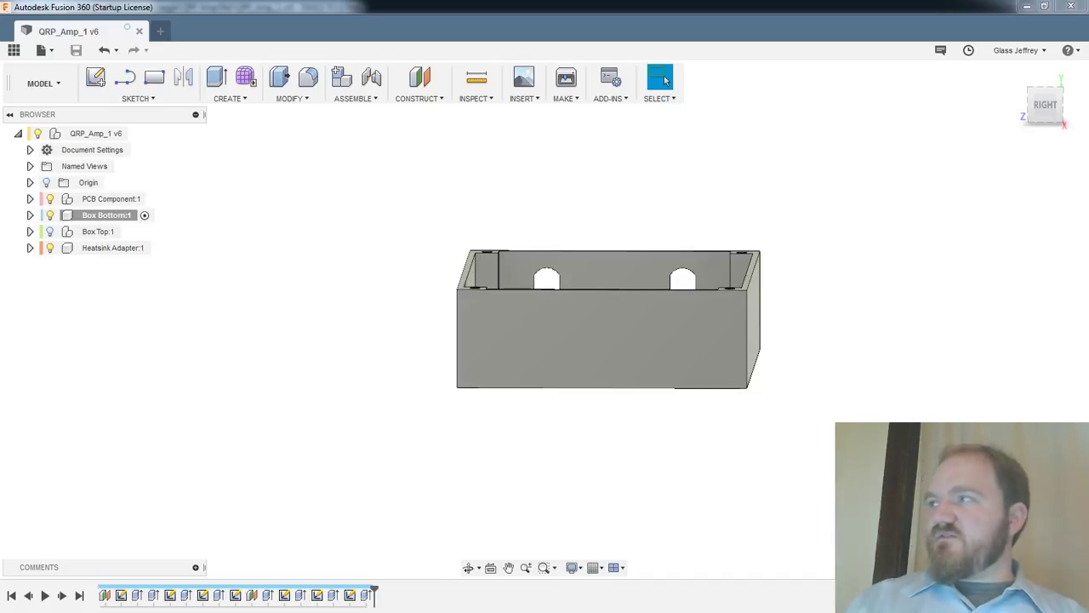
Switch to the browser's Powerpole connector page, dismiss the Markup Tool hint, and open the e-mail request for its Fusion 360 Archive download
{"action": "left_click_drag", "start_coordinate": [409, 612], "coordinate": [561, 2]}
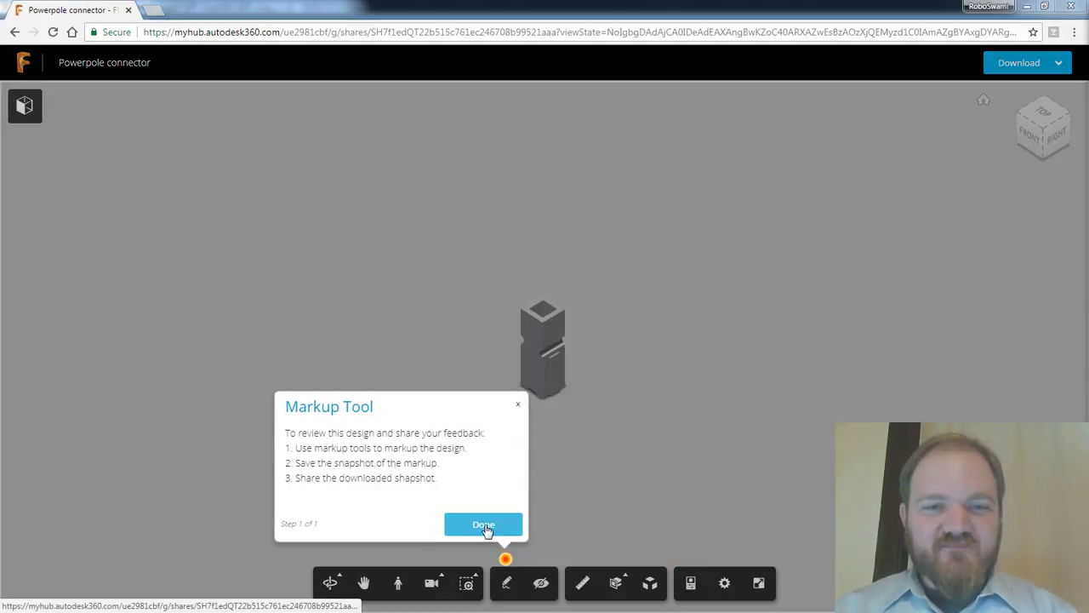
{"action": "left_click", "coordinate": [483, 525]}
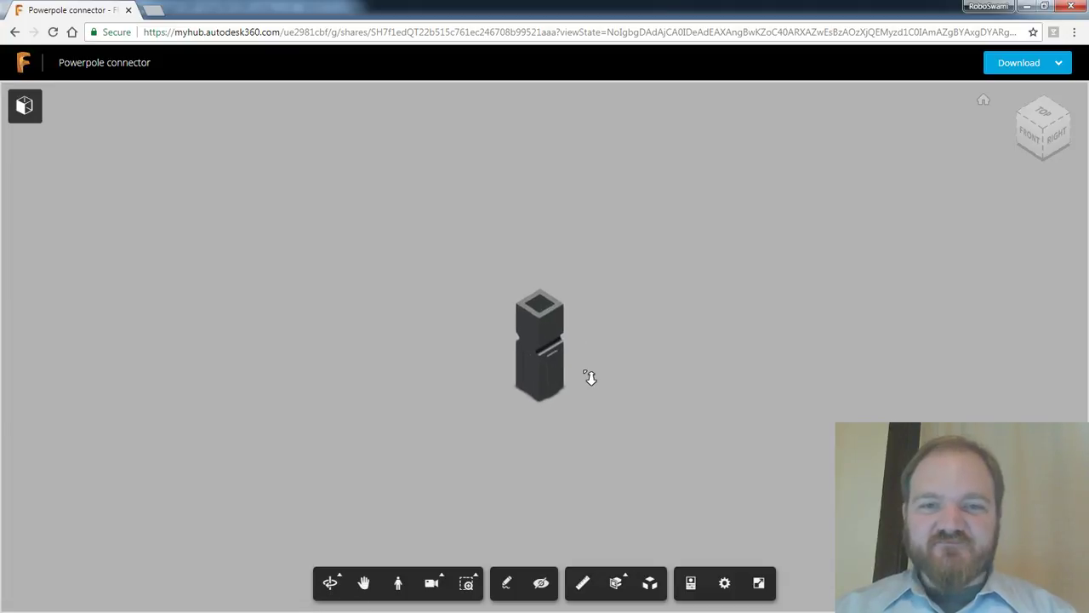
{"action": "scroll", "coordinate": [587, 377], "scroll_direction": "down", "scroll_amount": 2}
{"action": "left_click", "coordinate": [1058, 67]}
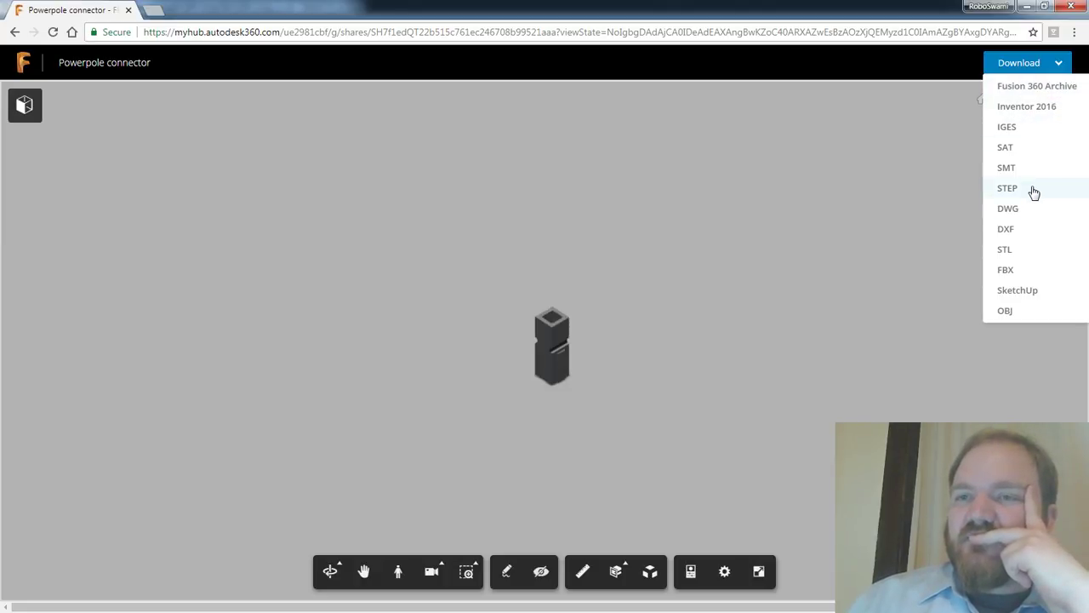
{"action": "left_click", "coordinate": [1037, 92]}
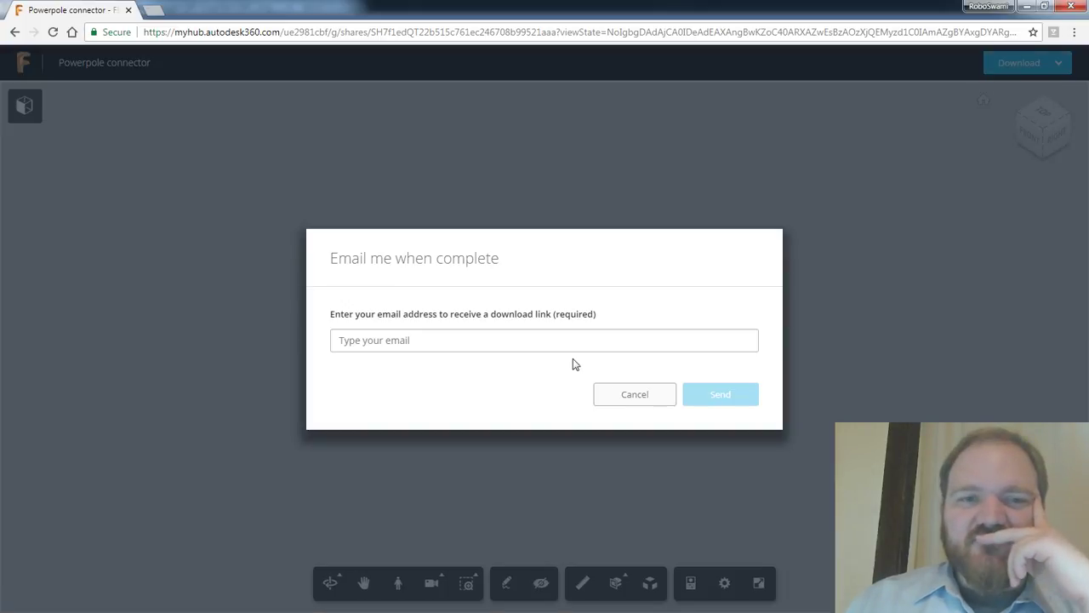
{"action": "left_click", "coordinate": [572, 341]}
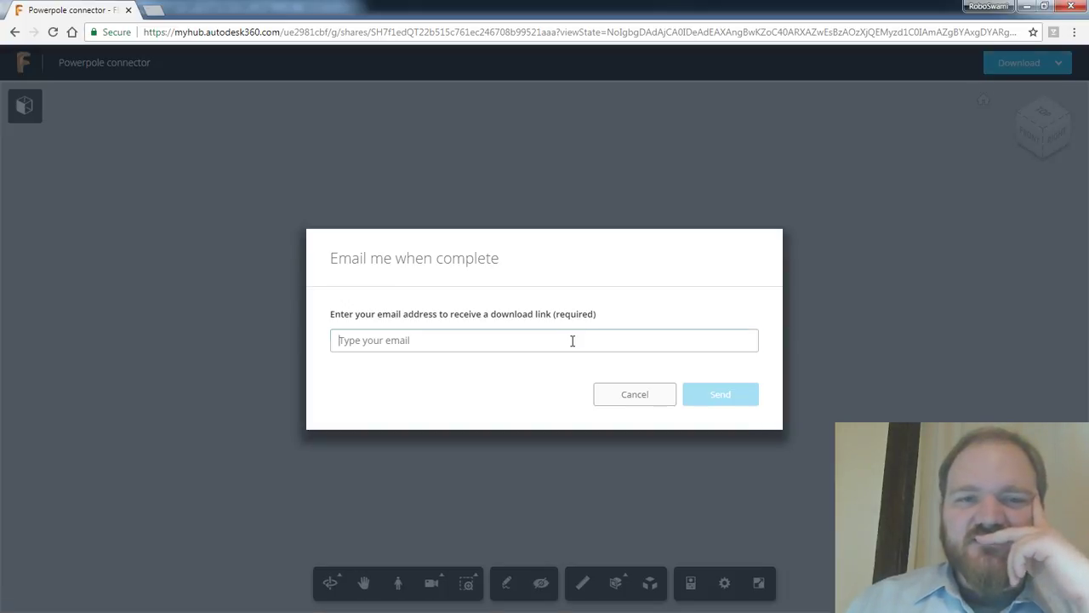
{"action": "left_click", "coordinate": [926, 303]}
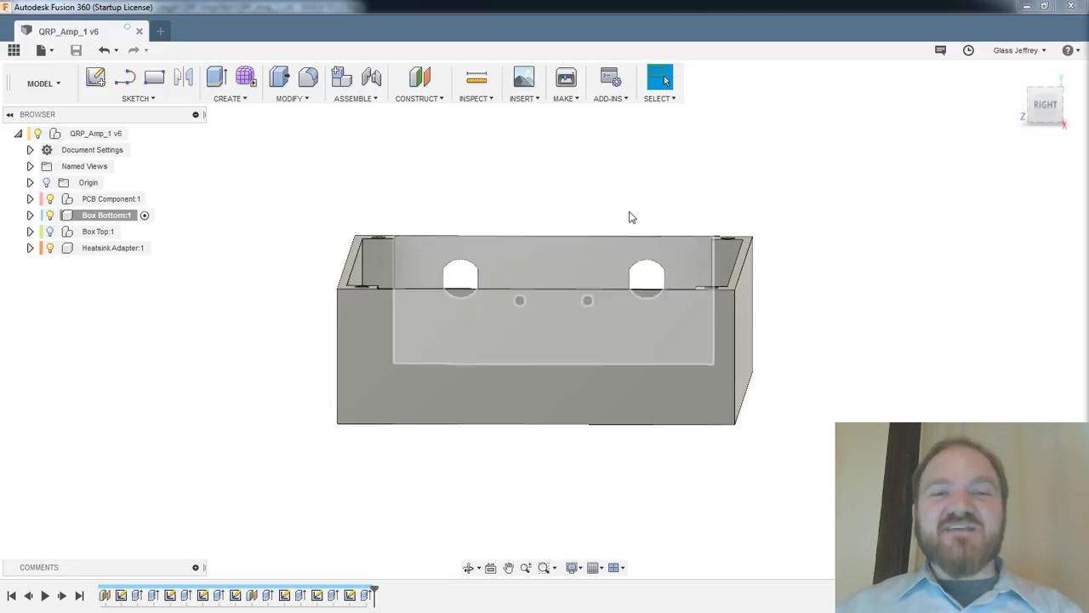
View the box's solid end wall, opposite the cut openings, squarely from the right
{"action": "middle_click_drag", "start_coordinate": [790, 341], "coordinate": [761, 283]}
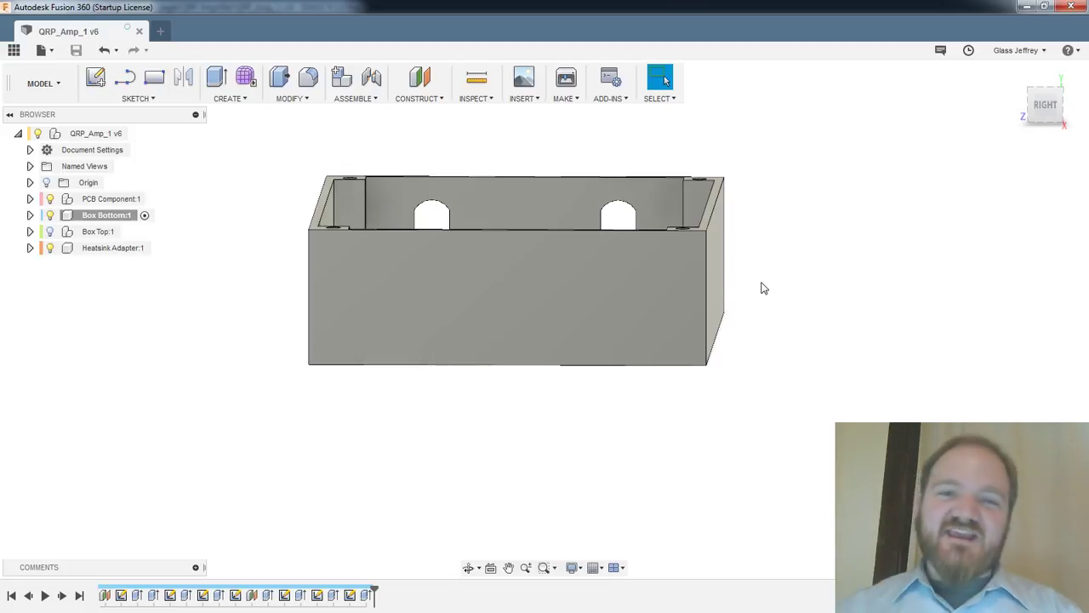
{"action": "left_click", "coordinate": [1044, 106]}
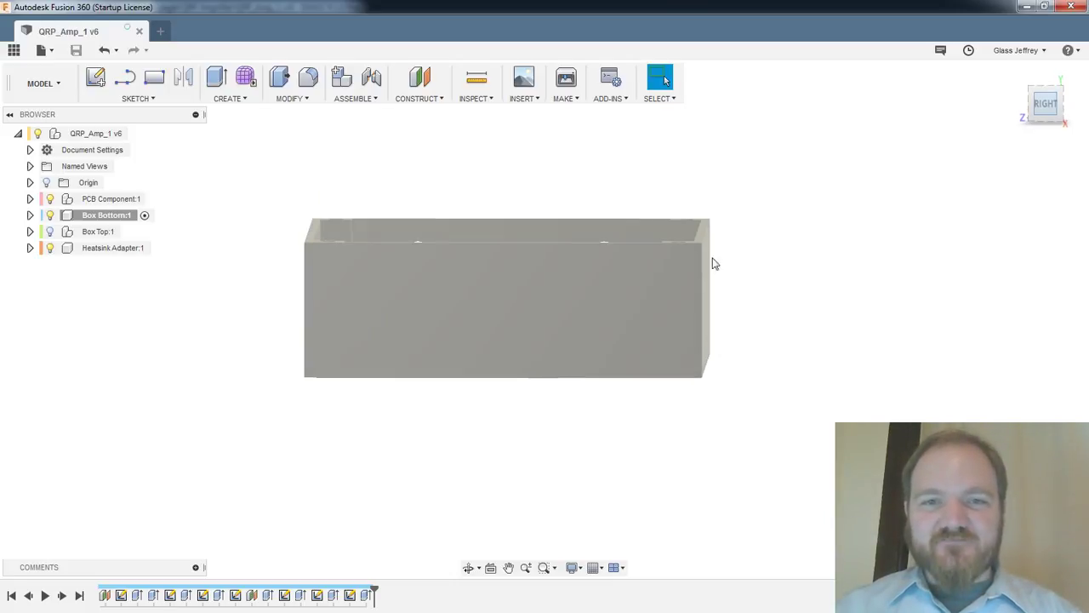
{"action": "middle_click_drag", "start_coordinate": [740, 342], "coordinate": [739, 304]}
{"action": "scroll", "coordinate": [564, 295], "scroll_direction": "up", "scroll_amount": 2}
{"action": "middle_click_drag", "start_coordinate": [400, 273], "coordinate": [446, 276]}
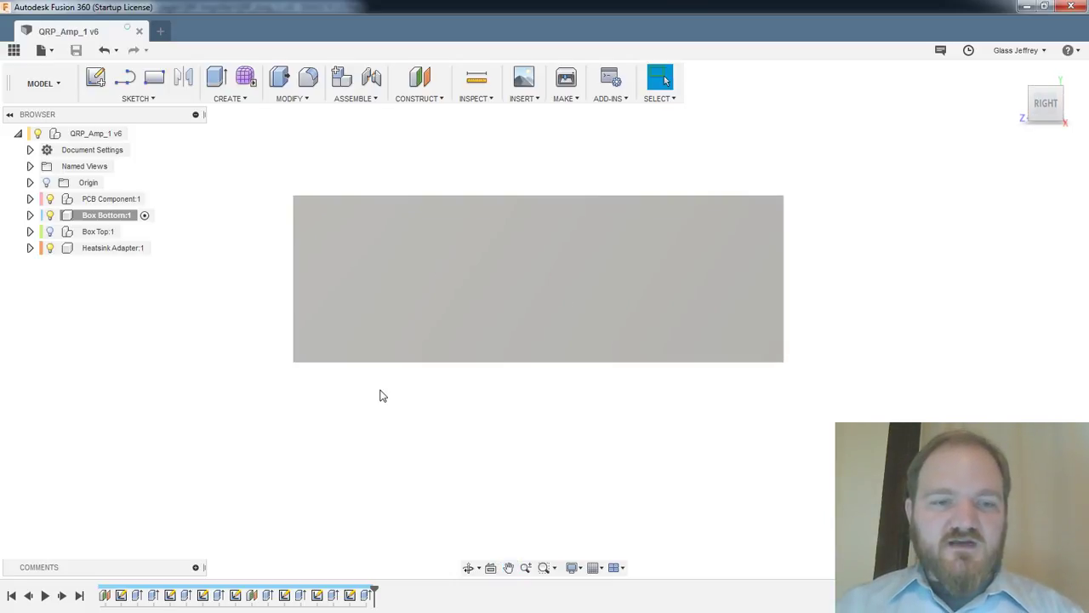
{"action": "left_click", "coordinate": [95, 77]}
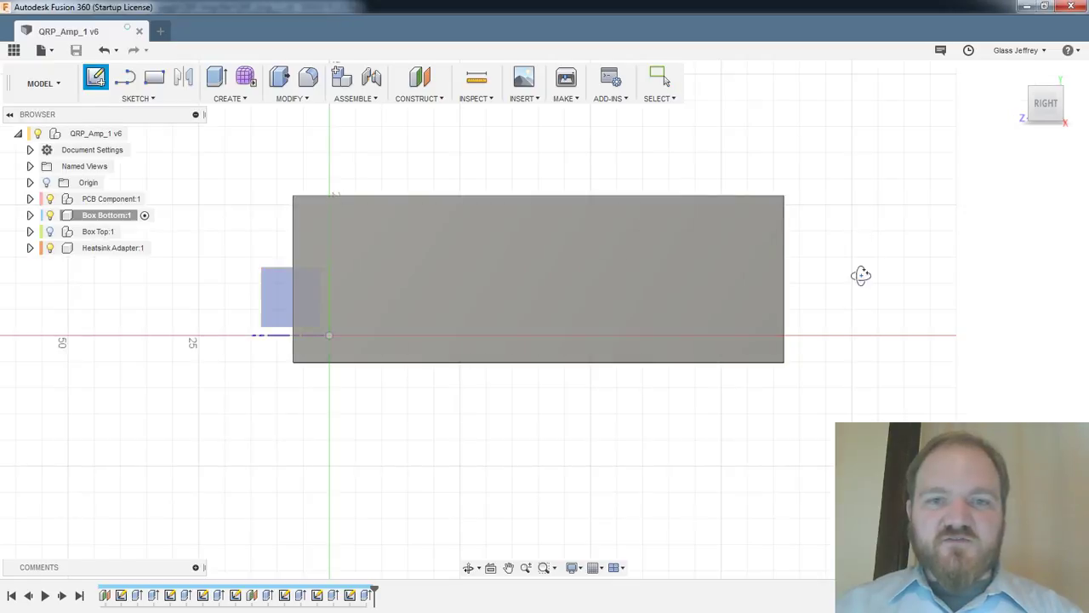
{"action": "middle_click_drag", "start_coordinate": [861, 276], "coordinate": [783, 192], "text": "shift"}
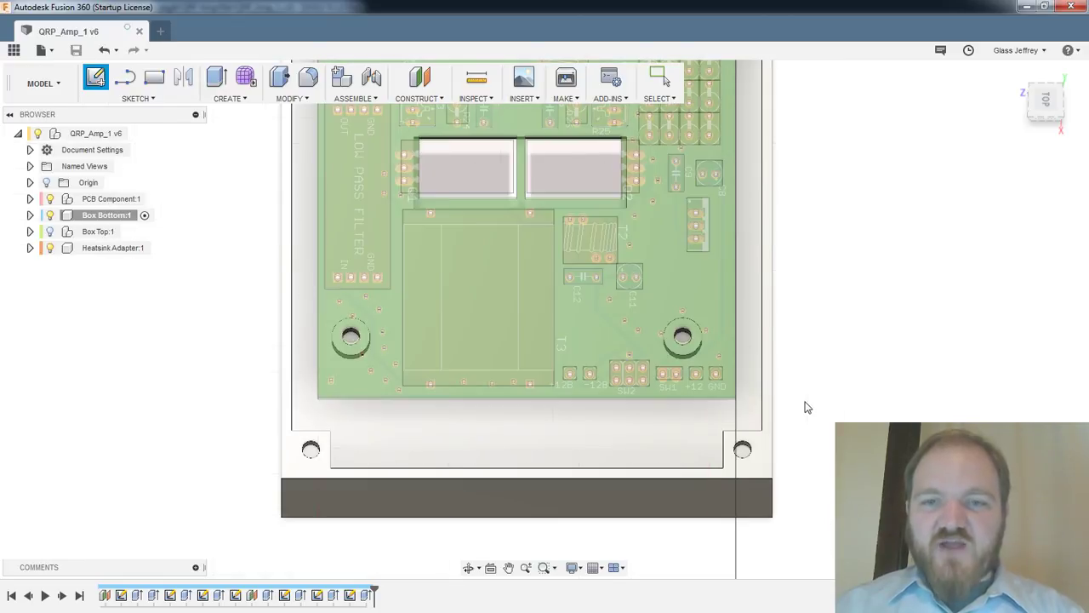
{"action": "key", "text": "Escape"}
Examine the power and switch pads along the board edge facing the solid end wall
{"action": "scroll", "coordinate": [766, 408], "scroll_direction": "up", "scroll_amount": 3}
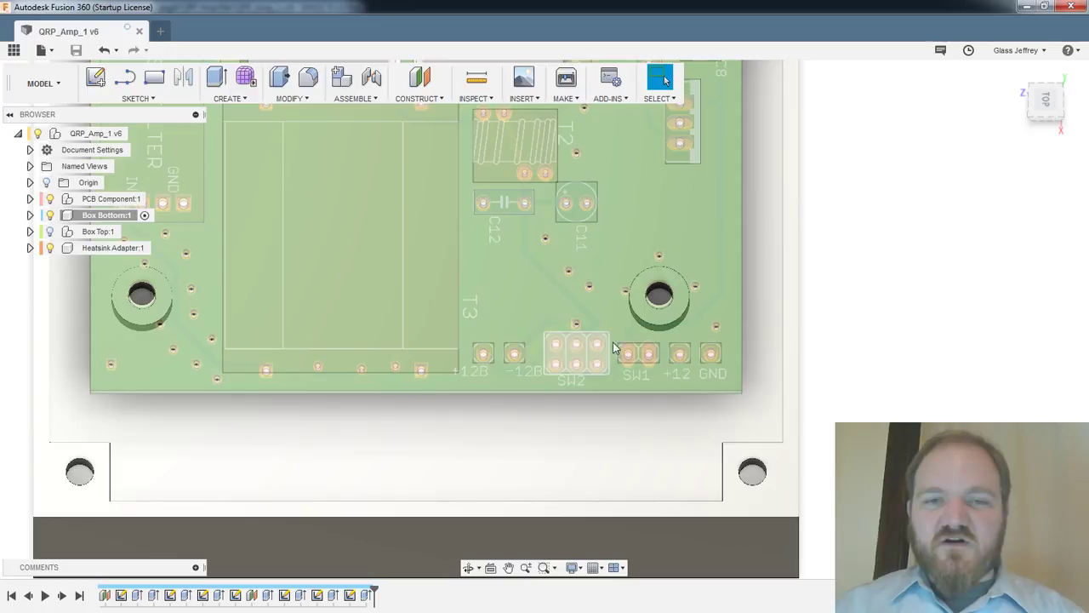
{"action": "scroll", "coordinate": [494, 354], "scroll_direction": "down", "scroll_amount": 2}
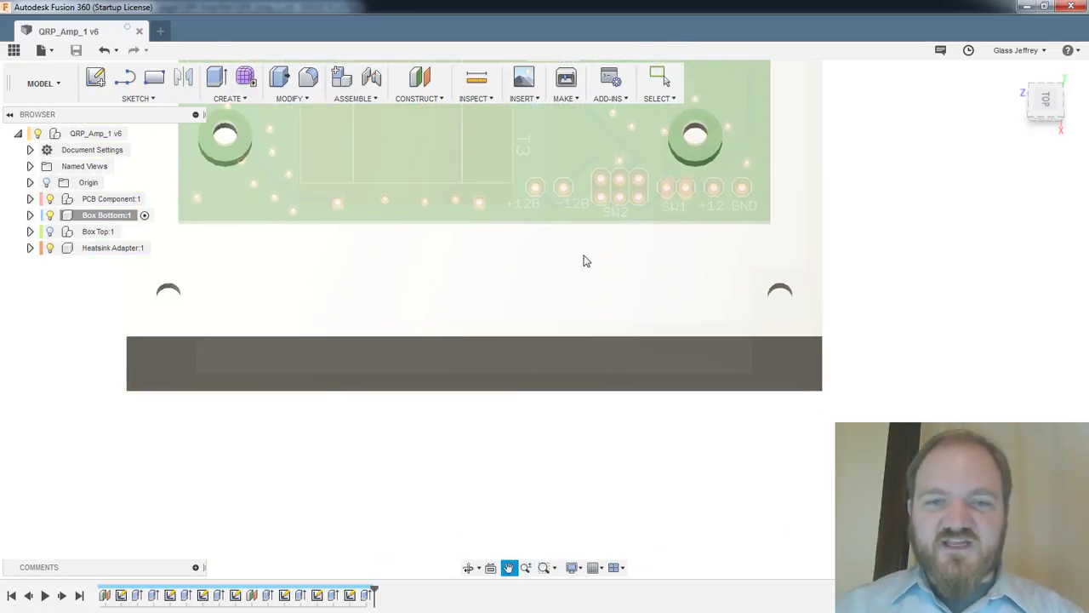
{"action": "scroll", "coordinate": [584, 260], "scroll_direction": "down", "scroll_amount": 2}
Bring the Box Bottom component back into view with Find in Window
{"action": "middle_click_drag", "start_coordinate": [595, 387], "coordinate": [945, 230], "text": "shift"}
{"action": "left_click", "coordinate": [1045, 112]}
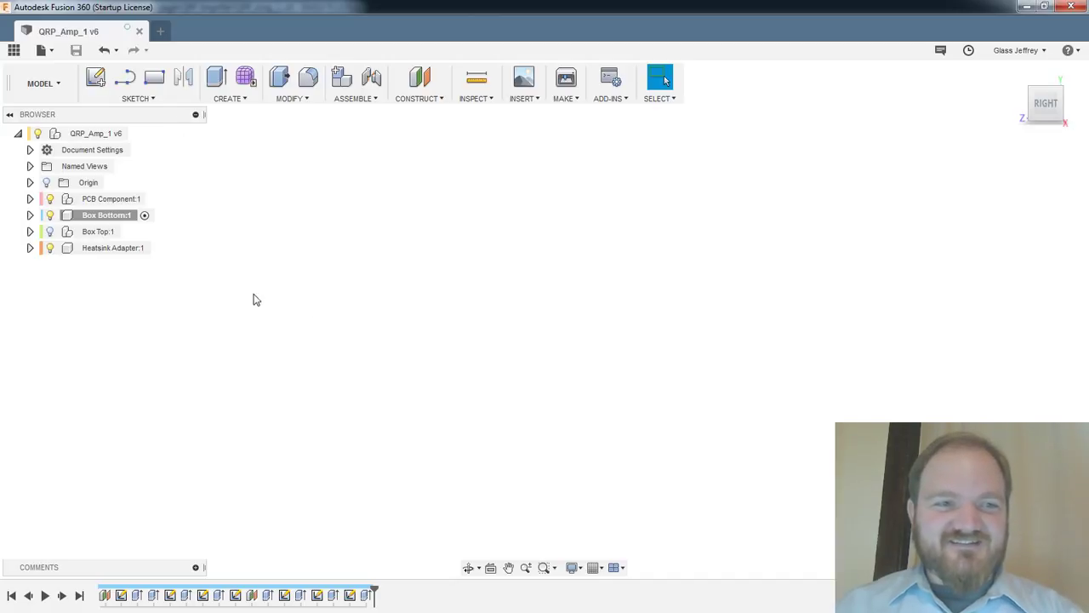
{"action": "middle_click_drag", "start_coordinate": [445, 316], "coordinate": [529, 312], "text": "shift"}
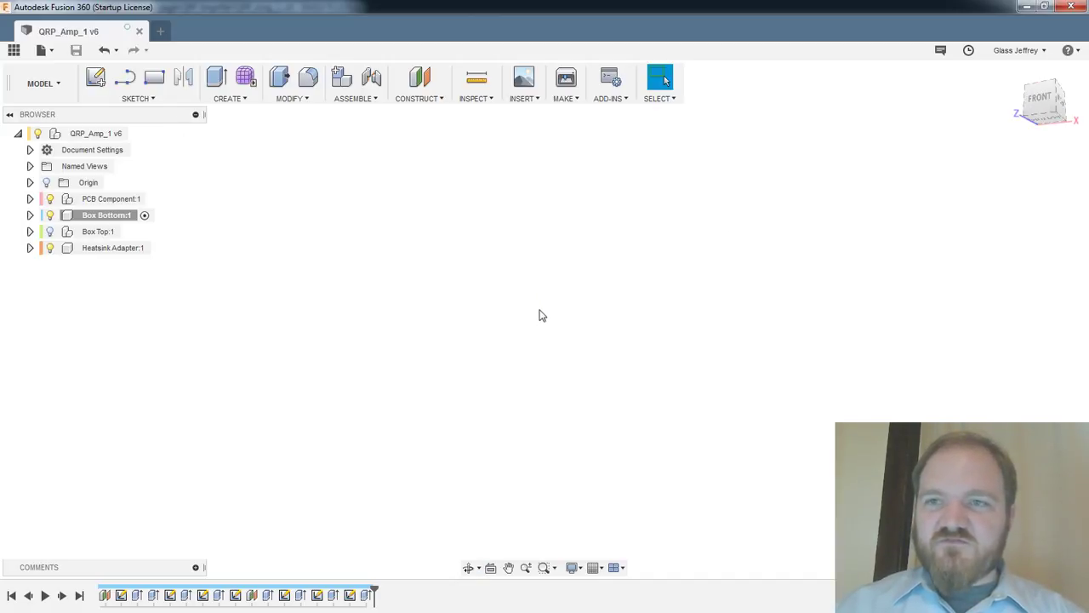
{"action": "left_click", "coordinate": [527, 569]}
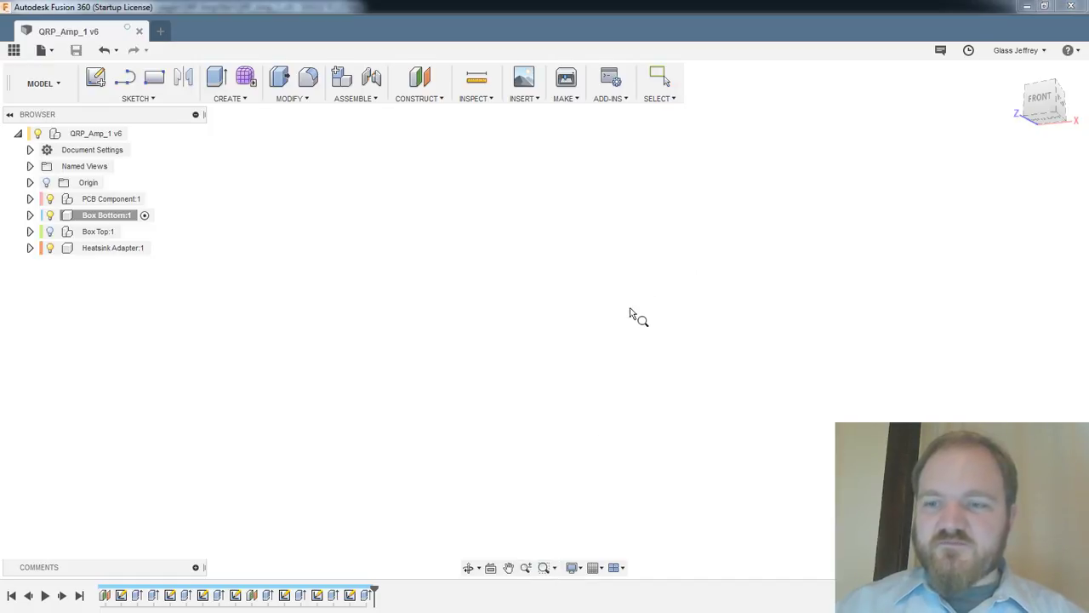
{"action": "middle_click_drag", "start_coordinate": [384, 264], "coordinate": [321, 284]}
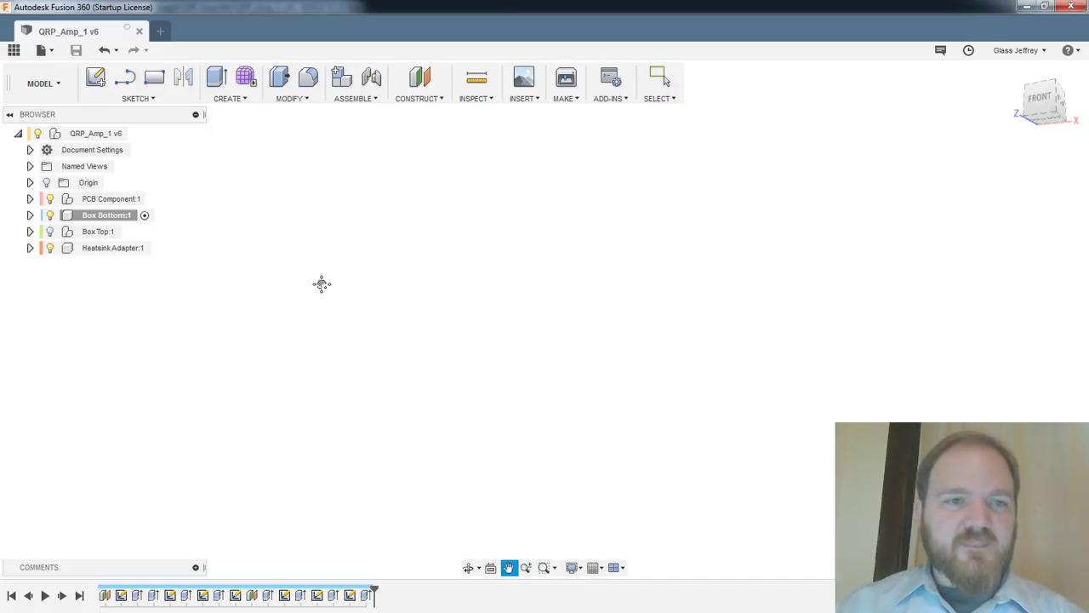
{"action": "right_click", "coordinate": [87, 223]}
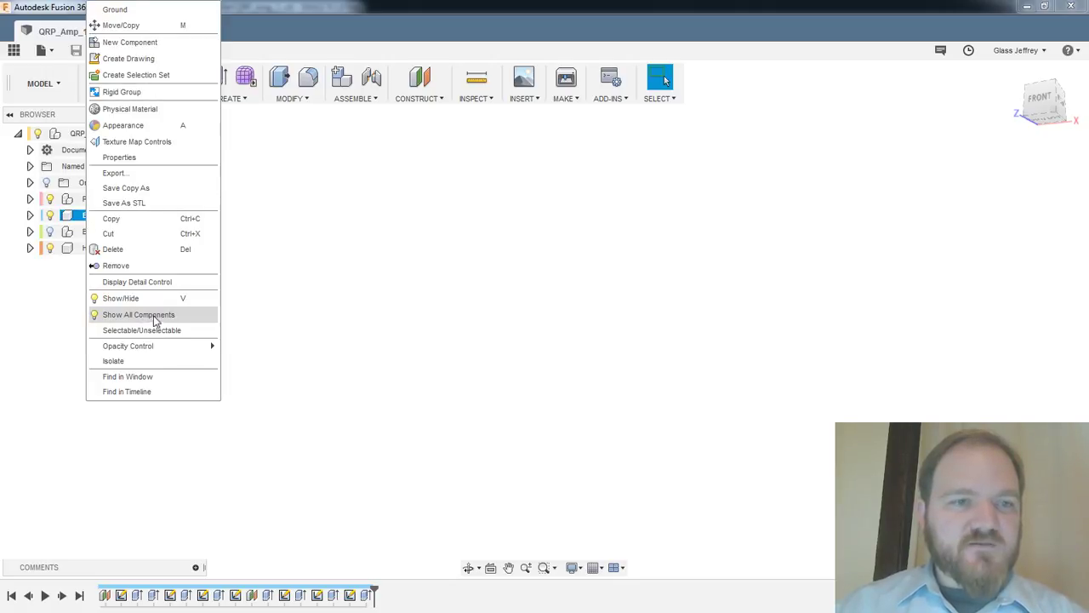
{"action": "left_click", "coordinate": [165, 379]}
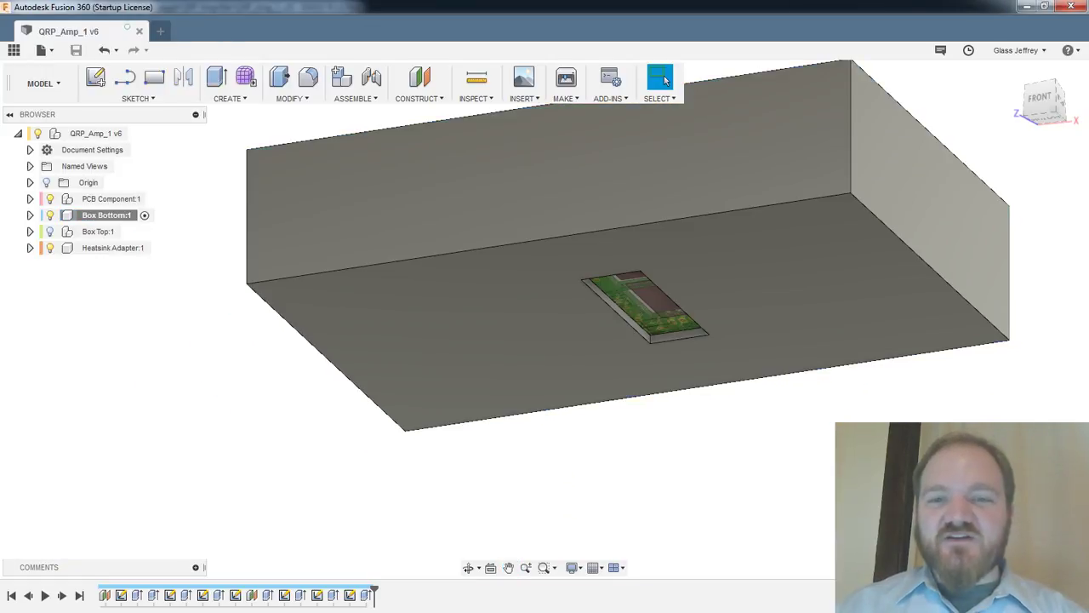
Start a sketch on the outer face of the Box Bottom's solid end wall, viewed squarely from the right
{"action": "middle_click_drag", "start_coordinate": [672, 491], "coordinate": [1026, 118], "text": "shift"}
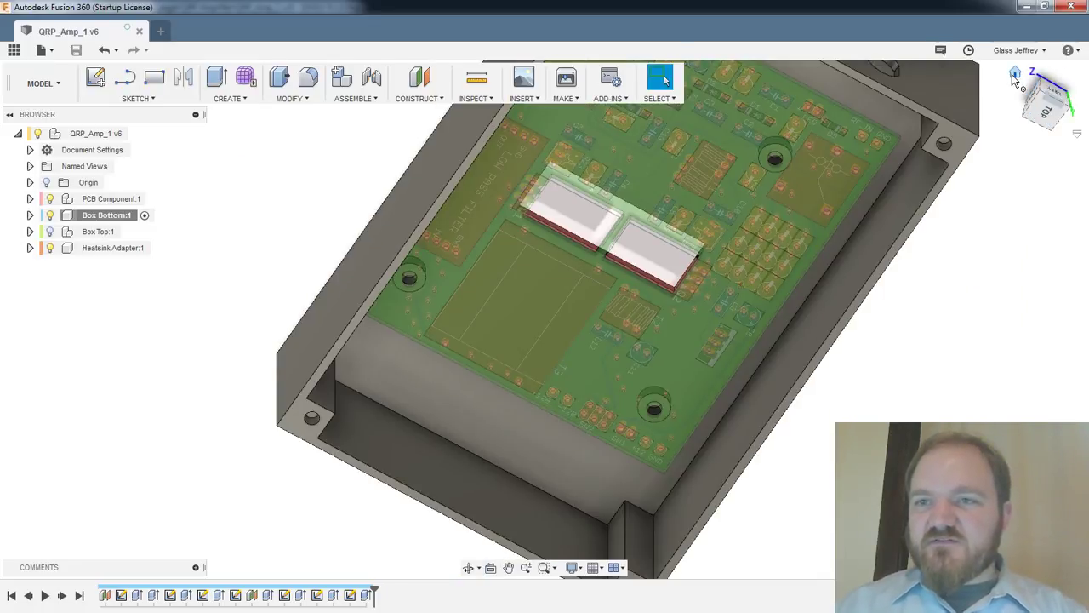
{"action": "left_click", "coordinate": [1017, 77]}
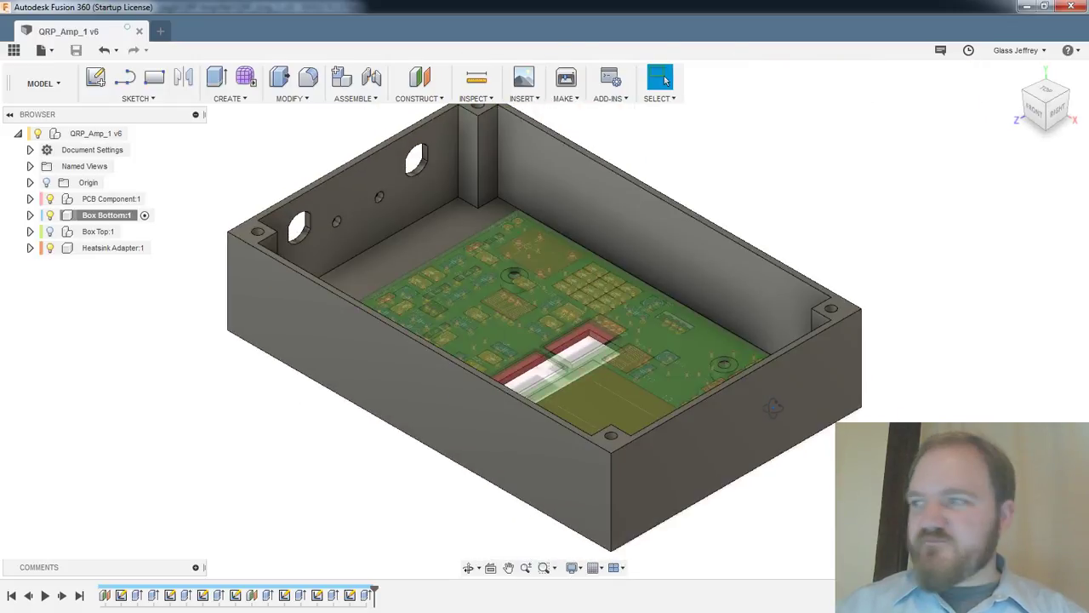
{"action": "middle_click_drag", "start_coordinate": [821, 443], "coordinate": [477, 273], "text": "shift"}
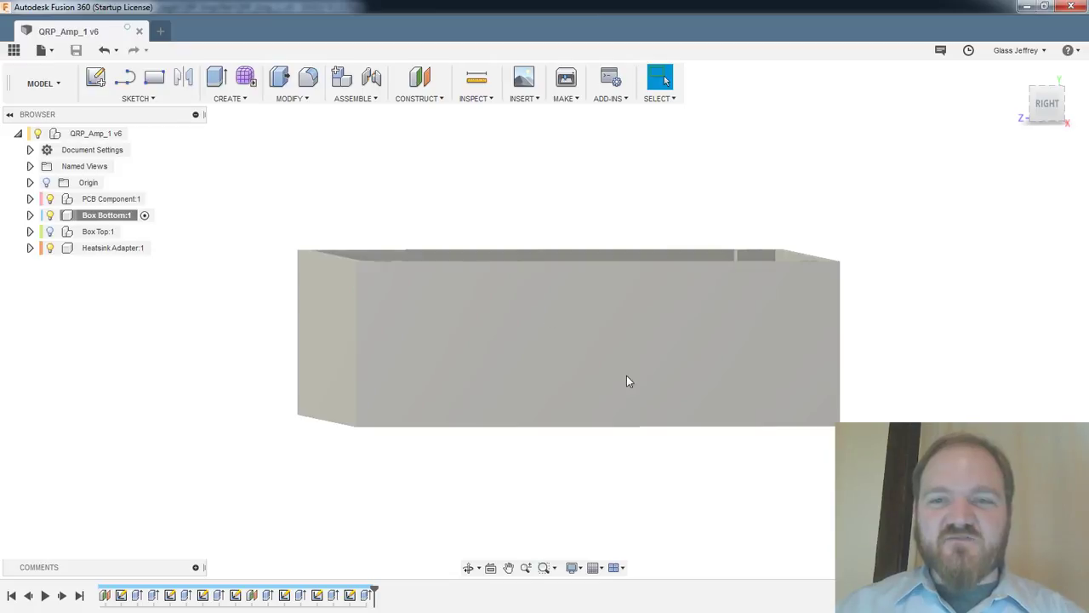
{"action": "middle_click_drag", "start_coordinate": [626, 376], "coordinate": [611, 376], "text": "shift"}
{"action": "left_click", "coordinate": [1053, 114]}
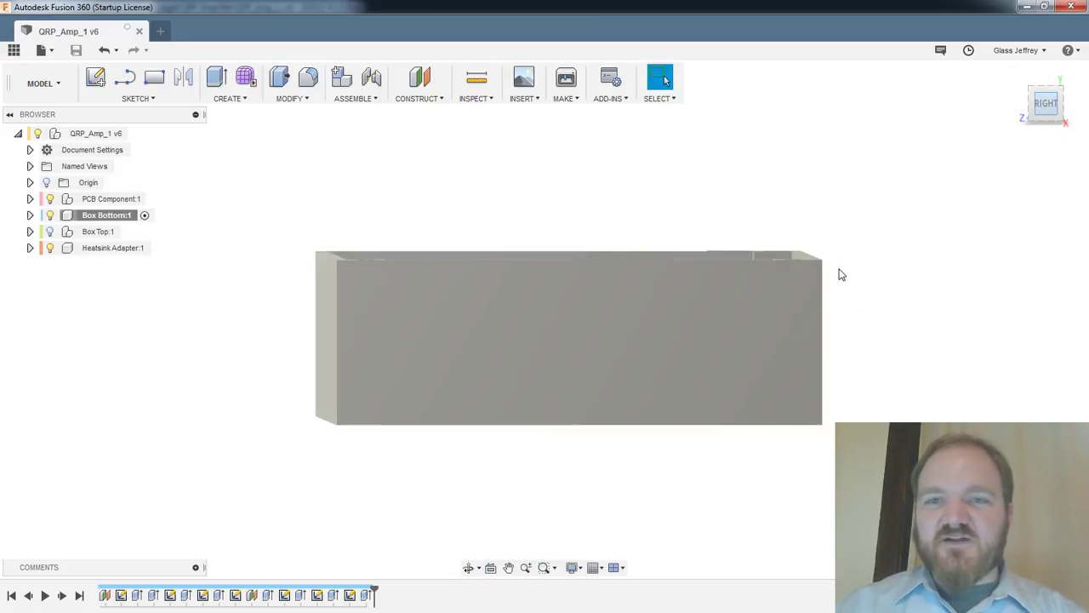
{"action": "scroll", "coordinate": [831, 270], "scroll_direction": "up", "scroll_amount": 3}
{"action": "middle_click_drag", "start_coordinate": [743, 318], "coordinate": [883, 294]}
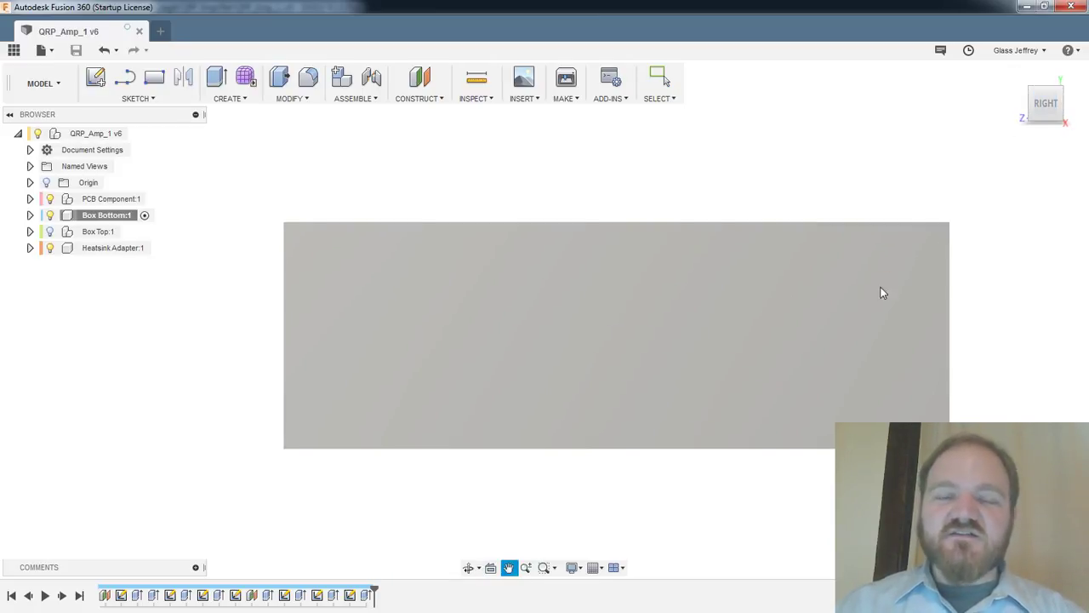
{"action": "left_click", "coordinate": [95, 78]}
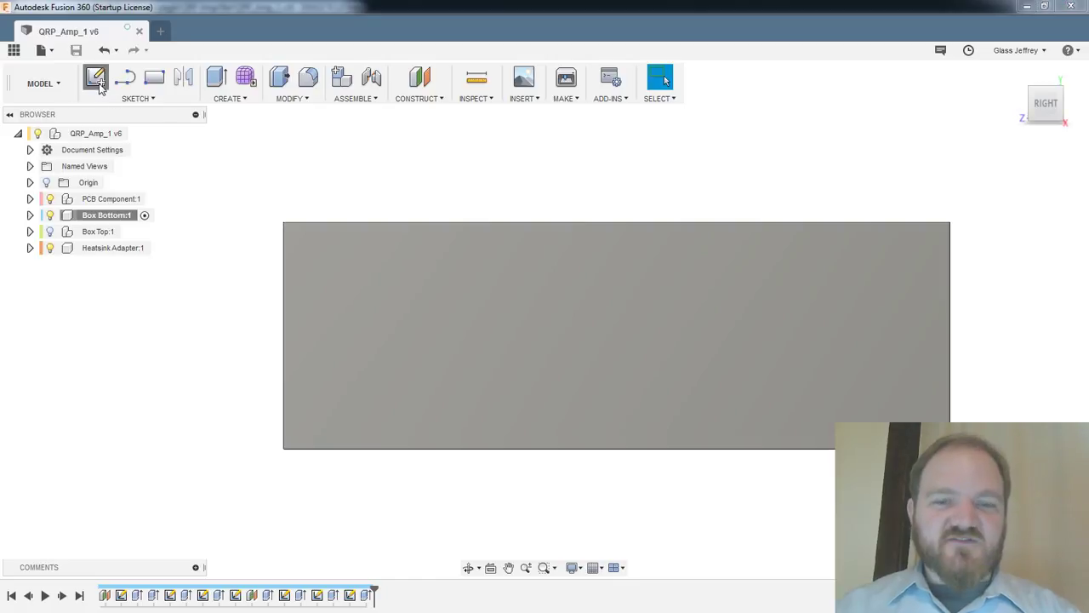
{"action": "left_click", "coordinate": [567, 321]}
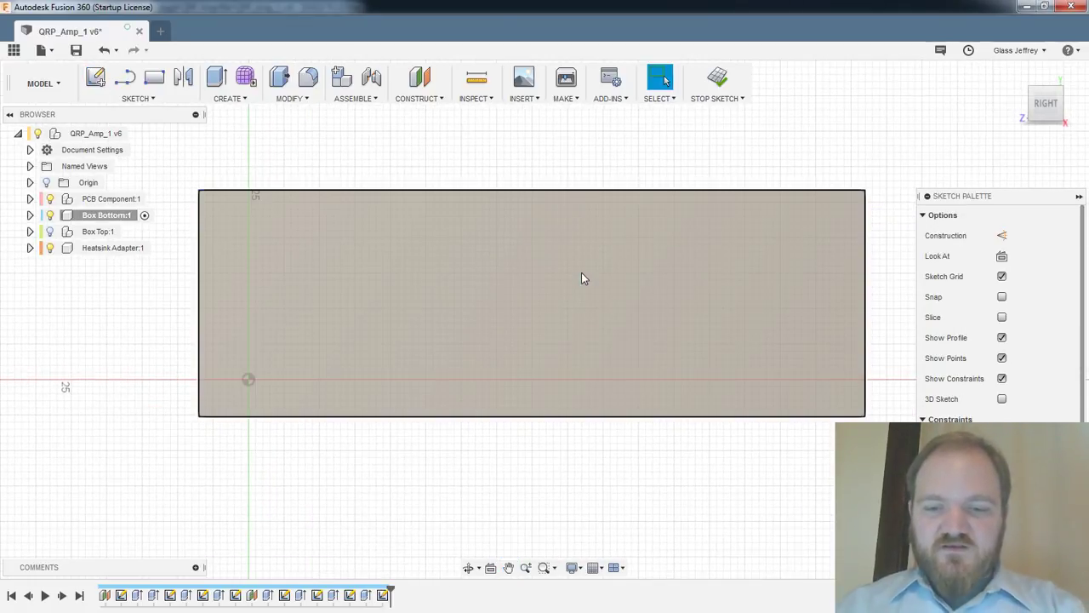
Project the inner face of the solid end wall, between the corner posts, into the sketch
{"action": "mouse_move", "coordinate": [605, 182]}
{"action": "middle_mouse_down", "text": "shift"}
{"action": "mouse_move", "coordinate": [571, 165]}
{"action": "mouse_move", "coordinate": [481, 241]}
{"action": "middle_mouse_up", "text": "shift"}
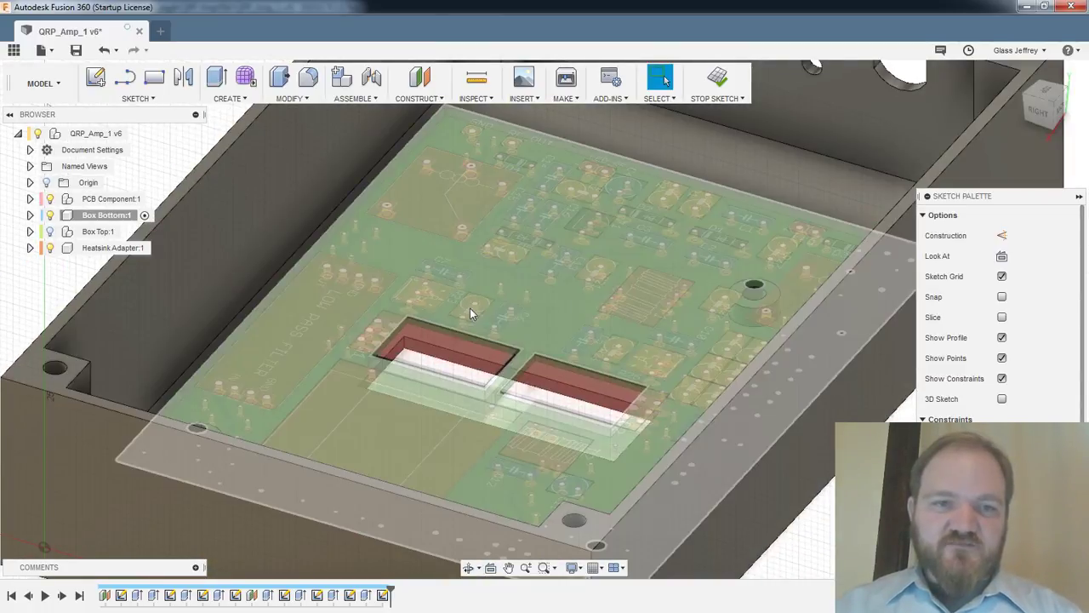
{"action": "mouse_move", "coordinate": [516, 290]}
{"action": "middle_mouse_down", "text": "shift"}
{"action": "mouse_move", "coordinate": [314, 358]}
{"action": "mouse_move", "coordinate": [54, 343]}
{"action": "mouse_move", "coordinate": [158, 331]}
{"action": "middle_mouse_up", "text": "shift"}
{"action": "key", "text": "p"}
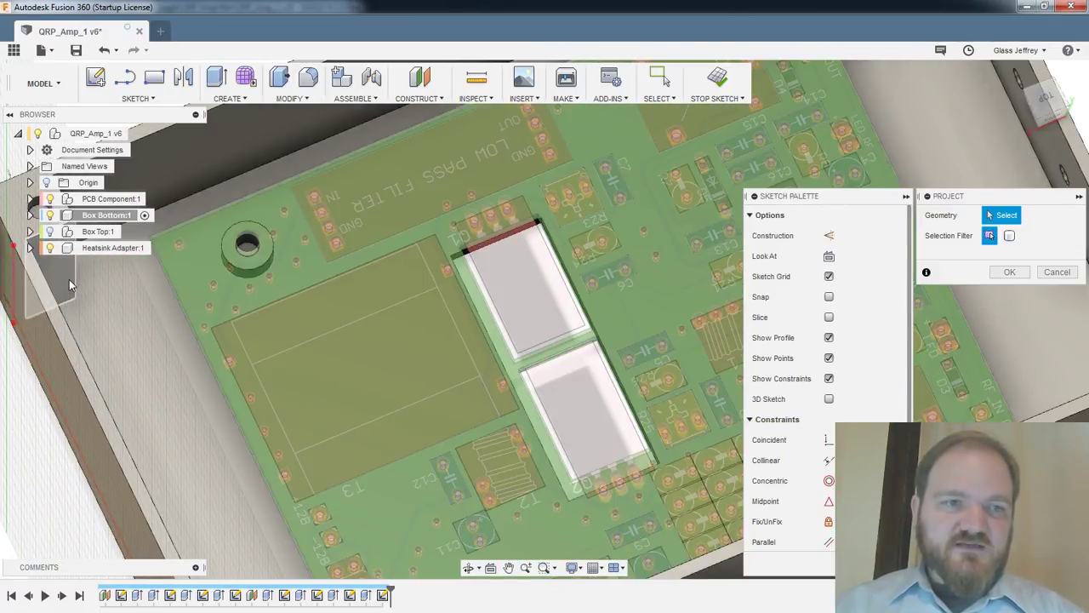
{"action": "middle_click_drag", "start_coordinate": [331, 344], "coordinate": [494, 354], "text": "shift"}
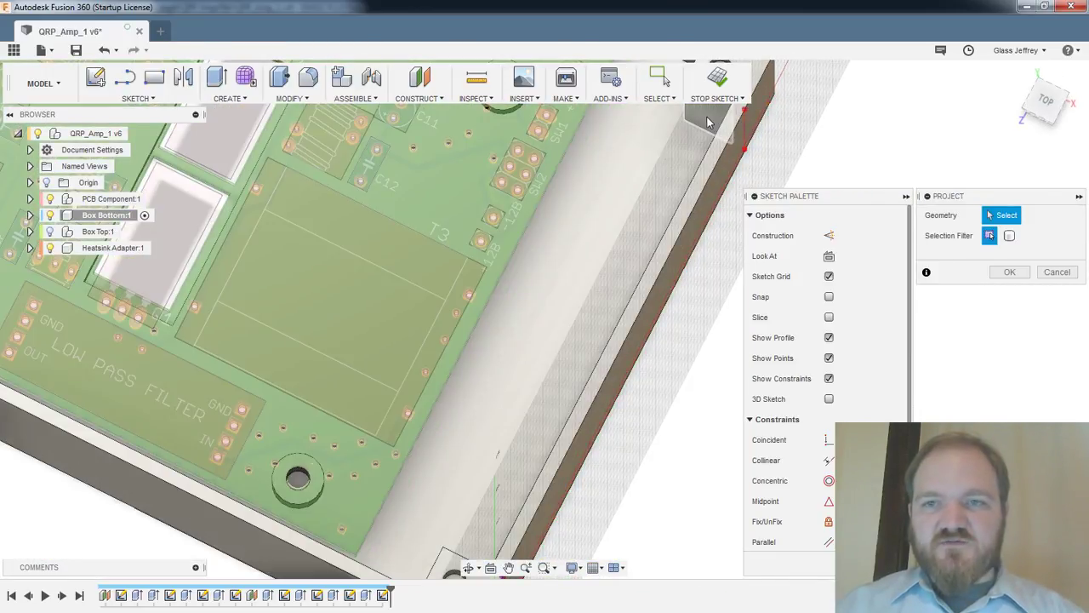
{"action": "left_click", "coordinate": [707, 122]}
{"action": "left_click", "coordinate": [1009, 272]}
Draw a vertical construction line from the midpoint of the end wall's upper edge down past the box's lower edge
{"action": "middle_click_drag", "start_coordinate": [549, 335], "coordinate": [525, 301], "text": "shift"}
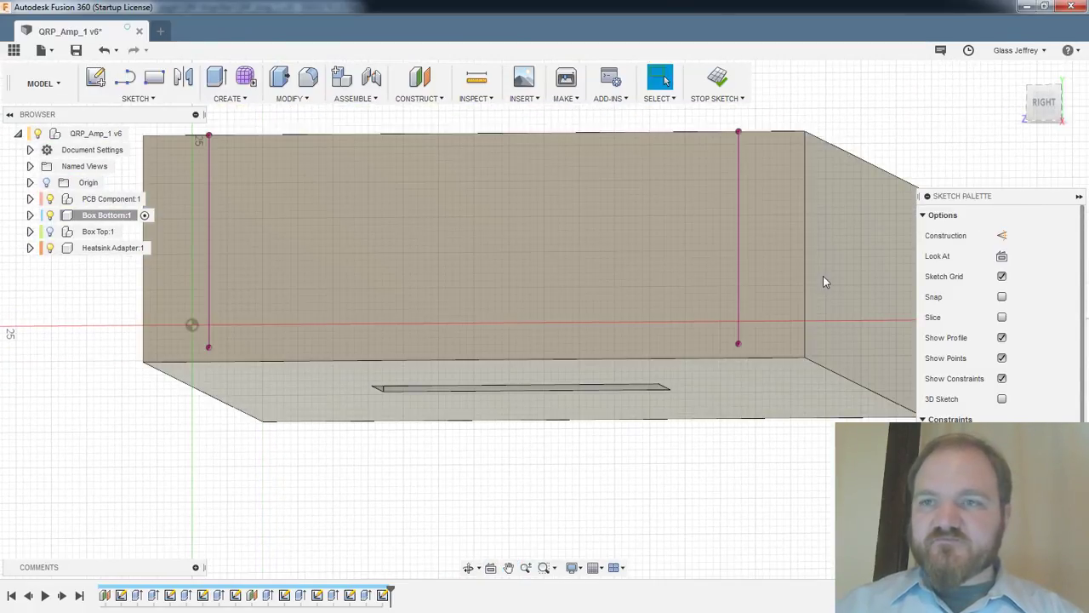
{"action": "left_click", "coordinate": [1040, 109]}
{"action": "middle_click_drag", "start_coordinate": [530, 230], "coordinate": [639, 337]}
{"action": "scroll", "coordinate": [496, 294], "scroll_direction": "up", "scroll_amount": 1}
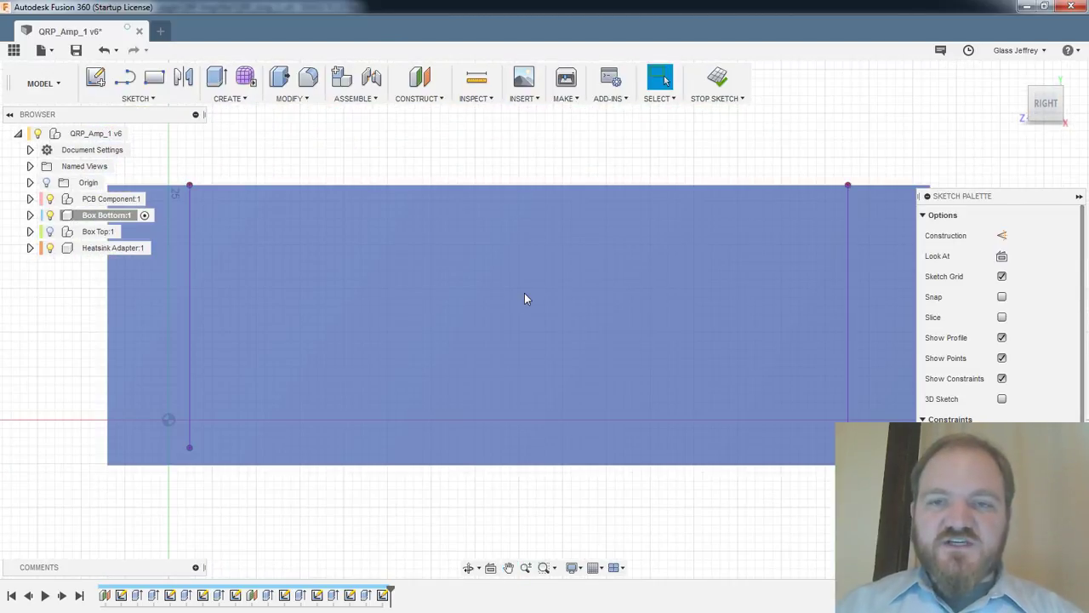
{"action": "key", "text": "l"}
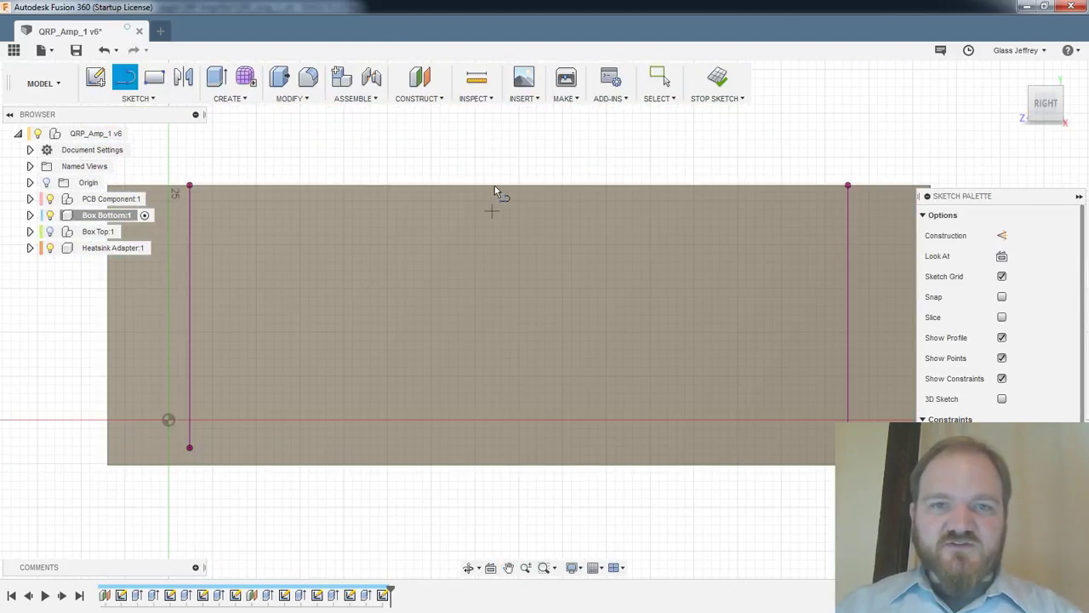
{"action": "key", "text": "x"}
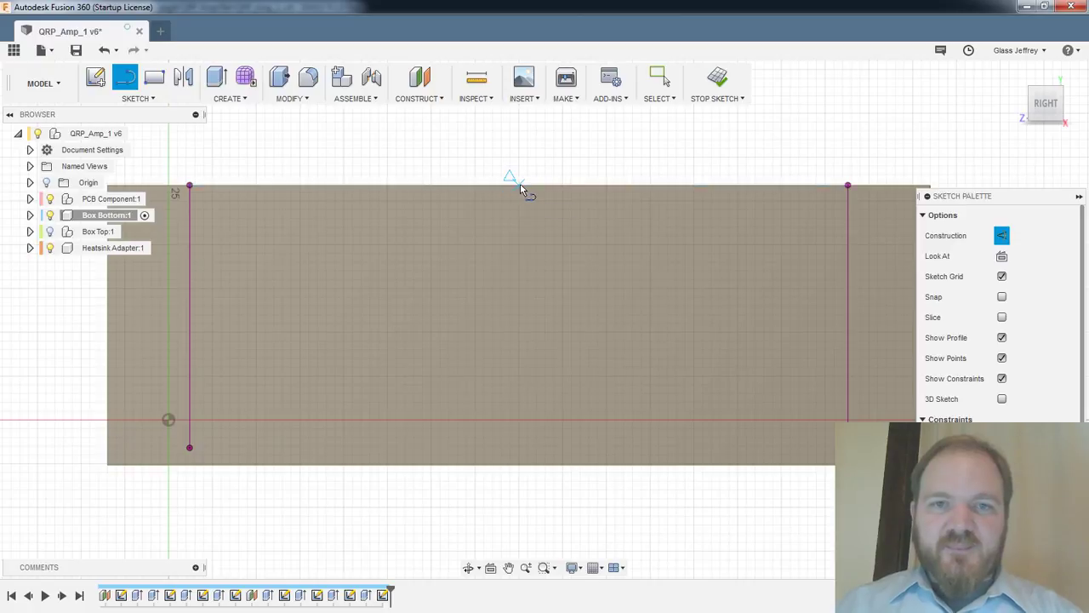
{"action": "left_click", "coordinate": [520, 183]}
{"action": "left_click", "coordinate": [519, 526]}
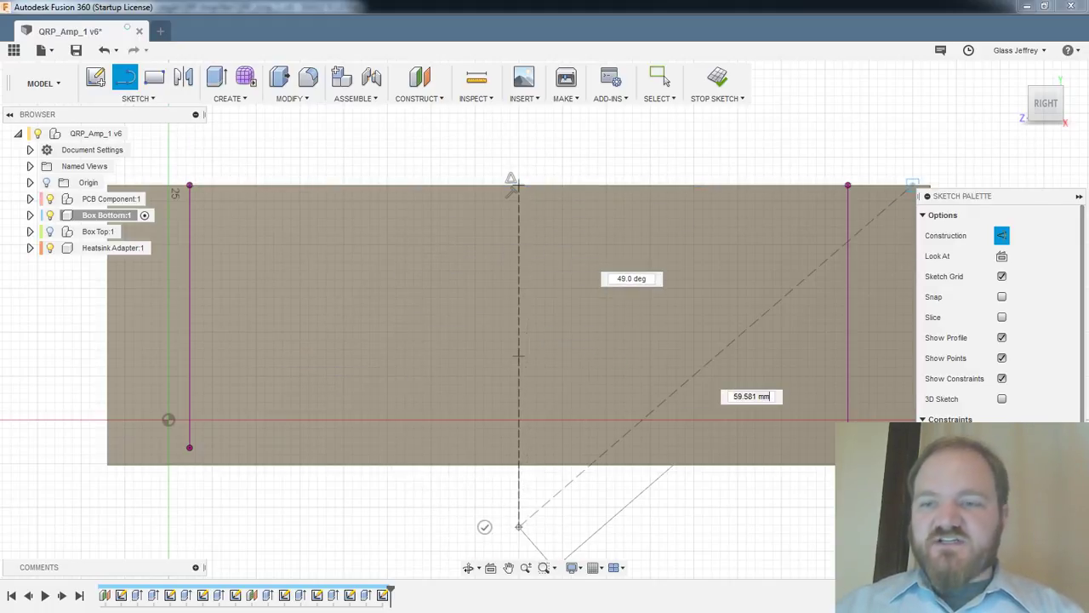
Delete the stray sloping construction segment drawn from the lower end of the vertical centre line
{"action": "left_click", "coordinate": [771, 479]}
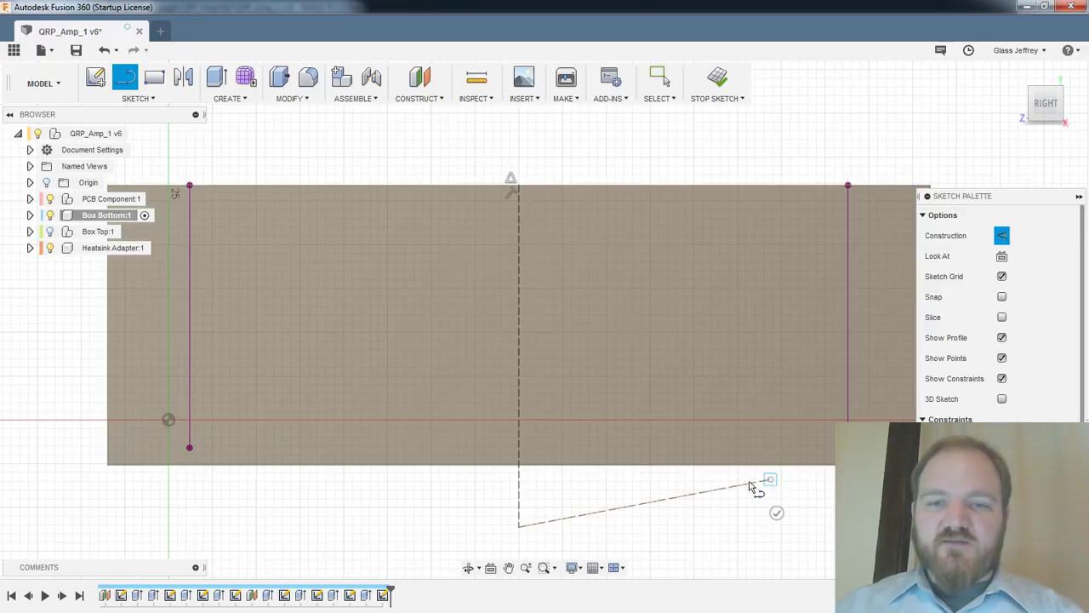
{"action": "key", "text": "Escape"}
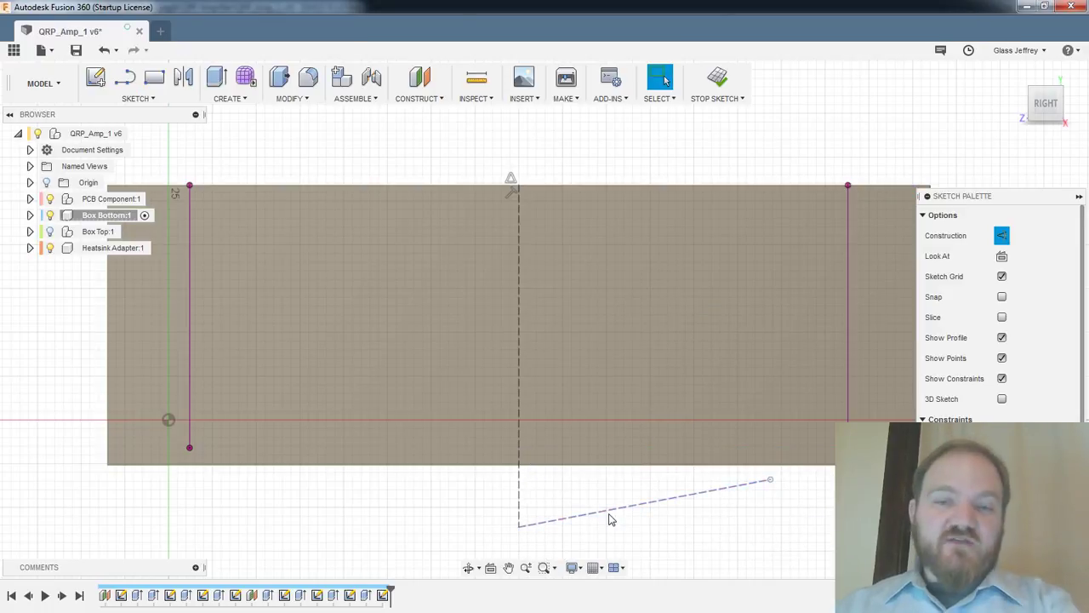
{"action": "left_click", "coordinate": [611, 511]}
{"action": "key", "text": "Delete"}
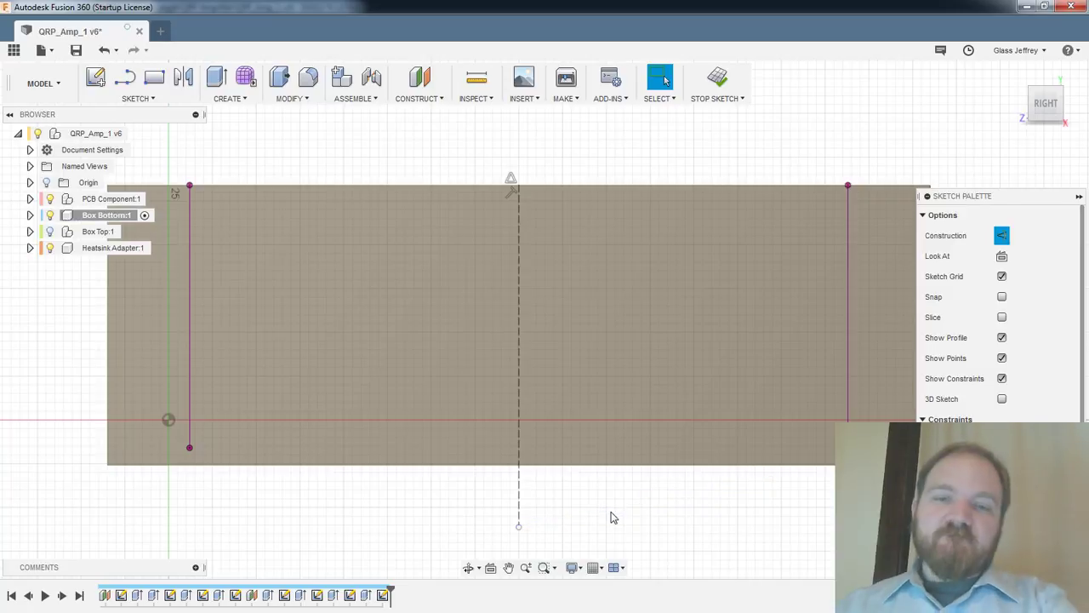
Save the design with the end-wall sketch as a new version
{"action": "scroll", "coordinate": [612, 509], "scroll_direction": "down", "scroll_amount": 1}
{"action": "middle_click_drag", "start_coordinate": [689, 173], "coordinate": [683, 184], "text": "shift"}
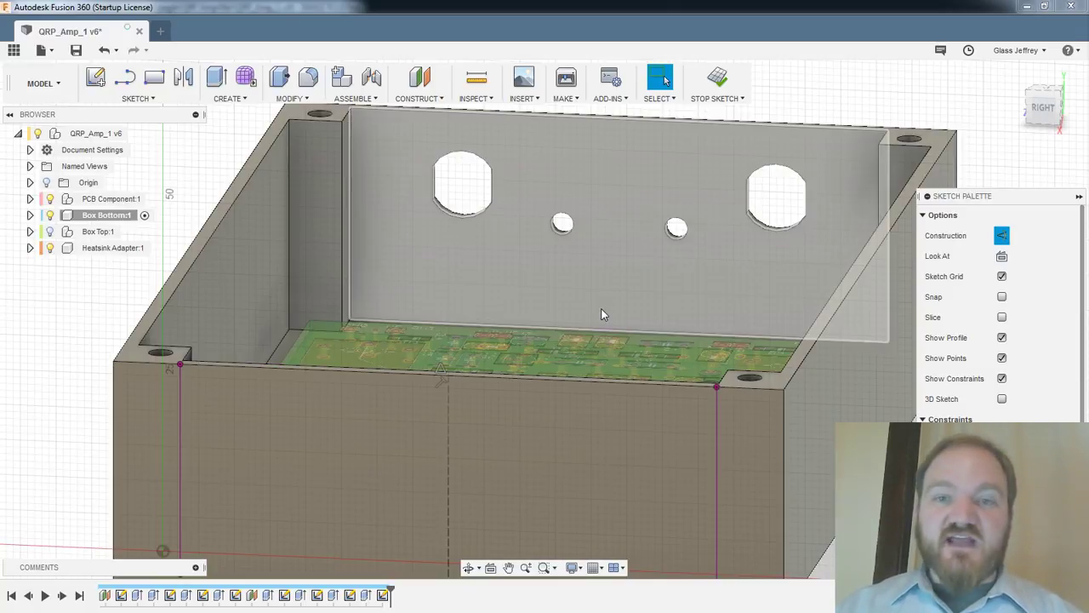
{"action": "scroll", "coordinate": [874, 137], "scroll_direction": "down", "scroll_amount": 3}
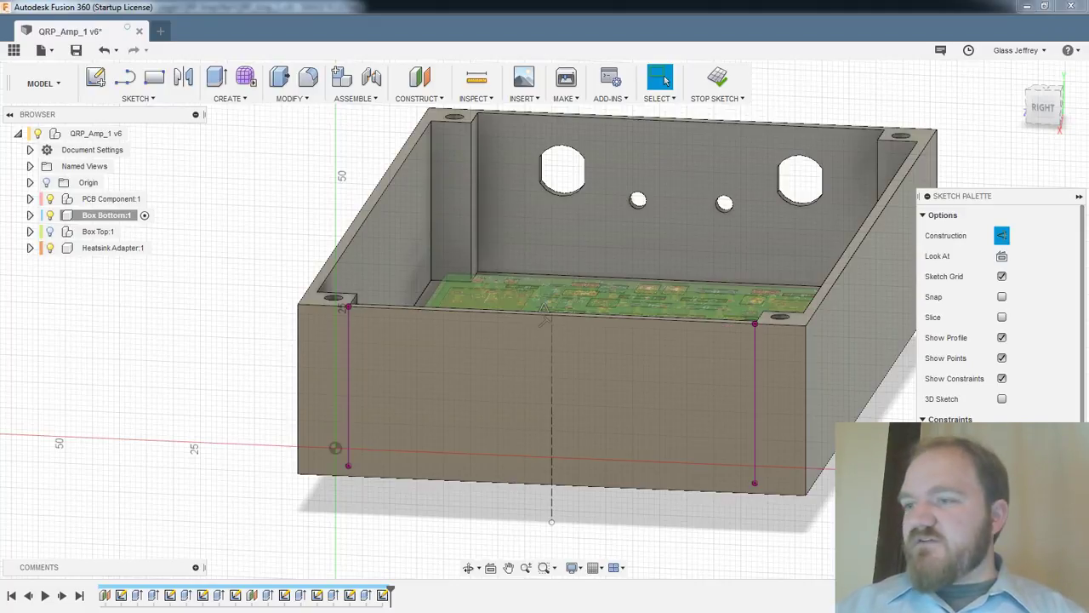
{"action": "left_click", "coordinate": [74, 54]}
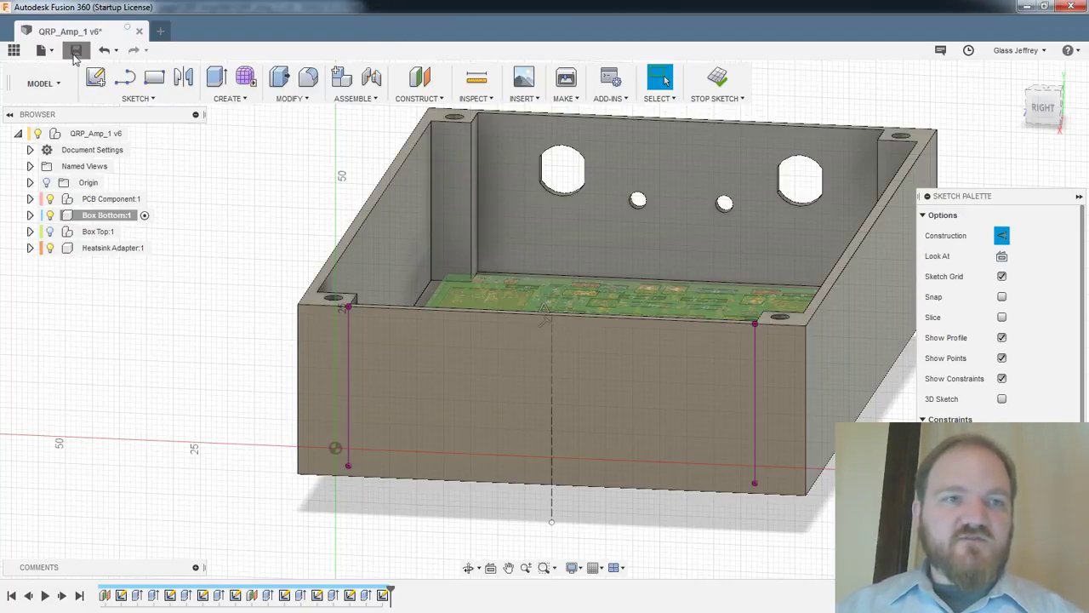
{"action": "left_click", "coordinate": [521, 322]}
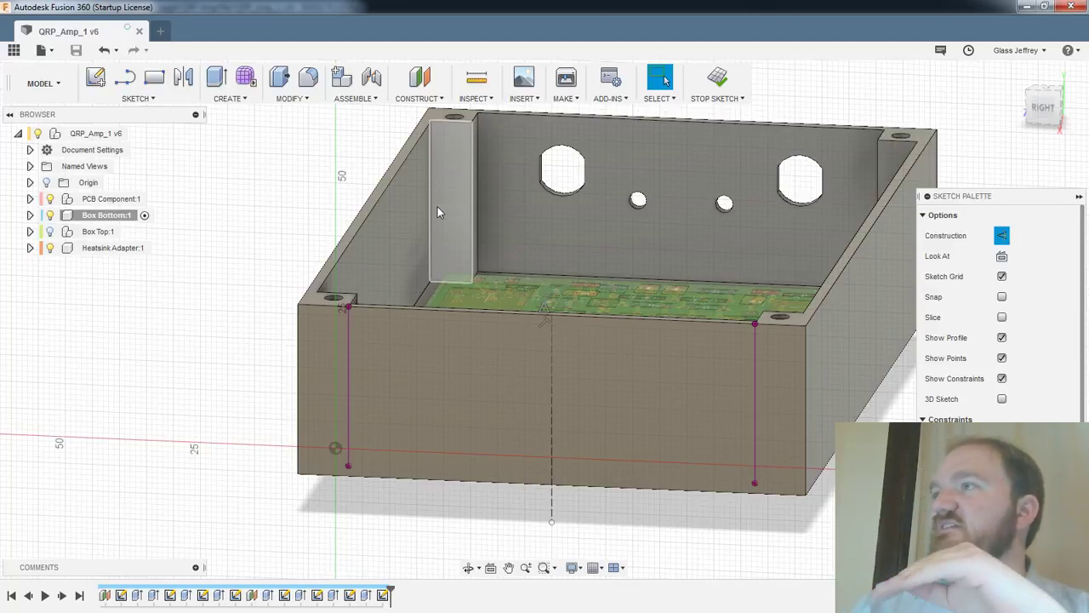
{"action": "middle_click_drag", "start_coordinate": [285, 153], "coordinate": [258, 173]}
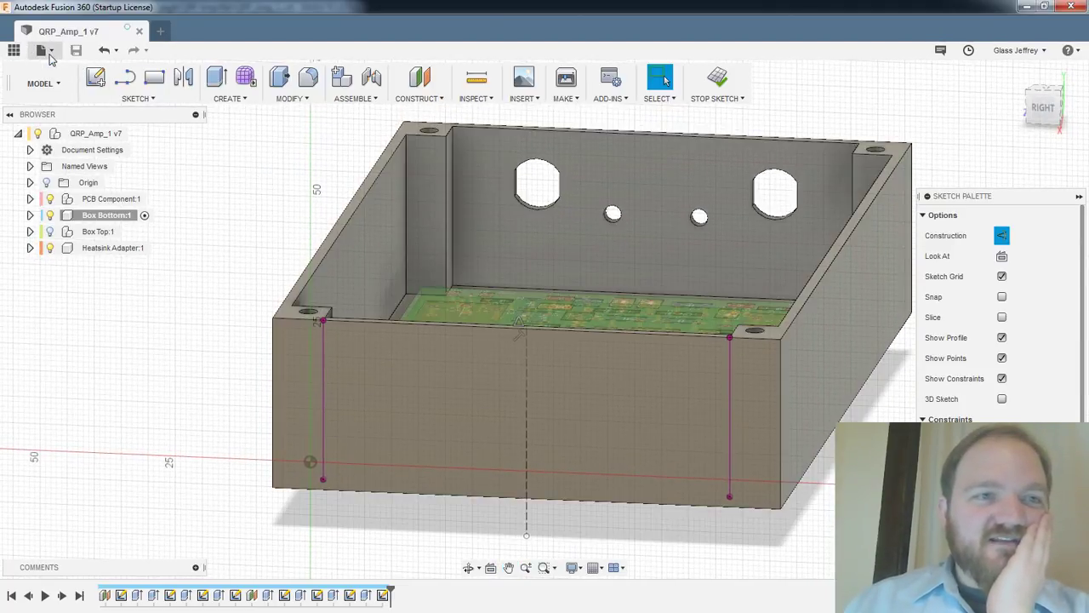
{"action": "left_click", "coordinate": [51, 52]}
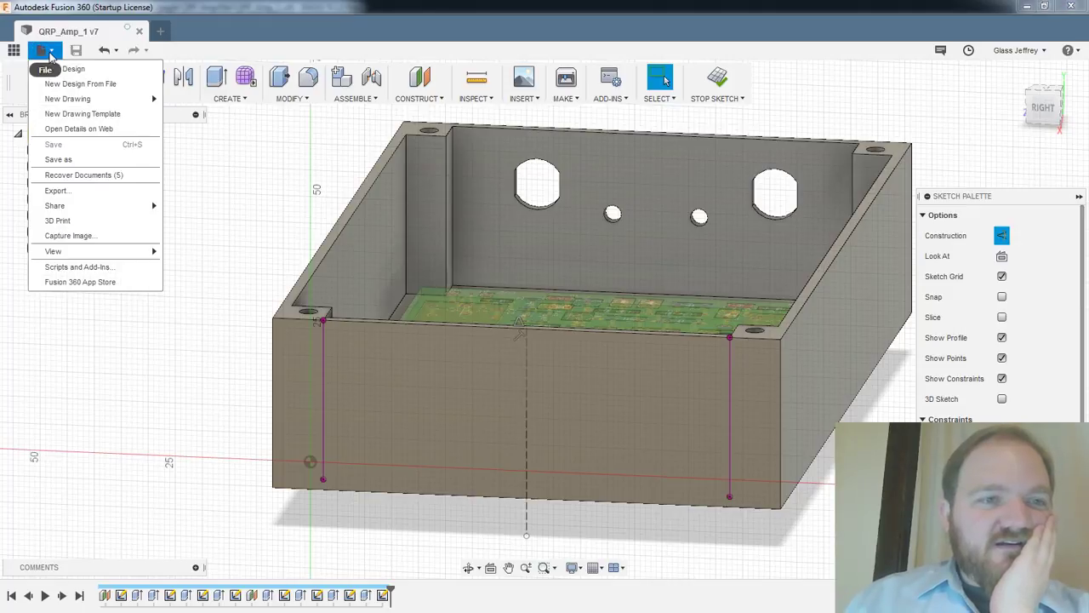
{"action": "left_click", "coordinate": [51, 53]}
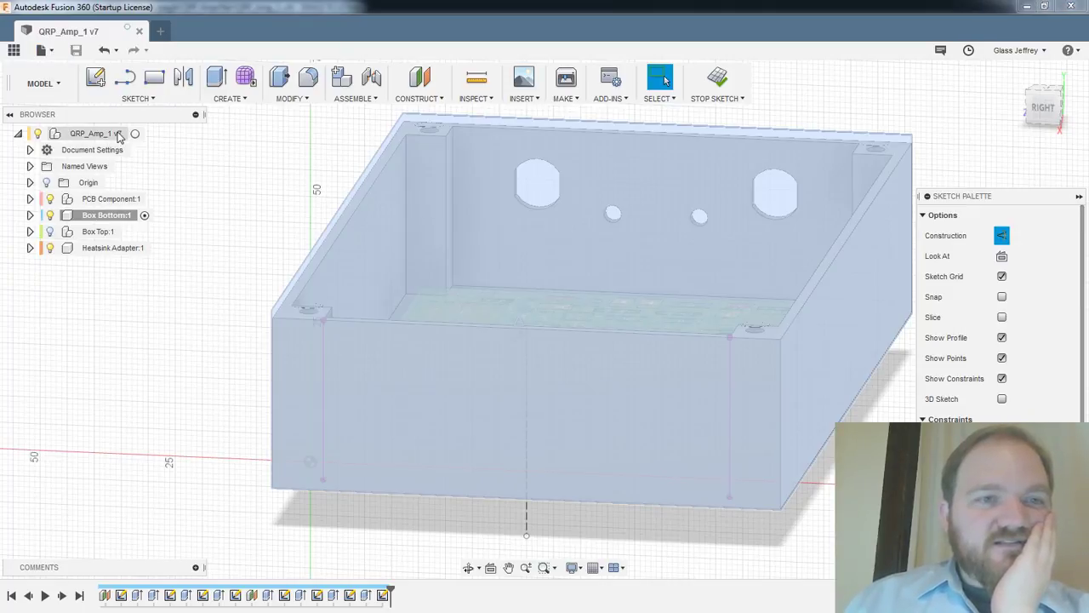
Activate the top-level QRP_Amp_1 assembly and create a new empty component in it
{"action": "left_click", "coordinate": [134, 133]}
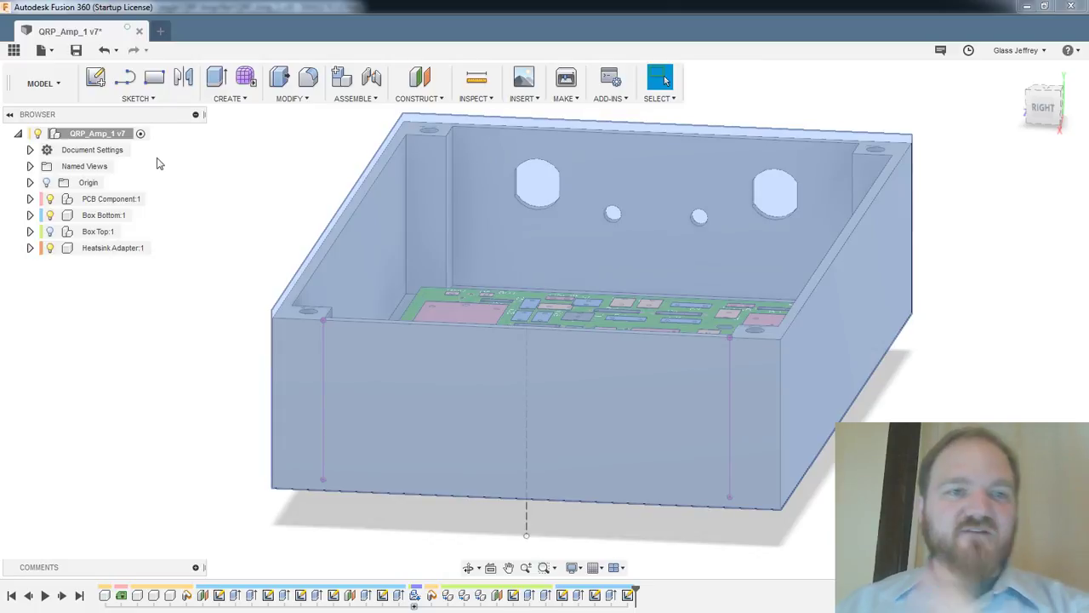
{"action": "right_click", "coordinate": [102, 136]}
{"action": "left_click", "coordinate": [133, 144]}
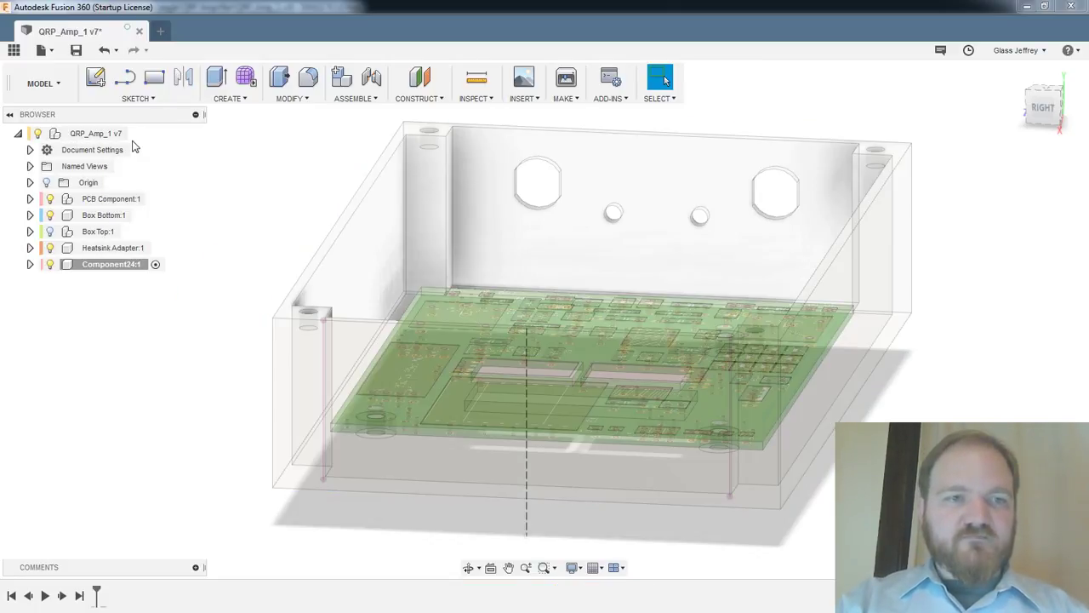
{"action": "right_click", "coordinate": [98, 138]}
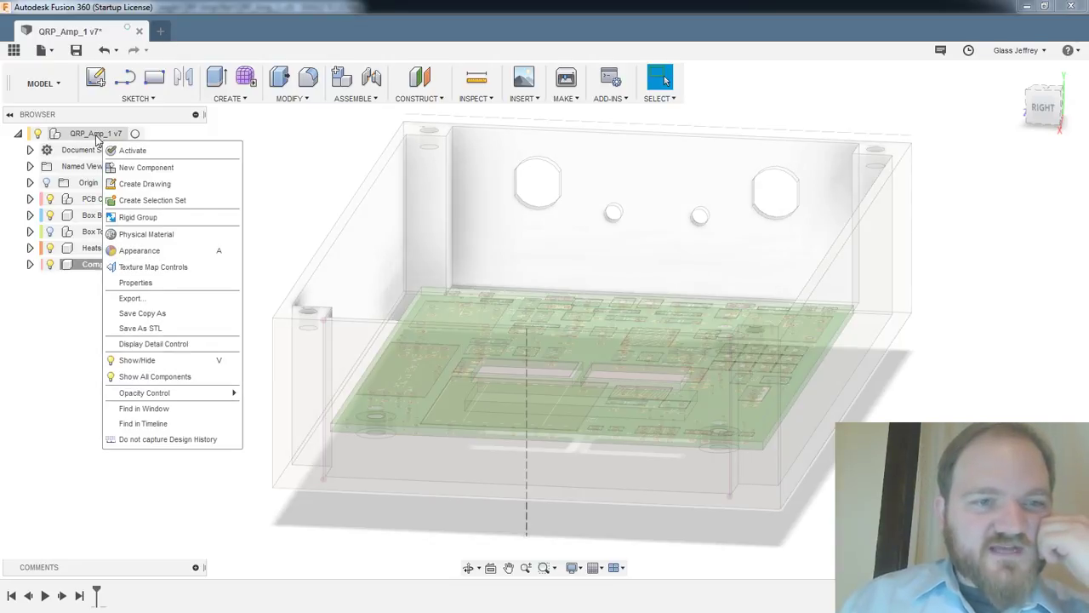
{"action": "left_click", "coordinate": [81, 266]}
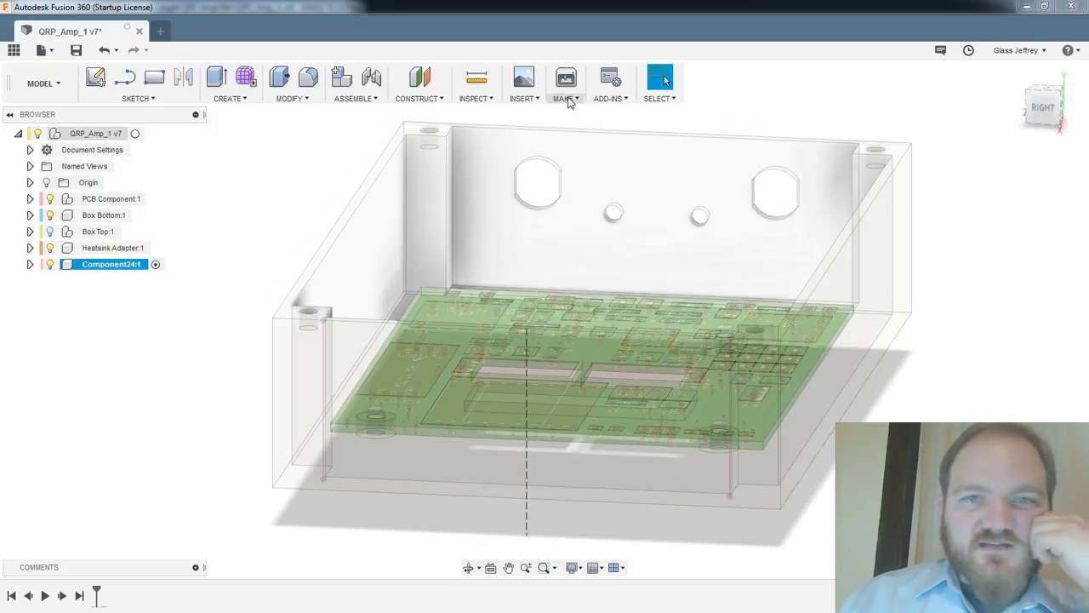
Check the insert options and the project list for a way to bring in the external connector model
{"action": "left_click", "coordinate": [521, 99]}
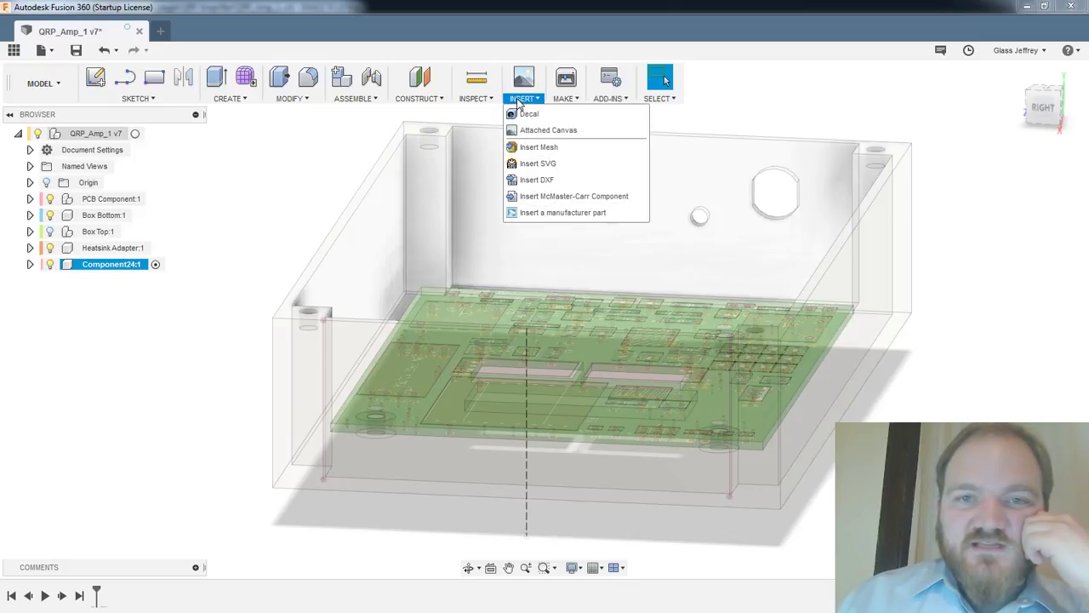
{"action": "left_click", "coordinate": [518, 100]}
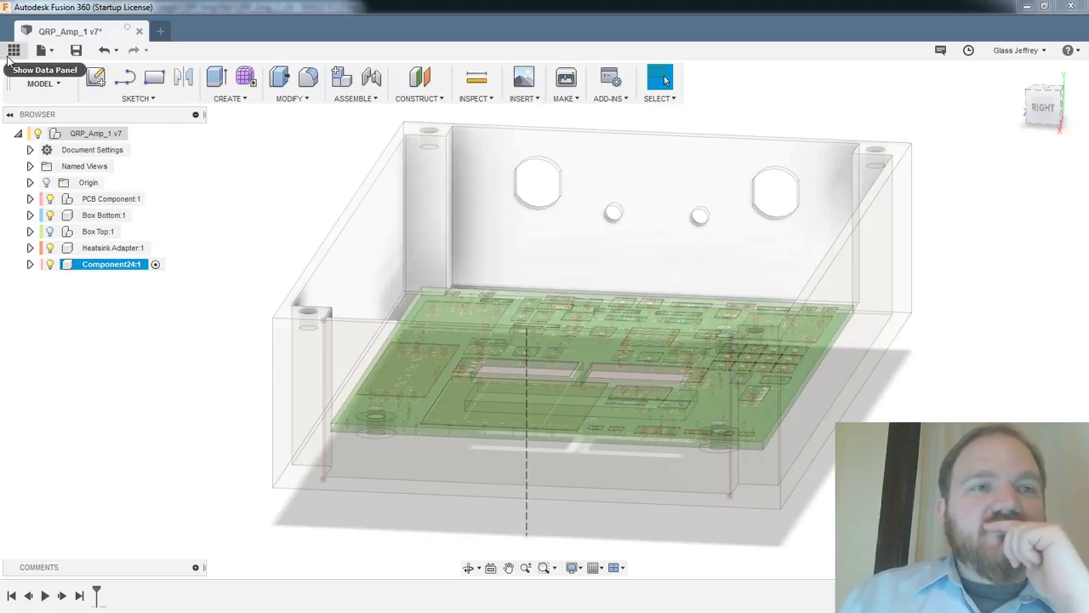
{"action": "left_click", "coordinate": [524, 99]}
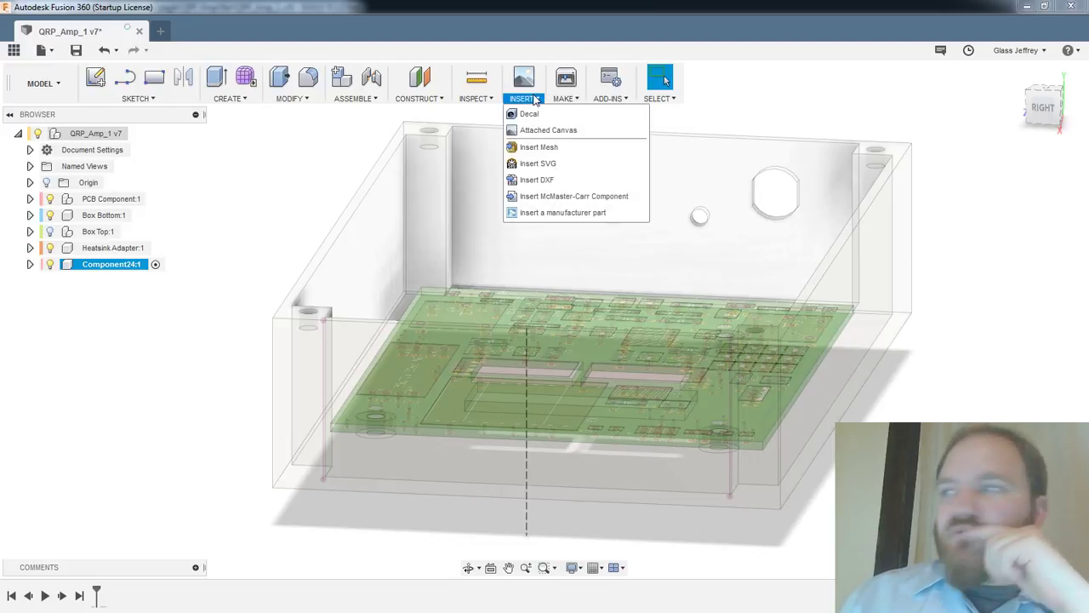
{"action": "left_click", "coordinate": [13, 51]}
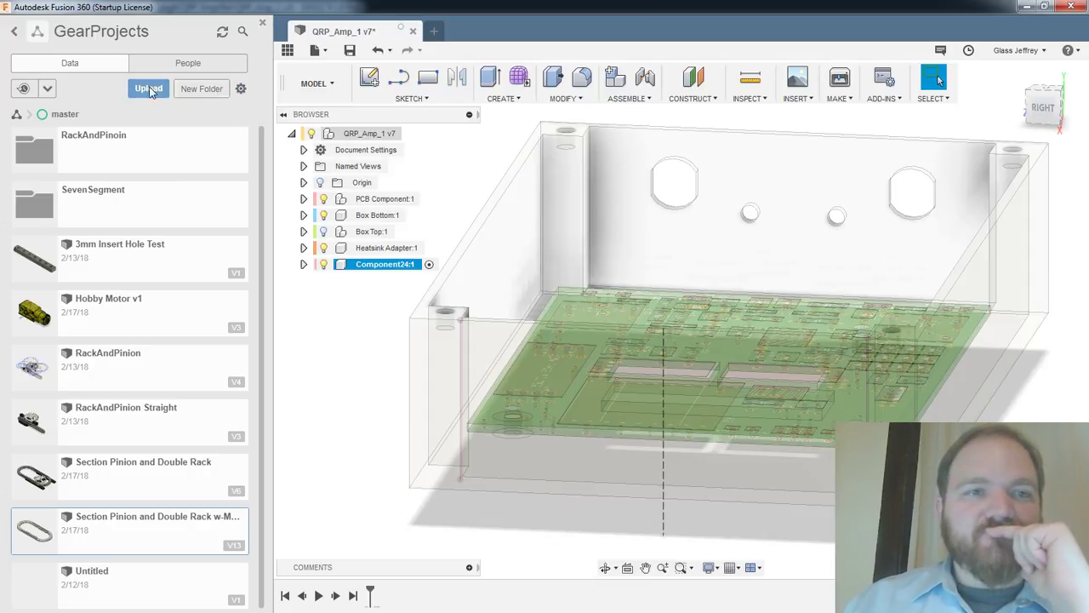
{"action": "left_click", "coordinate": [16, 31]}
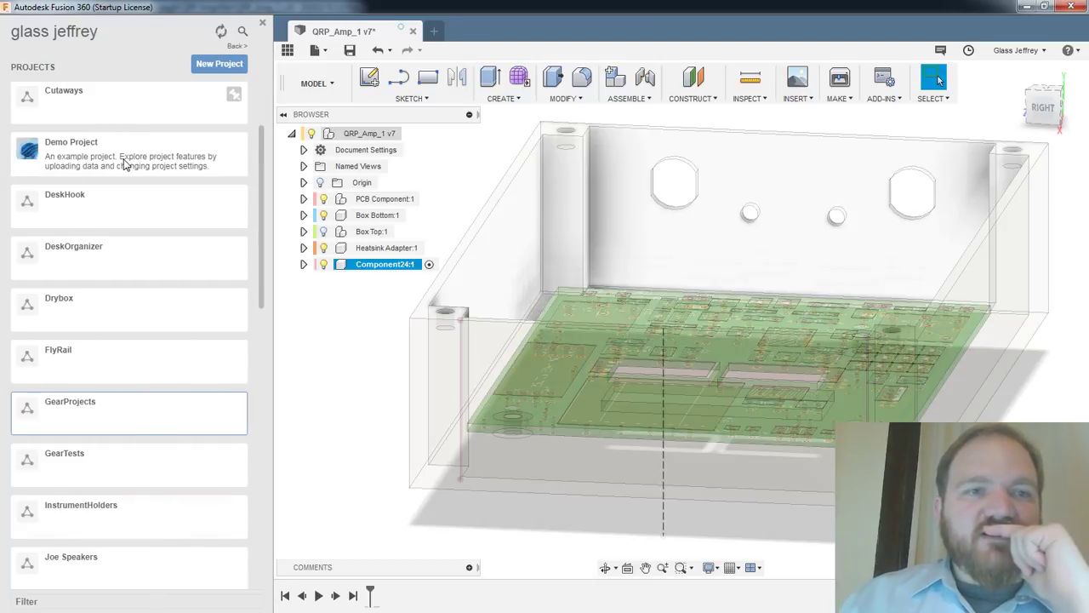
{"action": "scroll", "coordinate": [129, 340], "scroll_direction": "down", "scroll_amount": 5}
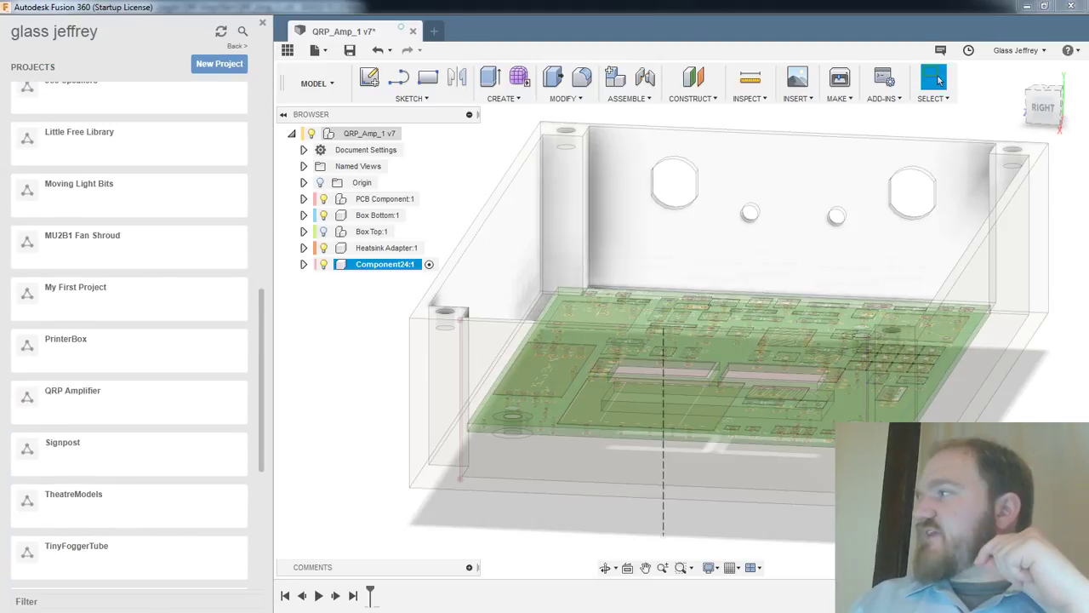
{"action": "key", "text": "alt+Tab"}
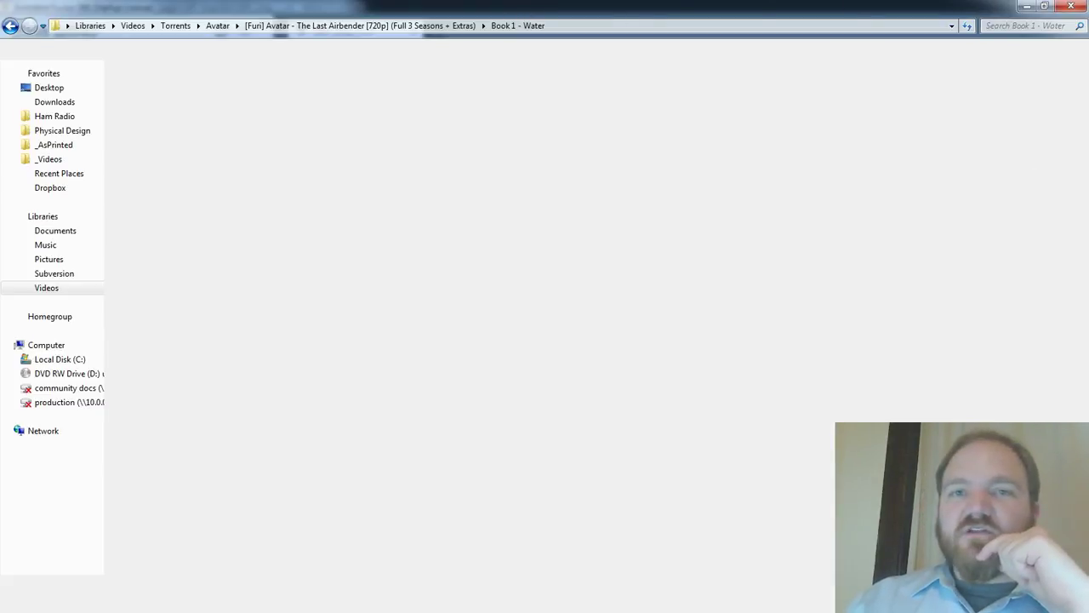
{"action": "left_click", "coordinate": [1026, 6]}
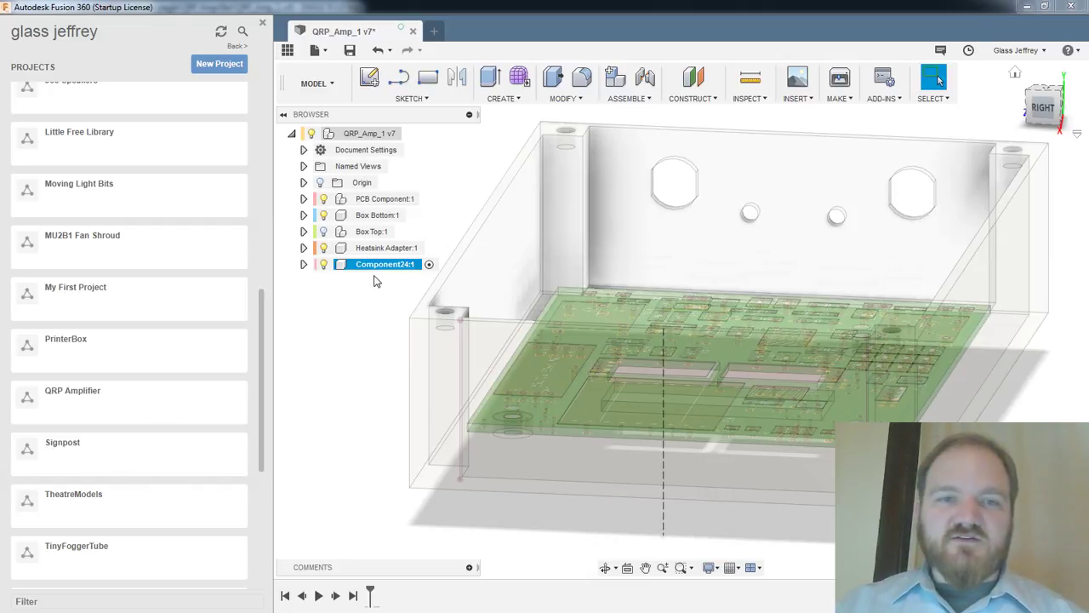
{"action": "left_click_drag", "start_coordinate": [376, 269], "coordinate": [384, 268]}
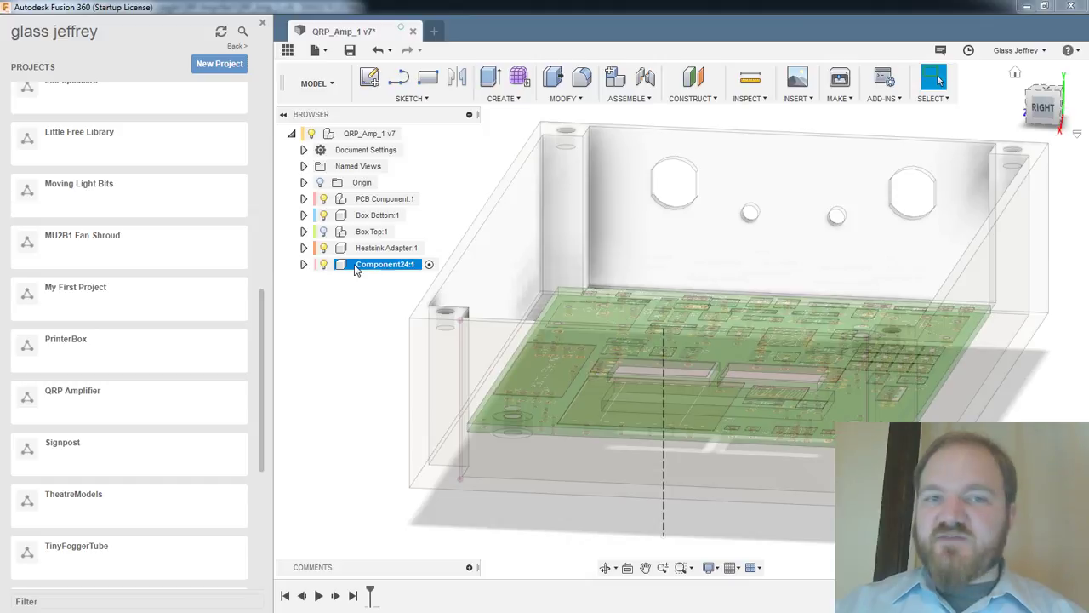
{"action": "left_click", "coordinate": [263, 25]}
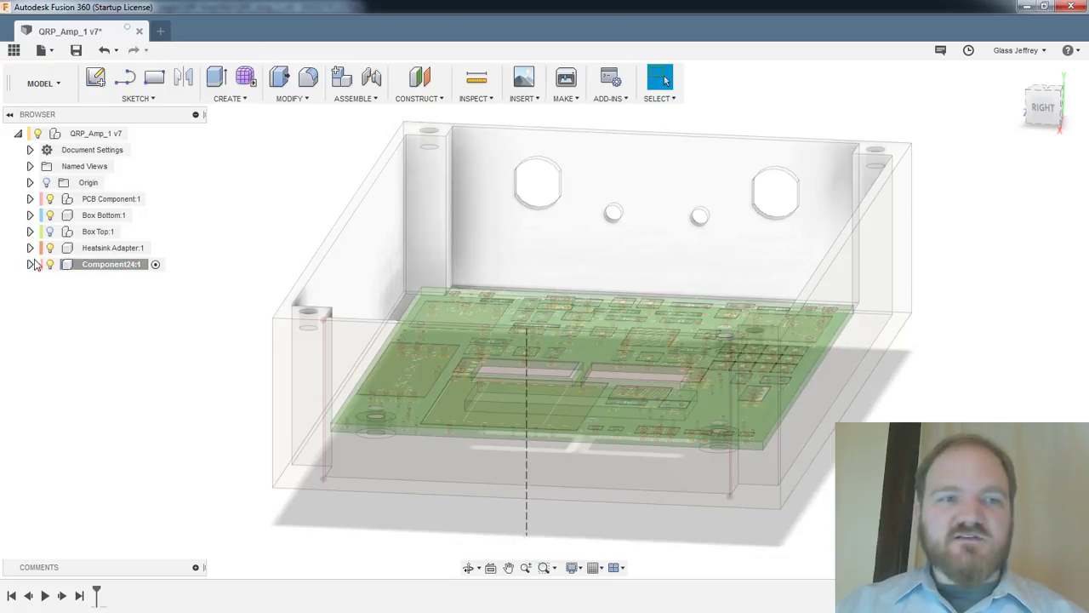
{"action": "left_click", "coordinate": [31, 263]}
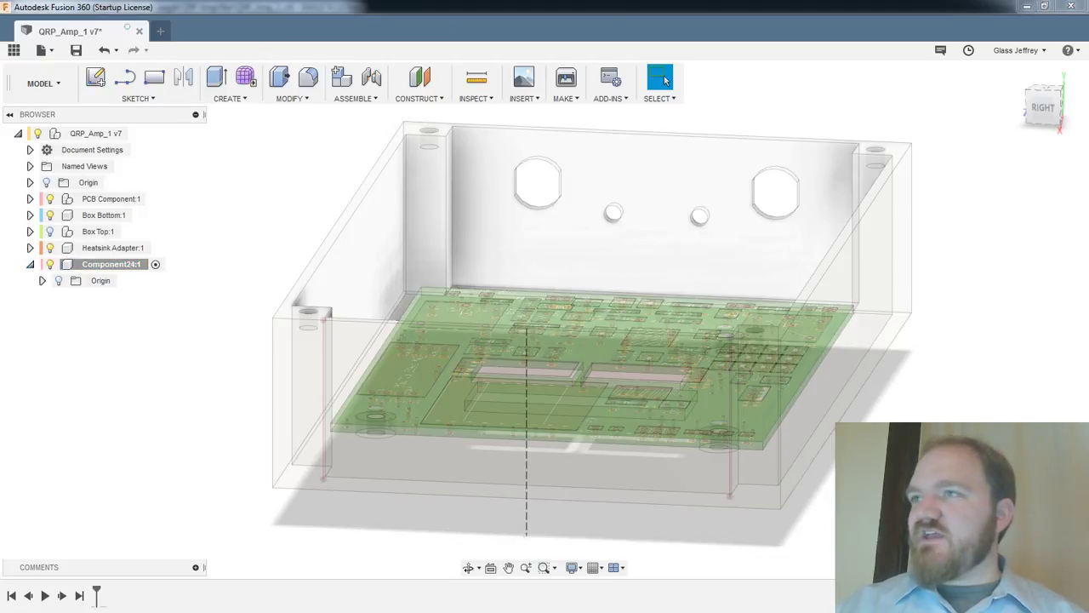
{"action": "left_click_drag", "start_coordinate": [408, 440], "coordinate": [414, 410]}
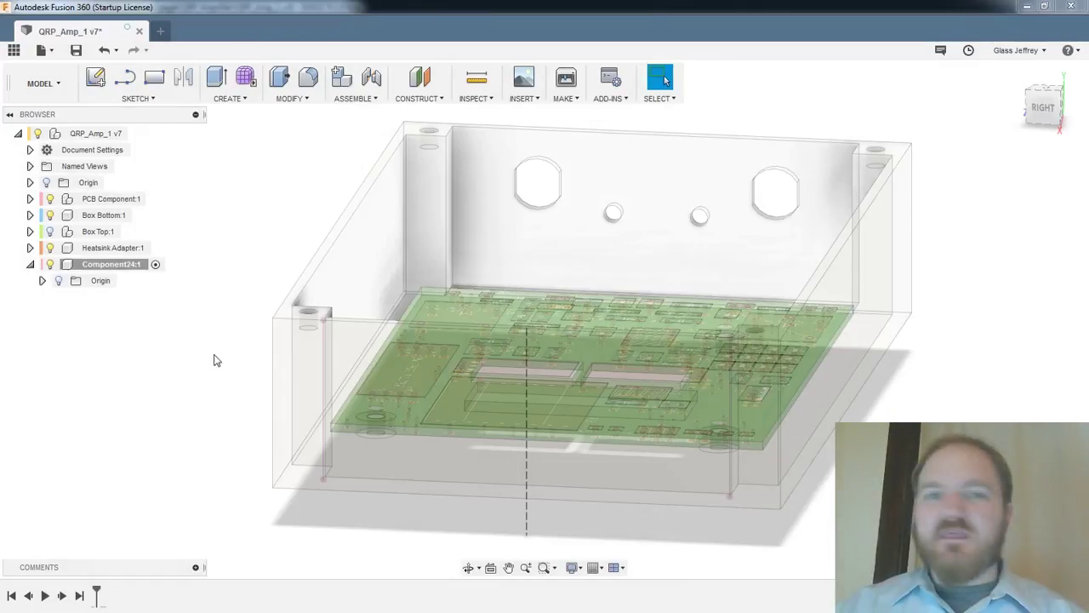
{"action": "left_click", "coordinate": [523, 98]}
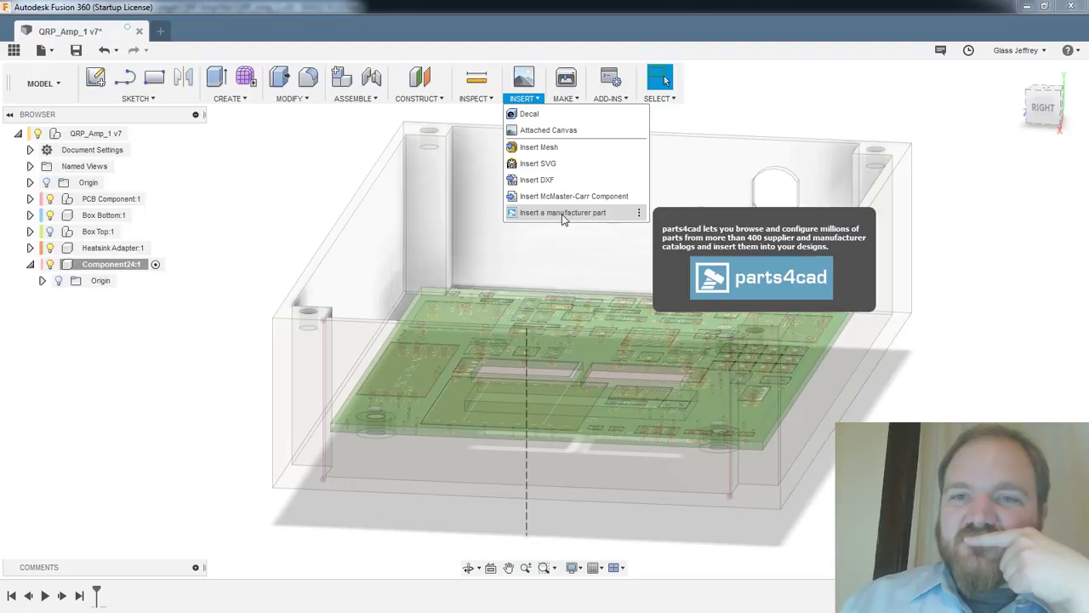
{"action": "left_click", "coordinate": [323, 153]}
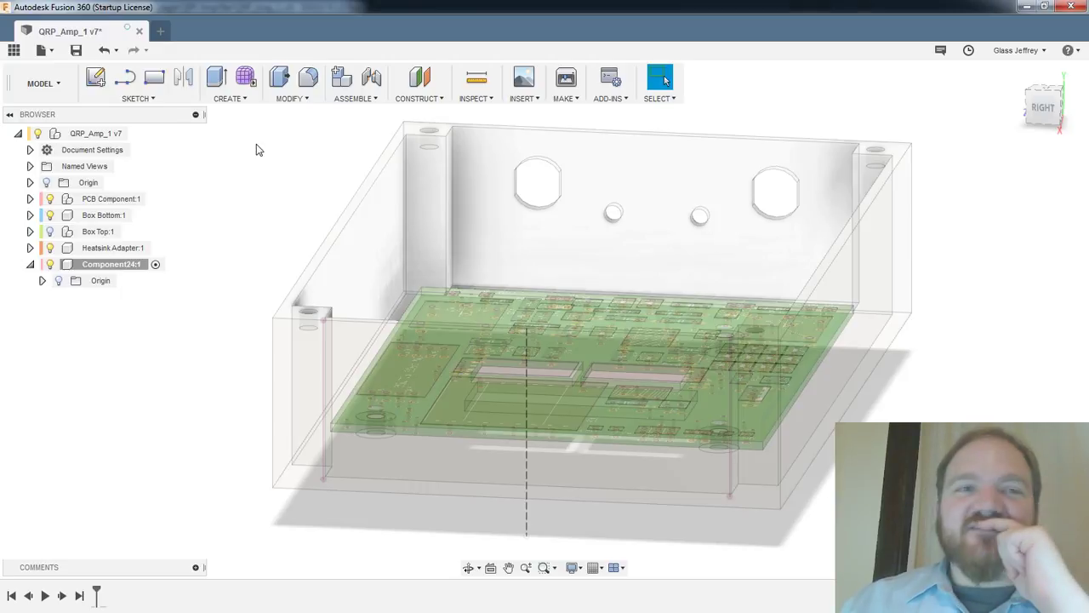
{"action": "left_click", "coordinate": [320, 101]}
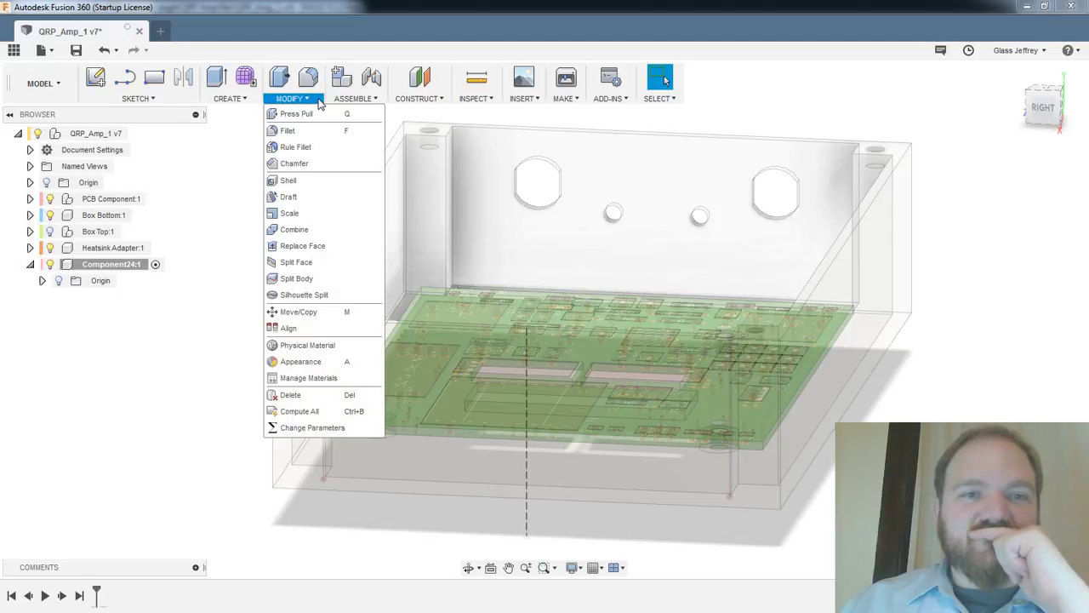
{"action": "left_click", "coordinate": [320, 101]}
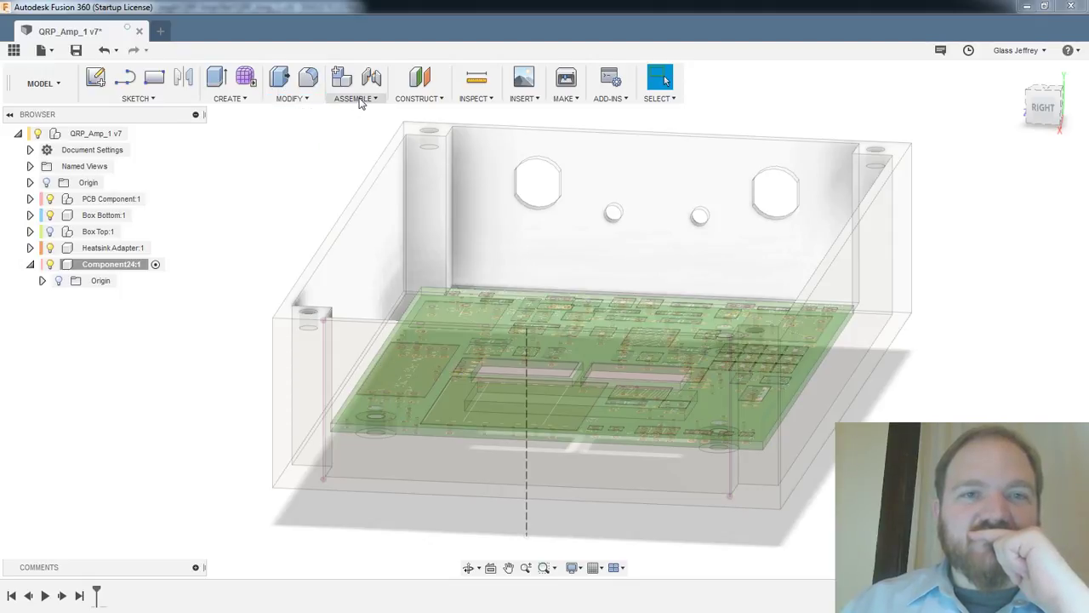
{"action": "left_click", "coordinate": [359, 101]}
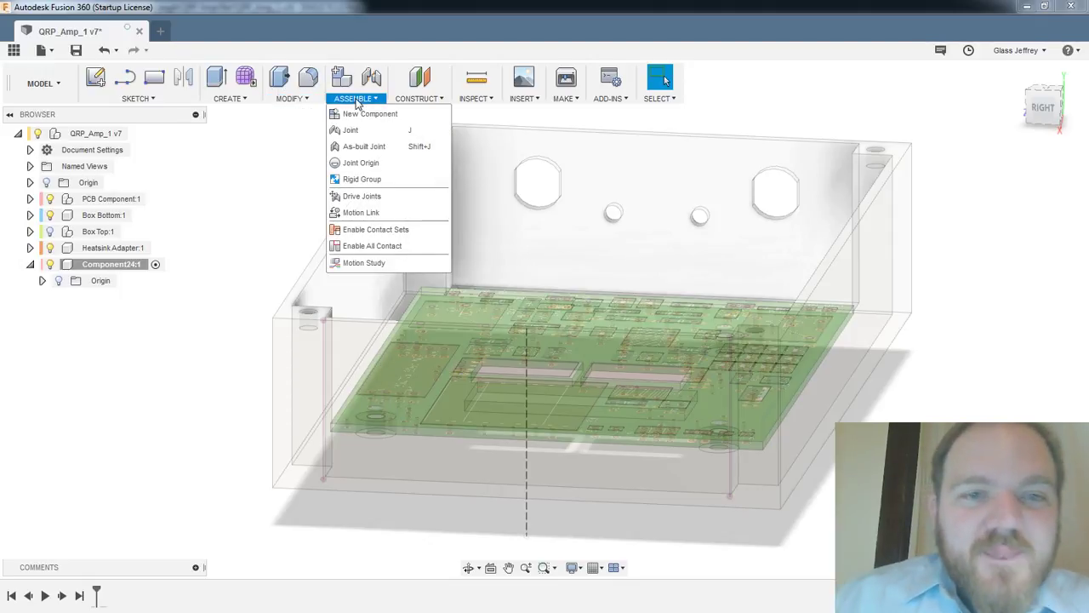
{"action": "left_click", "coordinate": [356, 102]}
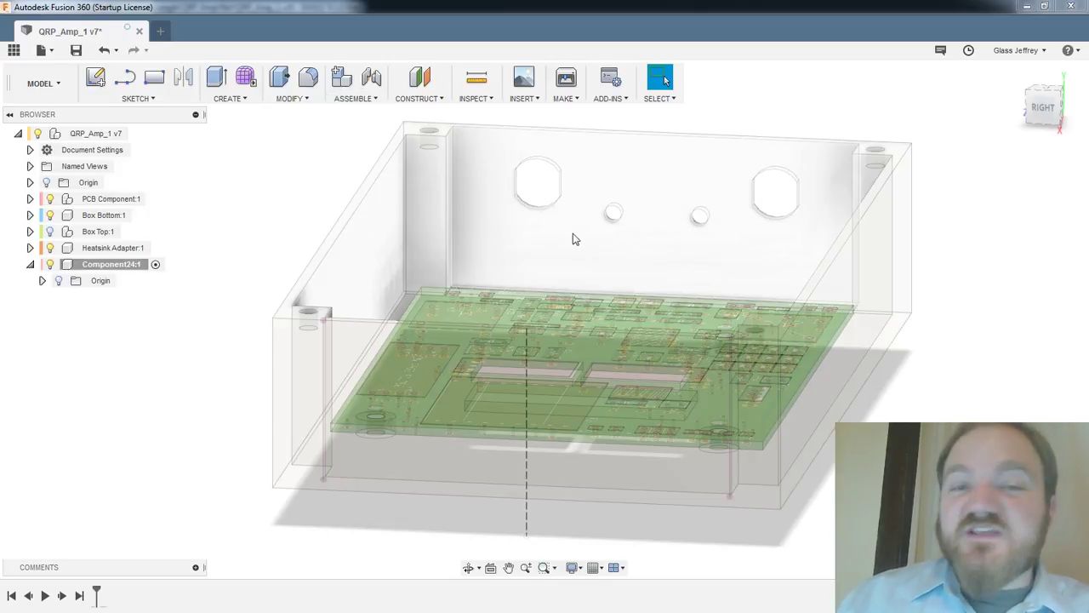
{"action": "scroll", "coordinate": [333, 210], "scroll_direction": "down", "scroll_amount": 2}
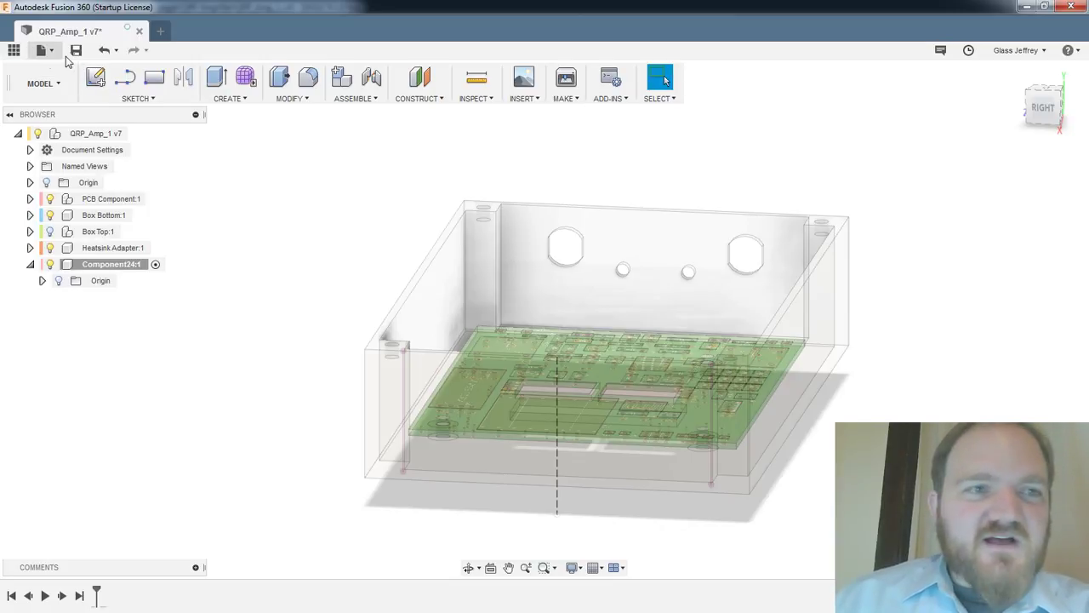
{"action": "left_click", "coordinate": [15, 50]}
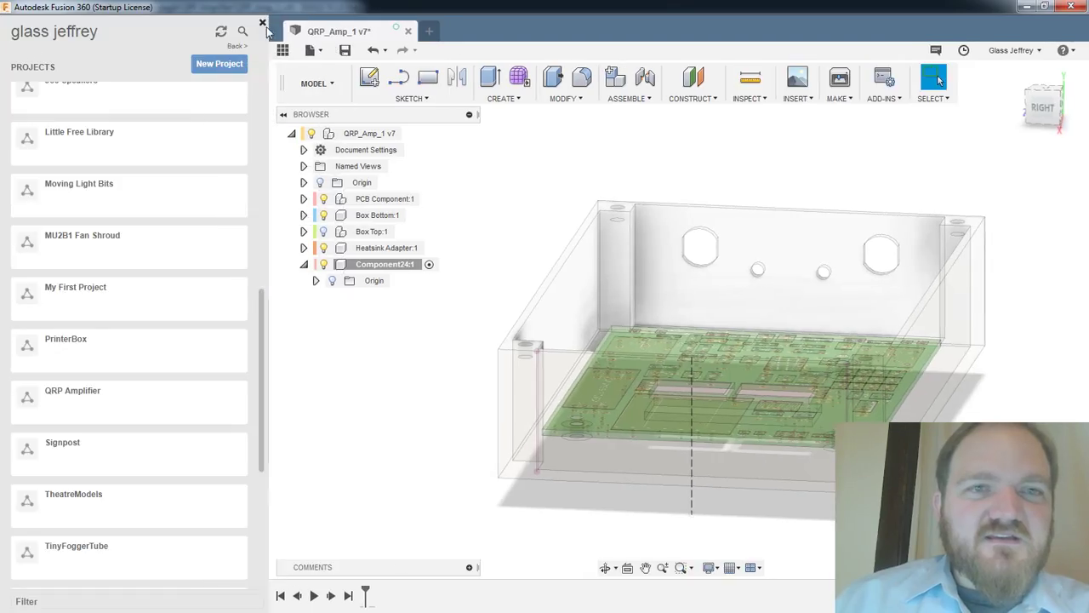
{"action": "left_click", "coordinate": [263, 24]}
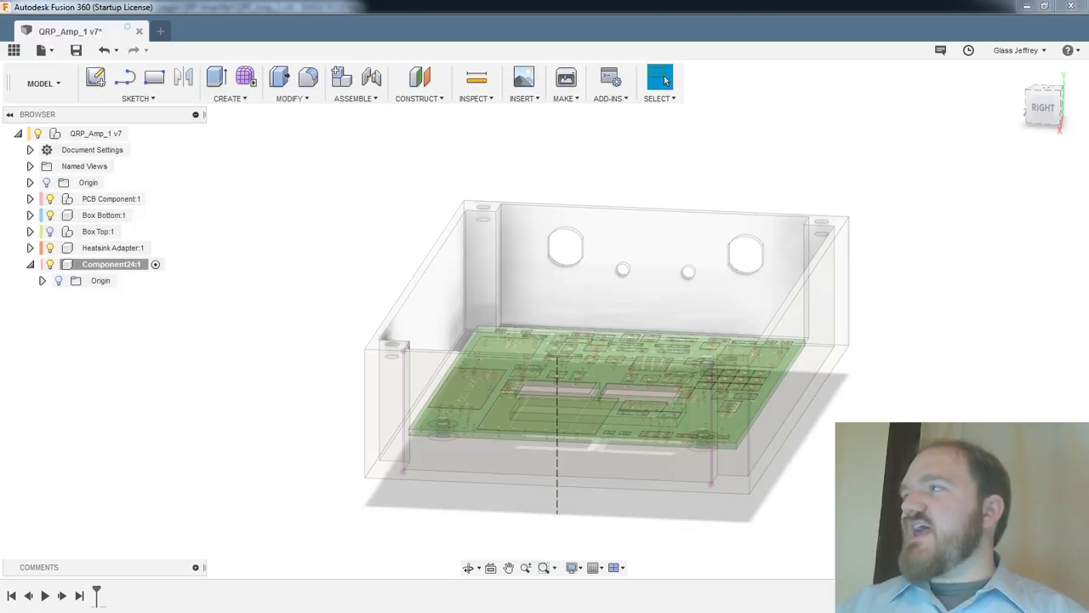
Start a file upload into the GearProjects project and bring up the file selection
{"action": "left_click", "coordinate": [13, 49]}
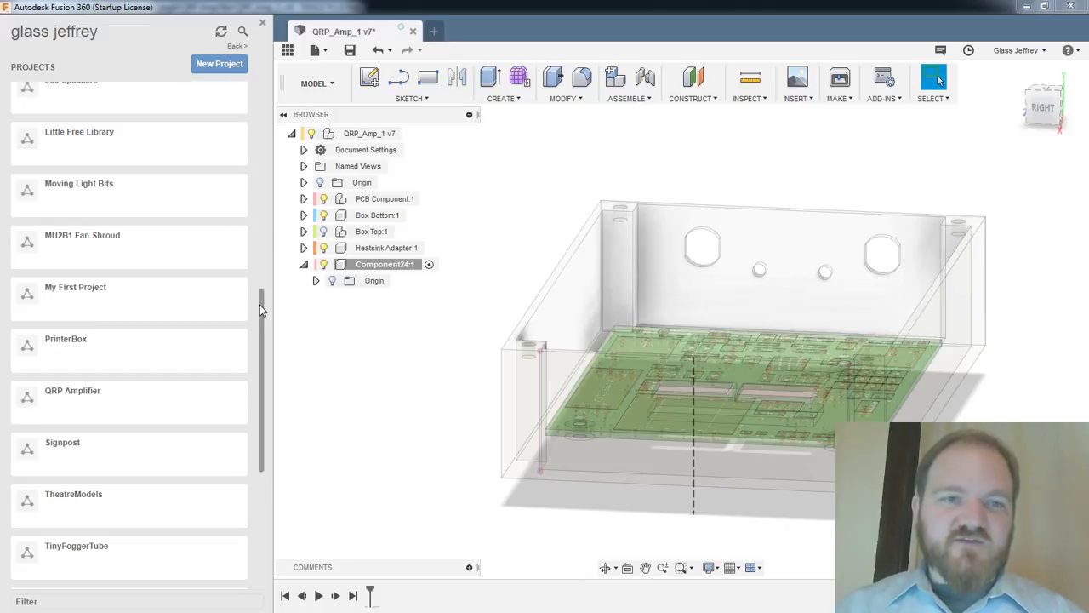
{"action": "scroll", "coordinate": [259, 305], "scroll_direction": "up", "scroll_amount": 12}
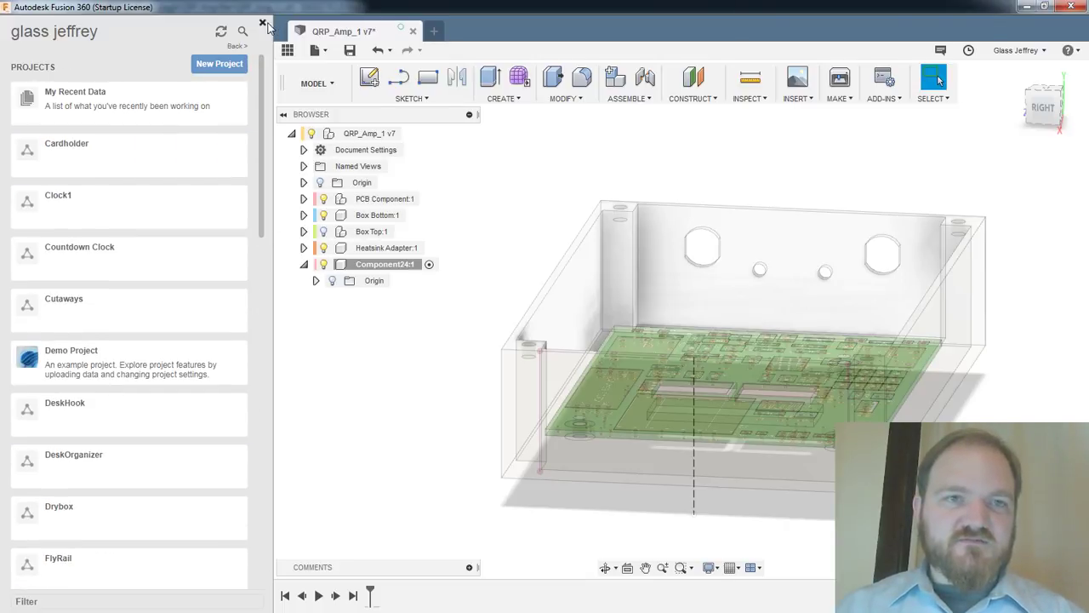
{"action": "left_click", "coordinate": [263, 23]}
{"action": "left_click", "coordinate": [18, 50]}
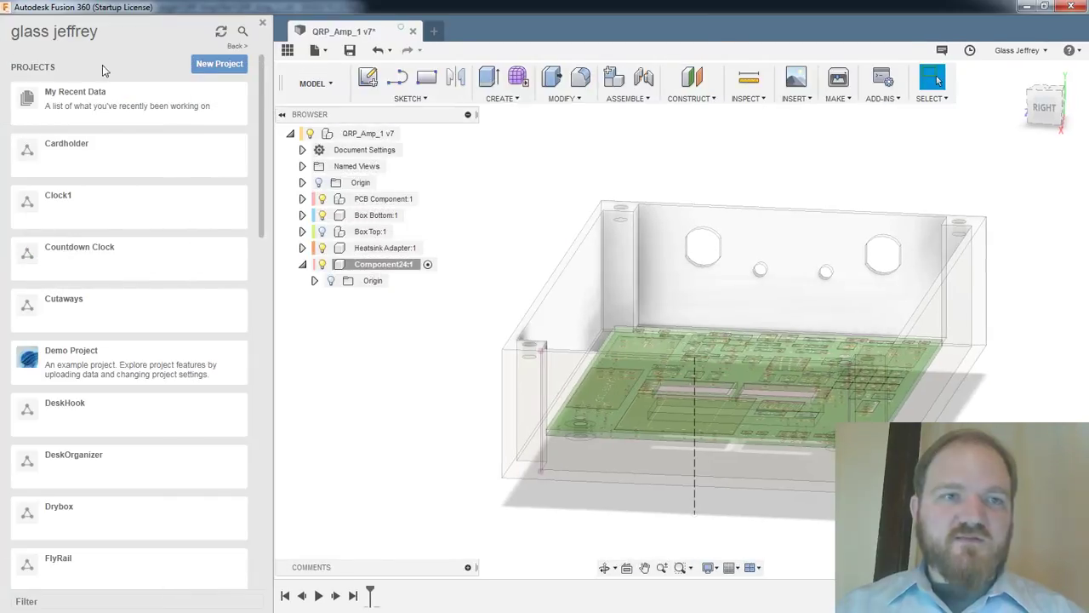
{"action": "left_click", "coordinate": [233, 46]}
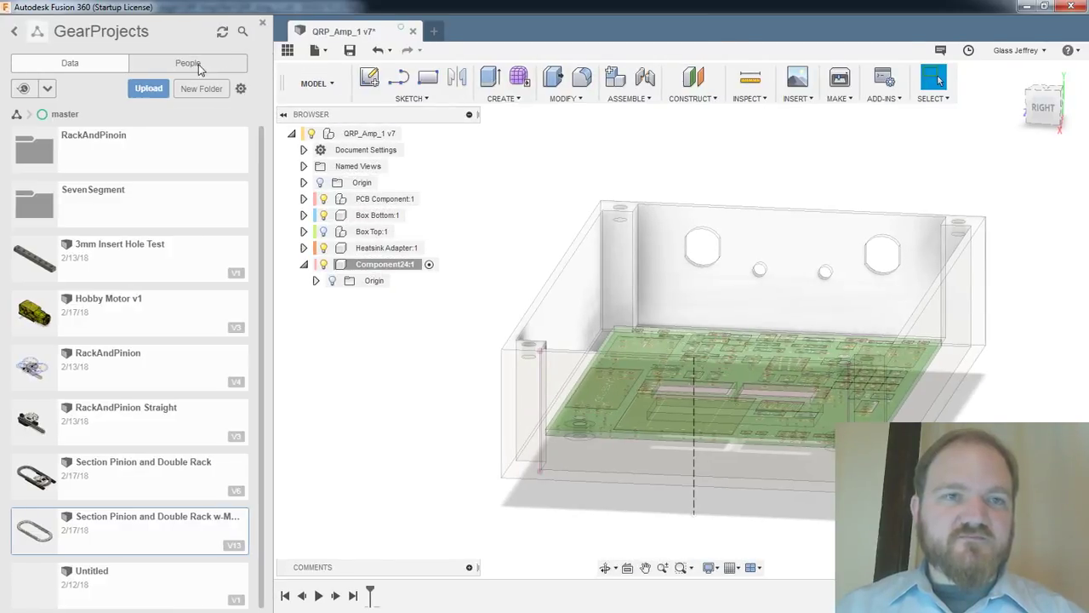
{"action": "left_click", "coordinate": [148, 89]}
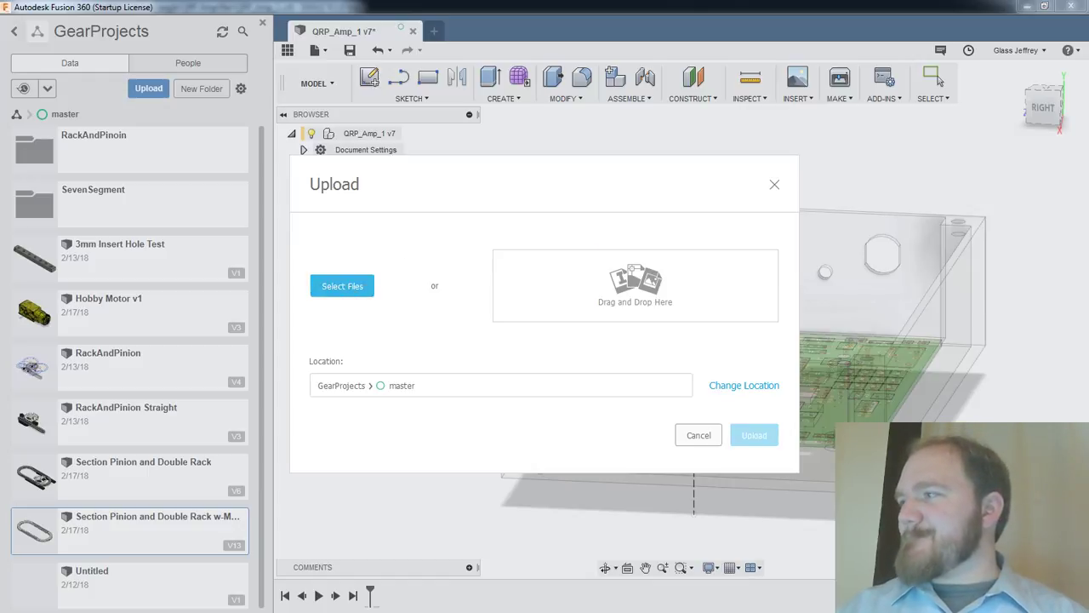
{"action": "left_click", "coordinate": [342, 286]}
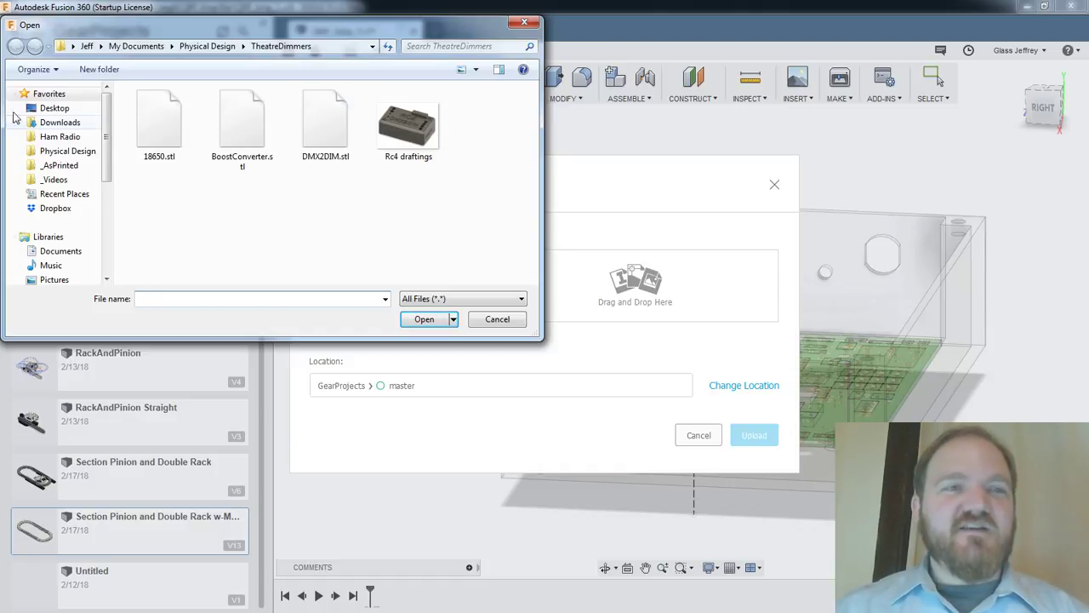
Choose the Powerpole connector F3D file from the Downloads folder for upload, with the files listed in detail
{"action": "left_click", "coordinate": [60, 122]}
{"action": "left_click", "coordinate": [260, 134]}
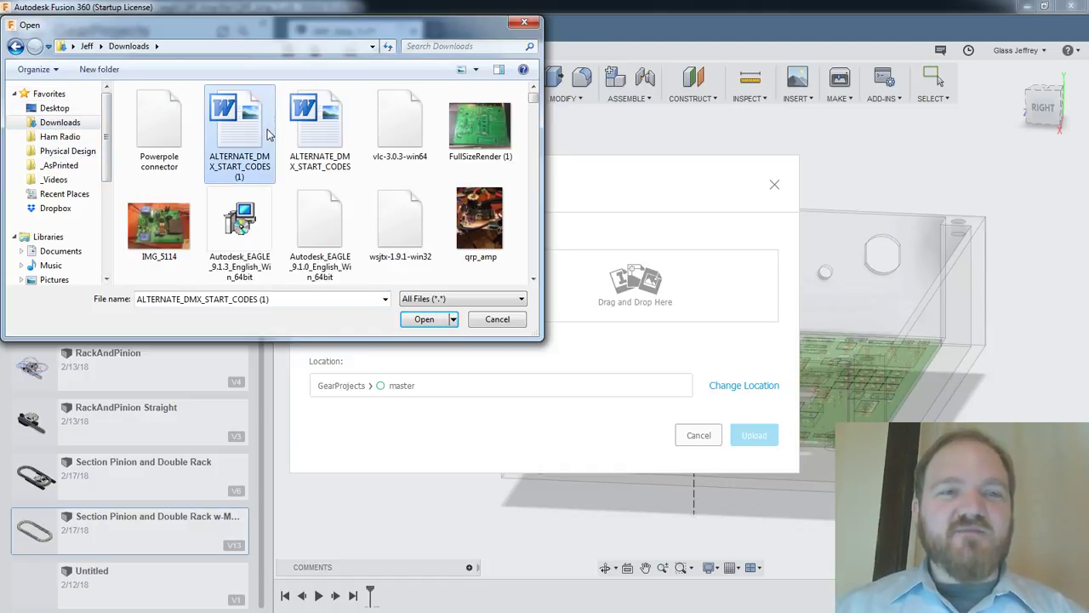
{"action": "key", "text": "p"}
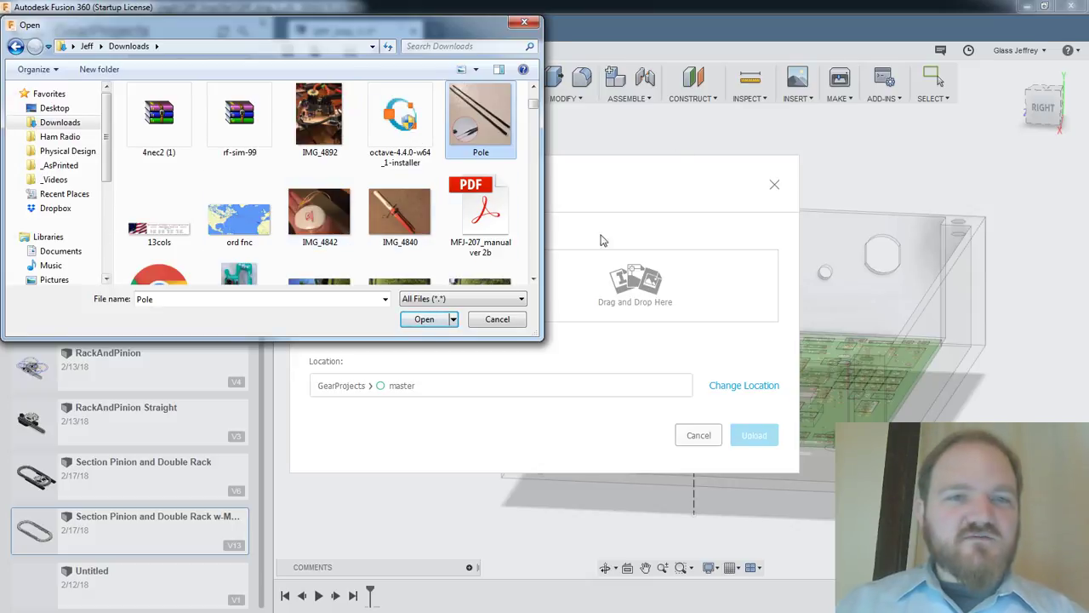
{"action": "left_click", "coordinate": [476, 69]}
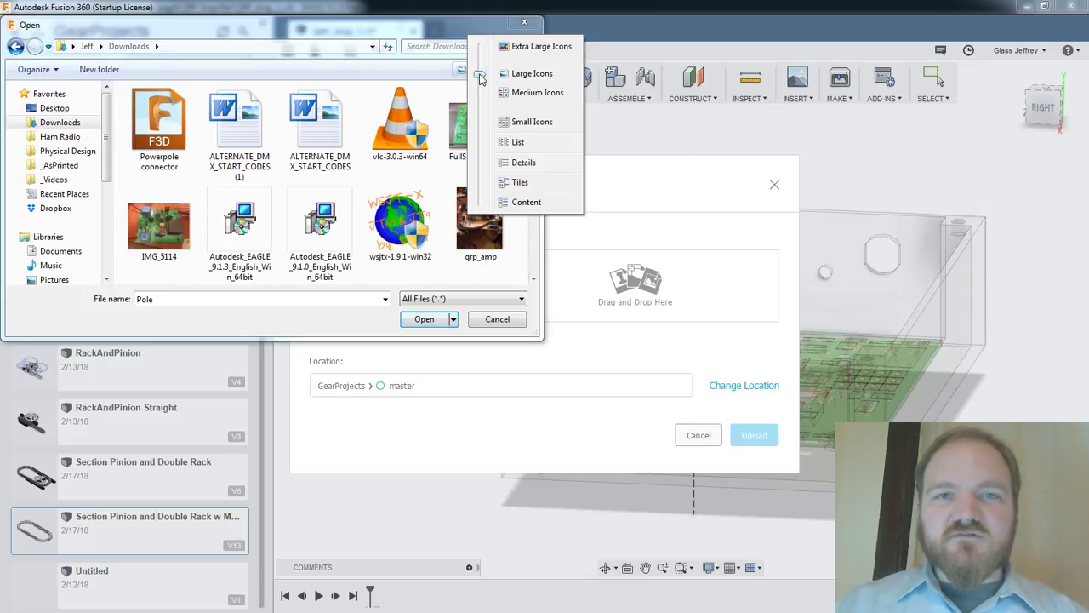
{"action": "left_click", "coordinate": [523, 170]}
{"action": "left_click", "coordinate": [179, 109]}
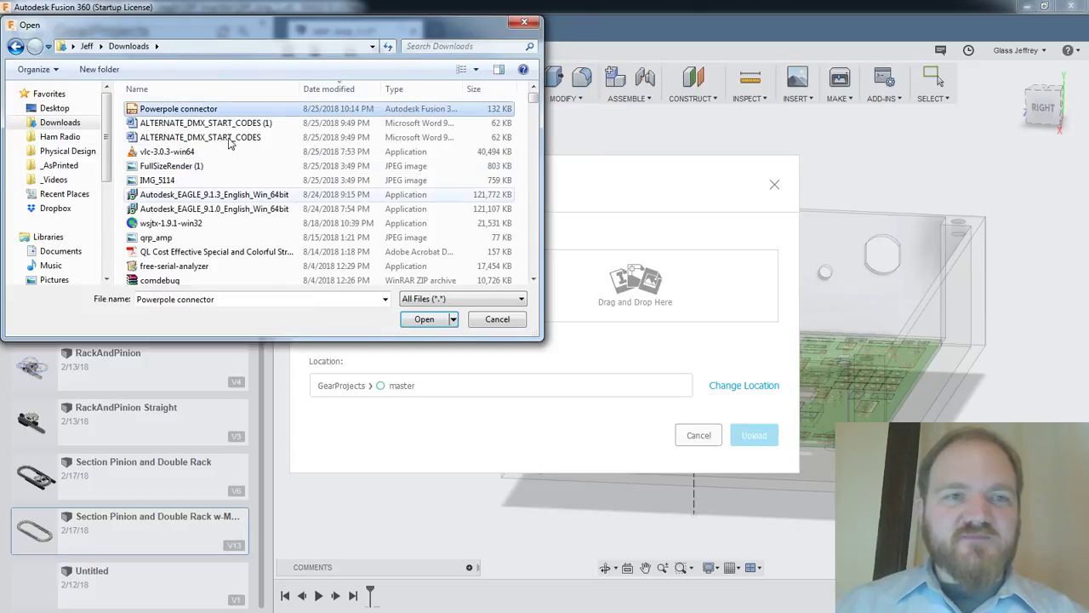
{"action": "left_click", "coordinate": [426, 320]}
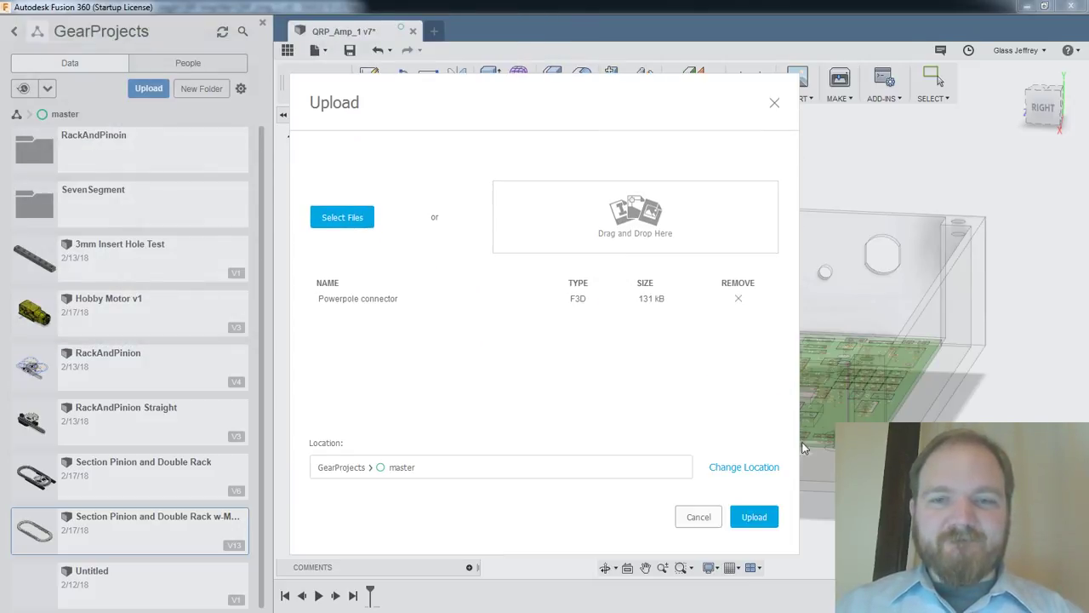
Change the upload location to the QRP Amplifier project's master folder, upload the Powerpole connector, and dismiss the job status
{"action": "left_click", "coordinate": [744, 468]}
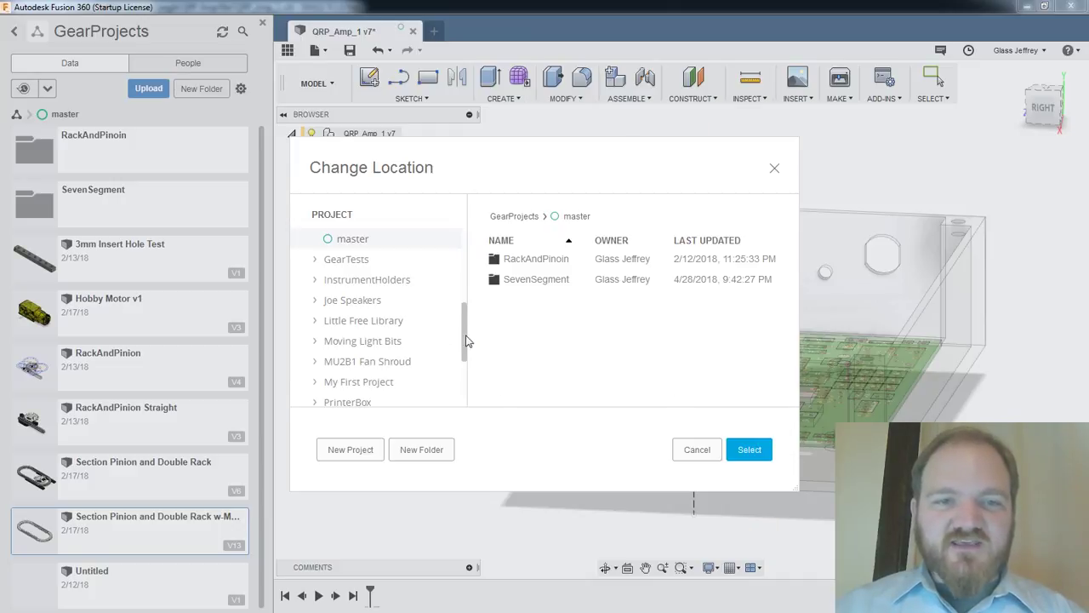
{"action": "left_click_drag", "start_coordinate": [463, 332], "coordinate": [469, 370]}
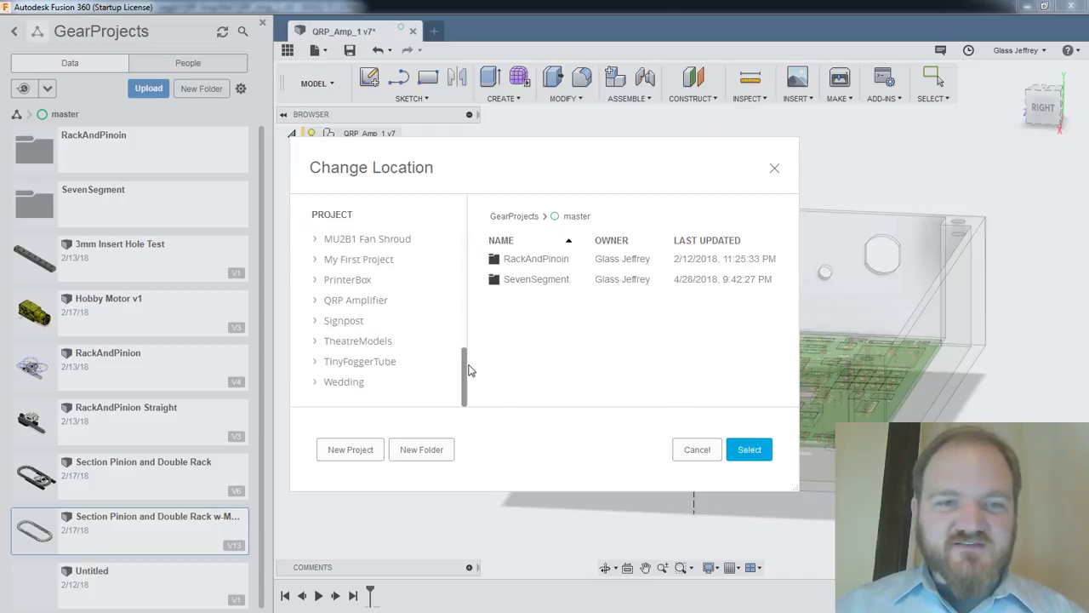
{"action": "left_click", "coordinate": [348, 299]}
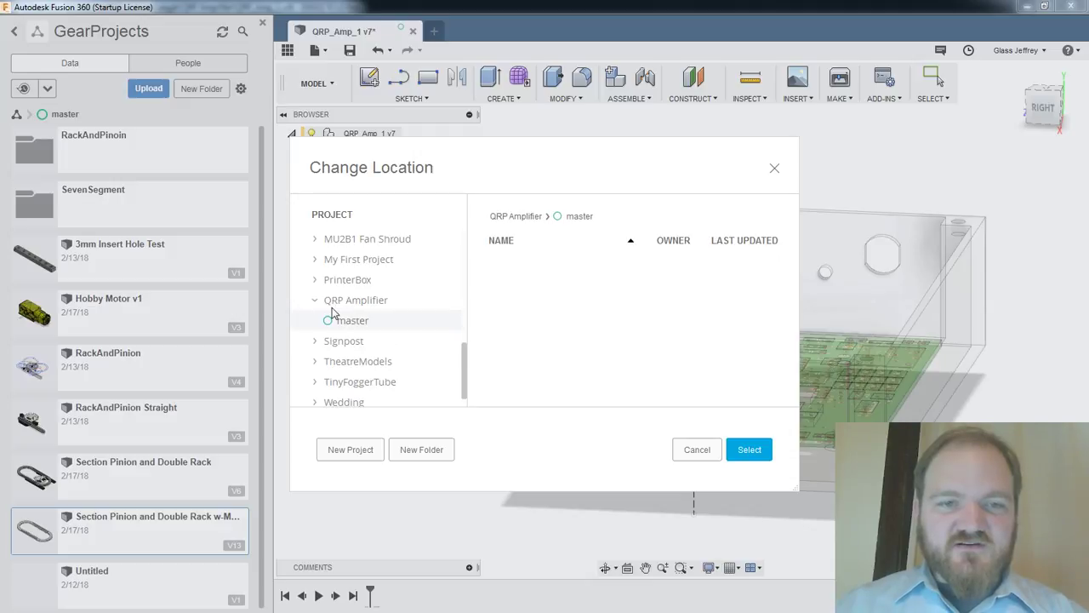
{"action": "left_click", "coordinate": [745, 450]}
{"action": "left_click", "coordinate": [757, 517]}
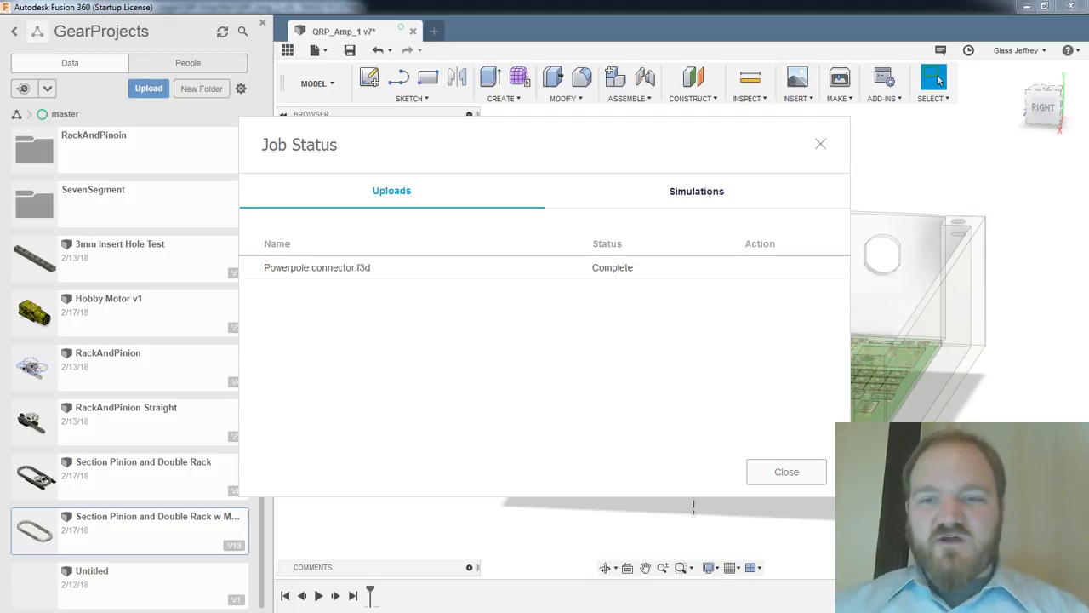
{"action": "left_click", "coordinate": [768, 468]}
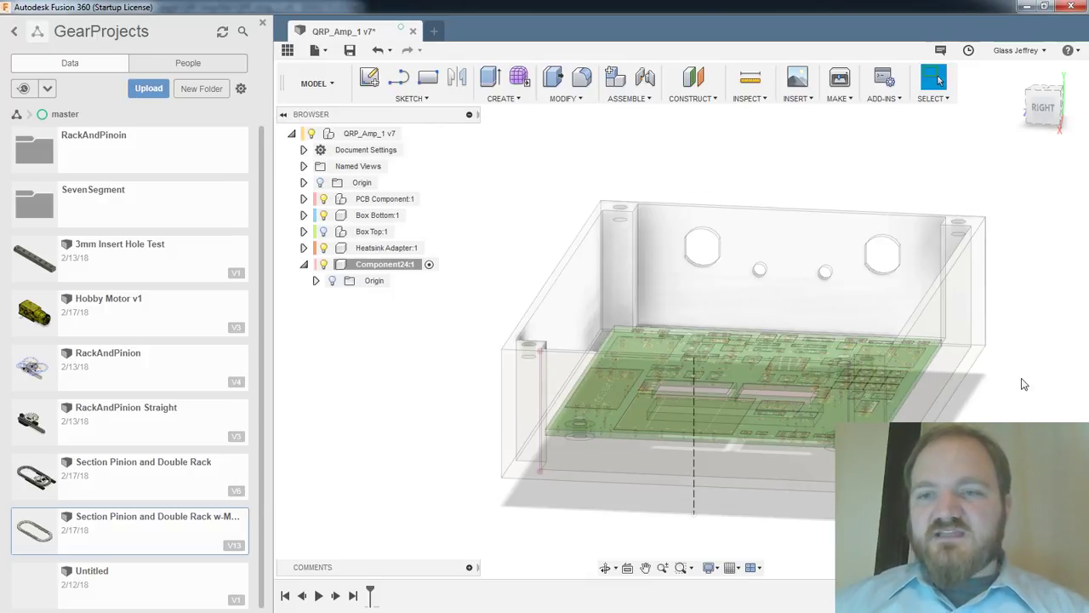
Leave the GearProjects project and open the QRP Amplifier project holding the uploaded connector
{"action": "middle_click_drag", "start_coordinate": [1024, 384], "coordinate": [992, 242]}
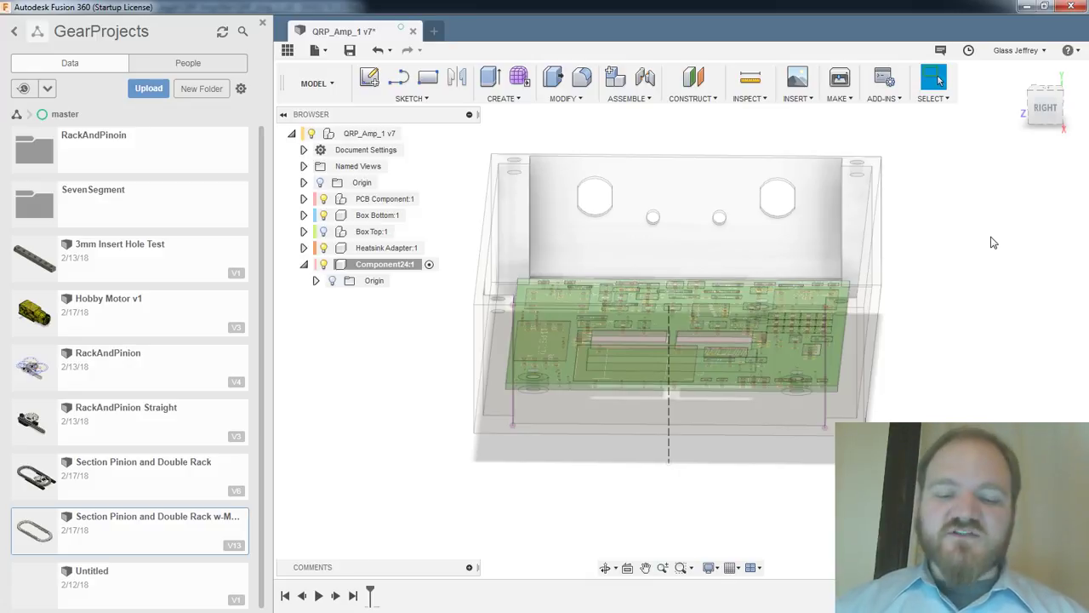
{"action": "scroll", "coordinate": [896, 312], "scroll_direction": "down", "scroll_amount": 2}
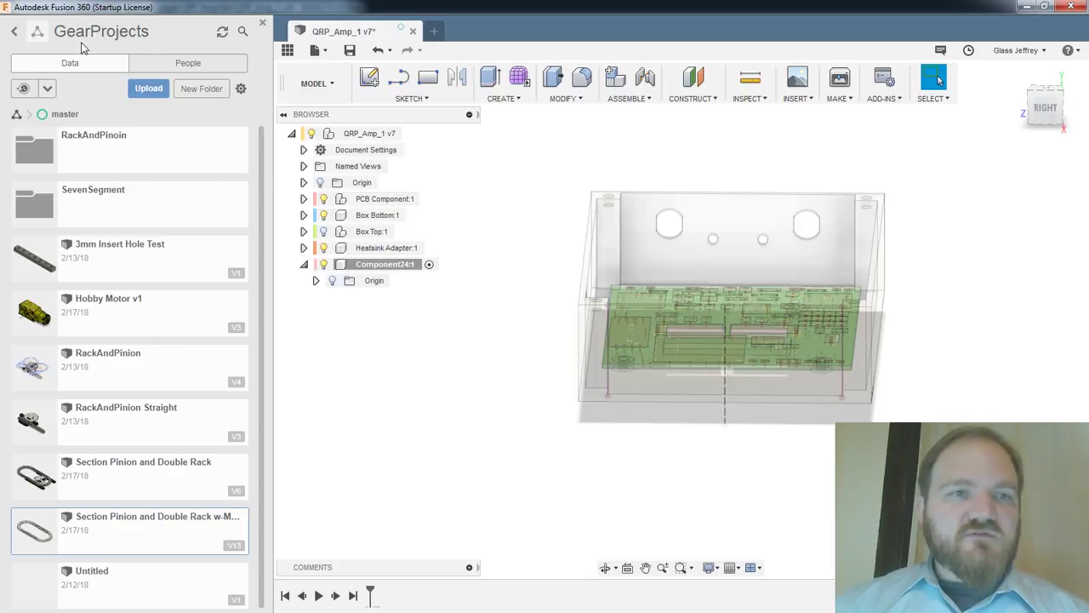
{"action": "left_click", "coordinate": [14, 32]}
{"action": "scroll", "coordinate": [147, 260], "scroll_direction": "down", "scroll_amount": 5}
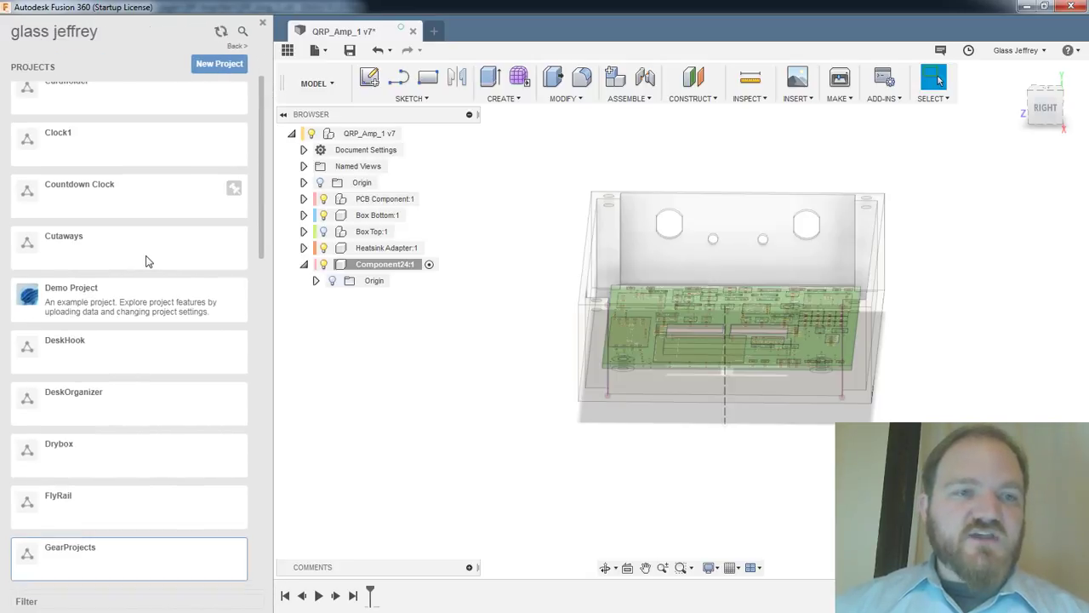
{"action": "scroll", "coordinate": [154, 252], "scroll_direction": "down", "scroll_amount": 2}
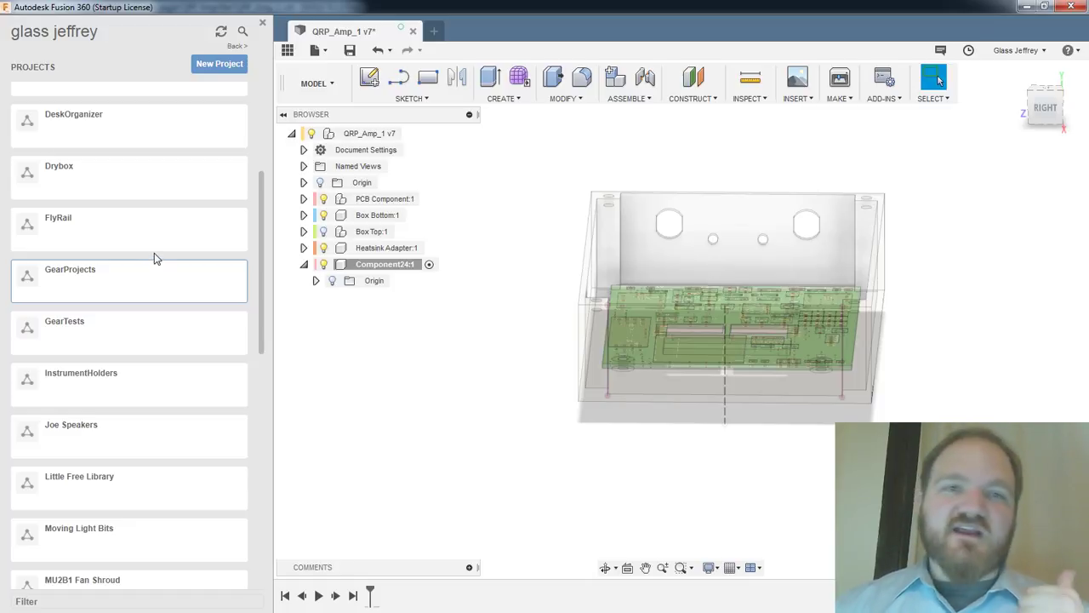
{"action": "scroll", "coordinate": [124, 294], "scroll_direction": "down", "scroll_amount": 4}
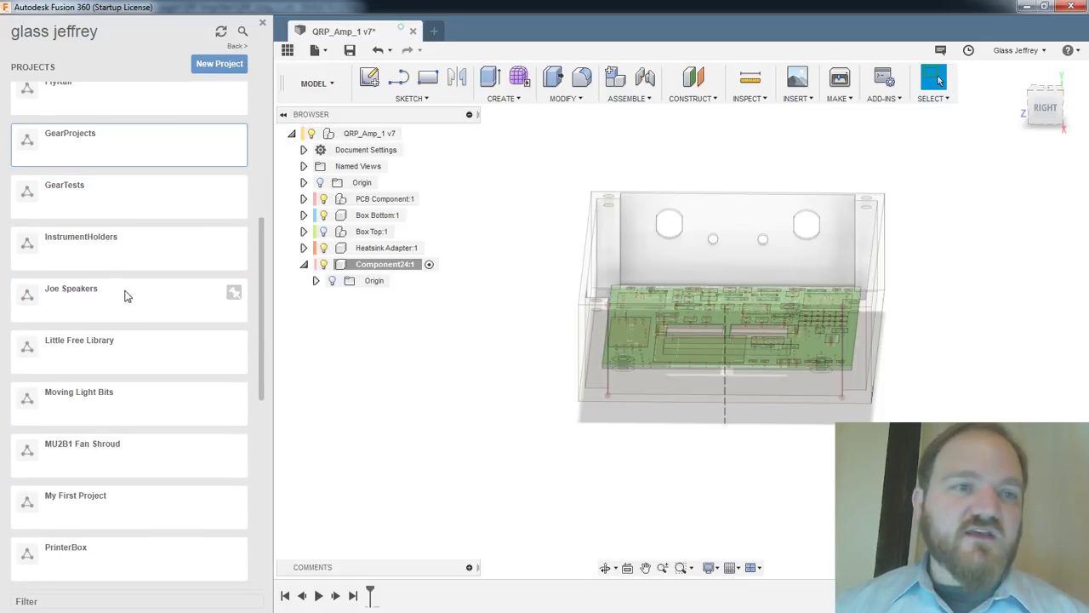
{"action": "scroll", "coordinate": [125, 294], "scroll_direction": "down", "scroll_amount": 2}
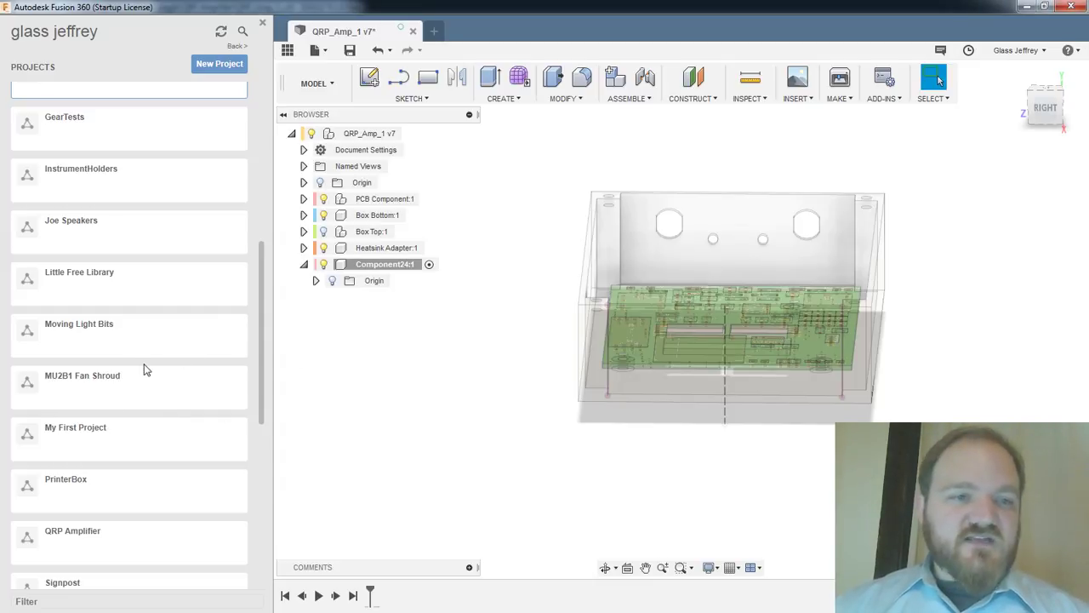
{"action": "left_click_drag", "start_coordinate": [263, 386], "coordinate": [261, 441]}
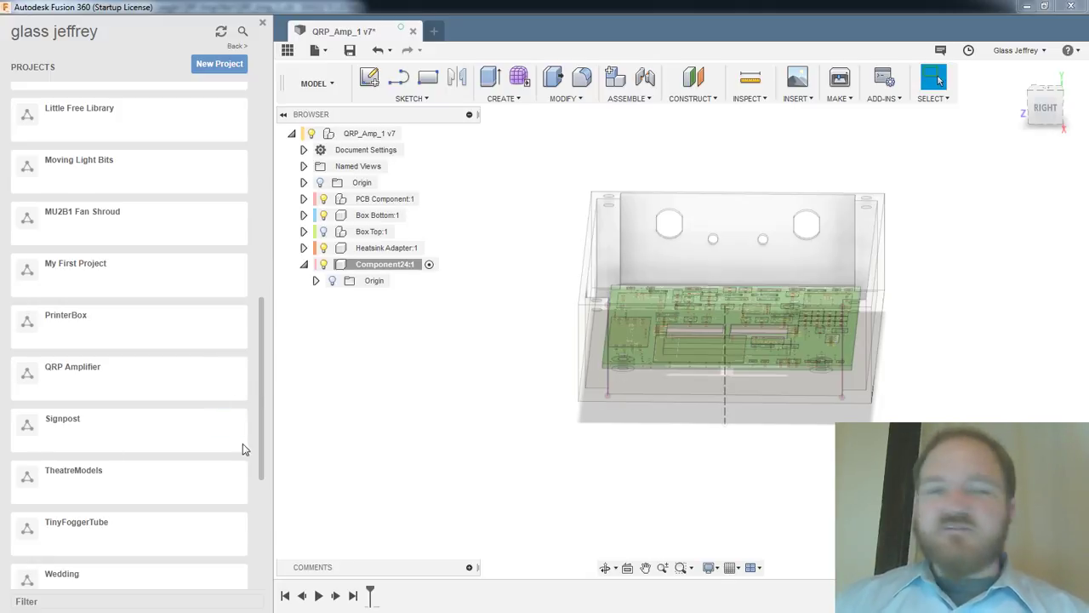
{"action": "left_click", "coordinate": [173, 373]}
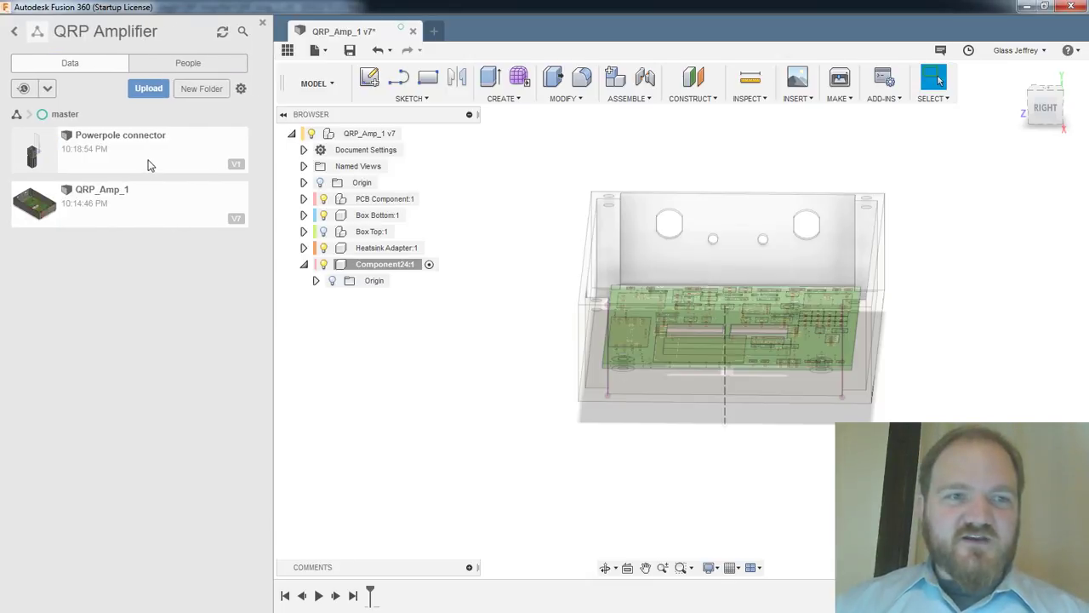
Insert the Powerpole connector design into Component24 and hide the project's file list
{"action": "left_click_drag", "start_coordinate": [158, 166], "coordinate": [367, 266]}
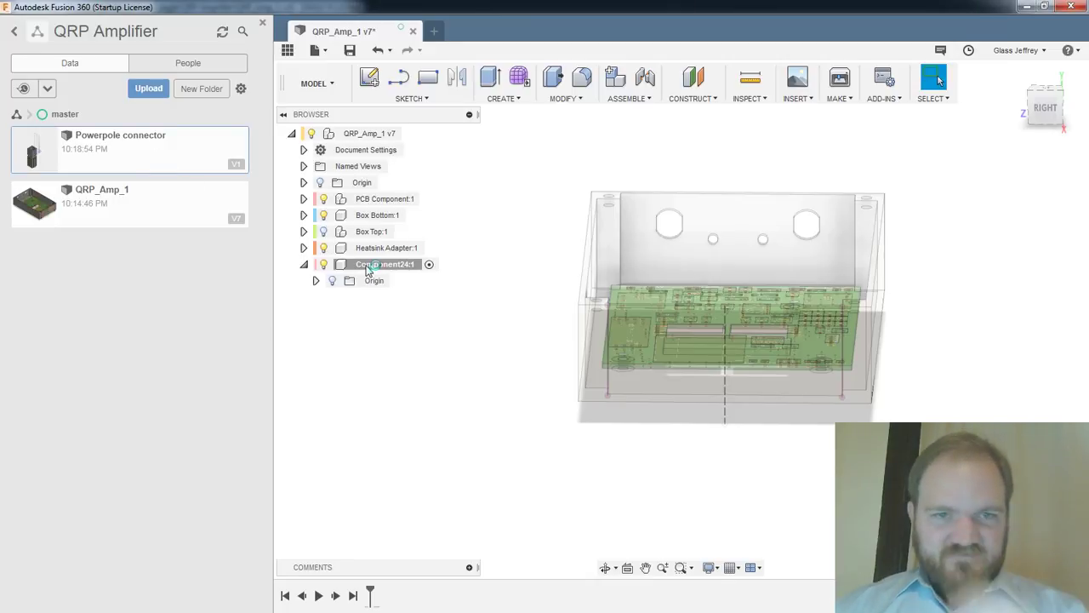
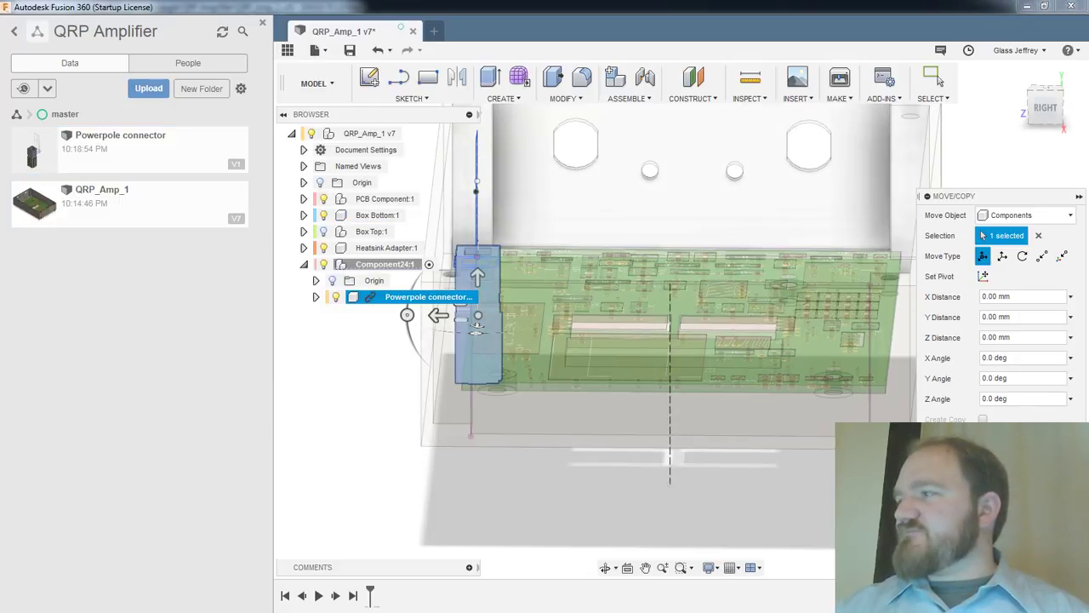
{"action": "scroll", "coordinate": [377, 411], "scroll_direction": "up", "scroll_amount": 2}
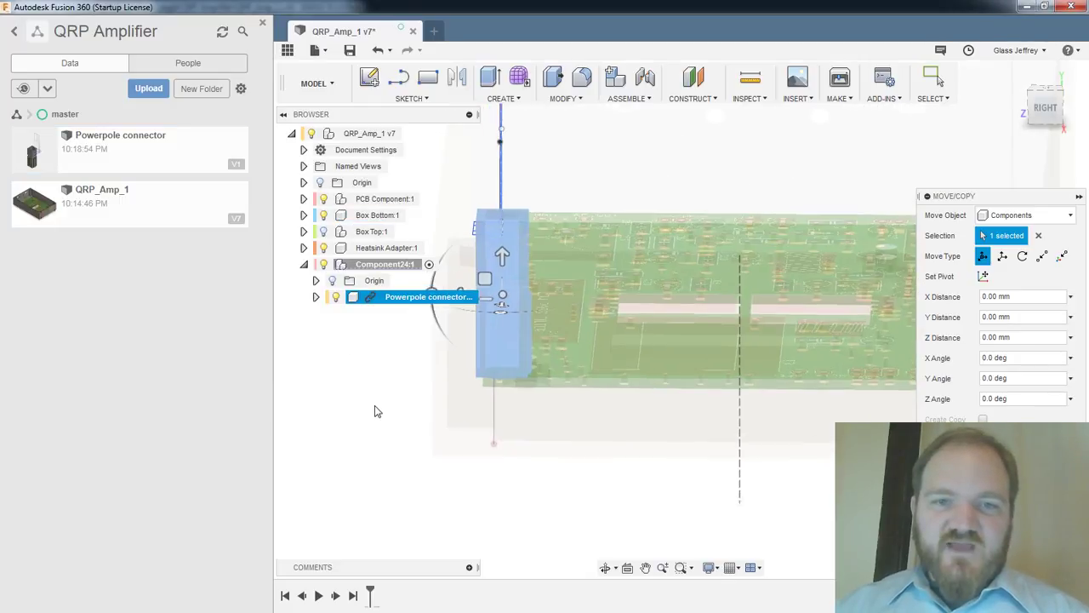
{"action": "scroll", "coordinate": [383, 395], "scroll_direction": "down", "scroll_amount": 4}
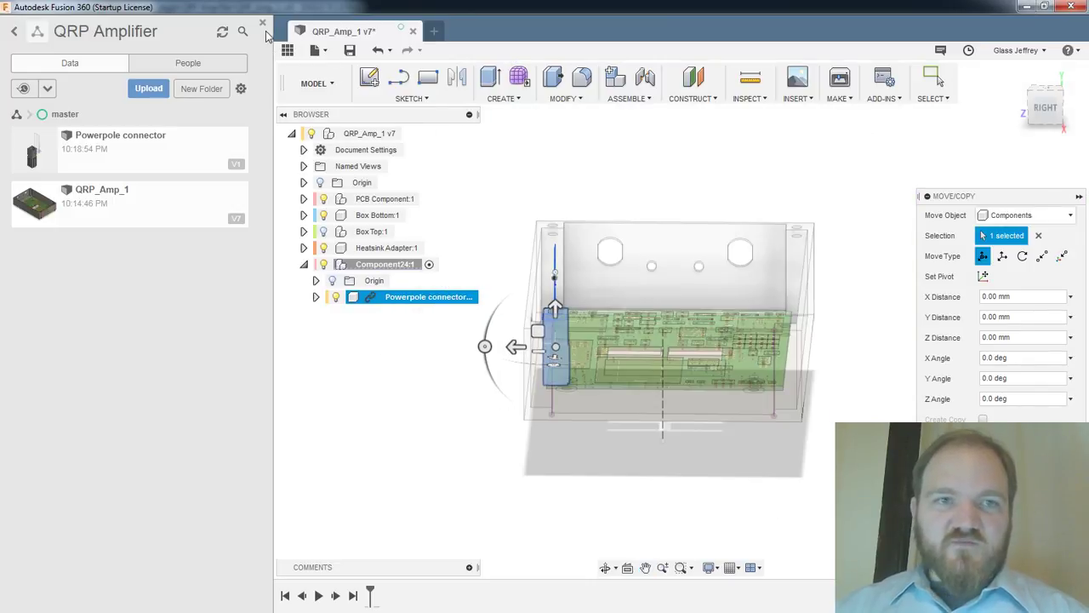
{"action": "left_click", "coordinate": [262, 24]}
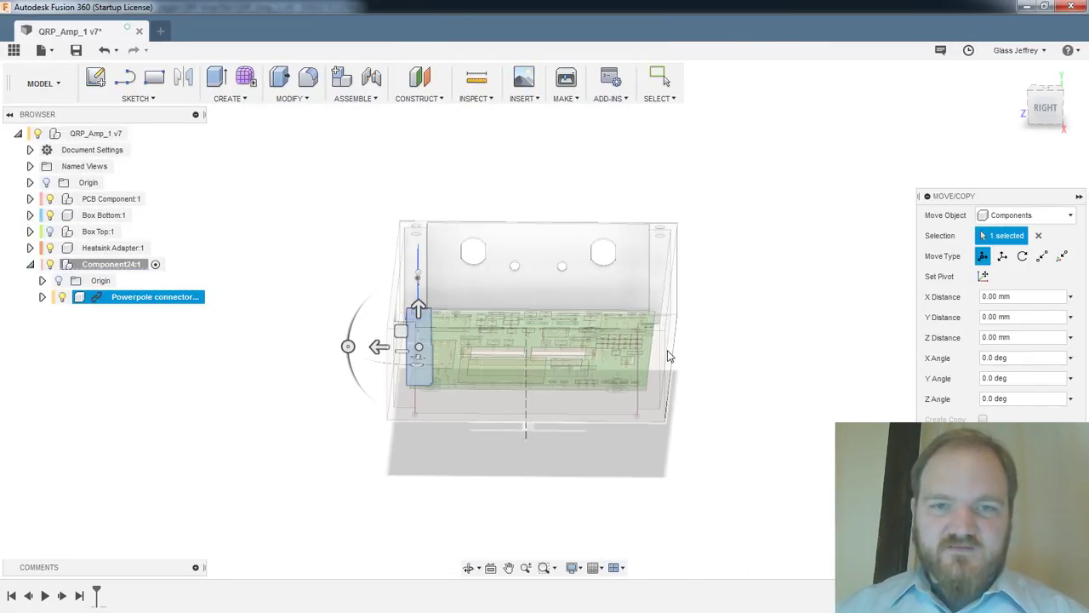
Rotate the connector 270° about Z and move it through the box's end wall near the corner, at Y 100.17 mm and Z 128.725 mm
{"action": "middle_click_drag", "start_coordinate": [407, 289], "coordinate": [352, 306], "text": "shift"}
{"action": "left_click_drag", "start_coordinate": [335, 316], "coordinate": [401, 391]}
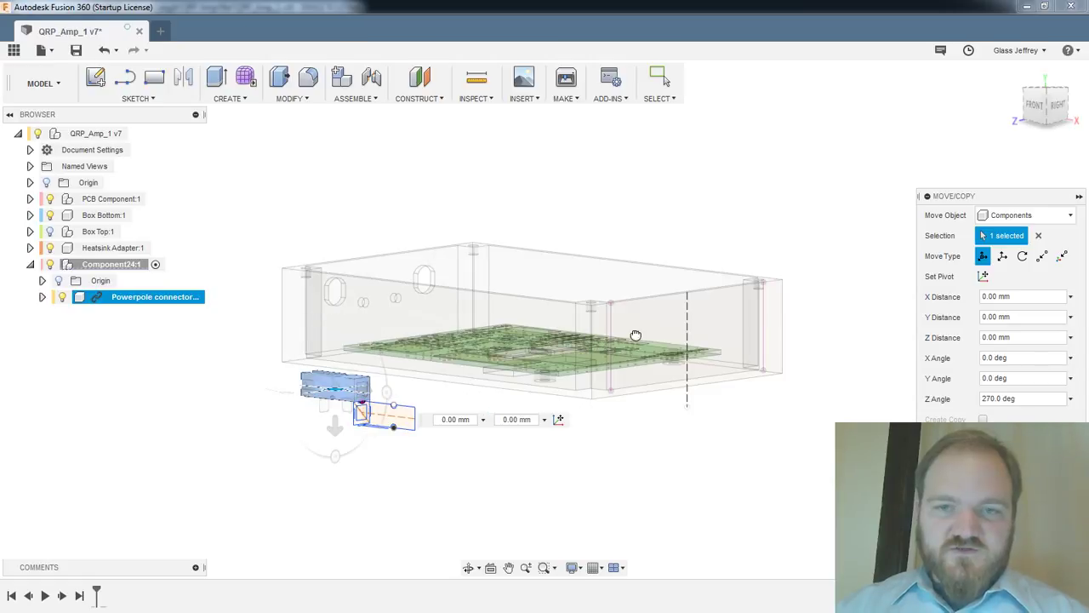
{"action": "left_click_drag", "start_coordinate": [635, 335], "coordinate": [776, 322]}
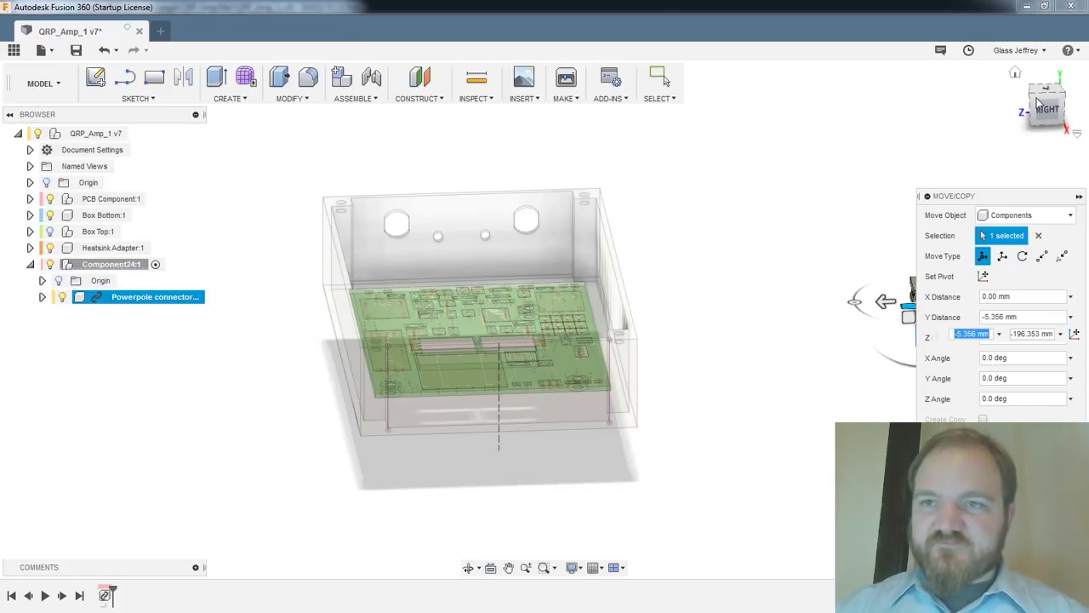
{"action": "left_click_drag", "start_coordinate": [1048, 92], "coordinate": [570, 430]}
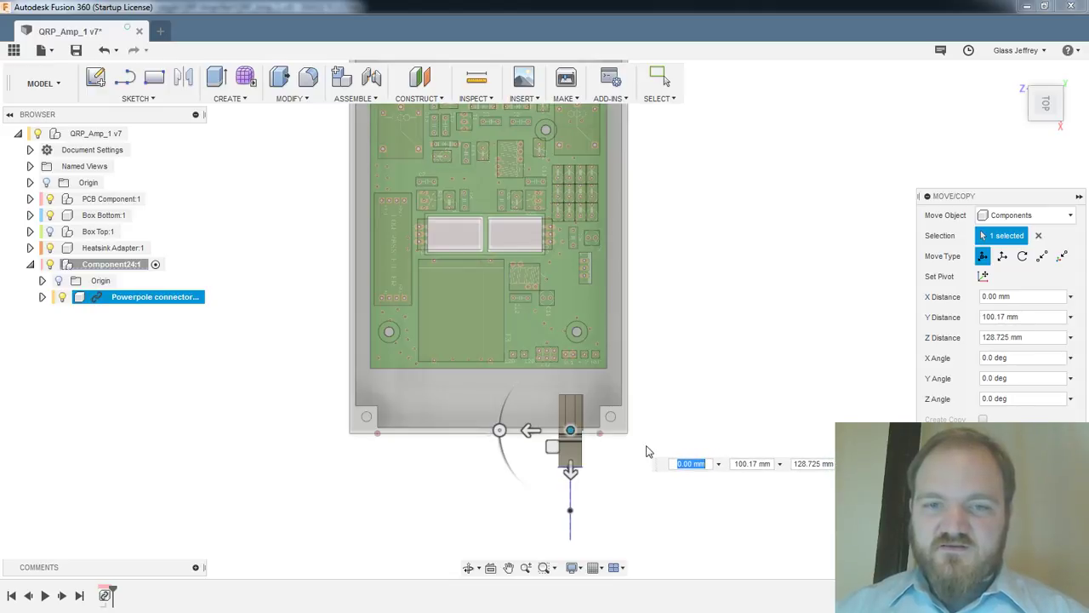
Raise the connector above the circuit board with an X distance of -28 mm and confirm its placement
{"action": "middle_click_drag", "start_coordinate": [627, 422], "coordinate": [441, 403], "text": "shift"}
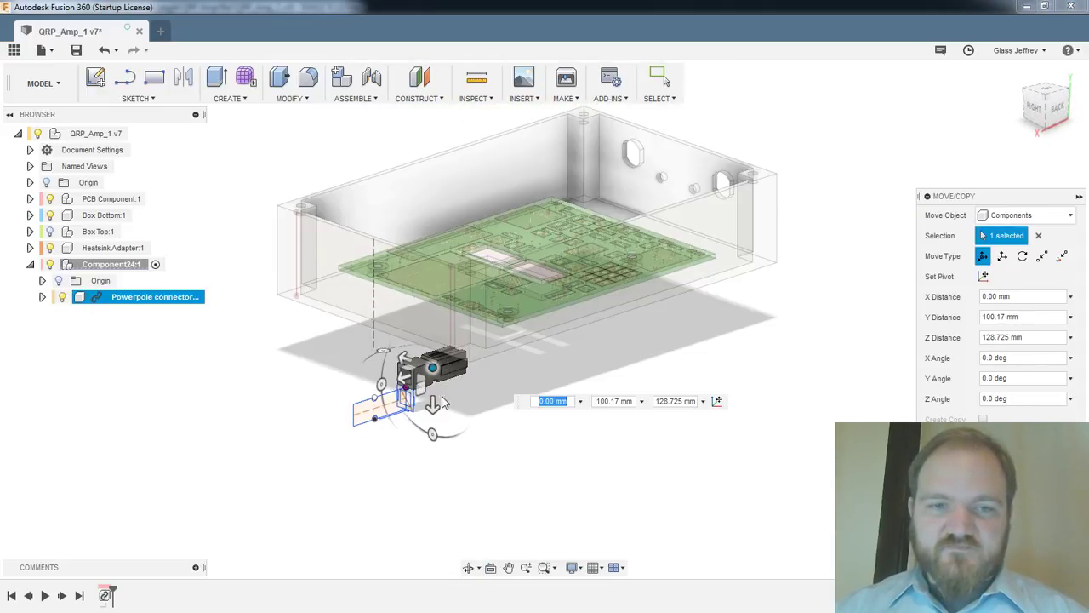
{"action": "left_click_drag", "start_coordinate": [442, 403], "coordinate": [431, 338]}
{"action": "scroll", "coordinate": [432, 340], "scroll_direction": "up", "scroll_amount": 5}
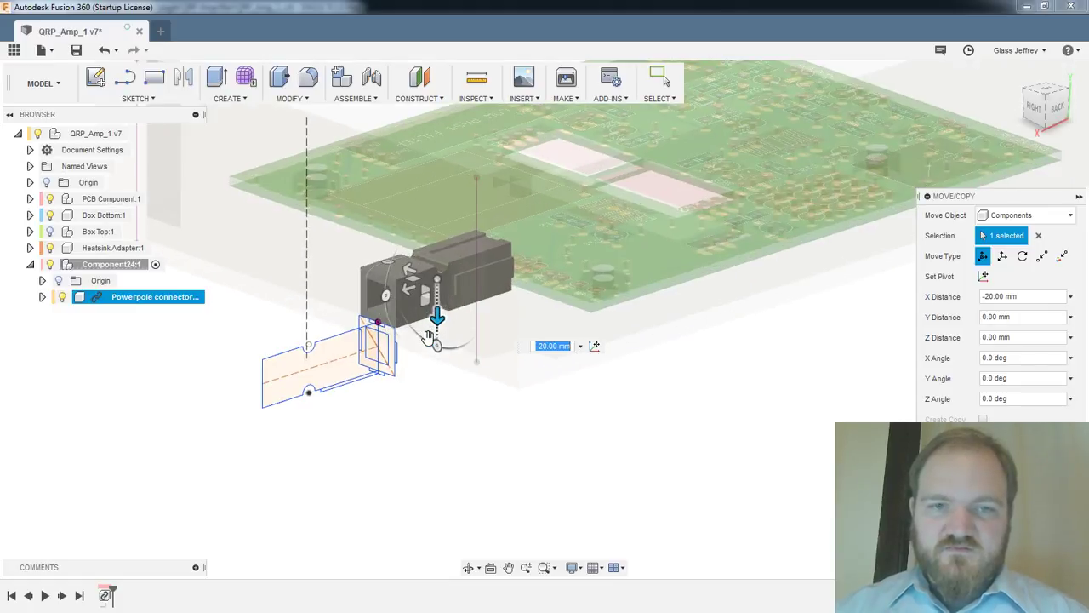
{"action": "middle_click_drag", "start_coordinate": [499, 324], "coordinate": [543, 301], "text": "shift"}
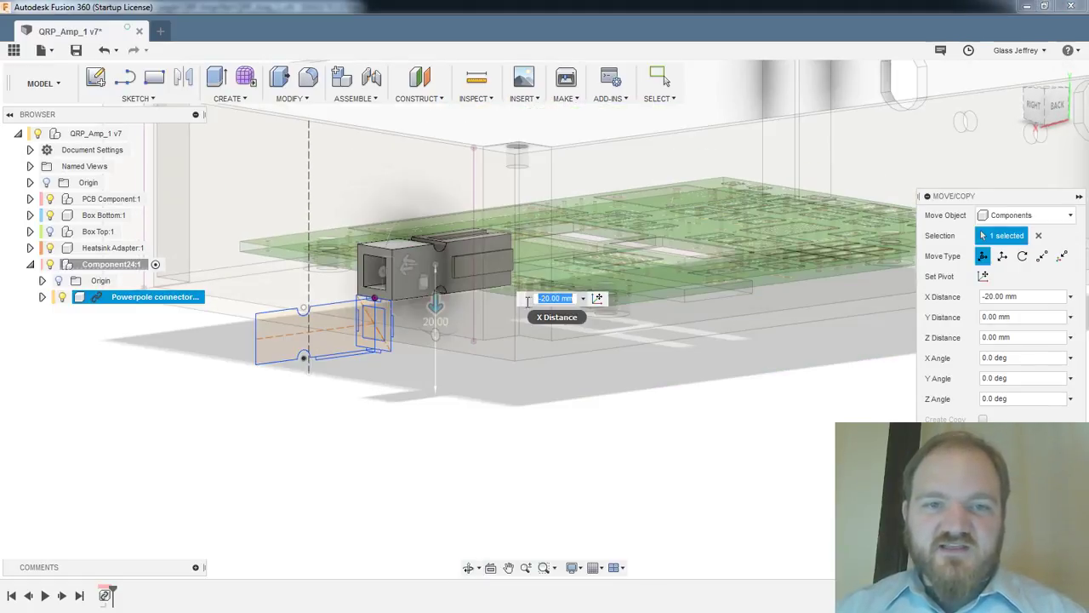
{"action": "middle_click_drag", "start_coordinate": [680, 221], "coordinate": [660, 218], "text": "shift"}
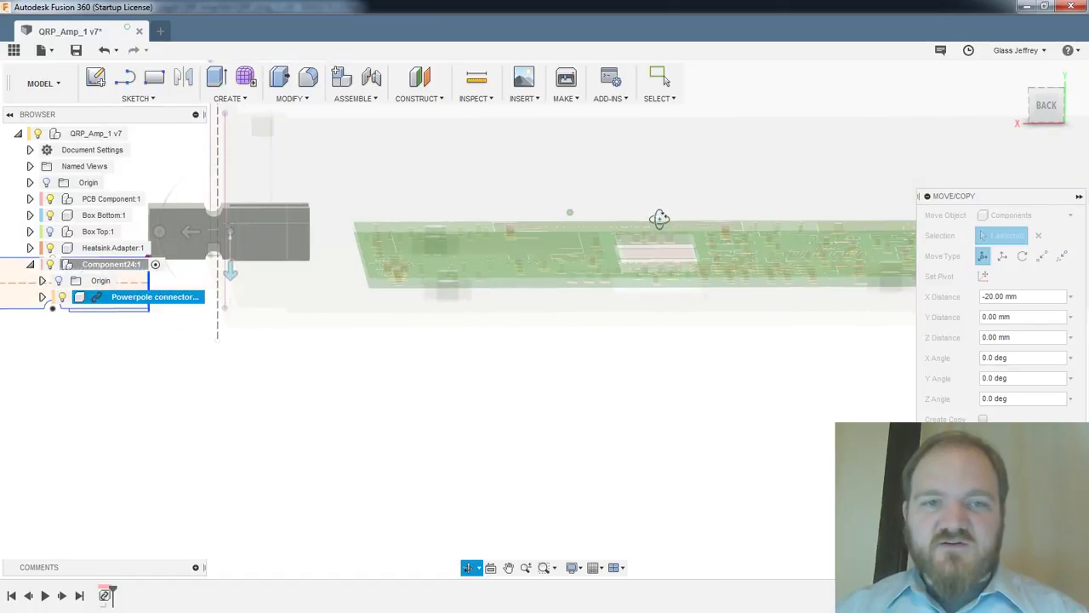
{"action": "middle_click_drag", "start_coordinate": [245, 224], "coordinate": [347, 242]}
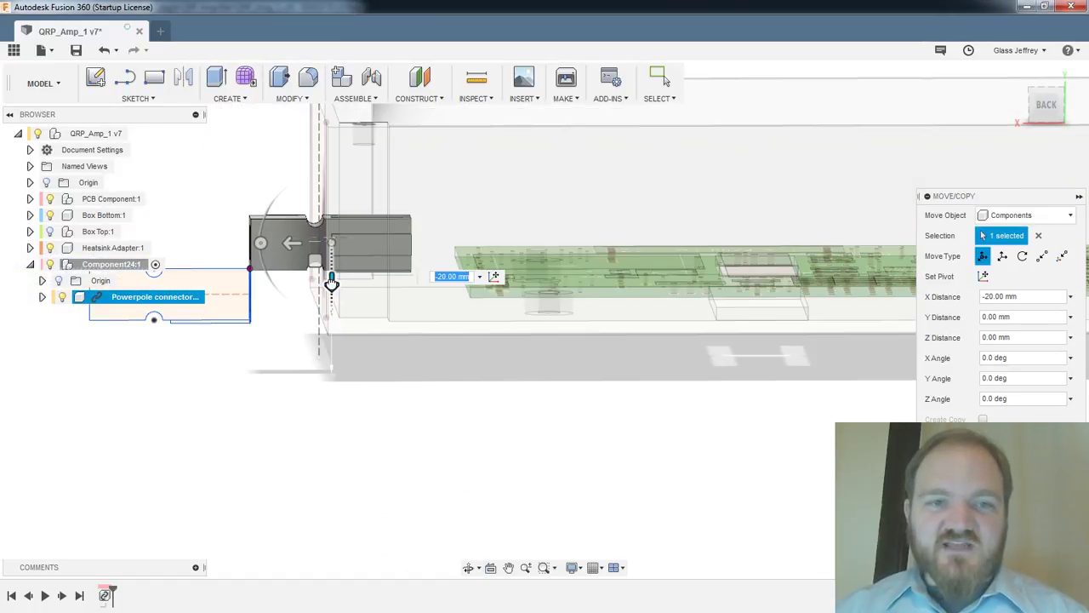
{"action": "left_click_drag", "start_coordinate": [332, 278], "coordinate": [332, 229]}
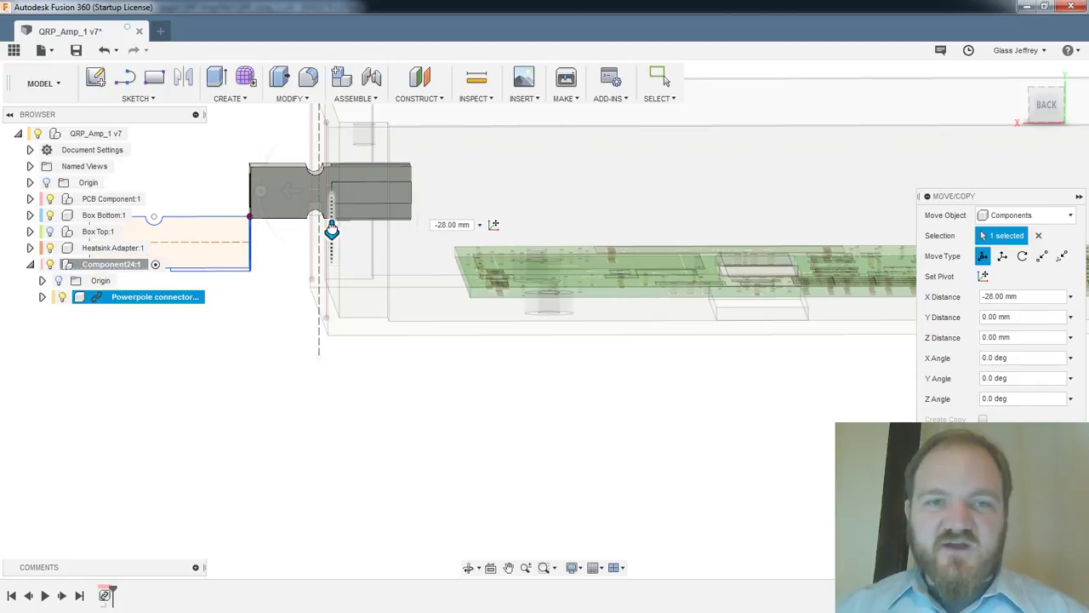
{"action": "middle_click_drag", "start_coordinate": [331, 231], "coordinate": [408, 267], "text": "shift"}
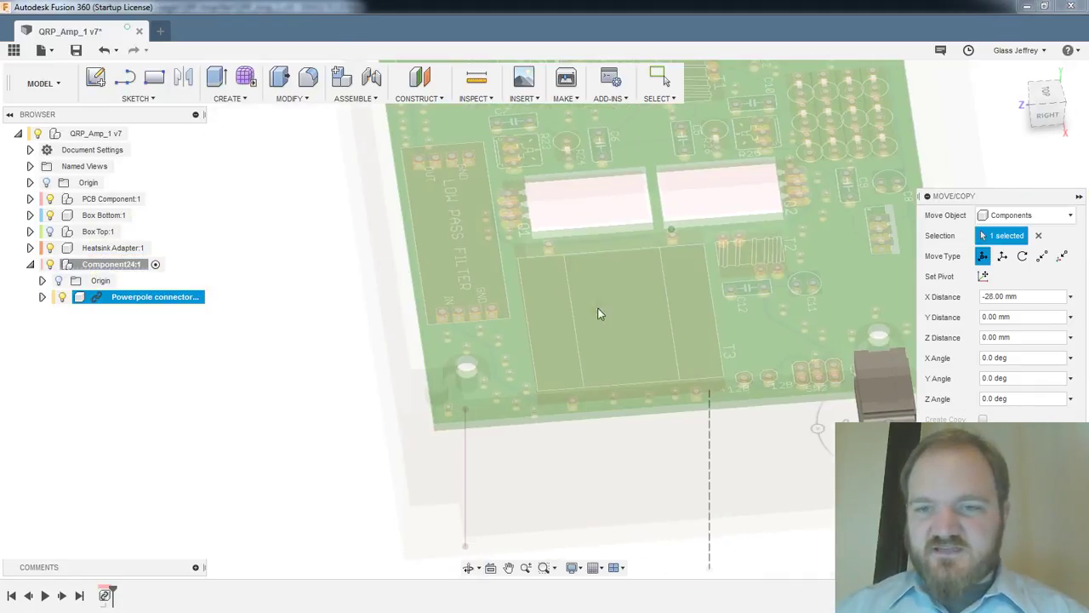
{"action": "scroll", "coordinate": [475, 269], "scroll_direction": "up", "scroll_amount": 3}
{"action": "scroll", "coordinate": [545, 280], "scroll_direction": "down", "scroll_amount": 3}
{"action": "scroll", "coordinate": [766, 383], "scroll_direction": "up", "scroll_amount": 3}
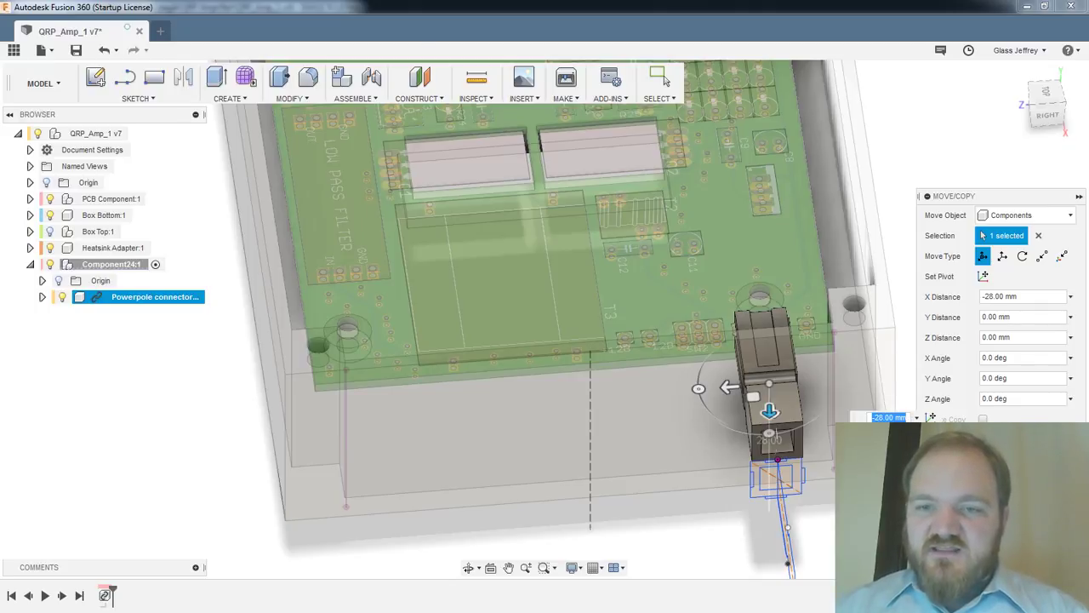
{"action": "middle_click_drag", "start_coordinate": [776, 365], "coordinate": [767, 263], "text": "shift"}
{"action": "key", "text": "Return"}
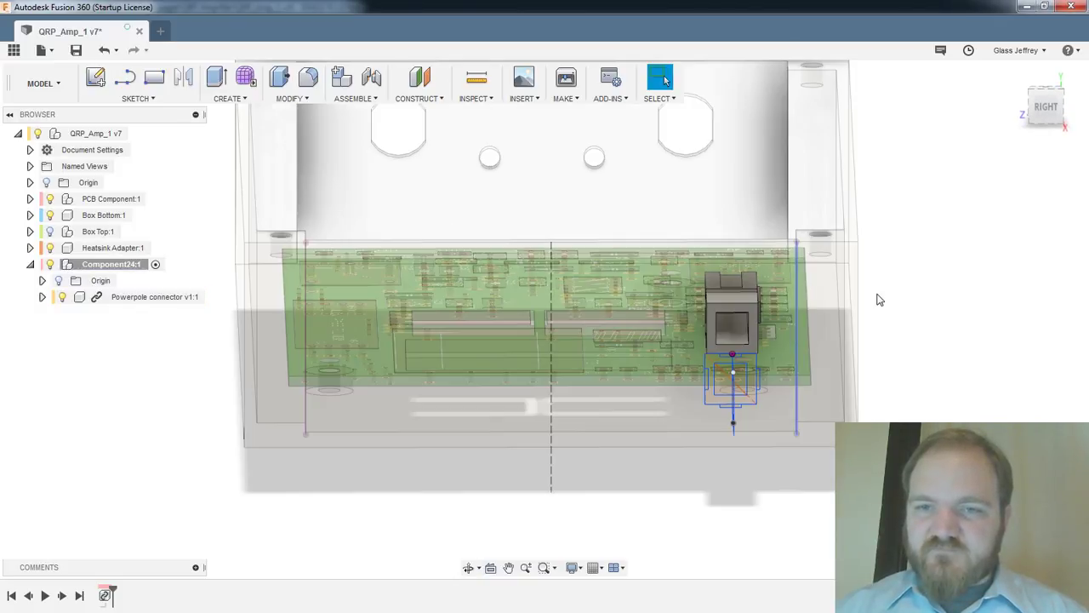
Start Move/Copy with the object type Components and select the Powerpole connector
{"action": "scroll", "coordinate": [841, 296], "scroll_direction": "up", "scroll_amount": 3}
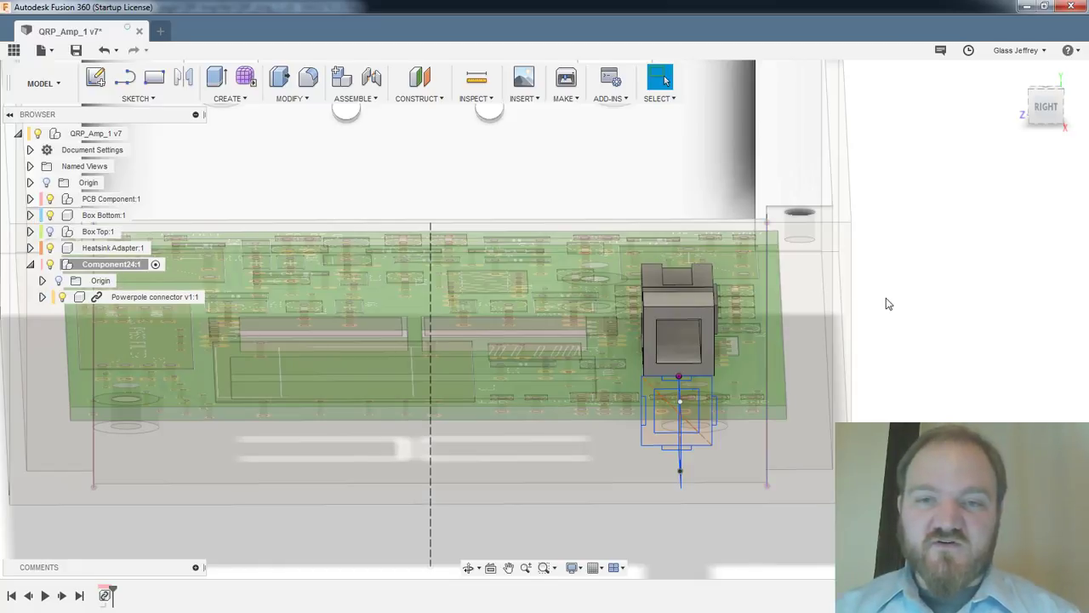
{"action": "middle_click_drag", "start_coordinate": [884, 304], "coordinate": [932, 262]}
{"action": "scroll", "coordinate": [763, 246], "scroll_direction": "up", "scroll_amount": 1}
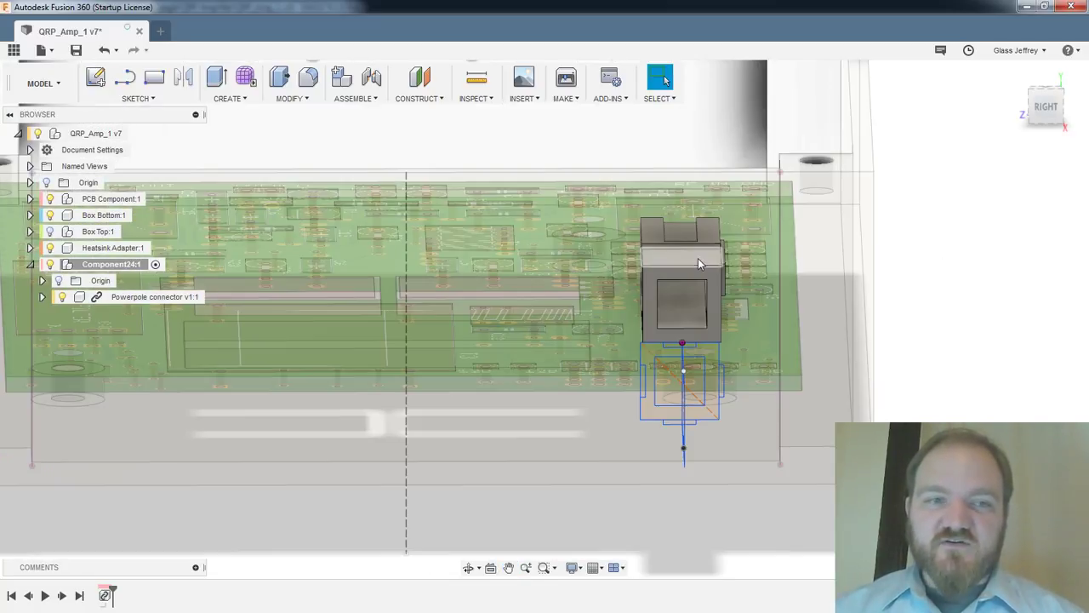
{"action": "left_click", "coordinate": [698, 258]}
{"action": "right_click", "coordinate": [698, 258]}
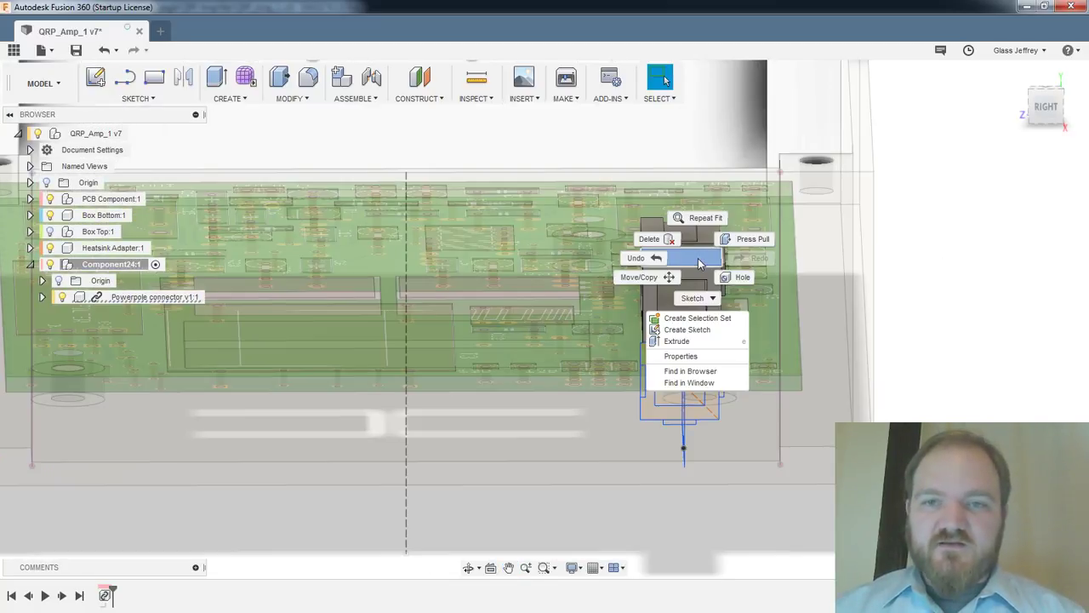
{"action": "left_click", "coordinate": [640, 277]}
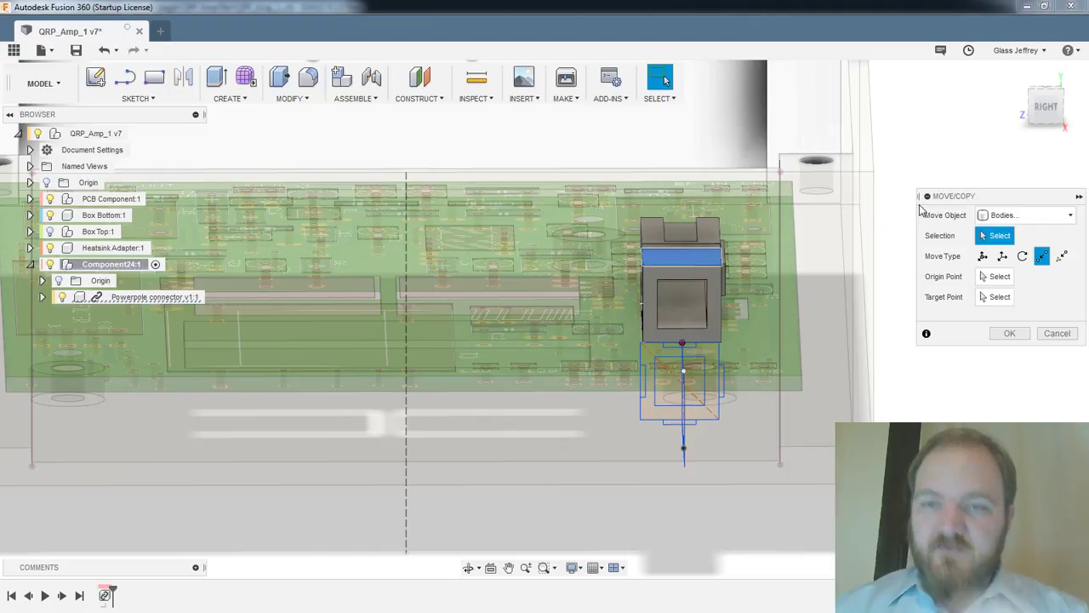
{"action": "left_click", "coordinate": [1021, 215]}
{"action": "left_click", "coordinate": [1011, 234]}
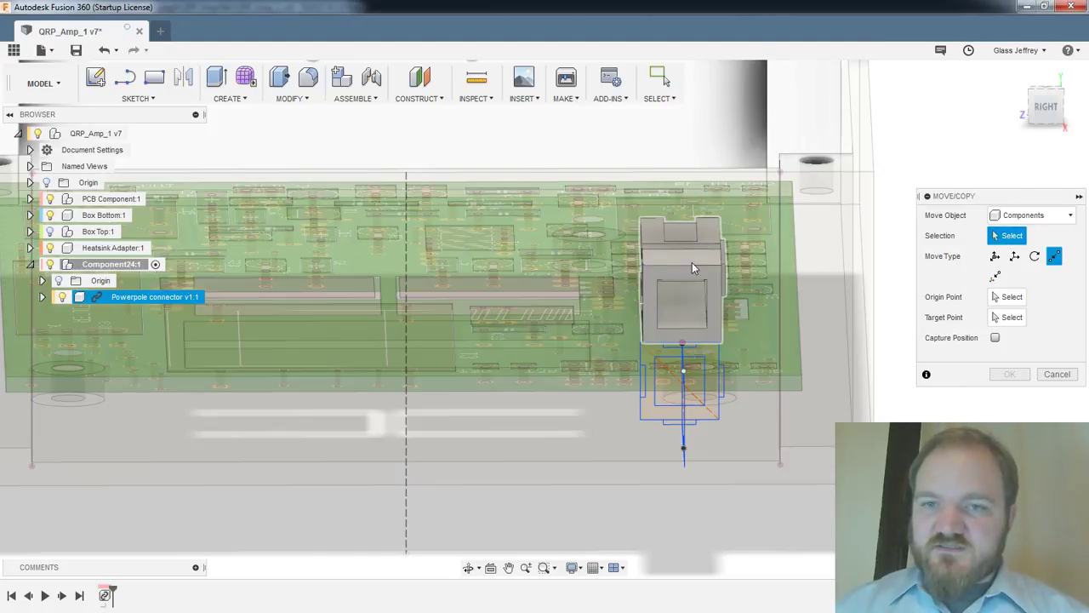
{"action": "left_click", "coordinate": [692, 267]}
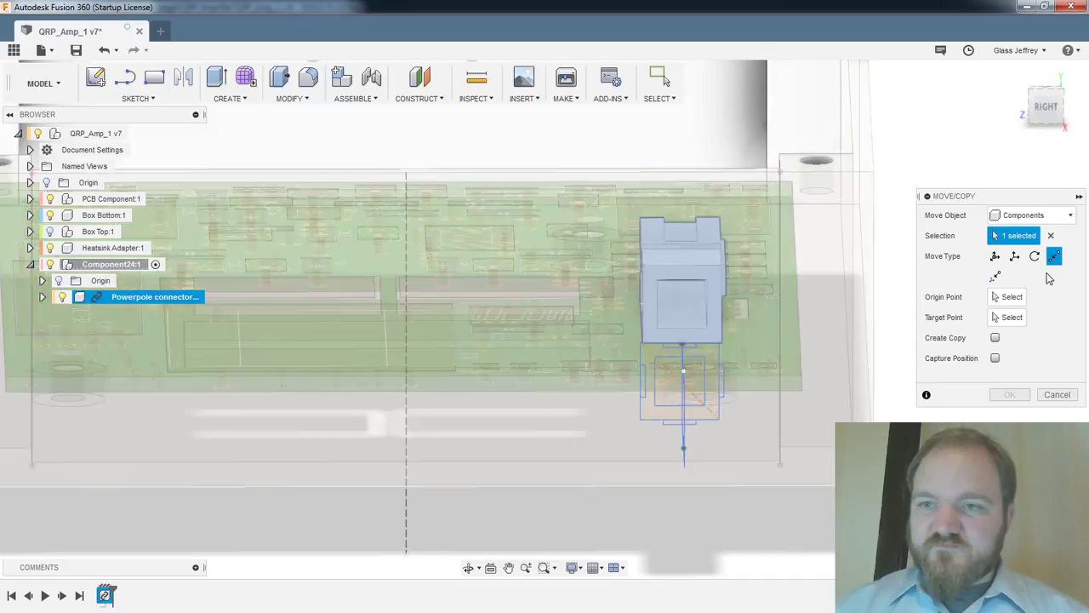
Activate origin point selection for the connector move and hide the Box Bottom and PCB Component
{"action": "middle_click_drag", "start_coordinate": [783, 265], "coordinate": [741, 278], "text": "shift"}
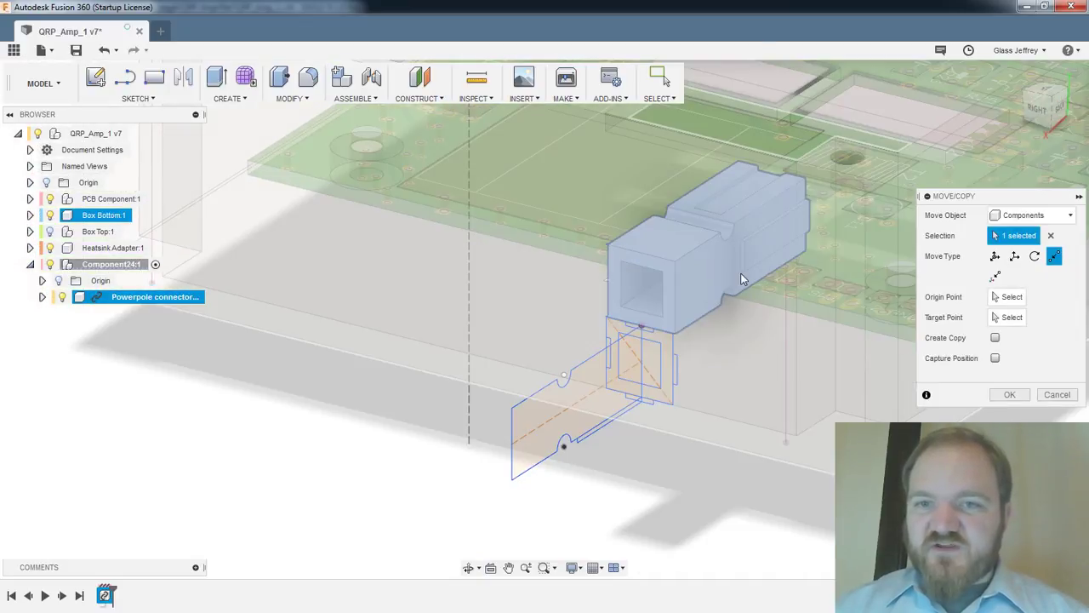
{"action": "left_click", "coordinate": [1009, 296]}
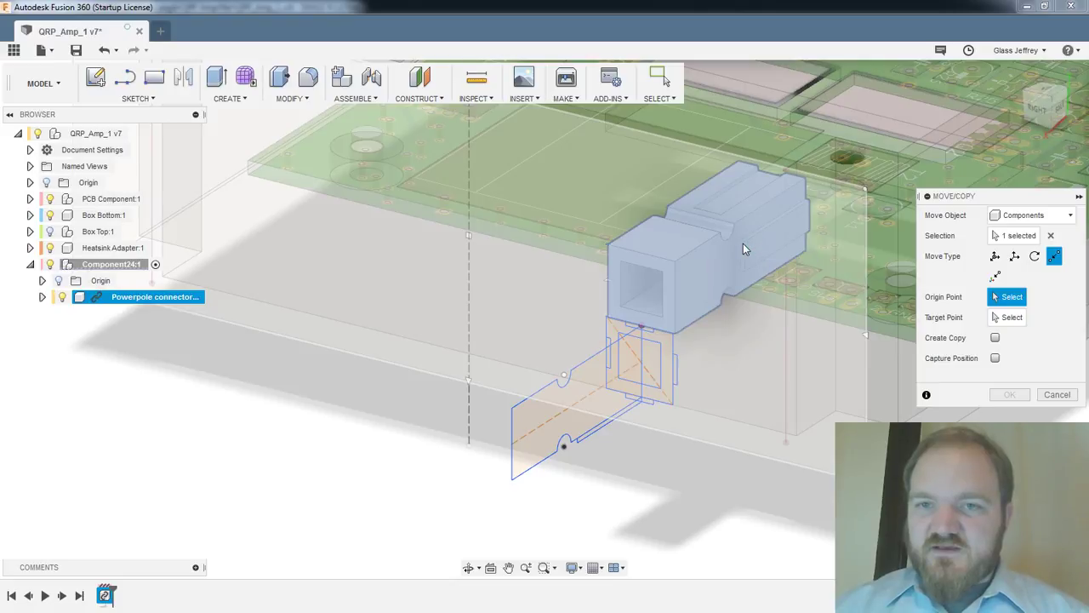
{"action": "scroll", "coordinate": [743, 244], "scroll_direction": "up", "scroll_amount": 5}
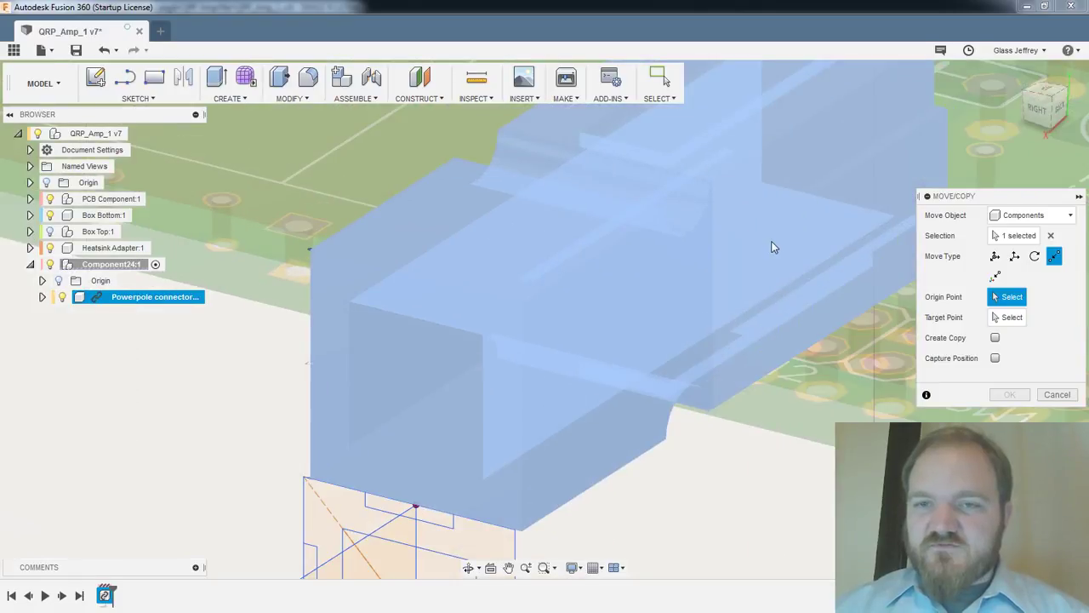
{"action": "scroll", "coordinate": [770, 237], "scroll_direction": "down", "scroll_amount": 2}
{"action": "scroll", "coordinate": [748, 244], "scroll_direction": "up", "scroll_amount": 2}
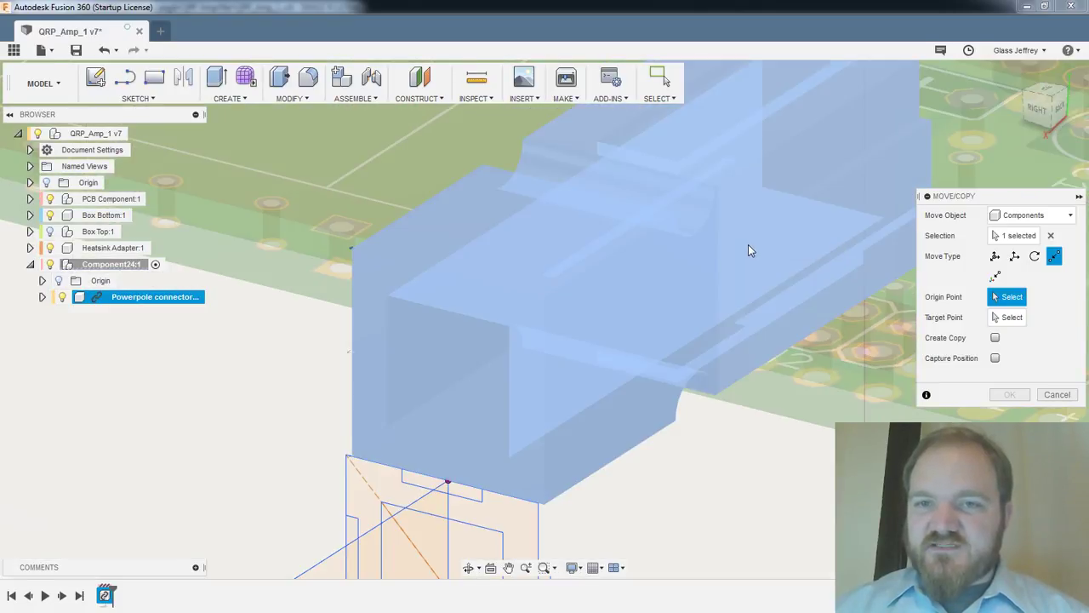
{"action": "scroll", "coordinate": [750, 241], "scroll_direction": "down", "scroll_amount": 2}
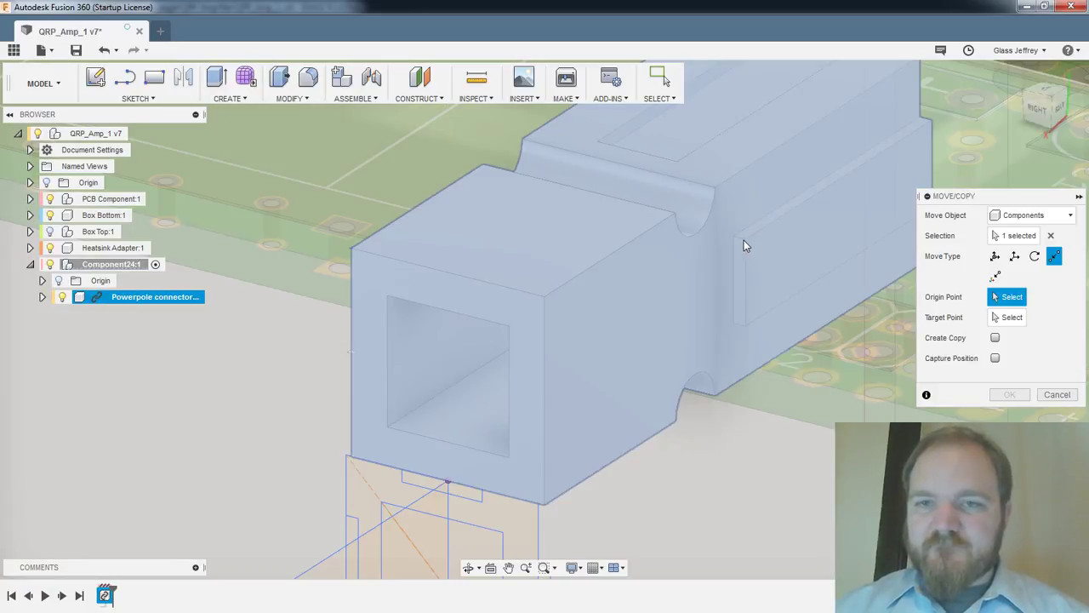
{"action": "left_click", "coordinate": [50, 215]}
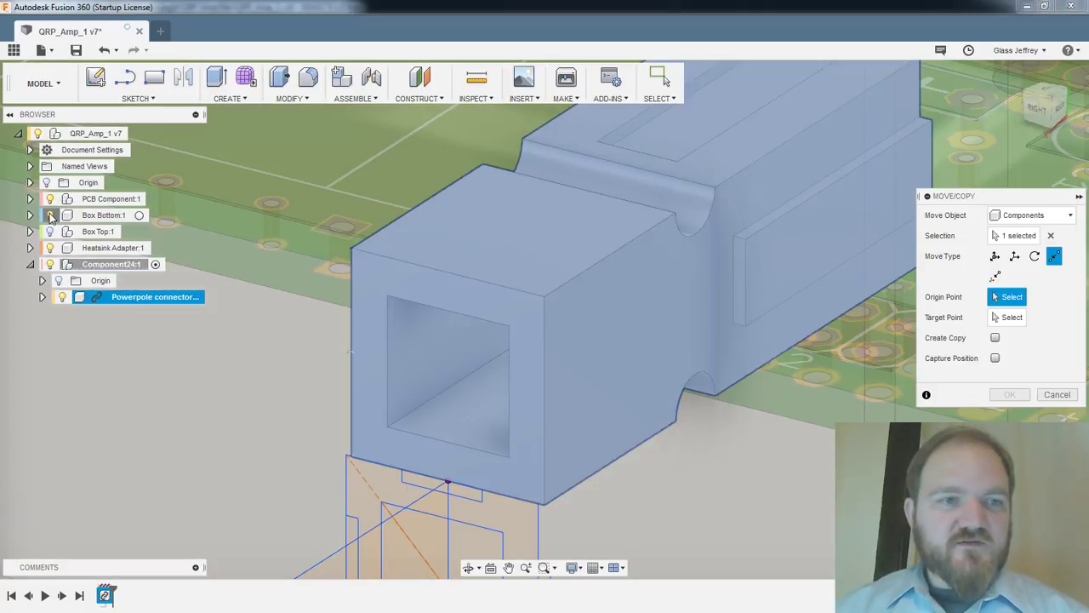
{"action": "left_click", "coordinate": [49, 198]}
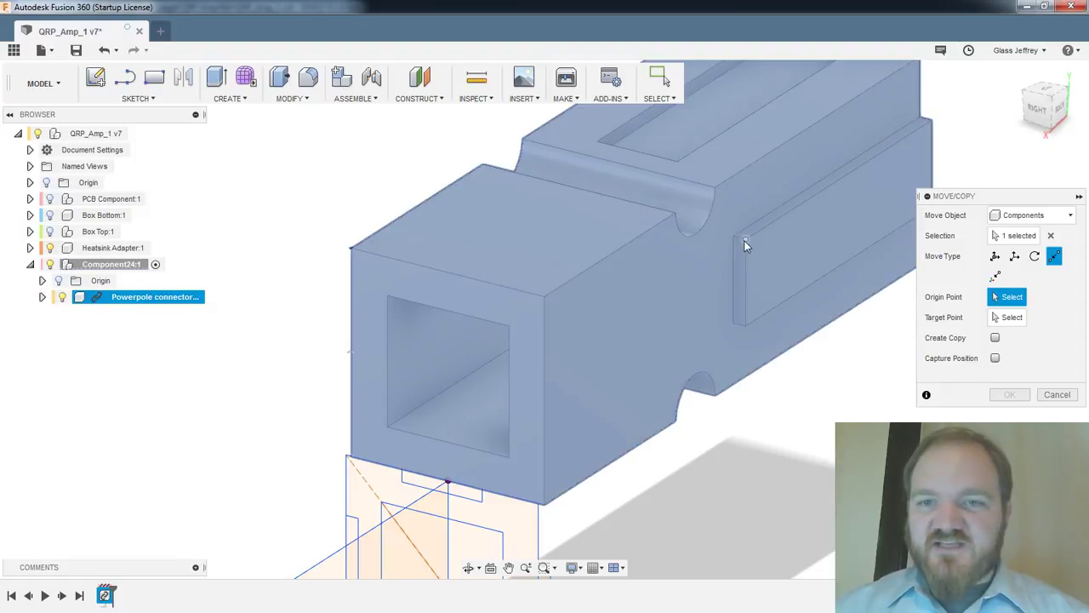
Set the move's origin point on the connector's ribbed side and its target point on the opposite, slotted side
{"action": "left_click", "coordinate": [742, 242]}
{"action": "middle_click_drag", "start_coordinate": [556, 267], "coordinate": [576, 259], "text": "shift"}
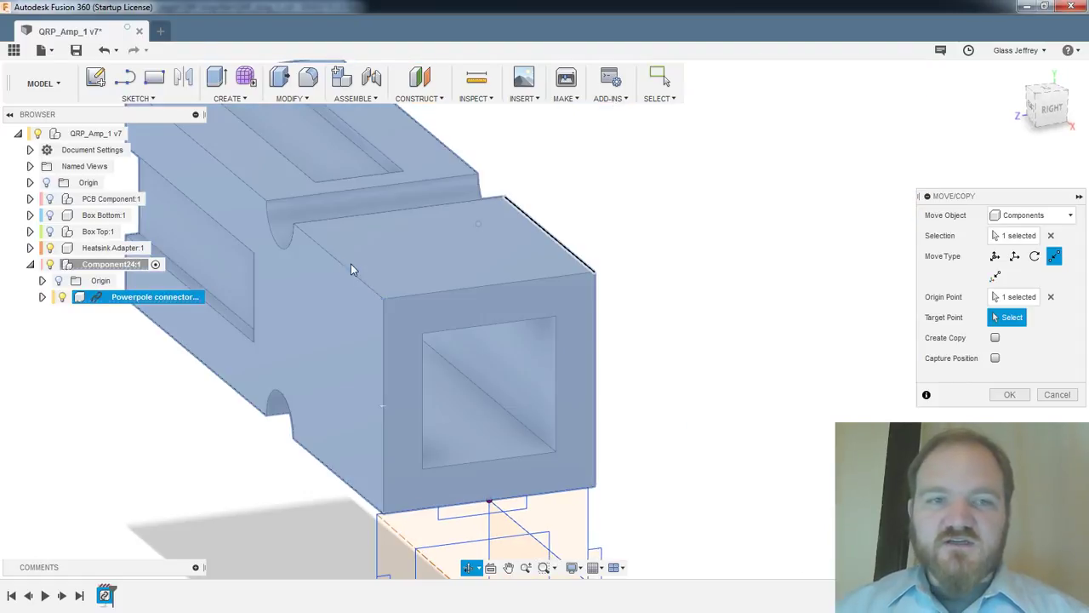
{"action": "middle_click_drag", "start_coordinate": [351, 264], "coordinate": [541, 264]}
{"action": "middle_click_drag", "start_coordinate": [475, 269], "coordinate": [504, 244], "text": "shift"}
{"action": "left_click", "coordinate": [507, 230]}
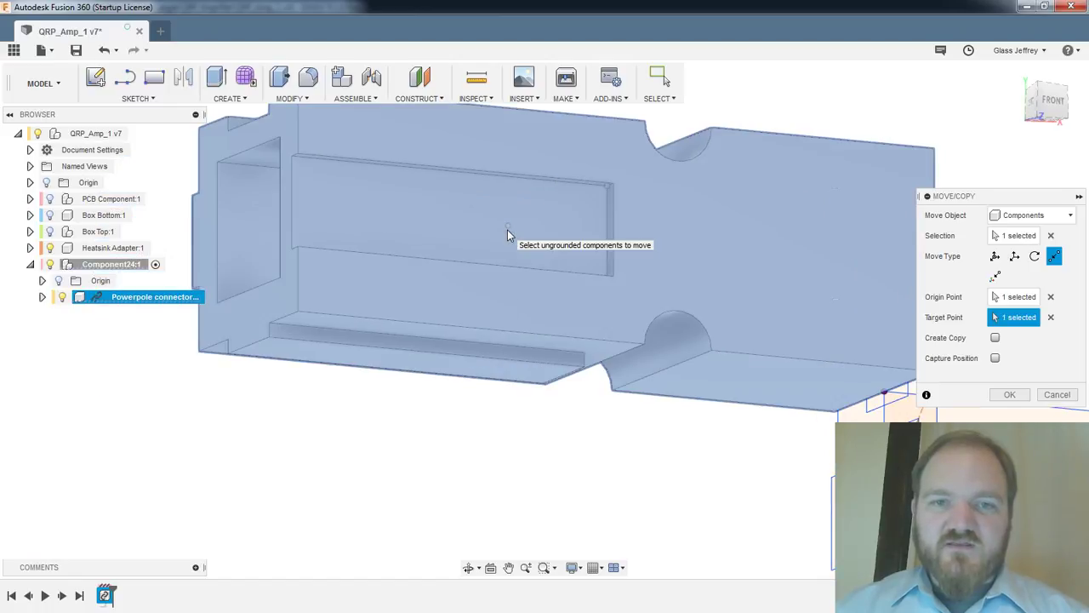
Enable copy creation and confirm the move to place a second connector side by side with the first
{"action": "left_click", "coordinate": [996, 337]}
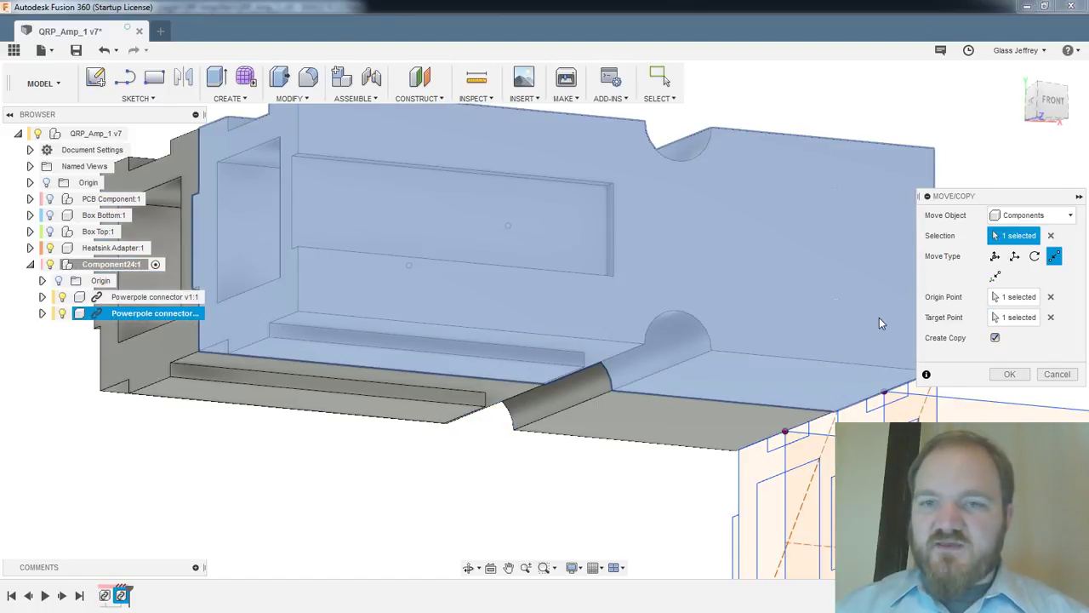
{"action": "middle_click_drag", "start_coordinate": [720, 287], "coordinate": [489, 332], "text": "shift"}
{"action": "left_click", "coordinate": [1009, 373]}
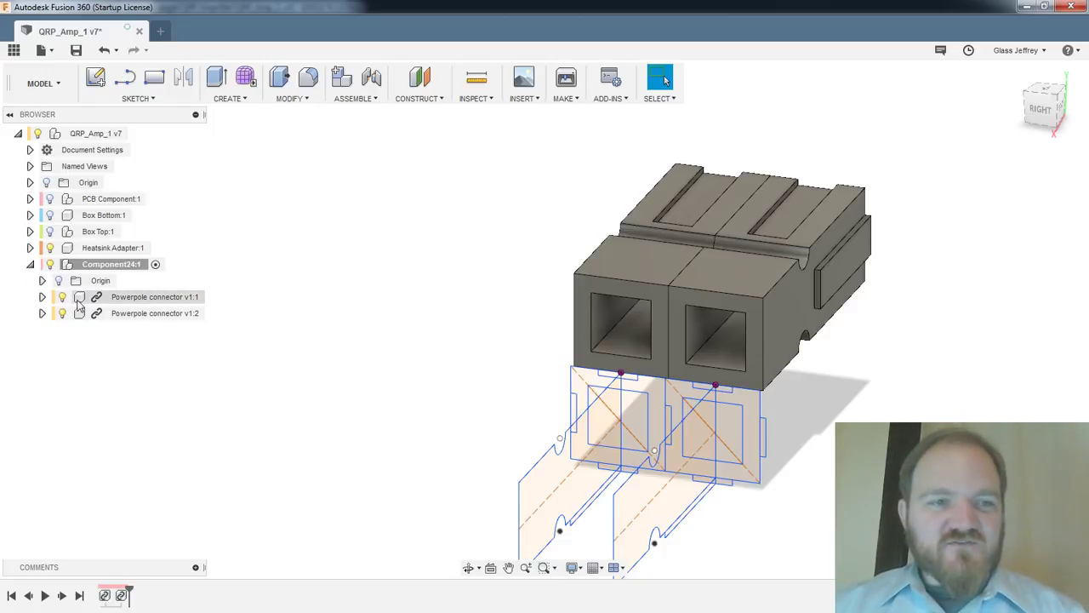
Show the Box Bottom around the two Powerpole connectors
{"action": "scroll", "coordinate": [505, 240], "scroll_direction": "down", "scroll_amount": 2}
{"action": "left_click", "coordinate": [50, 215]}
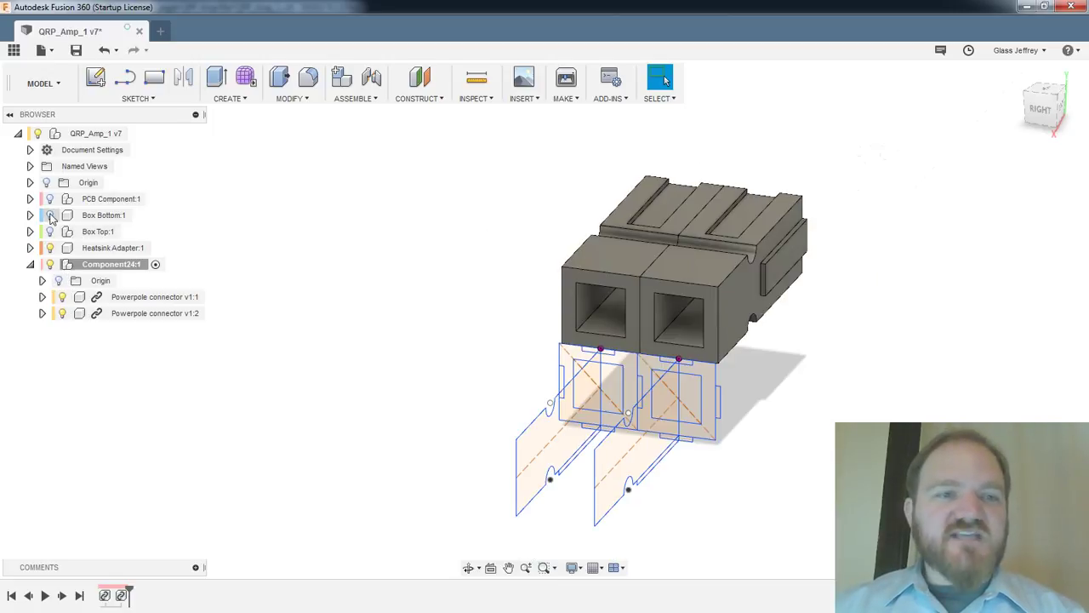
{"action": "left_click", "coordinate": [51, 215]}
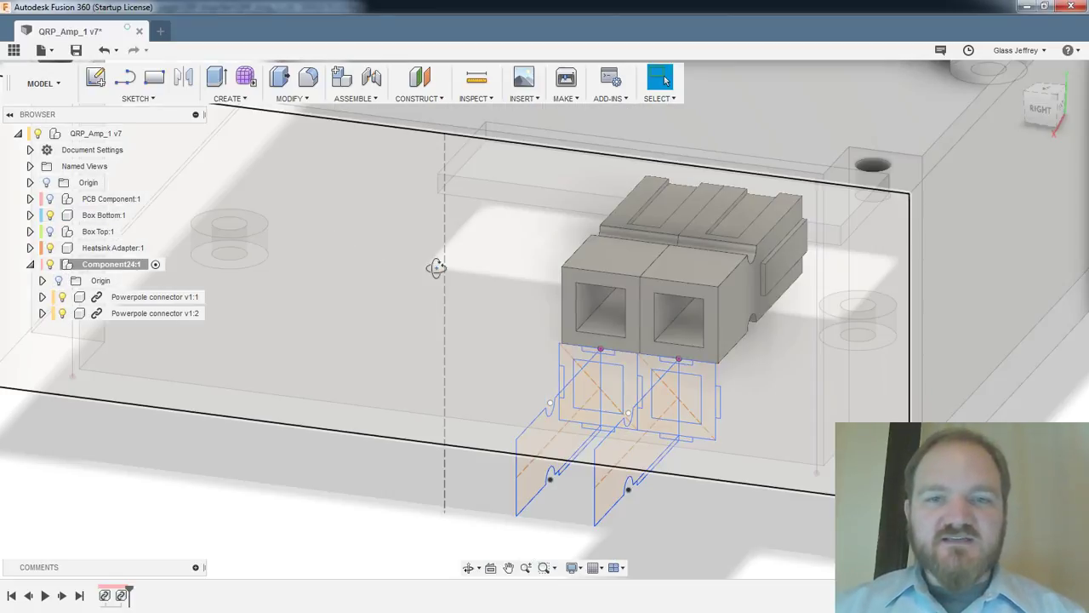
{"action": "middle_click_drag", "start_coordinate": [435, 268], "coordinate": [477, 196], "text": "shift"}
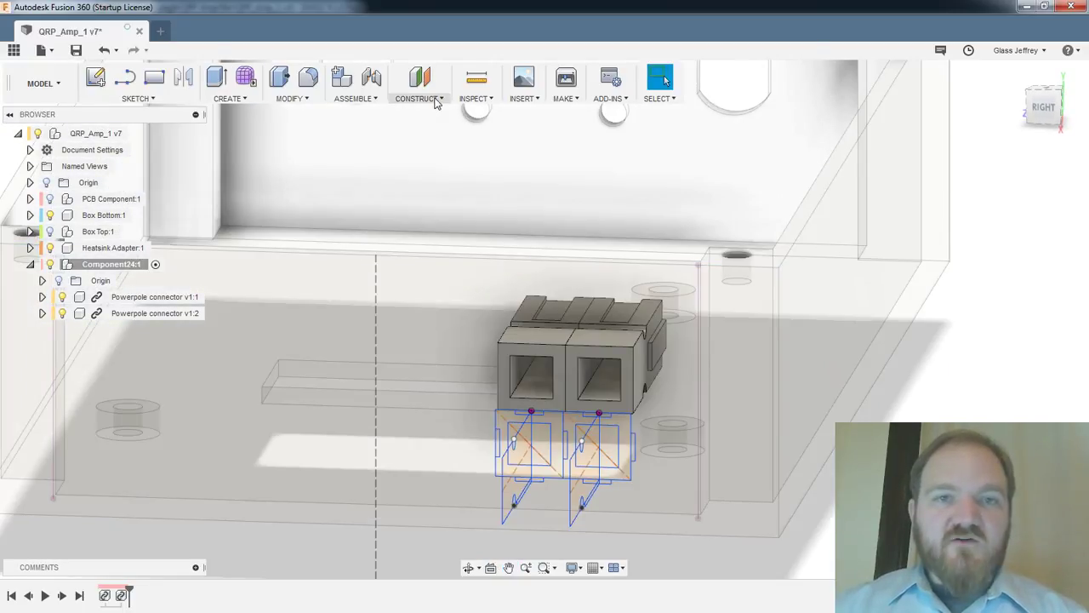
Create a Plane at Angle through the vertical centre line of the box's end wall at 0 deg
{"action": "left_click", "coordinate": [419, 98]}
{"action": "left_click", "coordinate": [430, 130]}
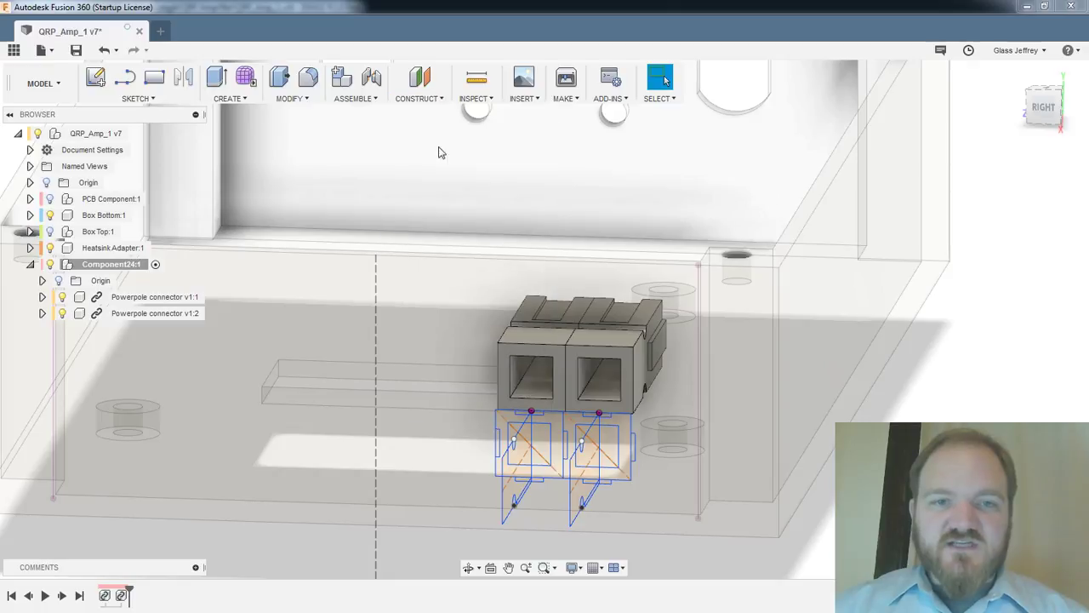
{"action": "left_click", "coordinate": [377, 289]}
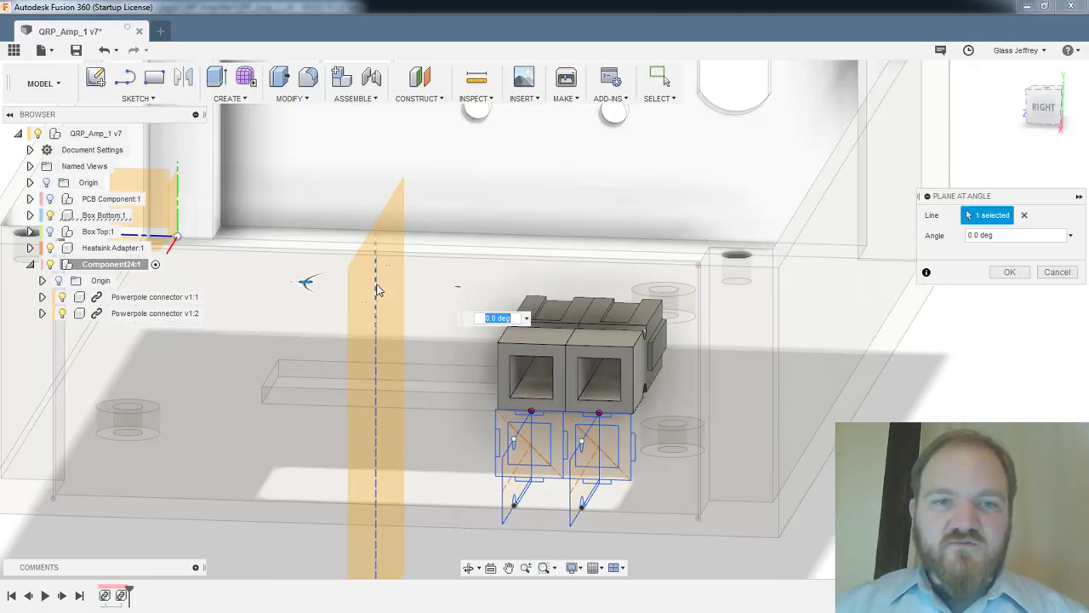
{"action": "scroll", "coordinate": [460, 199], "scroll_direction": "down", "scroll_amount": 2}
{"action": "left_click", "coordinate": [1009, 272]}
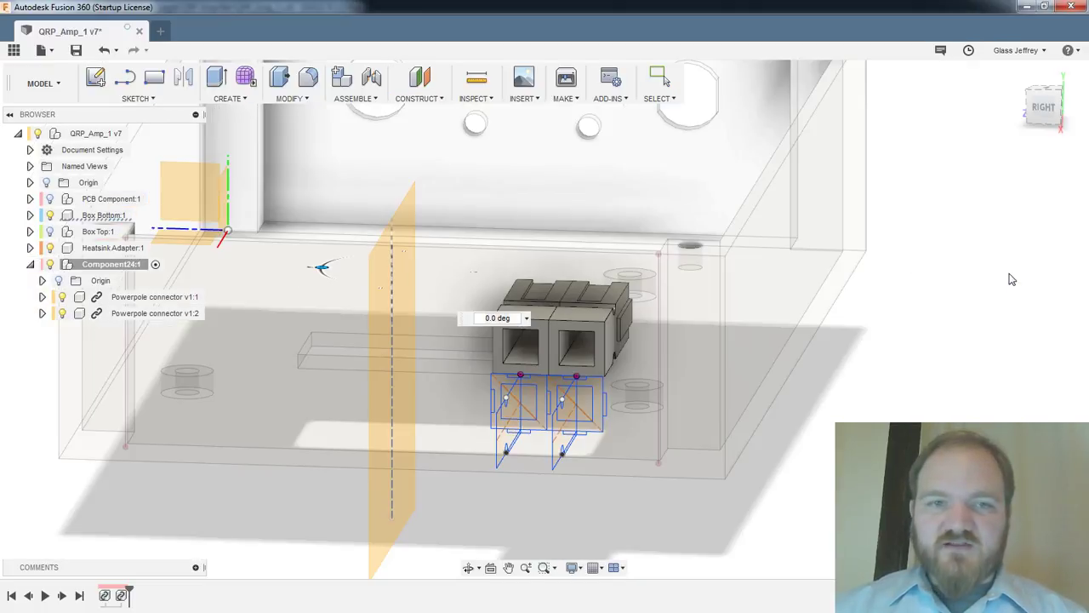
Mirror both Powerpole connectors as Components across the new construction plane
{"action": "left_click", "coordinate": [231, 99]}
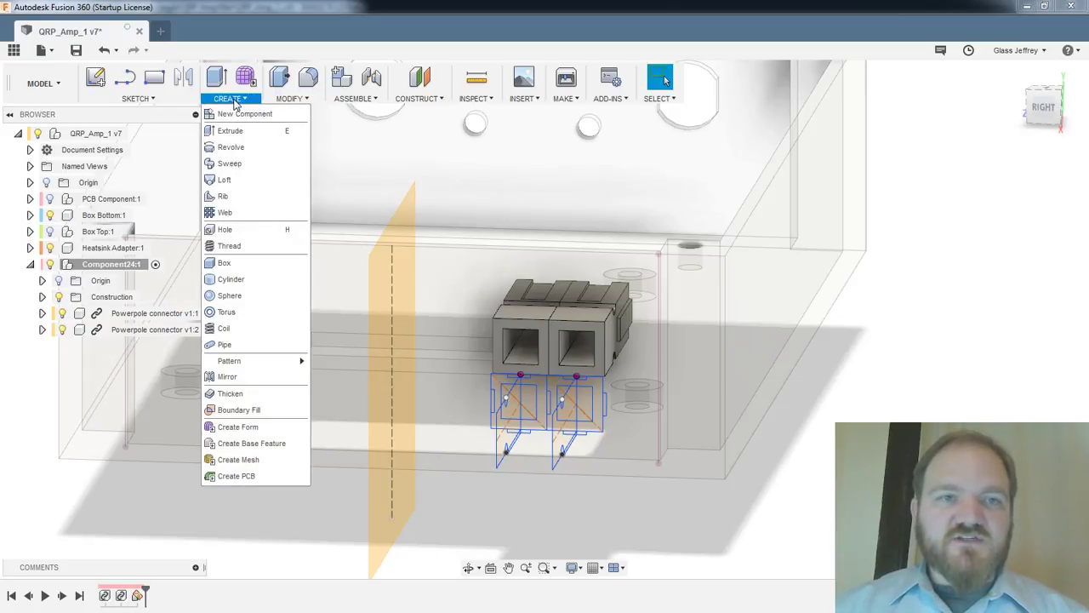
{"action": "left_click", "coordinate": [255, 376]}
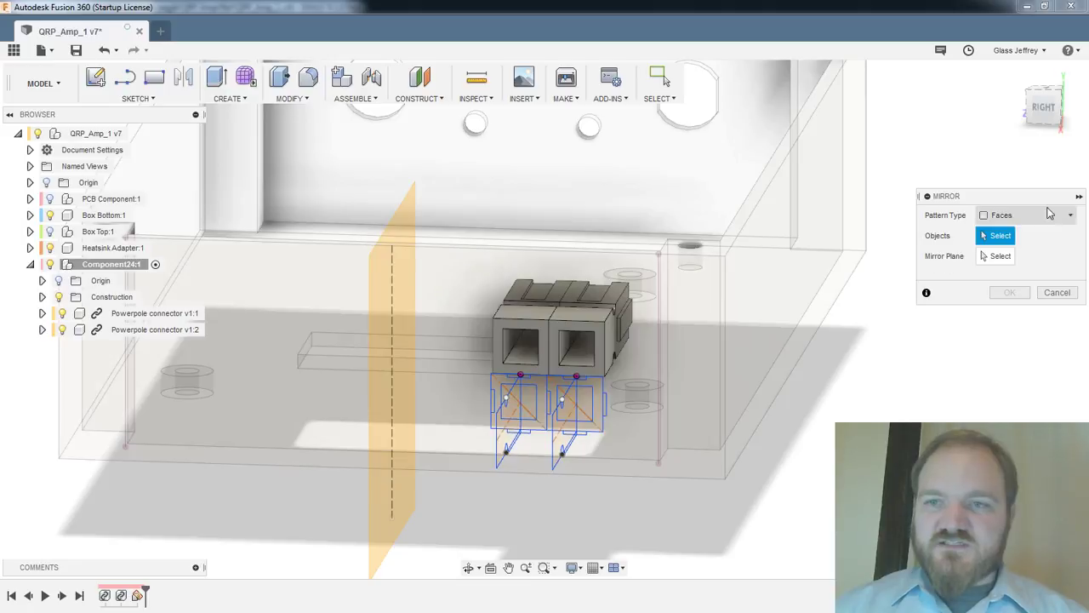
{"action": "left_click", "coordinate": [1030, 215]}
{"action": "left_click", "coordinate": [1012, 286]}
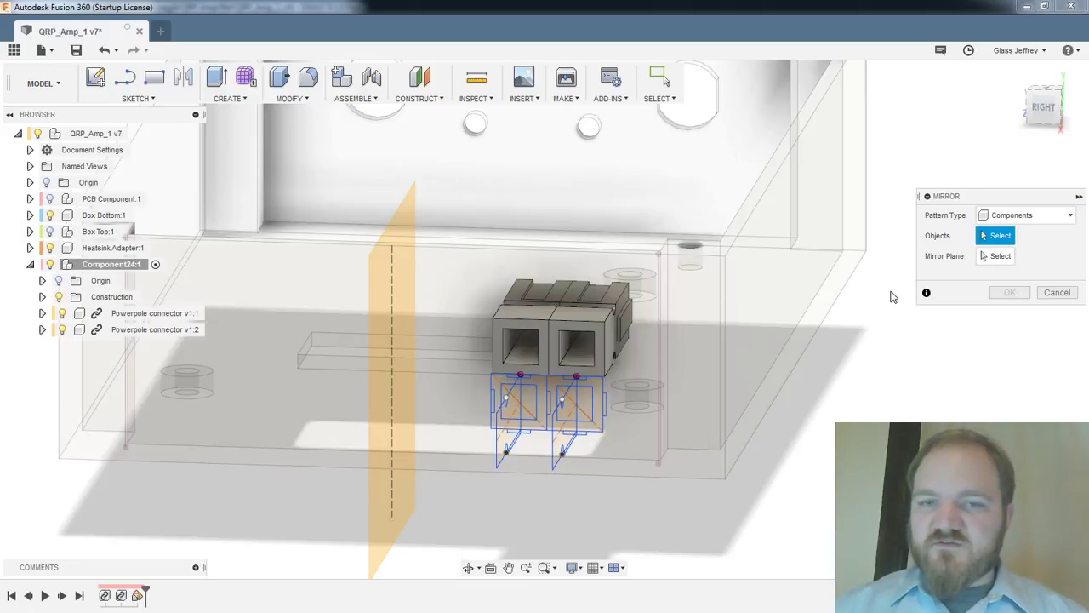
{"action": "left_click", "coordinate": [580, 321]}
{"action": "left_click", "coordinate": [520, 340]}
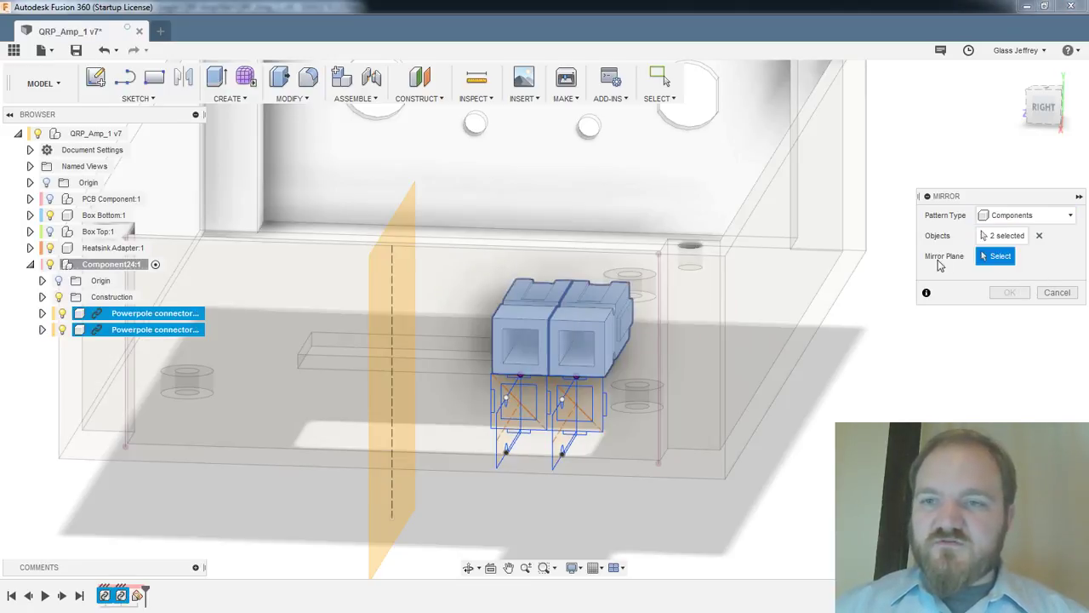
{"action": "middle_click_drag", "start_coordinate": [536, 226], "coordinate": [194, 246], "text": "shift"}
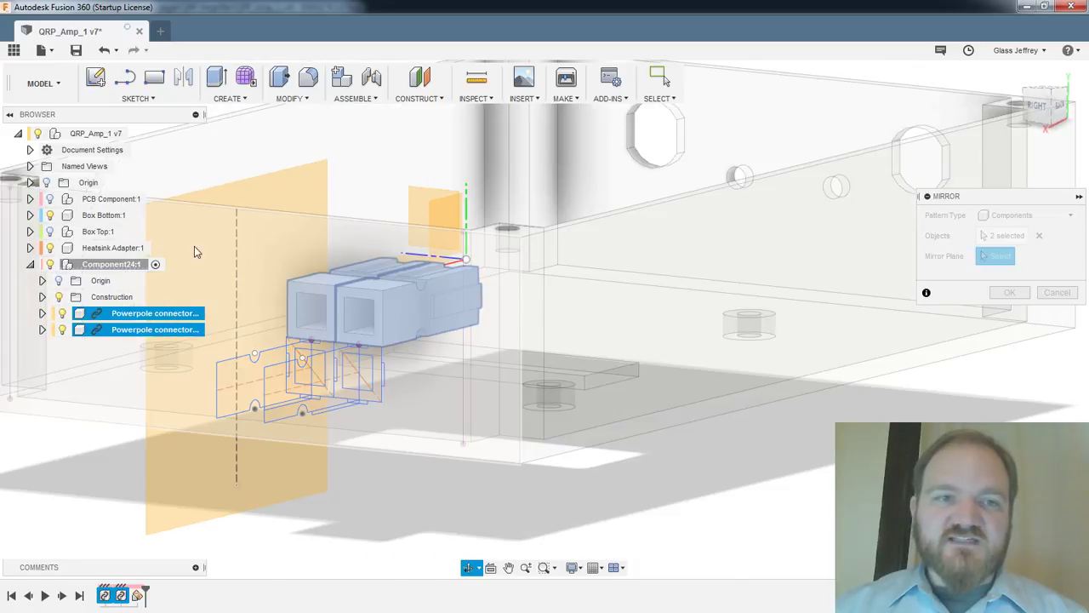
{"action": "left_click", "coordinate": [302, 197]}
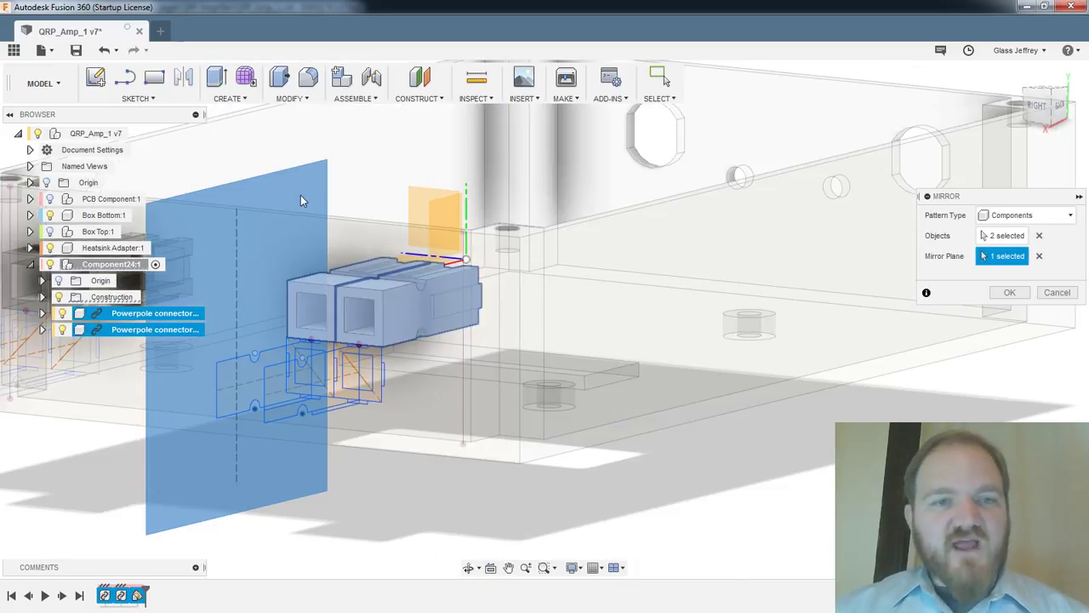
{"action": "left_click", "coordinate": [1021, 296]}
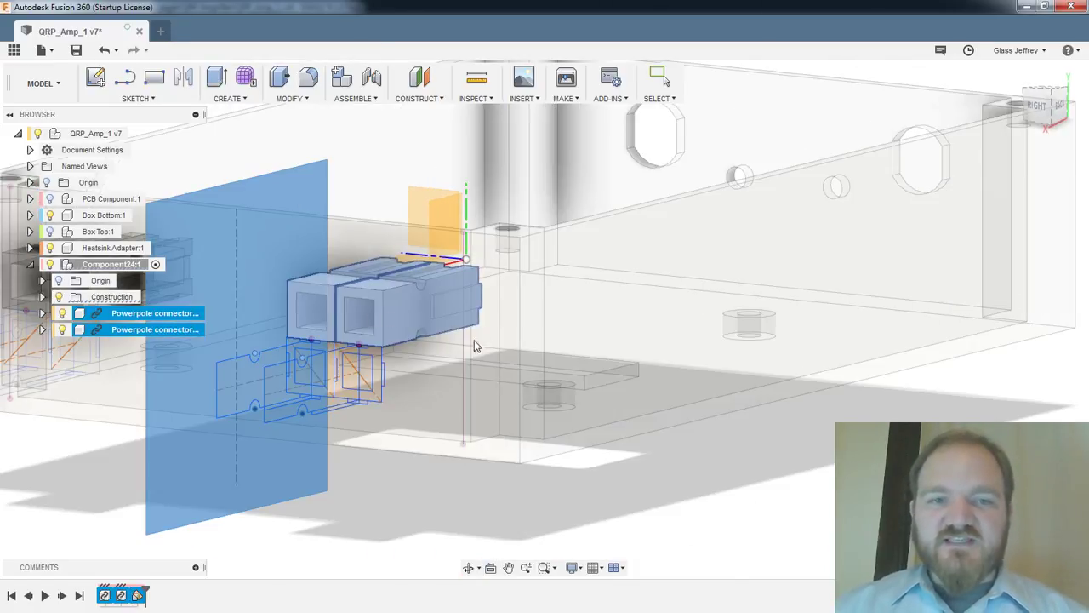
Hide the construction plane Plane1 of Component24
{"action": "middle_click_drag", "start_coordinate": [327, 344], "coordinate": [473, 365]}
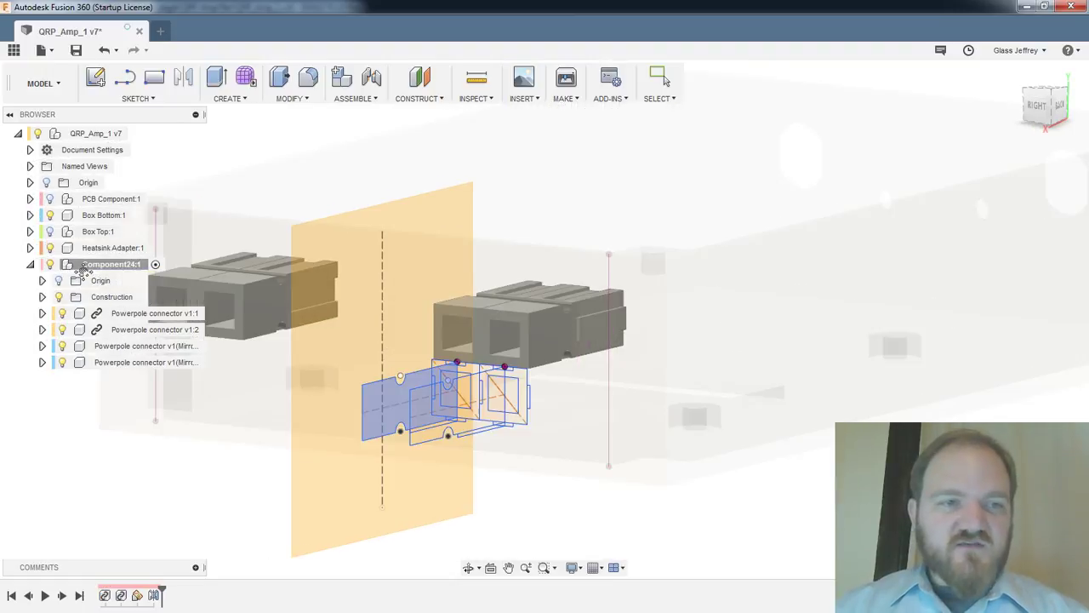
{"action": "left_click", "coordinate": [82, 266]}
{"action": "left_click", "coordinate": [43, 297]}
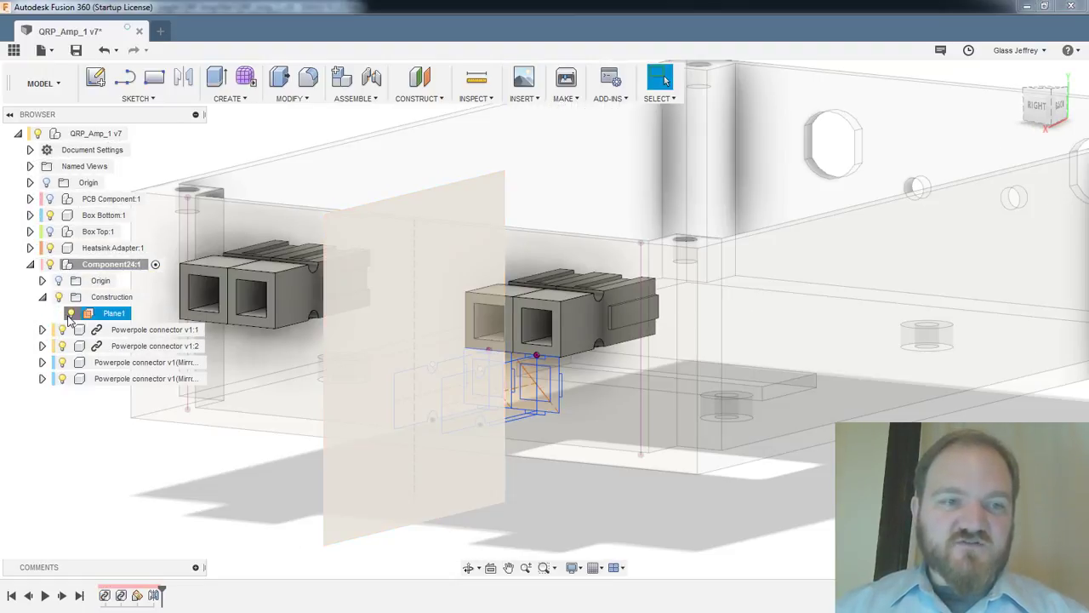
{"action": "left_click", "coordinate": [70, 314]}
Save the design with the version description "User Saved"
{"action": "middle_click_drag", "start_coordinate": [414, 317], "coordinate": [484, 331]}
{"action": "middle_click_drag", "start_coordinate": [551, 194], "coordinate": [223, 141], "text": "shift"}
{"action": "left_click", "coordinate": [78, 53]}
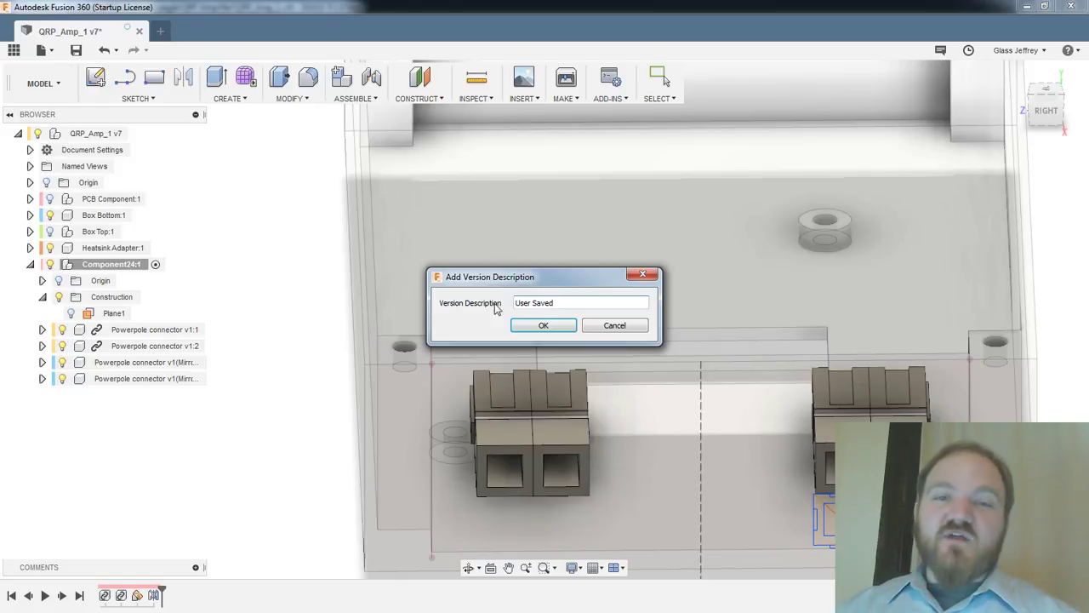
{"action": "left_click", "coordinate": [545, 325]}
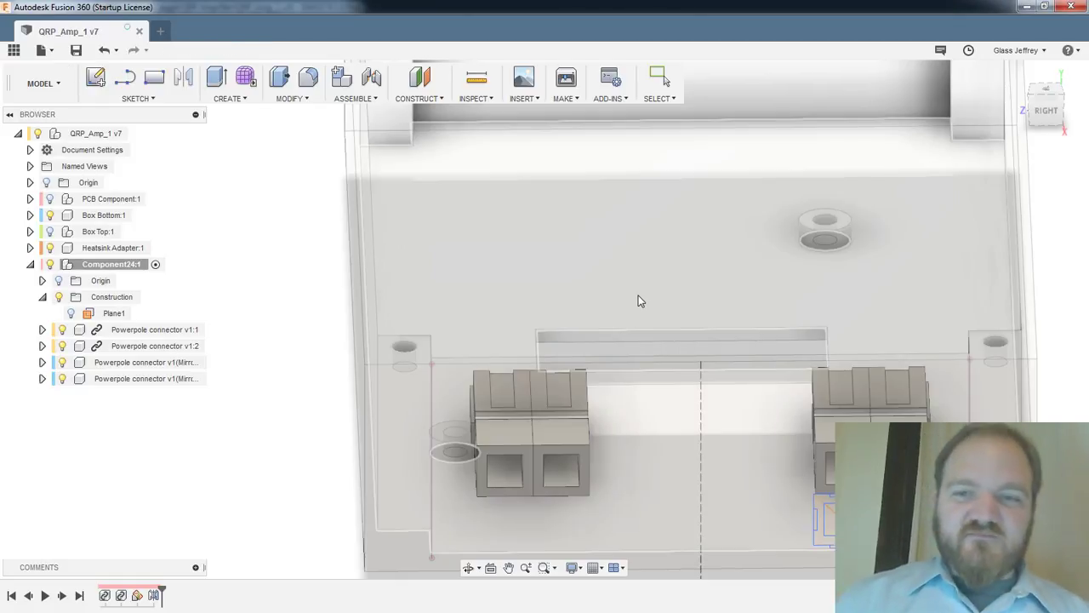
Show the PCB Component inside the box alongside the two connector pairs
{"action": "middle_click_drag", "start_coordinate": [638, 295], "coordinate": [485, 216]}
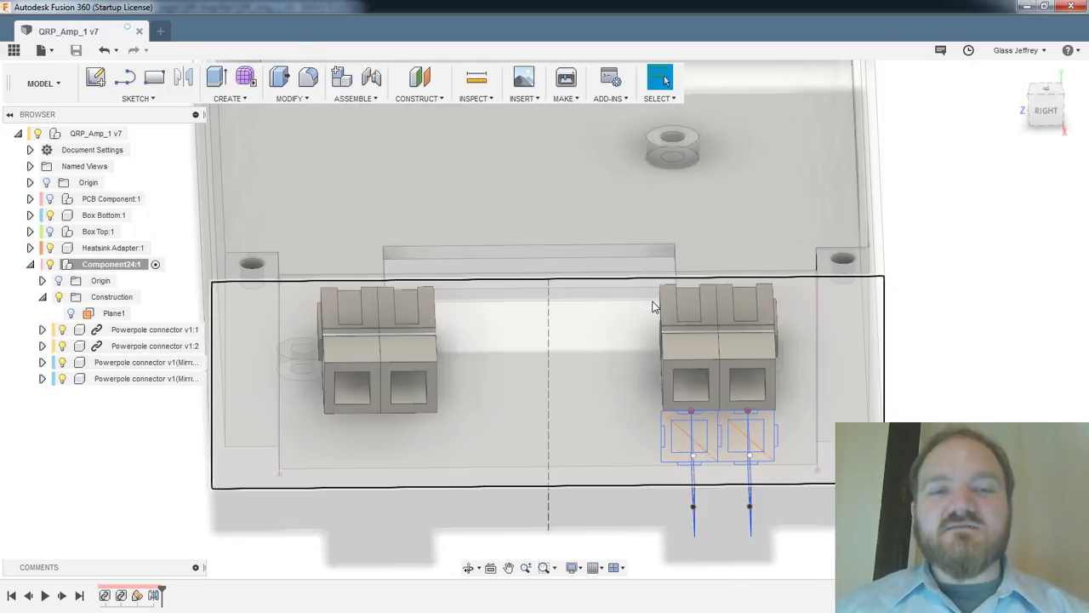
{"action": "middle_click_drag", "start_coordinate": [433, 303], "coordinate": [486, 306], "text": "shift"}
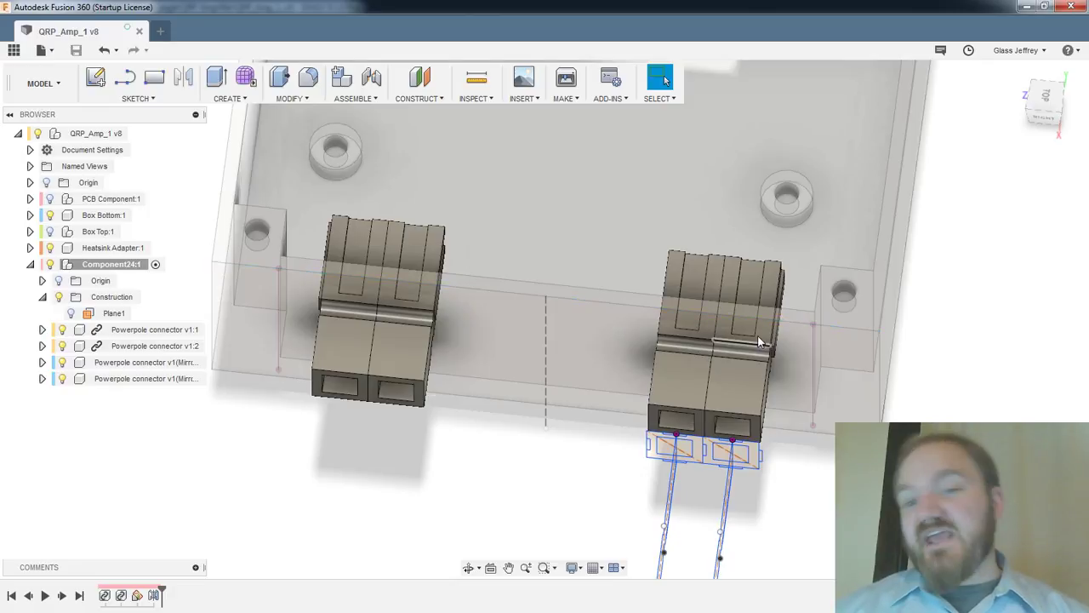
{"action": "middle_click_drag", "start_coordinate": [801, 352], "coordinate": [812, 247], "text": "shift"}
{"action": "mouse_move", "coordinate": [647, 255]}
{"action": "middle_mouse_down", "text": "shift"}
{"action": "mouse_move", "coordinate": [647, 235]}
{"action": "mouse_move", "coordinate": [646, 246]}
{"action": "middle_mouse_up", "text": "shift"}
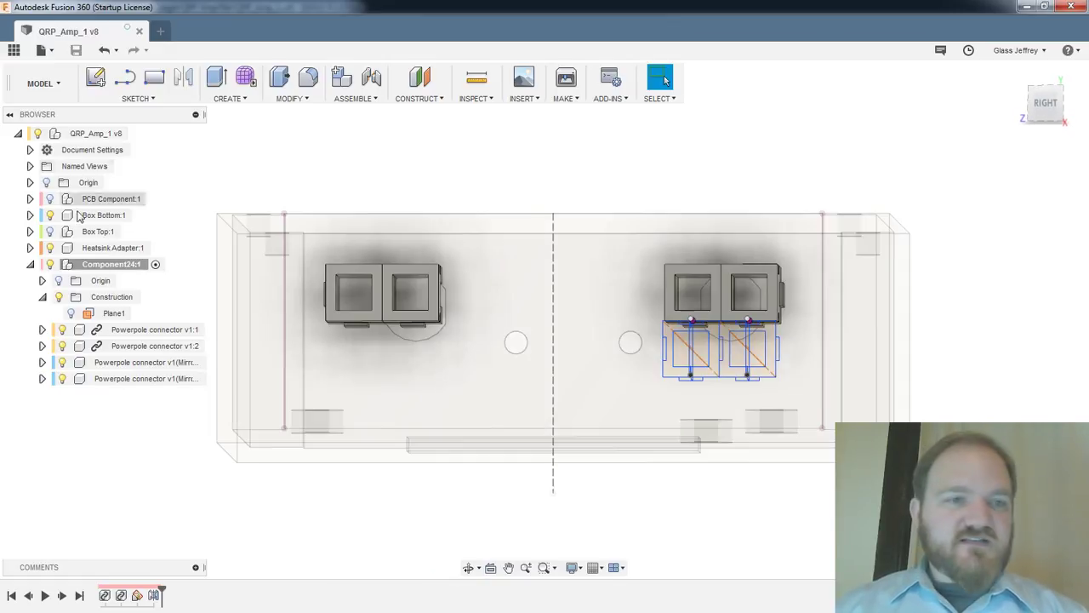
{"action": "left_click", "coordinate": [50, 198]}
Examine the position of the connector pairs relative to the circuit board and the box's end wall
{"action": "middle_click_drag", "start_coordinate": [569, 199], "coordinate": [668, 270], "text": "shift"}
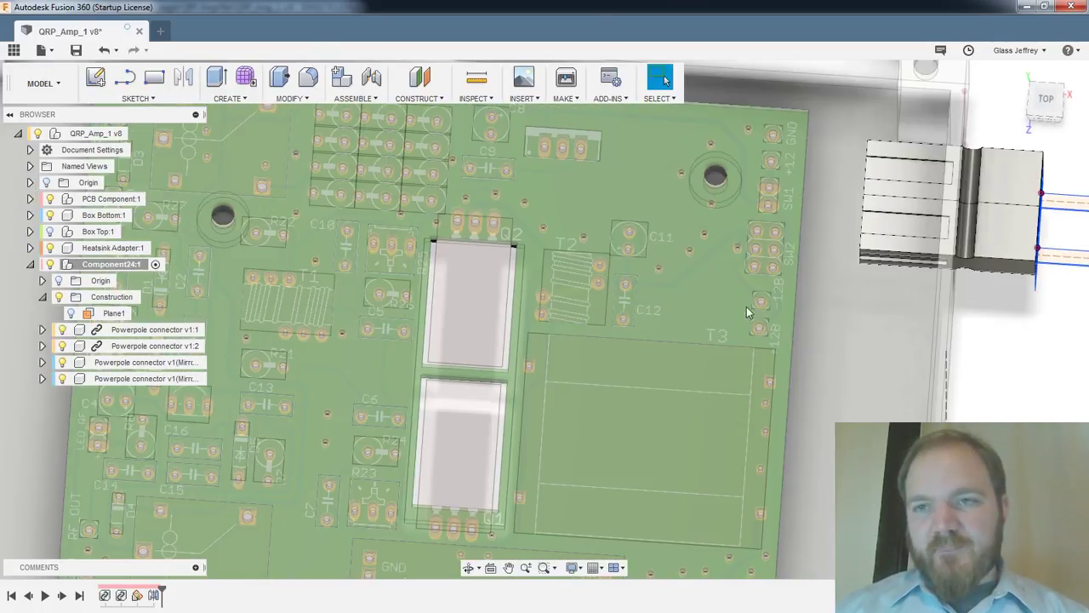
{"action": "middle_click_drag", "start_coordinate": [746, 306], "coordinate": [725, 294]}
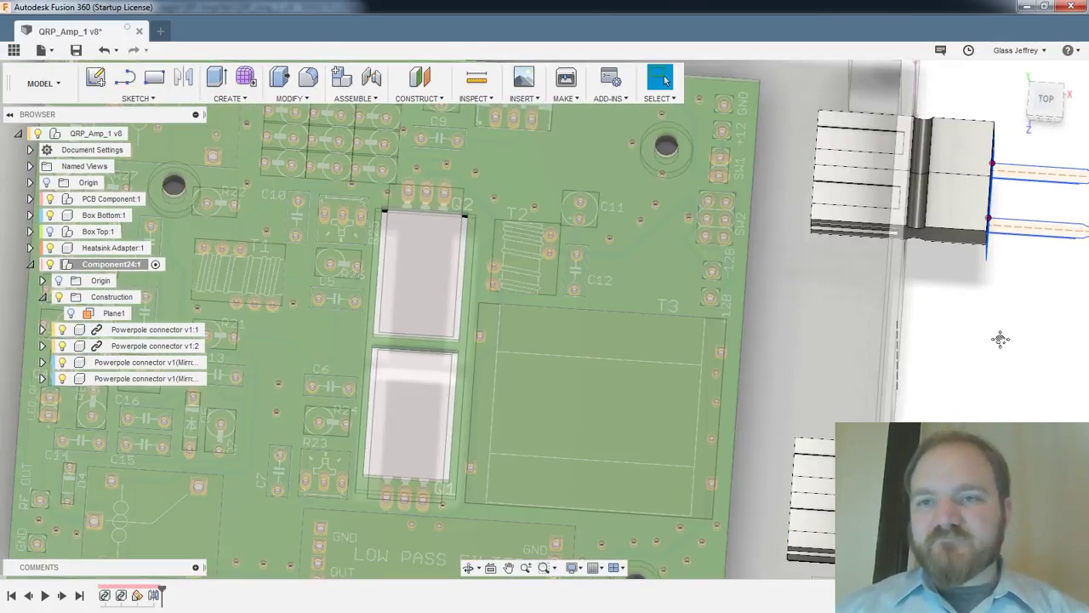
{"action": "mouse_move", "coordinate": [997, 335]}
{"action": "middle_mouse_down"}
{"action": "mouse_move", "coordinate": [943, 331]}
{"action": "mouse_move", "coordinate": [902, 346]}
{"action": "mouse_move", "coordinate": [816, 318]}
{"action": "middle_mouse_up"}
{"action": "scroll", "coordinate": [900, 347], "scroll_direction": "down", "scroll_amount": 1}
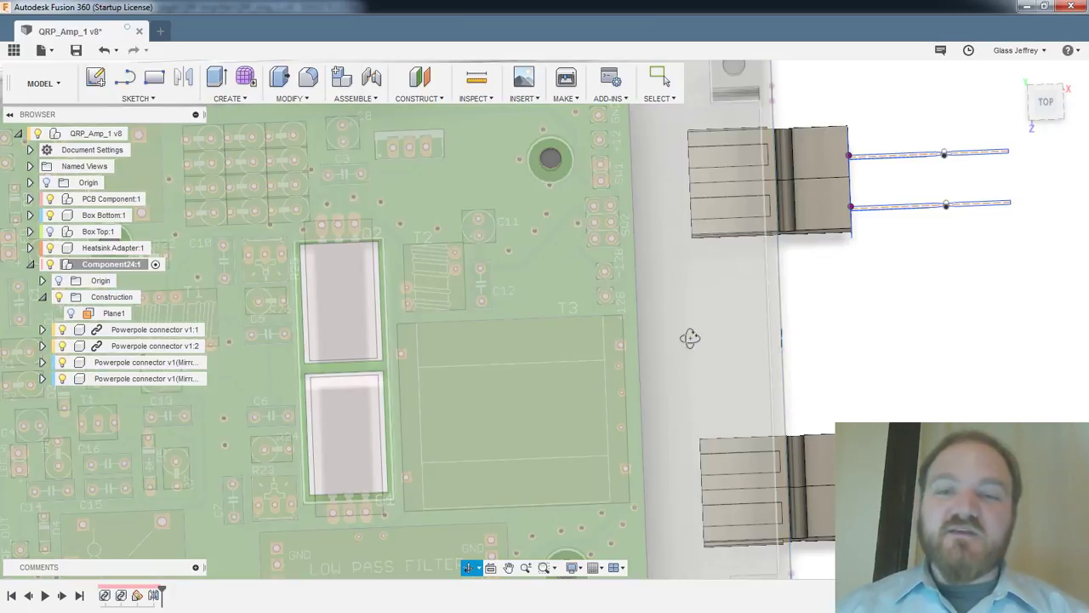
{"action": "middle_click_drag", "start_coordinate": [686, 335], "coordinate": [598, 268], "text": "shift"}
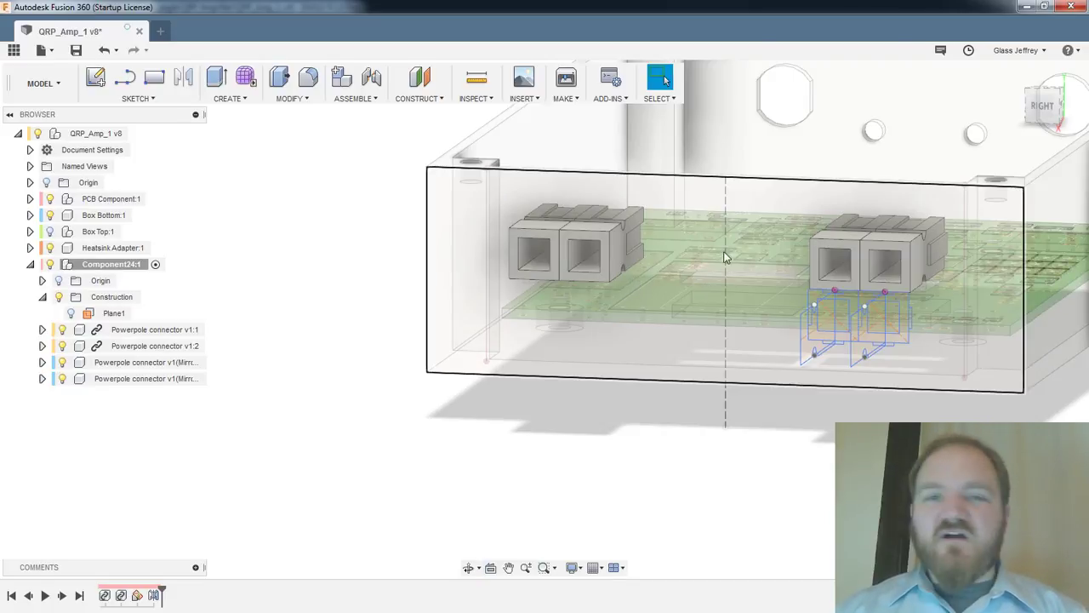
{"action": "scroll", "coordinate": [713, 246], "scroll_direction": "up", "scroll_amount": 3}
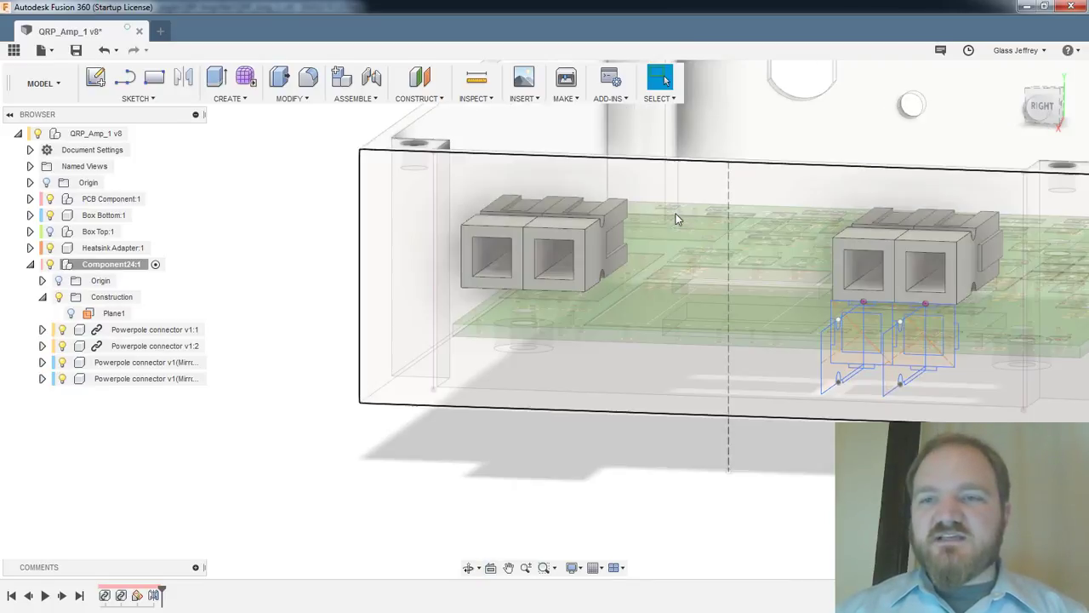
{"action": "middle_click_drag", "start_coordinate": [716, 203], "coordinate": [719, 230]}
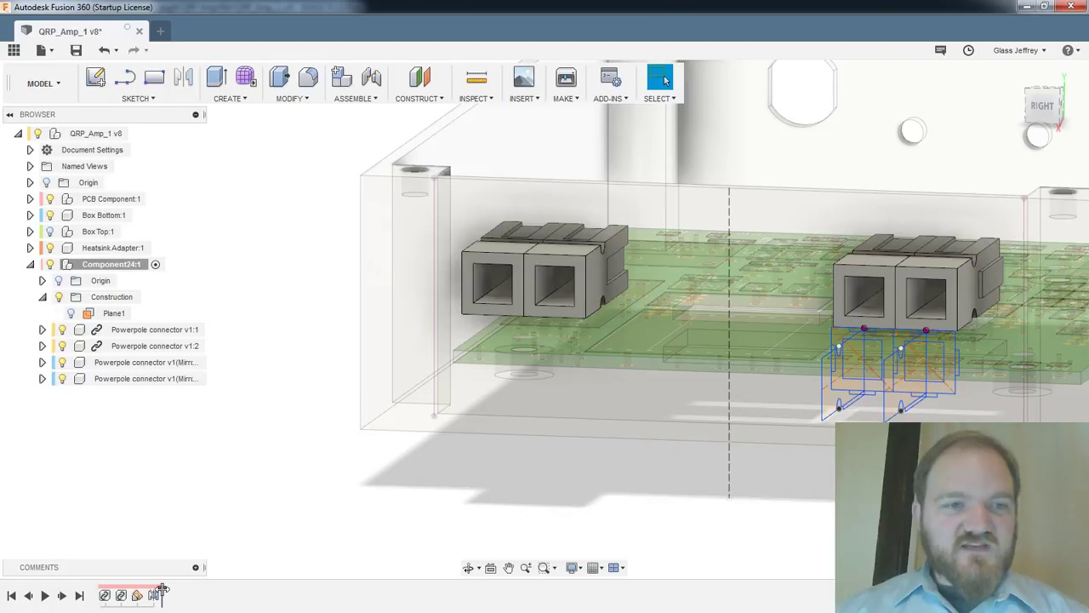
{"action": "left_click_drag", "start_coordinate": [162, 589], "coordinate": [109, 589]}
{"action": "middle_click_drag", "start_coordinate": [932, 289], "coordinate": [685, 291]}
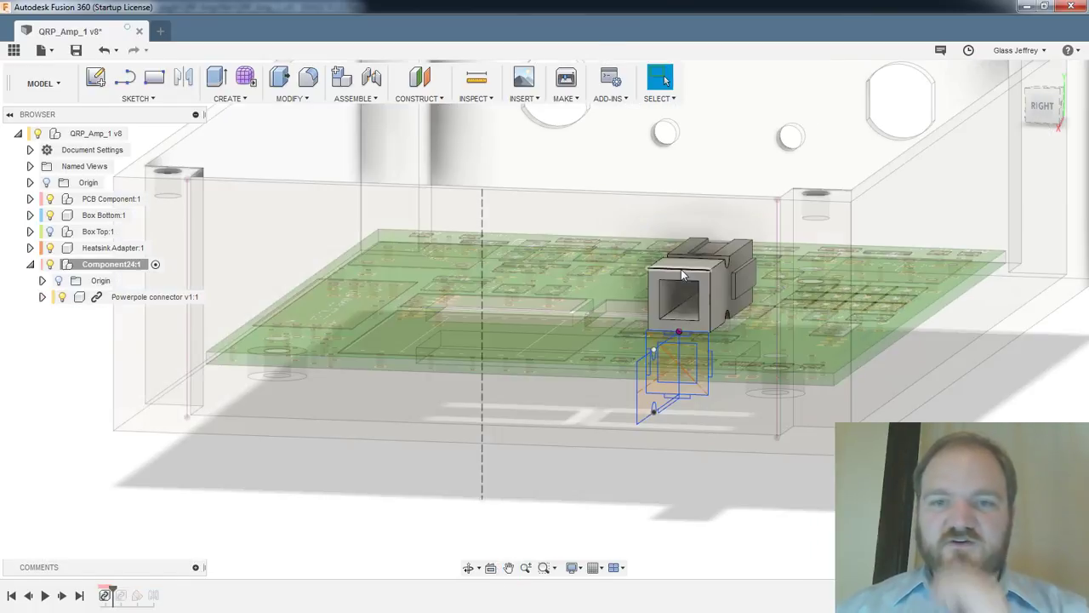
{"action": "scroll", "coordinate": [773, 276], "scroll_direction": "up", "scroll_amount": 2}
{"action": "scroll", "coordinate": [699, 295], "scroll_direction": "up", "scroll_amount": 2}
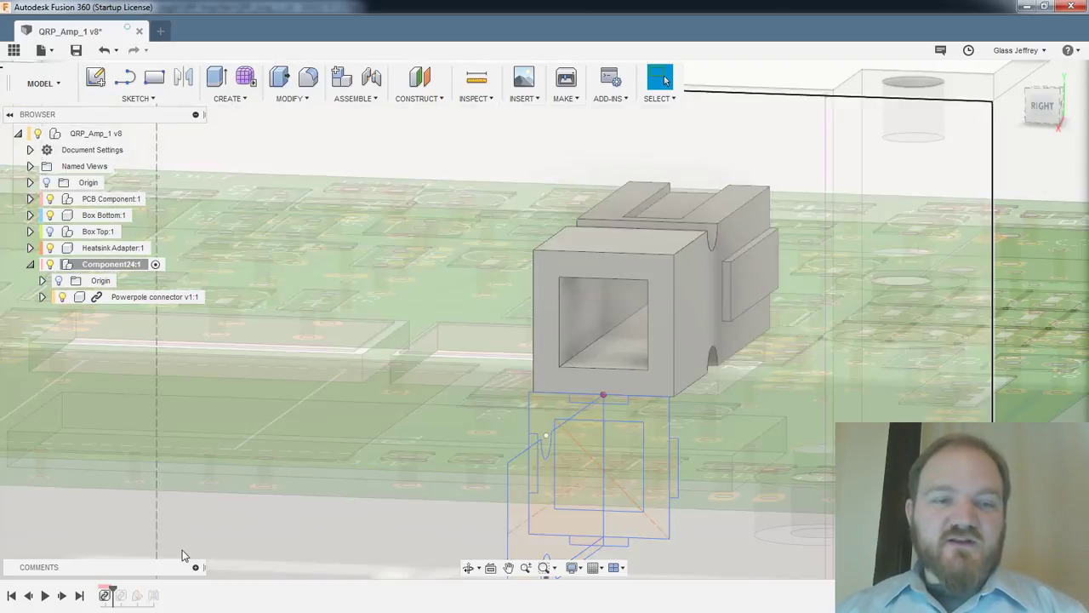
{"action": "left_click_drag", "start_coordinate": [110, 590], "coordinate": [158, 590]}
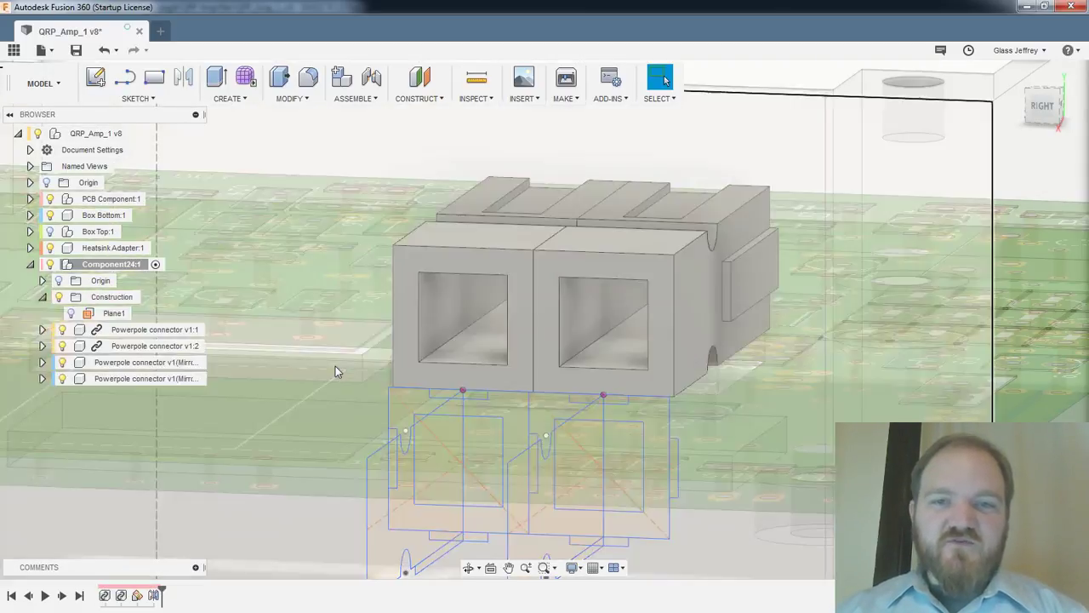
{"action": "scroll", "coordinate": [335, 366], "scroll_direction": "down", "scroll_amount": 3}
{"action": "middle_click_drag", "start_coordinate": [504, 346], "coordinate": [639, 325]}
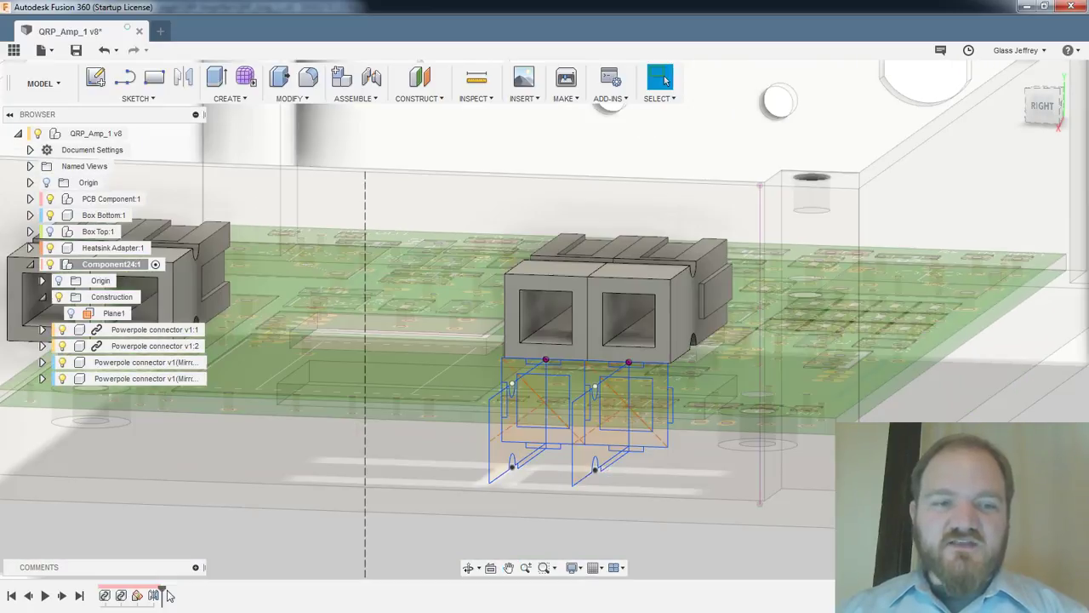
Roll the design history back to just after the first Powerpole connector's insertion and rotate that component 90° about the Y axis
{"action": "left_click_drag", "start_coordinate": [164, 589], "coordinate": [111, 591]}
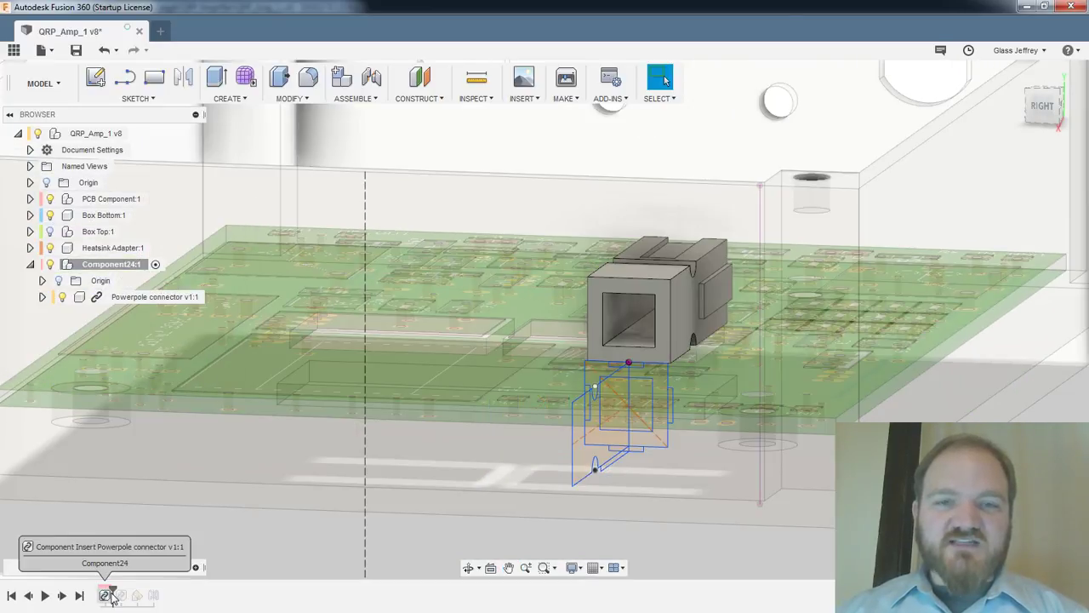
{"action": "left_click", "coordinate": [659, 293]}
{"action": "right_click", "coordinate": [662, 294]}
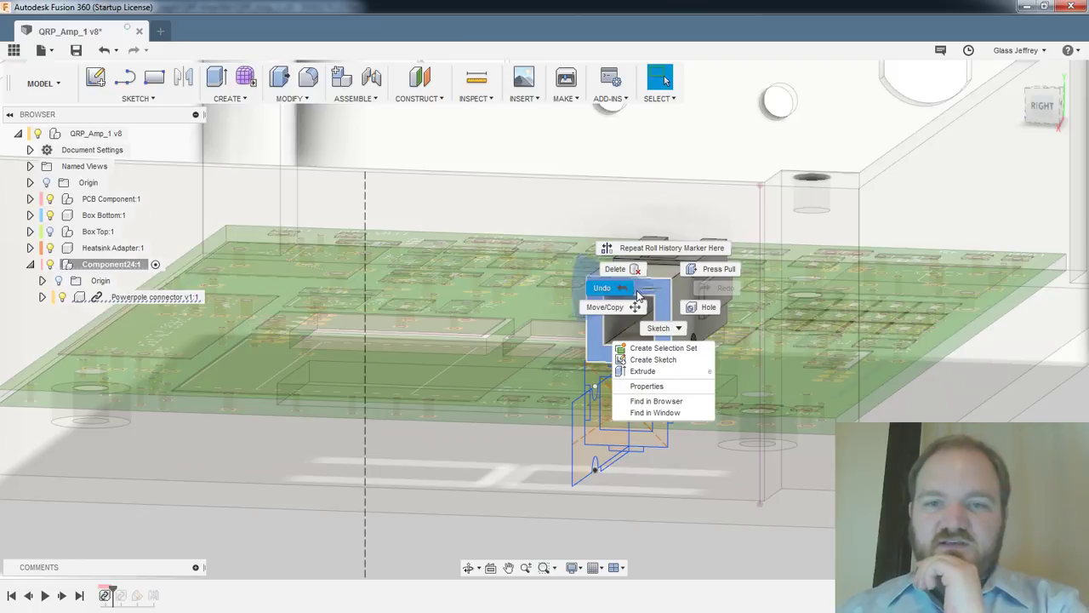
{"action": "left_click", "coordinate": [634, 308]}
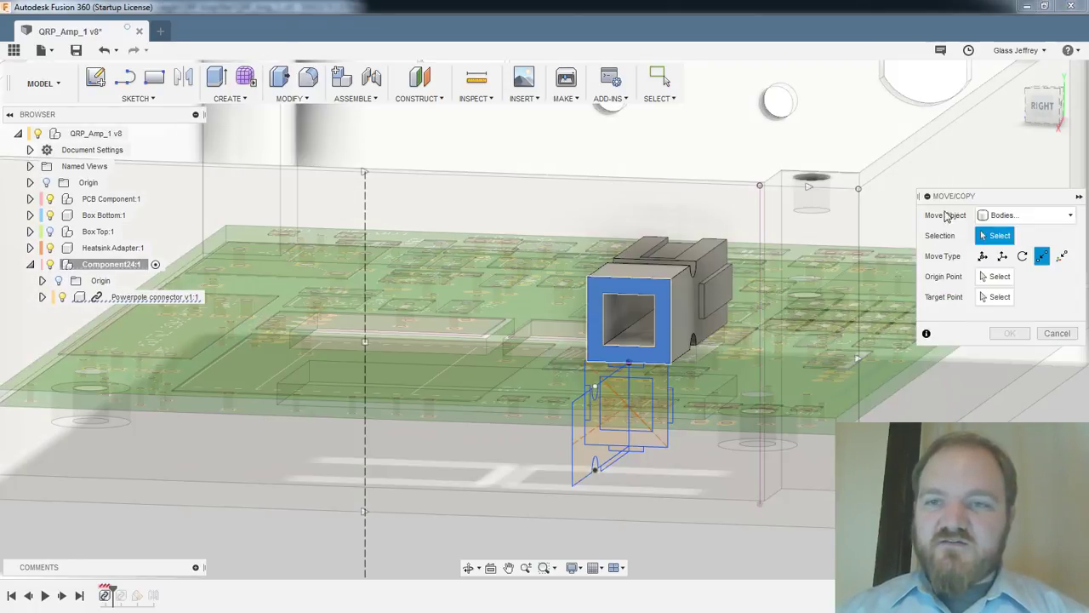
{"action": "left_click", "coordinate": [1025, 214]}
{"action": "left_click", "coordinate": [1009, 232]}
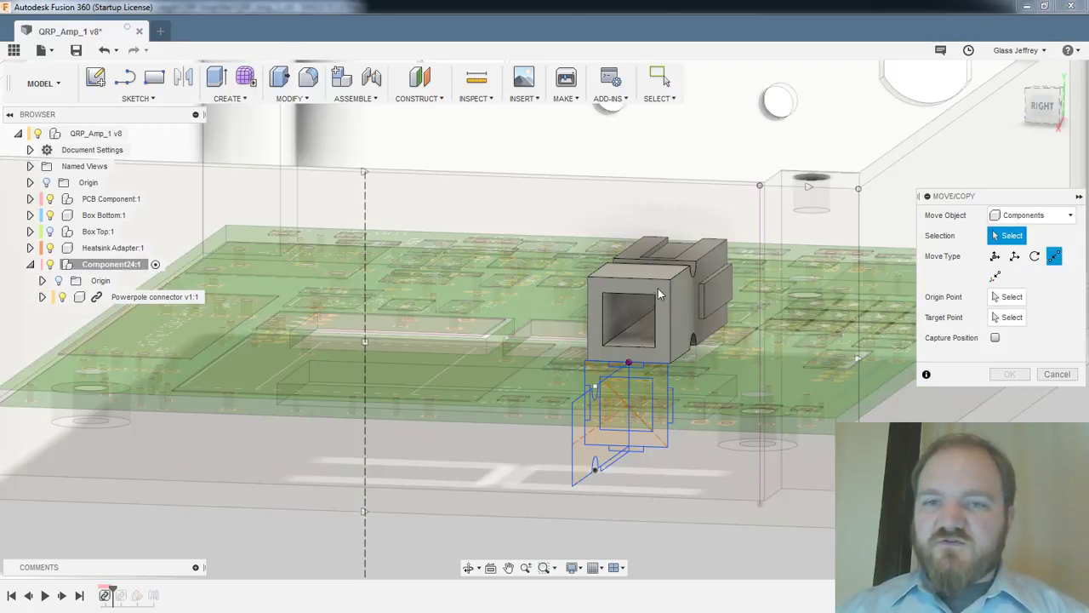
{"action": "left_click", "coordinate": [652, 287]}
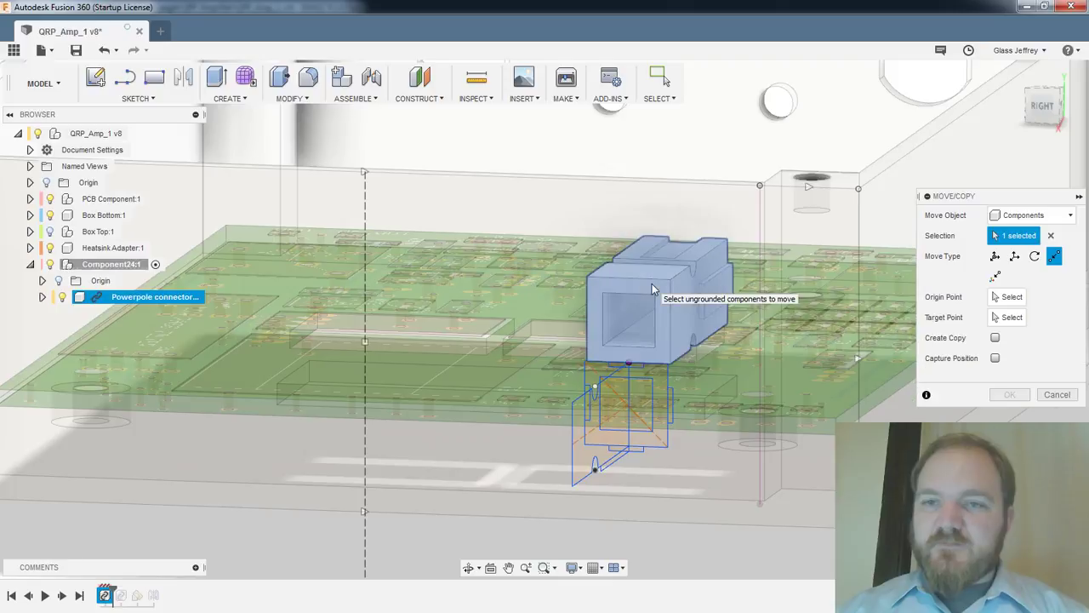
{"action": "left_click", "coordinate": [1034, 256]}
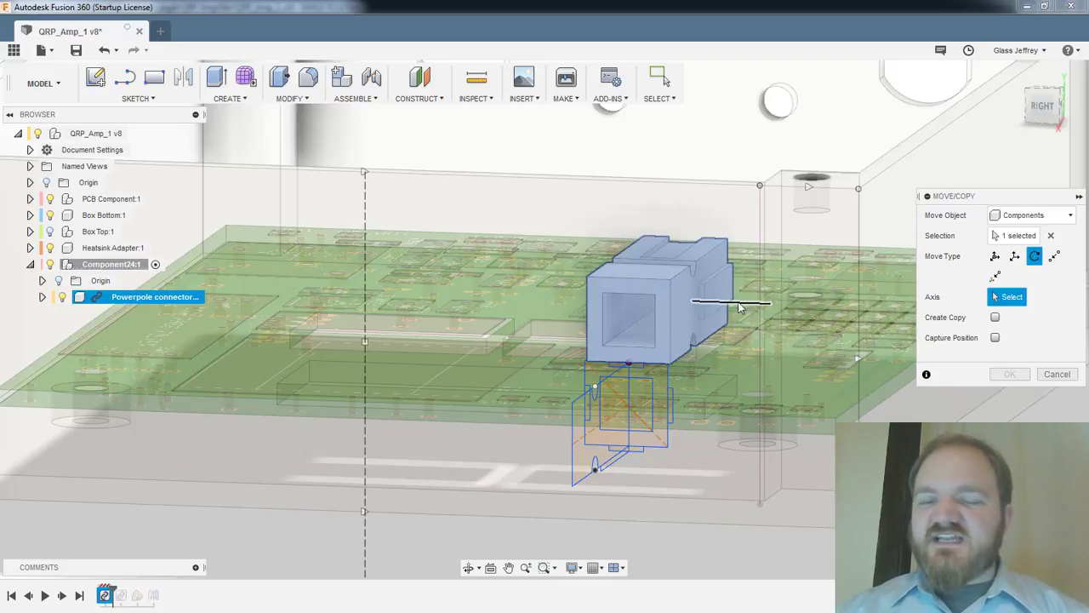
{"action": "left_click", "coordinate": [993, 257]}
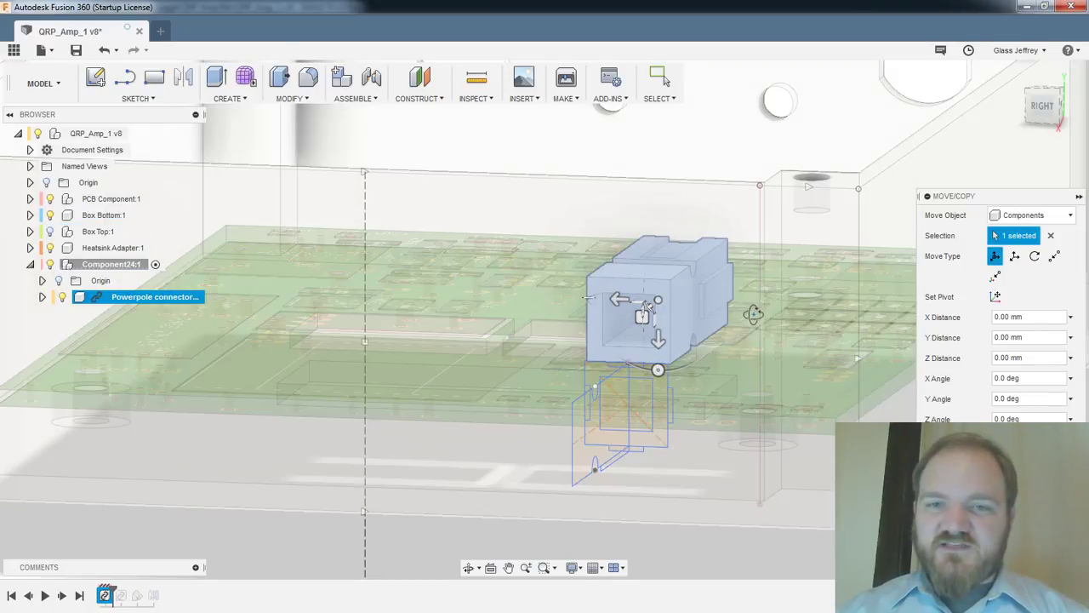
{"action": "middle_click_drag", "start_coordinate": [753, 314], "coordinate": [661, 370], "text": "shift"}
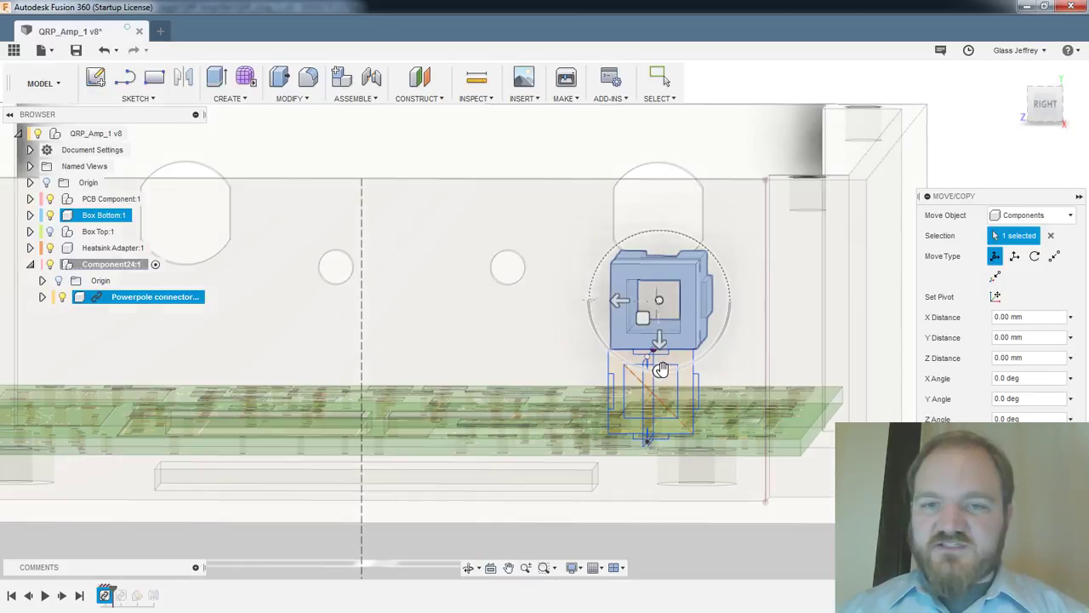
{"action": "left_click_drag", "start_coordinate": [682, 371], "coordinate": [780, 302]}
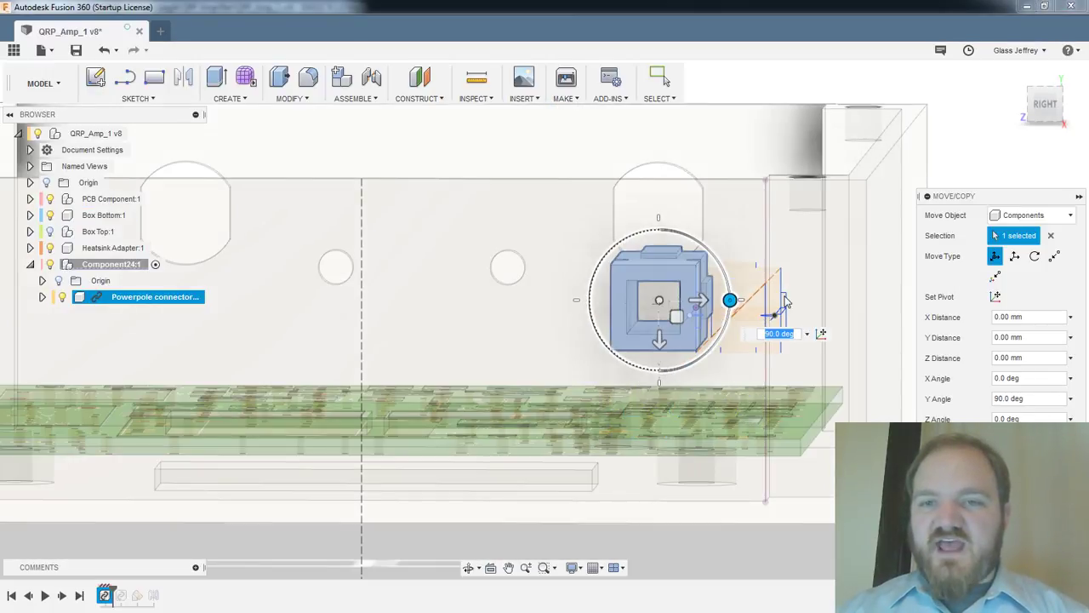
{"action": "key", "text": "Return"}
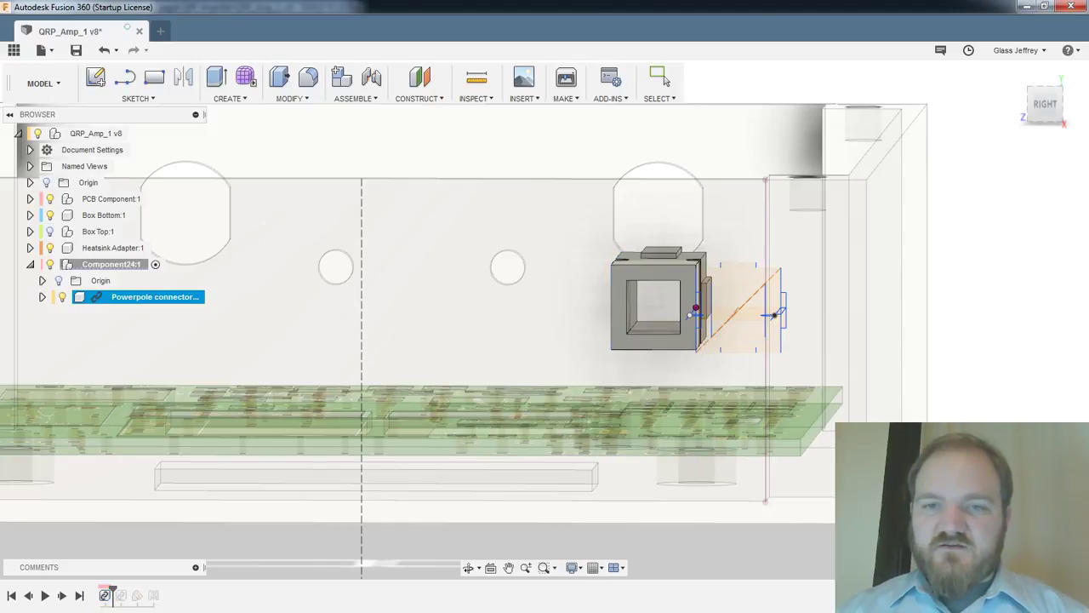
{"action": "left_click", "coordinate": [700, 79]}
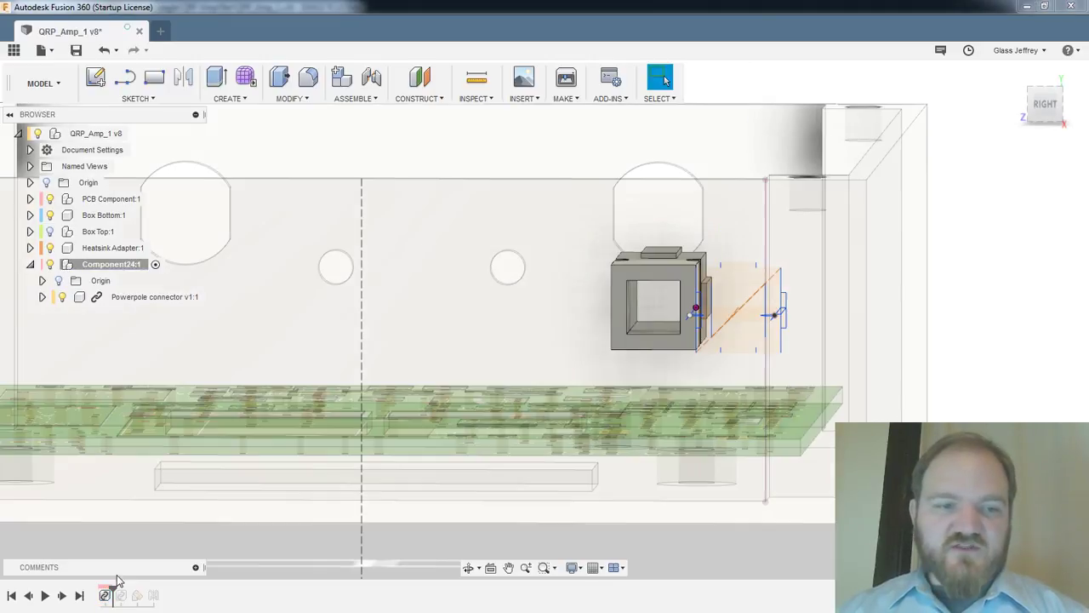
Check both connector pairs with the full history restored, and roll it back to just after the second Powerpole connector's insertion
{"action": "left_click_drag", "start_coordinate": [108, 587], "coordinate": [184, 593]}
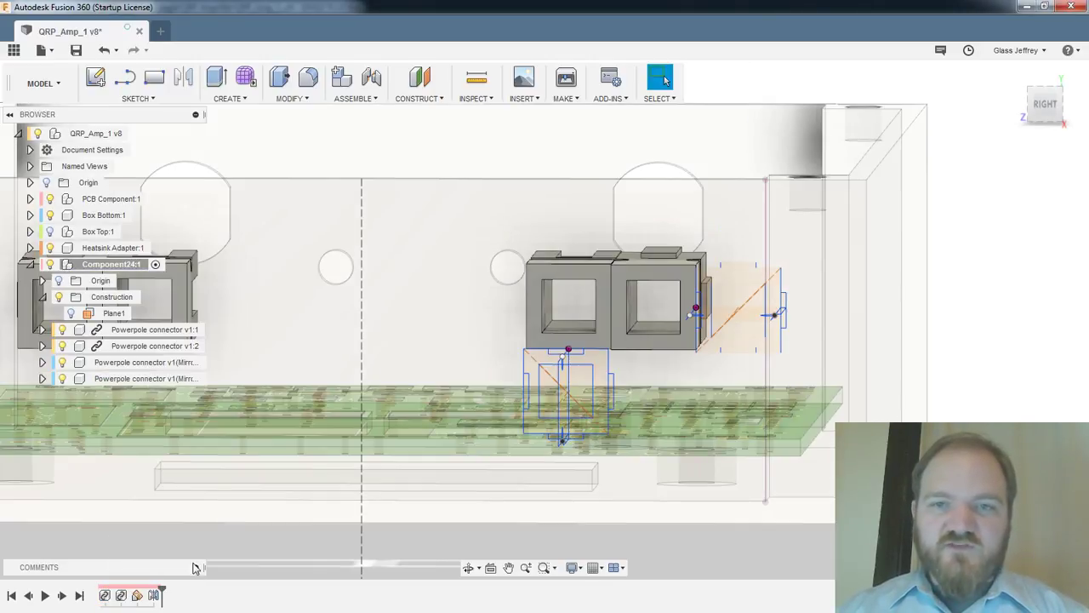
{"action": "scroll", "coordinate": [412, 373], "scroll_direction": "down", "scroll_amount": 1}
{"action": "middle_click_drag", "start_coordinate": [407, 314], "coordinate": [499, 288]}
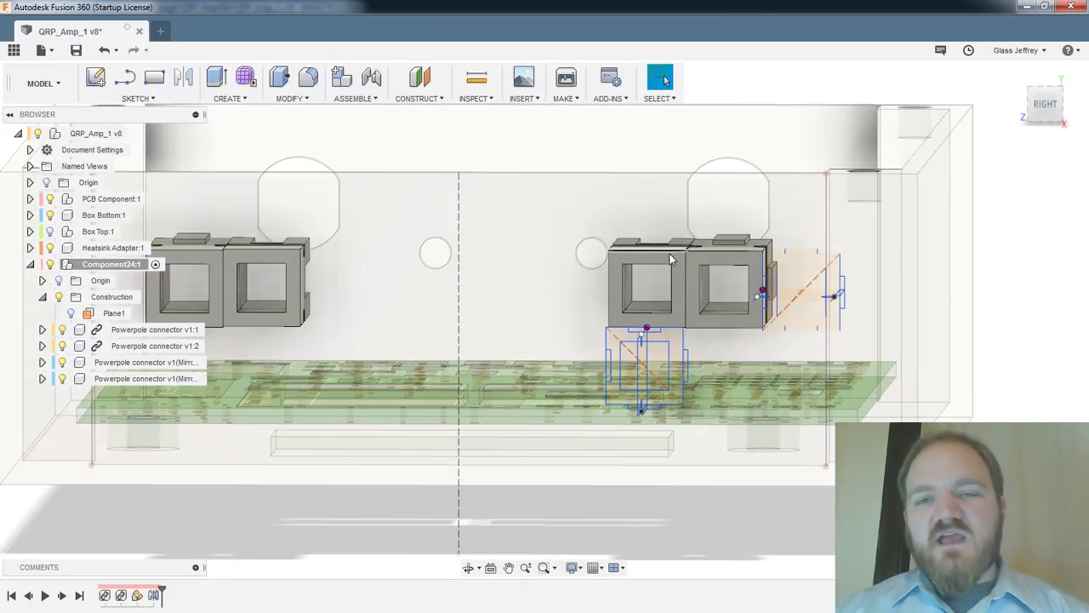
{"action": "middle_click_drag", "start_coordinate": [441, 261], "coordinate": [471, 255]}
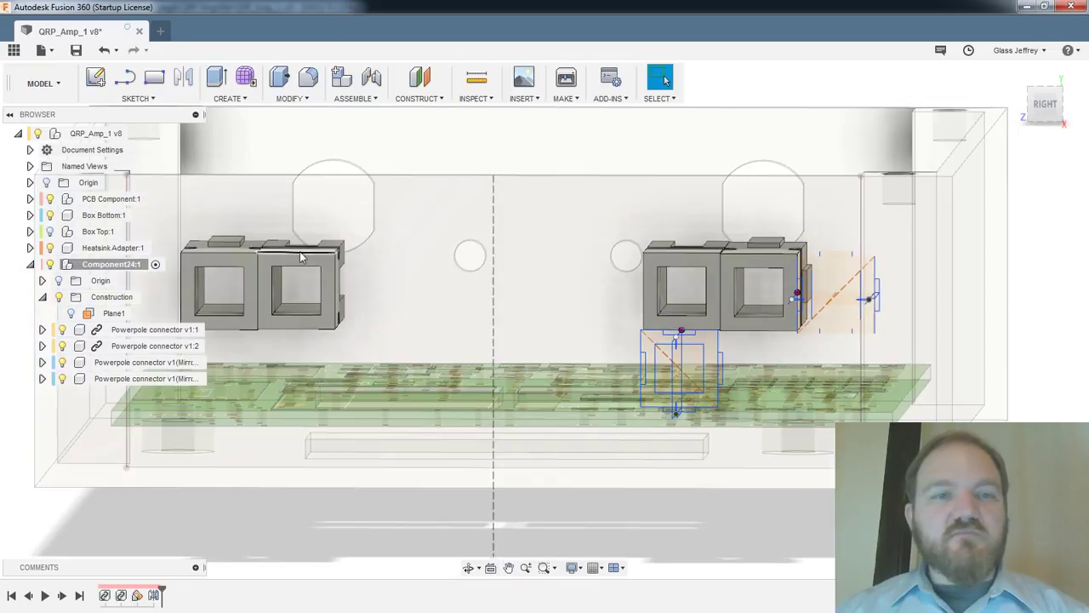
{"action": "left_click_drag", "start_coordinate": [160, 590], "coordinate": [123, 595]}
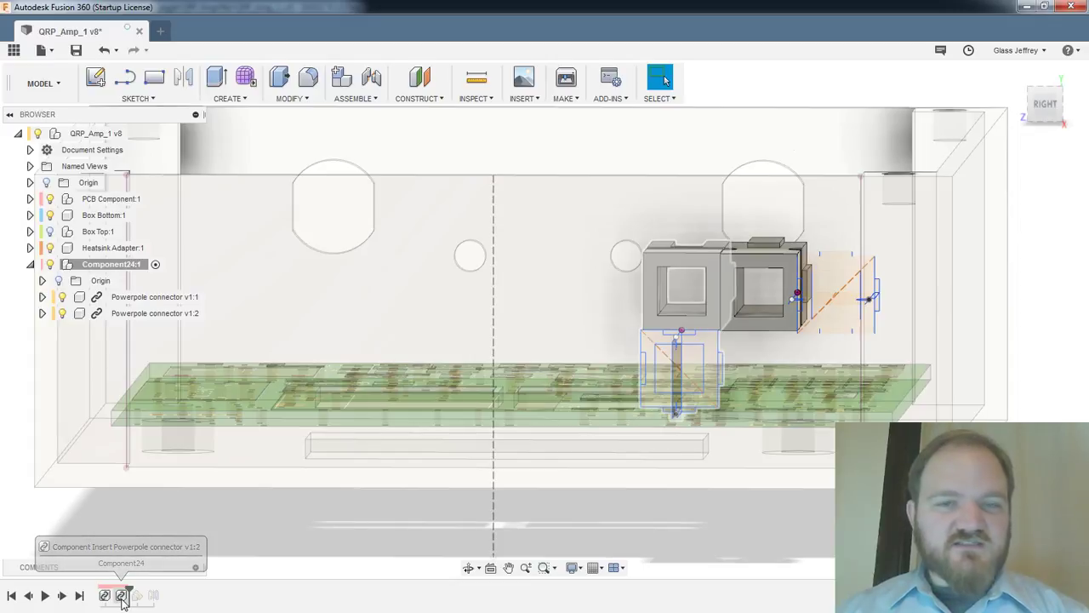
{"action": "right_click", "coordinate": [708, 256]}
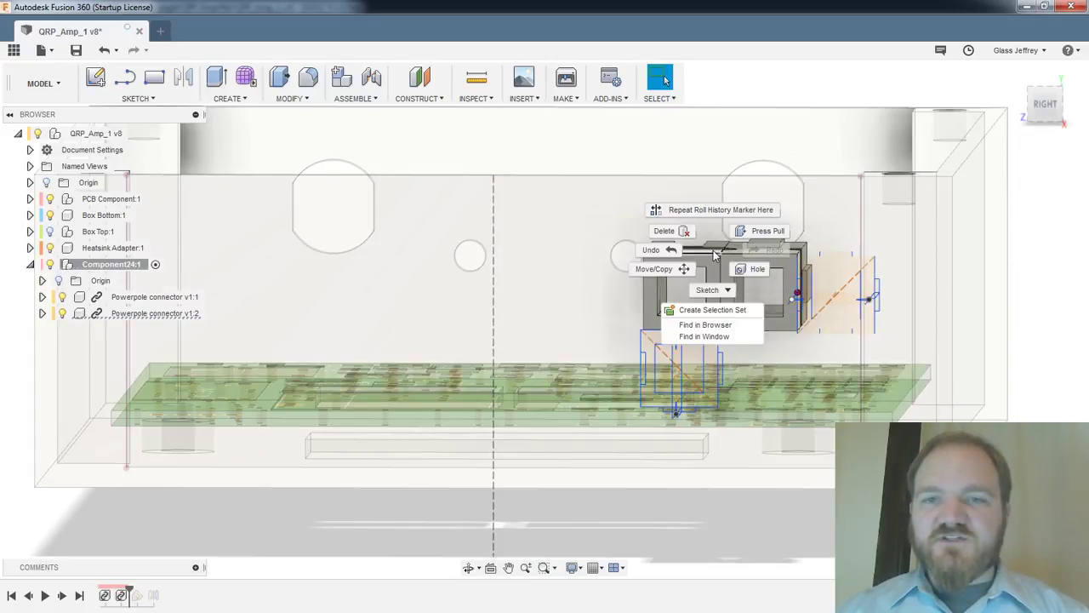
{"action": "left_click", "coordinate": [665, 283]}
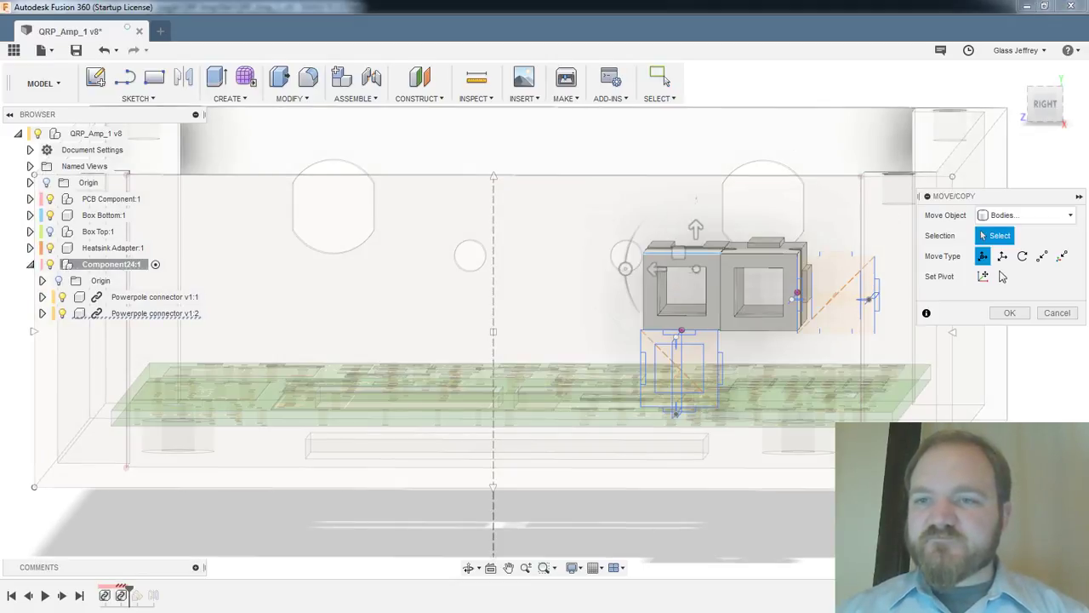
{"action": "left_click", "coordinate": [1025, 215]}
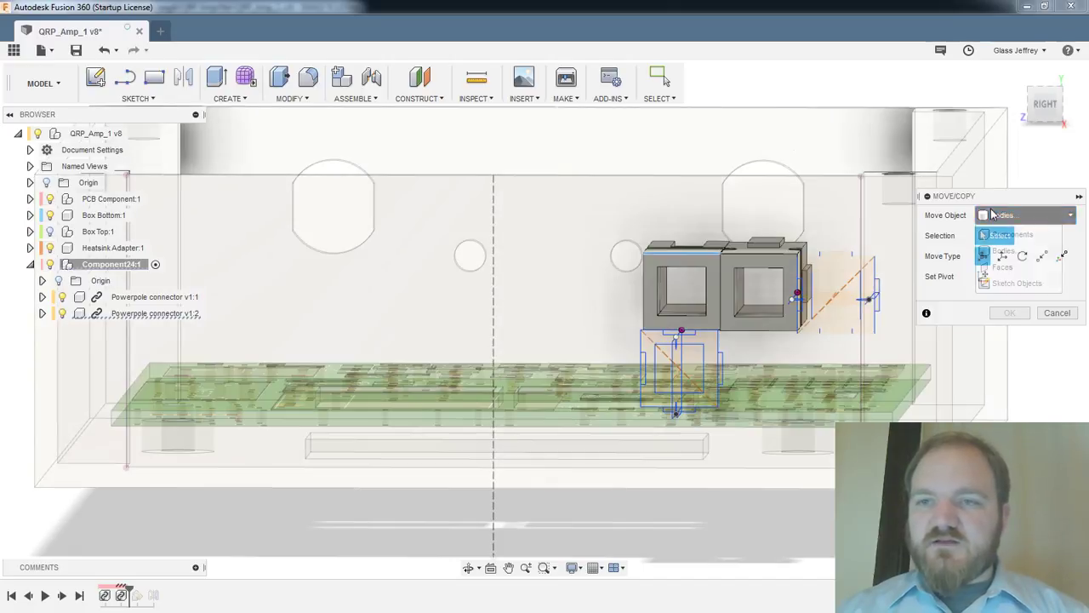
{"action": "left_click", "coordinate": [1012, 234]}
{"action": "left_click", "coordinate": [673, 289]}
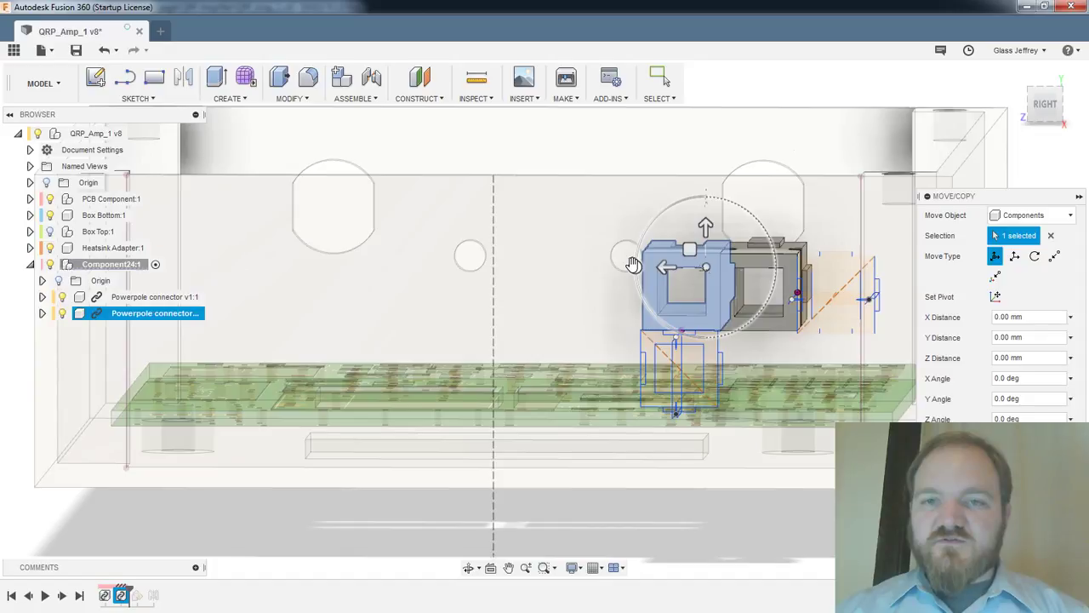
{"action": "mouse_move", "coordinate": [637, 264]}
{"action": "left_mouse_down"}
{"action": "mouse_move", "coordinate": [673, 202]}
{"action": "mouse_move", "coordinate": [695, 189]}
{"action": "mouse_move", "coordinate": [647, 251]}
{"action": "left_mouse_up"}
{"action": "key", "text": "Escape"}
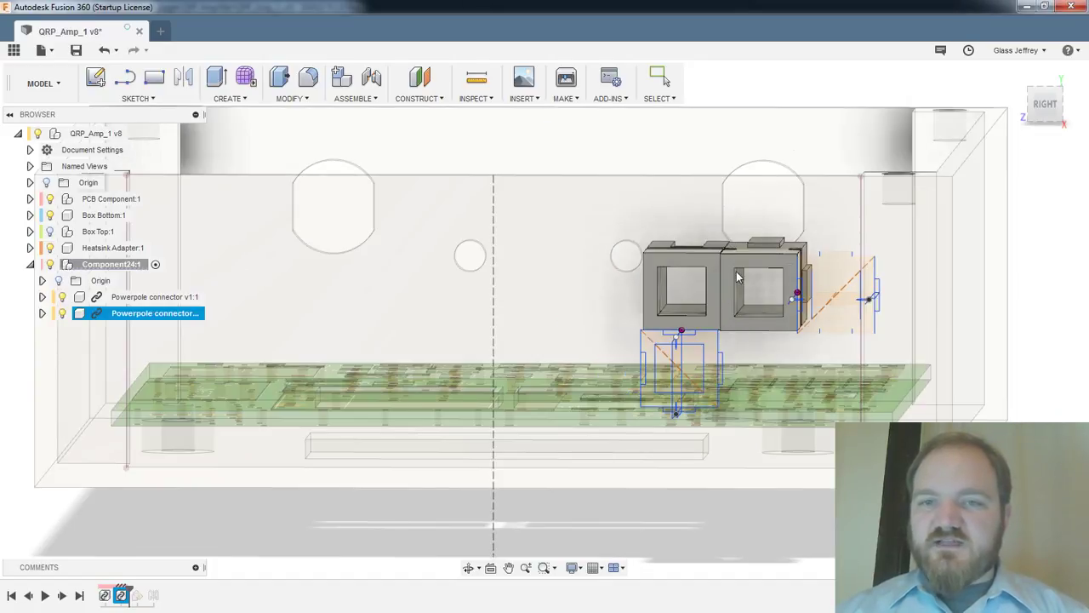
Rotate the second Powerpole connector component a quarter turn about the Y axis to match the first connector's orientation
{"action": "left_click", "coordinate": [659, 260]}
{"action": "right_click", "coordinate": [659, 263]}
{"action": "left_click", "coordinate": [614, 277]}
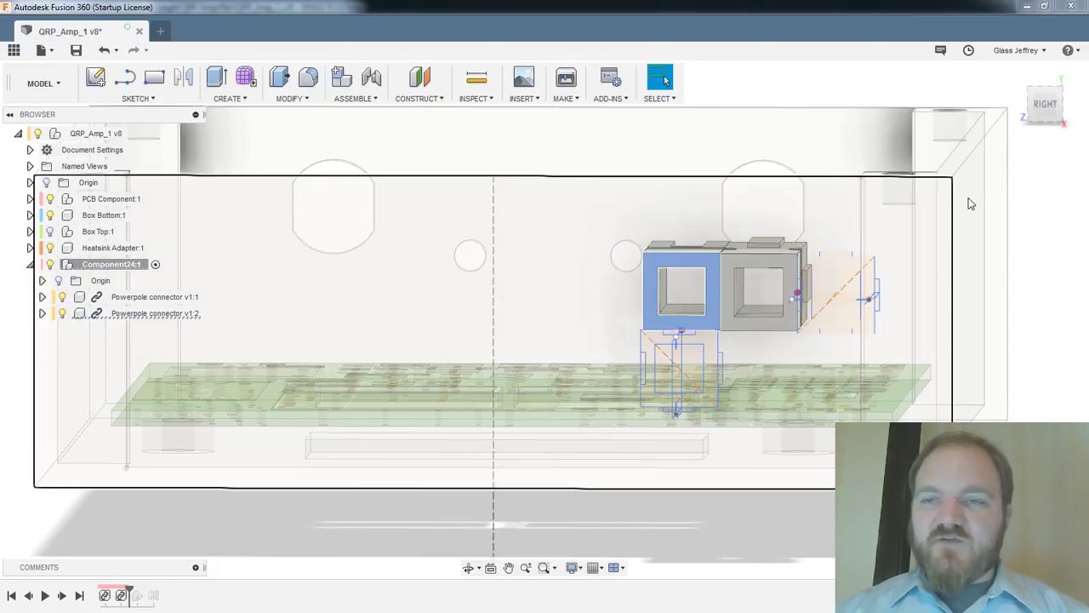
{"action": "key", "text": "m"}
{"action": "left_click", "coordinate": [1029, 215]}
{"action": "left_click", "coordinate": [1021, 232]}
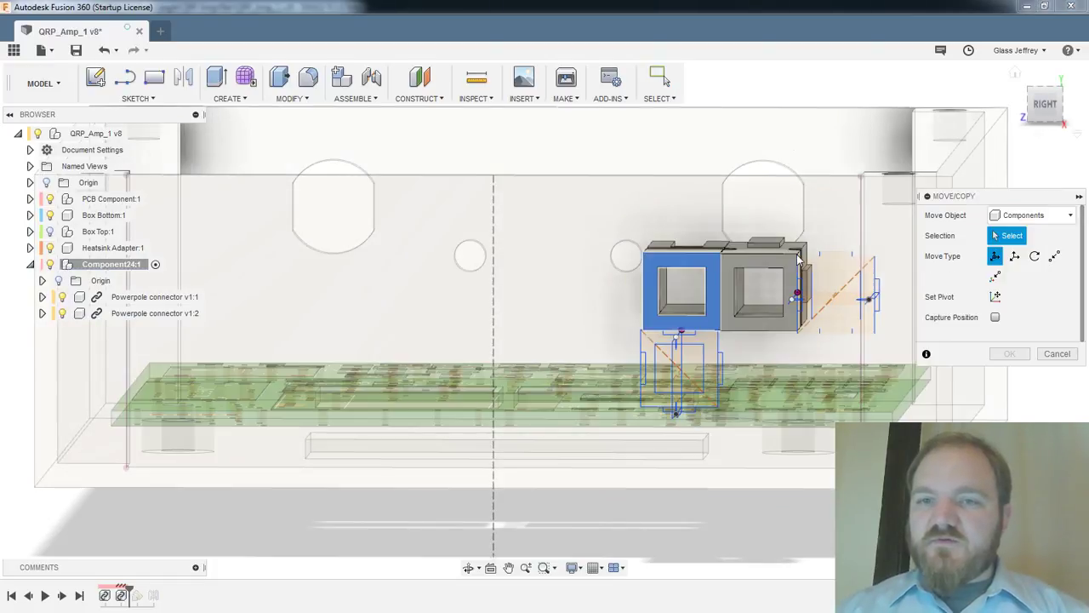
{"action": "left_click", "coordinate": [681, 307]}
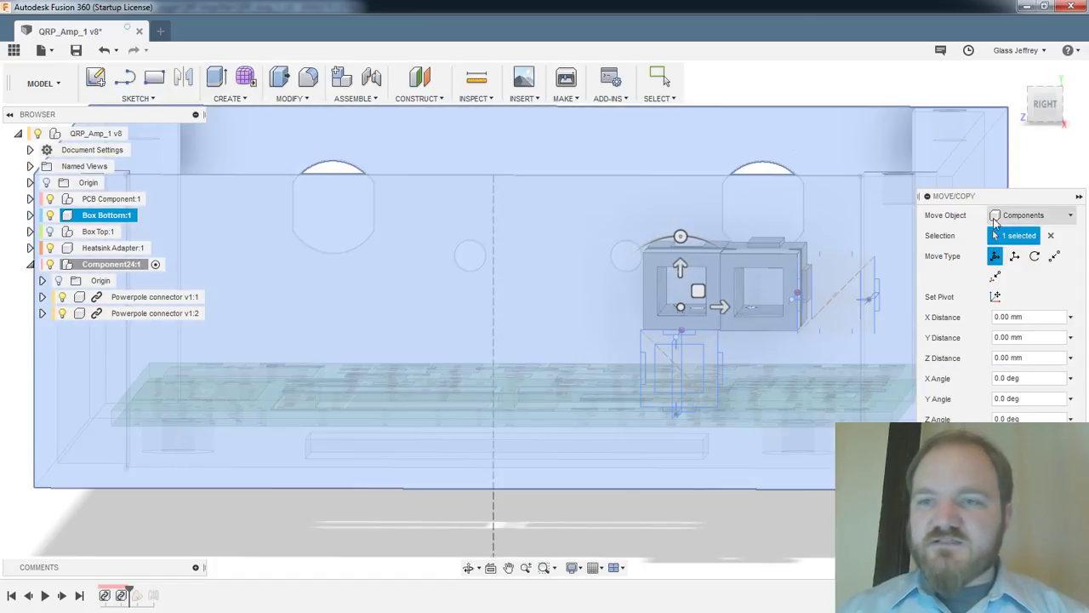
{"action": "left_click", "coordinate": [1051, 235]}
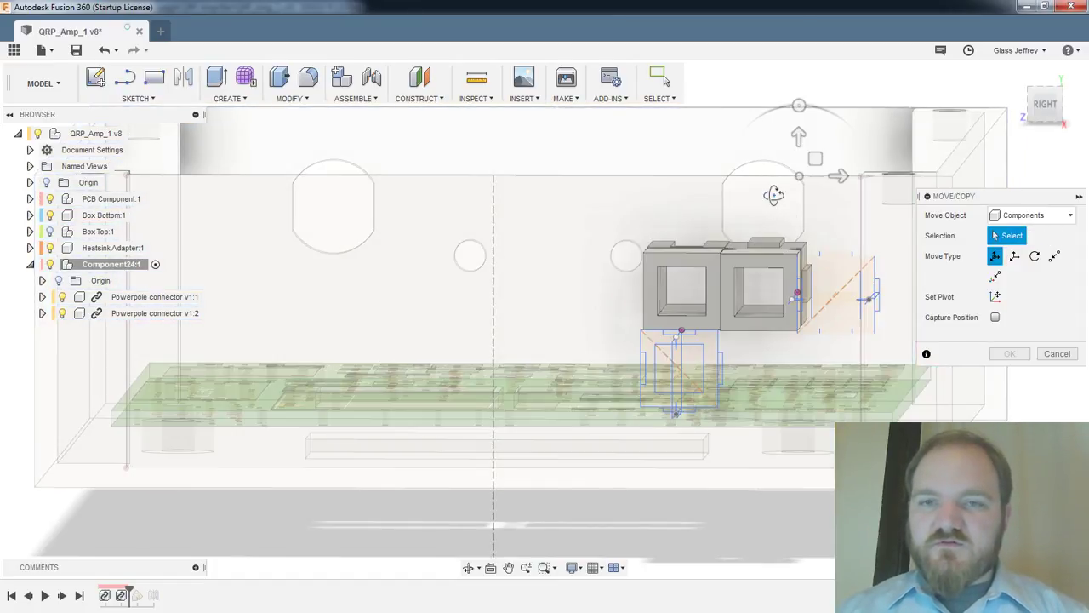
{"action": "middle_click_drag", "start_coordinate": [774, 202], "coordinate": [473, 406], "text": "shift"}
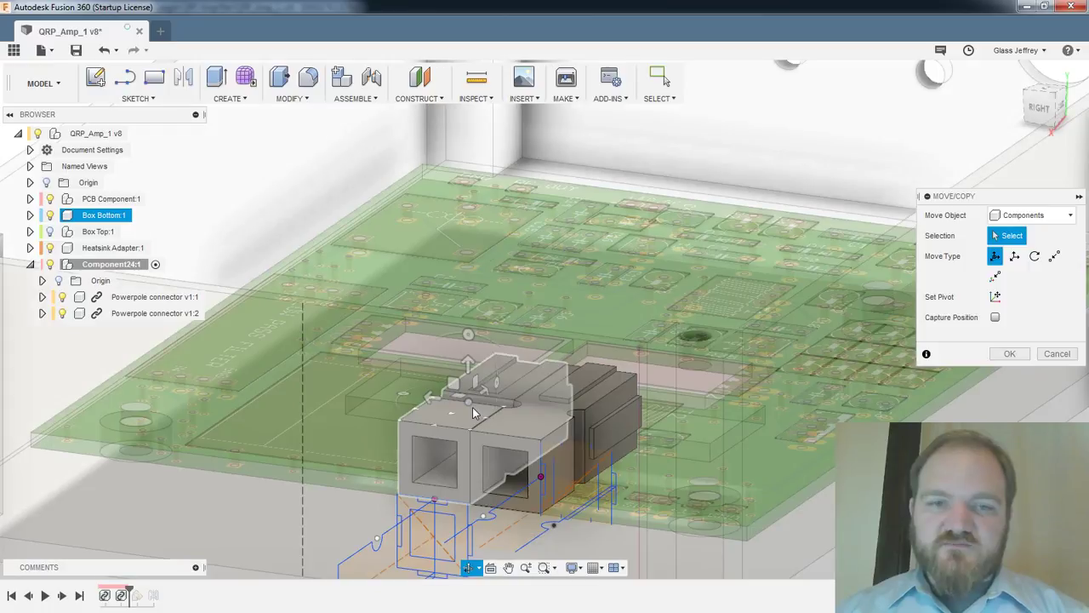
{"action": "left_click", "coordinate": [510, 383]}
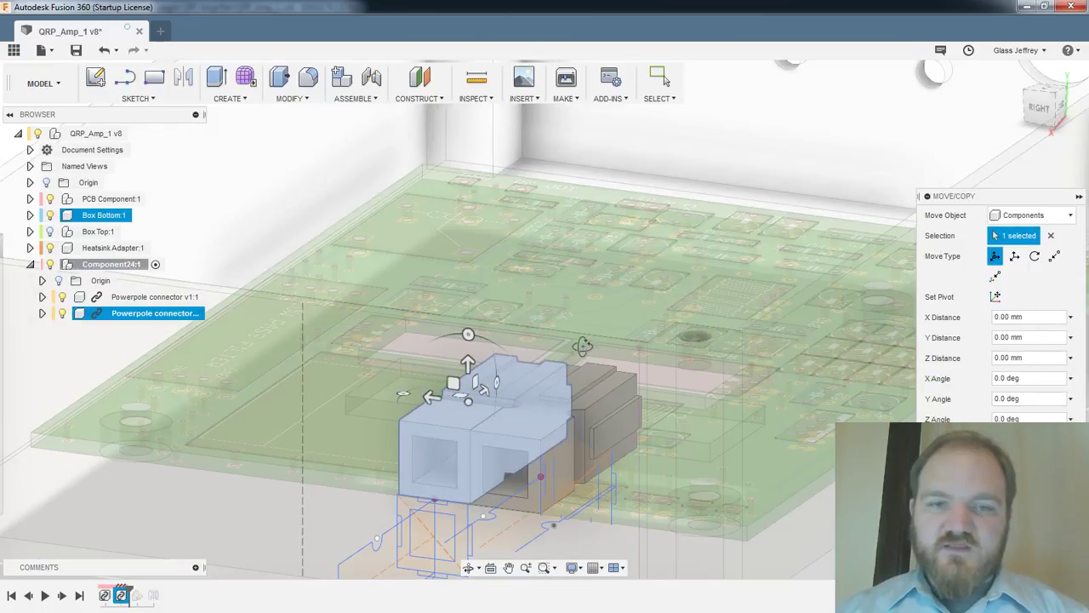
{"action": "middle_click_drag", "start_coordinate": [581, 345], "coordinate": [649, 348], "text": "shift"}
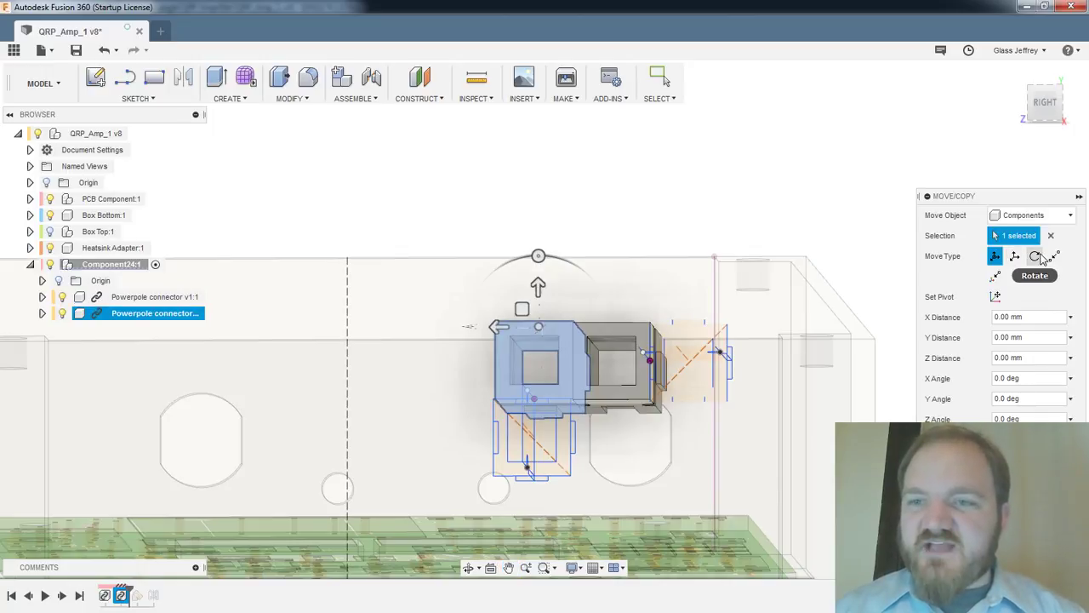
{"action": "left_click", "coordinate": [1036, 256]}
{"action": "left_click", "coordinate": [995, 256]}
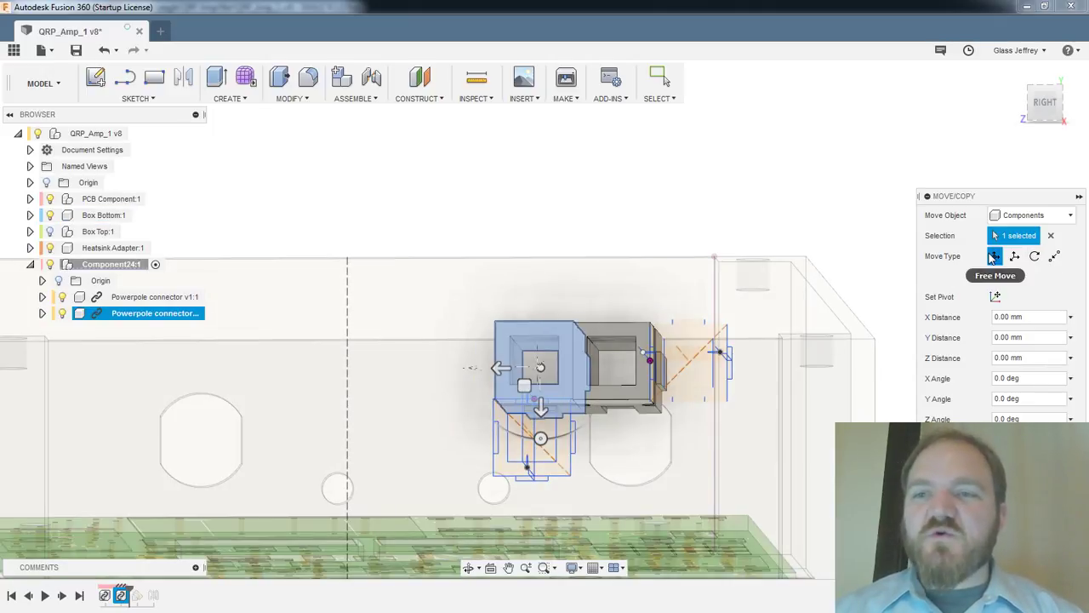
{"action": "left_click", "coordinate": [541, 438]}
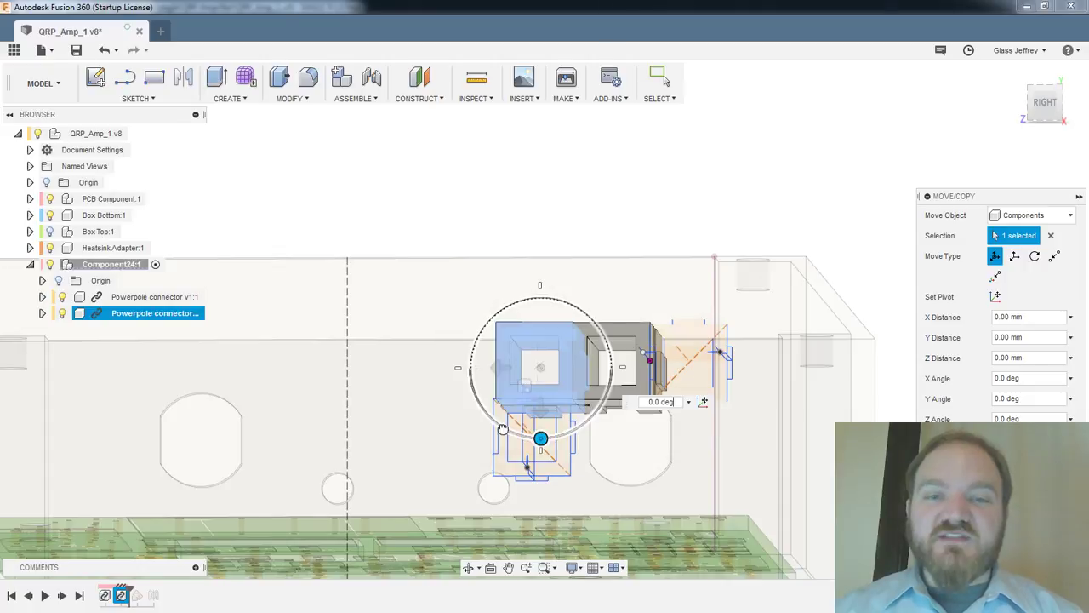
{"action": "left_click_drag", "start_coordinate": [503, 428], "coordinate": [441, 369]}
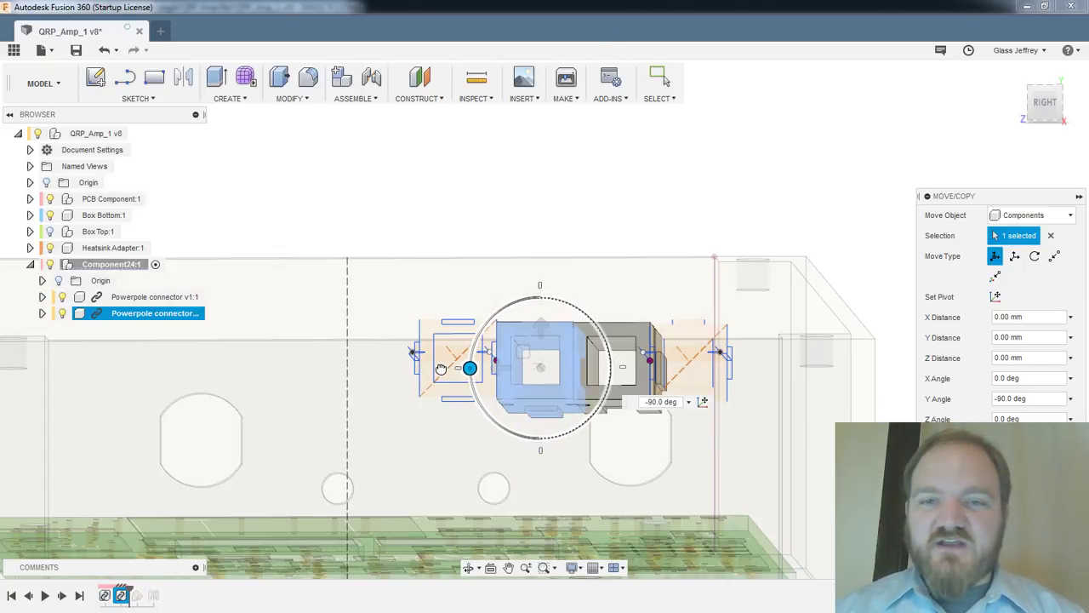
{"action": "left_click_drag", "start_coordinate": [471, 408], "coordinate": [690, 364]}
{"action": "key", "text": "Return"}
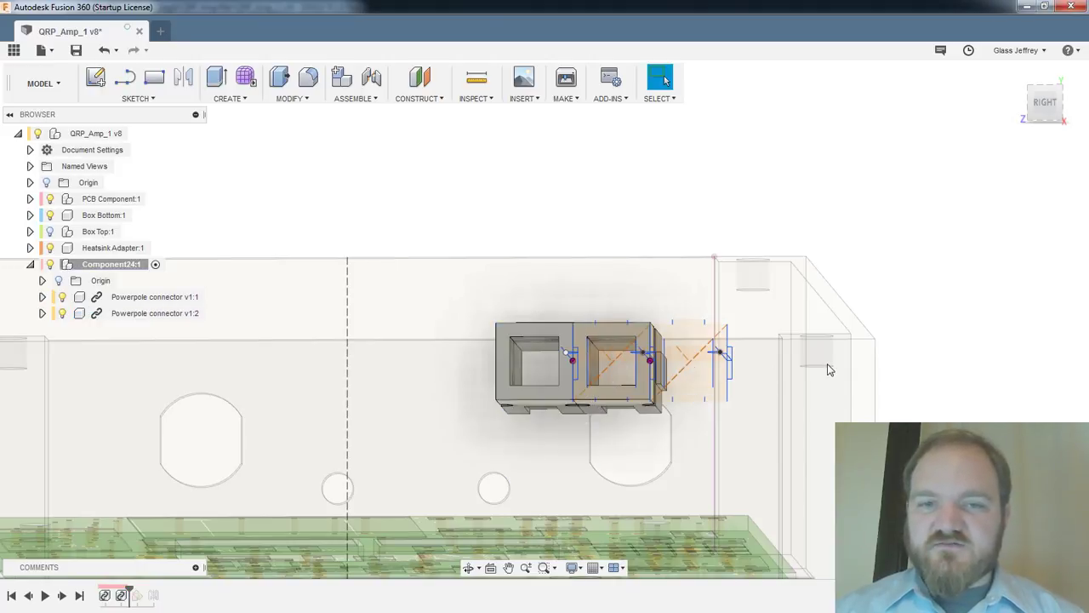
Roll the design history forward to the end and inspect both rotated connector pairs inside the box
{"action": "scroll", "coordinate": [764, 366], "scroll_direction": "down", "scroll_amount": 2}
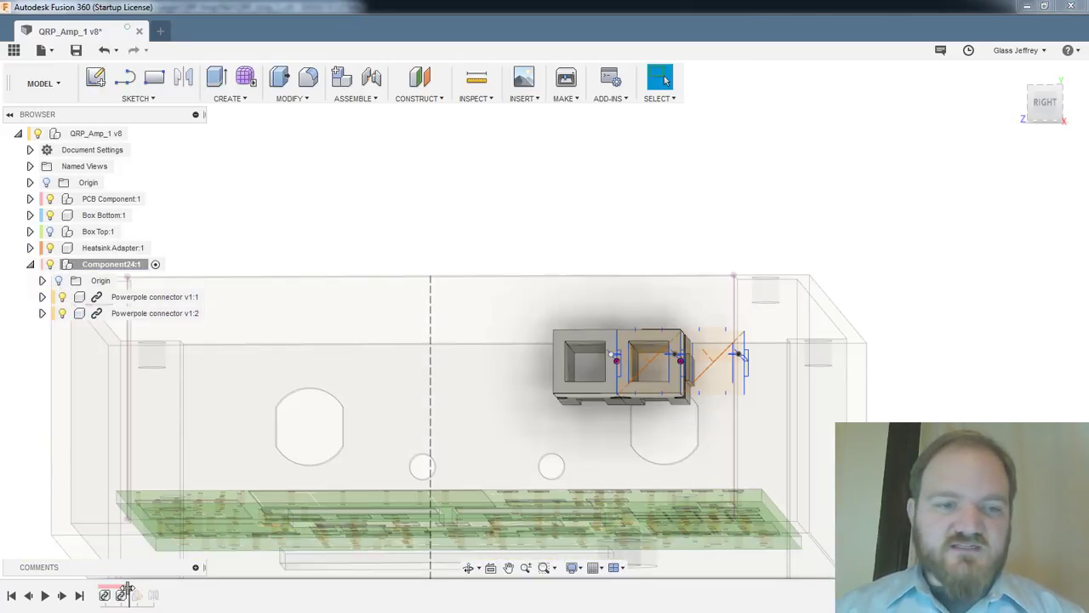
{"action": "middle_click_drag", "start_coordinate": [430, 310], "coordinate": [485, 324], "text": "shift"}
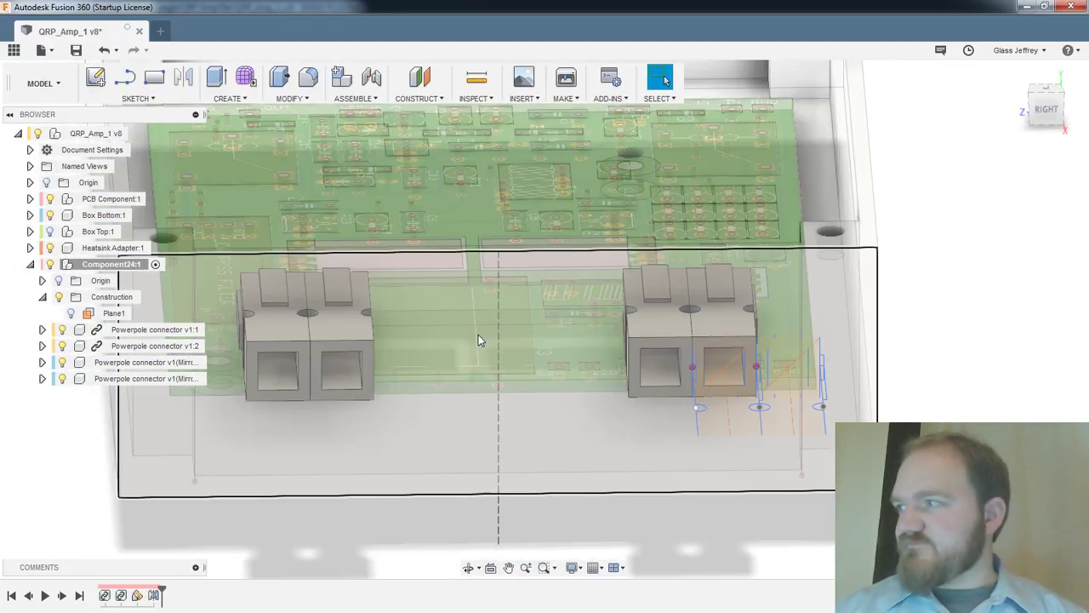
{"action": "scroll", "coordinate": [478, 338], "scroll_direction": "down", "scroll_amount": 4}
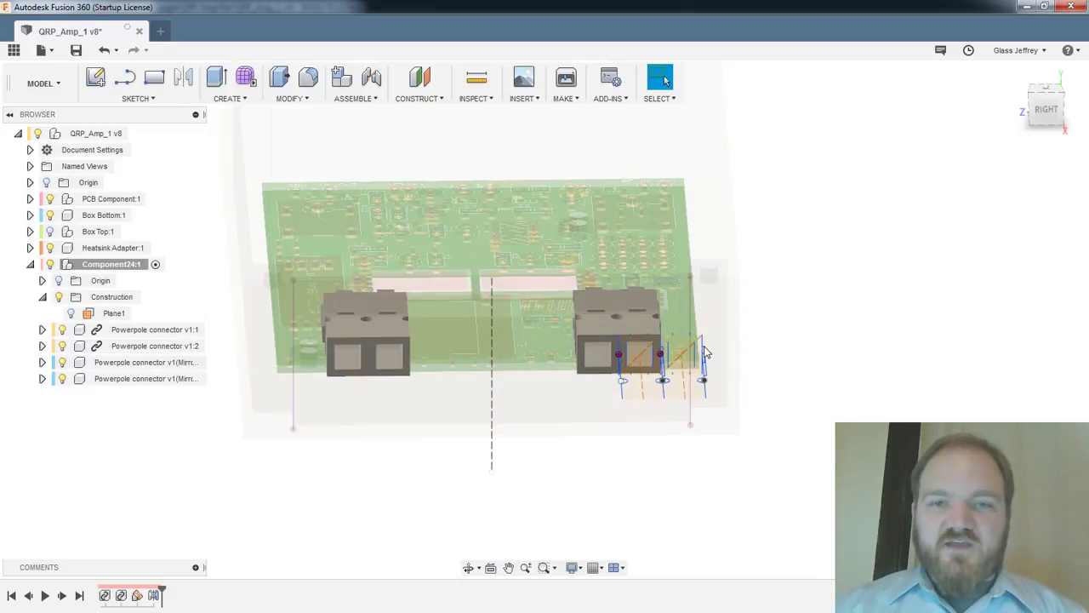
Activate the Box Bottom component and inspect the connector pairs behind its end wall, finishing in a square-on right view
{"action": "left_click", "coordinate": [29, 265]}
{"action": "double_click", "coordinate": [106, 215]}
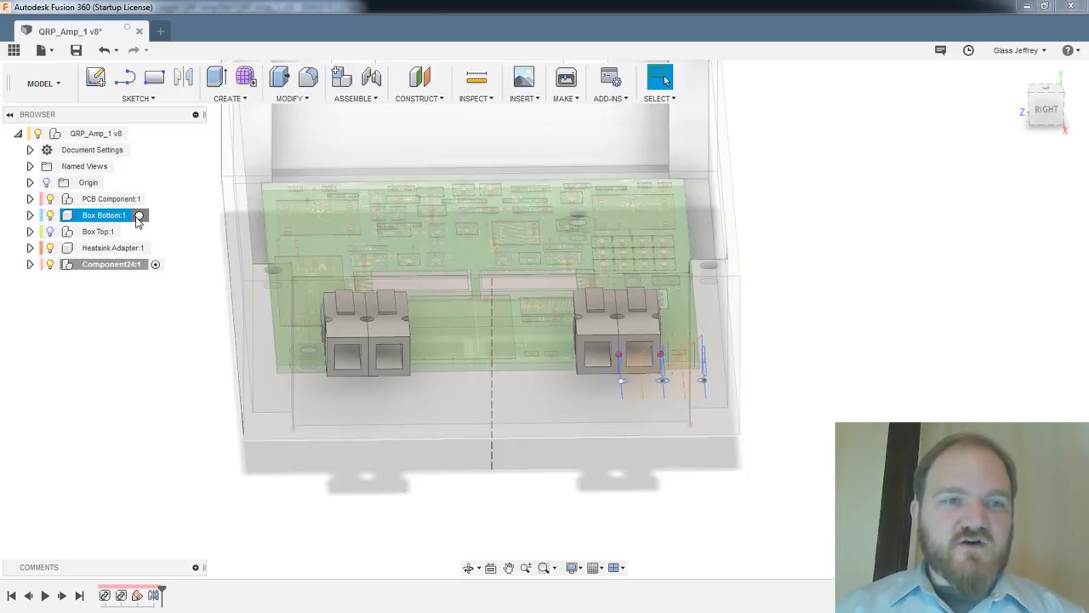
{"action": "middle_click_drag", "start_coordinate": [541, 458], "coordinate": [549, 452], "text": "shift"}
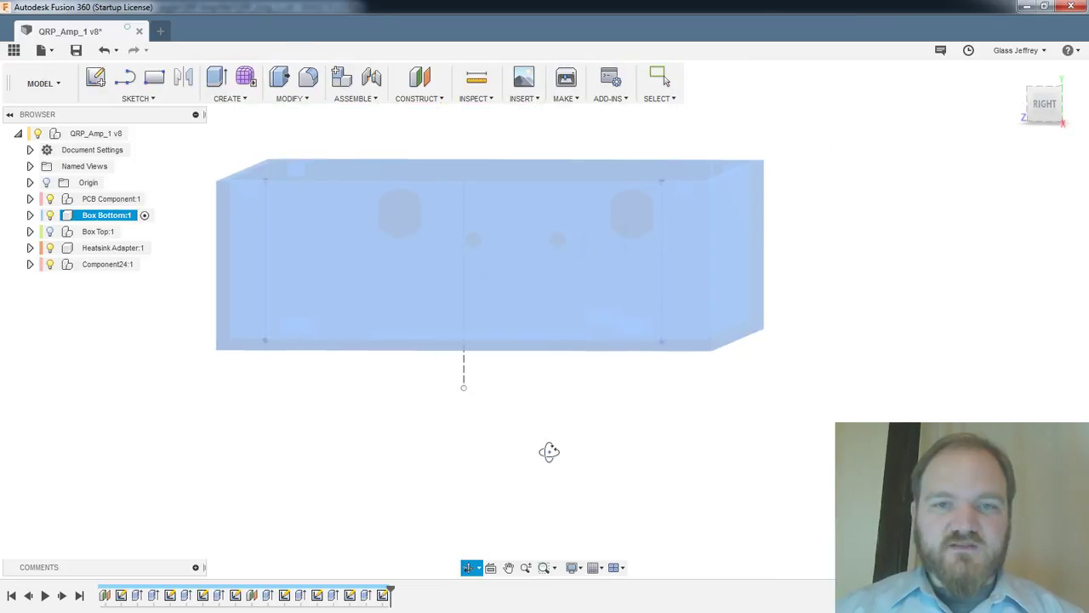
{"action": "scroll", "coordinate": [469, 244], "scroll_direction": "up", "scroll_amount": 3}
{"action": "middle_click_drag", "start_coordinate": [535, 237], "coordinate": [575, 278]}
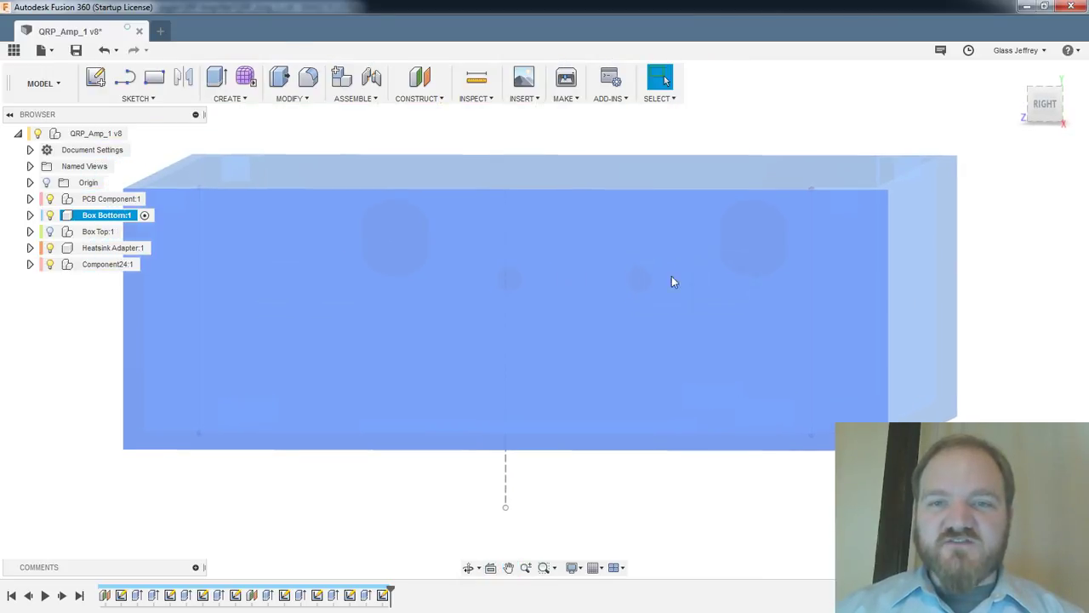
{"action": "left_click", "coordinate": [1001, 261]}
{"action": "middle_click_drag", "start_coordinate": [469, 280], "coordinate": [501, 268], "text": "shift"}
{"action": "scroll", "coordinate": [773, 397], "scroll_direction": "up", "scroll_amount": 3}
{"action": "middle_click_drag", "start_coordinate": [772, 398], "coordinate": [777, 356]}
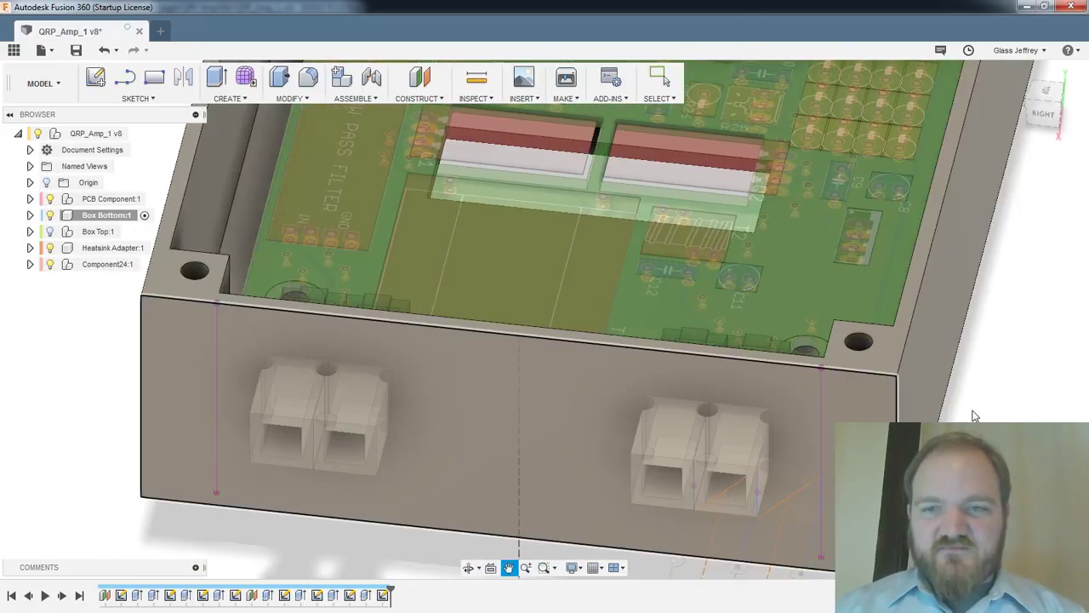
{"action": "middle_click_drag", "start_coordinate": [636, 451], "coordinate": [701, 371]}
{"action": "left_click", "coordinate": [1040, 114]}
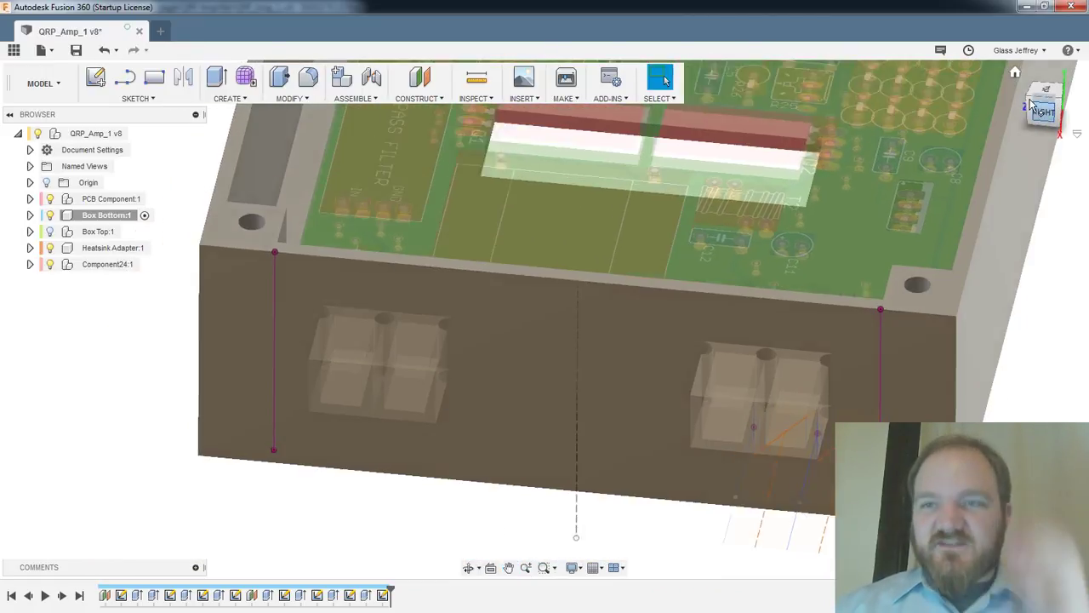
{"action": "scroll", "coordinate": [421, 374], "scroll_direction": "up", "scroll_amount": 2}
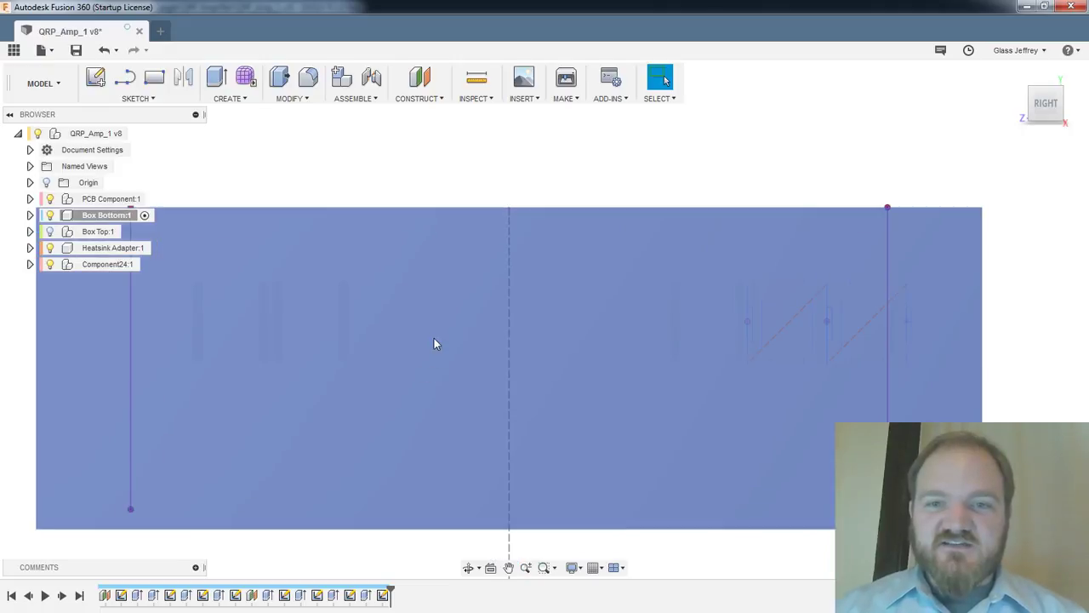
{"action": "middle_click_drag", "start_coordinate": [461, 338], "coordinate": [504, 331]}
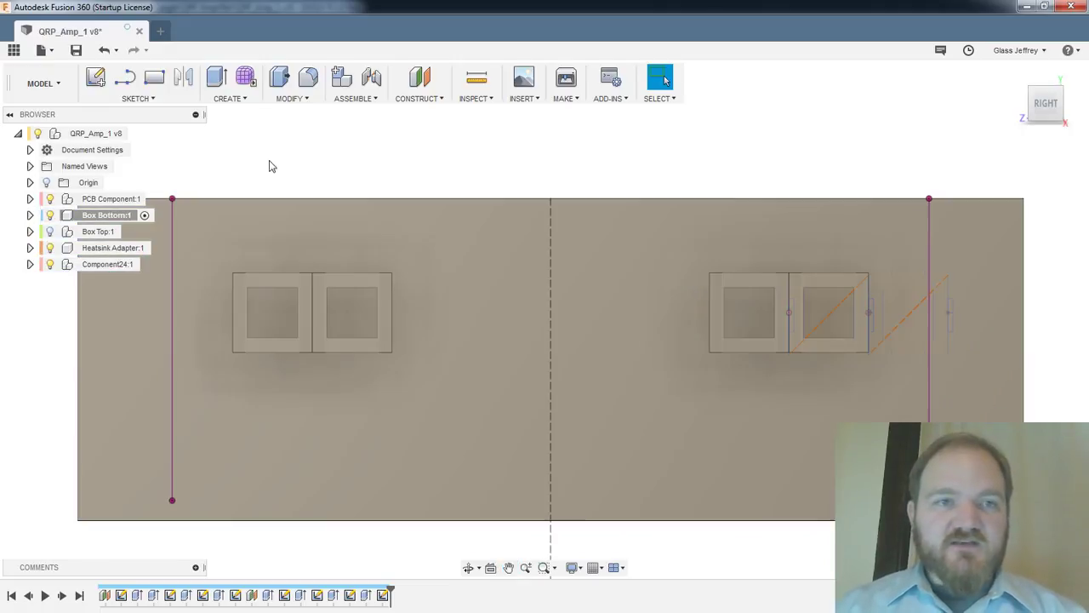
Check the last sketch in the Box Bottom's design history and leave it without changes
{"action": "key", "text": "Escape"}
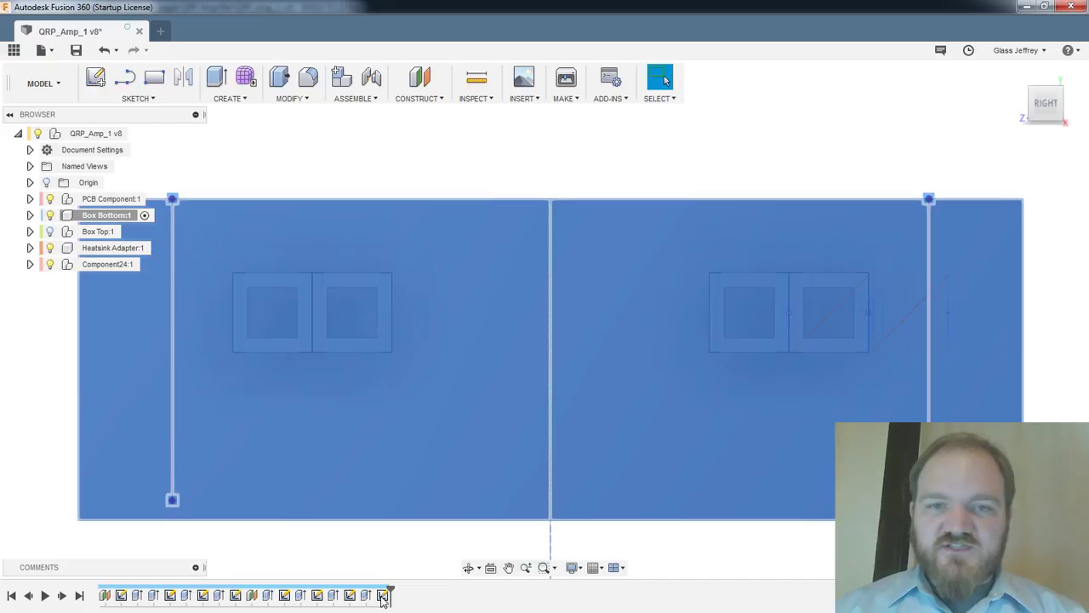
{"action": "double_click", "coordinate": [383, 596]}
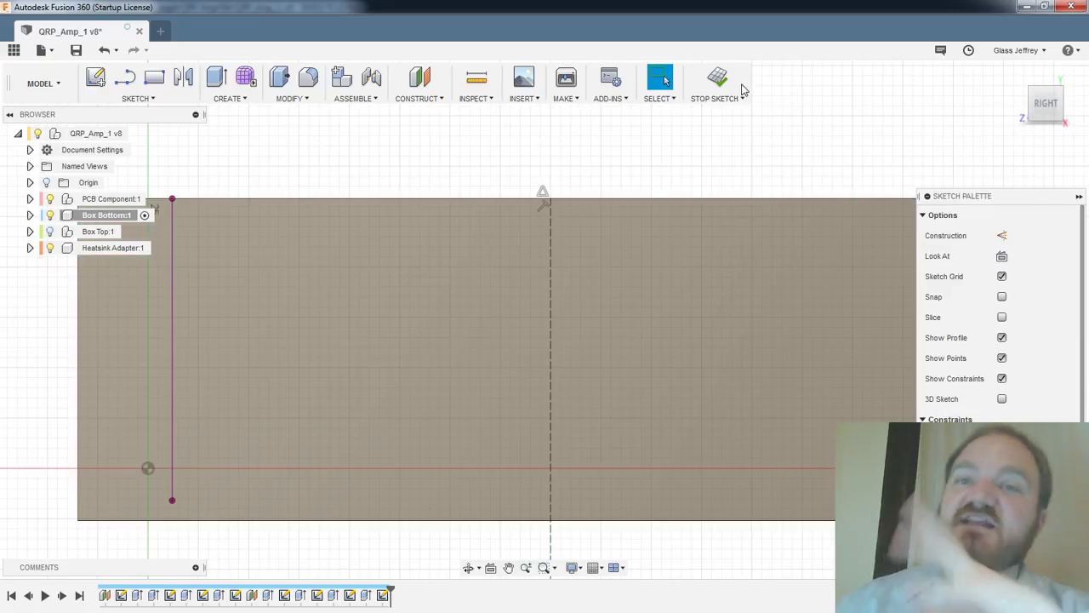
{"action": "left_click", "coordinate": [727, 83]}
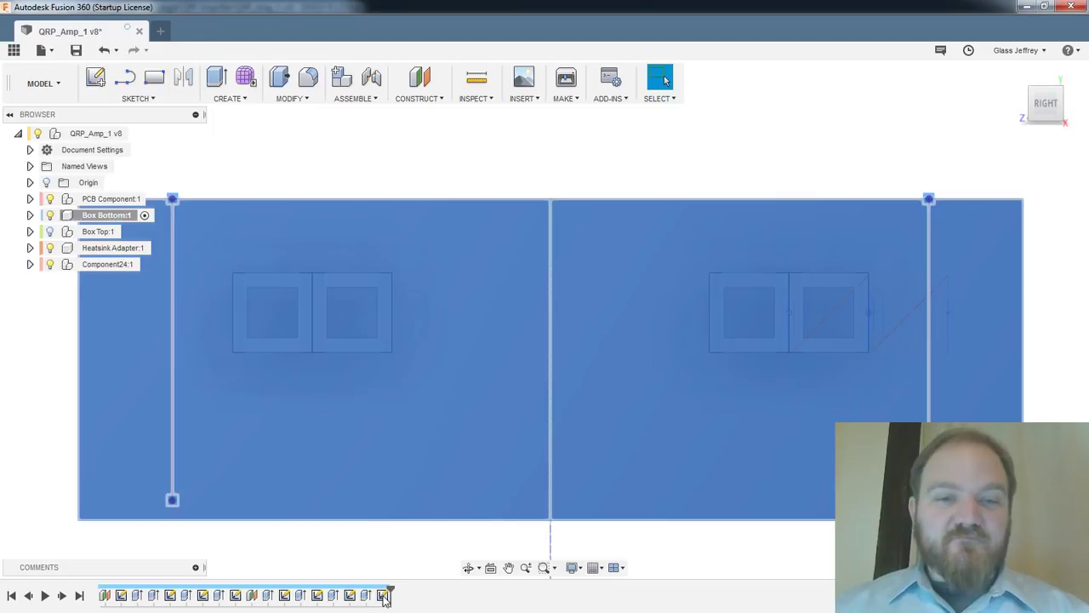
{"action": "right_click", "coordinate": [384, 598]}
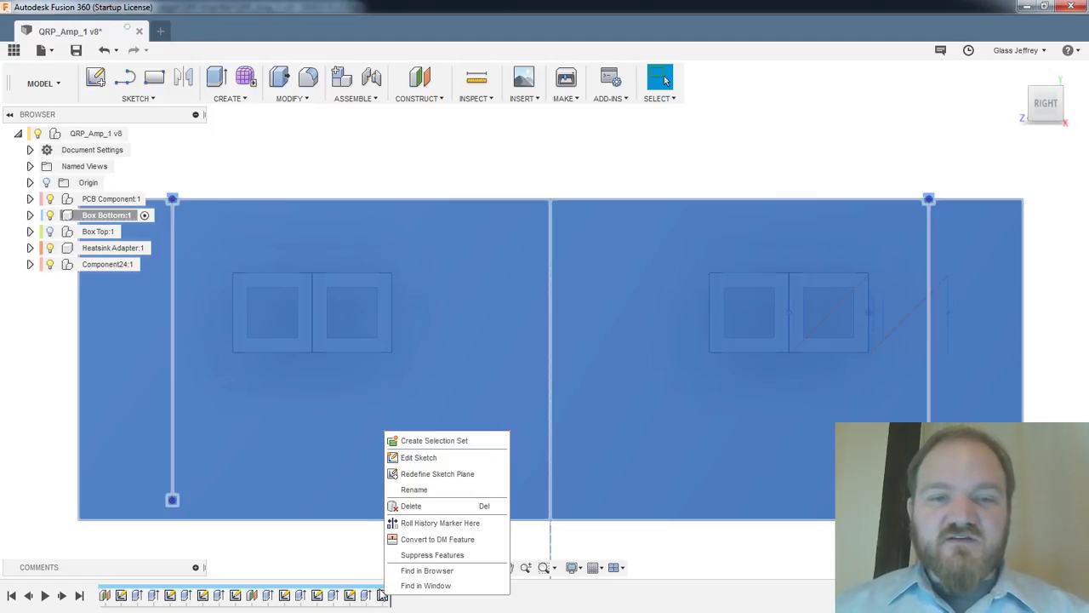
{"action": "left_click", "coordinate": [378, 589]}
{"action": "left_click", "coordinate": [457, 536]}
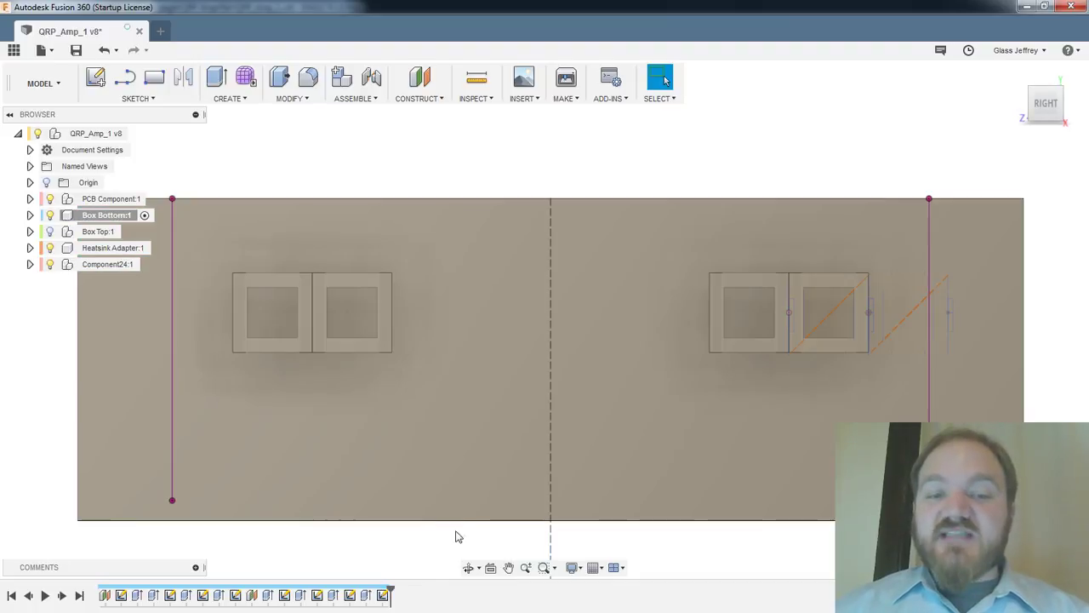
Start a new sketch on the Box Bottom's outer end wall face and hide the PCB component
{"action": "middle_click_drag", "start_coordinate": [464, 485], "coordinate": [464, 489], "text": "shift"}
{"action": "left_click", "coordinate": [1046, 106]}
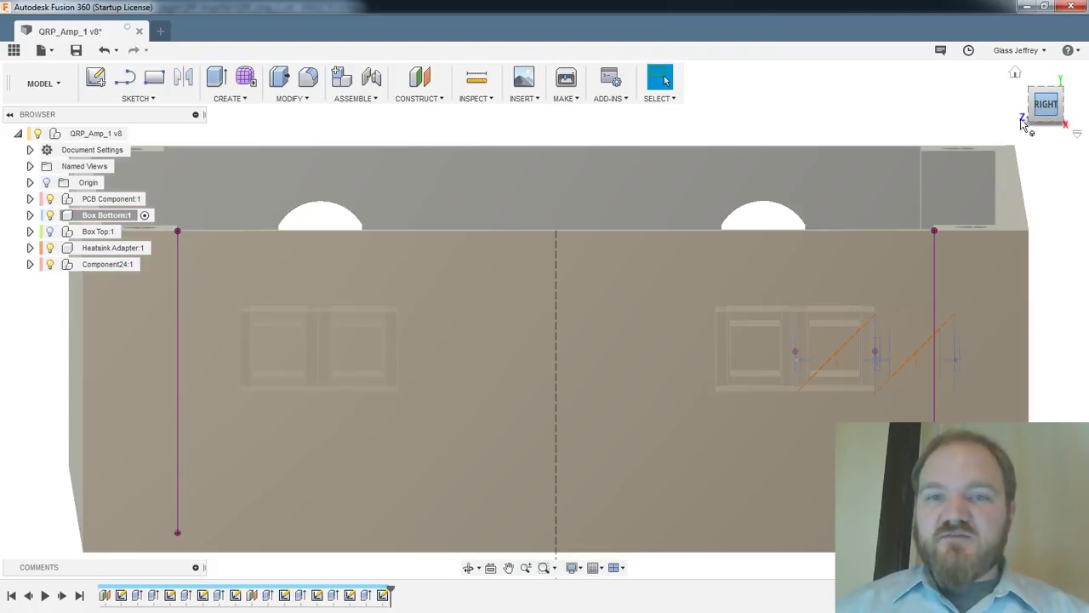
{"action": "middle_click_drag", "start_coordinate": [625, 319], "coordinate": [619, 233]}
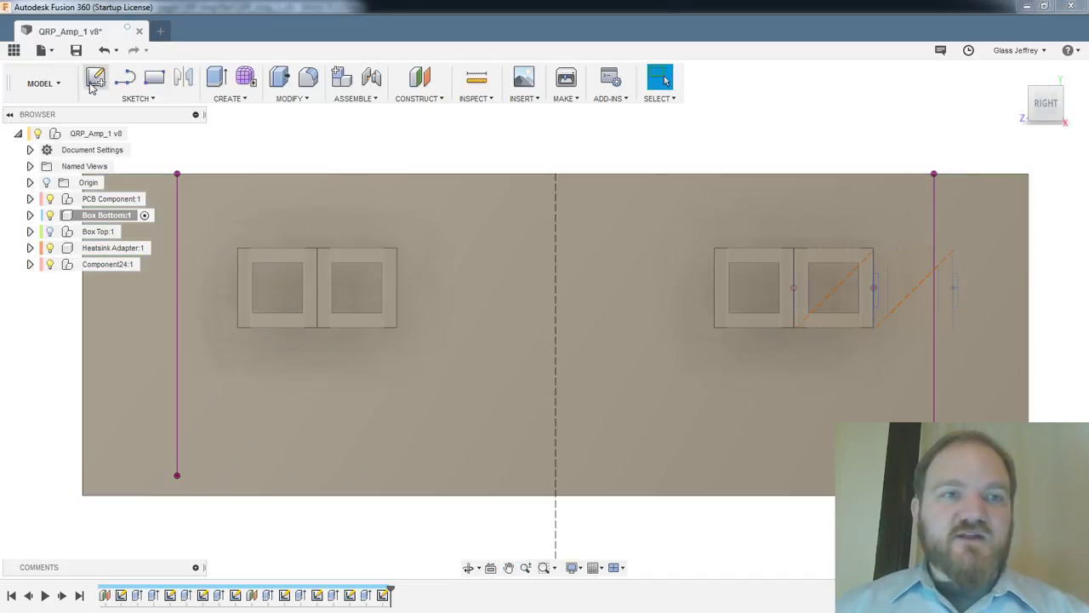
{"action": "left_click", "coordinate": [96, 77]}
{"action": "left_click", "coordinate": [612, 411]}
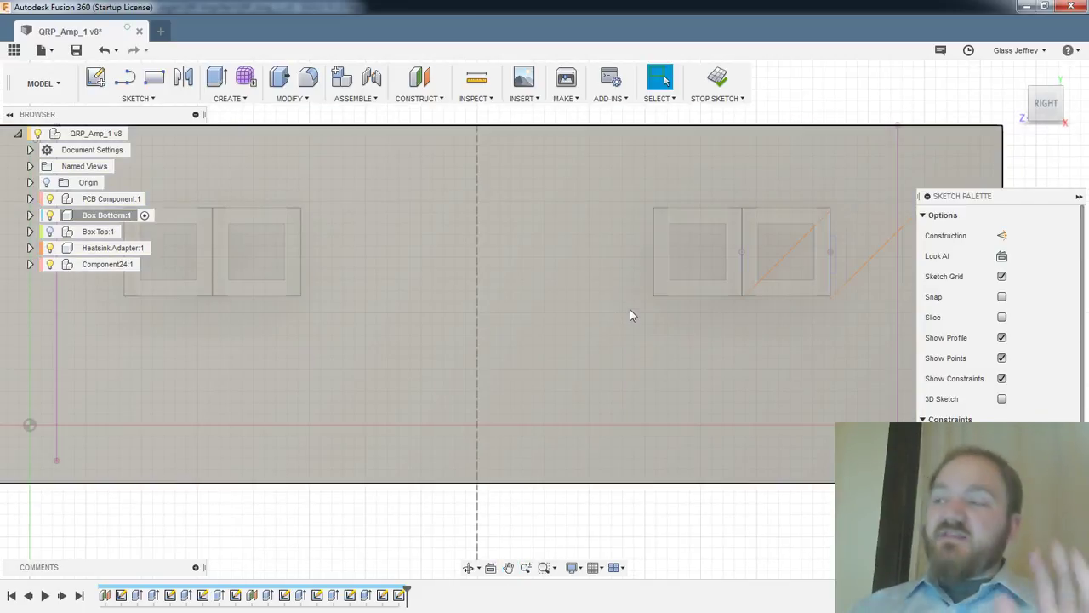
{"action": "key", "text": "c"}
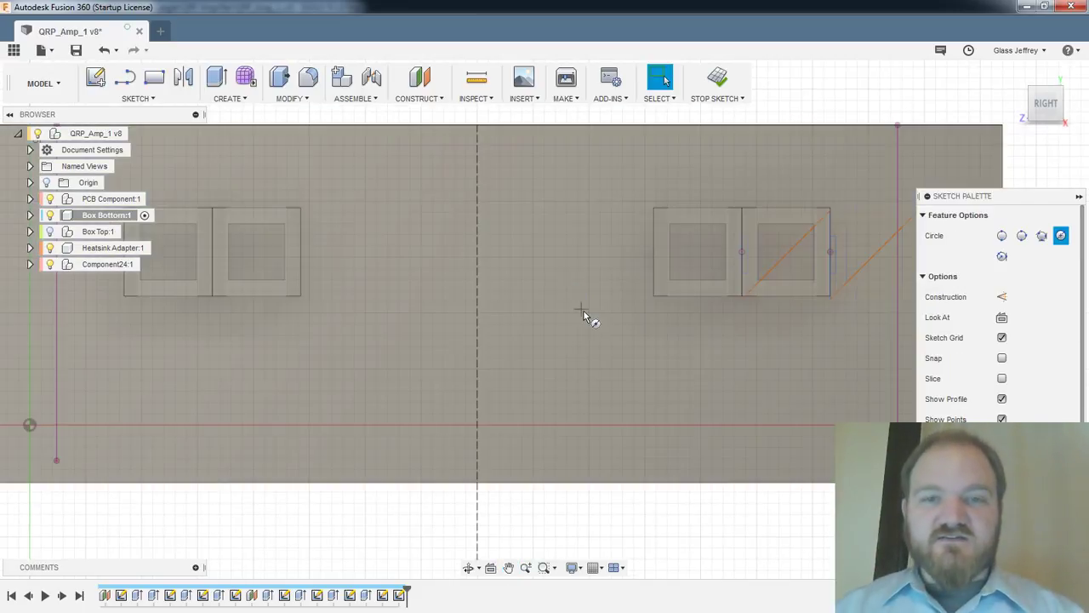
{"action": "key", "text": "Escape"}
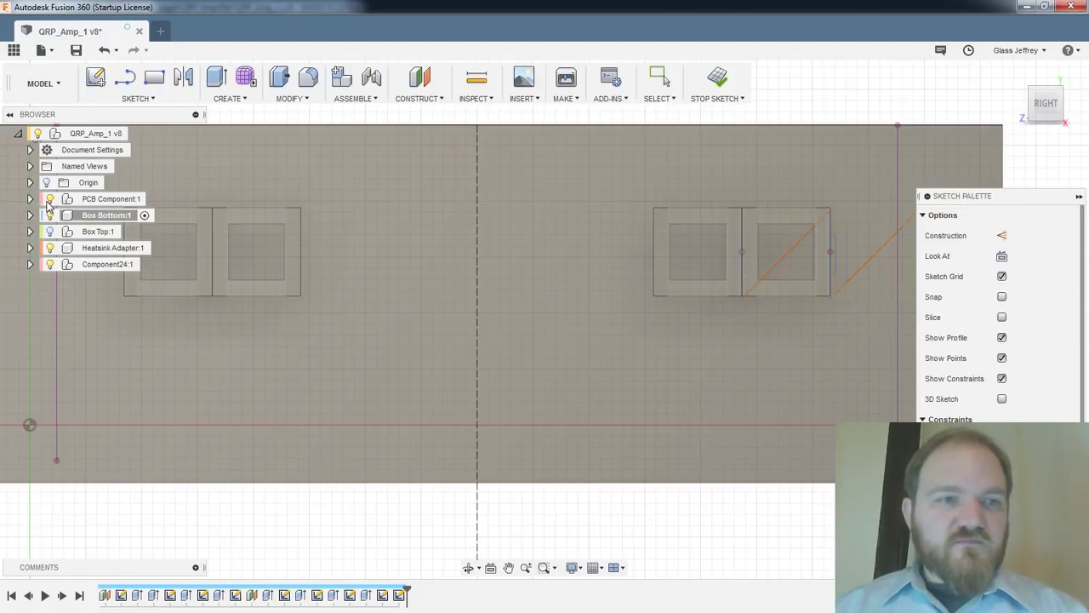
Sketch a 5 mm diameter circle on the end wall between the centreline and the right-hand connector pair
{"action": "key", "text": "c"}
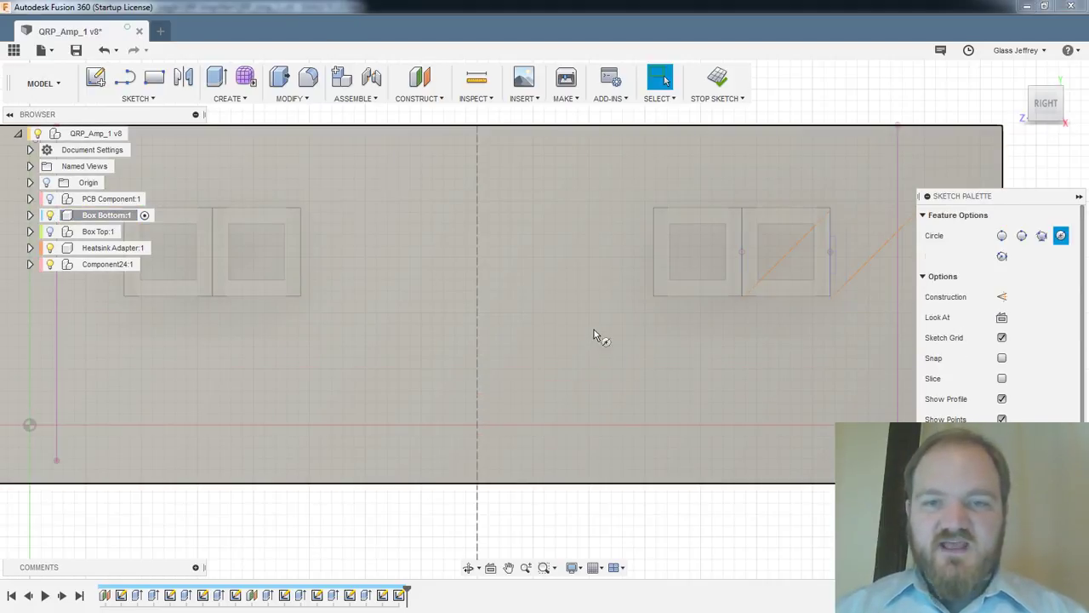
{"action": "left_click", "coordinate": [566, 313]}
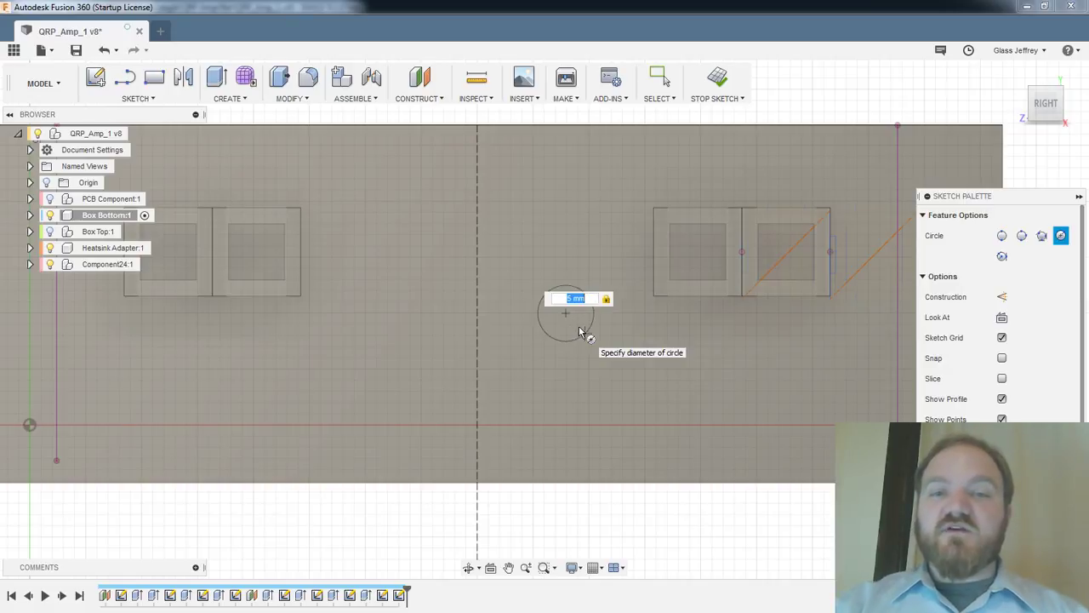
{"action": "key", "text": "Return"}
{"action": "key", "text": "Escape"}
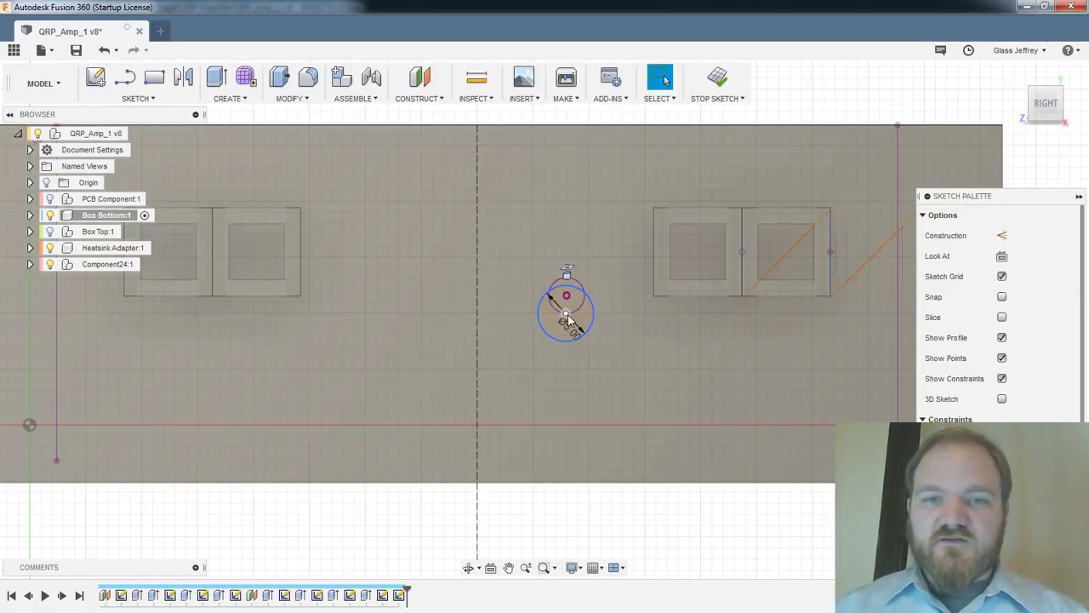
Move the 5 mm circle clear of the small projected circle, placing it just above, on the side nearer the centreline
{"action": "left_click_drag", "start_coordinate": [572, 326], "coordinate": [587, 330]}
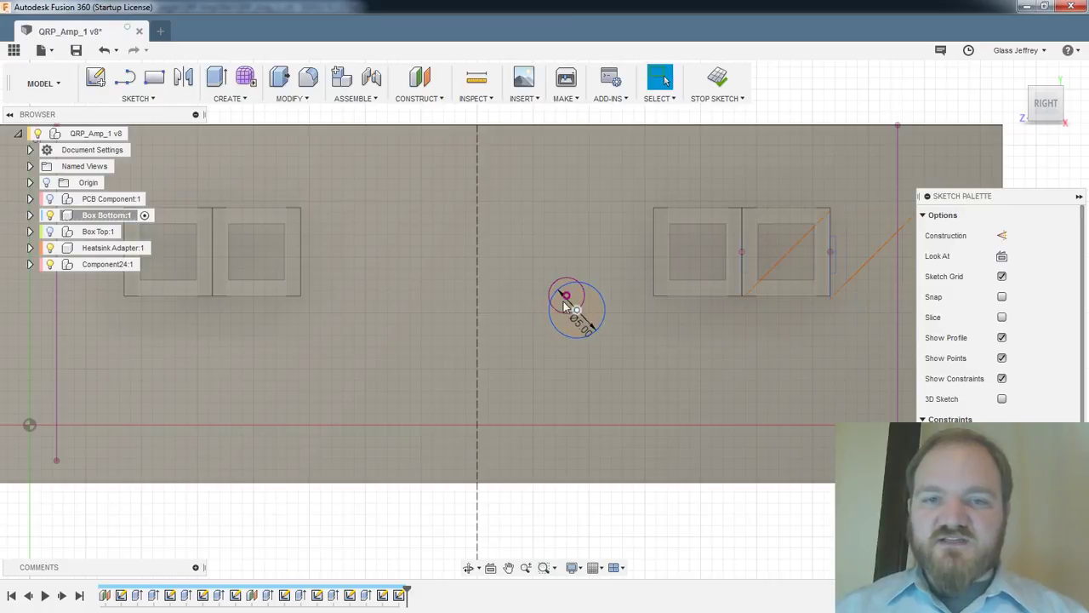
{"action": "scroll", "coordinate": [564, 302], "scroll_direction": "up", "scroll_amount": 4}
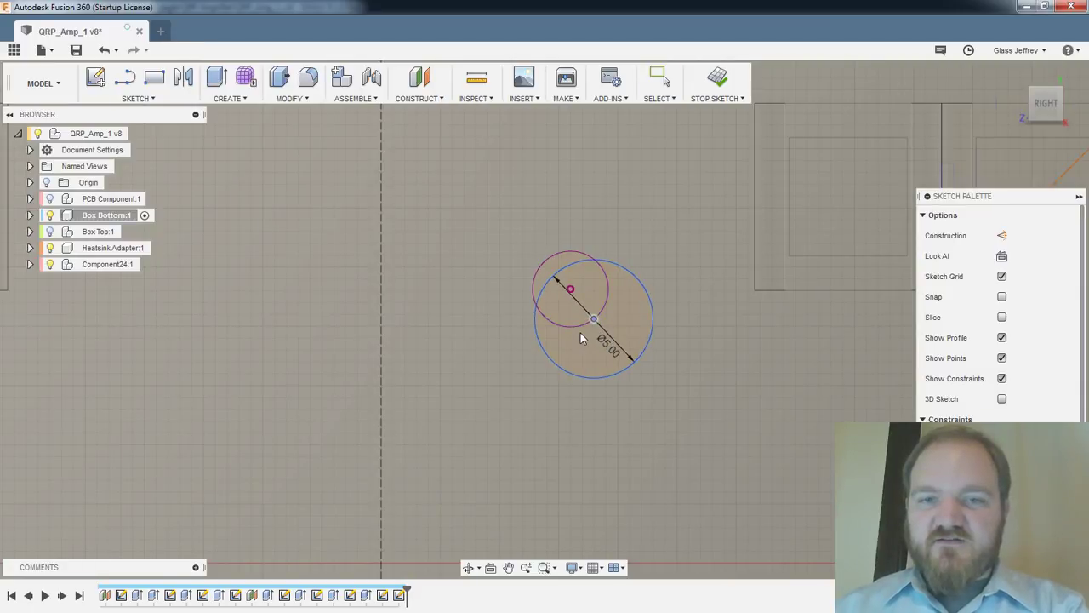
{"action": "key", "text": "Escape"}
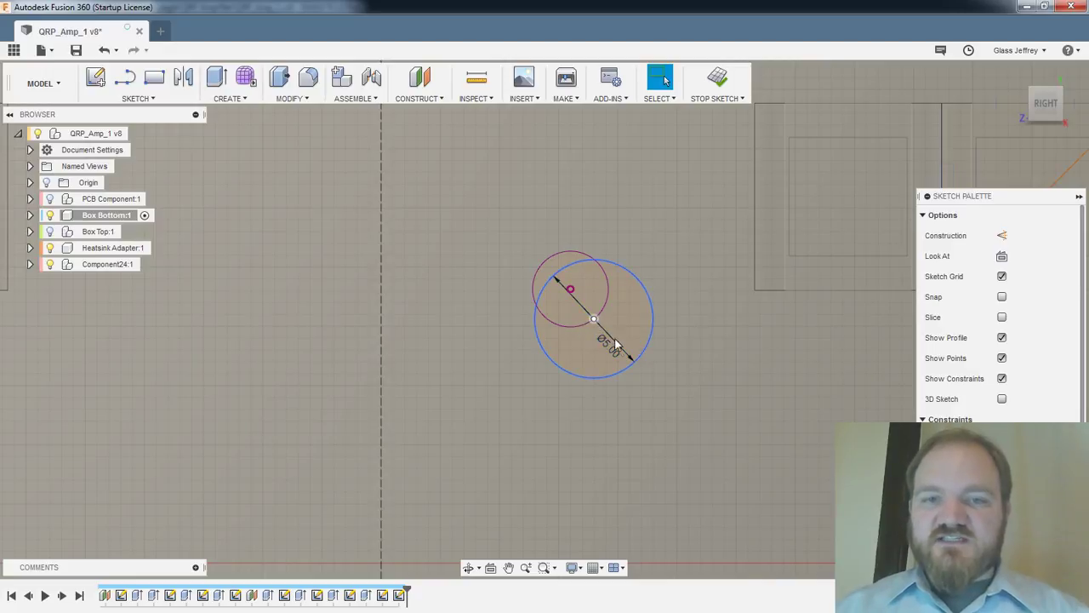
{"action": "left_click_drag", "start_coordinate": [593, 319], "coordinate": [630, 354]}
{"action": "scroll", "coordinate": [626, 353], "scroll_direction": "down", "scroll_amount": 8}
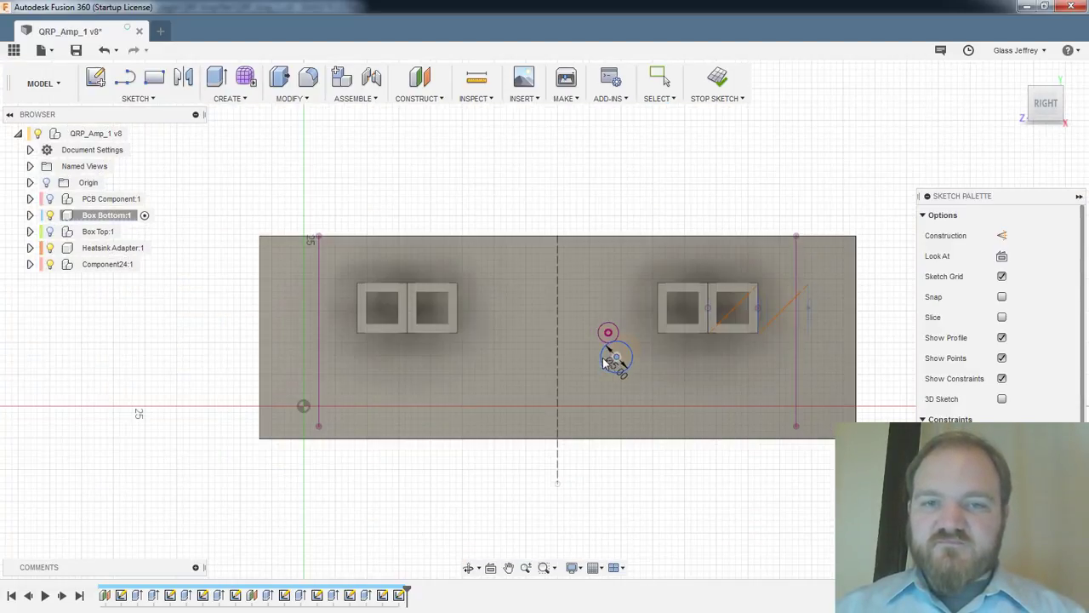
{"action": "left_click", "coordinate": [593, 305]}
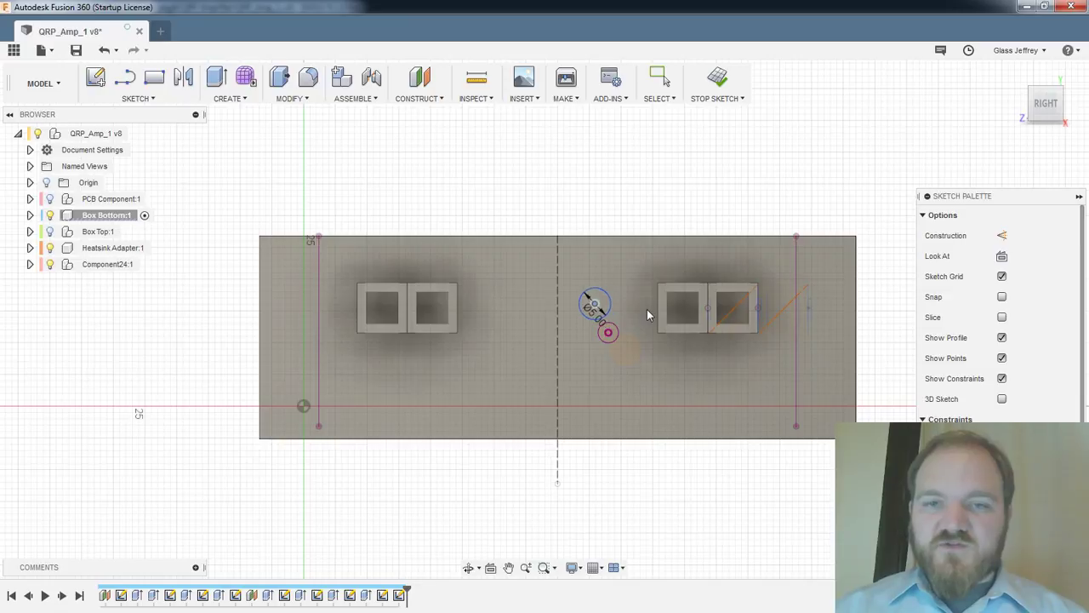
Draw a horizontal construction line from the right-hand connector pair's inner edge midpoint across the centreline and place the 5 mm circle's centre on it
{"action": "scroll", "coordinate": [645, 309], "scroll_direction": "up", "scroll_amount": 3}
{"action": "key", "text": "l"}
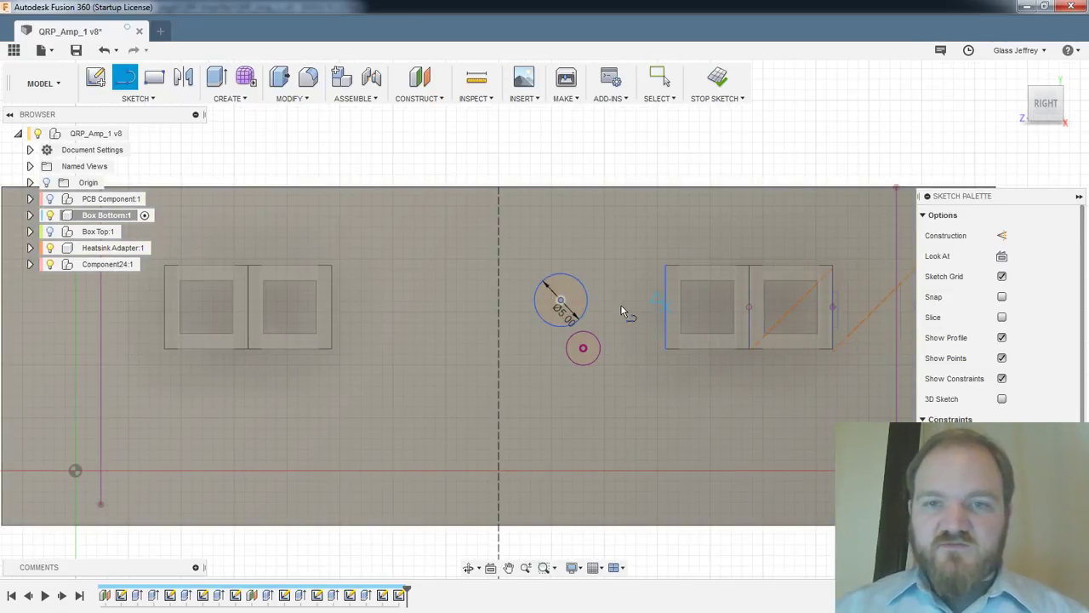
{"action": "left_click", "coordinate": [661, 306]}
{"action": "left_click", "coordinate": [363, 308]}
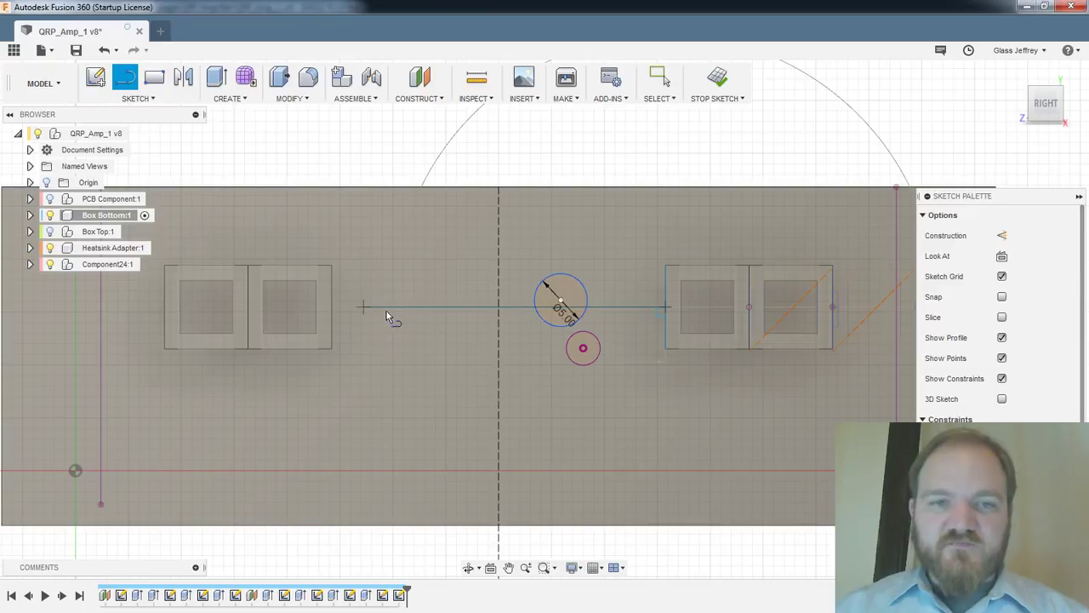
{"action": "key", "text": "Escape"}
{"action": "left_click", "coordinate": [454, 307]}
{"action": "key", "text": "x"}
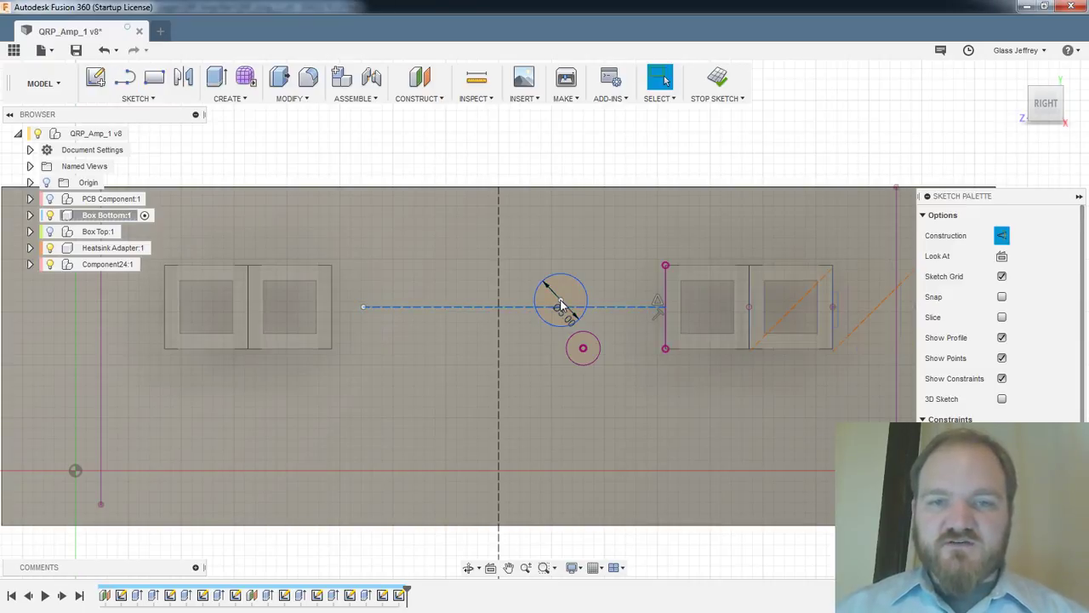
{"action": "key", "text": "Escape"}
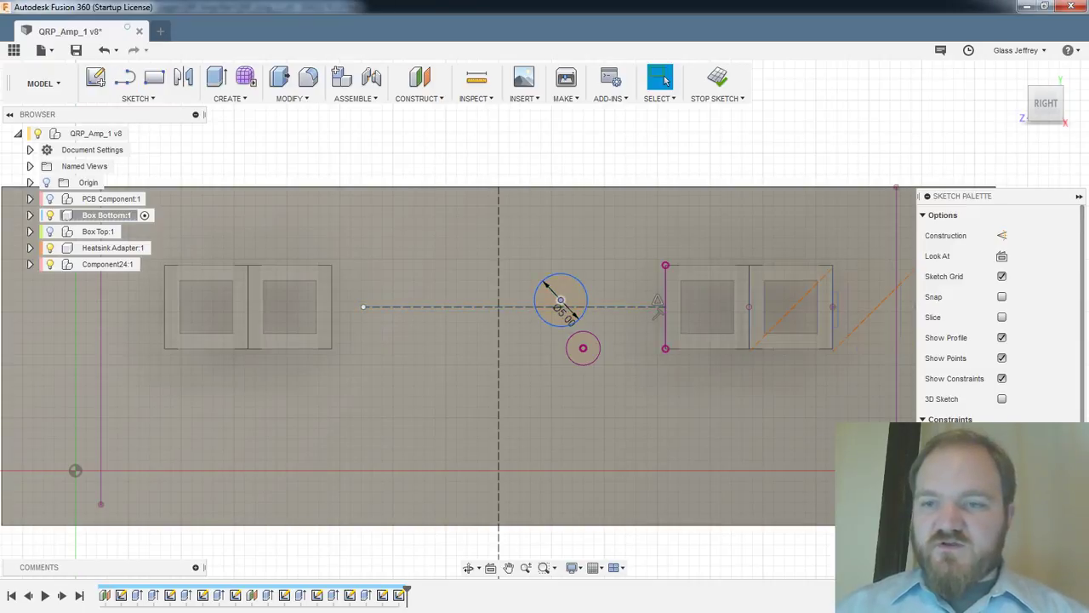
{"action": "left_click", "coordinate": [600, 313]}
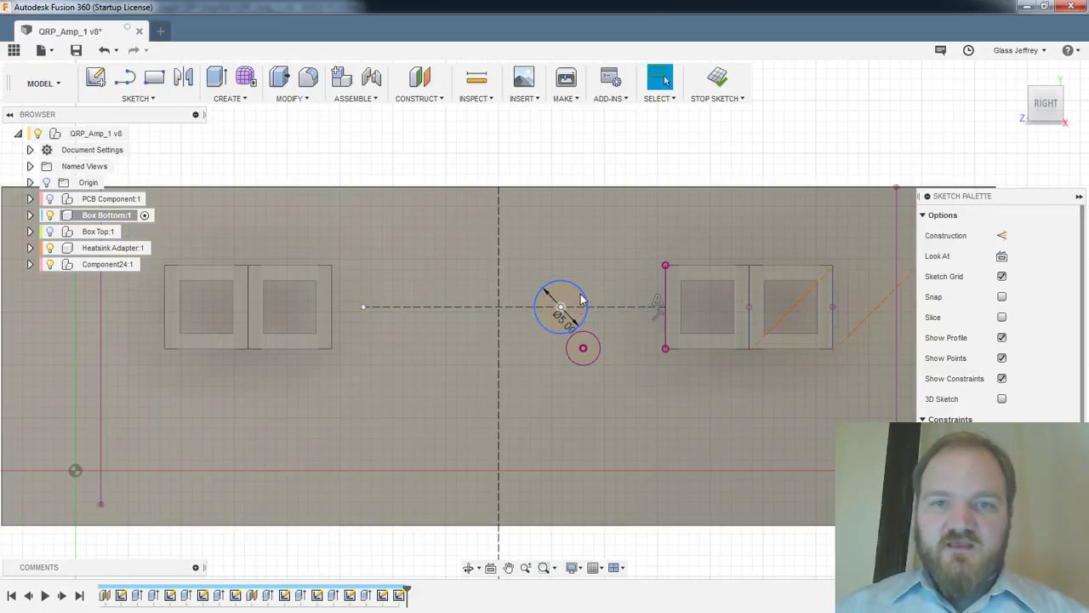
{"action": "left_click", "coordinate": [183, 77]}
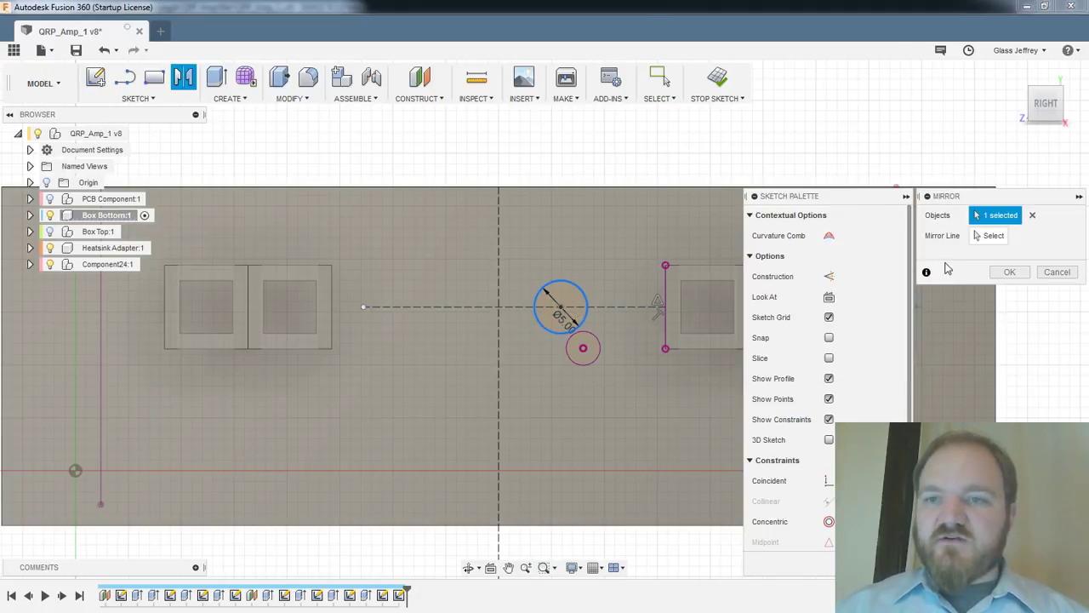
{"action": "left_click", "coordinate": [991, 236]}
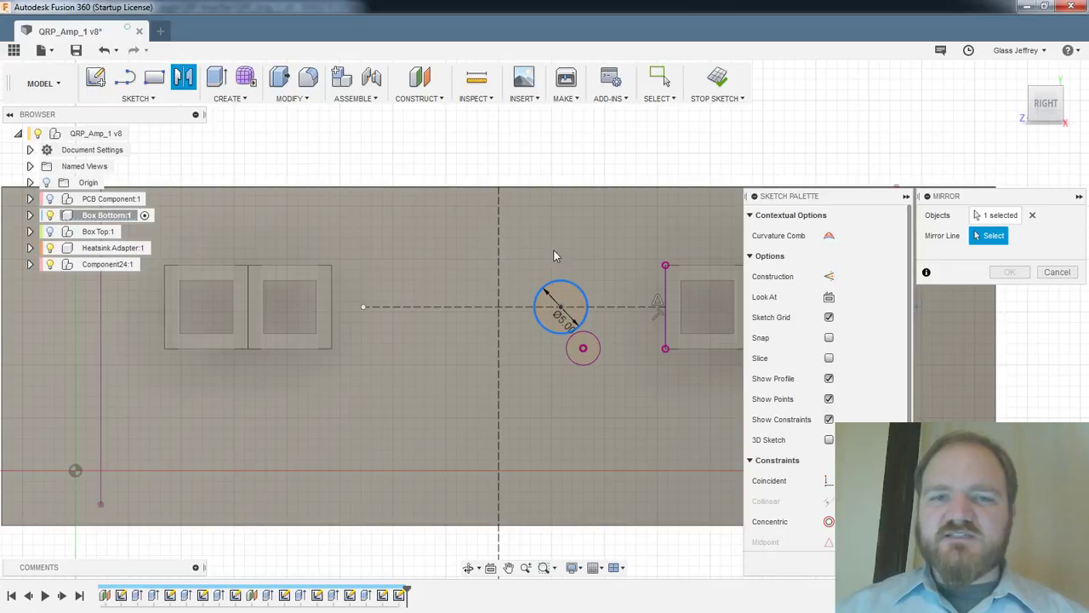
{"action": "mouse_move", "coordinate": [554, 253]}
{"action": "middle_mouse_down", "text": "shift"}
{"action": "mouse_move", "coordinate": [408, 375]}
{"action": "mouse_move", "coordinate": [398, 372]}
{"action": "middle_mouse_up", "text": "shift"}
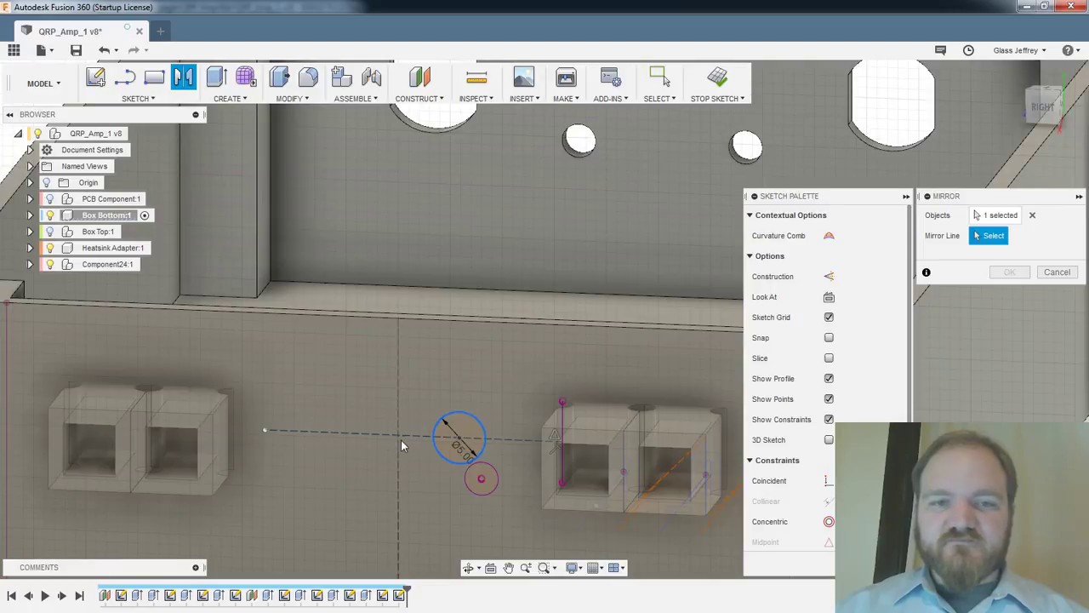
{"action": "left_click", "coordinate": [1057, 271]}
Project the end wall's vertical centreline into the current sketch
{"action": "key", "text": "p"}
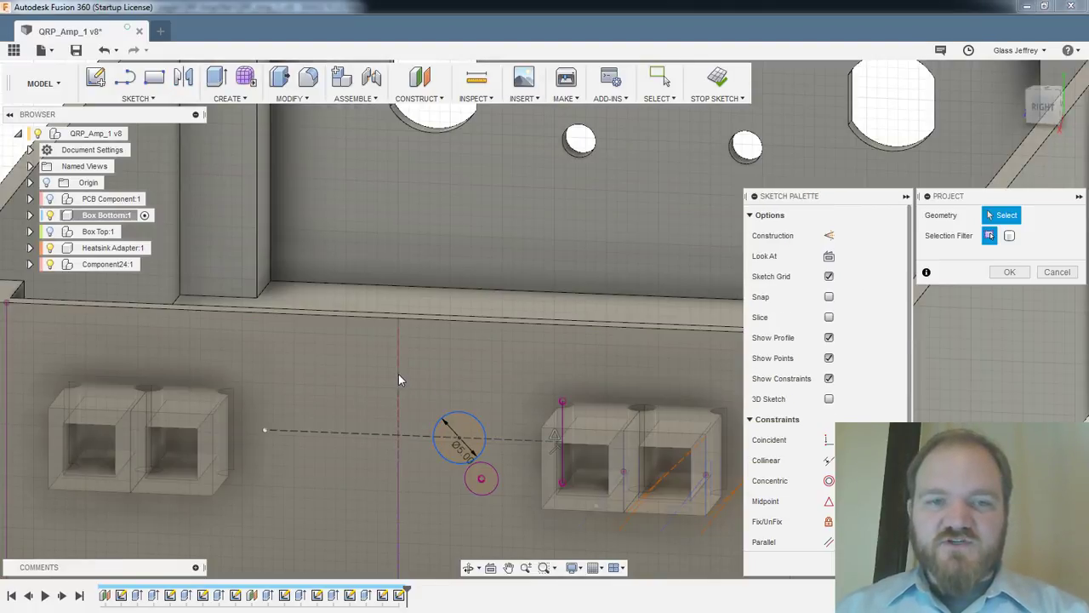
{"action": "left_click", "coordinate": [399, 374]}
{"action": "left_click", "coordinate": [1009, 271]}
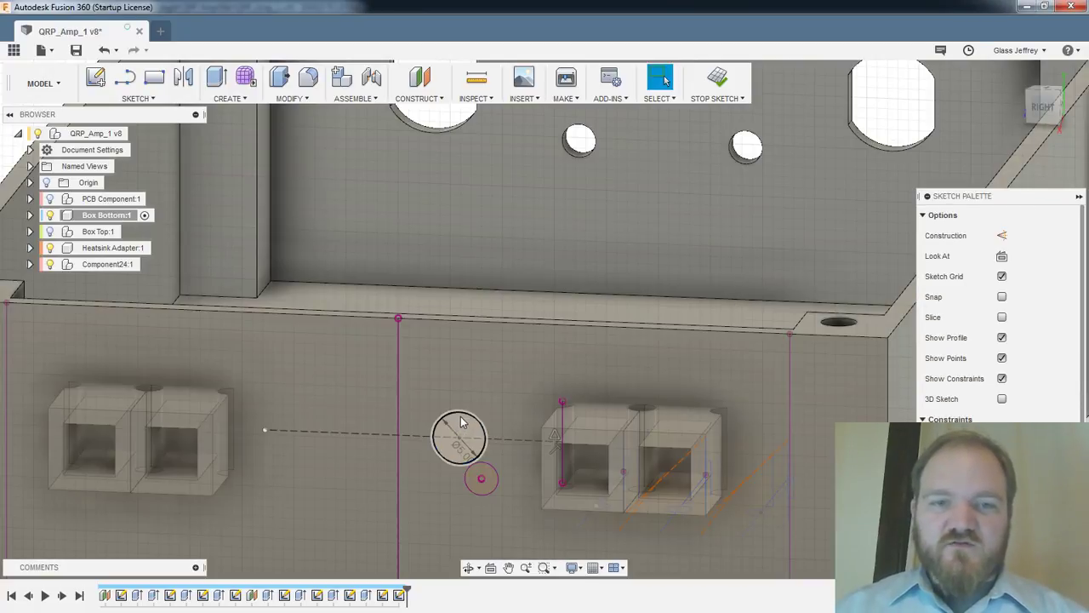
Mirror the 5 mm circle across the end wall's projected vertical centreline
{"action": "left_click", "coordinate": [460, 438]}
{"action": "left_click", "coordinate": [183, 77]}
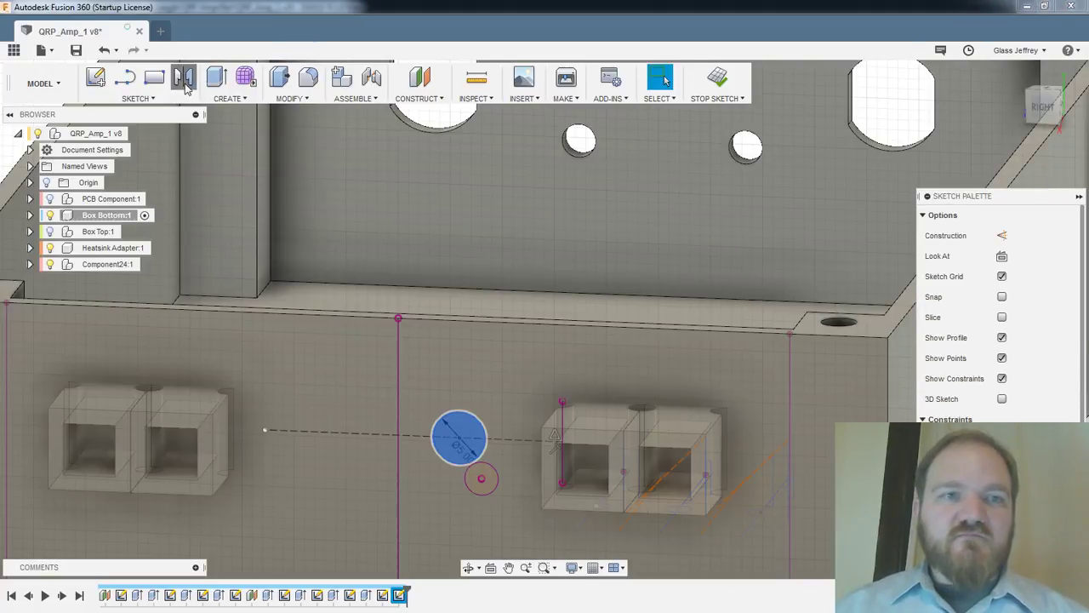
{"action": "left_click", "coordinate": [989, 235]}
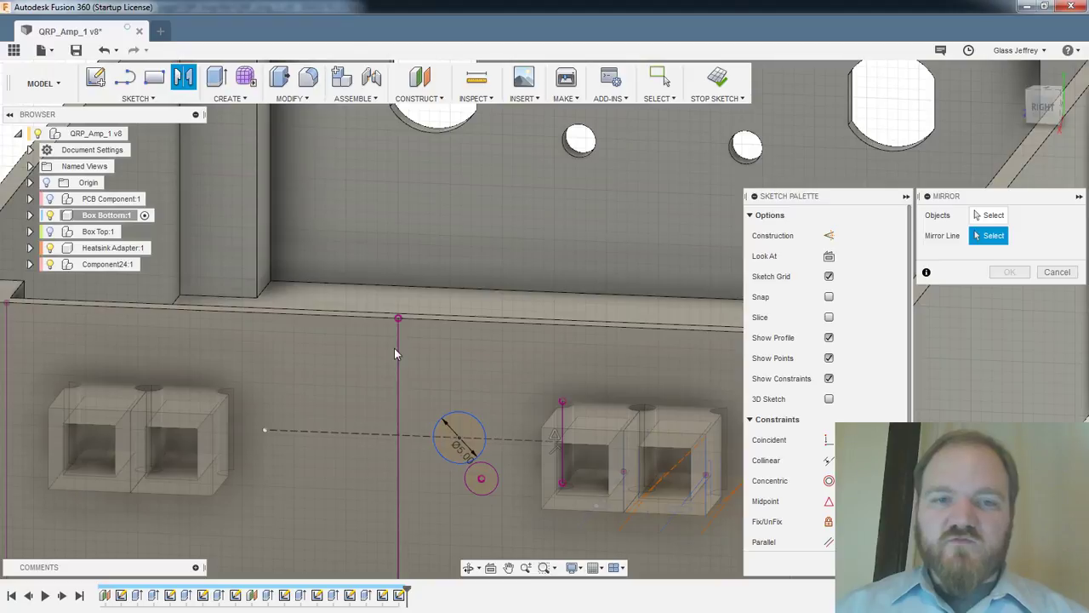
{"action": "left_click", "coordinate": [397, 350]}
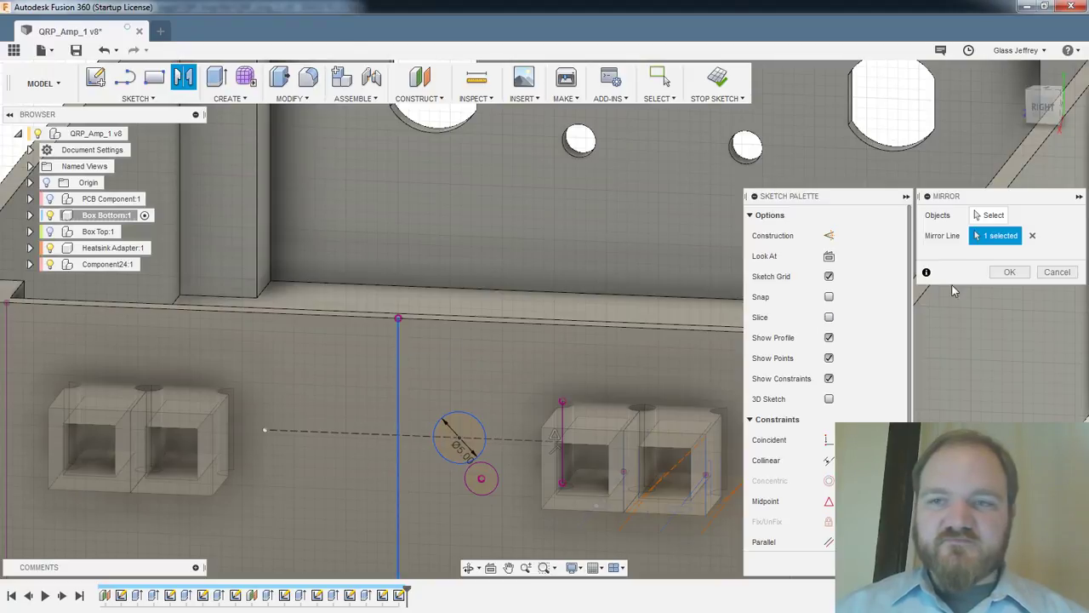
{"action": "left_click", "coordinate": [988, 216]}
{"action": "left_click", "coordinate": [463, 418]}
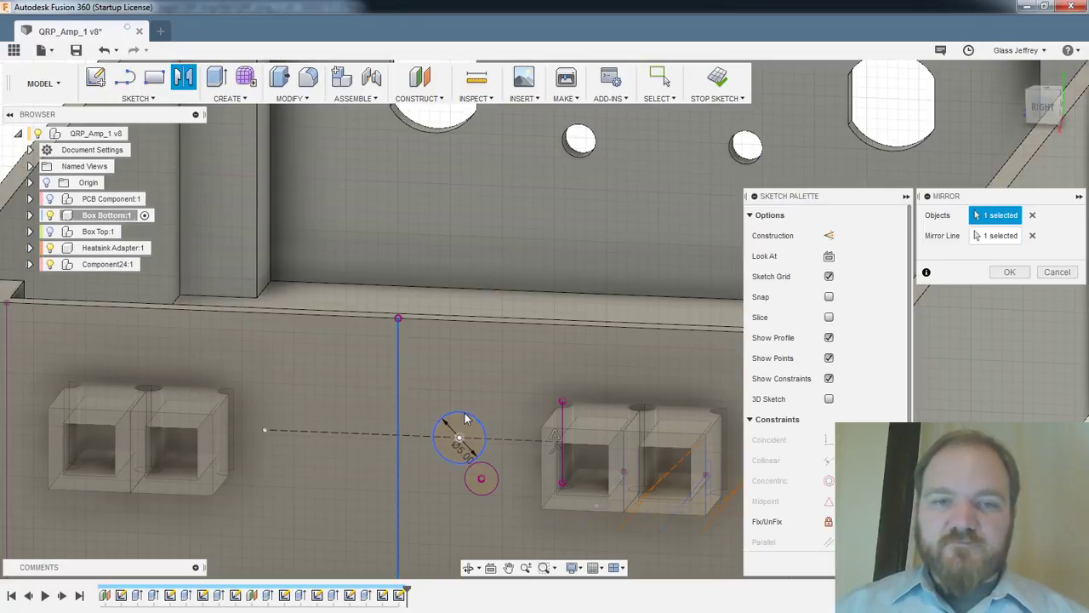
{"action": "left_click", "coordinate": [1009, 271]}
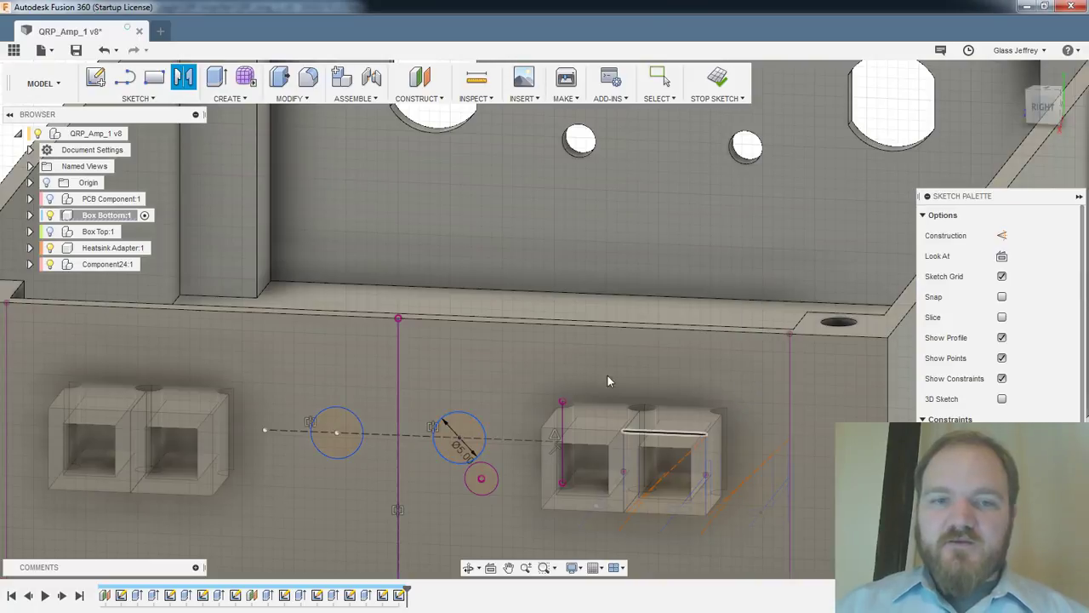
Move the right-hand 5 mm circle outward along the construction line and dimension its centre 8.5 mm from the vertical centreline
{"action": "mouse_move", "coordinate": [554, 464]}
{"action": "middle_mouse_down"}
{"action": "mouse_move", "coordinate": [671, 300]}
{"action": "mouse_move", "coordinate": [666, 313]}
{"action": "middle_mouse_up"}
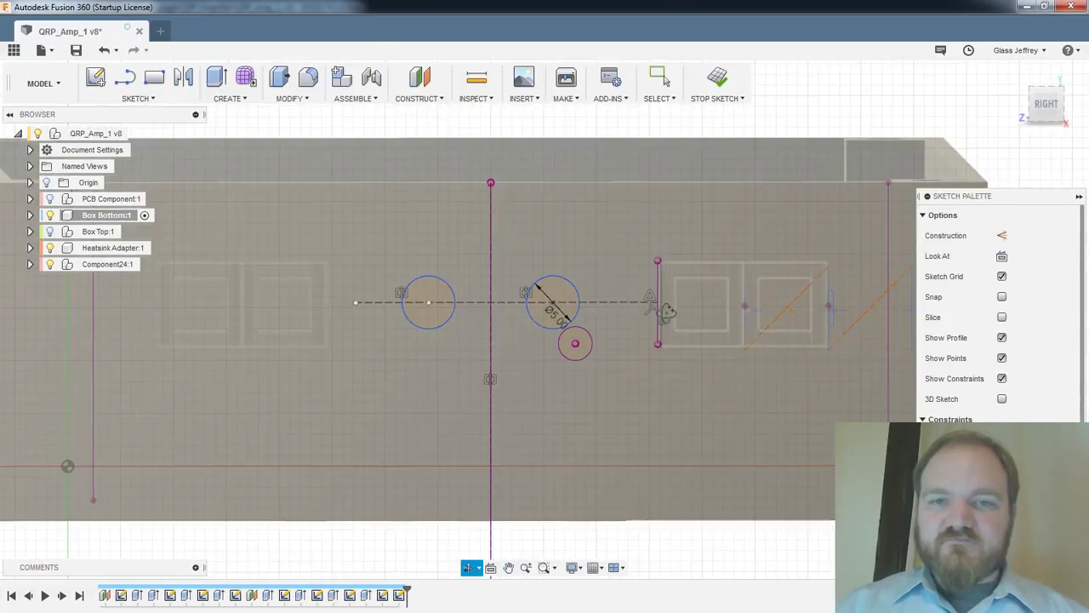
{"action": "left_click", "coordinate": [586, 293]}
{"action": "left_click_drag", "start_coordinate": [593, 292], "coordinate": [607, 295]}
{"action": "key", "text": "d"}
{"action": "left_click", "coordinate": [581, 308]}
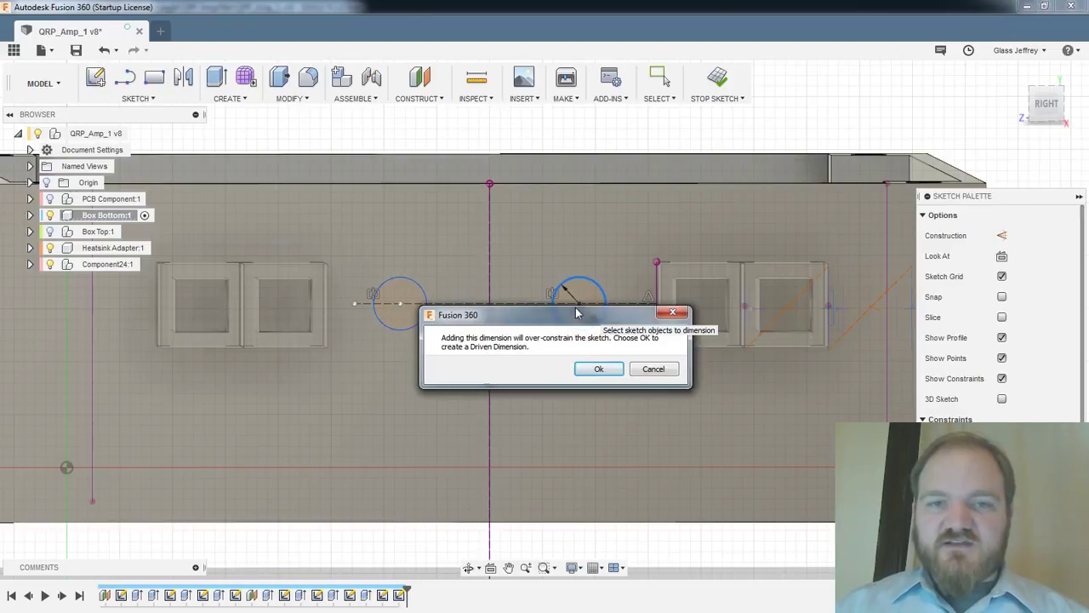
{"action": "key", "text": "Escape"}
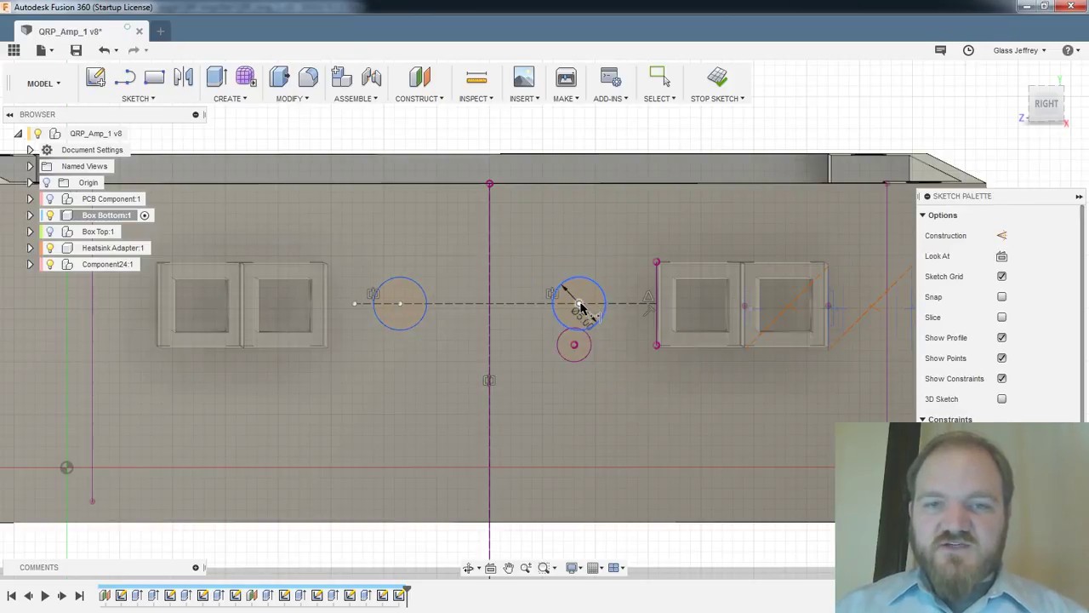
{"action": "left_click", "coordinate": [491, 286]}
{"action": "left_click", "coordinate": [571, 253]}
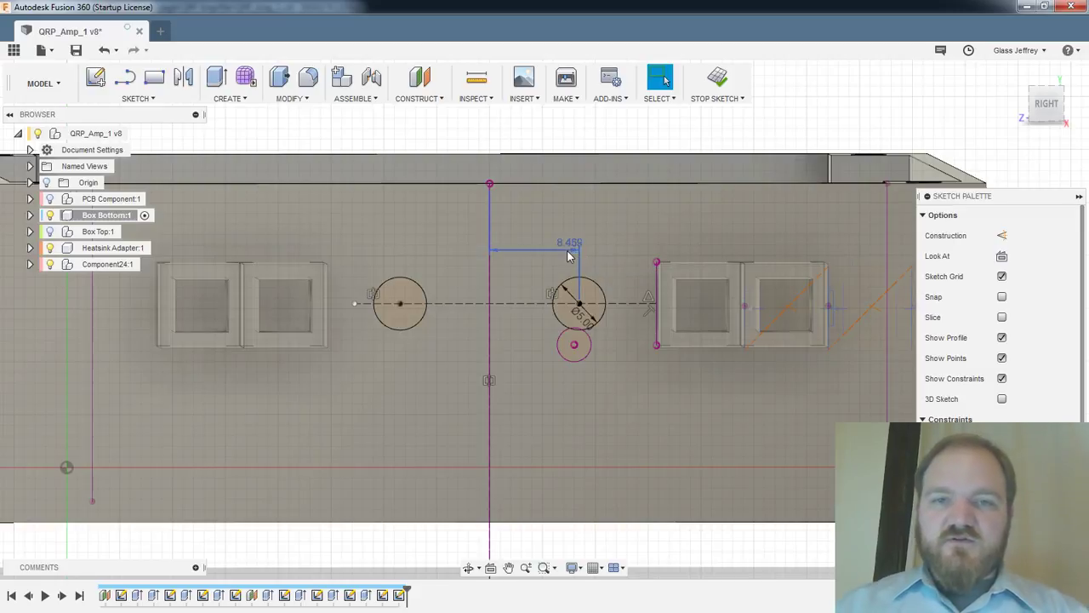
{"action": "double_click", "coordinate": [569, 248]}
{"action": "type", "text": "8.5"}
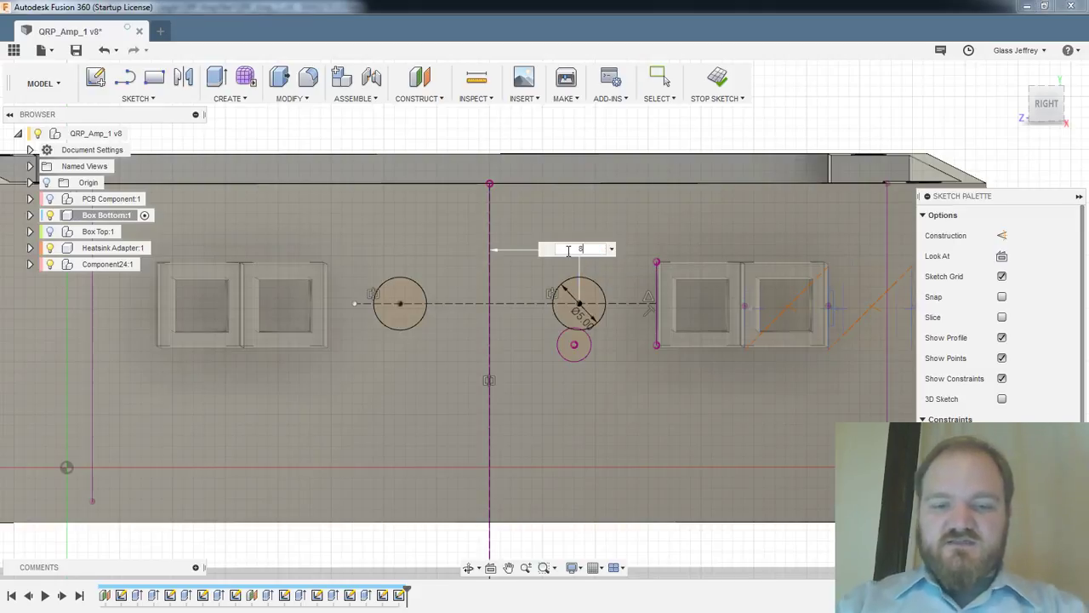
{"action": "key", "text": "Return"}
{"action": "key", "text": "Escape"}
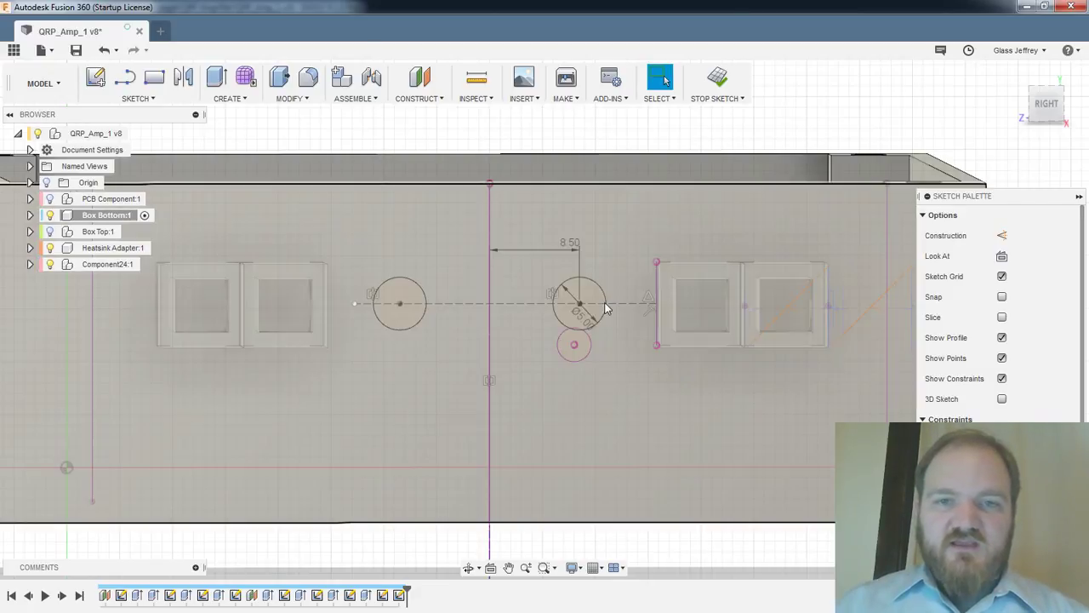
Project the outer outline edges of the right-hand connector pair into the end wall sketch
{"action": "middle_click_drag", "start_coordinate": [618, 368], "coordinate": [599, 336]}
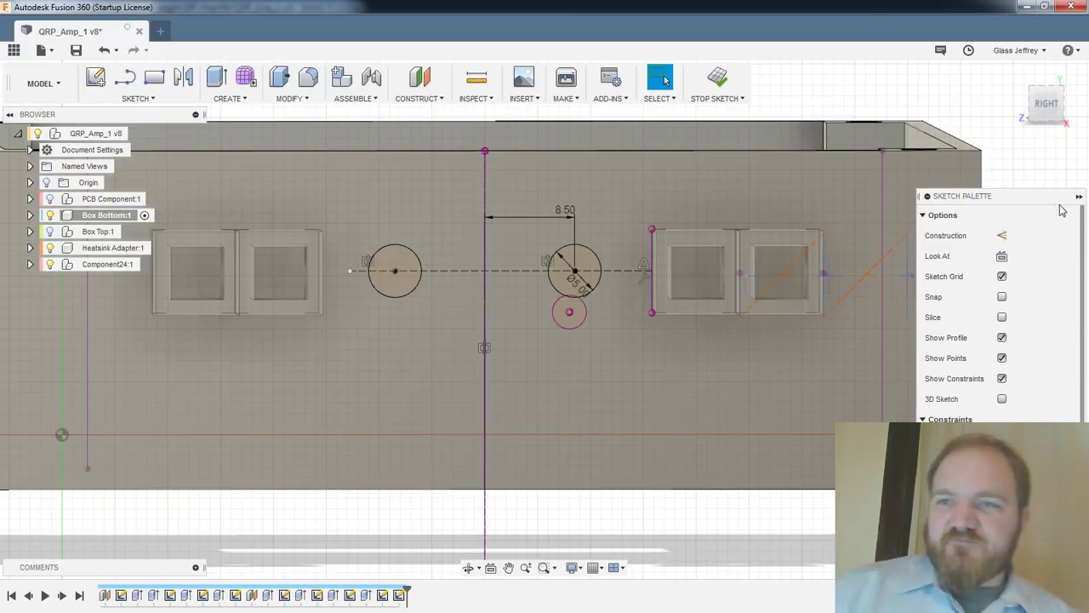
{"action": "scroll", "coordinate": [831, 210], "scroll_direction": "up", "scroll_amount": 2}
{"action": "scroll", "coordinate": [832, 211], "scroll_direction": "down", "scroll_amount": 5}
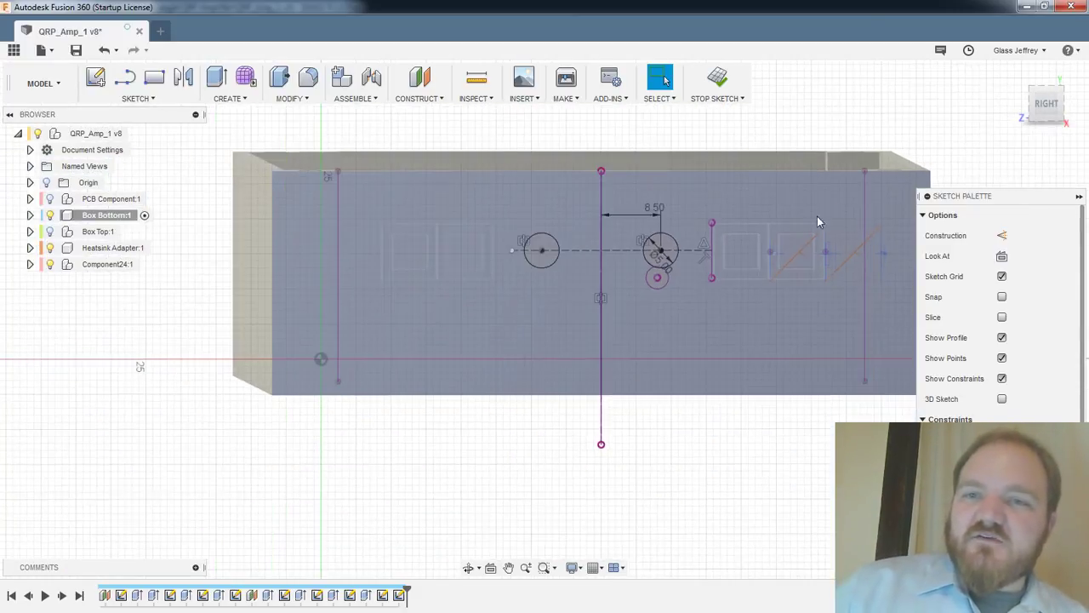
{"action": "left_click", "coordinate": [1046, 104]}
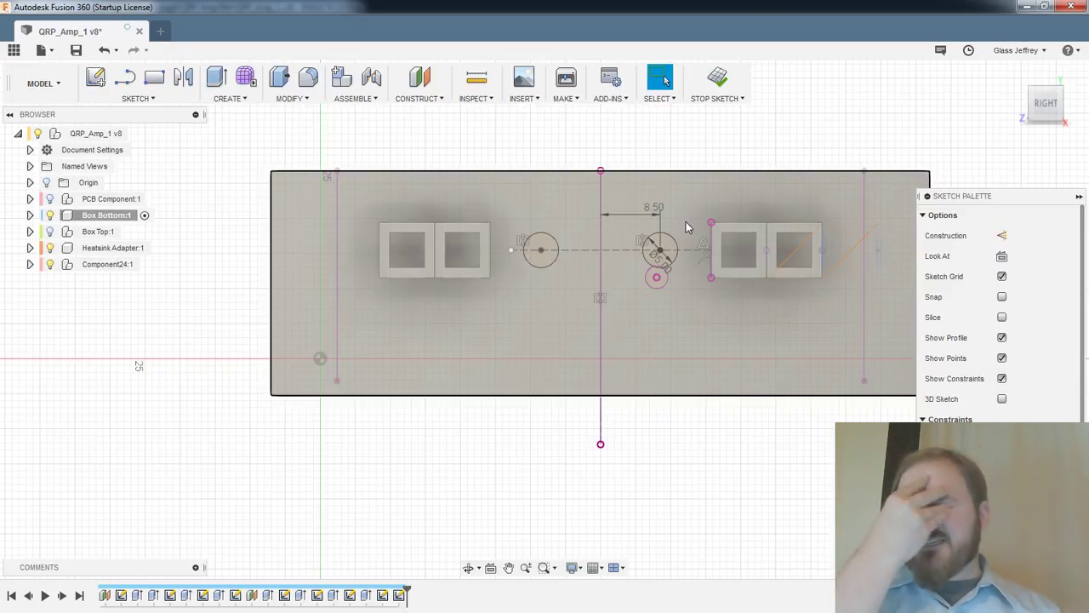
{"action": "scroll", "coordinate": [657, 245], "scroll_direction": "up", "scroll_amount": 2}
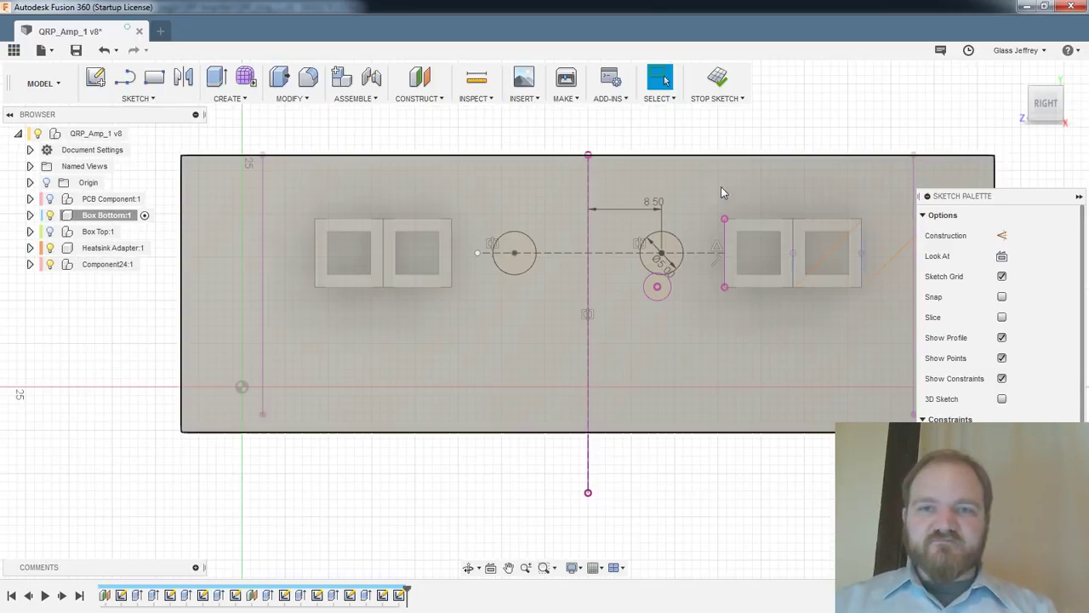
{"action": "middle_click_drag", "start_coordinate": [749, 195], "coordinate": [701, 180]}
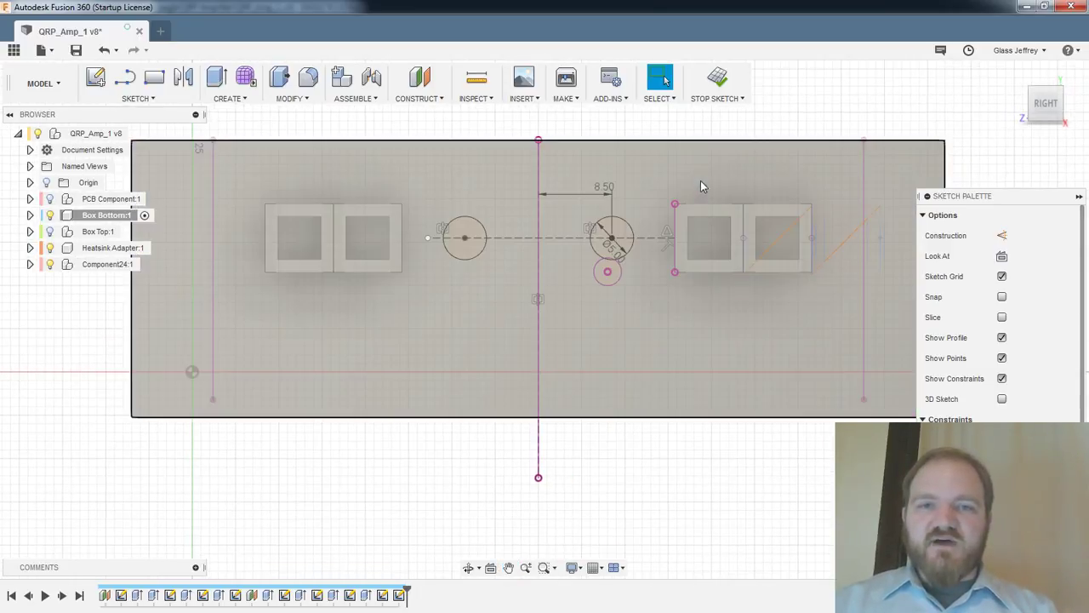
{"action": "key", "text": "p"}
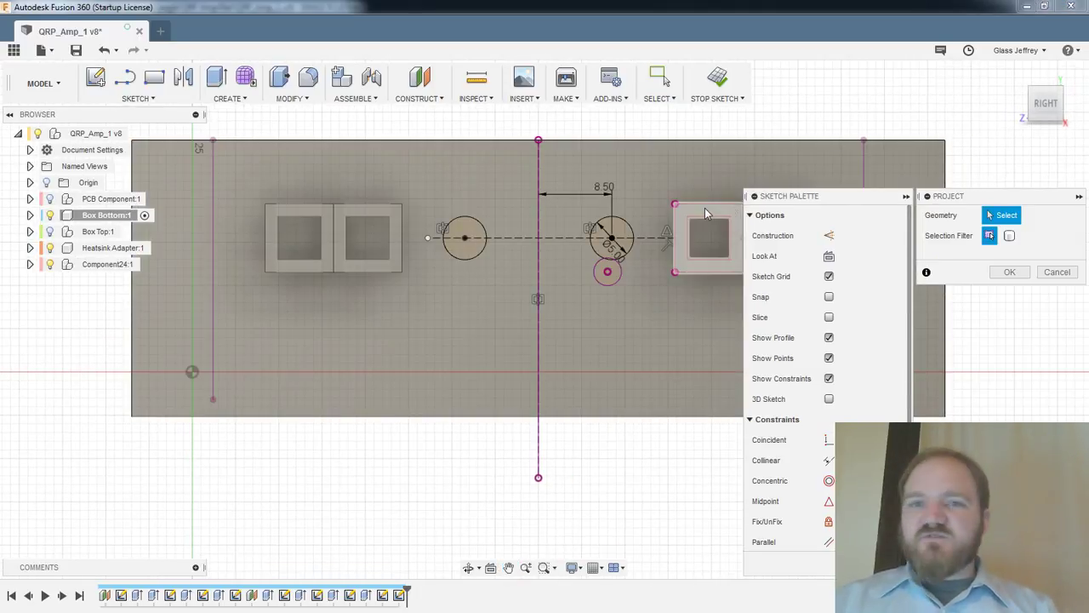
{"action": "middle_click_drag", "start_coordinate": [711, 174], "coordinate": [532, 158]}
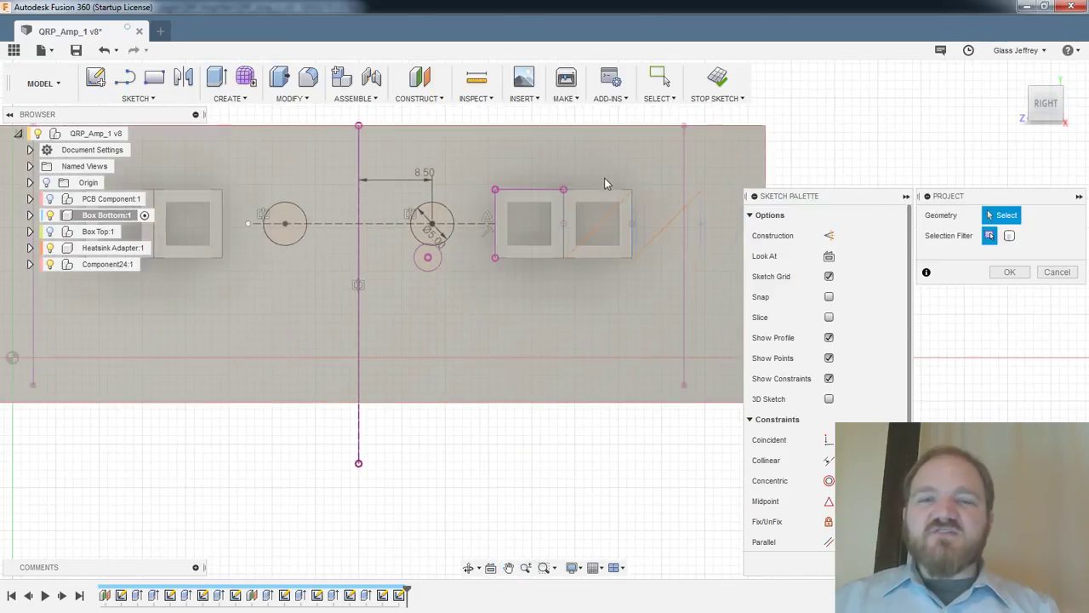
{"action": "left_click", "coordinate": [596, 190]}
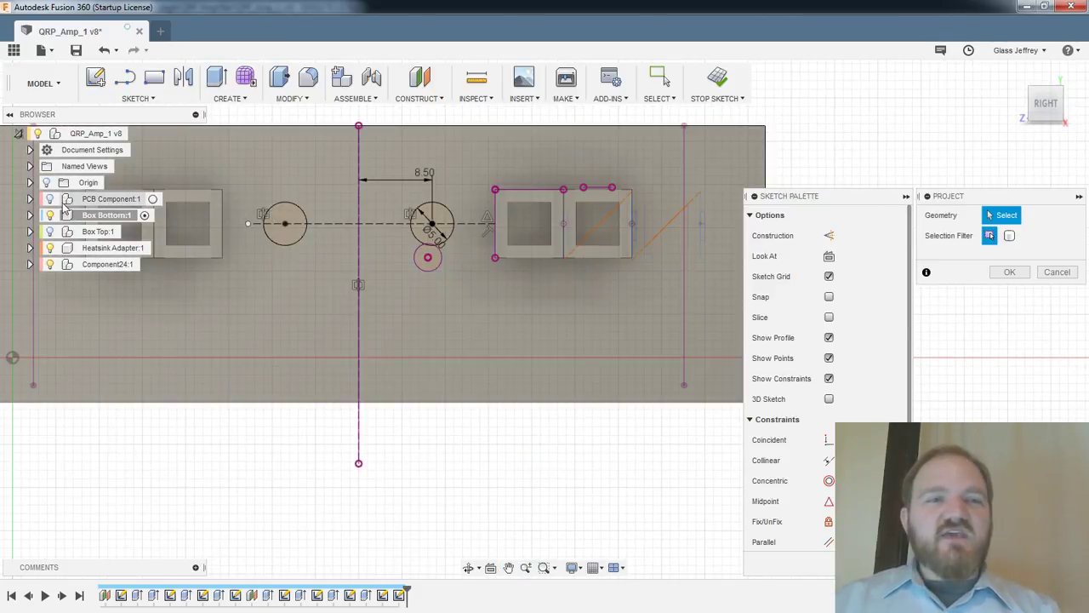
{"action": "scroll", "coordinate": [549, 183], "scroll_direction": "up", "scroll_amount": 3}
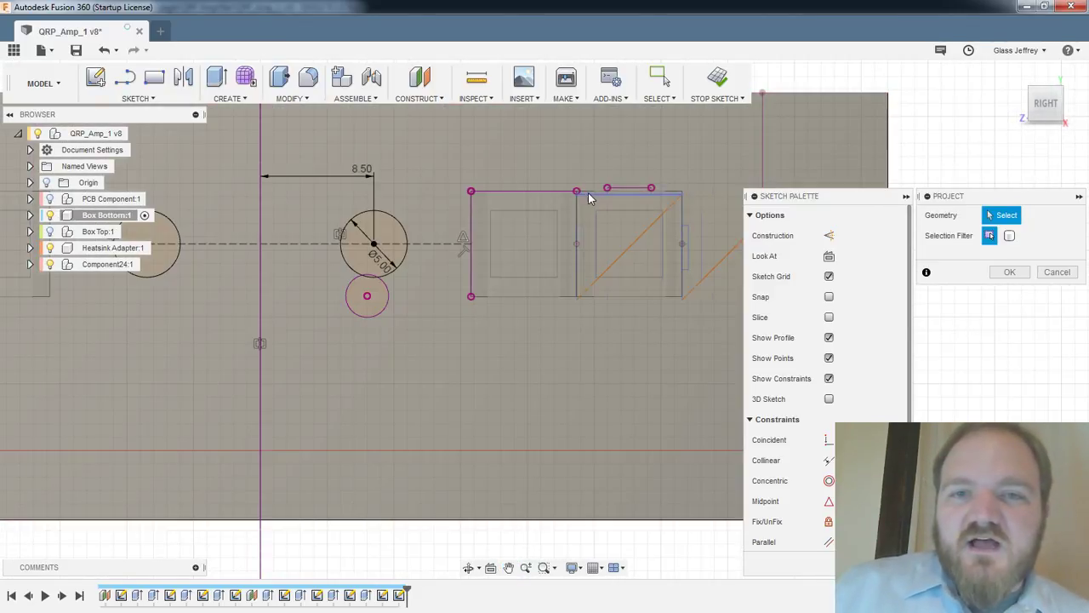
{"action": "left_click", "coordinate": [679, 213]}
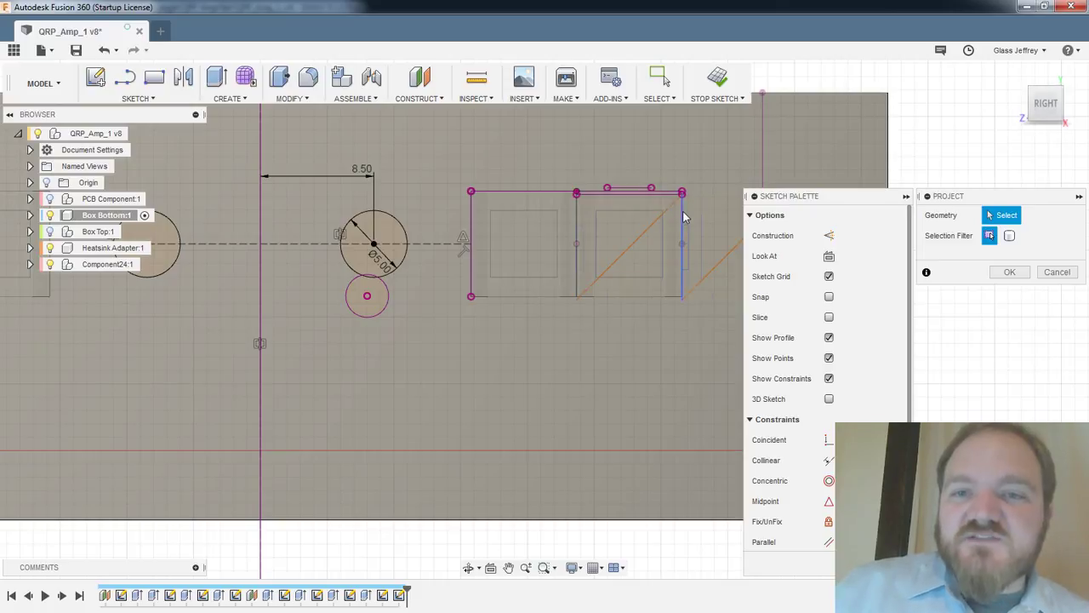
{"action": "left_click", "coordinate": [681, 228]}
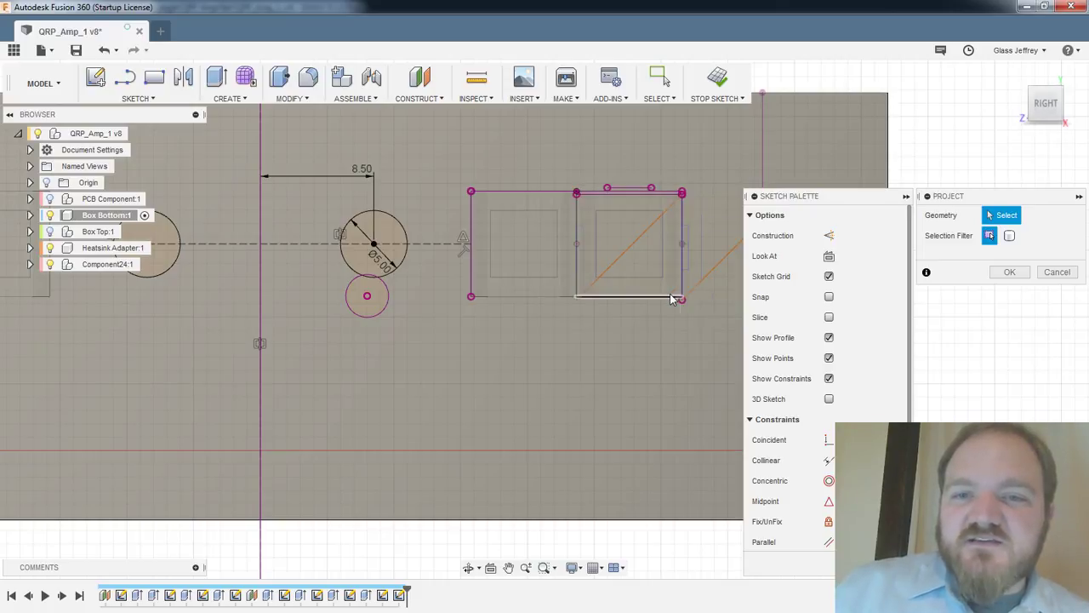
{"action": "left_click", "coordinate": [525, 297]}
Project the lower edge and both front faces of the left-hand connector pair into the sketch
{"action": "middle_click_drag", "start_coordinate": [462, 335], "coordinate": [767, 322]}
{"action": "left_click", "coordinate": [310, 284]}
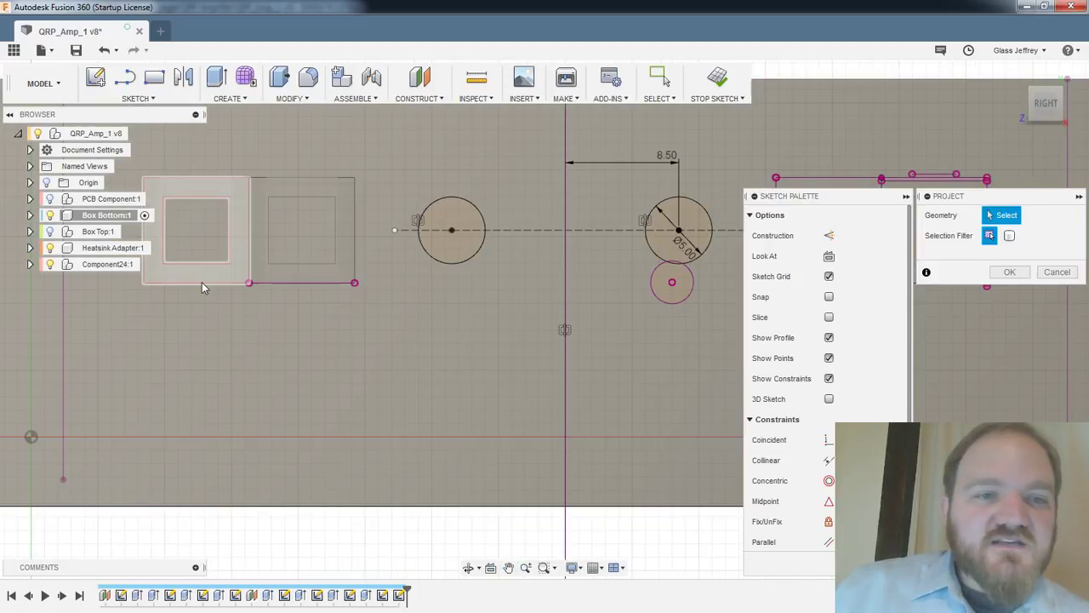
{"action": "left_click", "coordinate": [198, 274]}
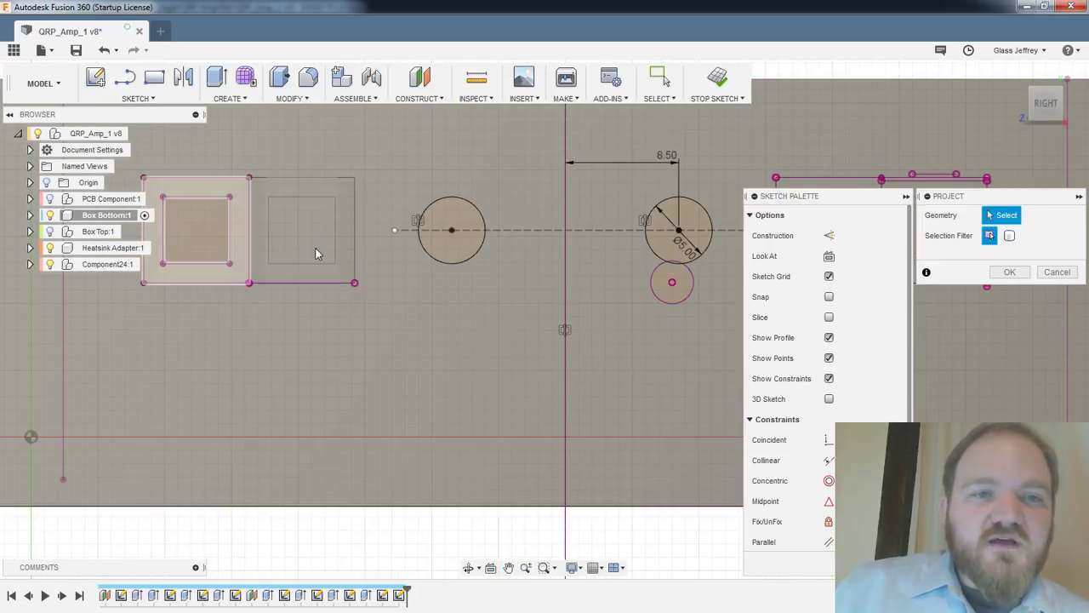
{"action": "left_click", "coordinate": [345, 204]}
{"action": "scroll", "coordinate": [381, 211], "scroll_direction": "down", "scroll_amount": 2}
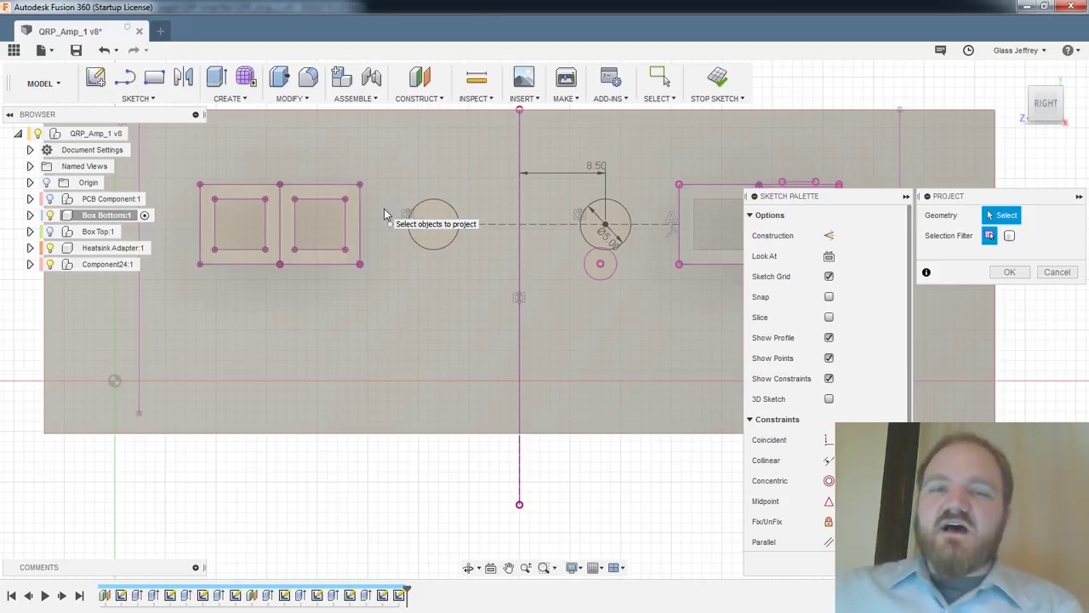
Examine how both connector pairs sit inside the enclosure's end wall, and finish the projection
{"action": "middle_click_drag", "start_coordinate": [367, 199], "coordinate": [655, 194], "text": "shift"}
{"action": "scroll", "coordinate": [600, 272], "scroll_direction": "down", "scroll_amount": 3}
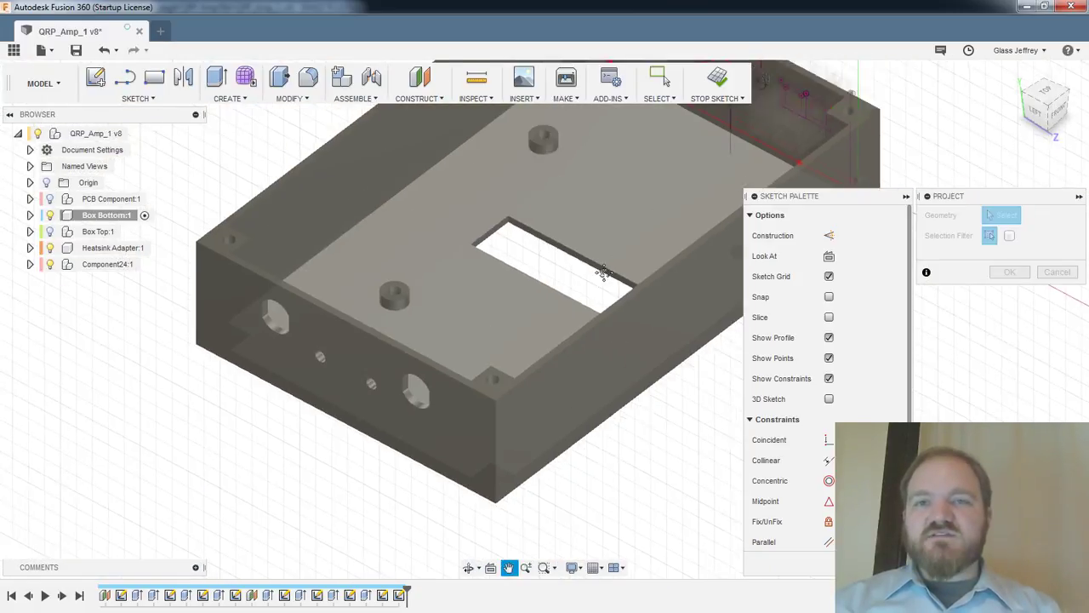
{"action": "middle_click_drag", "start_coordinate": [601, 272], "coordinate": [567, 348]}
{"action": "middle_click_drag", "start_coordinate": [604, 236], "coordinate": [513, 295]}
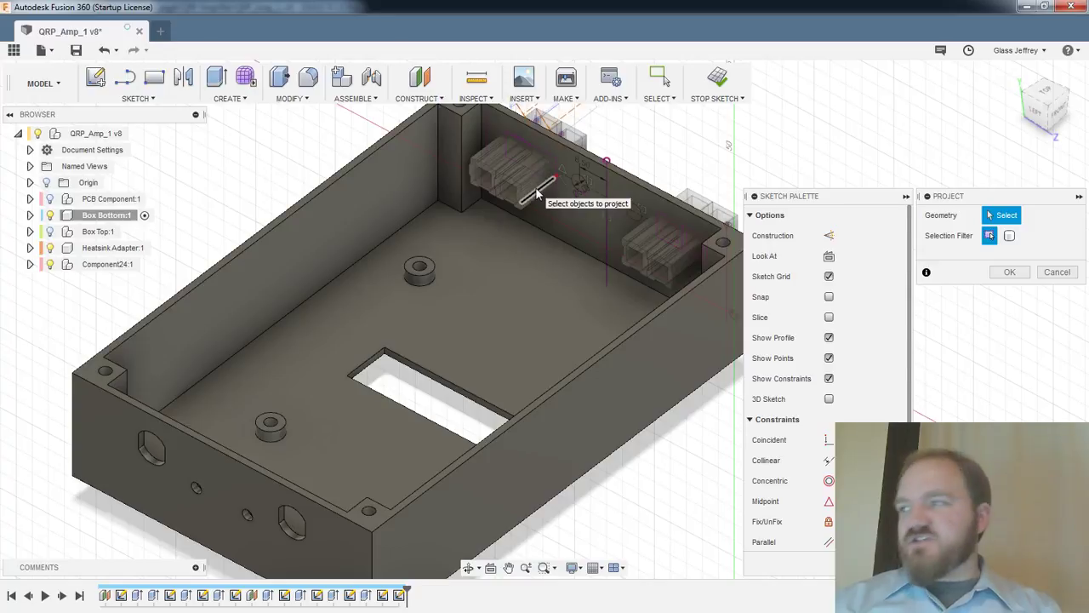
{"action": "left_click", "coordinate": [545, 202]}
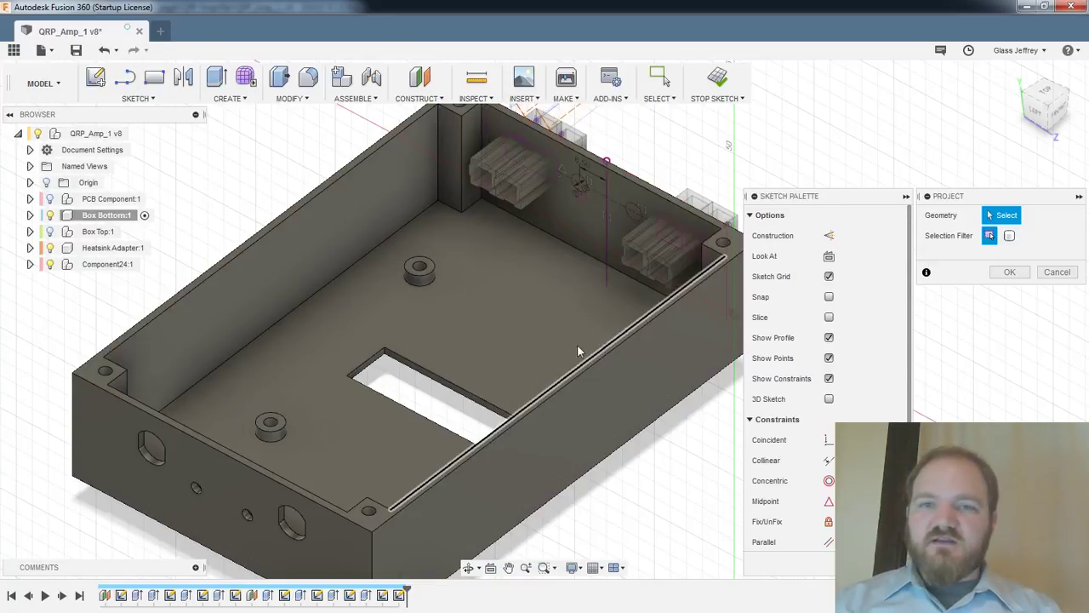
{"action": "mouse_move", "coordinate": [577, 343]}
{"action": "middle_mouse_down", "text": "shift"}
{"action": "mouse_move", "coordinate": [480, 335]}
{"action": "mouse_move", "coordinate": [425, 306]}
{"action": "mouse_move", "coordinate": [508, 243]}
{"action": "middle_mouse_up", "text": "shift"}
{"action": "scroll", "coordinate": [477, 260], "scroll_direction": "up", "scroll_amount": 3}
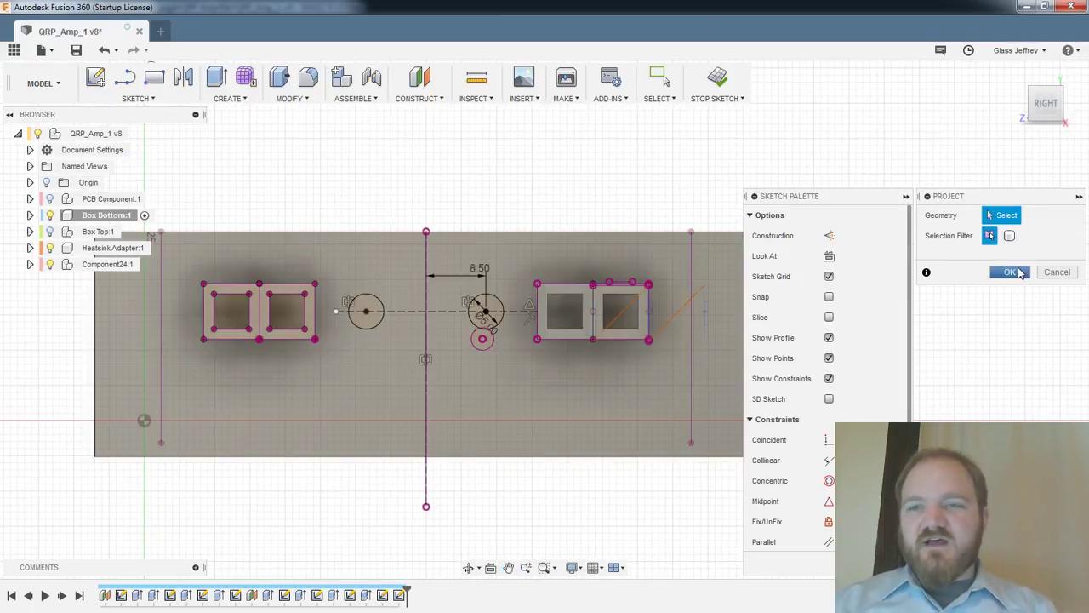
{"action": "left_click", "coordinate": [1010, 272]}
{"action": "middle_click_drag", "start_coordinate": [700, 269], "coordinate": [790, 236]}
{"action": "scroll", "coordinate": [774, 244], "scroll_direction": "up", "scroll_amount": 3}
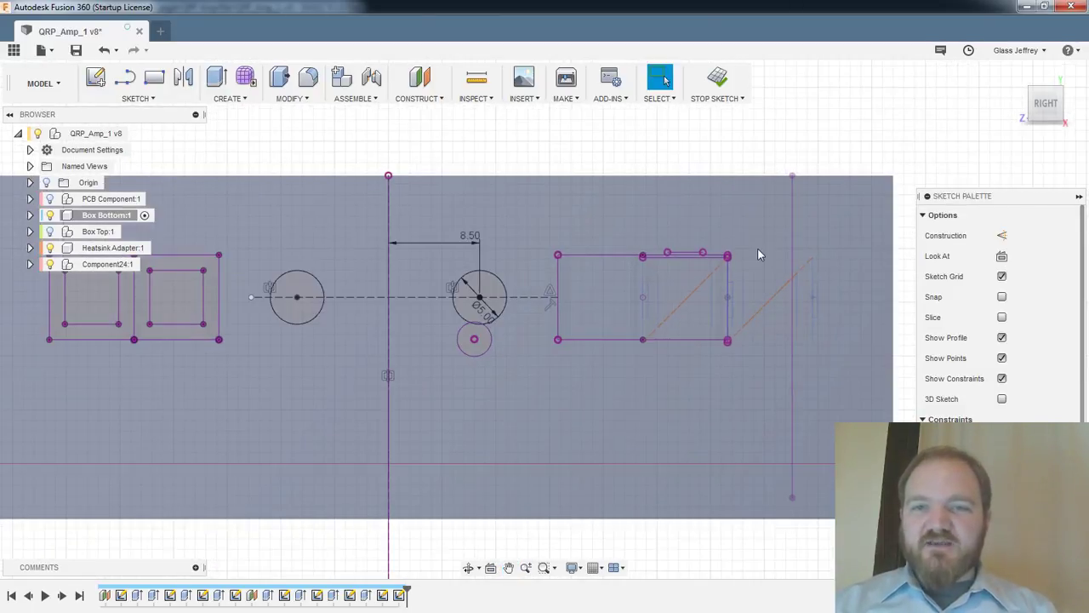
{"action": "middle_click_drag", "start_coordinate": [785, 198], "coordinate": [821, 184]}
{"action": "left_click", "coordinate": [717, 76]}
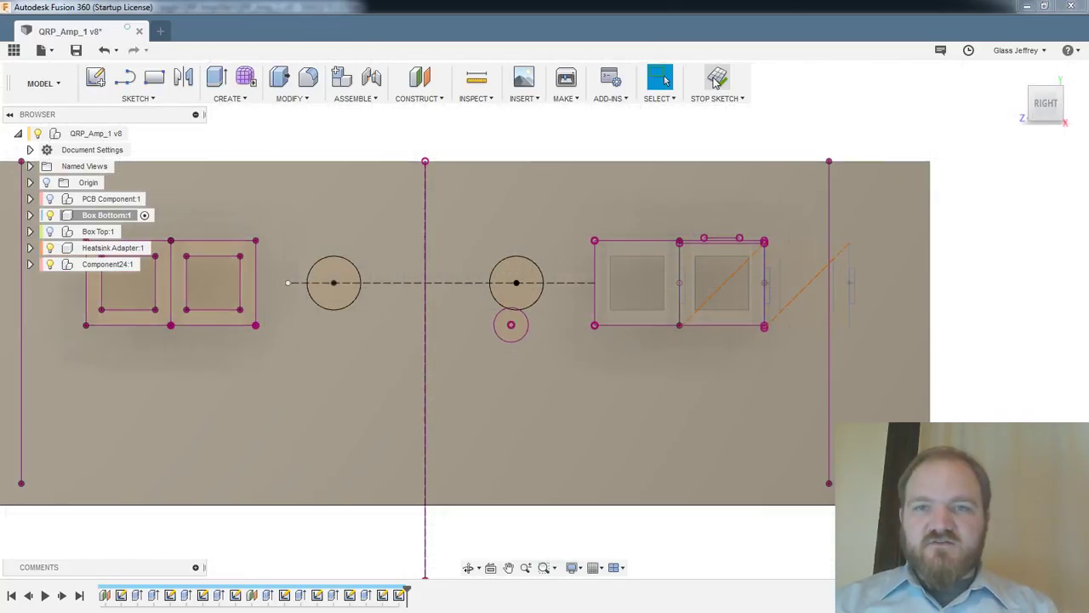
{"action": "double_click", "coordinate": [399, 594]}
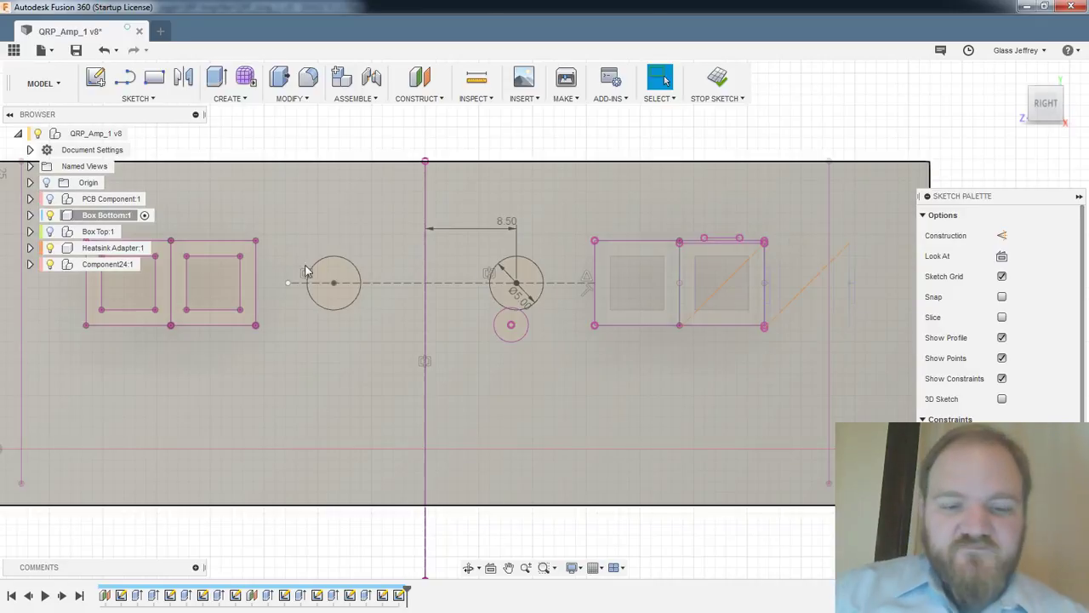
Draw a 15.8 x 7.9 mm rectangle over the right-hand connector pair's projected outline and a matching rectangle over the left-hand pair's outline
{"action": "key", "text": "r"}
{"action": "left_click", "coordinate": [594, 241]}
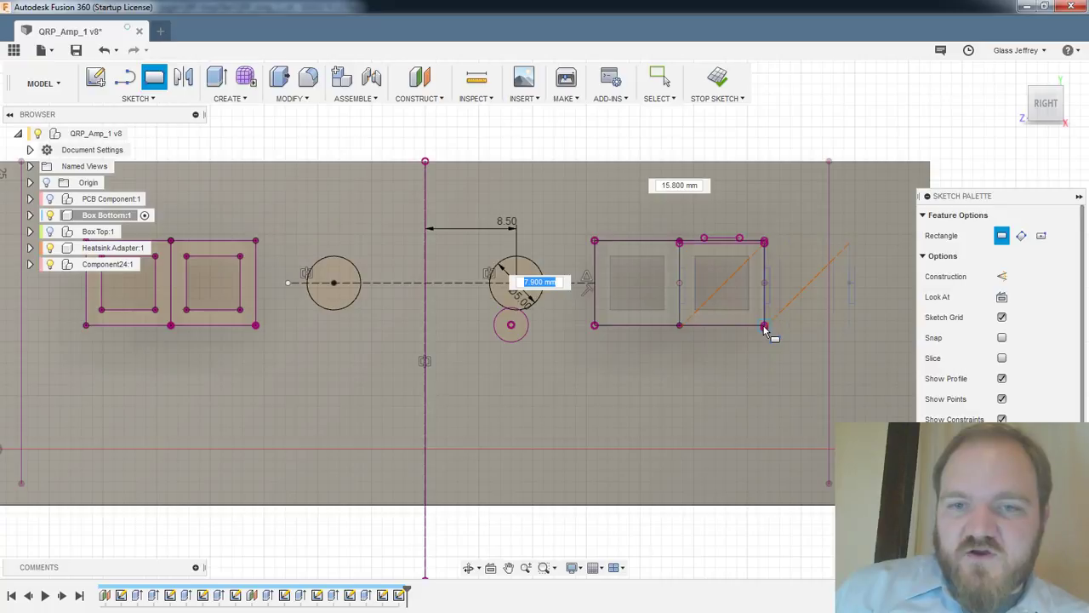
{"action": "left_click", "coordinate": [764, 326]}
{"action": "middle_click_drag", "start_coordinate": [472, 385], "coordinate": [584, 360]}
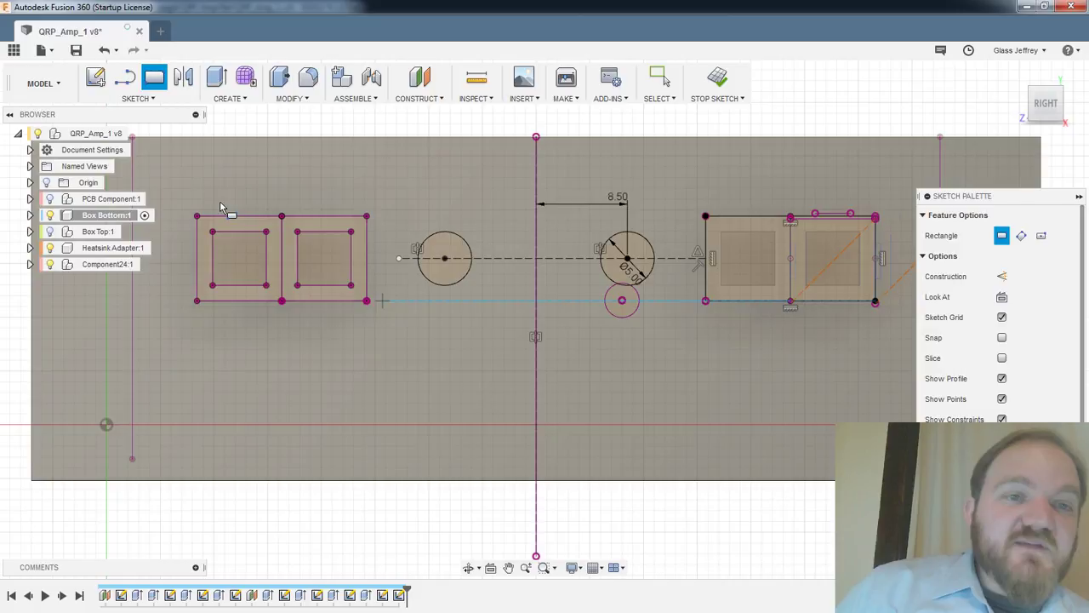
{"action": "key", "text": "Escape"}
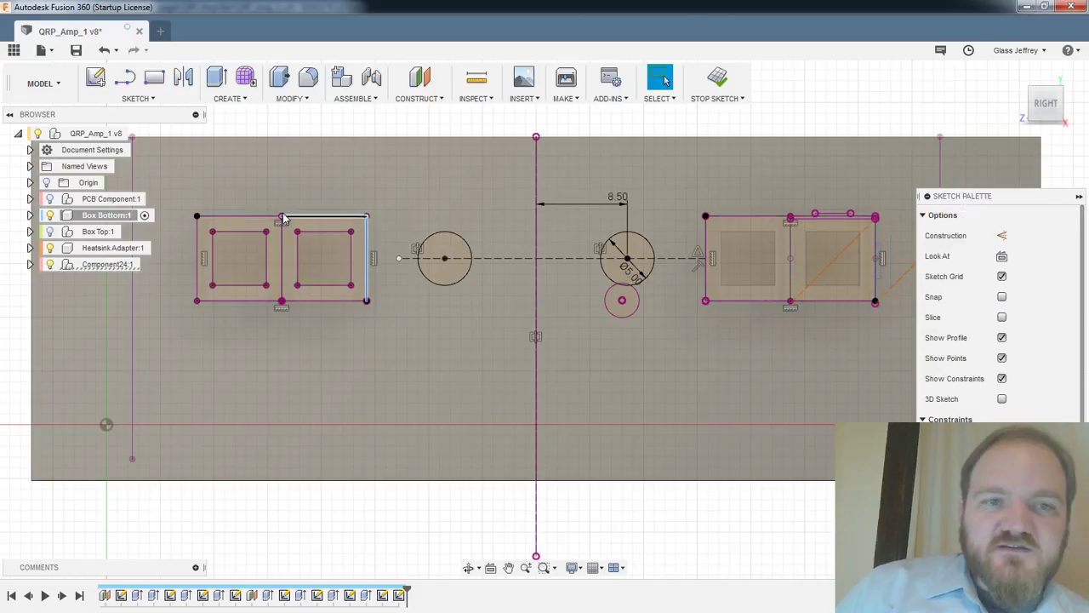
{"action": "left_click", "coordinate": [223, 295]}
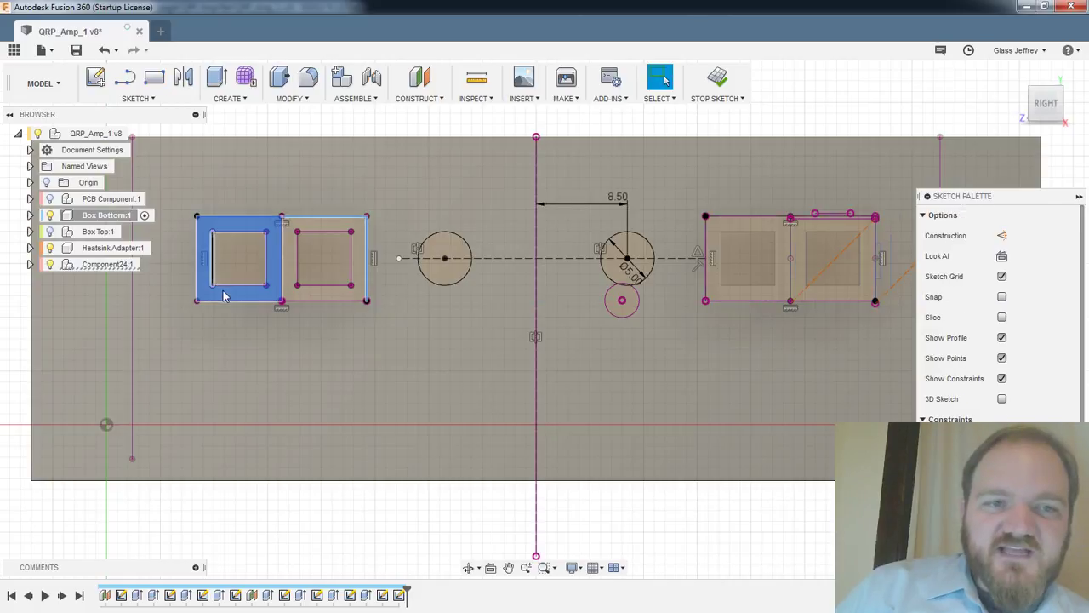
{"action": "left_click", "coordinate": [328, 170]}
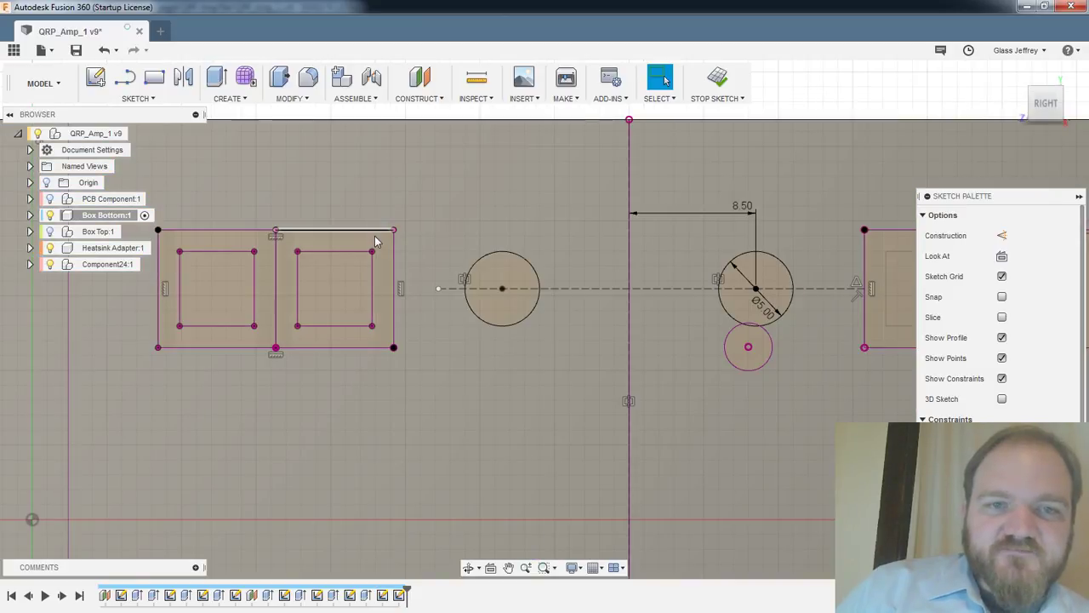
{"action": "left_click", "coordinate": [374, 233]}
{"action": "left_click", "coordinate": [396, 256], "text": "ctrl"}
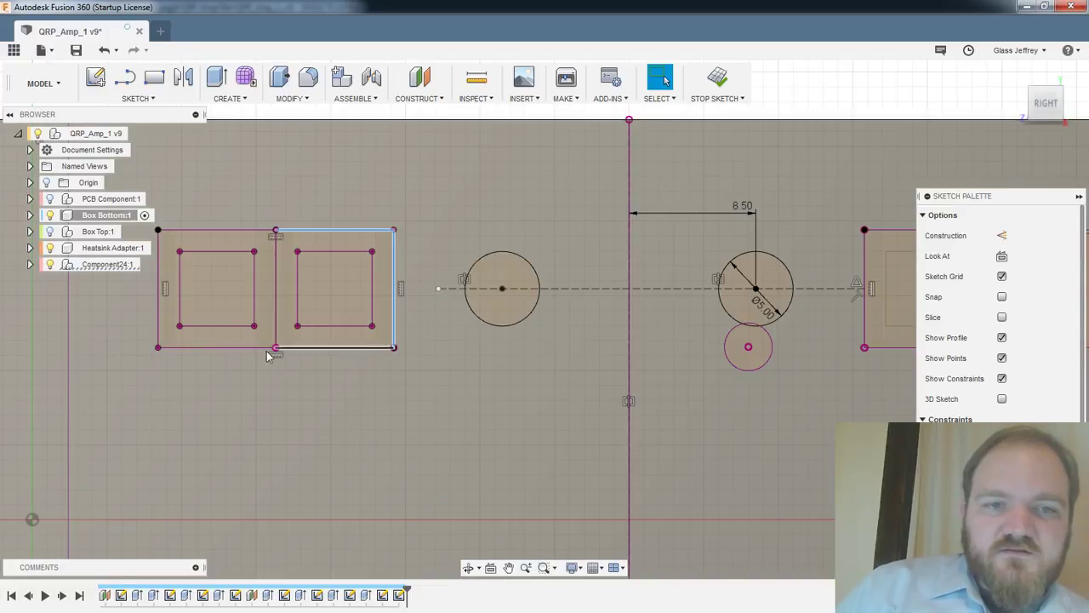
{"action": "left_click", "coordinate": [266, 349], "text": "shift"}
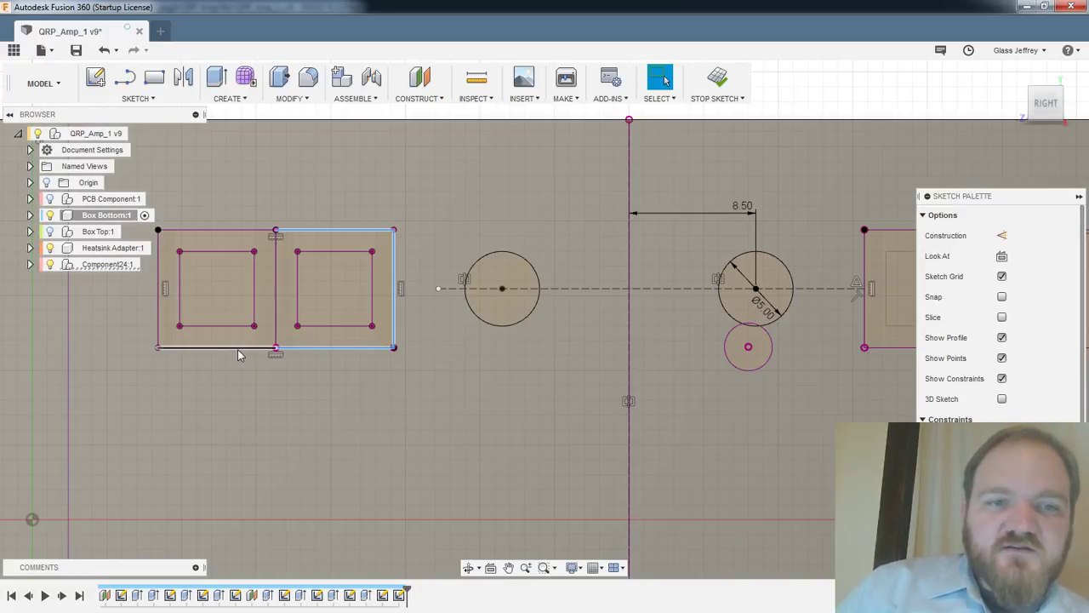
{"action": "left_click", "coordinate": [231, 348], "text": "shift"}
{"action": "left_click", "coordinate": [157, 302], "text": "shift"}
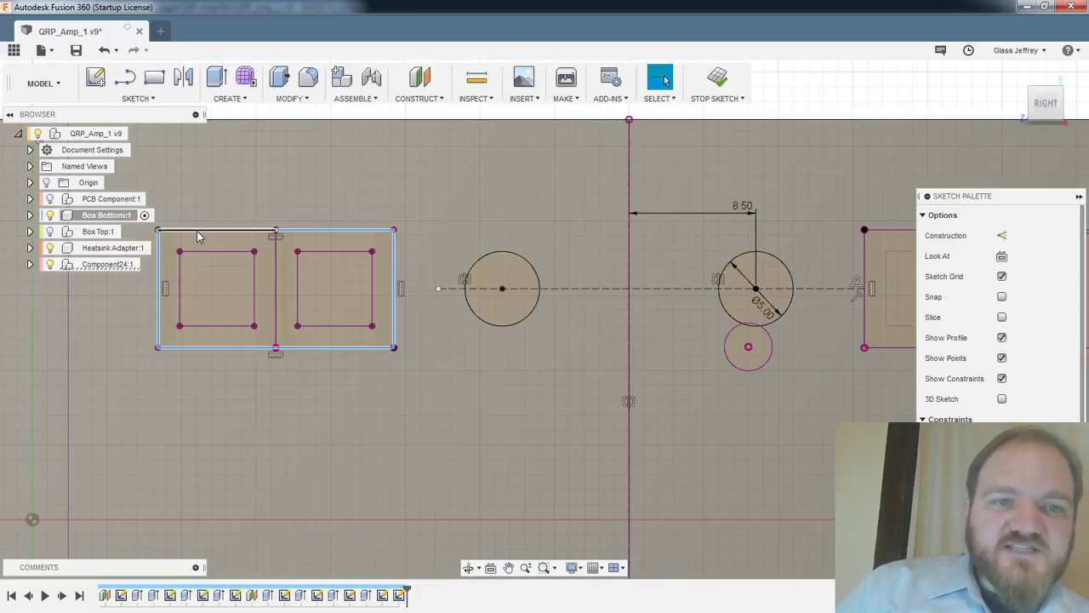
{"action": "left_click", "coordinate": [198, 231], "text": "shift"}
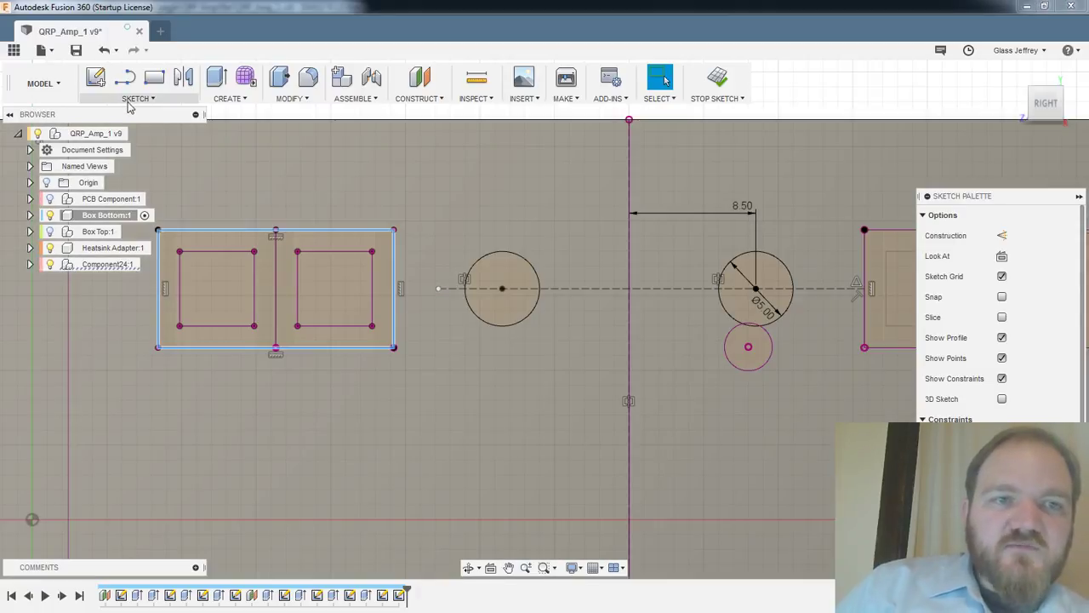
{"action": "left_click", "coordinate": [133, 97]}
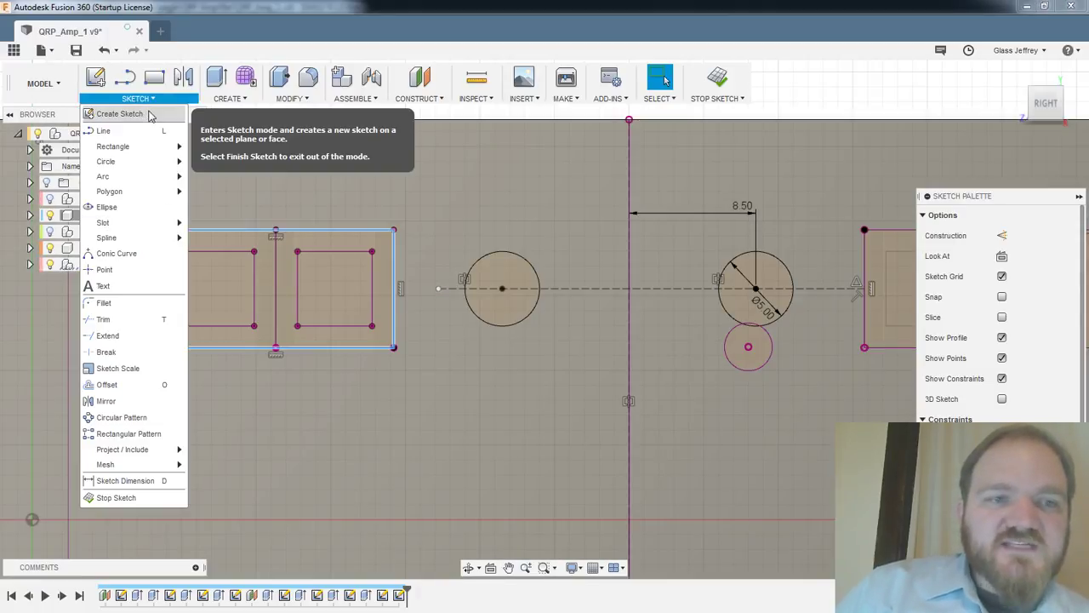
{"action": "left_click", "coordinate": [140, 388]}
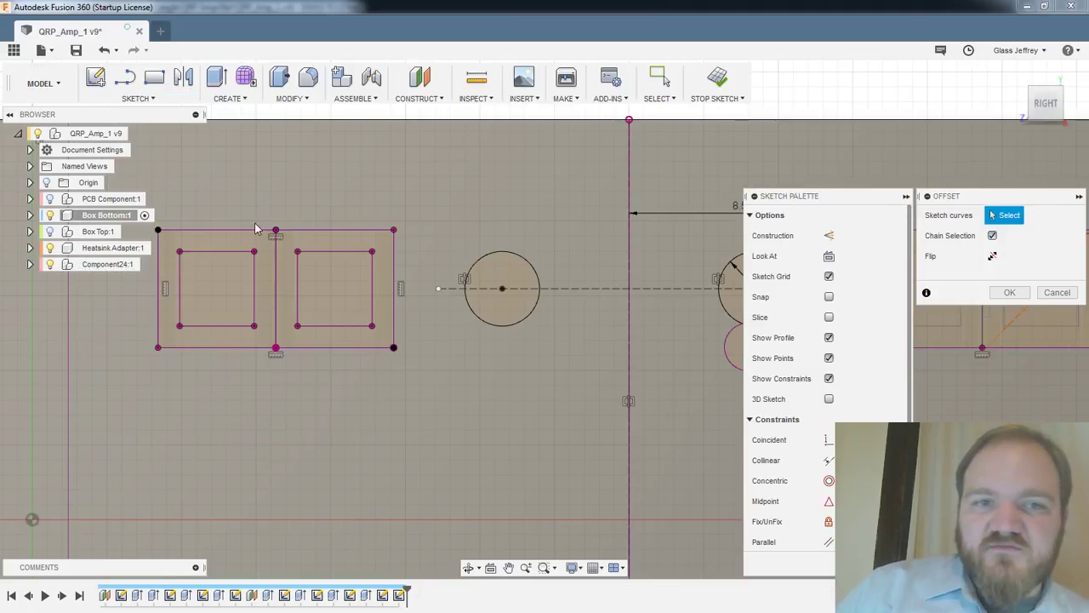
{"action": "left_click", "coordinate": [293, 233]}
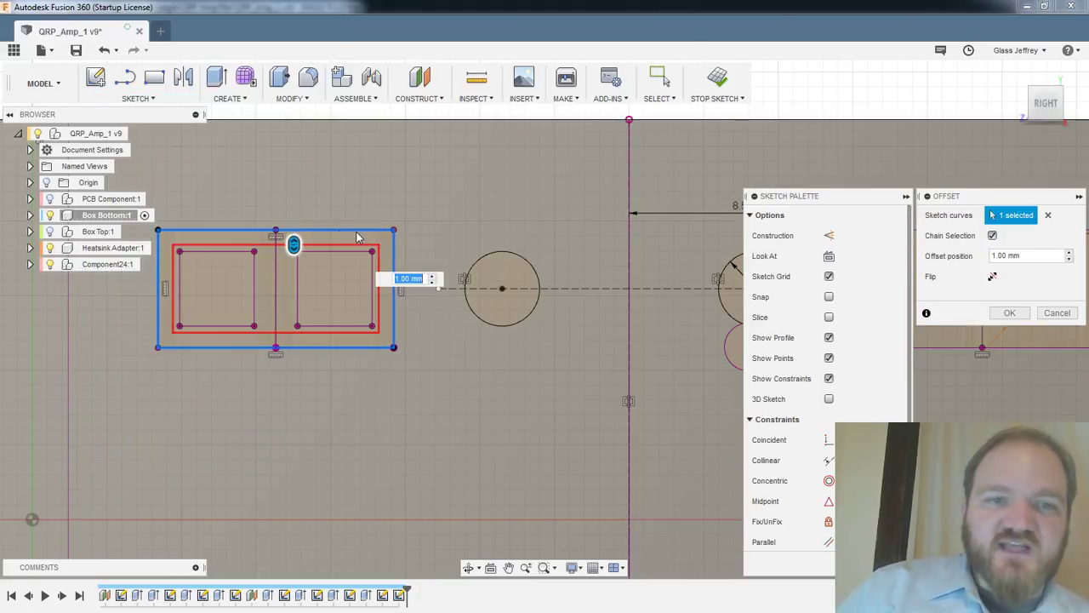
{"action": "left_click_drag", "start_coordinate": [1032, 254], "coordinate": [847, 249]}
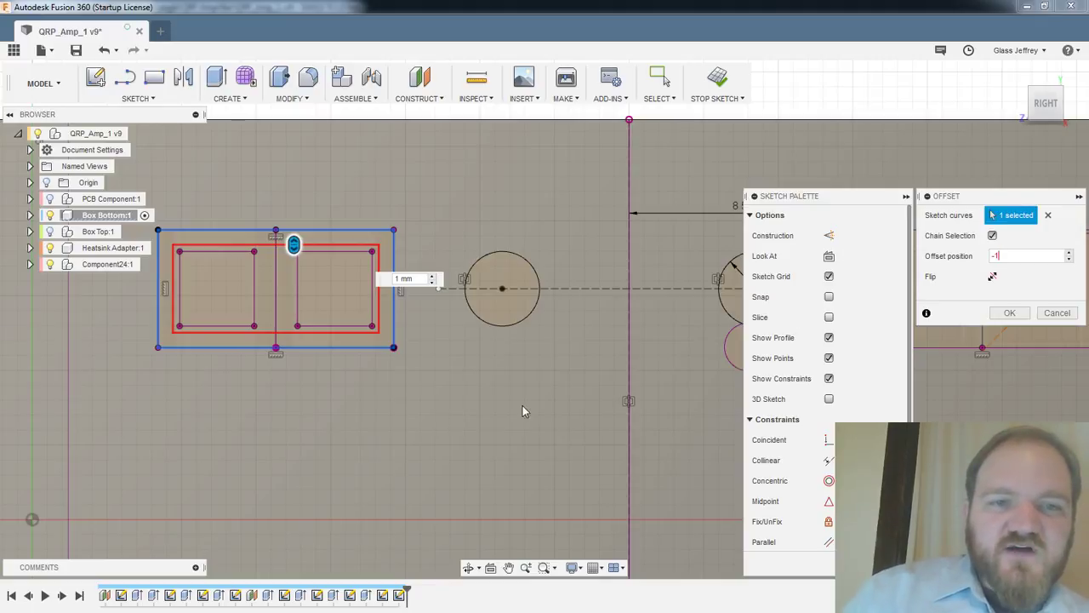
{"action": "middle_click_drag", "start_coordinate": [400, 399], "coordinate": [438, 390]}
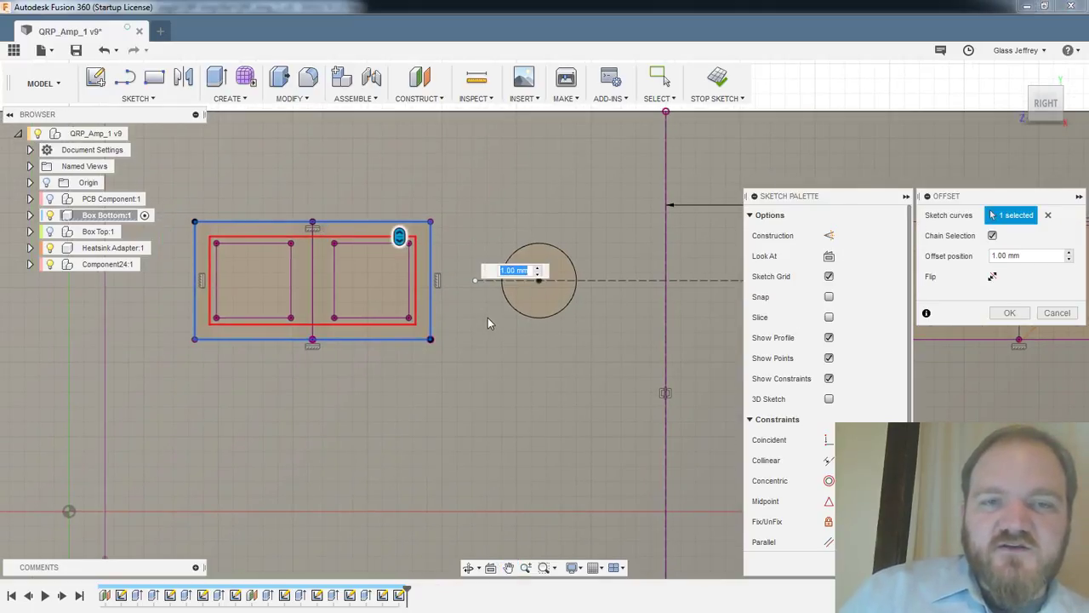
{"action": "key", "text": "Escape"}
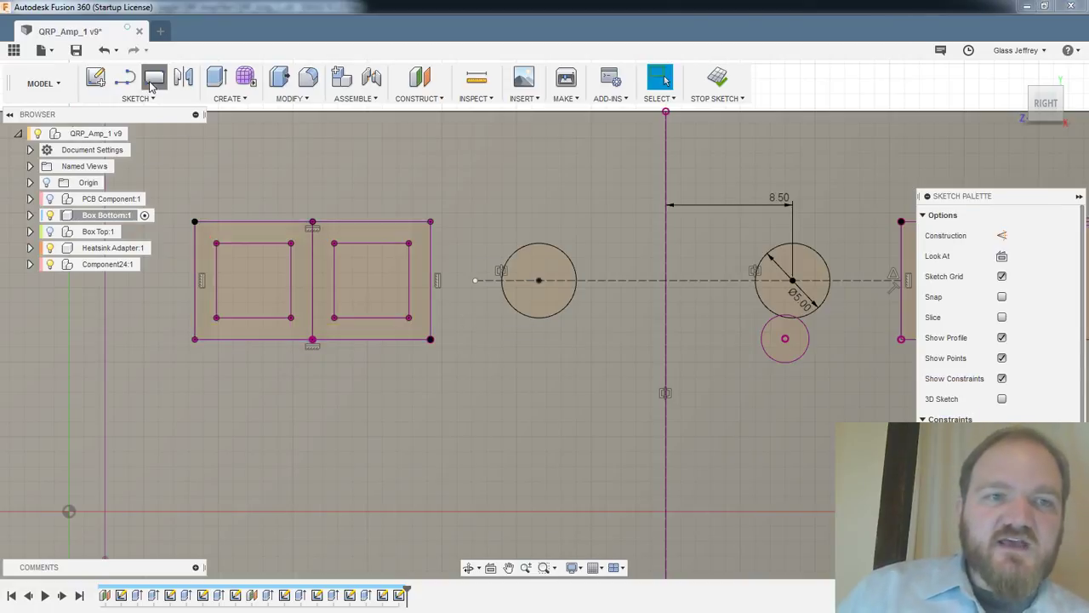
Draw a slightly larger two-point rectangle around the left-hand connector pair's outline
{"action": "left_click", "coordinate": [154, 79]}
{"action": "left_click", "coordinate": [179, 206]}
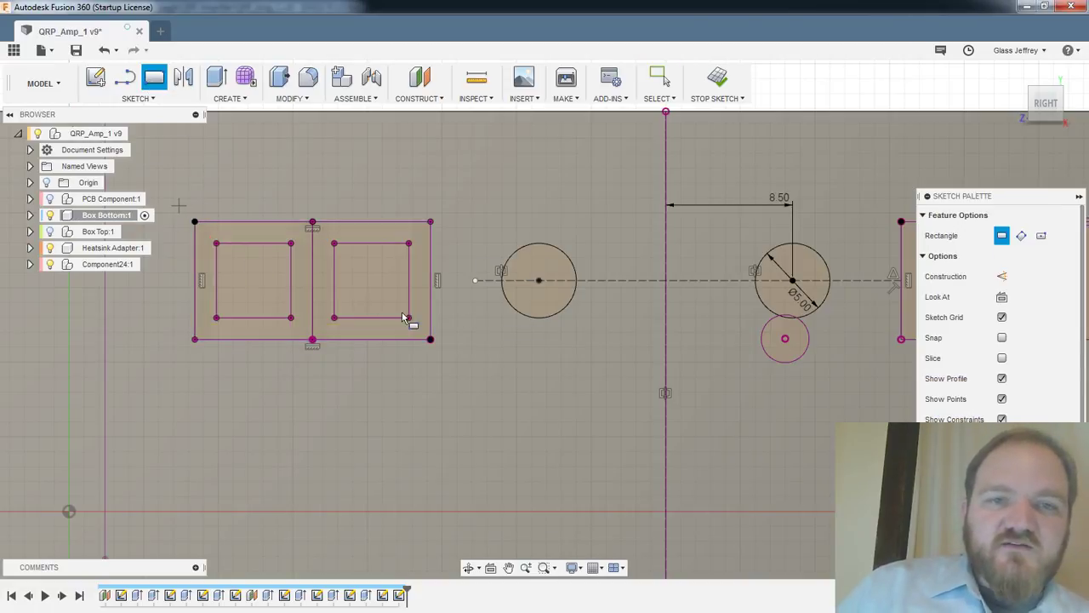
{"action": "left_click", "coordinate": [450, 370]}
{"action": "key", "text": "Escape"}
Dimension the clearance between the new rectangle and the left-hand pair's outline to 0.3 mm along the right side and the top
{"action": "scroll", "coordinate": [396, 275], "scroll_direction": "up", "scroll_amount": 3}
{"action": "middle_click_drag", "start_coordinate": [397, 275], "coordinate": [606, 268]}
{"action": "left_click", "coordinate": [605, 245]}
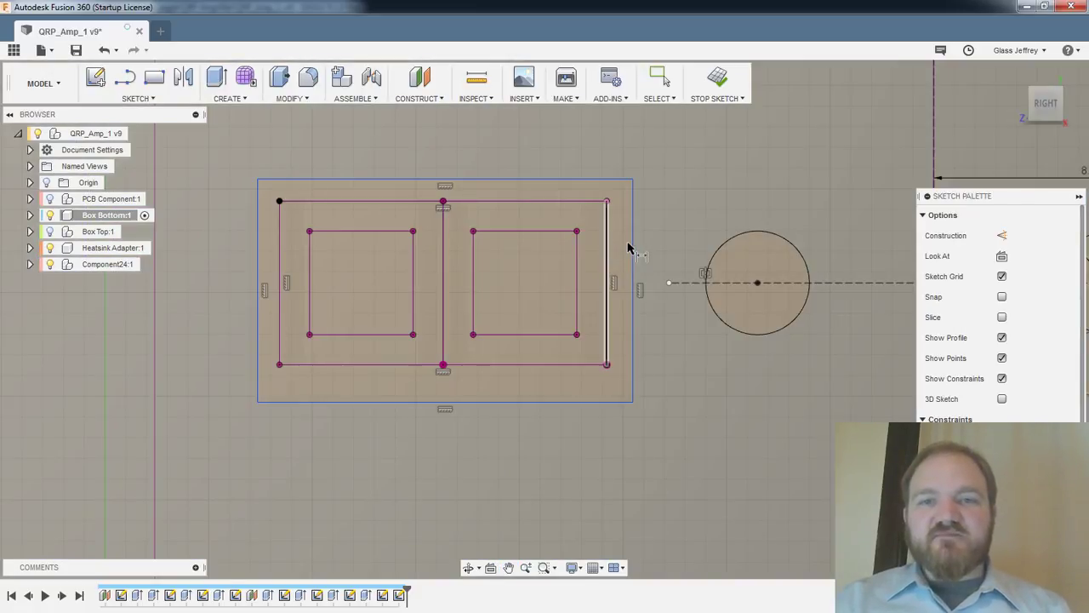
{"action": "left_click", "coordinate": [621, 159]}
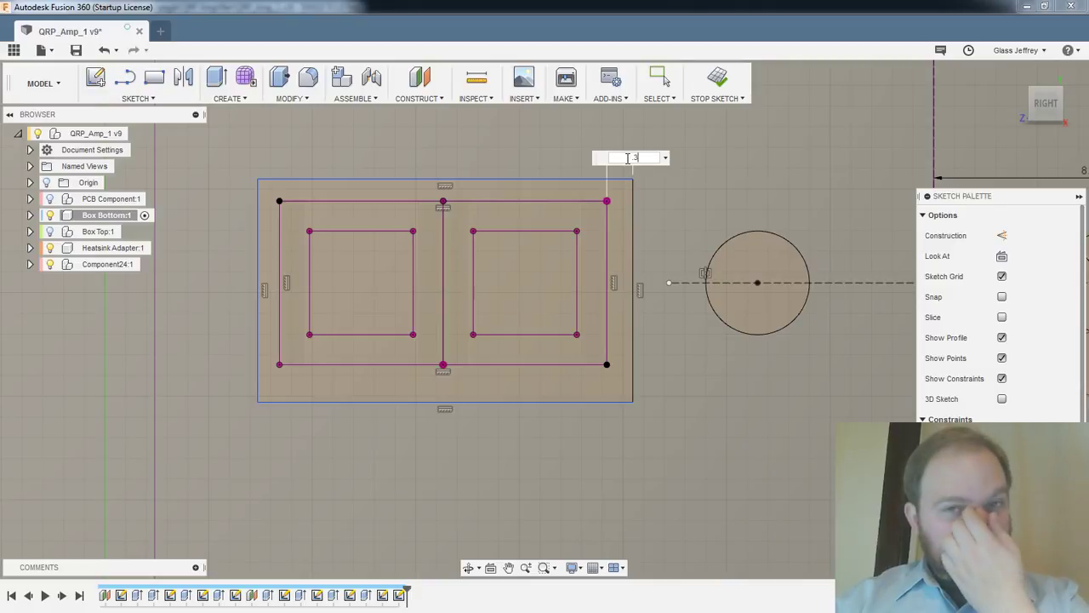
{"action": "key", "text": "Return"}
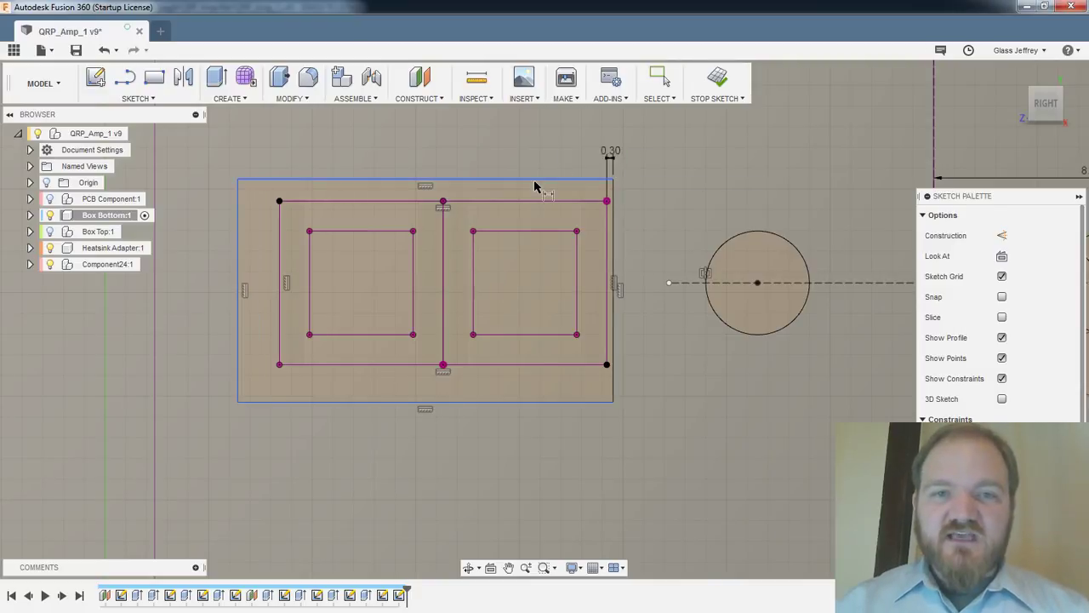
{"action": "left_click", "coordinate": [541, 201]}
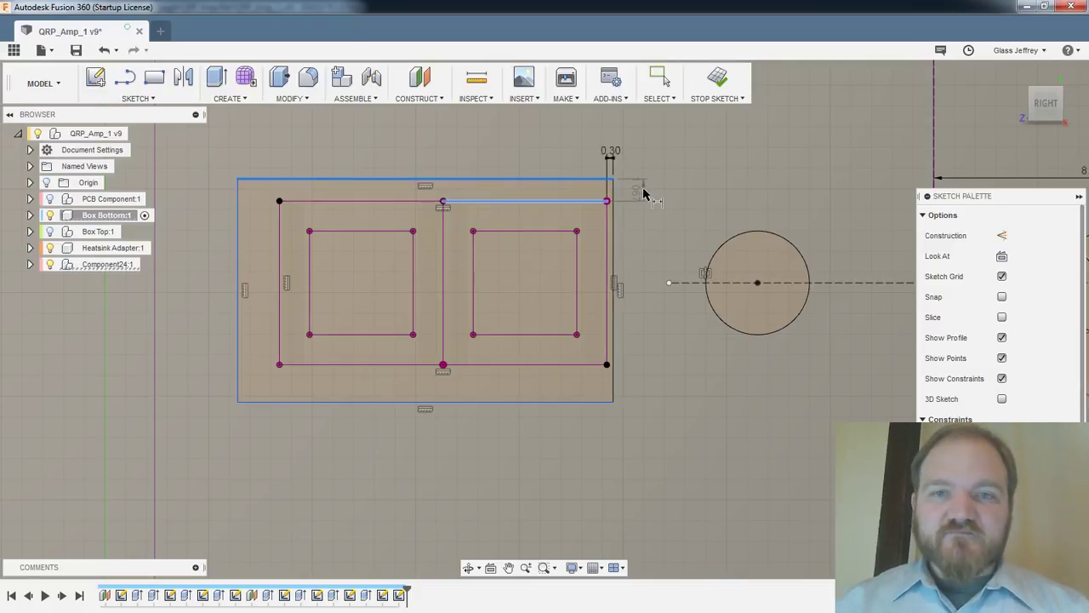
{"action": "left_click", "coordinate": [644, 194]}
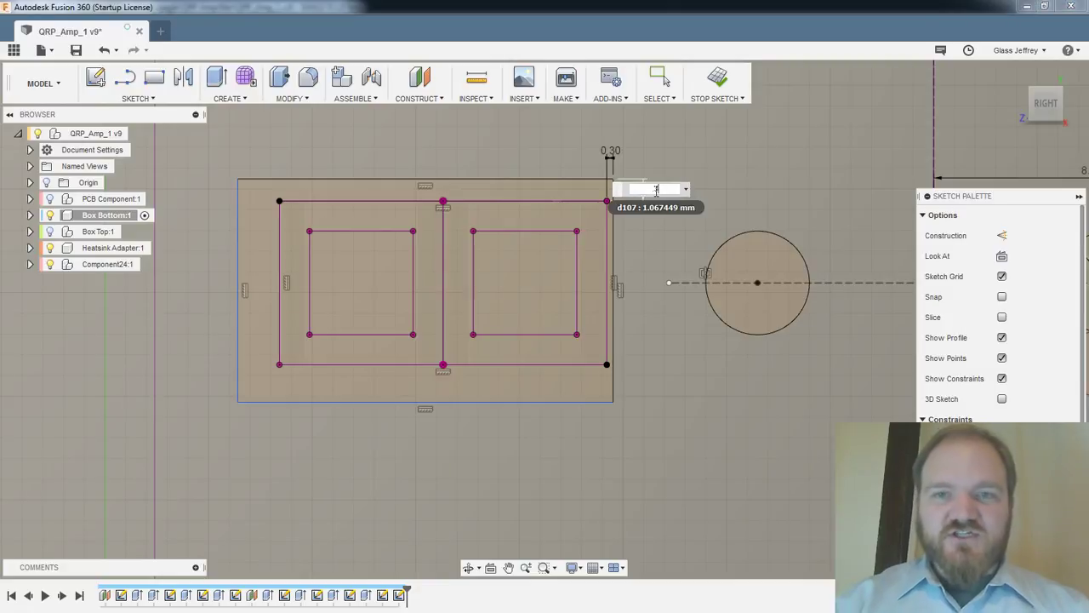
{"action": "type", "text": ".3"}
{"action": "key", "text": "Return"}
Dimension the rectangle's left clearance and link both it and the top clearance to the right side's 0.30 mm dimension
{"action": "left_click", "coordinate": [279, 271]}
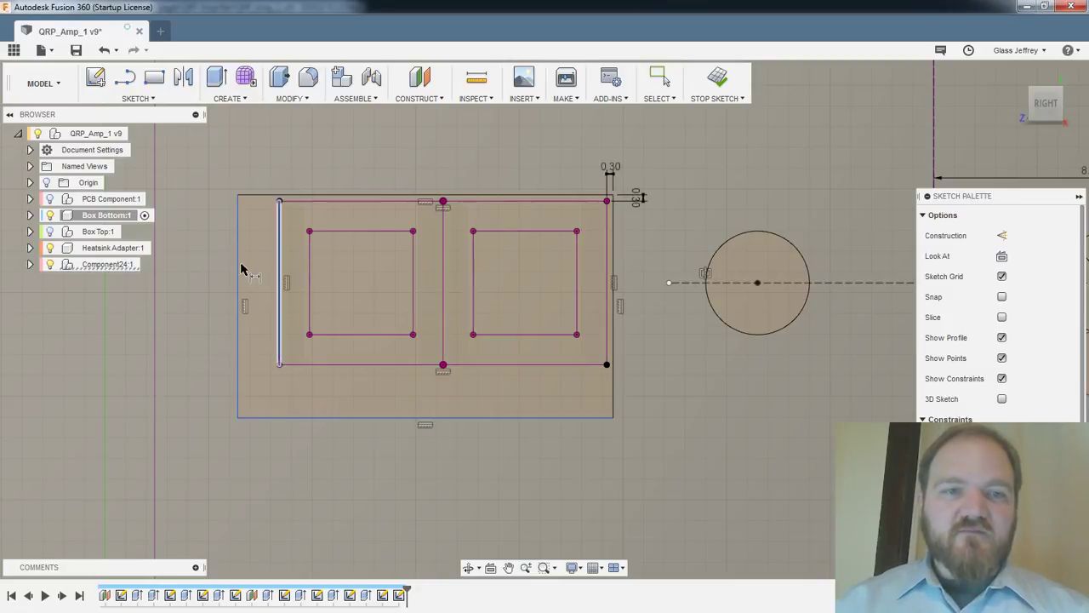
{"action": "left_click", "coordinate": [221, 267]}
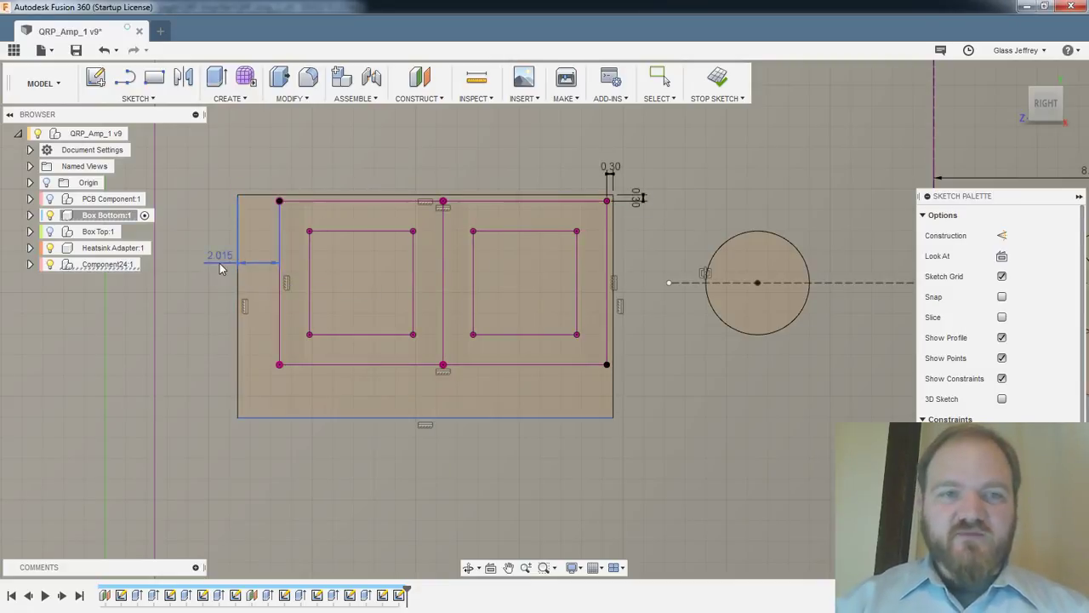
{"action": "type", "text": ".3"}
{"action": "key", "text": "Return"}
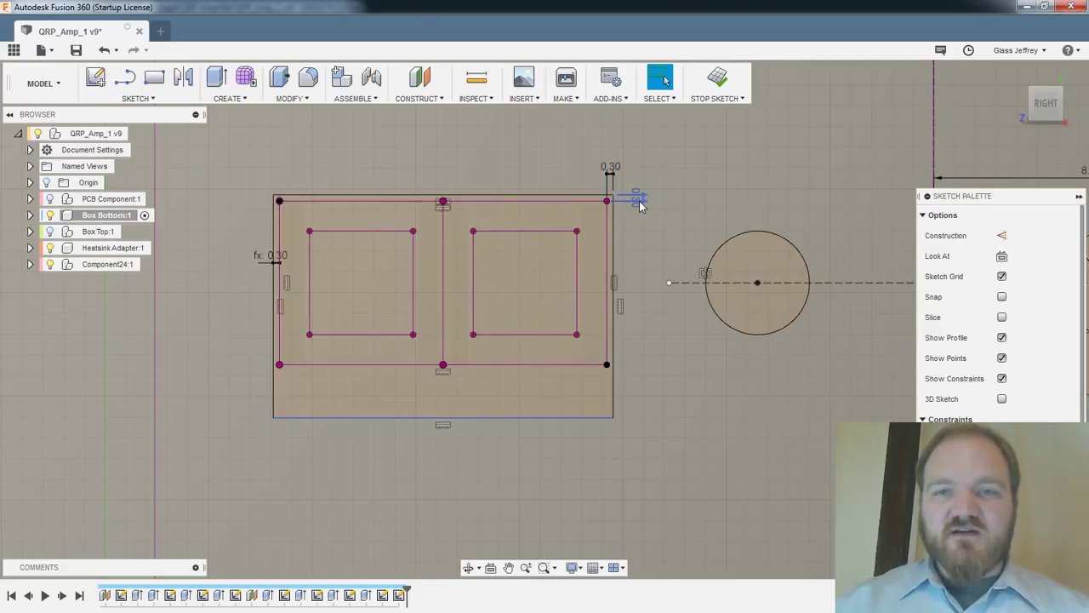
{"action": "double_click", "coordinate": [638, 198]}
{"action": "key", "text": "Return"}
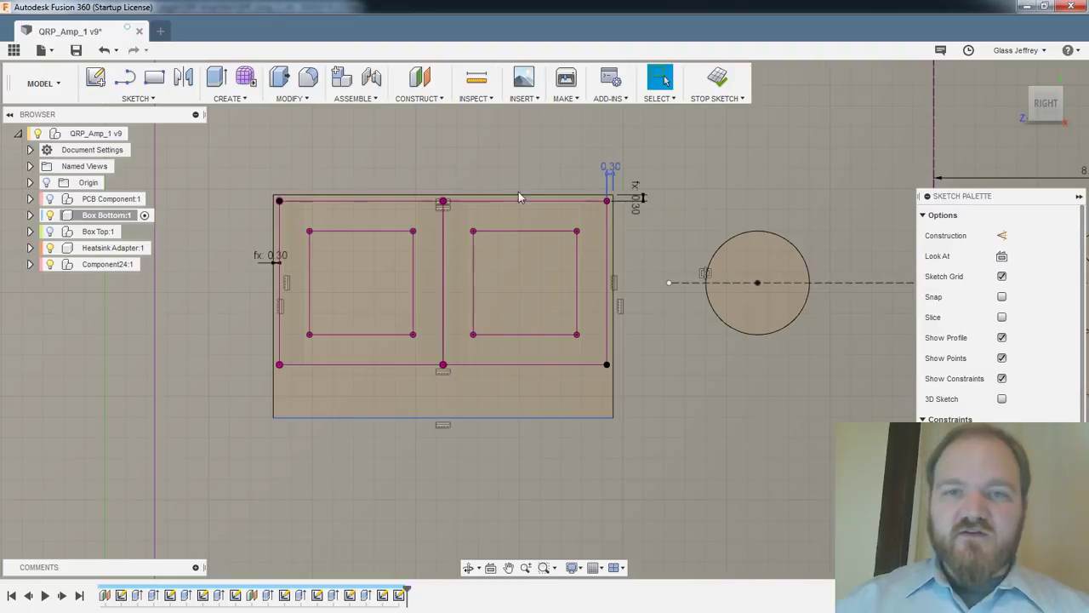
Dimension the clearance below the left-hand pair's outline, linked to the existing 0.30 mm clearance dimension
{"action": "left_click", "coordinate": [591, 416]}
{"action": "left_click", "coordinate": [632, 396]}
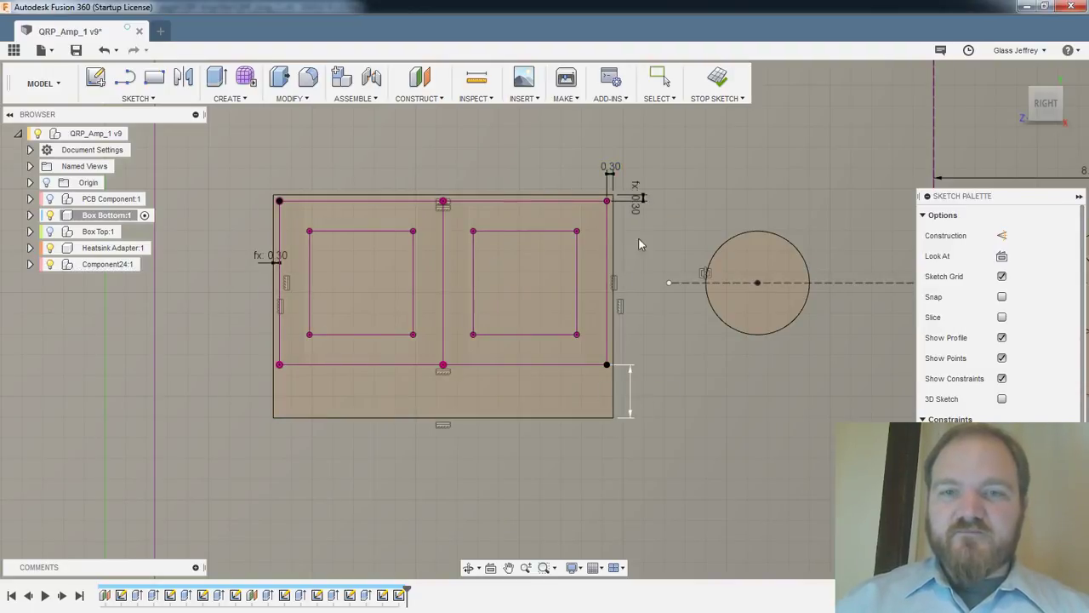
{"action": "key", "text": "Return"}
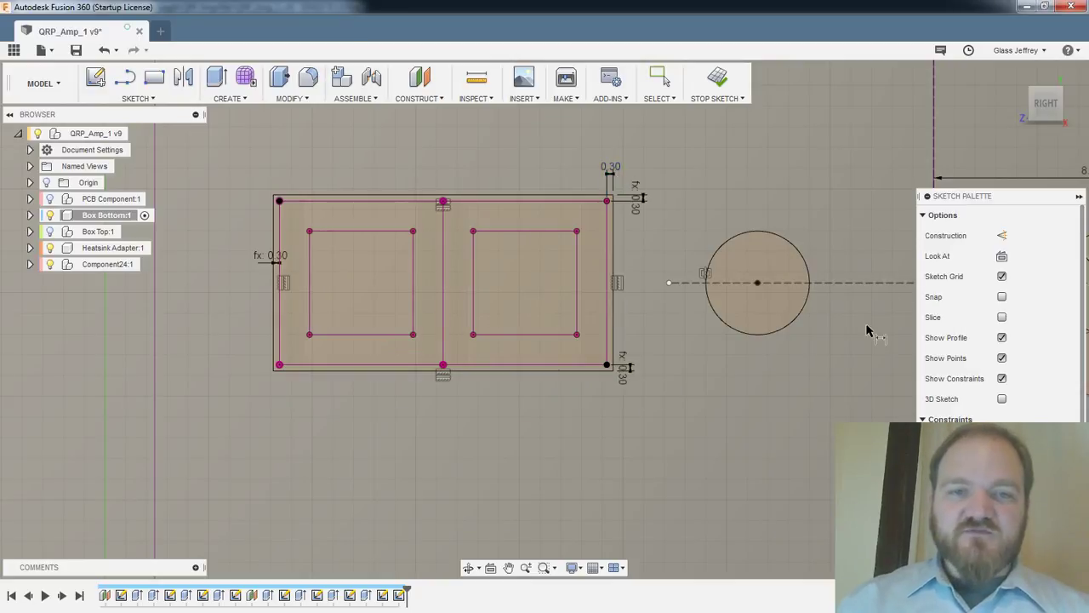
Draw a slightly larger two-point rectangle around the right-hand connector pair's outline
{"action": "scroll", "coordinate": [706, 332], "scroll_direction": "down", "scroll_amount": 2}
{"action": "middle_click_drag", "start_coordinate": [668, 334], "coordinate": [425, 331]}
{"action": "middle_click_drag", "start_coordinate": [619, 319], "coordinate": [407, 312]}
{"action": "scroll", "coordinate": [762, 234], "scroll_direction": "up", "scroll_amount": 2}
{"action": "key", "text": "r"}
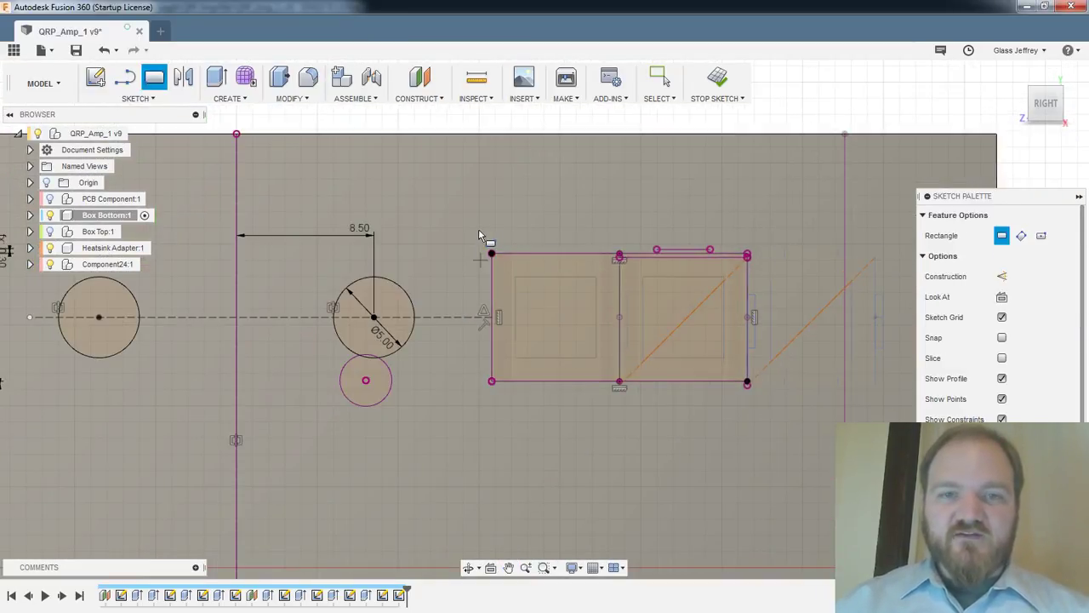
{"action": "left_click", "coordinate": [778, 408]}
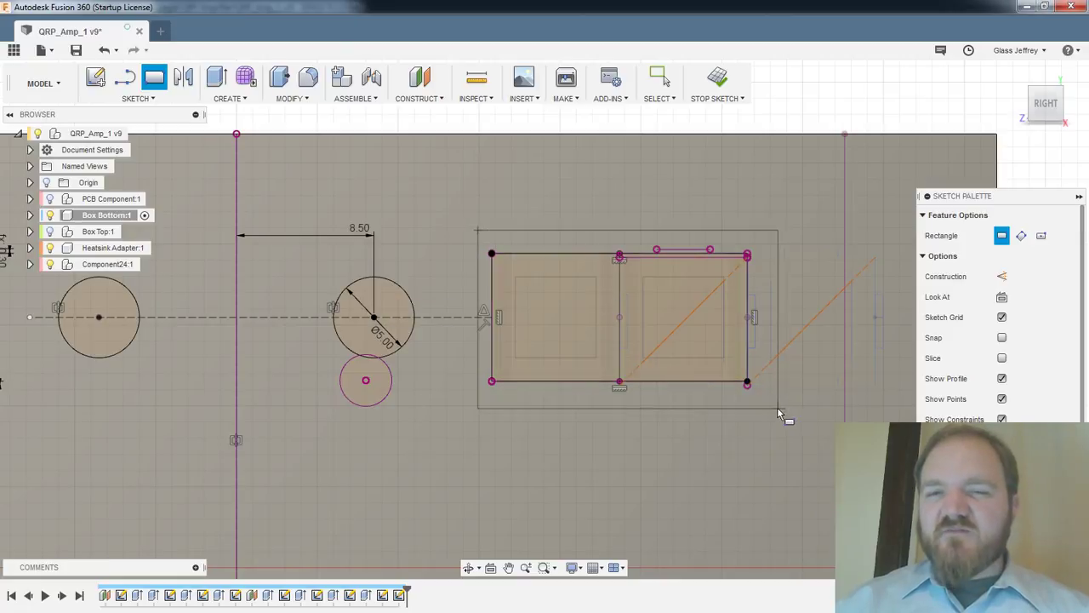
{"action": "scroll", "coordinate": [762, 343], "scroll_direction": "up", "scroll_amount": 2}
{"action": "key", "text": "Escape"}
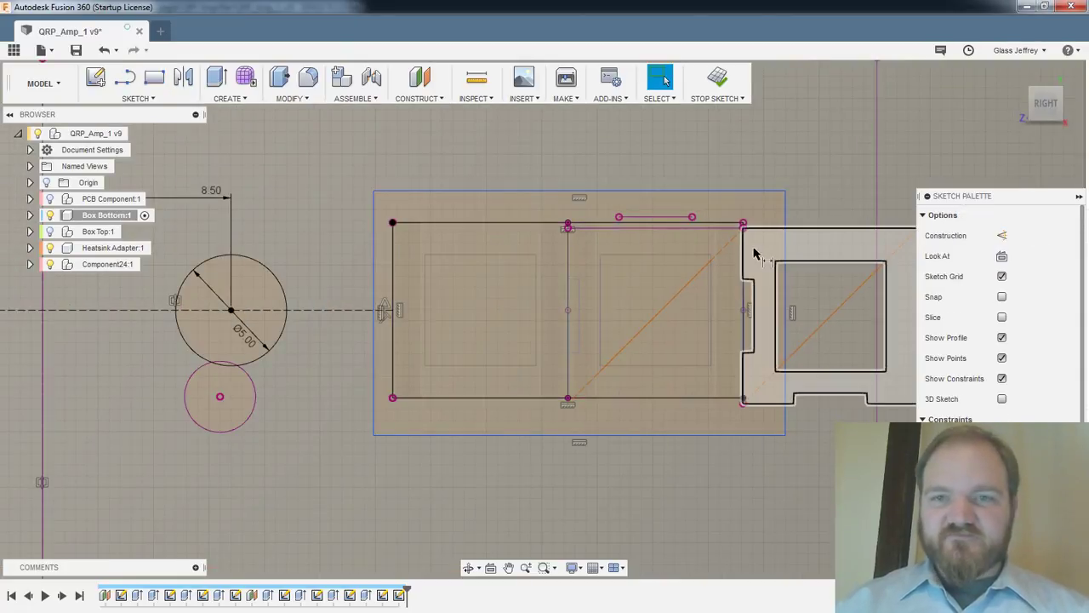
Dimension the clearance between the right sides of the new rectangle and the right-hand pair's outline to 0.3 mm
{"action": "left_click", "coordinate": [743, 245]}
{"action": "left_click", "coordinate": [785, 237]}
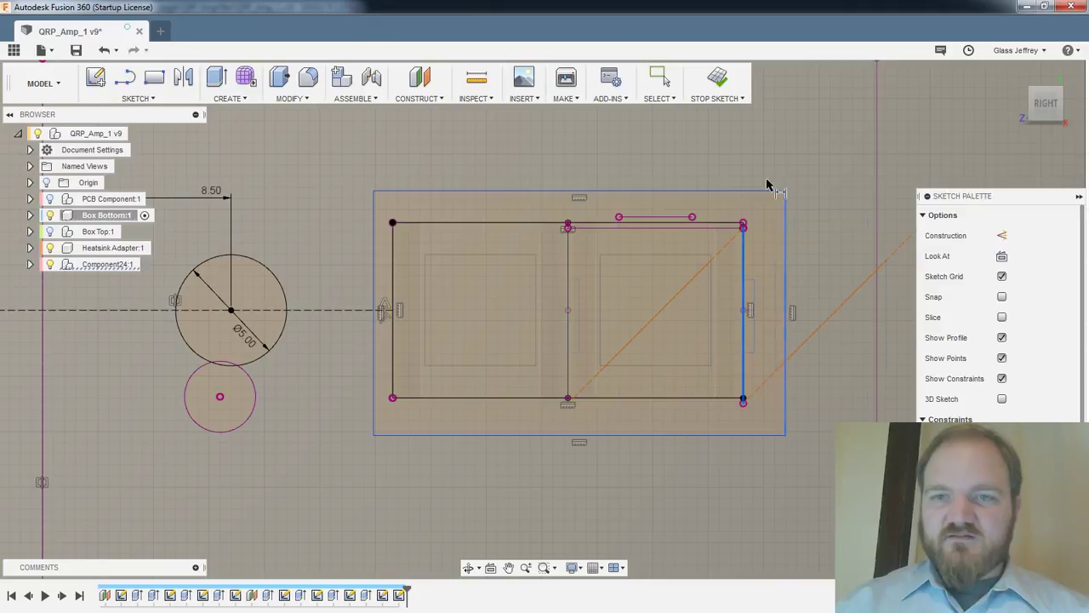
{"action": "left_click", "coordinate": [760, 156]}
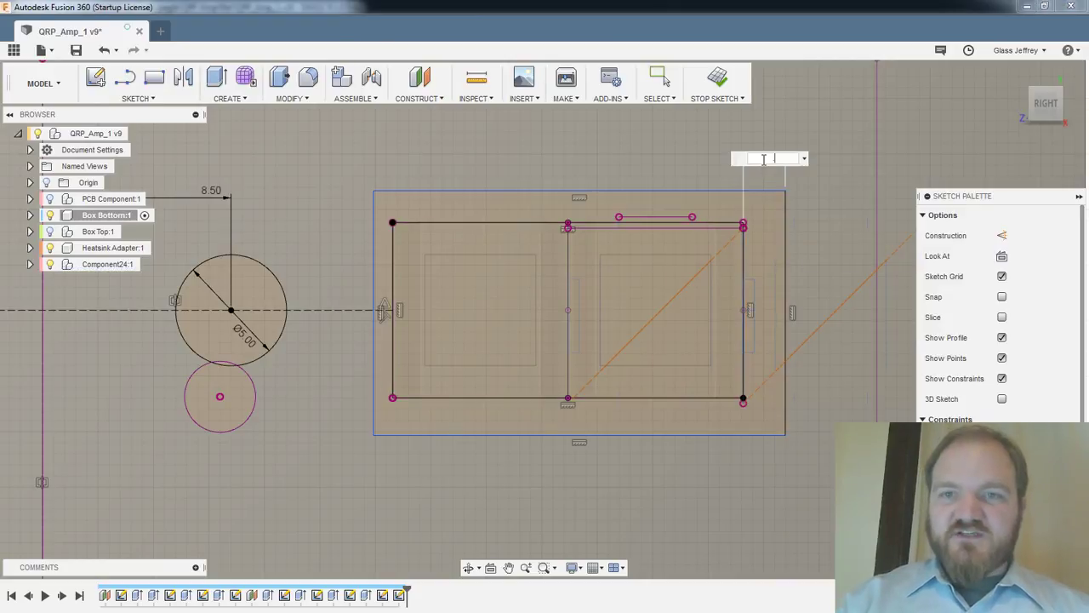
{"action": "key", "text": "Return"}
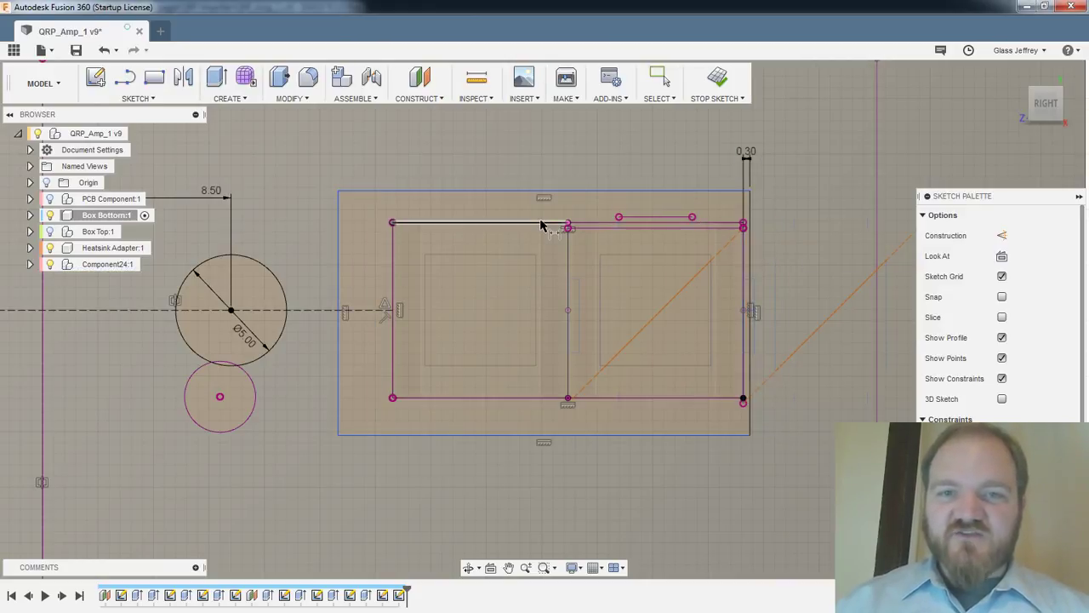
Dimension the clearance between the top sides of the right-hand rectangle and the connector outline, linked to the 0.30 mm dimension d110
{"action": "left_click", "coordinate": [542, 223]}
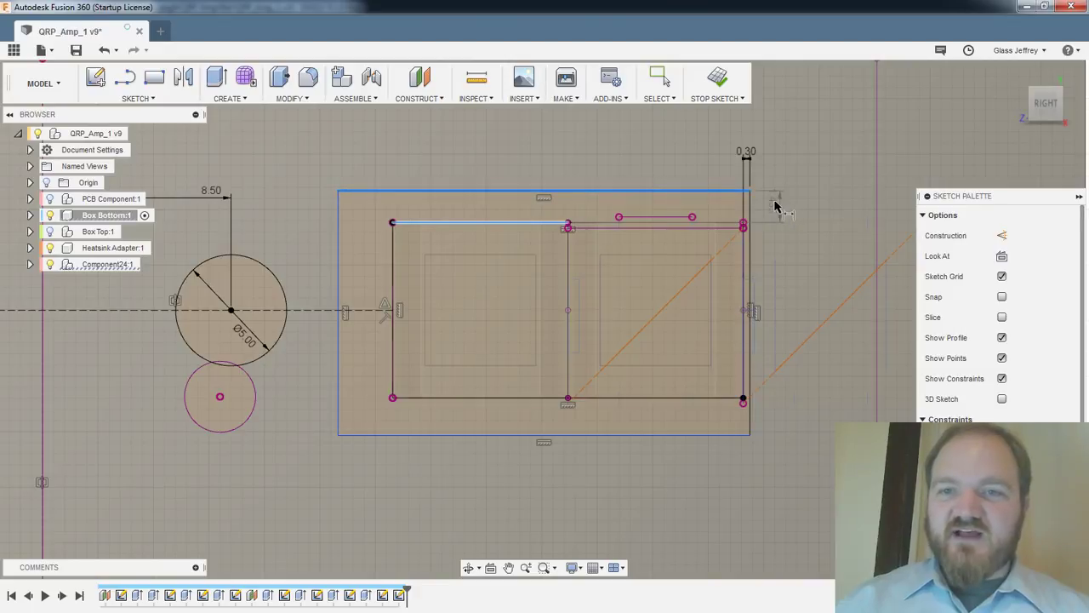
{"action": "type", "text": "="}
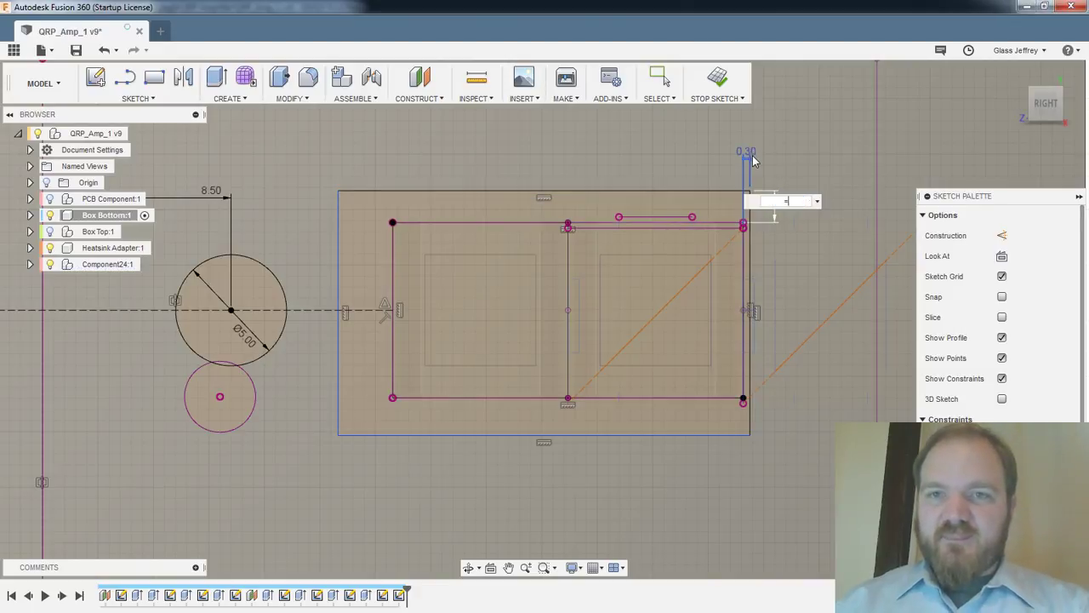
{"action": "left_click", "coordinate": [751, 156]}
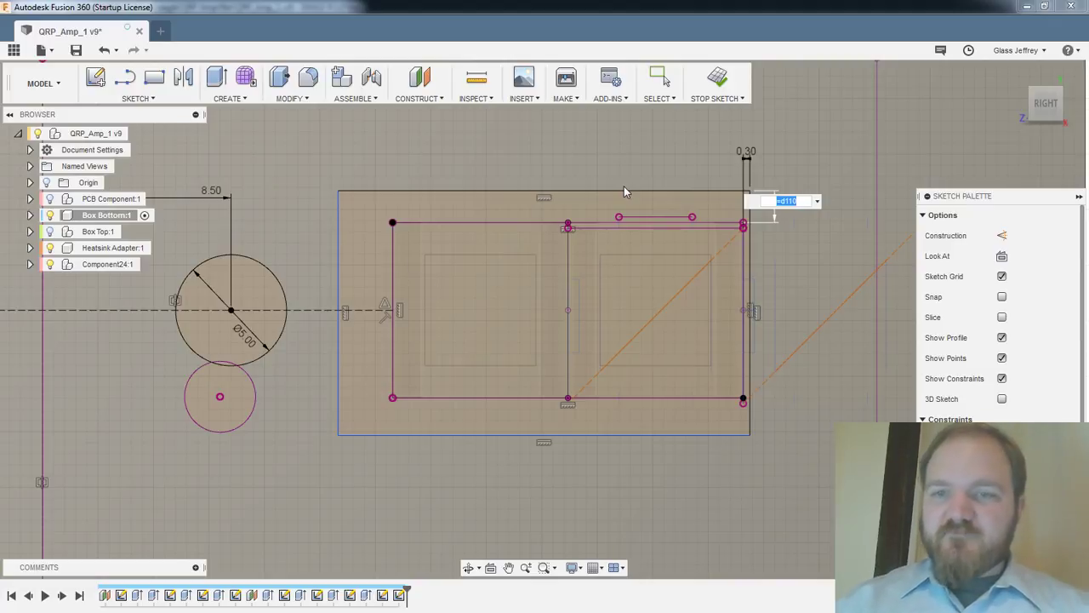
{"action": "key", "text": "Return"}
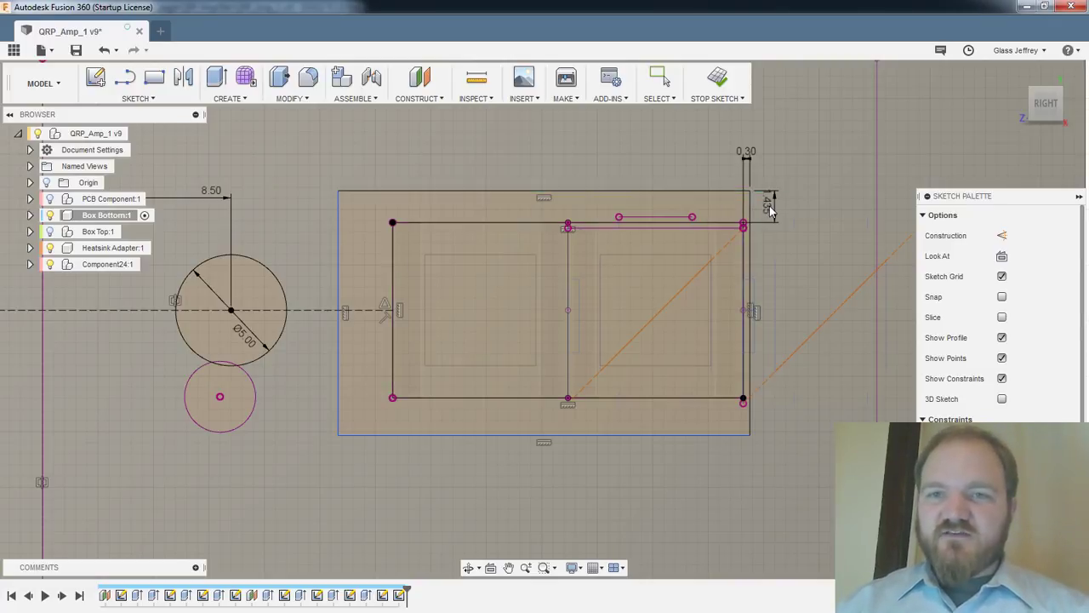
{"action": "key", "text": "Escape"}
{"action": "double_click", "coordinate": [770, 205]}
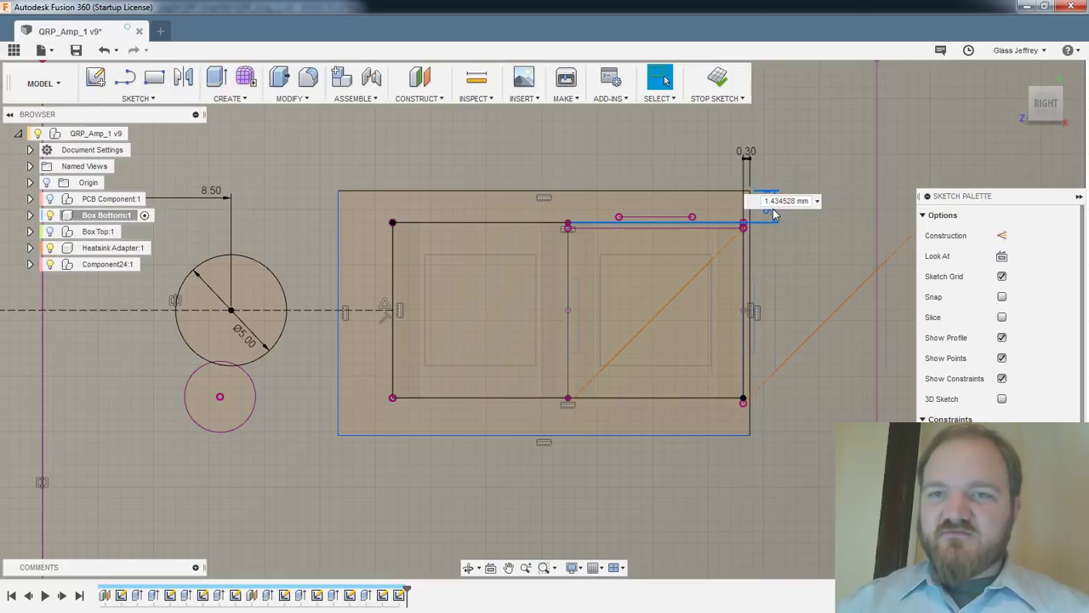
{"action": "type", "text": "d110"}
{"action": "key", "text": "Return"}
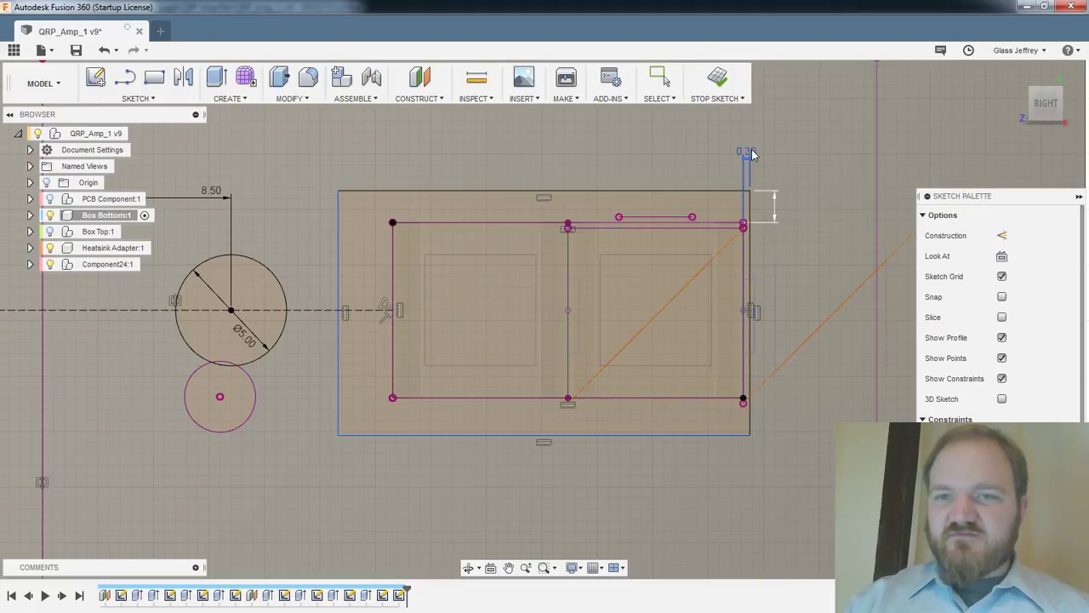
{"action": "key", "text": "Escape"}
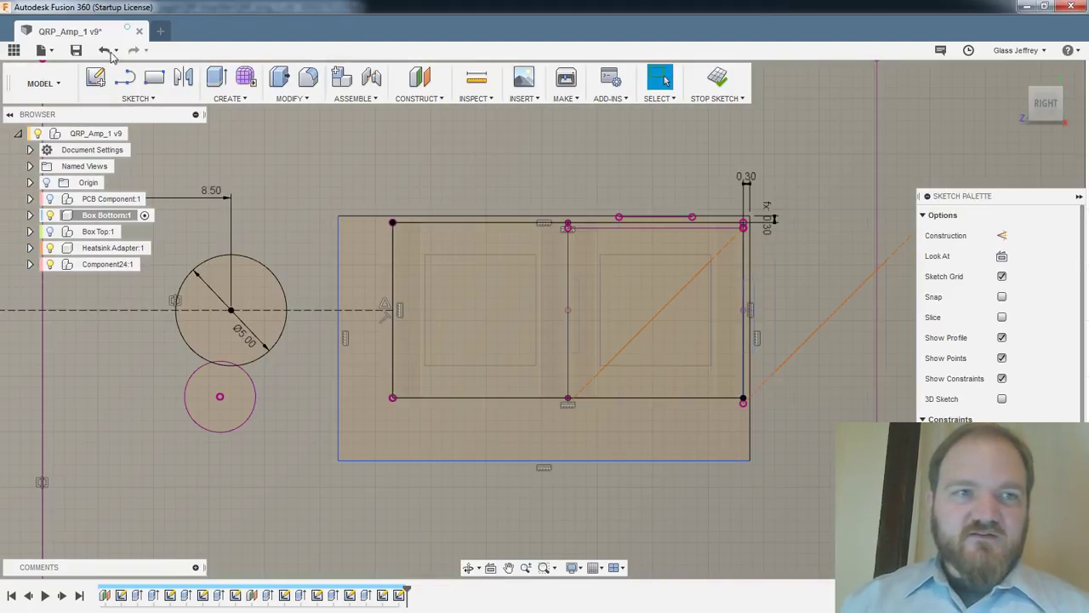
Dimension the clearance between the left sides of the rectangle and the right-hand pair's outline, trying to link it to d110
{"action": "key", "text": "d"}
{"action": "left_click", "coordinate": [393, 260]}
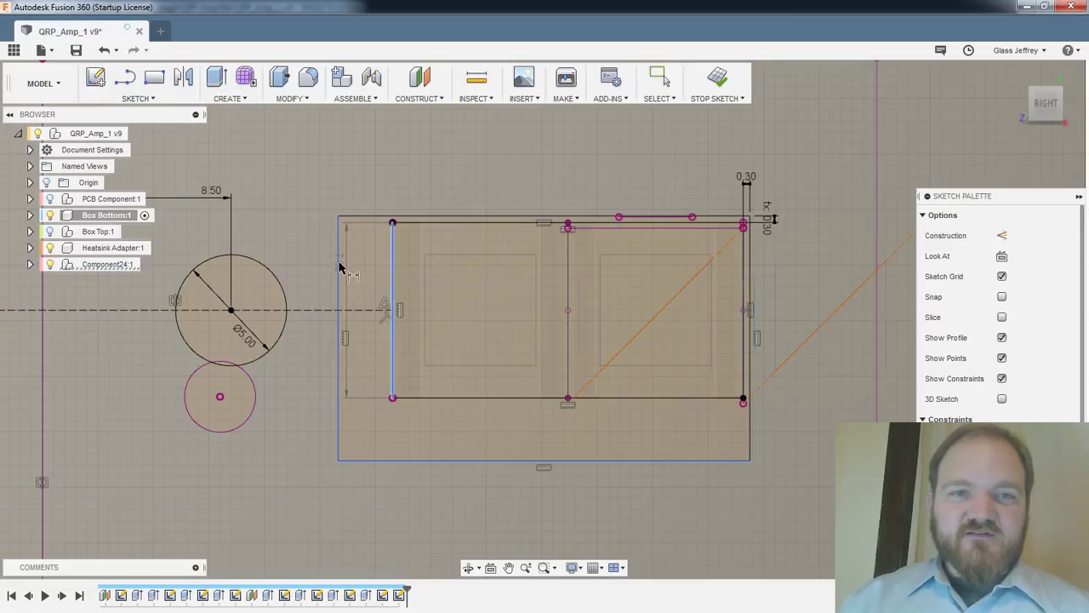
{"action": "left_click", "coordinate": [339, 265]}
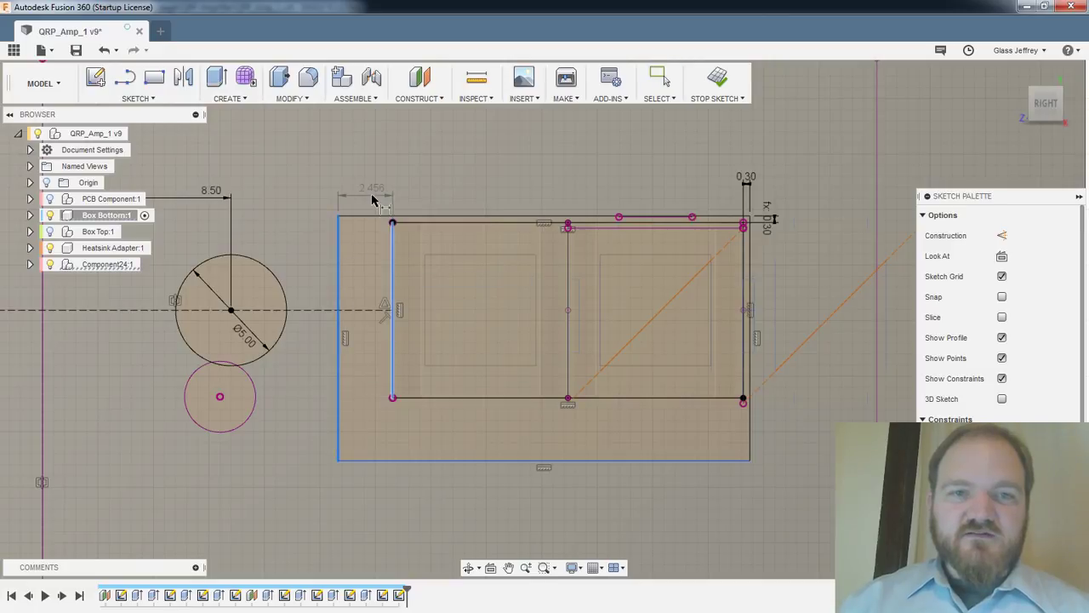
{"action": "left_click", "coordinate": [377, 199]}
{"action": "type", "text": "="}
{"action": "left_click", "coordinate": [754, 177]}
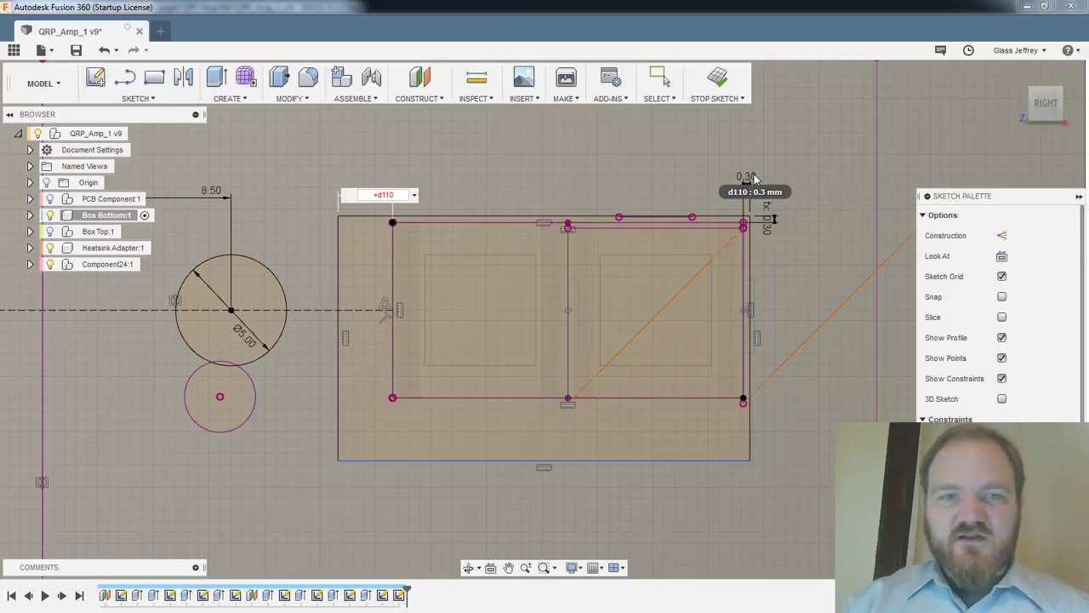
{"action": "key", "text": "Return"}
{"action": "key", "text": "Escape"}
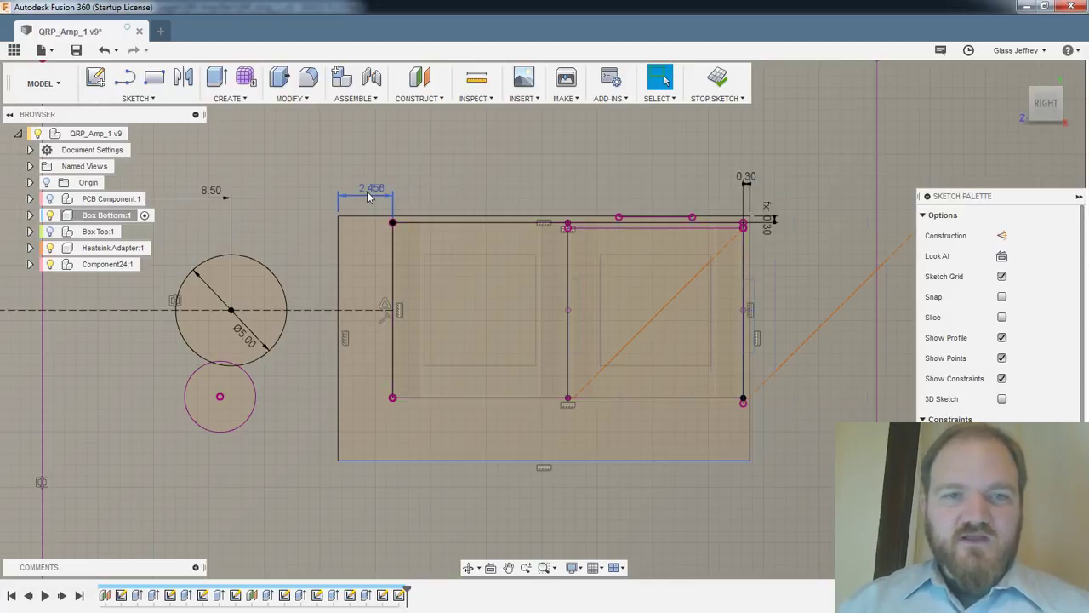
Try again to link the rectangle's left clearance to the right side's 0.30 mm dimension
{"action": "double_click", "coordinate": [370, 195]}
{"action": "type", "text": "="}
{"action": "left_click", "coordinate": [750, 177]}
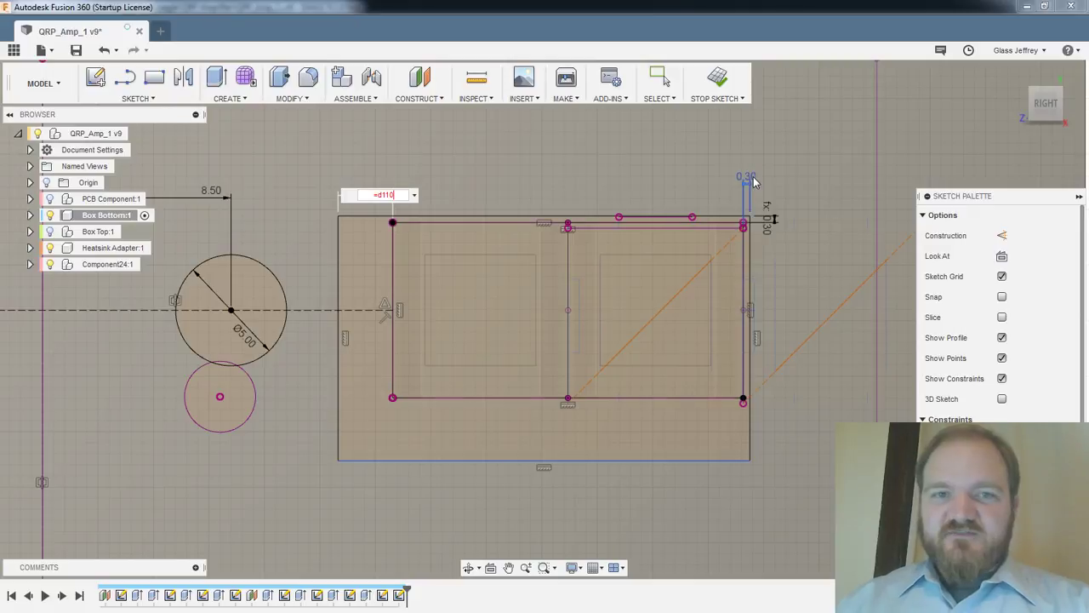
{"action": "key", "text": "Escape"}
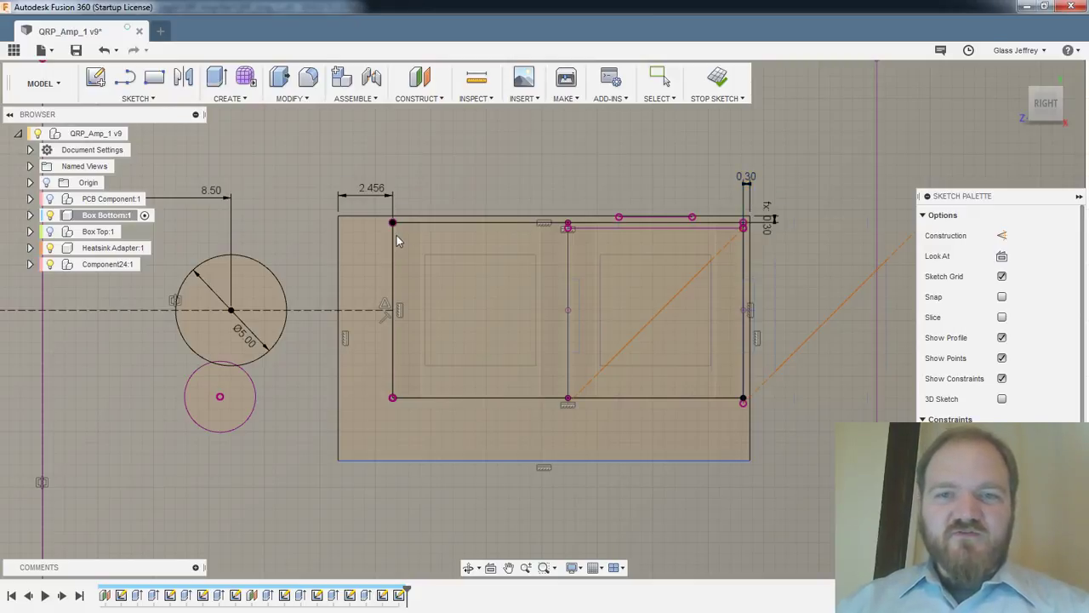
{"action": "key", "text": "Escape"}
Set the rectangle's left clearance to 0.3 mm
{"action": "double_click", "coordinate": [388, 191]}
{"action": "type", "text": ".3"}
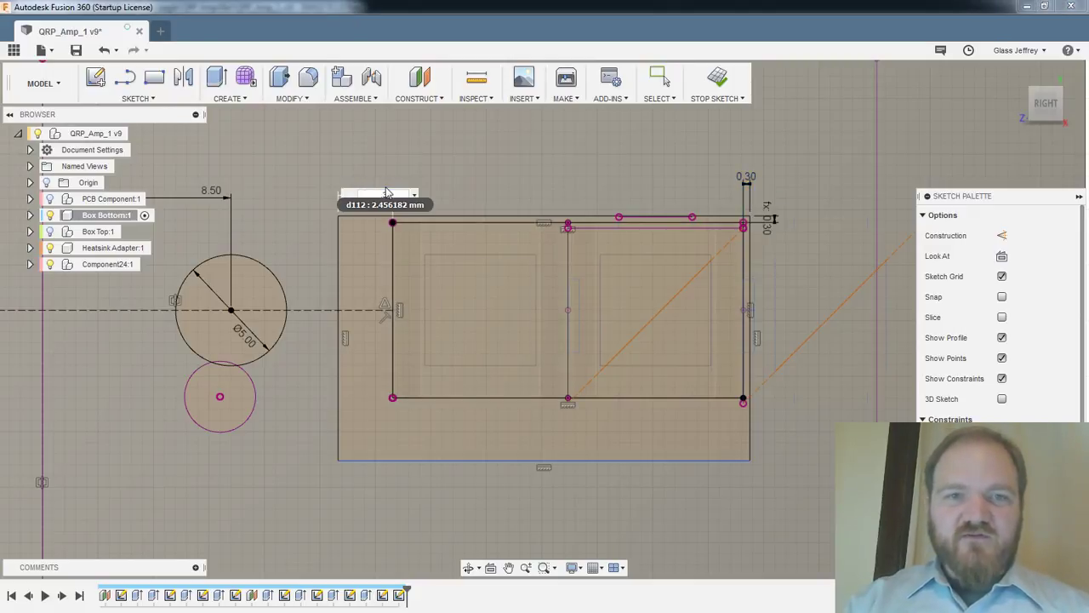
{"action": "key", "text": "Return"}
Dimension the clearance below the right-hand pair's outline to 0.3 mm and finish the sketch
{"action": "key", "text": "d"}
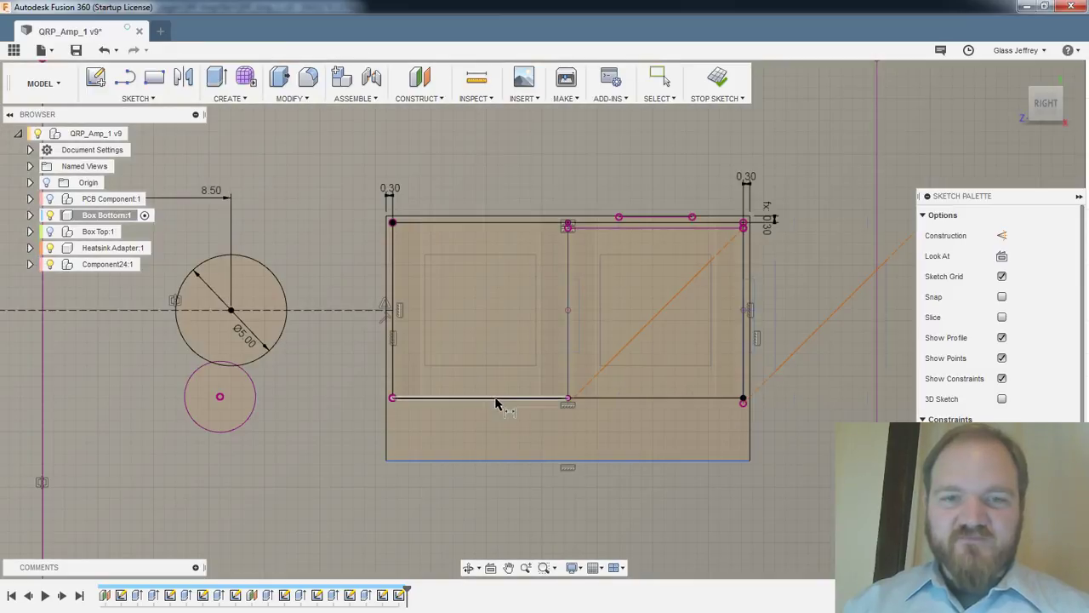
{"action": "left_click", "coordinate": [499, 397]}
{"action": "left_click", "coordinate": [498, 460]}
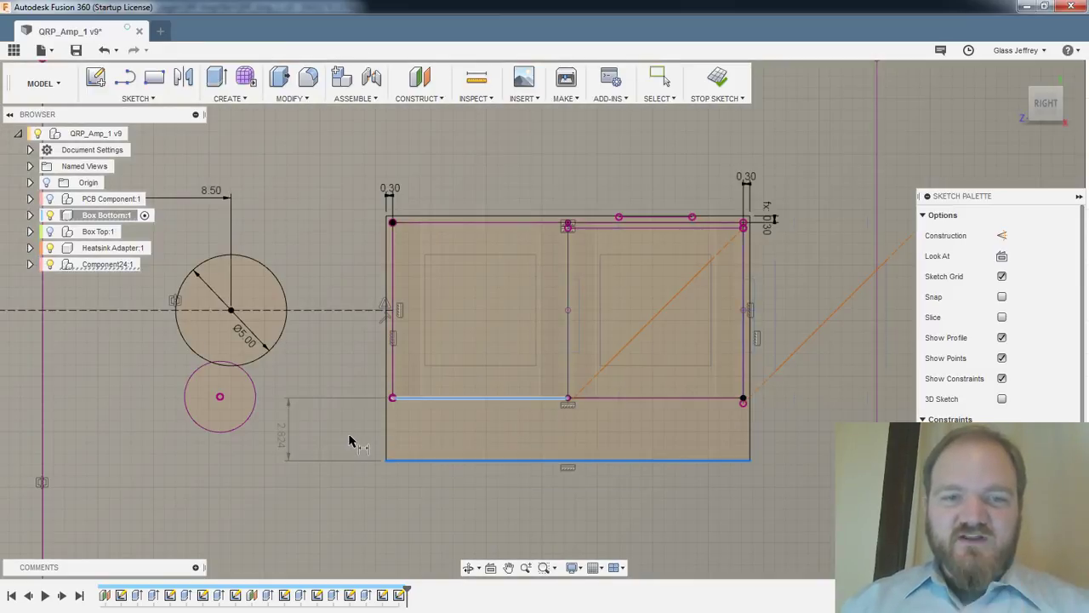
{"action": "left_click", "coordinate": [346, 441]}
{"action": "type", "text": "0.3"}
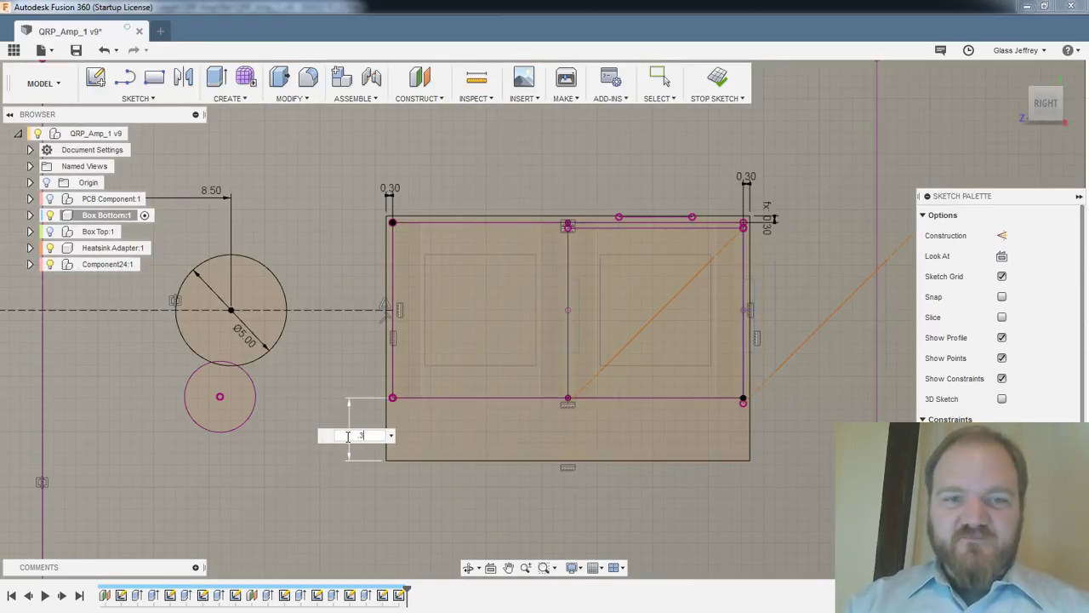
{"action": "key", "text": "Return"}
{"action": "scroll", "coordinate": [441, 426], "scroll_direction": "down", "scroll_amount": 1}
{"action": "middle_click_drag", "start_coordinate": [462, 377], "coordinate": [525, 343]}
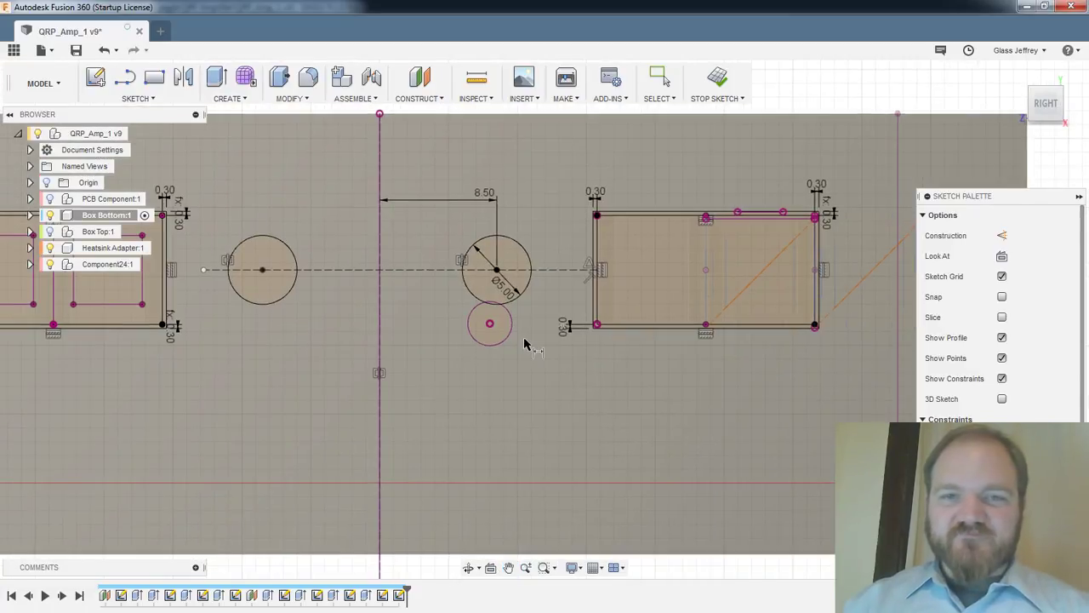
{"action": "left_click", "coordinate": [717, 82]}
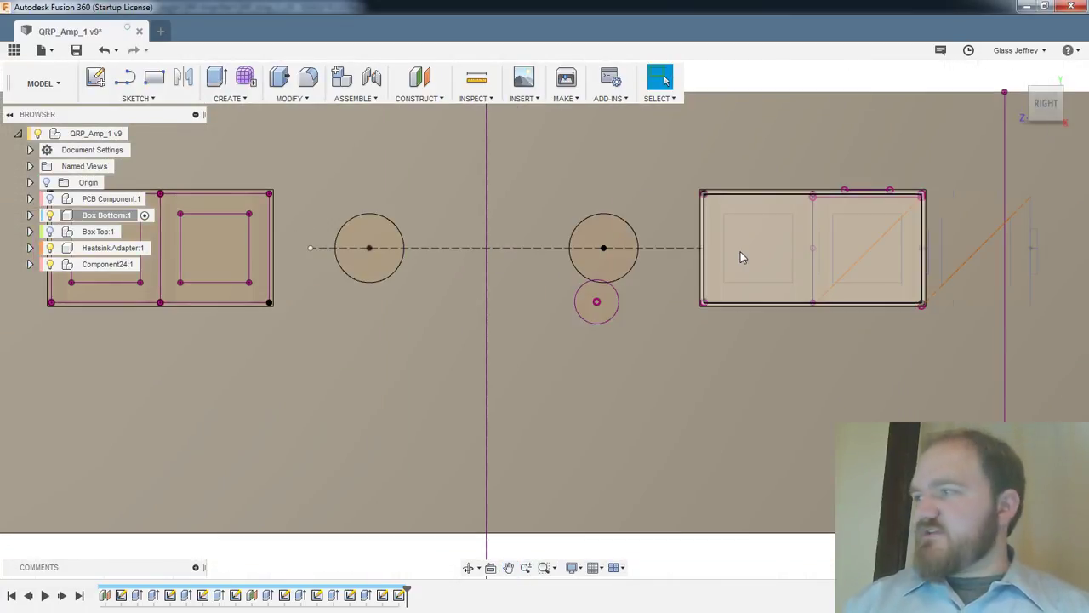
{"action": "left_click", "coordinate": [740, 255]}
{"action": "key", "text": "e"}
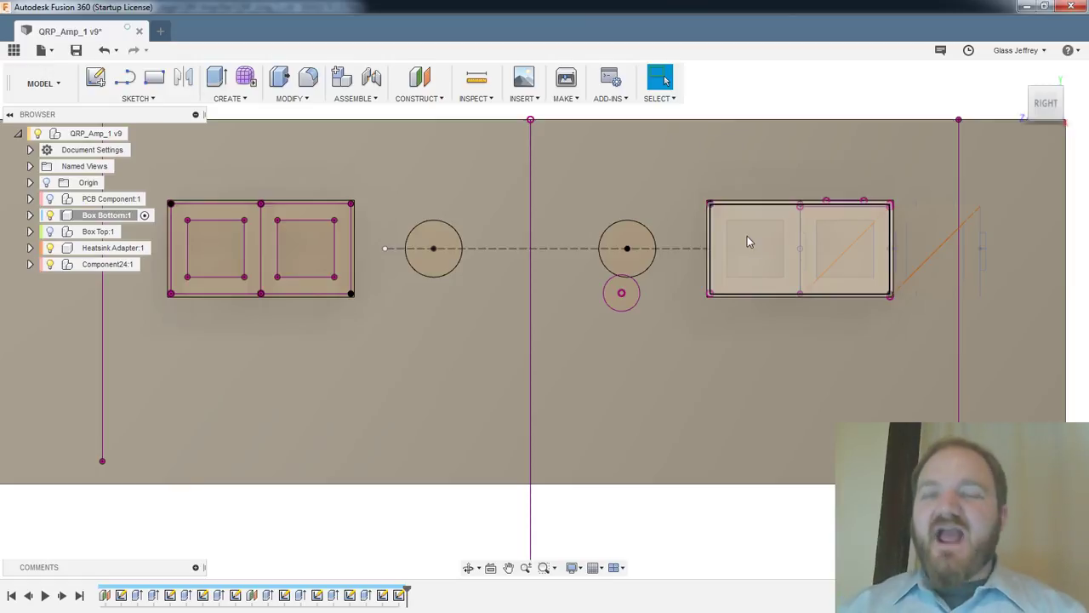
{"action": "middle_click_drag", "start_coordinate": [303, 234], "coordinate": [357, 235]}
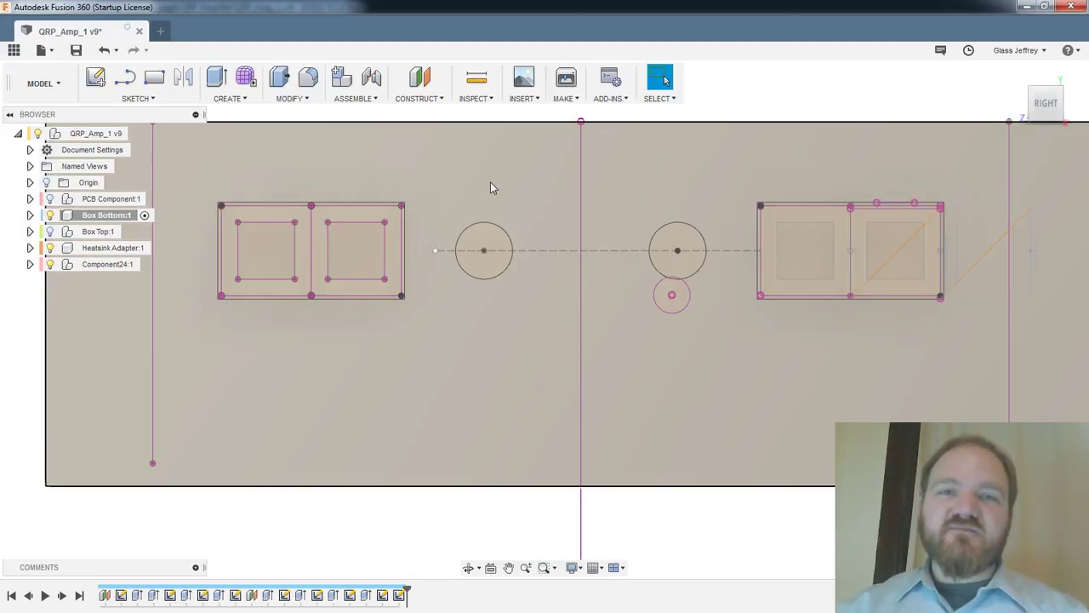
{"action": "middle_click_drag", "start_coordinate": [489, 192], "coordinate": [525, 202]}
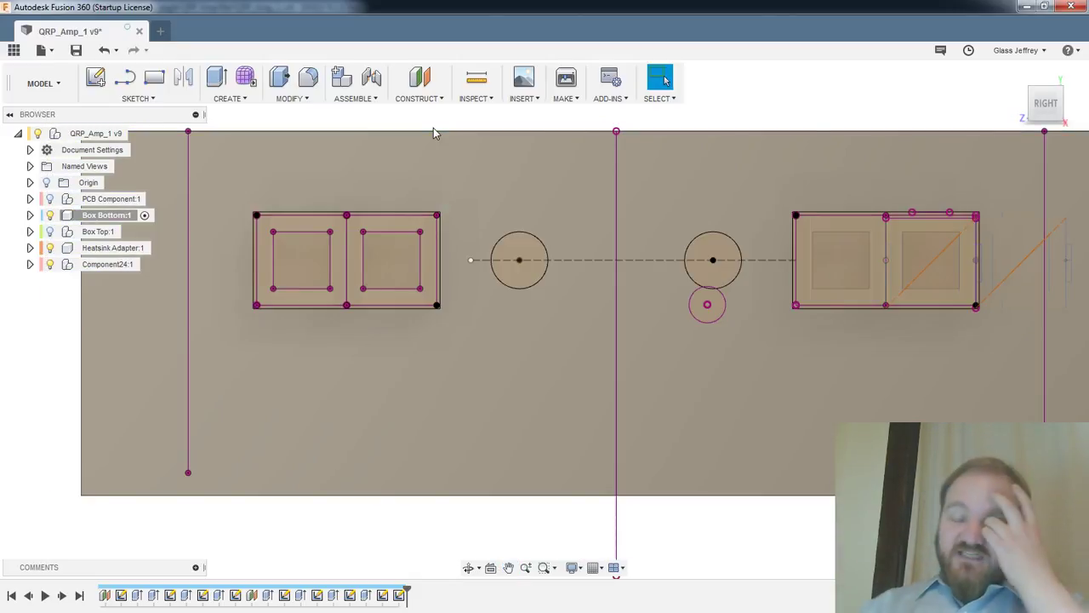
{"action": "scroll", "coordinate": [397, 199], "scroll_direction": "up", "scroll_amount": 2}
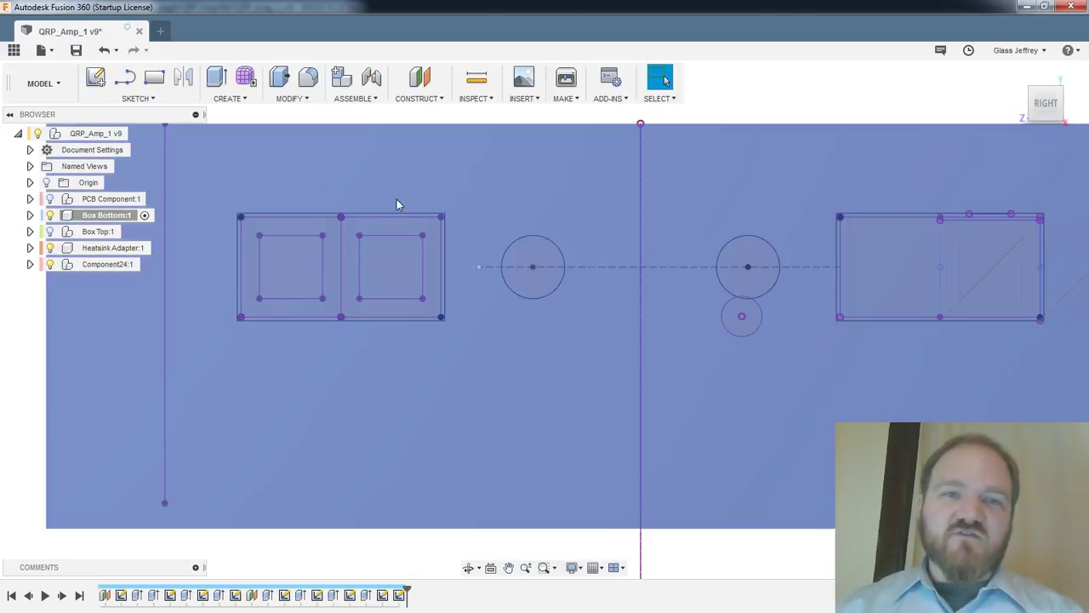
{"action": "middle_click_drag", "start_coordinate": [363, 223], "coordinate": [499, 237]}
{"action": "scroll", "coordinate": [490, 238], "scroll_direction": "up", "scroll_amount": 6}
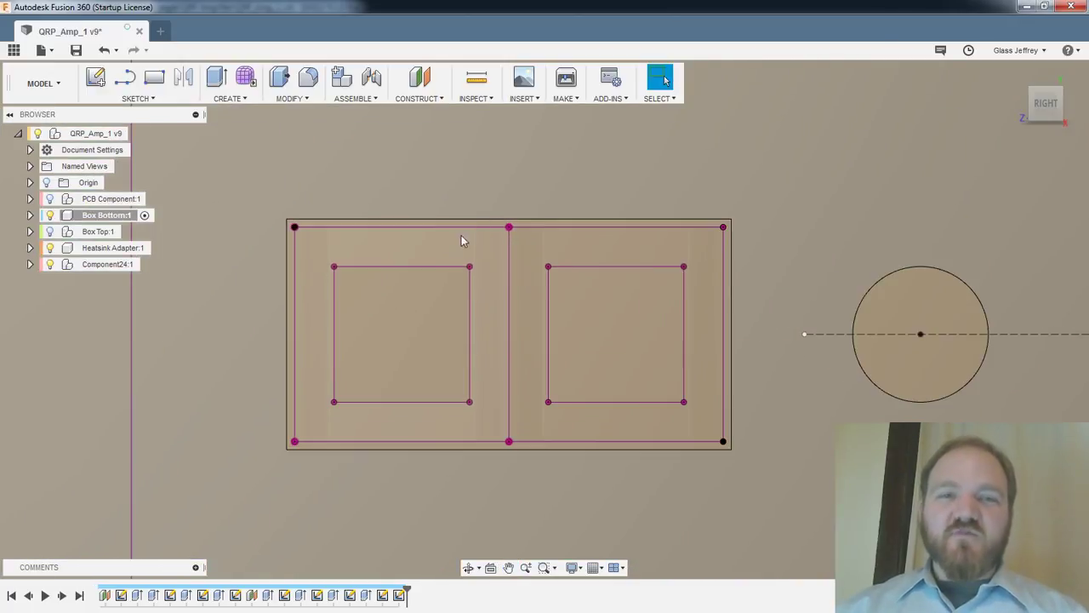
{"action": "key", "text": "e"}
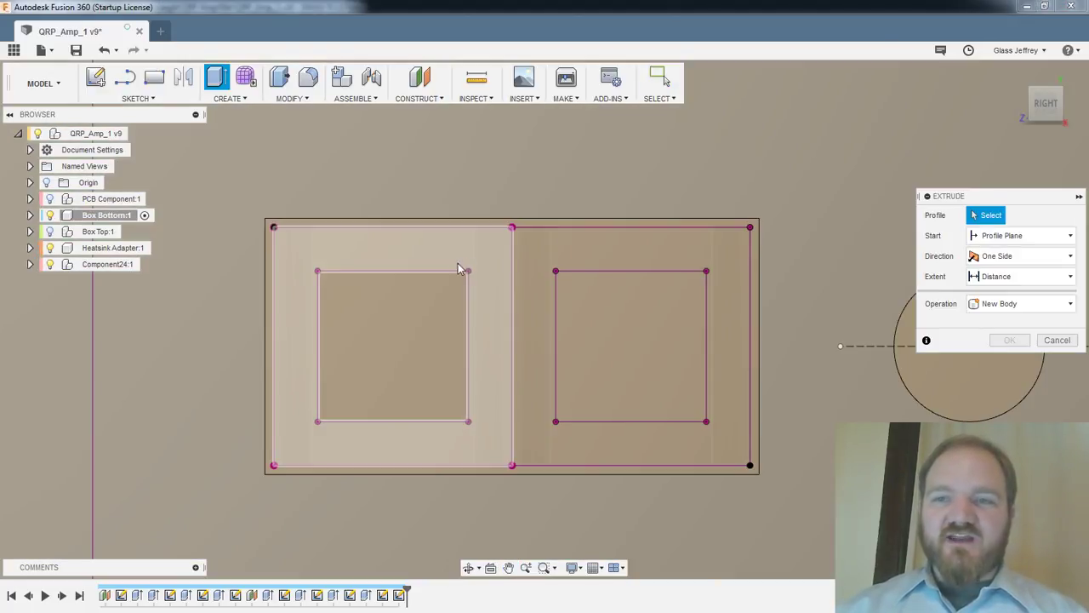
{"action": "scroll", "coordinate": [492, 294], "scroll_direction": "down", "scroll_amount": 3}
{"action": "middle_click_drag", "start_coordinate": [505, 298], "coordinate": [508, 303], "text": "shift"}
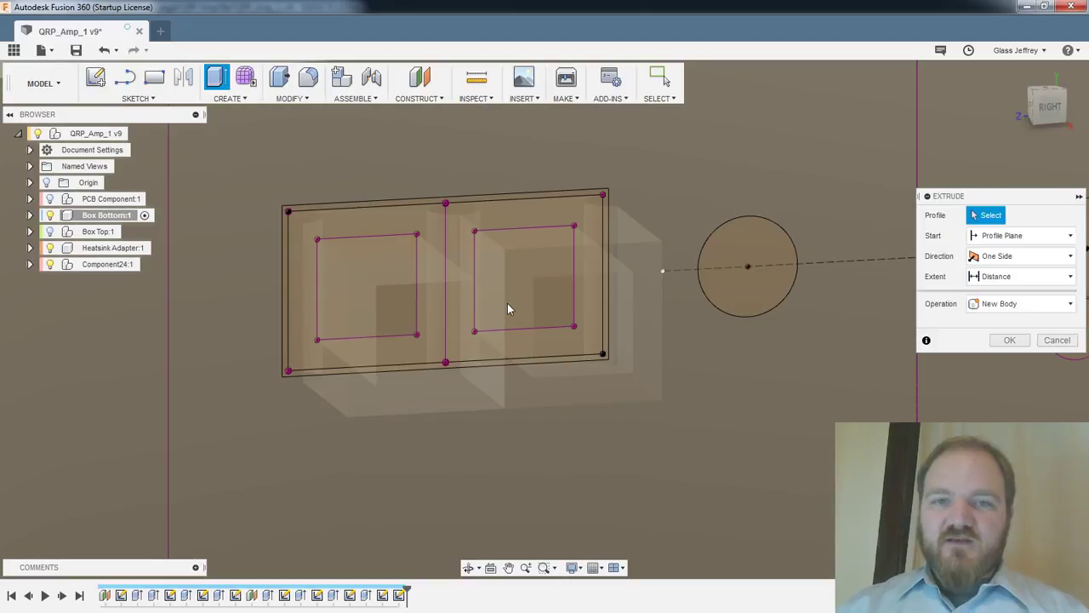
{"action": "left_click", "coordinate": [49, 263]}
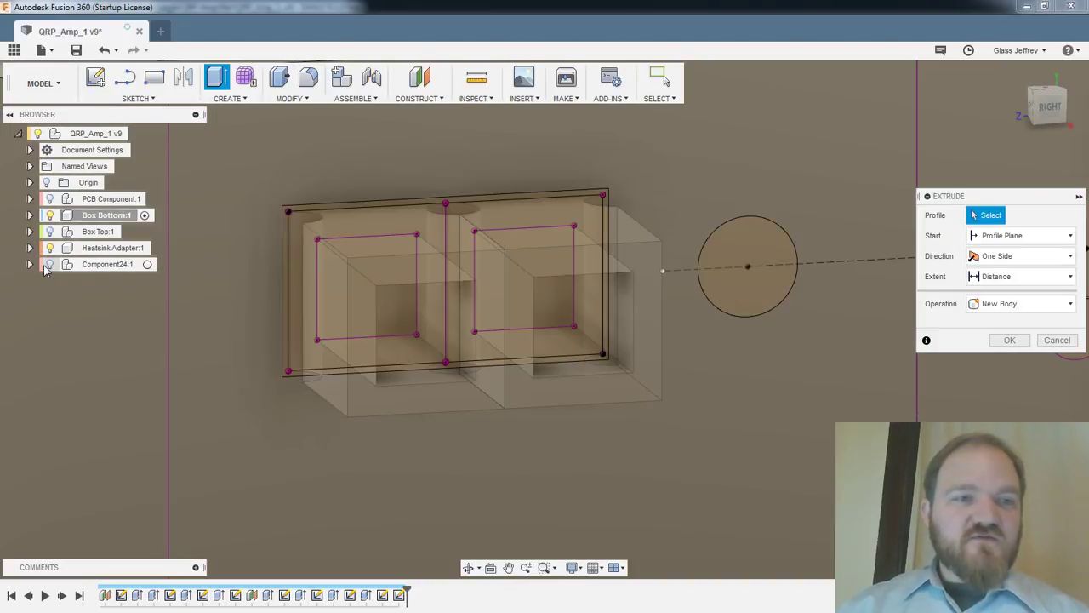
{"action": "left_click", "coordinate": [441, 196]}
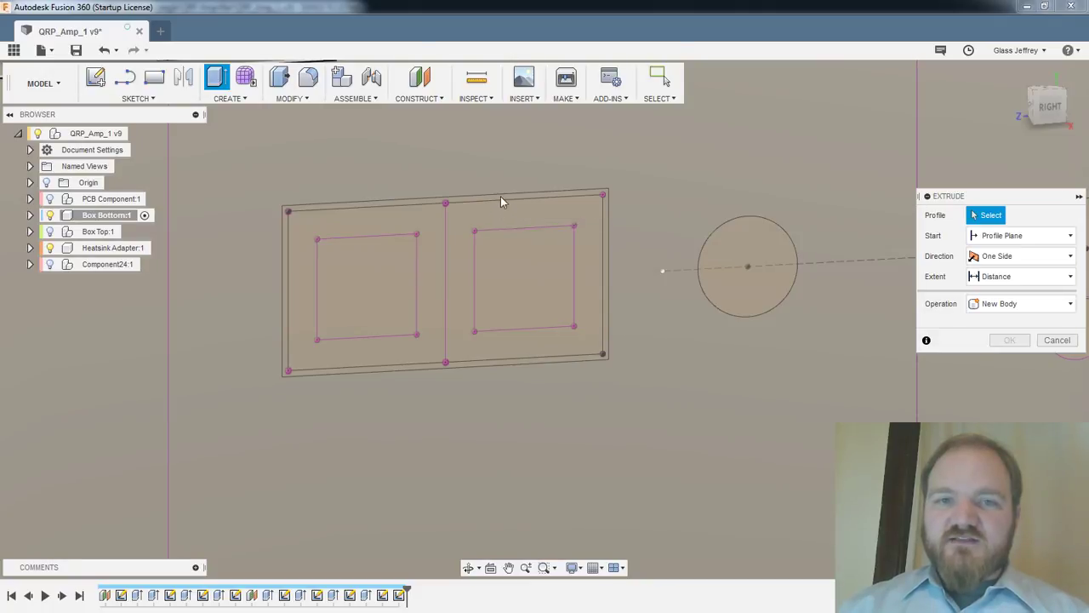
{"action": "middle_click_drag", "start_coordinate": [505, 199], "coordinate": [477, 217], "text": "shift"}
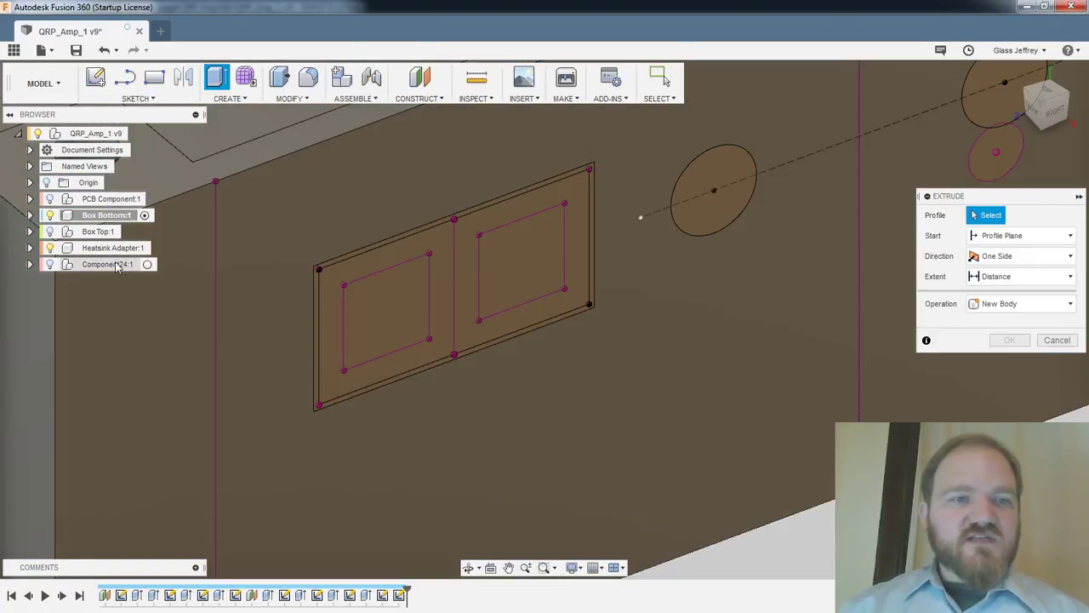
{"action": "left_click", "coordinate": [31, 264]}
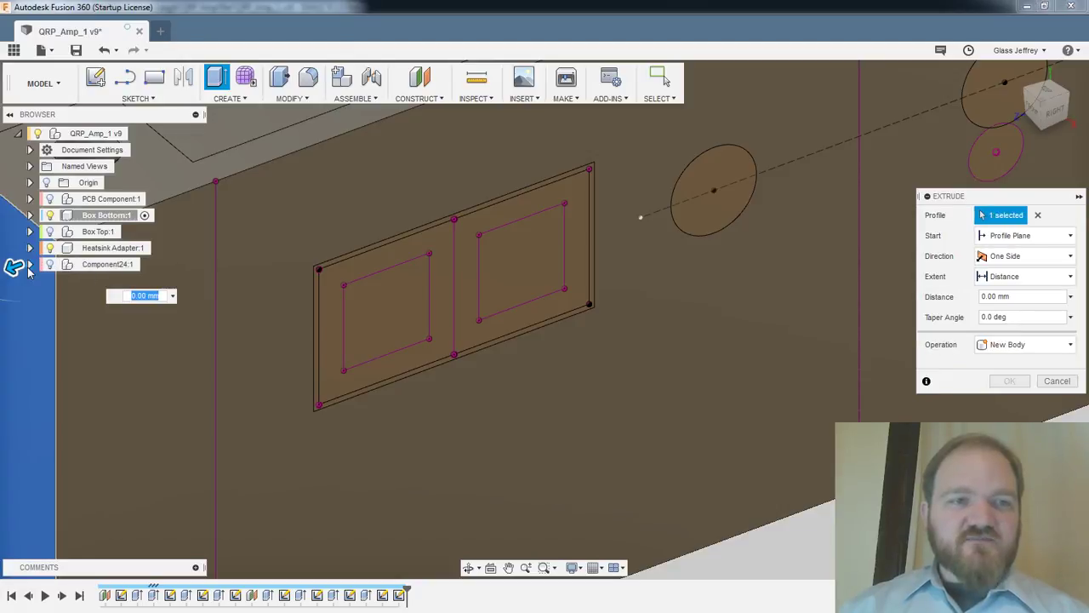
Activate Component24 briefly, make Box Bottom the active component again, and hide Component24
{"action": "left_click", "coordinate": [48, 264]}
{"action": "left_click", "coordinate": [156, 264]}
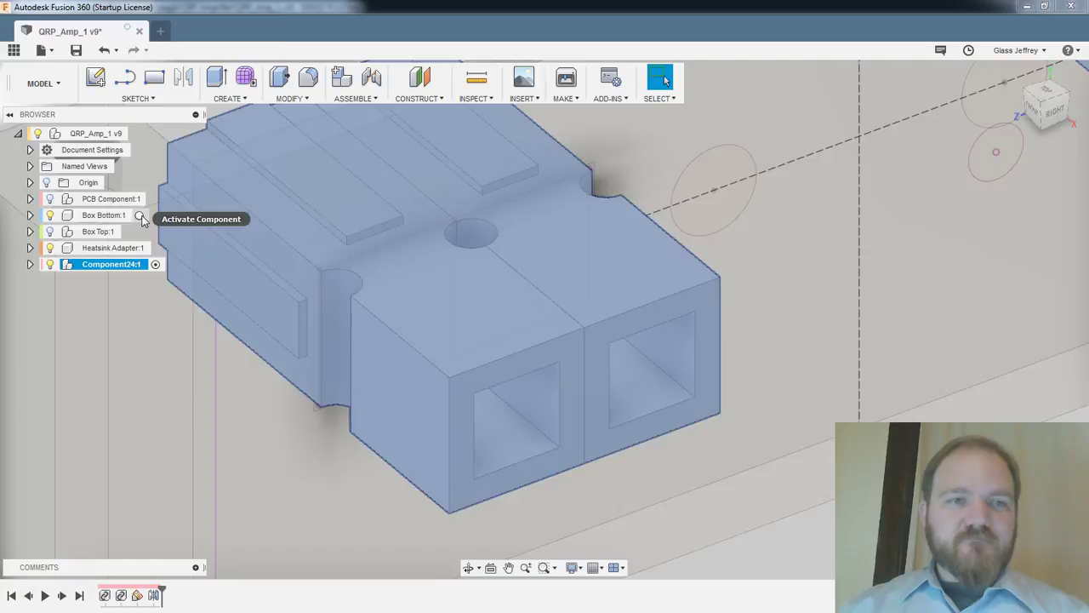
{"action": "left_click", "coordinate": [145, 216]}
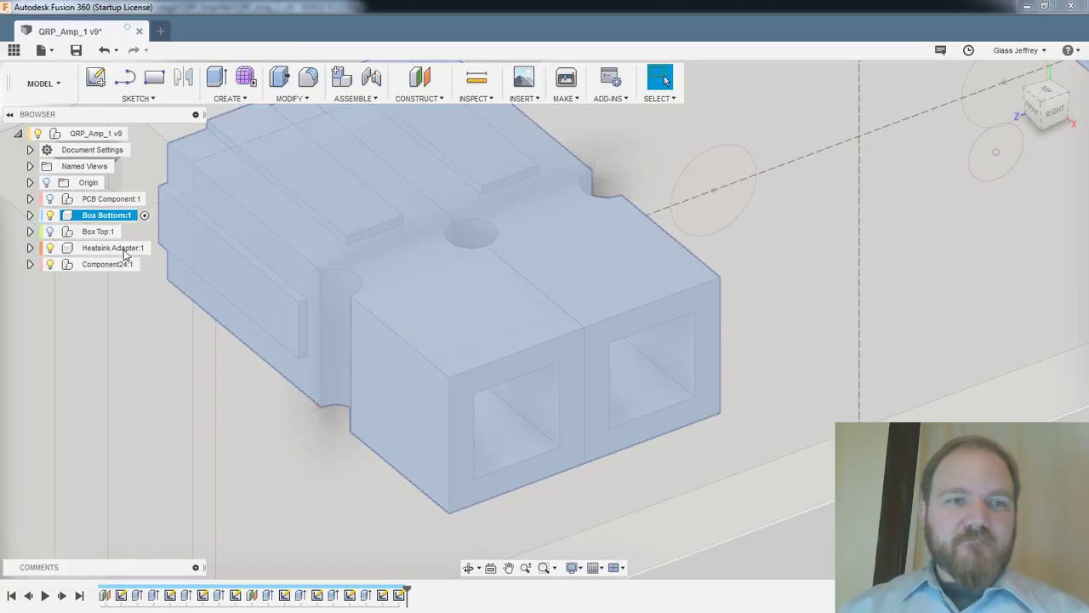
{"action": "left_click", "coordinate": [49, 265]}
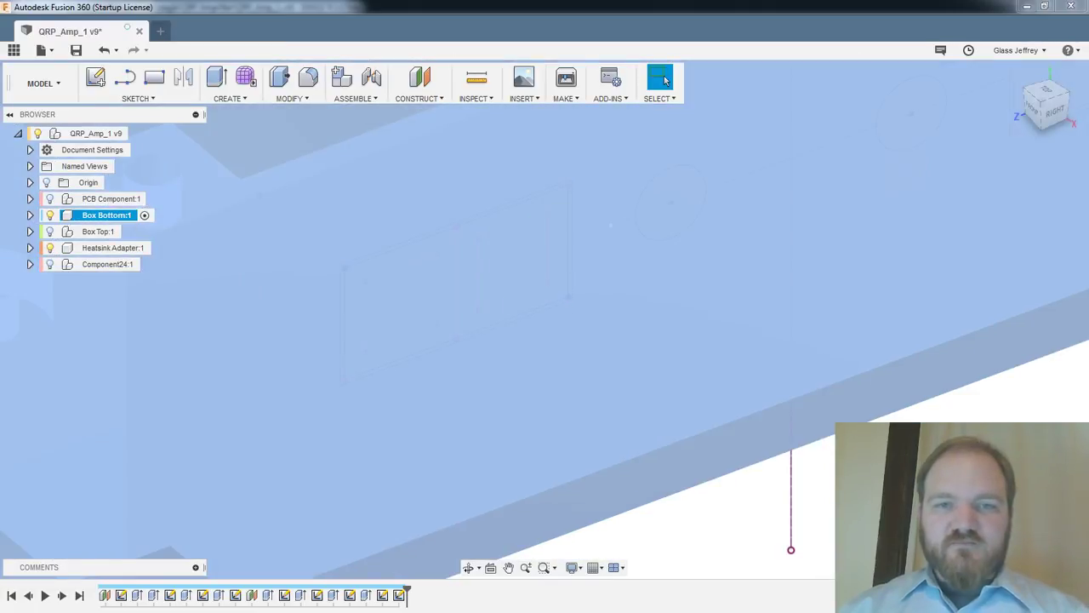
{"action": "key", "text": "e"}
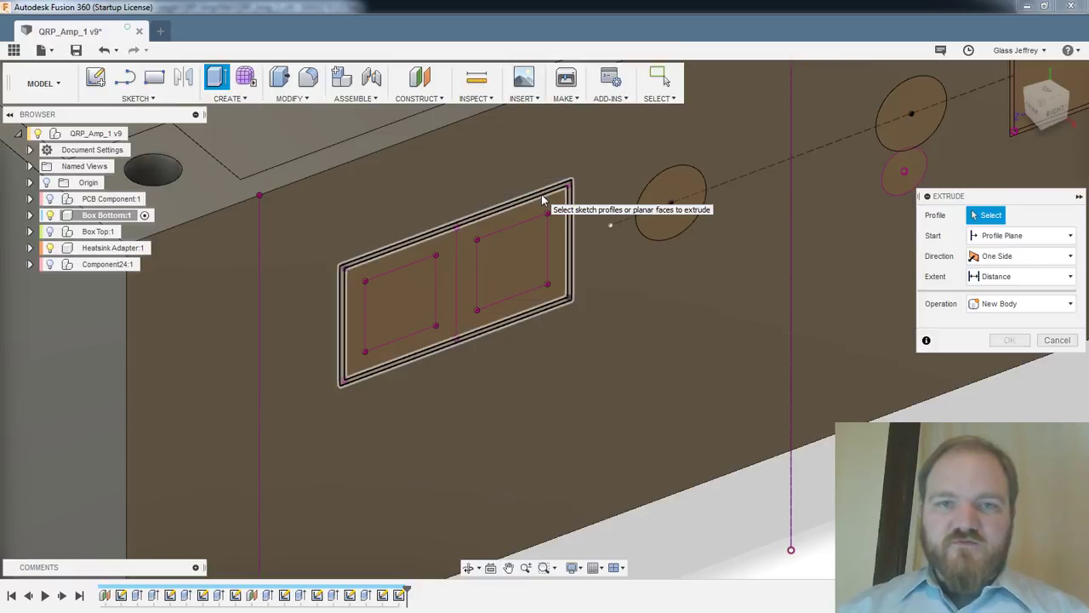
{"action": "left_click", "coordinate": [544, 205]}
{"action": "left_click", "coordinate": [541, 204]}
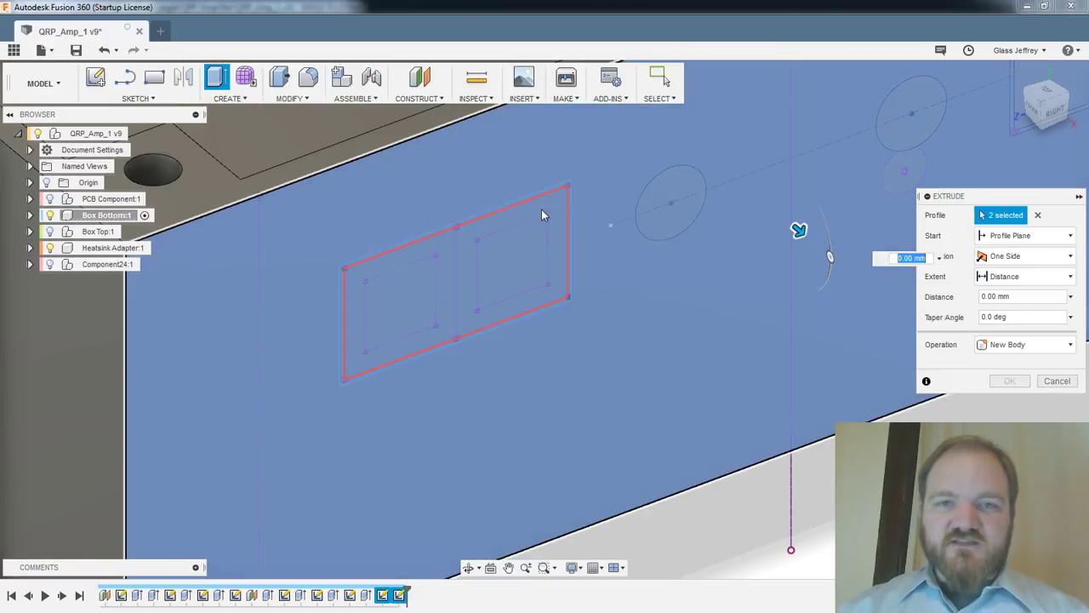
{"action": "scroll", "coordinate": [541, 209], "scroll_direction": "up", "scroll_amount": 2}
{"action": "scroll", "coordinate": [471, 204], "scroll_direction": "up", "scroll_amount": 2}
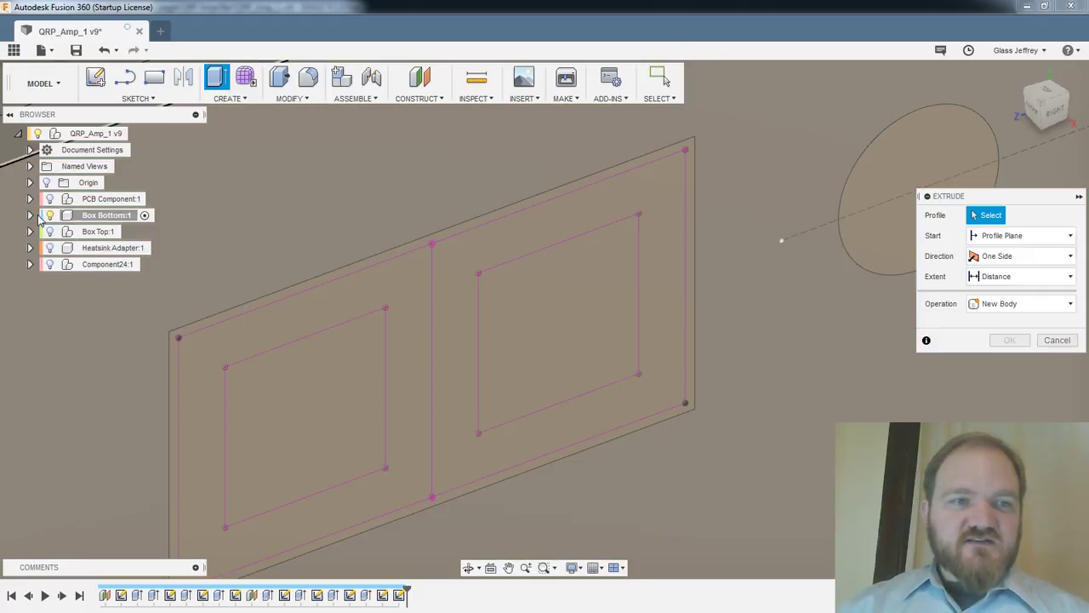
Cancel the pending extrusion and hide Sketch9 of the Box Bottom component
{"action": "left_click", "coordinate": [31, 217]}
{"action": "left_click", "coordinate": [30, 215]}
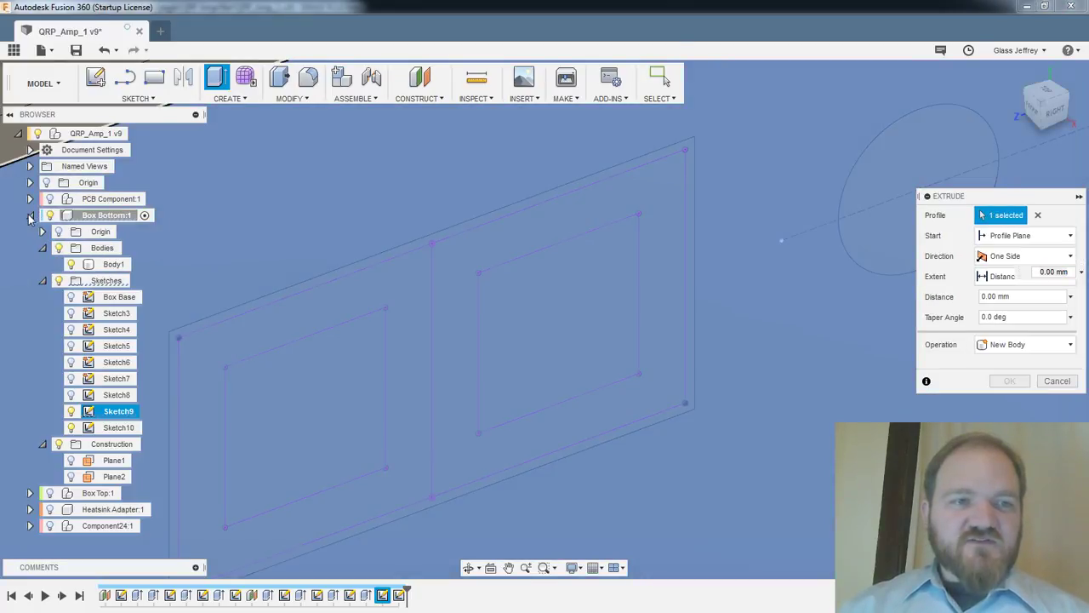
{"action": "scroll", "coordinate": [488, 343], "scroll_direction": "down", "scroll_amount": 2}
{"action": "left_click", "coordinate": [1056, 381]}
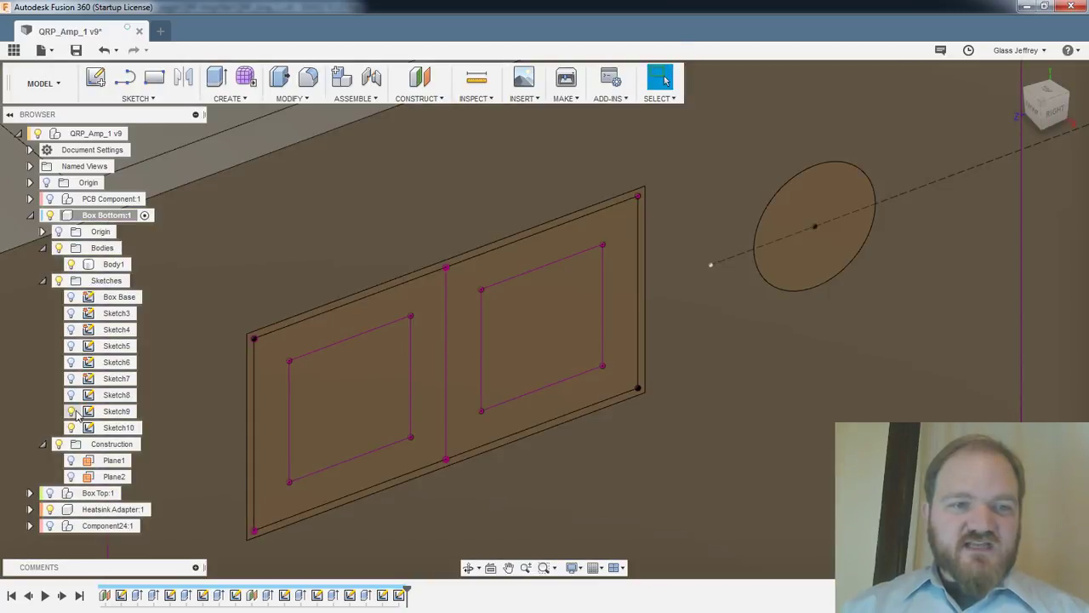
{"action": "left_click", "coordinate": [72, 411]}
{"action": "scroll", "coordinate": [353, 374], "scroll_direction": "down", "scroll_amount": 2}
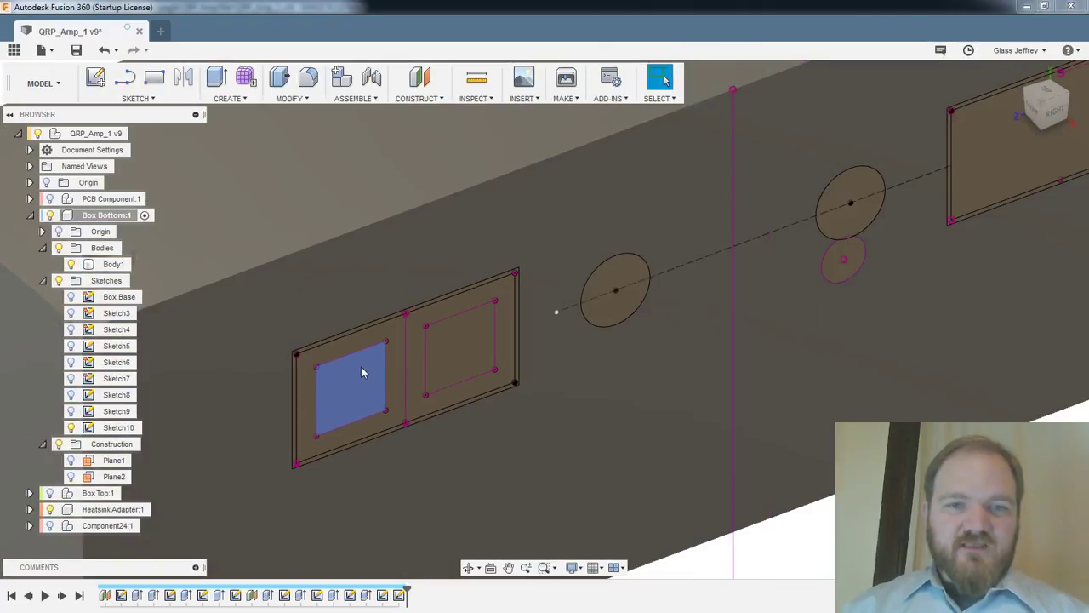
Start an extrusion with all profiles of the left-hand connector opening, including its clearance border
{"action": "key", "text": "e"}
{"action": "scroll", "coordinate": [426, 304], "scroll_direction": "up", "scroll_amount": 4}
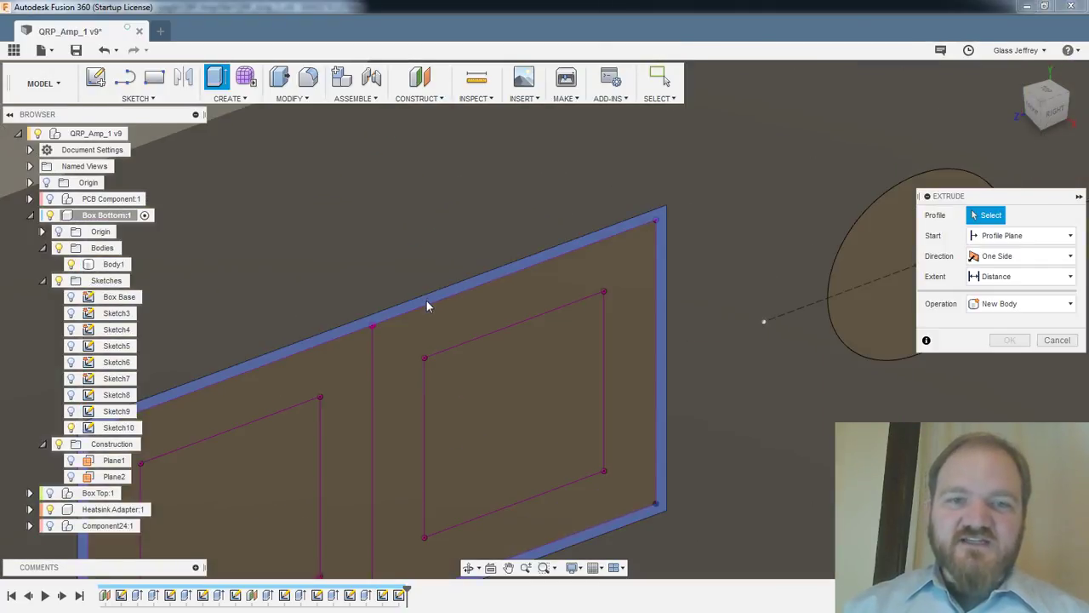
{"action": "left_click", "coordinate": [438, 307]}
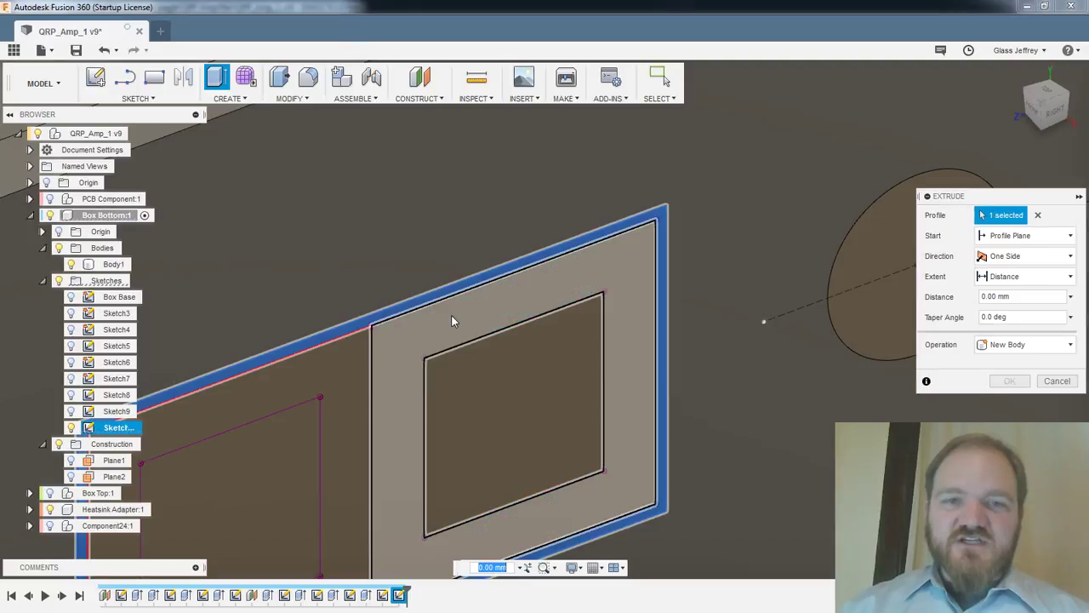
{"action": "left_click", "coordinate": [507, 371]}
{"action": "left_click", "coordinate": [290, 377]}
{"action": "left_click", "coordinate": [281, 438]}
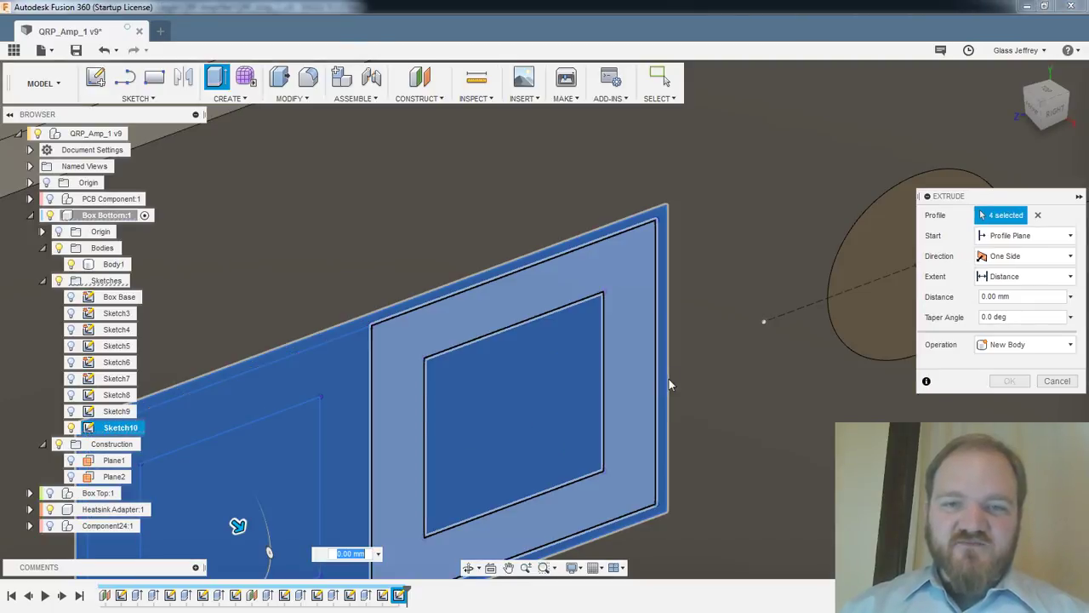
Add the right-hand connector opening with its clearance border and the two large circles between the openings to the extrusion profiles
{"action": "scroll", "coordinate": [669, 377], "scroll_direction": "down", "scroll_amount": 3}
{"action": "middle_click_drag", "start_coordinate": [819, 303], "coordinate": [440, 374]}
{"action": "middle_click_drag", "start_coordinate": [936, 188], "coordinate": [508, 323]}
{"action": "left_click", "coordinate": [779, 153]}
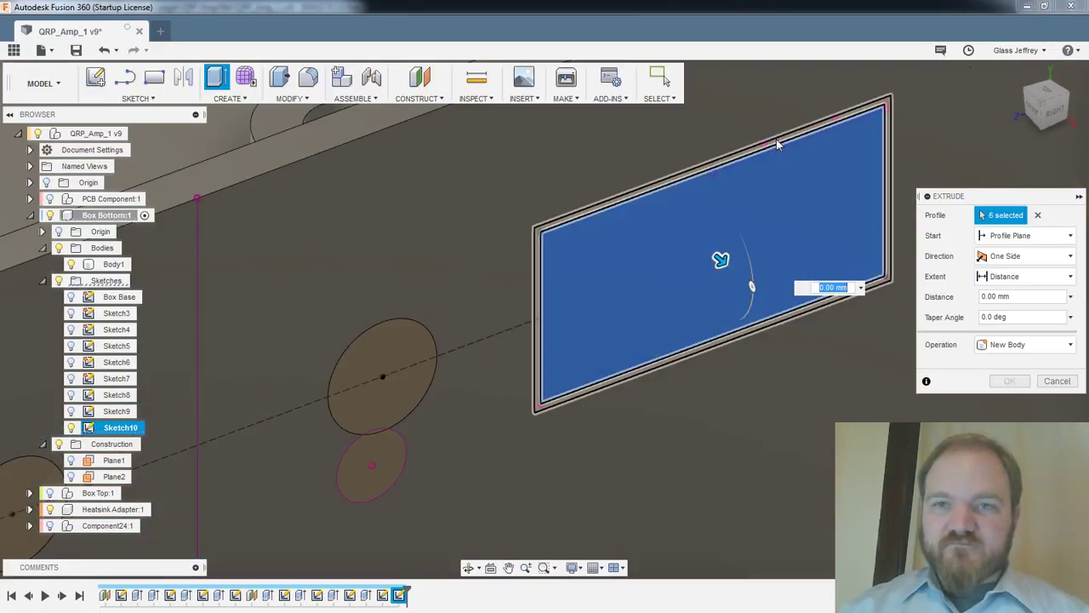
{"action": "scroll", "coordinate": [715, 213], "scroll_direction": "down", "scroll_amount": 3}
{"action": "left_click", "coordinate": [451, 366]}
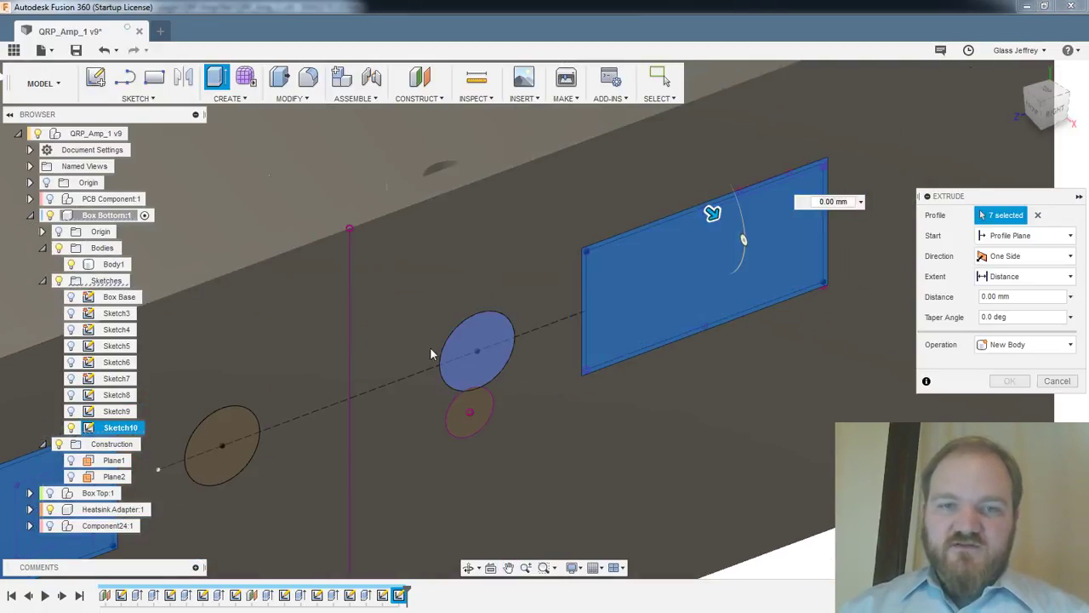
{"action": "left_click", "coordinate": [228, 436]}
Cut the selected profiles through the end wall, using a To Object extent that ends at the wall's face inside the box
{"action": "middle_click_drag", "start_coordinate": [228, 429], "coordinate": [453, 342], "text": "shift"}
{"action": "left_click", "coordinate": [1025, 276]}
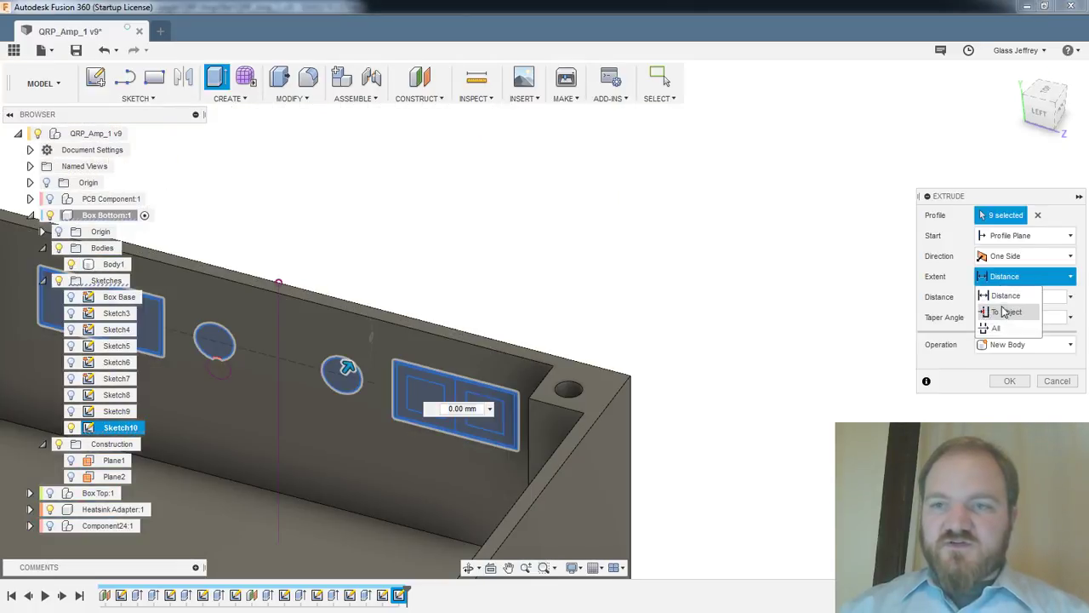
{"action": "left_click", "coordinate": [1004, 313]}
{"action": "left_click", "coordinate": [299, 416]}
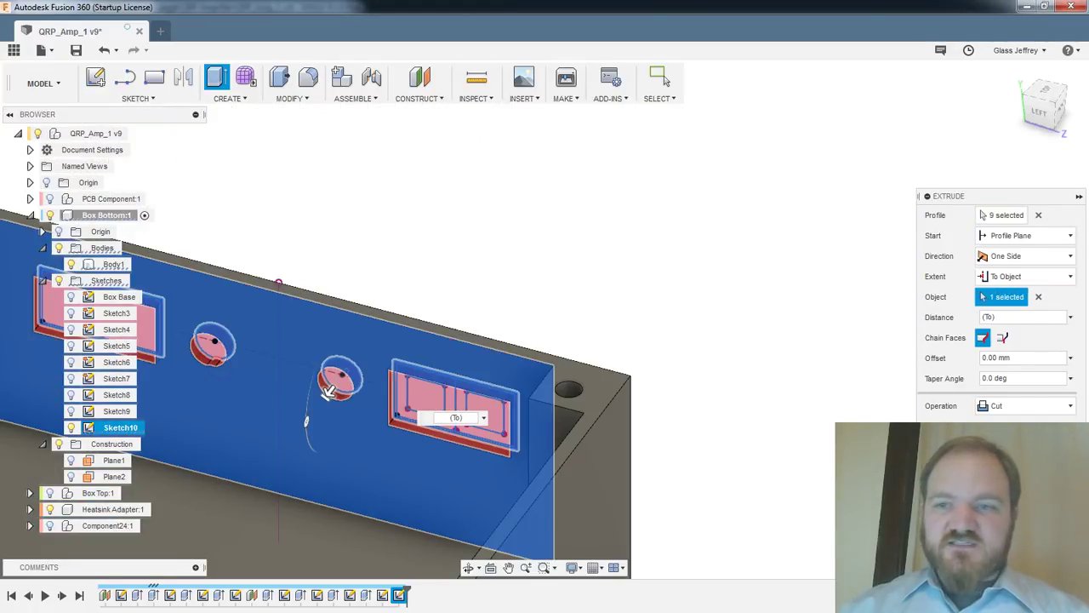
{"action": "middle_click_drag", "start_coordinate": [647, 302], "coordinate": [692, 316], "text": "shift"}
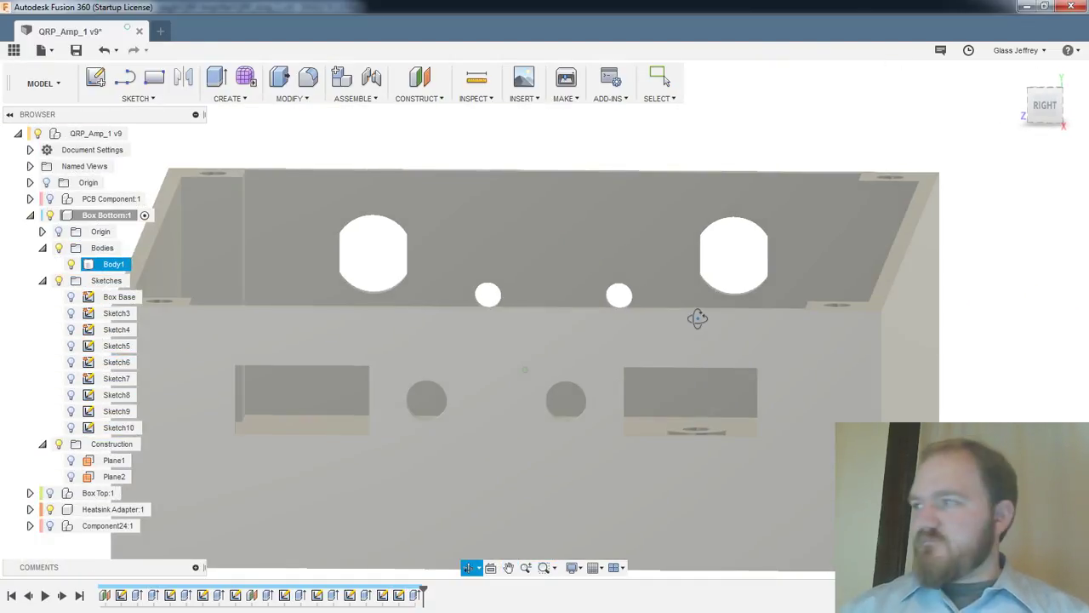
{"action": "scroll", "coordinate": [701, 321], "scroll_direction": "down", "scroll_amount": 2}
{"action": "middle_click_drag", "start_coordinate": [720, 179], "coordinate": [693, 153], "text": "shift"}
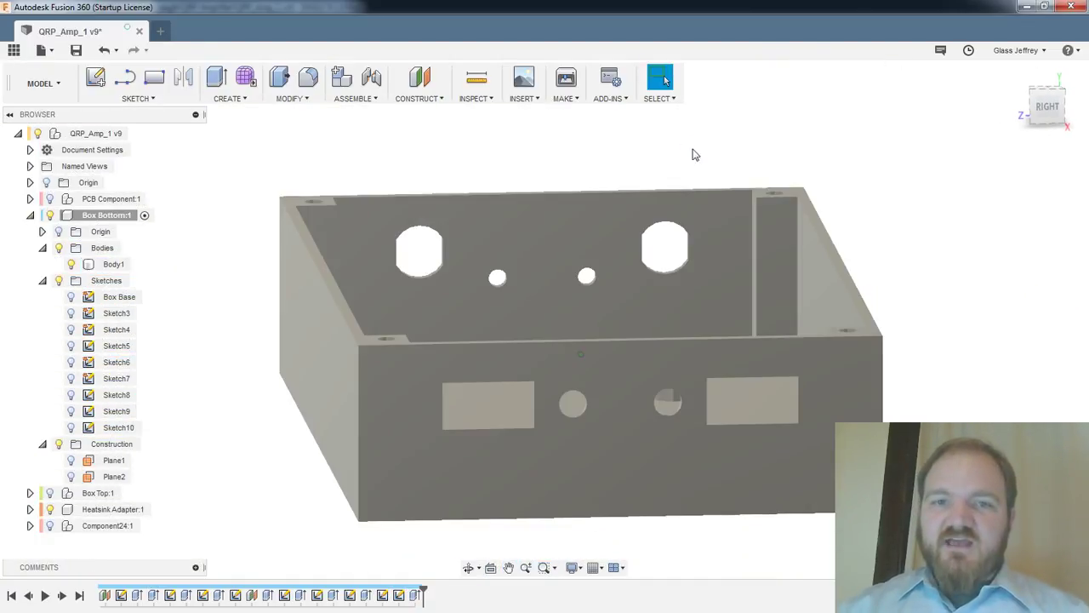
{"action": "scroll", "coordinate": [678, 173], "scroll_direction": "up", "scroll_amount": 2}
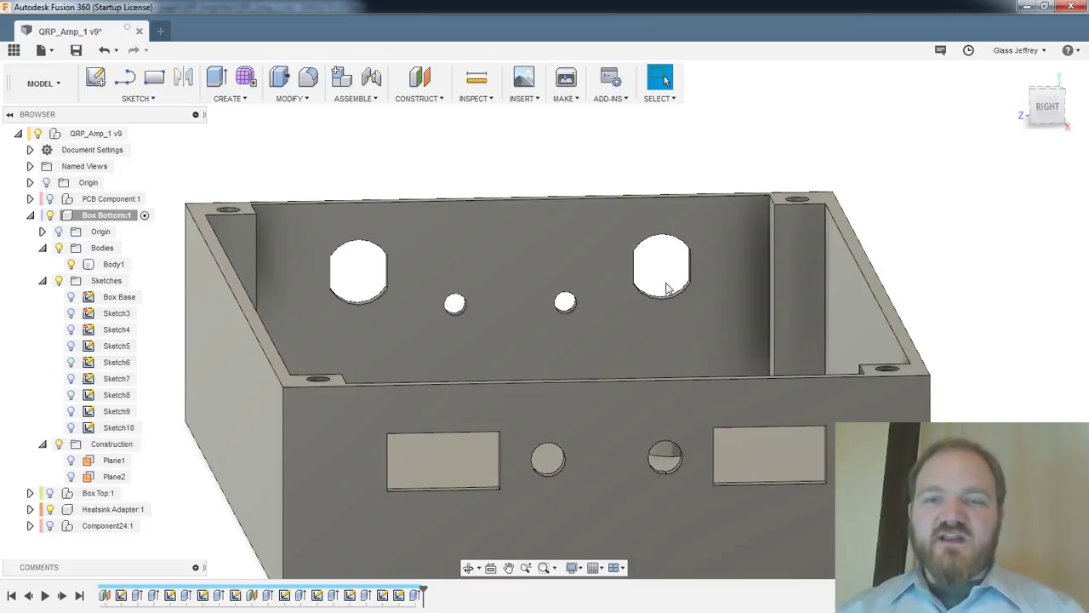
Reopen Sketch8 with the connector holes of the opposite end wall and view it straight on from the left side of the model
{"action": "double_click", "coordinate": [382, 595]}
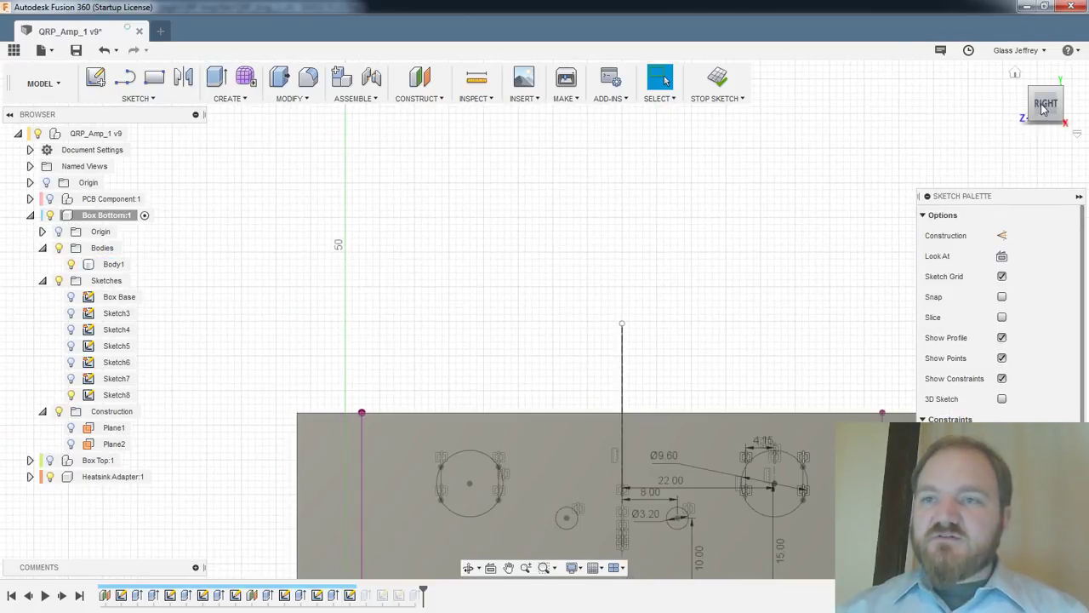
{"action": "left_click", "coordinate": [1070, 102]}
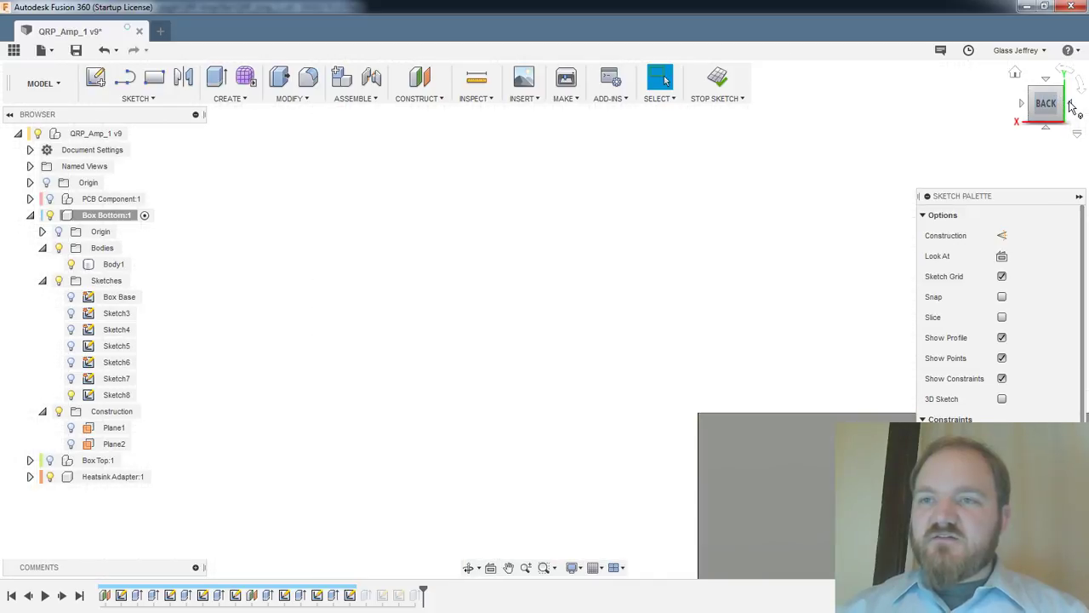
{"action": "middle_click_drag", "start_coordinate": [691, 343], "coordinate": [681, 207]}
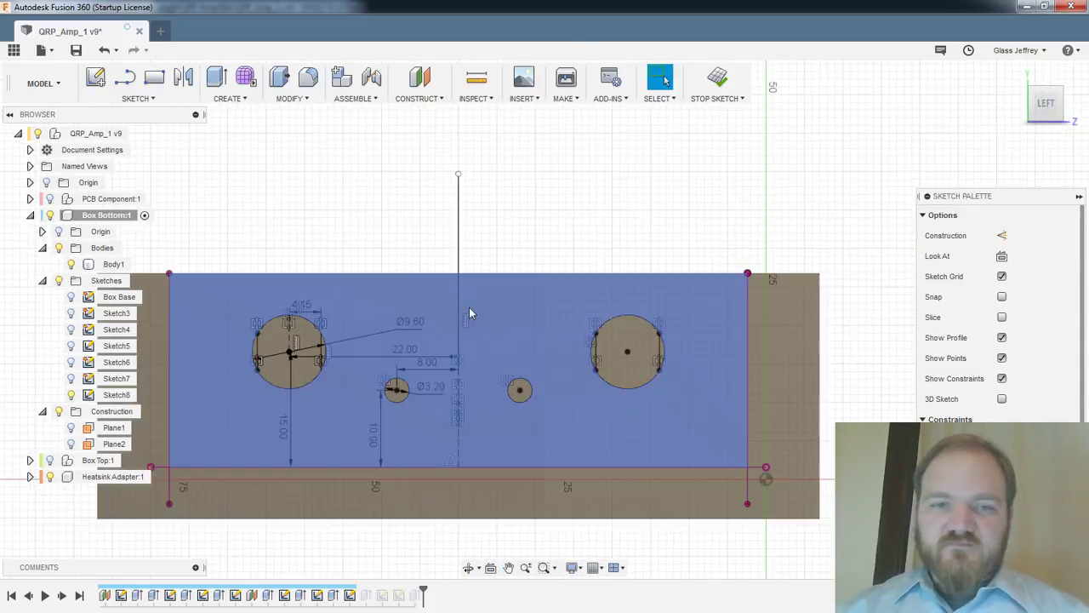
{"action": "scroll", "coordinate": [469, 307], "scroll_direction": "up", "scroll_amount": 5}
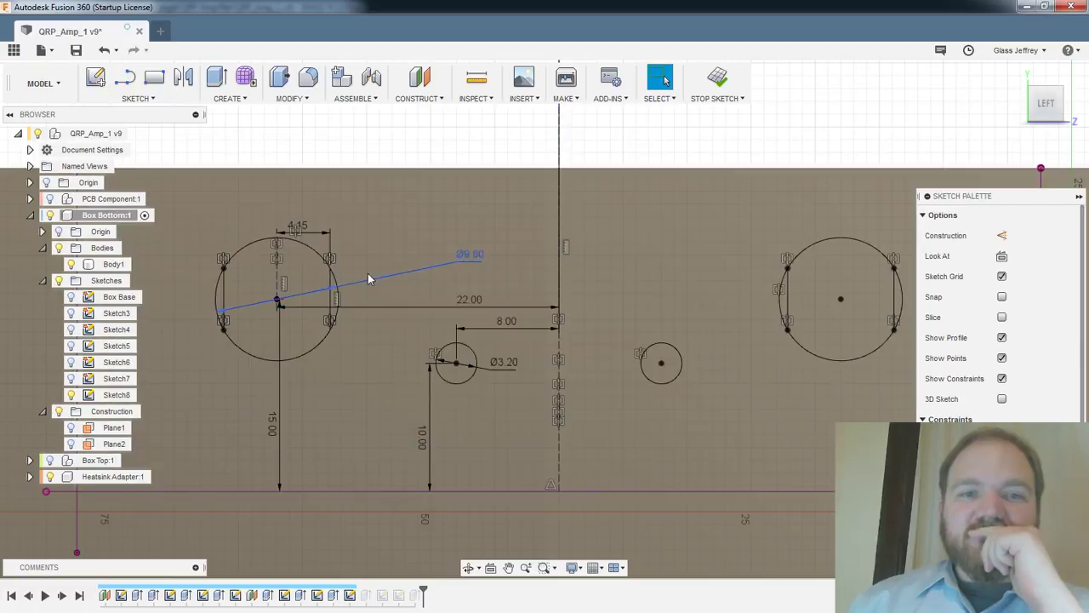
{"action": "scroll", "coordinate": [370, 276], "scroll_direction": "up", "scroll_amount": 3}
{"action": "middle_click_drag", "start_coordinate": [375, 274], "coordinate": [410, 270]}
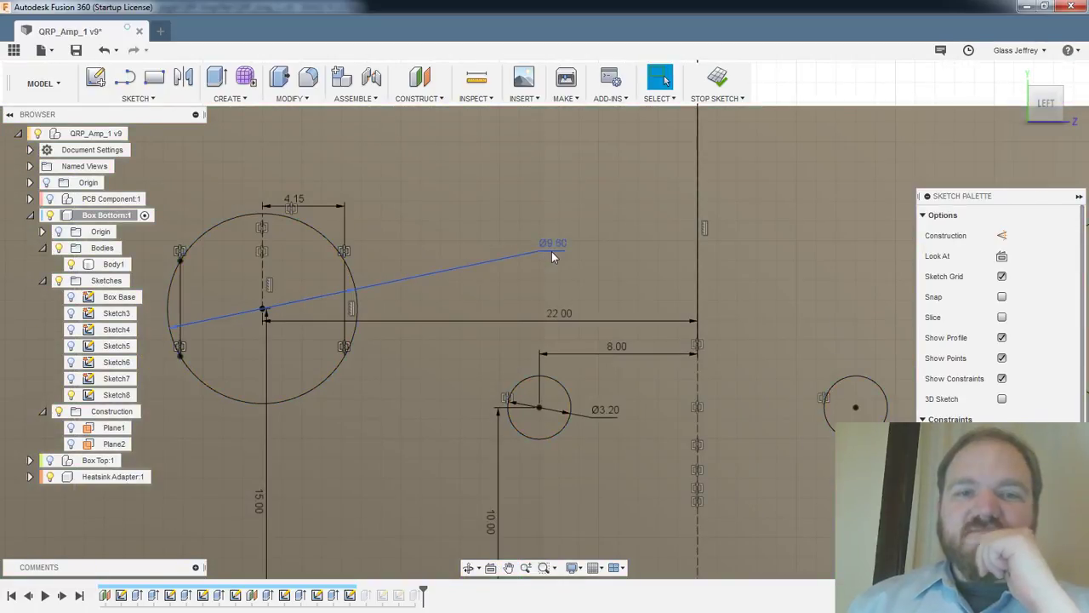
Set the diameter of the large flat-sided hole to 9.8 mm
{"action": "double_click", "coordinate": [551, 247]}
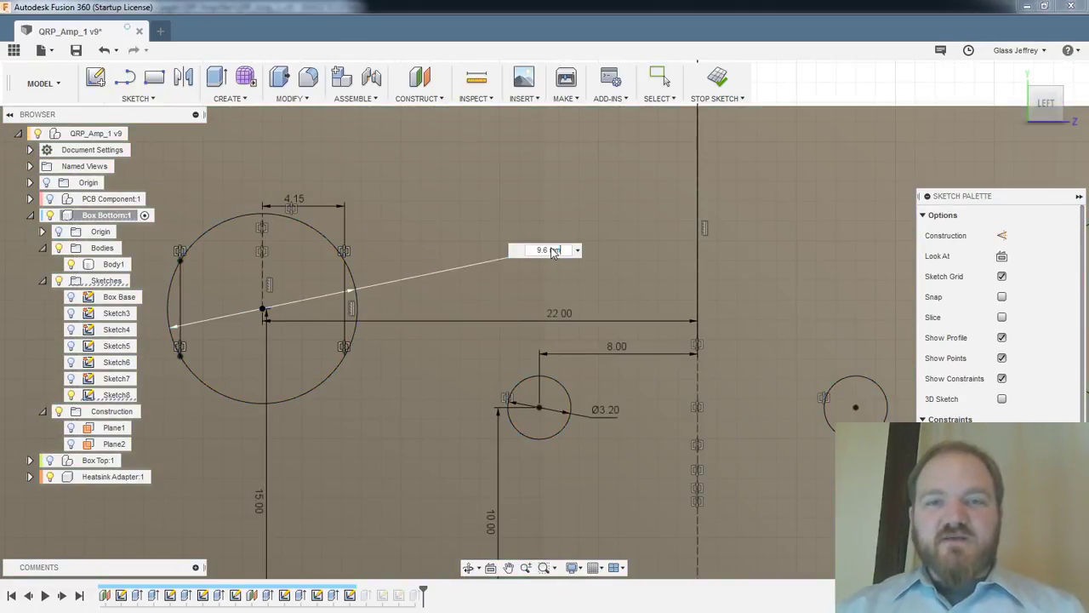
{"action": "type", "text": "9.8"}
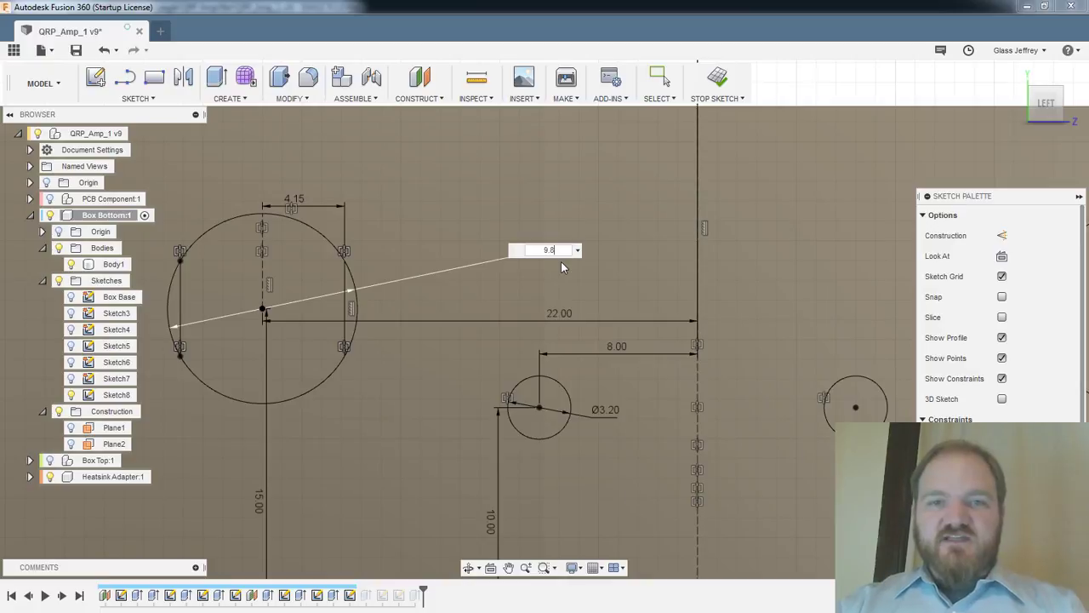
{"action": "key", "text": "Return"}
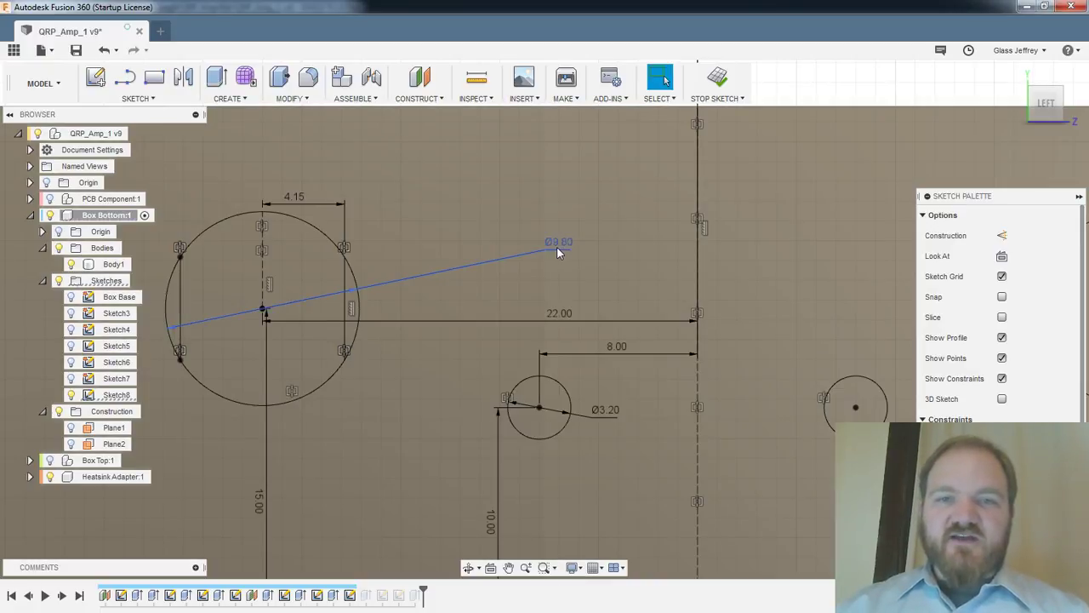
Set the diameter of the large flat-sided hole to 9.9 mm and finish the sketch
{"action": "double_click", "coordinate": [556, 246]}
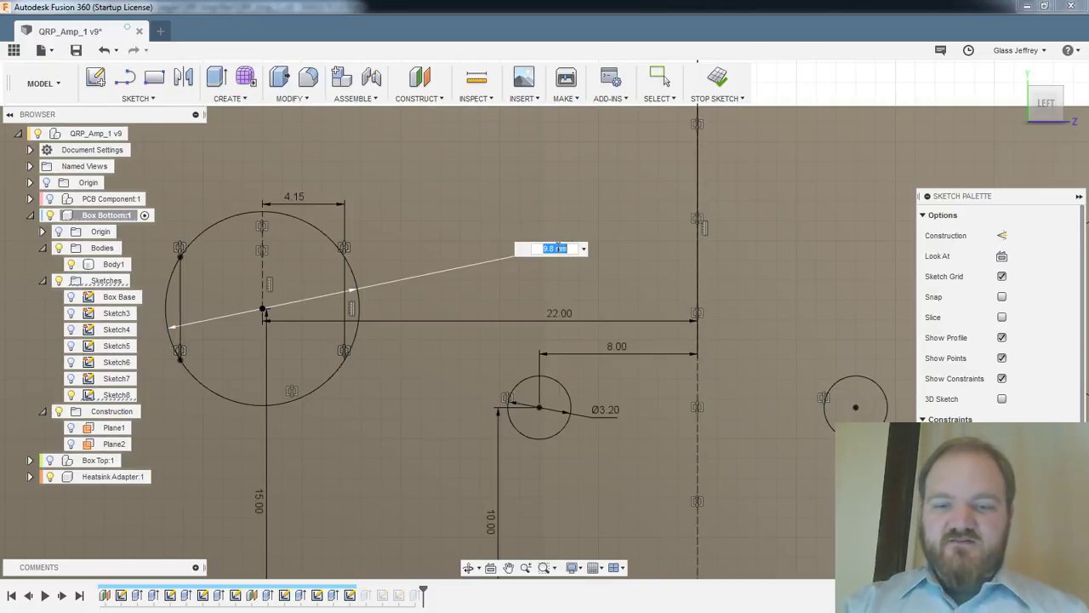
{"action": "type", "text": "9.9"}
{"action": "key", "text": "Return"}
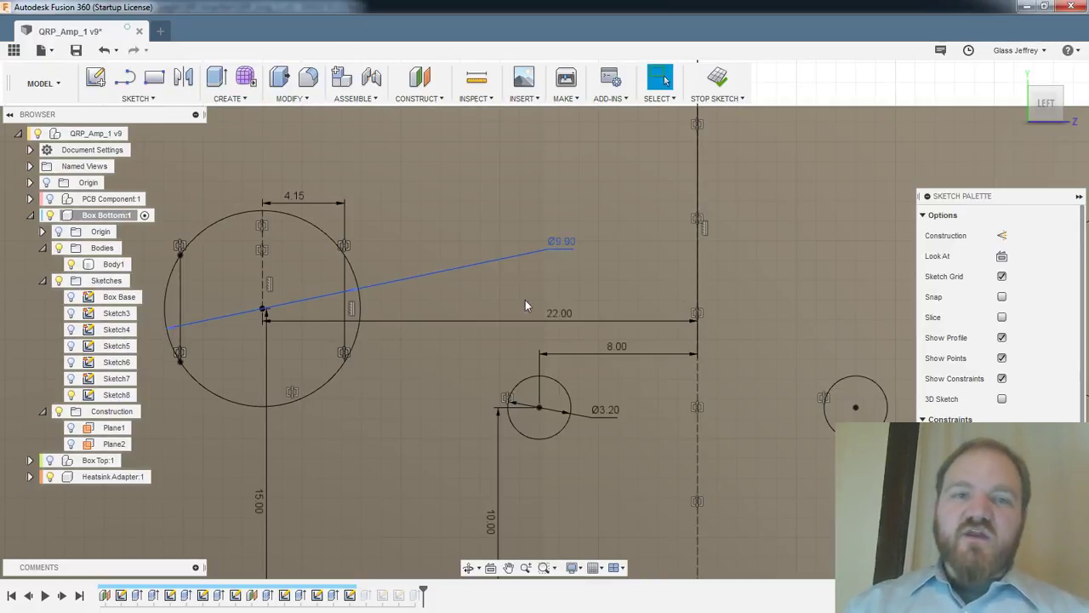
{"action": "scroll", "coordinate": [557, 316], "scroll_direction": "down", "scroll_amount": 2}
{"action": "middle_click_drag", "start_coordinate": [674, 303], "coordinate": [497, 295]}
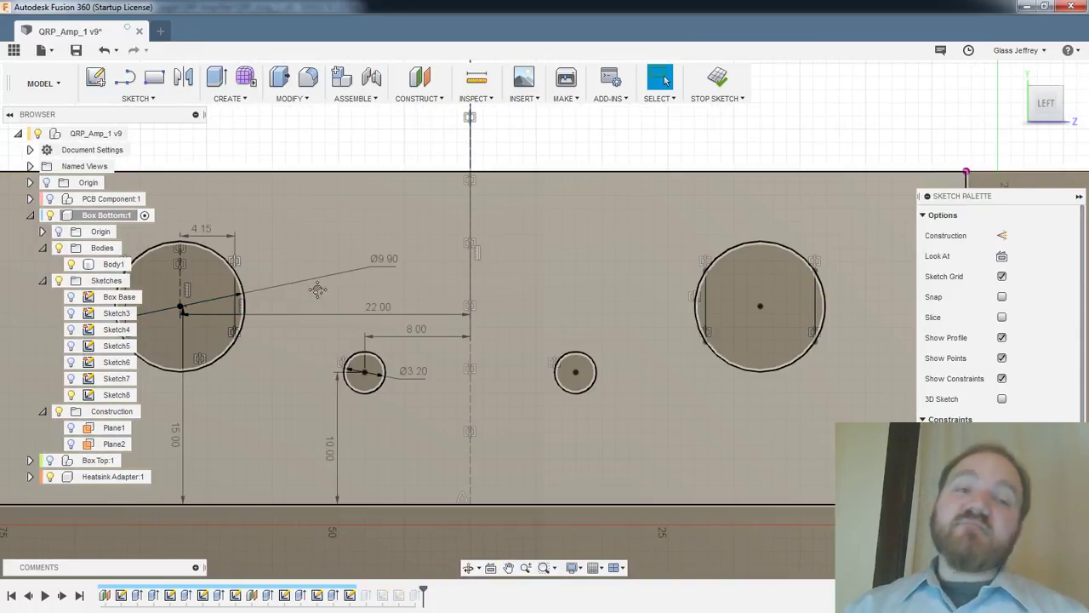
{"action": "middle_click_drag", "start_coordinate": [318, 289], "coordinate": [396, 290]}
{"action": "scroll", "coordinate": [381, 239], "scroll_direction": "down", "scroll_amount": 1}
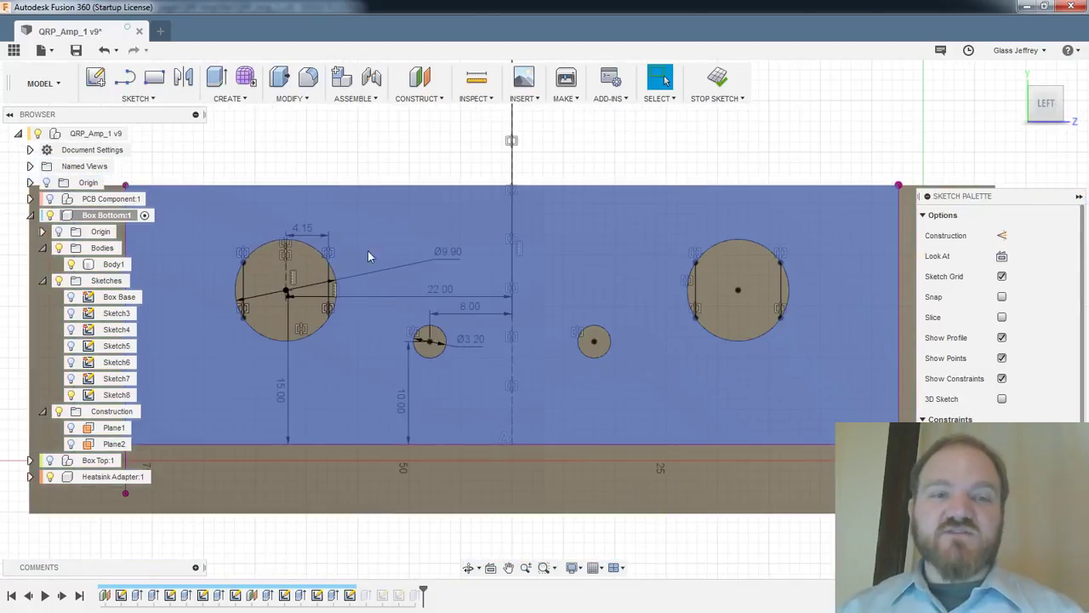
{"action": "left_click", "coordinate": [727, 82]}
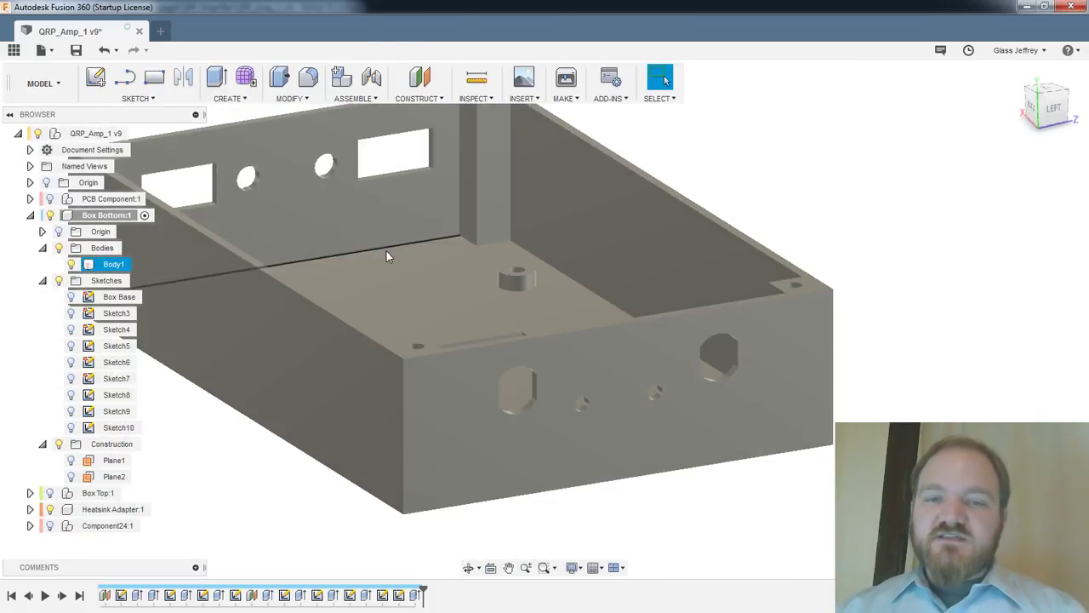
Examine the box from several sides, checking the end wall openings, the floor slot and the standoffs
{"action": "middle_click_drag", "start_coordinate": [386, 255], "coordinate": [502, 236], "text": "shift"}
{"action": "scroll", "coordinate": [475, 291], "scroll_direction": "up", "scroll_amount": 3}
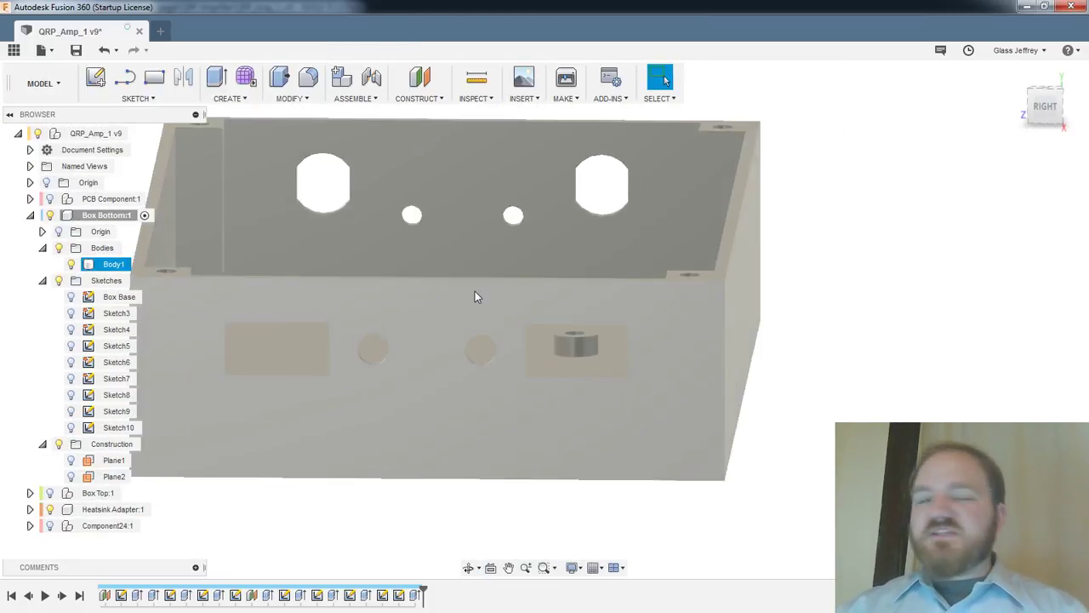
{"action": "middle_click_drag", "start_coordinate": [501, 294], "coordinate": [562, 285]}
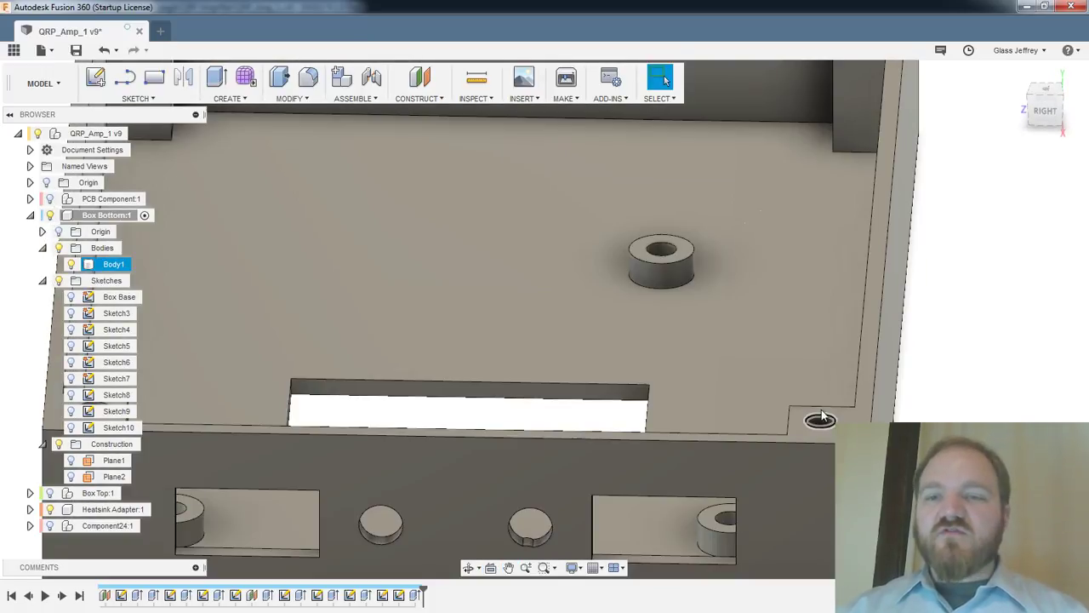
{"action": "scroll", "coordinate": [774, 367], "scroll_direction": "down", "scroll_amount": 3}
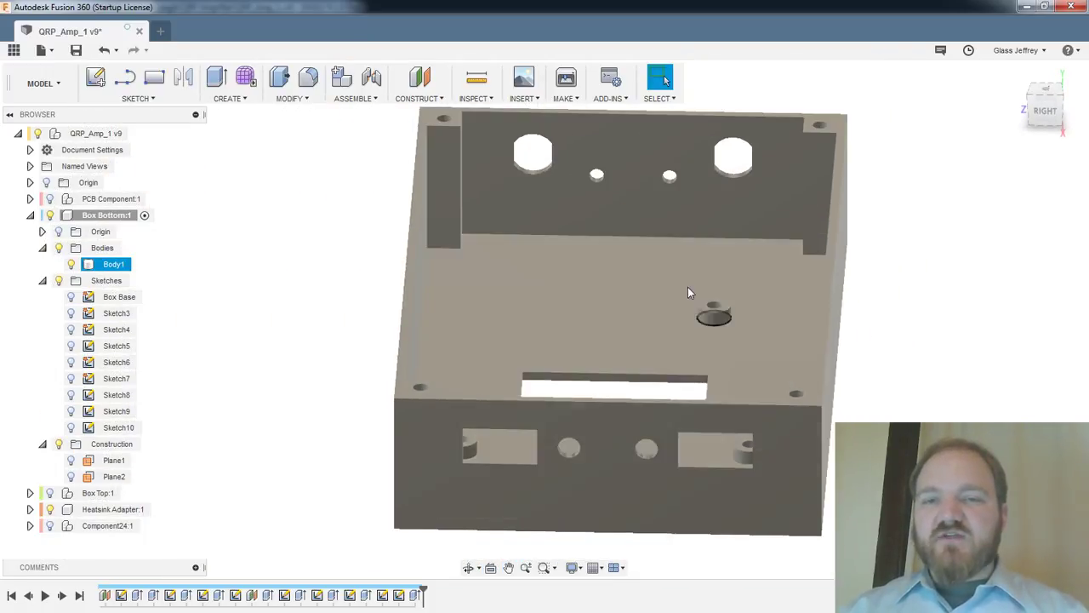
{"action": "middle_click_drag", "start_coordinate": [688, 289], "coordinate": [681, 321], "text": "shift"}
{"action": "scroll", "coordinate": [680, 369], "scroll_direction": "down", "scroll_amount": 1}
{"action": "scroll", "coordinate": [680, 370], "scroll_direction": "down", "scroll_amount": 3}
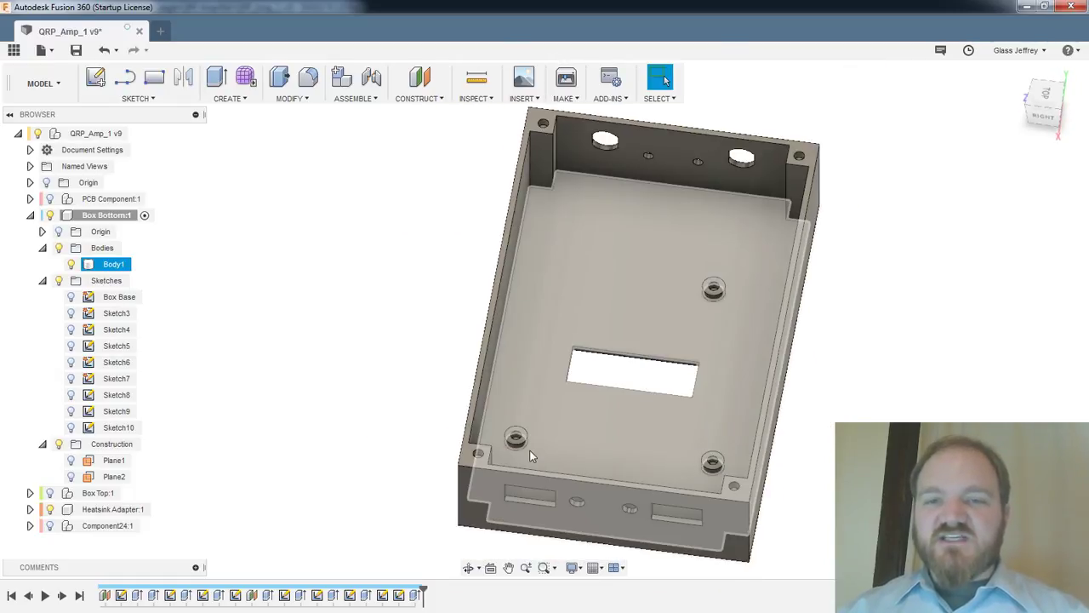
{"action": "scroll", "coordinate": [675, 413], "scroll_direction": "down", "scroll_amount": 2}
{"action": "scroll", "coordinate": [670, 411], "scroll_direction": "up", "scroll_amount": 3}
{"action": "middle_click_drag", "start_coordinate": [663, 443], "coordinate": [671, 334], "text": "shift"}
{"action": "scroll", "coordinate": [671, 337], "scroll_direction": "up", "scroll_amount": 5}
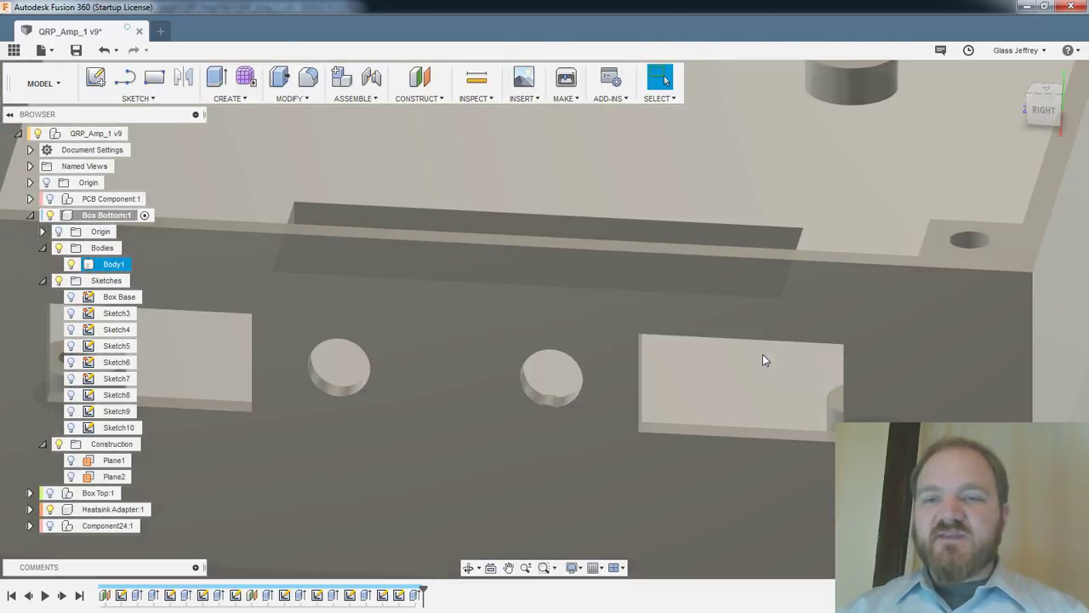
{"action": "mouse_move", "coordinate": [762, 354]}
{"action": "middle_mouse_down", "text": "shift"}
{"action": "mouse_move", "coordinate": [648, 421]}
{"action": "mouse_move", "coordinate": [562, 415]}
{"action": "middle_mouse_up", "text": "shift"}
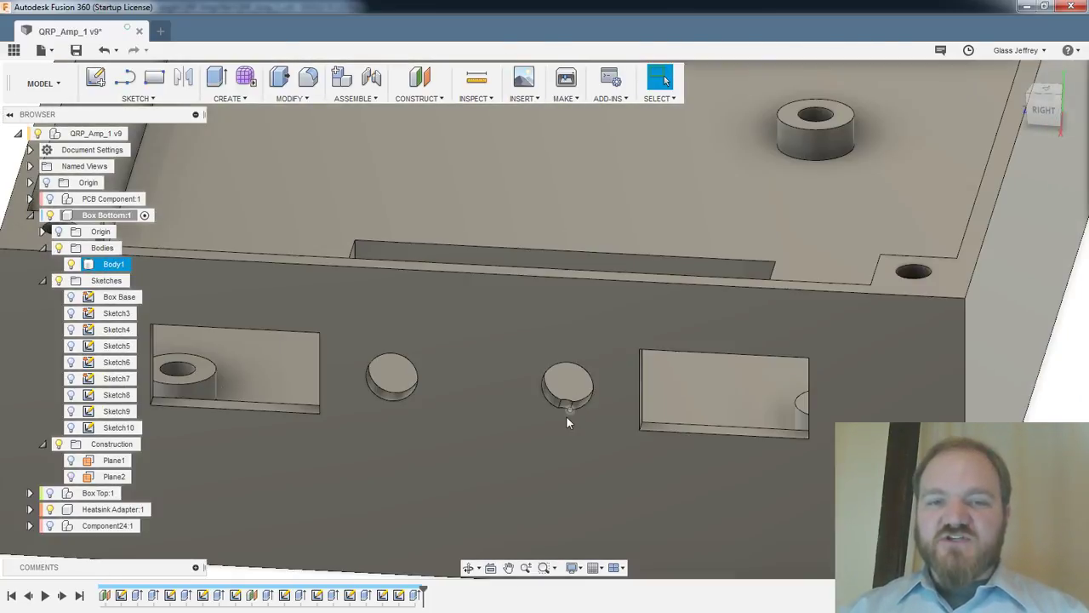
Add the thin overlap area at the lower edge of the 5 mm hole to the end wall cut's profiles
{"action": "double_click", "coordinate": [414, 594]}
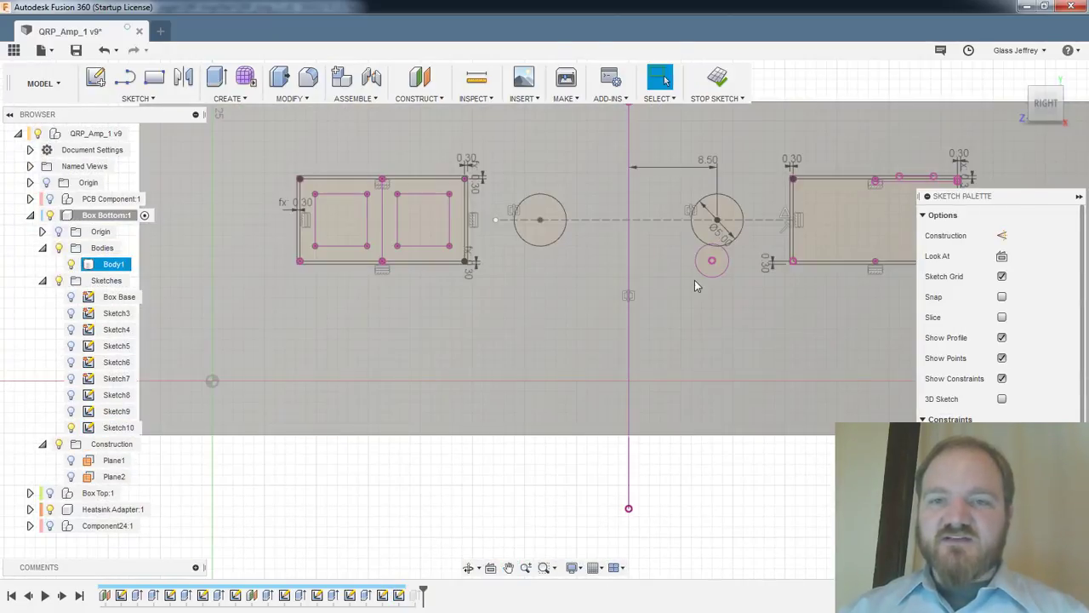
{"action": "scroll", "coordinate": [706, 235], "scroll_direction": "up", "scroll_amount": 5}
{"action": "scroll", "coordinate": [706, 230], "scroll_direction": "up", "scroll_amount": 4}
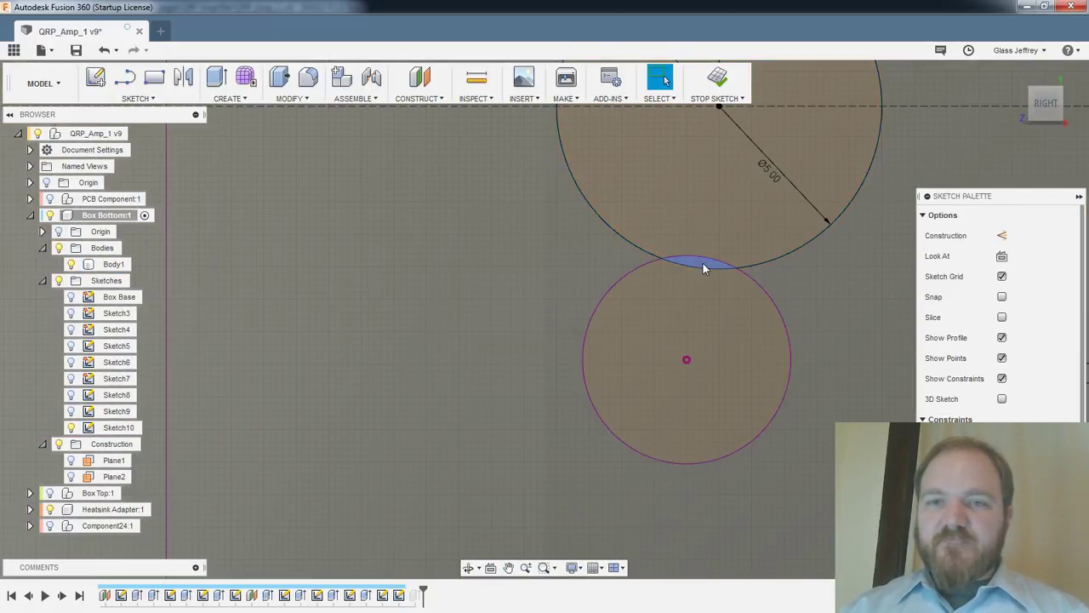
{"action": "left_click", "coordinate": [702, 263]}
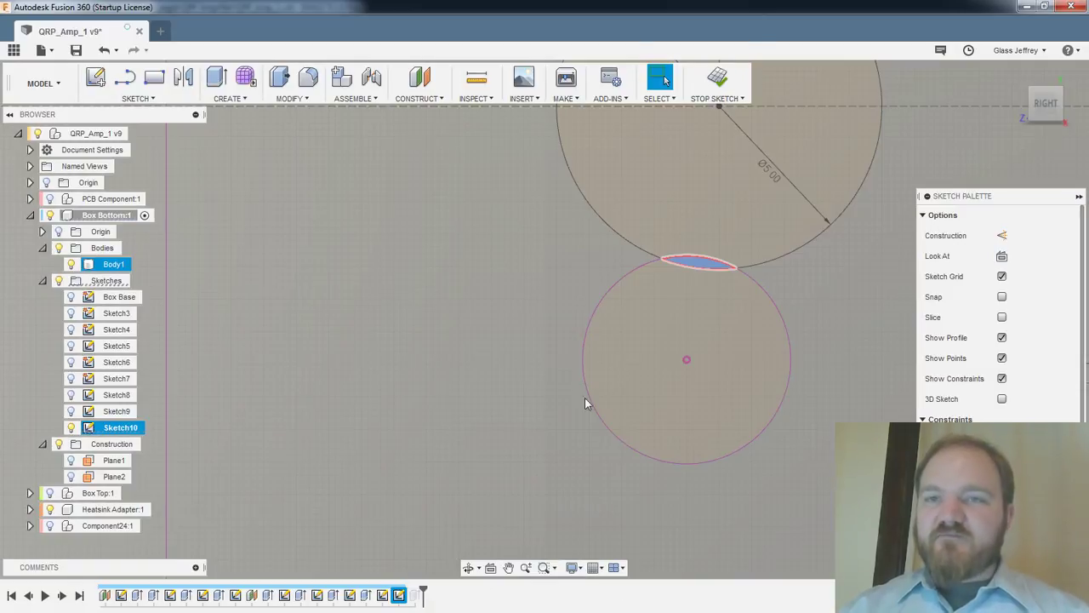
{"action": "left_click", "coordinate": [585, 403]}
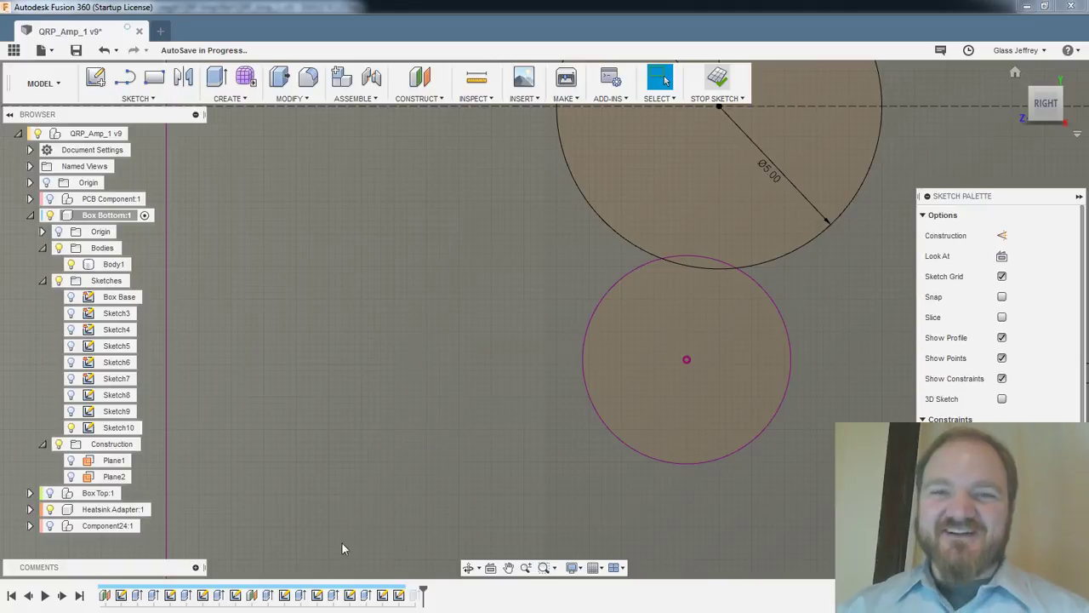
{"action": "double_click", "coordinate": [415, 595]}
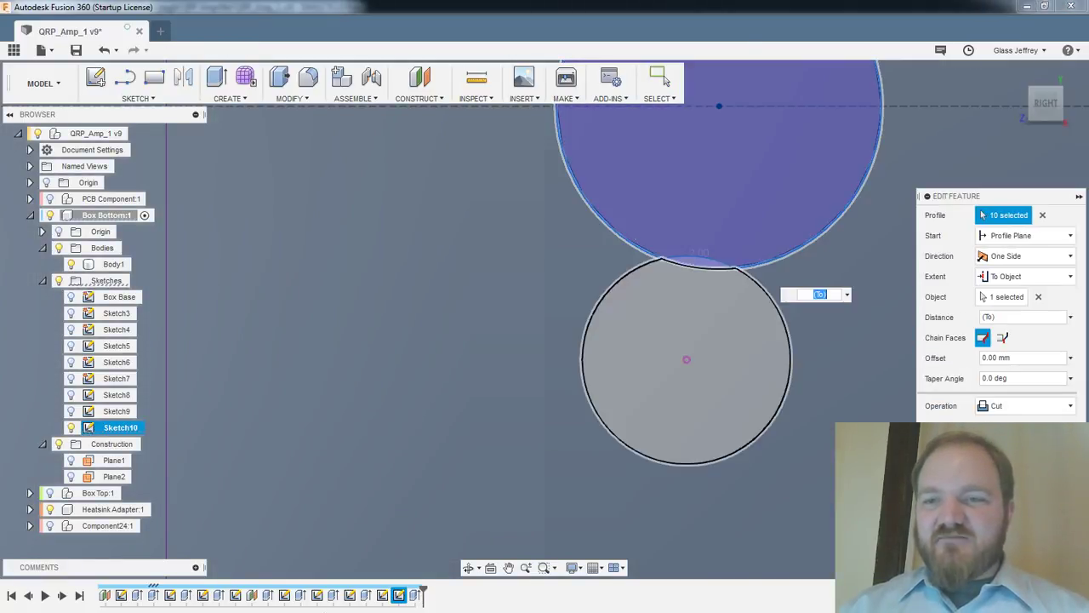
{"action": "key", "text": "Return"}
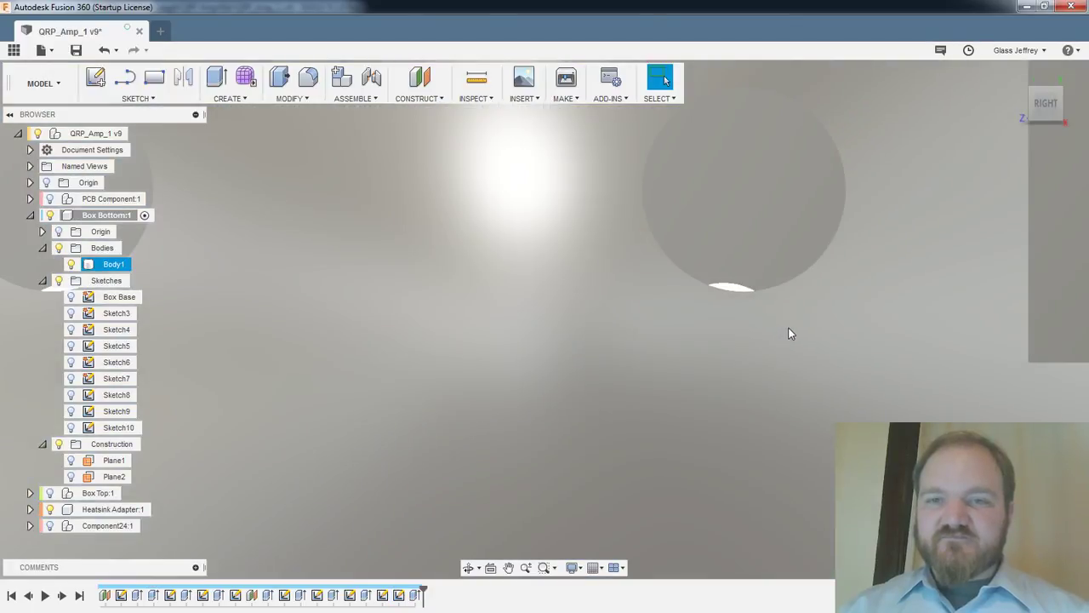
Examine the completed end wall openings and the connector holes on the opposite wall from an angled view
{"action": "scroll", "coordinate": [894, 272], "scroll_direction": "down", "scroll_amount": 4}
{"action": "scroll", "coordinate": [894, 212], "scroll_direction": "down", "scroll_amount": 3}
{"action": "middle_click_drag", "start_coordinate": [687, 237], "coordinate": [711, 244], "text": "shift"}
{"action": "scroll", "coordinate": [711, 238], "scroll_direction": "down", "scroll_amount": 5}
{"action": "middle_click_drag", "start_coordinate": [827, 229], "coordinate": [761, 283]}
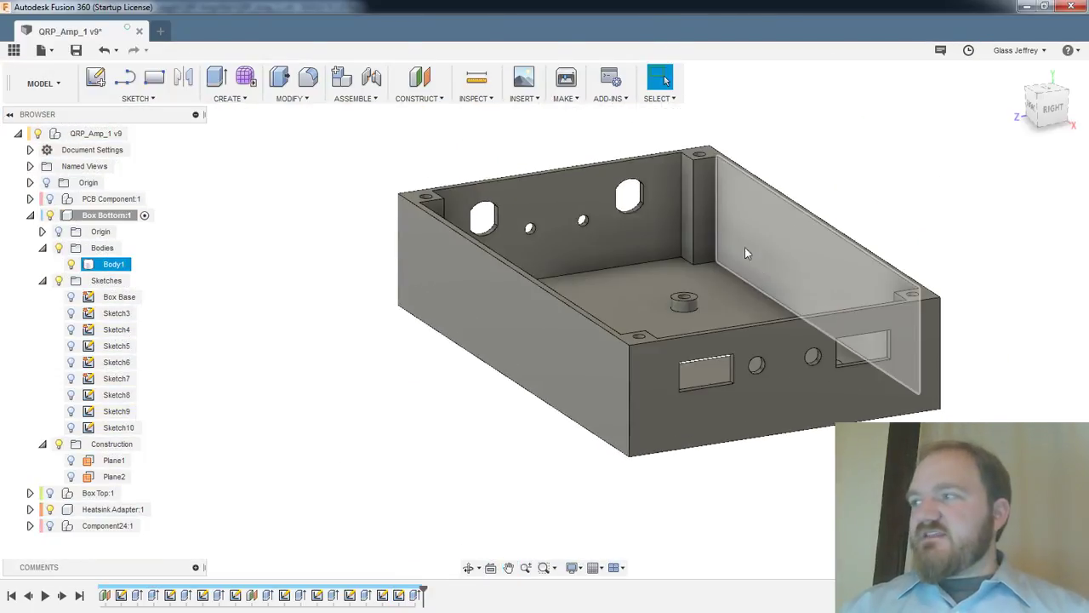
{"action": "left_click", "coordinate": [855, 234]}
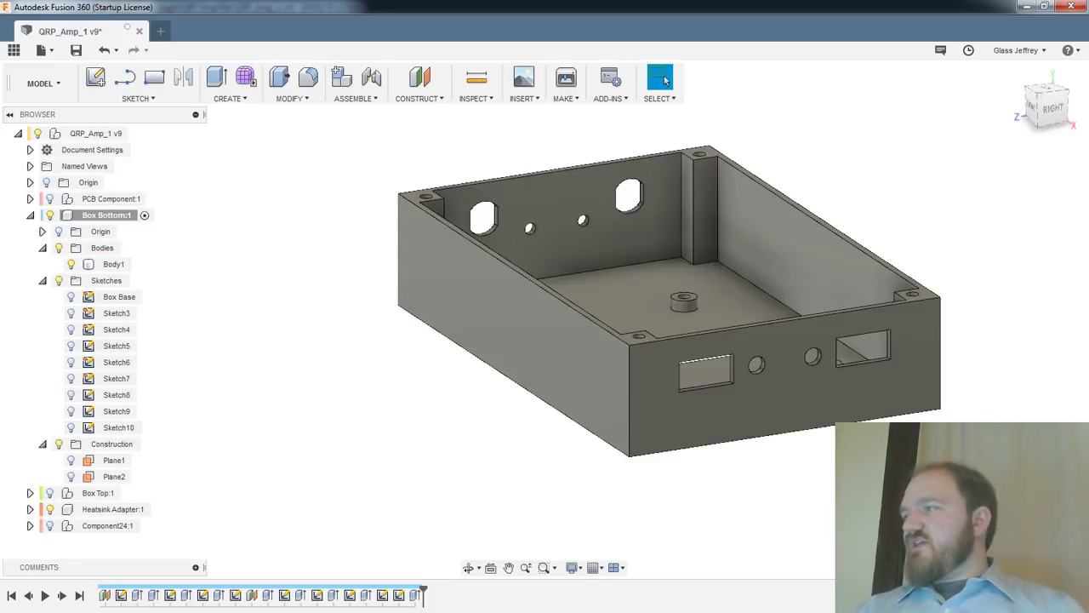
{"action": "middle_click_drag", "start_coordinate": [748, 242], "coordinate": [720, 270]}
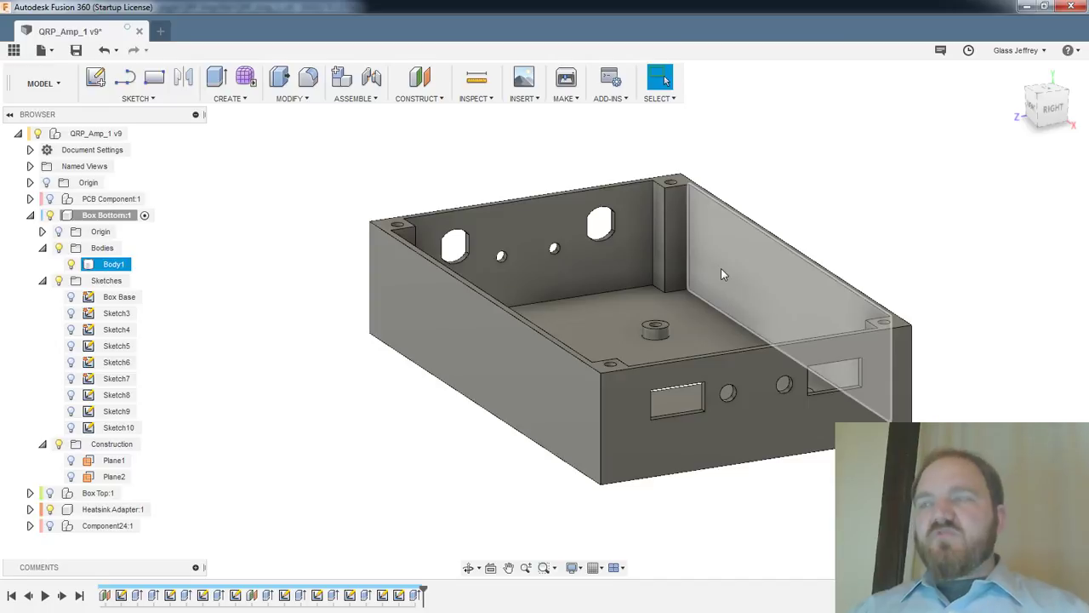
{"action": "middle_click_drag", "start_coordinate": [749, 165], "coordinate": [715, 177]}
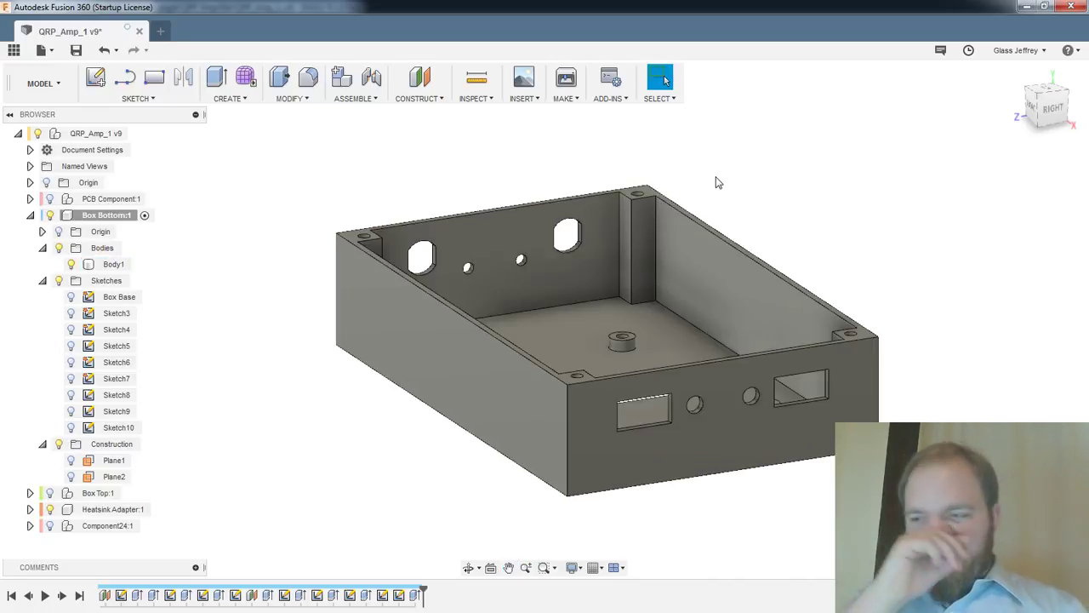
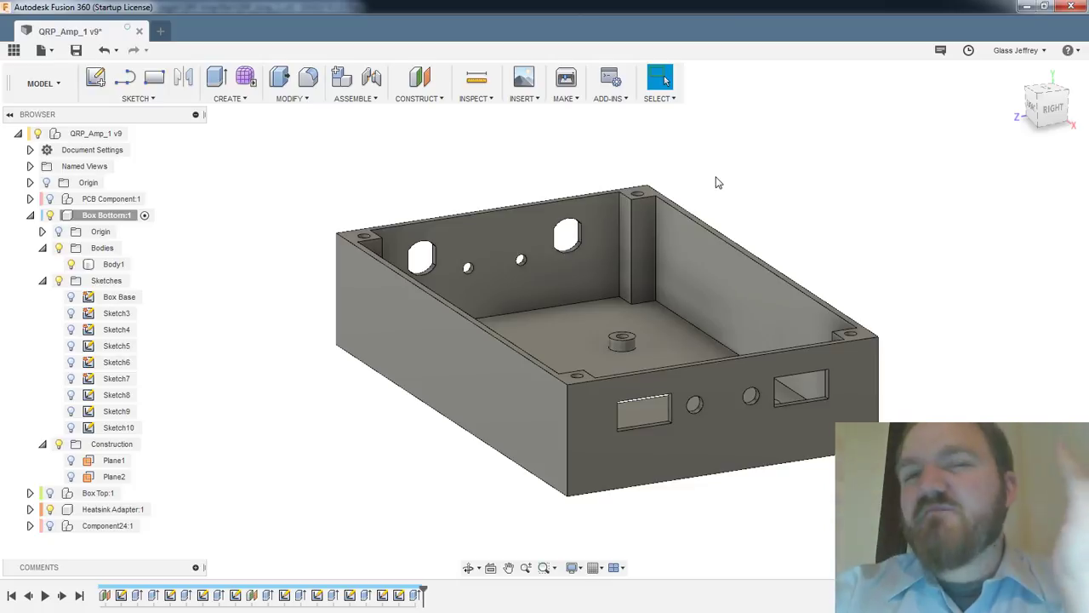
{"action": "scroll", "coordinate": [876, 233], "scroll_direction": "up", "scroll_amount": 3}
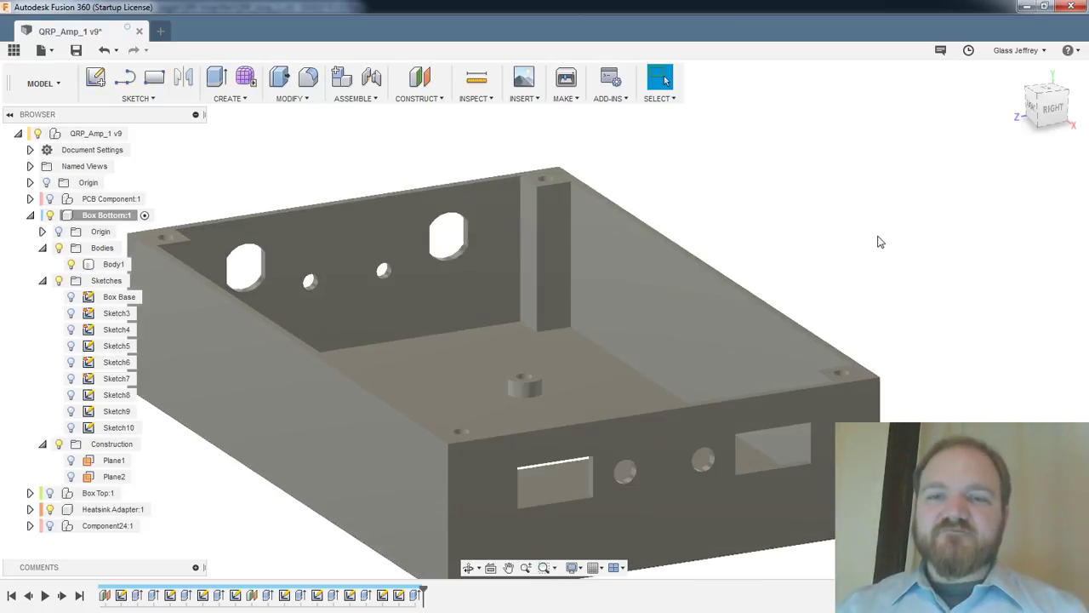
{"action": "scroll", "coordinate": [875, 238], "scroll_direction": "down", "scroll_amount": 4}
{"action": "middle_click_drag", "start_coordinate": [875, 239], "coordinate": [796, 251]}
Show the PCB Component and the Box Top together with the Box Bottom and save the design
{"action": "left_click", "coordinate": [30, 215]}
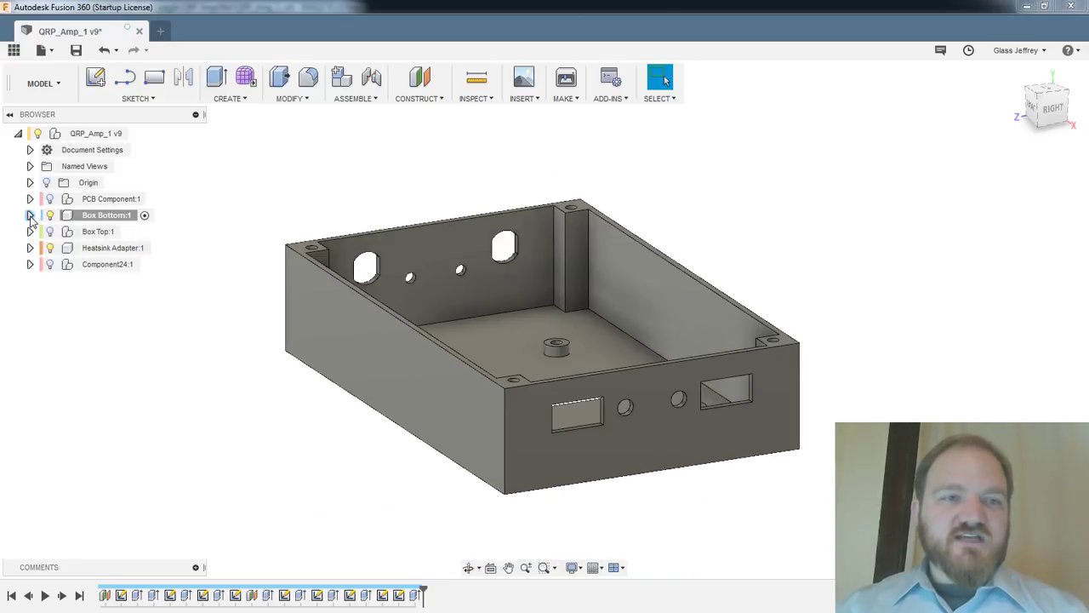
{"action": "left_click", "coordinate": [50, 200]}
{"action": "left_click", "coordinate": [51, 233]}
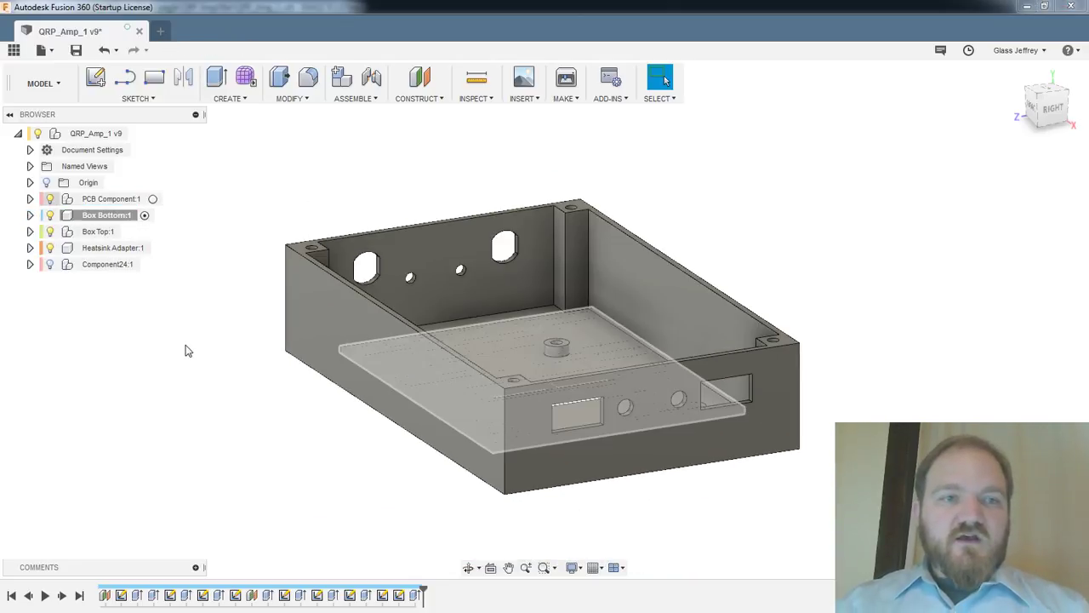
{"action": "middle_click_drag", "start_coordinate": [248, 406], "coordinate": [891, 250], "text": "shift"}
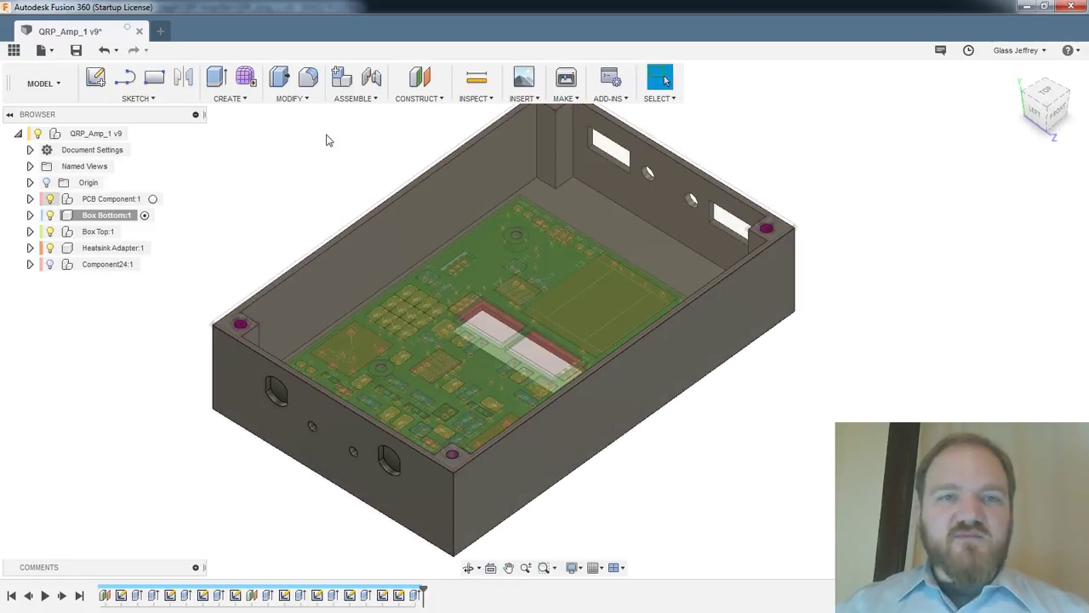
{"action": "key", "text": "ctrl+s"}
{"action": "left_click", "coordinate": [543, 326]}
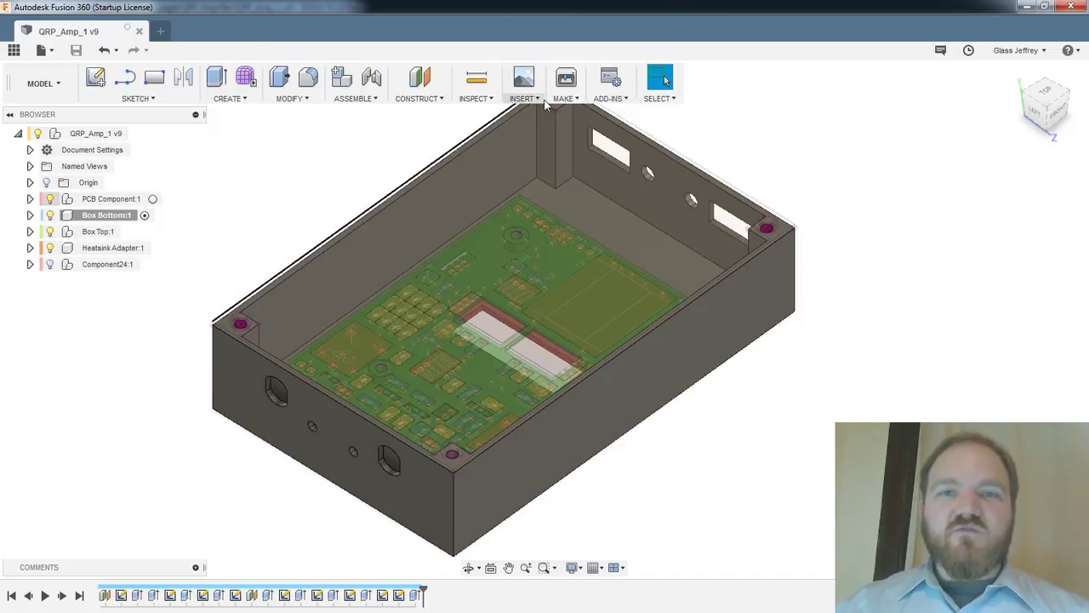
Apply a black plastic physical material from the Fusion 360 Material Library to the Box Bottom
{"action": "left_click", "coordinate": [408, 100]}
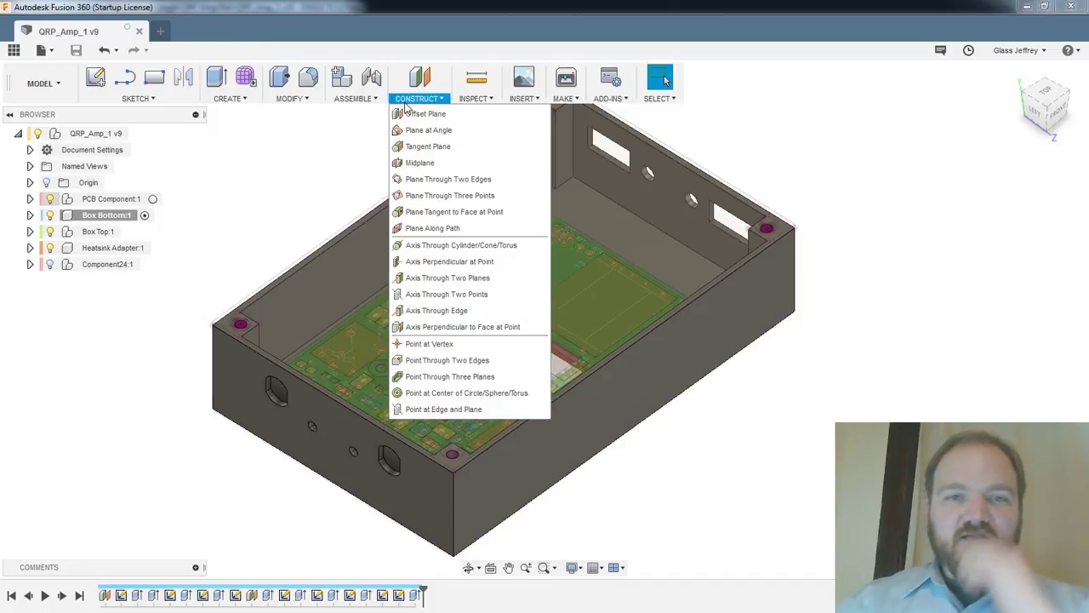
{"action": "left_click", "coordinate": [353, 99]}
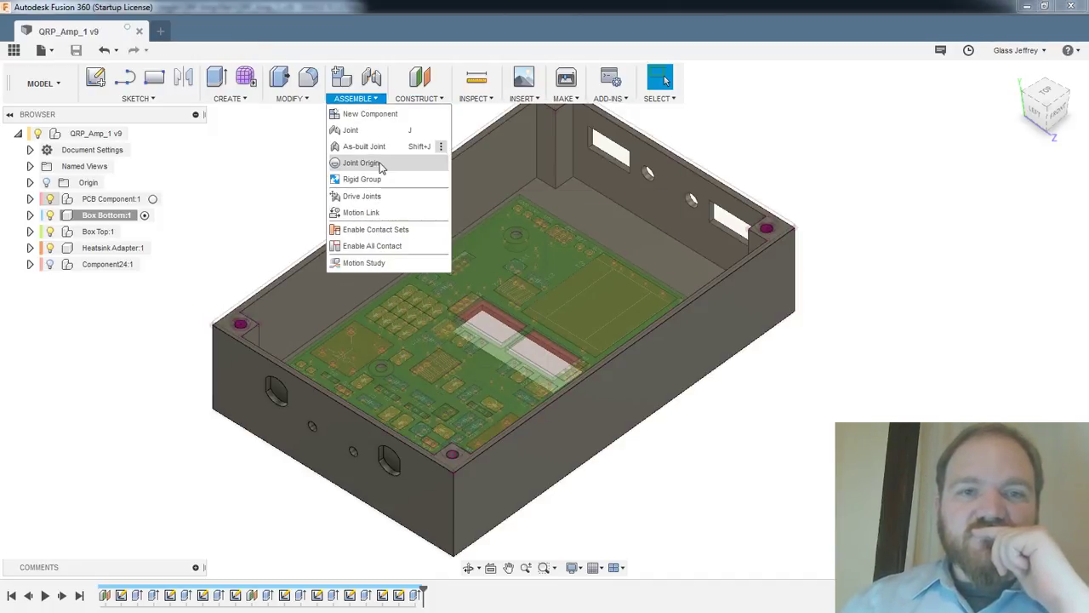
{"action": "left_click", "coordinate": [289, 98]}
{"action": "left_click", "coordinate": [343, 361]}
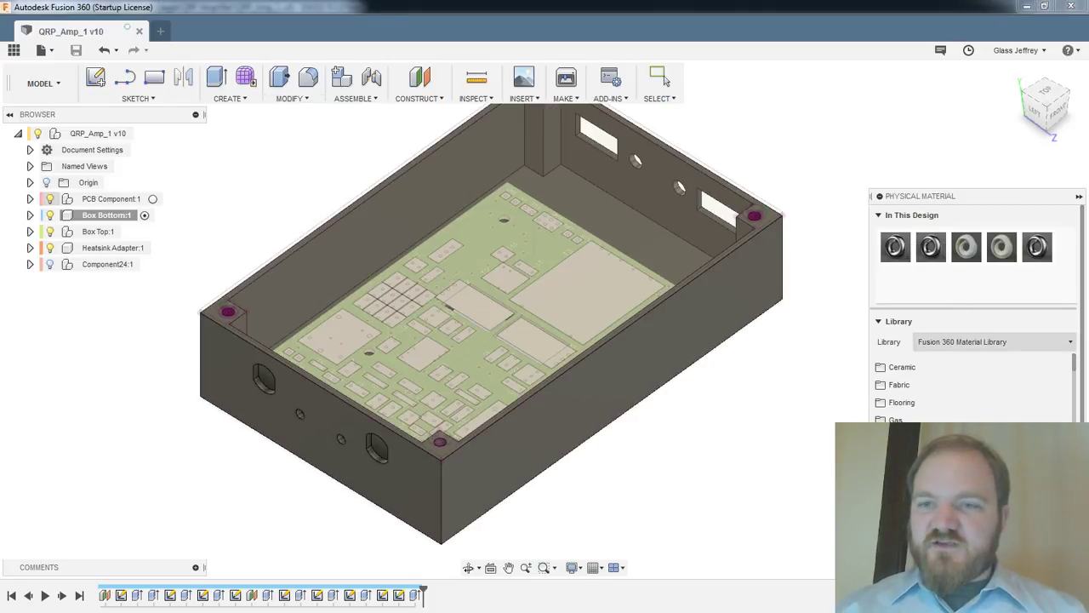
{"action": "scroll", "coordinate": [950, 421], "scroll_direction": "down", "scroll_amount": 10}
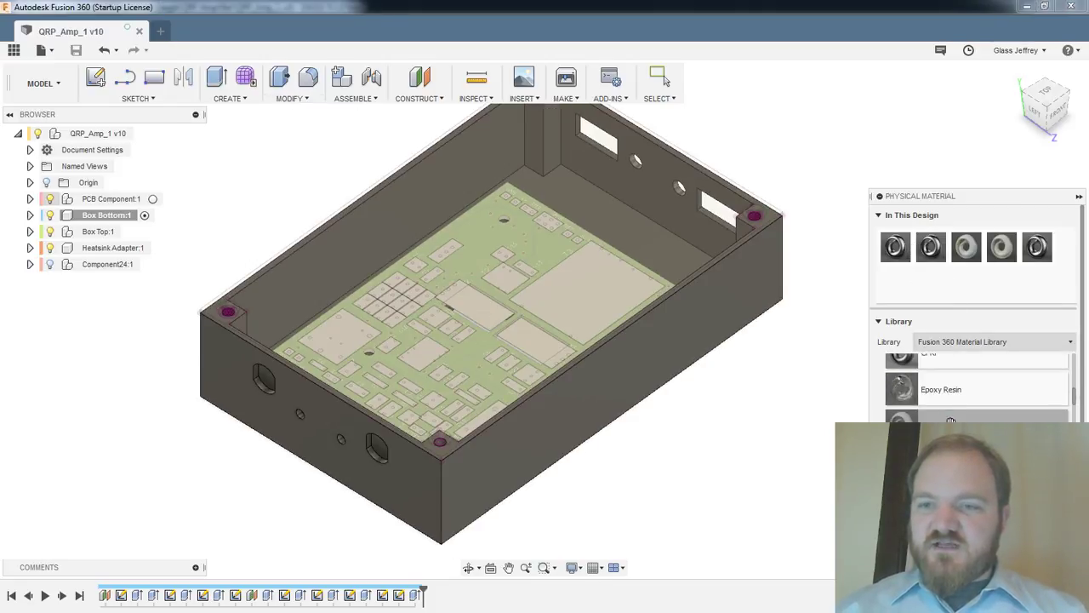
{"action": "scroll", "coordinate": [950, 421], "scroll_direction": "down", "scroll_amount": 10}
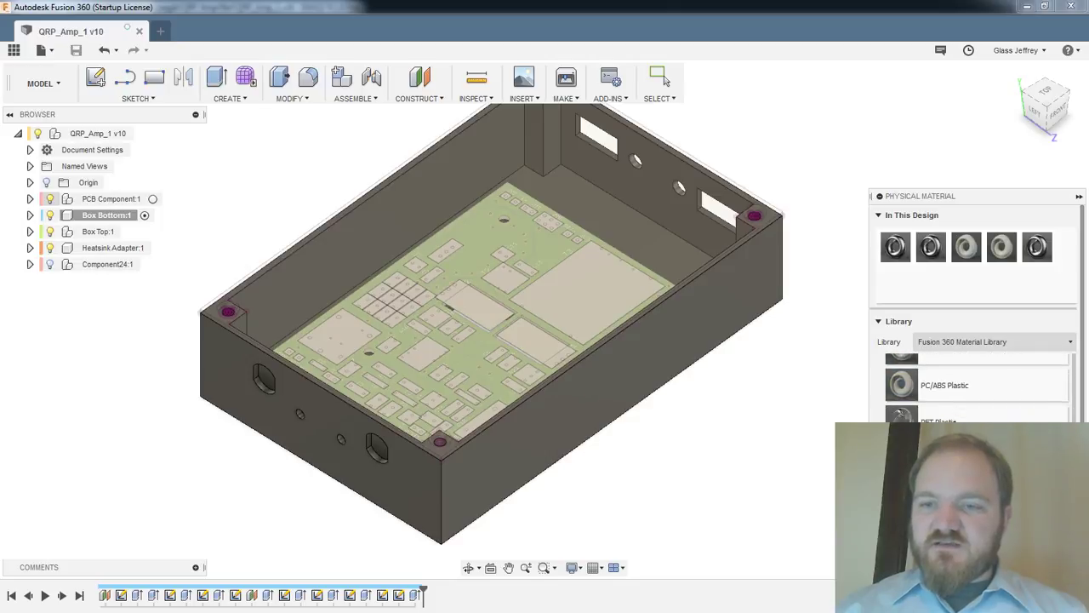
{"action": "scroll", "coordinate": [976, 387], "scroll_direction": "down", "scroll_amount": 4}
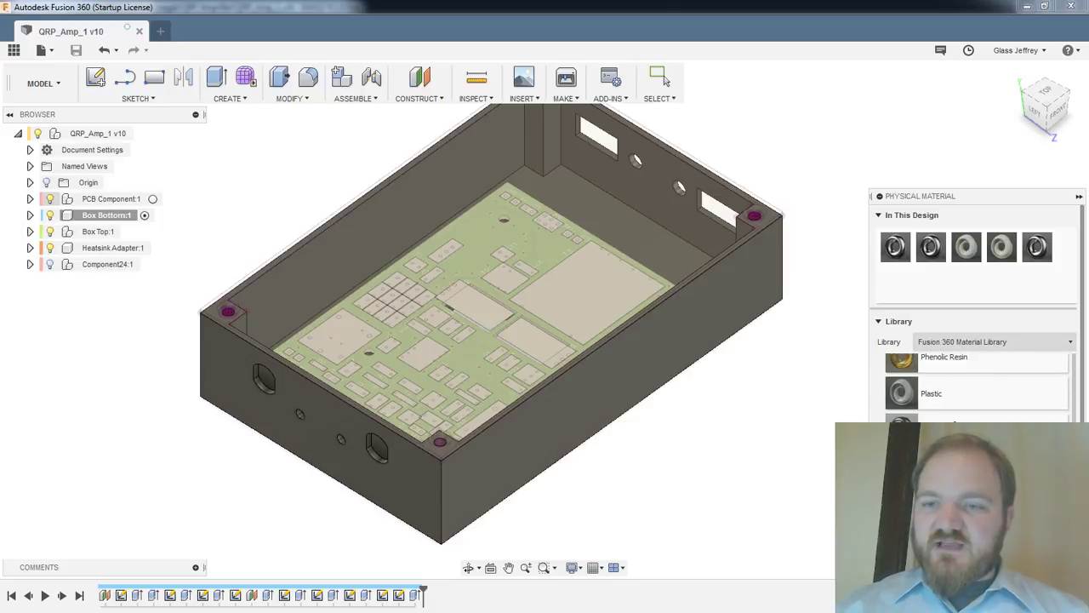
{"action": "left_click_drag", "start_coordinate": [657, 330], "coordinate": [657, 330]}
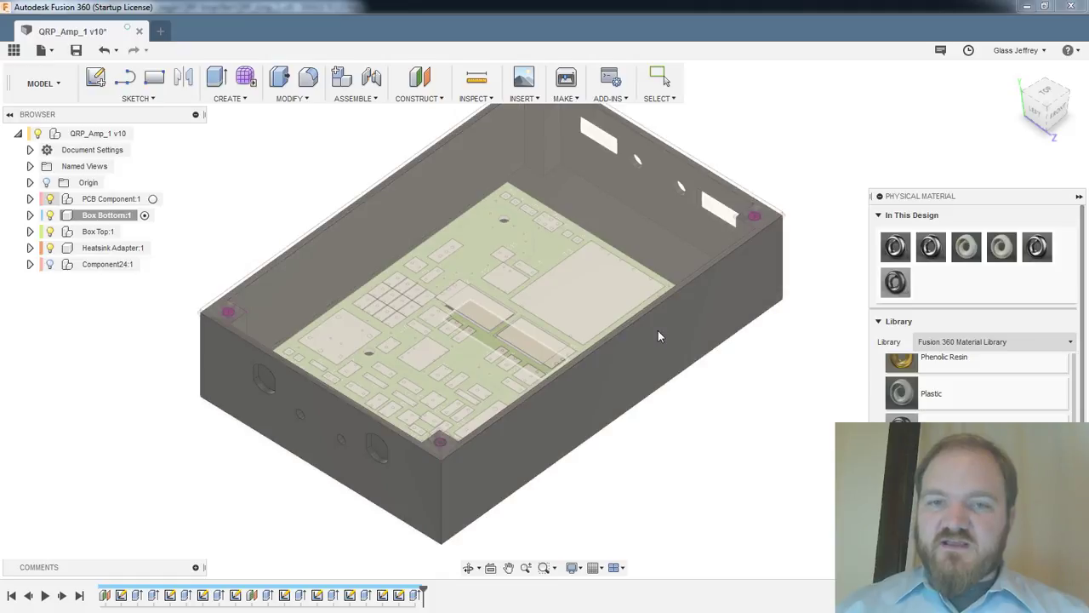
Apply the same black plastic material to the Box Top and activate the top-level QRP_Amp_1 assembly
{"action": "left_click", "coordinate": [51, 235]}
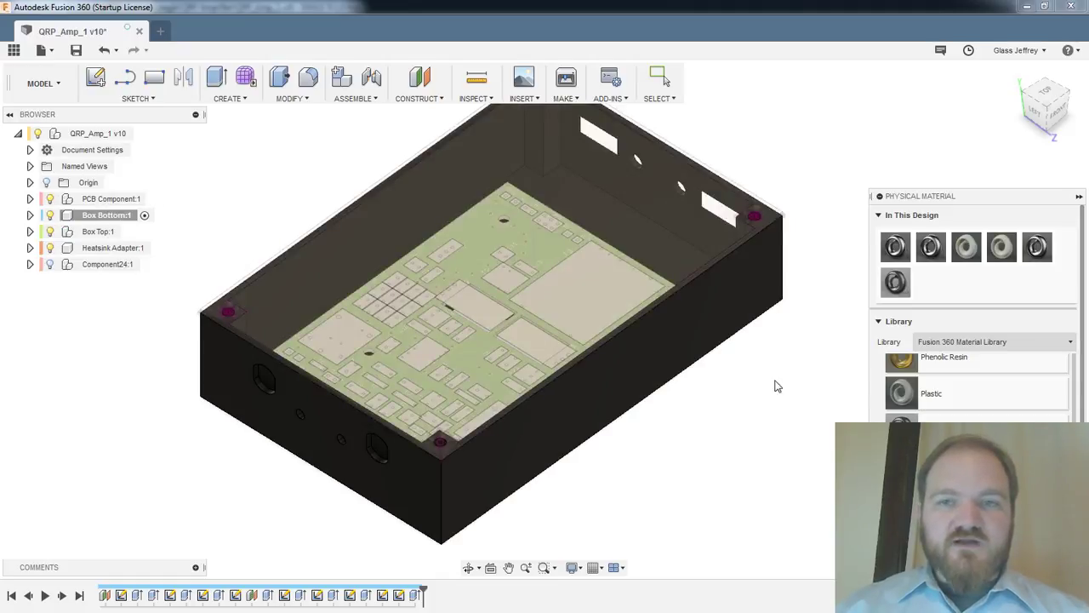
{"action": "middle_click_drag", "start_coordinate": [778, 386], "coordinate": [785, 352], "text": "shift"}
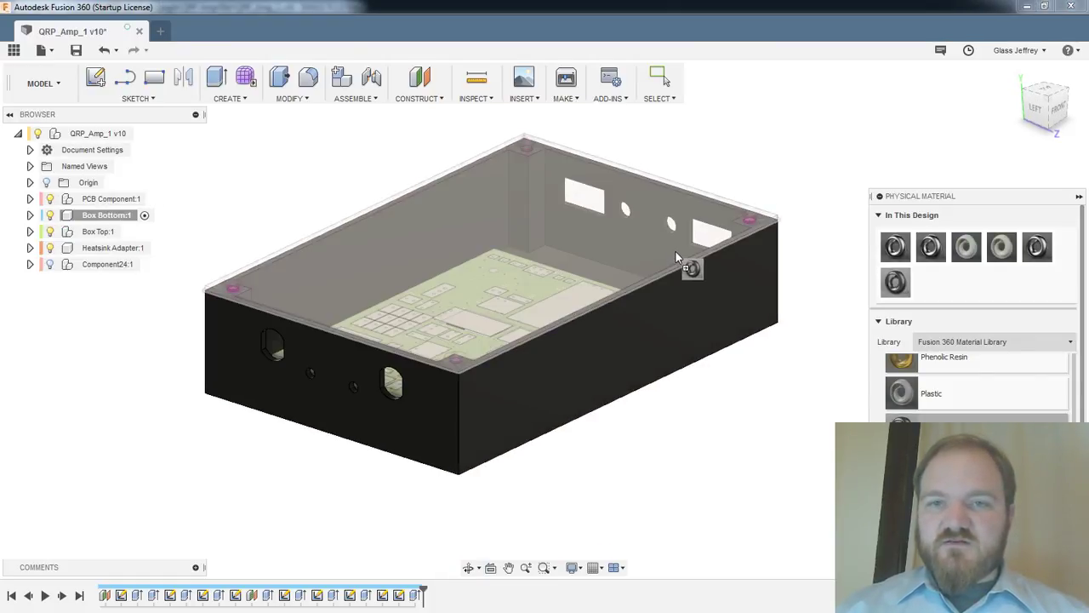
{"action": "left_click", "coordinate": [140, 134]}
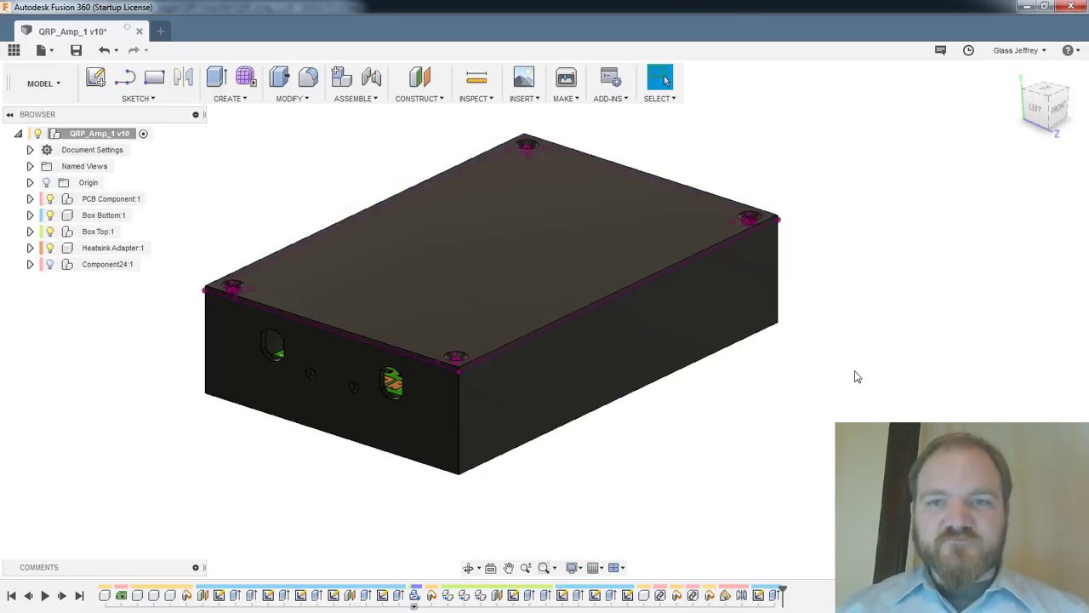
{"action": "middle_click_drag", "start_coordinate": [856, 374], "coordinate": [881, 309], "text": "shift"}
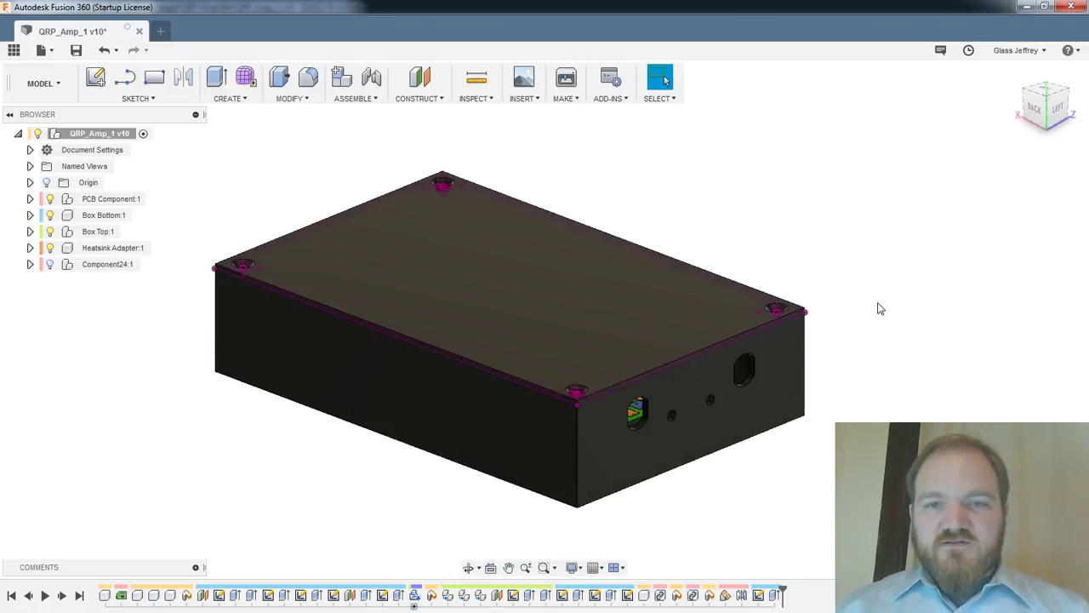
{"action": "middle_click_drag", "start_coordinate": [892, 408], "coordinate": [896, 311], "text": "shift"}
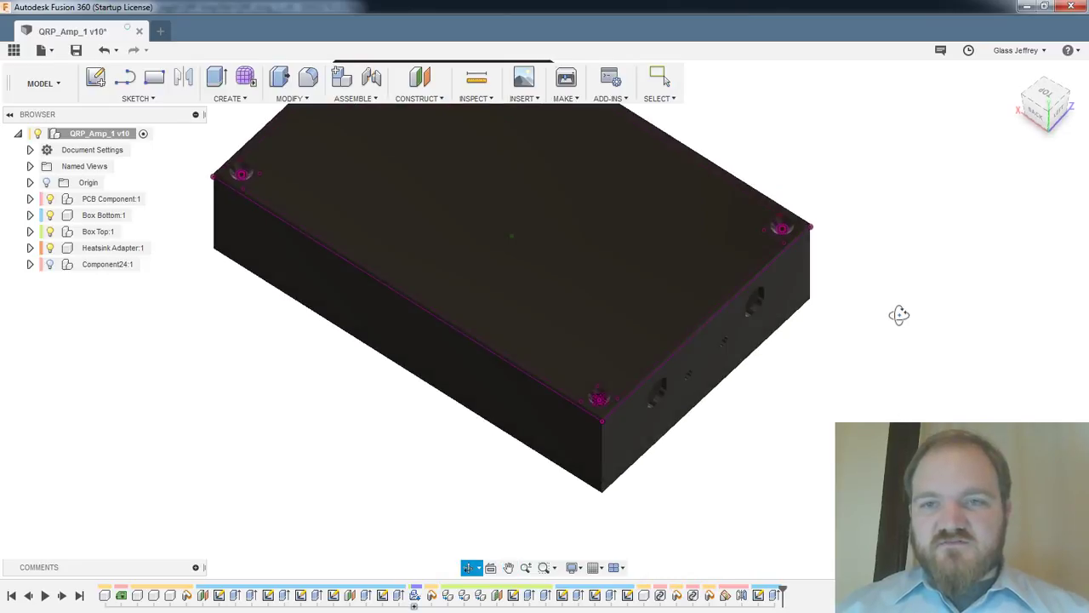
Show Component24 with the Powerpole connectors in the end wall and expand its list of parts
{"action": "left_click", "coordinate": [53, 266]}
{"action": "left_click", "coordinate": [52, 266]}
{"action": "mouse_move", "coordinate": [201, 353]}
{"action": "middle_mouse_down"}
{"action": "mouse_move", "coordinate": [253, 423]}
{"action": "mouse_move", "coordinate": [287, 406]}
{"action": "mouse_move", "coordinate": [285, 249]}
{"action": "middle_mouse_up"}
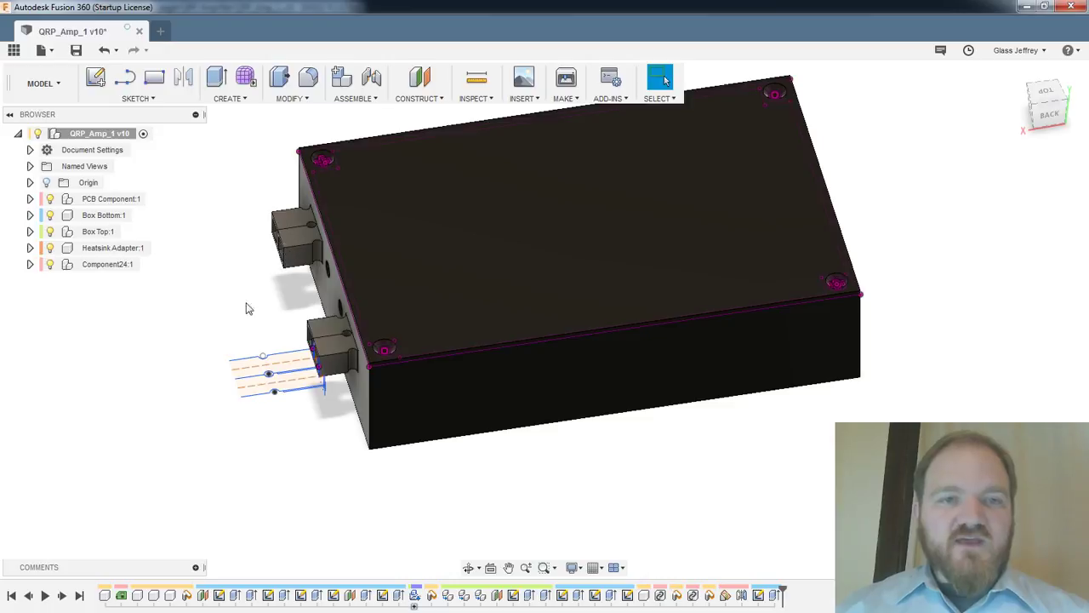
{"action": "left_click", "coordinate": [29, 264]}
Try to apply a plastic physical material to the Powerpole connector in the end wall
{"action": "left_click", "coordinate": [290, 98]}
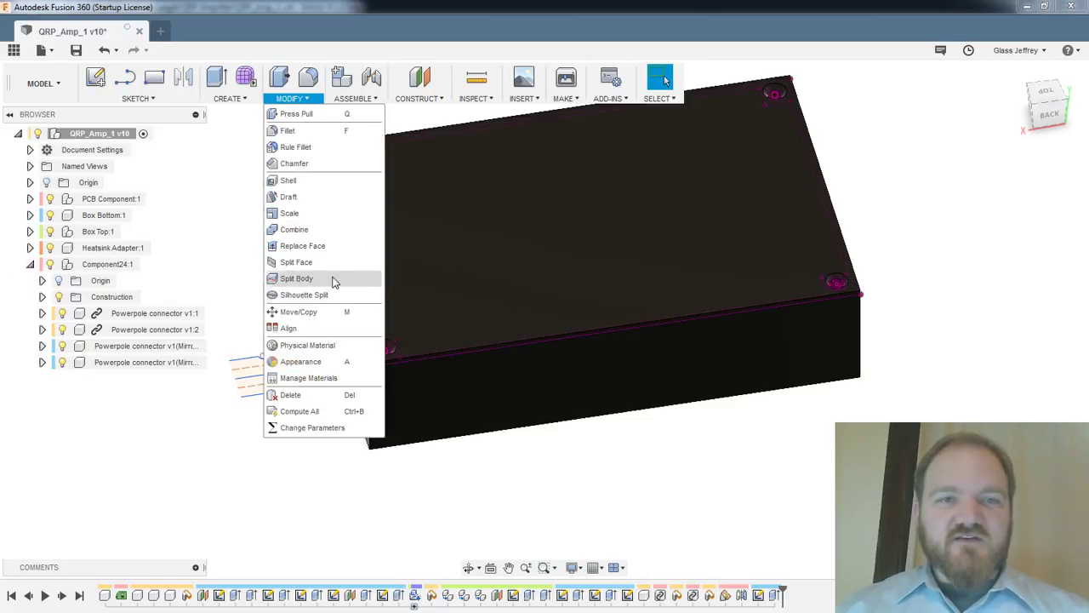
{"action": "left_click", "coordinate": [316, 346]}
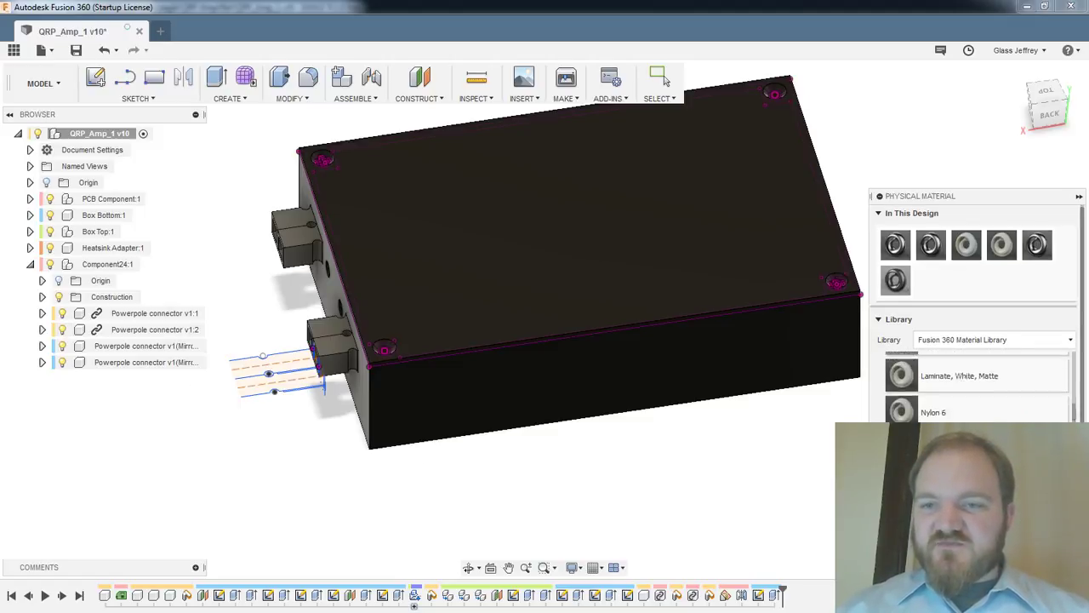
{"action": "middle_click_drag", "start_coordinate": [723, 480], "coordinate": [788, 465], "text": "shift"}
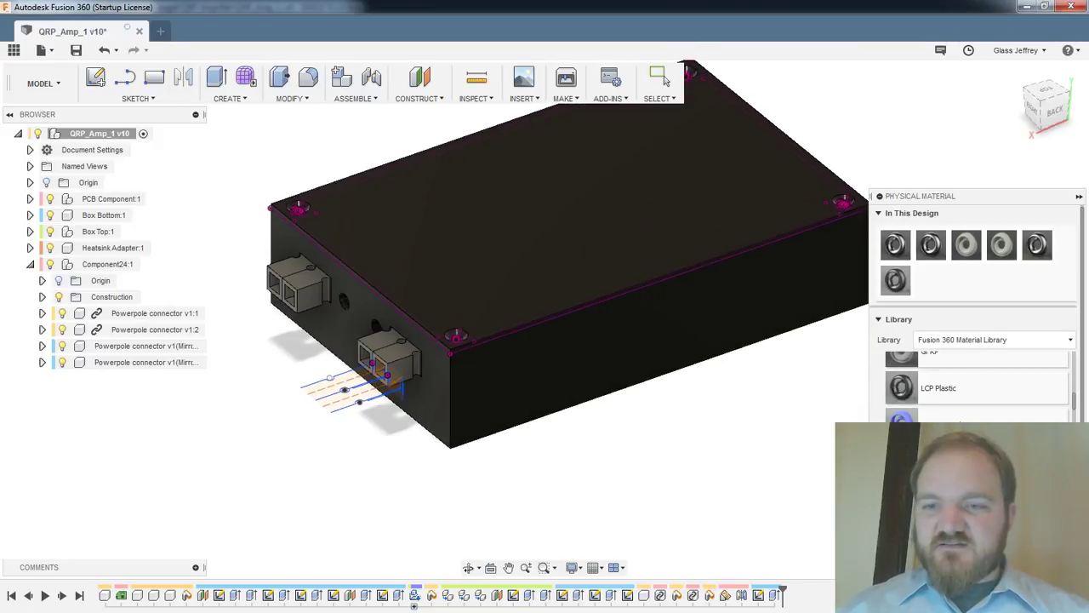
{"action": "left_click_drag", "start_coordinate": [901, 455], "coordinate": [402, 361]}
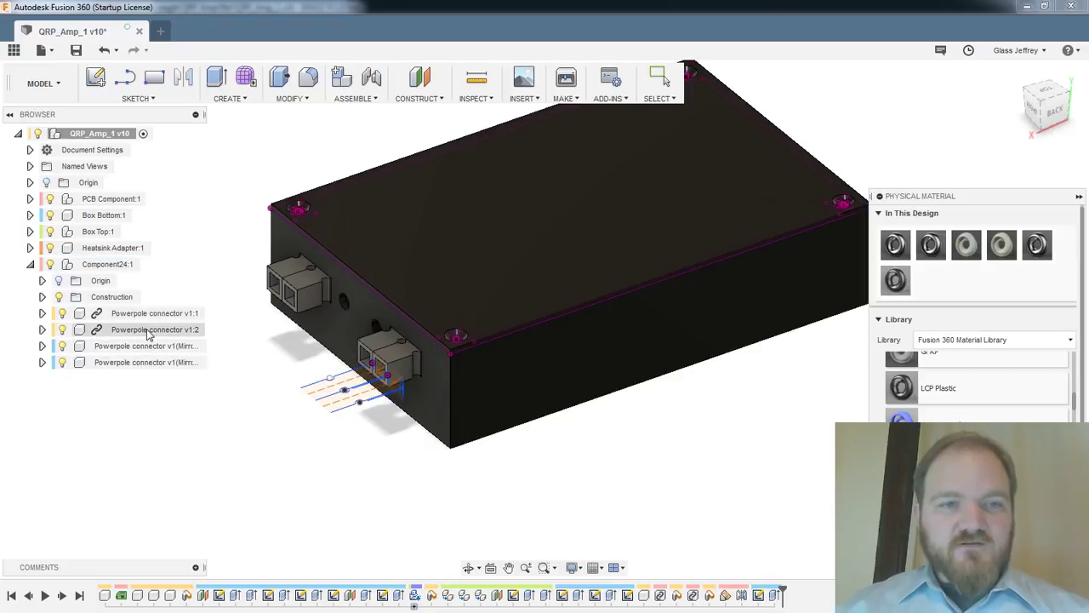
Activate Component24 and try to apply the Laminate, Red, Matte physical material to a Powerpole connector in the end wall
{"action": "left_click", "coordinate": [143, 263]}
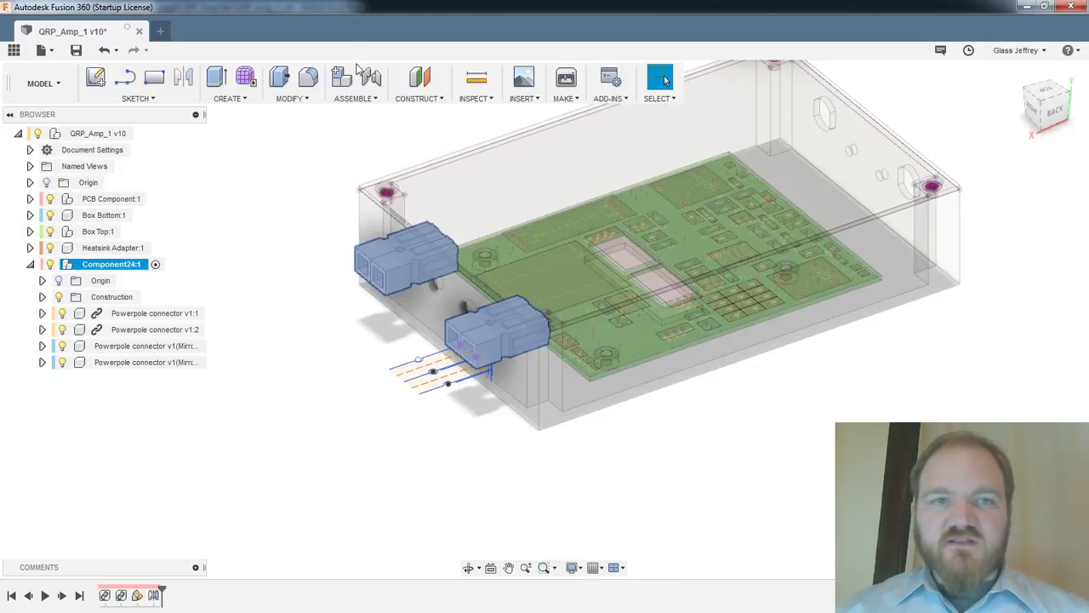
{"action": "left_click", "coordinate": [308, 99]}
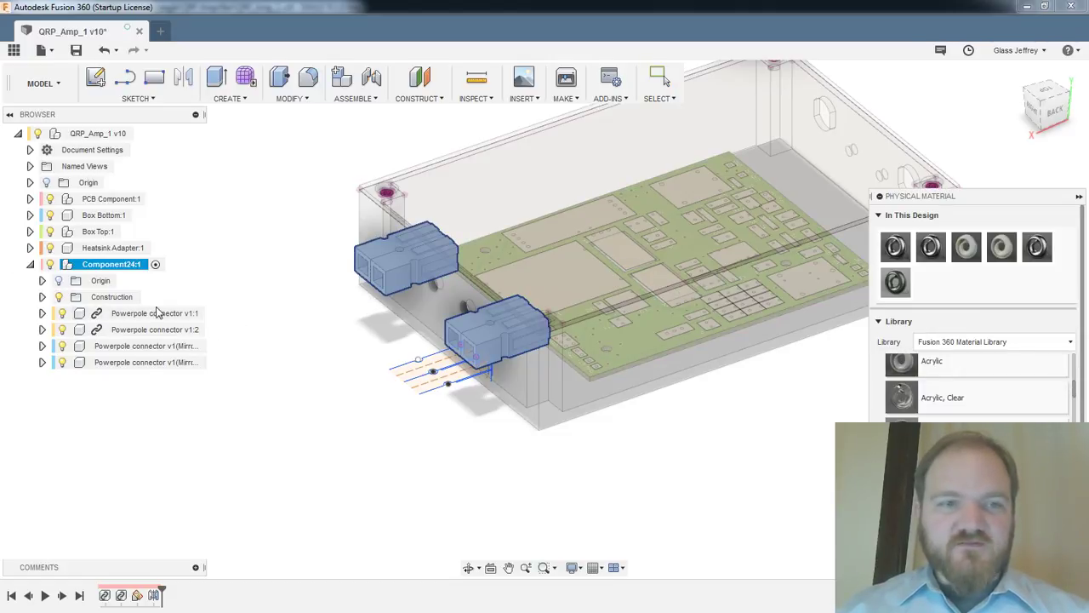
{"action": "scroll", "coordinate": [977, 387], "scroll_direction": "down", "scroll_amount": 7}
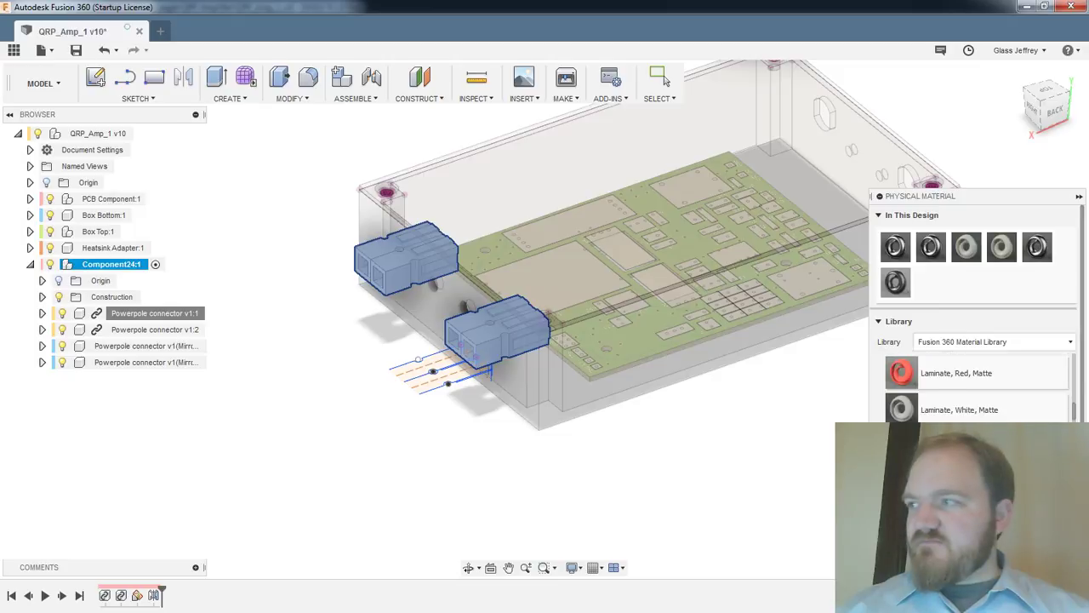
{"action": "scroll", "coordinate": [976, 387], "scroll_direction": "up", "scroll_amount": 2}
{"action": "scroll", "coordinate": [977, 387], "scroll_direction": "up", "scroll_amount": 2}
{"action": "left_click_drag", "start_coordinate": [901, 414], "coordinate": [467, 353]}
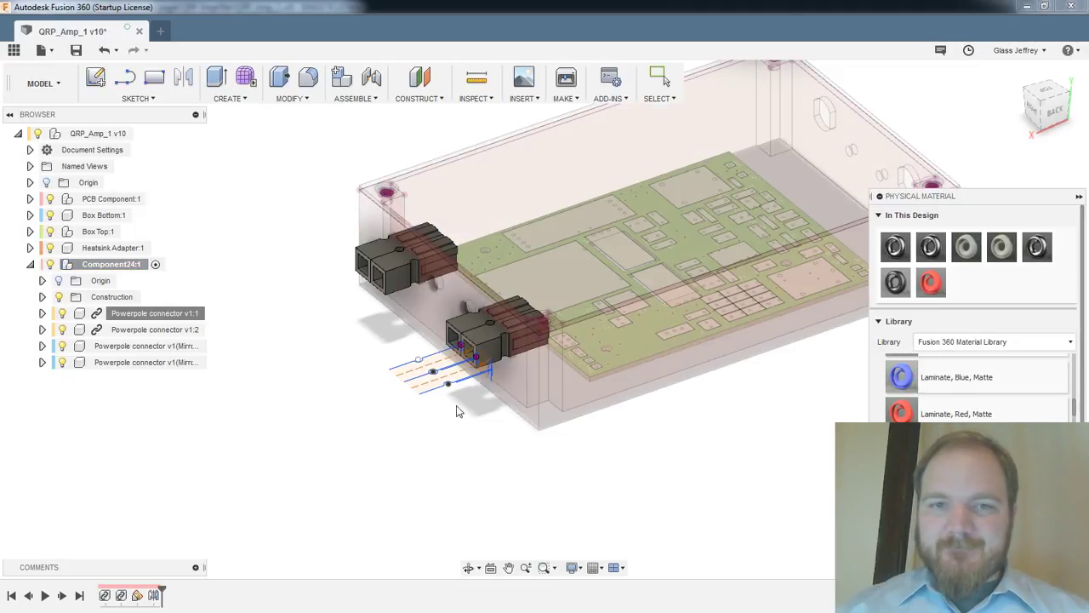
{"action": "key", "text": "Escape"}
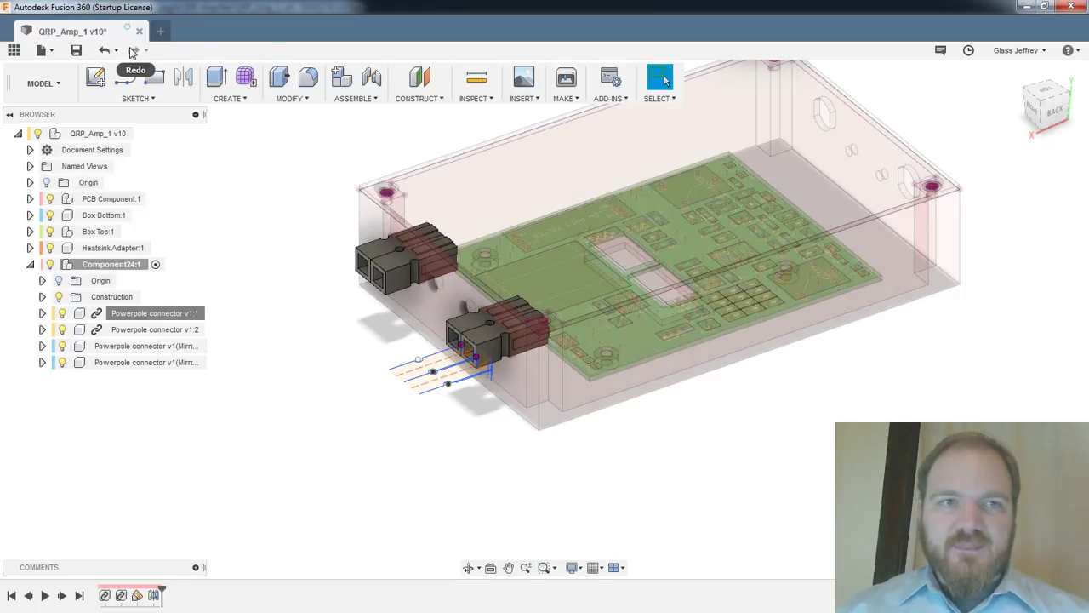
Break the external links of both linked Powerpole connector components in Component24
{"action": "left_click", "coordinate": [141, 314]}
{"action": "right_click", "coordinate": [142, 316]}
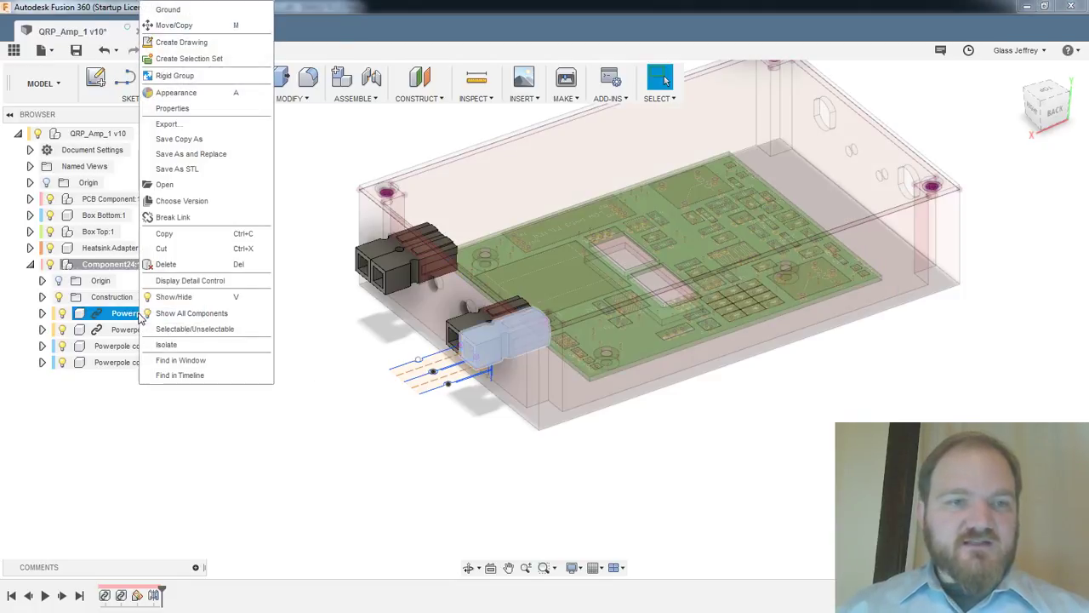
{"action": "left_click", "coordinate": [189, 219]}
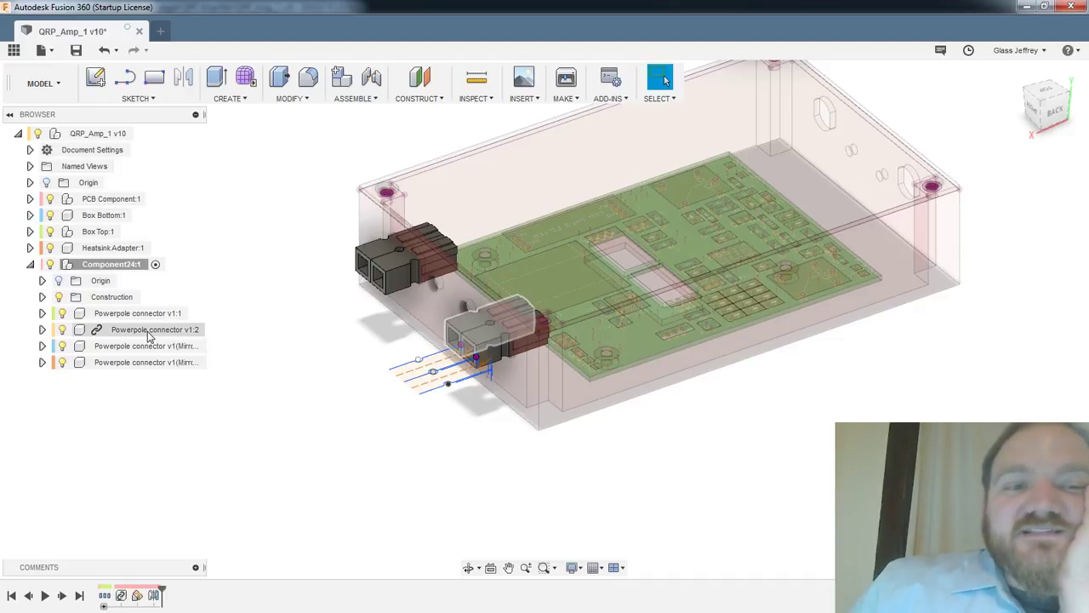
{"action": "right_click", "coordinate": [162, 330]}
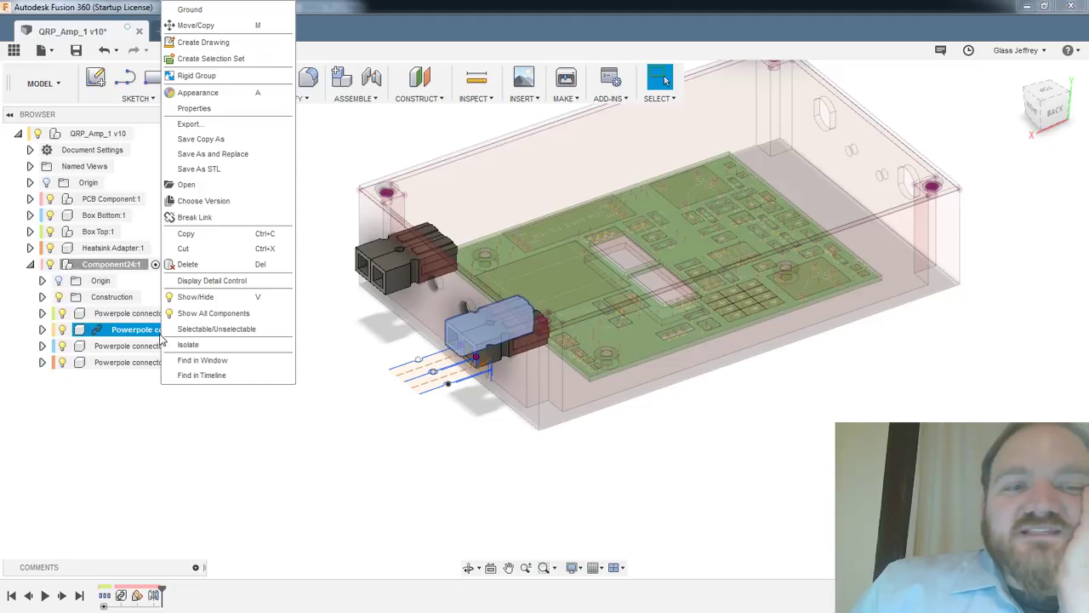
{"action": "left_click", "coordinate": [226, 217]}
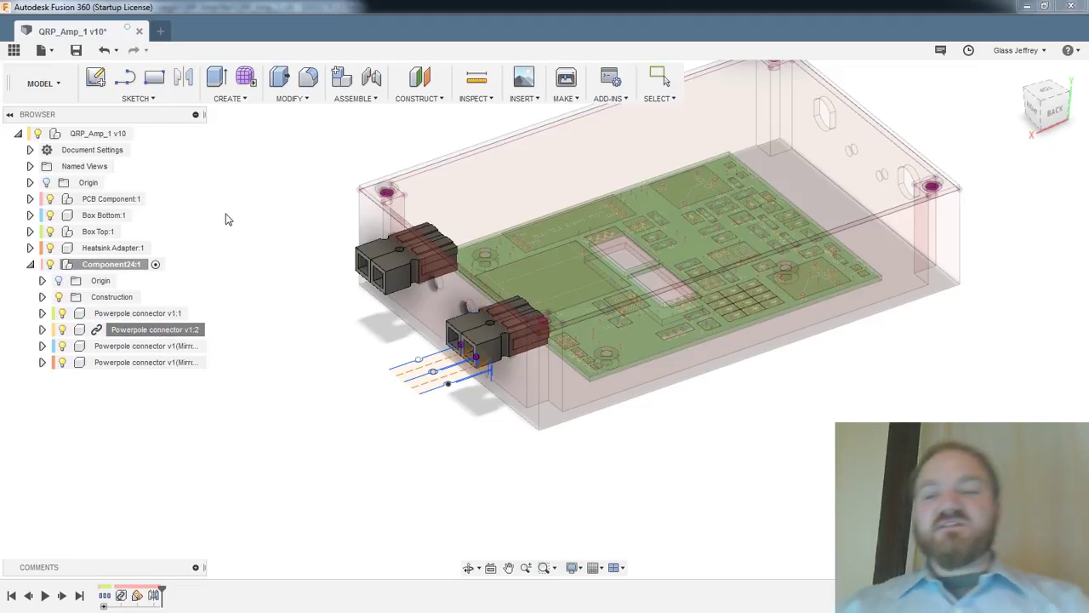
Try applying Laminate, Red, Matte to the inner connector of the Powerpole pair beside the sketch
{"action": "left_click", "coordinate": [300, 100]}
{"action": "left_click", "coordinate": [313, 343]}
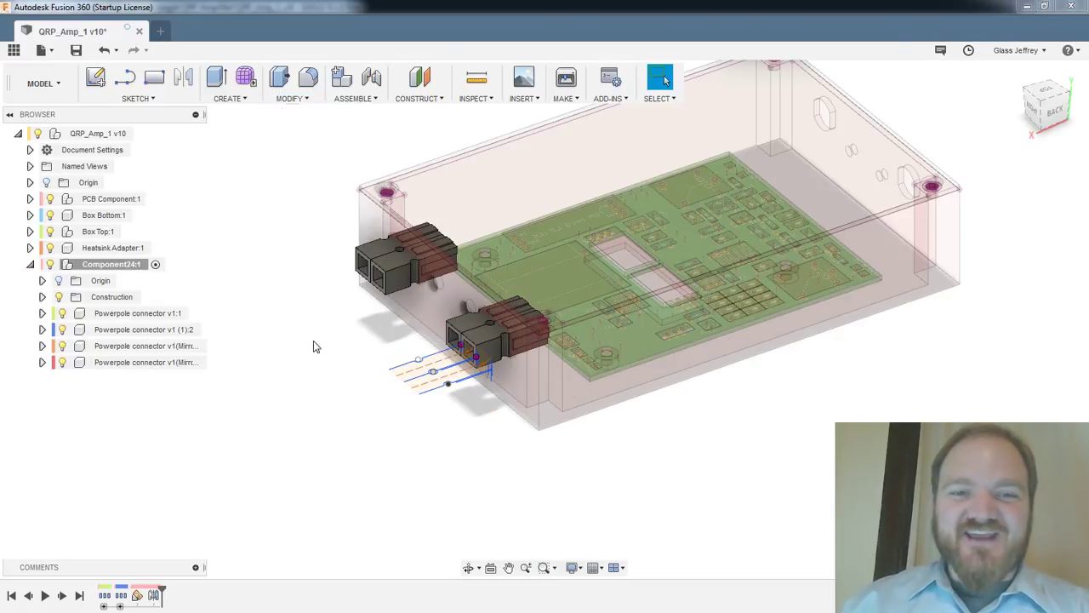
{"action": "middle_click_drag", "start_coordinate": [496, 490], "coordinate": [595, 459]}
{"action": "left_click_drag", "start_coordinate": [931, 282], "coordinate": [619, 330]}
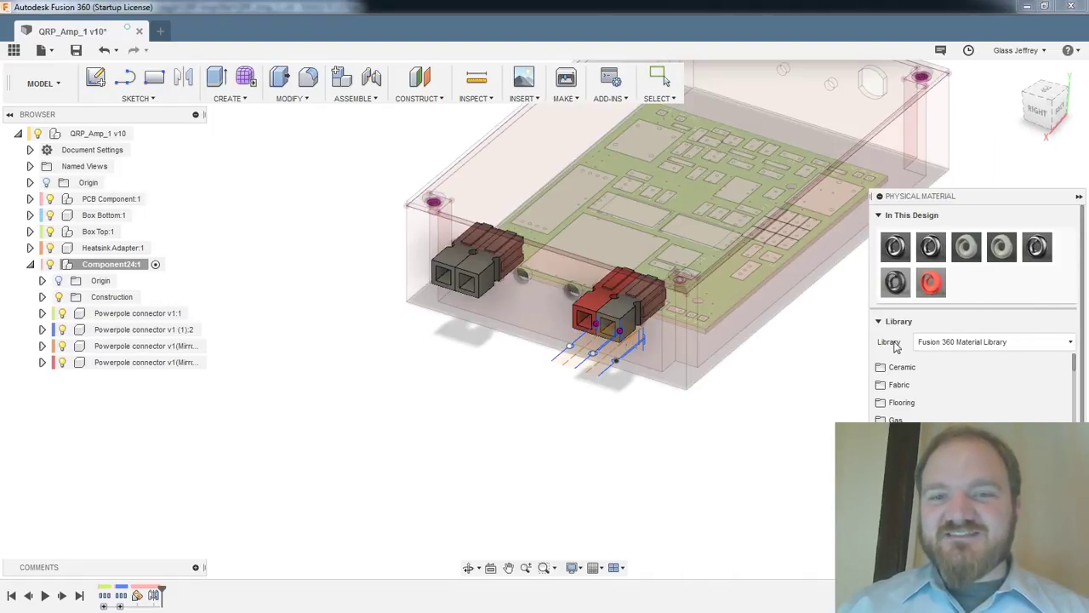
{"action": "left_click", "coordinate": [101, 53]}
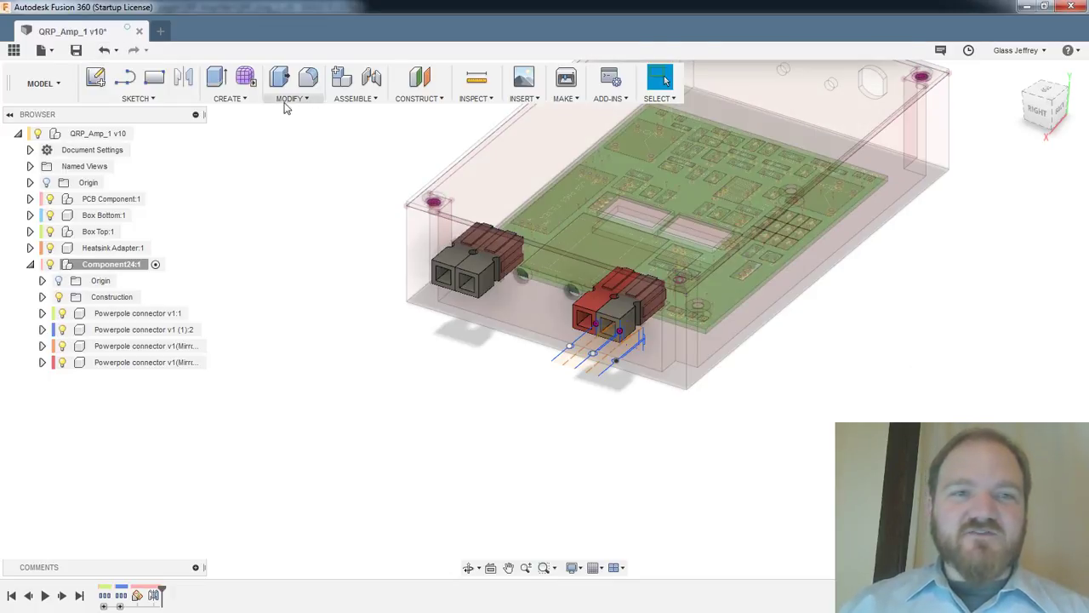
Apply the black plastic material to one connector of each Powerpole pair and Laminate, Red, Matte to the other
{"action": "left_click", "coordinate": [367, 100]}
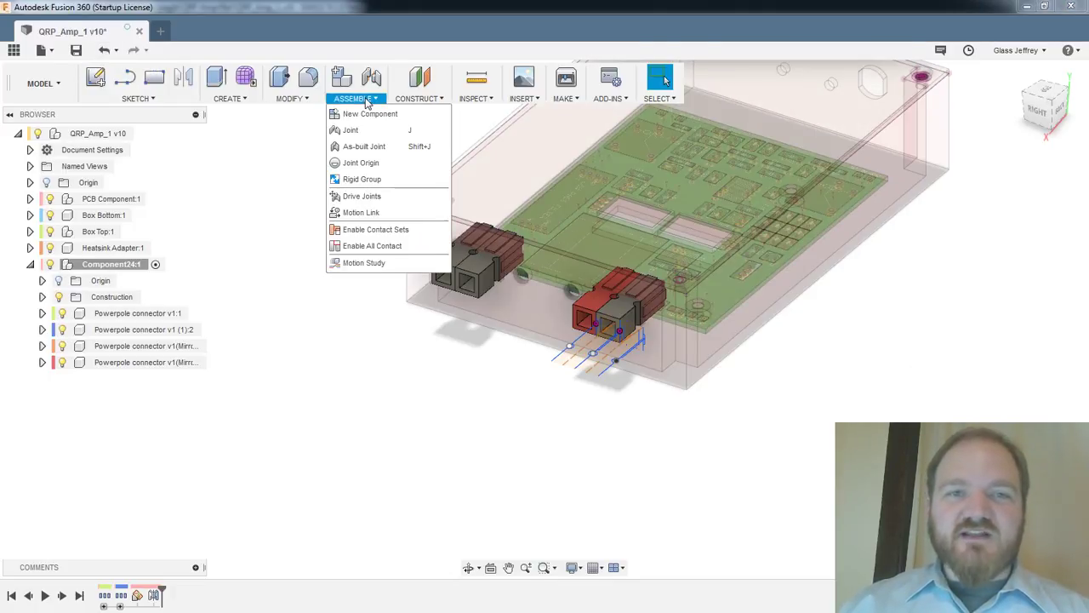
{"action": "left_click", "coordinate": [290, 98]}
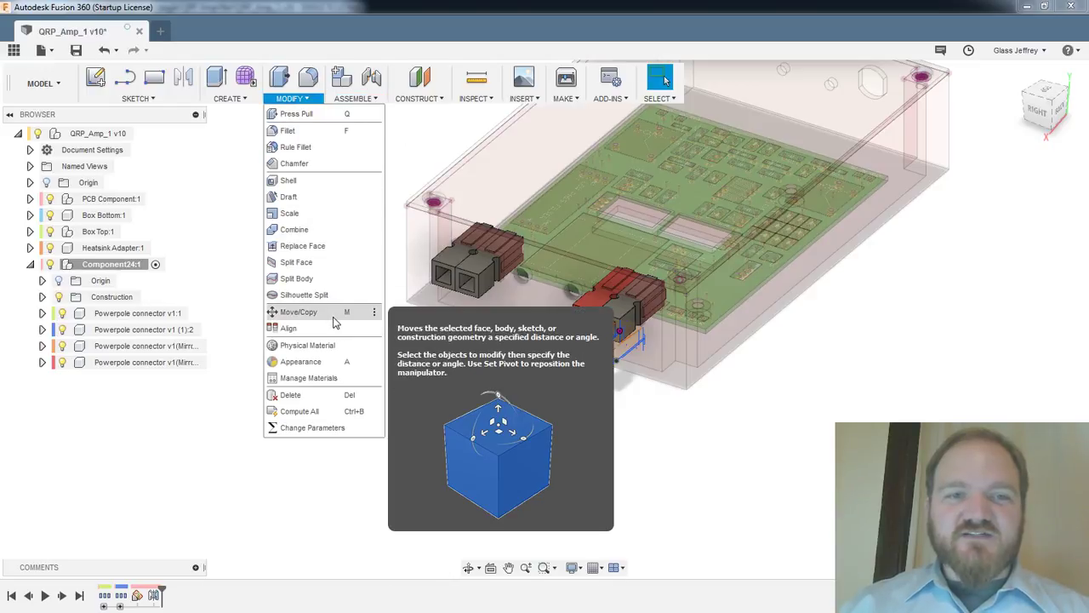
{"action": "left_click", "coordinate": [324, 360]}
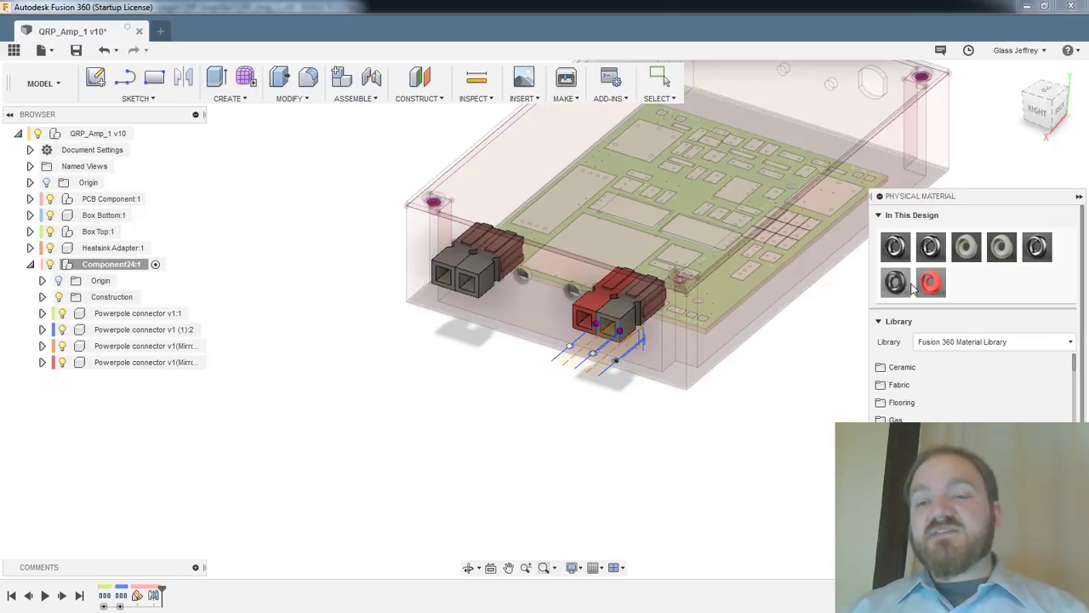
{"action": "left_click_drag", "start_coordinate": [891, 282], "coordinate": [589, 311]}
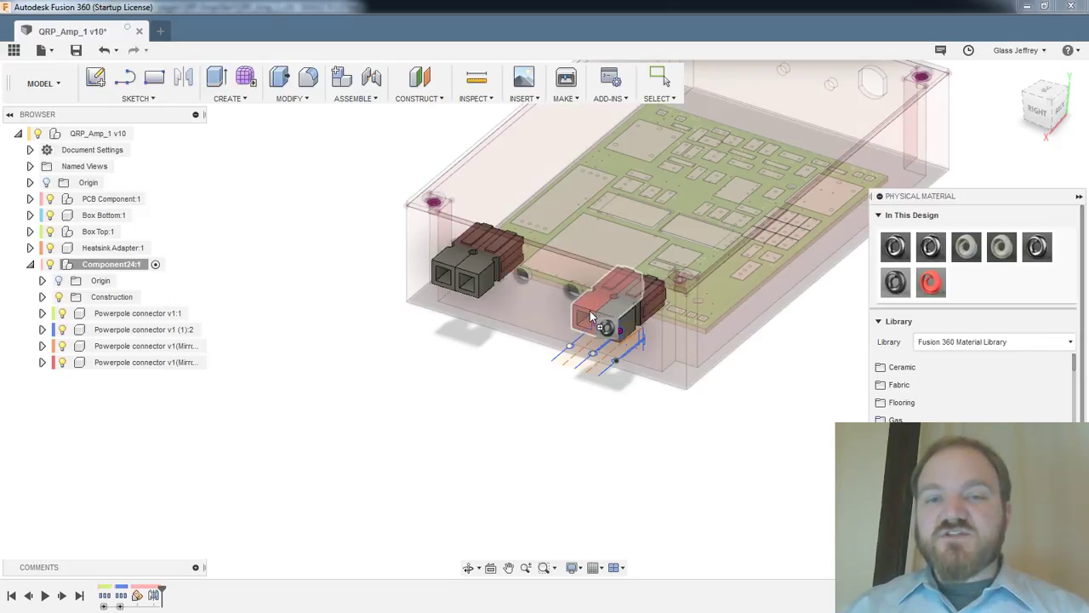
{"action": "left_click_drag", "start_coordinate": [895, 282], "coordinate": [451, 260]}
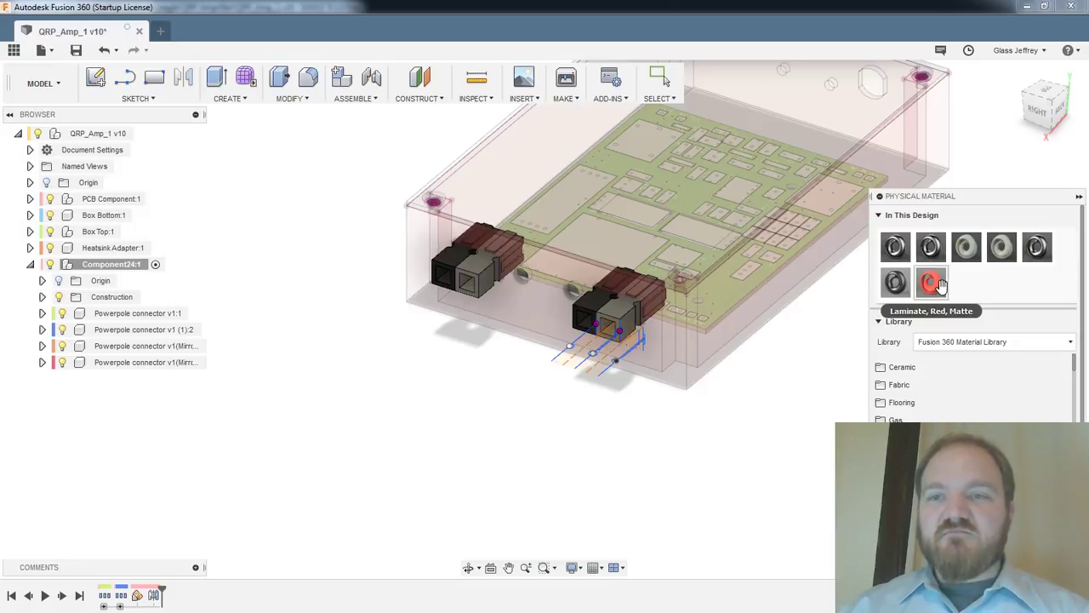
{"action": "left_click_drag", "start_coordinate": [934, 288], "coordinate": [621, 310]}
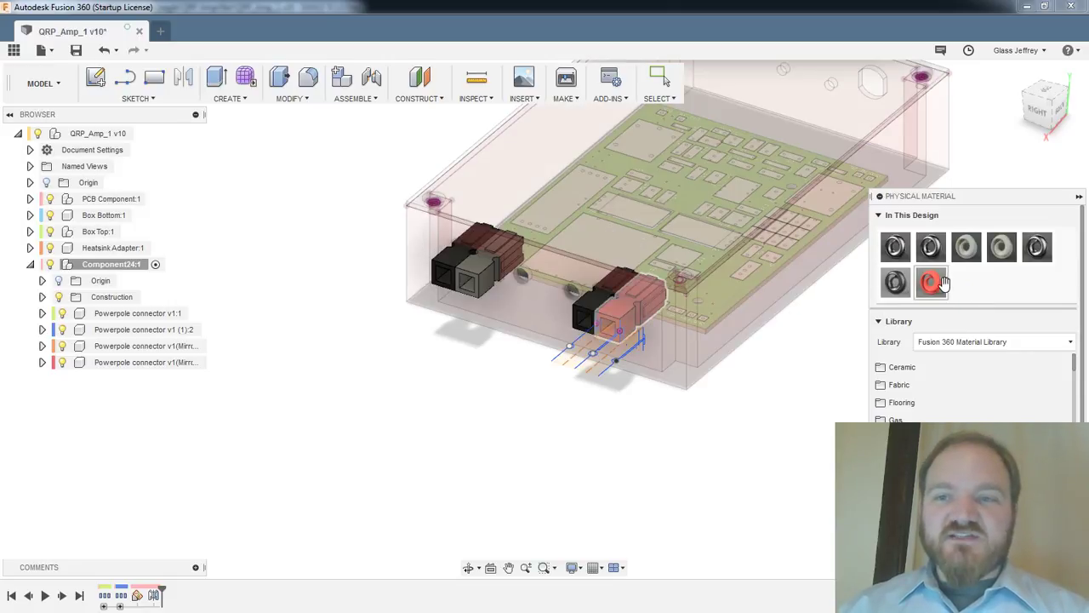
{"action": "left_click_drag", "start_coordinate": [942, 282], "coordinate": [470, 268]}
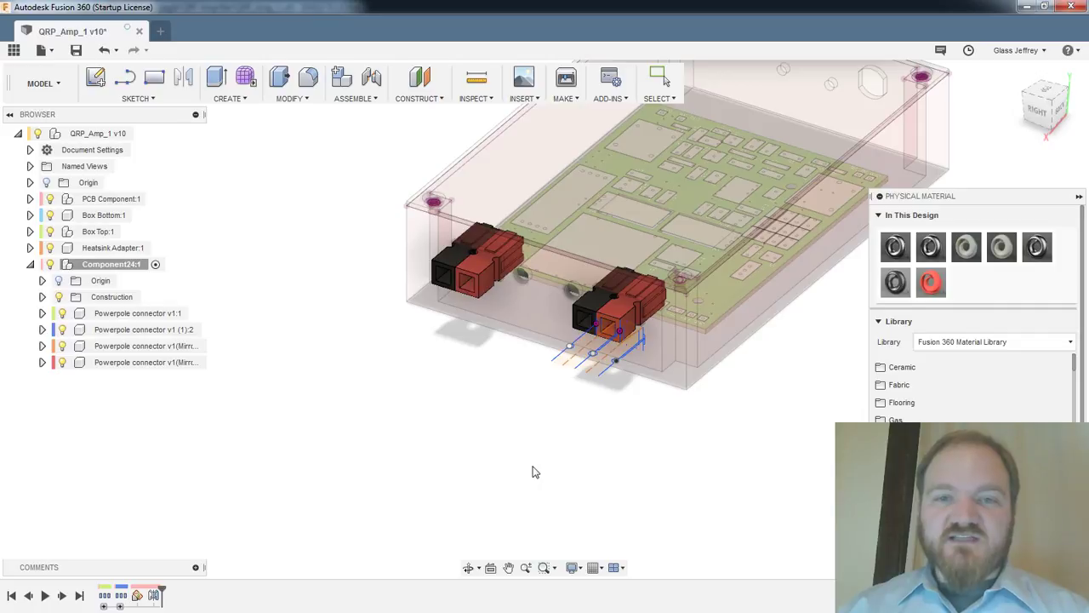
{"action": "left_click", "coordinate": [1078, 196]}
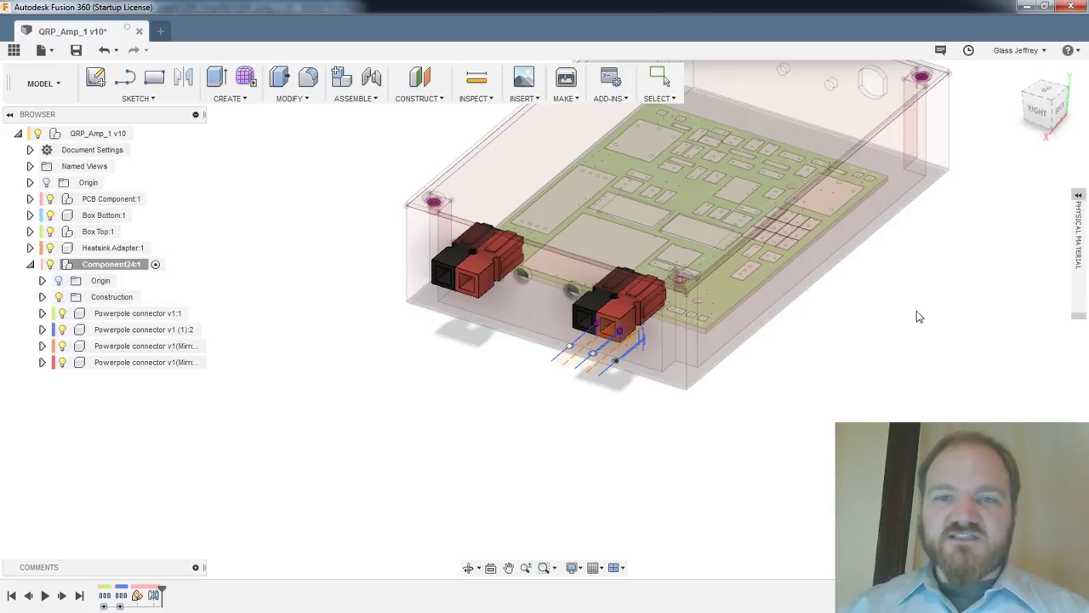
Activate the top-level QRP_Amp_1 assembly and save the design as a new version
{"action": "middle_click_drag", "start_coordinate": [916, 314], "coordinate": [822, 328], "text": "shift"}
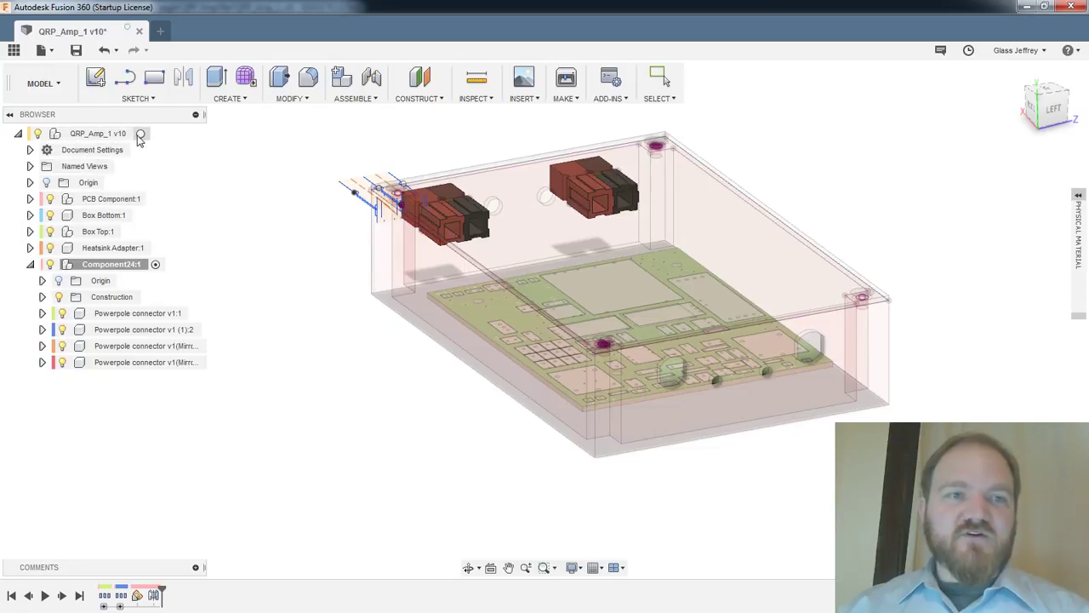
{"action": "left_click", "coordinate": [141, 133]}
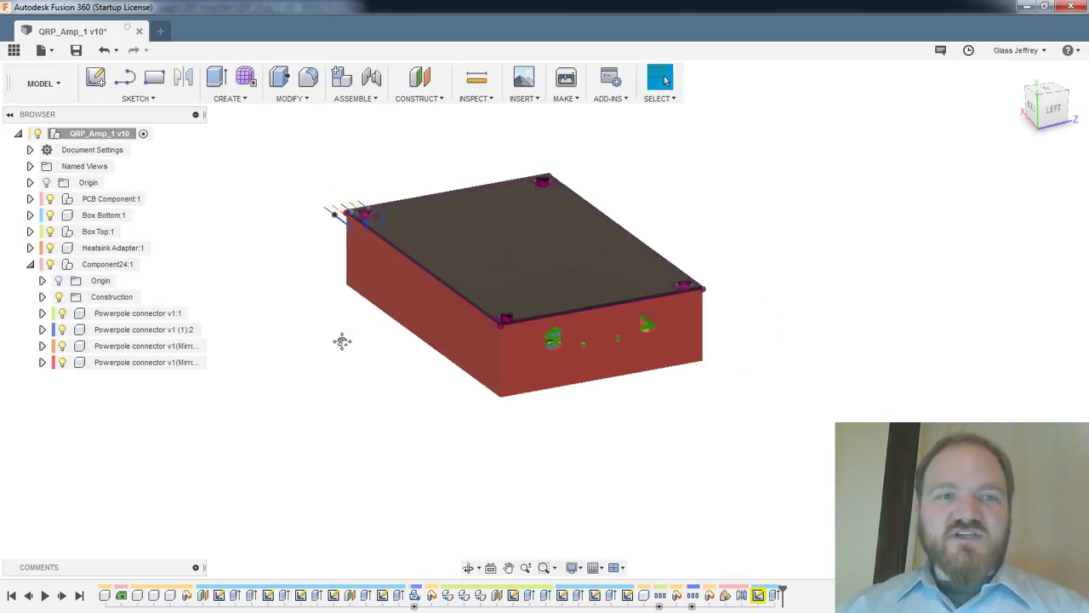
{"action": "middle_click_drag", "start_coordinate": [341, 341], "coordinate": [362, 362]}
{"action": "key", "text": "ctrl+s"}
{"action": "left_click", "coordinate": [539, 304]}
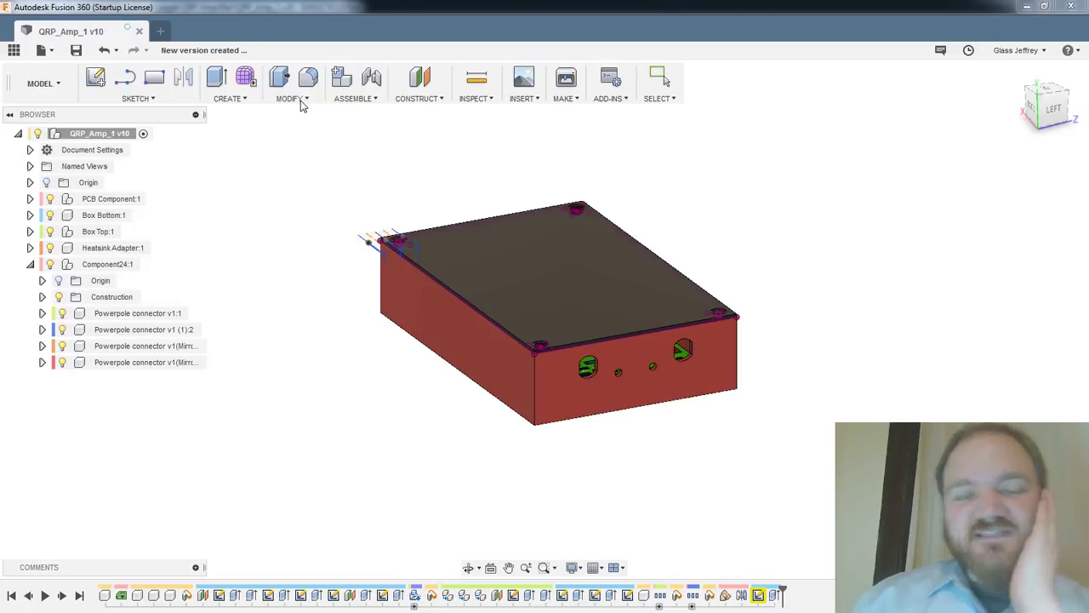
Reapply the black plastic physical material to the red Box Bottom
{"action": "key", "text": "q"}
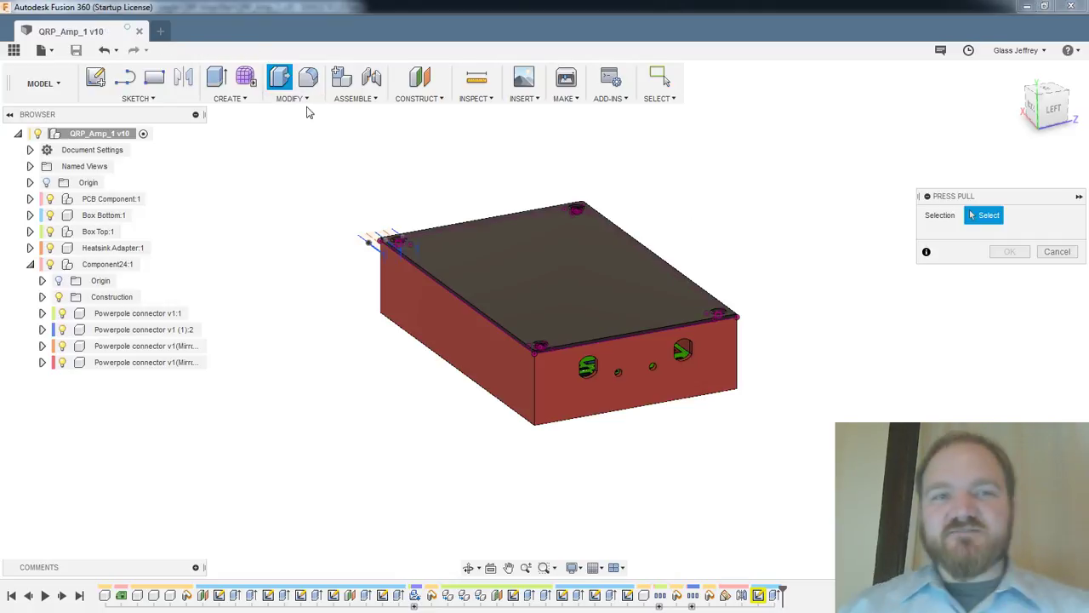
{"action": "left_click", "coordinate": [292, 100]}
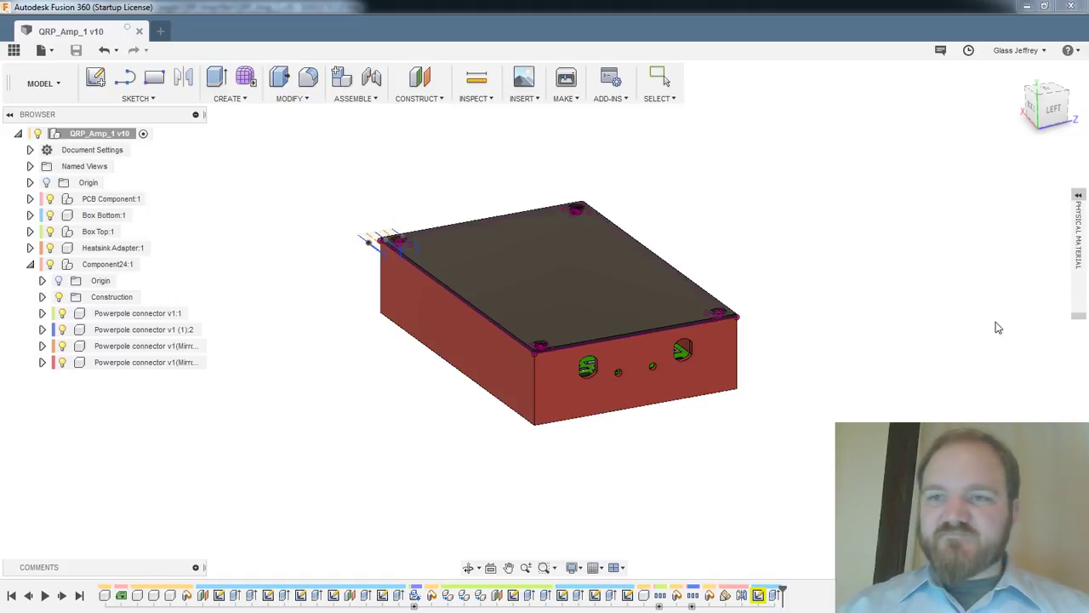
{"action": "left_click", "coordinate": [1079, 197]}
{"action": "left_click_drag", "start_coordinate": [895, 282], "coordinate": [702, 349]}
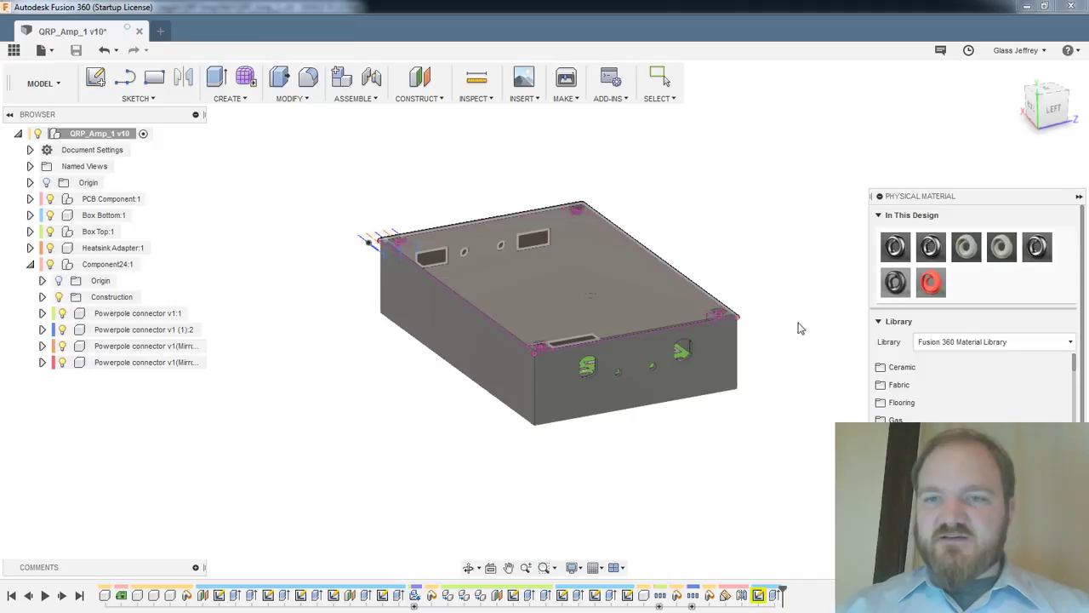
{"action": "left_click", "coordinate": [1078, 198]}
Hide the Box Top and view the circuit board and Powerpole connectors inside the box from above
{"action": "middle_click_drag", "start_coordinate": [793, 319], "coordinate": [862, 268]}
{"action": "scroll", "coordinate": [863, 268], "scroll_direction": "down", "scroll_amount": 2}
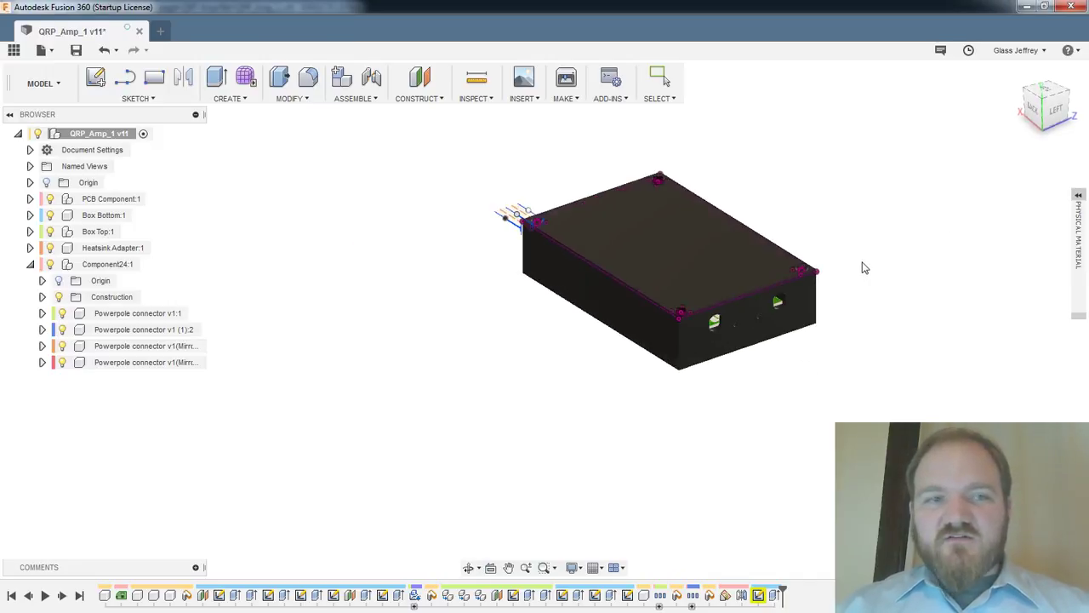
{"action": "scroll", "coordinate": [861, 268], "scroll_direction": "up", "scroll_amount": 5}
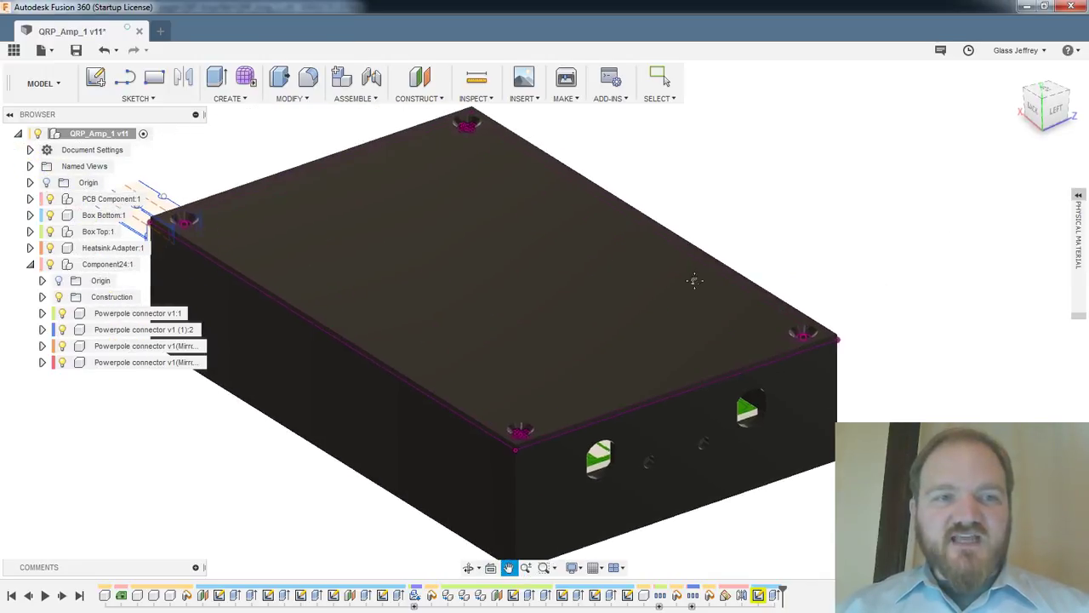
{"action": "left_click", "coordinate": [50, 232]}
{"action": "middle_click_drag", "start_coordinate": [751, 243], "coordinate": [764, 285], "text": "shift"}
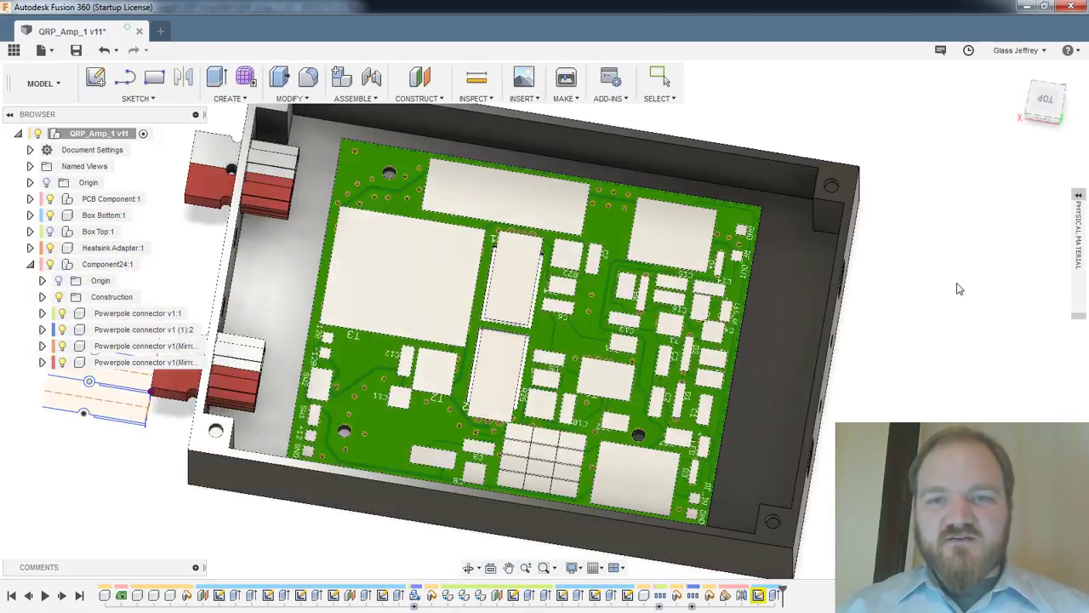
{"action": "middle_click_drag", "start_coordinate": [959, 289], "coordinate": [783, 286], "text": "shift"}
{"action": "scroll", "coordinate": [780, 267], "scroll_direction": "down", "scroll_amount": 2}
{"action": "left_click", "coordinate": [1045, 106]}
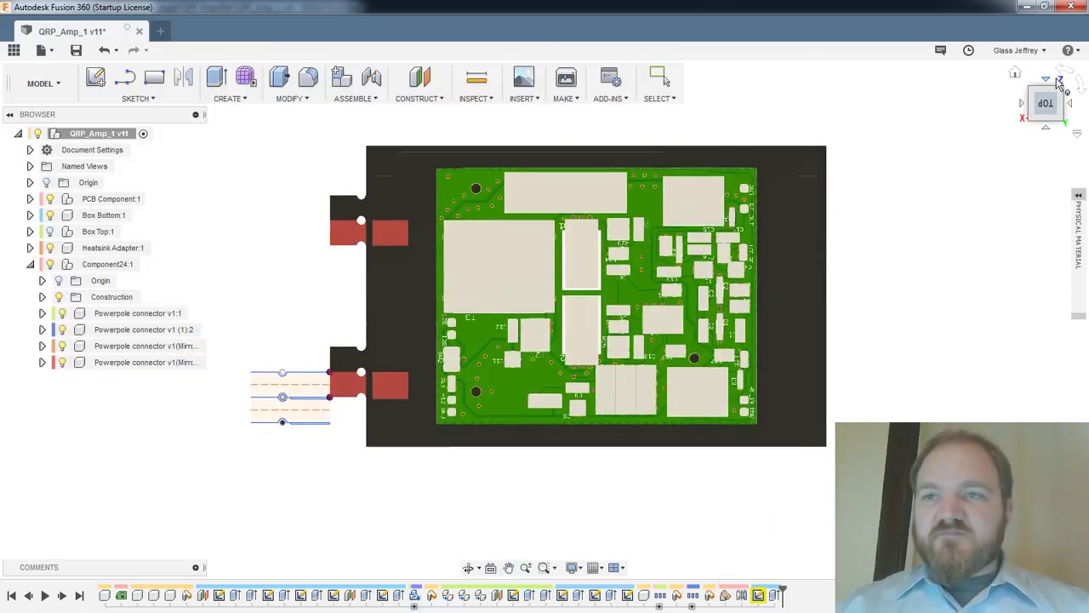
{"action": "left_click", "coordinate": [1060, 81]}
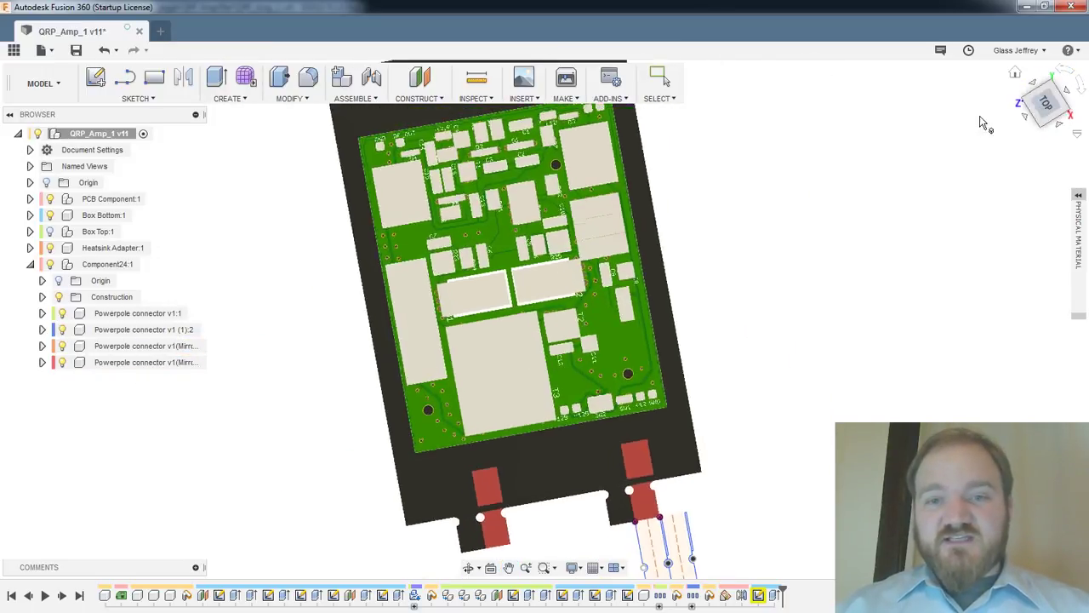
{"action": "middle_click_drag", "start_coordinate": [838, 339], "coordinate": [855, 259]}
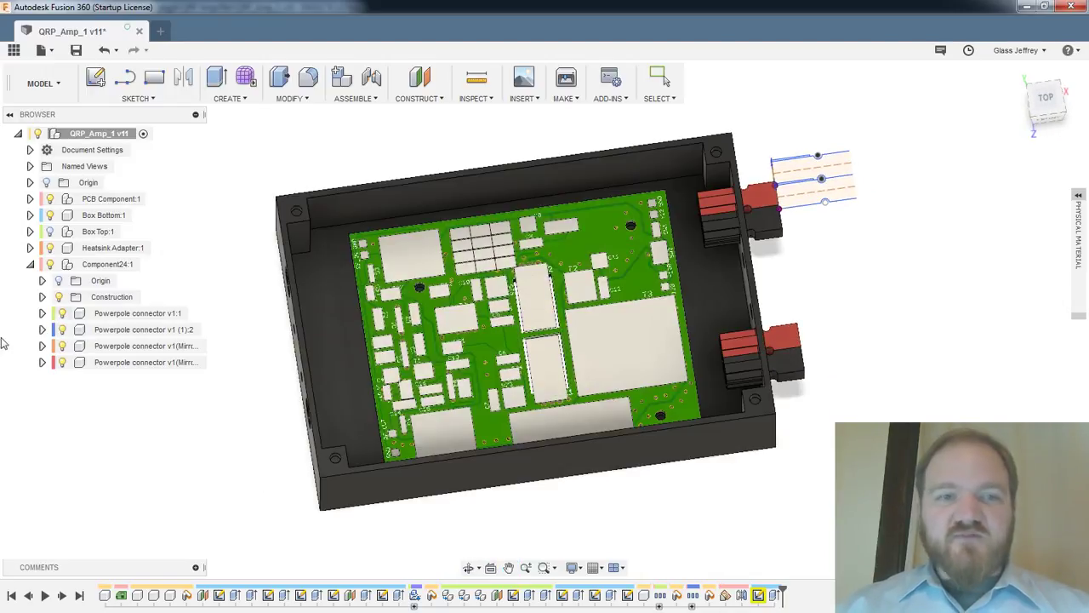
Hide the PCB Component to examine the Box Bottom's floor, and show the board again
{"action": "left_click", "coordinate": [49, 198]}
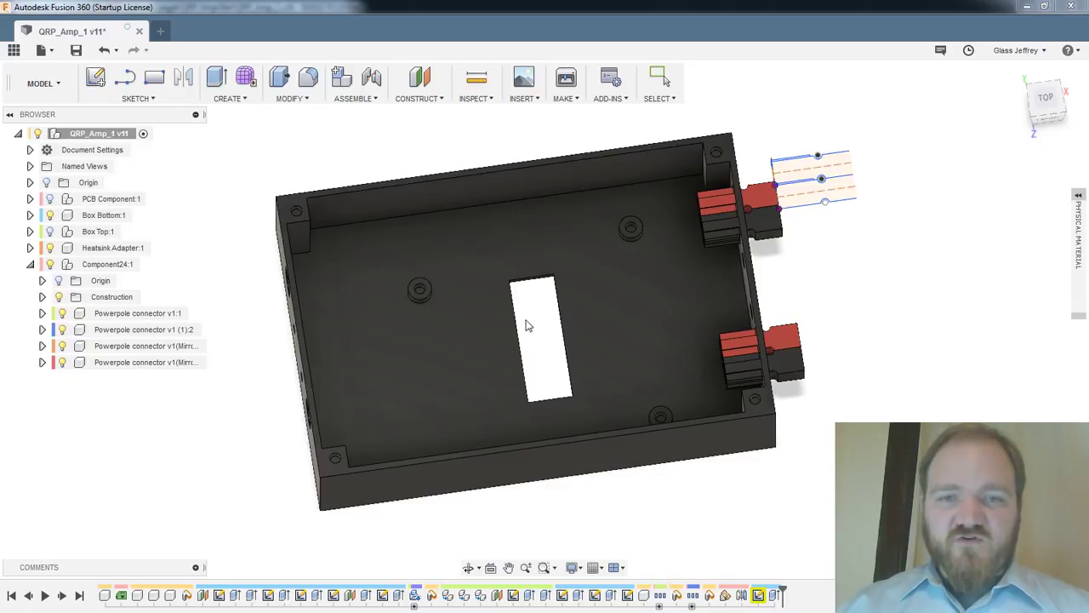
{"action": "left_click", "coordinate": [51, 200]}
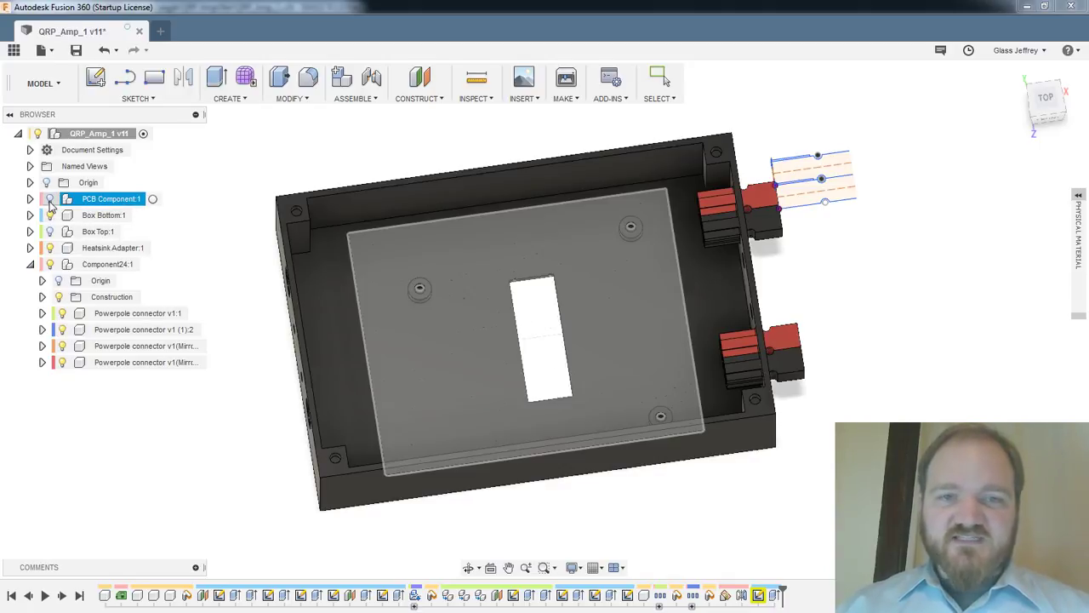
{"action": "left_click", "coordinate": [50, 198]}
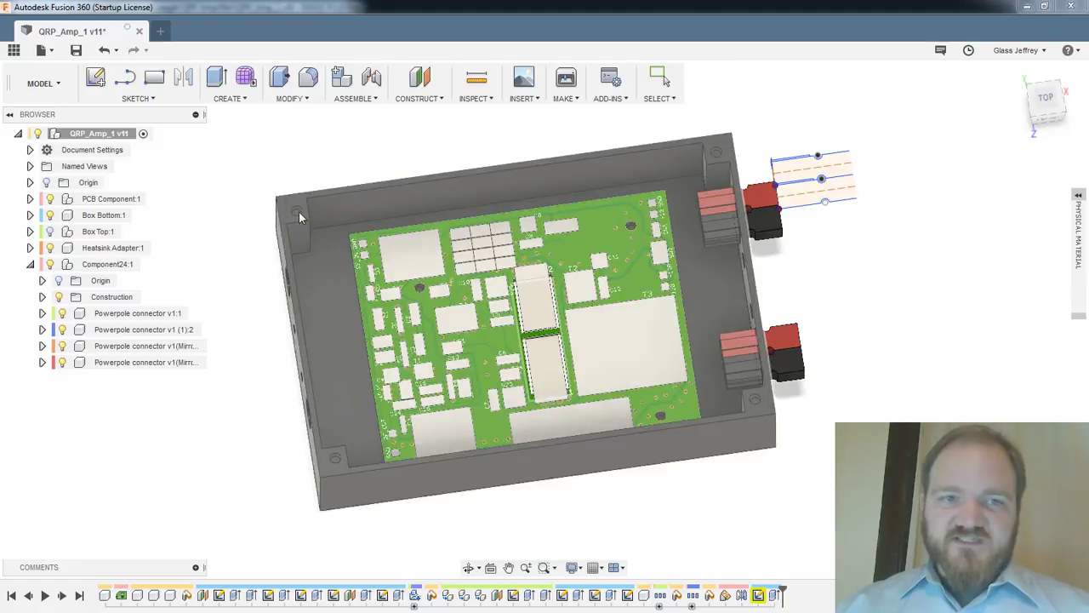
Show the Box Top again and turn on the visibility of its four 91420A112 screws
{"action": "middle_click_drag", "start_coordinate": [397, 324], "coordinate": [428, 289], "text": "shift"}
{"action": "left_click", "coordinate": [49, 232]}
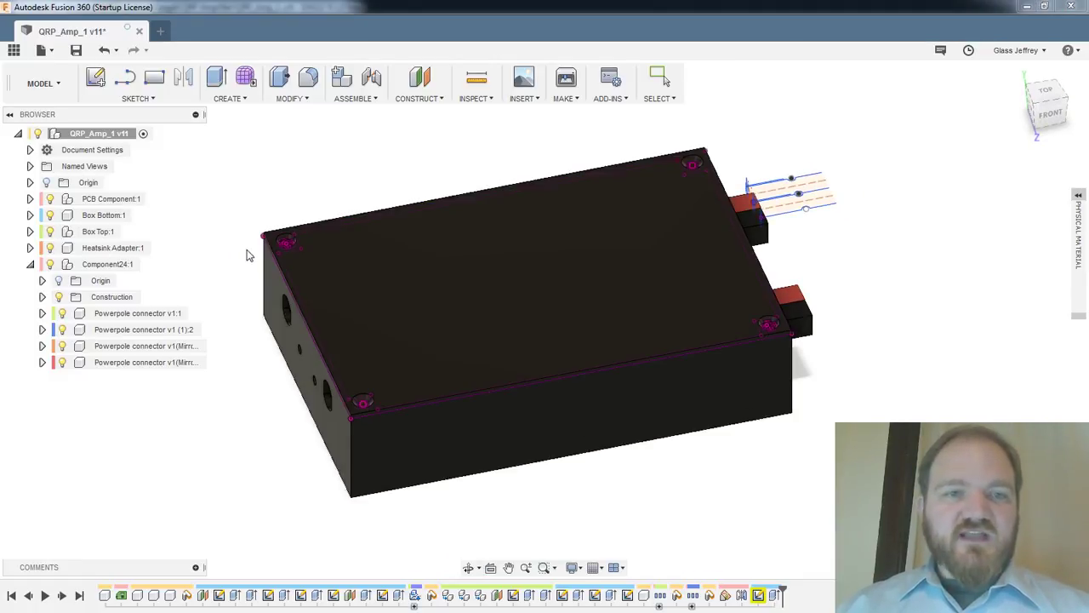
{"action": "scroll", "coordinate": [246, 252], "scroll_direction": "up", "scroll_amount": 5}
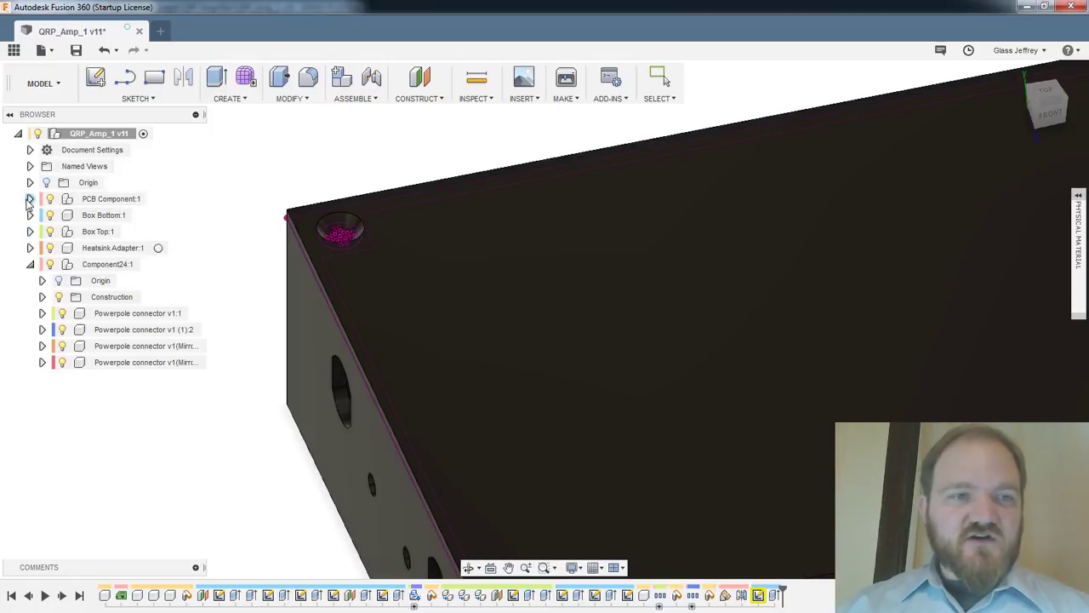
{"action": "left_click", "coordinate": [31, 231]}
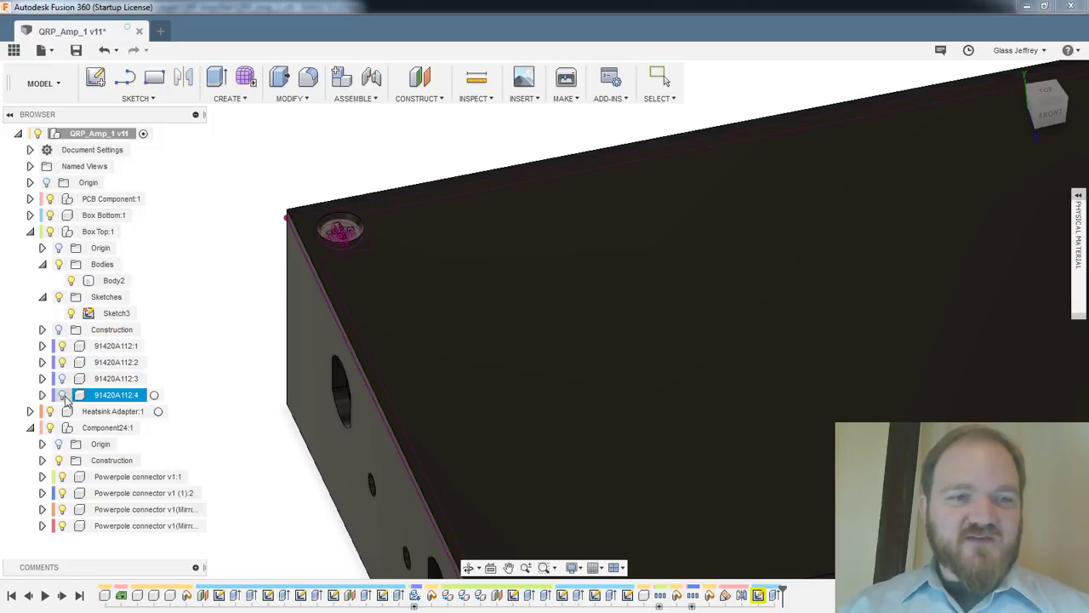
{"action": "scroll", "coordinate": [314, 185], "scroll_direction": "down", "scroll_amount": 5}
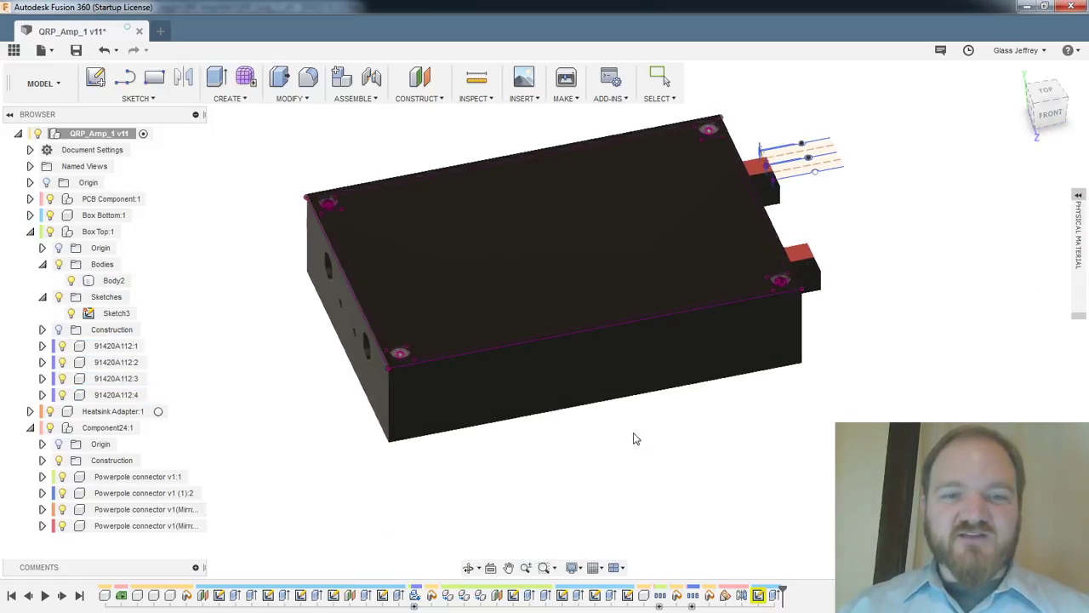
Examine the closed enclosure from all around, including the round openings on one end and the Powerpole connectors on the other
{"action": "middle_click_drag", "start_coordinate": [721, 208], "coordinate": [763, 262]}
{"action": "middle_click_drag", "start_coordinate": [536, 459], "coordinate": [550, 344]}
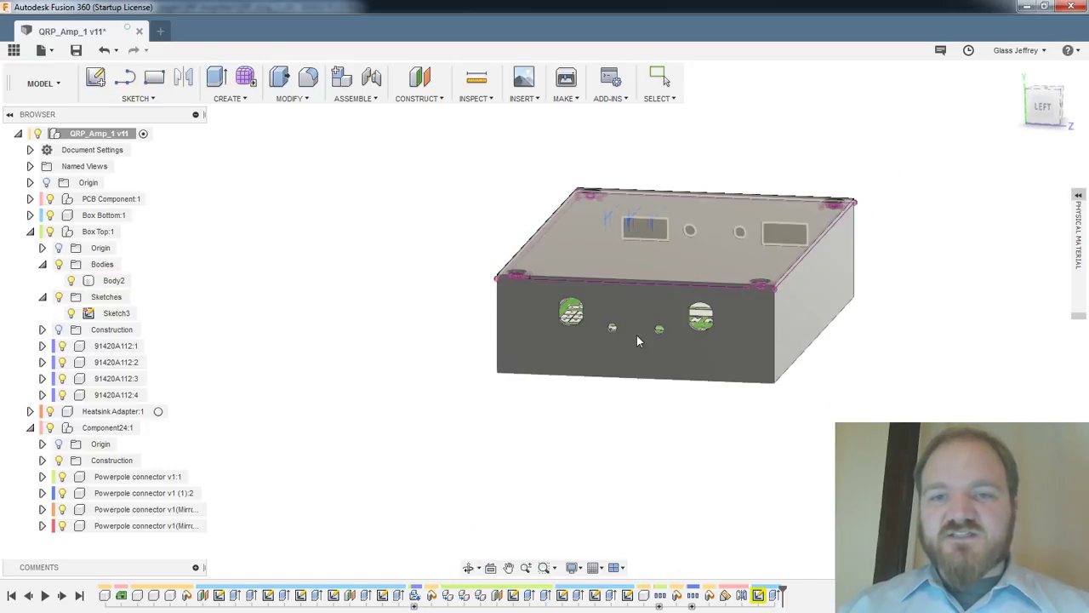
{"action": "middle_click_drag", "start_coordinate": [636, 341], "coordinate": [755, 316], "text": "shift"}
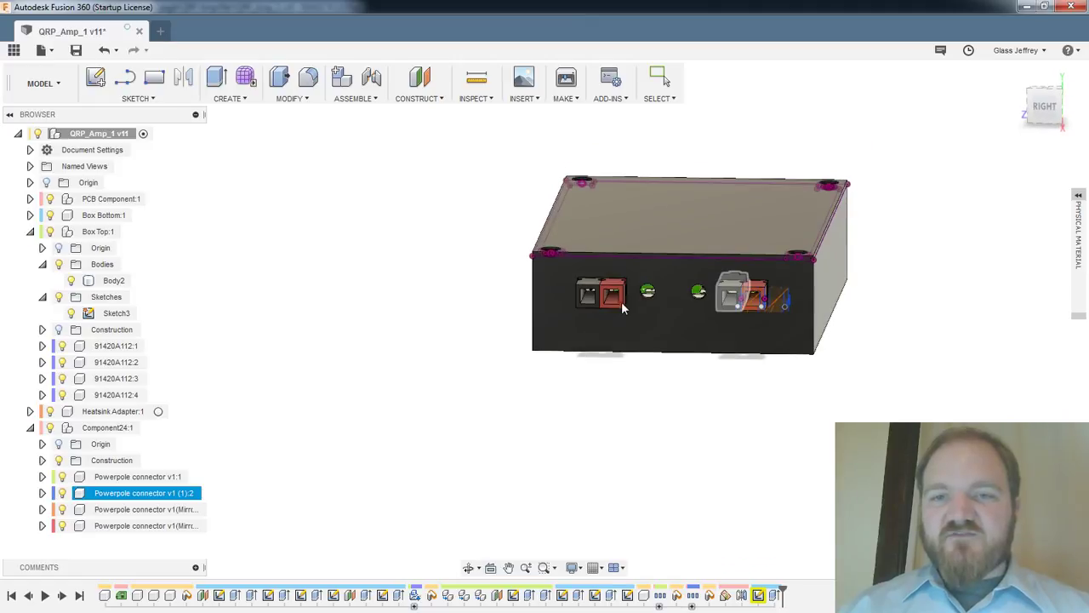
{"action": "middle_click_drag", "start_coordinate": [469, 267], "coordinate": [484, 289], "text": "shift"}
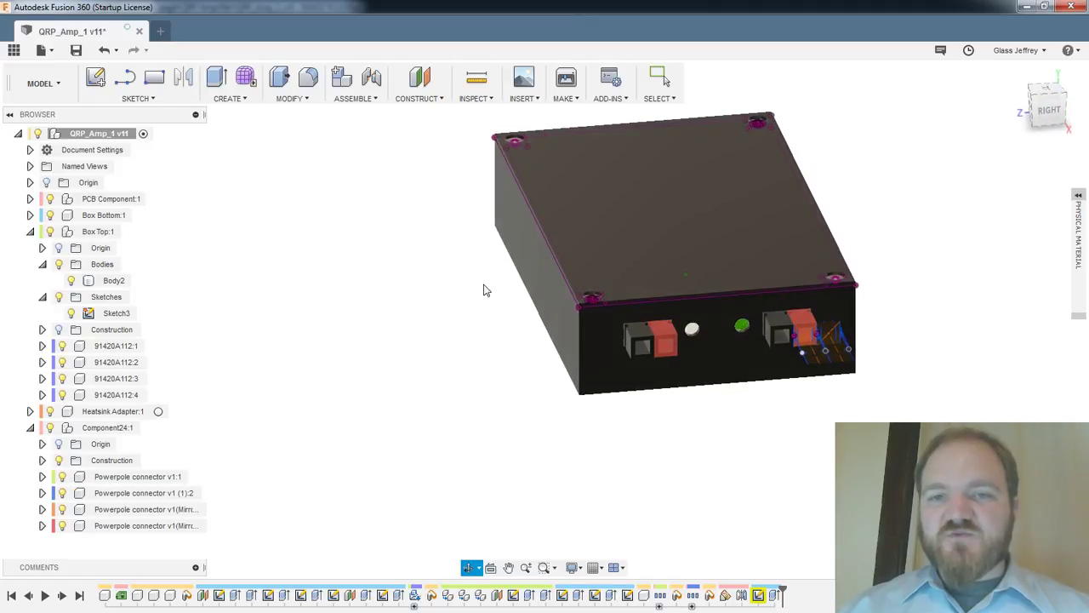
{"action": "scroll", "coordinate": [923, 328], "scroll_direction": "up", "scroll_amount": 5}
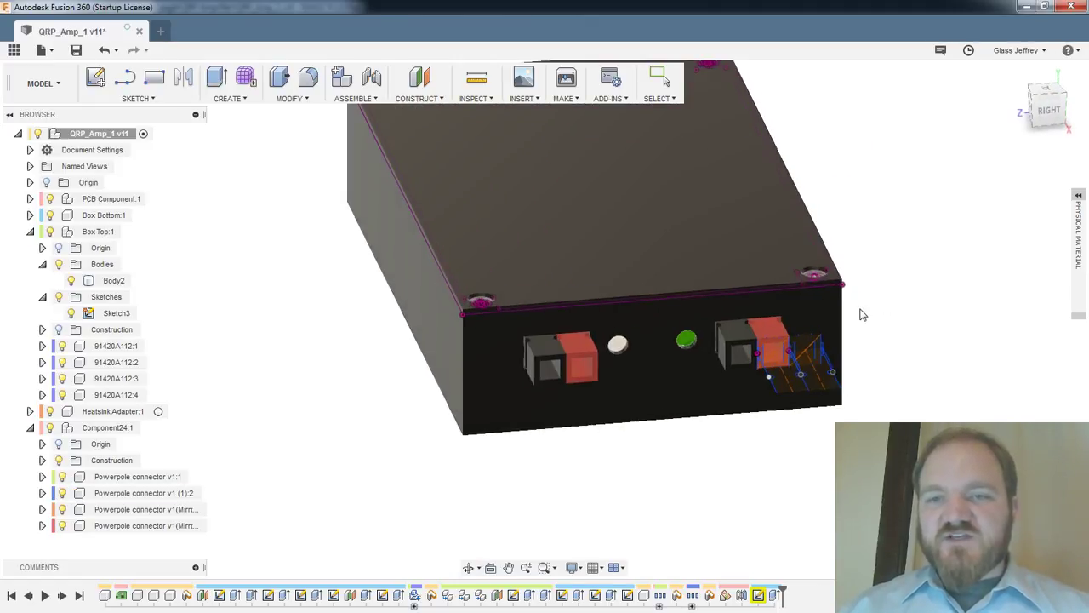
{"action": "scroll", "coordinate": [948, 358], "scroll_direction": "down", "scroll_amount": 4}
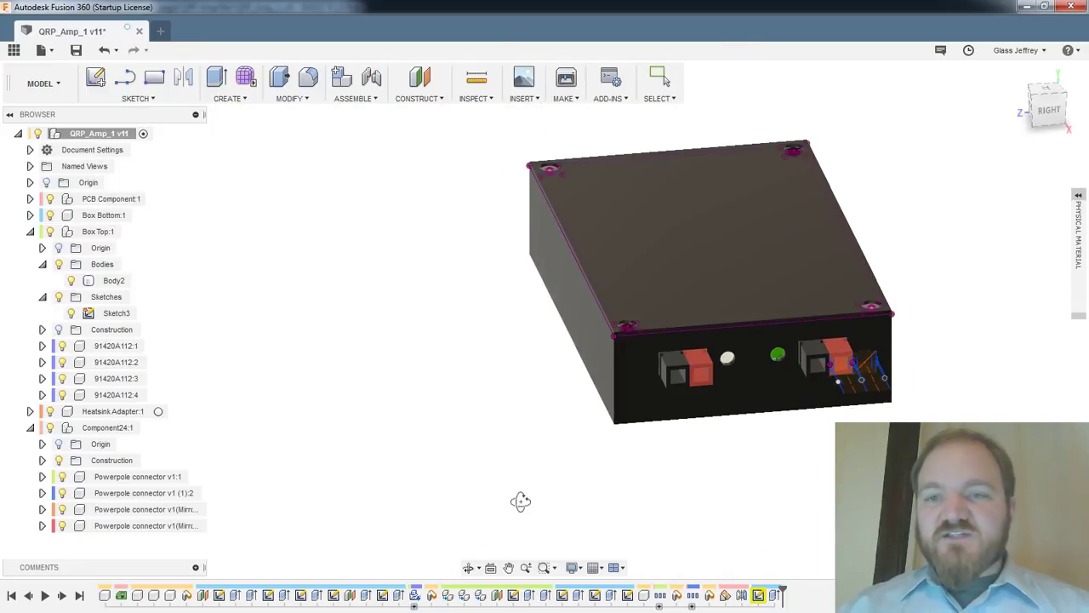
{"action": "middle_click_drag", "start_coordinate": [521, 501], "coordinate": [671, 302], "text": "shift"}
{"action": "middle_click_drag", "start_coordinate": [753, 345], "coordinate": [810, 183], "text": "shift"}
{"action": "left_click", "coordinate": [735, 287]}
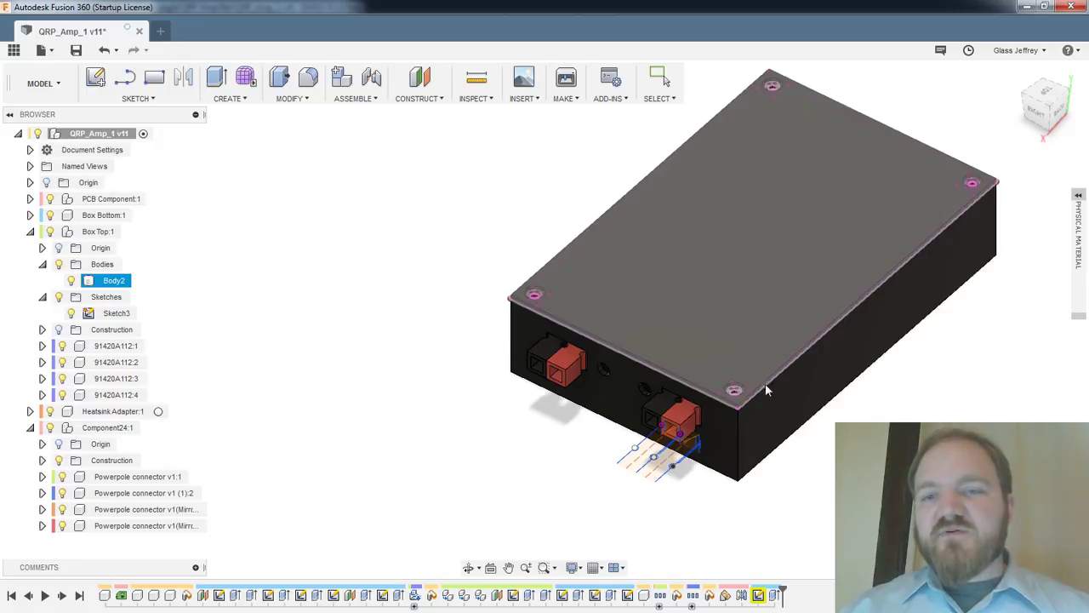
{"action": "middle_click_drag", "start_coordinate": [893, 335], "coordinate": [892, 332]}
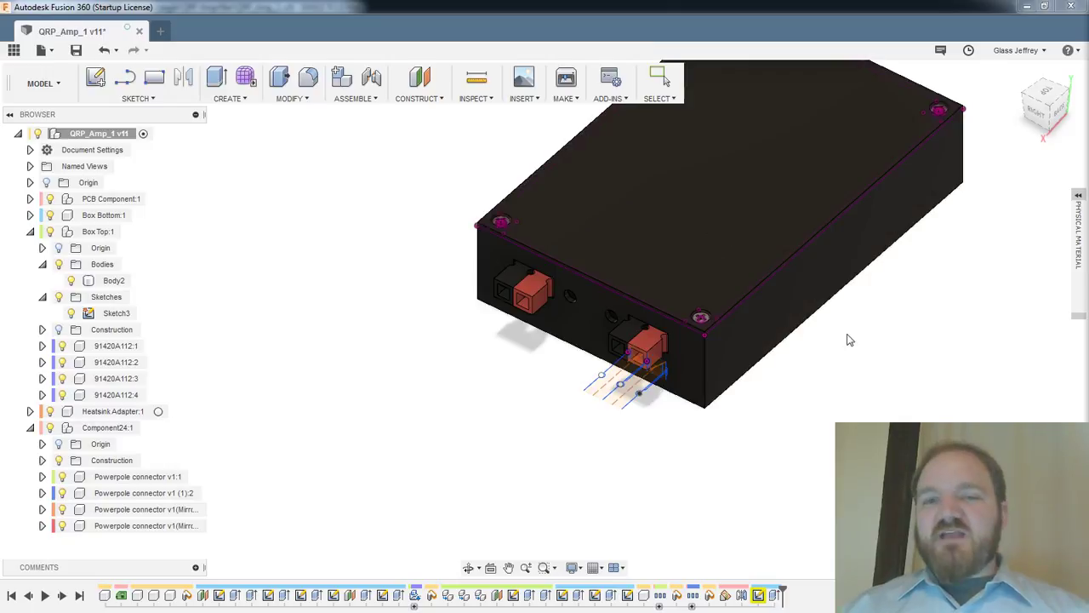
{"action": "middle_click_drag", "start_coordinate": [849, 338], "coordinate": [685, 416]}
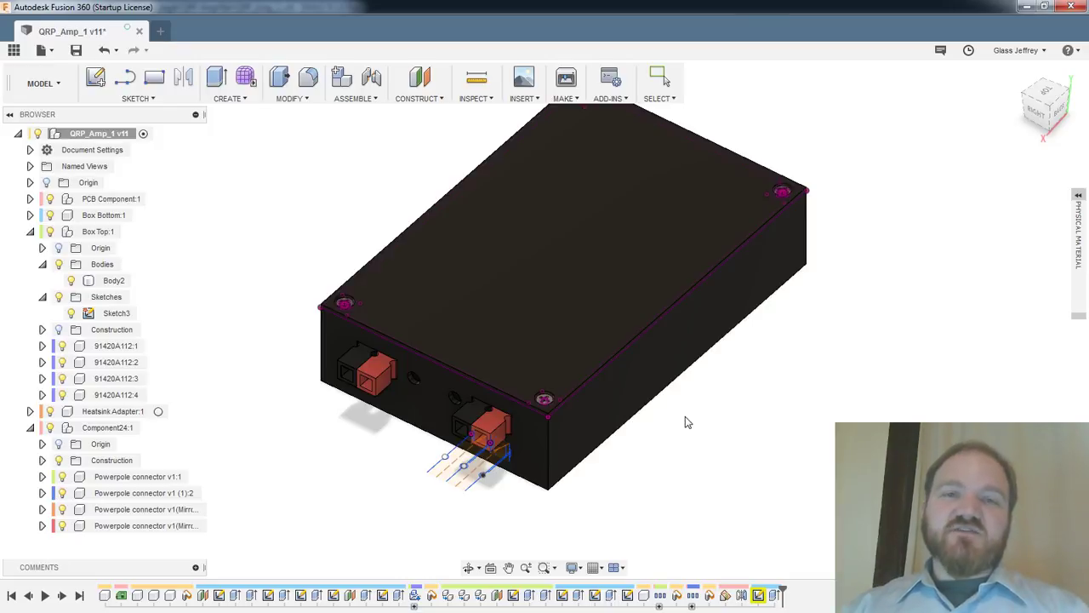
{"action": "middle_click_drag", "start_coordinate": [712, 423], "coordinate": [783, 434], "text": "shift"}
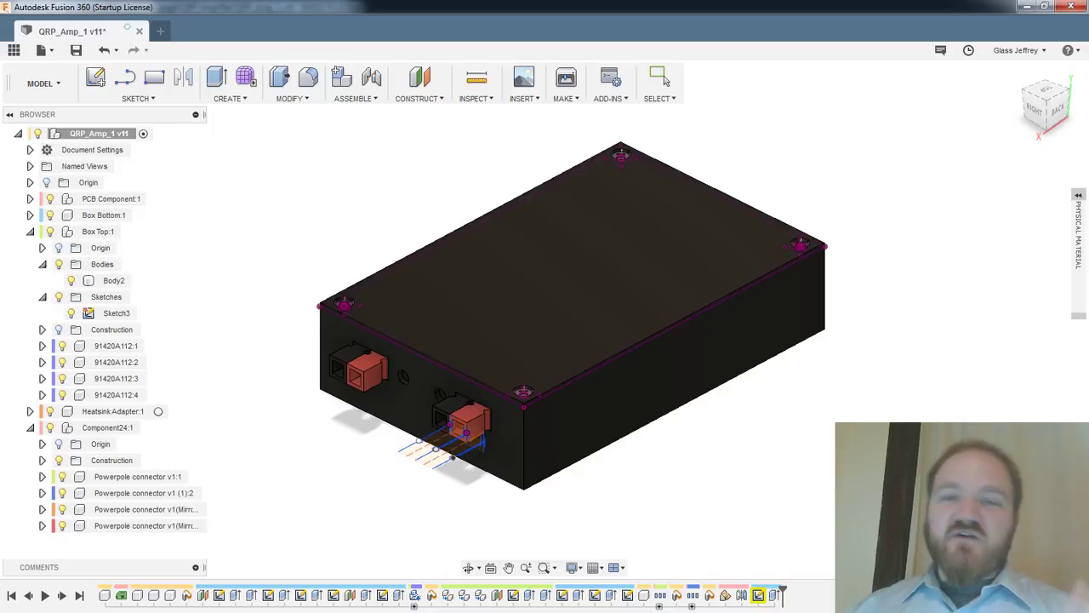
{"action": "middle_click_drag", "start_coordinate": [863, 376], "coordinate": [895, 405]}
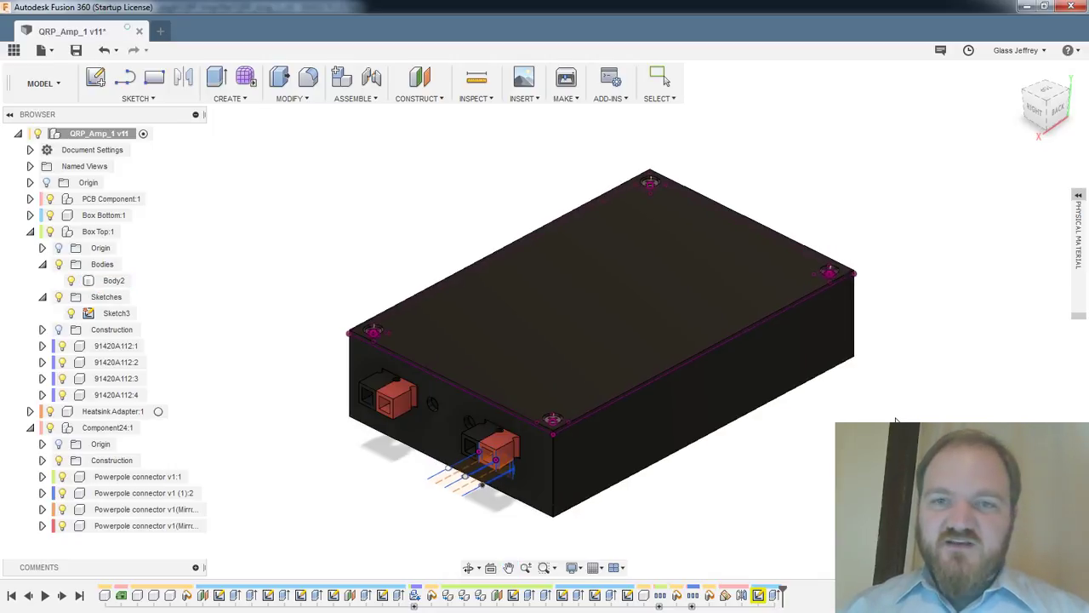
{"action": "scroll", "coordinate": [896, 418], "scroll_direction": "down", "scroll_amount": 1}
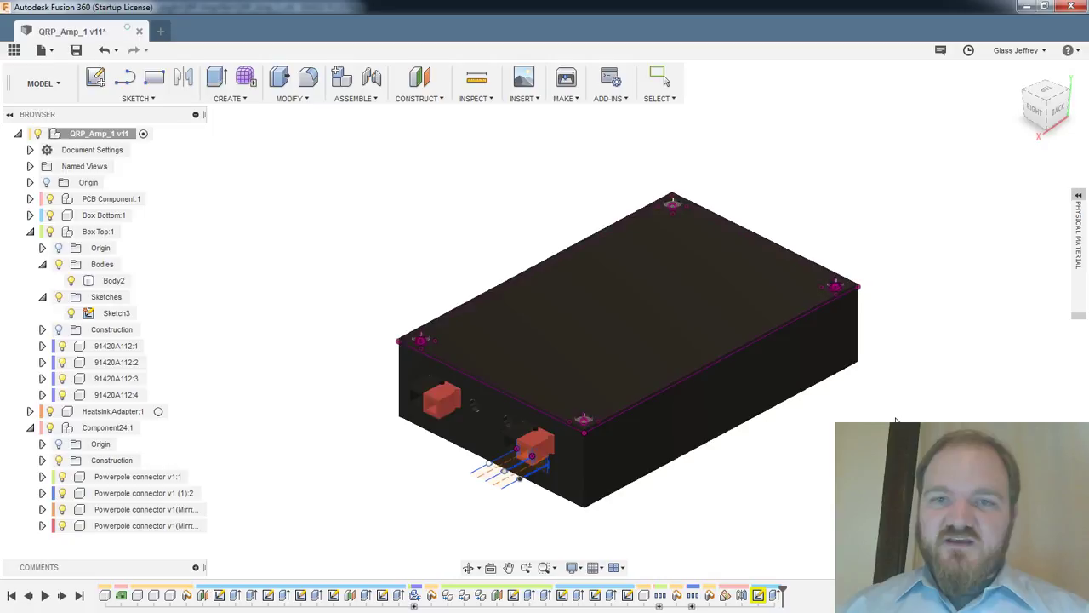
{"action": "middle_click_drag", "start_coordinate": [895, 419], "coordinate": [879, 413]}
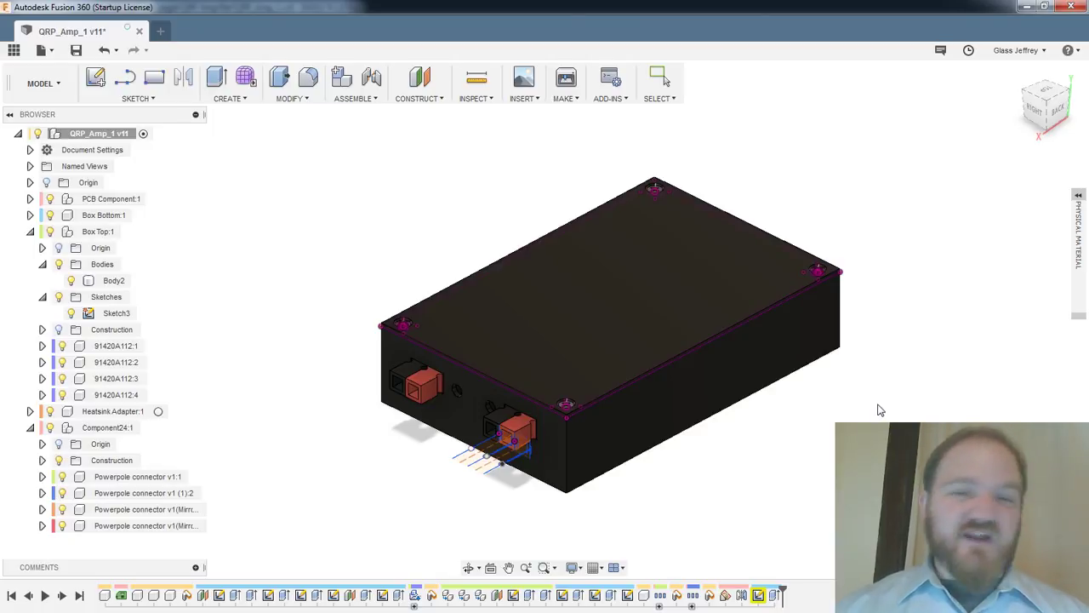
{"action": "left_click", "coordinate": [588, 341]}
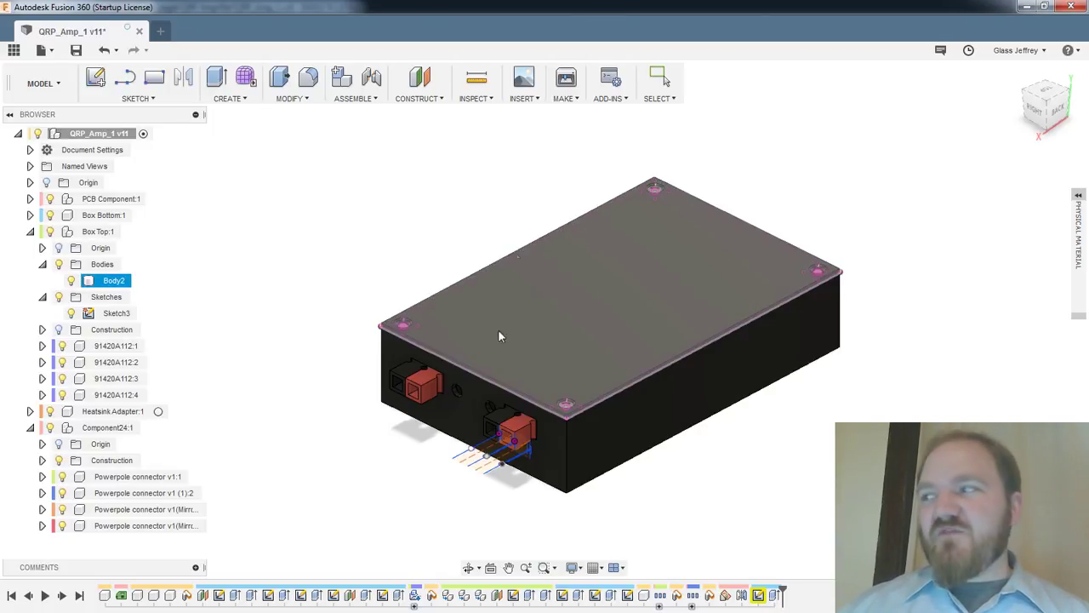
{"action": "key", "text": "Escape"}
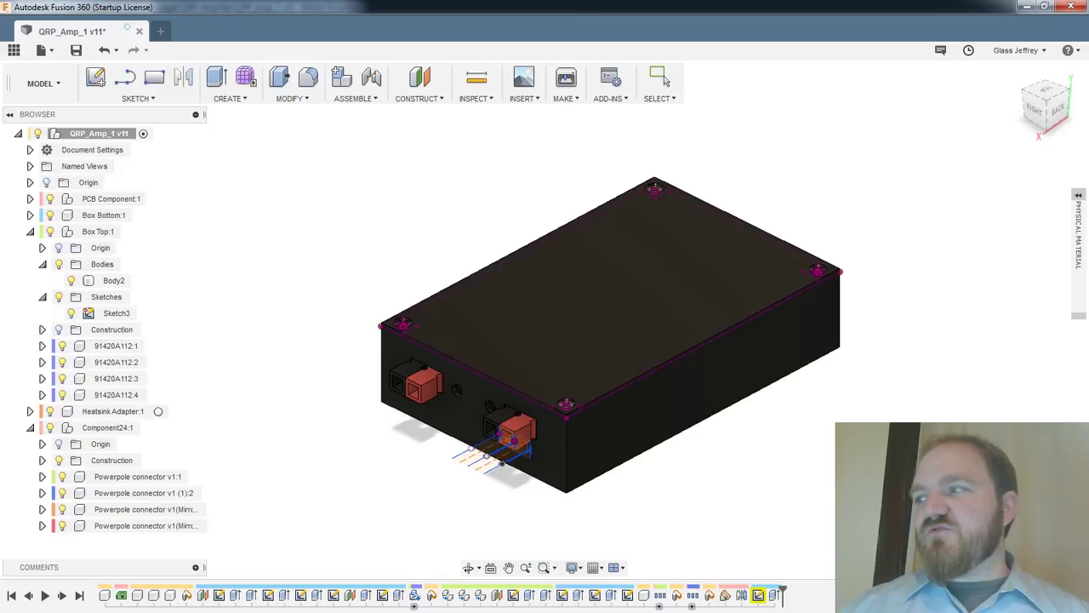